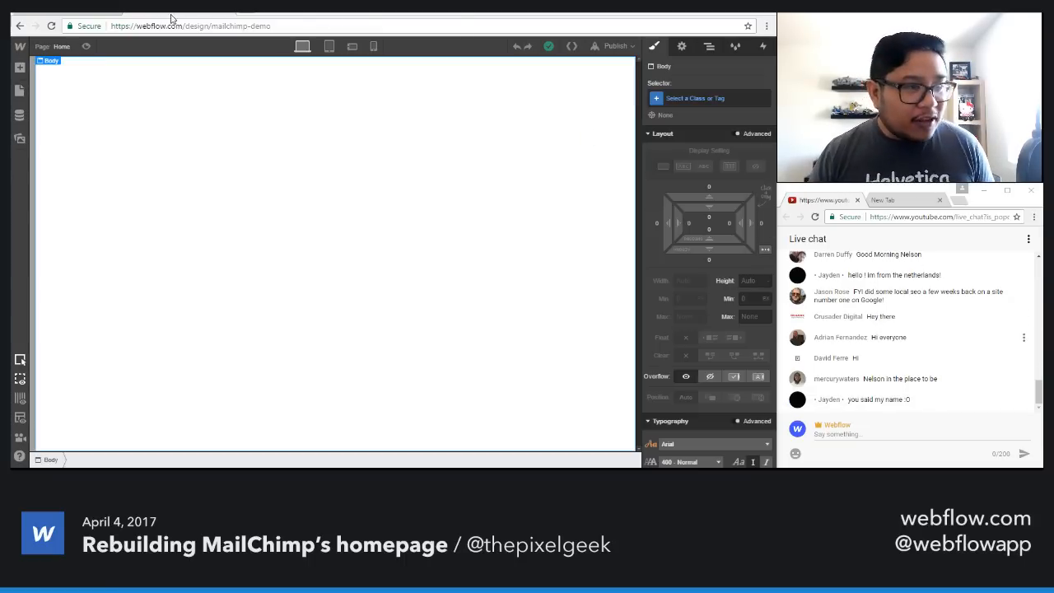
Step: Switch to the MailChimp homepage and examine how its navigation bar changes between the hero and the Send section
left_click(96, 12)
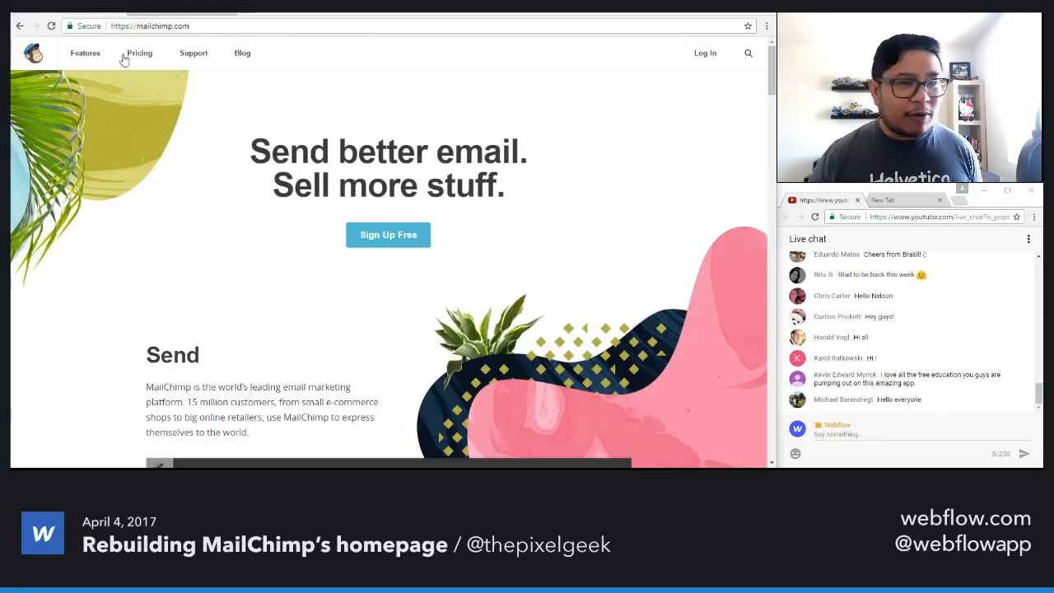
left_click_drag(770, 70, 772, 96)
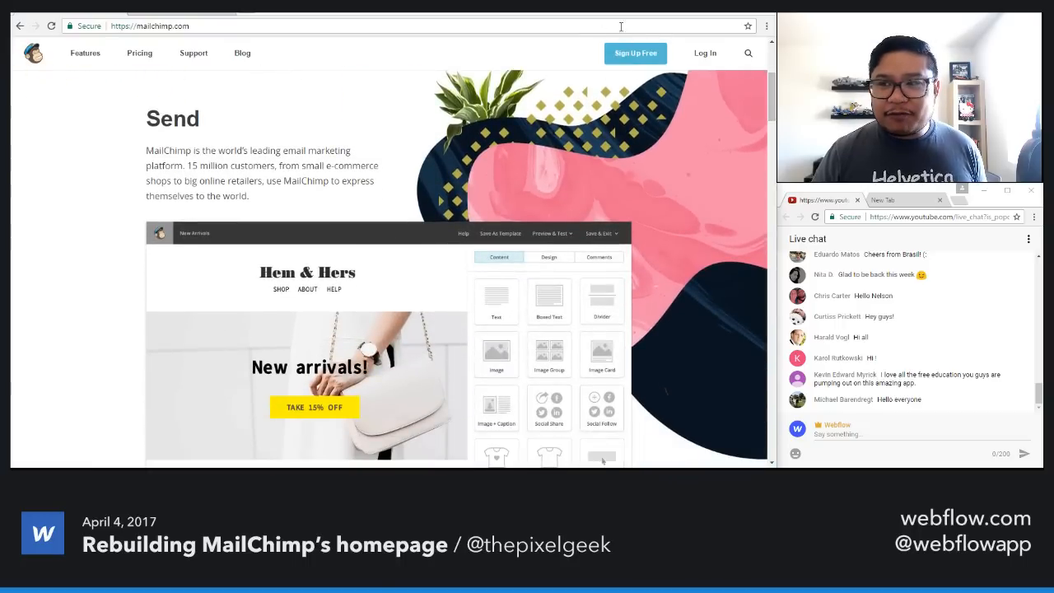
left_click_drag(772, 101, 766, 64)
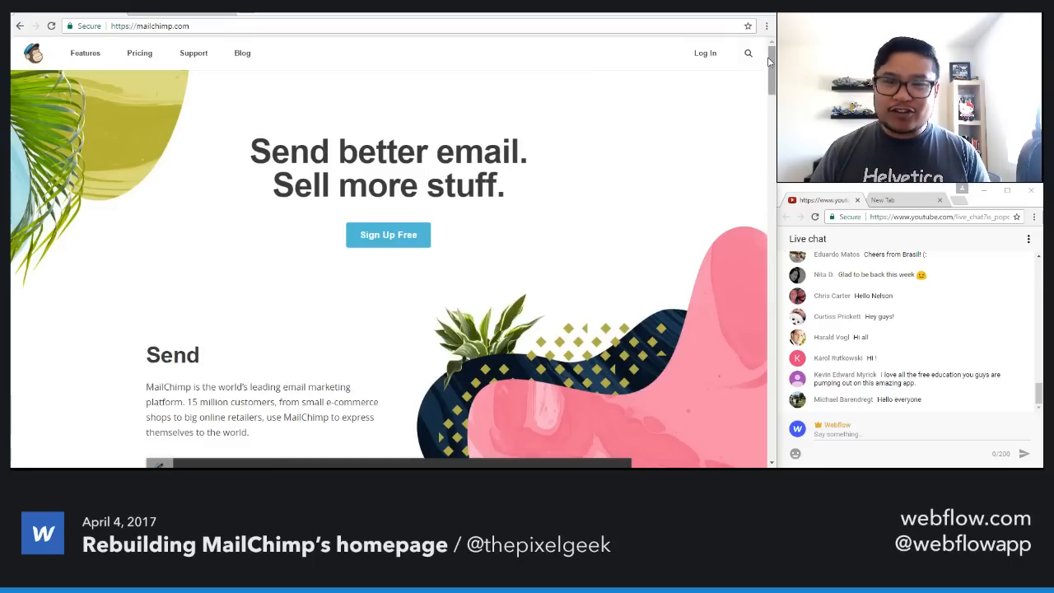
left_click_drag(769, 62, 771, 87)
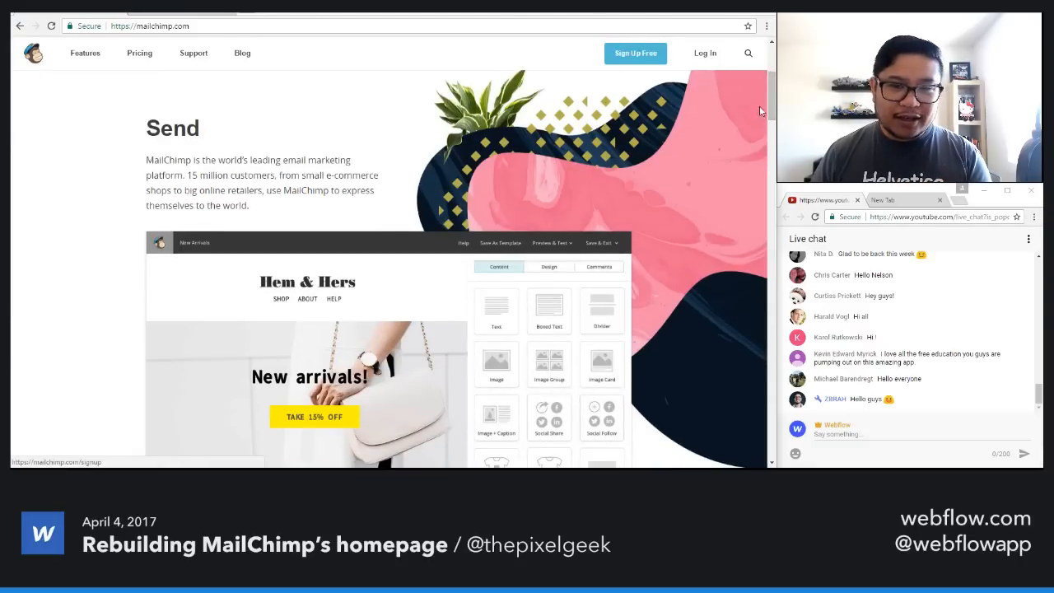
left_click_drag(768, 108, 762, 82)
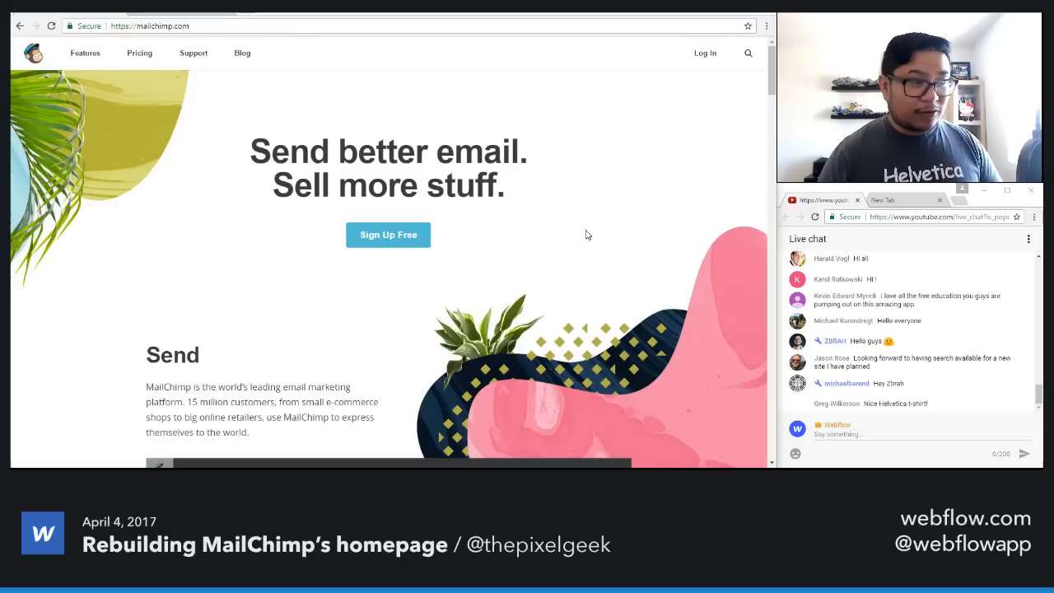
Step: Examine the artwork of the hero and Send sections on the MailChimp homepage, reloading the page in between
scroll(772, 82, "down", 1)
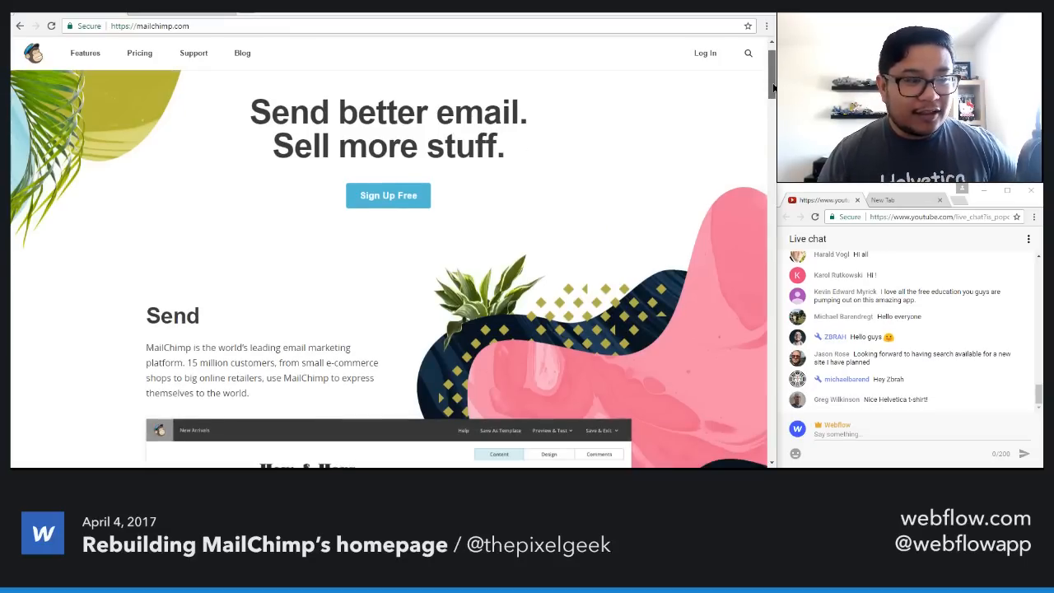
scroll(610, 227, "down", 3)
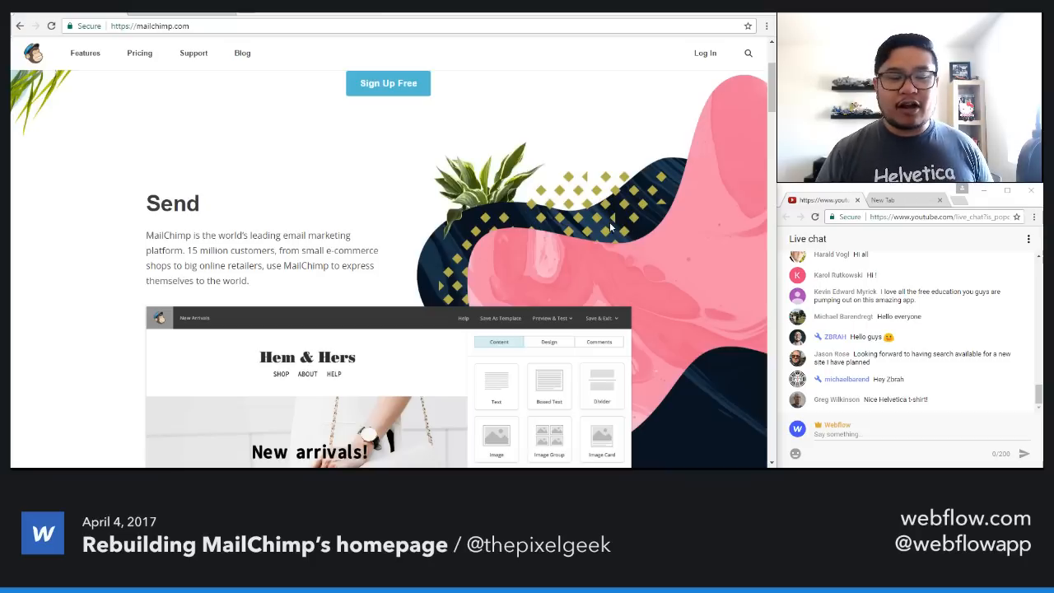
scroll(605, 216, "up", 4)
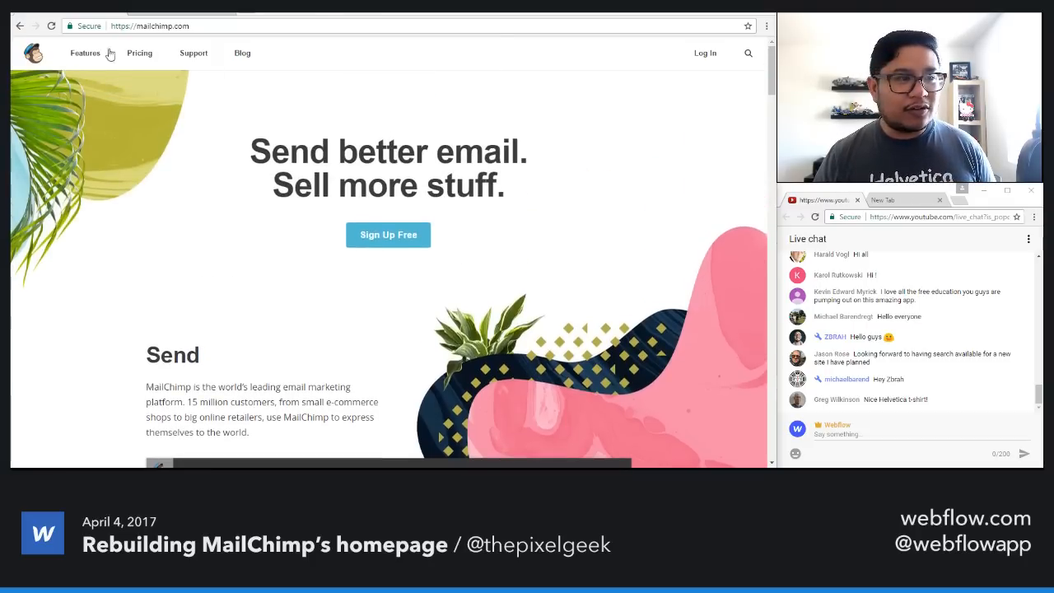
left_click(51, 28)
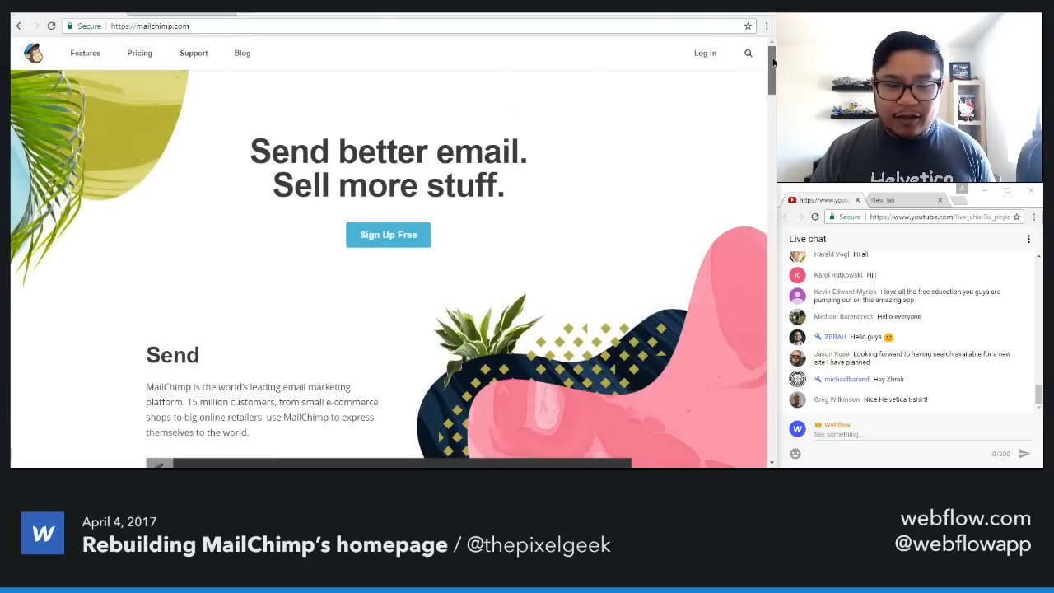
left_click_drag(772, 62, 772, 73)
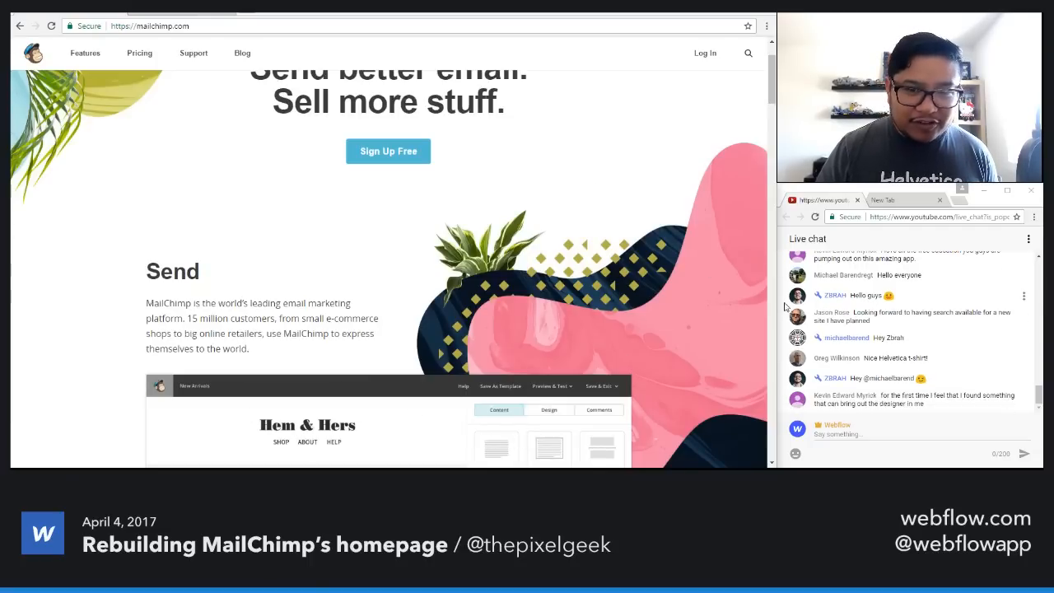
left_click_drag(772, 89, 774, 126)
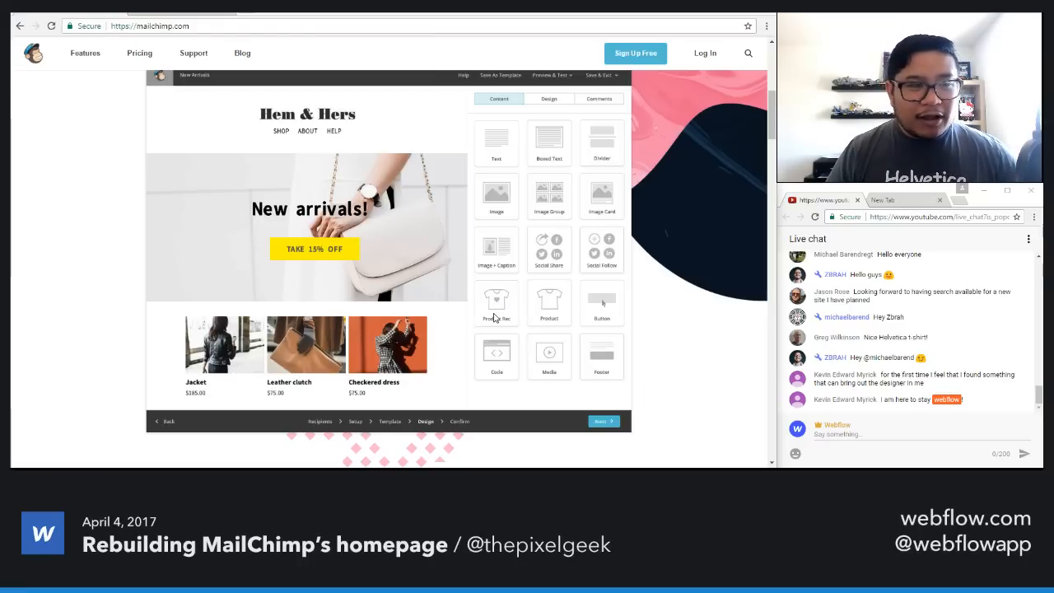
Step: Reload the MailChimp homepage from its top and examine the scroll animation of the Send section's email builder mockup
scroll(494, 318, "up", 7)
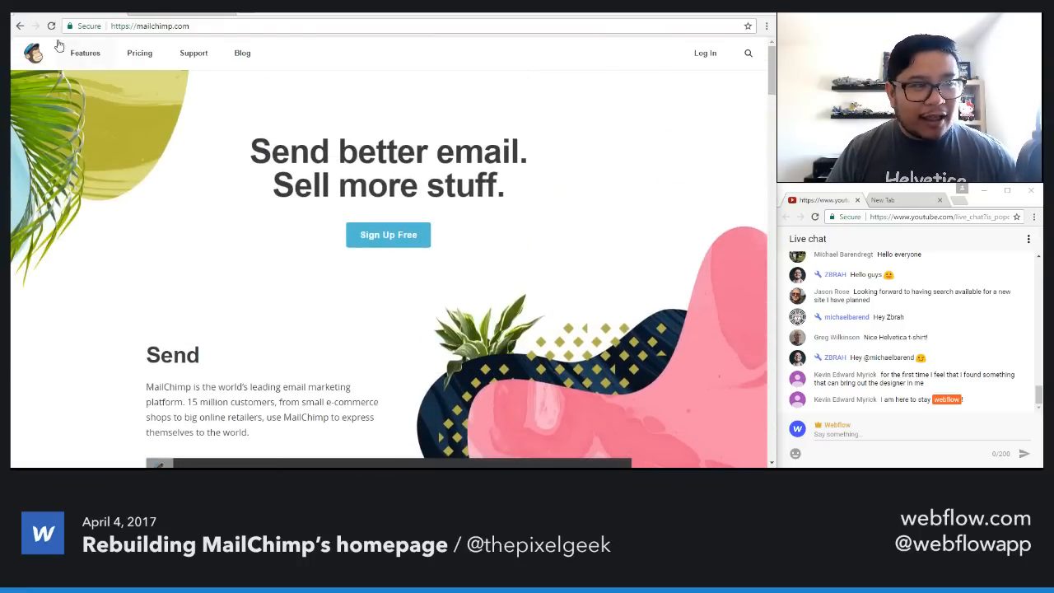
left_click(51, 29)
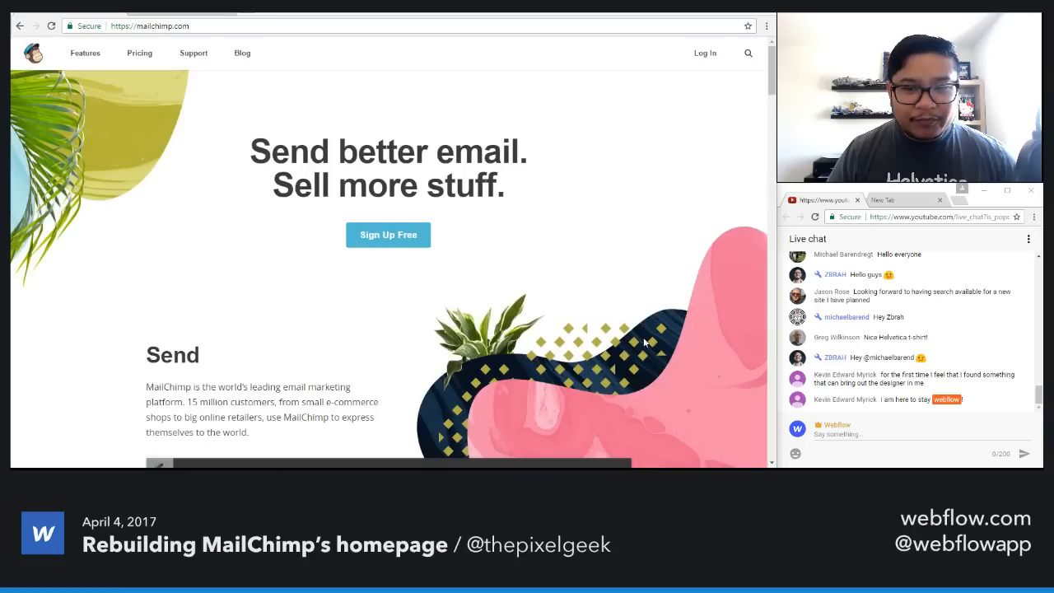
scroll(644, 343, "down", 1)
scroll(644, 344, "down", 4)
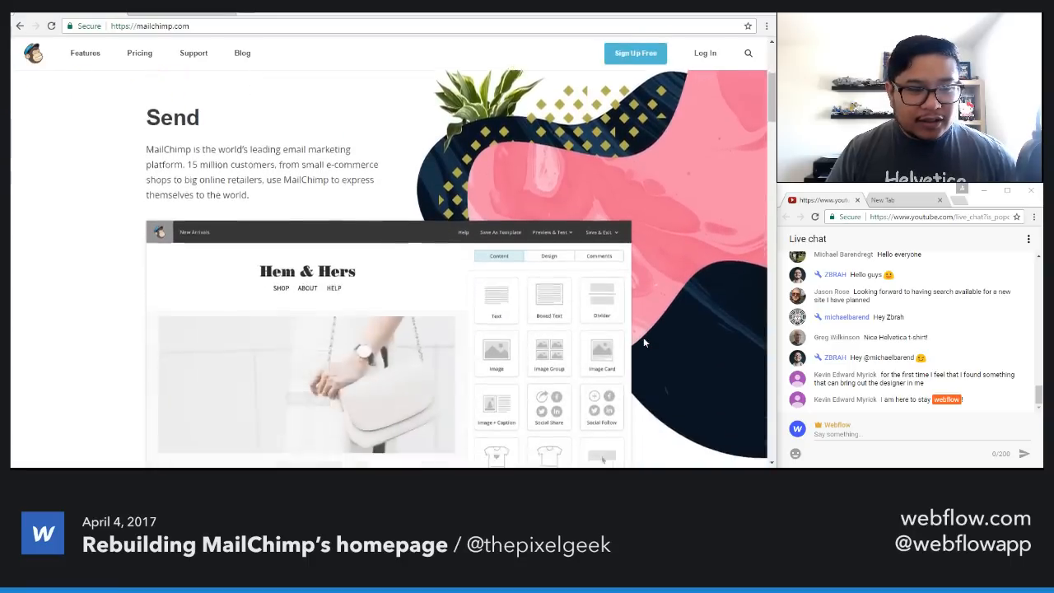
scroll(645, 343, "down", 1)
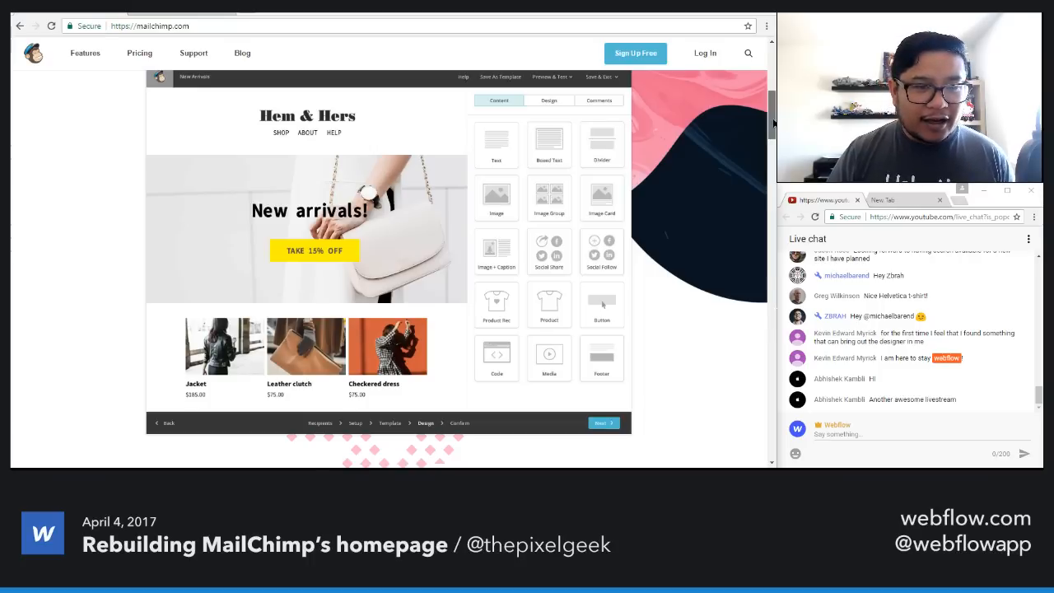
Step: Examine the Sell section's layout and its row of e-commerce provider logos
scroll(585, 244, "down", 3)
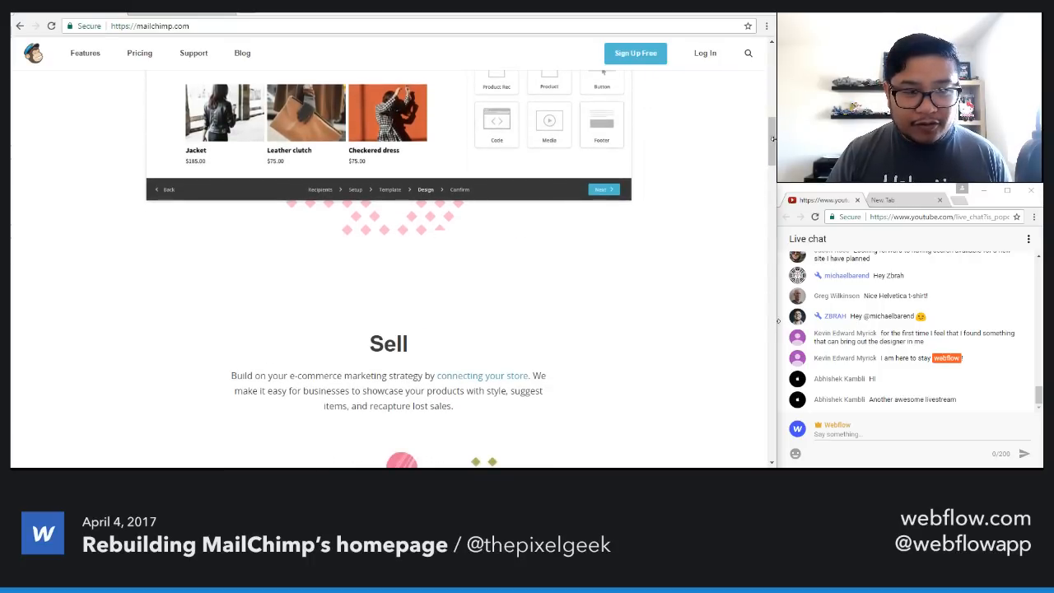
left_click_drag(772, 139, 773, 213)
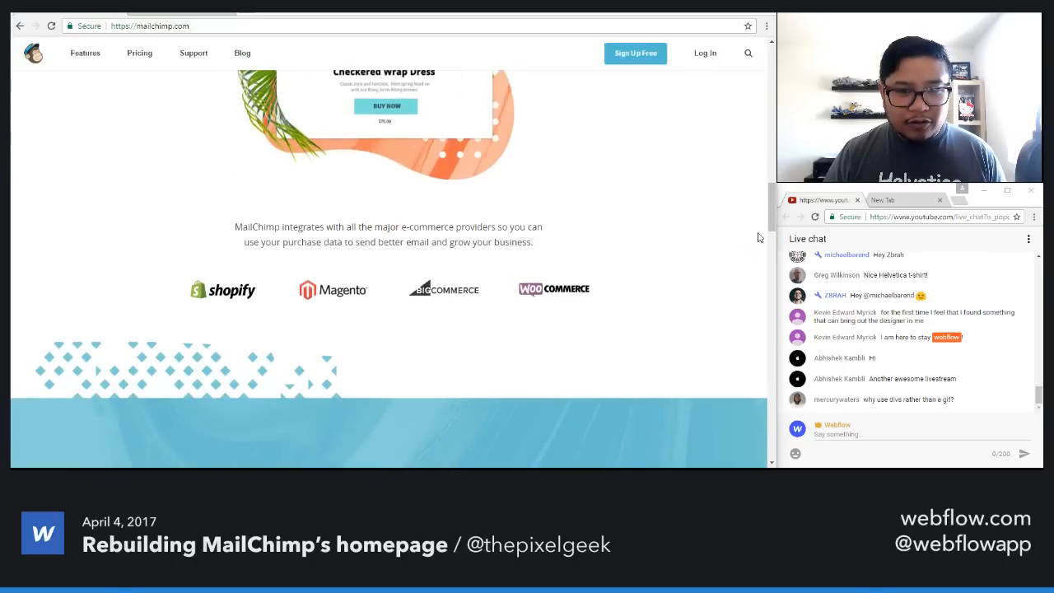
left_click_drag(772, 220, 767, 248)
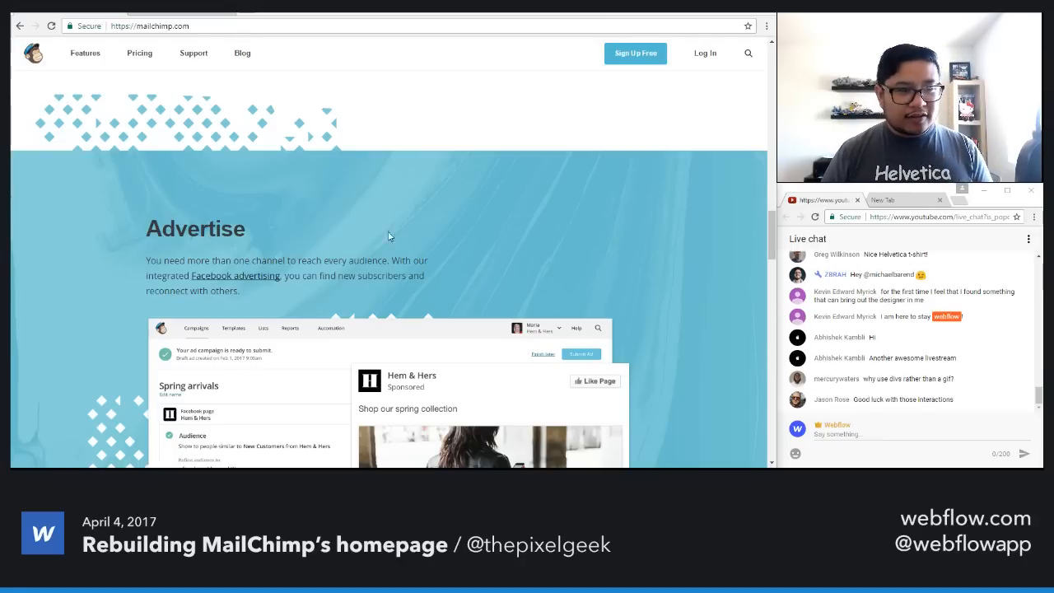
Step: Examine the Advertise section's ad campaign mockup and its scroll animation, reloading the page above it to replay it
scroll(325, 177, "down", 2)
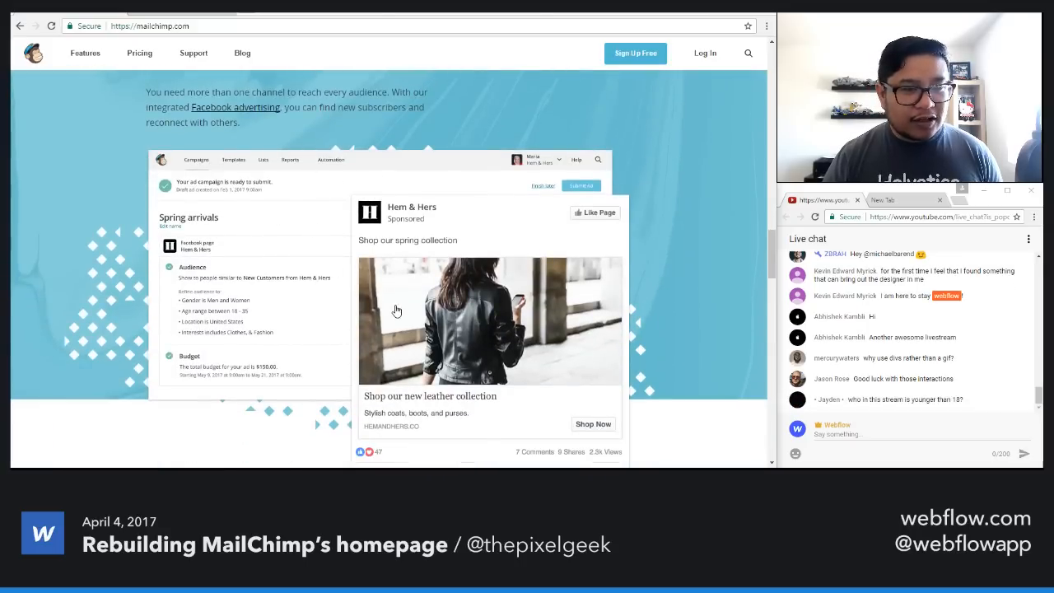
scroll(342, 259, "up", 2)
scroll(342, 258, "down", 1)
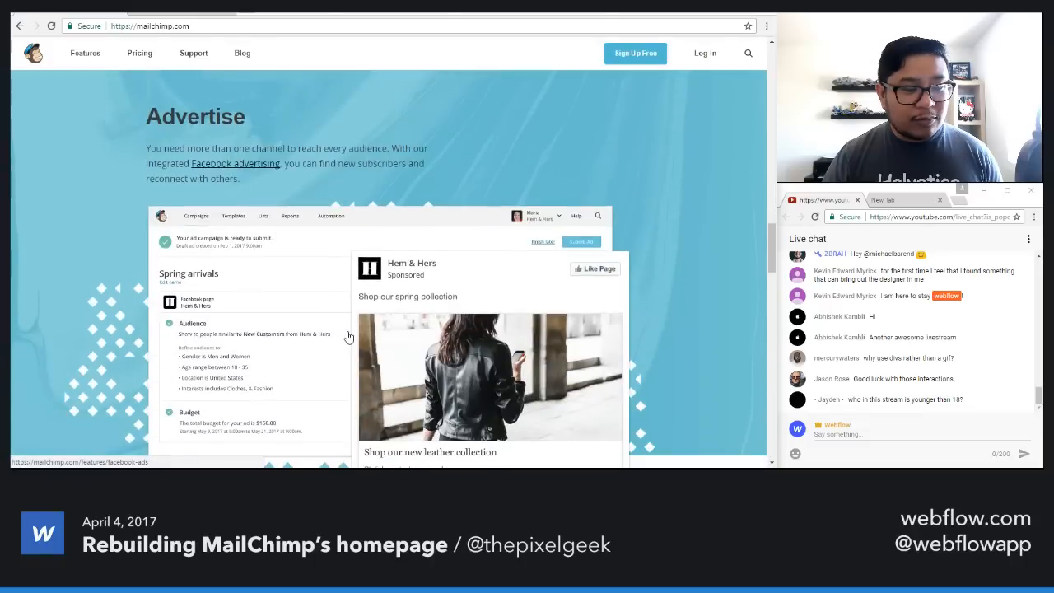
scroll(346, 333, "up", 6)
left_click(268, 225)
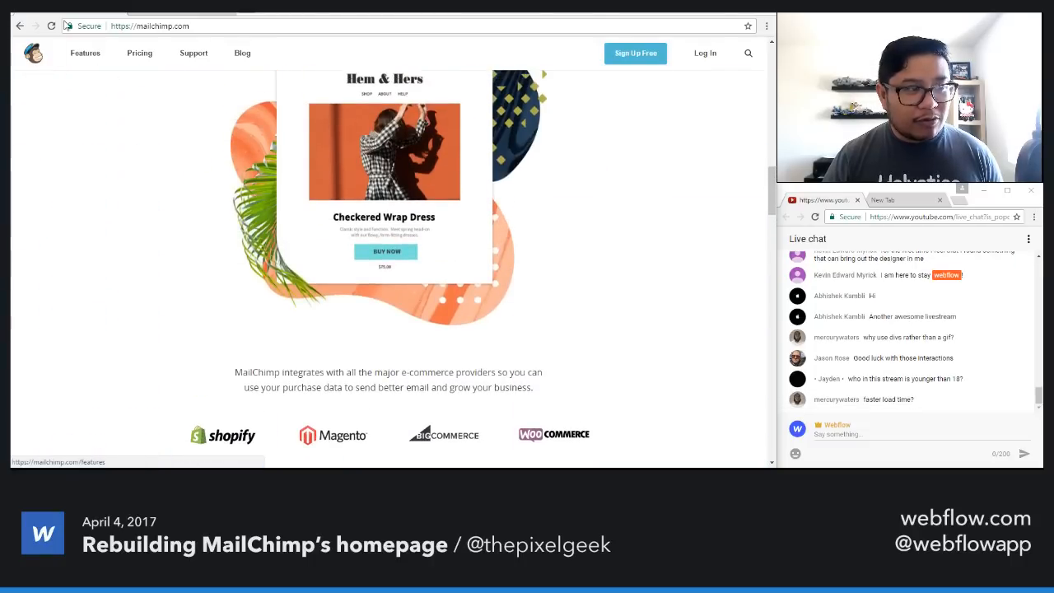
left_click_drag(770, 196, 766, 255)
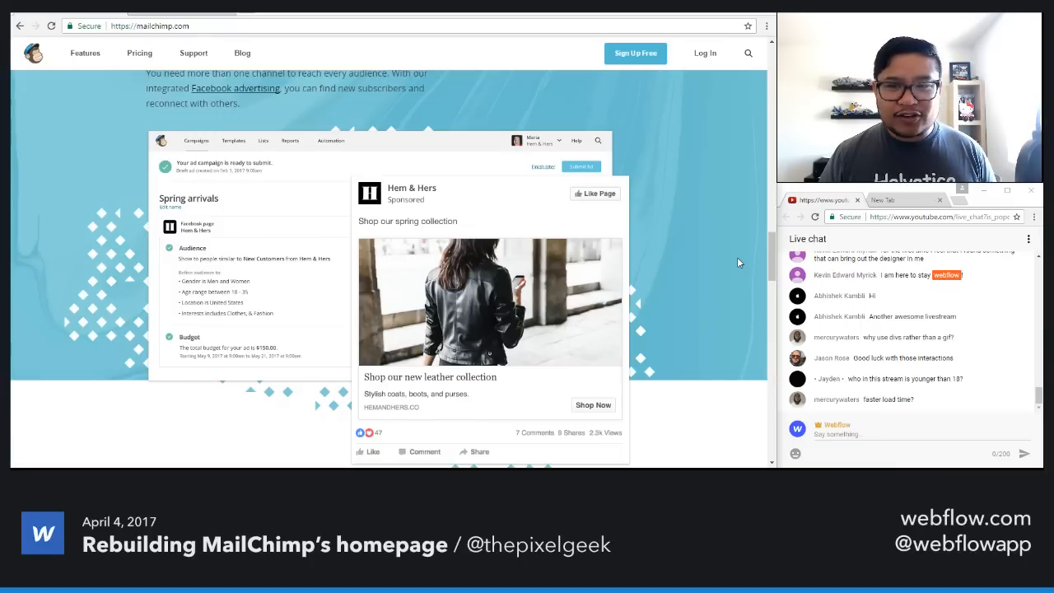
Step: Examine the Automate section's overlapping cards and reload the page to replay their animation
left_click_drag(769, 251, 769, 303)
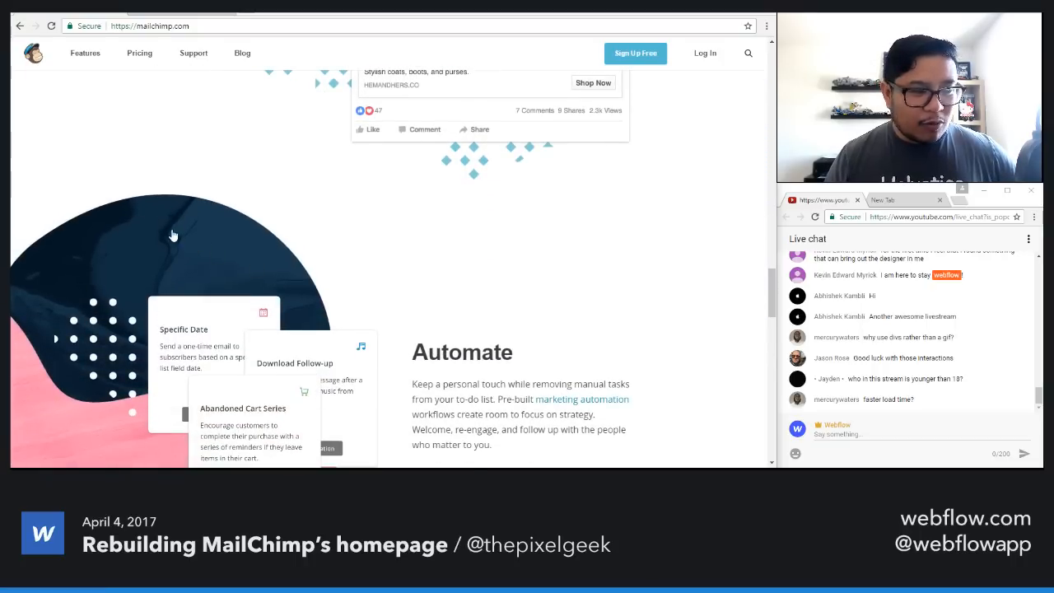
scroll(400, 247, "down", 2)
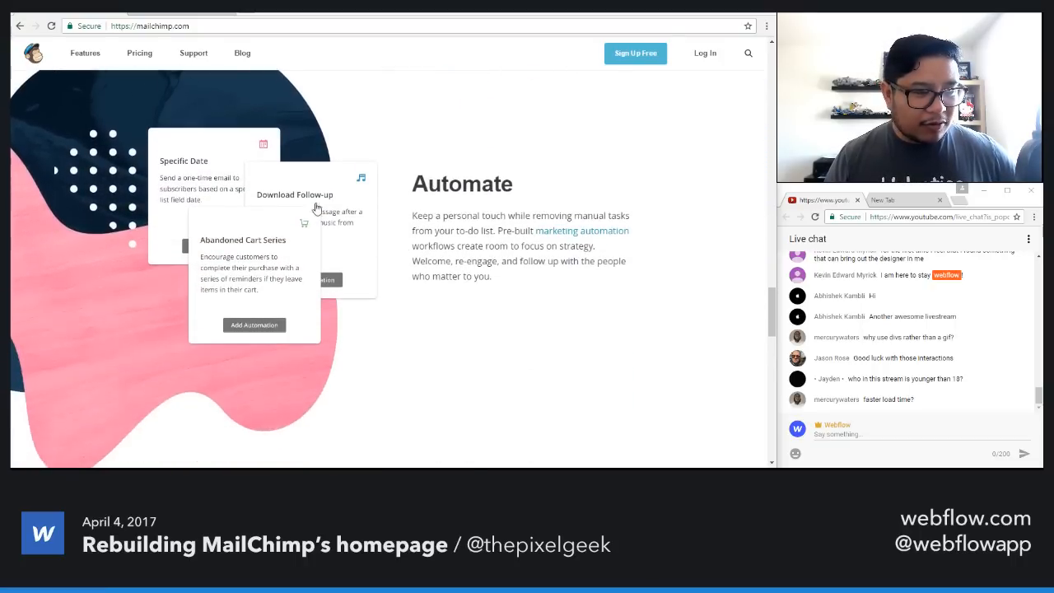
mouse_move(771, 314)
left_mouse_down()
mouse_move(770, 257)
mouse_move(772, 308)
left_mouse_up()
left_click(51, 27)
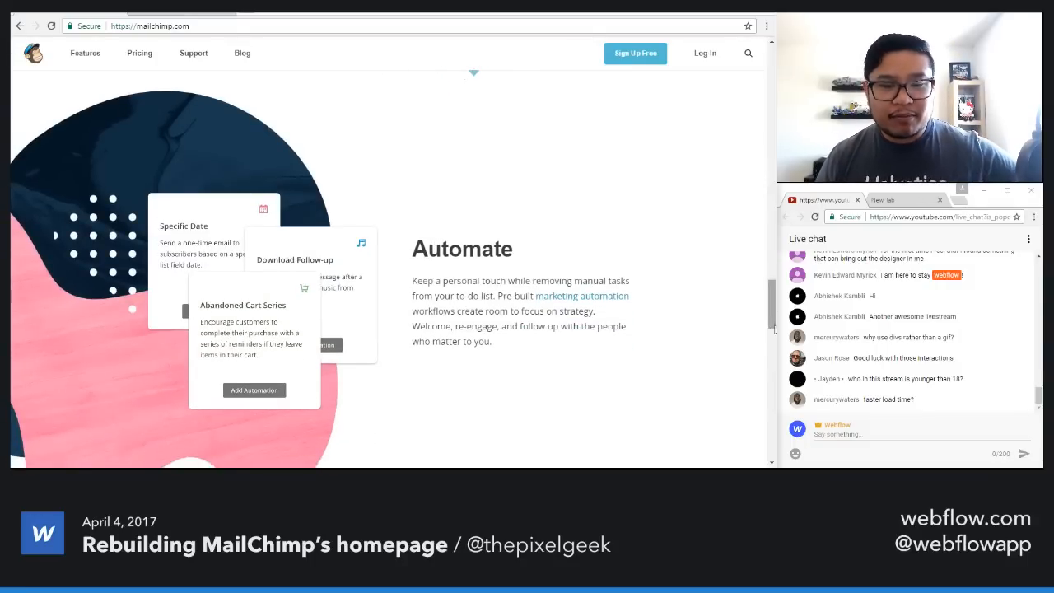
Step: Examine the Get started today banner and the footer's links and copyright line, and return to the page's hero
left_click_drag(770, 308, 730, 438)
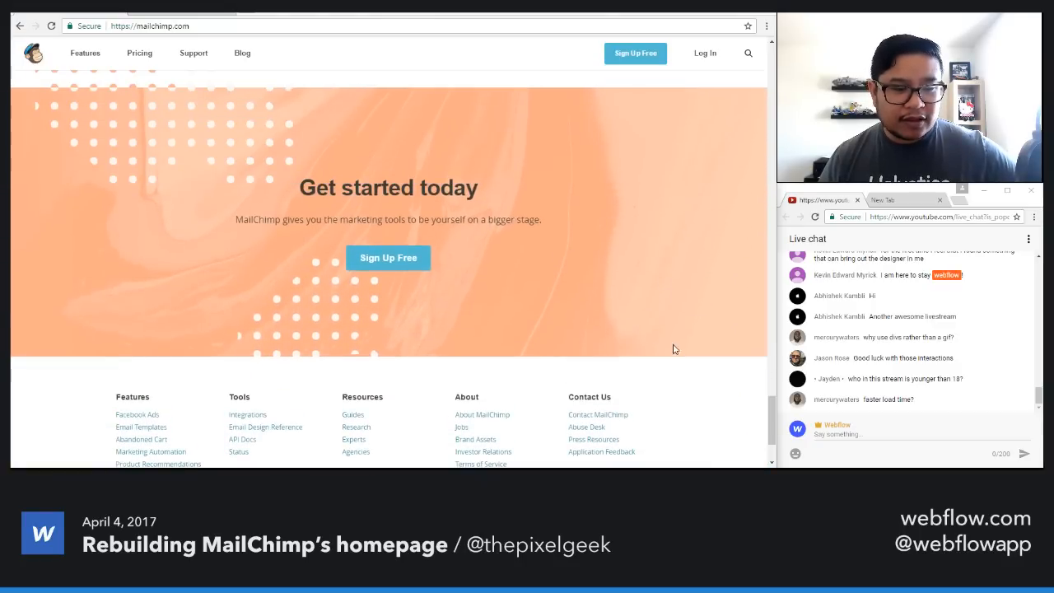
scroll(671, 354, "down", 2)
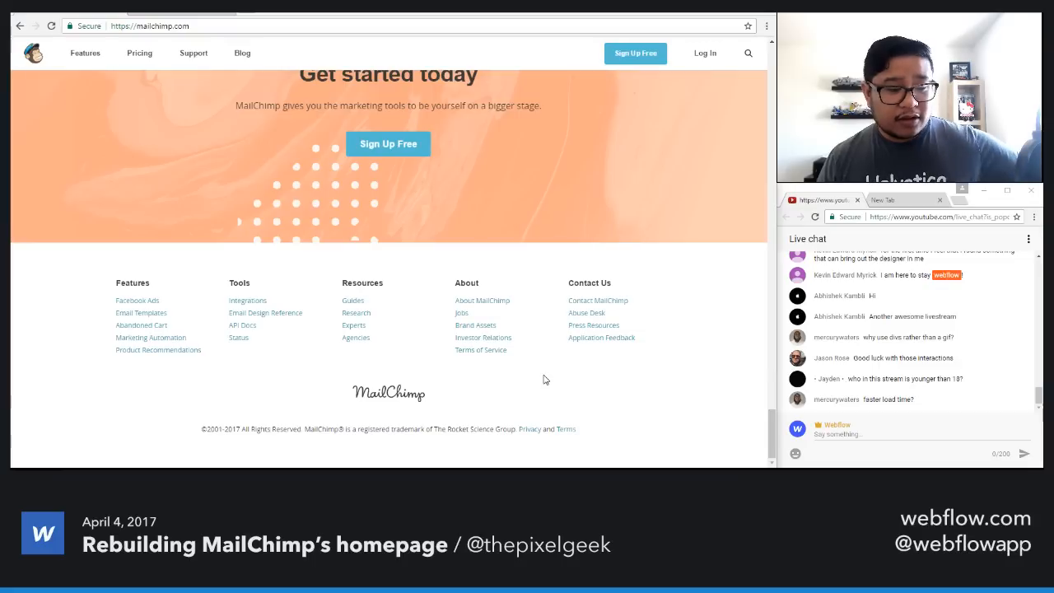
left_click_drag(435, 428, 511, 433)
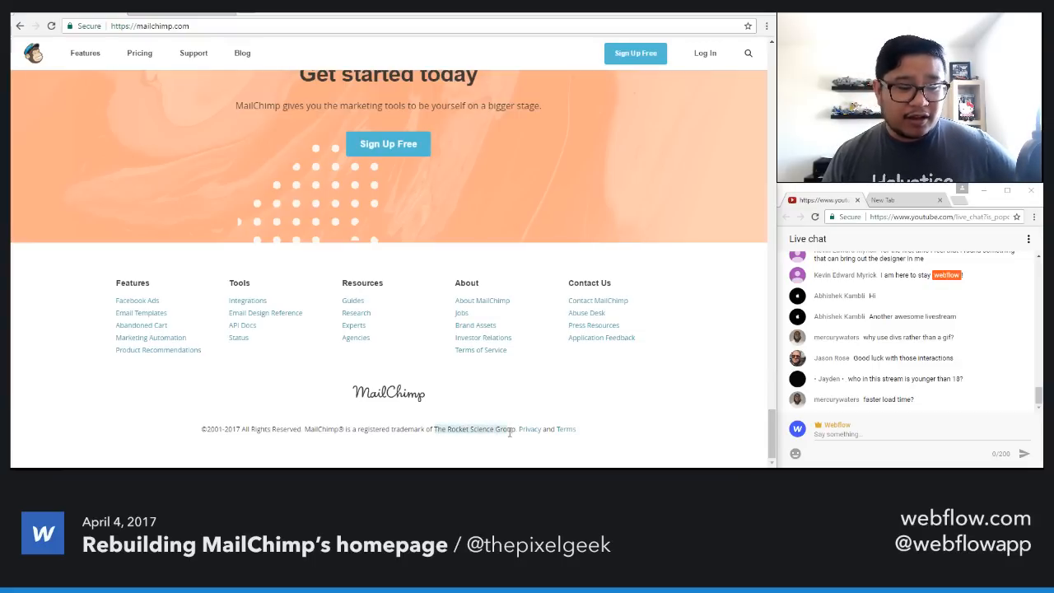
left_click(509, 433)
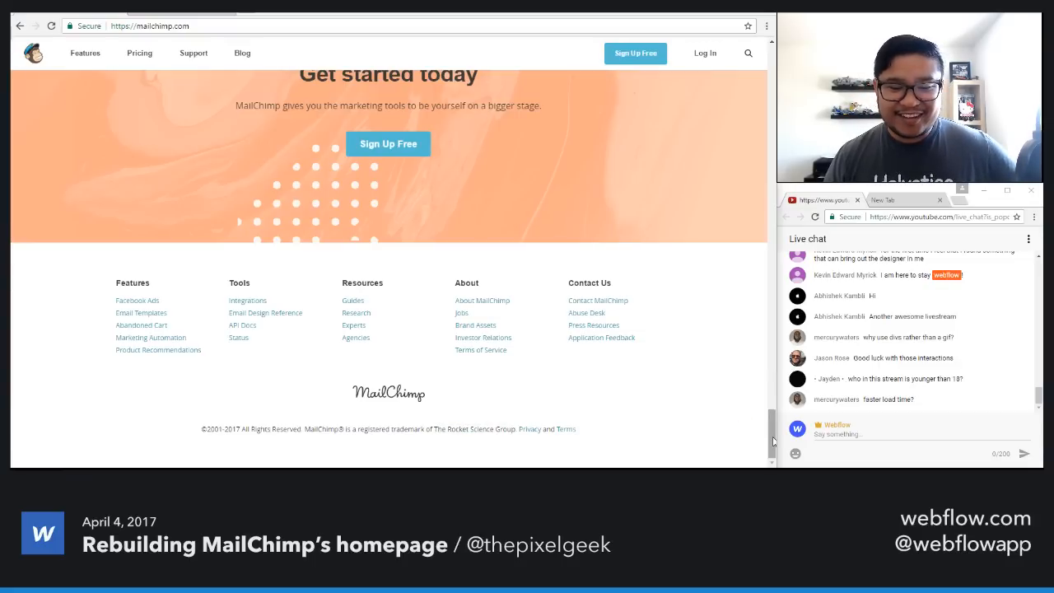
left_click_drag(772, 442, 765, 31)
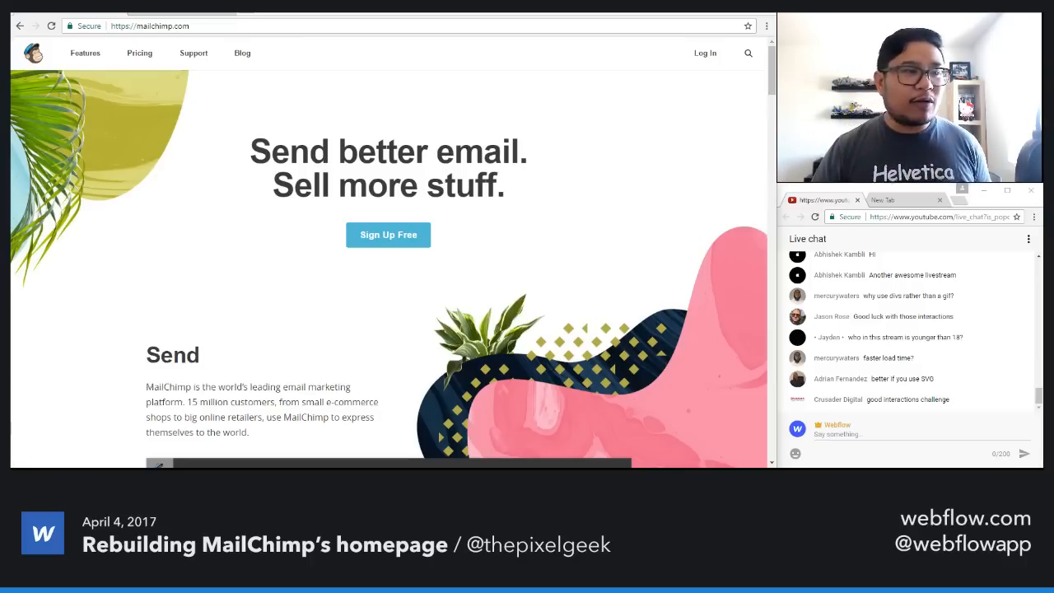
Step: Switch to the Webflow Designer's mailchimp-demo project and review its uploaded image assets
left_click(186, 15)
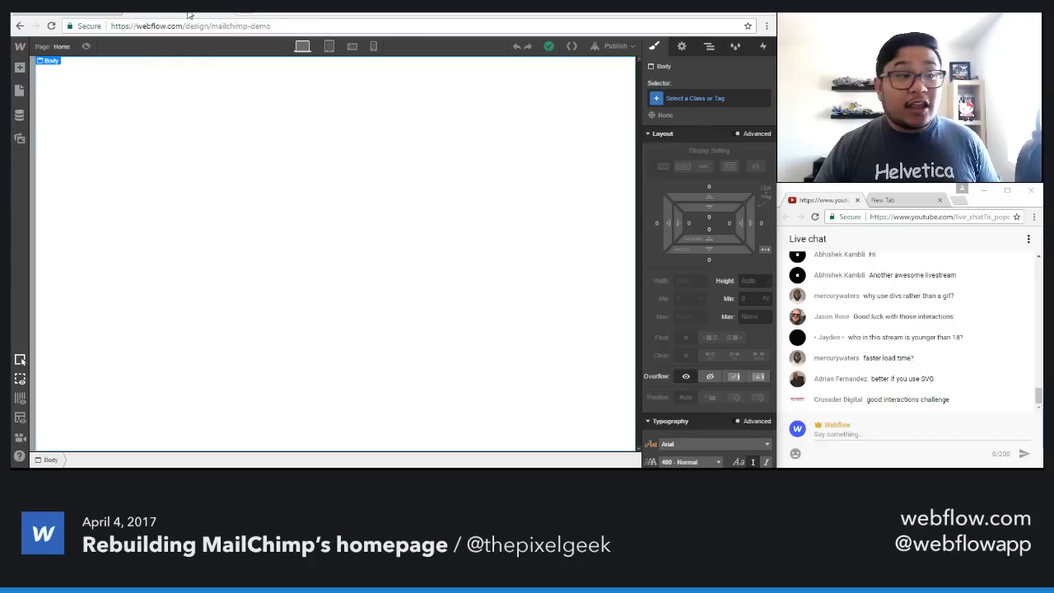
left_click(20, 140)
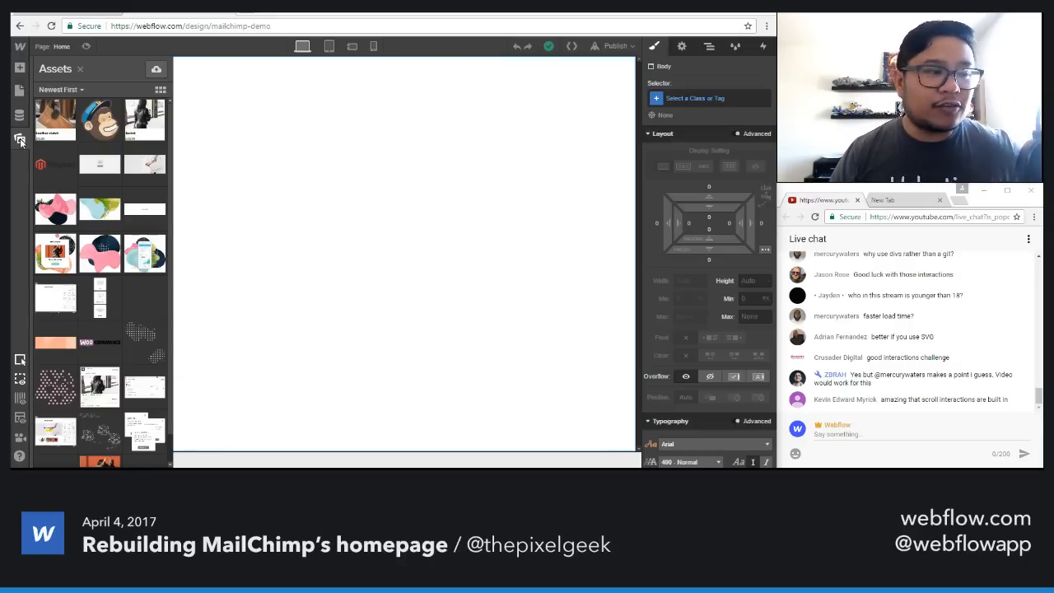
left_click(220, 152)
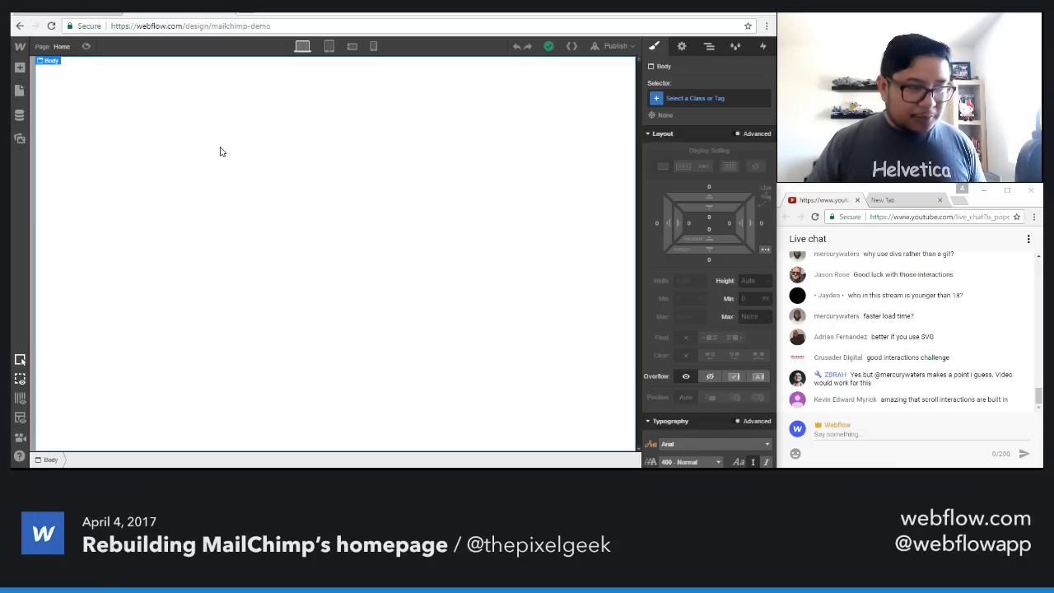
Step: Add a Navbar component to the empty page body
key("a")
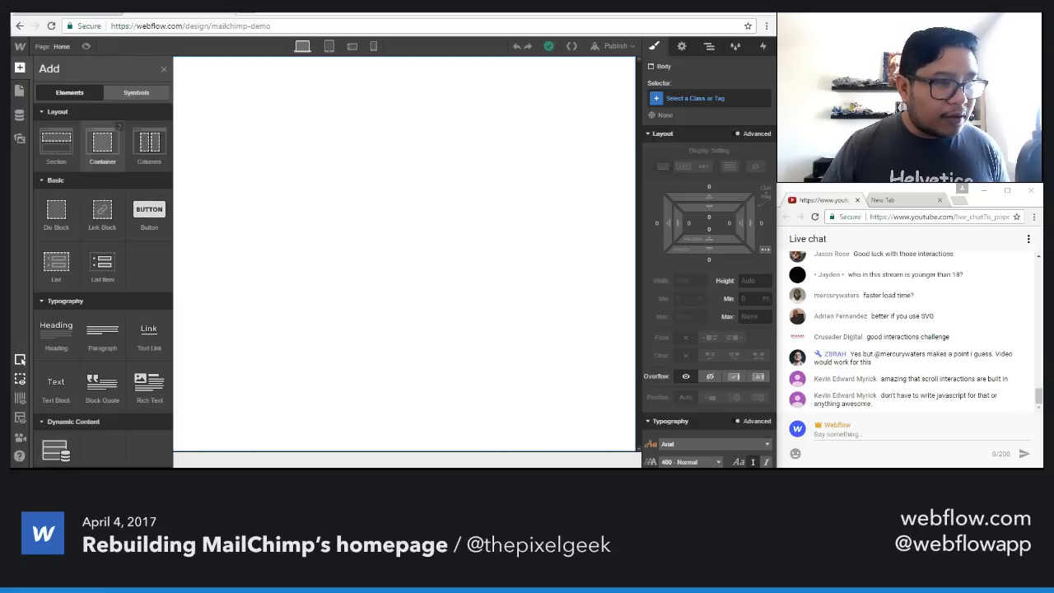
scroll(102, 247, "down", 4)
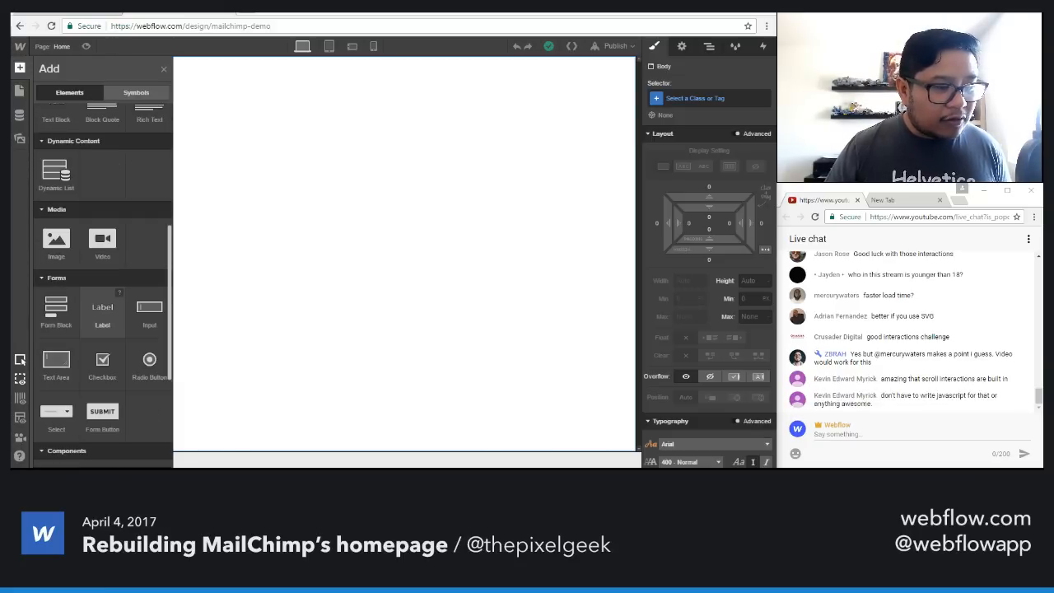
scroll(102, 308, "down", 3)
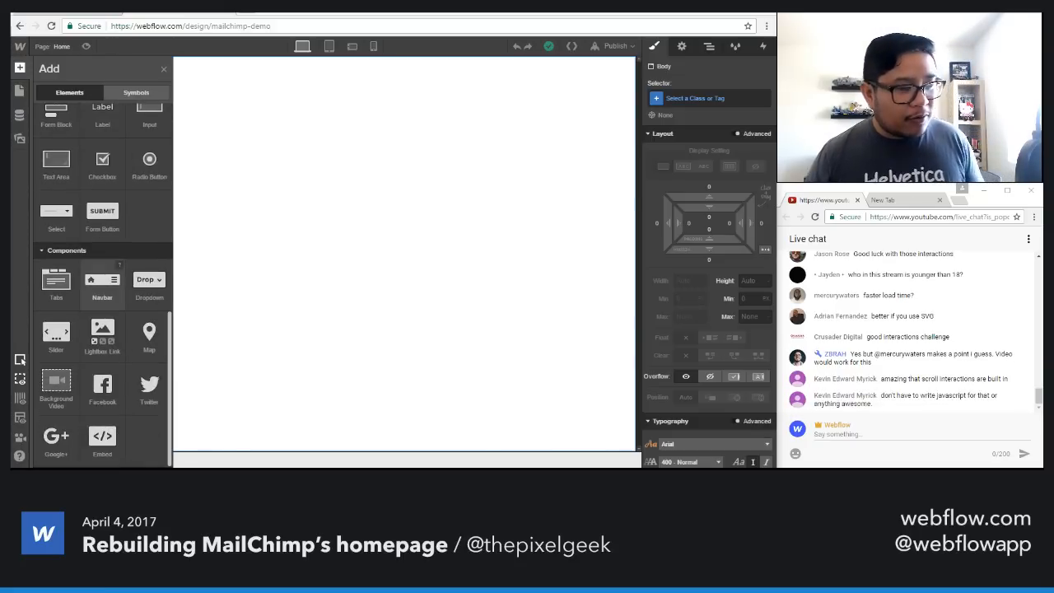
left_click_drag(102, 284, 277, 209)
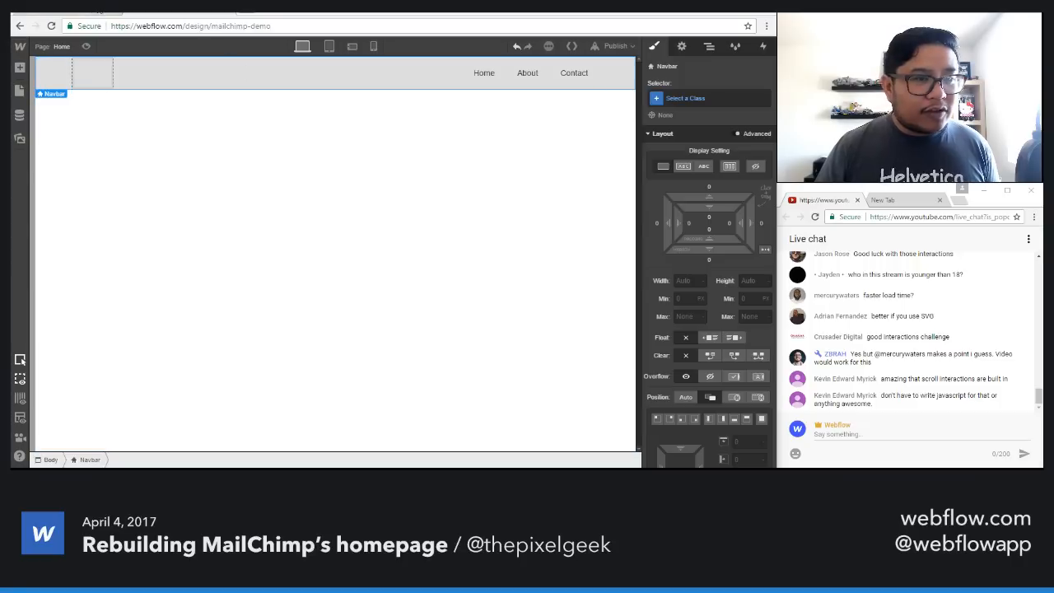
Step: Check the original site's navigation, and rename the navbar's three links as Features, Pricing and Support
left_click(70, 13)
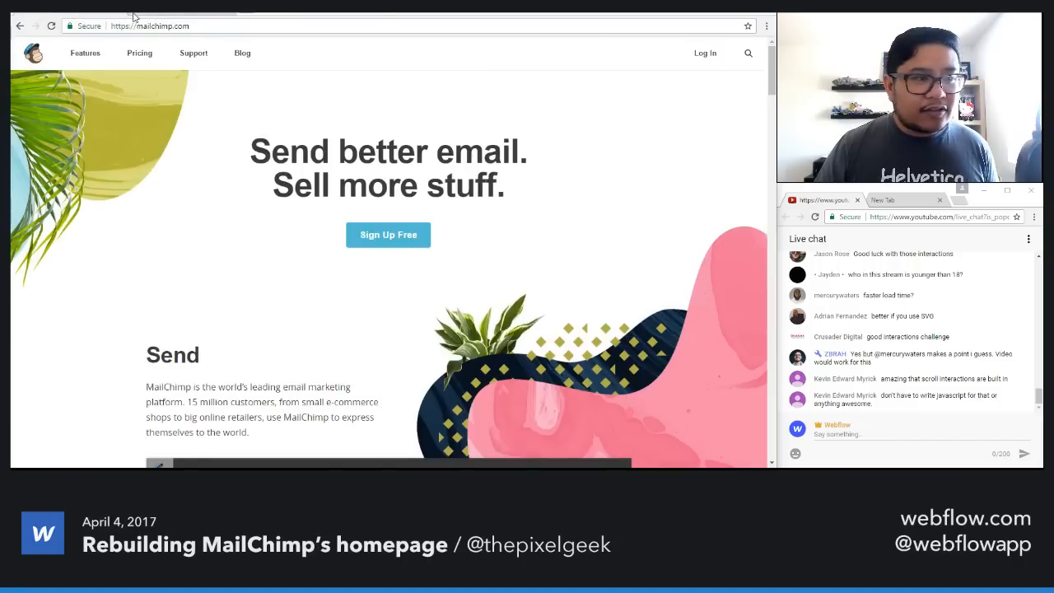
left_click(189, 13)
double_click(482, 74)
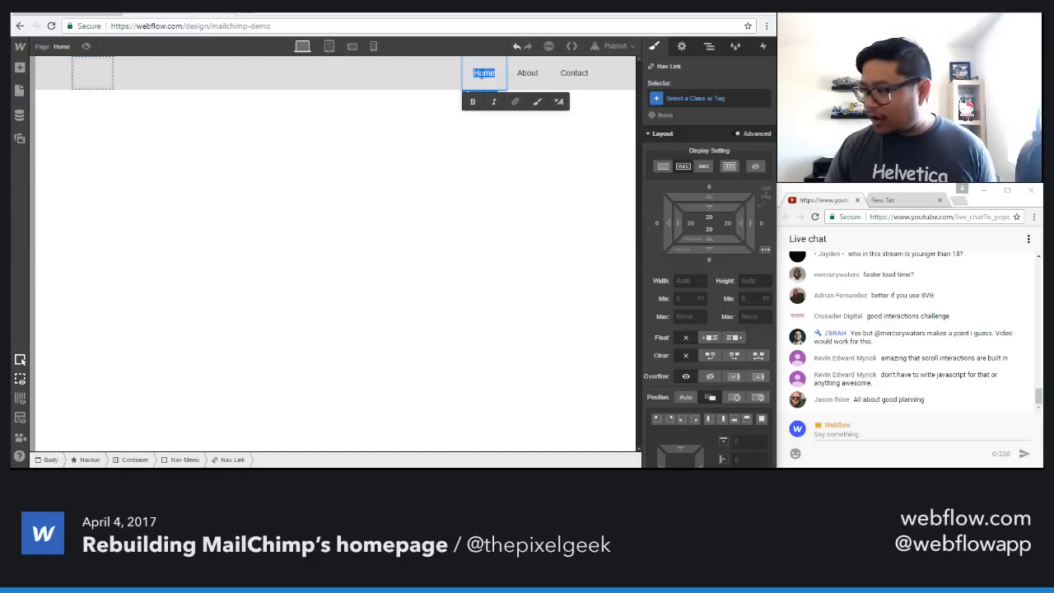
type("Features")
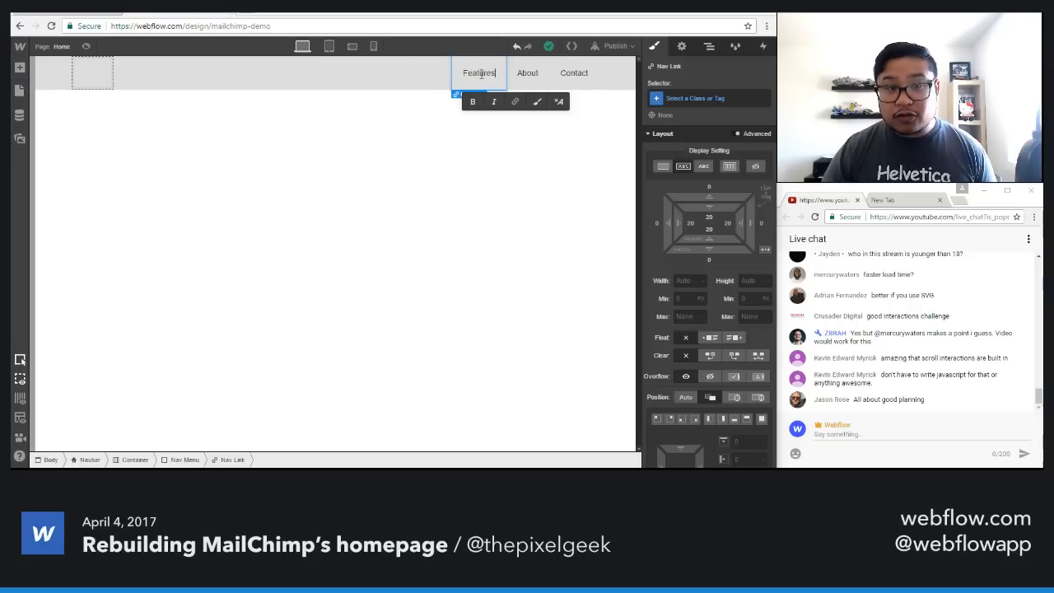
double_click(527, 73)
type("Pricing")
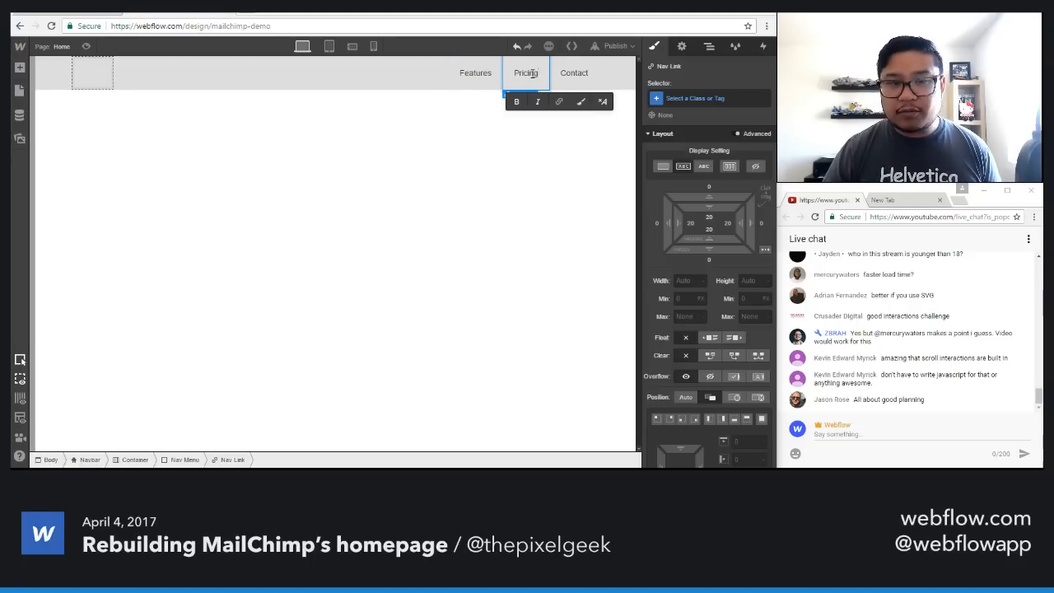
double_click(581, 73)
type("Support")
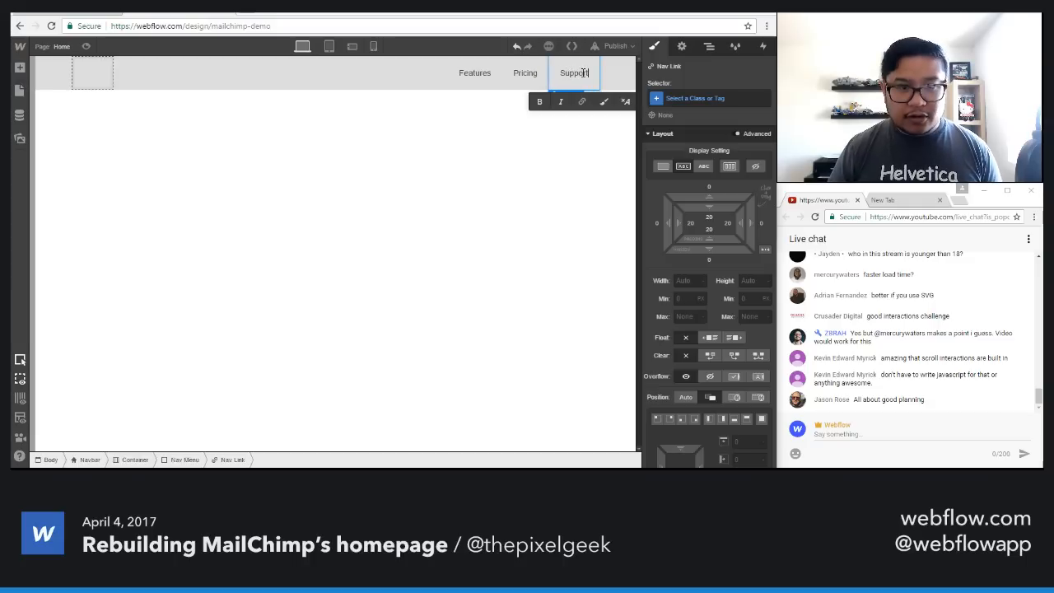
Step: Duplicate the Support nav link and rename the last link as Blog
key("Escape")
key("ctrl+c")
key("ctrl+v")
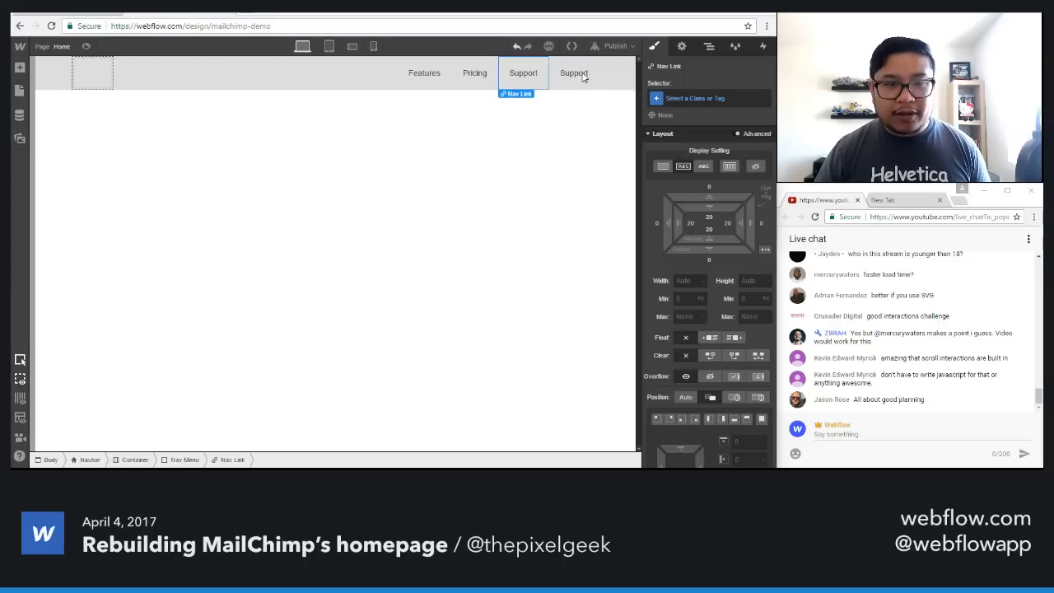
double_click(583, 73)
type("Blog")
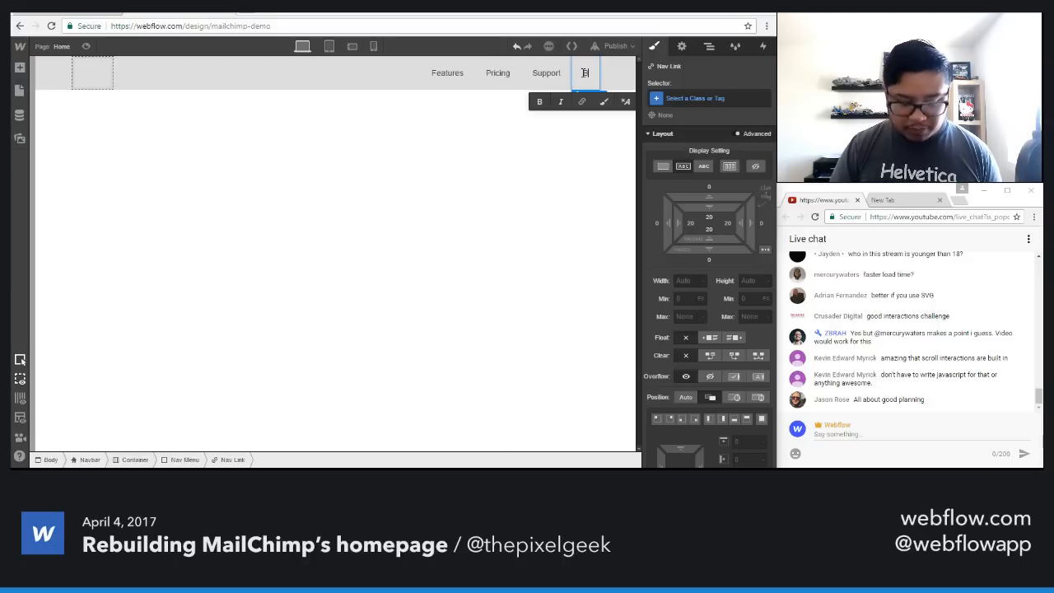
key("Escape")
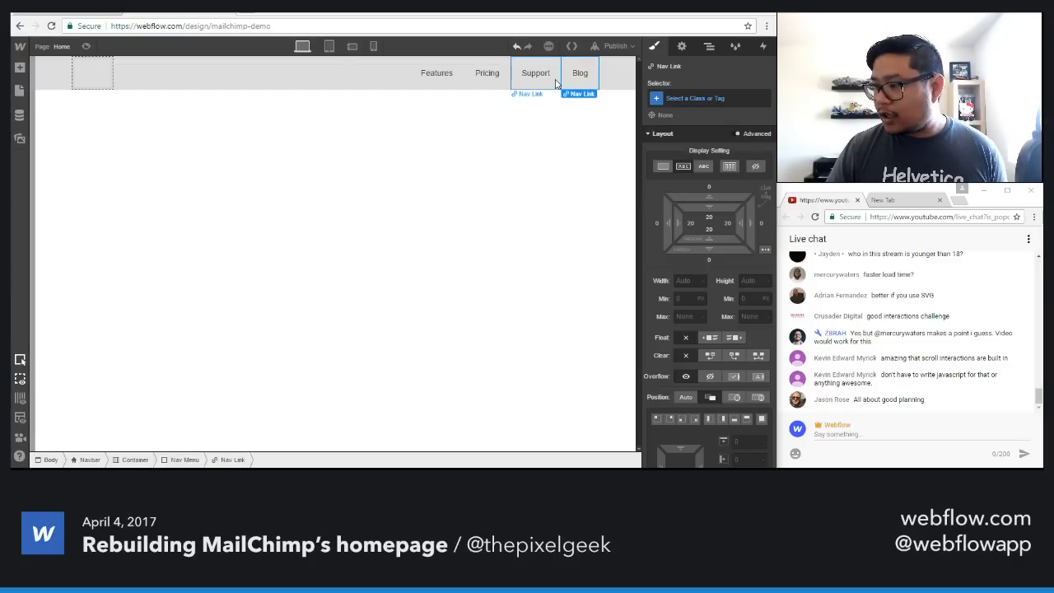
Step: Place the MailChimp monkey logo image from the assets inside the navbar's Brand link, keeping its default image settings
left_click(74, 75)
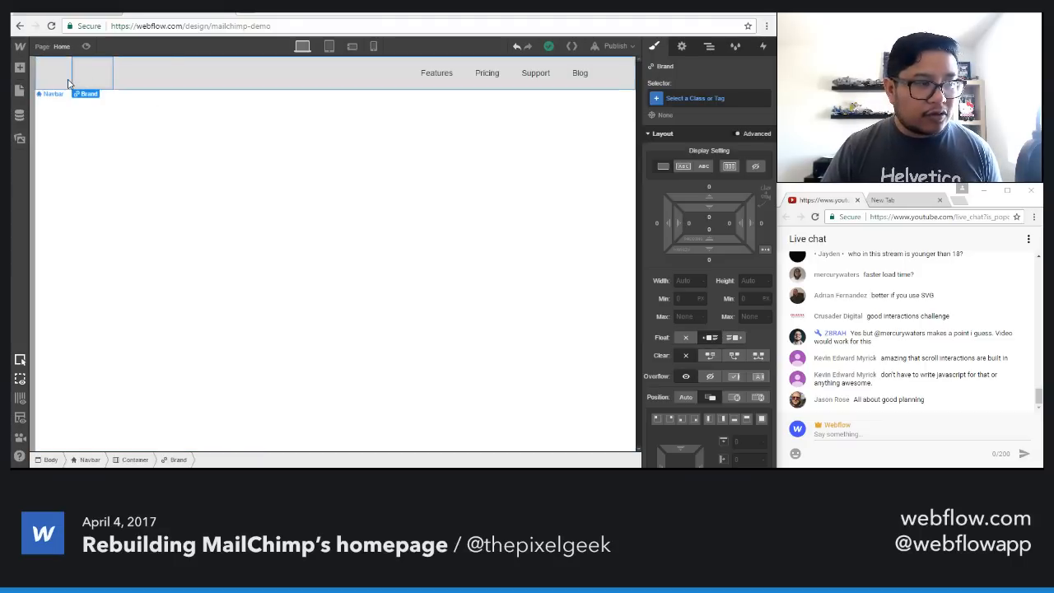
key("a")
scroll(102, 383, "down", 4)
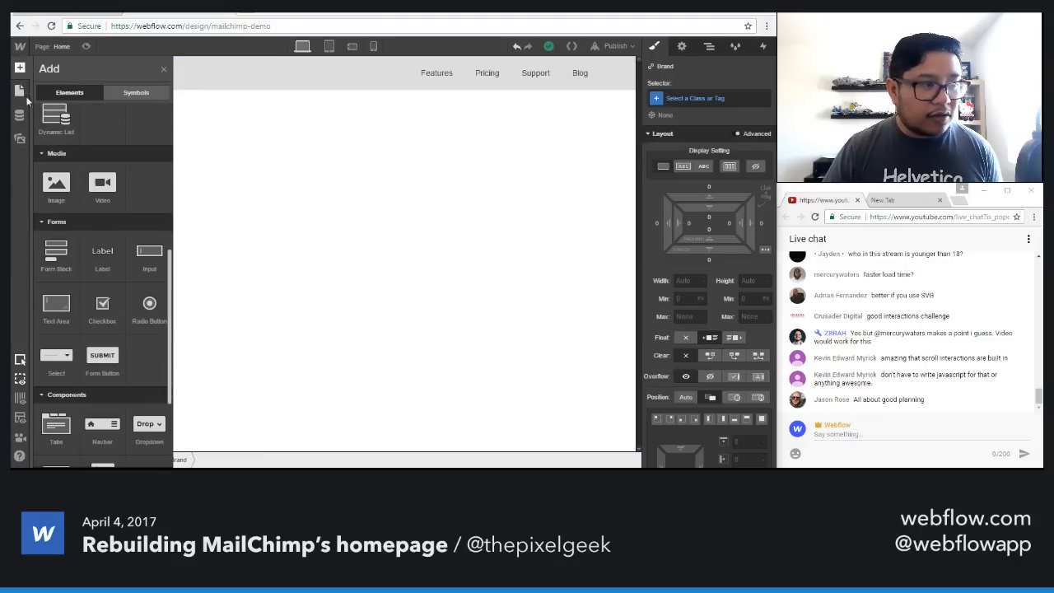
left_click(19, 141)
left_click_drag(100, 120, 87, 88)
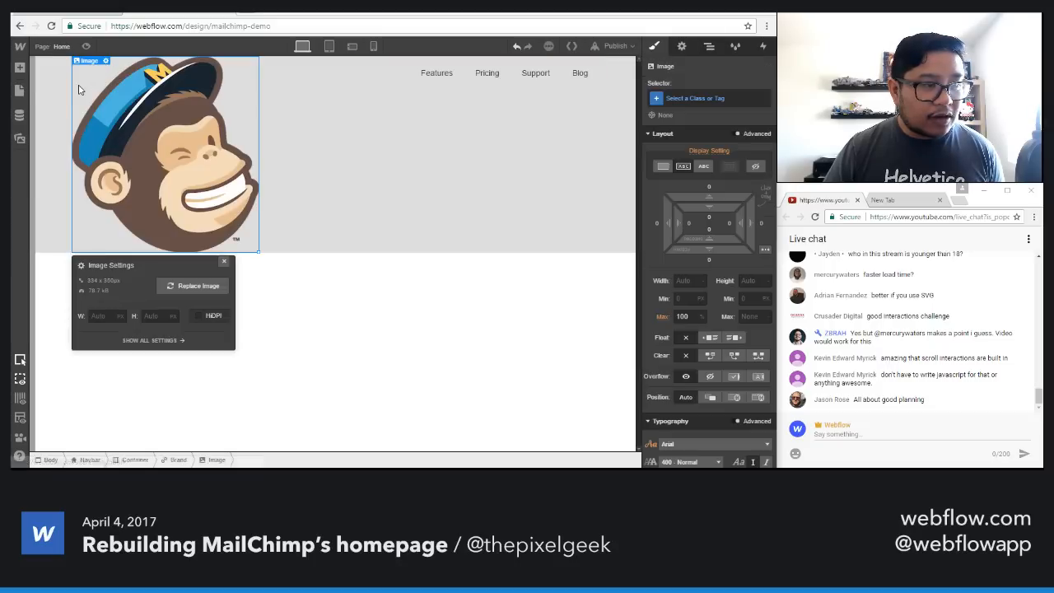
left_click(225, 261)
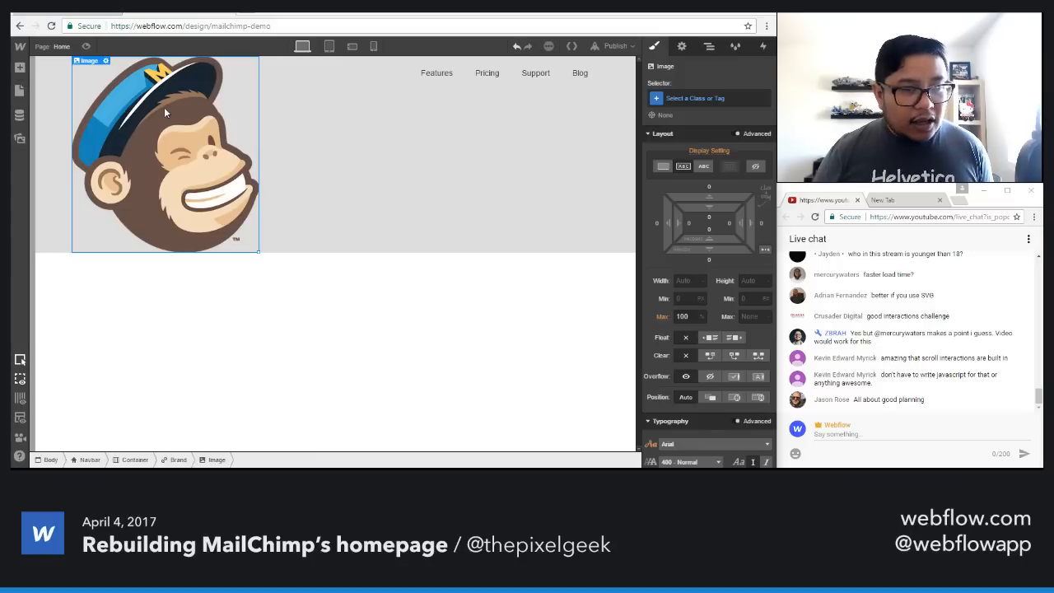
Step: Select the Brand link around the logo image and give it a new class named logo
key("Up")
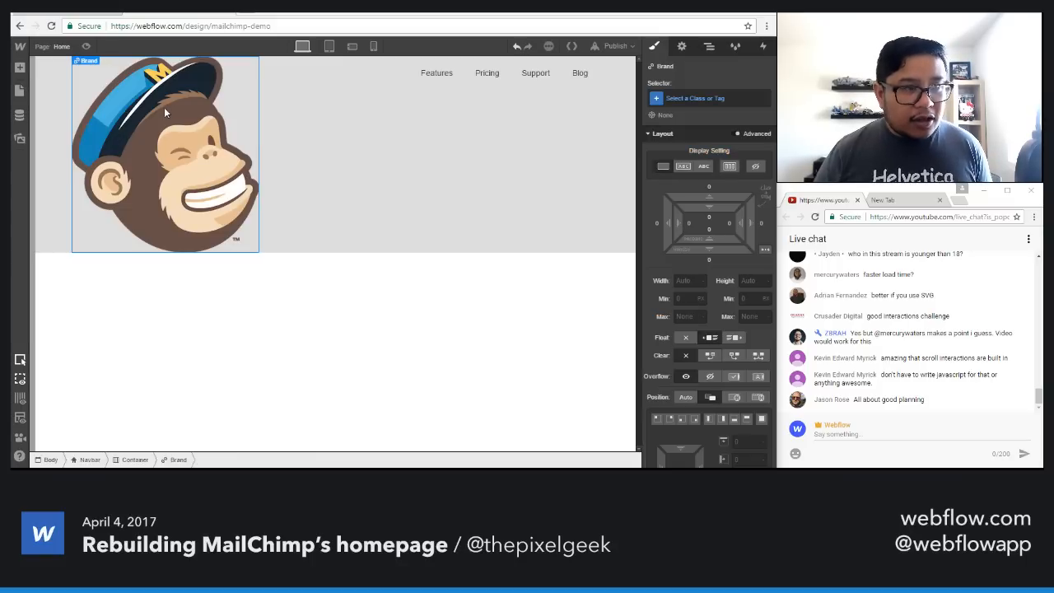
left_click(694, 98)
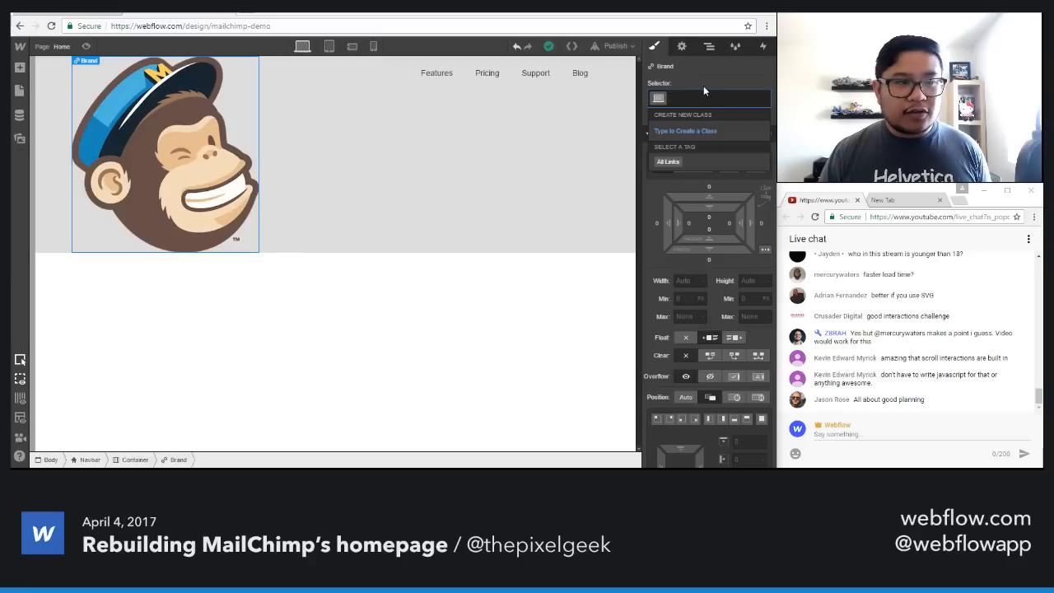
left_click(702, 87)
left_click(703, 98)
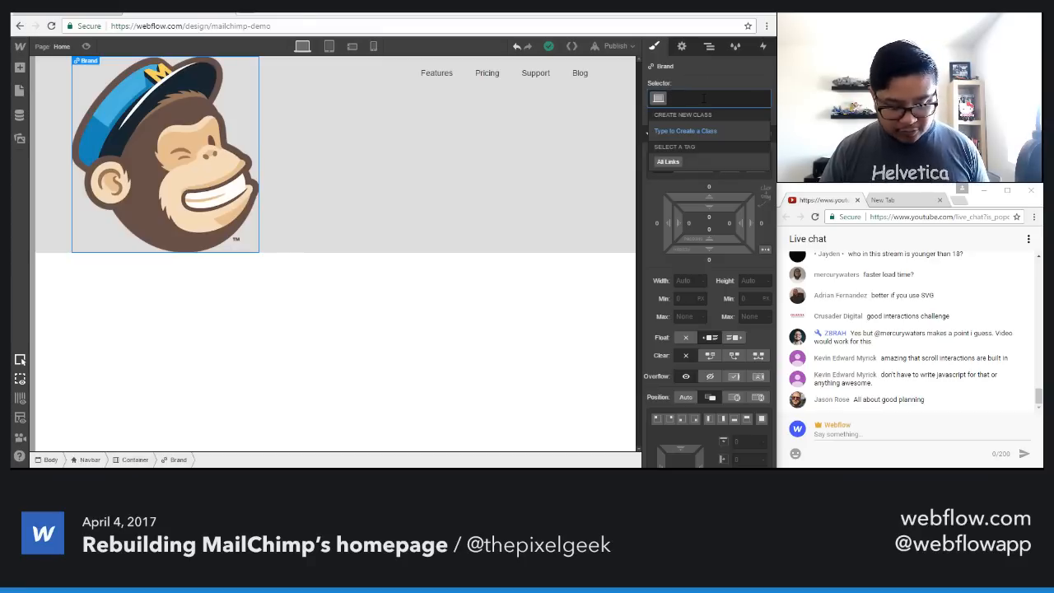
type("logo")
key("Return")
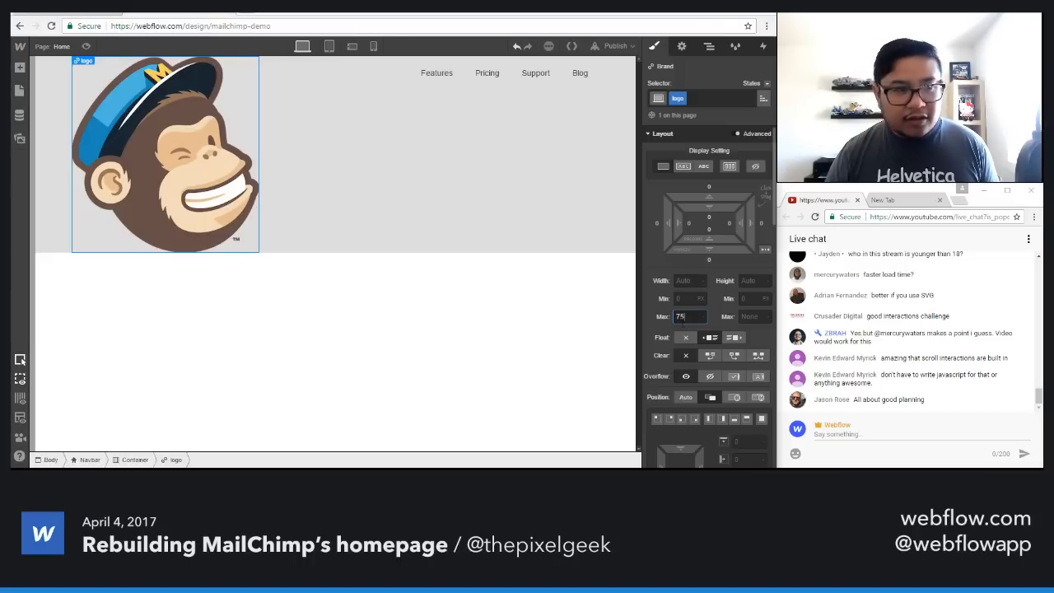
Step: Limit the logo link's maximum width to 75 px and reduce it gradually to 40 px
key("Return")
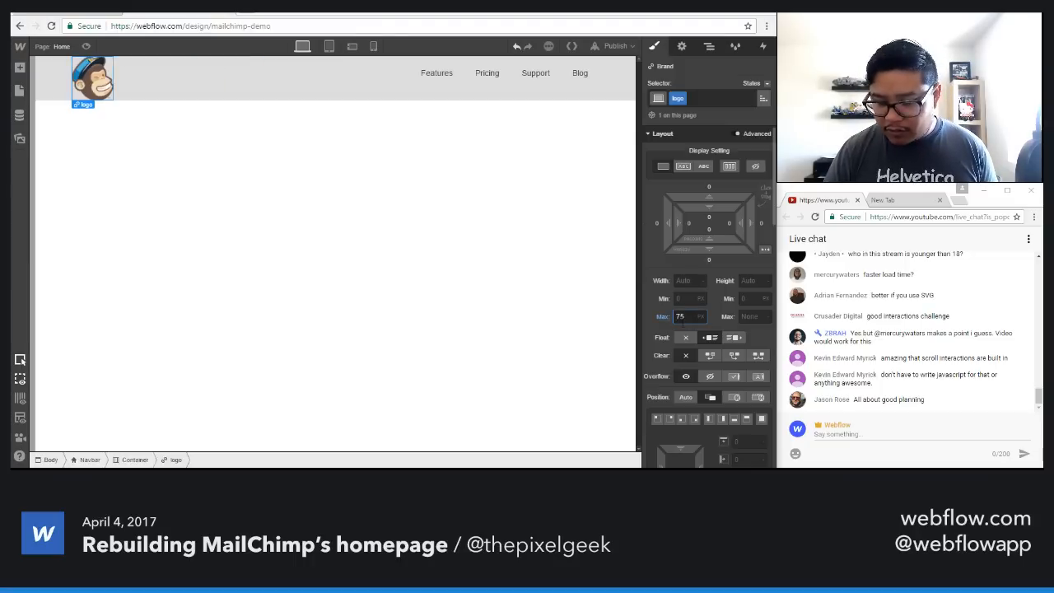
key("shift+Down")
key("shift+Down")
key("shift+Down")
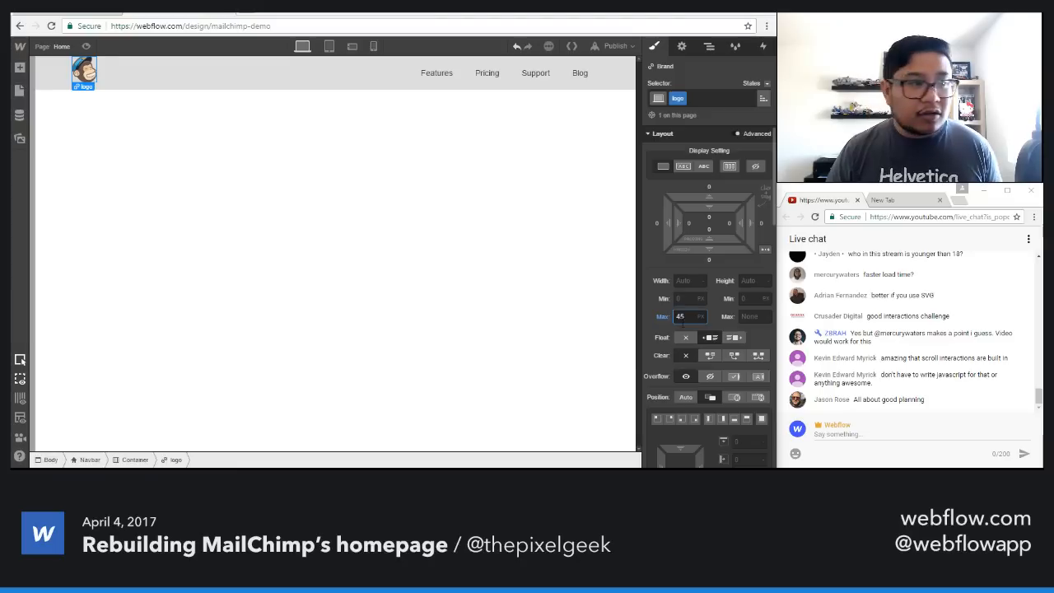
key("Down")
key("Down")
key("Down")
key("Down")
key("Down")
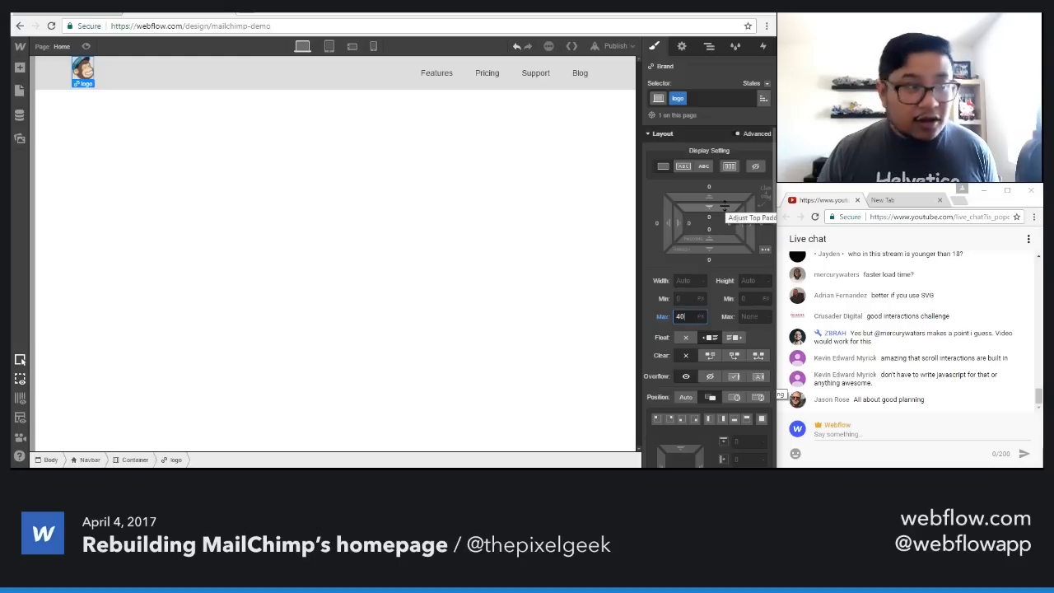
Step: Add 5 px of padding on all sides of the logo link and raise its maximum width to 50 px
left_click_drag(725, 206, 728, 220)
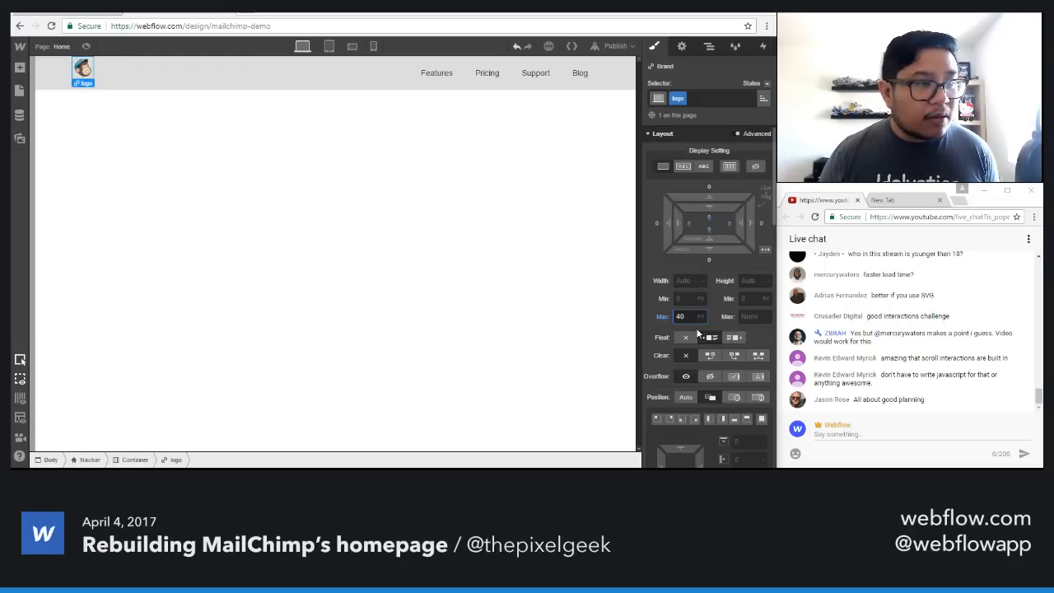
key("shift+Up")
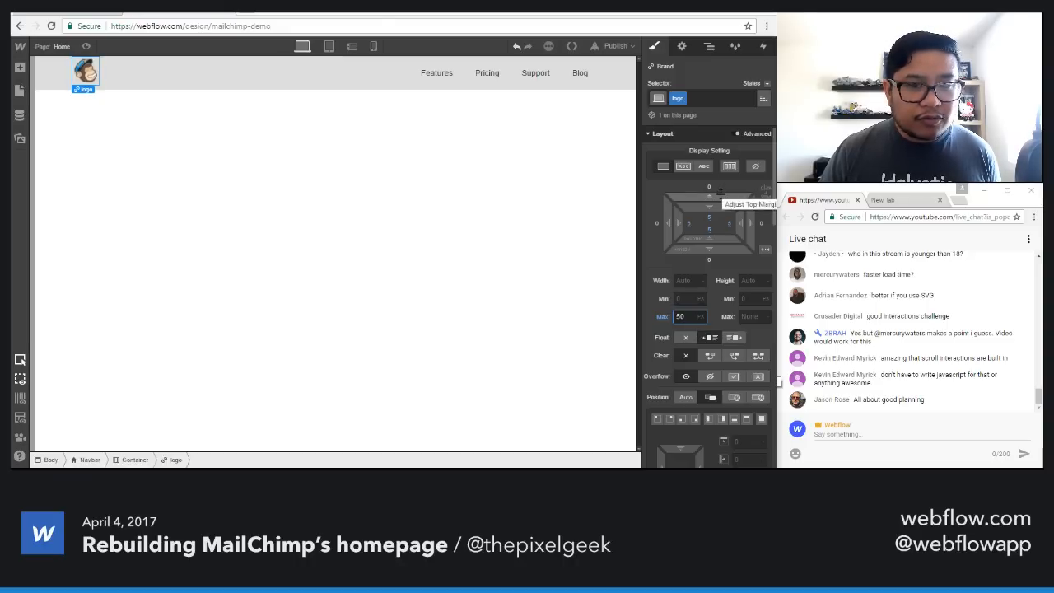
Step: Set the logo link's top margin to 4 px and deselect it
left_click_drag(718, 192, 723, 195)
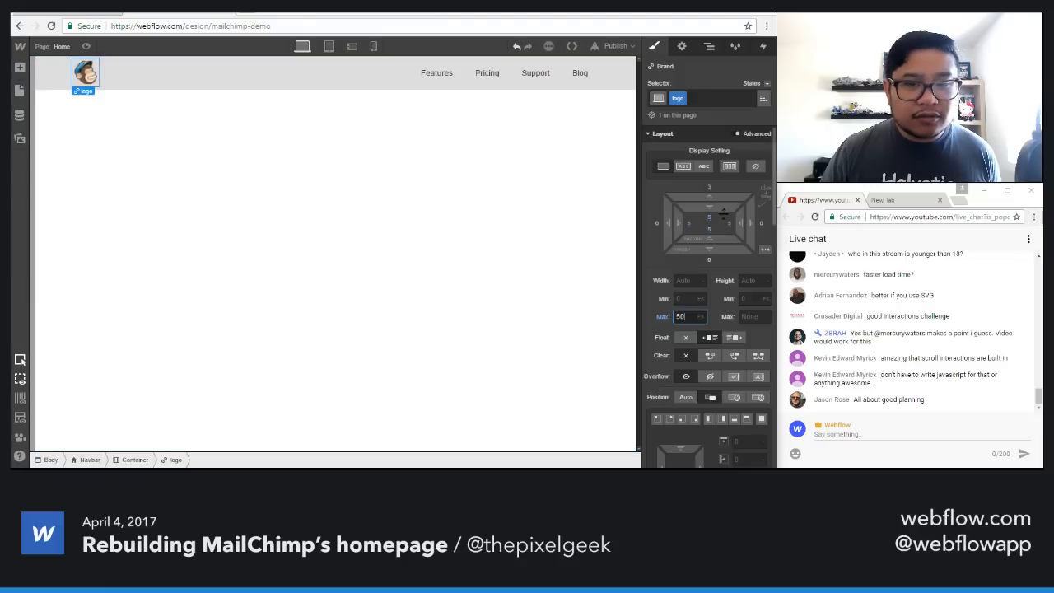
left_click(707, 191)
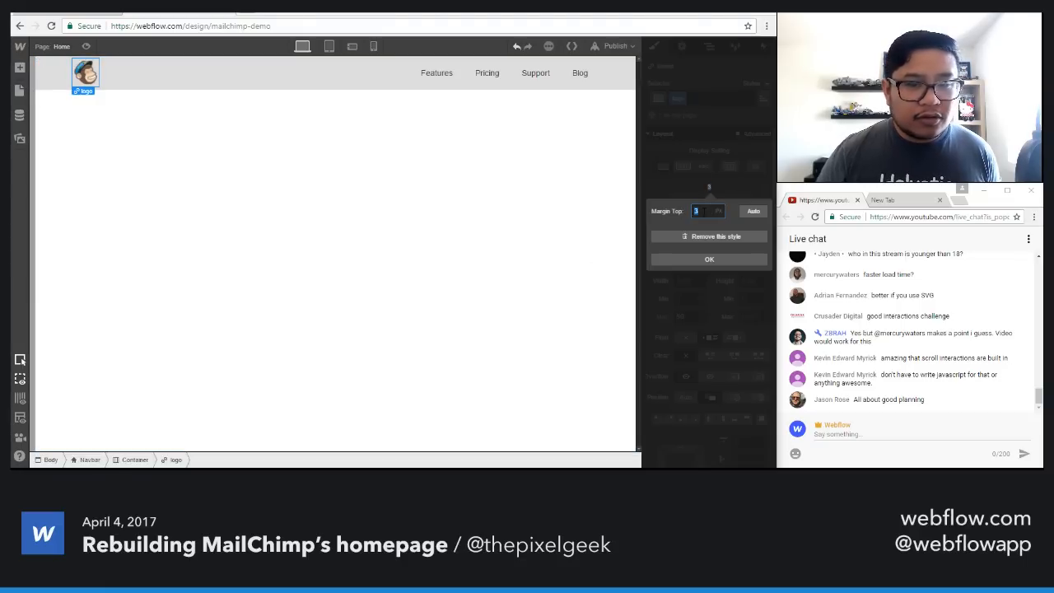
type("4")
key("Return")
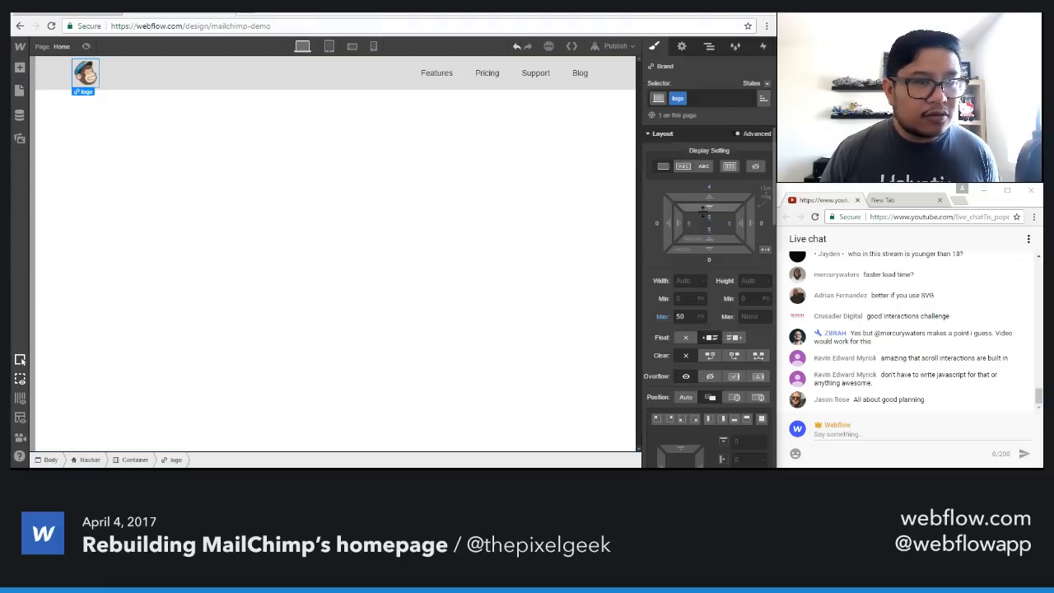
left_click(381, 177)
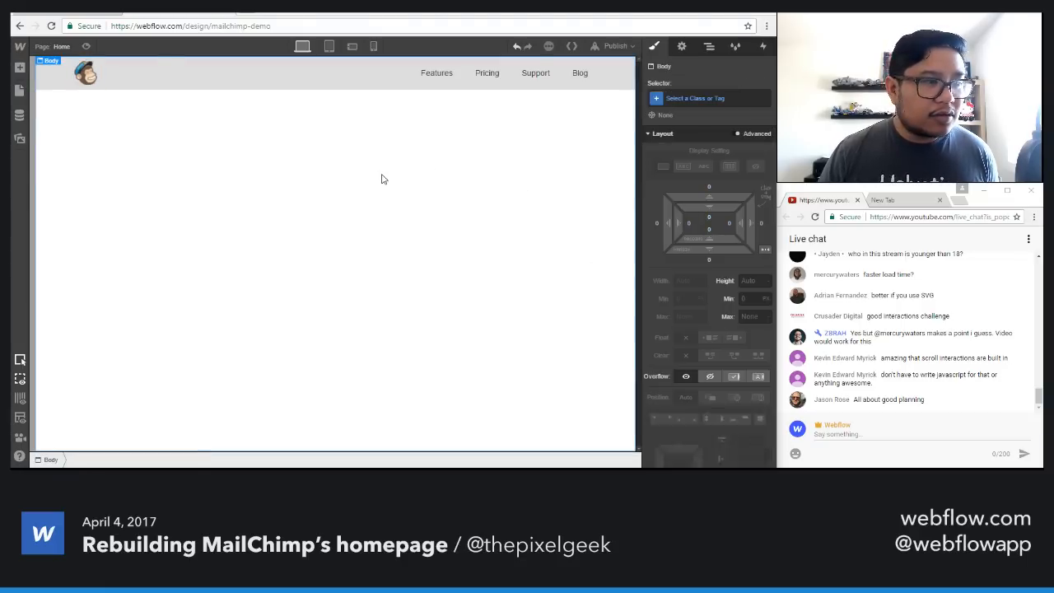
Step: Select the whole Navbar and set its background color to white
left_click(623, 77)
left_click(709, 46)
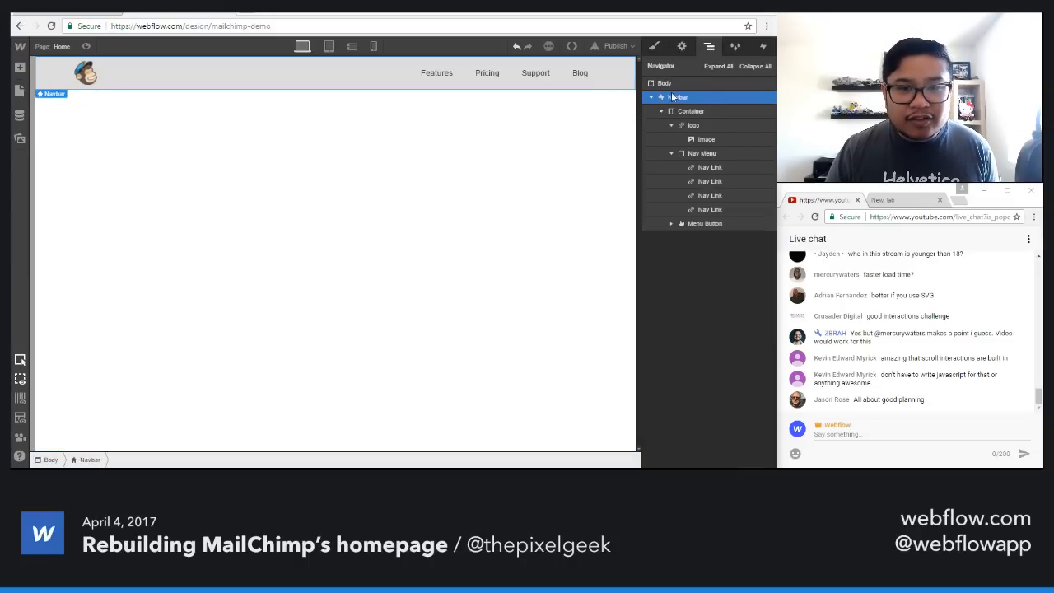
left_click(655, 47)
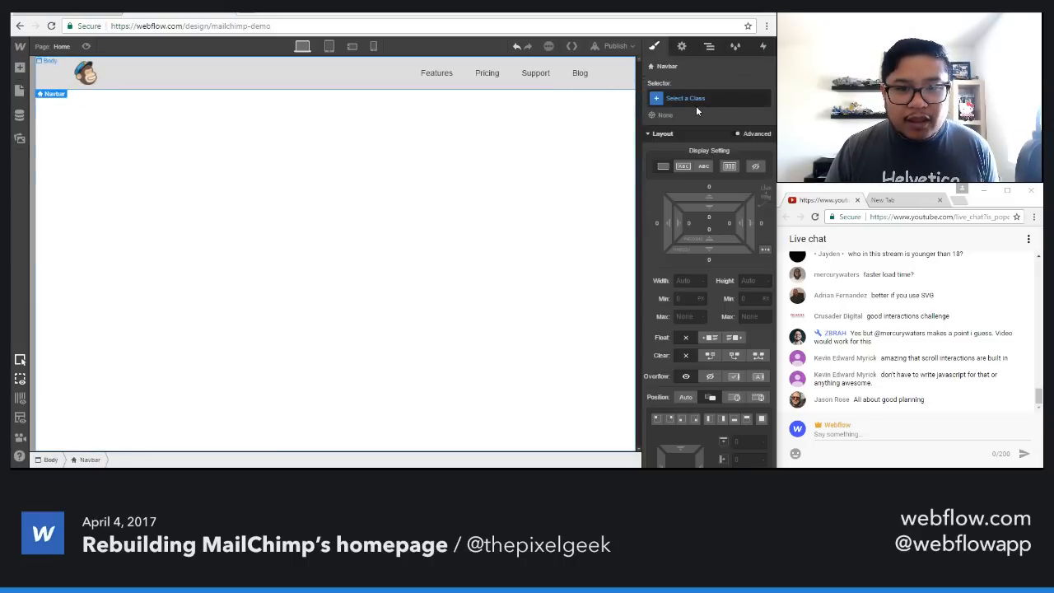
scroll(679, 313, "down", 8)
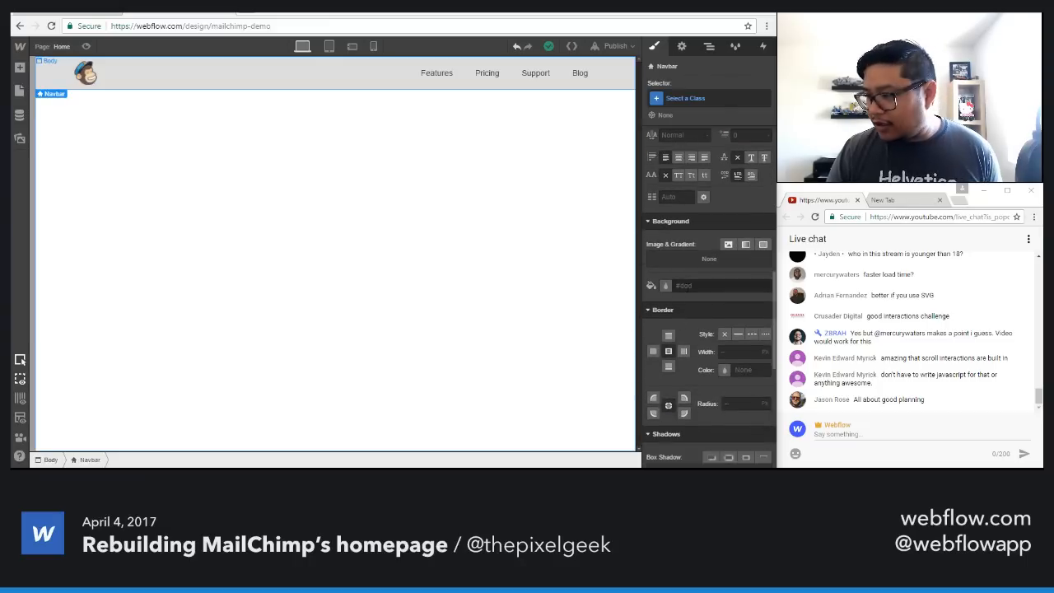
left_click(735, 285)
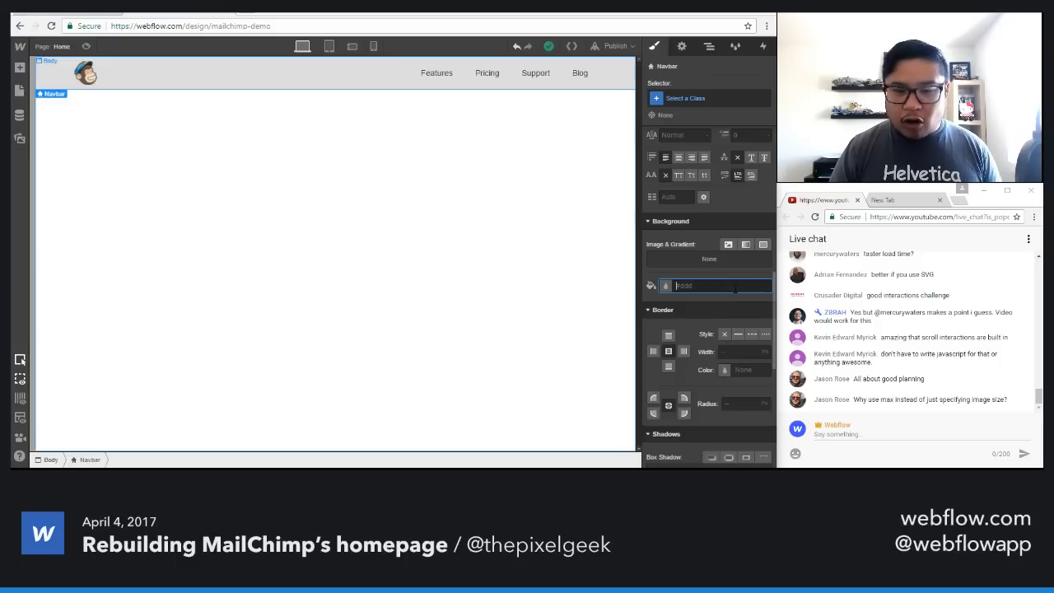
type("white")
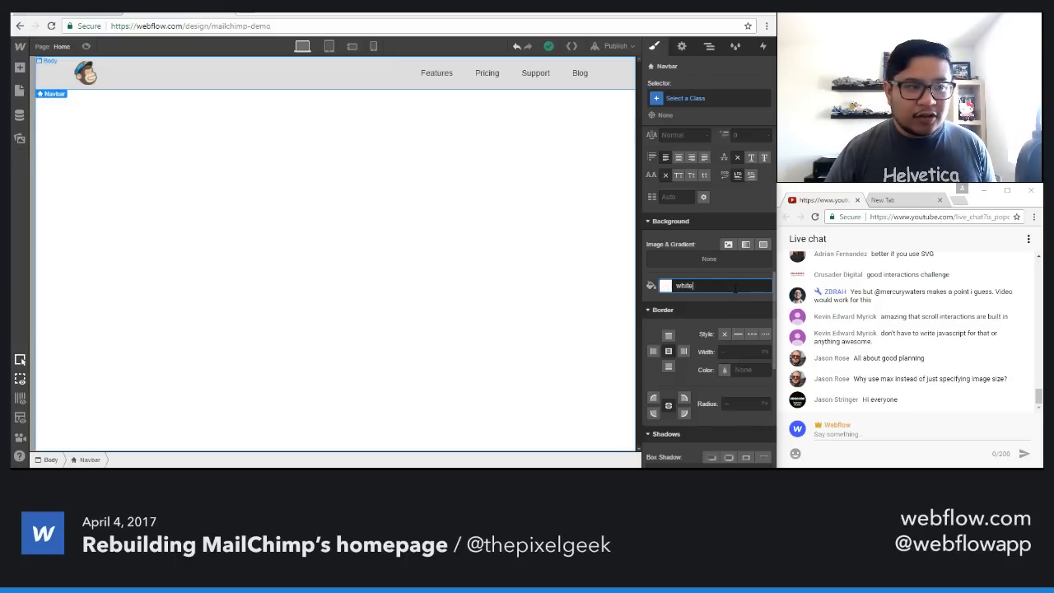
key("Return")
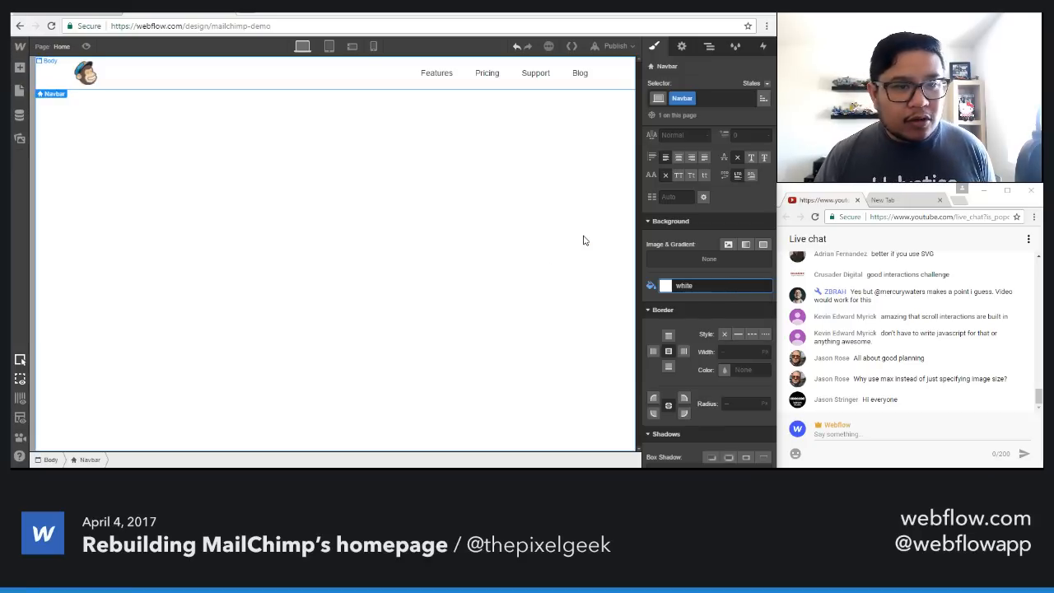
Step: Set the Features nav link's font weight to 700 - Bold
left_click(452, 78)
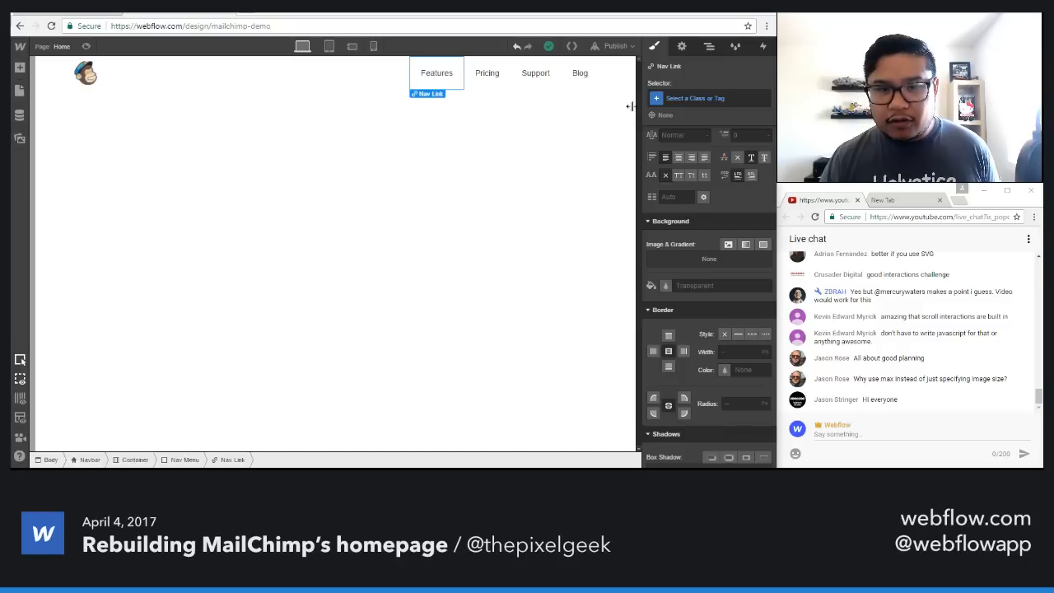
scroll(703, 312, "up", 3)
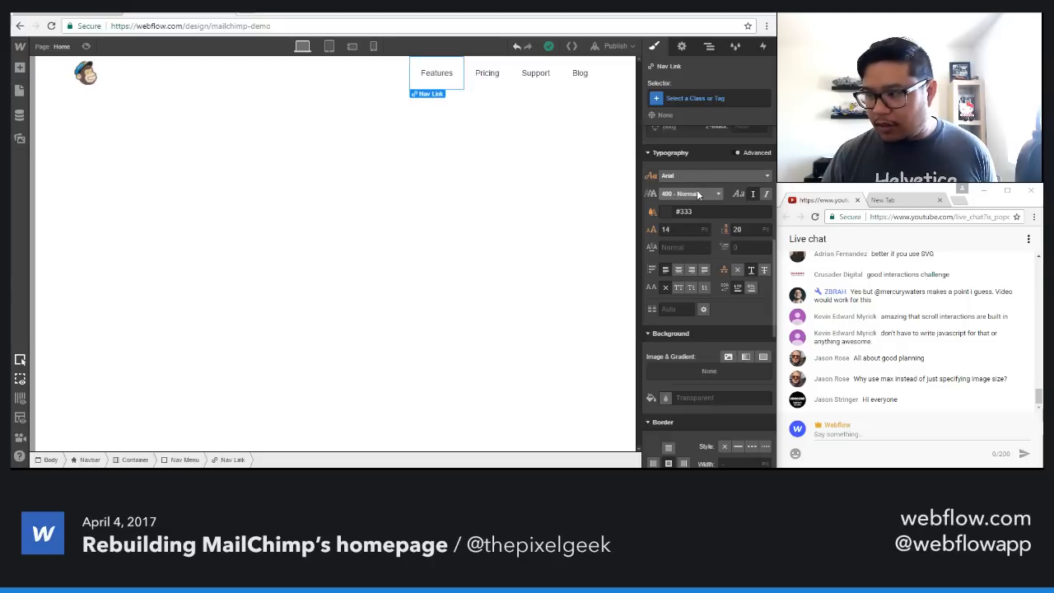
left_click(696, 189)
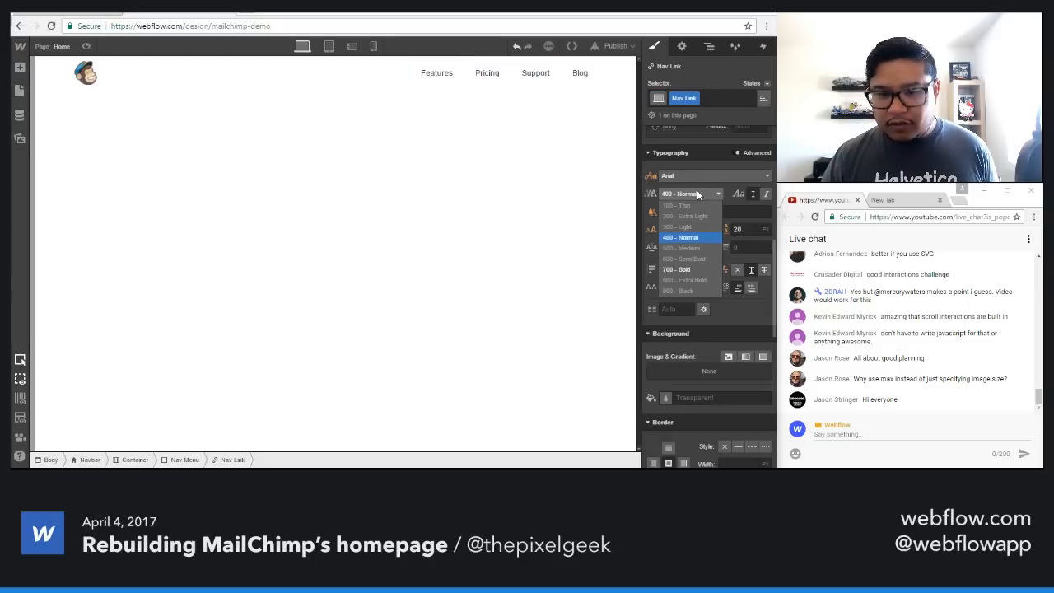
left_click(686, 267)
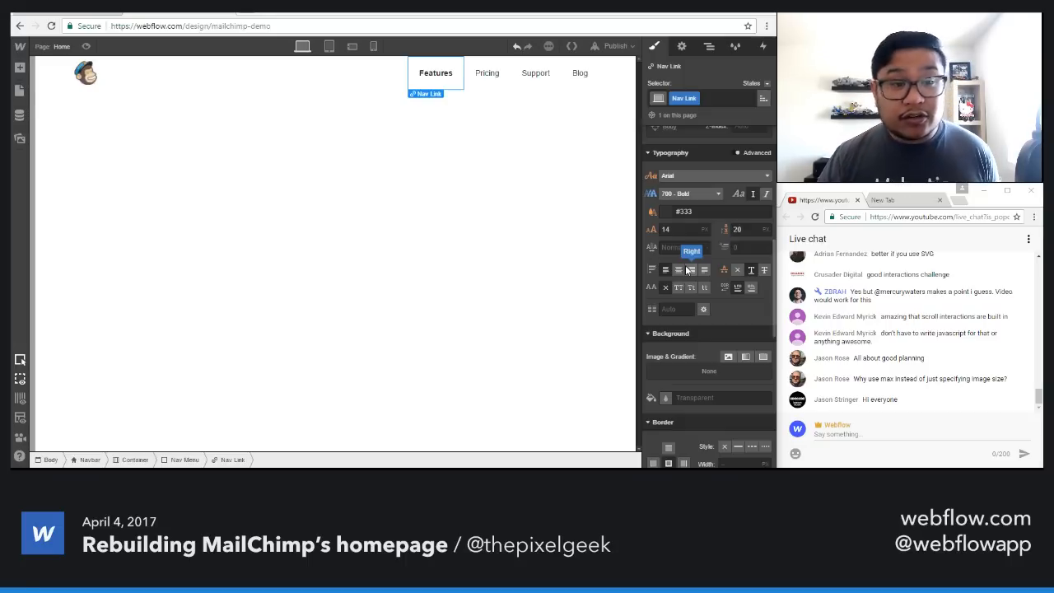
Step: Set the Features link's font size to 12 px and its line height to 18 px
left_click(669, 229)
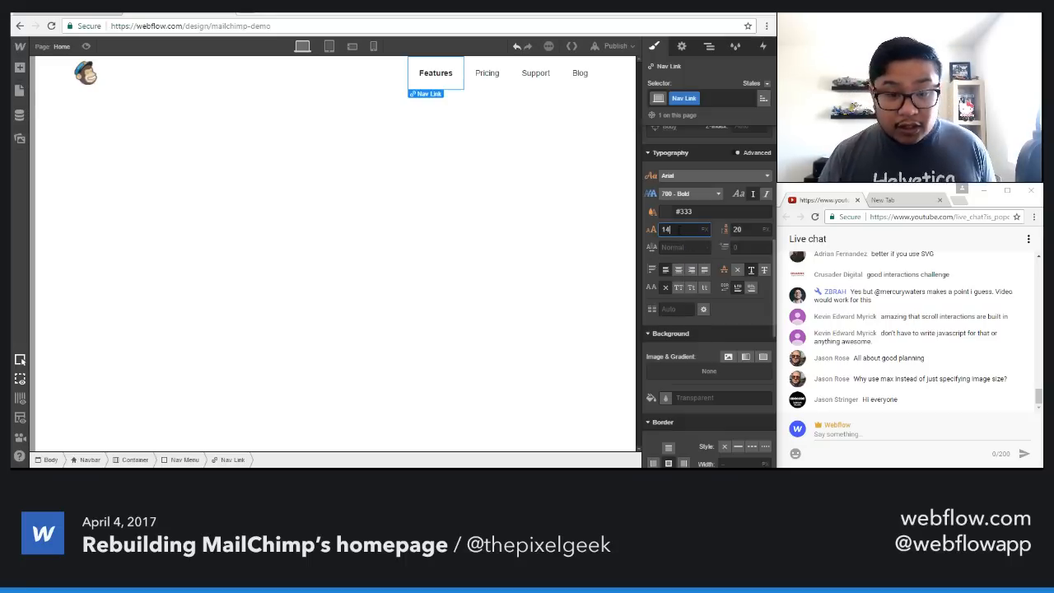
key("Down")
key("Down")
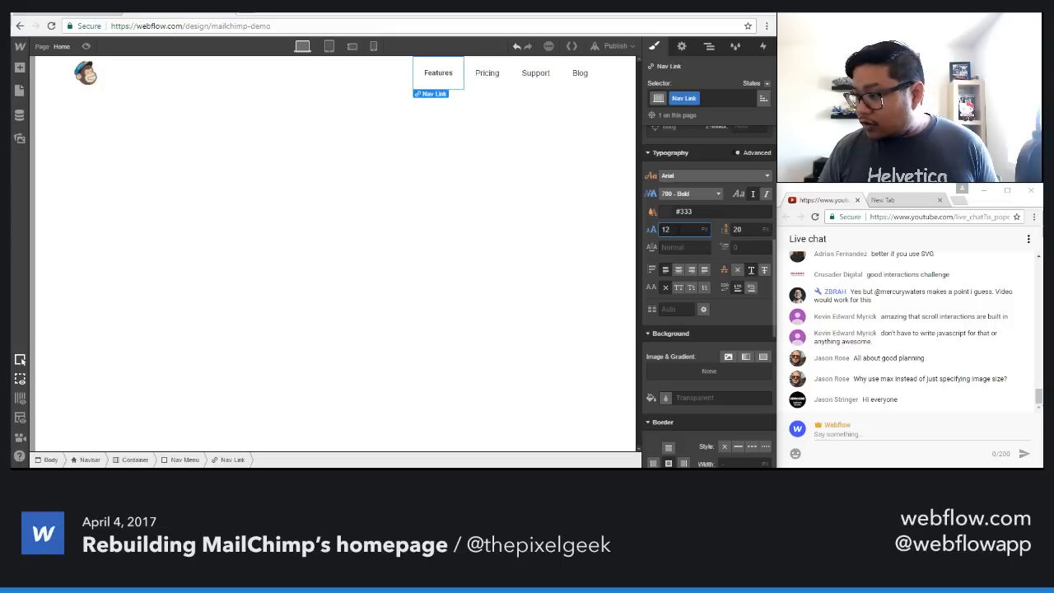
key("Tab")
key("Down")
key("Down")
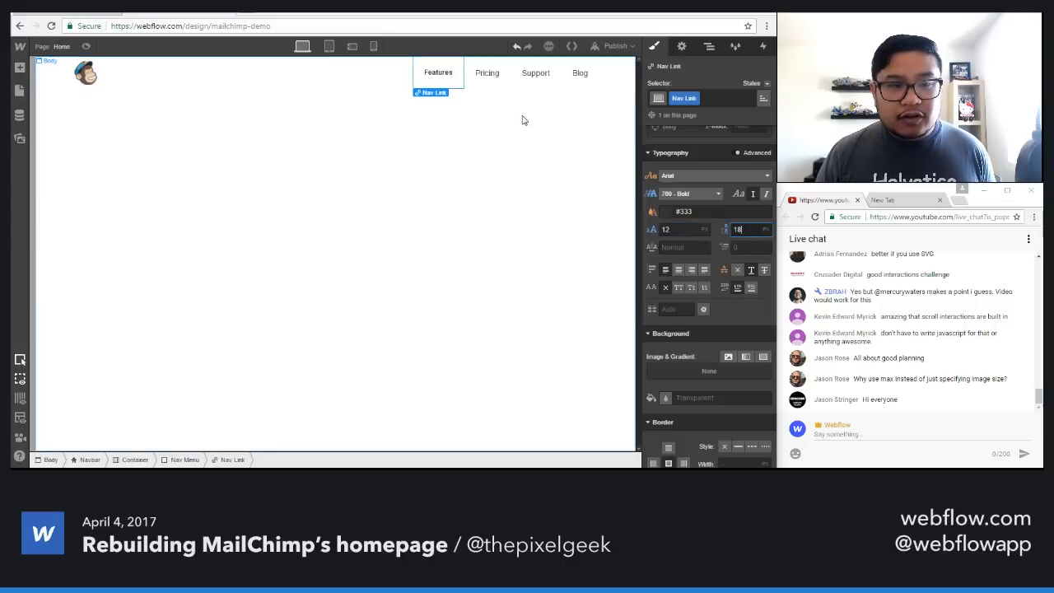
Step: Apply the existing Nav Link class to the Pricing link
left_click(490, 77)
left_click(698, 98)
type("nav")
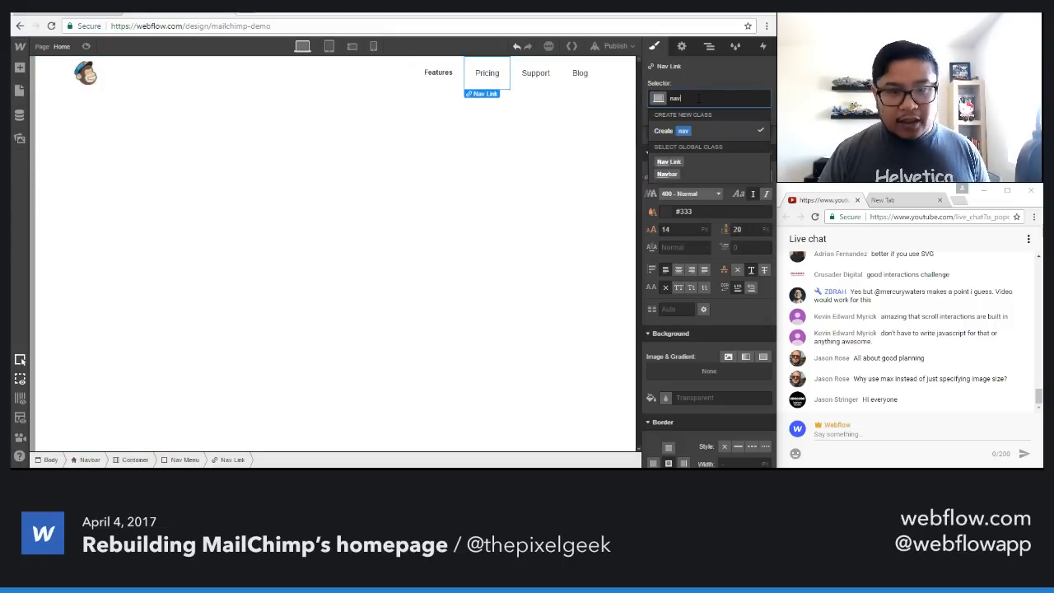
key("Down")
key("Return")
Step: Apply the existing Nav Link class to the Support link
left_click(535, 74)
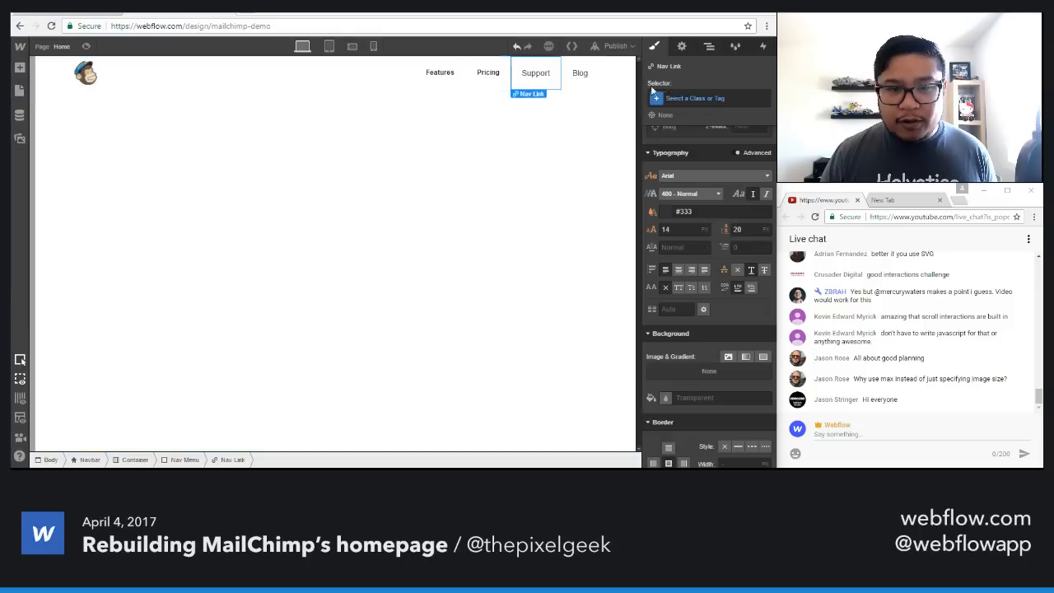
left_click(689, 96)
type("nav")
key("Down")
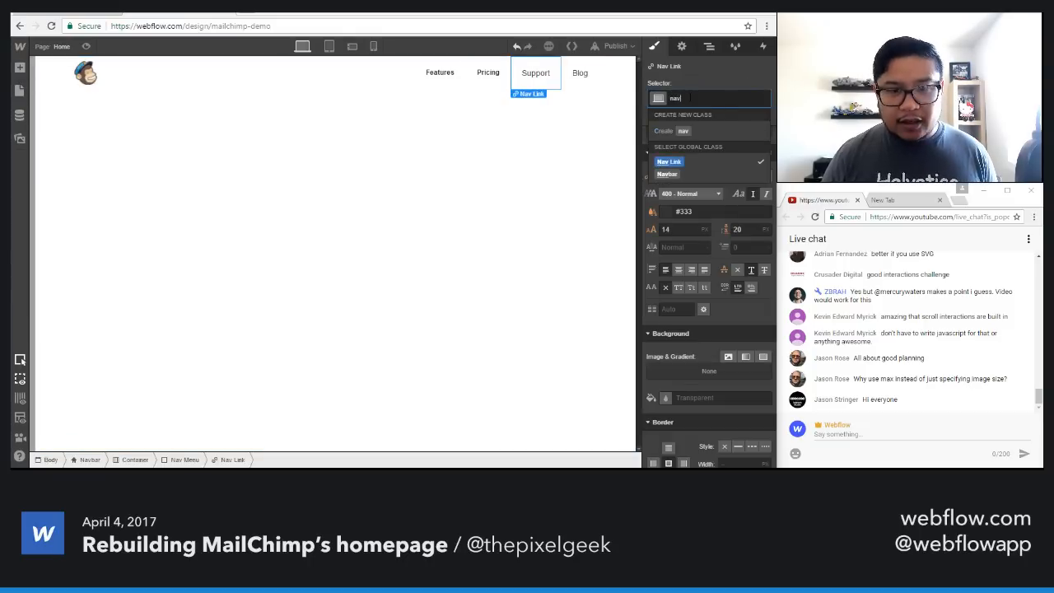
key("Return")
Step: Apply the existing Nav Link class to the Blog link
left_click(579, 74)
left_click(689, 98)
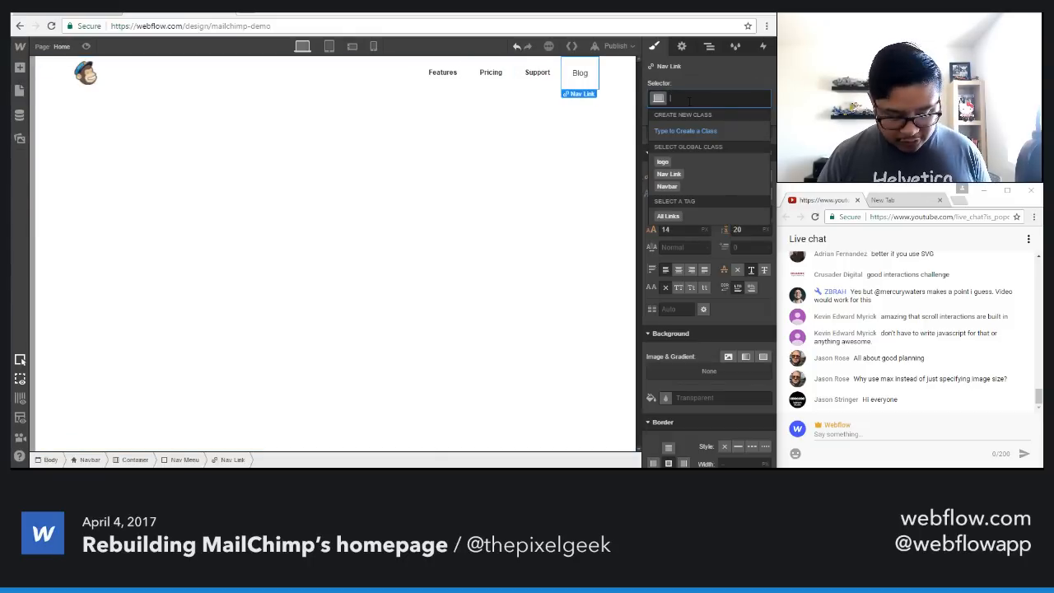
type("nav")
key("Down")
key("Return")
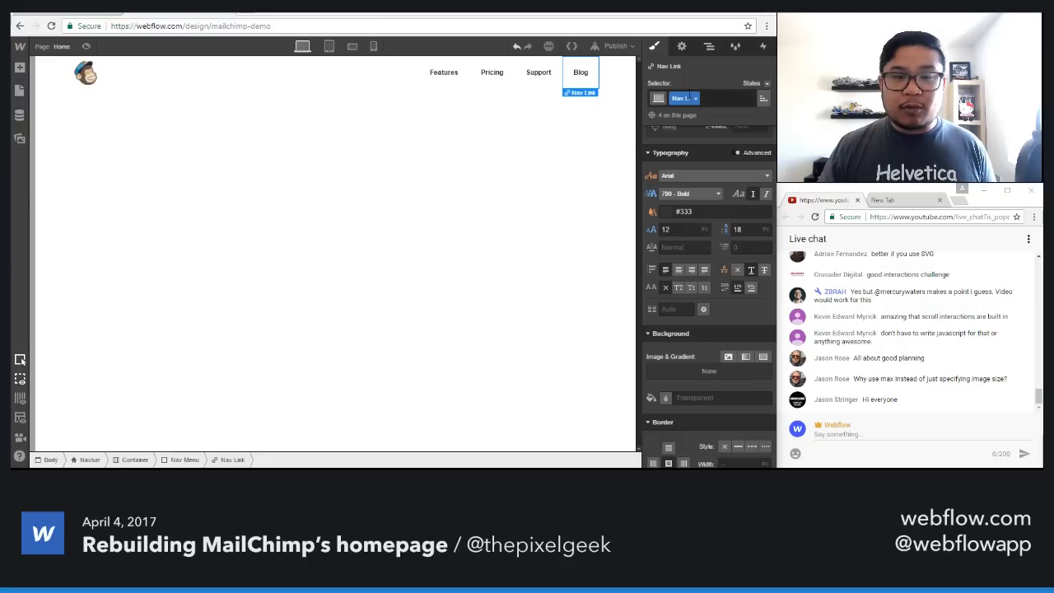
double_click(683, 98)
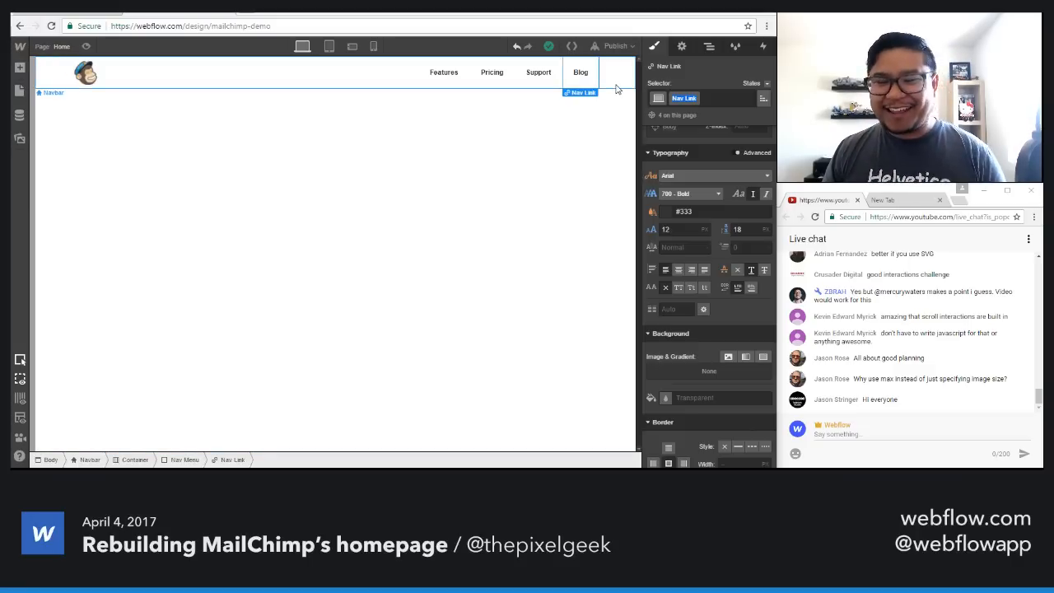
Step: Select the Nav Menu that holds the four links and float it left beside the logo
left_click(442, 77)
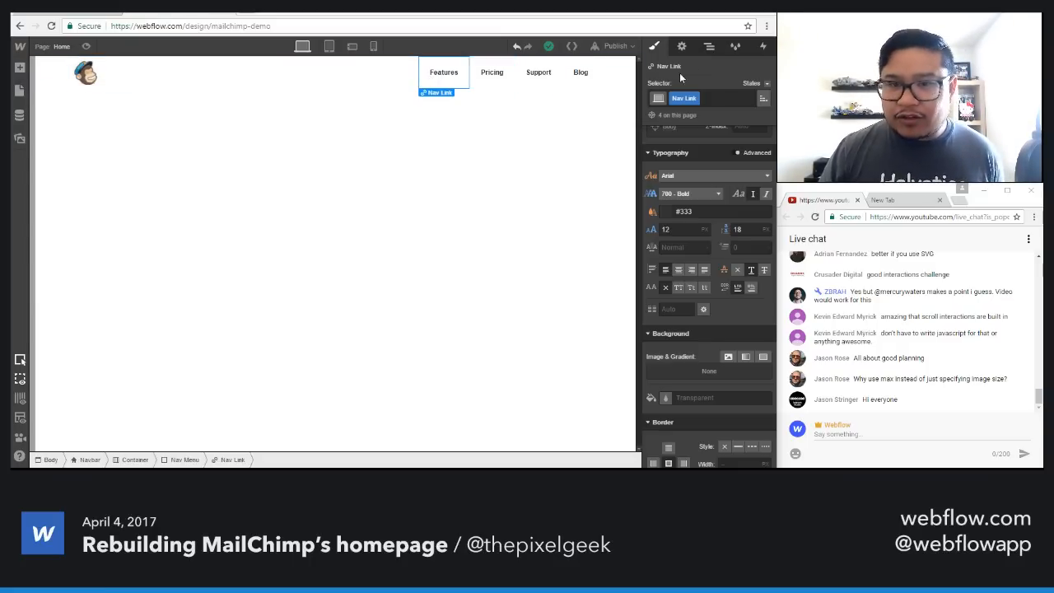
left_click(707, 47)
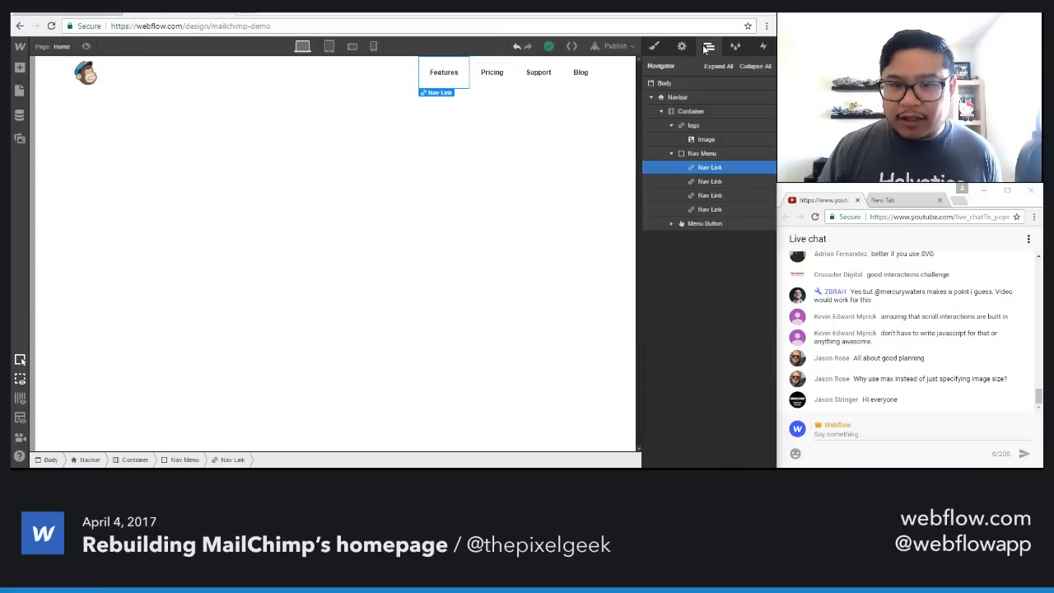
left_click(697, 155)
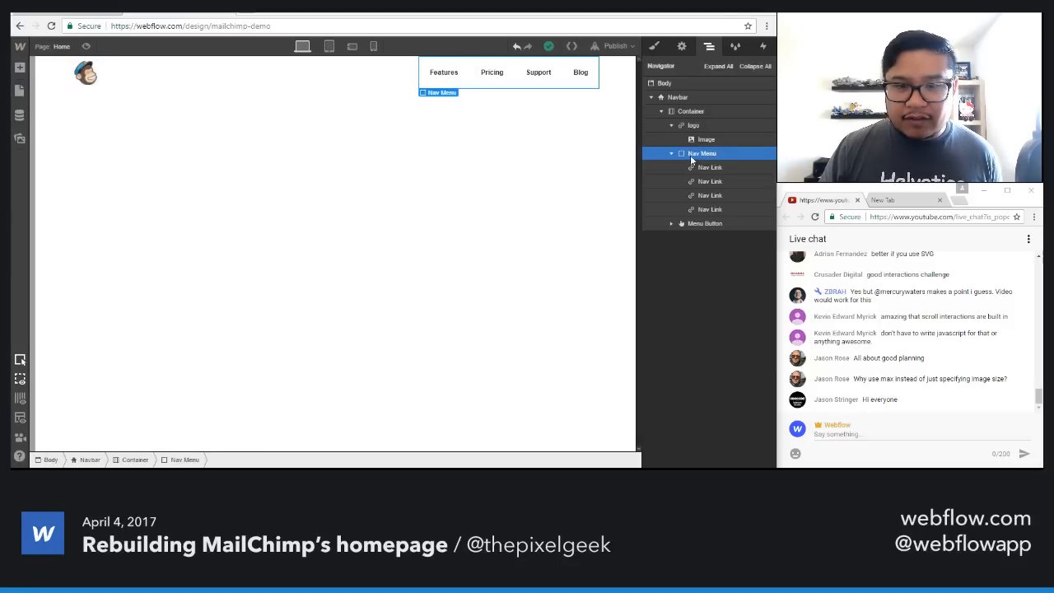
left_click(654, 47)
scroll(720, 263, "down", 1)
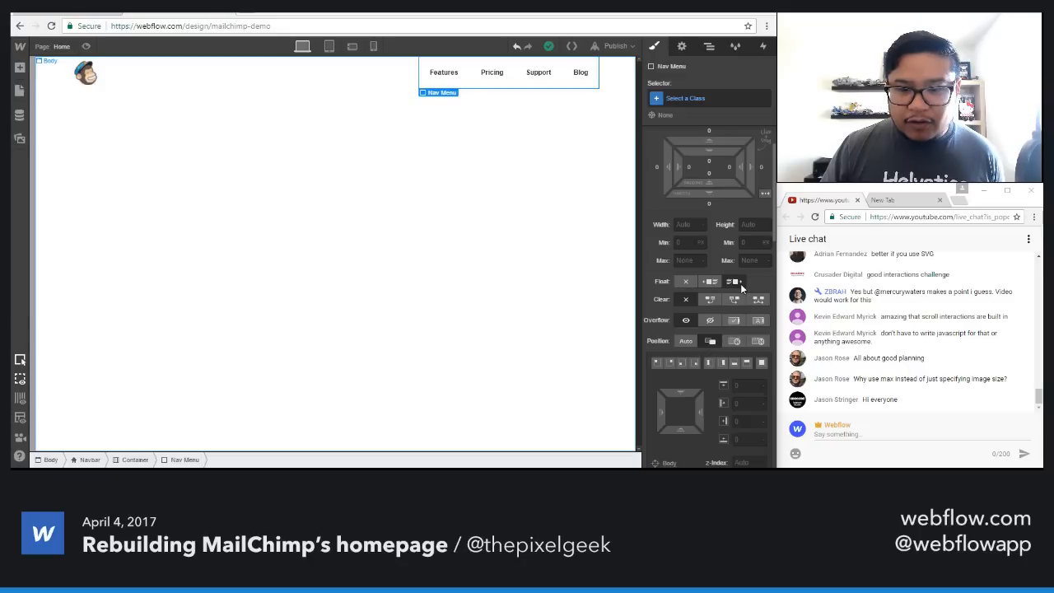
left_click(711, 282)
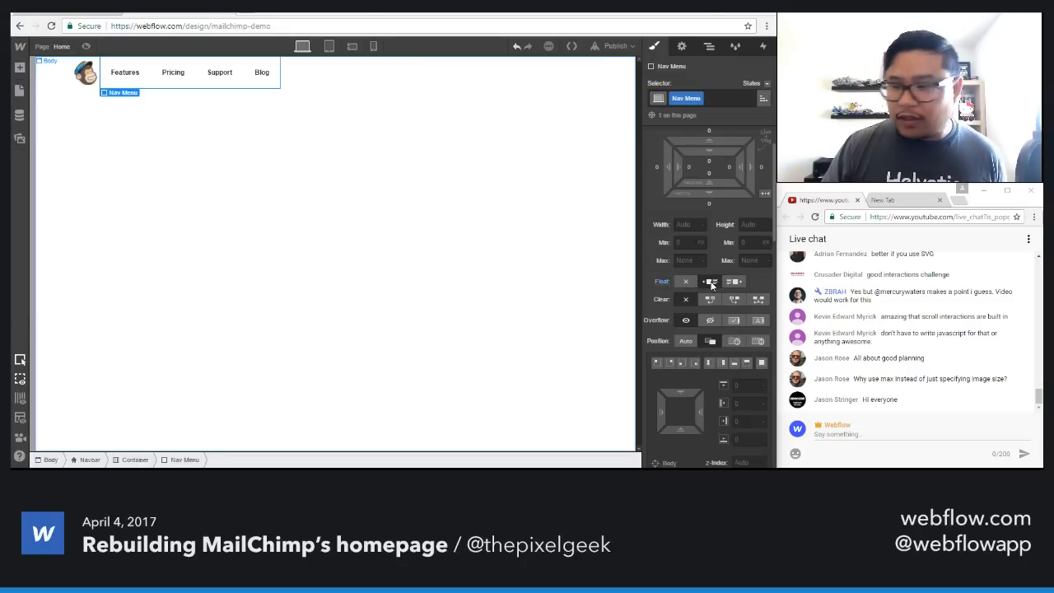
Step: Give the Nav Link class's Hover state a very light gray background color and deselect the link
left_click(135, 82)
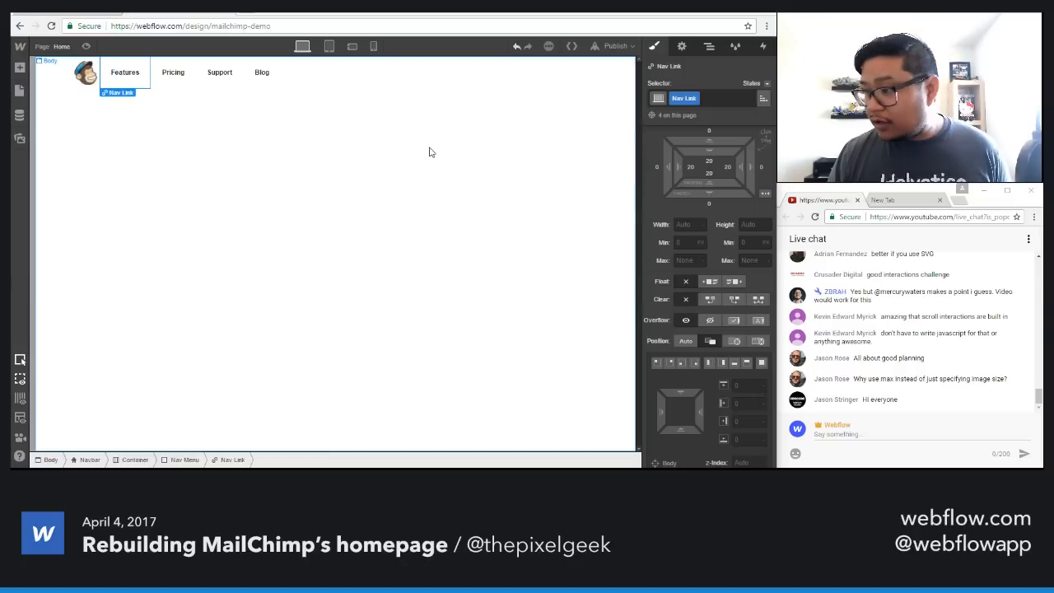
left_click(748, 81)
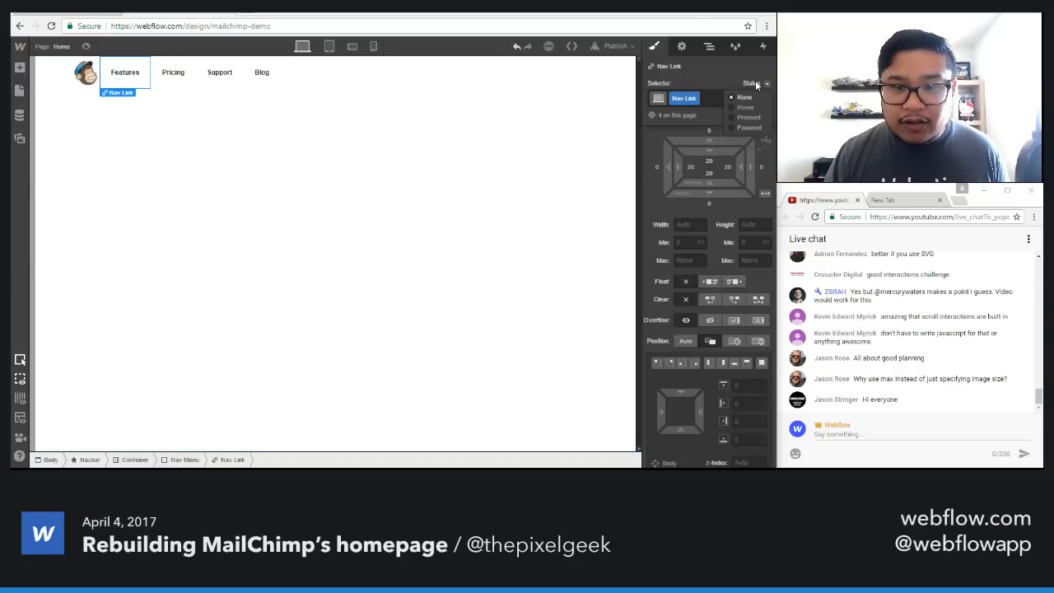
left_click(742, 122)
scroll(701, 317, "down", 5)
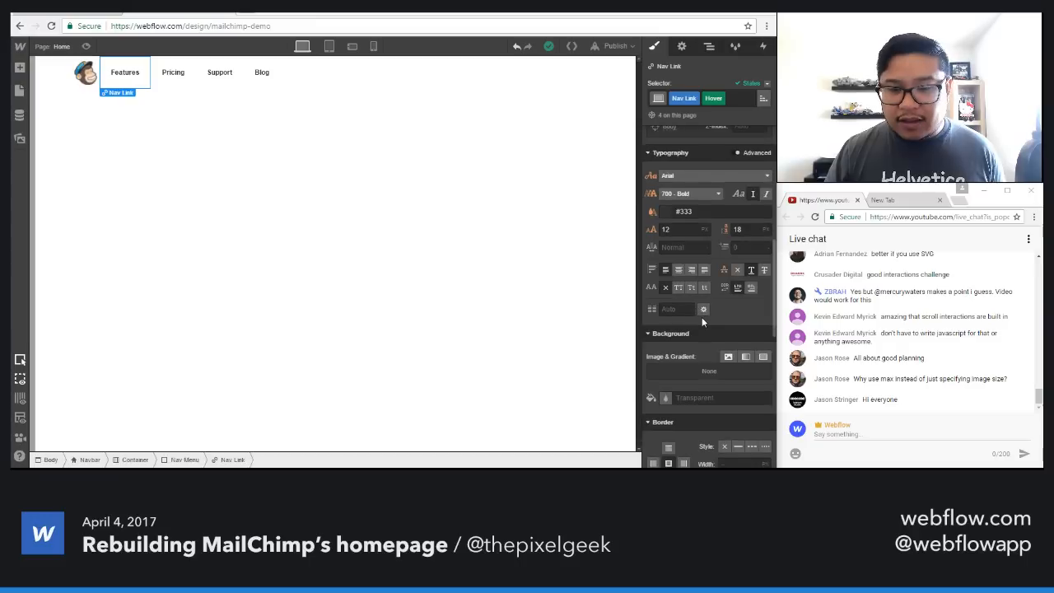
left_click(664, 341)
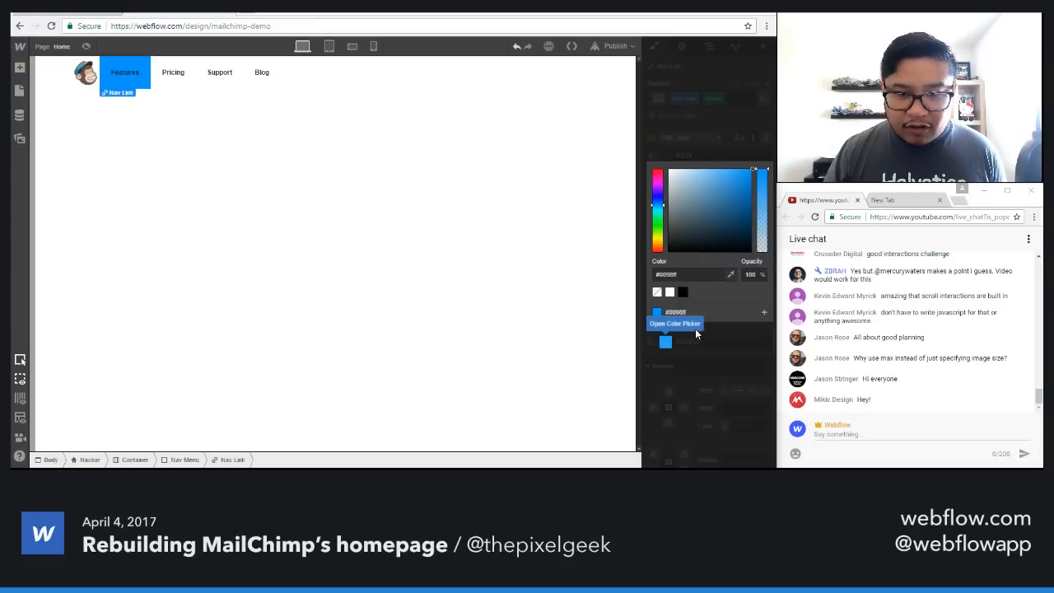
left_click_drag(676, 275, 616, 275)
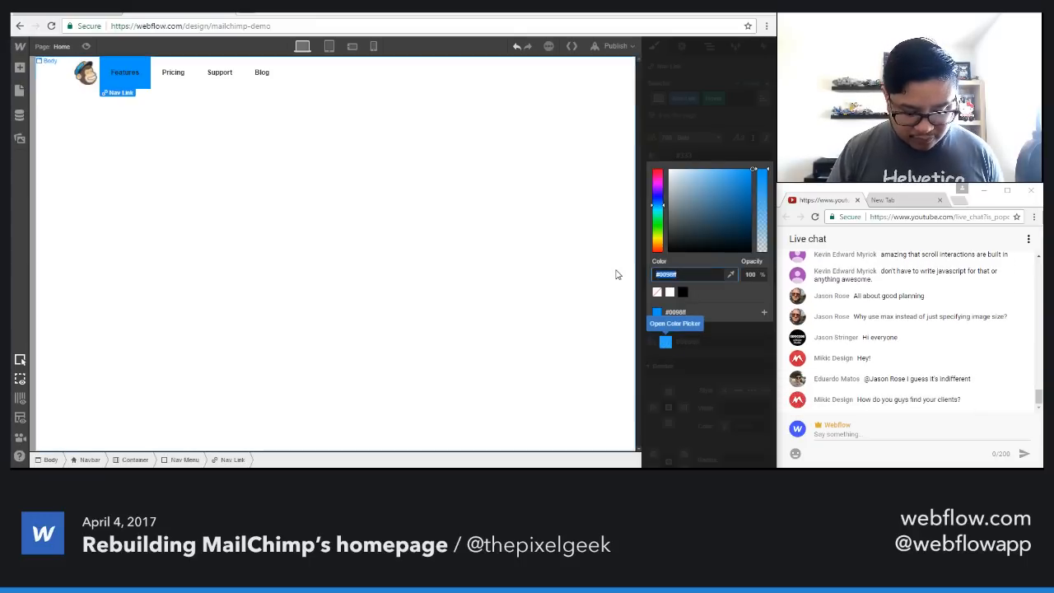
type("ffffff")
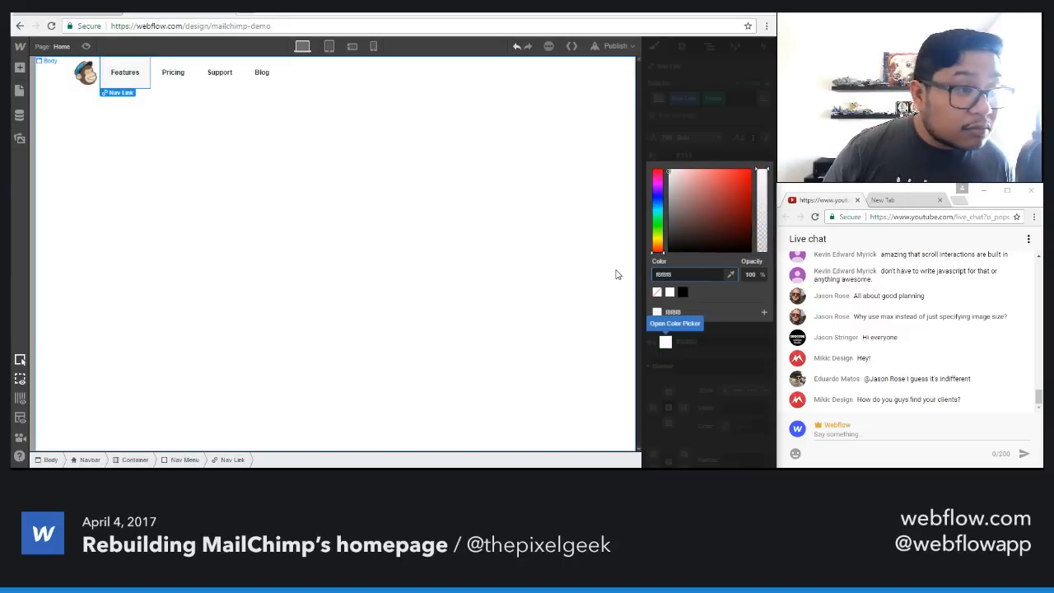
left_click(616, 275)
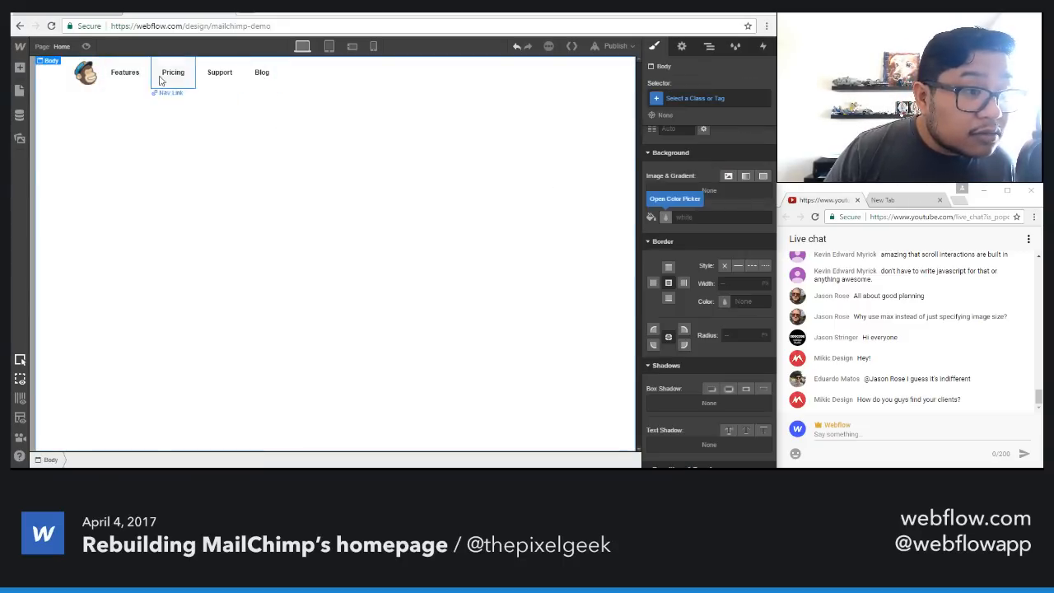
Step: Add a 200 ms Background Color transition to the Nav Link class's default state
left_click(125, 73)
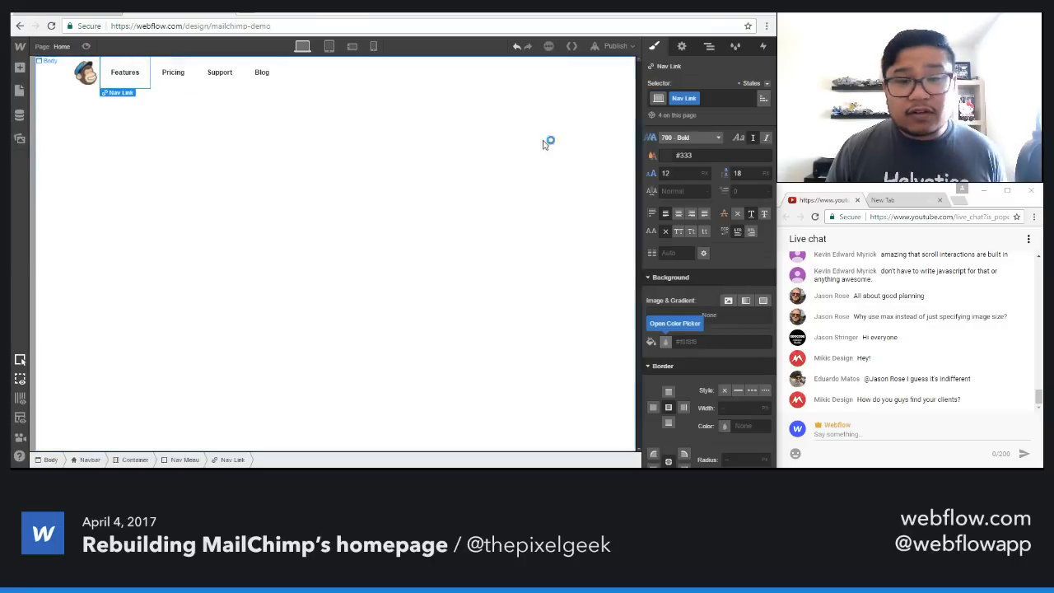
scroll(723, 296, "down", 5)
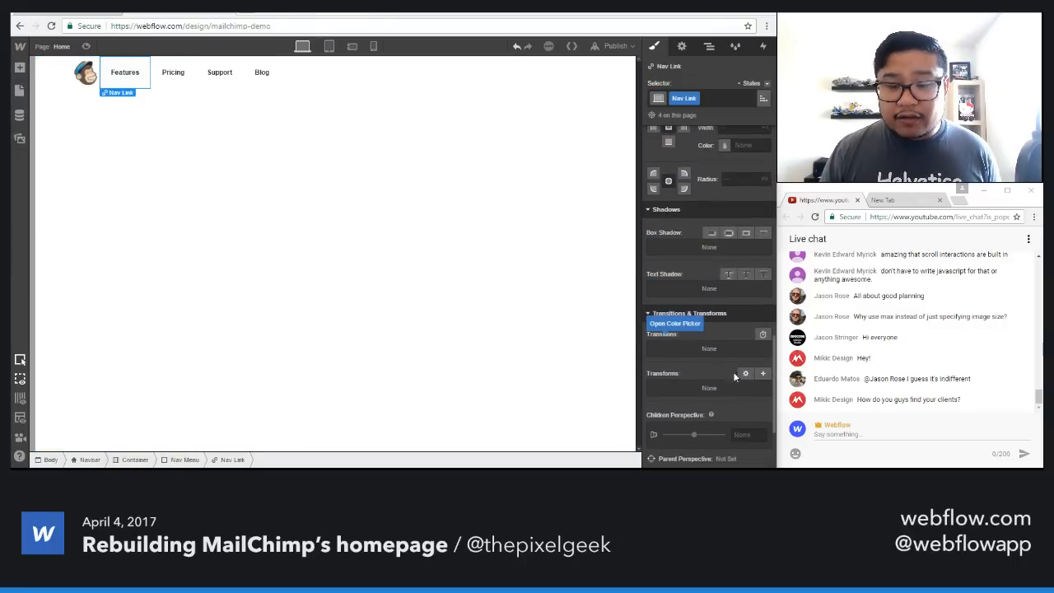
left_click(763, 334)
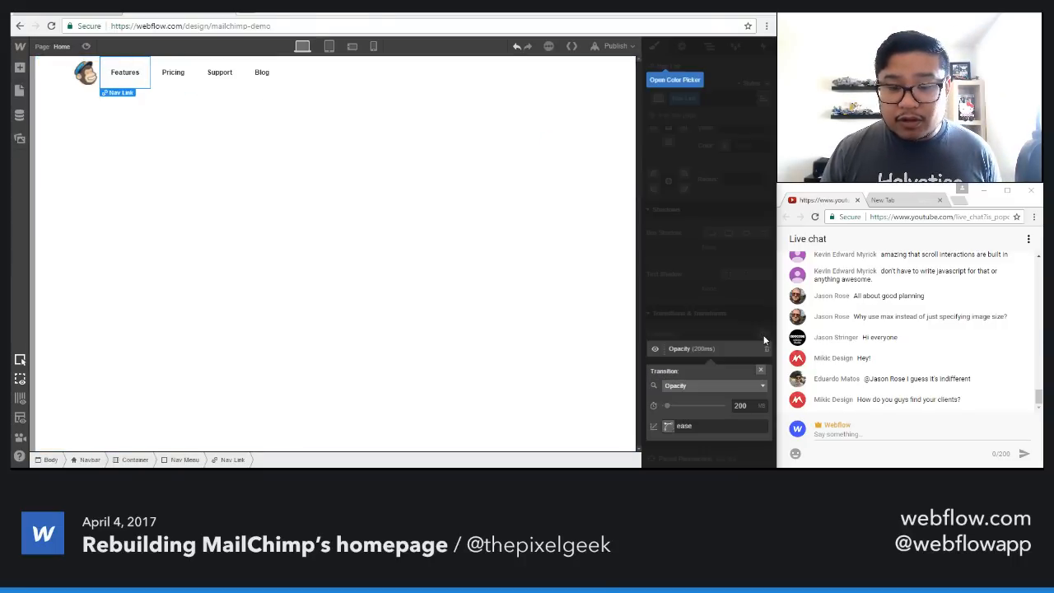
left_click(705, 385)
scroll(712, 429, "down", 3)
scroll(712, 429, "down", 5)
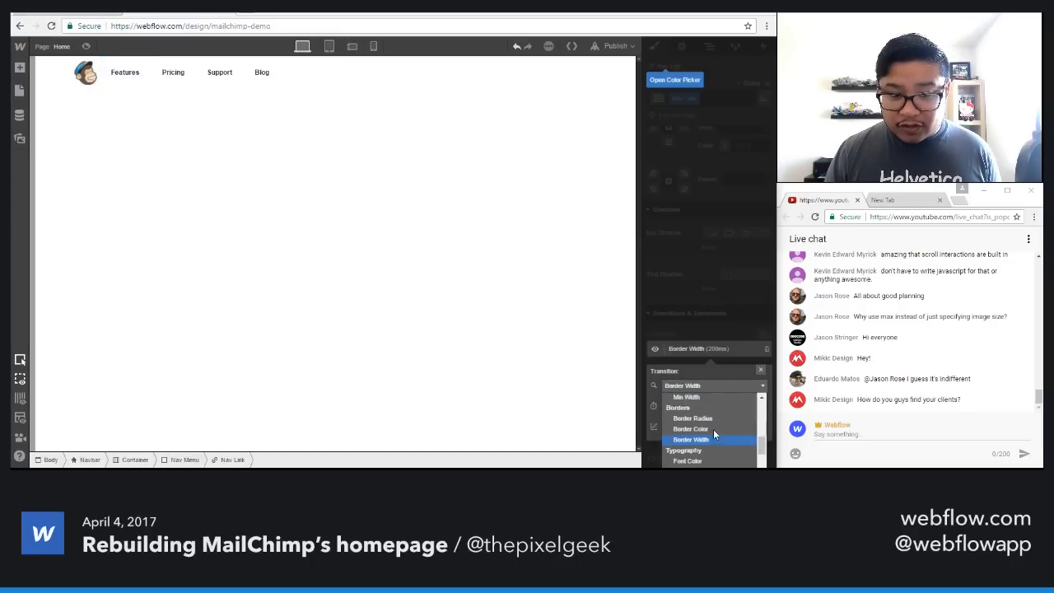
scroll(713, 429, "up", 4)
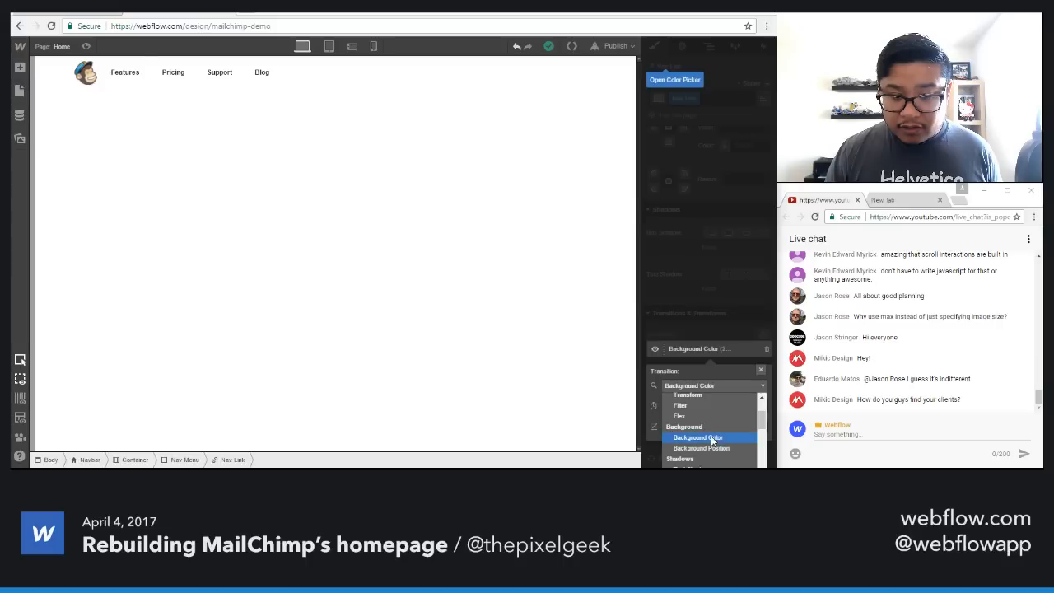
left_click(713, 437)
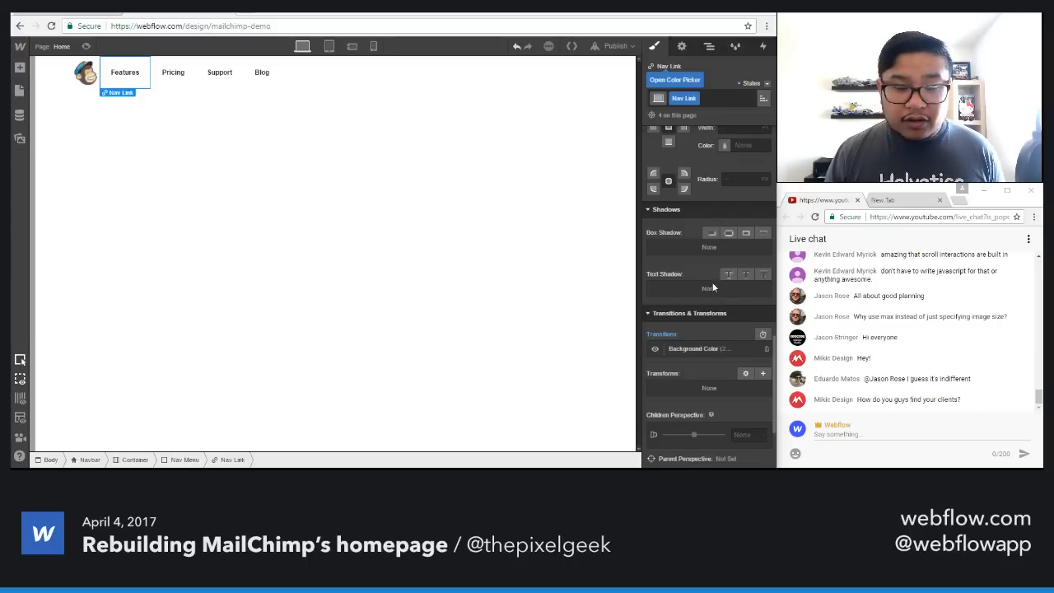
left_click(307, 171)
Step: Preview the nav links' hover effect, return to editing and review the Features link's transition settings
left_click(85, 46)
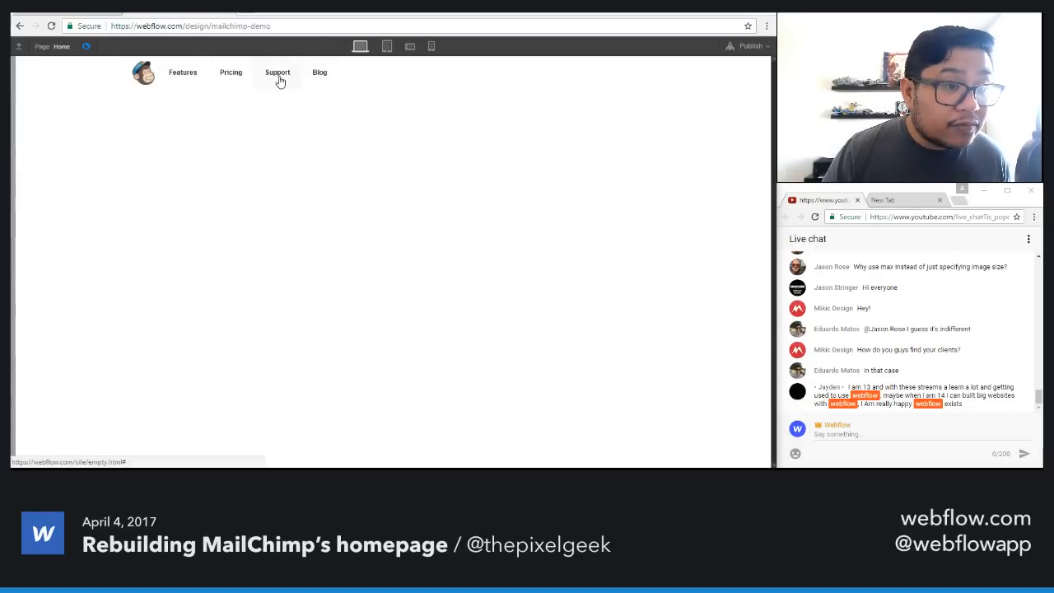
left_click(85, 46)
left_click(141, 78)
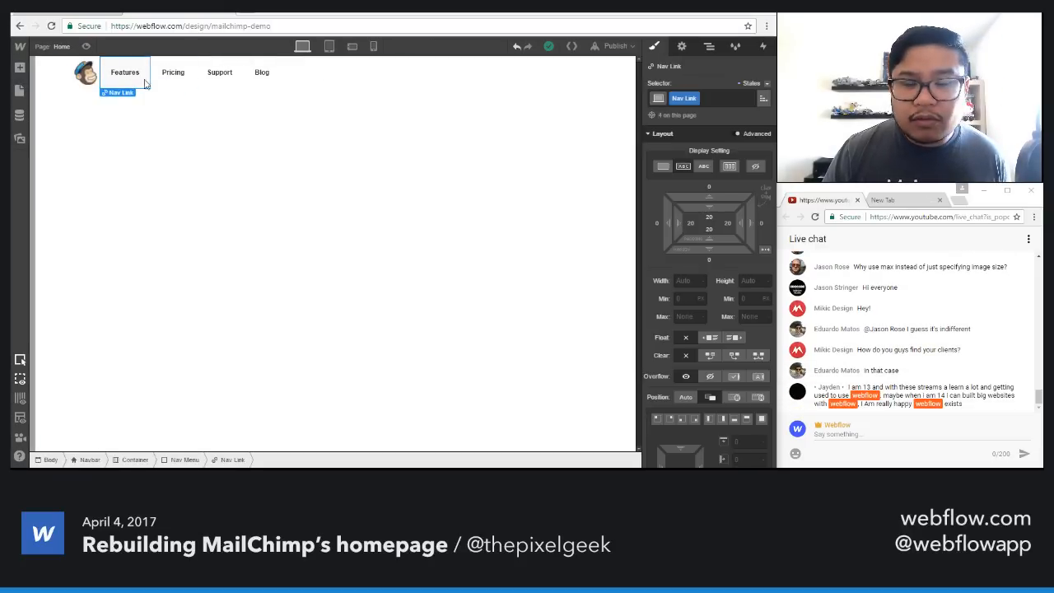
scroll(673, 288, "down", 15)
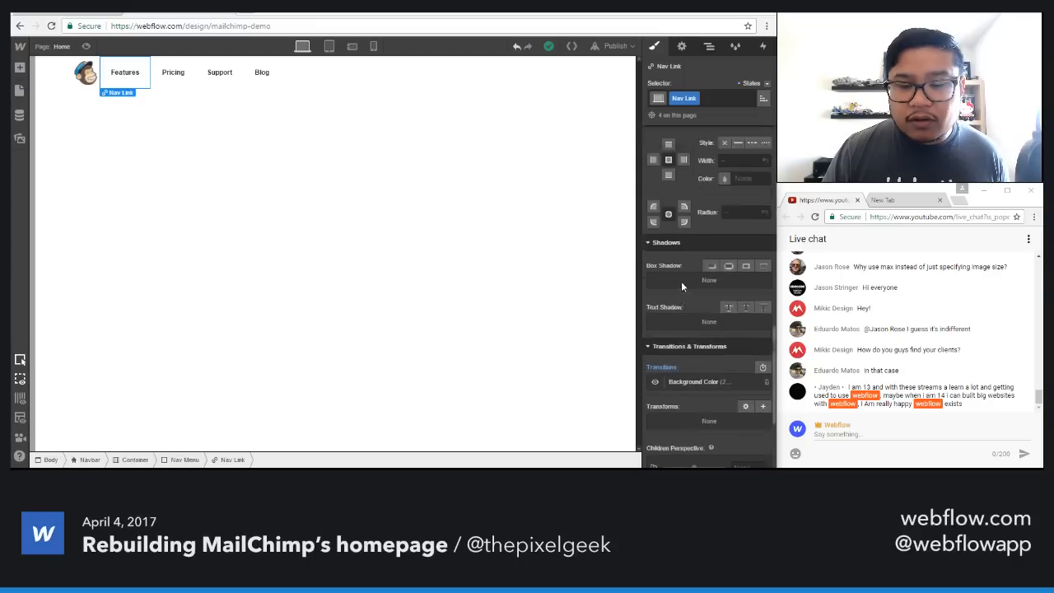
scroll(681, 286, "down", 1)
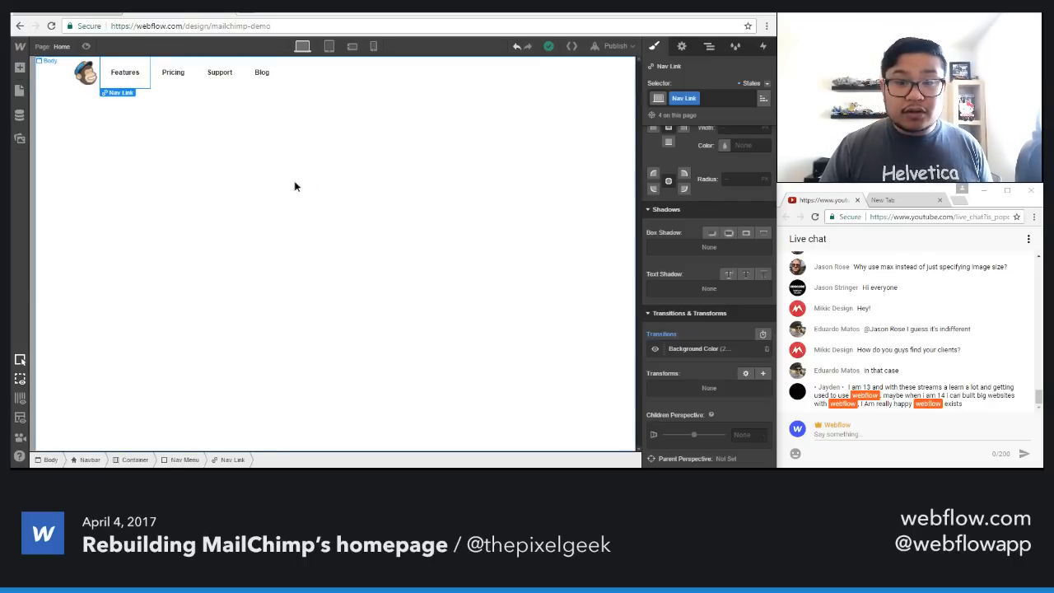
Step: Select the navbar logo and set its right margin to 25 px
left_click(276, 170)
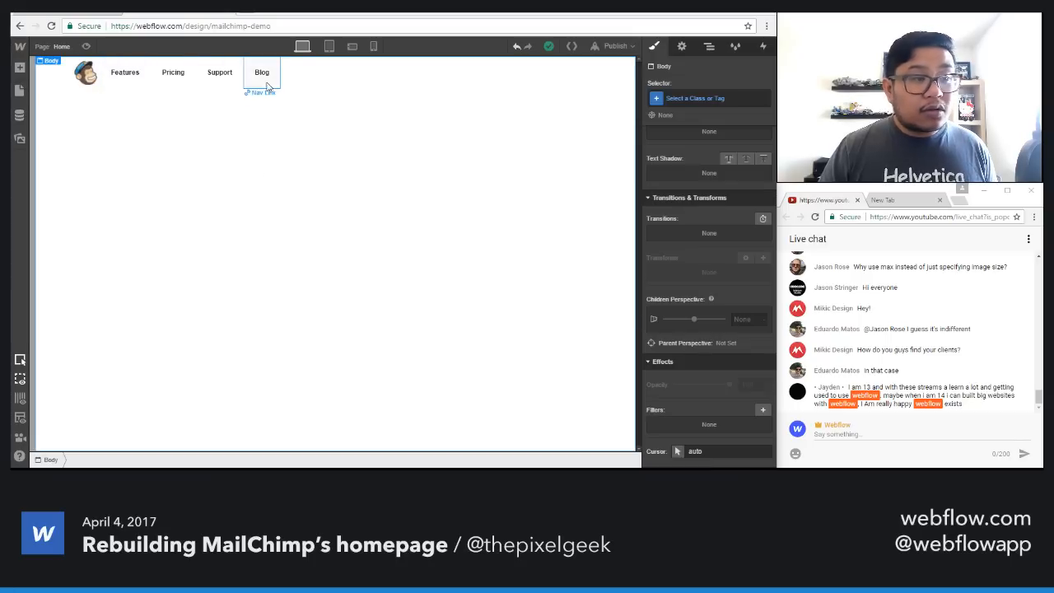
left_click(85, 82)
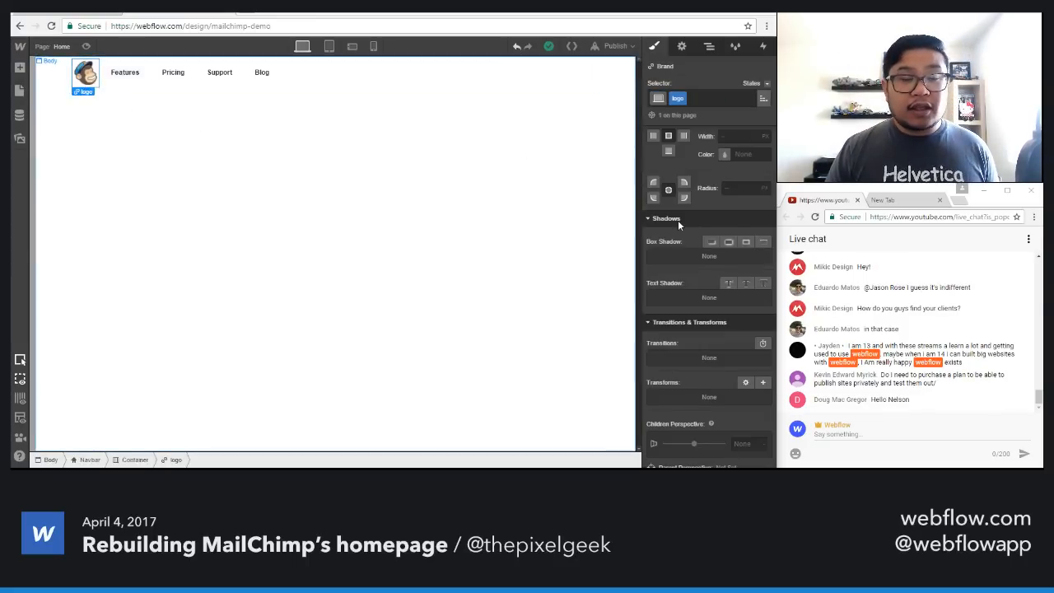
scroll(714, 229, "up", 5)
scroll(714, 228, "up", 5)
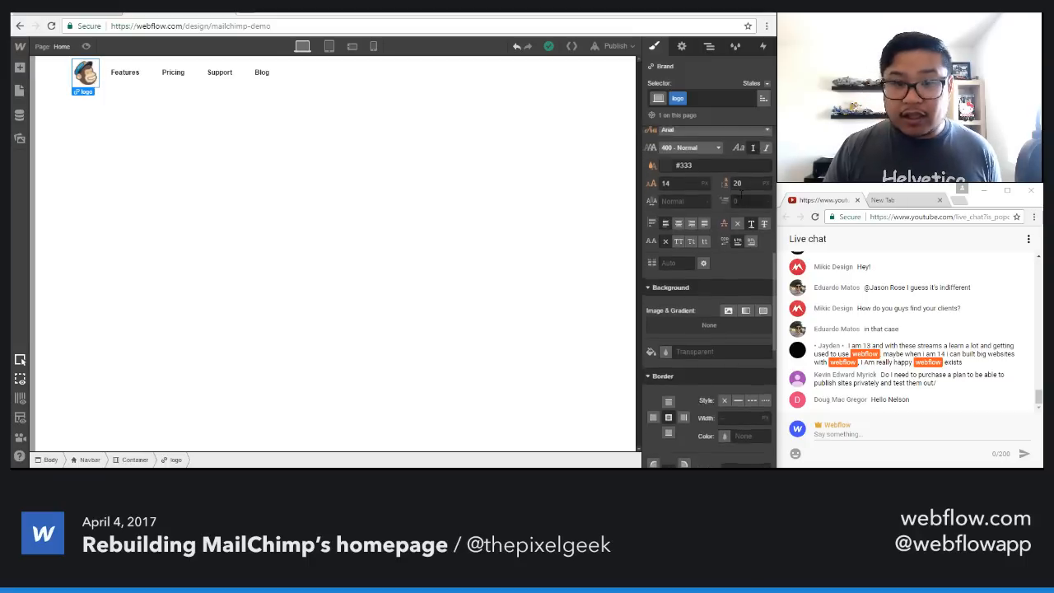
left_click_drag(748, 239, 761, 239)
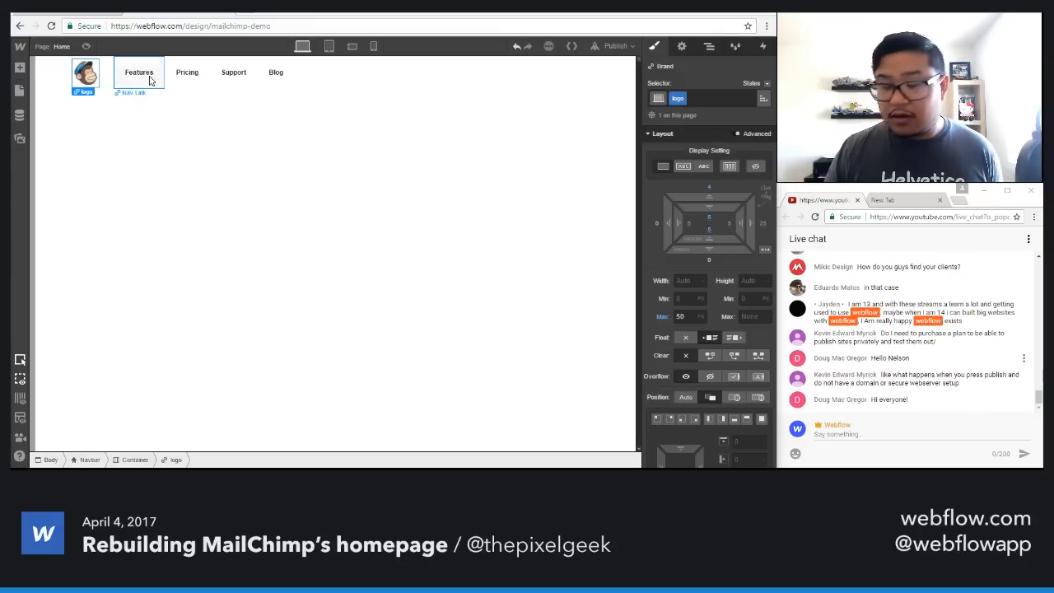
Step: Try a 50 px right margin on the logo, return it to 25 px and deselect the logo
left_click(762, 224)
type("50")
key("Return")
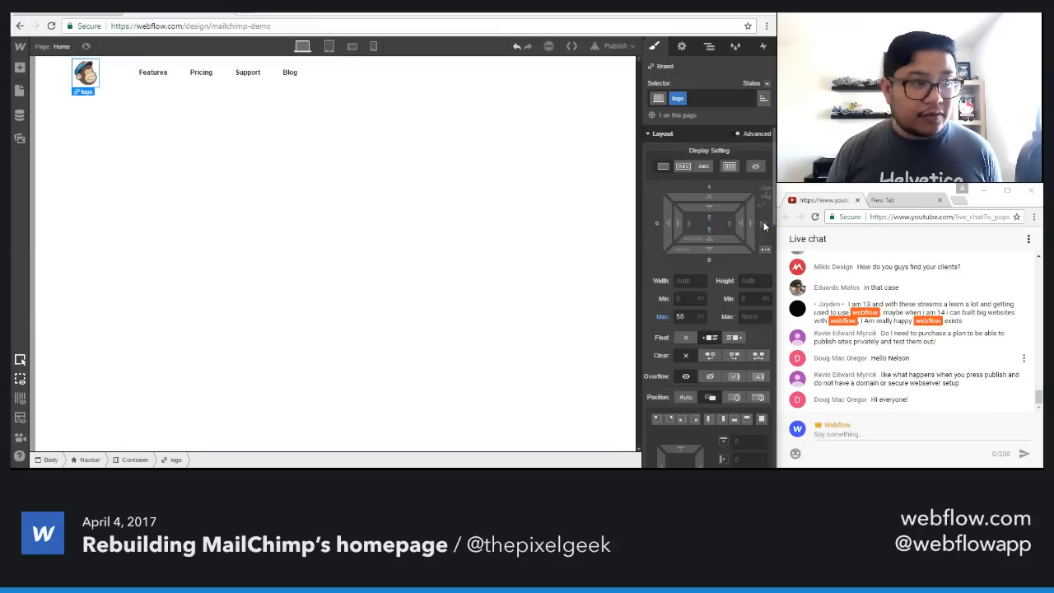
left_click(762, 226)
type("25")
key("Return")
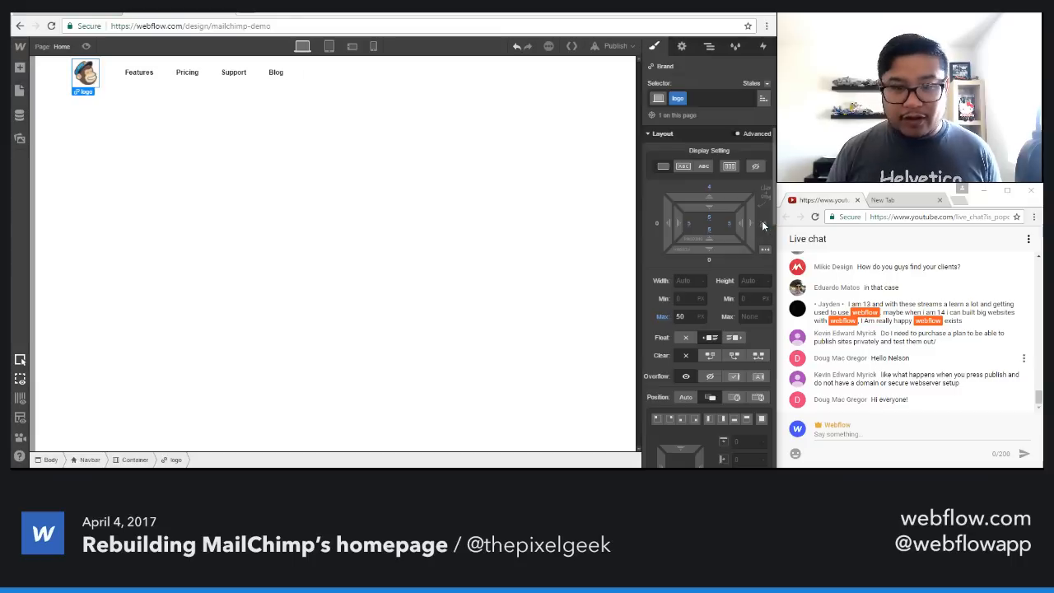
left_click(473, 226)
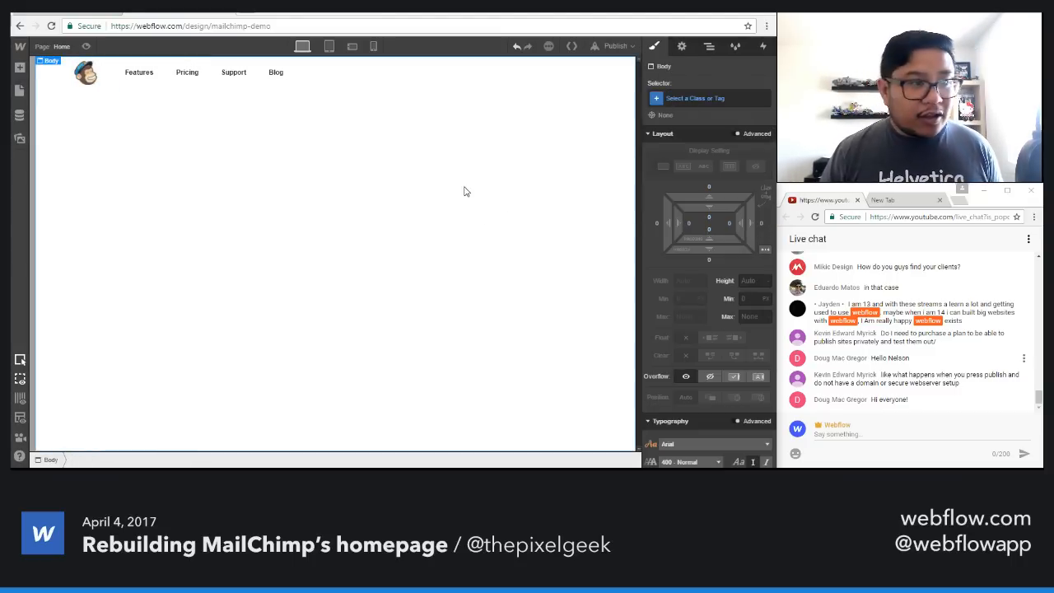
Step: Add a Div Block inside the Navbar, directly above the Container
left_click(614, 85)
left_click(710, 46)
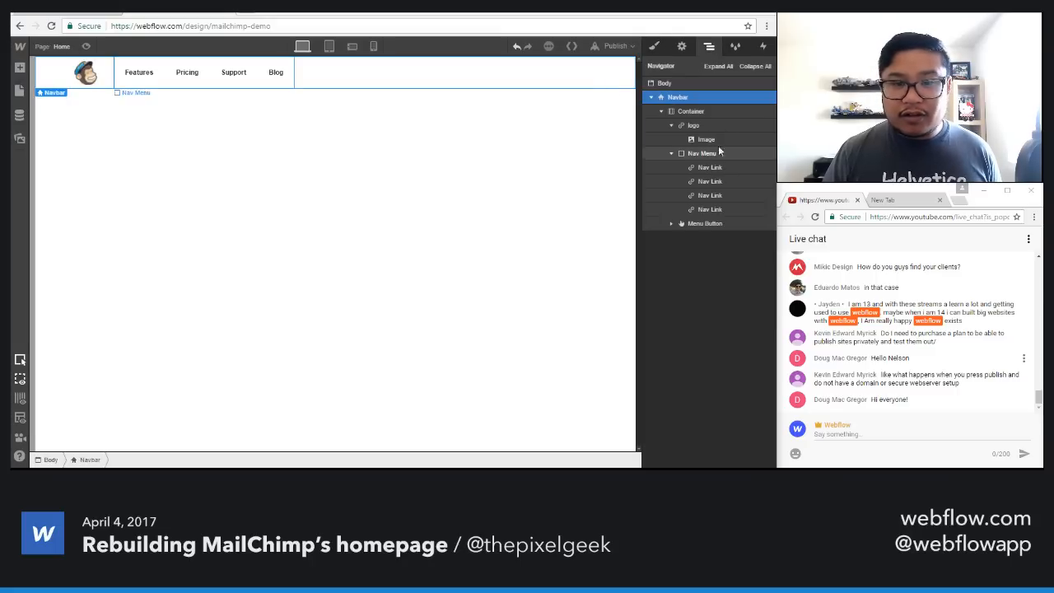
left_click(671, 151)
left_click(671, 125)
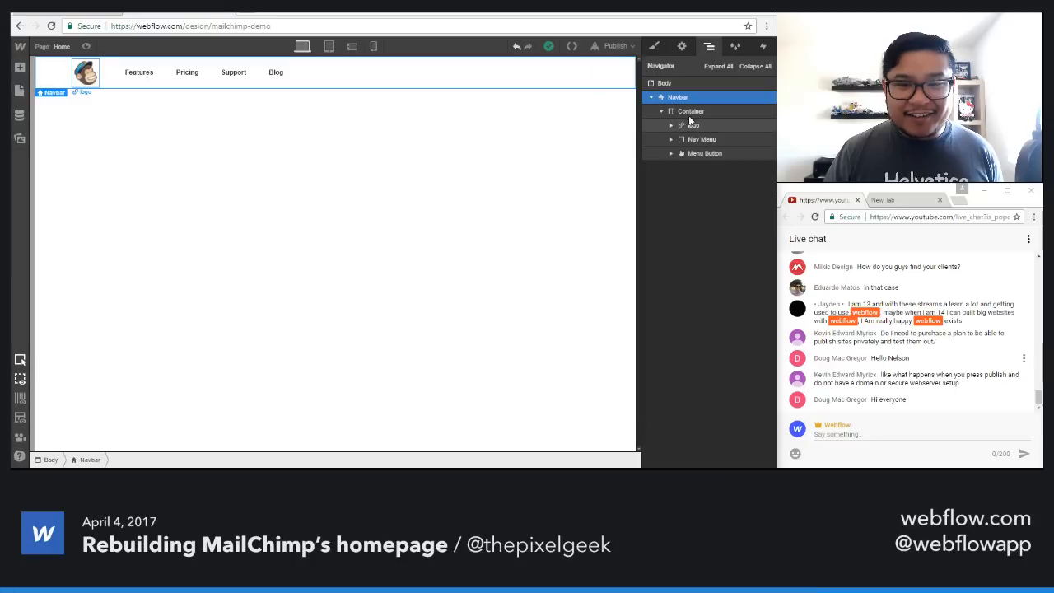
key("a")
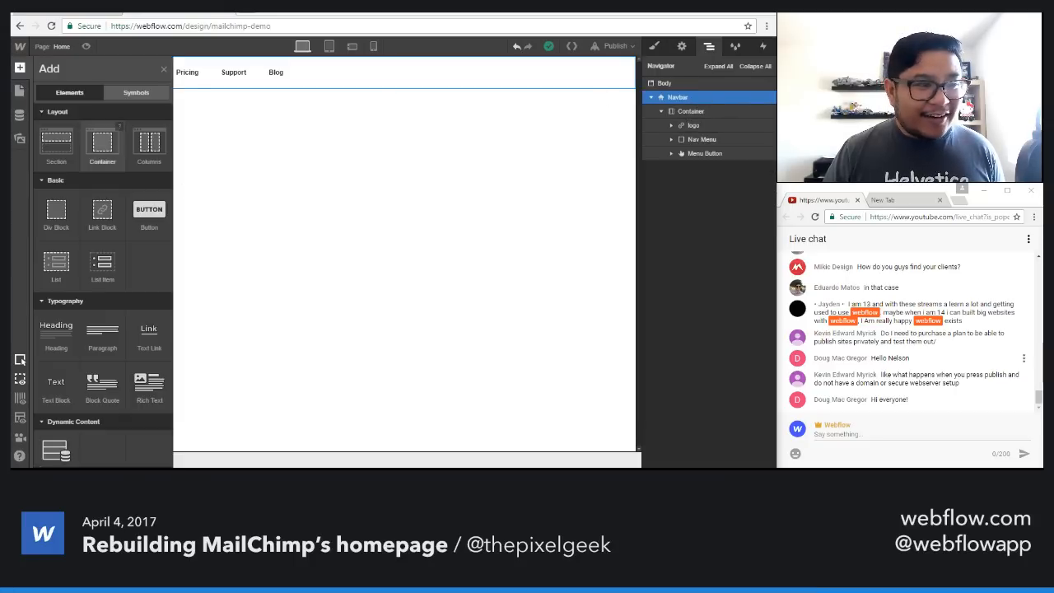
left_click_drag(56, 212, 718, 117)
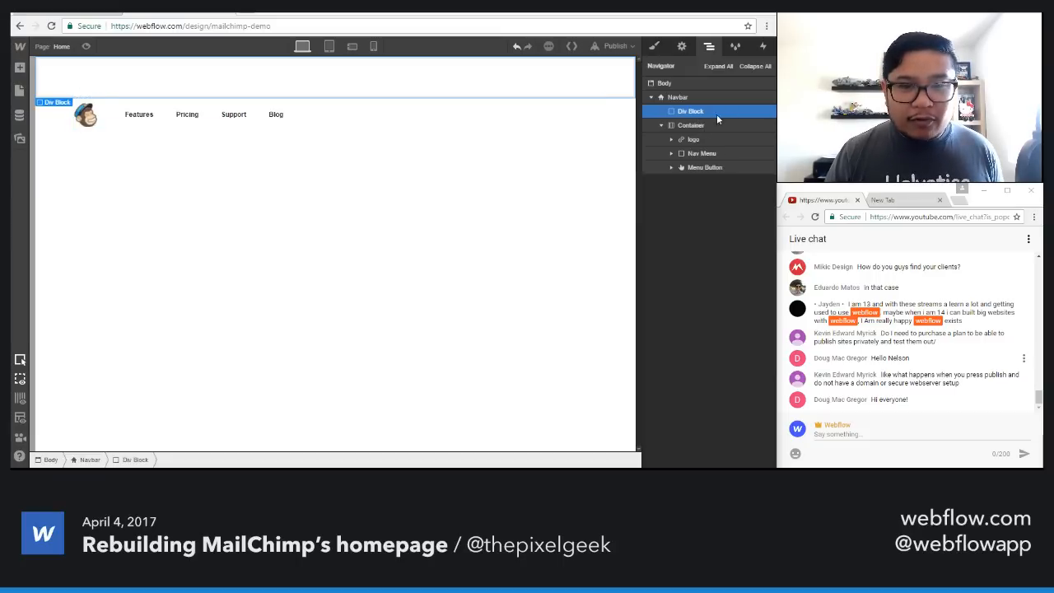
Step: Move the logo, Nav Menu and Menu Button into the new Div Block and delete the empty Container
left_click_drag(697, 139, 696, 114)
mouse_move(700, 153)
left_mouse_down()
mouse_move(697, 131)
mouse_move(701, 155)
left_mouse_up()
left_click(735, 168)
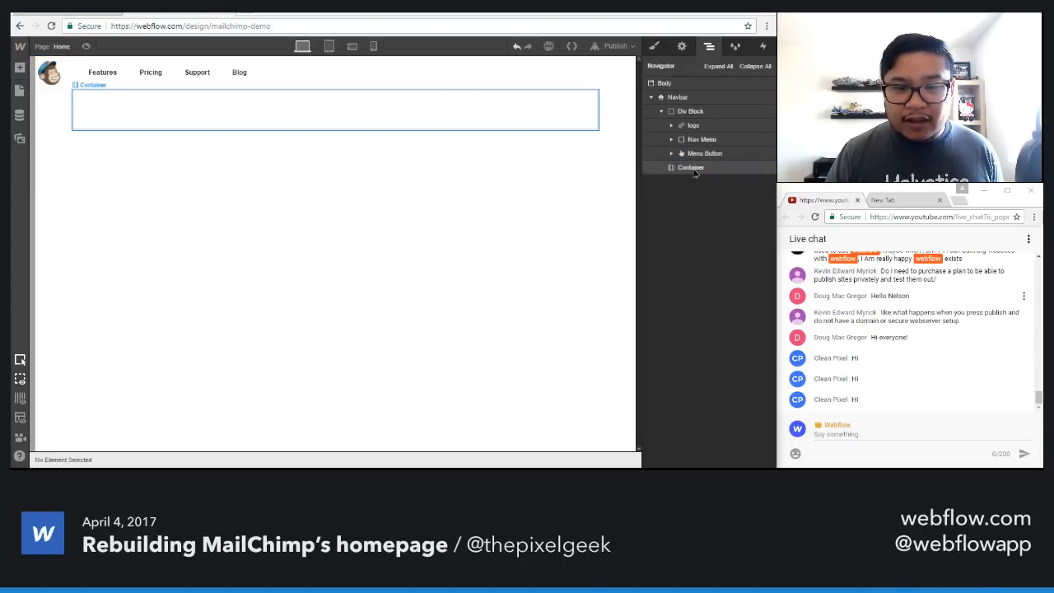
key("Delete")
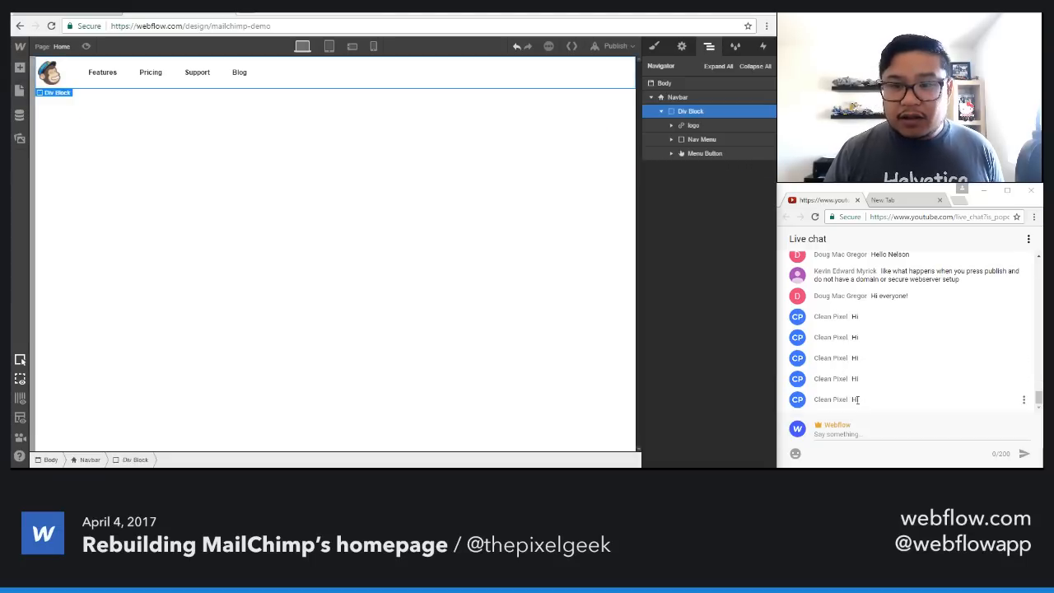
Step: Put the user flooding the YouTube live chat with "Hi" messages in timeout and return to the Webflow canvas
left_click(1023, 400)
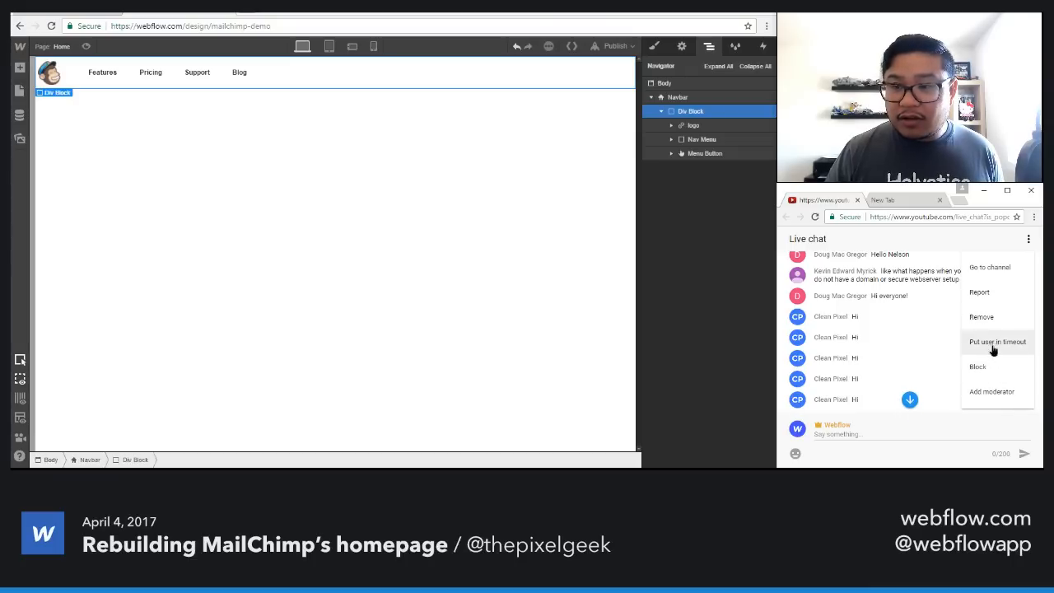
left_click(993, 348)
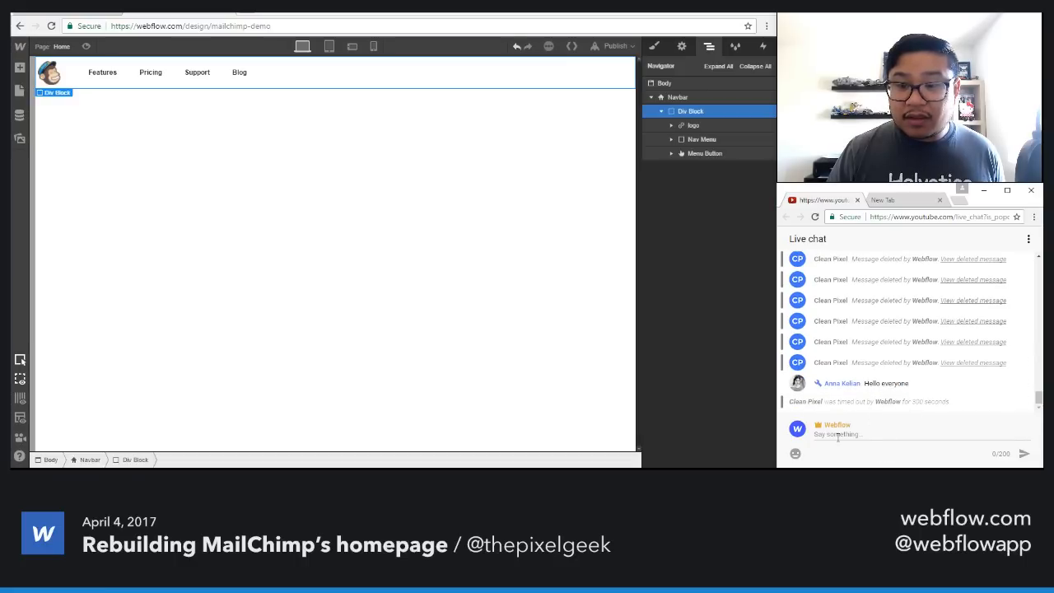
left_click(479, 198)
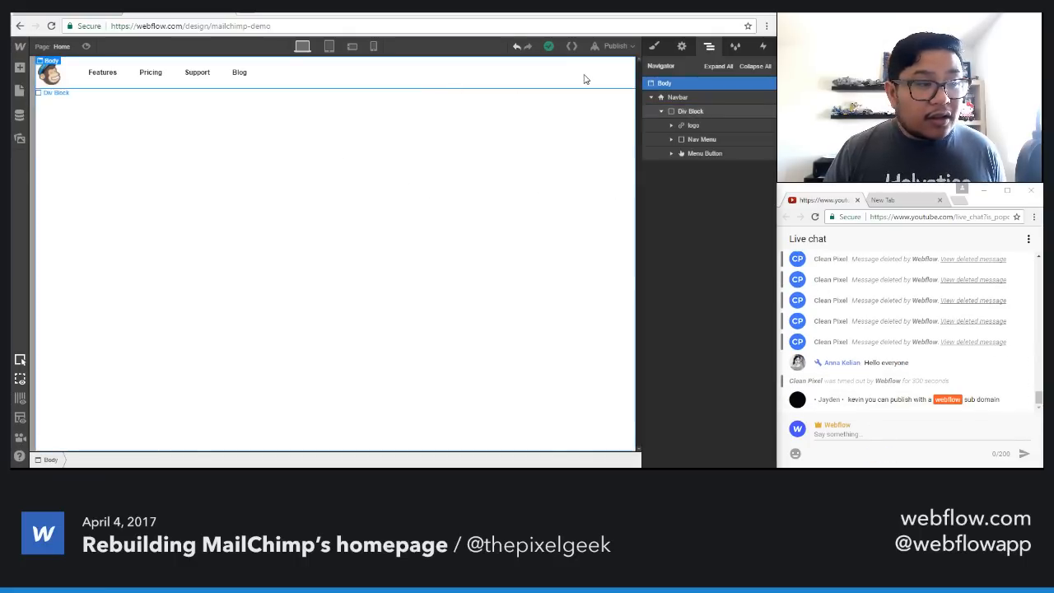
Step: Select the logo link block, set its left margin to 25 px and deselect it
left_click(64, 79)
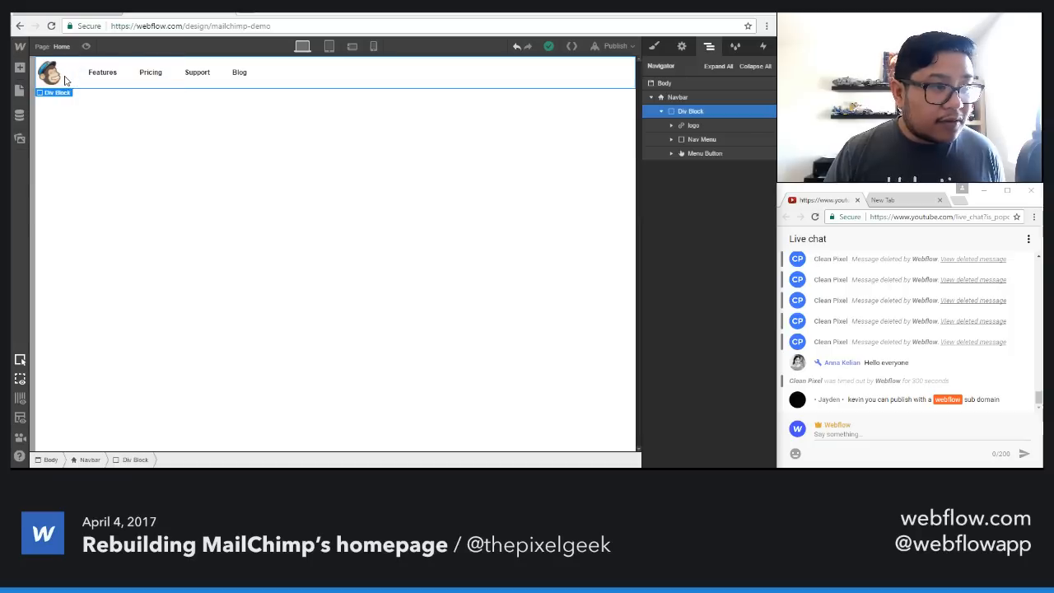
left_click(61, 64)
left_click(51, 68)
key("Up")
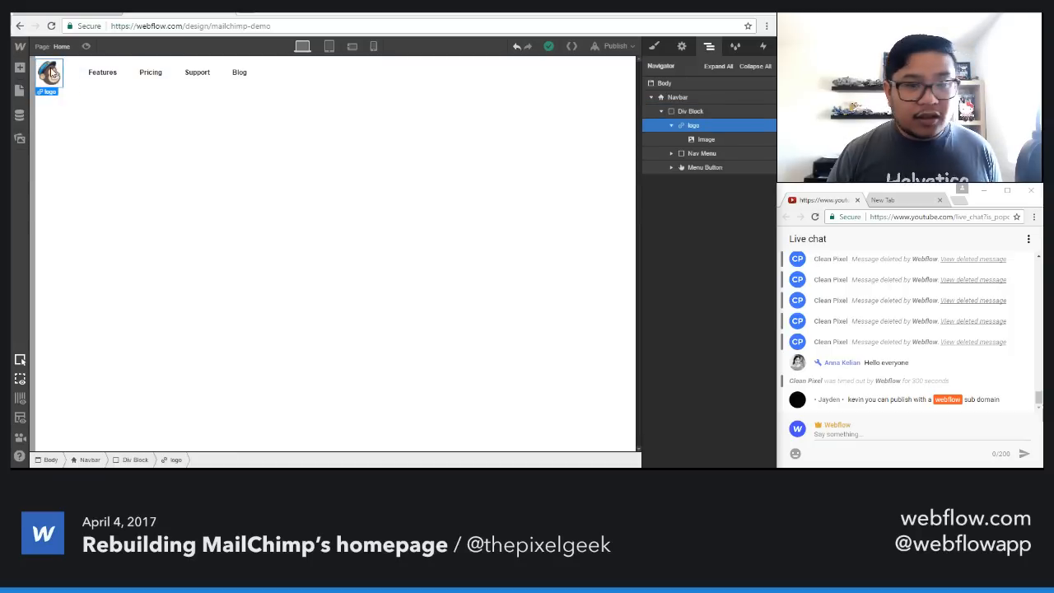
left_click(653, 46)
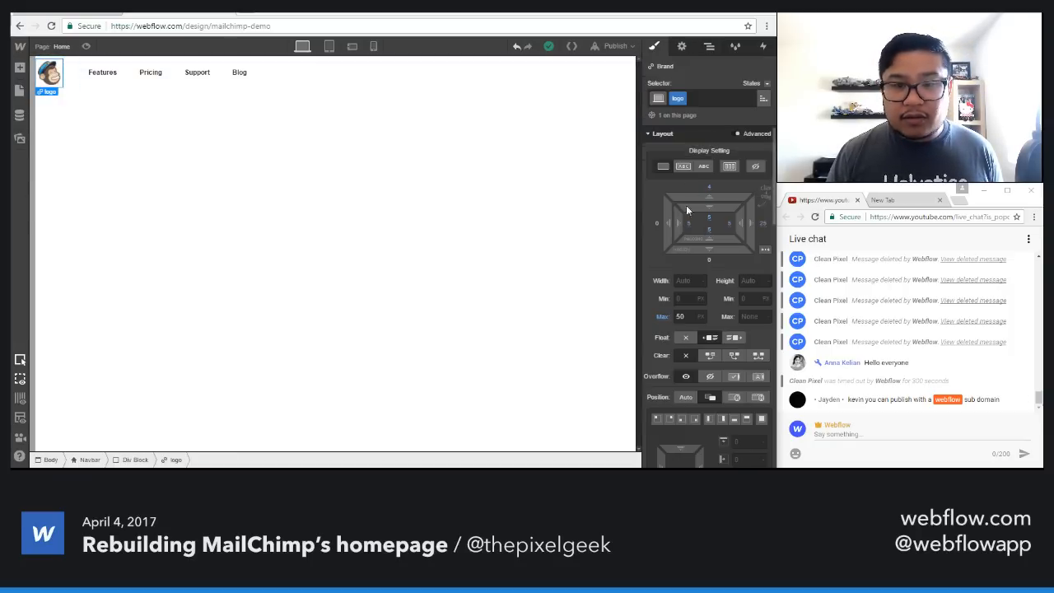
left_click(656, 223)
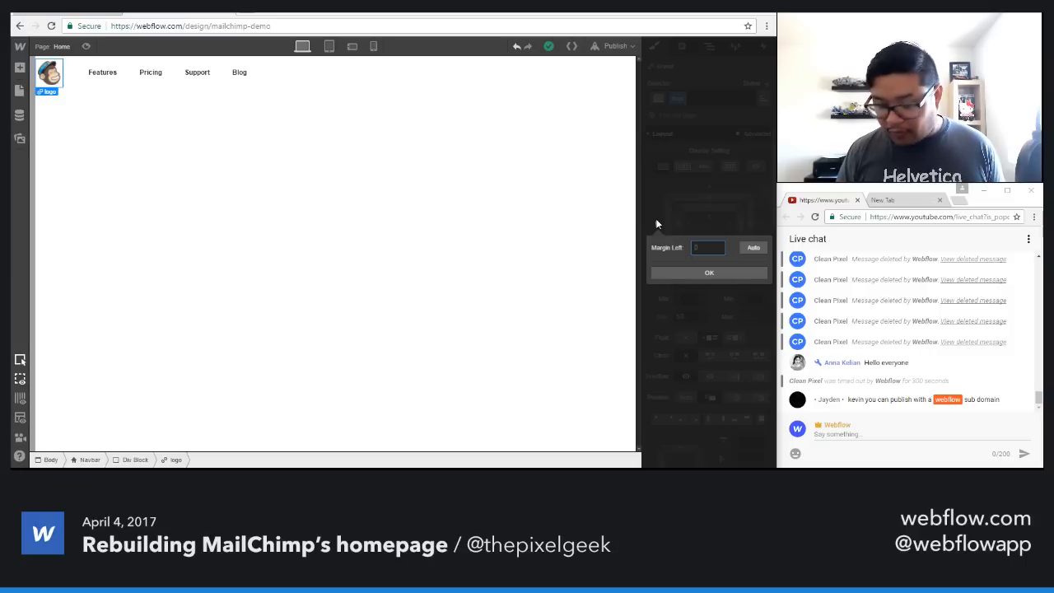
type("25")
key("Return")
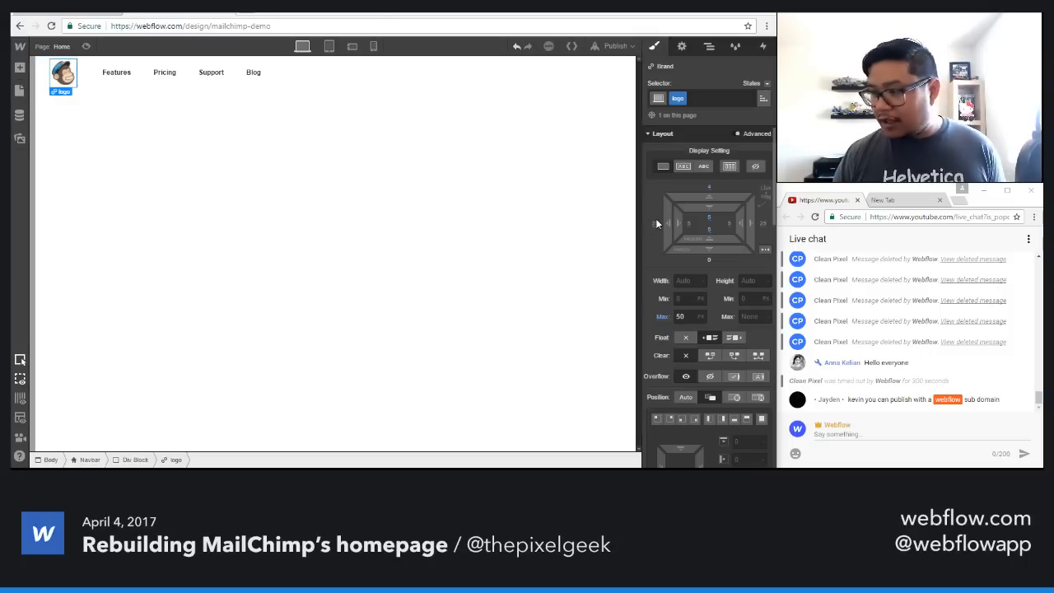
left_click(221, 131)
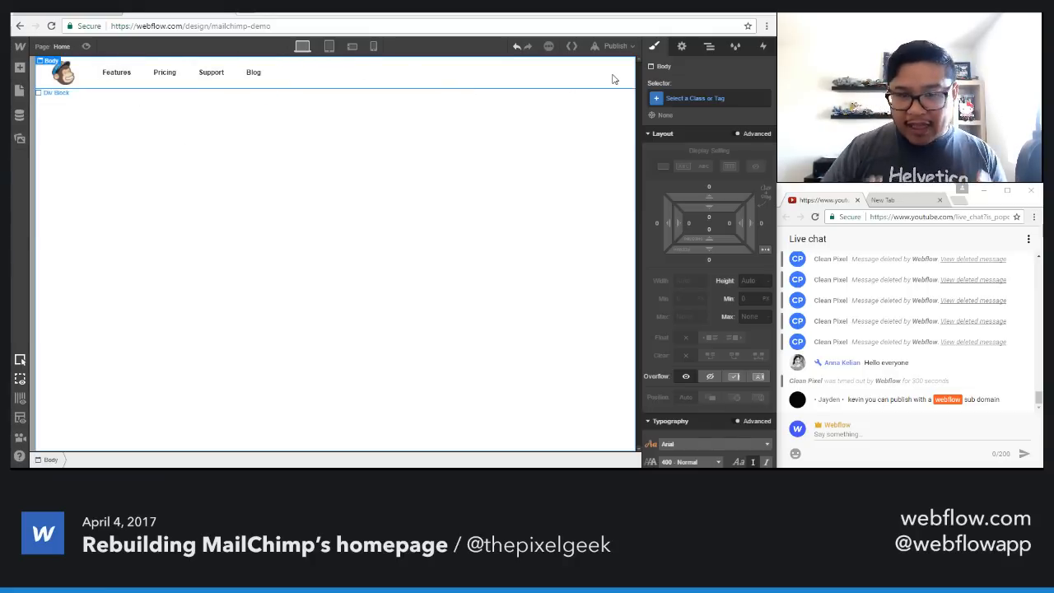
Step: Try stretching the Nav Menu to a width of 100% and reset its width
left_click(708, 47)
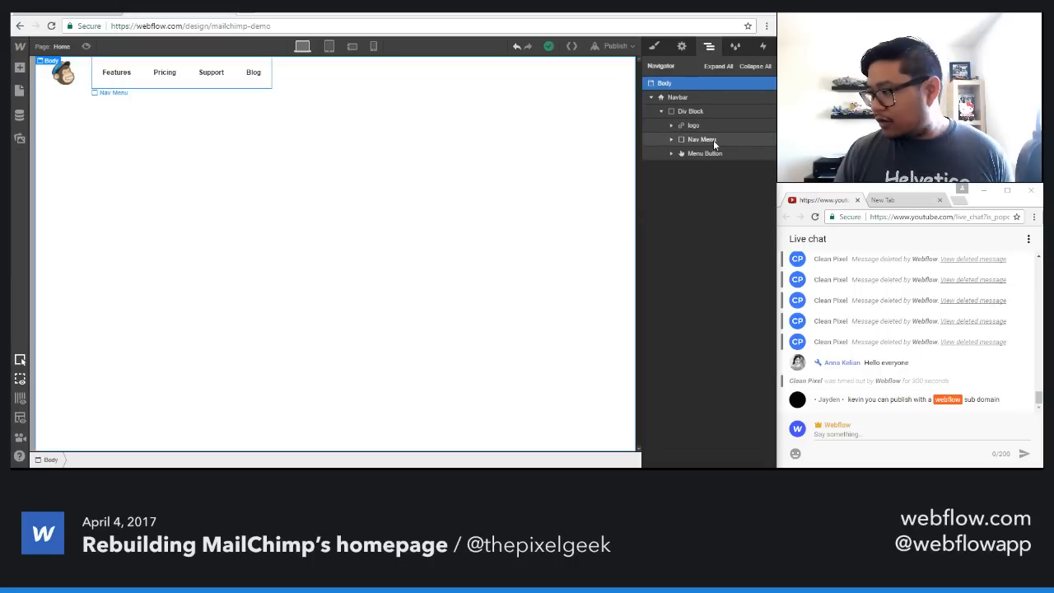
left_click(712, 140)
left_click(670, 139)
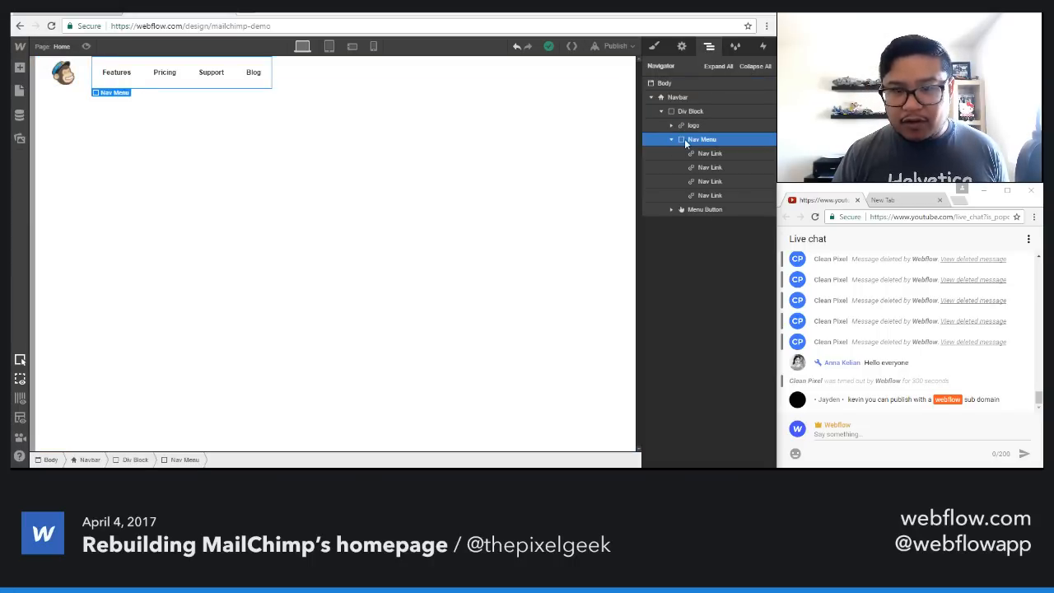
left_click(653, 47)
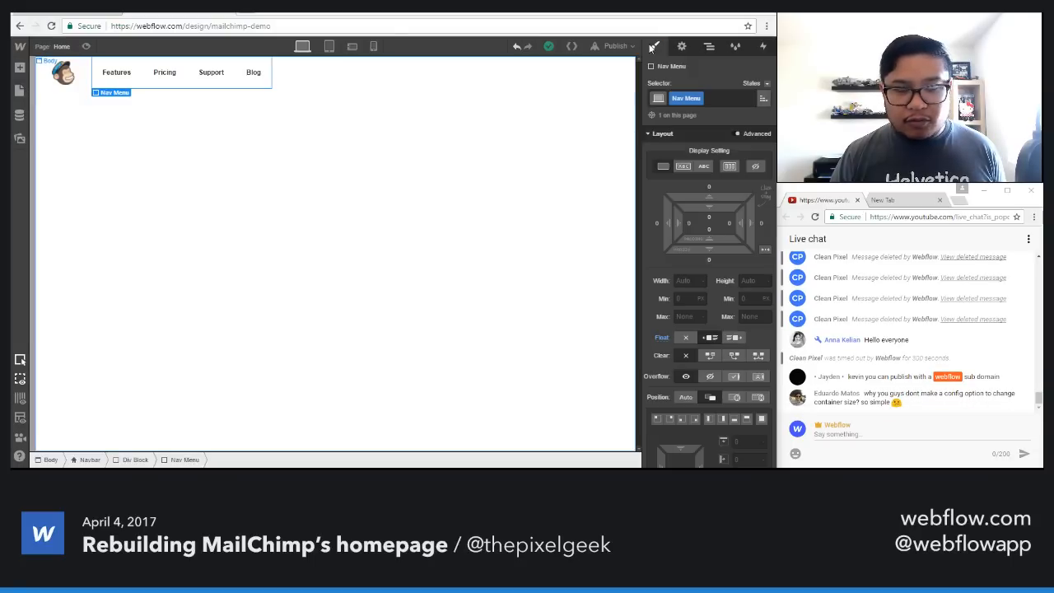
left_click(680, 316)
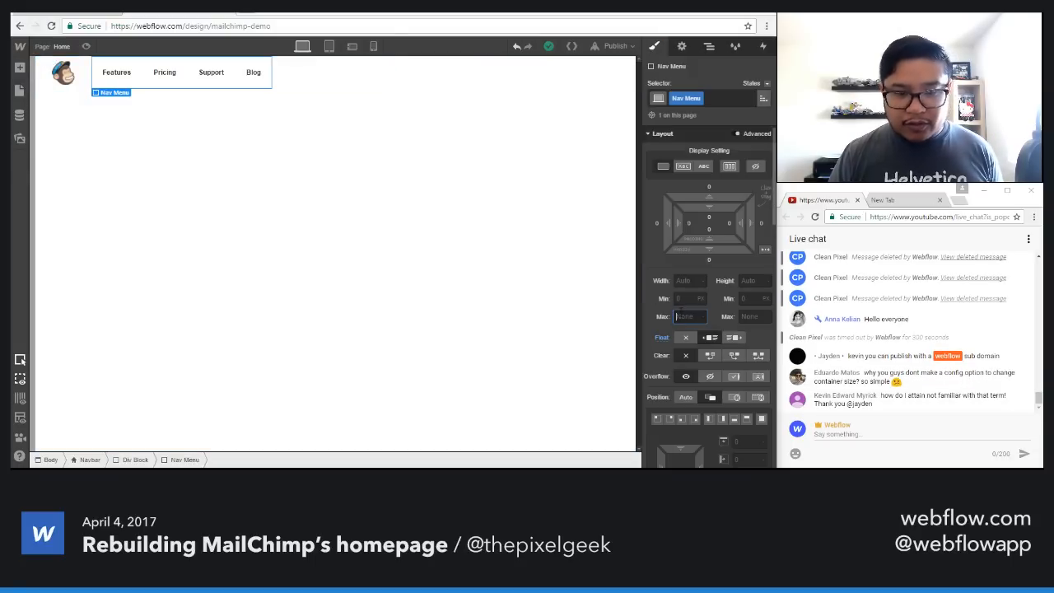
key("BackSpace")
key("BackSpace")
key("BackSpace")
key("BackSpace")
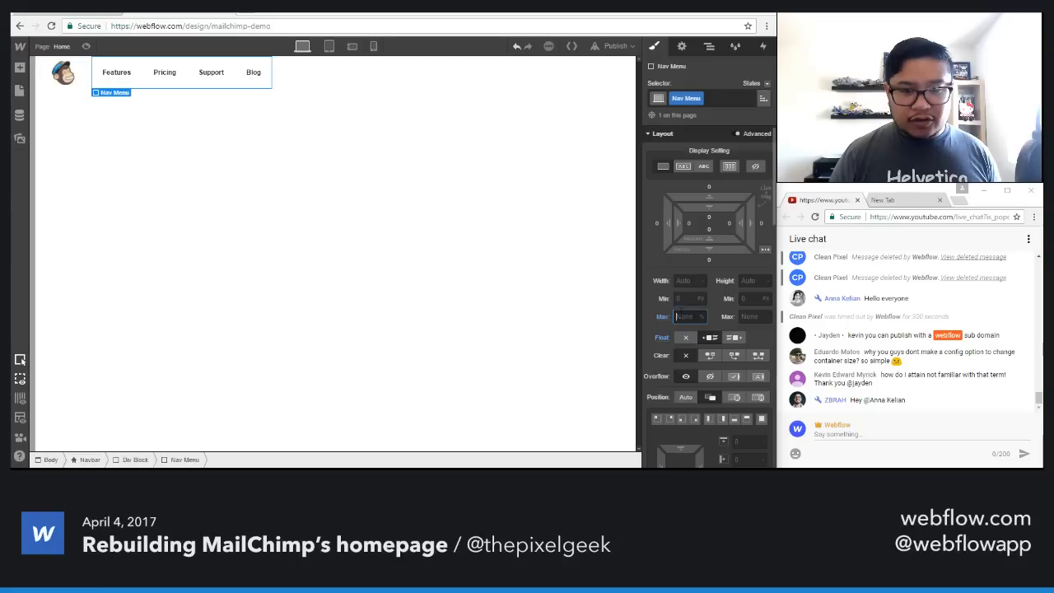
left_click(690, 280)
type("10")
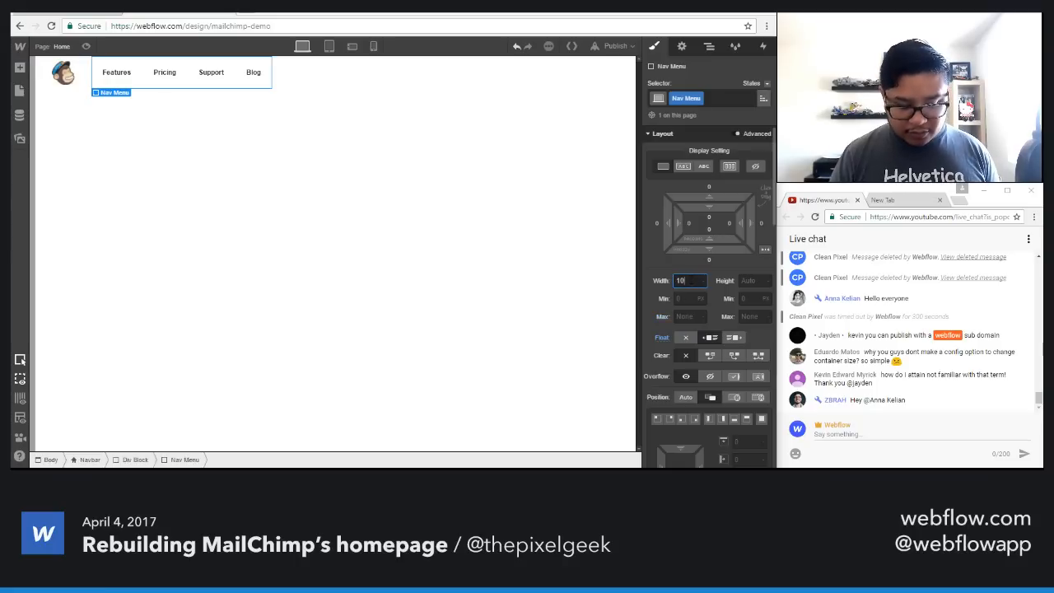
type("0")
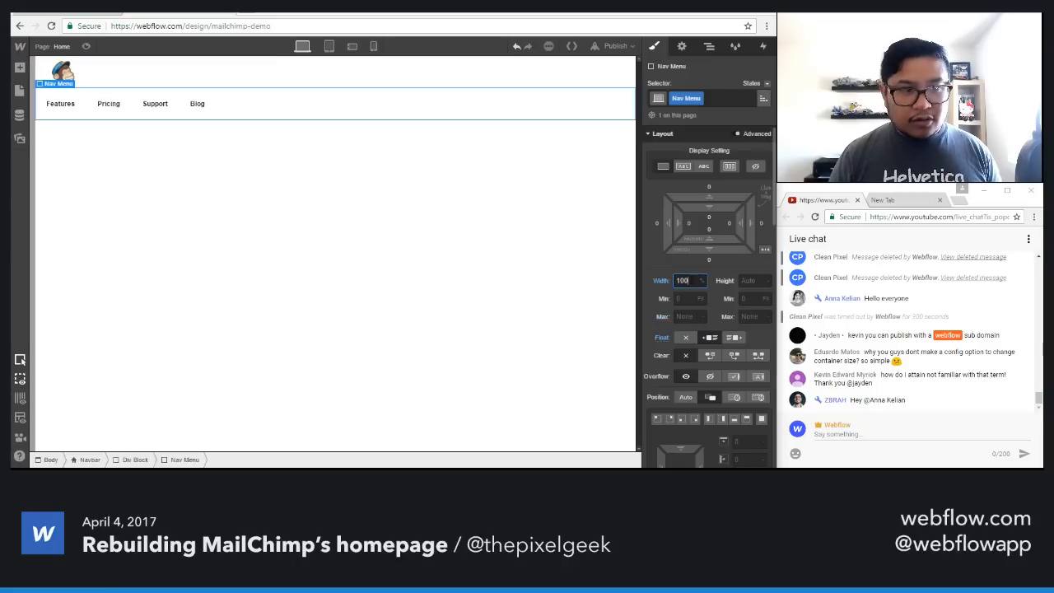
left_click(655, 283, "alt")
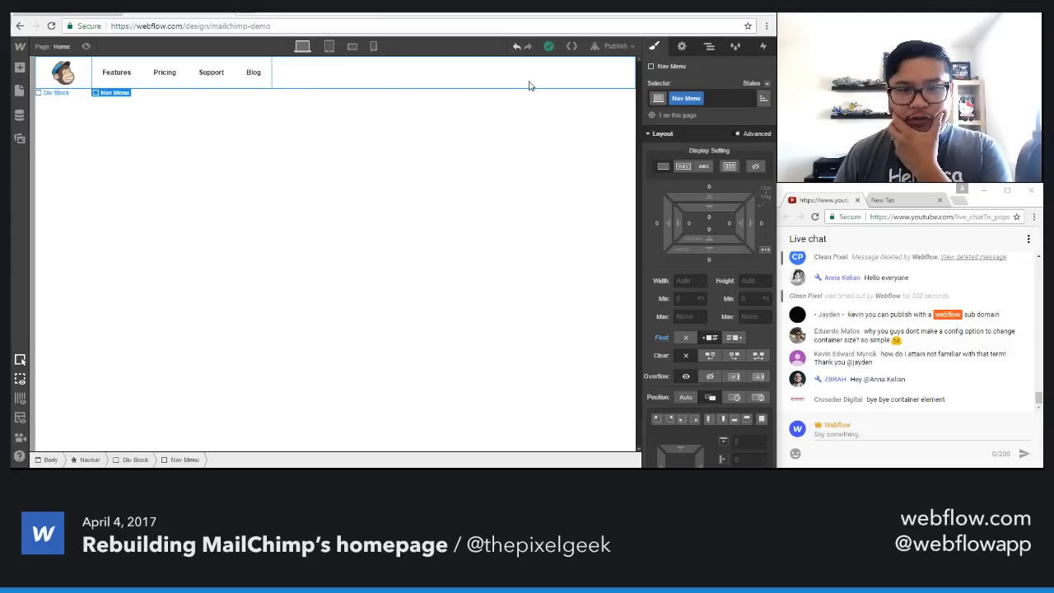
Step: Add a Div Block between the Nav Menu and the Menu Button inside the navbar's Div Block
left_click(709, 47)
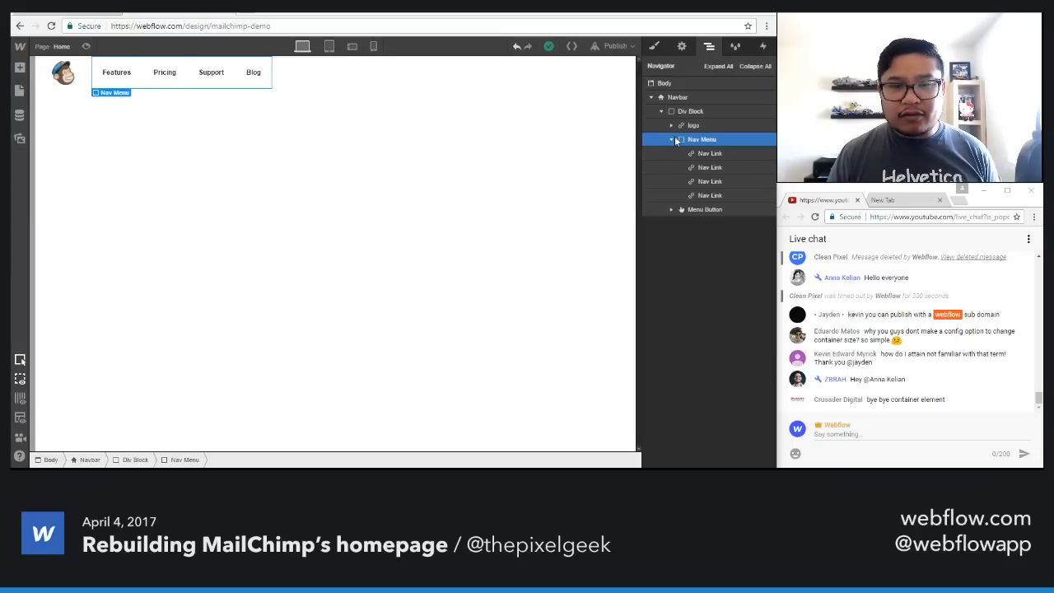
left_click(671, 140)
key("a")
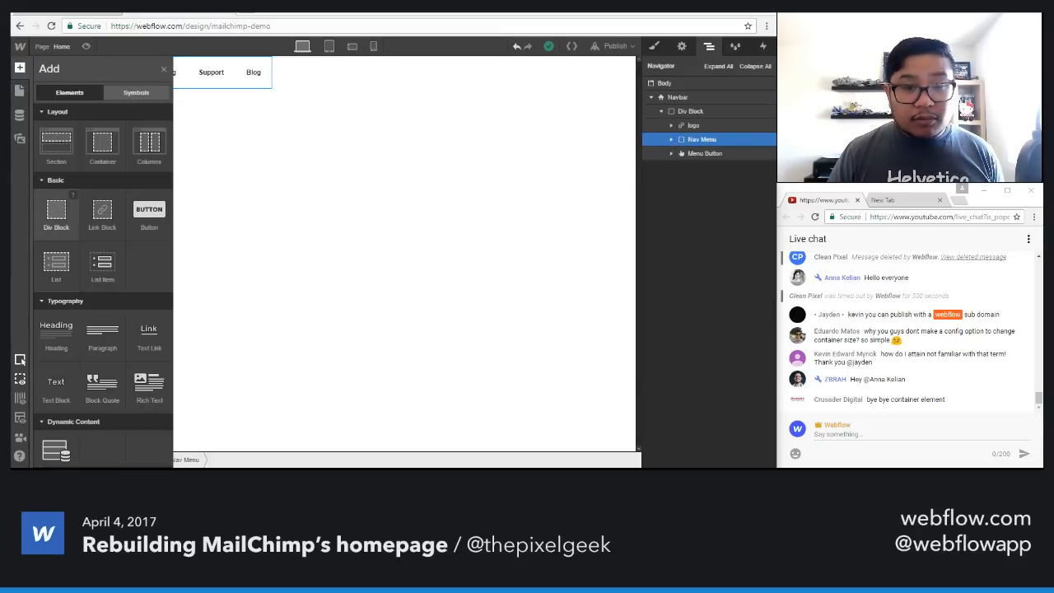
left_click_drag(56, 212, 675, 158)
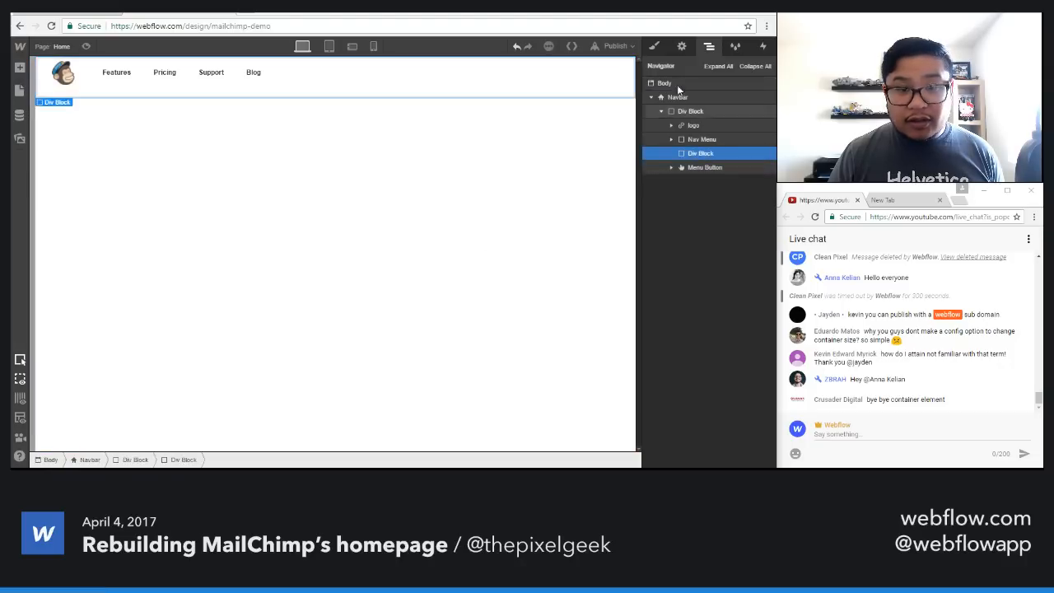
Step: Give the new Div Block in the navbar the class "Right Side Nav" and float it right
left_click(655, 46)
left_click(692, 99)
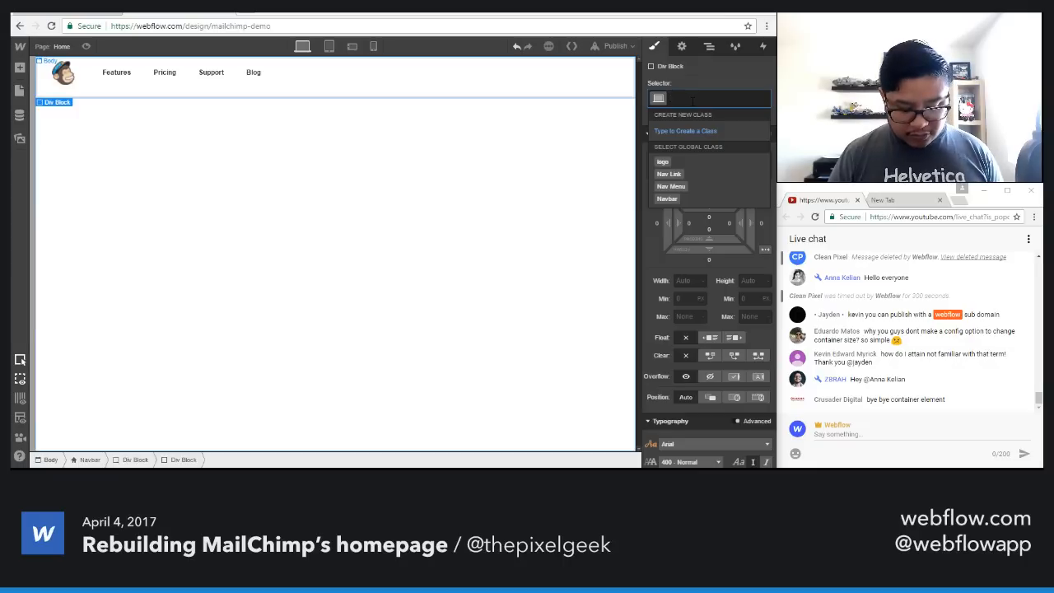
type("right")
key("BackSpace")
key("BackSpace")
key("BackSpace")
key("BackSpace")
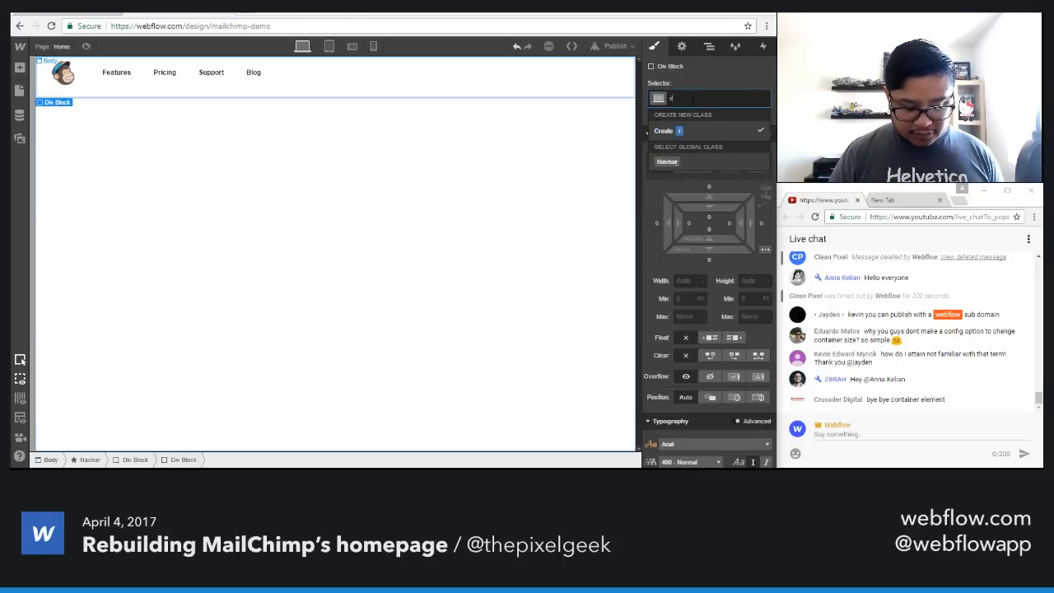
type("Right Side")
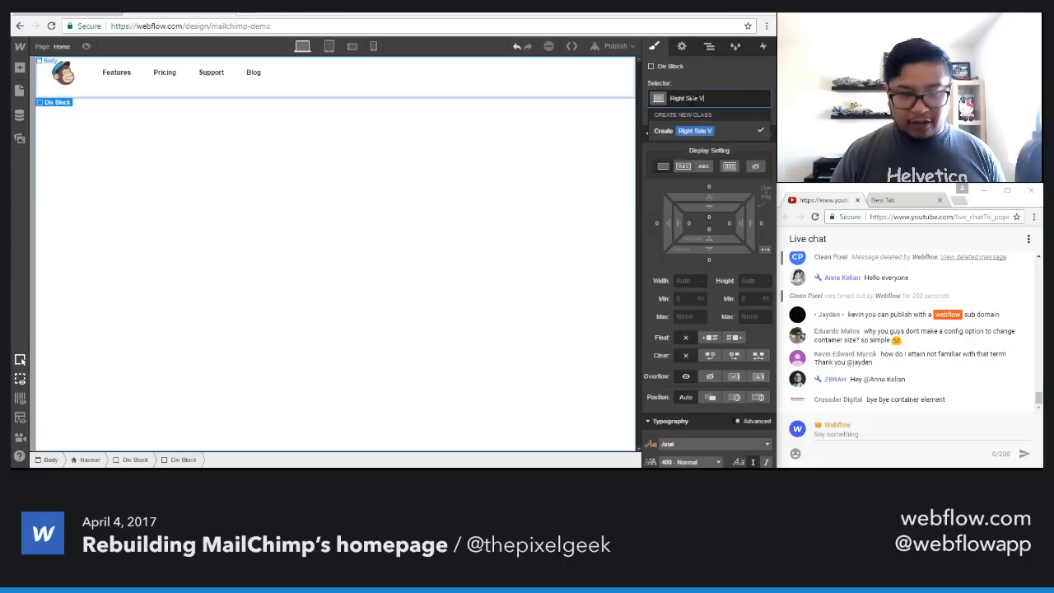
type(" Nav")
key("Return")
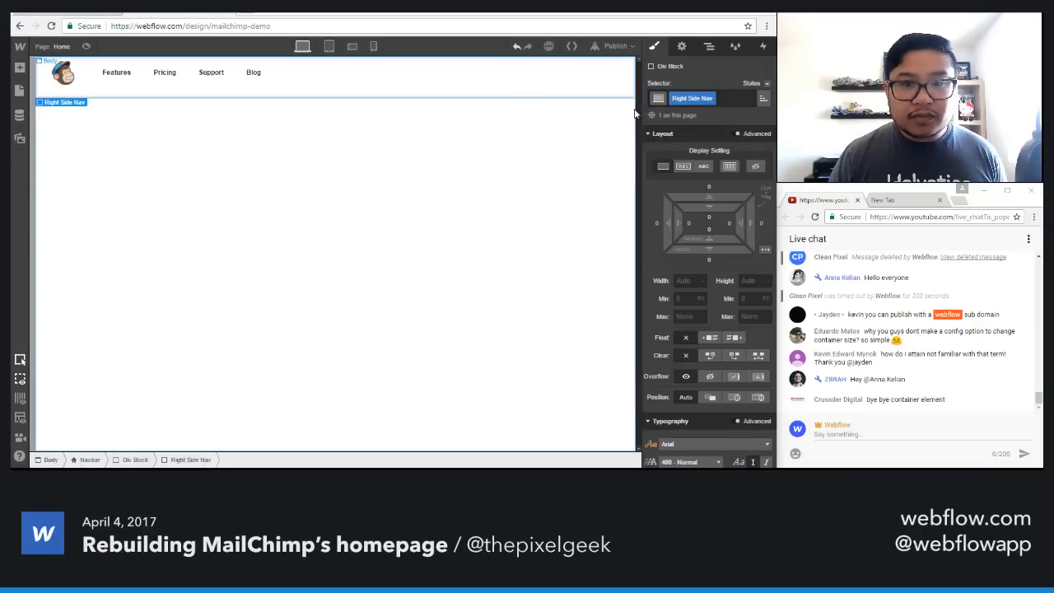
left_click(735, 337)
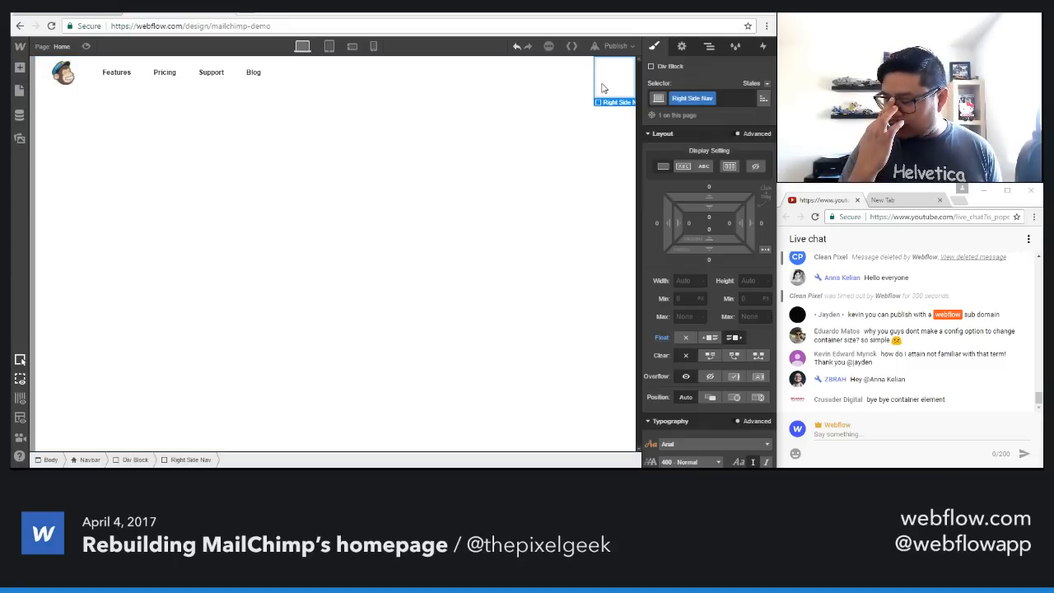
Step: Try to move the Blog nav link into the Right Side Nav block
key("a")
key("a")
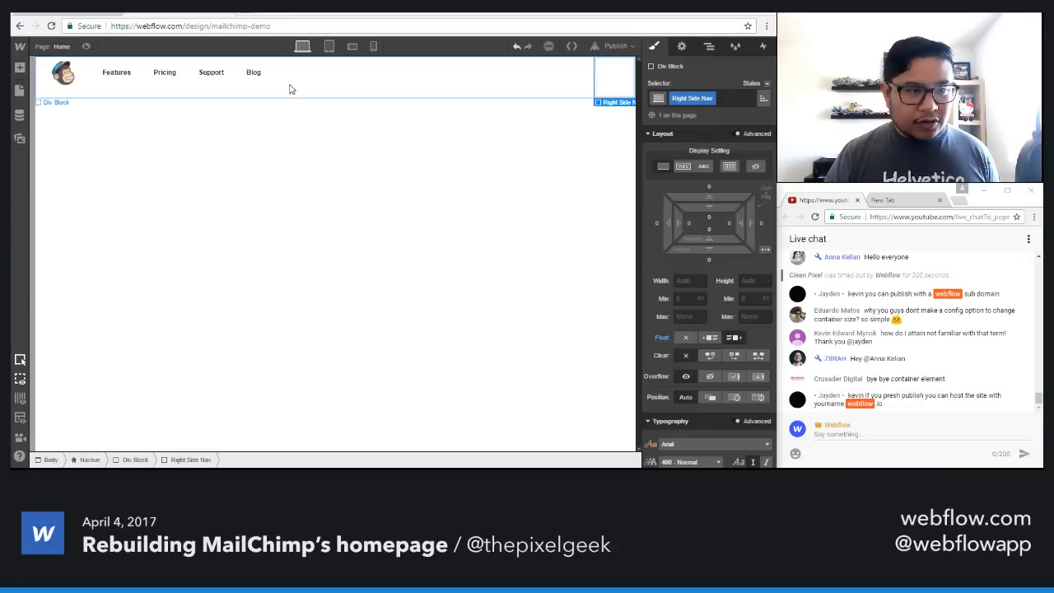
left_click_drag(263, 83, 603, 112)
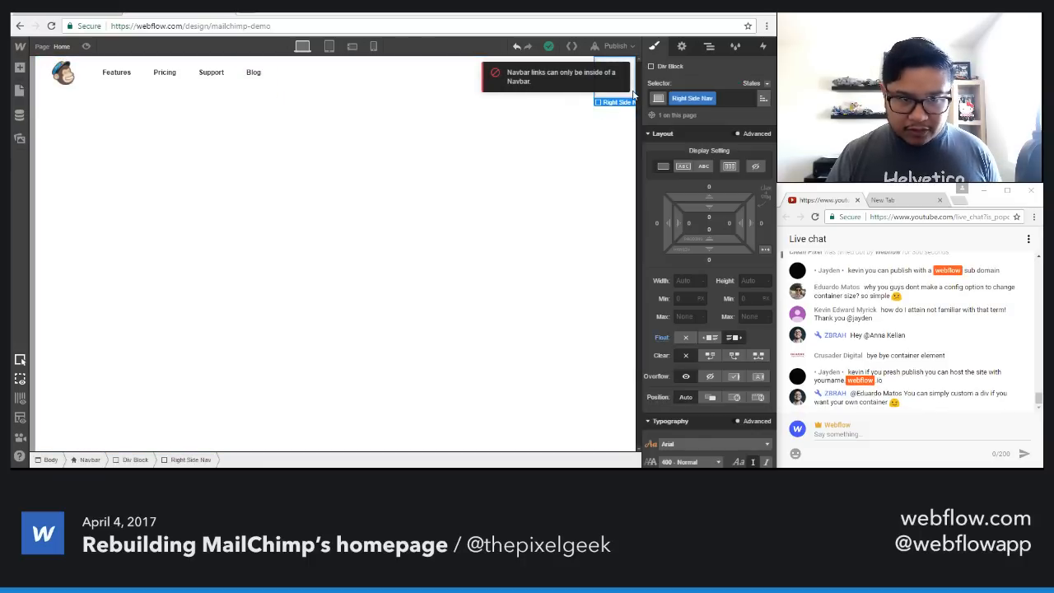
Step: Delete the Right Side Nav block from the navbar and collapse the Nav Menu in the element tree
left_click(704, 48)
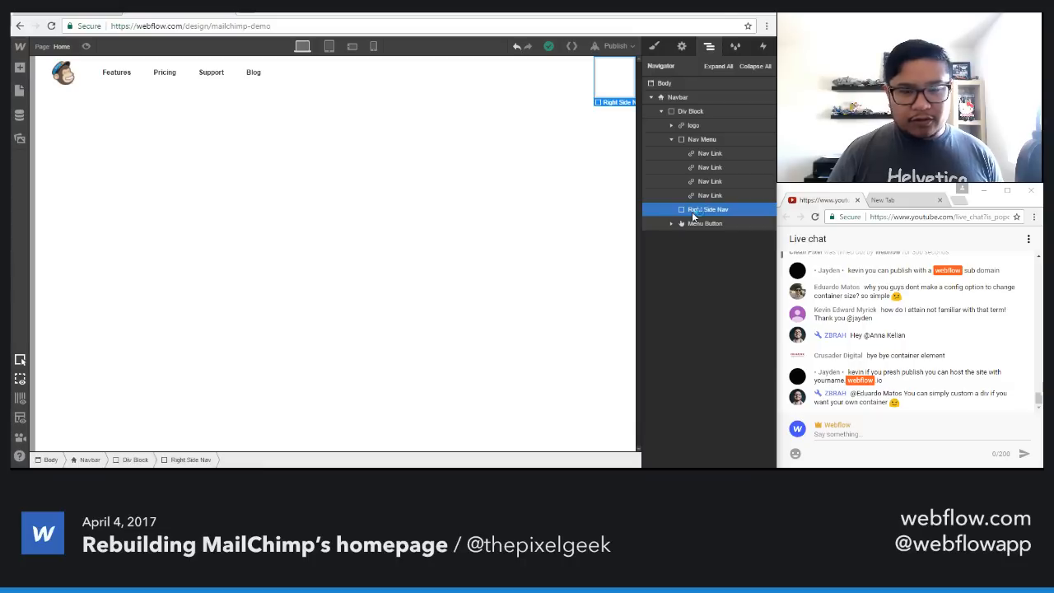
key("Delete")
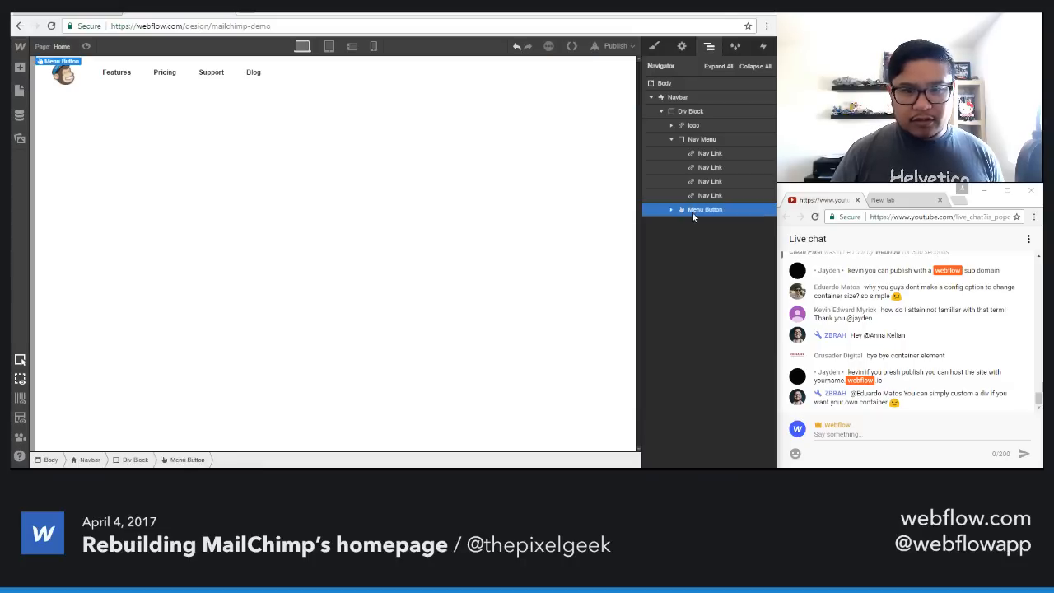
left_click(704, 142)
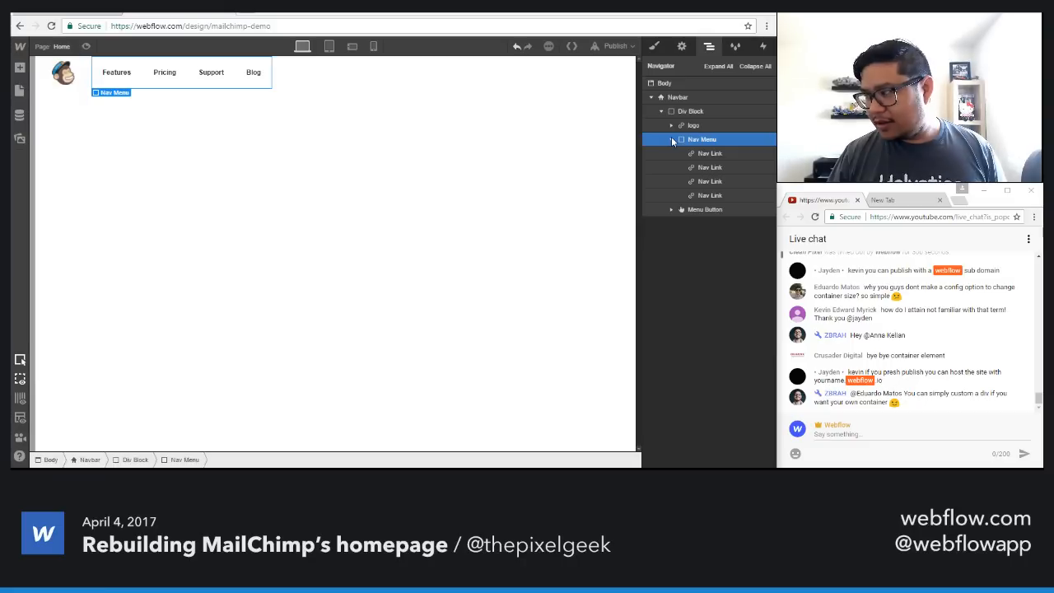
left_click(671, 138)
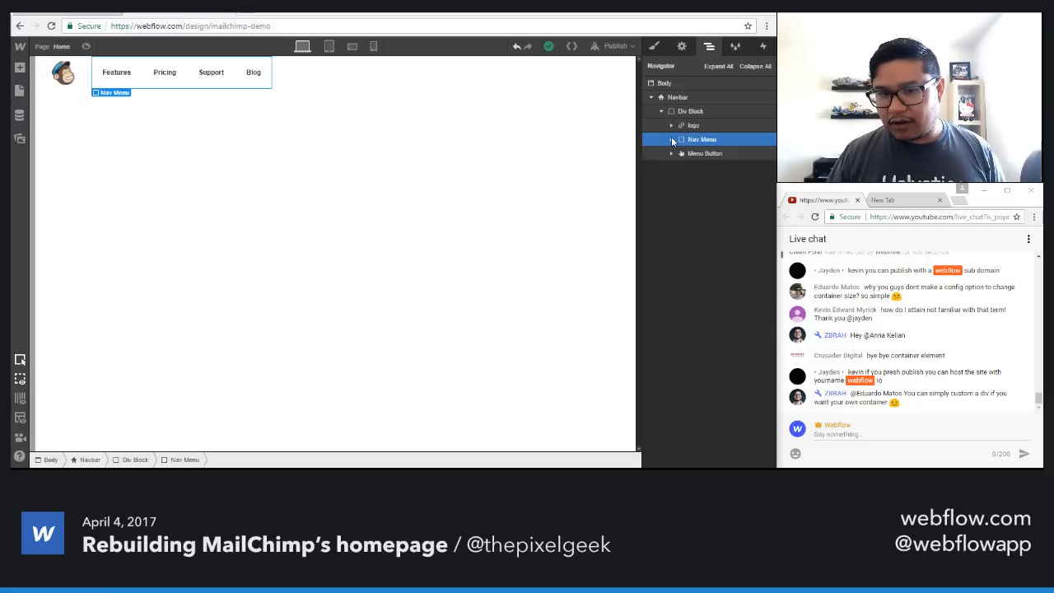
Step: Give the navbar's Div Block the class "nav flex" and set its display to flex
left_click(691, 111)
key("a")
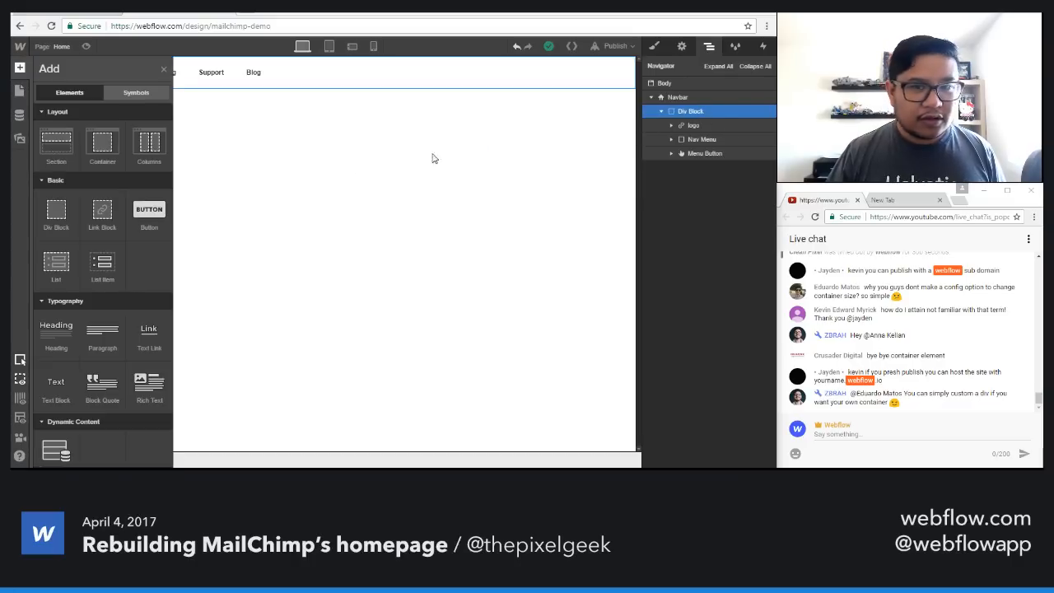
left_click(655, 47)
key("a")
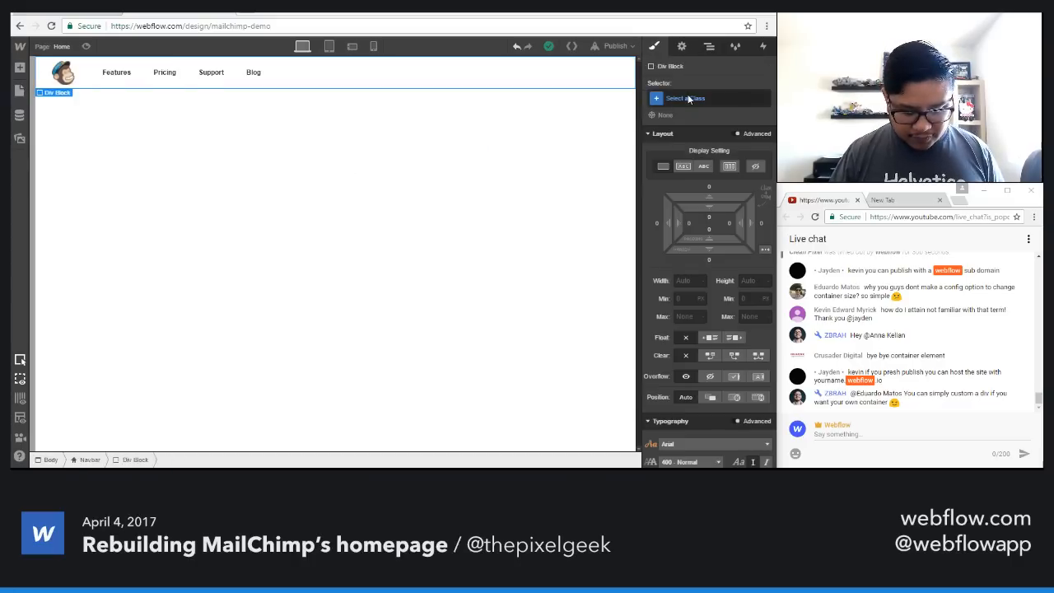
key("a")
key("f")
key("a")
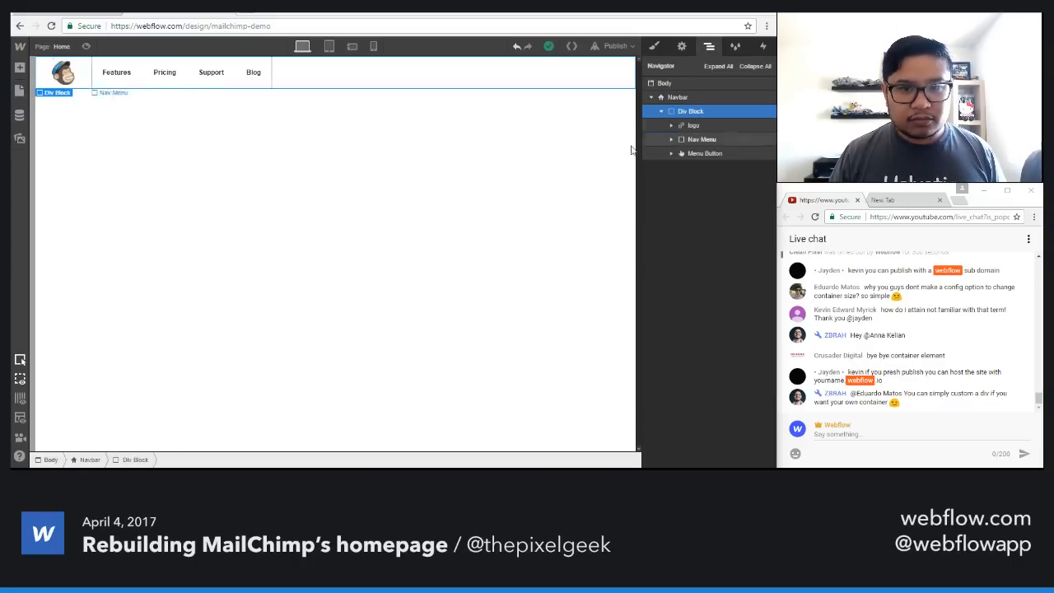
key("s")
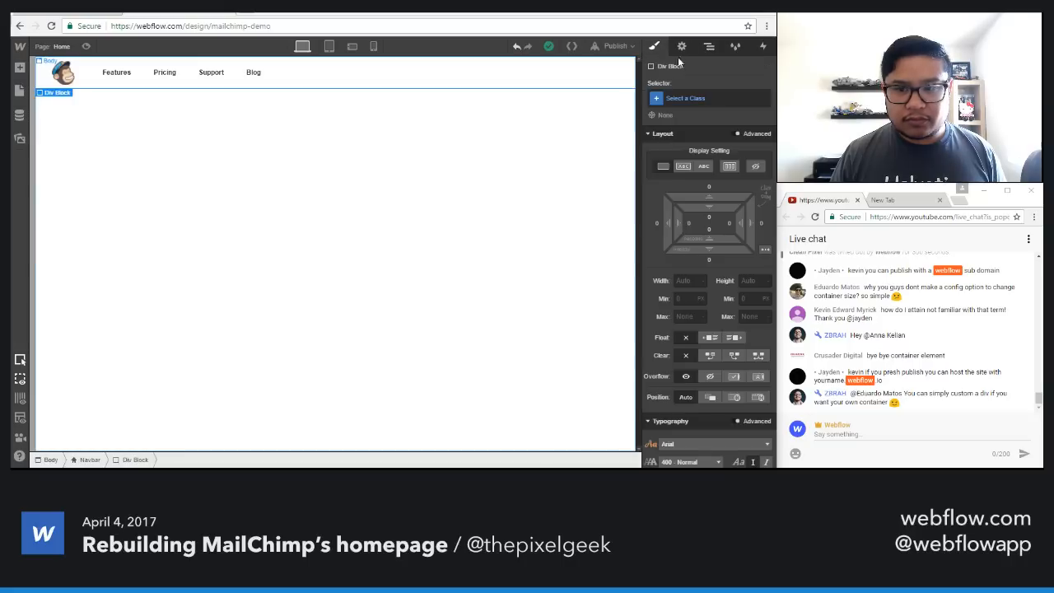
left_click(716, 100)
type("nav flex")
key("Return")
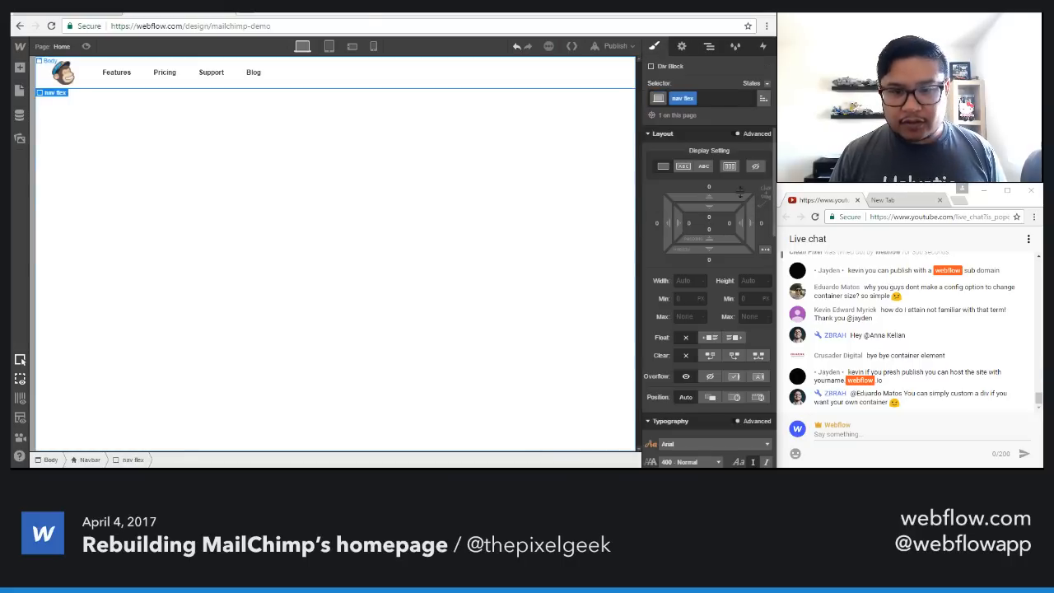
left_click(729, 166)
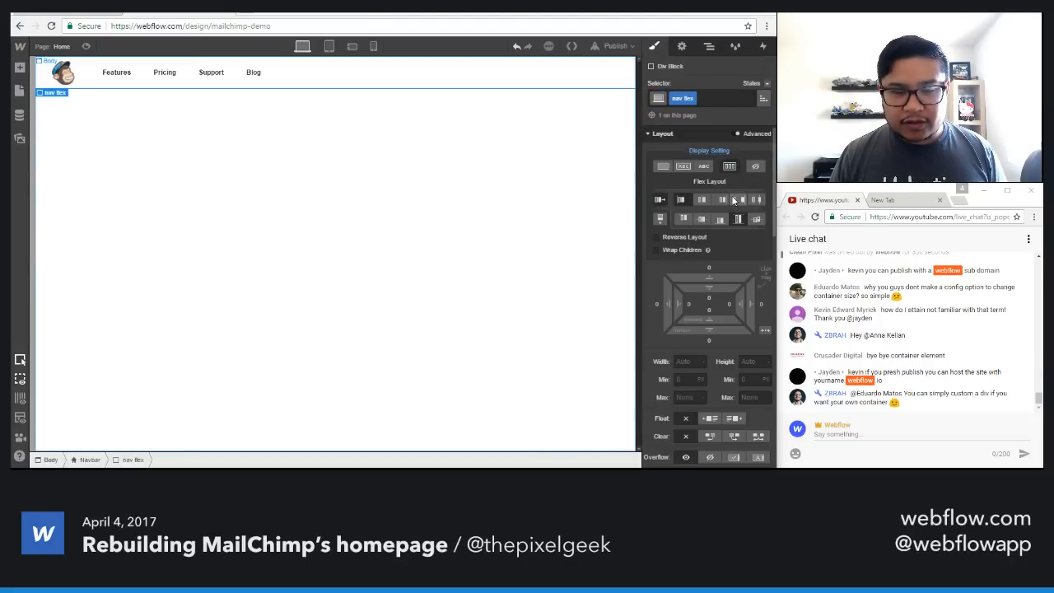
Step: Add a Div Block inside nav flex and nest the logo and the Nav Menu in it
left_click(709, 46)
key("a")
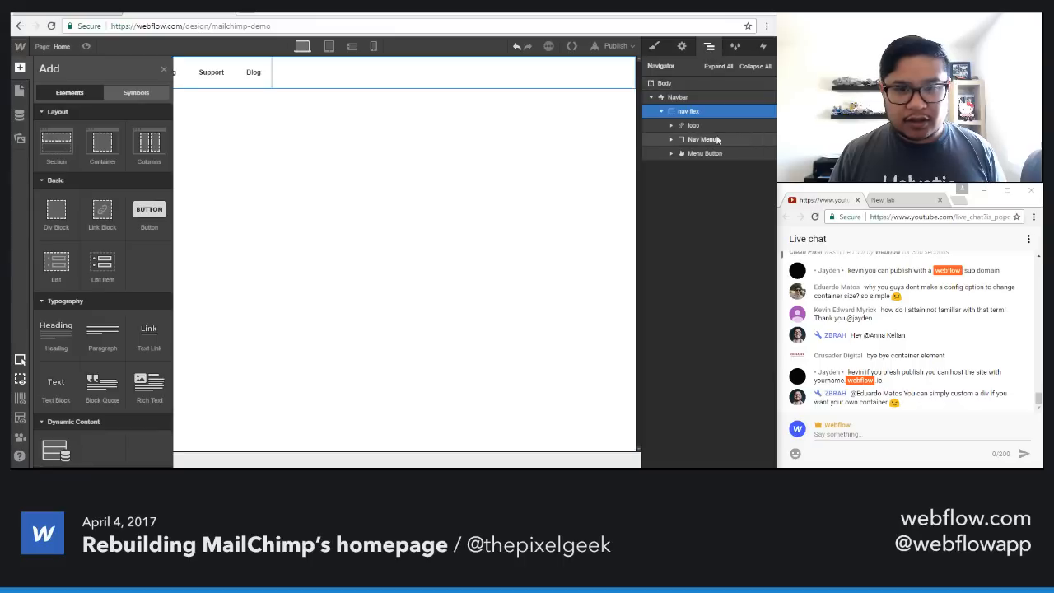
left_click_drag(56, 212, 656, 172)
left_click_drag(693, 138, 702, 140)
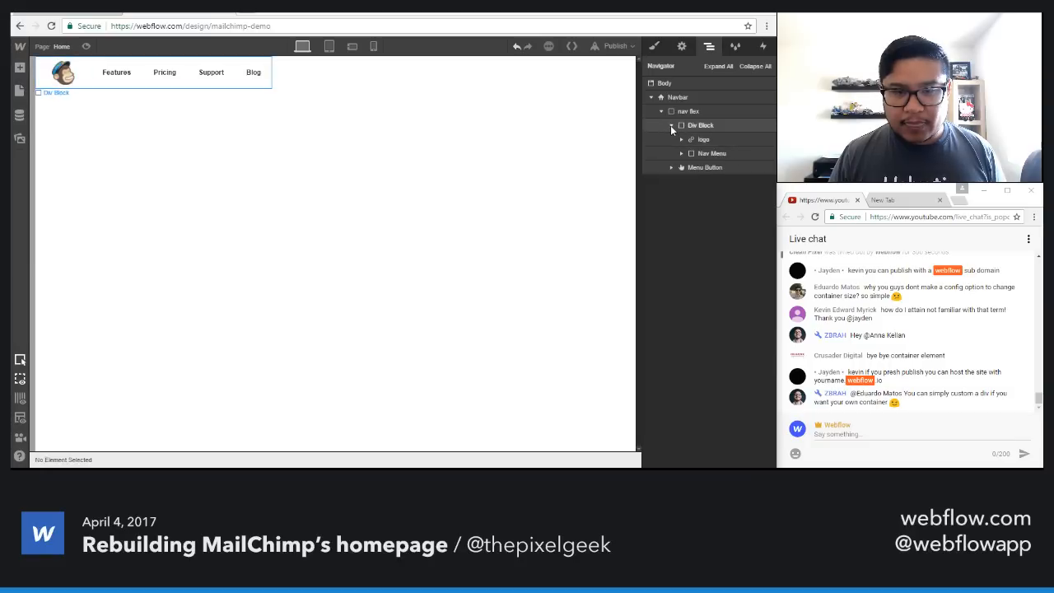
left_click(670, 125)
Step: Add a second Div Block inside nav flex and nest the Menu Button in it
left_click(704, 140)
key("a")
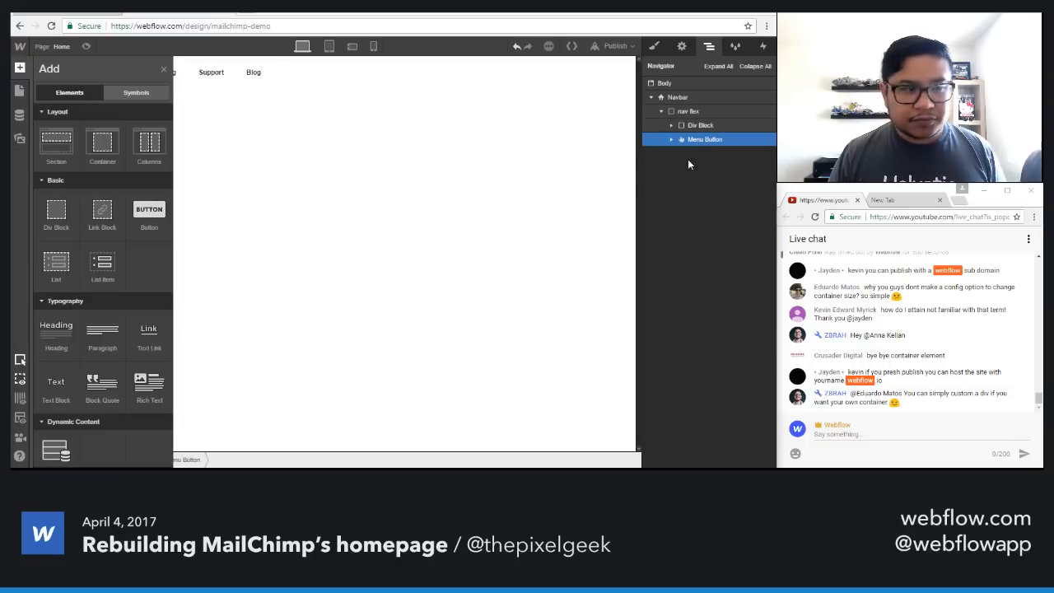
left_click_drag(56, 212, 699, 143)
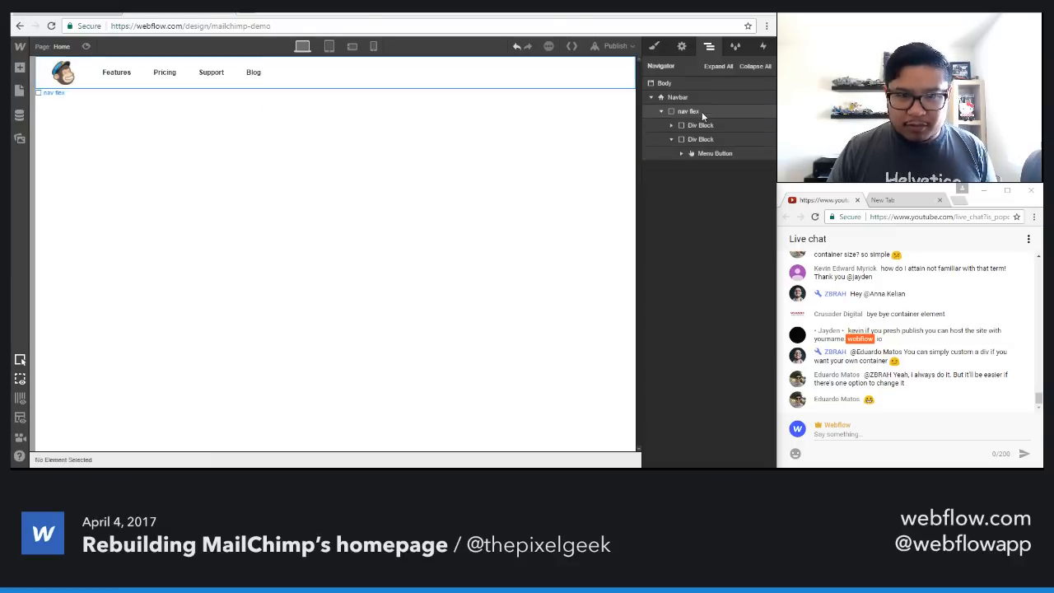
Step: Justify the children of nav flex with space between
left_click(653, 46)
left_click(709, 46)
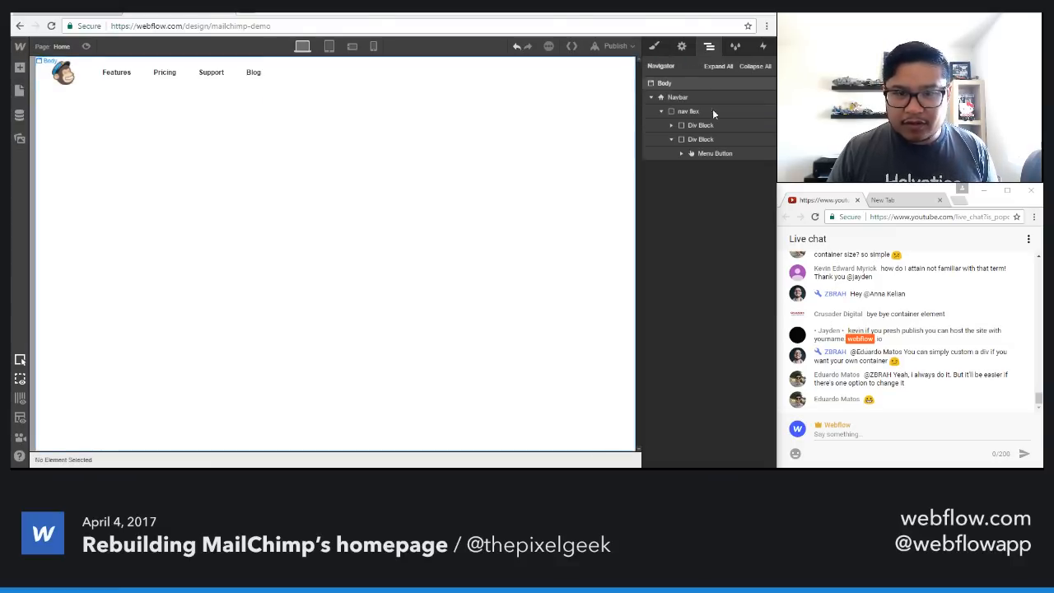
left_click(712, 110)
left_click(655, 46)
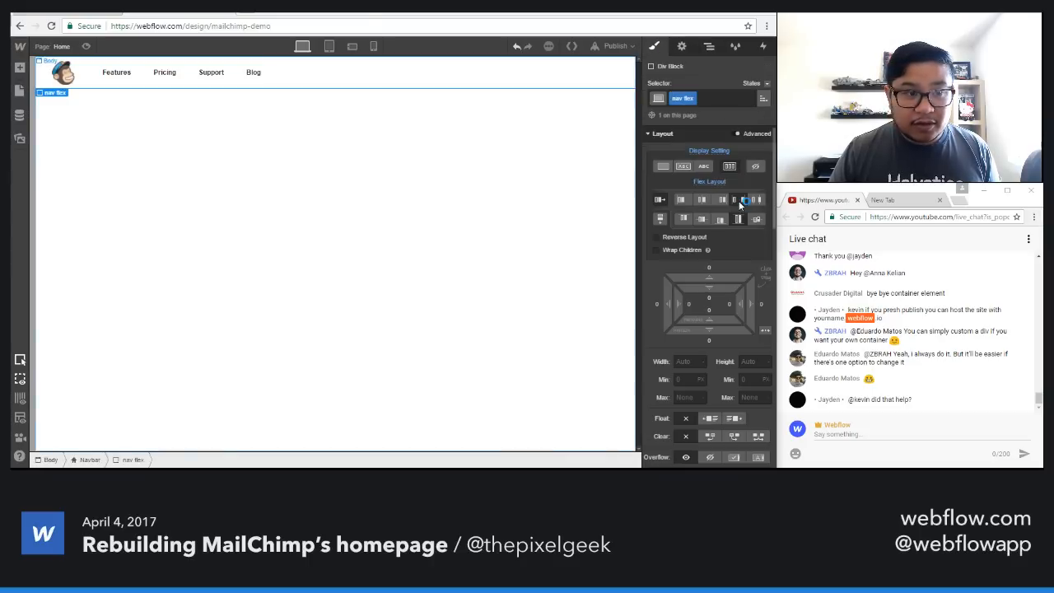
Step: Try to copy the Blog nav link into the Div Block that holds the Menu Button, and collapse the expanded elements
left_click(709, 46)
left_click(700, 139)
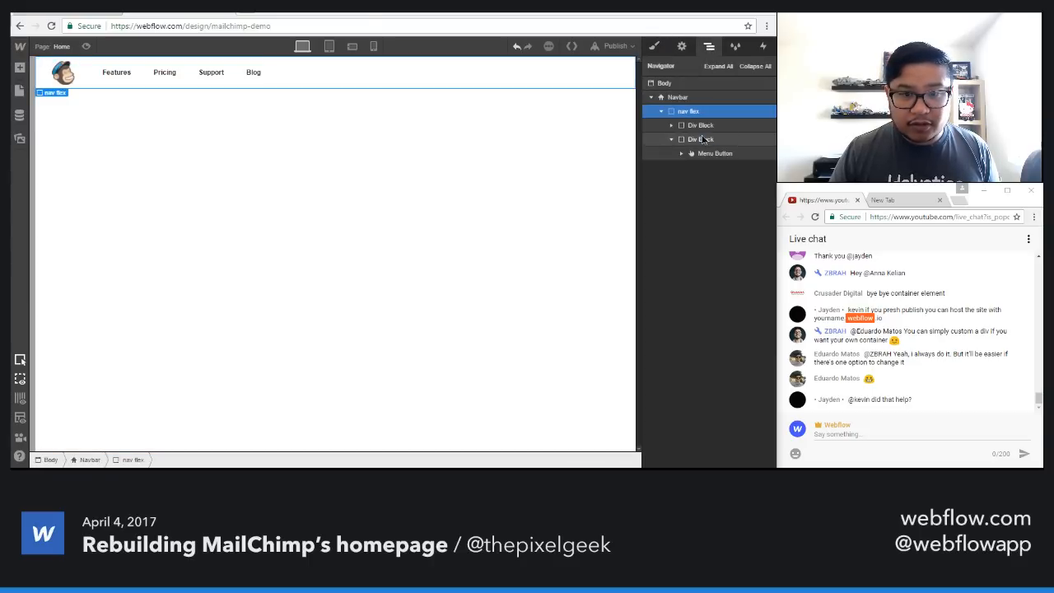
key("a")
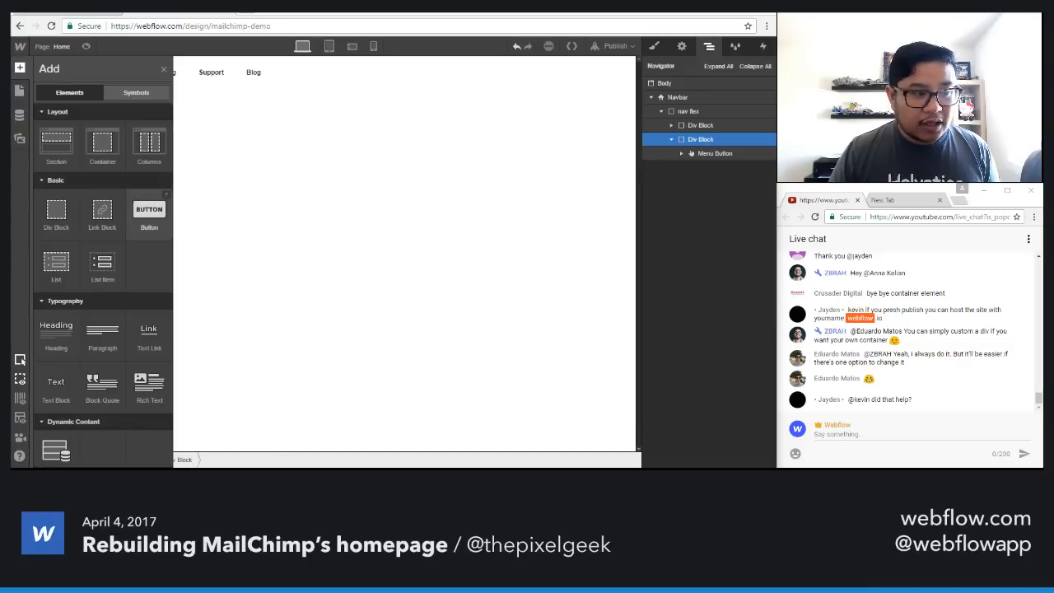
left_click(256, 78)
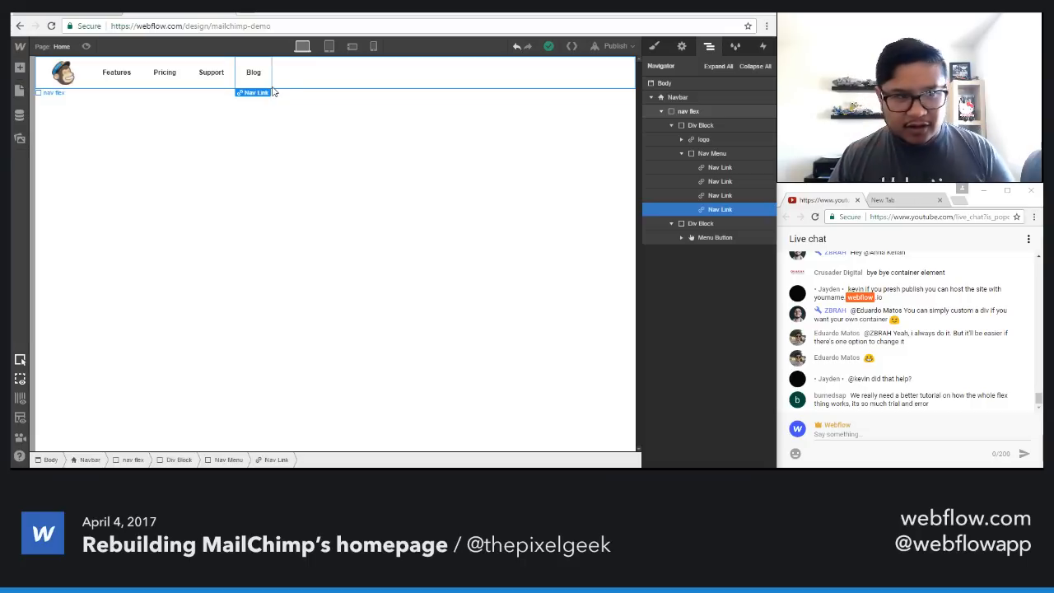
left_click(712, 223)
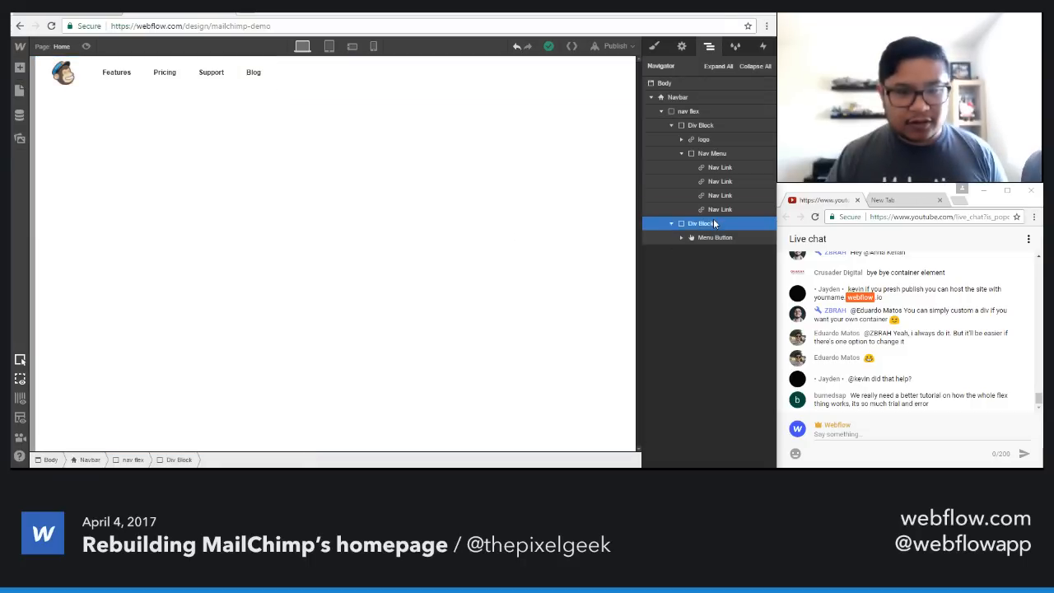
key("ctrl+v")
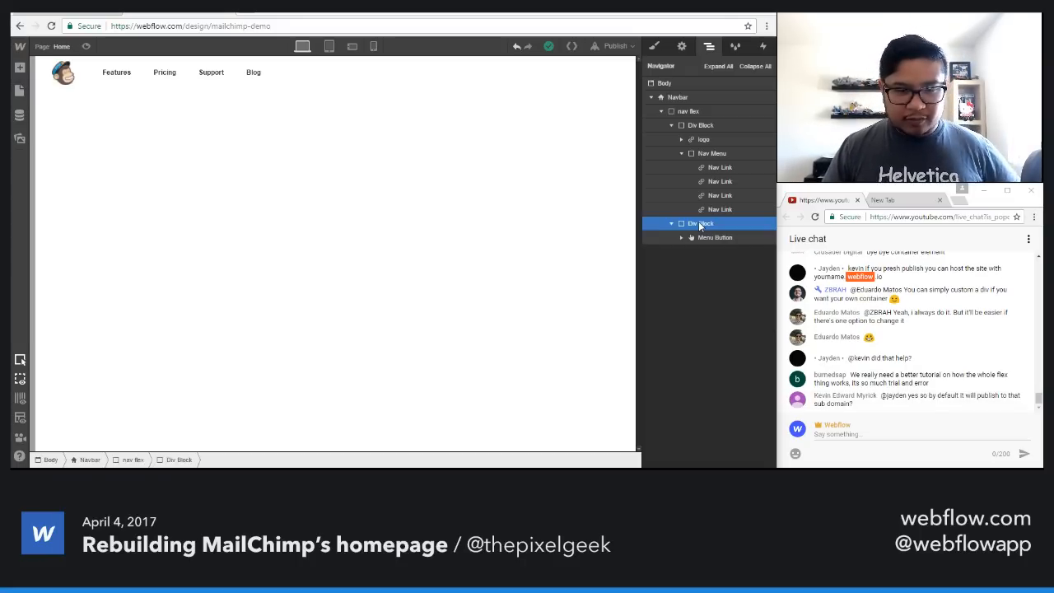
left_click(679, 153)
left_click(677, 167)
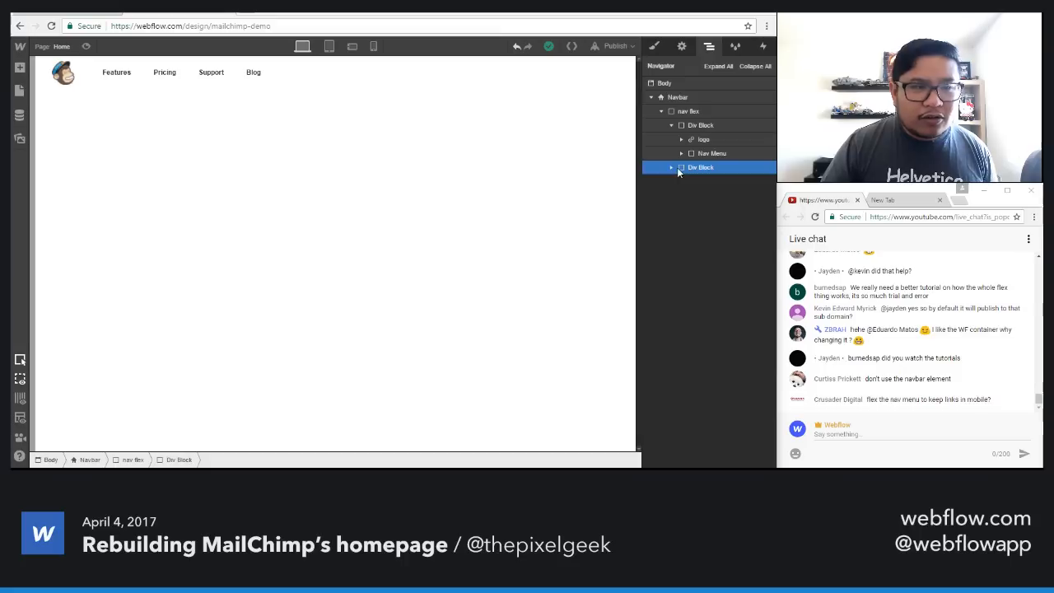
Step: Preview the page at the tablet breakpoint and test opening and closing the hamburger menu
left_click(330, 46)
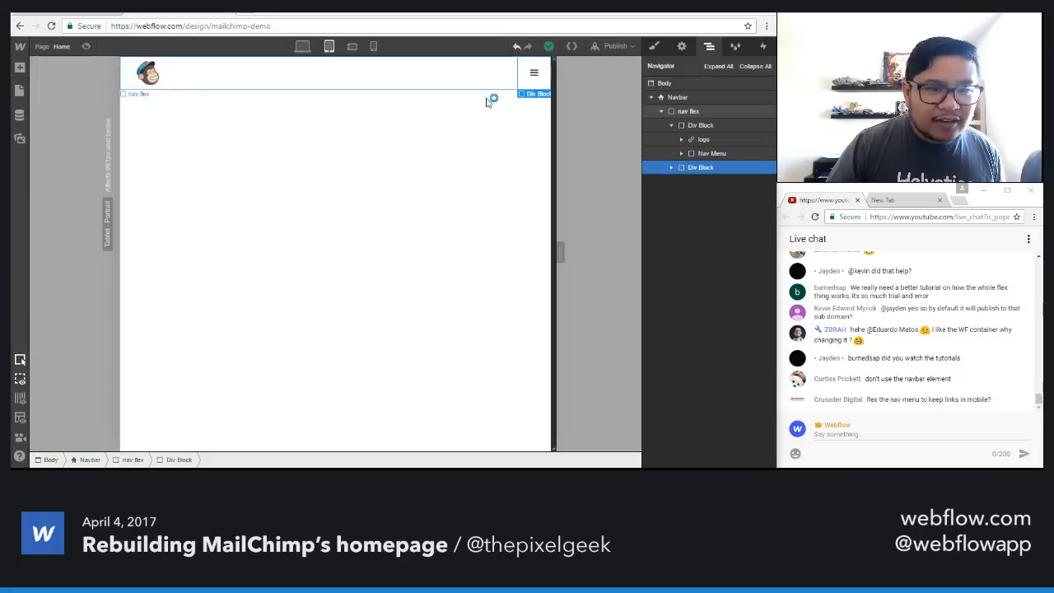
left_click(87, 46)
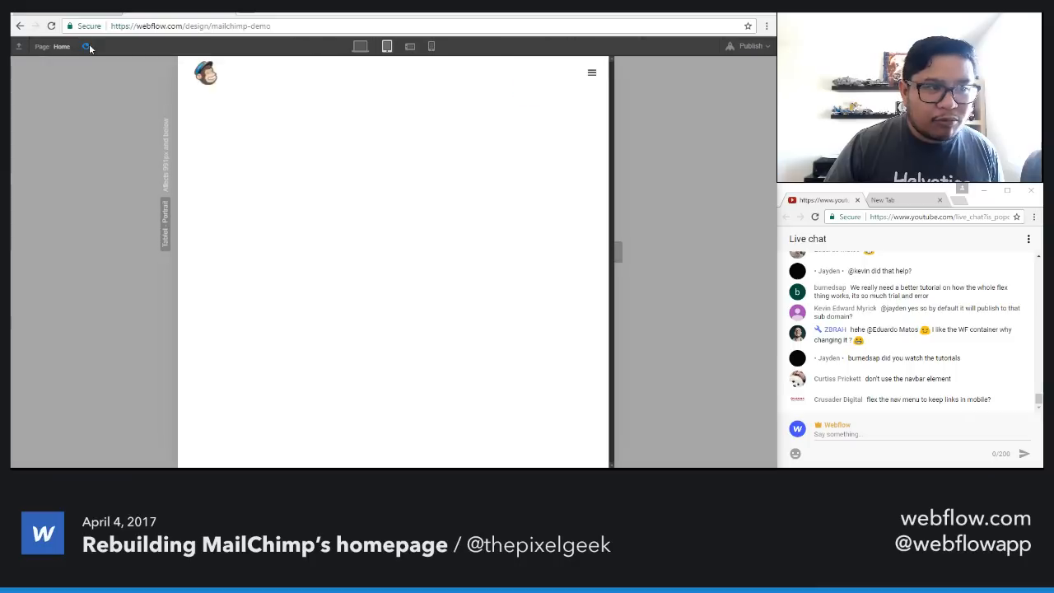
left_click(594, 74)
left_click(594, 75)
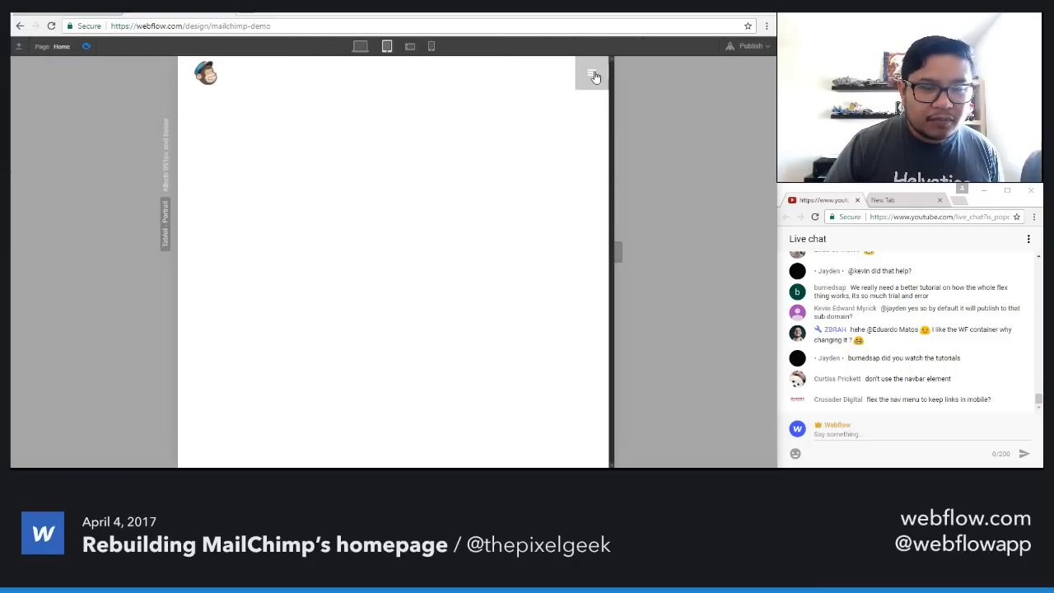
left_click(594, 74)
left_click(594, 74)
left_click(593, 74)
Step: Check the navbar in the desktop preview, return to the design canvas and select the nav flex block
left_click(360, 46)
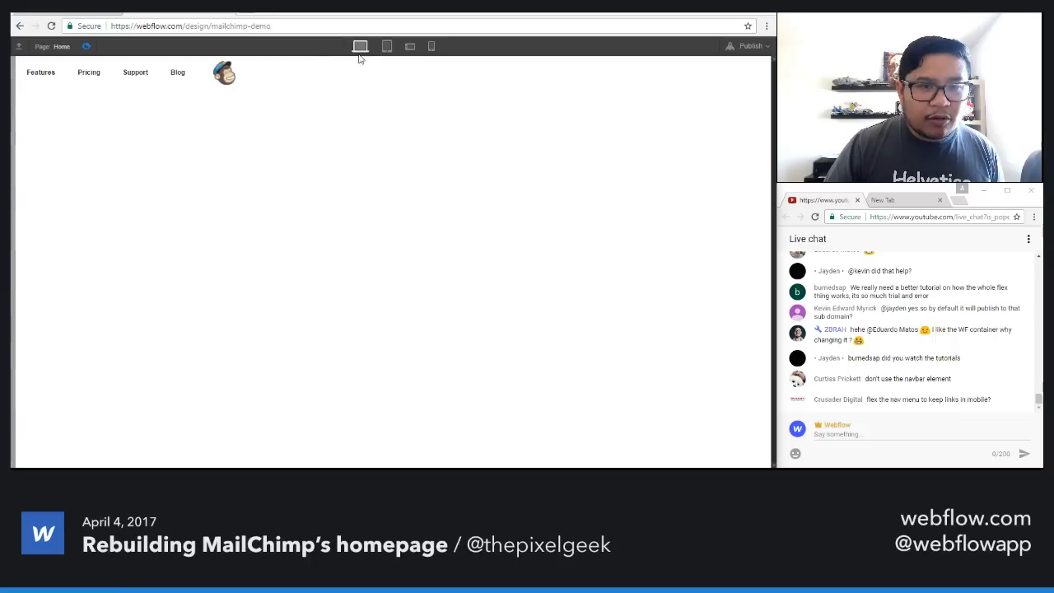
left_click(86, 46)
left_click(89, 47)
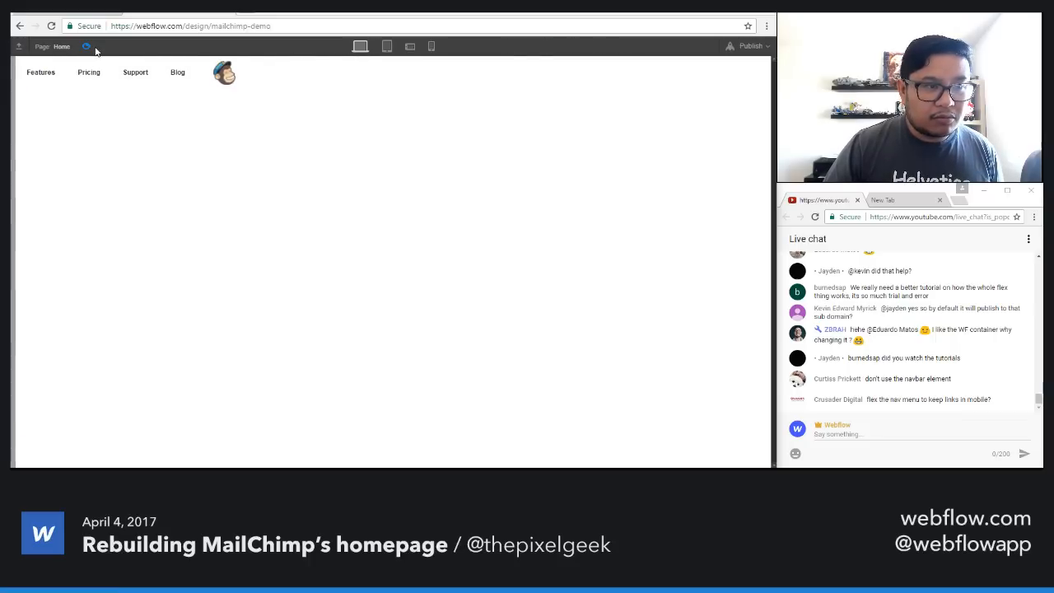
left_click(89, 47)
left_click(313, 82)
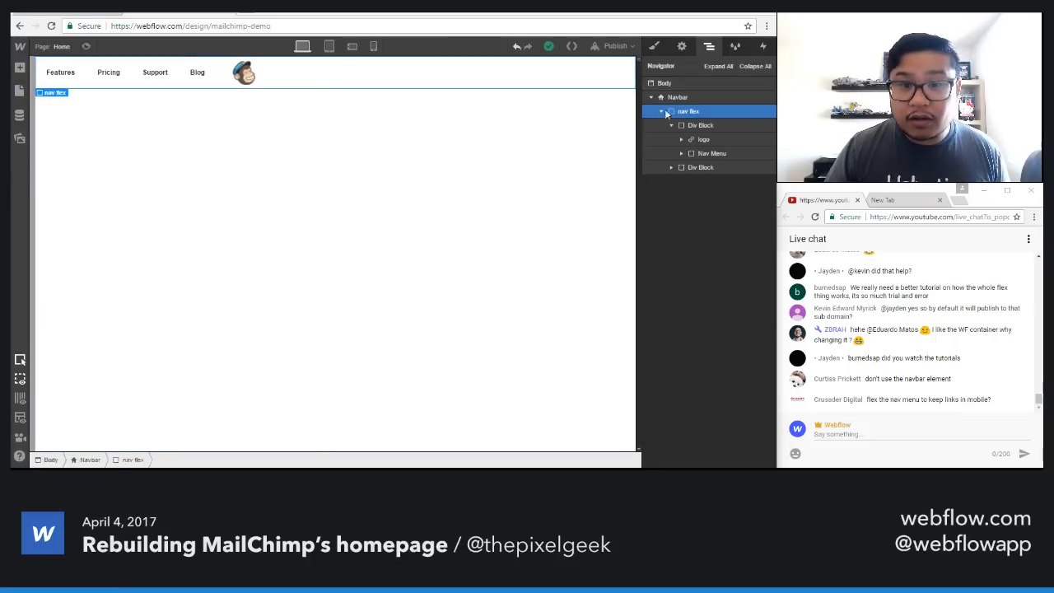
Step: Try to place the logo, Nav Menu and Menu Button directly inside nav flex and delete the two wrapping Div Blocks
left_click(710, 124)
left_click(700, 154)
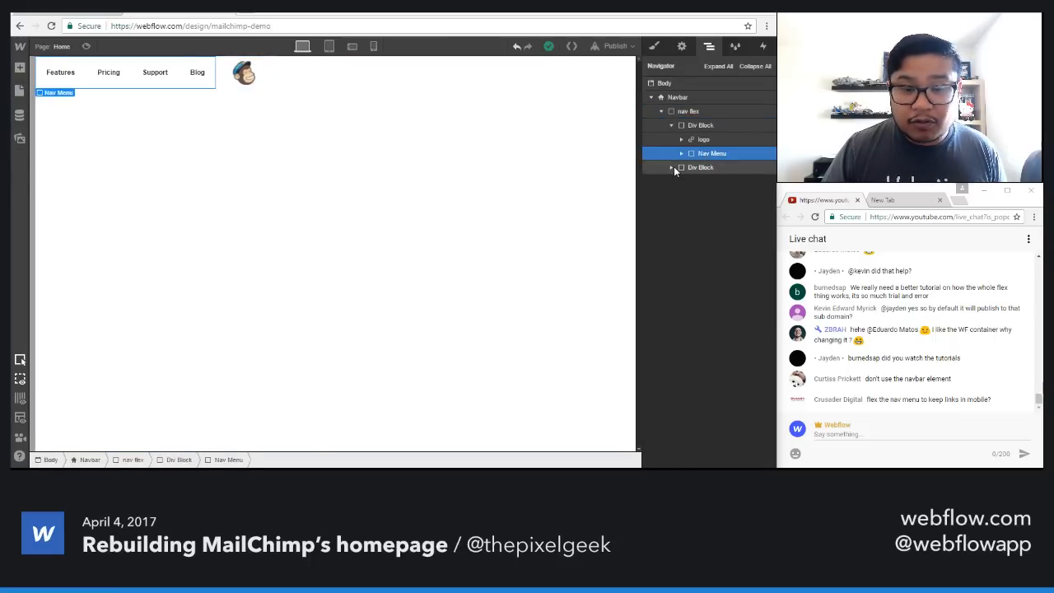
left_click(701, 127)
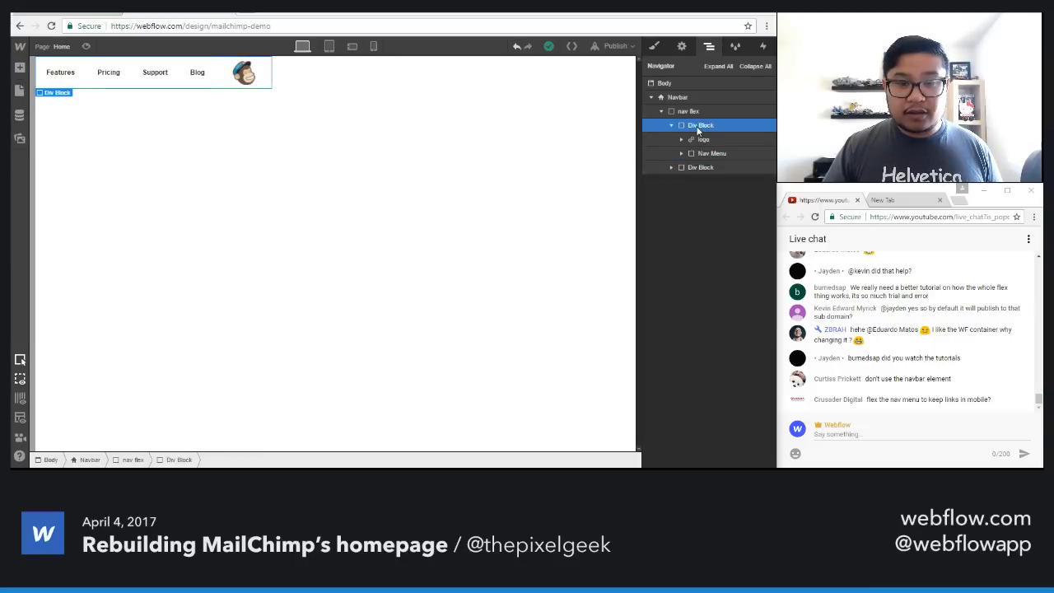
mouse_move(700, 140)
left_mouse_down()
mouse_move(699, 122)
mouse_move(701, 153)
left_mouse_up()
left_click(704, 155)
key("Delete")
left_click(671, 154)
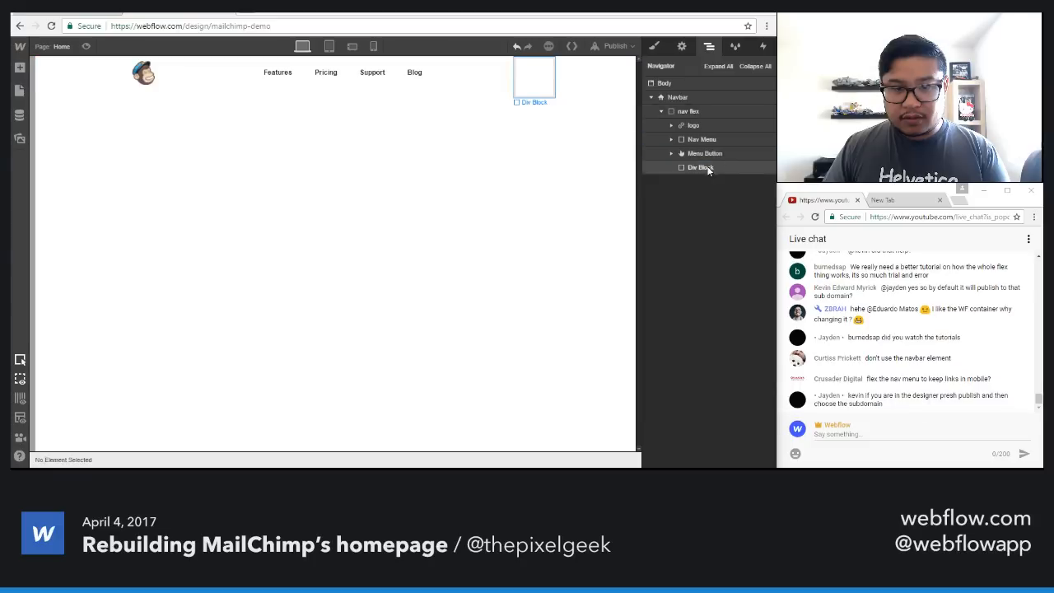
left_click(707, 168)
key("Delete")
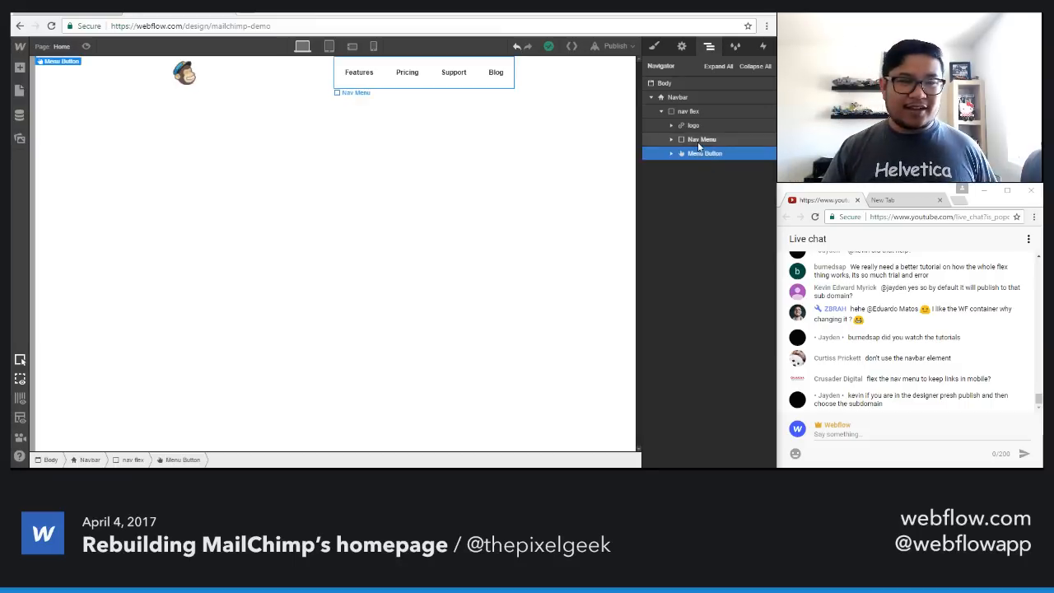
left_click(576, 81)
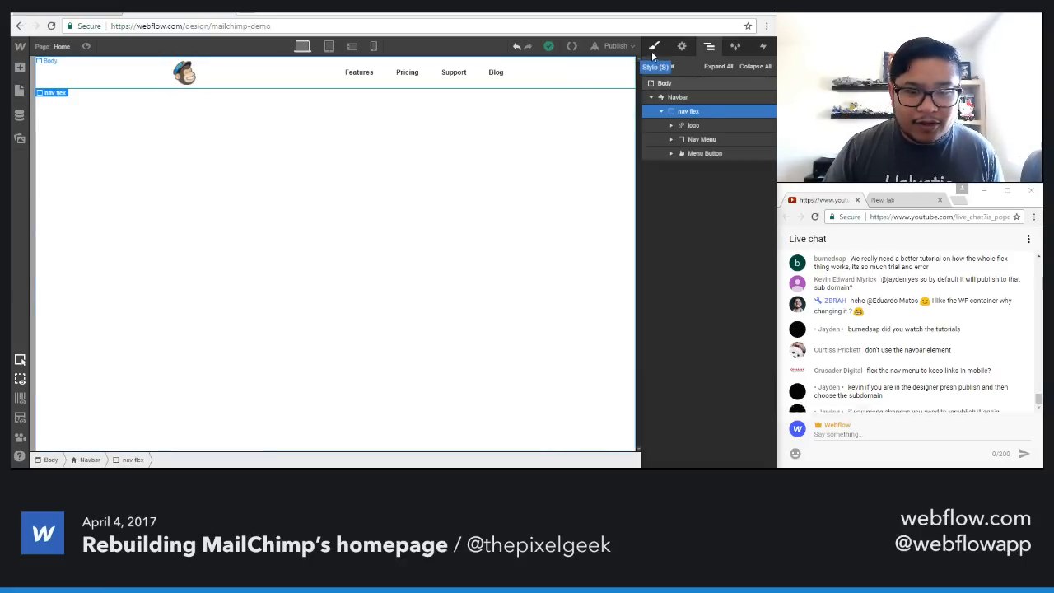
Step: Undo the navbar restructuring to restore the Div Block around the logo and Nav Menu and the one around the Menu Button
key("ctrl+z")
key("ctrl+z")
key("ctrl+z")
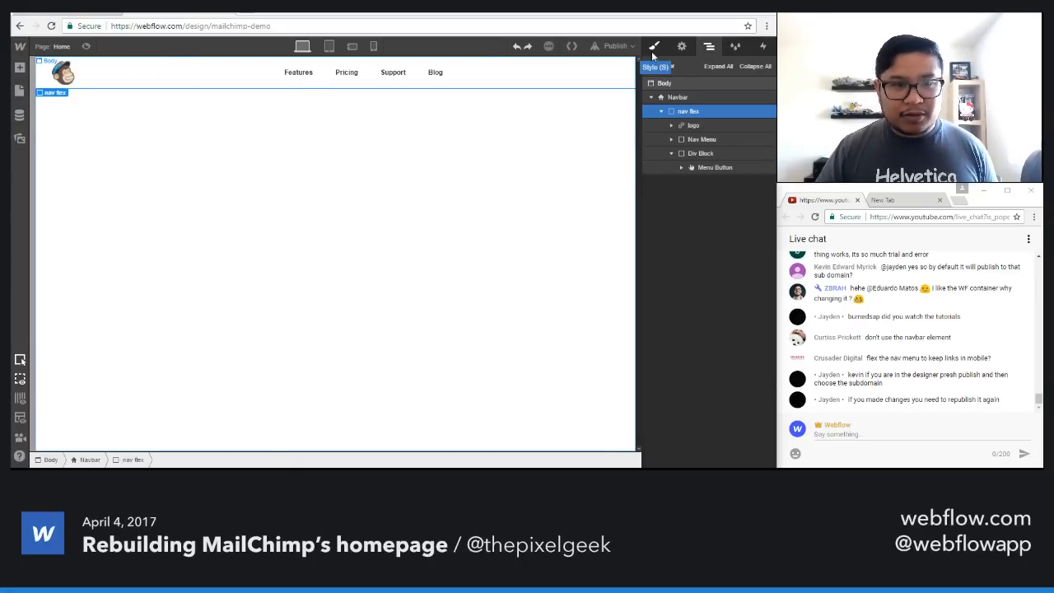
key("ctrl+z")
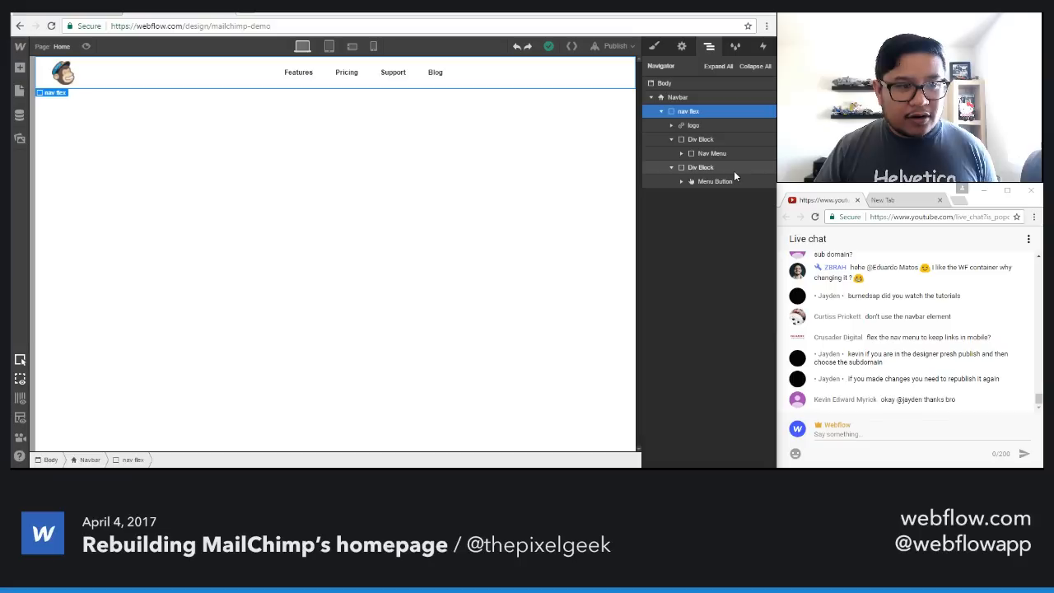
key("ctrl+z")
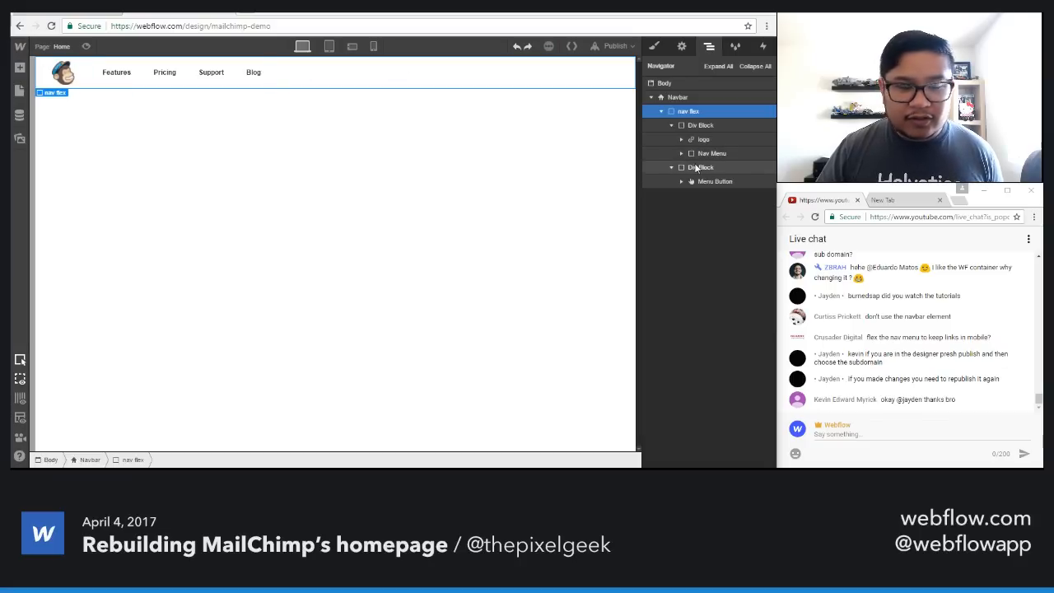
Step: Add a text link above the Menu Button in the second Div Block and set its text to "Log in"
left_click(715, 181)
key("a")
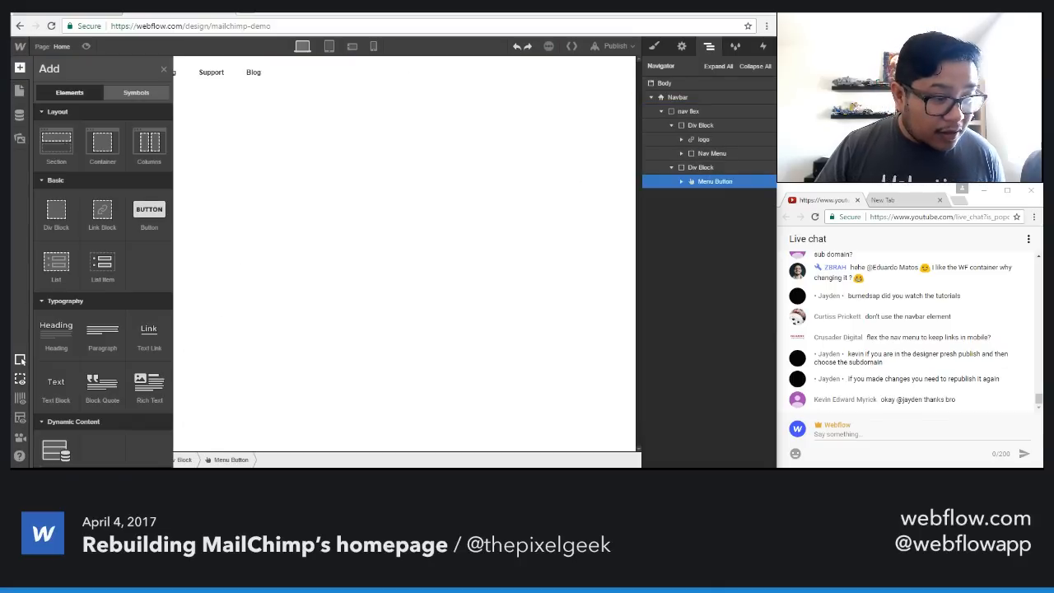
left_click_drag(148, 329, 708, 180)
left_click_drag(632, 79, 458, 167)
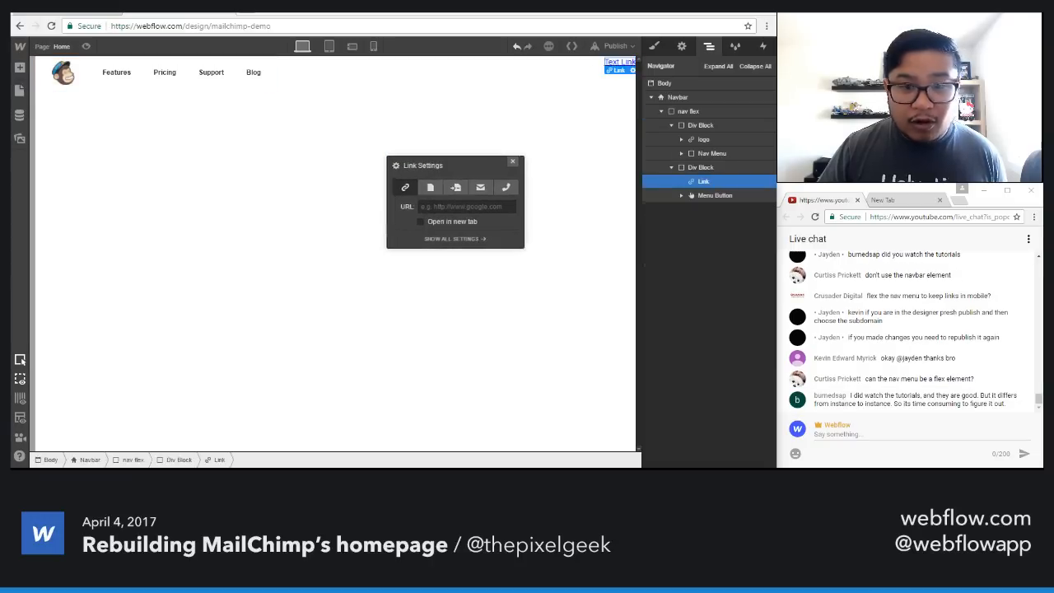
left_click(511, 161)
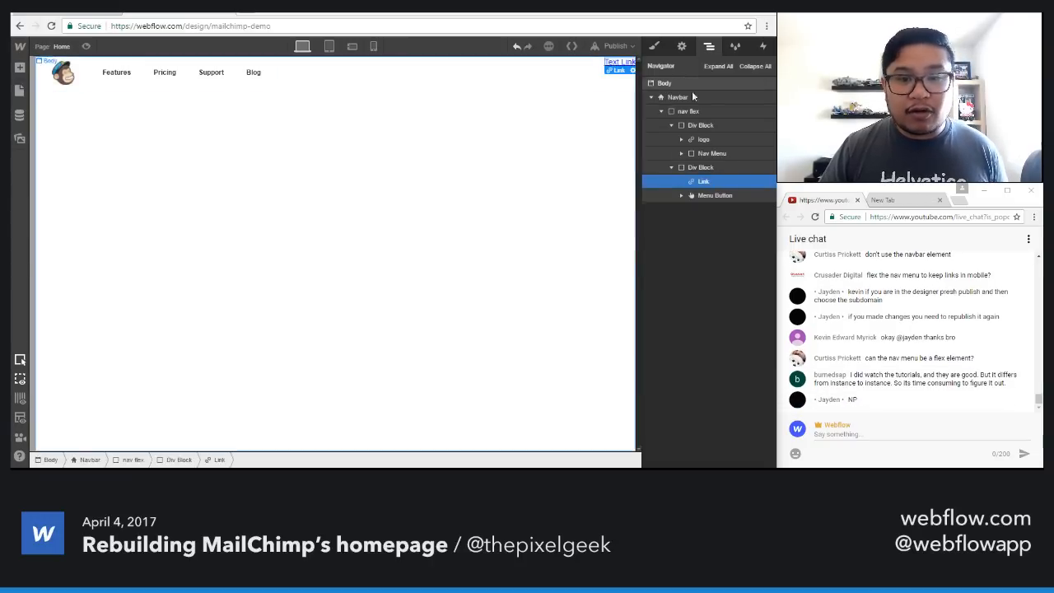
double_click(621, 63)
type("Login")
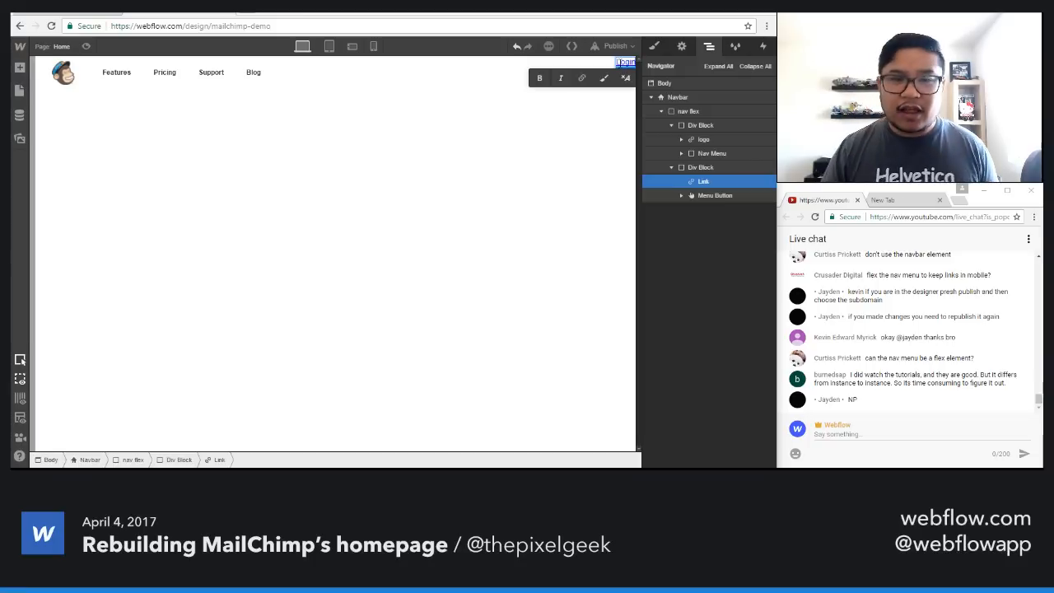
Step: Apply the existing Nav Link class to the Log in link
left_click(654, 46)
left_click(705, 98)
type("nav")
key("Down")
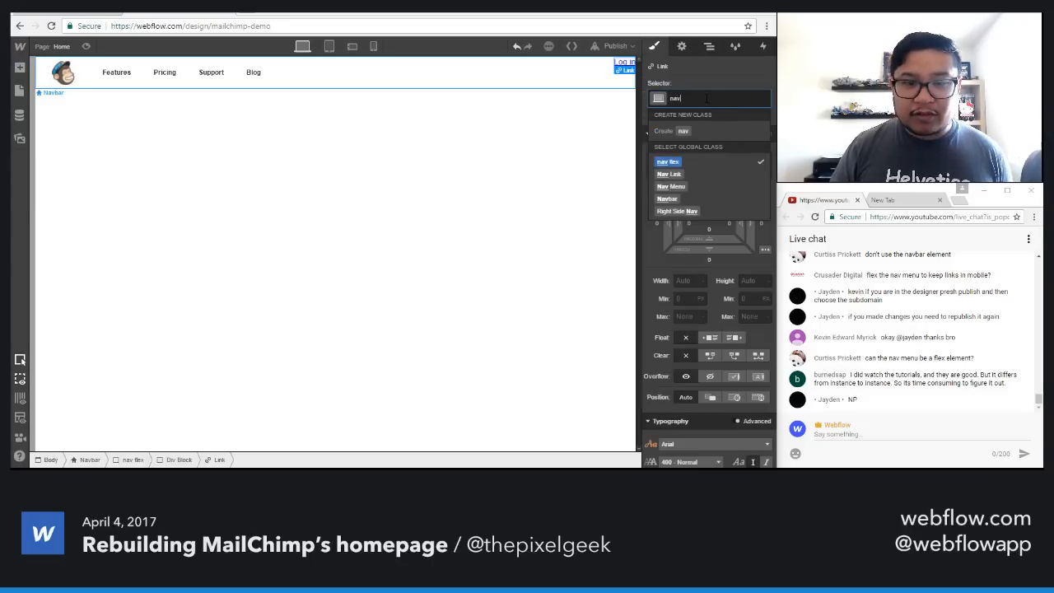
key("Down")
key("Return")
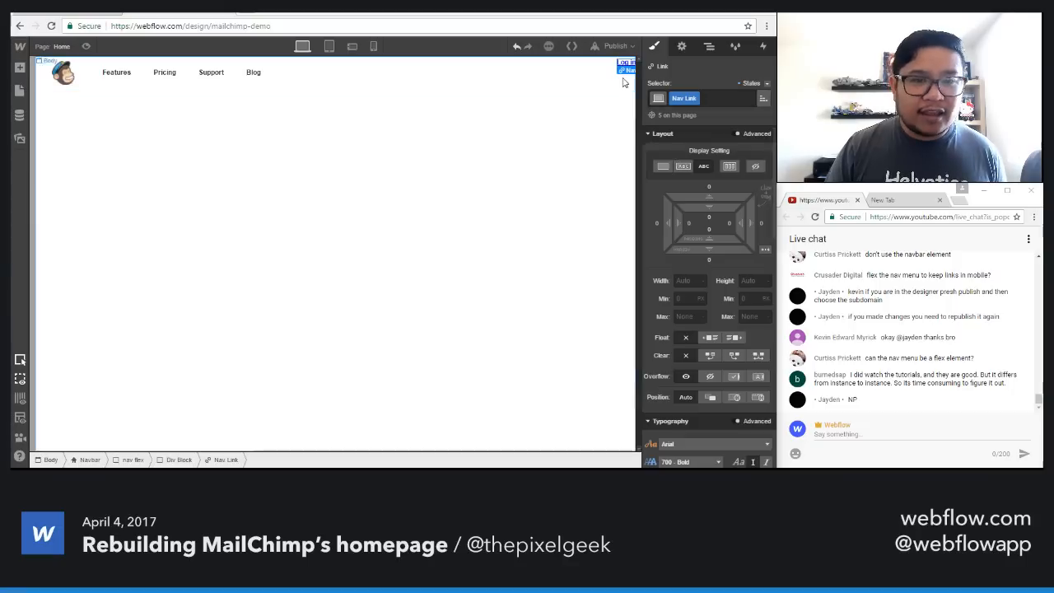
Step: Compare the layout styles and element structure of the Blog nav link with those of the Log in link
left_click(261, 84)
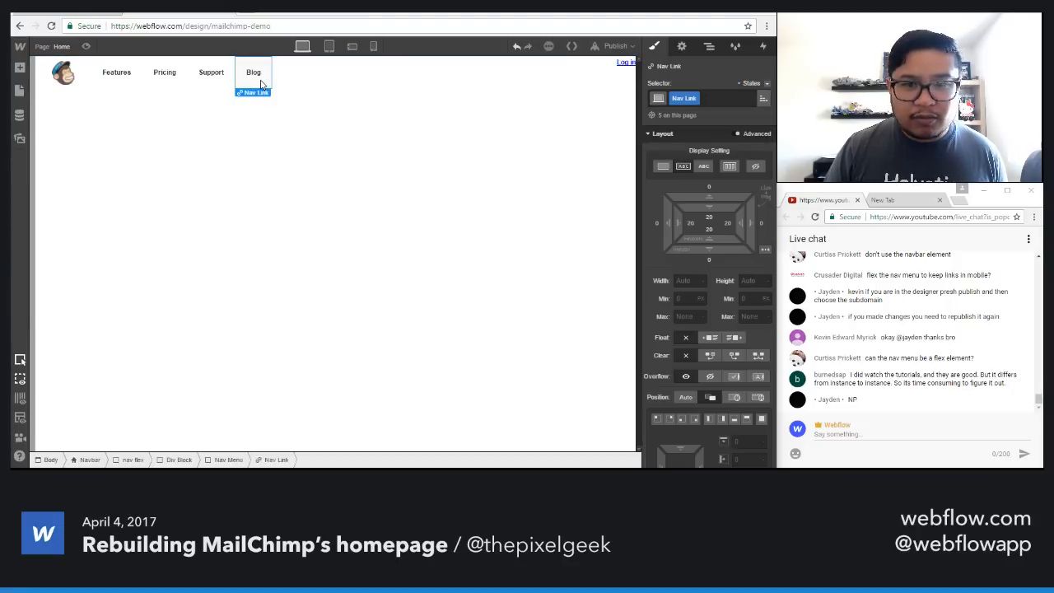
double_click(254, 75)
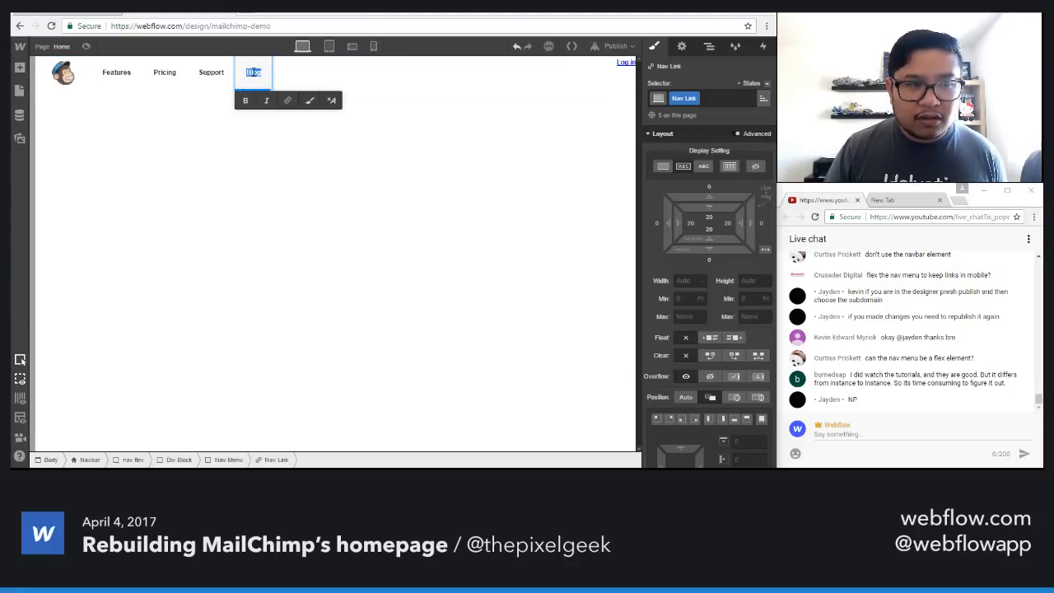
key("Escape")
left_click(624, 65)
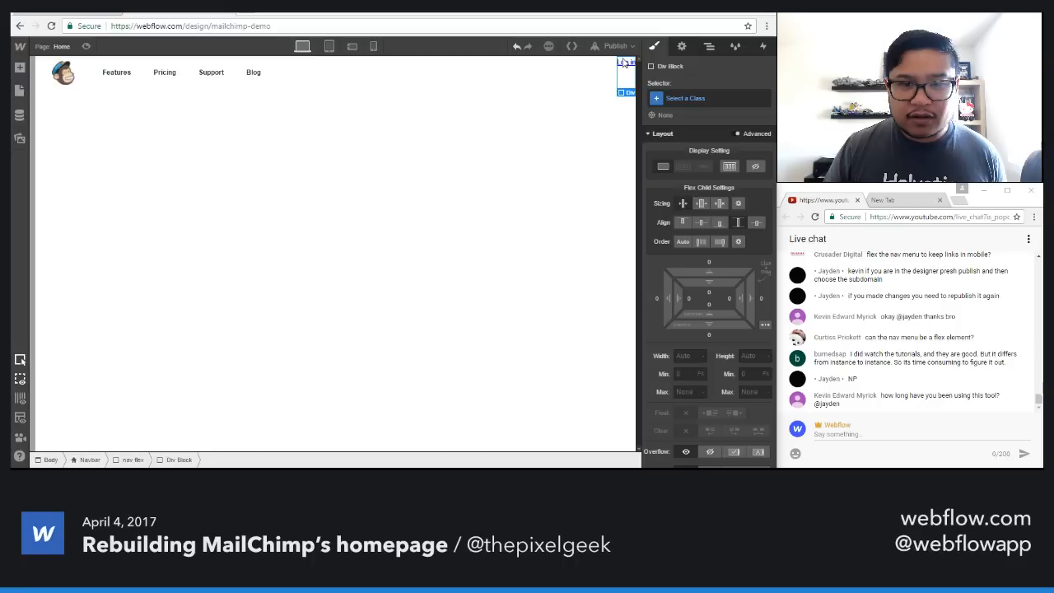
left_click(632, 67)
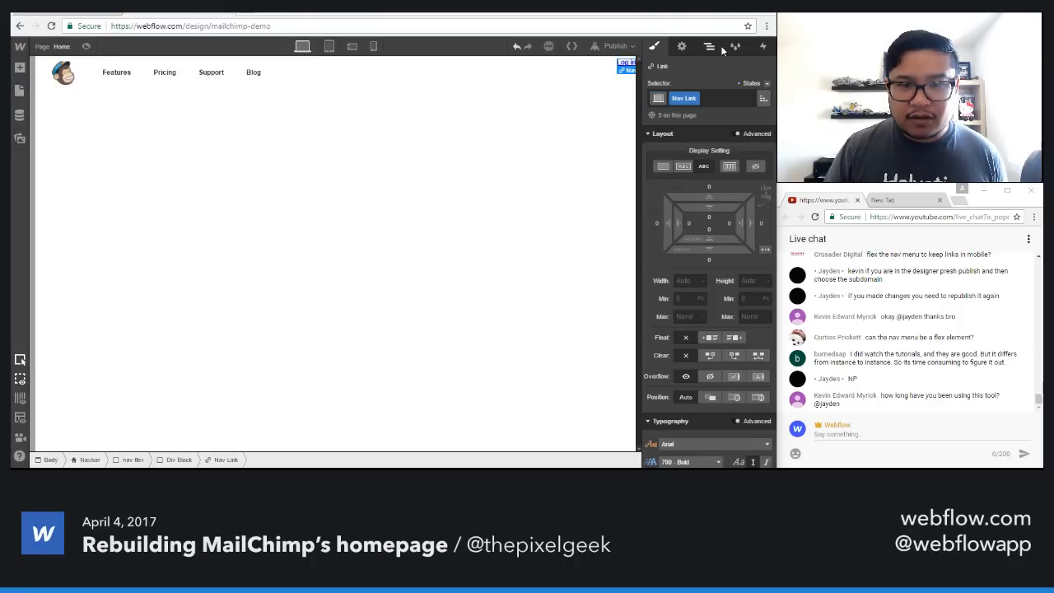
left_click(708, 46)
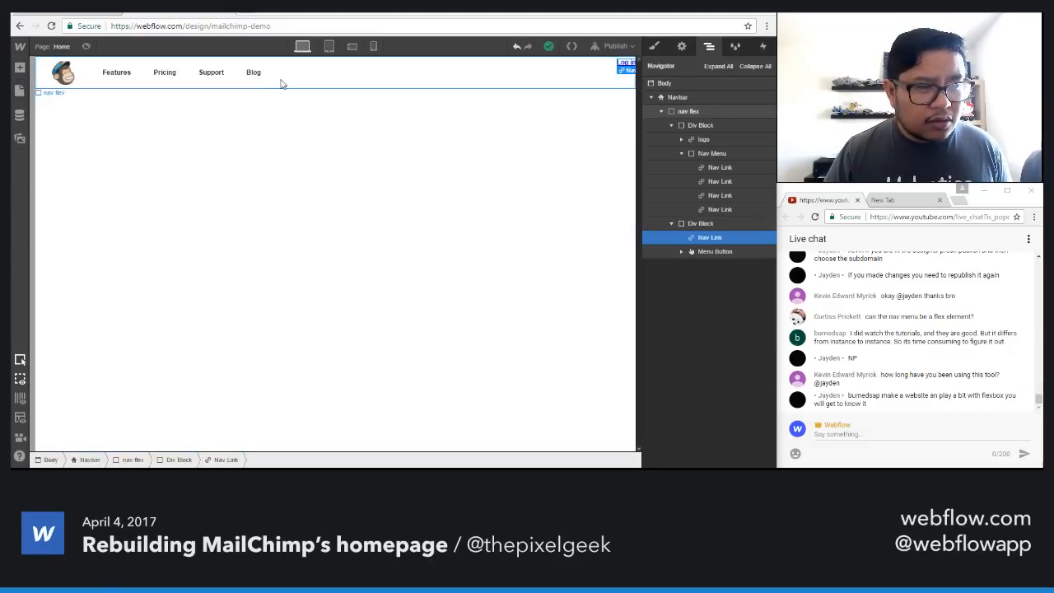
Step: Set the Nav Link class's text color to #333 and its text decoration to none, using the Blog link
left_click(253, 72)
left_click(653, 46)
scroll(731, 375, "down", 5)
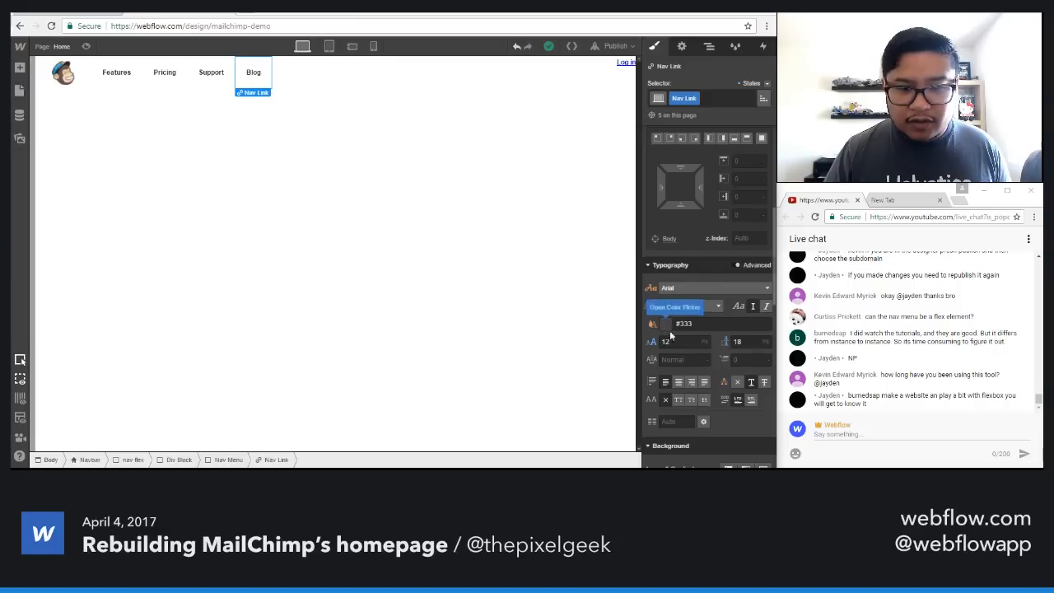
left_click(671, 325)
left_click_drag(683, 275, 605, 265)
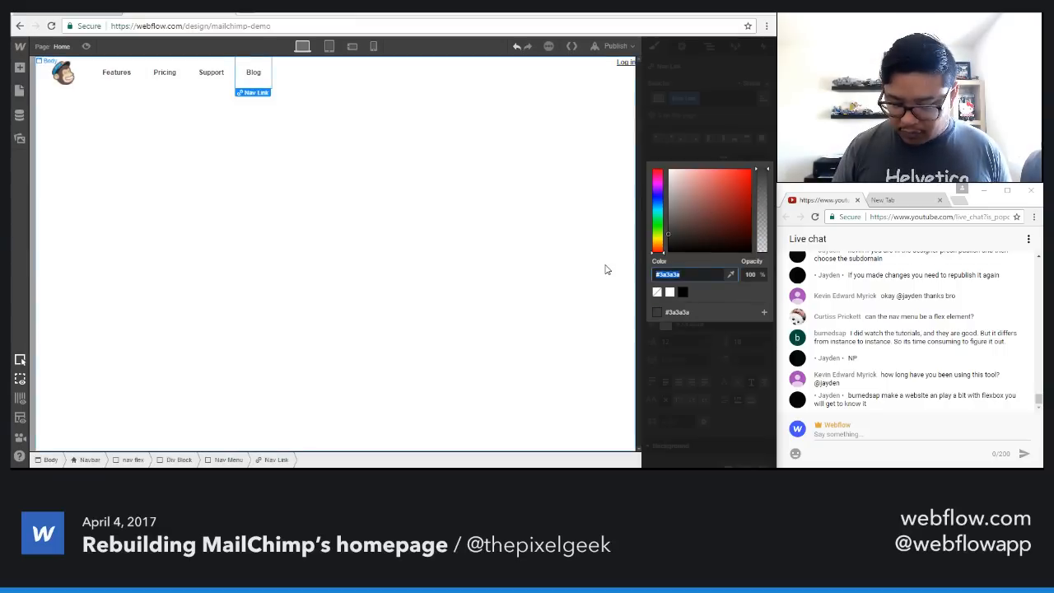
key("Escape")
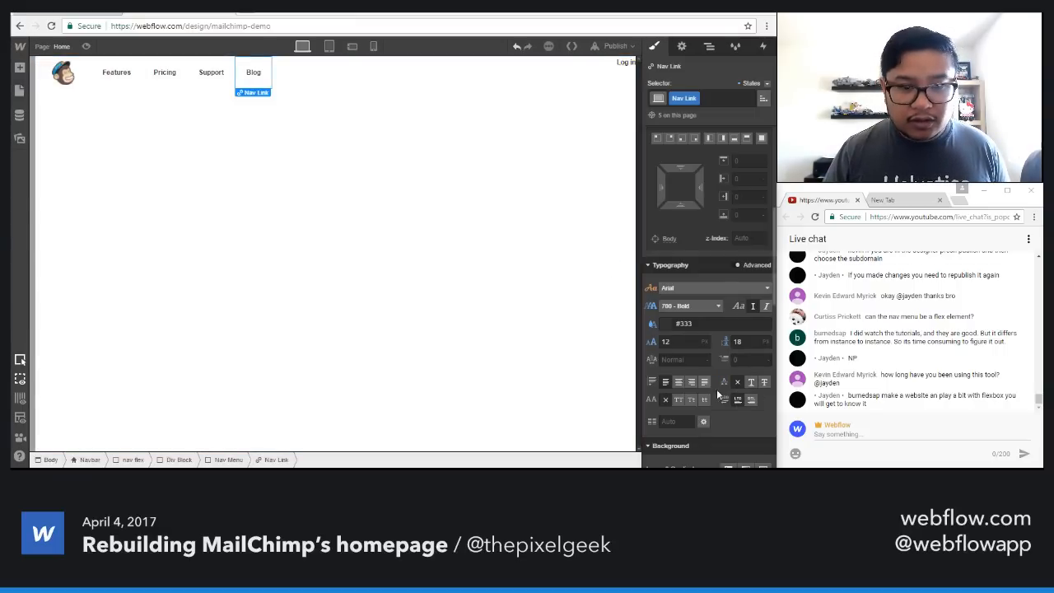
Step: Set the Nav Link class's top and bottom padding explicitly to 20
scroll(665, 222, "up", 3)
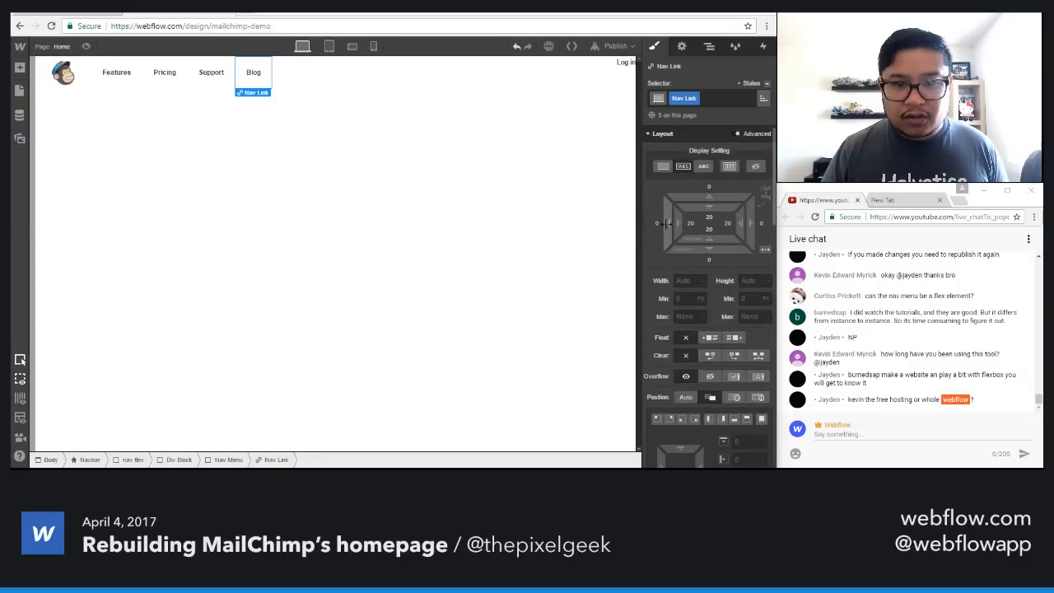
left_click(708, 217)
type("20")
key("Return")
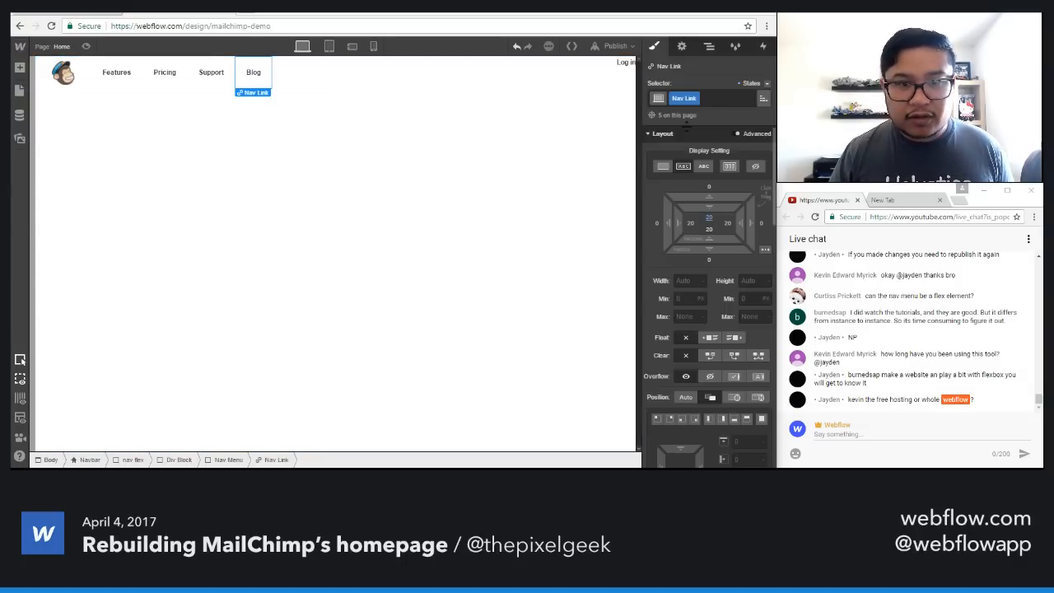
left_click(709, 229)
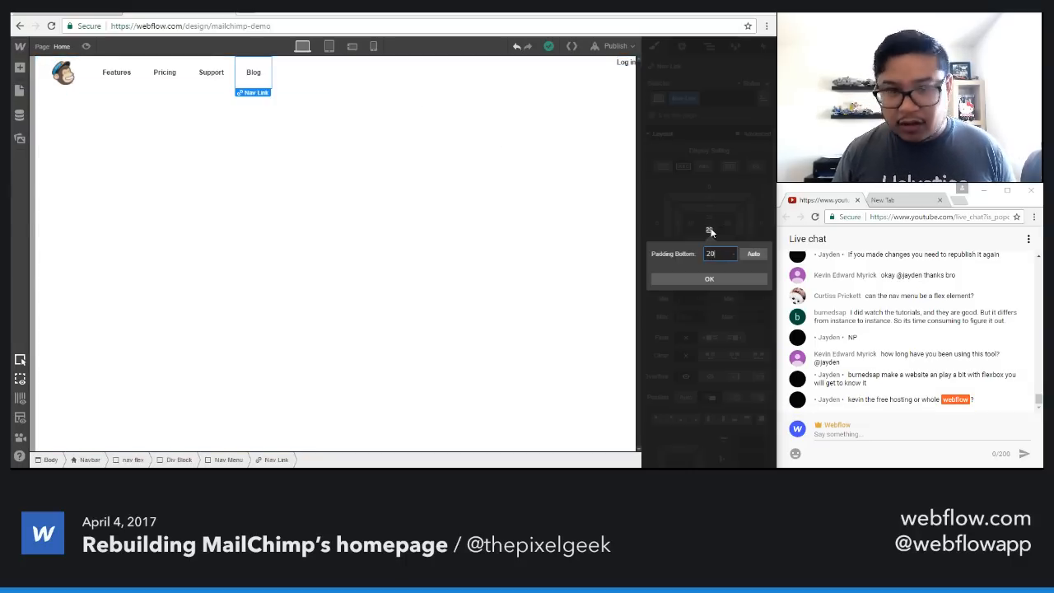
key("Return")
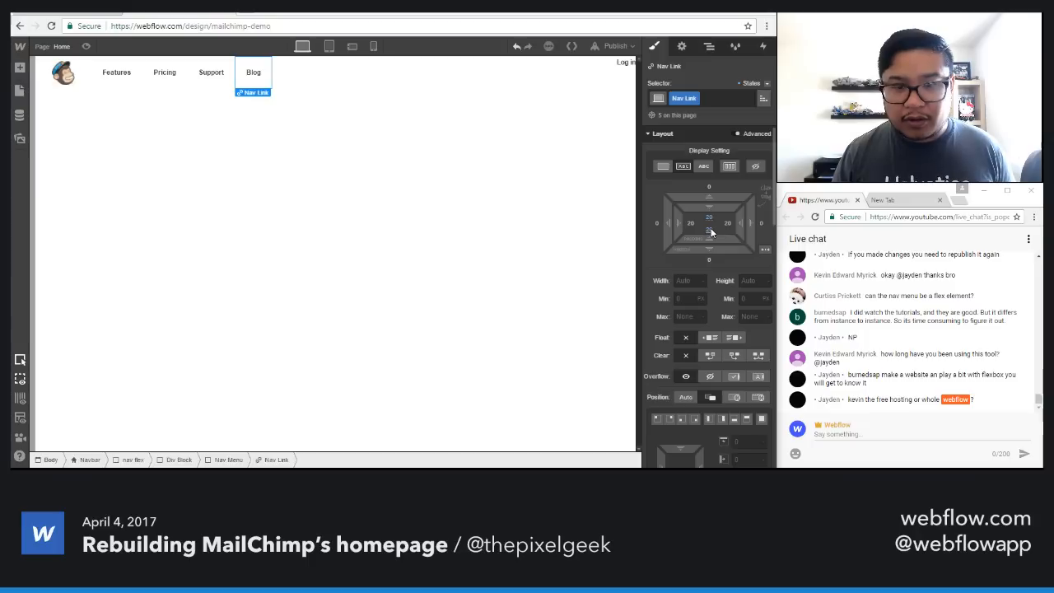
Step: Set the Nav Link class's display to inline-block and its left and right padding explicitly to 20
left_click(663, 165)
left_click(682, 166)
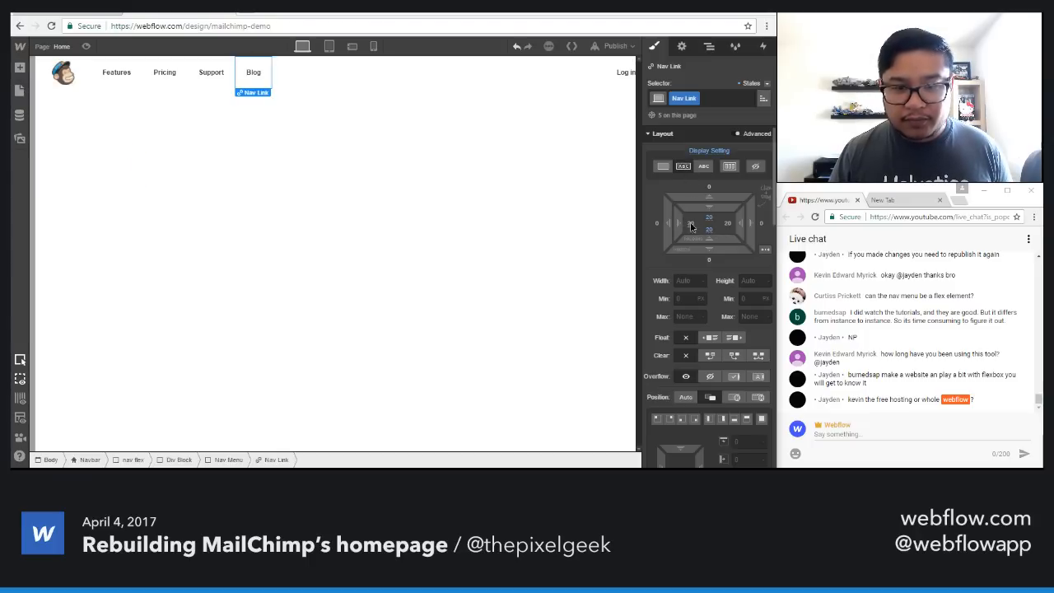
left_click(690, 222)
key("Return")
left_click(728, 220)
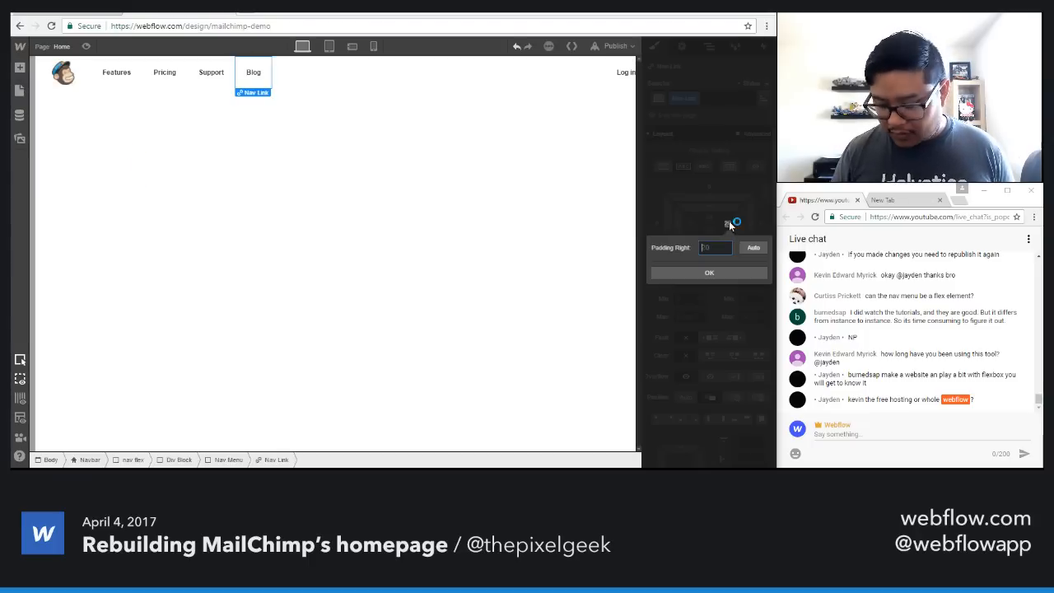
key("Return")
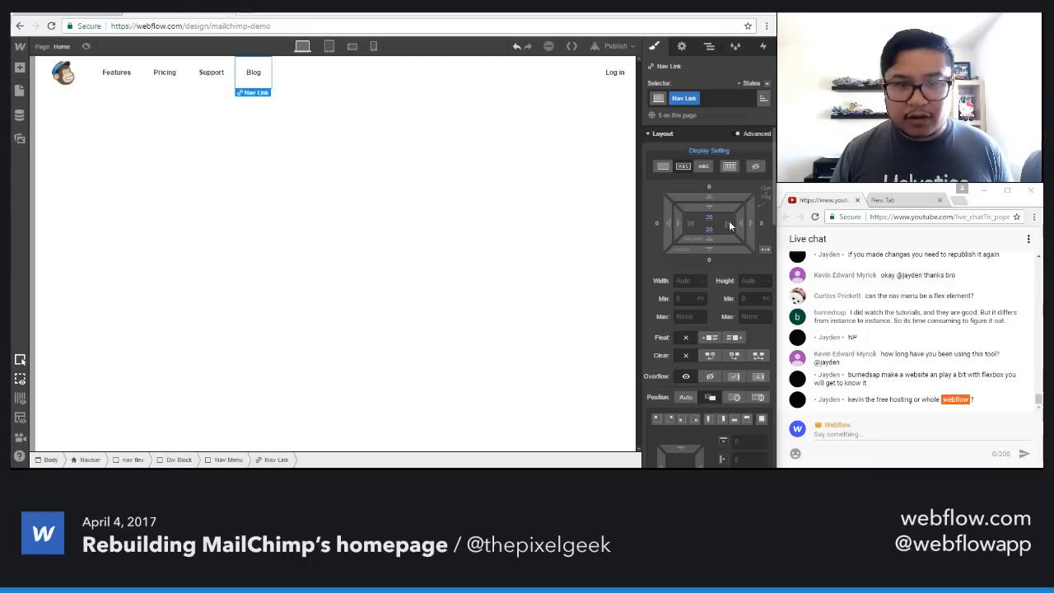
Step: Add a button before the Log in link in the second Div Block and move its link settings clear of the navbar
left_click(611, 79)
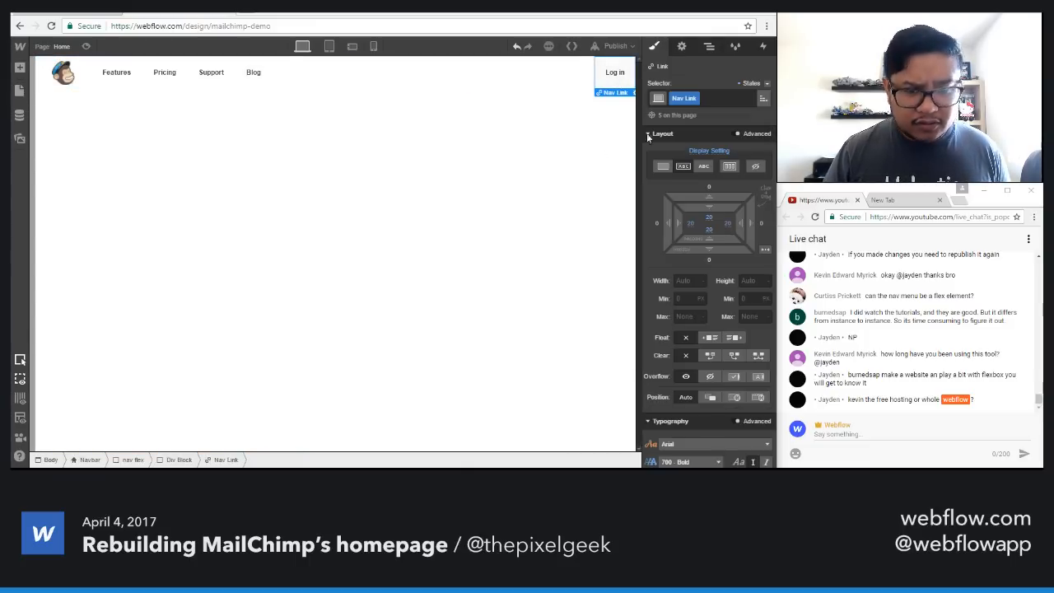
scroll(689, 295, "down", 3)
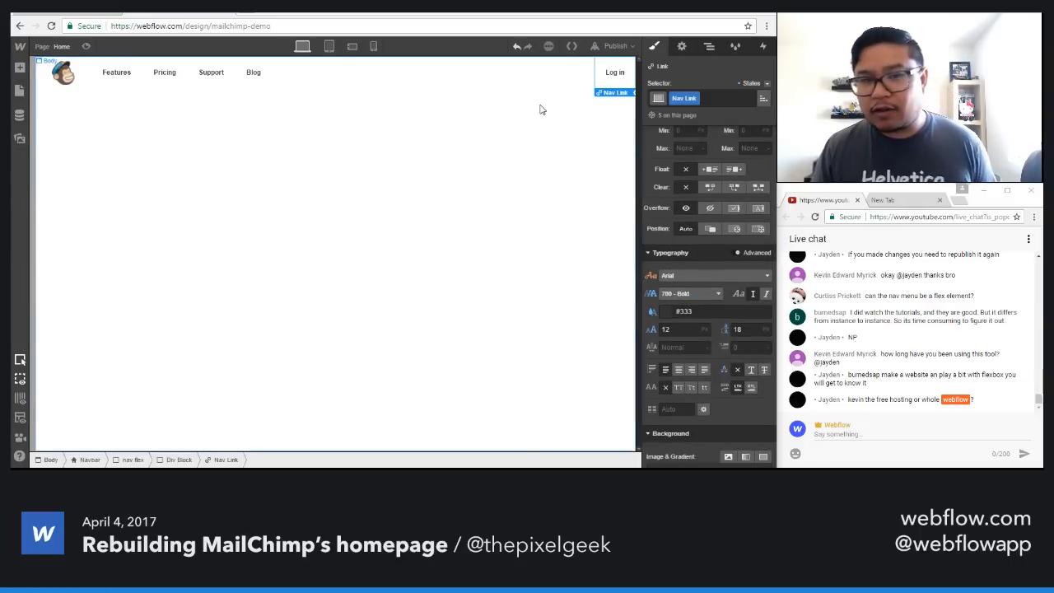
left_click(708, 46)
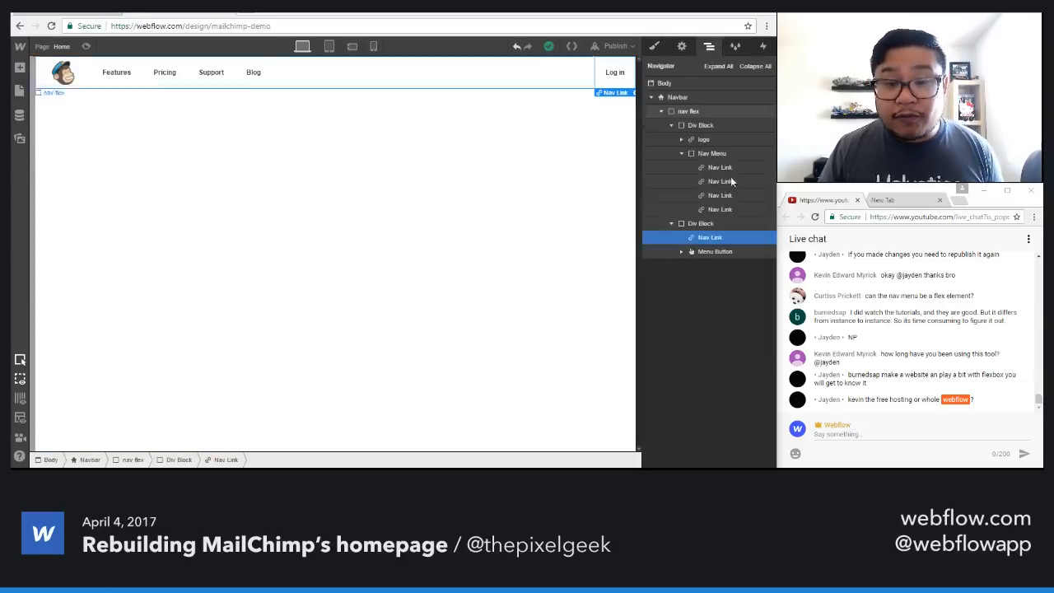
key("a")
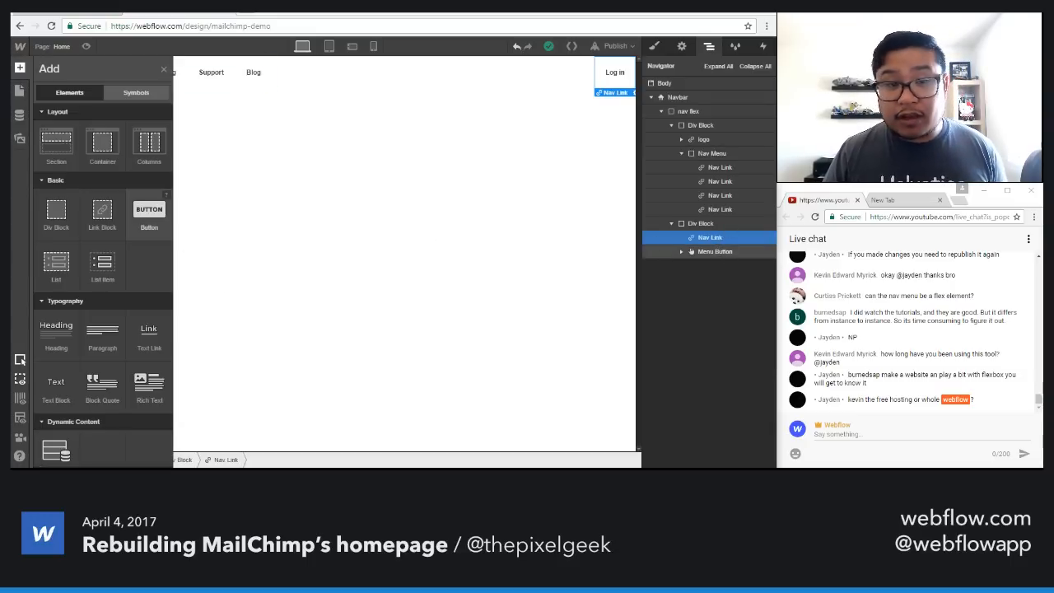
left_click_drag(149, 214, 698, 238)
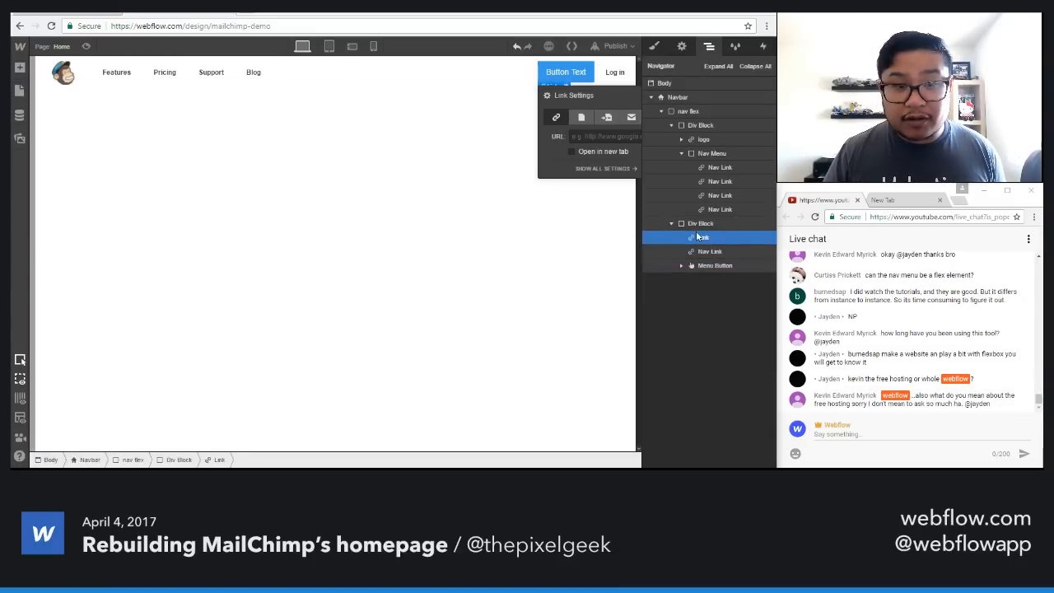
left_click_drag(597, 97, 493, 127)
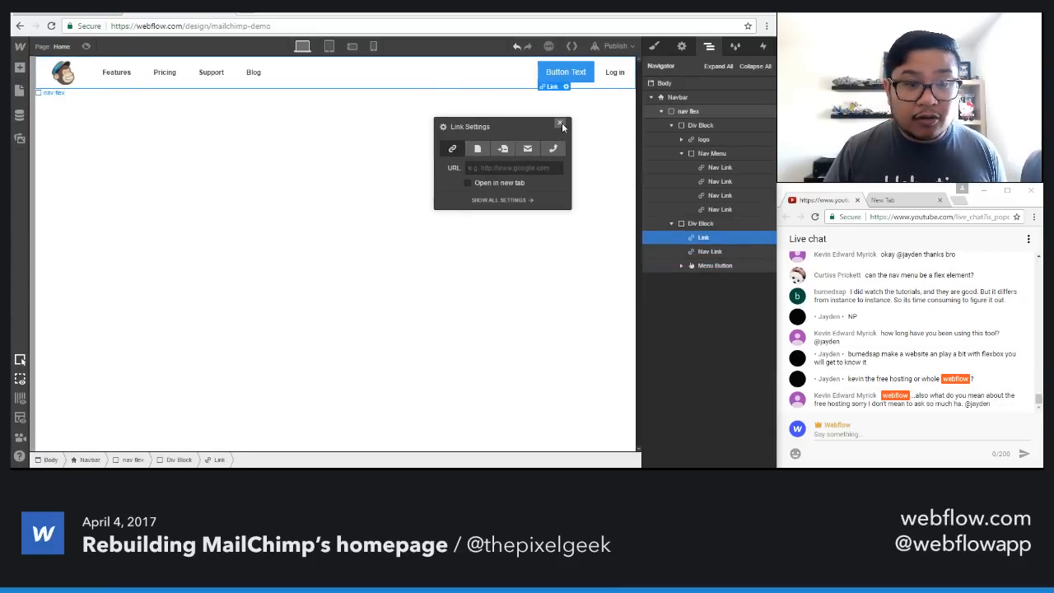
Step: Close the button's link settings and change its text to "Sign Up Free"
left_click(562, 123)
double_click(566, 71)
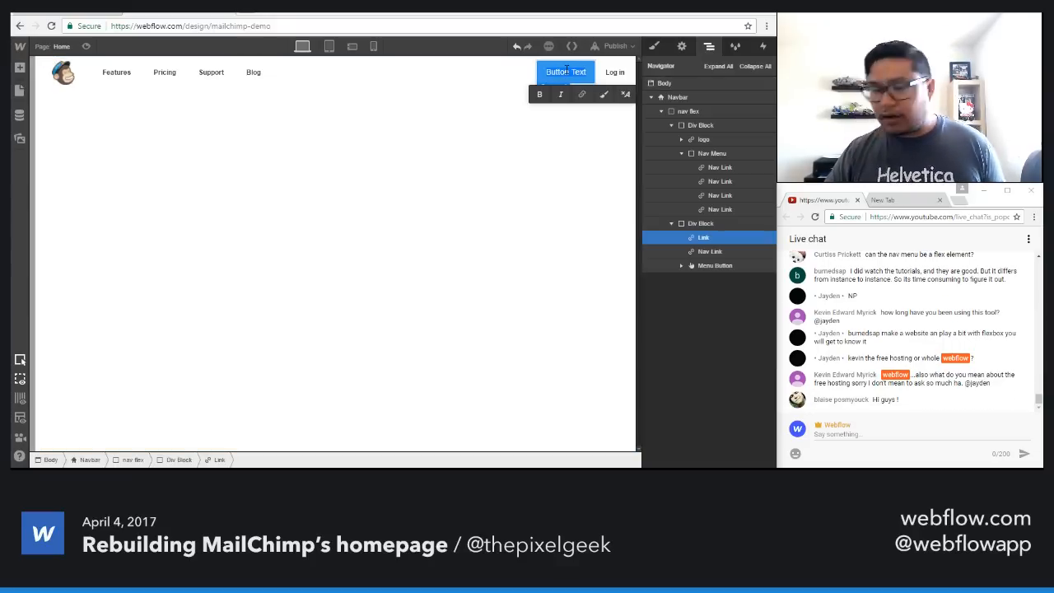
type("Sign up")
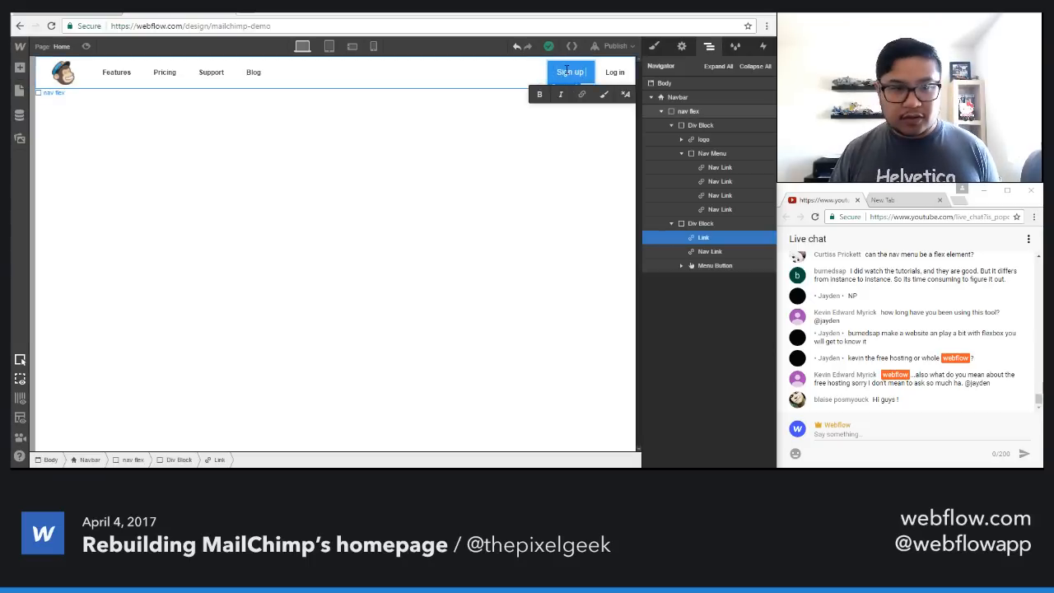
key("BackSpace")
key("BackSpace")
type("Up")
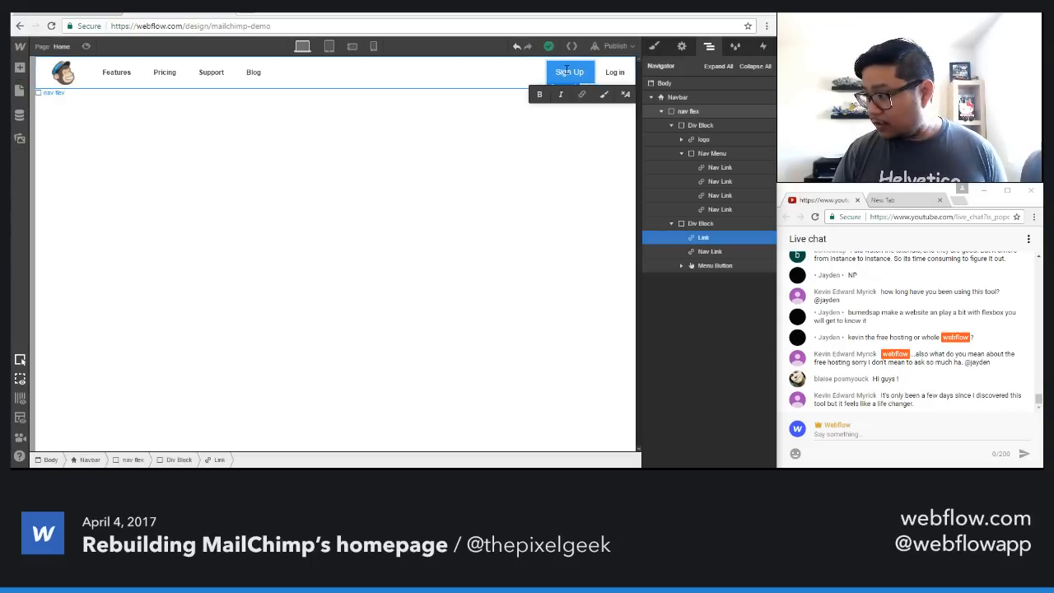
type(" Free")
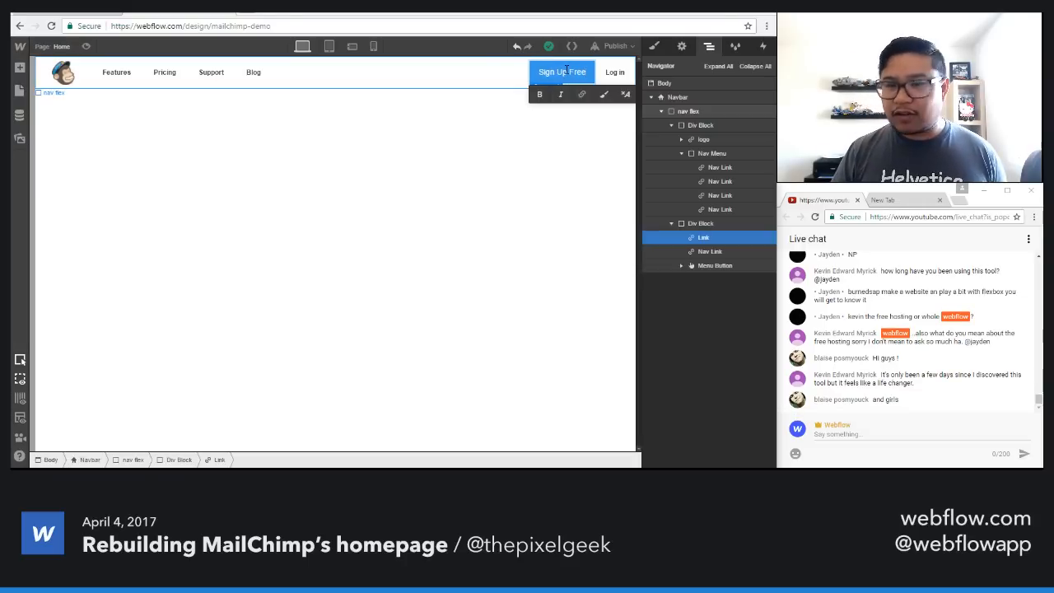
key("Escape")
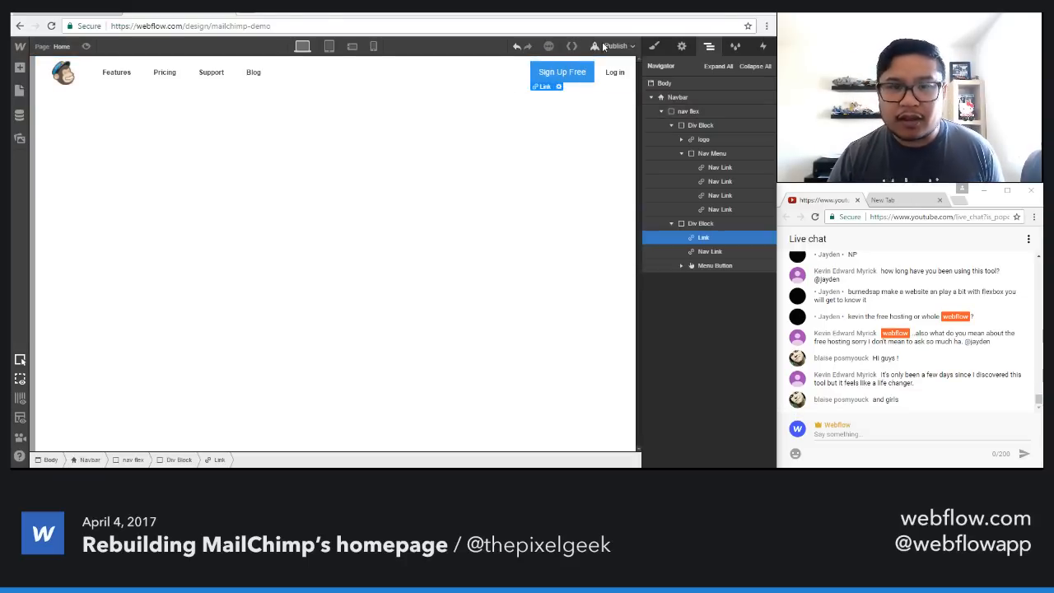
Step: Set the Sign Up Free button's font size to 12 px and its line height to 18 px
left_click(654, 47)
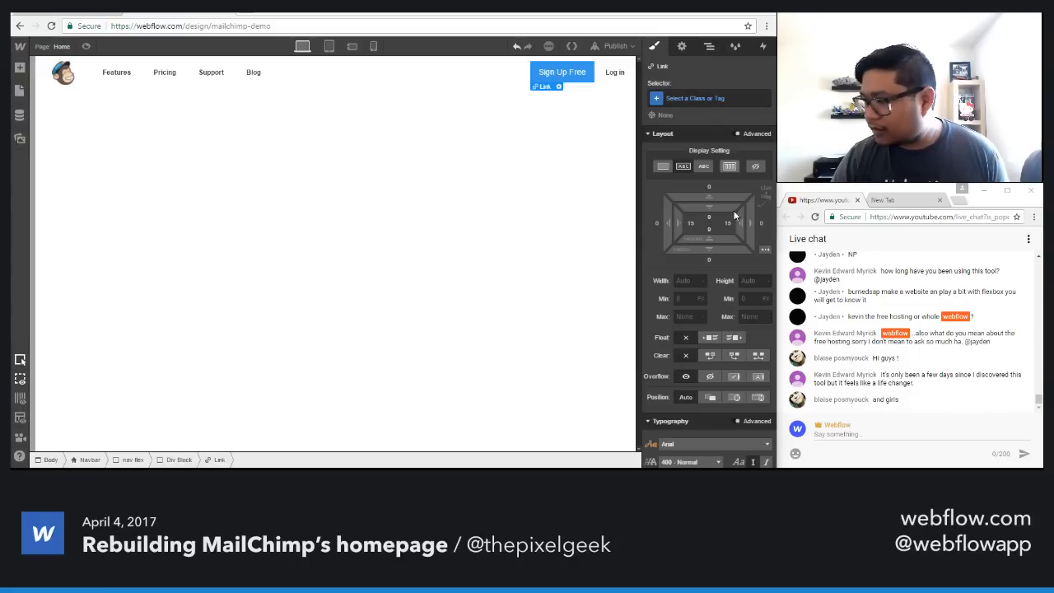
scroll(708, 247, "down", 3)
scroll(720, 145, "up", 3)
scroll(713, 239, "down", 3)
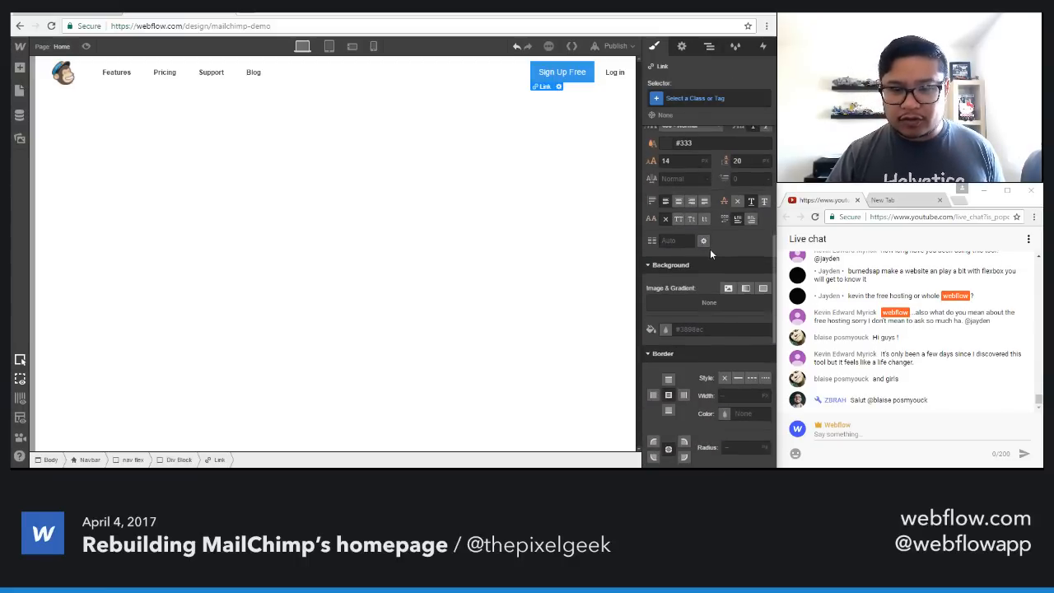
scroll(718, 330, "up", 5)
scroll(699, 332, "down", 4)
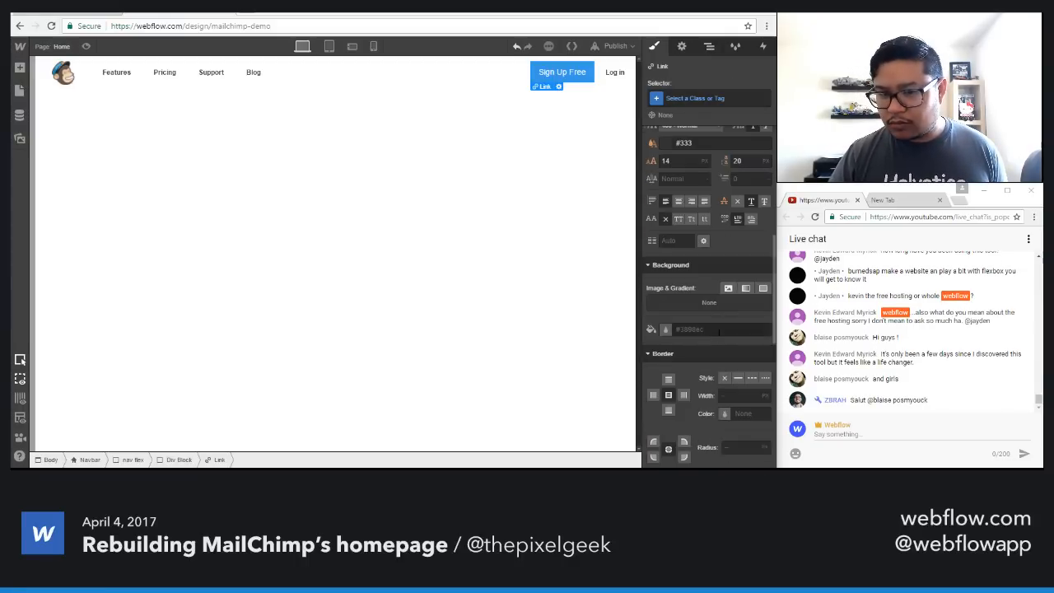
scroll(683, 334, "up", 2)
left_click(681, 329)
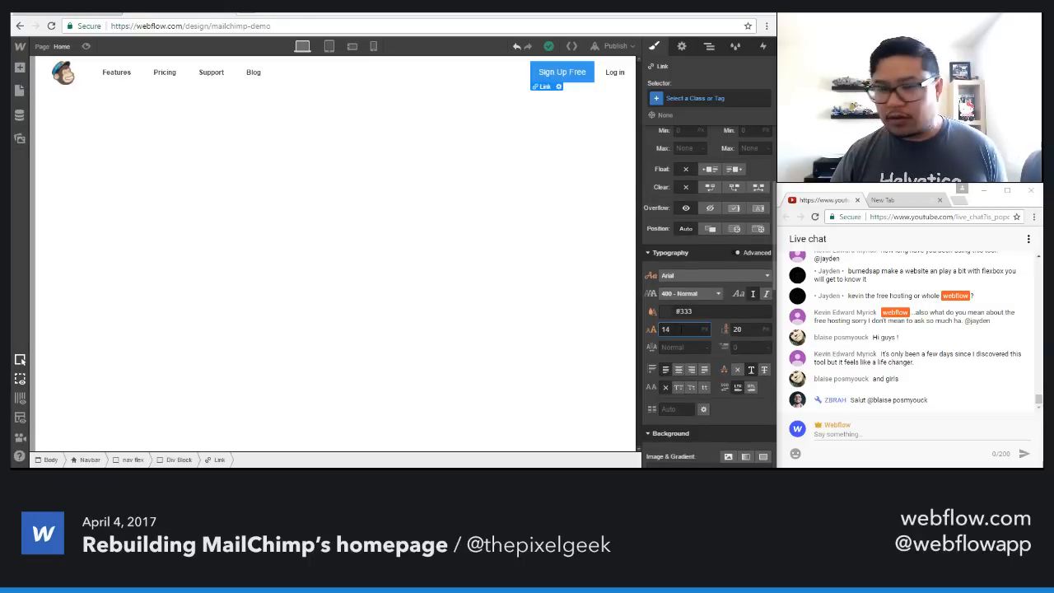
key("BackSpace")
type("2")
key("Tab")
type("18")
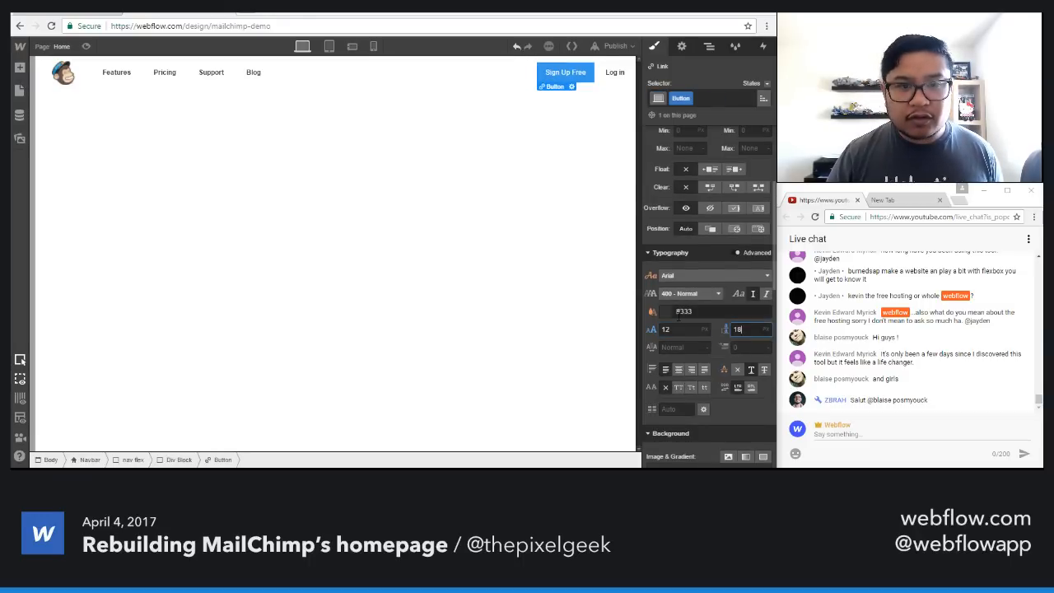
Step: Set the Sign Up Free button's font weight to 700 - Bold
scroll(701, 231, "up", 1)
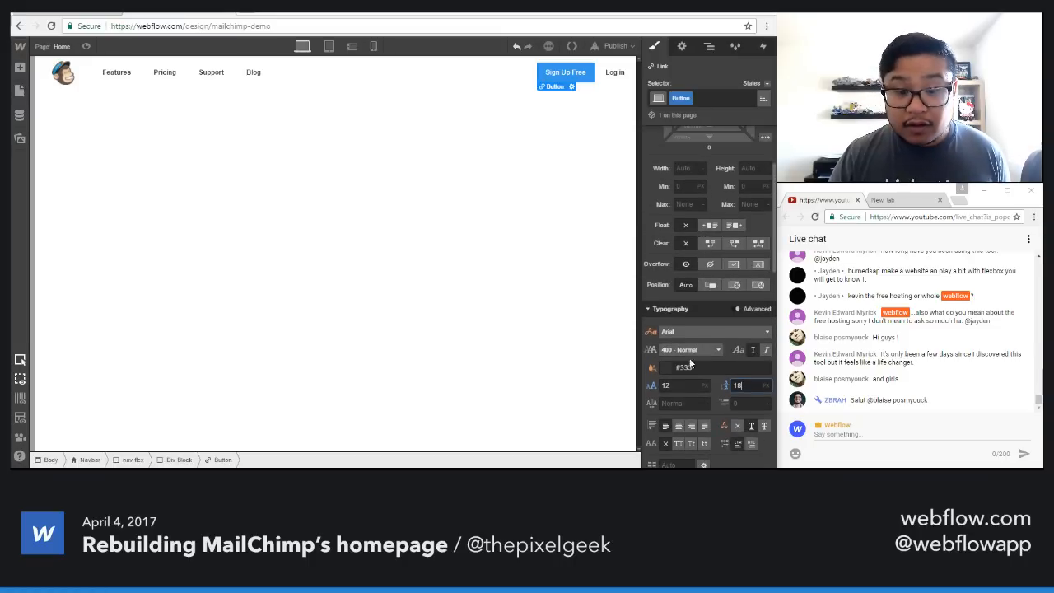
left_click(689, 352)
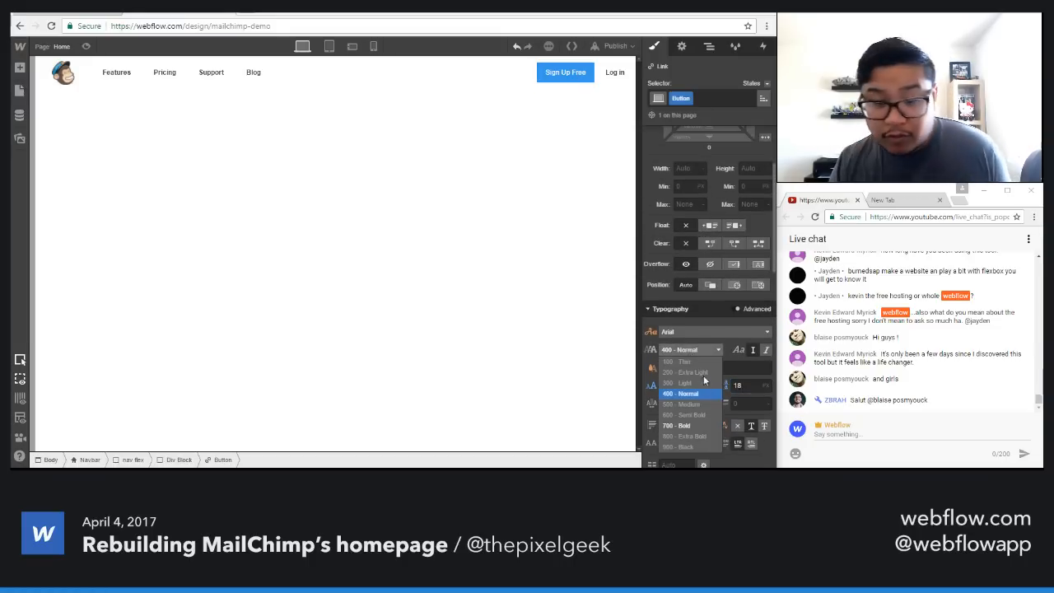
left_click(700, 418)
Step: Give the Sign Up Free button a border radius of 5 px on all corners
scroll(696, 387, "down", 3)
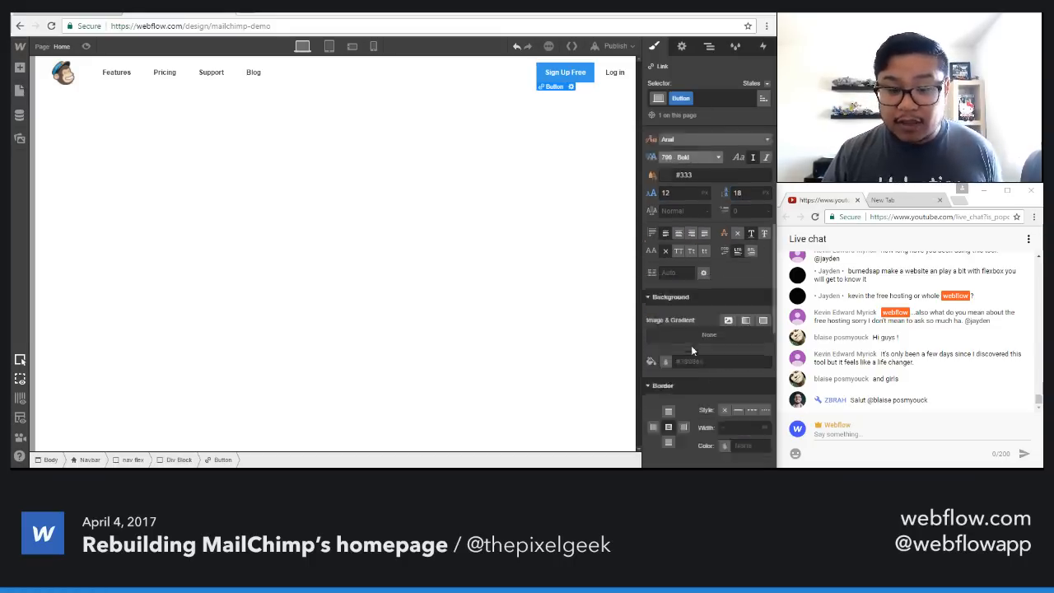
left_click(739, 446)
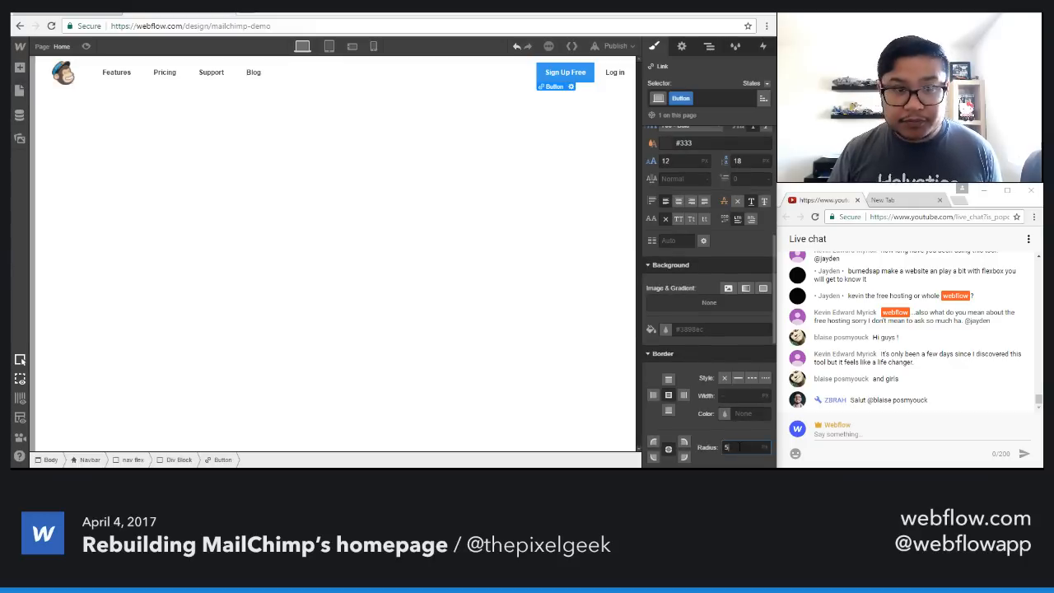
type("5")
key("Return")
Step: Set the Sign Up Free button's background color to teal #2cb6b0
scroll(681, 287, "up", 3)
scroll(675, 311, "down", 3)
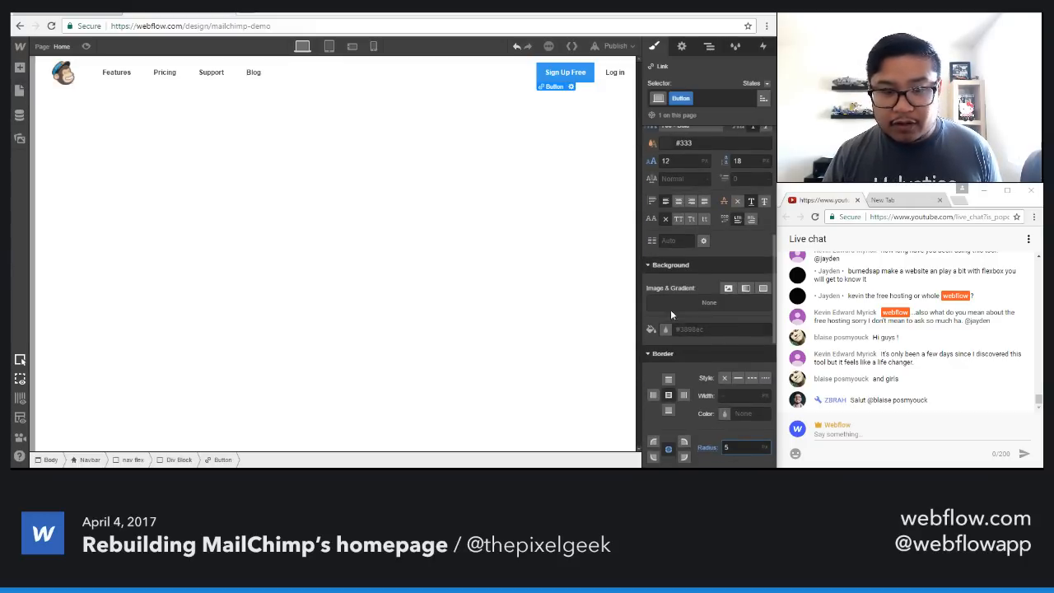
left_click(665, 328)
left_click(658, 201)
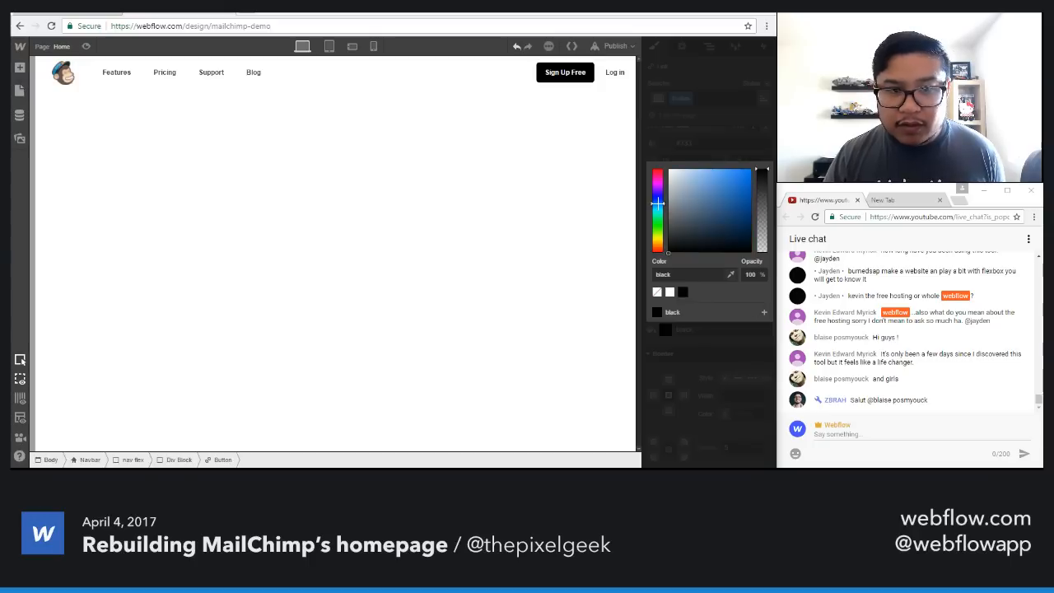
left_click_drag(658, 203, 657, 211)
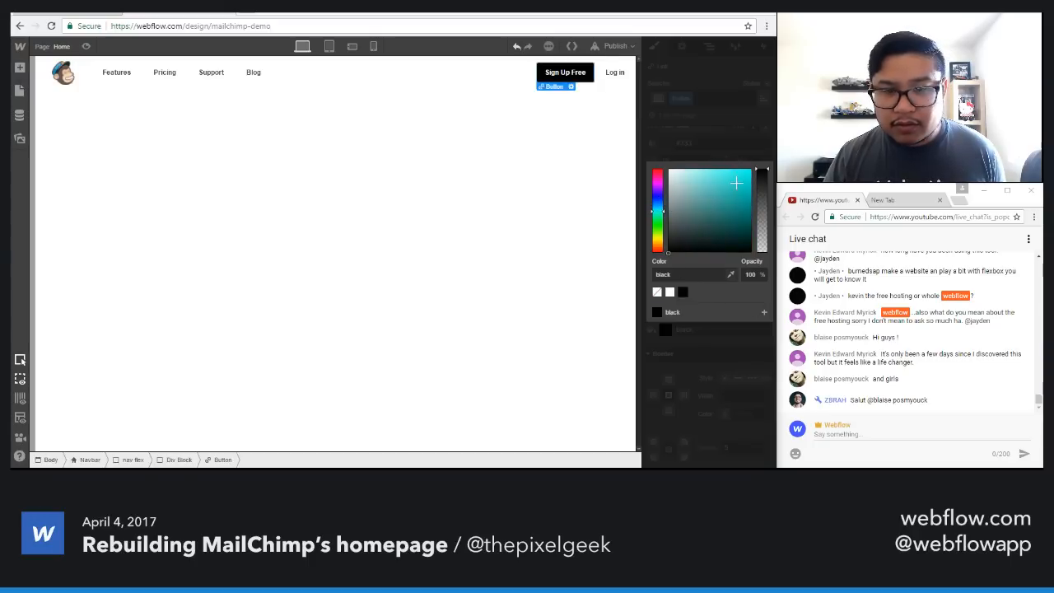
left_click(736, 183)
mouse_move(739, 183)
left_mouse_down()
mouse_move(739, 200)
mouse_move(731, 191)
left_mouse_up()
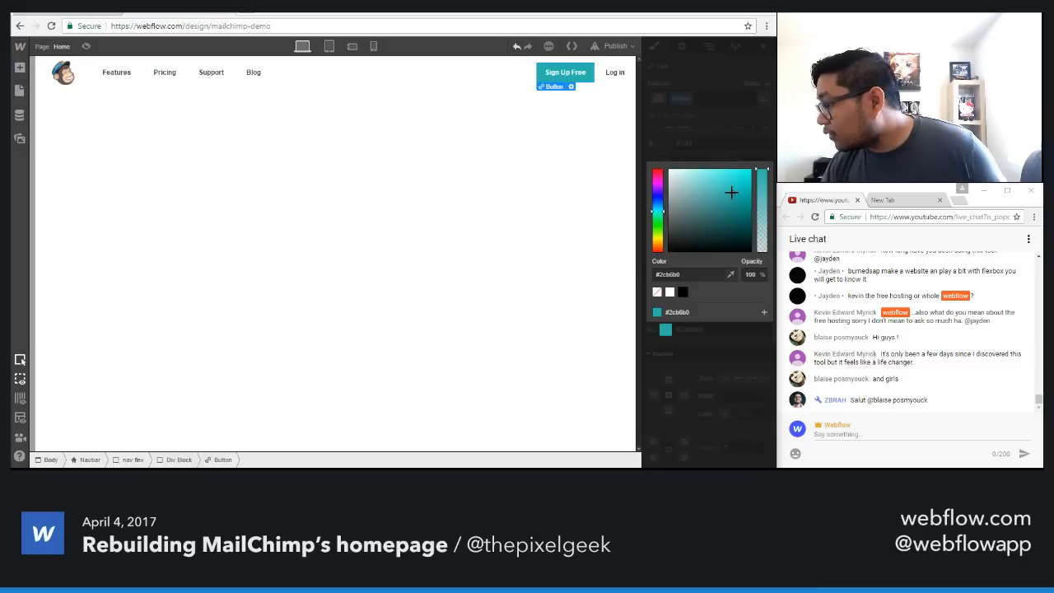
left_click(736, 139)
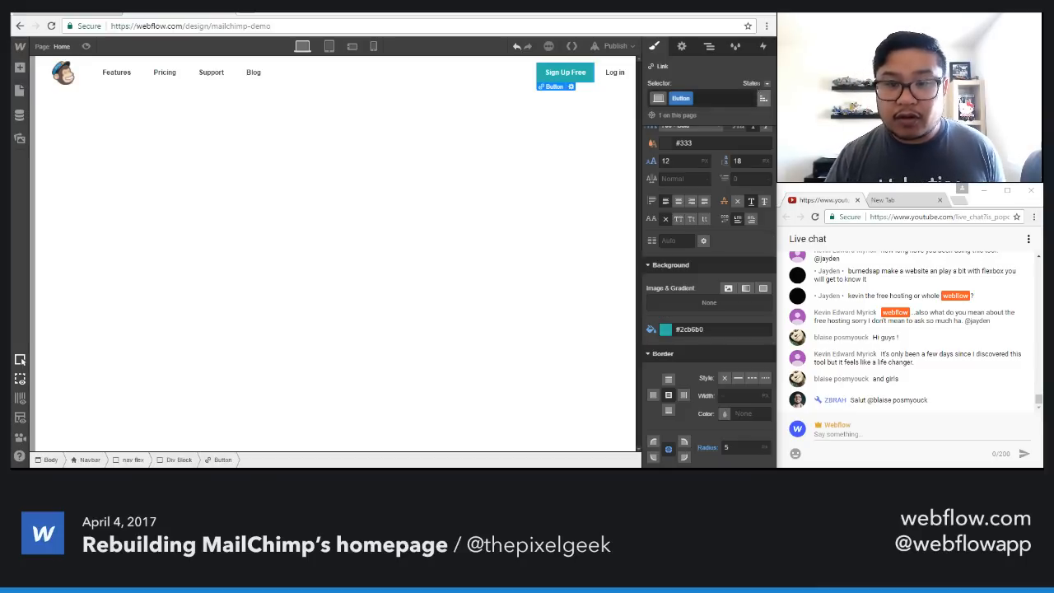
Step: Set a darker teal background, #208b87, for the Sign Up Free button's hover state
left_click(669, 329)
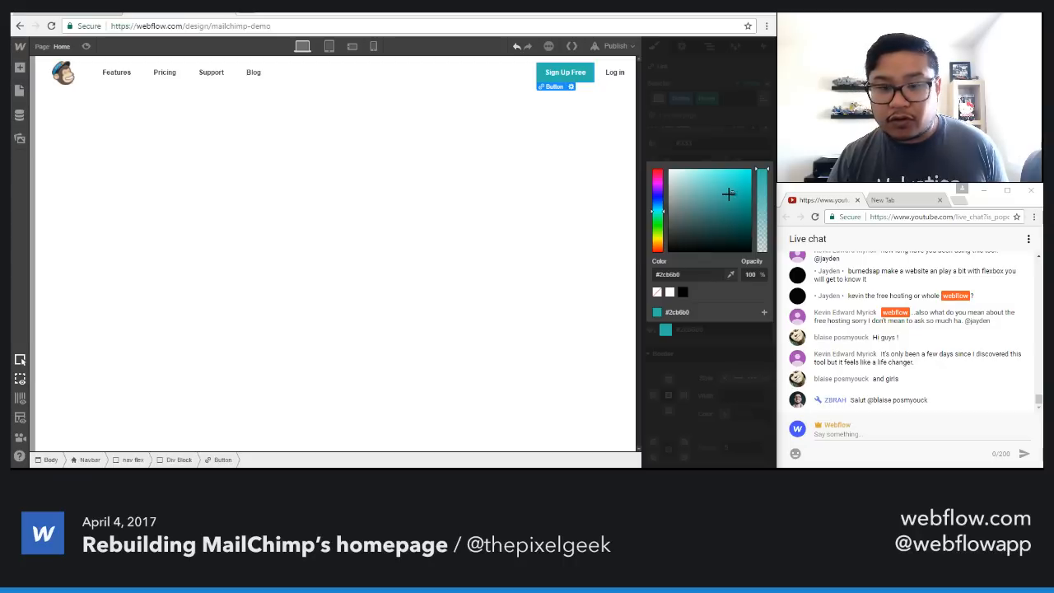
left_click_drag(727, 193, 733, 206)
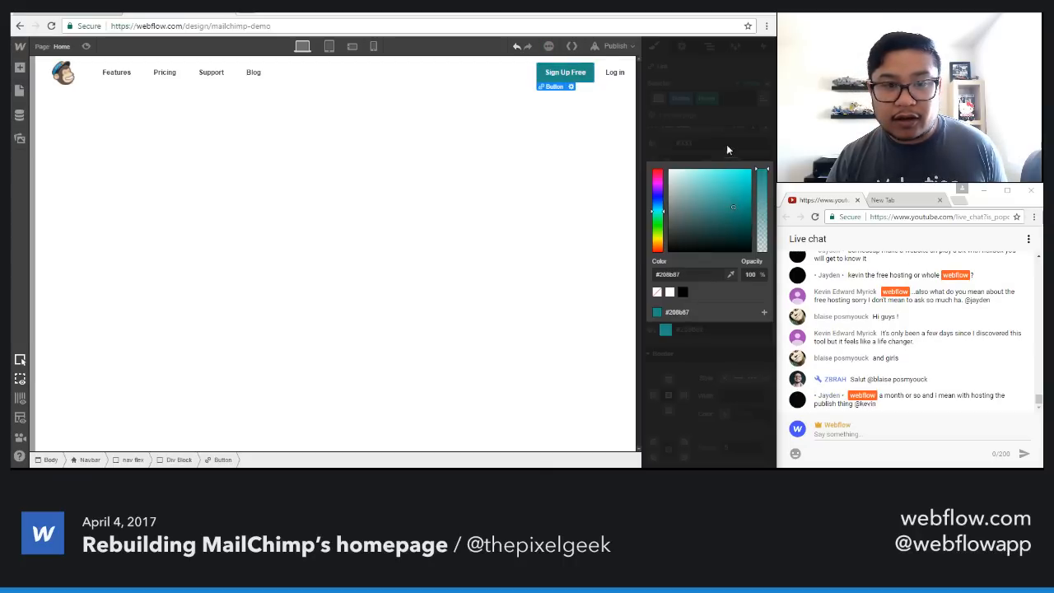
left_click(726, 150)
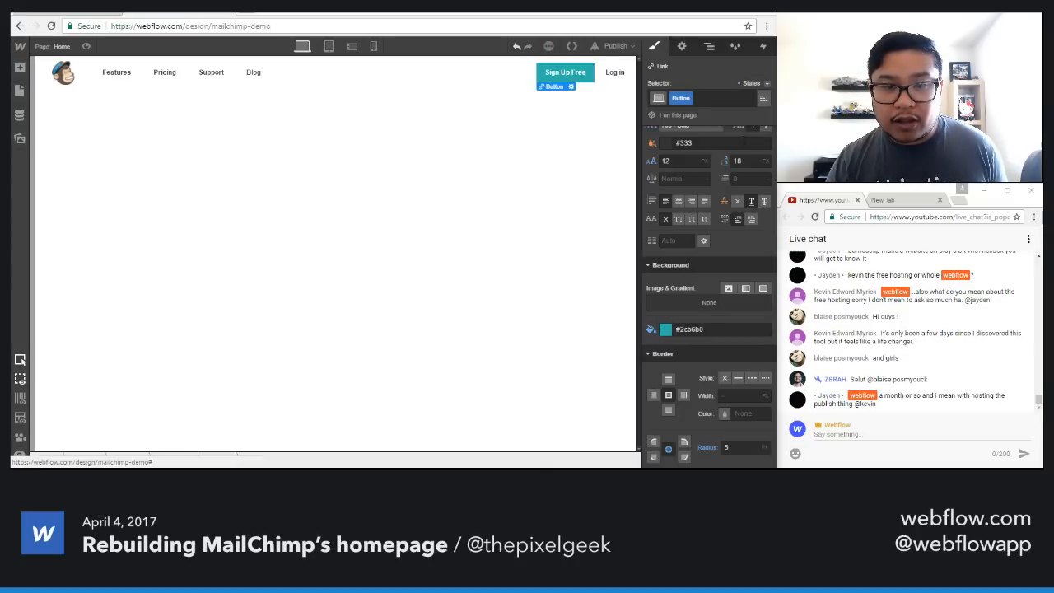
Step: Add a 200 ms ease transition on Background Color to the button's default state
scroll(718, 333, "down", 5)
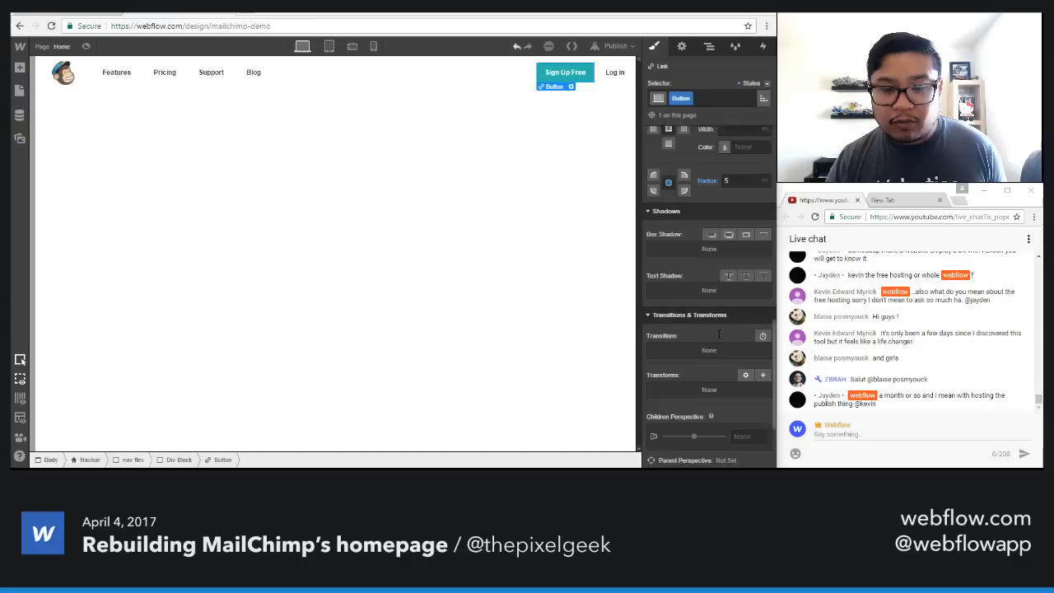
left_click(762, 316)
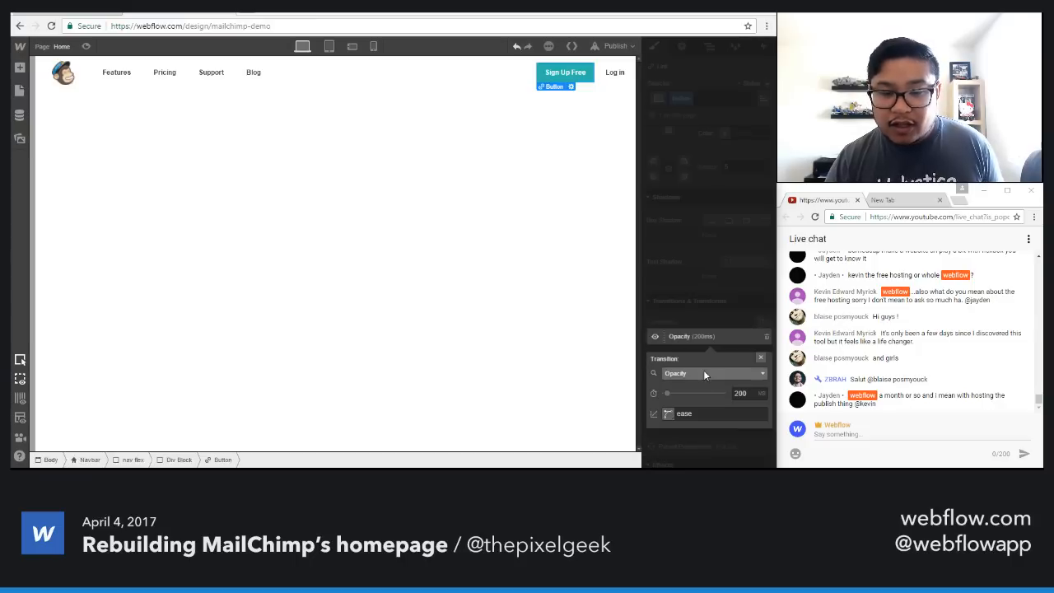
scroll(704, 375, "down", 2)
left_click(701, 271)
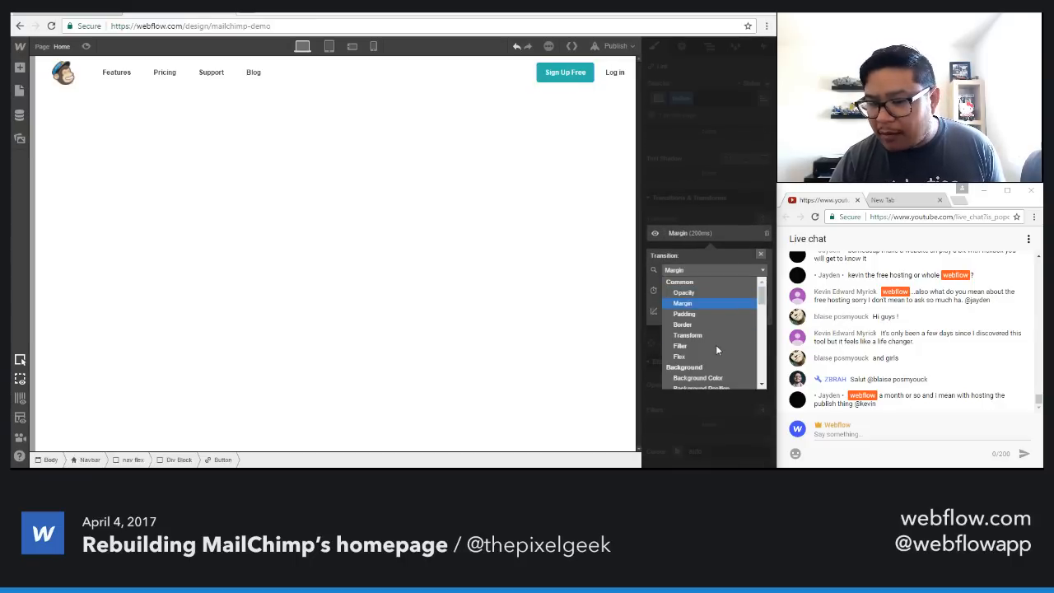
left_click(698, 377)
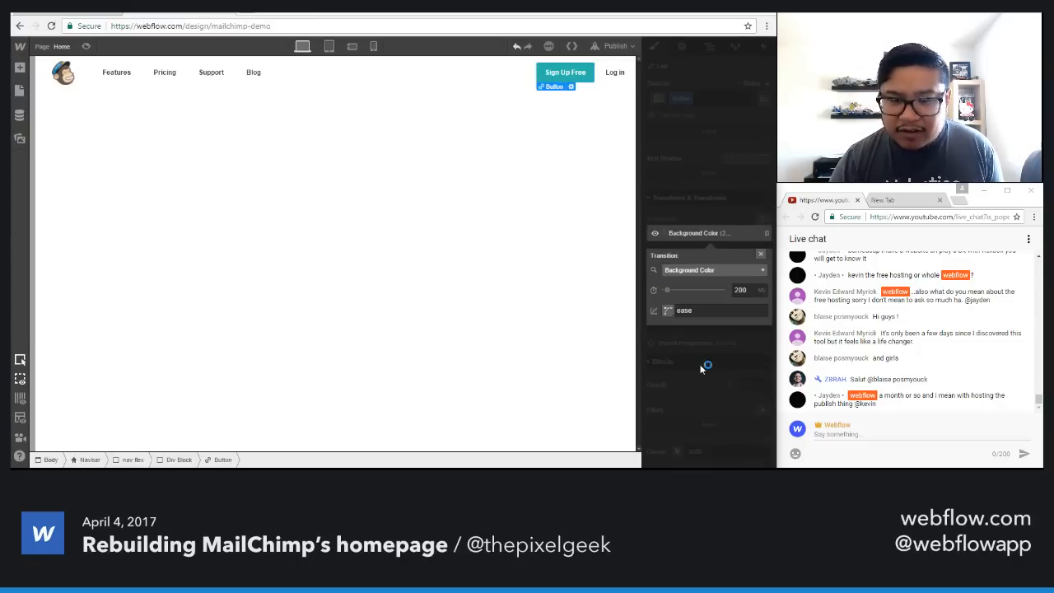
left_click(714, 220)
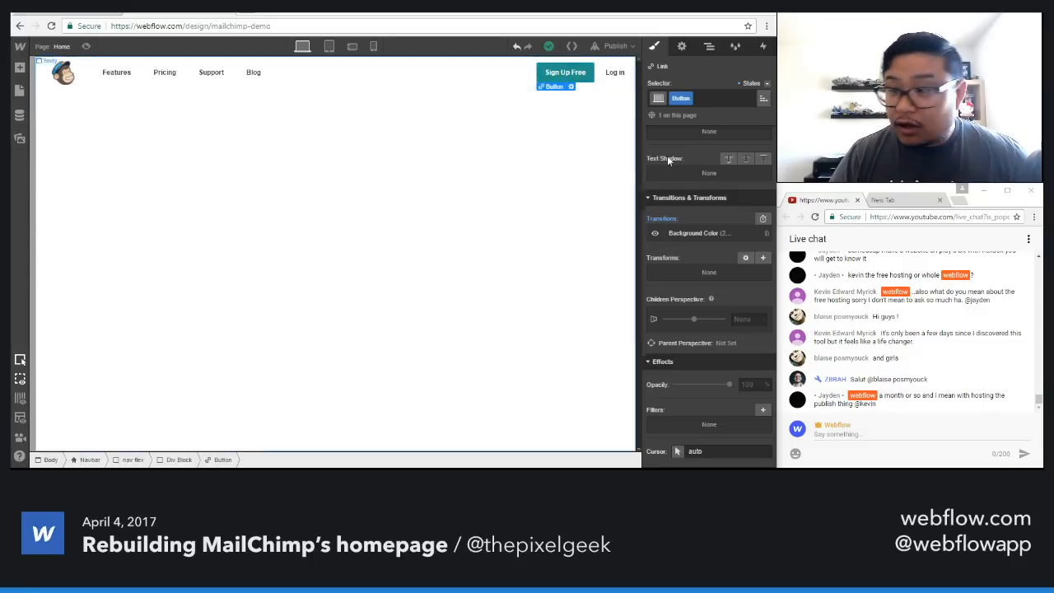
Step: Rename the button's class as "Sign up Button"
scroll(687, 217, "up", 5)
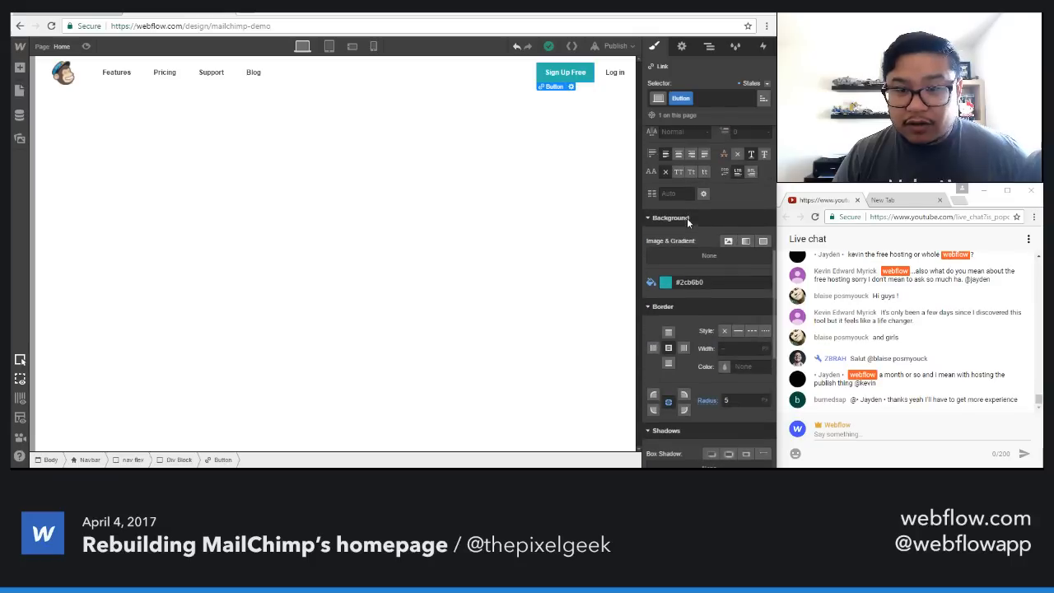
scroll(687, 217, "up", 5)
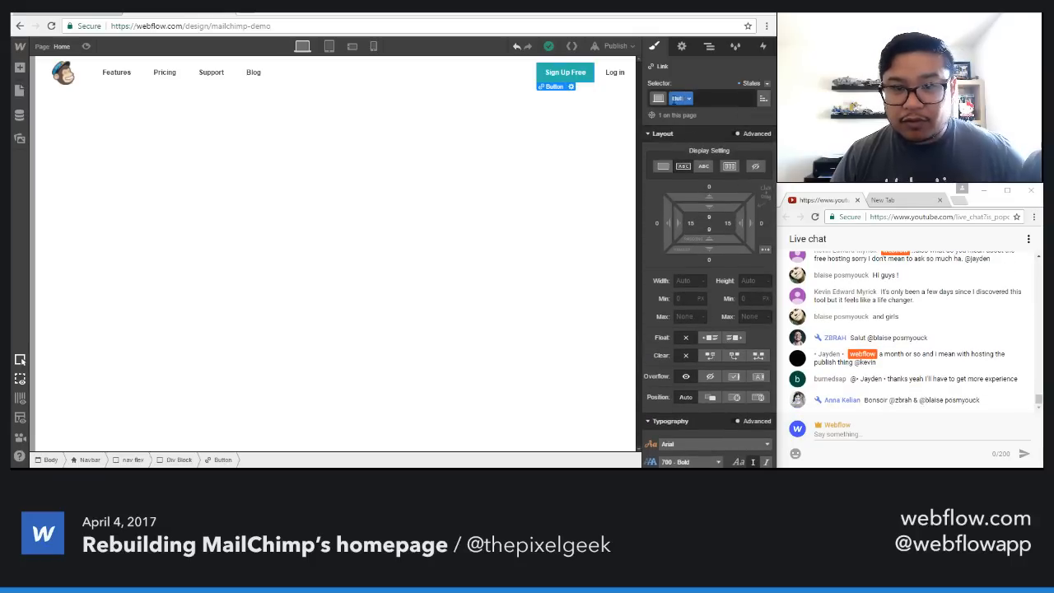
double_click(674, 99)
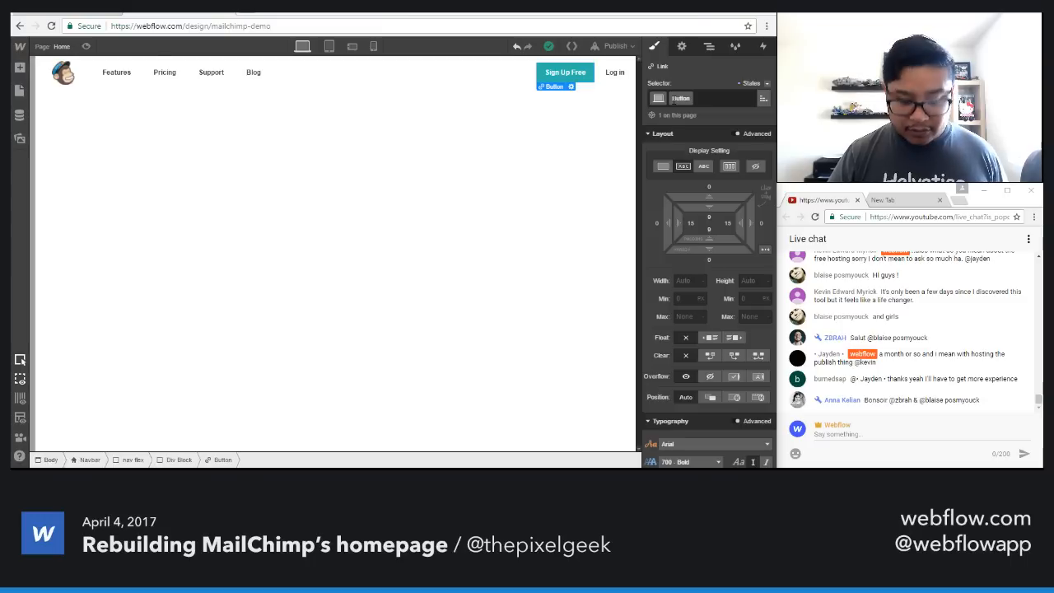
type("Sign up Button")
key("Return")
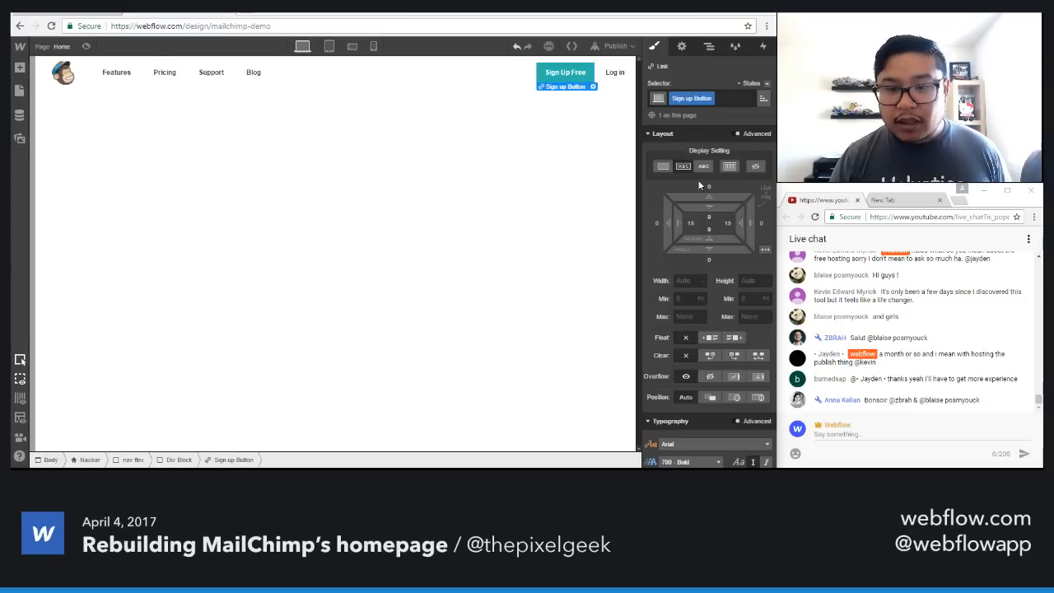
Step: Set the Sign up Button class's right margin to 25
left_click(761, 224)
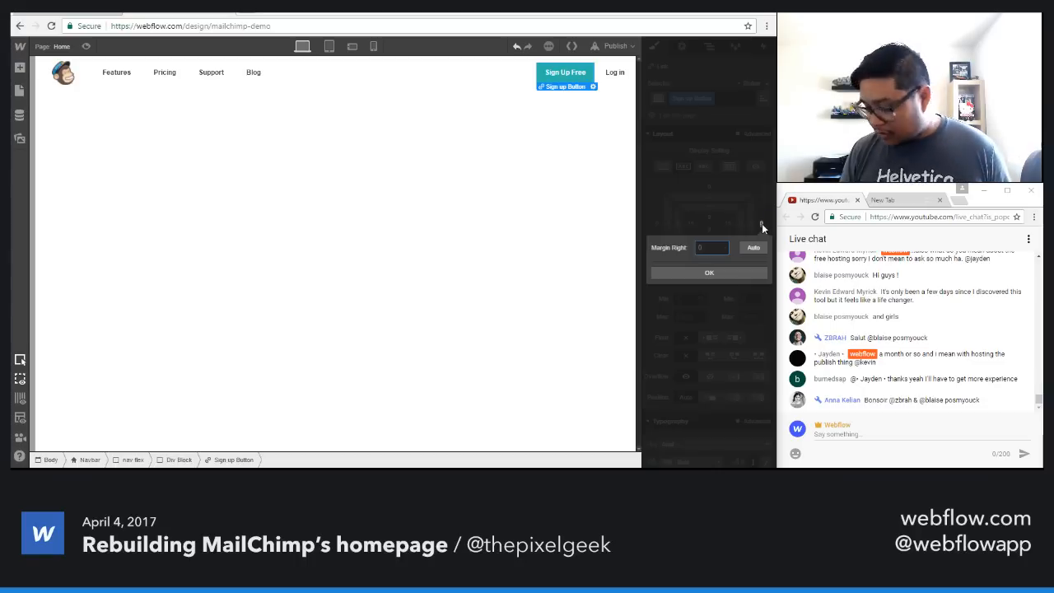
type("25")
key("Return")
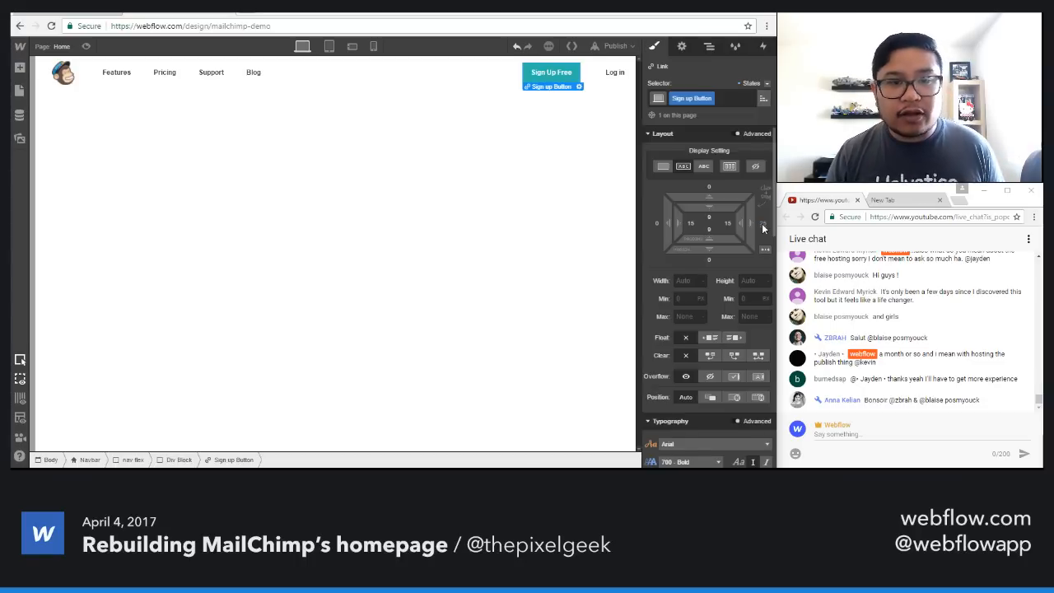
left_click(373, 239)
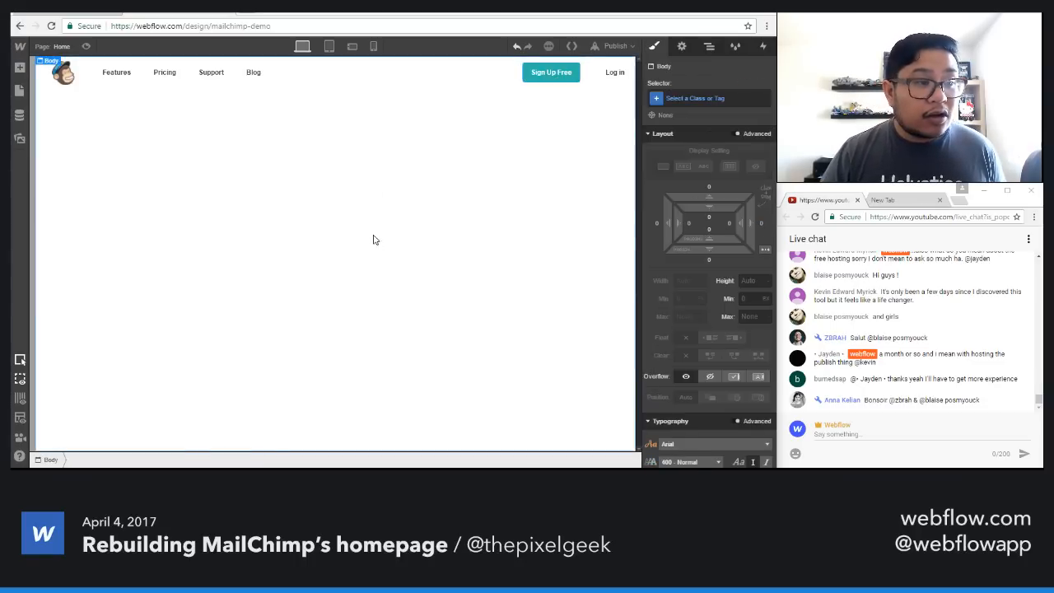
left_click(344, 87)
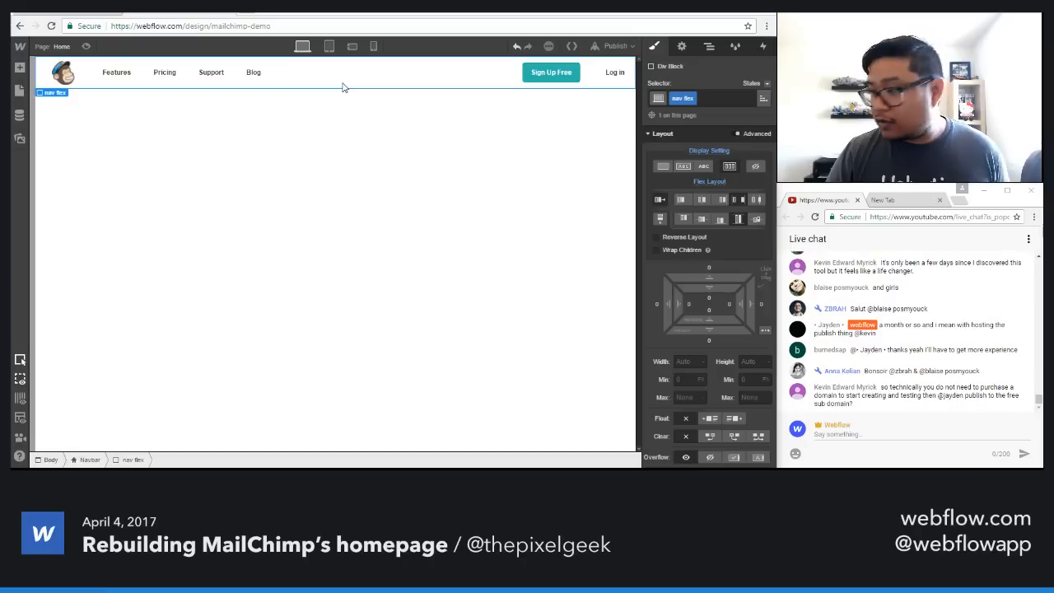
left_click(373, 215)
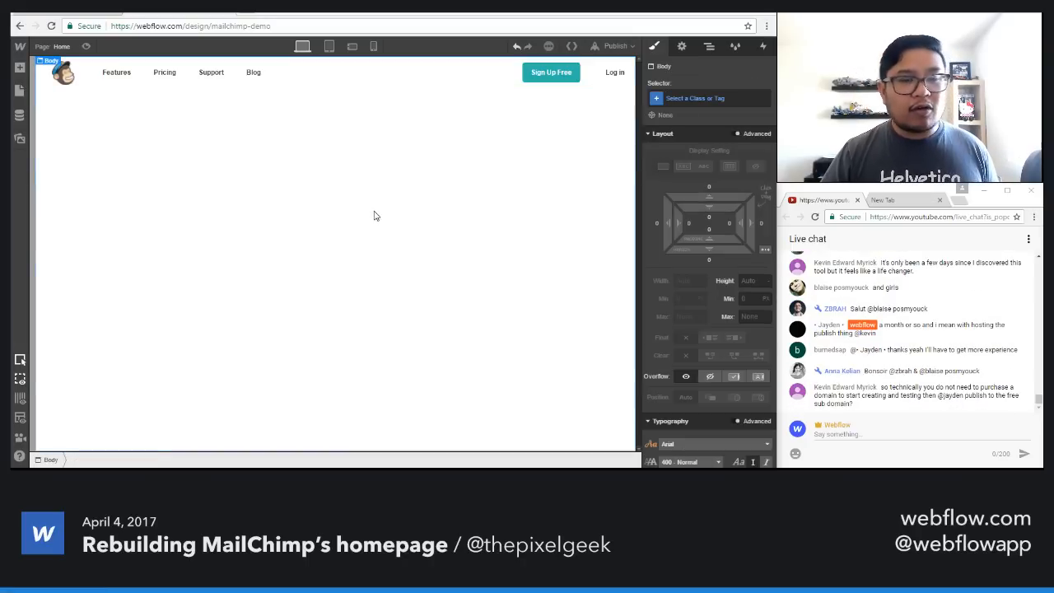
left_click(558, 75)
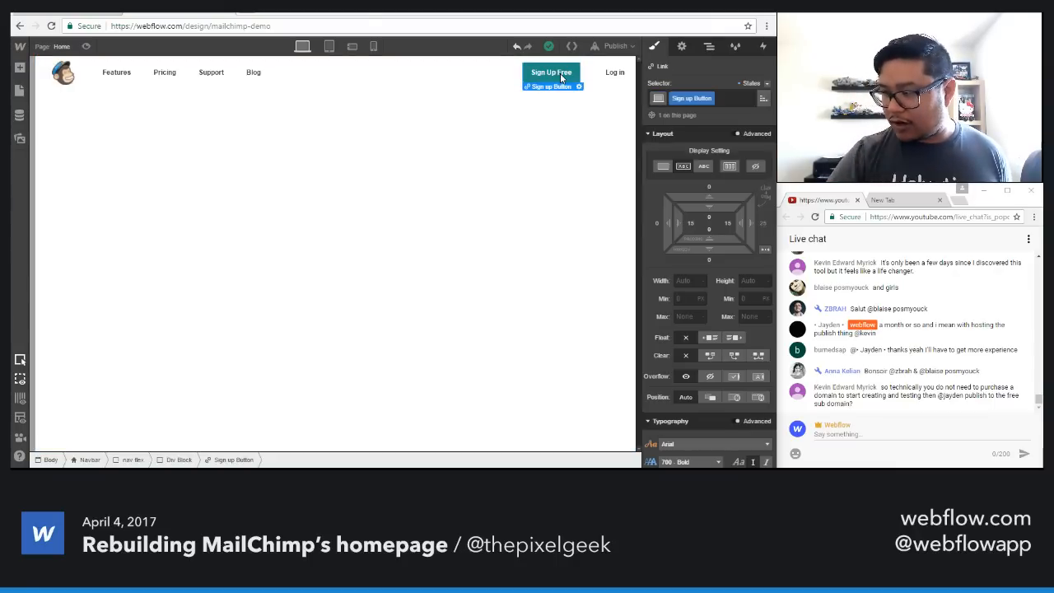
Step: Try adding 11 px of top padding to the page Body
left_click(548, 158)
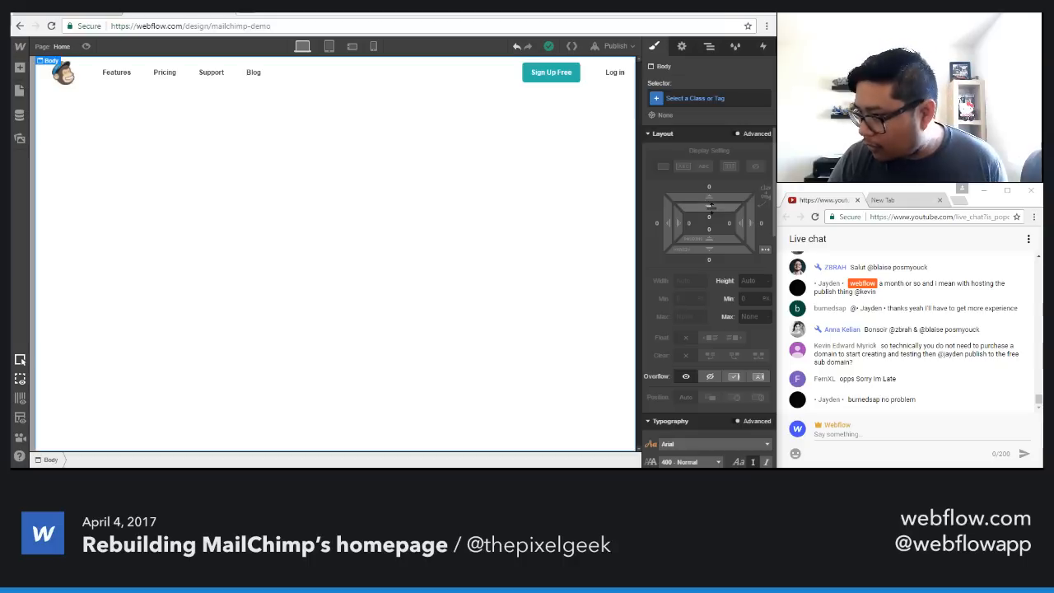
left_click_drag(711, 206, 710, 233)
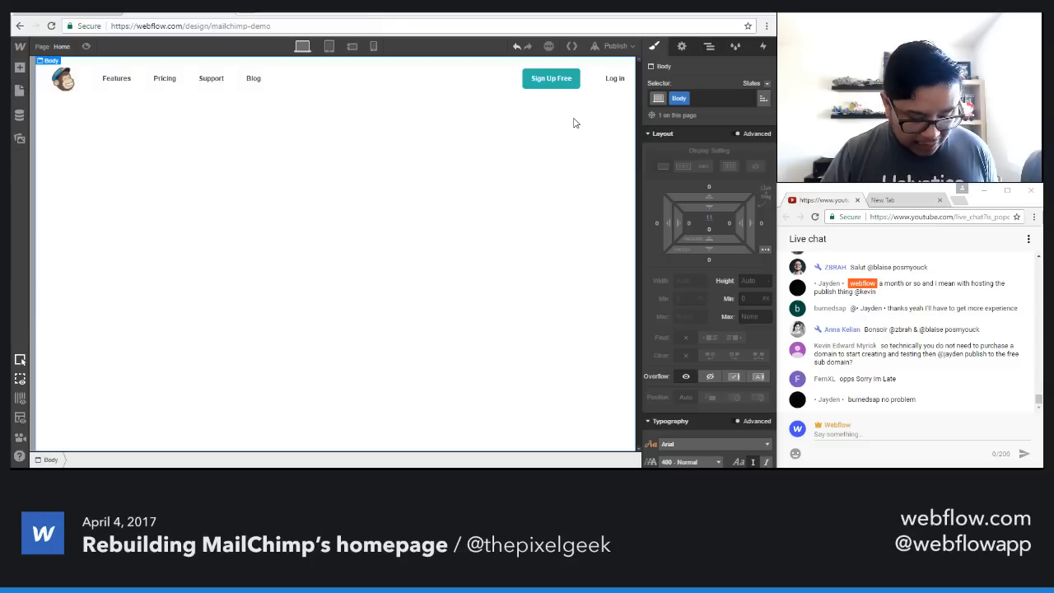
key("ctrl+z")
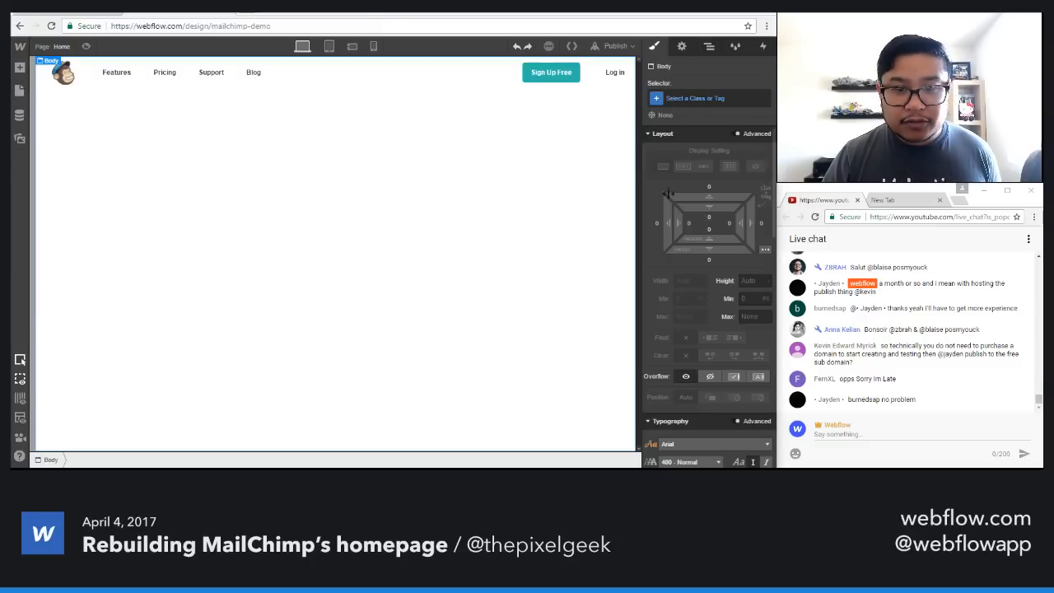
Step: Give the Navbar fixed positioning pinned across the full page top, with 0 top, left and right offsets
left_click(633, 88)
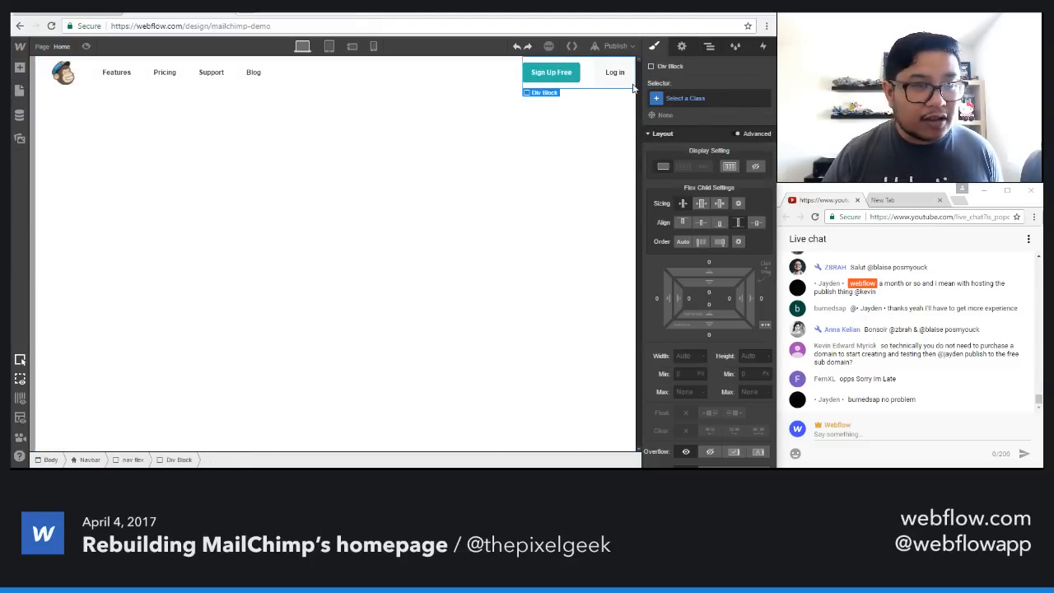
left_click(633, 88)
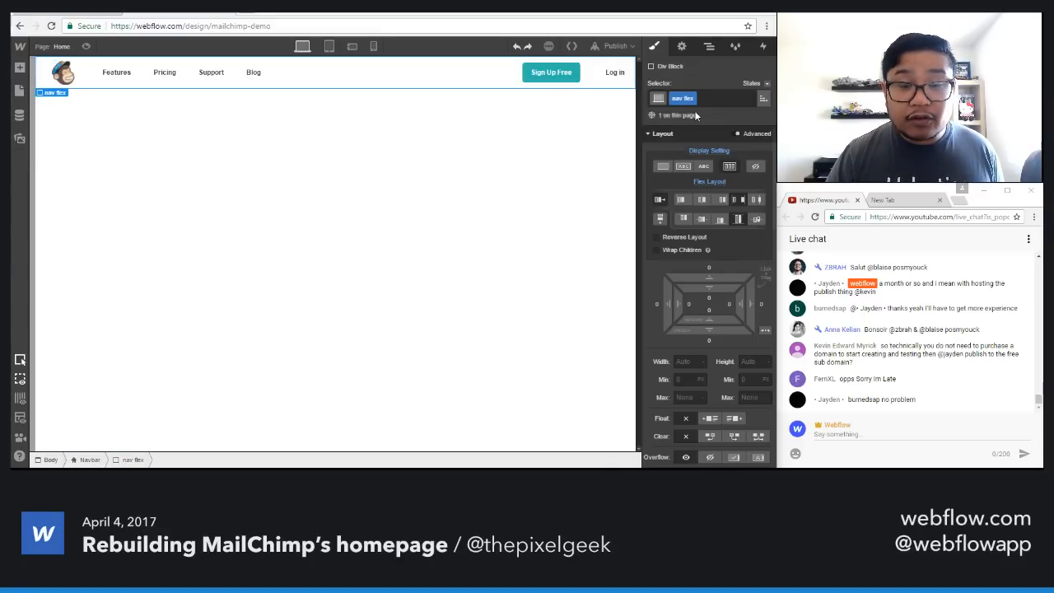
left_click(709, 46)
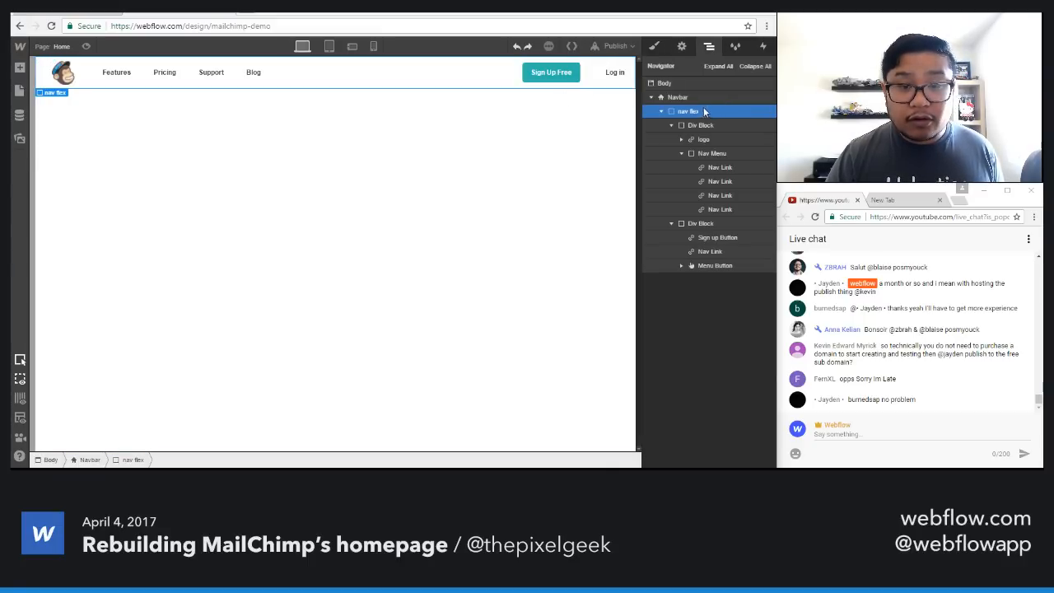
left_click(691, 97)
left_click(654, 47)
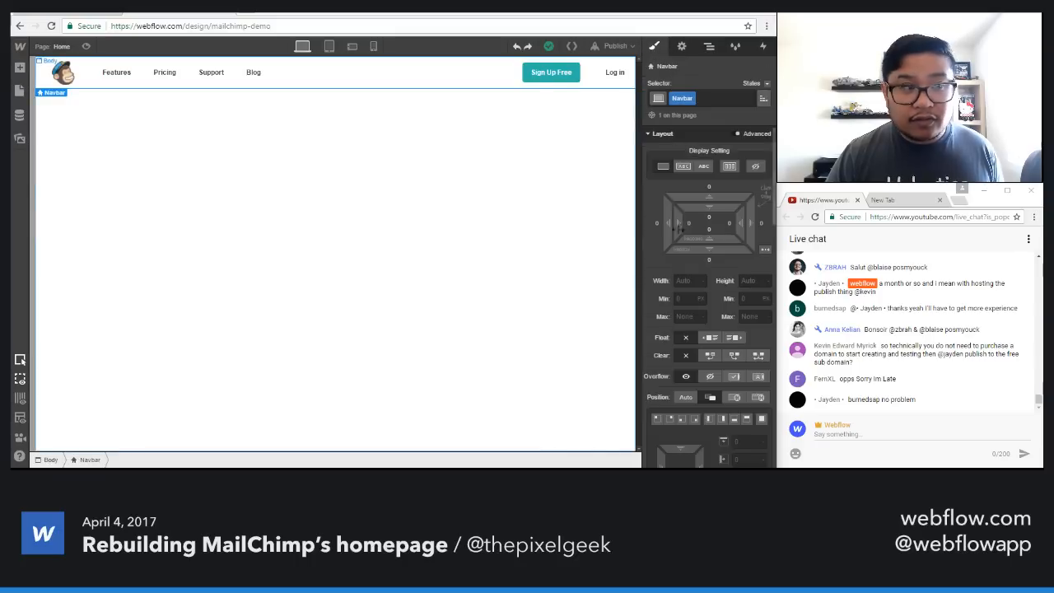
scroll(694, 313, "down", 2)
scroll(694, 311, "down", 3)
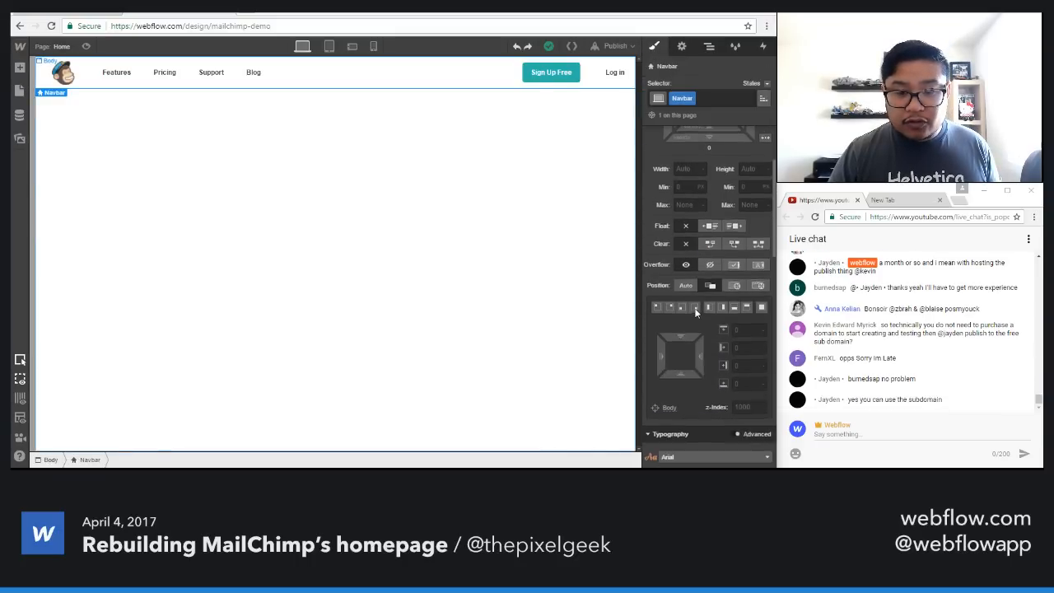
left_click(747, 251)
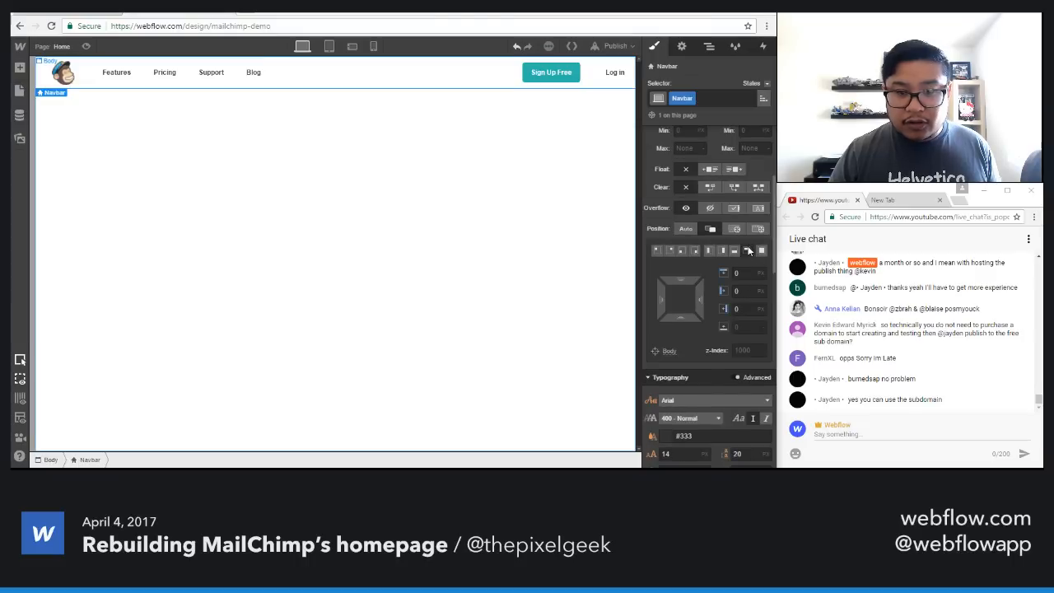
left_click(735, 229)
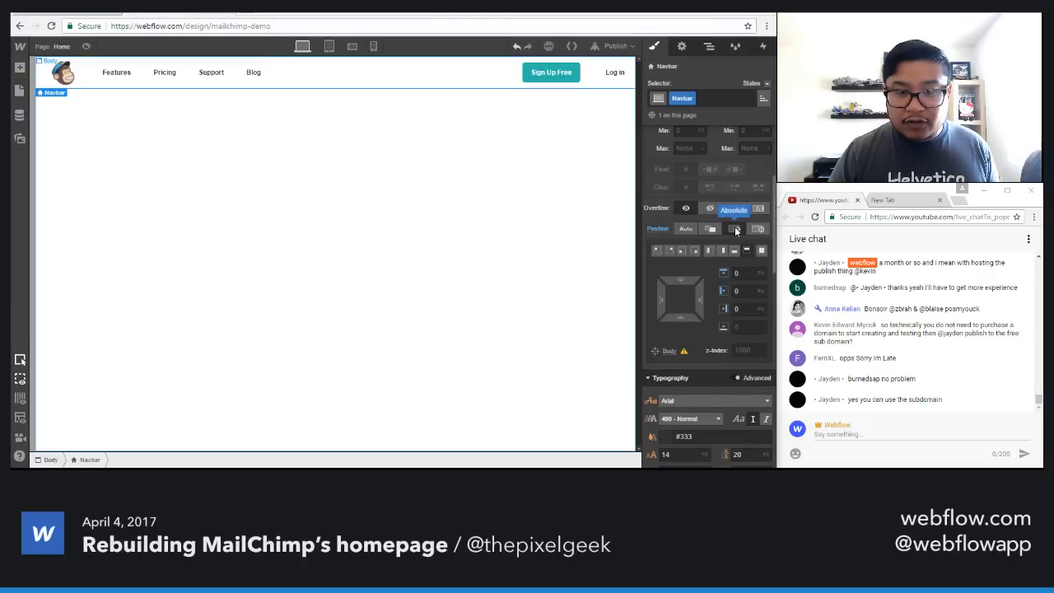
left_click(758, 229)
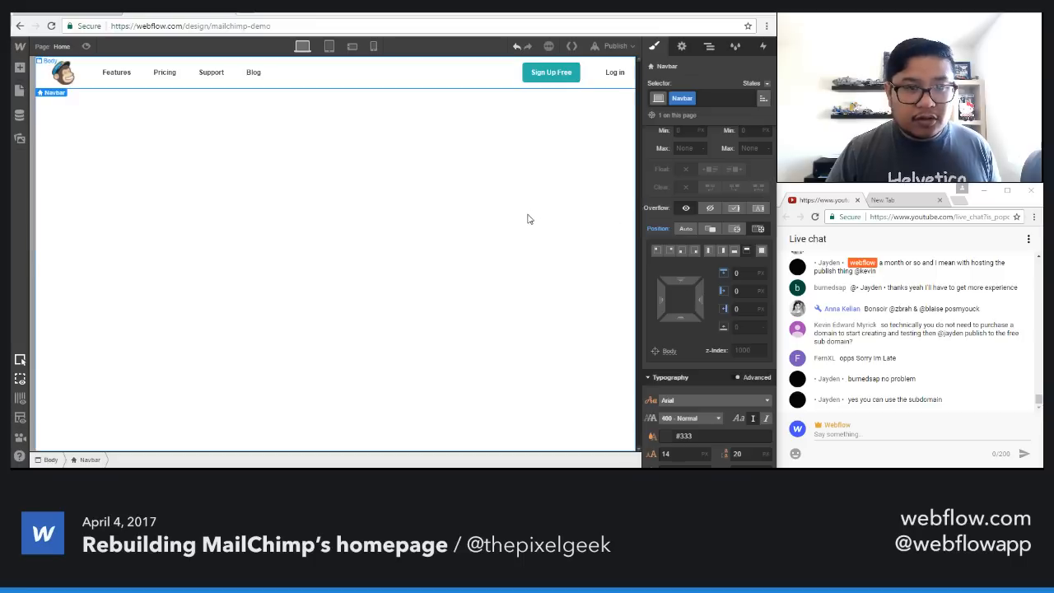
Step: Set the Body's top padding to 65 px to make room for the fixed navbar
left_click(403, 166)
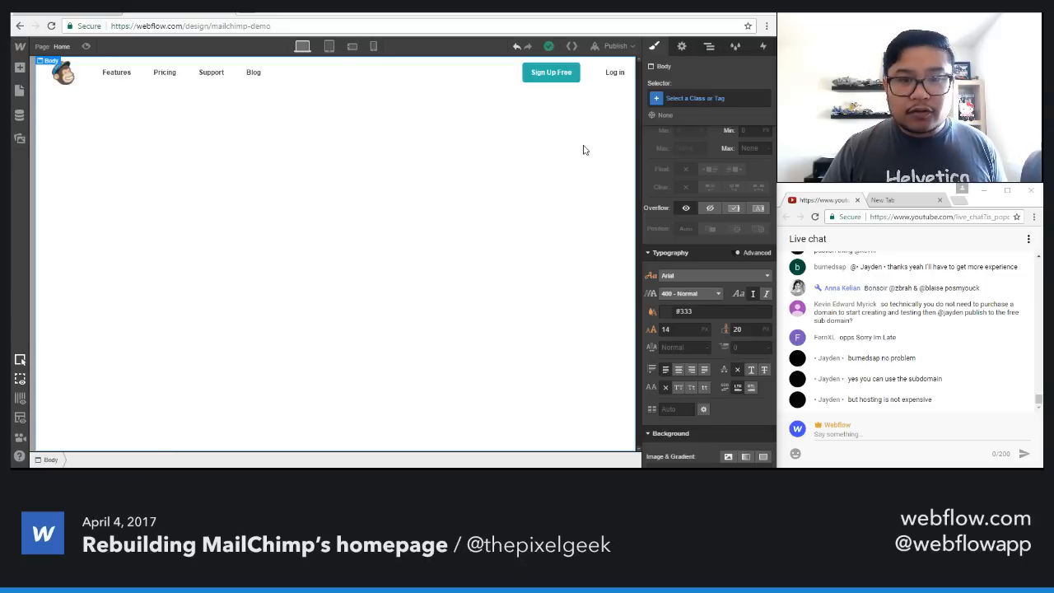
scroll(708, 212, "up", 4)
left_click_drag(719, 218, 727, 323)
Step: Add a Section below the navbar and give it the class "hero"
key("a")
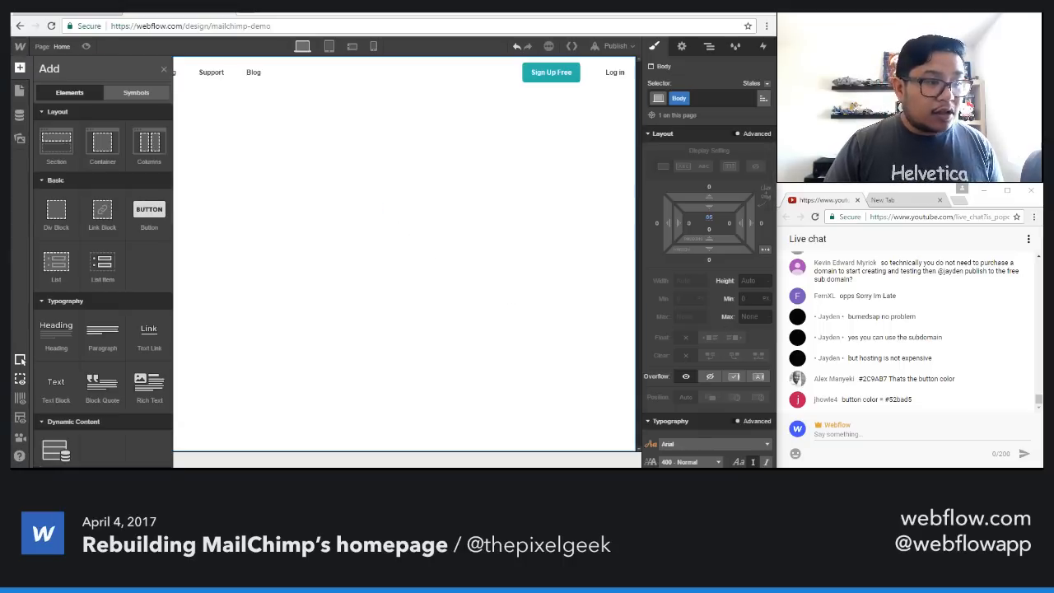
left_click_drag(56, 141, 130, 218)
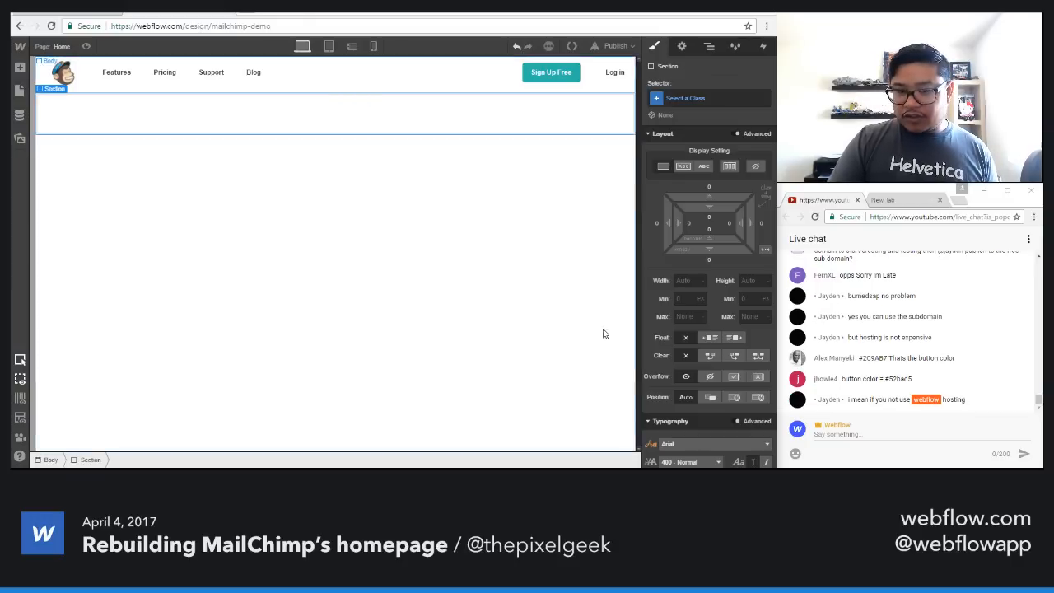
scroll(692, 313, "down", 3)
scroll(704, 214, "up", 2)
left_click(702, 98)
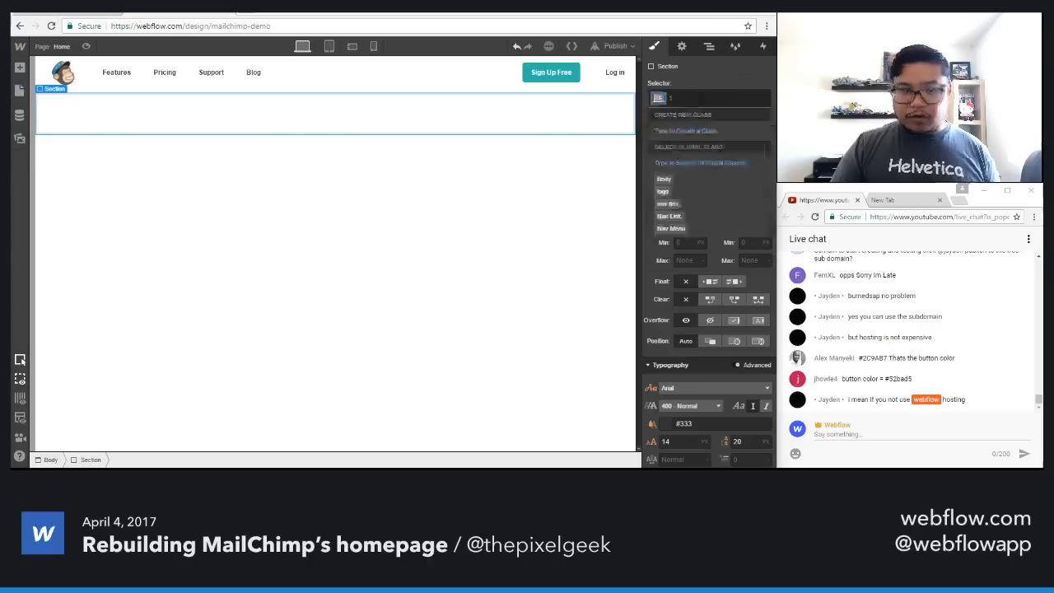
type("hero")
key("Return")
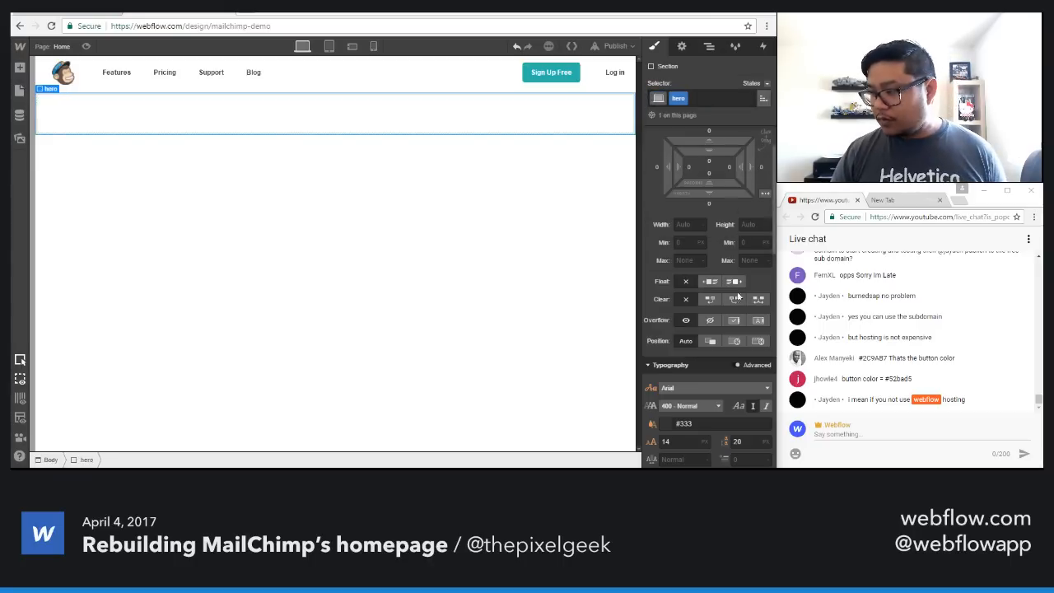
Step: Set the hero section's top and bottom padding to 150 and center-align its text
scroll(718, 359, "down", 2)
scroll(718, 358, "up", 3)
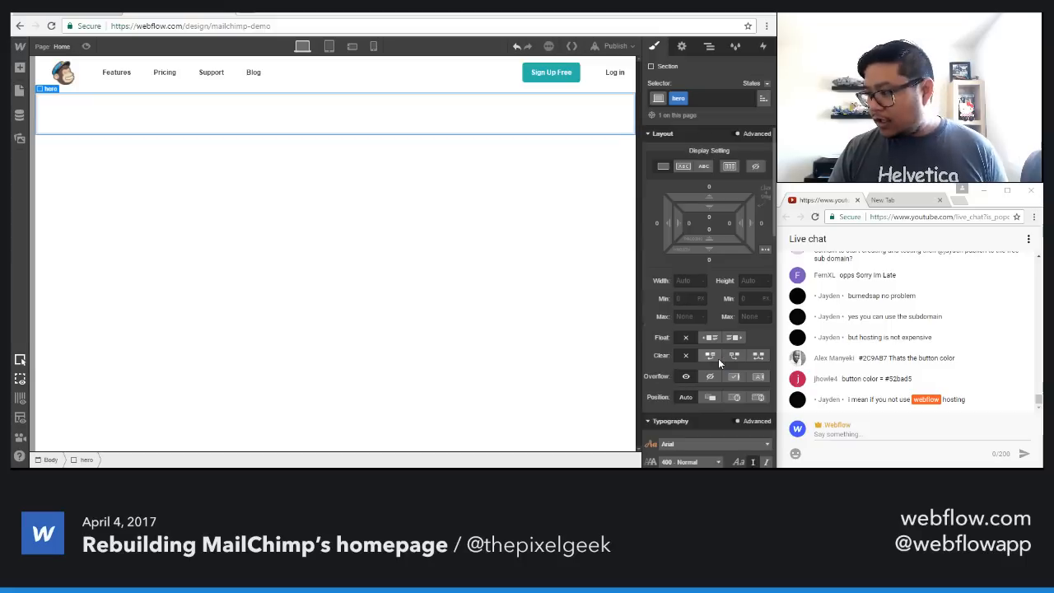
left_click_drag(722, 201, 746, 458)
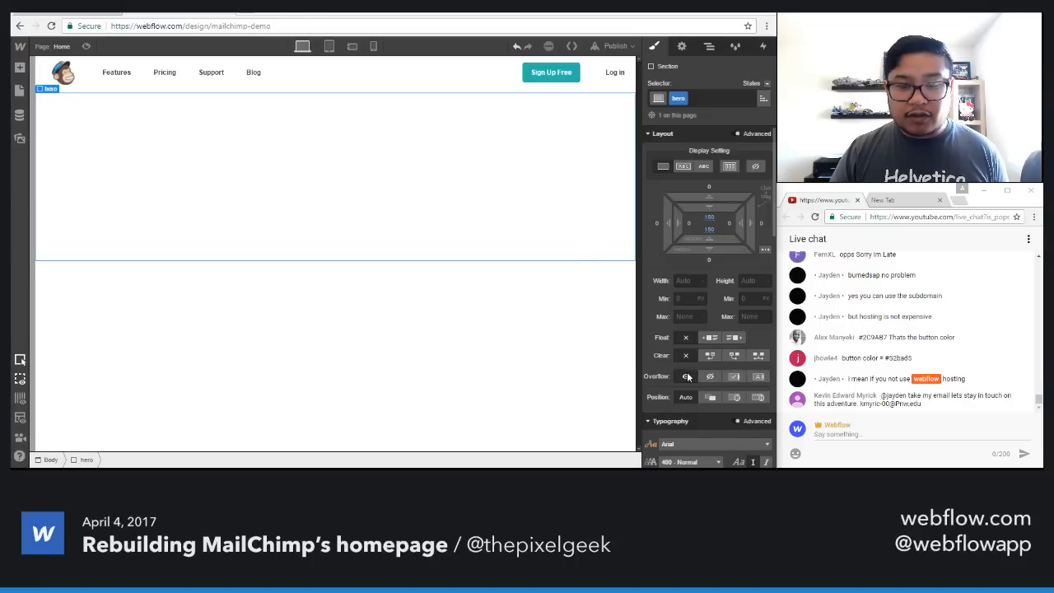
scroll(687, 376, "down", 3)
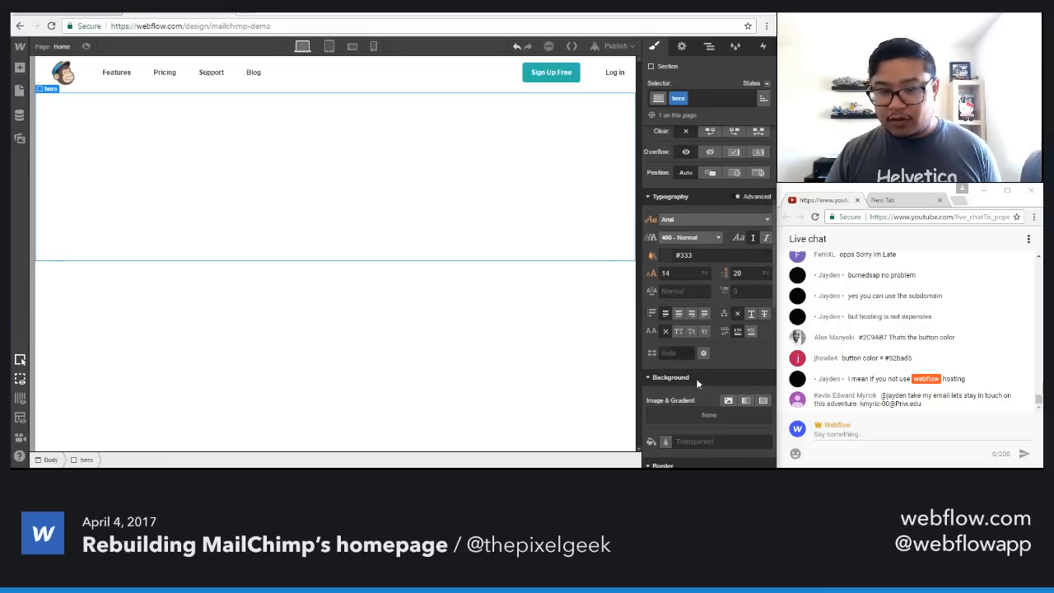
Step: Insert an H1 Heading element inside the hero section
key("a")
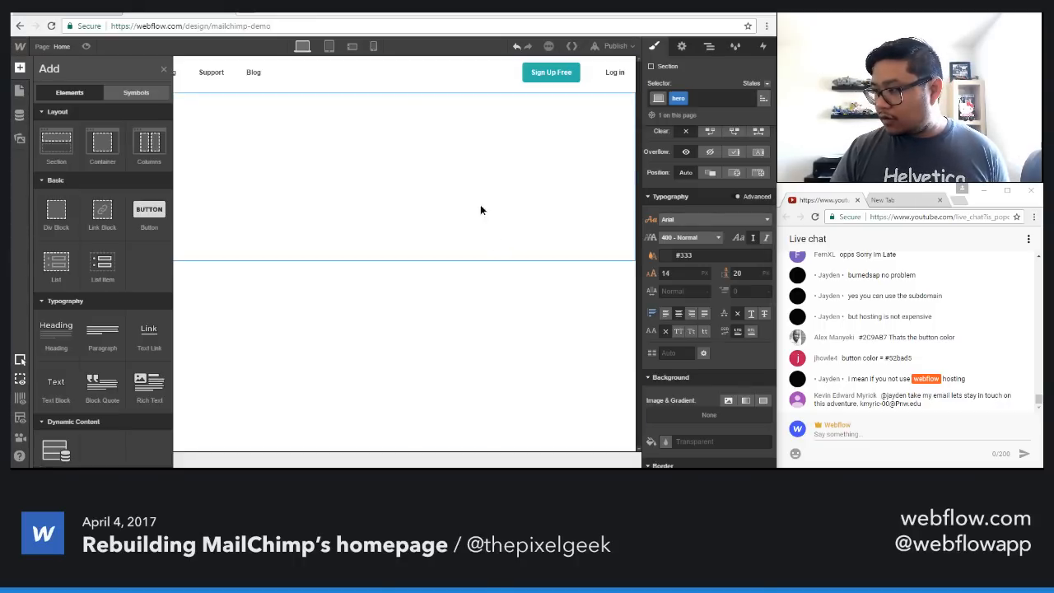
key("a")
key("a")
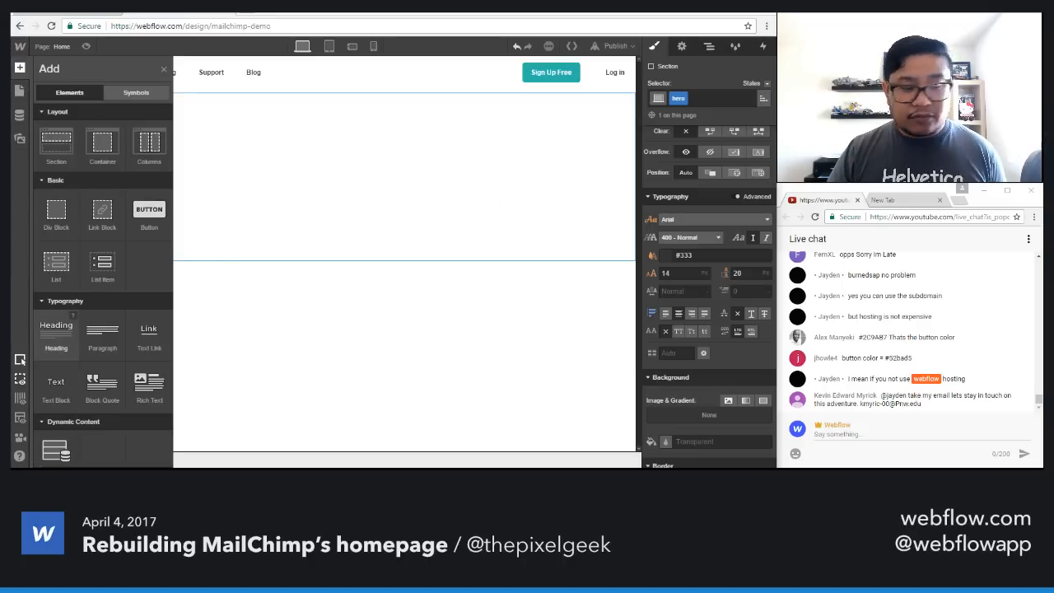
left_click(73, 316)
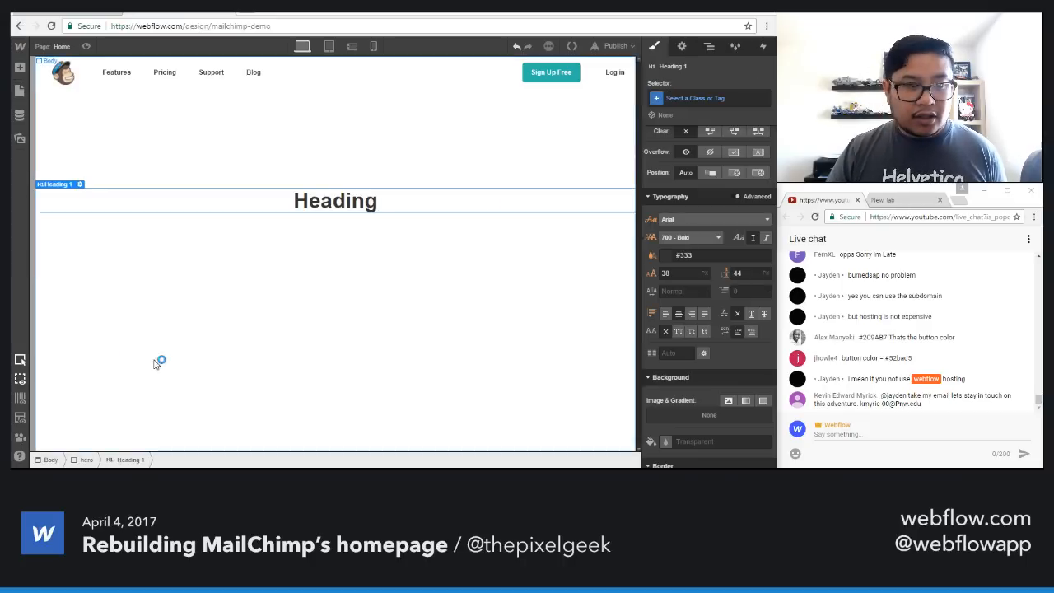
Step: Replace the hero heading's placeholder text with "Send better email."
double_click(326, 204)
type("Send better")
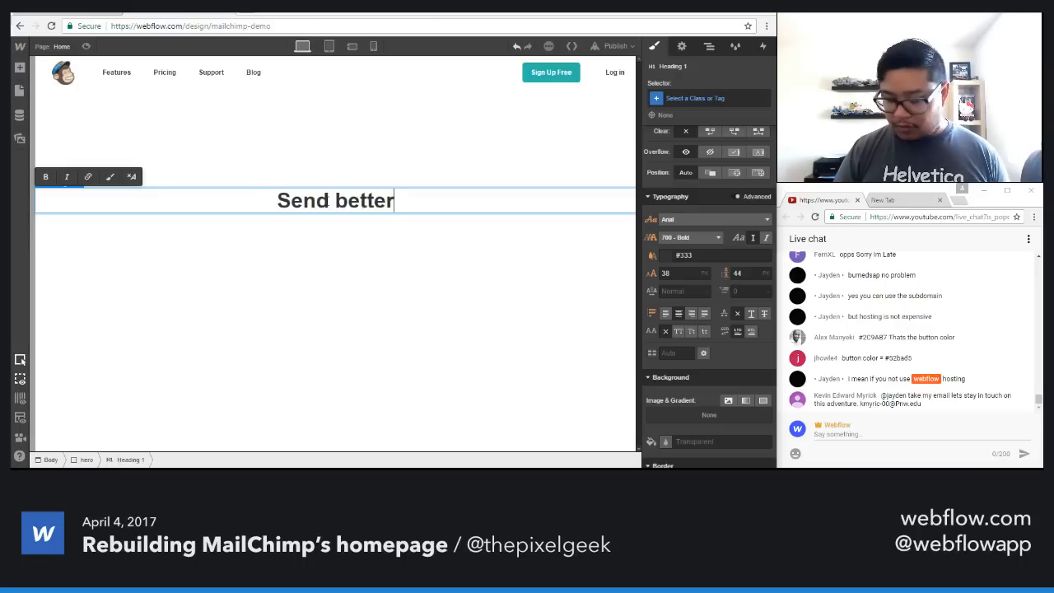
type(" emai")
key("BackSpace")
key("BackSpace")
key("BackSpace")
key("BackSpace")
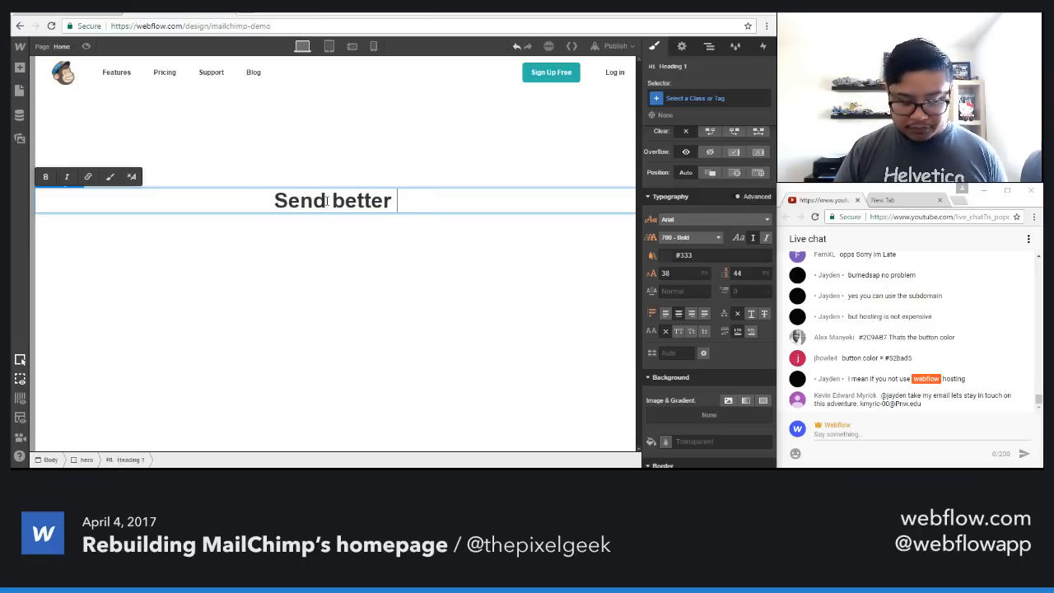
type("email.")
key("Escape")
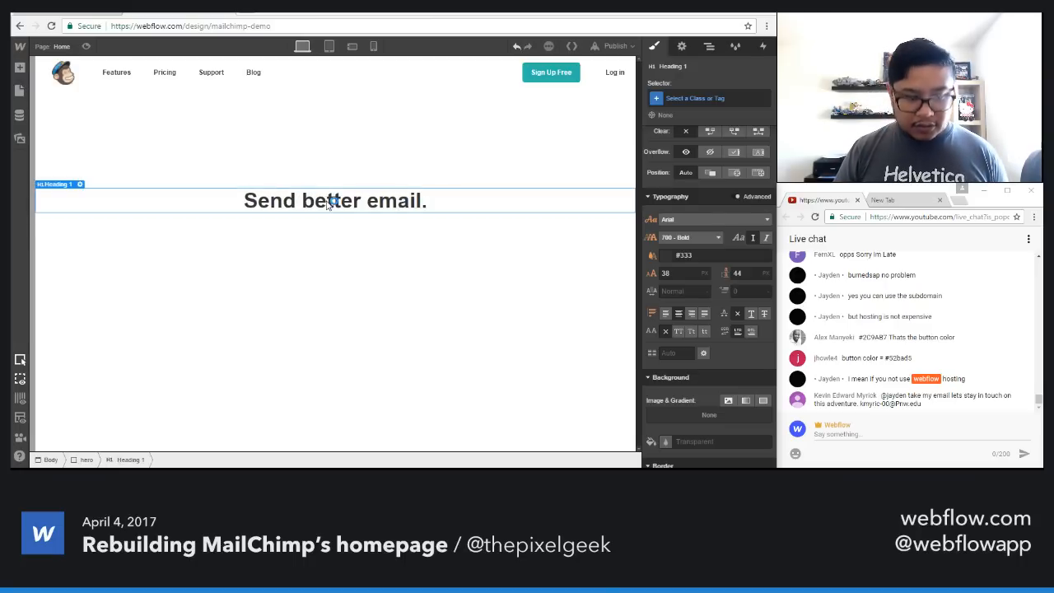
key("ctrl+v")
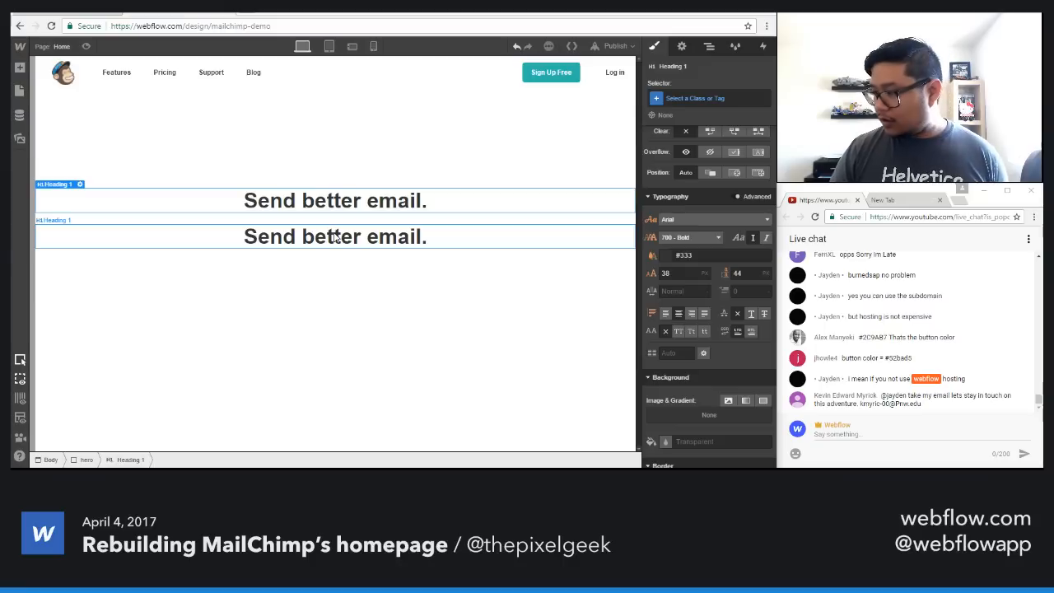
double_click(335, 237)
type("Sell")
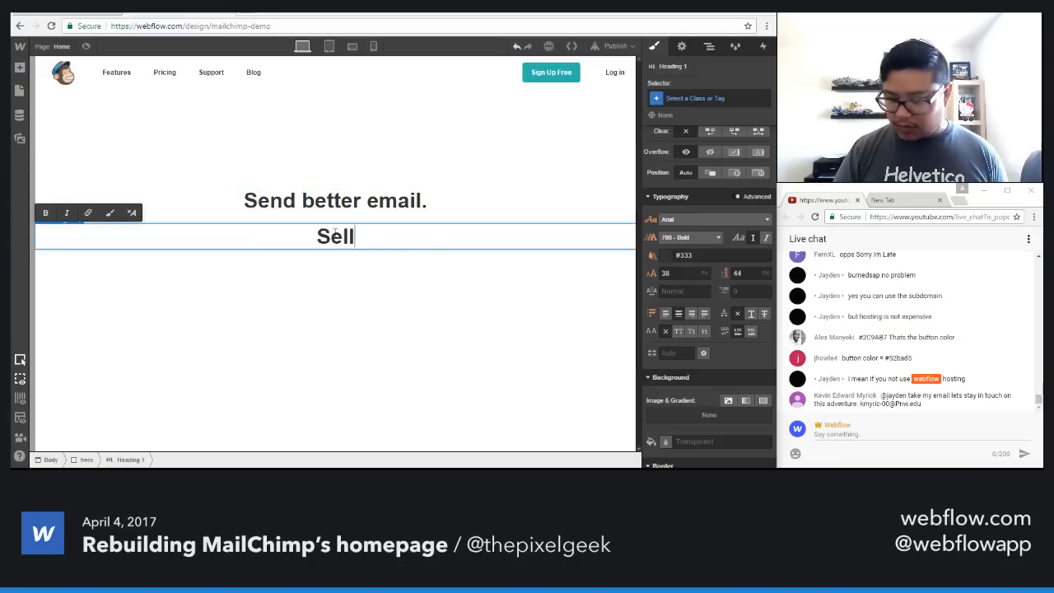
key("Escape")
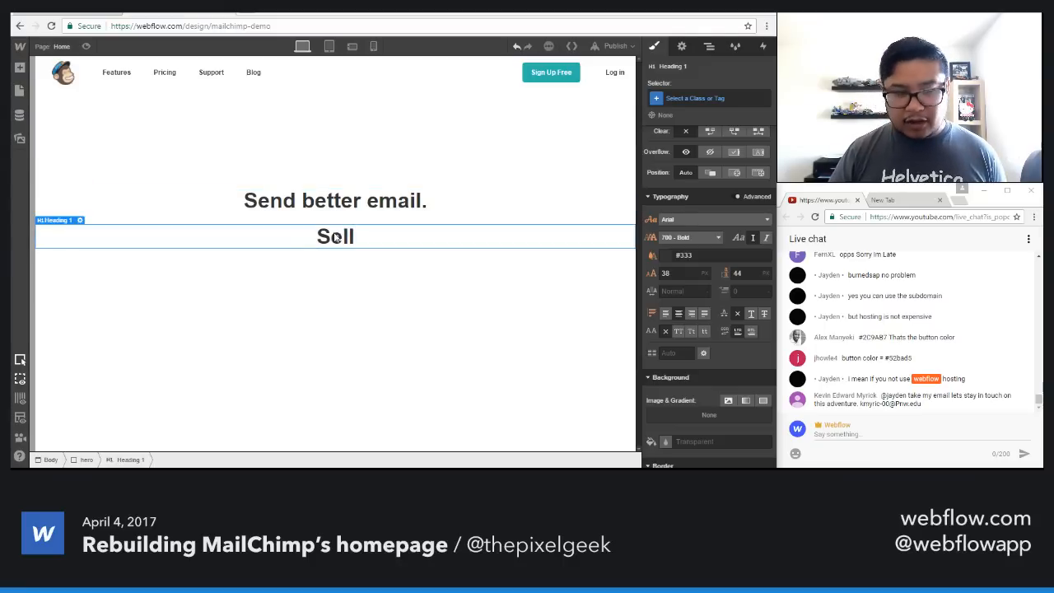
key("Delete")
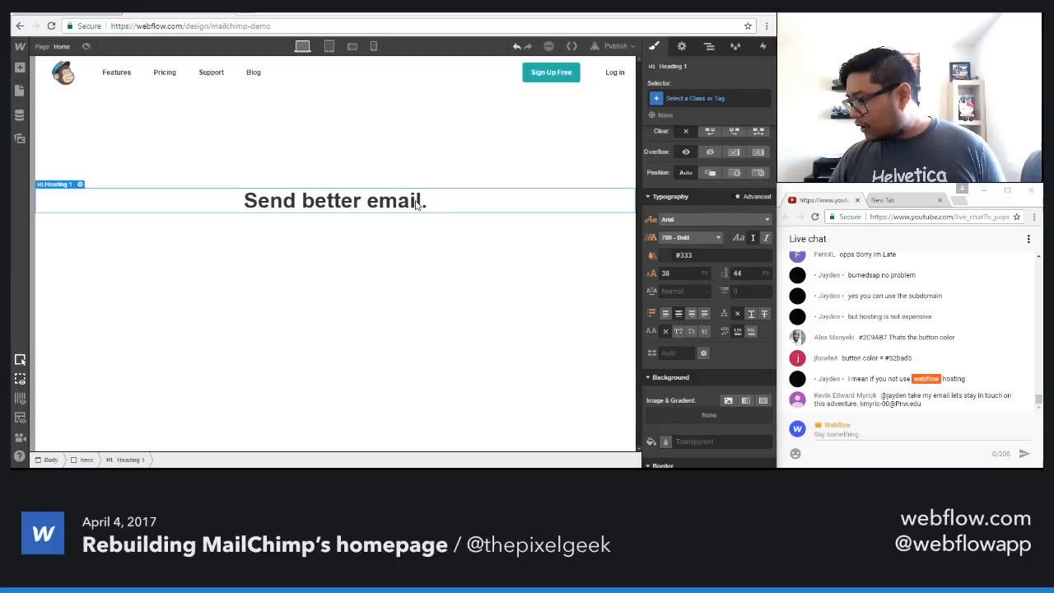
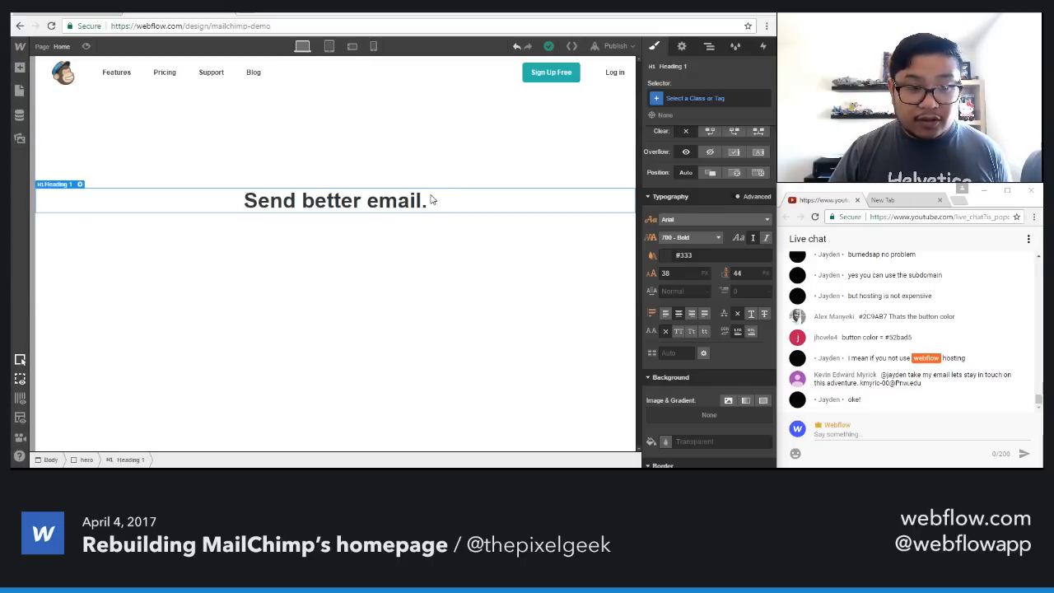
Step: Add a second line reading "Sell more stuff." to the hero heading
double_click(449, 199)
key("shift+Return")
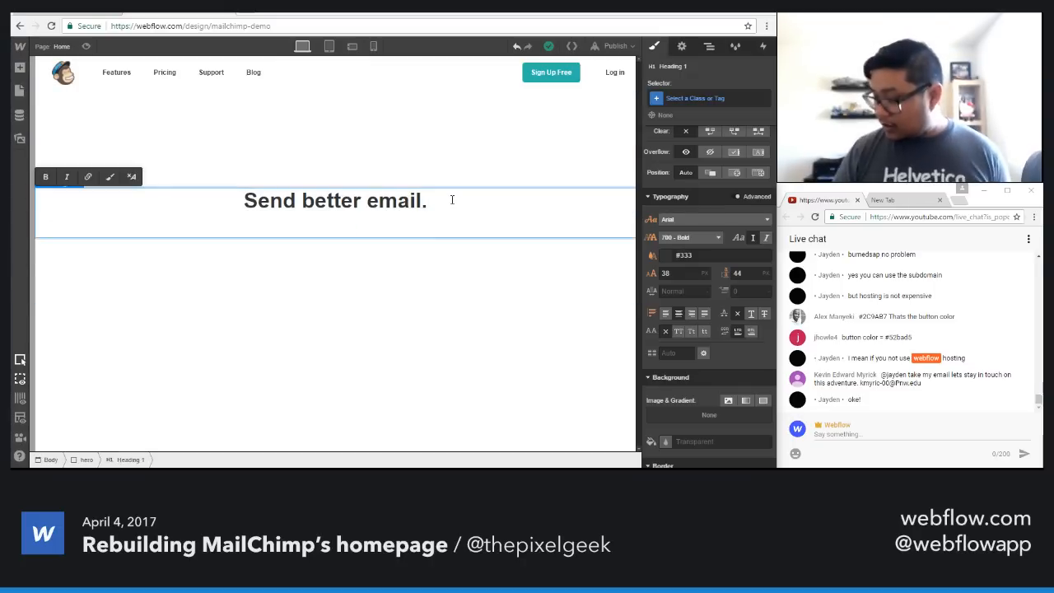
type("Sell more stuff.")
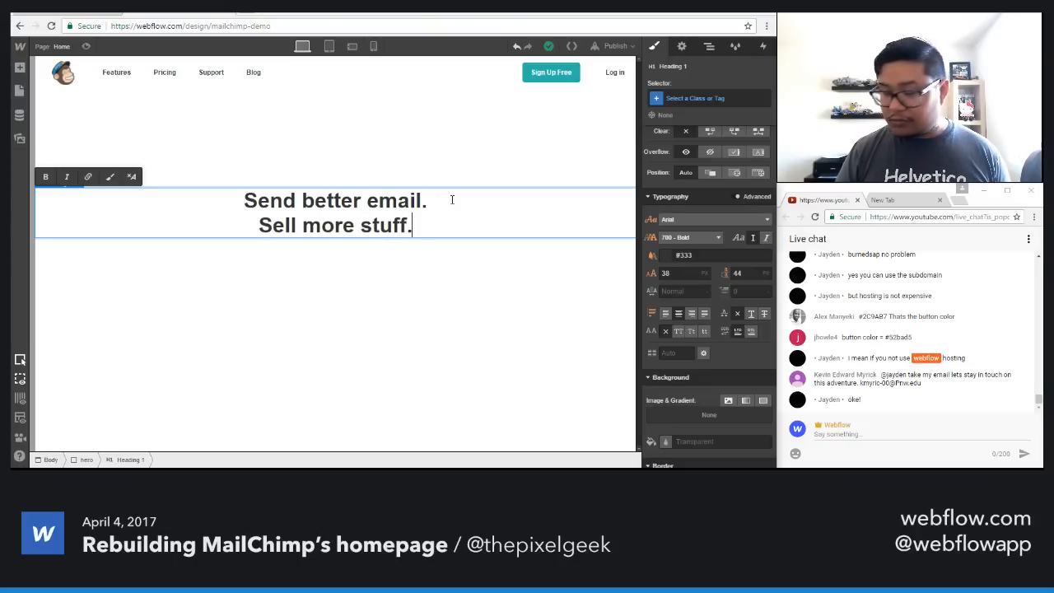
key("Escape")
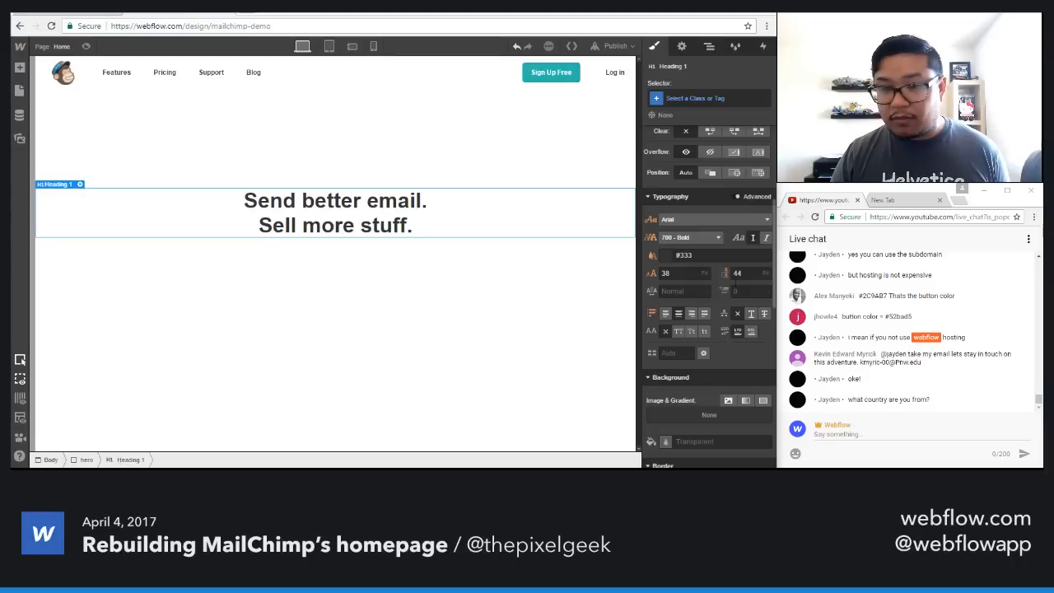
Step: Set the hero heading's font size to 50 and its line height to 54
left_click(669, 272)
key("shift+Up")
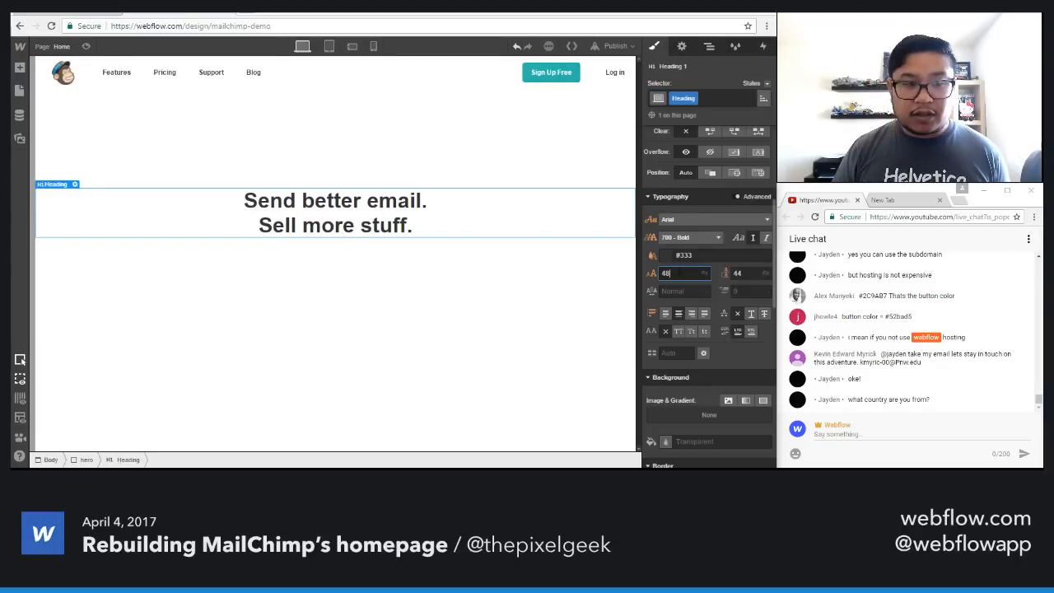
key("shift+Up")
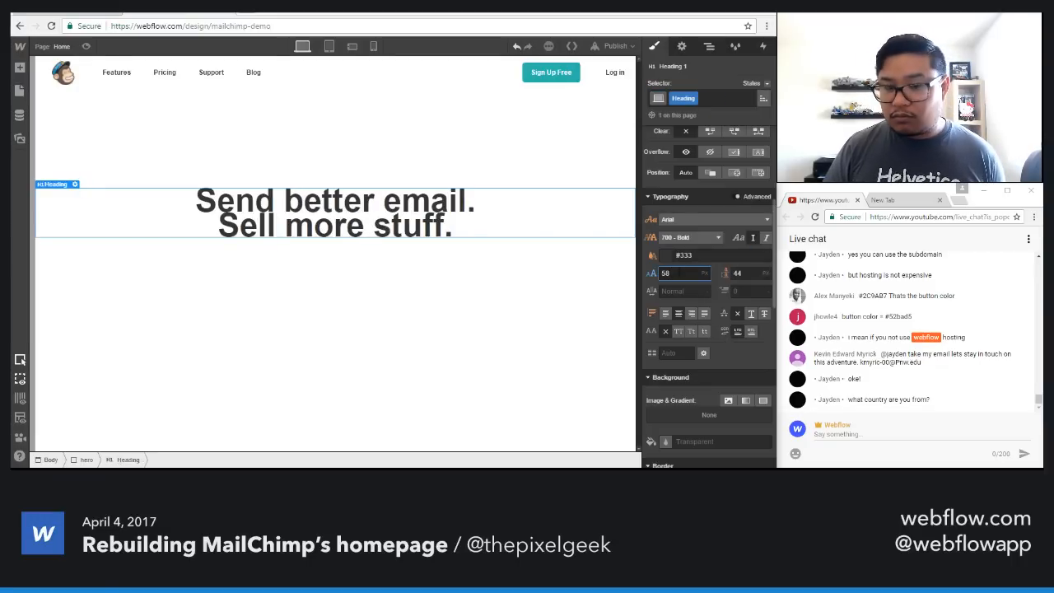
key("Tab")
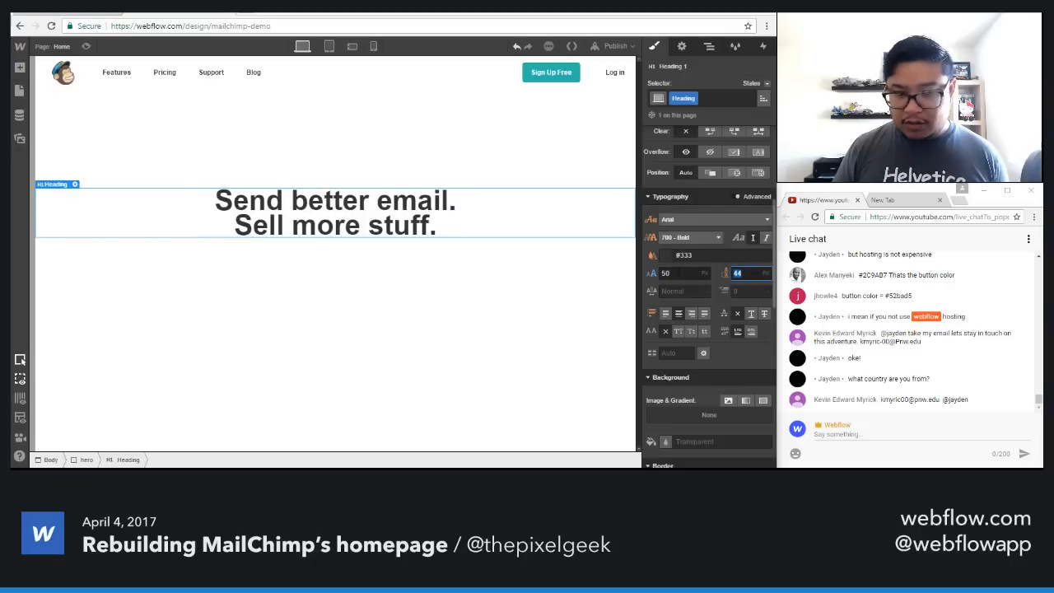
type("56")
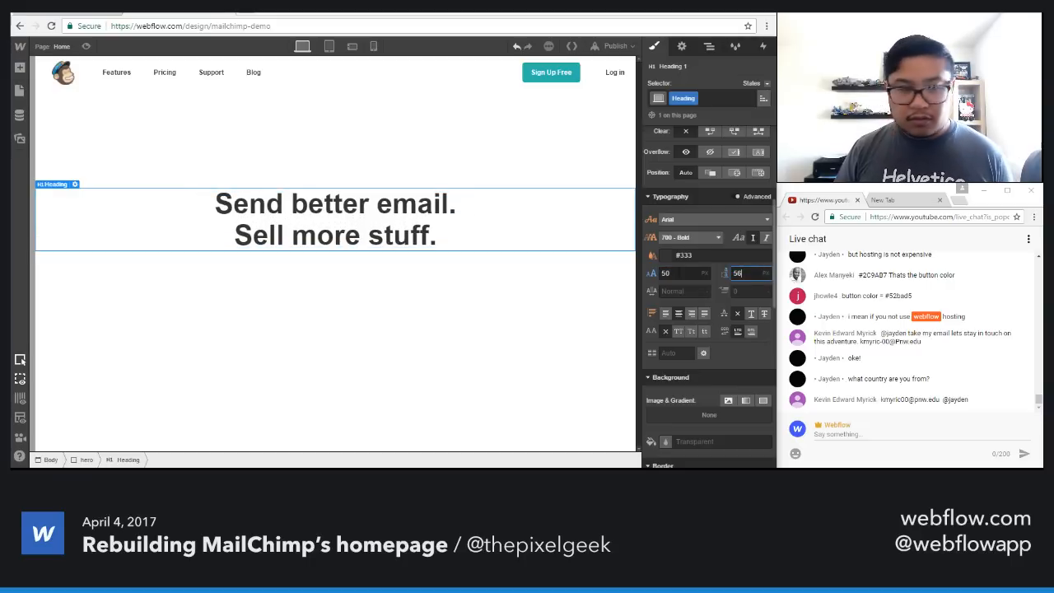
key("Down")
key("Down")
key("Down")
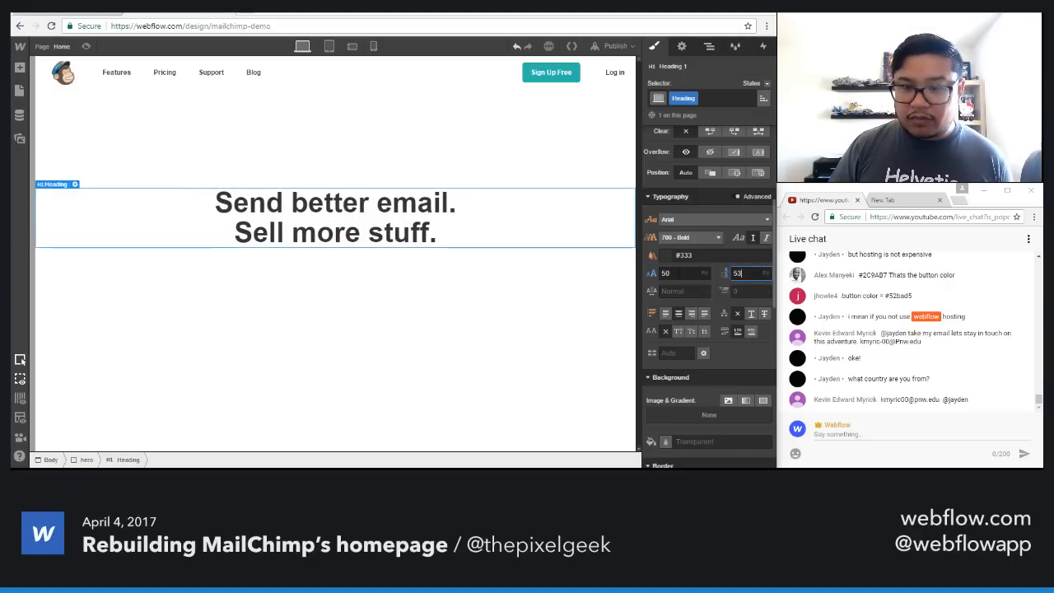
key("Up")
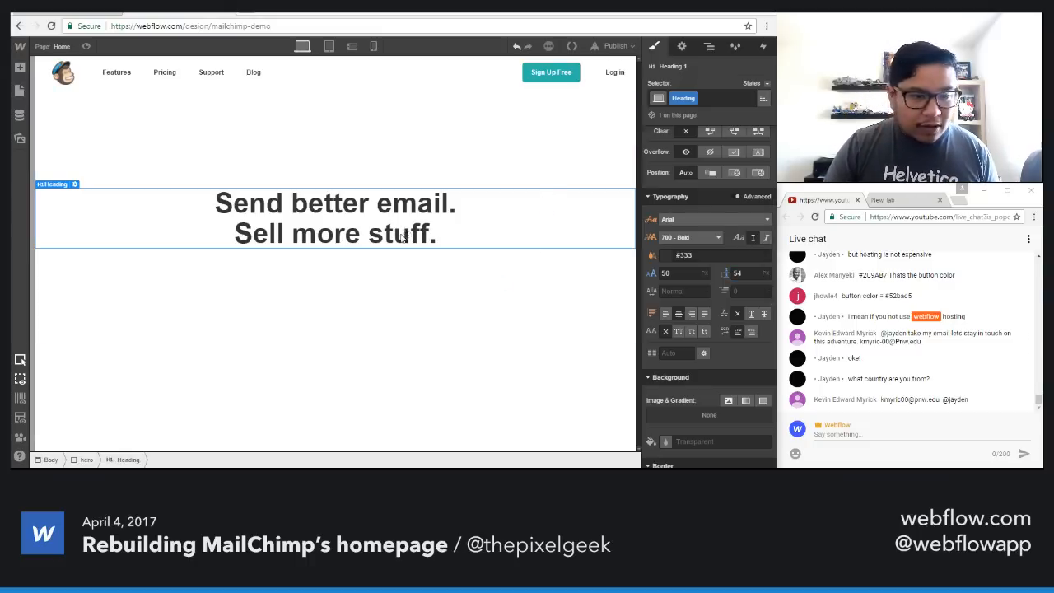
Step: Rename the navbar Sign Up Free link's class to "Button" and remove the right margin from that class
key("a")
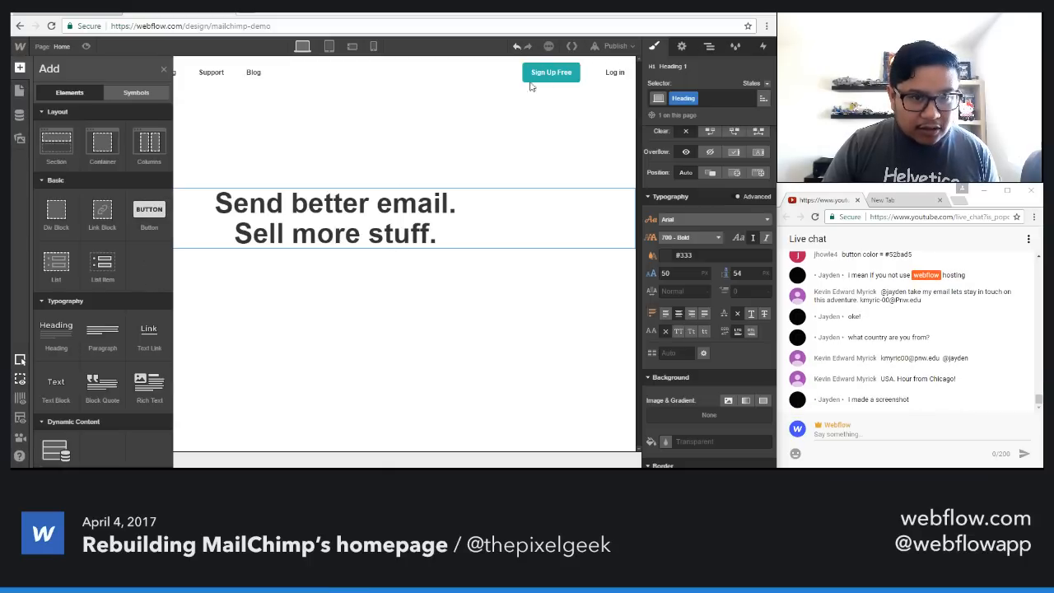
key("a")
left_click(560, 75)
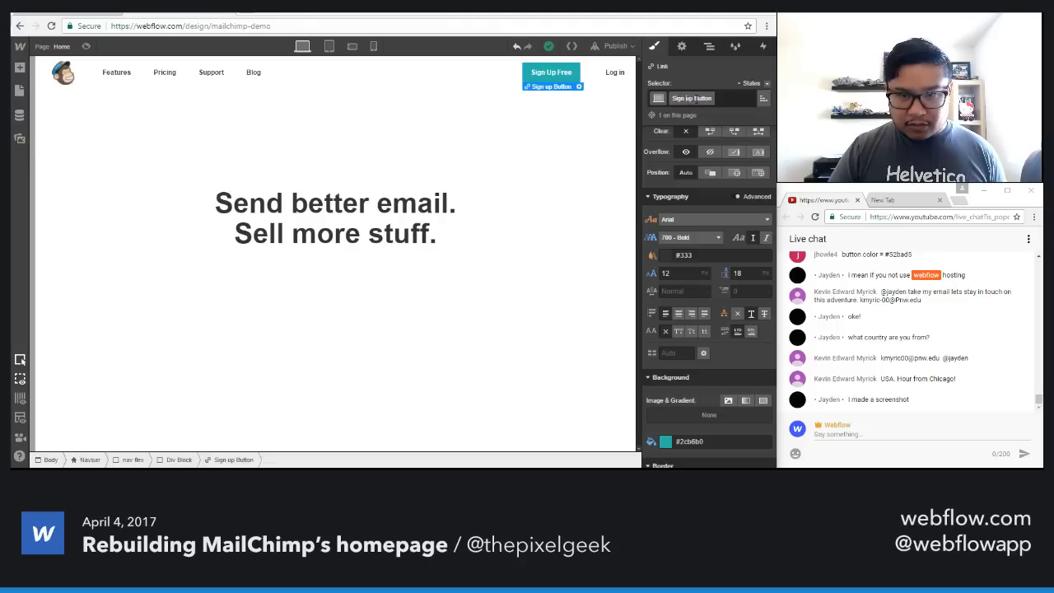
key("BackSpace")
key("BackSpace")
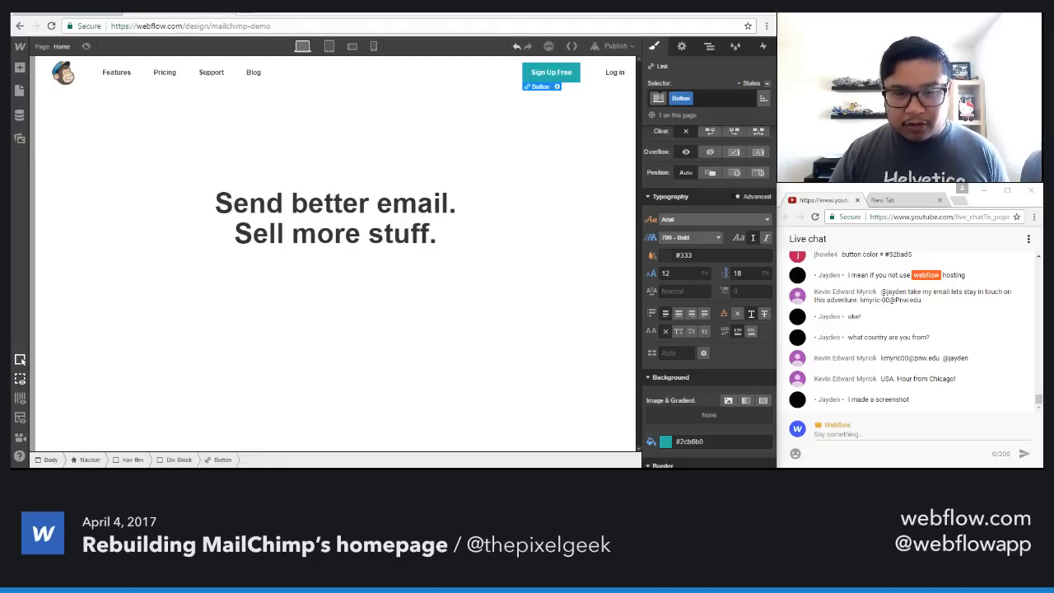
scroll(719, 165, "up", 5)
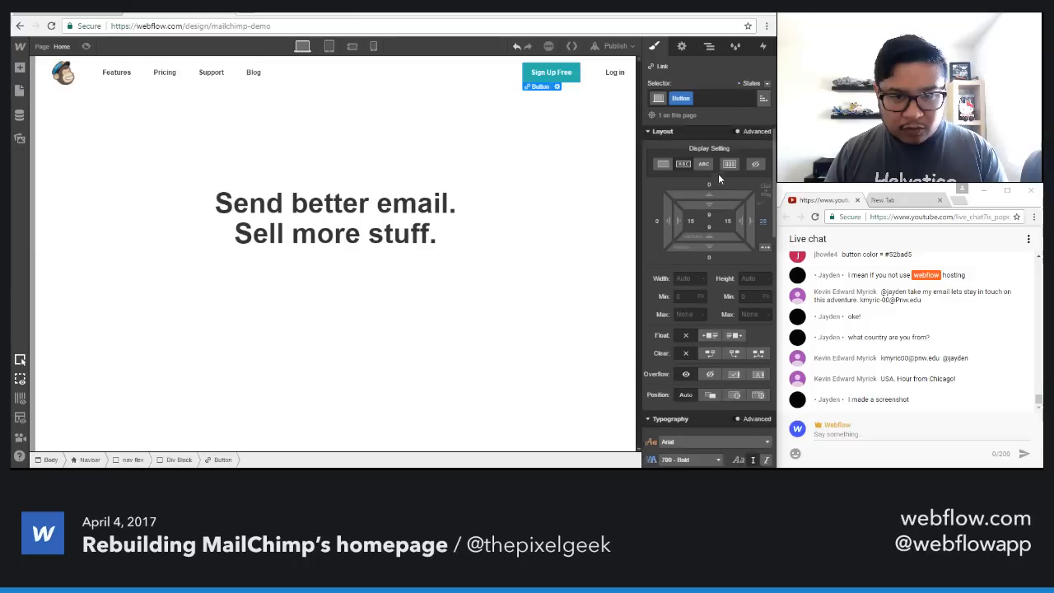
left_click(762, 224)
left_click(708, 271)
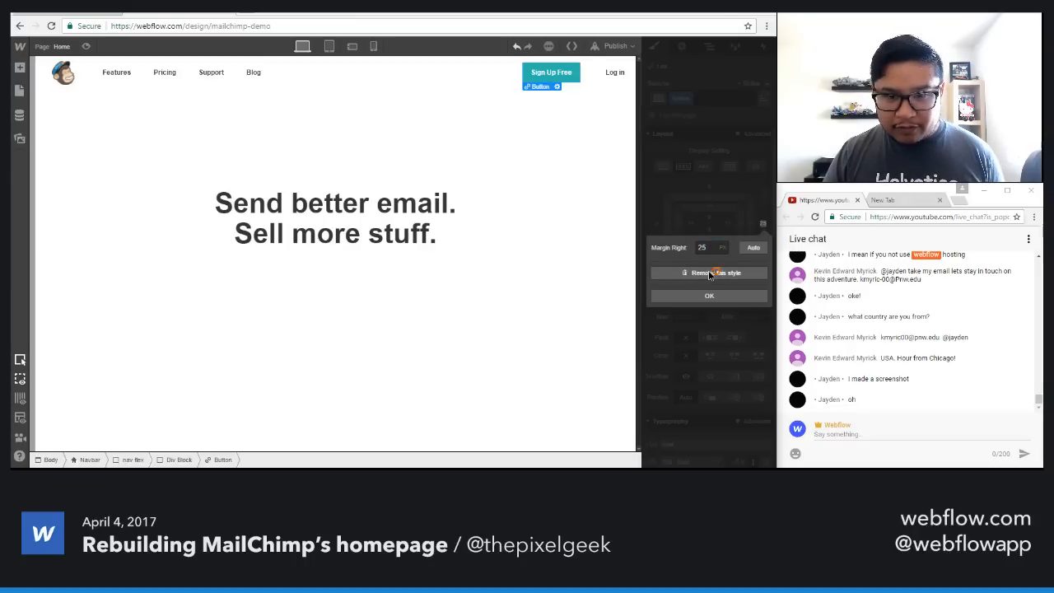
Step: Add the combo class "nav button" to the navbar's Sign Up Free button
left_click(711, 98)
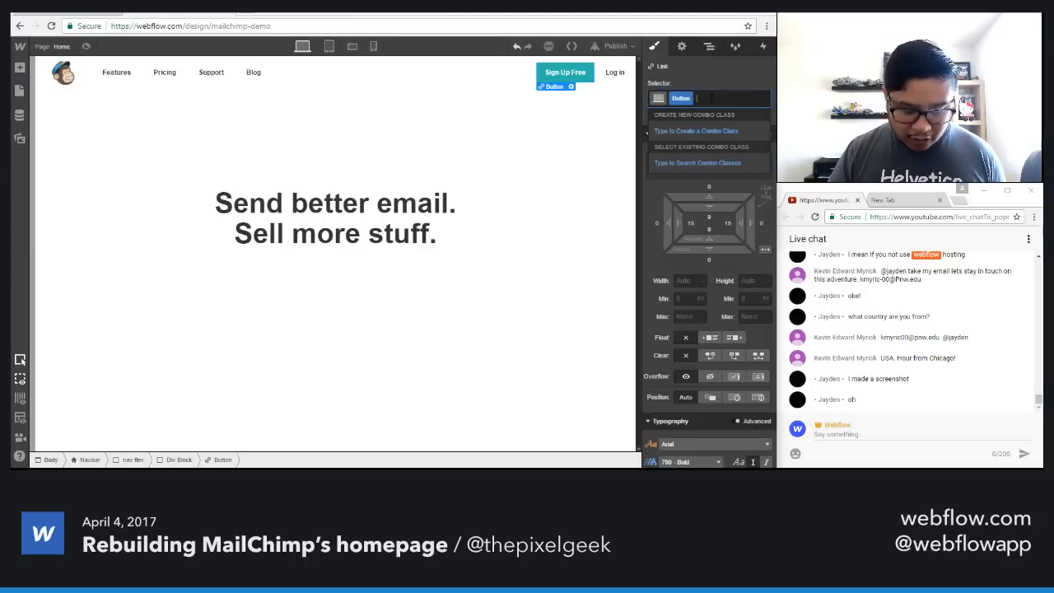
type("sign up")
key("BackSpace")
key("BackSpace")
key("BackSpace")
key("BackSpace")
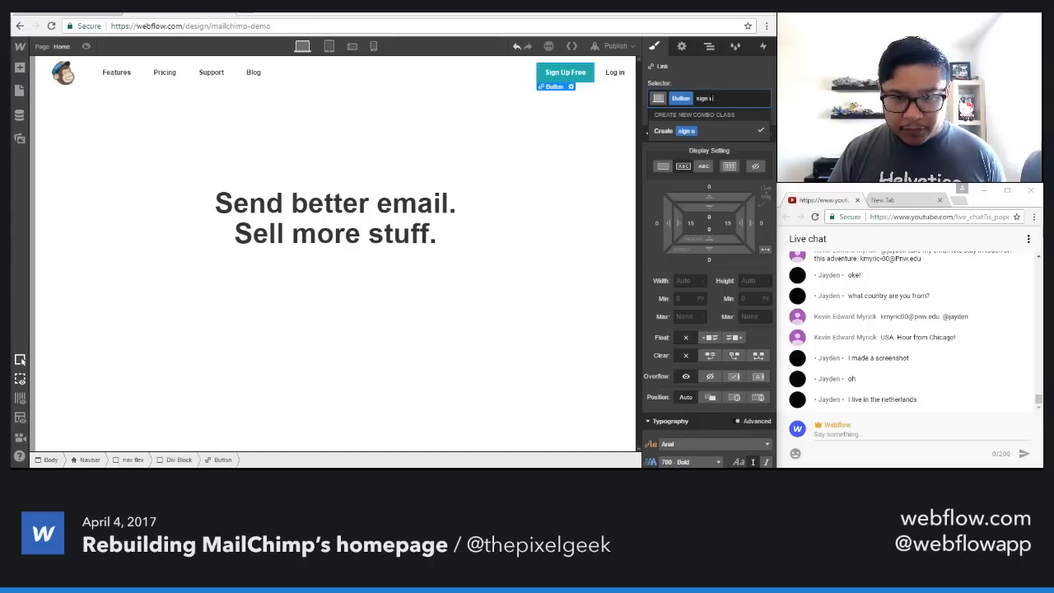
key("BackSpace")
key("BackSpace")
key("BackSpace")
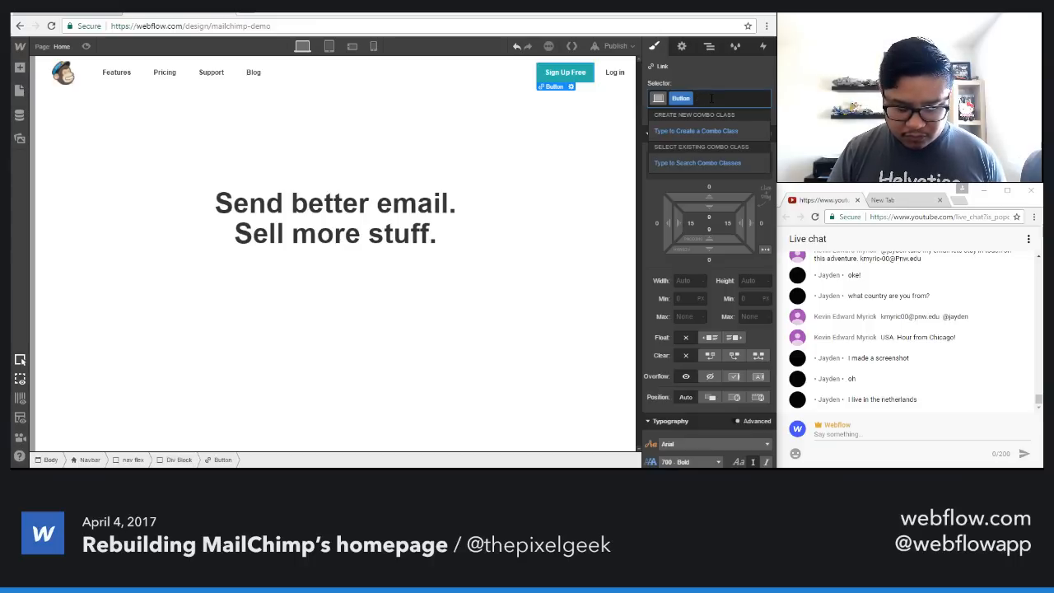
type("nav button")
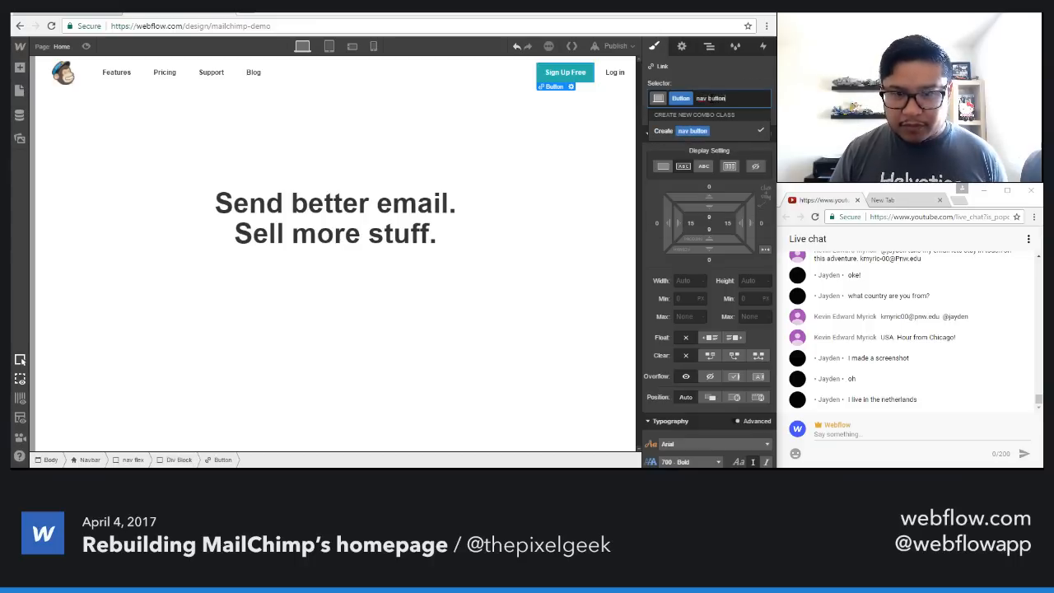
key("Return")
Step: Give the navbar button's combo class a right margin of 25
left_click(760, 224)
type("25")
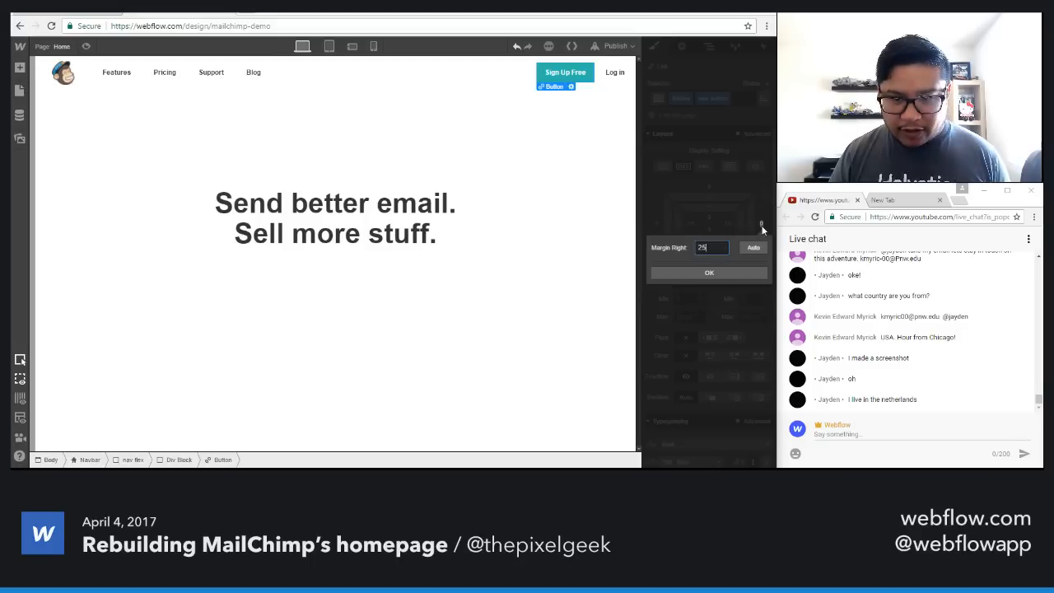
key("Return")
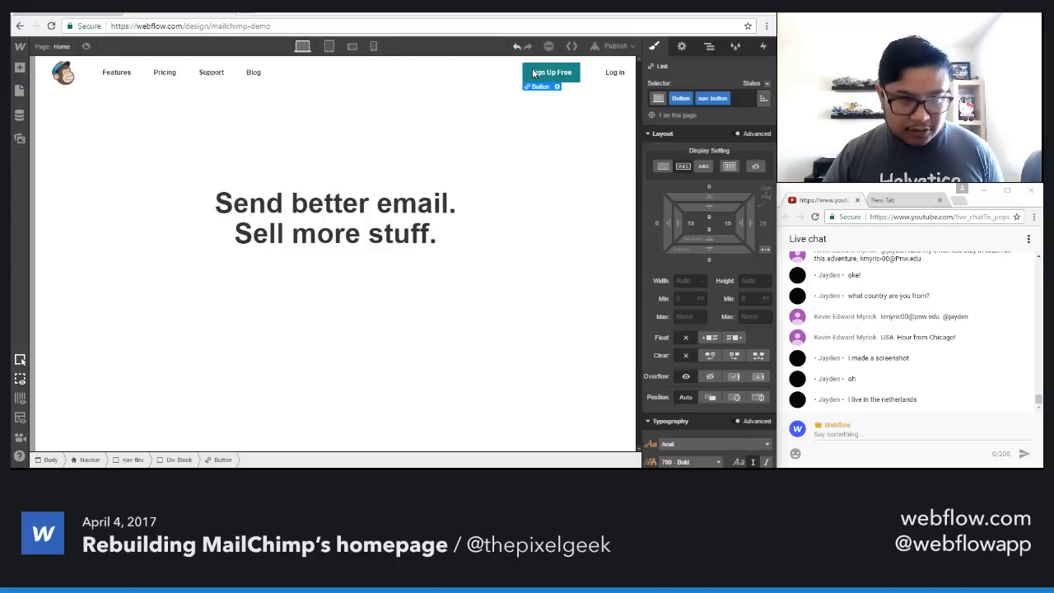
Step: Paste a copy of the Sign Up Free button below the hero heading and remove its "nav button" combo class
left_click(370, 235)
key("ctrl+v")
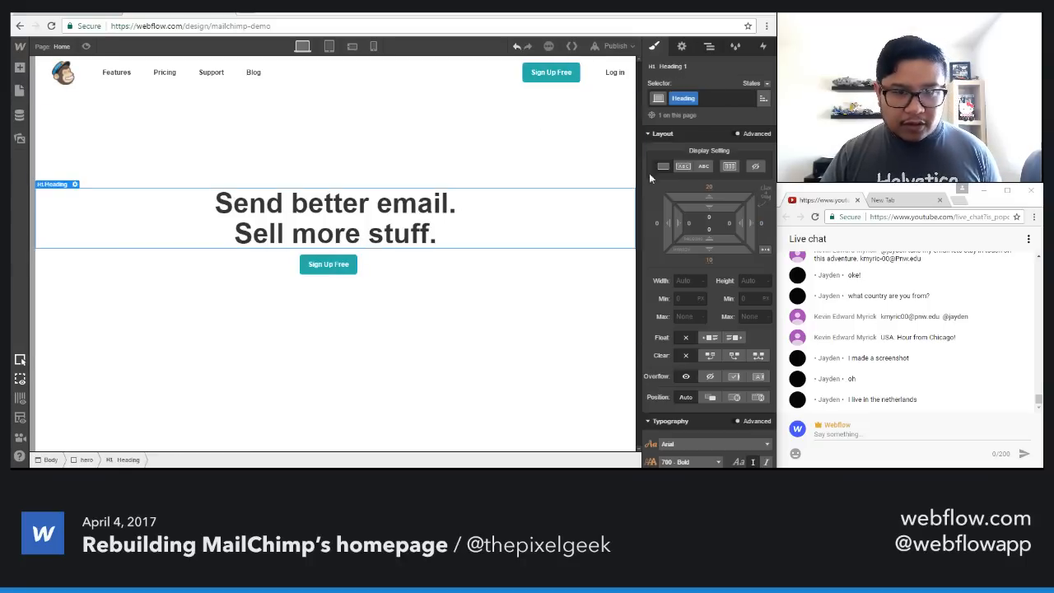
left_click(328, 264)
left_click(735, 98)
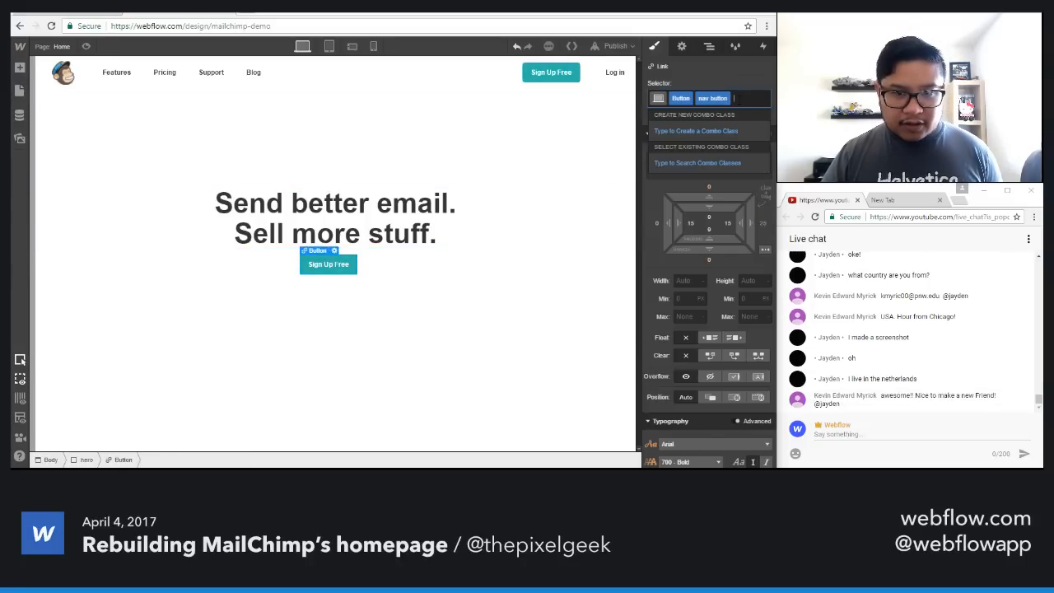
key("BackSpace")
key("Escape")
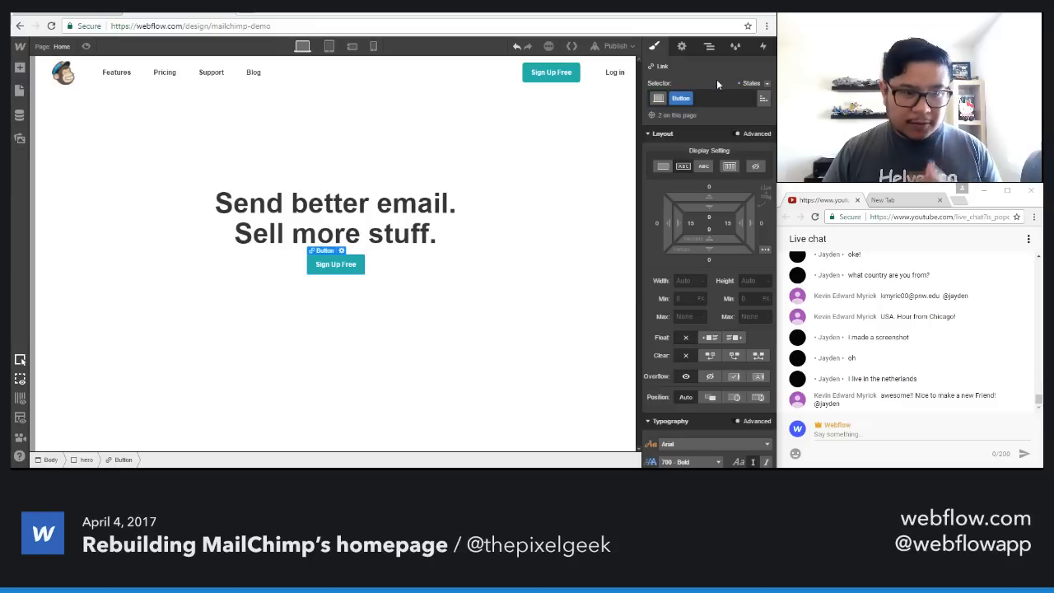
left_click(536, 248)
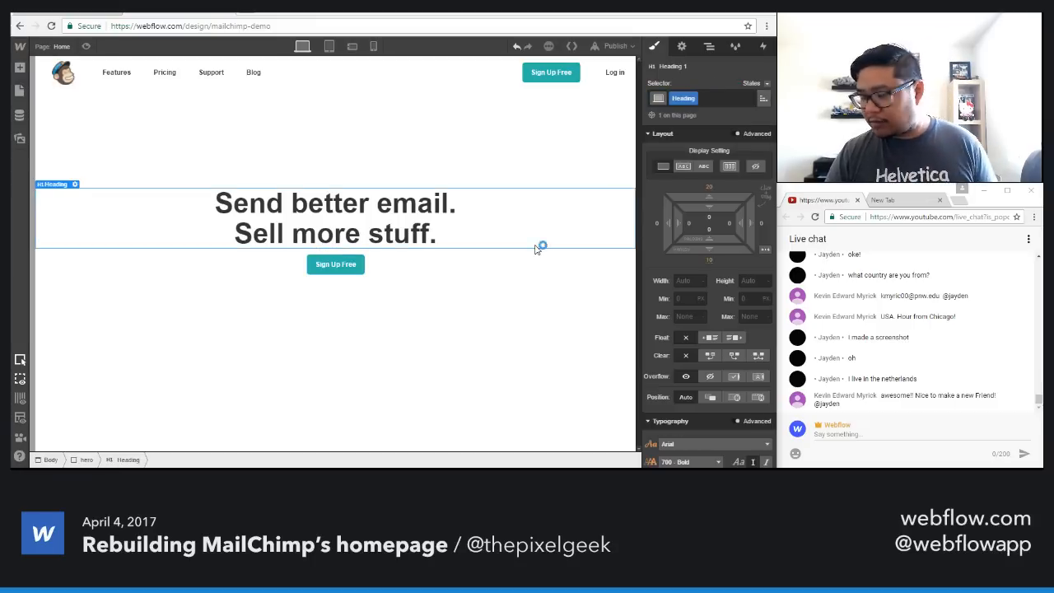
left_click(341, 365)
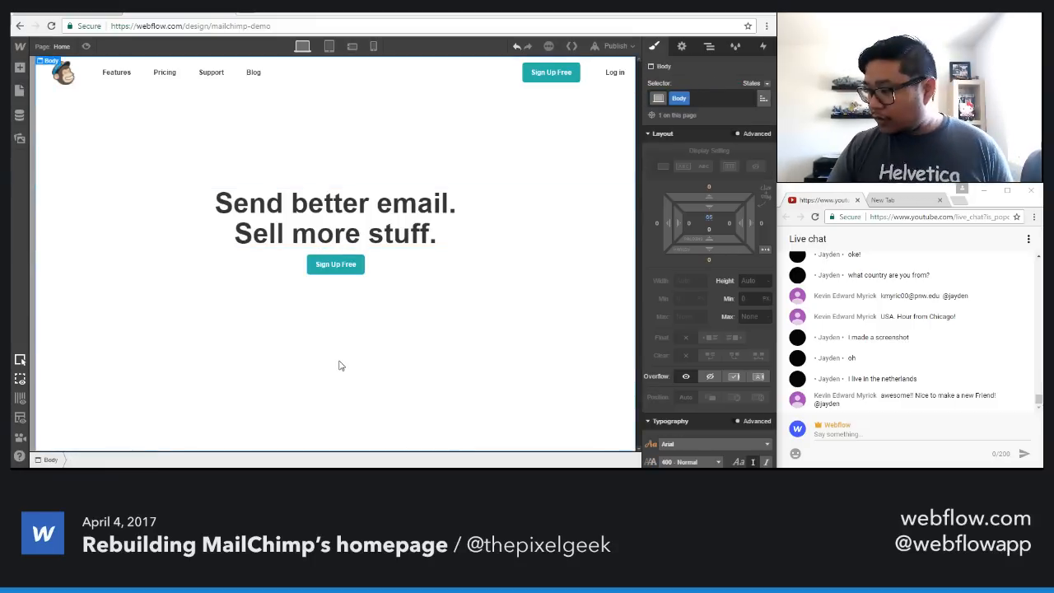
Step: Add the combo class "hero button" to the Sign Up Free button below the hero heading
left_click(359, 262)
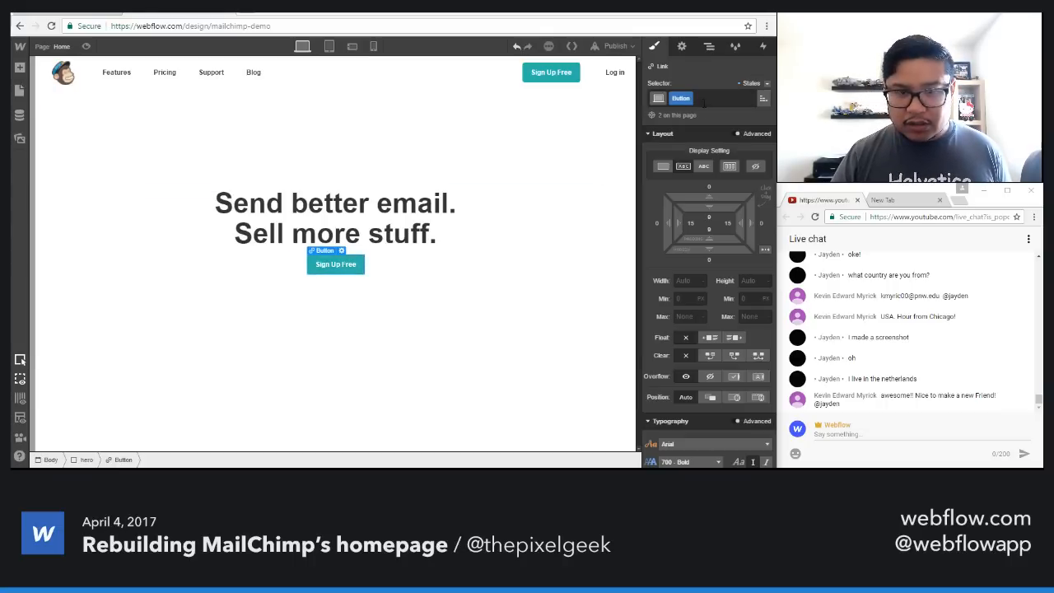
left_click(702, 98)
type("hero button")
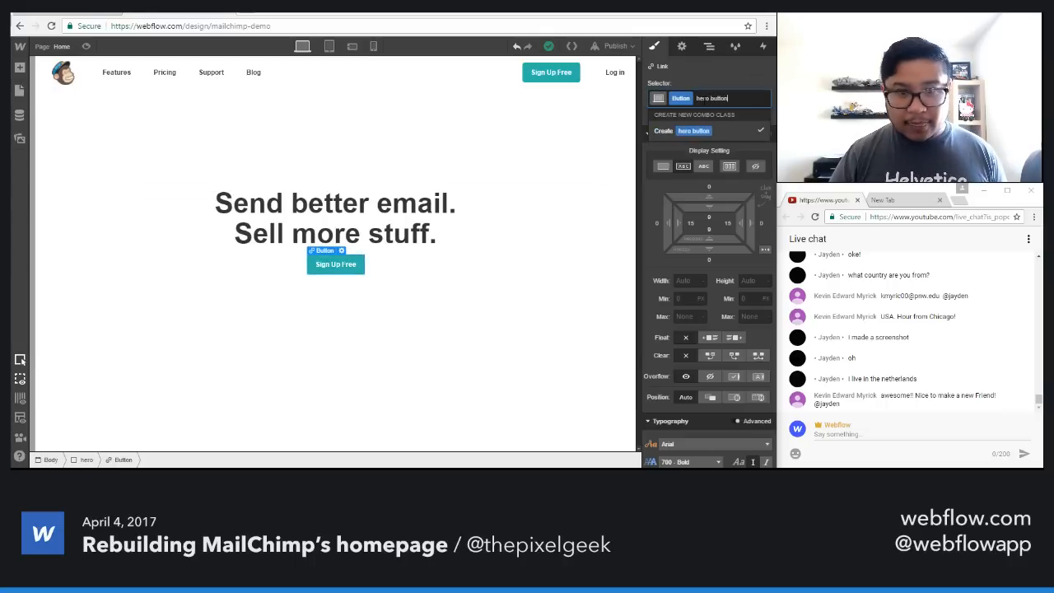
key("Return")
Step: Set the hero button's font size to 14 and its line height to 20
scroll(724, 292, "down", 3)
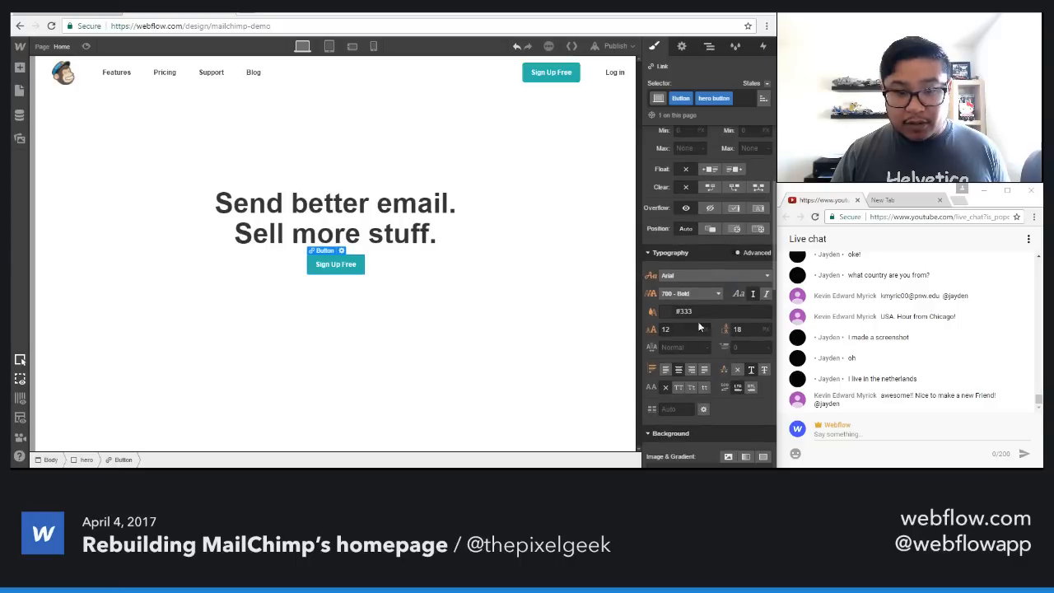
left_click(679, 329)
key("Up")
key("Up")
key("Up")
key("Up")
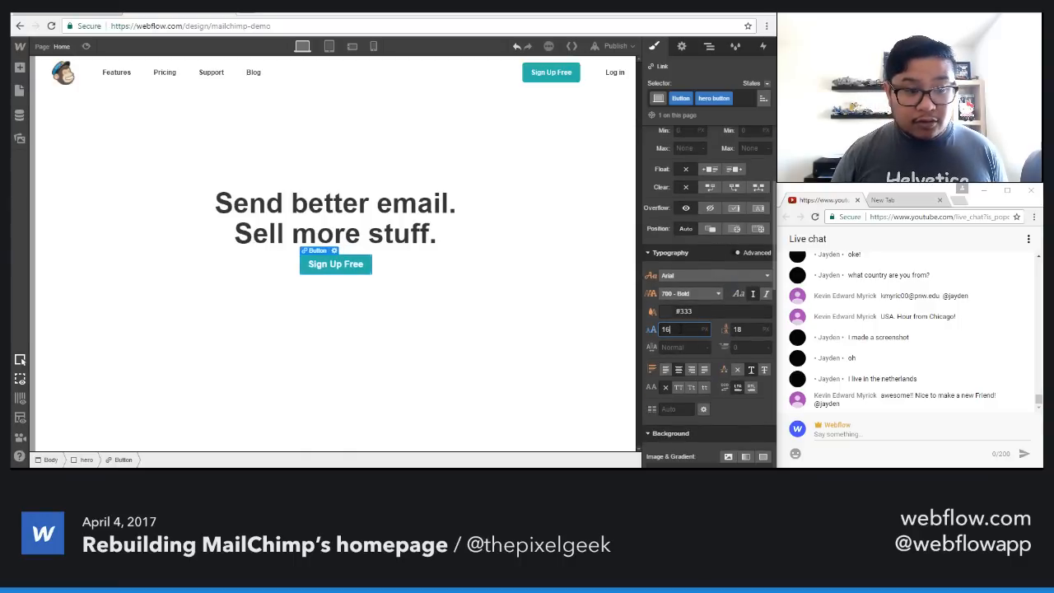
key("Down")
key("Down")
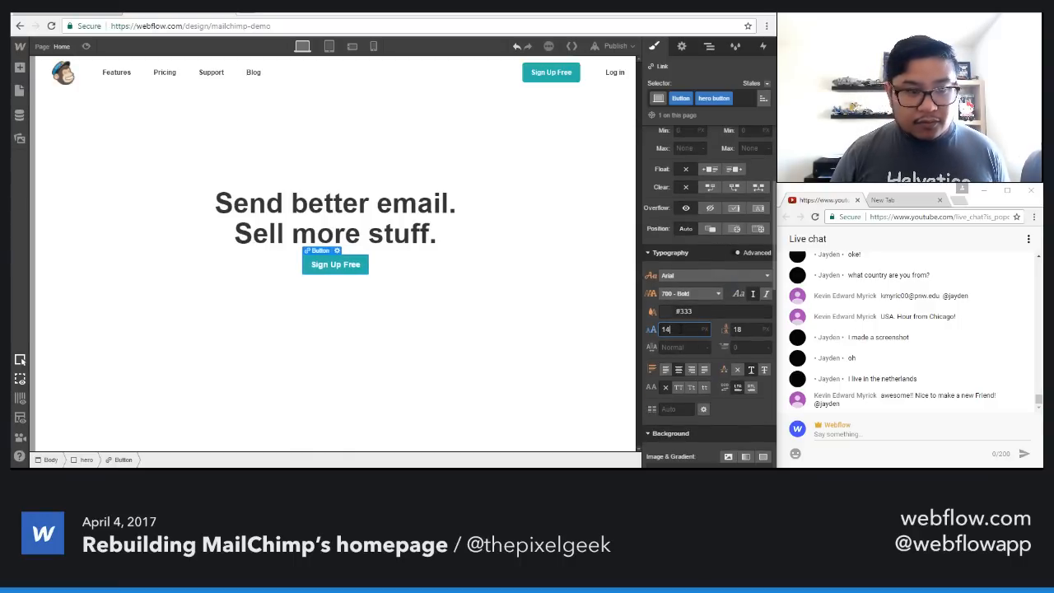
key("Tab")
type("20")
scroll(697, 258, "up", 4)
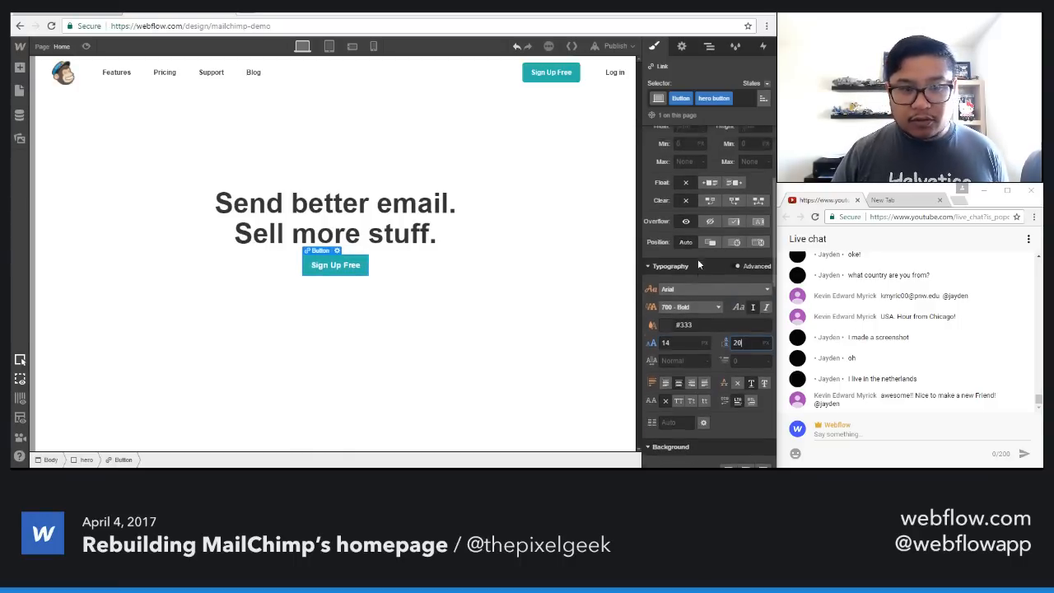
Step: Give the hero button a top margin of 15, vertical padding of 10 and horizontal padding of 20
left_click_drag(719, 194, 714, 168)
left_click(574, 339)
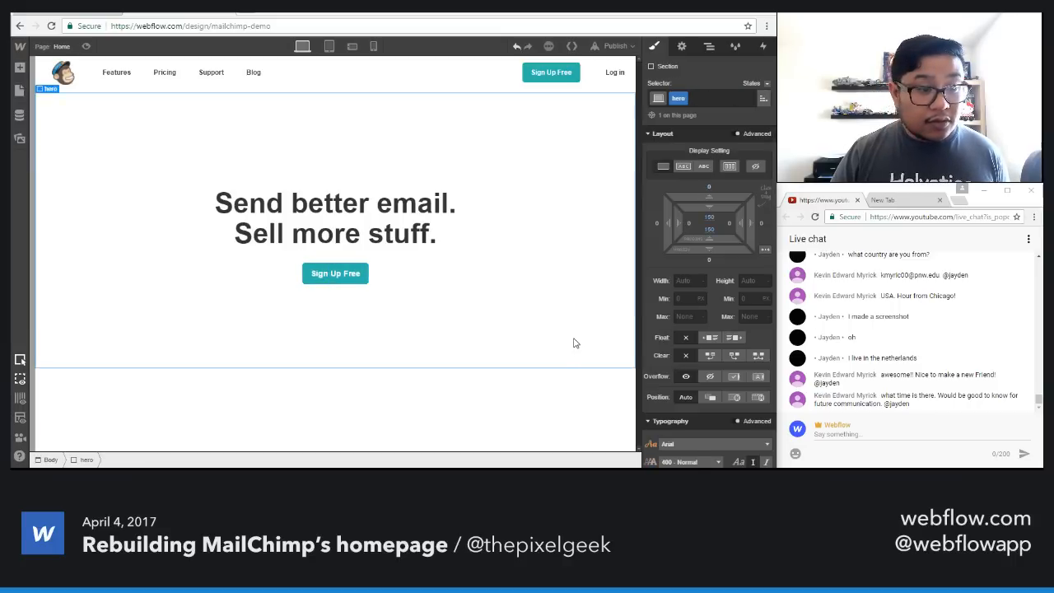
left_click(336, 274)
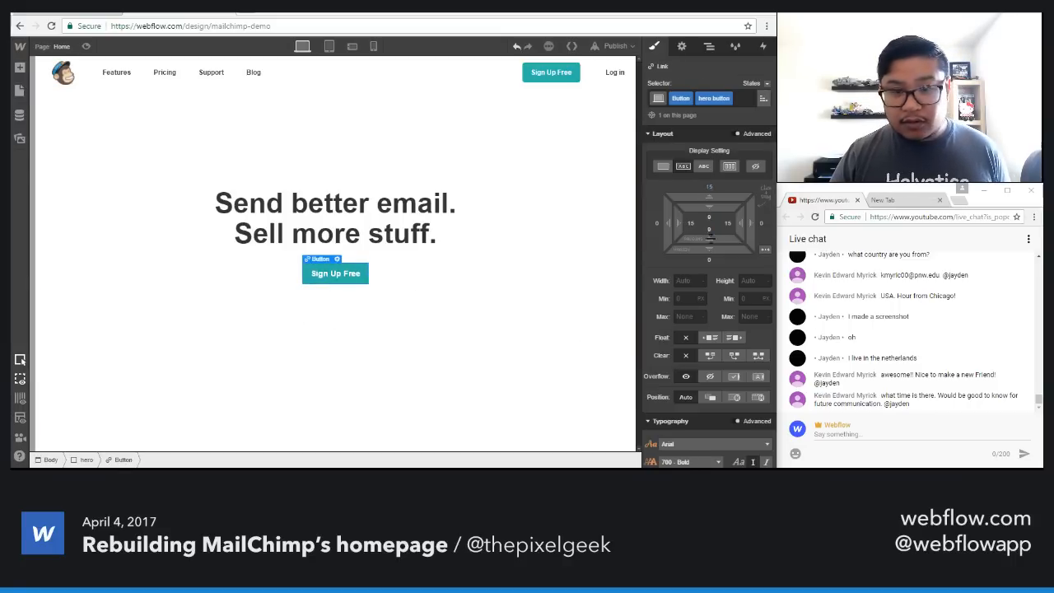
mouse_move(720, 206)
left_mouse_down()
mouse_move(741, 226)
mouse_move(719, 202)
left_mouse_up()
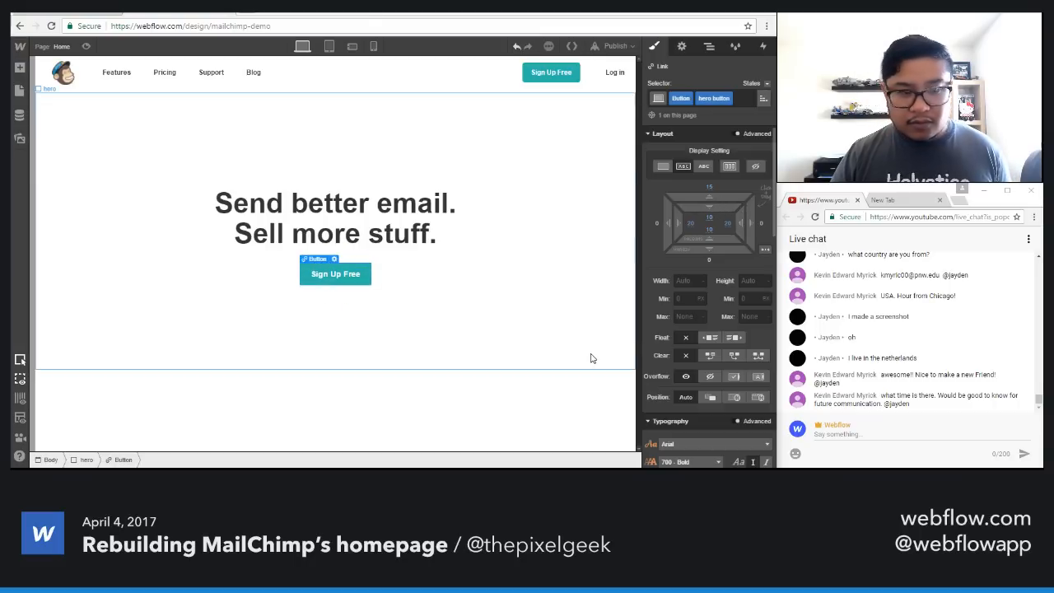
scroll(668, 427, "down", 2)
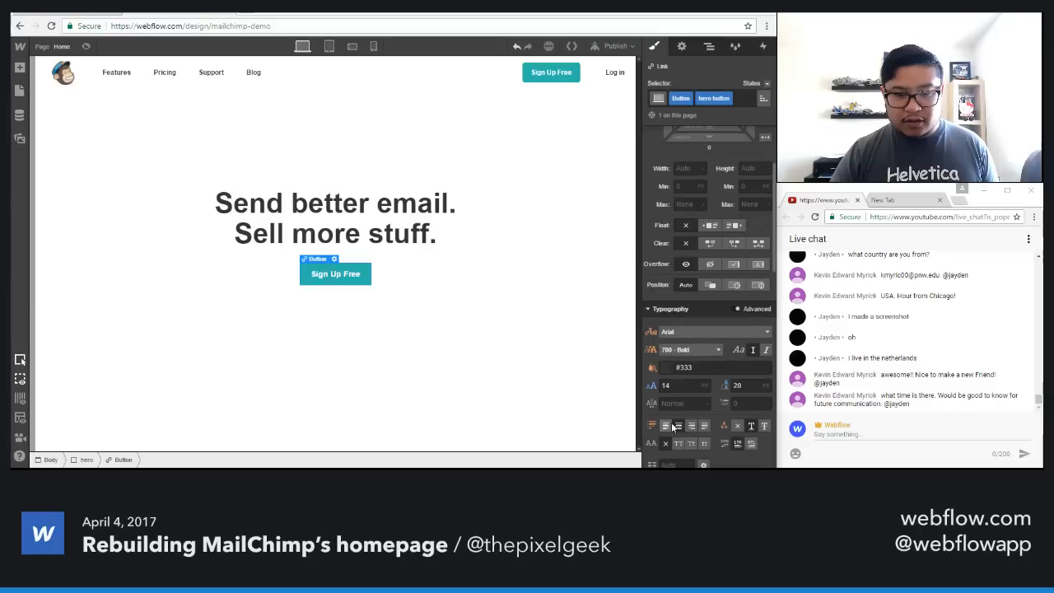
Step: Set the hero button's font size to 16
left_click(678, 386)
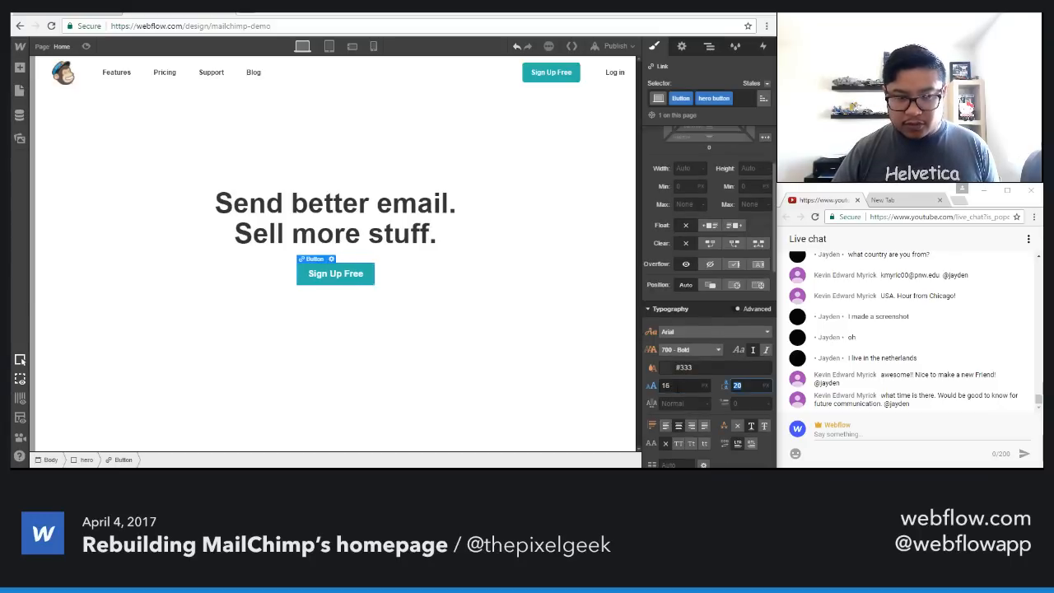
left_click(460, 384)
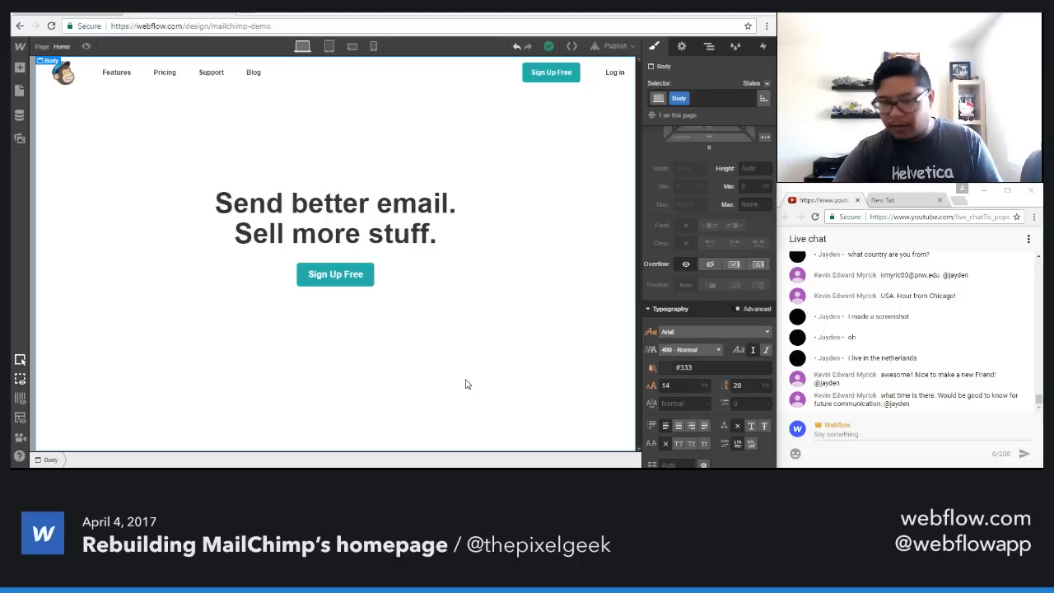
Step: Give the hero section a background image, using the palm leaf collage collage-8-2x.jpg from the assets
left_click(436, 346)
scroll(680, 319, "down", 4)
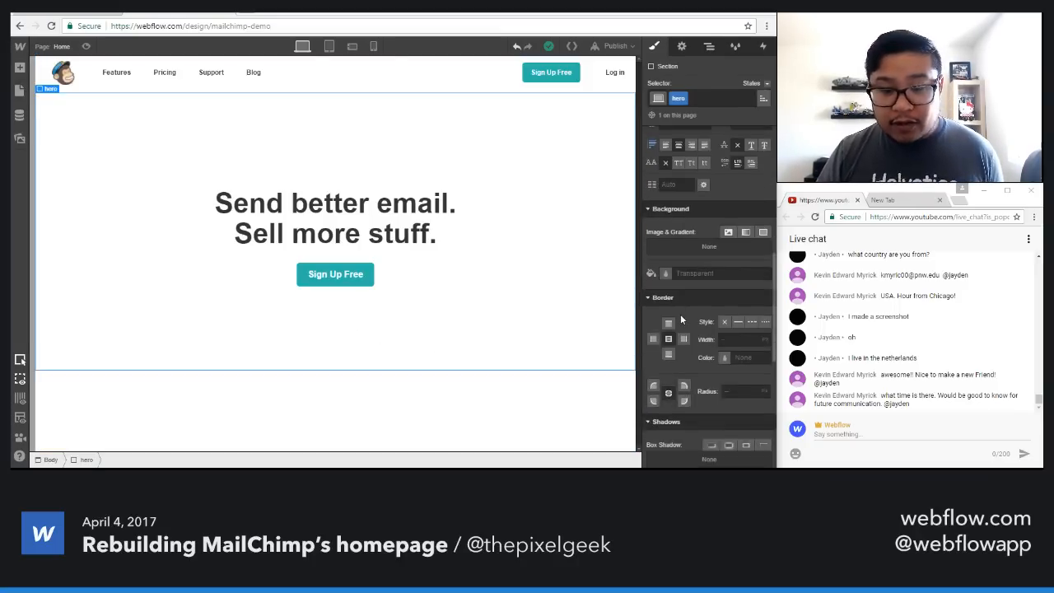
left_click(736, 174)
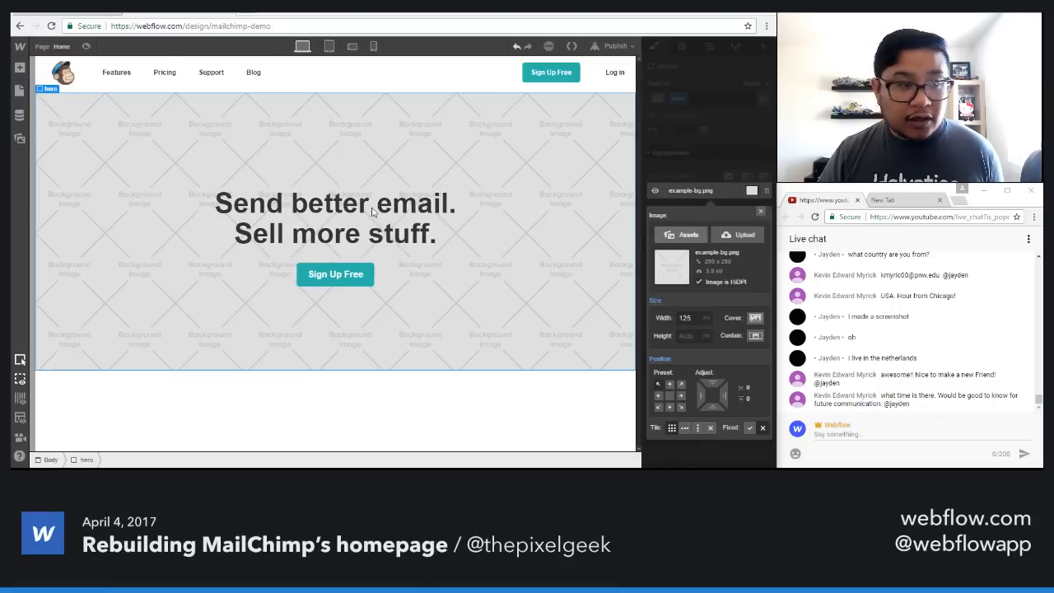
left_click(688, 234)
left_click(102, 257)
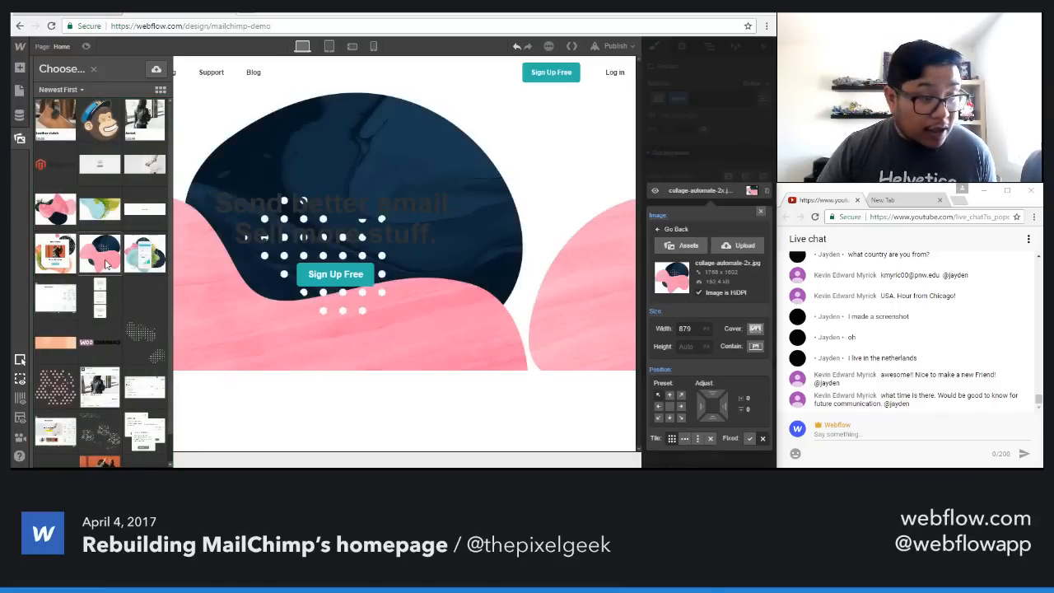
left_click(105, 213)
key("Escape")
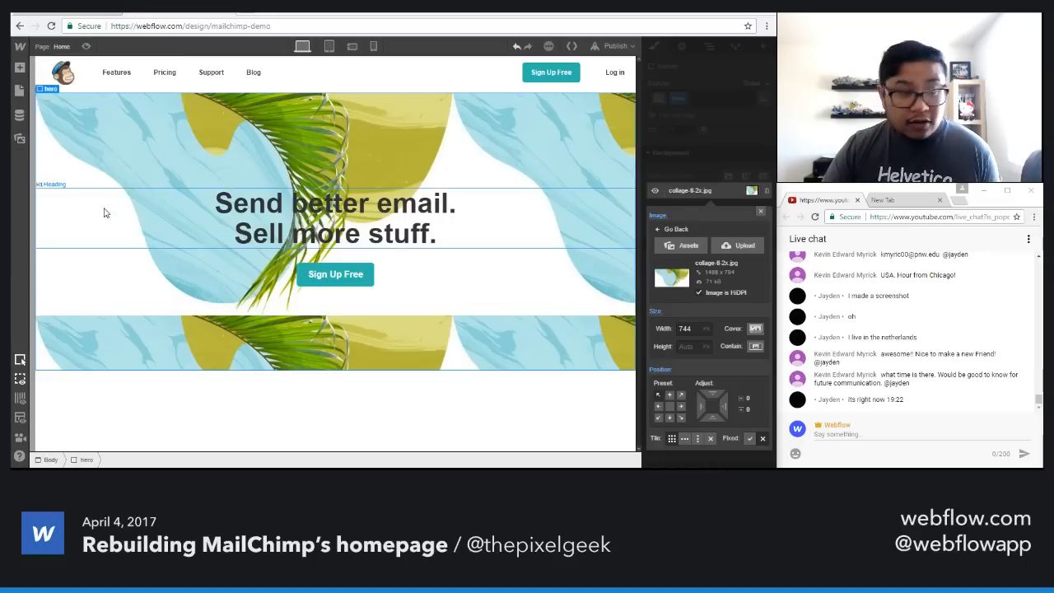
double_click(104, 212)
left_click(296, 169)
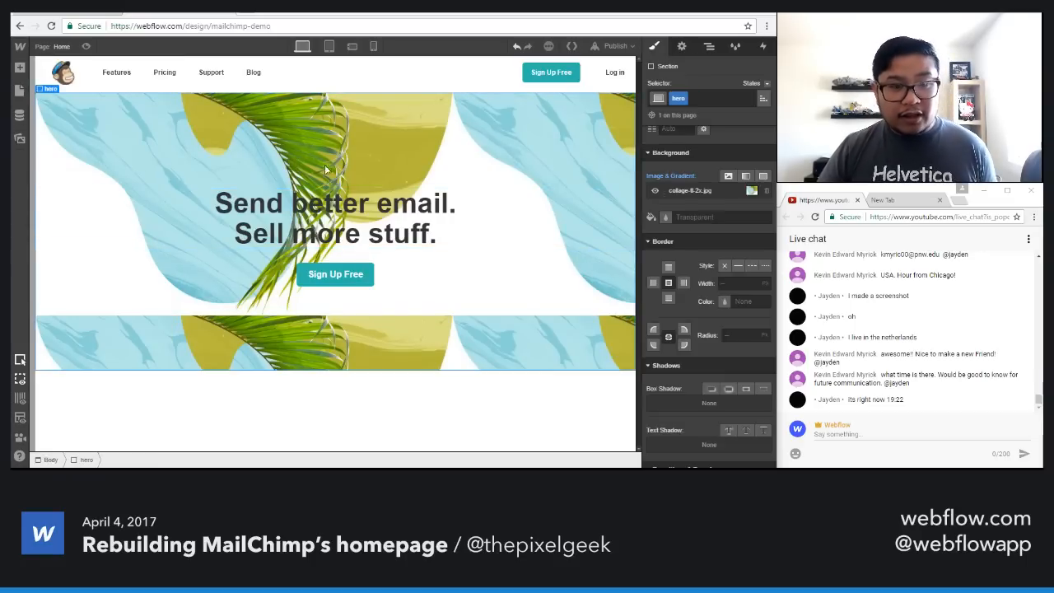
Step: Stop the hero background image from tiling and shift it horizontally to about -438px, anchored at its upper-left corner
left_click(702, 189)
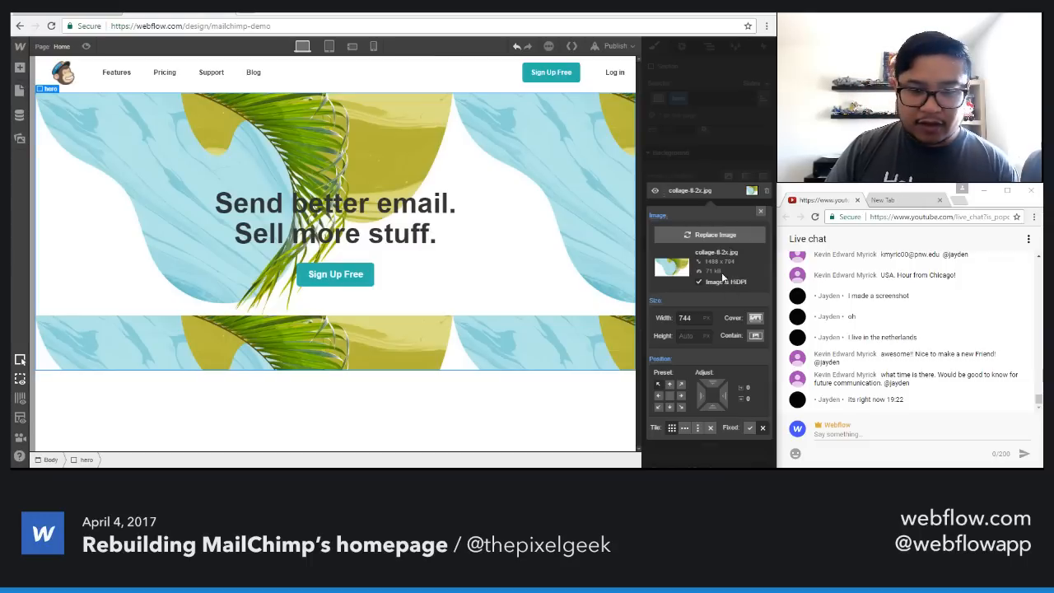
left_click(710, 427)
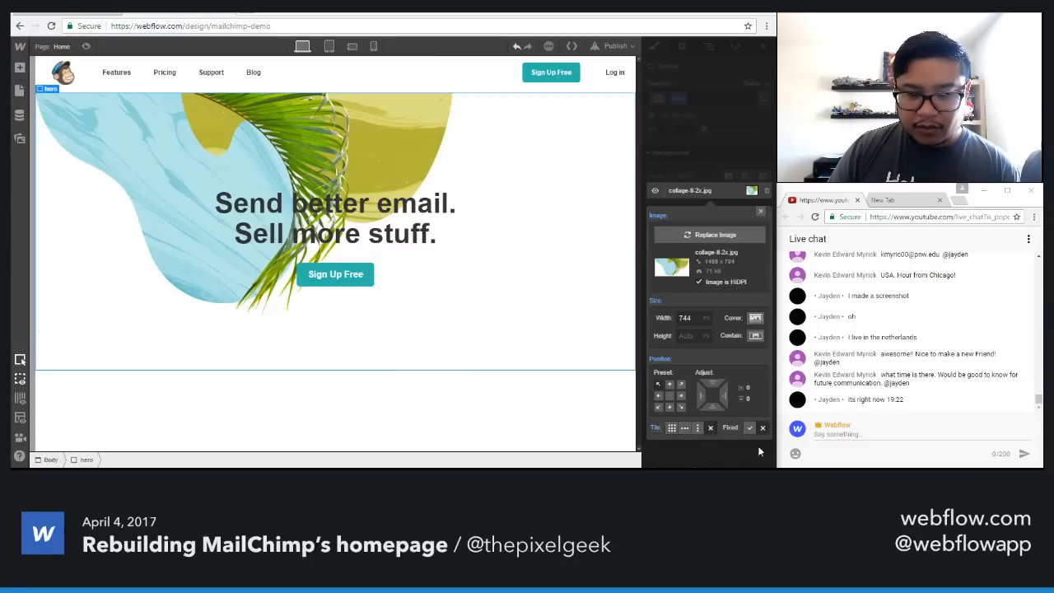
left_click(681, 384)
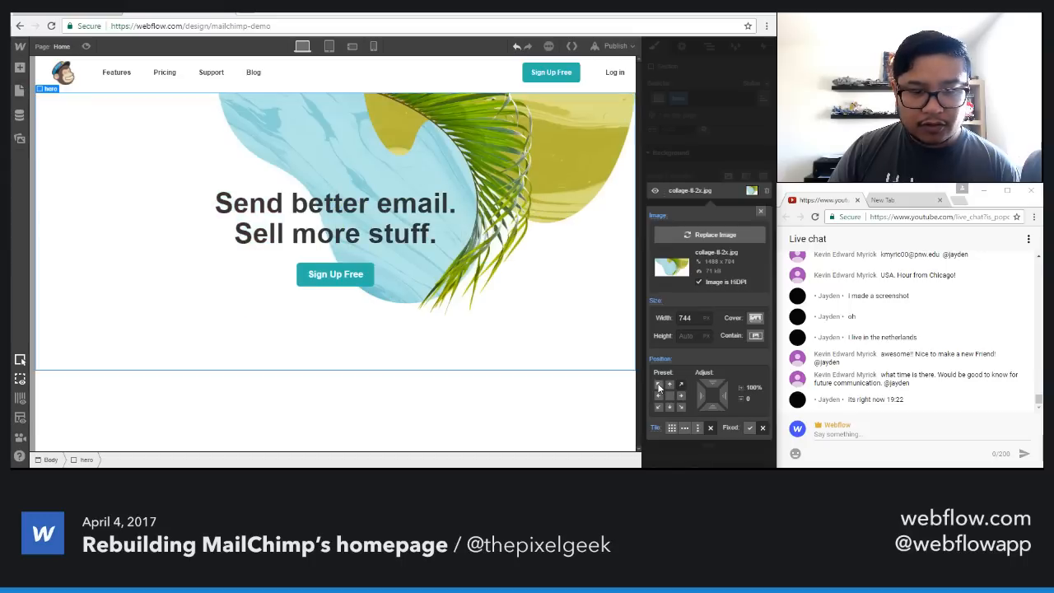
left_click(659, 384)
left_click_drag(705, 395, 364, 398)
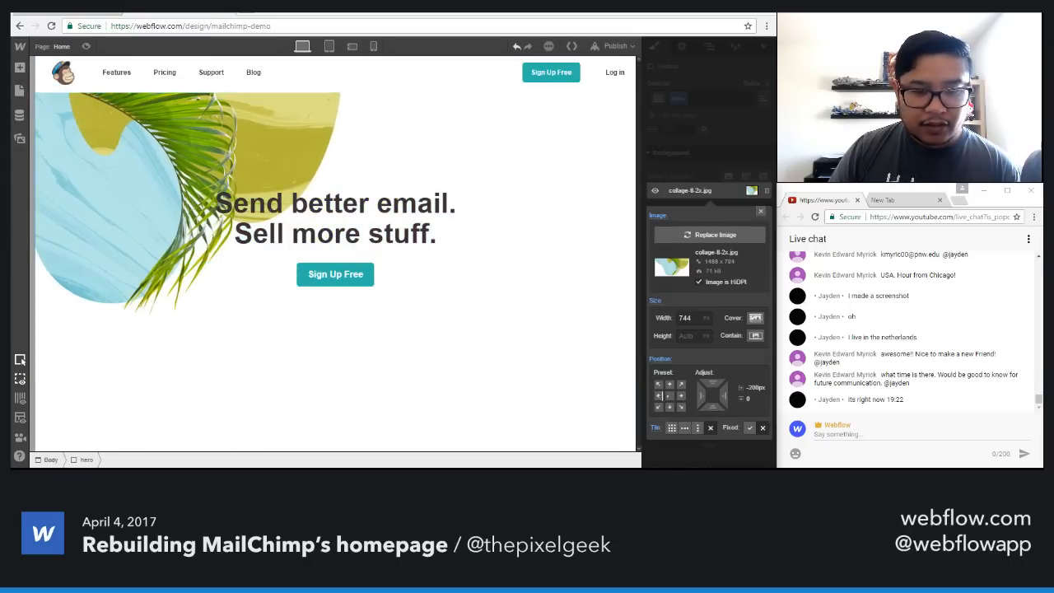
left_click_drag(701, 395, 299, 386)
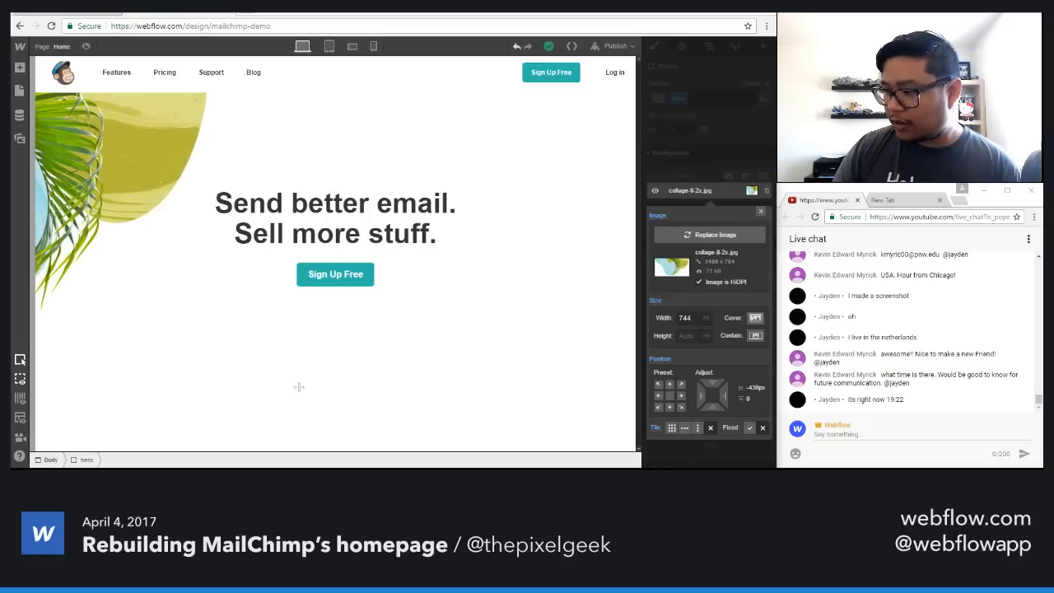
left_click(759, 212)
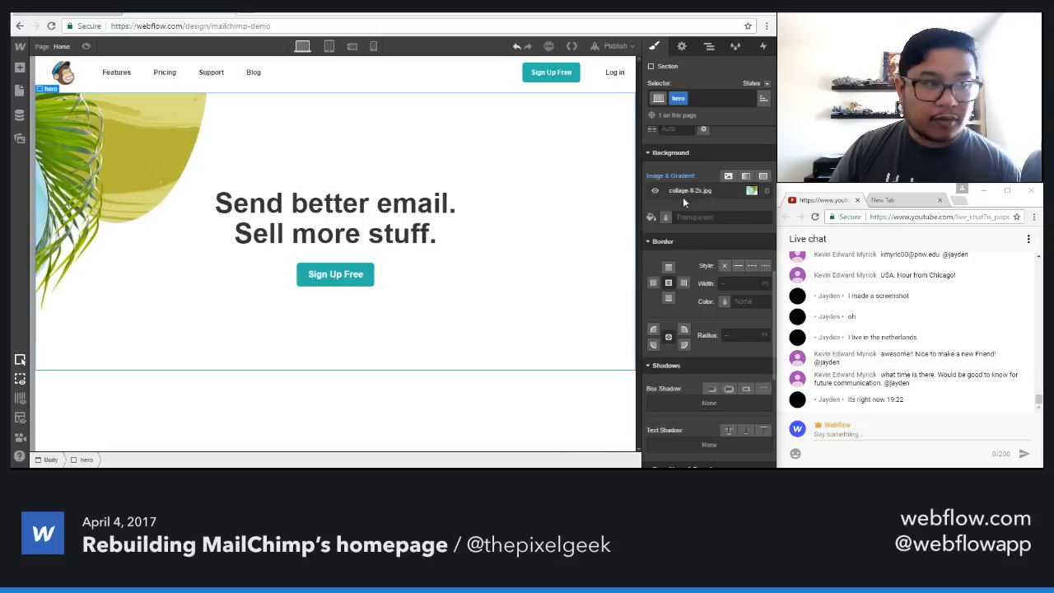
Step: Preview the page with the hero background in place, and return to the design view
left_click(85, 46)
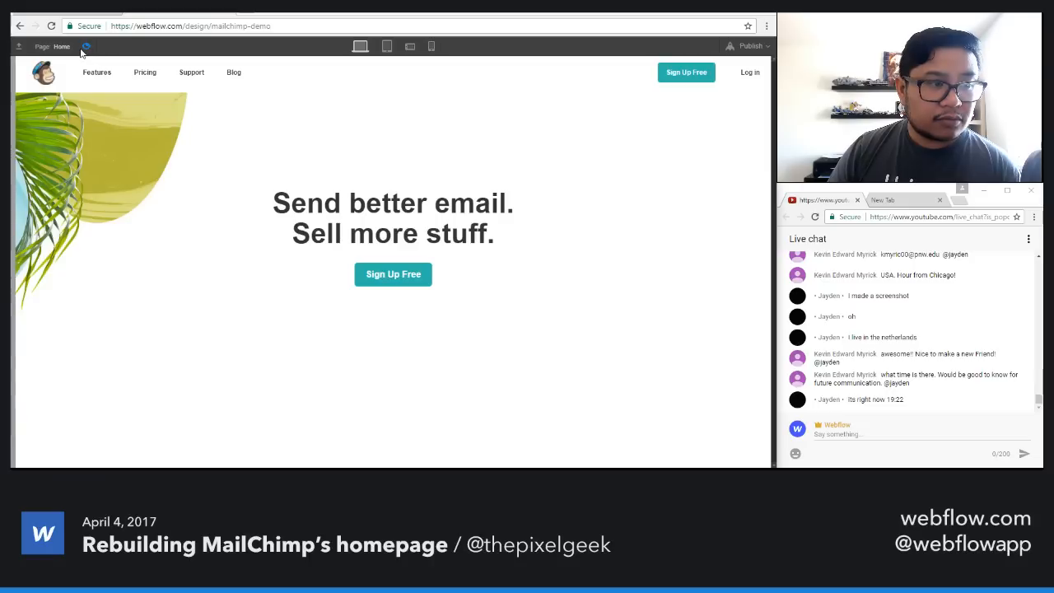
left_click(81, 51)
left_click(82, 51)
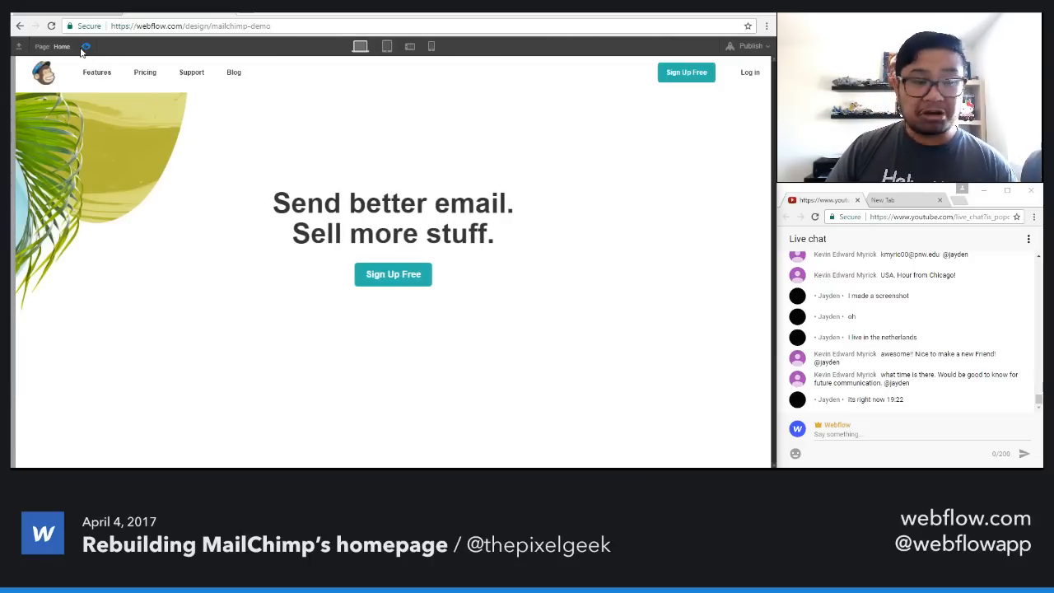
left_click(86, 46)
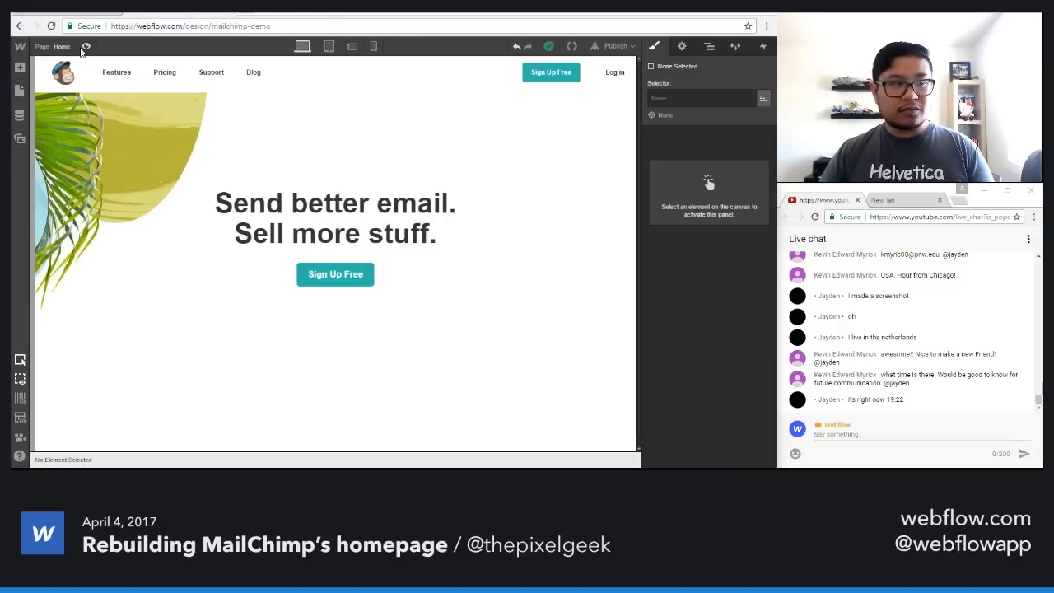
Step: Add a new section below the hero section and give it the class "row 2"
left_click(448, 301)
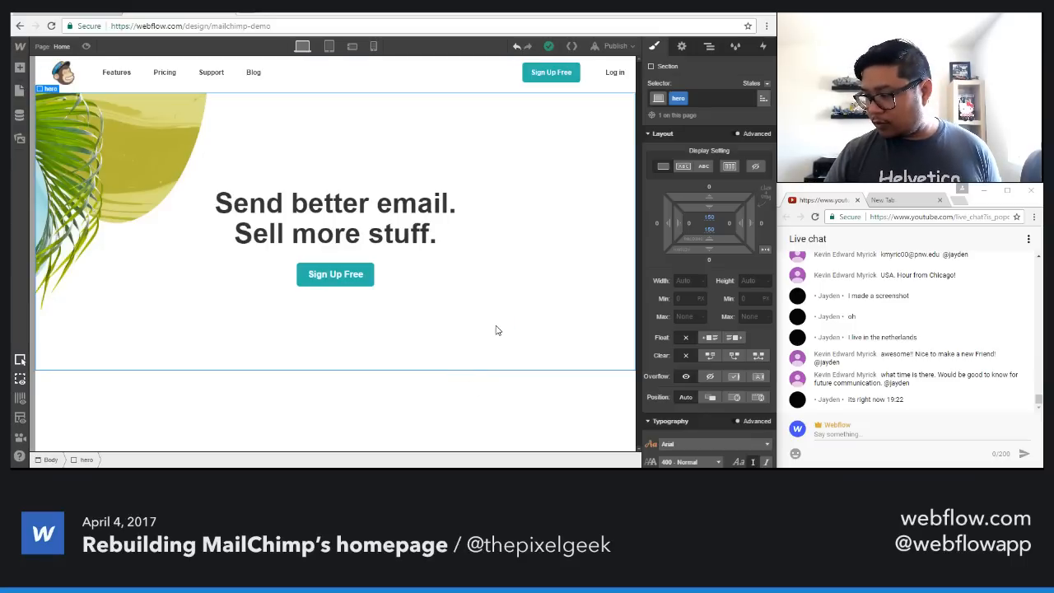
key("a")
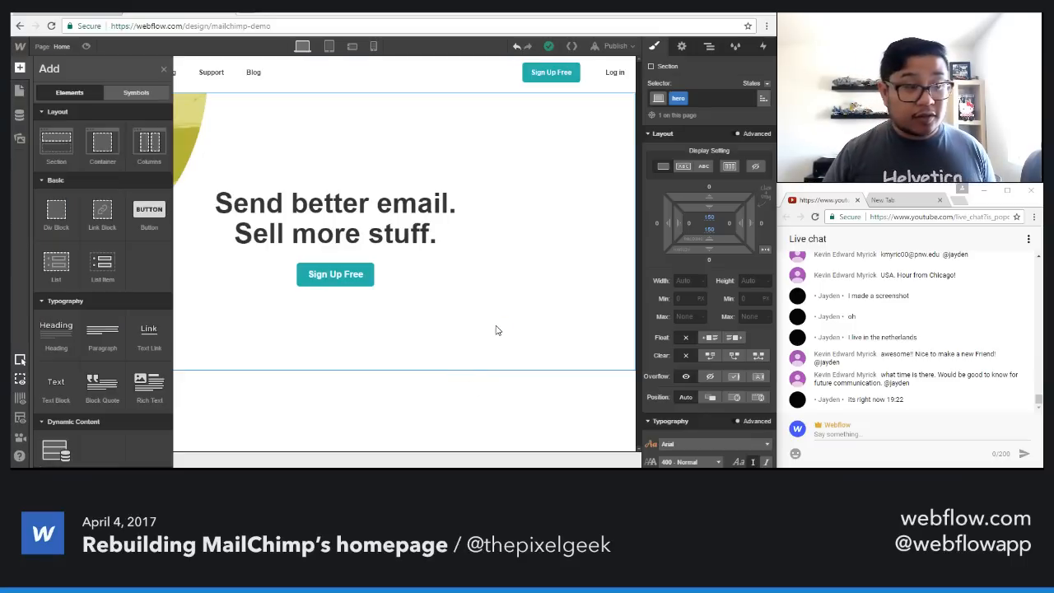
left_click_drag(56, 146, 263, 403)
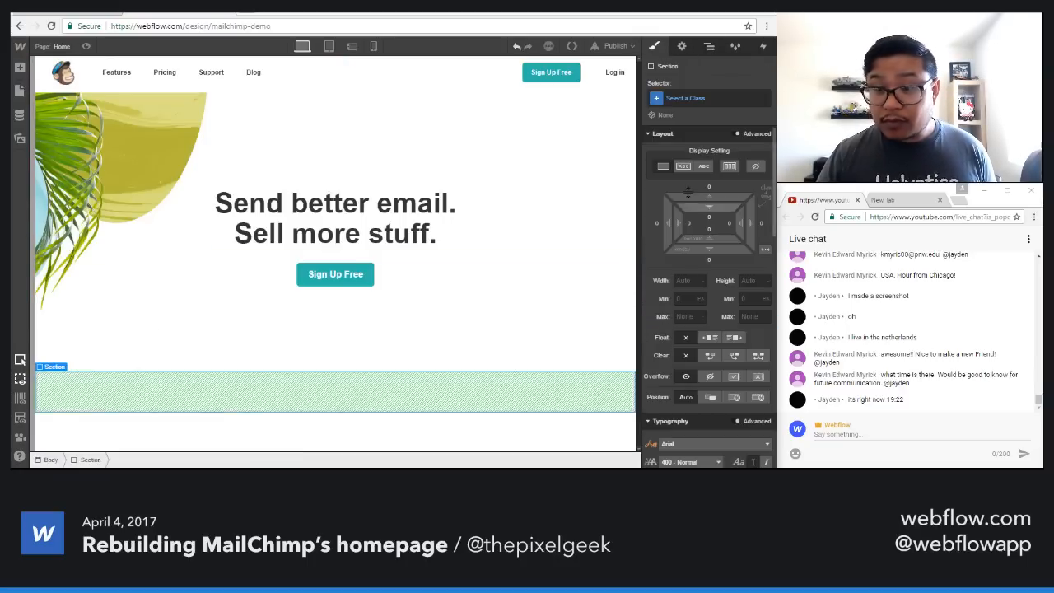
left_click(702, 102)
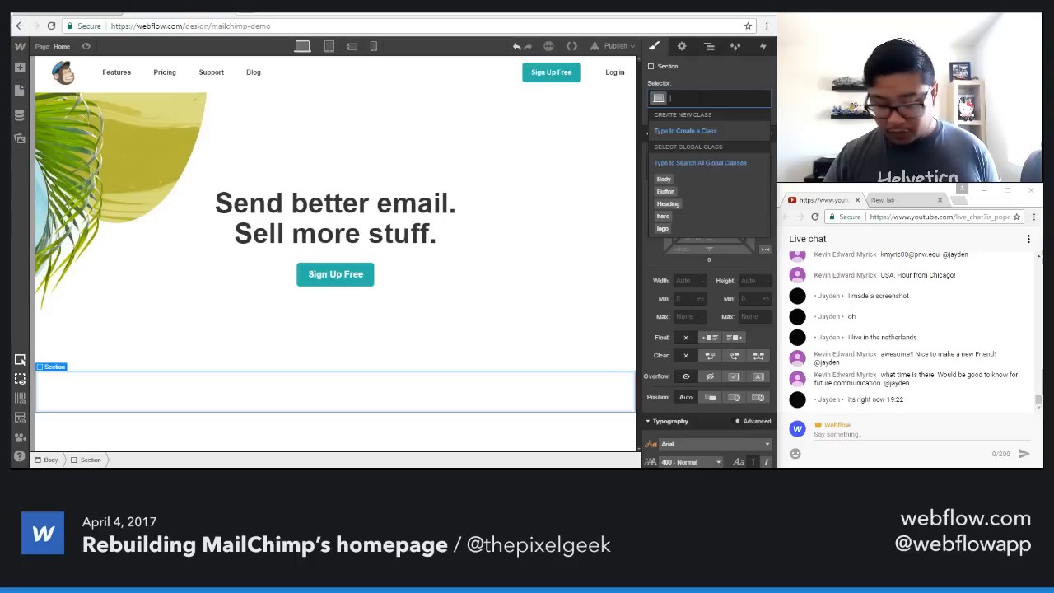
type("row 2")
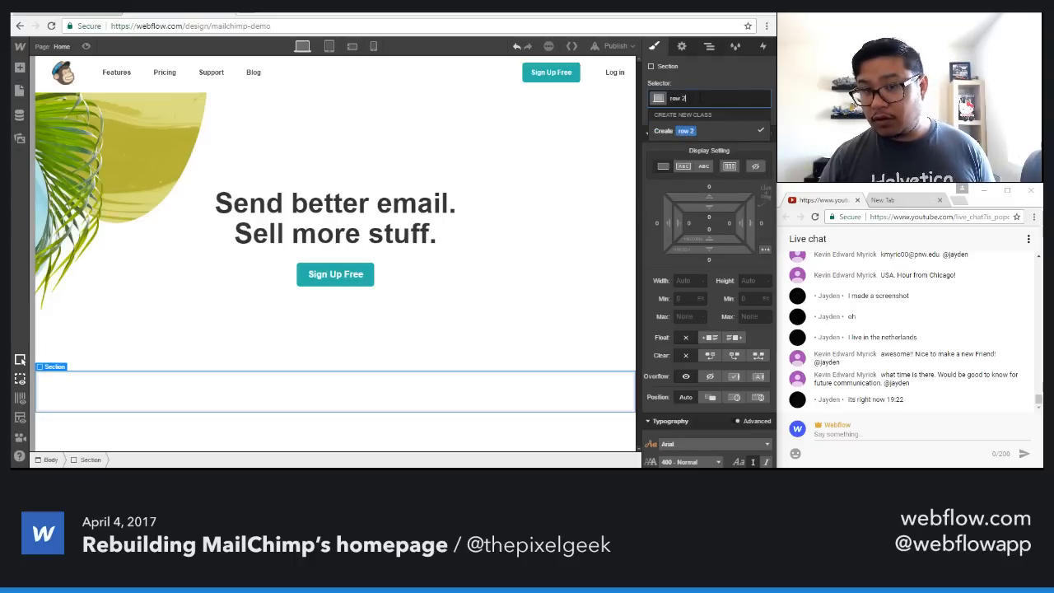
key("Return")
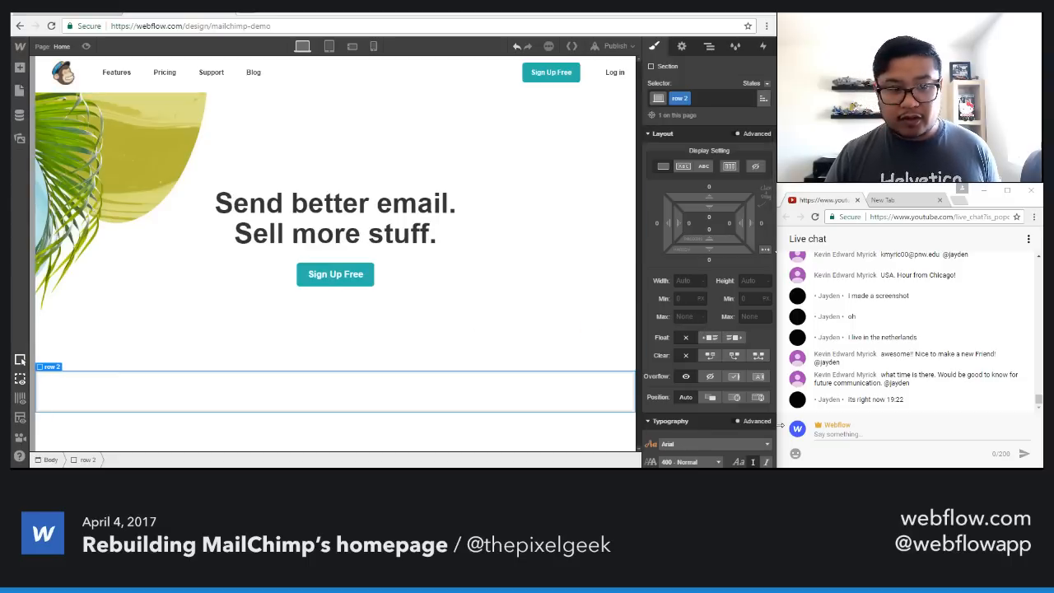
Step: Set the hero section's bottom padding to 0 and select the row 2 section below it
left_click(569, 297)
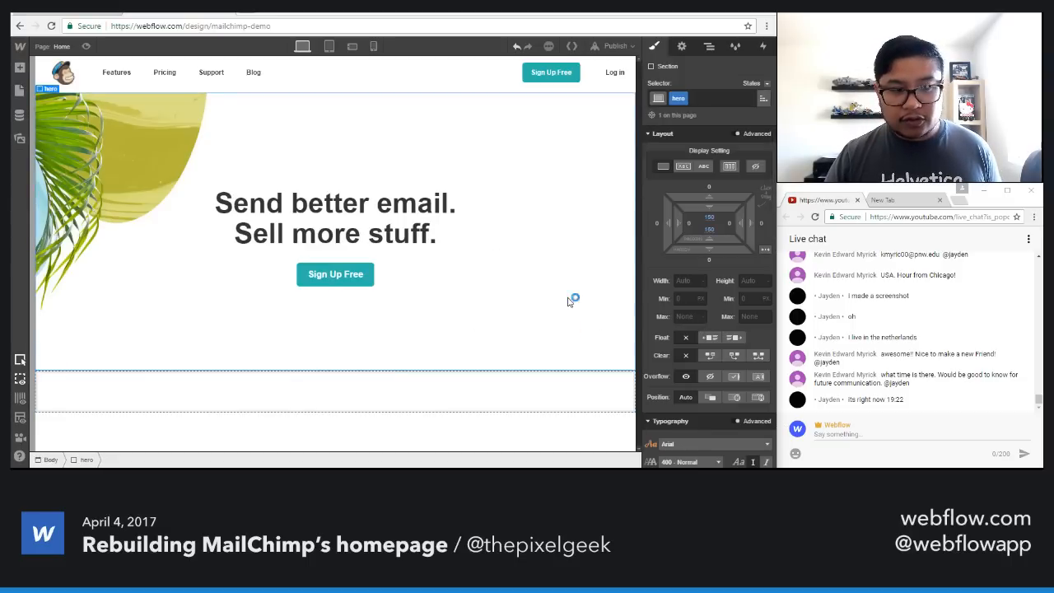
left_click(705, 230)
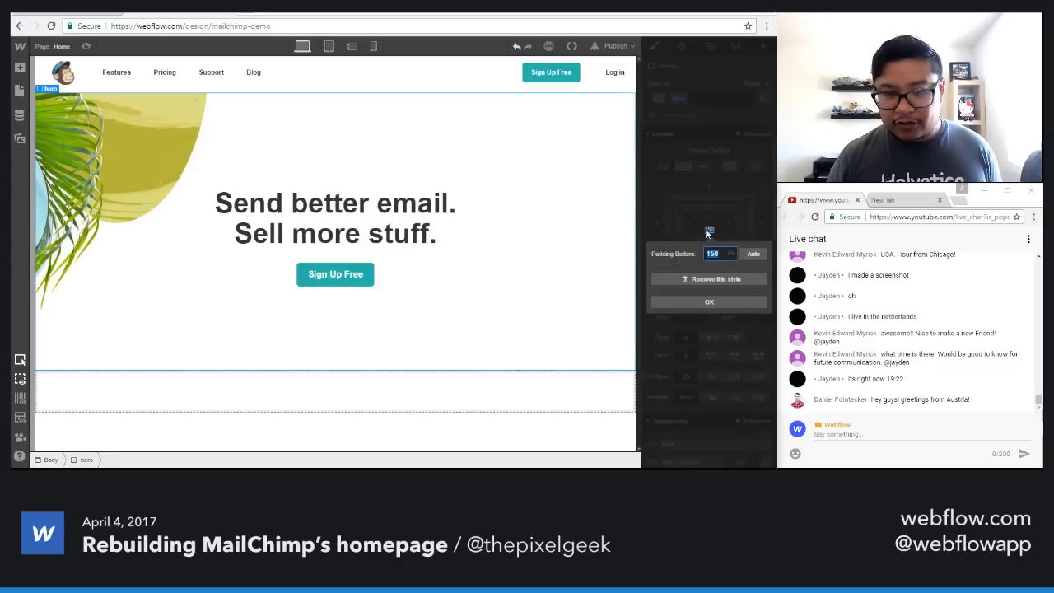
type("0")
key("Return")
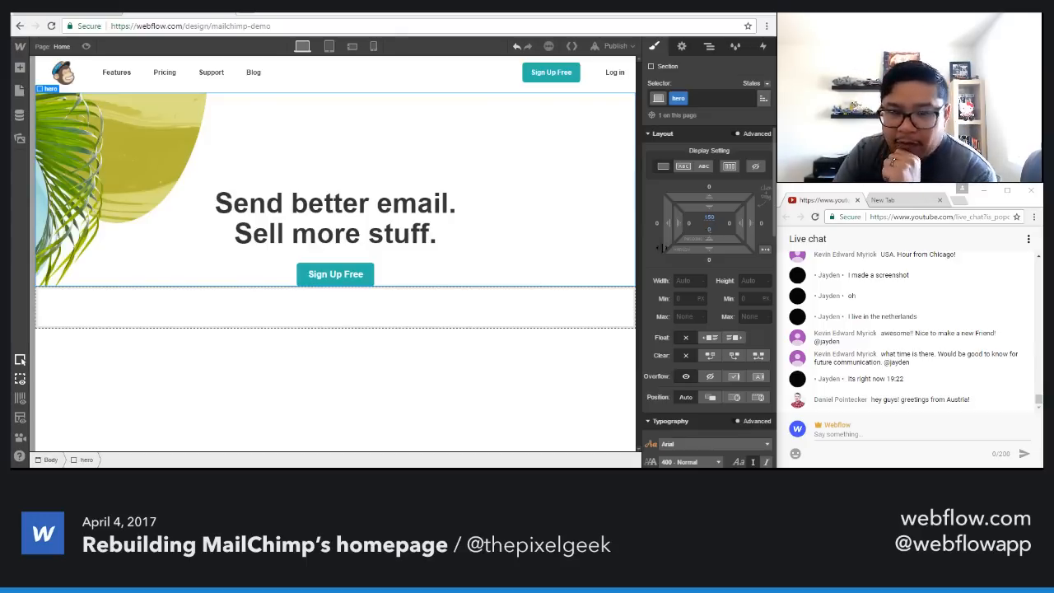
left_click(552, 306)
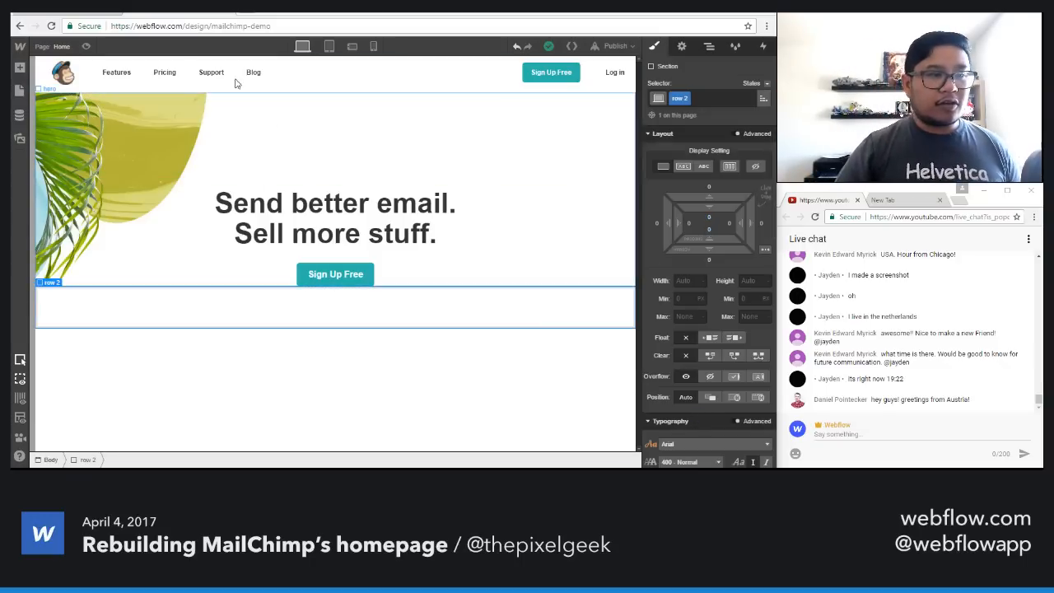
Step: Switch to the mailchimp.com page, inspect how its header and main sections are divided in the developer tools, and return to Webflow
left_click(91, 10)
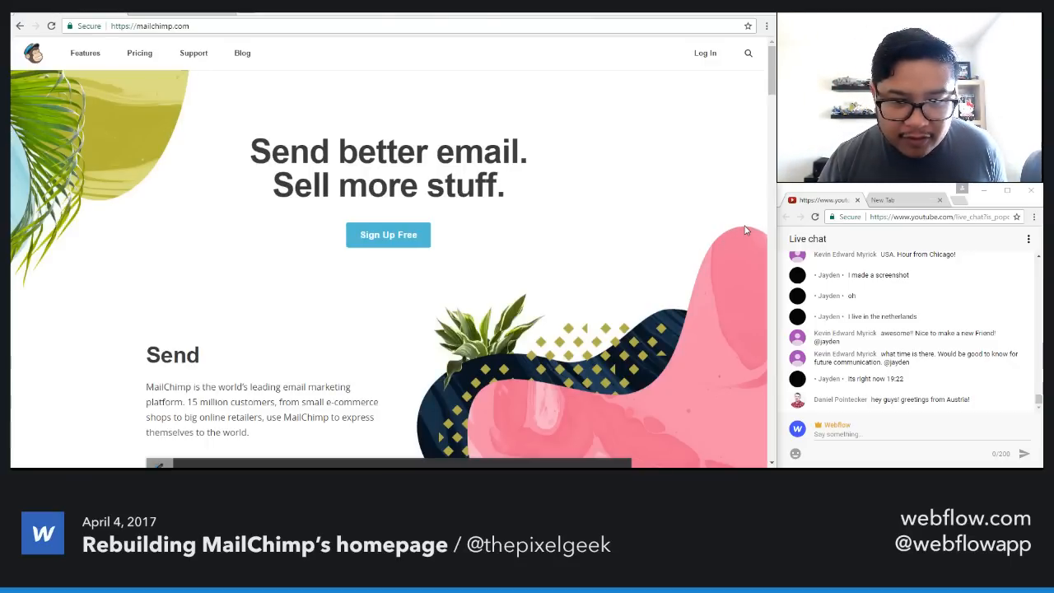
right_click(706, 290)
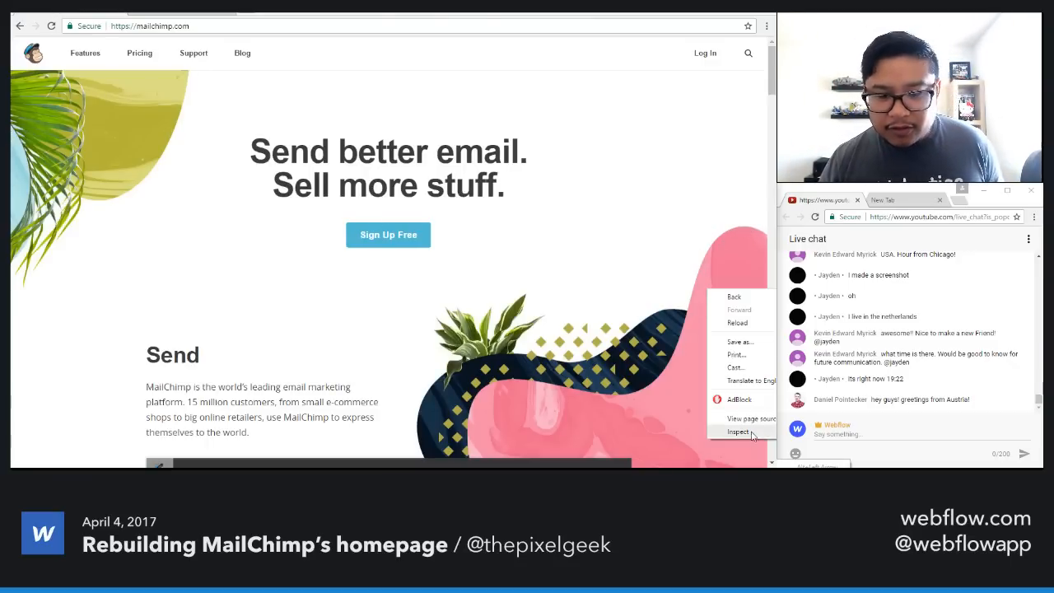
left_click(749, 433)
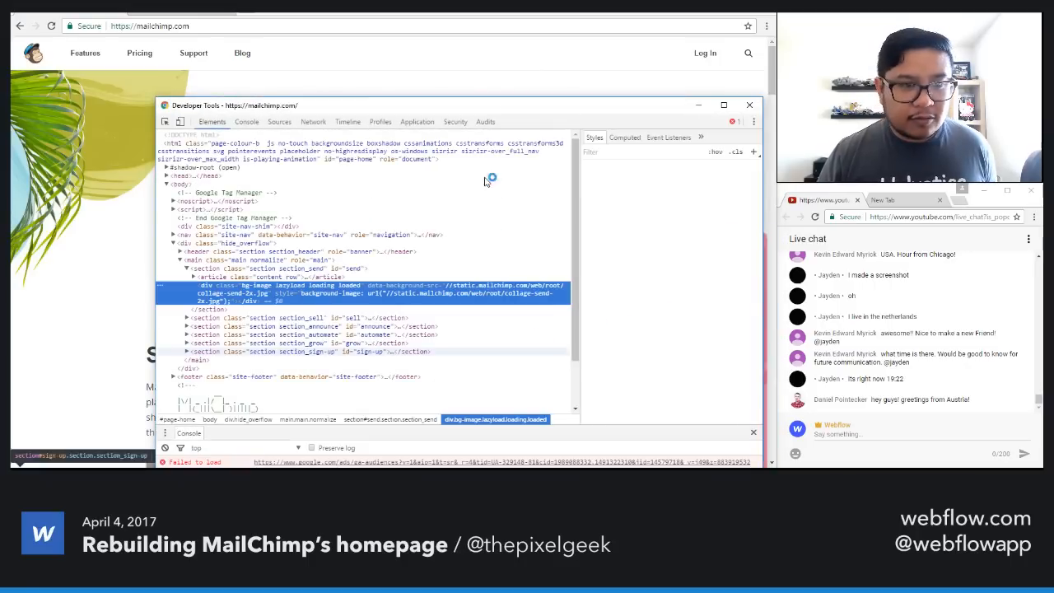
left_click_drag(214, 105, 1029, 300)
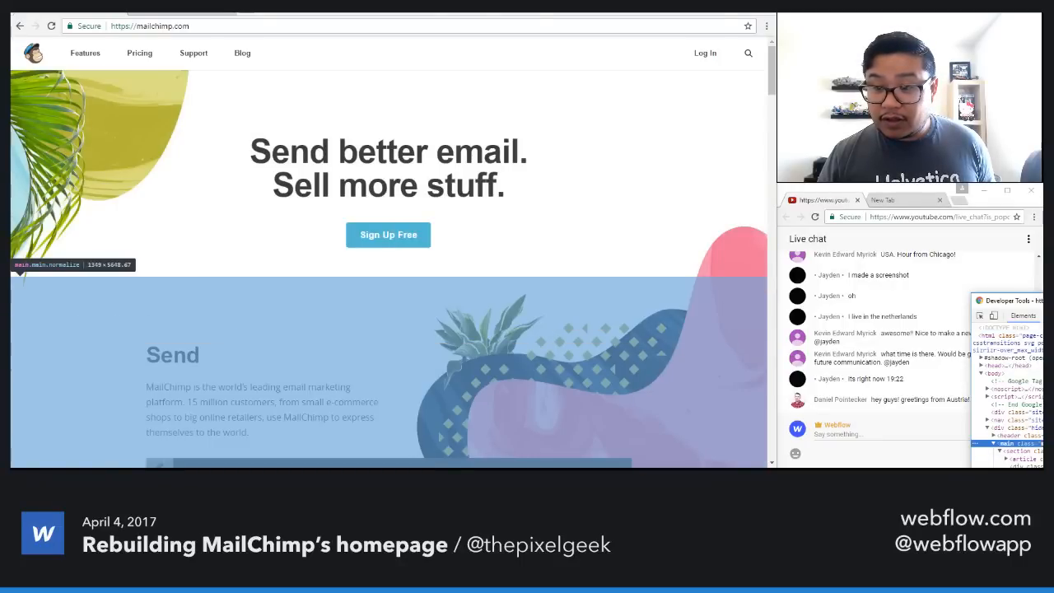
left_click(1019, 435)
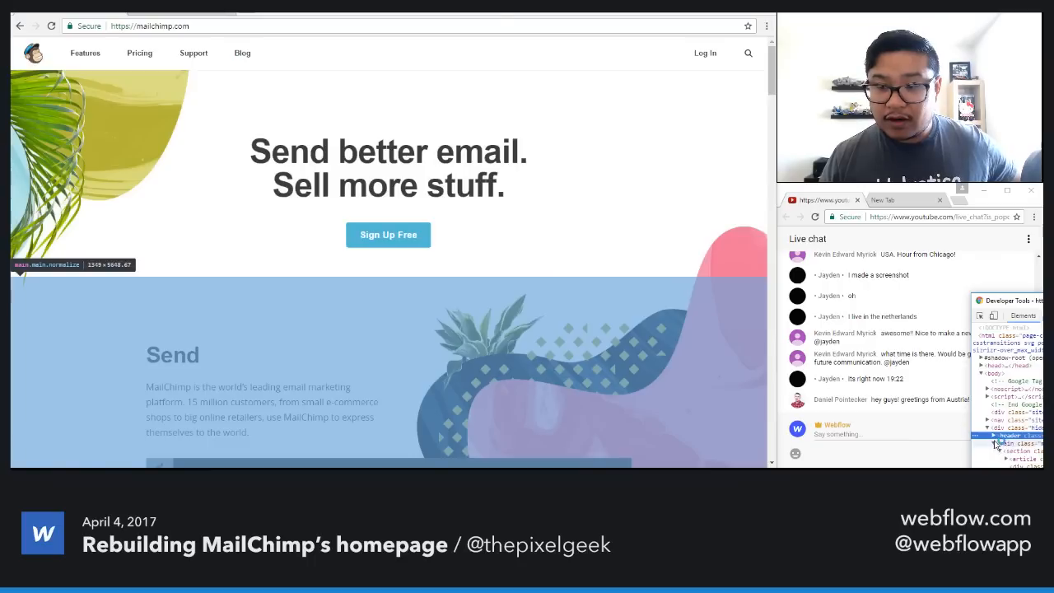
left_click(993, 443)
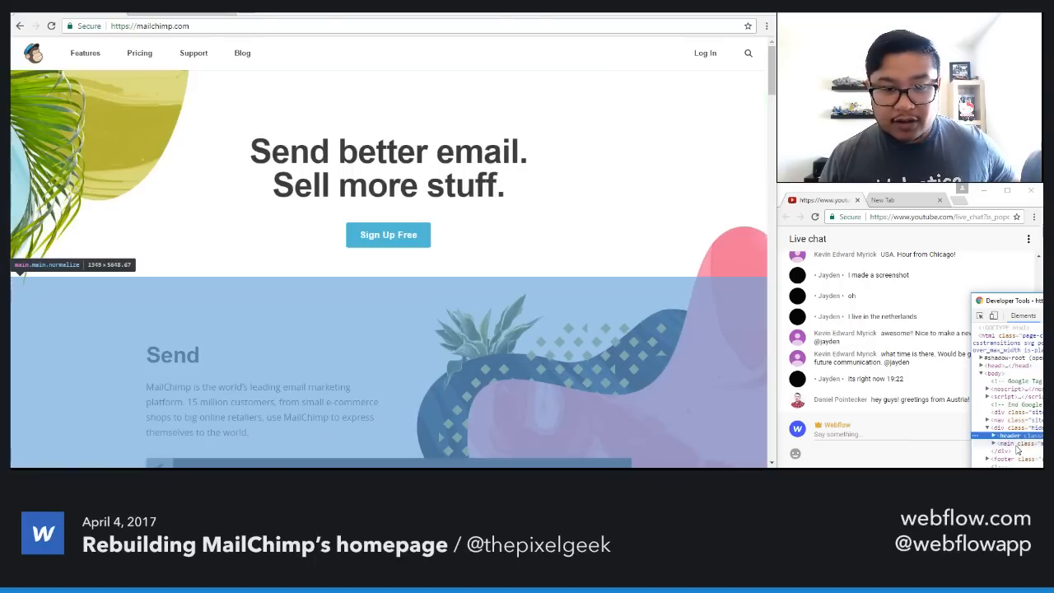
left_click(1017, 445)
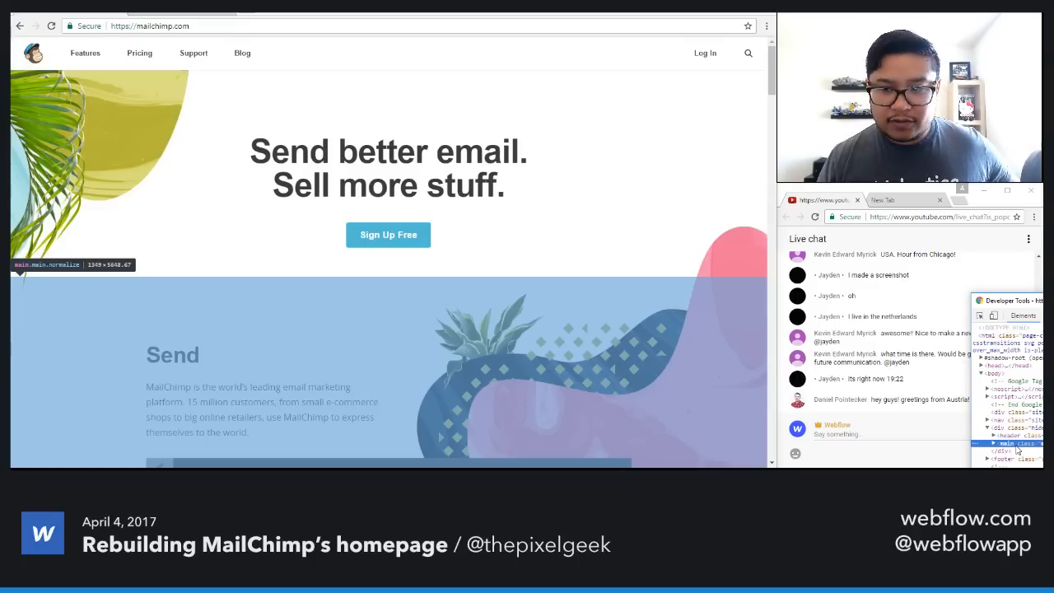
double_click(980, 301)
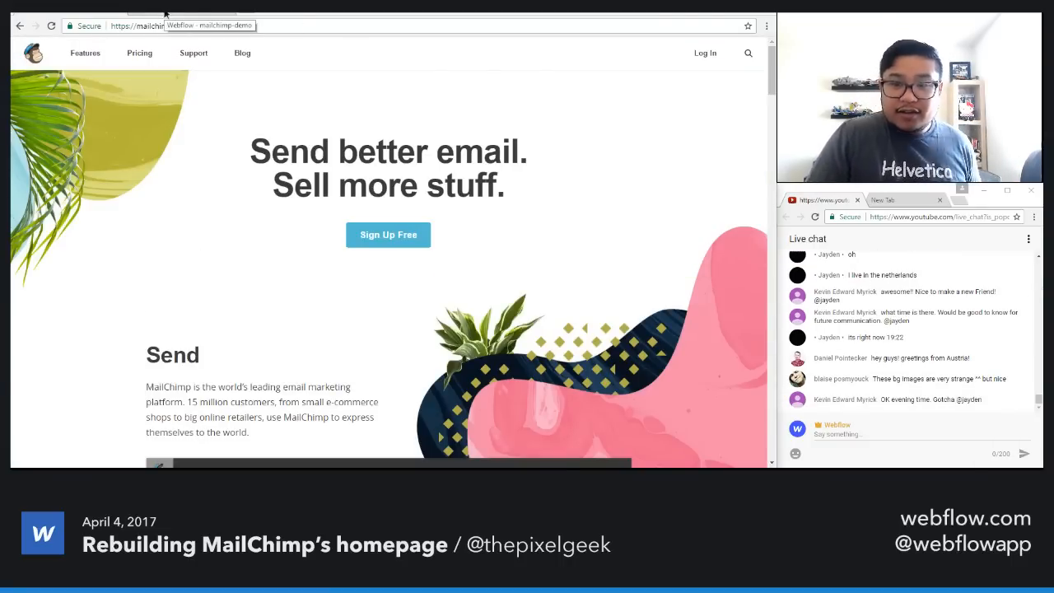
left_click(165, 14)
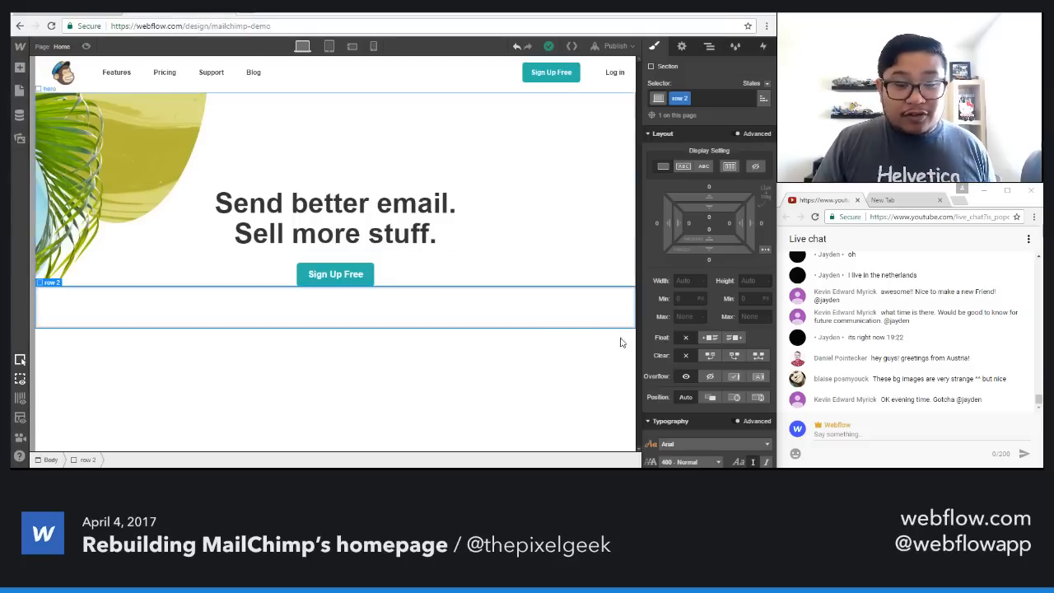
Step: Add collage-send-2x.jpg as the row 2 section's background image and turn off its tiling
scroll(723, 359, "down", 6)
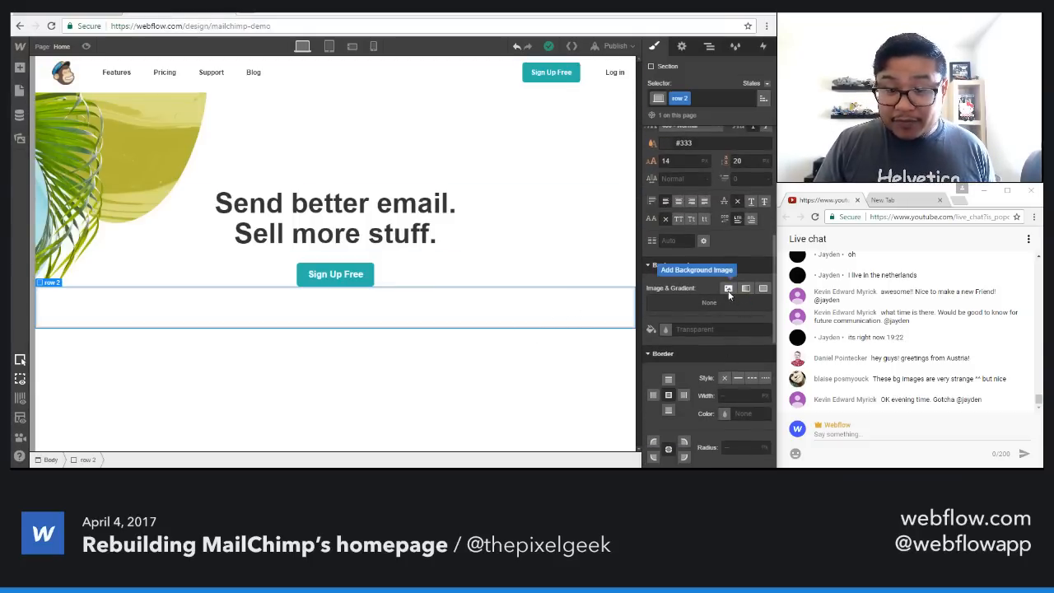
left_click(727, 289)
left_click(683, 172)
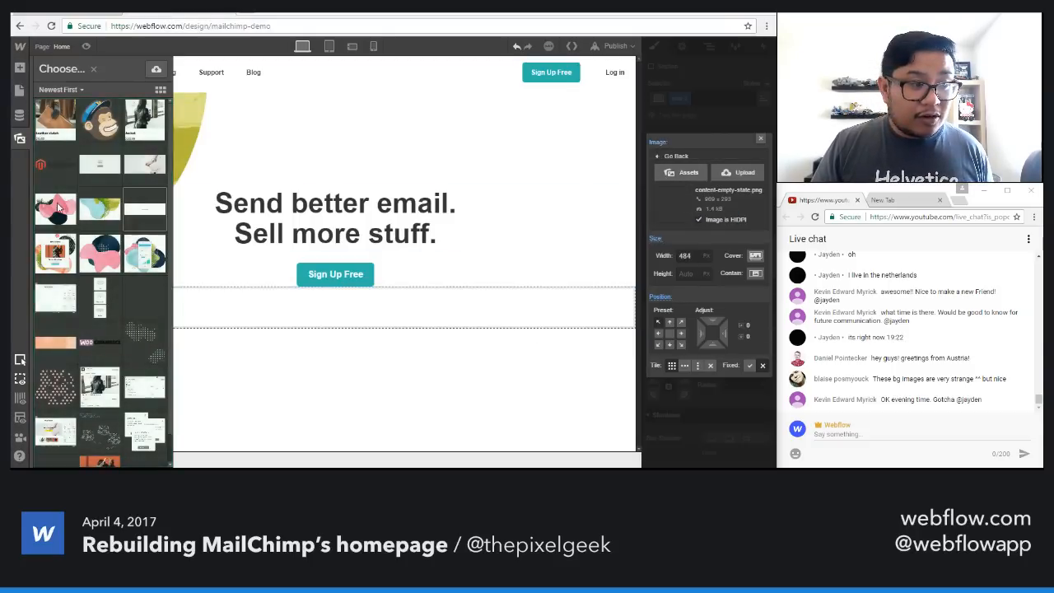
left_click(57, 208)
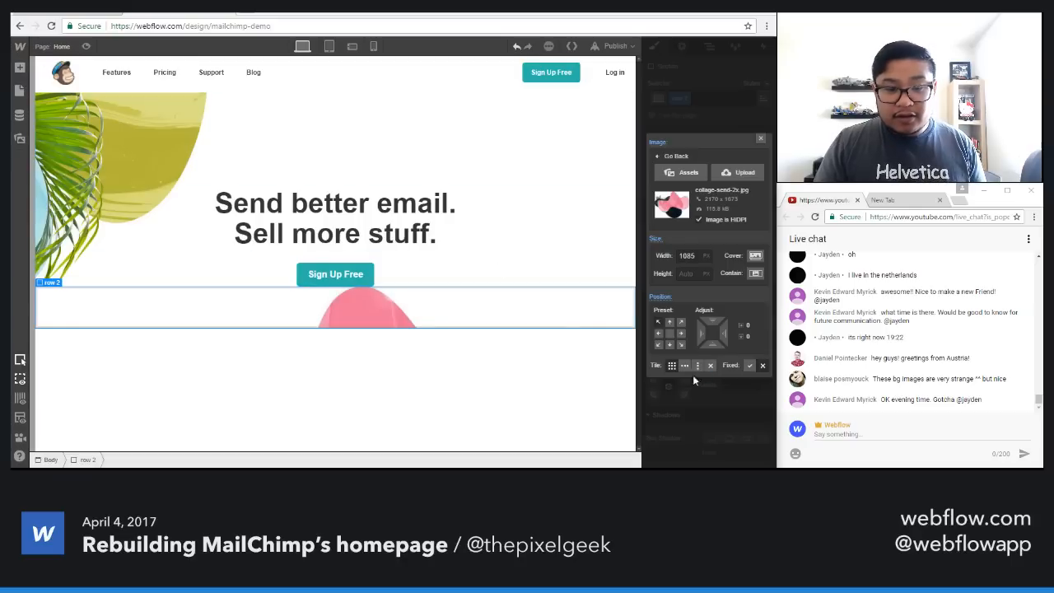
left_click(706, 365)
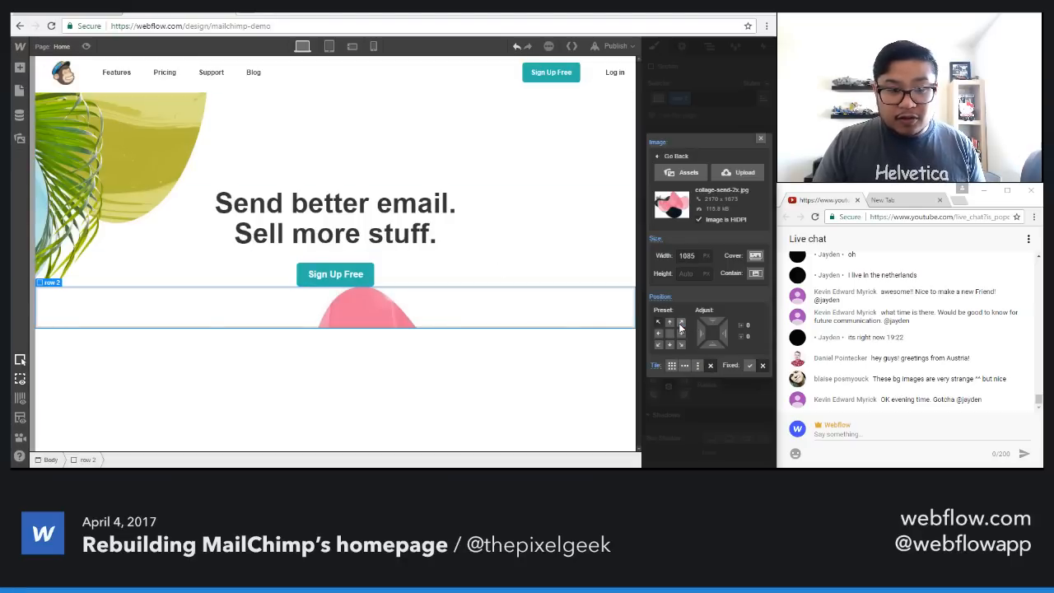
Step: Try several position presets for row 2's background image, end on the upper-left preset and close the image settings
left_click(680, 324)
left_click(658, 344)
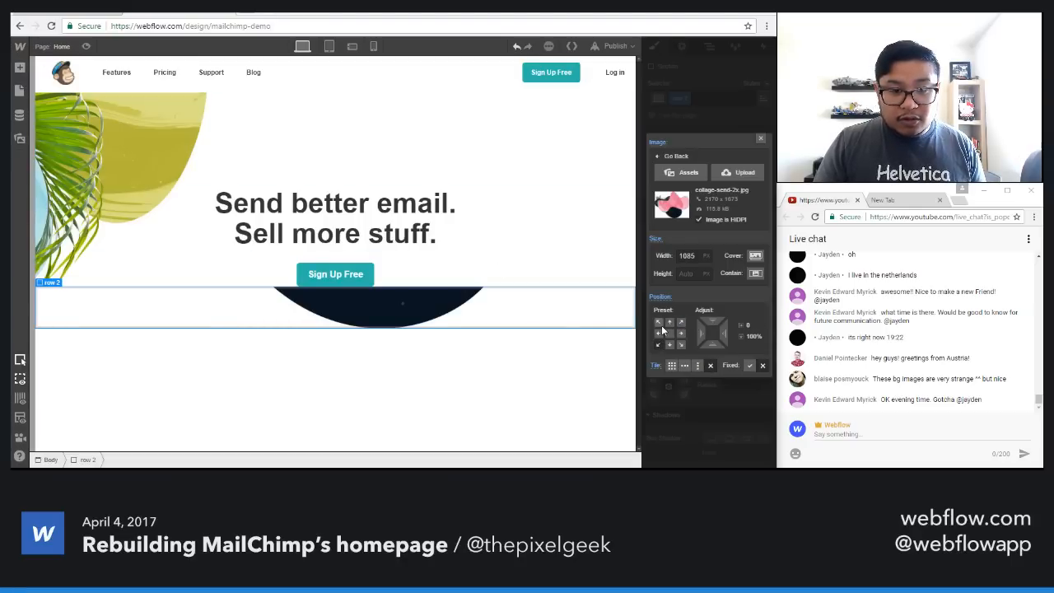
left_click(658, 333)
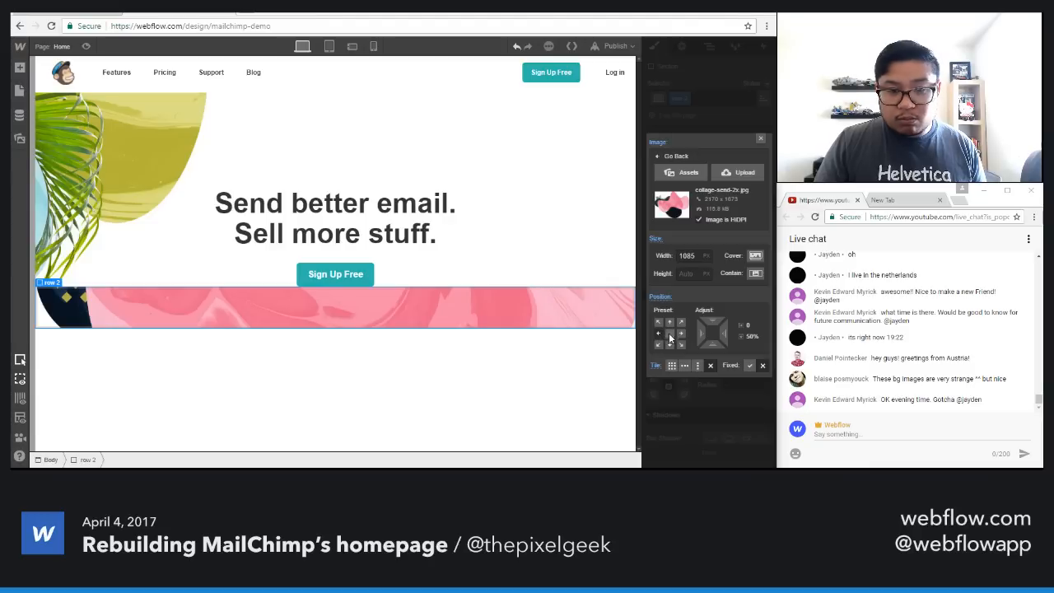
left_click(660, 322)
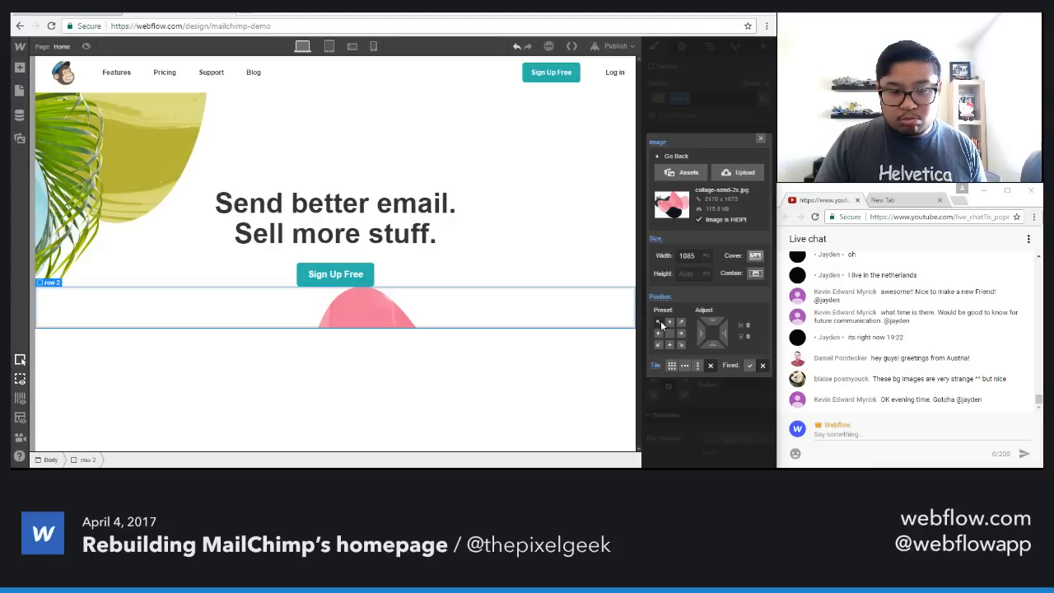
left_click(761, 139)
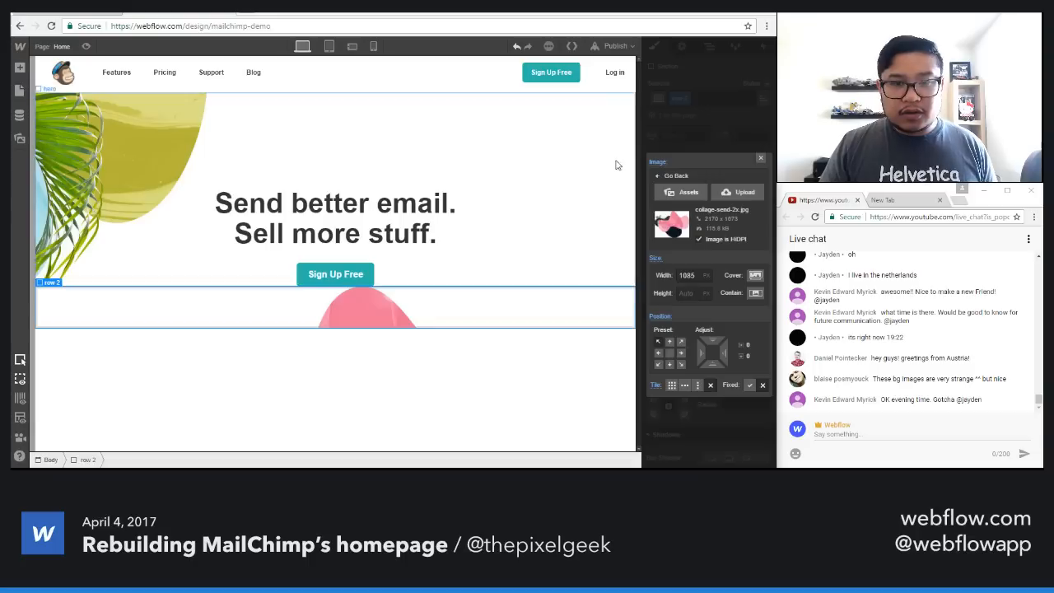
left_click(761, 156)
Step: Set the row 2 section's height to 800 px
scroll(715, 249, "up", 3)
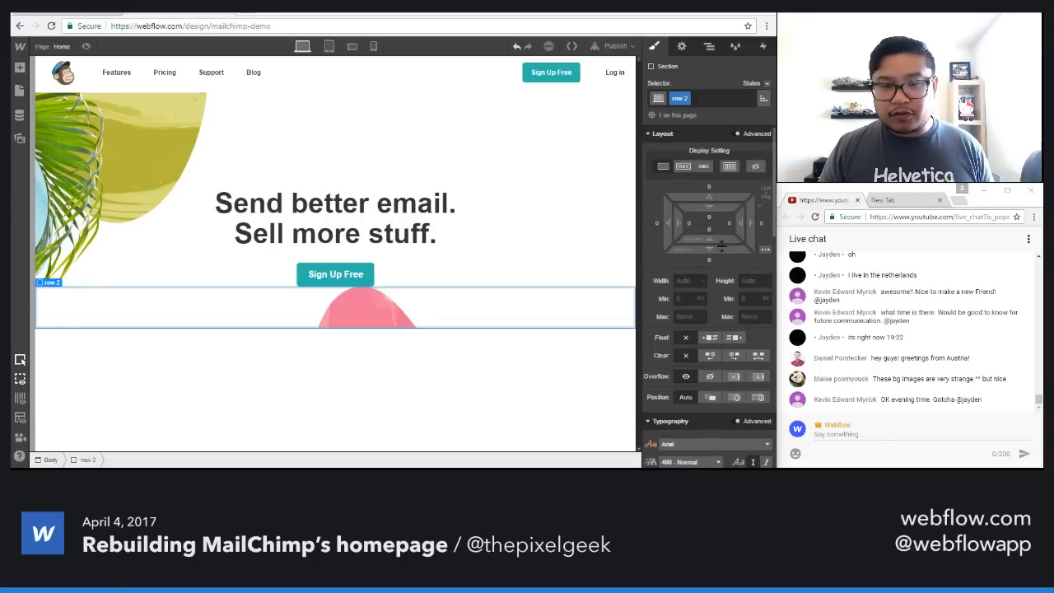
left_click(747, 280)
type("800")
key("Return")
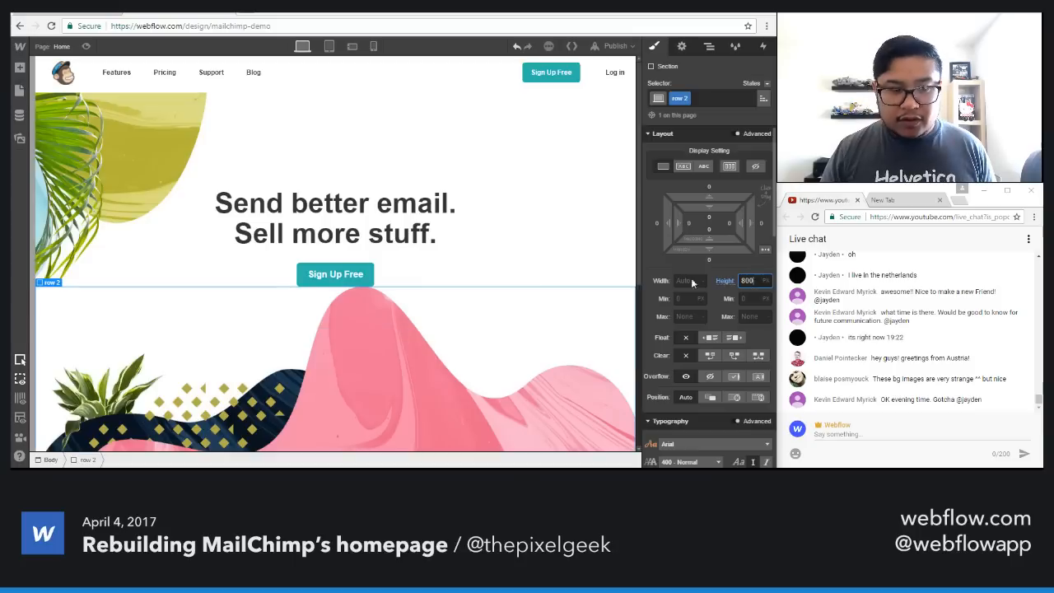
Step: Try shifting row 2's background image, reset its position, and offset it horizontally by about 428 px with no vertical offset
scroll(742, 392, "down", 1)
scroll(742, 392, "down", 6)
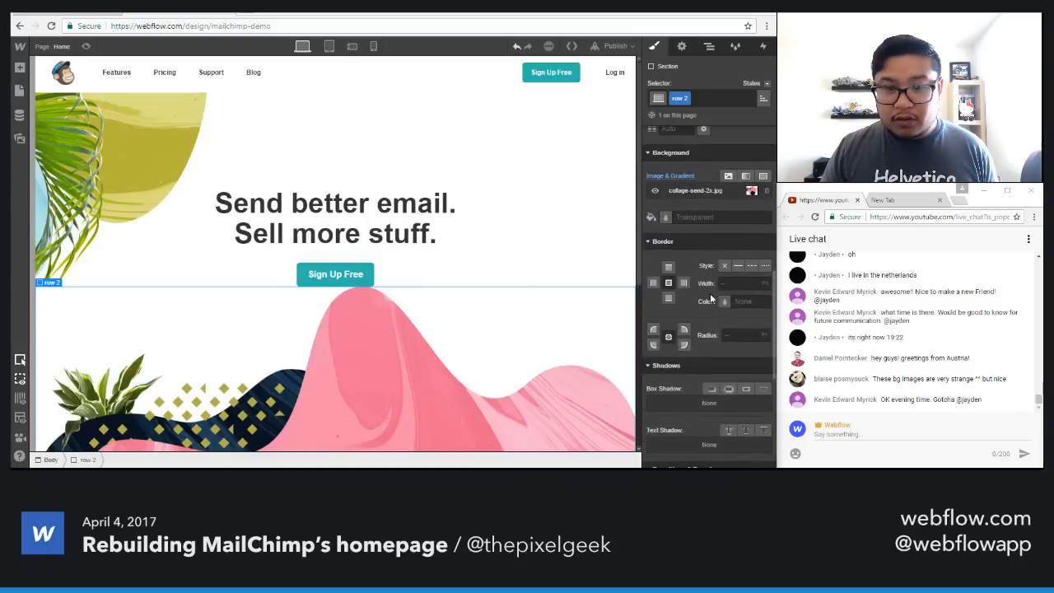
left_click(694, 191)
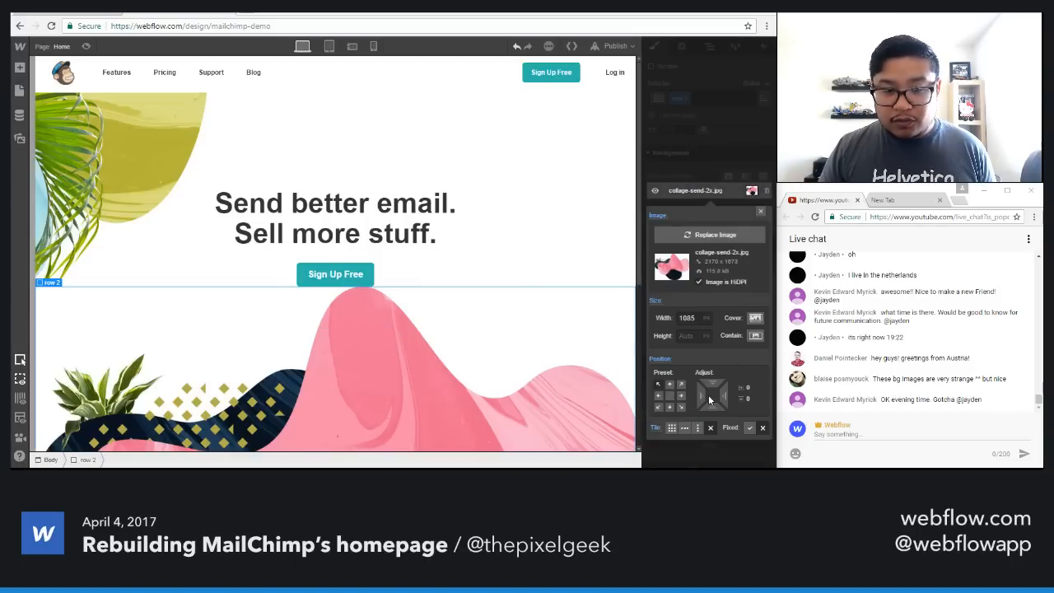
left_click_drag(716, 400, 744, 349)
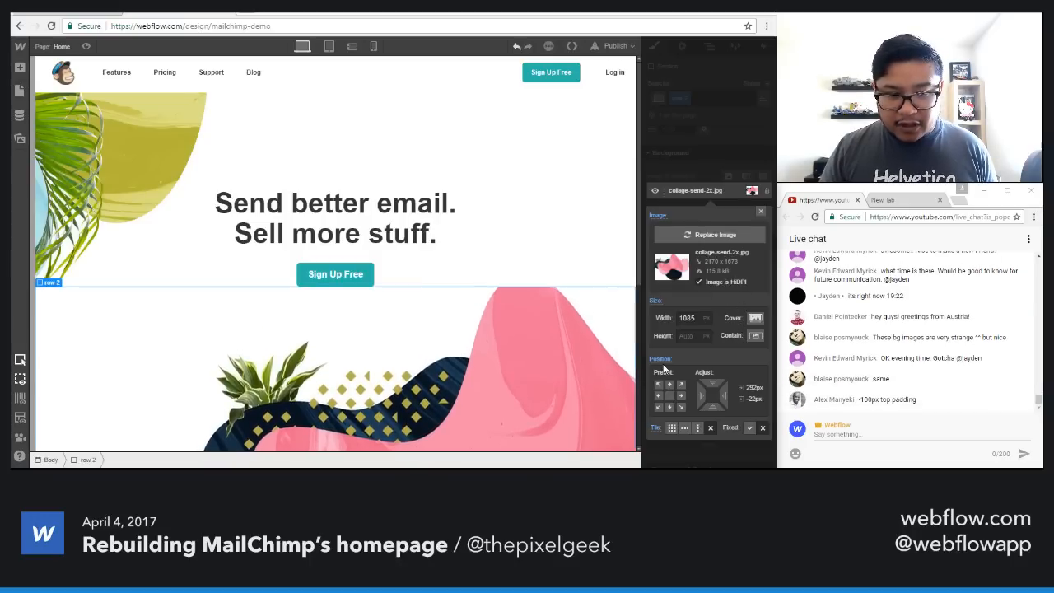
left_click(663, 360)
left_click(715, 378)
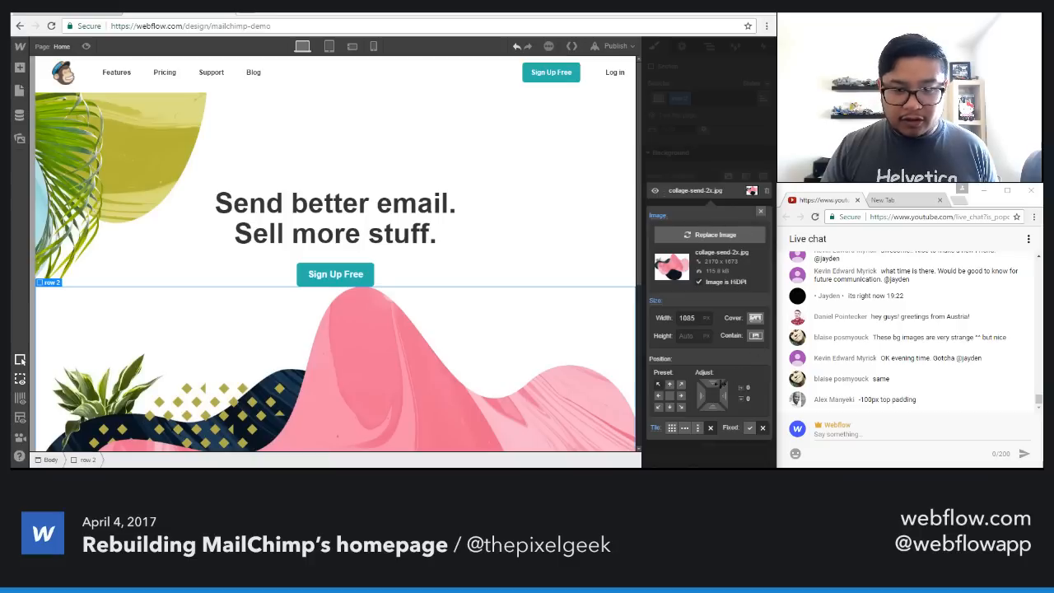
left_click_drag(721, 395, 761, 395)
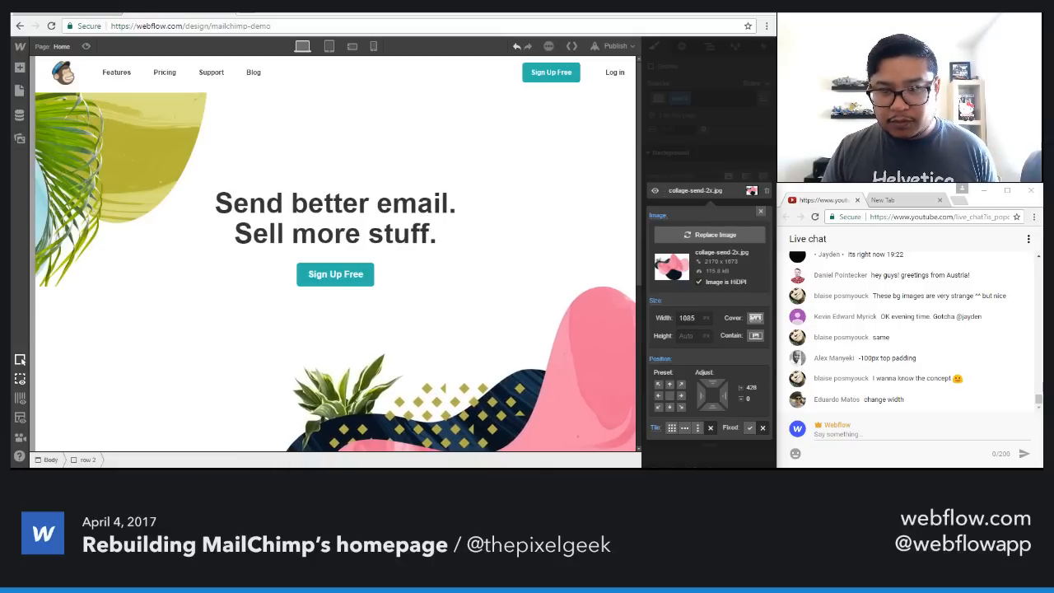
left_click(760, 211)
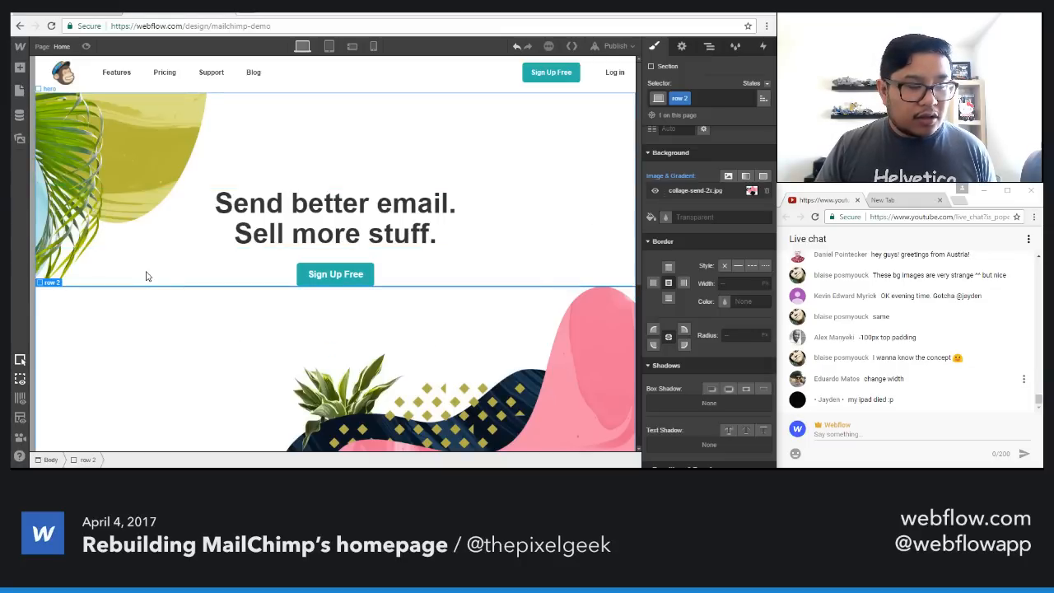
Step: Give row 2 relative positioning, try a top offset of about -66 px, and undo that offset
scroll(702, 322, "up", 5)
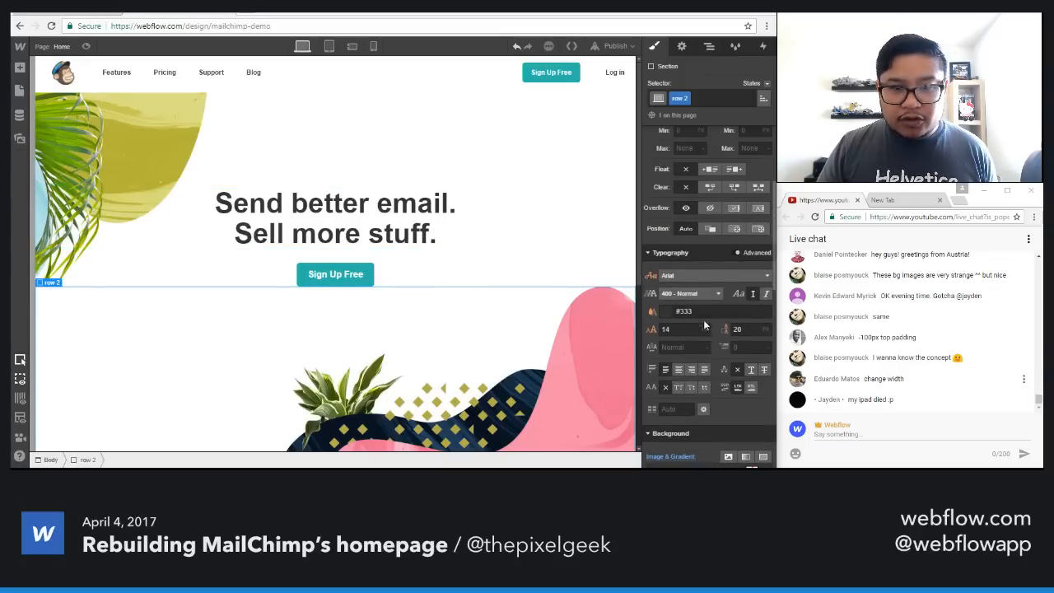
left_click(710, 228)
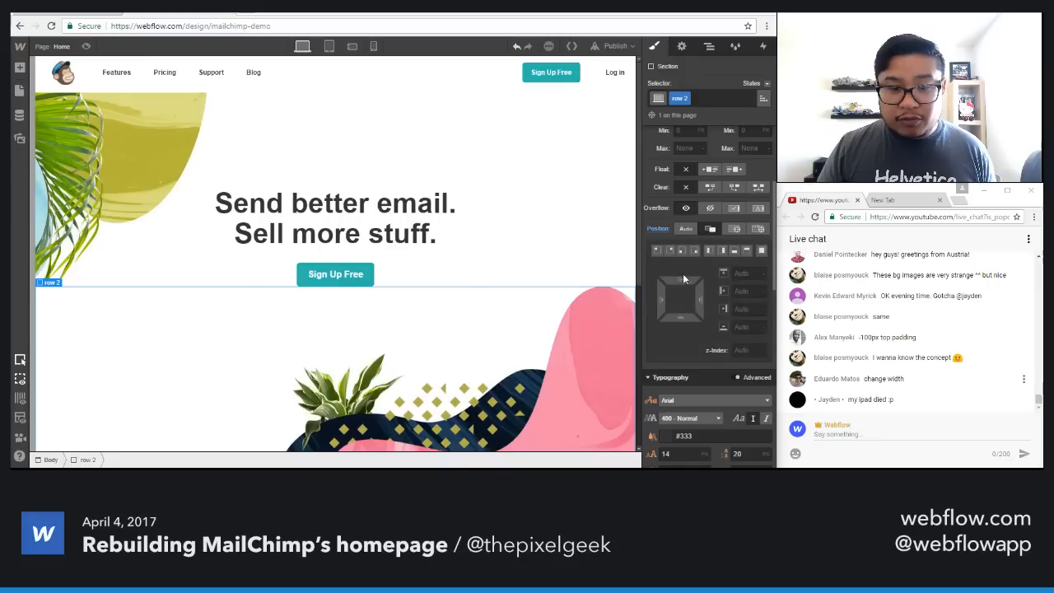
left_click_drag(680, 280, 687, 168)
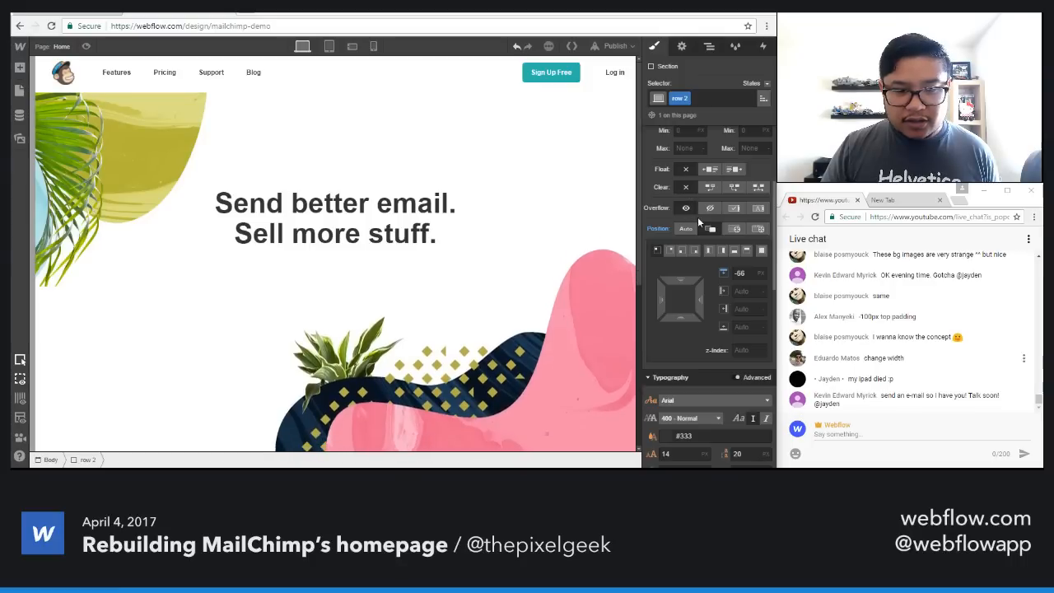
scroll(704, 356, "down", 4)
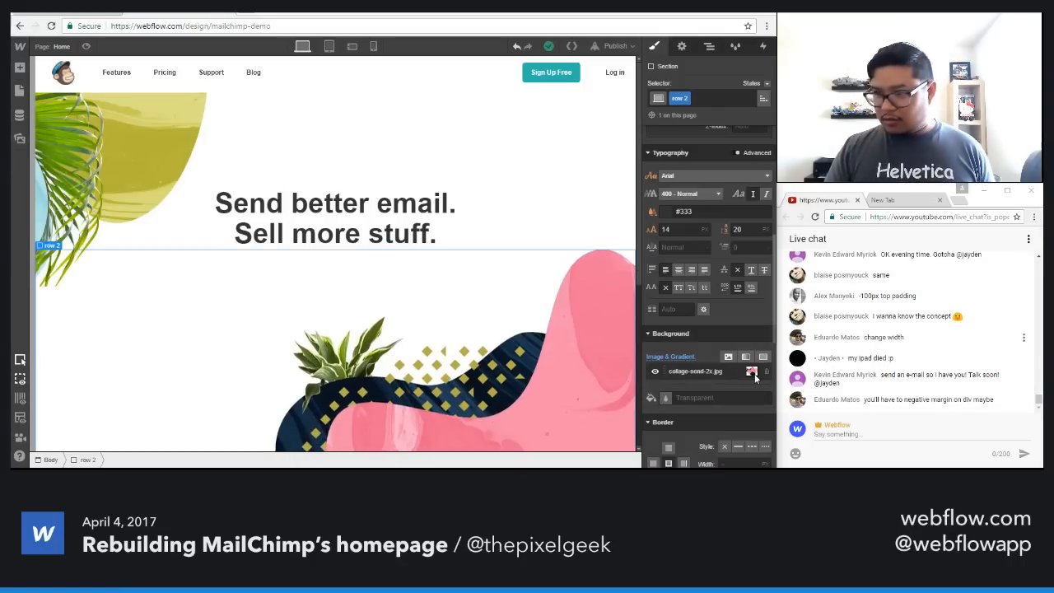
key("ctrl+z")
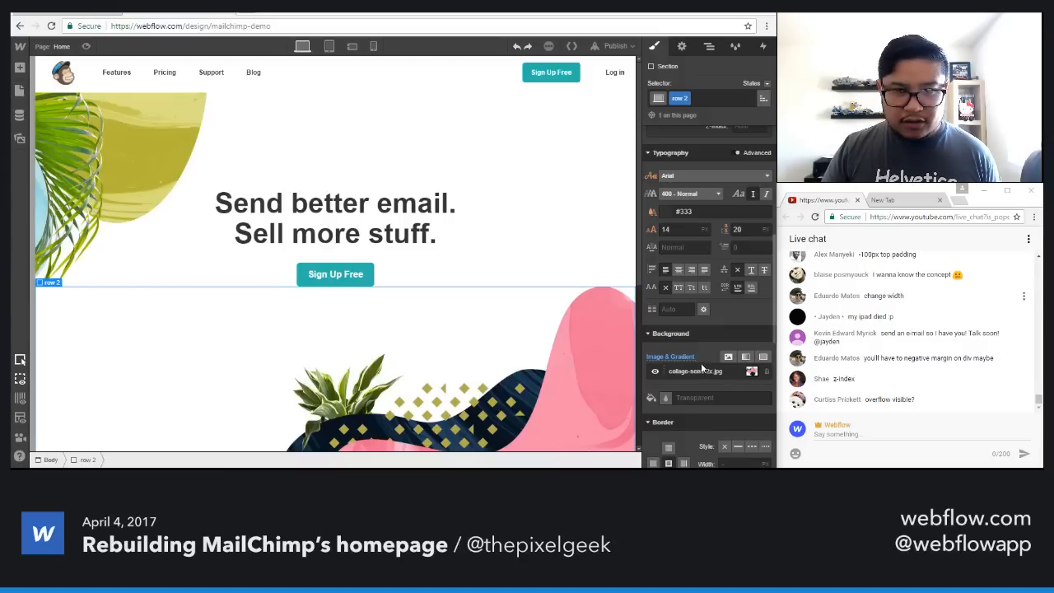
Step: Give the hero section relative positioning, try a top offset of about 29 px, and undo that offset
left_click(549, 156)
scroll(718, 232, "up", 1)
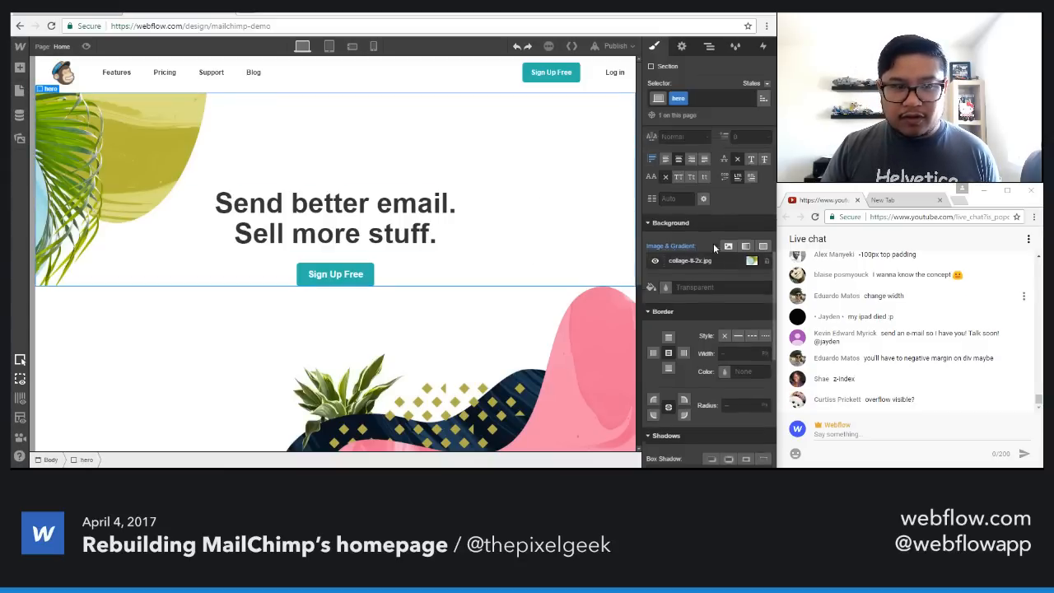
left_click(711, 173)
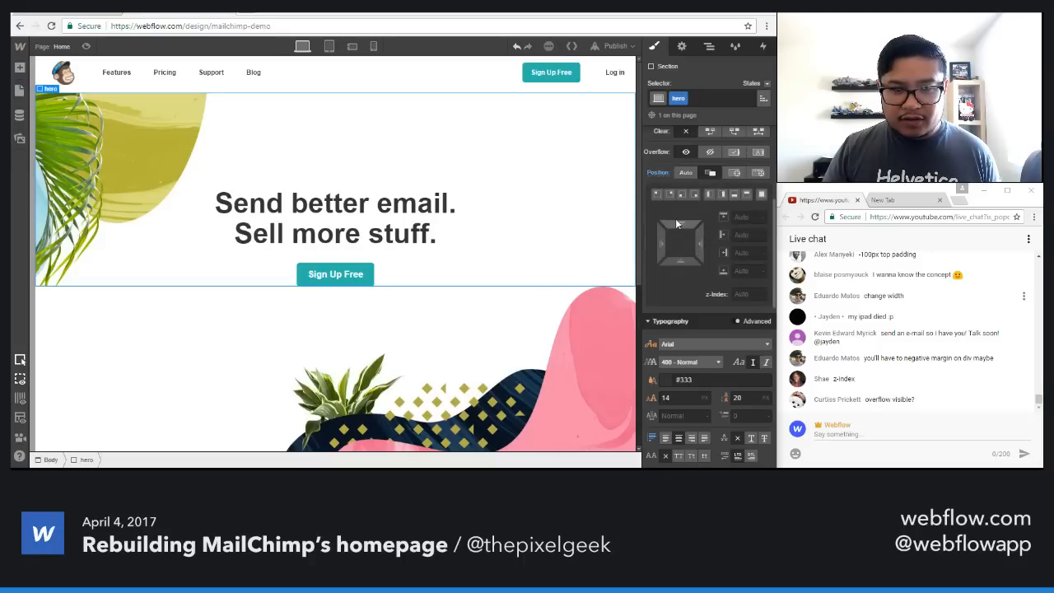
left_click_drag(676, 227, 685, 274)
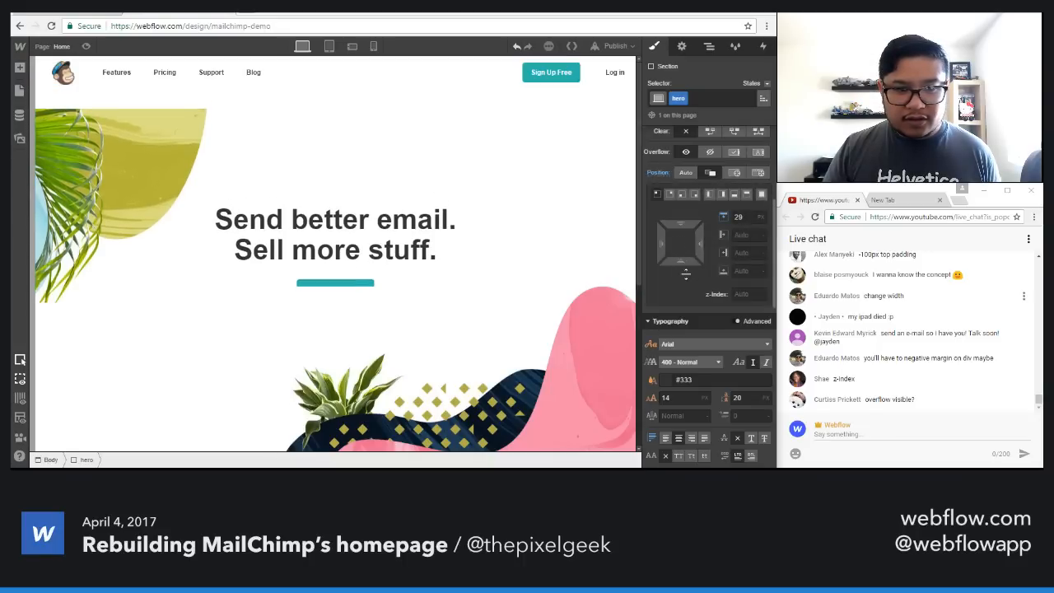
key("ctrl+z")
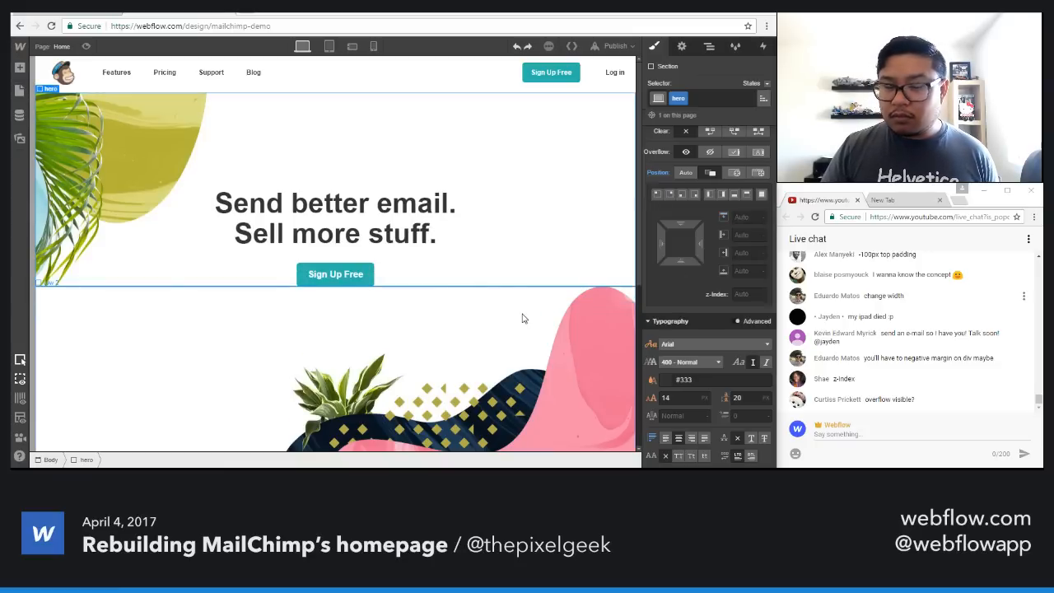
Step: Pull the row 2 section up over the hero with a top offset of about -53 px
left_click(468, 327)
left_click_drag(690, 219, 680, 132)
left_click(754, 292)
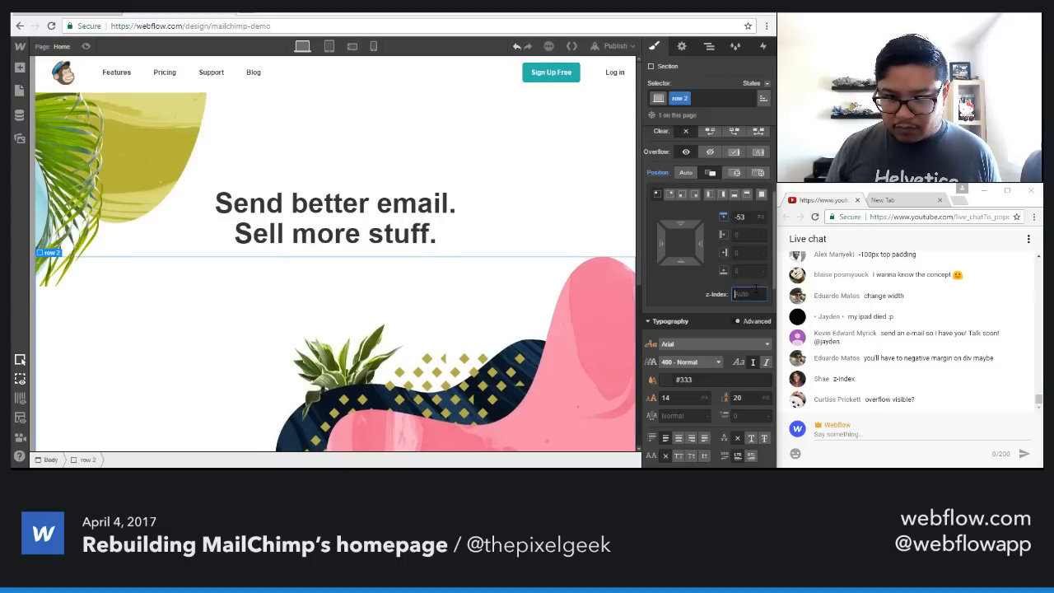
Step: Set the hero section's z-index to 1 so it sits above row 2
left_click(591, 156)
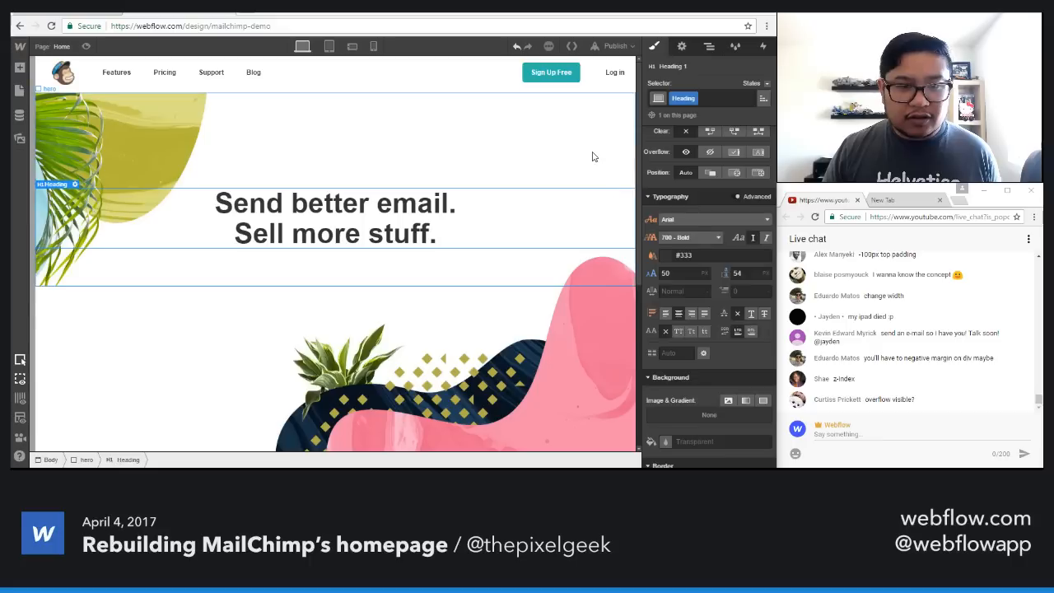
type("1")
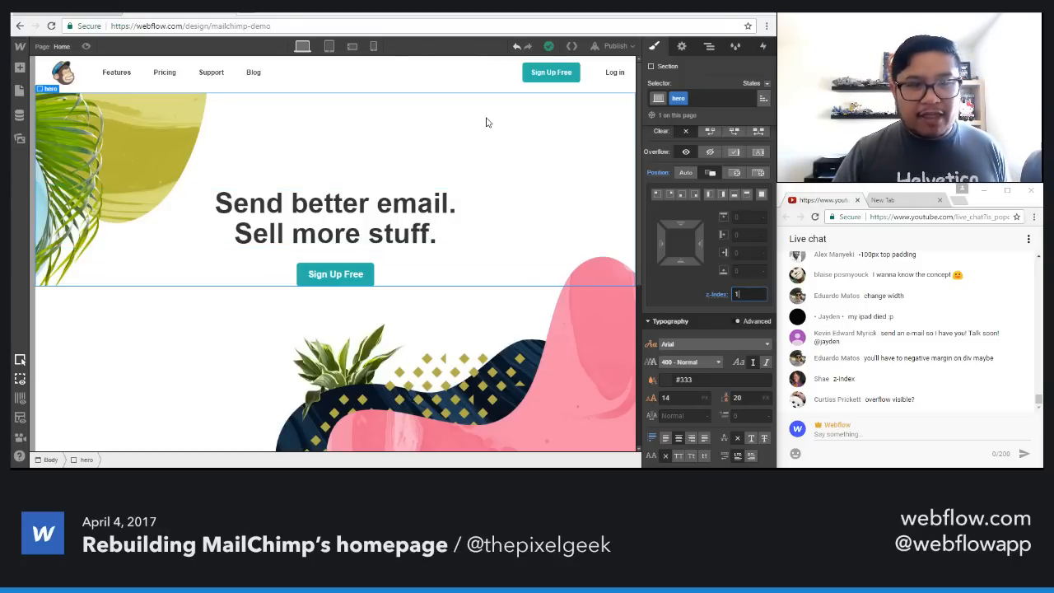
scroll(690, 245, "up", 2)
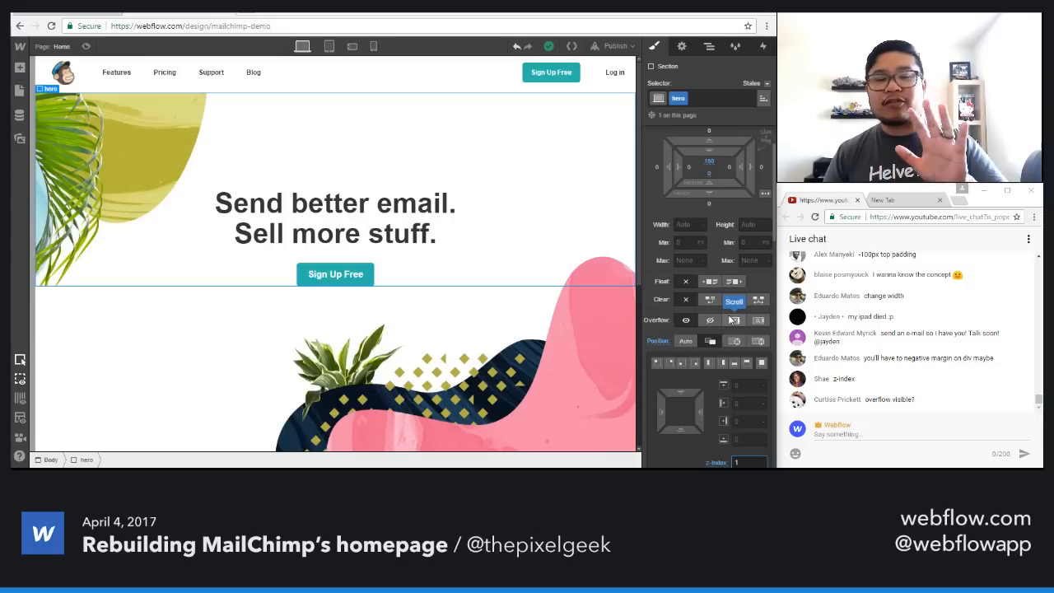
Step: Select row 2 and shift its collage-send-2x.jpg background image further to the right
left_click(154, 311)
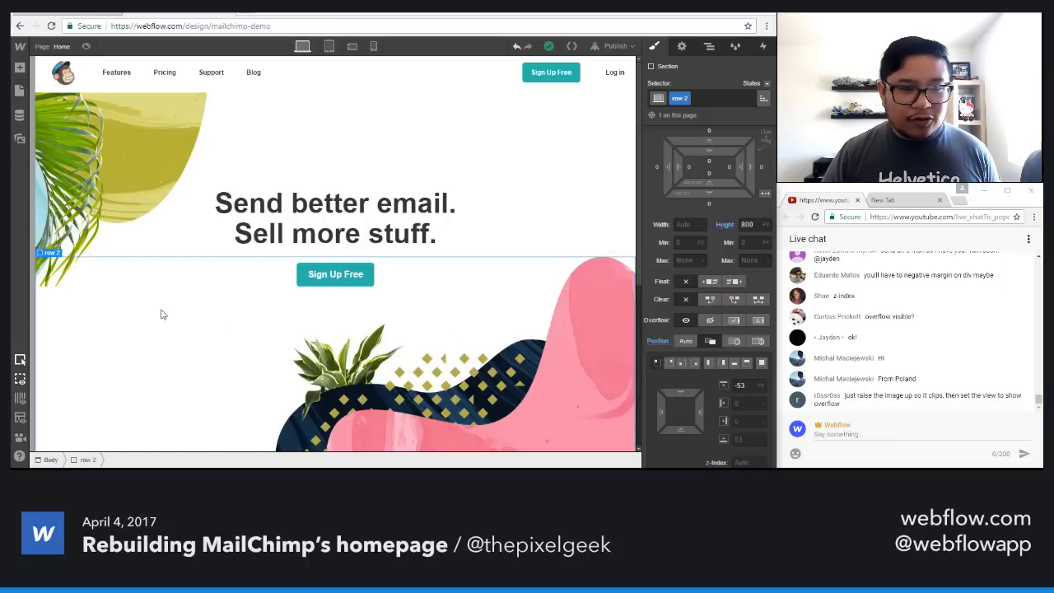
scroll(161, 314, "down", 1)
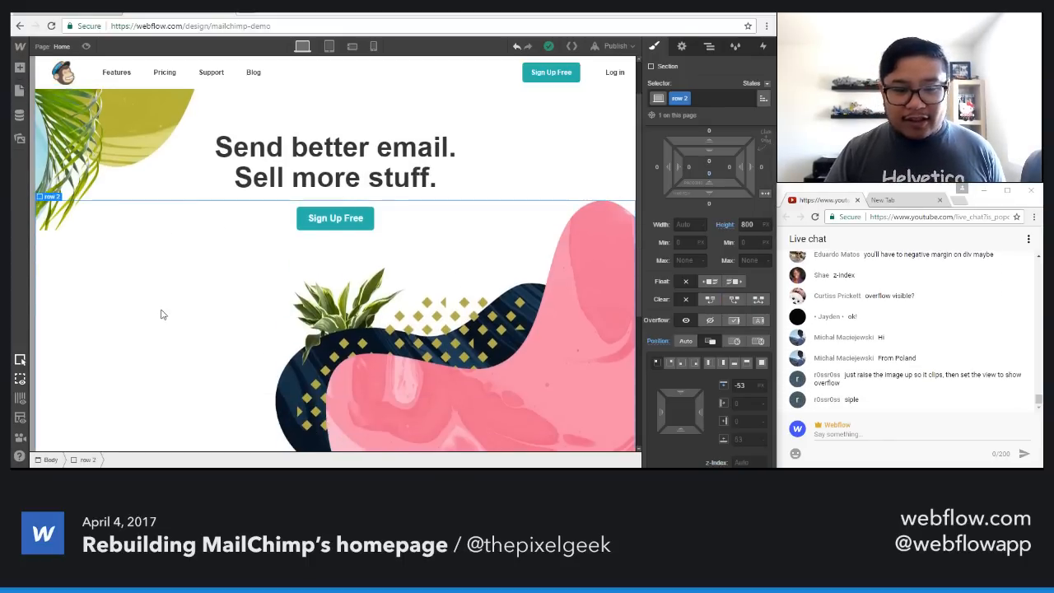
scroll(161, 315, "down", 1)
scroll(677, 333, "down", 1)
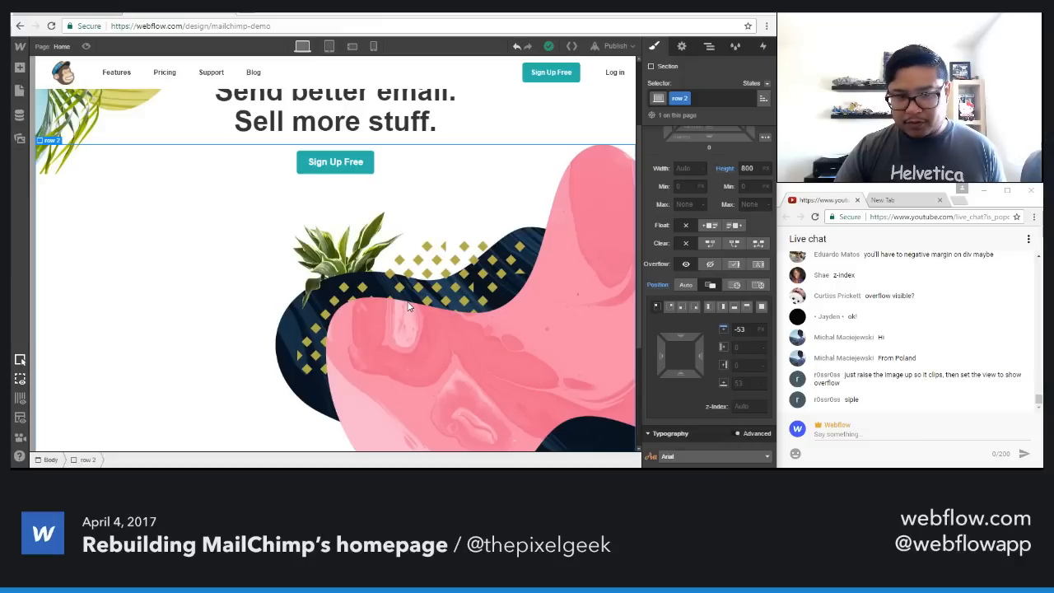
scroll(666, 354, "down", 5)
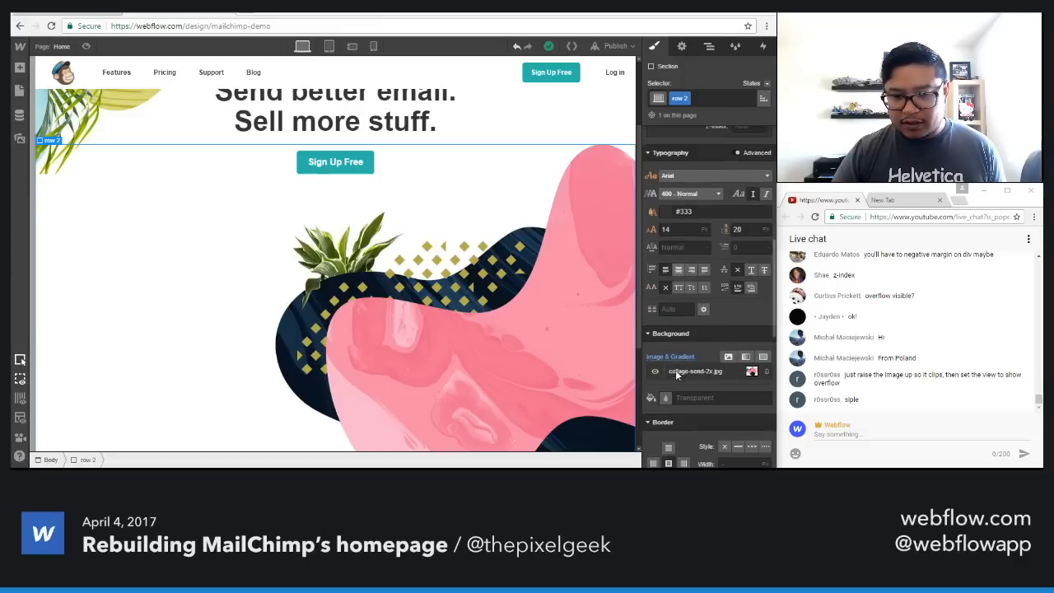
left_click(680, 374)
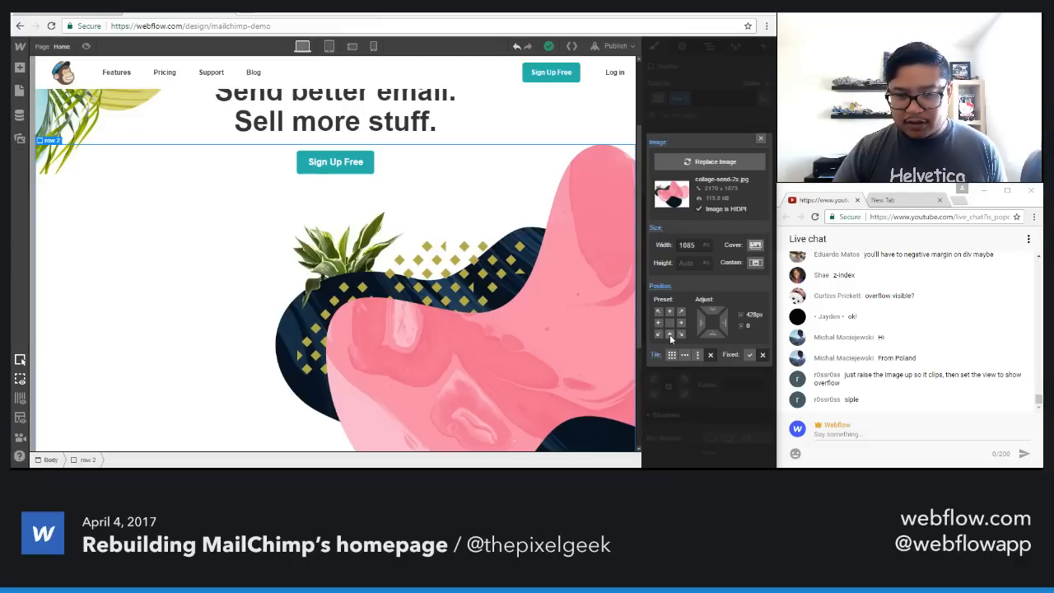
left_click_drag(723, 323, 764, 322)
left_click(759, 140)
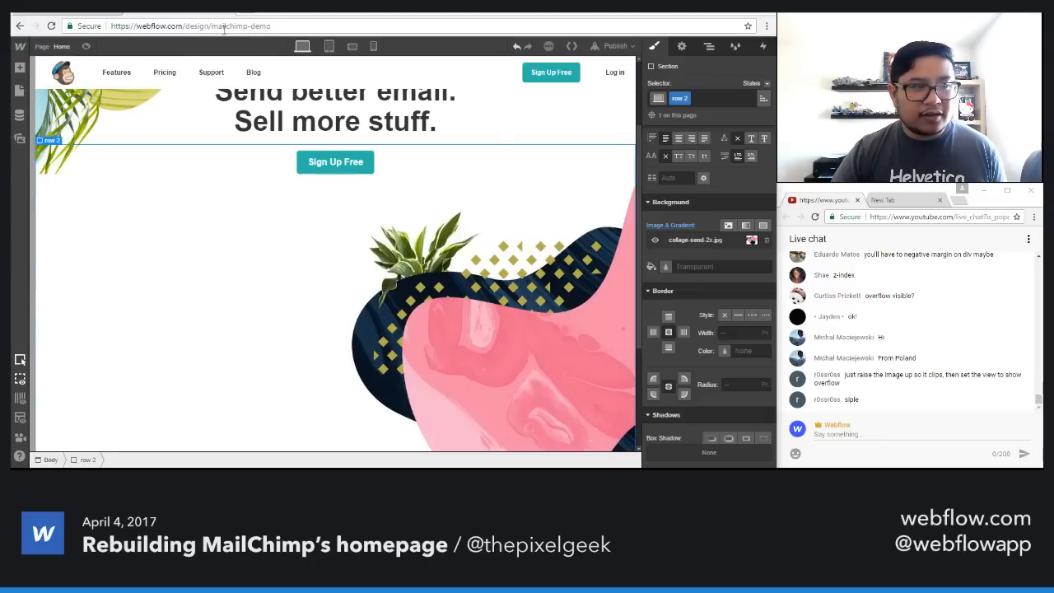
Step: Check the page in preview and open the settings of row 2's collage-send-2x.jpg background image
left_click(86, 47)
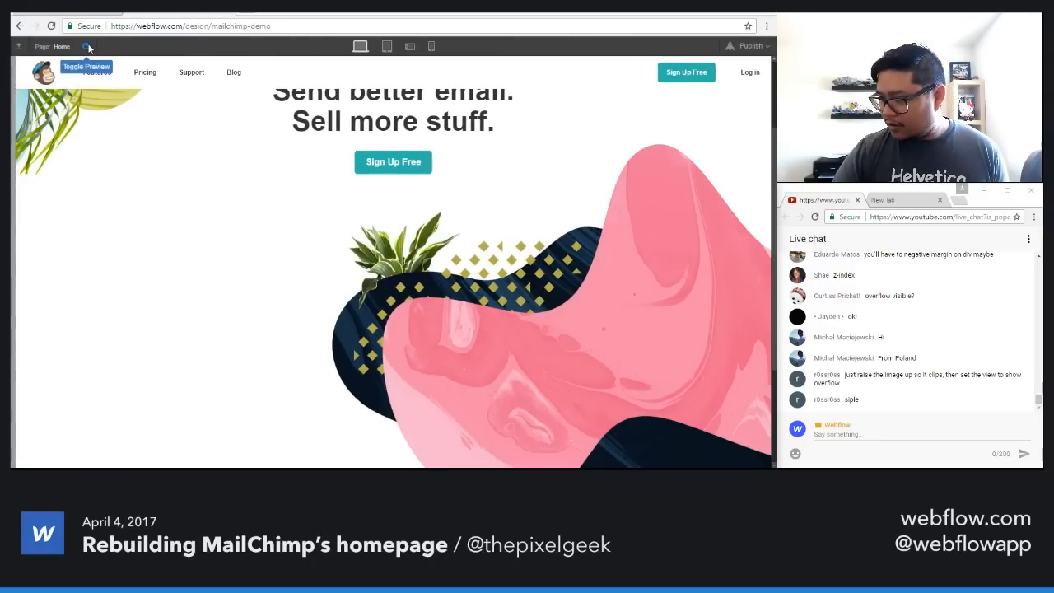
left_click(88, 47)
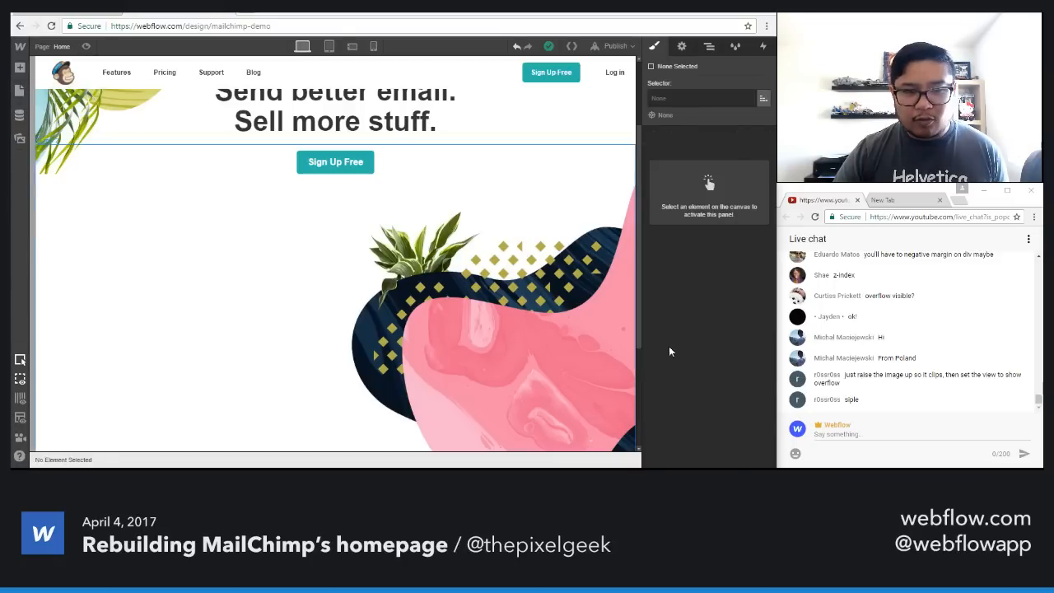
scroll(751, 327, "down", 5)
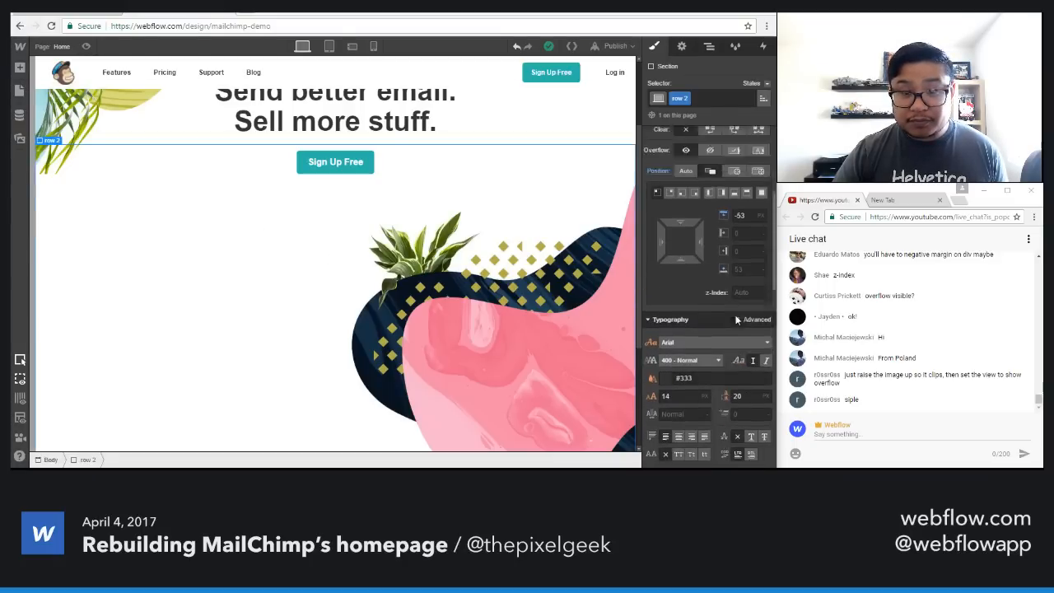
scroll(737, 320, "down", 2)
left_click(716, 362)
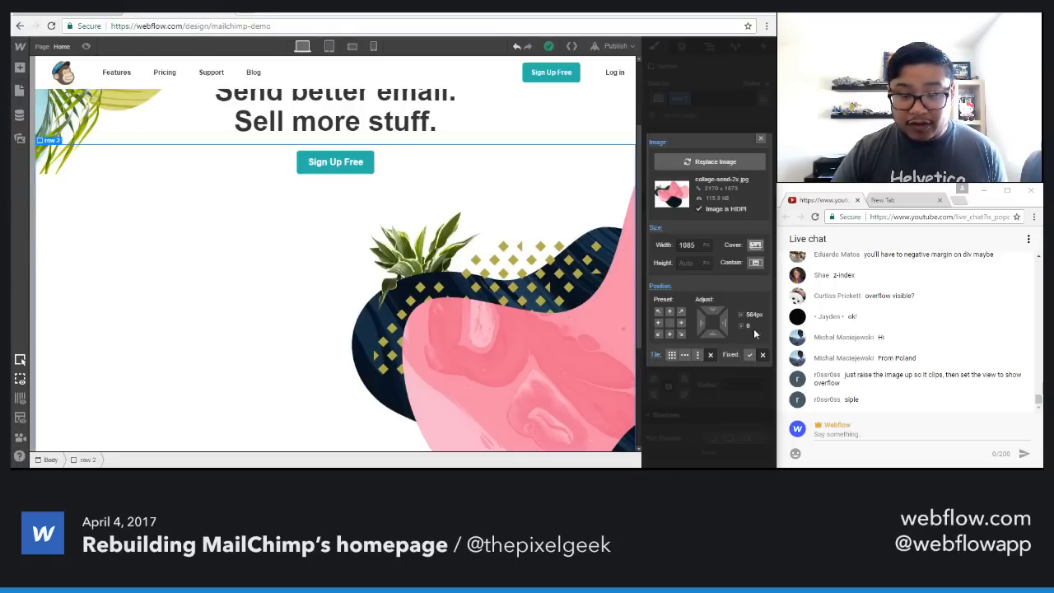
Step: Try the centre, top-centre, top-right and middle-right position presets with percentage-based horizontal offsets on row 2's collage background
left_click(669, 322)
left_click(669, 311)
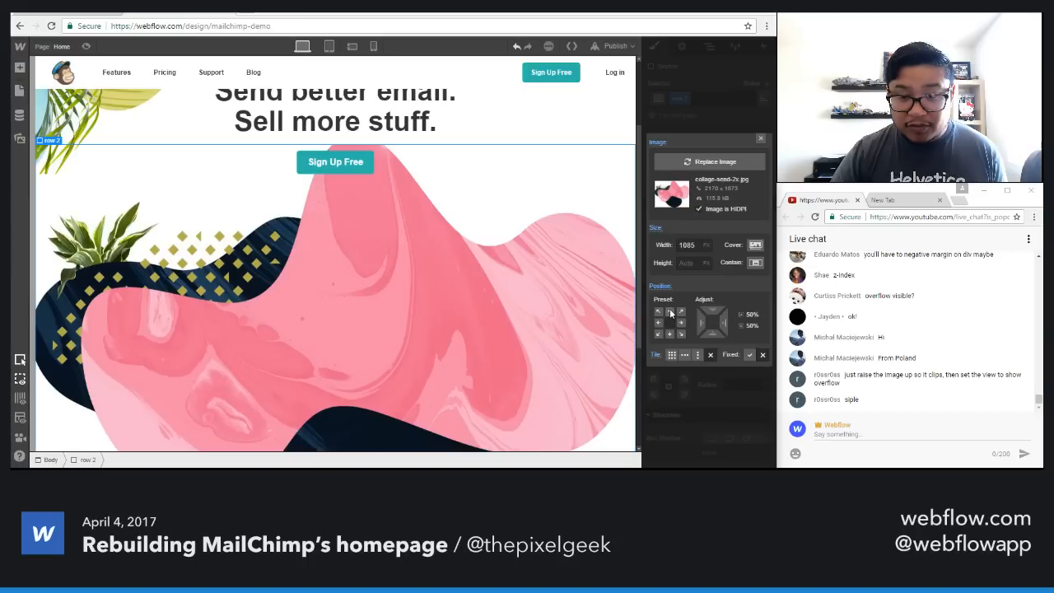
left_click_drag(722, 324, 717, 327)
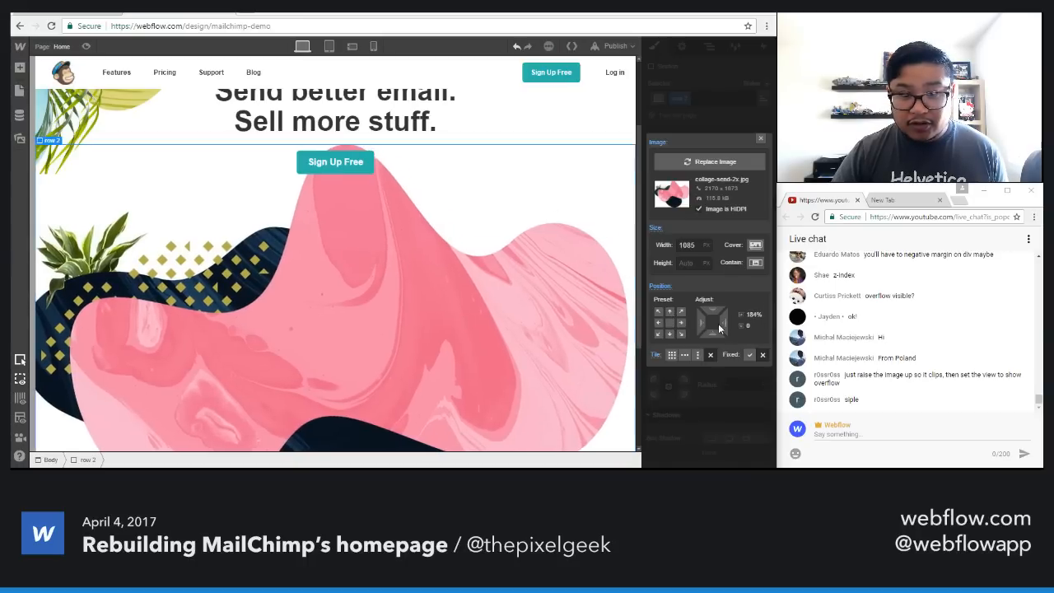
left_click(680, 312)
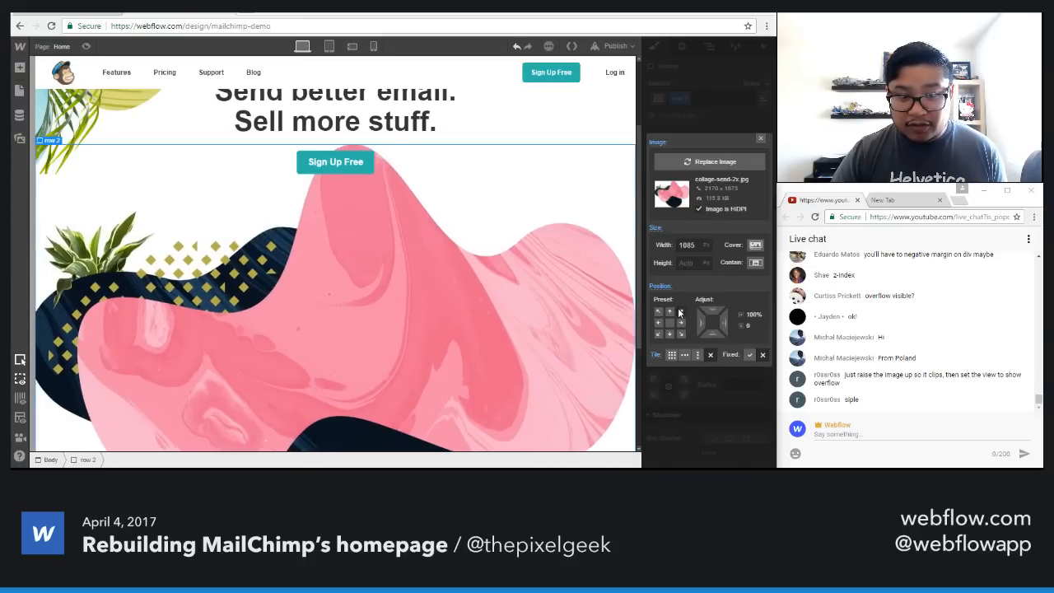
left_click_drag(722, 323, 716, 325)
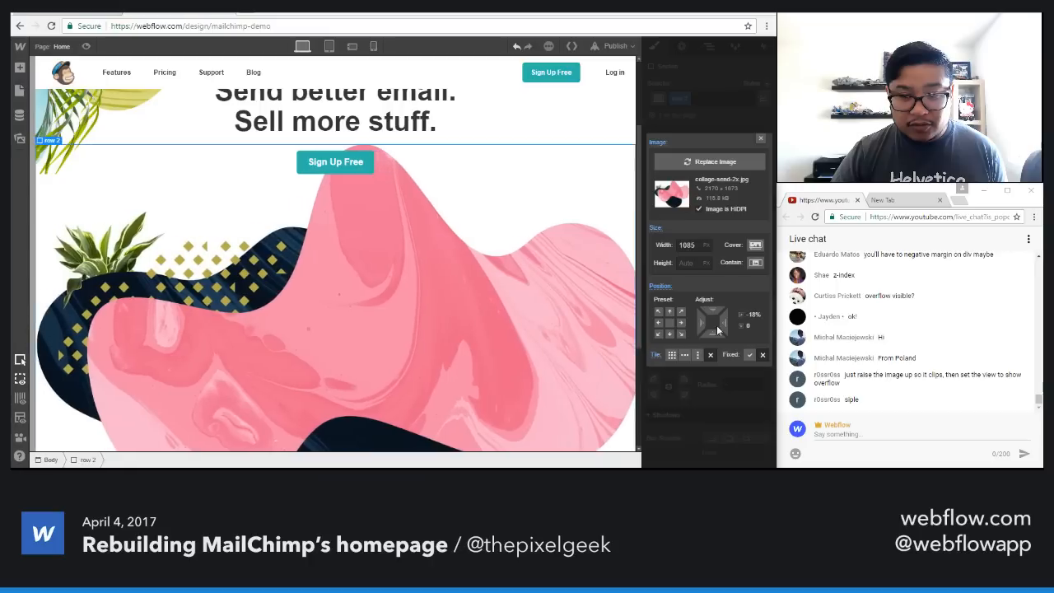
left_click(681, 321)
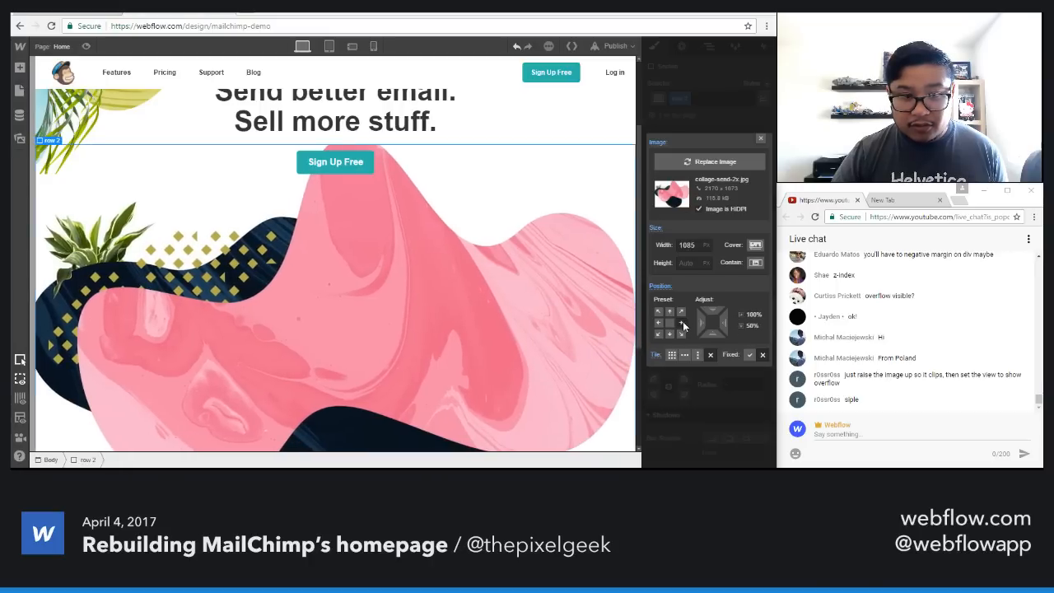
Step: Anchor row 2's collage background at the top left and shift it right to a horizontal offset of about 607 px
left_click(658, 312)
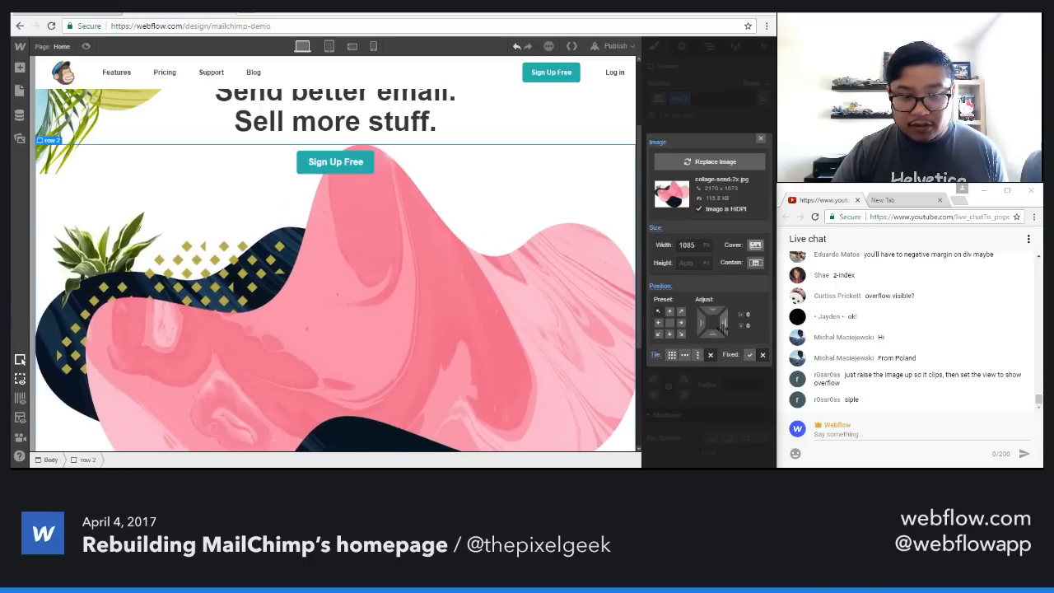
left_click_drag(724, 322, 753, 324)
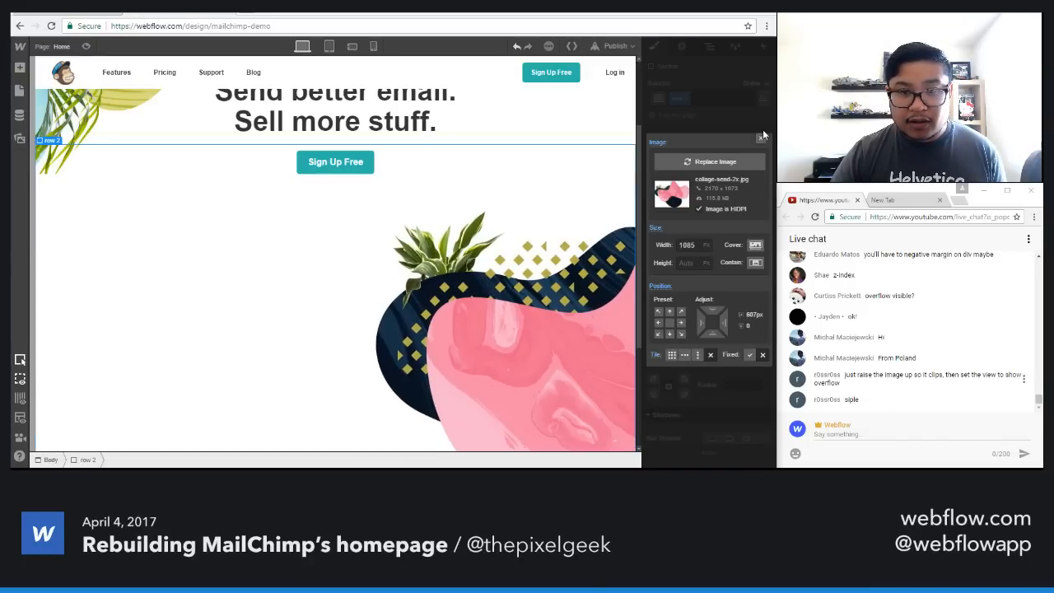
scroll(670, 153, "up", 1)
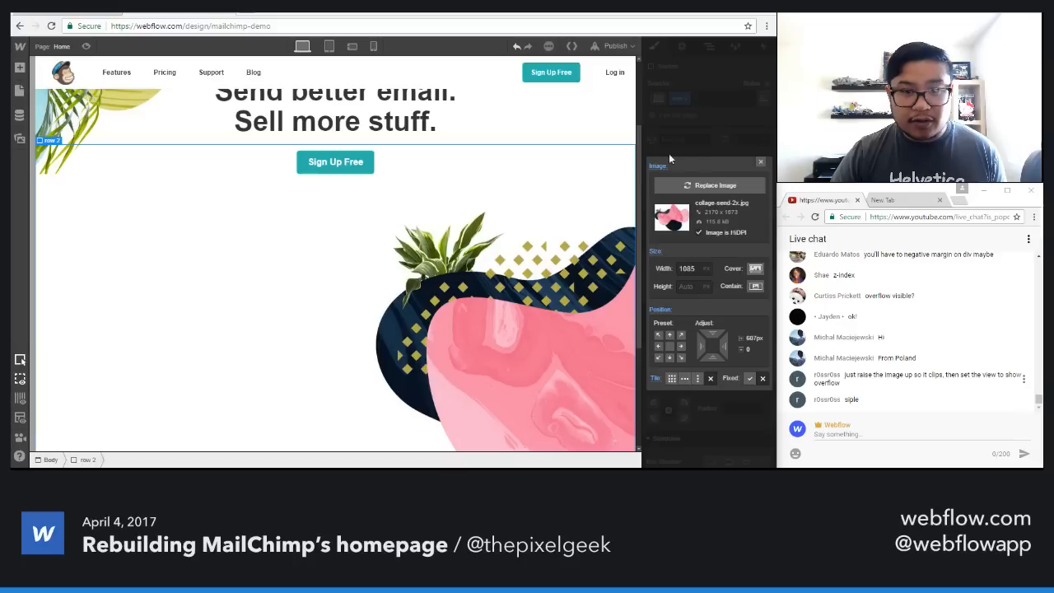
Step: Check the page in preview mode, and clear the fixed height of the row 2 section
left_click(86, 46)
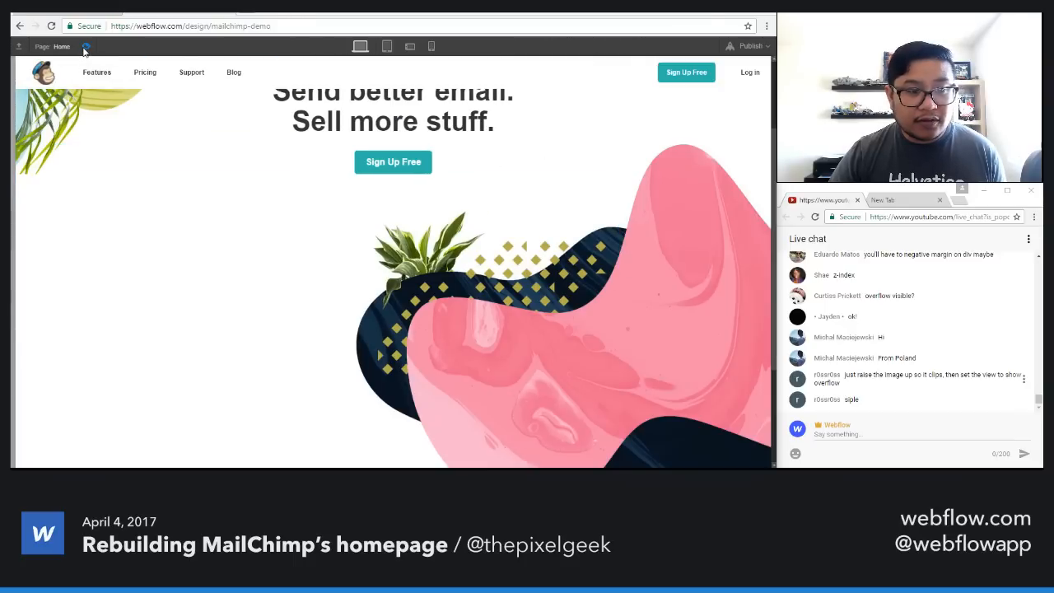
left_click(86, 47)
left_click(85, 47)
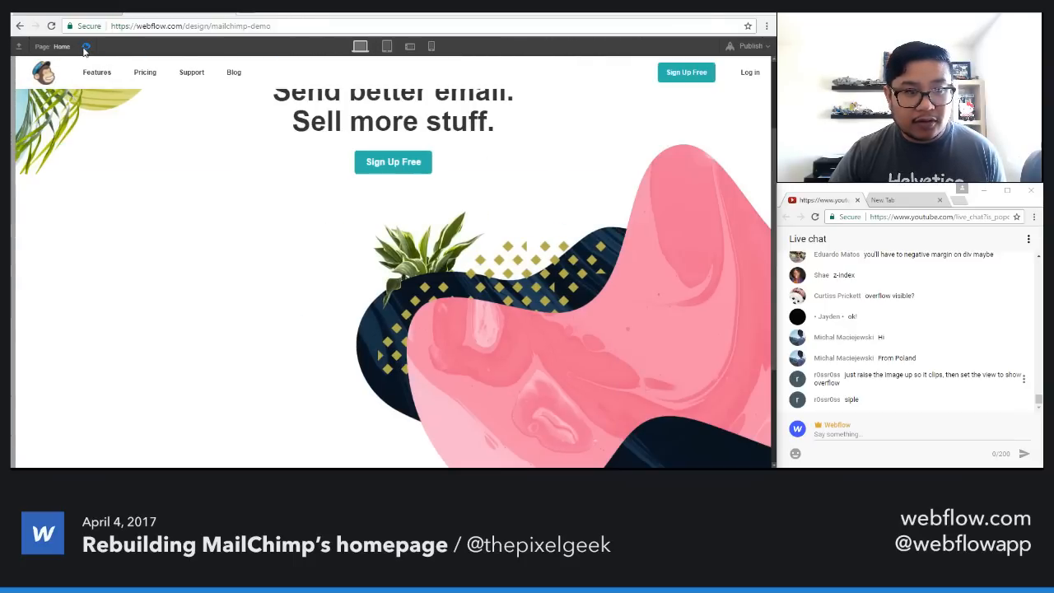
left_click(85, 47)
left_click(313, 306)
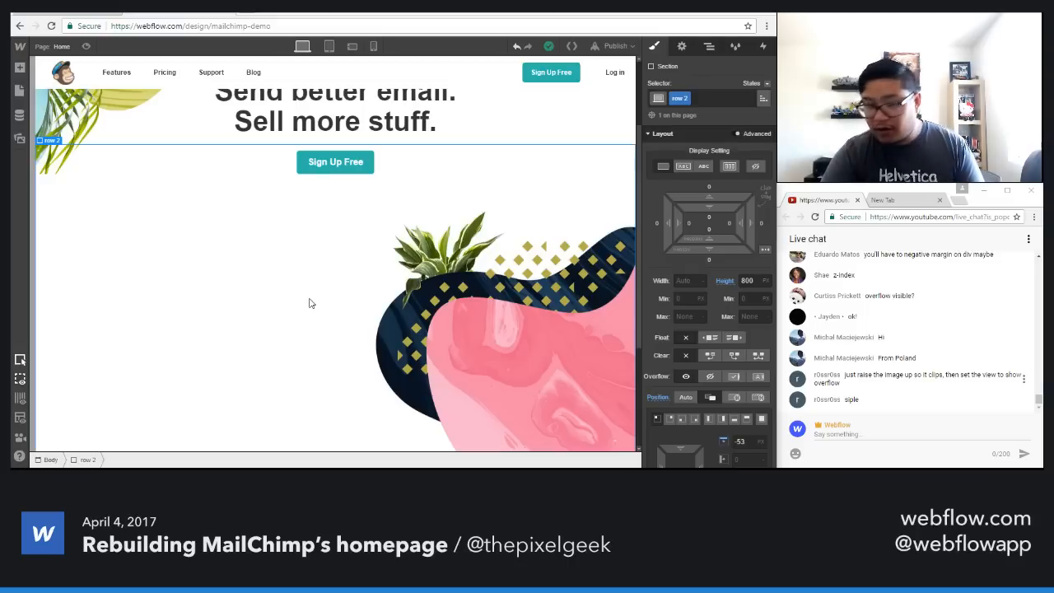
left_click(724, 280, "alt")
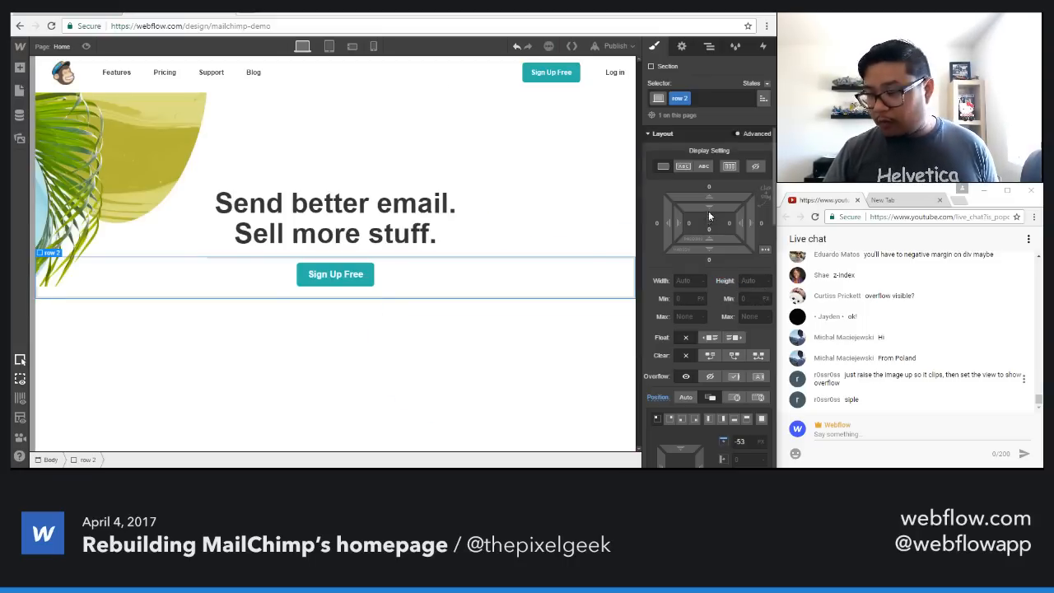
Step: Give the row 2 section 200 px of top padding and 300 px of bottom padding
left_click_drag(713, 206, 719, 442)
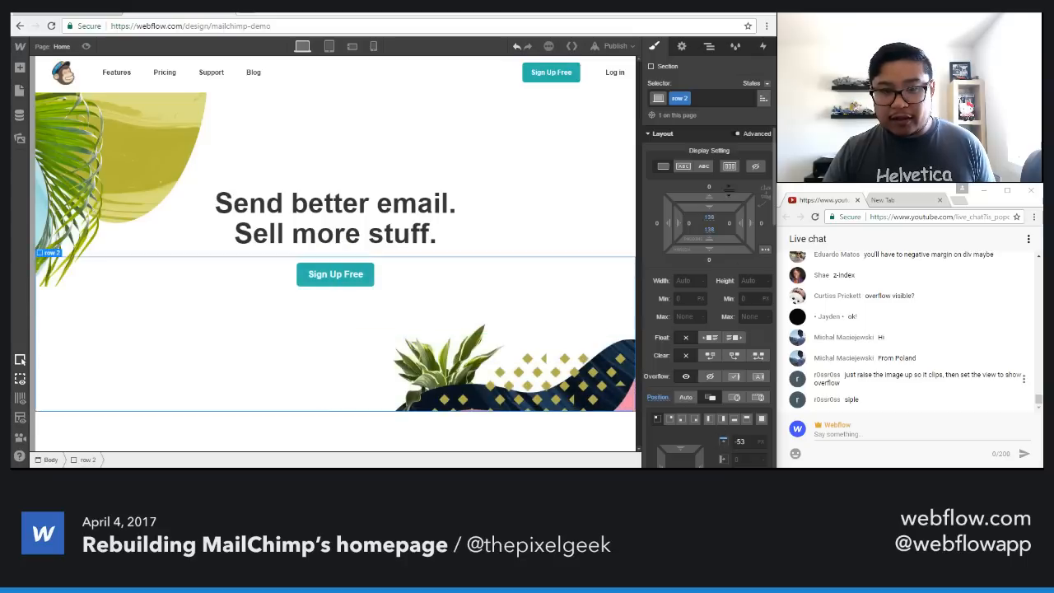
left_click_drag(718, 206, 728, 372)
scroll(709, 307, "down", 3)
scroll(710, 307, "up", 2)
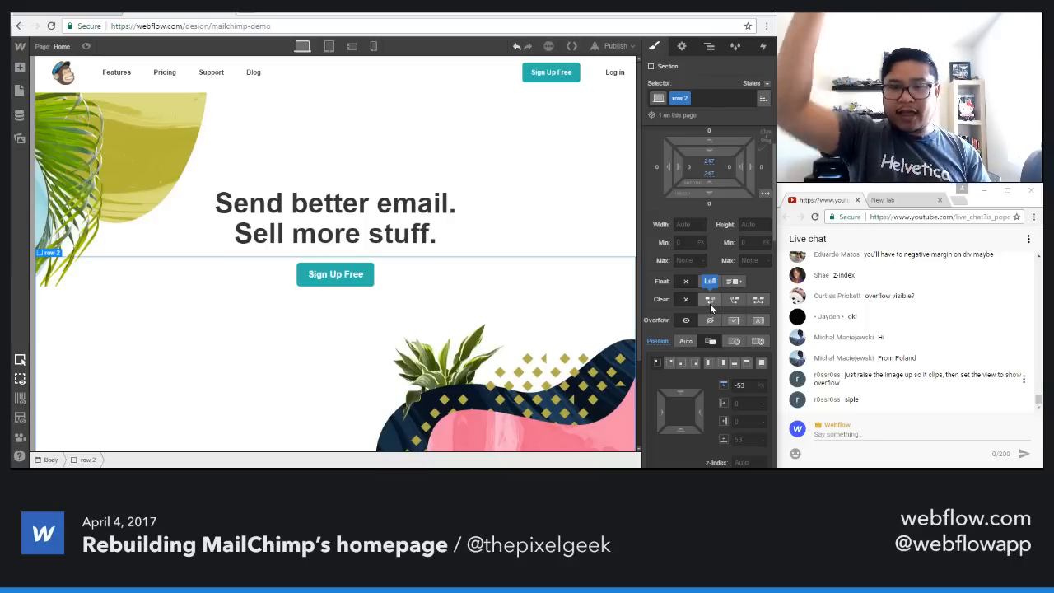
left_click_drag(718, 154, 728, 104)
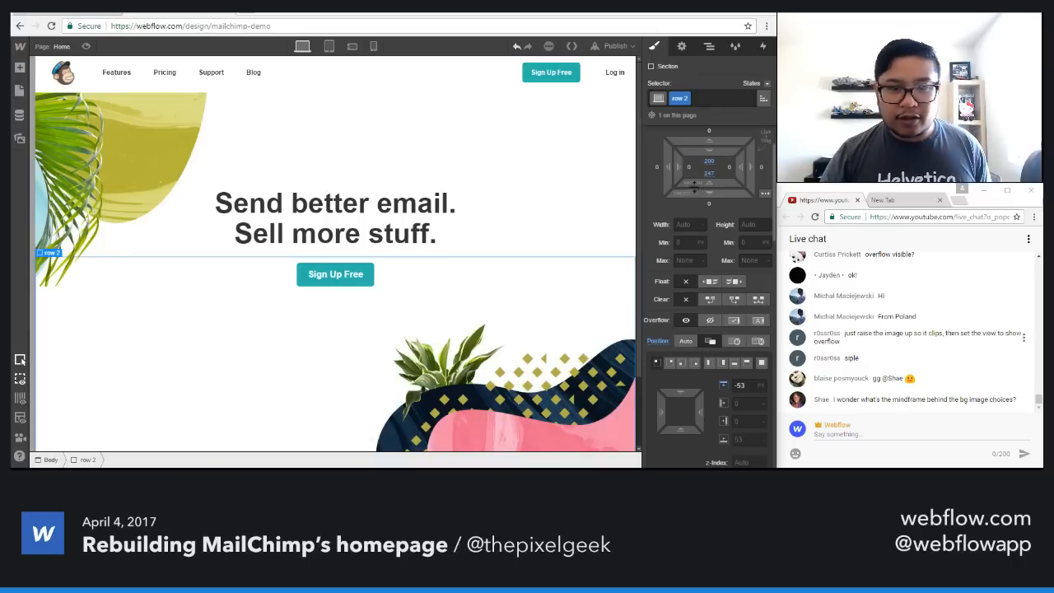
left_click(709, 174)
type("300")
key("Return")
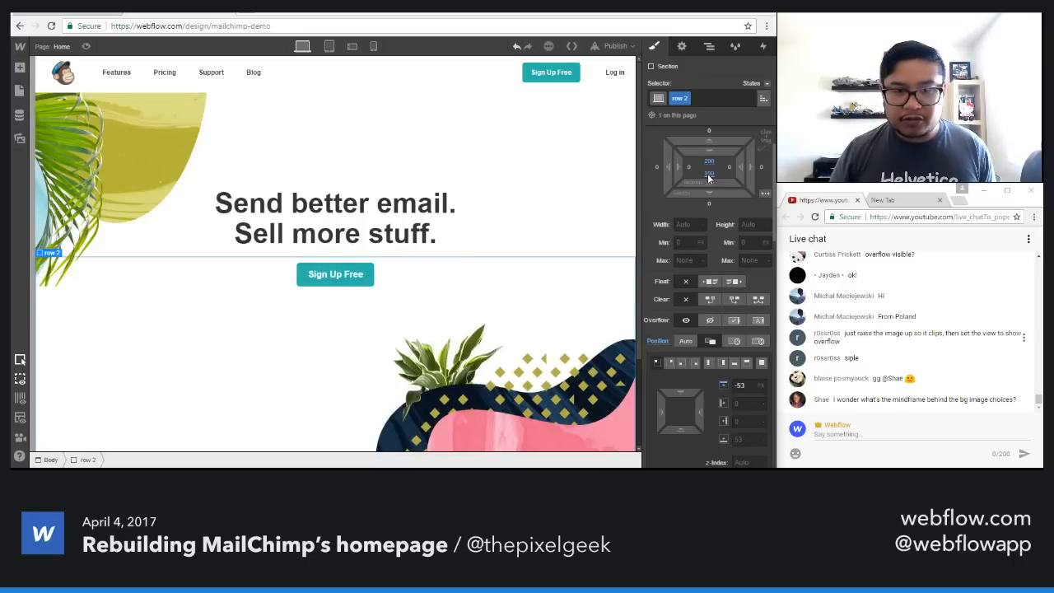
Step: Add a container to the row 2 section and place an H2 heading reading "Send" inside it
scroll(376, 301, "down", 3)
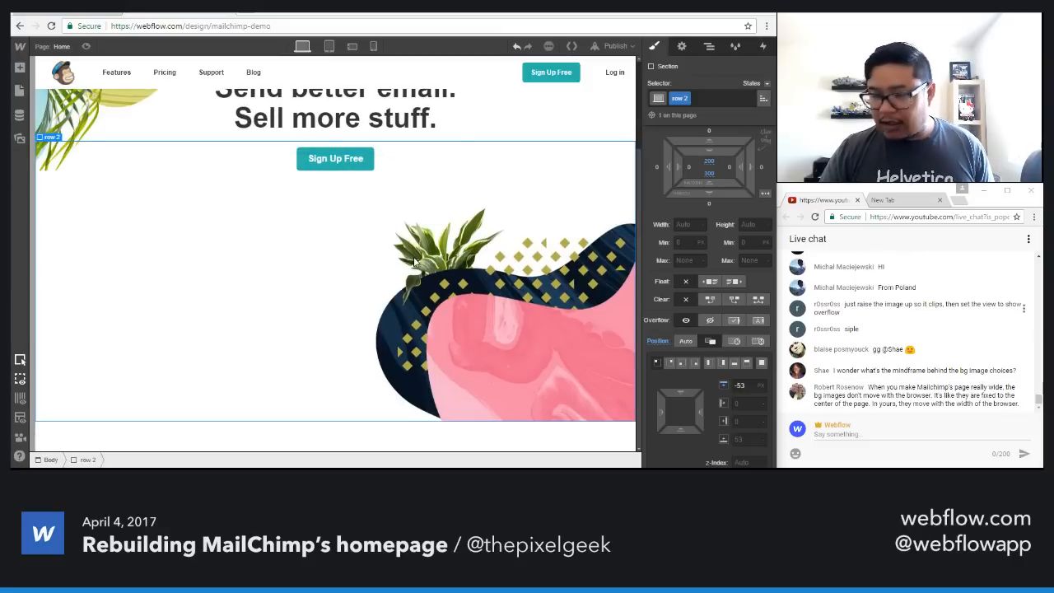
key("a")
left_click_drag(102, 144, 348, 307)
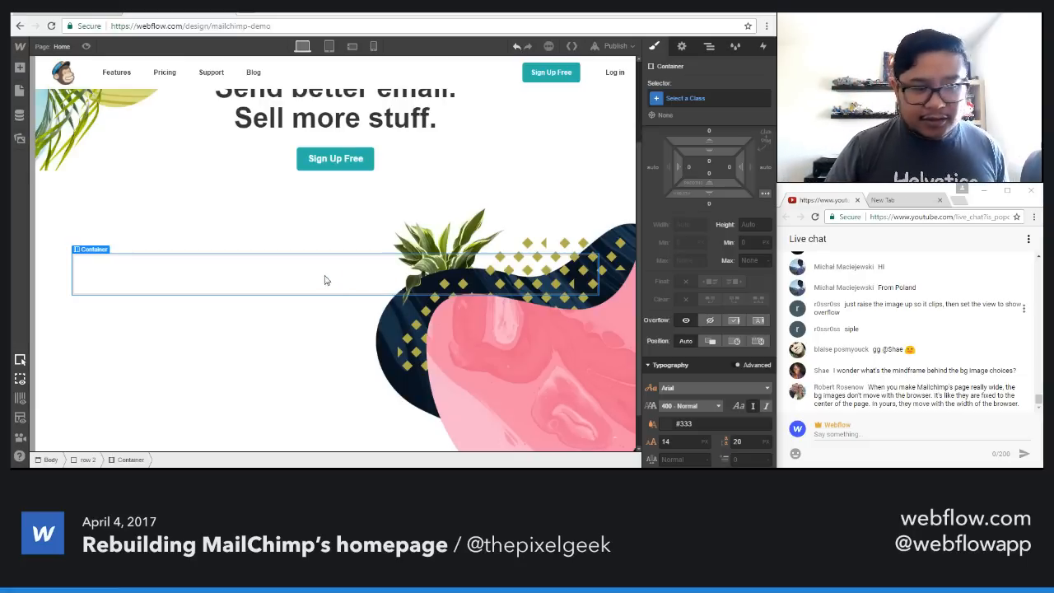
key("a")
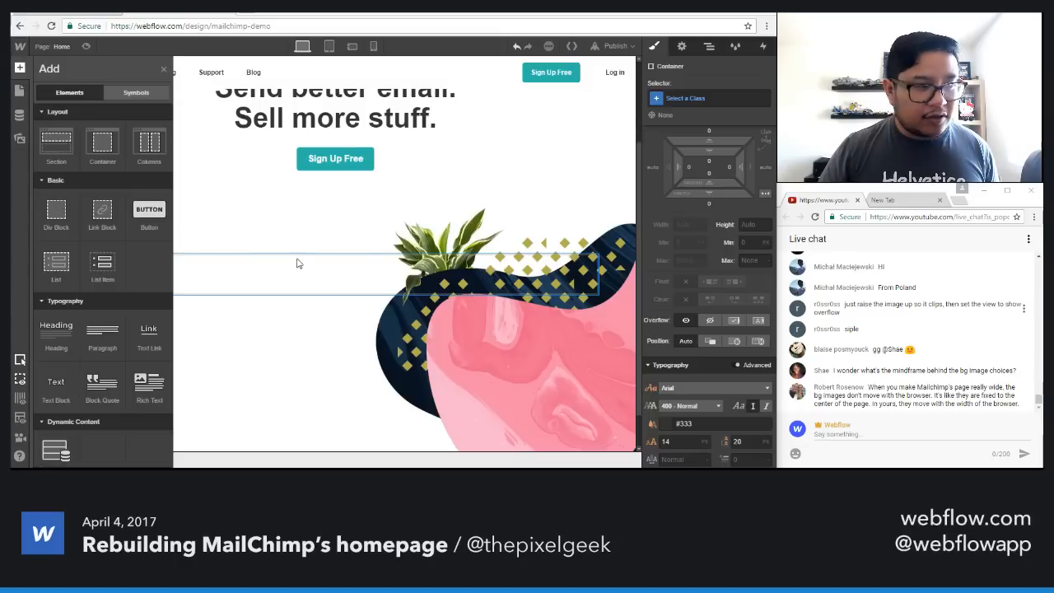
left_click_drag(56, 330, 99, 276)
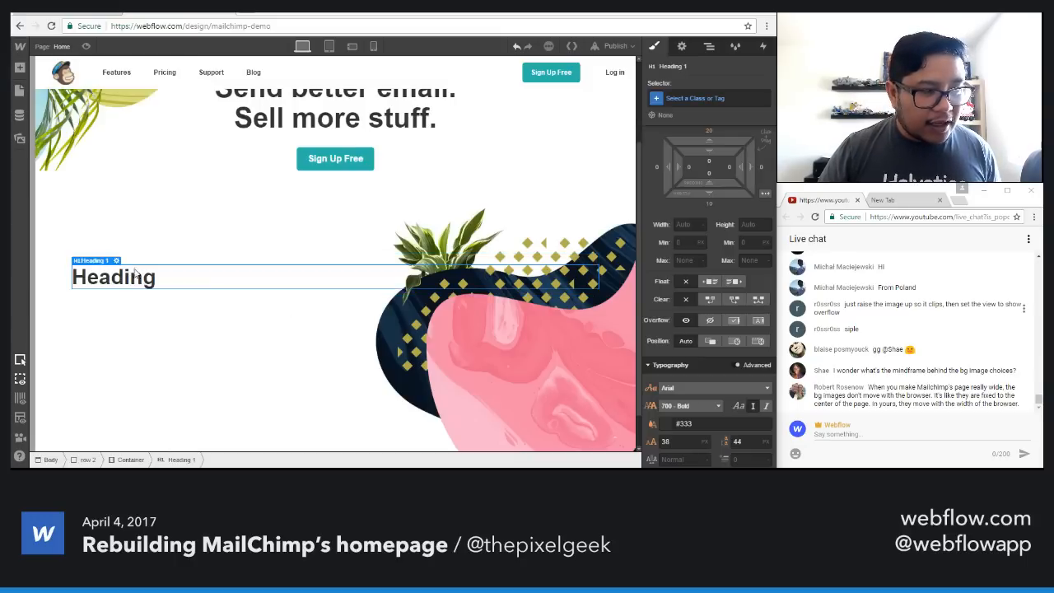
left_click(109, 320)
double_click(97, 276)
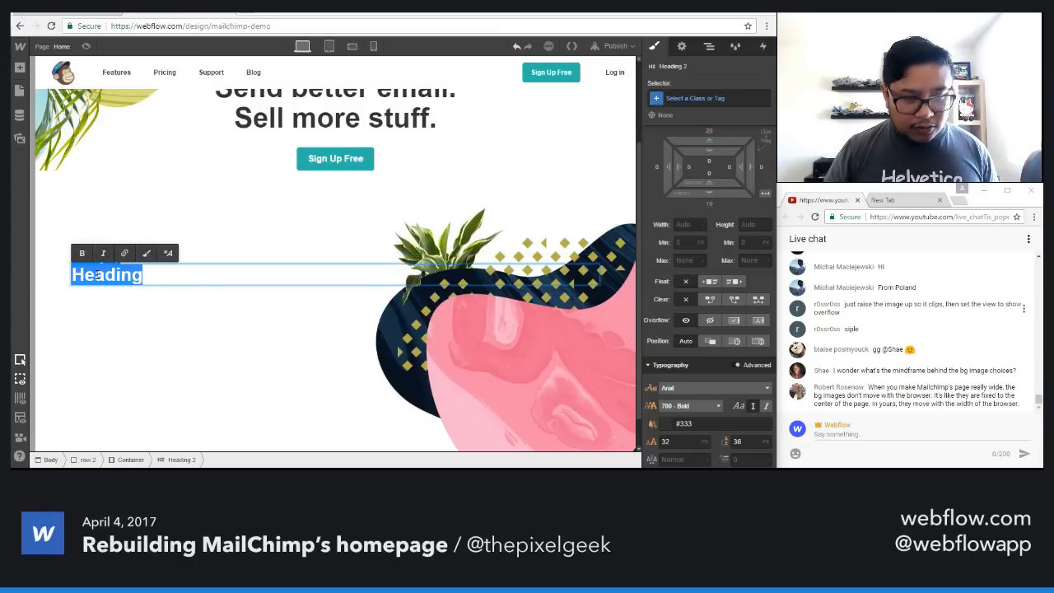
type("Senda")
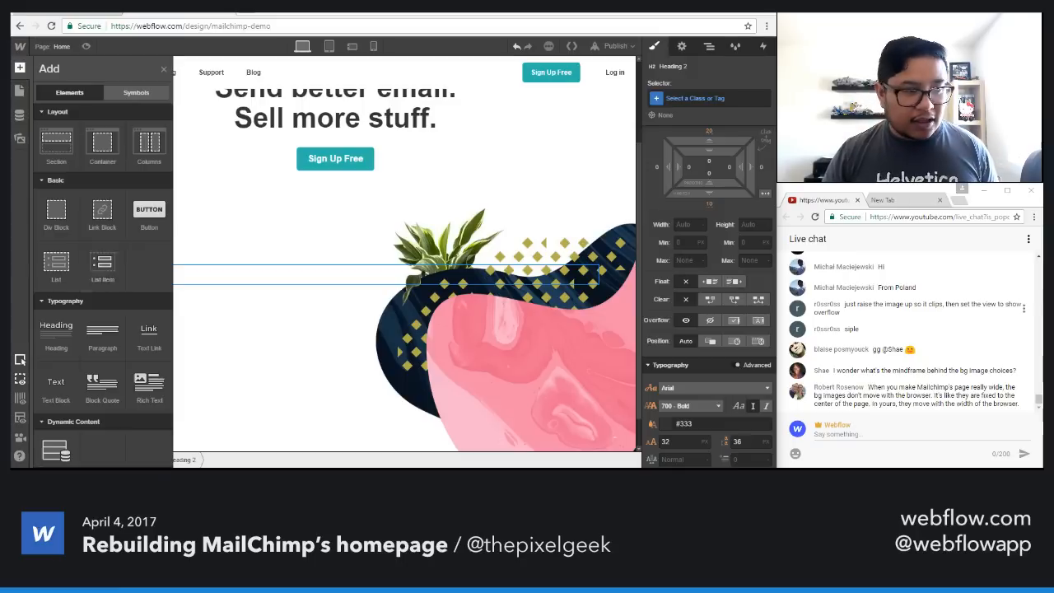
Step: Add a paragraph below the Send heading and replace its placeholder text with the Send description copied from mailchimp.com
left_click_drag(181, 276, 174, 376)
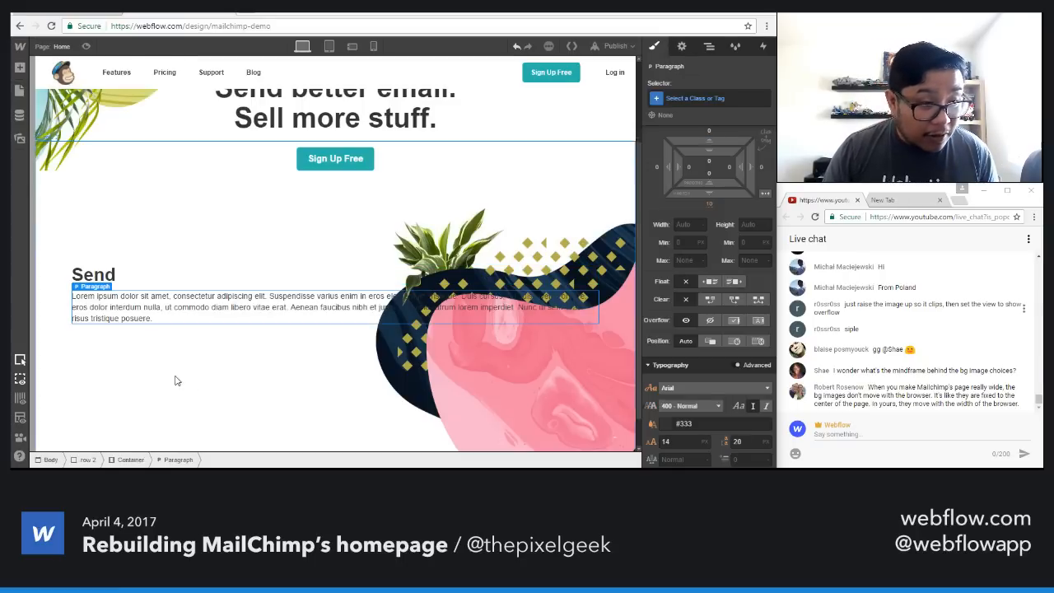
left_click(72, 16)
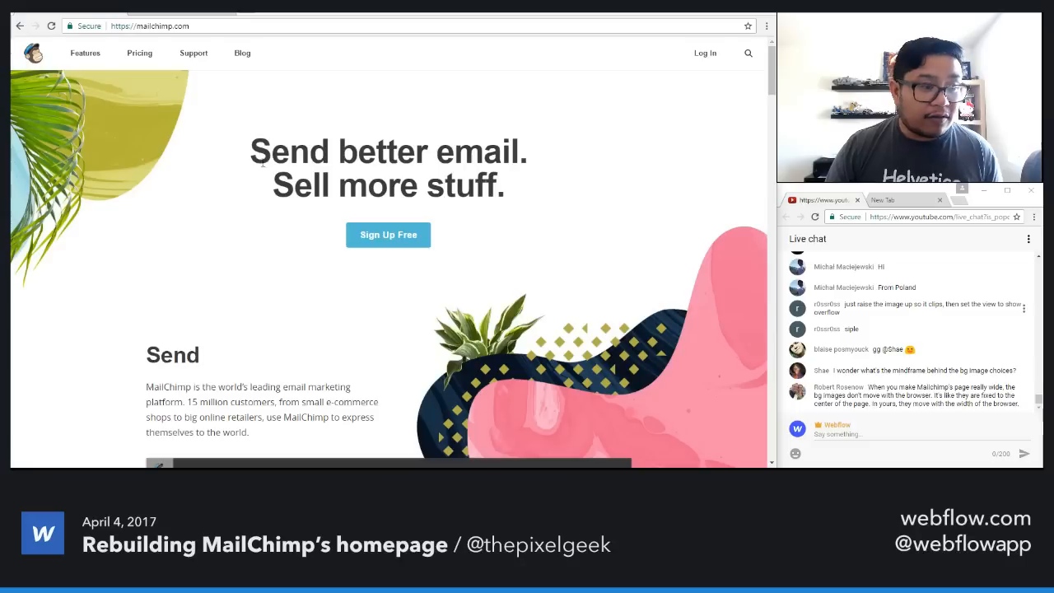
triple_click(233, 402)
key("ctrl+c")
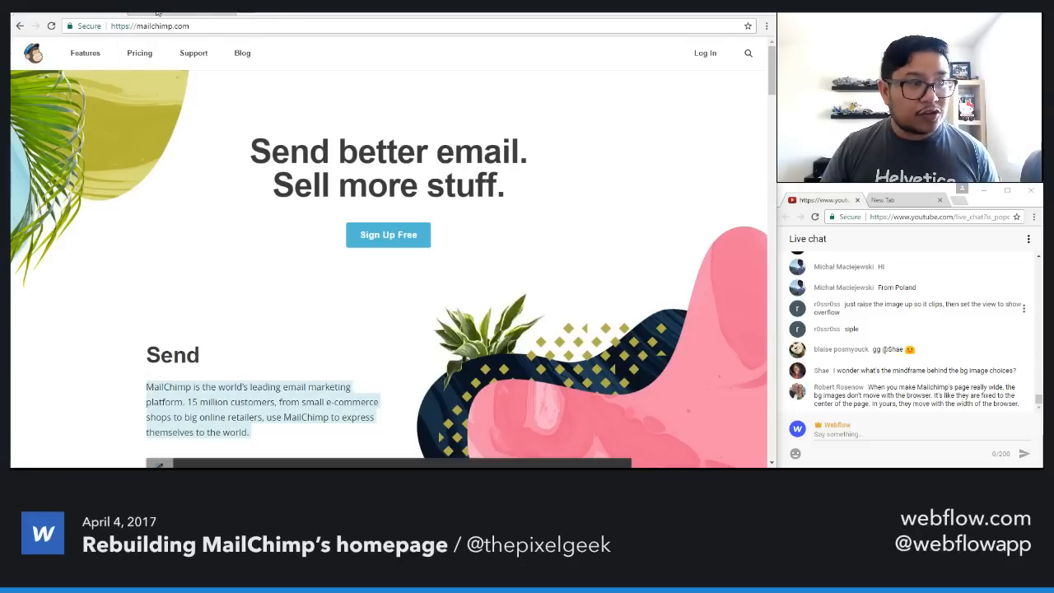
left_click(158, 14)
double_click(149, 307)
key("ctrl+a")
key("ctrl+v")
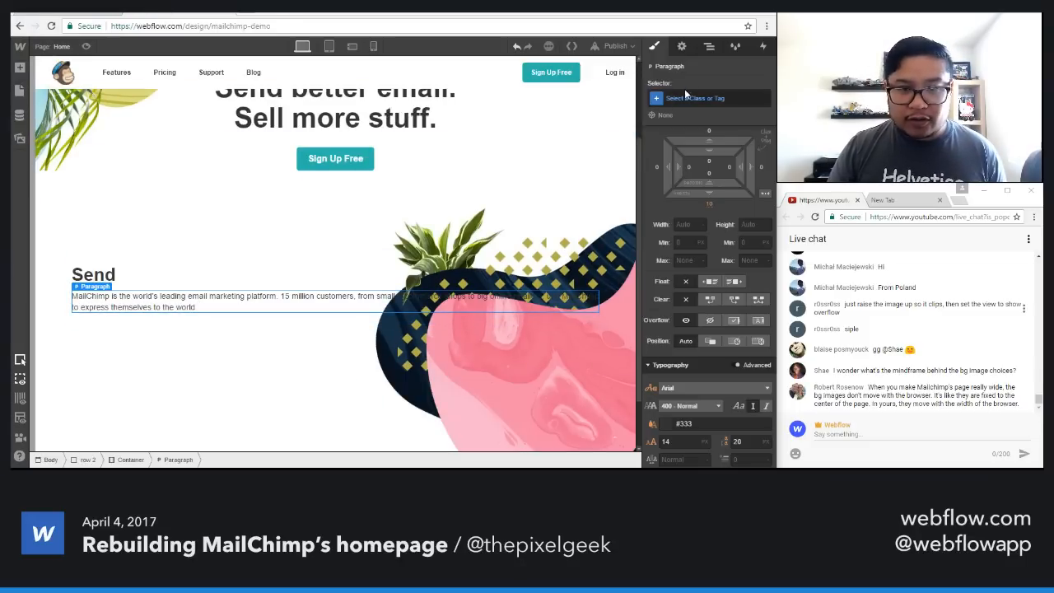
Step: Create a class named "details" for the paragraph below the Send heading
left_click(704, 98)
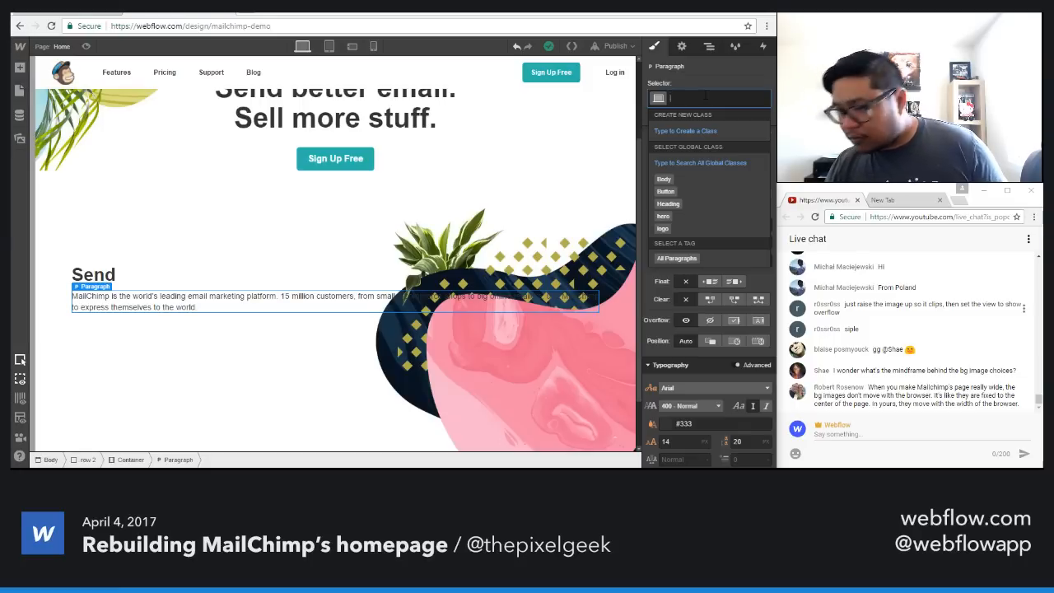
left_click(705, 98)
left_click(705, 97)
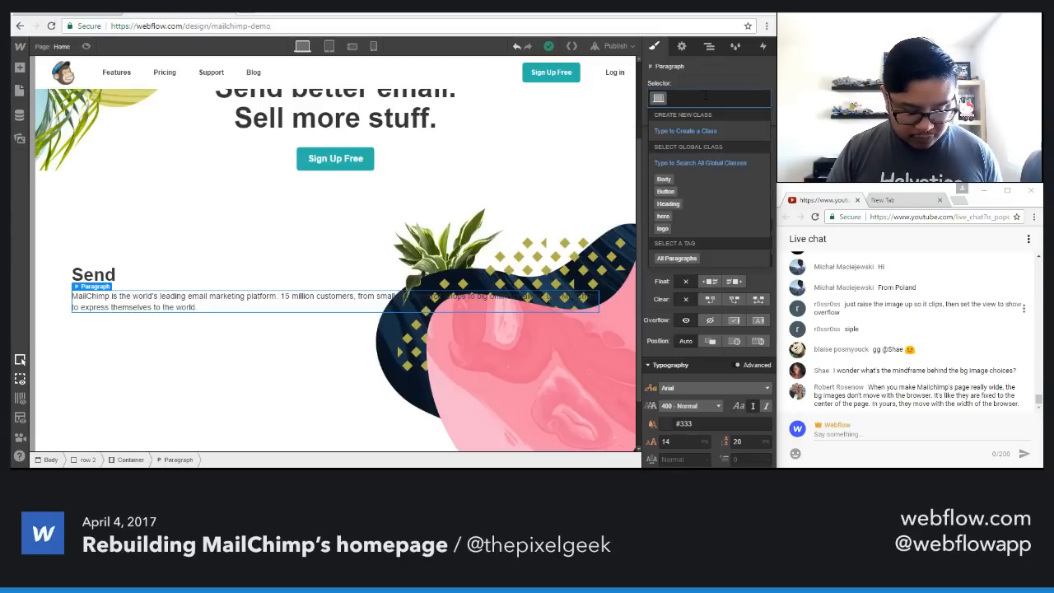
type("details")
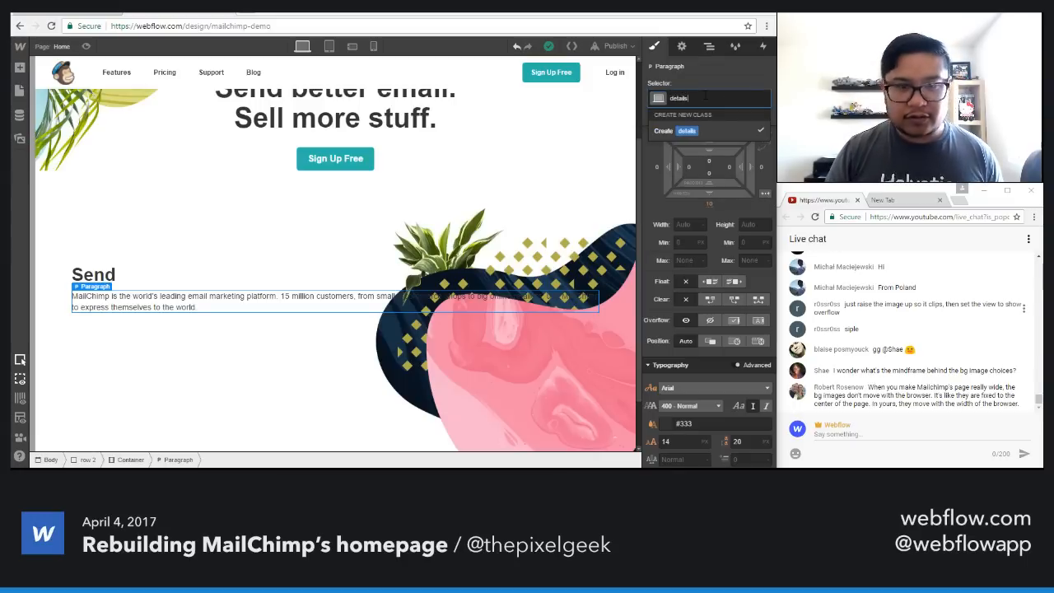
key("Return")
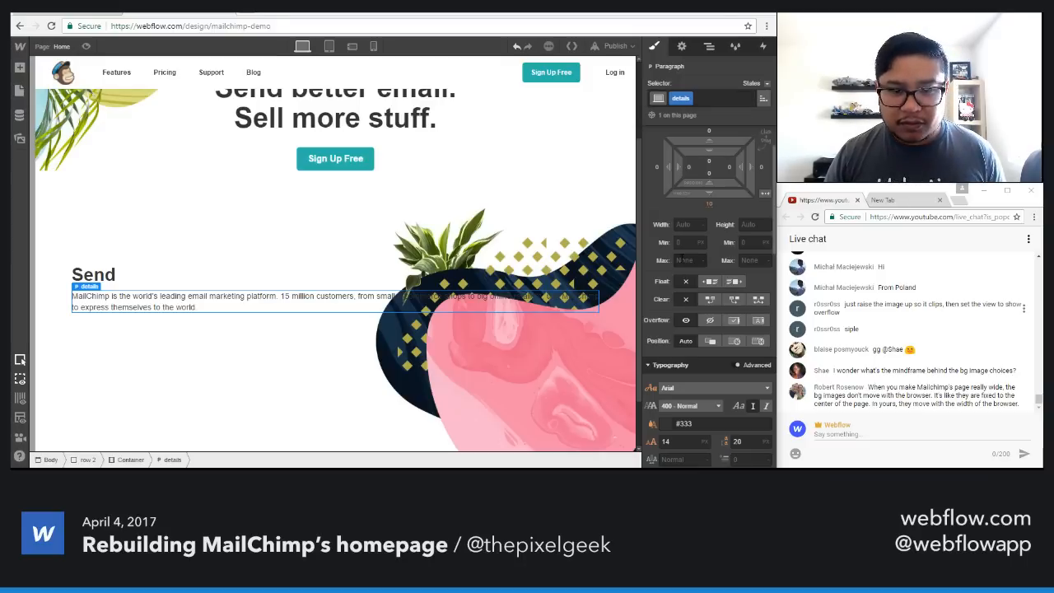
Step: Limit the details paragraph to a maximum width of 460 px
left_click(683, 260)
type("500")
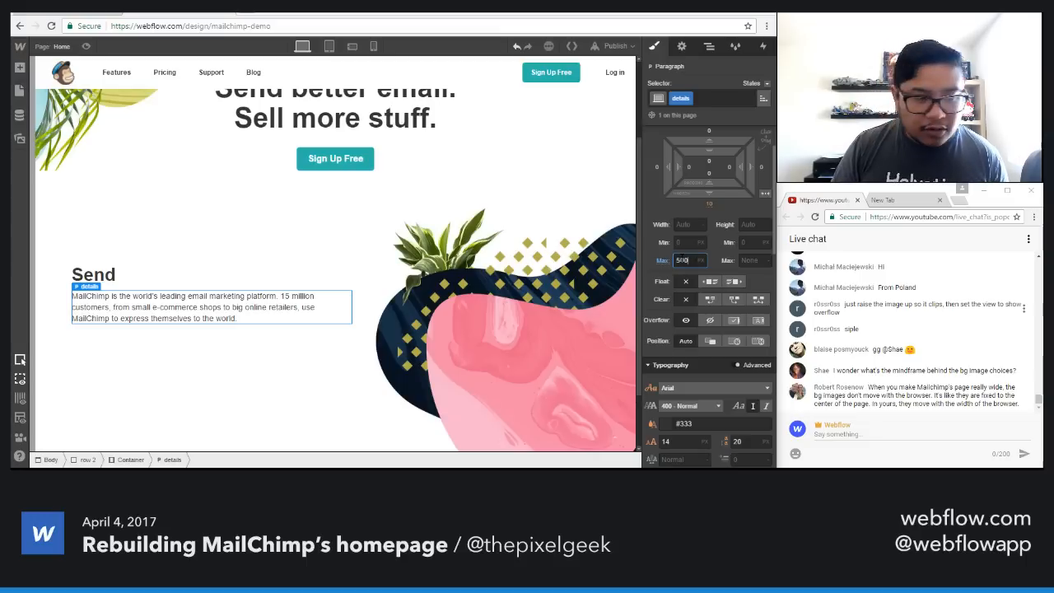
key("shift+Down")
key("shift+Down")
key("shift+Down")
key("shift+Down")
key("shift+Down")
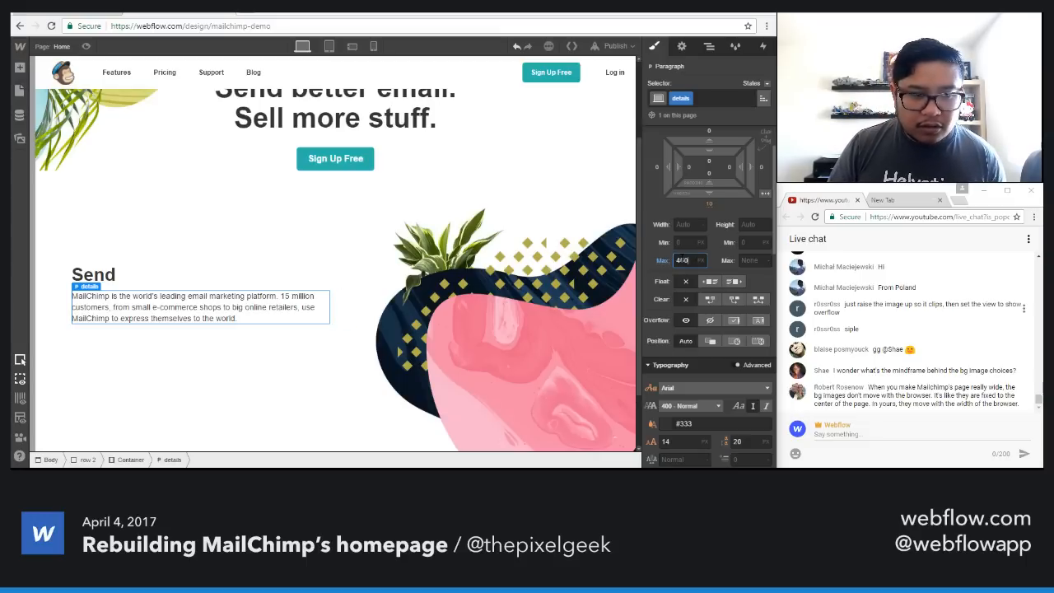
key("shift+Up")
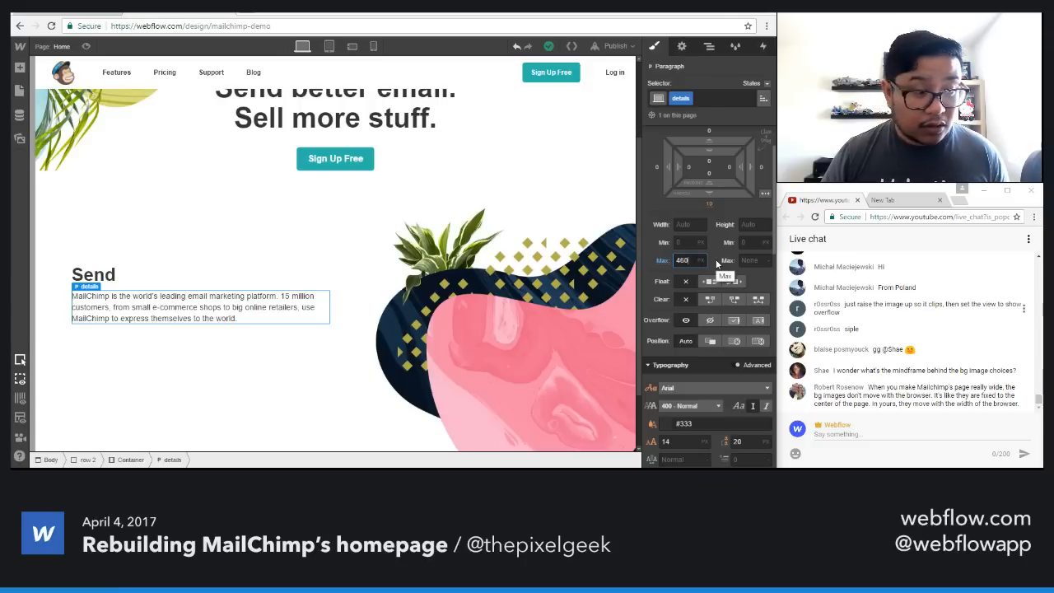
Step: Set the details paragraph's font size to 16 px and its line height to 22 px
left_click(688, 443)
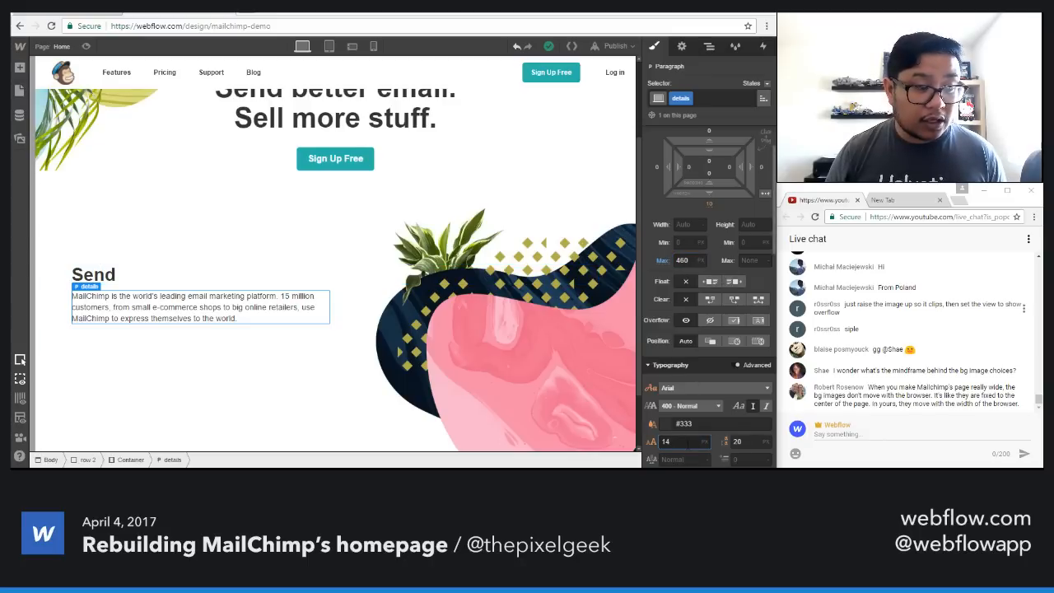
key("Up")
key("Up")
key("Up")
key("Down")
key("Down")
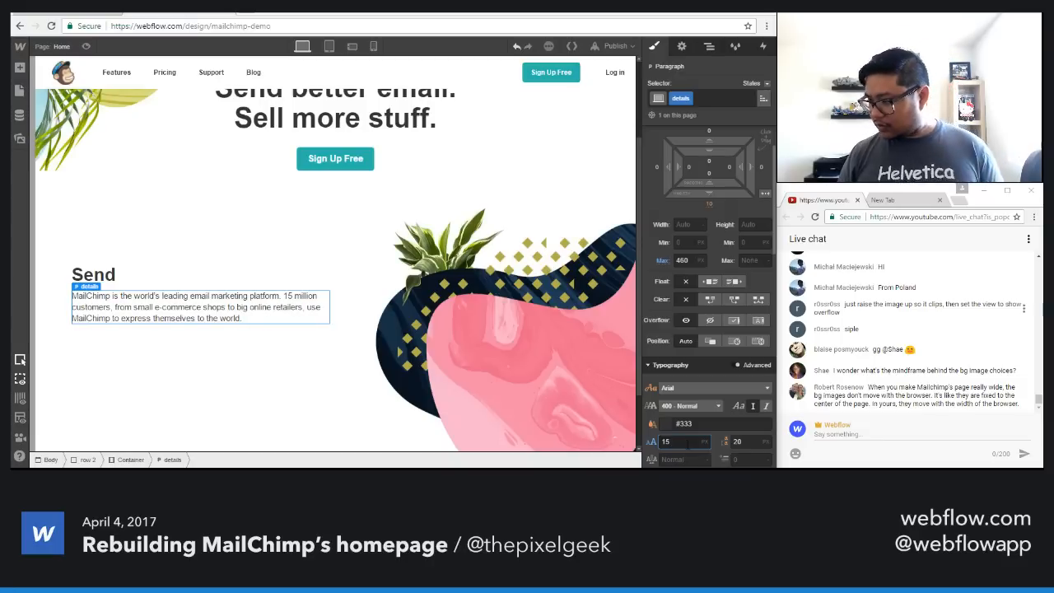
key("Up")
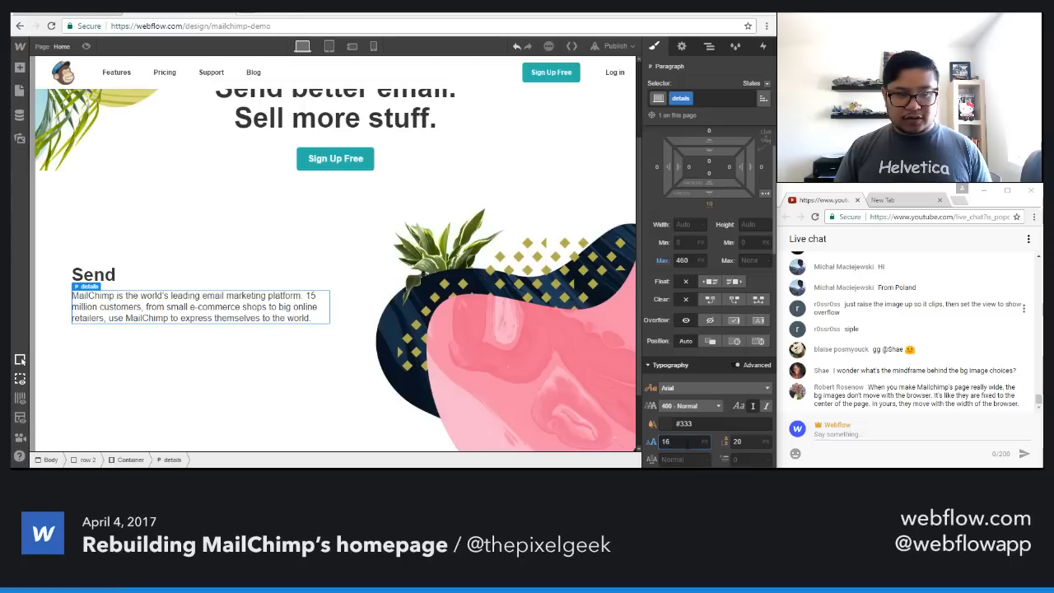
key("Tab")
key("Up")
key("Up")
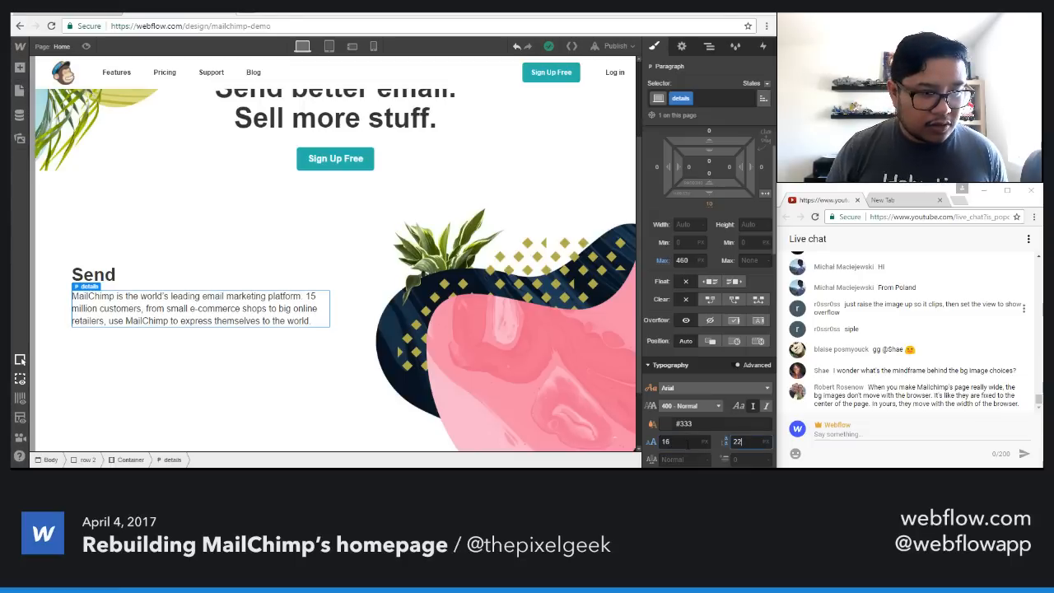
Step: Set the Send heading's font size to 36 px and its line height to 42 px
left_click(129, 277)
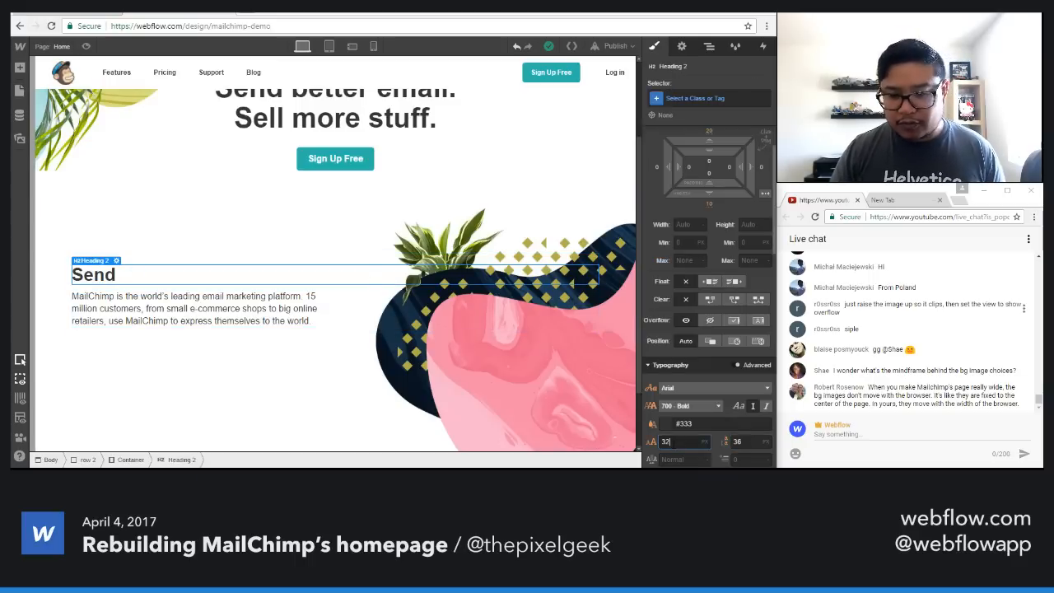
key("Up")
key("Up")
key("Up")
key("Up")
key("Tab")
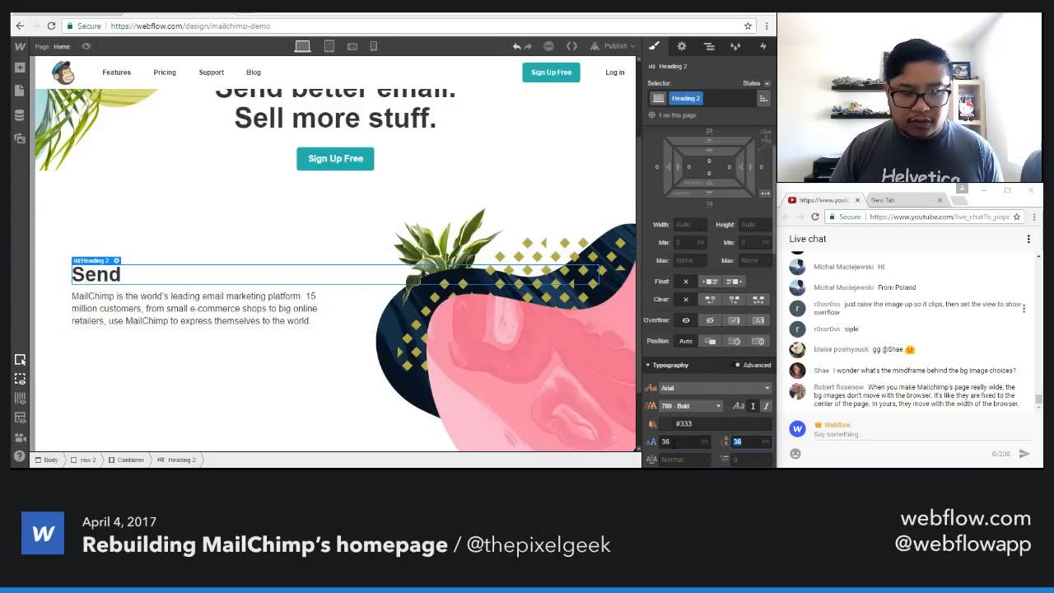
key("Up")
key("Up")
key("Up")
key("Up")
key("Up")
key("Up")
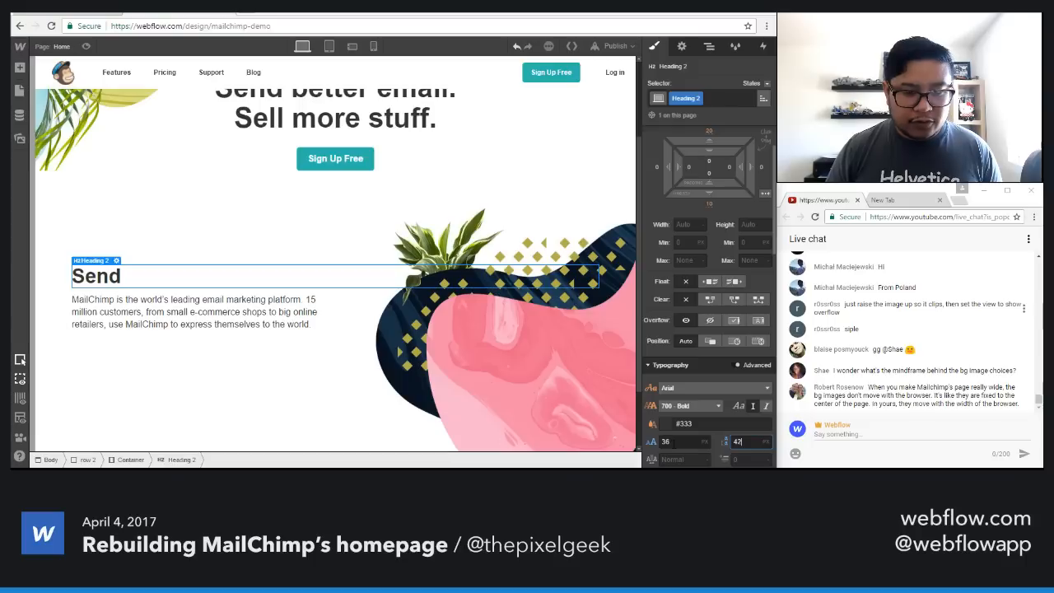
Step: Add a div block below the details paragraph inside the Send section's container
left_click(237, 319)
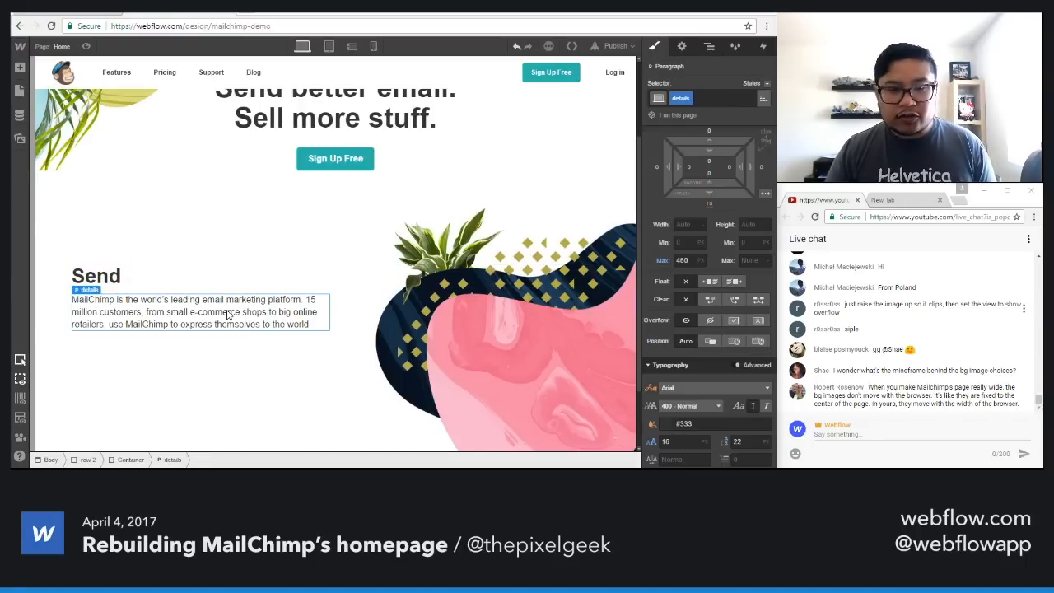
scroll(228, 314, "down", 1)
left_click(348, 324)
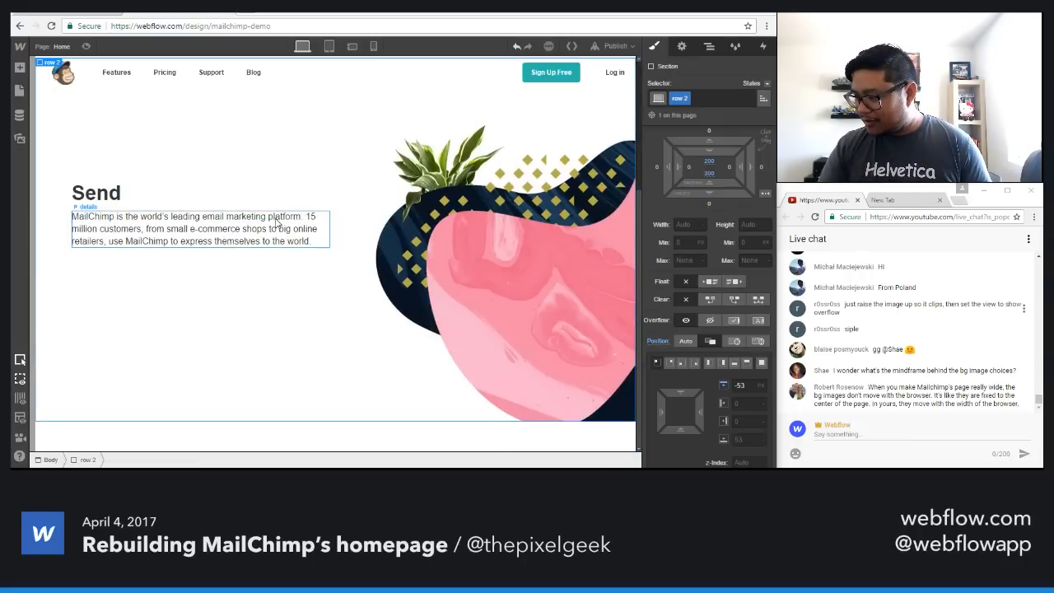
left_click(345, 221)
key("a")
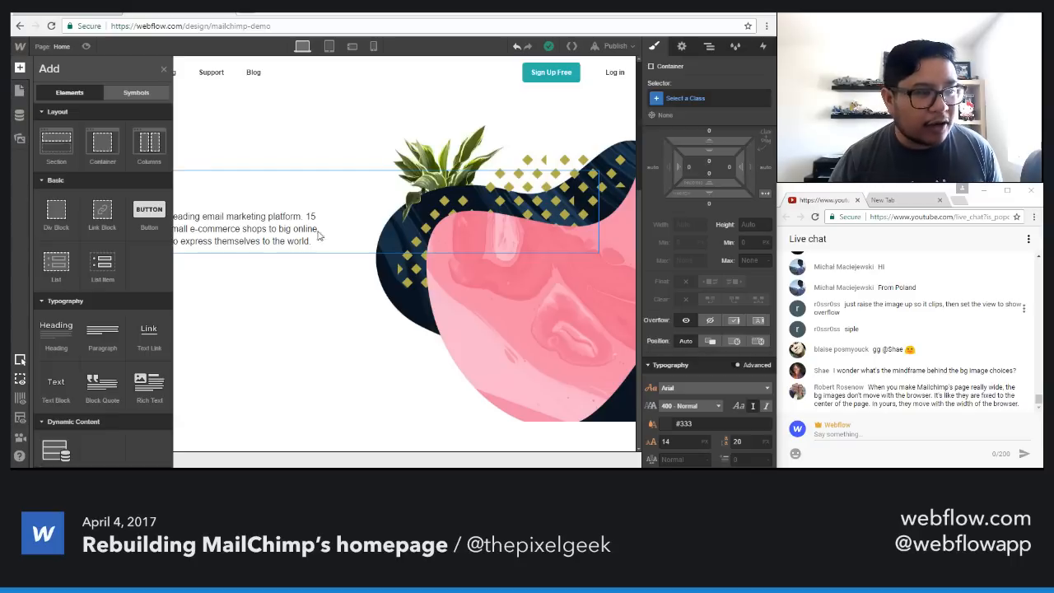
left_click(310, 227)
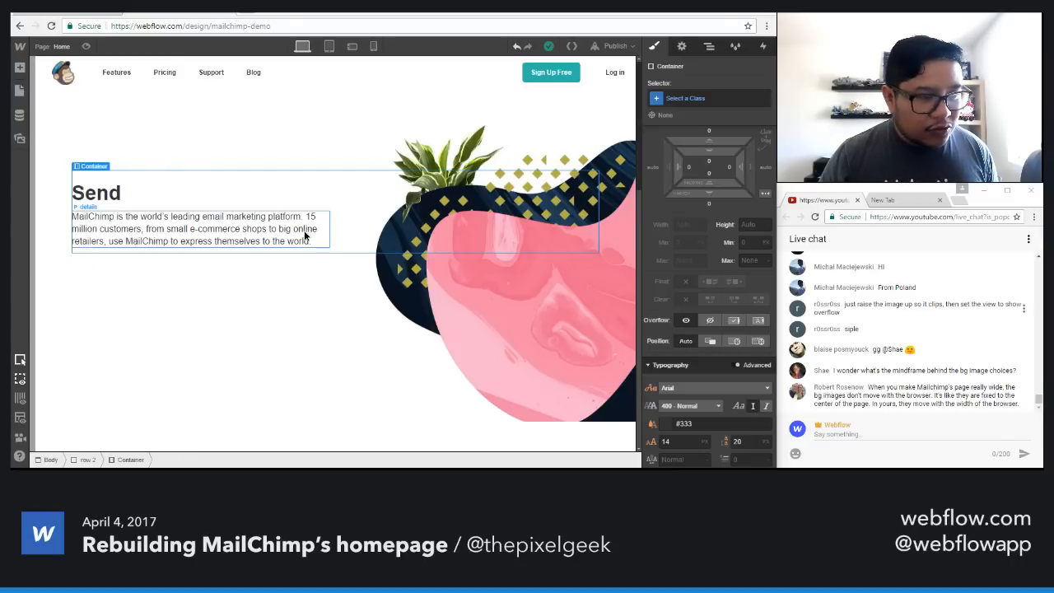
key("a")
left_click(56, 210)
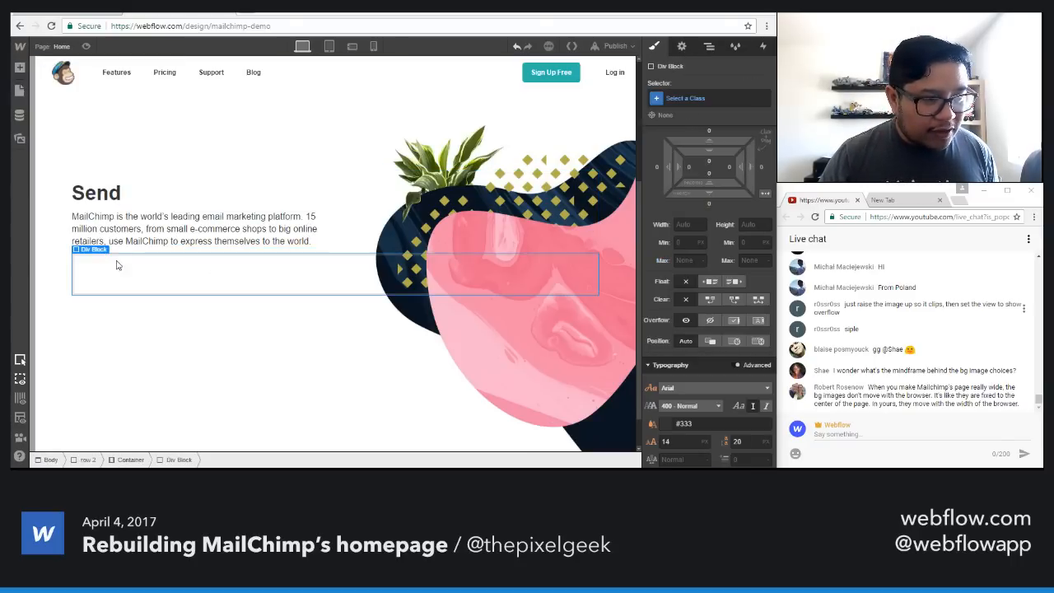
key("a")
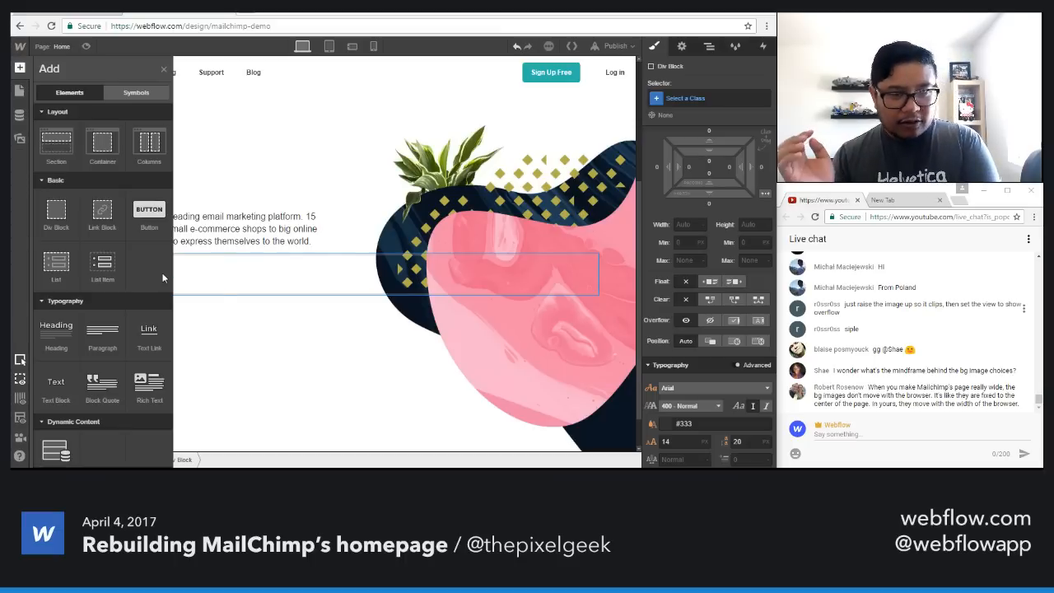
left_click(277, 282)
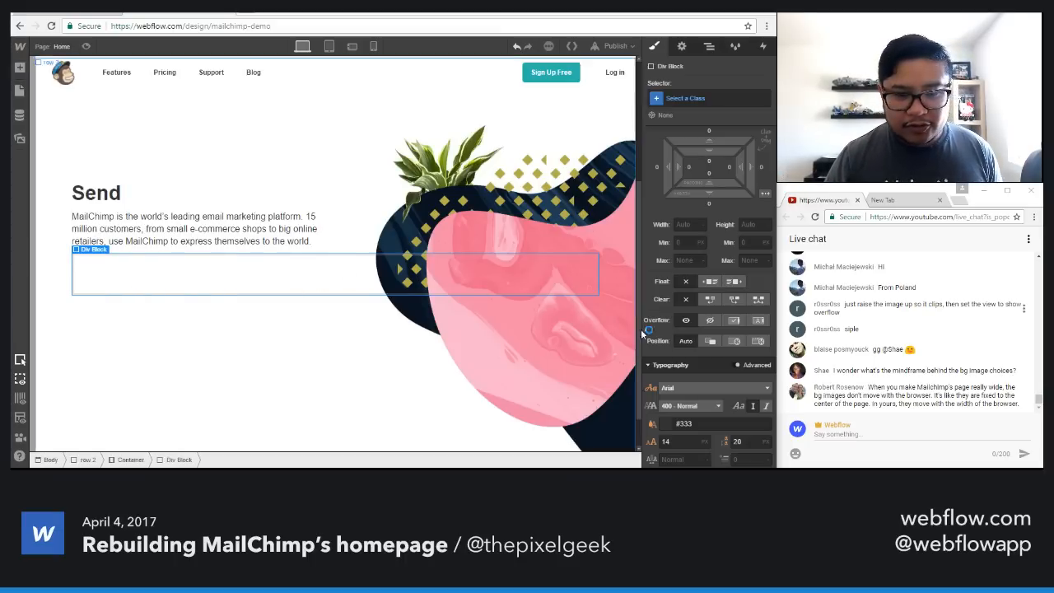
Step: Give the new div block the background image background.jpg from the site's assets
scroll(698, 312, "down", 3)
left_click(728, 344)
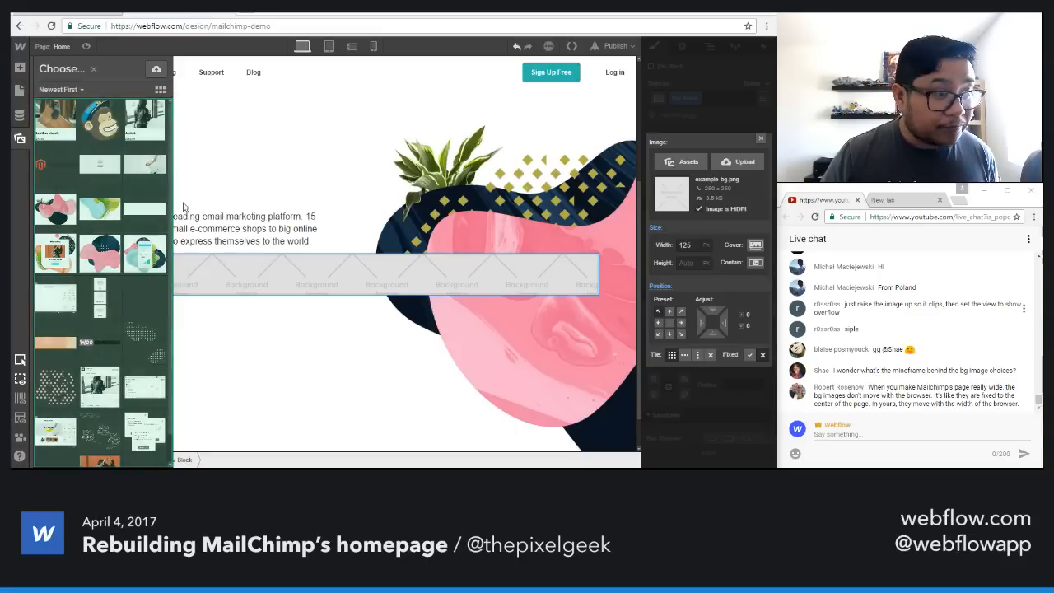
left_click(99, 253)
double_click(50, 298)
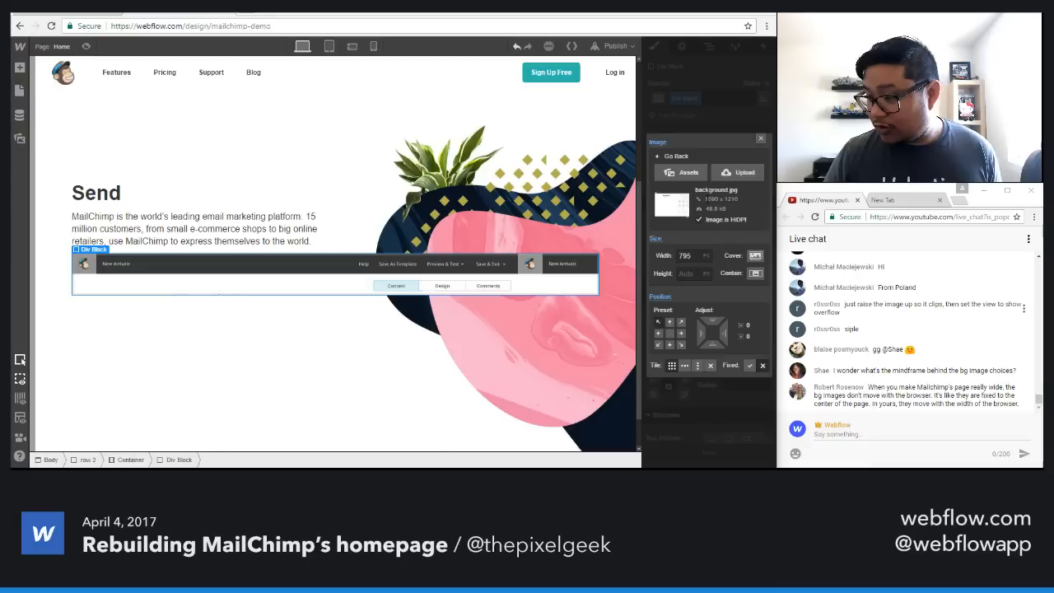
left_click(760, 140)
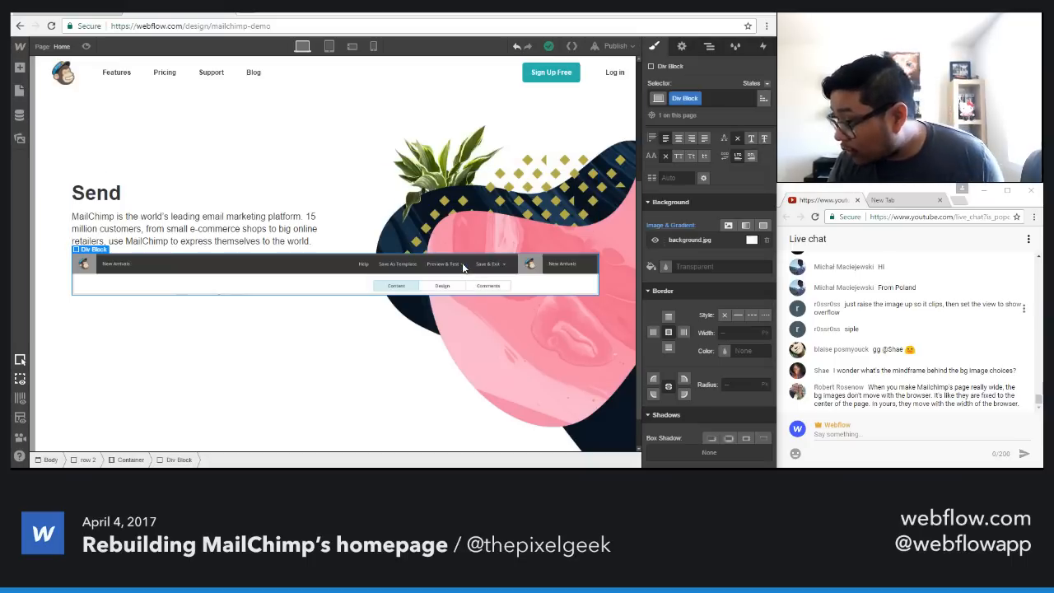
Step: Try displaying the div block's background image without the HiDPI option
left_click(675, 240)
left_click(719, 209)
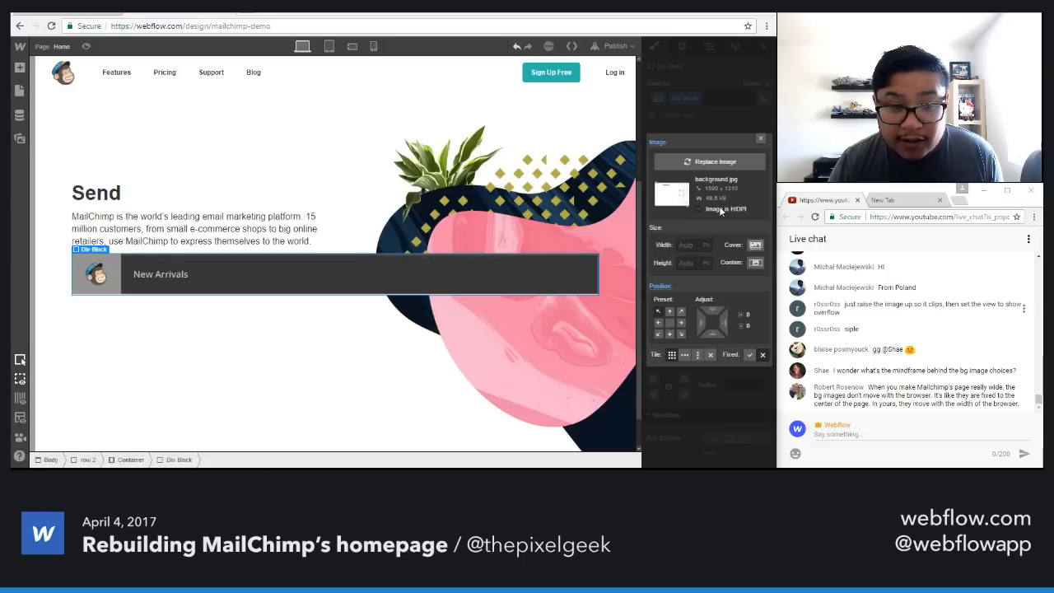
left_click(720, 210)
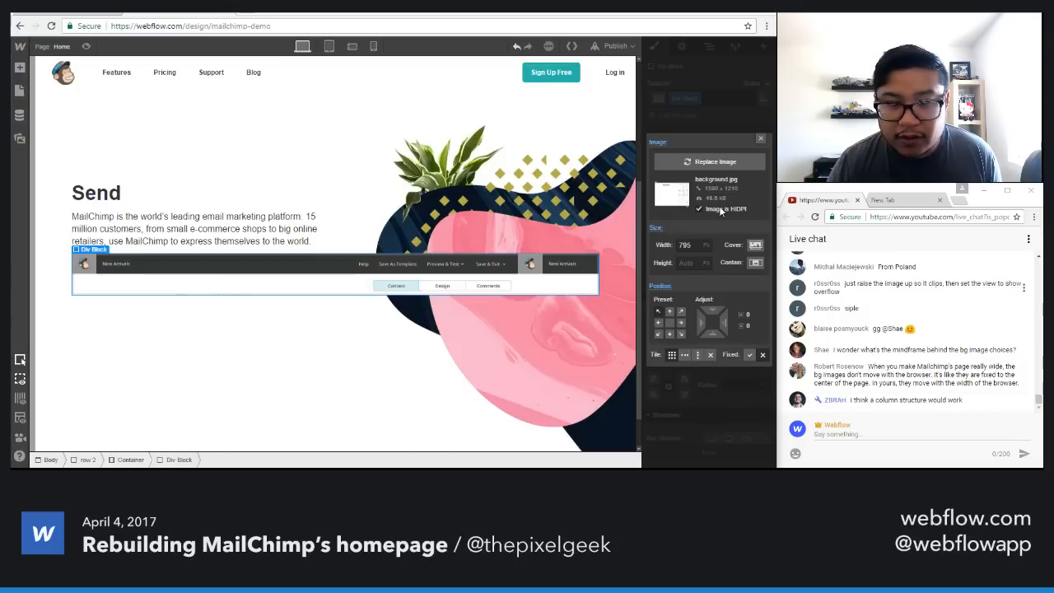
left_click(690, 244)
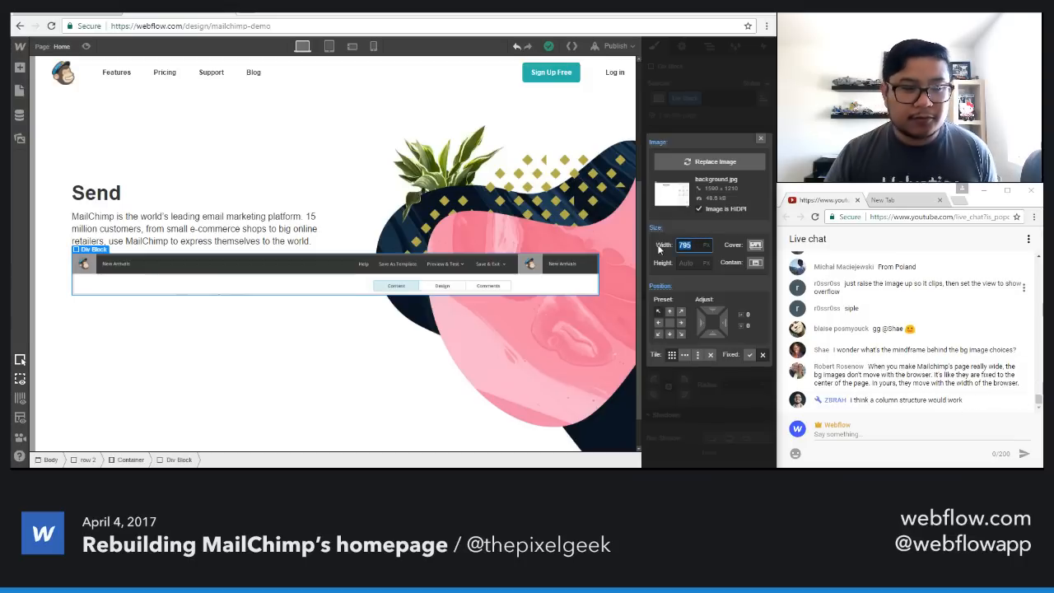
left_click(759, 138)
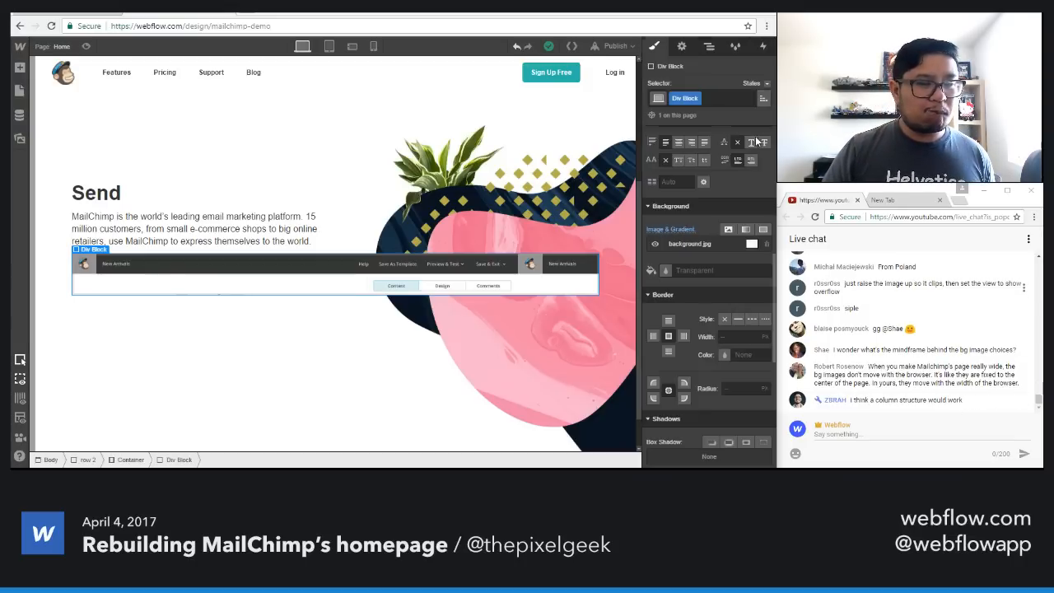
Step: Turn off tiling for the div block's background image
left_click(688, 244)
left_click(710, 354)
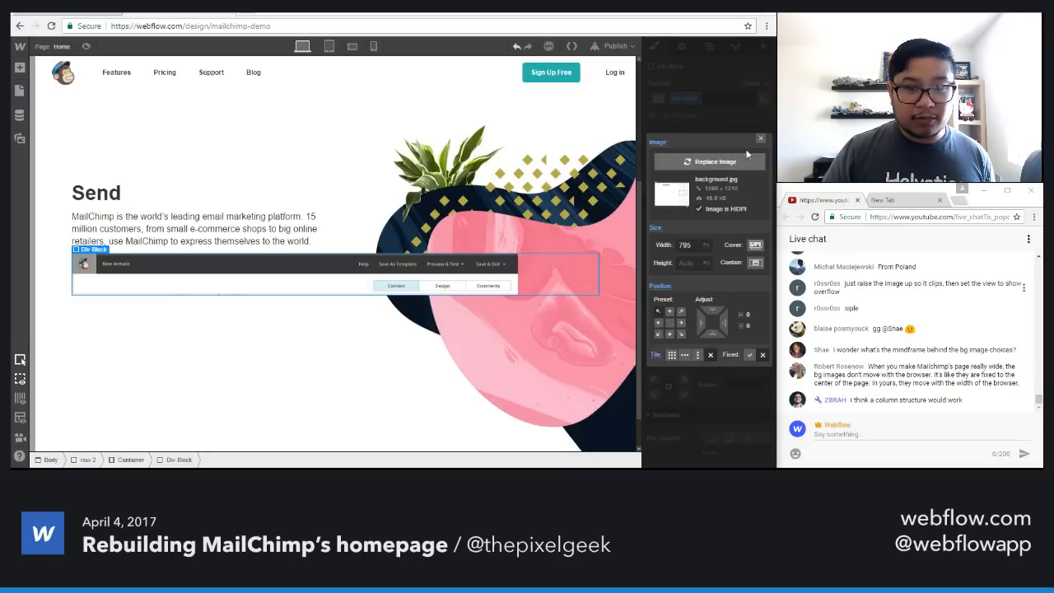
scroll(760, 138, "up", 2)
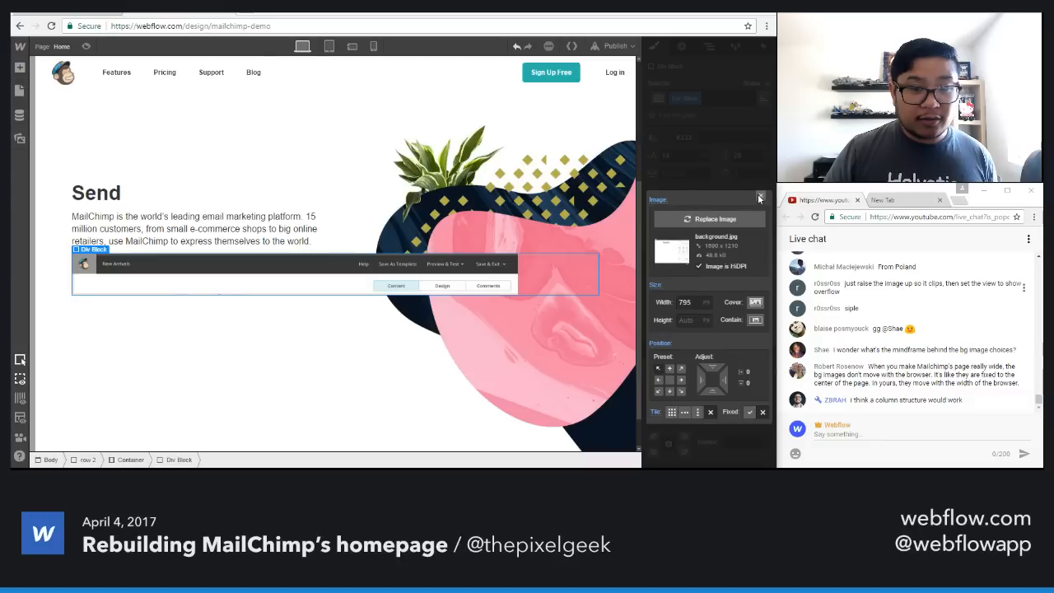
left_click(760, 197)
Step: Rename the div block's class as "fake ui"
scroll(711, 266, "up", 5)
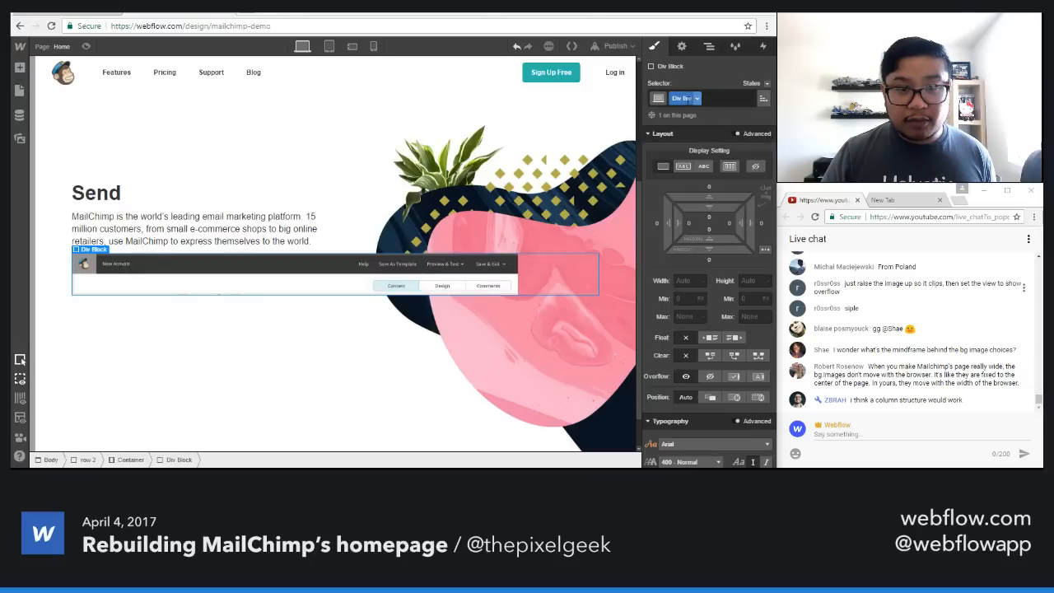
type("canvas")
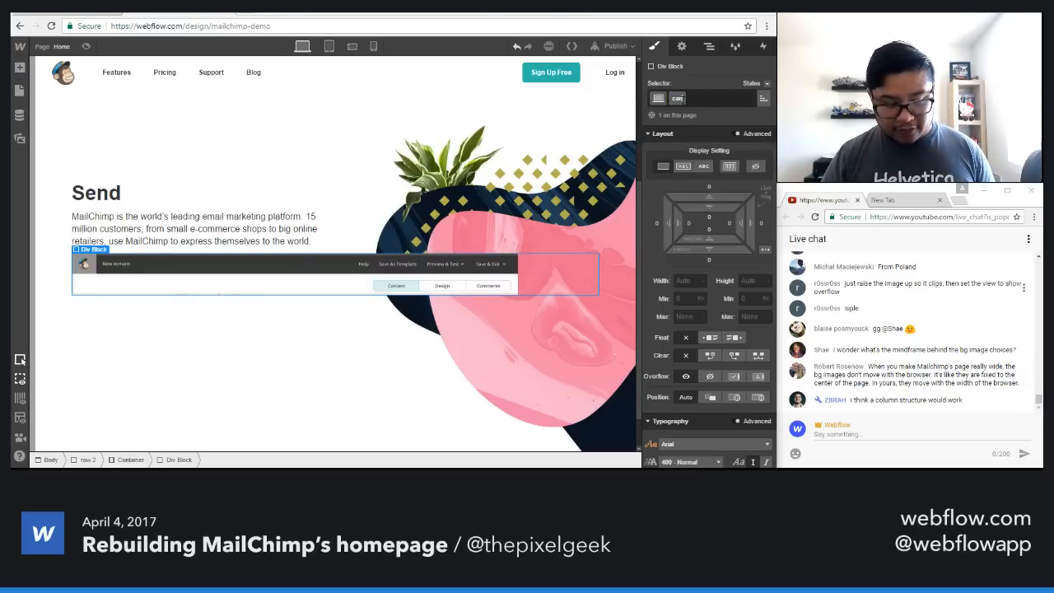
key("Return")
scroll(688, 247, "down", 2)
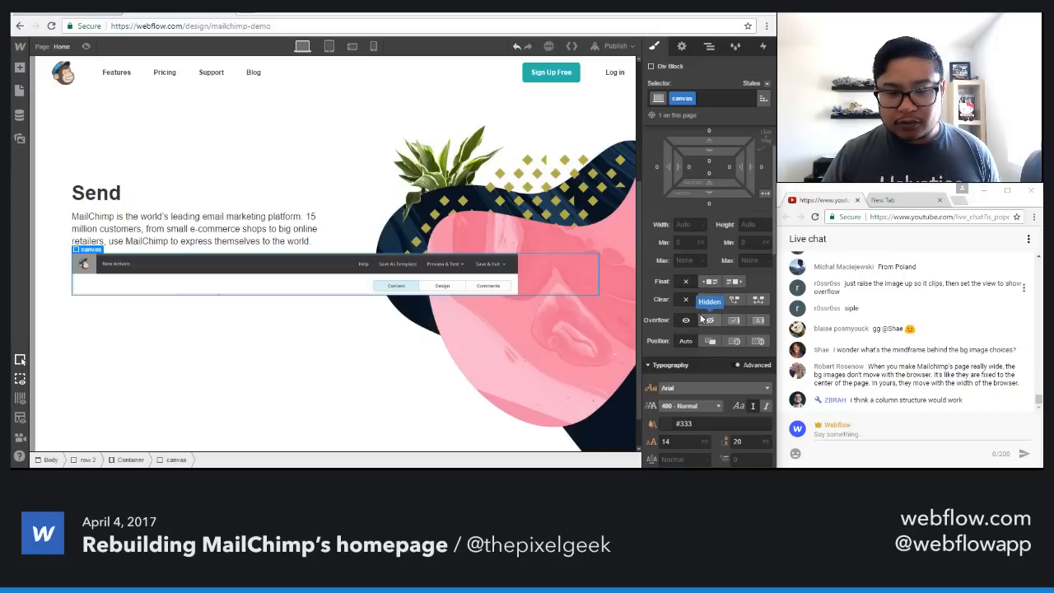
double_click(681, 98)
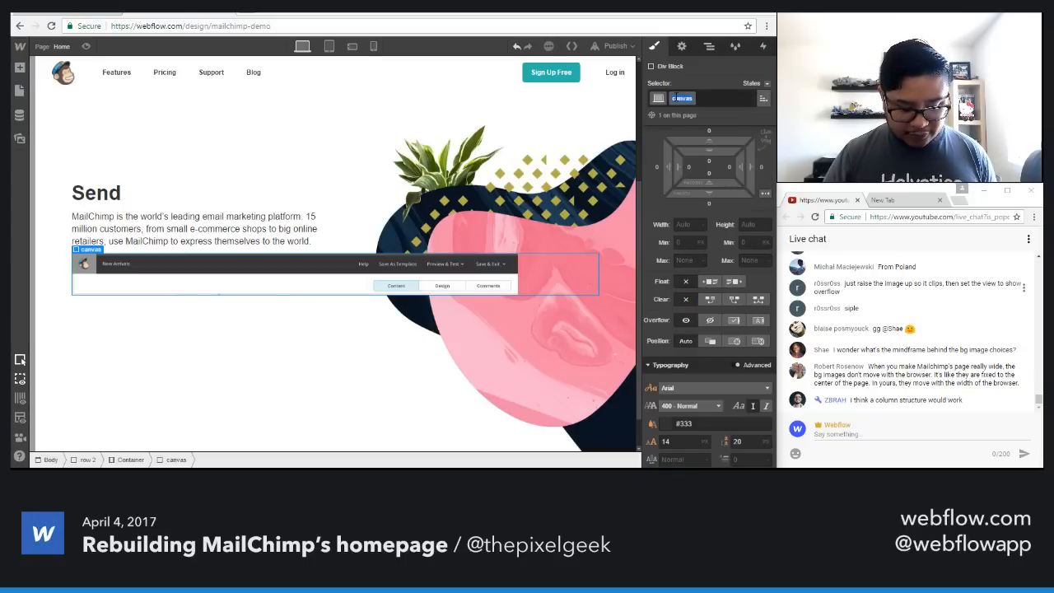
type("fake ui")
key("Return")
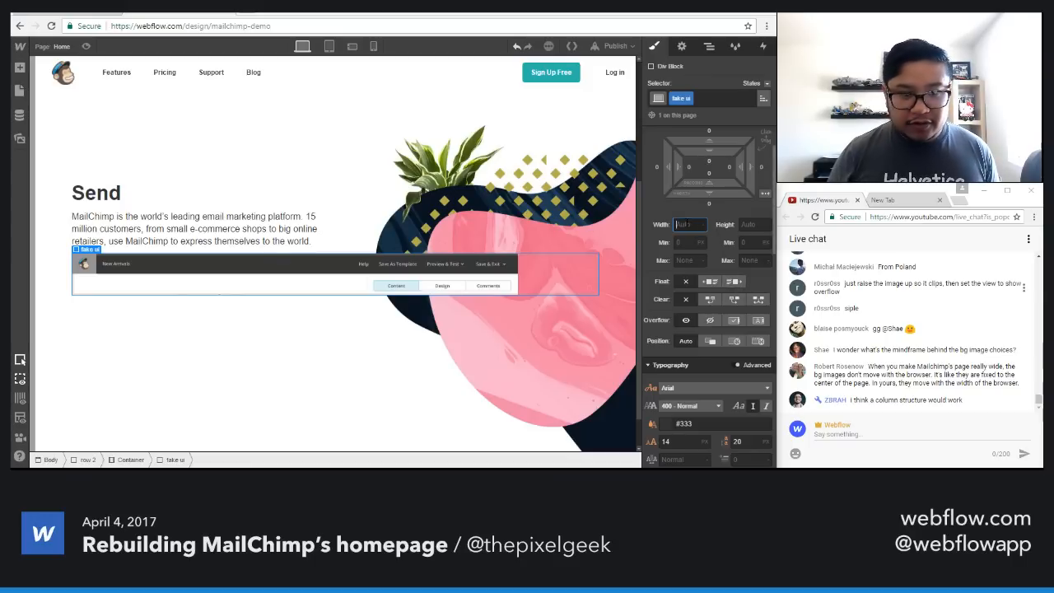
Step: Set the fake ui block's width to 796 px
key("Return")
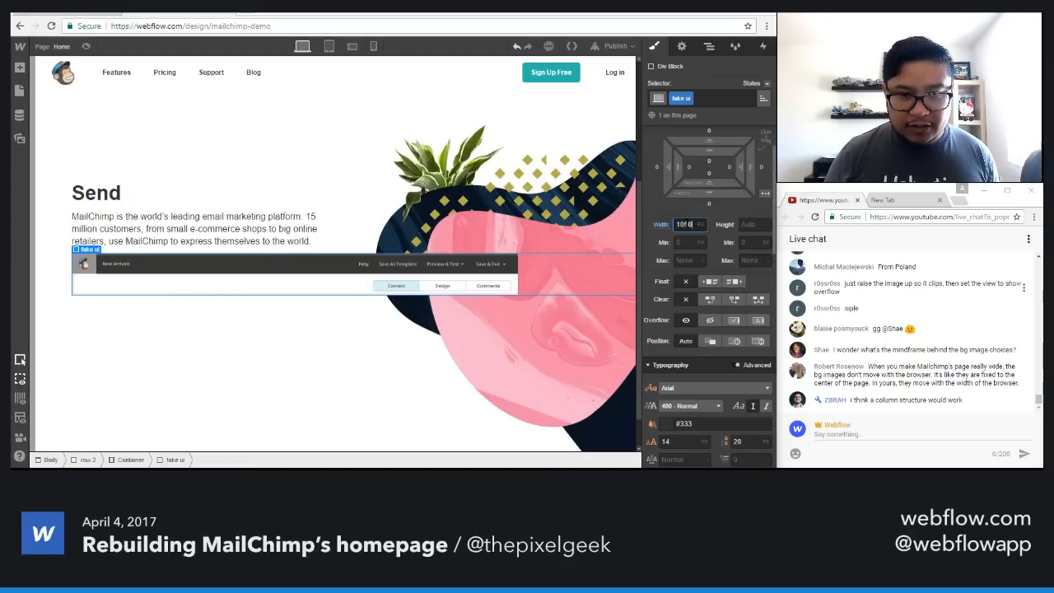
key("BackSpace")
key("BackSpace")
key("BackSpace")
type("70")
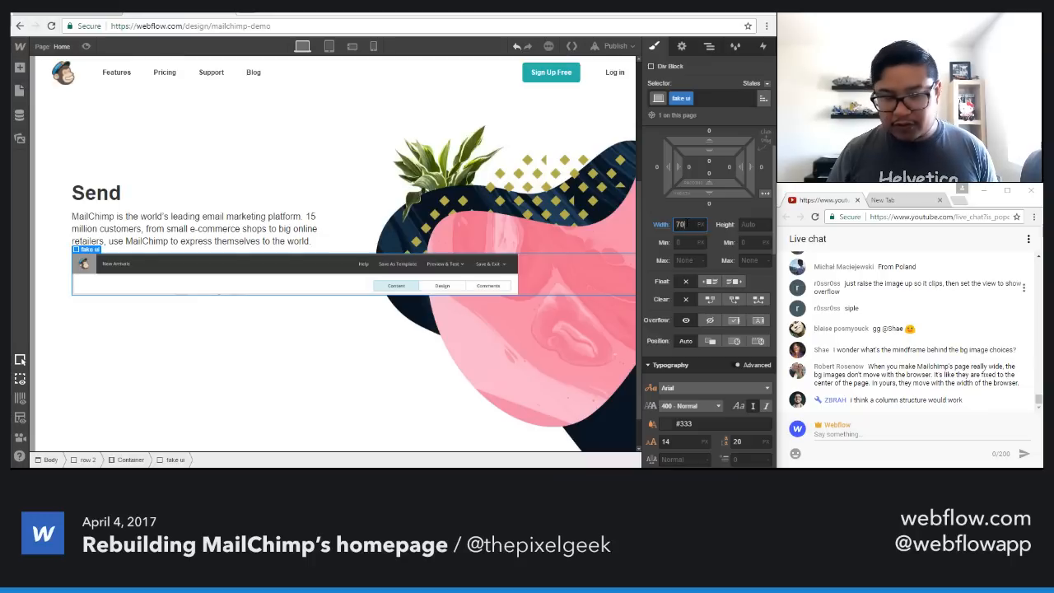
type("0")
key("shift+Up")
key("shift+Up")
key("shift+Up")
key("shift+Up")
key("shift+Up")
key("shift+Up")
key("shift+Up")
key("shift+Up")
key("shift+Up")
key("shift+Up")
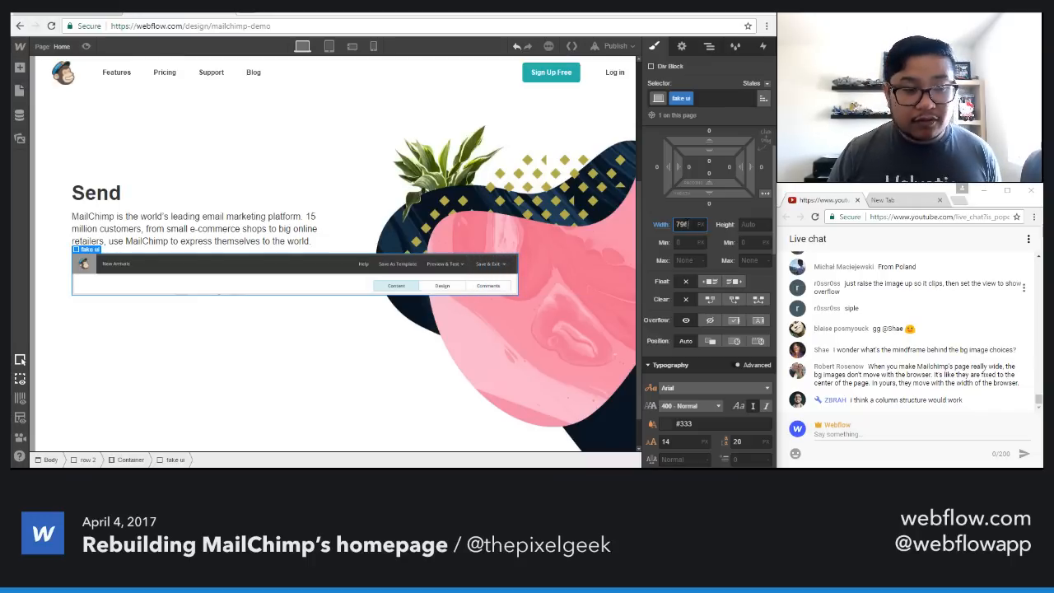
type("6")
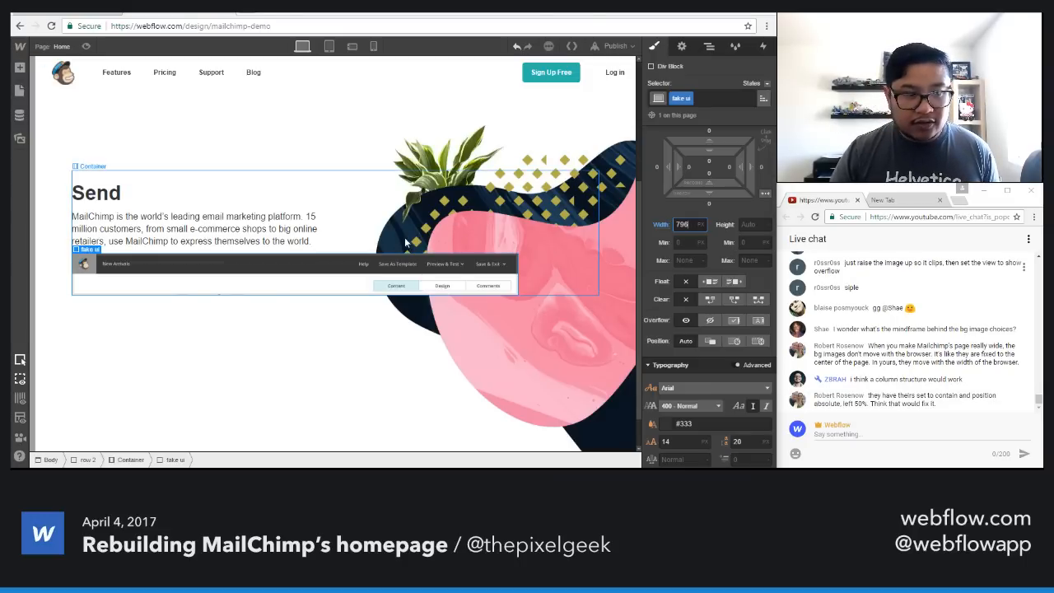
Step: Replace the container in row 2 with a div block holding the Send heading, details paragraph and fake ui block
left_click(708, 46)
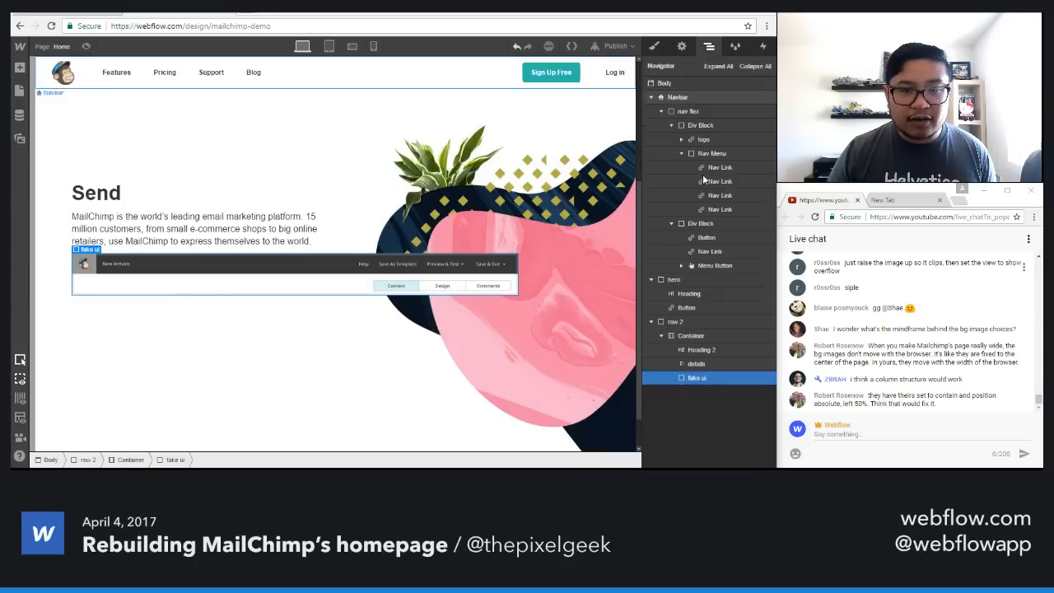
key("a")
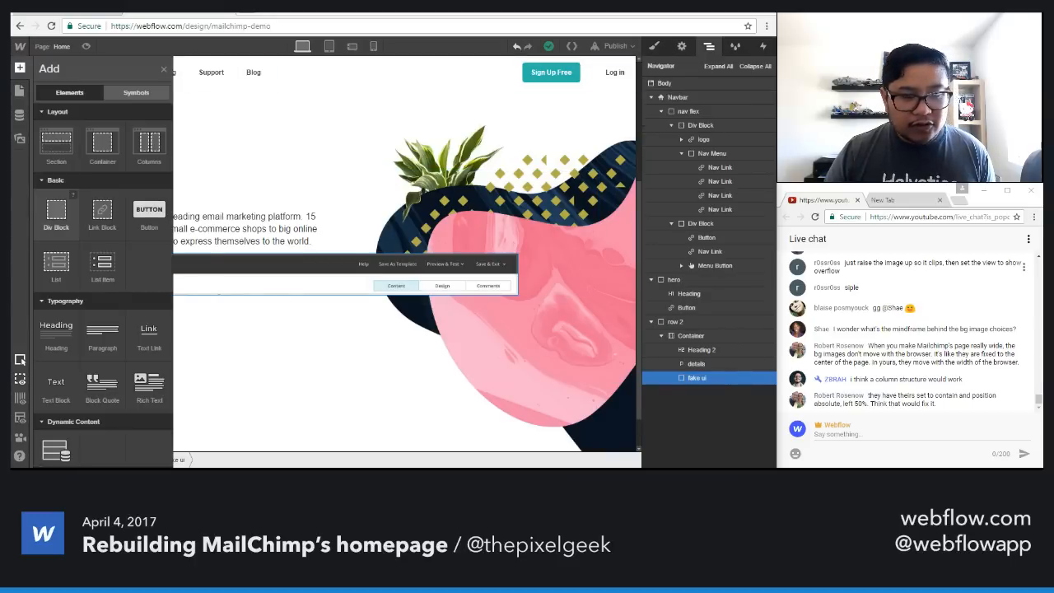
left_click_drag(56, 212, 691, 332)
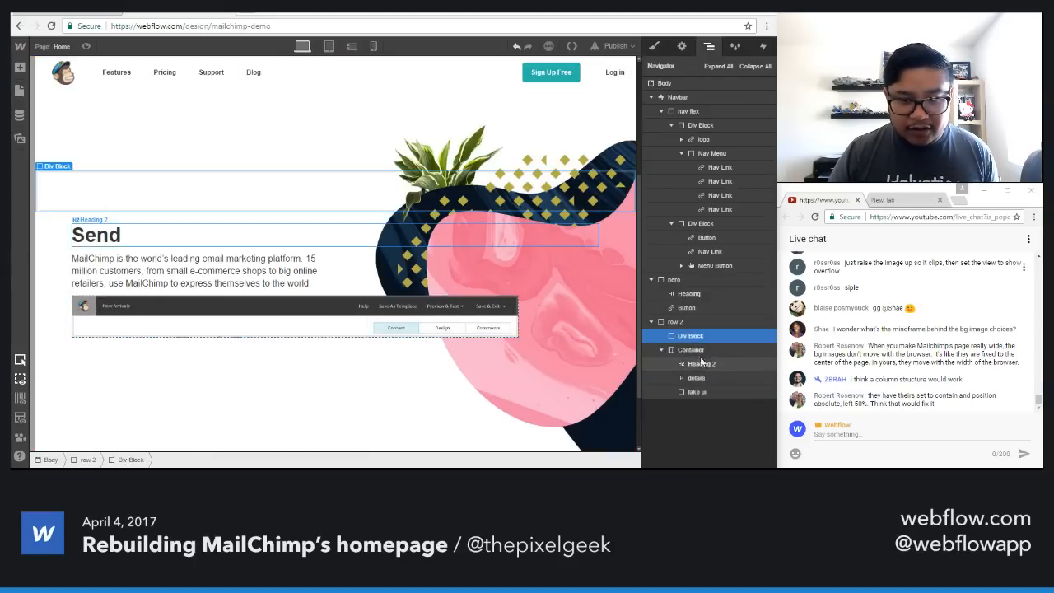
left_click_drag(703, 368, 693, 389)
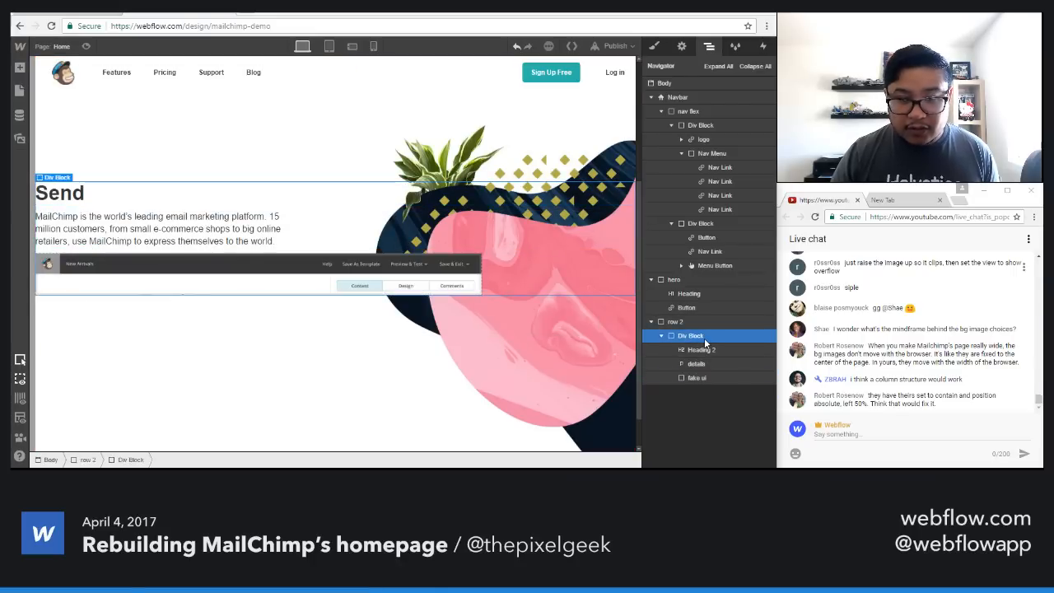
Step: Create a class named "send content" for the div block wrapping the Send heading, paragraph and fake ui block
left_click(654, 46)
left_click(697, 97)
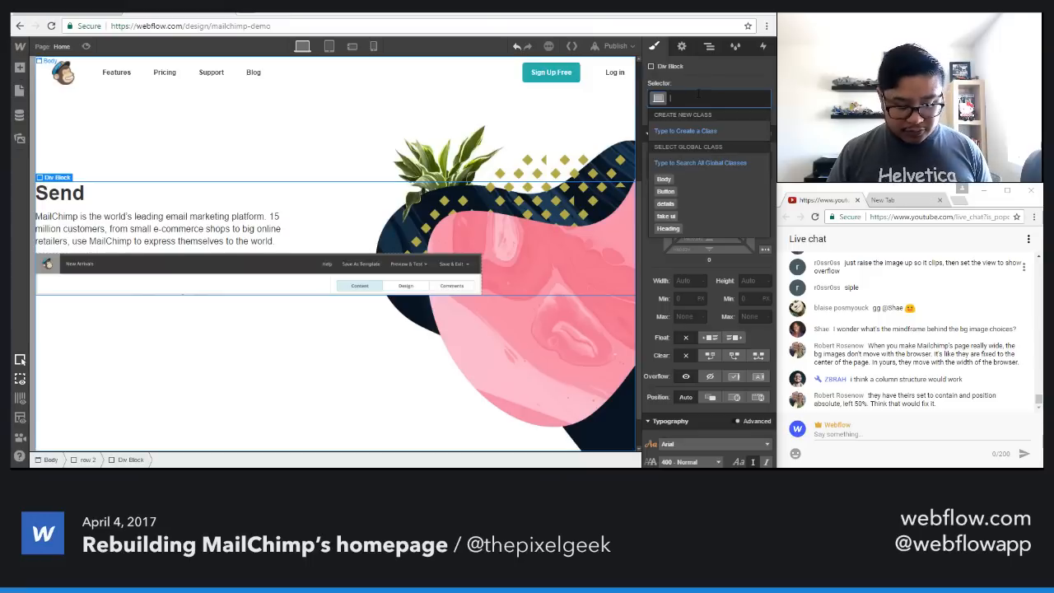
type("send content")
key("Return")
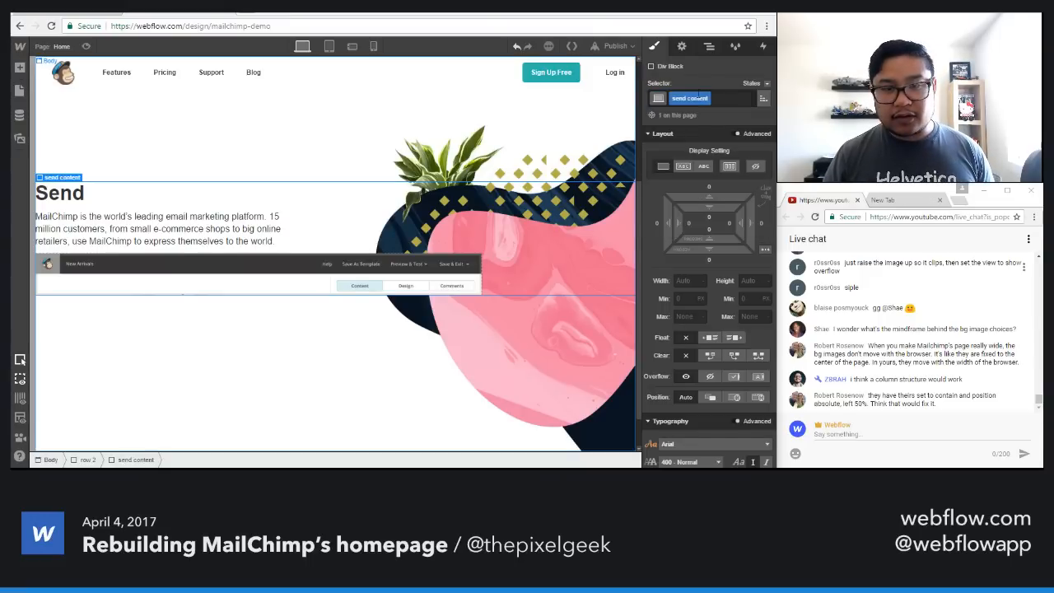
Step: Set the send content block's width to 796 px and center it horizontally with auto side margins
left_click(680, 280)
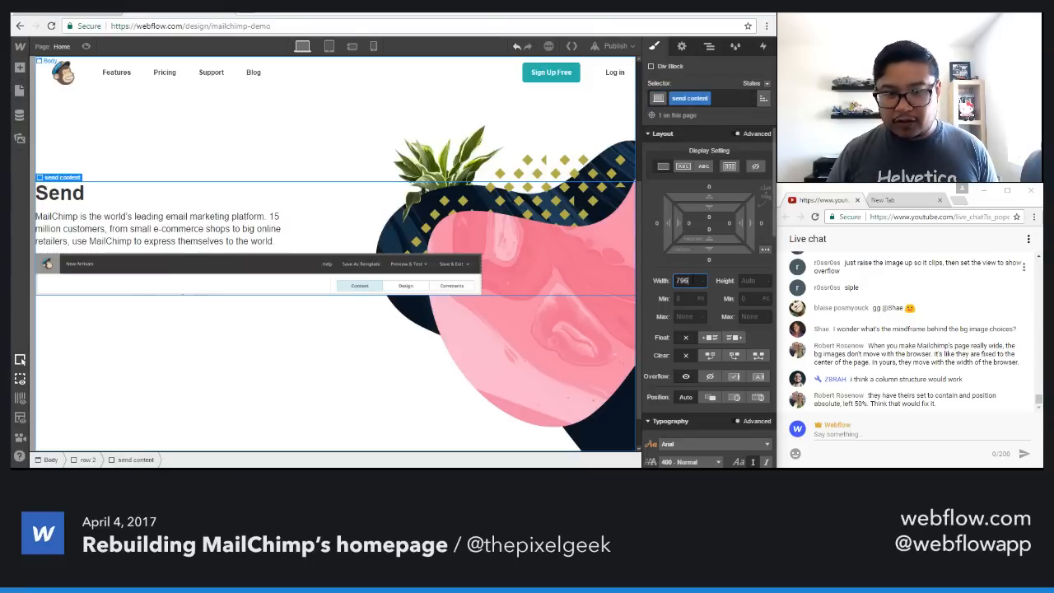
type("796")
key("Return")
left_click(765, 248)
left_click(724, 265)
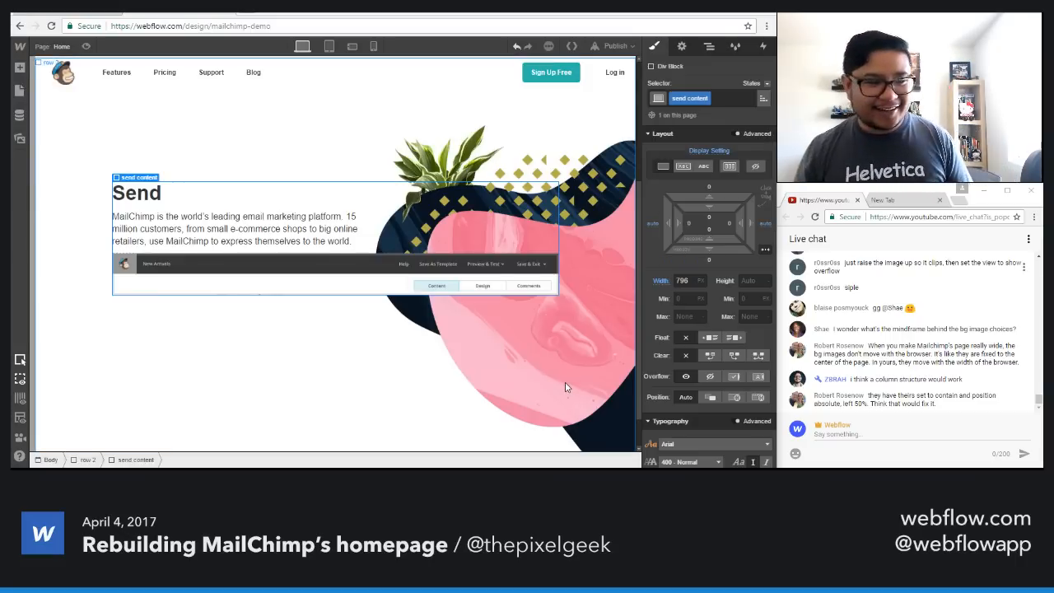
Step: Give the fake ui block a top margin of 25 px
left_click(292, 275)
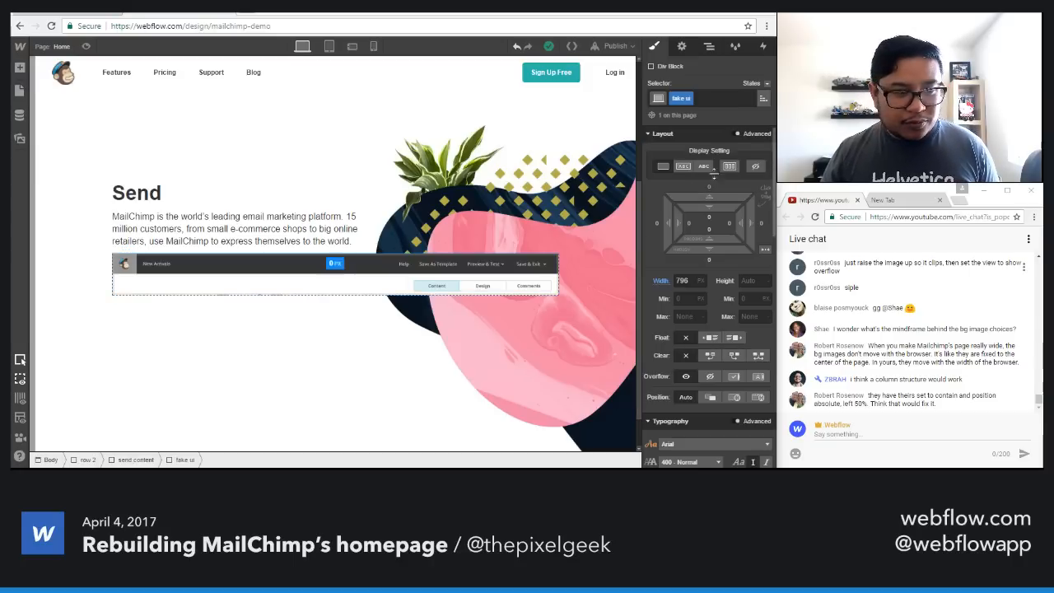
left_click_drag(709, 188, 712, 154)
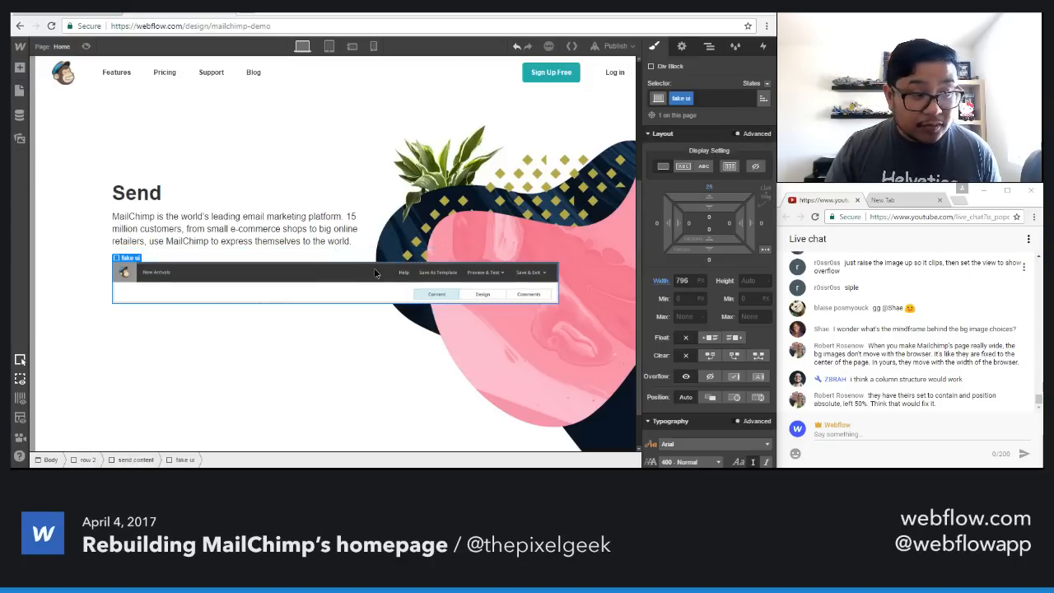
Step: Set the fake ui block's height to 606 px
left_click(748, 280)
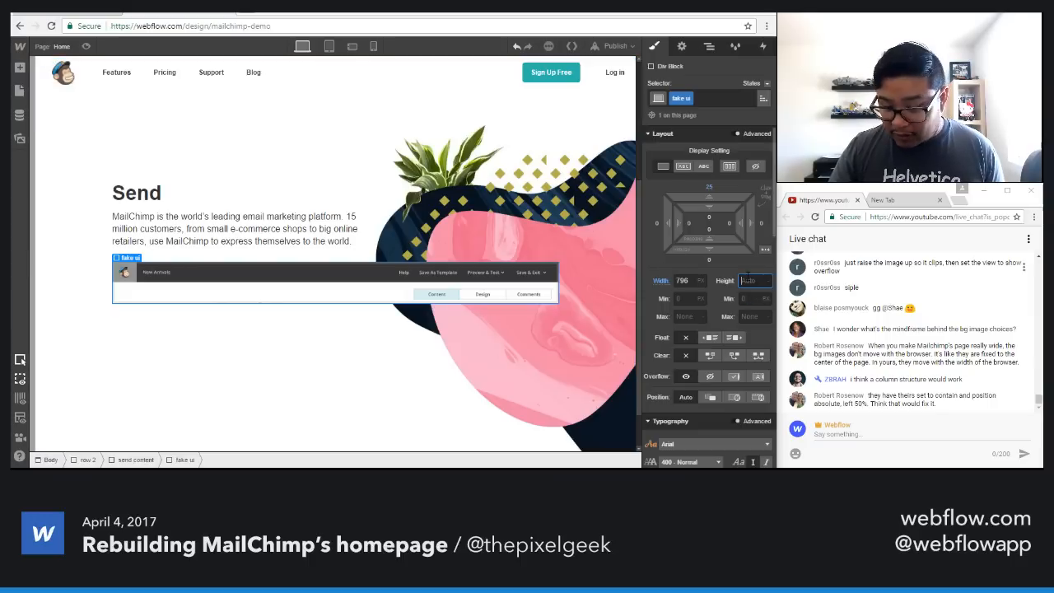
type("500")
key("Return")
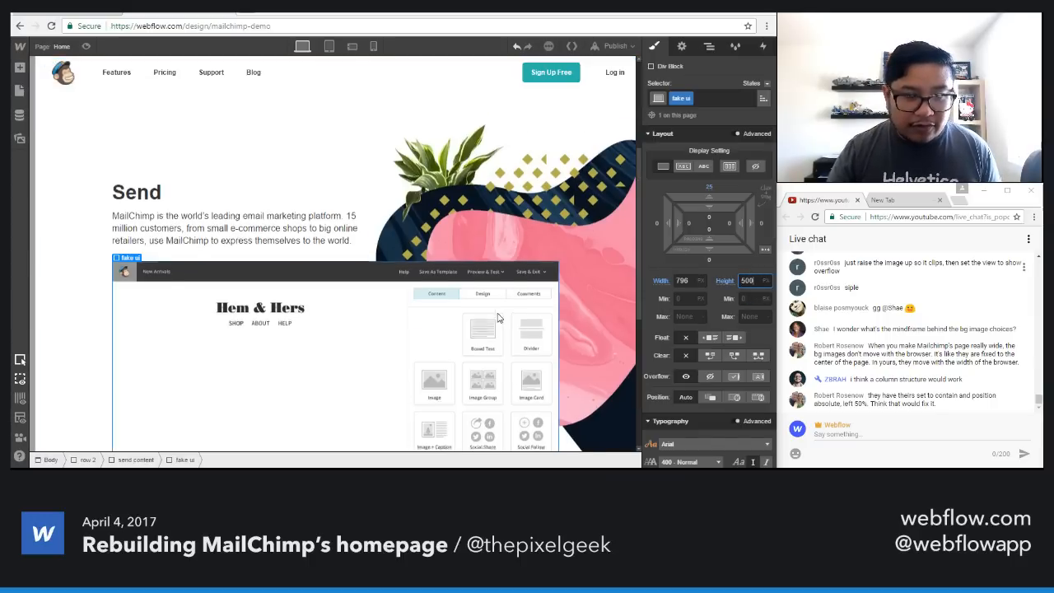
scroll(499, 318, "down", 4)
key("shift+Up")
key("shift+Up")
key("shift+Up")
key("shift+Up")
key("shift+Up")
key("shift+Up")
key("shift+Up")
key("shift+Up")
key("shift+Up")
key("shift+Up")
key("shift+Up")
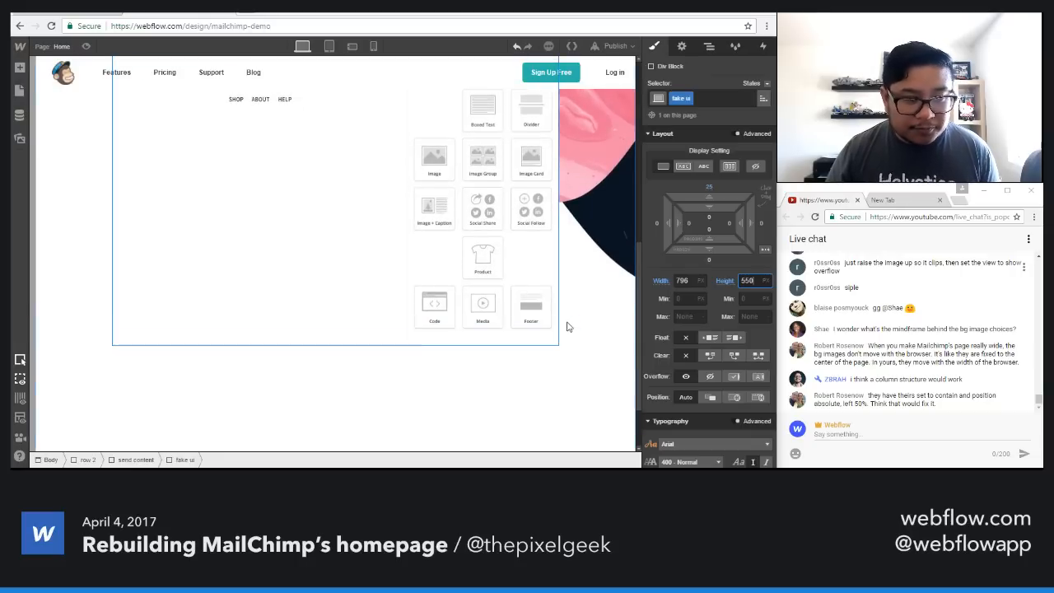
key("Down")
key("Down")
key("Down")
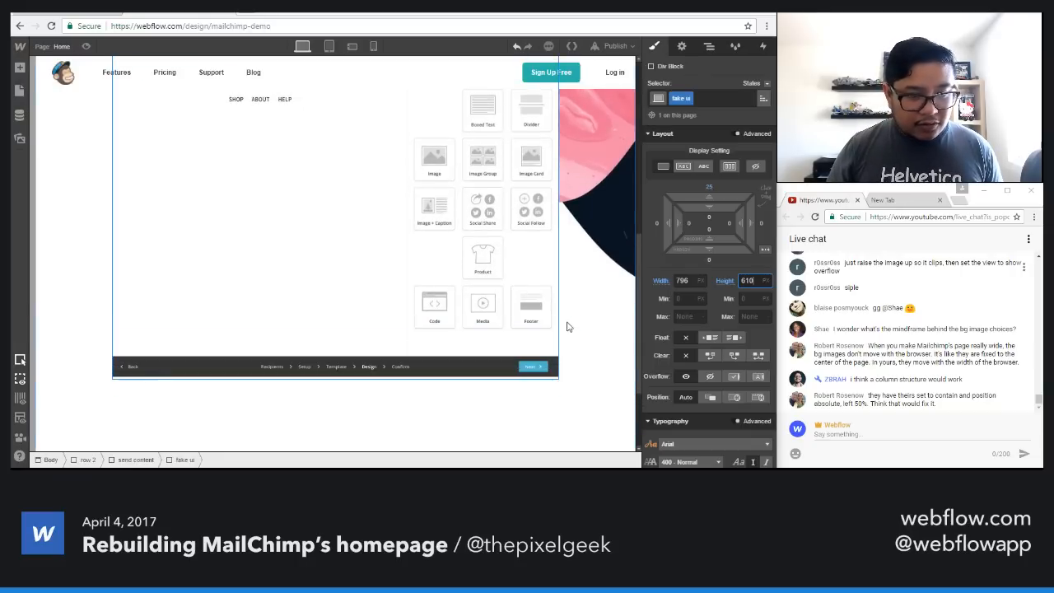
key("Down")
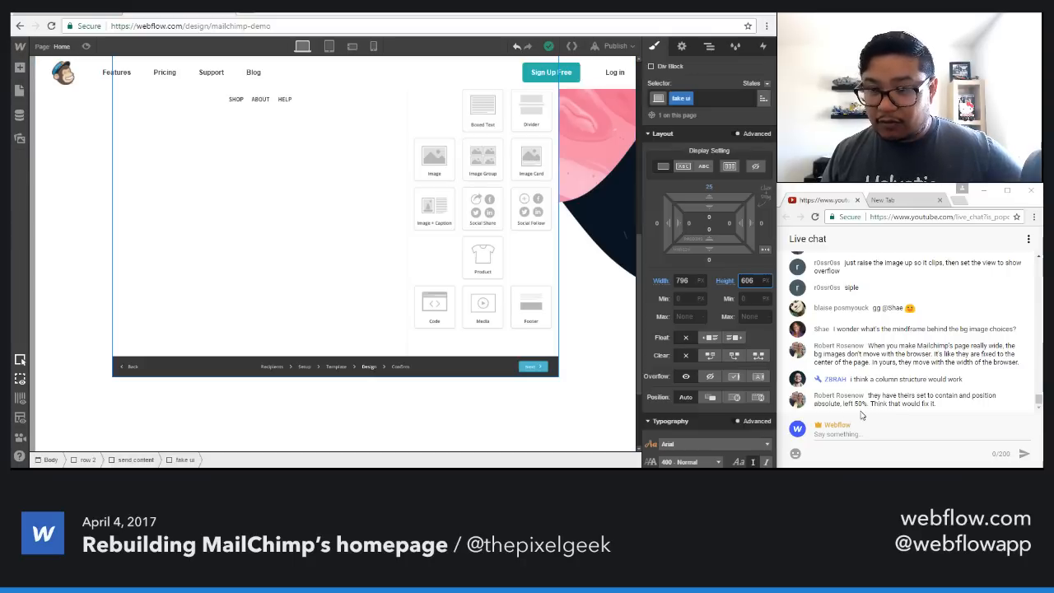
Step: Try the Contain size on row 2's collage-send-2x.jpg background image and preview the page
left_click(574, 264)
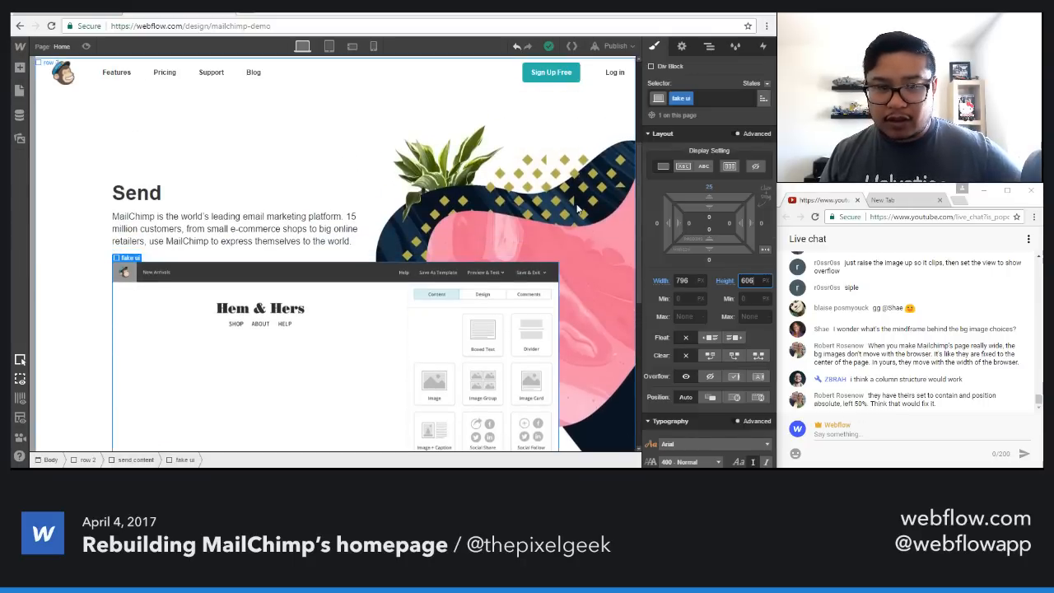
scroll(683, 342, "down", 5)
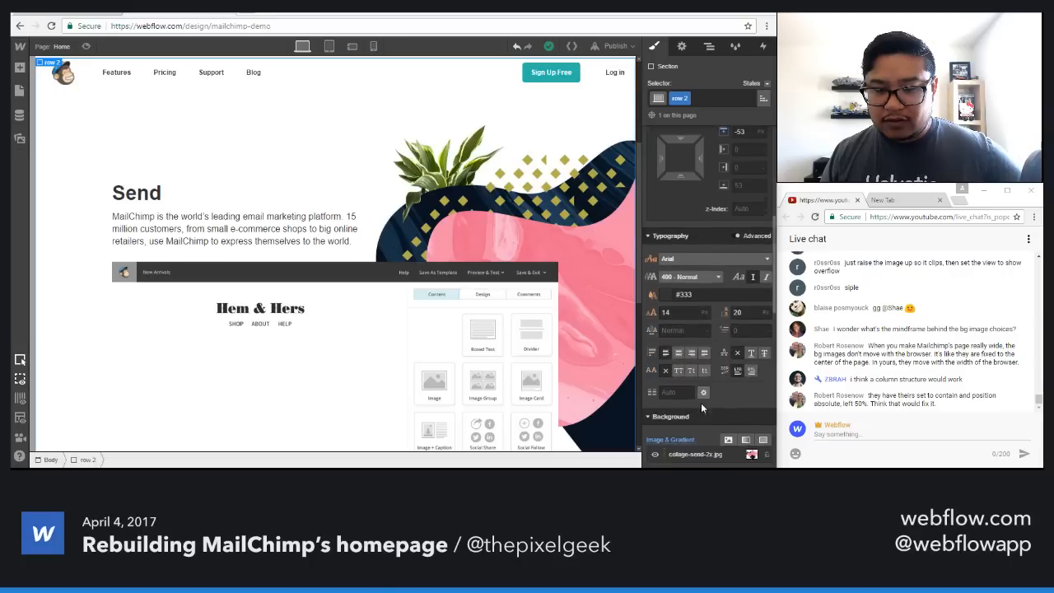
left_click(707, 427)
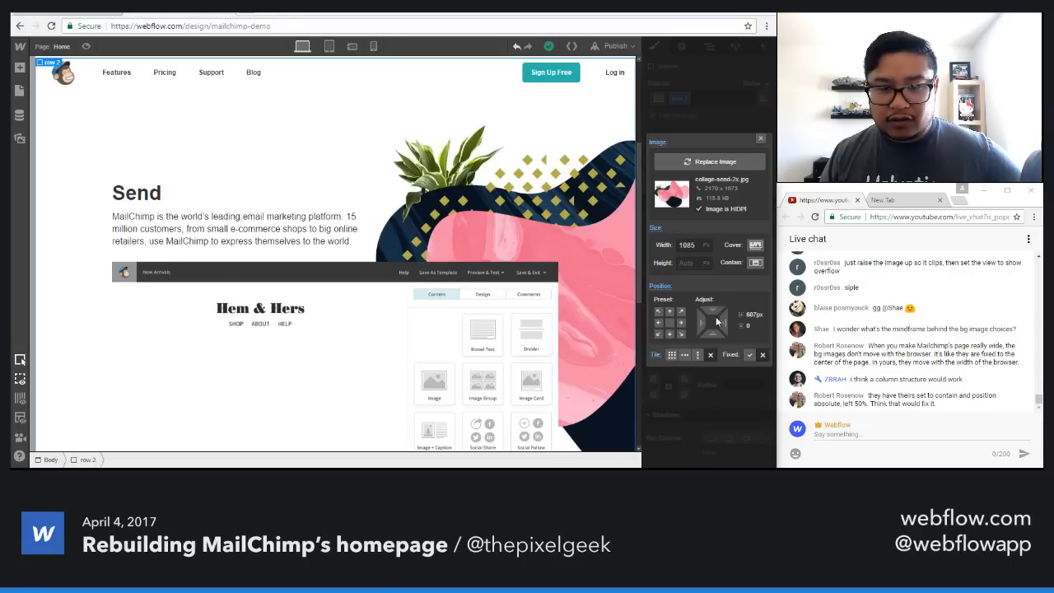
left_click(756, 263)
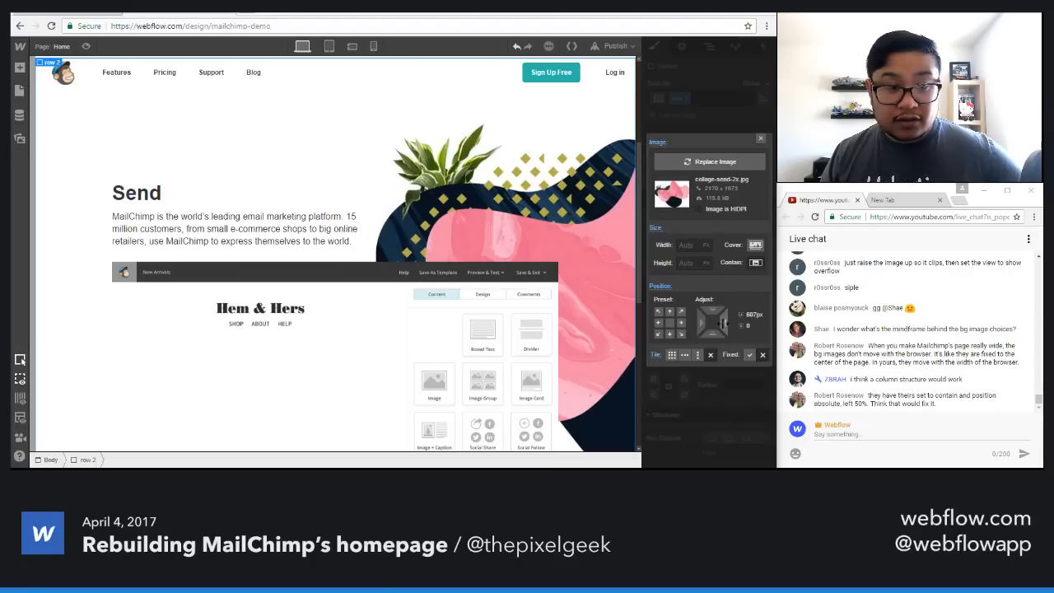
left_click(86, 47)
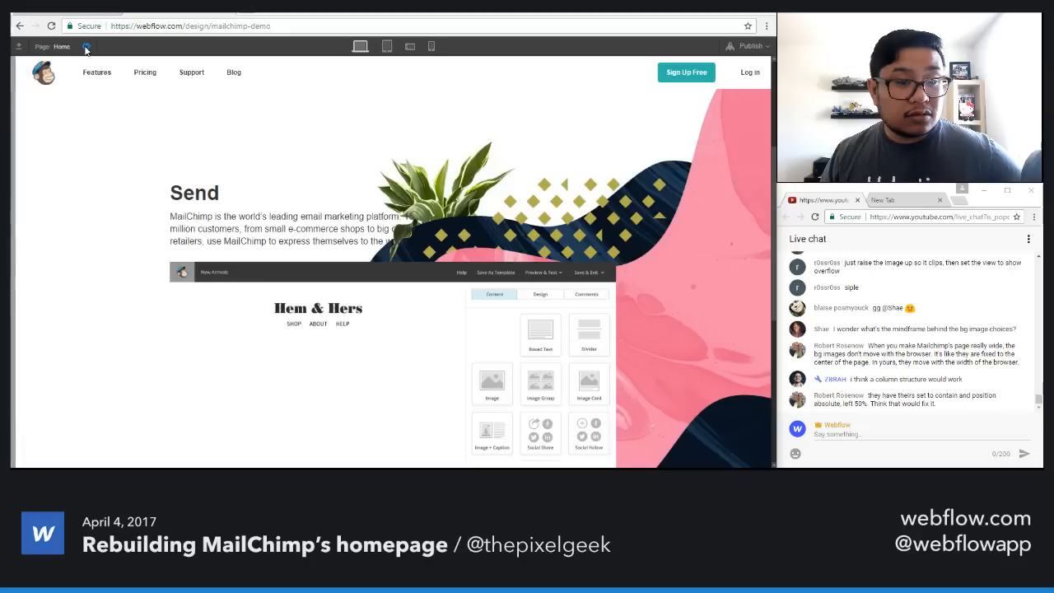
left_click(85, 47)
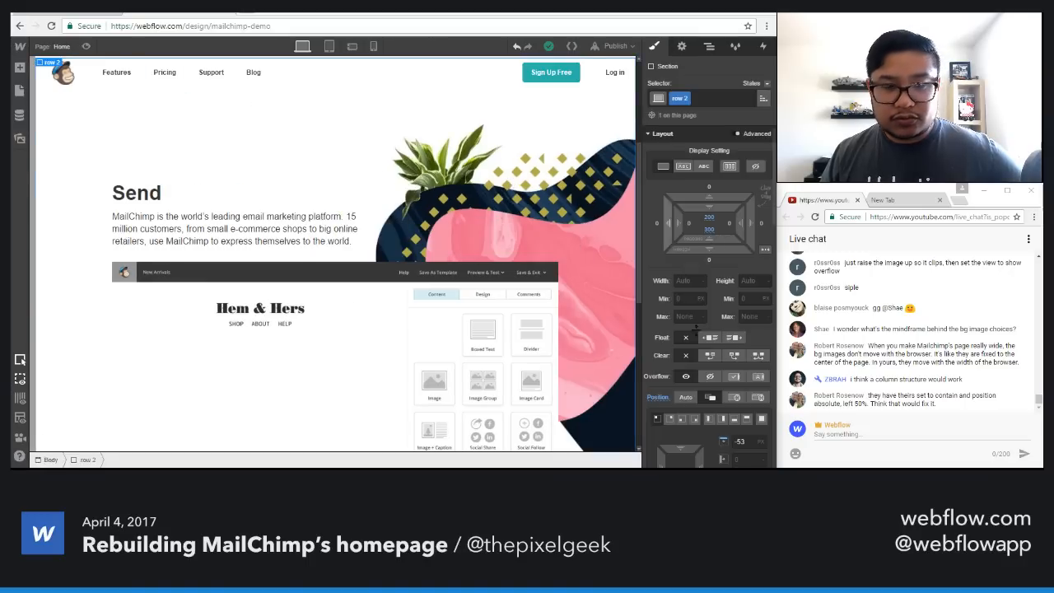
Step: Try aligning row 2's background image to the top centre, a 137% horizontal offset, and the top-right preset
scroll(722, 391, "down", 5)
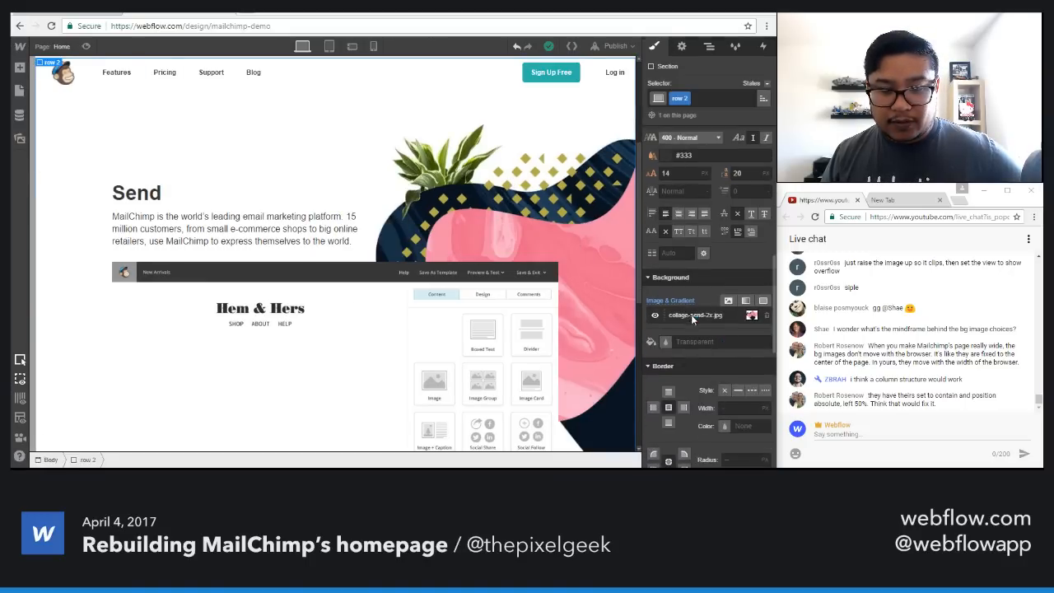
left_click(723, 327)
left_click(670, 323)
left_click(670, 312)
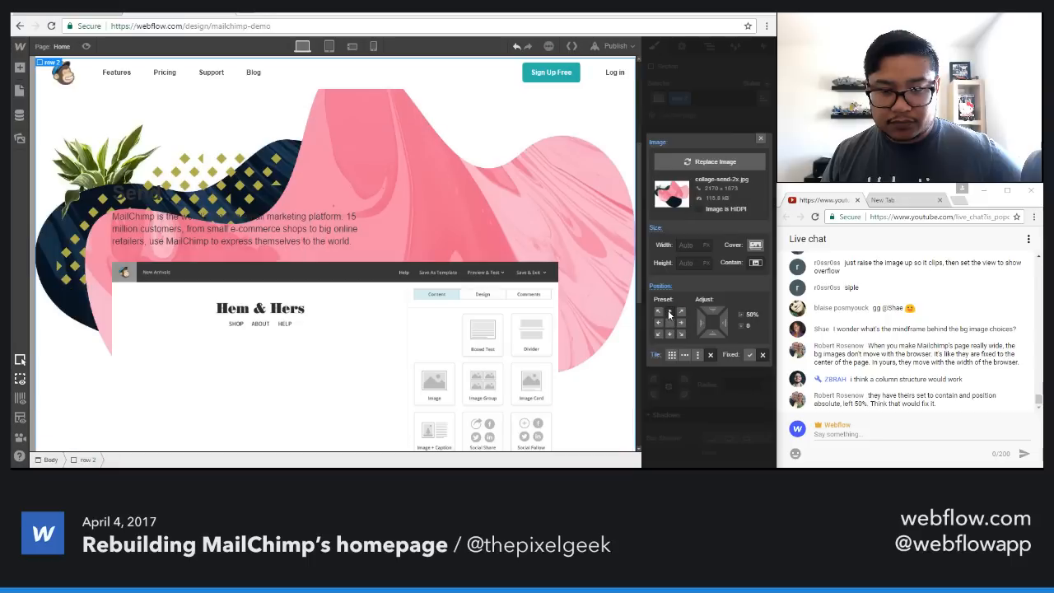
left_click_drag(726, 325, 744, 330)
scroll(498, 281, "up", 2)
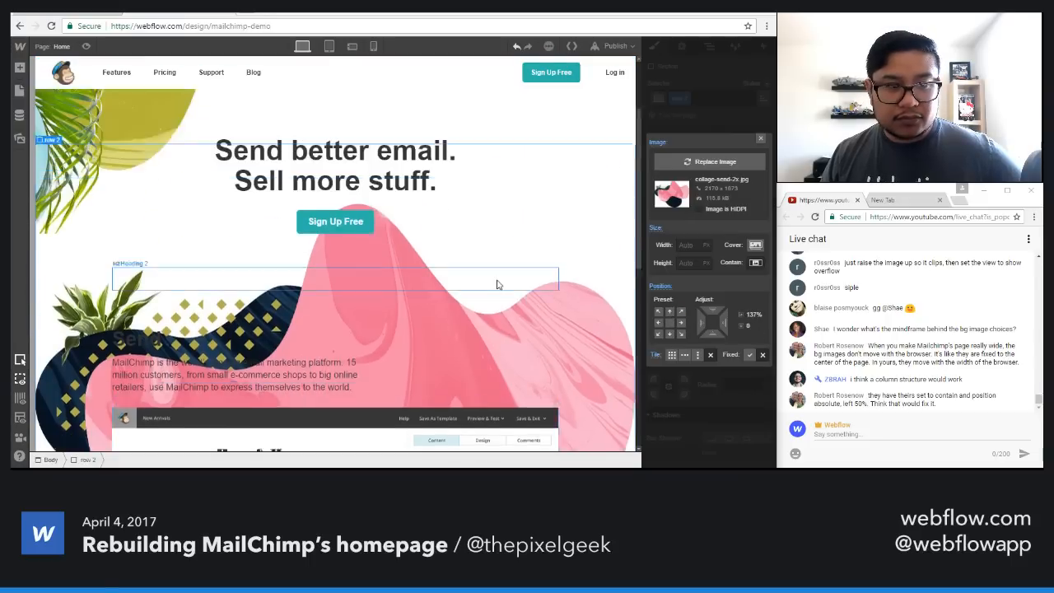
scroll(509, 289, "down", 1)
left_click(679, 312)
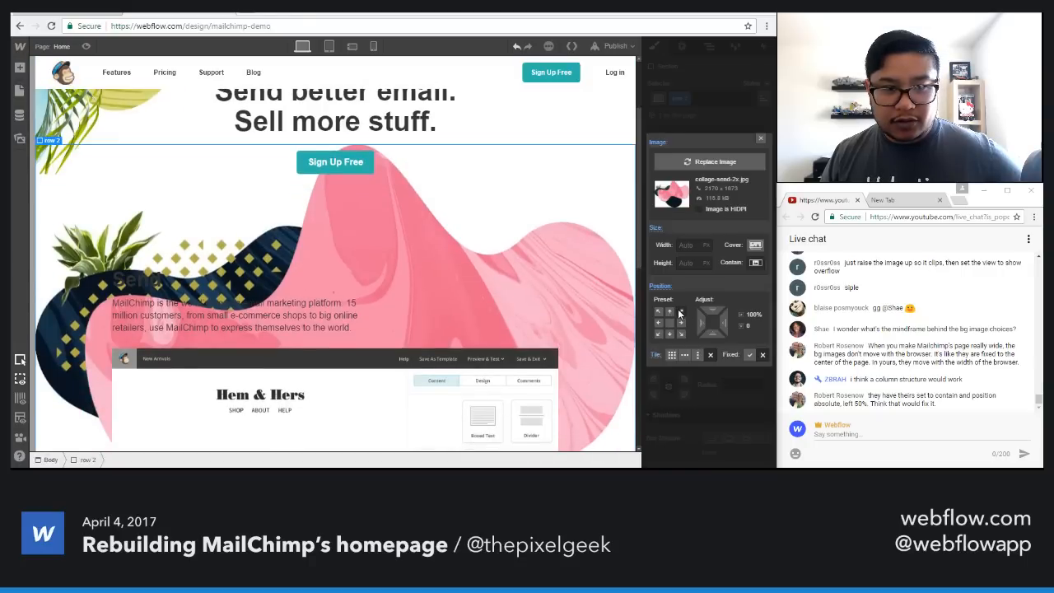
Step: Try the corner and edge position presets on row 2's background image, ending with middle-left and a 275 px horizontal offset
left_click(657, 312)
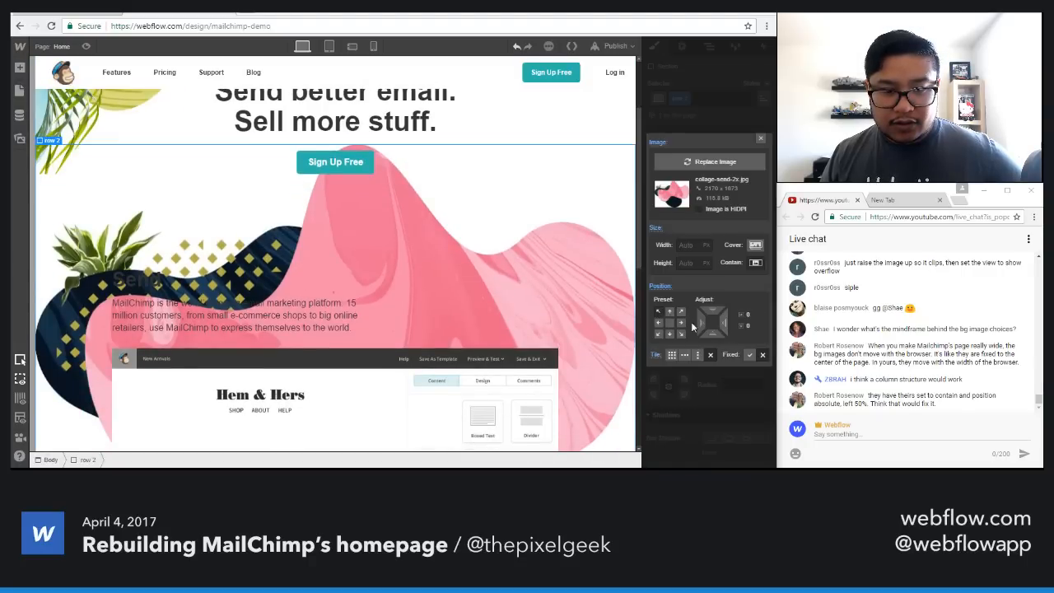
left_click(680, 332)
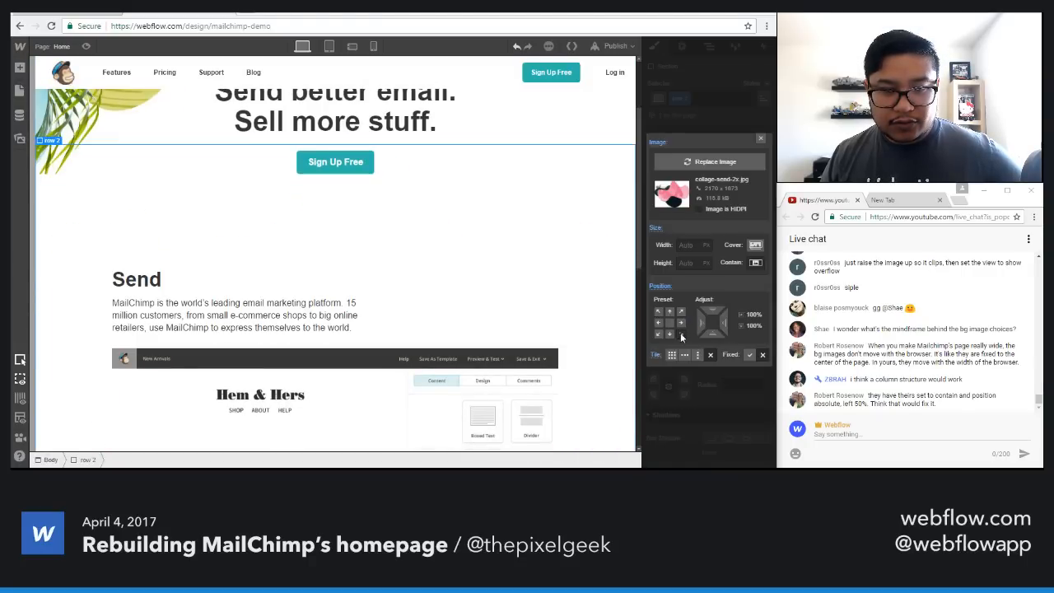
left_click(681, 323)
left_click(657, 334)
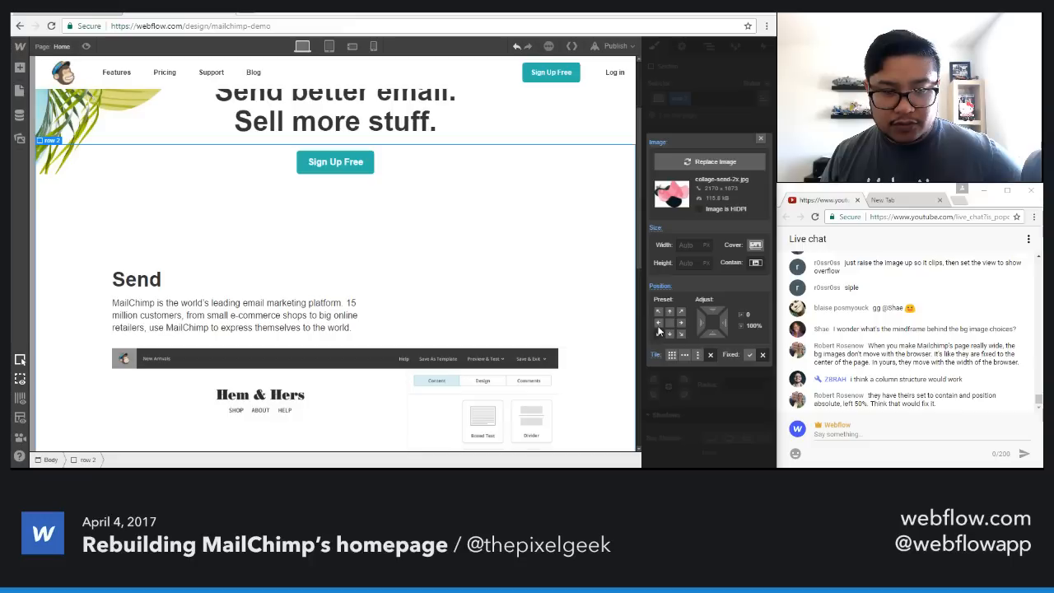
left_click(657, 324)
left_click_drag(724, 323, 890, 322)
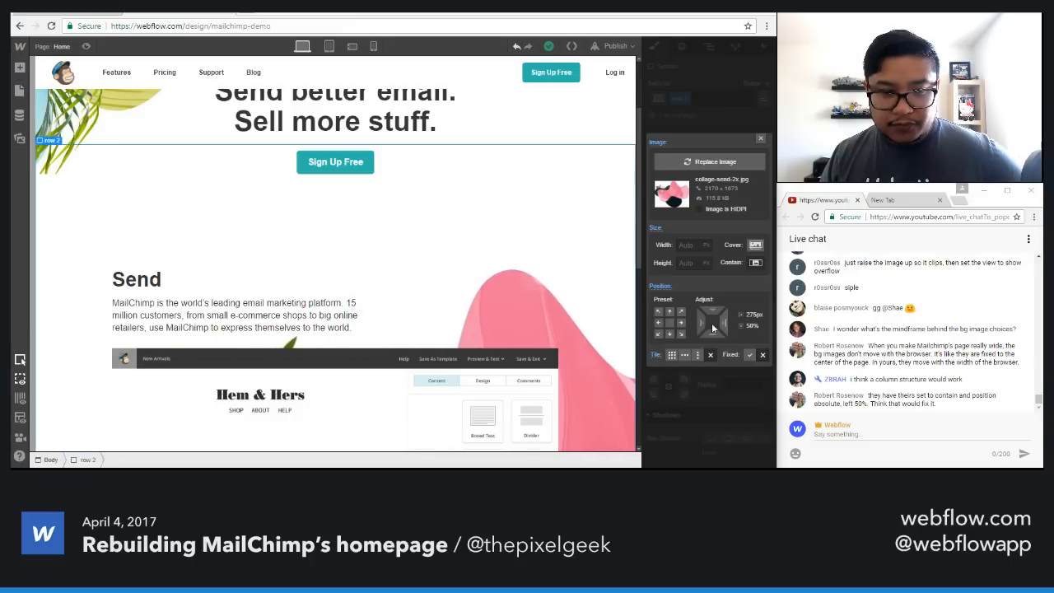
Step: Try anchoring row 2's background image to the top-left with a 642 px horizontal offset and preview the page
left_click(658, 312)
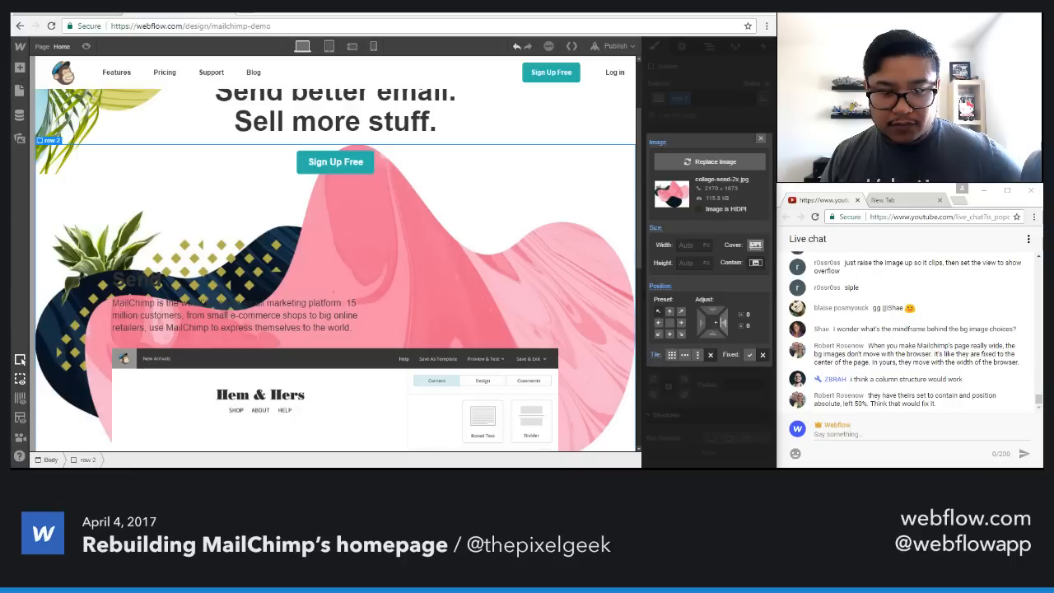
left_click_drag(724, 323, 819, 330)
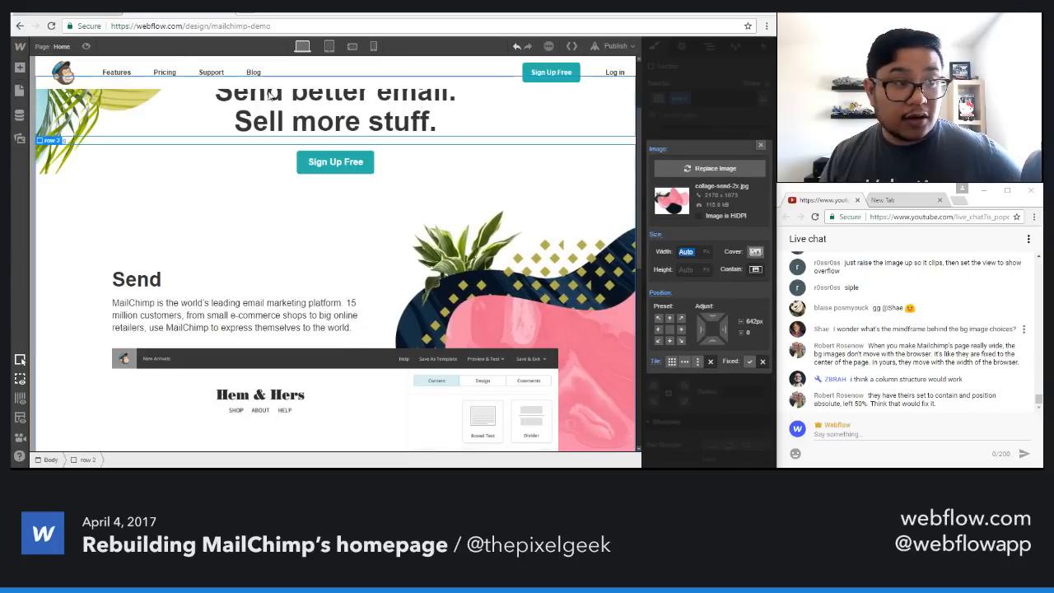
left_click(85, 46)
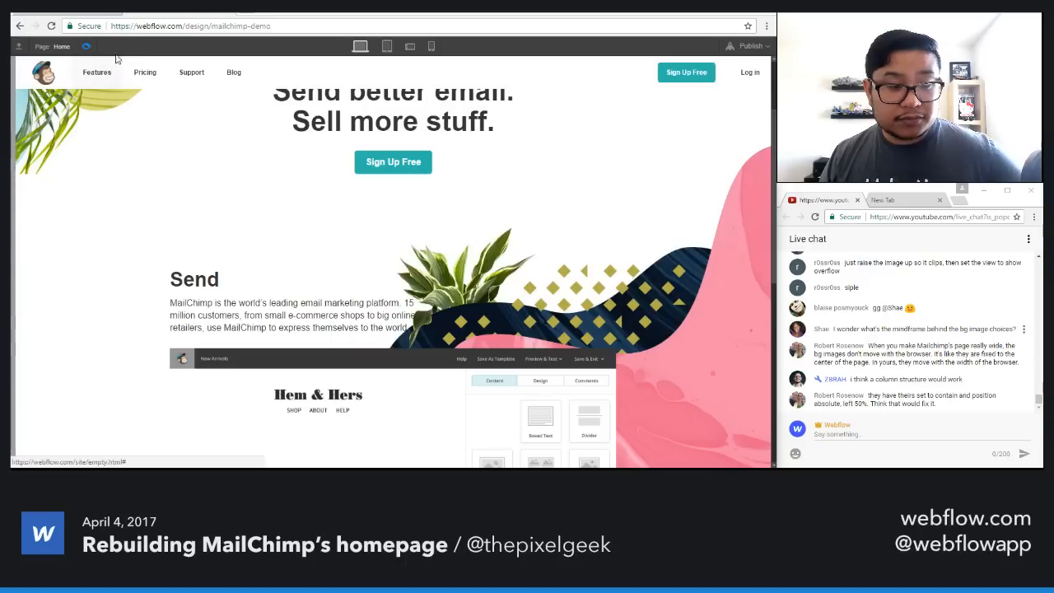
left_click(87, 46)
Step: Give row 2's background image a custom width of 1024 px, anchored top-left with a 629 px horizontal offset
left_click(465, 241)
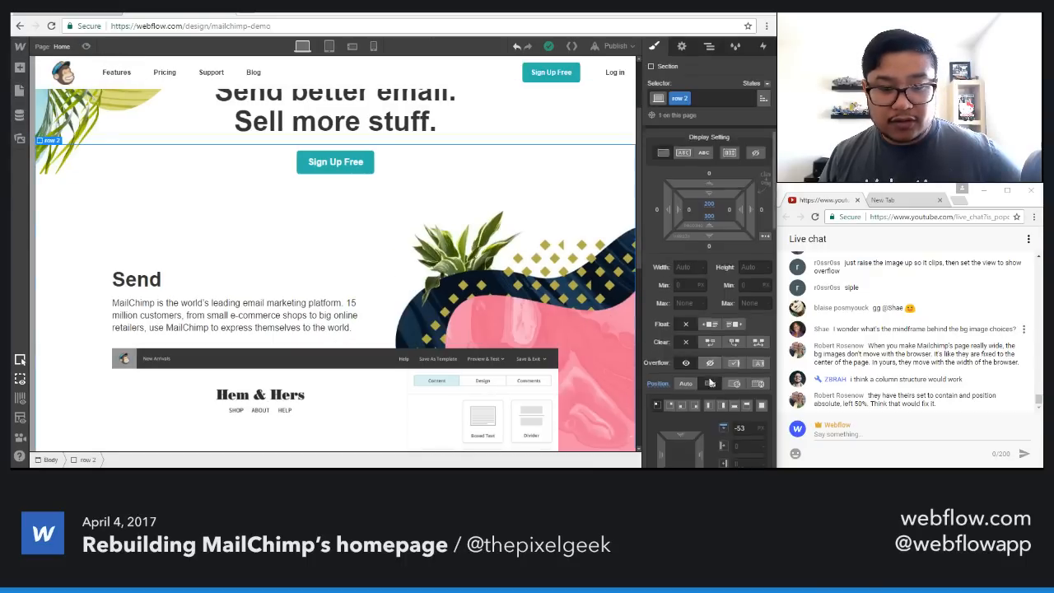
scroll(701, 329, "down", 5)
left_click(701, 332)
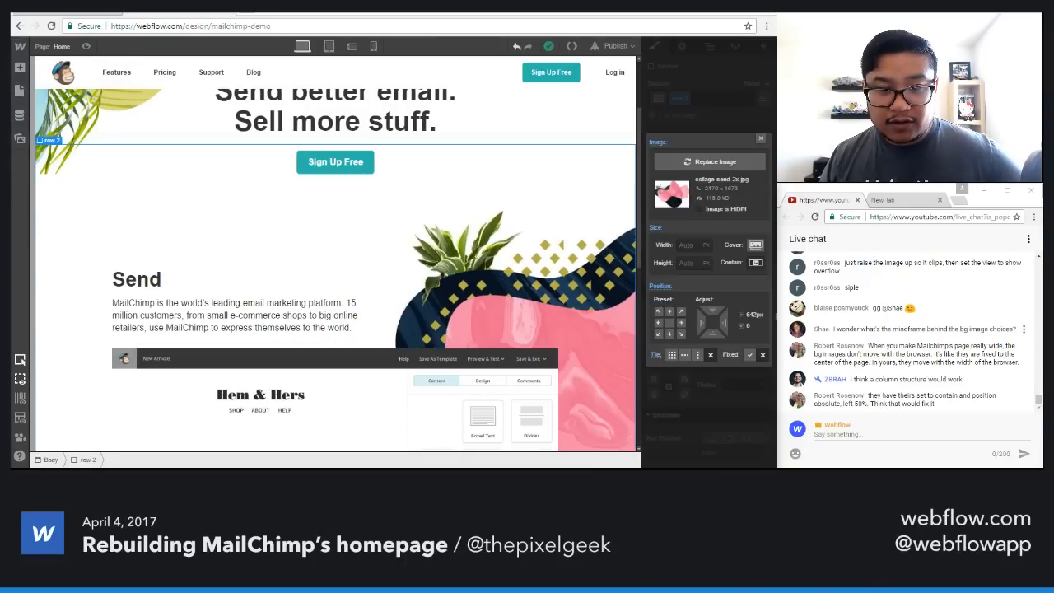
left_click(755, 244)
left_click(658, 313)
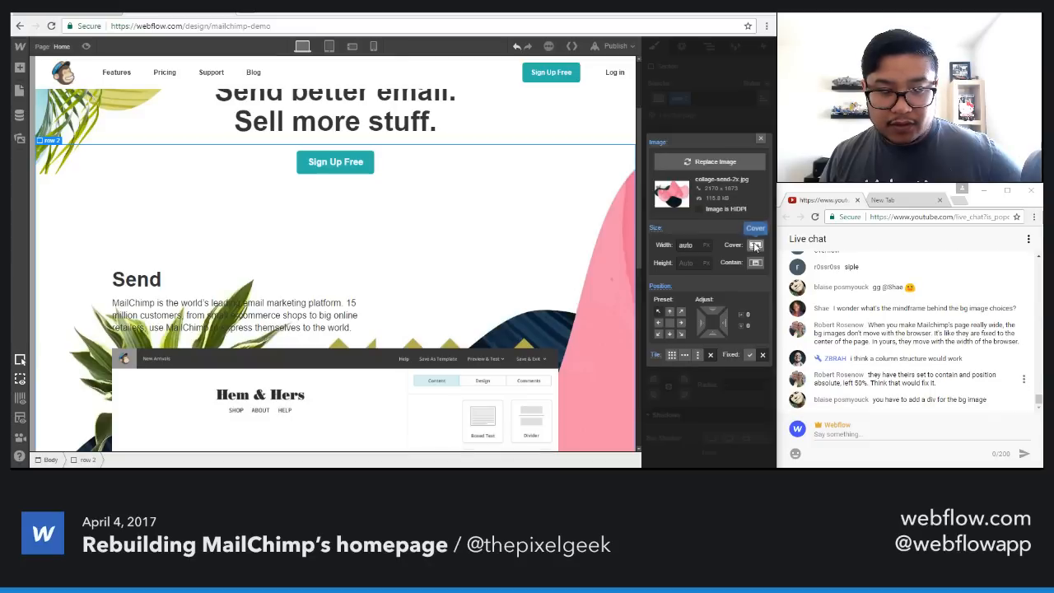
left_click_drag(724, 323, 741, 322)
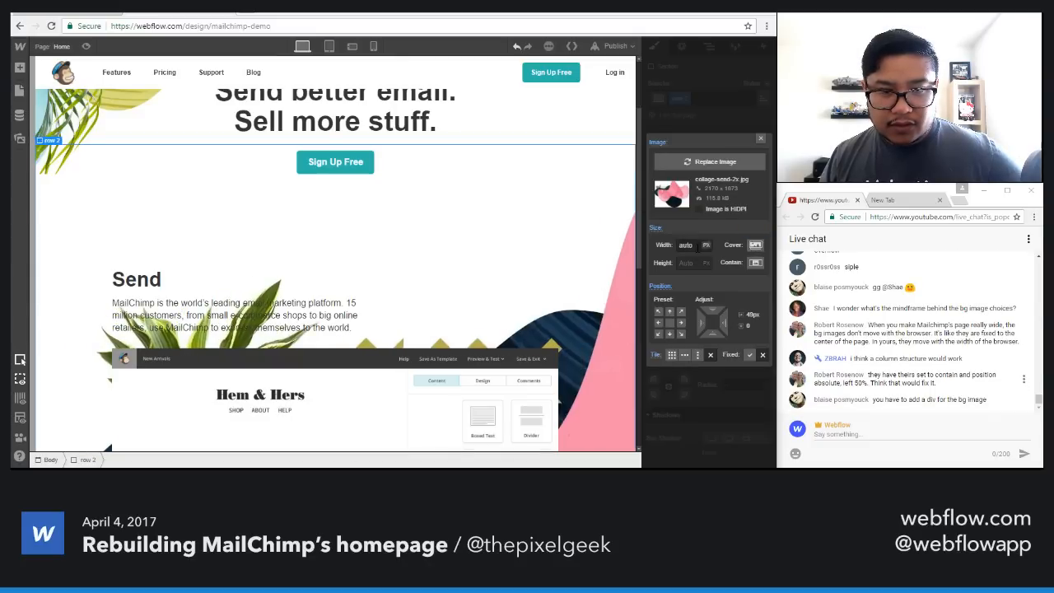
left_click(688, 244)
type("10")
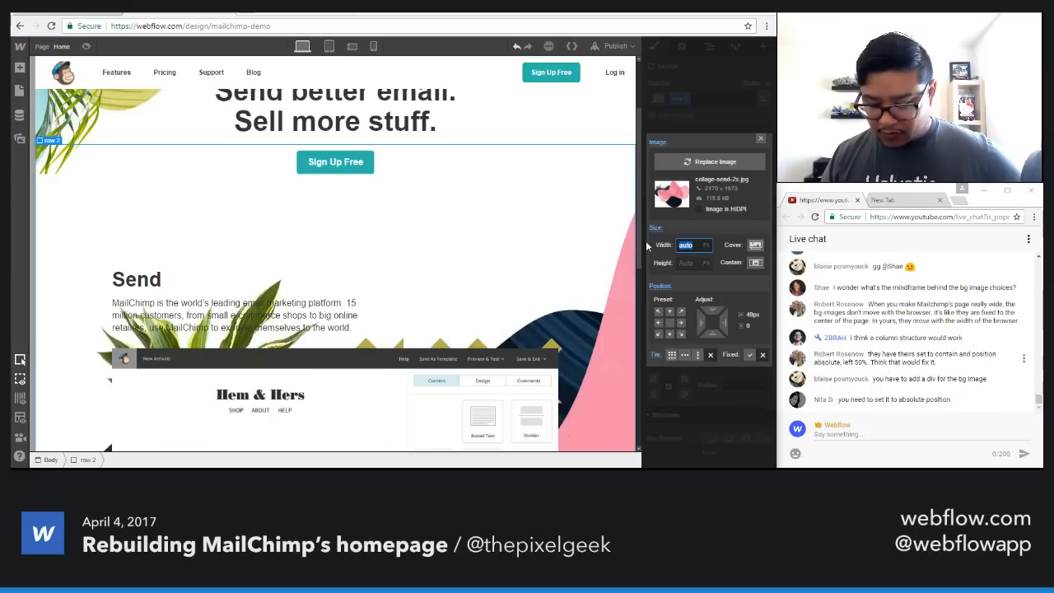
type("24")
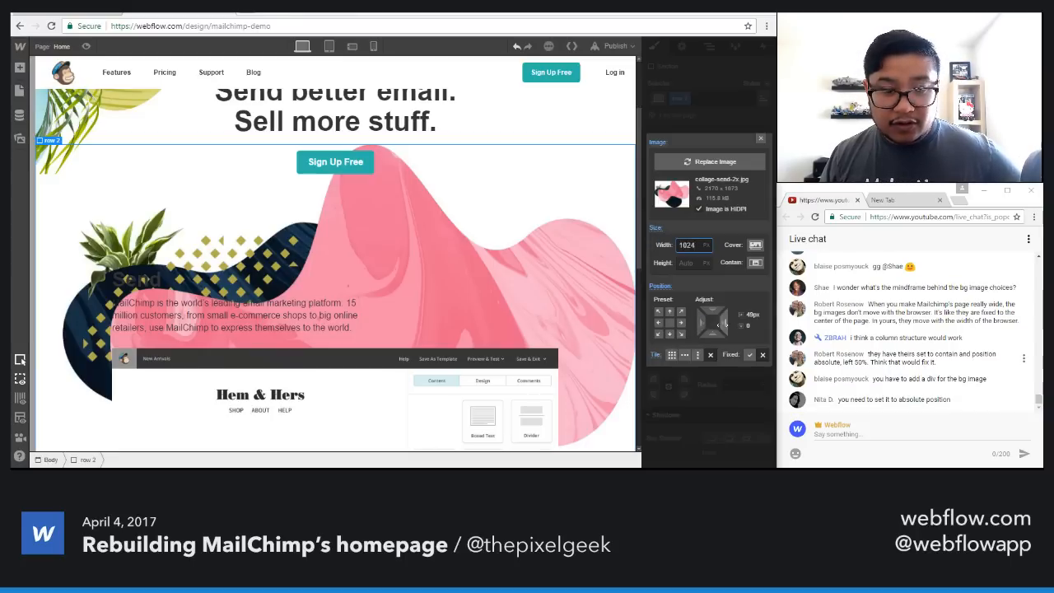
mouse_move(718, 324)
left_mouse_down()
mouse_move(770, 326)
mouse_move(714, 322)
left_mouse_up()
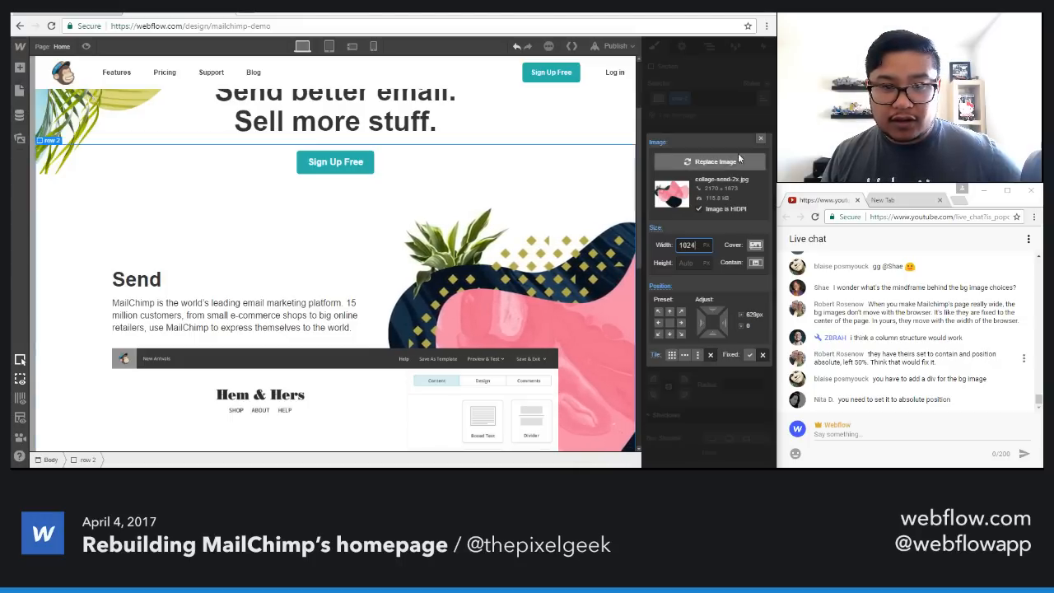
Step: Preview the page to check the background collage's placement beside the Send content, and return to the designer
left_click(761, 139)
scroll(404, 223, "up", 1)
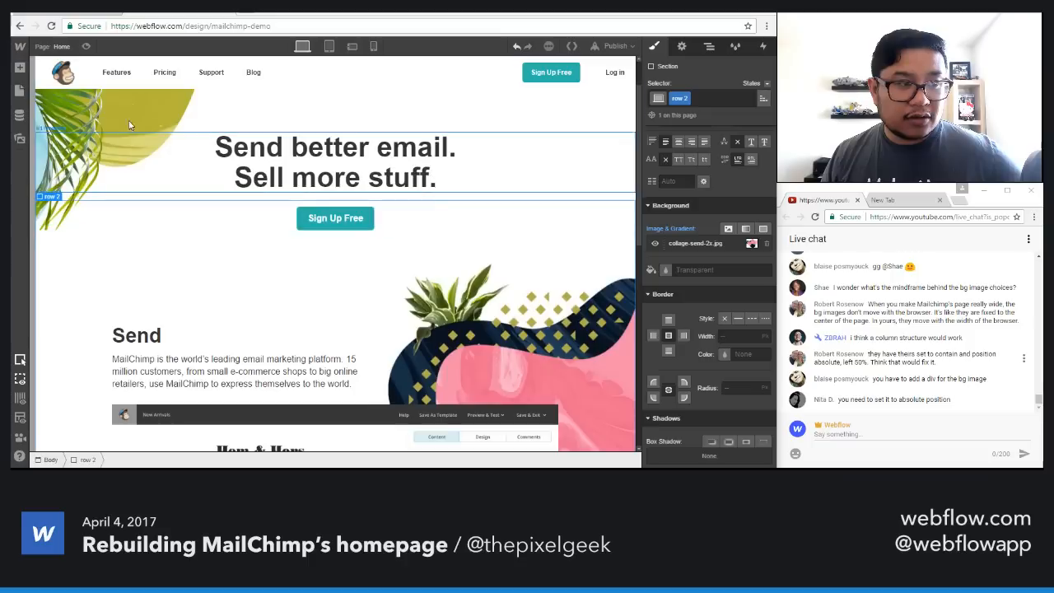
left_click(87, 48)
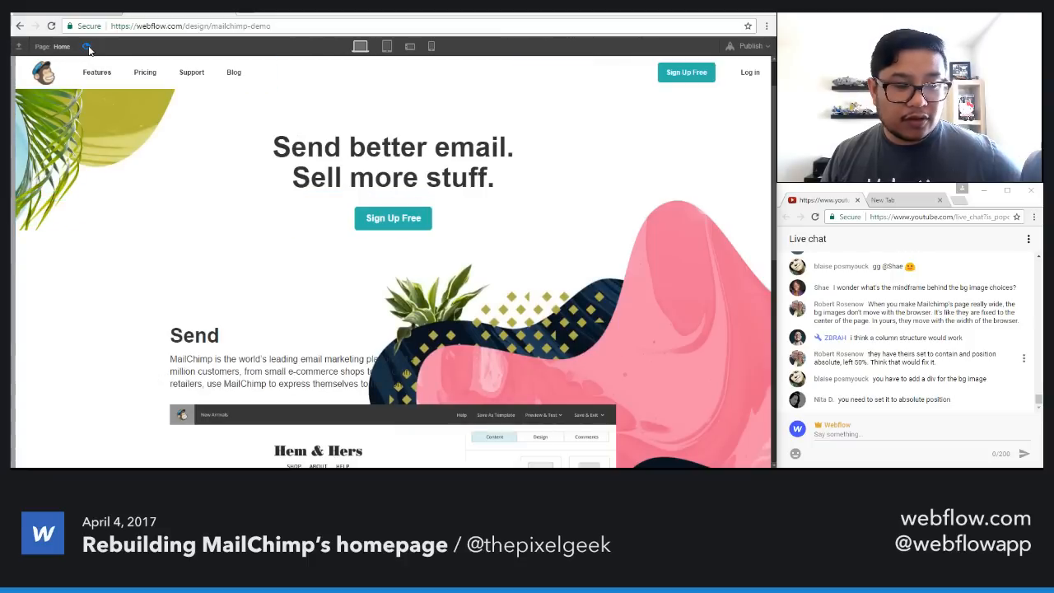
left_click(87, 47)
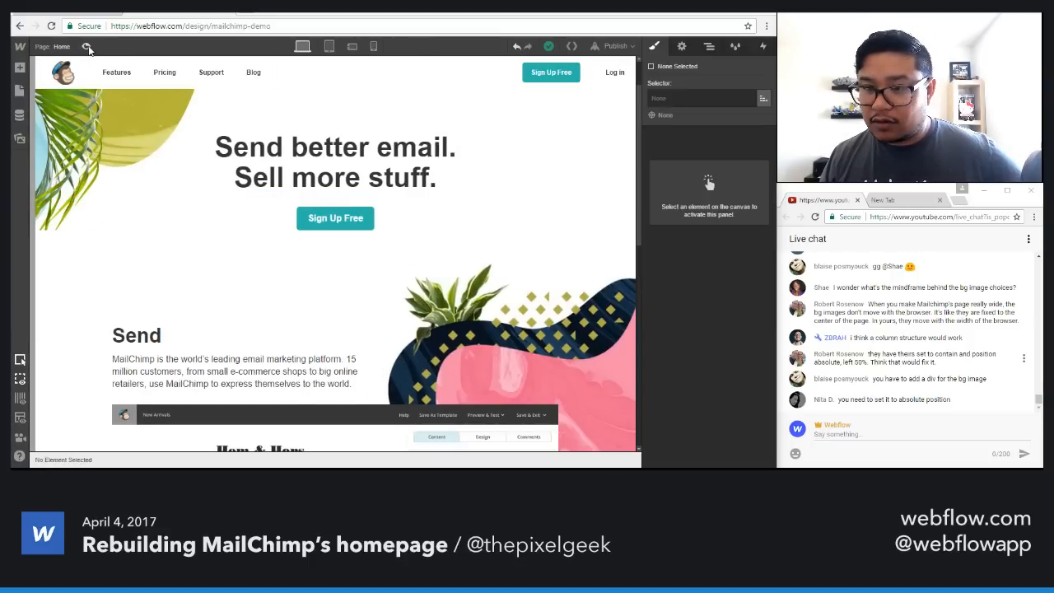
Step: Select the fake ui div block in the Send section and look over its layout
left_click(487, 322)
scroll(488, 321, "down", 3)
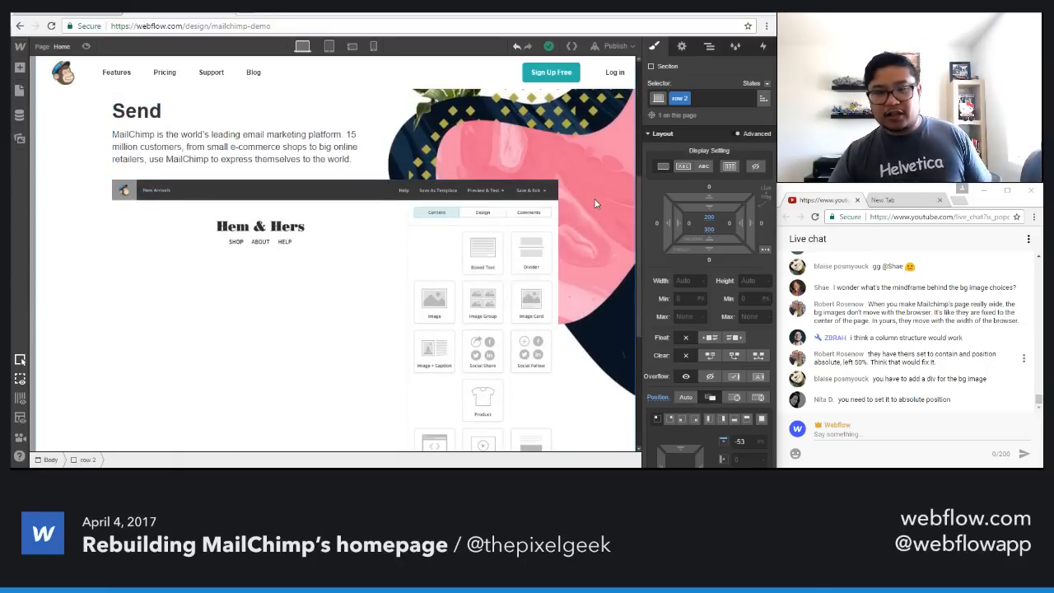
scroll(596, 203, "down", 2)
scroll(596, 203, "up", 1)
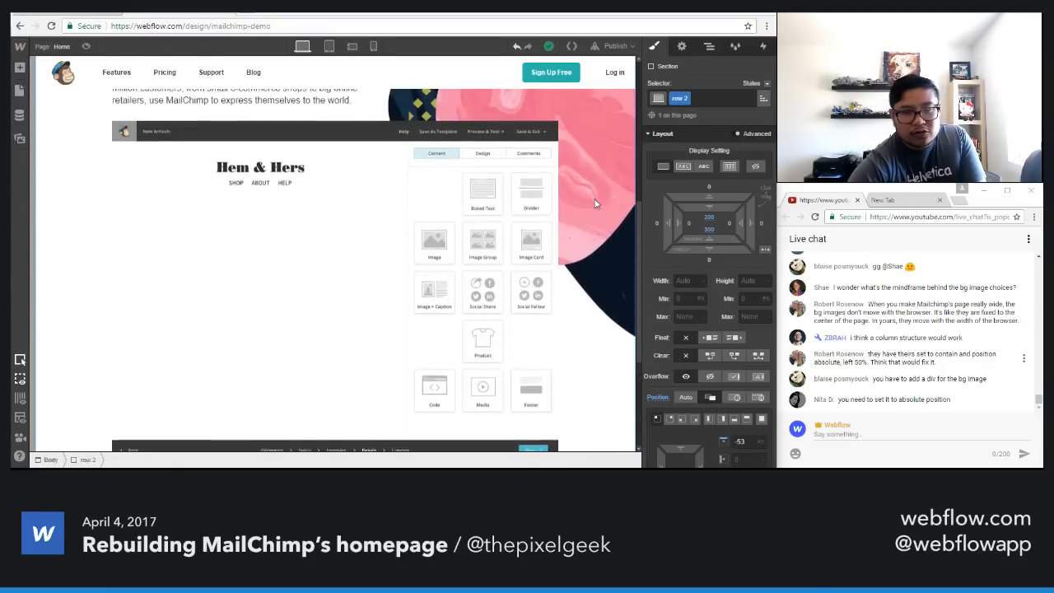
left_click(357, 249)
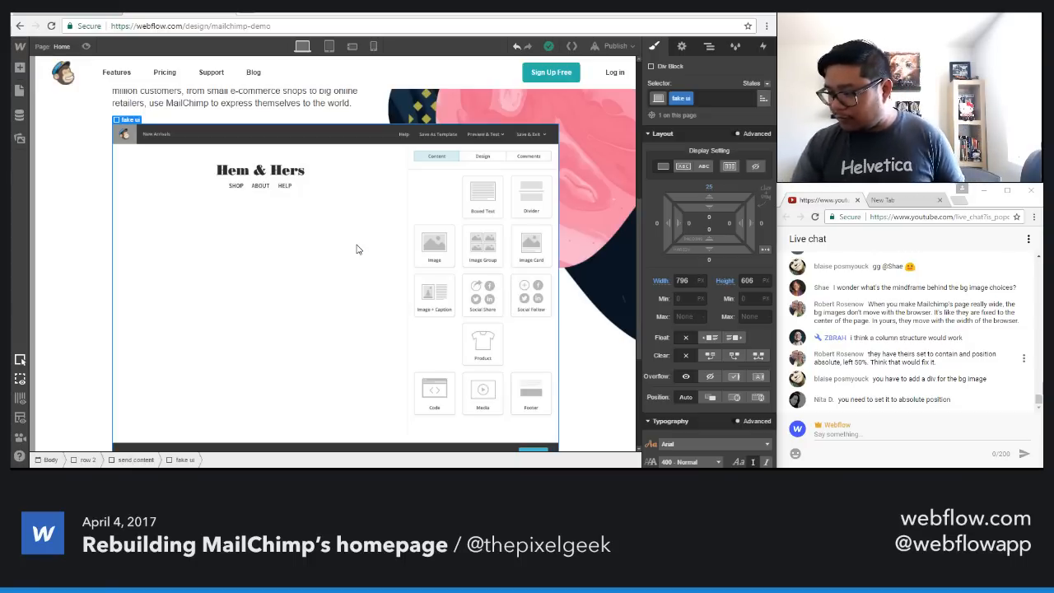
scroll(352, 246, "down", 1)
scroll(351, 247, "up", 1)
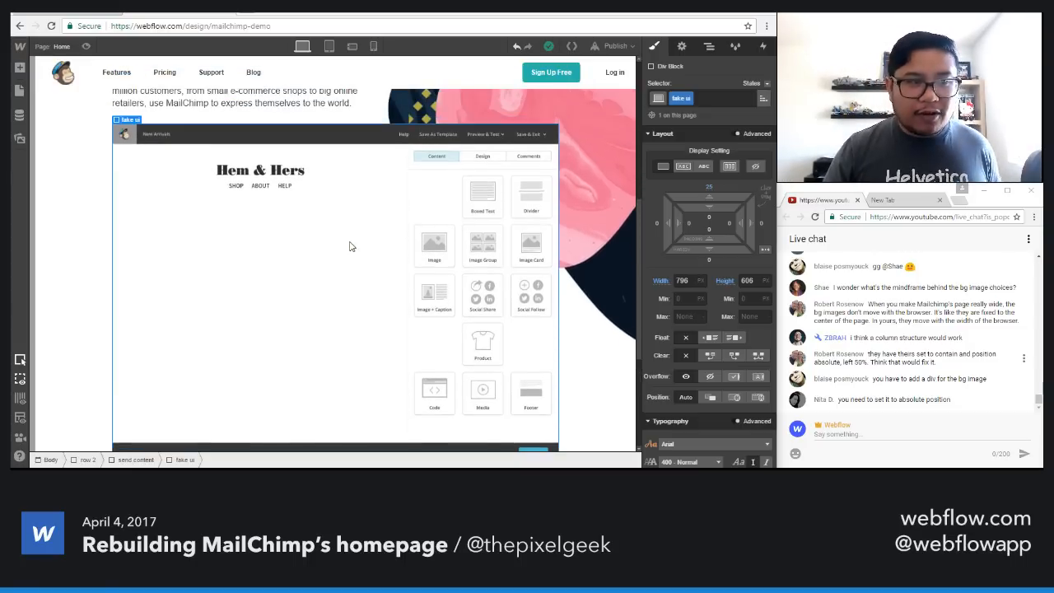
Step: Switch to the live MailChimp homepage, reload it and examine how the email-editor mockup in the Send section animates
left_click(70, 14)
left_click(171, 132)
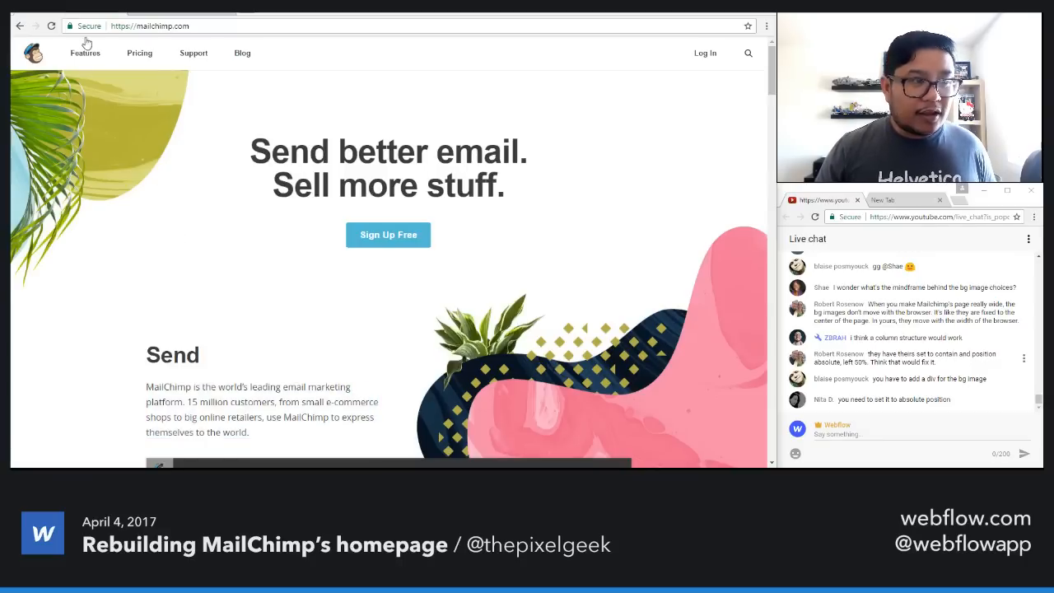
left_click(50, 26)
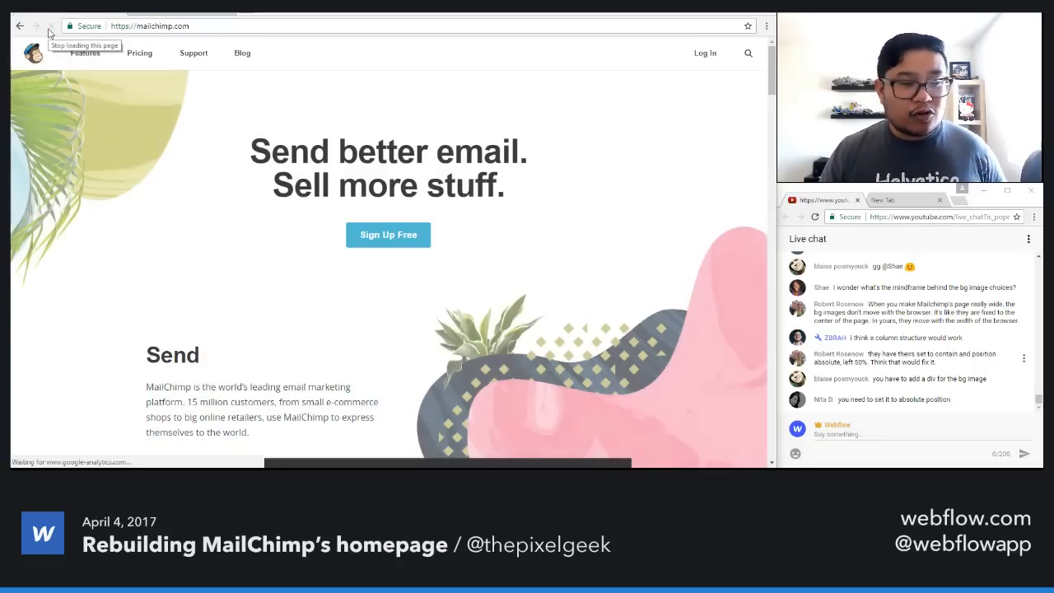
scroll(227, 237, "down", 1)
scroll(227, 237, "down", 5)
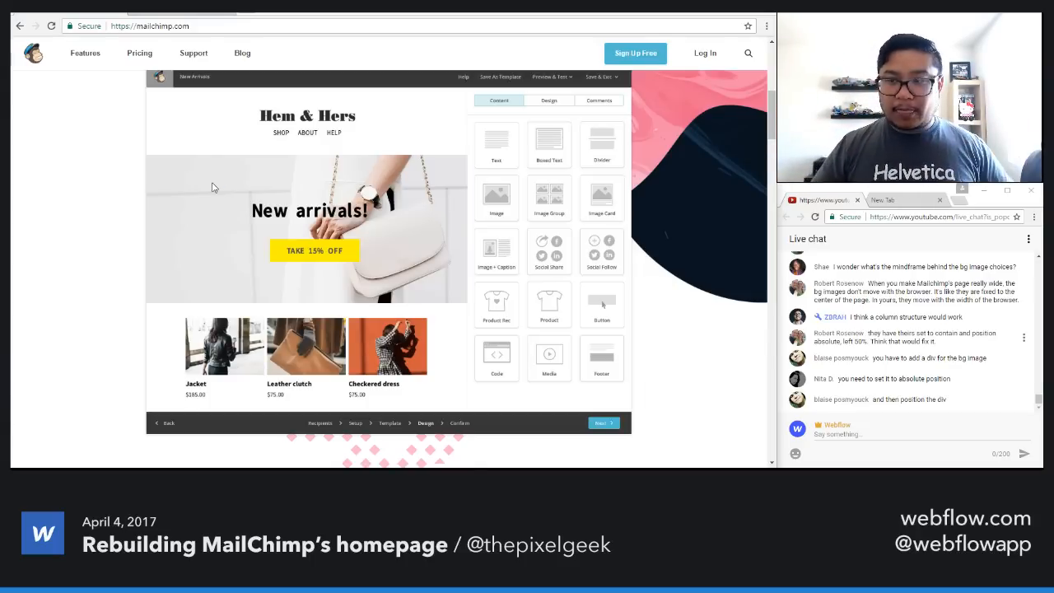
Step: Return to the Webflow designer, give the fake ui block relative position and place the handbag photo from the assets inside it
left_click(197, 14)
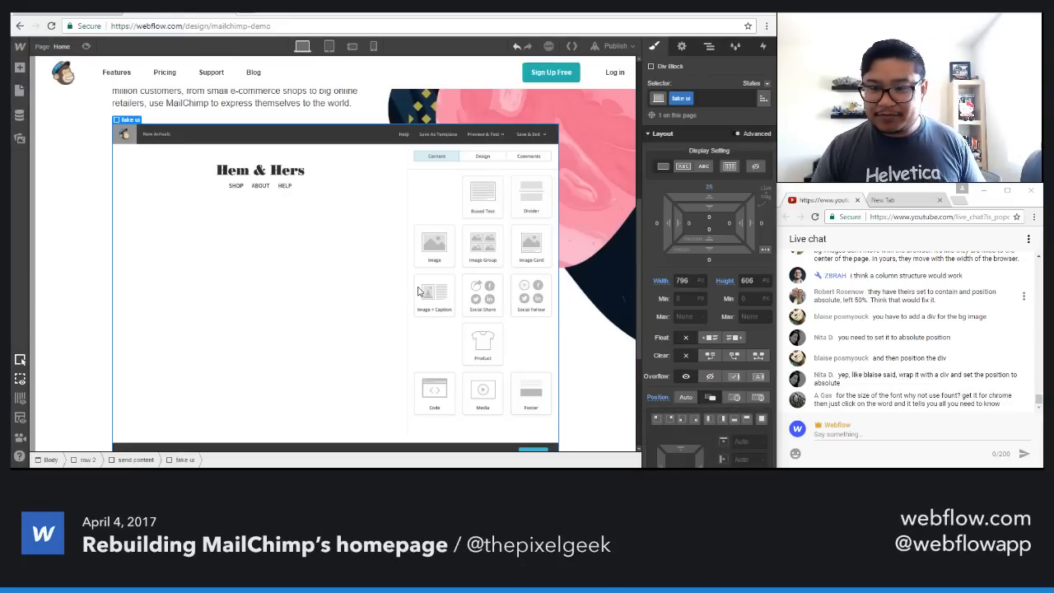
key("a")
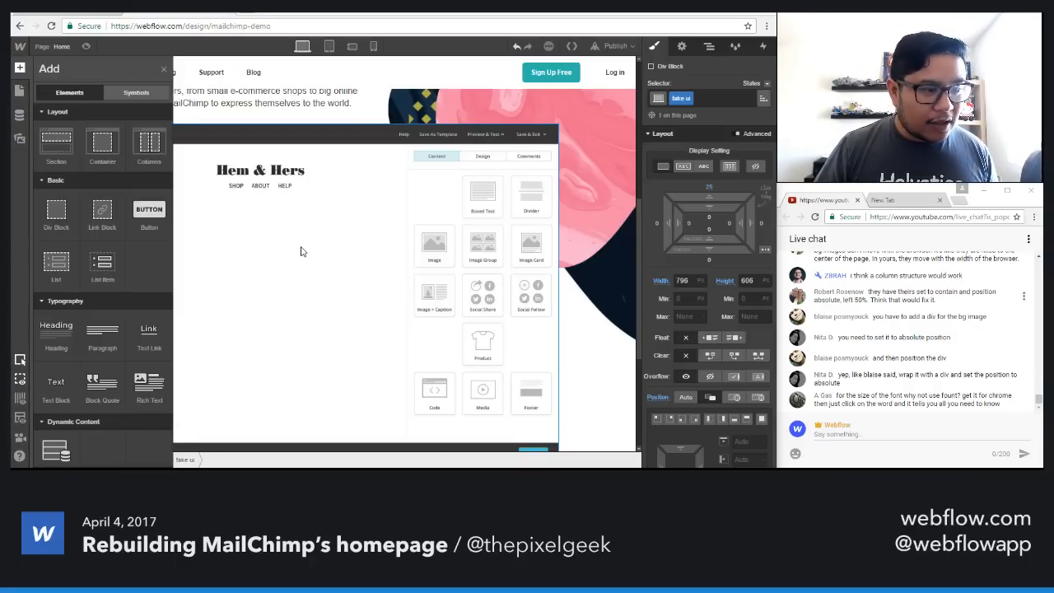
scroll(76, 311, "down", 3)
scroll(76, 311, "up", 3)
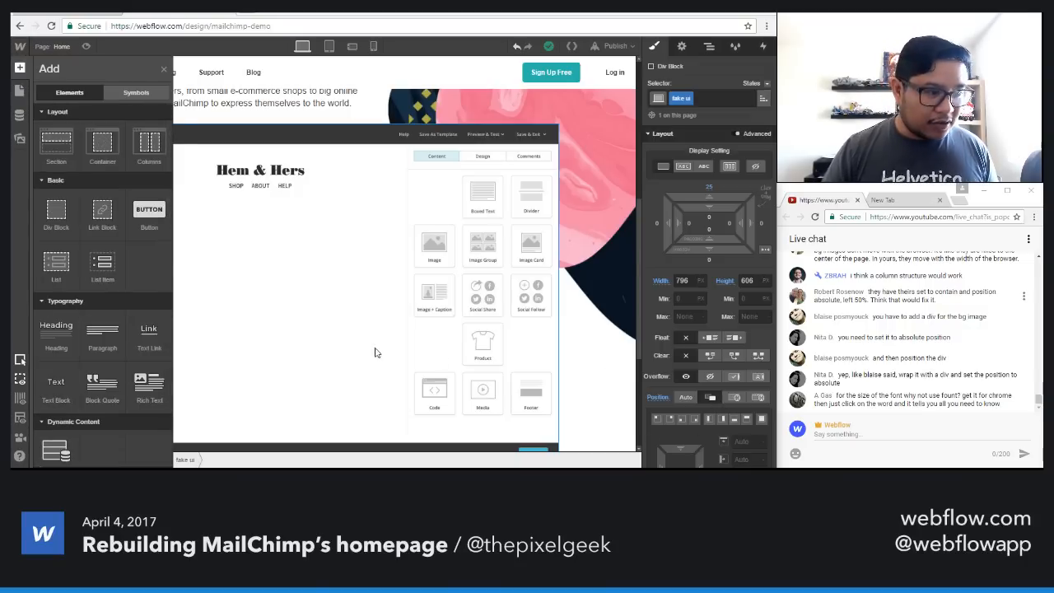
scroll(133, 314, "down", 3)
scroll(133, 314, "down", 1)
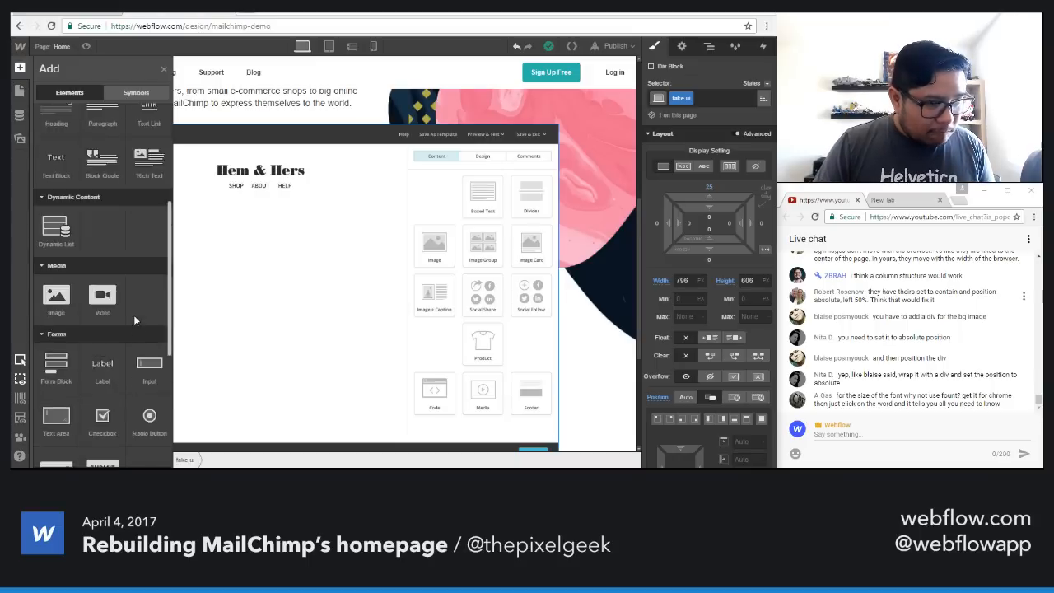
scroll(134, 315, "down", 2)
scroll(133, 314, "up", 5)
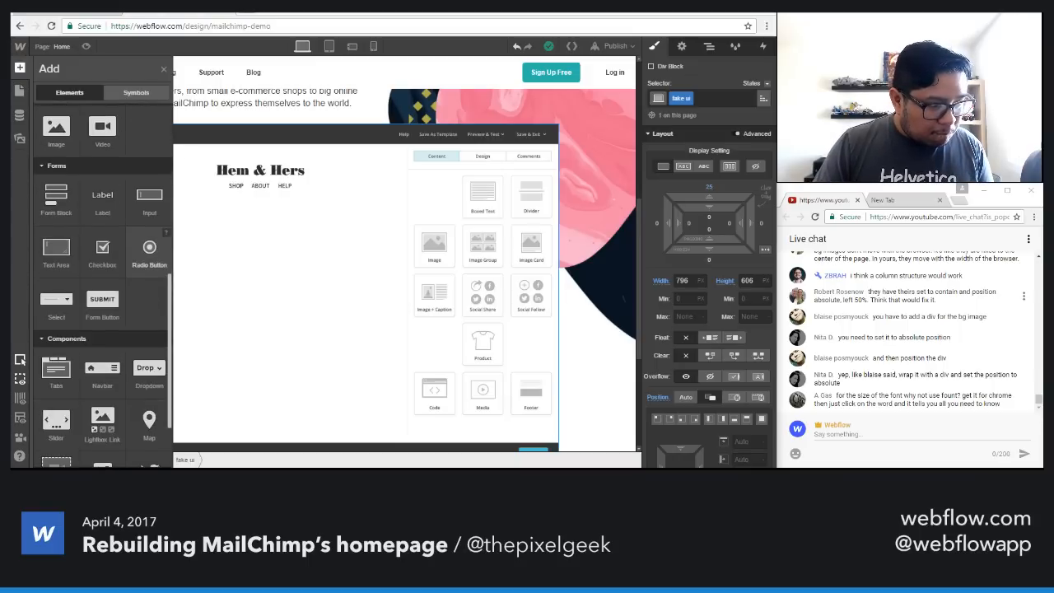
left_click(20, 139)
left_click_drag(145, 165, 262, 190)
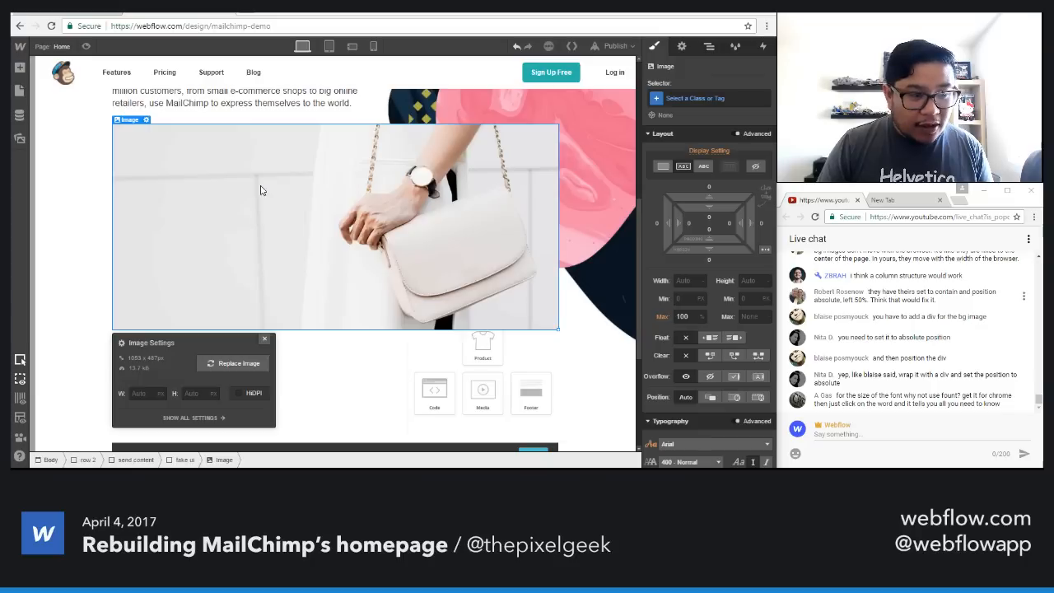
left_click(265, 339)
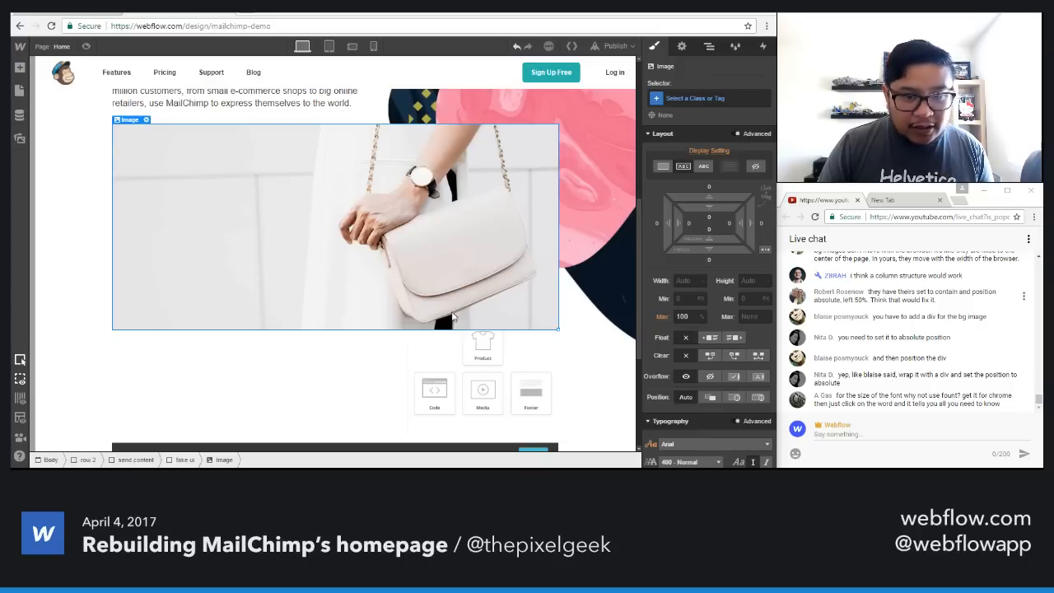
Step: Create the class "demo img" for the handbag image
left_click(721, 92)
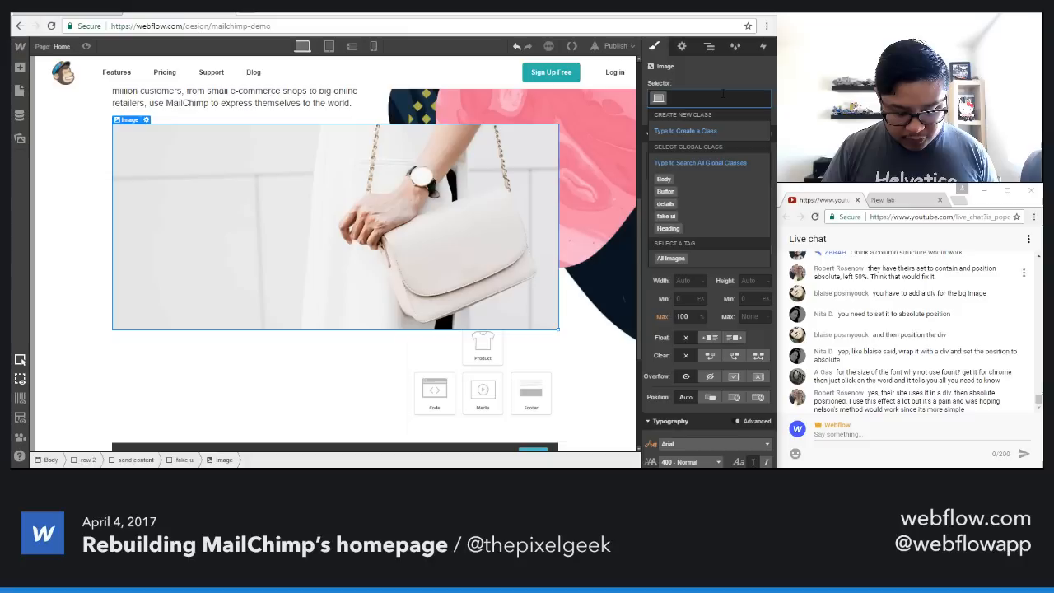
type("demo img")
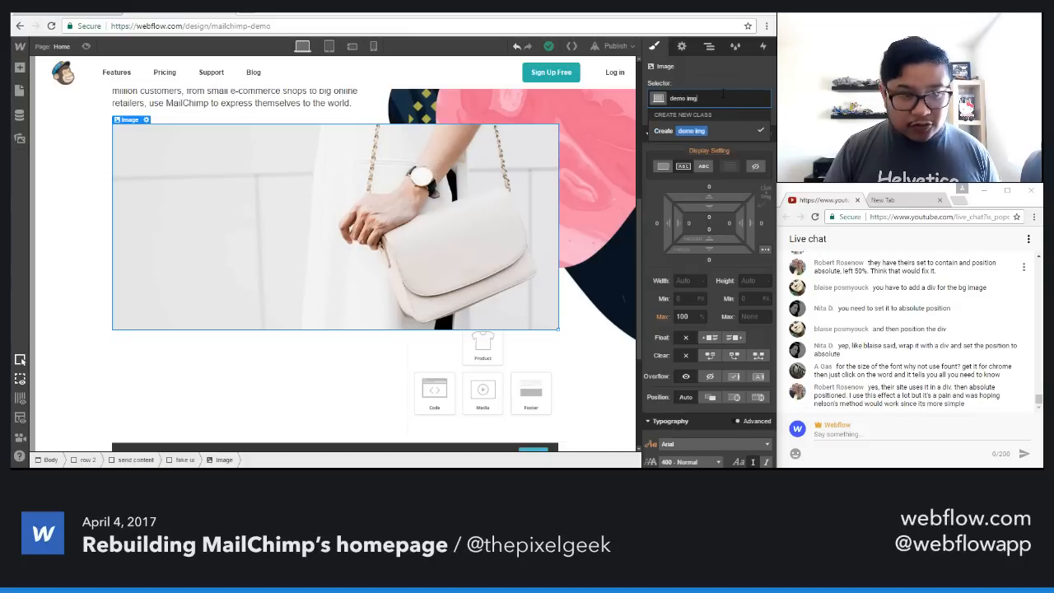
key("Return")
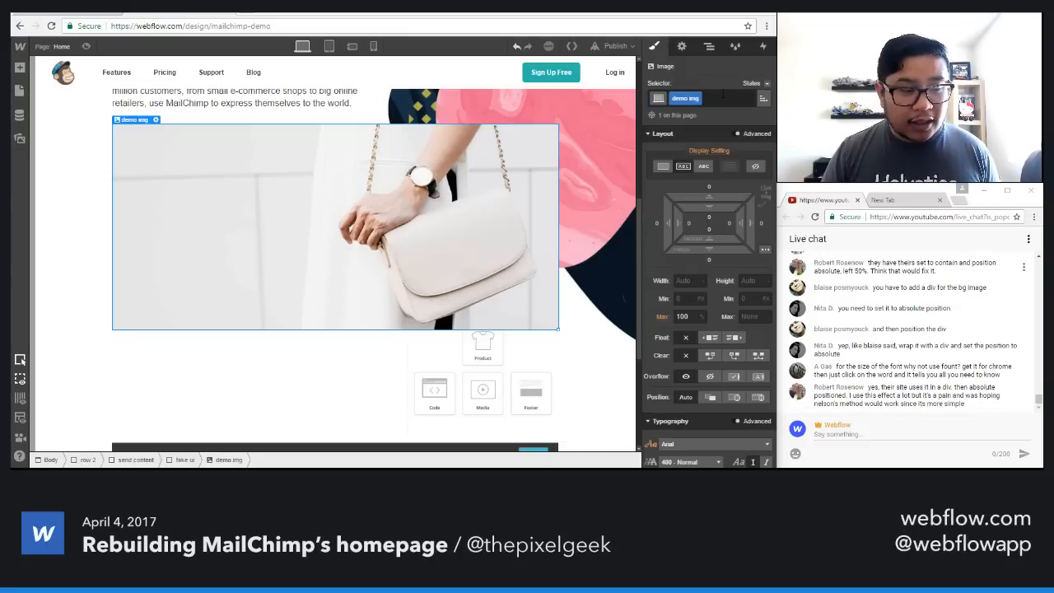
Step: Set the demo img width to 526 px so the photo spans the fake editor's content area beside the blocks column
left_click(676, 279)
type("250")
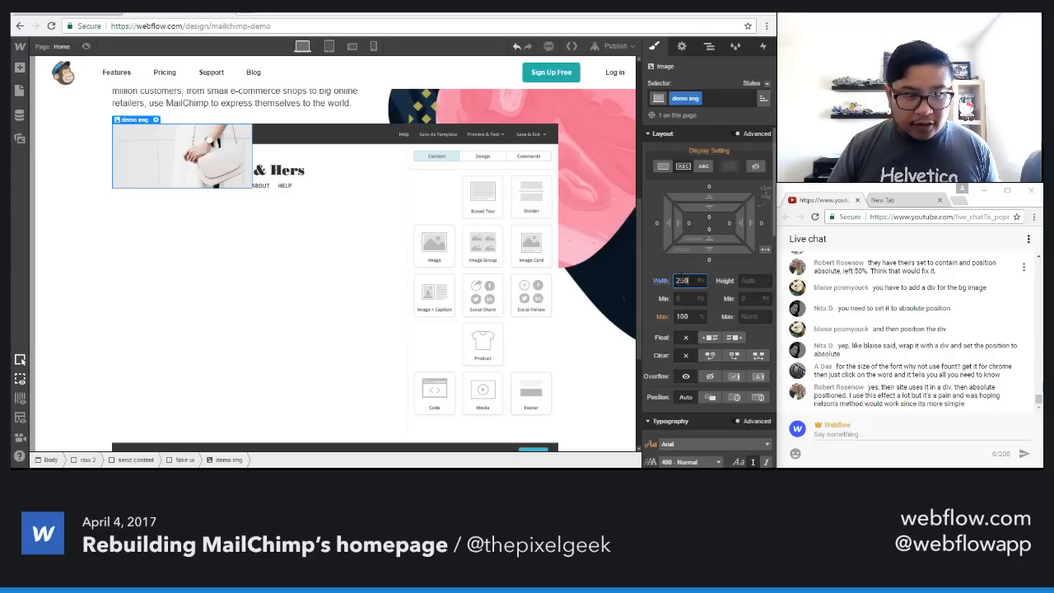
key("shift+Up")
key("shift+Up")
key("shift+Up")
key("shift+Up")
key("shift+Up")
key("shift+Up")
key("shift+Up")
key("shift+Up")
key("shift+Up")
key("shift+Up")
key("shift+Up")
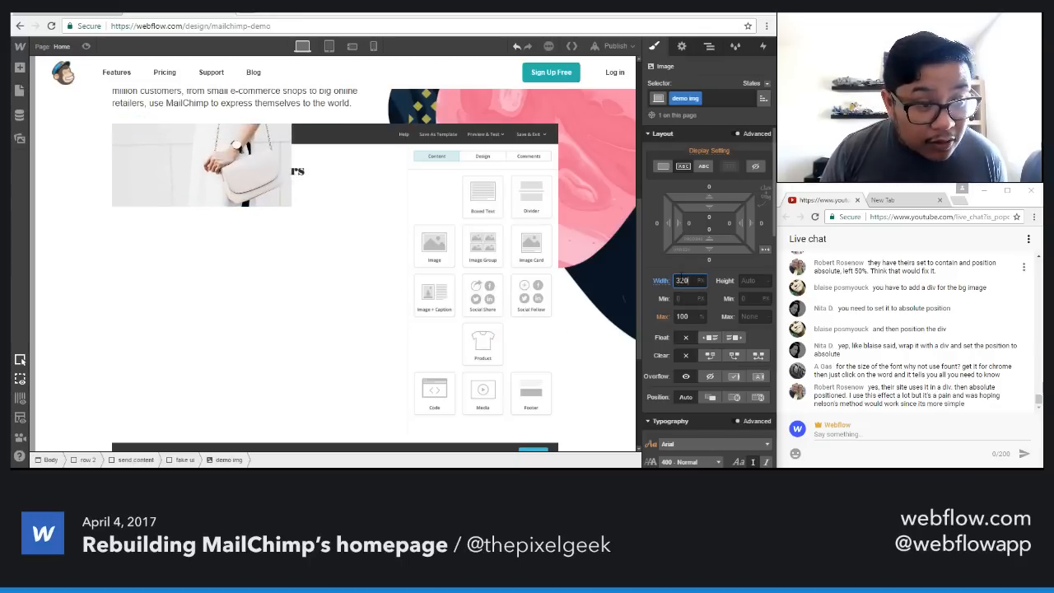
key("shift+Up")
key("shift+Up")
key("shift+Up")
key("shift+Up")
key("shift+Up")
key("shift+Up")
key("shift+Up")
key("shift+Up")
key("shift+Up")
key("shift+Up")
key("shift+Up")
key("shift+Up")
key("shift+Up")
key("shift+Up")
key("shift+Up")
key("shift+Up")
key("shift+Up")
key("shift+Up")
key("shift+Up")
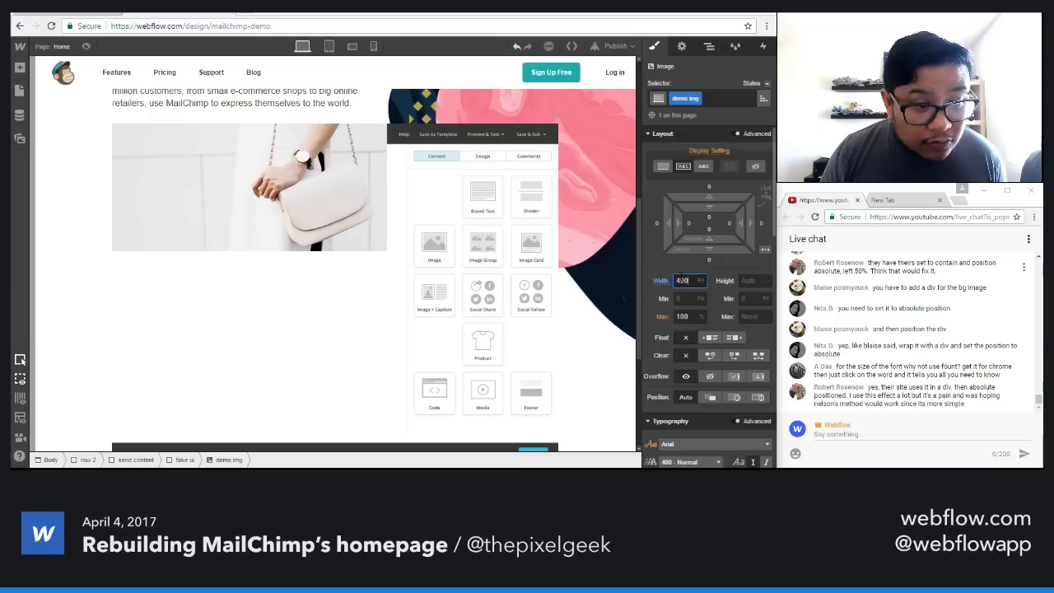
key("Up")
key("Up")
key("Up")
key("Up")
key("Up")
key("Up")
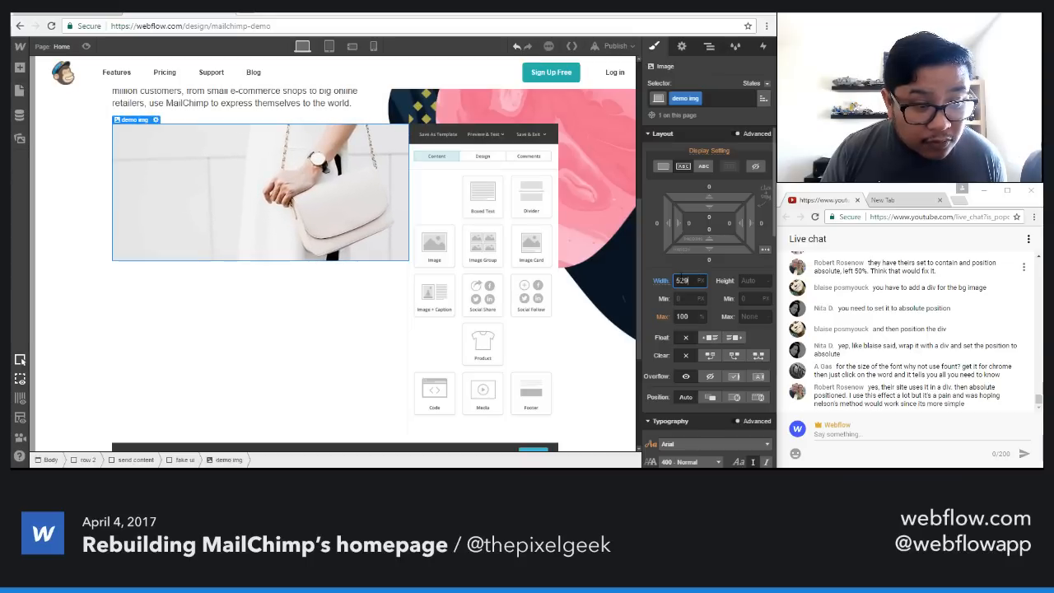
key("Up")
key("Down")
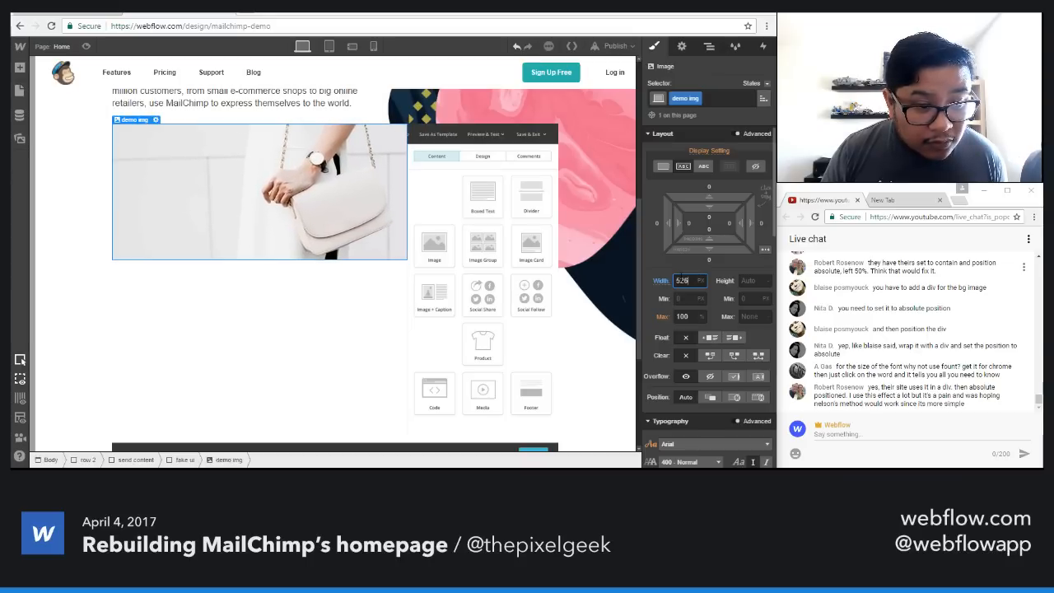
key("Up")
key("Down")
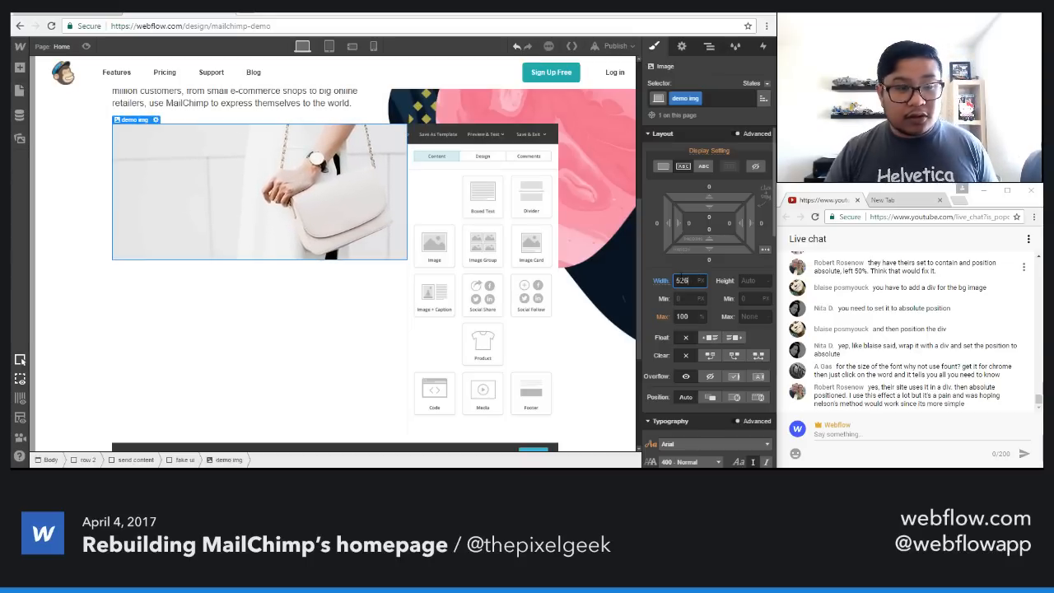
Step: Position demo img absolutely within the fake ui block with a top offset of 147 px, below the Hem & Hers header
scroll(709, 354, "down", 1)
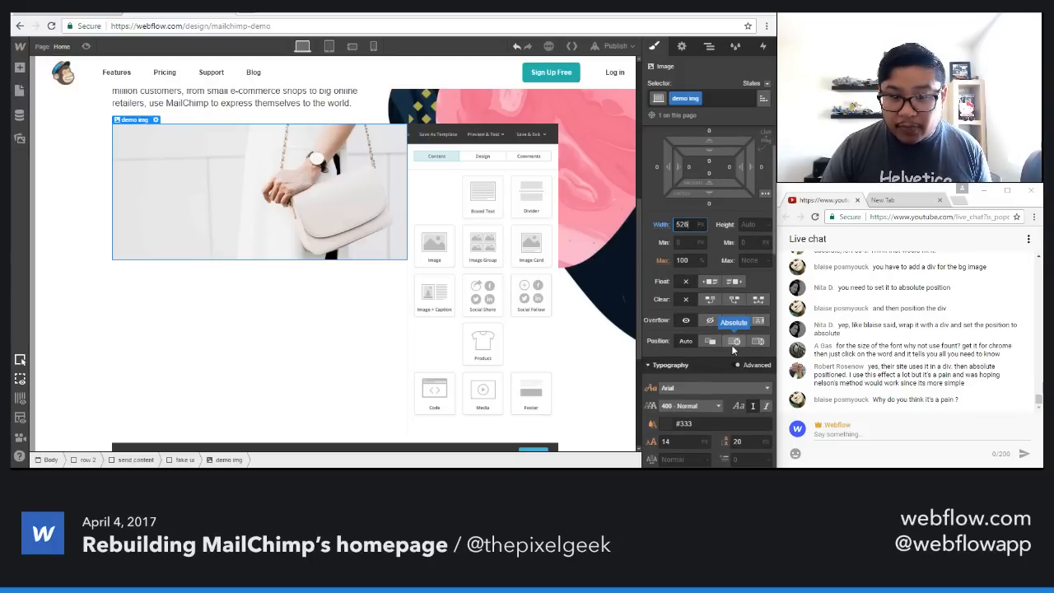
left_click(732, 341)
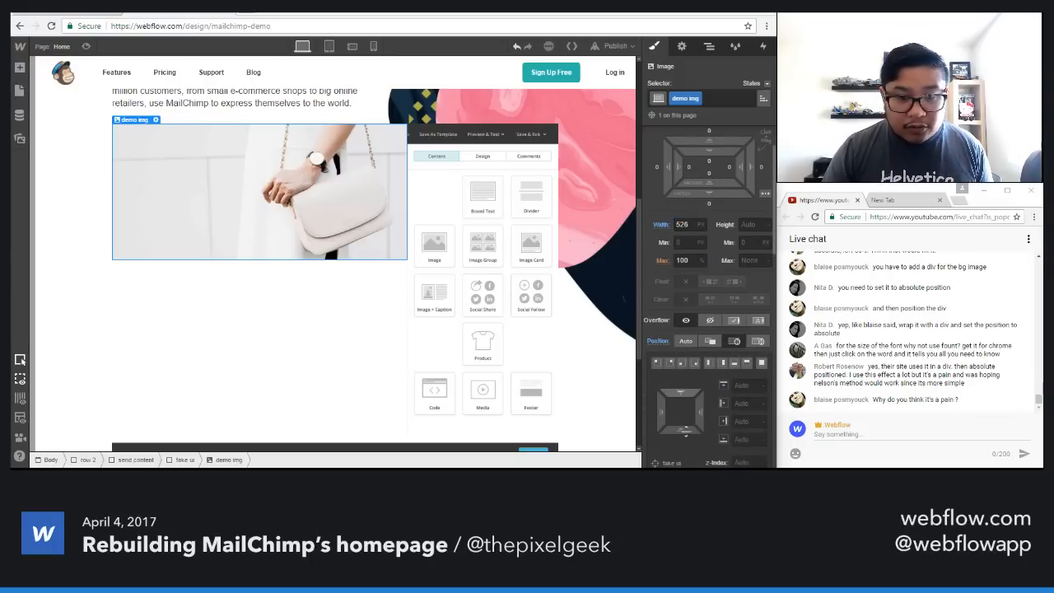
left_click_drag(679, 390, 670, 404)
scroll(678, 376, "down", 3)
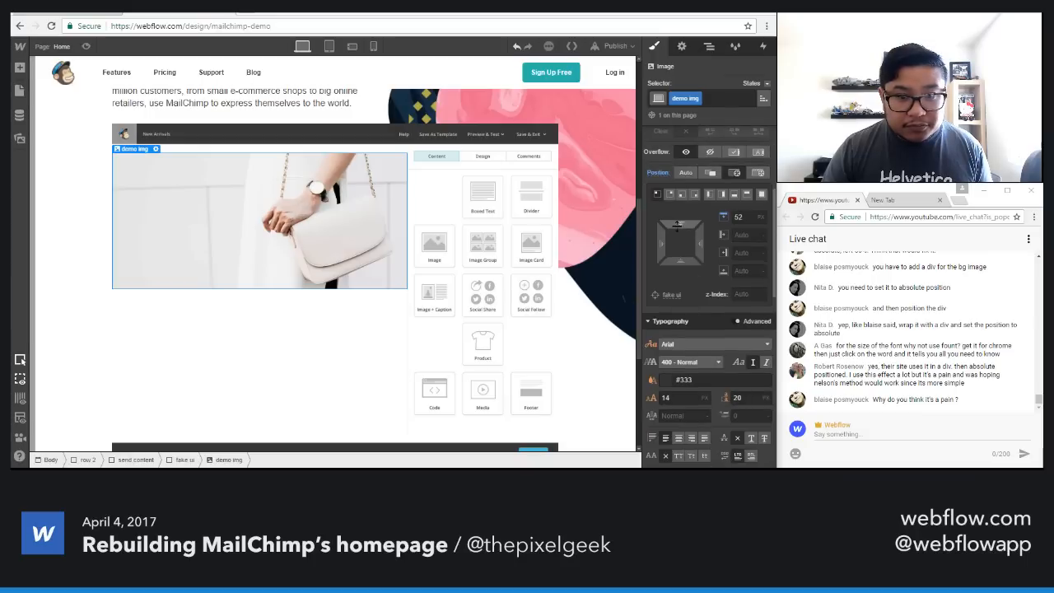
left_click_drag(680, 226, 694, 358)
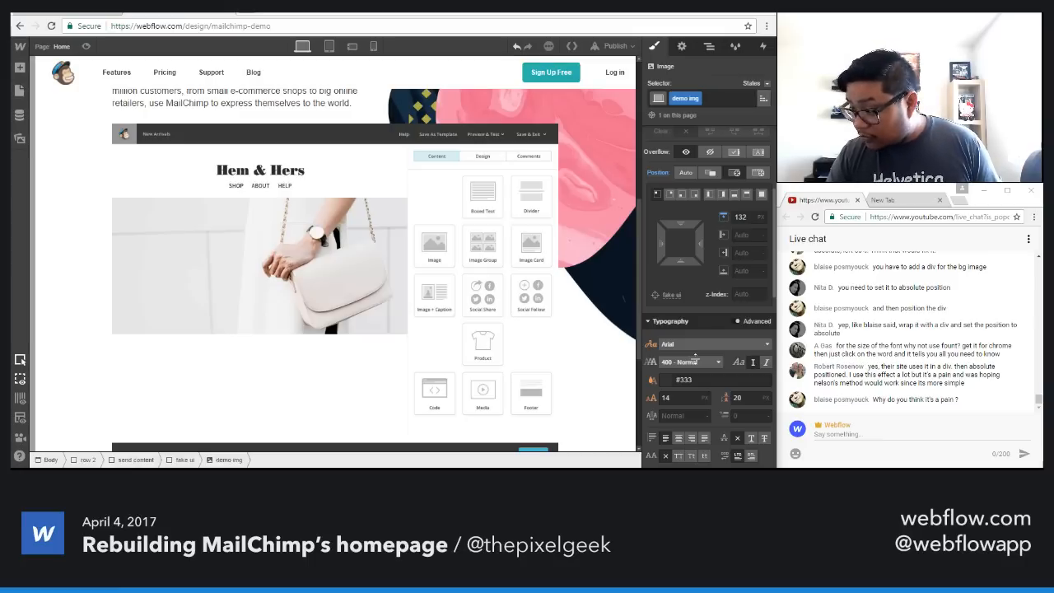
left_click_drag(697, 362, 701, 384)
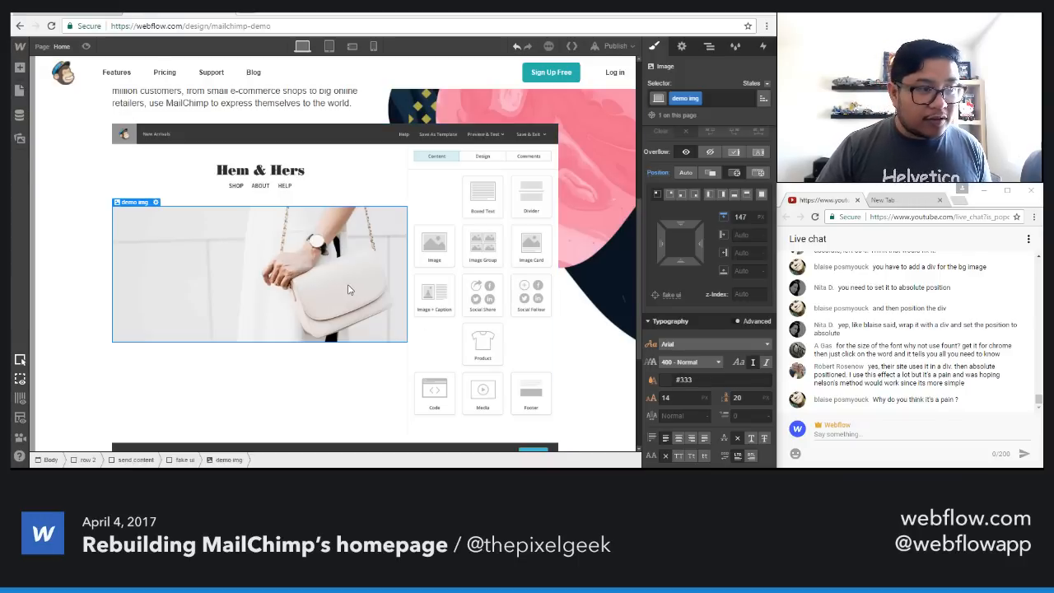
scroll(354, 293, "up", 4)
scroll(360, 296, "down", 3)
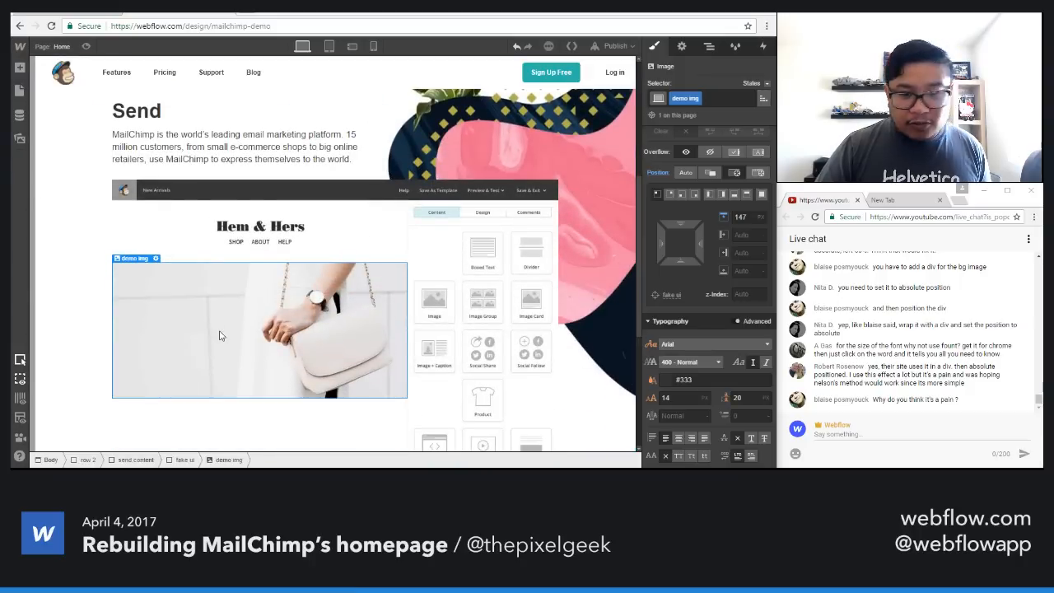
scroll(295, 334, "up", 1)
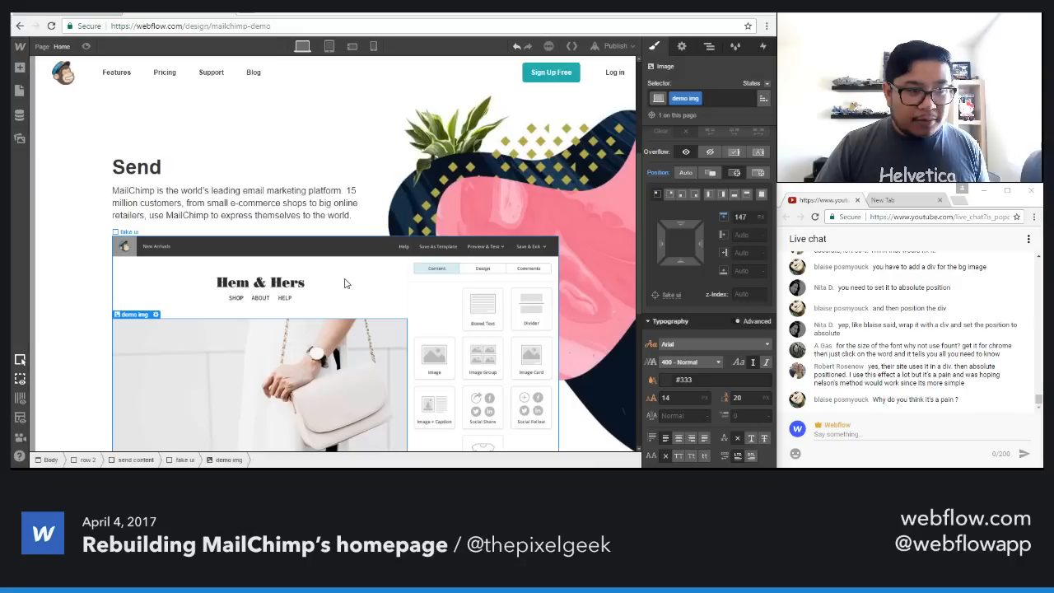
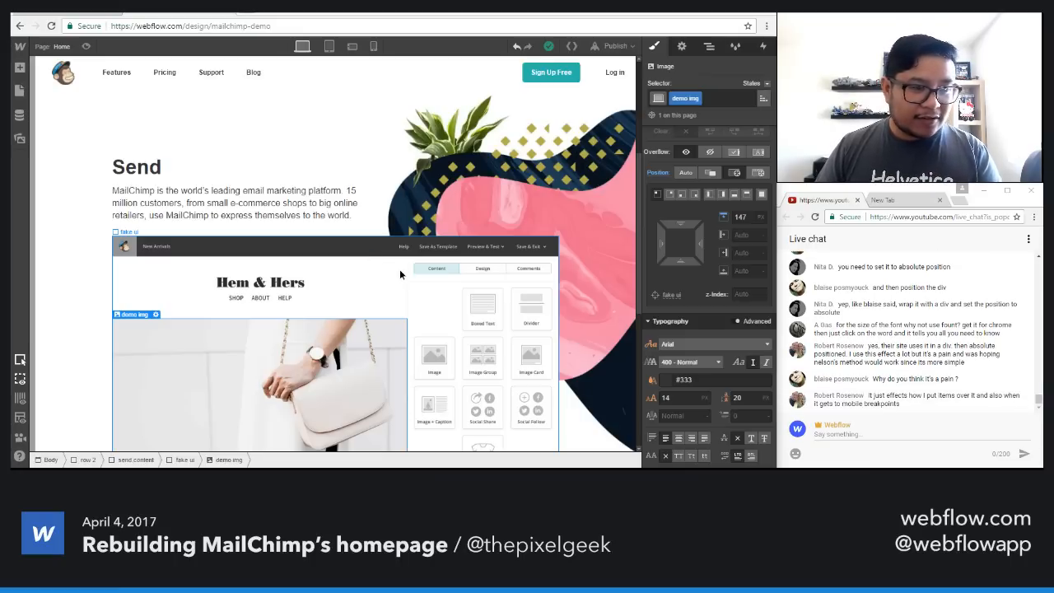
Step: Create a new interaction named "demo img" on the handbag image
left_click(329, 268)
scroll(371, 280, "down", 3)
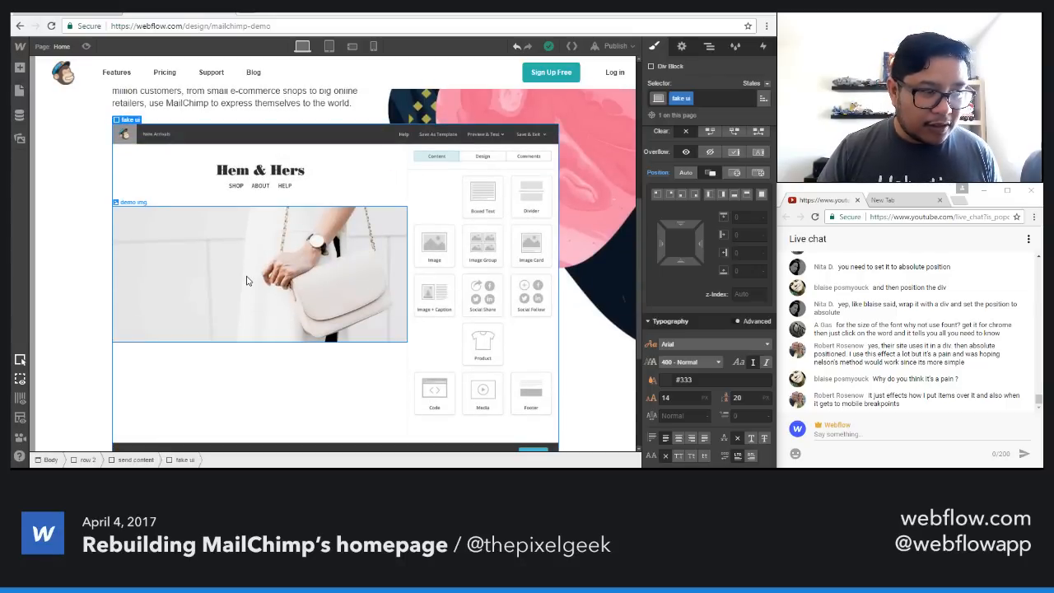
left_click(245, 281)
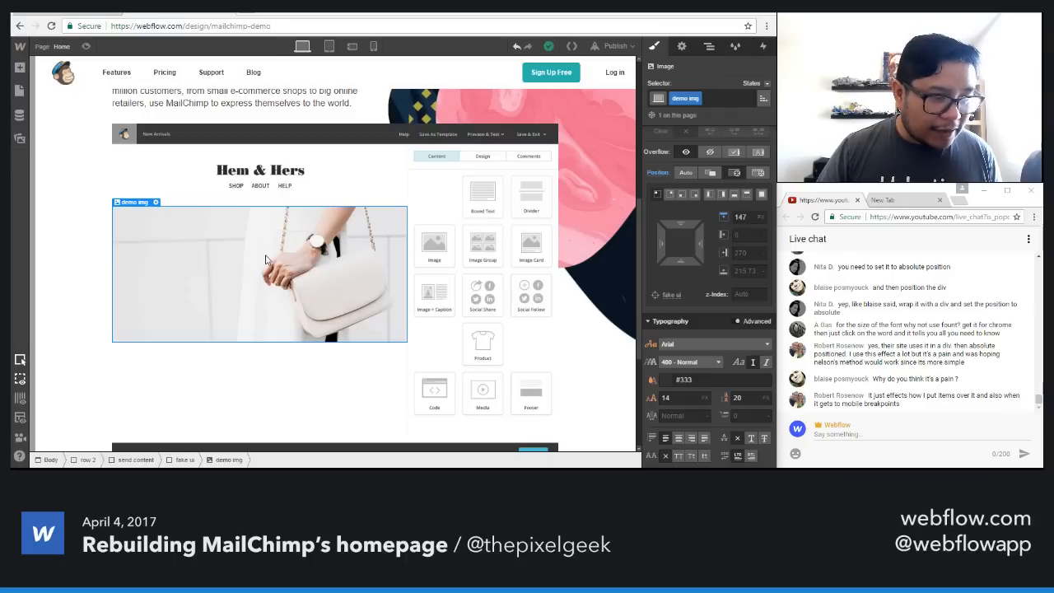
left_click(760, 47)
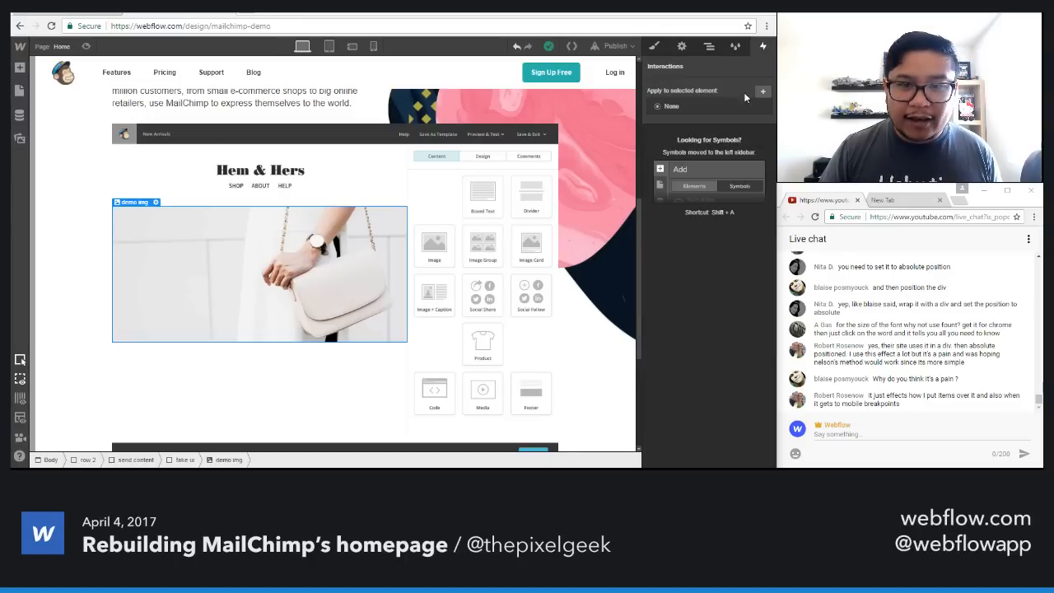
left_click(759, 95)
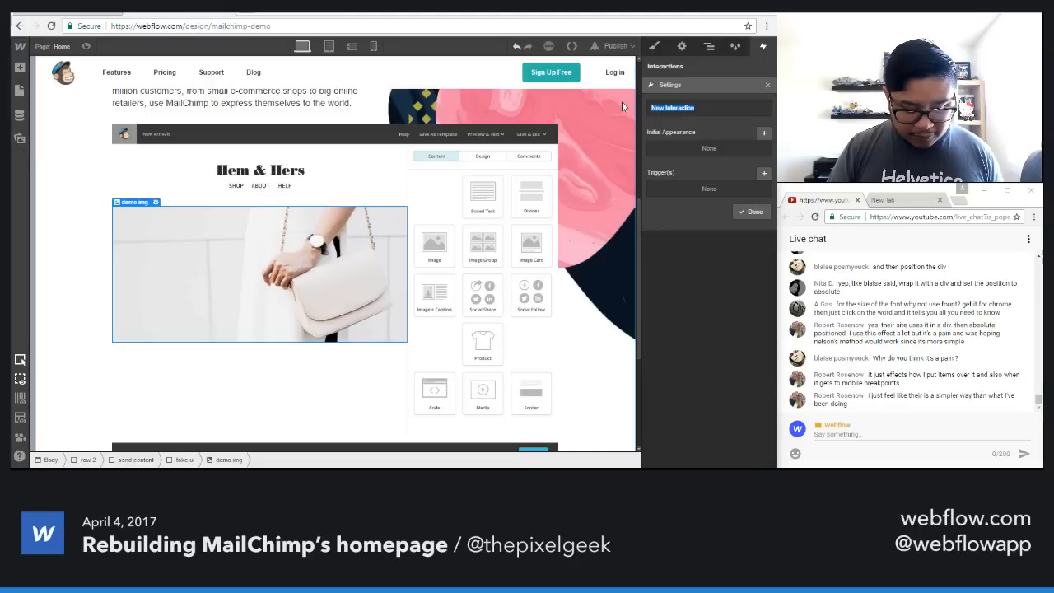
type("demo img")
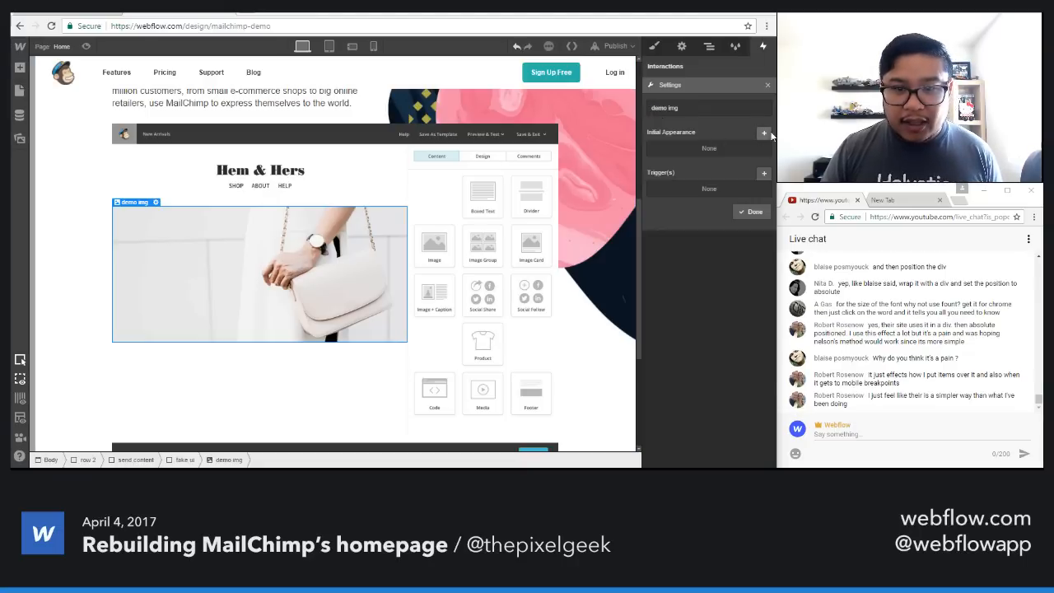
Step: Give the demo img interaction an initial appearance scaled to 0.5 in X and Y with 0% opacity
left_click(763, 132)
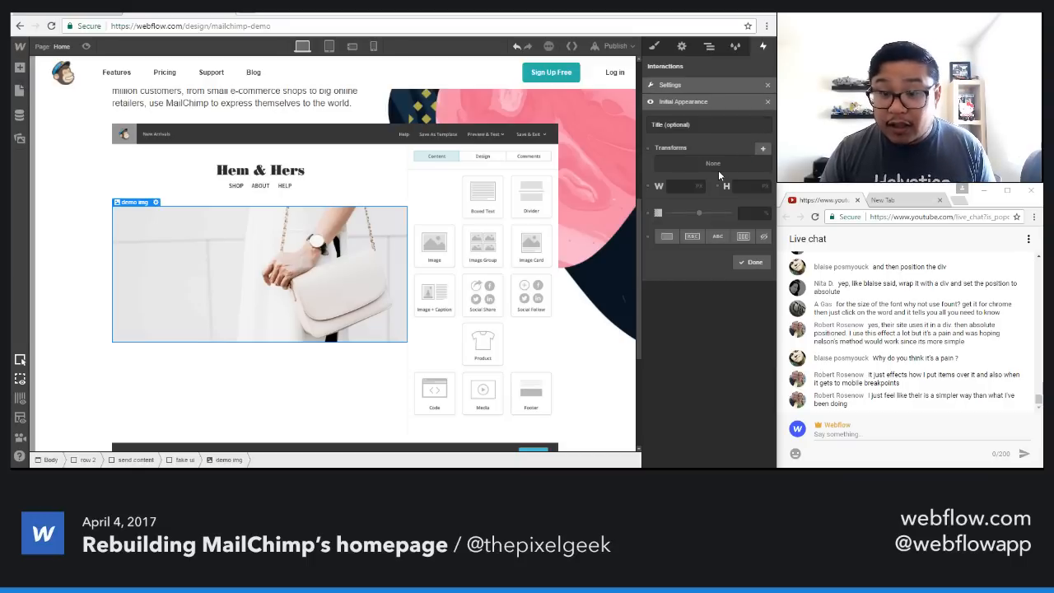
left_click(762, 152)
left_click(694, 206)
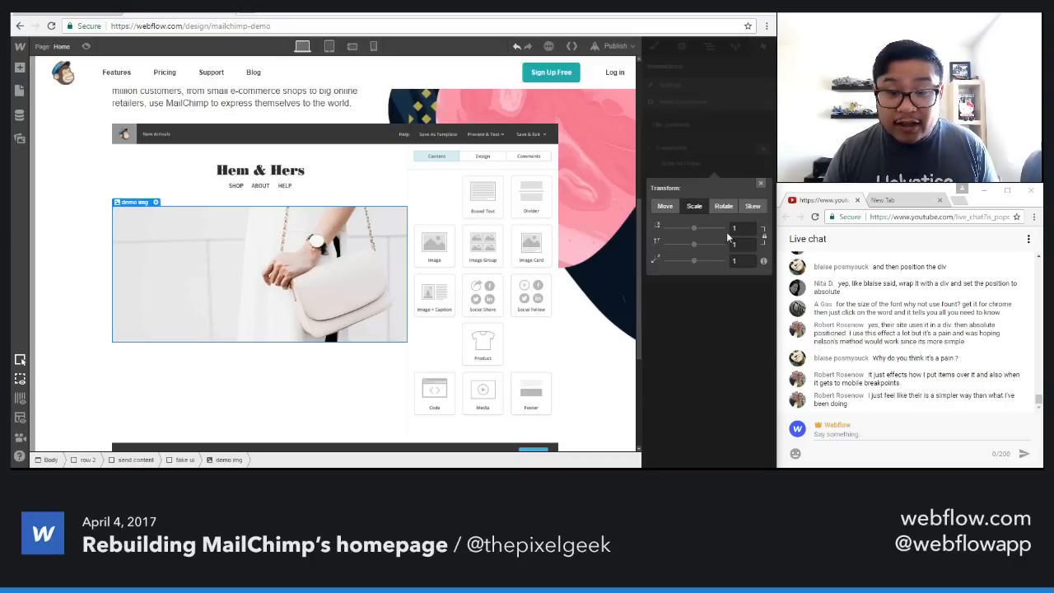
left_click_drag(694, 227, 664, 231)
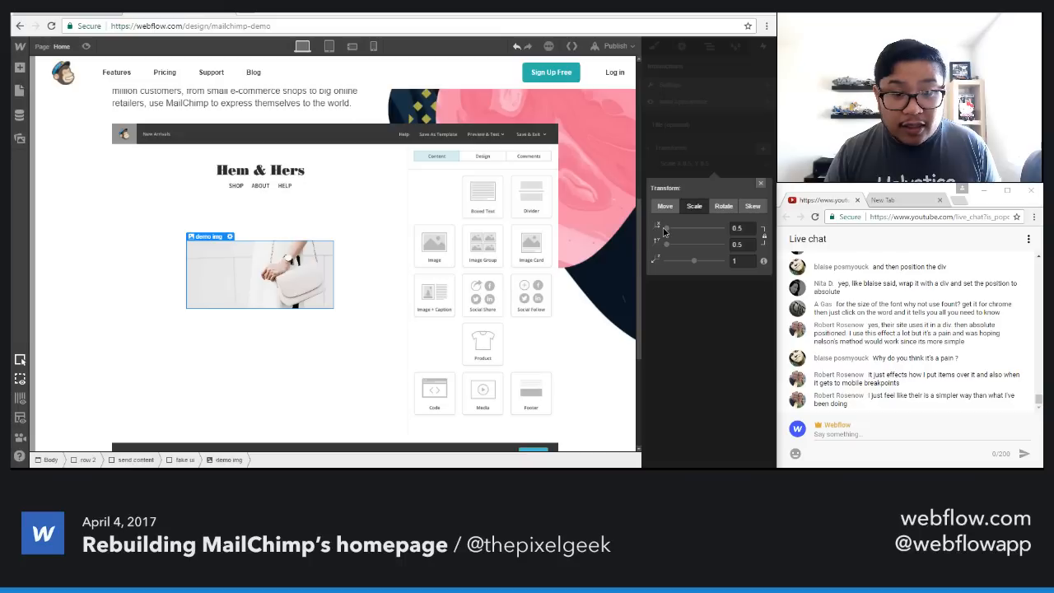
left_click(760, 183)
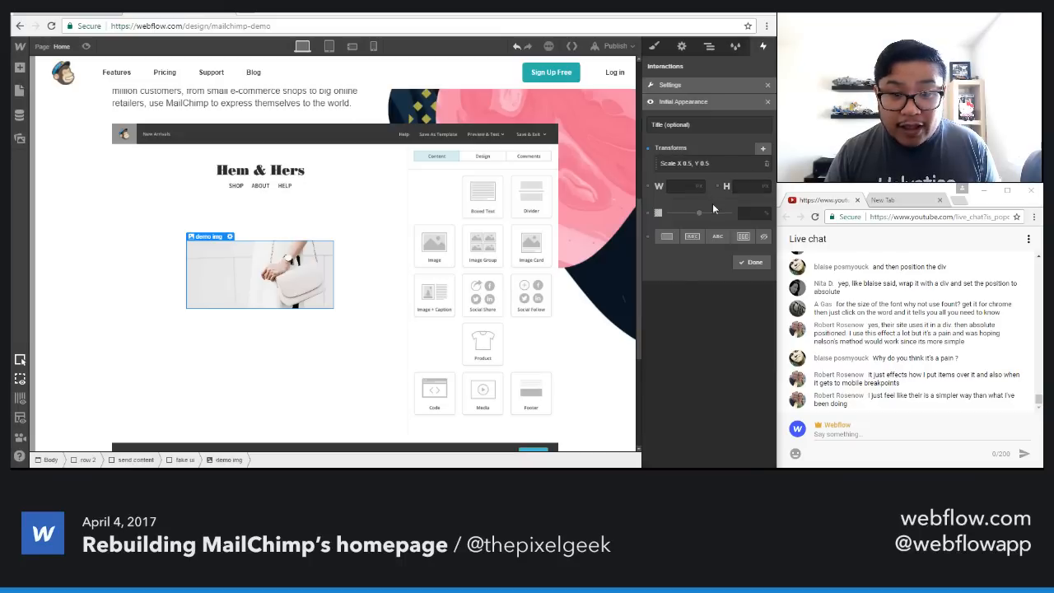
left_click_drag(699, 218, 648, 216)
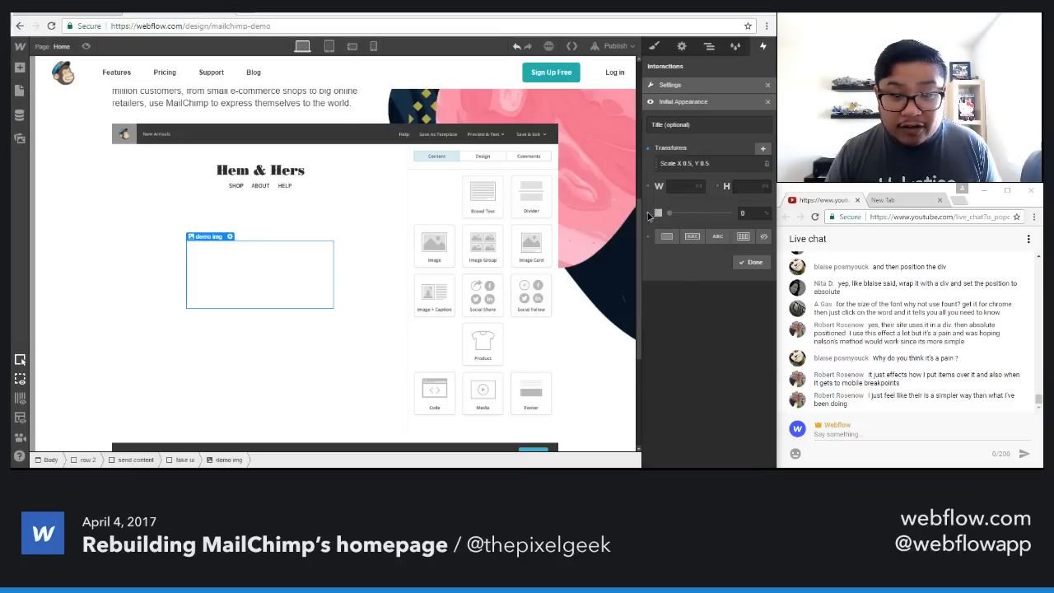
left_click(751, 264)
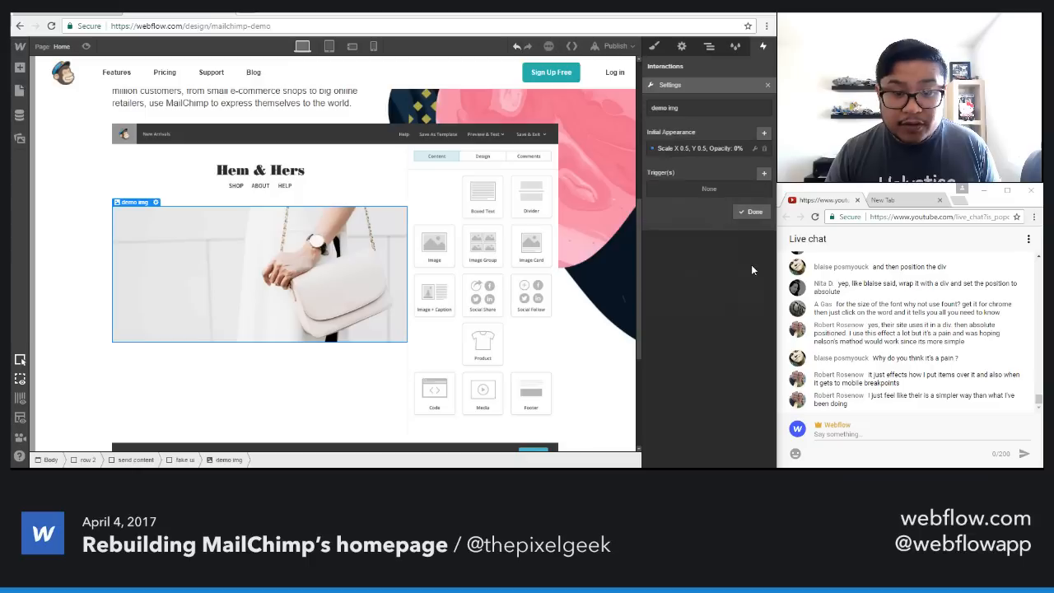
left_click(749, 214)
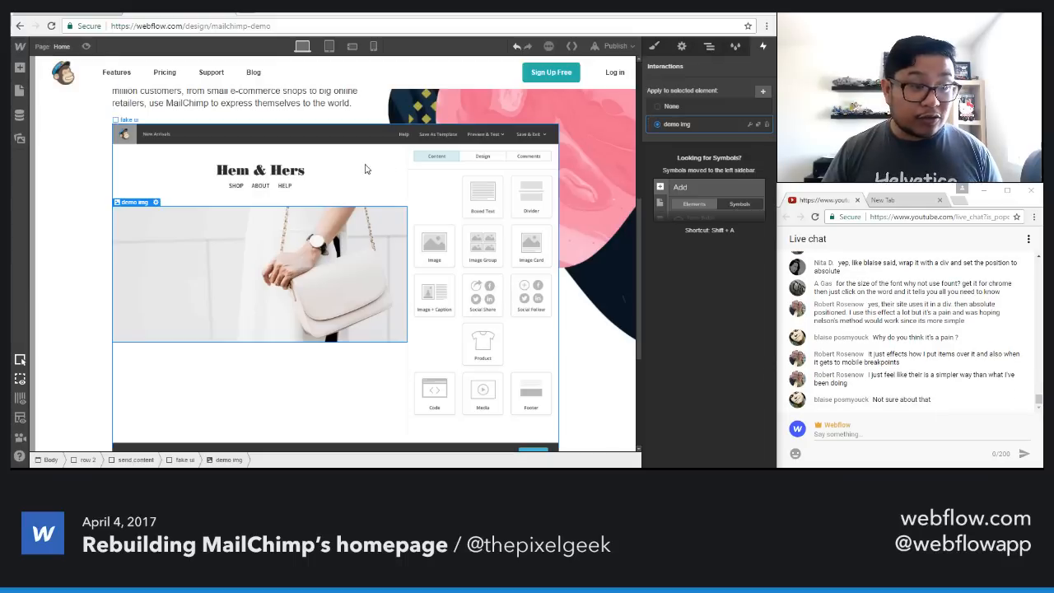
Step: Create an interaction named "fake ui" on the fake ui block and add a Scroll trigger to it
left_click(366, 169)
left_click(762, 91)
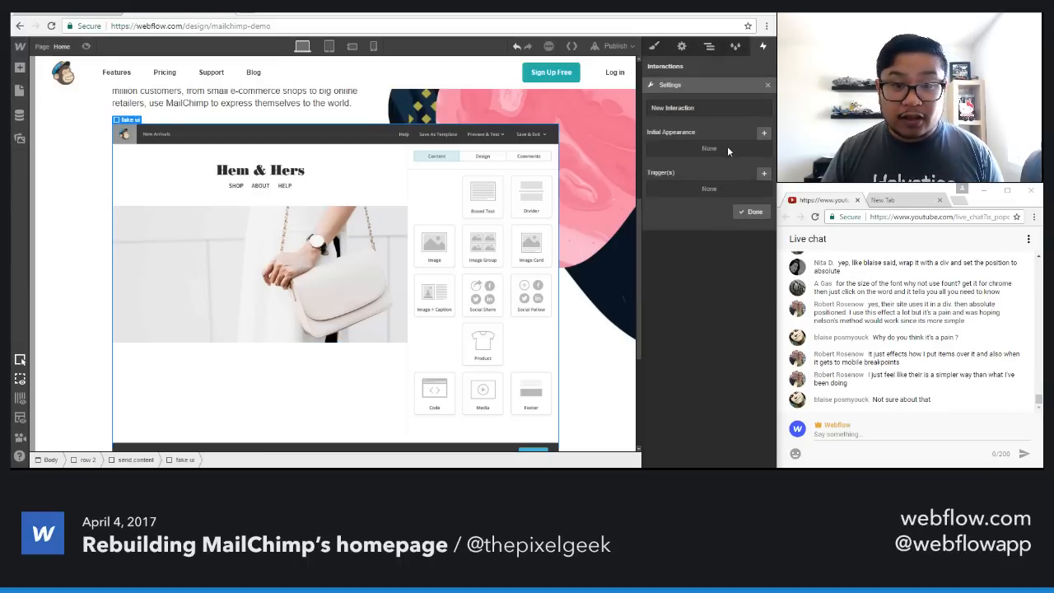
key("ctrl+a")
type("fa")
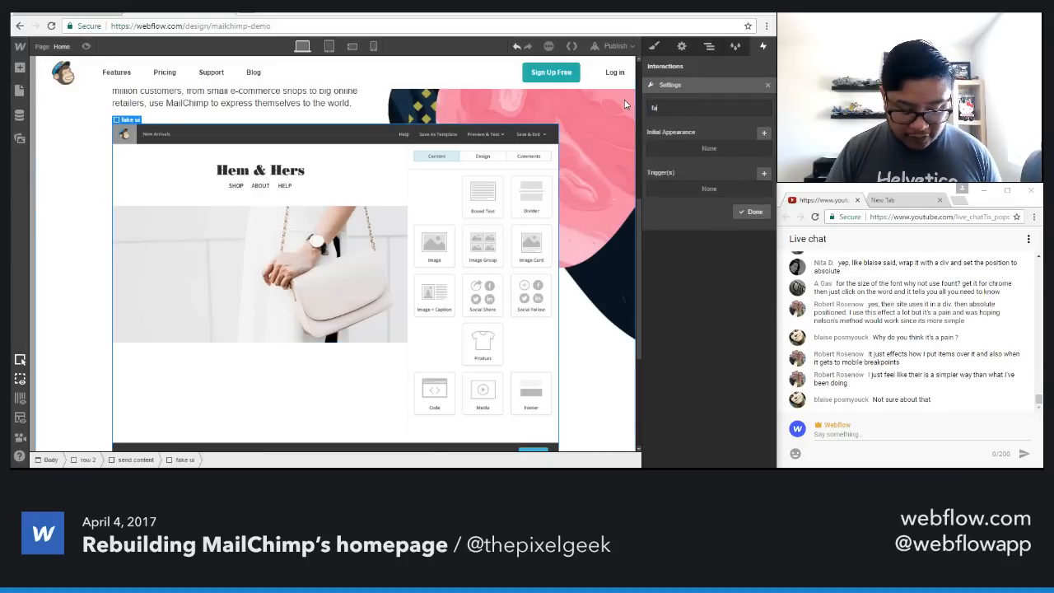
type("ke ui")
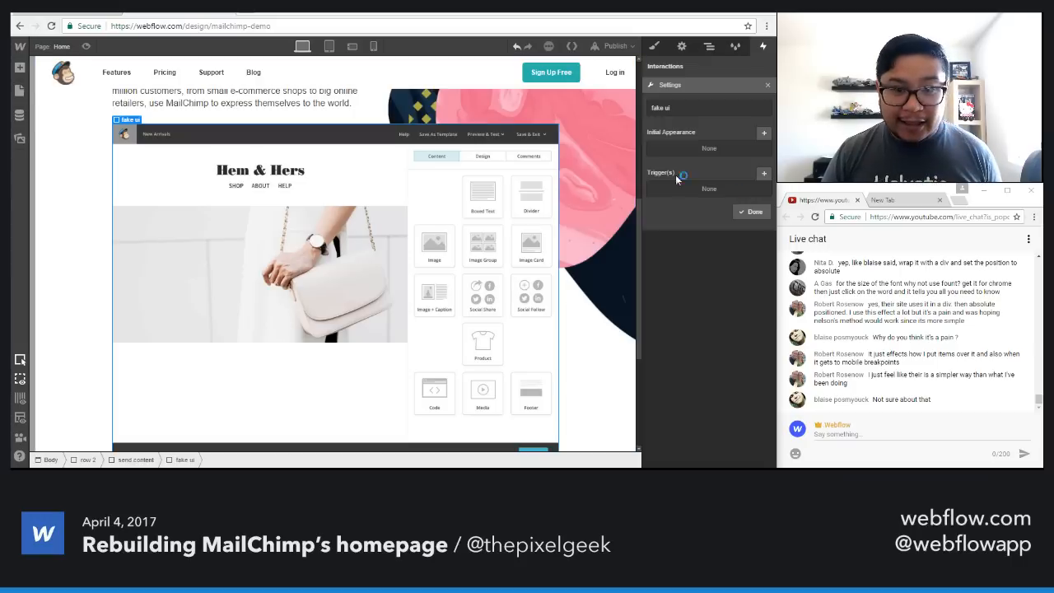
left_click(764, 176)
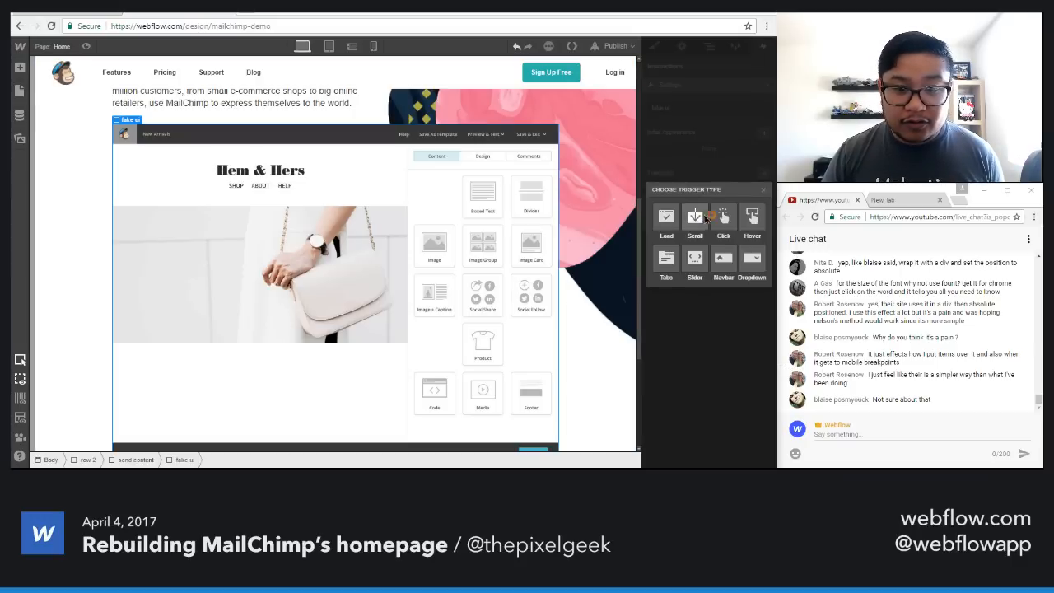
left_click(702, 215)
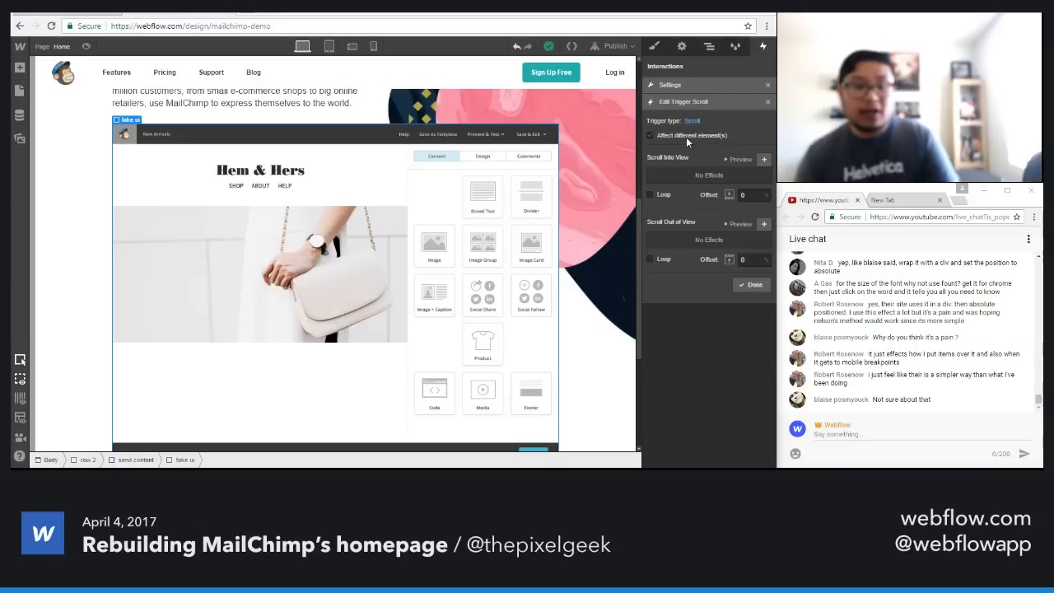
Step: Make the scroll trigger affect the demo img class, limited to nested elements, with a scroll-into-view offset of 45%
left_click(684, 136)
left_click(679, 153)
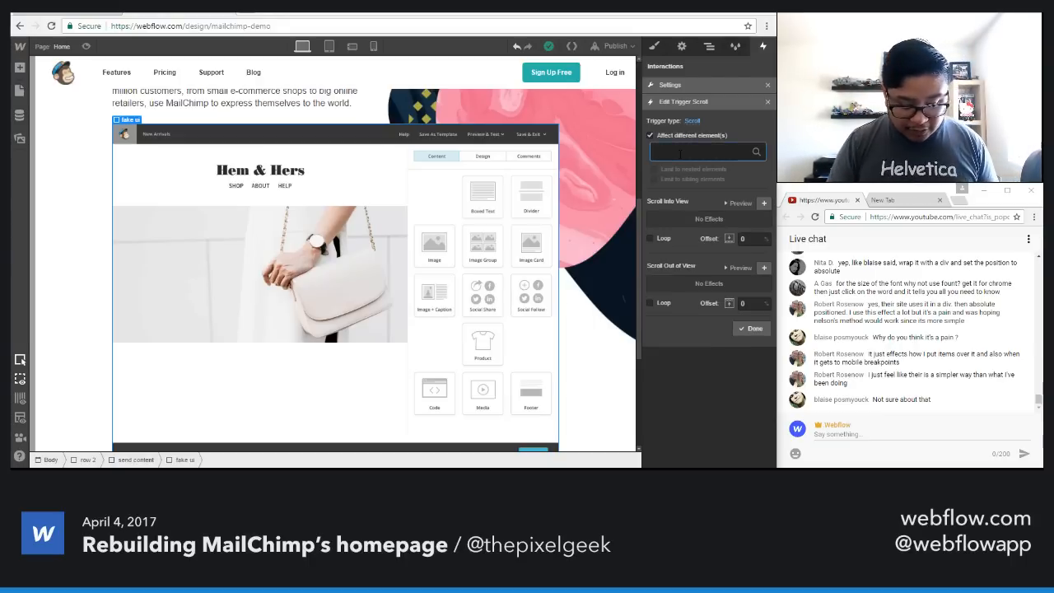
type("demo")
left_click(696, 170)
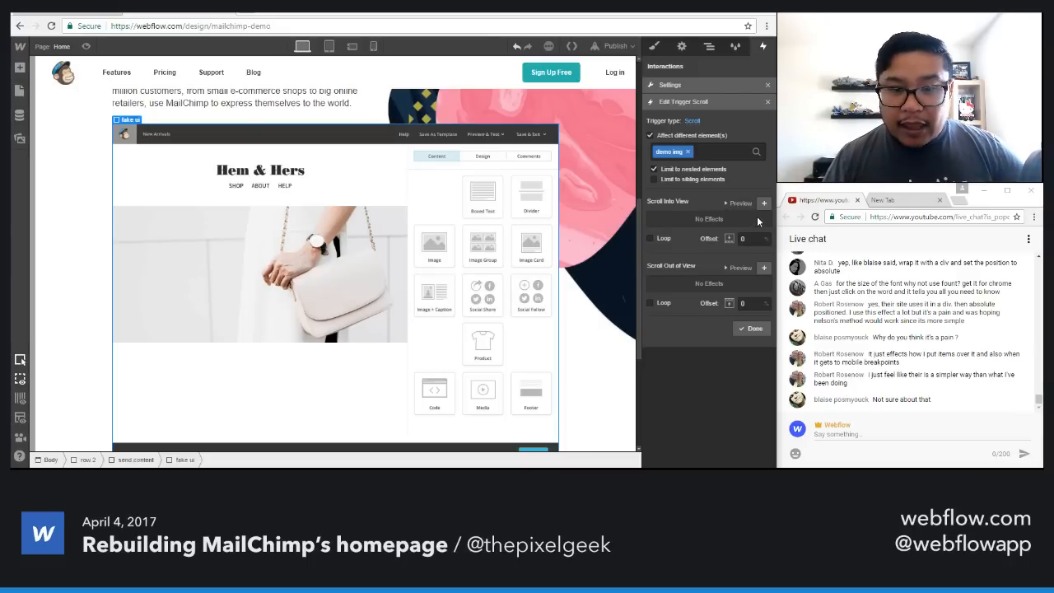
left_click(743, 238)
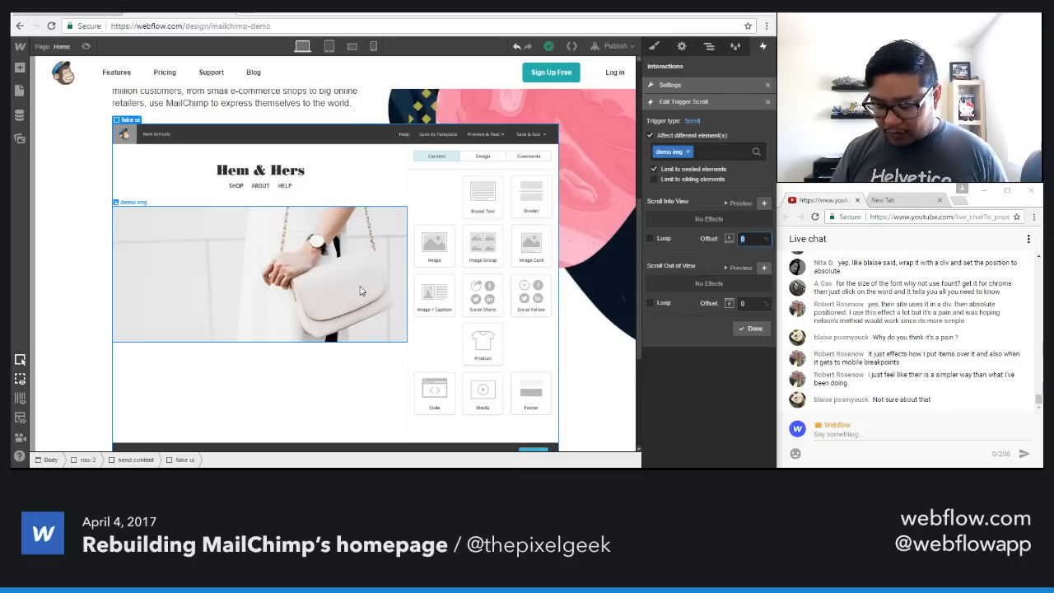
type("45")
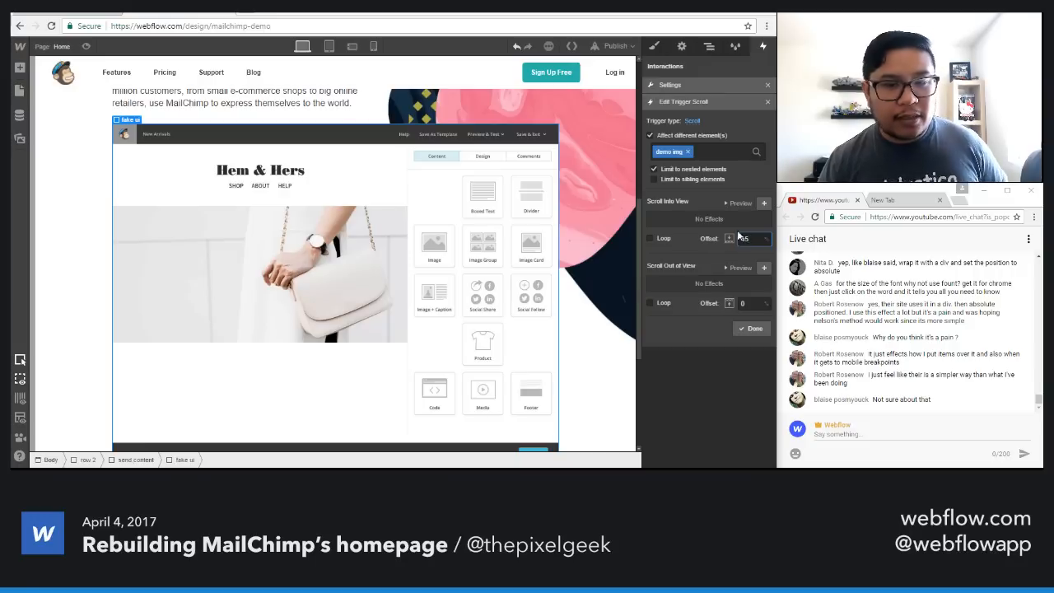
Step: Add a scroll-into-view effect that scales the image to its origin with a 500 ms ease transition
left_click(763, 204)
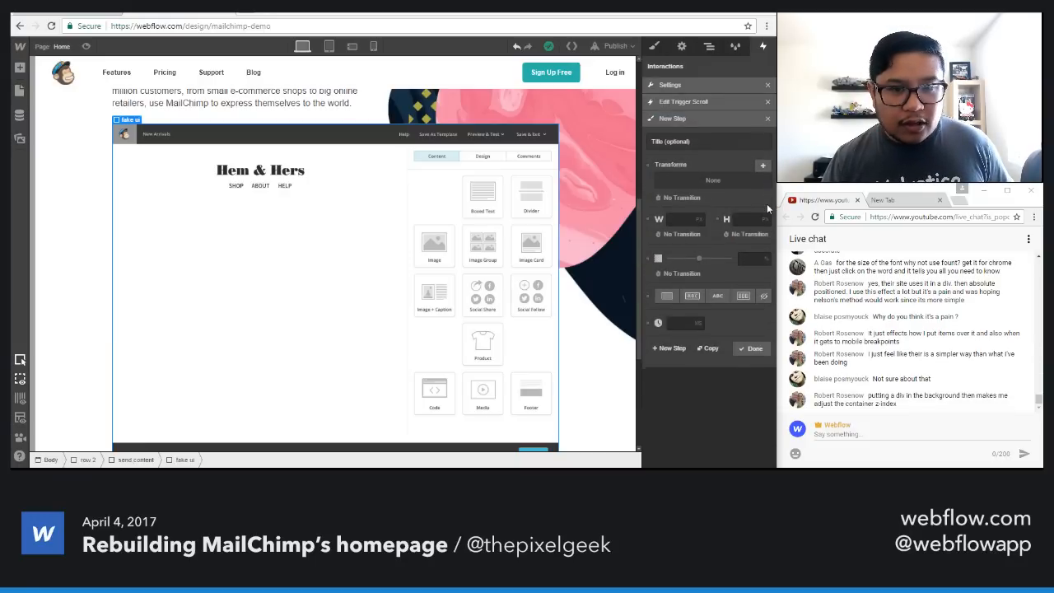
left_click(762, 166)
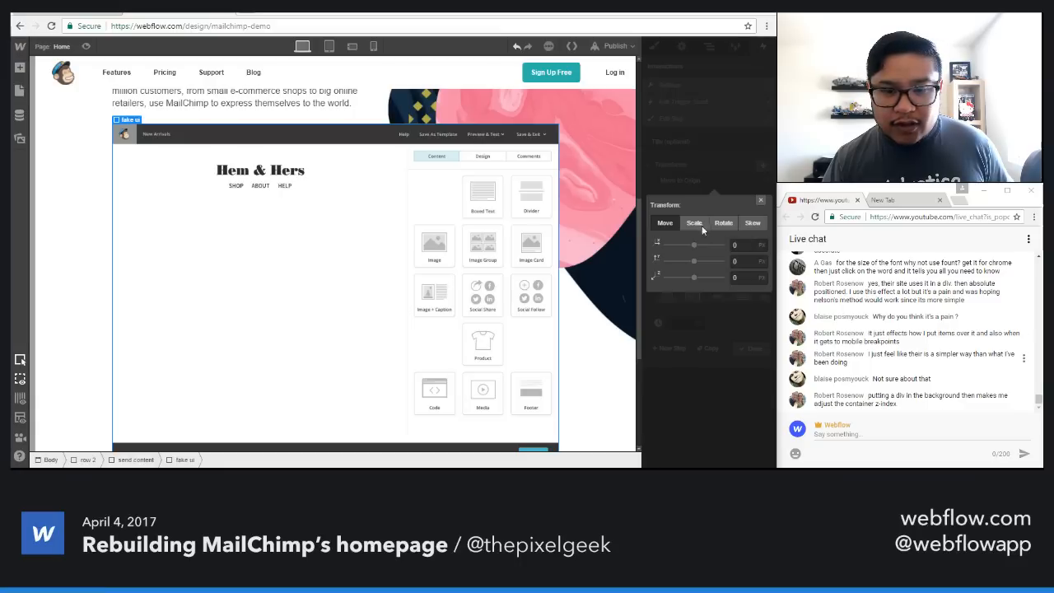
left_click(701, 225)
left_click(761, 200)
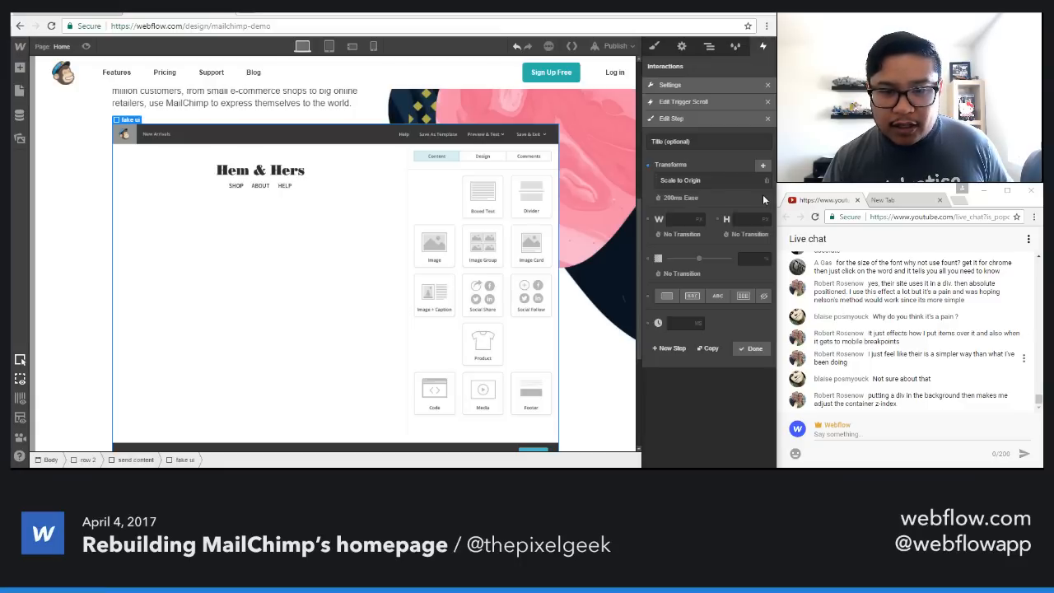
left_click(690, 200)
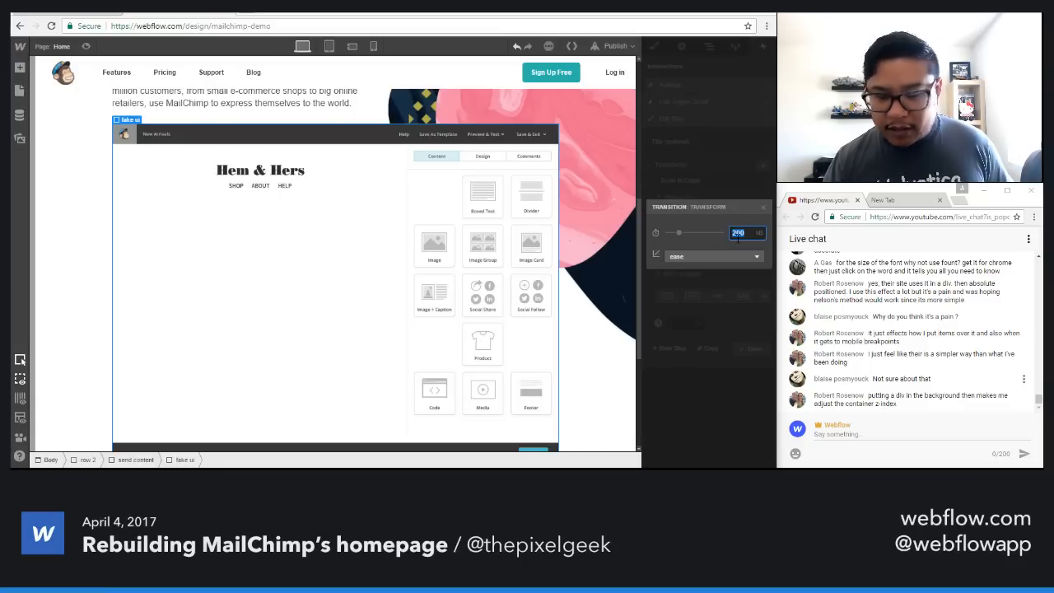
type("500")
key("Return")
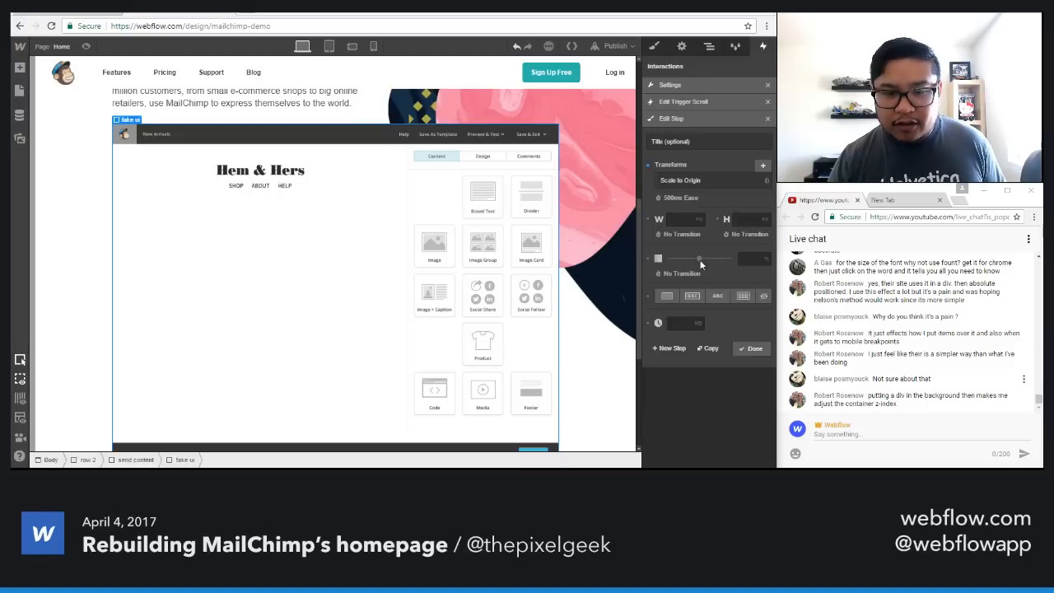
Step: Add 100% opacity with a 500 ms ease transition to the scroll-into-view effect and save the trigger
left_click_drag(699, 260, 747, 260)
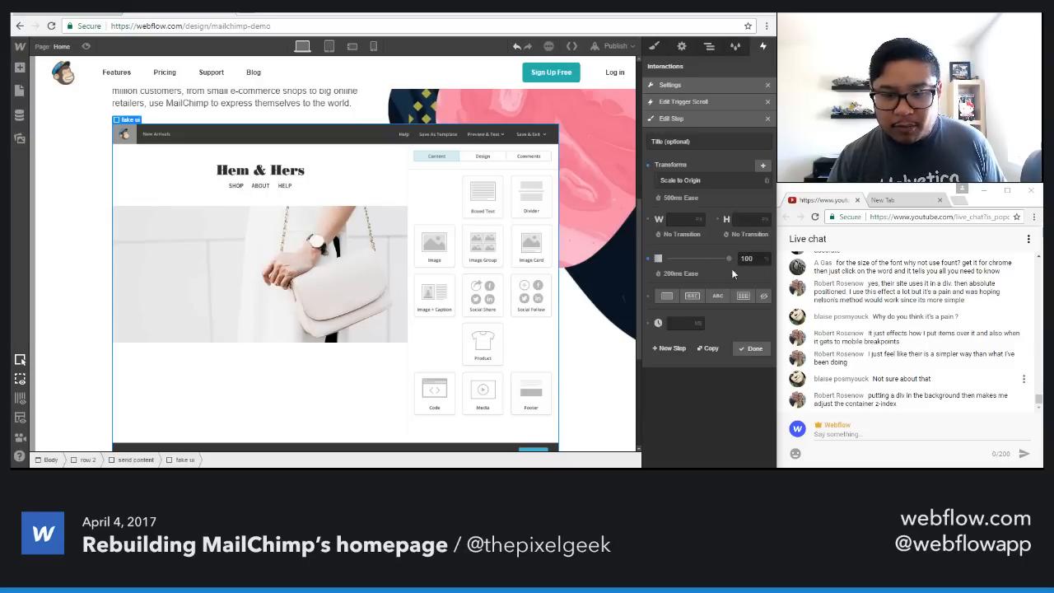
left_click(671, 275)
type("500")
key("Return")
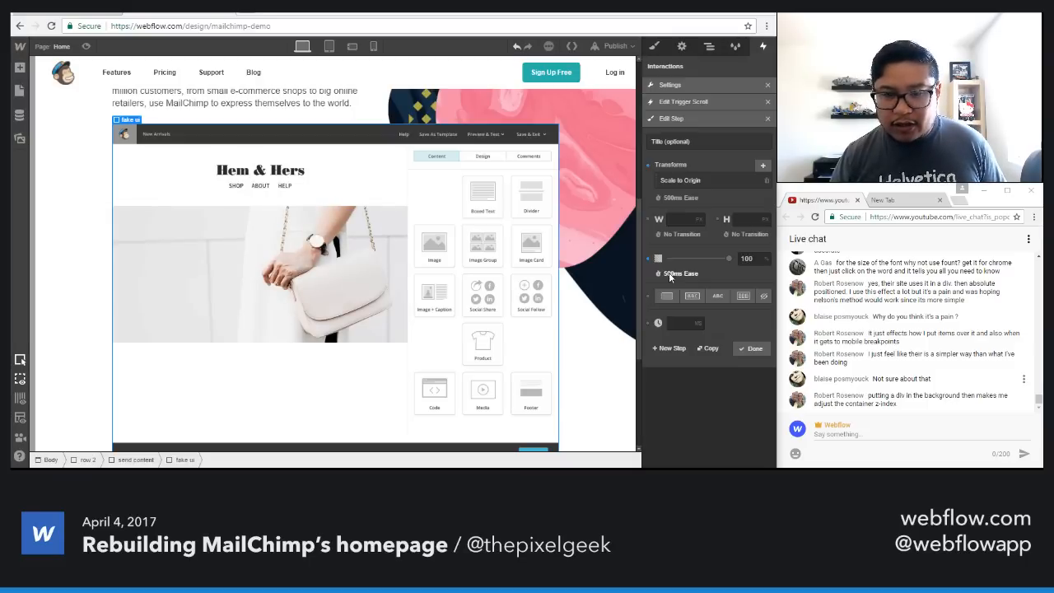
left_click(749, 348)
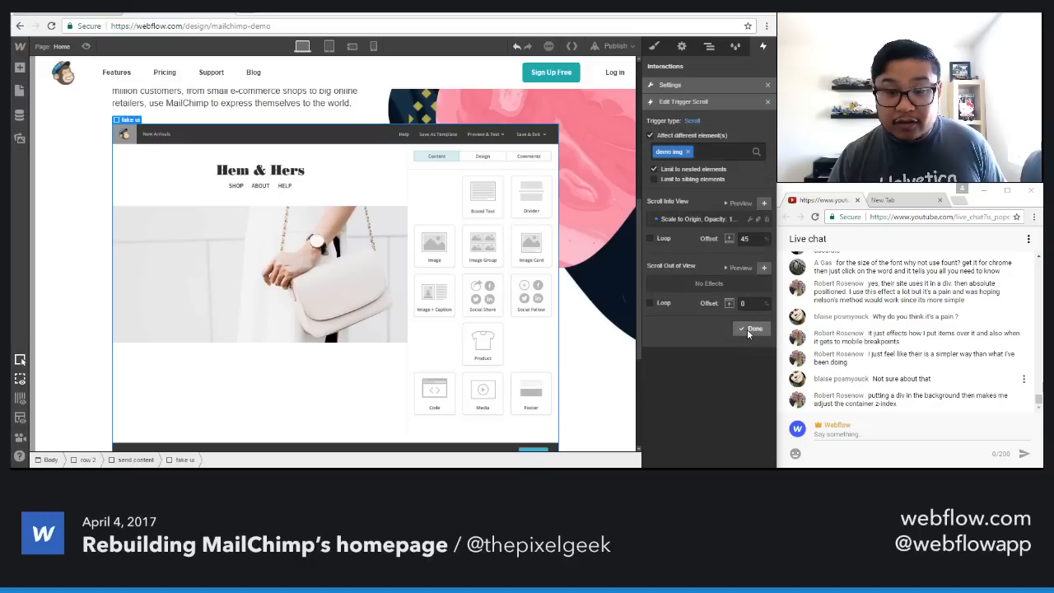
left_click(749, 330)
Step: Preview the page from the hero down to the fake editor to check the handbag image's scroll animation
scroll(455, 268, "up", 5)
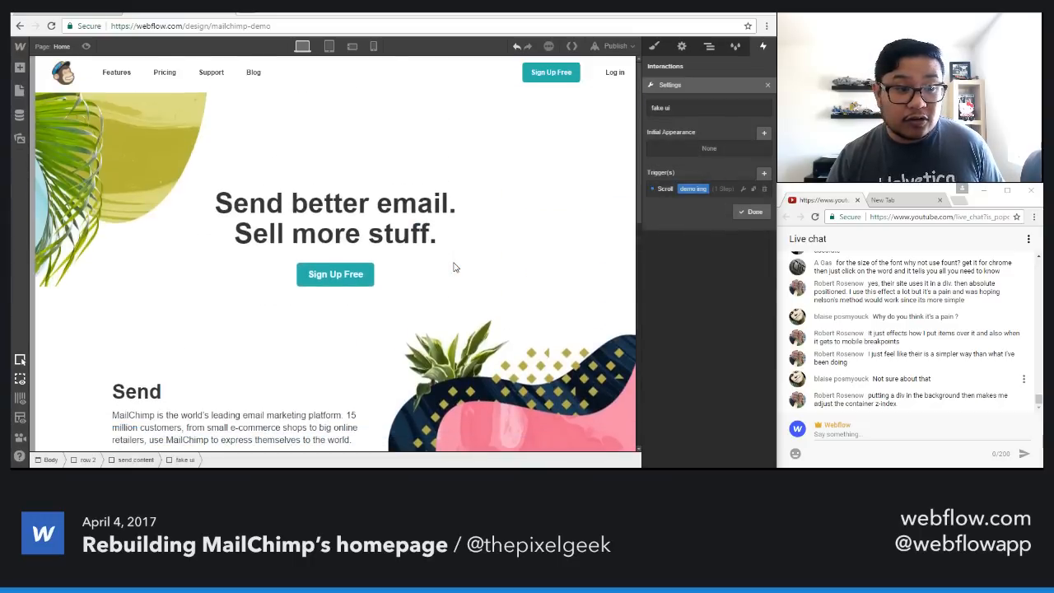
left_click(86, 46)
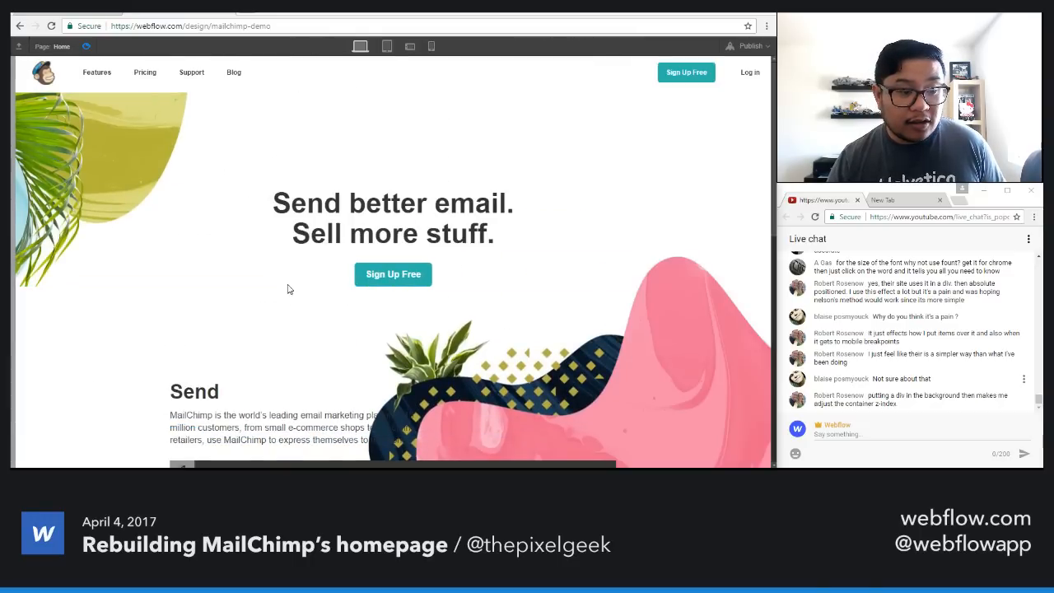
scroll(288, 290, "down", 5)
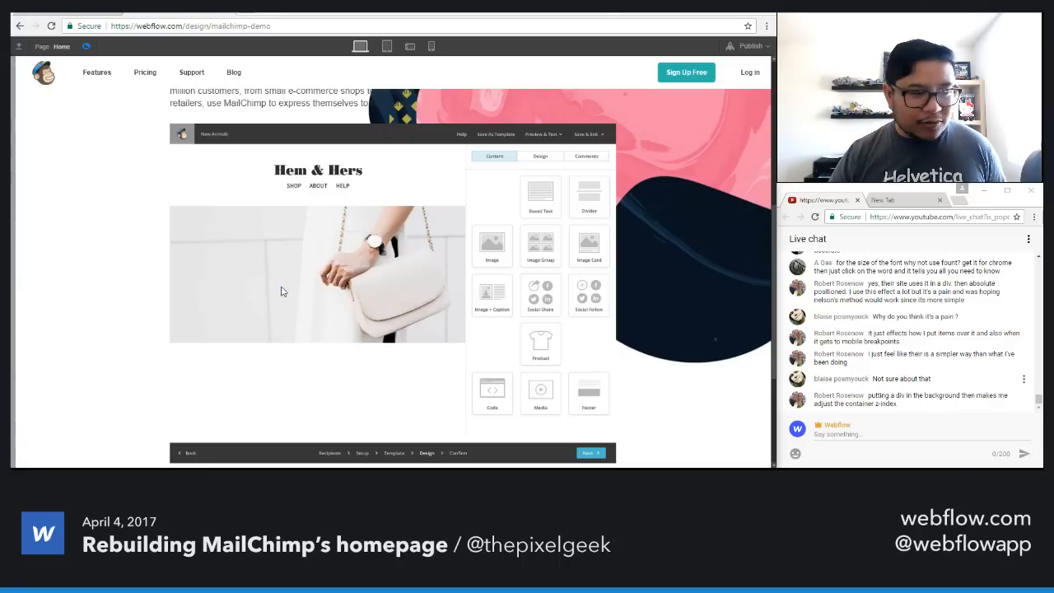
left_click(86, 46)
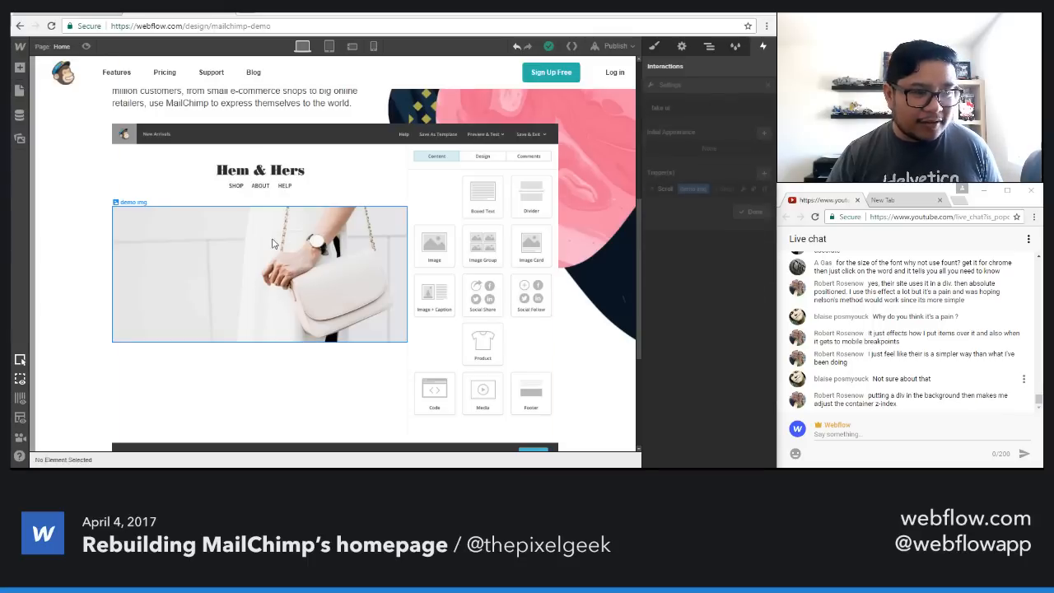
Step: Insert the grey "Add an image" placeholder asset into the fake ui block and order it before the demo img
left_click(272, 185)
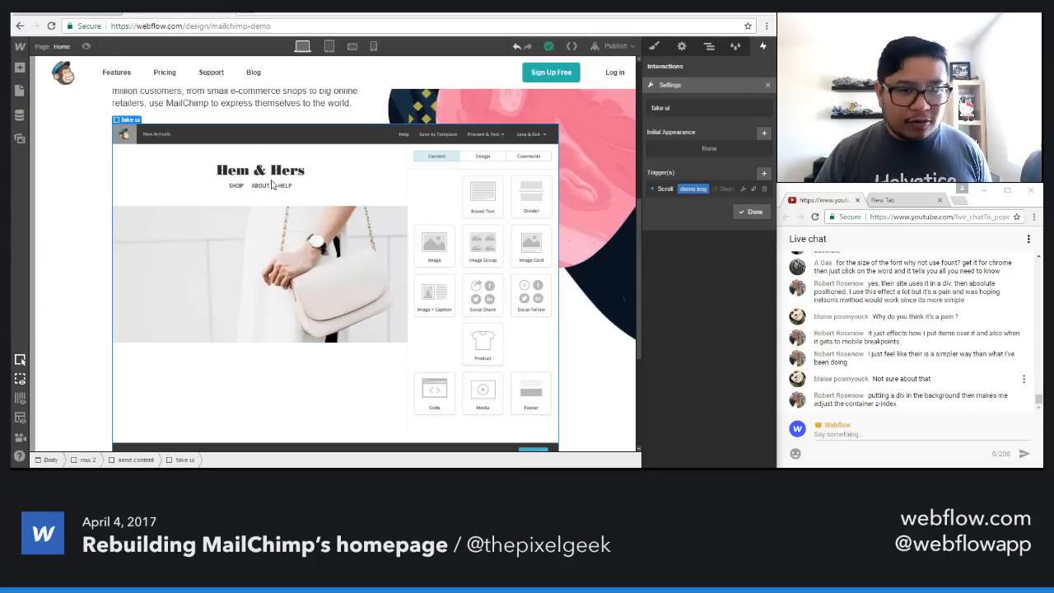
left_click(708, 46)
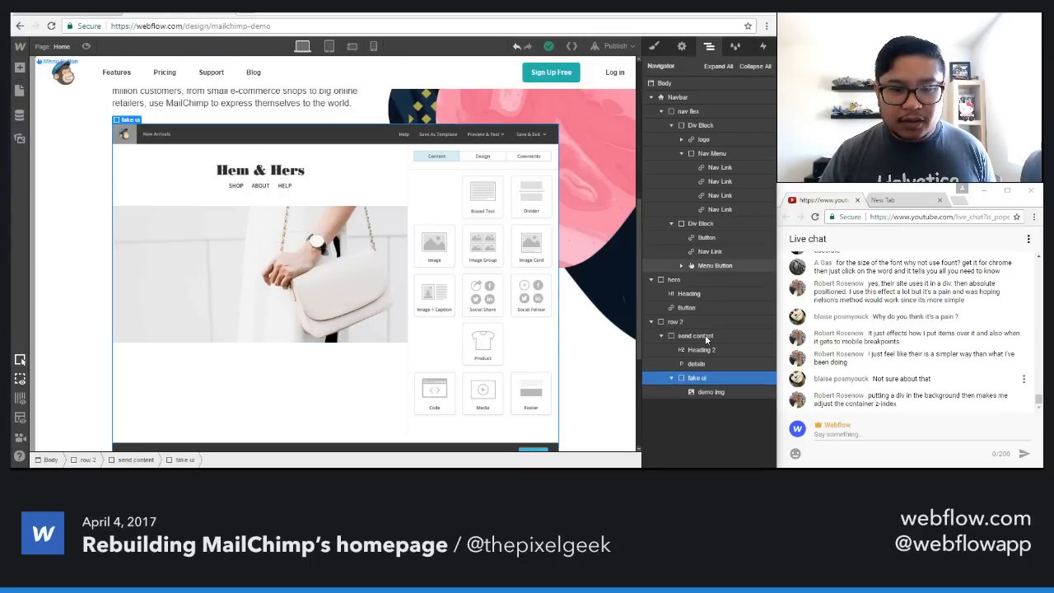
left_click(698, 392)
key("a")
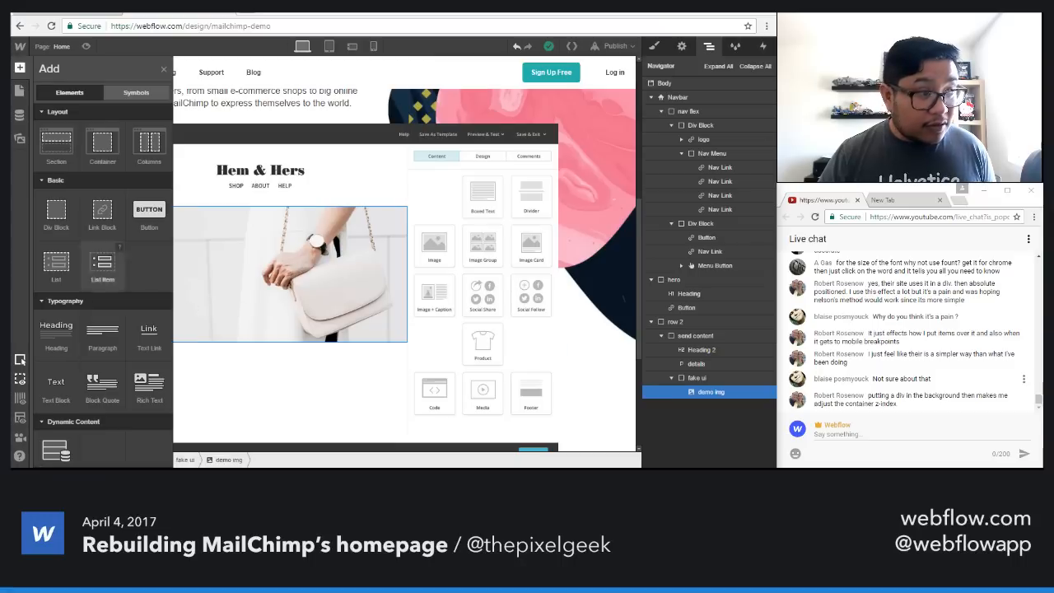
left_click(20, 139)
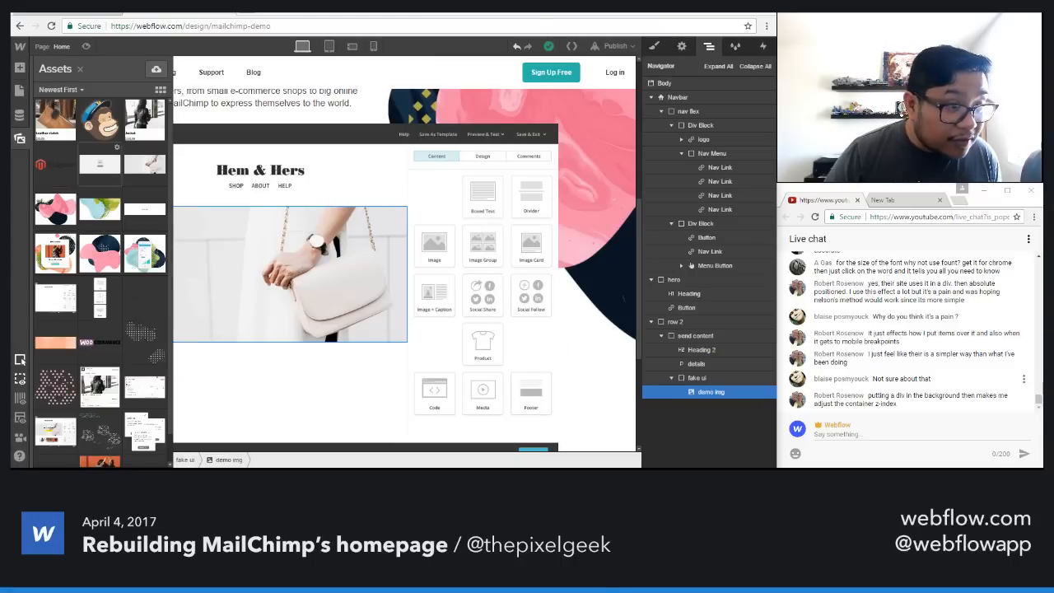
left_click_drag(104, 176, 265, 189)
left_click_drag(697, 408, 697, 393)
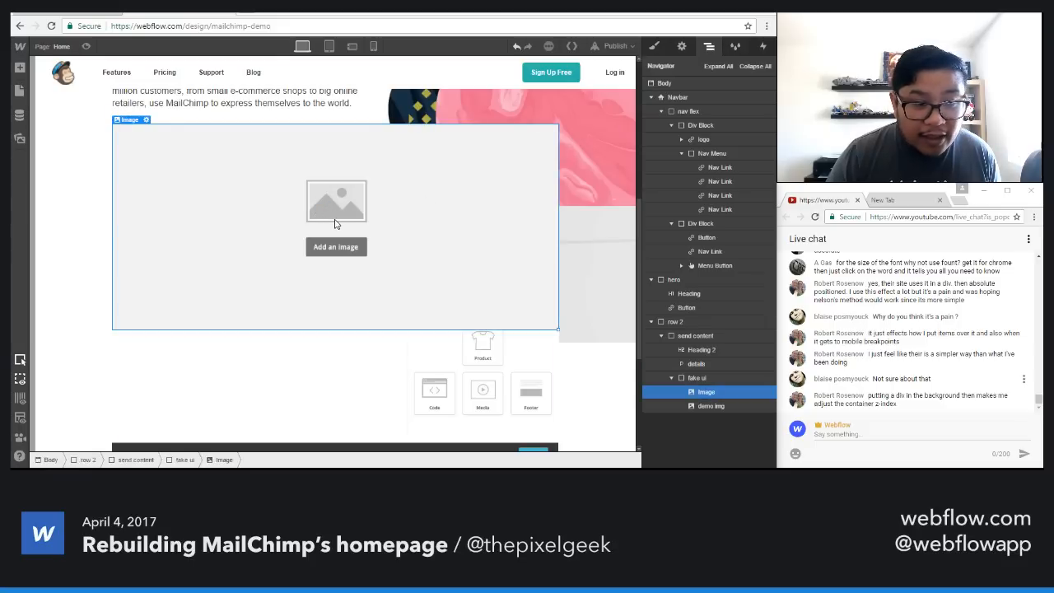
Step: Give the newly inserted placeholder image the class "demo img placeholder"
left_click(653, 46)
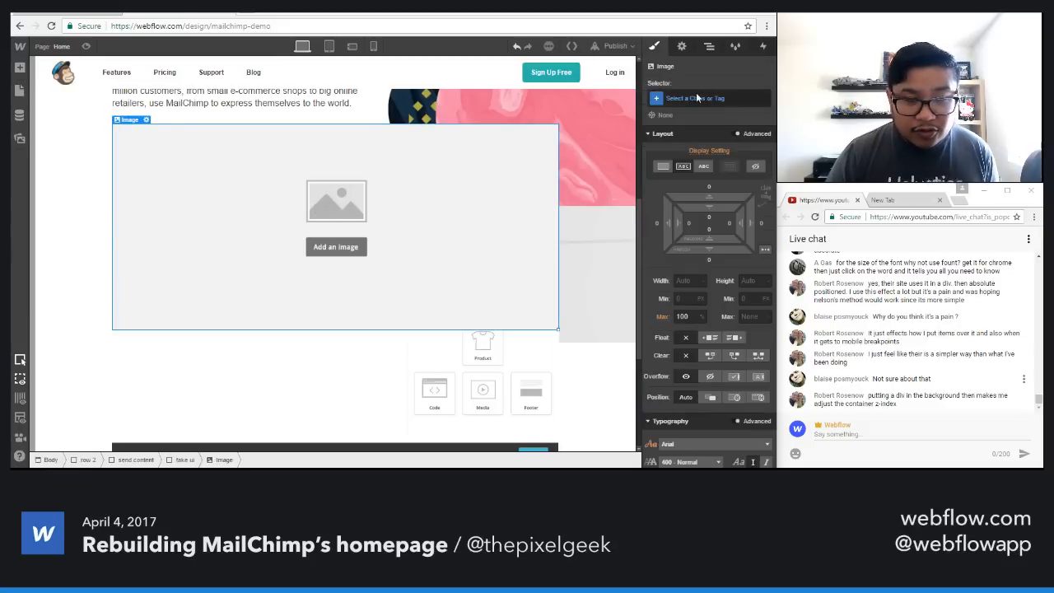
left_click(696, 97)
type("demo img")
type("plac")
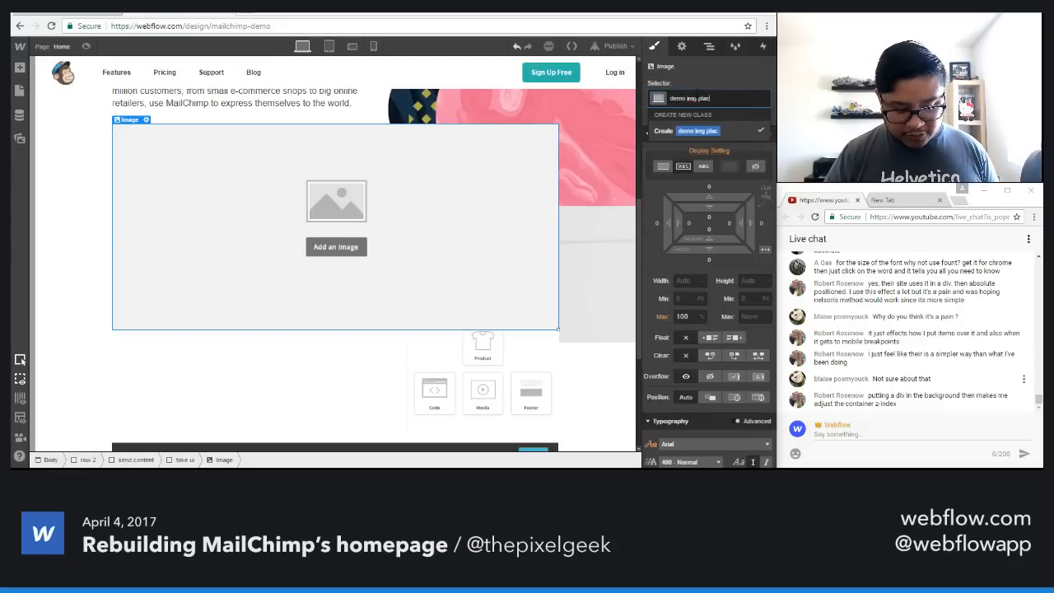
type("eholder")
key("Return")
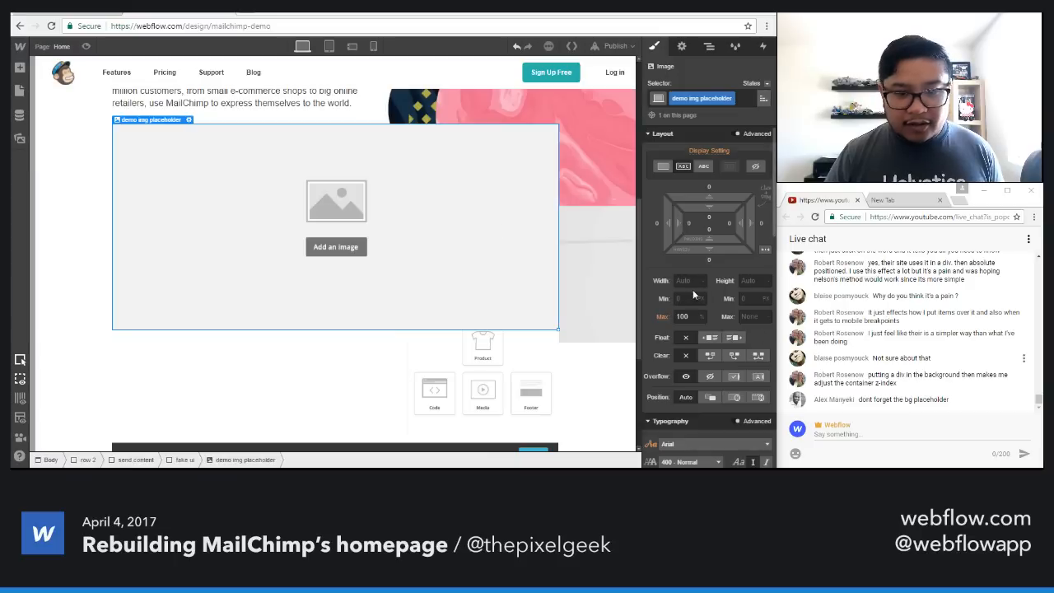
Step: Set the placeholder image's width to 526 px so it spans the email content column
left_click(692, 281)
type("565")
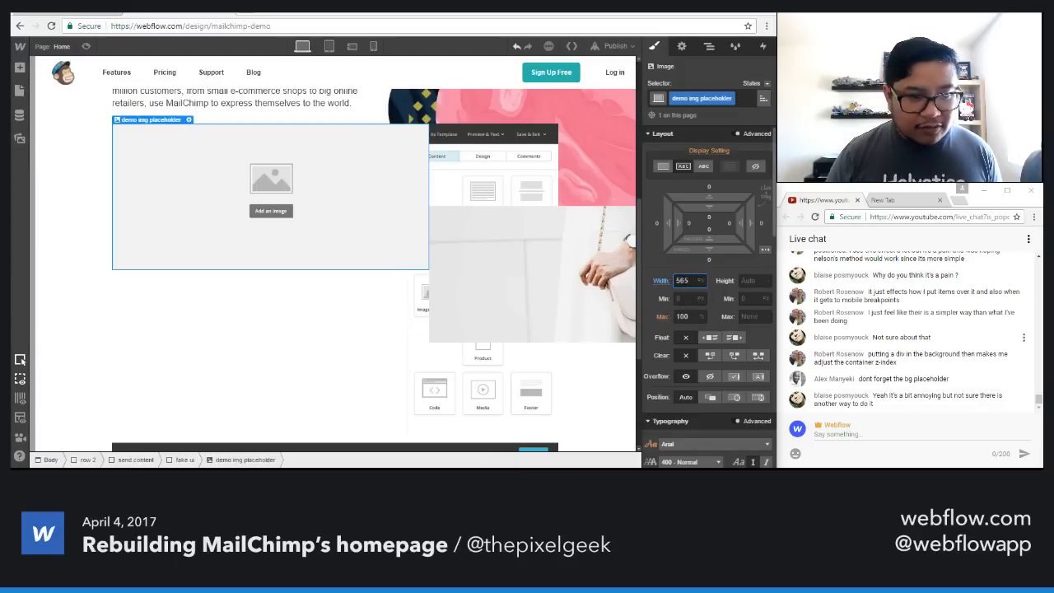
key("shift+Down")
key("shift+Down")
key("shift+Down")
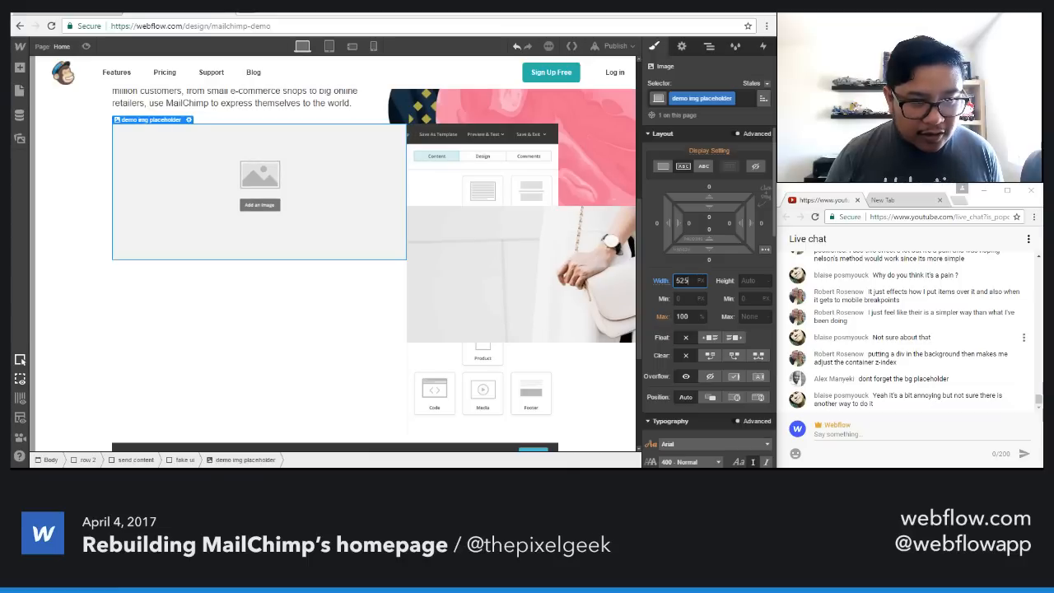
key("shift+Down")
key("Up")
key("Up")
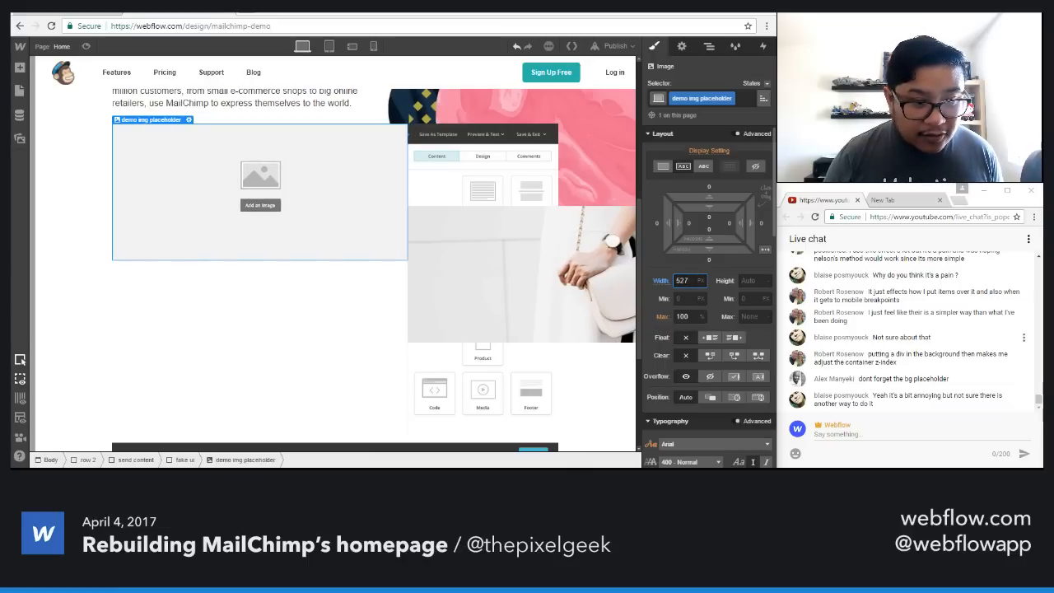
key("Up")
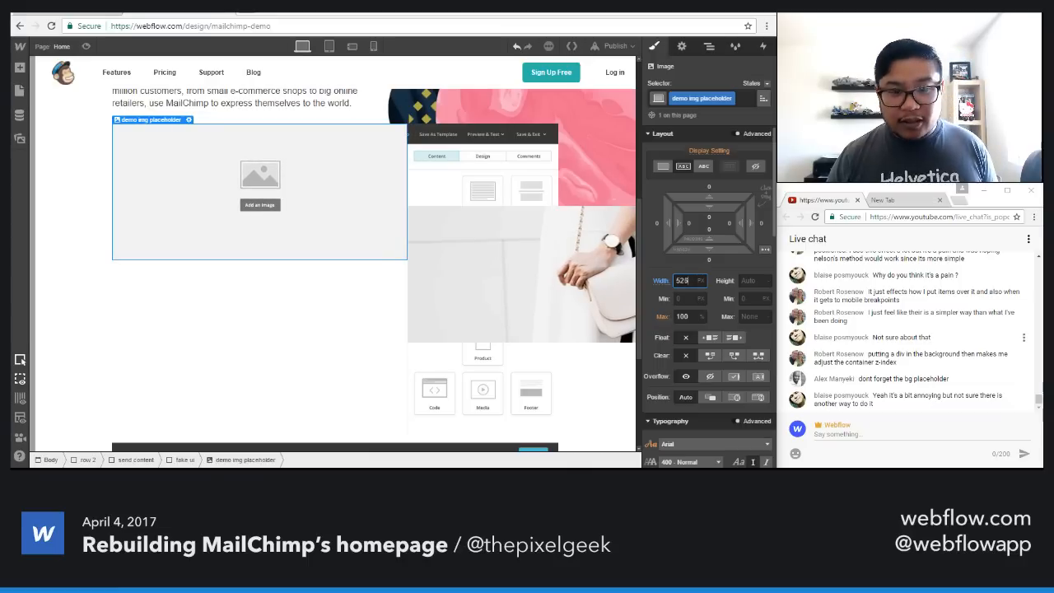
Step: Position the placeholder absolutely inside fake ui with a top offset of 148 px, aligned behind the handbag image
scroll(708, 280, "down", 2)
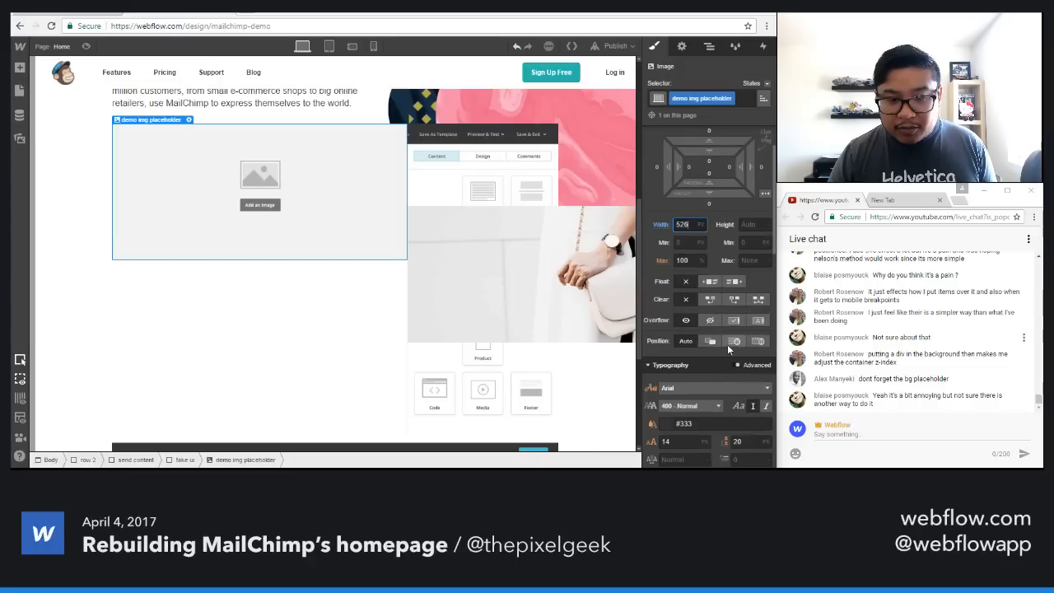
scroll(699, 405, "down", 1)
left_click_drag(677, 336, 709, 431)
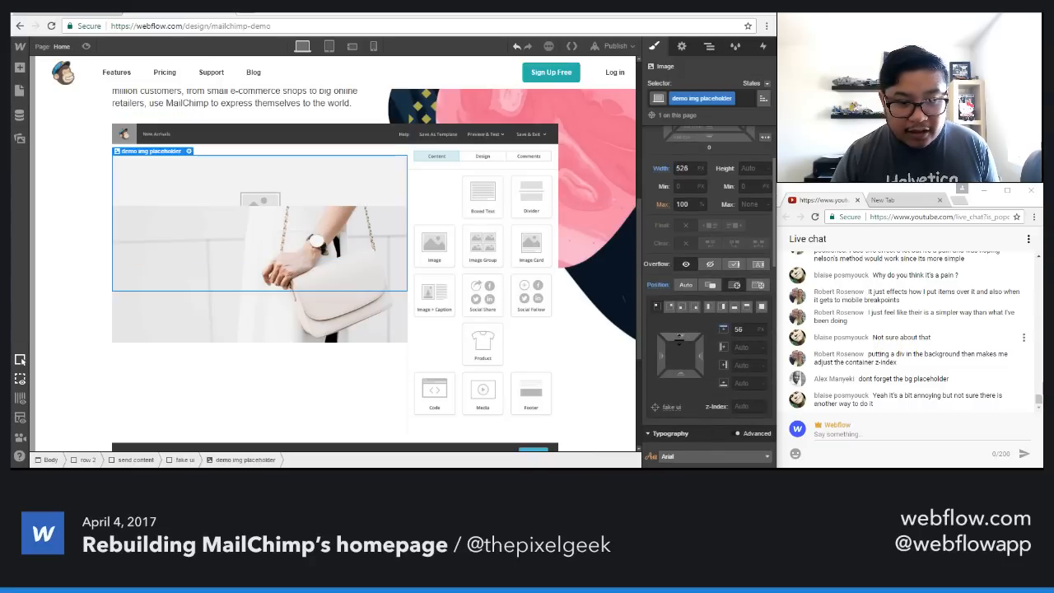
left_click_drag(680, 333, 687, 393)
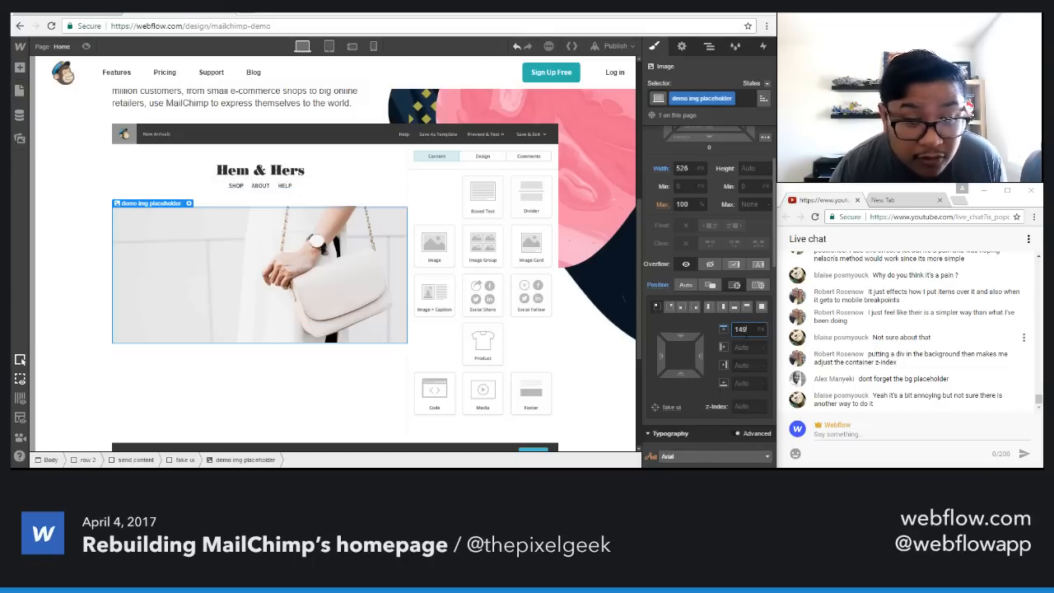
key("Down")
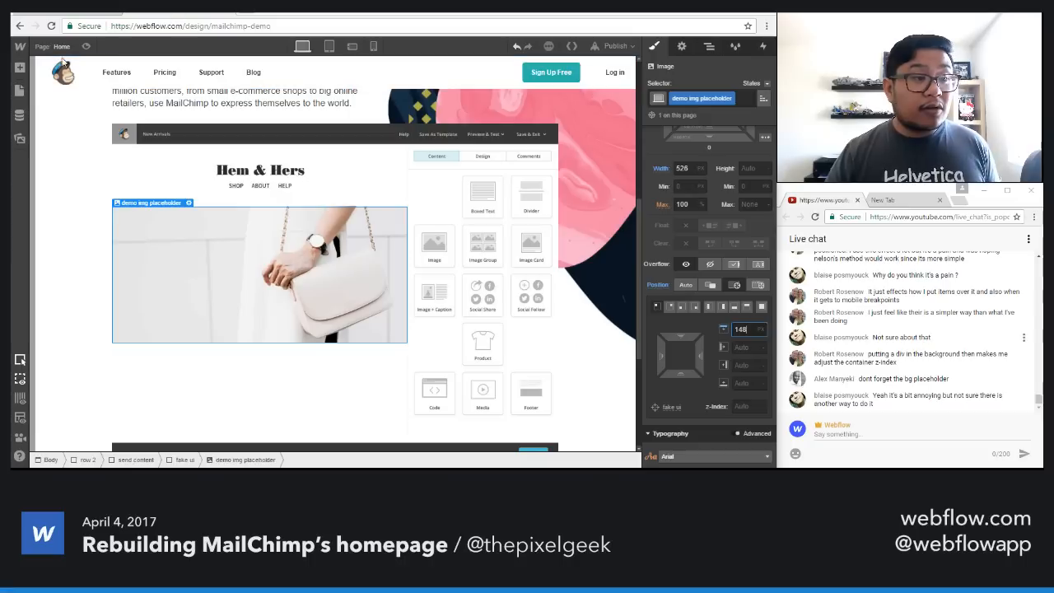
Step: Preview the page from the hero down to the fake editor to check the handbag image animating over its placeholder
scroll(96, 125, "up", 5)
left_click(97, 125)
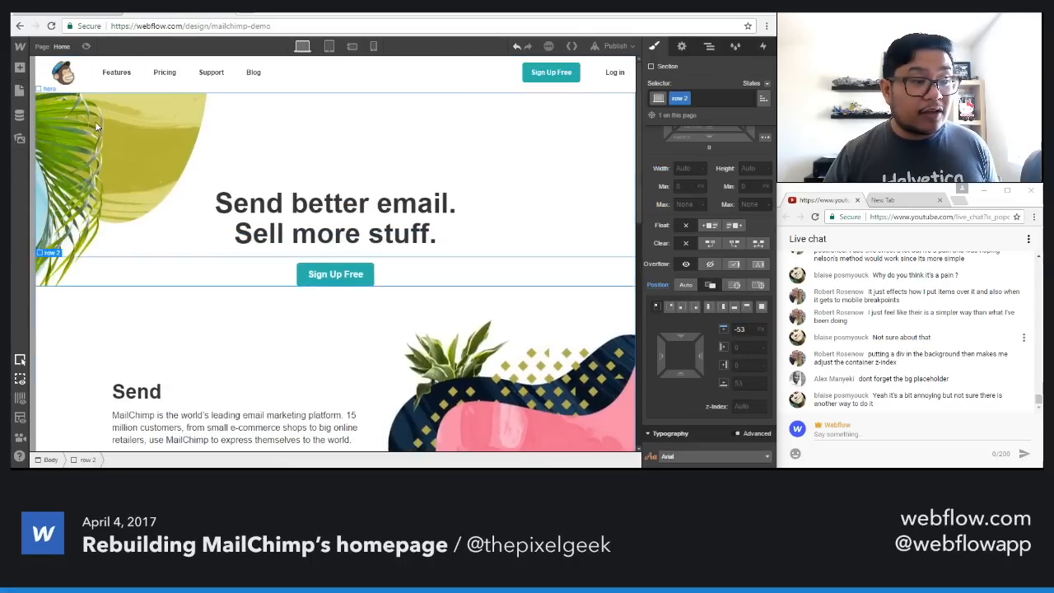
left_click(88, 46)
scroll(324, 227, "down", 3)
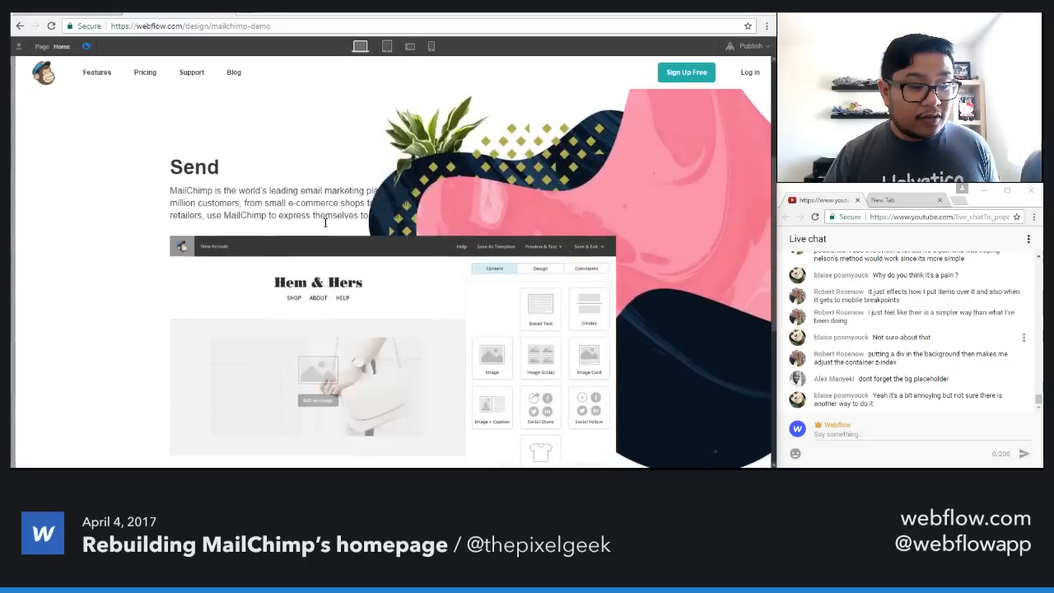
scroll(324, 227, "up", 3)
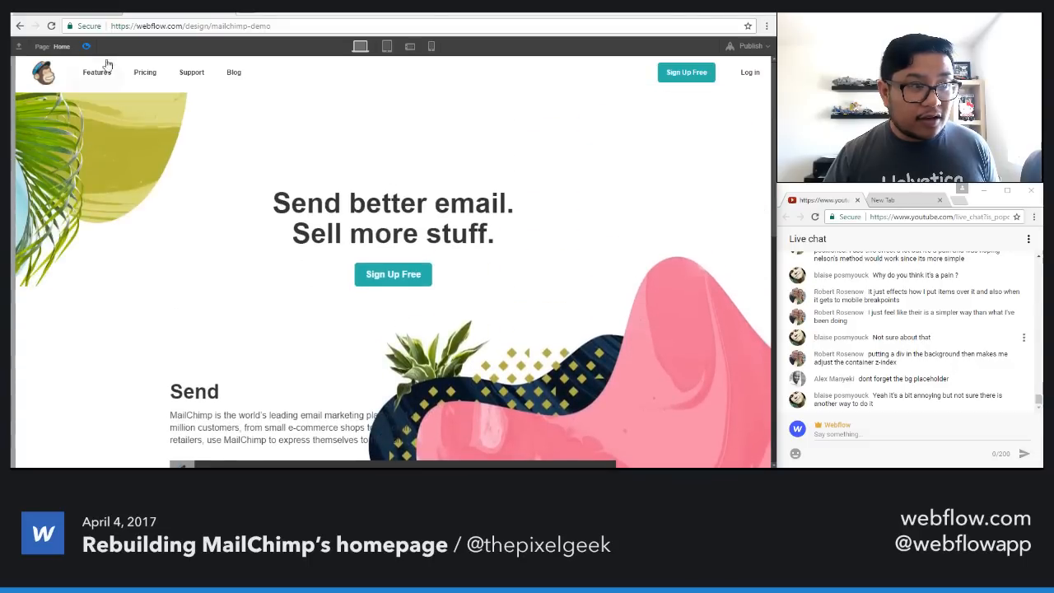
left_click(88, 46)
Step: Switch to the original MailChimp homepage and reload it to study the timing of the fake editor's animation
left_click(88, 13)
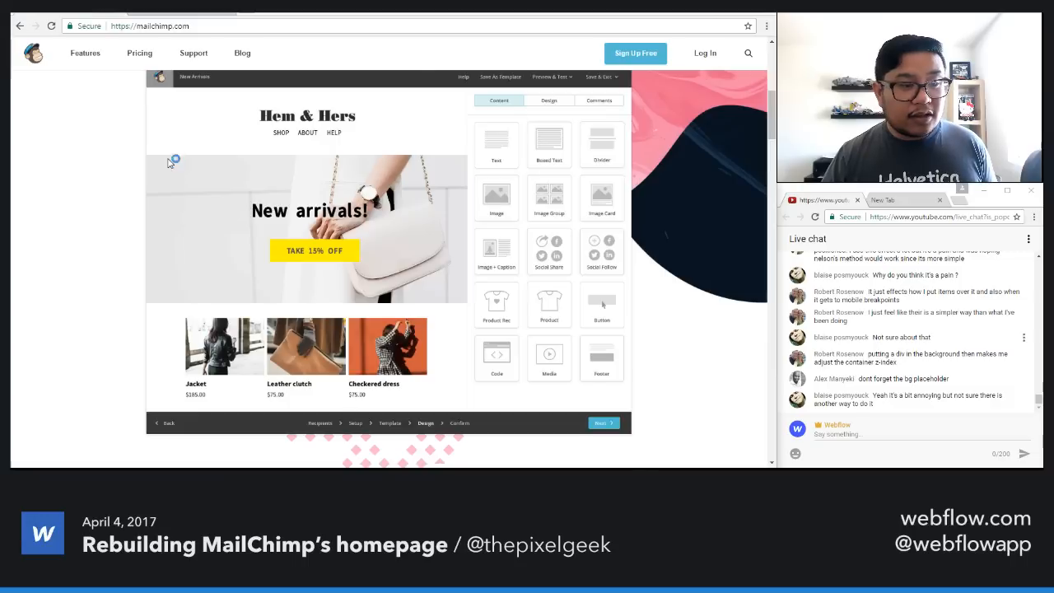
scroll(170, 161, "up", 4)
scroll(137, 167, "down", 3)
scroll(135, 165, "down", 1)
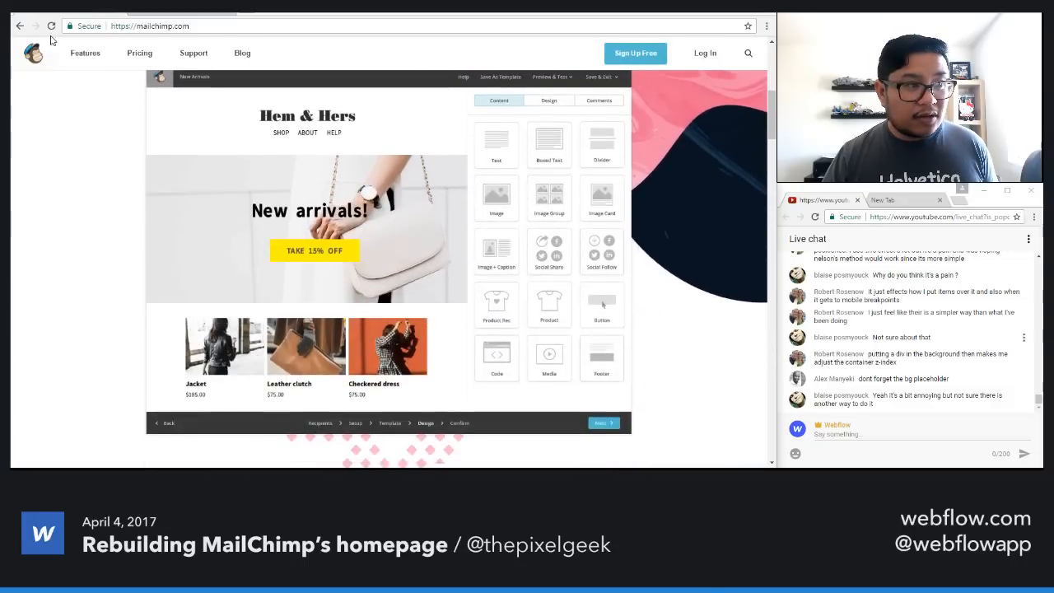
left_click(52, 27)
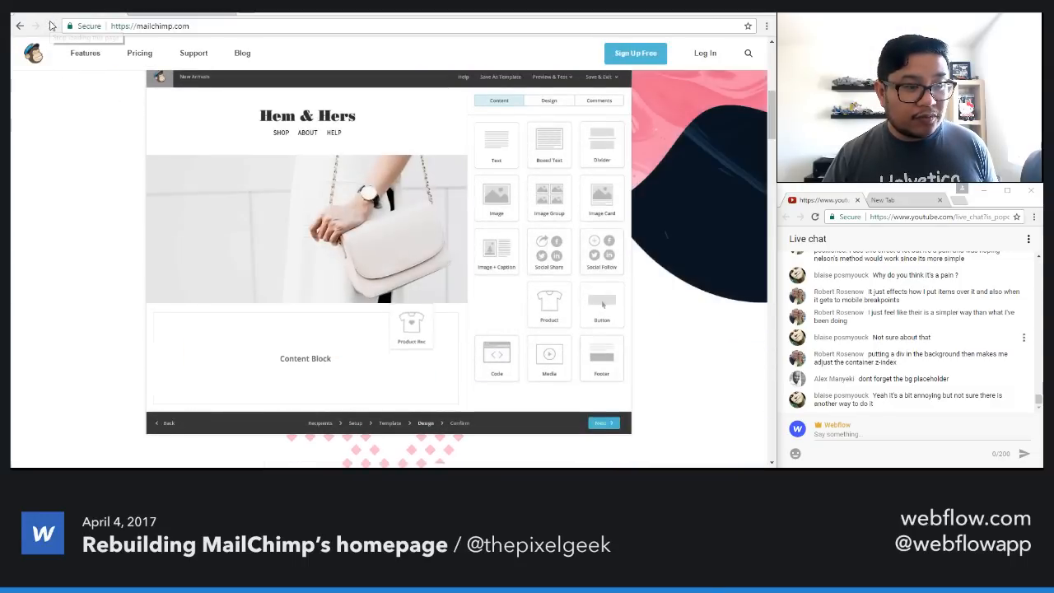
Step: Back in Webflow, set the transform transition of the fake ui scroll trigger's scroll-into-view effect to 200 ms
left_click(181, 15)
scroll(304, 156, "down", 6)
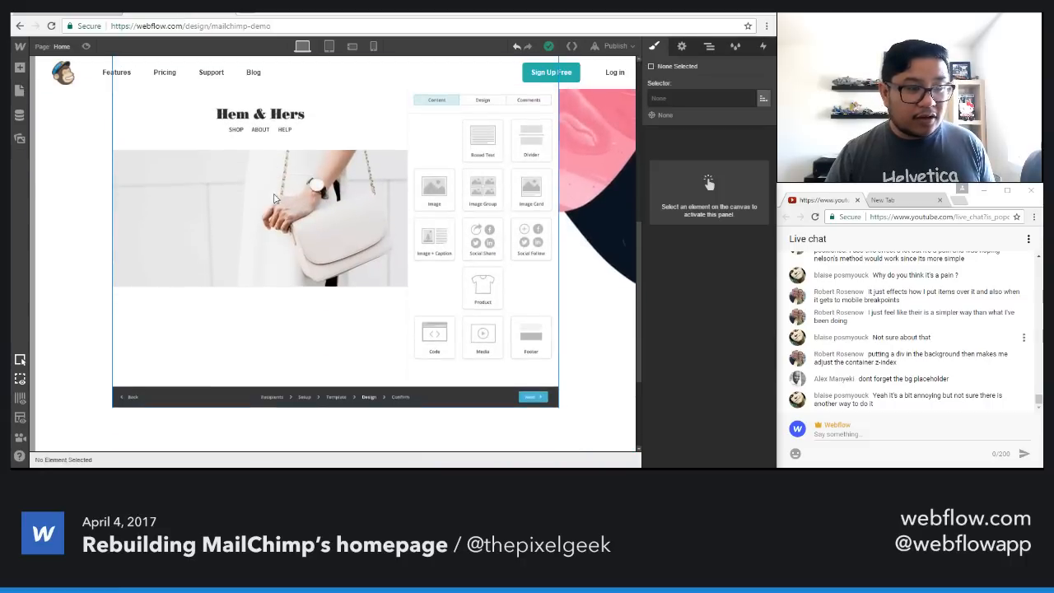
left_click(504, 150)
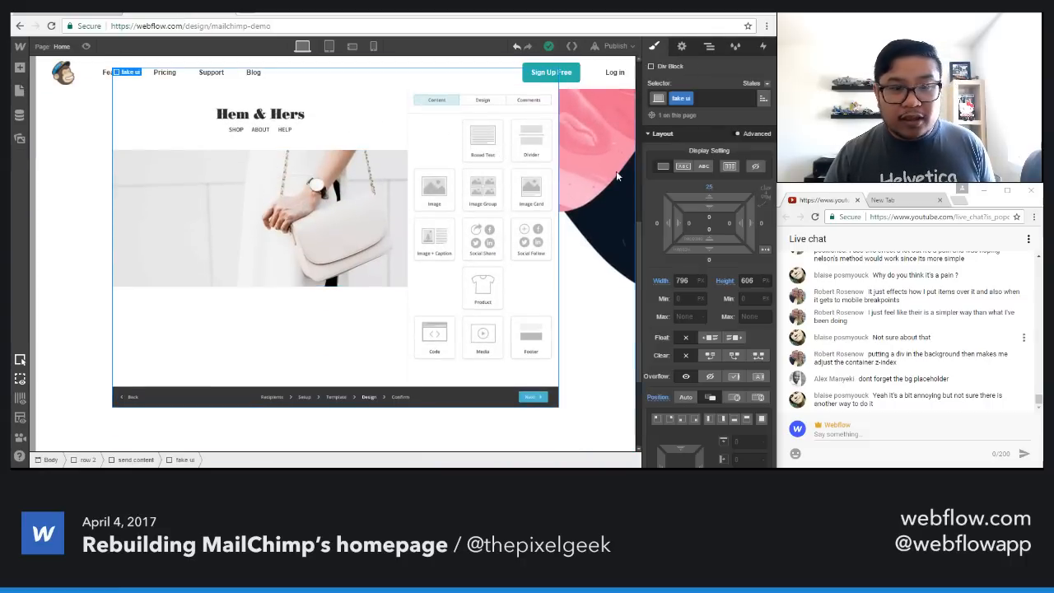
left_click(762, 47)
left_click(721, 187)
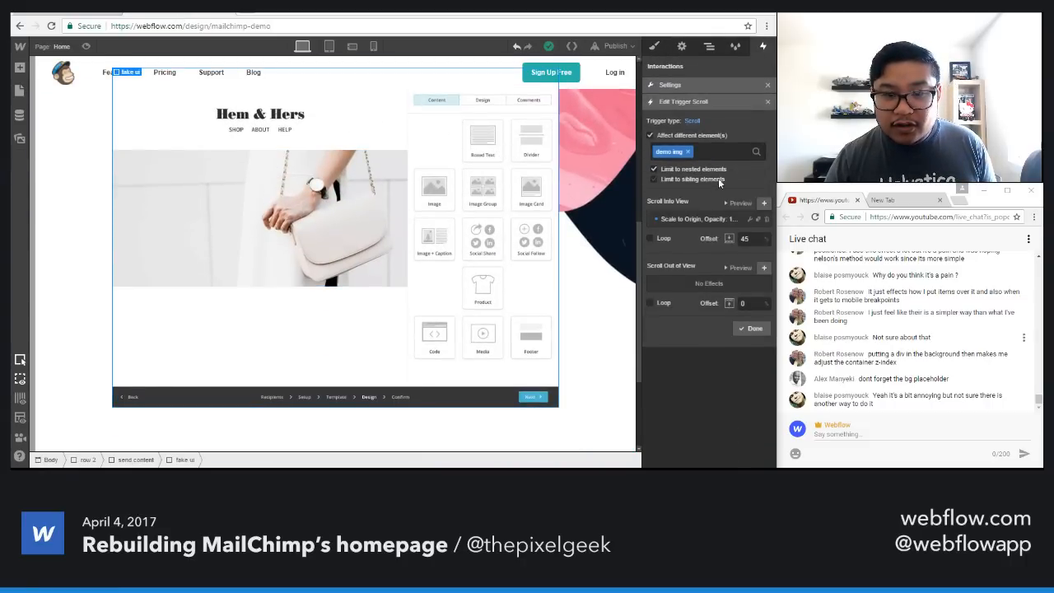
left_click(694, 218)
left_click(680, 197)
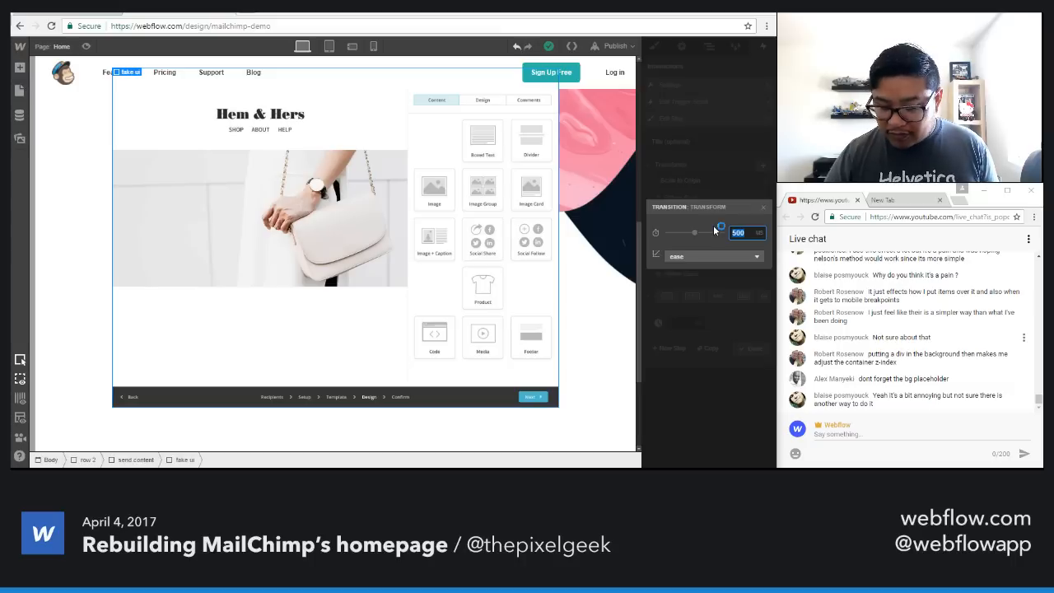
type("200")
key("Return")
Step: Set the opacity transition of the same scroll-into-view effect to 750 ms and leave the interaction settings
left_click(680, 272)
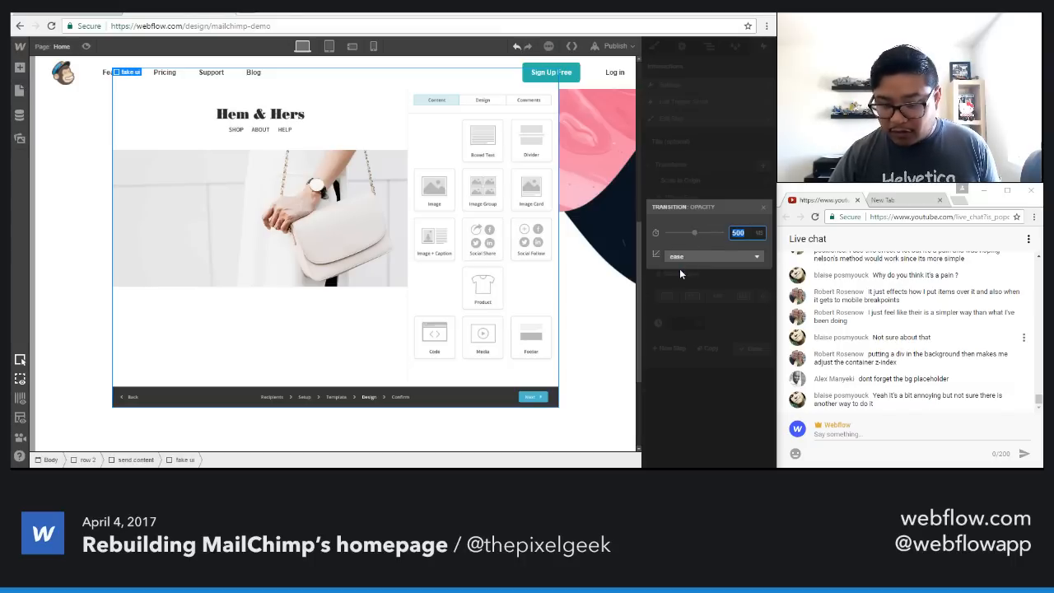
type("750")
key("Return")
left_click(601, 254)
Step: Preview the page from the hero to the fake editor to check the handbag image's revised transition timing
scroll(540, 260, "up", 4)
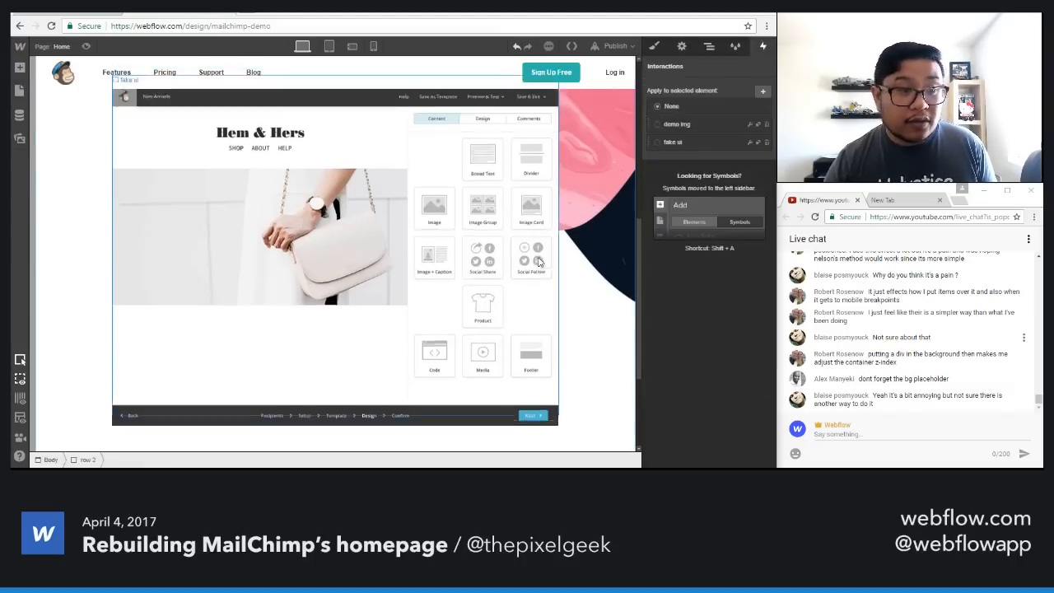
left_click(86, 47)
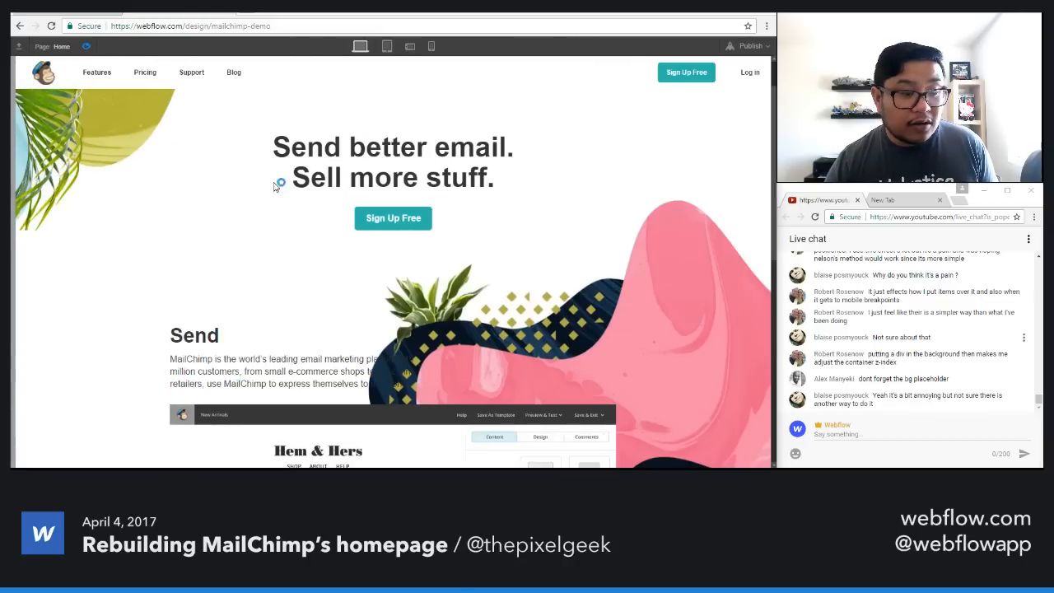
scroll(667, 311, "down", 3)
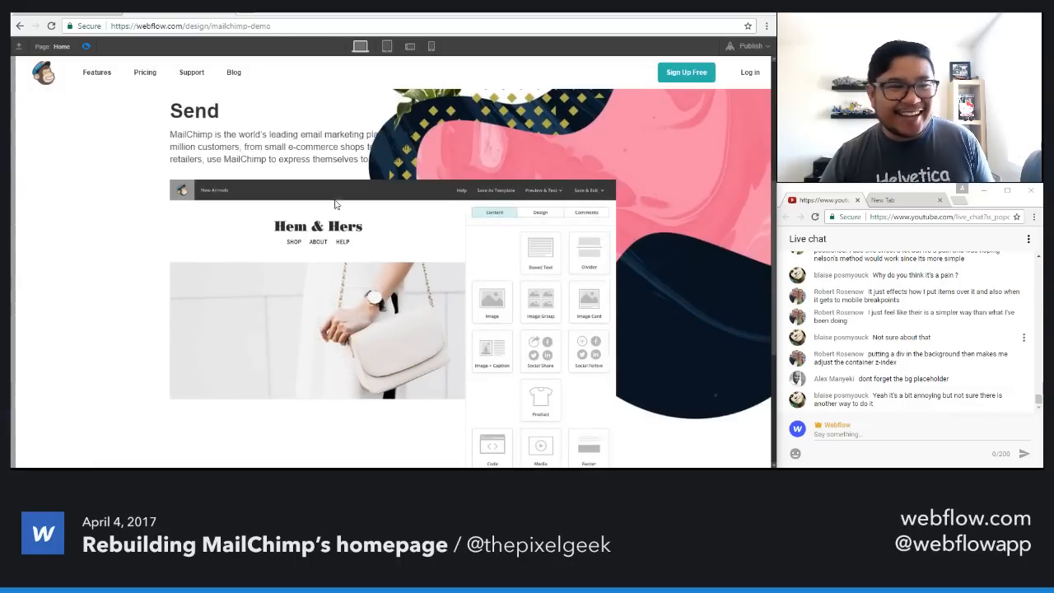
left_click(86, 51)
Step: Reload the original MailChimp homepage and watch how the product items animate in below the handbag image
scroll(247, 242, "down", 2)
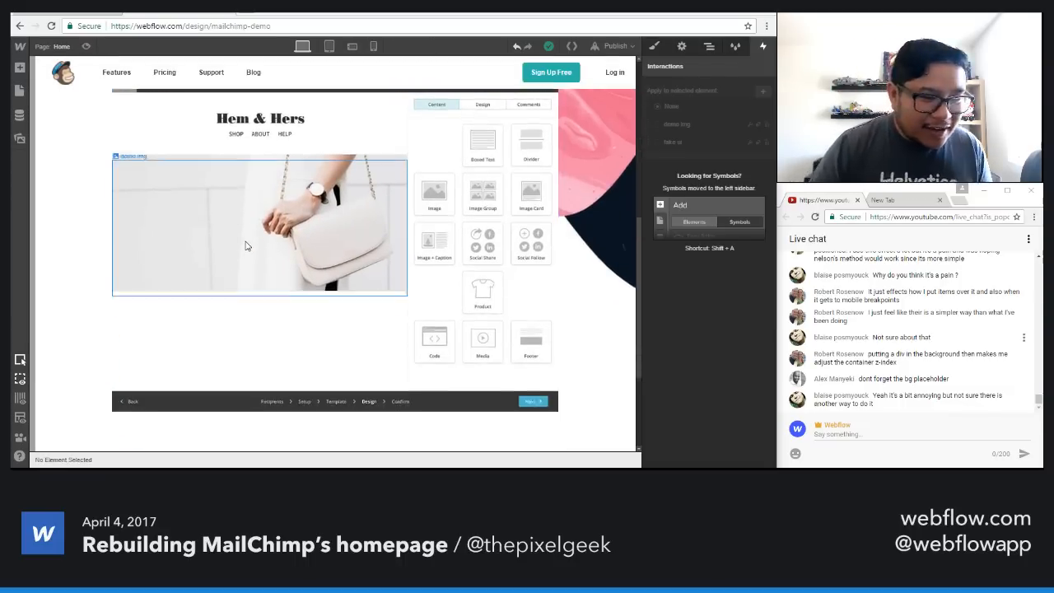
left_click(89, 14)
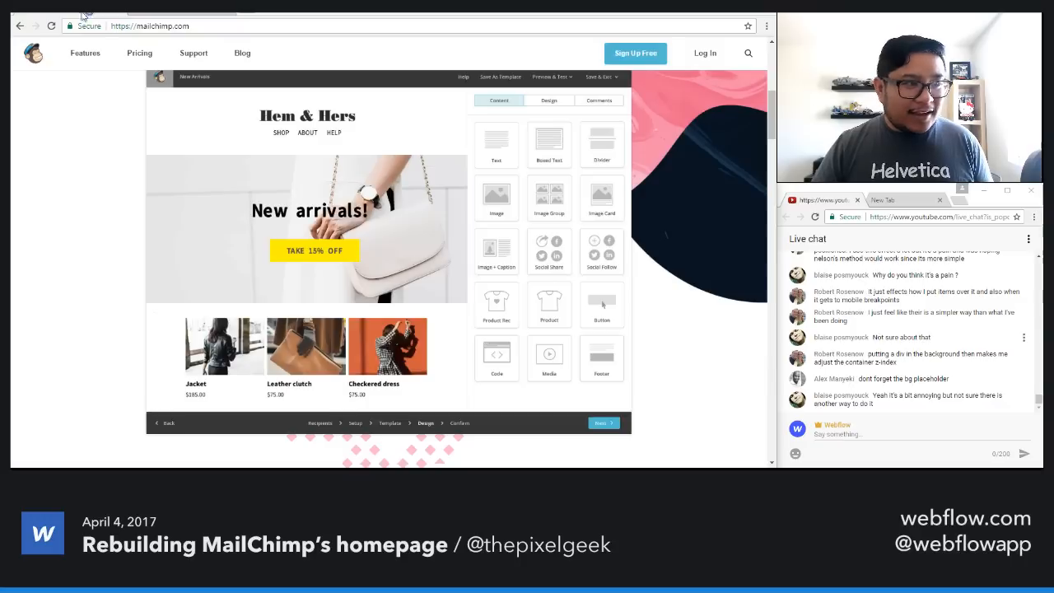
left_click(52, 27)
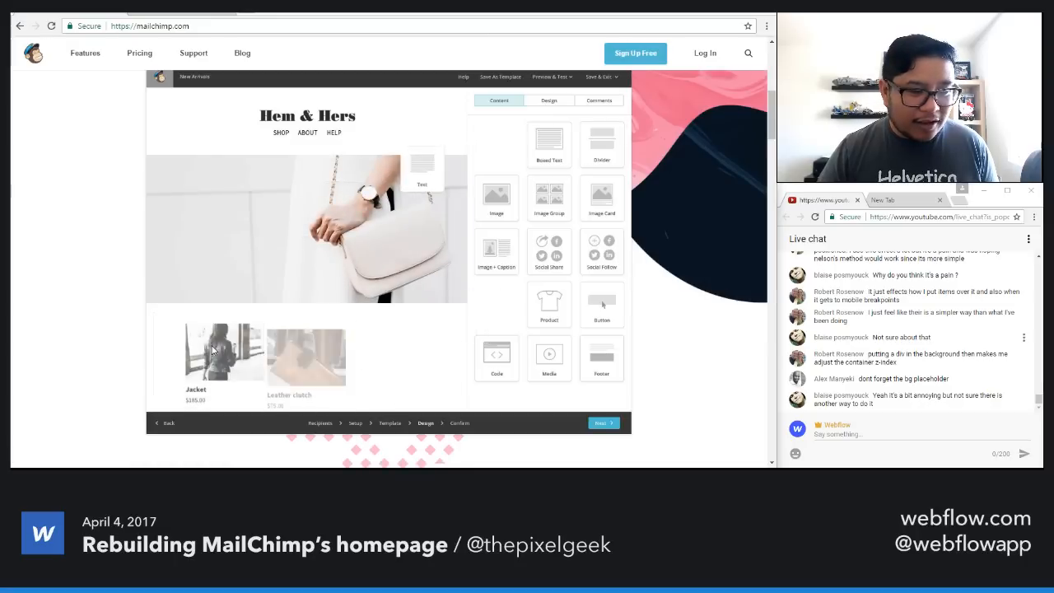
Step: Return to Webflow and place the Content Block image from the assets inside the fake ui block
left_click(148, 13)
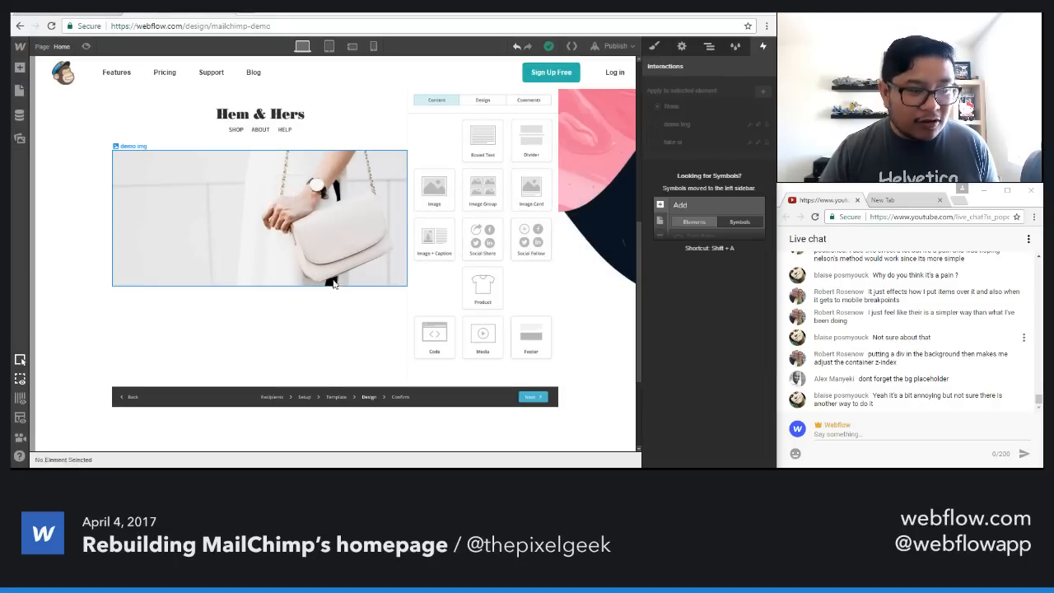
left_click(321, 348)
key("a")
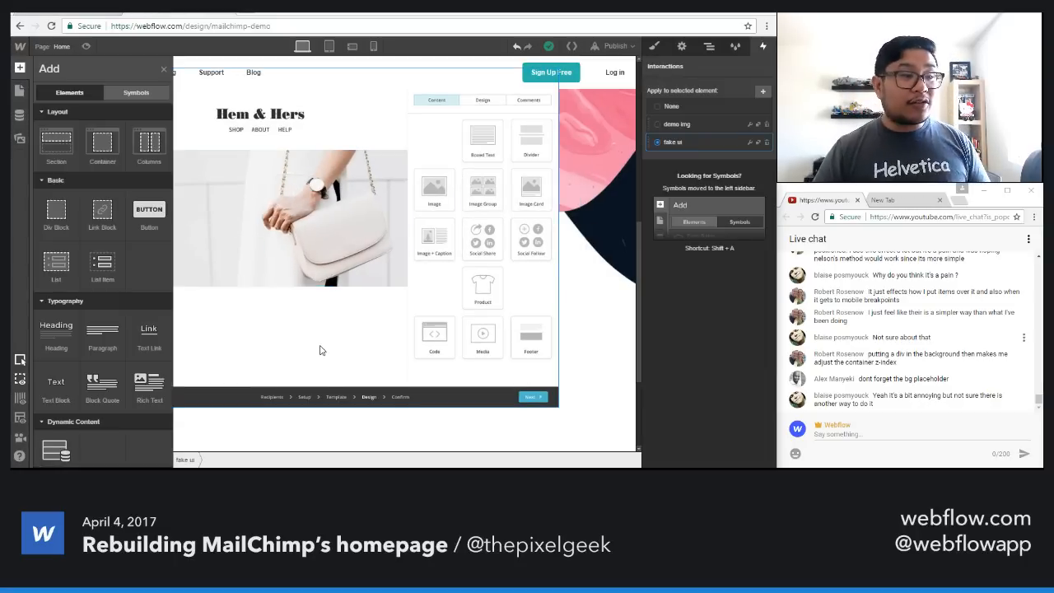
left_click(20, 138)
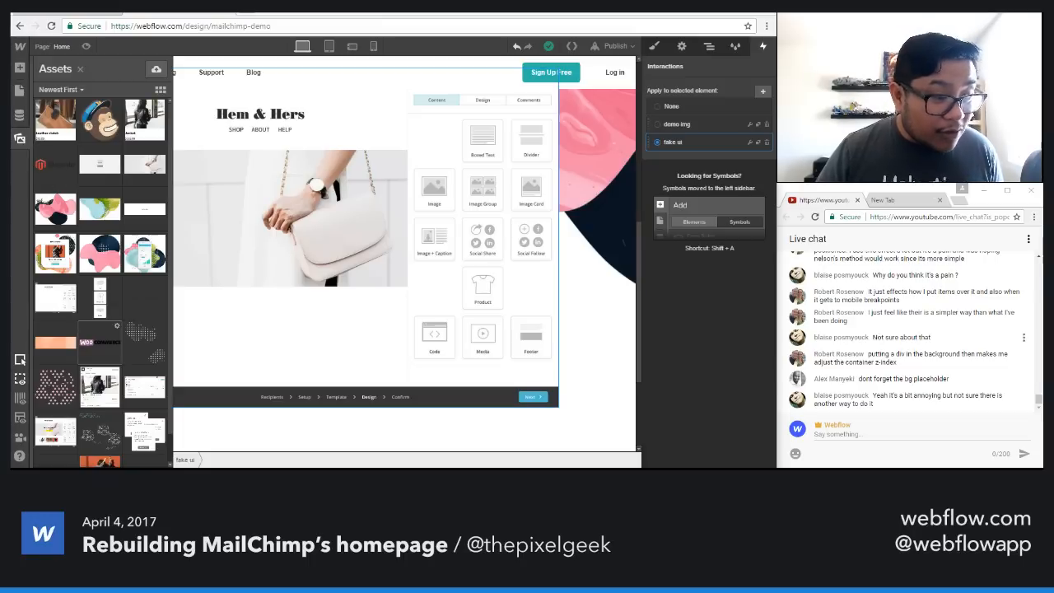
left_click_drag(144, 209, 301, 314)
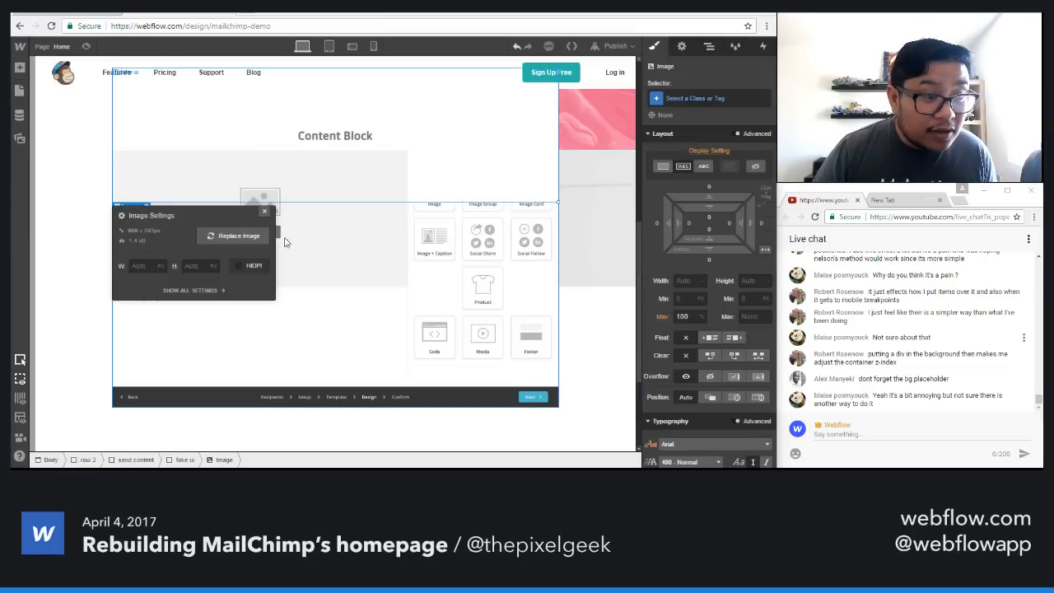
left_click(264, 212)
Step: Give the new Content Block image the class "demo content block"
left_click(703, 97)
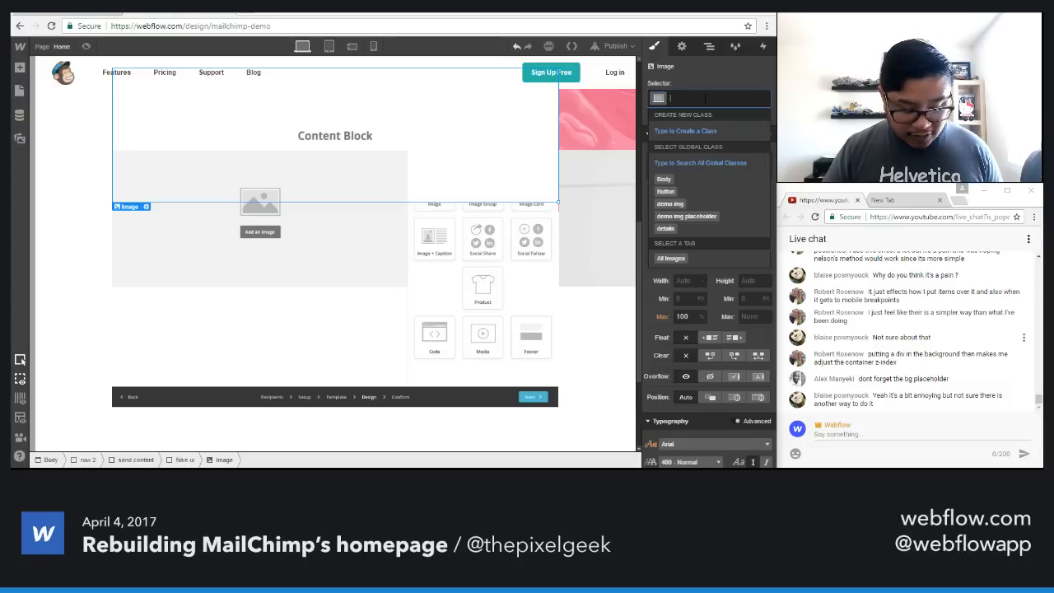
type("decmo")
key("BackSpace")
key("BackSpace")
key("BackSpace")
type("mo")
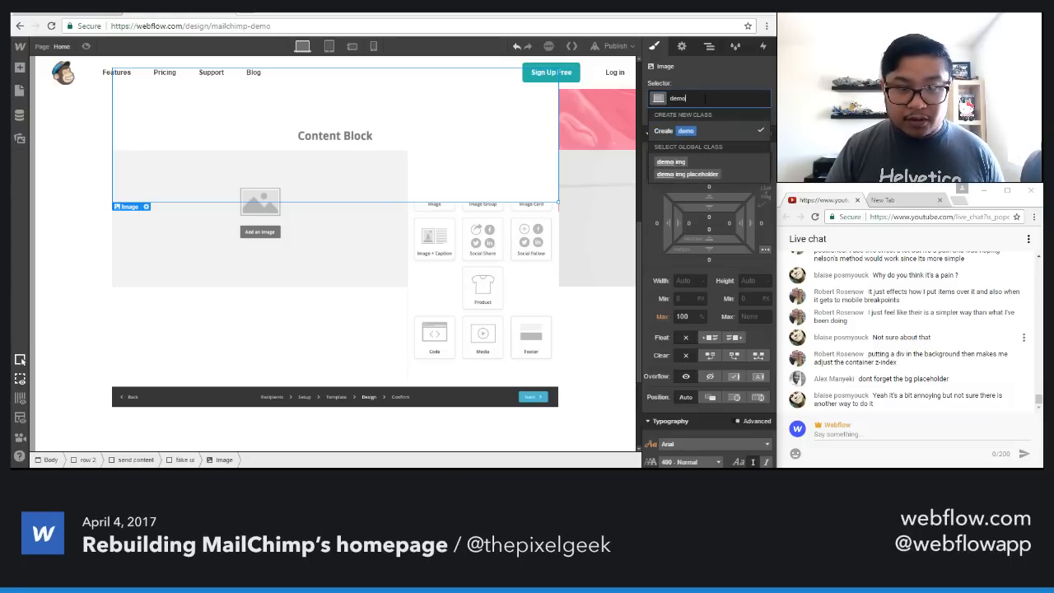
type(" content block")
key("Return")
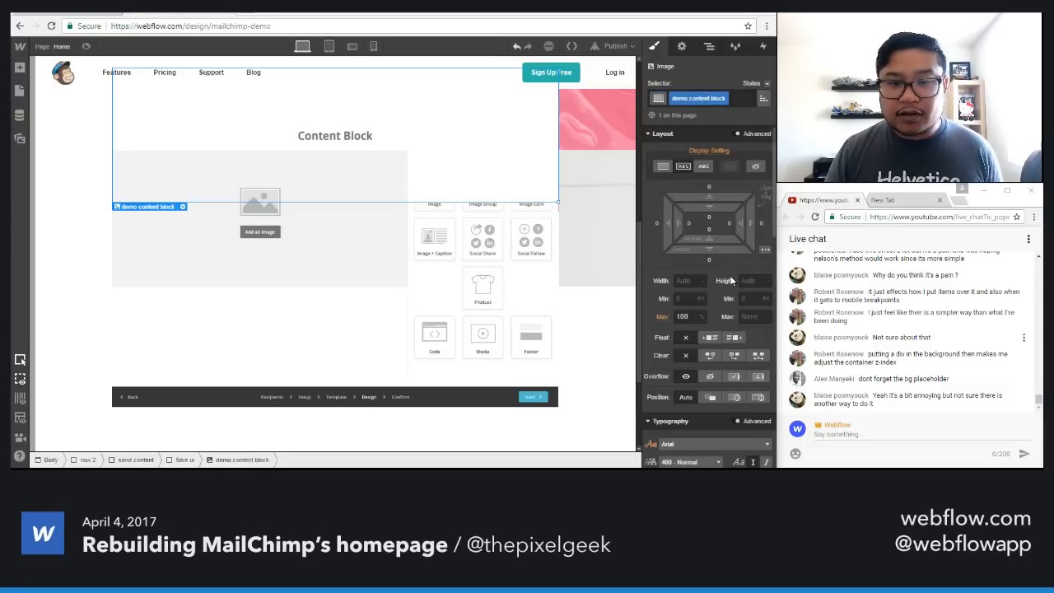
Step: Set the demo content block's width to 526 px to match the handbag image above it
left_click(683, 281)
type("565")
key("Return")
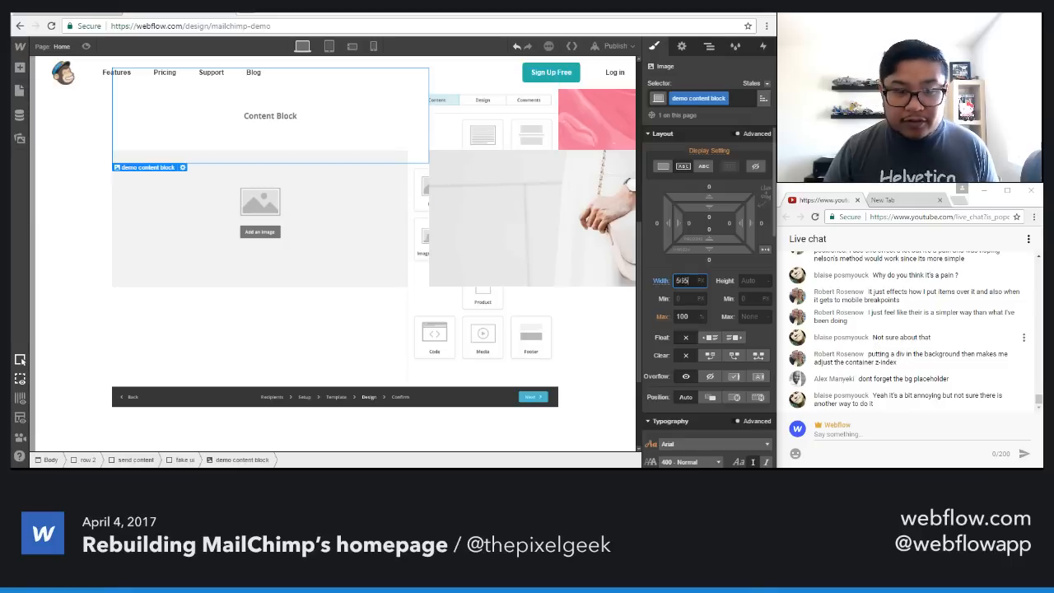
key("shift+Down")
key("shift+Down")
key("shift+Down")
key("shift+Down")
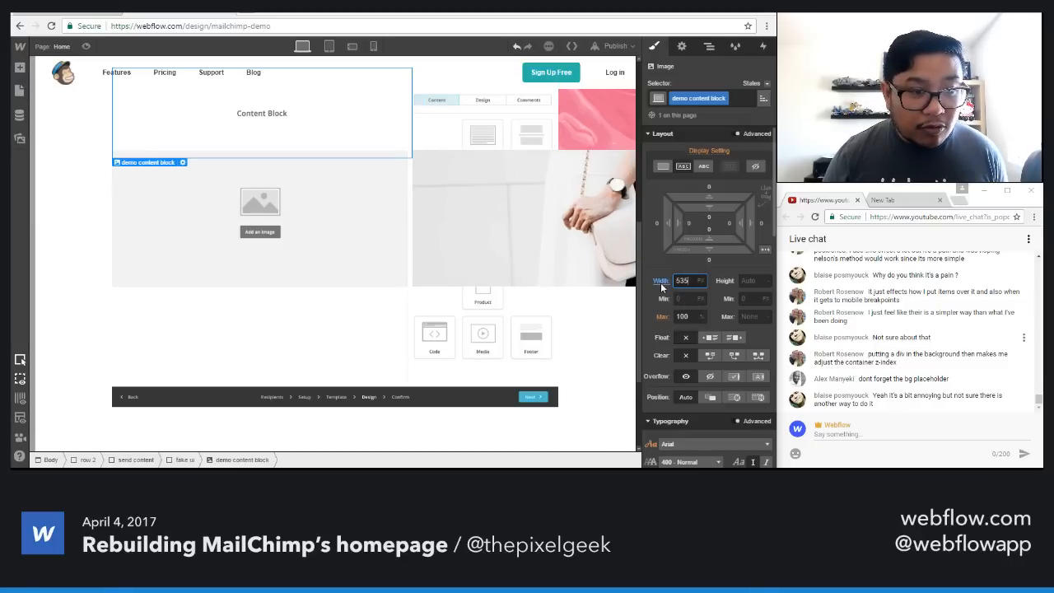
key("Up")
key("Up")
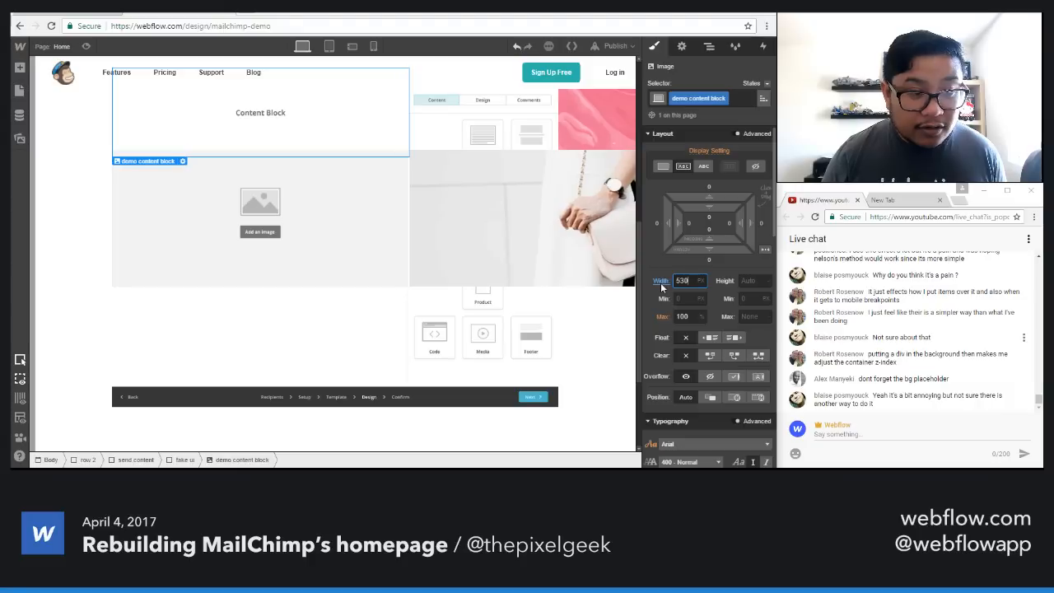
key("Down")
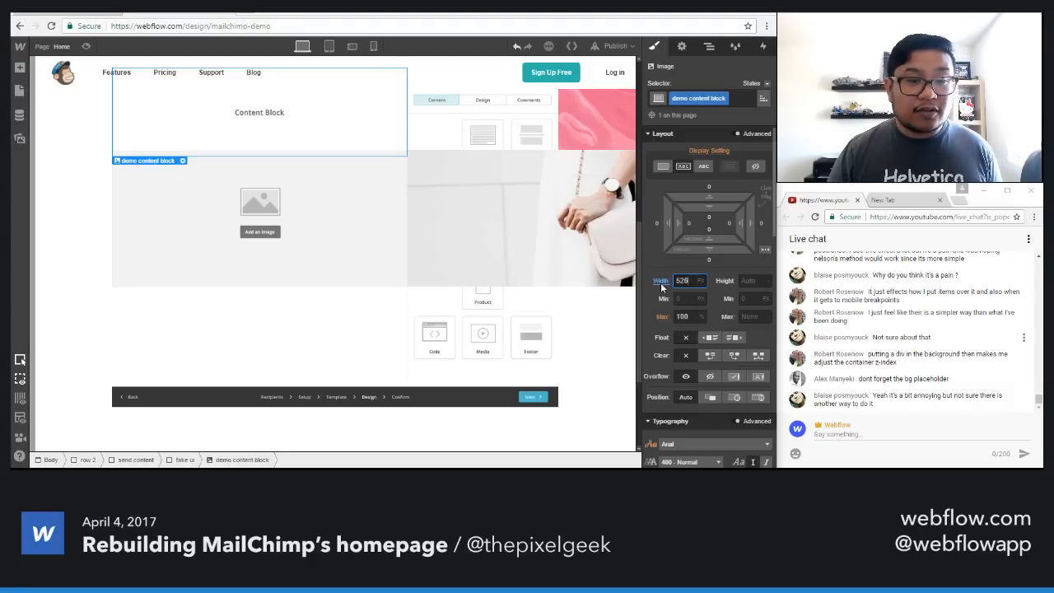
Step: Position the demo content block absolutely at the fake ui's bottom left, offset 41 px from the bottom, and narrow it to 516 px
left_click(736, 399)
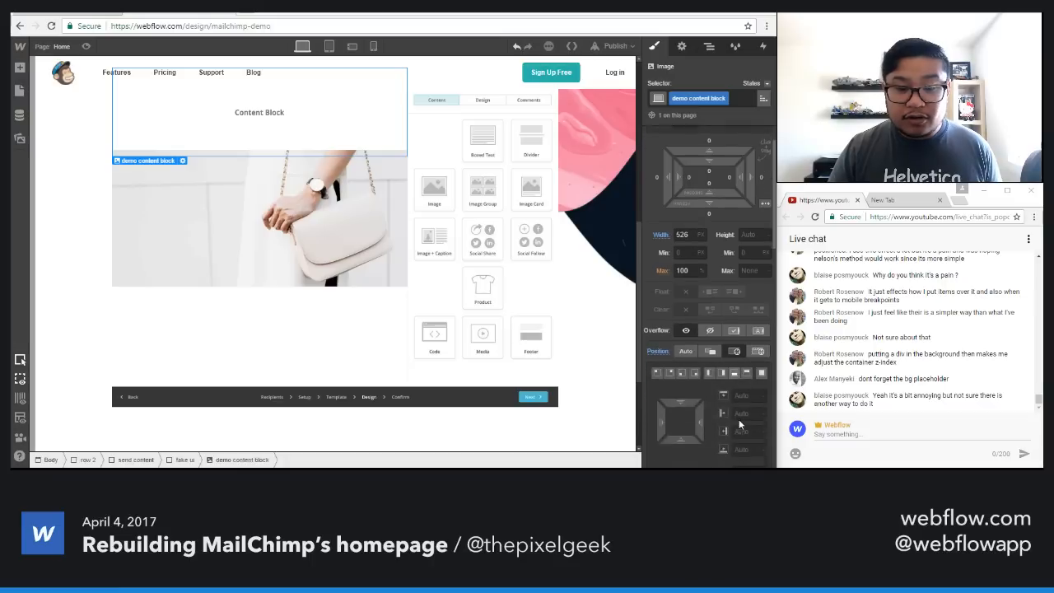
left_click(681, 362)
left_click_drag(688, 428, 680, 354)
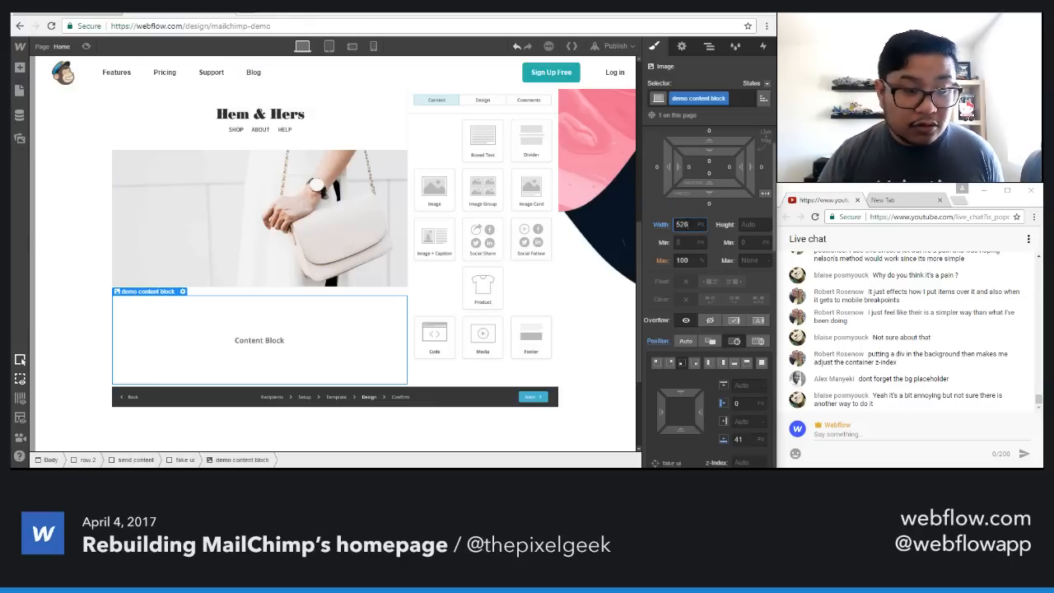
key("shift+Down")
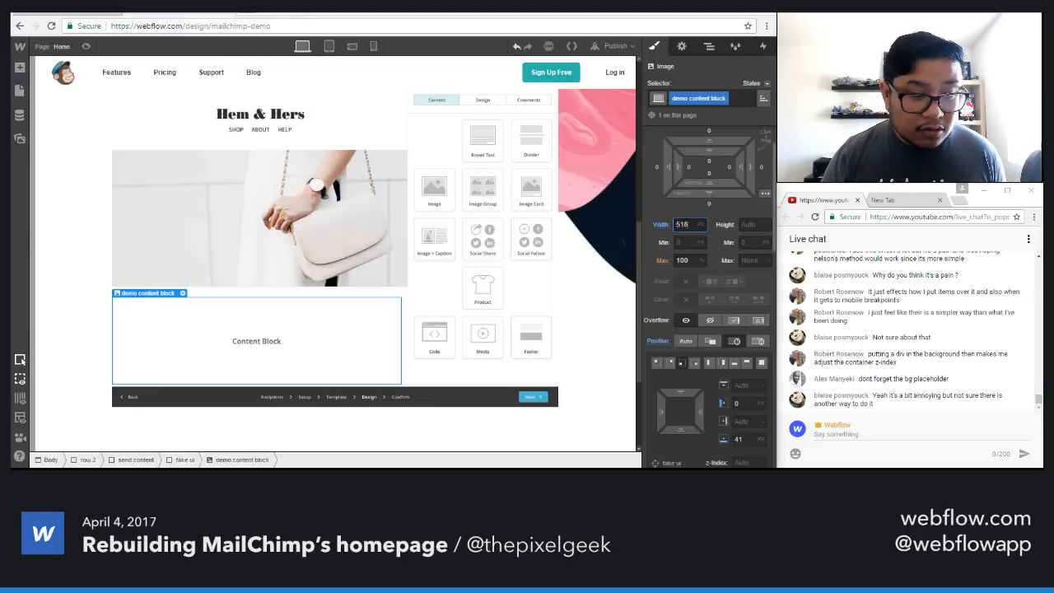
left_click(669, 363)
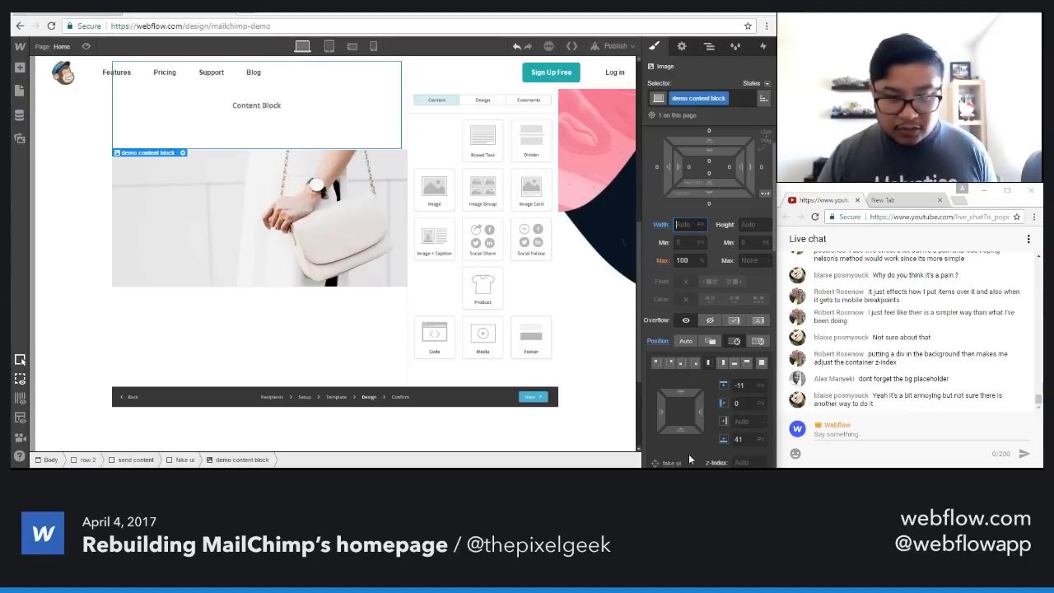
left_click(675, 386)
key("ctrl+z")
key("ctrl+z")
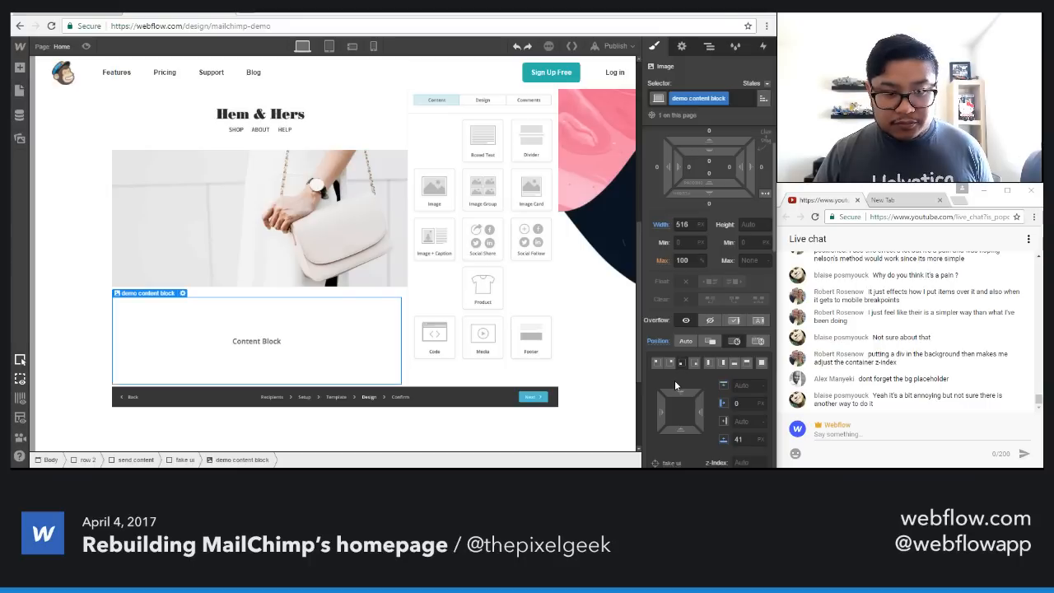
Step: Offset the demo content block 9 px from the left and 49 px from the bottom, with a width of 506 px
left_click_drag(679, 427, 665, 410)
key("shift+Down")
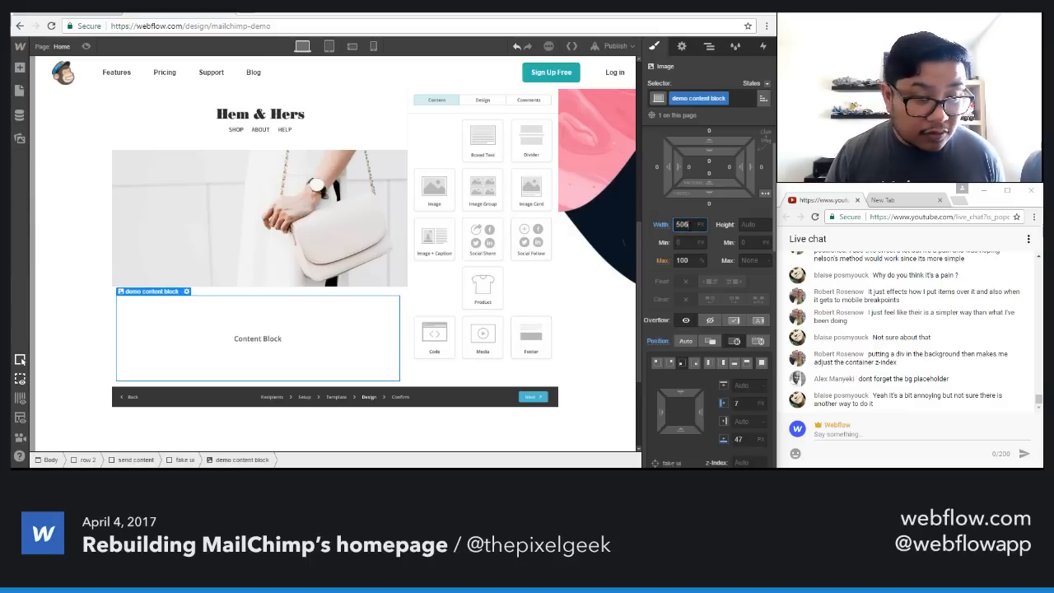
left_click_drag(660, 412, 669, 412)
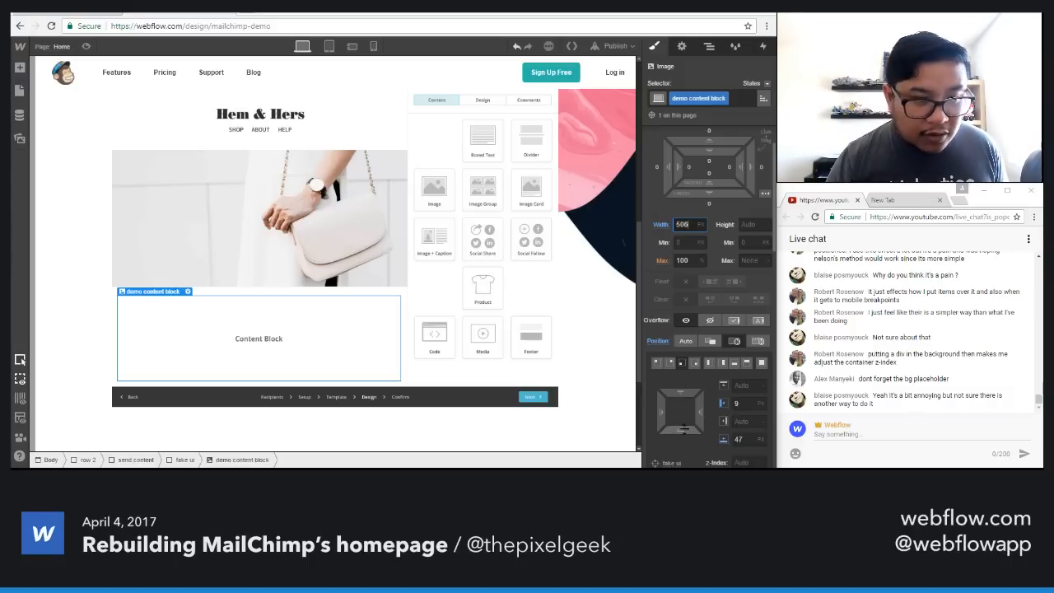
left_click_drag(683, 429, 683, 427)
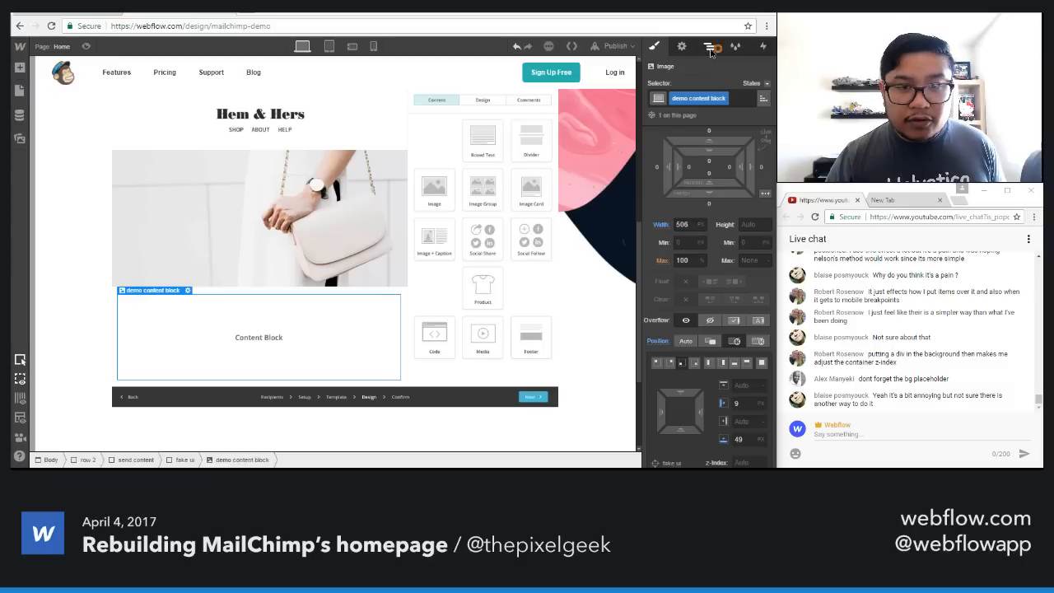
Step: Add a solid 1 px border in grey #8b8b8b around all sides of the fake ui block
left_click(710, 48)
left_click(696, 377)
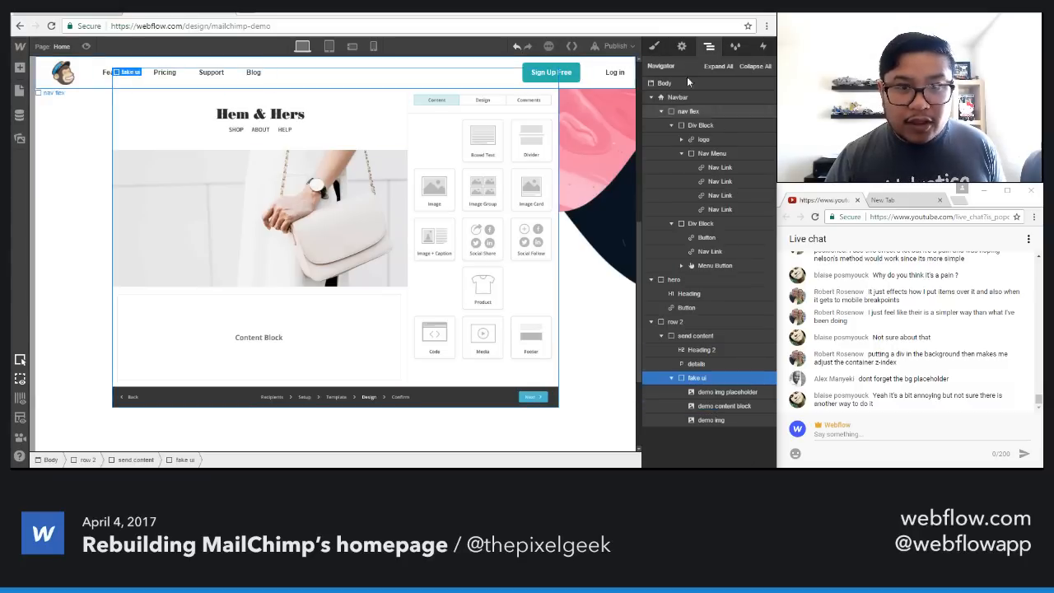
left_click(654, 46)
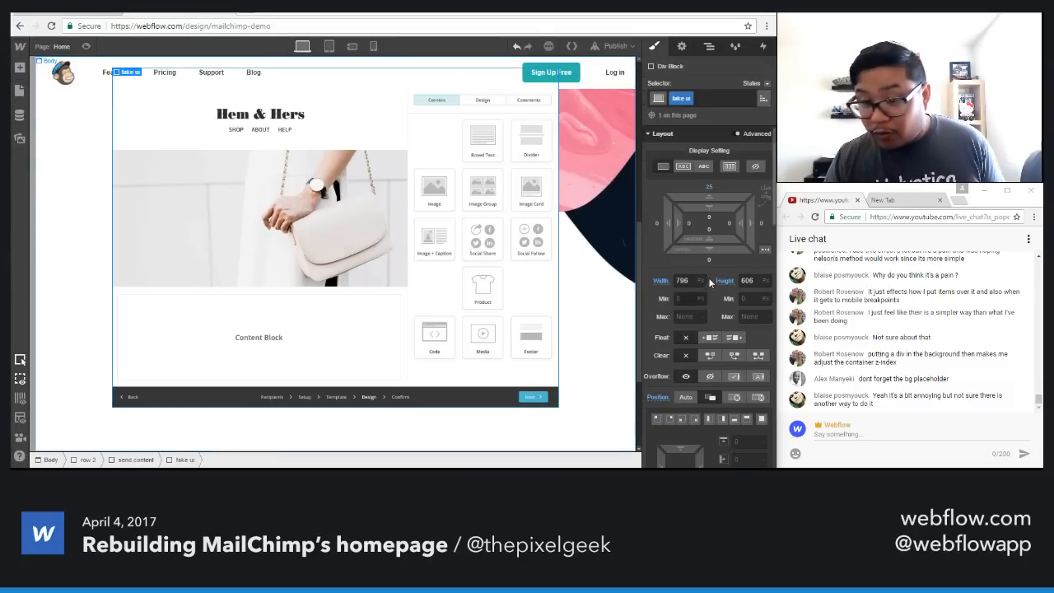
scroll(710, 282, "down", 5)
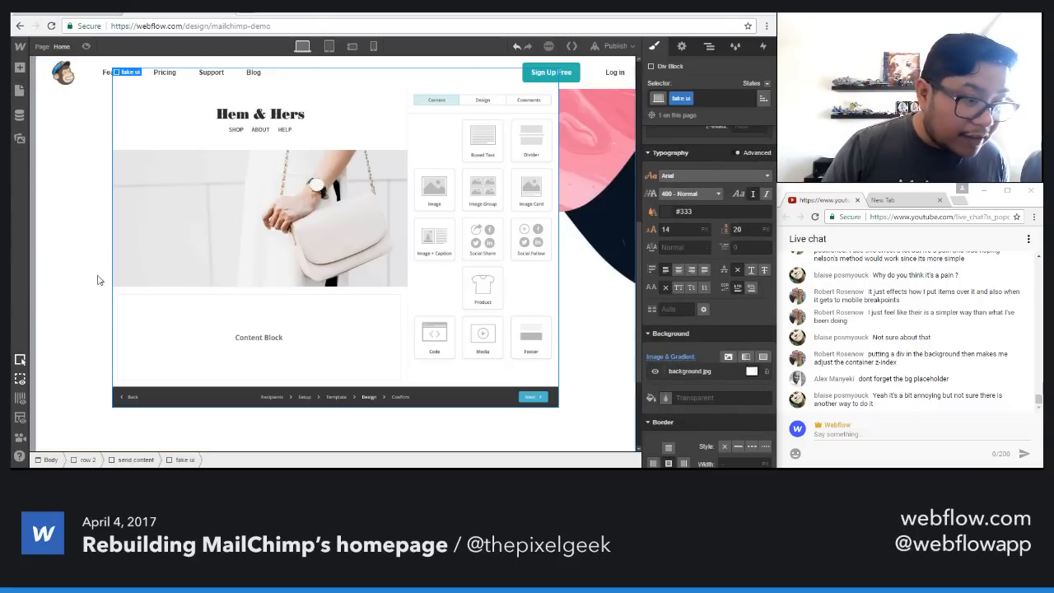
scroll(664, 355, "down", 3)
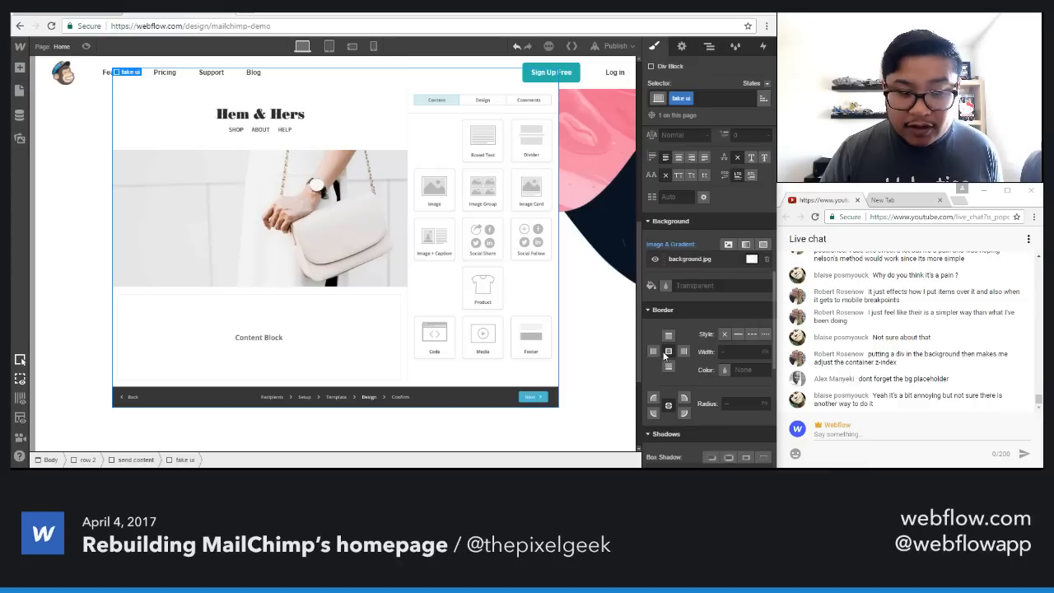
left_click(667, 352)
left_click(737, 333)
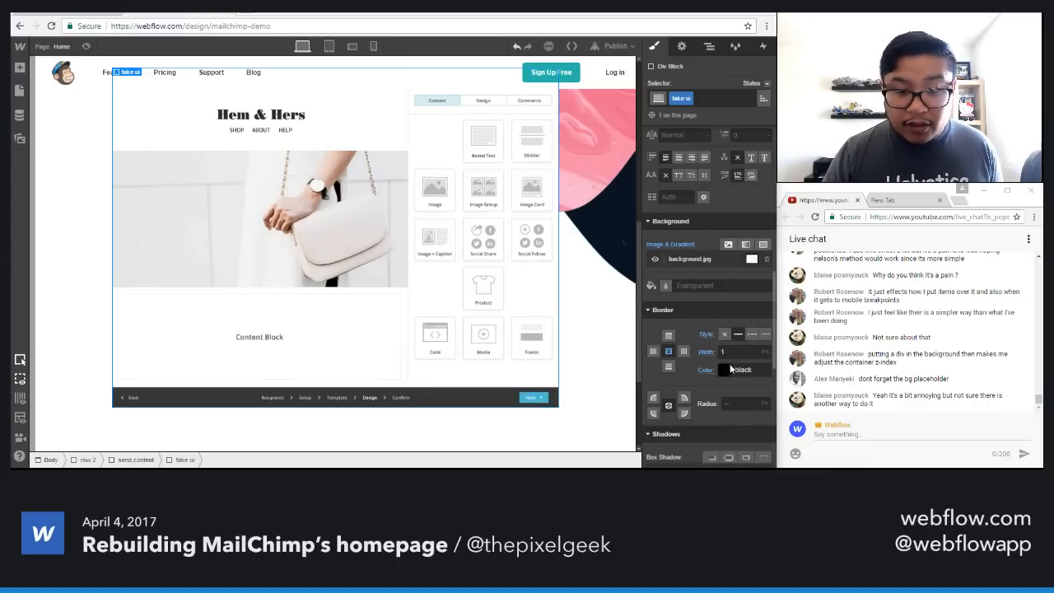
left_click(730, 369)
left_click_drag(675, 239, 652, 214)
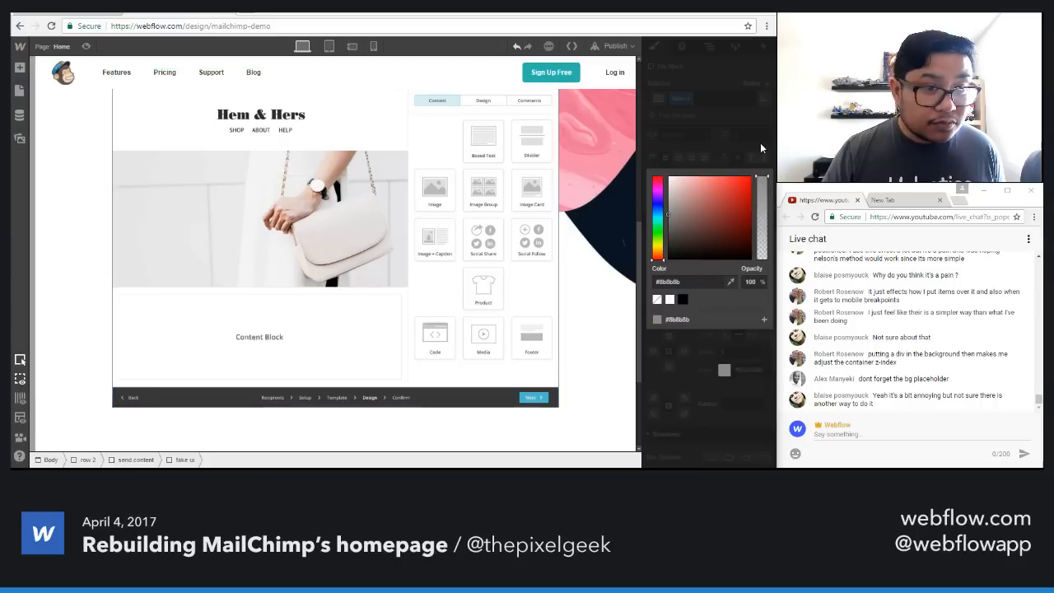
left_click(600, 425)
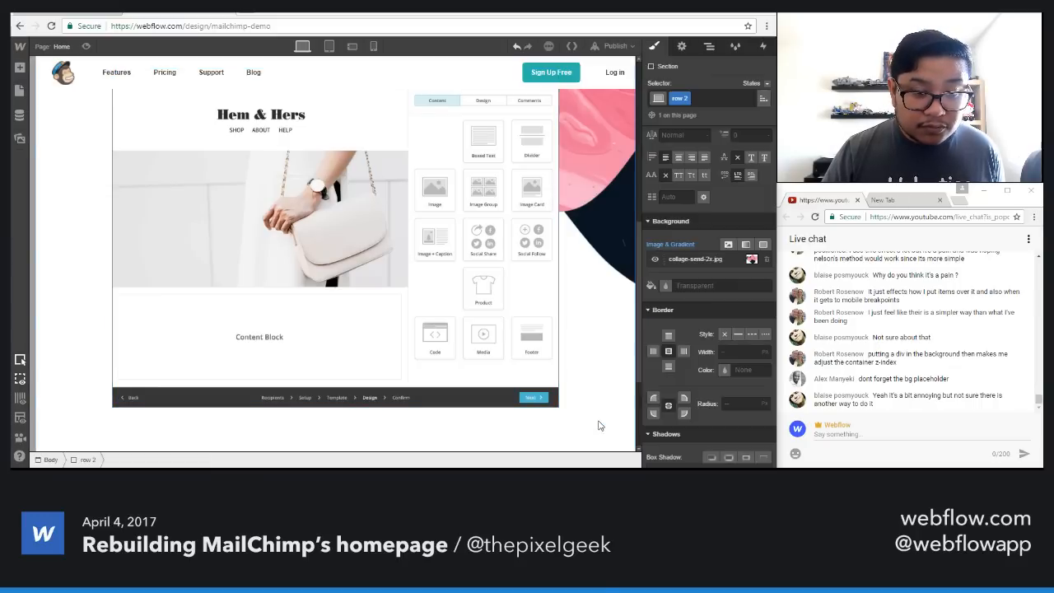
Step: Lighten the fake ui block's border color to #d8d8d8
left_click(548, 387)
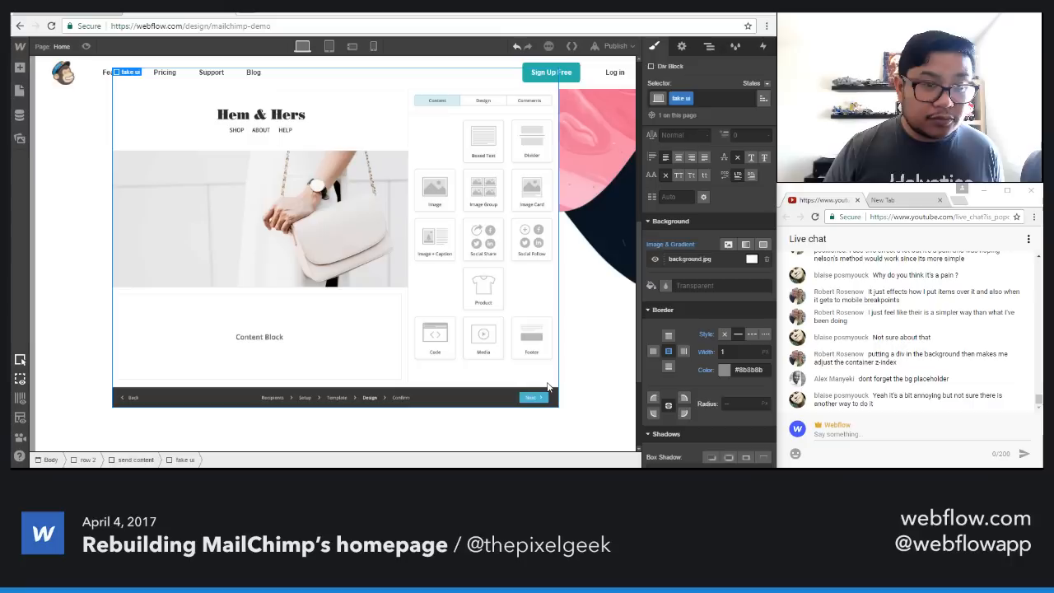
left_click(729, 372)
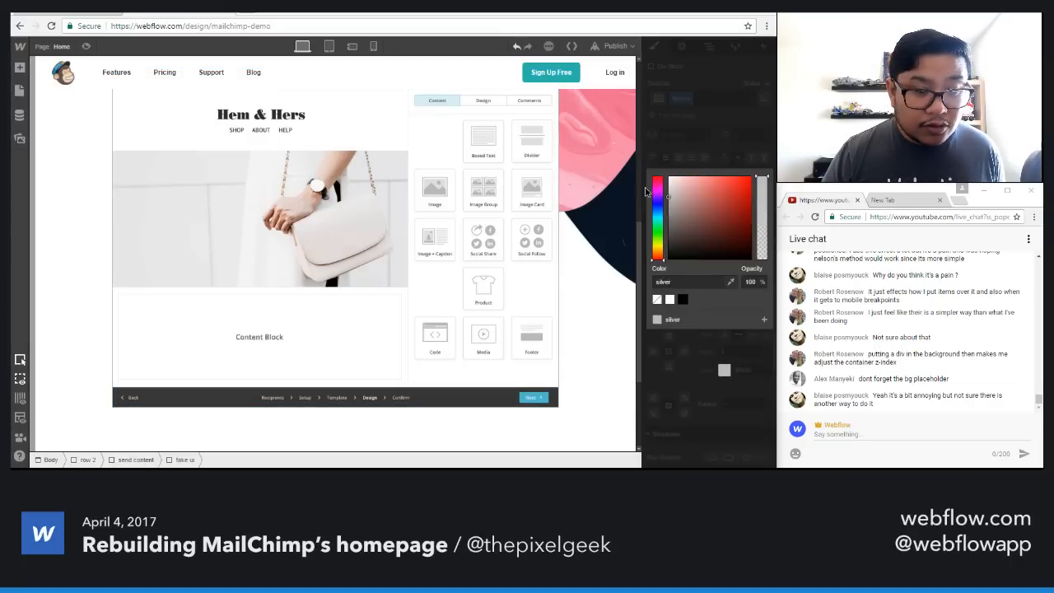
left_click_drag(652, 186, 653, 192)
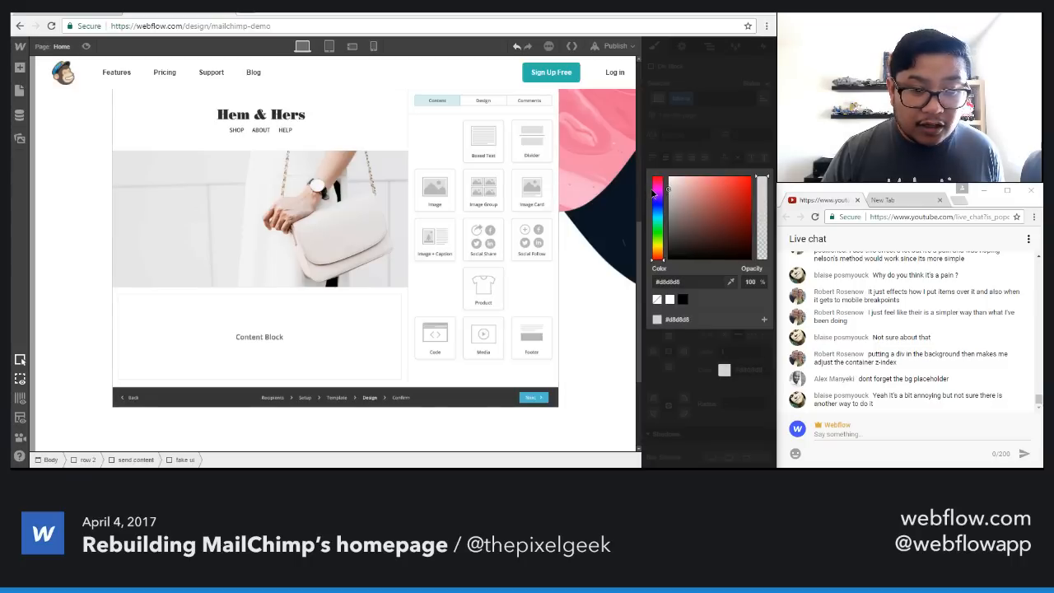
left_click(763, 167)
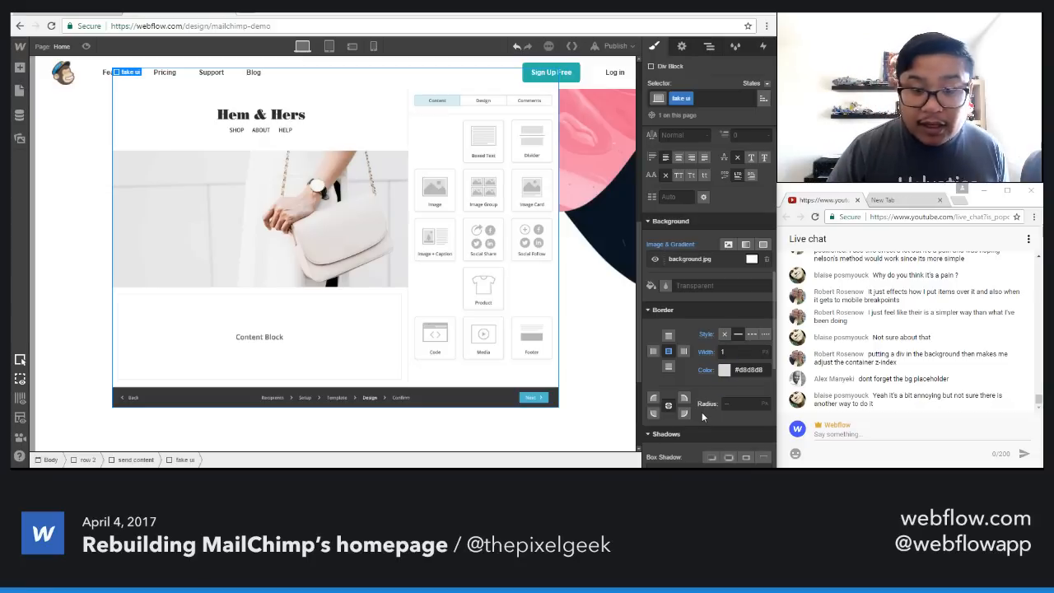
Step: Add an outer glow box shadow in #cacaca to the fake ui block and check it with the block deselected
scroll(716, 367, "down", 2)
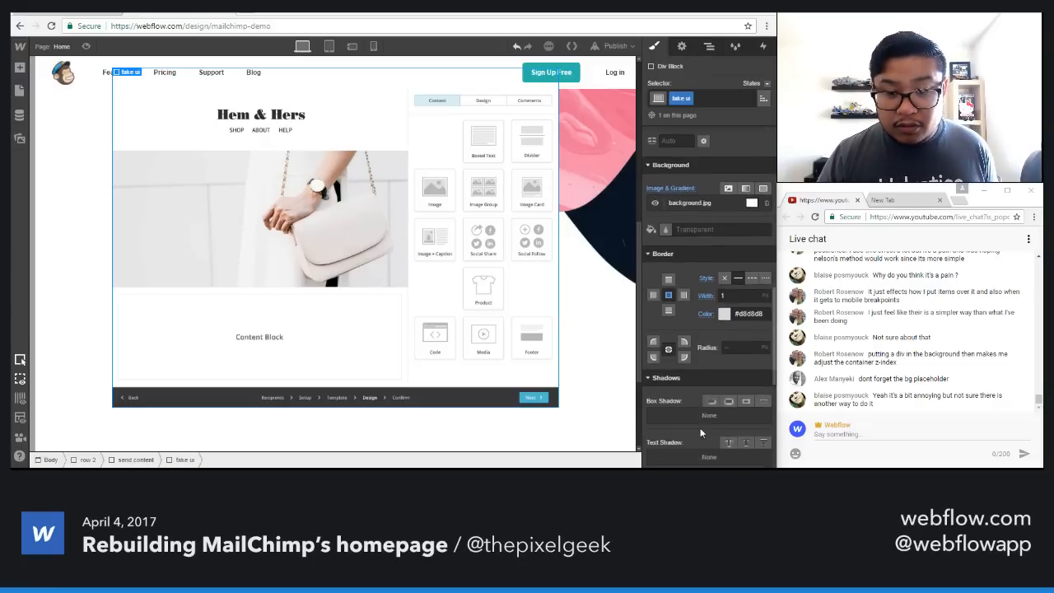
left_click(729, 345)
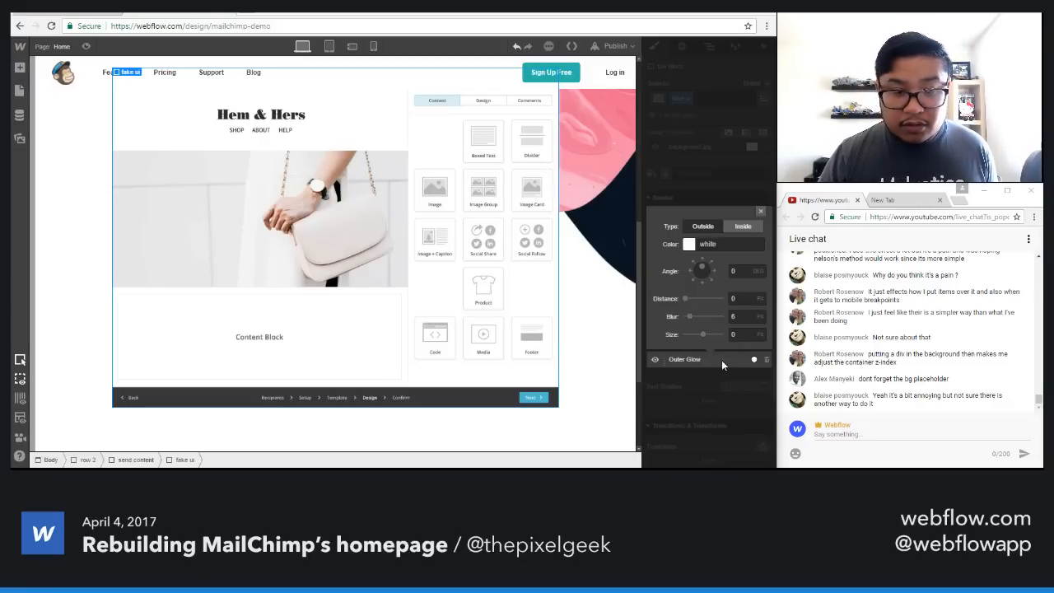
left_click(687, 245)
mouse_move(669, 186)
left_mouse_down()
mouse_move(652, 176)
mouse_move(652, 190)
left_mouse_up()
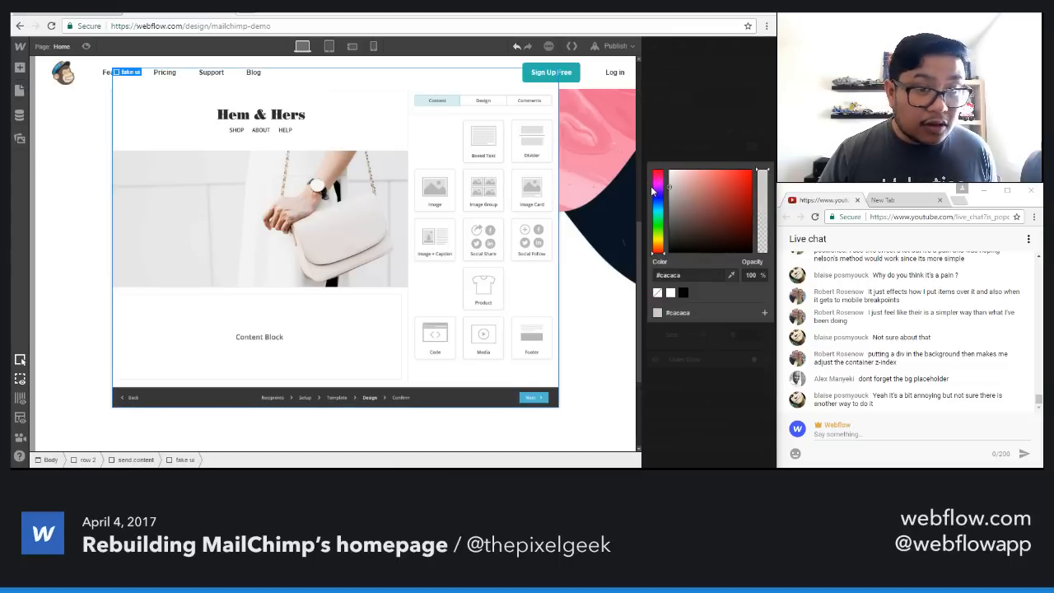
left_click(697, 129)
left_click(609, 272)
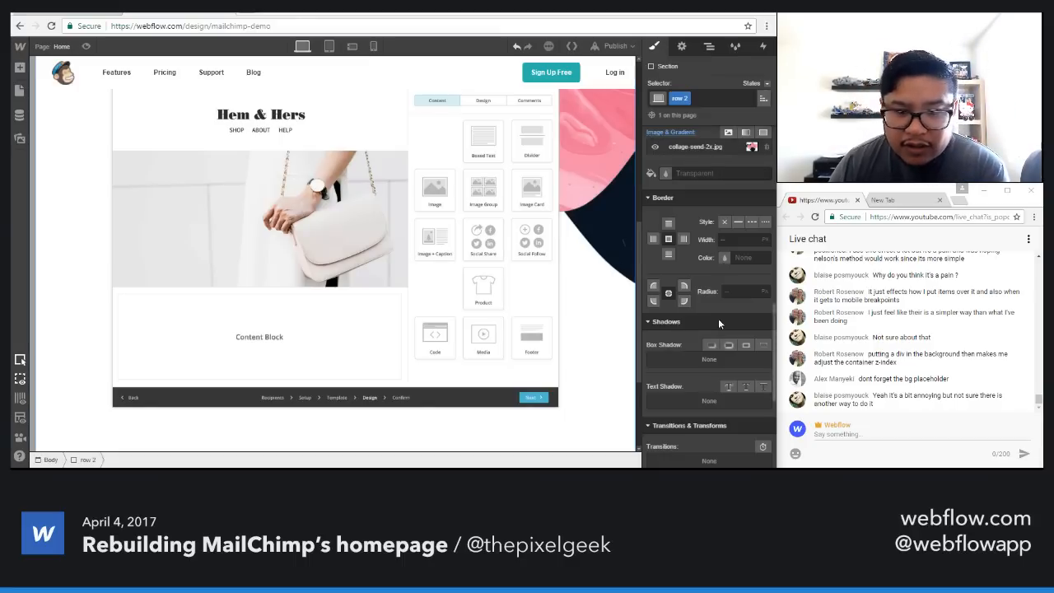
scroll(686, 353, "up", 2)
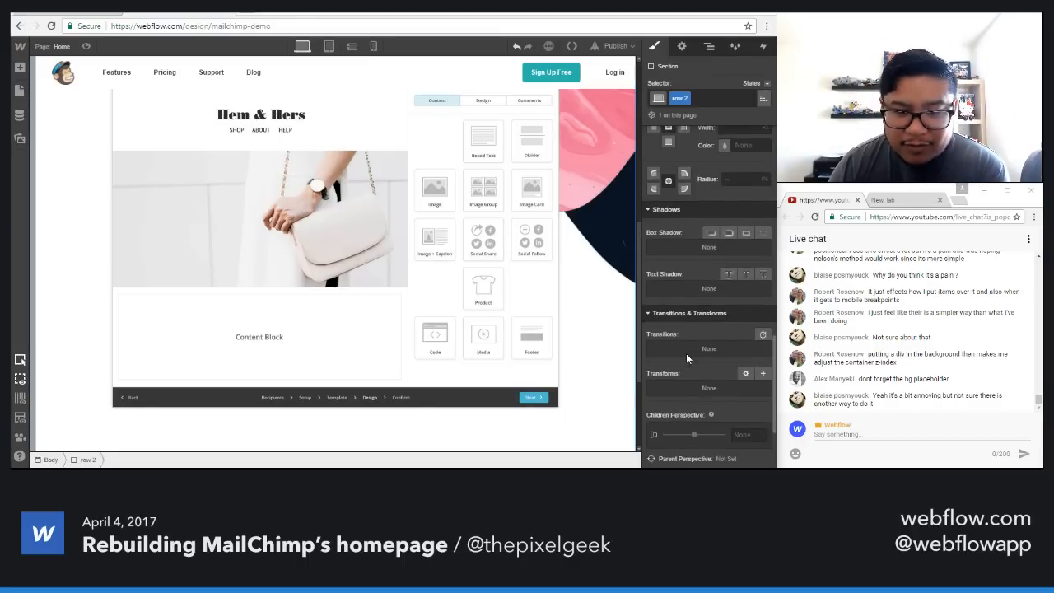
Step: Reduce the opacity of the fake ui block's outer glow color to 55%
left_click(543, 379)
left_click(680, 416)
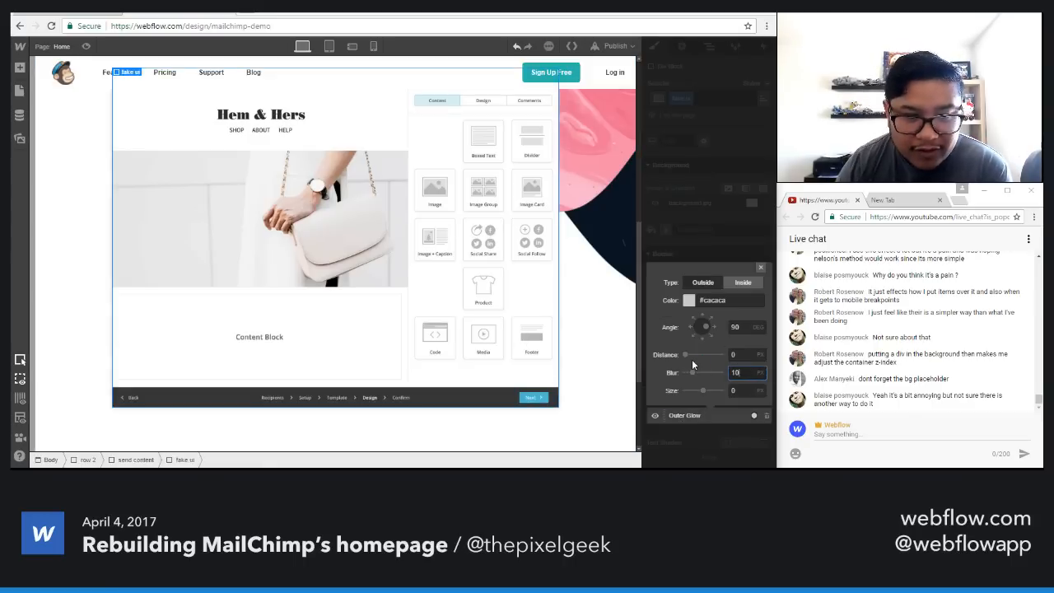
left_click(688, 301)
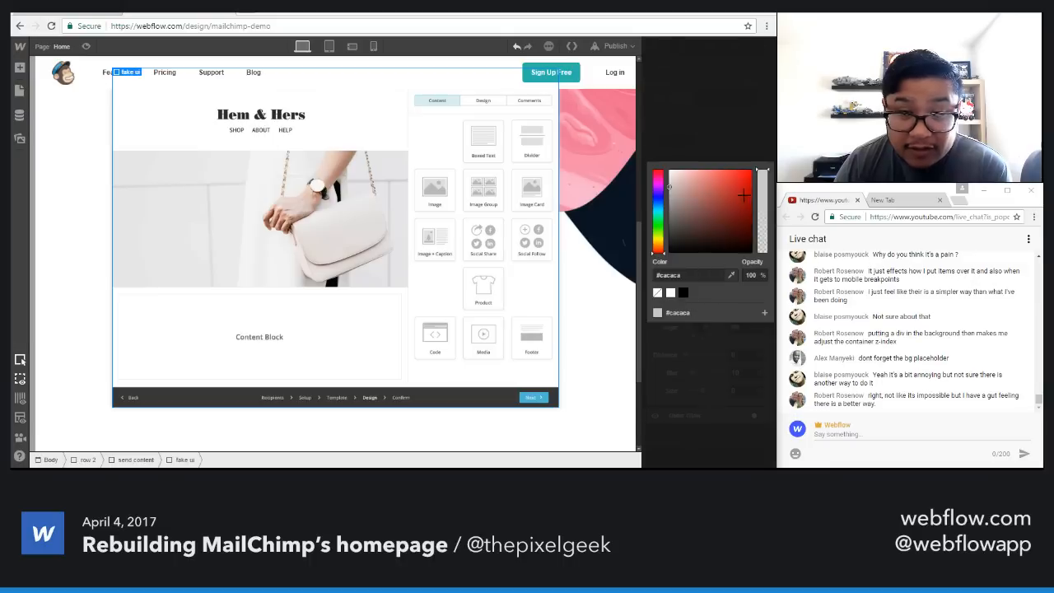
left_click_drag(762, 173, 764, 207)
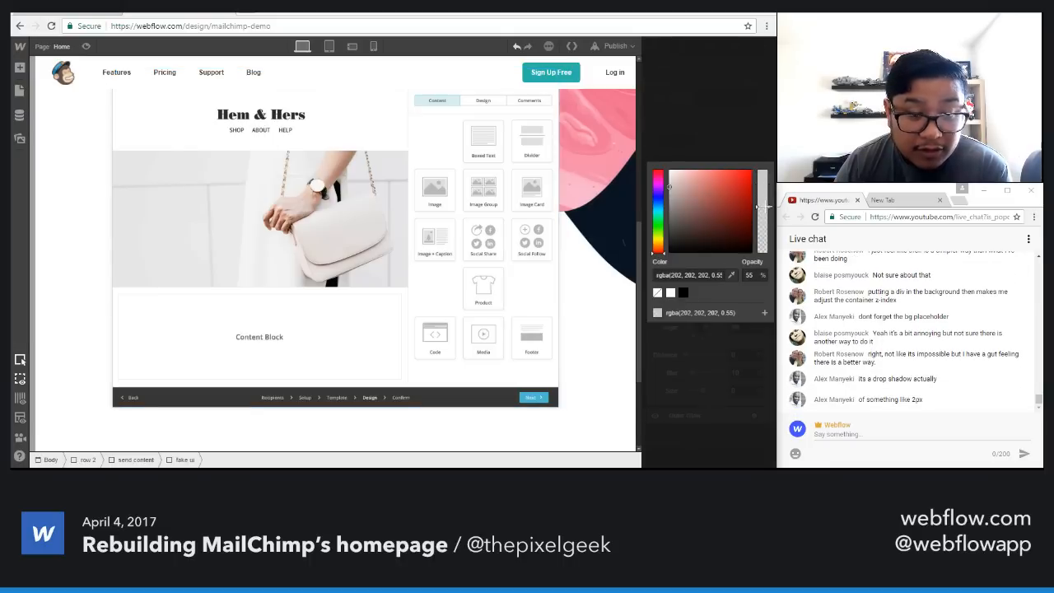
left_click(755, 151)
left_click(764, 263)
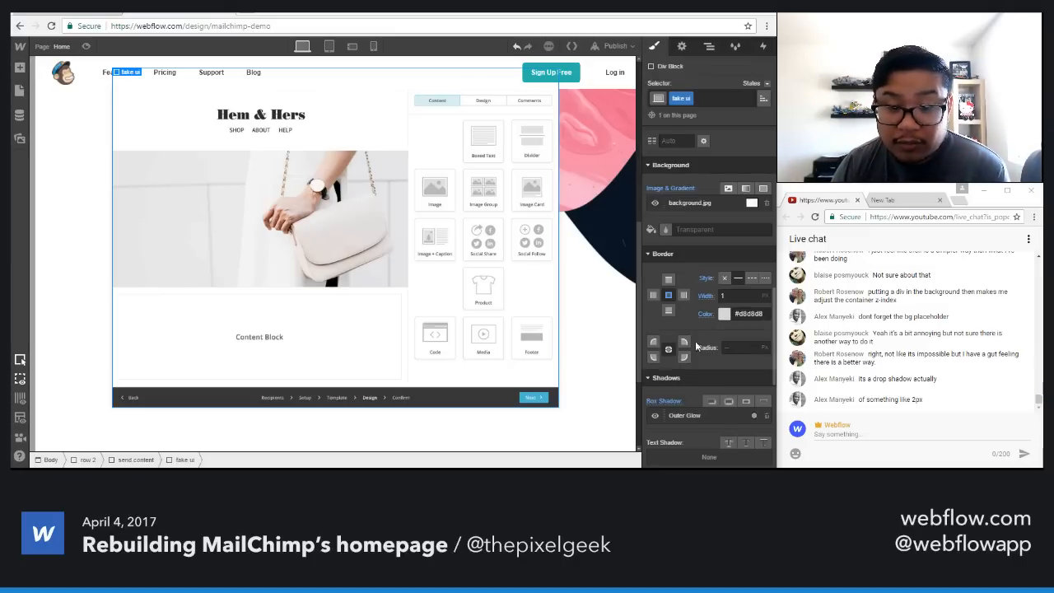
Step: Replace the fake ui block's outer glow with a drop shadow in light grey #d1d1d1
left_click(662, 402, "alt")
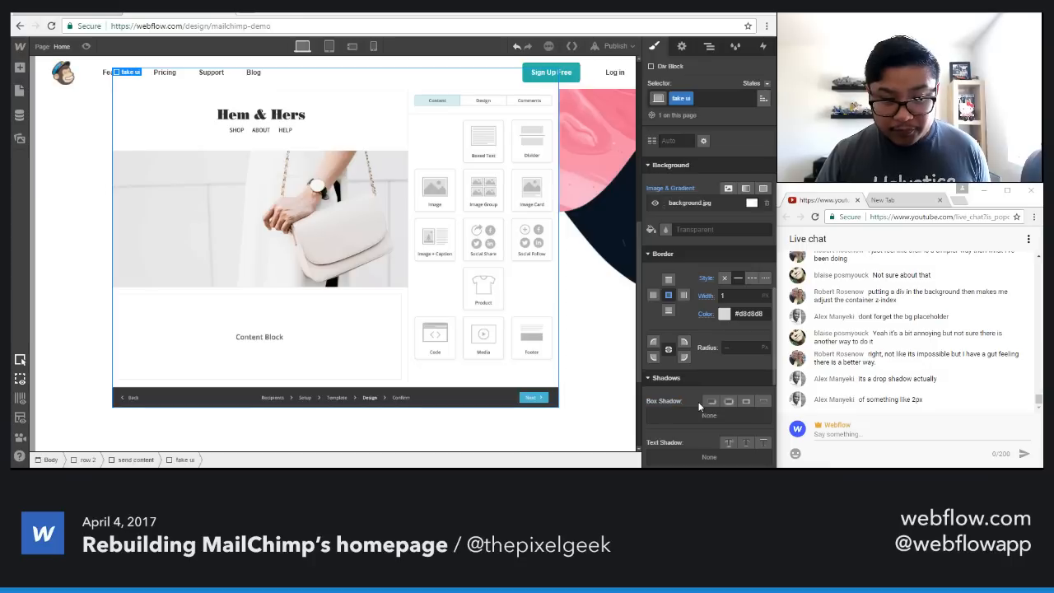
left_click(713, 402)
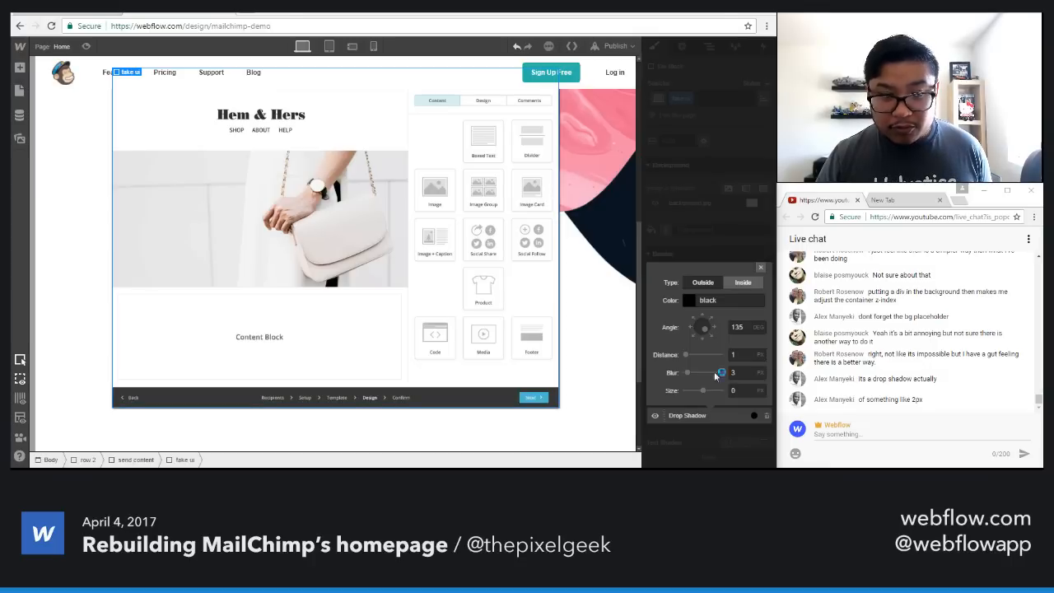
left_click(689, 301)
mouse_move(693, 214)
left_mouse_down()
mouse_move(671, 177)
mouse_move(641, 174)
mouse_move(657, 193)
left_mouse_up()
left_click(719, 144)
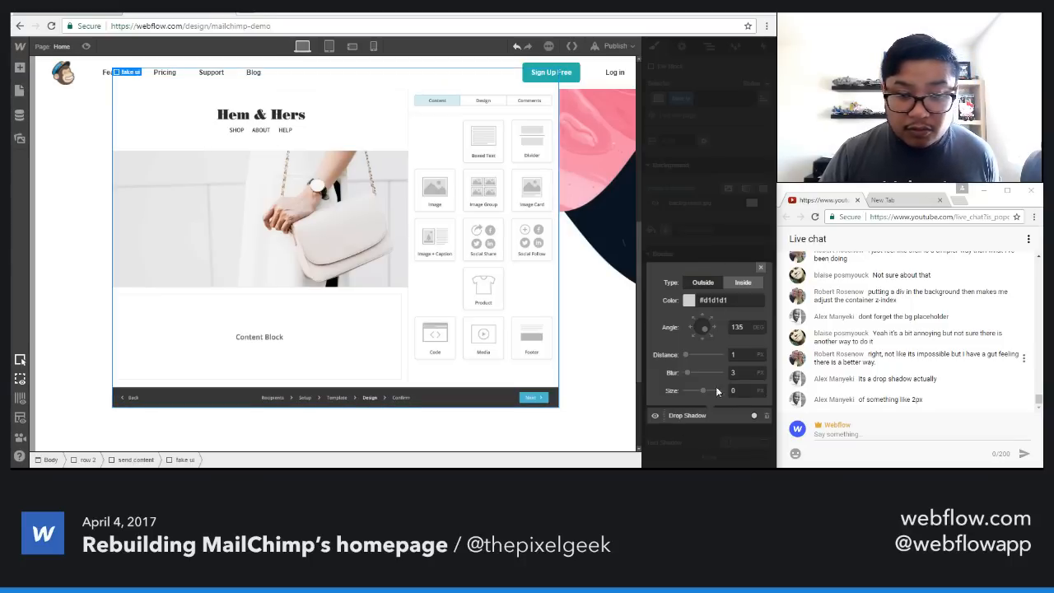
Step: Set the fake ui block's drop shadow distance to 2 px and check it with the block deselected
left_click(740, 354)
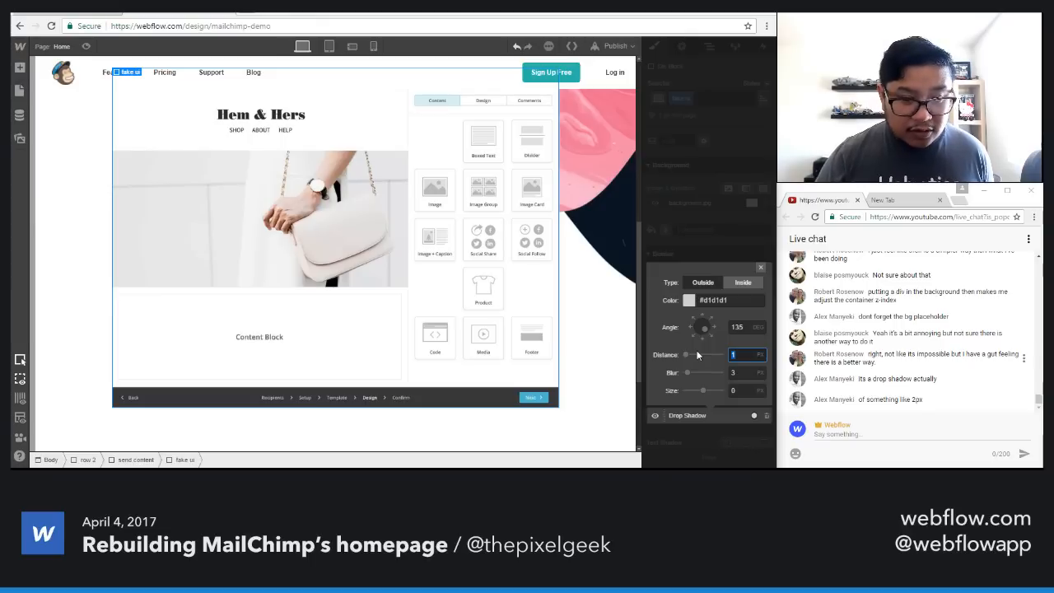
type("2")
left_click(733, 207)
left_click(577, 432)
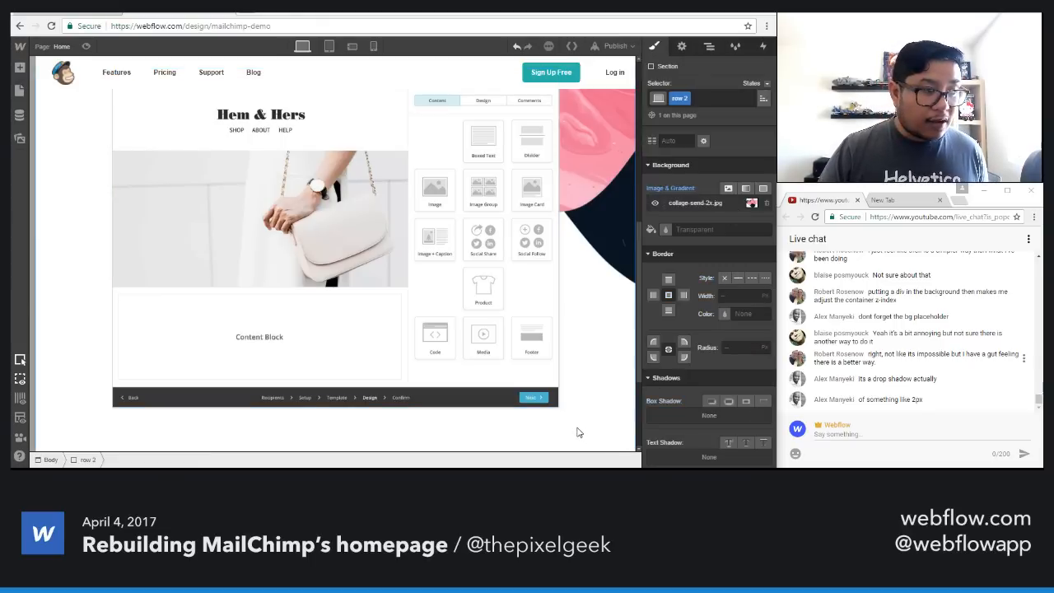
Step: Examine the position settings of the demo img and the demo content block
left_click(330, 341)
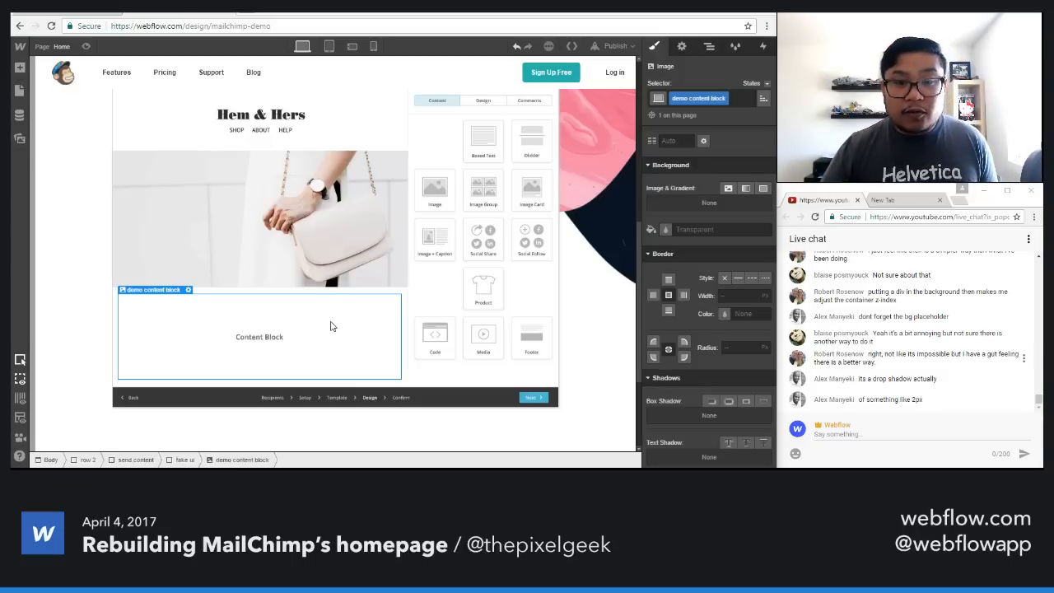
left_click(350, 254)
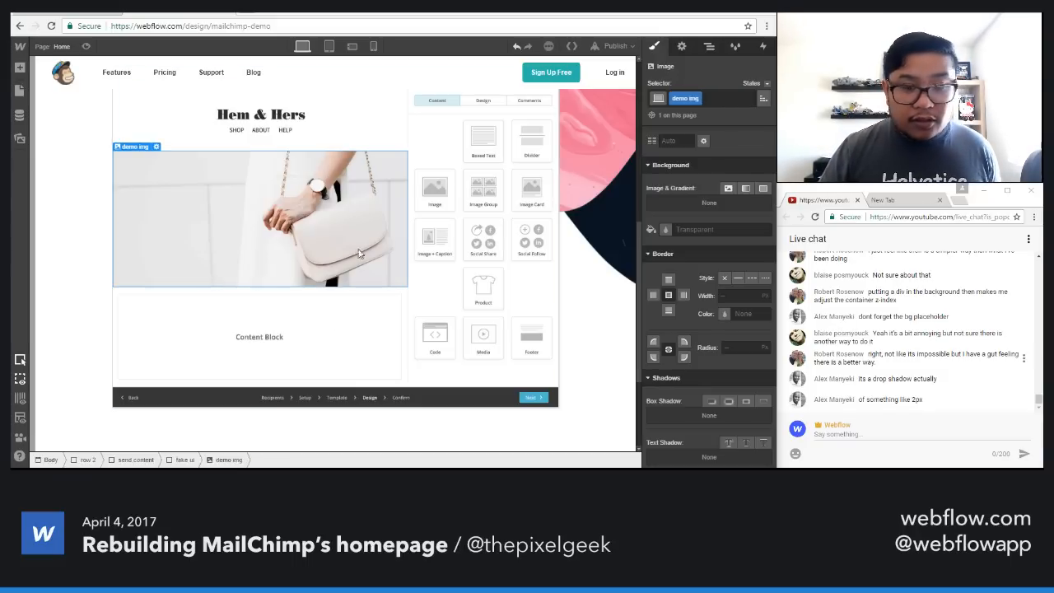
scroll(728, 376, "up", 5)
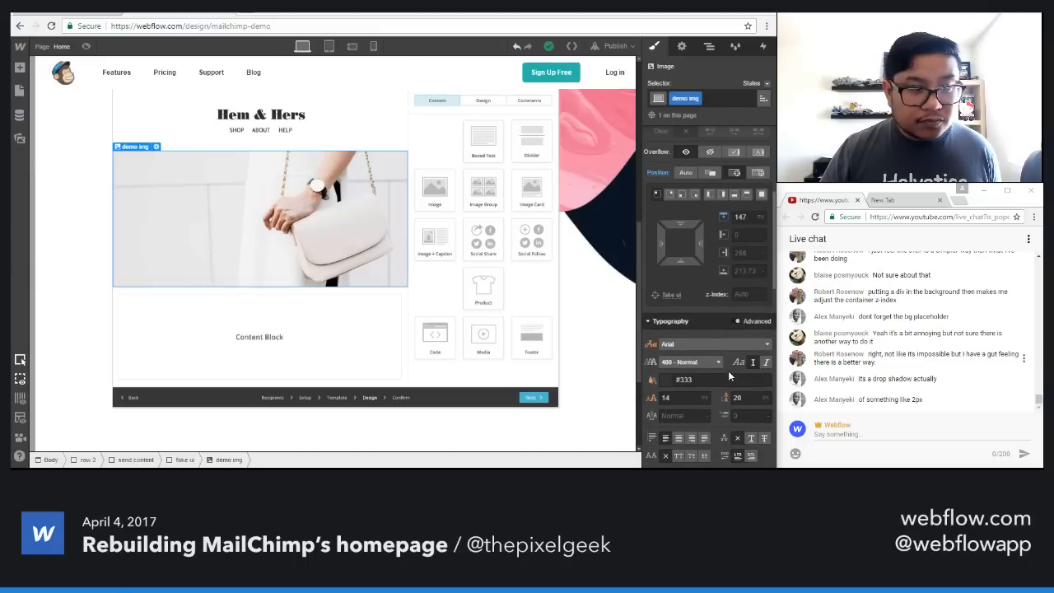
left_click(329, 337)
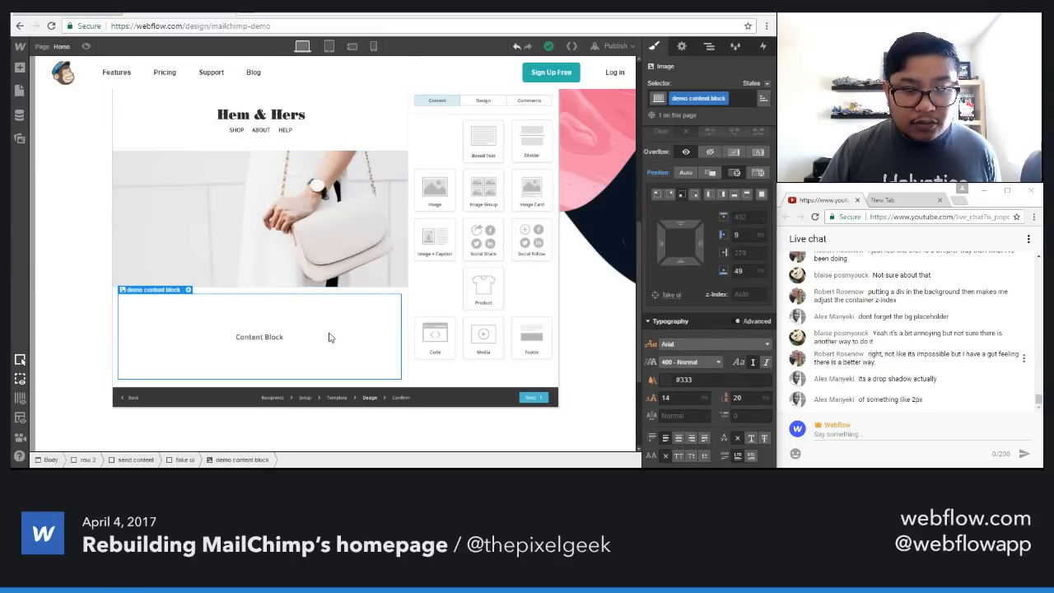
left_click(308, 243)
Step: Reload the live mailchimp.com page to watch its email-editor animation, and look through the uploaded assets back in Webflow
key("a")
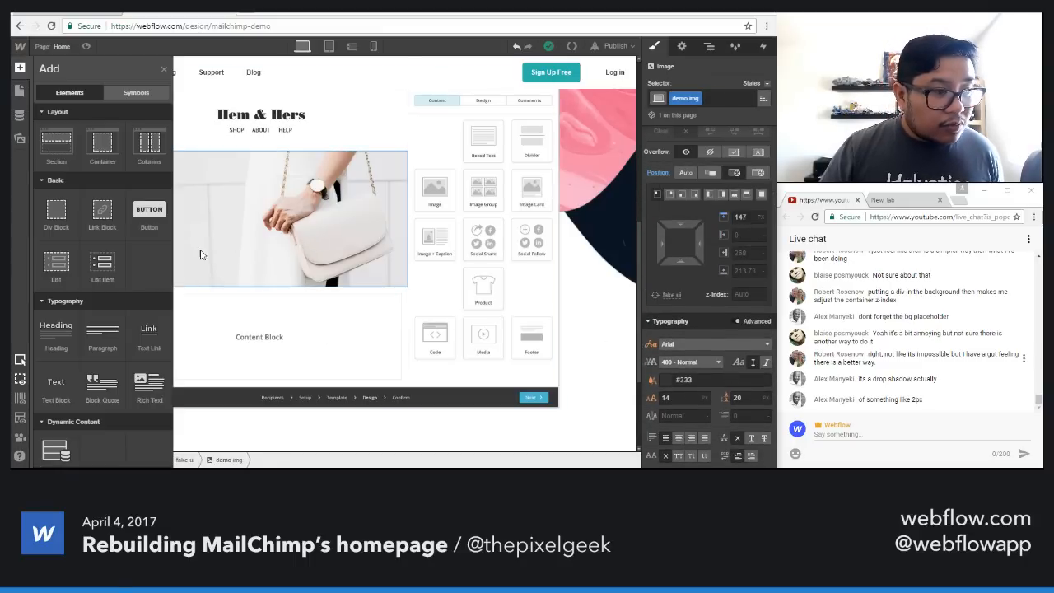
left_click(19, 138)
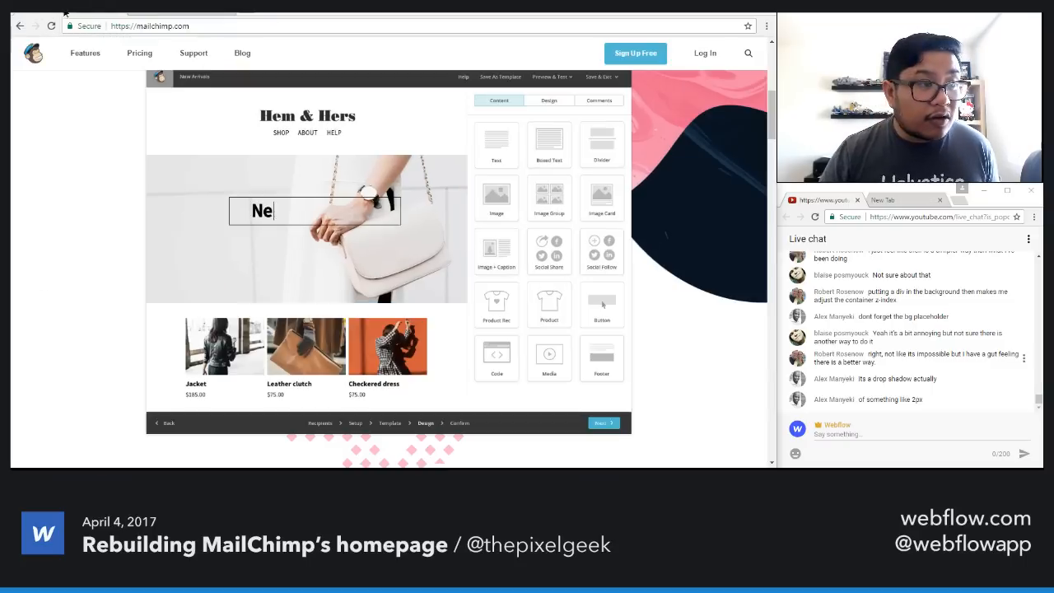
left_click(78, 13)
left_click(51, 25)
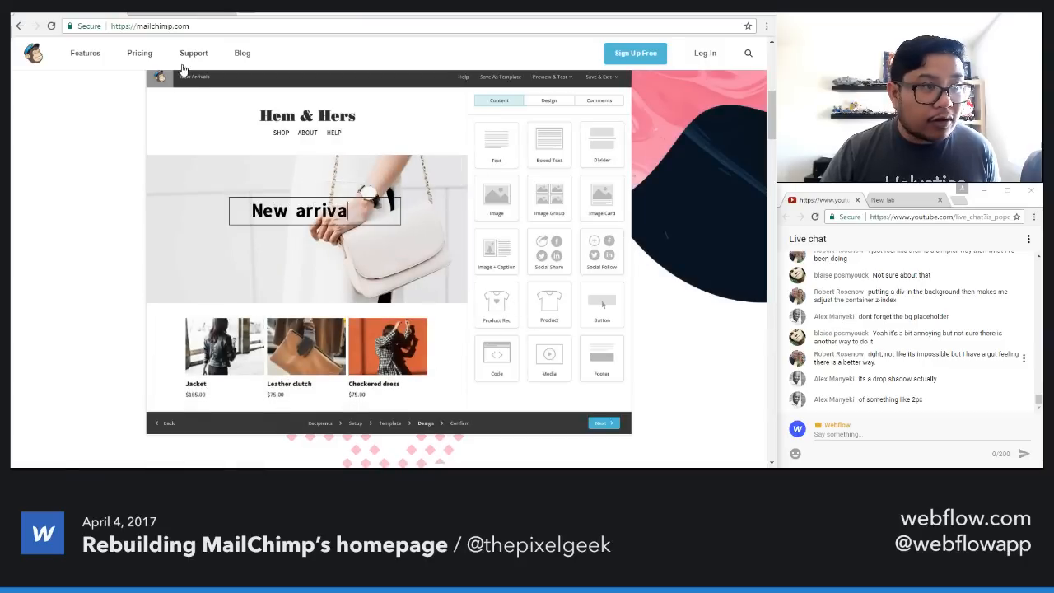
left_click(153, 13)
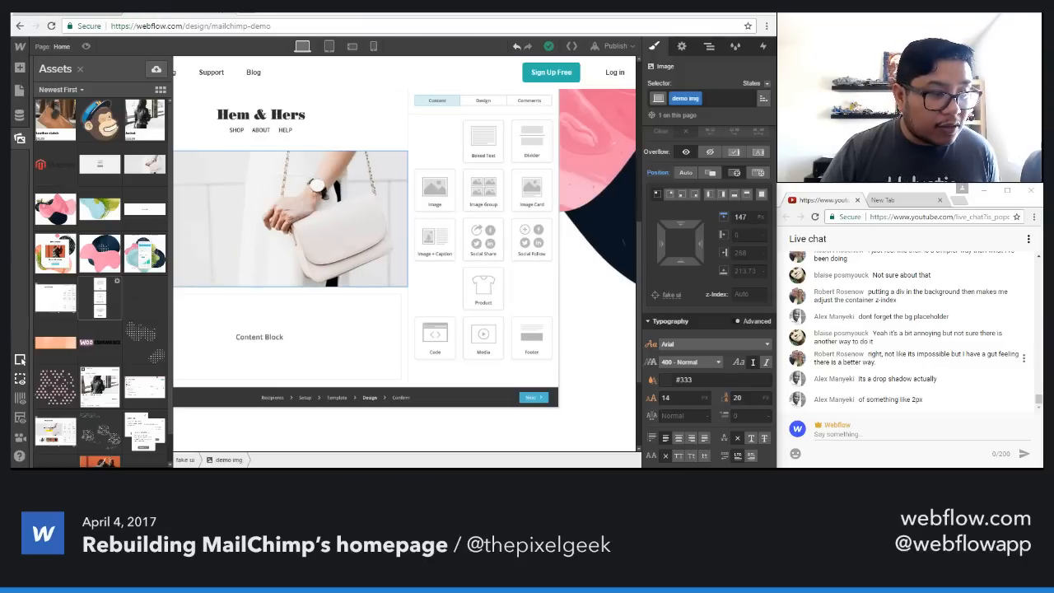
scroll(100, 305, "down", 1)
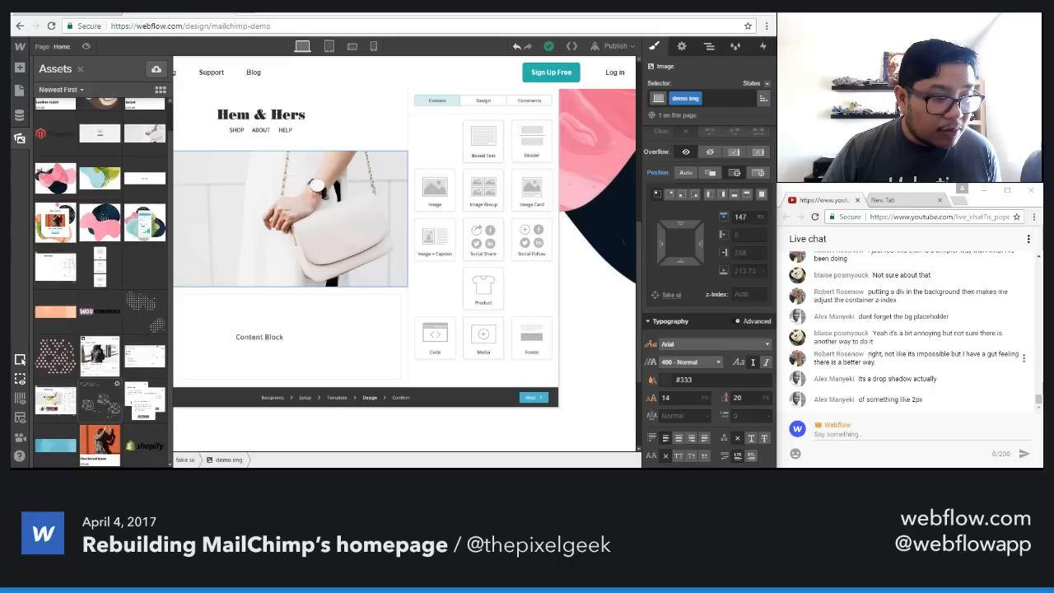
scroll(107, 437, "up", 1)
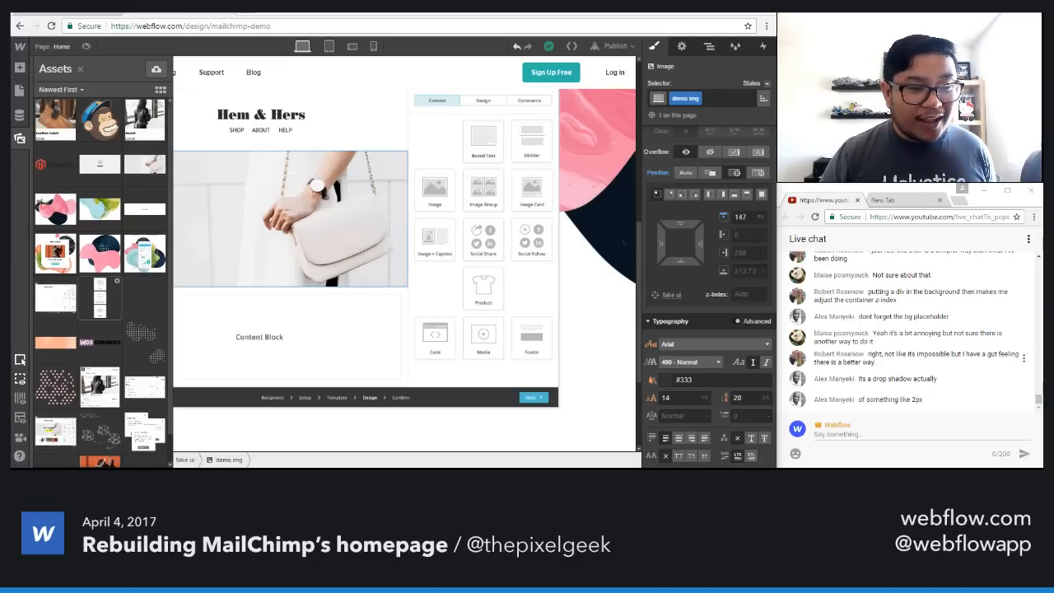
Step: Add a div block inside the fake ui block
key("a")
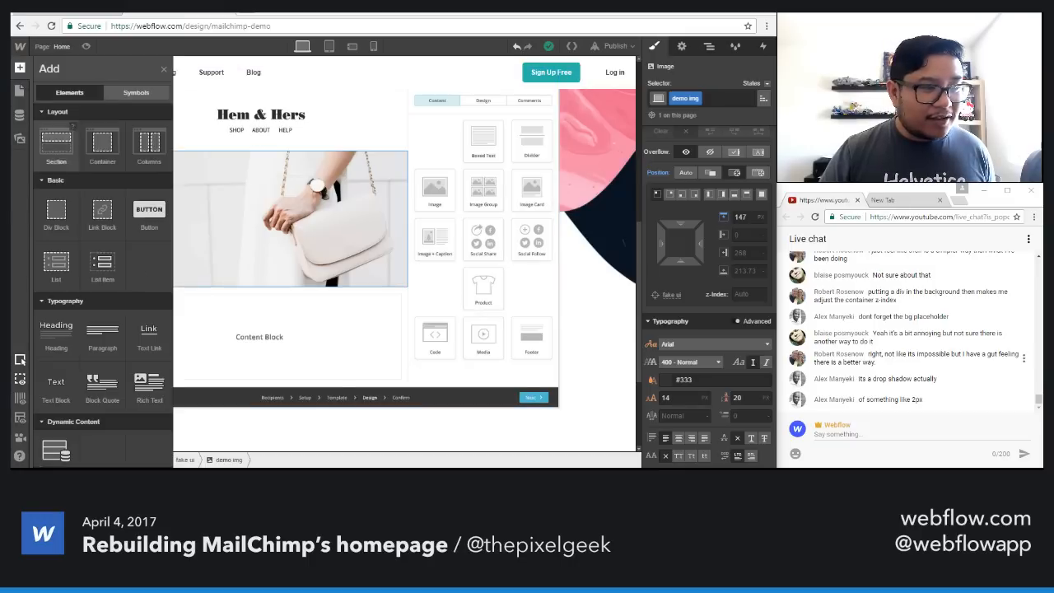
left_click_drag(56, 209, 245, 153)
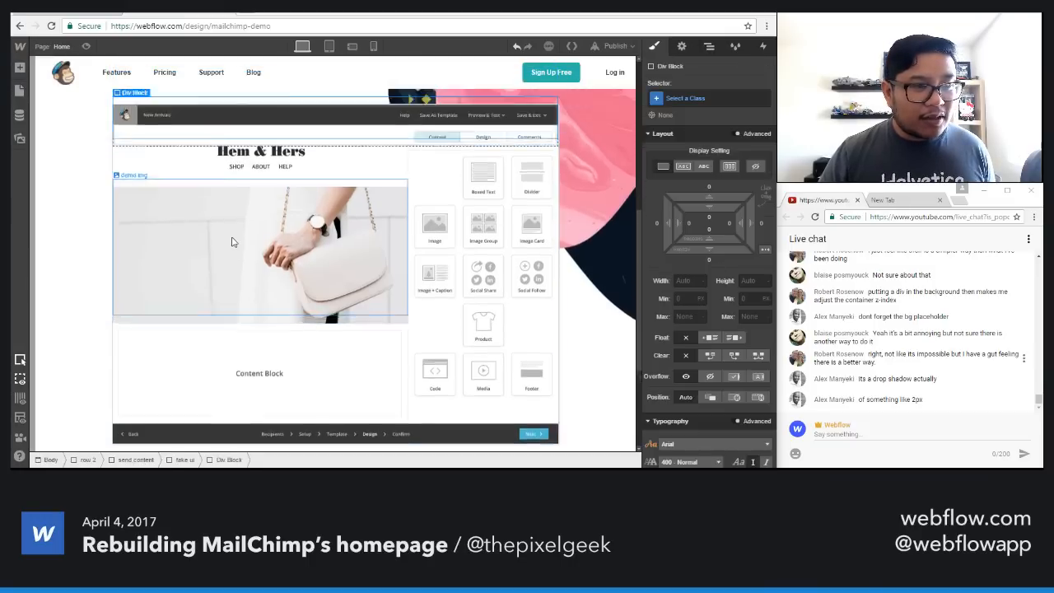
key("a")
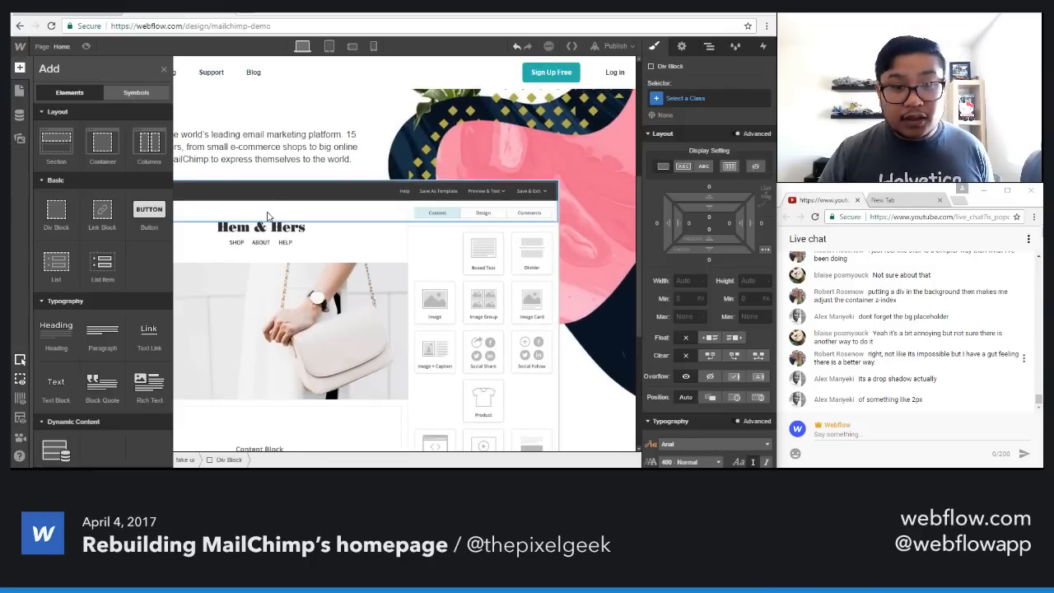
key("a")
Step: Recheck the live mailchimp.com page and place the Text, Product Rec and Button tiles image inside the new div block in Webflow
left_click(88, 15)
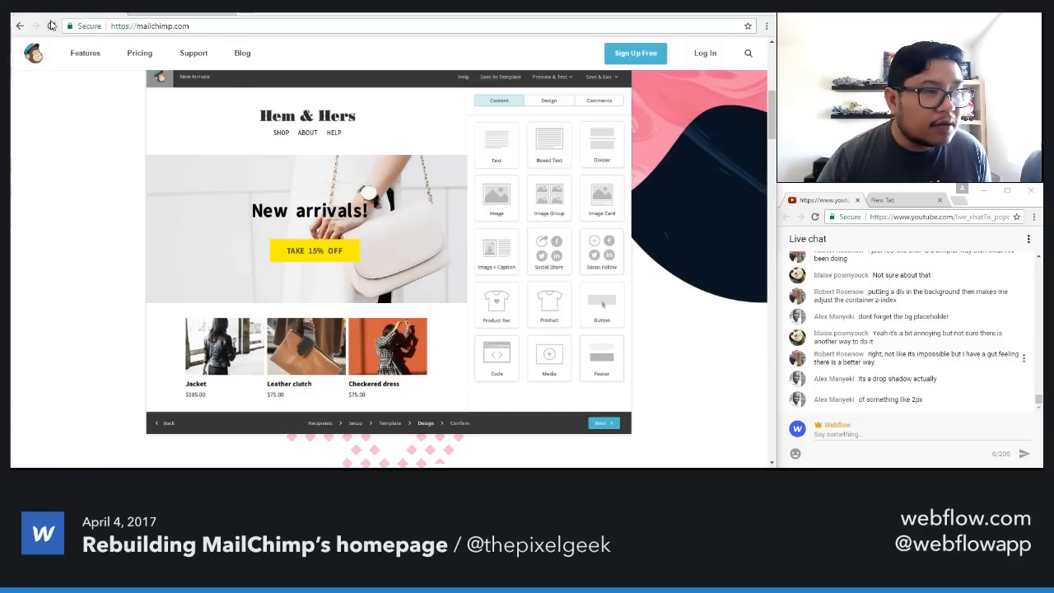
left_click(125, 15)
key("a")
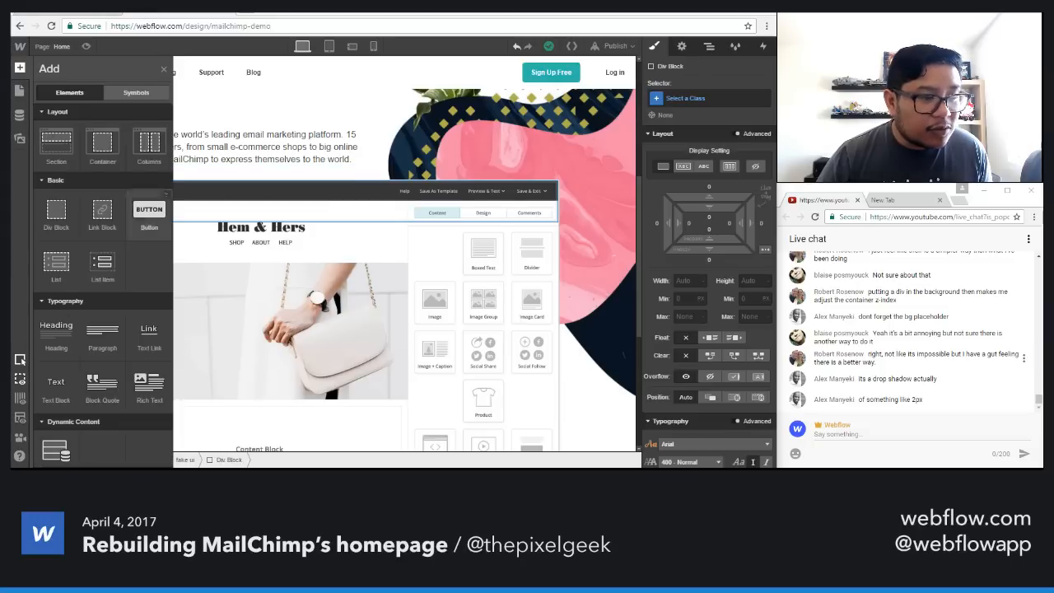
left_click(20, 139)
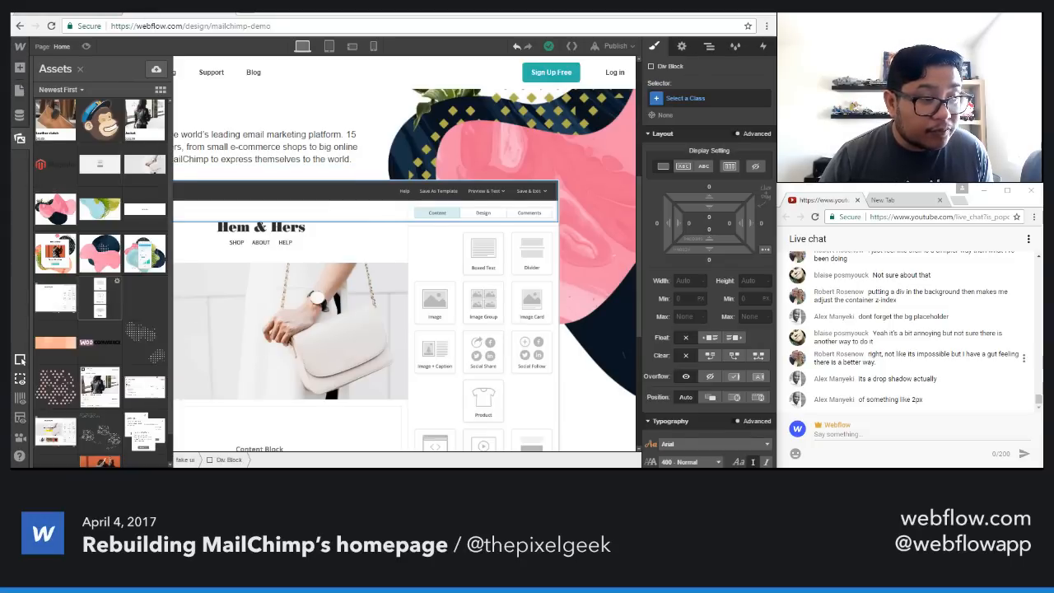
left_click_drag(102, 296, 187, 228)
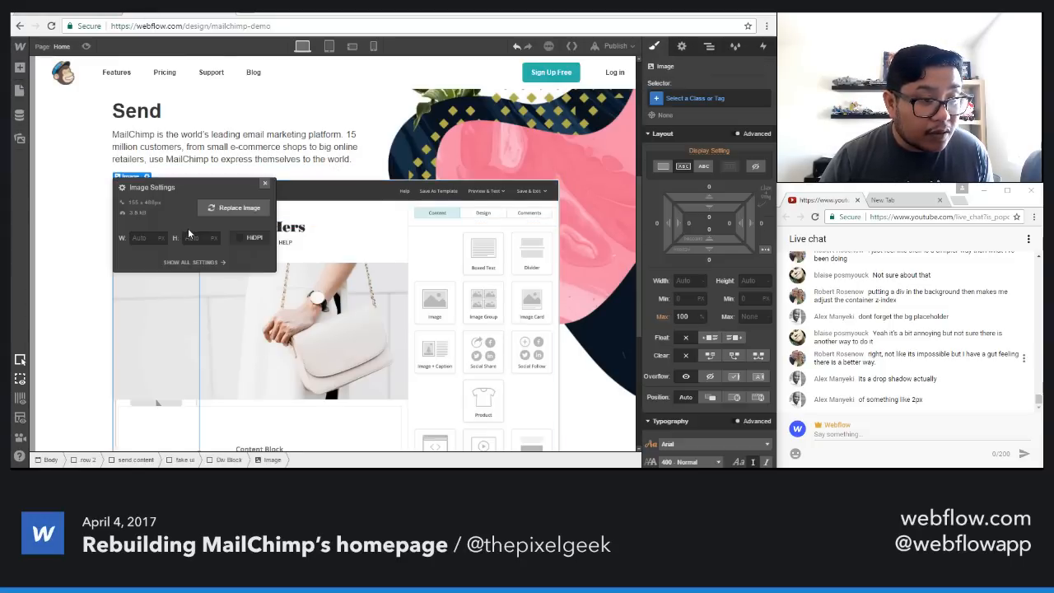
left_click(262, 186)
Step: Try relative positioning on the tiles image, and clear the position setting and its Image class
scroll(724, 345, "down", 3)
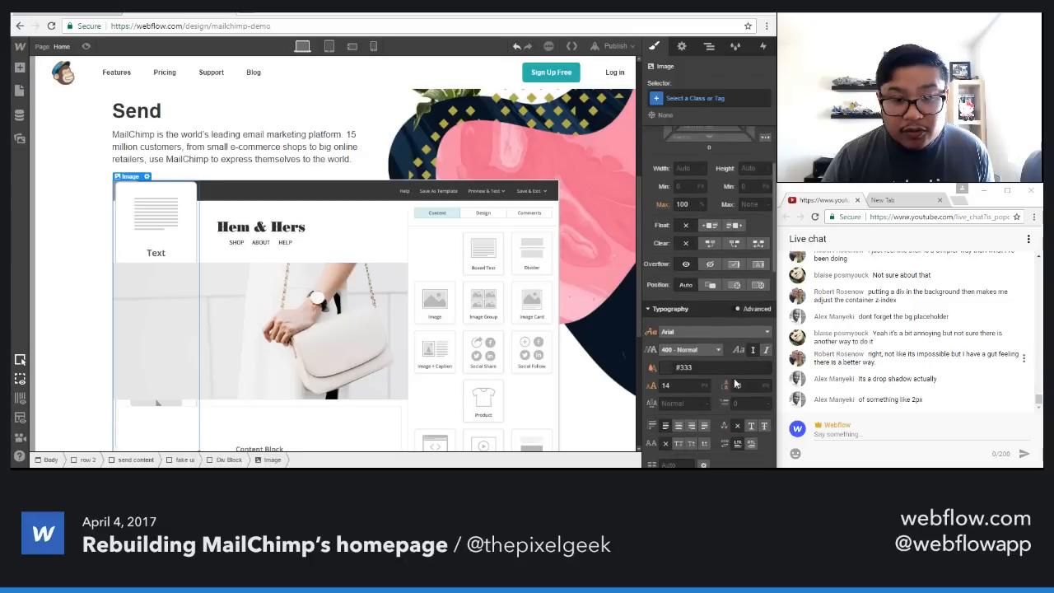
scroll(745, 387, "down", 3)
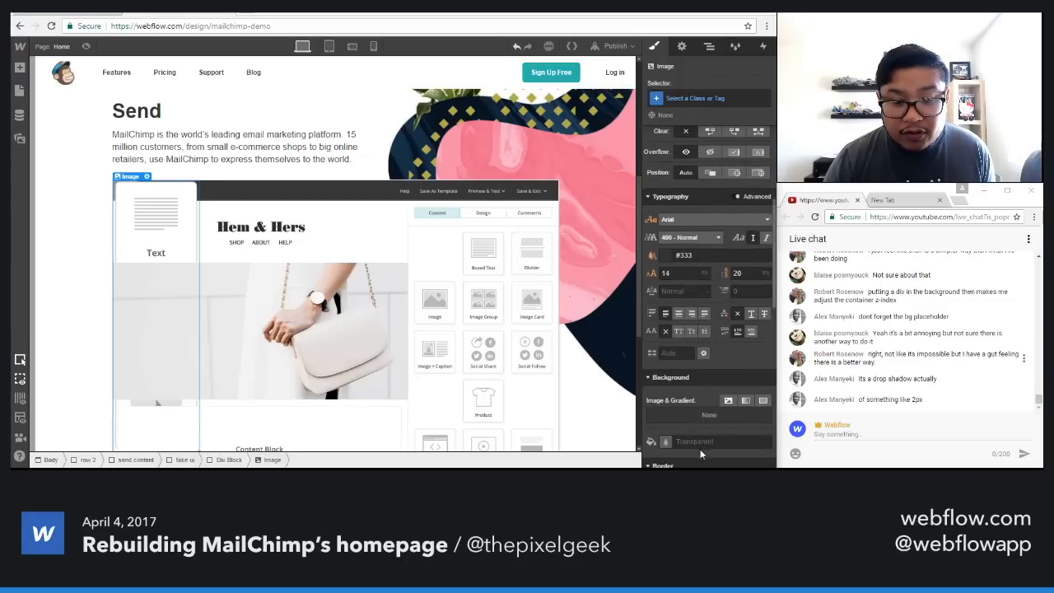
scroll(707, 395, "down", 3)
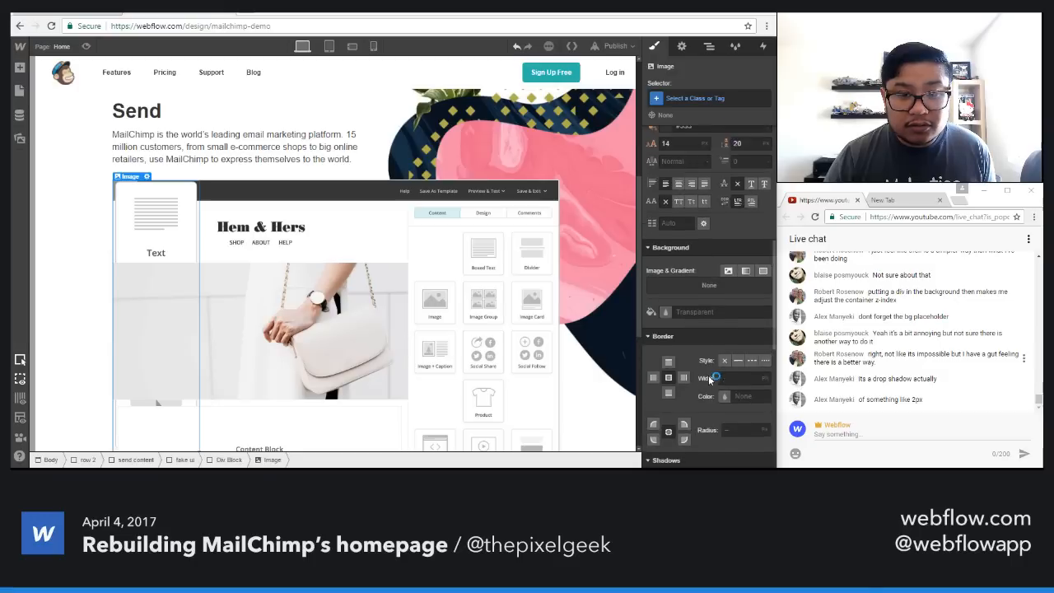
scroll(715, 363, "up", 5)
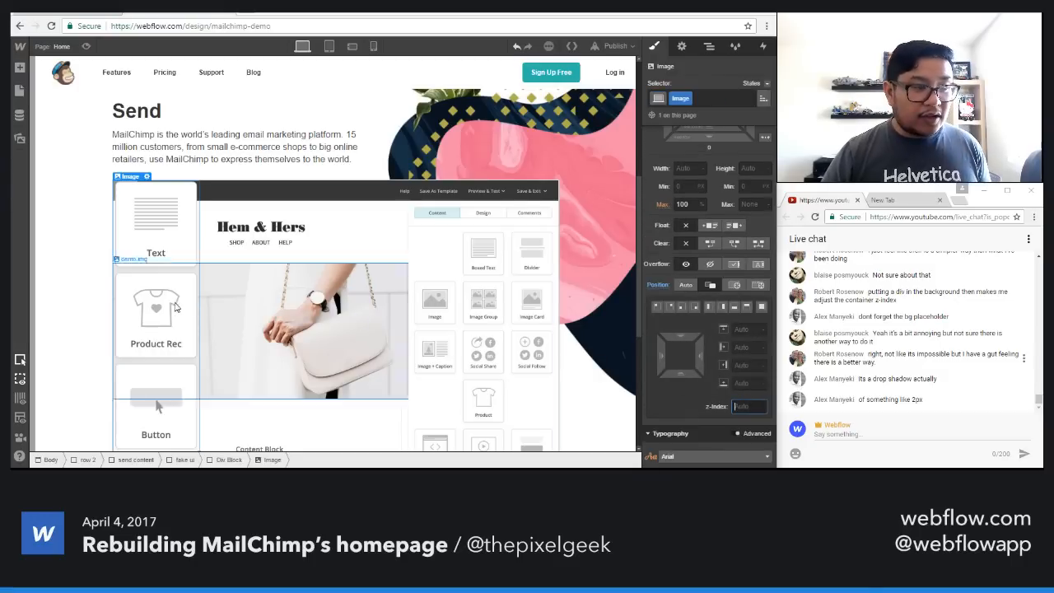
scroll(149, 165, "down", 1)
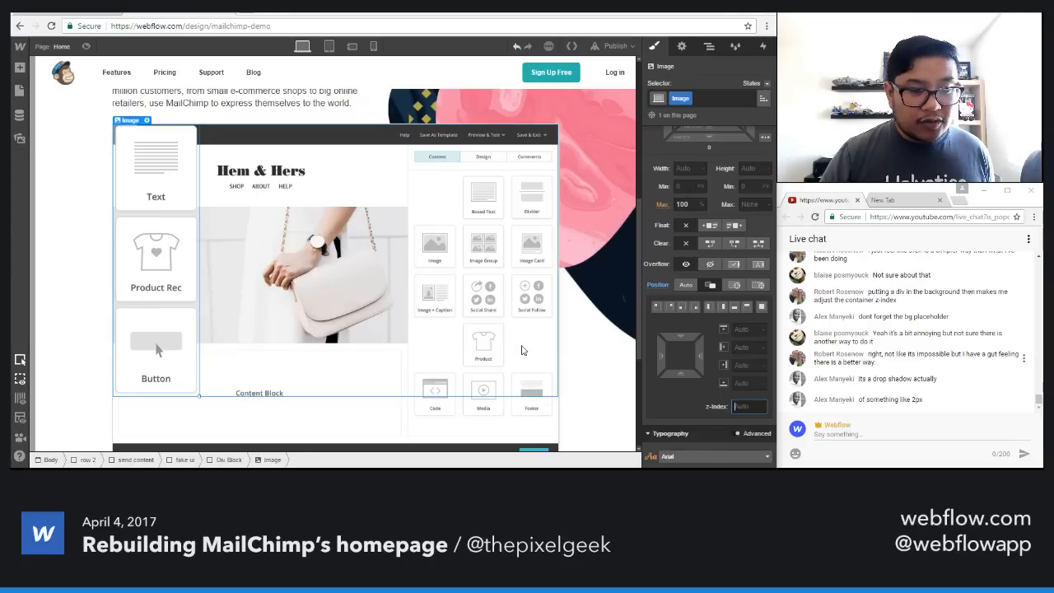
left_click(657, 284, "alt")
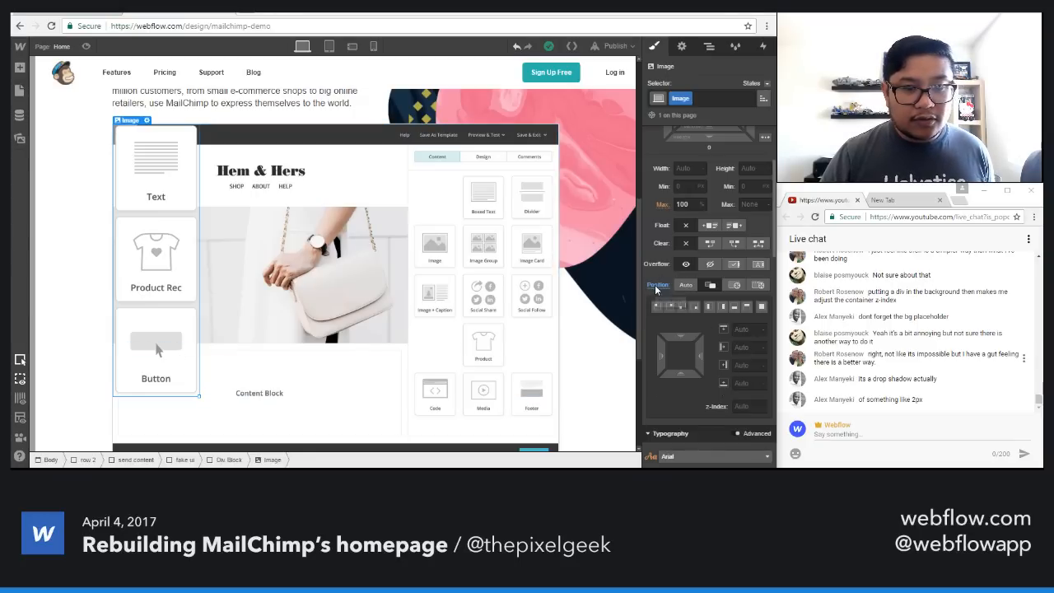
left_click(721, 98)
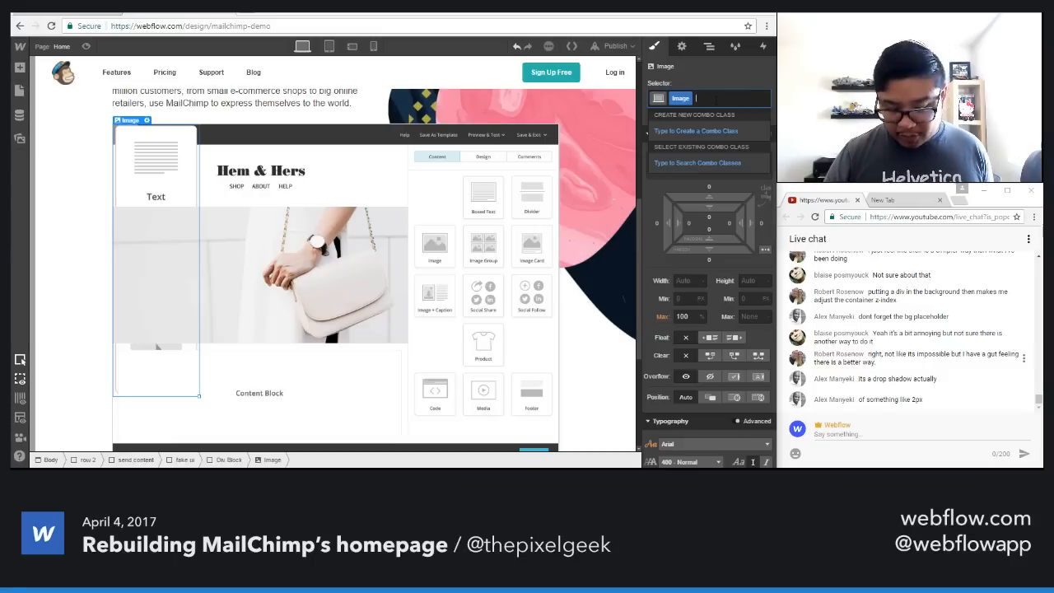
key("BackSpace")
Step: Delete the tiles image from the div block inside the fake ui block
left_click(148, 168)
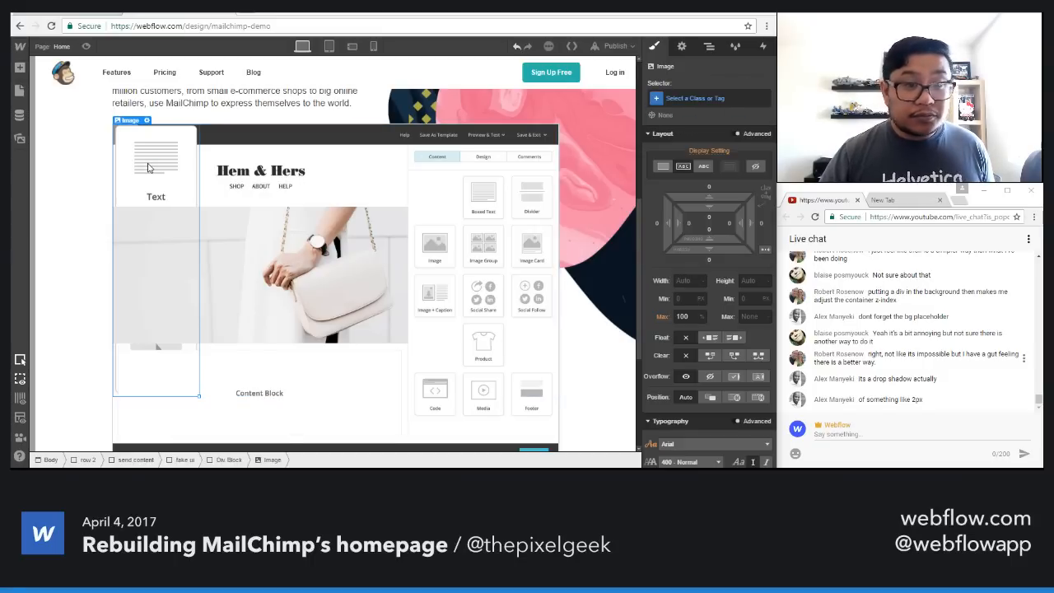
key("z")
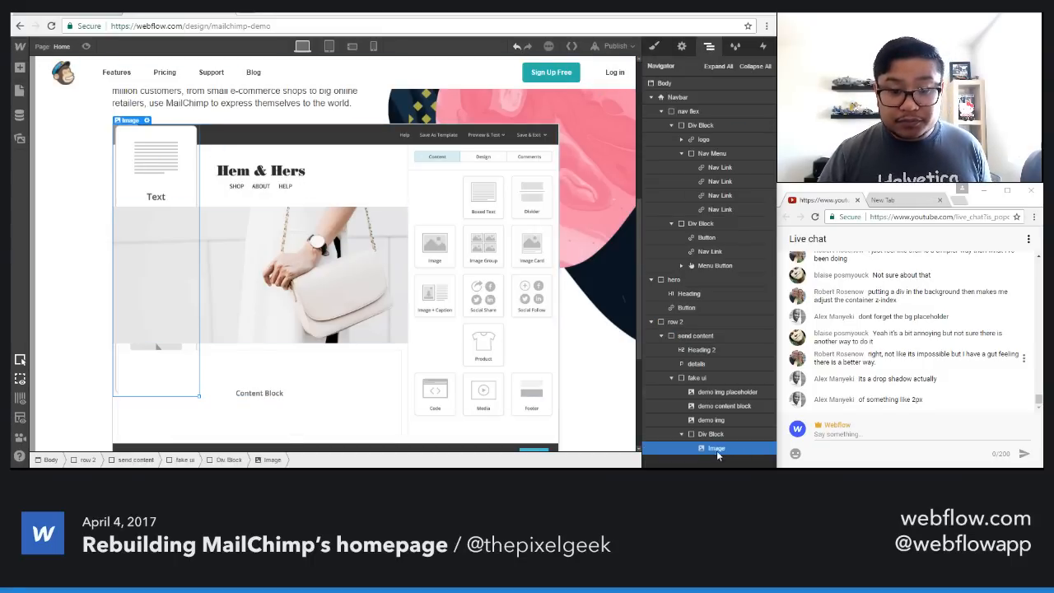
key("Delete")
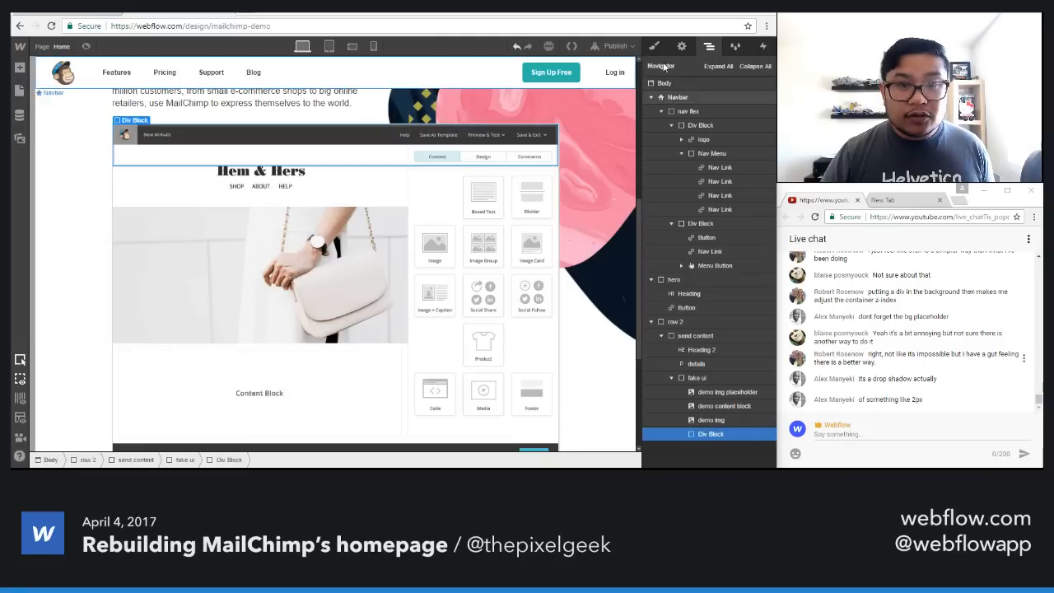
Step: Give the empty div block in the fake ui block the new class "demo text button"
left_click(655, 47)
left_click(710, 98)
type("demo")
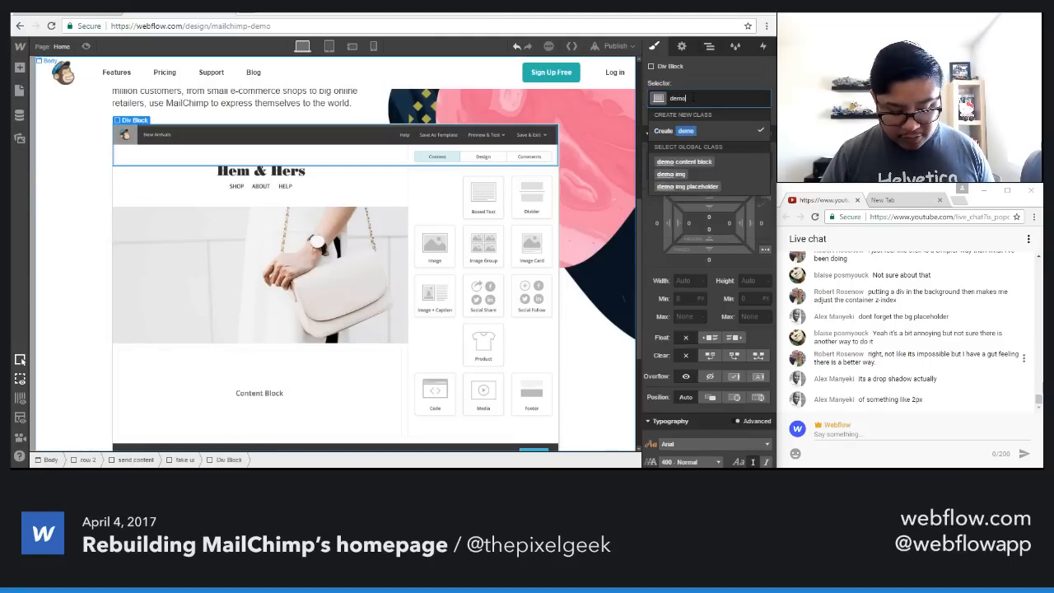
type(" text button")
key("Return")
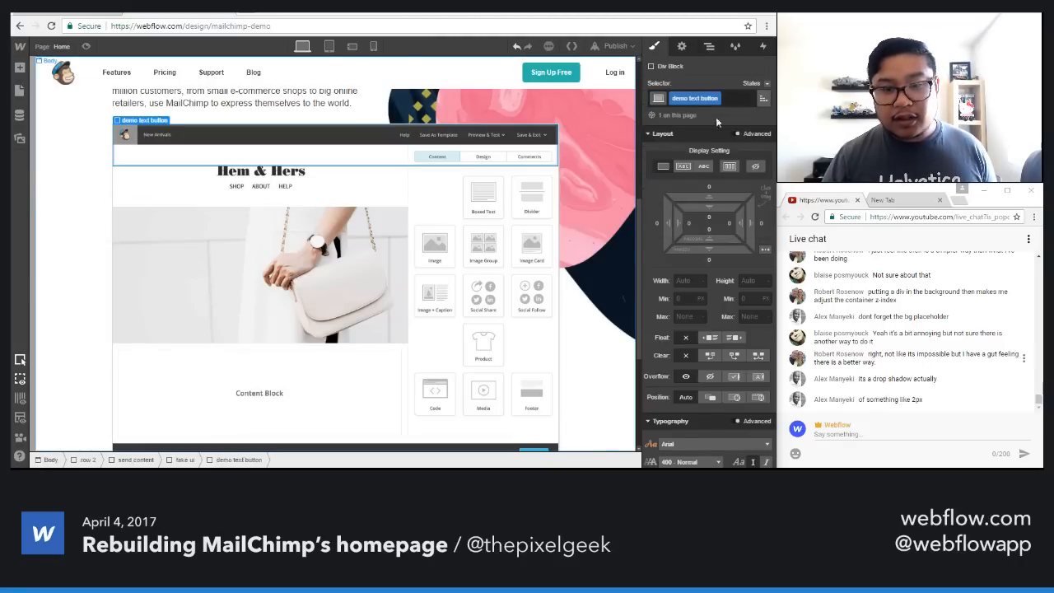
Step: Set blocks.png as the demo text button's background image, without tiling
scroll(725, 331, "down", 5)
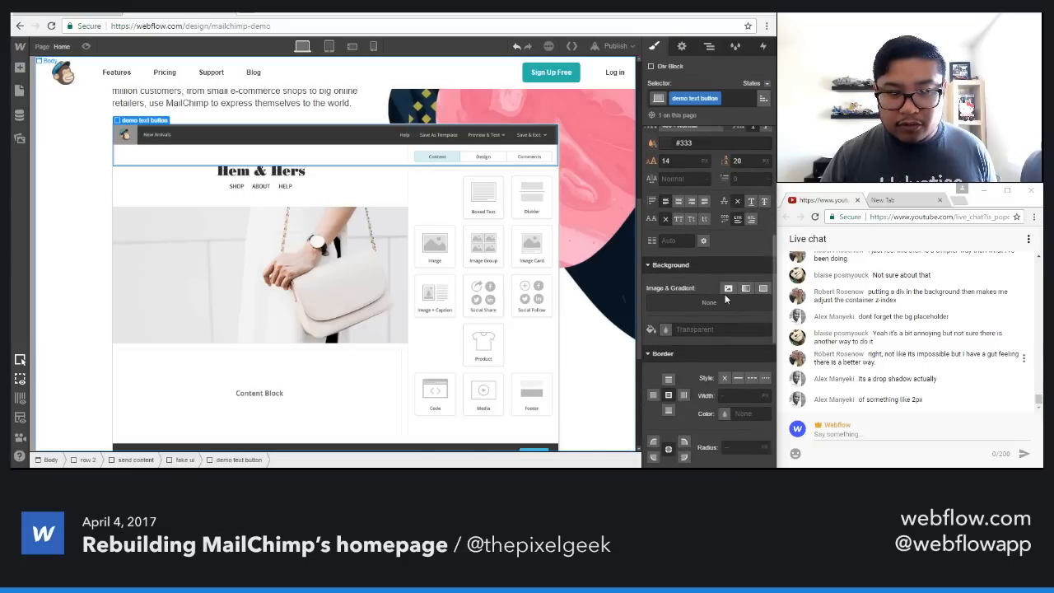
left_click(727, 288)
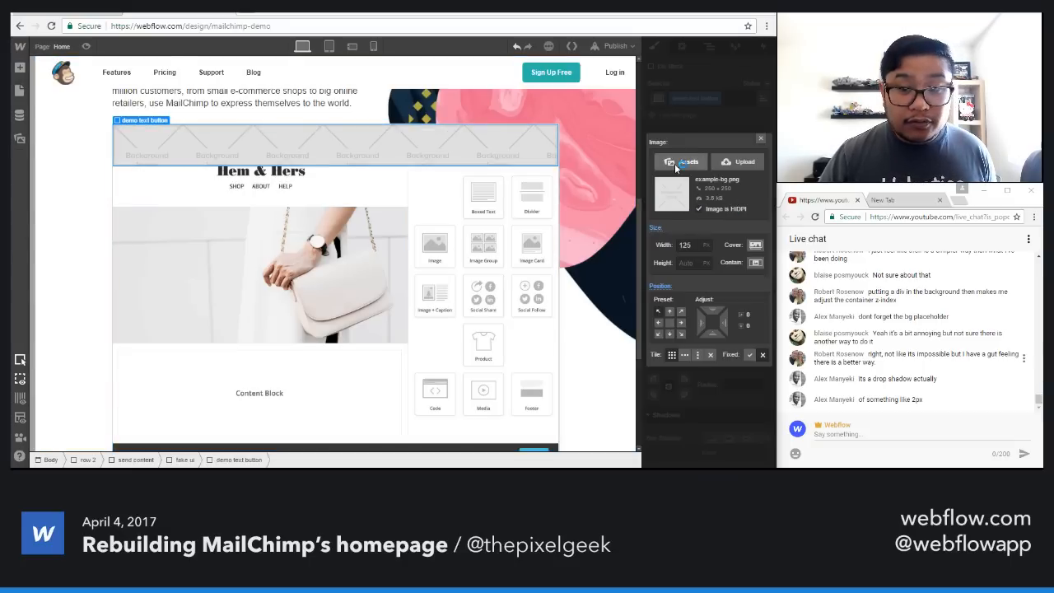
left_click(675, 166)
left_click(115, 288)
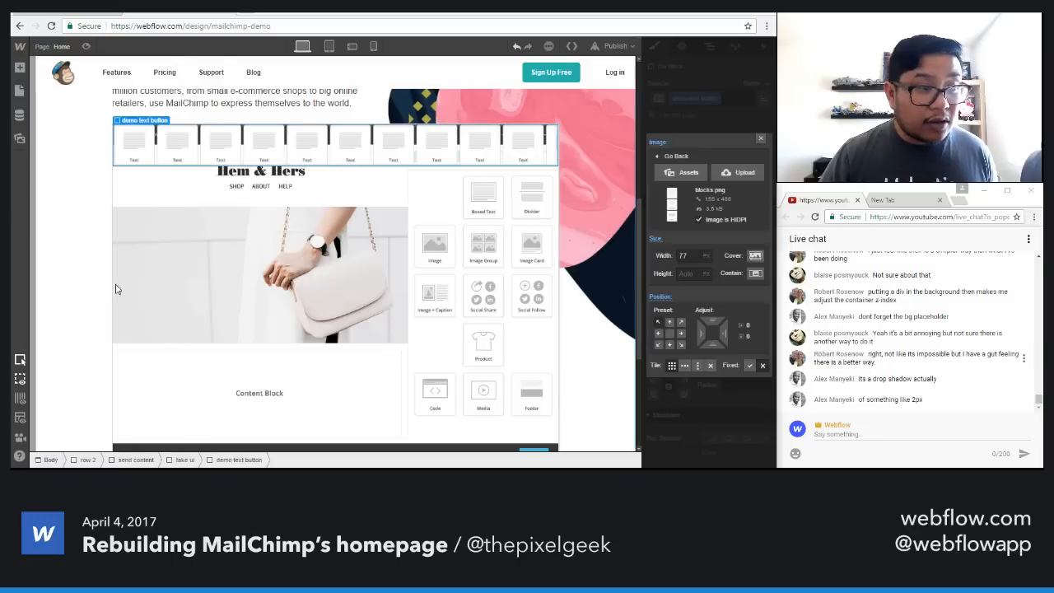
left_click(710, 366)
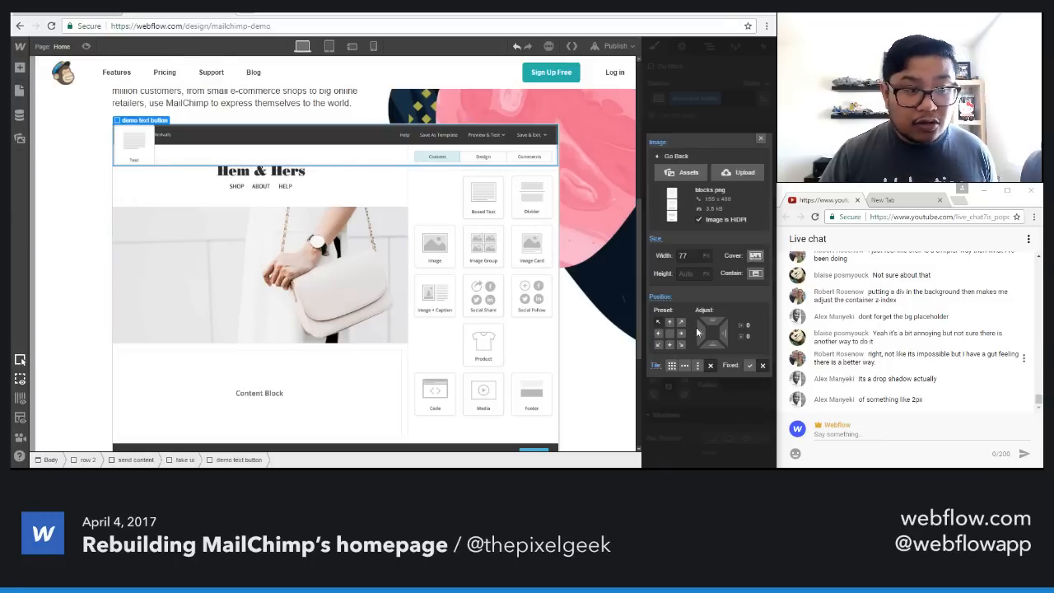
left_click(760, 148)
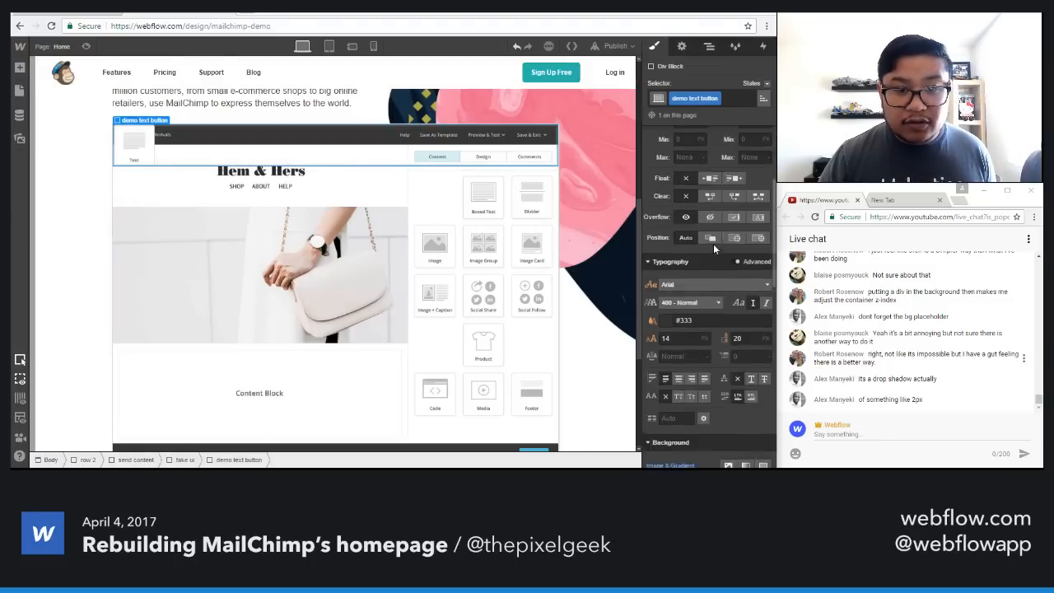
Step: Set the demo text button's width and height to 77 px each
scroll(713, 244, "up", 3)
left_click(694, 280)
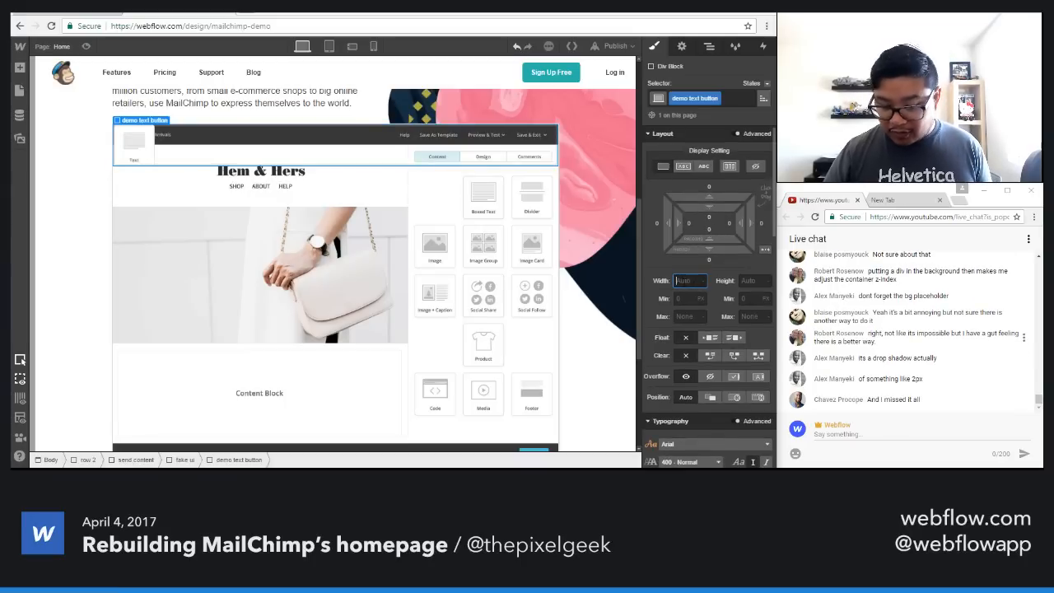
type("77")
key("Tab")
type("77")
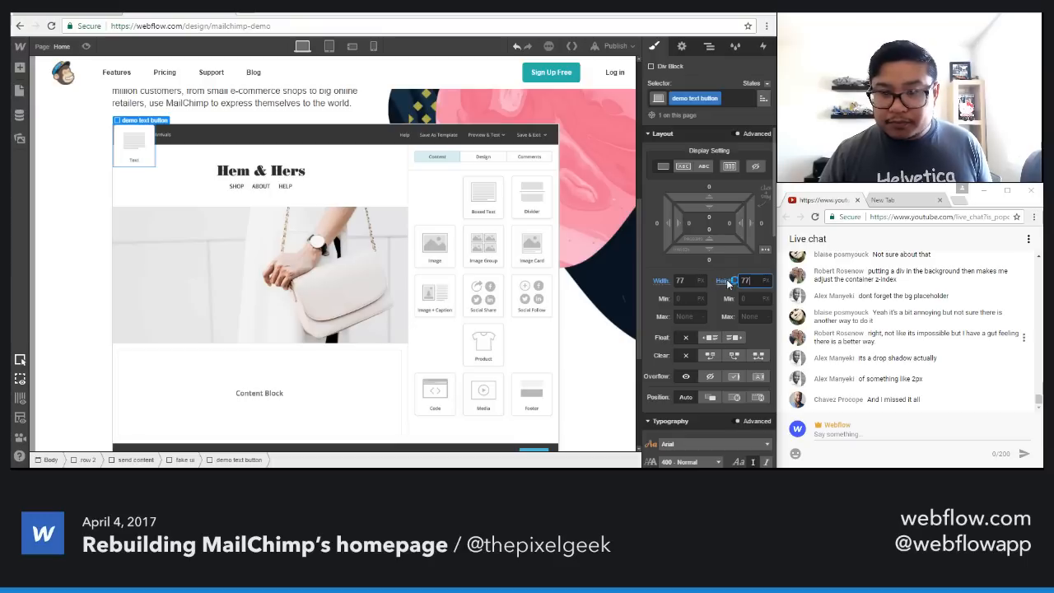
Step: Position the demo text button absolutely, anchored to the fake ui block's top-right corner
scroll(728, 283, "down", 1)
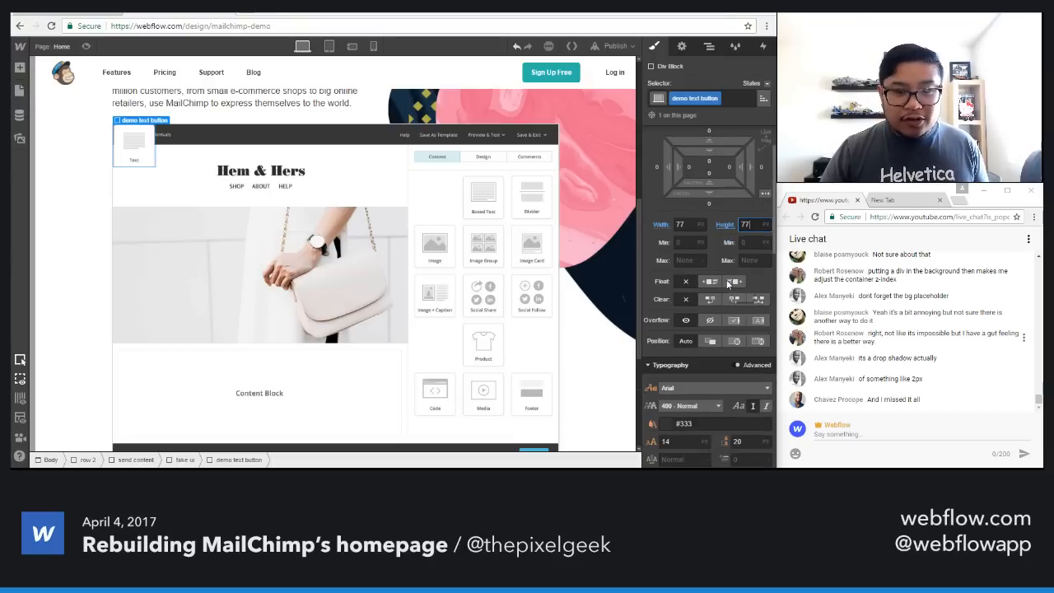
scroll(727, 283, "down", 1)
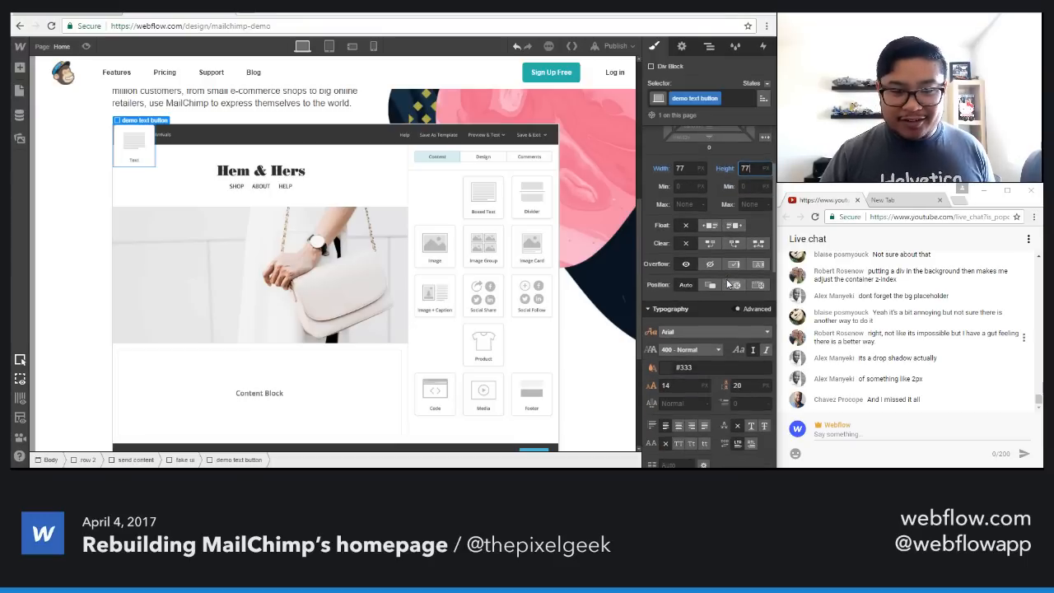
scroll(727, 284, "up", 2)
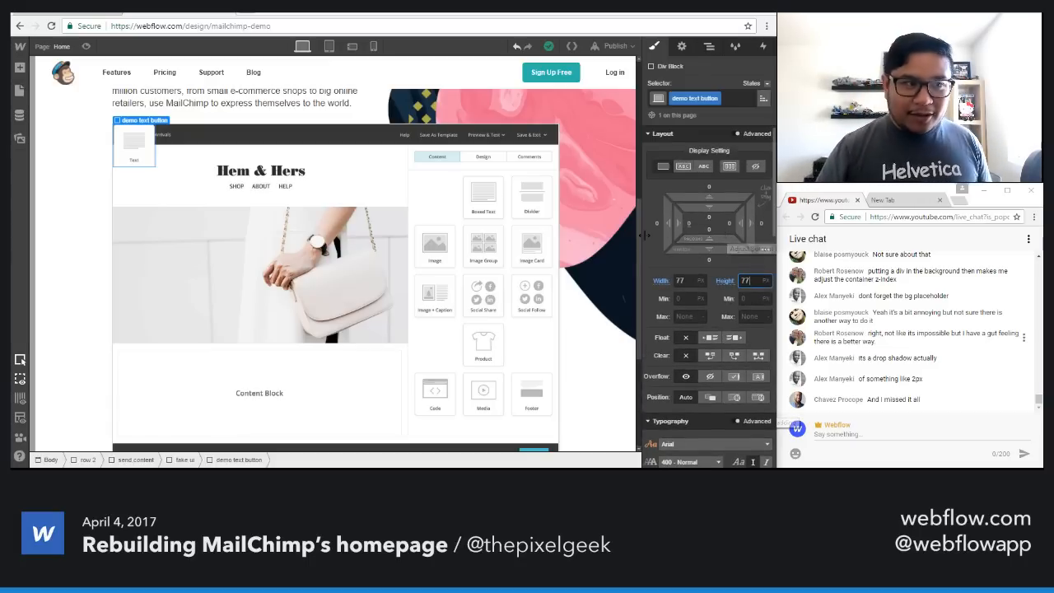
scroll(708, 289, "down", 1)
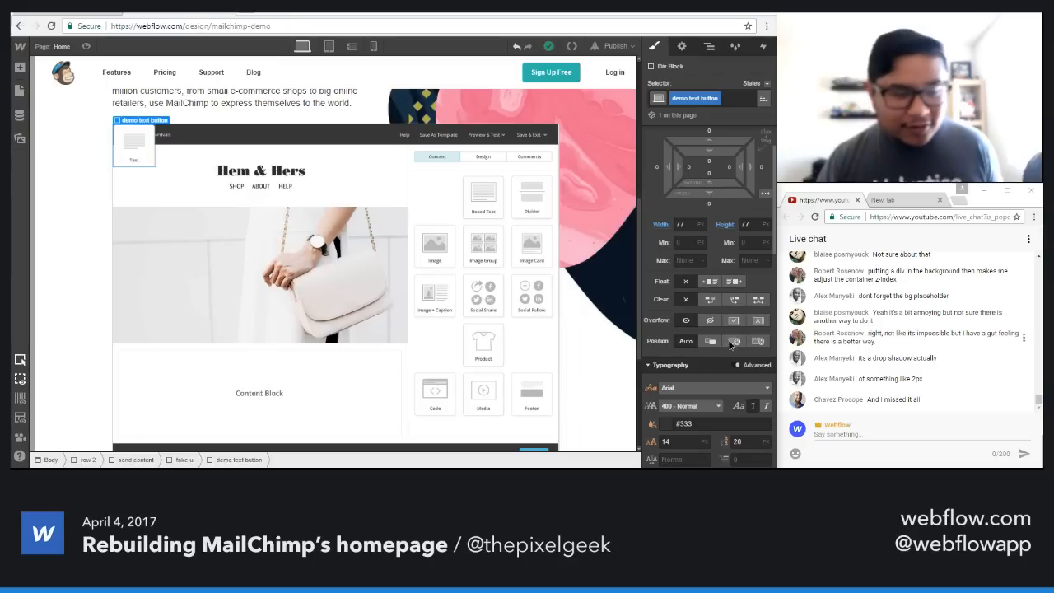
left_click(732, 340)
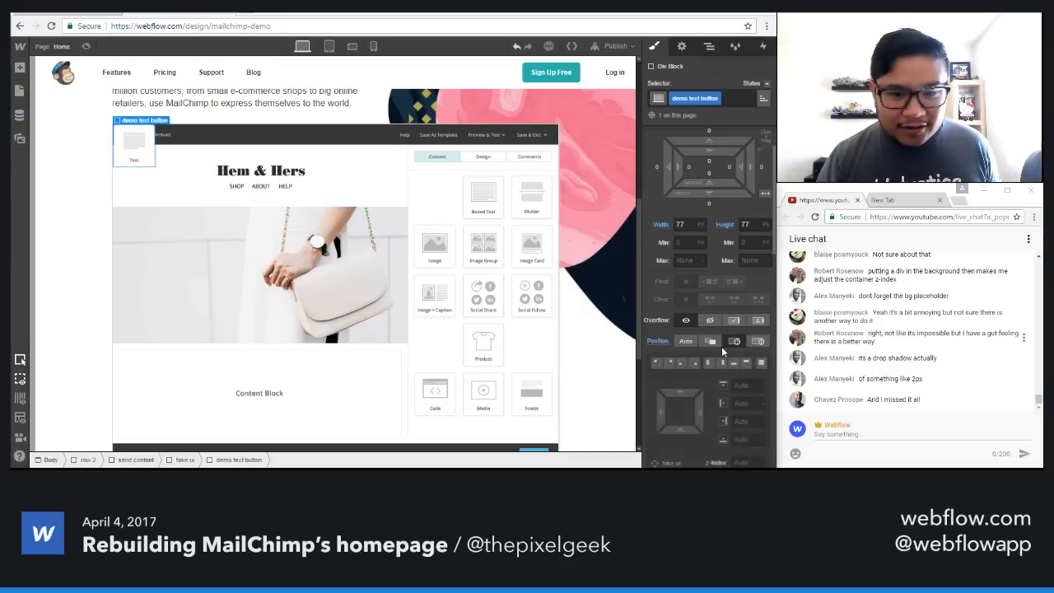
left_click(670, 363)
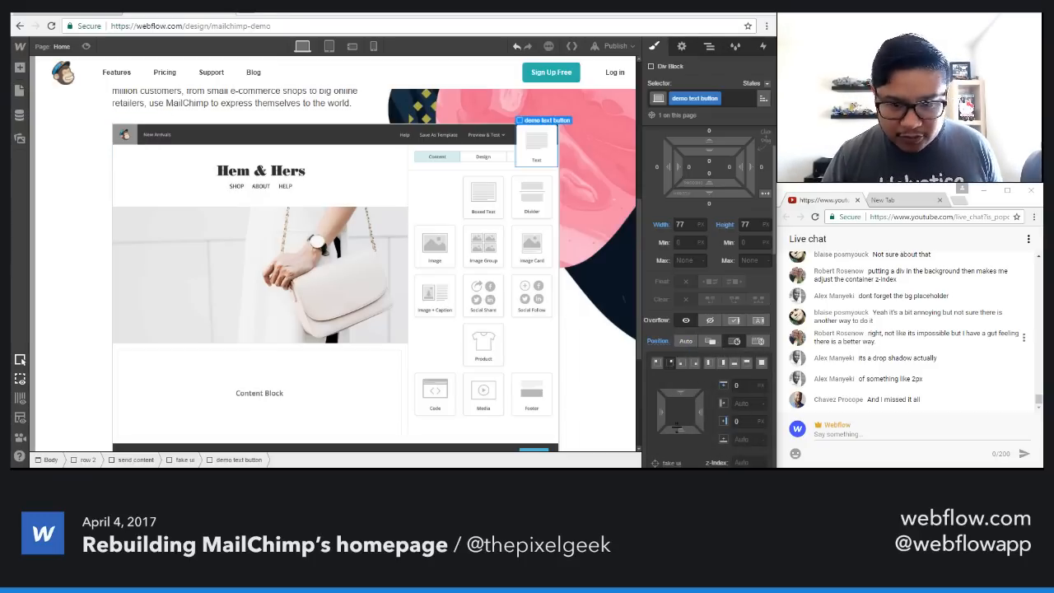
Step: Offset the demo text button 92 px from the top and 180 px from the right, over the empty Text tile slot
scroll(665, 375, "down", 2)
left_click_drag(698, 302, 401, 308)
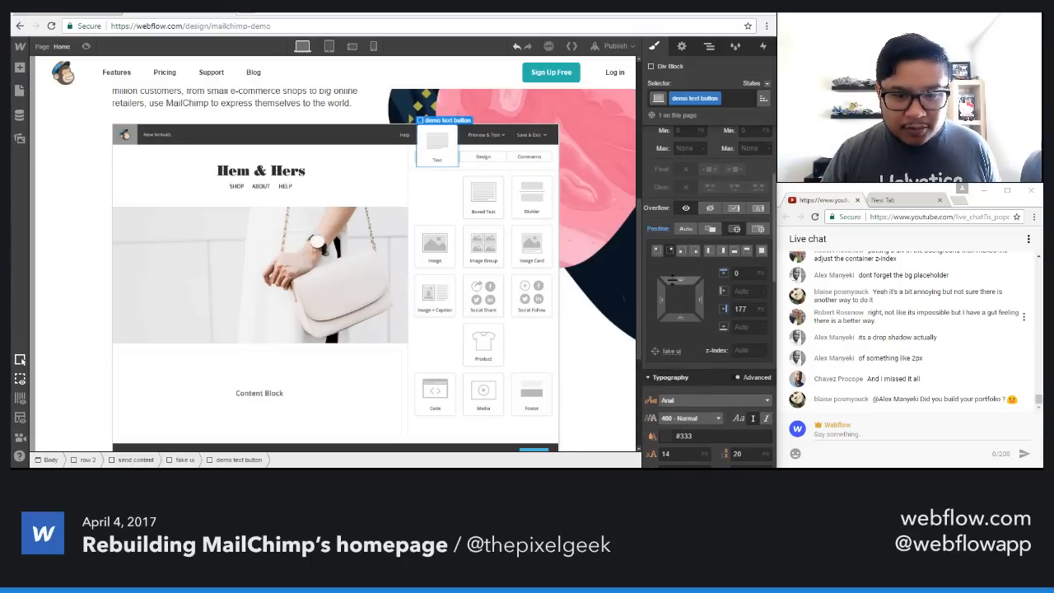
left_click_drag(680, 281, 677, 437)
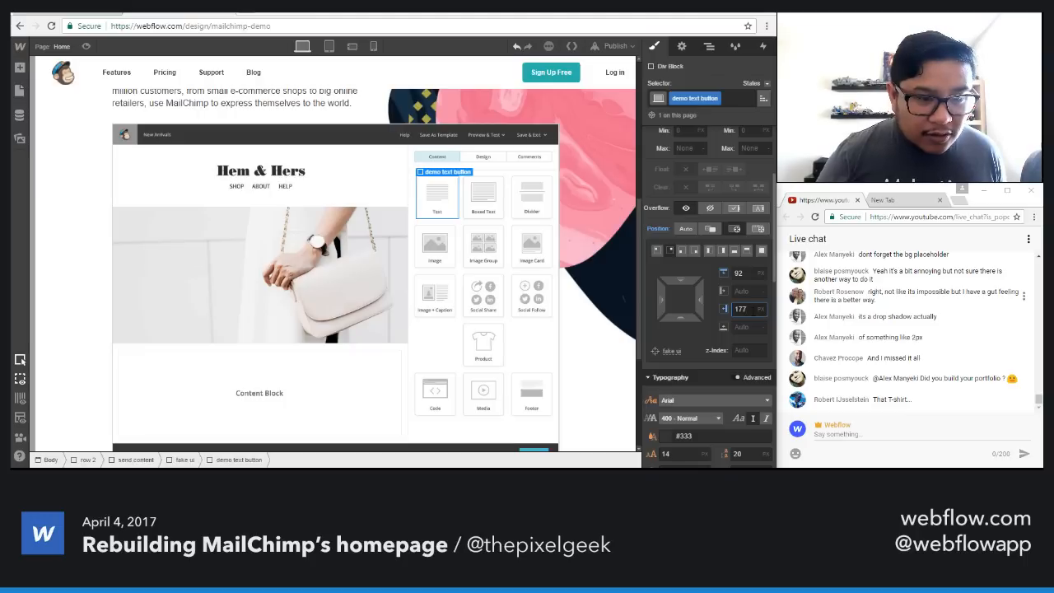
key("Up")
key("Up")
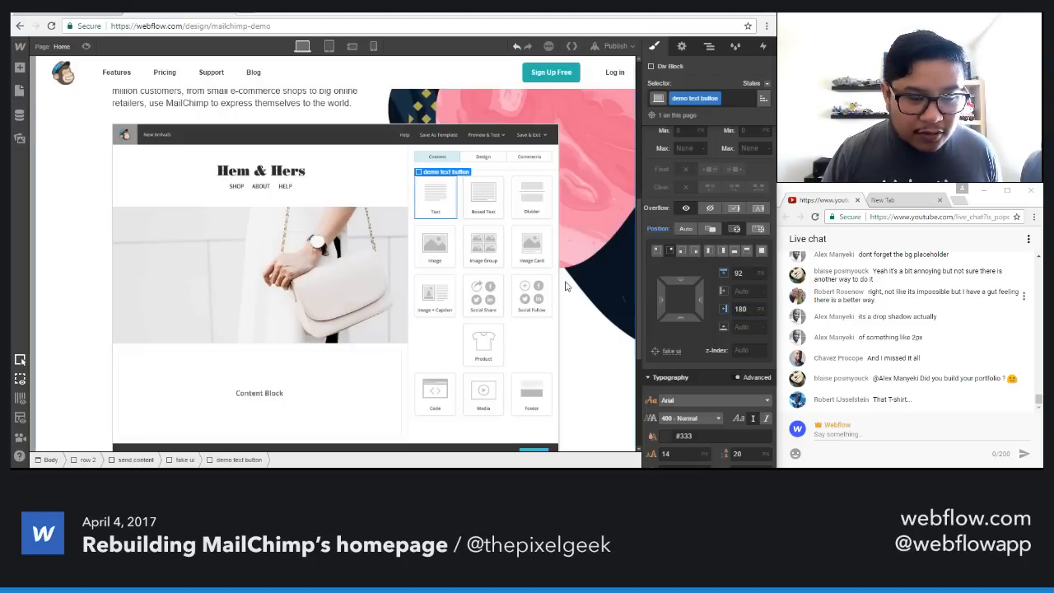
left_click(565, 285)
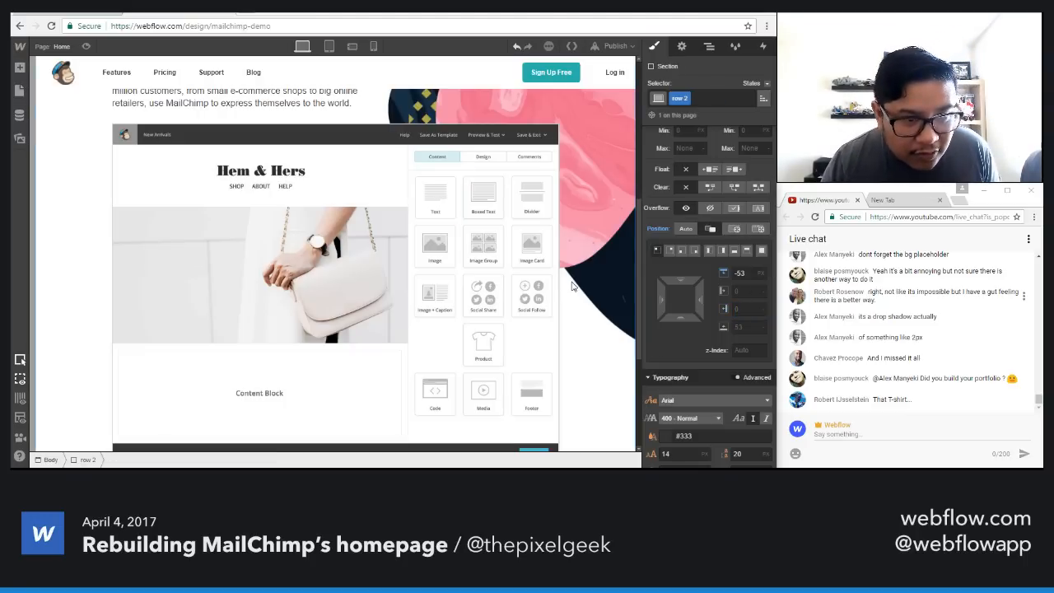
Step: Duplicate the demo text button and replace the copy's class with the new class "demo product button"
left_click(436, 199)
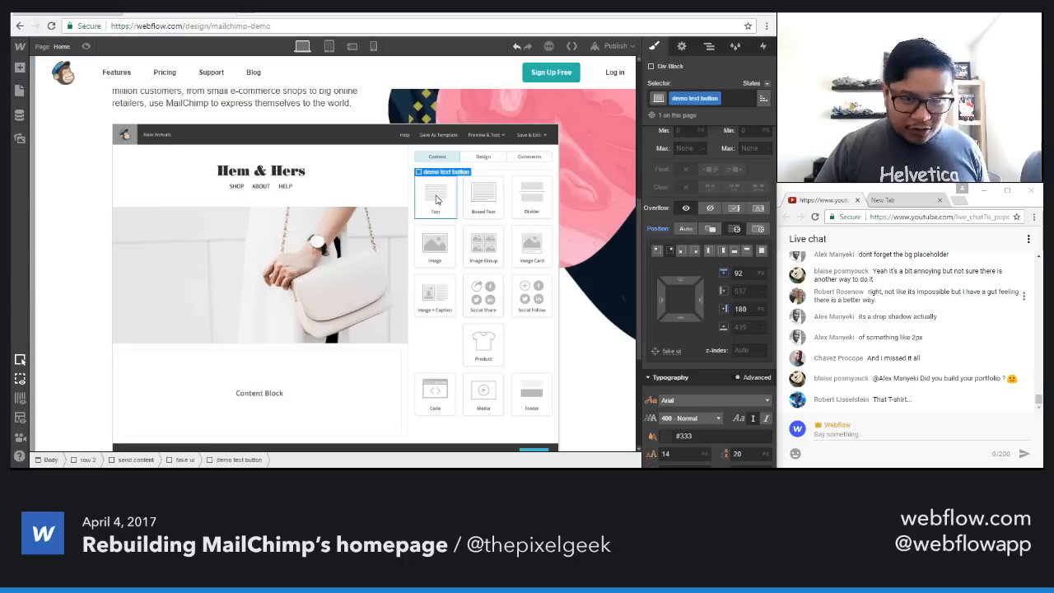
key("ctrl+v")
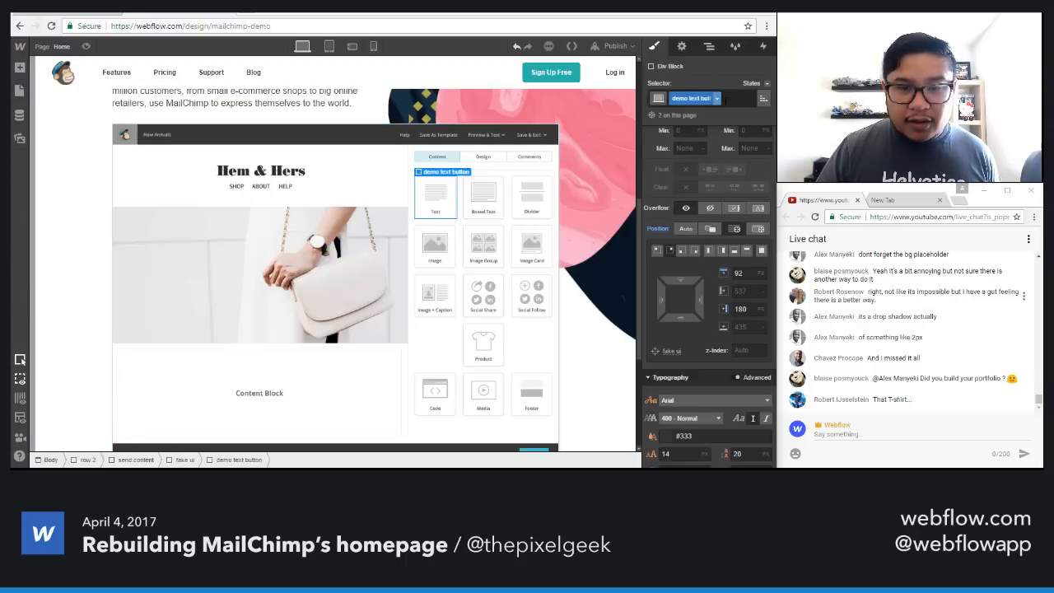
left_click(745, 98)
key("BackSpace")
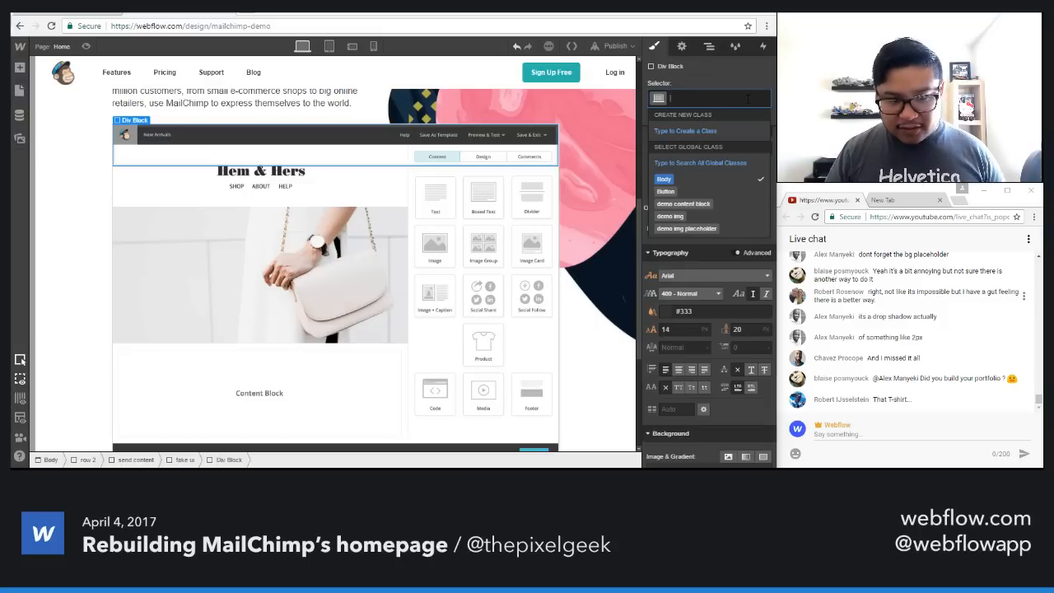
type("demo product")
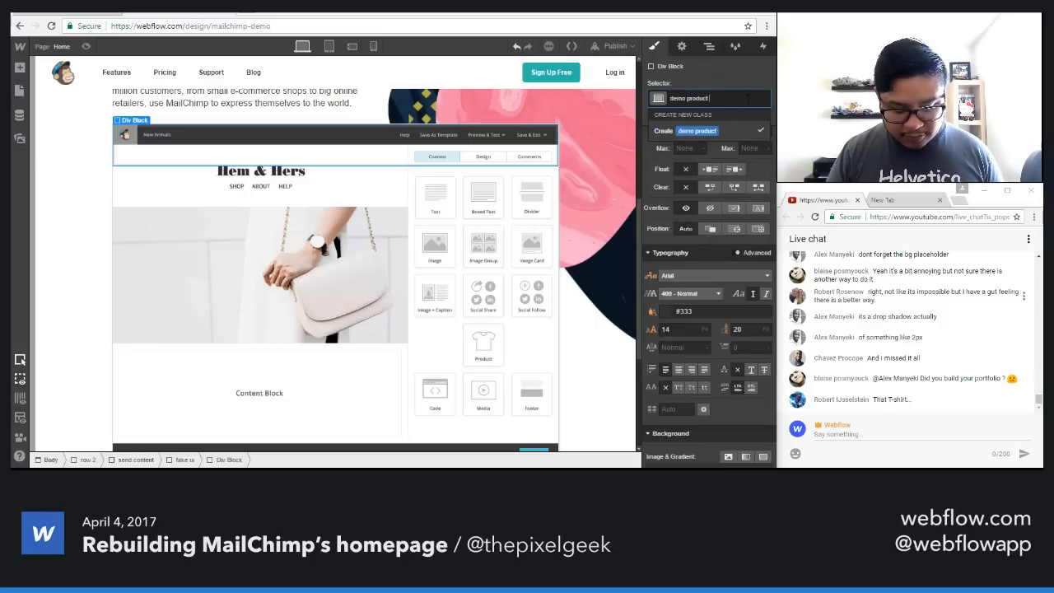
type(" button")
key("Return")
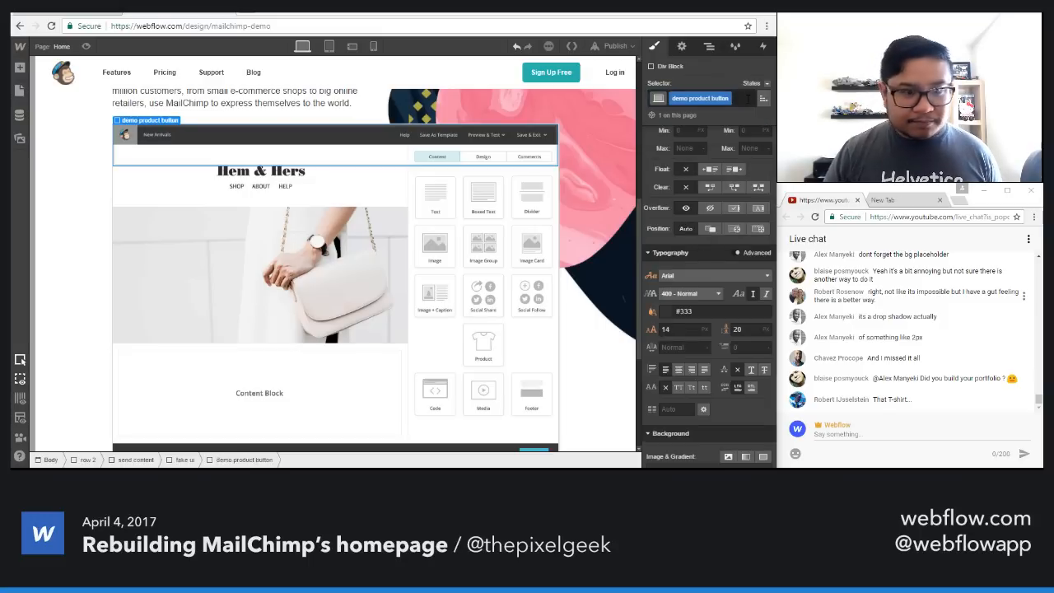
Step: Set blocks.png as the demo product button's background image, without tiling
scroll(742, 297, "down", 3)
left_click(729, 289)
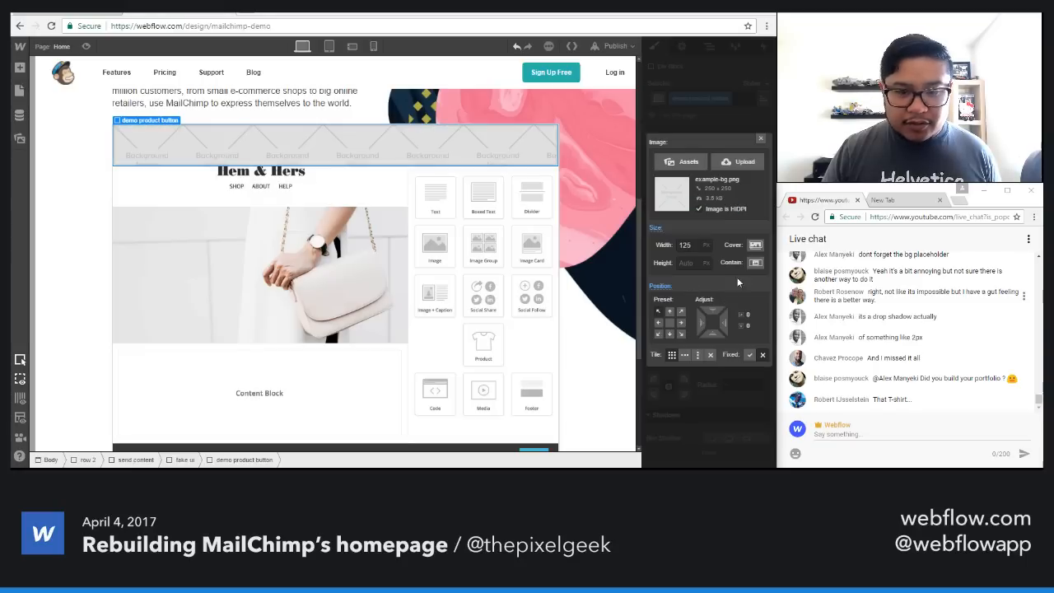
left_click(681, 168)
left_click(112, 313)
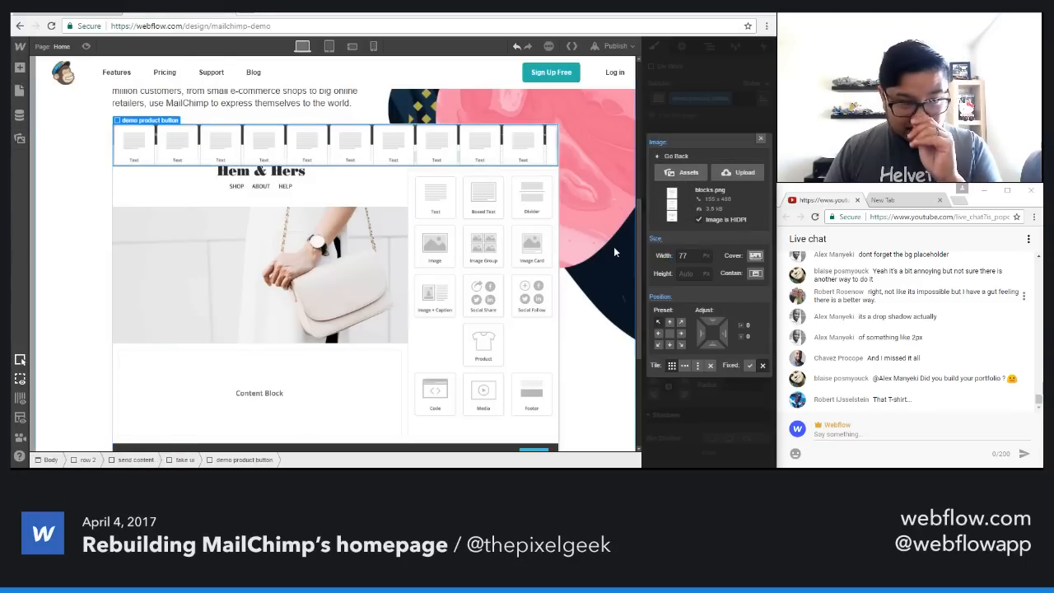
left_click(709, 364)
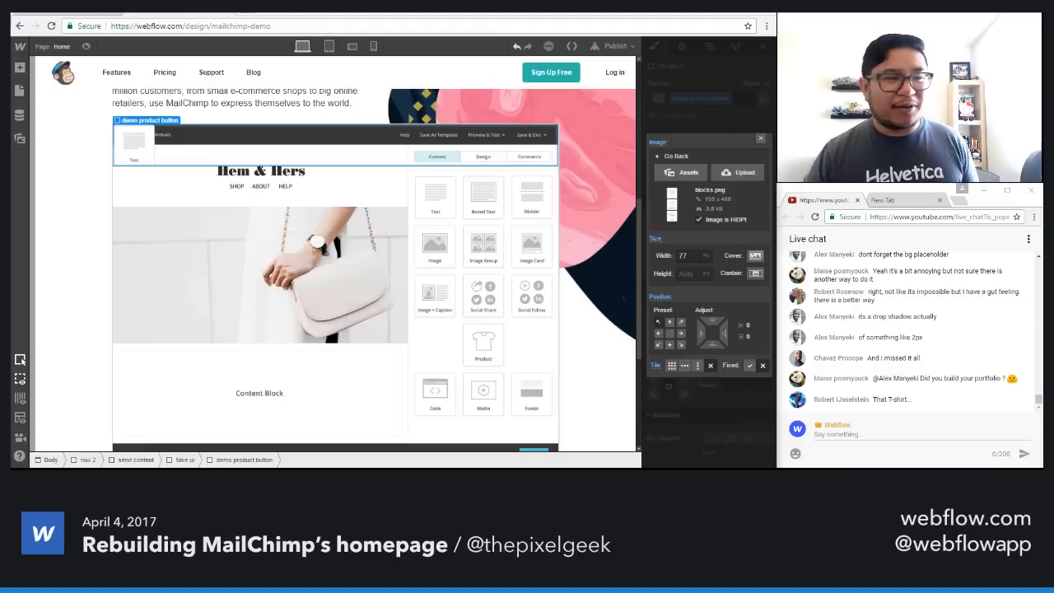
left_click(760, 135)
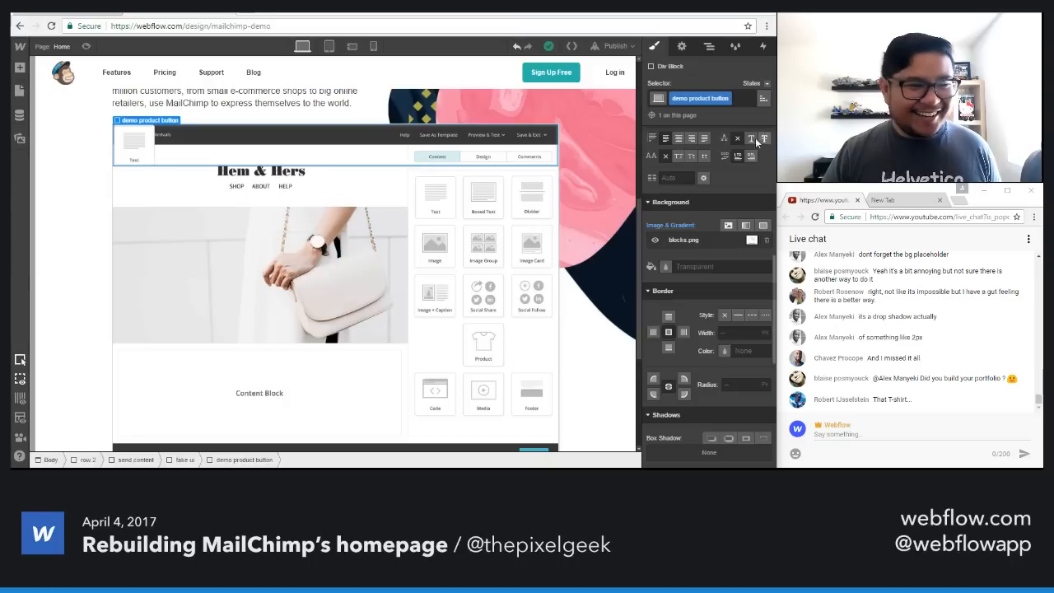
Step: Size the demo product button to 77 by 77 px and centre its background image to show the Product Rec tile
scroll(741, 282, "down", 3)
scroll(741, 283, "up", 3)
left_click(679, 281)
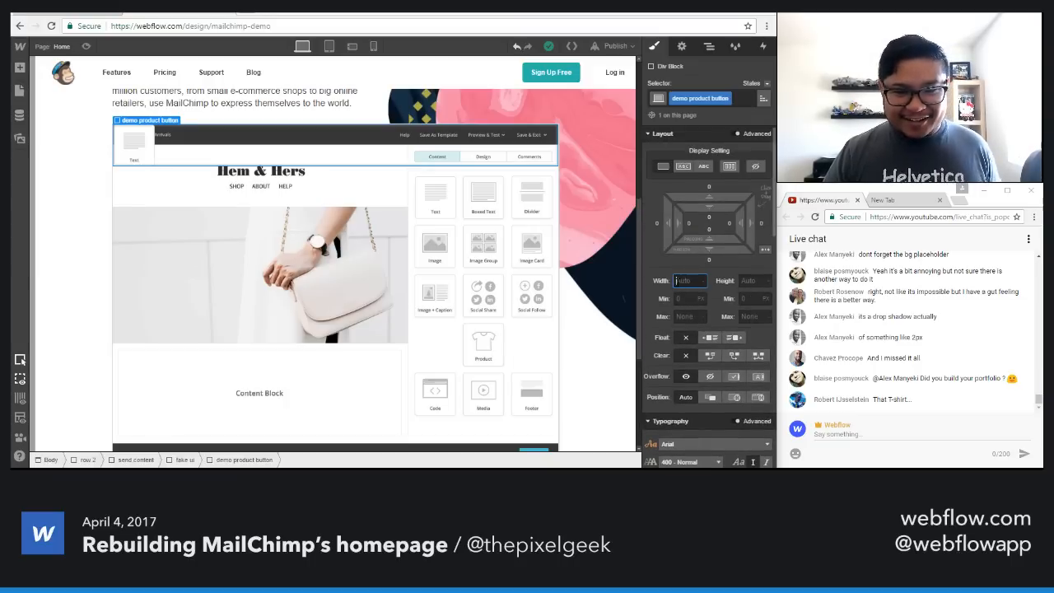
type("77")
key("Tab")
type("77")
key("Return")
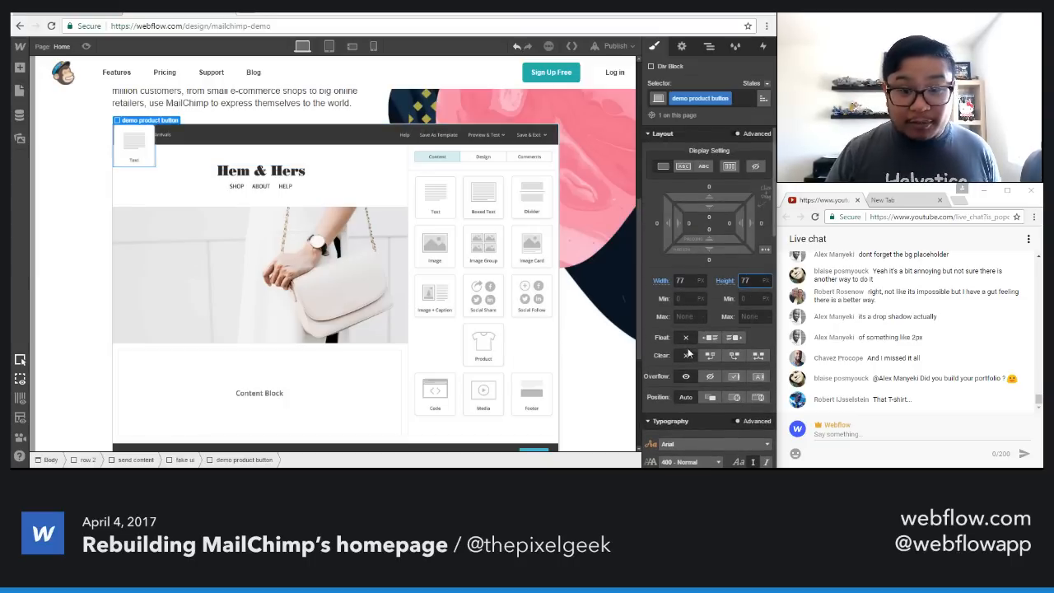
scroll(690, 355, "down", 5)
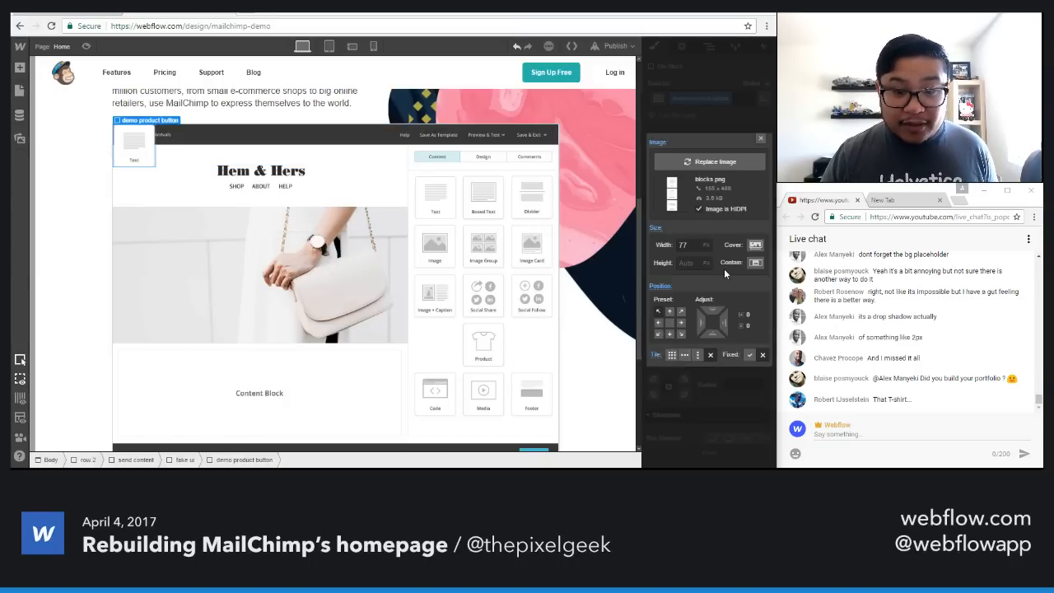
left_click(669, 323)
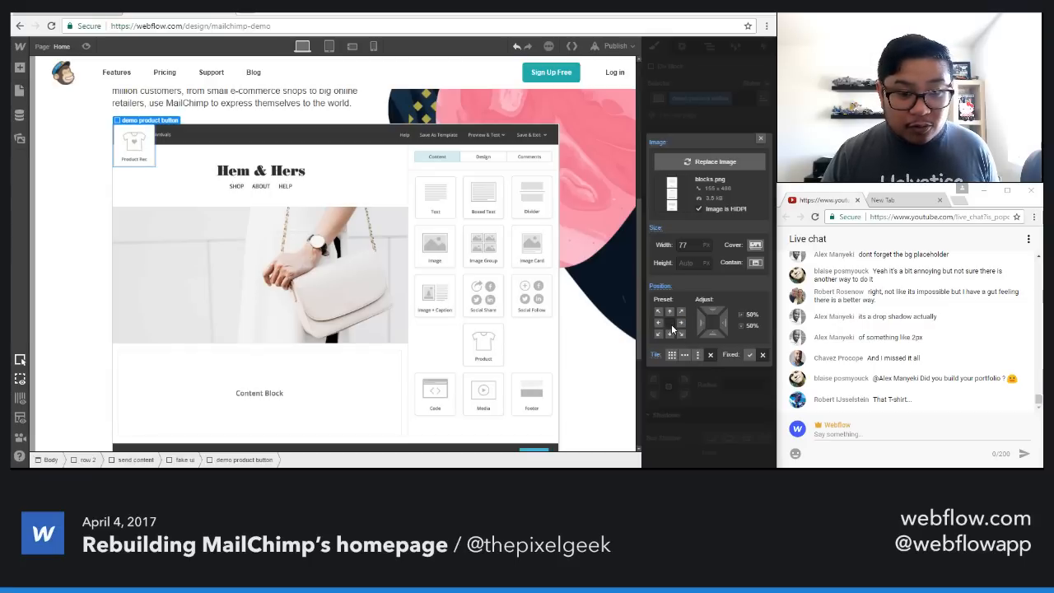
Step: Anchor the demo product button to the fake UI's bottom-right corner, offset 181 px from the right and 172 px from the bottom
scroll(749, 141, "up", 1)
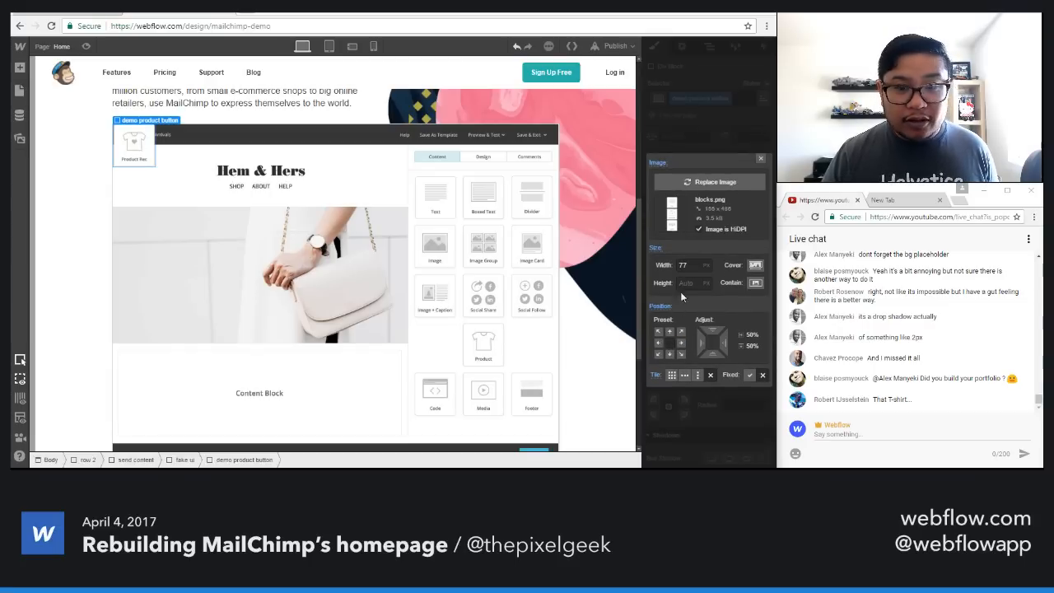
left_click(758, 158)
scroll(704, 314, "up", 6)
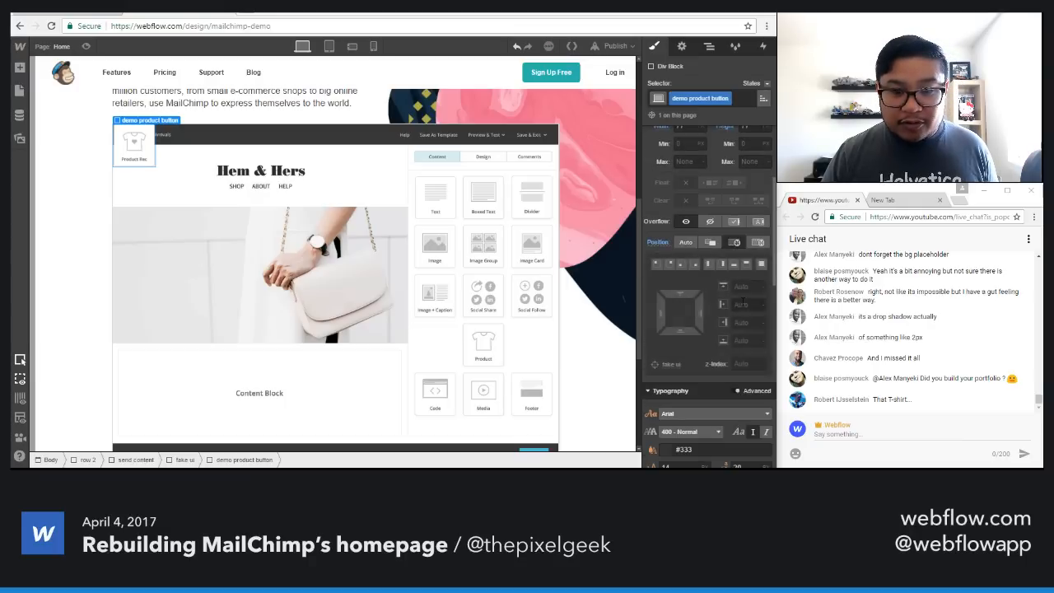
left_click(694, 264)
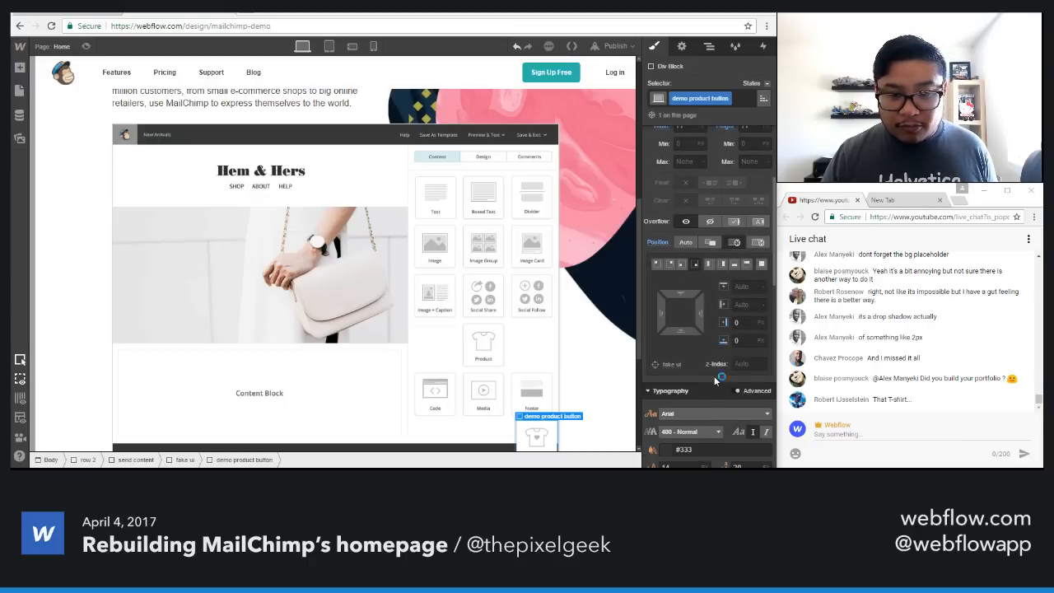
left_click_drag(680, 331, 670, 34)
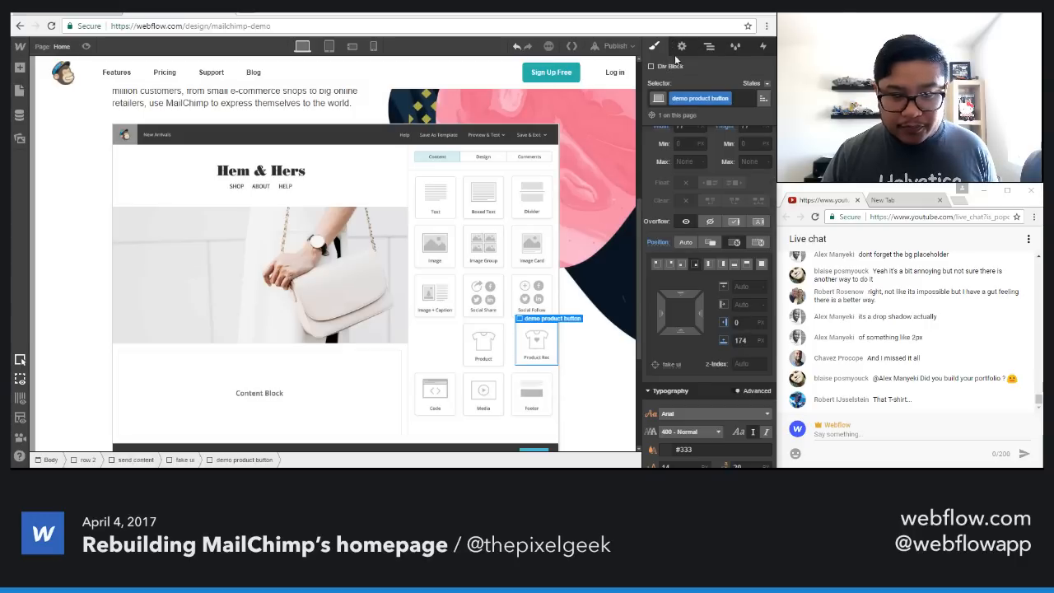
left_click_drag(699, 312, 395, 304)
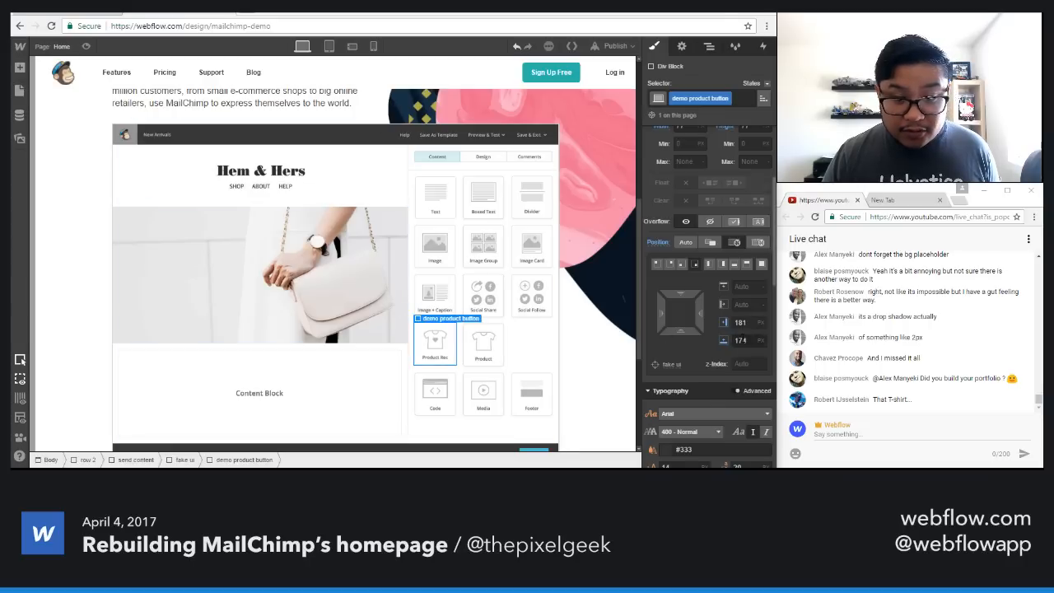
left_click(739, 340)
key("Down")
key("Down")
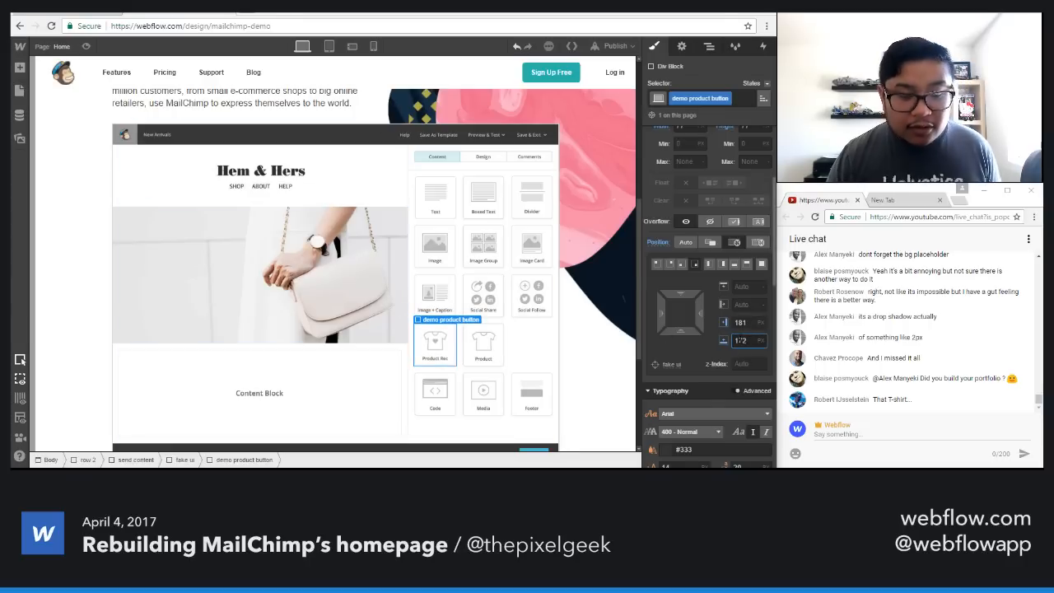
left_click(619, 322)
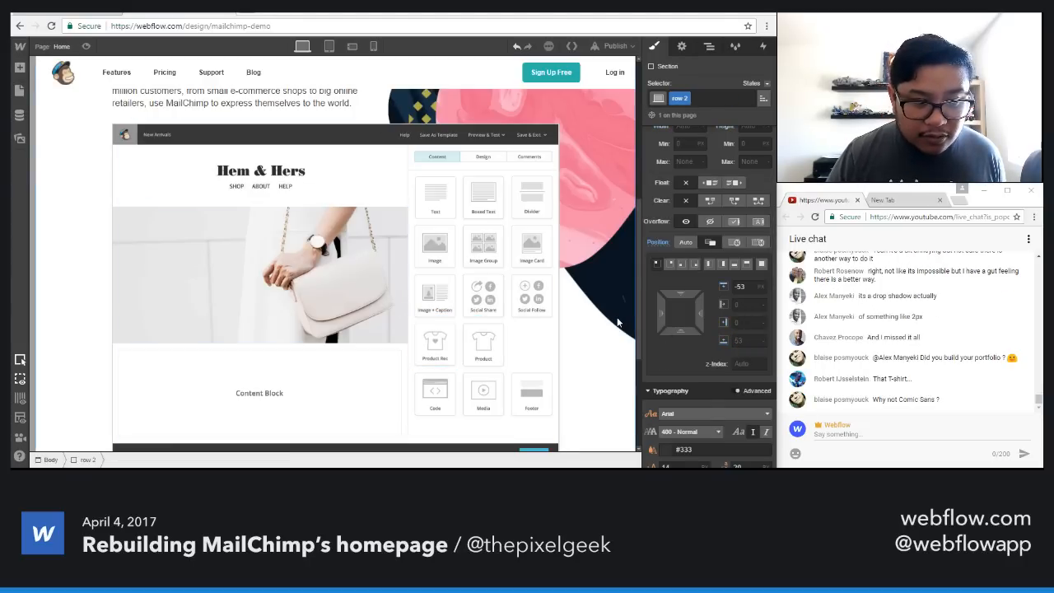
Step: Add a new div block inside the fake UI and give it the new class "demo button button"
left_click(436, 342)
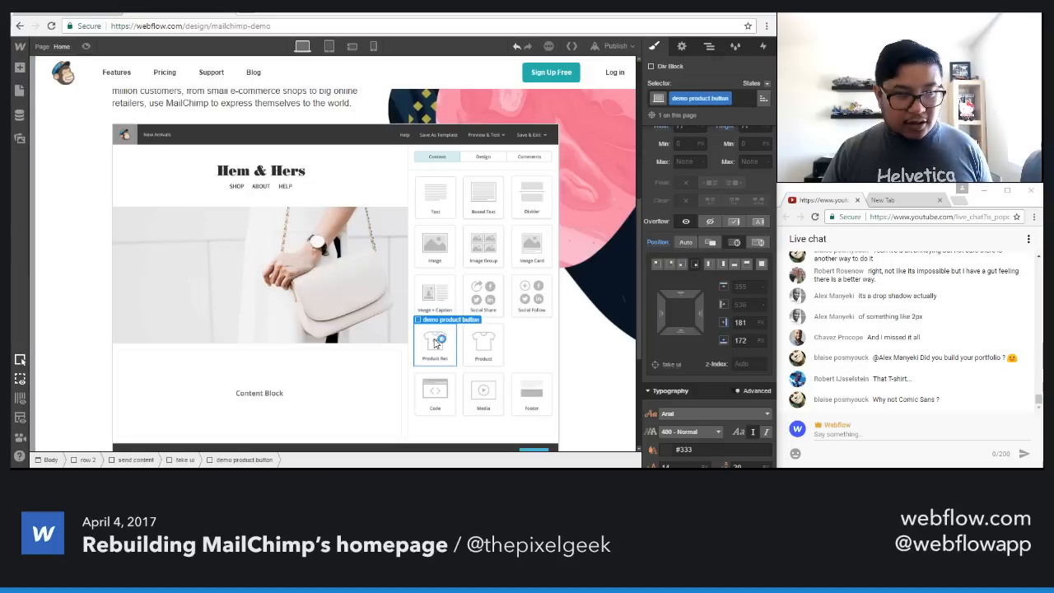
key("a")
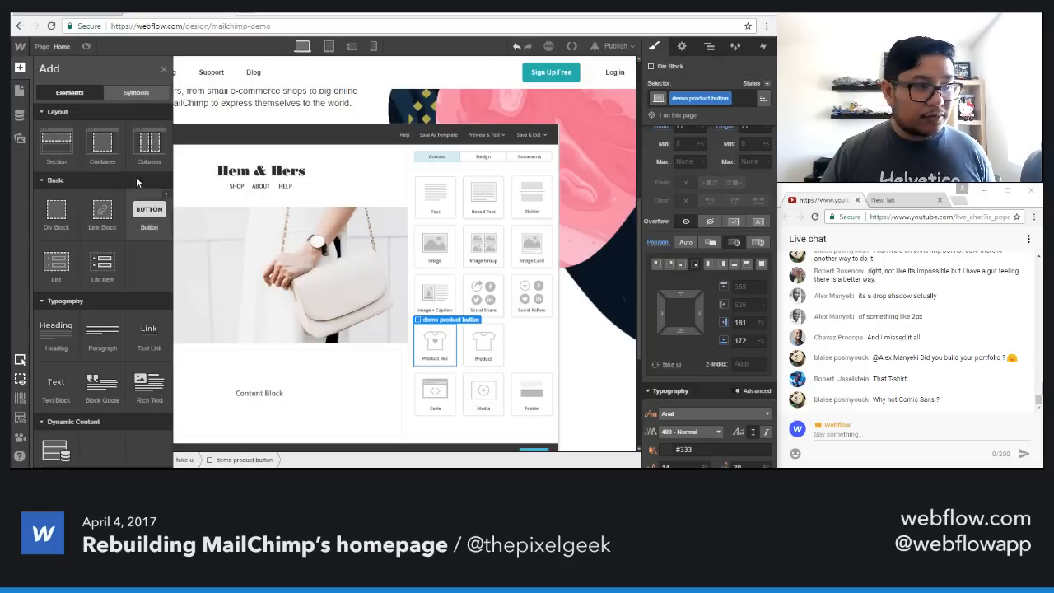
left_click_drag(56, 214, 230, 186)
left_click(244, 149)
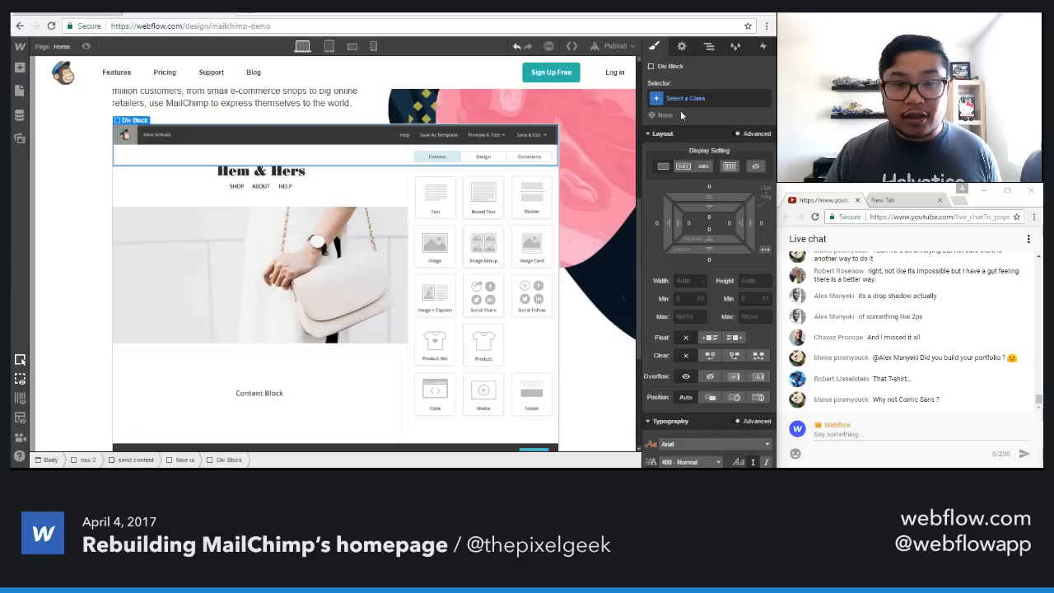
left_click(690, 97)
type("demo")
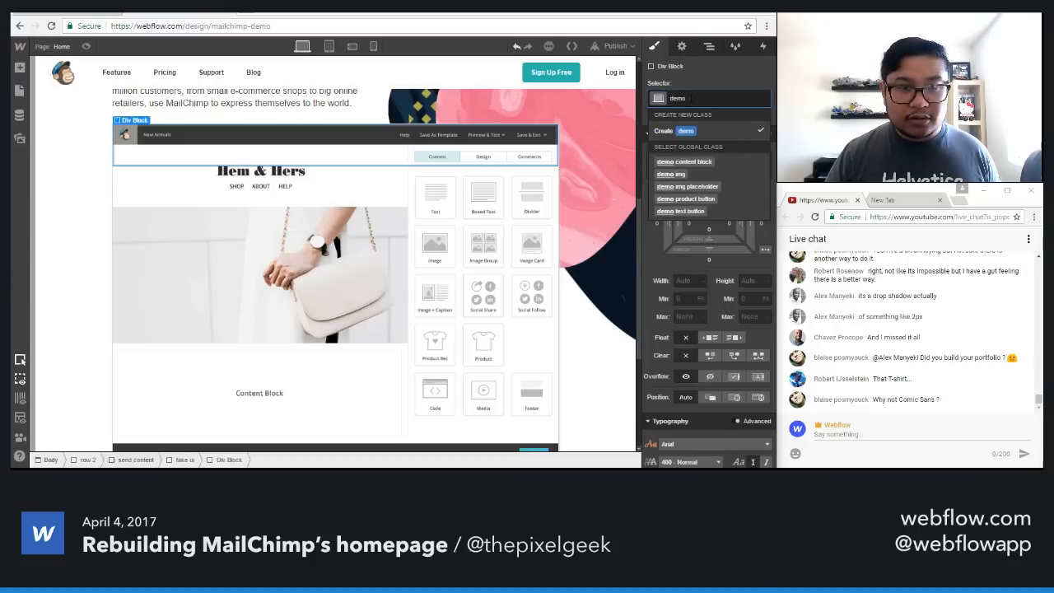
type(" button button")
key("Return")
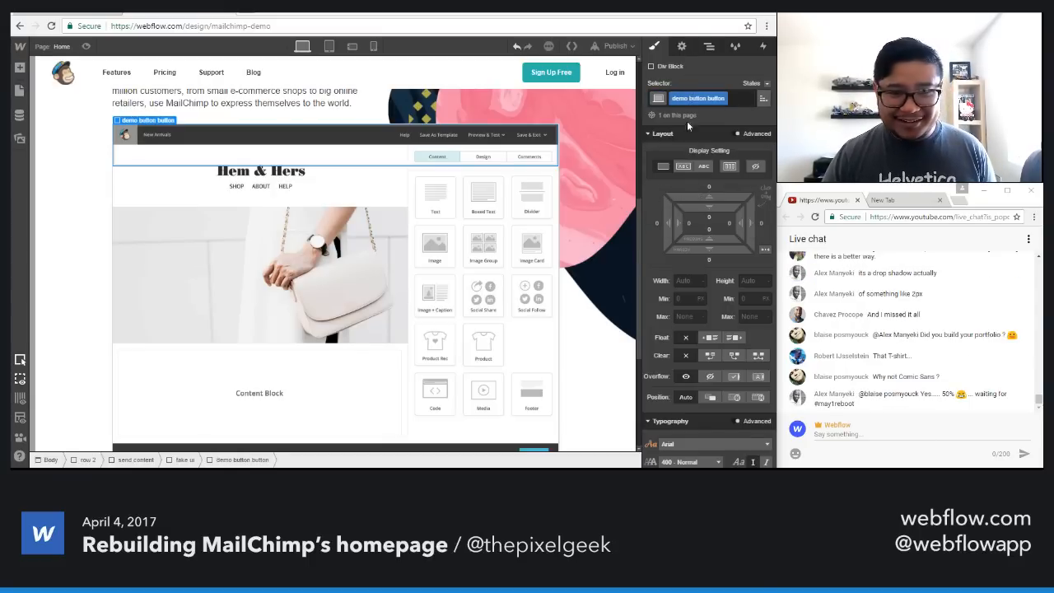
Step: Set the demo button button's width and height to 77 px each
scroll(710, 344, "down", 3)
left_click(687, 168)
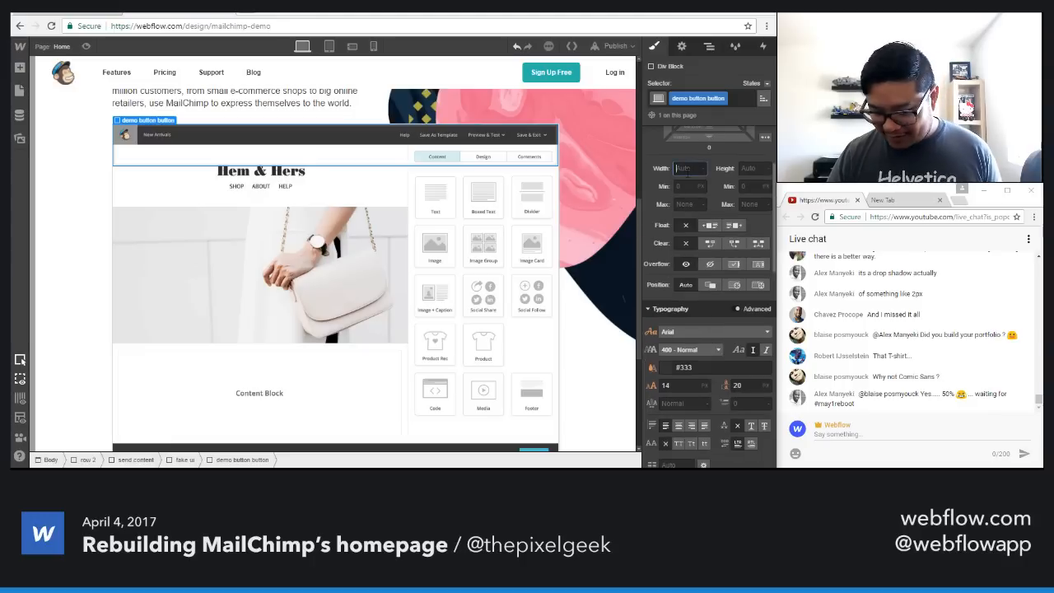
key("Tab")
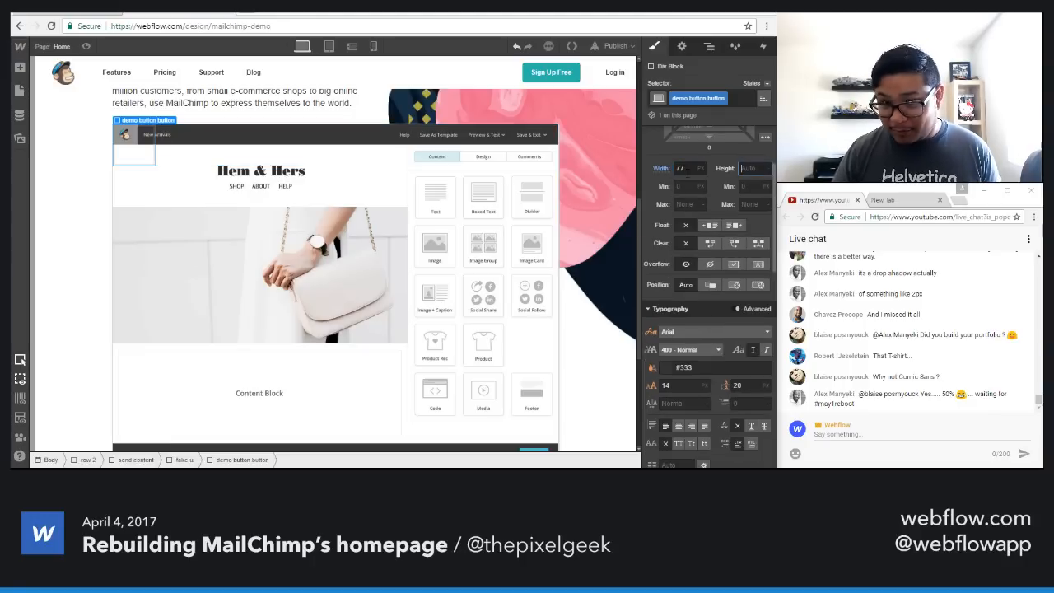
type("77")
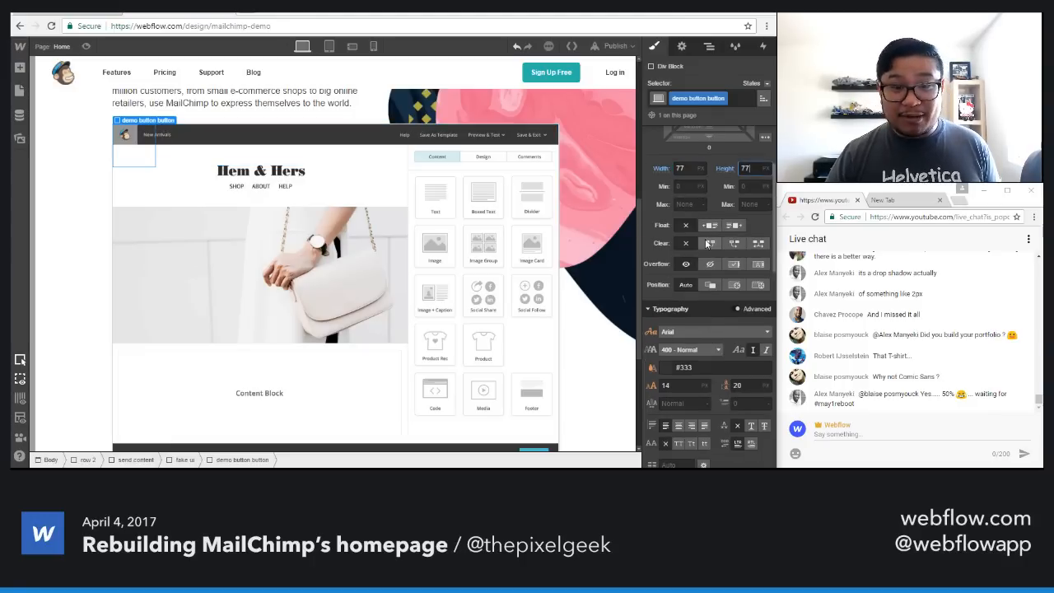
Step: Give the demo button button blocks.png as its background image, aligned bottom-centre to show the Button tile
scroll(706, 321, "down", 5)
left_click(727, 289)
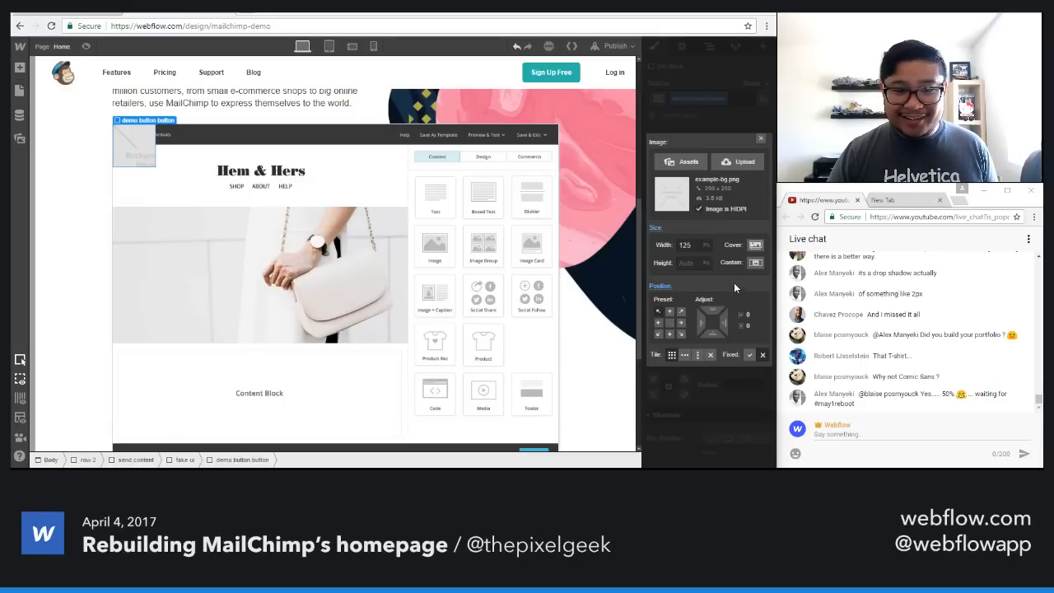
left_click(682, 162)
left_click(107, 305)
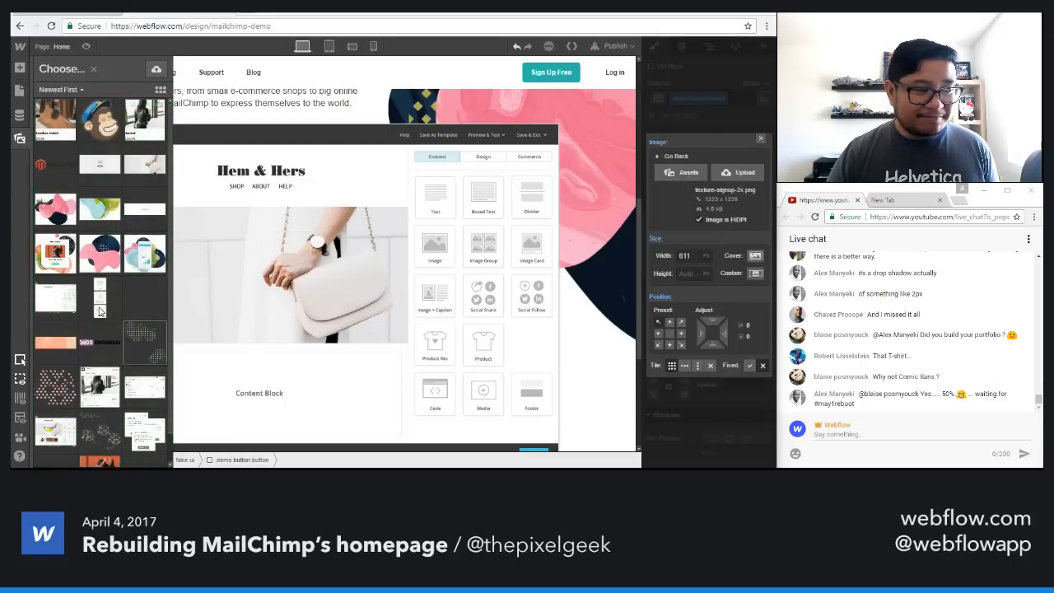
left_click(669, 344)
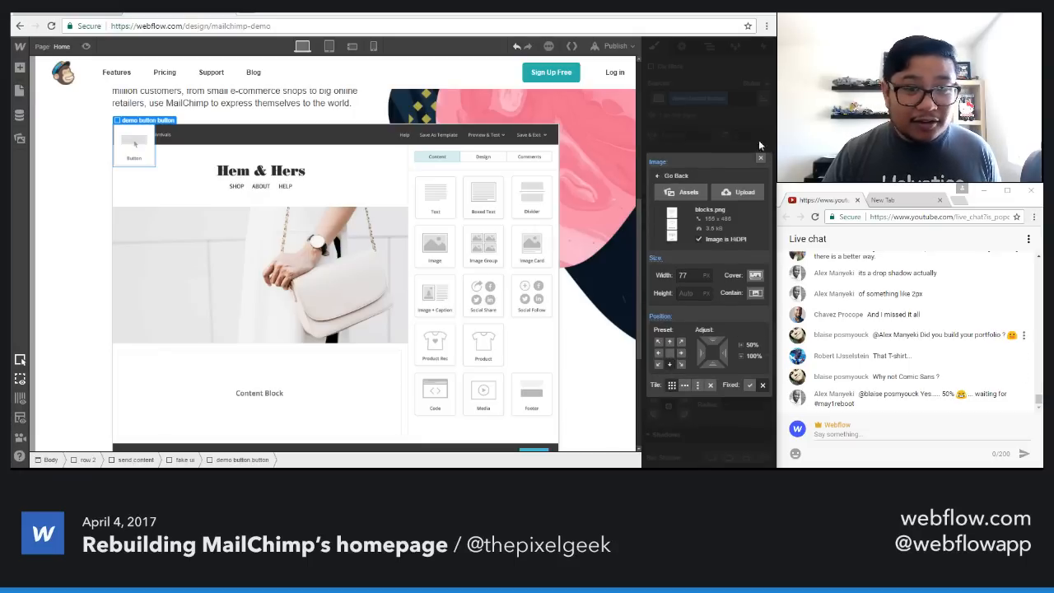
left_click(760, 139)
Step: Position the demo button button absolutely in the fake UI's bottom-right corner and raise it about 173 px from the bottom
scroll(682, 326, "up", 3)
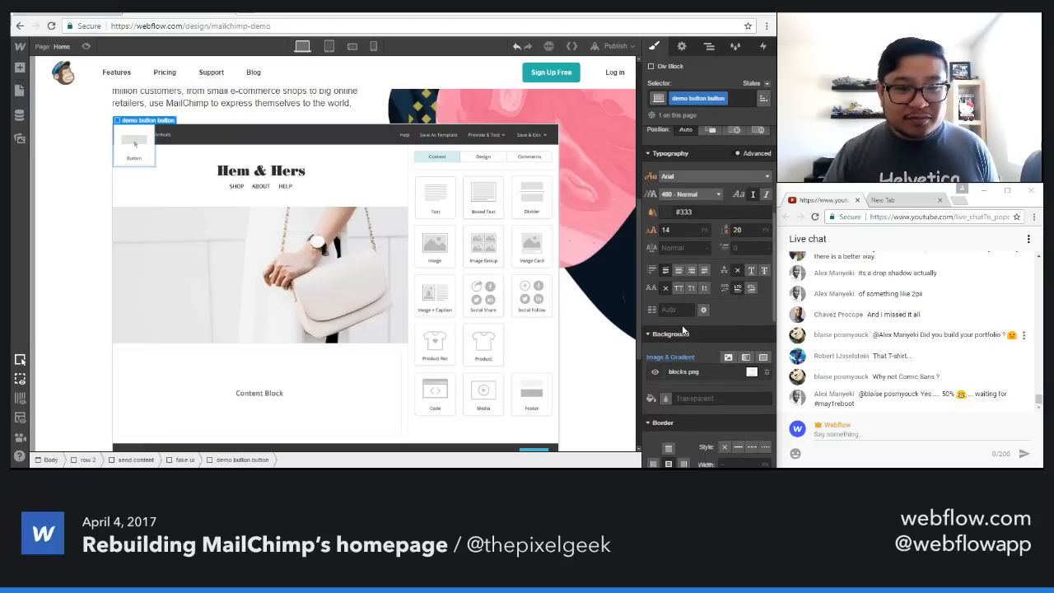
scroll(705, 369, "up", 7)
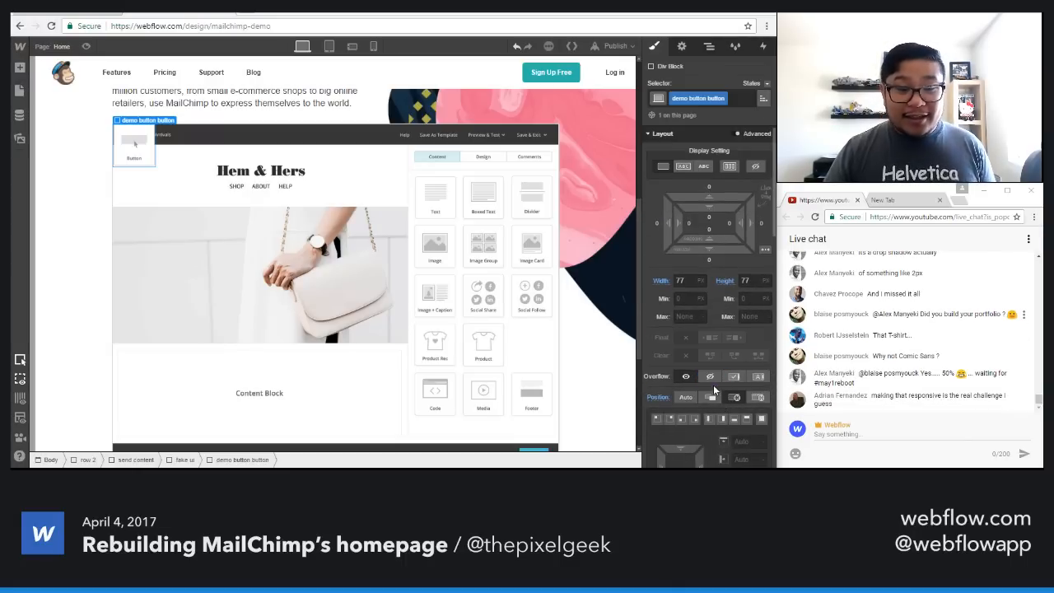
scroll(712, 384, "down", 3)
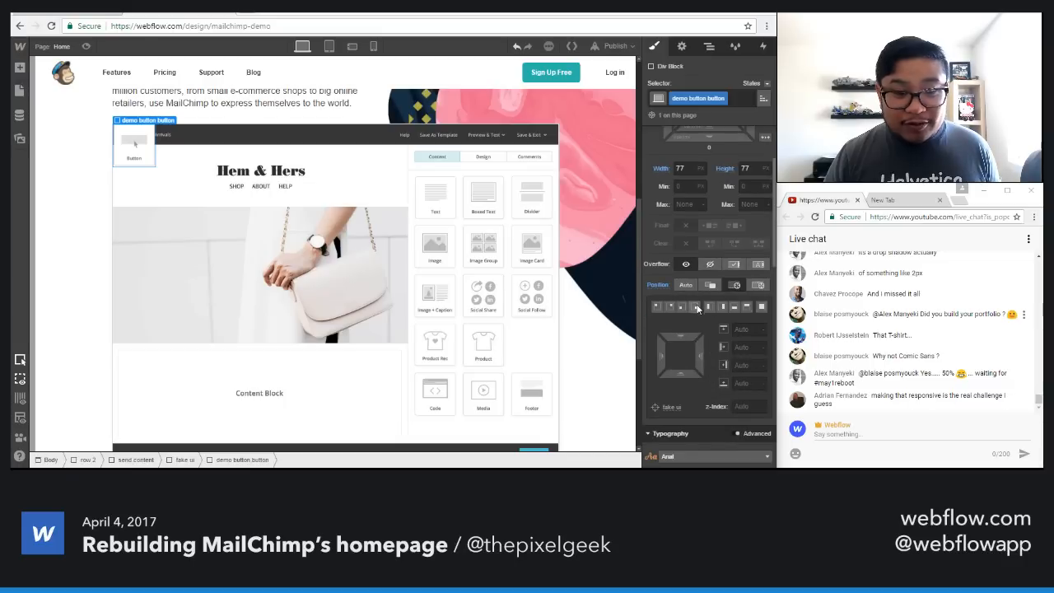
left_click(695, 307)
left_click_drag(687, 373, 723, 244)
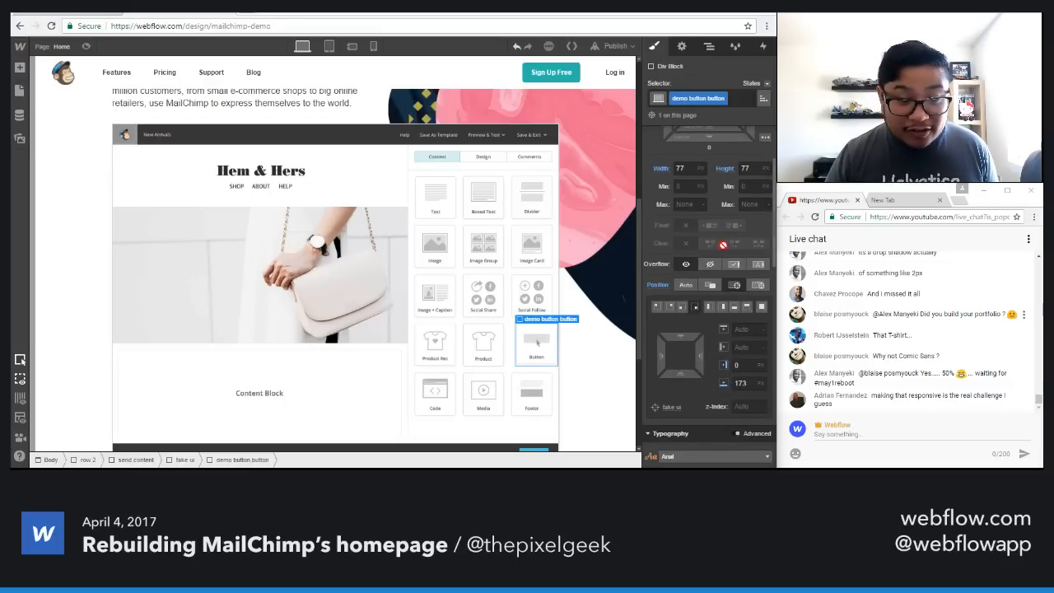
Step: Offset the demo button button 169 px from the bottom and 9 px from the right, over the empty Button slot
left_click(740, 384)
key("Down")
key("Down")
key("Down")
key("Down")
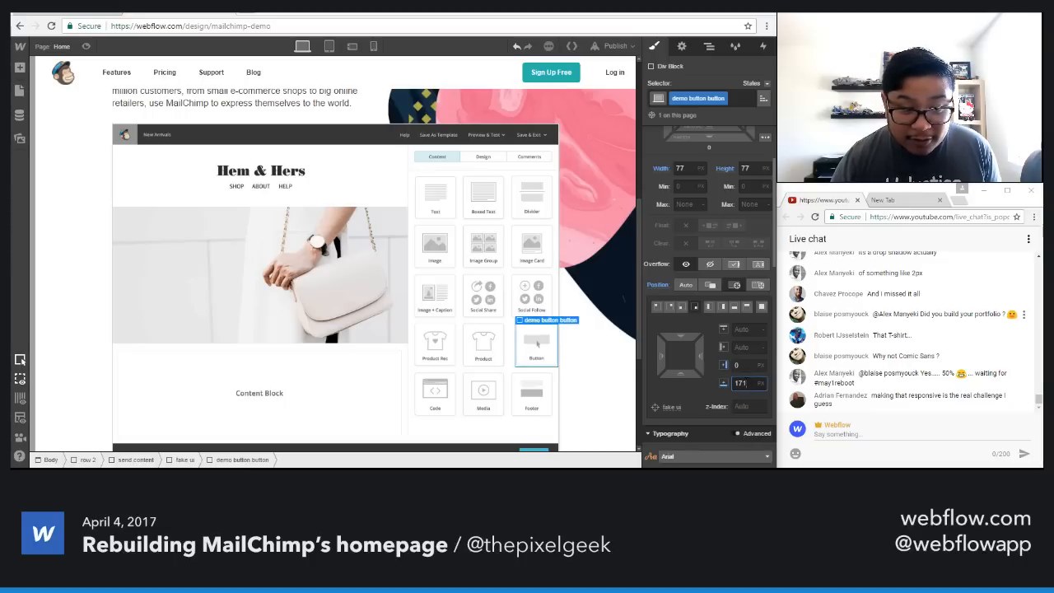
key("Up")
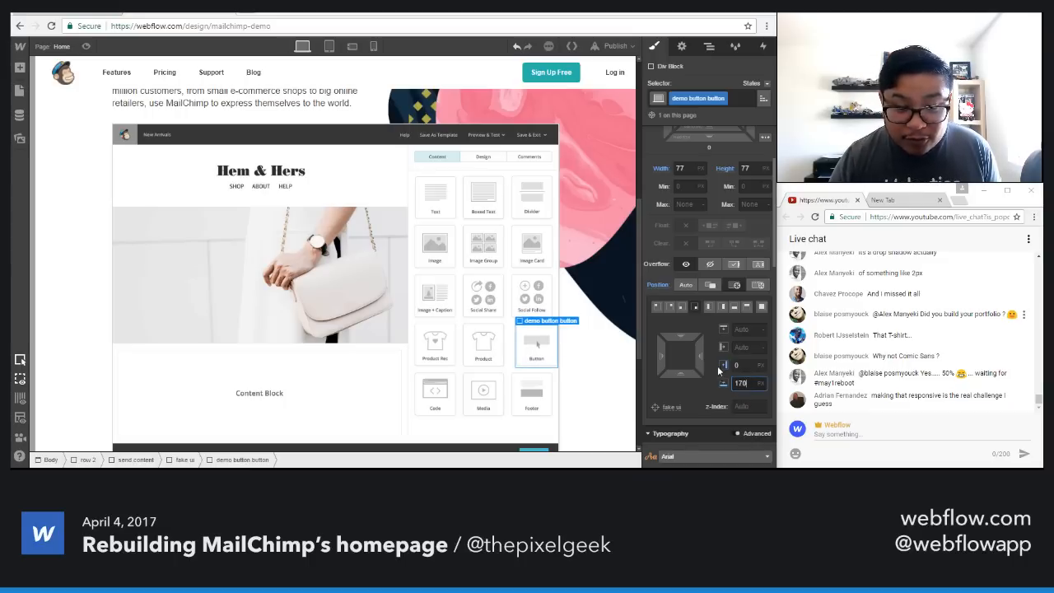
left_click_drag(699, 356, 685, 355)
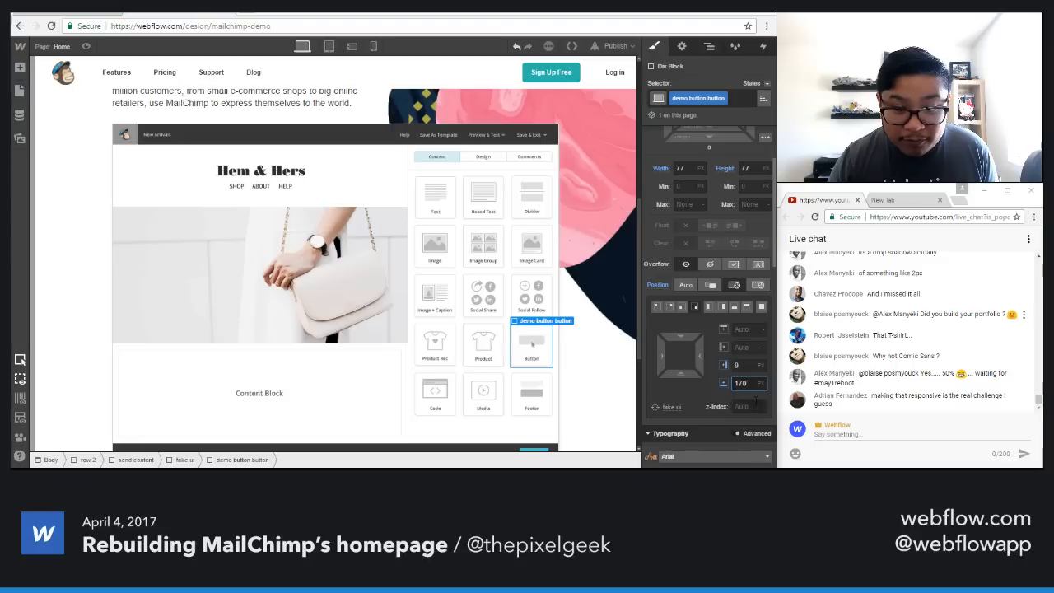
key("Down")
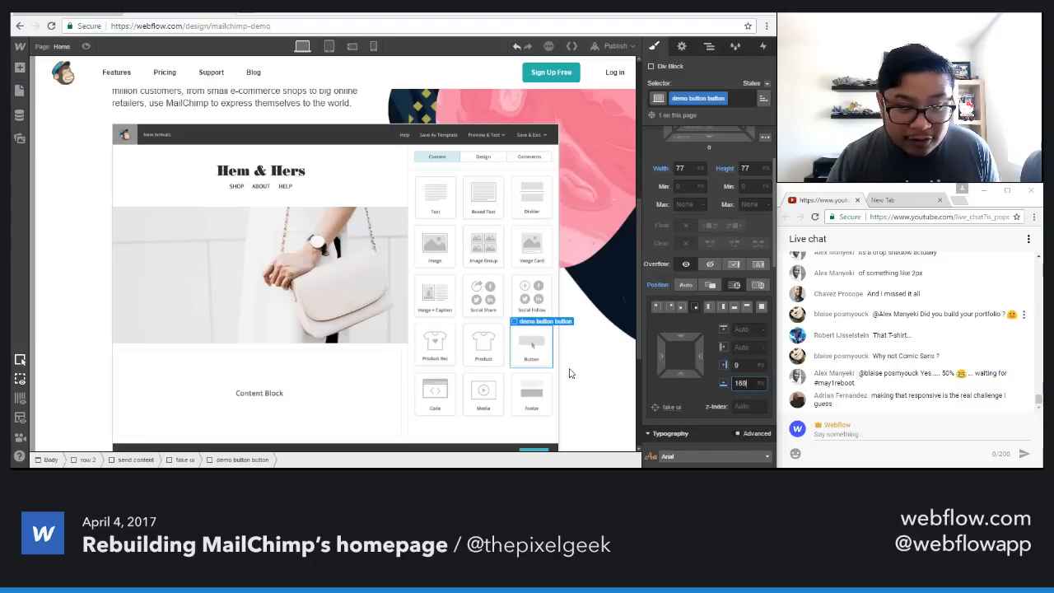
Step: Increase the demo button button's height to 81 px
left_click(753, 167)
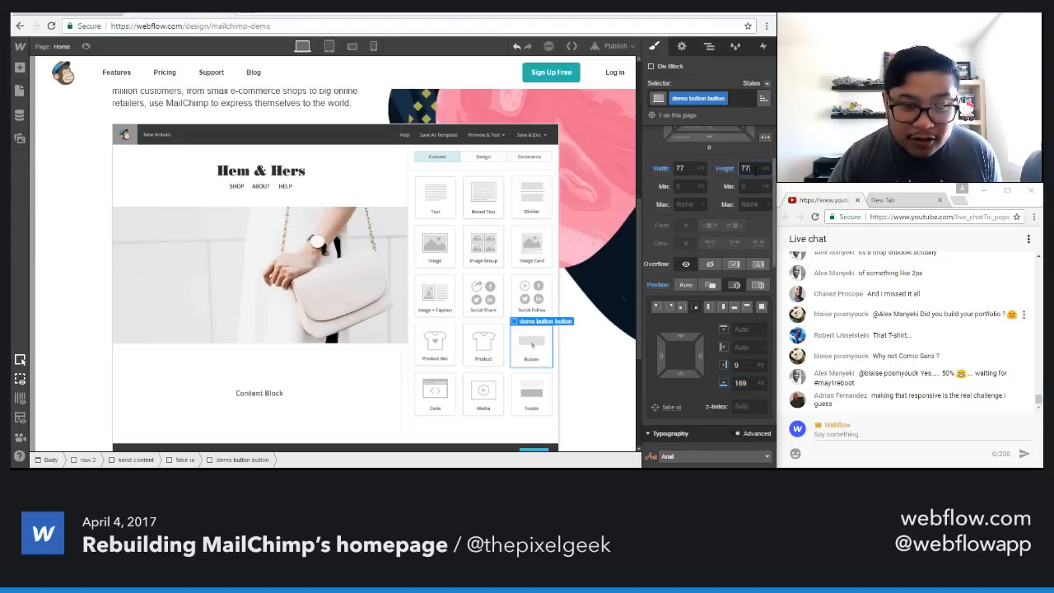
key("Up")
key("Up")
key("Up")
key("Up")
key("Up")
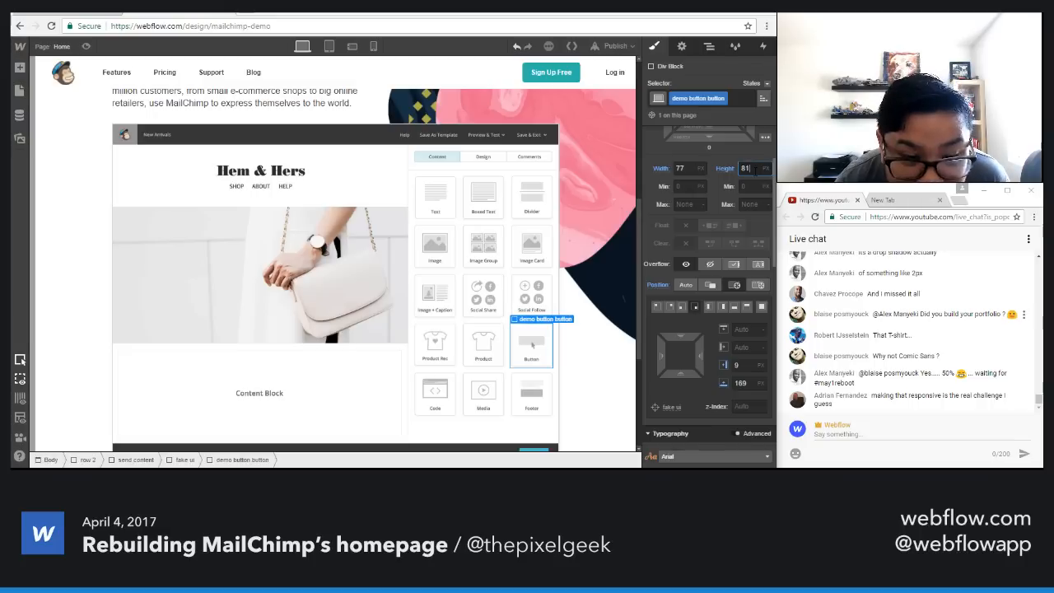
key("Down")
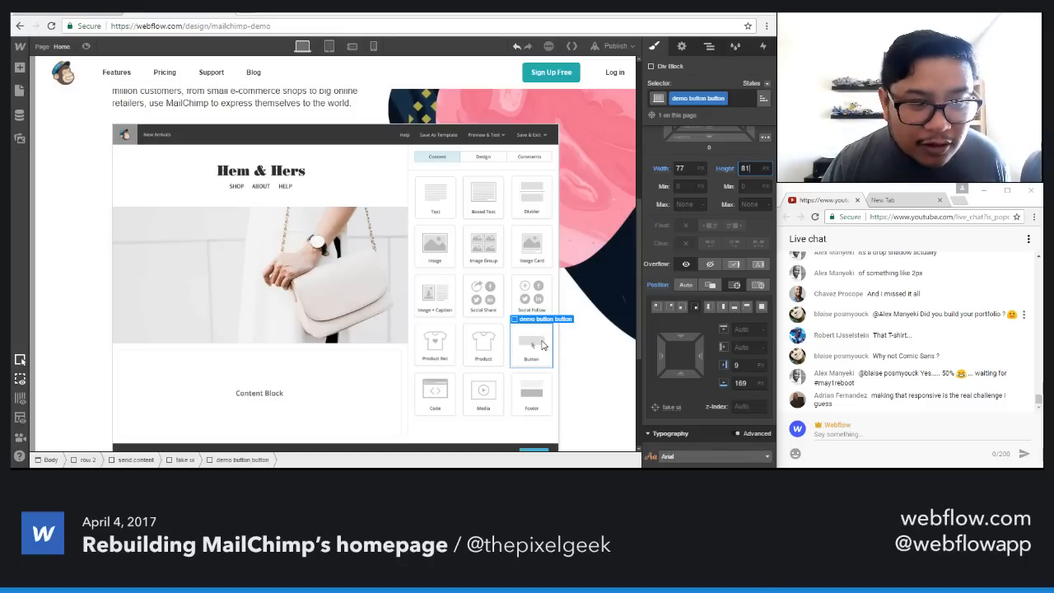
Step: Try a height of 81 px on the demo text button, and set it back to 77 px
left_click(449, 208)
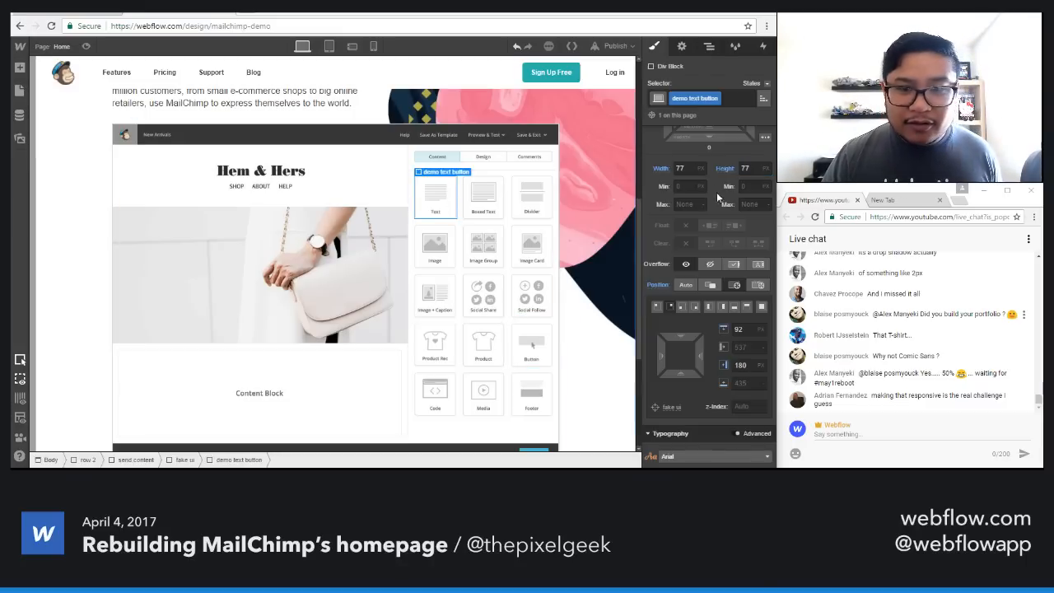
type("81")
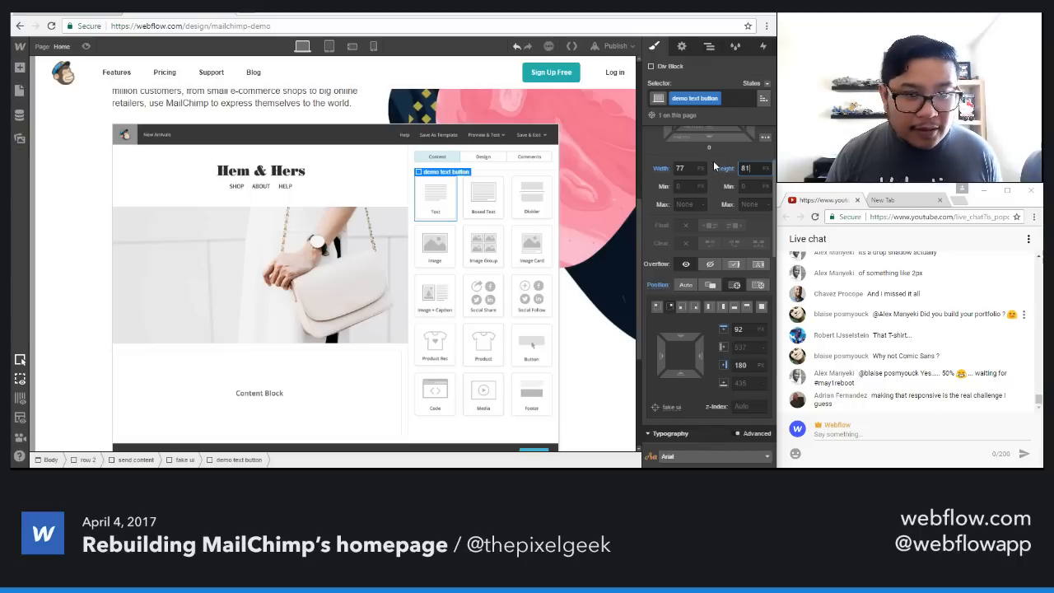
left_click(471, 209)
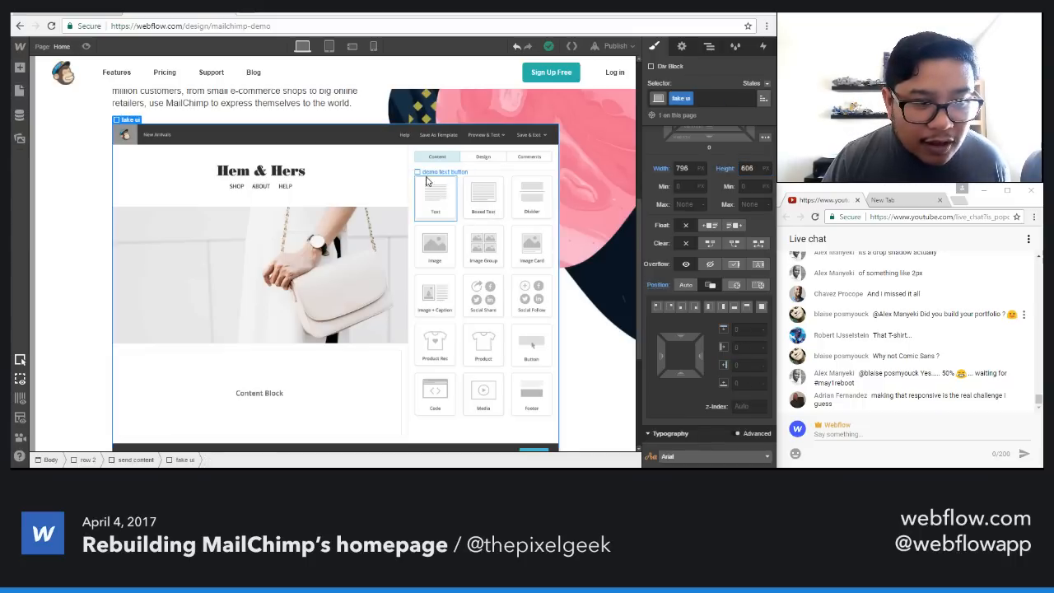
left_click(448, 195)
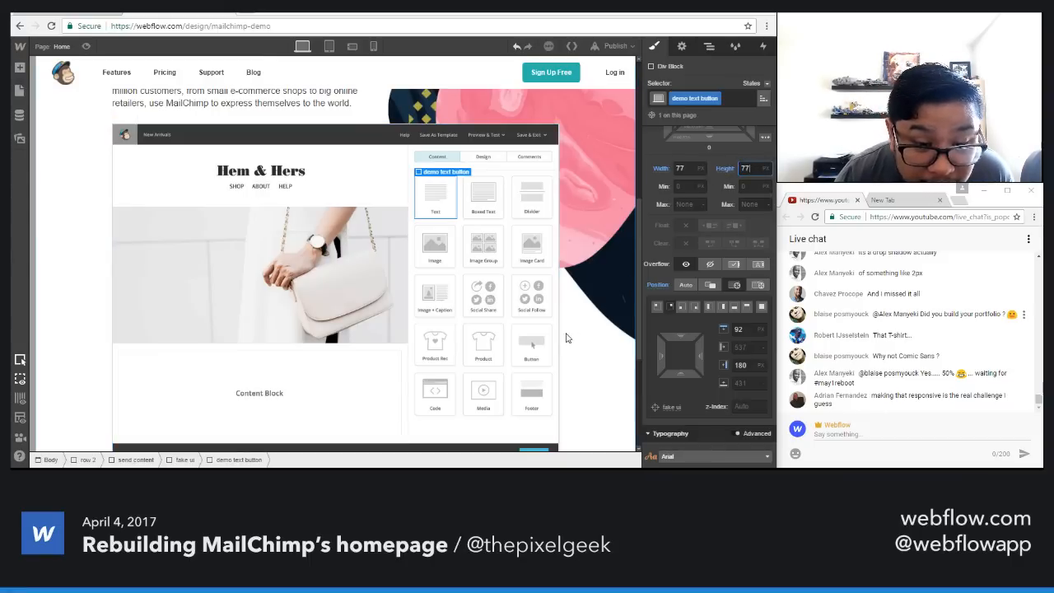
Step: Lower the demo button button's bottom offset to 168 px
left_click(531, 345)
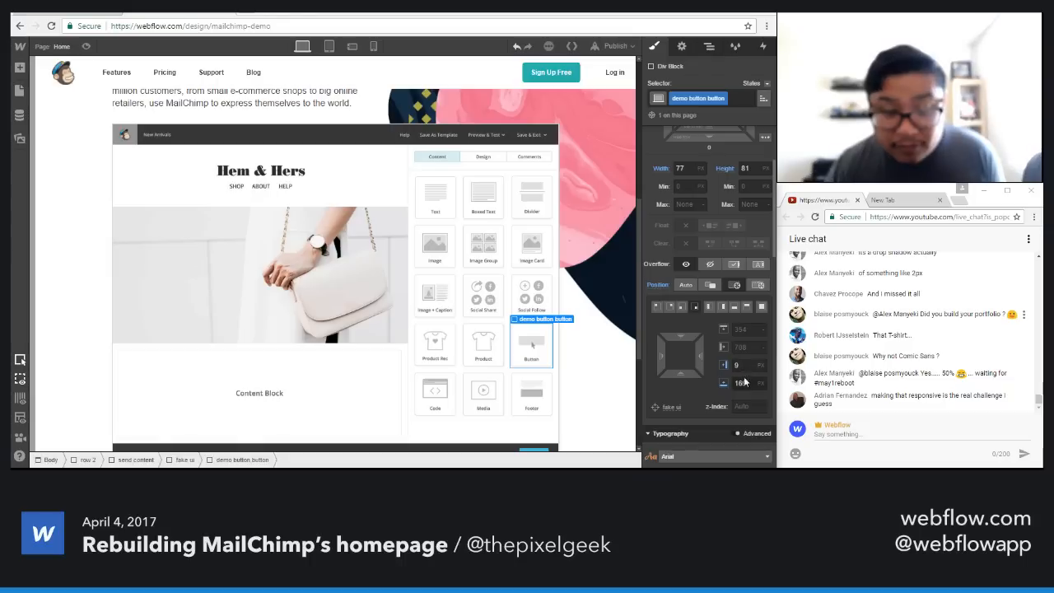
left_click(744, 382)
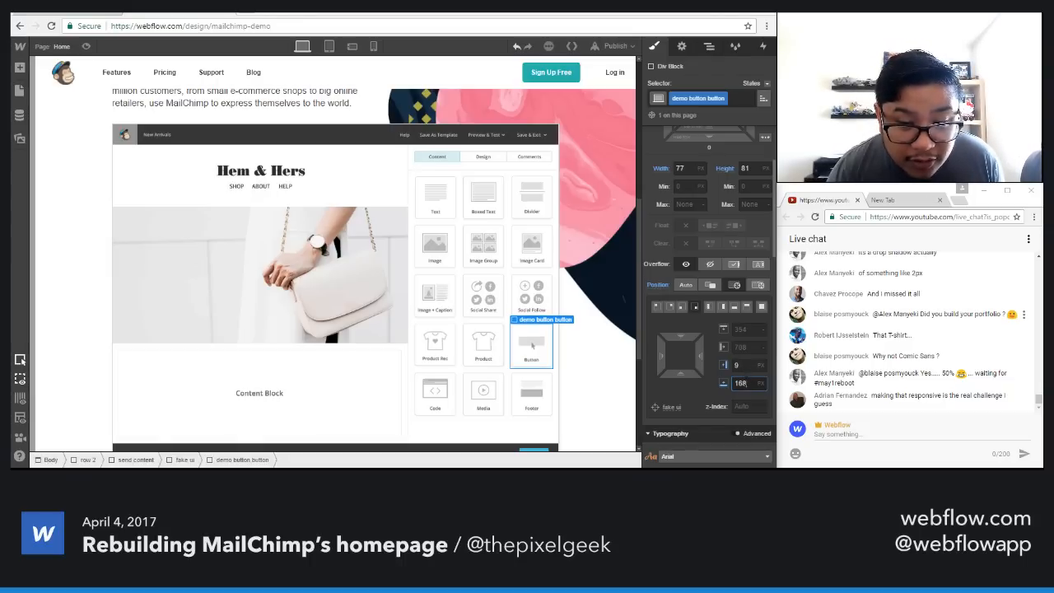
Step: Raise the demo button button's bottom offset to 170 px
key("Up")
key("Up")
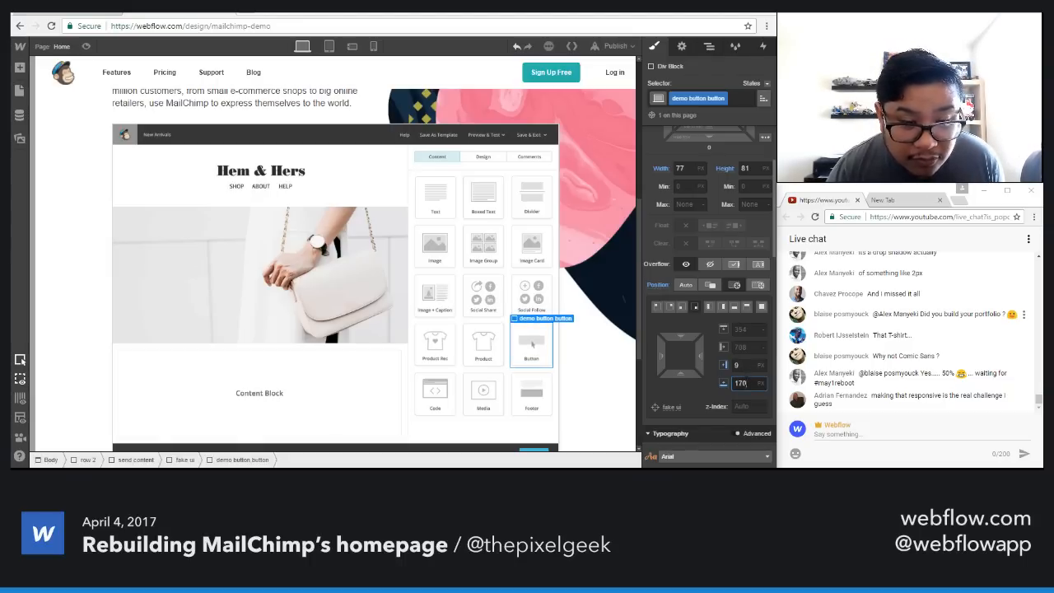
left_click(566, 289)
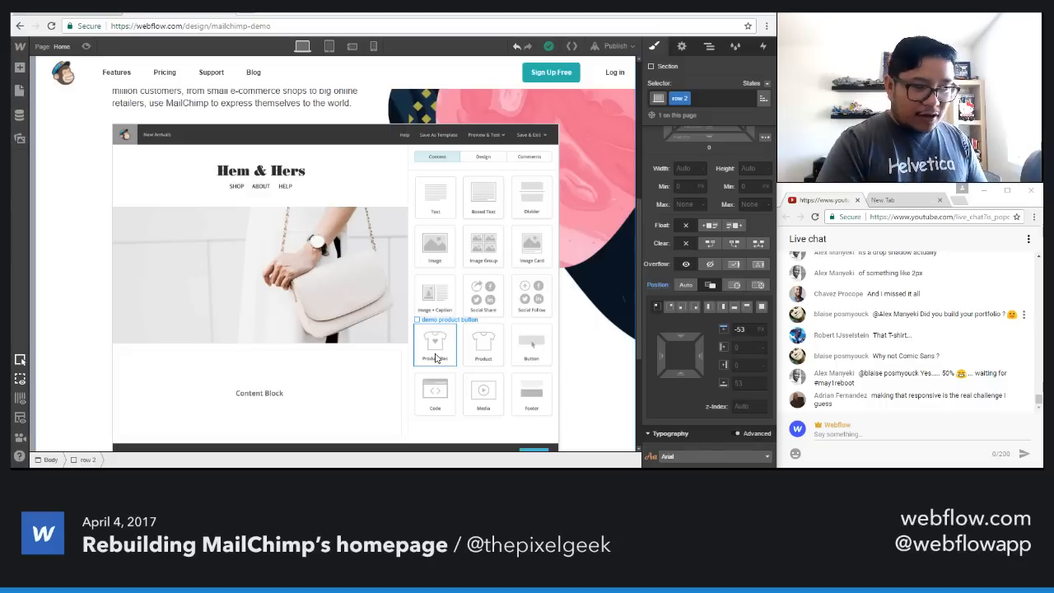
Step: Add another Scroll trigger to the fake ui interaction on the email-editor container
left_click(436, 358)
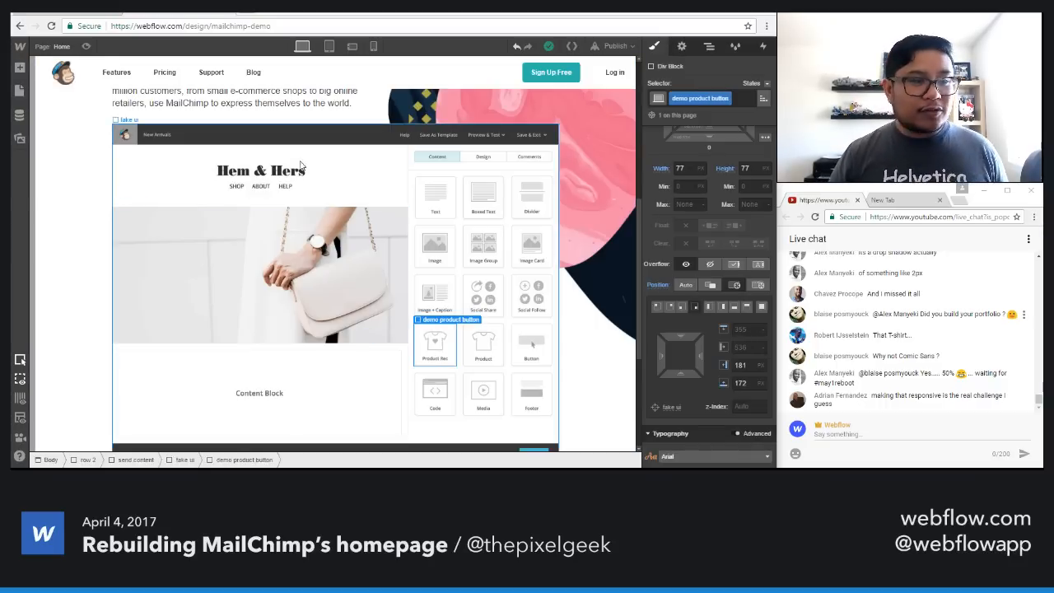
left_click(333, 152)
left_click(762, 47)
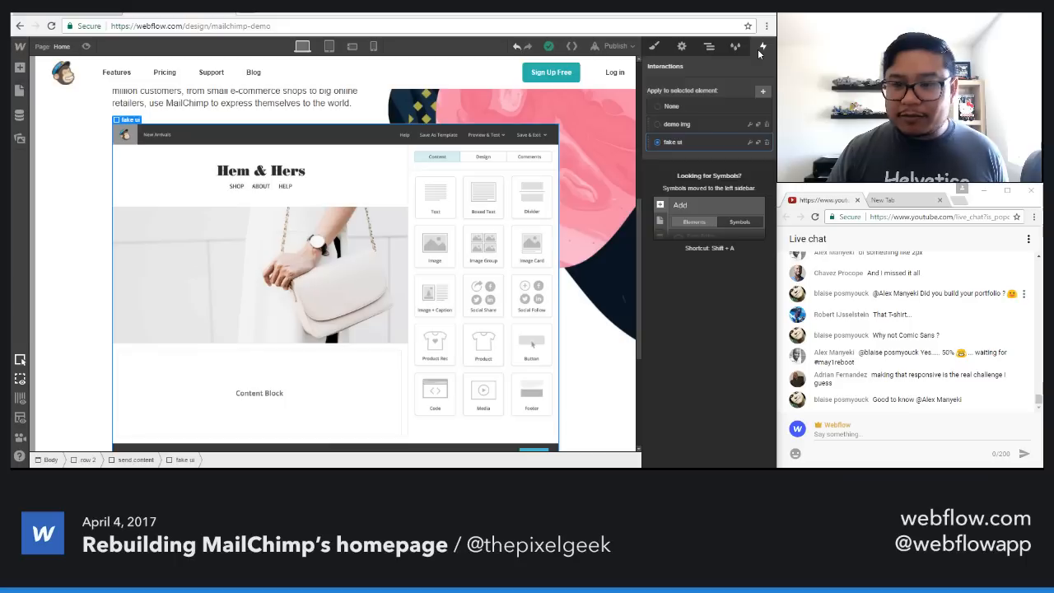
left_click(751, 142)
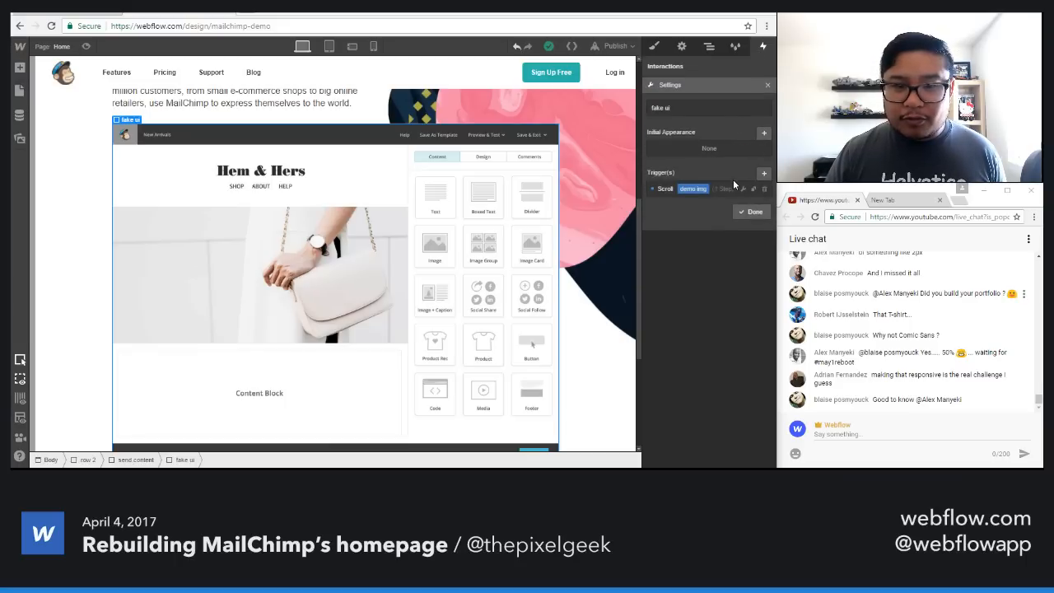
left_click(763, 173)
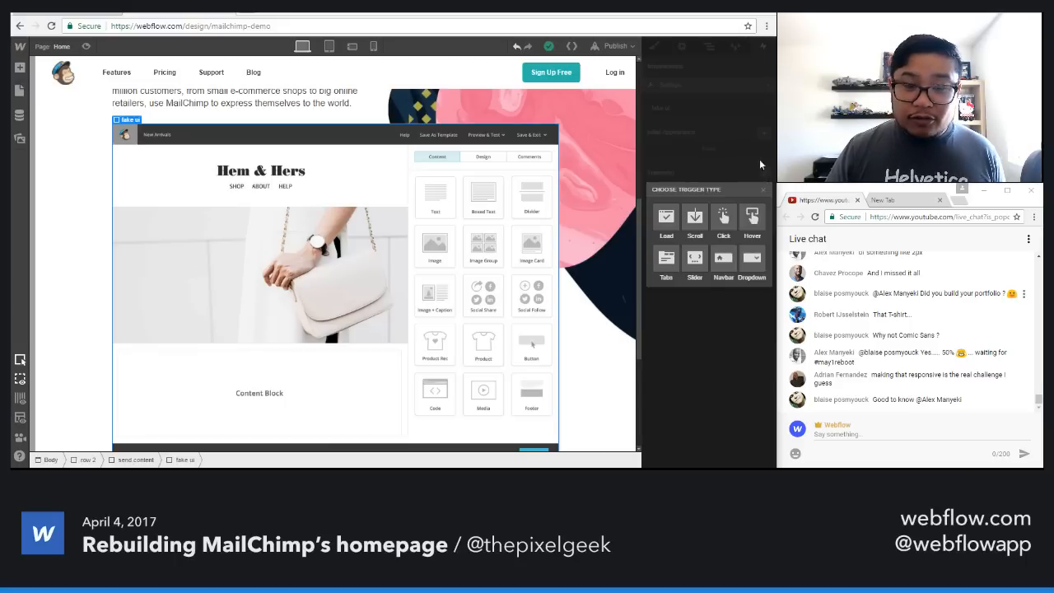
left_click(694, 216)
Step: Make the trigger affect only the nested demo product button, with a Scroll Into View offset of 45%
left_click(688, 136)
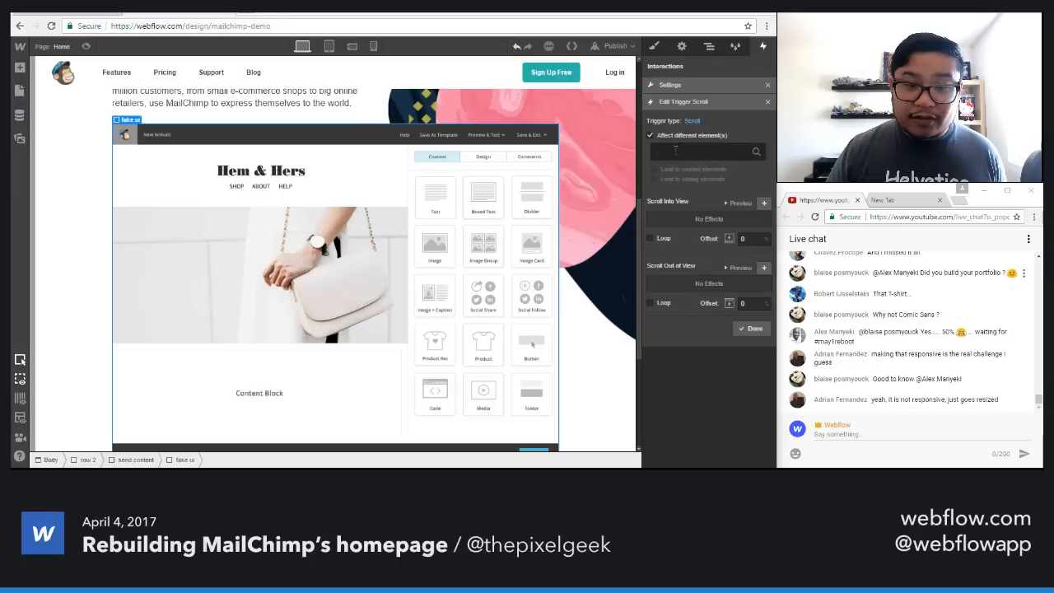
left_click(675, 151)
type("demo")
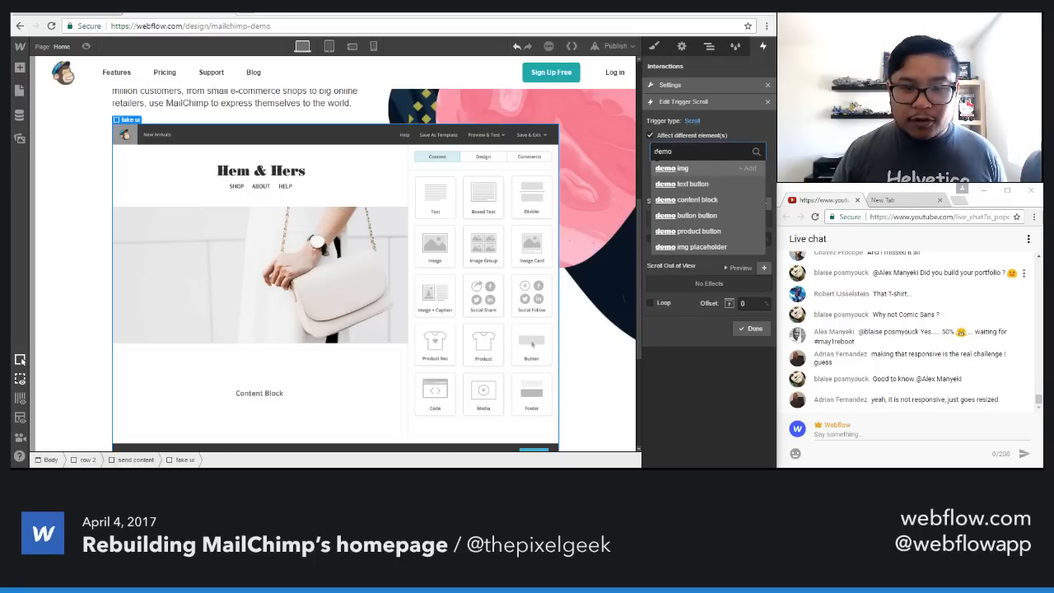
left_click(696, 233)
left_click(698, 169)
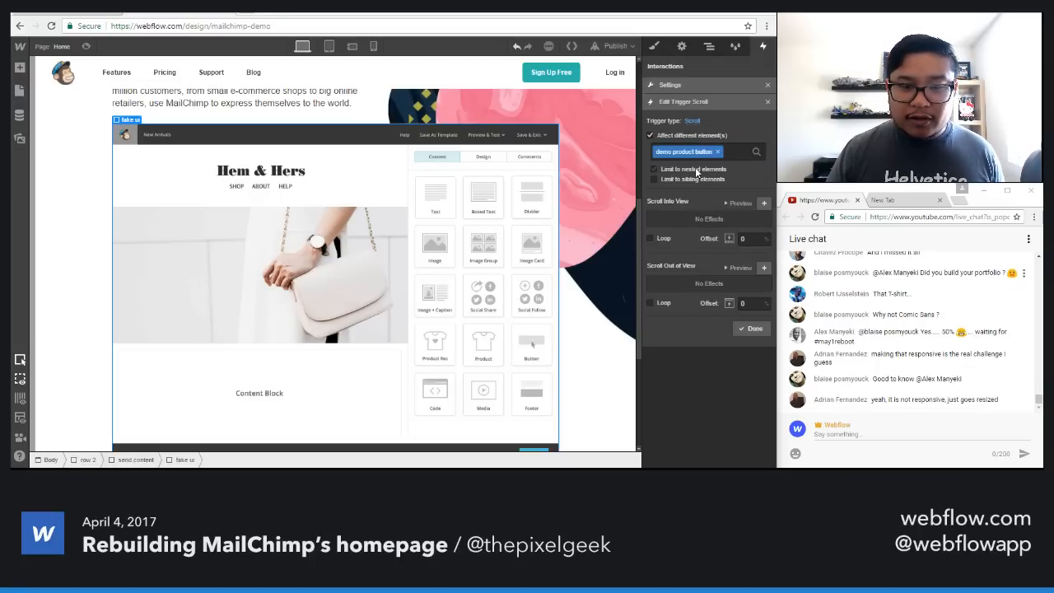
left_click(743, 238)
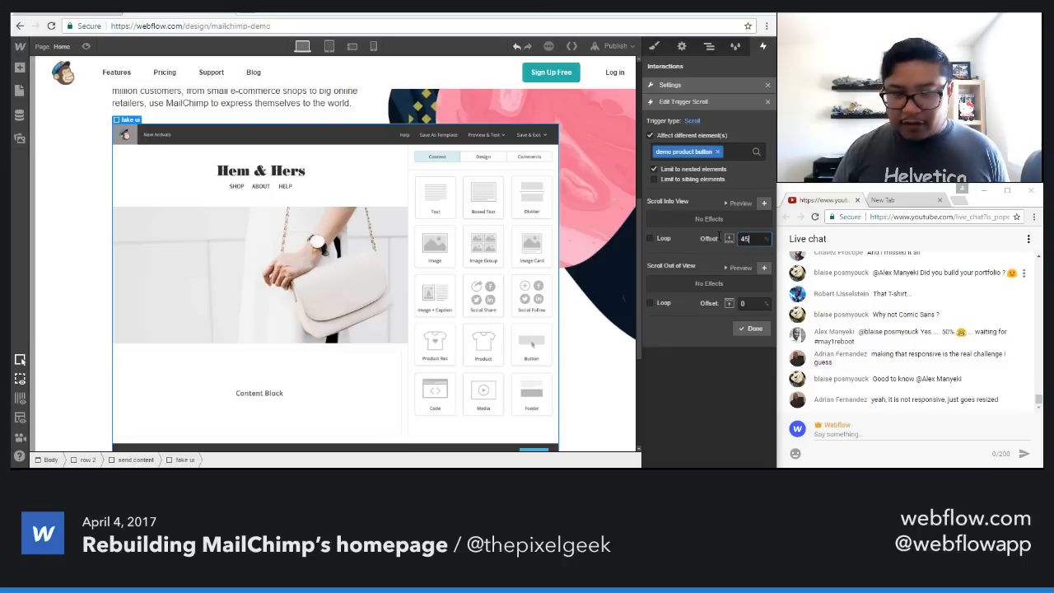
Step: Add a Scroll Into View step with a Move transform of -200 px horizontally
left_click(763, 203)
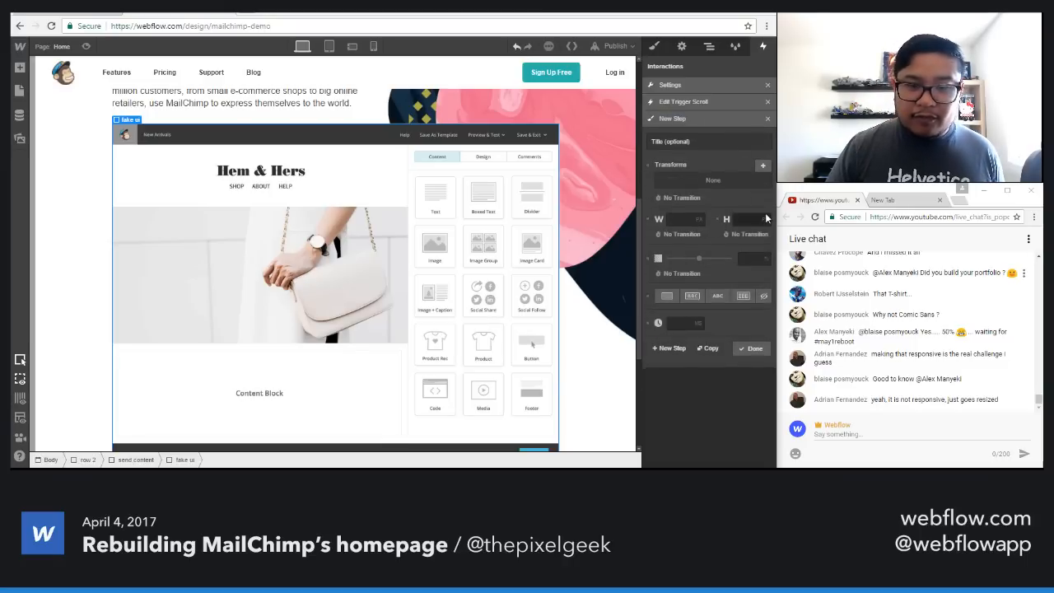
left_click(763, 165)
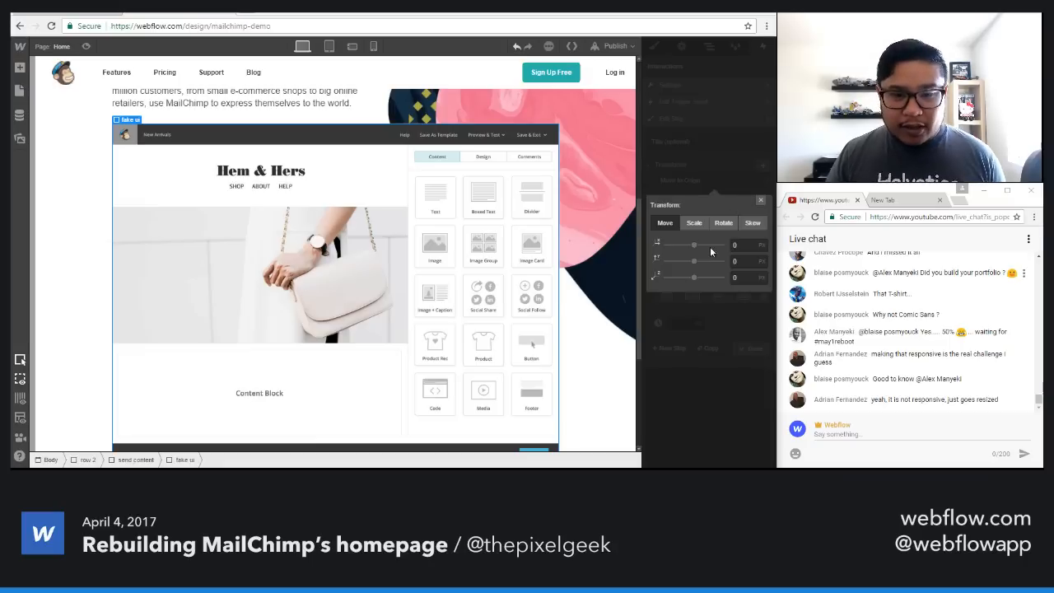
left_click_drag(692, 245, 666, 246)
left_click_drag(748, 246, 733, 245)
type("-200")
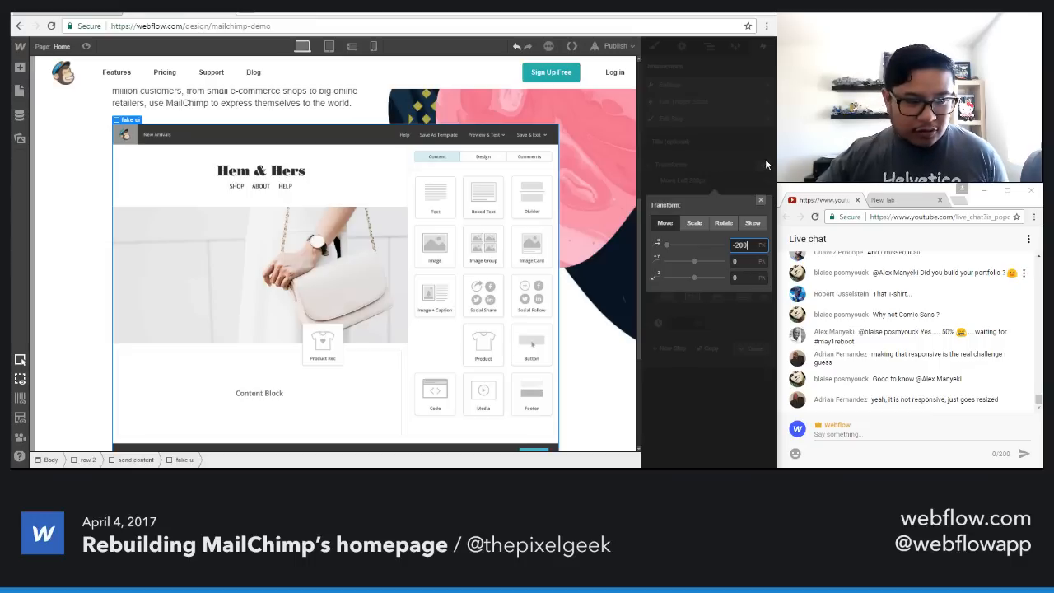
Step: Try horizontal moves of -400 px and -300 px for the Product Rec tile, and settle on -250 px
left_click_drag(751, 245, 712, 247)
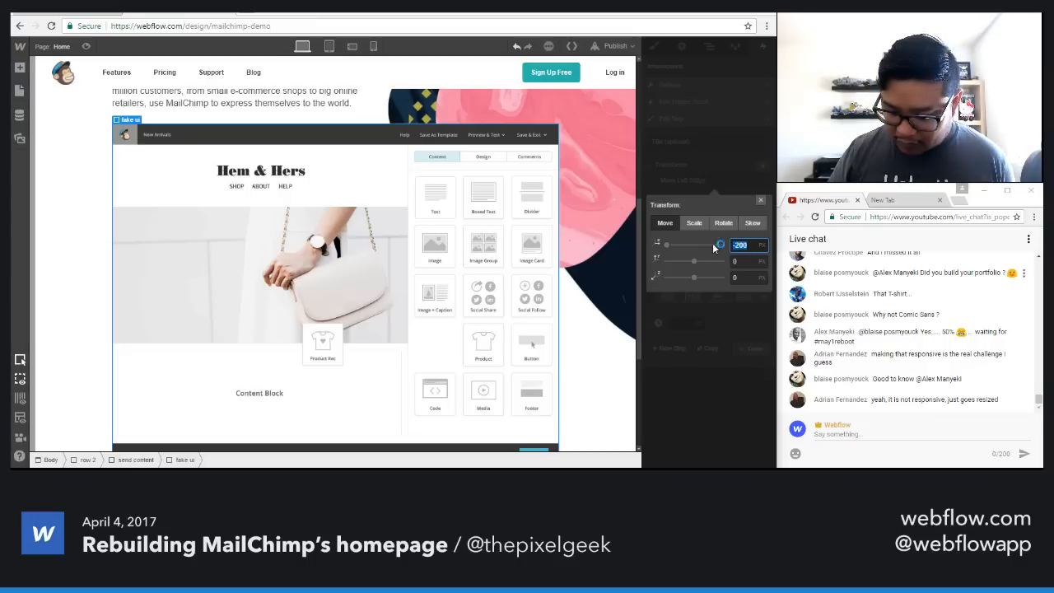
type("-400")
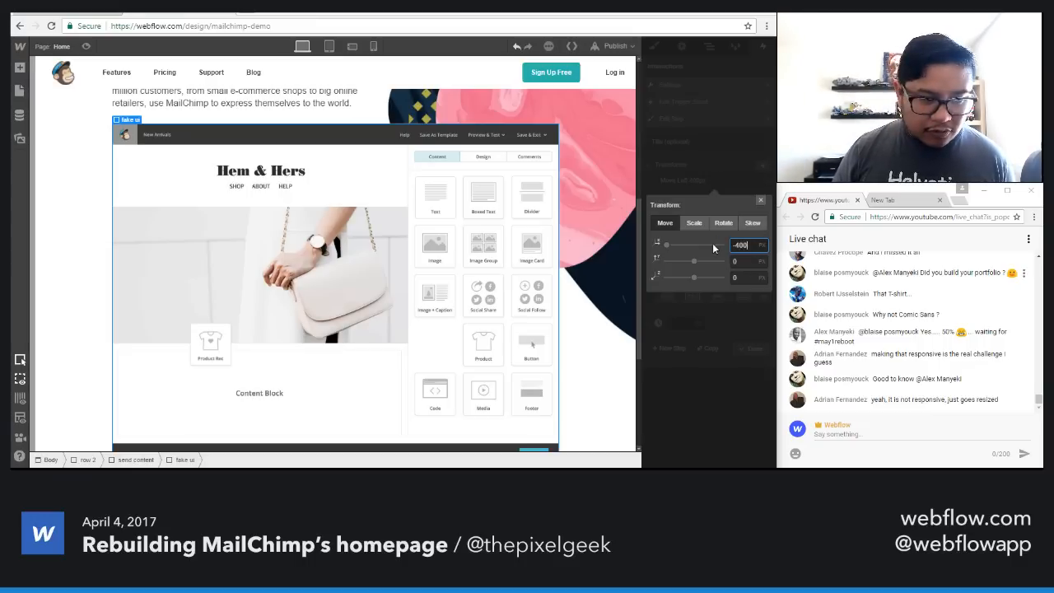
key("Left")
key("Left")
key("BackSpace")
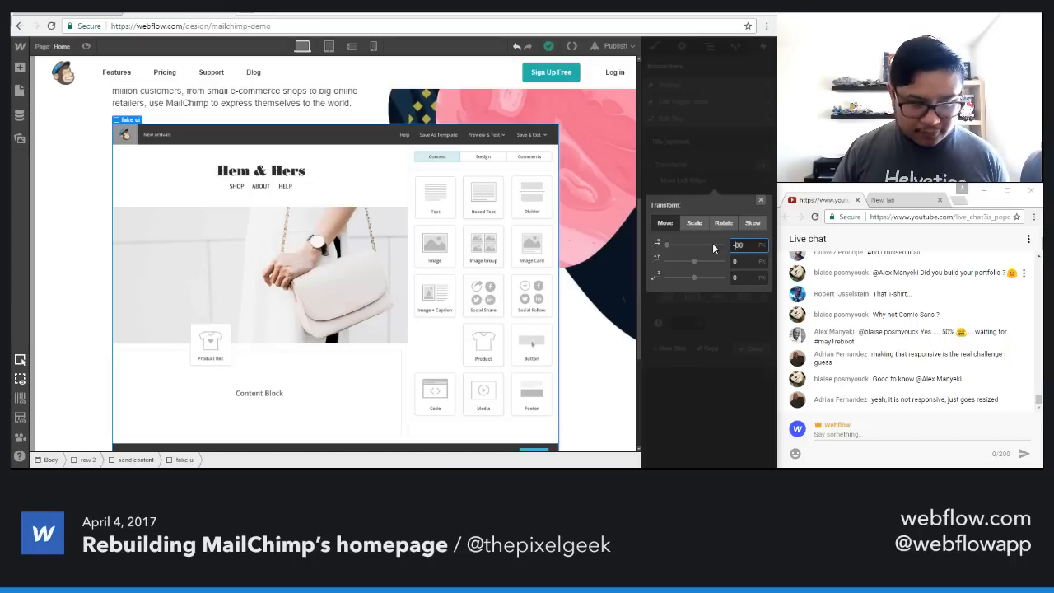
type("300")
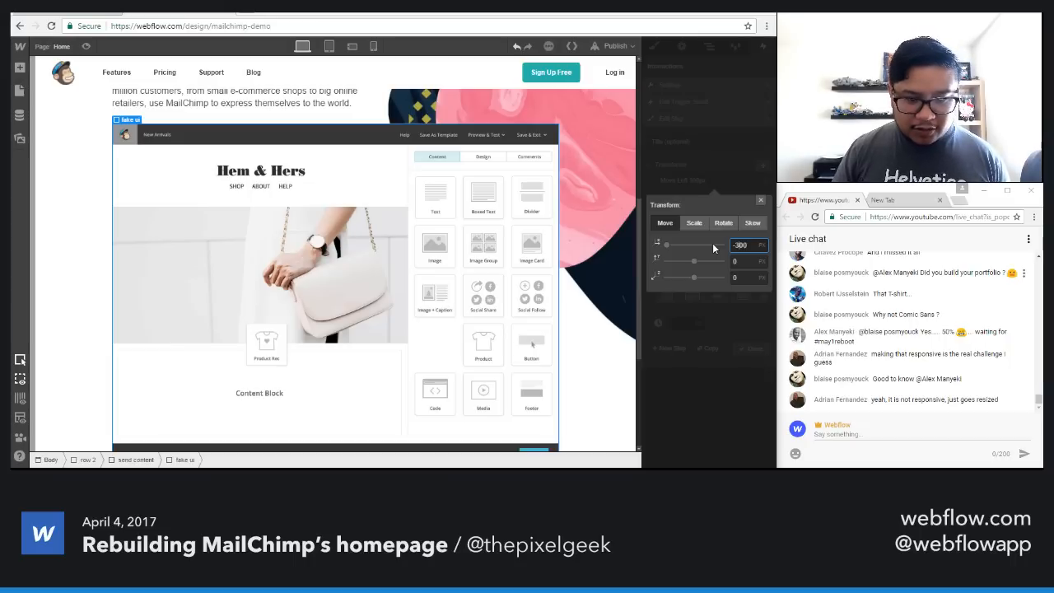
key("BackSpace")
type("25")
key("Delete")
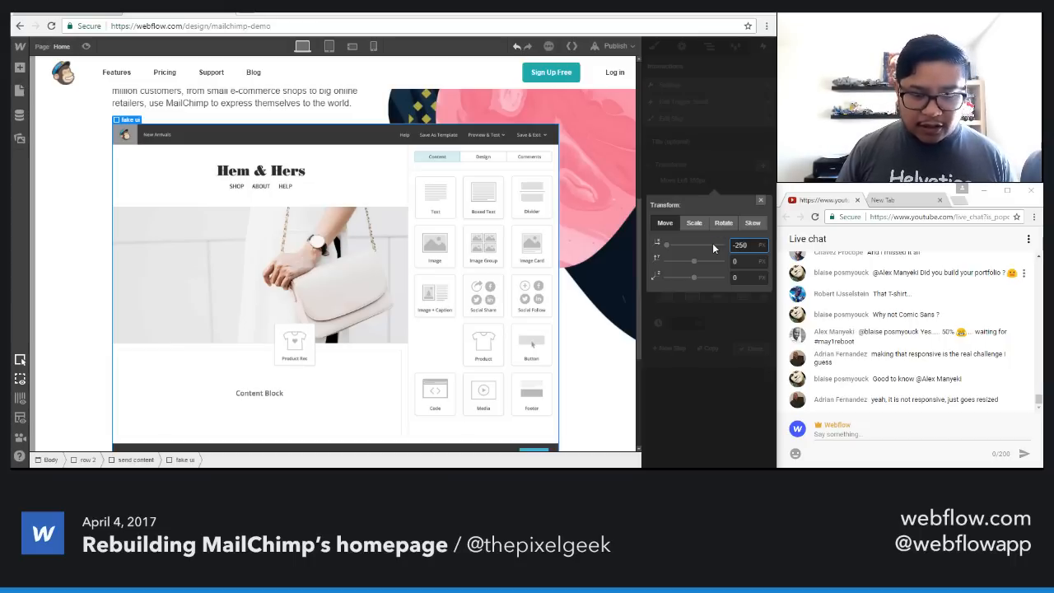
Step: Move the Product Rec tile 74 px down in the same transform, over the Content Block
left_click(723, 262)
left_click_drag(725, 262, 716, 259)
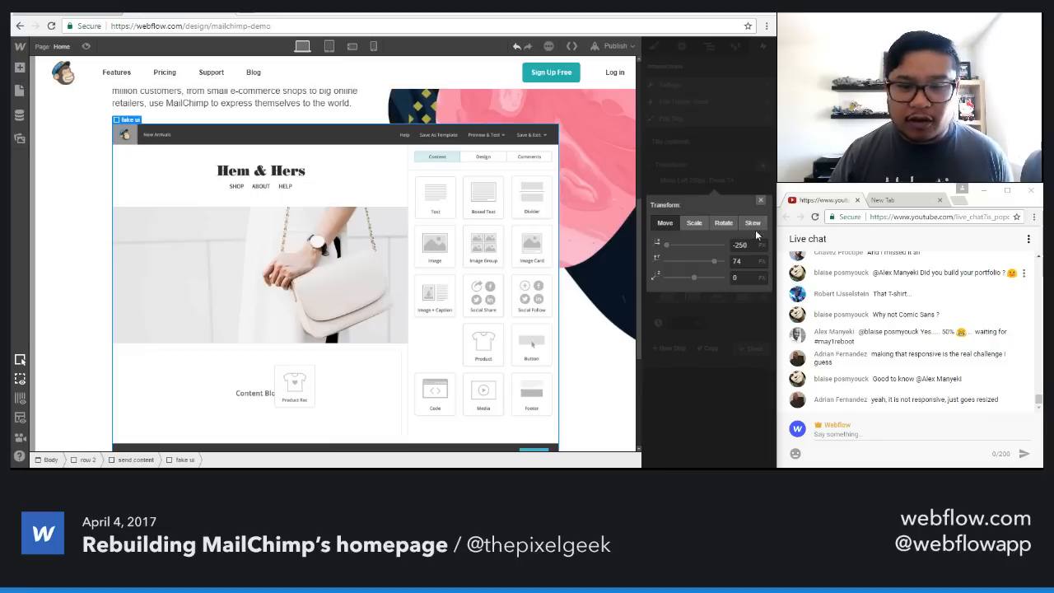
left_click(761, 202)
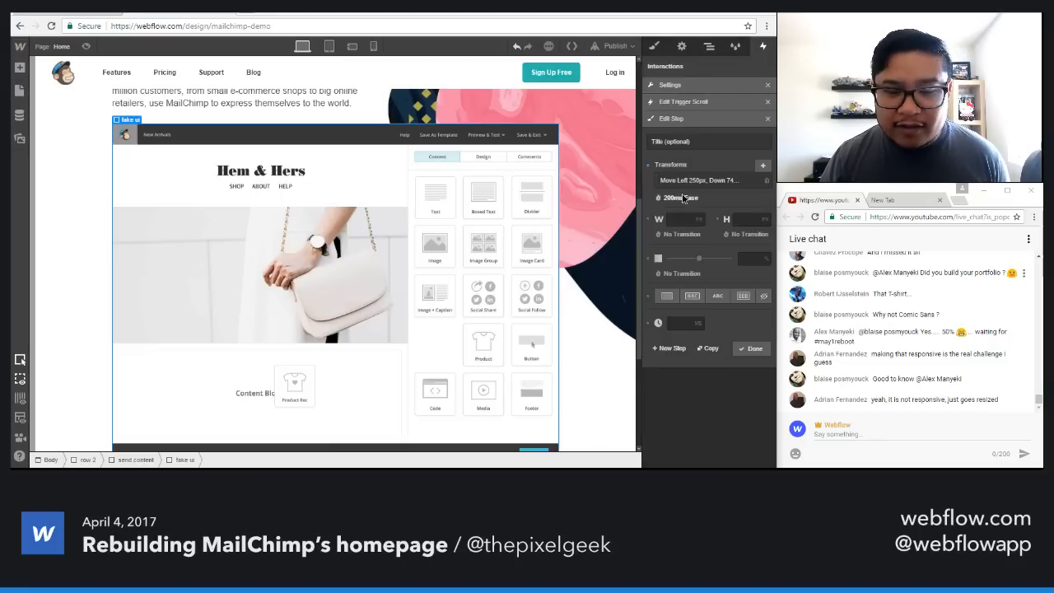
Step: Set the move's transition duration to 750 ms and preview the Scroll Into View animation
left_click(744, 196)
type("750")
key("Return")
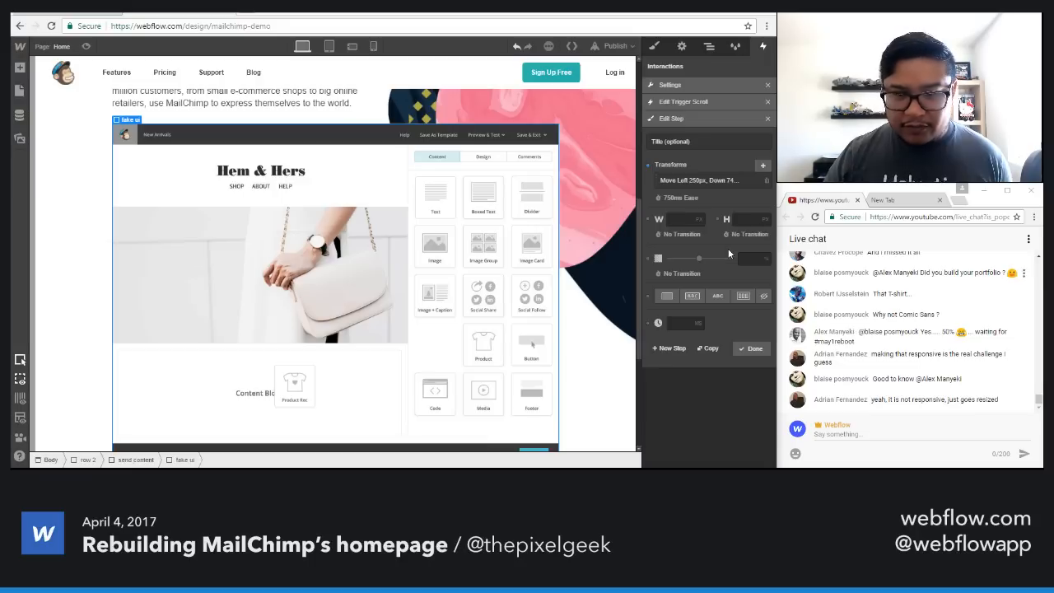
left_click(745, 349)
left_click(740, 204)
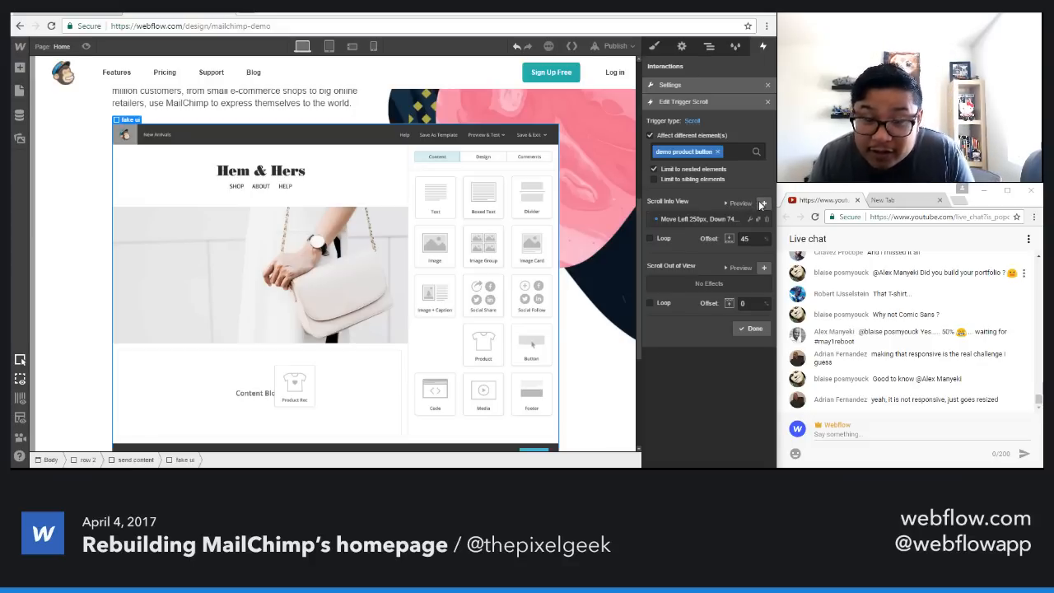
Step: Add a second Scroll Into View step that fades the tile to 0% opacity, and preview the sequence
left_click(761, 204)
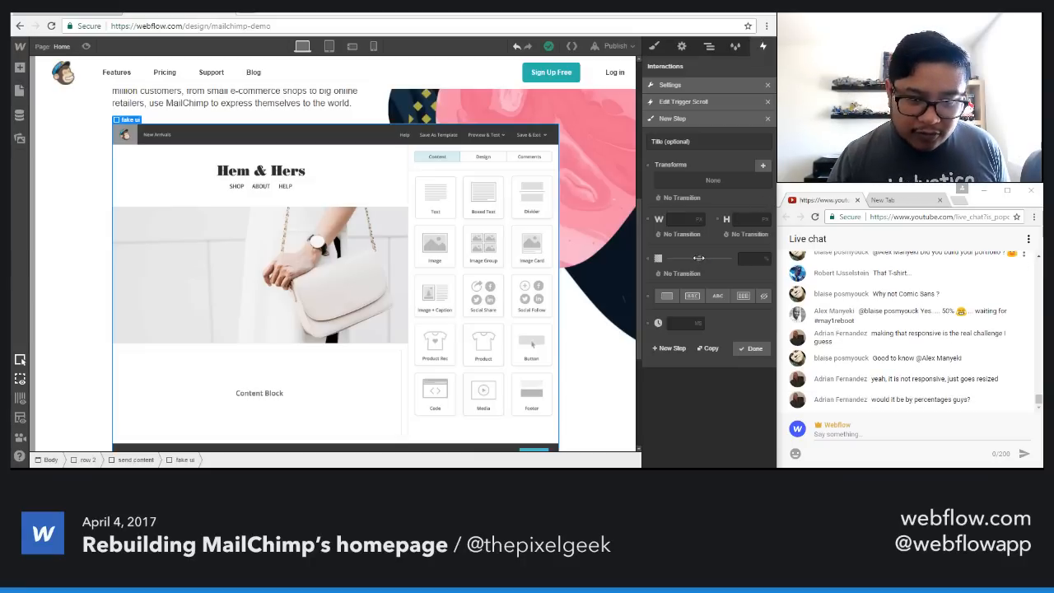
left_click_drag(698, 260, 658, 258)
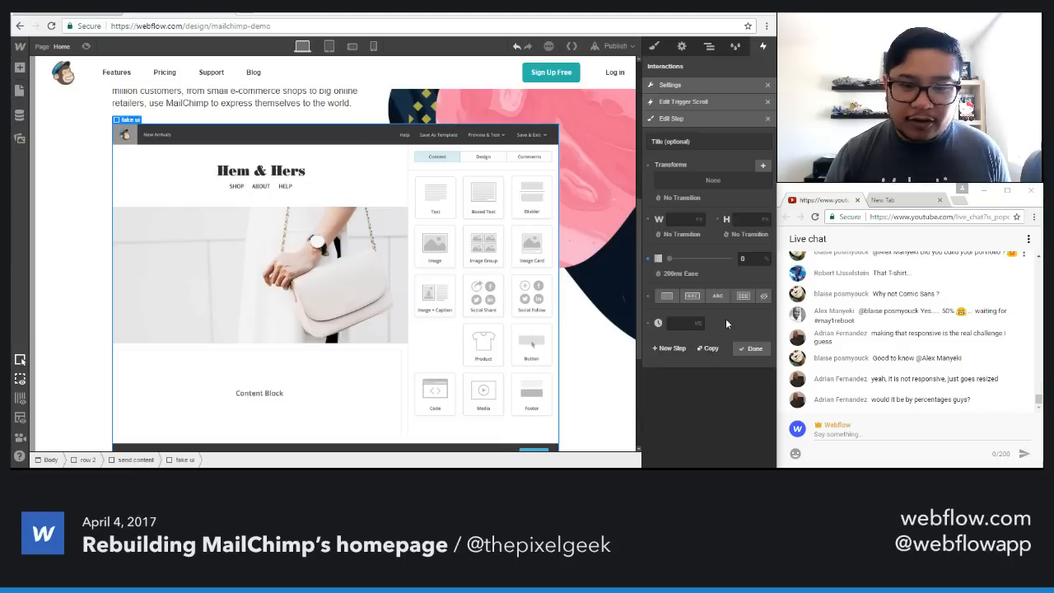
left_click(751, 348)
left_click(733, 203)
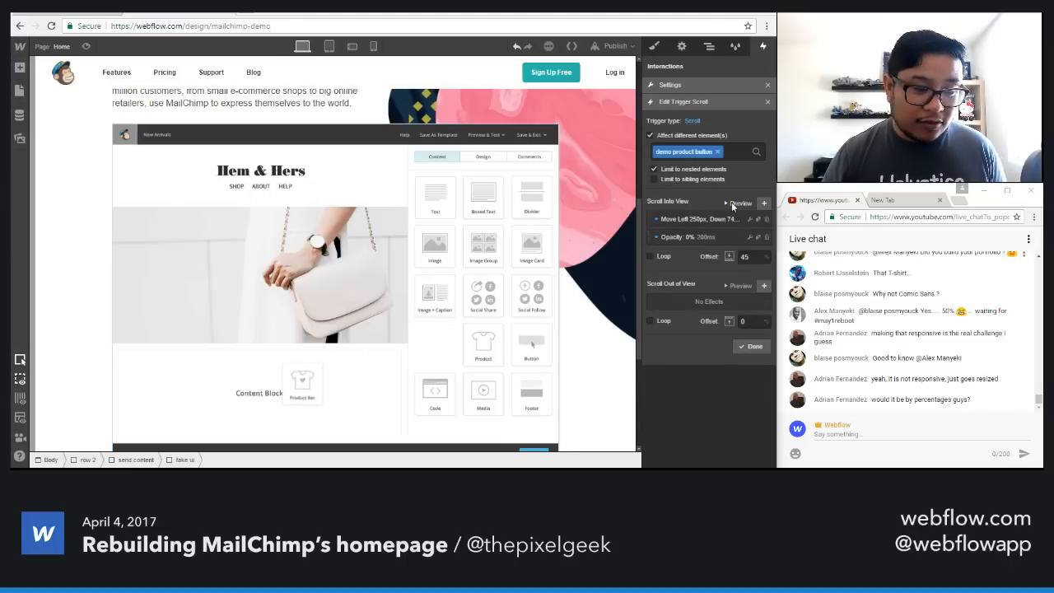
Step: Set the 0% opacity step's transition duration to 300 ms and preview the sequence again
left_click(701, 239)
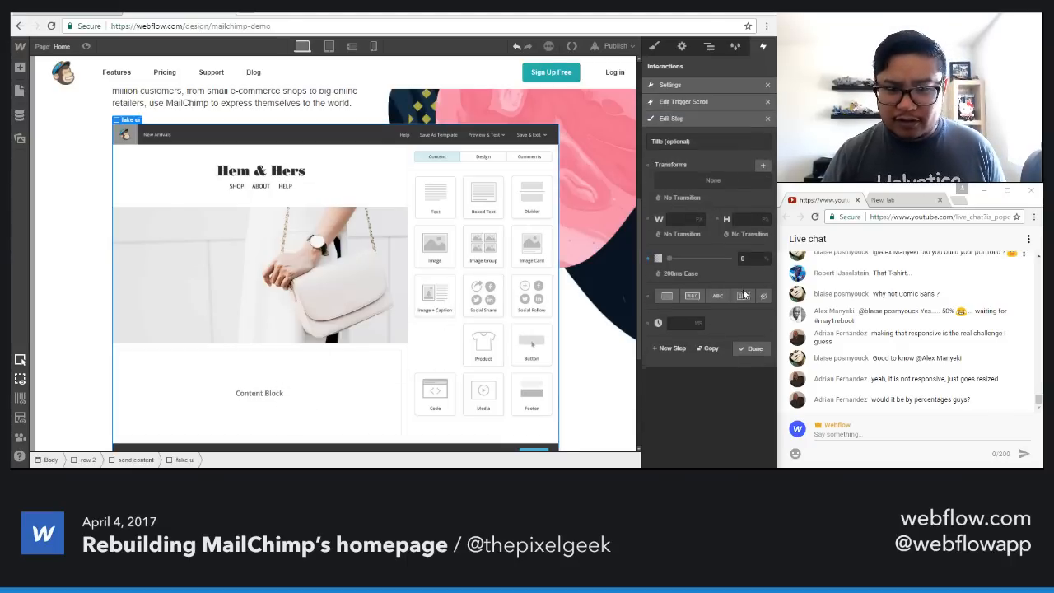
left_click(692, 274)
type("300")
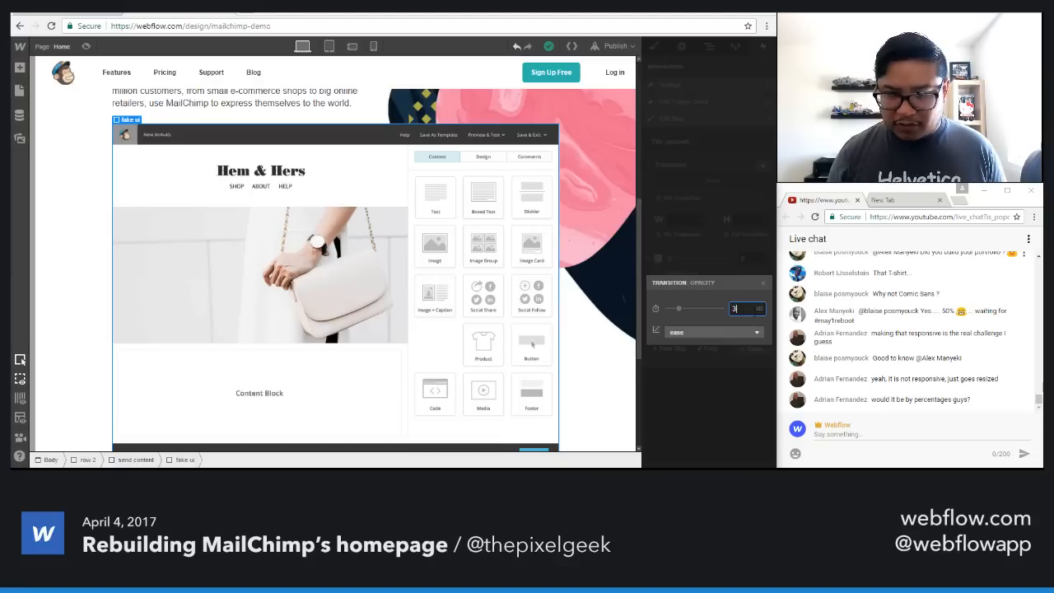
key("Return")
left_click(767, 119)
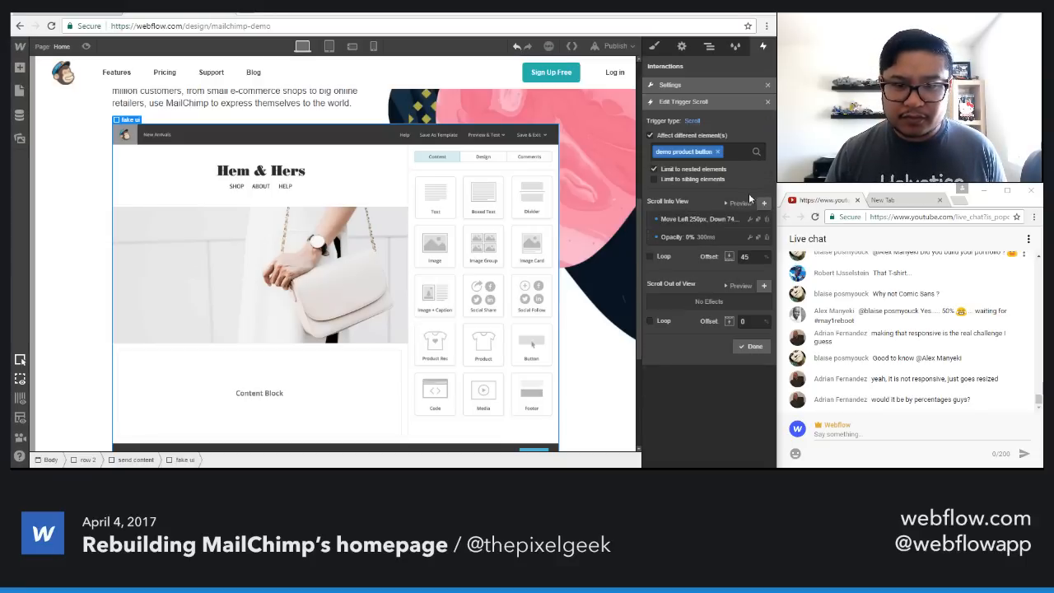
left_click(735, 204)
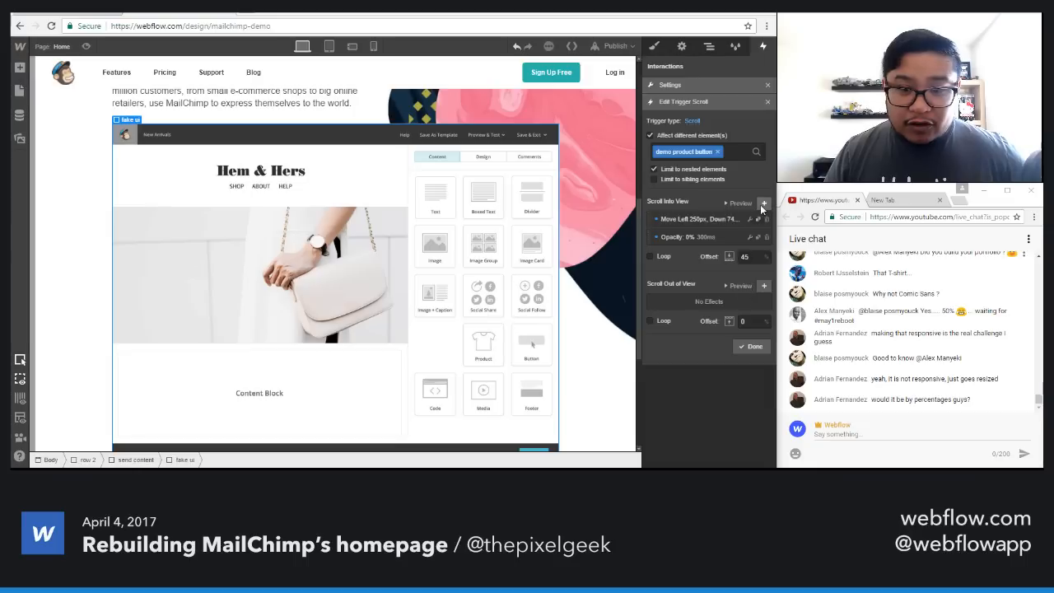
Step: Add a third Scroll Into View step that moves the tile to its origin and sets its opacity to 100%
left_click(762, 207)
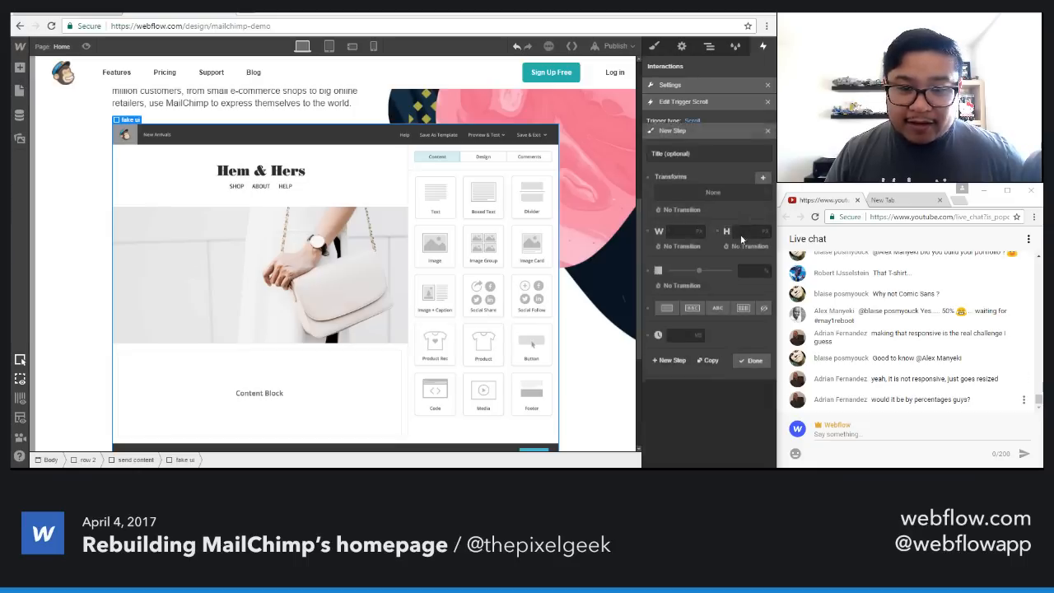
left_click(765, 167)
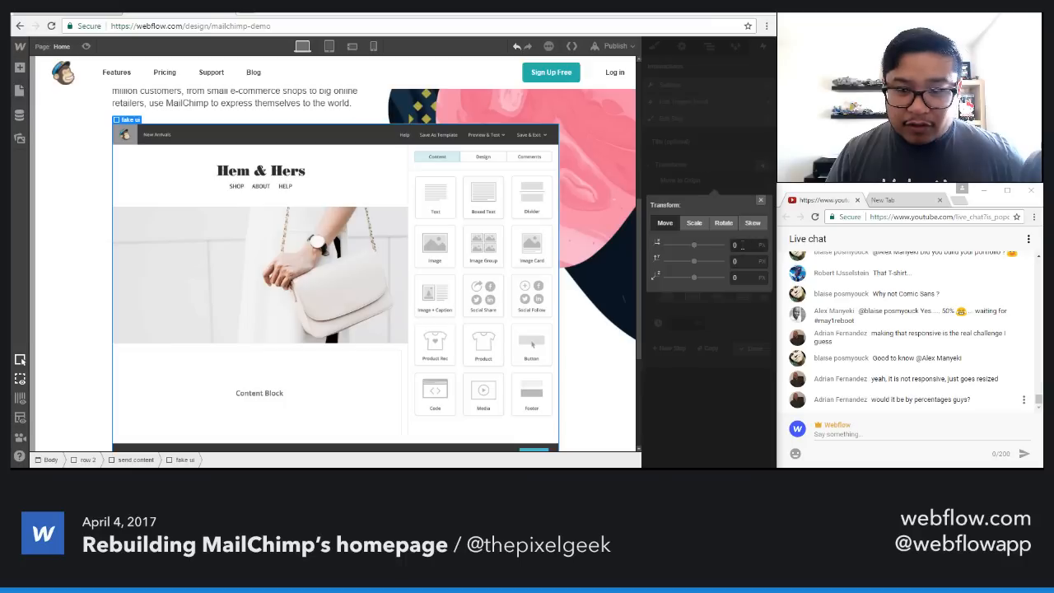
left_click(742, 245)
left_click(732, 177)
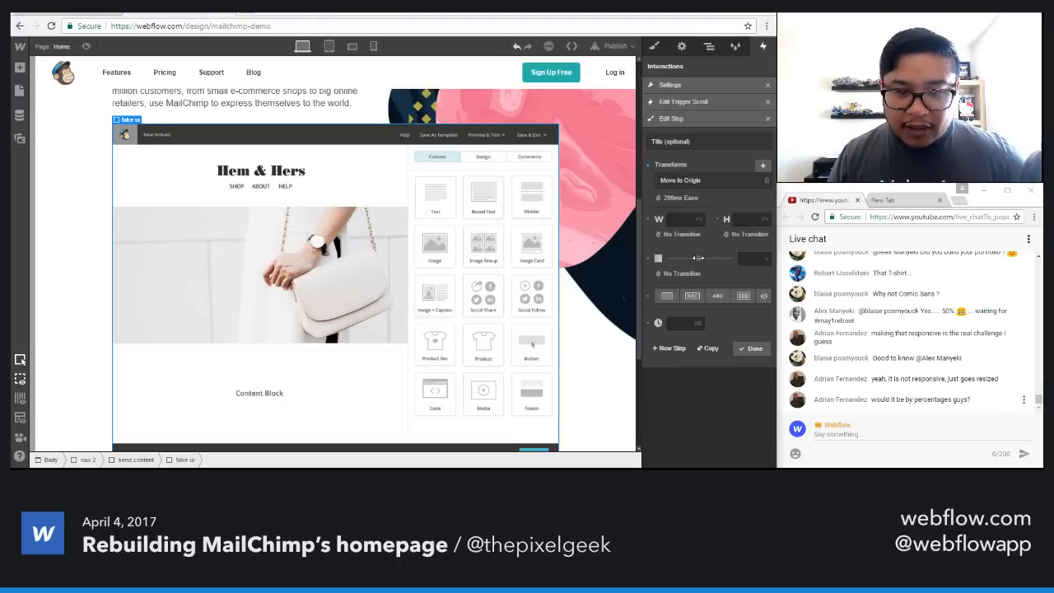
left_click_drag(707, 257, 757, 261)
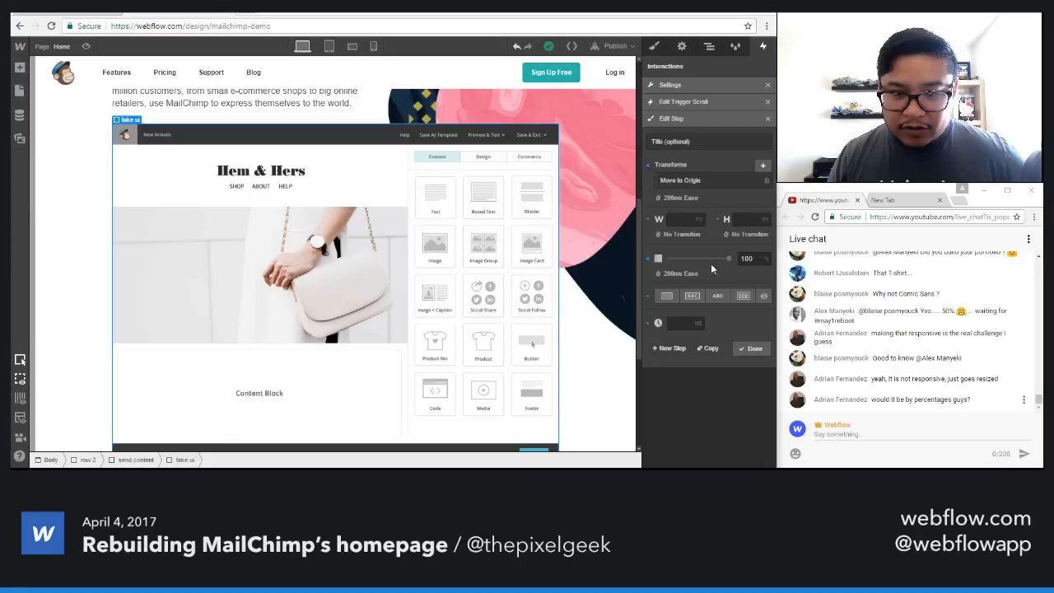
Step: Set the move-to-origin transition duration to 0 ms and save the step
left_click(683, 198)
type("0")
key("Return")
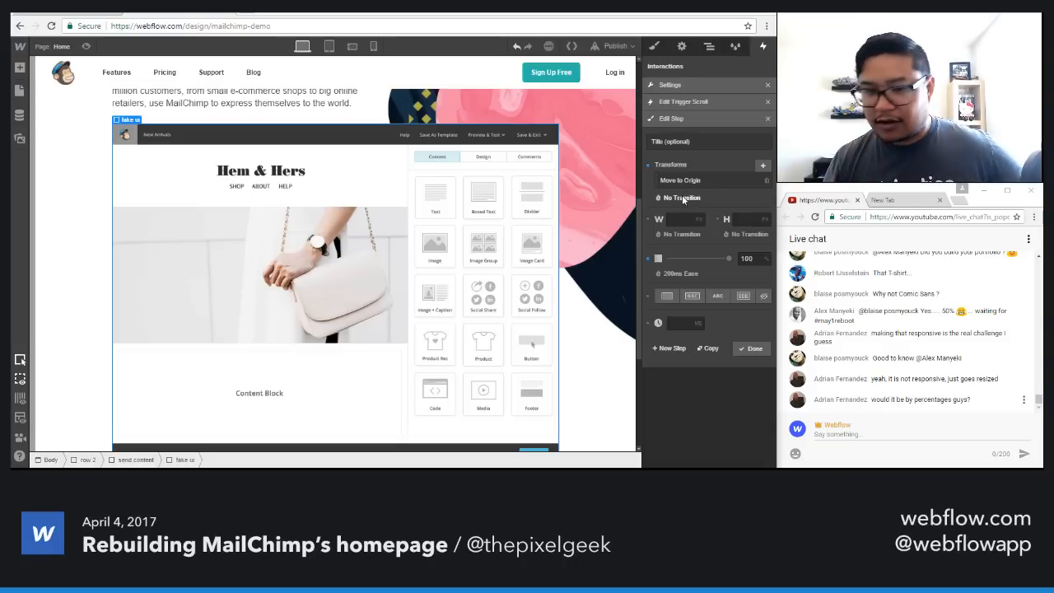
left_click(750, 348)
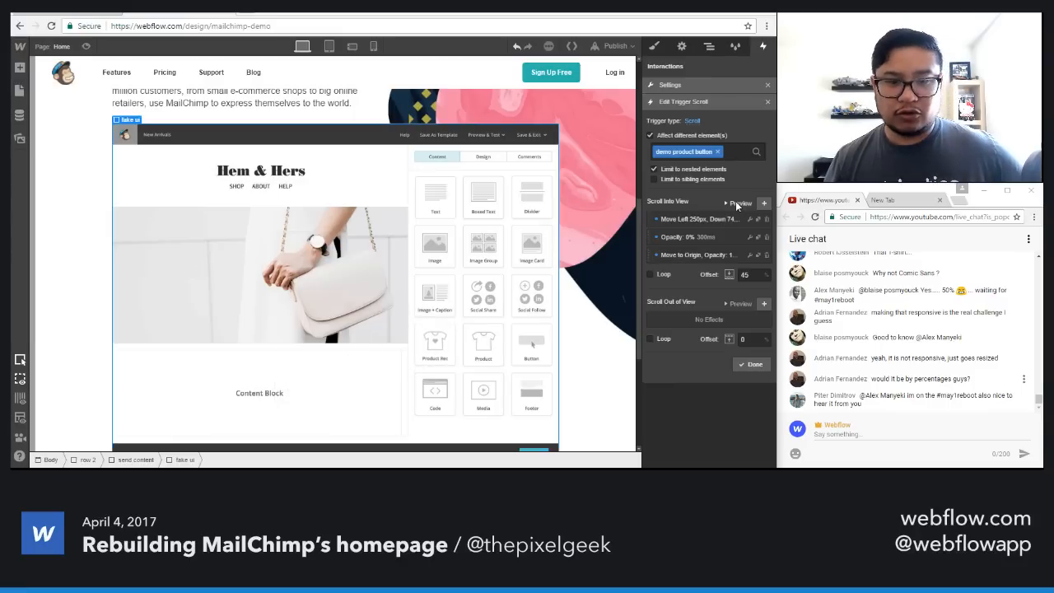
Step: Clear the opacity from the move-to-origin step, add a fourth Scroll Into View step with 100% opacity, and preview the sequence
left_click(733, 254)
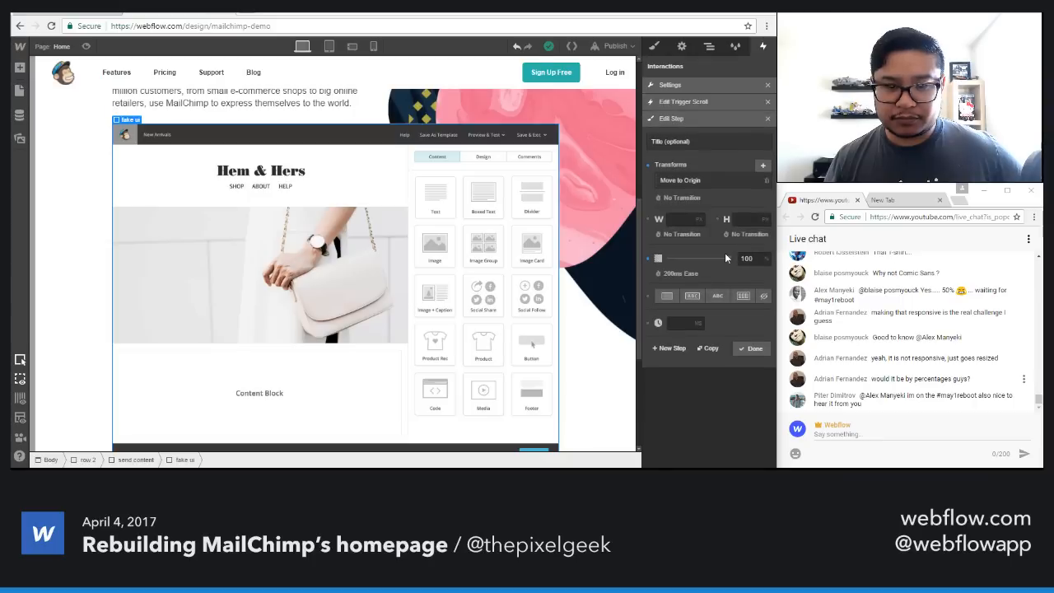
left_click(650, 259)
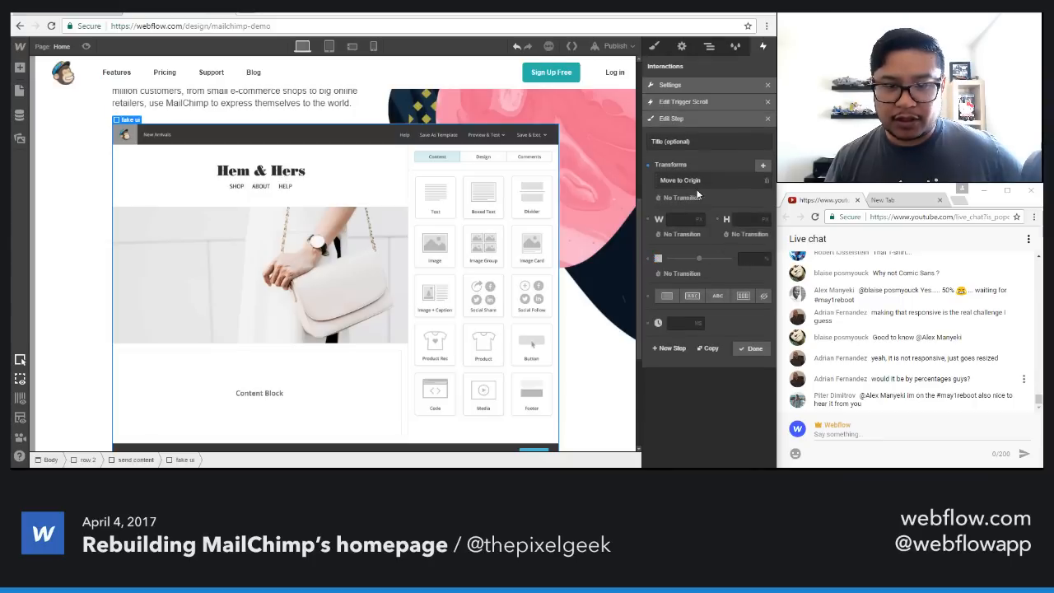
left_click(674, 349)
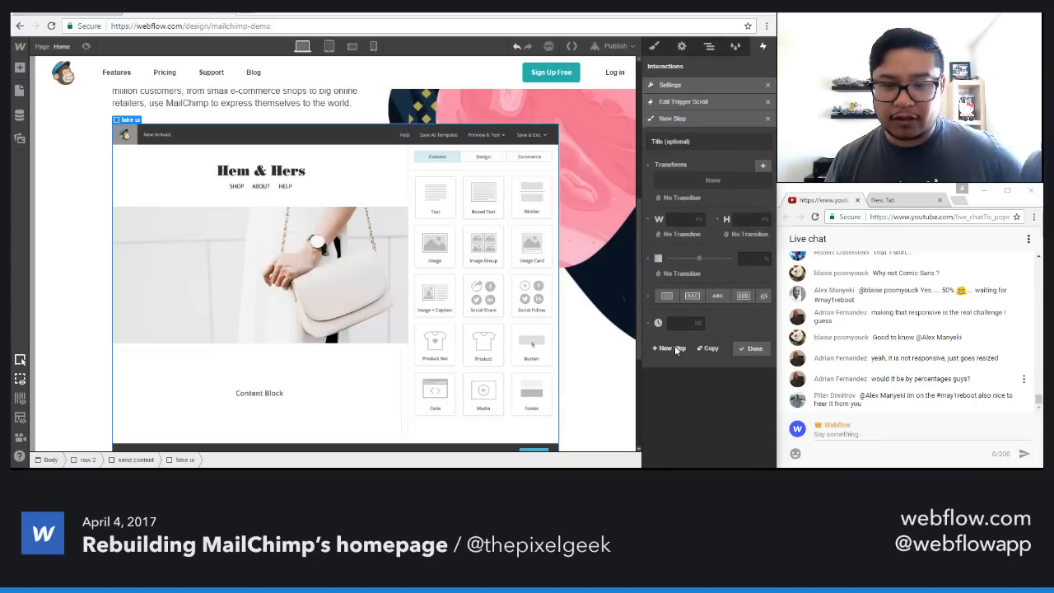
left_click(710, 257)
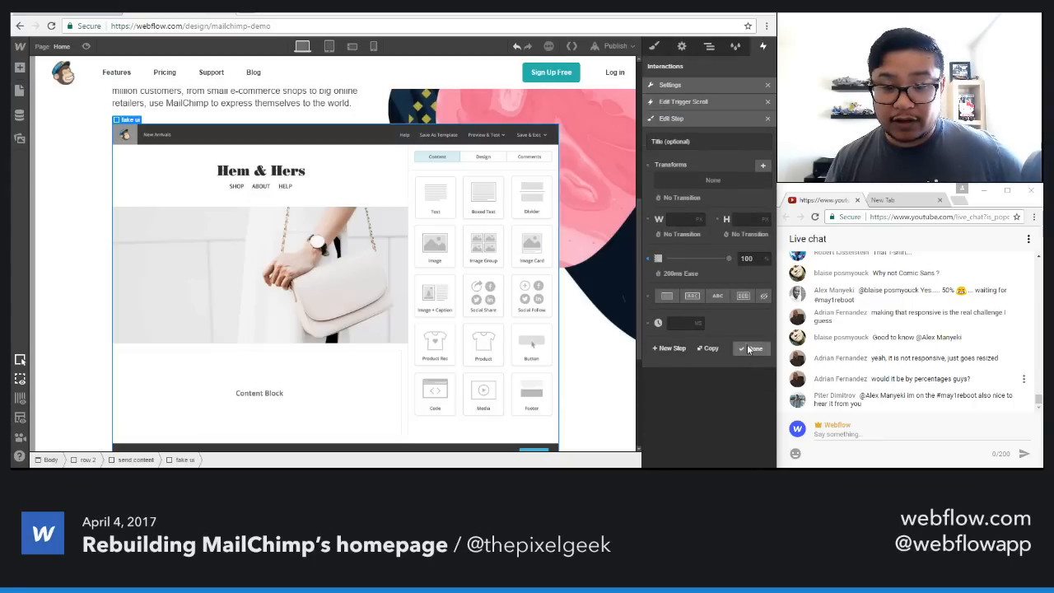
left_click(749, 349)
left_click(739, 203)
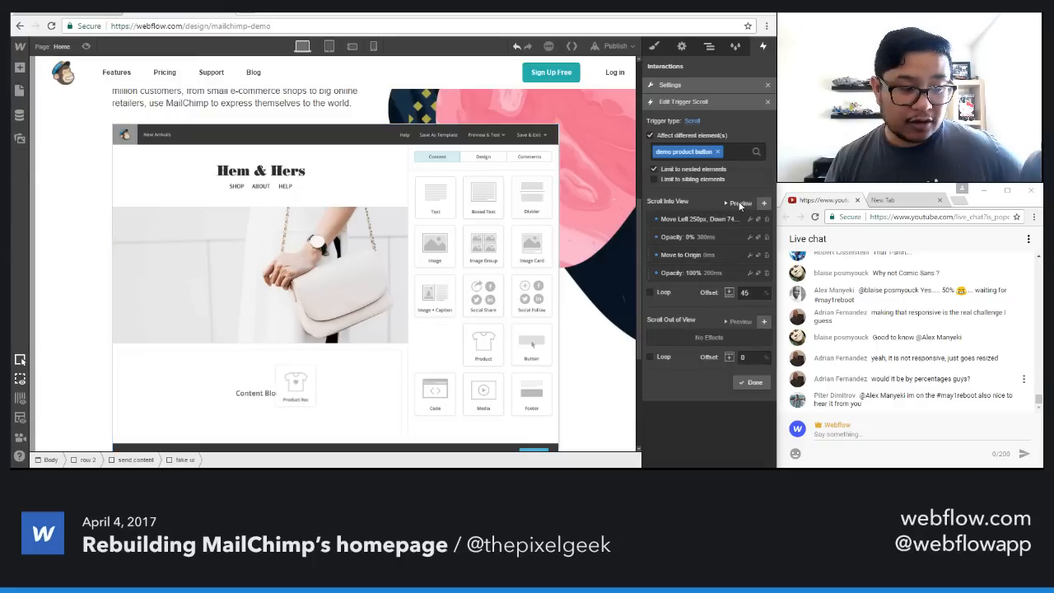
Step: Set the 100% opacity step's transition duration to 500 ms and preview the sequence
left_click(730, 273)
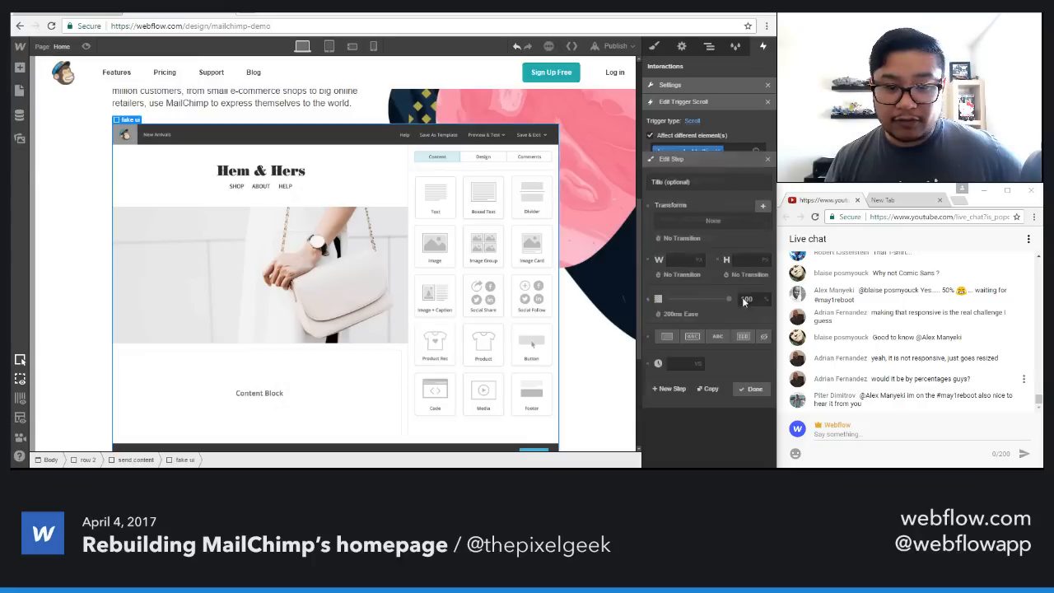
left_click(718, 271)
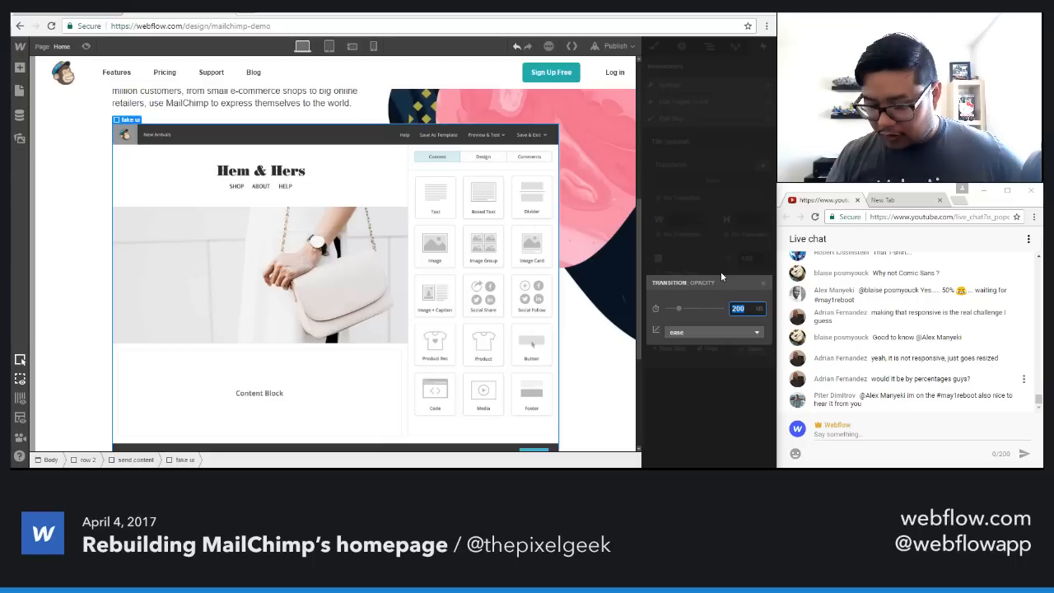
type("500")
key("Return")
left_click(767, 119)
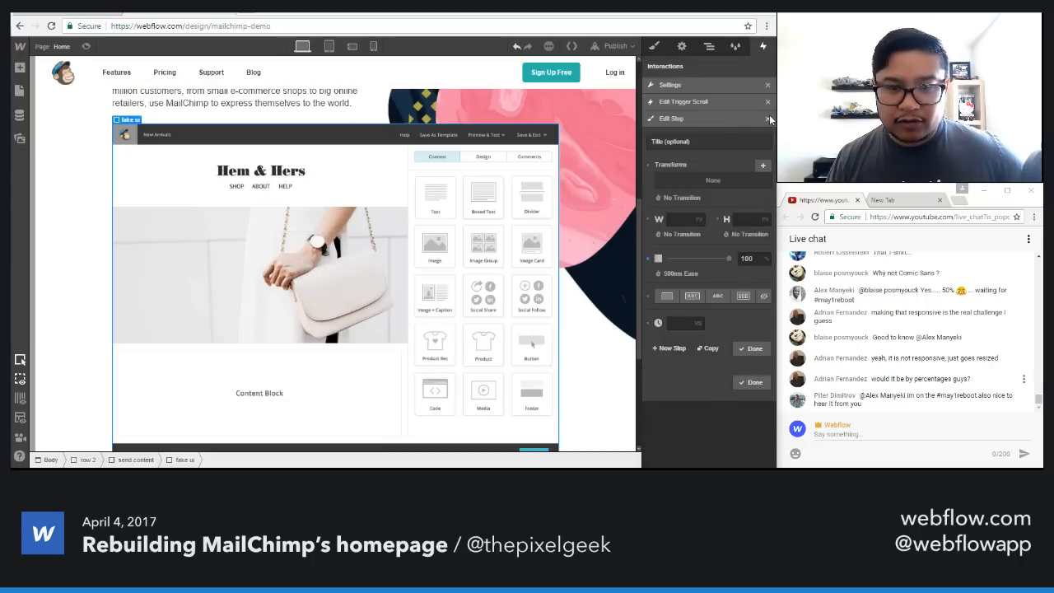
left_click(735, 204)
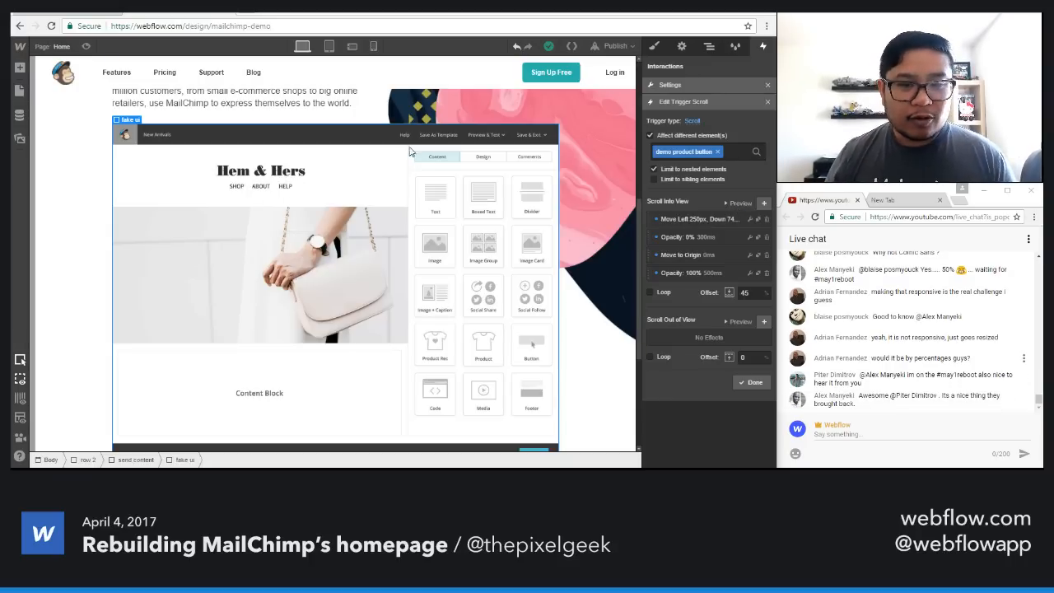
Step: Check the Product Rec tile's scroll animation in page preview mode, starting from the hero, and return to editing
scroll(344, 168, "up", 4)
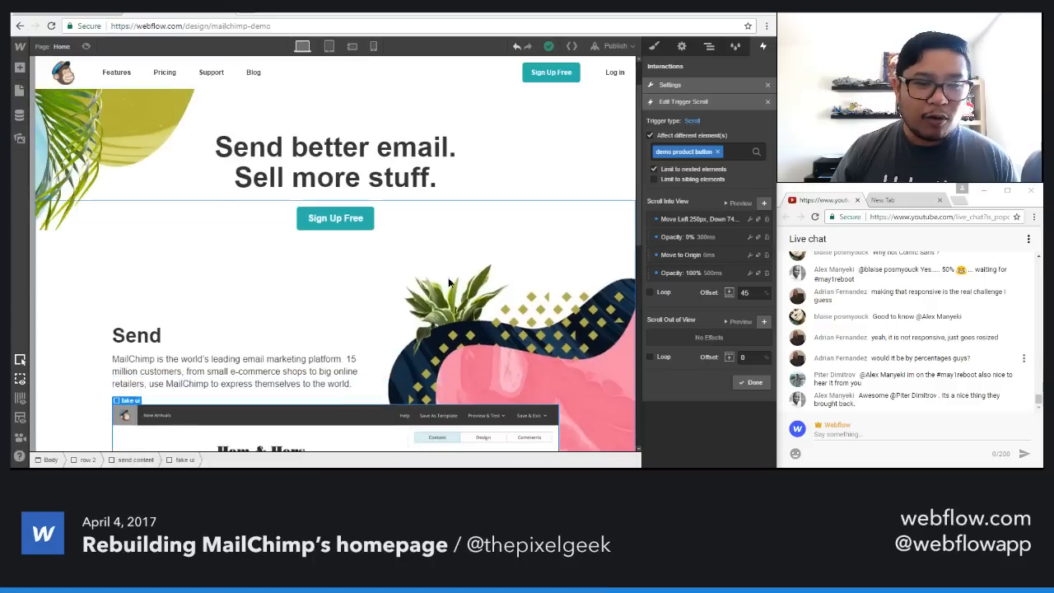
left_click(461, 278)
scroll(492, 283, "up", 1)
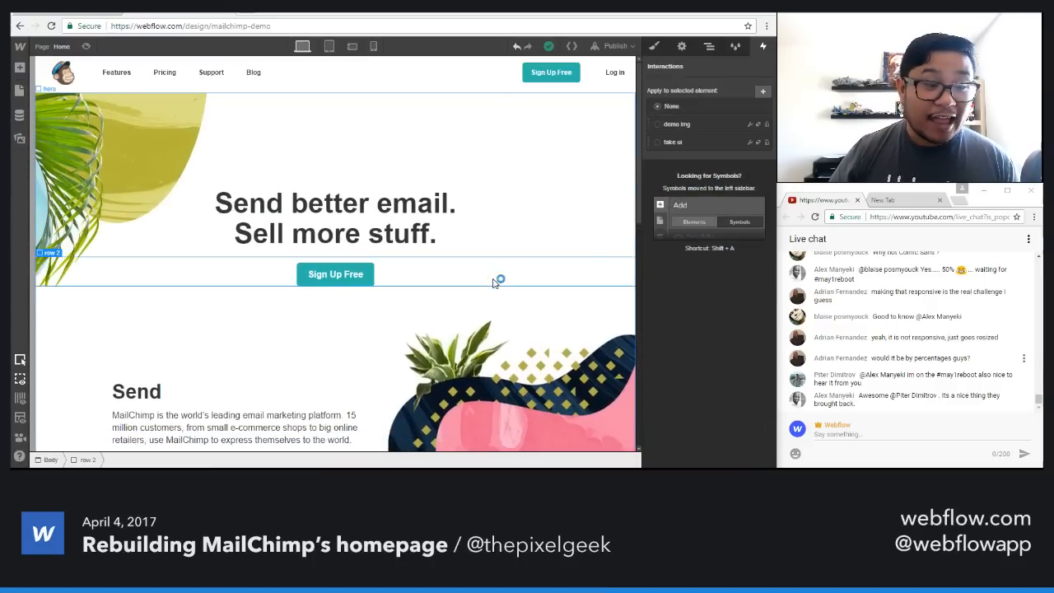
left_click(86, 47)
scroll(756, 281, "down", 4)
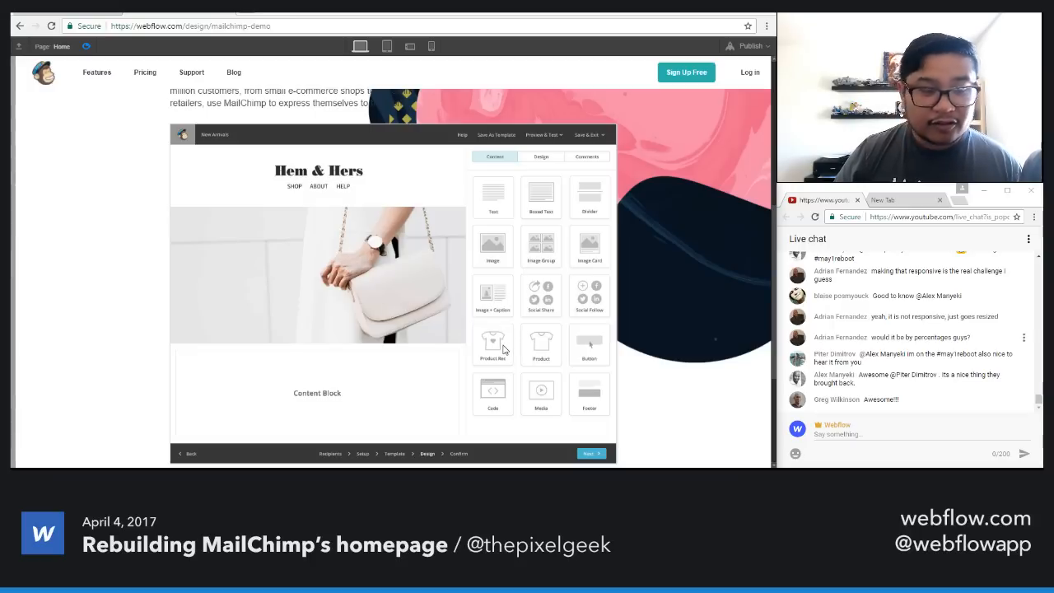
left_click(85, 46)
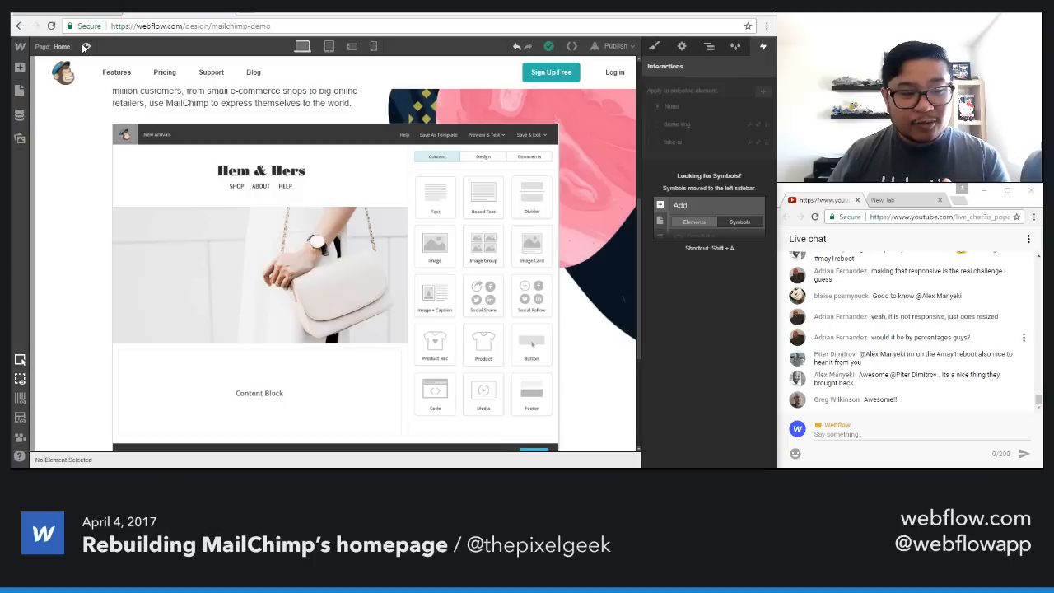
left_click(316, 128)
left_click(726, 141)
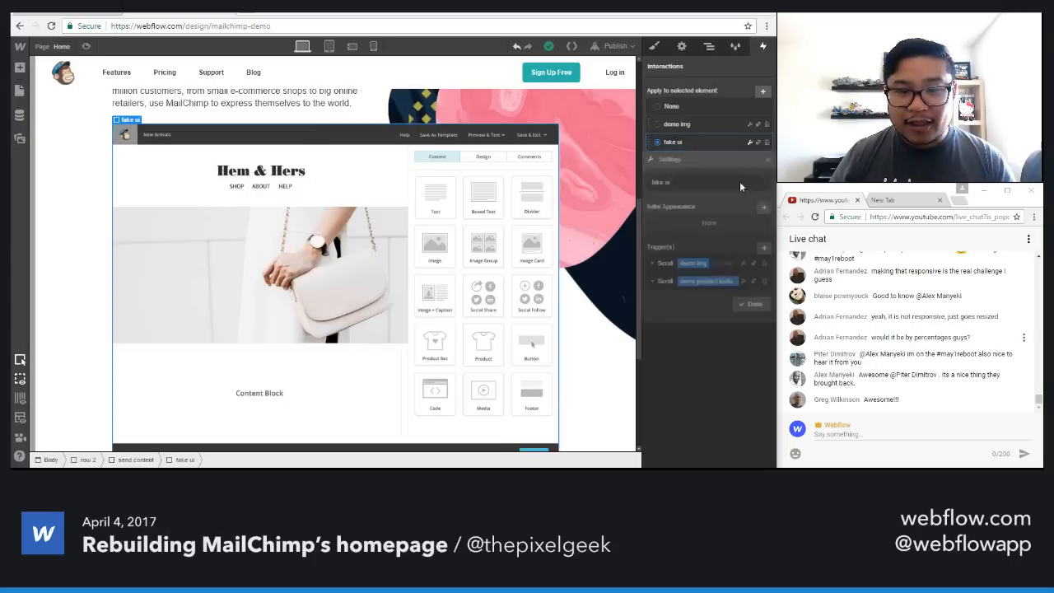
left_click(716, 203)
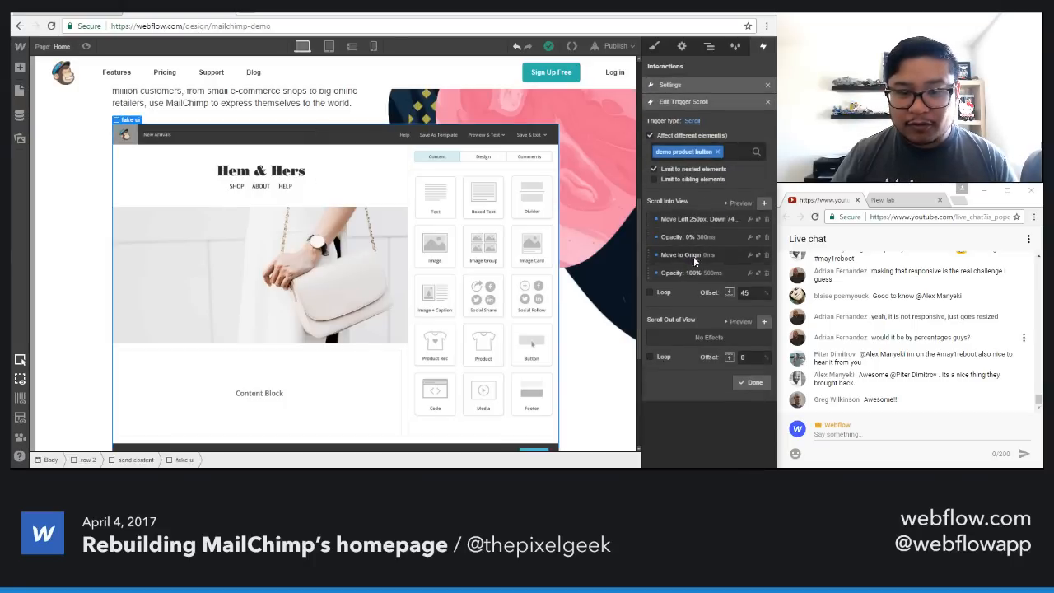
left_click(764, 204)
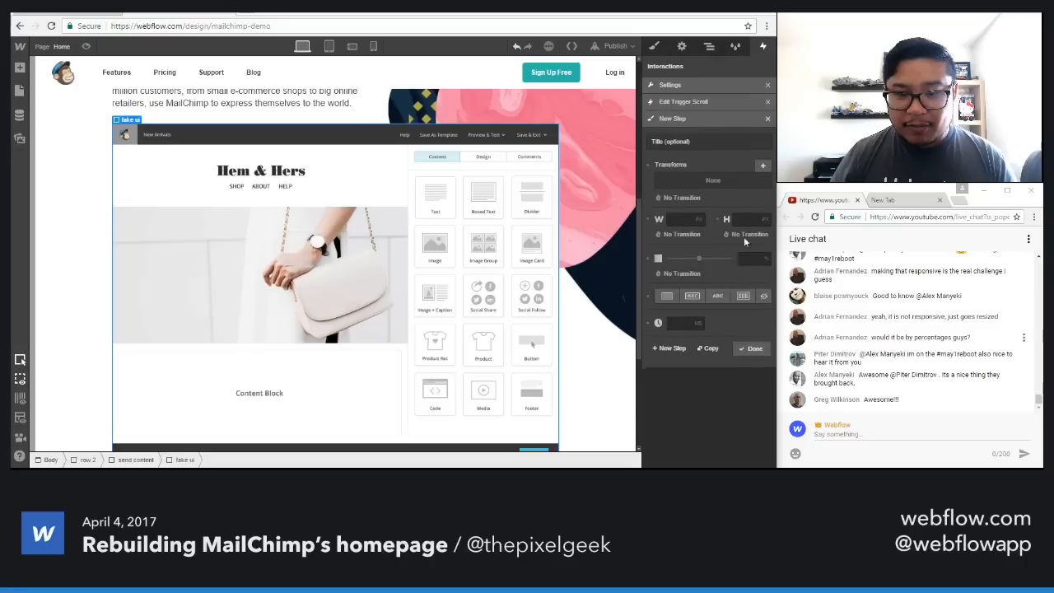
left_click(686, 321)
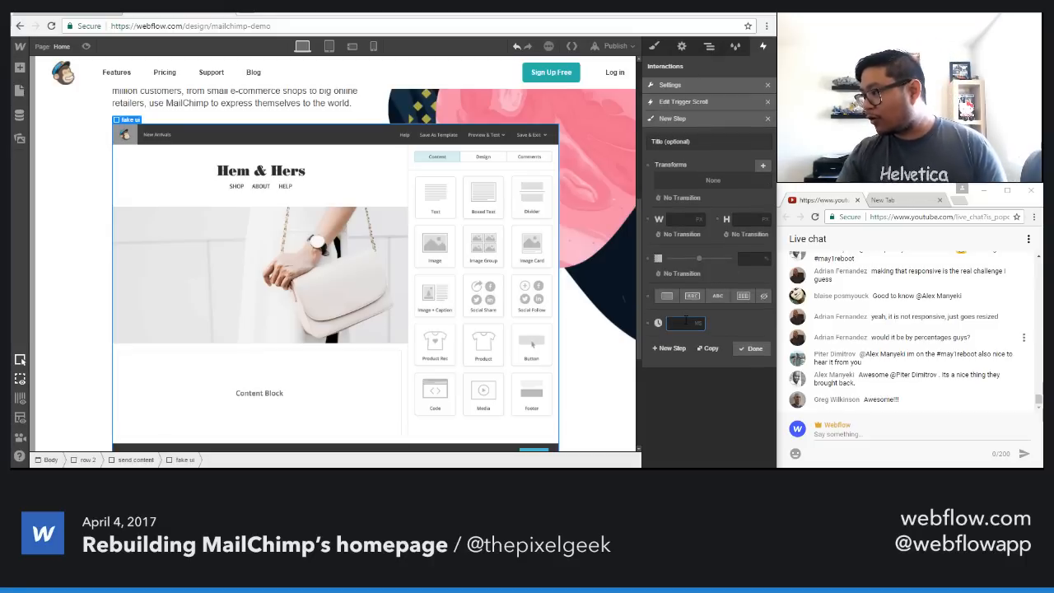
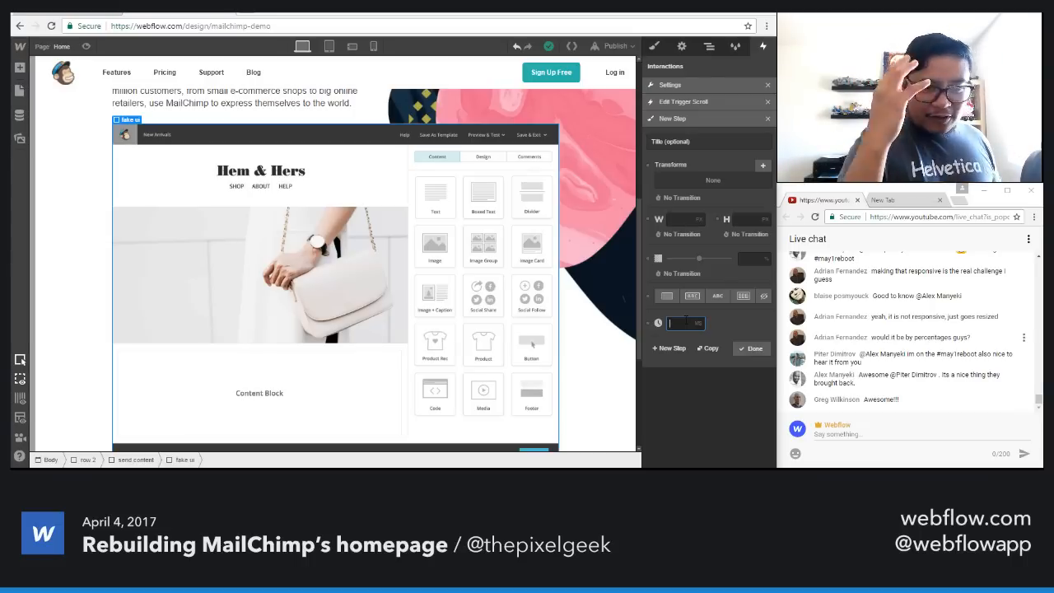
left_click(324, 264)
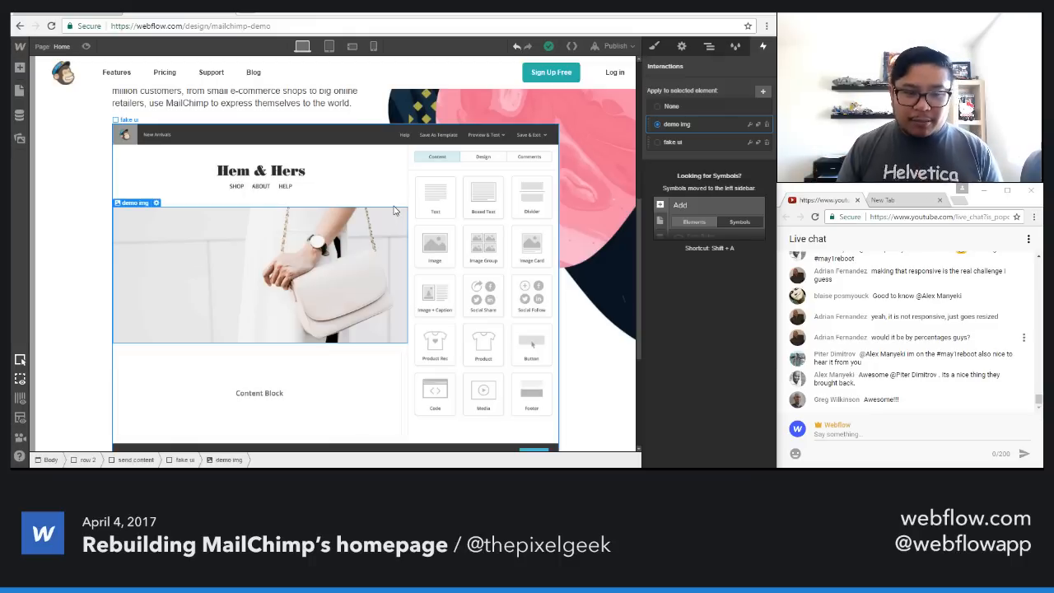
Step: Examine the Scroll Into View step of the fake ui interaction's demo img trigger
left_click(394, 121)
left_click(756, 142)
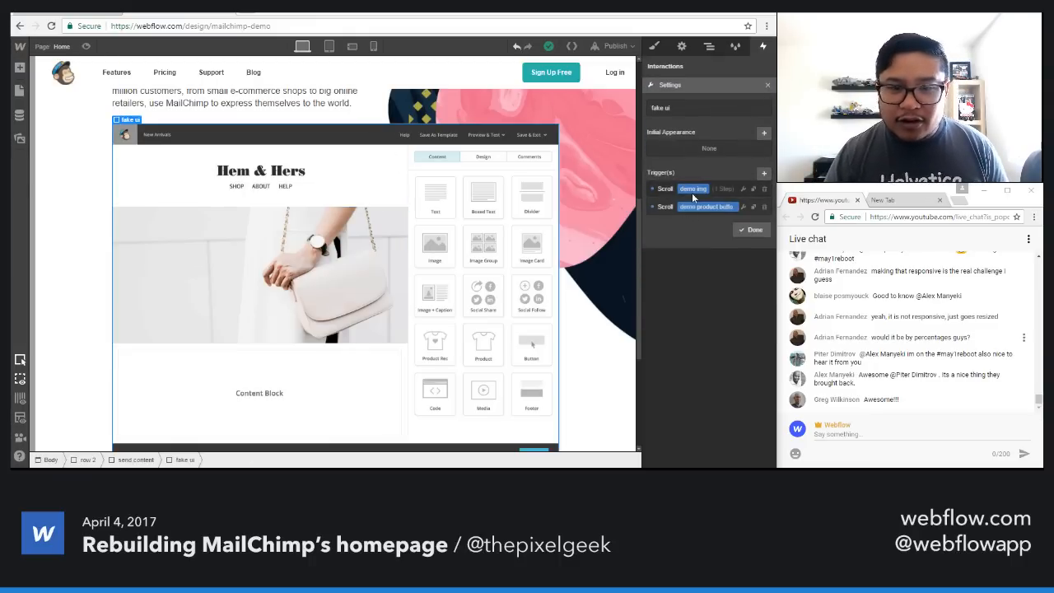
left_click(723, 219)
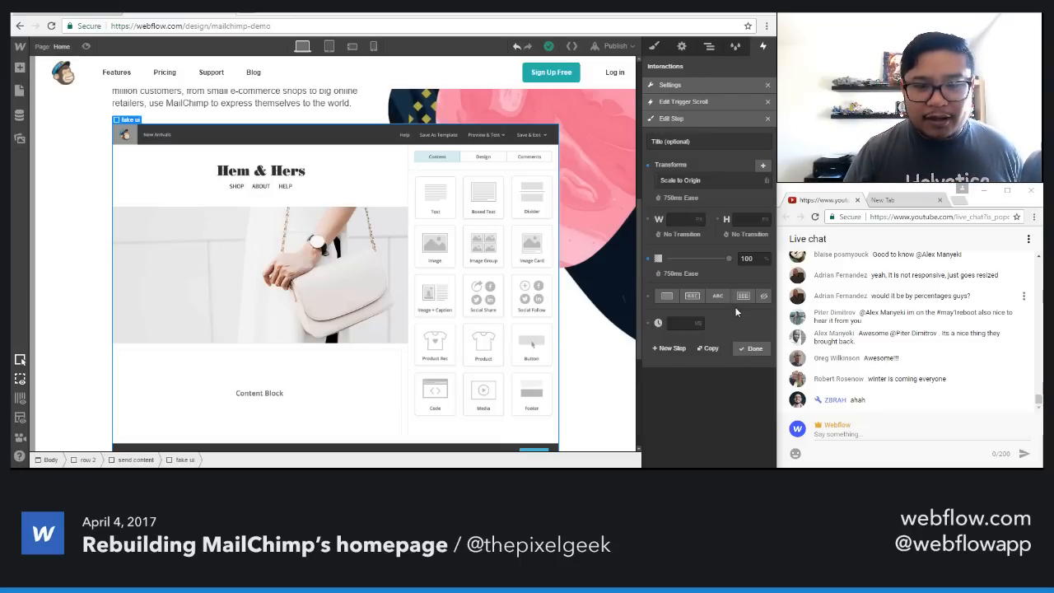
left_click(767, 119)
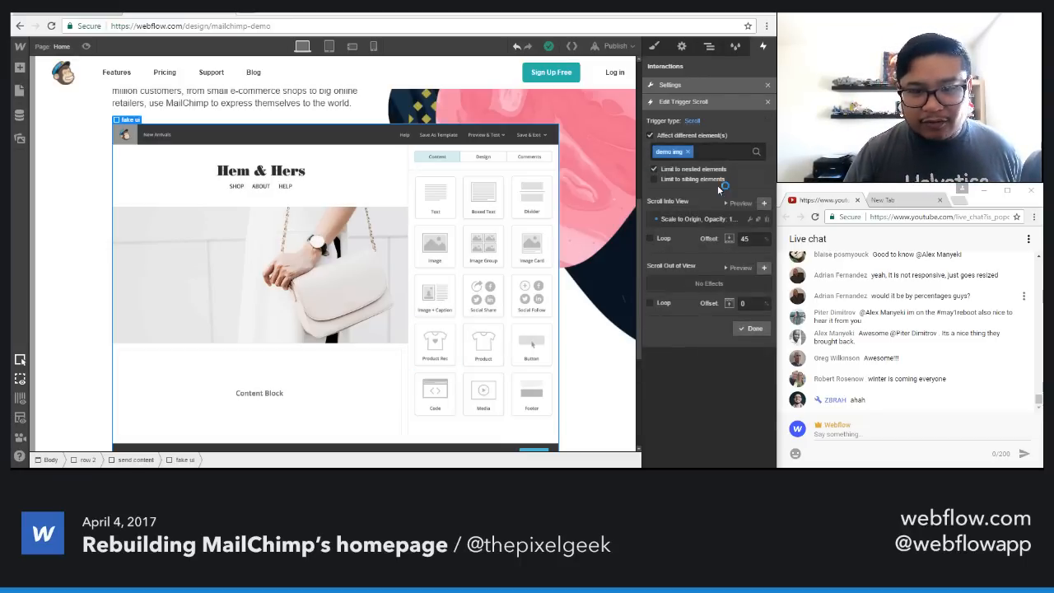
Step: Add an 800 ms wait step to the scroll-into-view effects of the fake ui trigger that affects demo product button
left_click(767, 102)
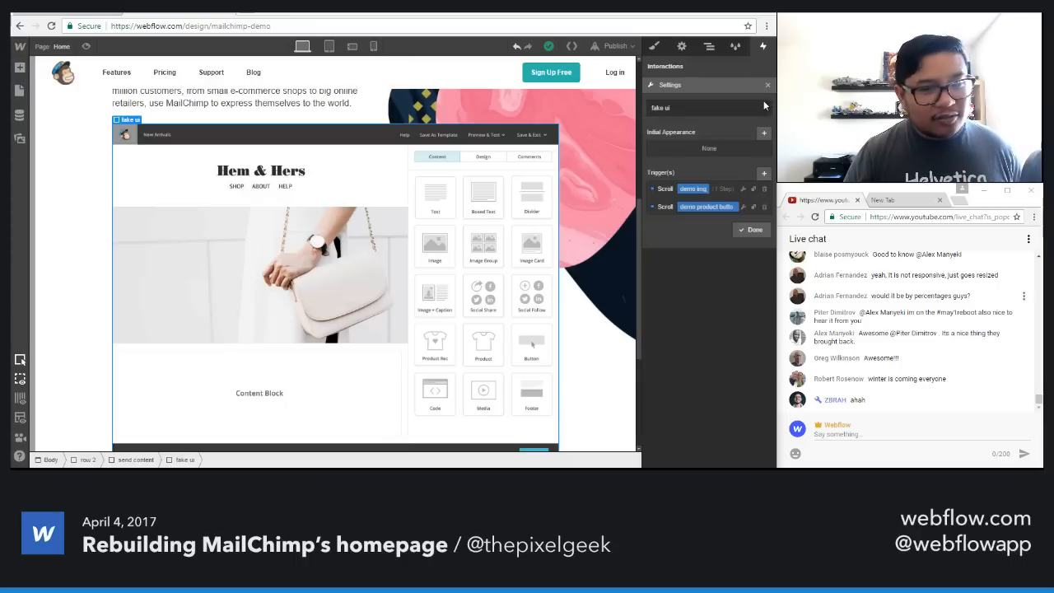
left_click(701, 204)
left_click(680, 289)
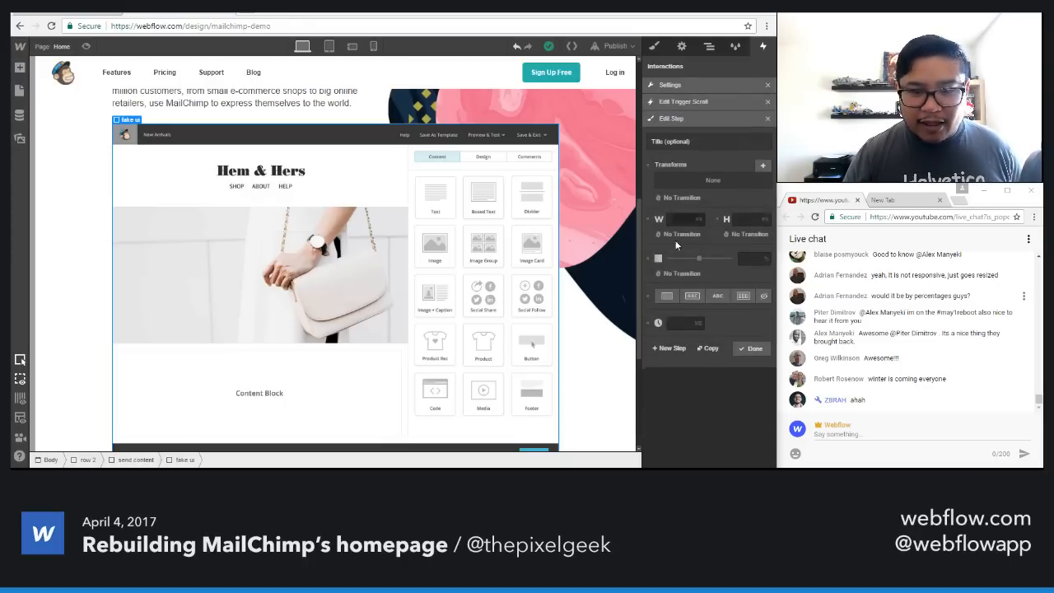
left_click(685, 321)
type("50")
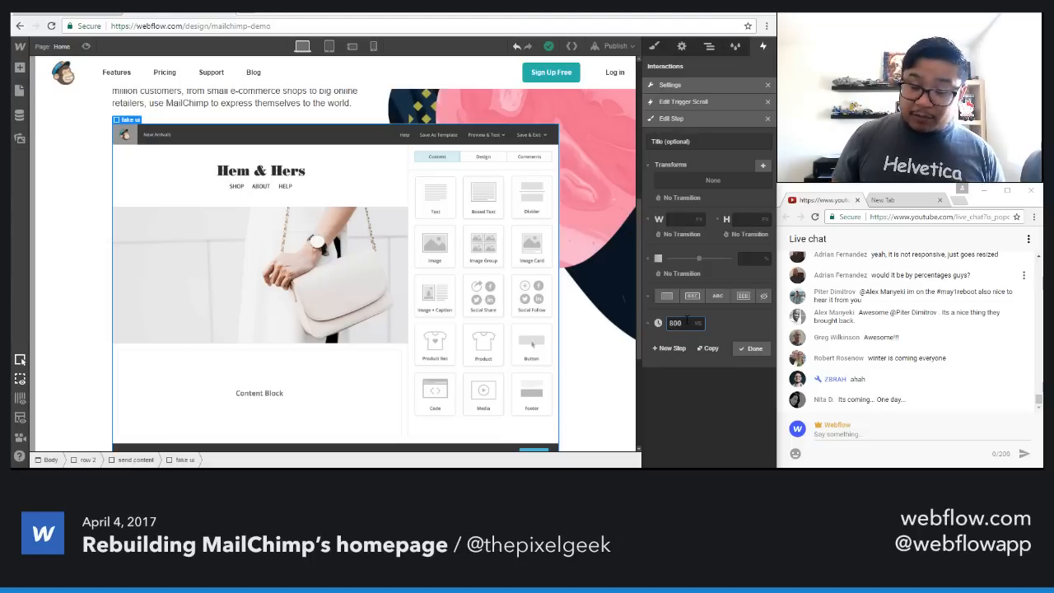
left_click(740, 347)
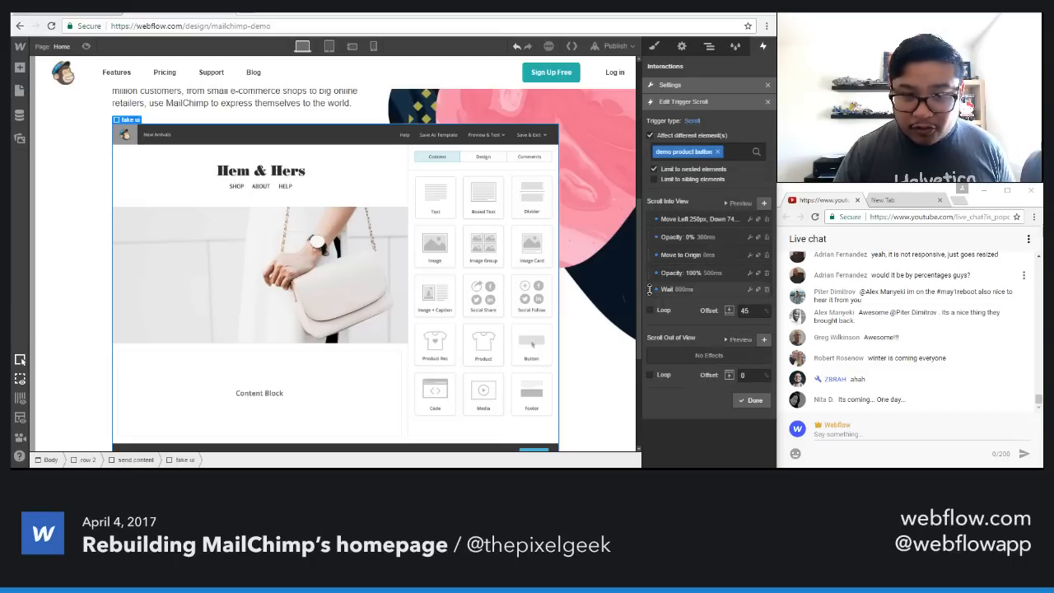
Step: Move the wait step ahead of all the other scroll-into-view steps and save the fake ui interaction
left_click_drag(655, 290, 655, 211)
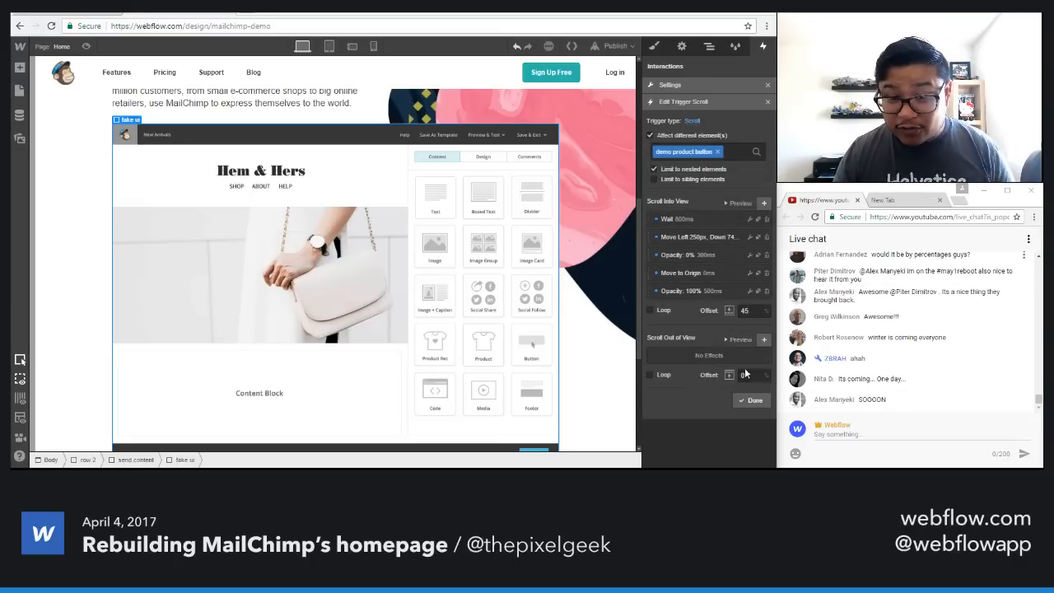
left_click(751, 400)
left_click(749, 231)
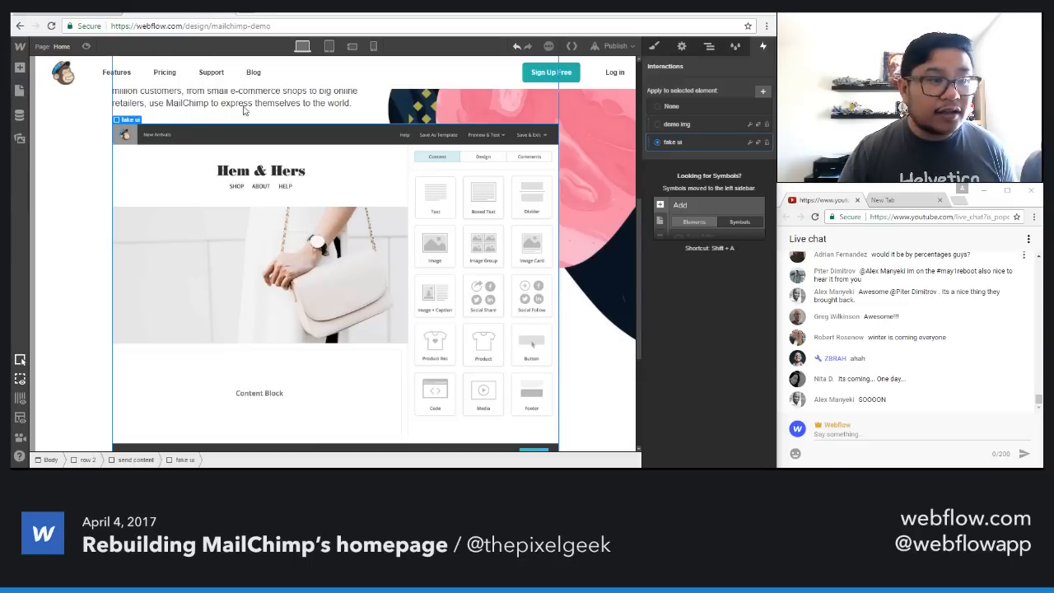
Step: Preview the page from the hero down to the Send section to check the fake ui scroll animation
scroll(92, 181, "up", 4)
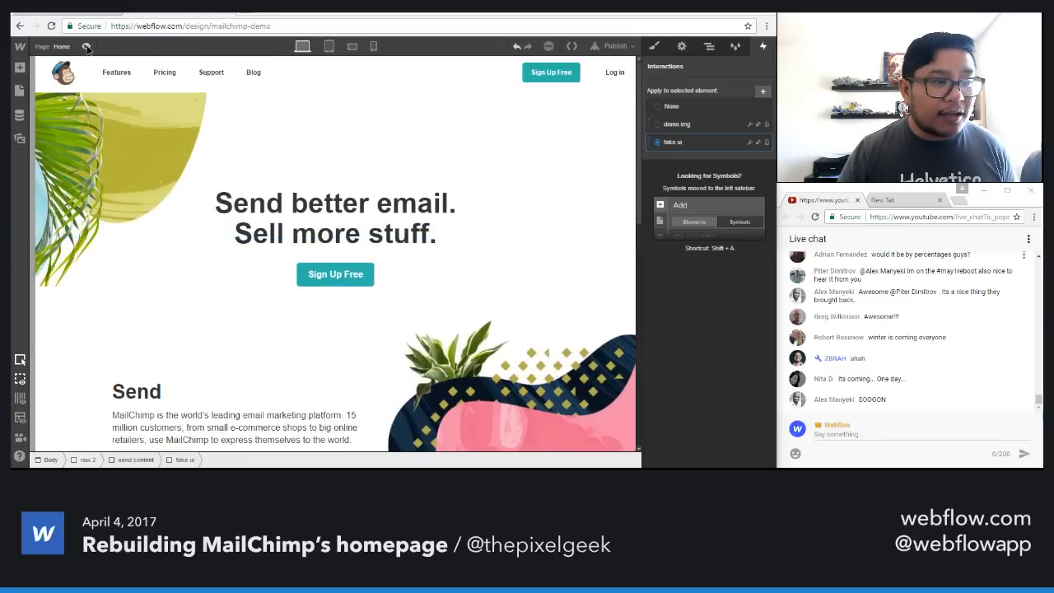
left_click(87, 47)
scroll(134, 282, "down", 5)
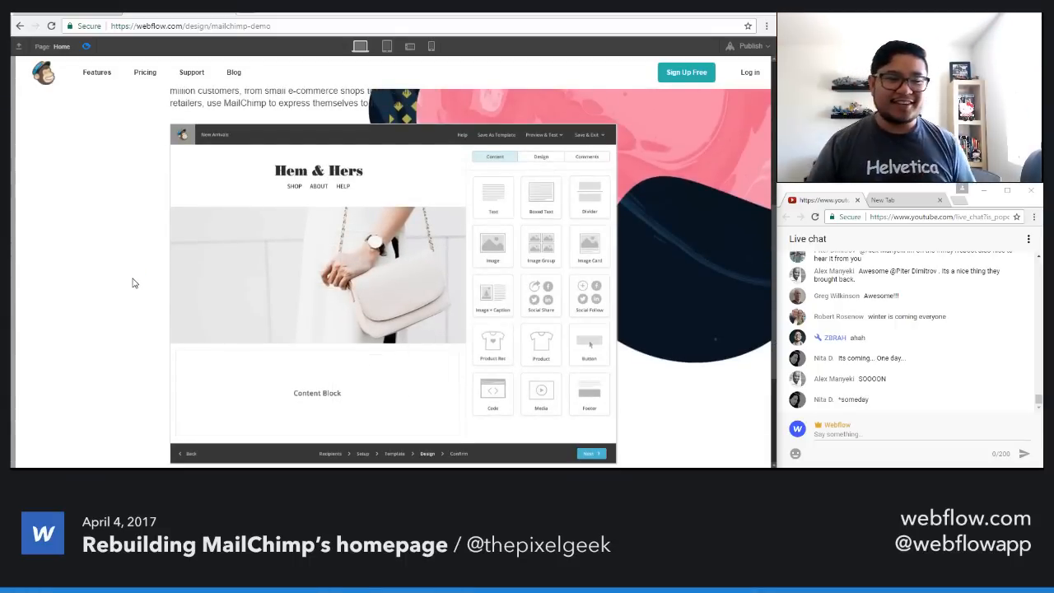
left_click(92, 48)
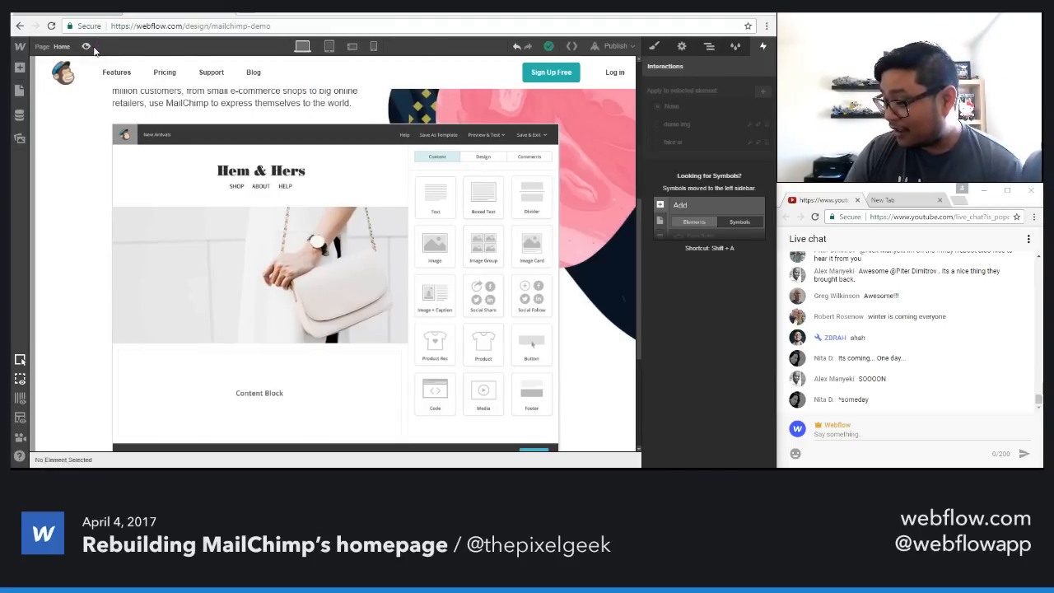
Step: Replay the email builder animation on the reloaded mailchimp.com reference page and return to the Webflow design
left_click(434, 344)
left_click(57, 13)
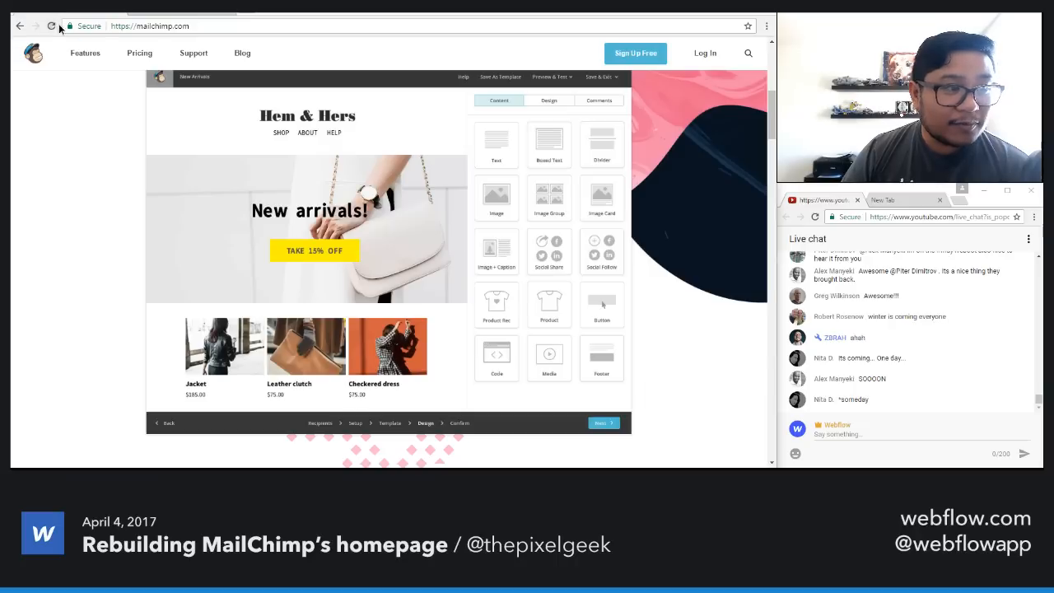
left_click(51, 26)
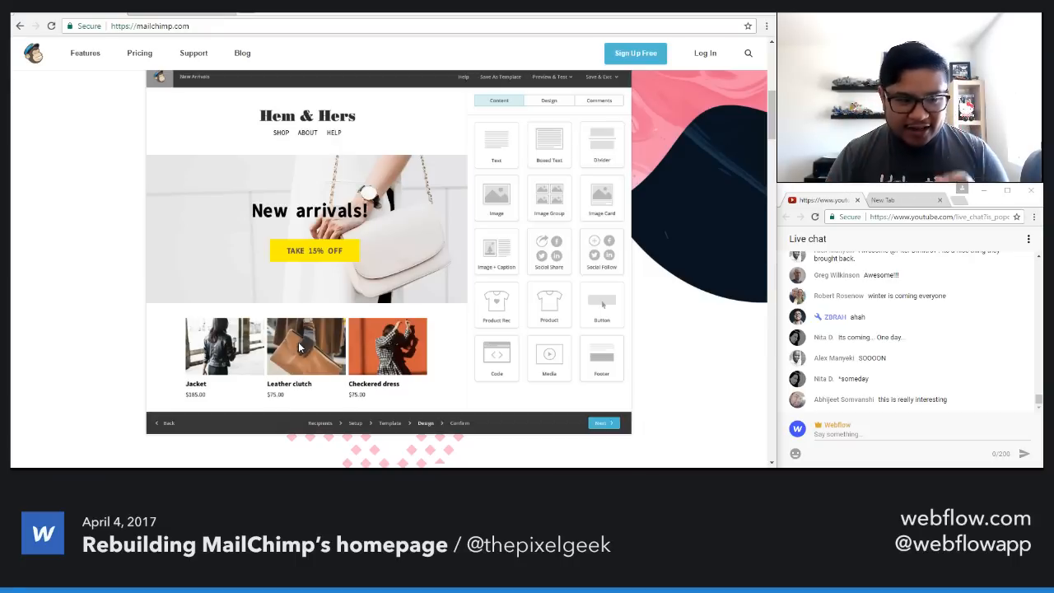
left_click(161, 15)
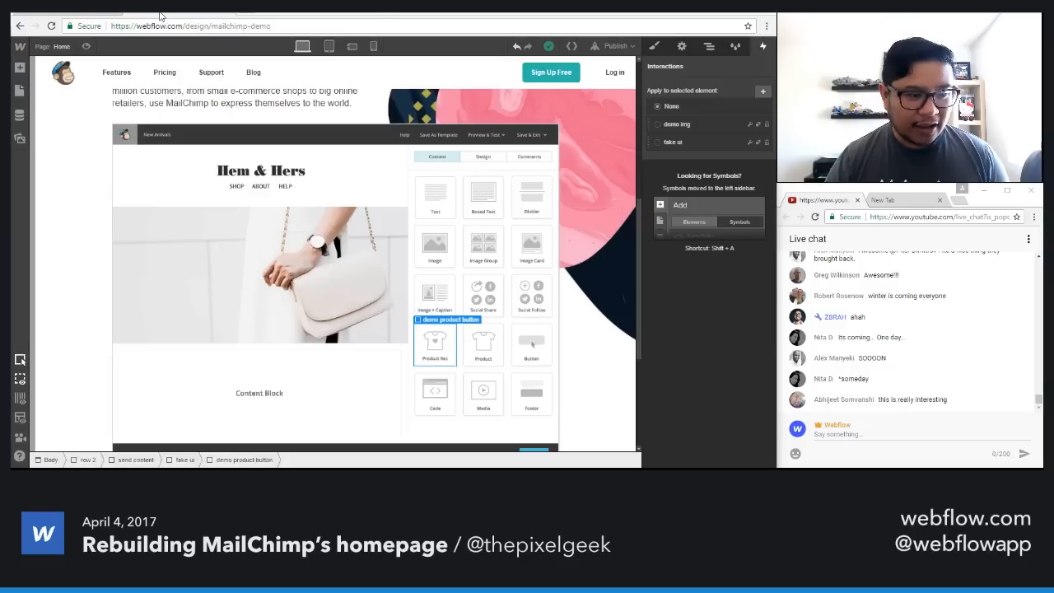
Step: Add a div block inside the fake ui element
left_click(294, 381)
key("a")
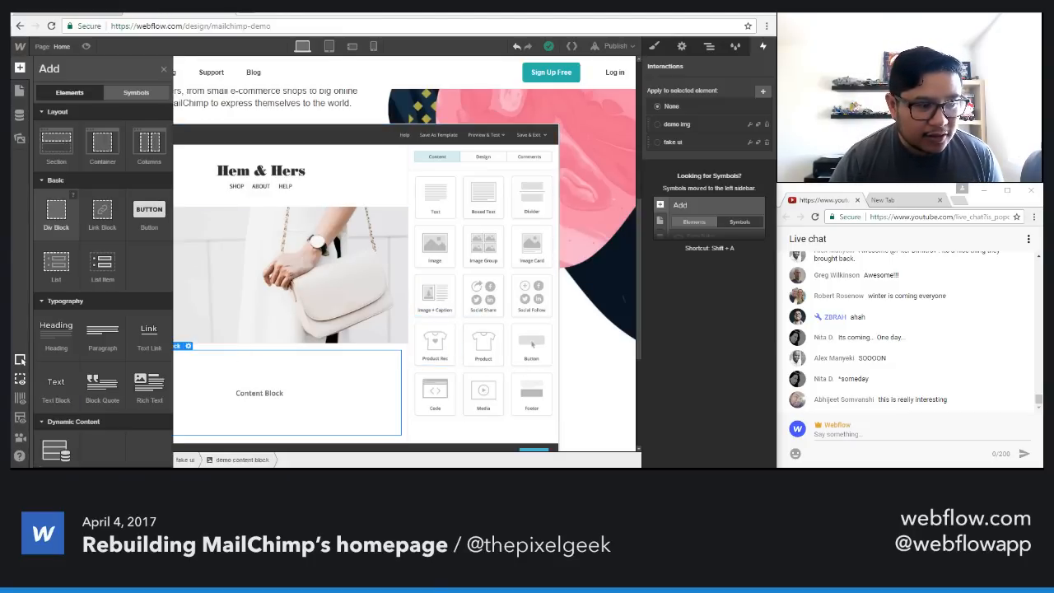
left_click(53, 216)
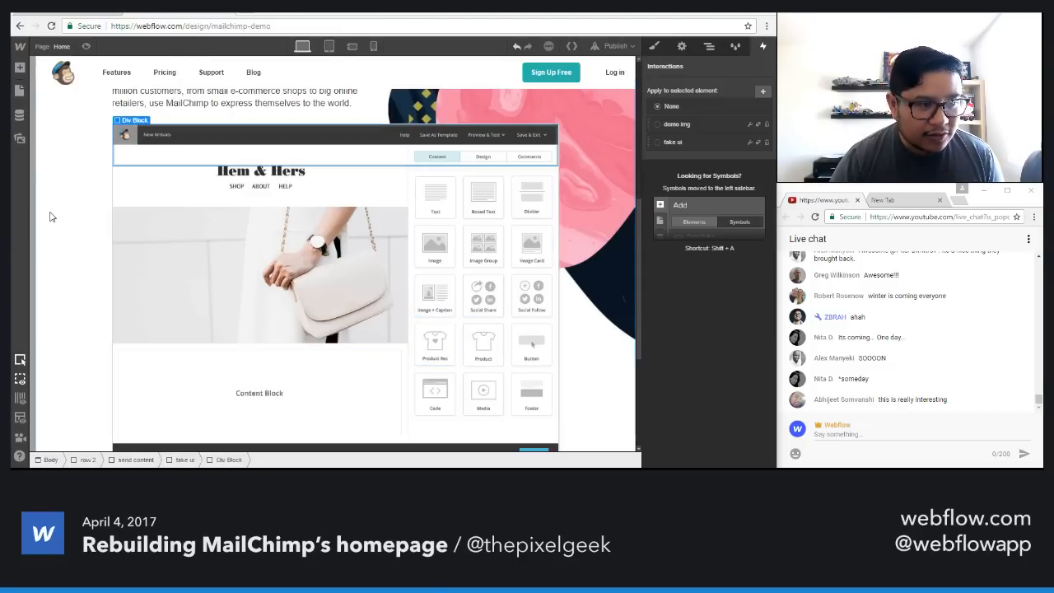
Step: Give the new div block the class "demo products" and set its position to absolute
key("s")
left_click(701, 97)
type("demo product")
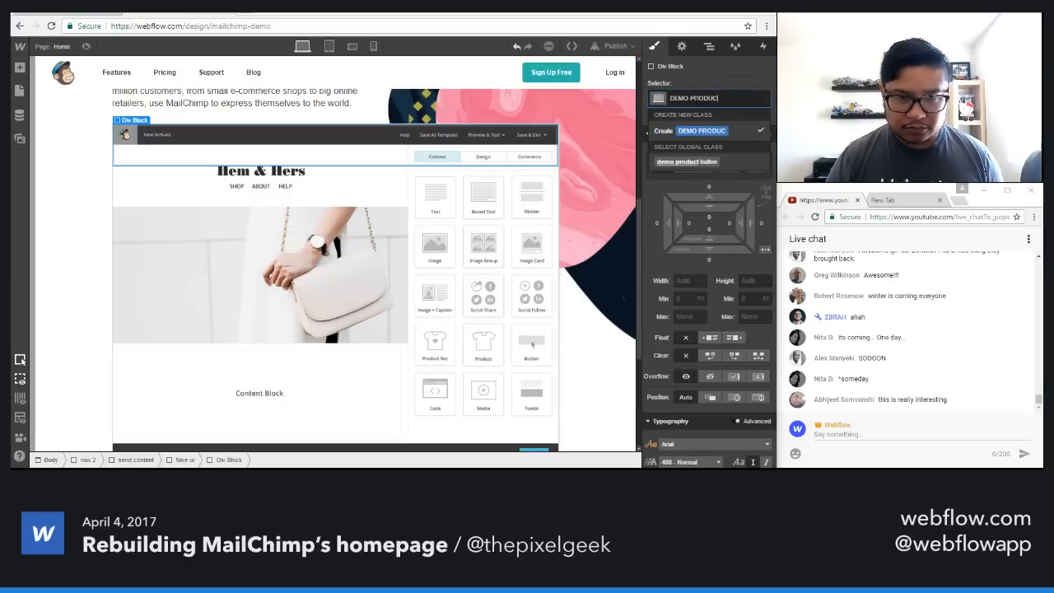
key("BackSpace")
key("BackSpace")
key("BackSpace")
key("BackSpace")
key("BackSpace")
key("BackSpace")
key("BackSpace")
key("BackSpace")
key("BackSpace")
key("BackSpace")
key("BackSpace")
type("demo products")
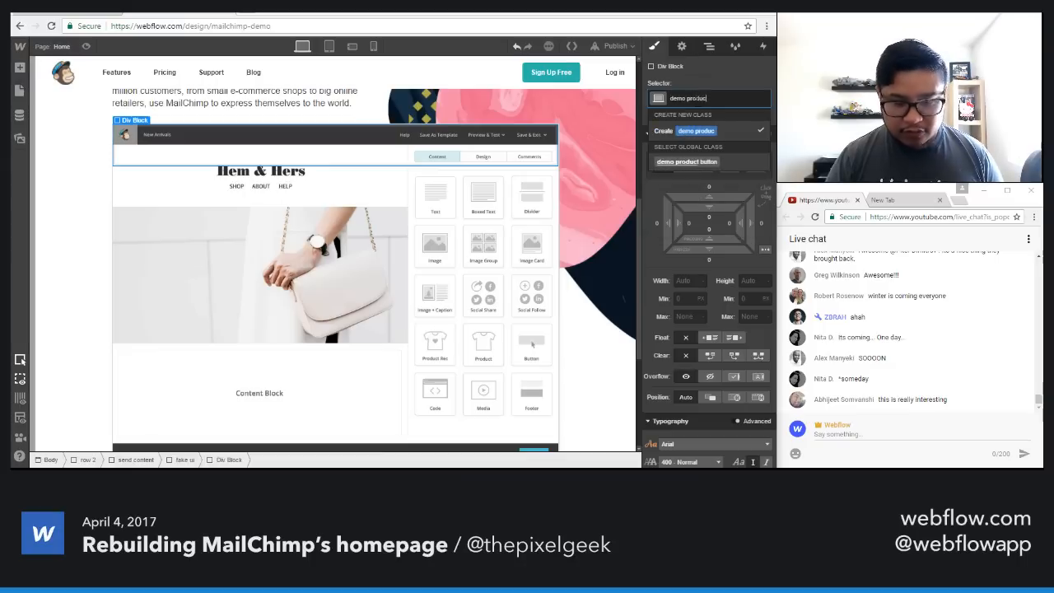
key("Return")
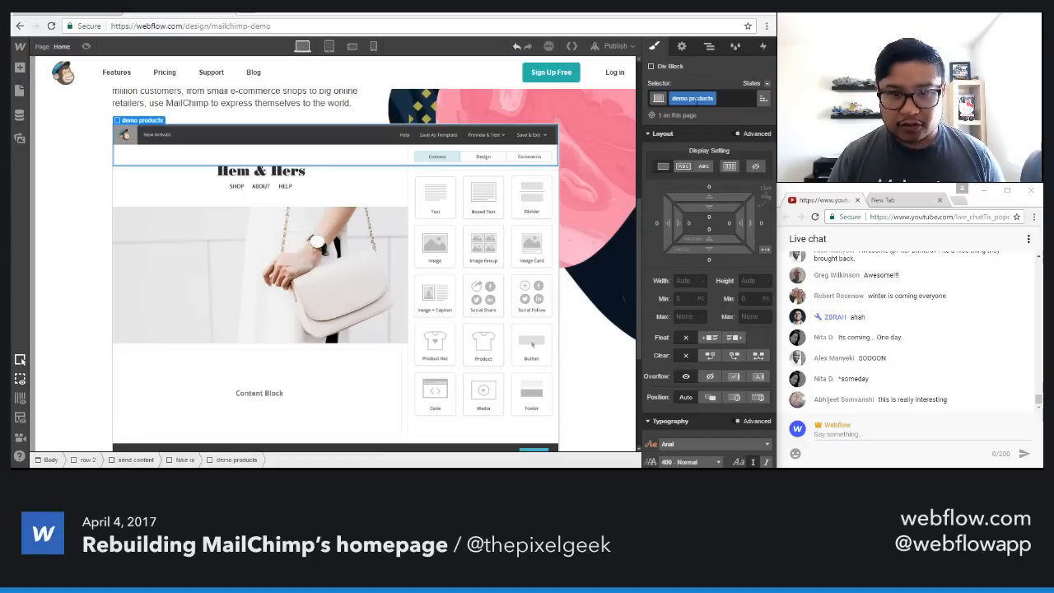
left_click(735, 397)
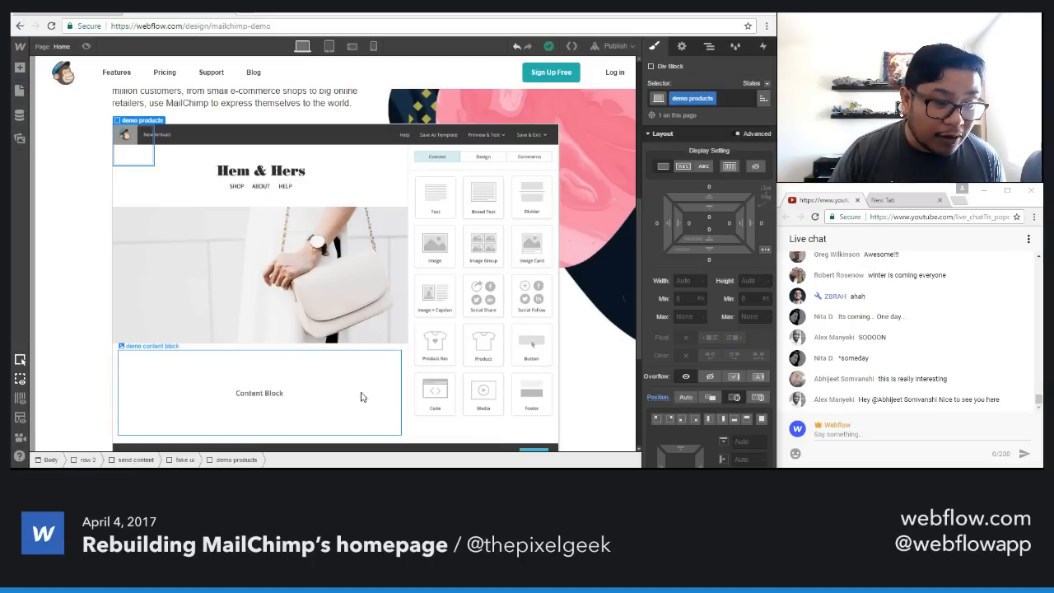
Step: Compare the product drop animation on mailchimp.com with the effect steps of the demo product button scroll trigger
left_click(82, 15)
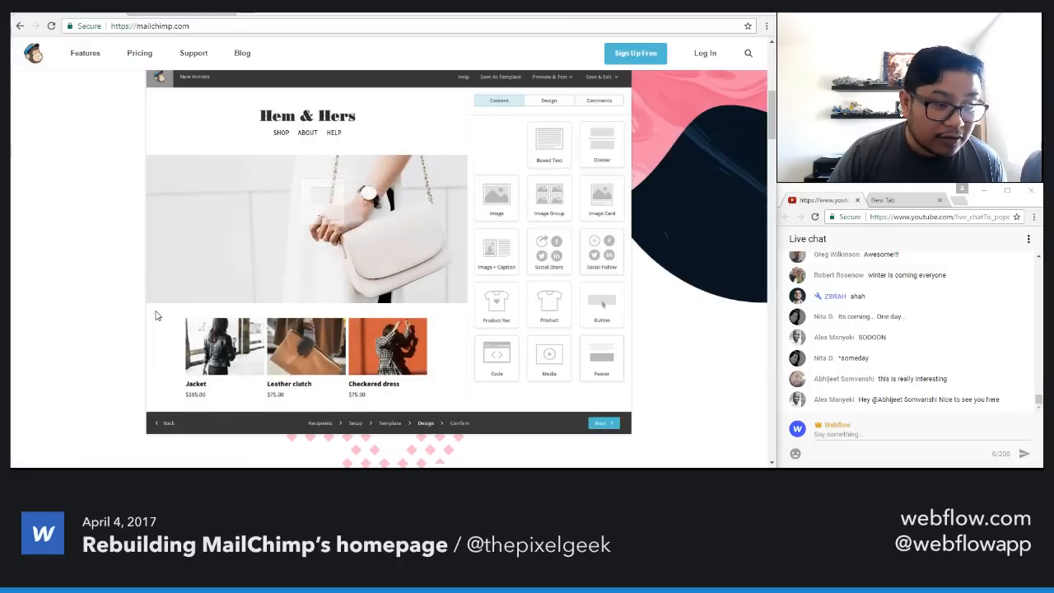
left_click(177, 14)
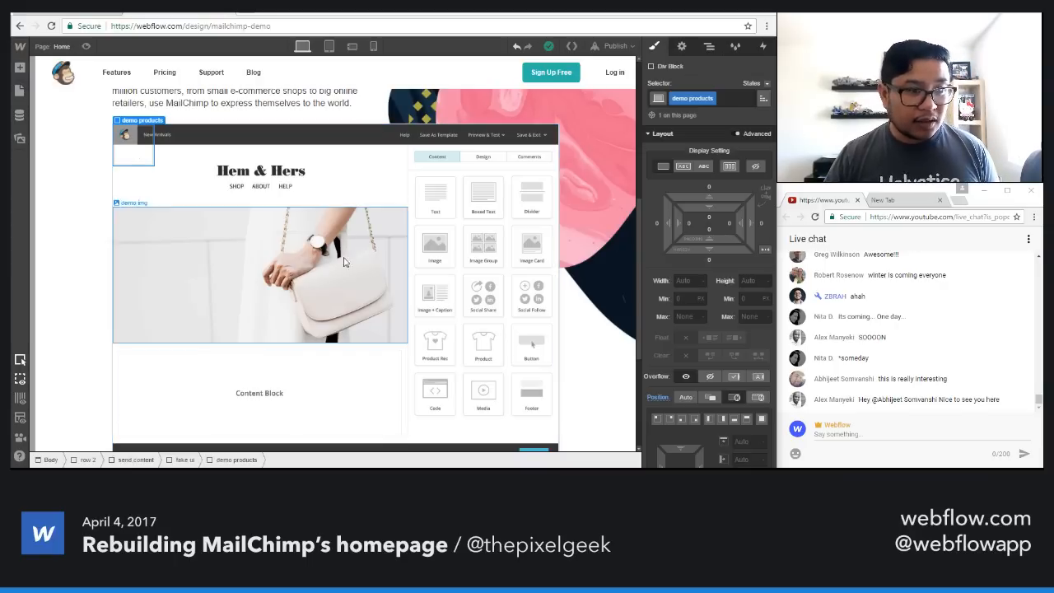
left_click(371, 173)
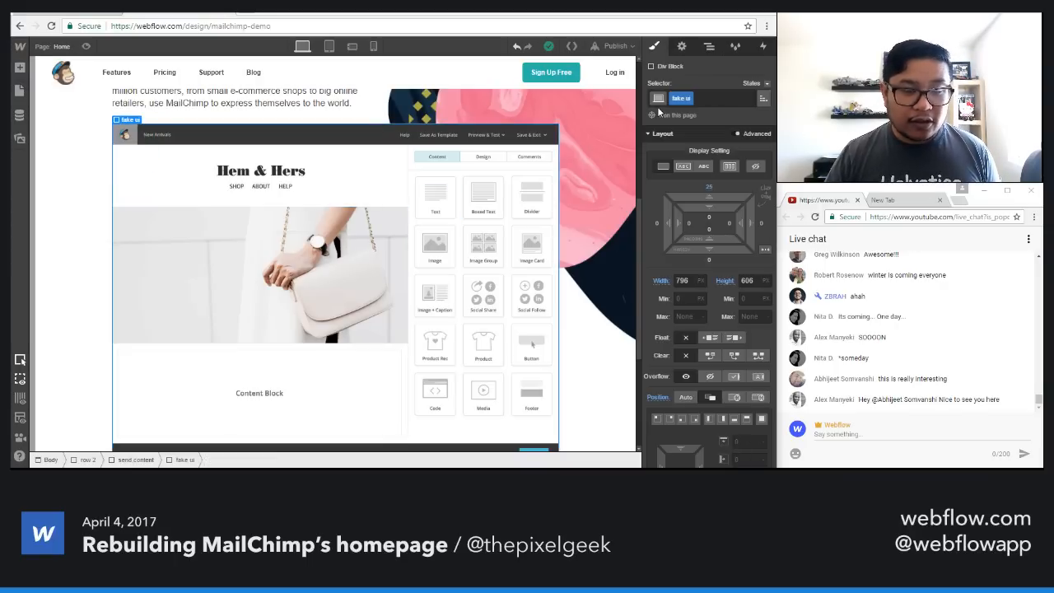
left_click(763, 47)
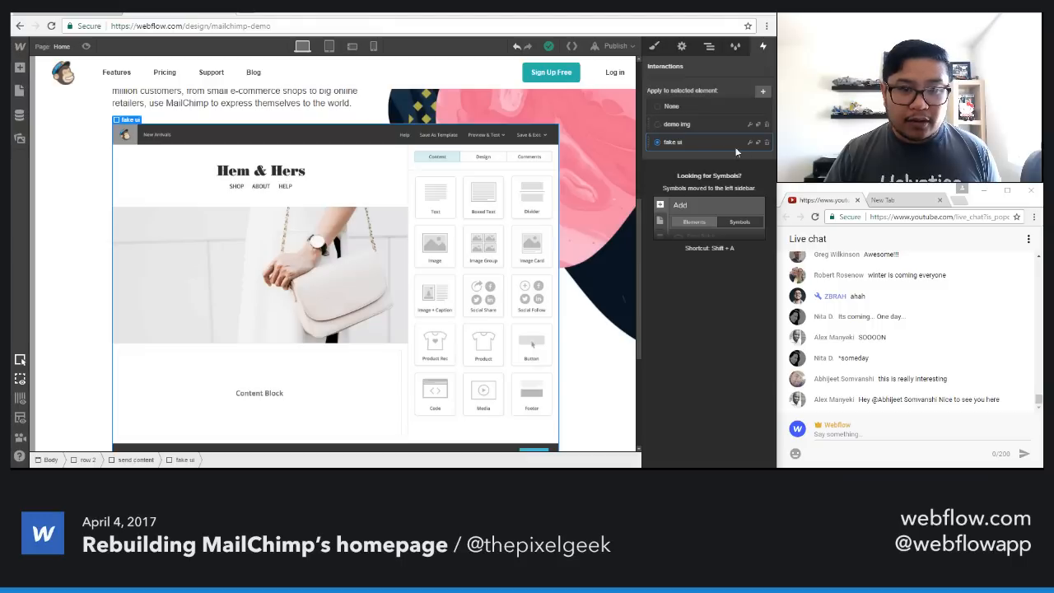
left_click(749, 143)
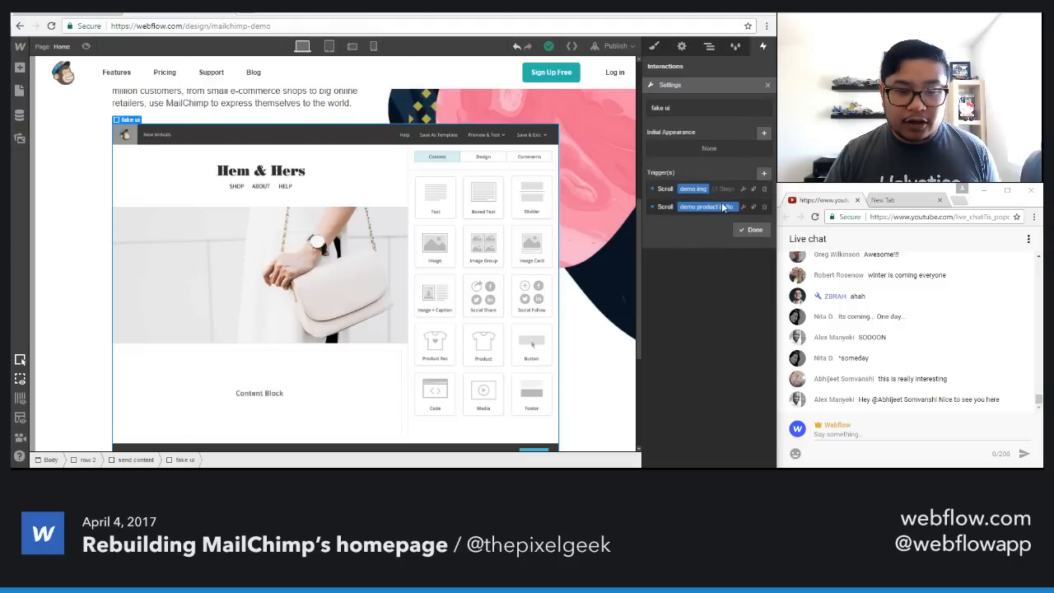
left_click(720, 208)
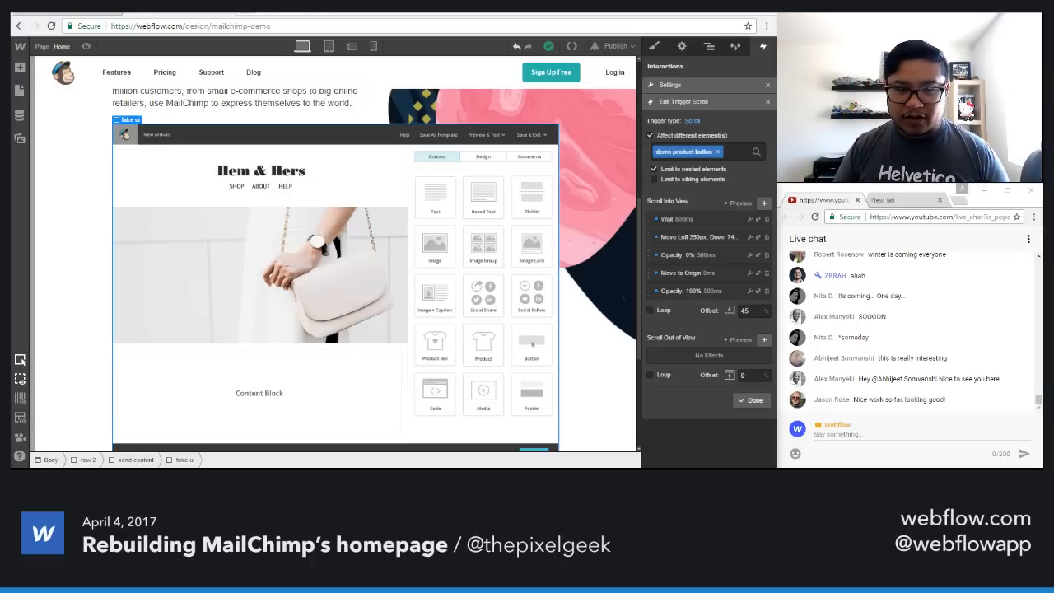
left_click(684, 237)
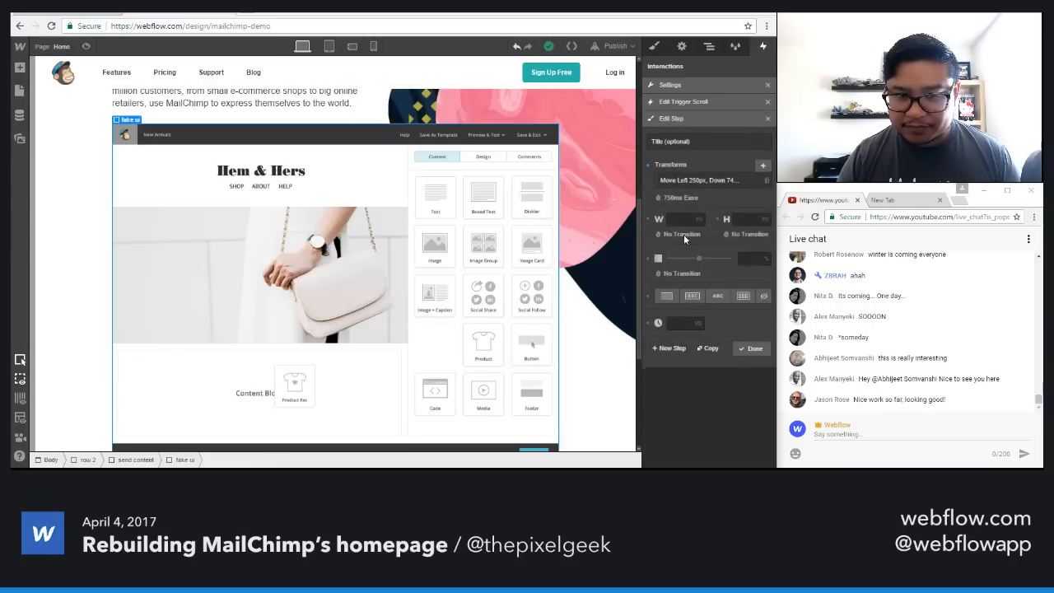
left_click(766, 120)
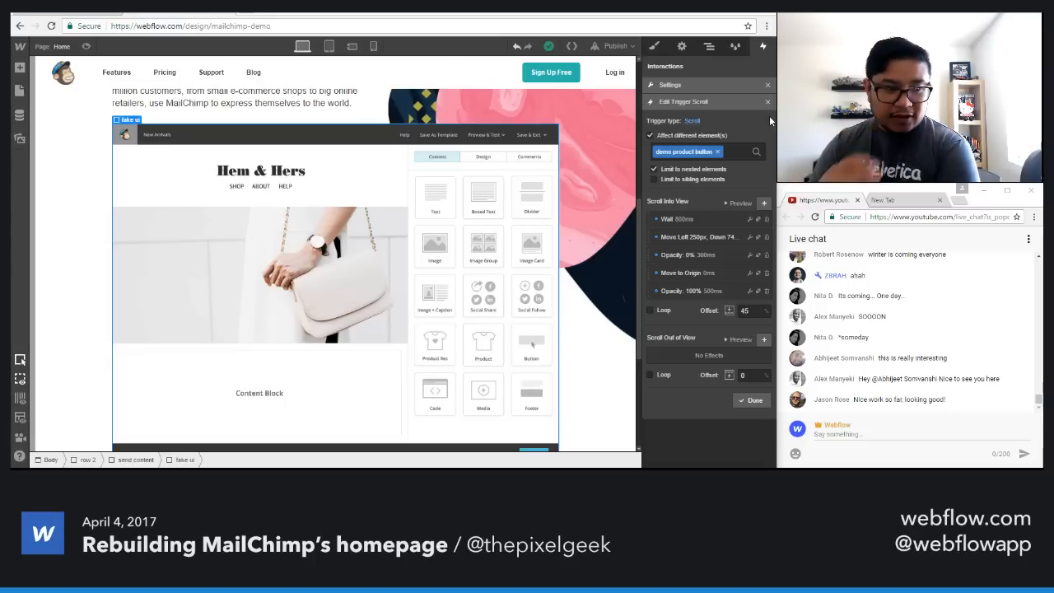
left_click(84, 13)
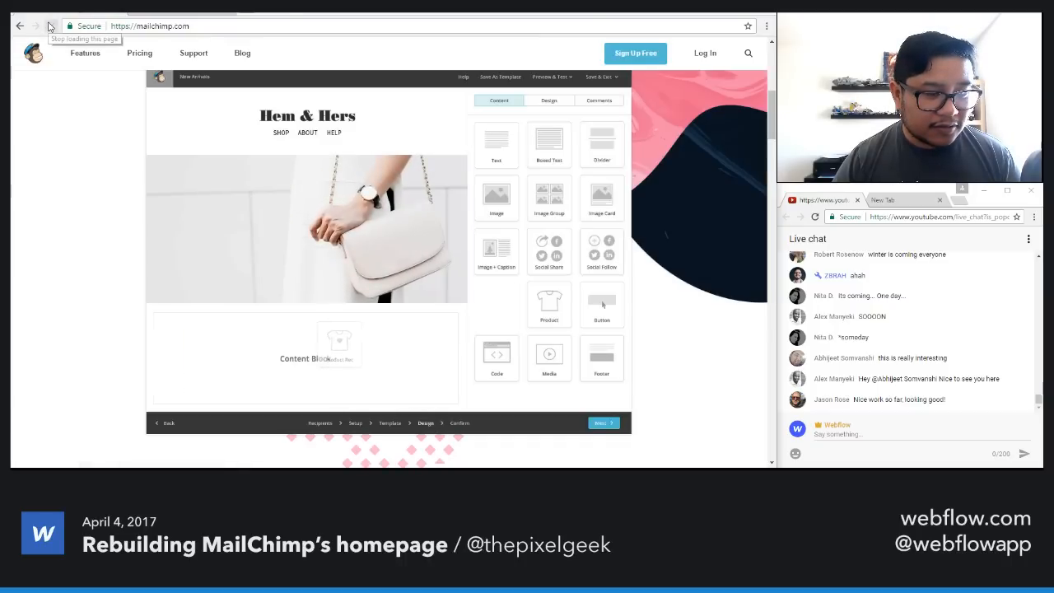
left_click(138, 14)
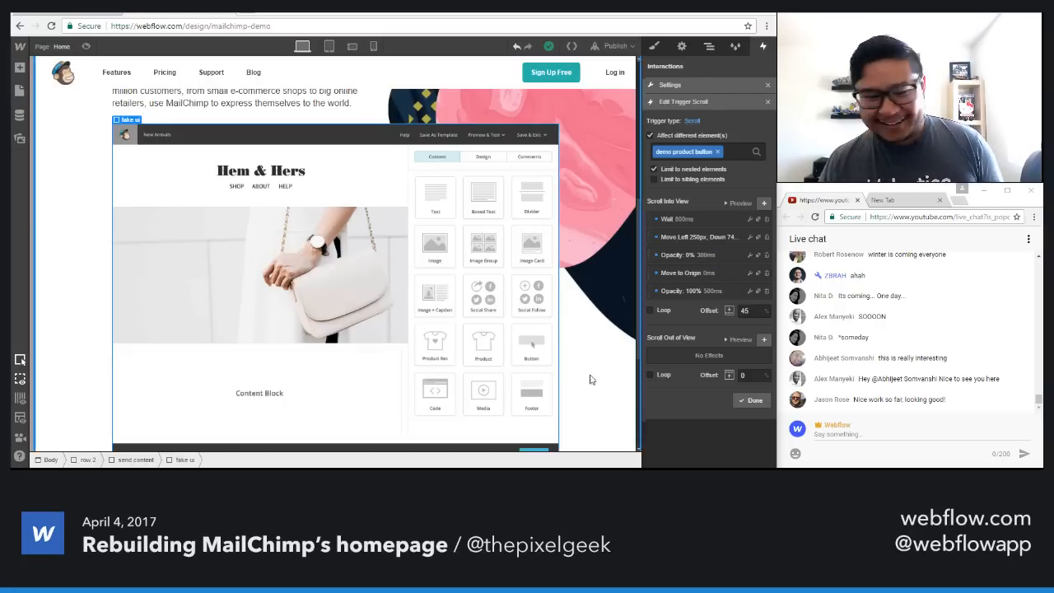
Step: Add another scroll trigger to the fake ui interaction
scroll(289, 412, "down", 1)
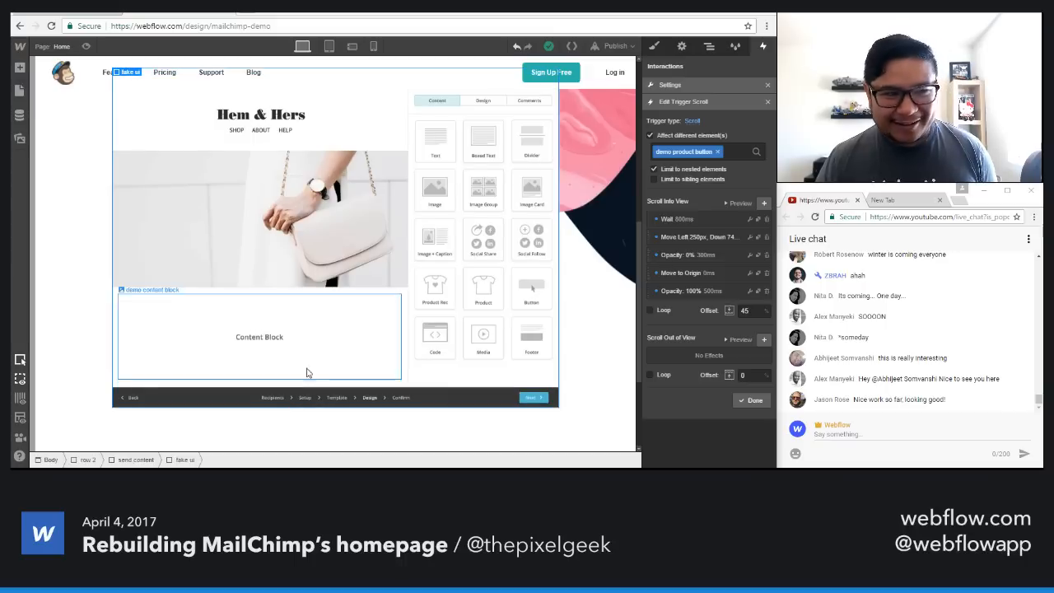
left_click(341, 342)
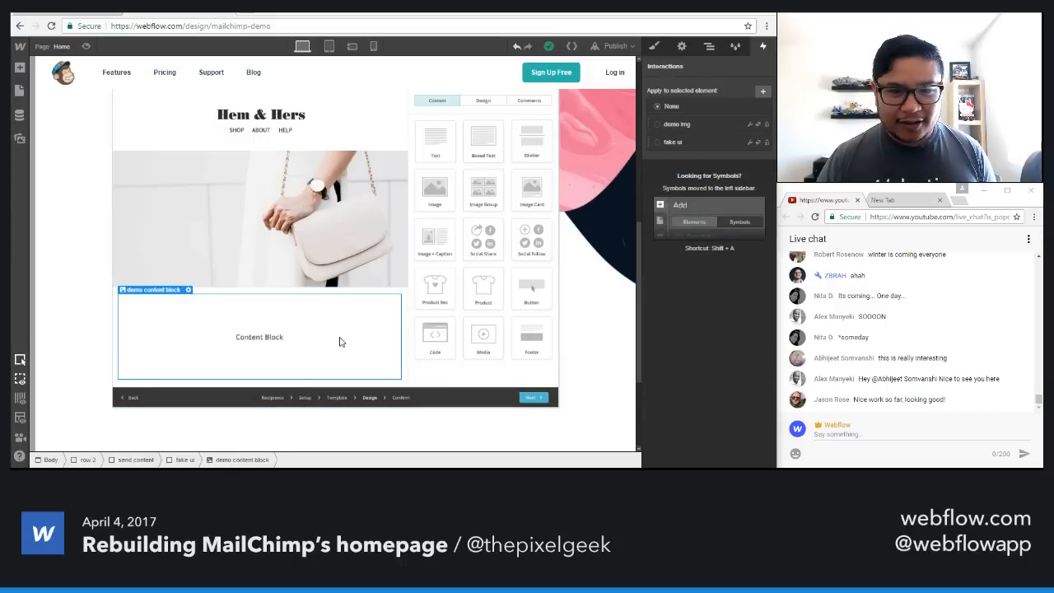
left_click(699, 143)
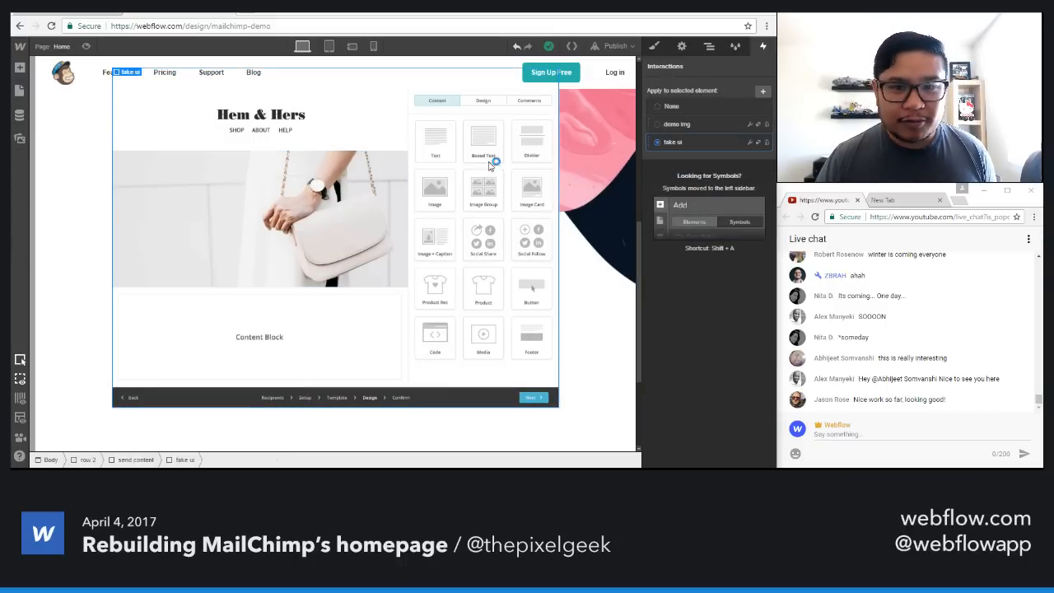
left_click(748, 142)
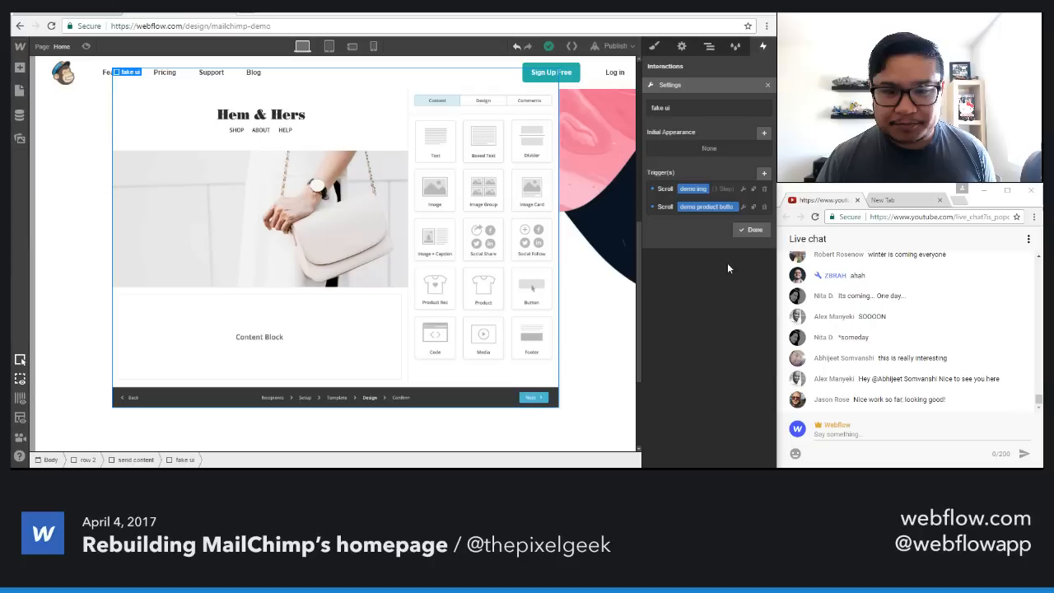
left_click(764, 173)
left_click(695, 216)
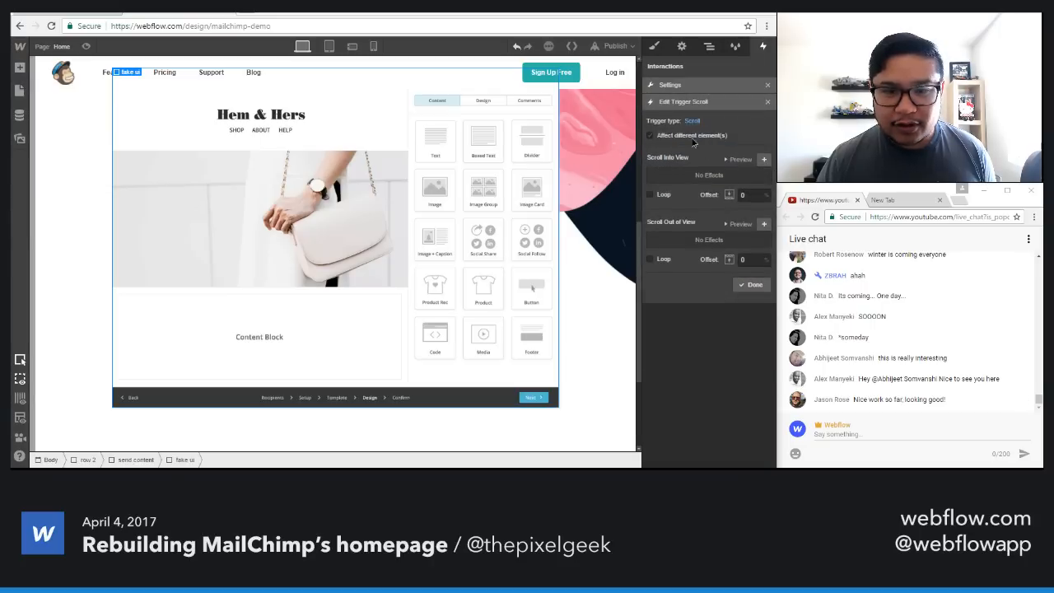
Step: Make the new scroll trigger affect a different element, the demo content block
left_click(693, 142)
type("de")
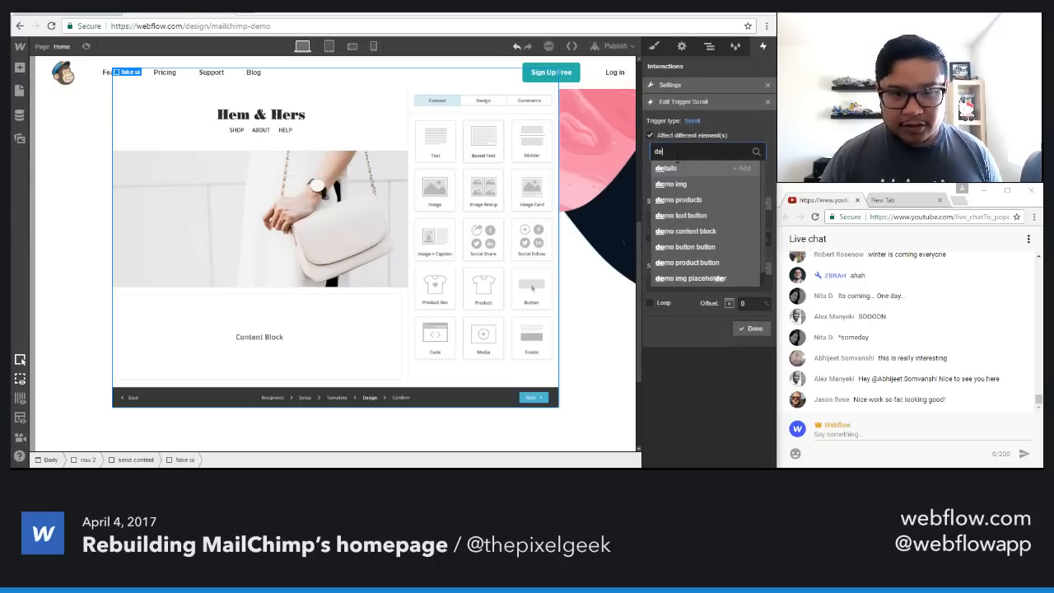
key("Down")
key("Down")
key("Down")
key("Down")
key("Return")
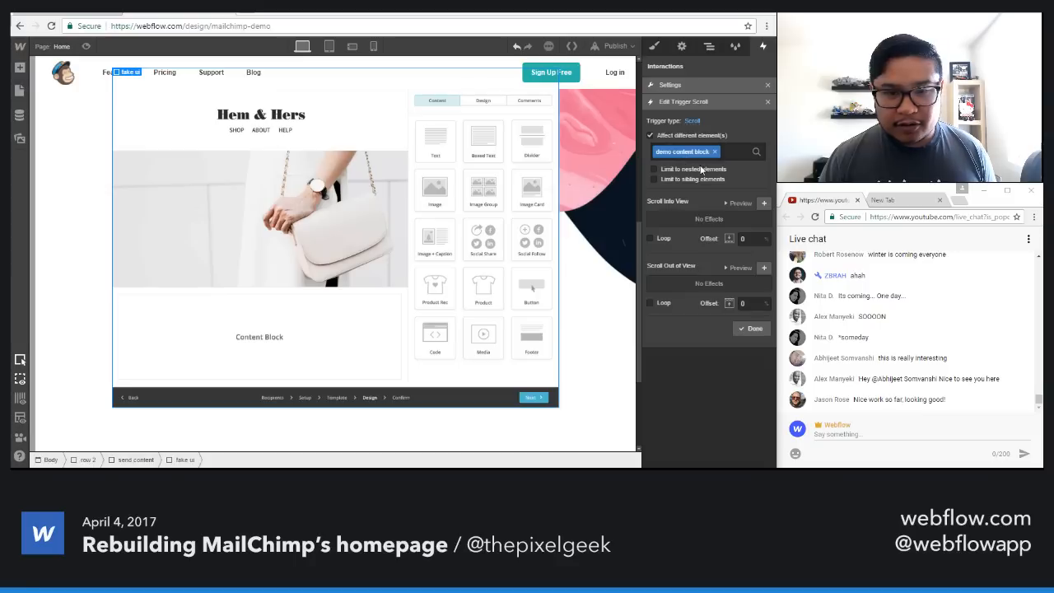
Step: Limit the trigger to nested elements, set the Scroll Into View offset to 45%, and start its effects with a 1900 ms wait
left_click(754, 238)
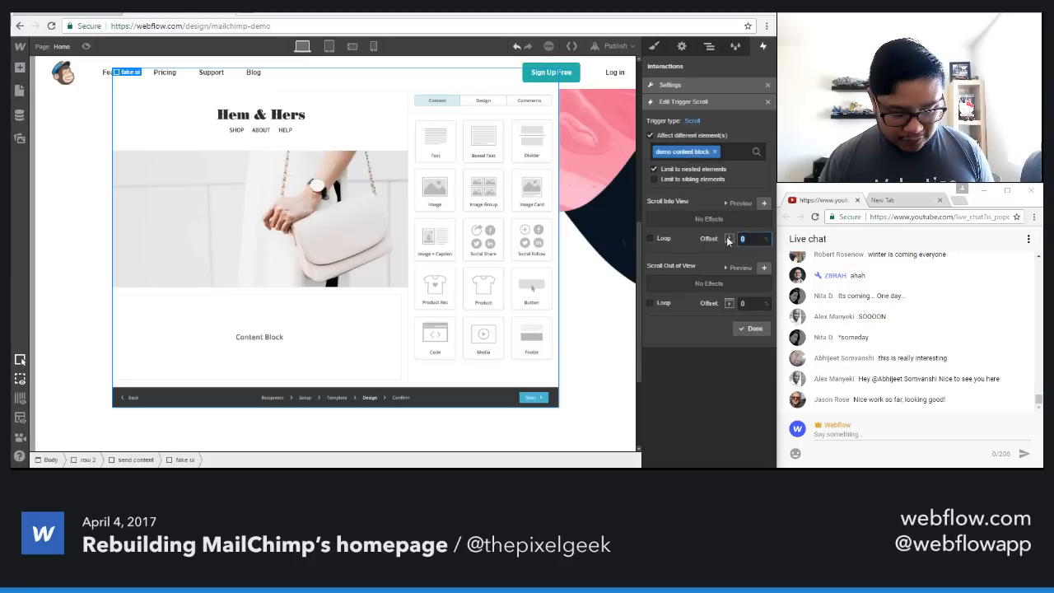
type("45")
left_click(763, 202)
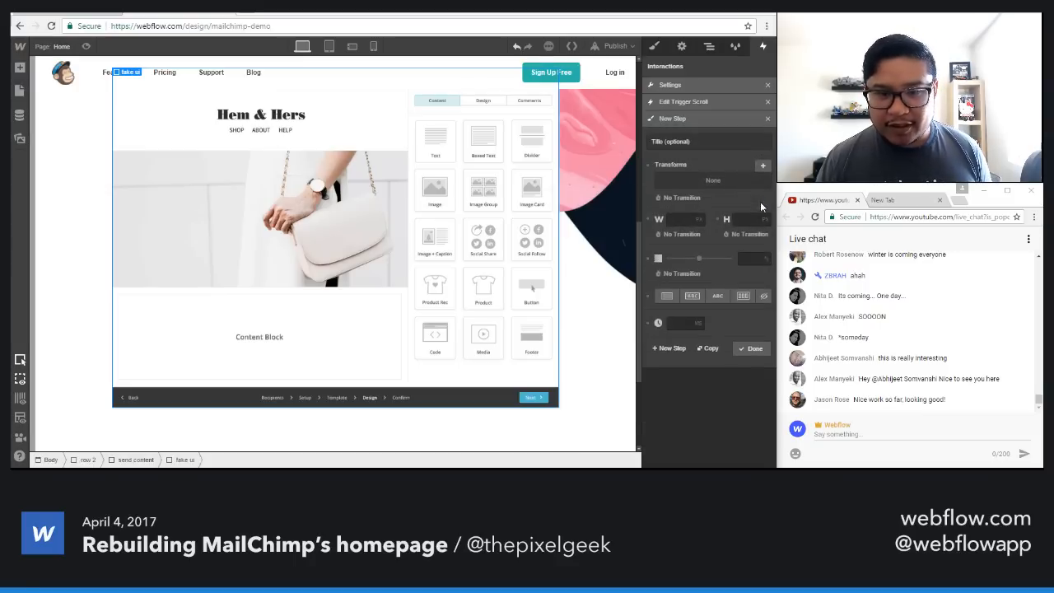
left_click(680, 321)
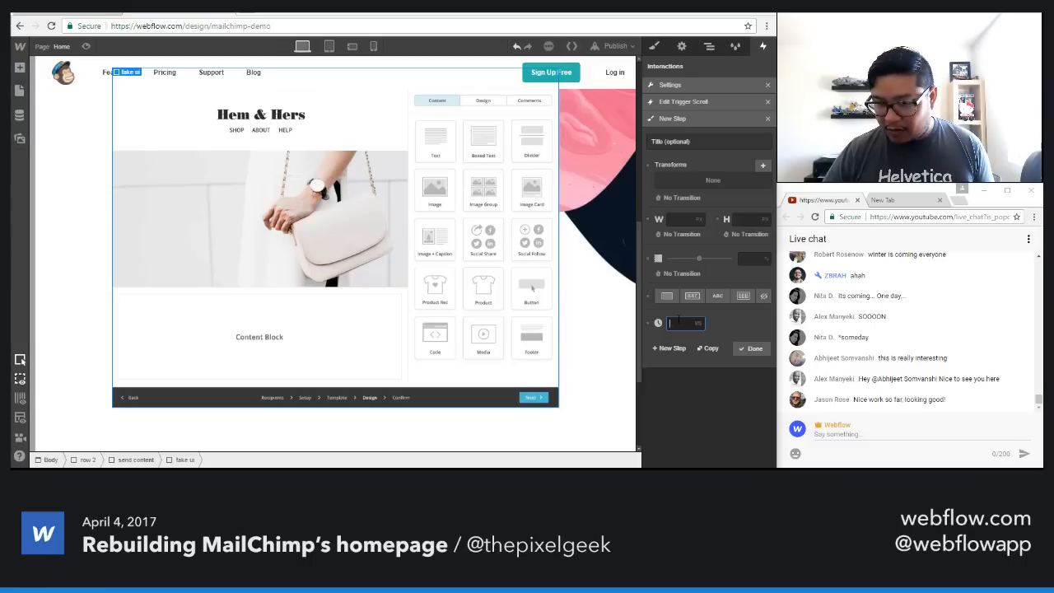
key("Return")
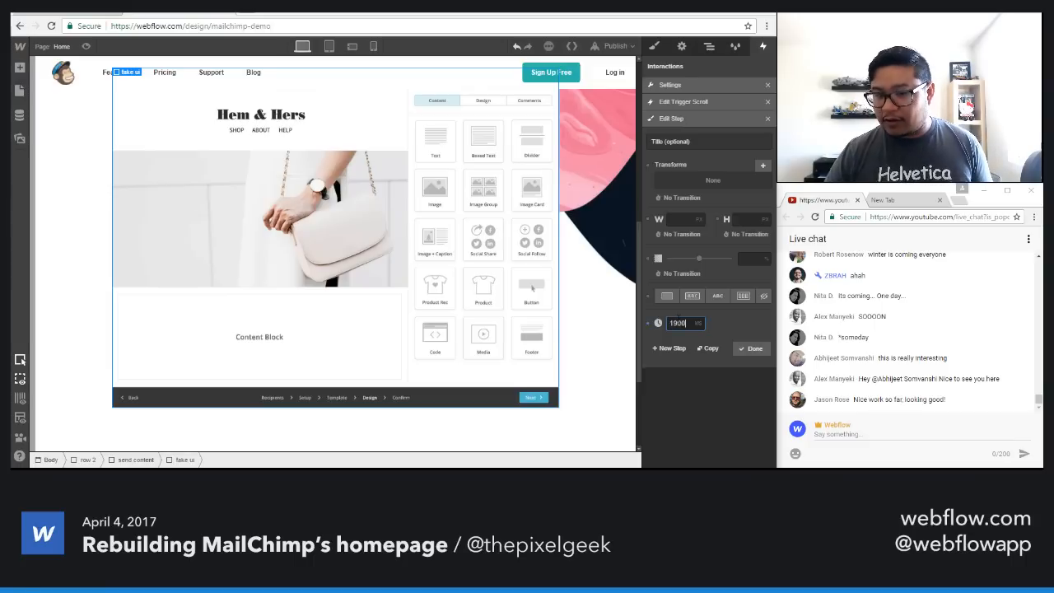
Step: Add a second Scroll Into View step that fades the demo content block to 0% opacity
left_click(672, 348)
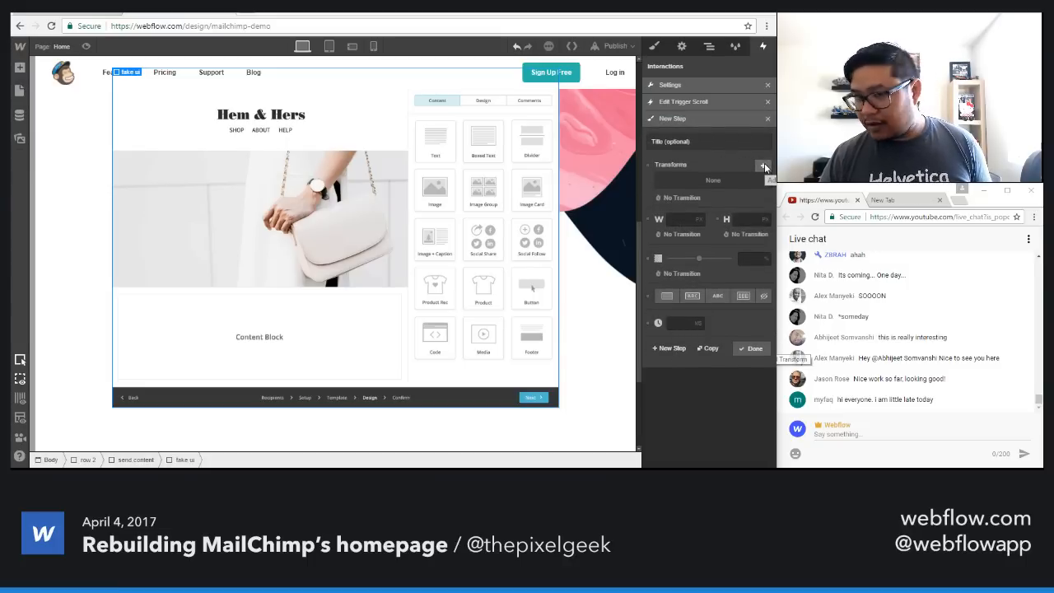
left_click_drag(699, 258, 655, 275)
left_click(677, 260)
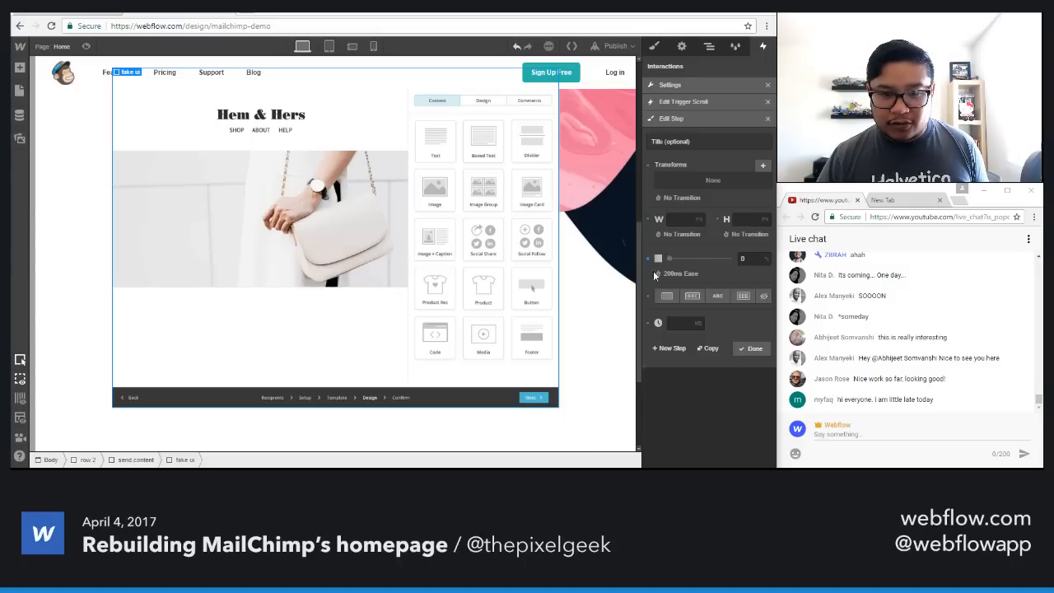
left_click(753, 349)
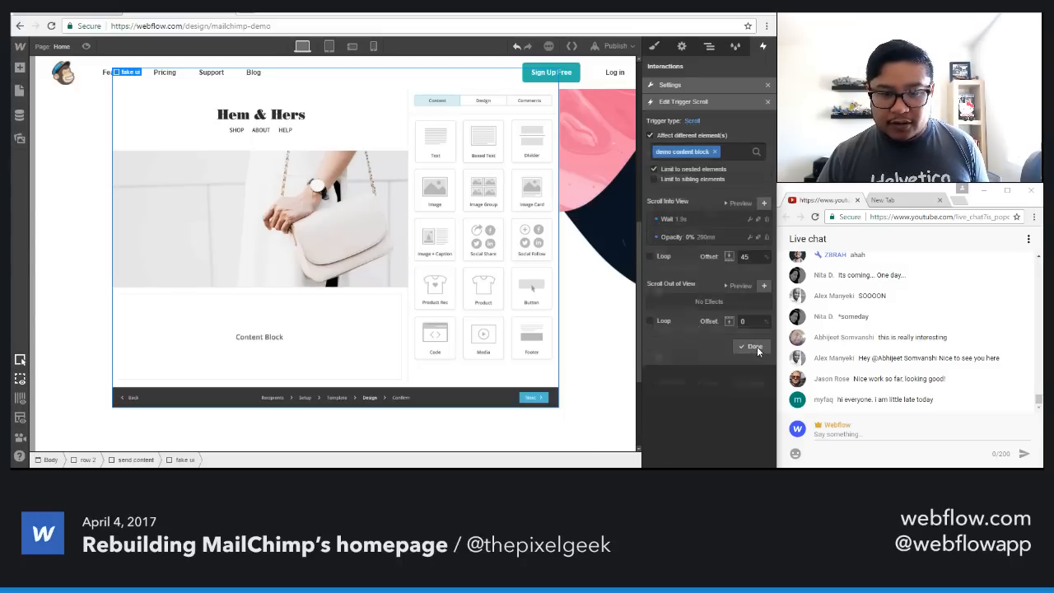
Step: Preview the content block's fade effect in the trigger and while scrolling through the page preview
left_click(742, 202)
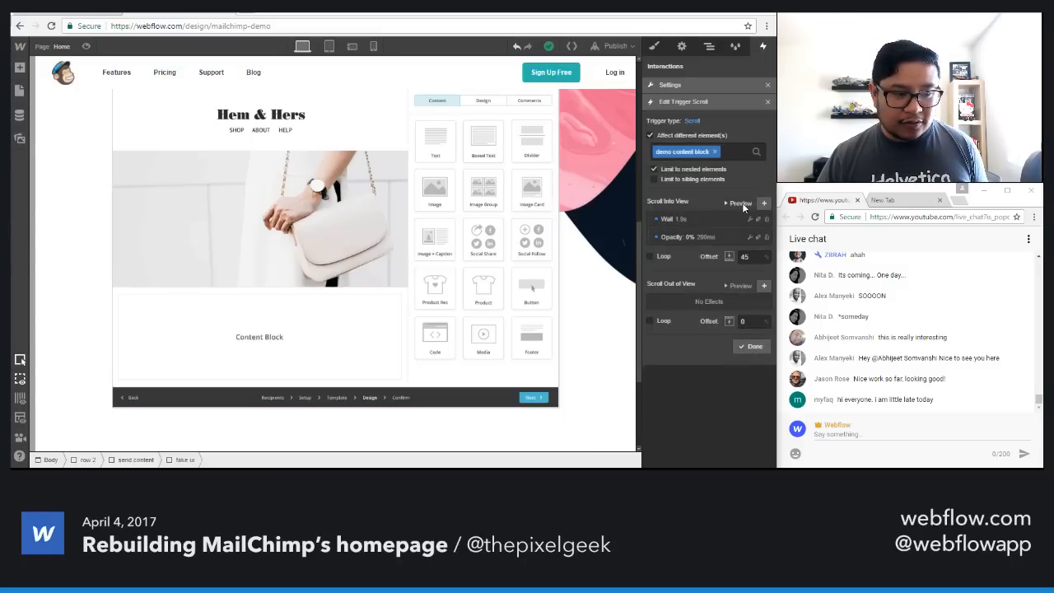
scroll(330, 165, "up", 1)
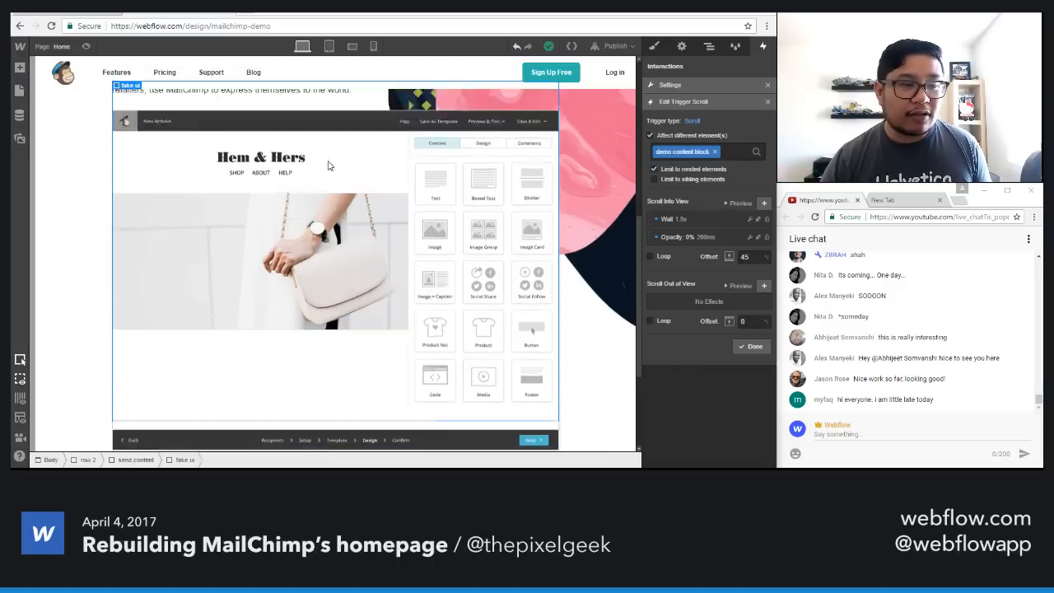
scroll(328, 166, "up", 5)
left_click(86, 47)
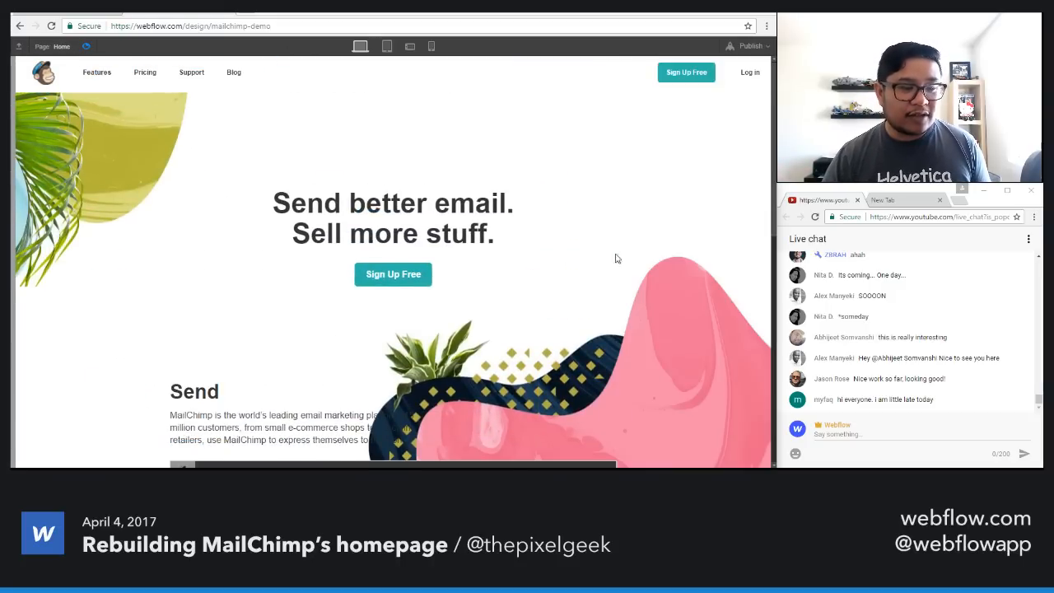
scroll(622, 255, "down", 5)
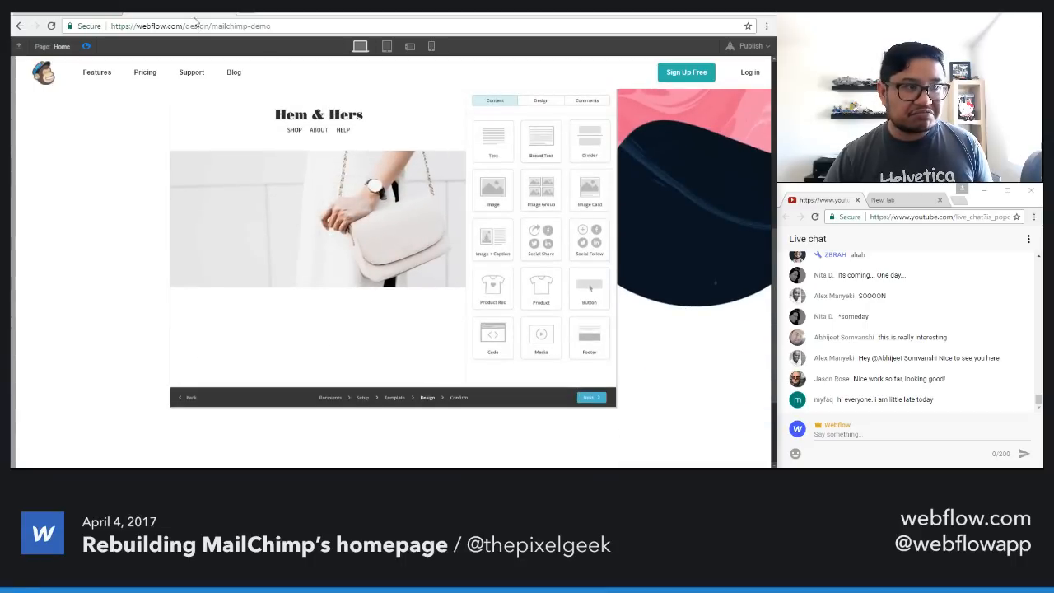
left_click(86, 47)
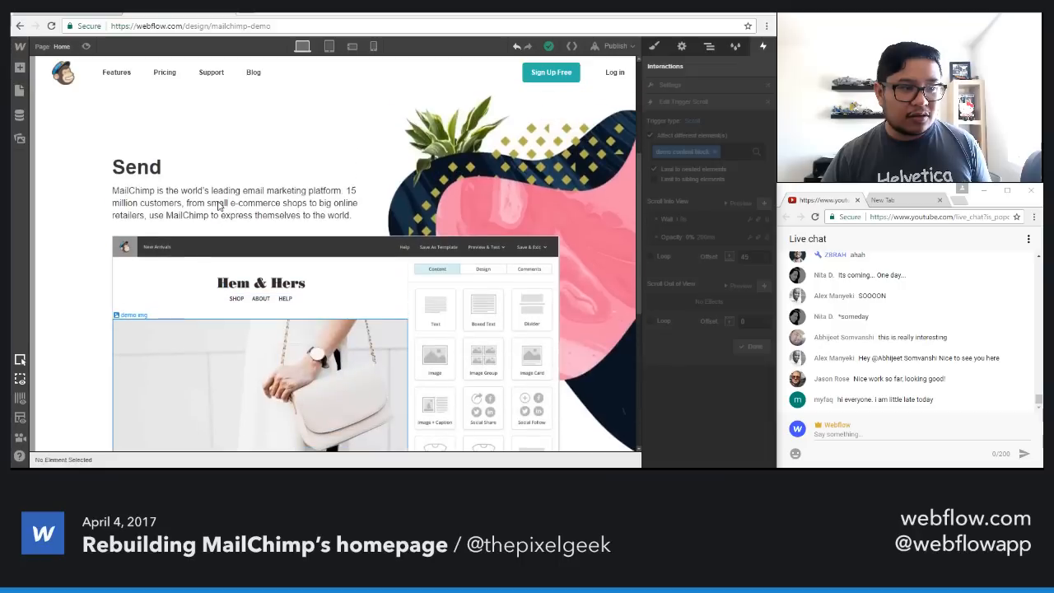
left_click(709, 47)
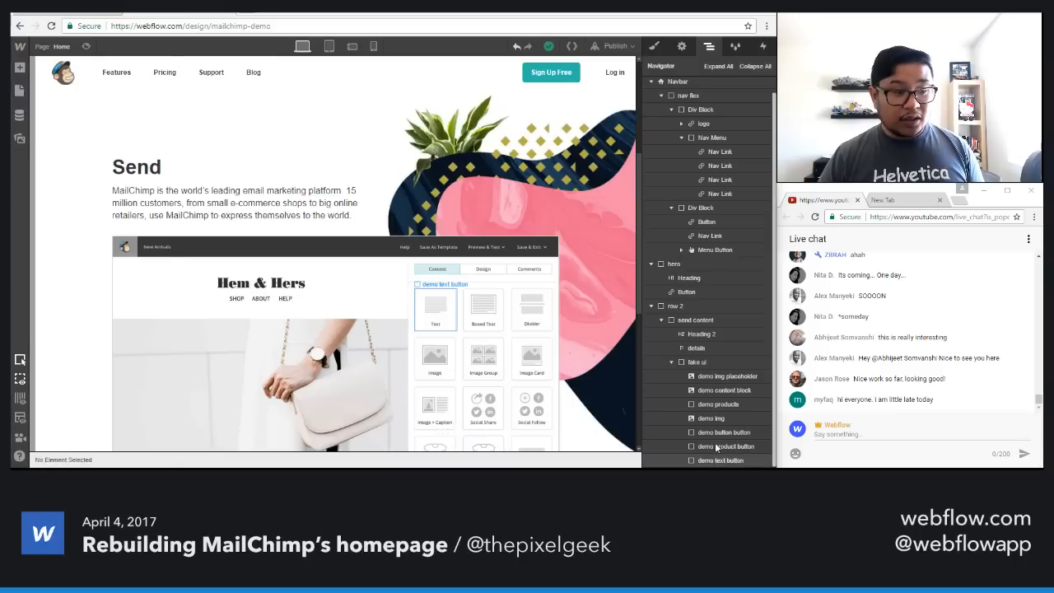
key("a")
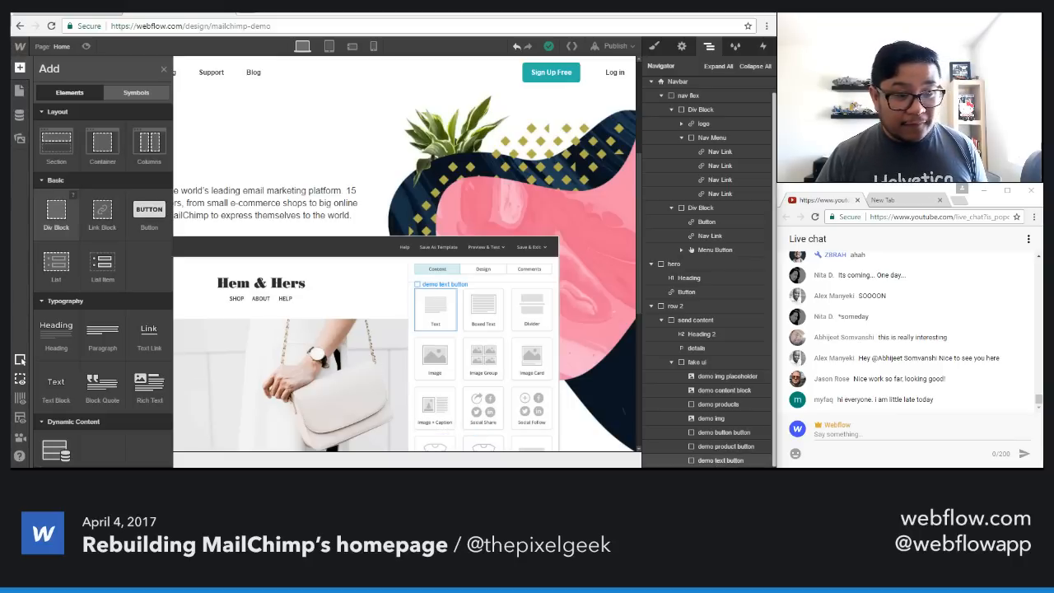
left_click_drag(56, 209, 221, 278)
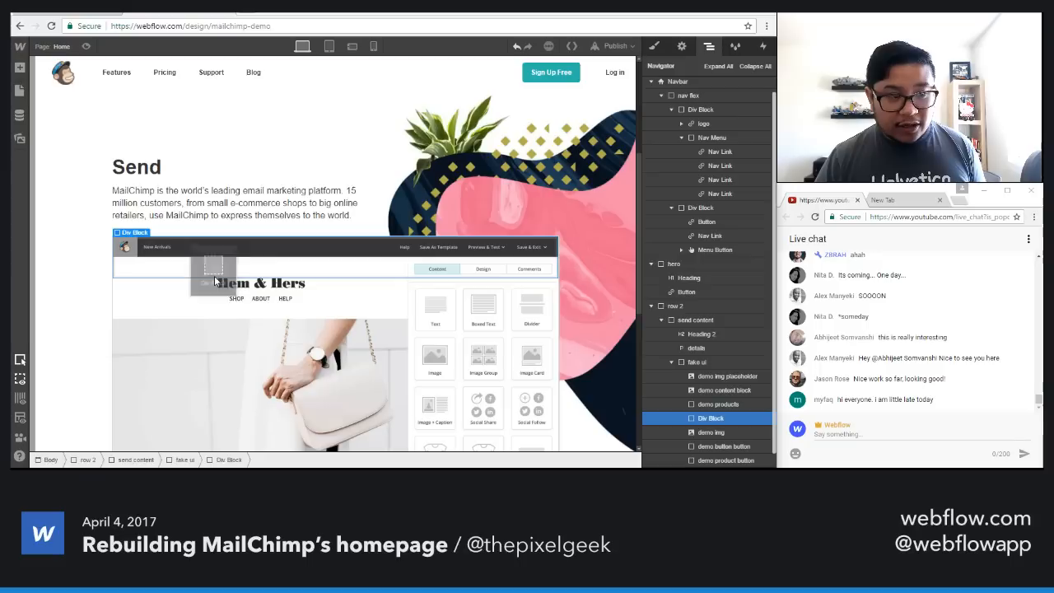
scroll(735, 329, "down", 1)
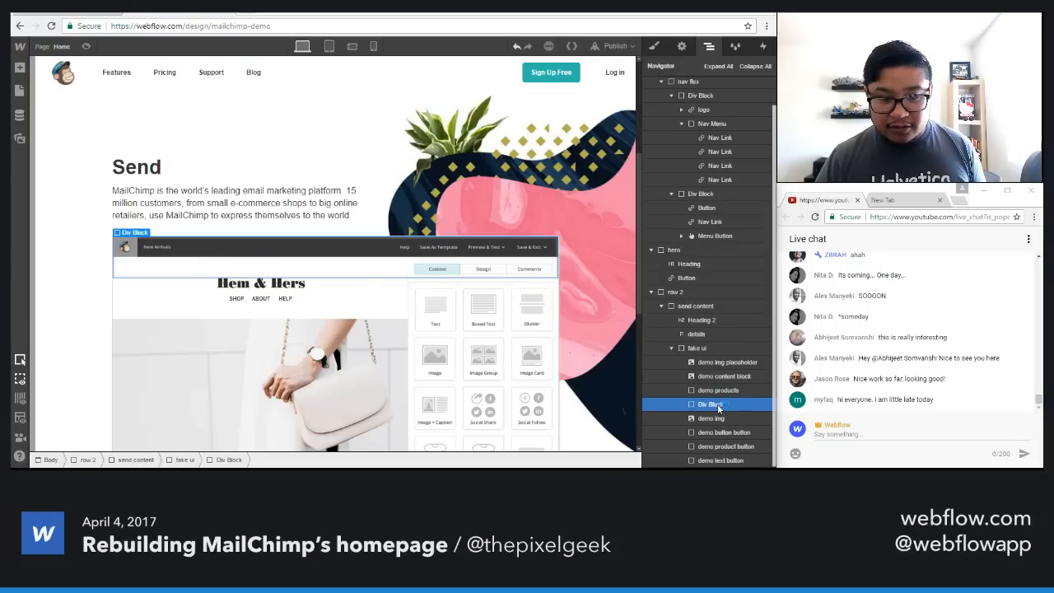
left_click_drag(717, 403, 714, 462)
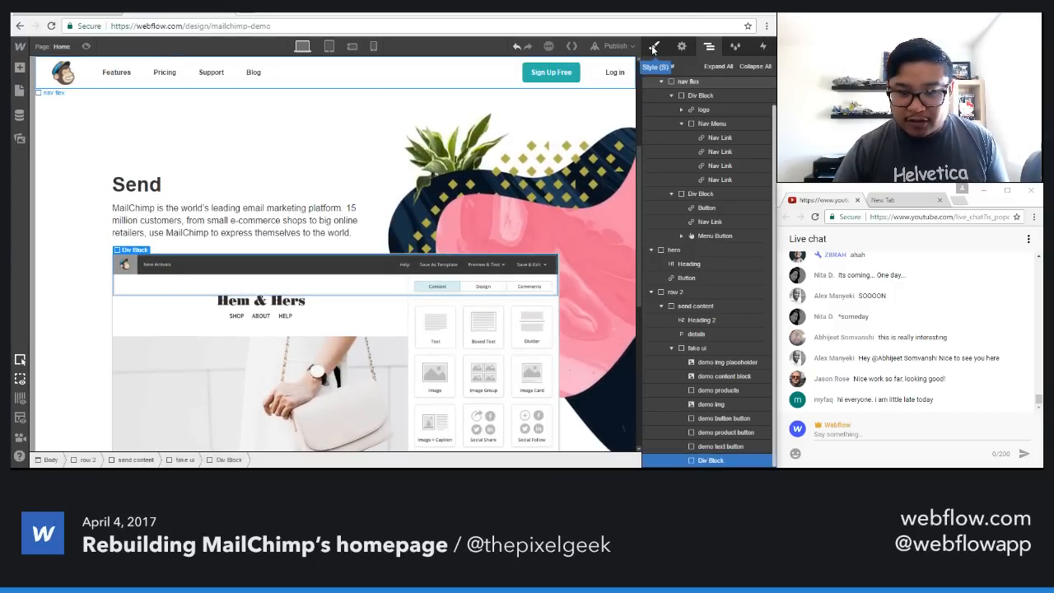
key("Delete")
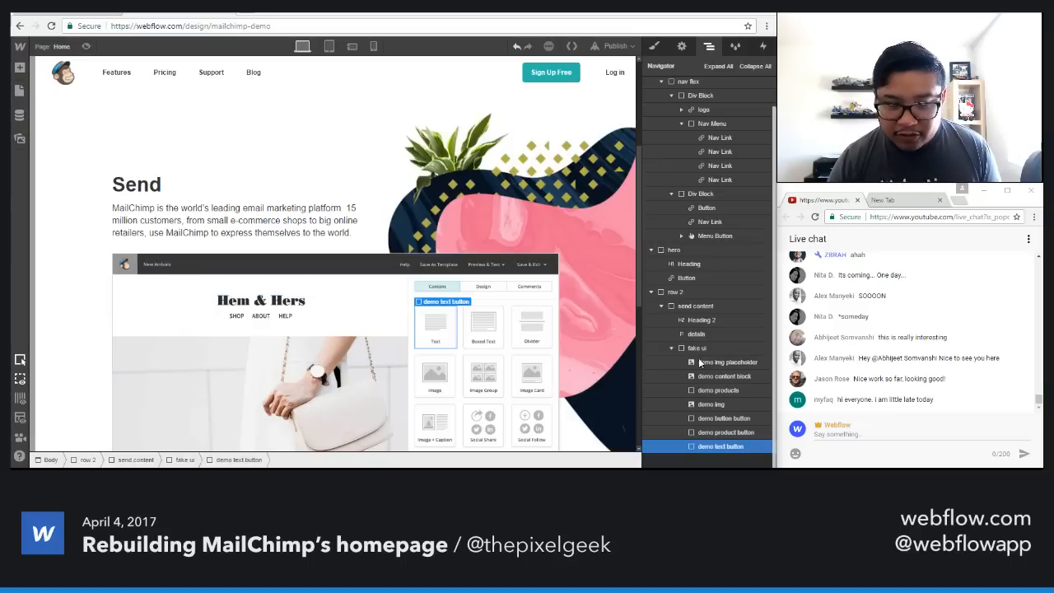
Step: Anchor the absolutely positioned demo products div to the bottom left of the fake ui
left_click(727, 390)
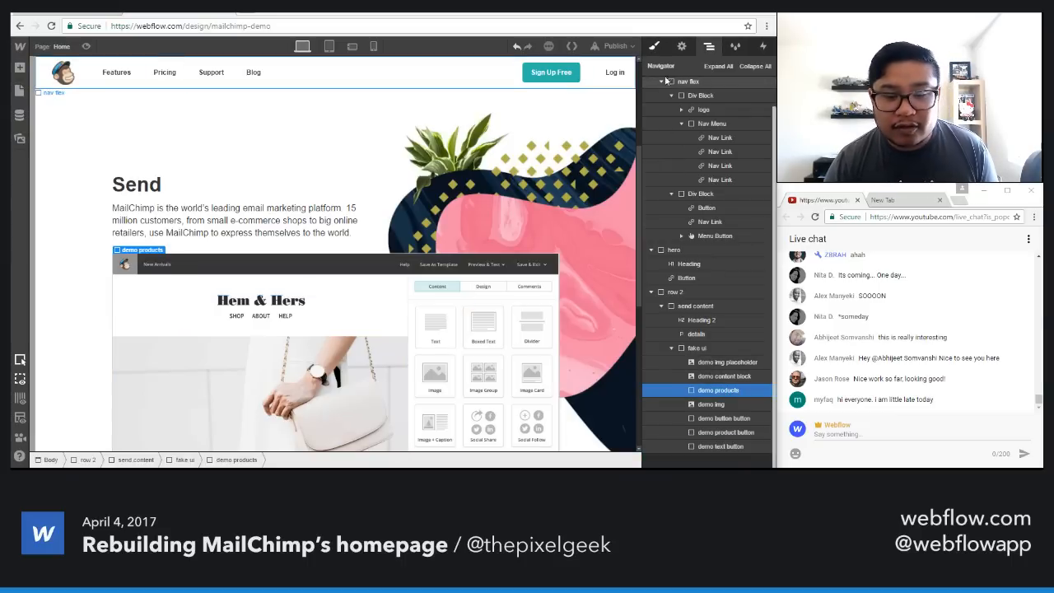
left_click(653, 46)
scroll(690, 282, "down", 3)
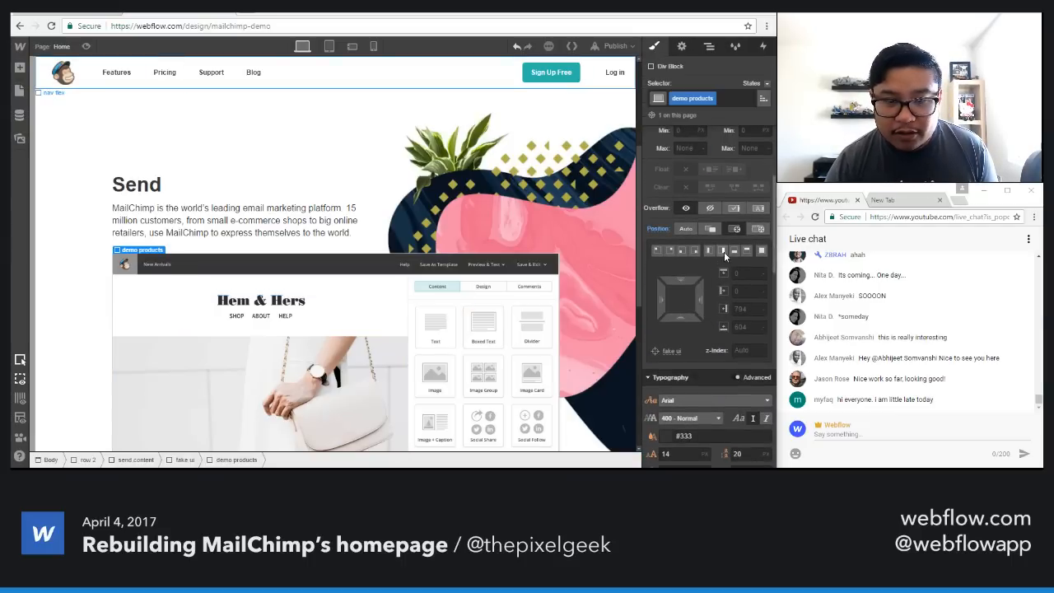
left_click(682, 250)
Step: Place the jacket image product-1.jpg inside the demo products div and mark it as HiDPI
scroll(404, 401, "down", 3)
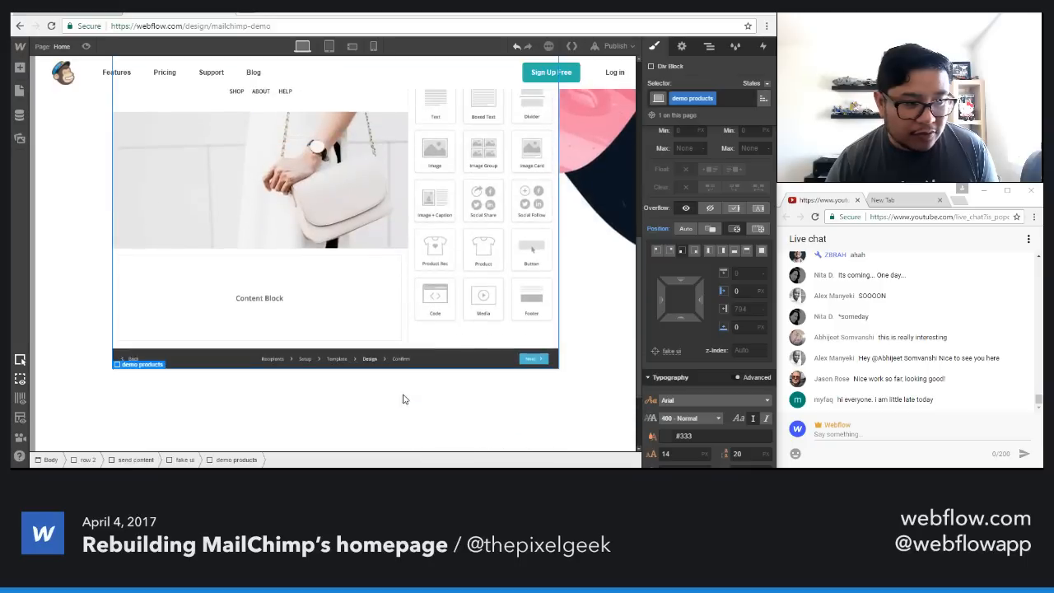
key("a")
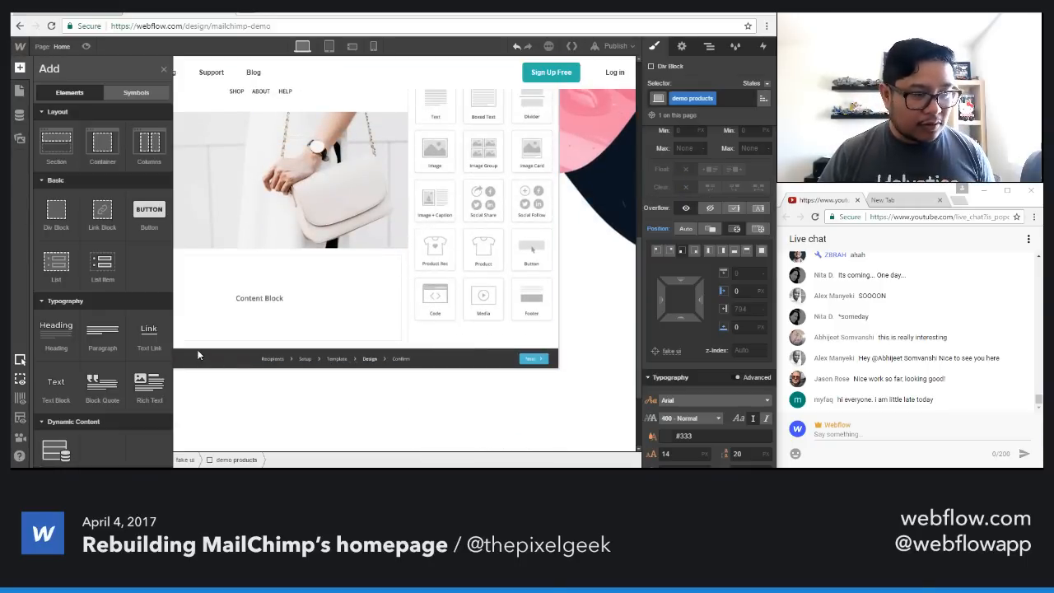
left_click(20, 140)
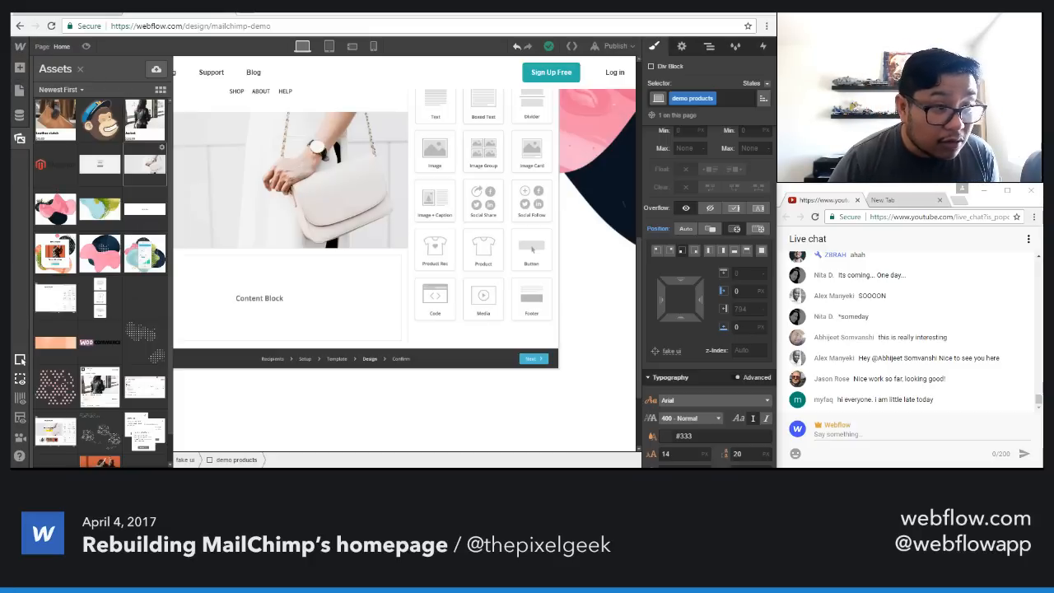
left_click_drag(158, 225, 738, 398)
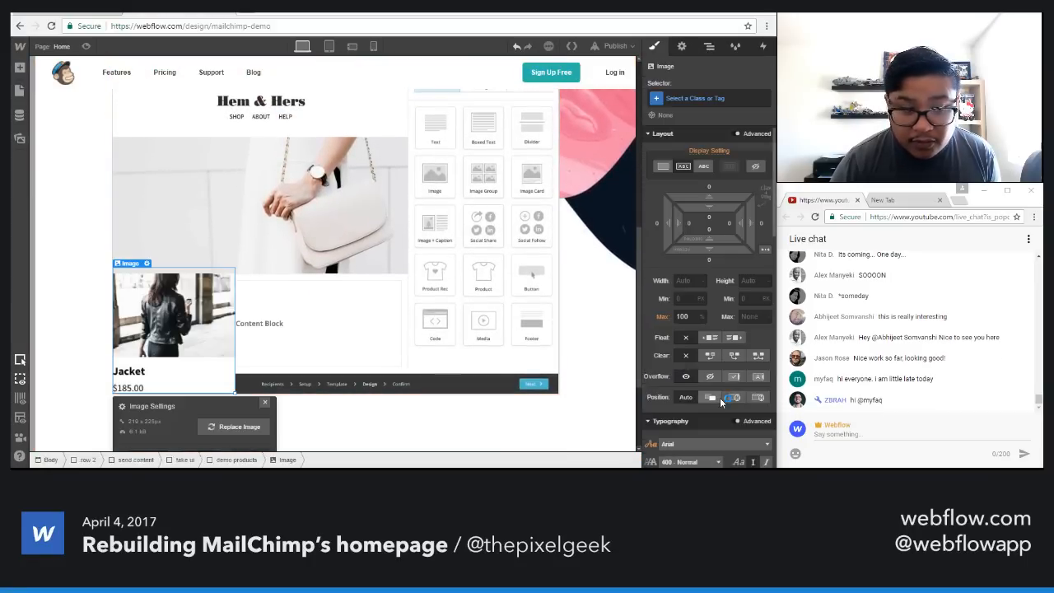
left_click(267, 404)
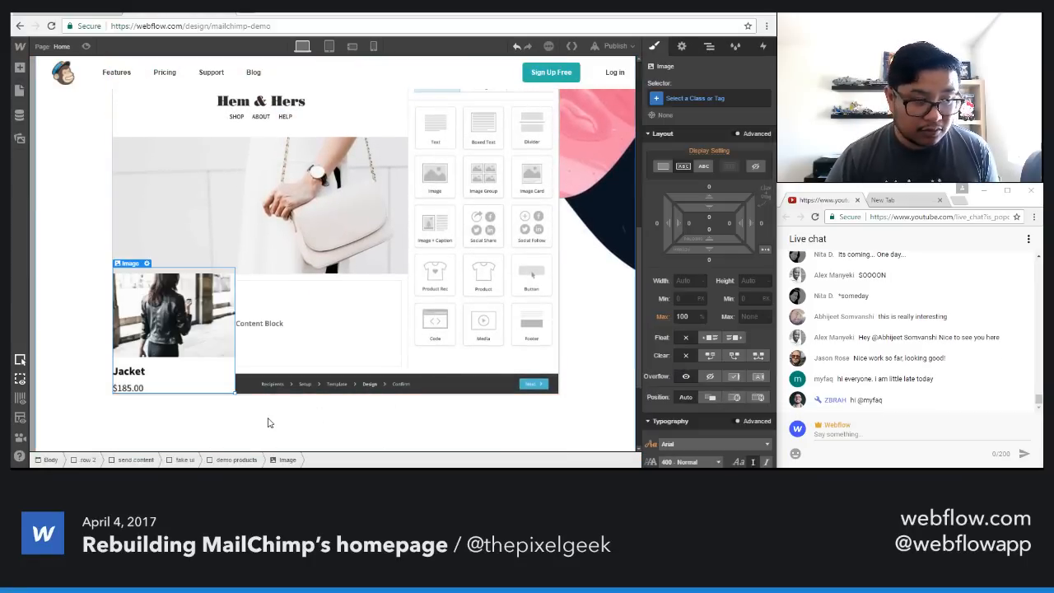
left_click(682, 46)
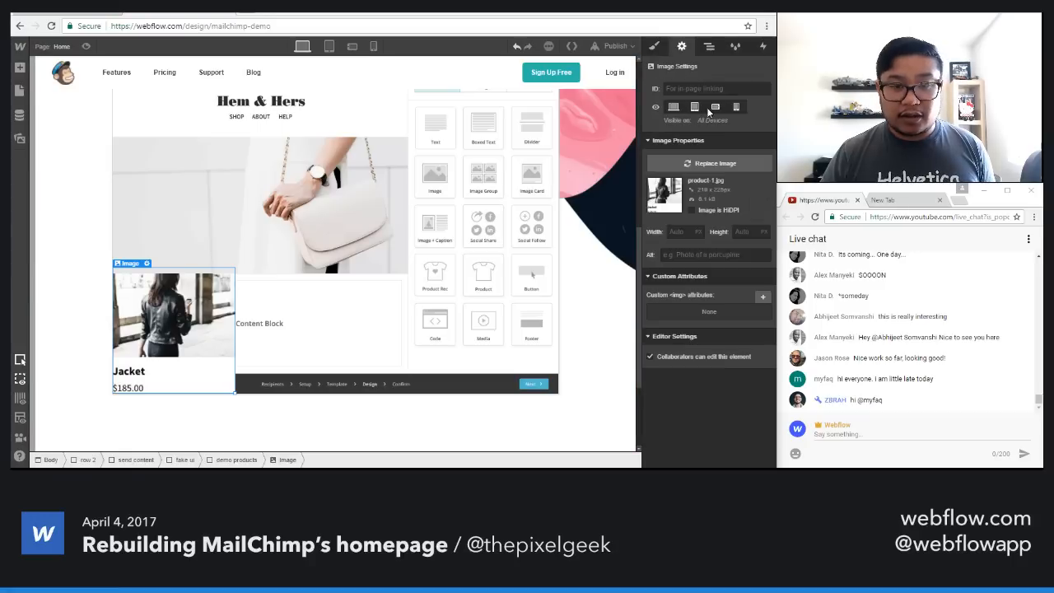
left_click(705, 212)
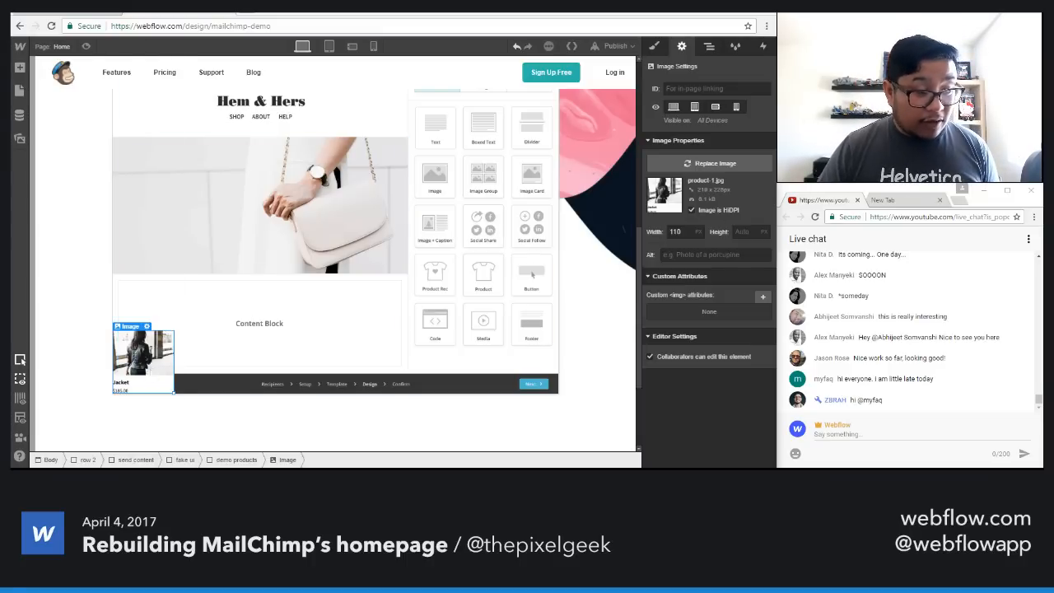
Step: Place the leather clutch image product-2.jpg beside the jacket in demo products and mark it as HiDPI
key("a")
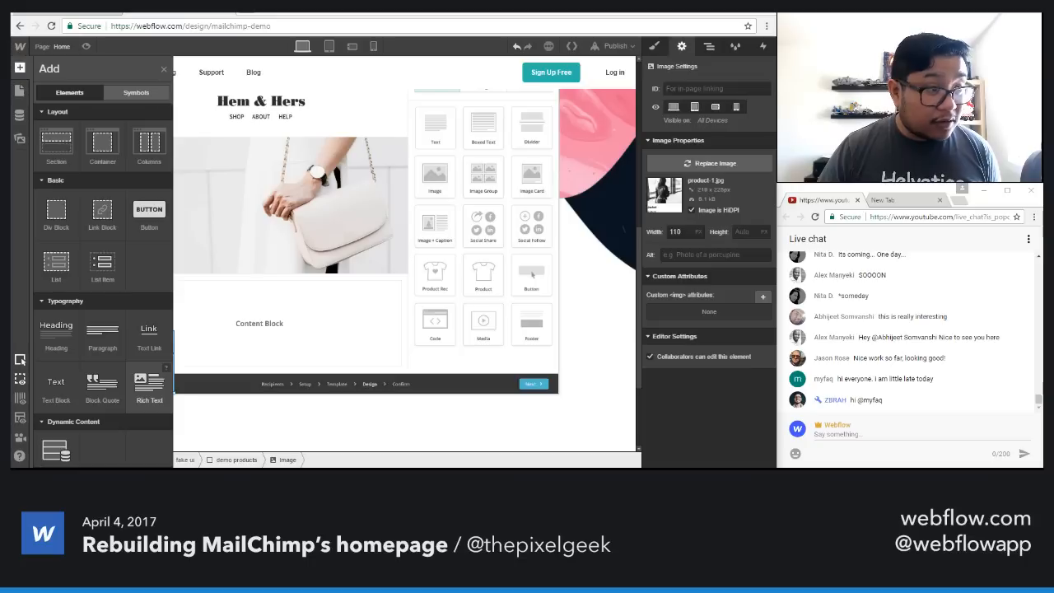
left_click(20, 141)
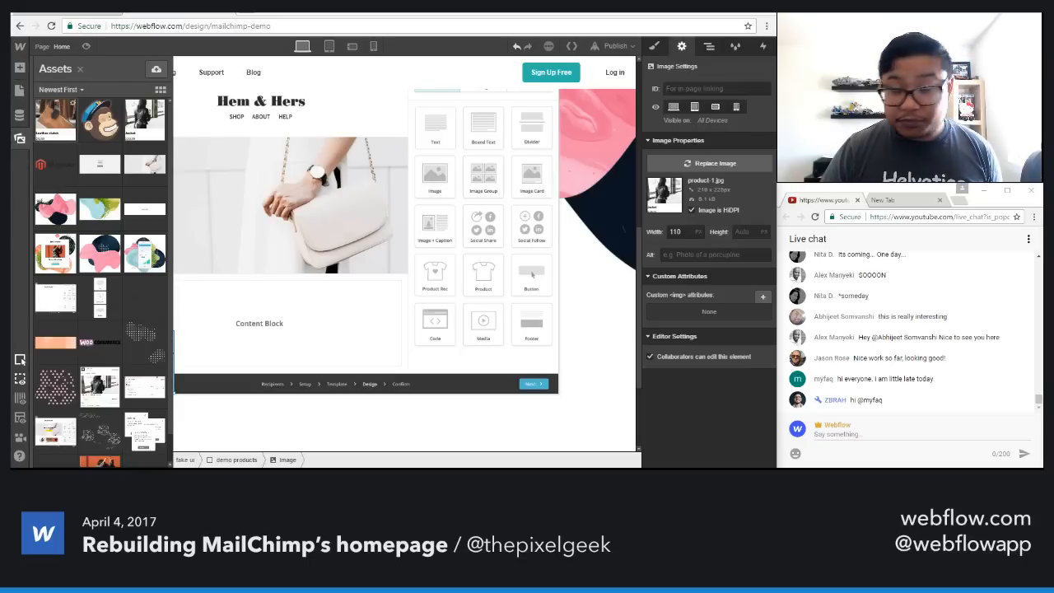
left_click_drag(144, 120, 185, 365)
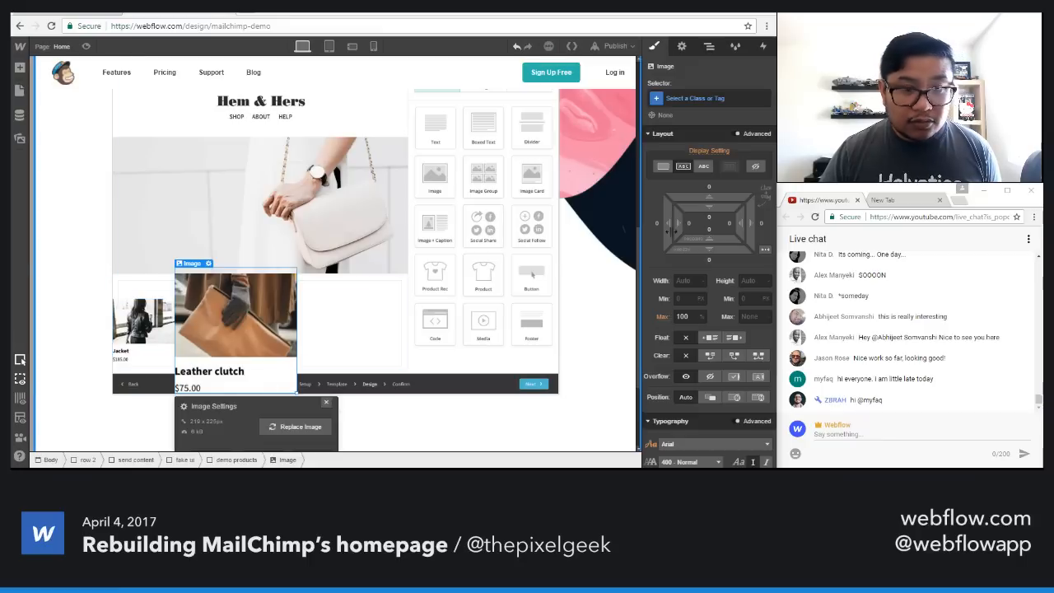
left_click(682, 47)
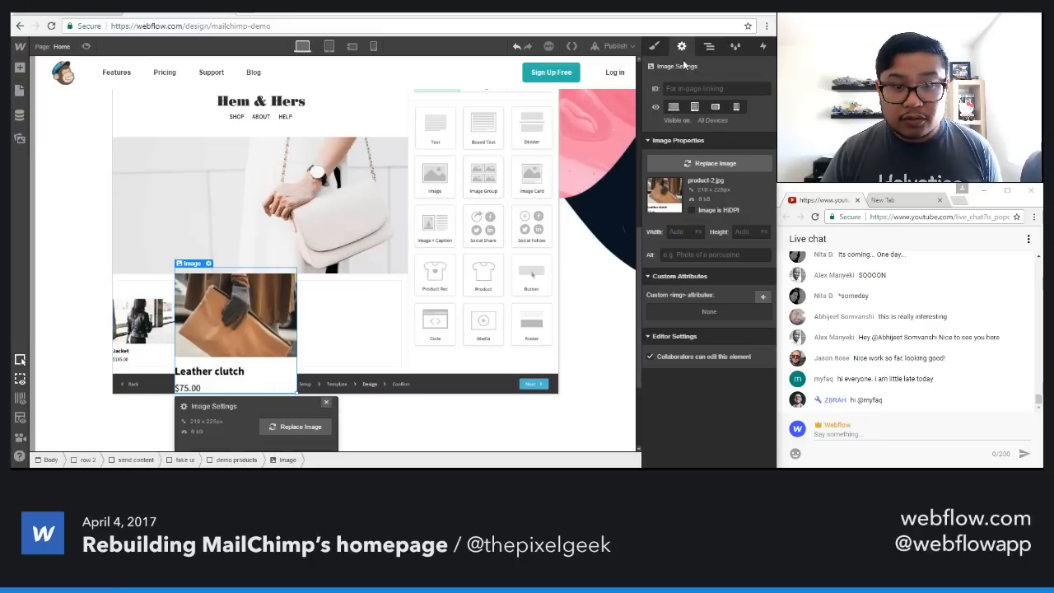
left_click(692, 211)
Step: Place the checkered dress image product-3.jpg after the leather clutch in demo products and mark it as HiDPI
key("a")
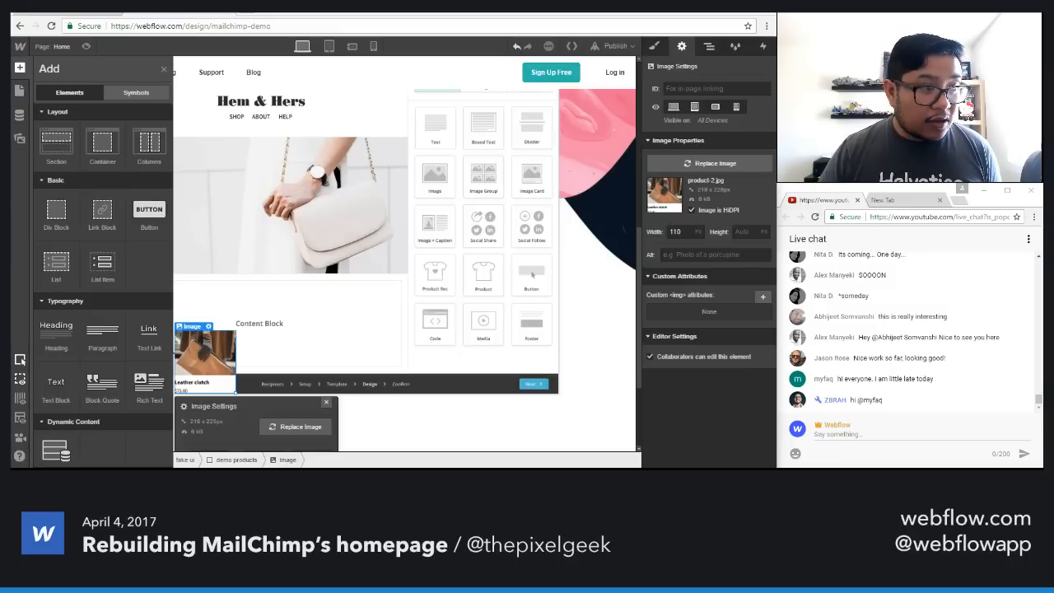
left_click(19, 138)
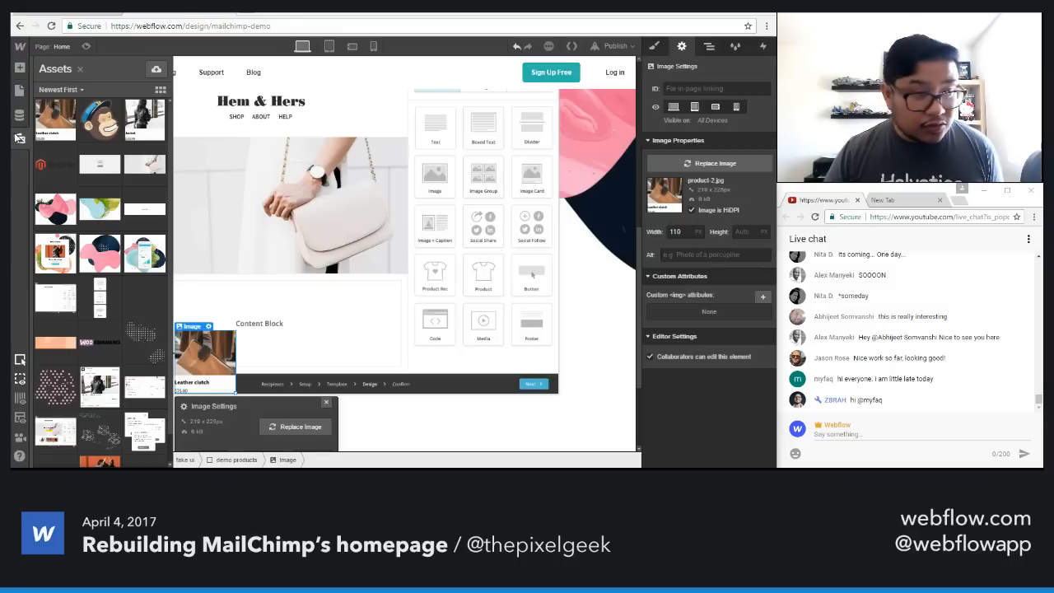
scroll(100, 387, "down", 1)
left_click_drag(101, 445, 255, 370)
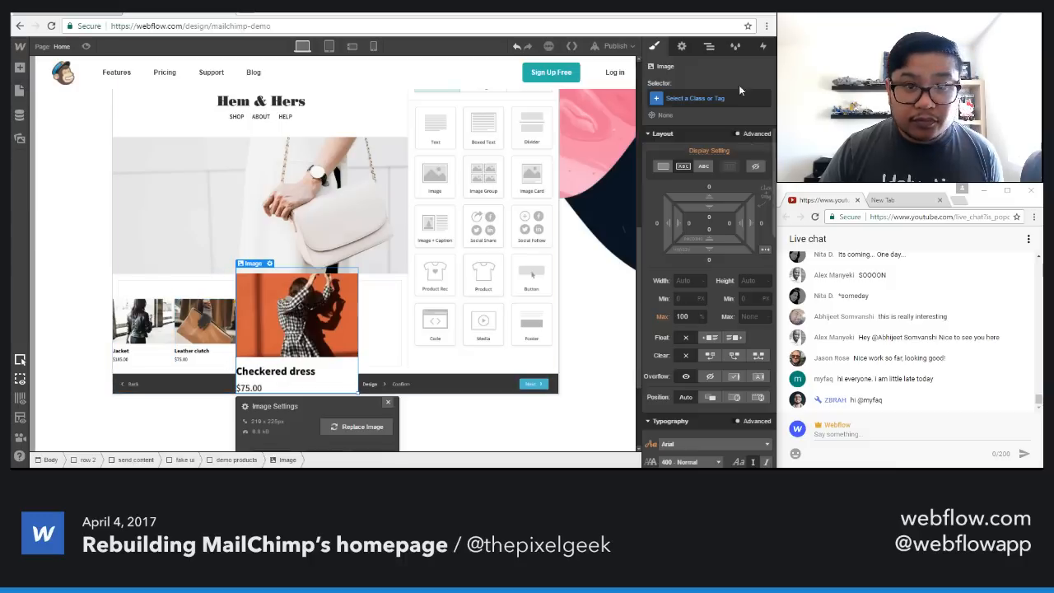
left_click(680, 46)
left_click(705, 211)
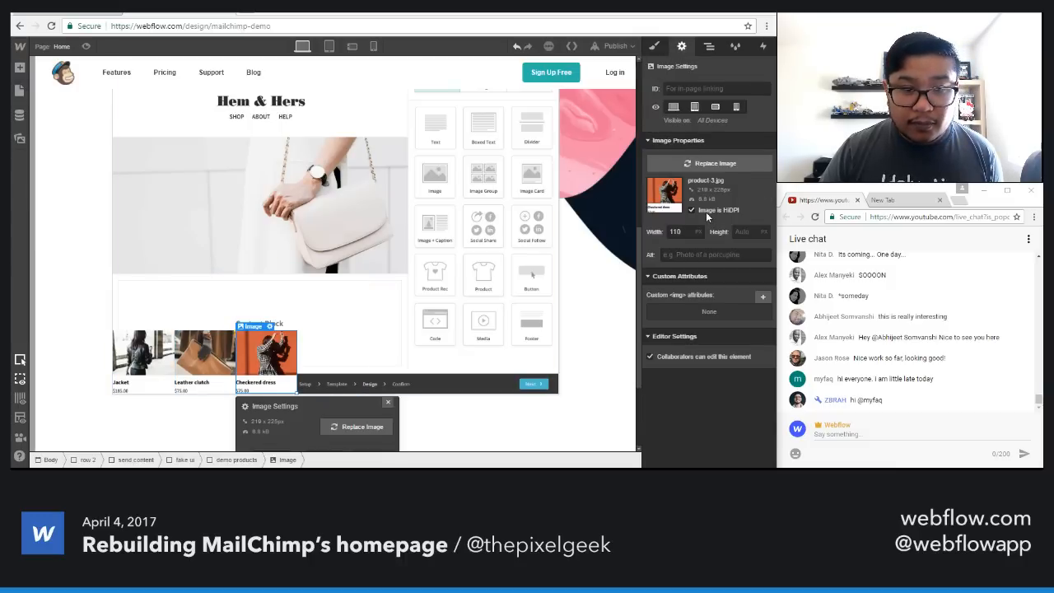
Step: Give the jacket image the class demo product img 1 and set its left and right margins to 5 px
left_click(141, 369)
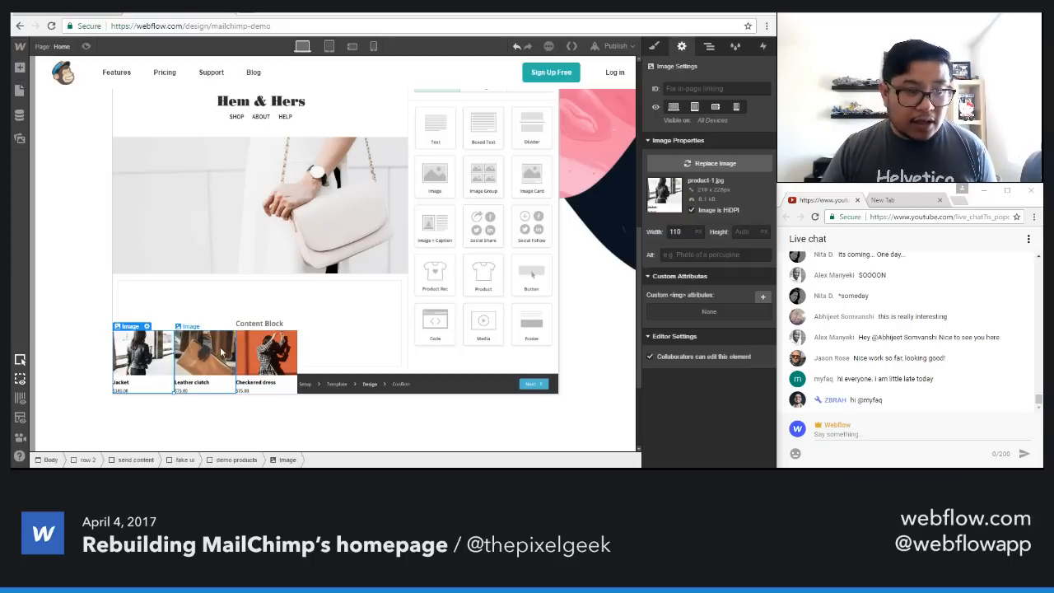
left_click(654, 46)
left_click(712, 100)
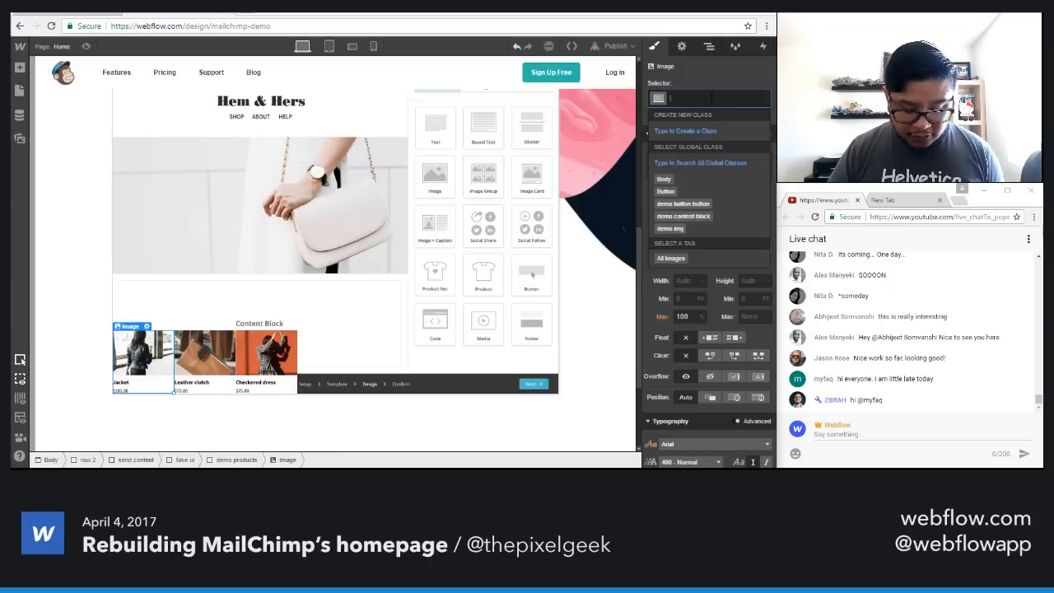
type("demo prod")
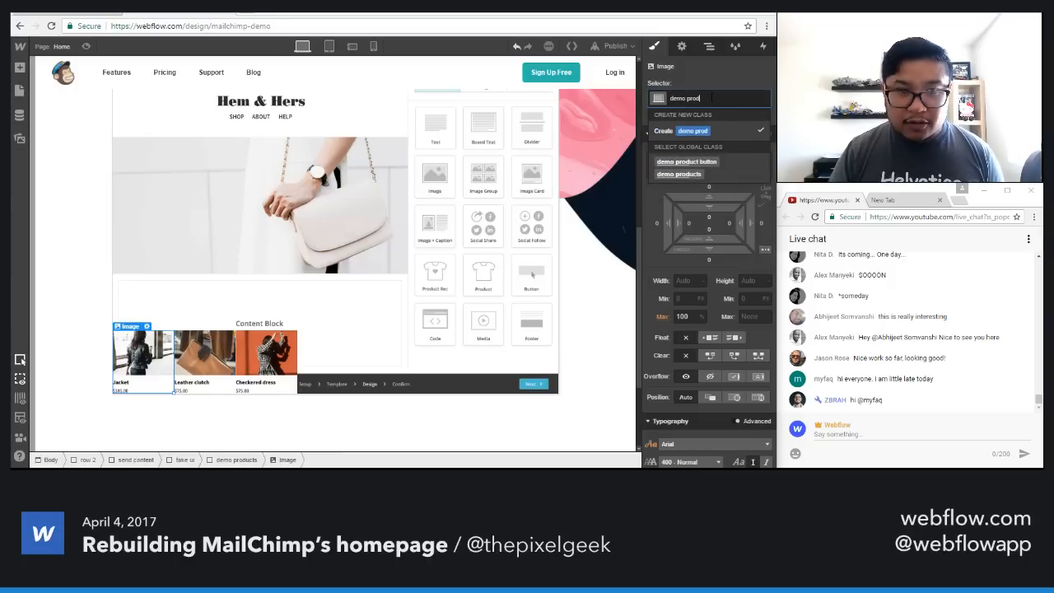
type("uc")
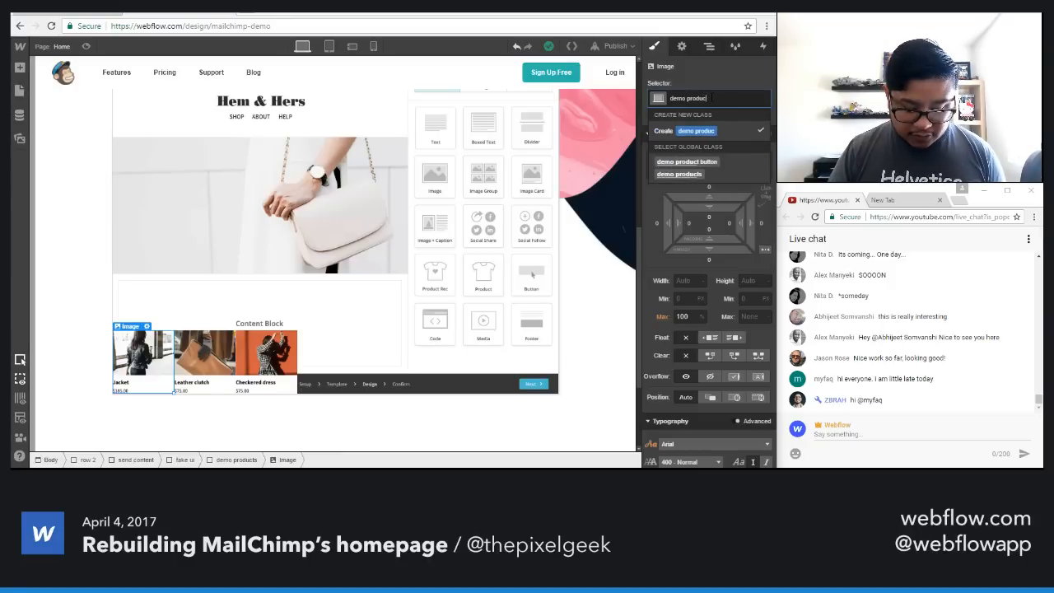
type("t img 1")
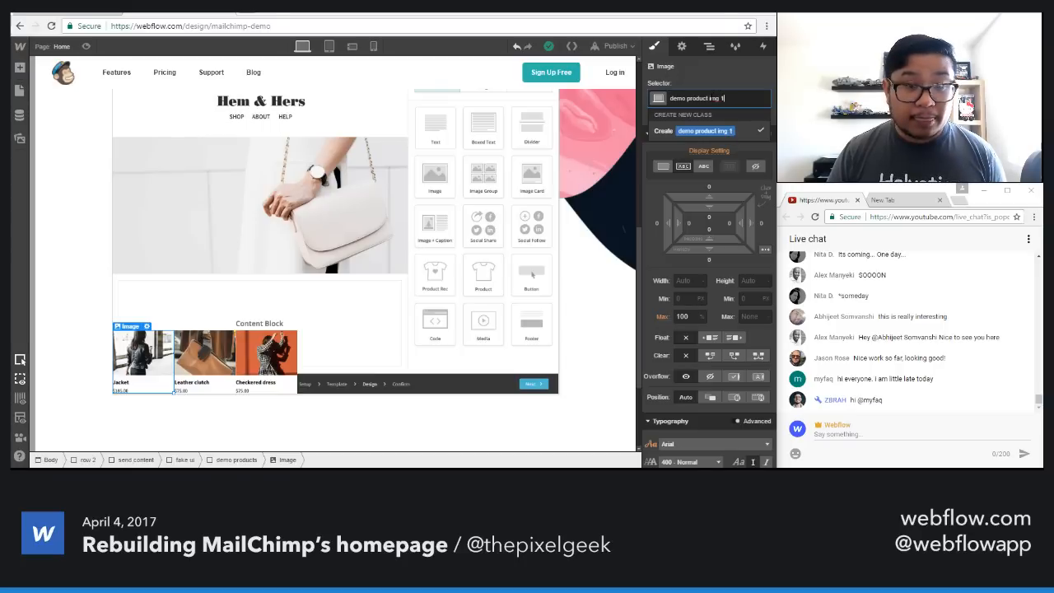
key("Return")
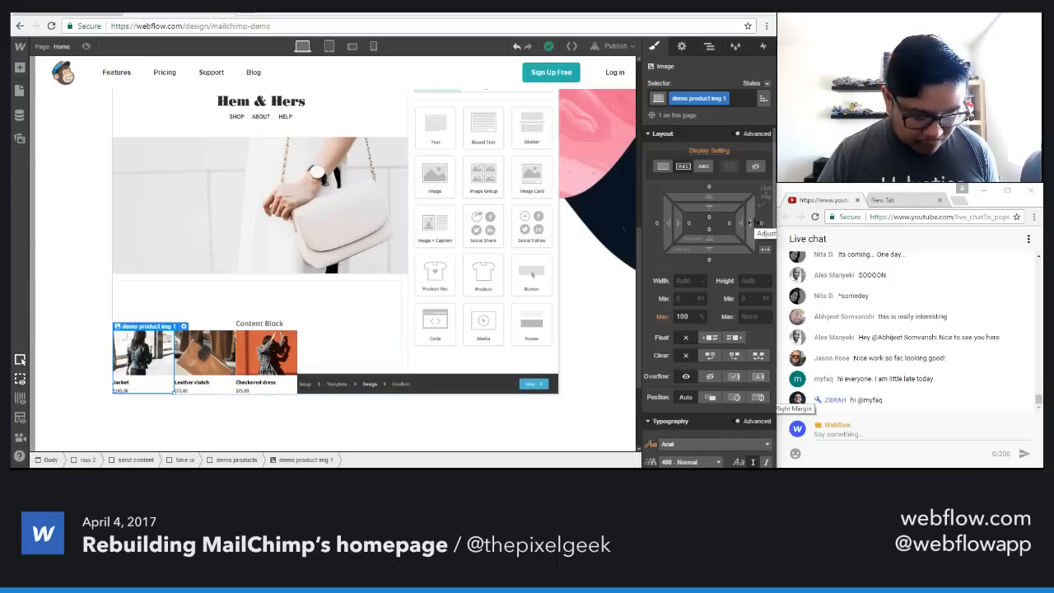
left_click_drag(743, 222, 764, 222)
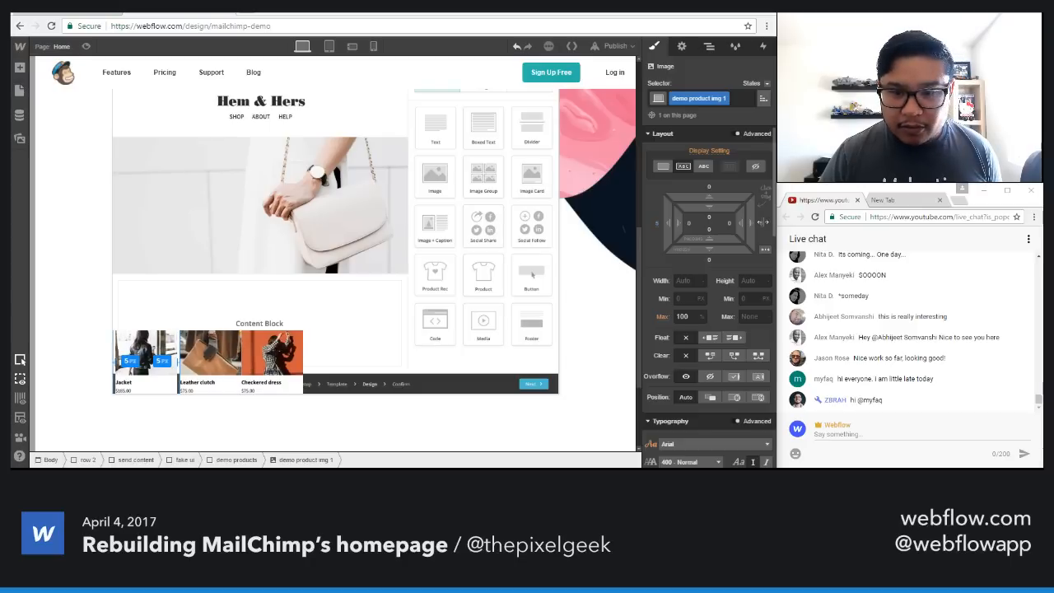
left_click_drag(763, 222, 763, 222)
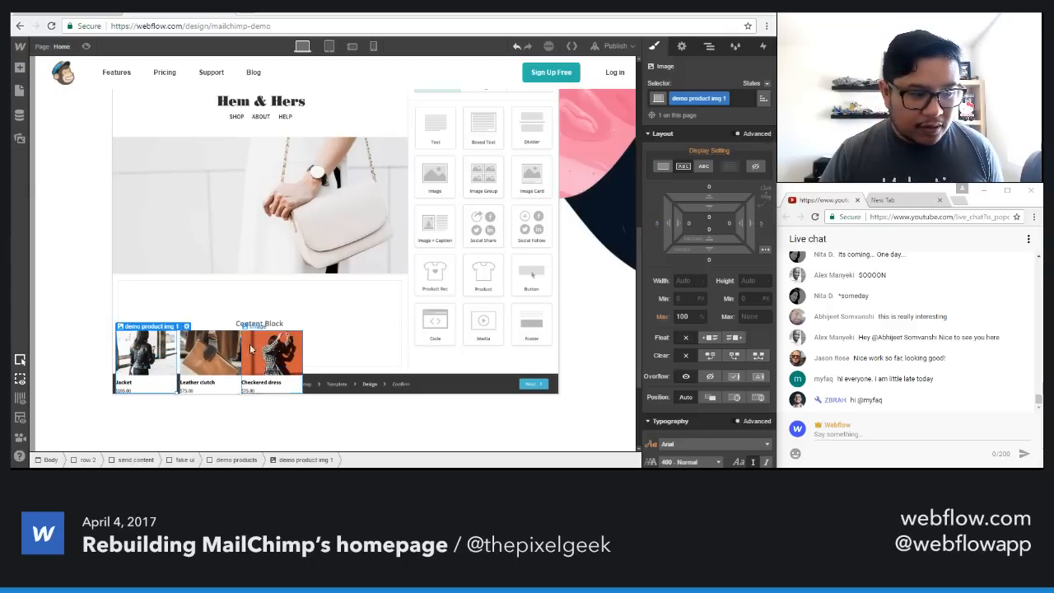
Step: Give the leather clutch image the class demo product img 2 and add equal left and right margins to it
left_click(226, 352)
left_click(716, 96)
type("demo")
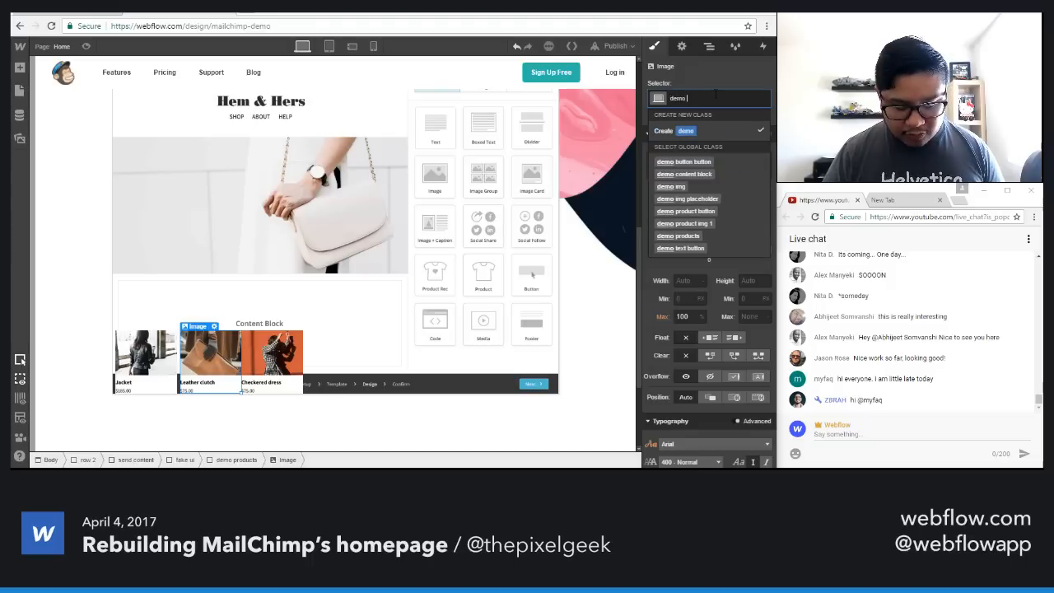
type(" produ")
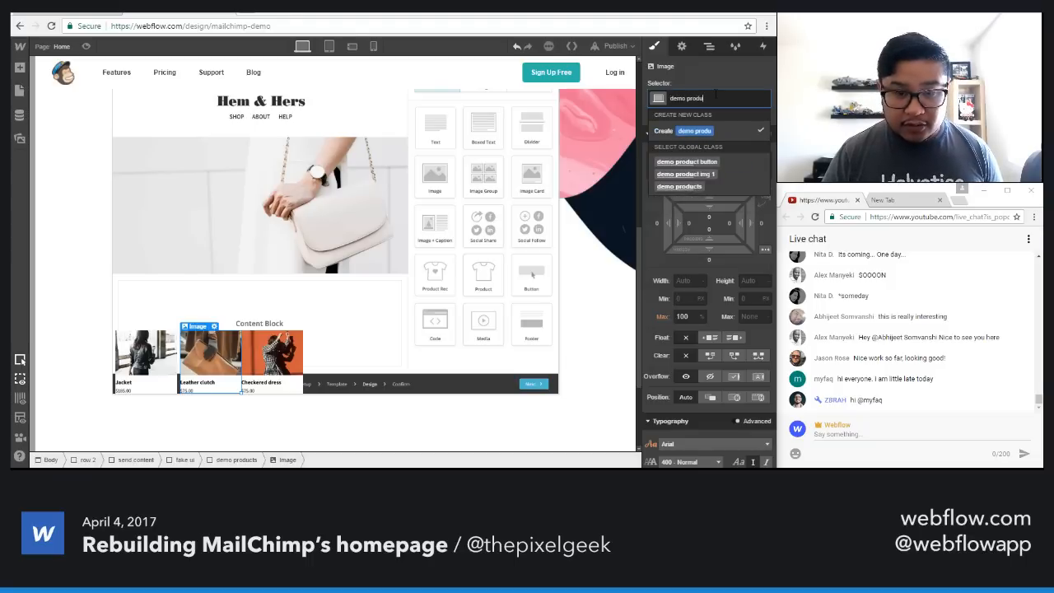
type("ct img 2")
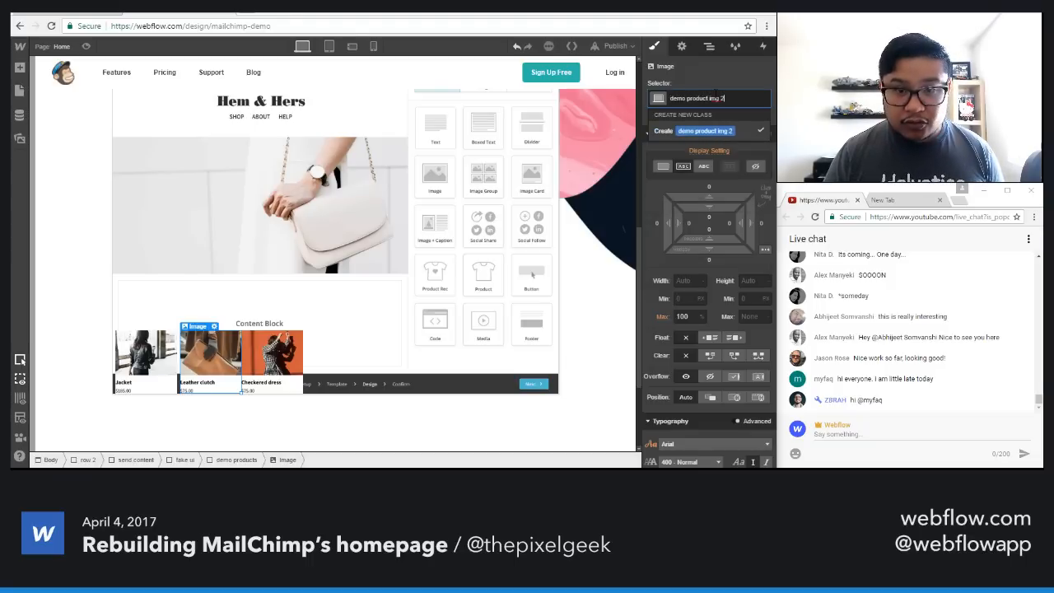
key("Return")
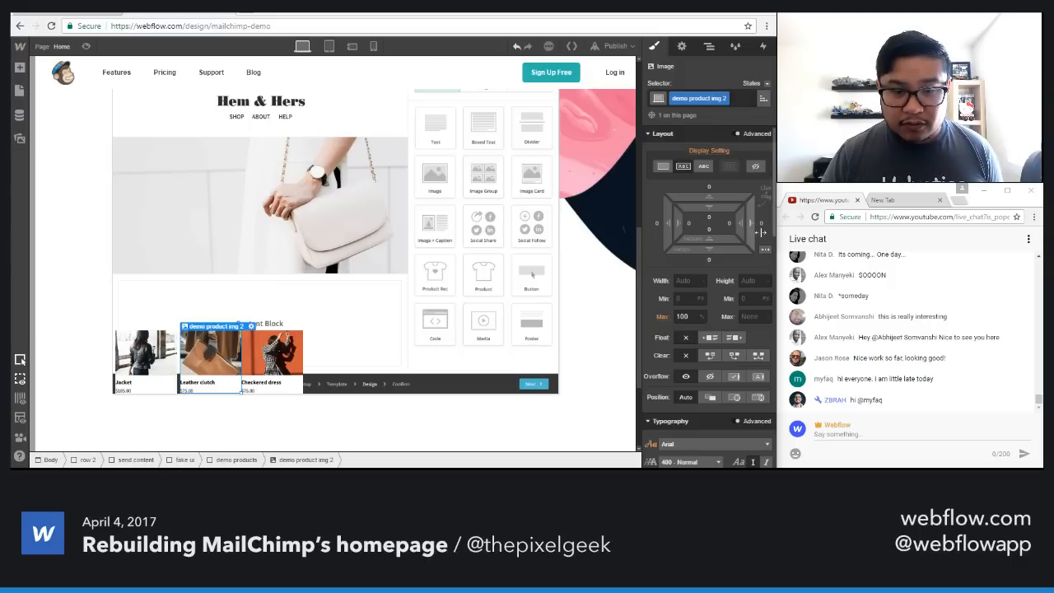
left_click_drag(753, 232, 760, 233)
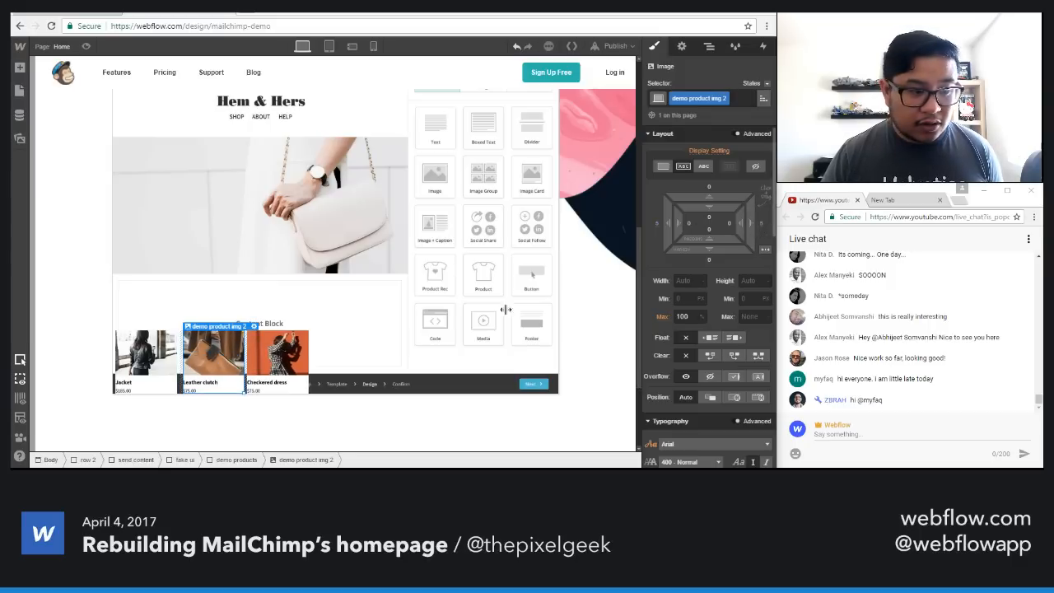
Step: Clear the left and right margins of the jacket image, demo product img 1
left_click(280, 361)
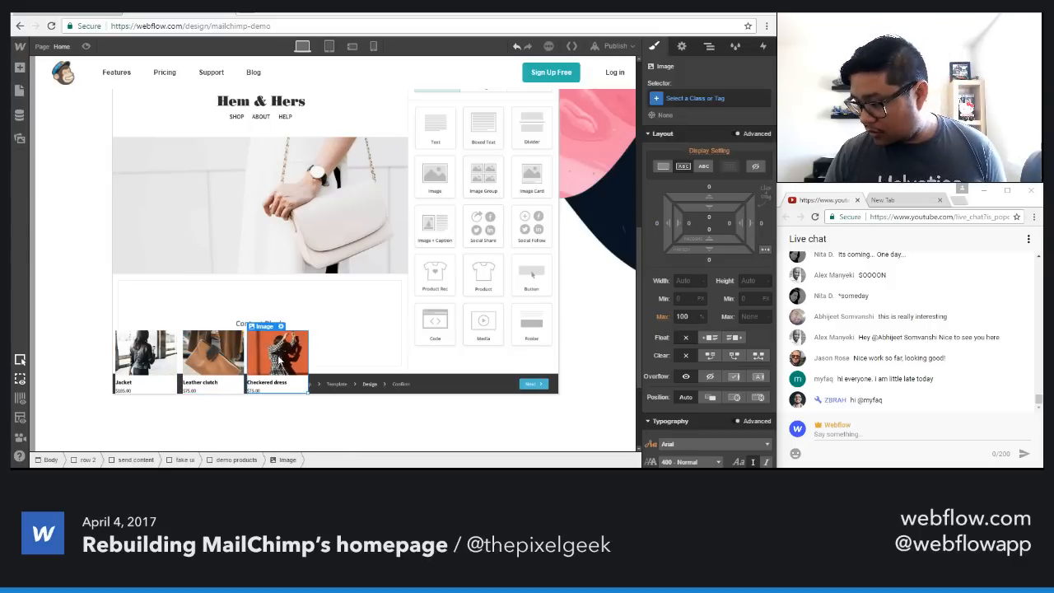
left_click(210, 366)
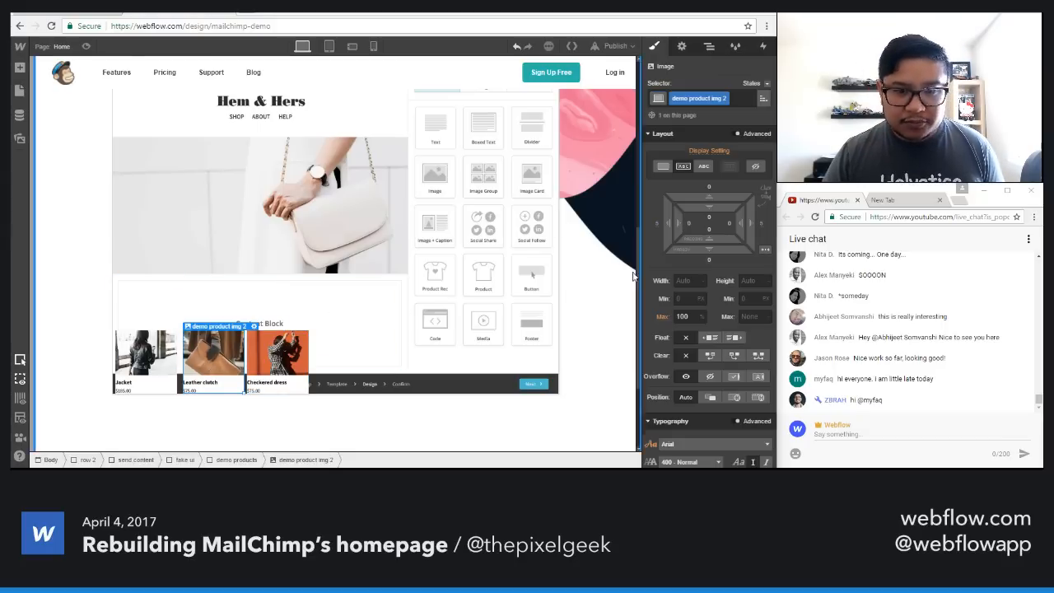
left_click(164, 359)
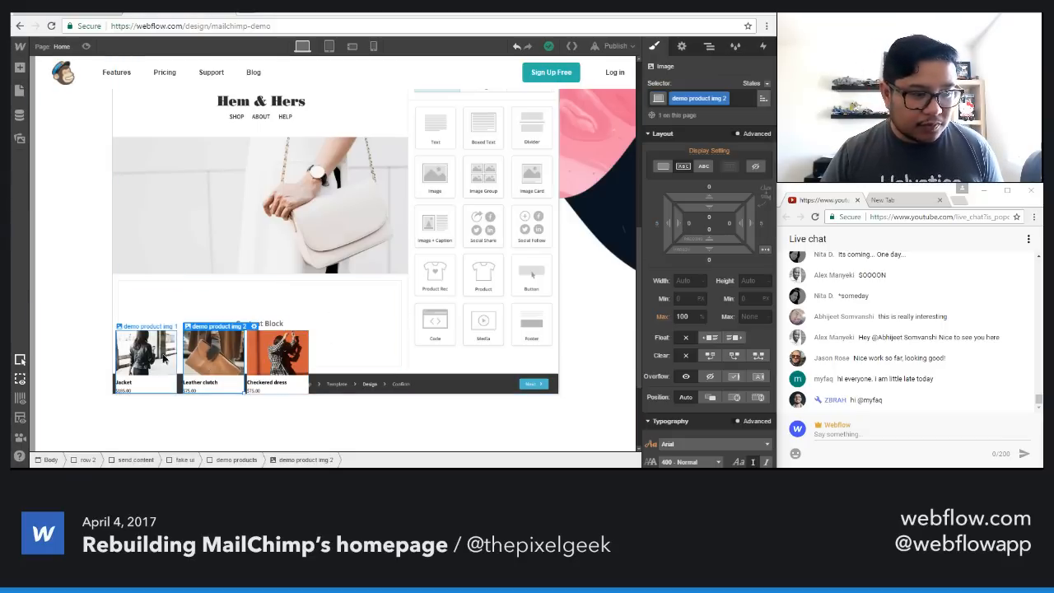
left_click(657, 223, "alt")
left_click(761, 221, "alt")
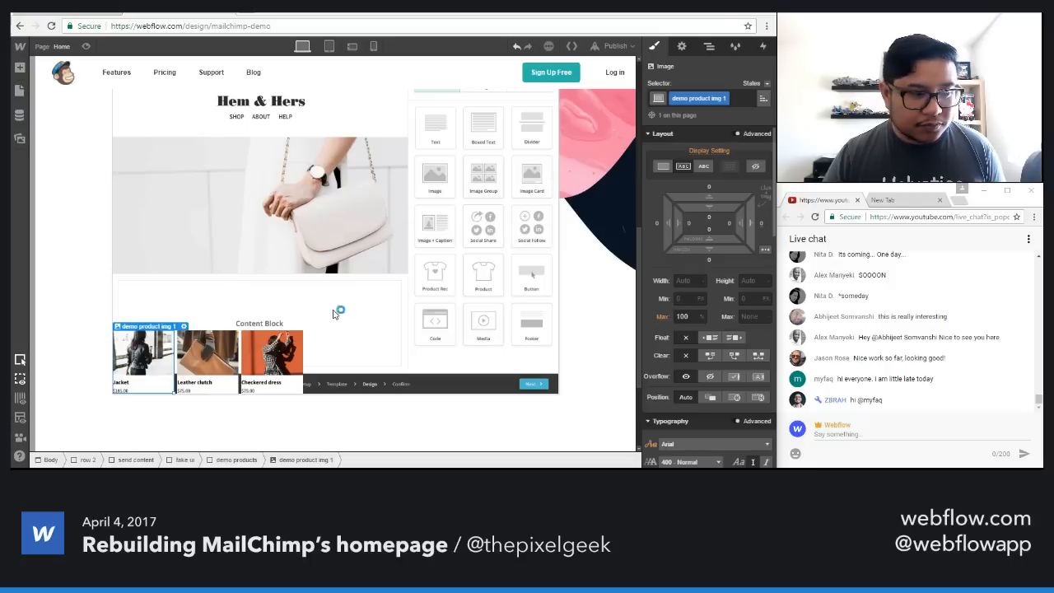
Step: Give the checkered dress image the class demo product img 3
left_click(284, 362)
left_click(715, 98)
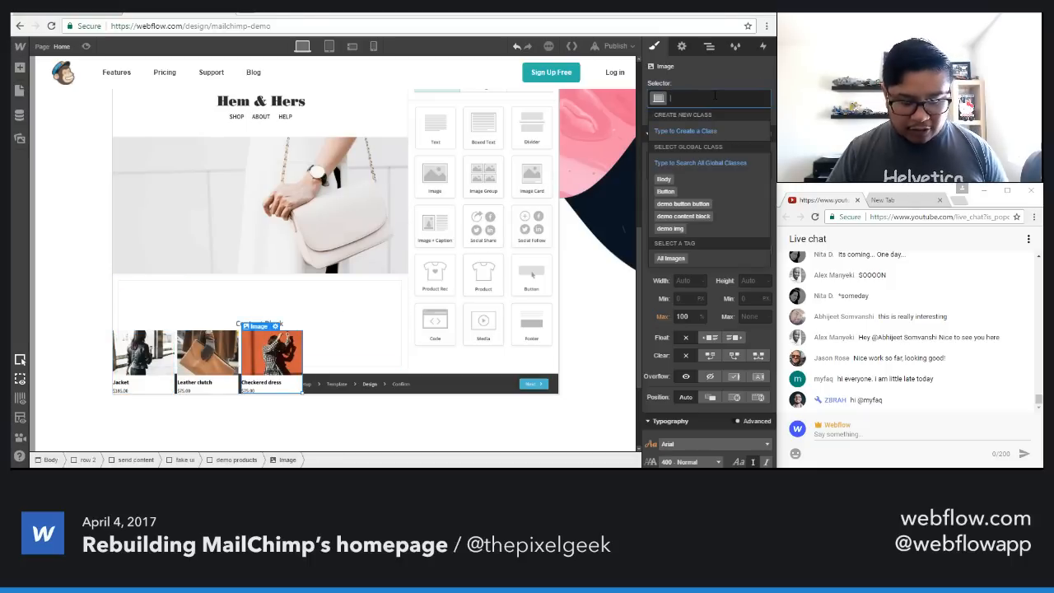
type("demo")
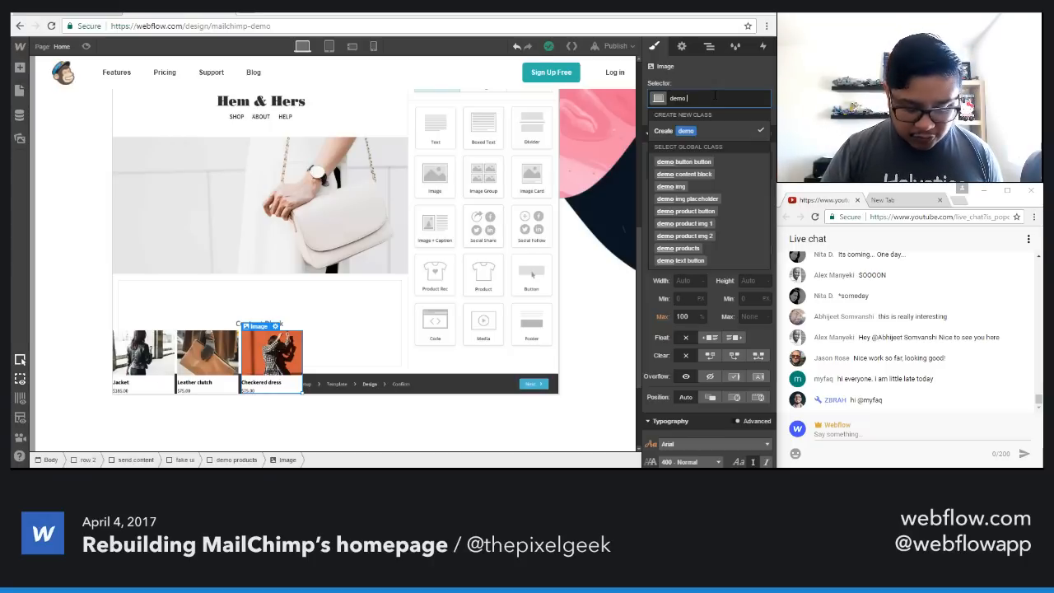
type("prod")
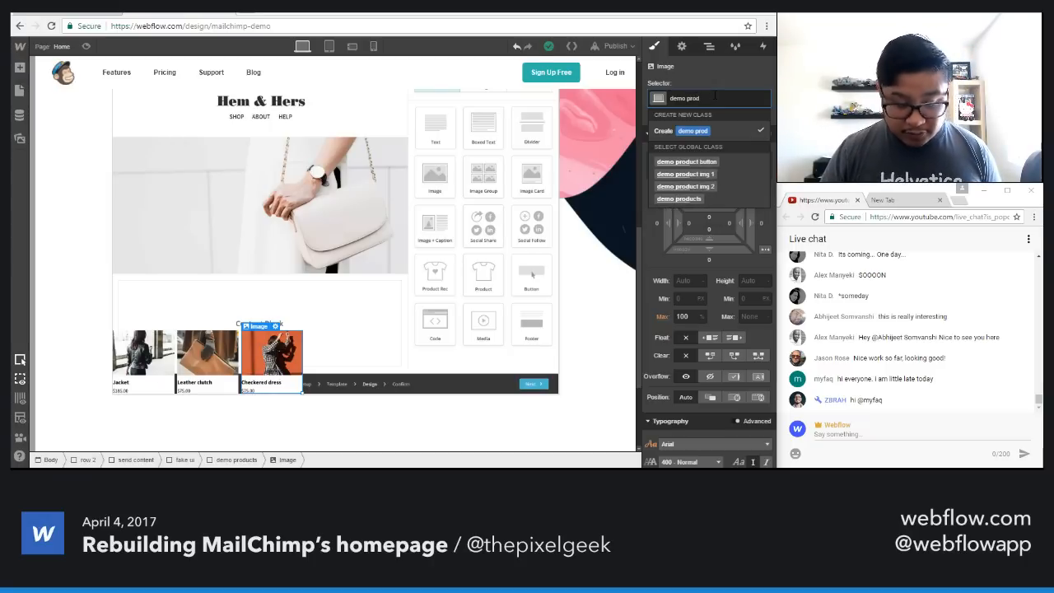
type("uct img 3")
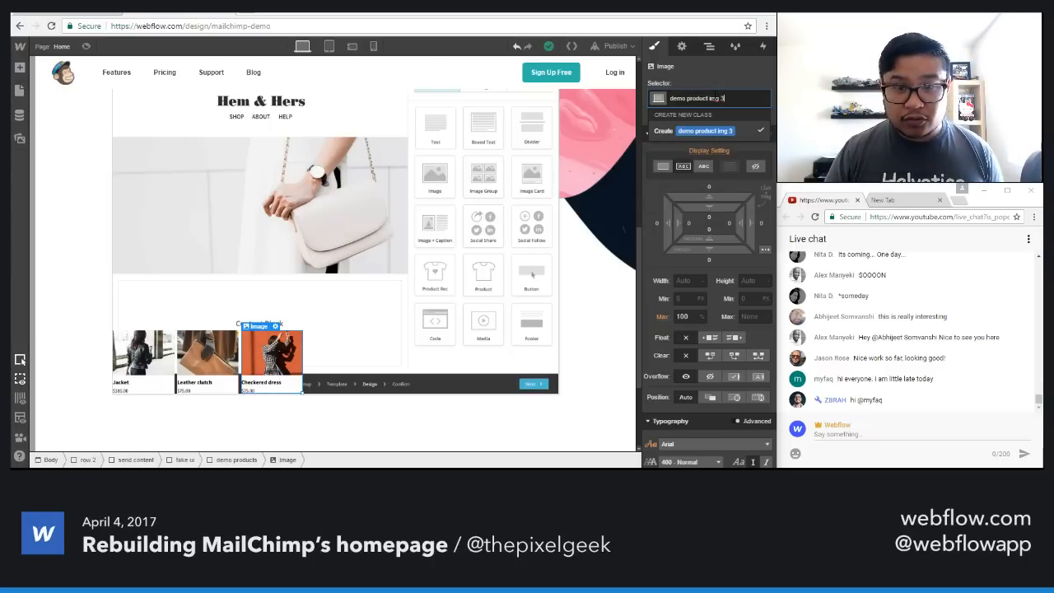
key("Return")
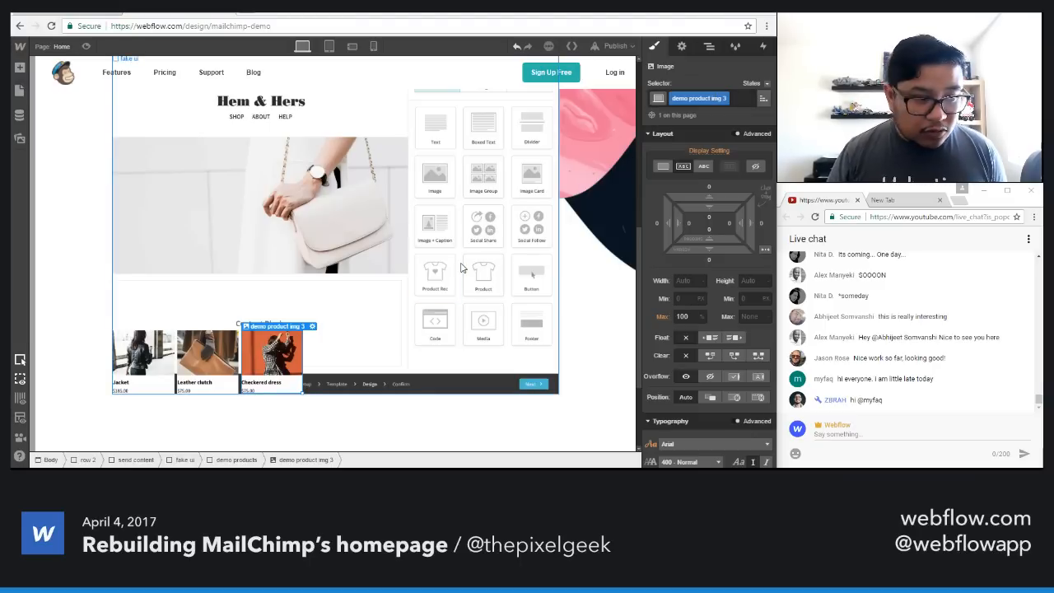
Step: Offset the demo products div 93 px from the left and 63 px from the bottom of the fake ui
key("Up")
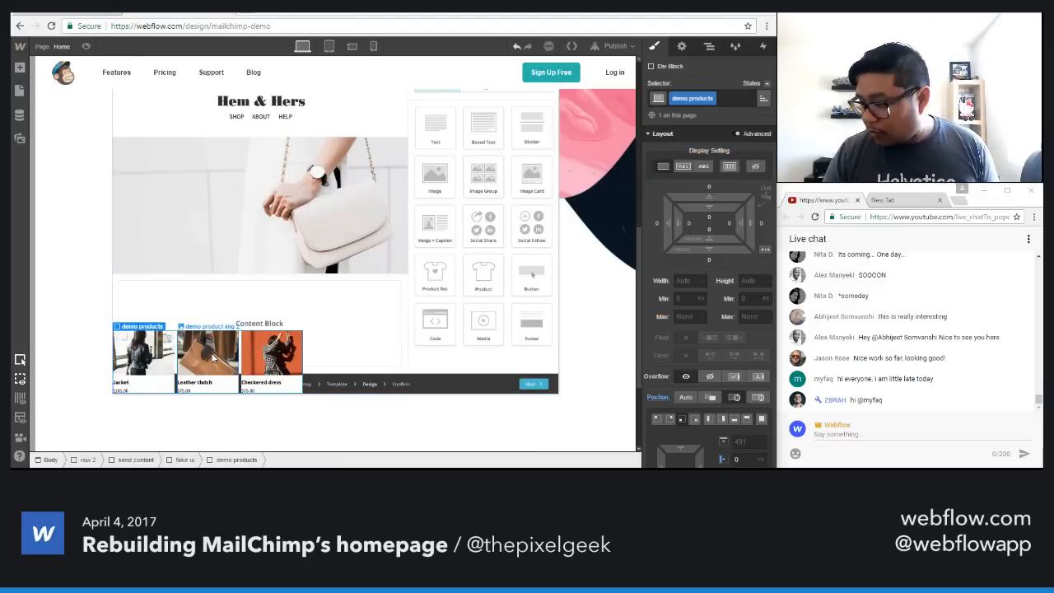
scroll(669, 288, "down", 3)
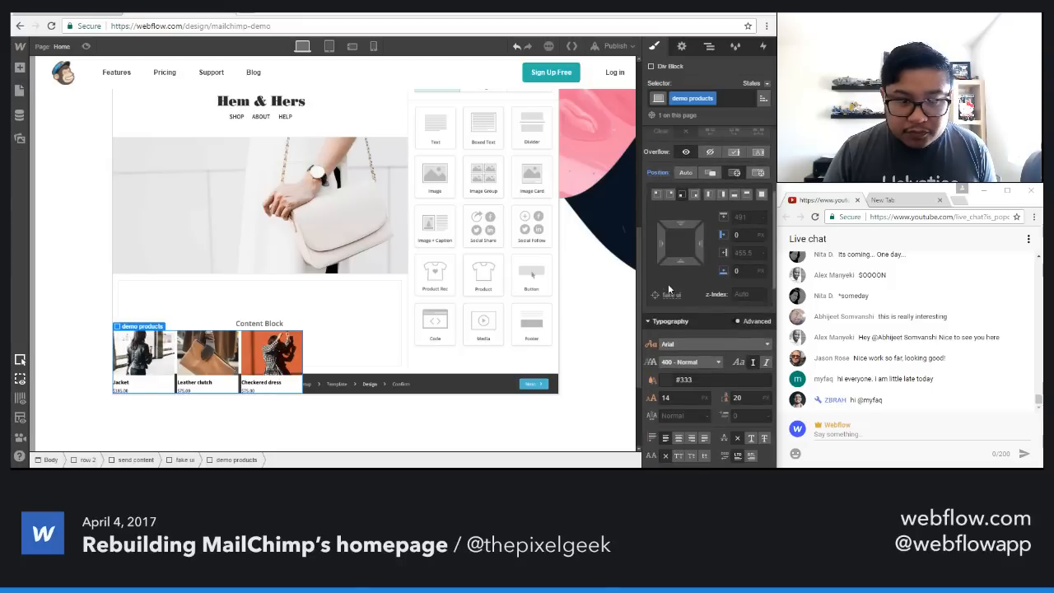
left_click_drag(660, 245, 811, 410)
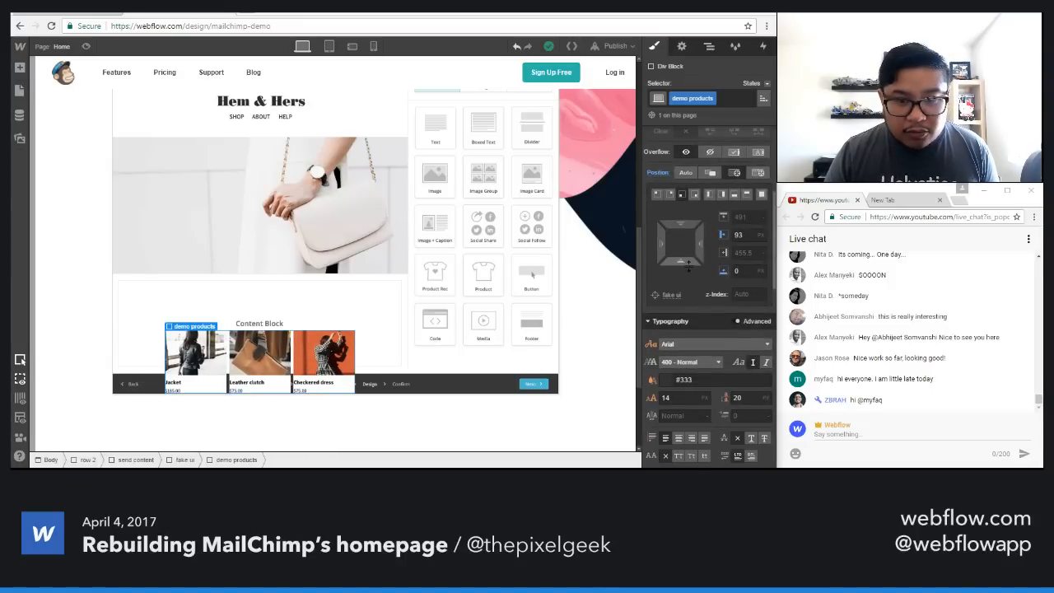
left_click_drag(688, 264, 691, 160)
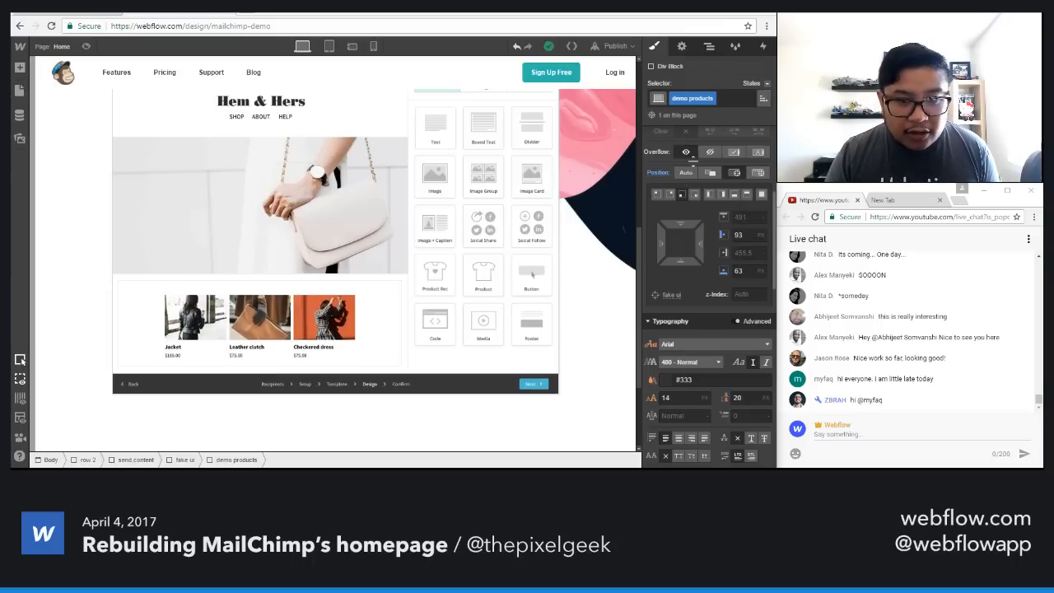
left_click_drag(691, 161, 692, 160)
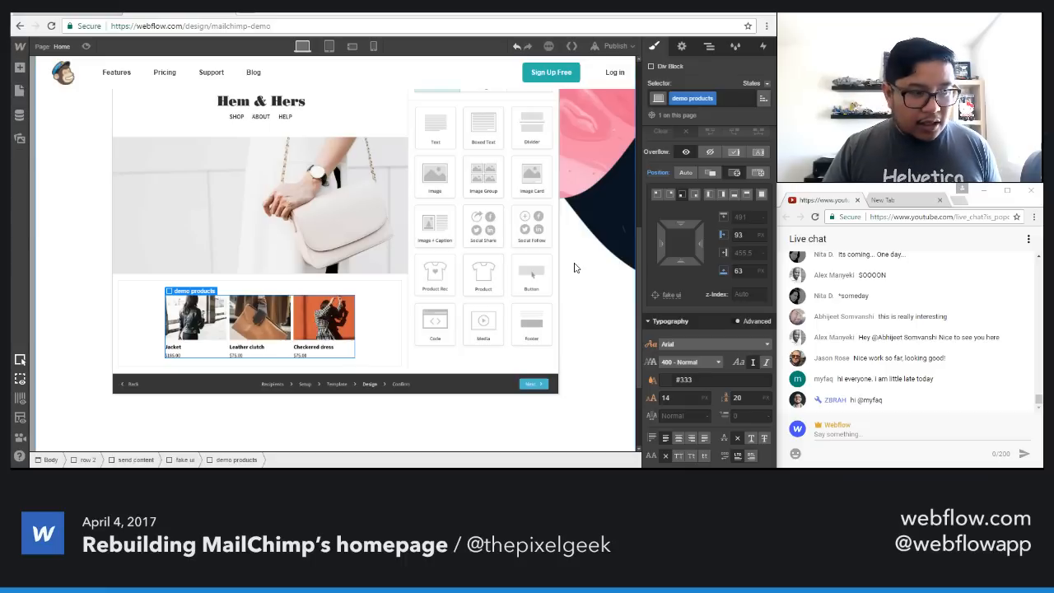
Step: Close the open scroll trigger settings and create a new interaction named demo product on the jacket image
left_click(219, 339)
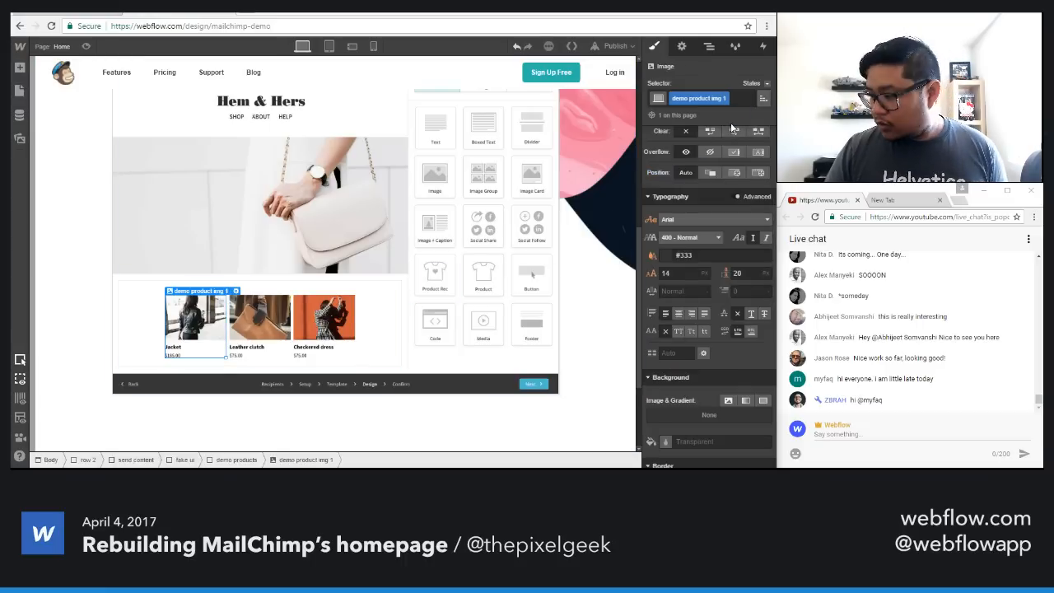
left_click(764, 47)
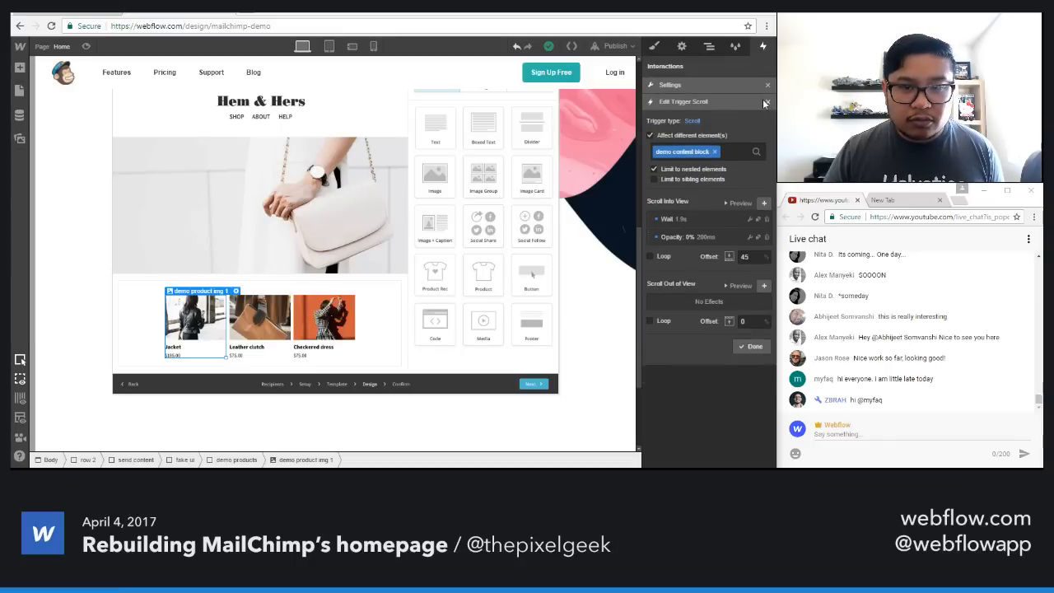
left_click(767, 103)
left_click(768, 86)
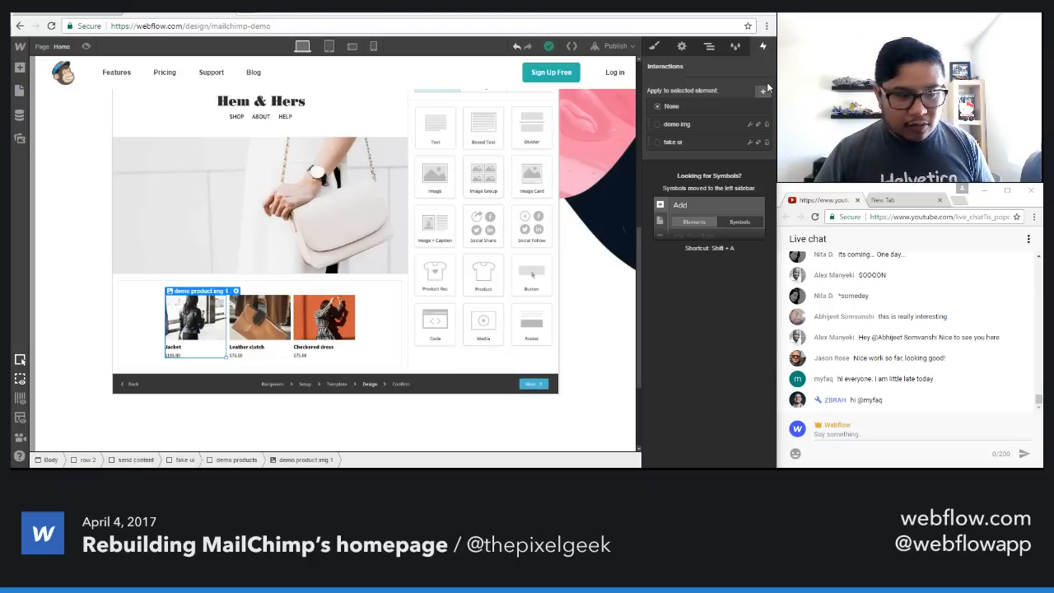
left_click(764, 89)
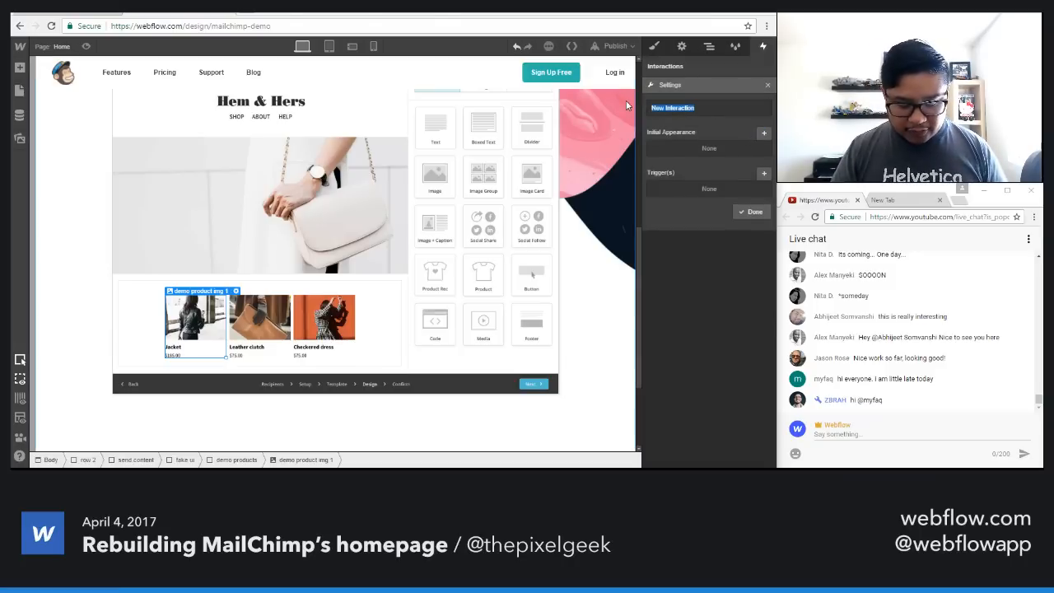
type("demo produc")
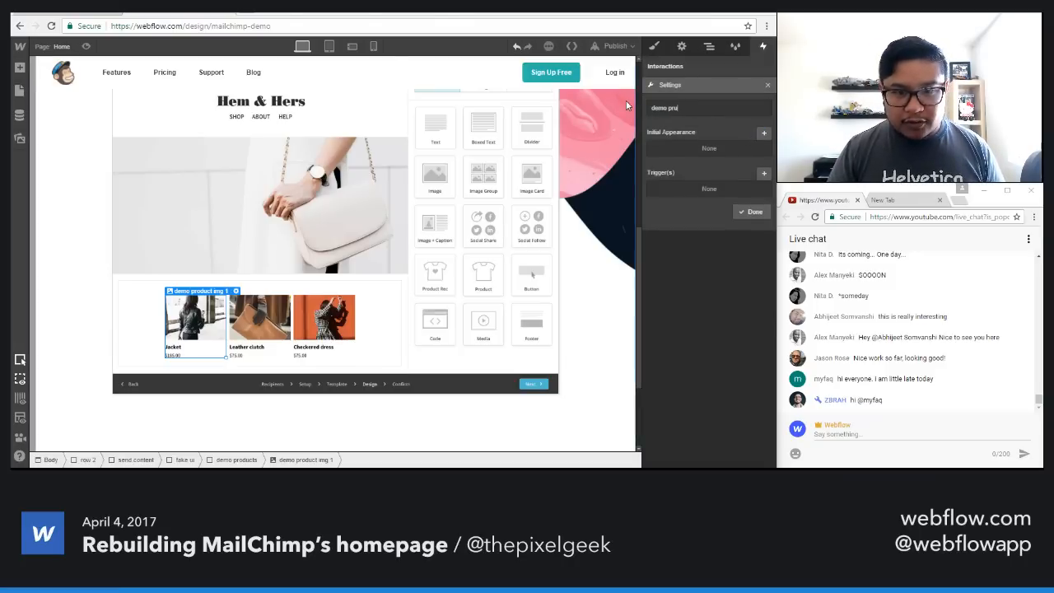
type("t")
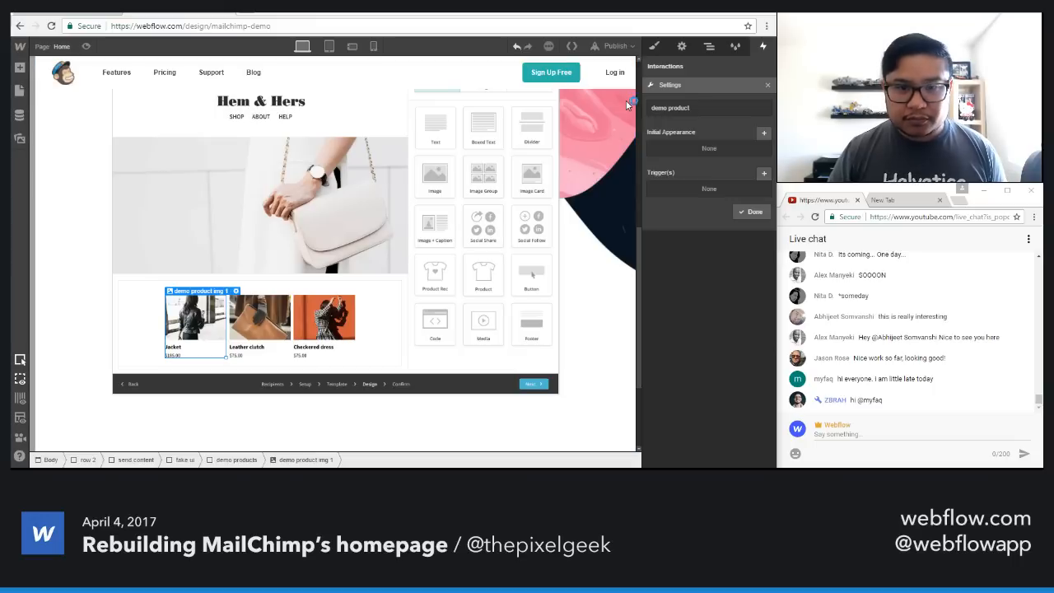
Step: Add an initial appearance to the demo product interaction that moves the jacket image down 30 px
left_click(763, 135)
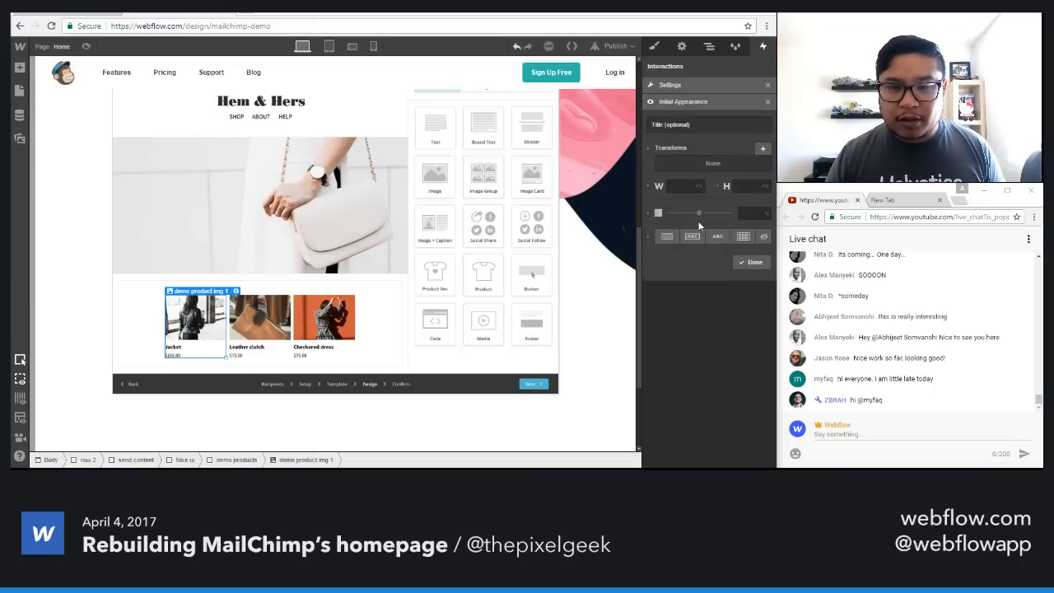
left_click(763, 149)
left_click(744, 229)
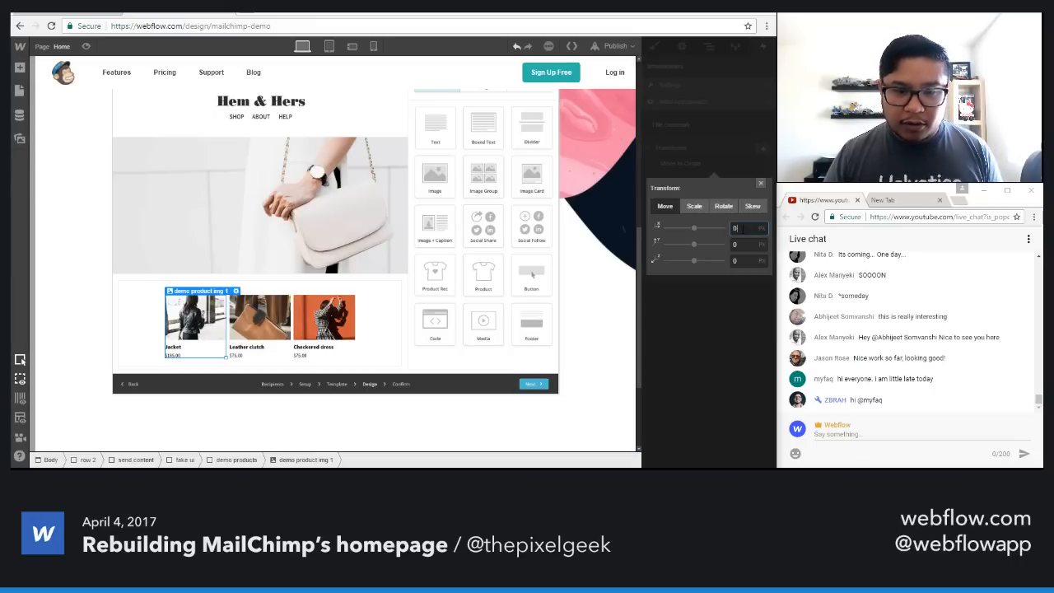
left_click(746, 244)
key("BackSpace")
type("20")
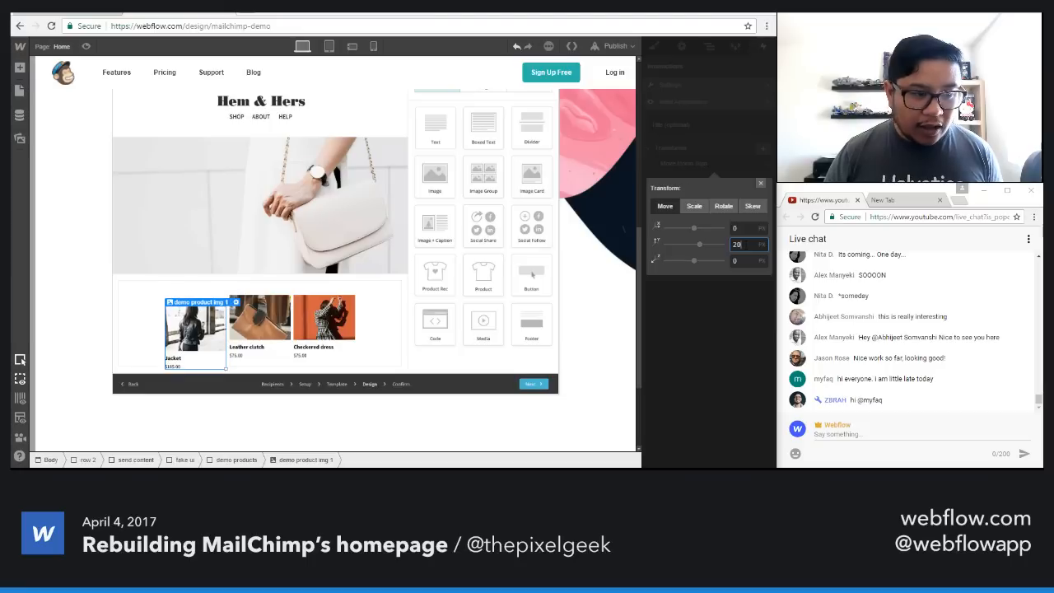
key("shift+Up")
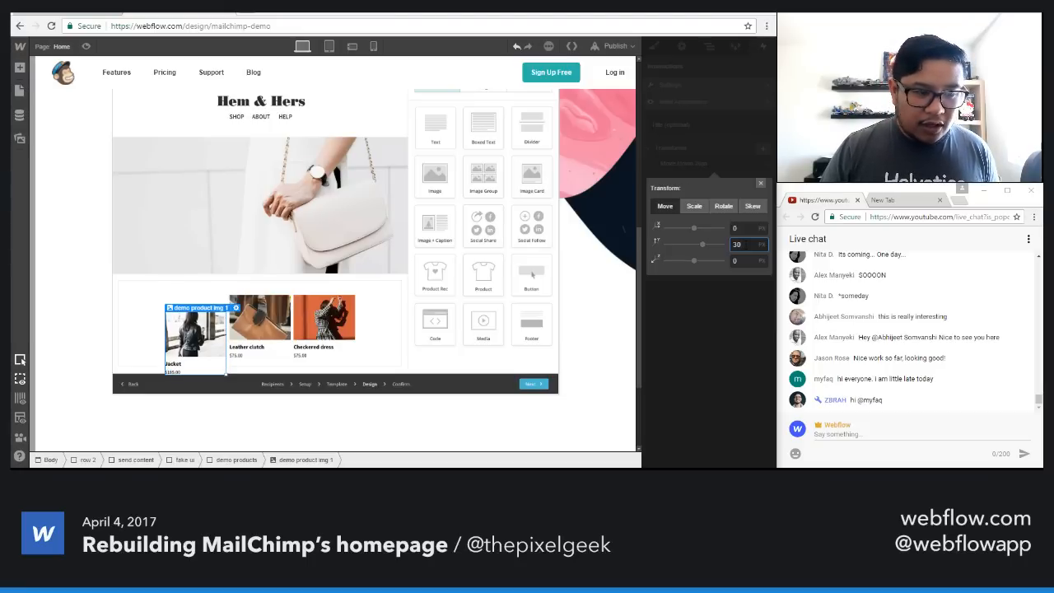
left_click(760, 183)
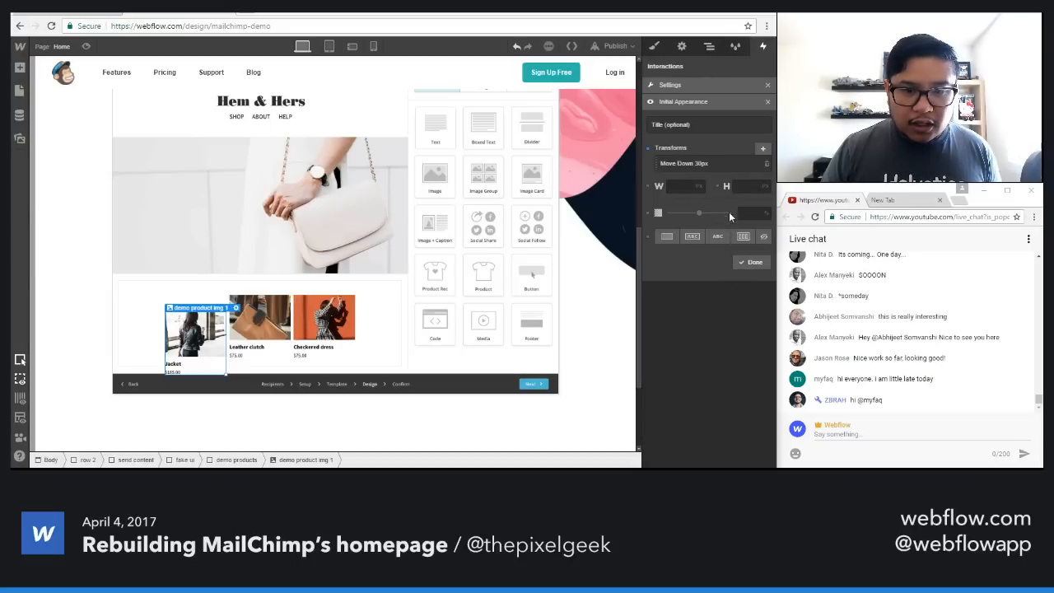
Step: Set the initial appearance opacity to 0% and save the demo product interaction
left_click_drag(697, 215, 657, 214)
left_click(751, 262)
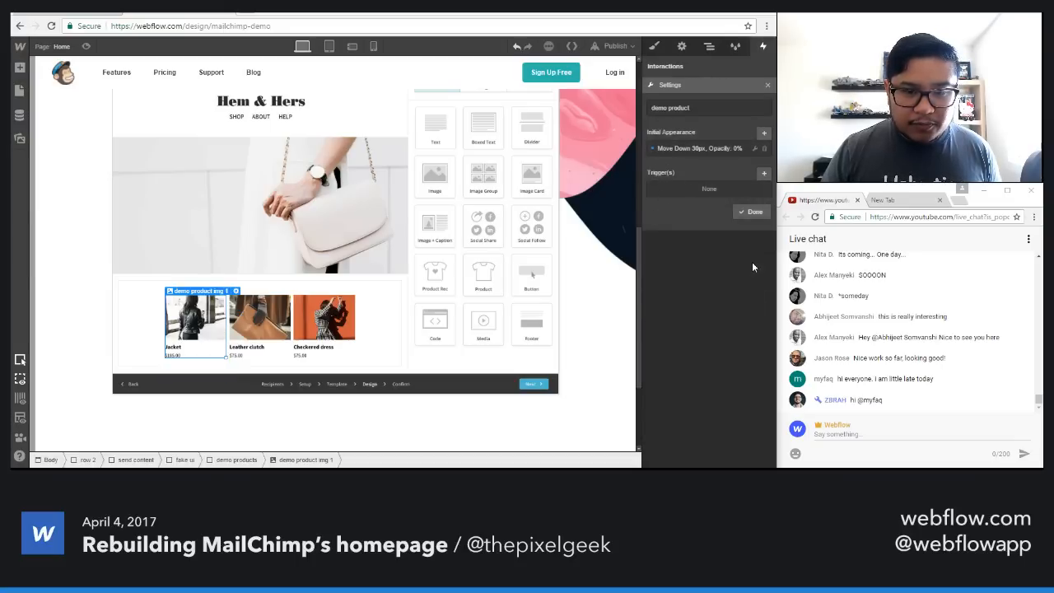
left_click(739, 214)
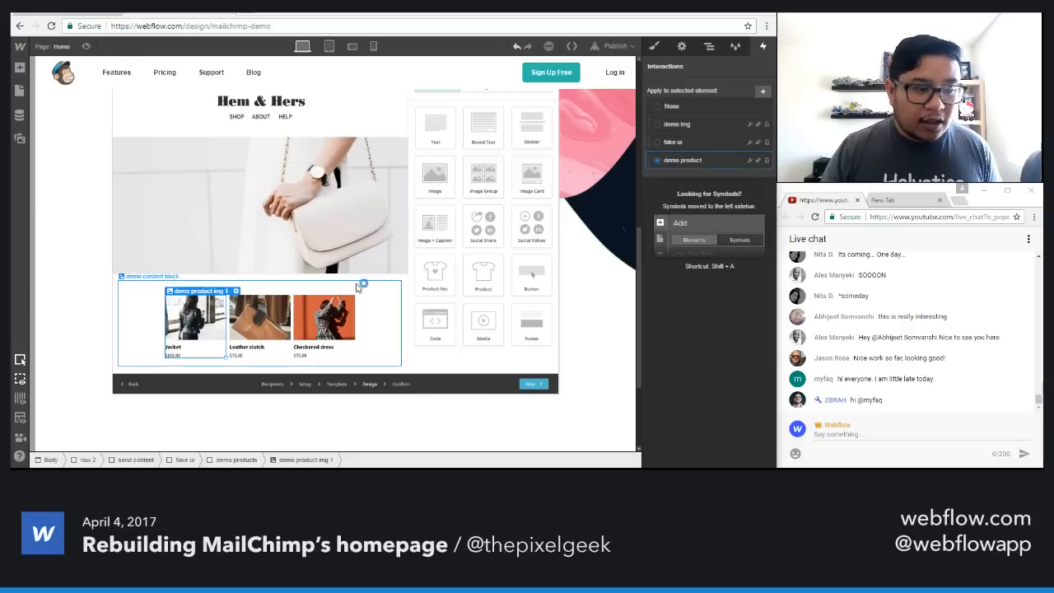
Step: Apply the demo product interaction to the leather clutch image as well
left_click(261, 322)
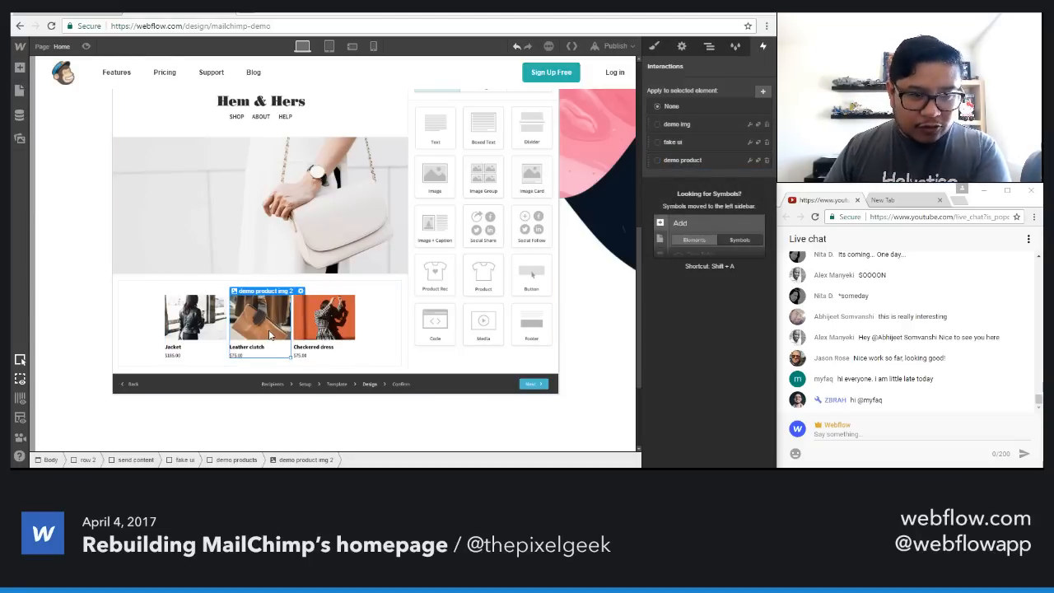
left_click(683, 160)
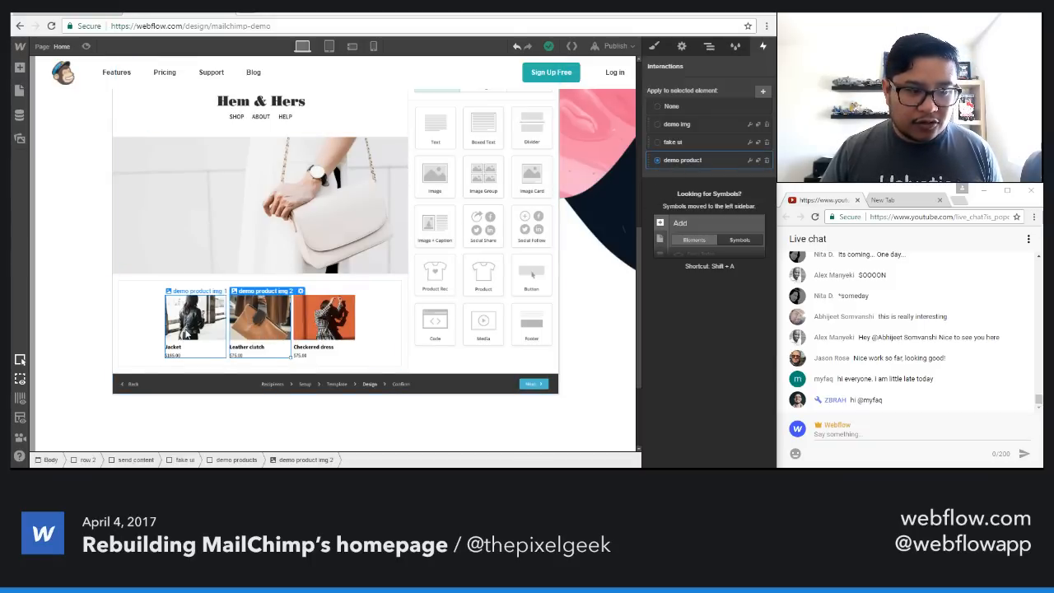
left_click(188, 333)
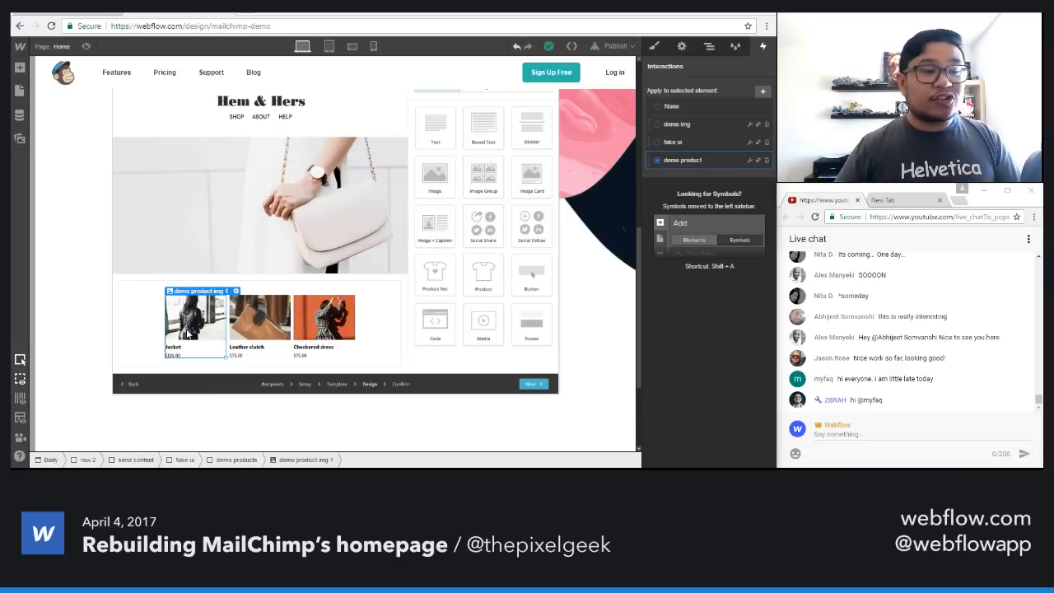
Step: Select the fake ui block and open its interaction's scroll trigger for the demo content block
scroll(193, 307, "up", 1)
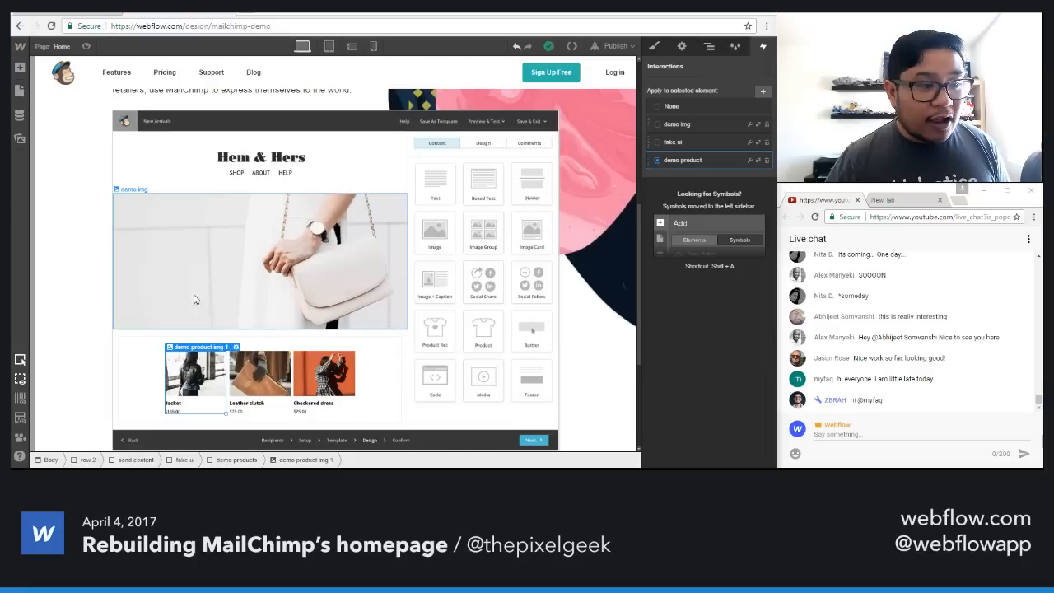
left_click(215, 139)
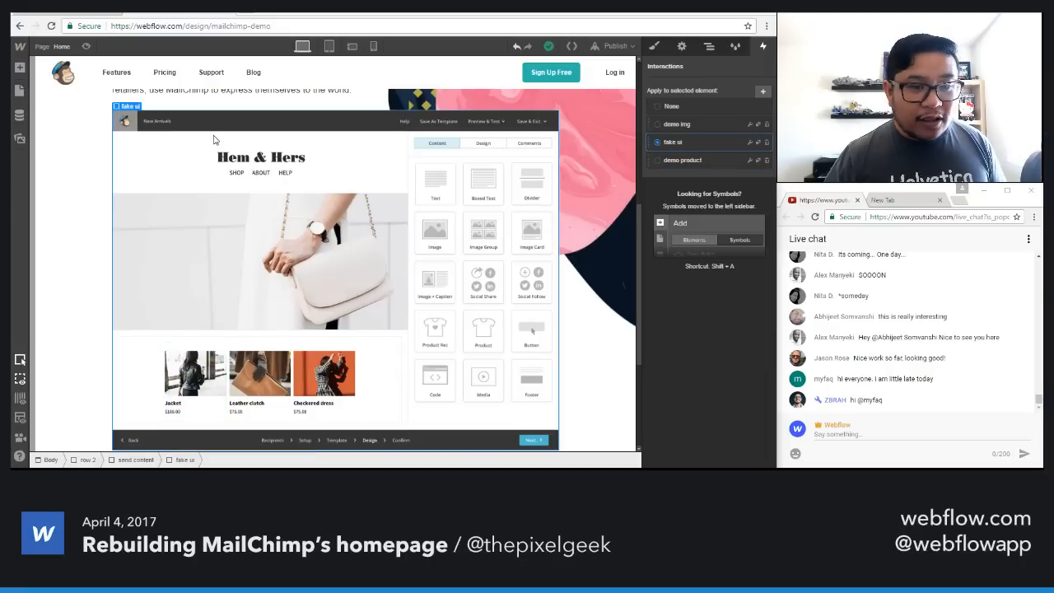
left_click(747, 143)
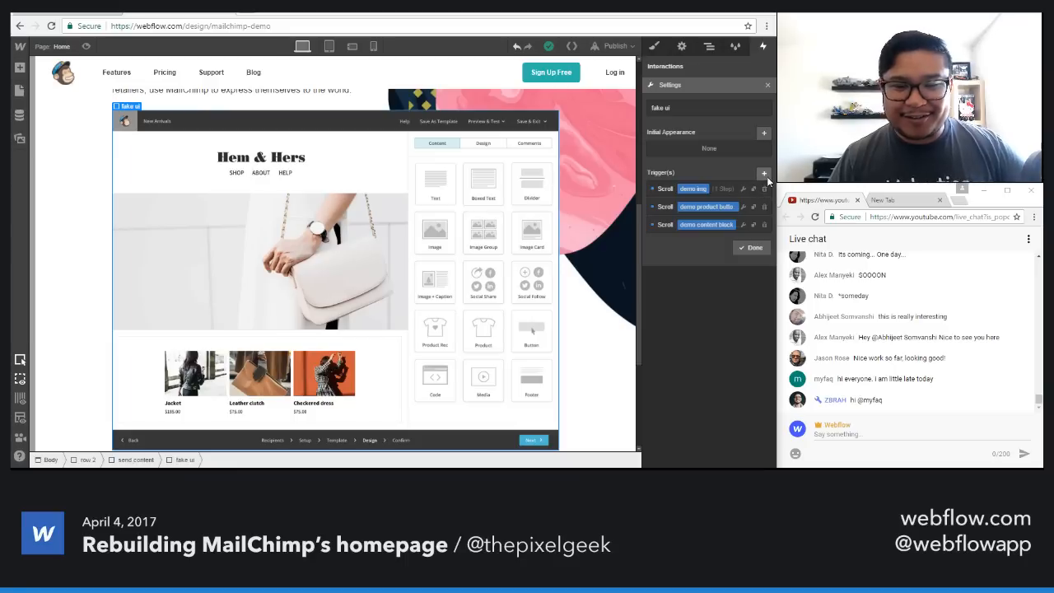
left_click(725, 224)
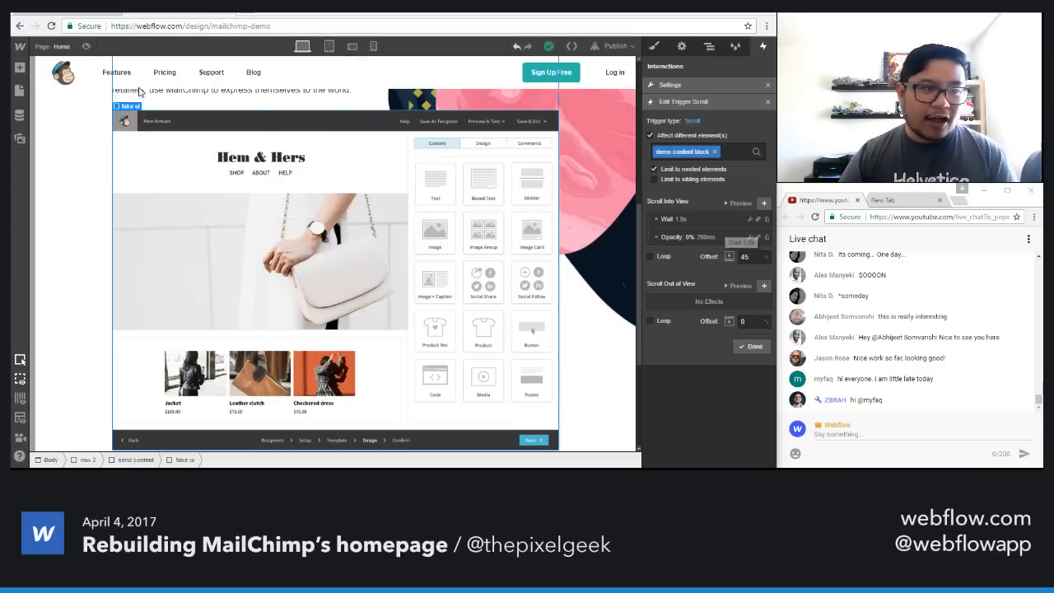
Step: Switch to the original MailChimp homepage, reload it to review the product image animation, and return to Webflow
left_click(86, 11)
left_click(52, 27)
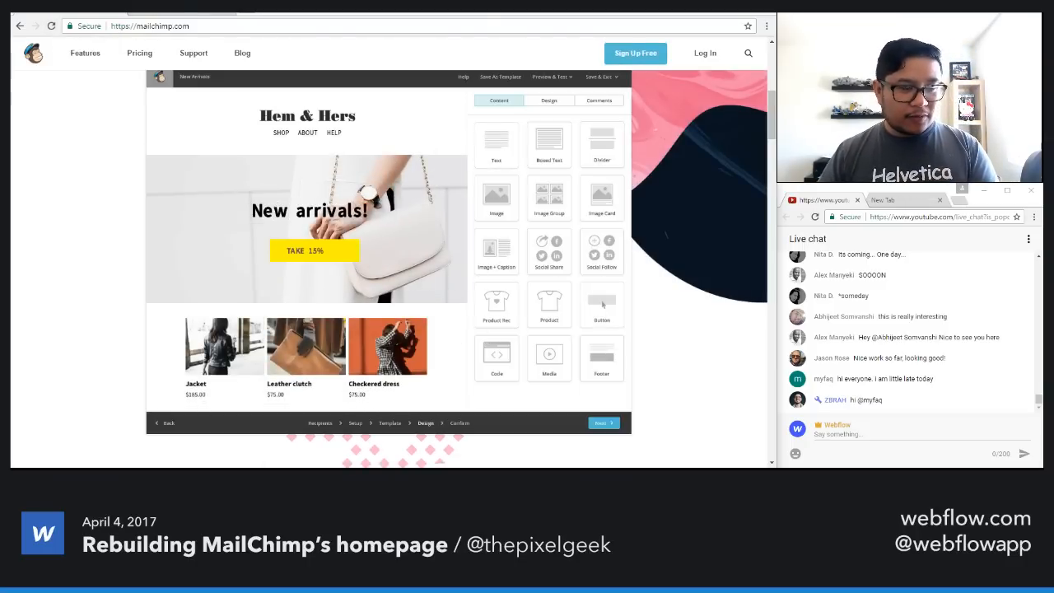
left_click(174, 14)
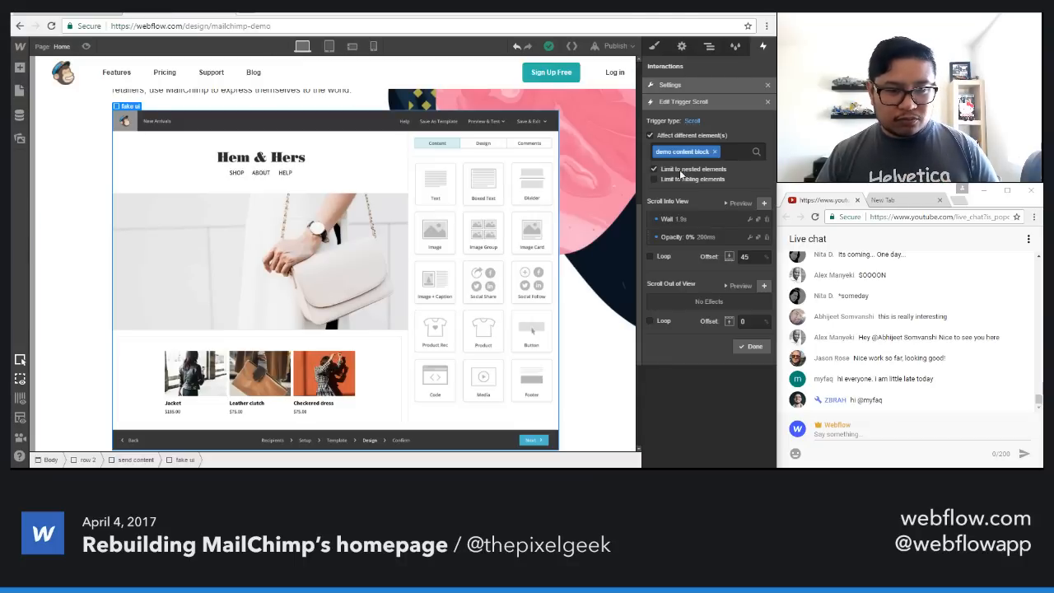
Step: Check the wait step in the demo content block trigger and return to the fake ui interaction's settings
left_click(675, 219)
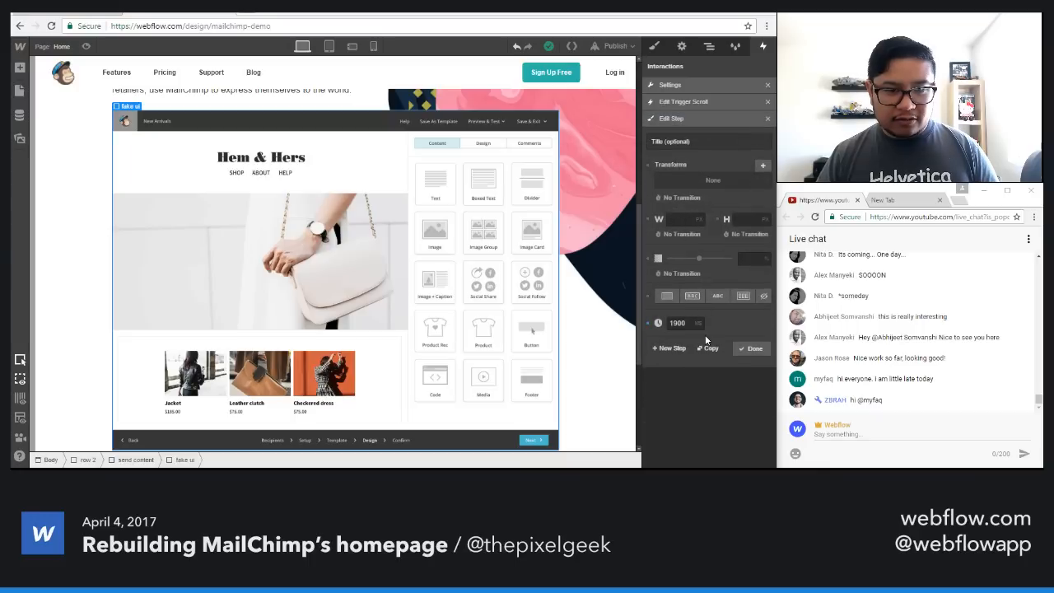
left_click(769, 119)
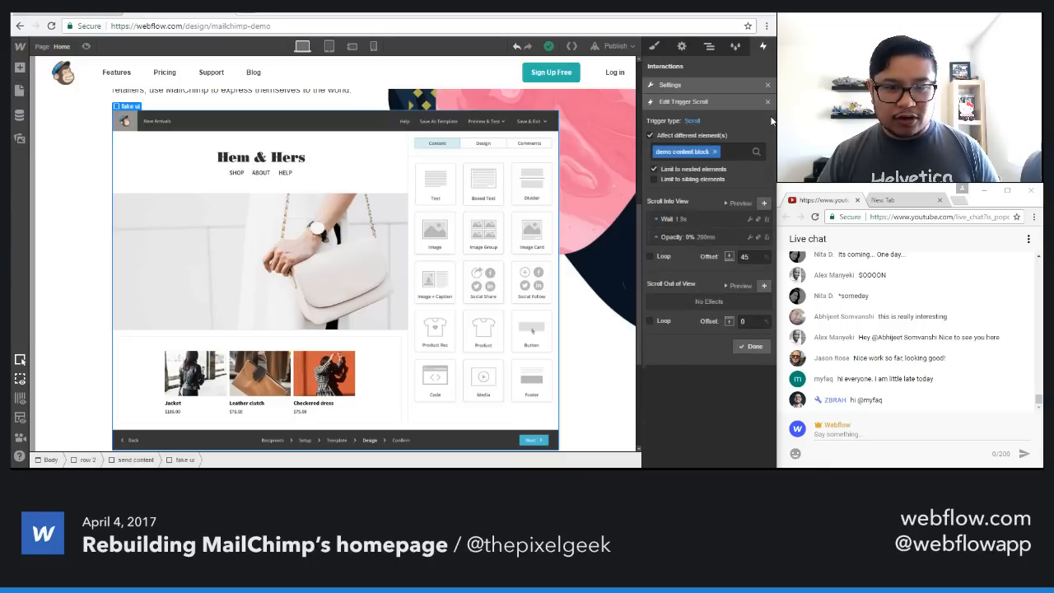
left_click(768, 101)
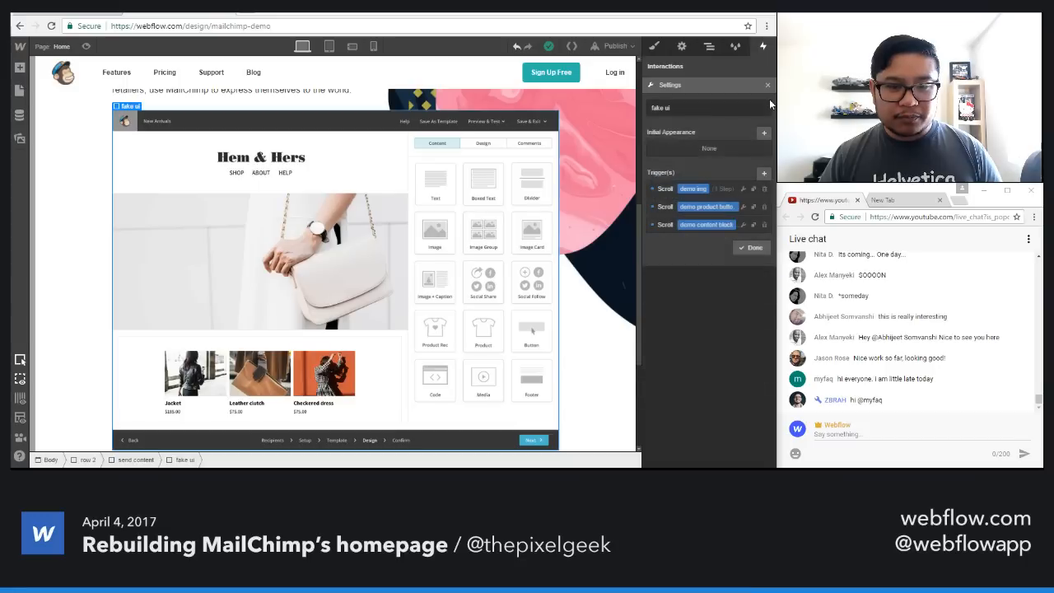
Step: Add a scroll trigger to the fake ui interaction that affects a different element, demo product img 1
left_click(762, 173)
left_click(693, 219)
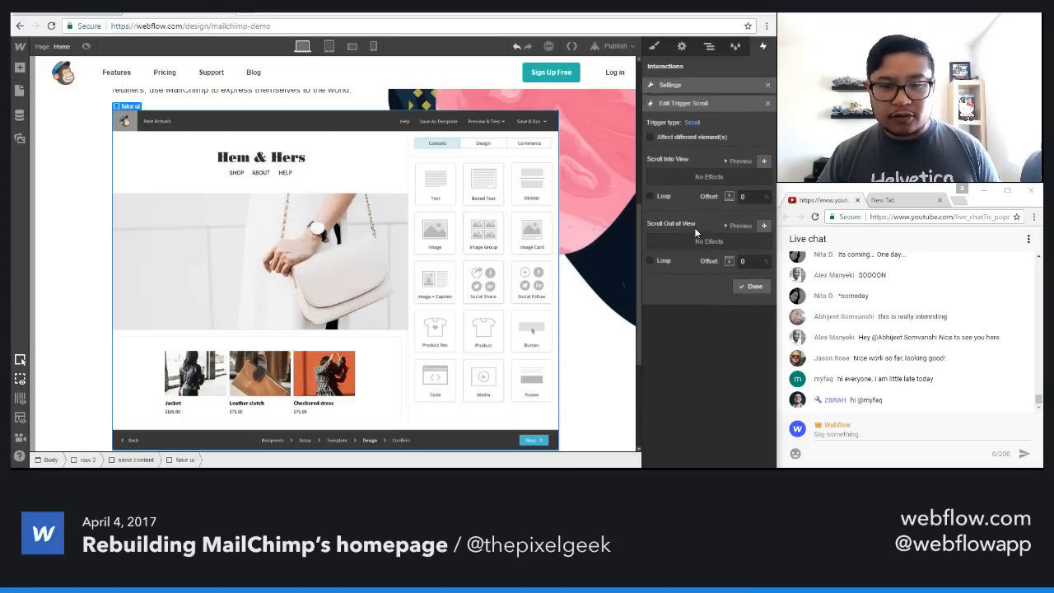
left_click(686, 134)
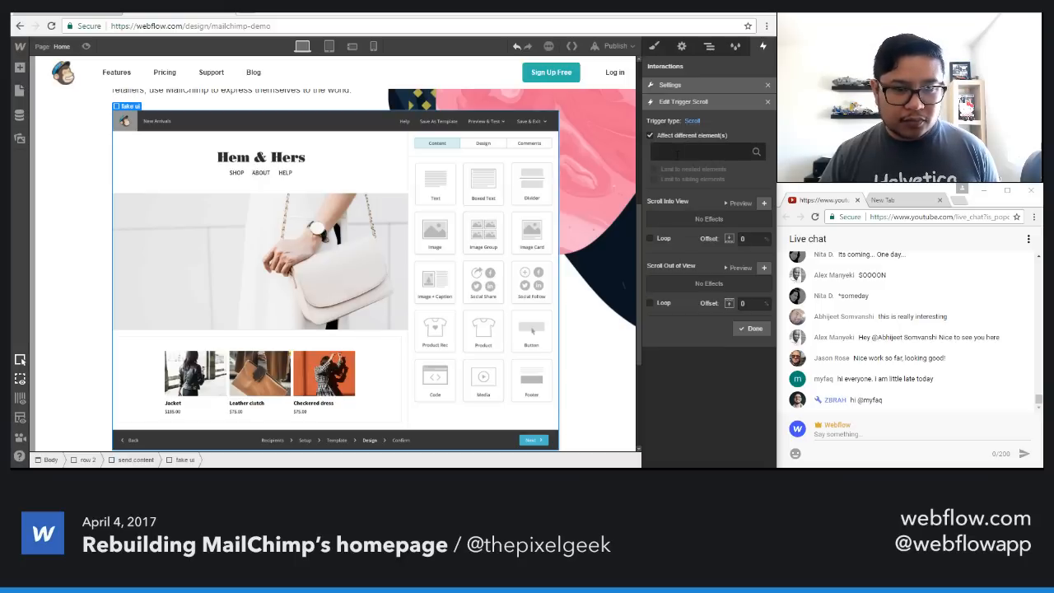
left_click(676, 153)
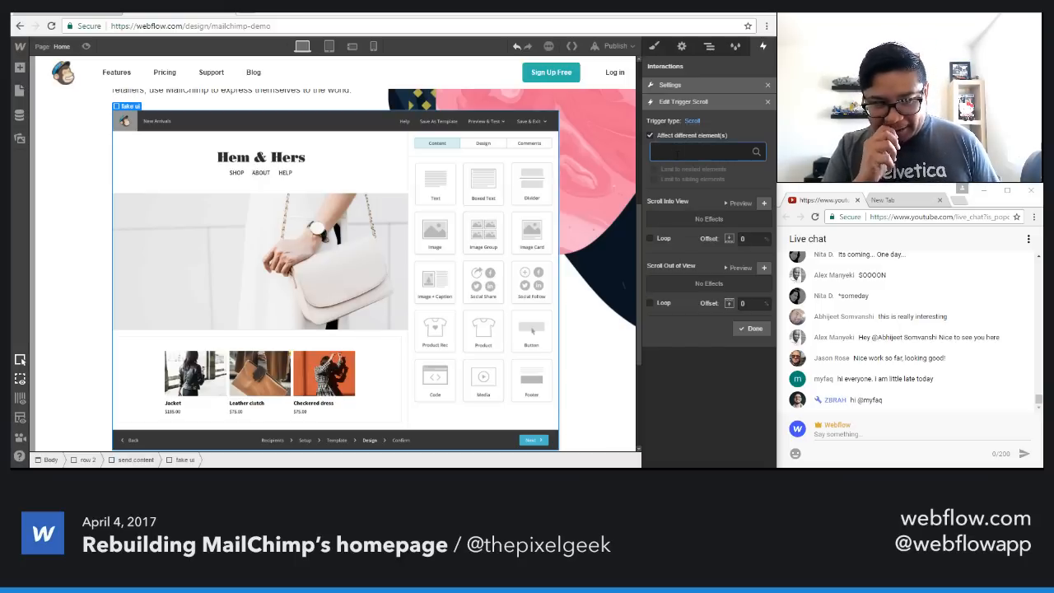
type("demo")
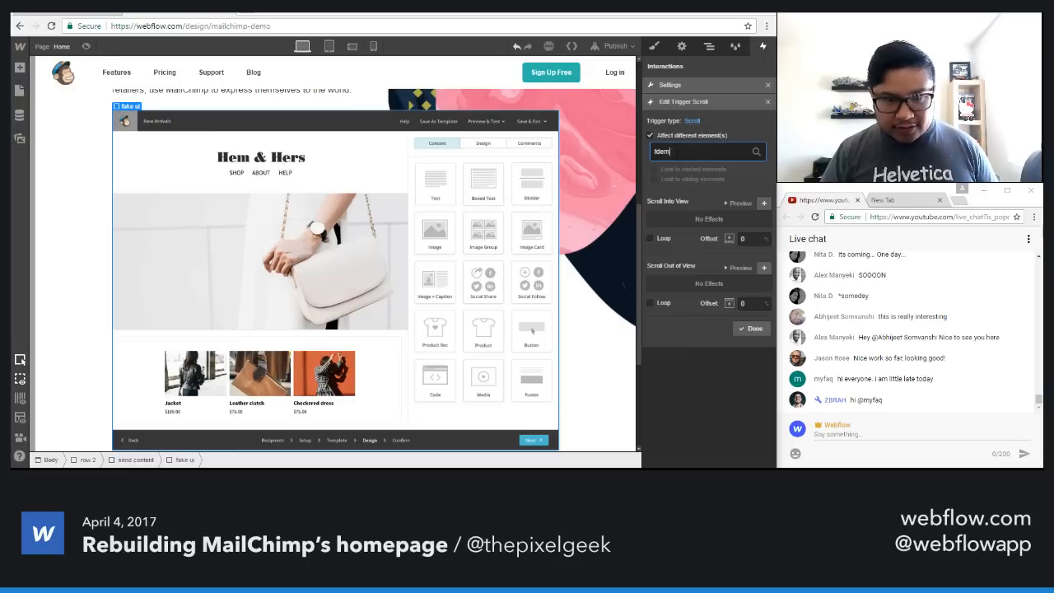
key("Down")
key("Down")
key("Down")
key("Down")
key("Down")
key("Down")
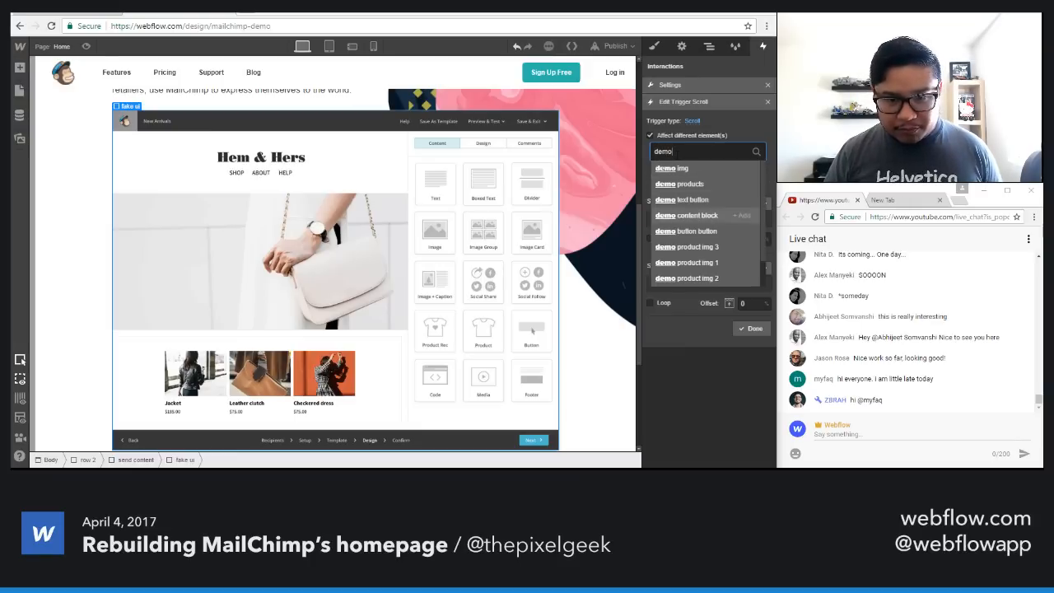
key("Return")
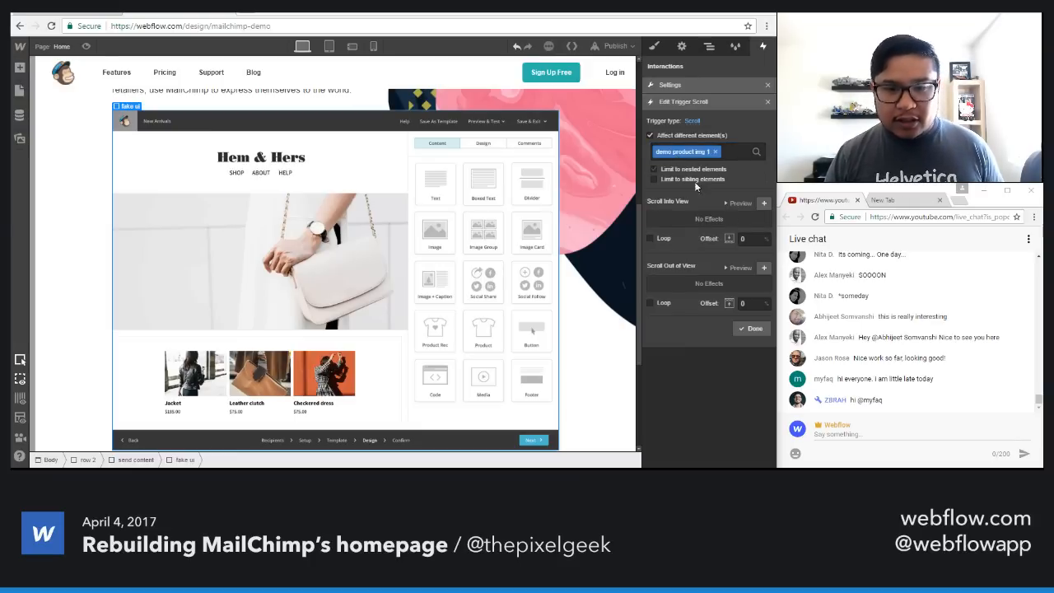
Step: Add a 2-second wait as the trigger's first scroll-into-view effect
left_click(763, 203)
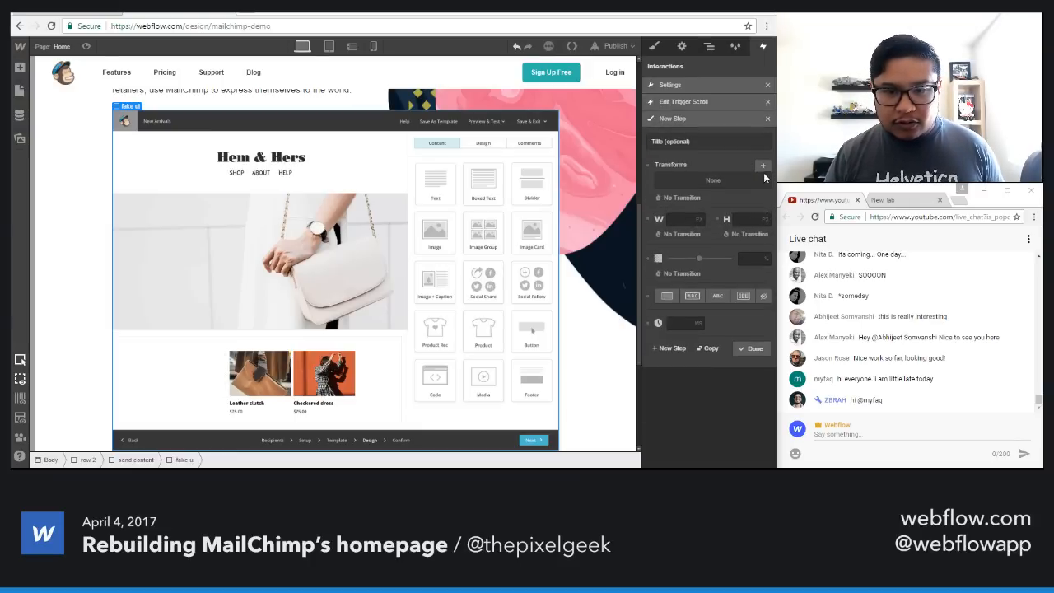
left_click(762, 167)
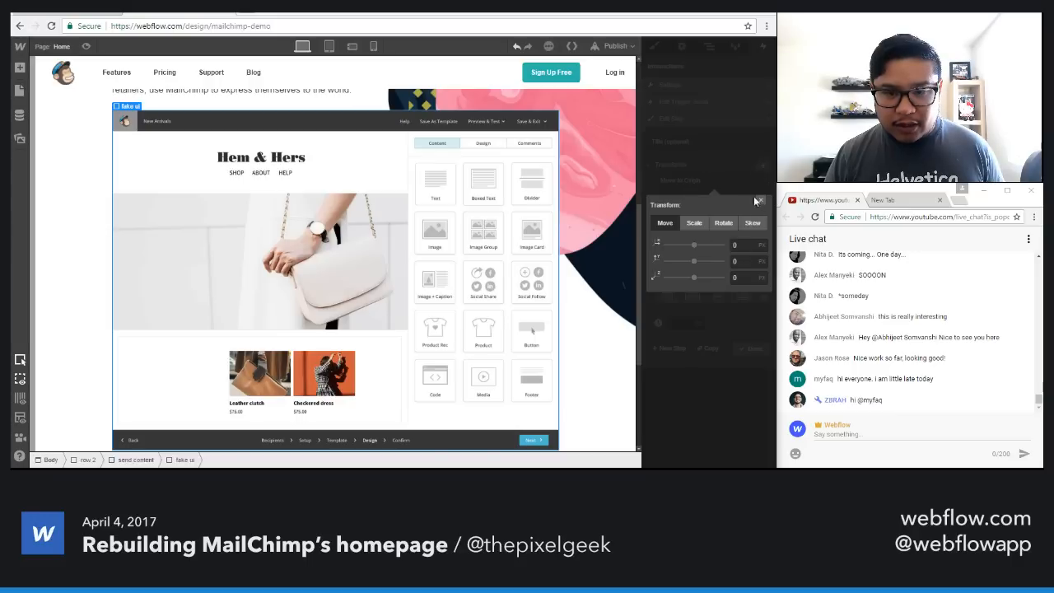
left_click(761, 202)
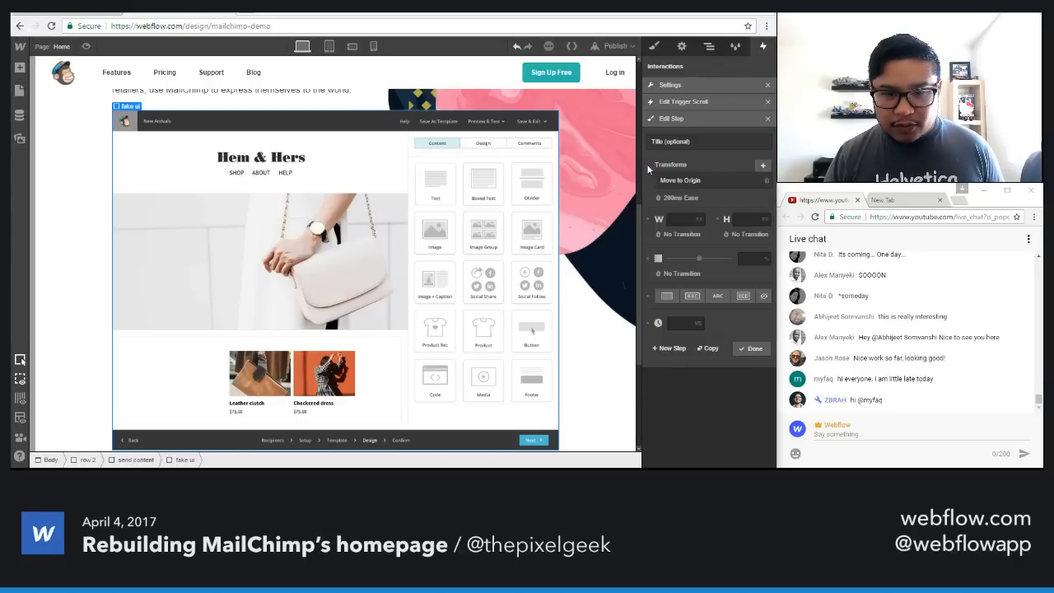
left_click(686, 324)
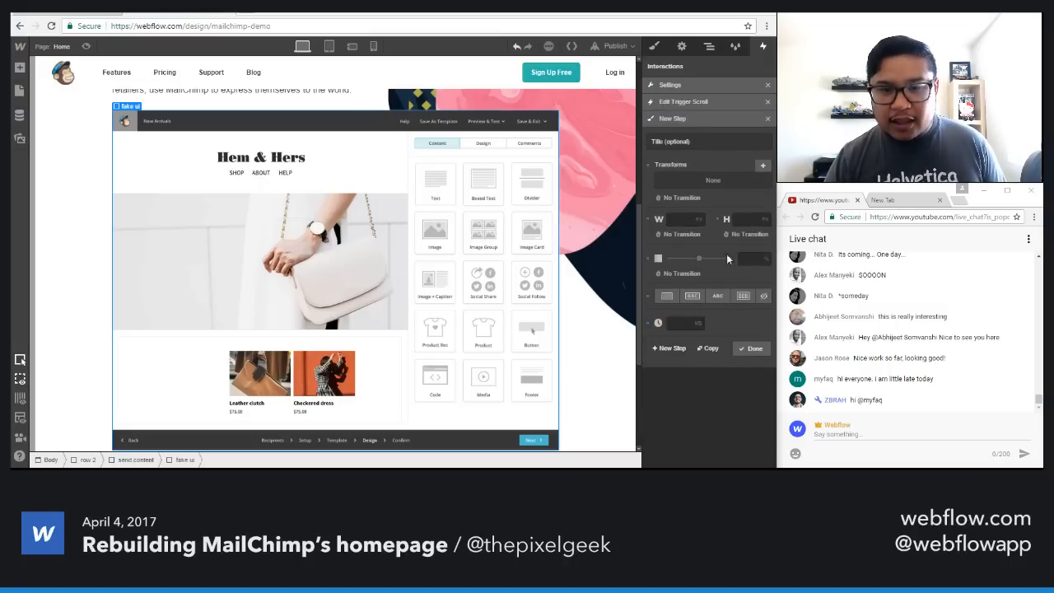
Step: Give the next effect a move-to-origin transform with a 400 ms ease transition
left_click(763, 164)
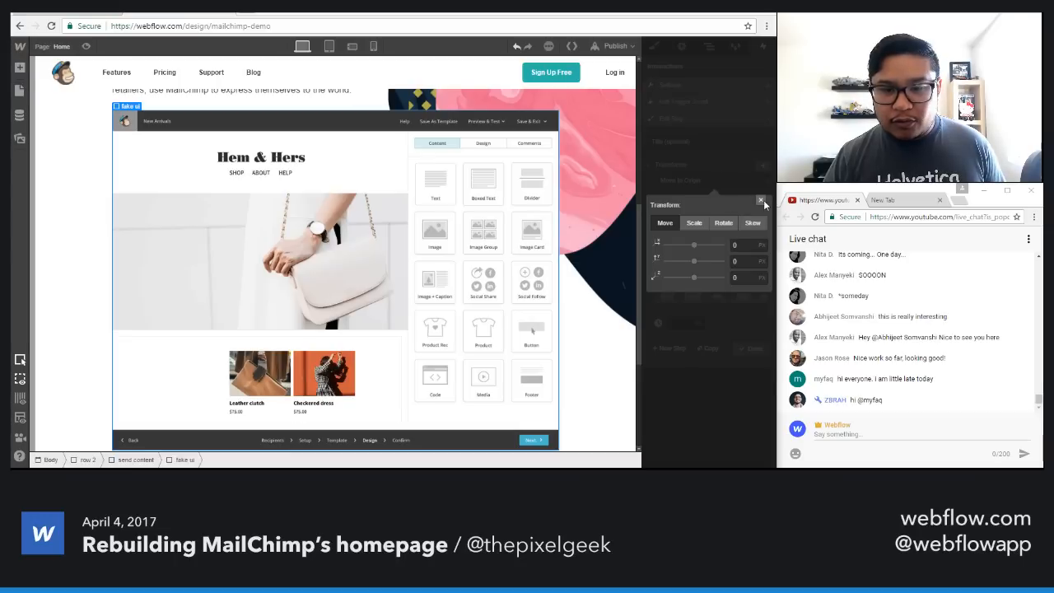
left_click(761, 201)
left_click(686, 198)
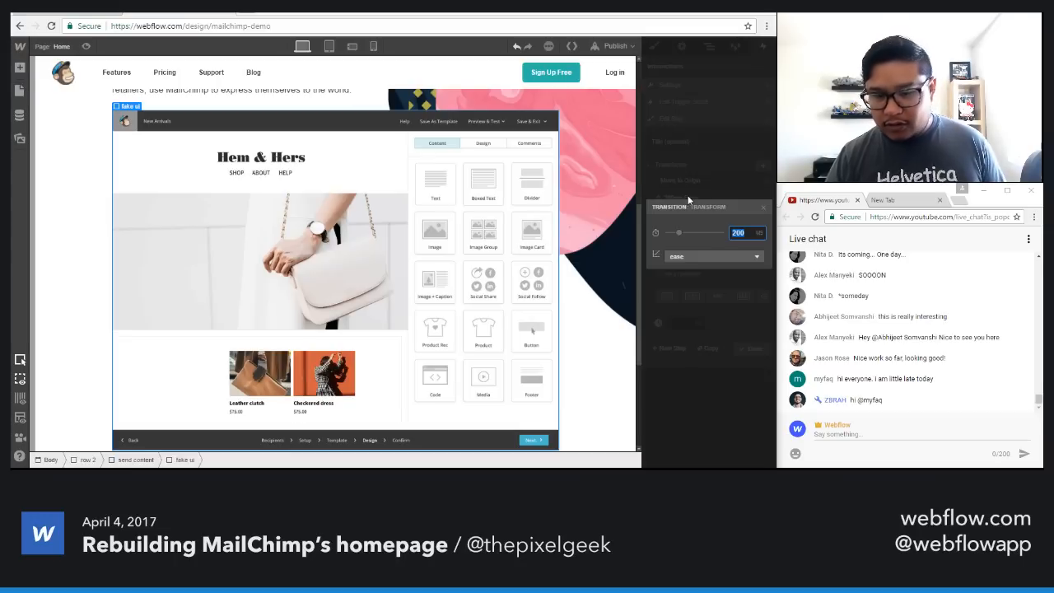
type("400")
key("Return")
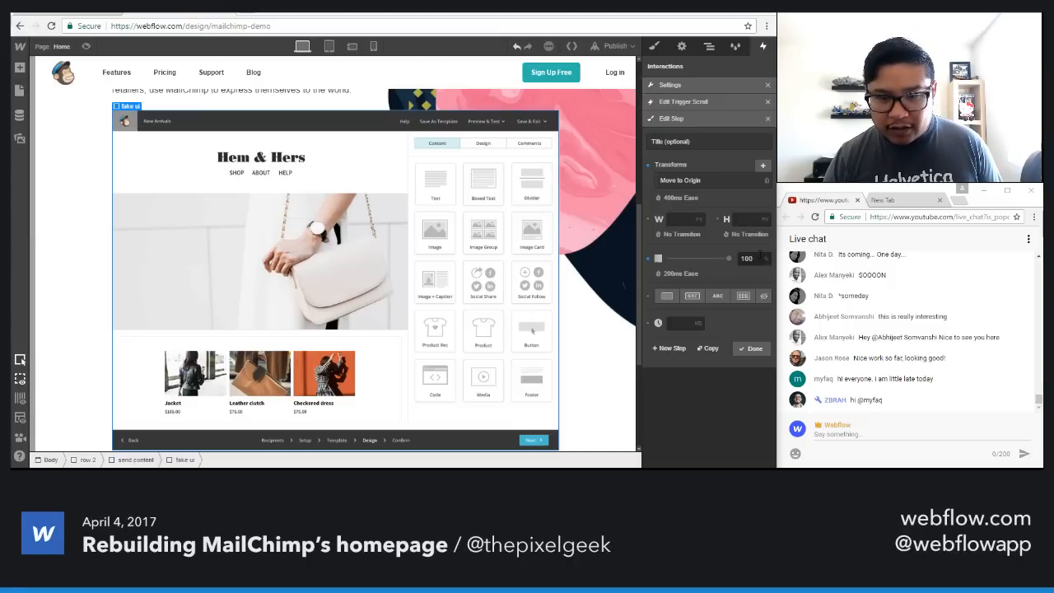
Step: Set the same effect to 100% opacity with a 400 ms ease transition and save it
left_click(679, 273)
type("400")
key("Return")
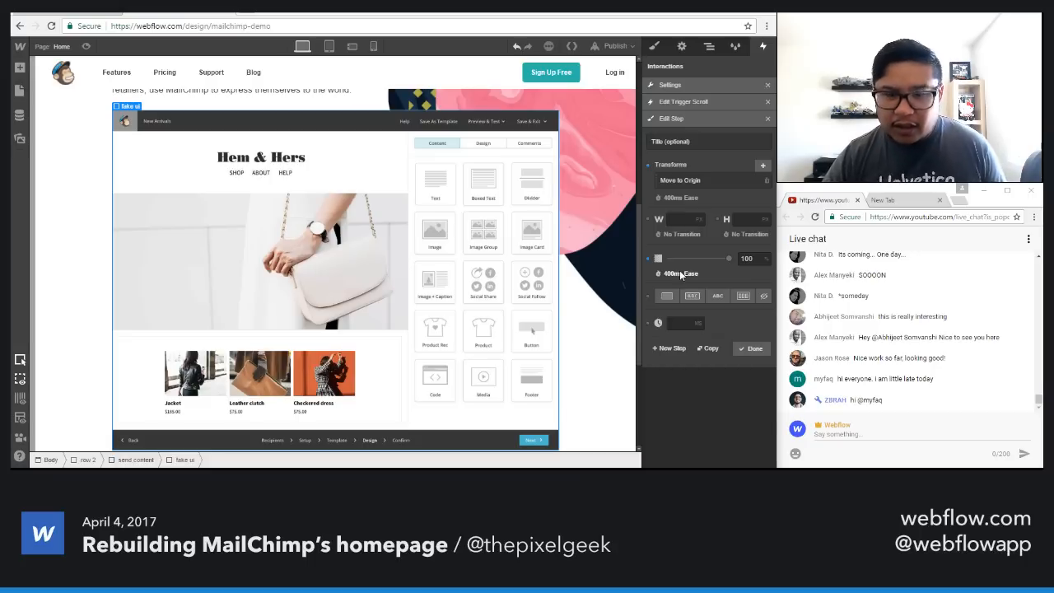
left_click(749, 349)
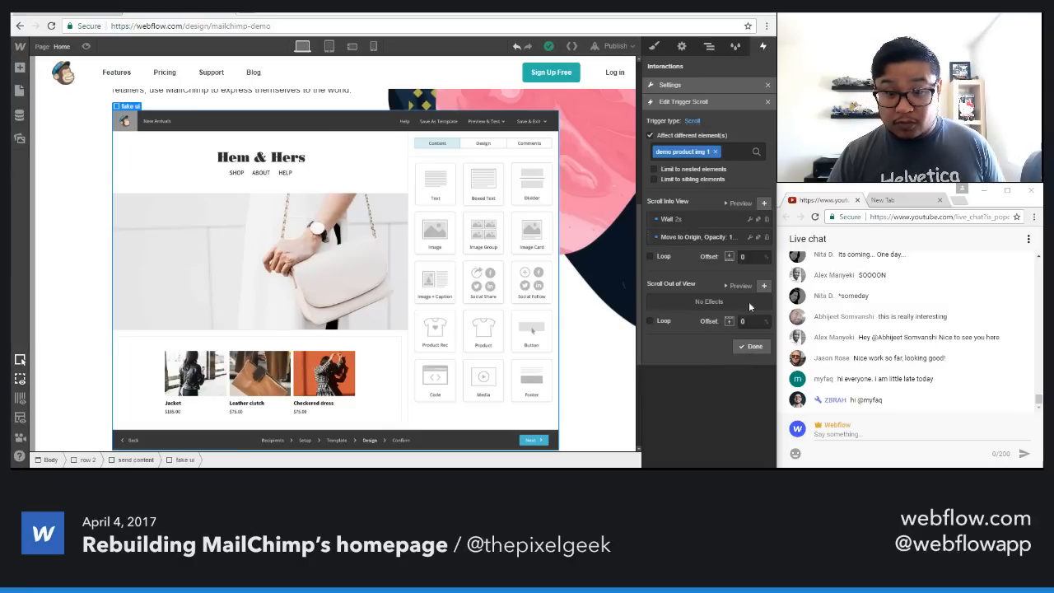
Step: Set the scroll-into-view offset of the demo product img 1 trigger to 45%
left_click(743, 256)
type("45")
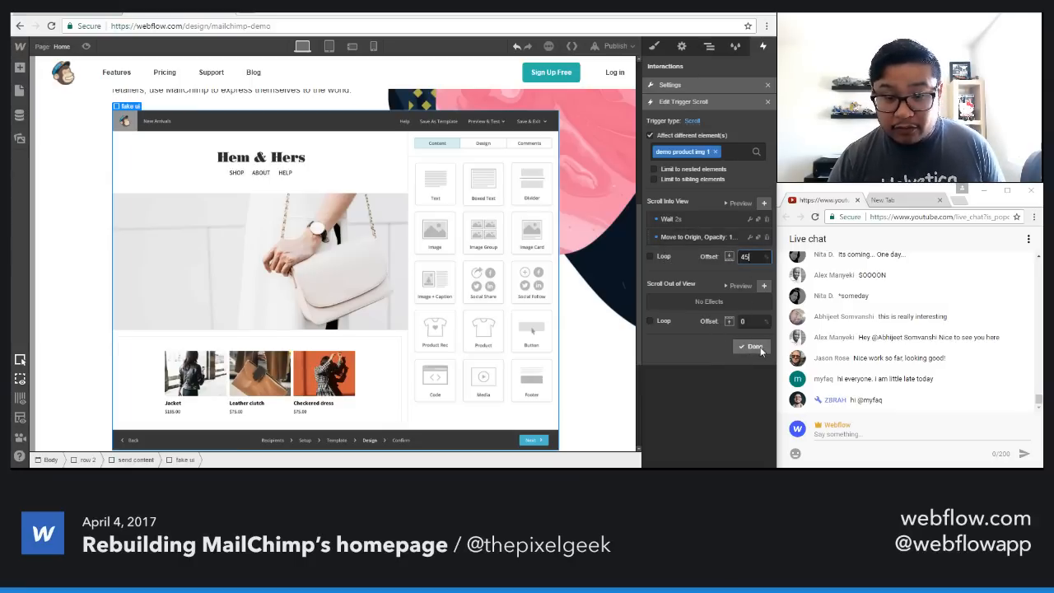
Step: Save the demo product img 1 trigger and close the fake ui interaction settings
left_click(749, 346)
left_click(751, 269)
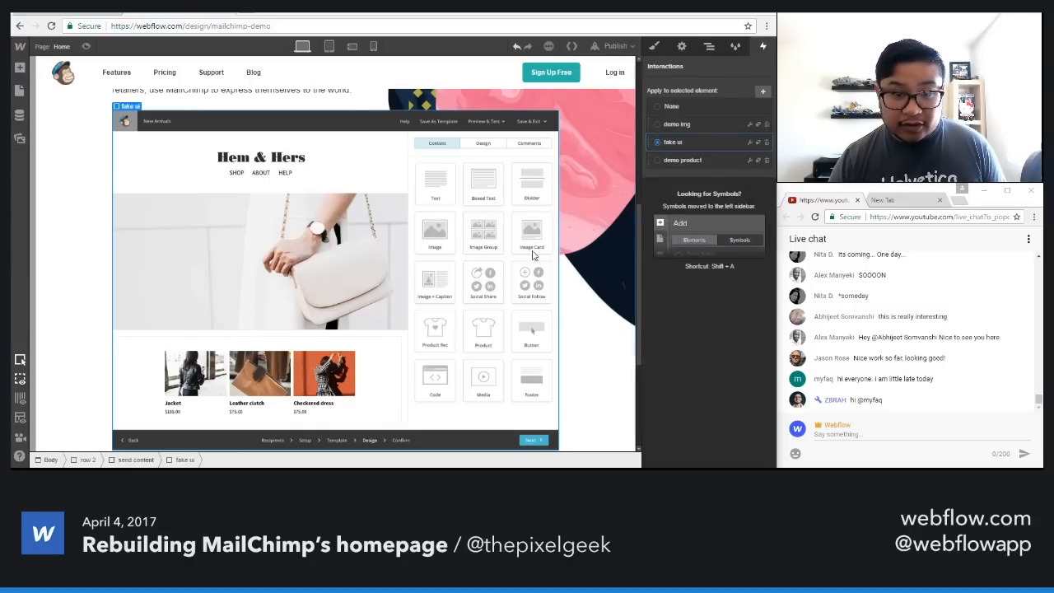
Step: Preview the page and replay the email builder mockup's scroll animation several times to check its timing
scroll(395, 247, "up", 5)
left_click(422, 156)
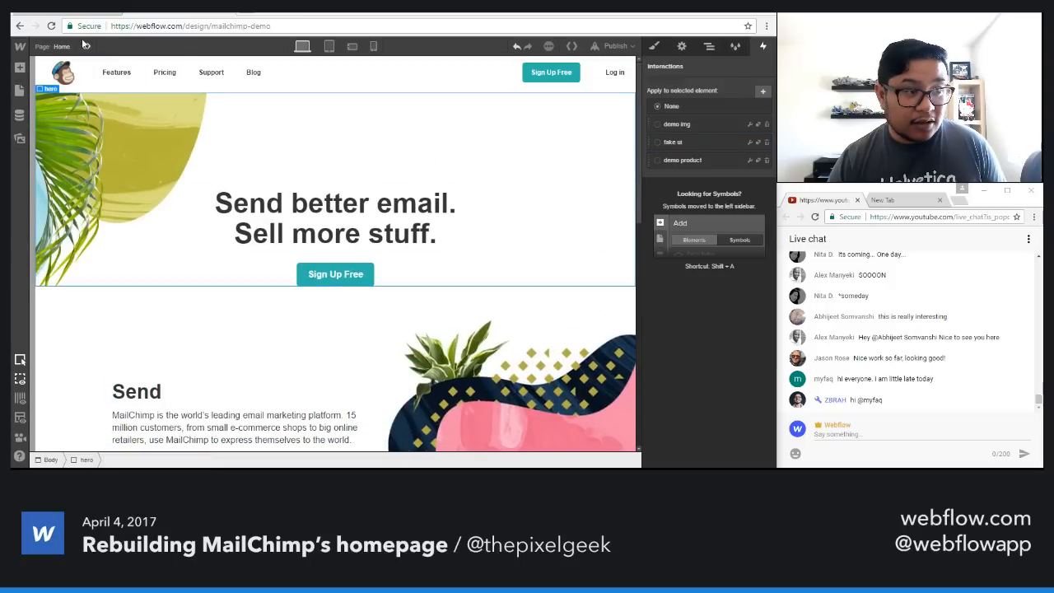
left_click(86, 46)
scroll(377, 276, "down", 3)
scroll(377, 277, "down", 1)
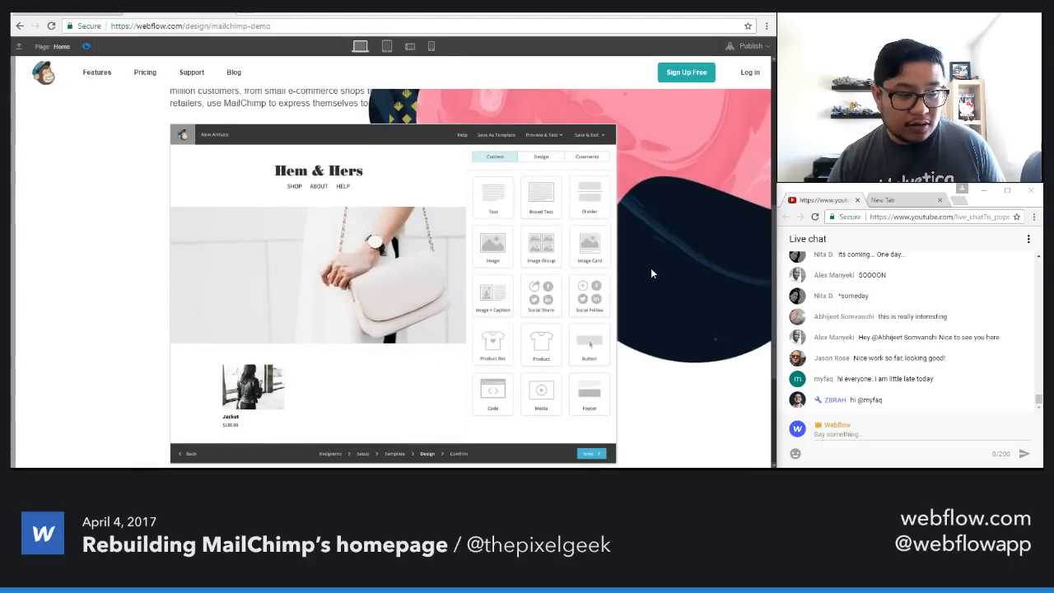
left_click(86, 47)
left_click(85, 47)
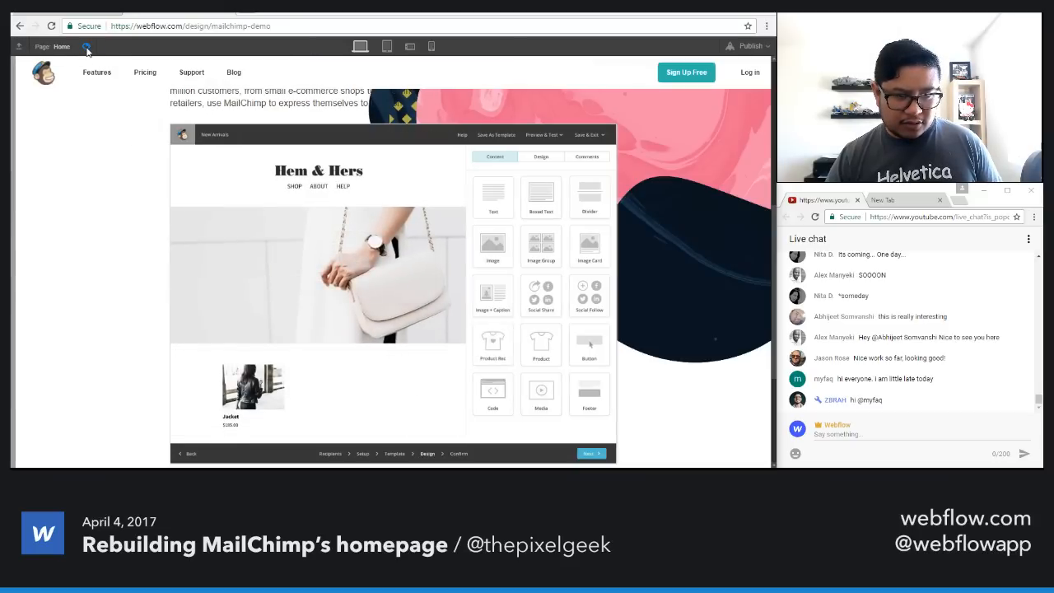
left_click(87, 47)
left_click(86, 48)
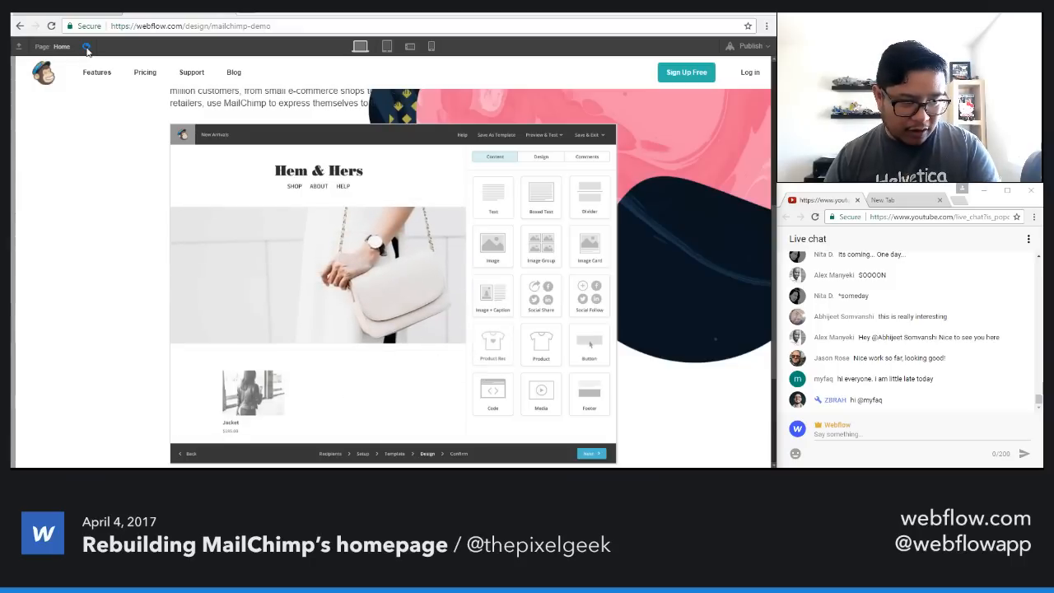
left_click(87, 48)
left_click(86, 48)
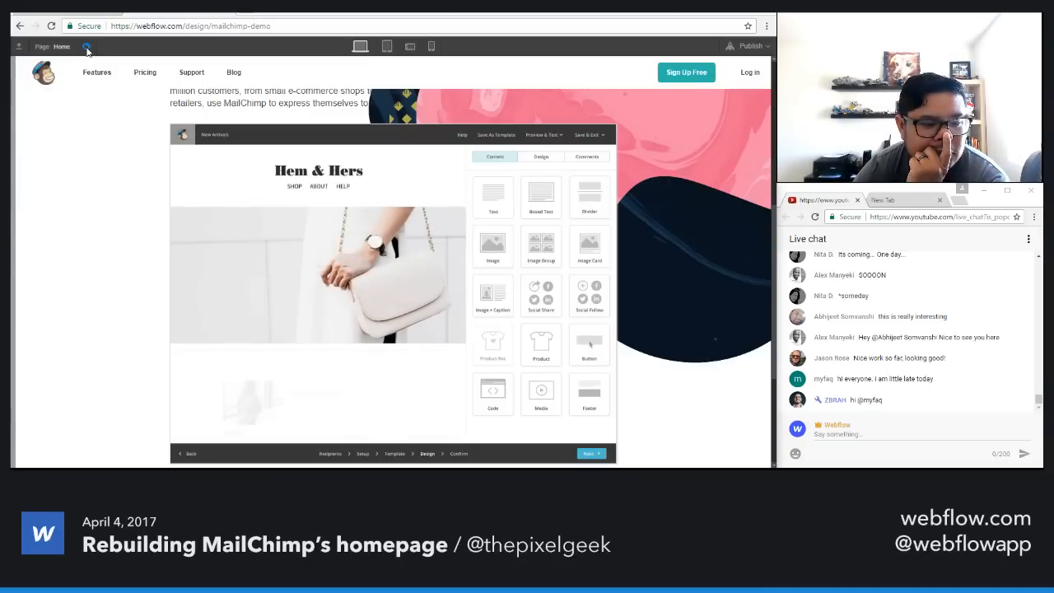
left_click(87, 48)
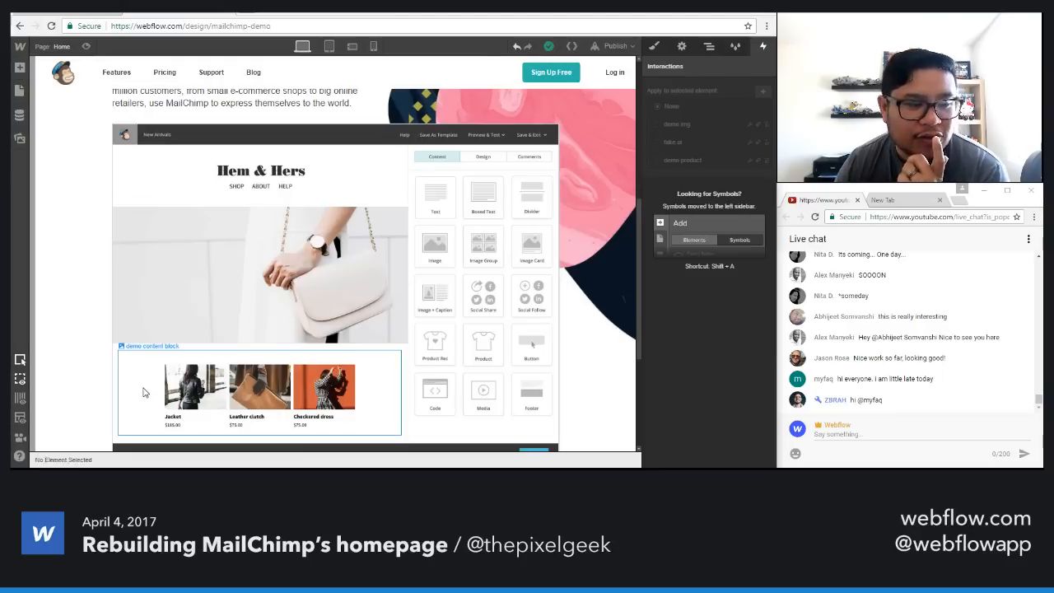
Step: Set the wait of the fake ui's demo content block trigger to 1850 ms
left_click(216, 170)
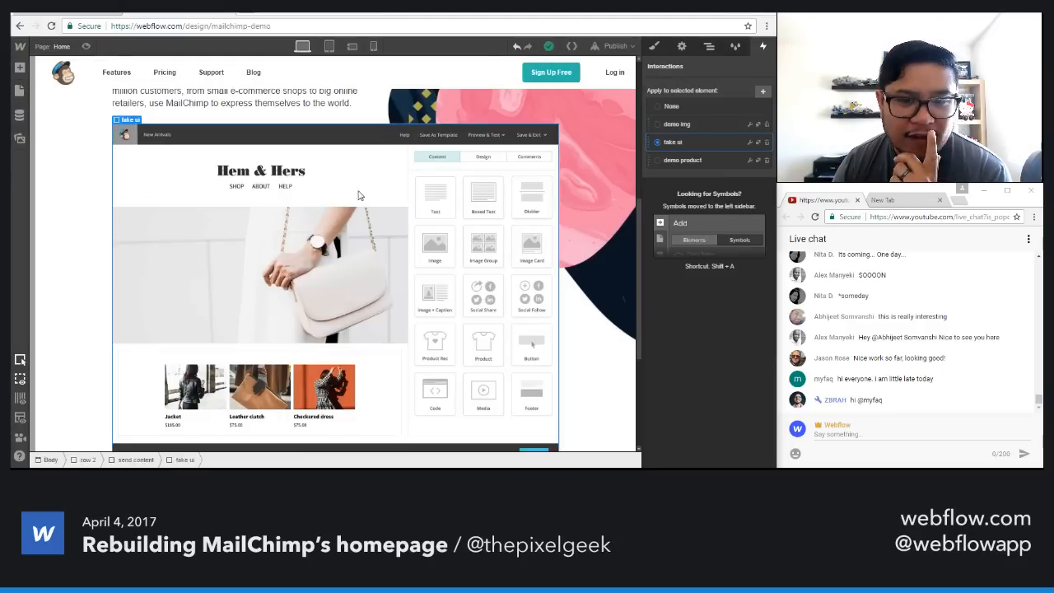
left_click(751, 145)
left_click(728, 229)
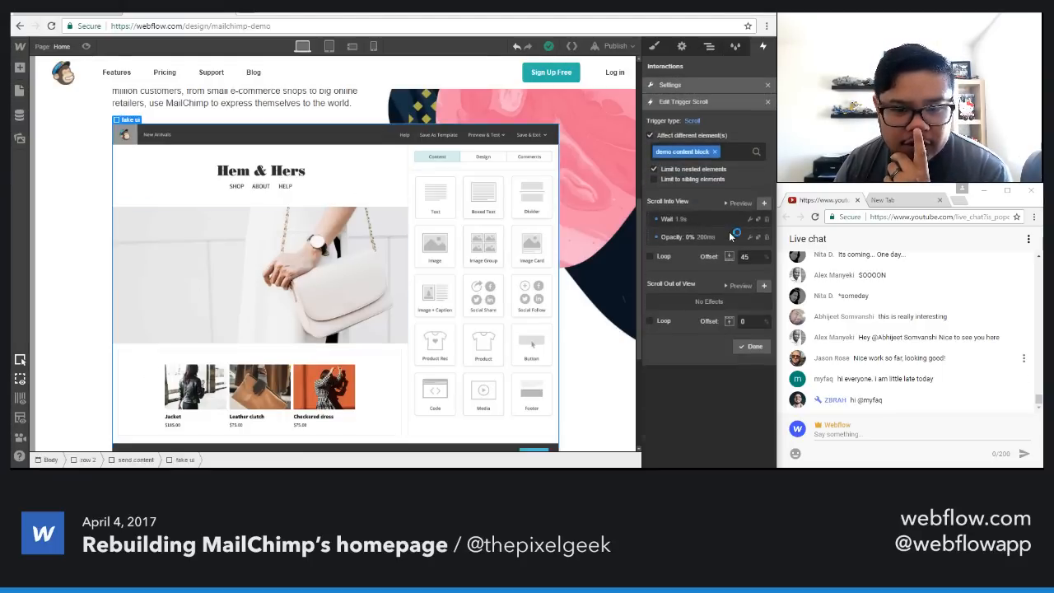
left_click(680, 219)
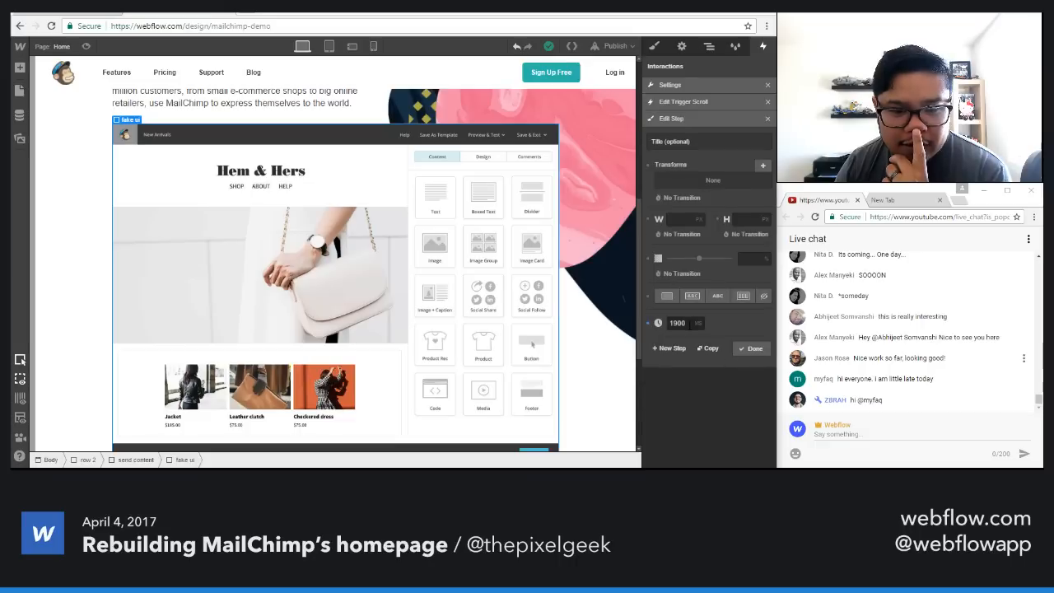
left_click_drag(690, 325, 620, 327)
type("185")
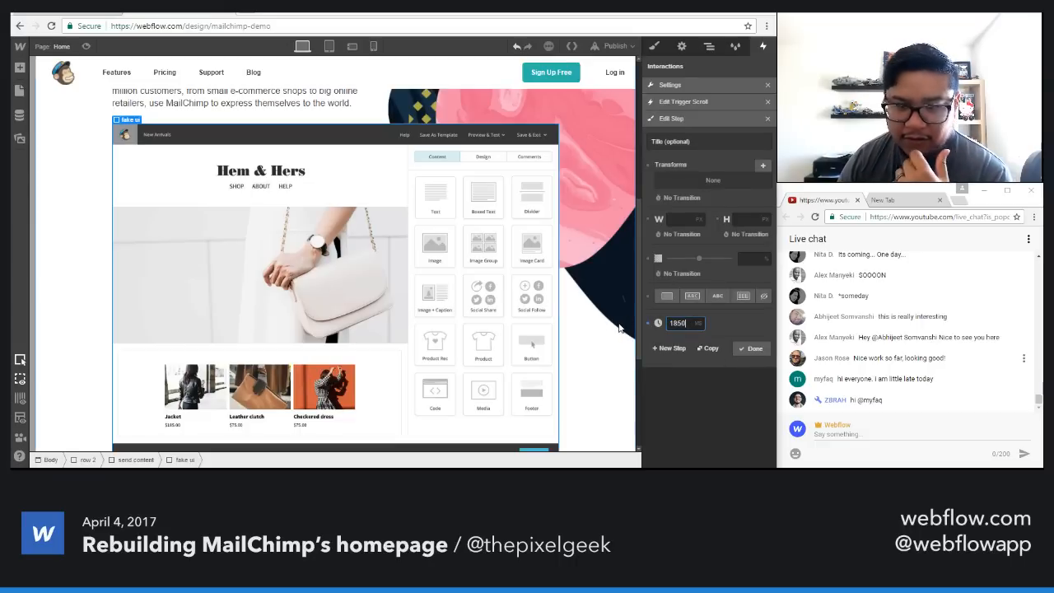
left_click(740, 348)
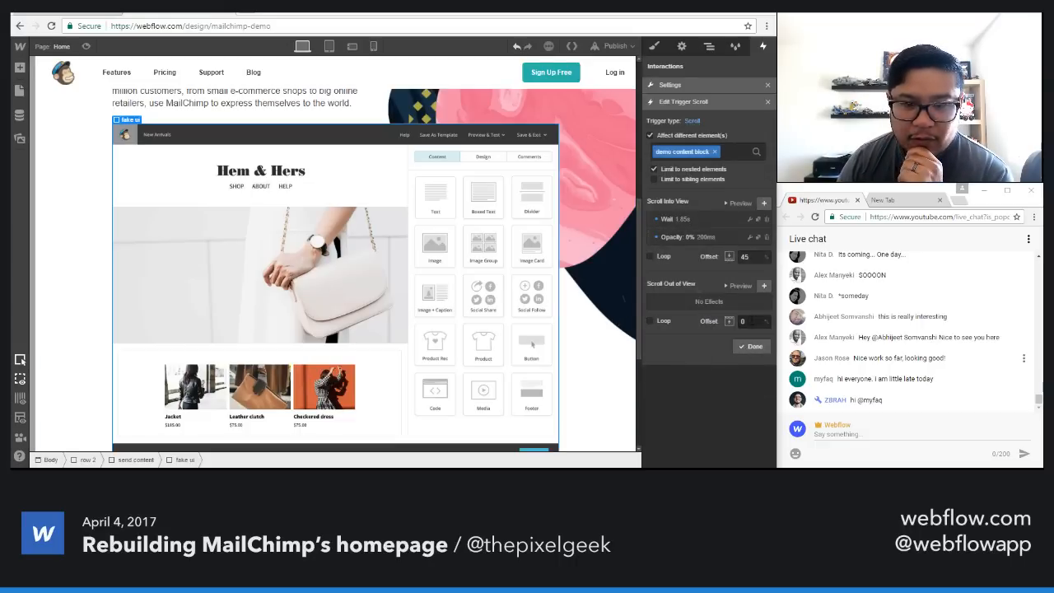
Step: Set the wait of the demo product img 1 trigger to 1900 ms and save the trigger
left_click(725, 244)
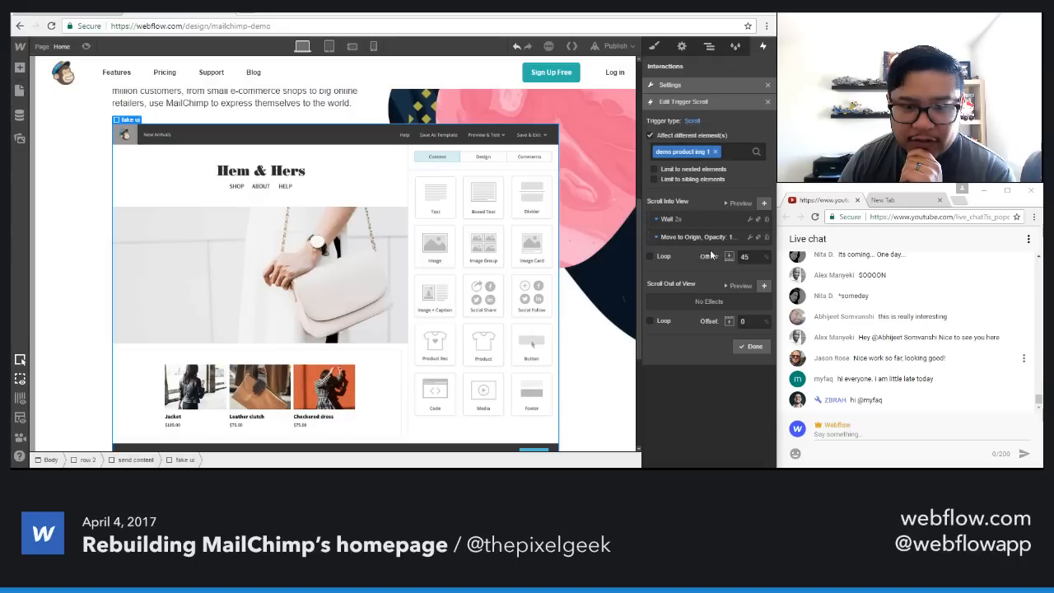
left_click(674, 220)
double_click(679, 323)
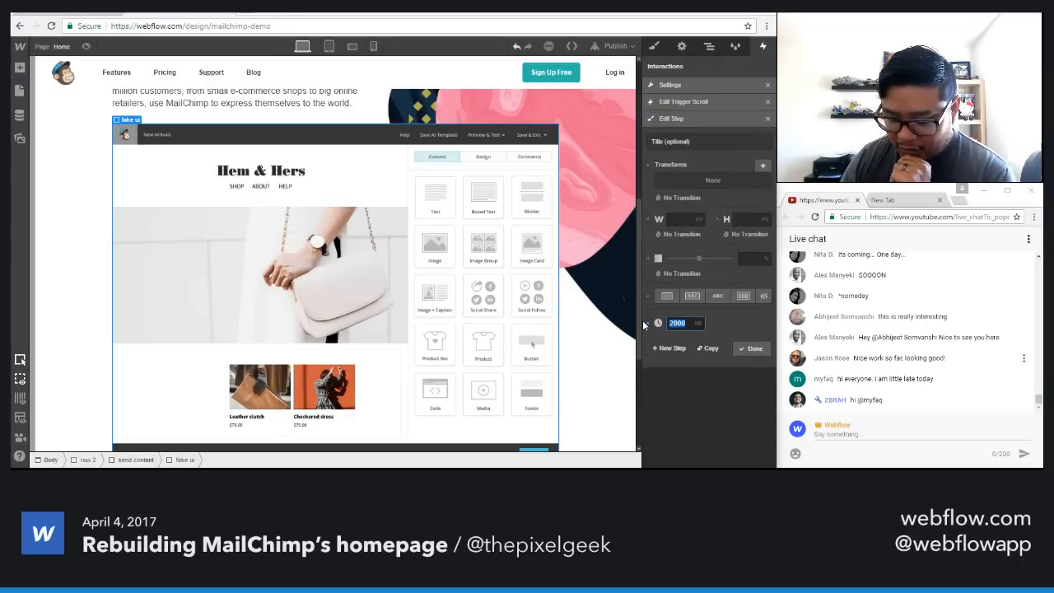
type("19")
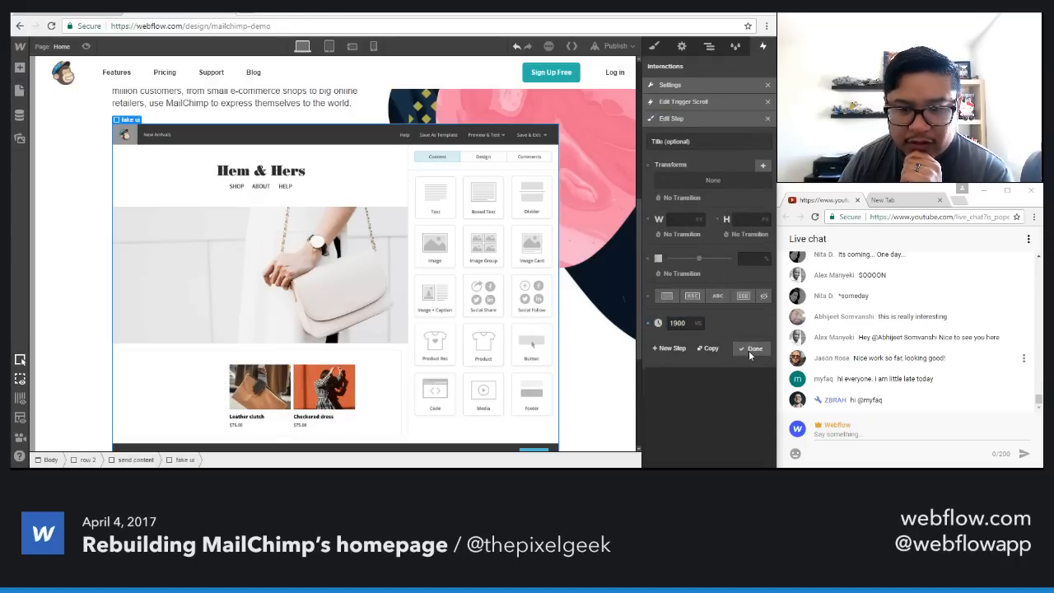
left_click(749, 349)
left_click(751, 348)
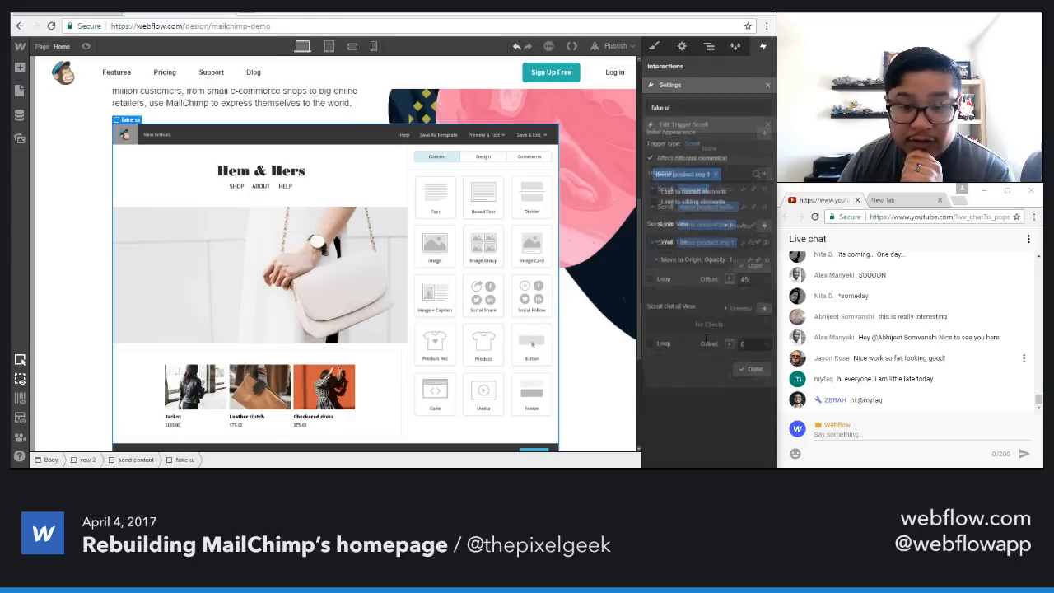
Step: Preview the mockup animation twice to check the adjusted content block and product image delays
left_click(87, 47)
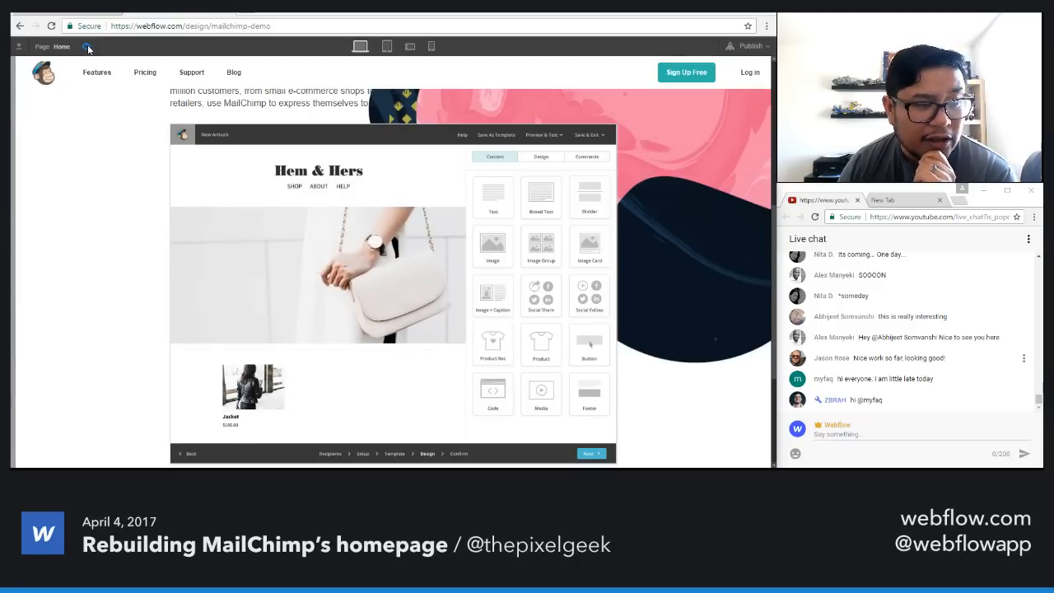
left_click(88, 47)
left_click(87, 47)
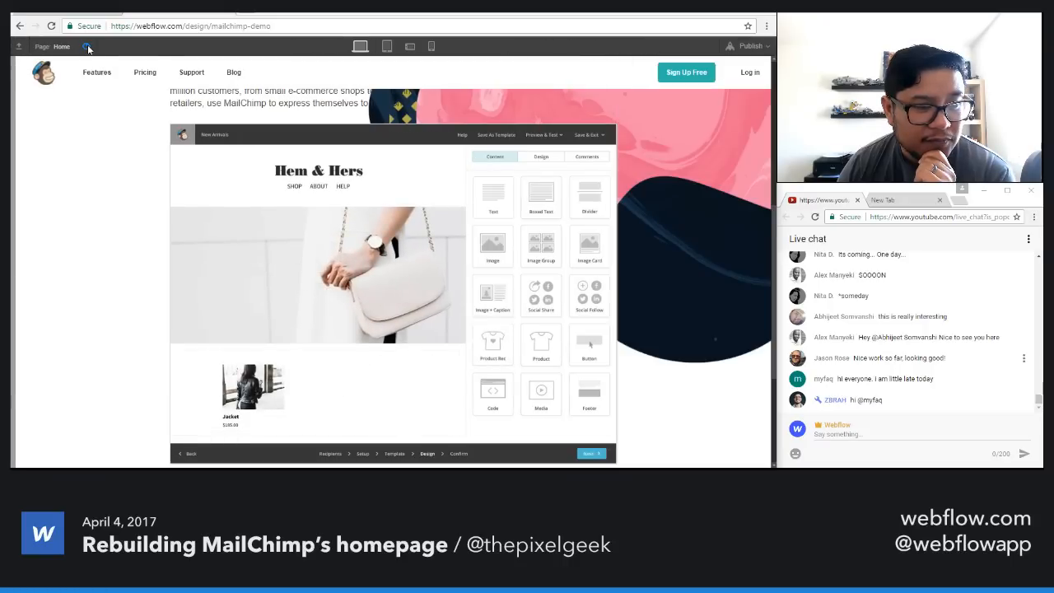
left_click(87, 47)
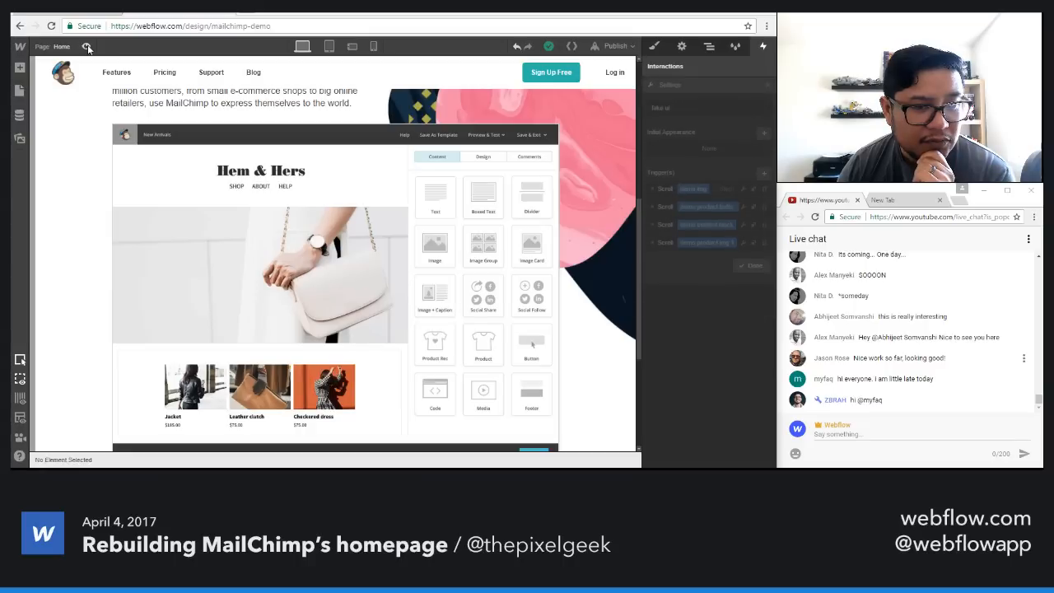
Step: Reselect the fake ui element and review the effect timings of its demo product button trigger
left_click(375, 187)
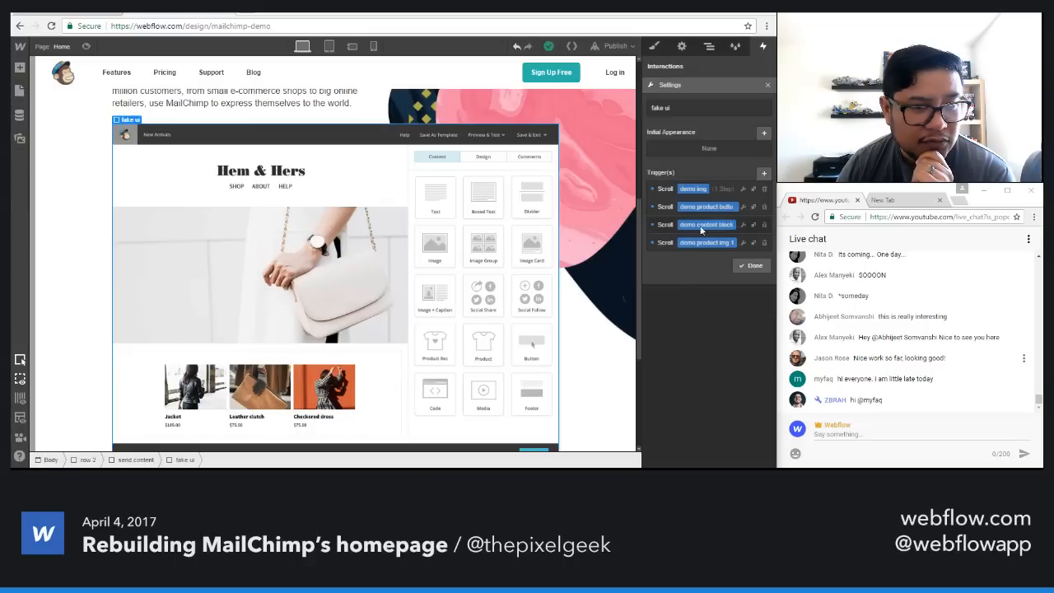
left_click(743, 206)
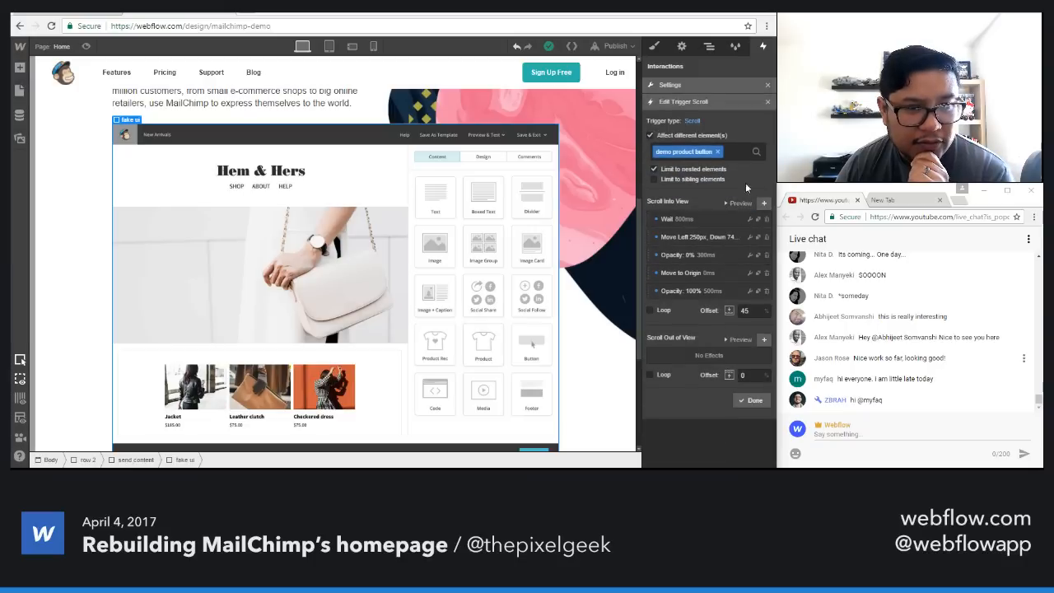
left_click(767, 101)
Step: Set the wait of the demo content block trigger to 1600 ms and save the trigger
left_click(713, 233)
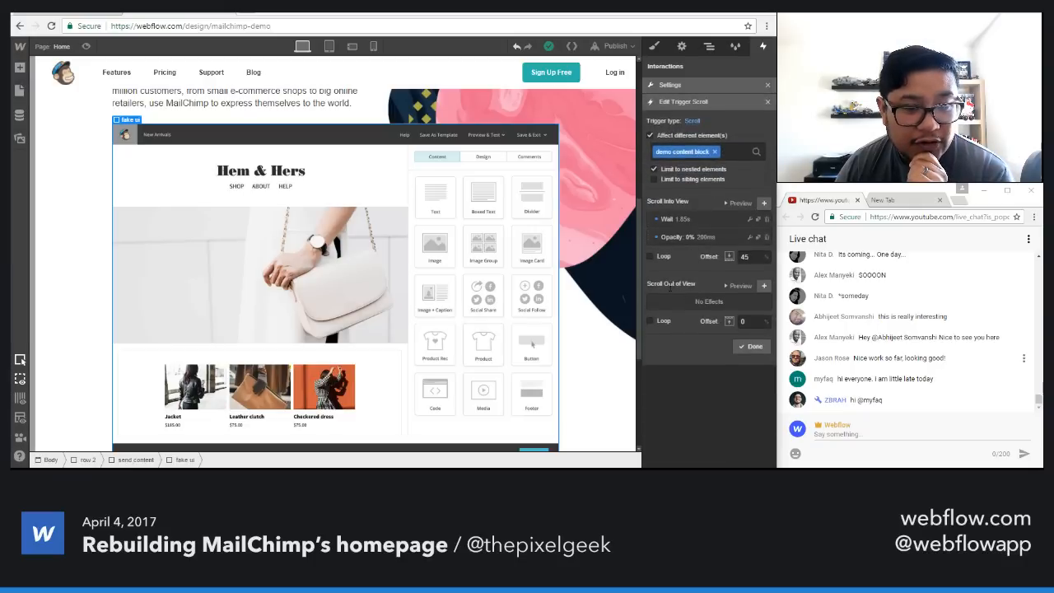
left_click(733, 237)
left_click_drag(688, 323, 643, 323)
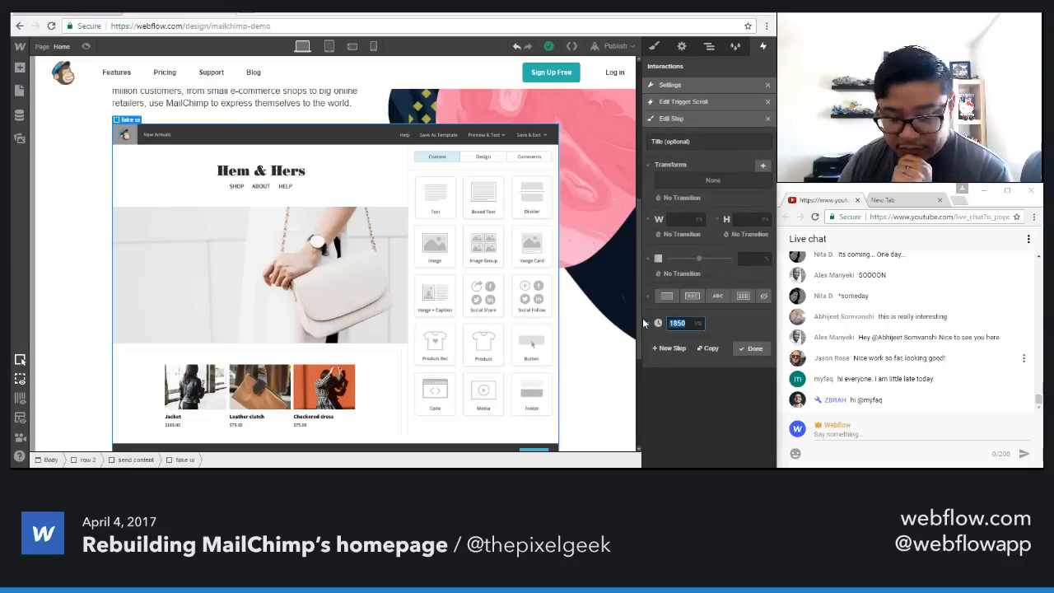
type("1600")
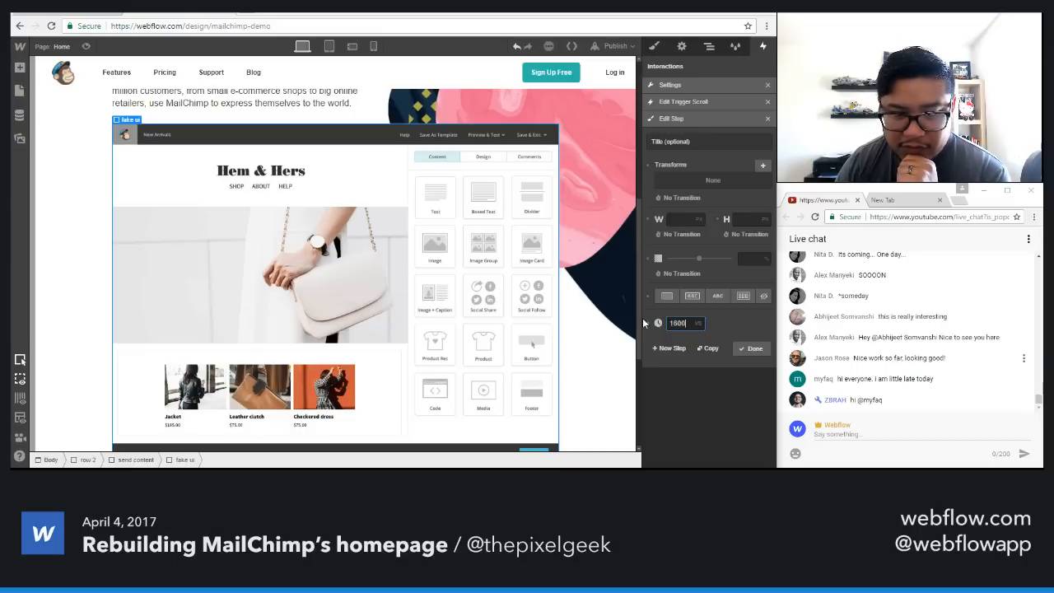
left_click(754, 348)
left_click(752, 345)
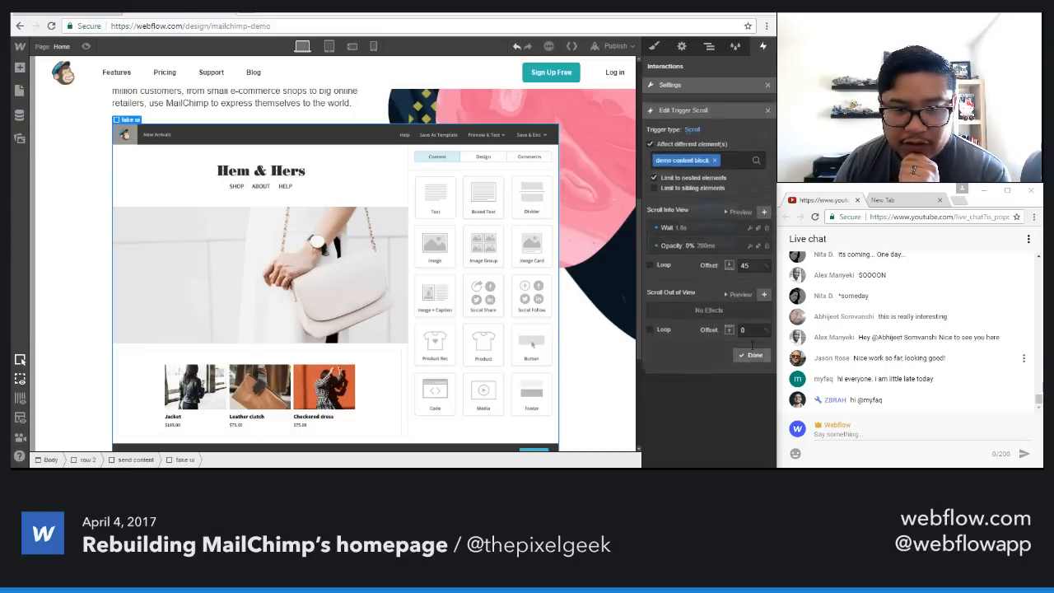
Step: Set the wait of the demo product img 1 trigger to 1850 ms and save the fake ui interaction
left_click(704, 252)
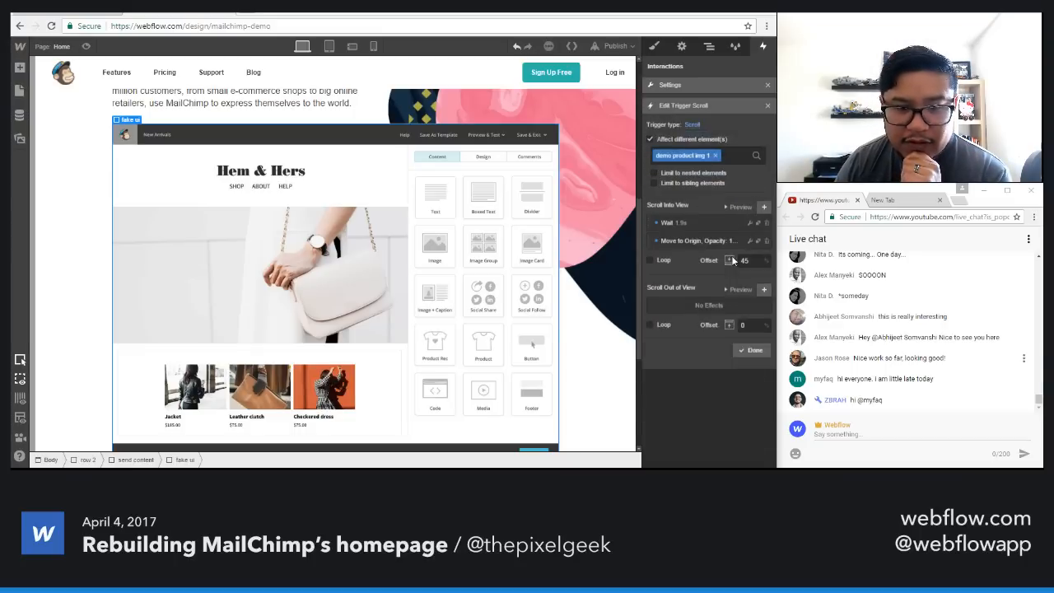
left_click(676, 218)
type("1850")
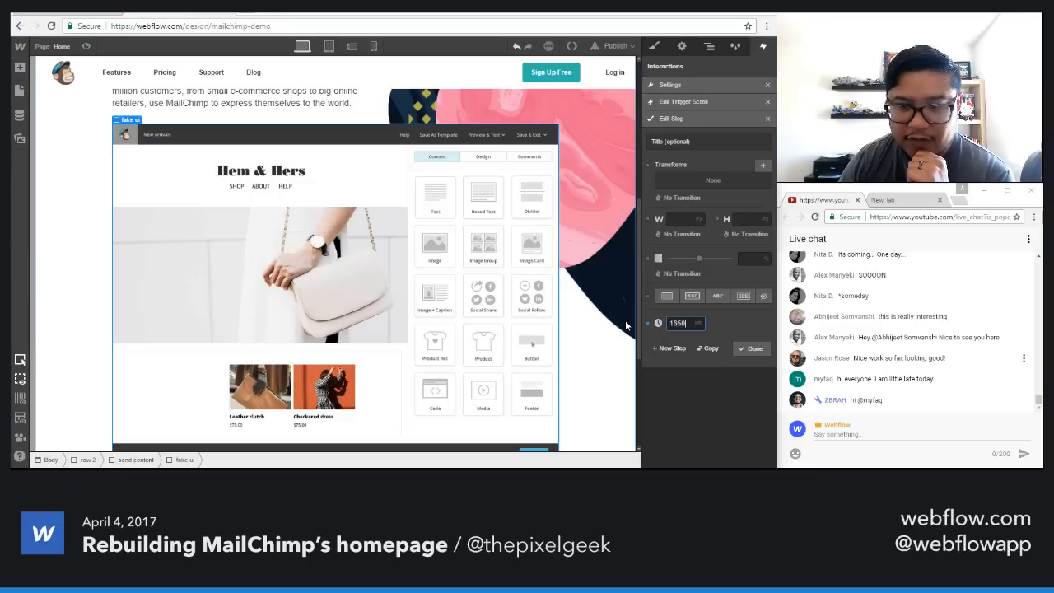
left_click(753, 347)
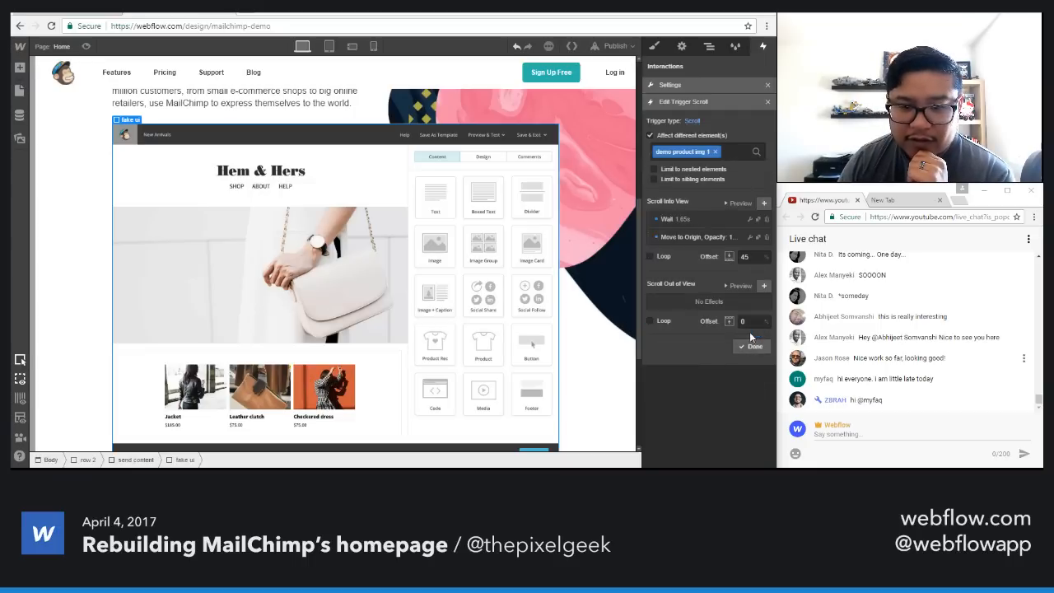
left_click(751, 351)
left_click(751, 265)
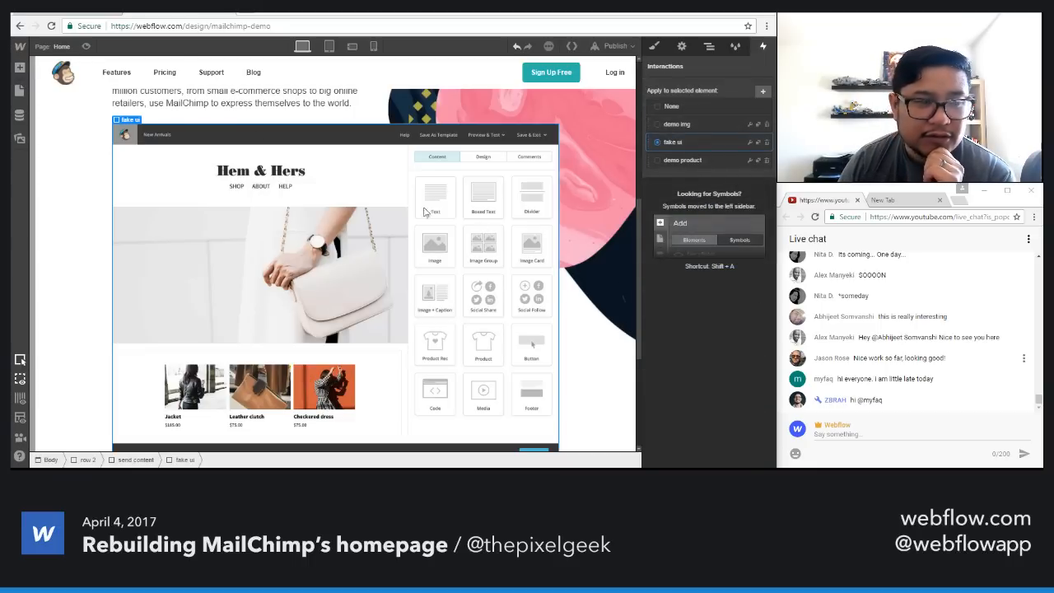
Step: Replay the mockup animation in preview to check how the content block and jacket image appear in sequence
left_click(85, 47)
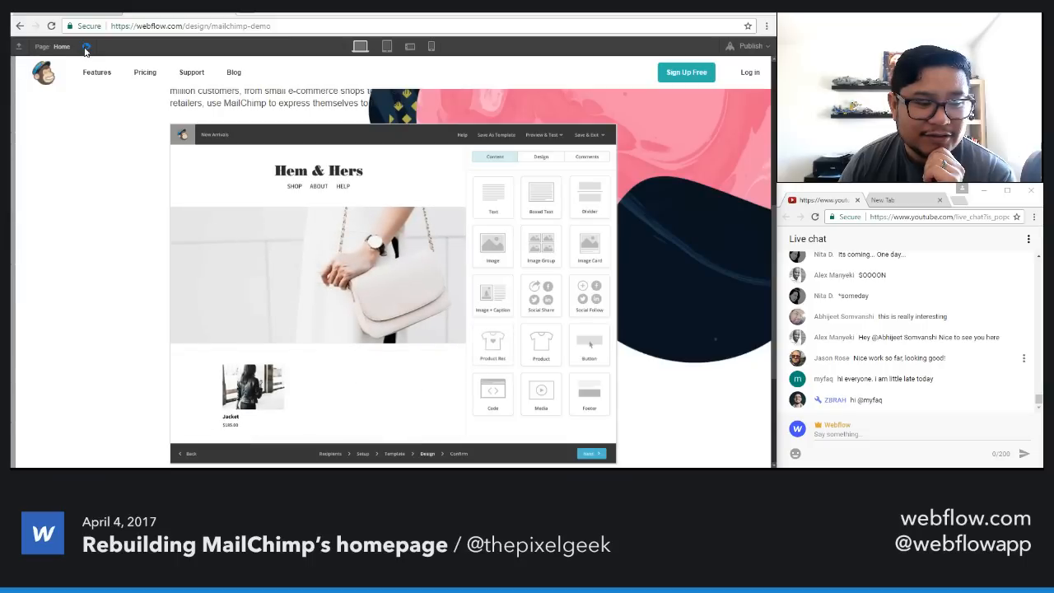
left_click(85, 47)
left_click(85, 47)
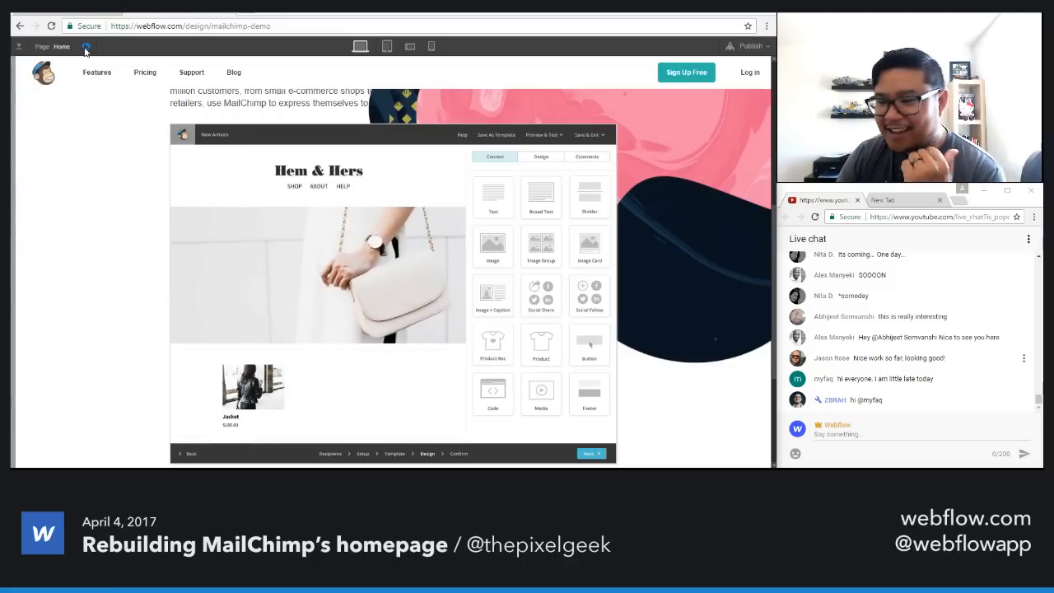
left_click(85, 47)
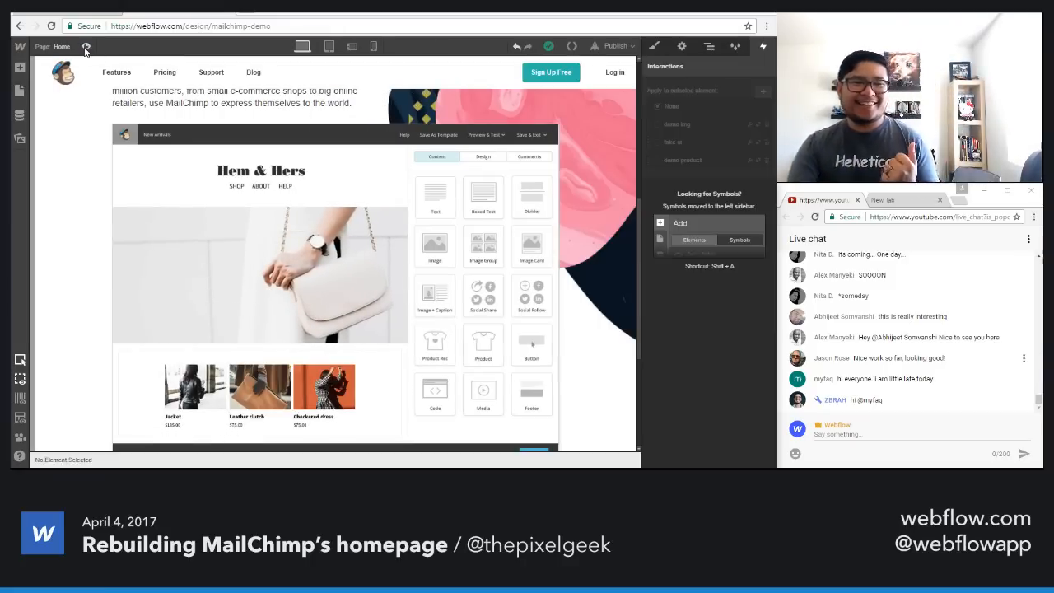
left_click(85, 47)
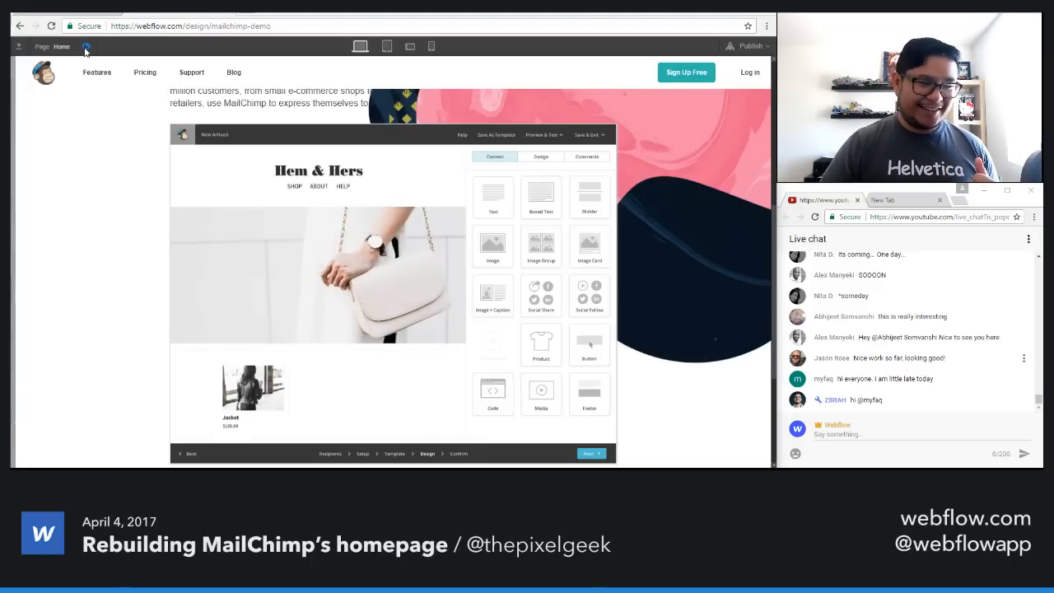
left_click(85, 47)
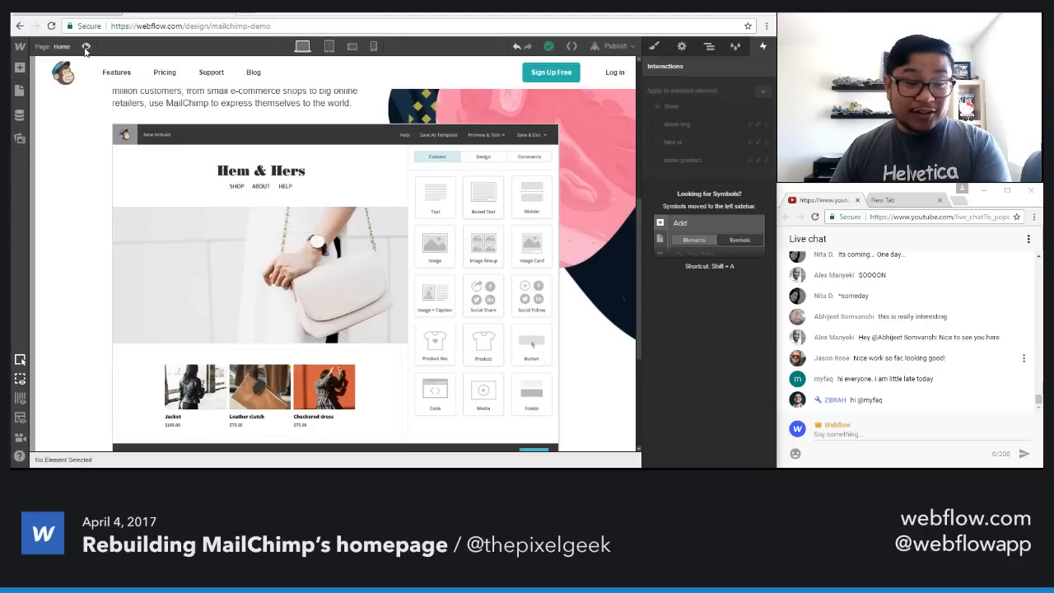
Step: Select the fake ui element and review the wait of its demo product img 1 trigger
left_click(300, 184)
left_click(749, 142)
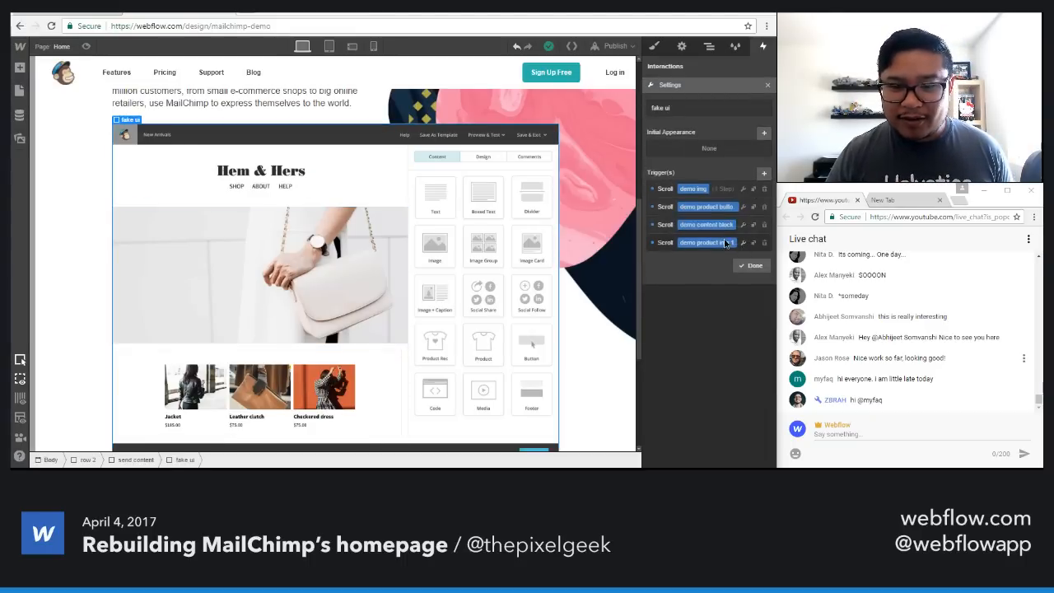
left_click(726, 243)
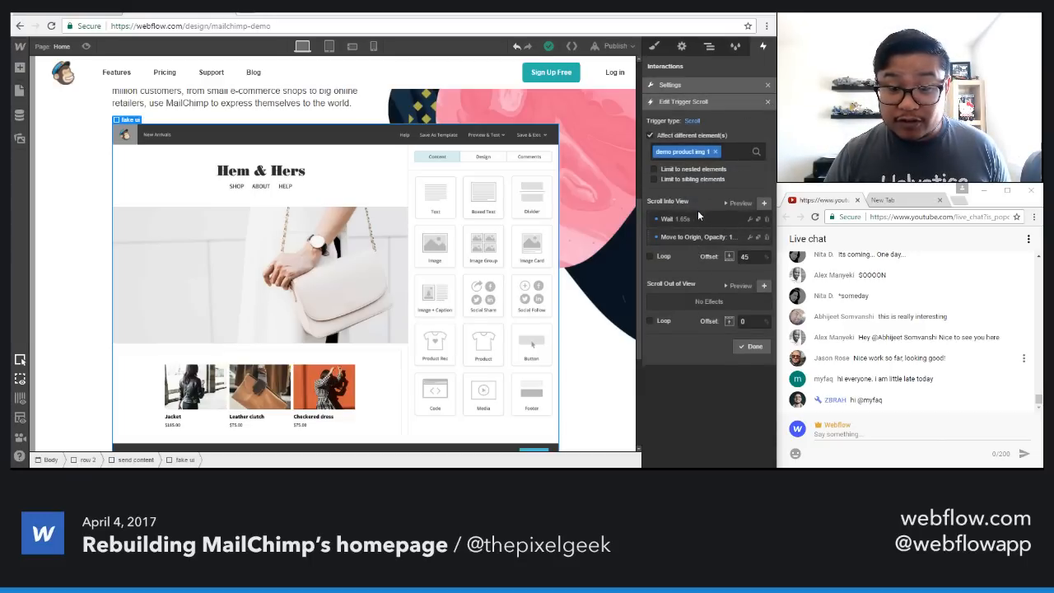
left_click(674, 218)
left_click(767, 119)
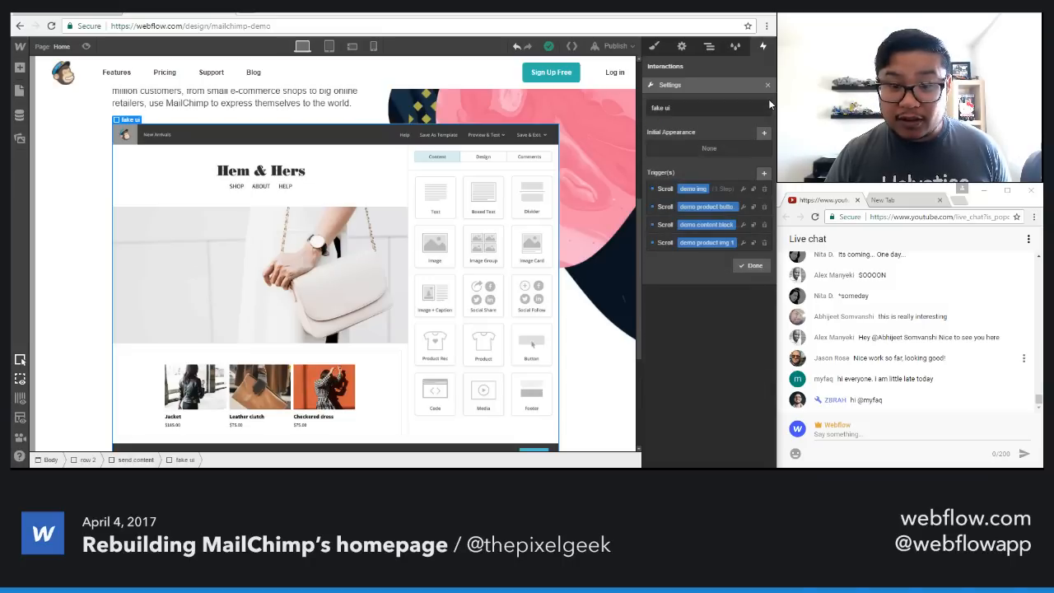
Step: Duplicate the demo product img 1 scroll trigger and make the copy affect demo product img 2
left_click(752, 243)
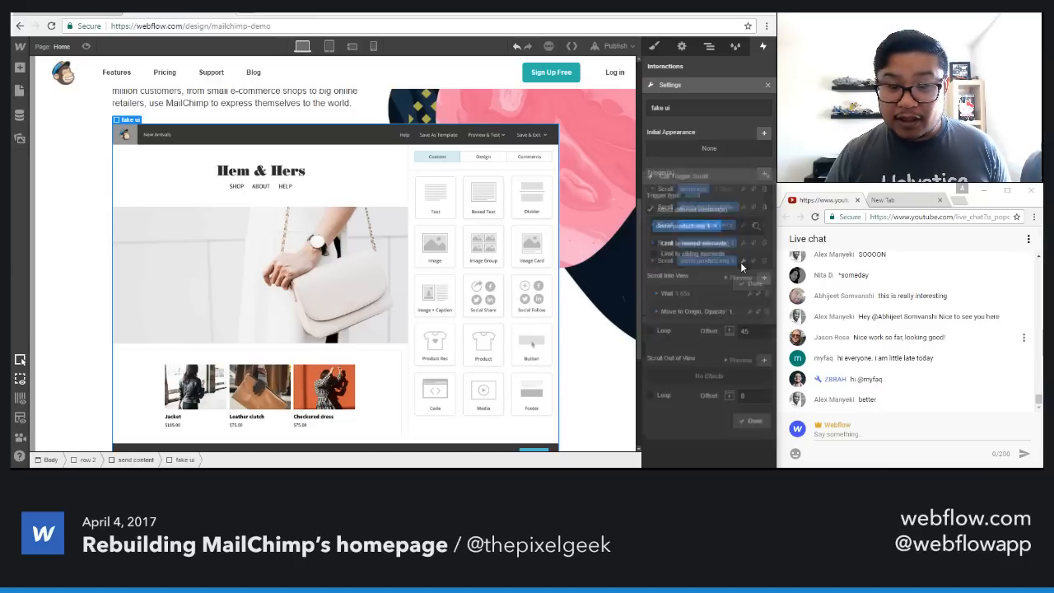
left_click(715, 152)
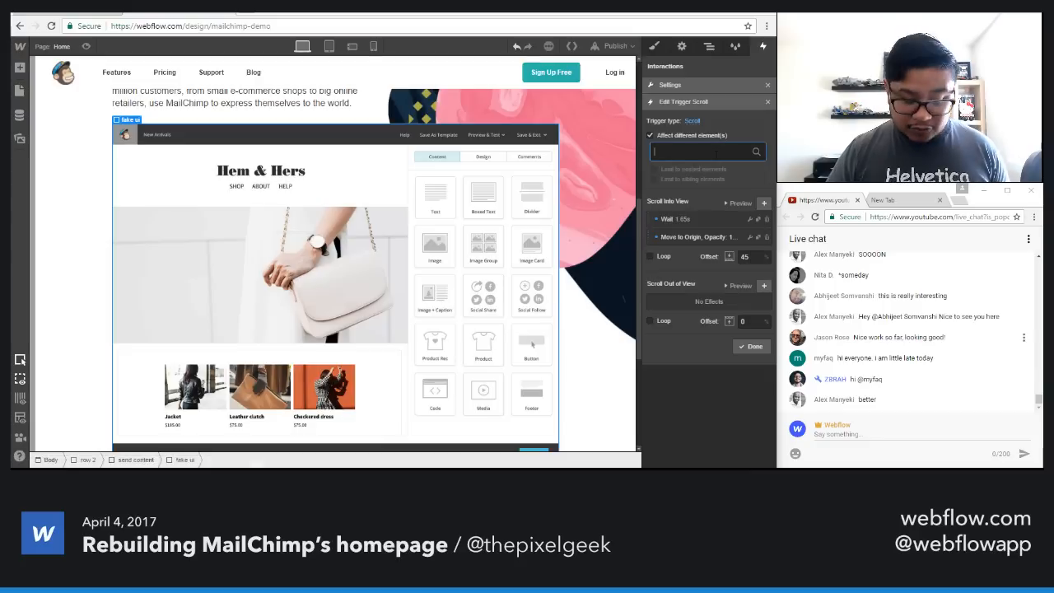
type("demo")
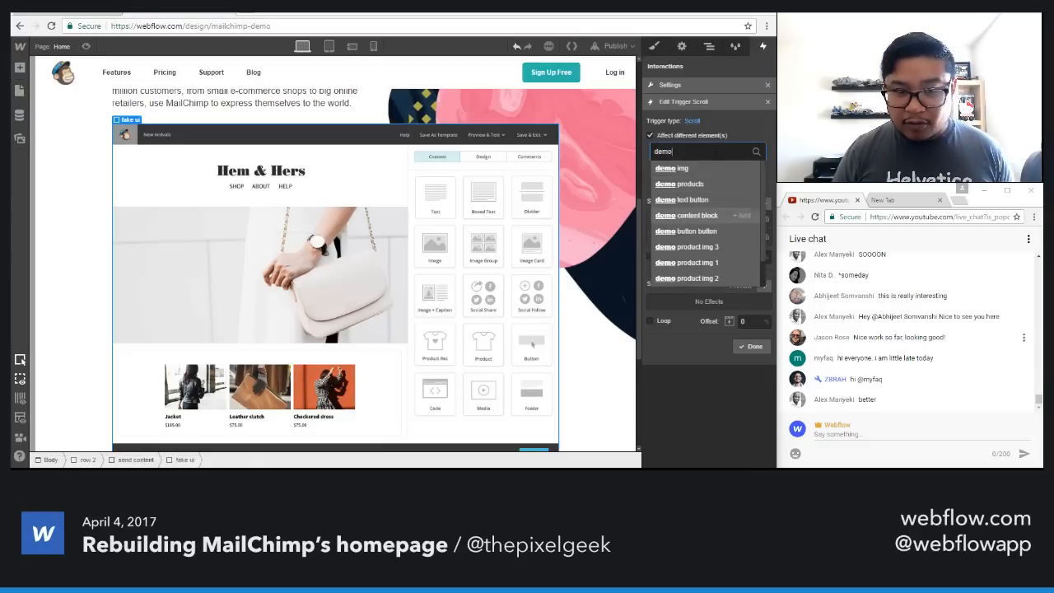
left_click(686, 277)
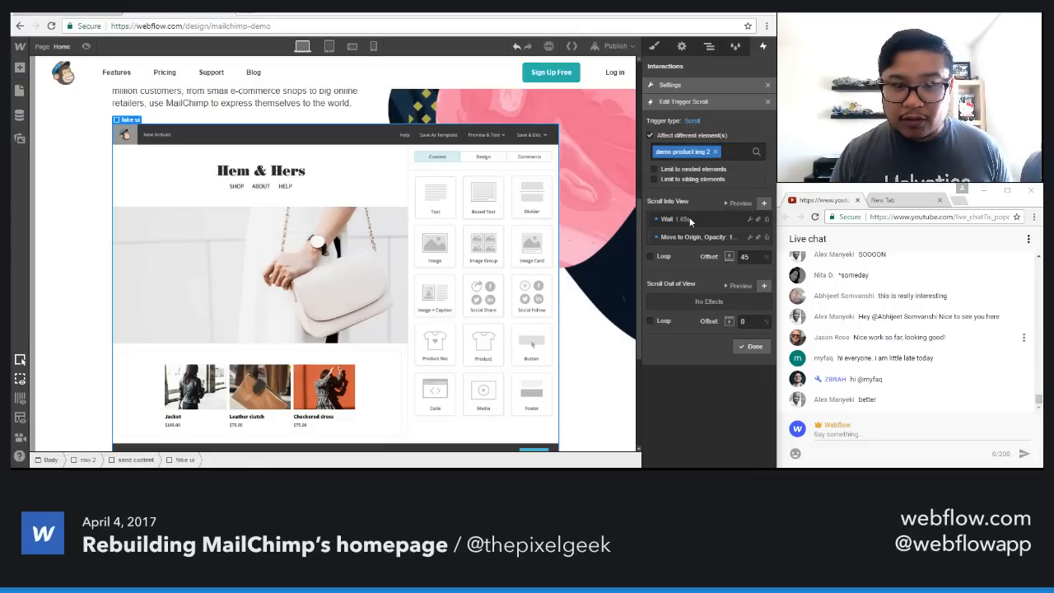
Step: Review the wait and the move-to-origin effect of the demo product img 2 trigger
left_click(689, 221)
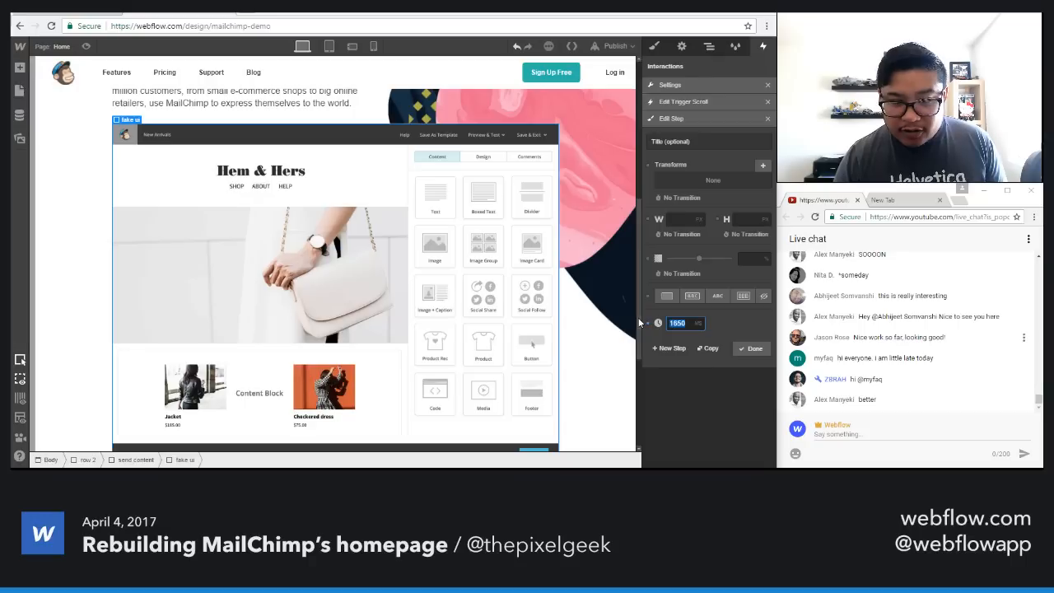
left_click(767, 118)
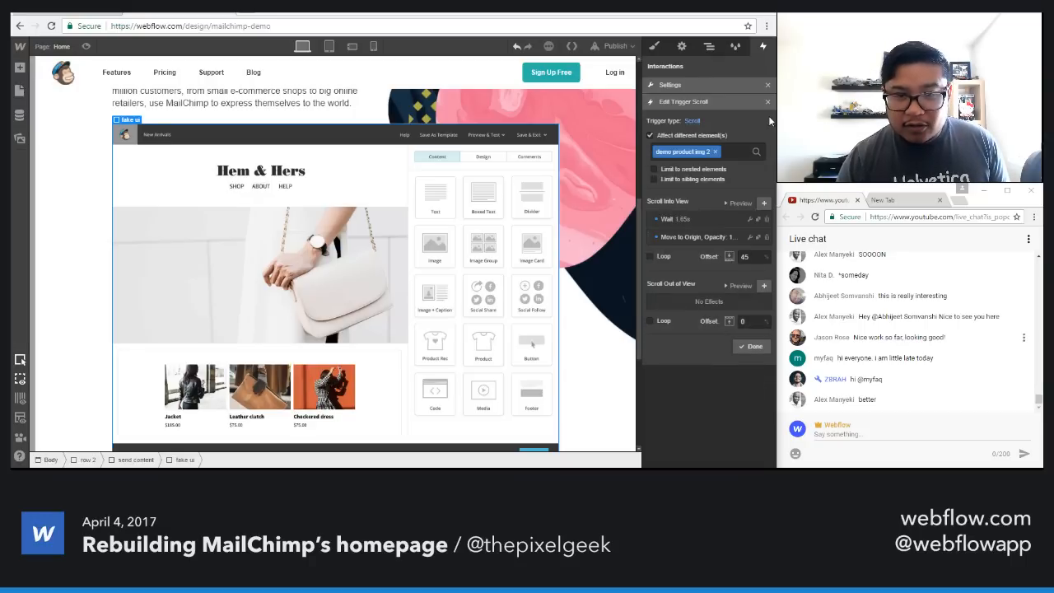
left_click(717, 236)
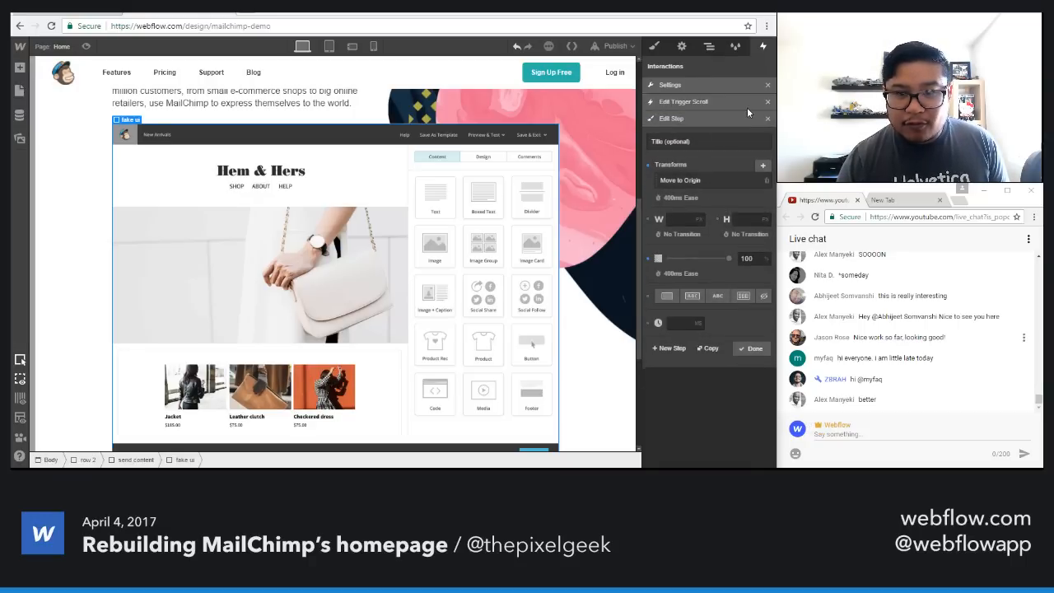
left_click(766, 120)
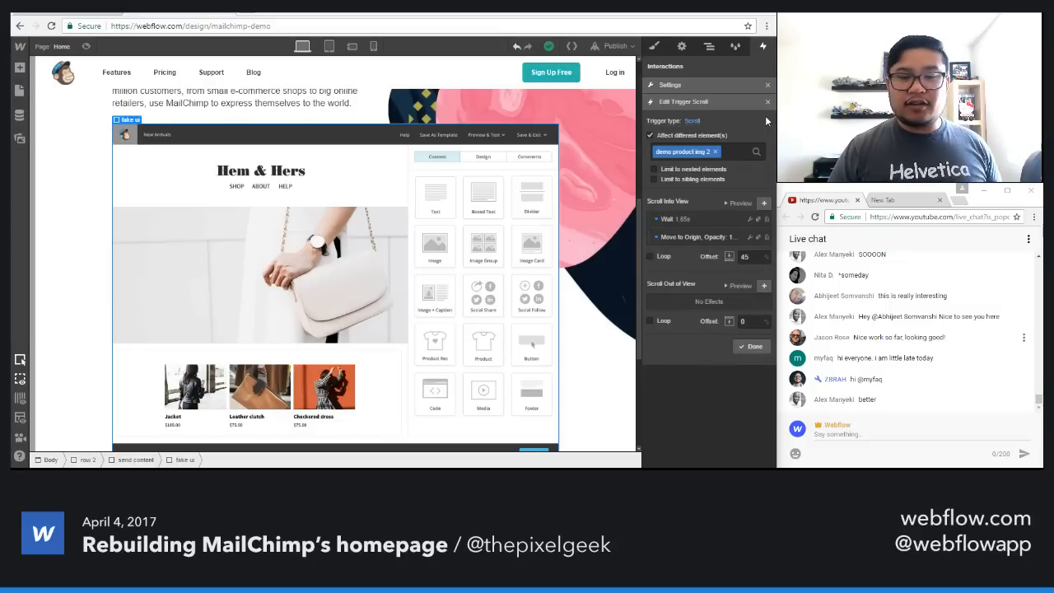
Step: Set the wait of the demo product img 2 trigger to 2050 ms and save the fake ui interaction
left_click(692, 218)
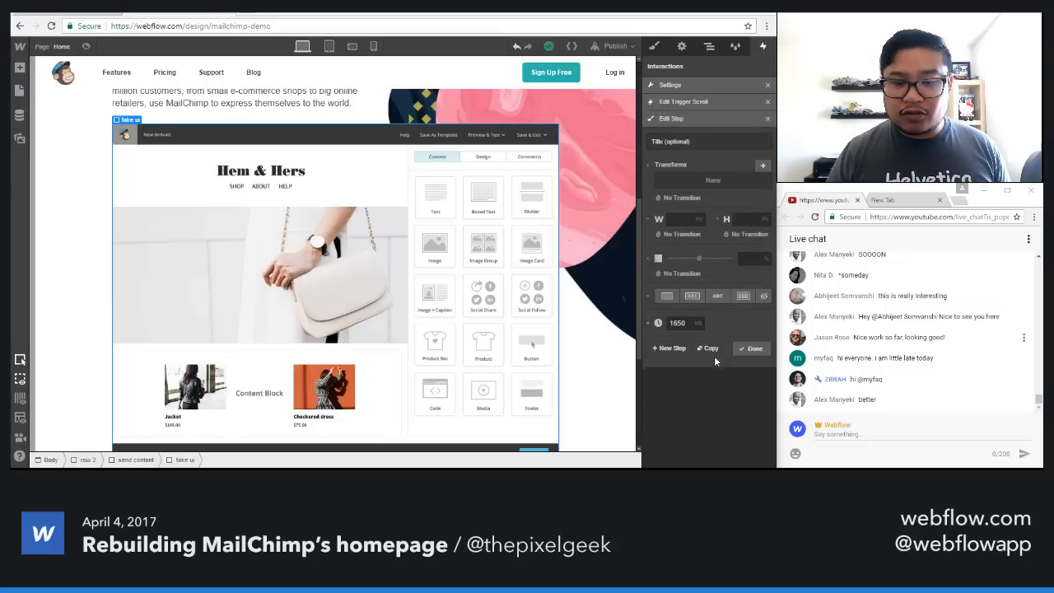
left_click_drag(687, 323, 633, 321)
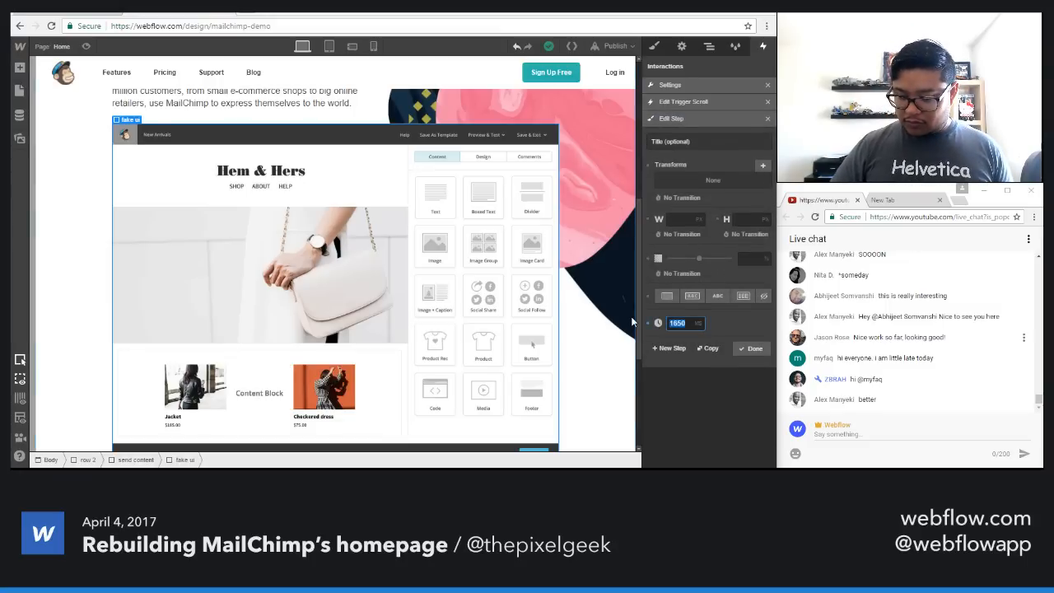
type("2050")
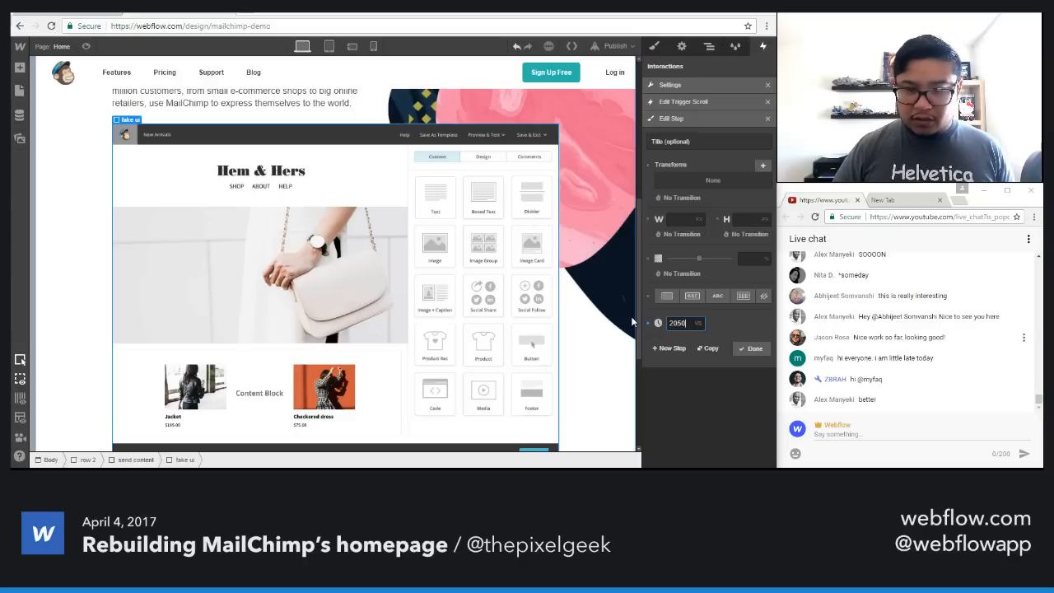
left_click(735, 352)
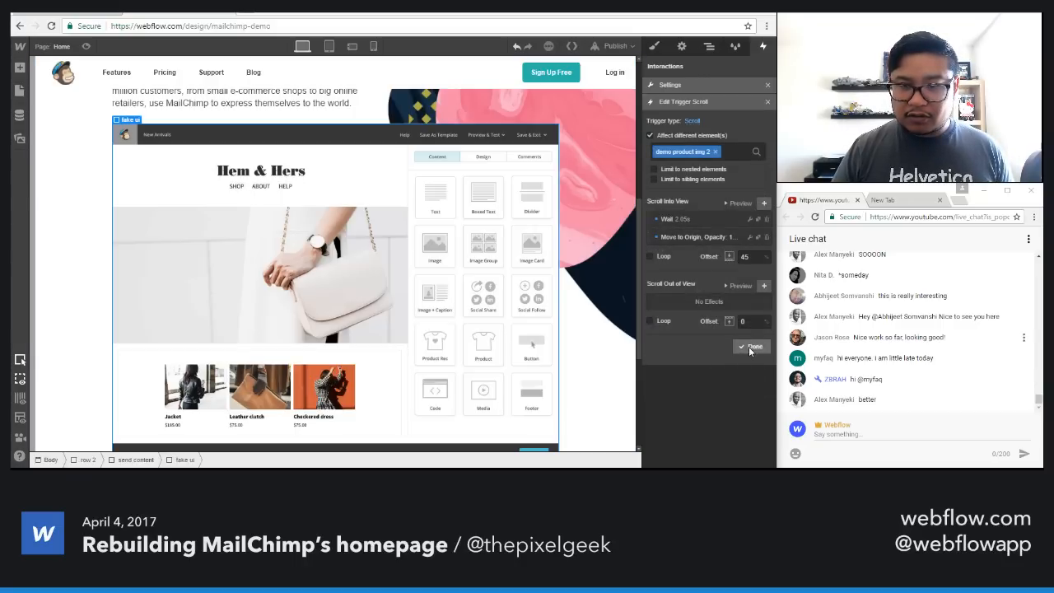
left_click(748, 349)
left_click(754, 284)
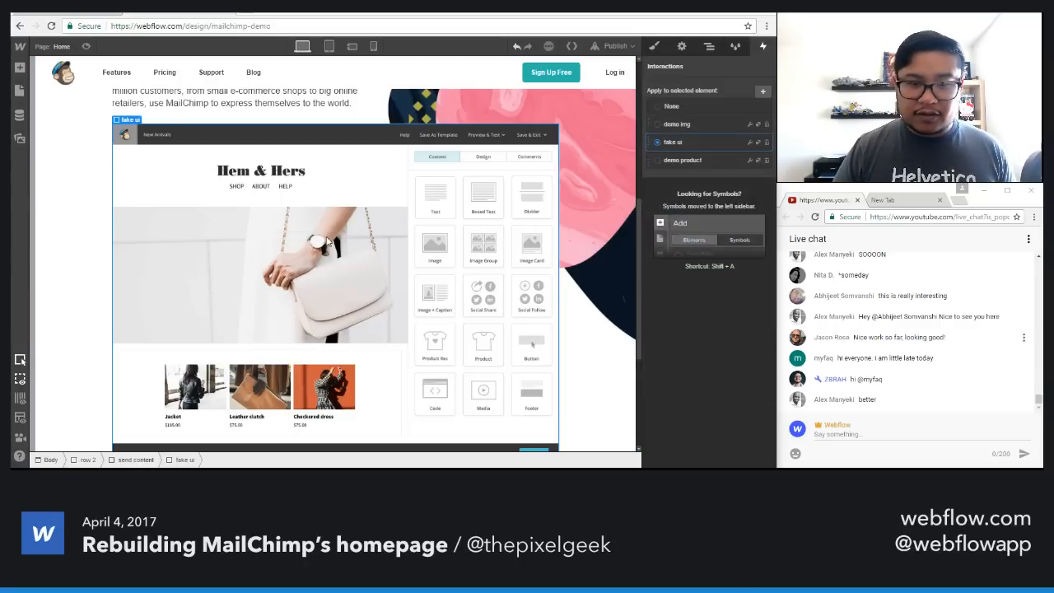
Step: Bring the whole mockup into view and play its animation in preview to check the leather clutch image's timing
scroll(196, 321, "down", 3)
scroll(195, 321, "down", 2)
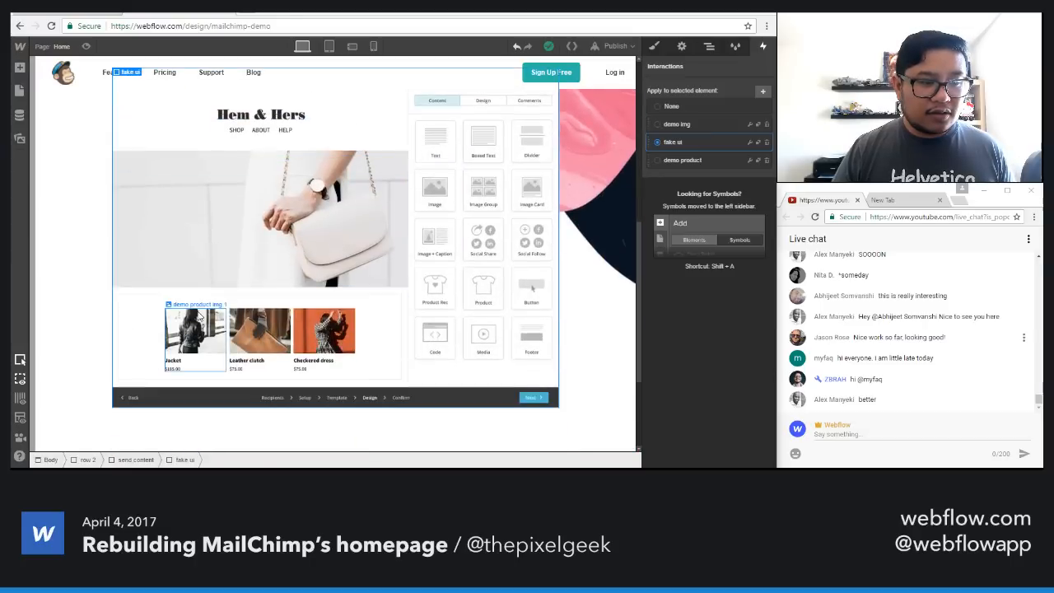
left_click(85, 46)
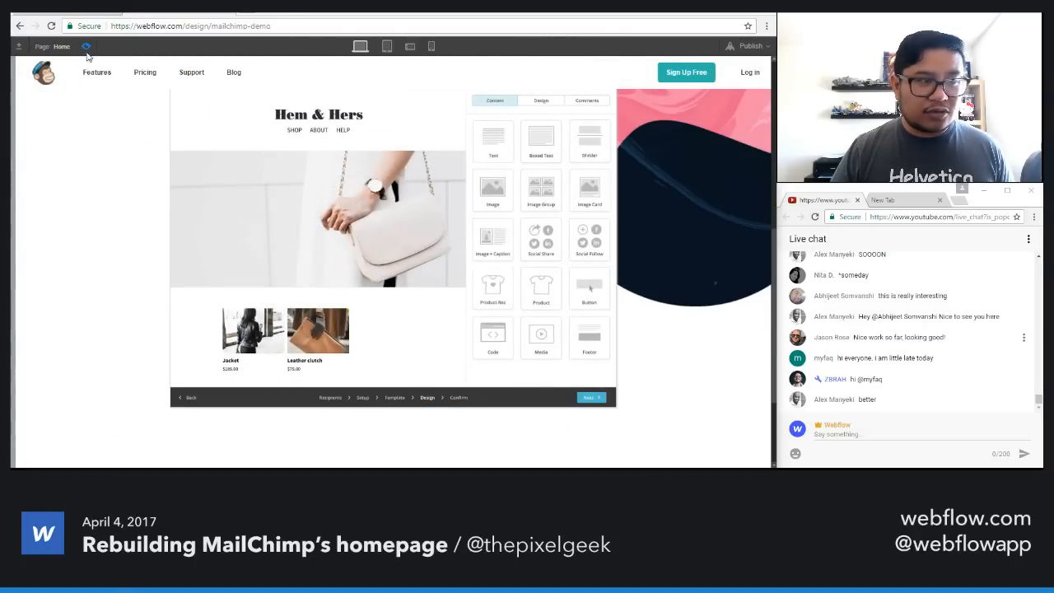
left_click(86, 48)
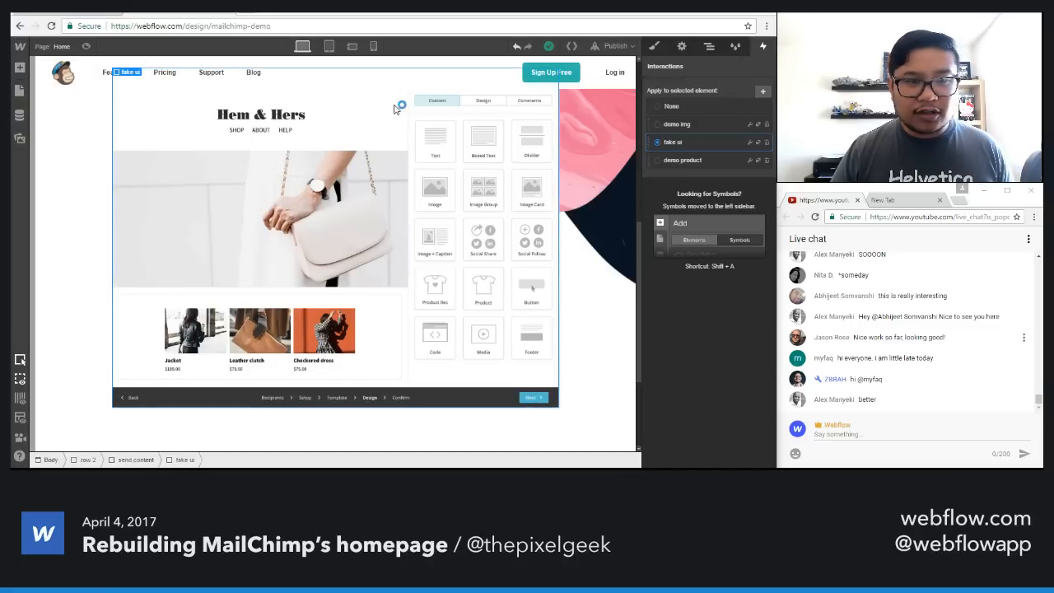
Step: Set the wait of the demo product img 2 trigger to 1850 ms, save the trigger and replay the animation in preview
left_click(749, 141)
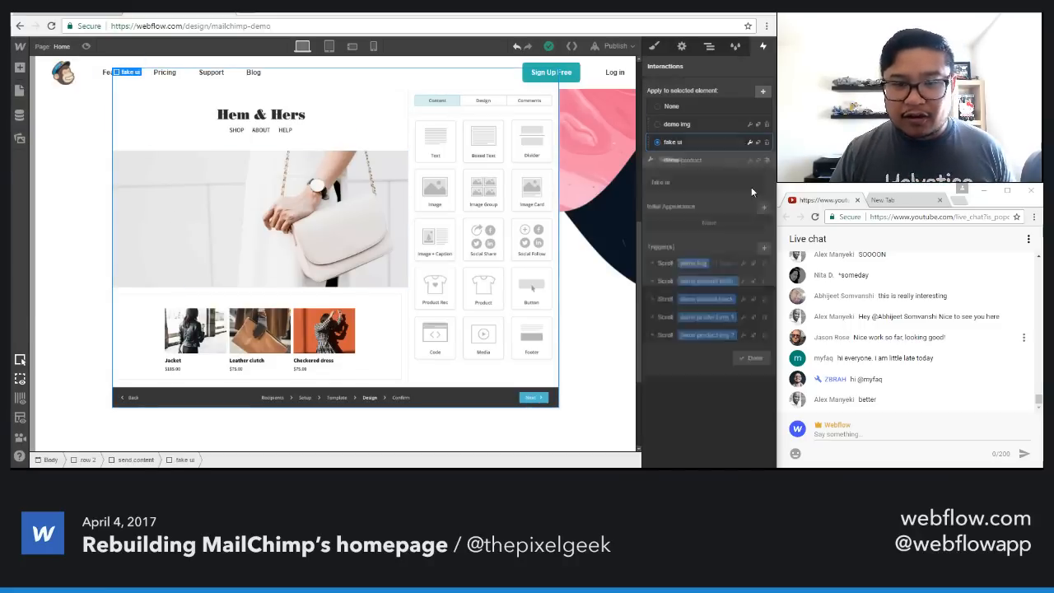
left_click(676, 223)
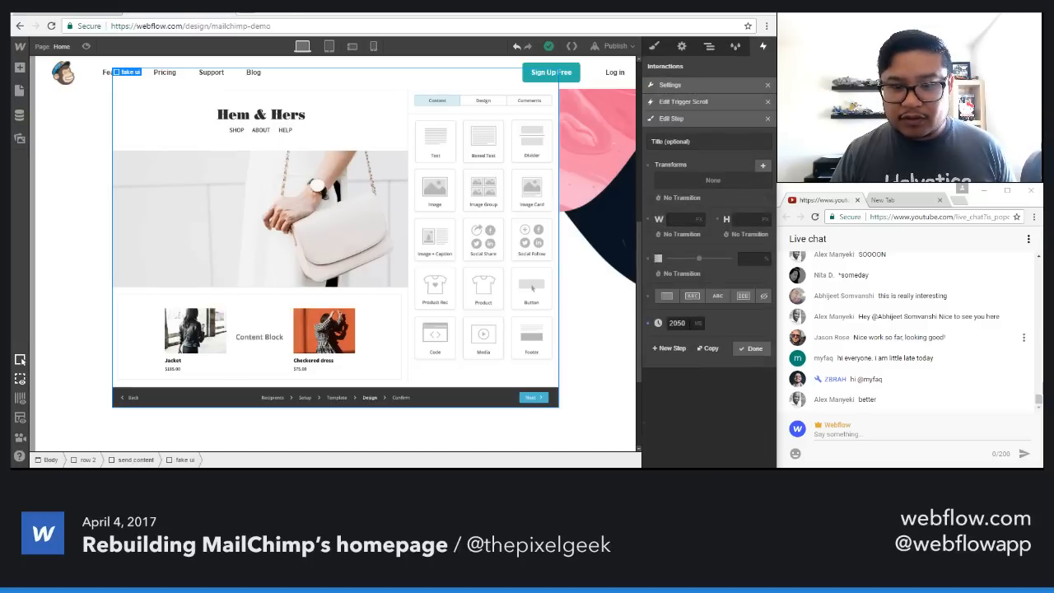
left_click(677, 323)
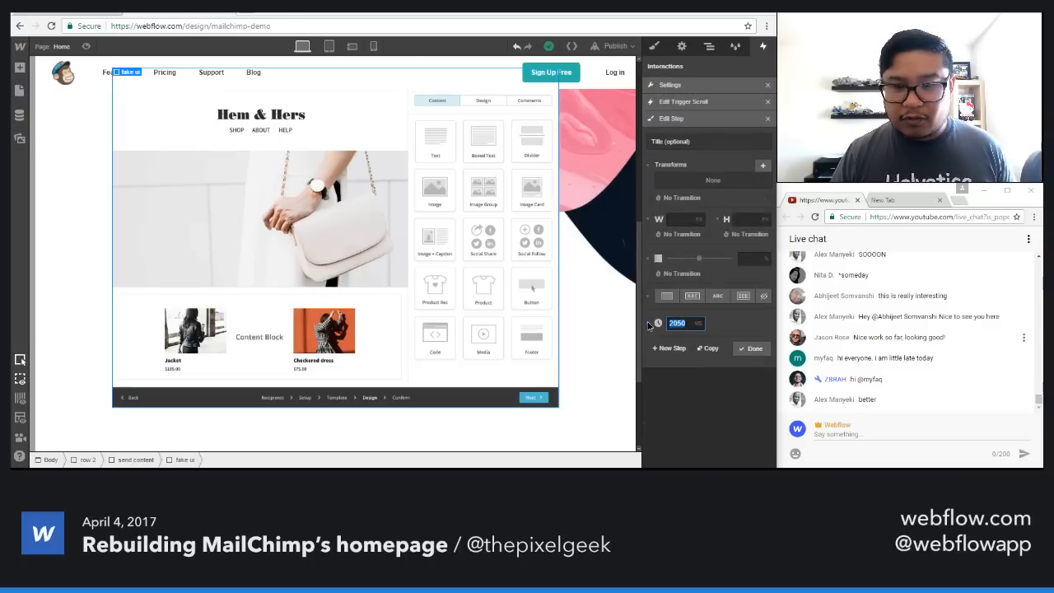
type("18")
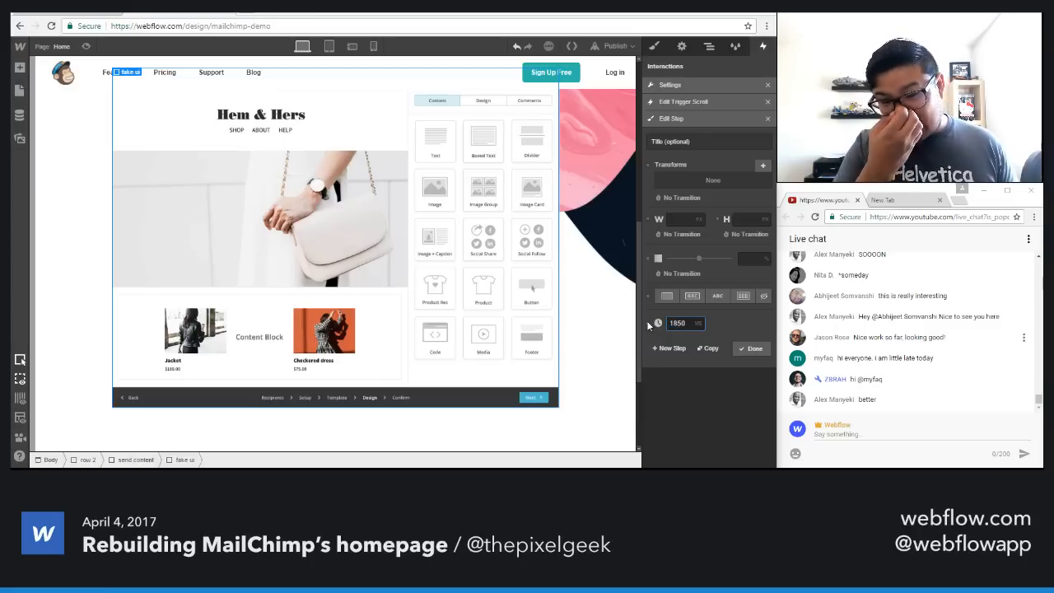
left_click(751, 348)
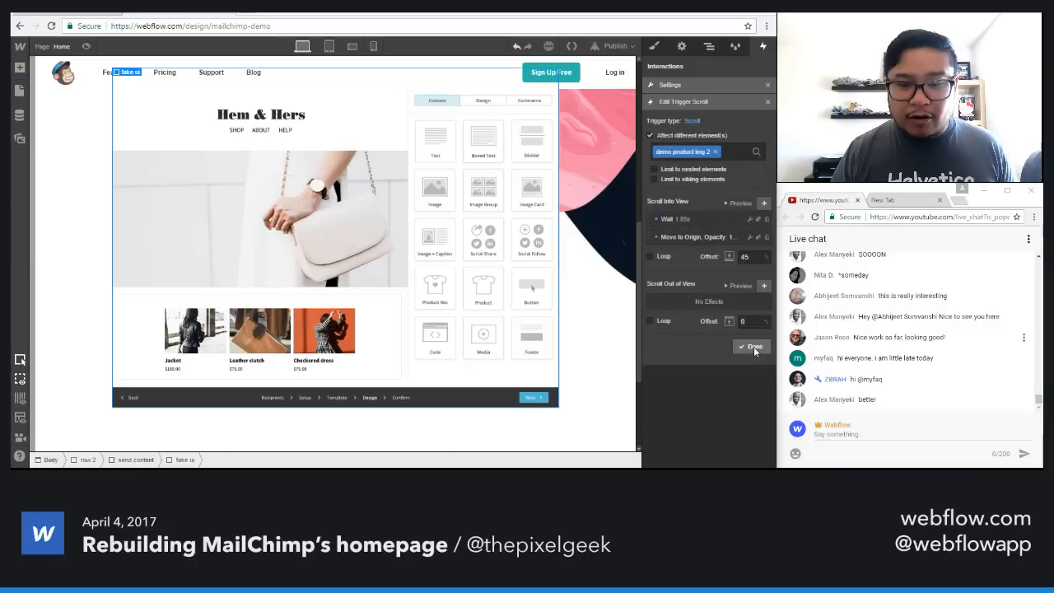
left_click(753, 348)
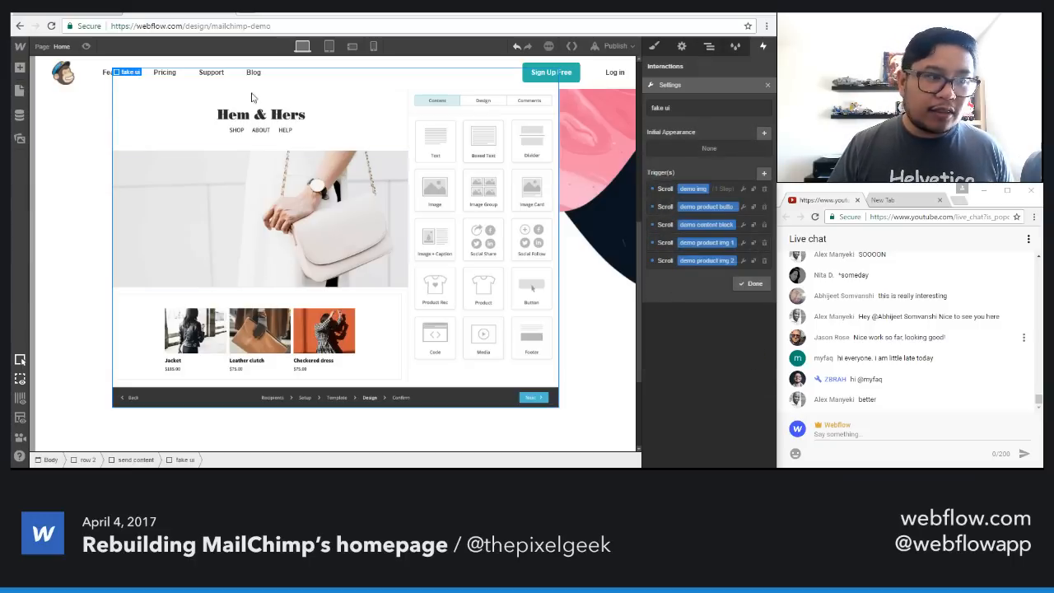
left_click(85, 47)
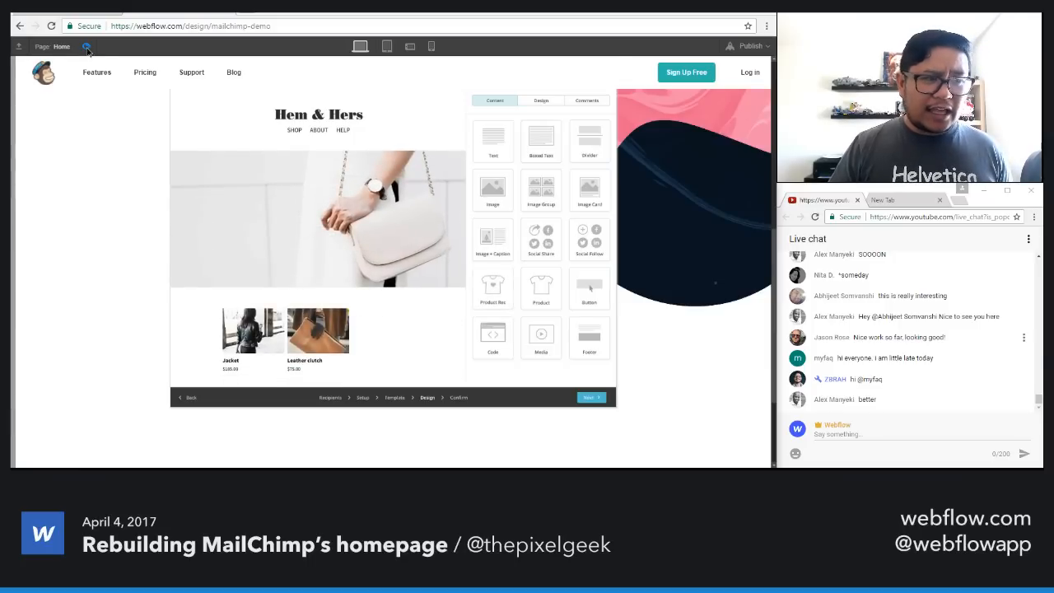
left_click(87, 48)
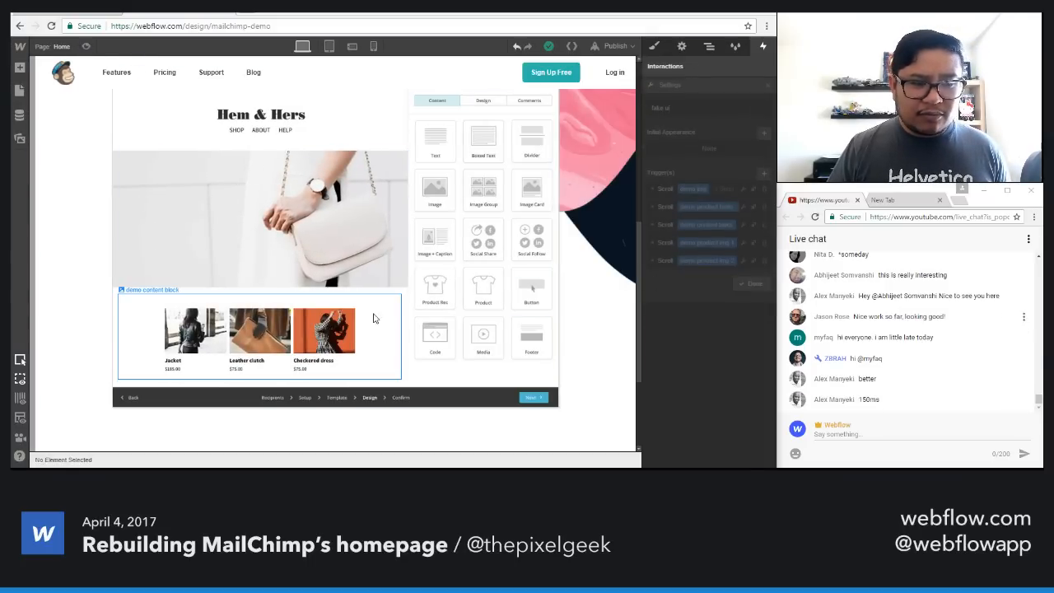
Step: Reselect the fake ui element, set the wait of its demo product img 2 trigger to 1750 ms and check it in preview
left_click(368, 129)
left_click(709, 257)
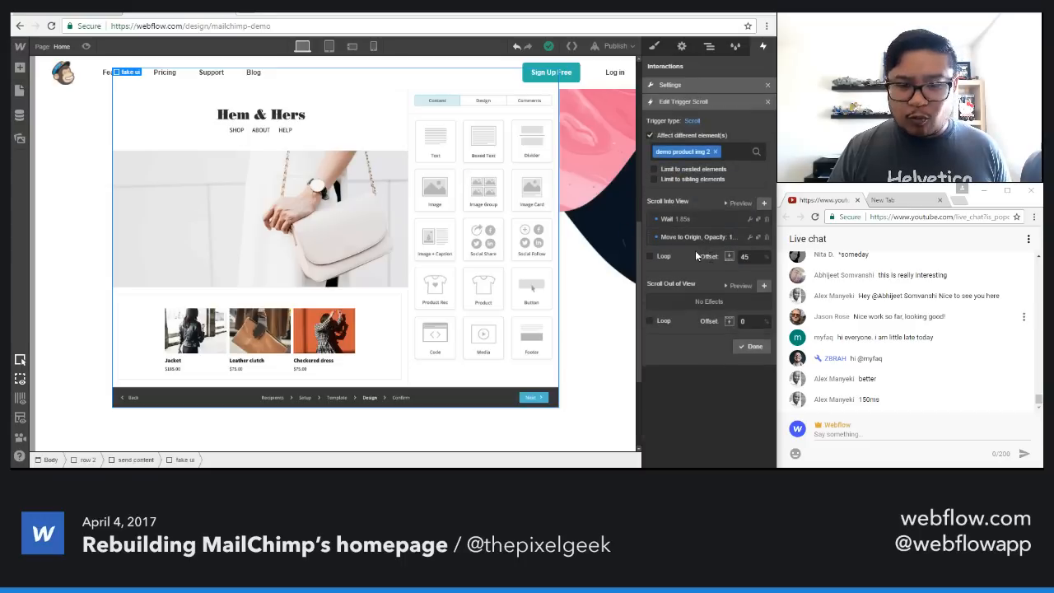
left_click(678, 219)
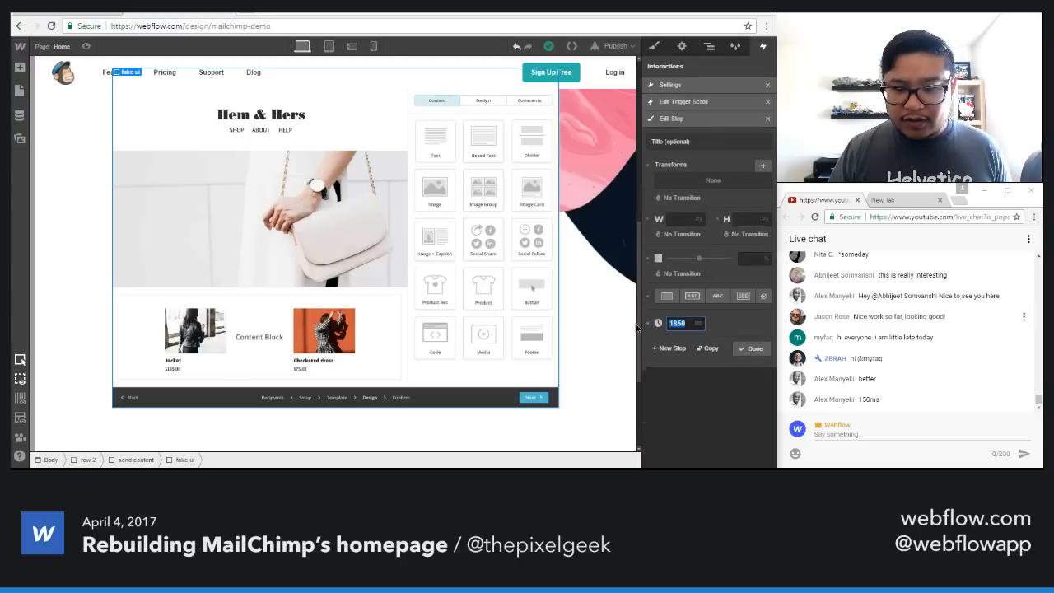
type("175")
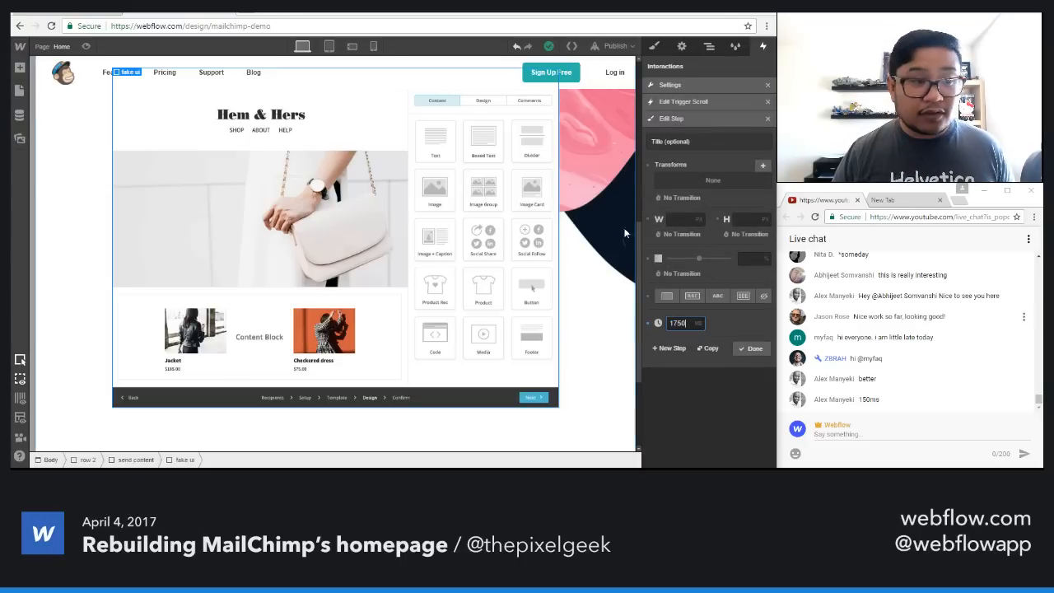
left_click(85, 46)
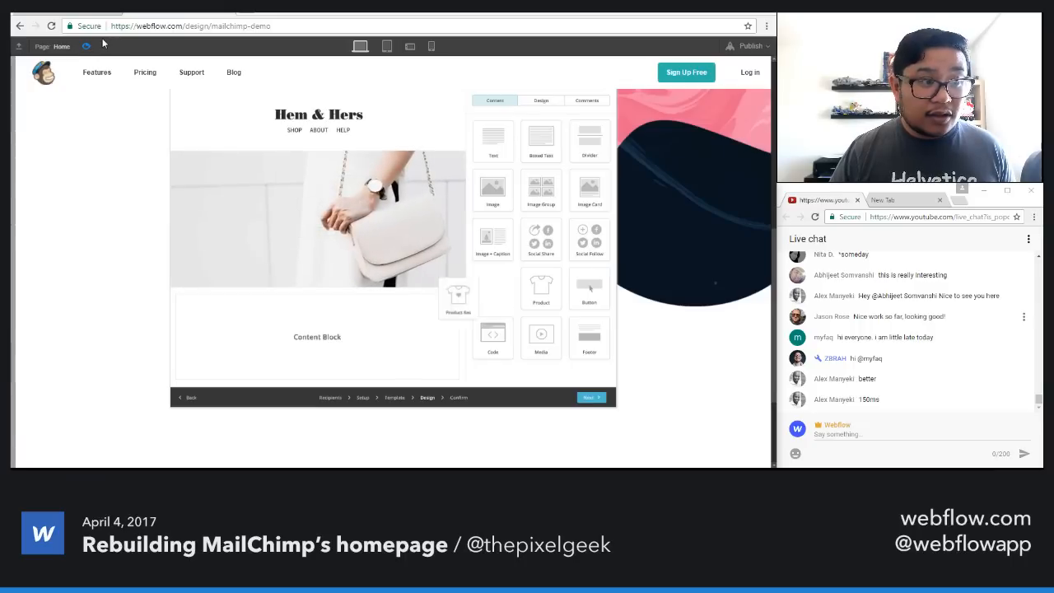
left_click(85, 46)
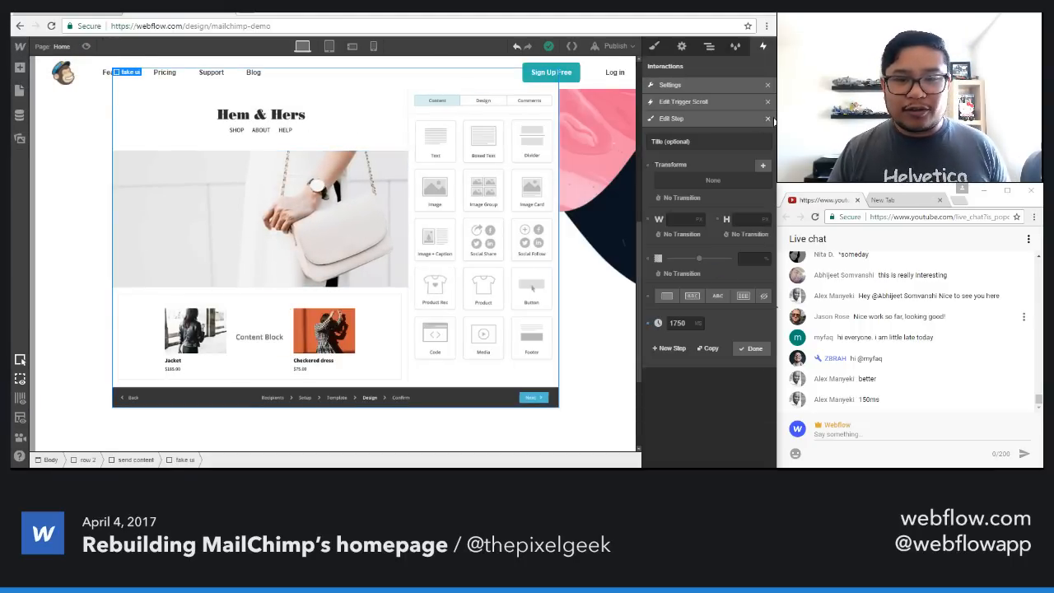
left_click(769, 119)
left_click(767, 102)
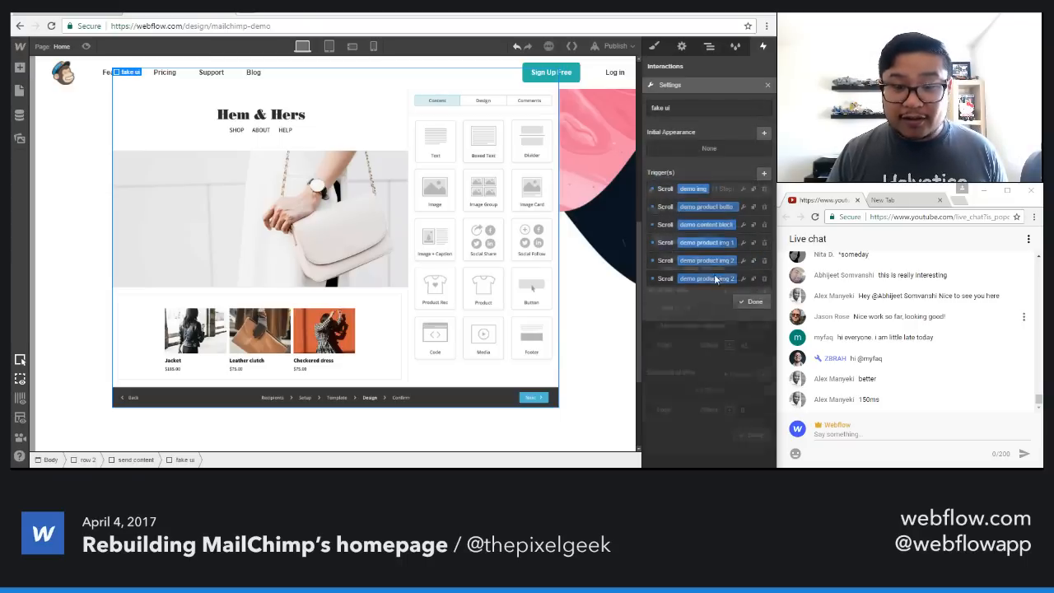
Step: Duplicate the demo product img 2 scroll trigger and retarget the copy to the demo product img 3 class
left_click(753, 260)
left_click(715, 152)
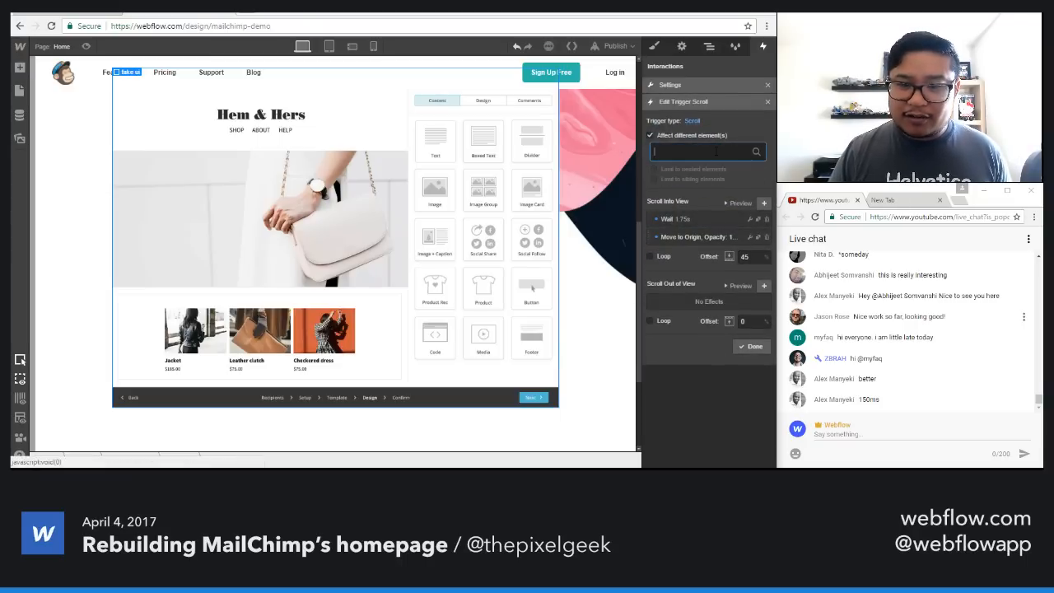
type("img")
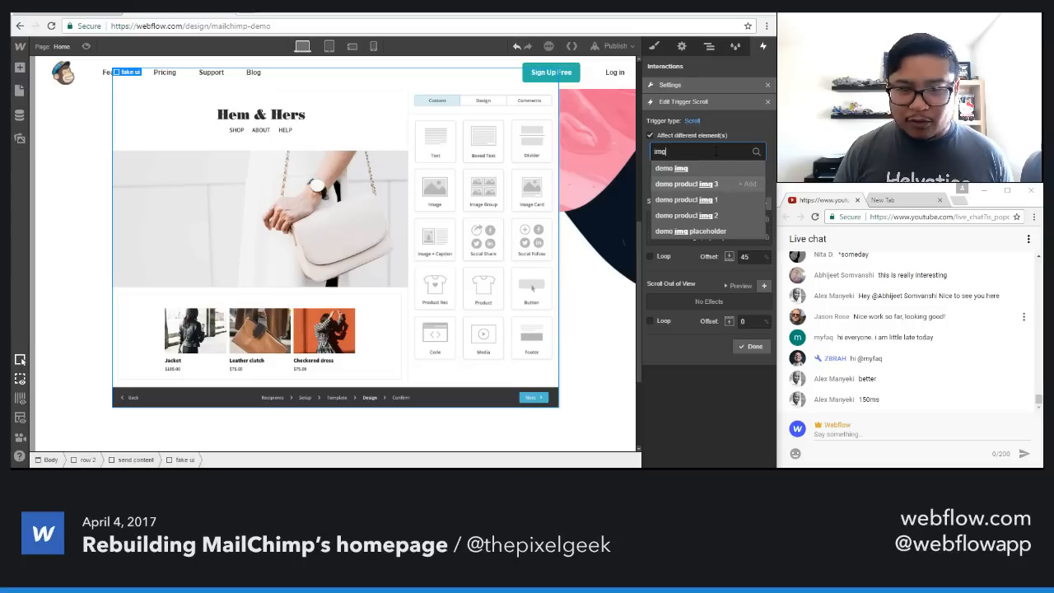
left_click(714, 183)
Step: Set the wait of the demo product img 3 trigger to 1850 ms and save the trigger
left_click(666, 219)
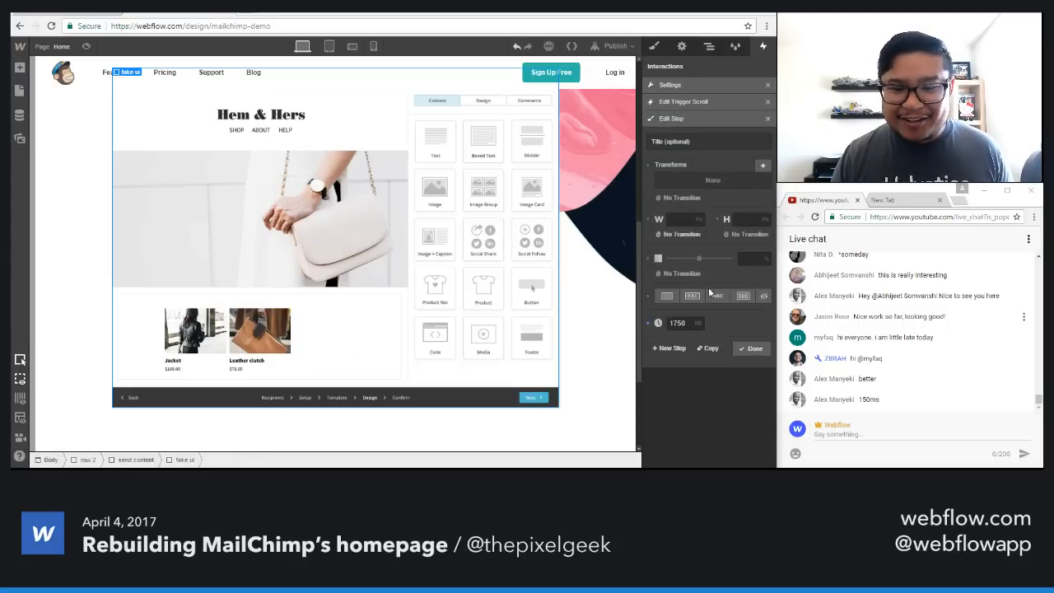
left_click(676, 323)
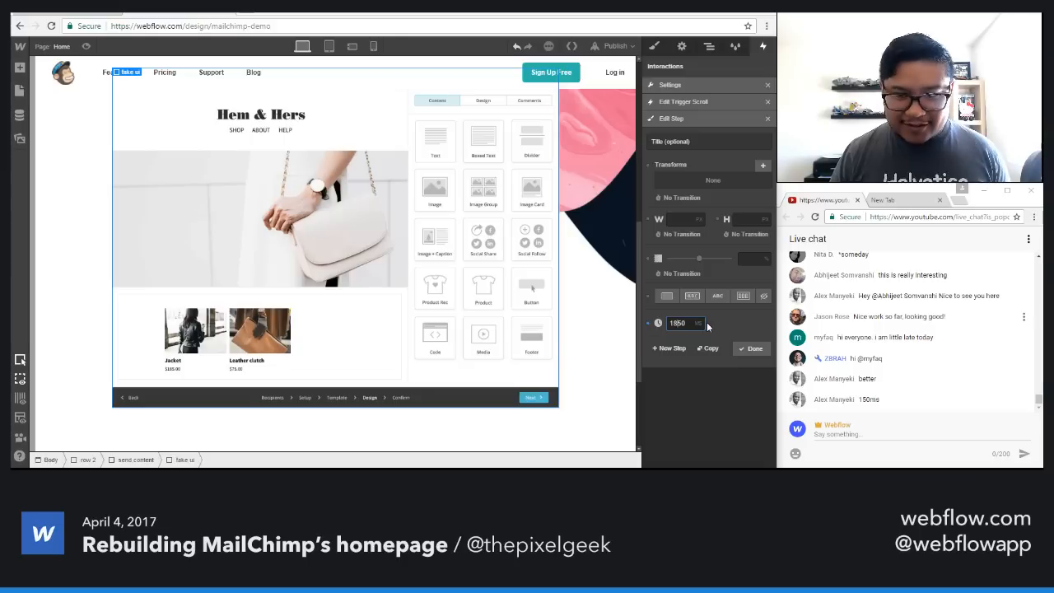
left_click(752, 348)
left_click(755, 350)
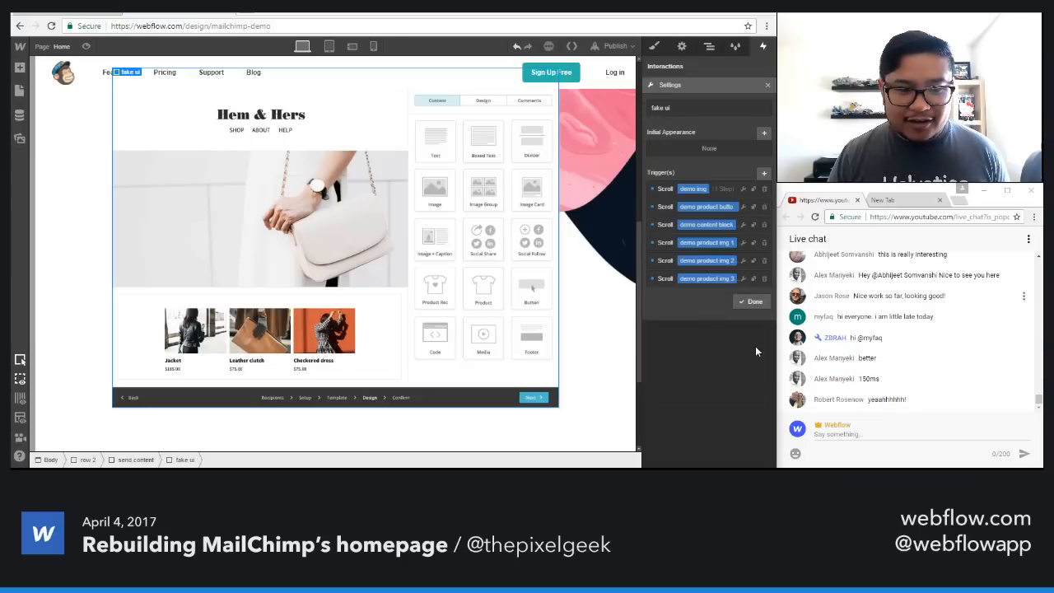
Step: Play the mockup's animation in preview to check the timing of the checkered dress image
left_click(75, 46)
left_click(84, 47)
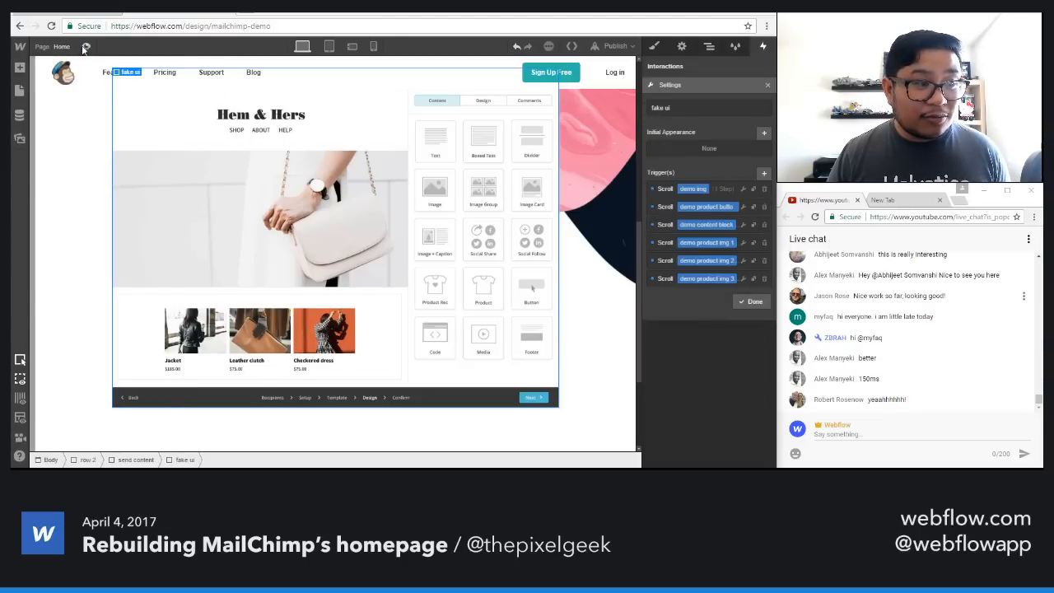
left_click(87, 47)
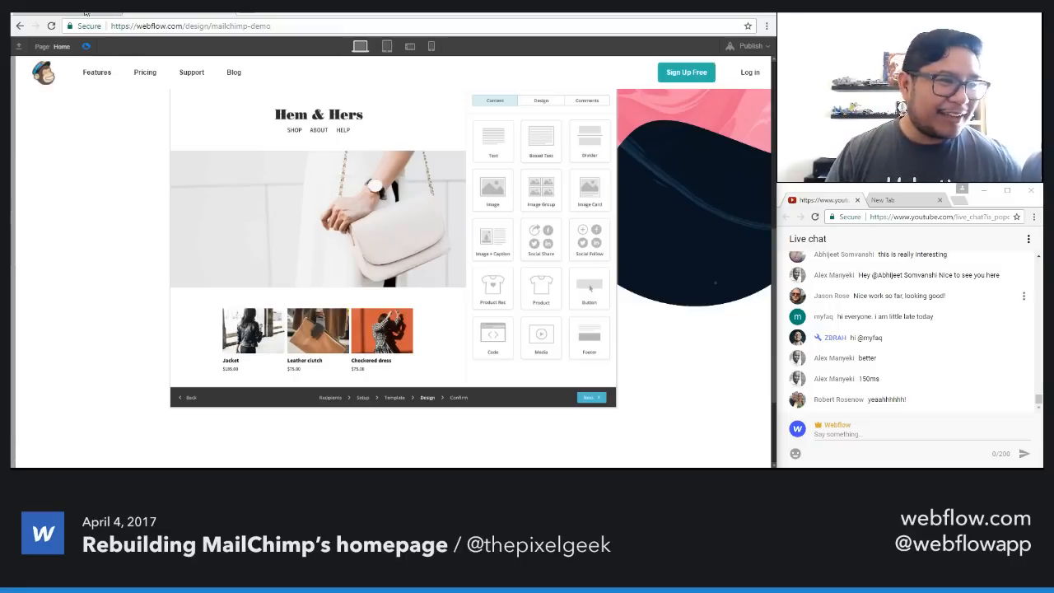
Step: On mailchimp.com, inspect the "New arrivals!" text element's nested divs in the developer tools to see how its animation is structured
left_click(86, 13)
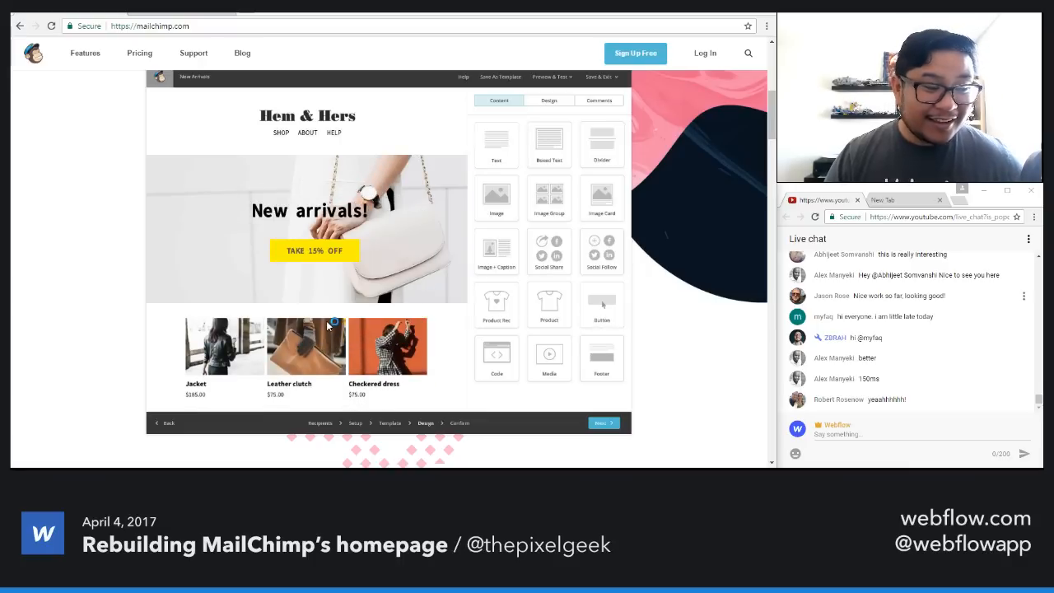
left_click_drag(1031, 302, 821, 339)
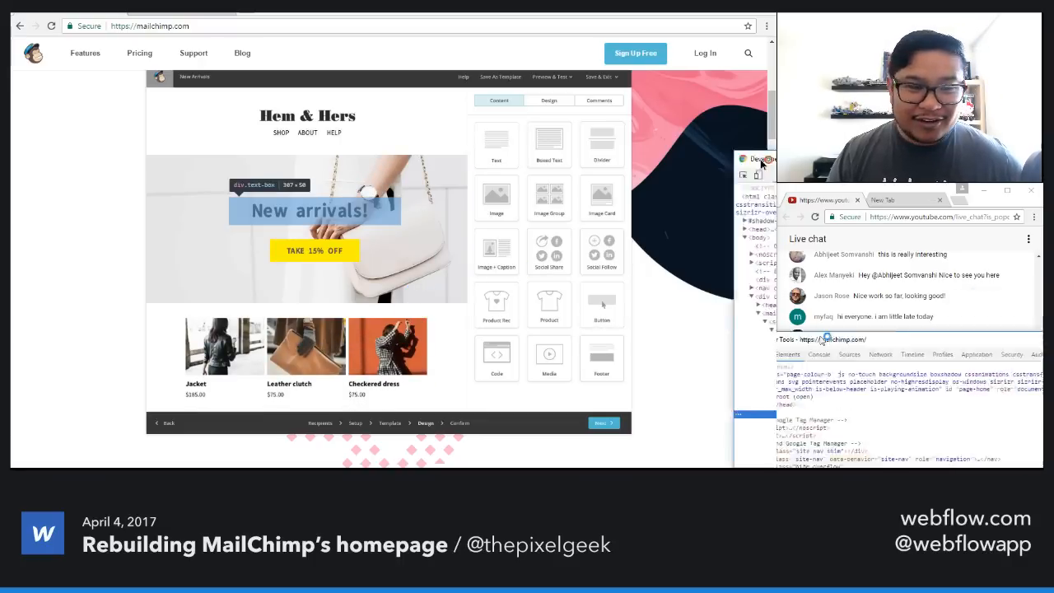
left_click_drag(761, 163, 427, 62)
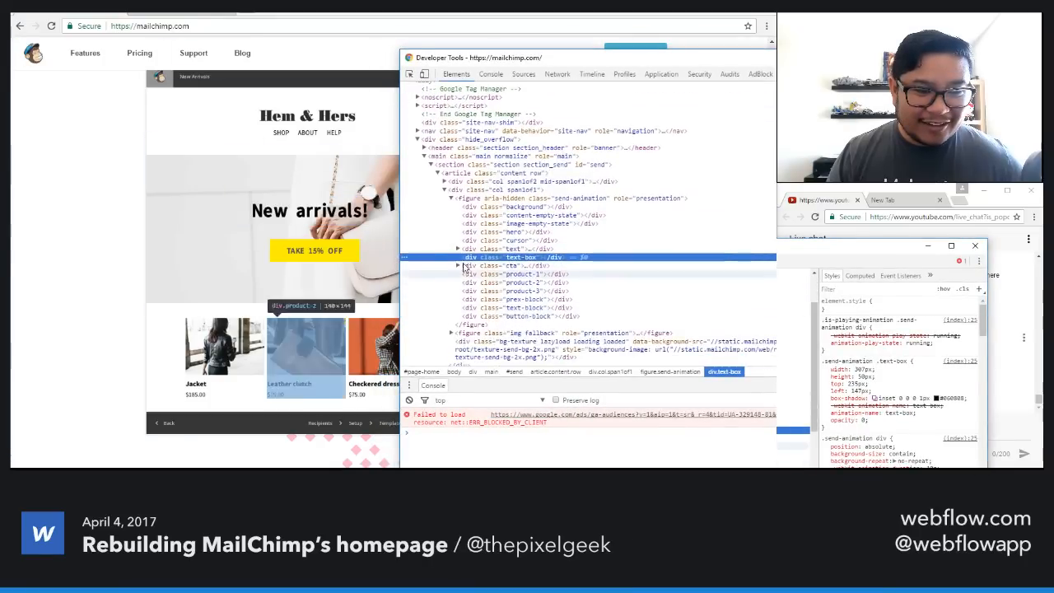
left_click(462, 249)
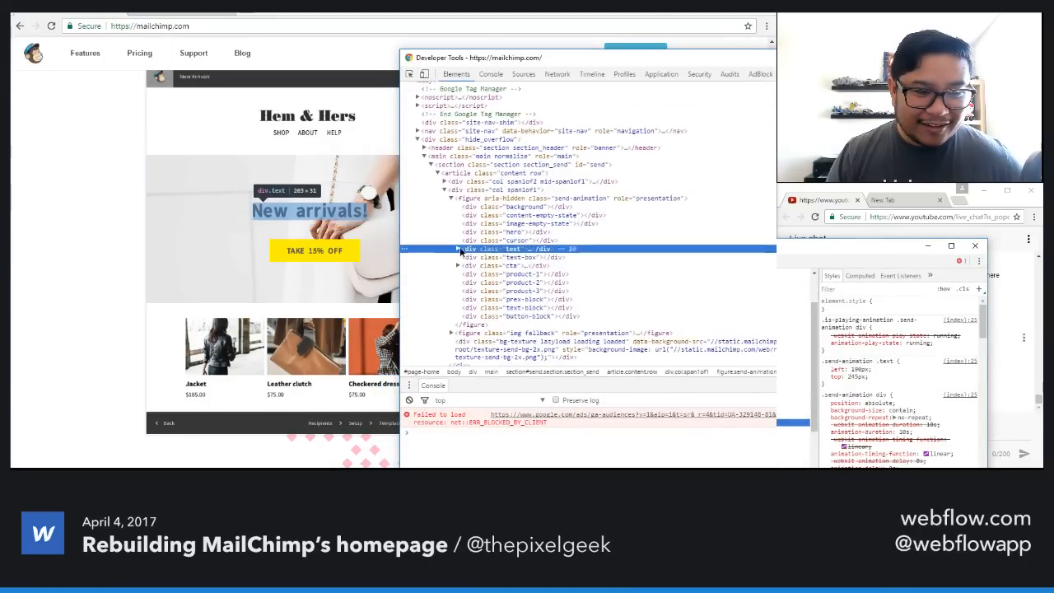
left_click(457, 249)
scroll(535, 255, "down", 3)
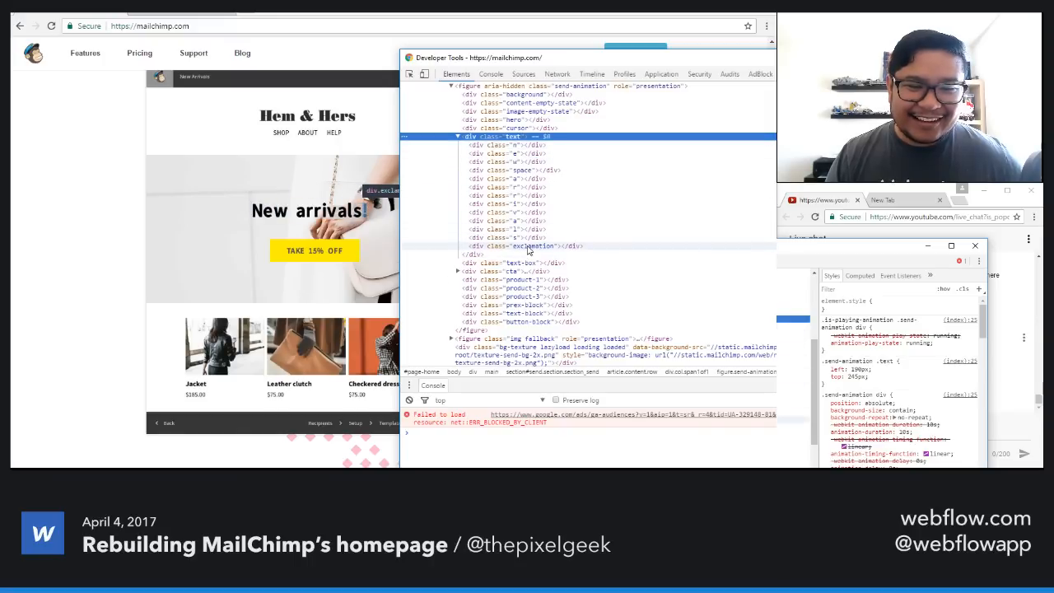
left_click(457, 137)
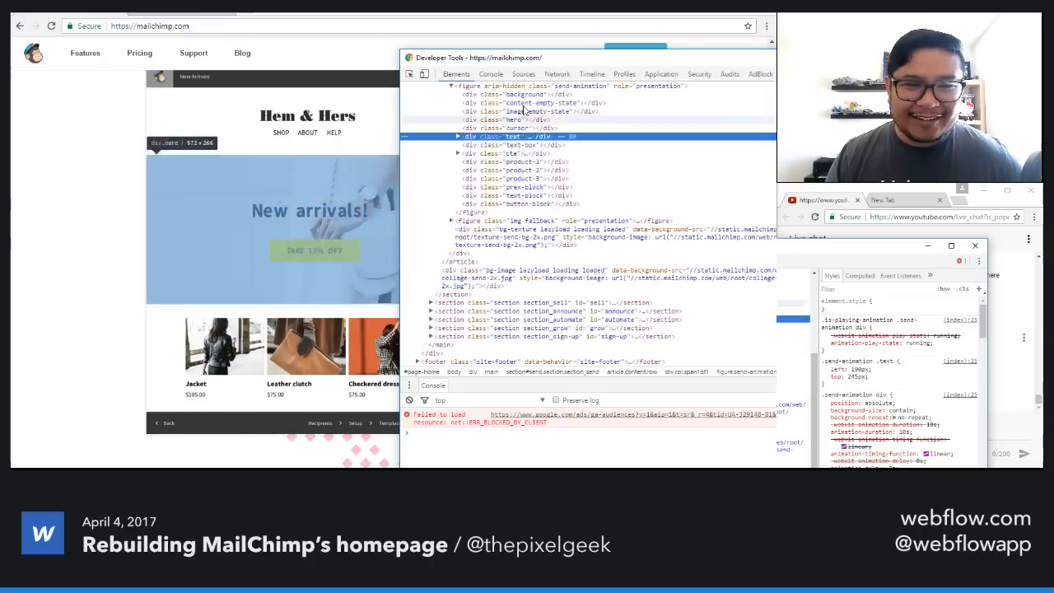
left_click(972, 246)
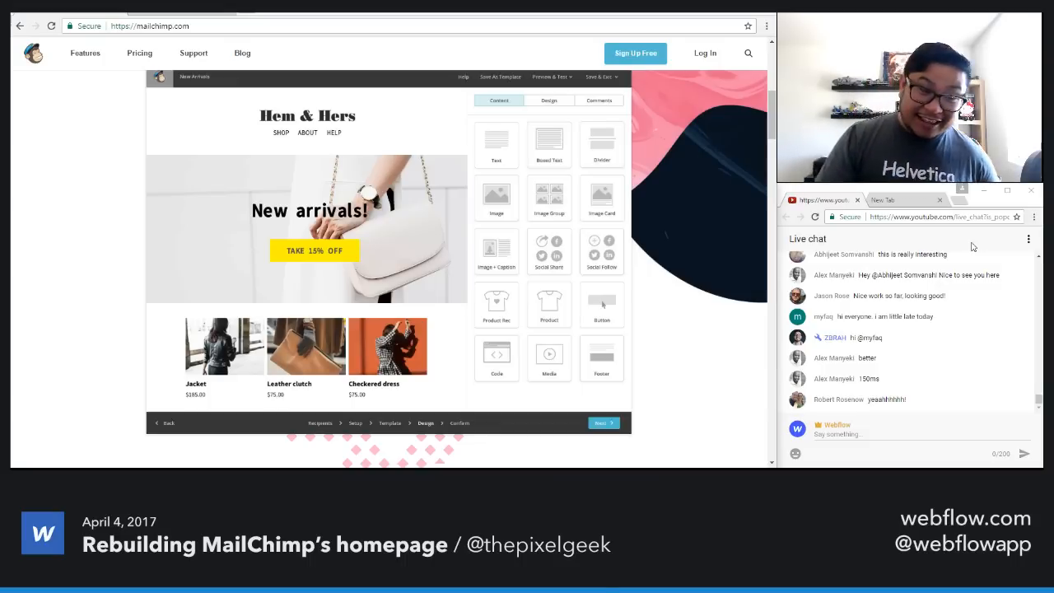
Step: Return to the Webflow project, leave preview and select the mockup's Text block to check its class name
left_click(195, 14)
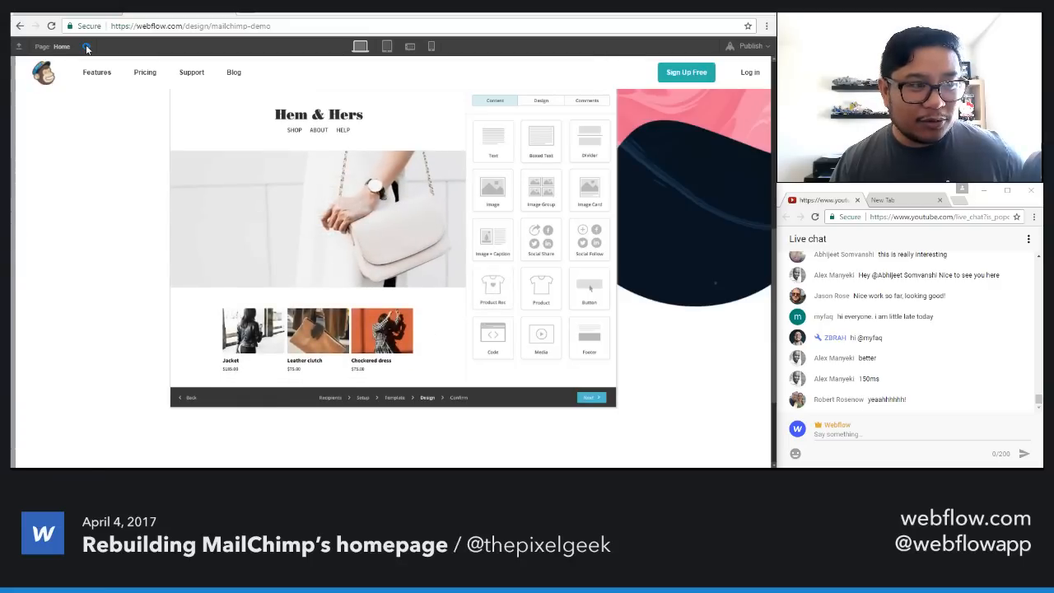
left_click(86, 47)
left_click(324, 124)
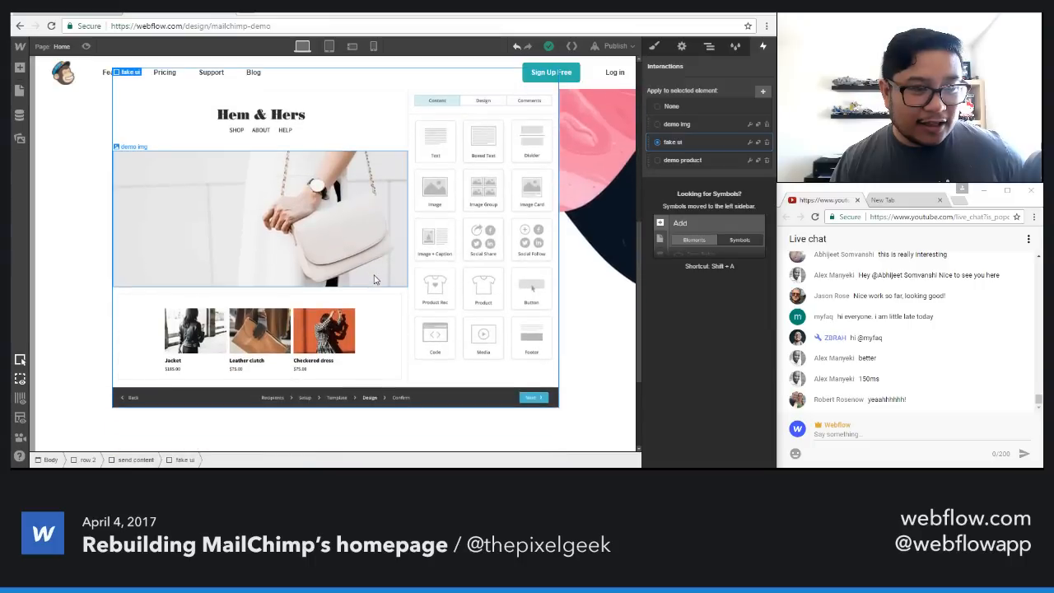
left_click(441, 160)
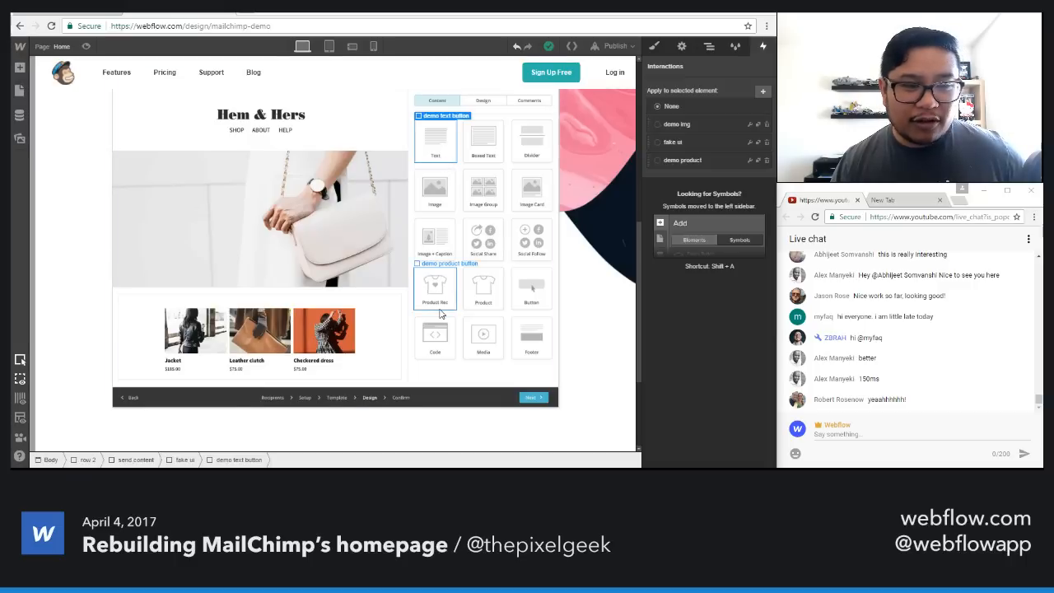
Step: Reselect the fake ui element and duplicate the demo product button scroll trigger in its interaction
left_click(394, 213)
scroll(369, 157, "up", 3)
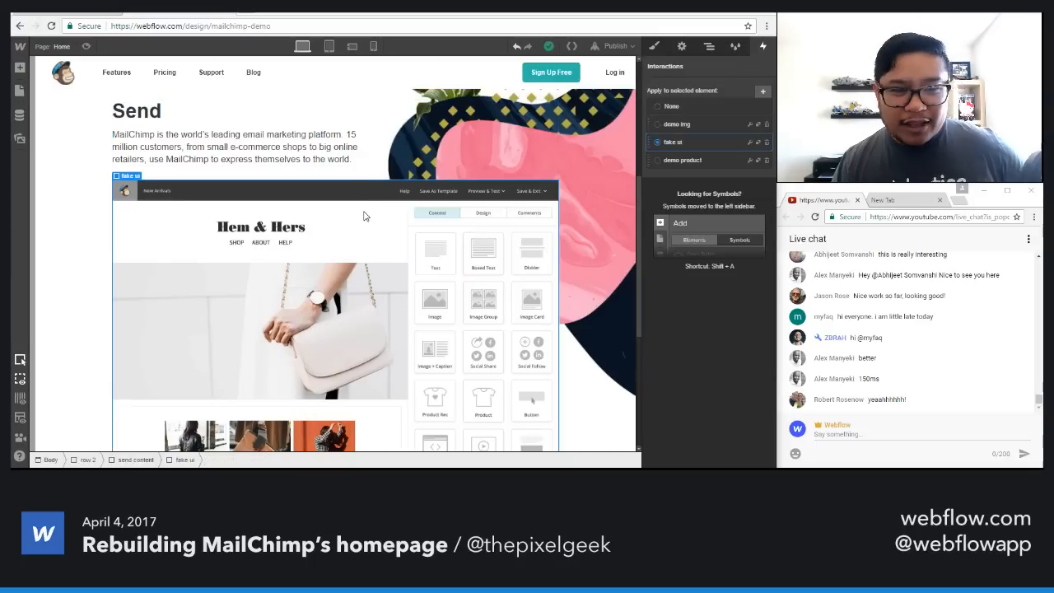
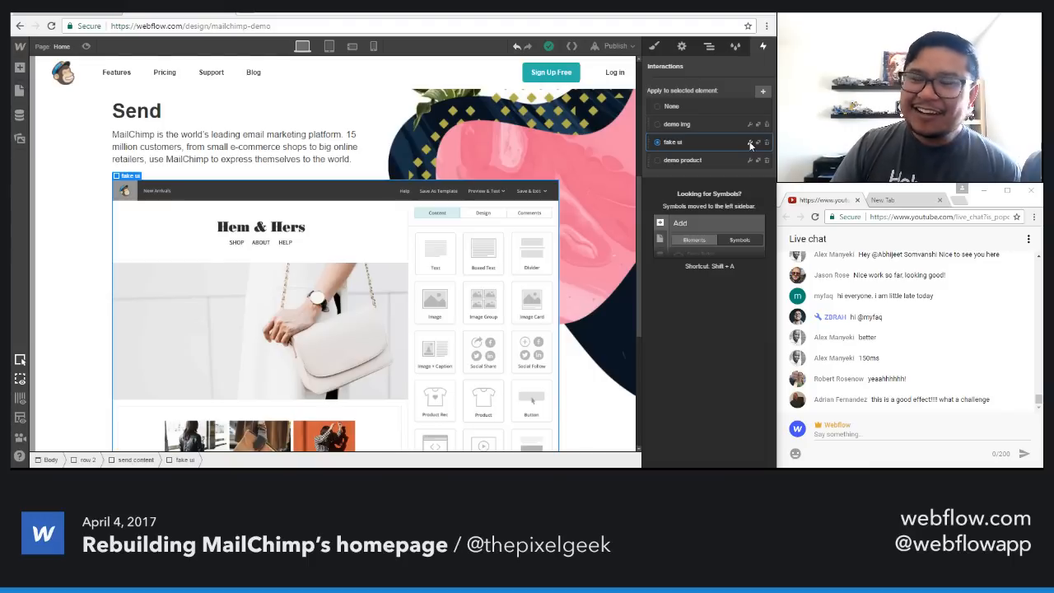
left_click(749, 144)
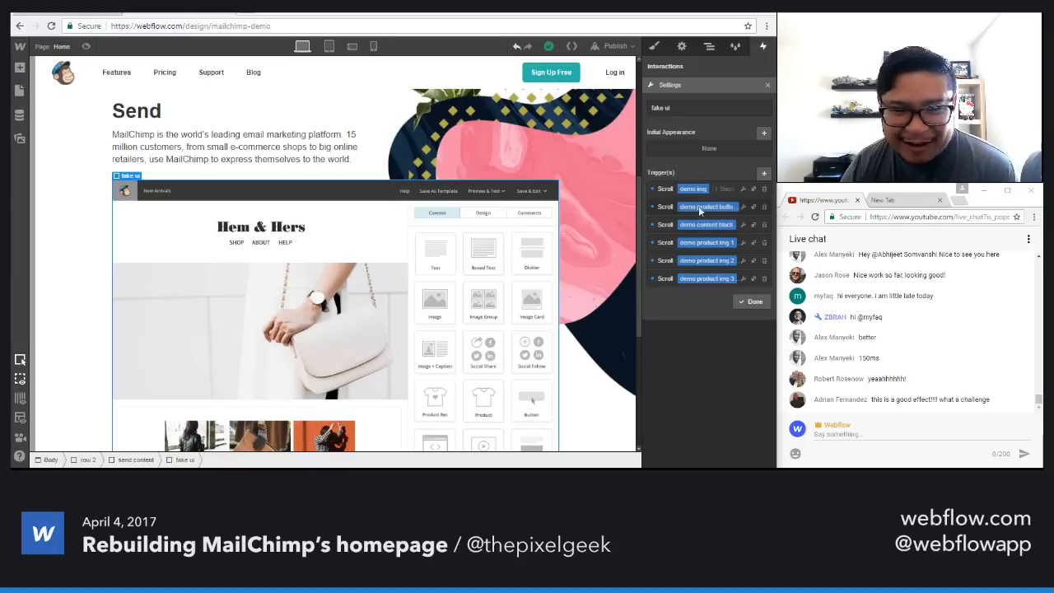
left_click(752, 211)
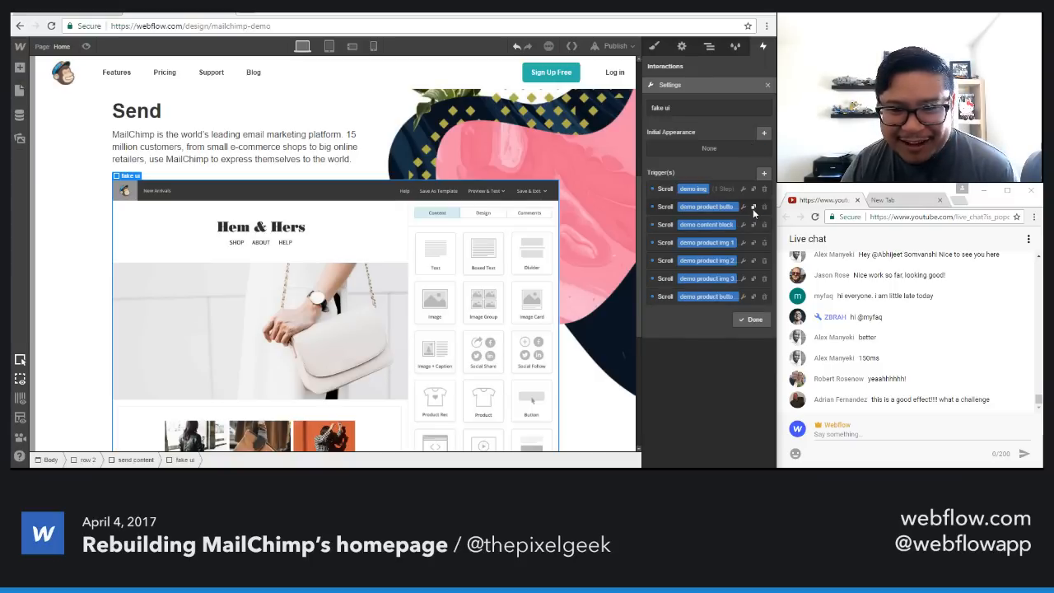
Step: Retarget the duplicated demo product button trigger to the demo text button class
left_click(742, 297)
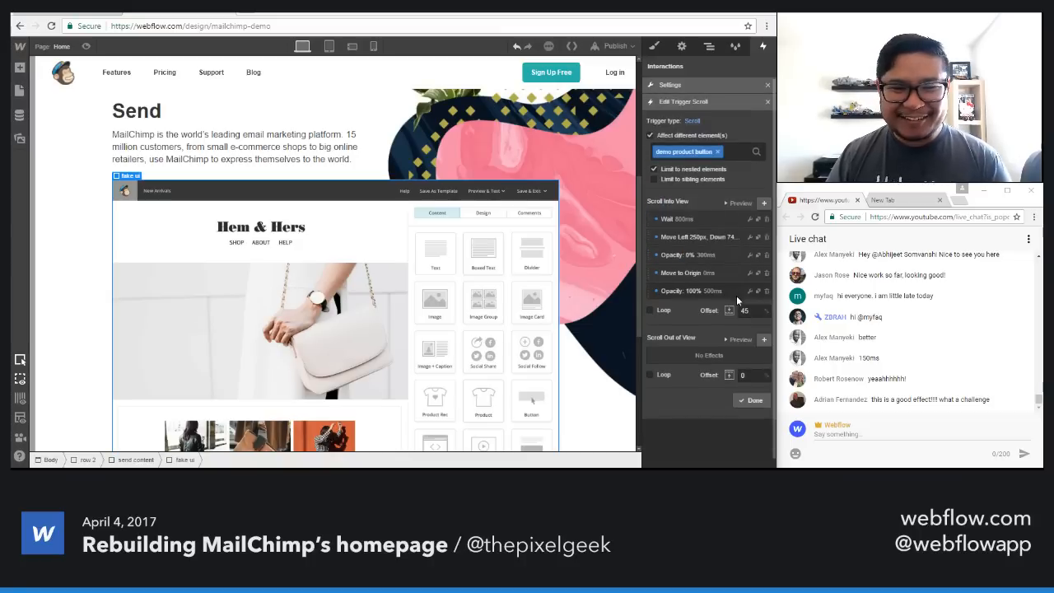
left_click(717, 153)
type("demo")
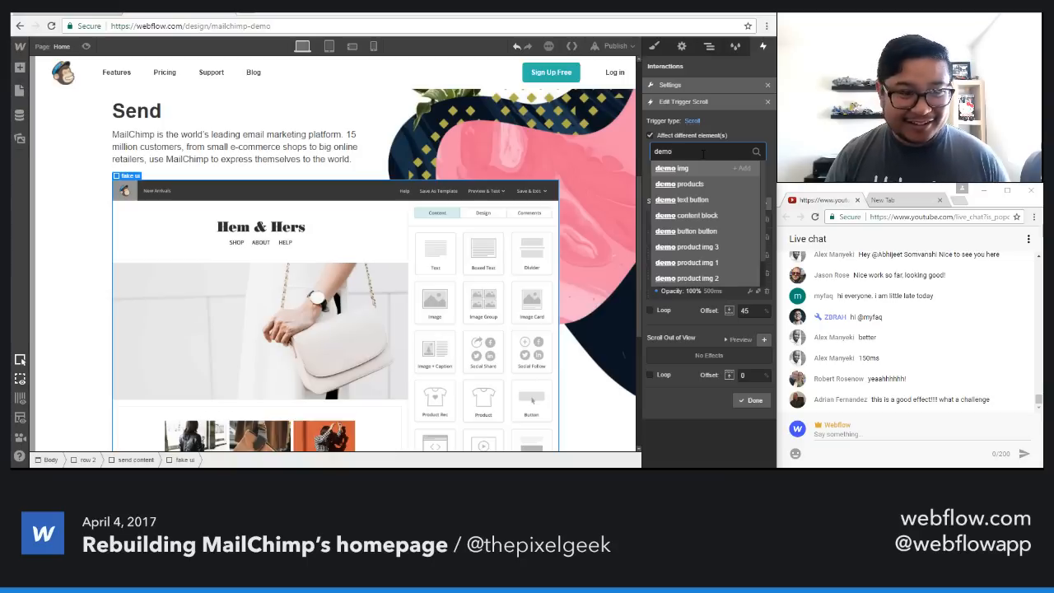
key("Down")
key("Down")
key("Return")
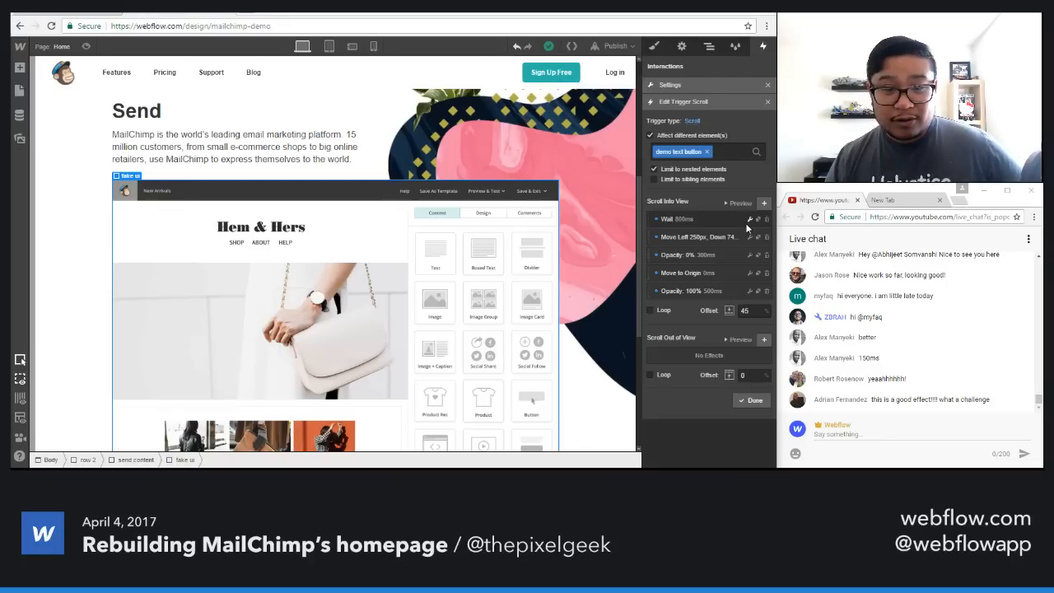
Step: Check the wait and transition duration of the demo product img 3 trigger's steps
left_click(767, 103)
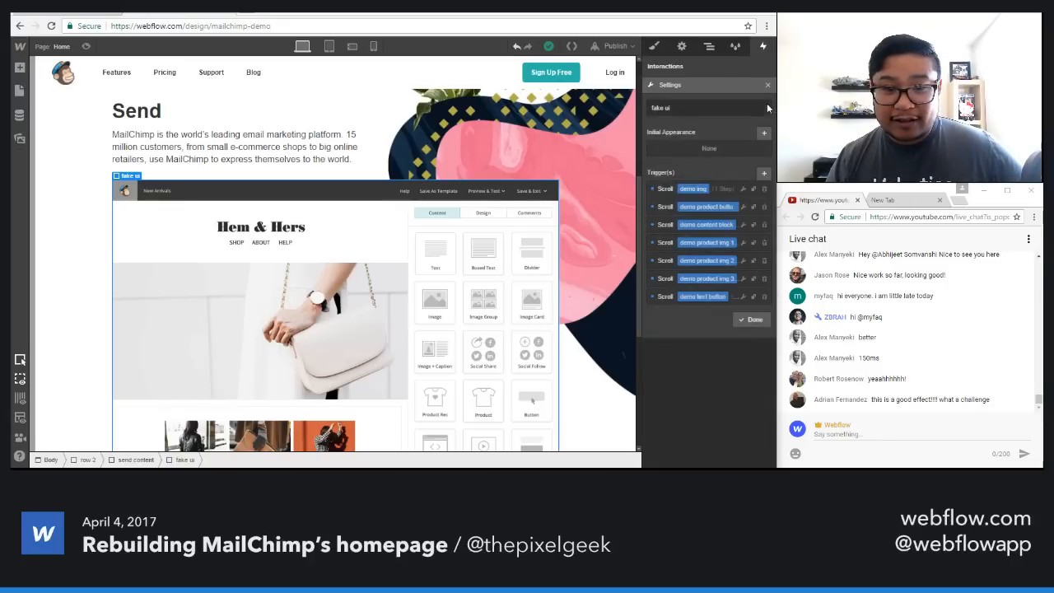
left_click(744, 278)
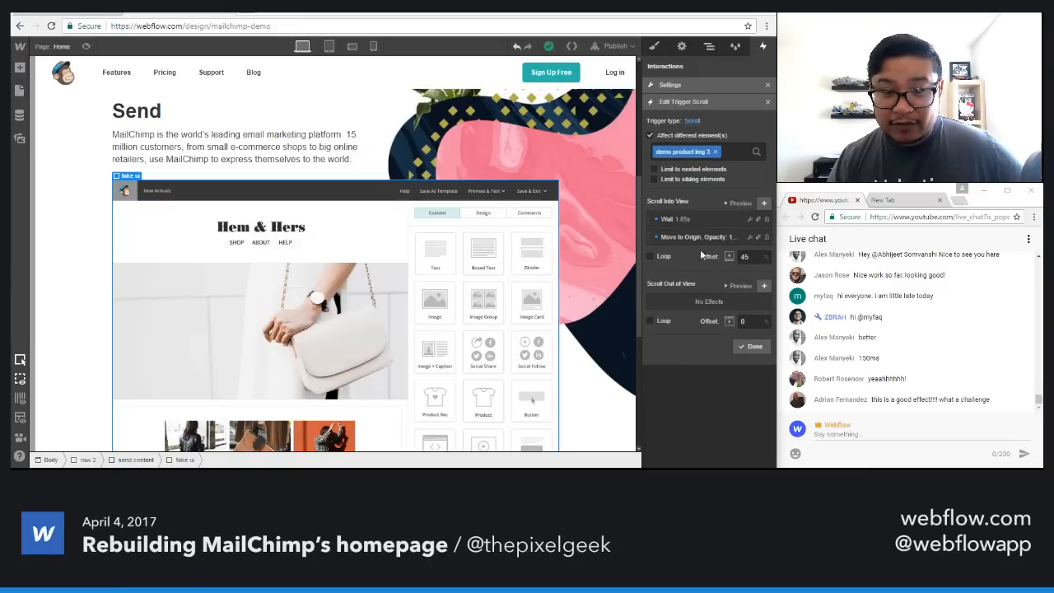
left_click(696, 238)
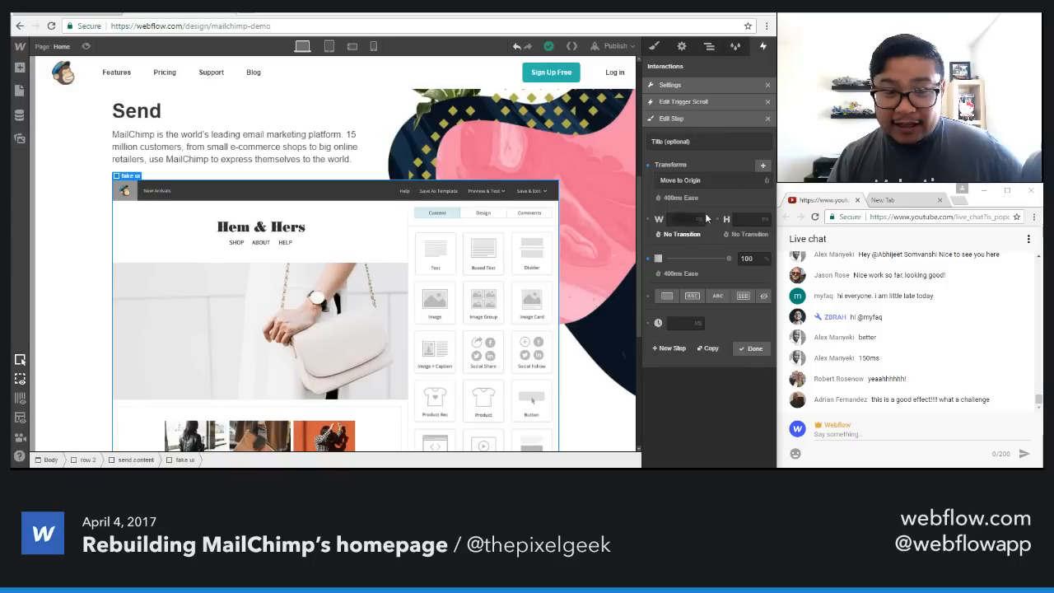
left_click(767, 118)
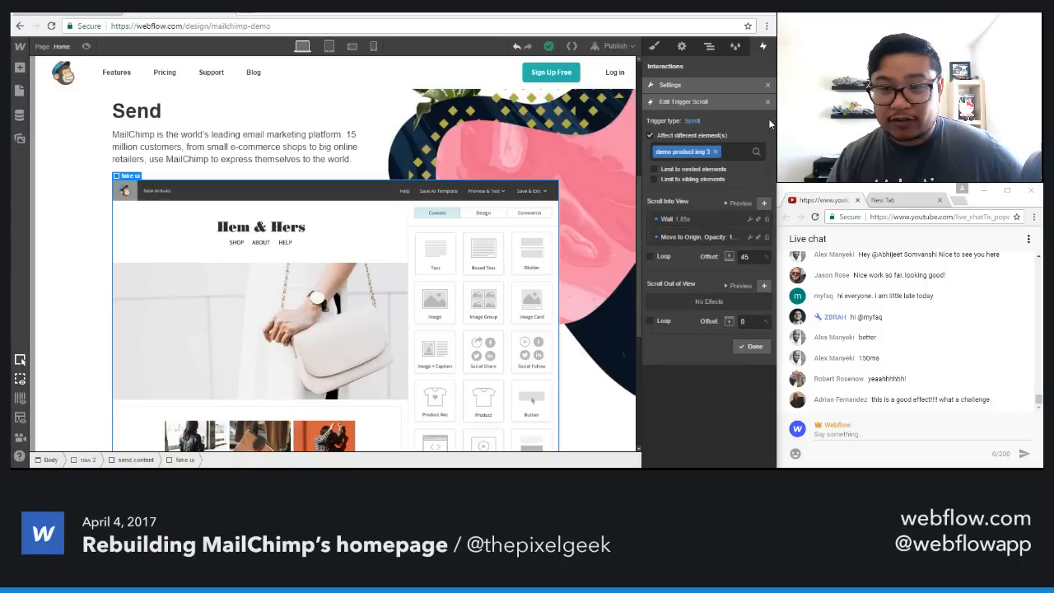
left_click(767, 101)
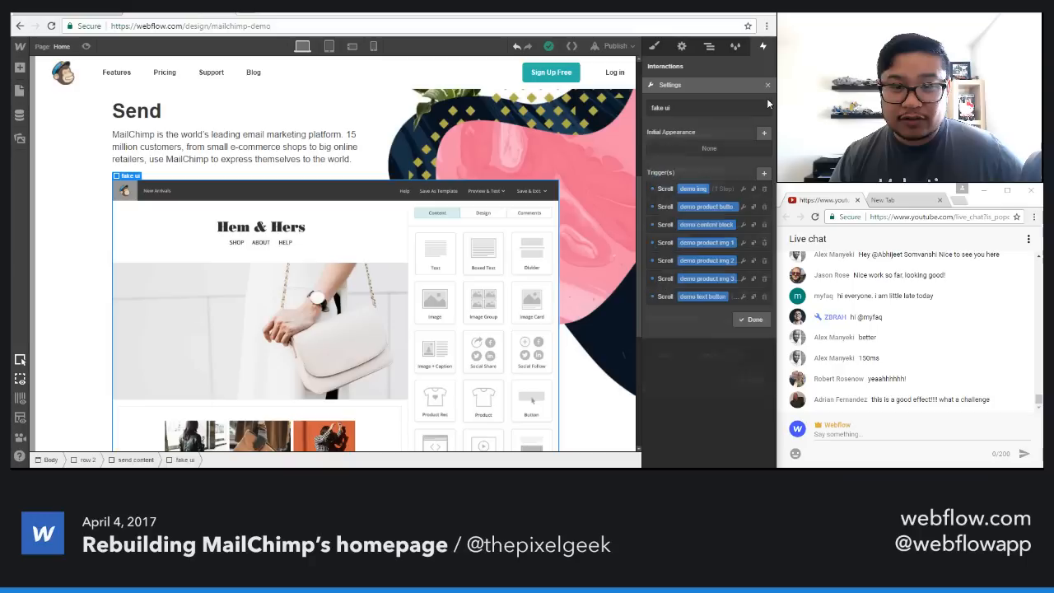
Step: Set the wait of the demo text button trigger to 2050 ms and preview its scroll-into-view animation
left_click(745, 296)
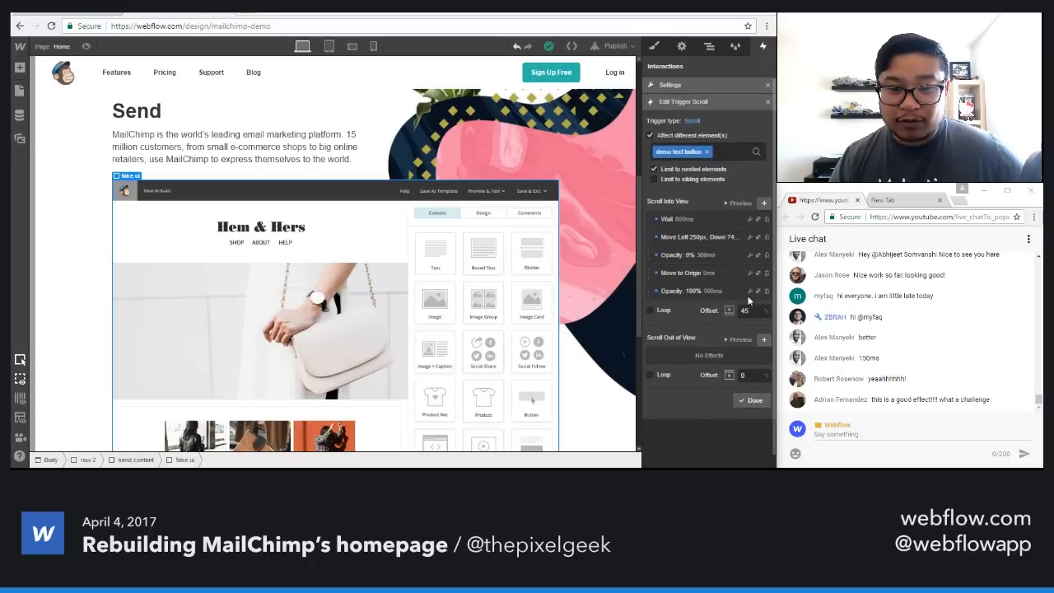
left_click(680, 219)
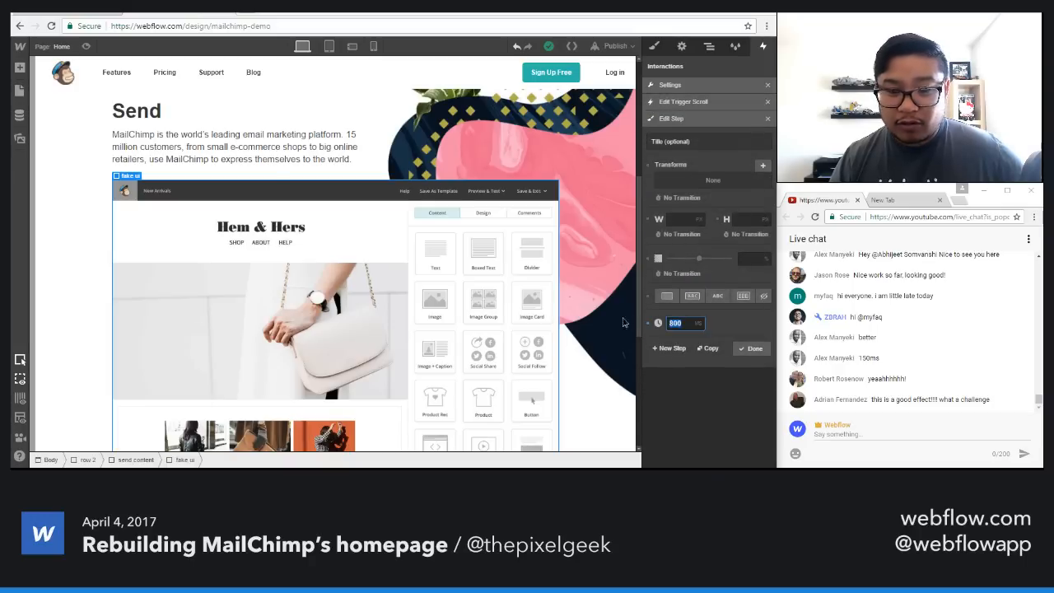
type("2050")
left_click(749, 348)
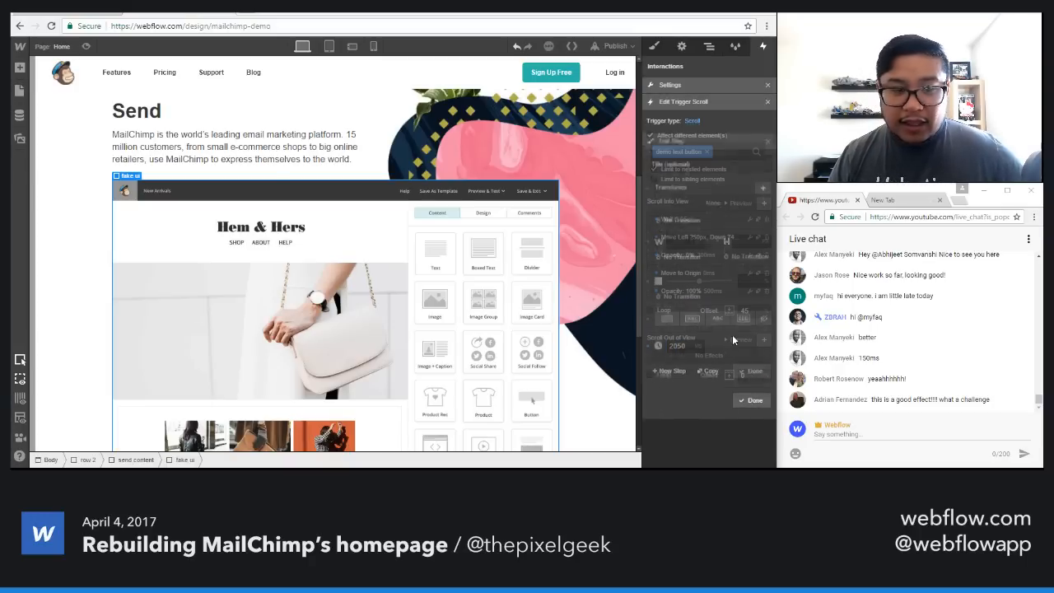
left_click(732, 203)
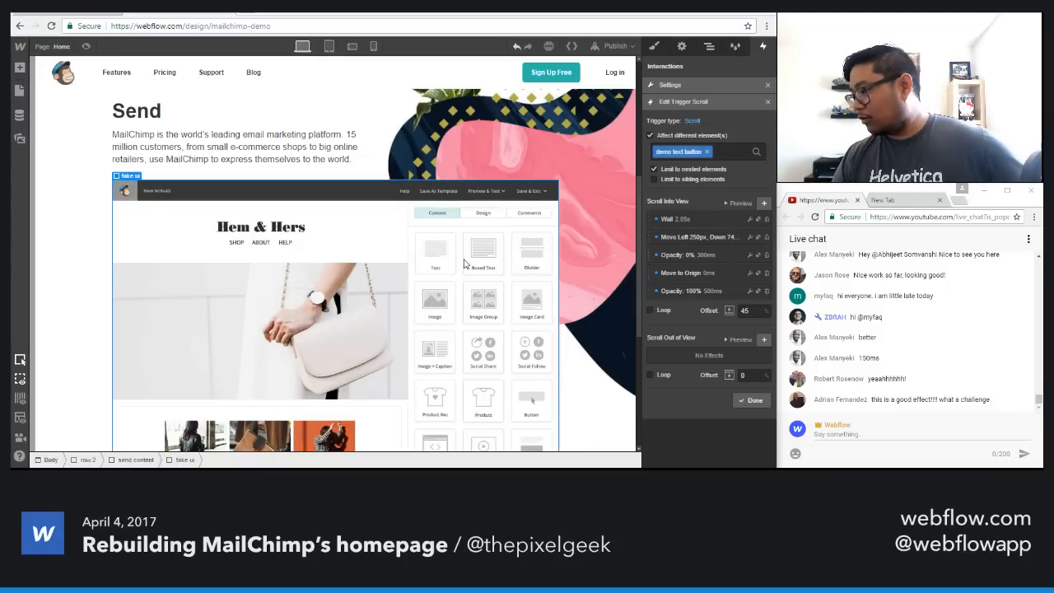
Step: Switch to mailchimp.com and reload the page to watch the original text block animation
left_click(70, 13)
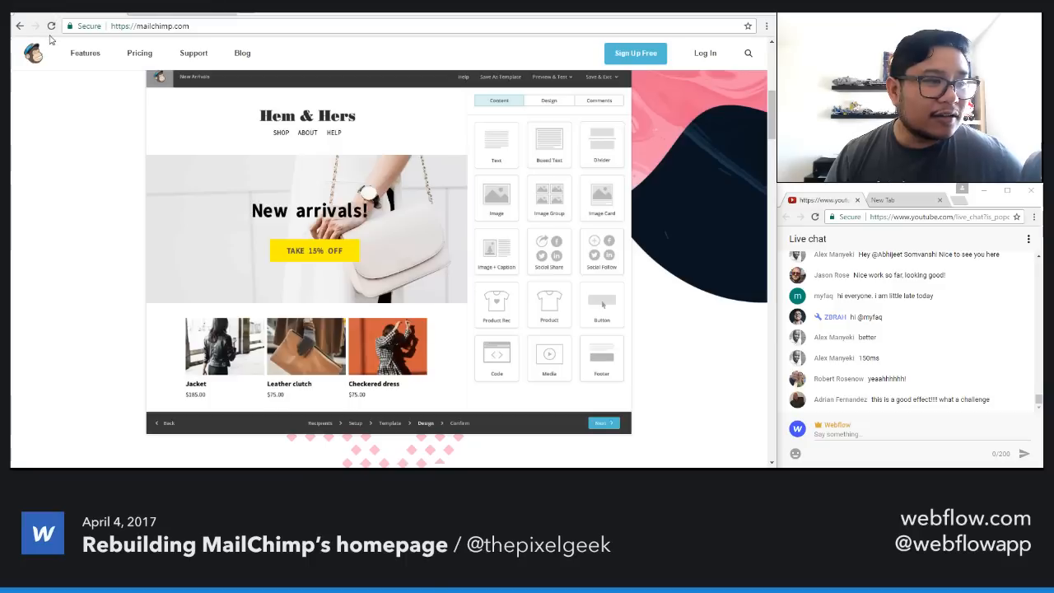
left_click(52, 28)
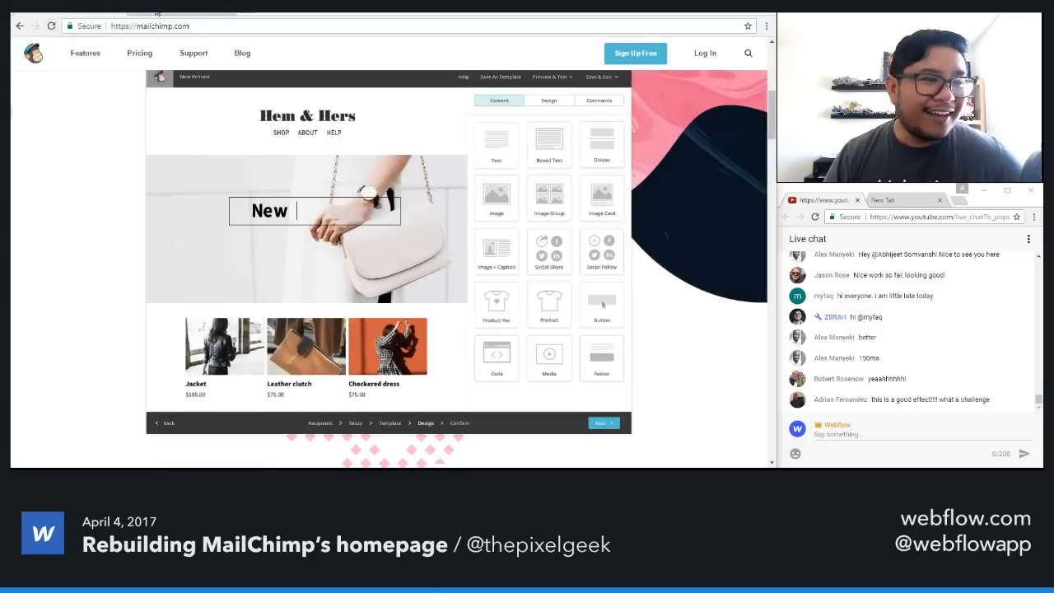
Step: Return to the Webflow project and set the horizontal offset of the demo text button's move step to -290 px
left_click(179, 14)
left_click(735, 203)
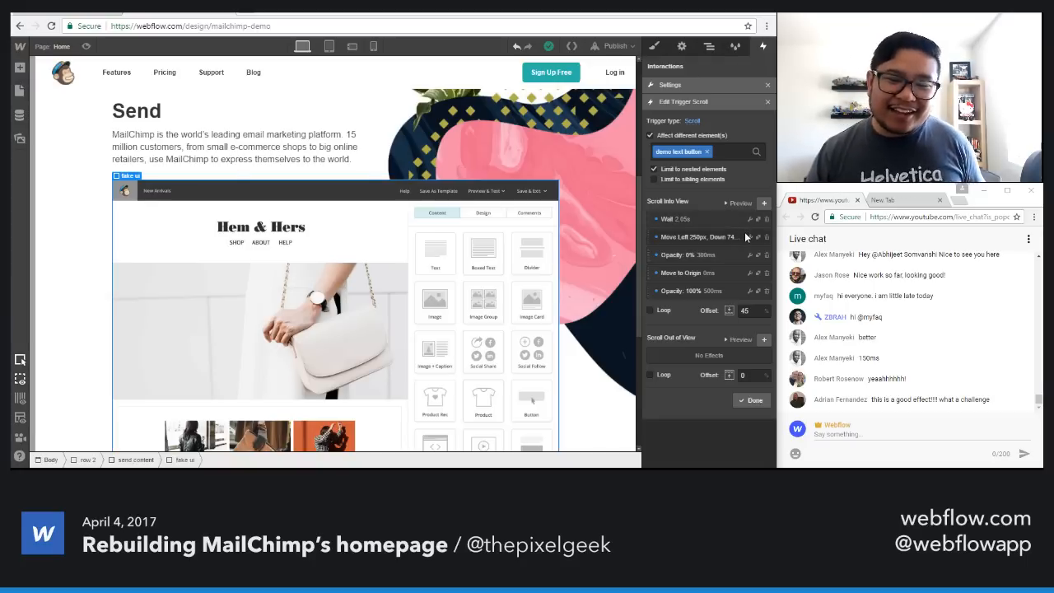
left_click(749, 237)
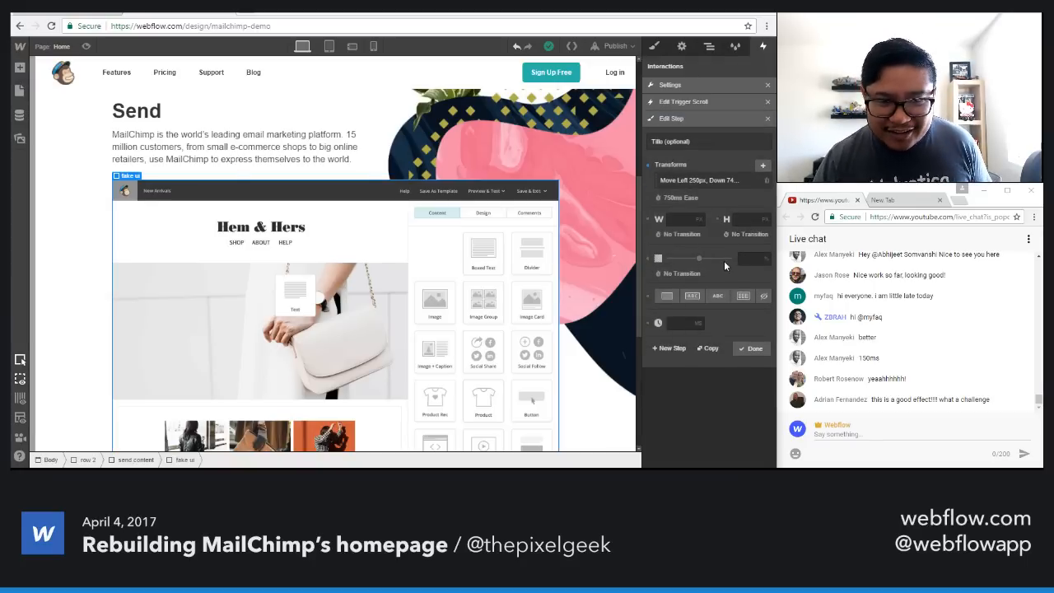
left_click(710, 187)
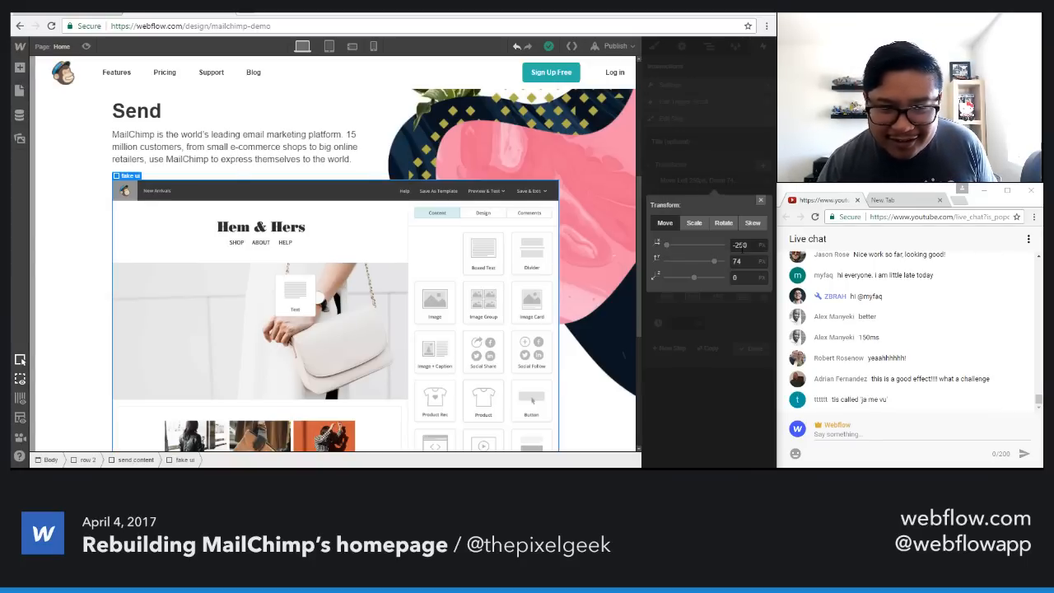
left_click(743, 246)
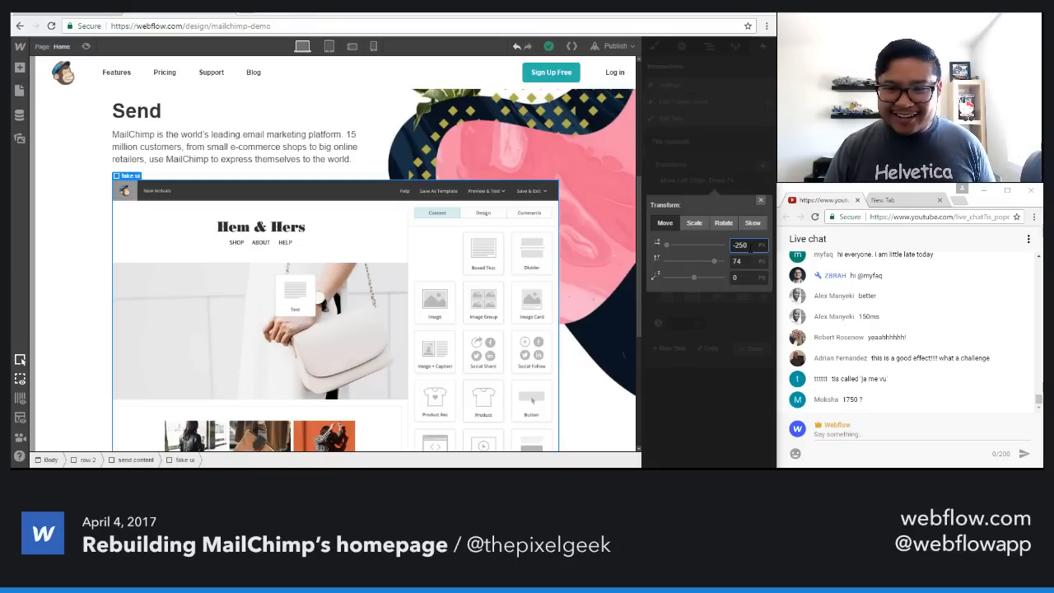
key("shift+Up")
key("shift+Down")
key("shift+Down")
key("shift+Down")
key("shift+Down")
key("shift+Down")
key("shift+Down")
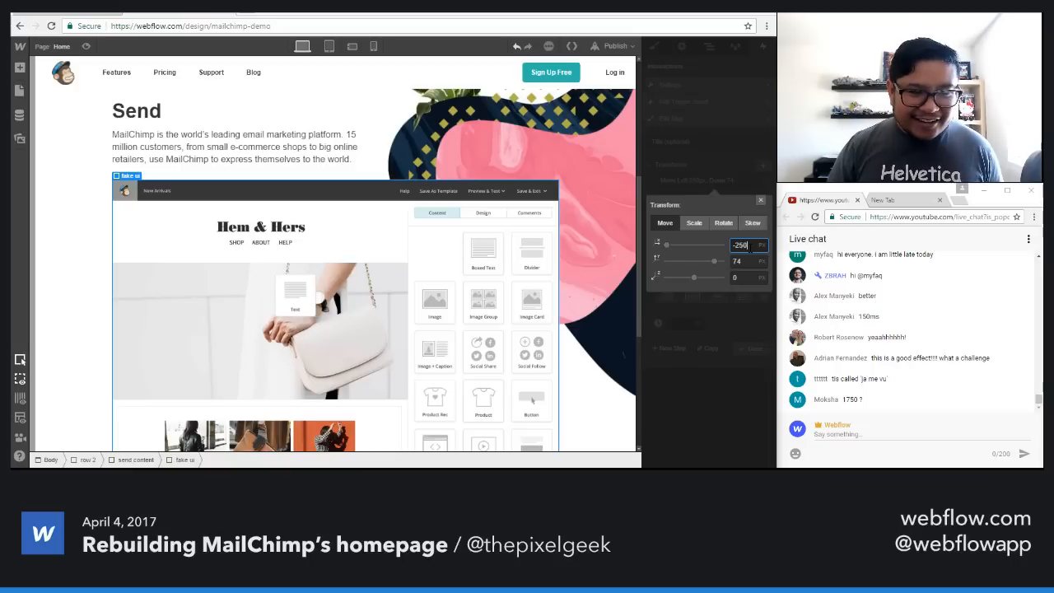
key("shift+Up")
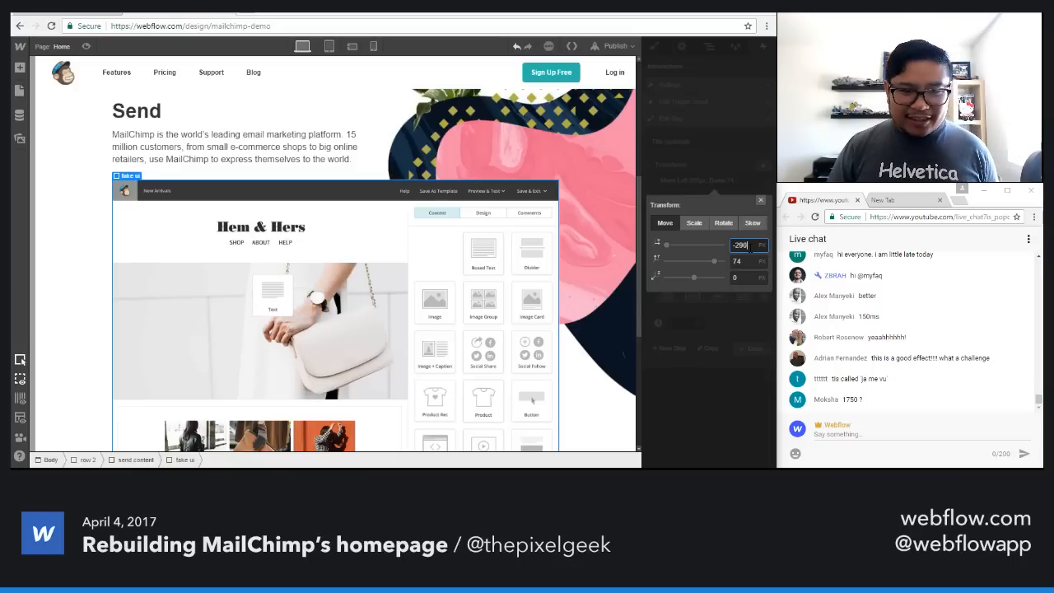
Step: Set the vertical offset of the demo text button's move step to 114 px and finish editing the step
key("Tab")
key("shift+Up")
key("shift+Up")
key("shift+Up")
key("shift+Up")
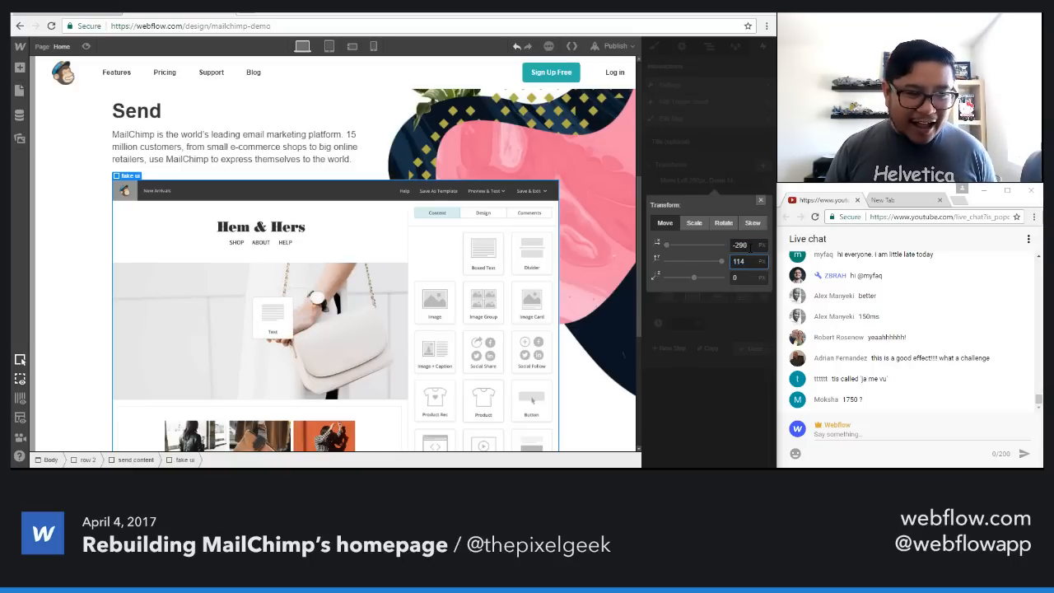
left_click(760, 200)
left_click(752, 348)
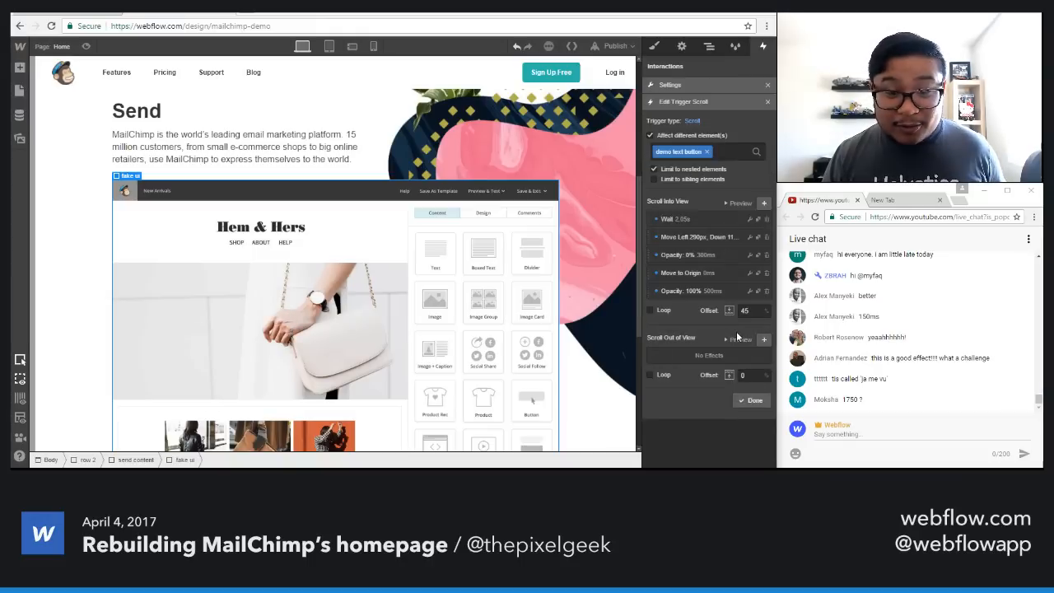
Step: Preview the demo text button's scroll-into-view animation, first from its trigger and then in the full page preview
left_click(733, 202)
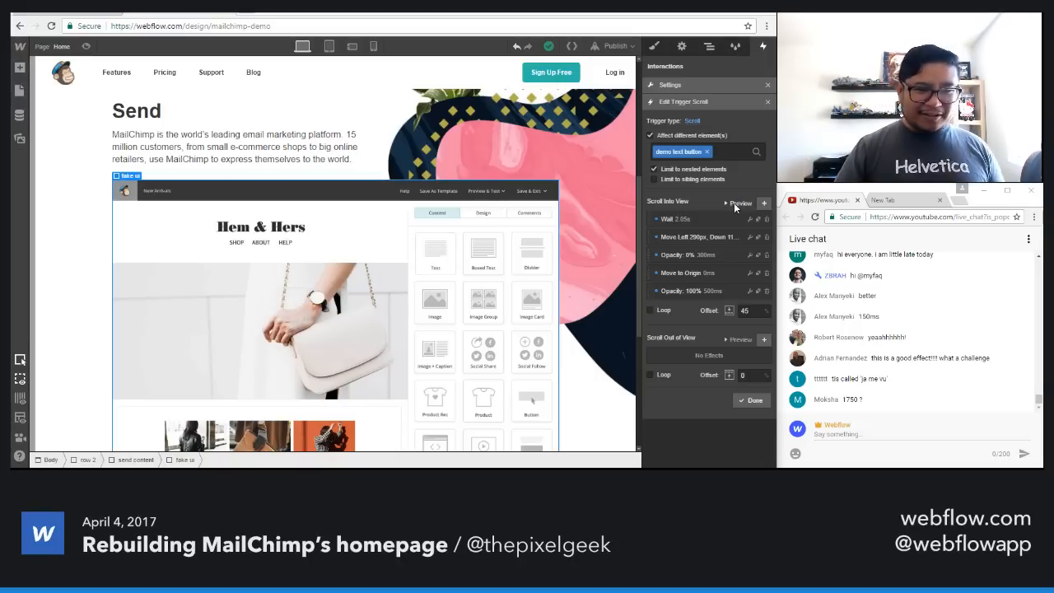
left_click(754, 401)
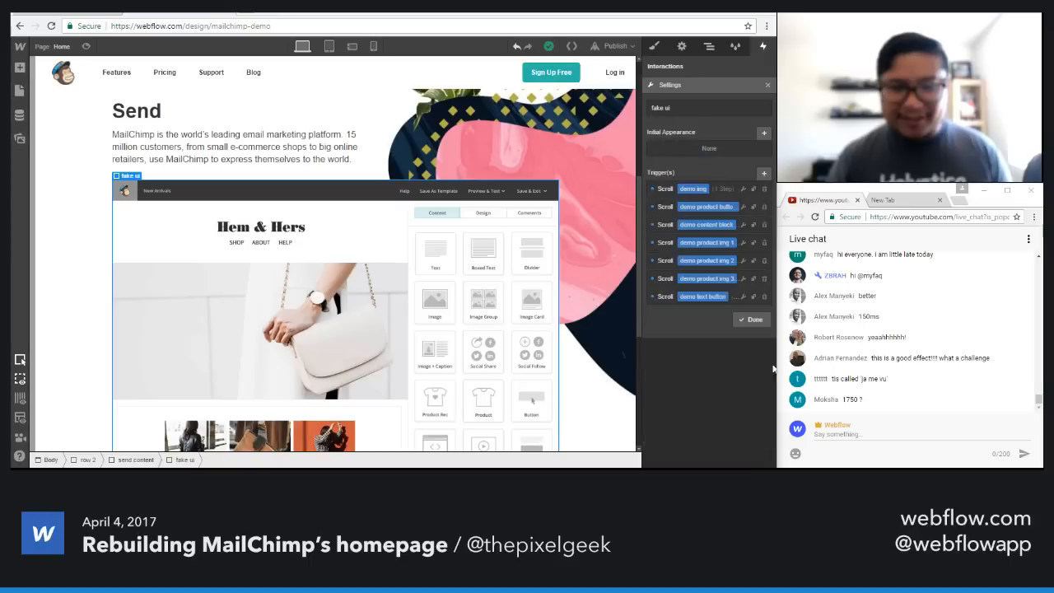
left_click(88, 47)
scroll(78, 201, "down", 1)
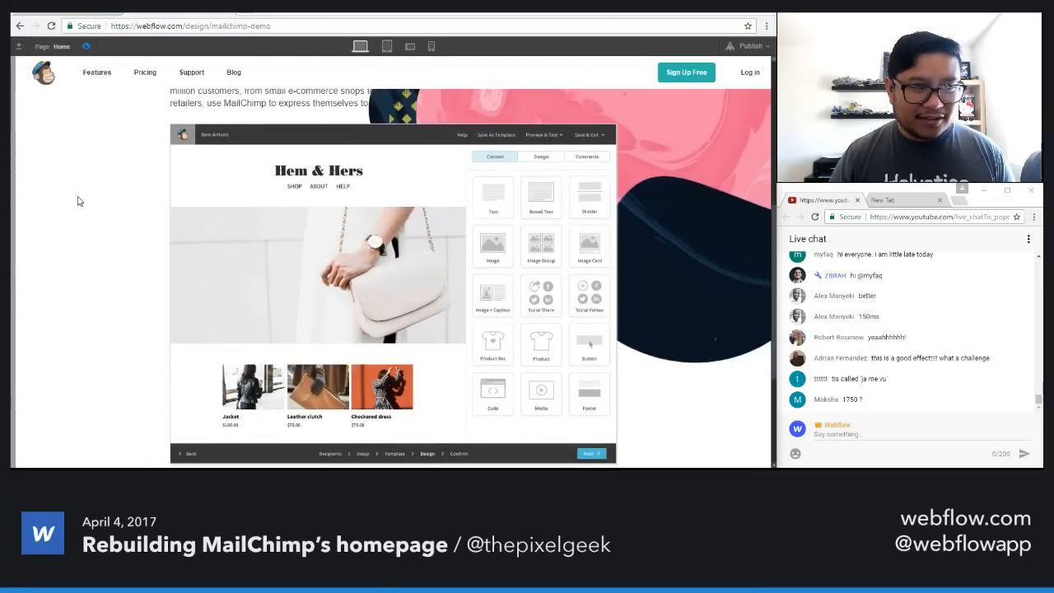
left_click(86, 46)
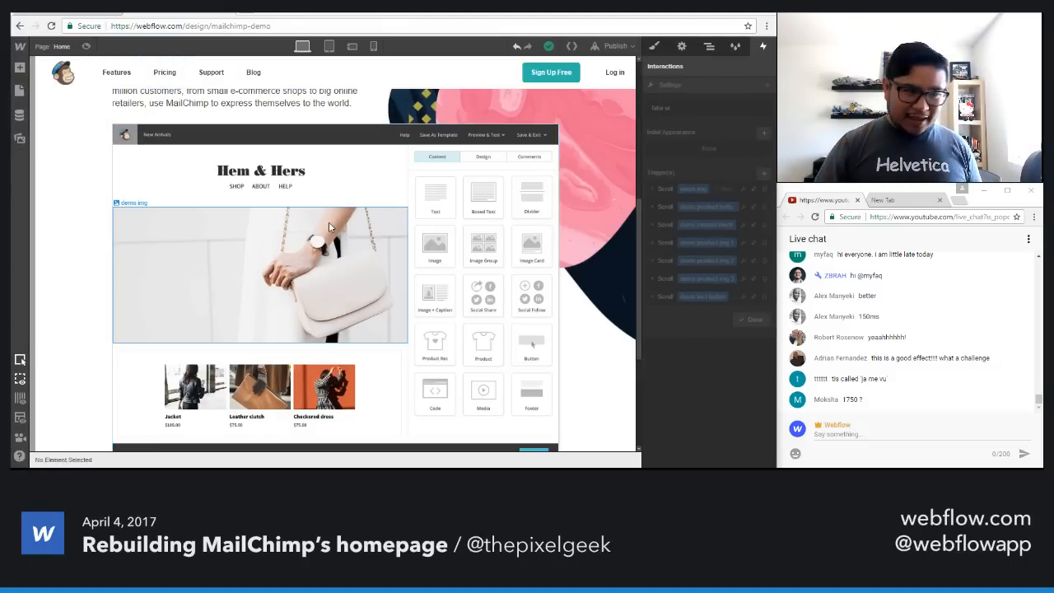
Step: Add a div block with the class demo text box inside the fake ui and place a text block in it
left_click(316, 176)
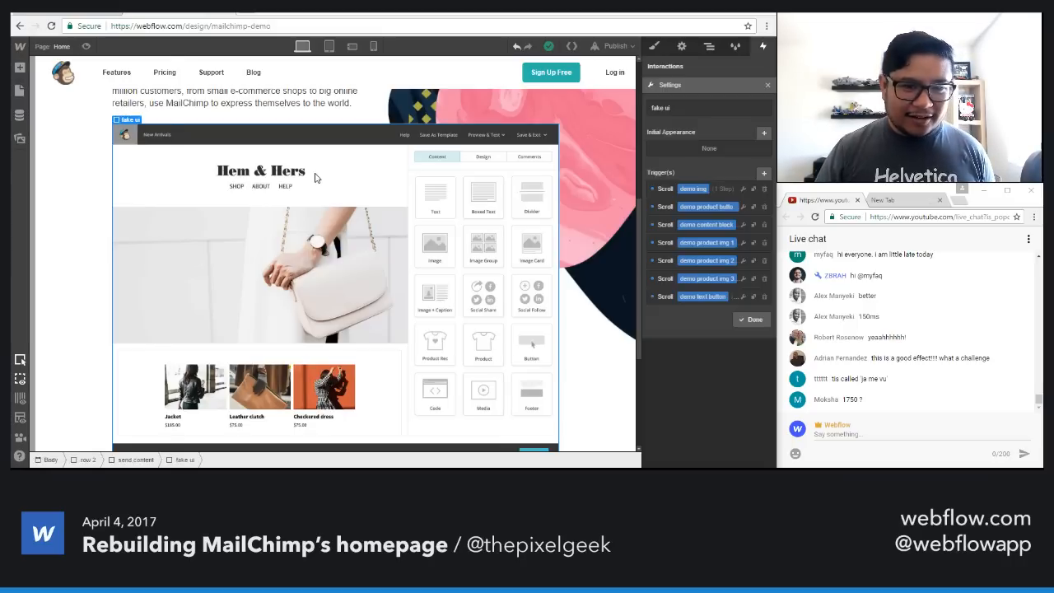
key("a")
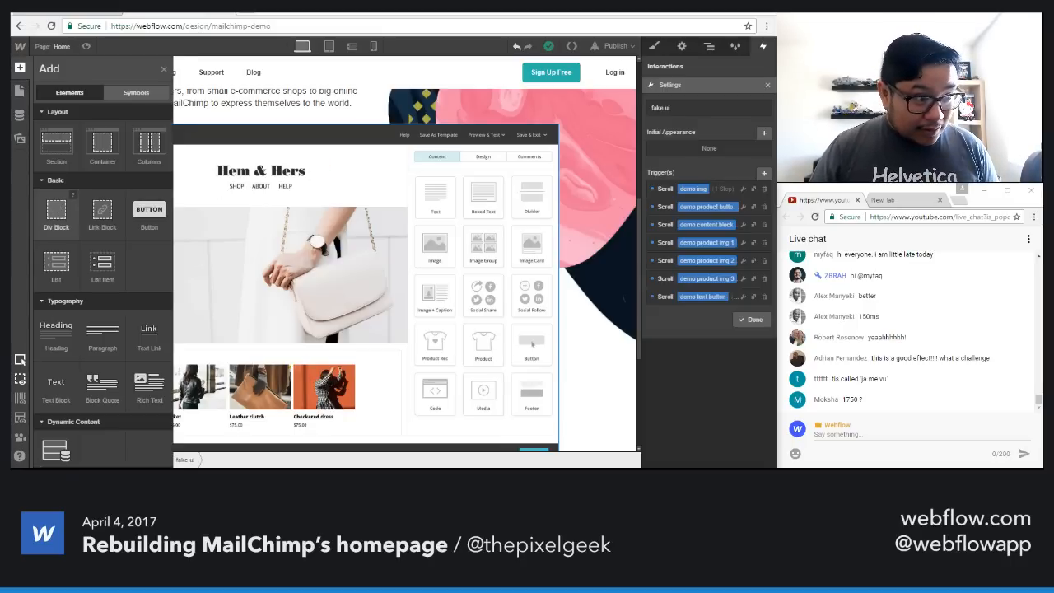
left_click(56, 210)
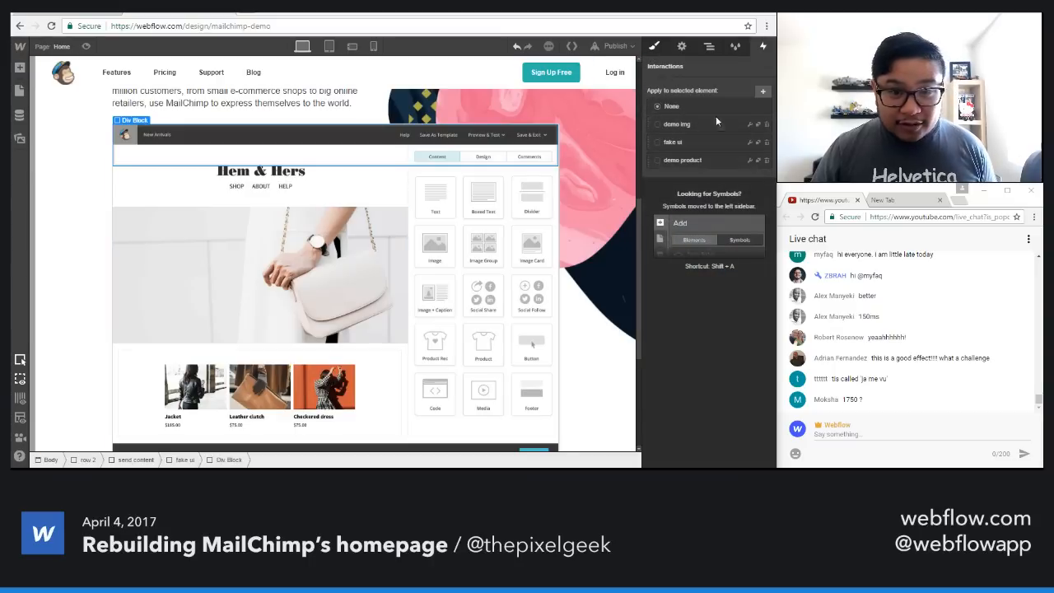
left_click(698, 98)
type("demo text")
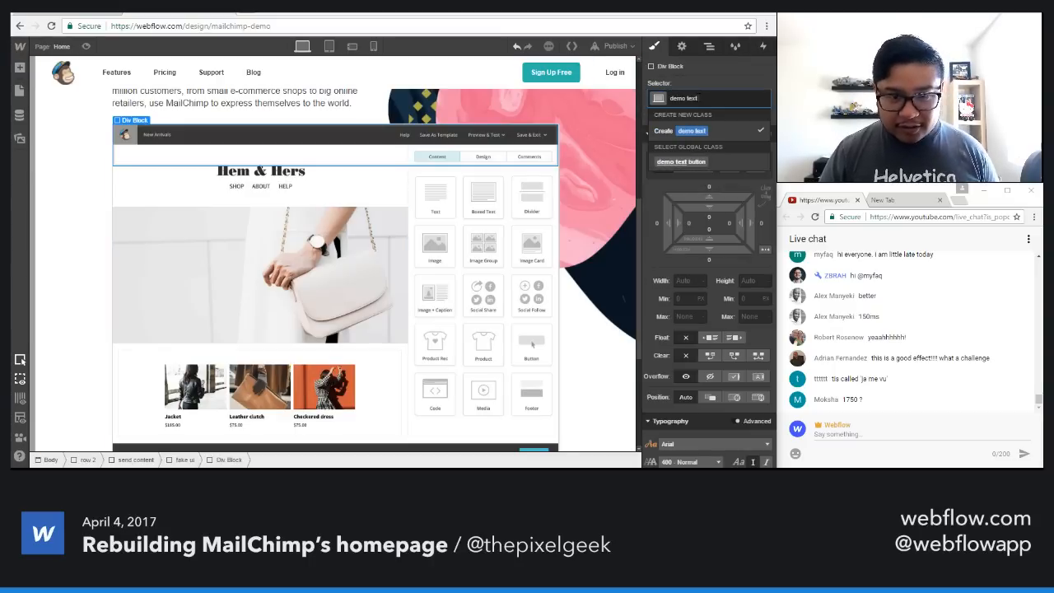
type(" box")
key("Return")
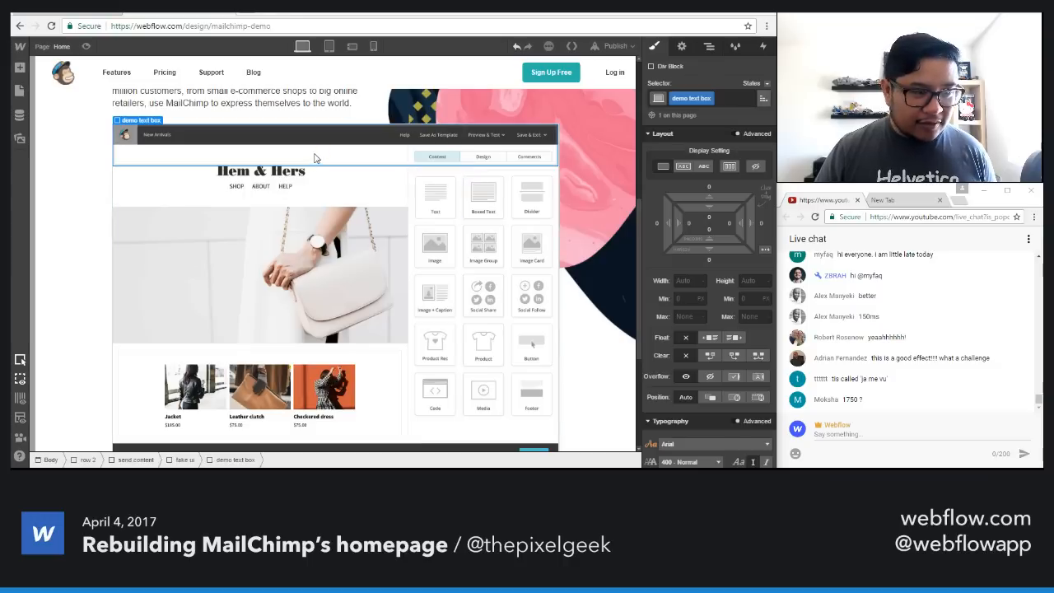
key("a")
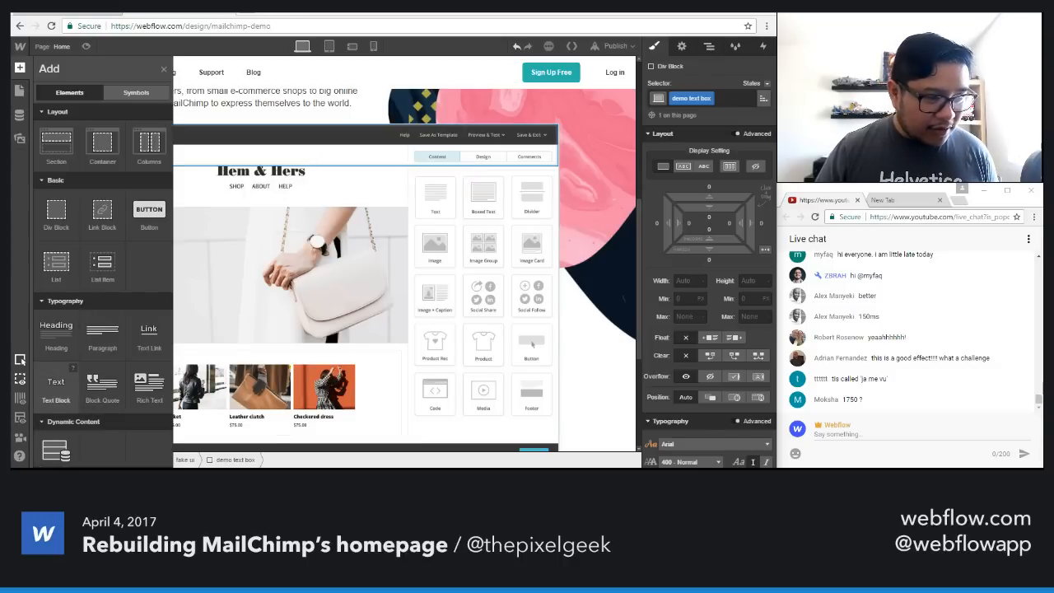
left_click(66, 400)
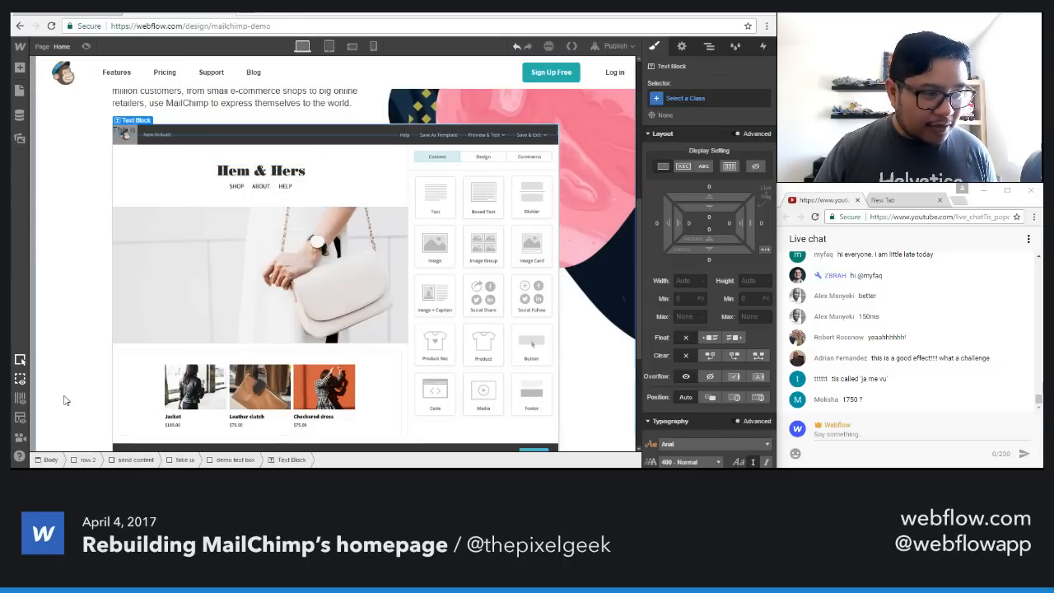
Step: Give the demo text box absolute positioning and a z-index of 2
left_click(195, 131)
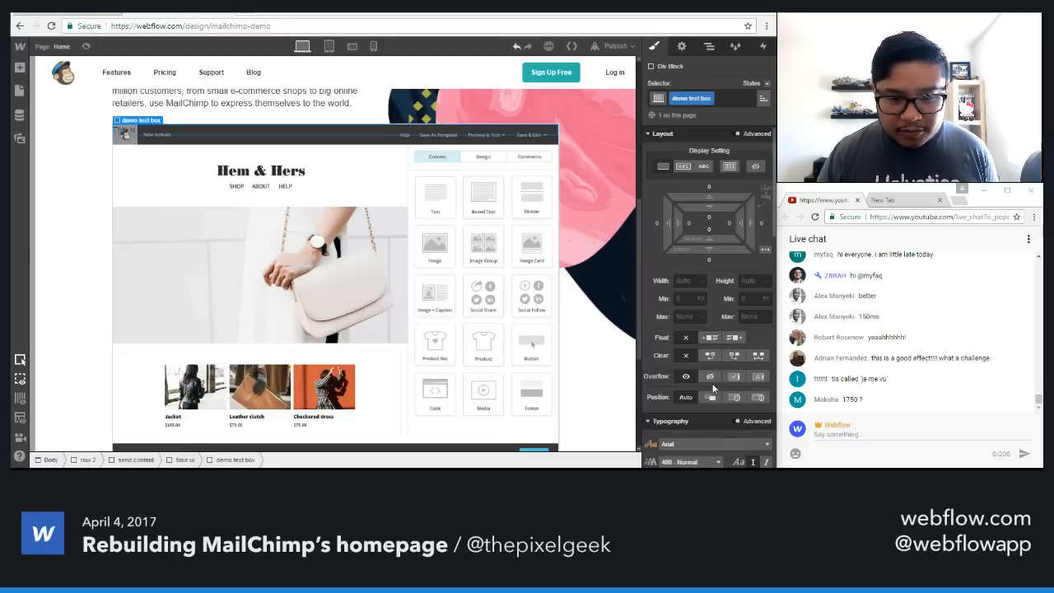
scroll(712, 376, "down", 1)
left_click(733, 340)
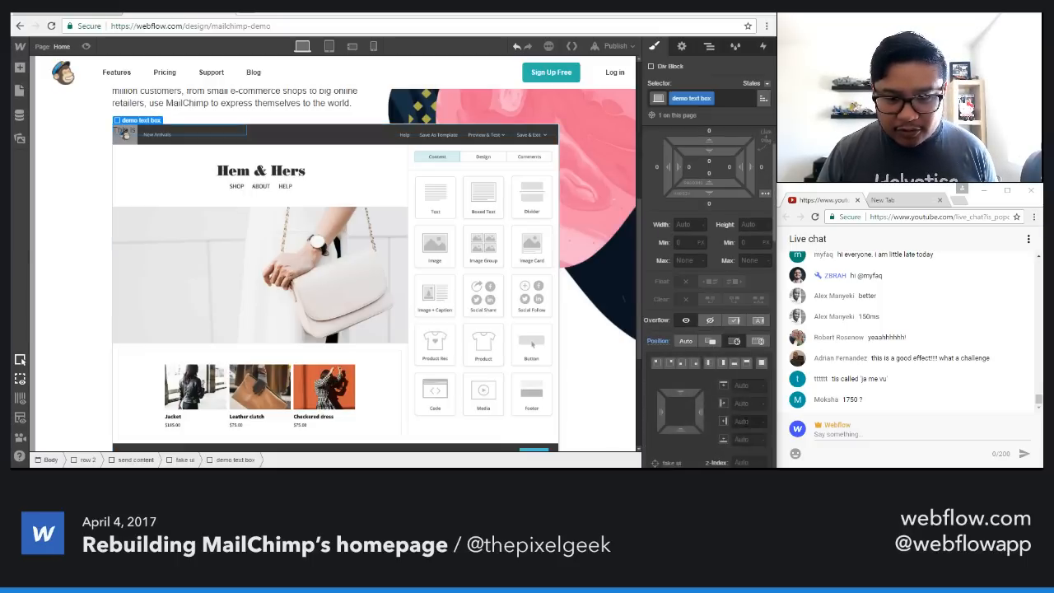
scroll(746, 388, "down", 1)
left_click(745, 405)
type("1")
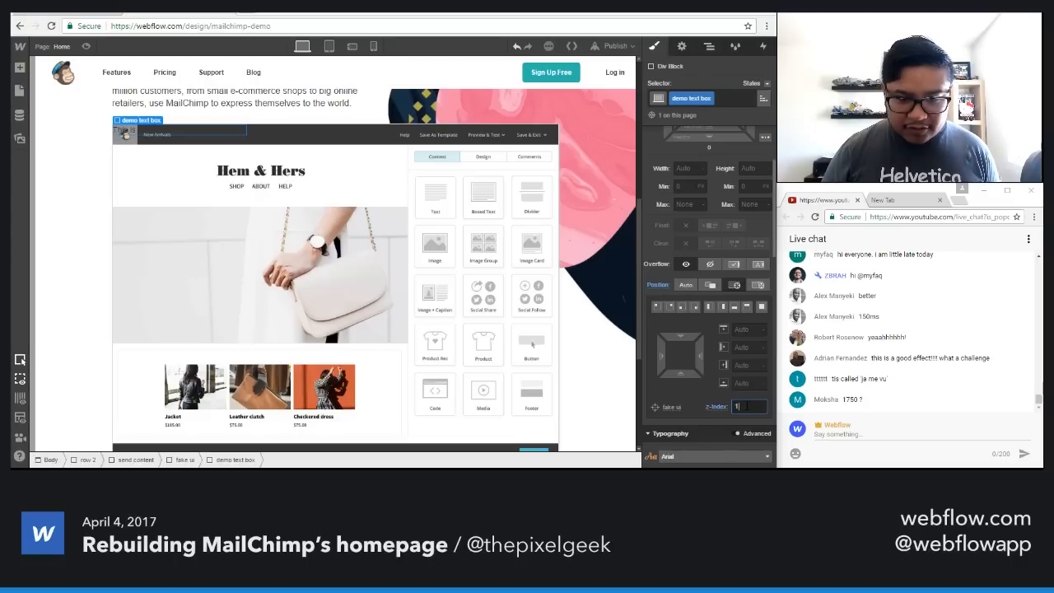
key("Return")
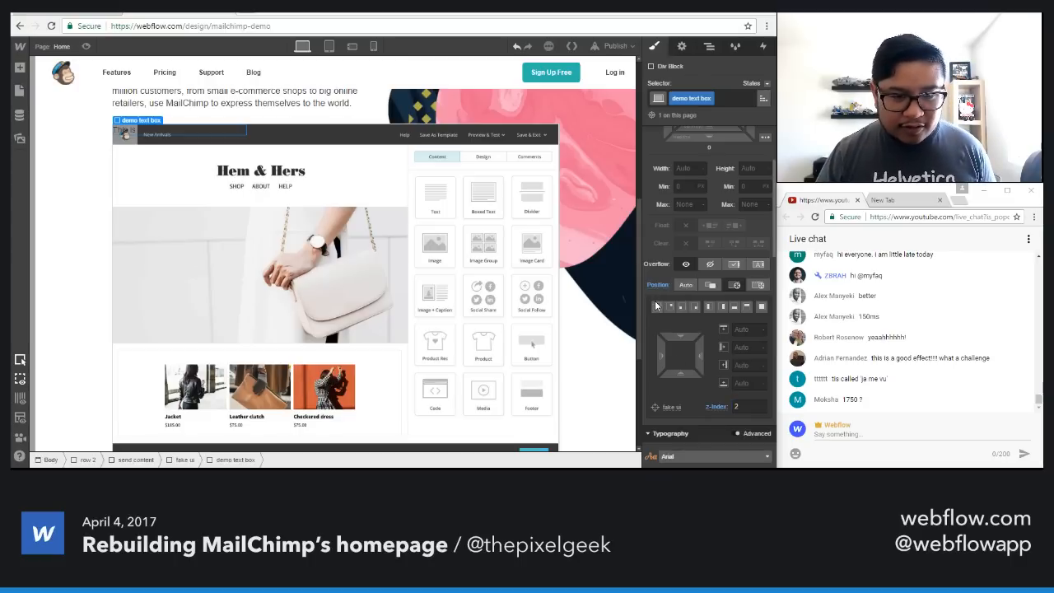
Step: Anchor the demo text box to the fake ui's top-left corner and lower it to a top offset of about 218 px
left_click(656, 306)
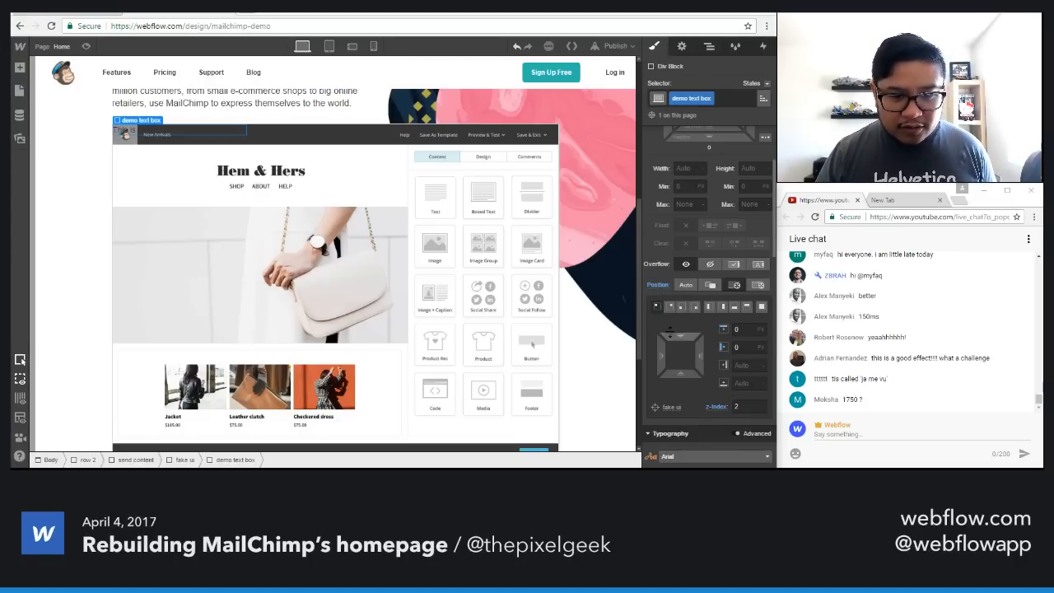
left_click_drag(693, 431, 687, 379)
left_click_drag(680, 337, 680, 383)
Step: Replace the text block's placeholder with "N" and offset the demo text box to about 222 px top and 164 px left
double_click(235, 253)
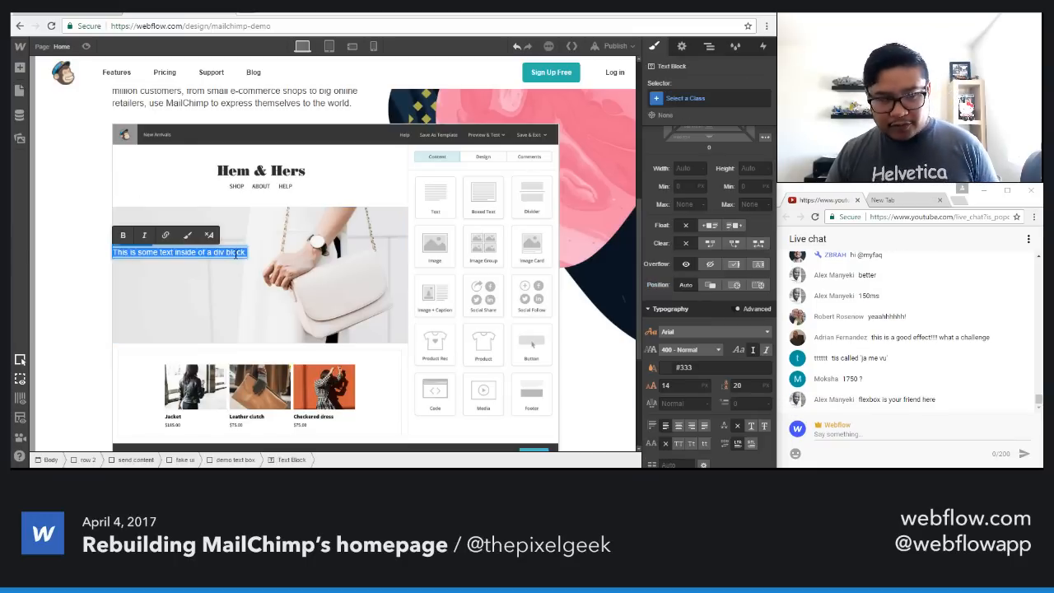
key("BackSpace")
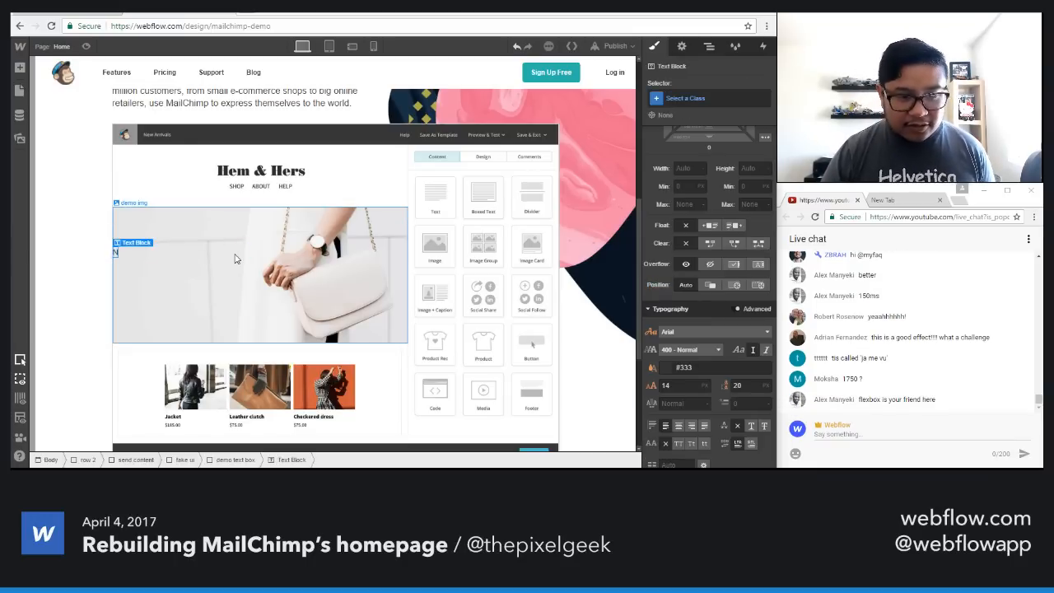
key("Up")
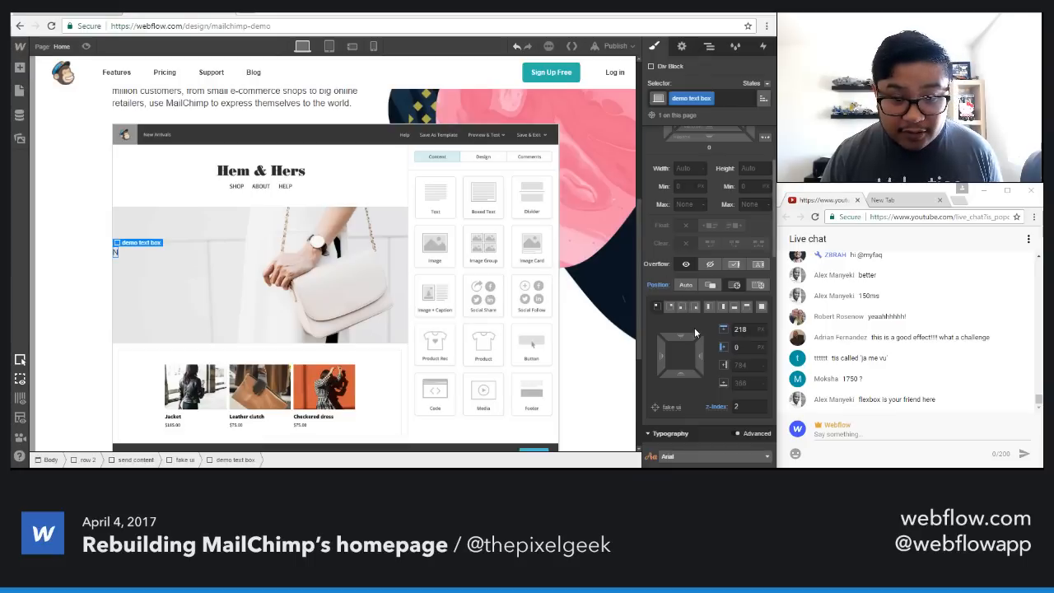
left_click_drag(663, 355, 740, 355)
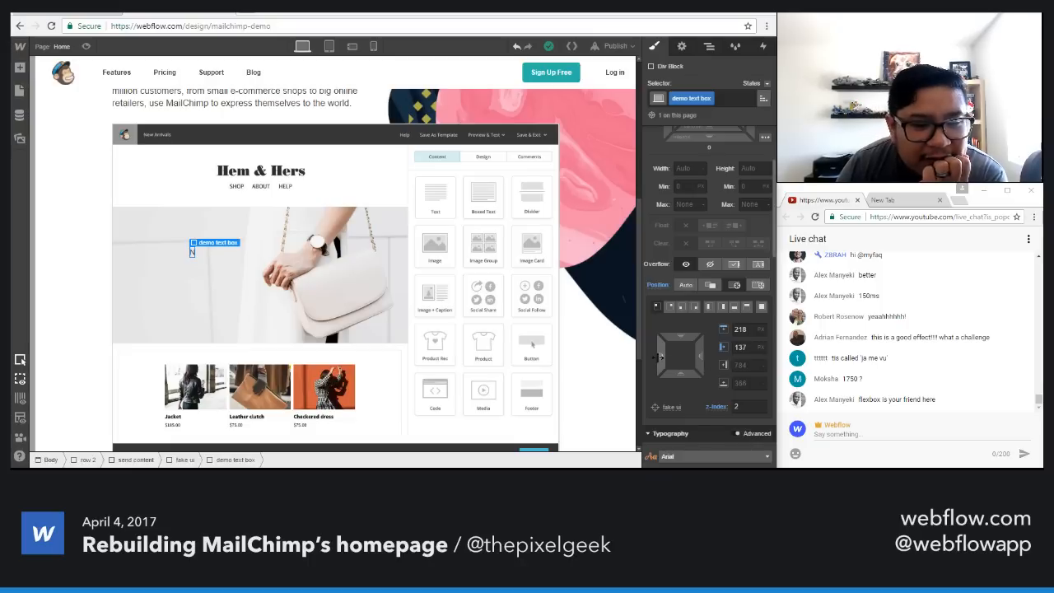
left_click_drag(661, 356, 758, 354)
left_click_drag(683, 337, 599, 354)
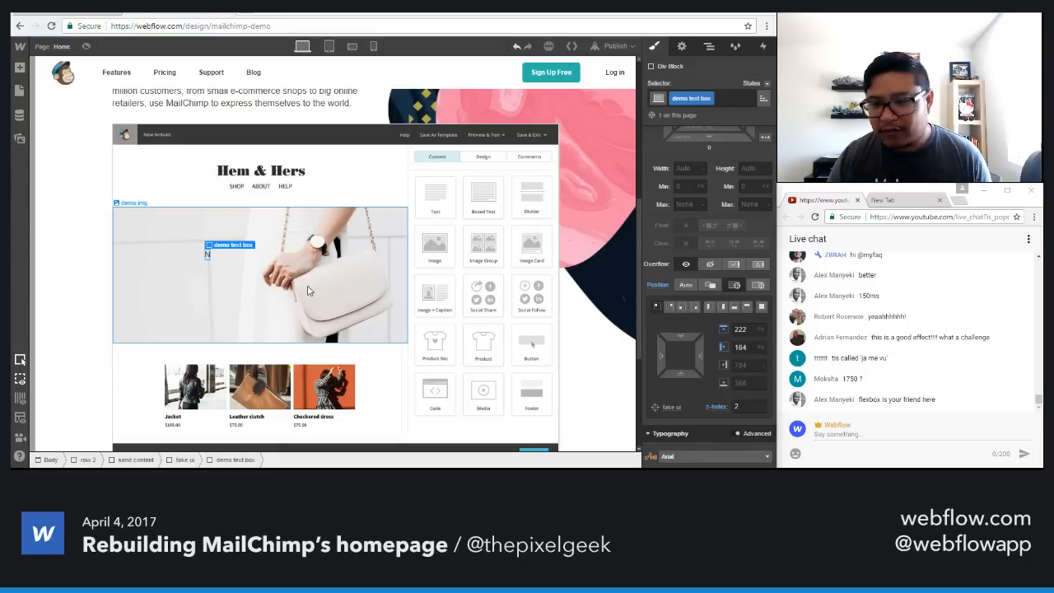
Step: Style the demo text box's text as 700 Bold with a font size of 26 px and a line height of 32 px
scroll(684, 309, "down", 3)
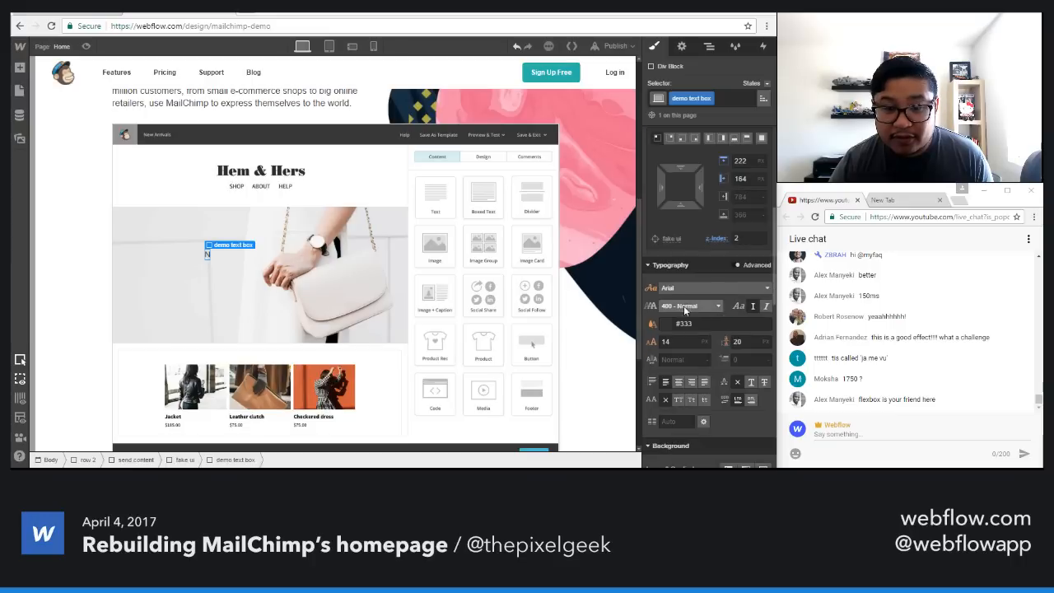
left_click(684, 305)
left_click(683, 381)
left_click(668, 341)
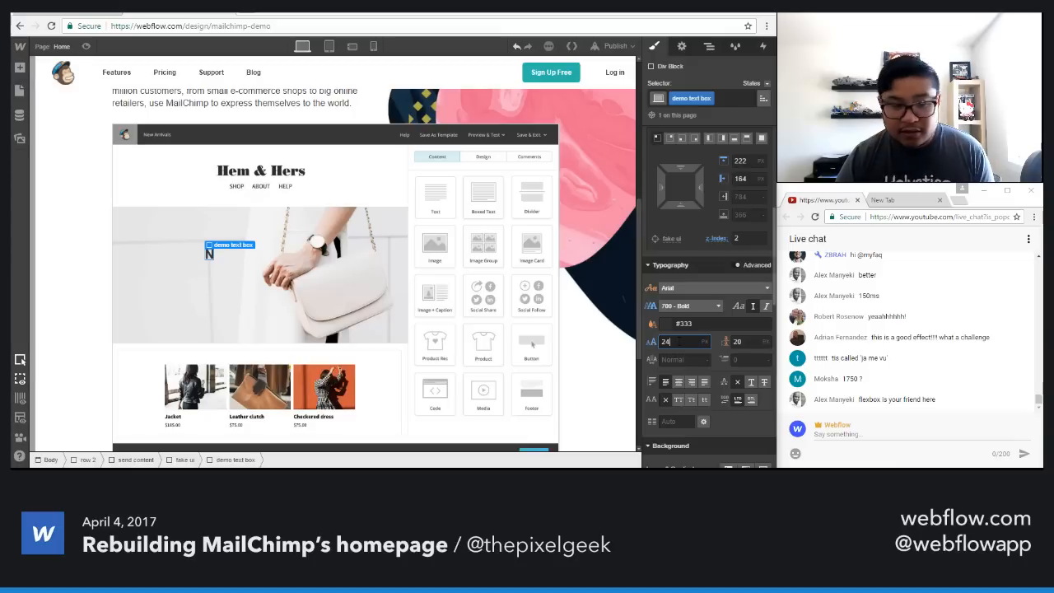
type("26")
key("Tab")
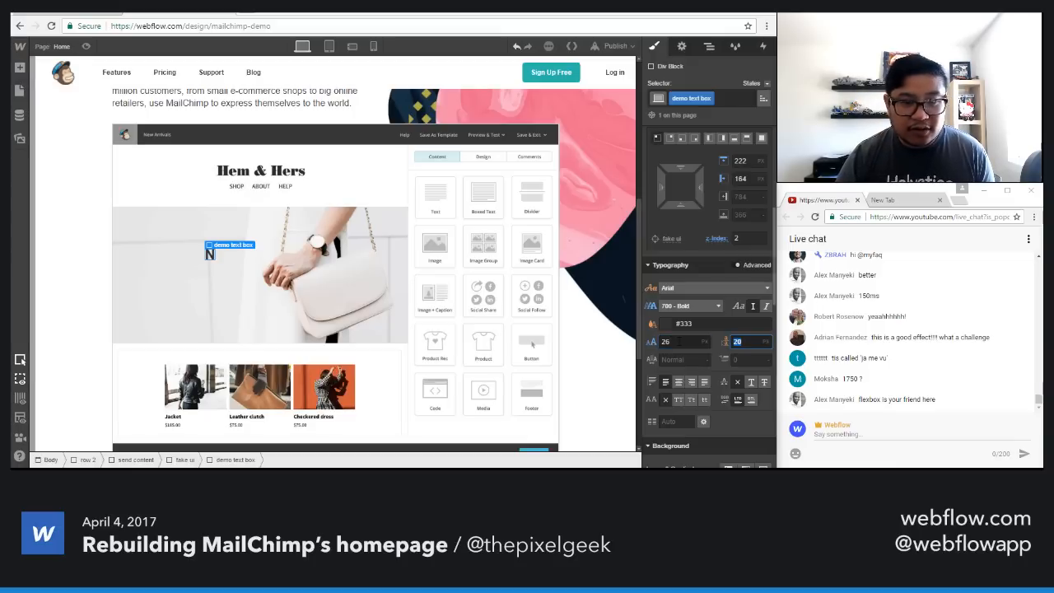
type("32")
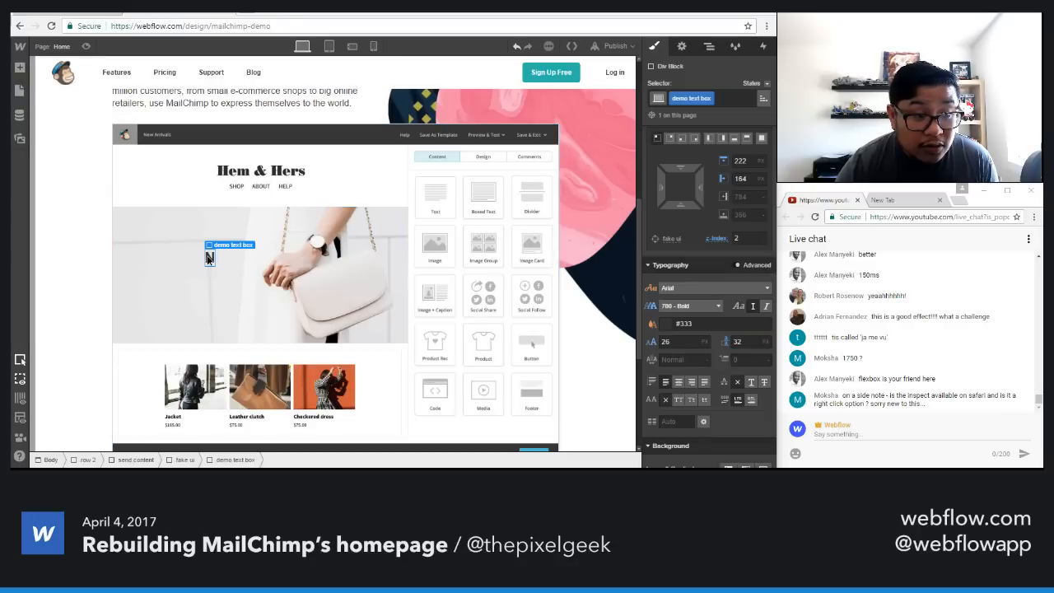
left_click(210, 259)
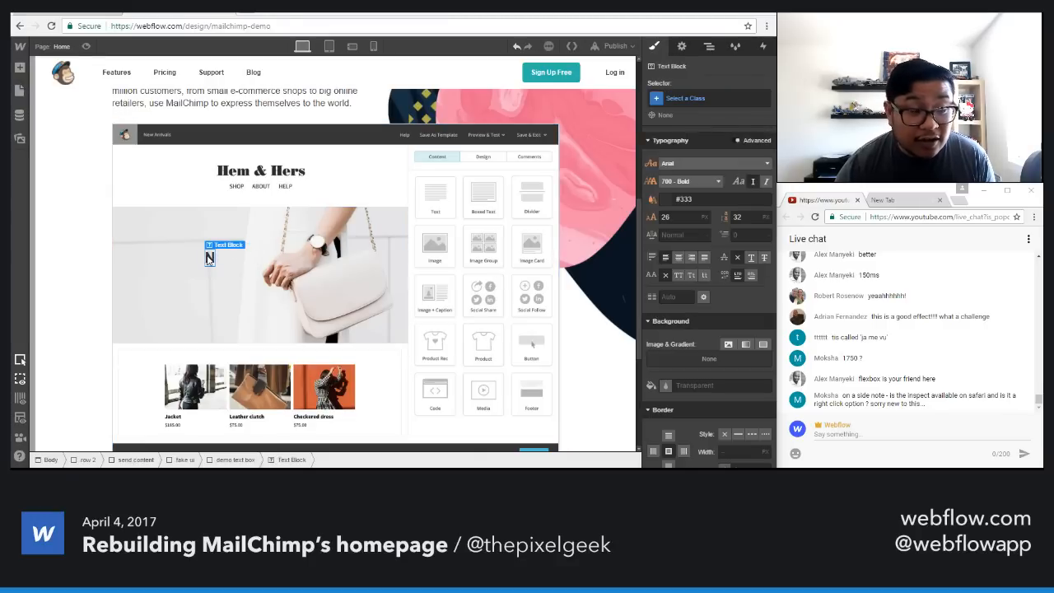
key("Up")
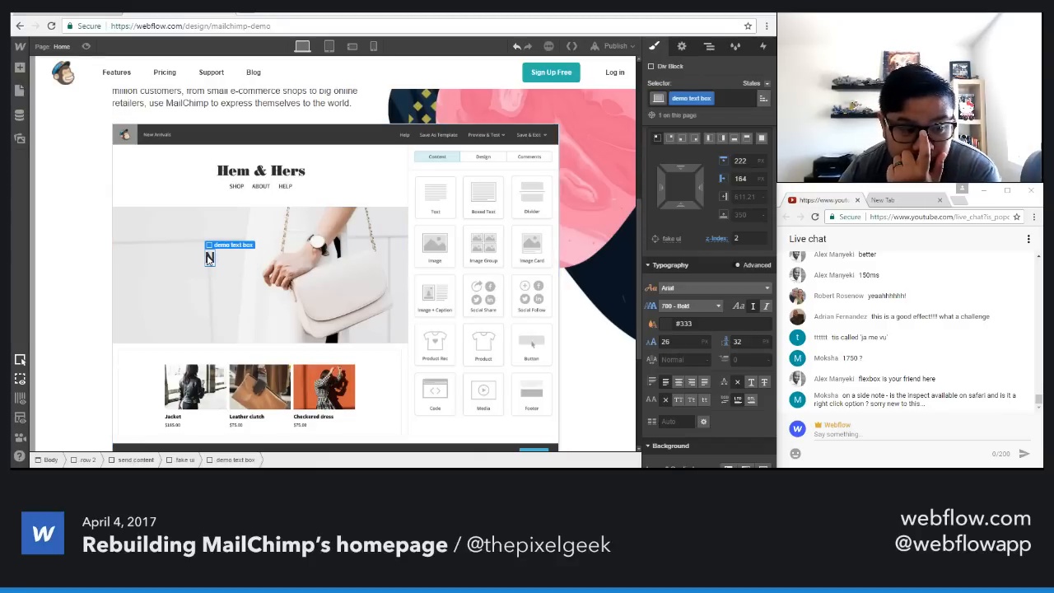
Step: Give the "N" text block inside the demo text box a new class named "n"
left_click(209, 259)
left_click(694, 99)
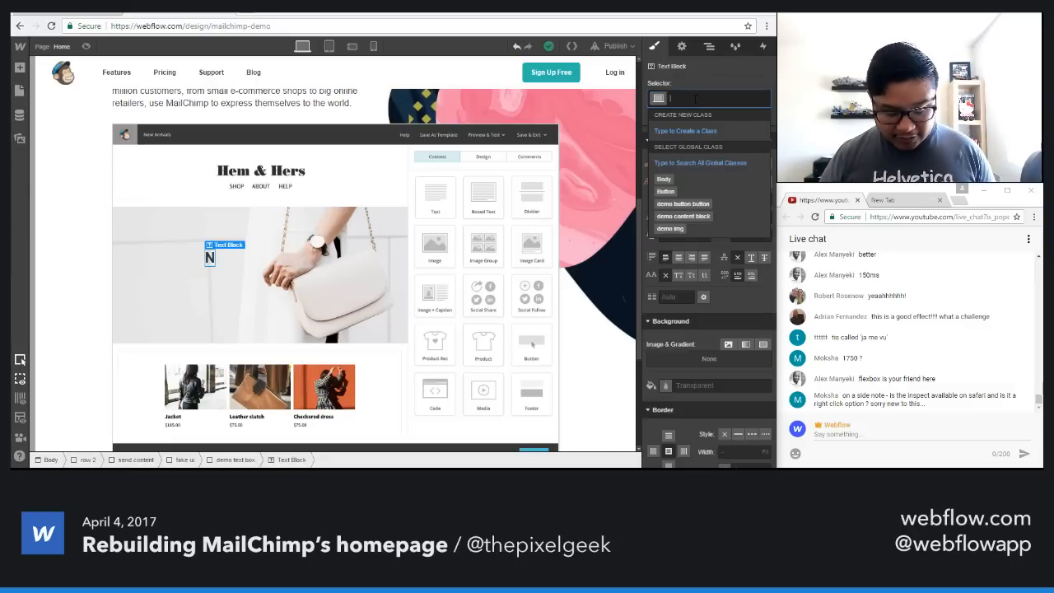
type("n")
key("Return")
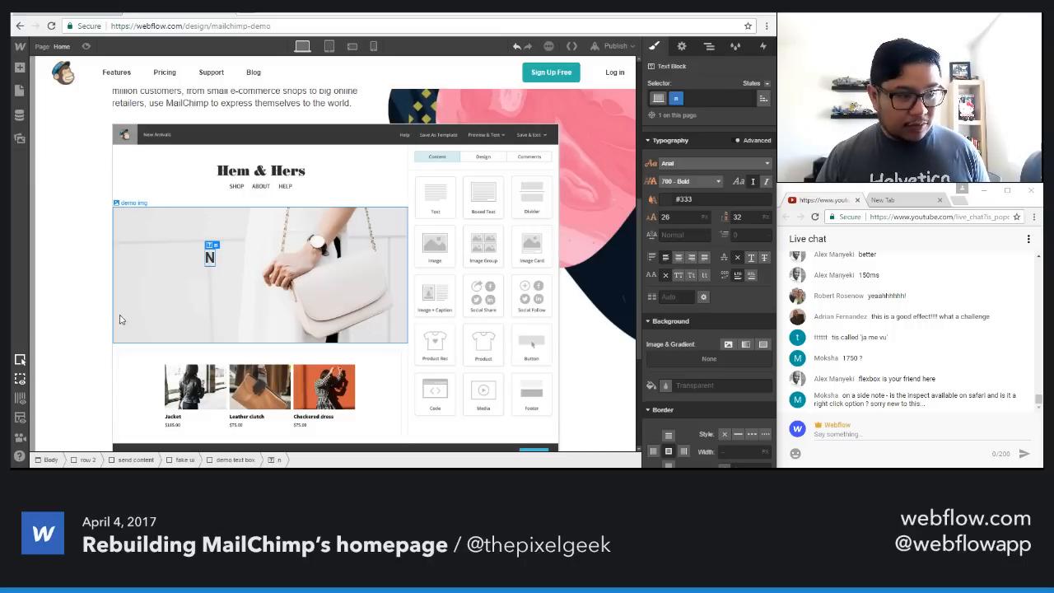
Step: Add a second text block under the "N" in the demo text box and replace its placeholder with "e"
key("a")
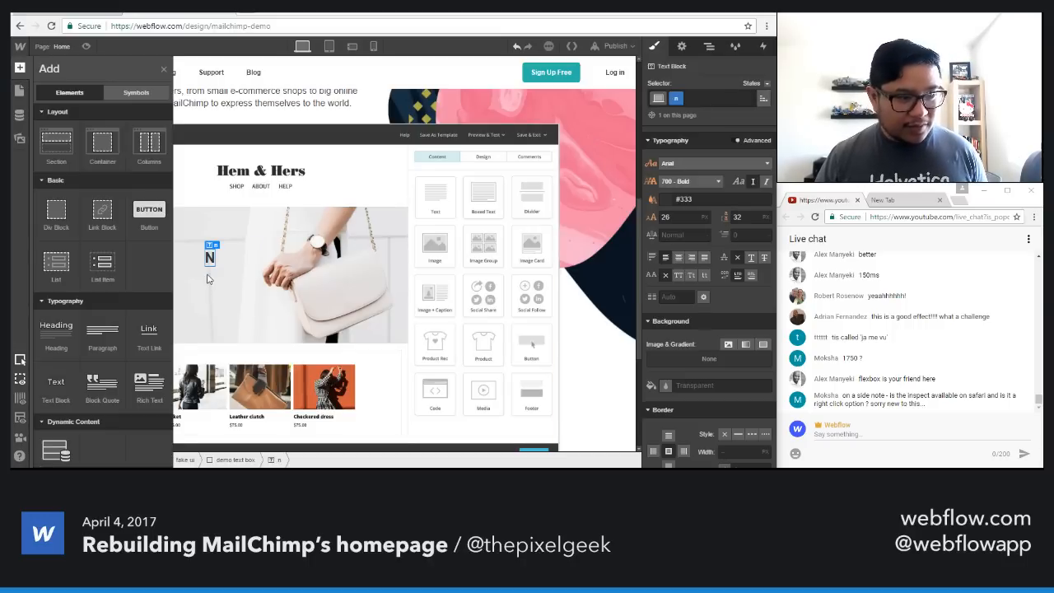
left_click(56, 387)
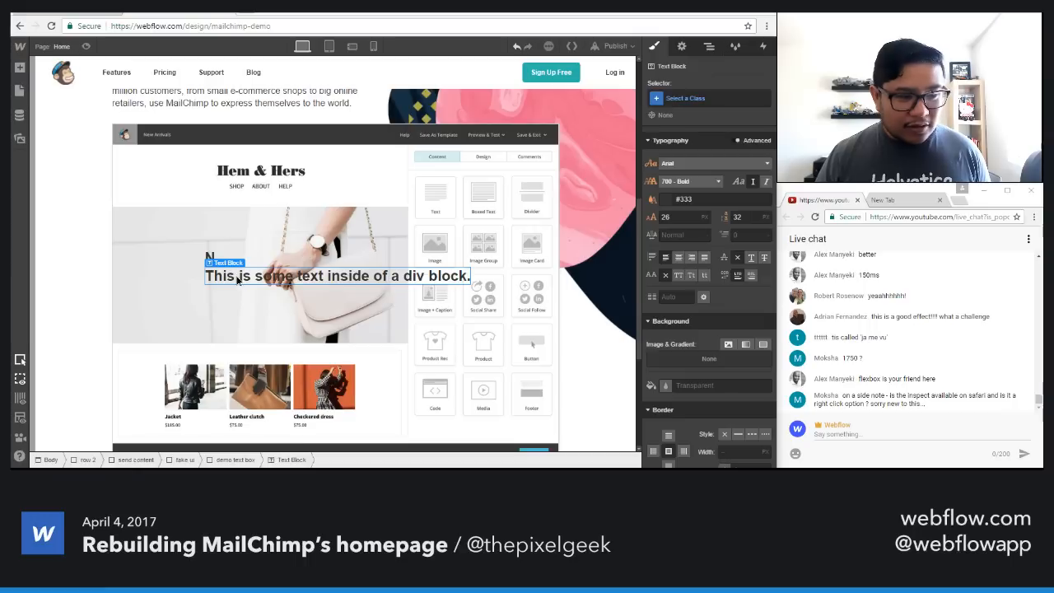
double_click(239, 280)
triple_click(238, 277)
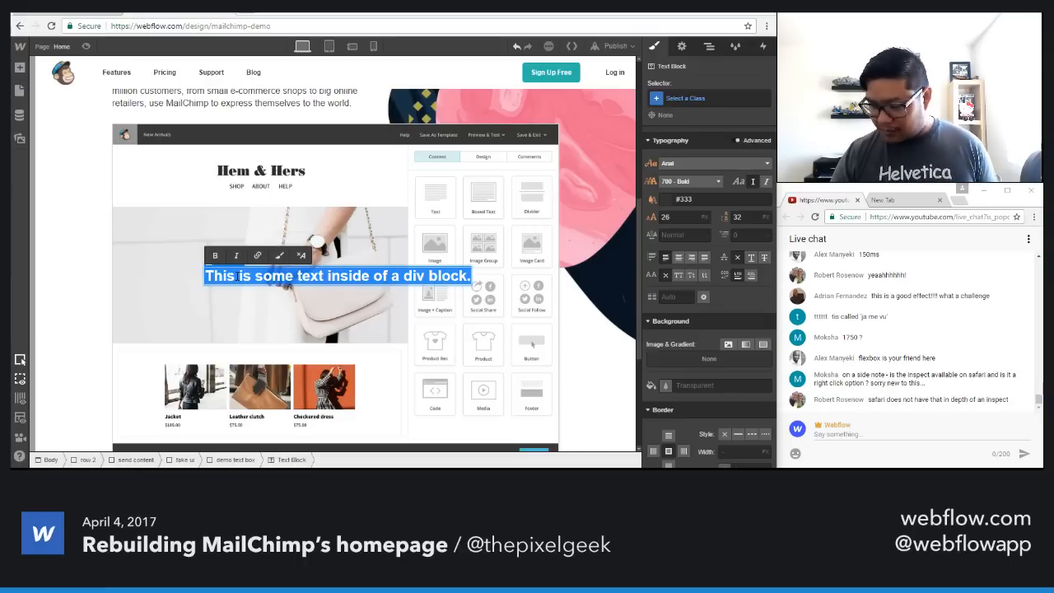
type("e")
key("Escape")
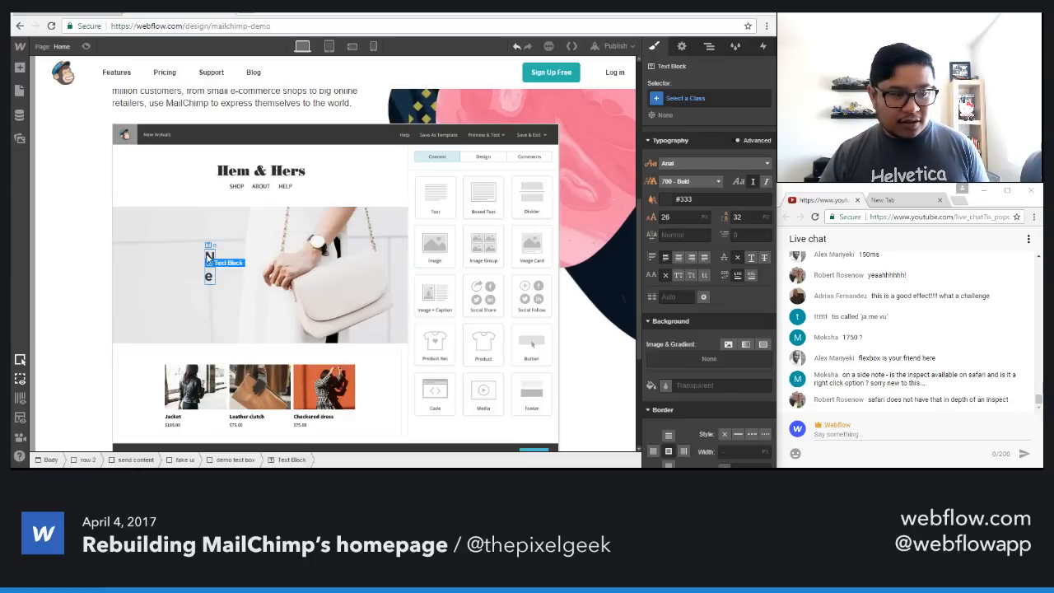
Step: Set the display of the "N" text block to inline-block
left_click(210, 258)
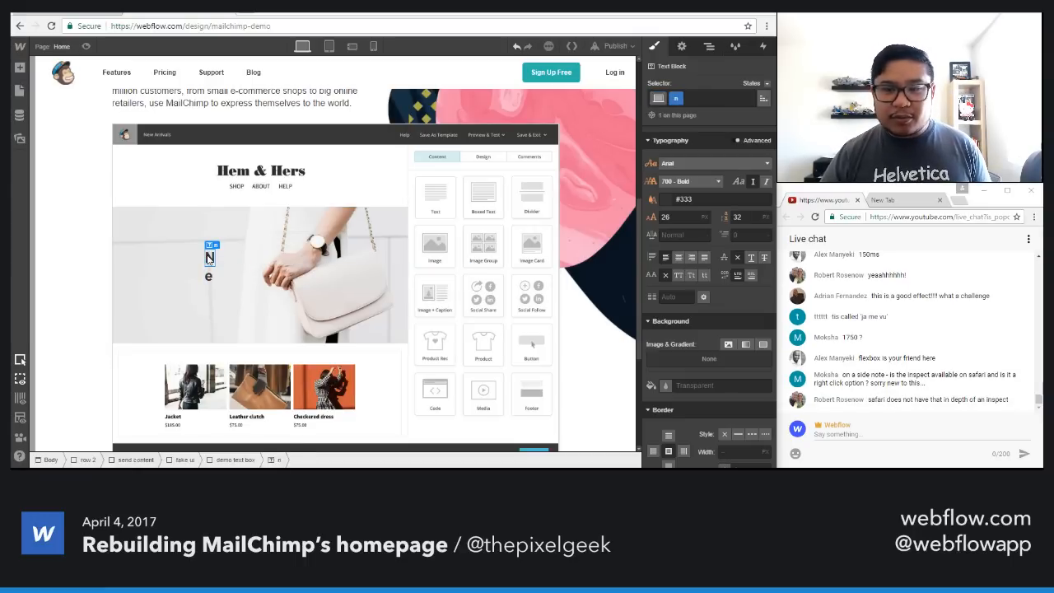
left_click(210, 258)
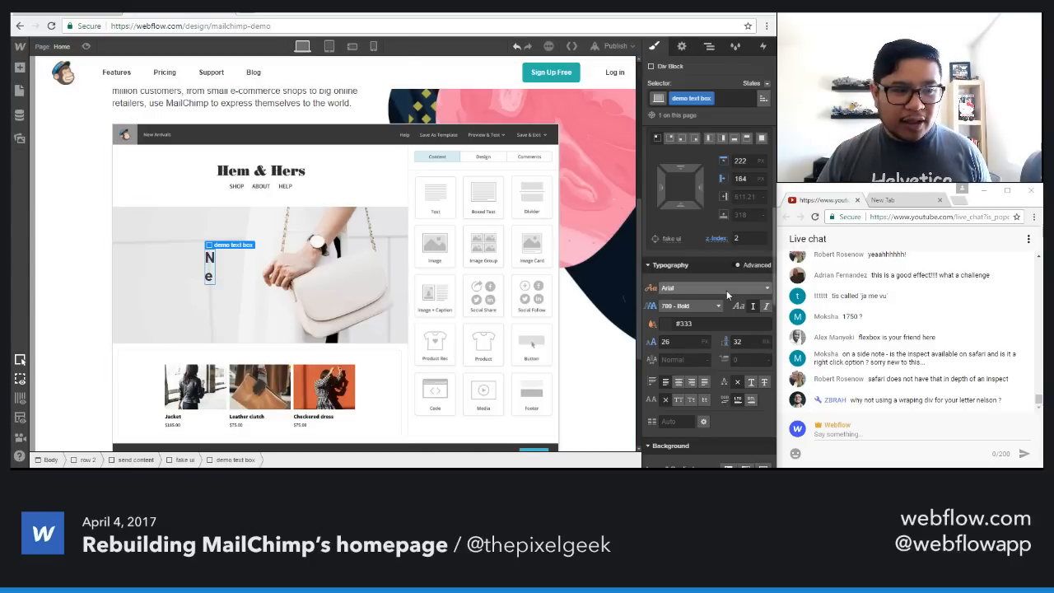
scroll(726, 290, "up", 4)
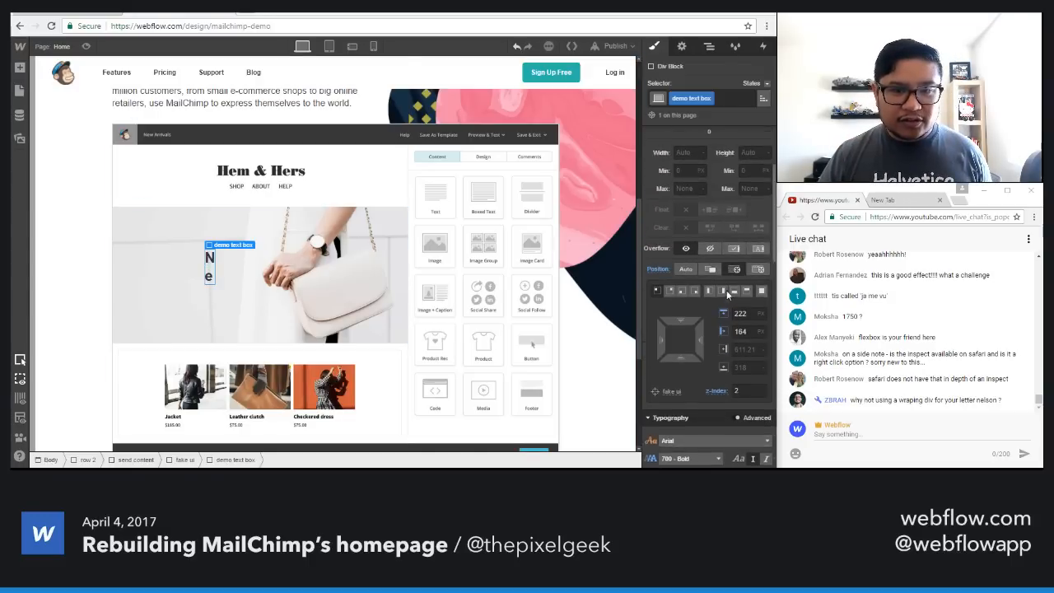
left_click(210, 258)
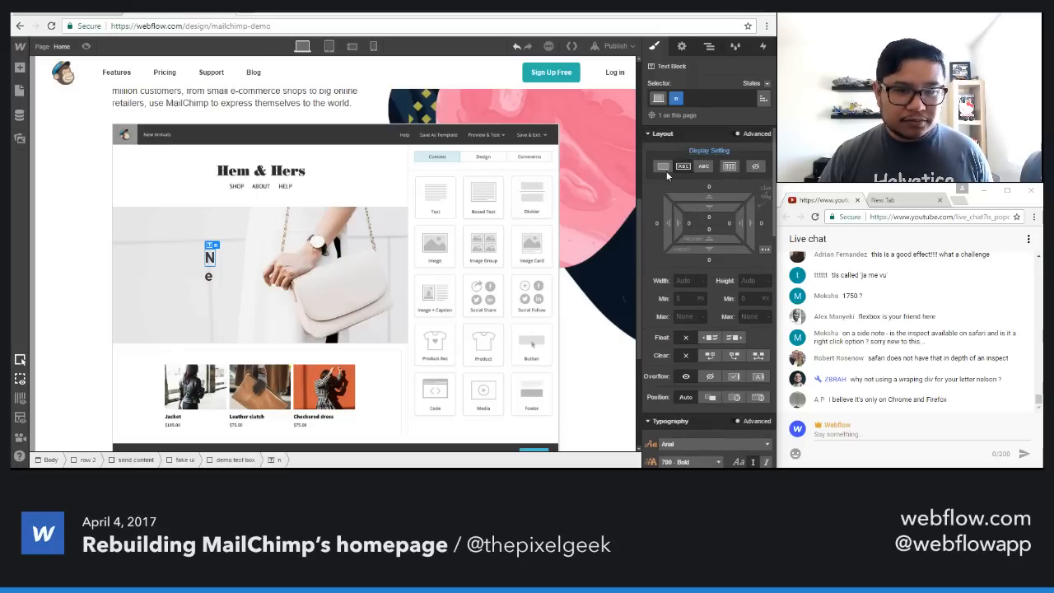
Step: Give the "e" text block a class named "e" and set its display to inline-block
left_click(210, 279)
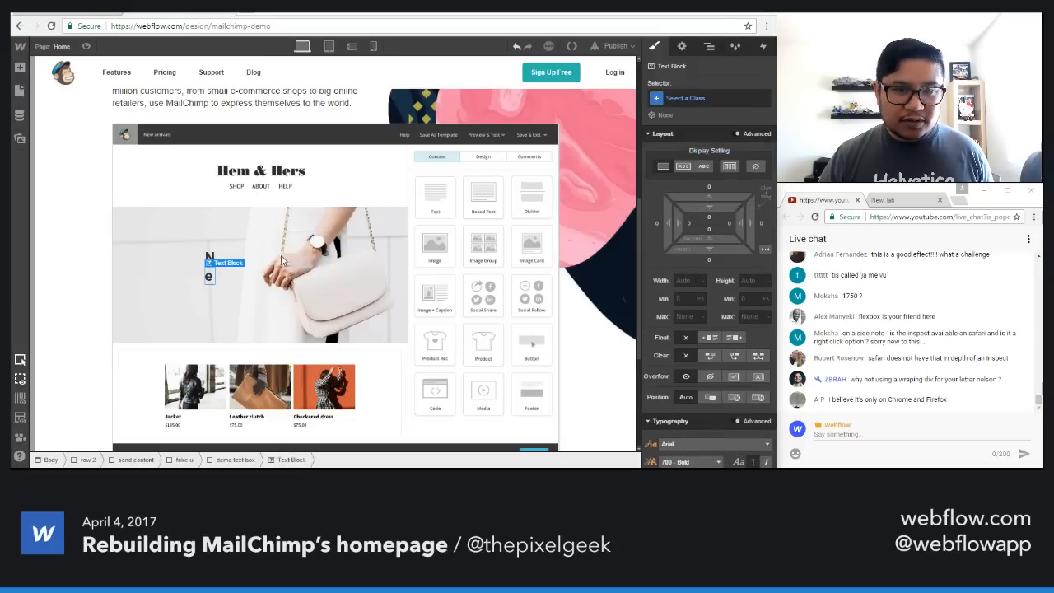
left_click(680, 99)
type("e")
key("Return")
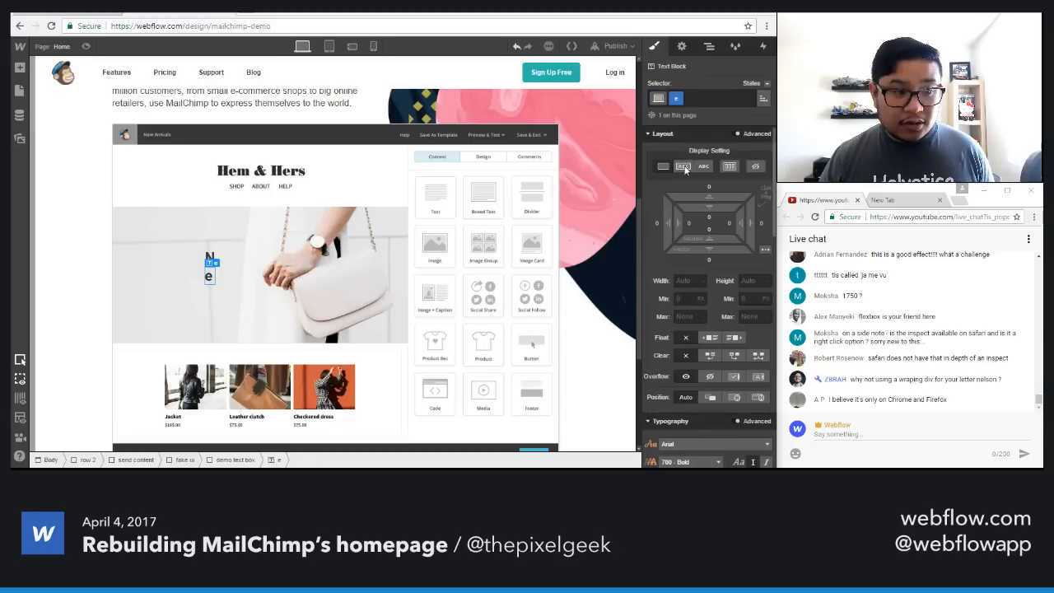
left_click(683, 167)
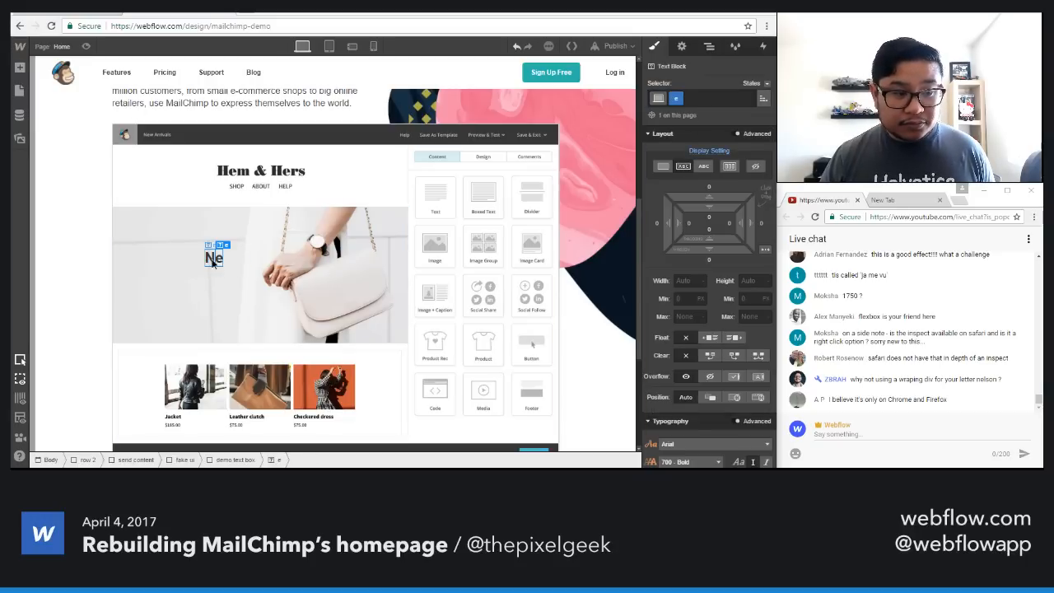
Step: Add a third text block after the "e" and replace its placeholder text with "w"
key("a")
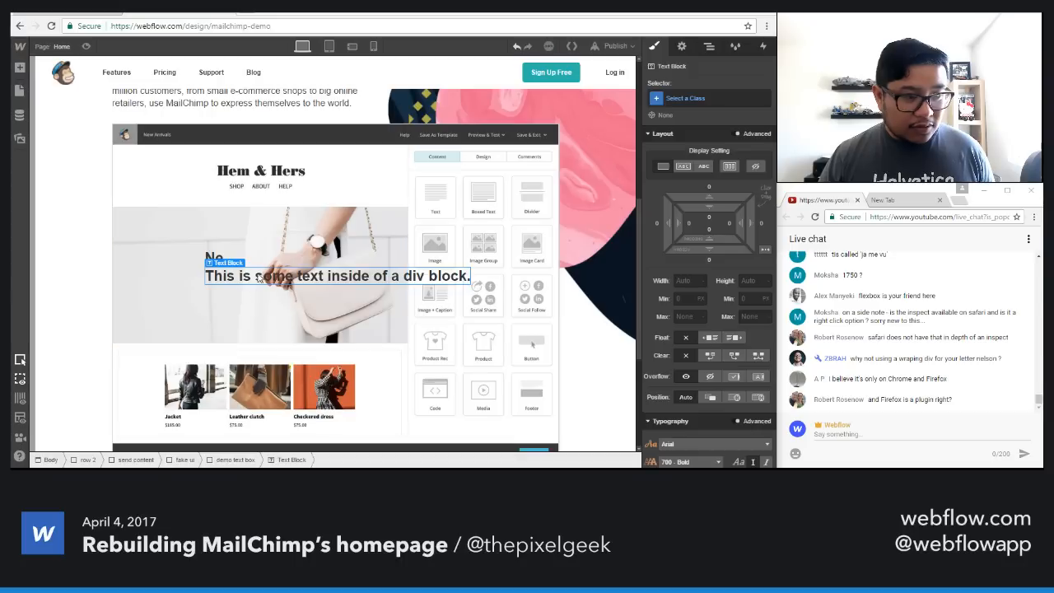
double_click(258, 277)
key("ctrl+a")
type("W")
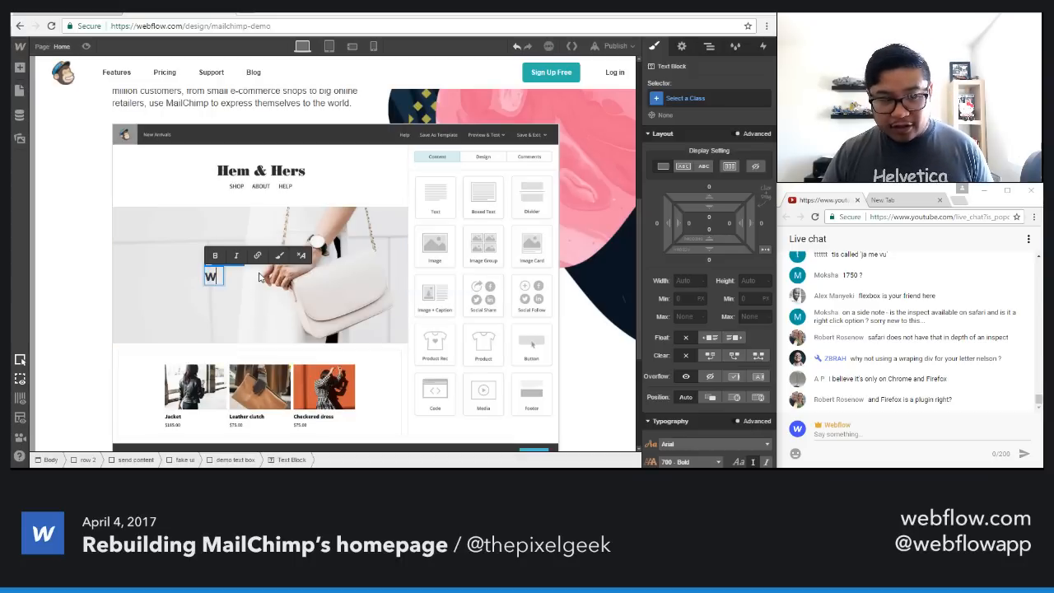
key("Escape")
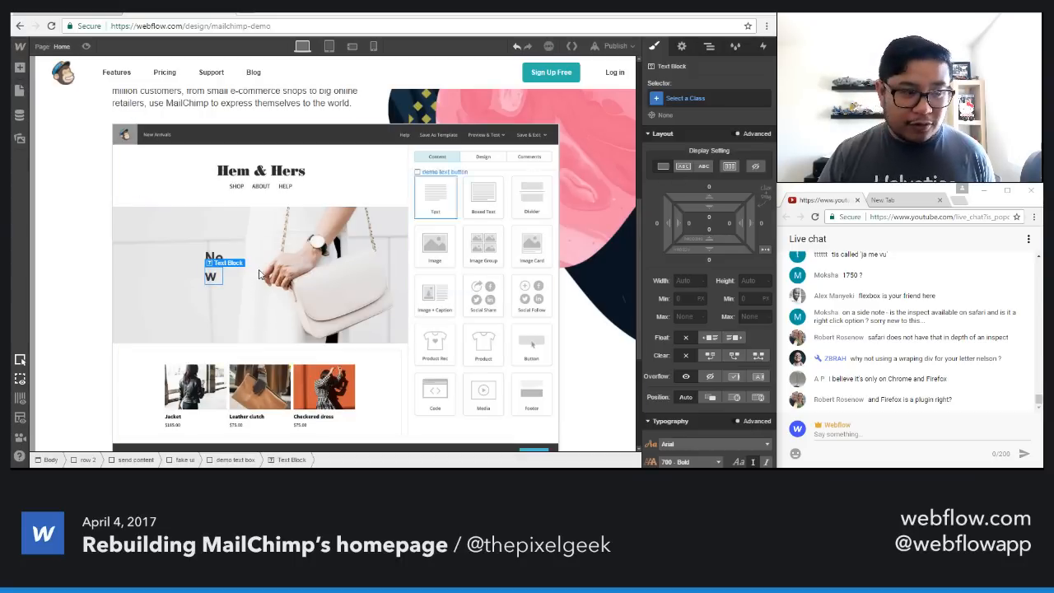
double_click(211, 278)
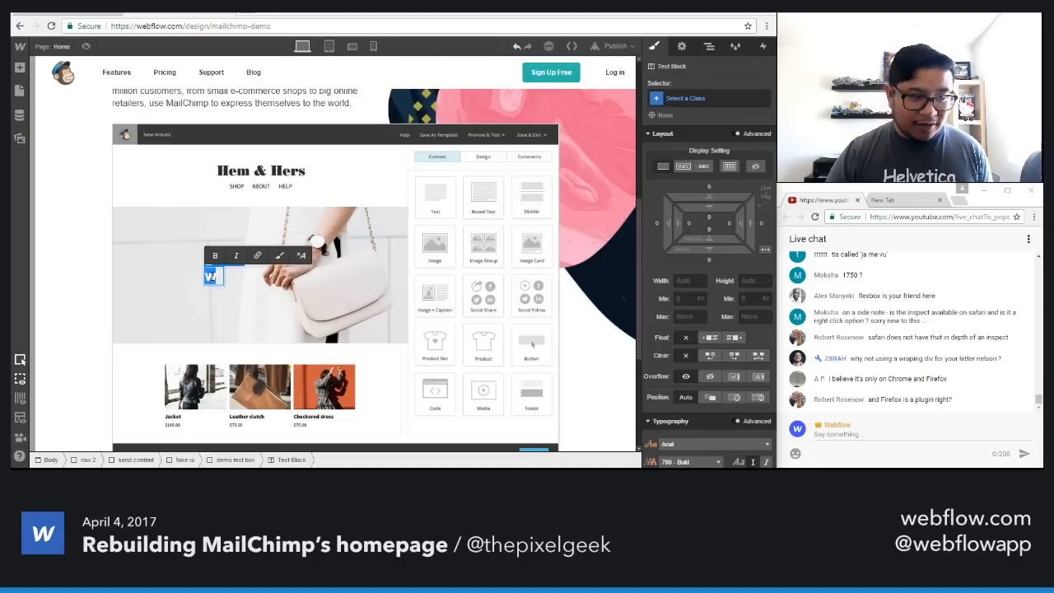
left_click(217, 277)
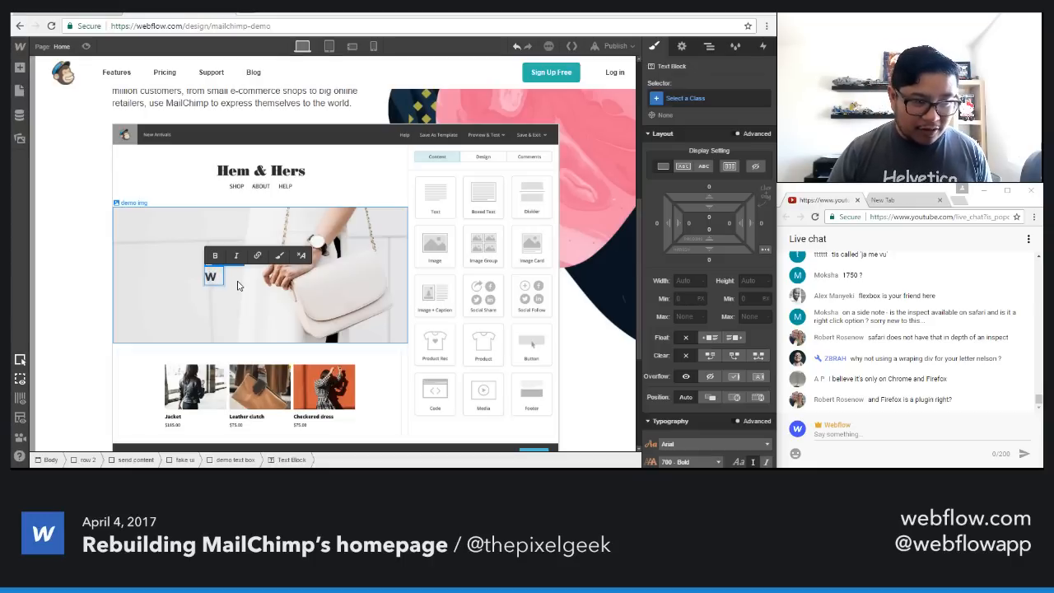
key("Escape")
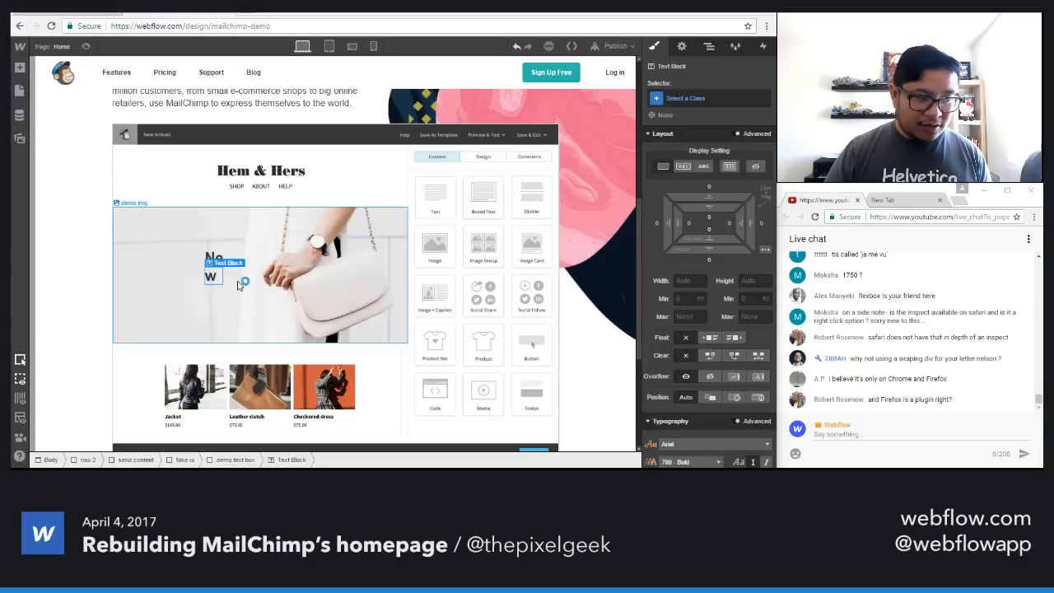
Step: Give the "w" text block a class named "w" and set its display to inline-block
left_click(688, 98)
type("w")
key("Return")
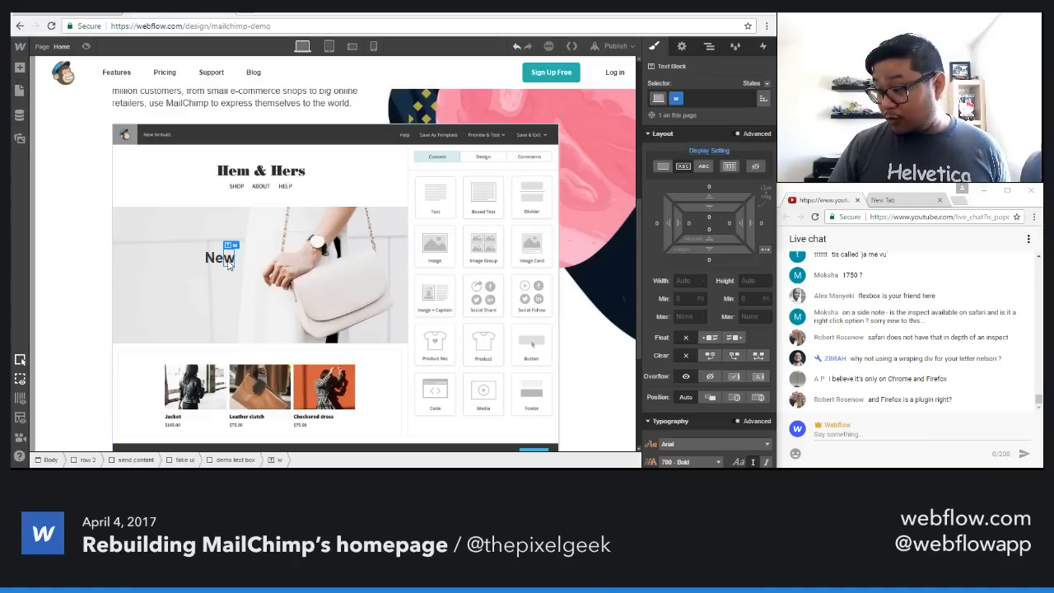
Step: Add a div block after the "w" text block and give it a new class named "space"
key("a")
key("a")
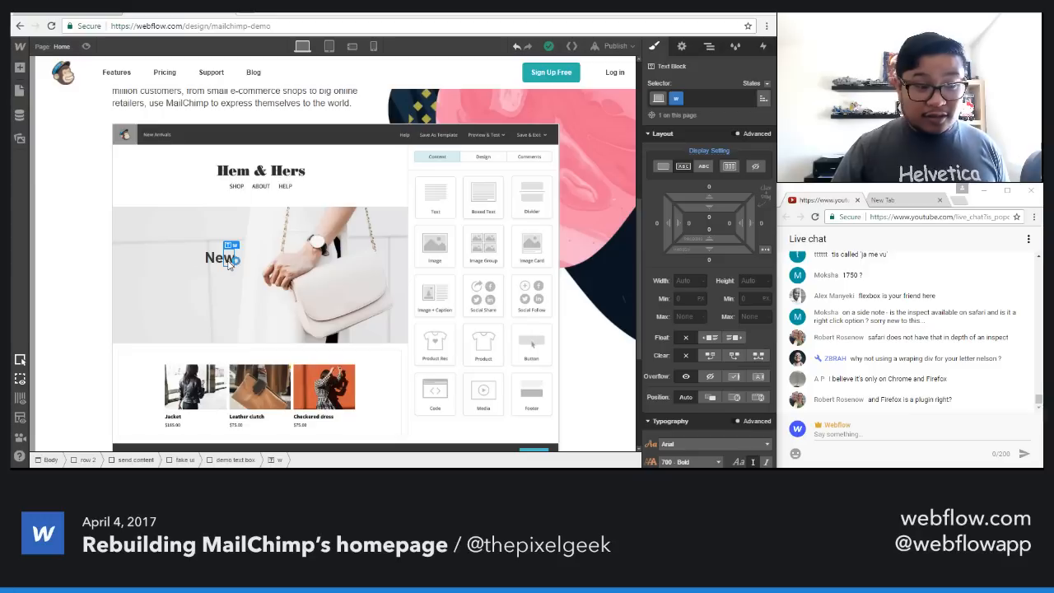
key("a")
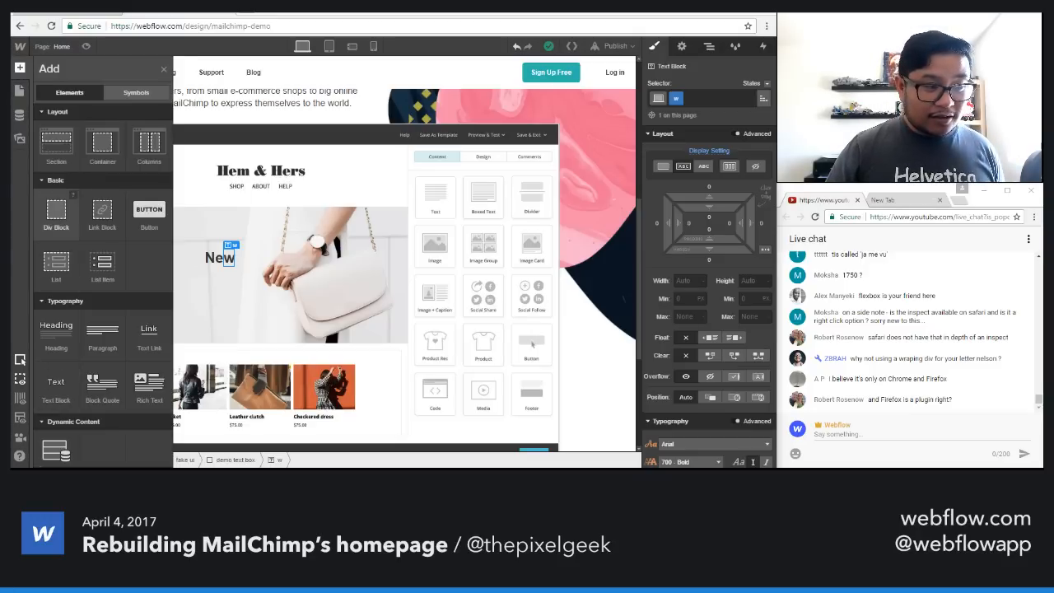
left_click(56, 212)
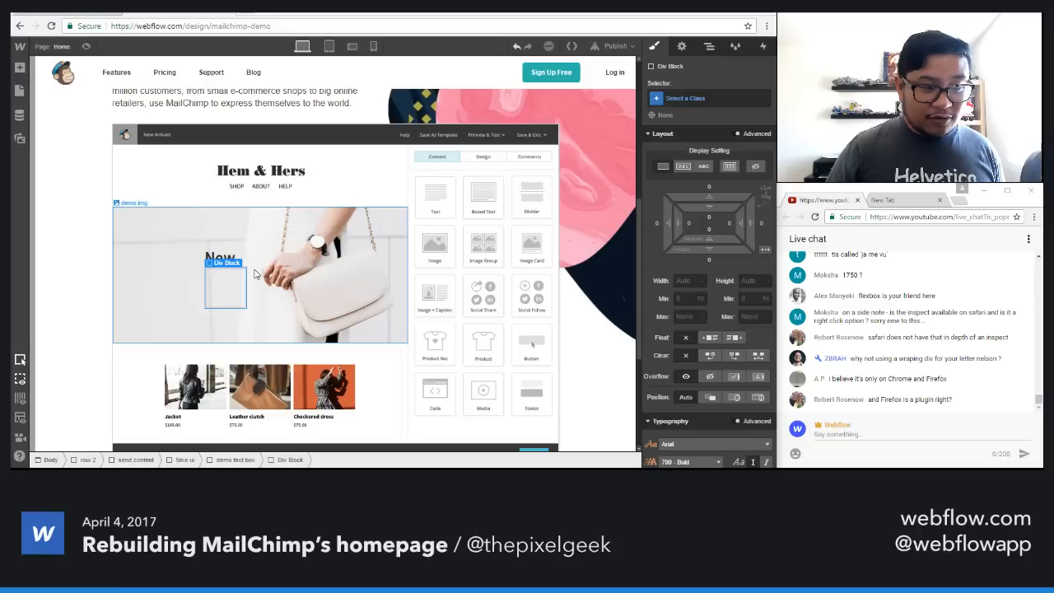
left_click(689, 98)
type("space")
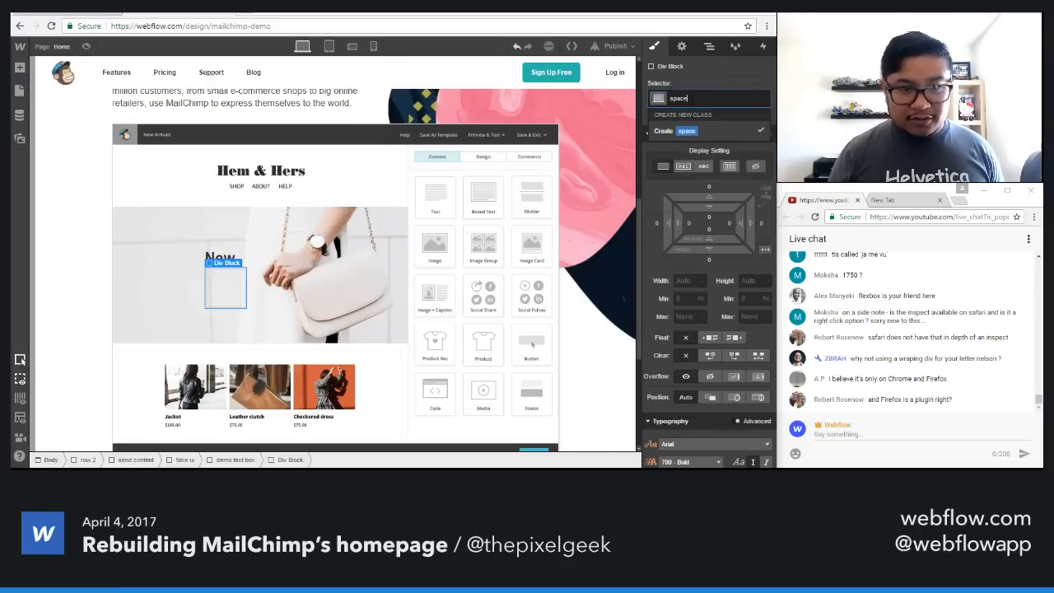
key("Return")
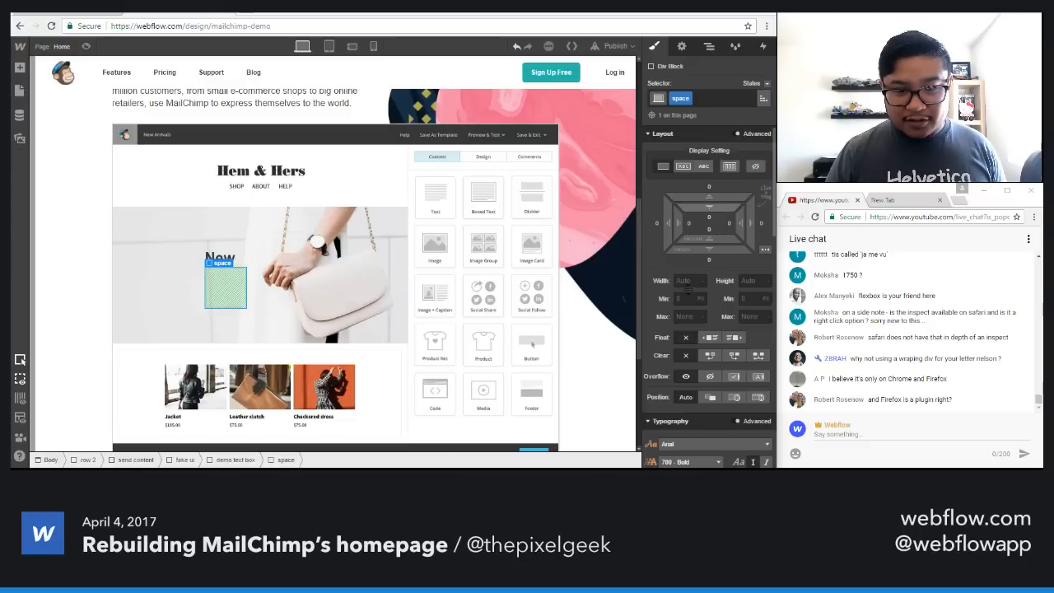
Step: Size the space div 15 px wide and 10 px high, and set its display to inline-block
left_click(685, 281)
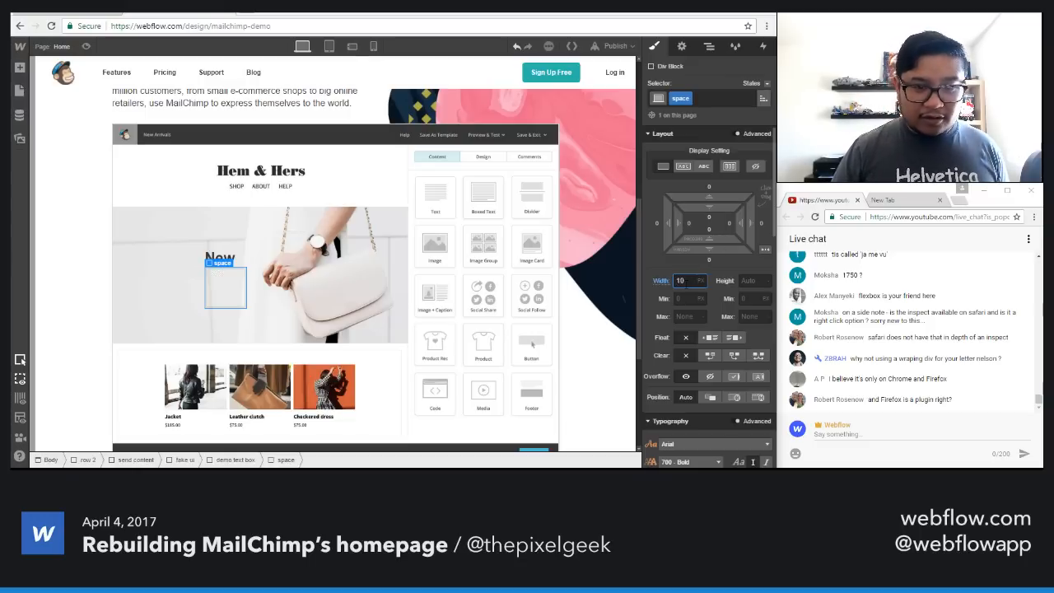
type("10")
key("Tab")
type("10")
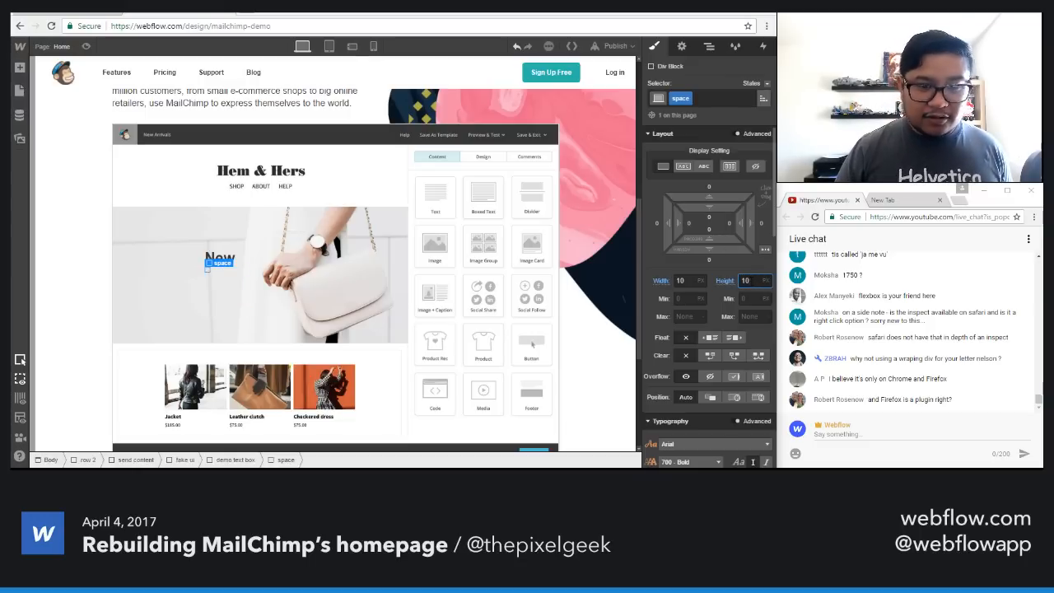
left_click(682, 166)
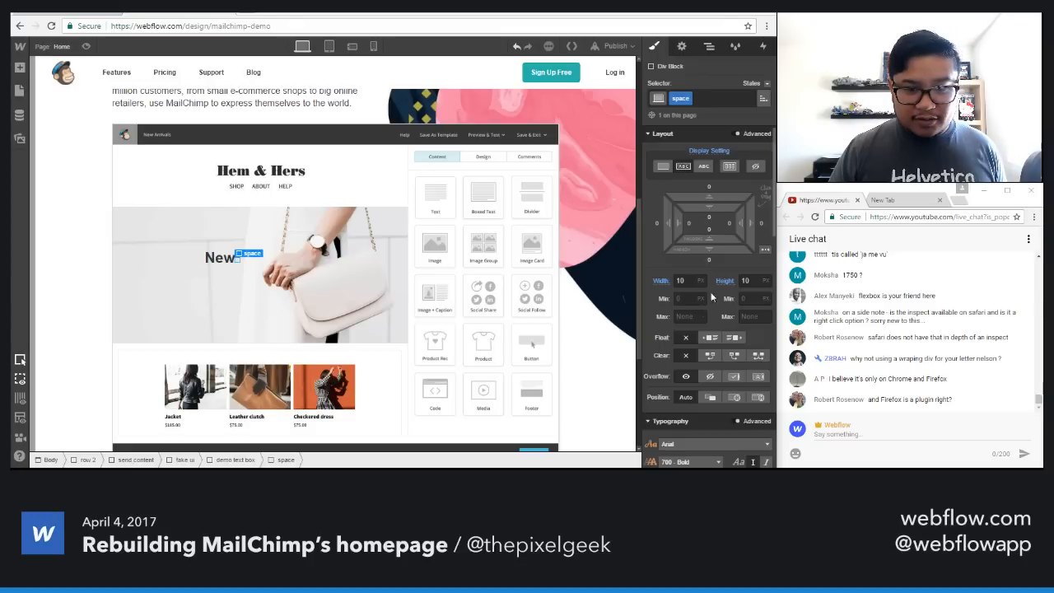
left_click(681, 281)
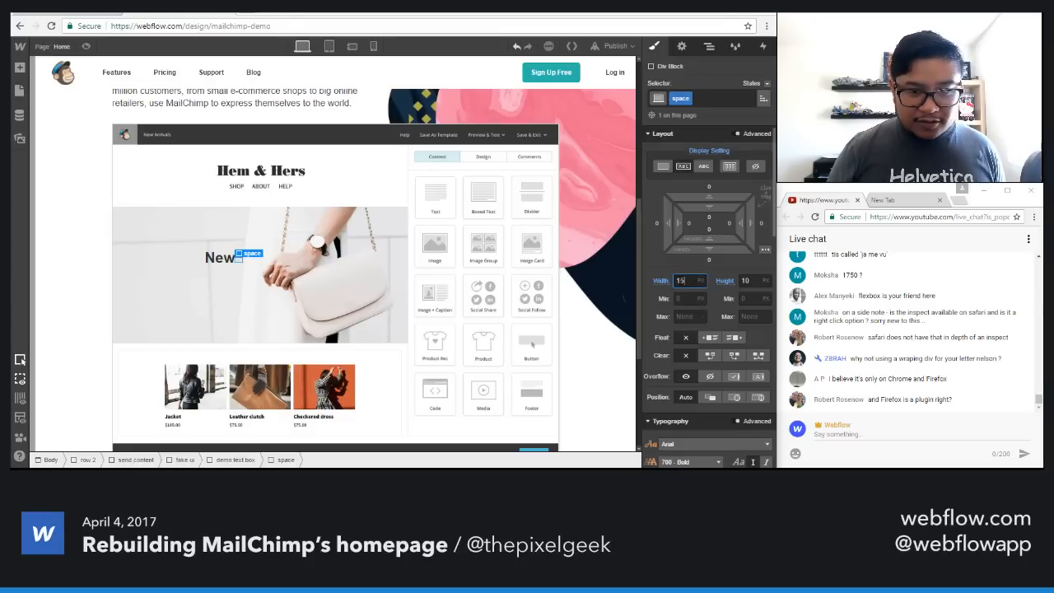
Step: Add a text block after the space div and replace its placeholder text with "a"
left_click(239, 262)
key("a")
left_click_drag(56, 387, 259, 281)
double_click(264, 279)
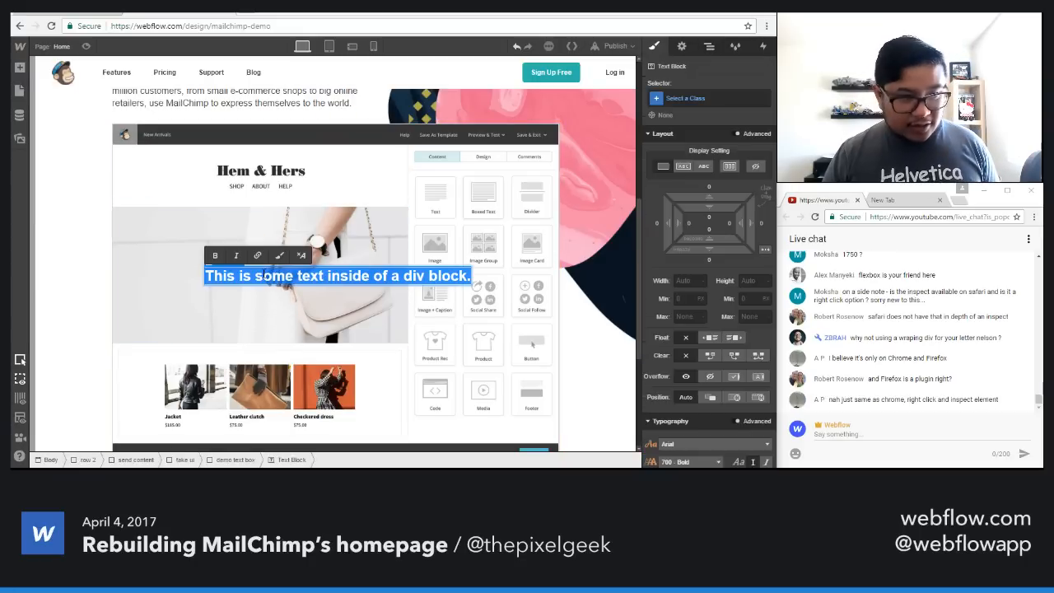
type("New")
Step: Give the "a" text block a class named "a" and set its display to inline-block
left_click(686, 98)
type("a")
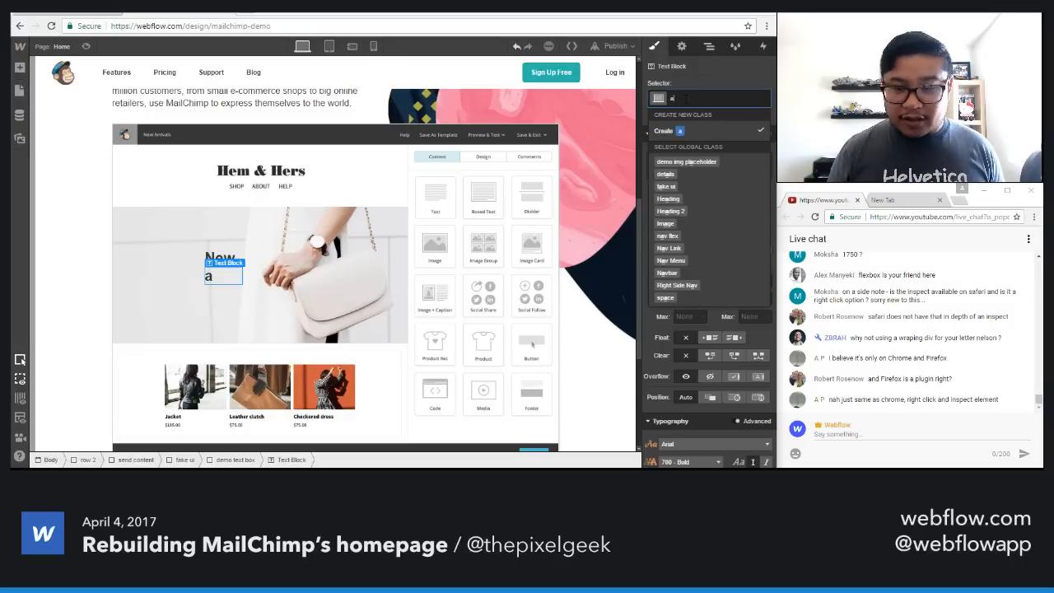
key("Return")
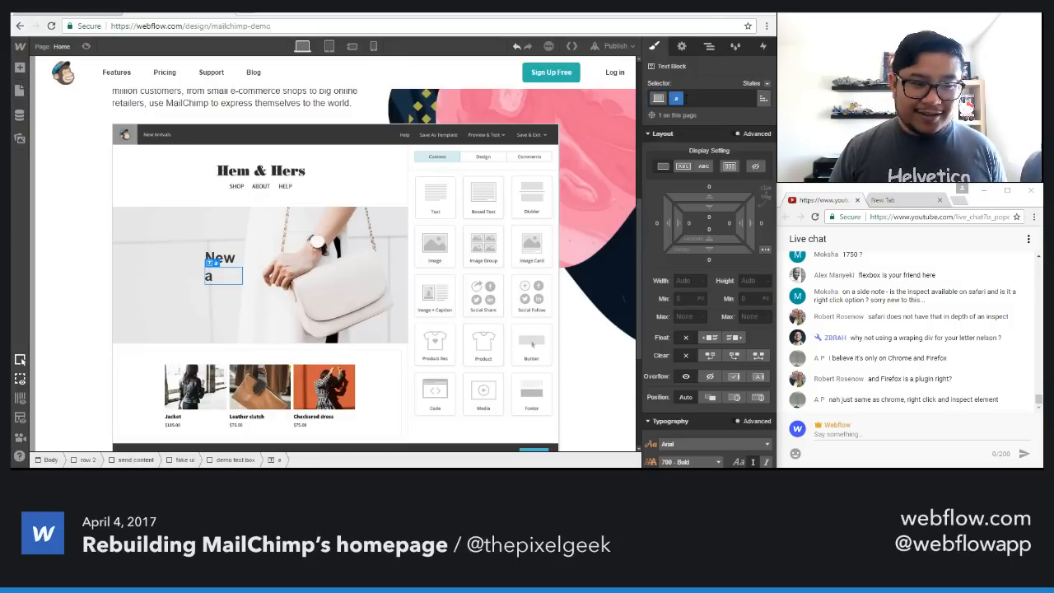
left_click(683, 165)
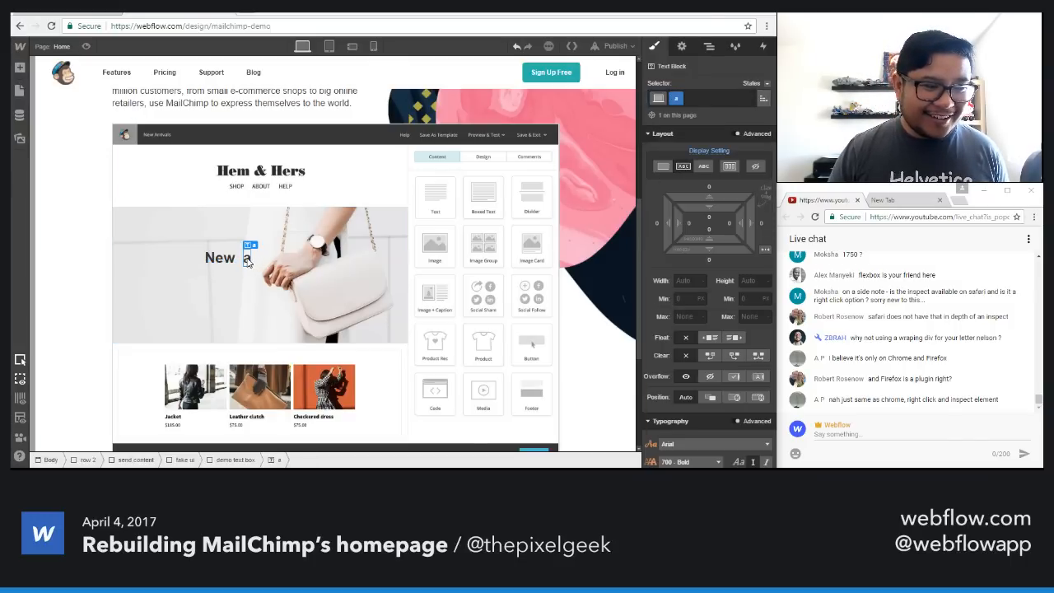
Step: Add a text block after the "a" and replace its placeholder text with "r"
key("a")
left_click_drag(56, 387, 265, 264)
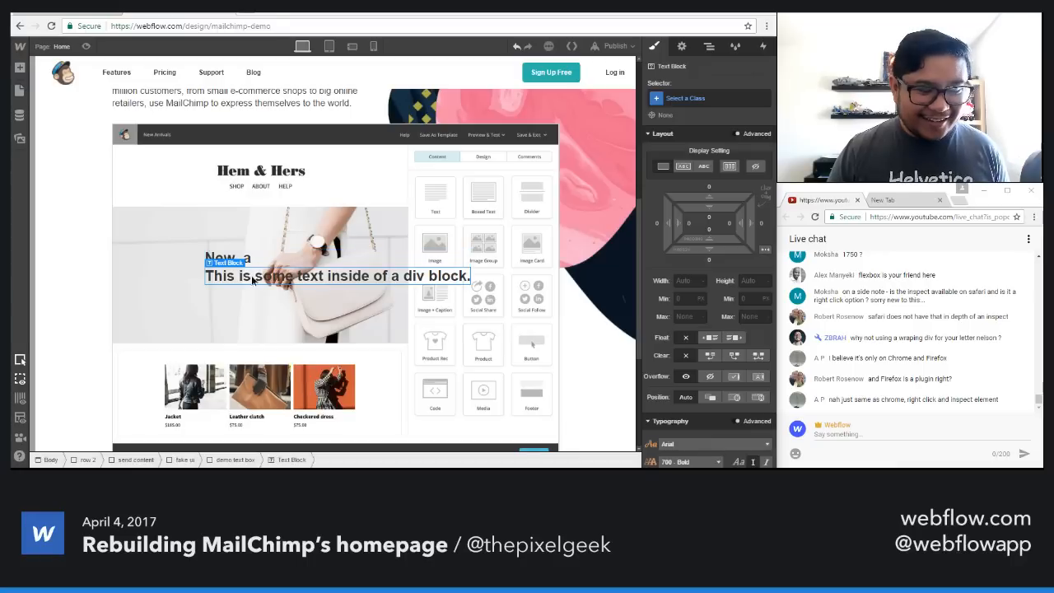
double_click(242, 276)
type("r")
key("ctrl+a")
type("r")
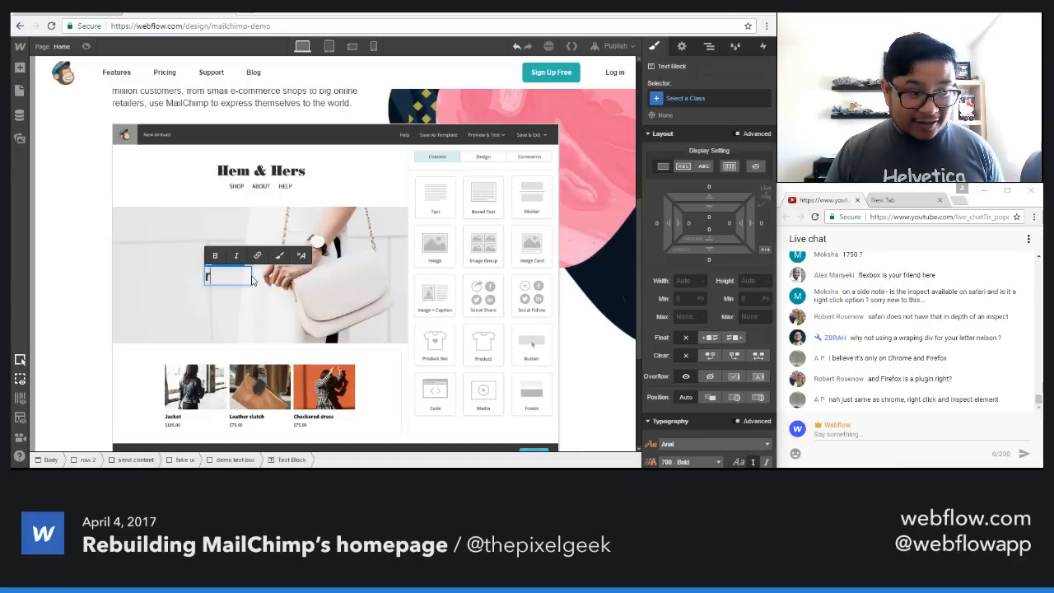
Step: Give the "r" text block a class named "r1"
key("Escape")
left_click(688, 98)
type("r1")
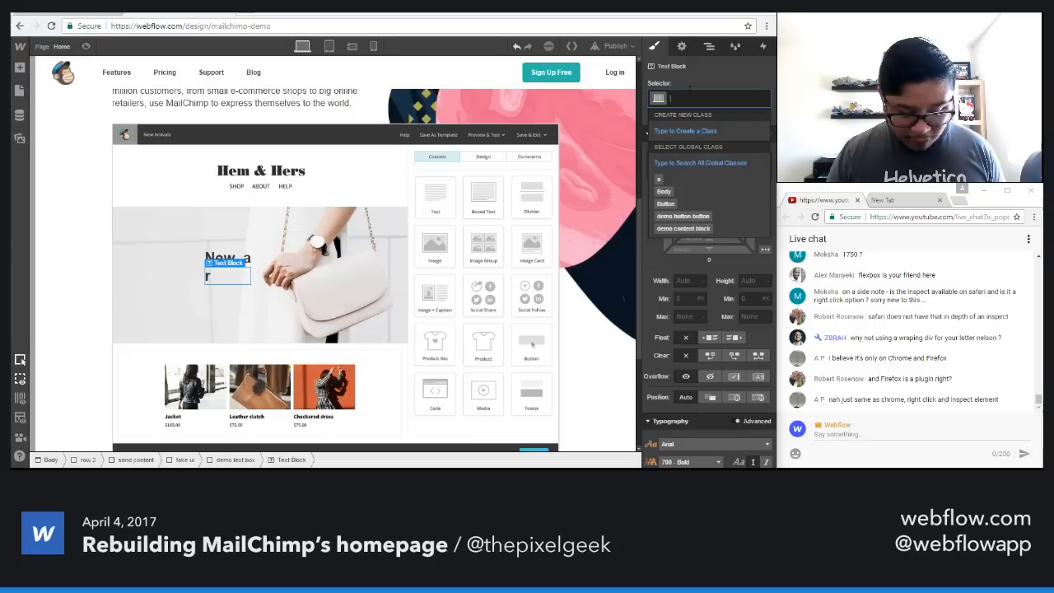
key("Return")
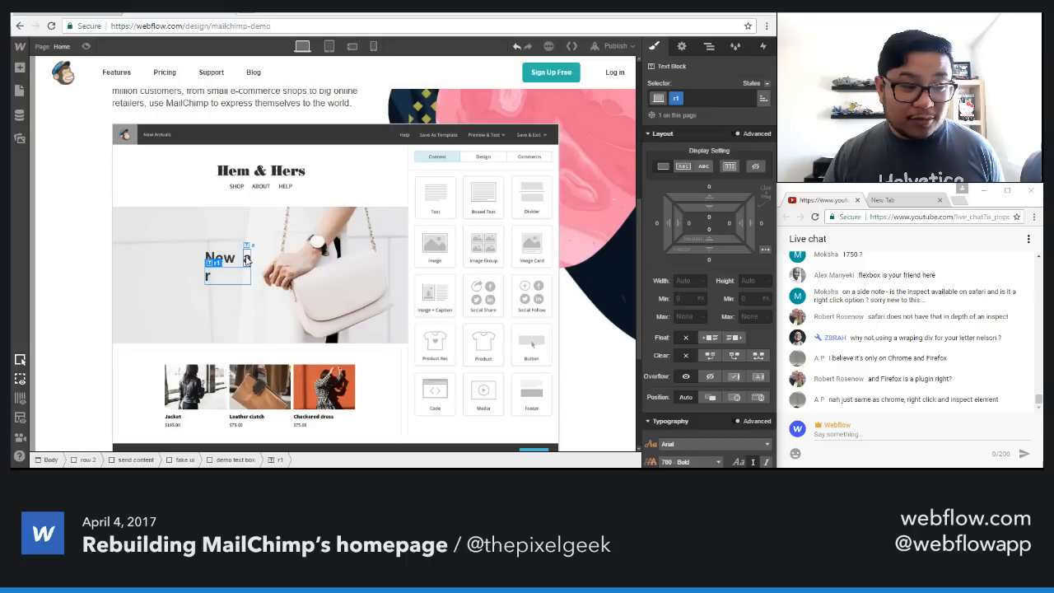
Step: Rename the "a" text block's class to "a1" and set the "r" text block's display to inline-block
left_click(246, 257)
type("a1")
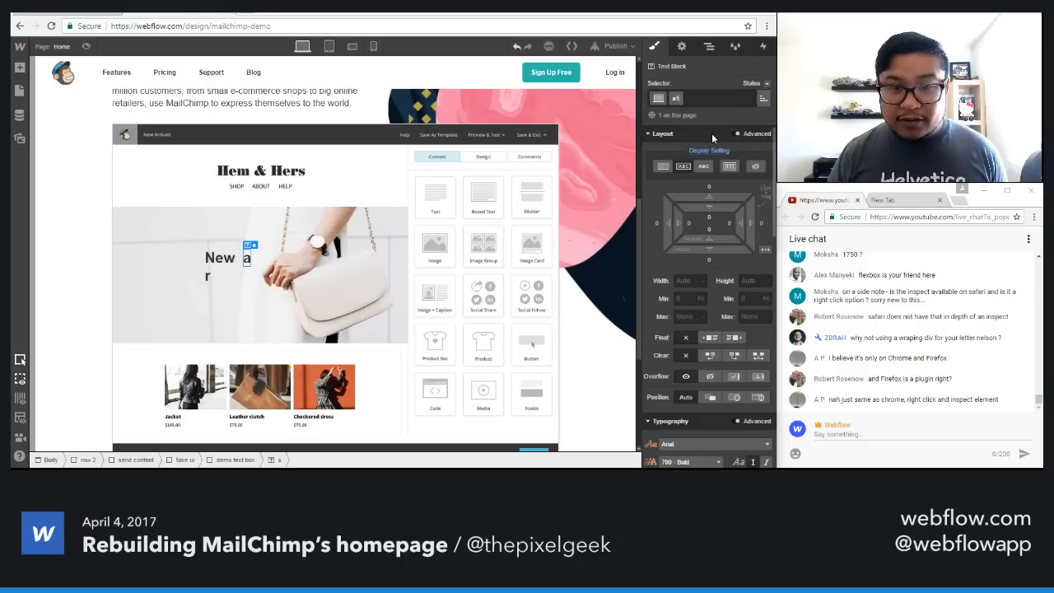
key("Return")
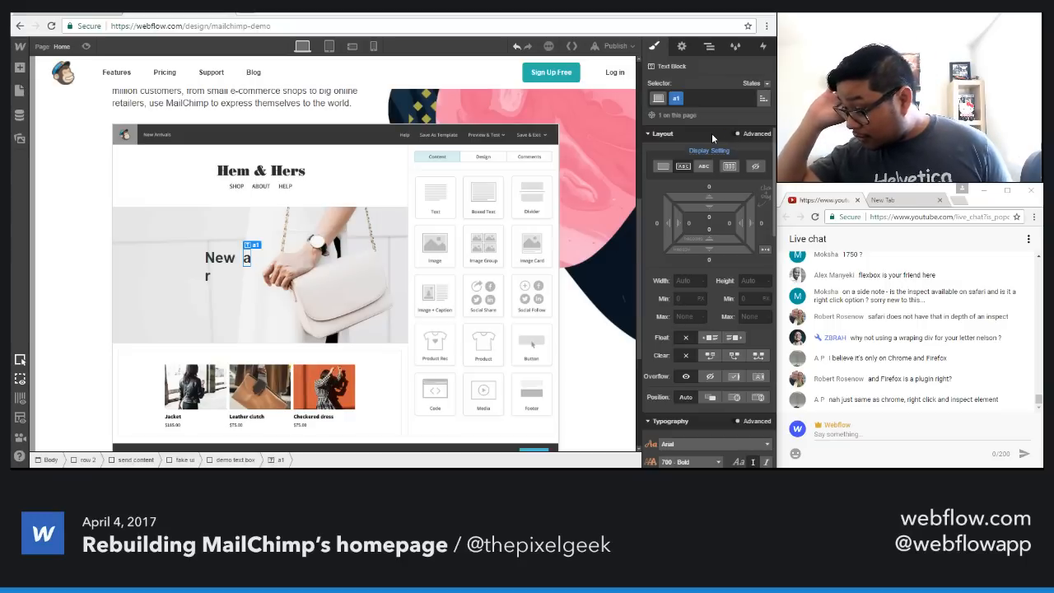
left_click(212, 277)
left_click(682, 166)
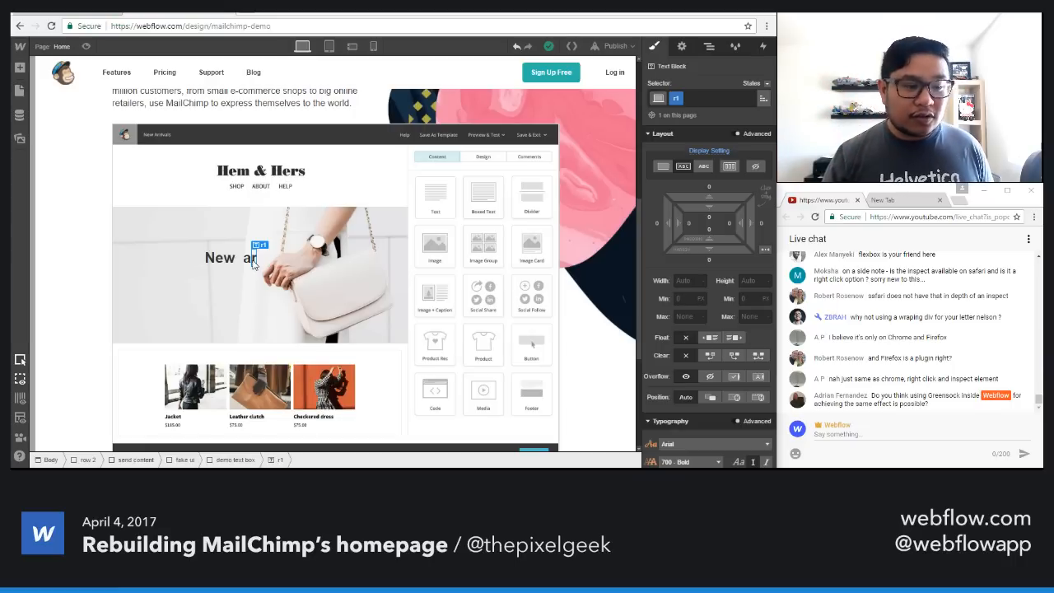
Step: Add a text block after the first "r" and replace its placeholder text with a second "r"
key("a")
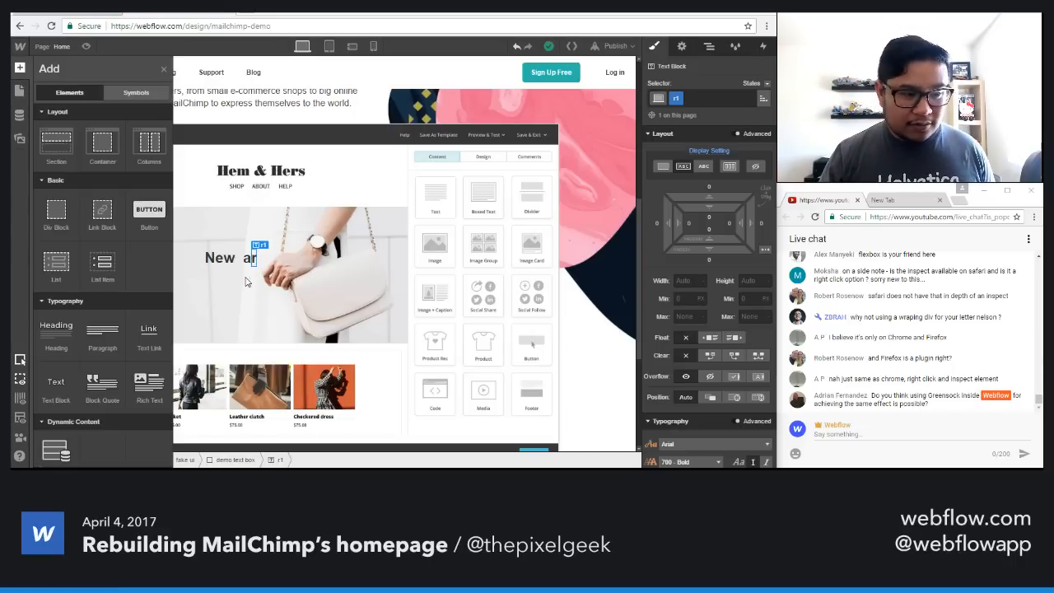
left_click_drag(56, 385, 280, 278)
double_click(249, 282)
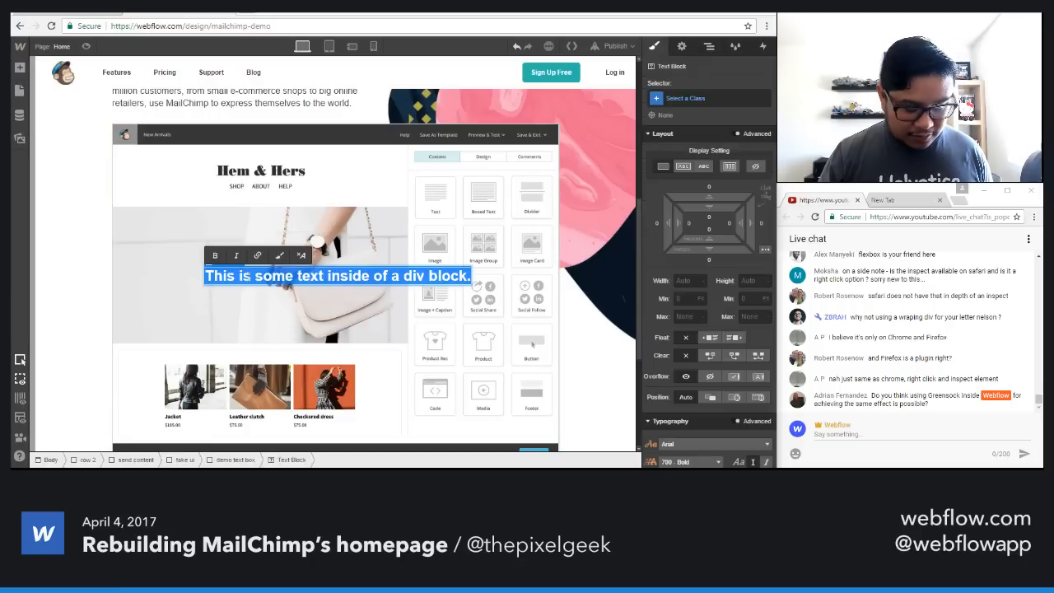
type("New ar")
Step: Give the second "r" text block a class named "r2" and set its display to inline-block
left_click(698, 99)
type("r")
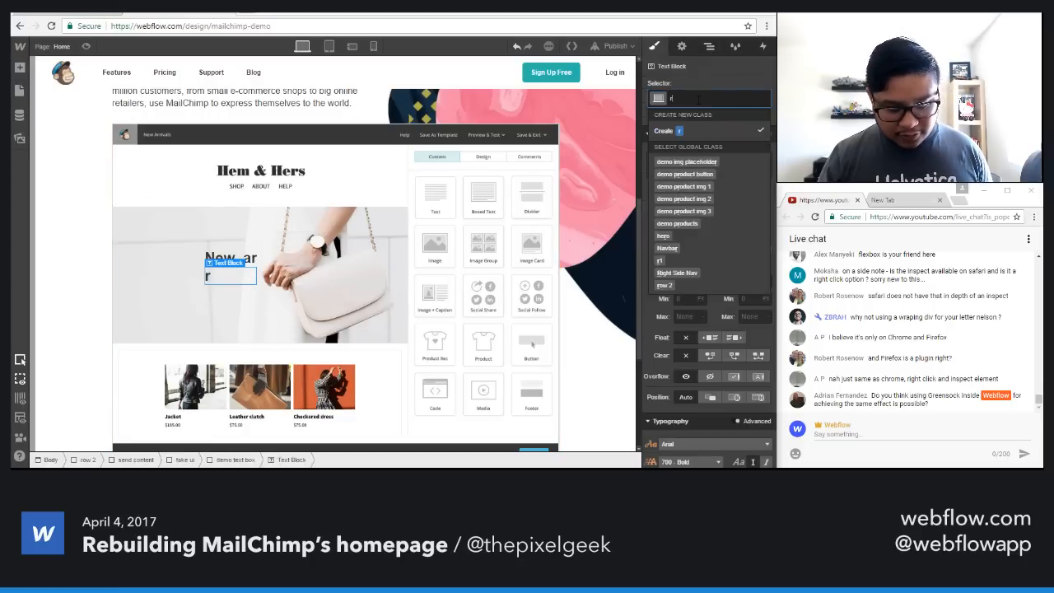
type("2")
key("Return")
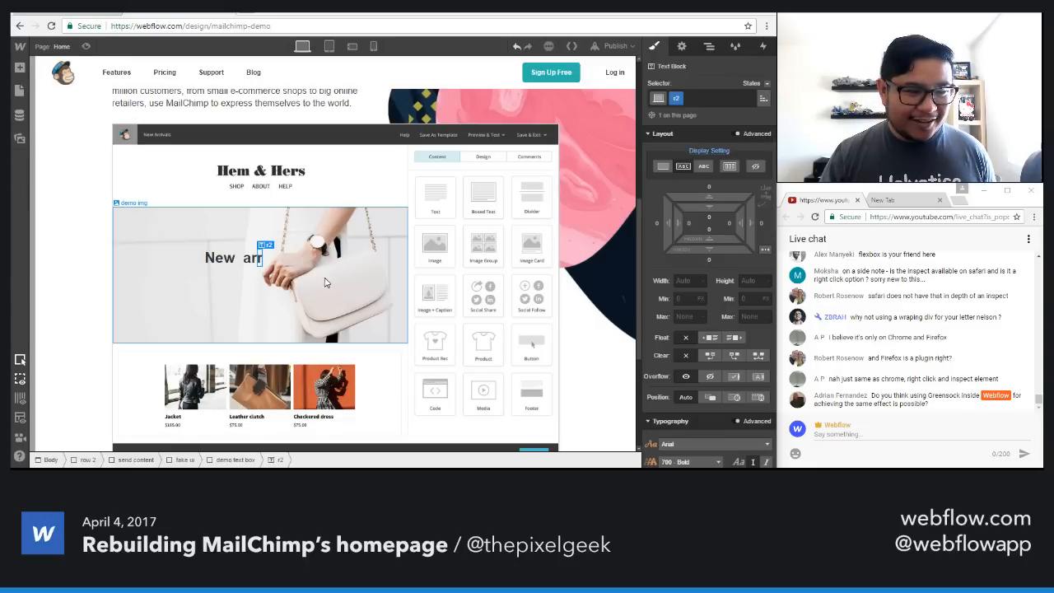
Step: Add a text block after the second "r" and replace its placeholder text with "i"
key("a")
left_click_drag(56, 386, 266, 279)
double_click(258, 275)
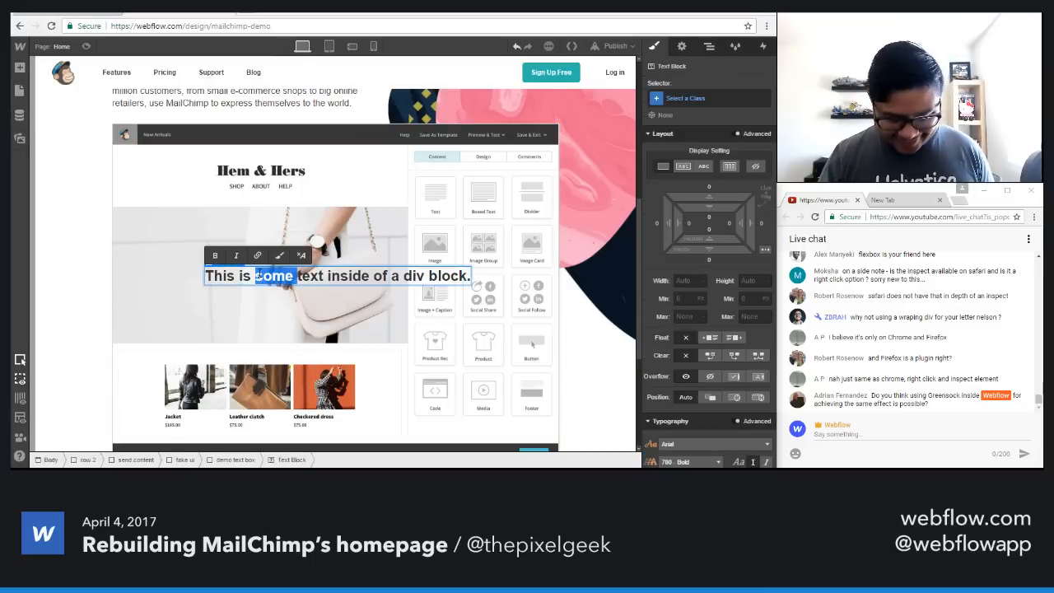
key("ctrl+a")
key("BackSpace")
Step: Give the "i" text block a class named "i" and set its display to inline-block
left_click(694, 98)
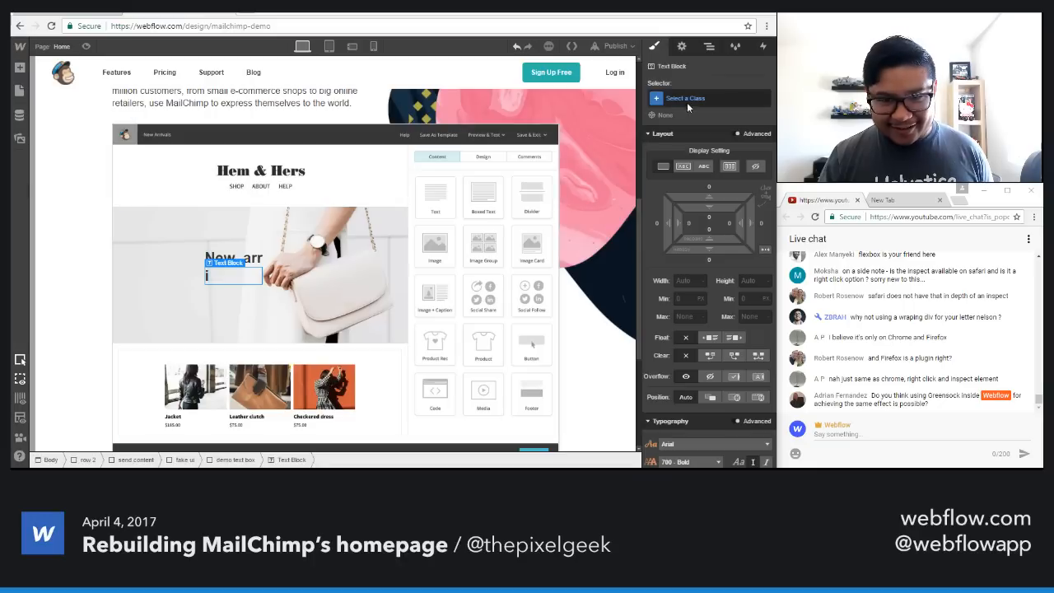
type("i")
key("Return")
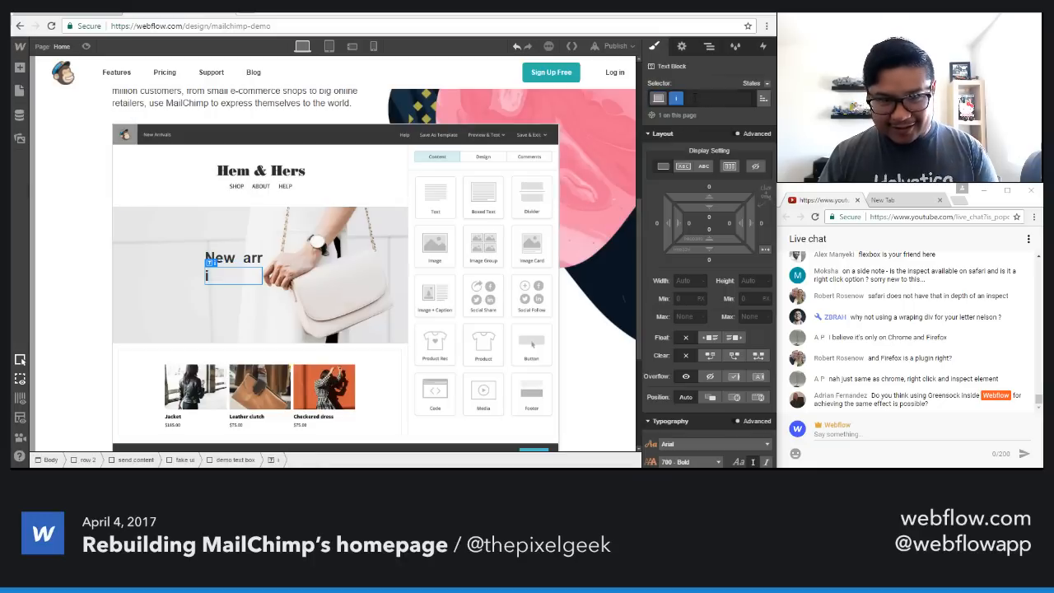
left_click(682, 166)
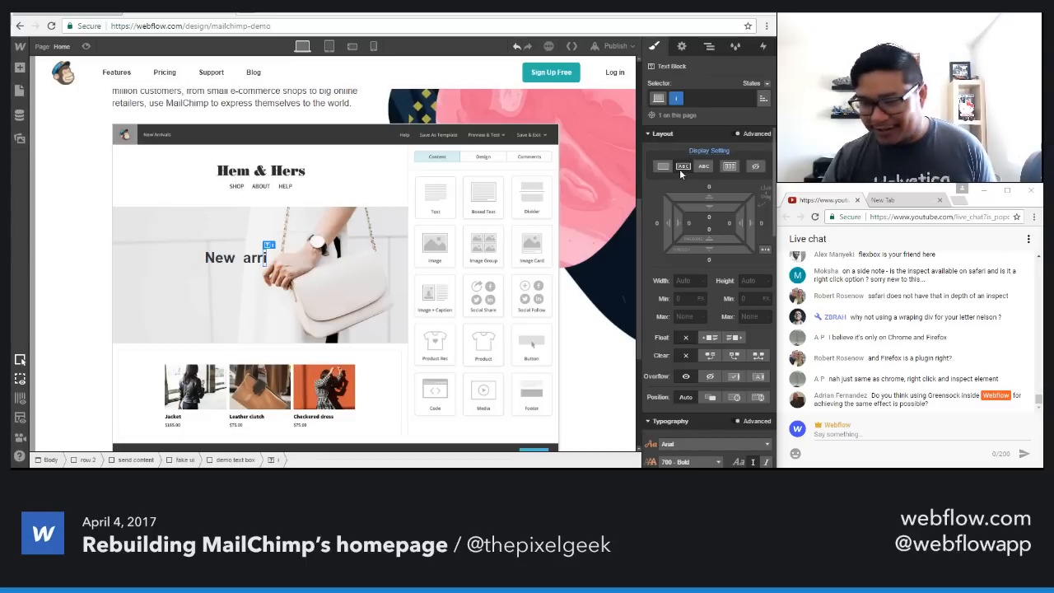
Step: Add a text block after the "i" and replace its placeholder text with "v"
key("a")
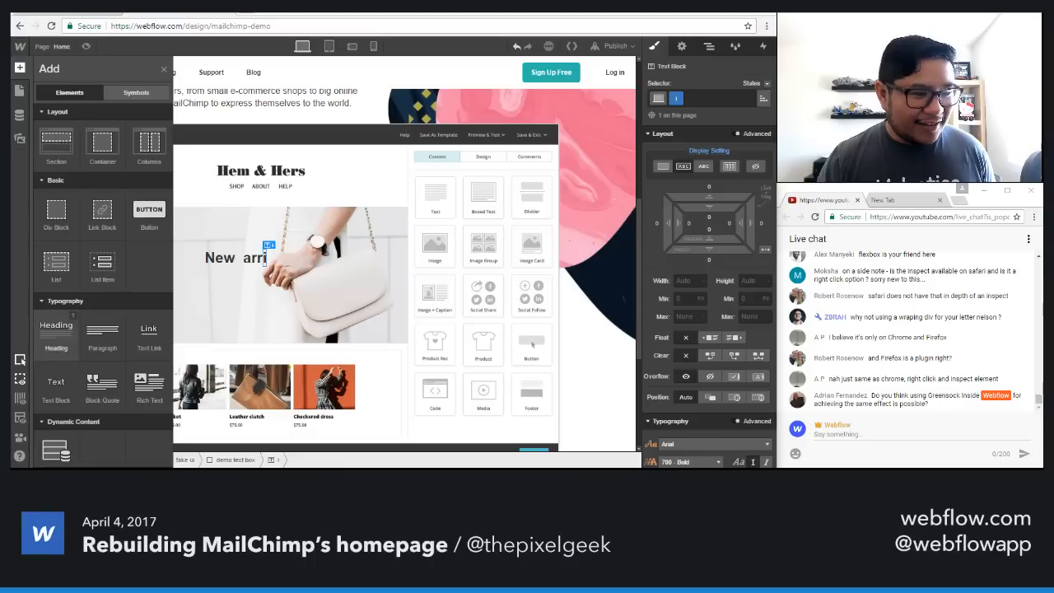
left_click_drag(56, 388, 258, 285)
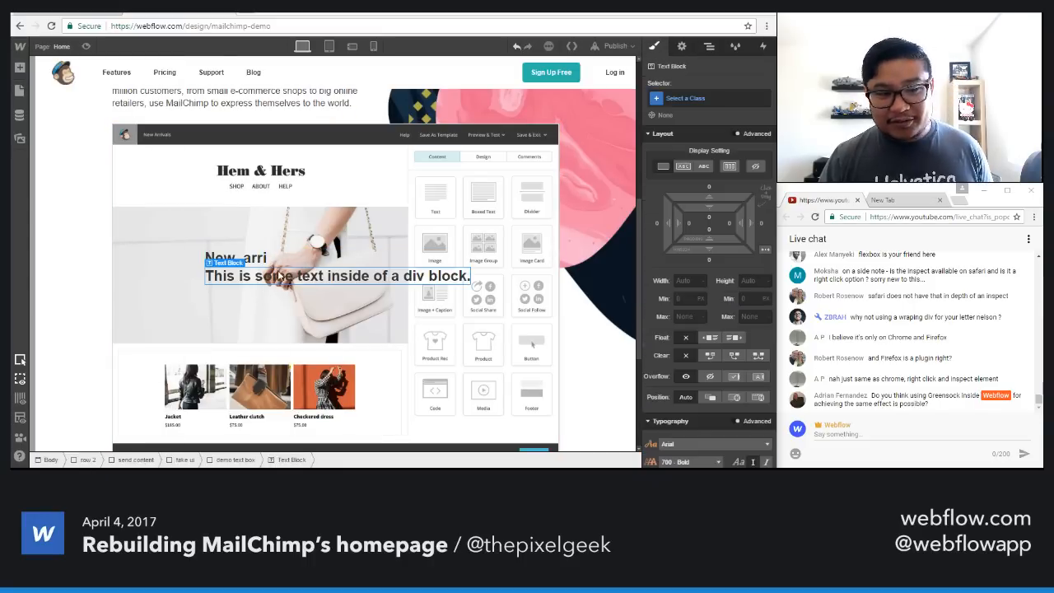
double_click(280, 277)
type("v")
Step: Give the "v" text block a class named "v" and set its display to inline-block
left_click(685, 98)
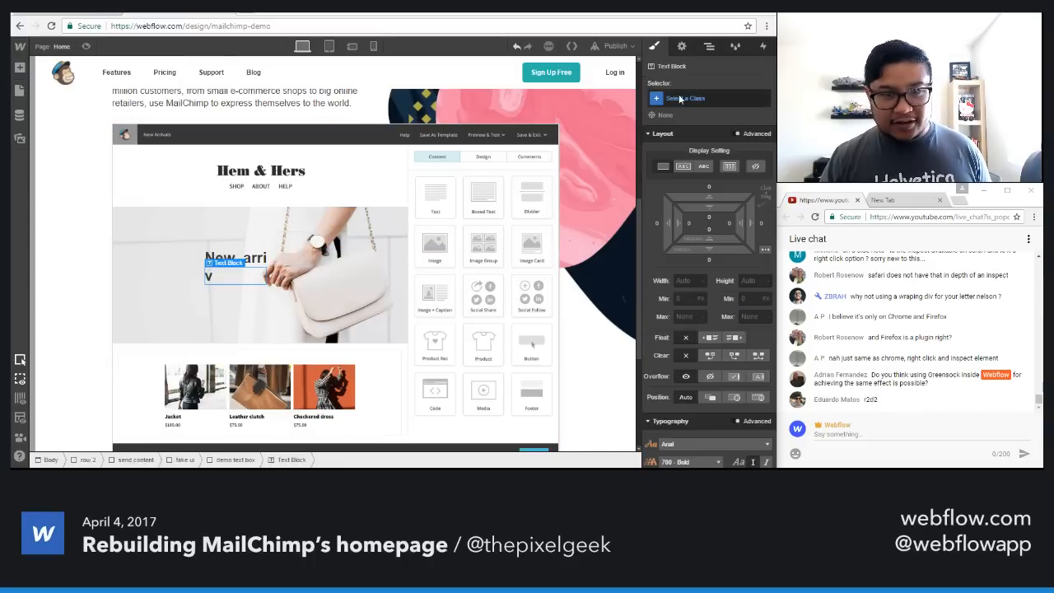
type("v")
key("Return")
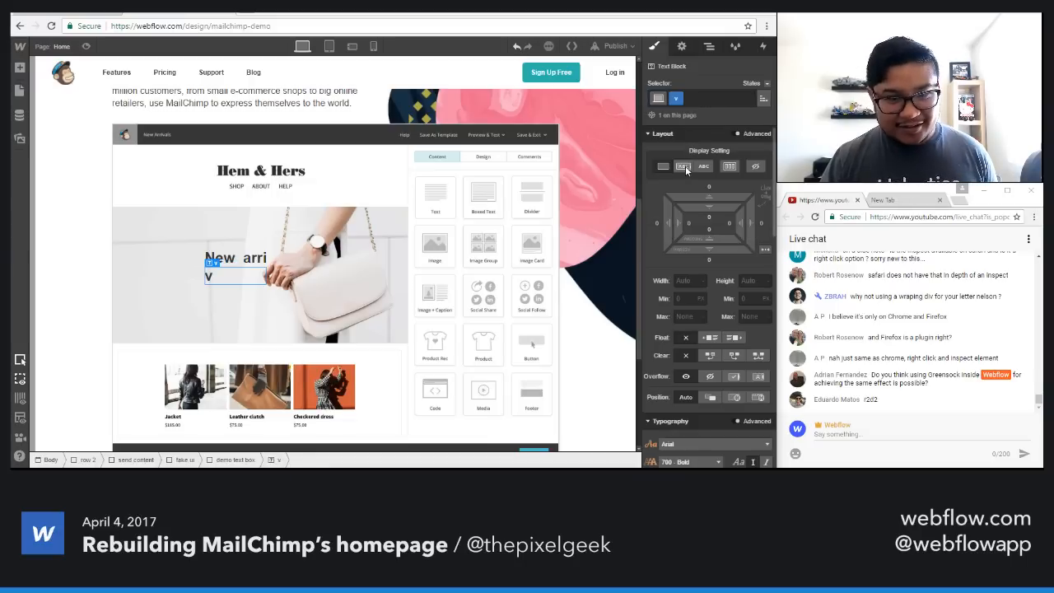
left_click(685, 165)
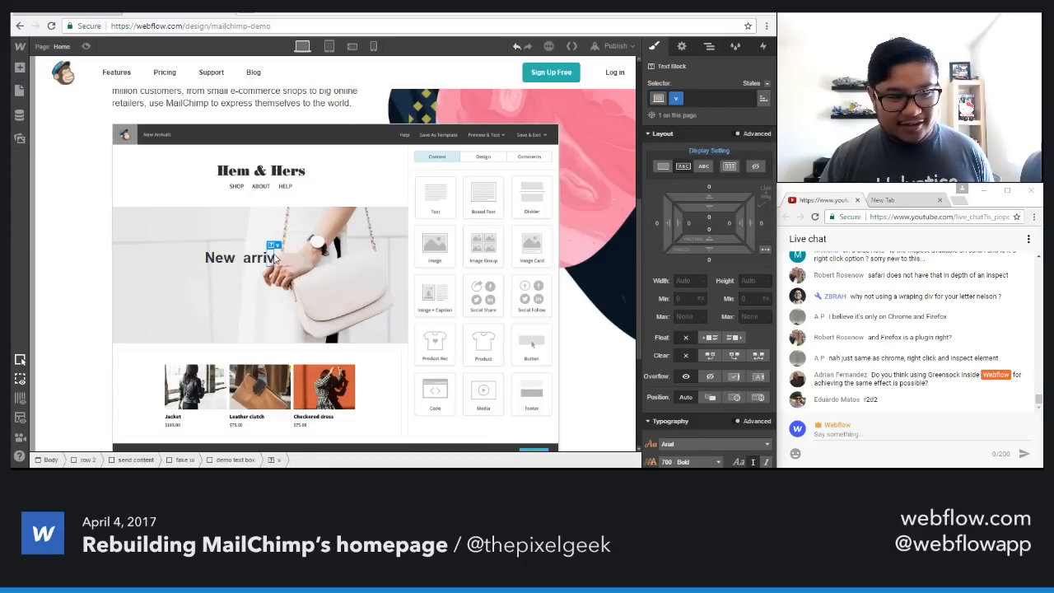
Step: Add a text block after the "v" and replace its placeholder text with "a"
key("a")
left_click_drag(56, 387, 69, 377)
left_click_drag(33, 66, 262, 281)
double_click(262, 282)
type("a")
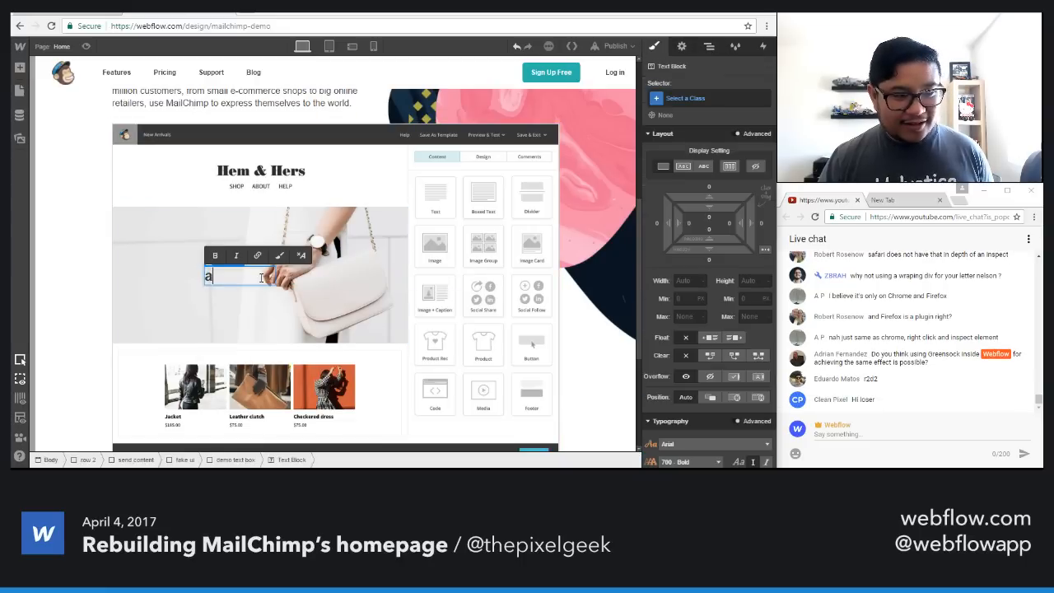
Step: Give the second "a" text block a class named "a2" and set its display to inline-block
key("Escape")
left_click(682, 99)
type("a2")
key("Return")
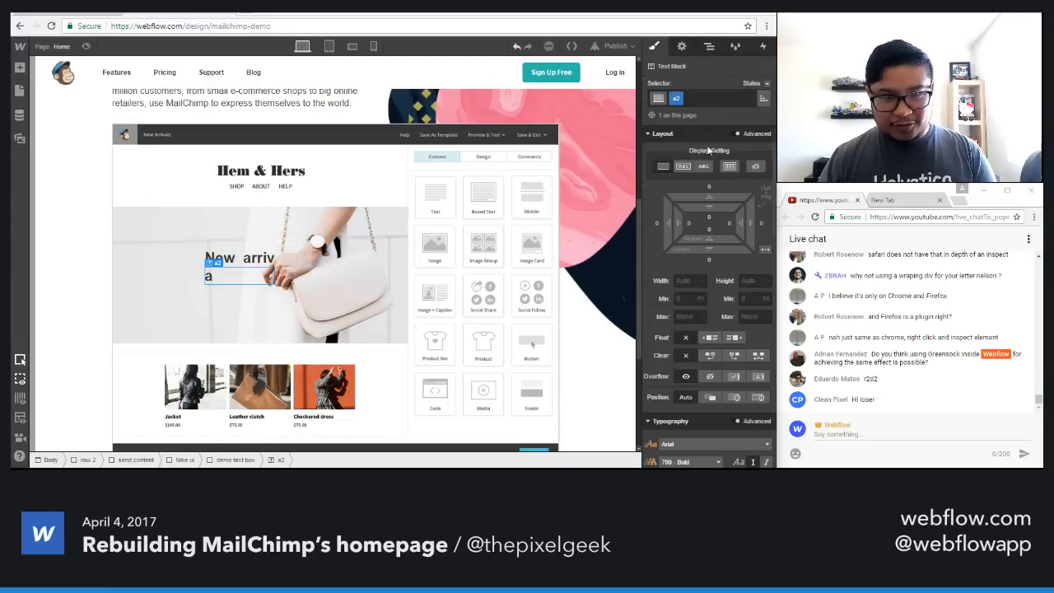
left_click(703, 165)
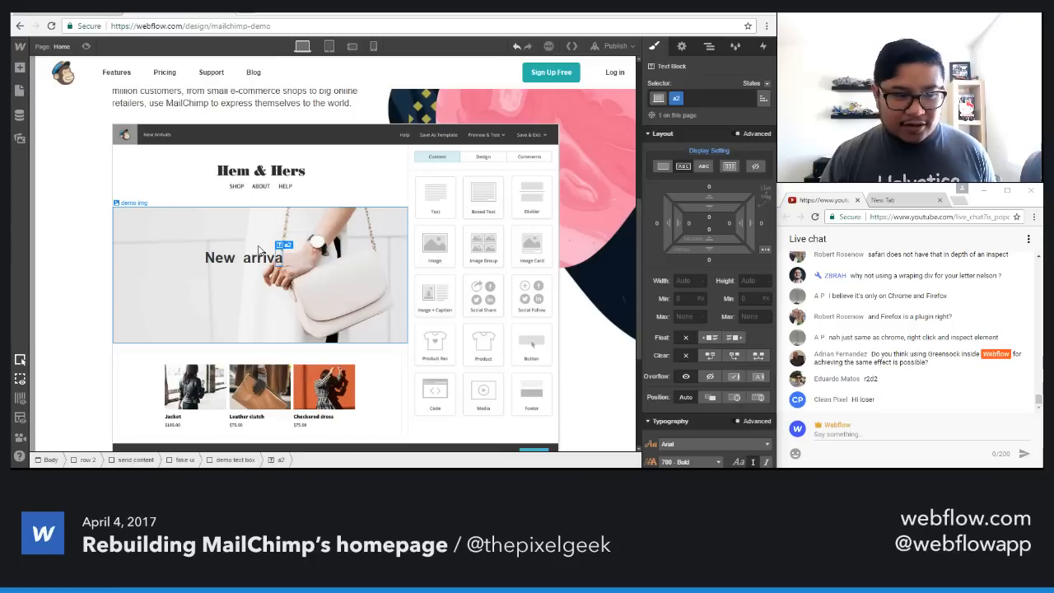
Step: Add a text block after the second "a" and replace its placeholder text with "l"
key("a")
left_click_drag(56, 387, 286, 281)
double_click(287, 280)
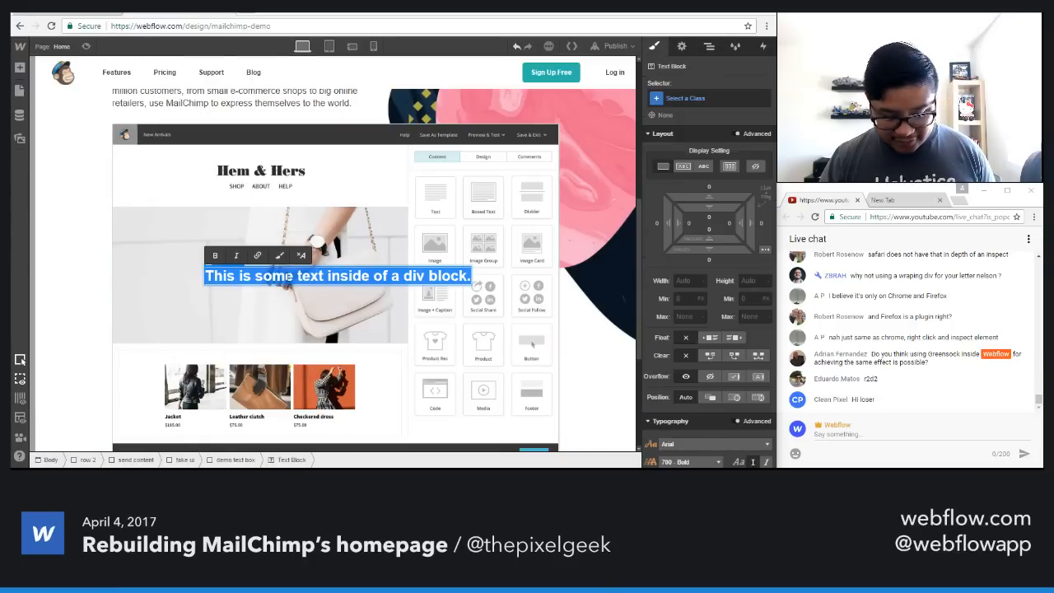
key("BackSpace")
key("Escape")
Step: Give the "l" text block a class named "l" and set its display to inline-block
left_click(688, 98)
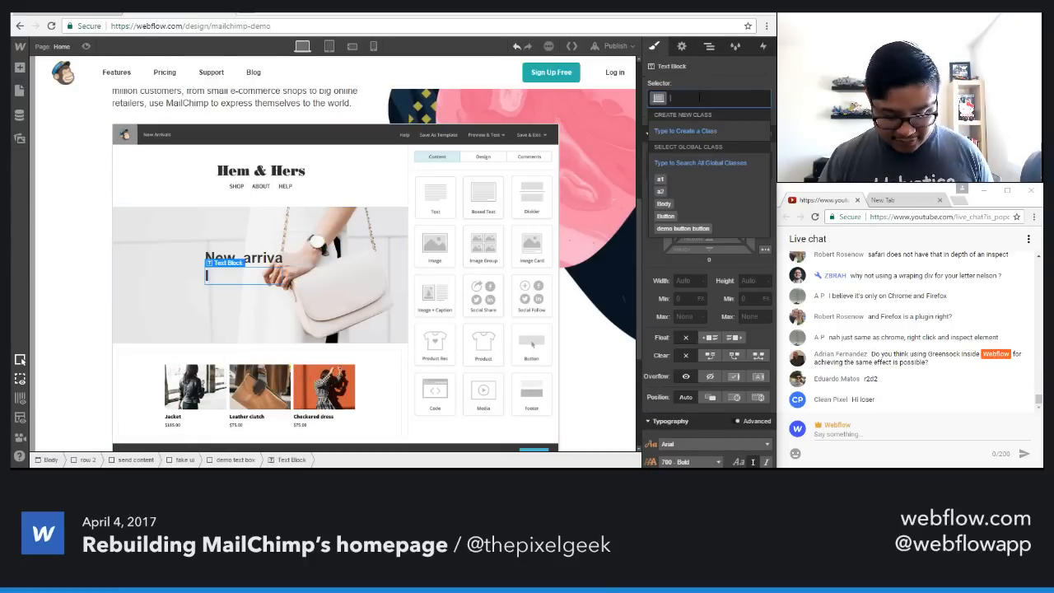
type("l")
key("Return")
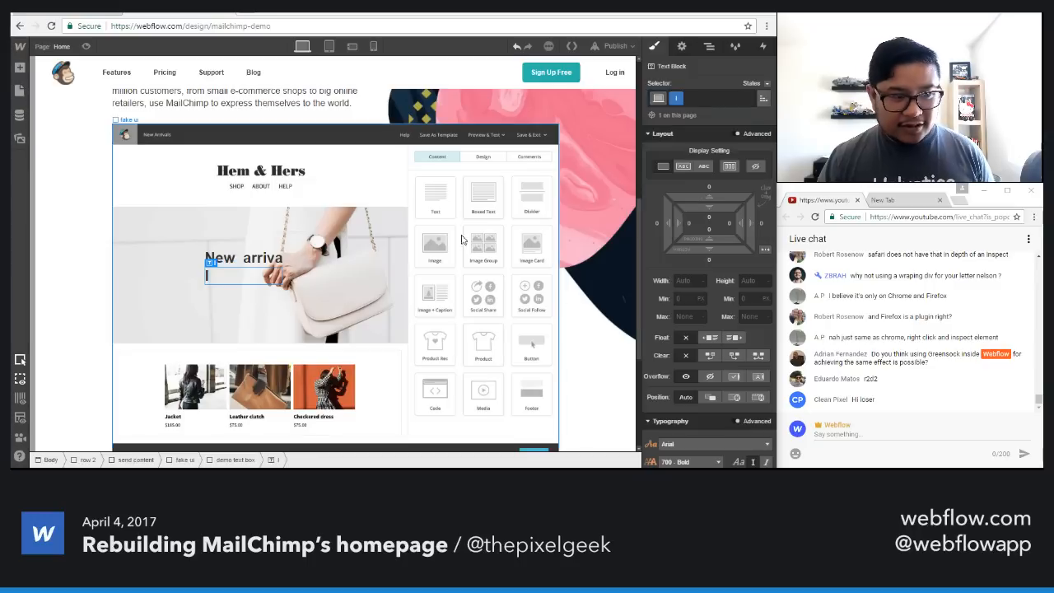
left_click(683, 166)
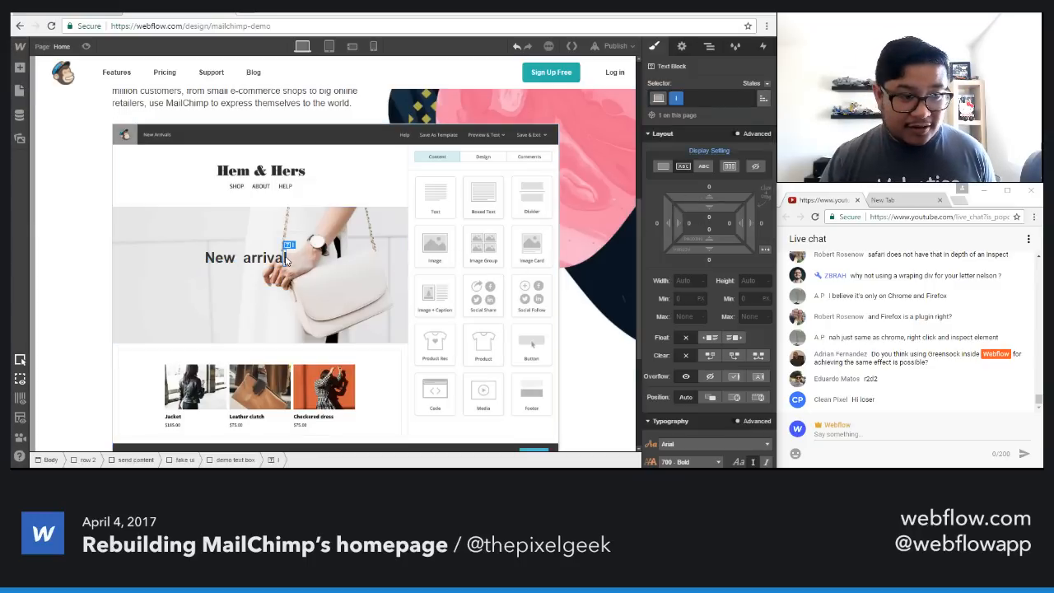
Step: Add a text block after the "l" and replace its placeholder text with "s"
key("a")
left_click_drag(56, 387, 286, 268)
double_click(285, 276)
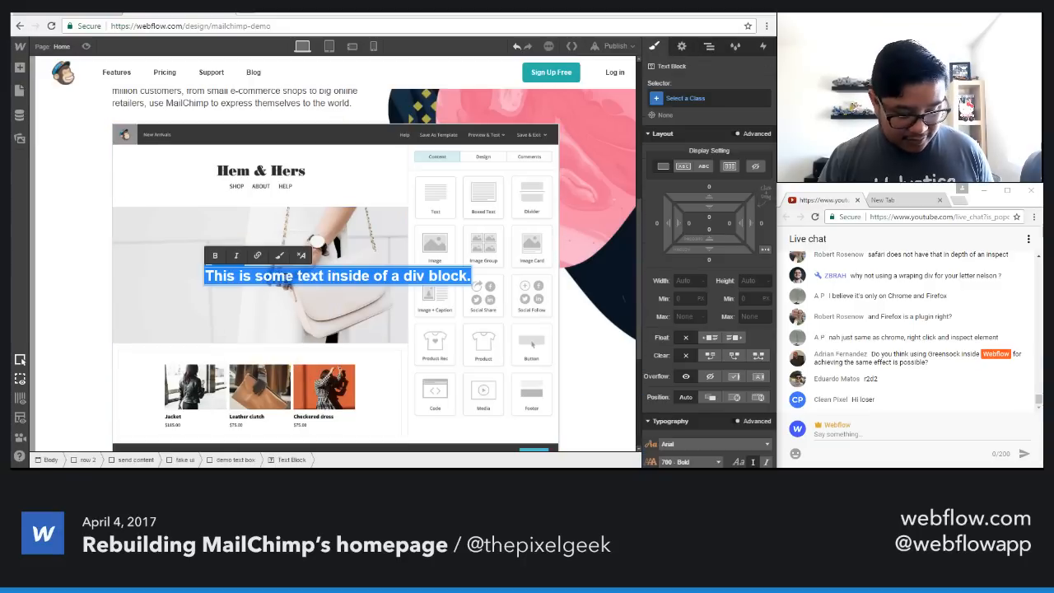
type("s")
Step: Give the "s" text block a class named "s" and set its display to inline-block
left_click(700, 103)
type("s")
key("Return")
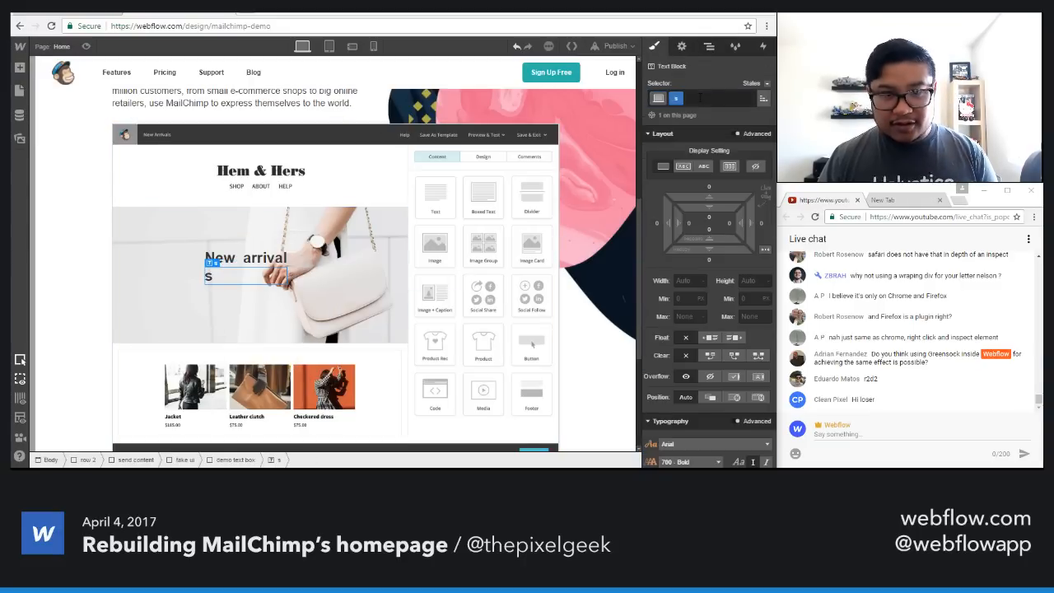
left_click(682, 169)
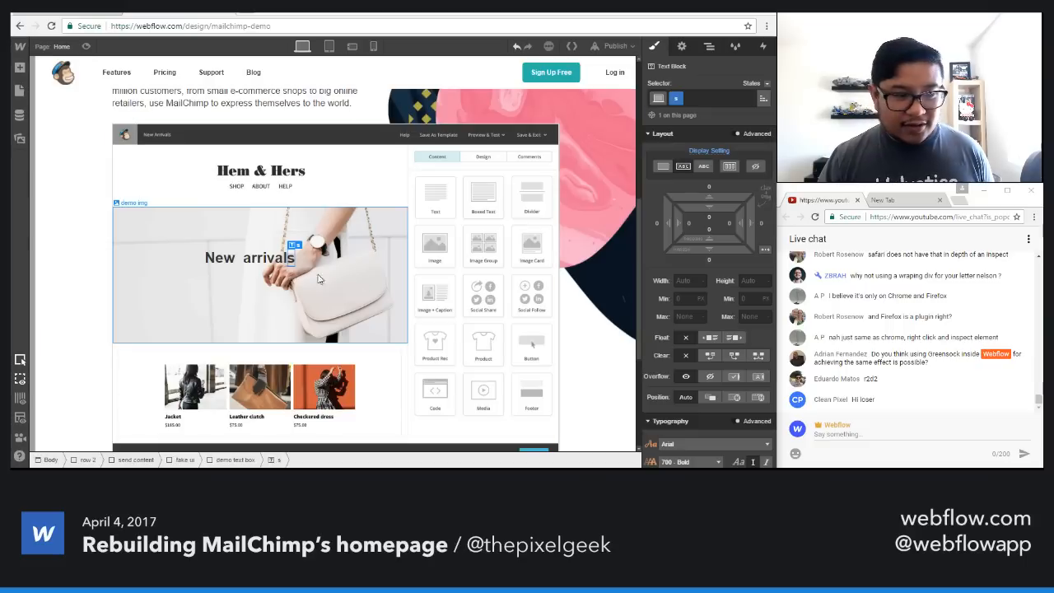
Step: Add a text block after the "s" and replace its placeholder text with "!"
key("a")
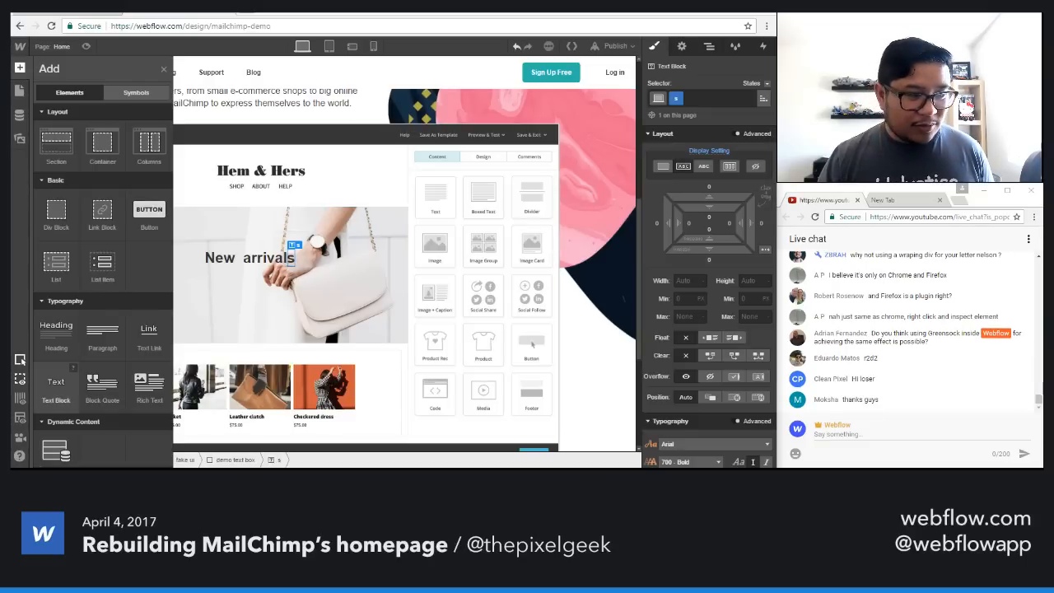
left_click_drag(56, 388, 292, 280)
double_click(284, 276)
key("BackSpace")
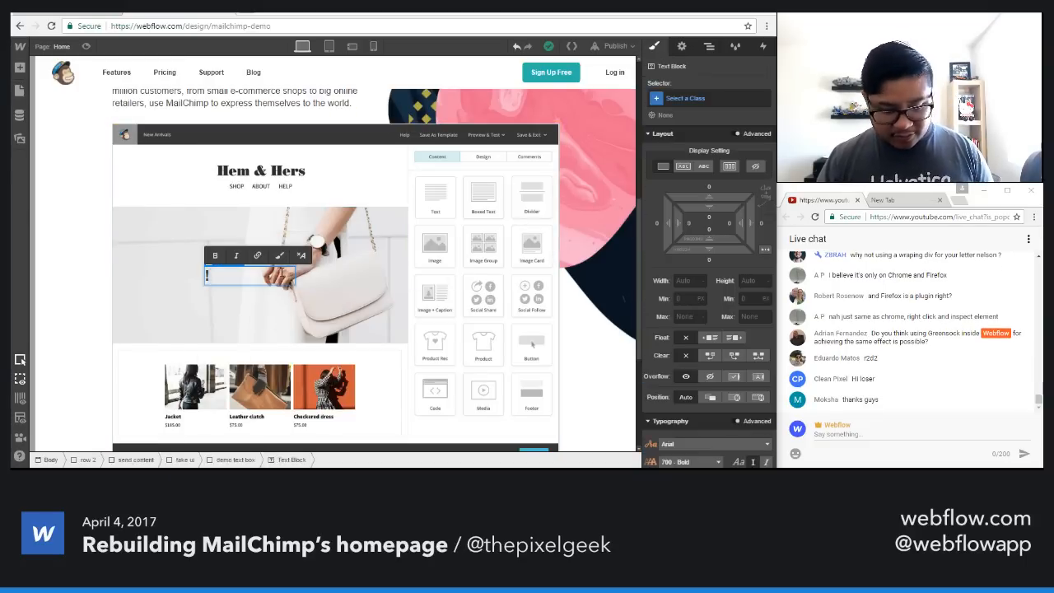
key("Escape")
key("ctrl+Return")
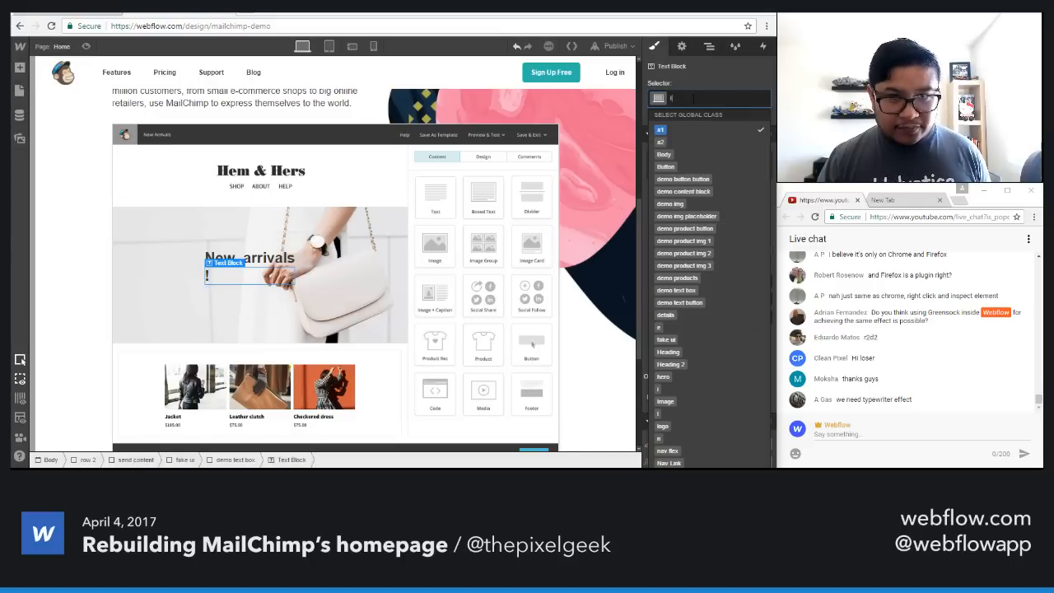
key("Return")
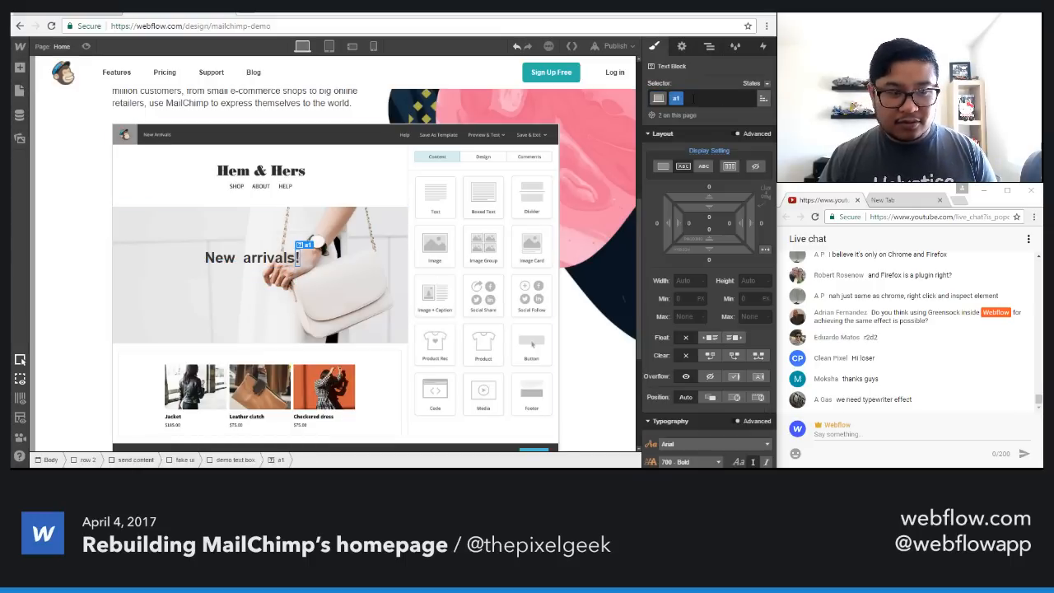
left_click(693, 98)
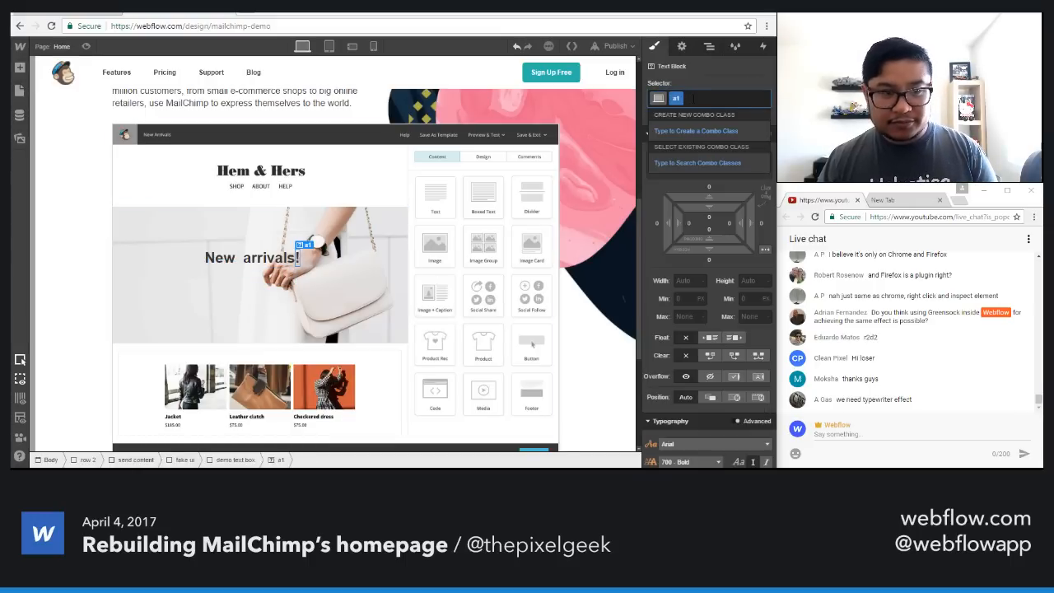
key("BackSpace")
Step: Give the "!" text block a class named "exclamation" and set its display to inline-block
type("e")
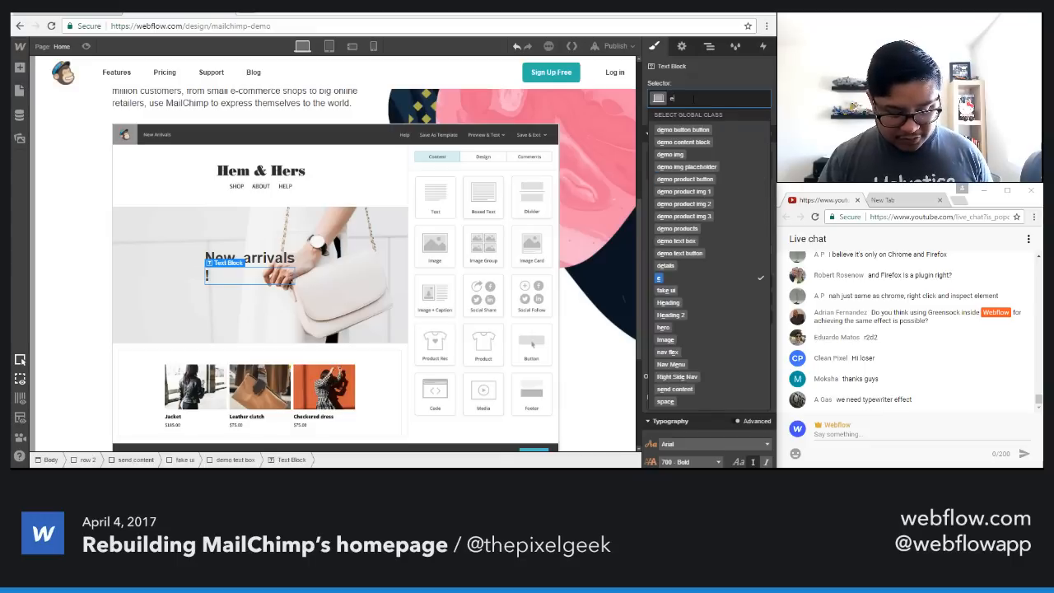
type("xcimation")
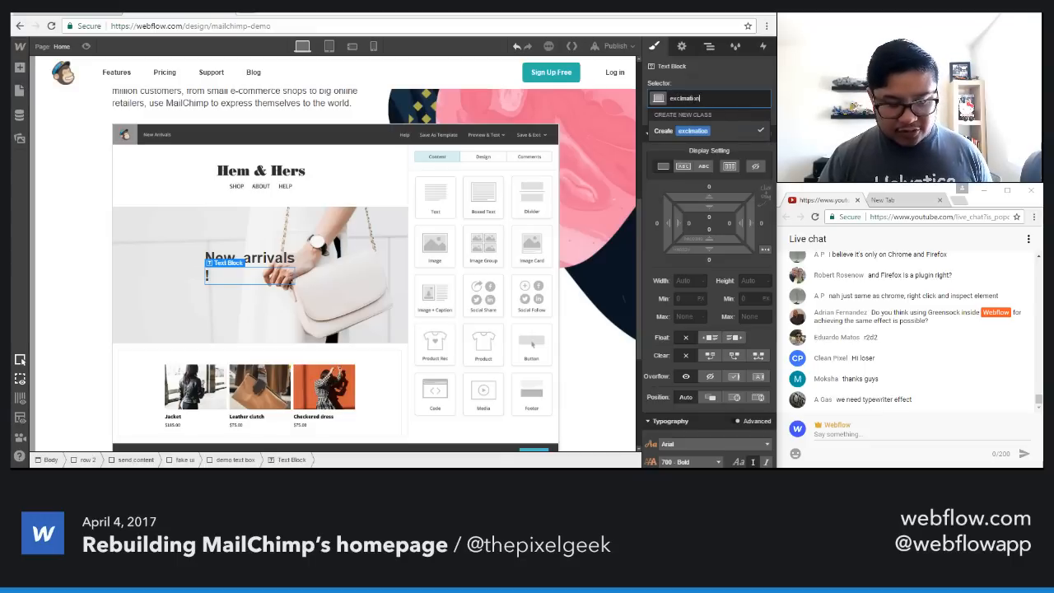
key("Return")
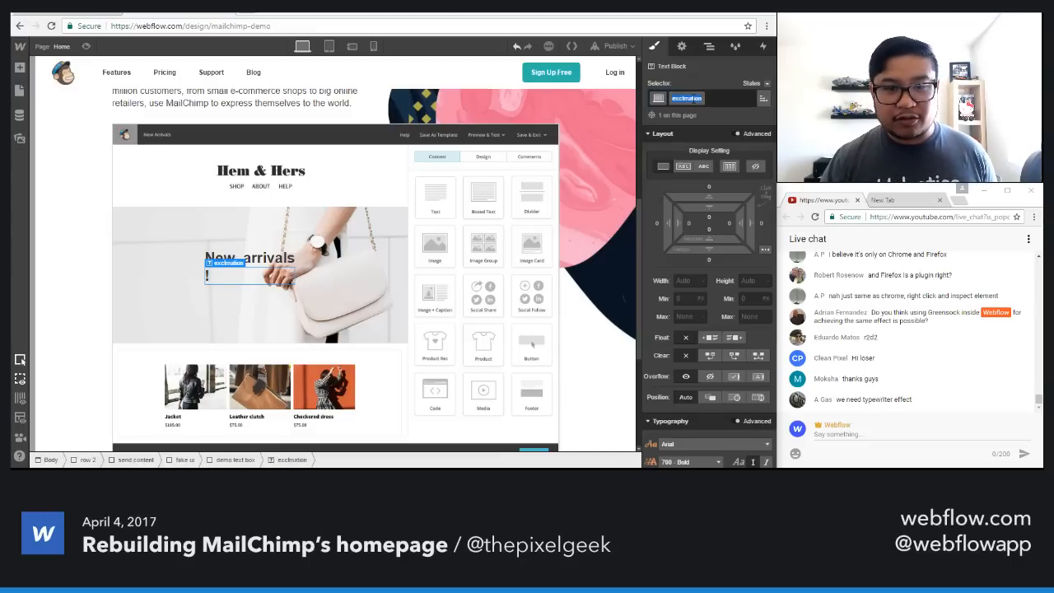
type("a")
key("Return")
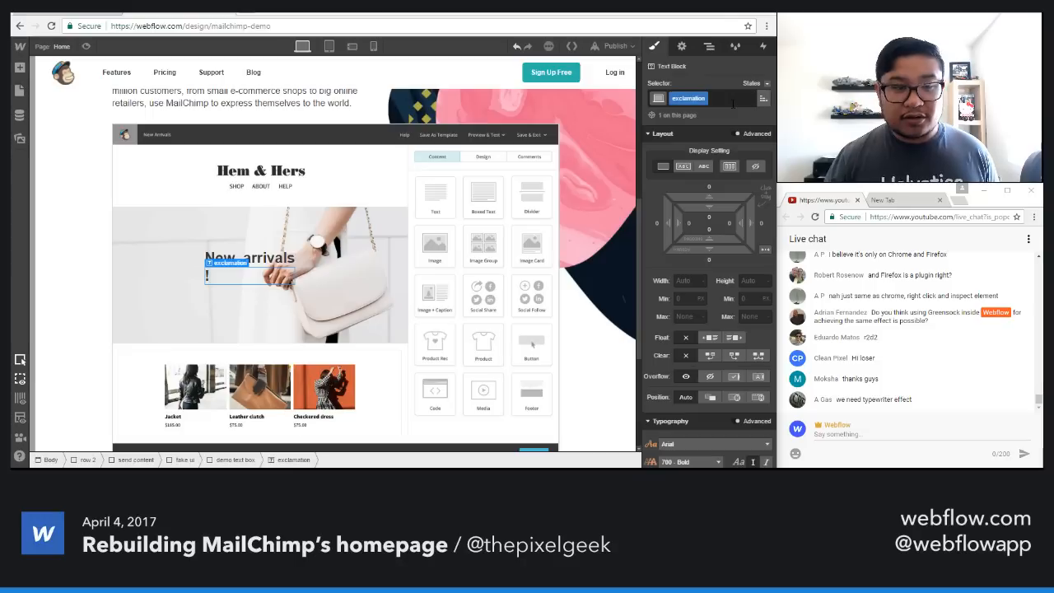
left_click(683, 167)
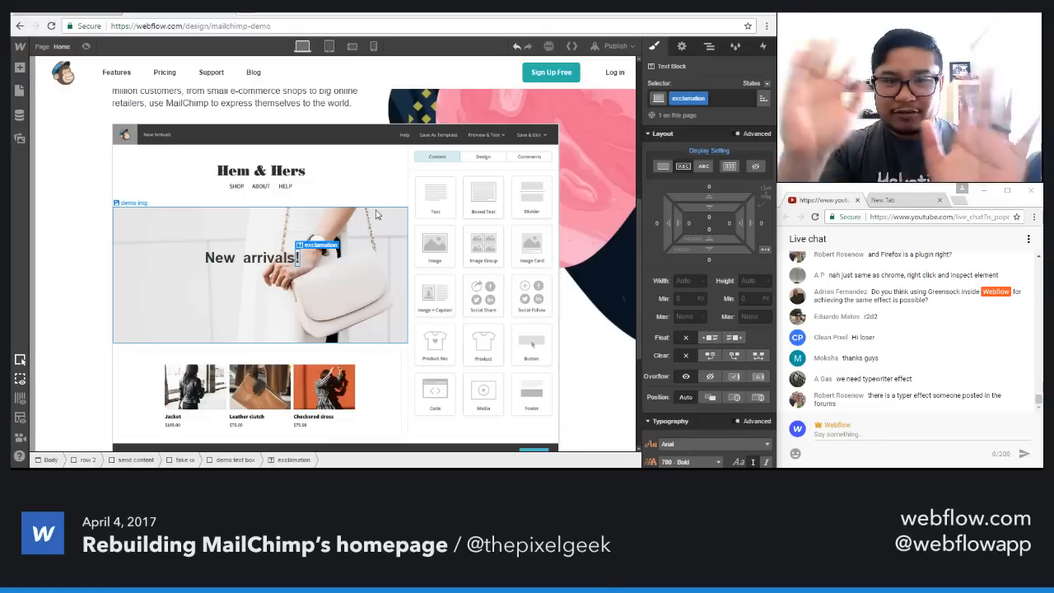
Step: Reduce the width of the space block between "New" and "arrivals!" to 12 px
left_click(239, 261)
key("Delete")
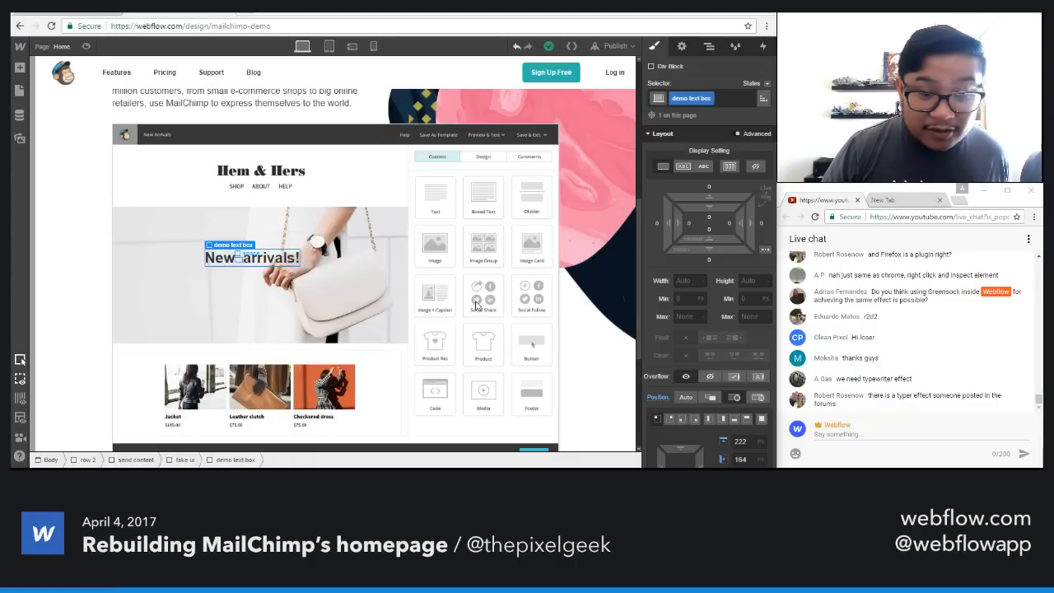
key("ctrl+z")
key("Down")
key("Down")
key("Down")
key("Down")
key("Down")
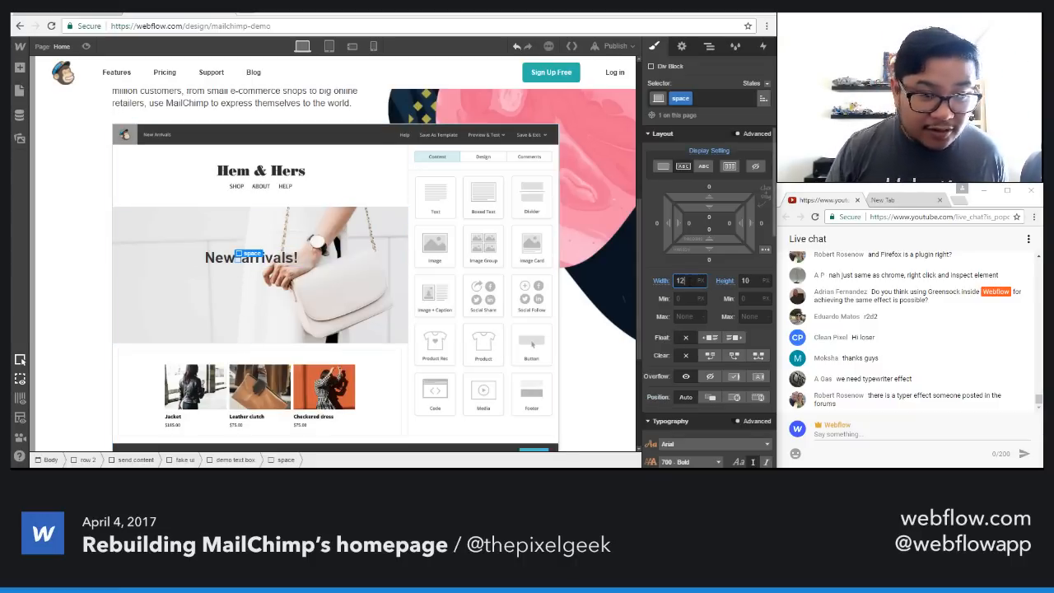
left_click(362, 303)
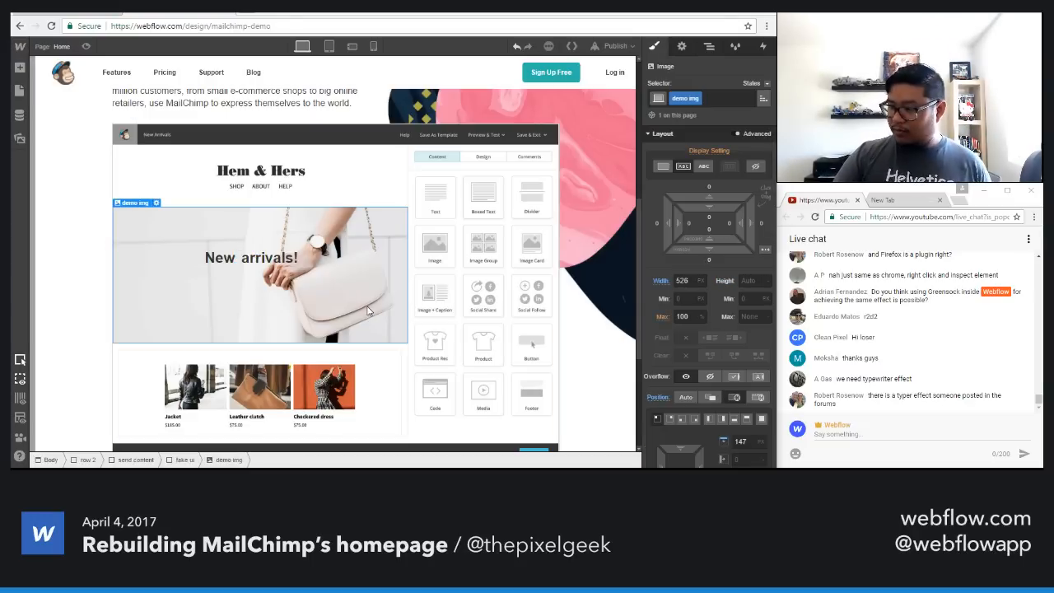
Step: Reposition the demo text box over the hero image with a top offset of 216 px and a left offset of 189 px
left_click(245, 260)
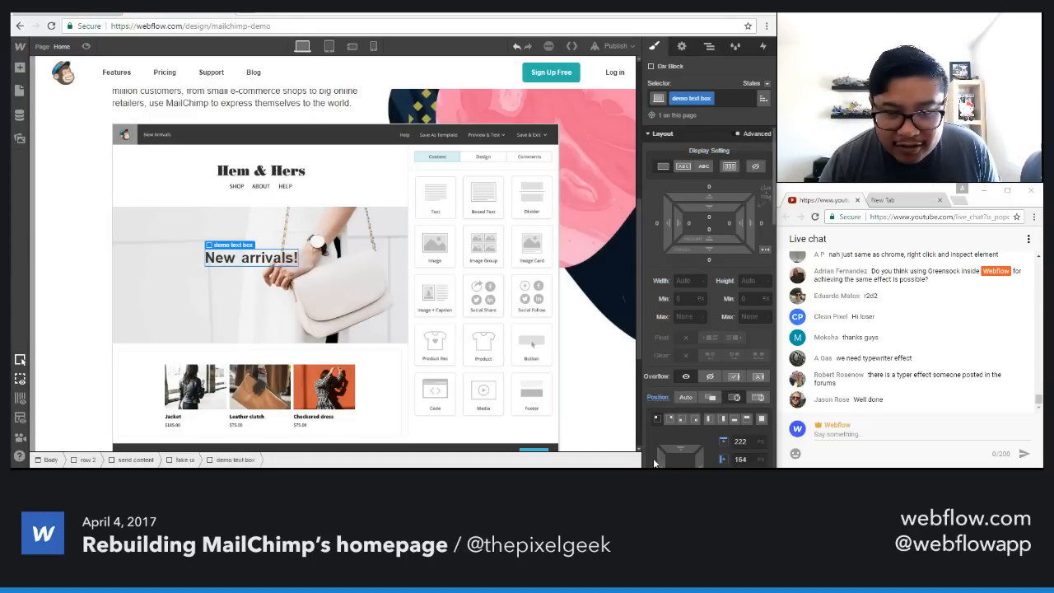
scroll(713, 376, "down", 3)
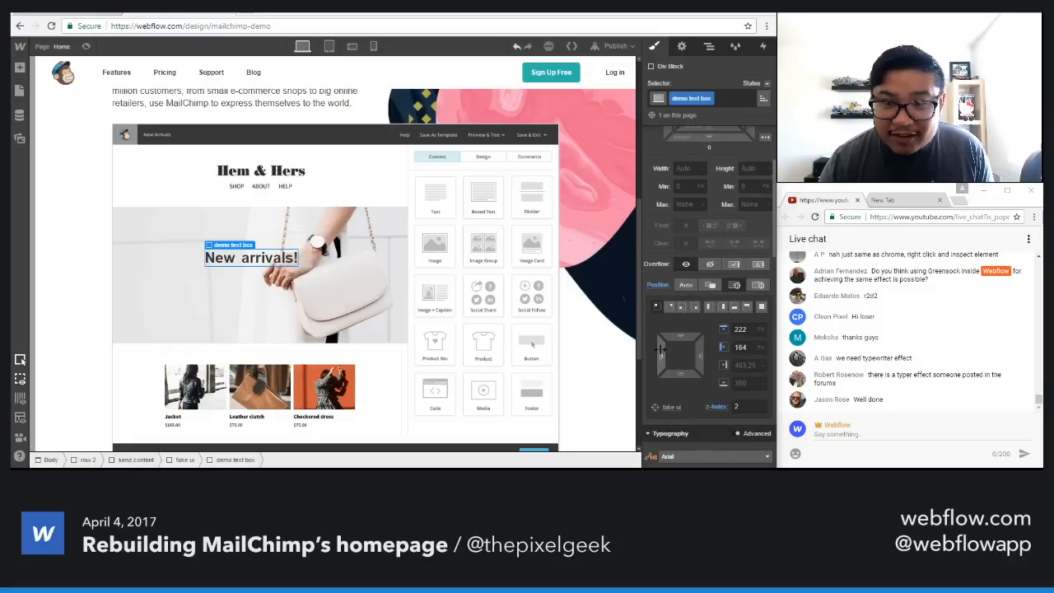
left_click_drag(661, 347, 684, 327)
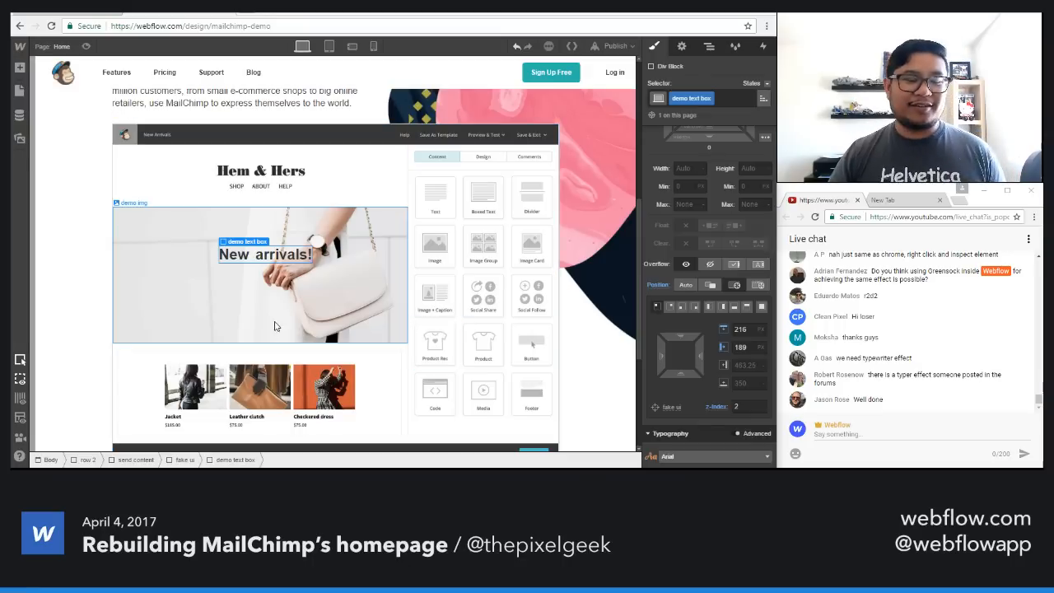
Step: Create an interaction named "hide letter" on the "N" text block, with an initial appearance of 0% opacity
double_click(224, 257)
left_click(760, 47)
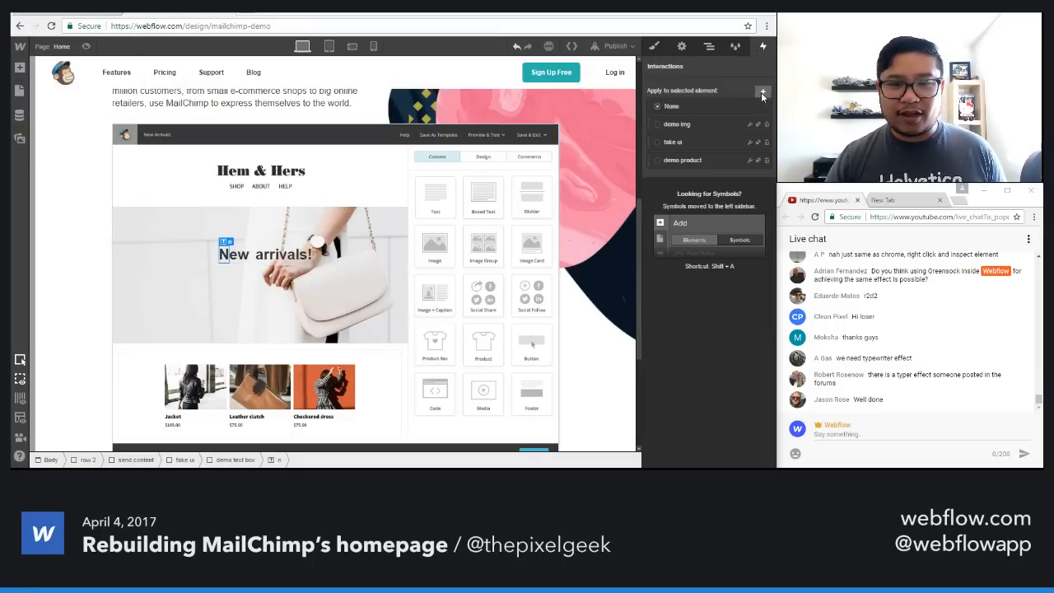
left_click(763, 94)
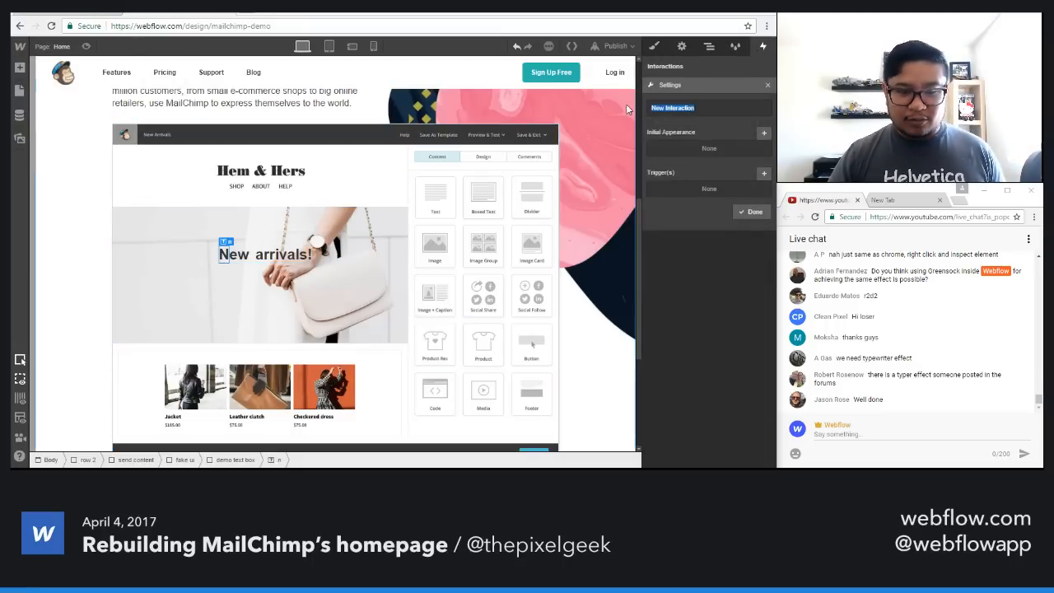
type("hide letter")
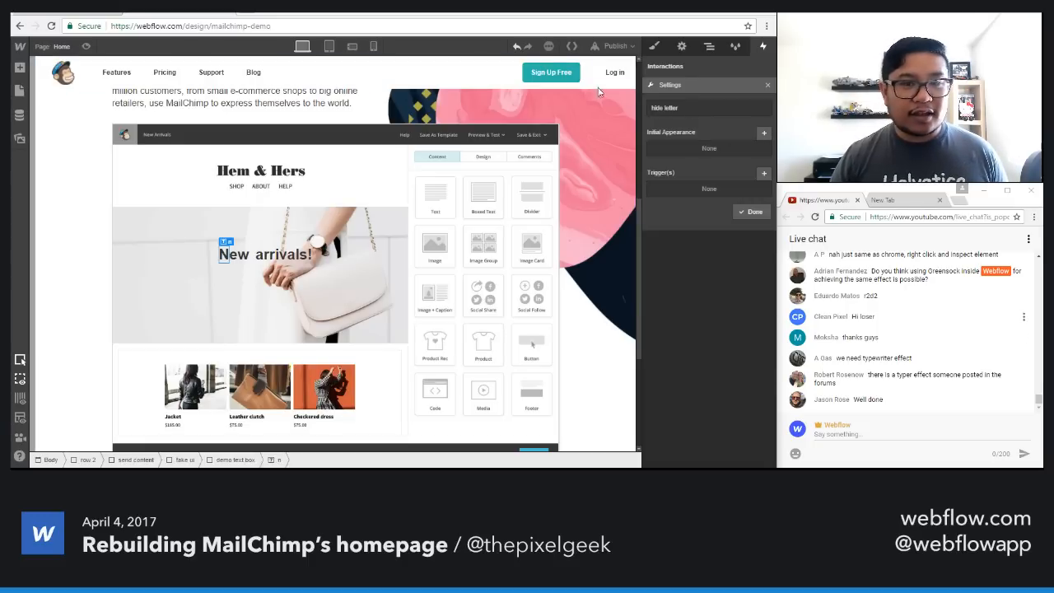
left_click(763, 133)
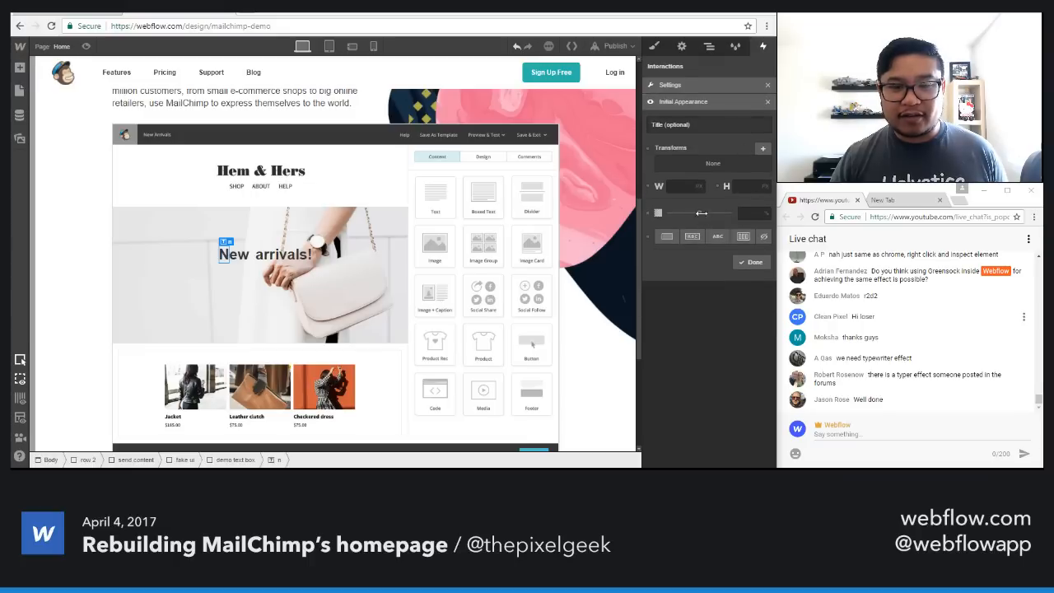
left_click_drag(699, 212, 640, 213)
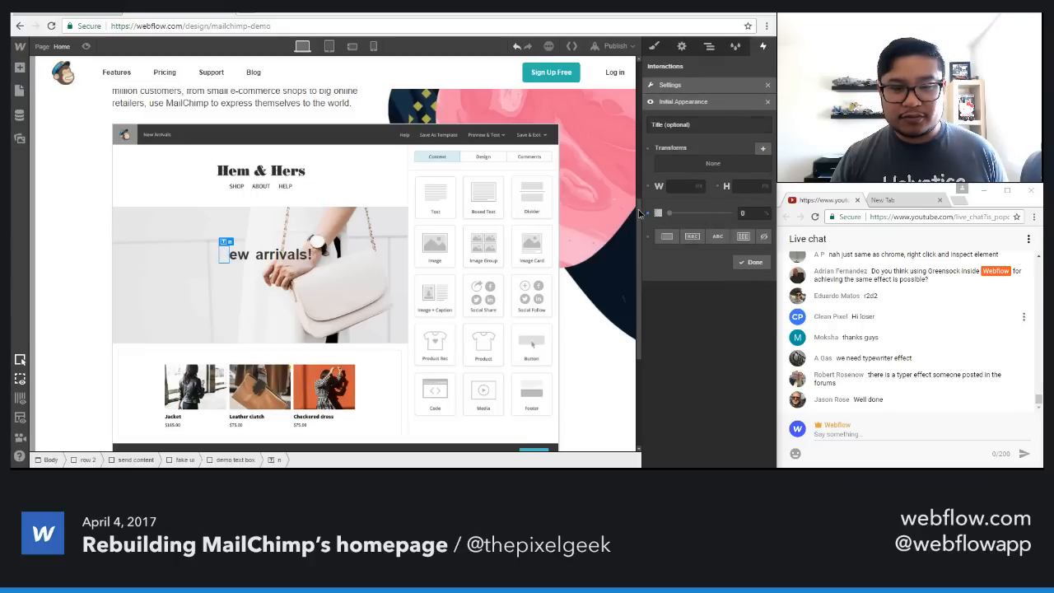
left_click(740, 263)
left_click(751, 211)
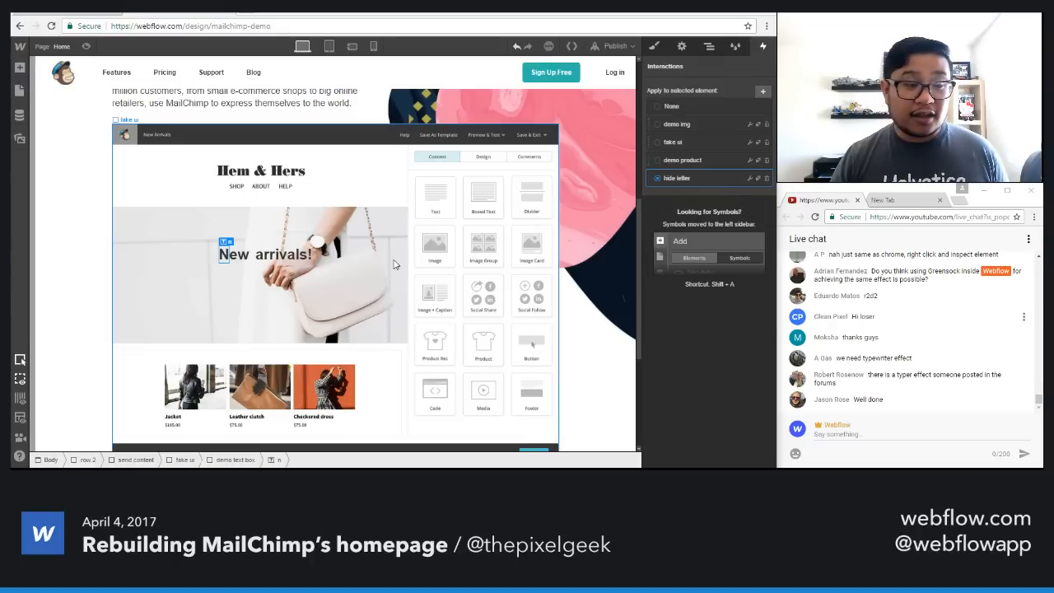
Step: Apply the "hide letter" interaction to the remaining letters of "New"
left_click(181, 167)
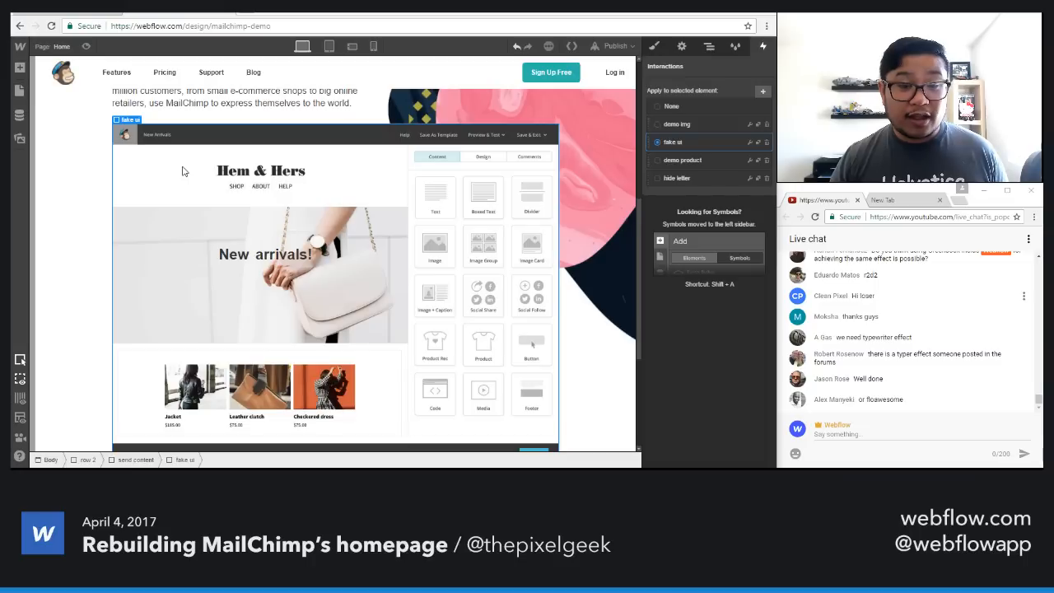
left_click(229, 257)
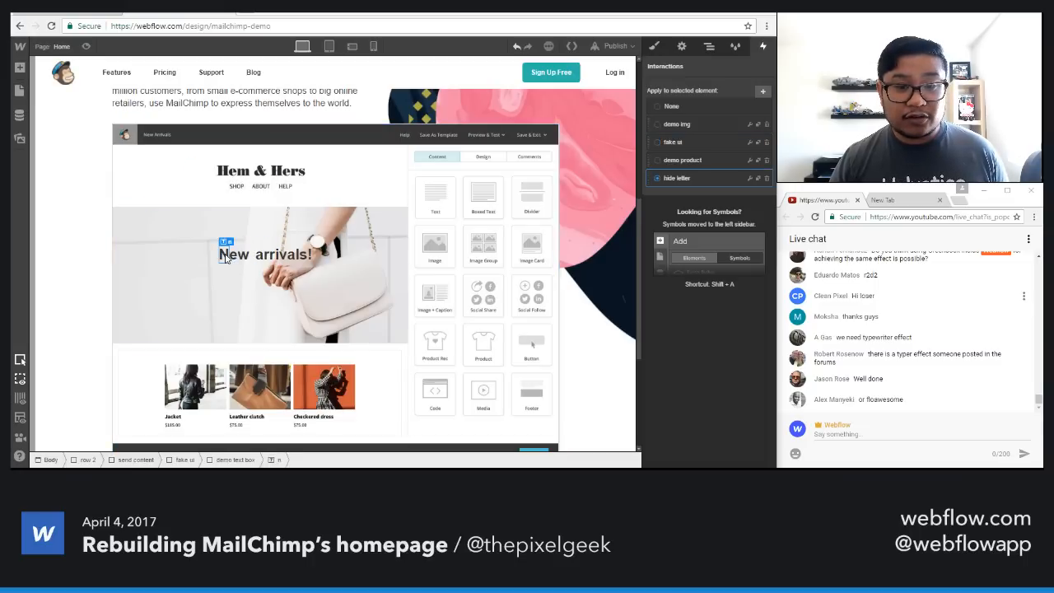
left_click(673, 179)
left_click(245, 258)
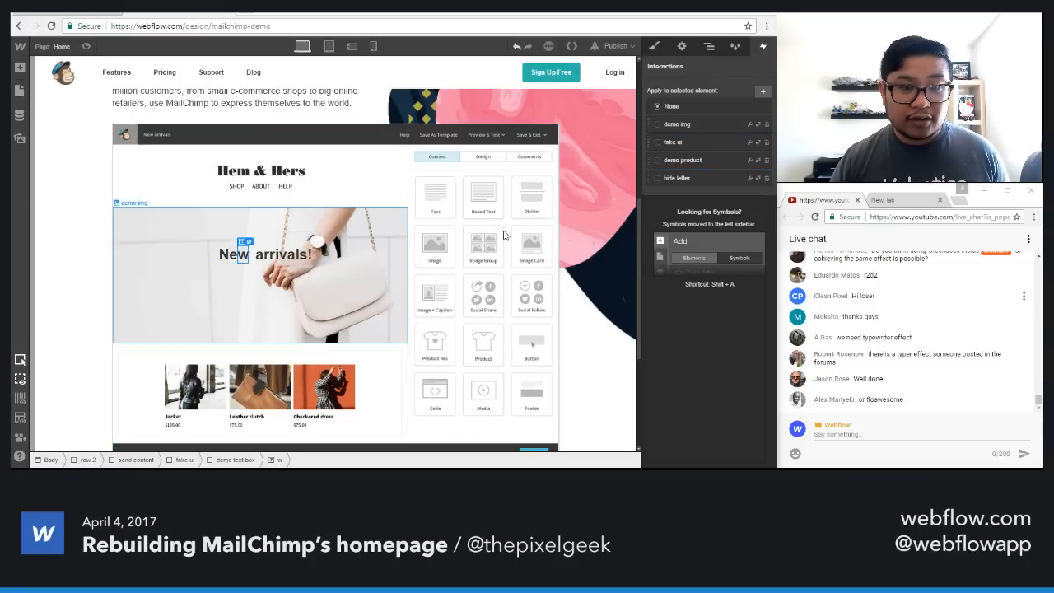
left_click(679, 179)
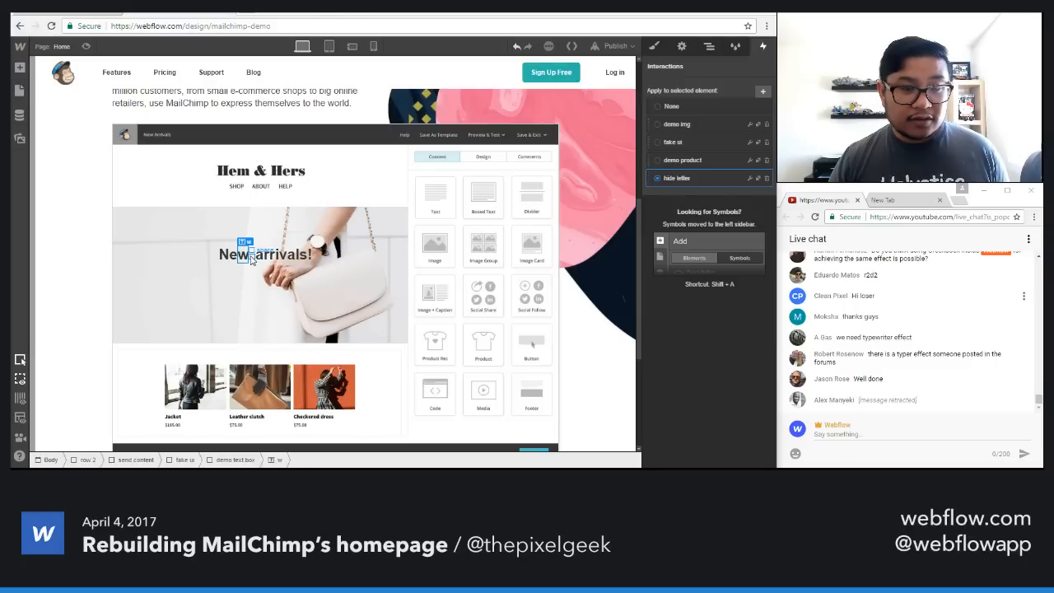
left_click(251, 259)
left_click(661, 183)
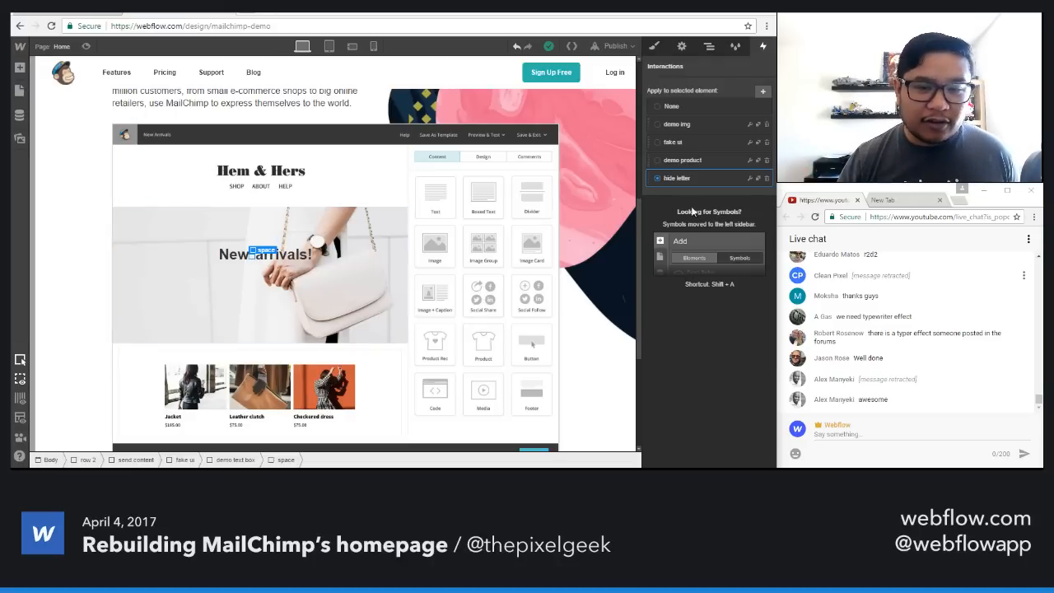
left_click(671, 106)
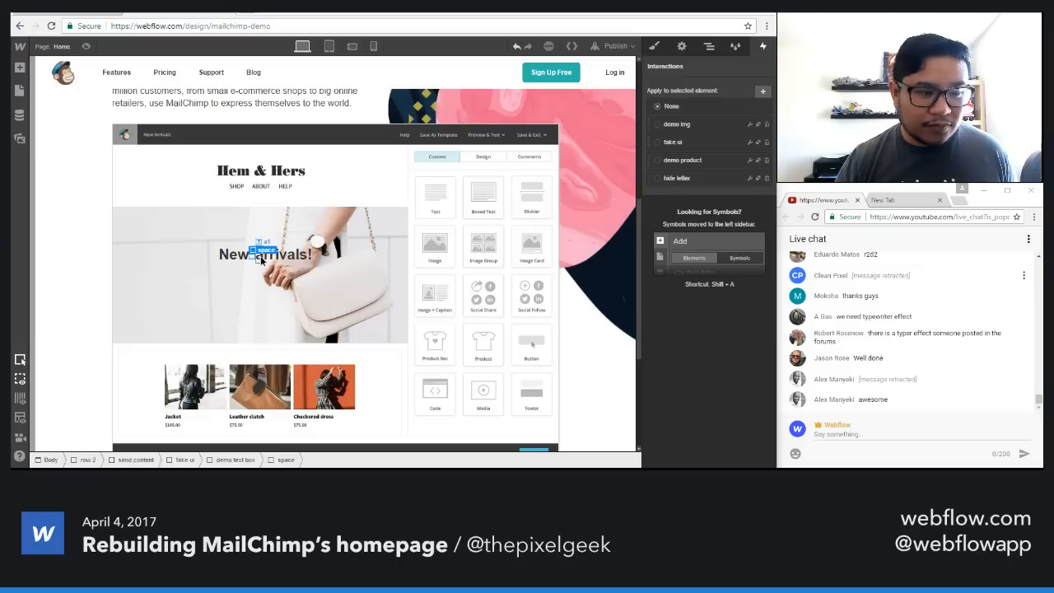
Step: Apply the "hide letter" interaction to the first five letters of "arrivals!", from the "a" through the "v"
left_click(265, 257)
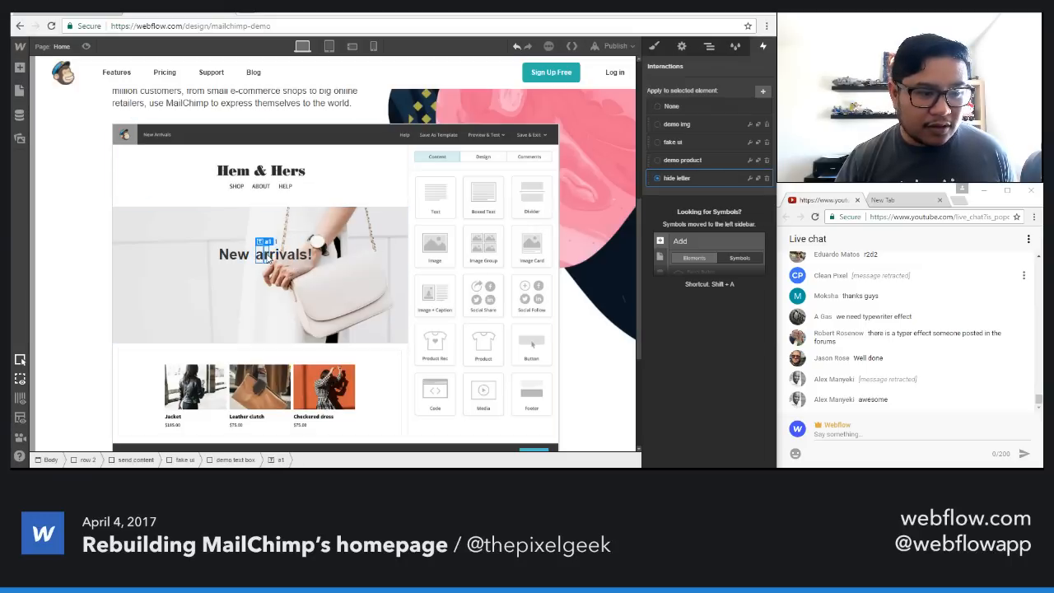
left_click(275, 257)
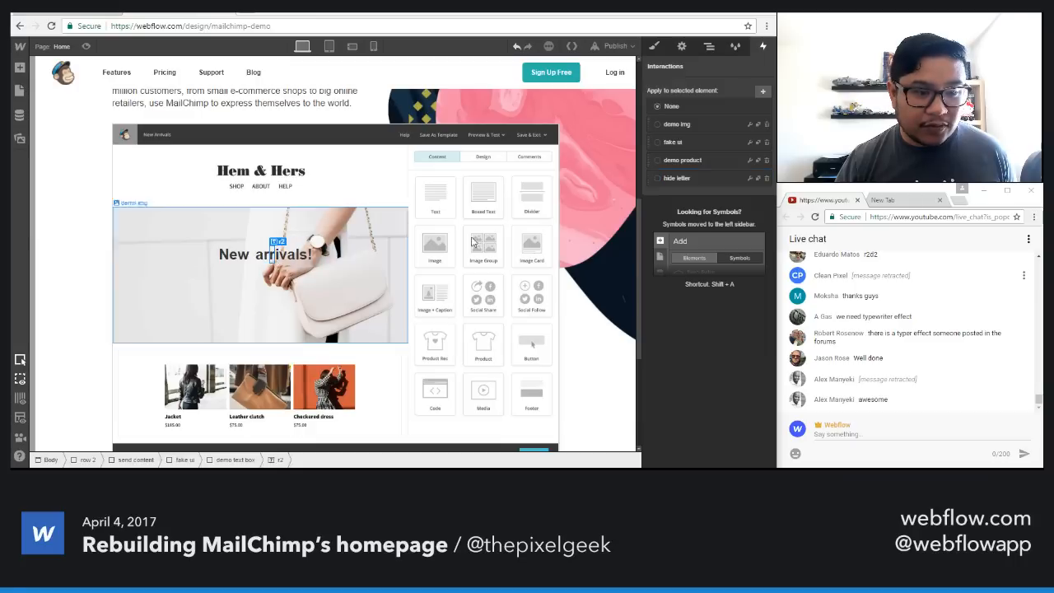
left_click(668, 178)
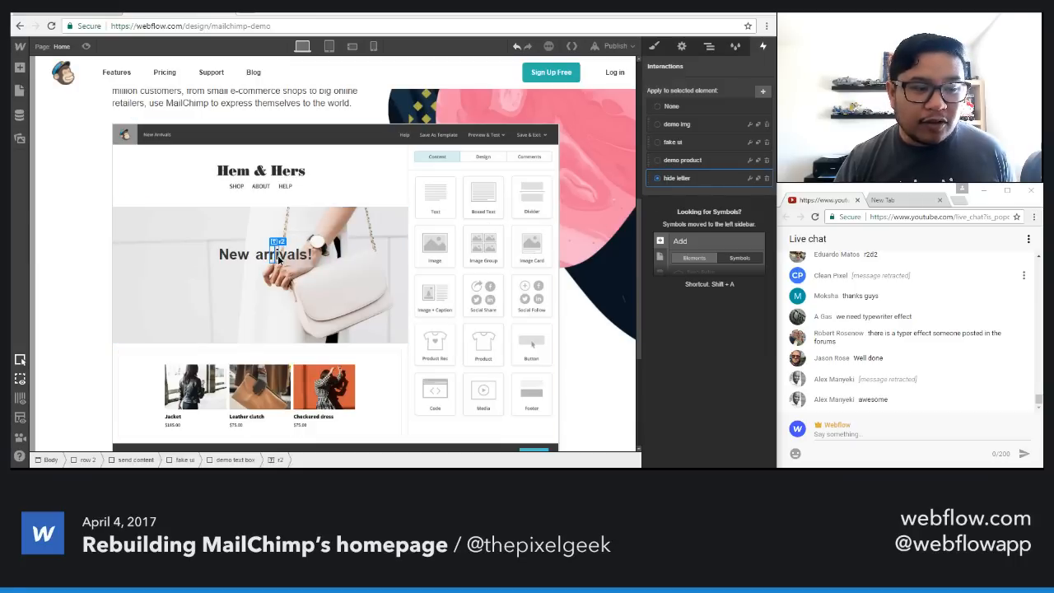
left_click(281, 259)
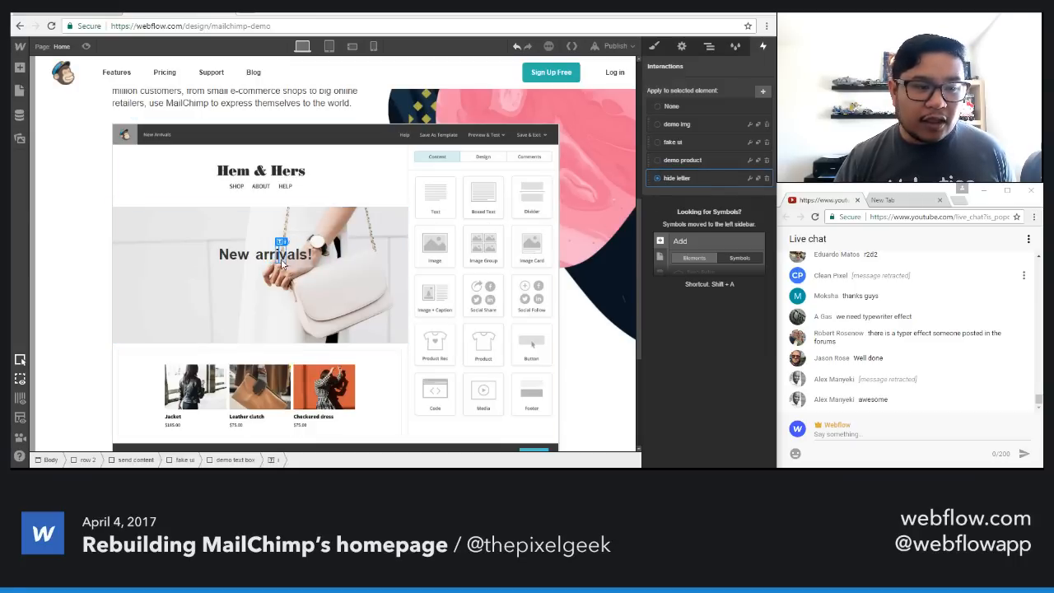
left_click(286, 257)
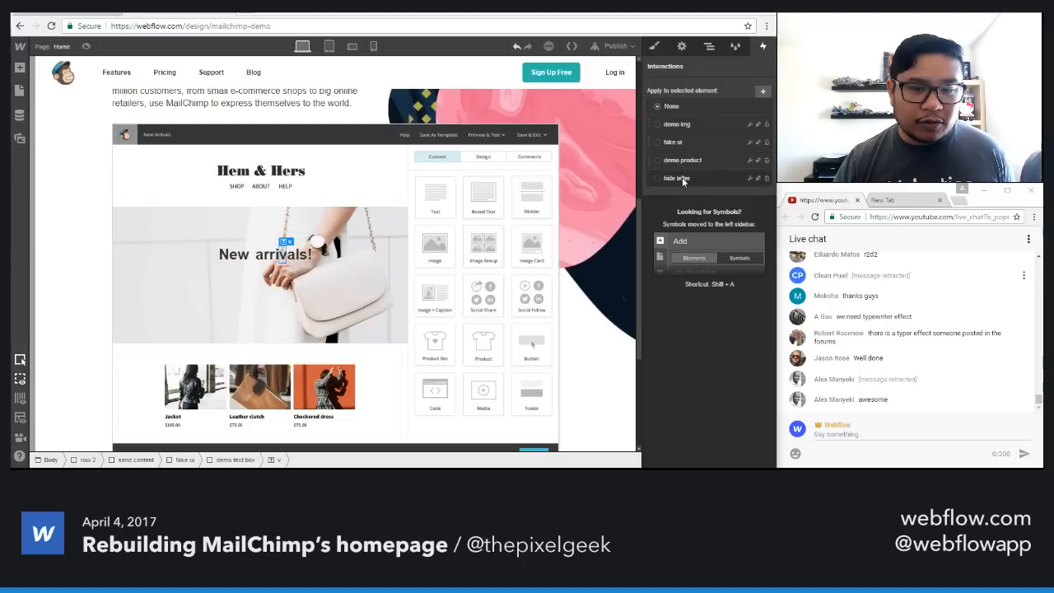
left_click(682, 177)
Step: Apply the "hide letter" interaction to the last letters of "arrivals" ("a", "l", "s") and to the exclamation mark
left_click(293, 257)
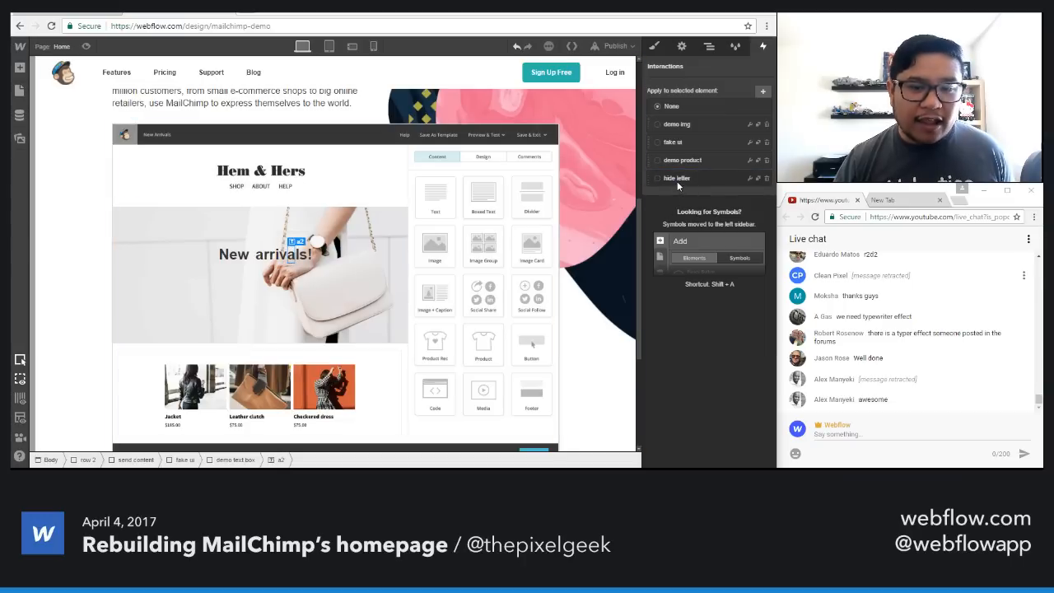
left_click(677, 179)
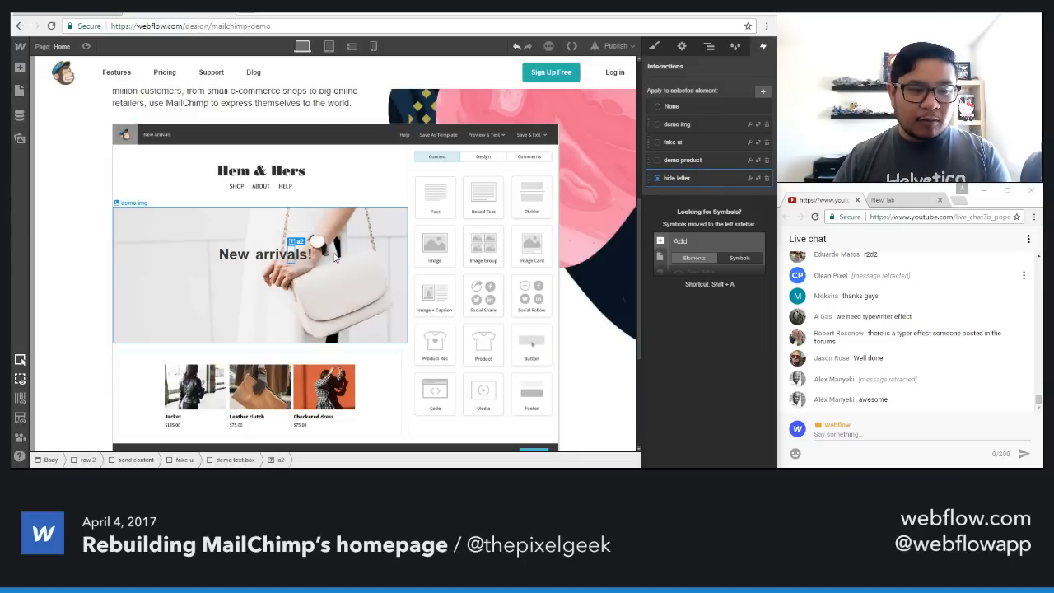
left_click(303, 255)
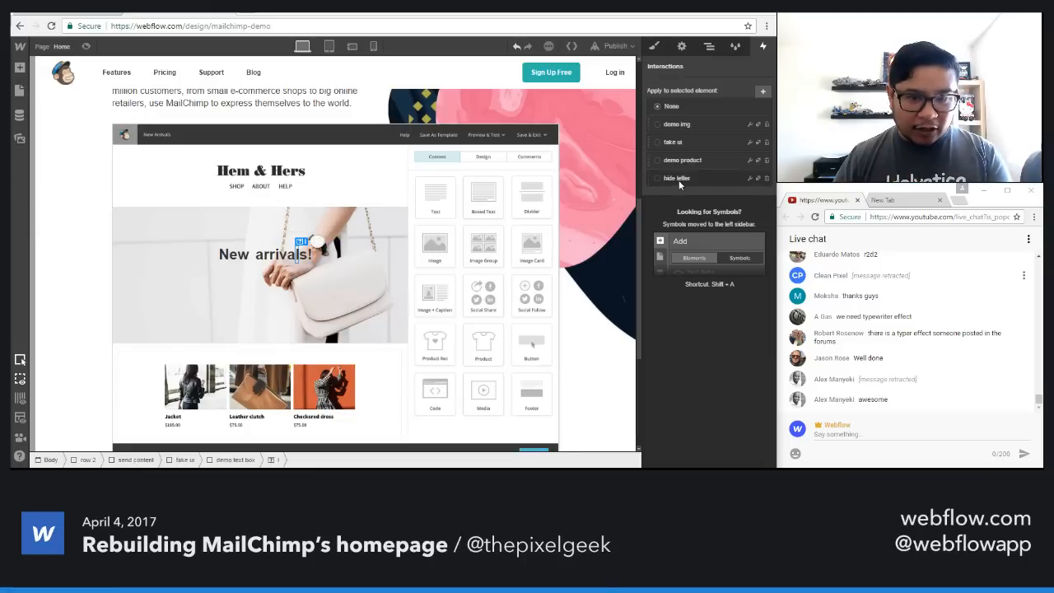
left_click(305, 255)
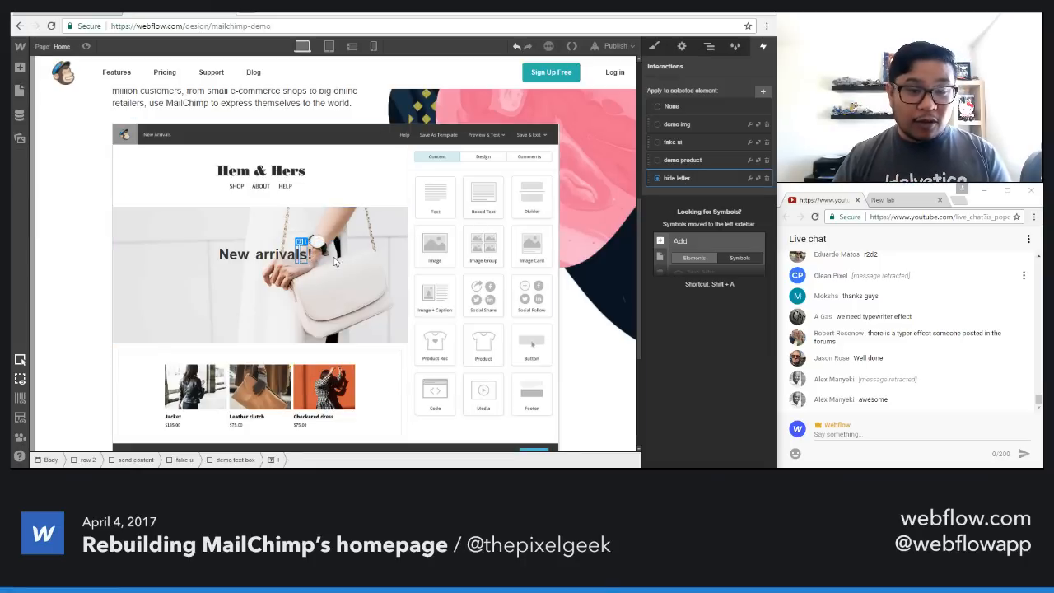
left_click(656, 177)
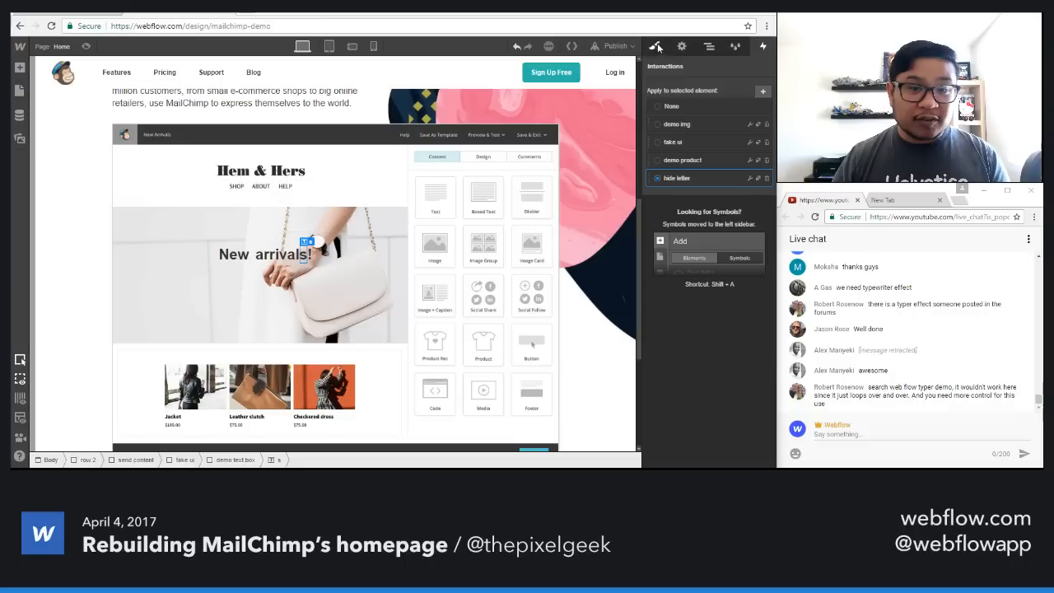
left_click(314, 263)
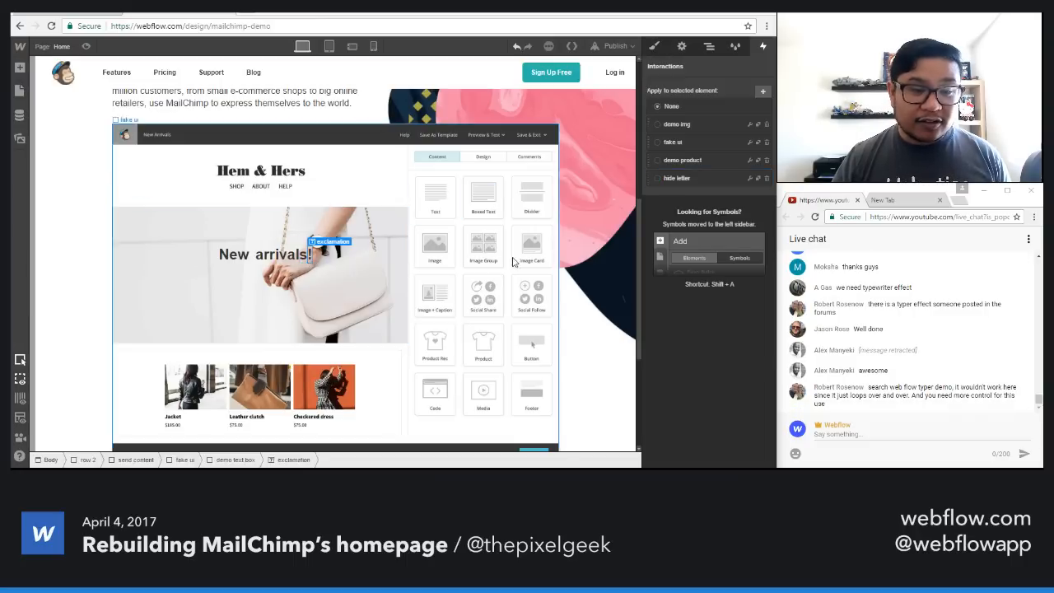
left_click(676, 181)
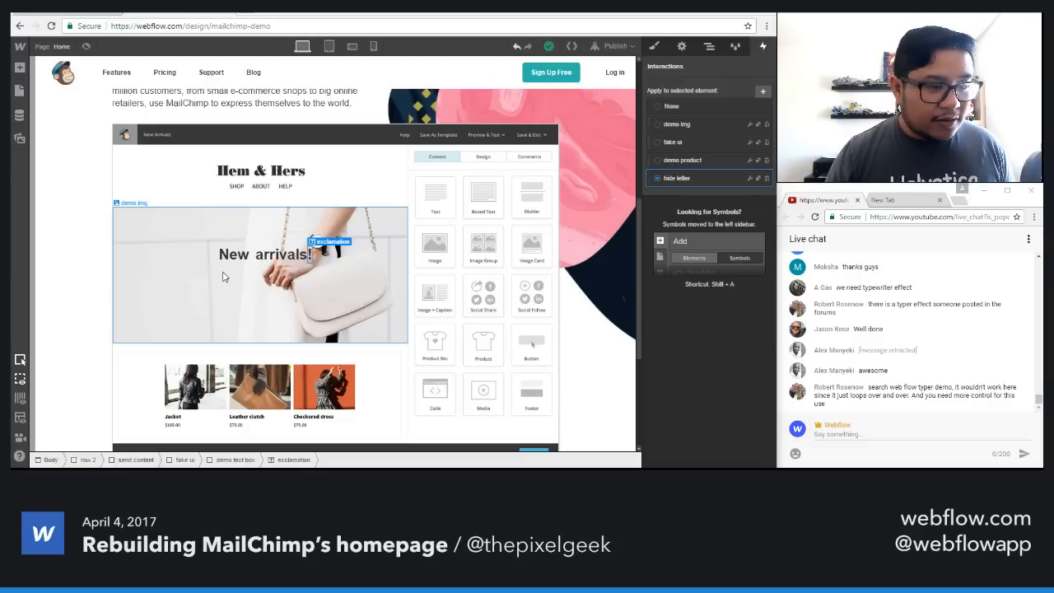
Step: Open the "fake ui" interaction and examine its scroll trigger for "demo text button", including the move step
left_click(718, 142)
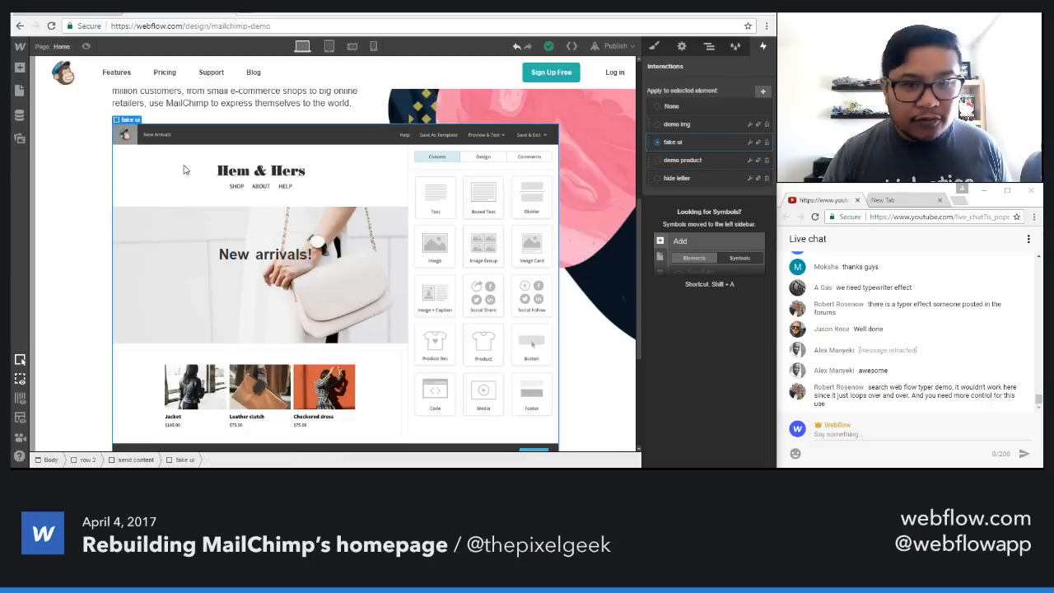
left_click(748, 142)
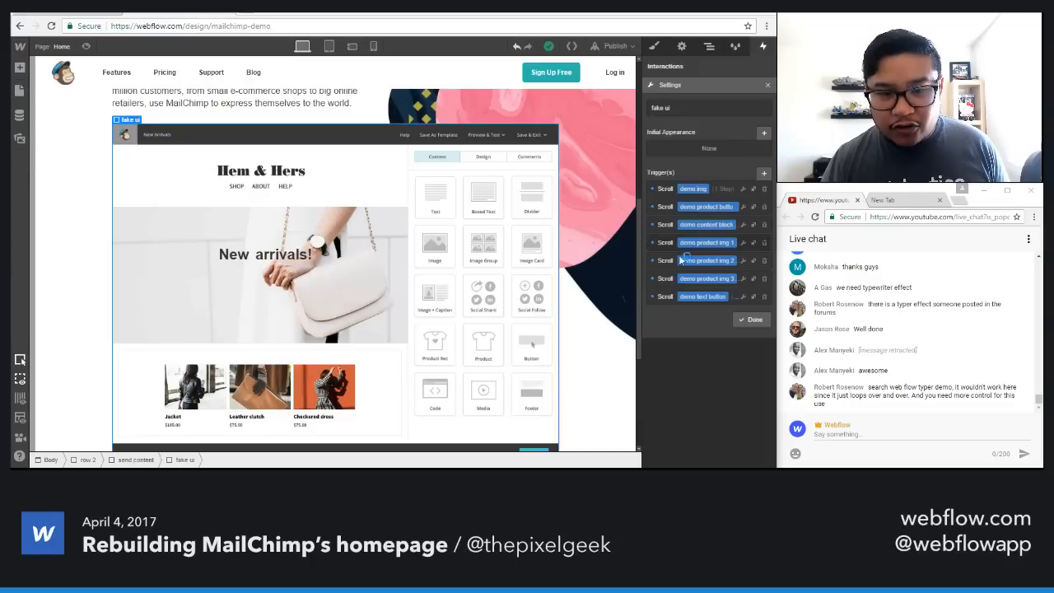
left_click(743, 297)
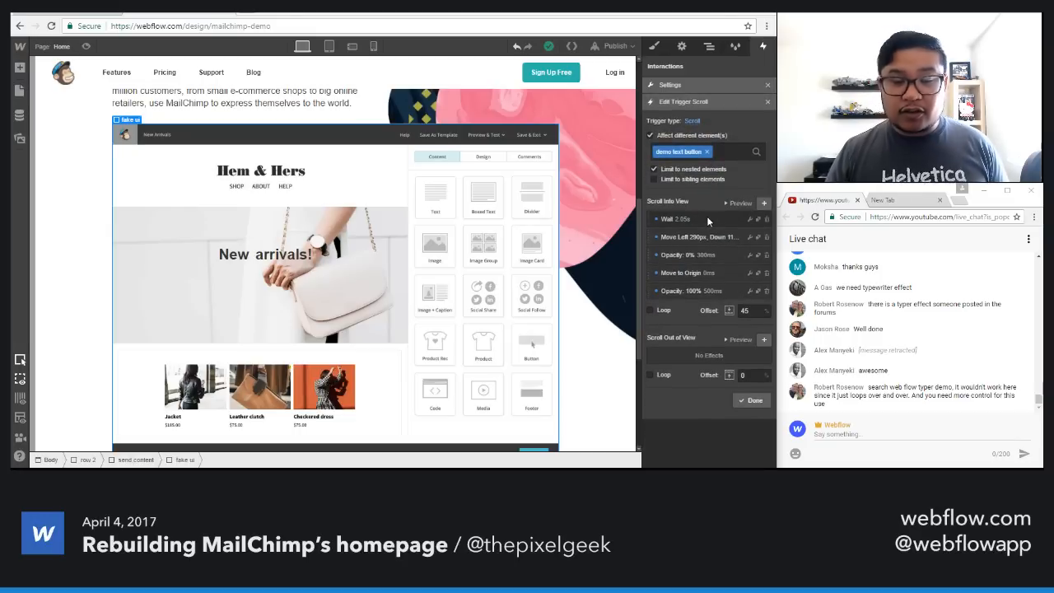
left_click(748, 236)
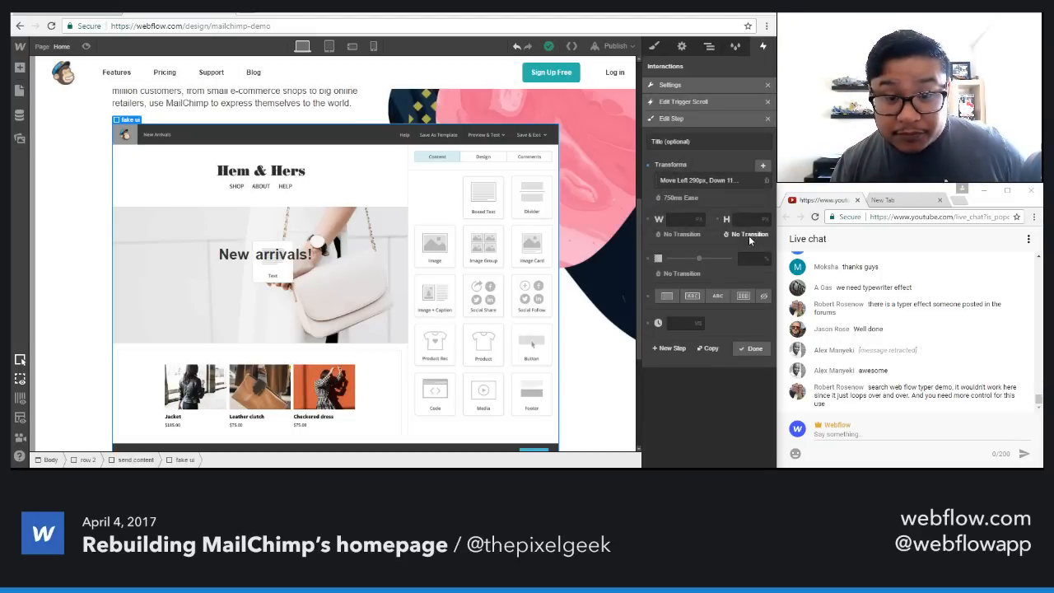
left_click(767, 119)
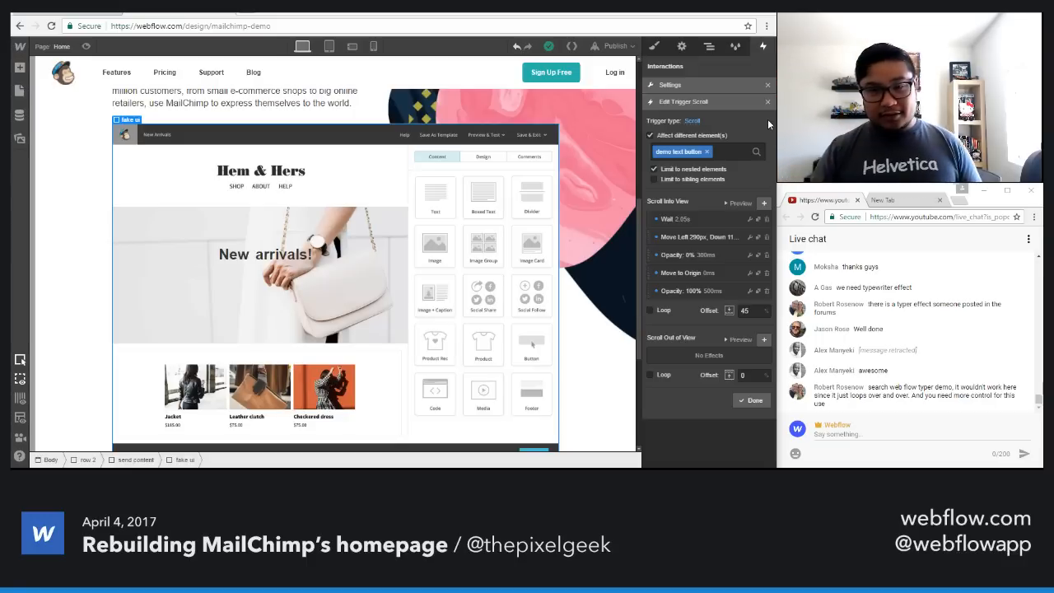
left_click(750, 400)
Step: Add a scroll trigger to the "fake ui" interaction that affects the element "n", with a scroll-into-view offset of 45%
left_click(764, 172)
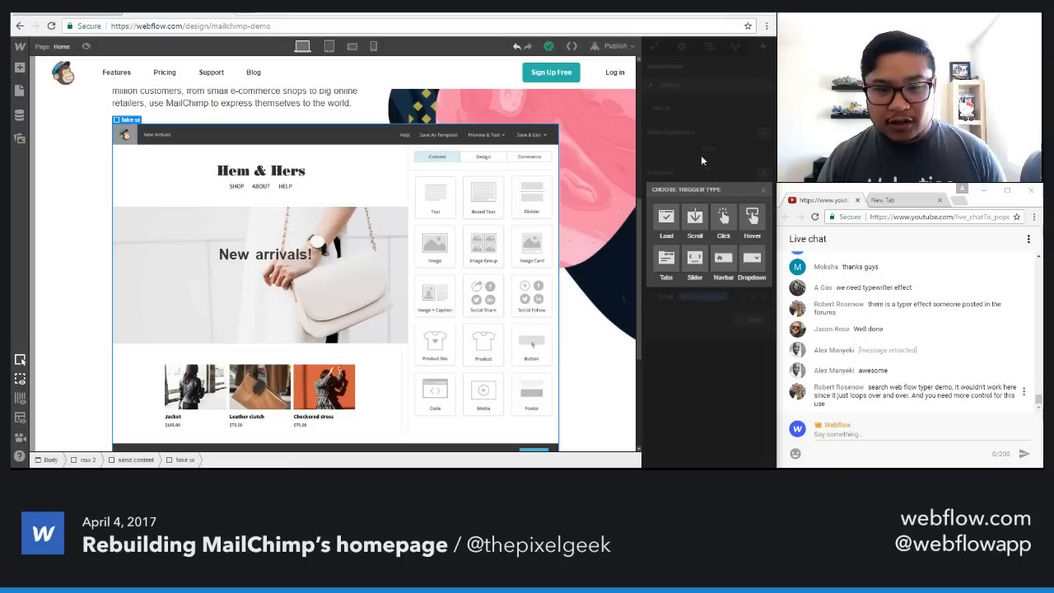
left_click(697, 217)
left_click(687, 135)
left_click(673, 149)
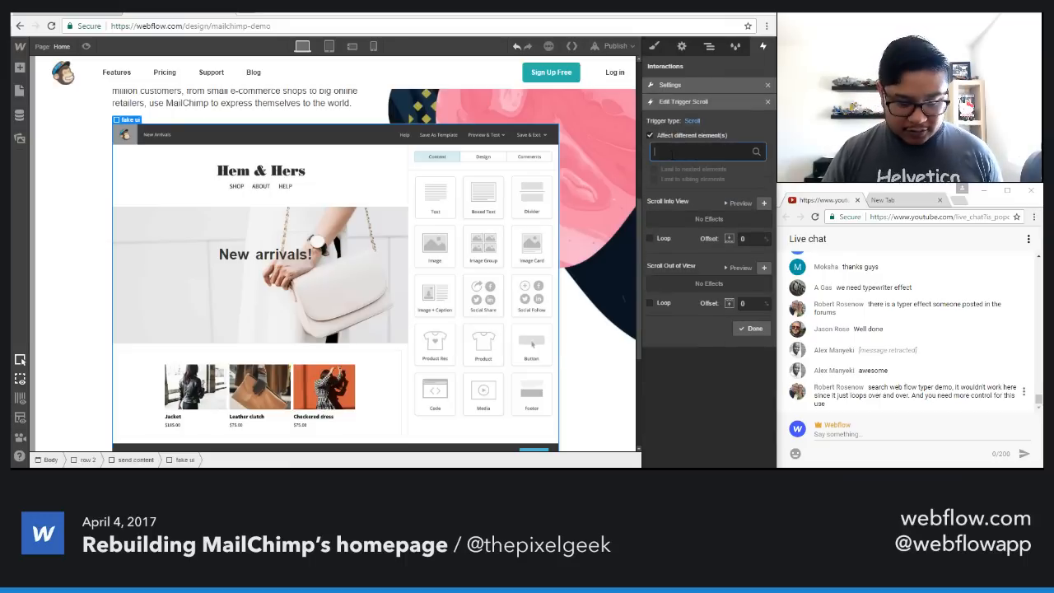
type("n")
key("Return")
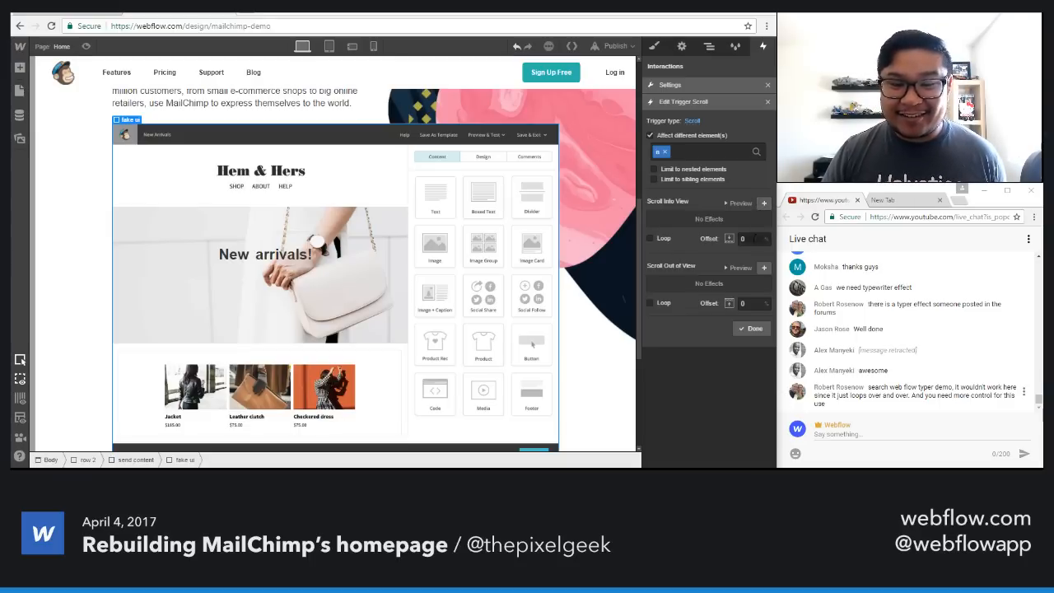
left_click(746, 238)
type("45")
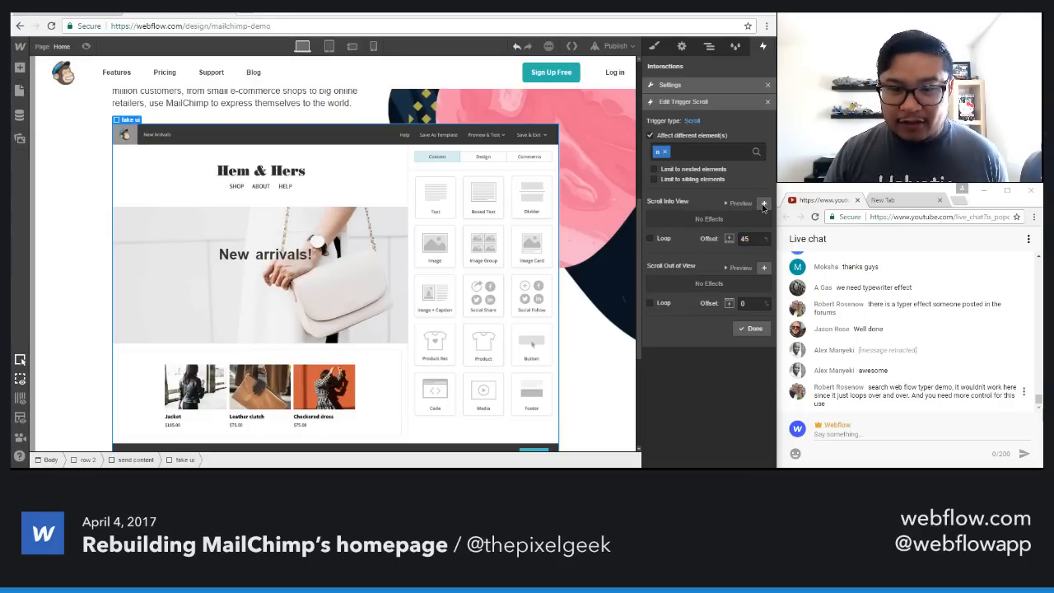
Step: Add a scroll-into-view step for the "n" letter with 100% opacity and a 0 ms opacity transition
left_click(761, 203)
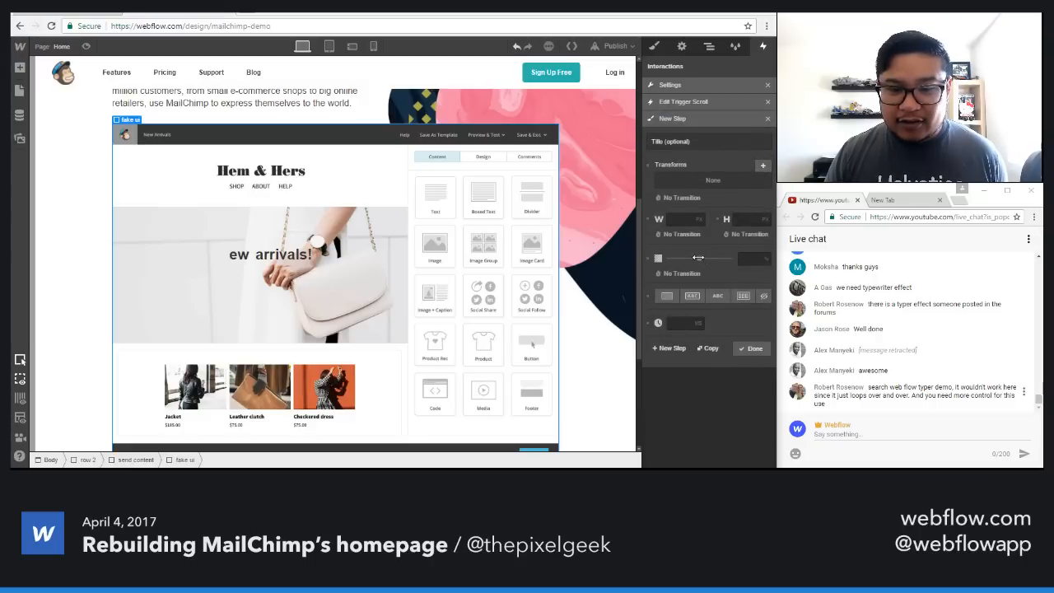
left_click_drag(697, 258, 746, 260)
left_click(676, 273)
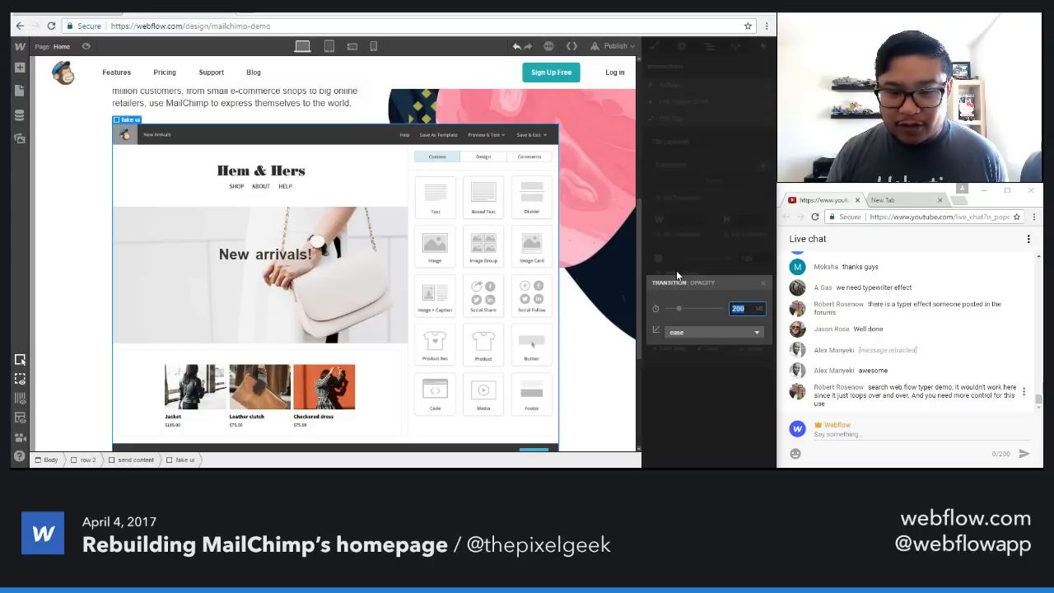
type("0")
key("Return")
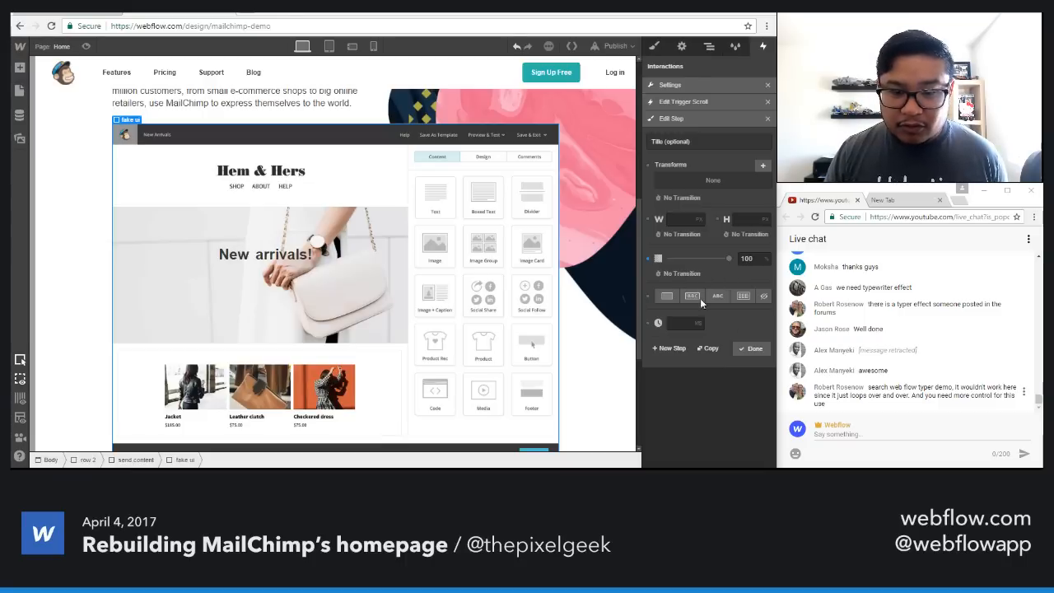
Step: Add a 2800 ms wait step ahead of the 100% opacity step in the scroll-into-view effects for n
left_click(752, 349)
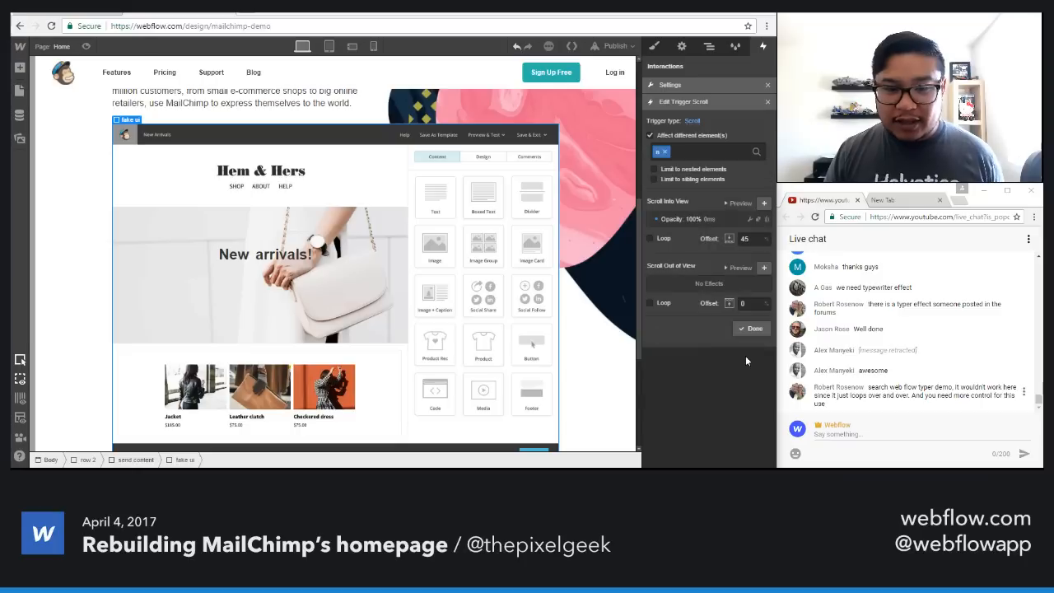
left_click(763, 202)
left_click(681, 324)
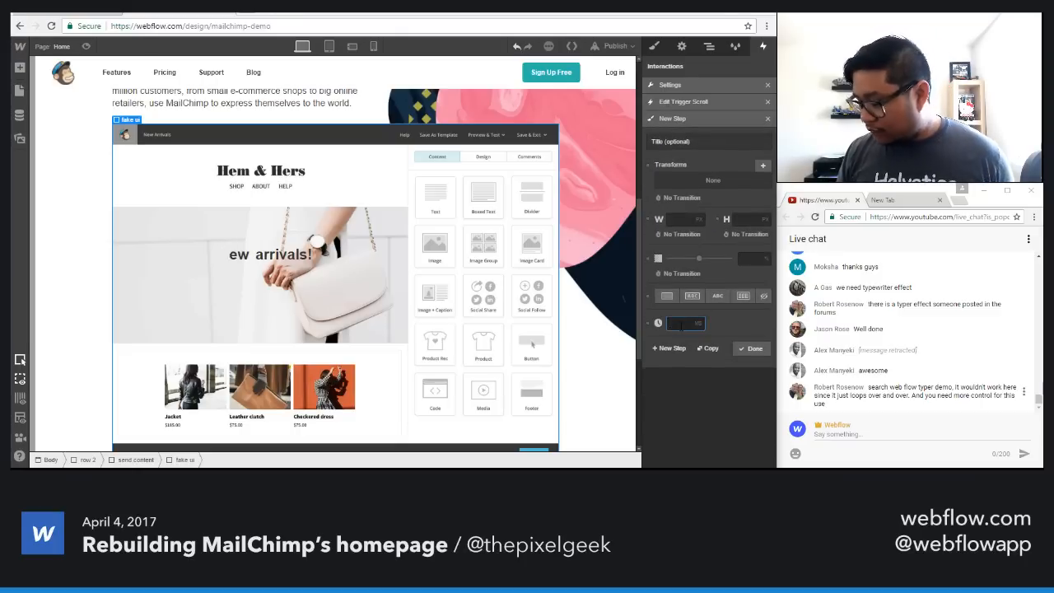
type("2800")
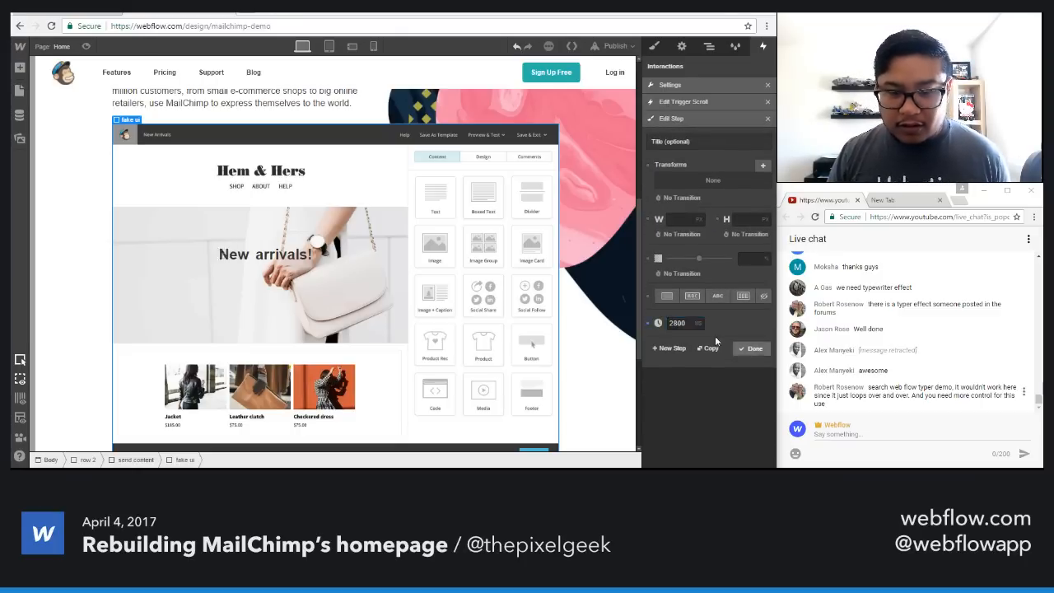
left_click(752, 348)
left_click_drag(704, 237, 706, 218)
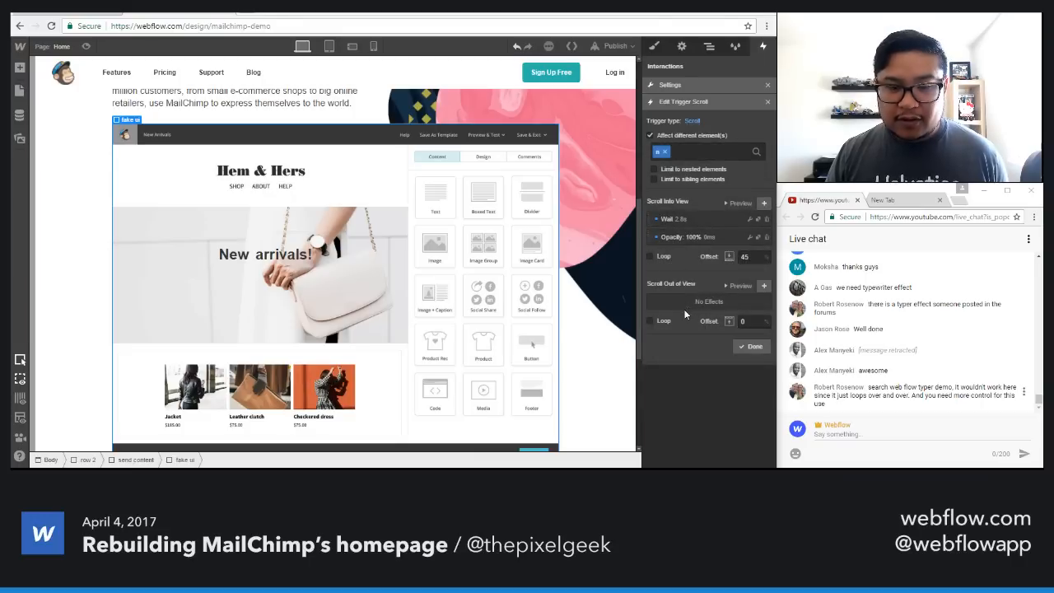
left_click(737, 349)
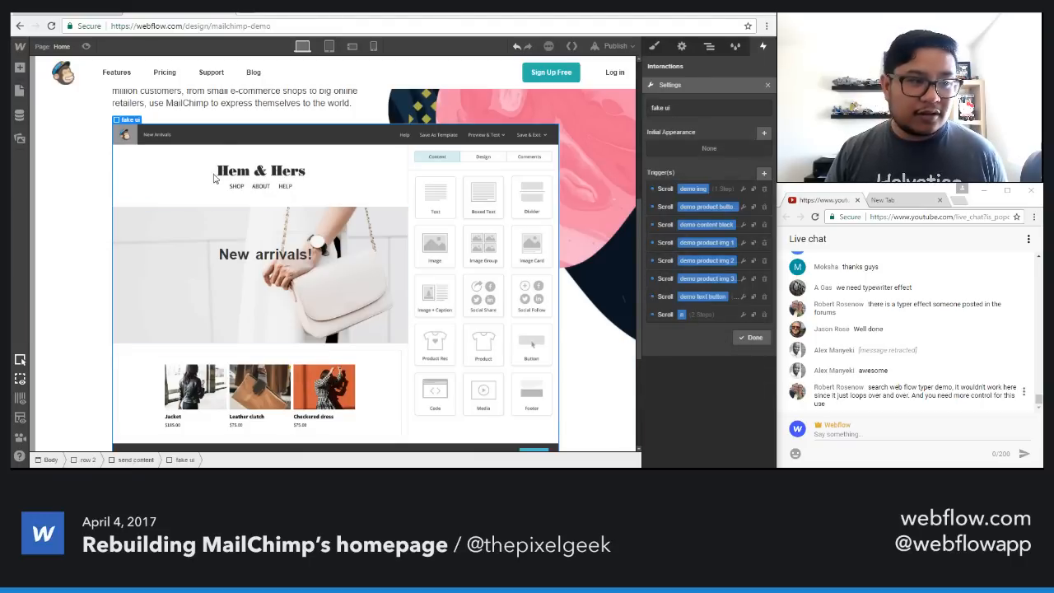
Step: Preview the page to check how the "New arrivals!" letters appear, and return to editing
left_click(87, 47)
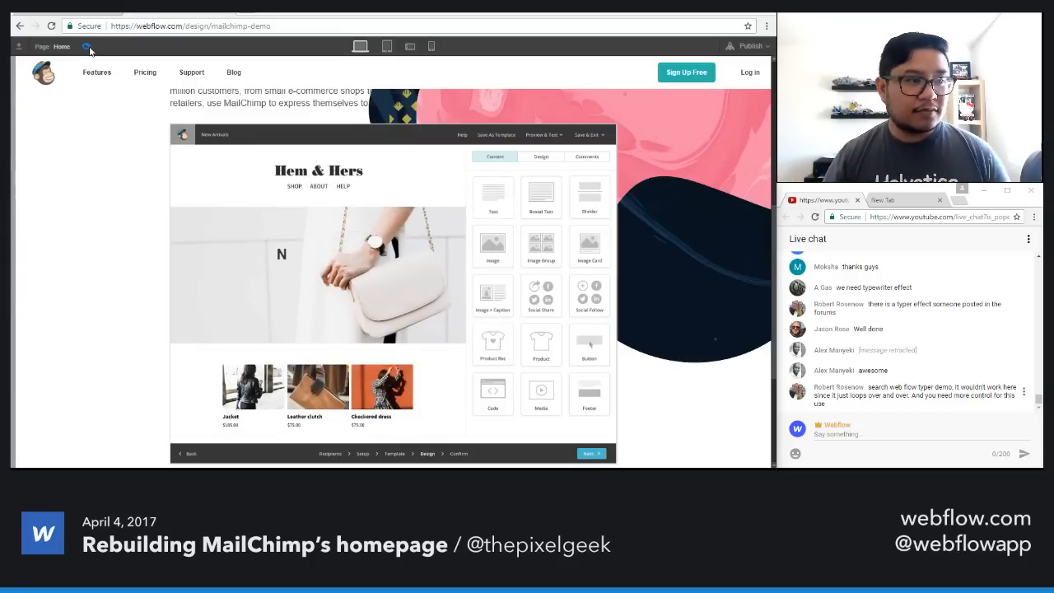
left_click(86, 47)
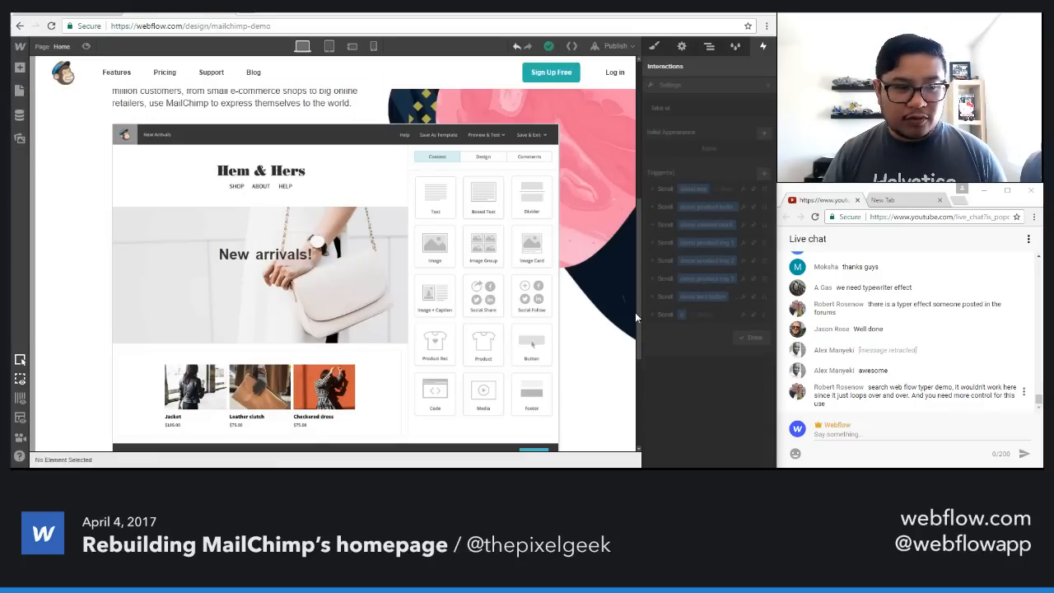
Step: Duplicate the n scroll trigger in the fake ui interaction and retarget the copy to the e element
left_click(280, 247)
left_click(326, 158)
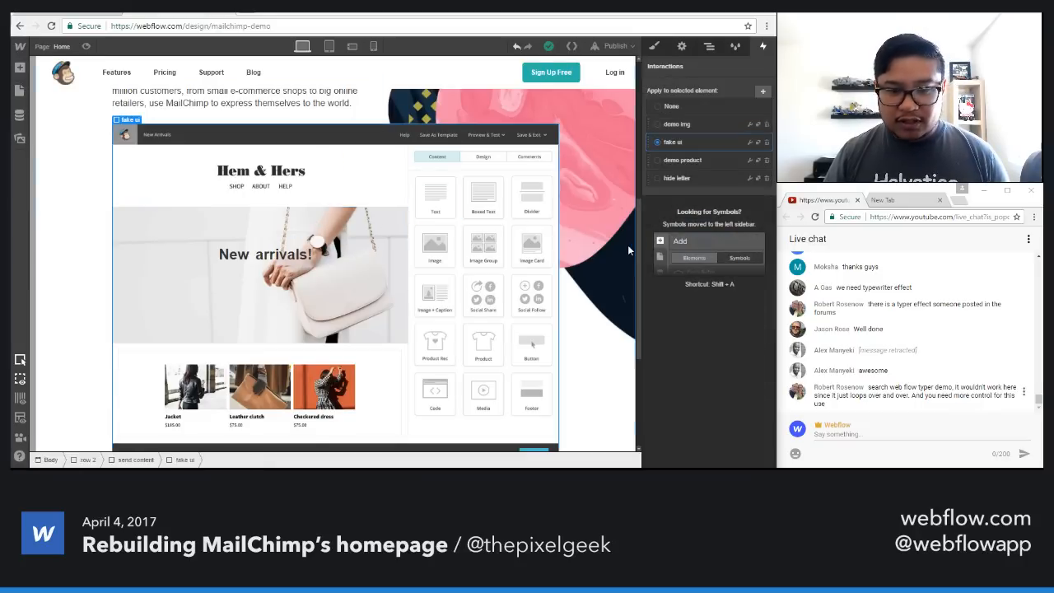
left_click(741, 145)
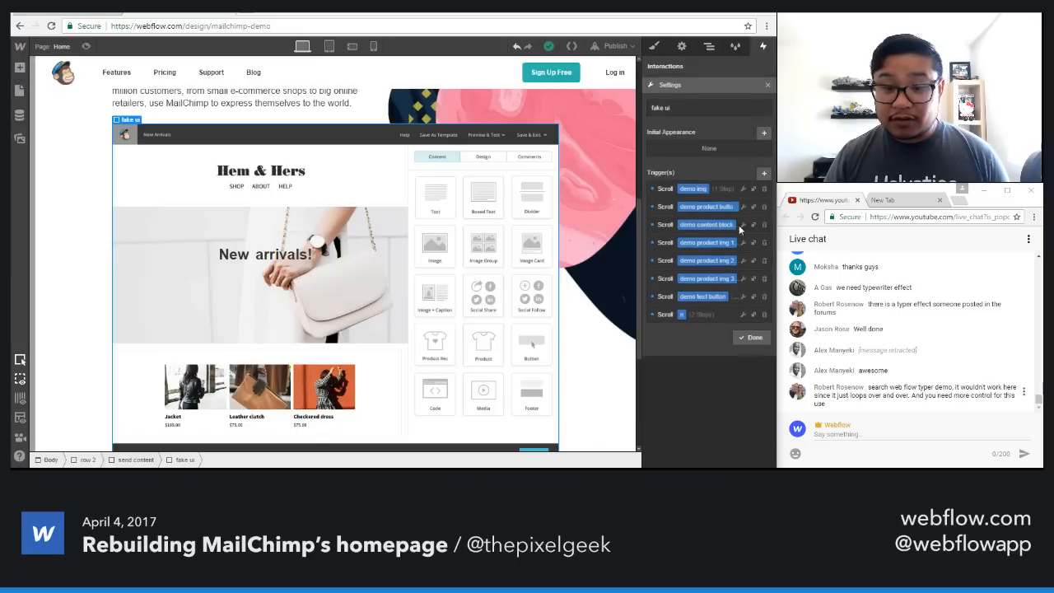
left_click(753, 315)
left_click(742, 331)
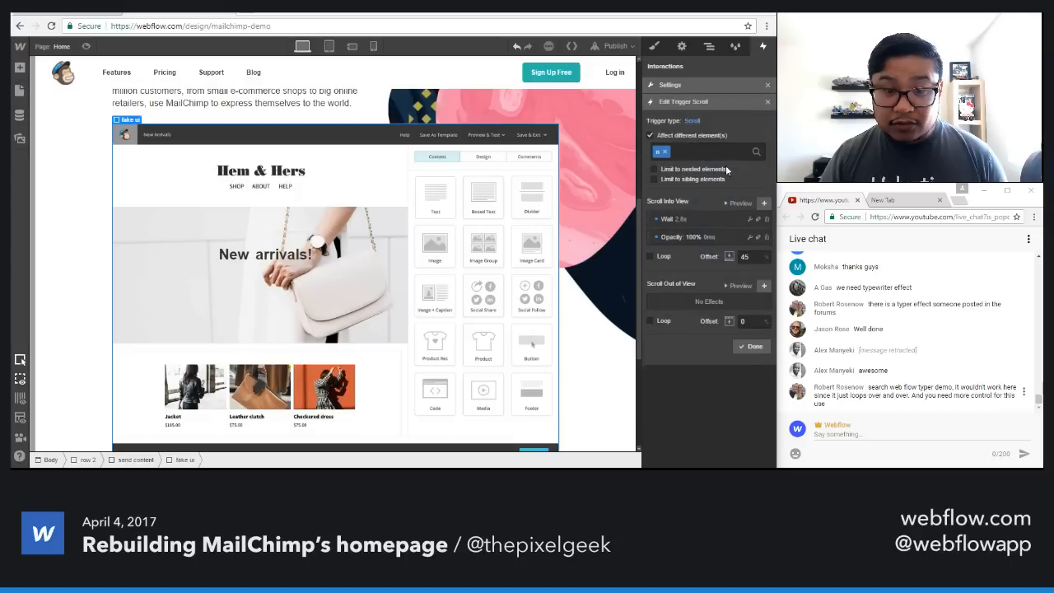
left_click(696, 151)
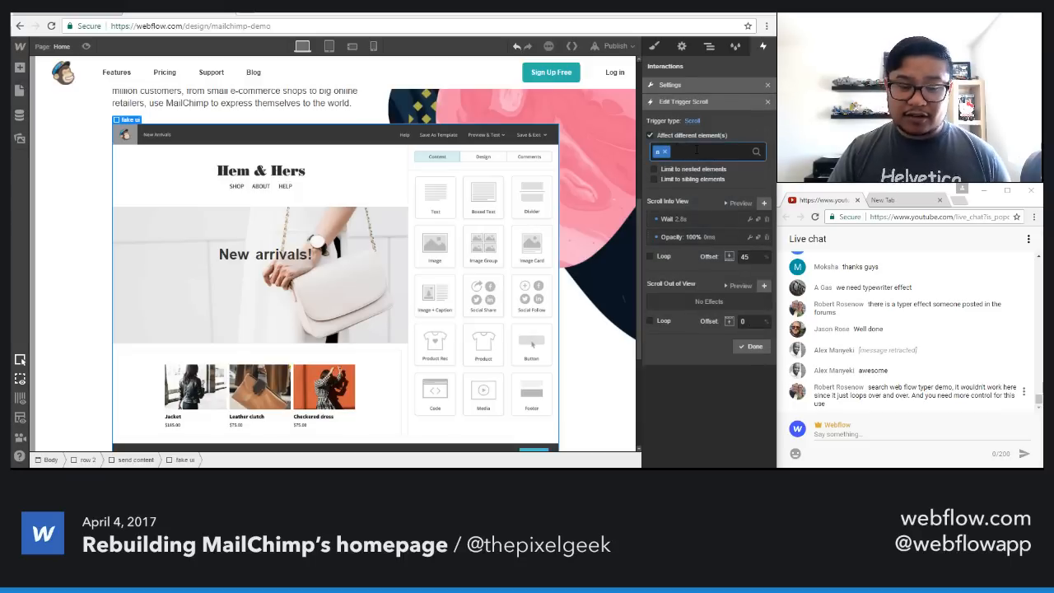
key("BackSpace")
type("e")
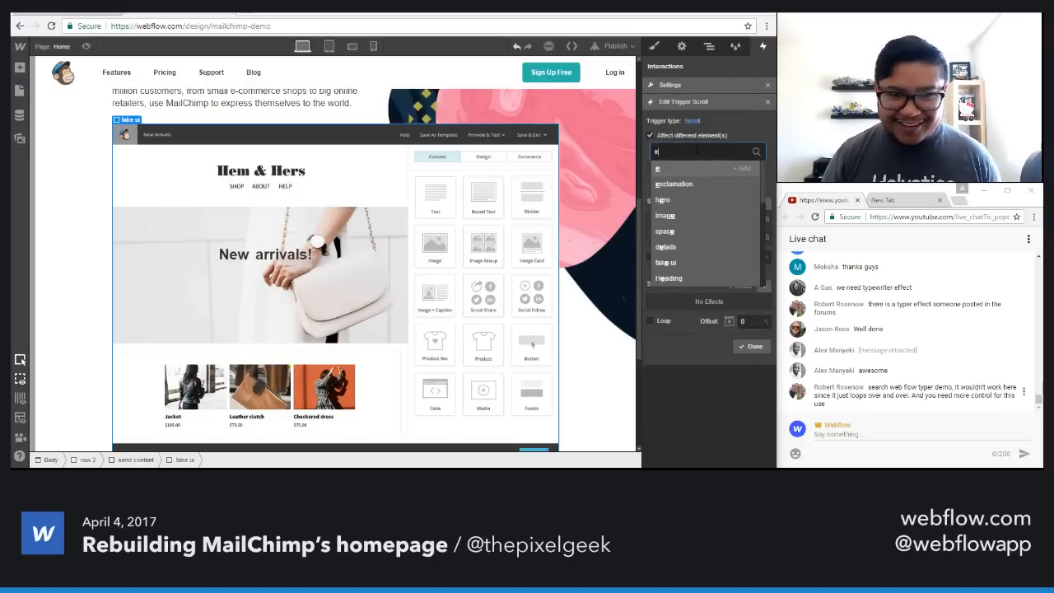
key("Return")
Step: Set the wait step of the e scroll trigger to 2810 ms
left_click(676, 221)
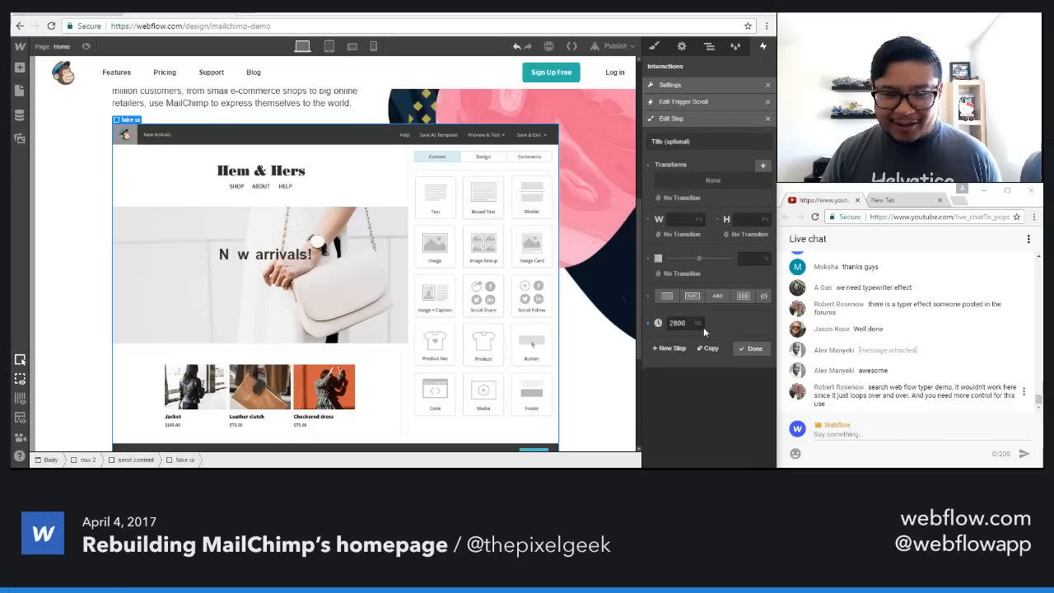
left_click_drag(691, 323, 646, 327)
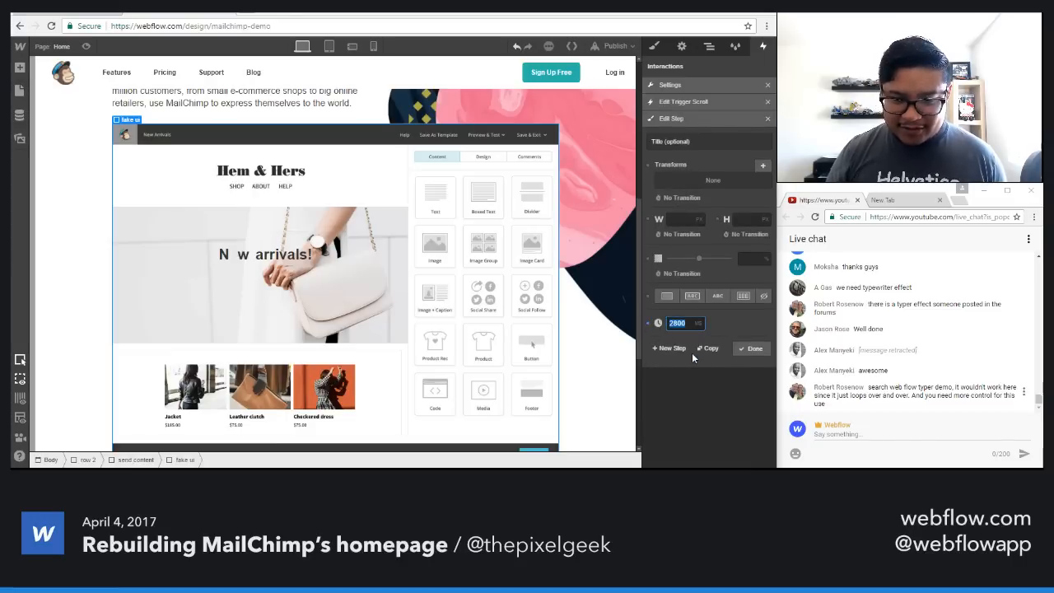
left_click(735, 349)
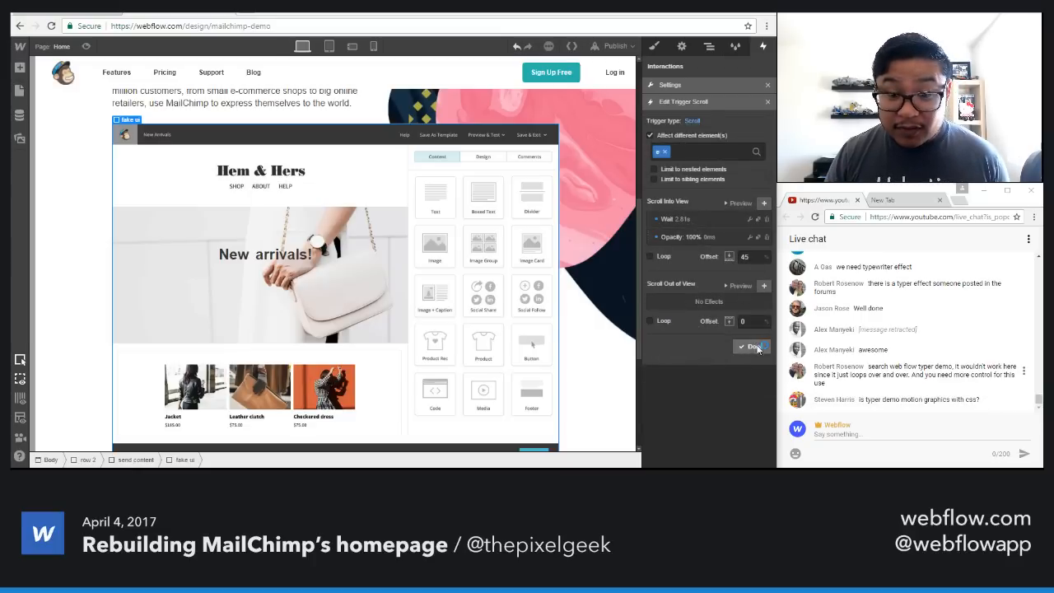
left_click(754, 347)
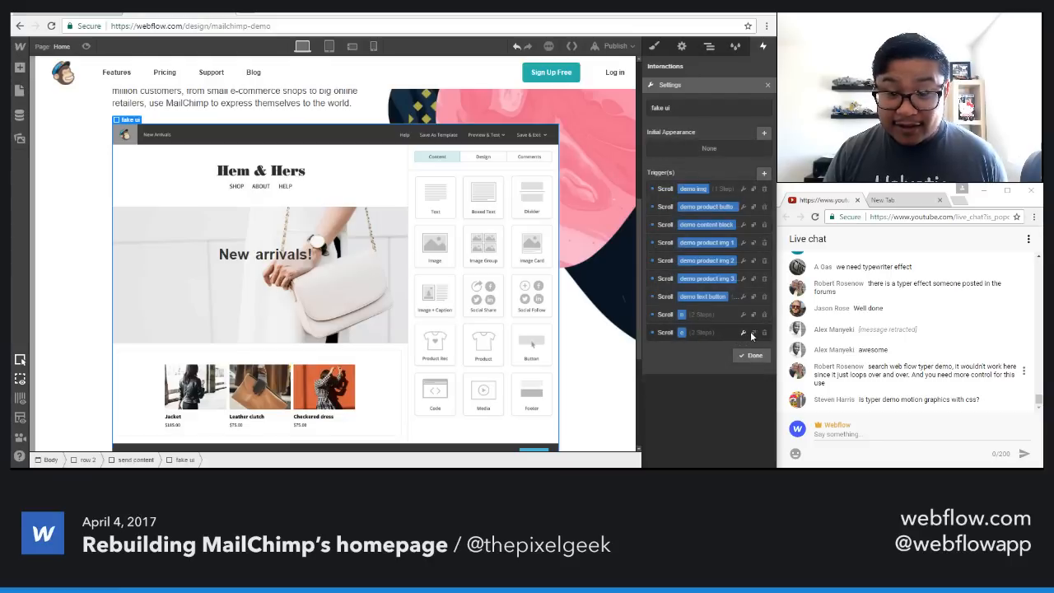
Step: Duplicate the e scroll trigger, retarget the copy to w, and set its wait step to 2820 ms
left_click(743, 332)
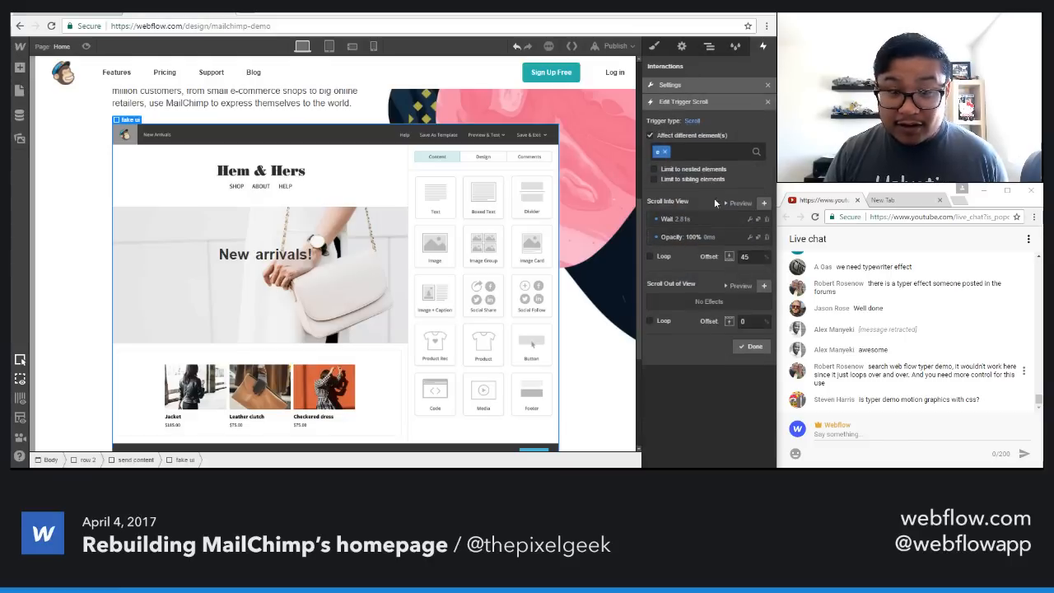
left_click(679, 220)
left_click(683, 323)
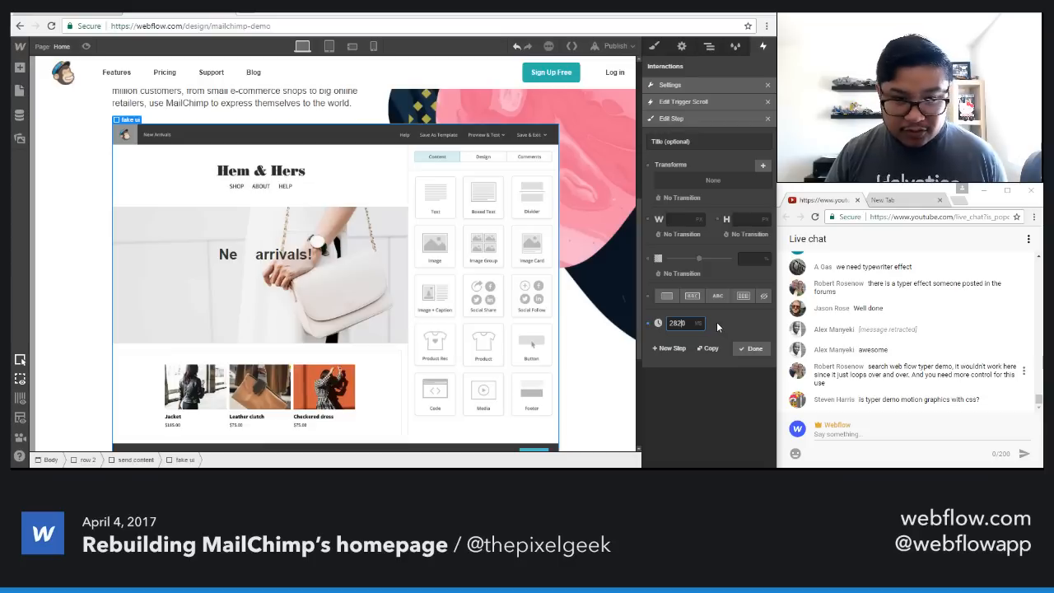
left_click(751, 347)
left_click(750, 345)
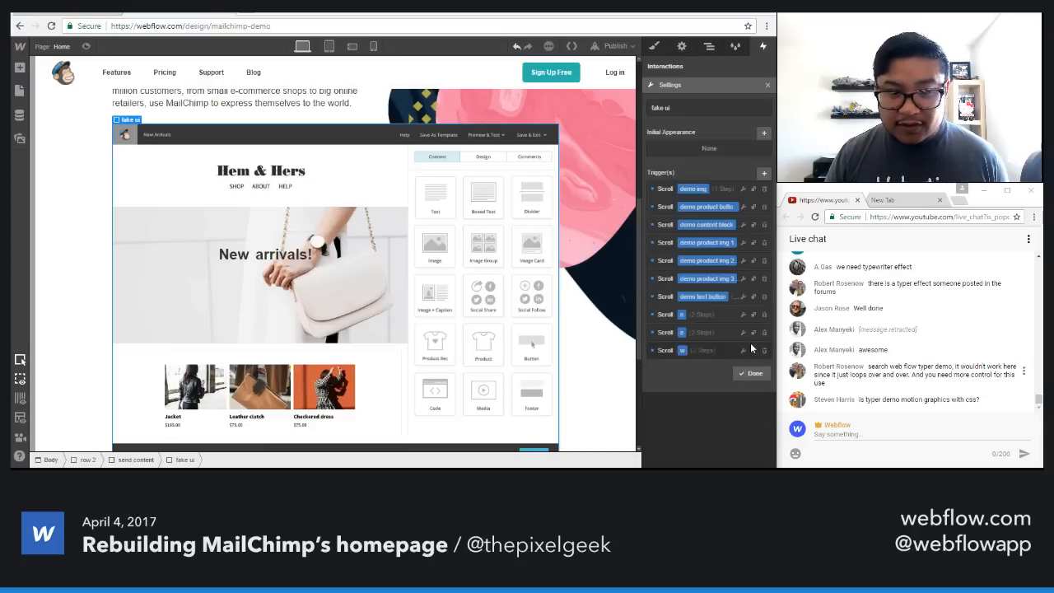
Step: Duplicate the w scroll trigger, retarget the copy to a1, and set its wait step to 2830 ms
left_click(752, 351)
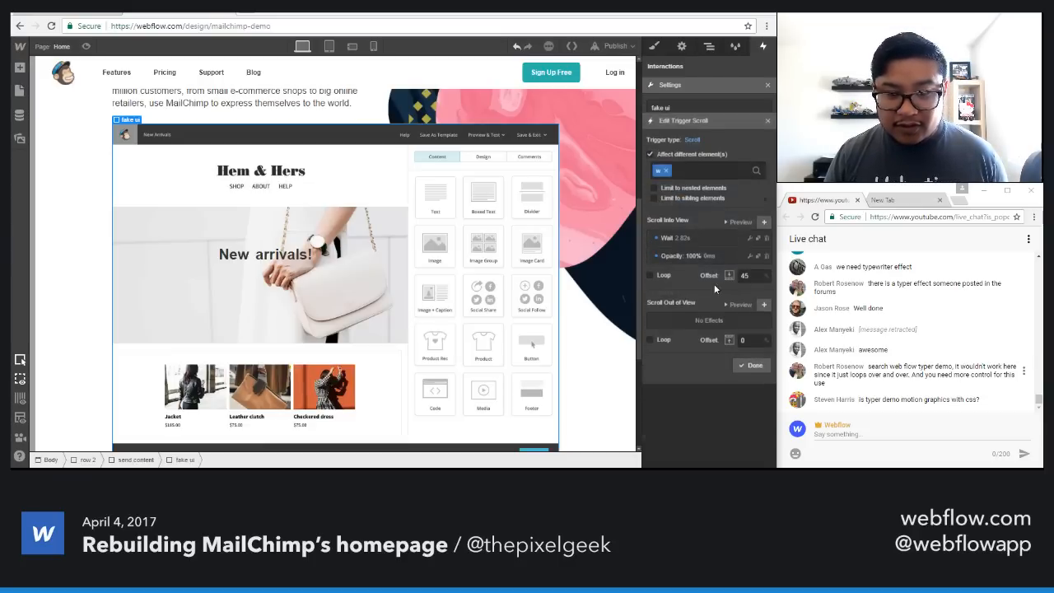
left_click(676, 151)
key("BackSpace")
type("a1")
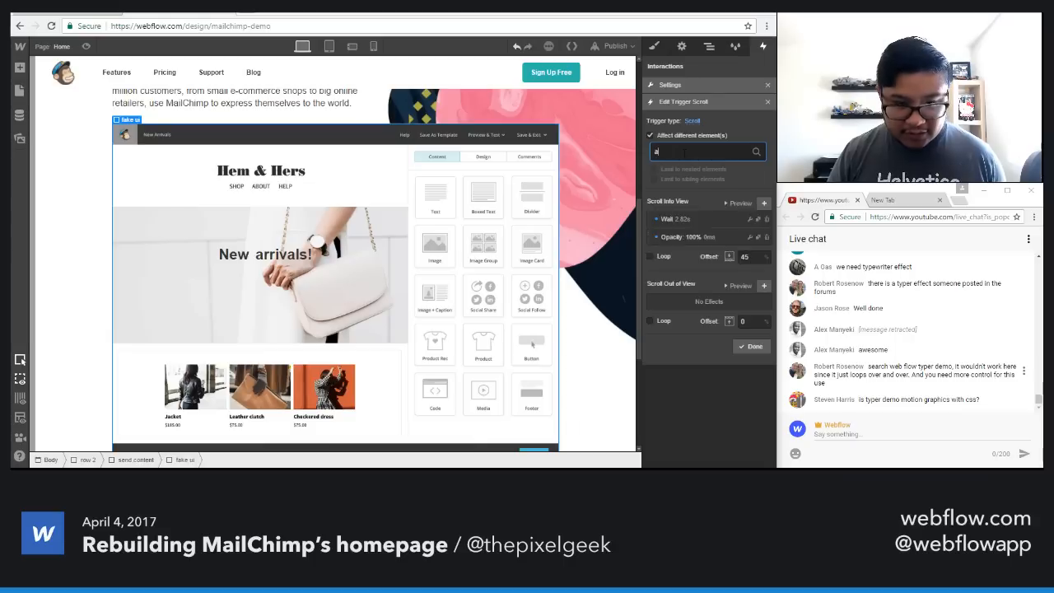
key("Return")
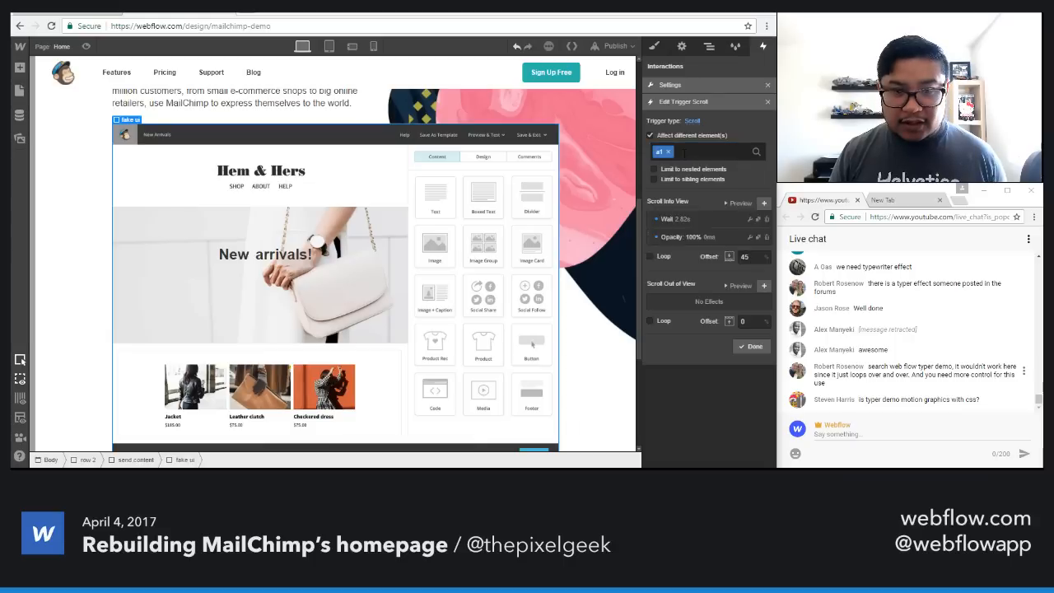
left_click(749, 217)
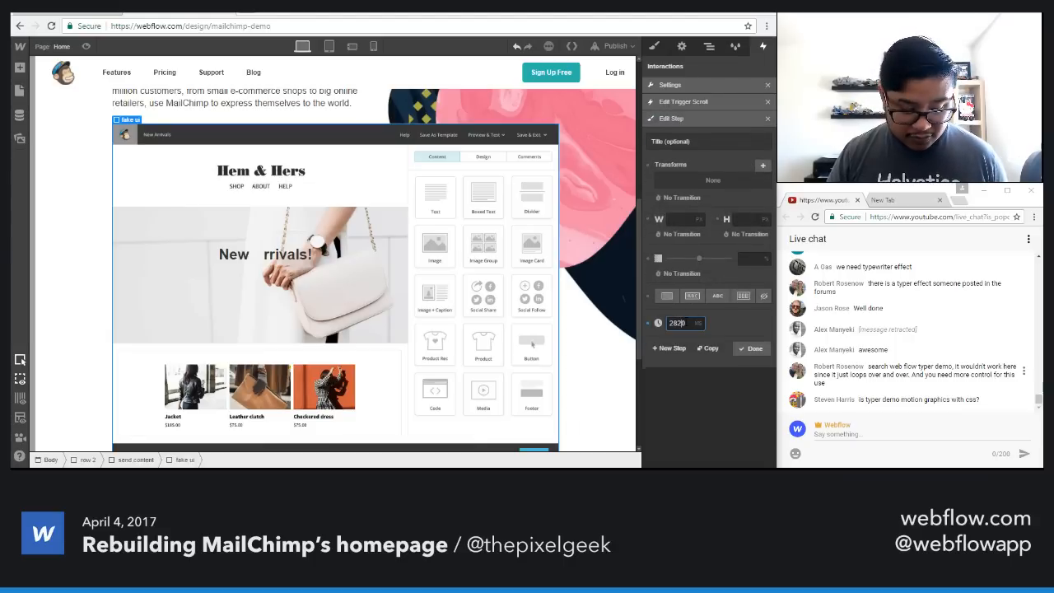
left_click(749, 348)
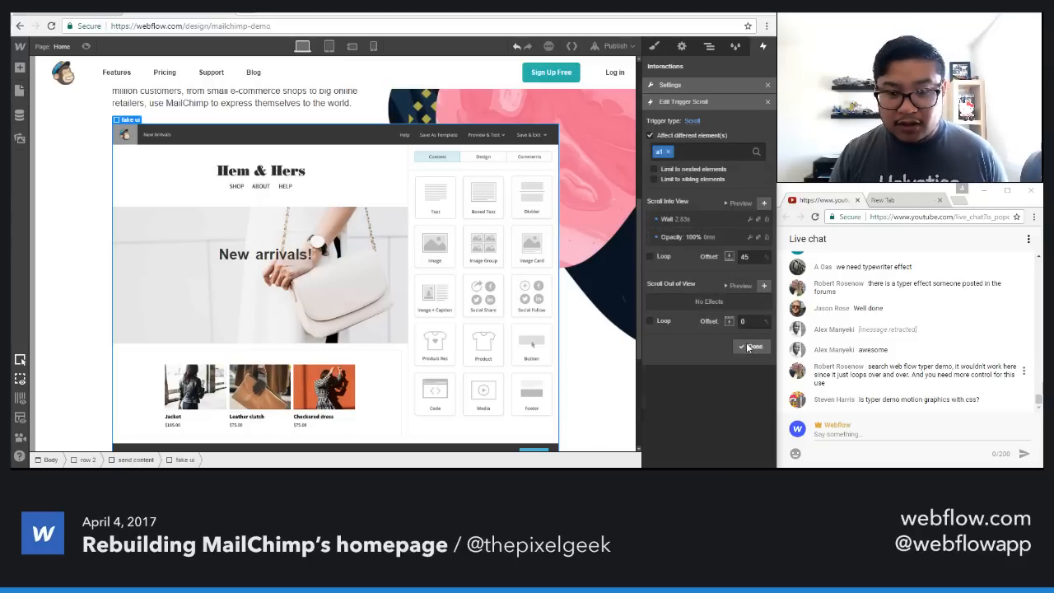
left_click(750, 350)
Step: Duplicate the a1 scroll trigger, retarget the copy to r1, and set its wait step to 2840 ms
left_click(698, 386)
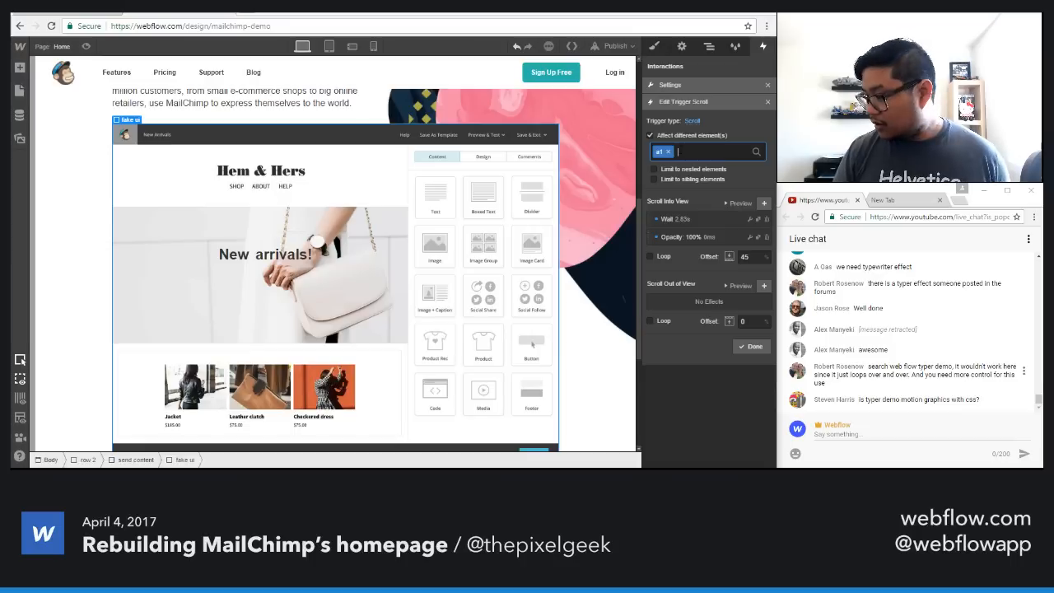
key("BackSpace")
type("r1")
key("Return")
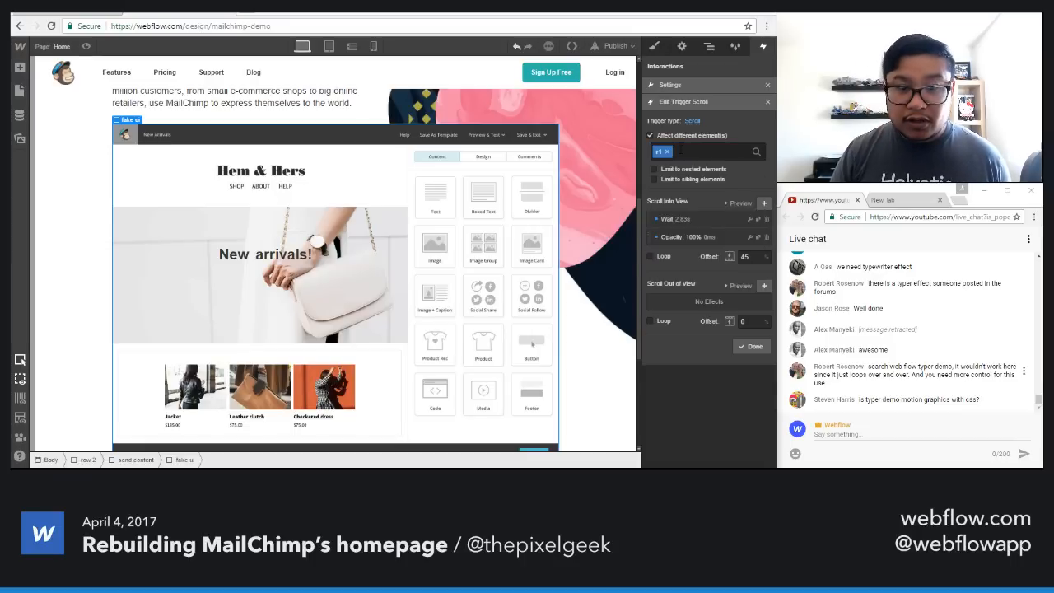
left_click(749, 219)
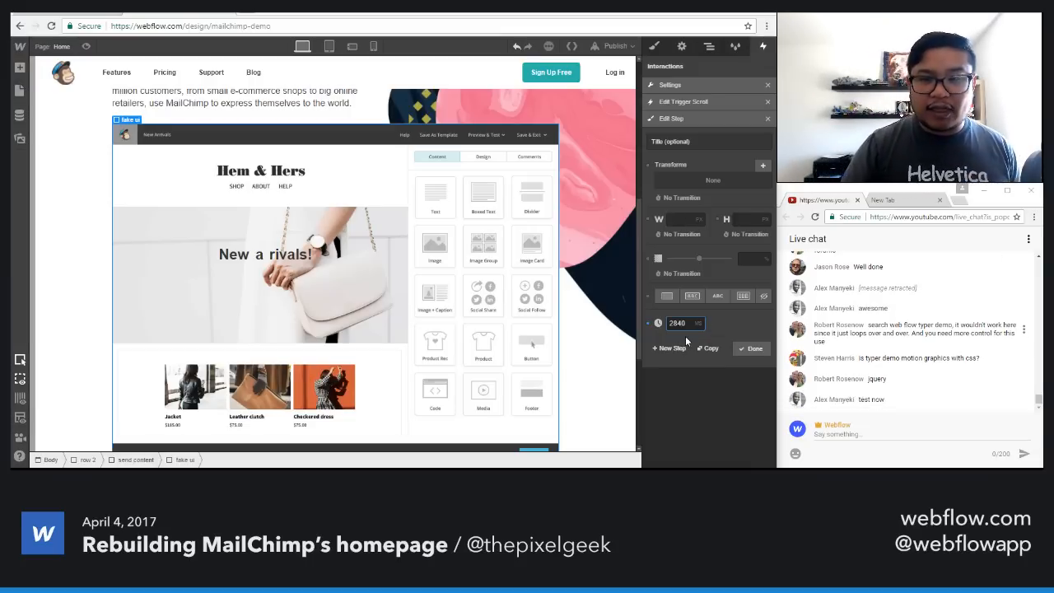
left_click(741, 351)
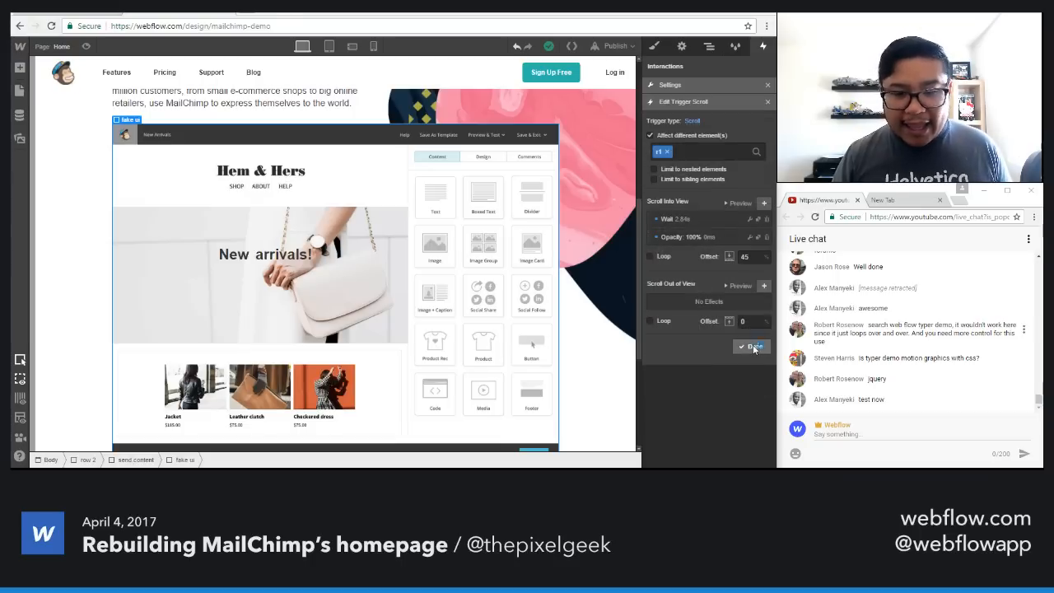
left_click(751, 347)
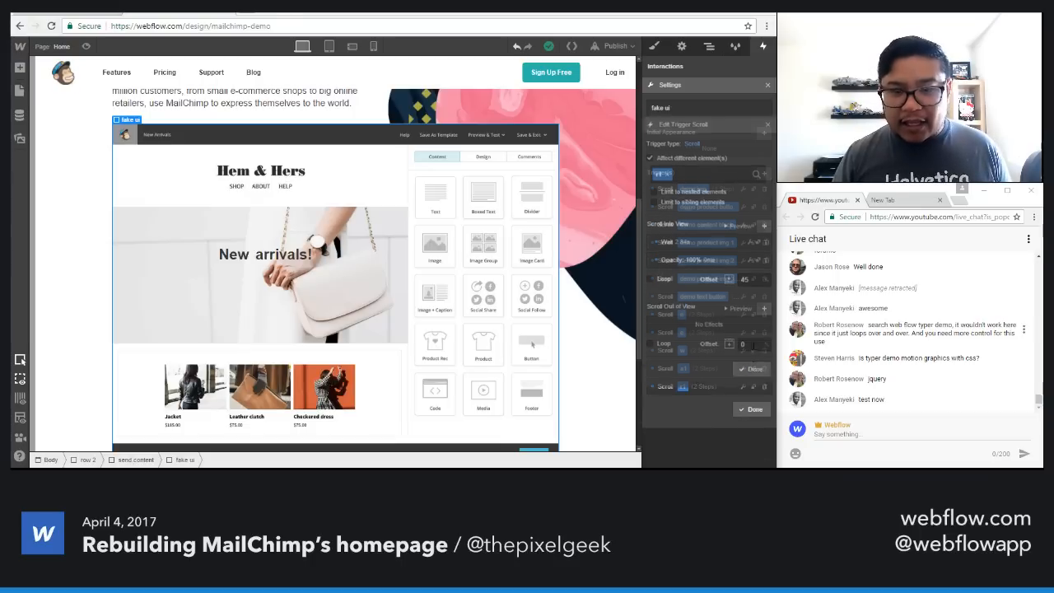
Step: Duplicate the r1 scroll trigger, retarget the copy to r2, and set its wait step to 2850 ms
left_click(751, 386)
left_click(742, 404)
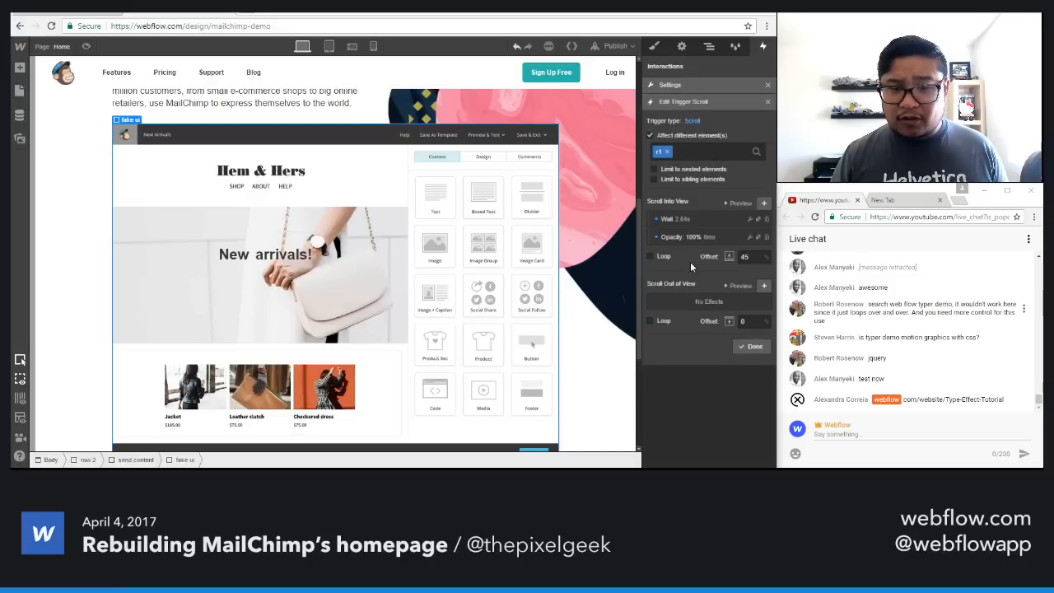
left_click(708, 151)
key("BackSpace")
type("r2")
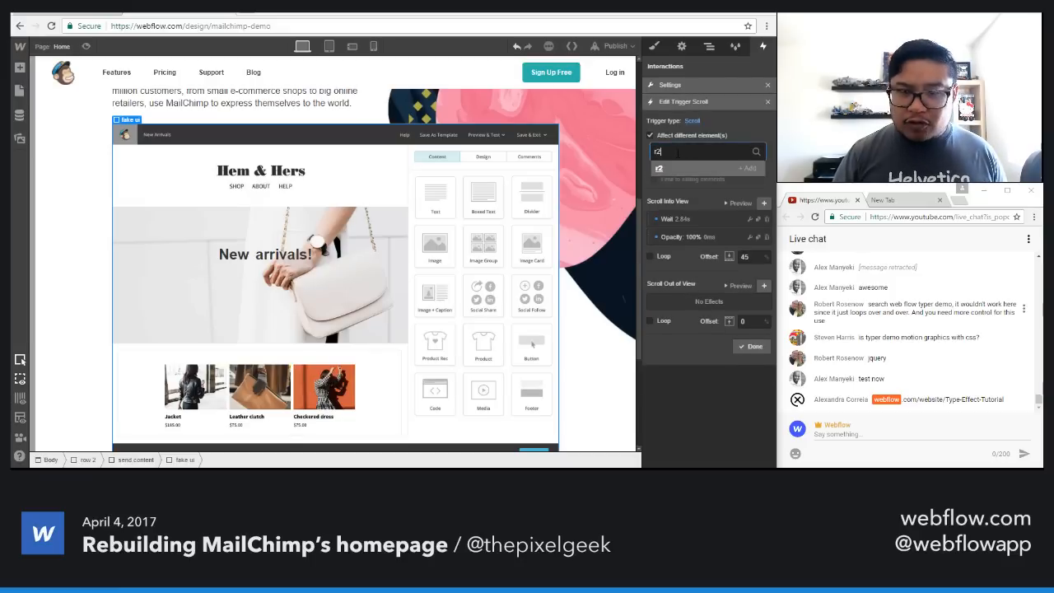
key("Return")
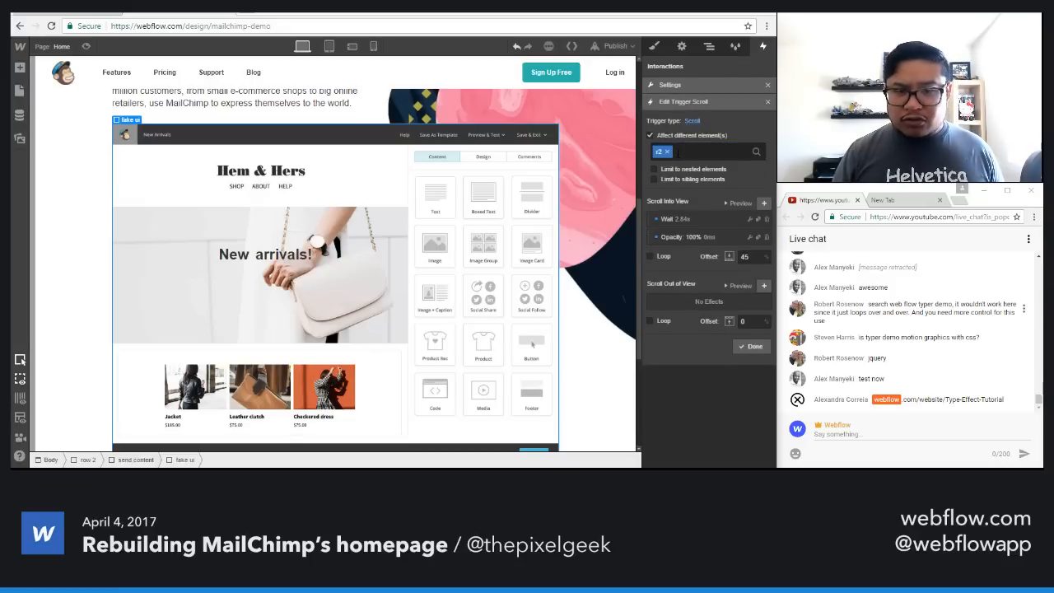
left_click(750, 222)
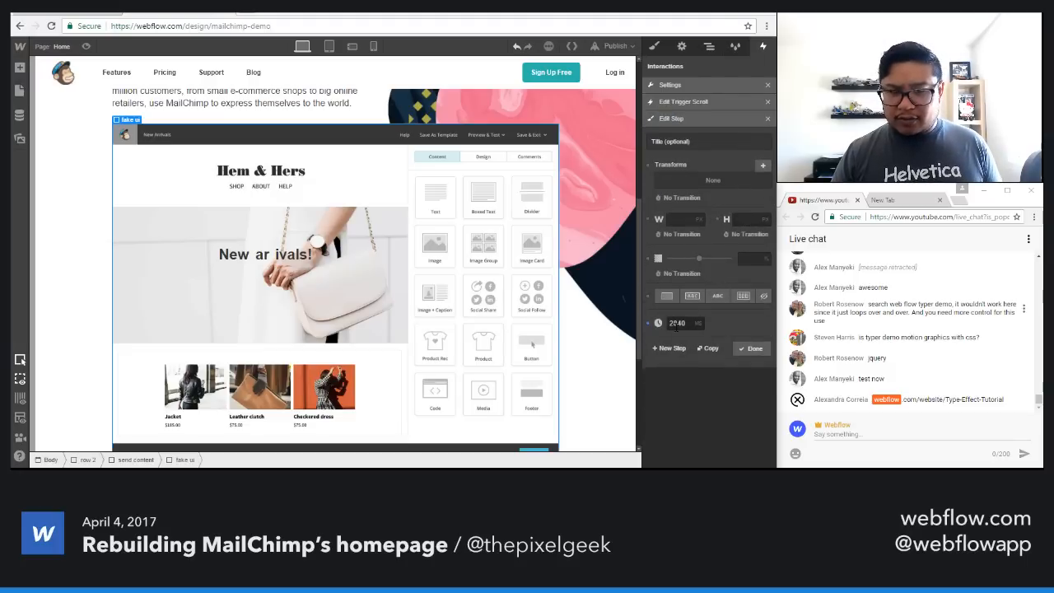
left_click(675, 324)
key("shift+Up")
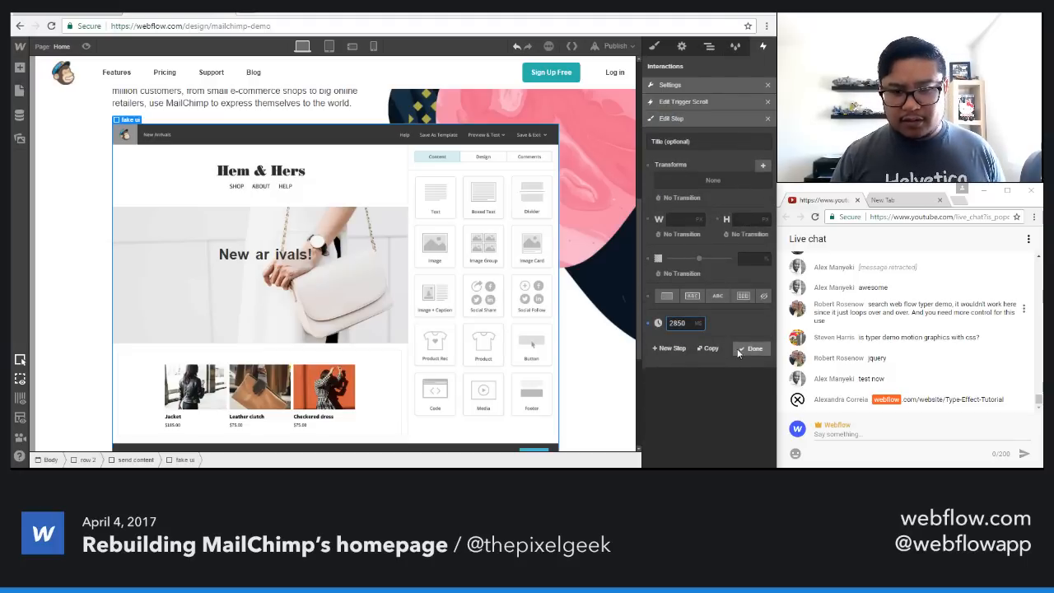
left_click(738, 352)
left_click(749, 348)
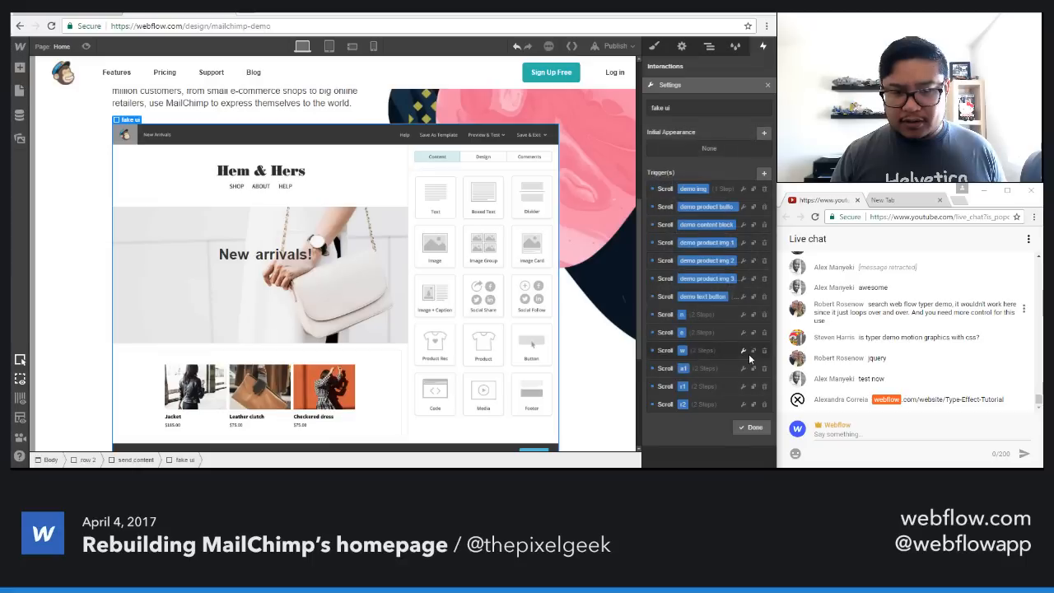
Step: Duplicate the r2 scroll trigger, retarget the copy to i, and set its wait step to 2860 ms
left_click(749, 404)
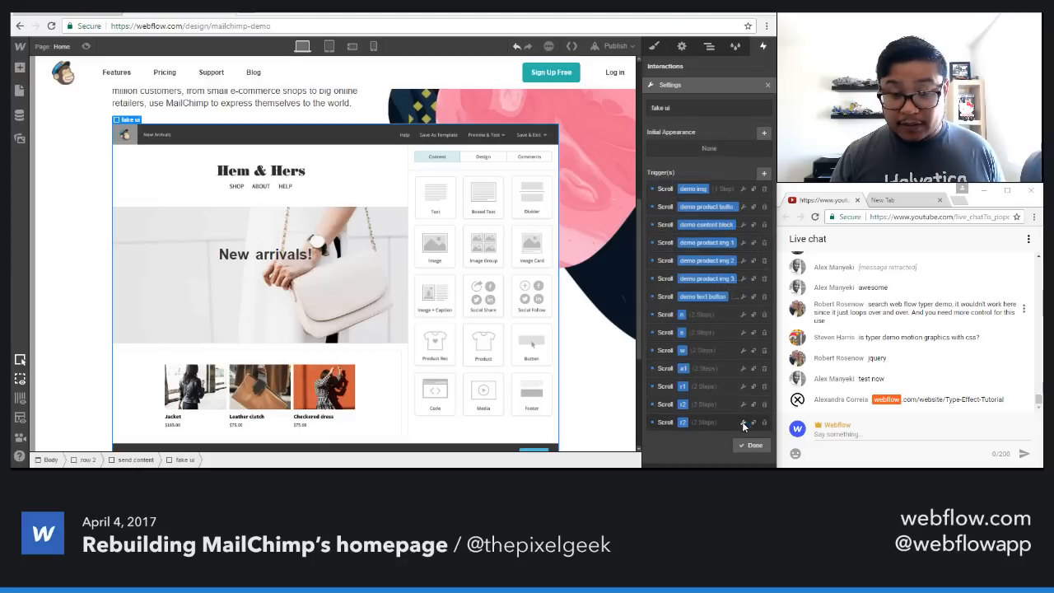
left_click(742, 422)
left_click(687, 151)
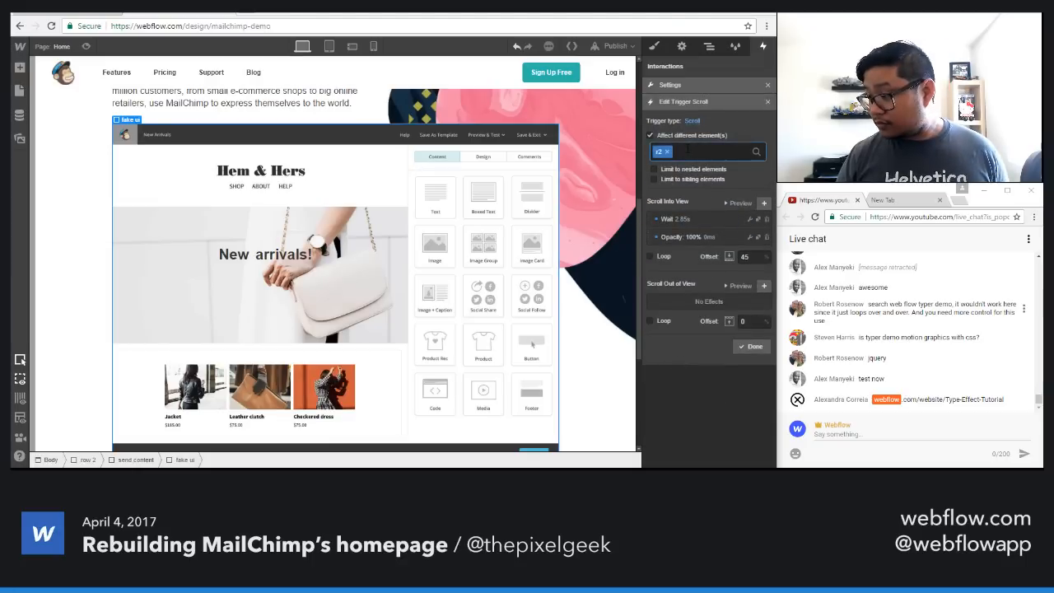
key("BackSpace")
type("i")
key("Return")
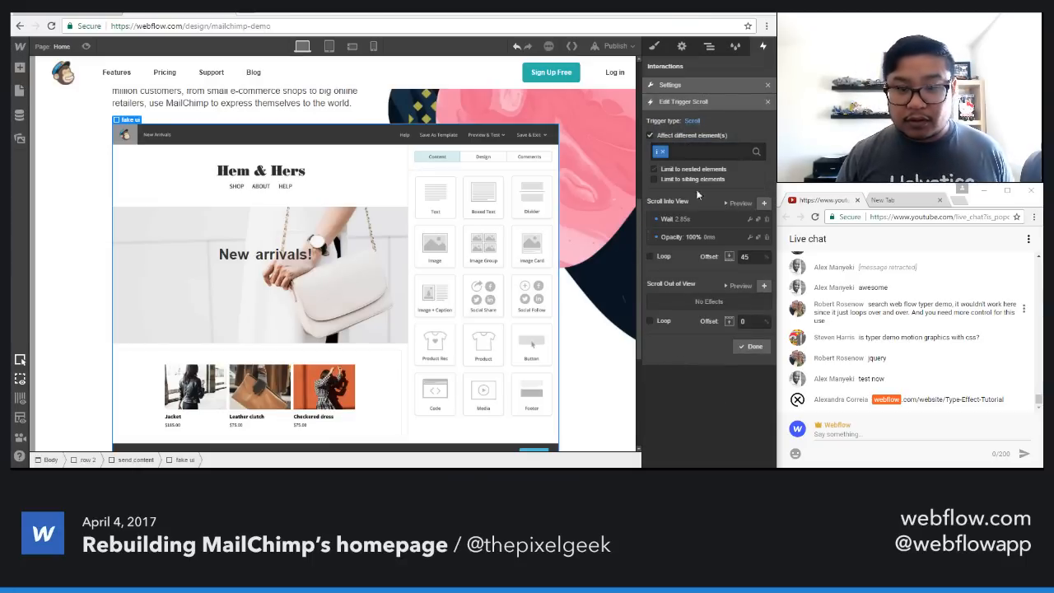
left_click(691, 218)
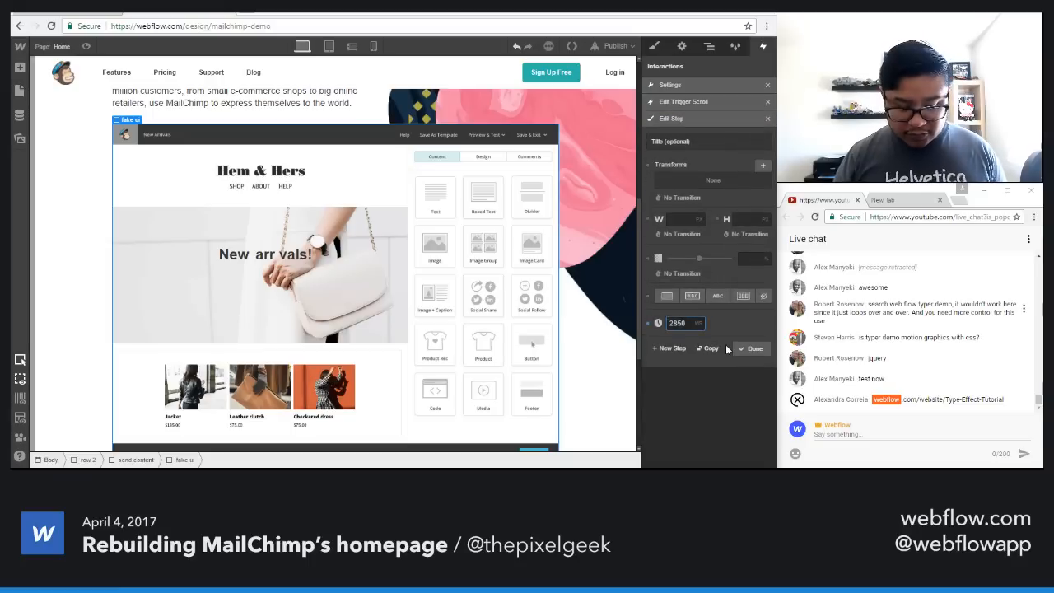
left_click(751, 348)
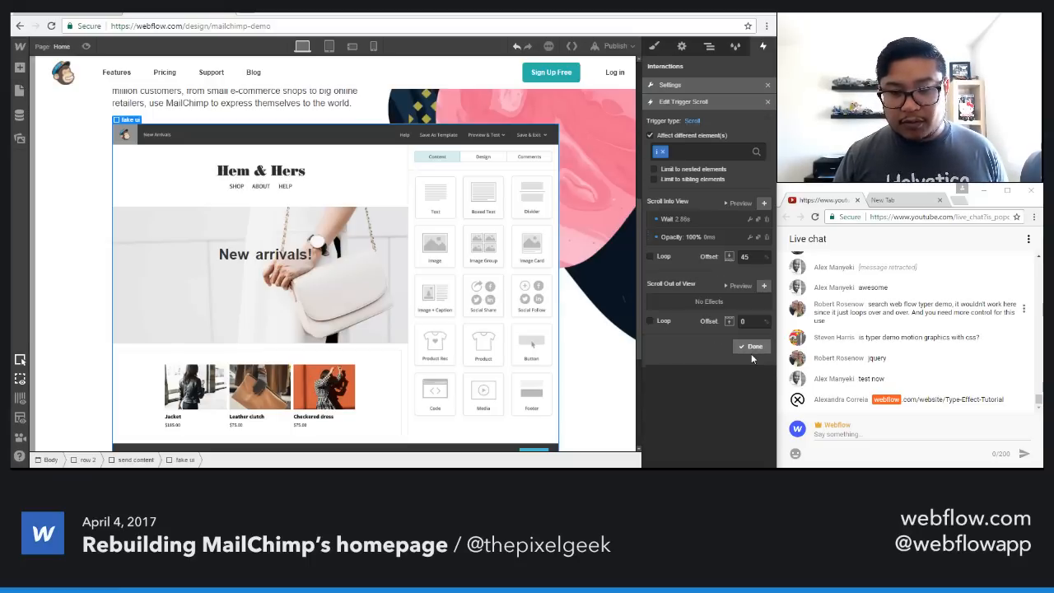
left_click(751, 348)
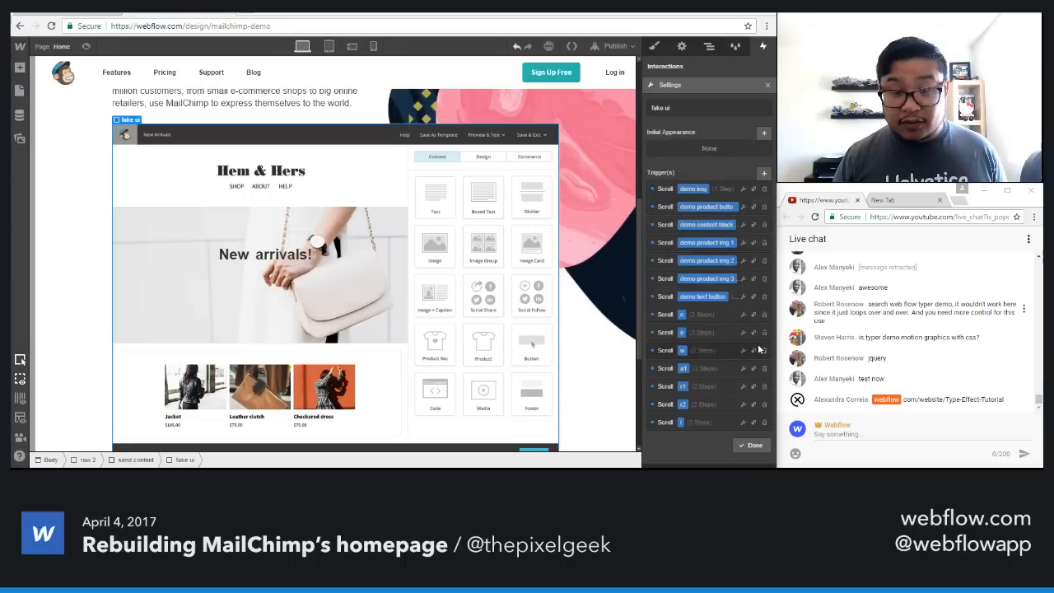
Step: Duplicate the i scroll trigger, retarget the copy to v, and set its wait step to 2870 ms
left_click(751, 422)
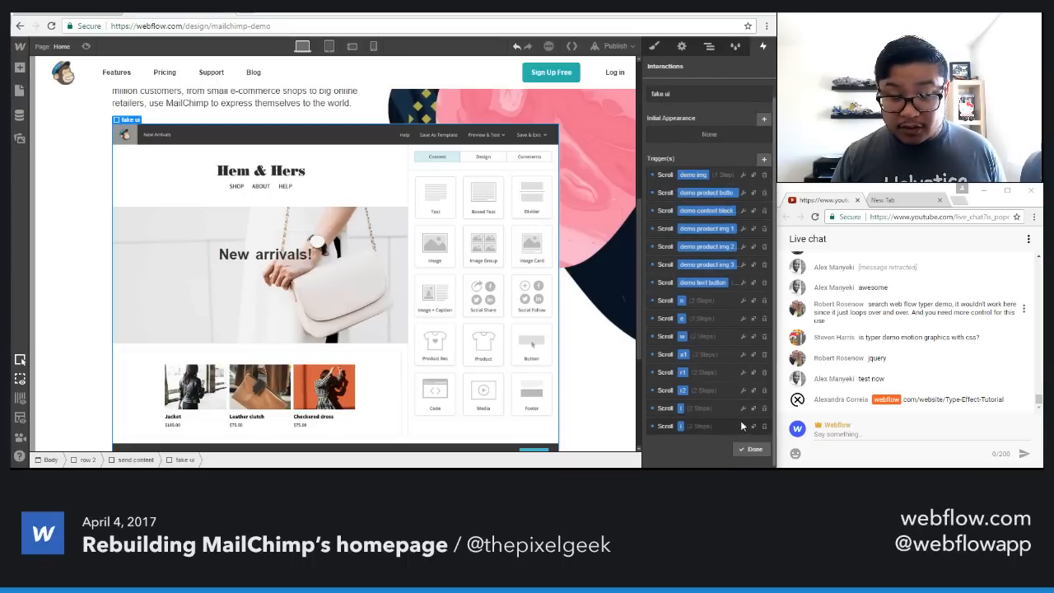
left_click(743, 427)
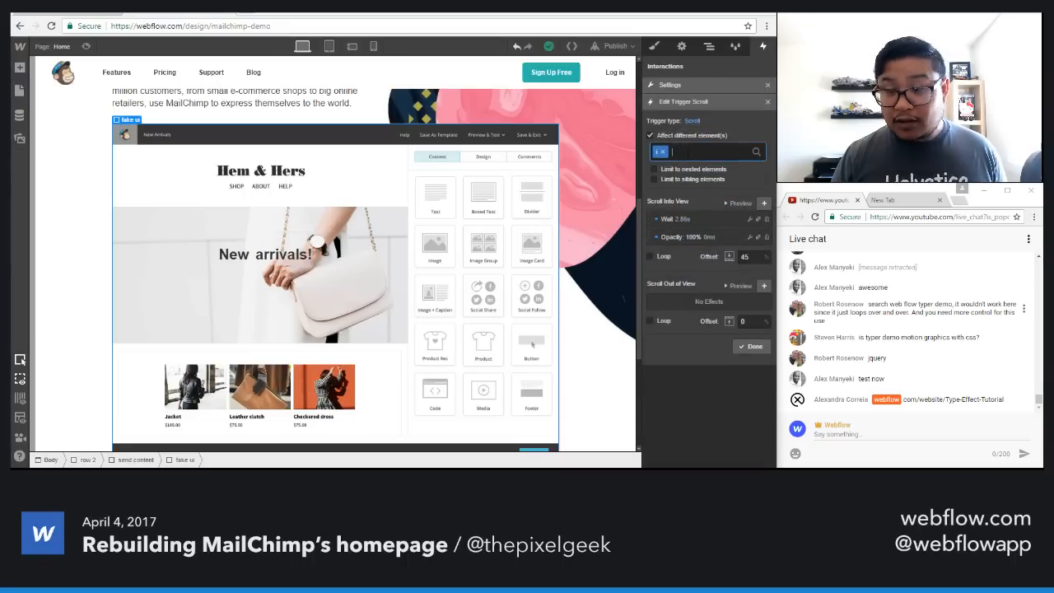
key("BackSpace")
type("v")
key("Return")
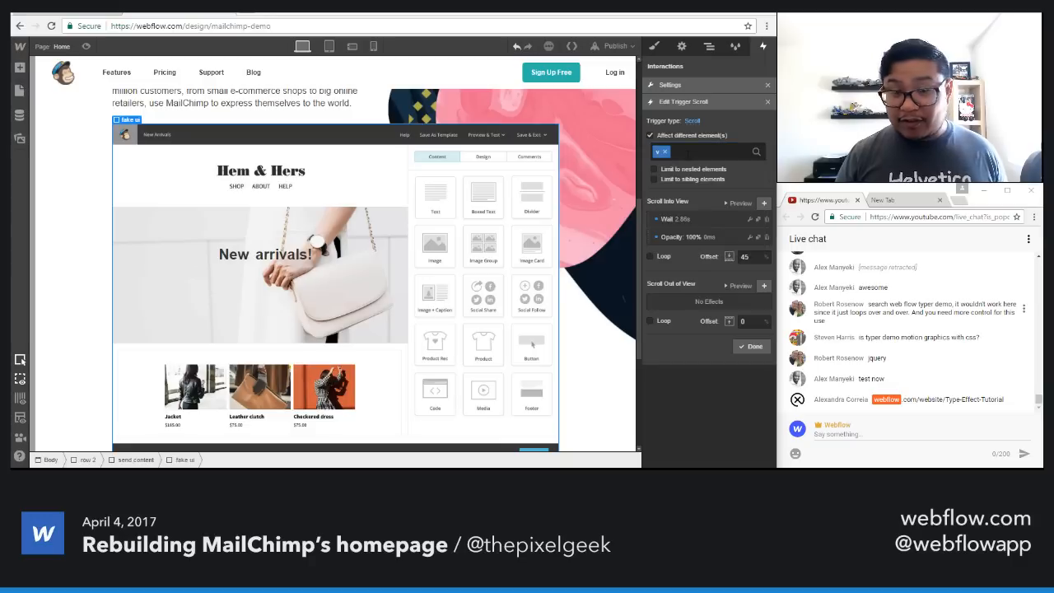
left_click(702, 218)
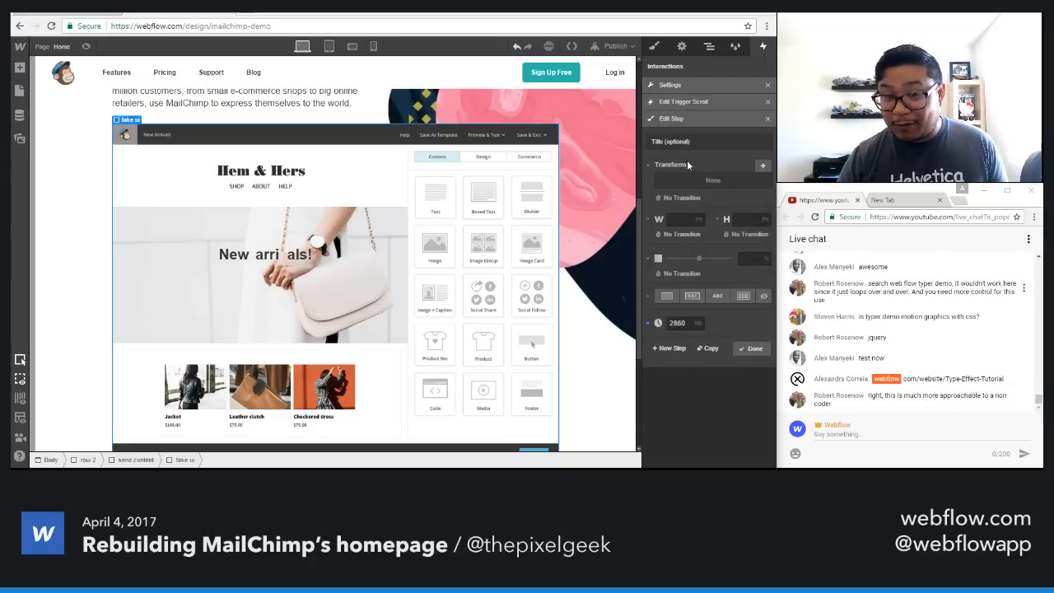
left_click(683, 324)
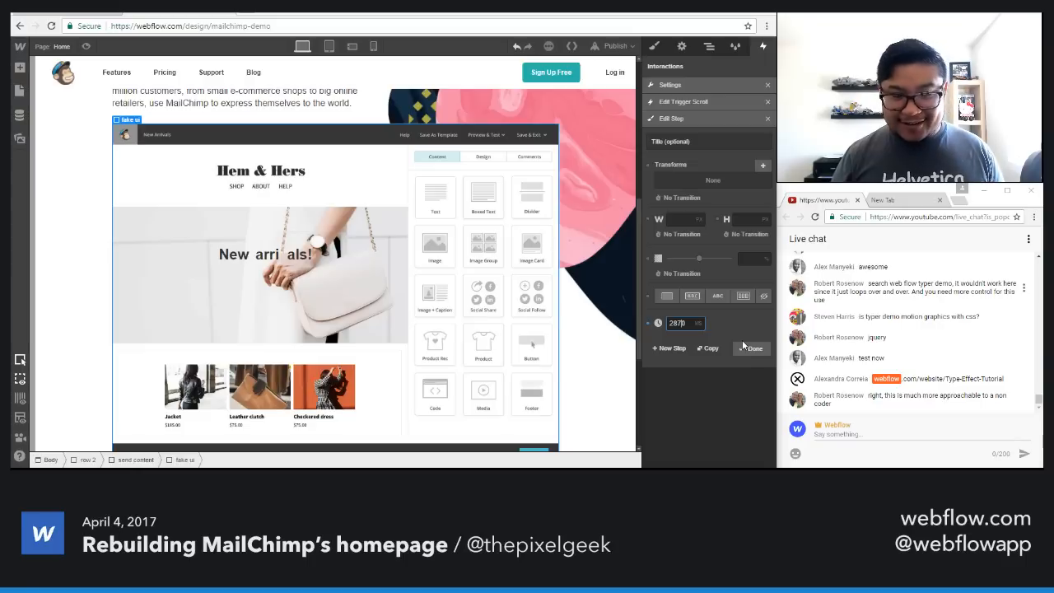
left_click(752, 349)
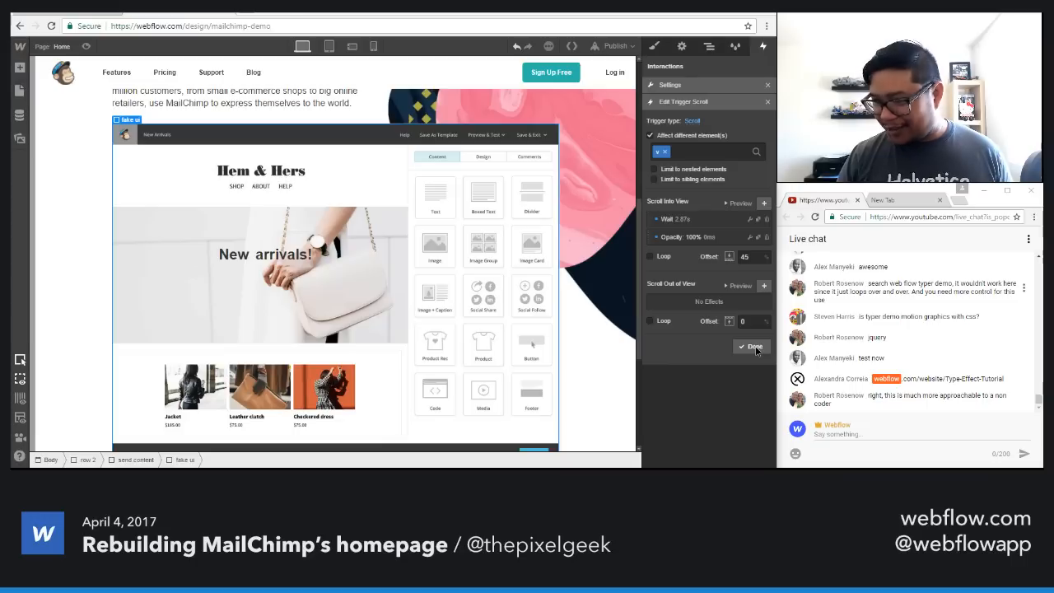
left_click(754, 347)
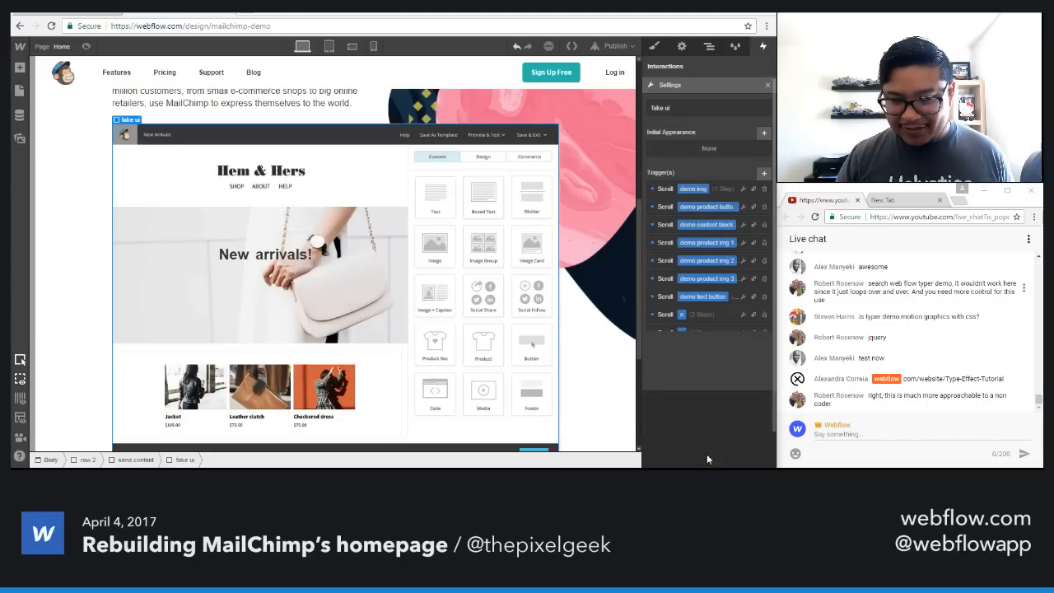
Step: Duplicate the v scroll trigger and retarget the copy to a2
left_click(753, 441)
left_click(694, 151)
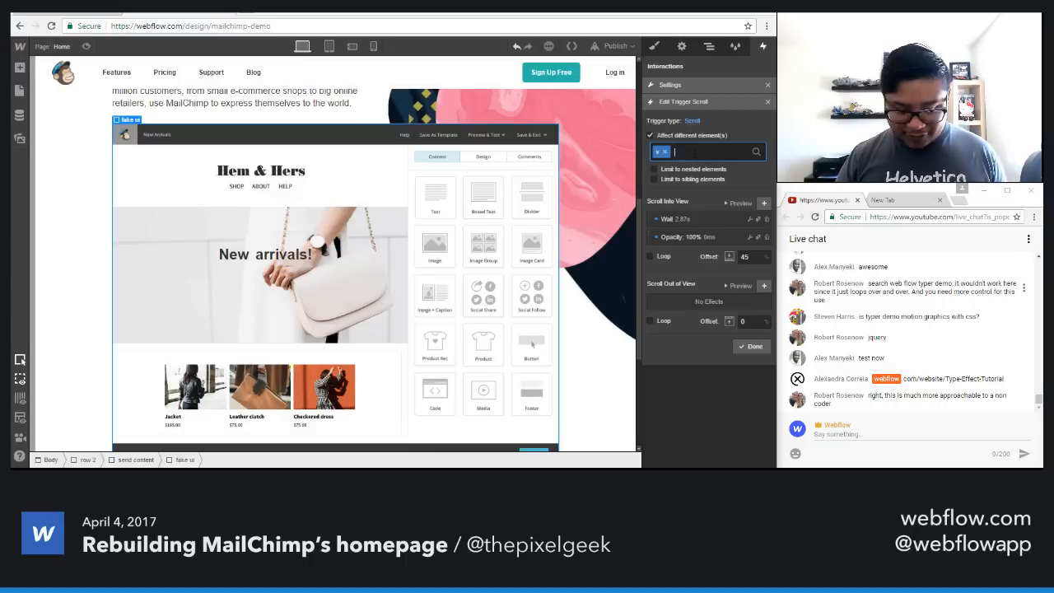
key("BackSpace")
type("a1")
key("Return")
left_click(690, 151)
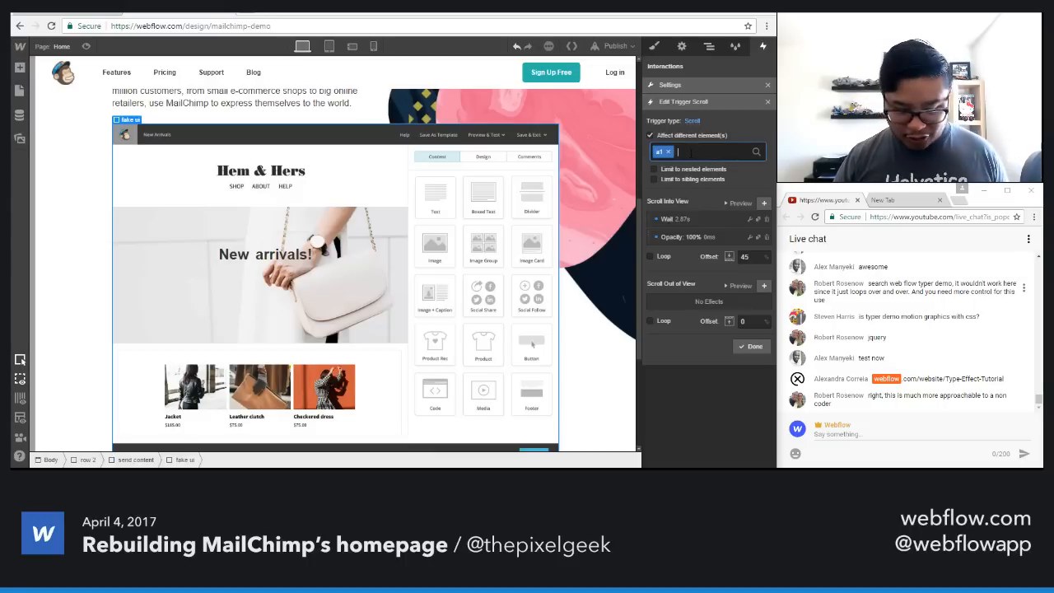
key("BackSpace")
type("a2")
key("Return")
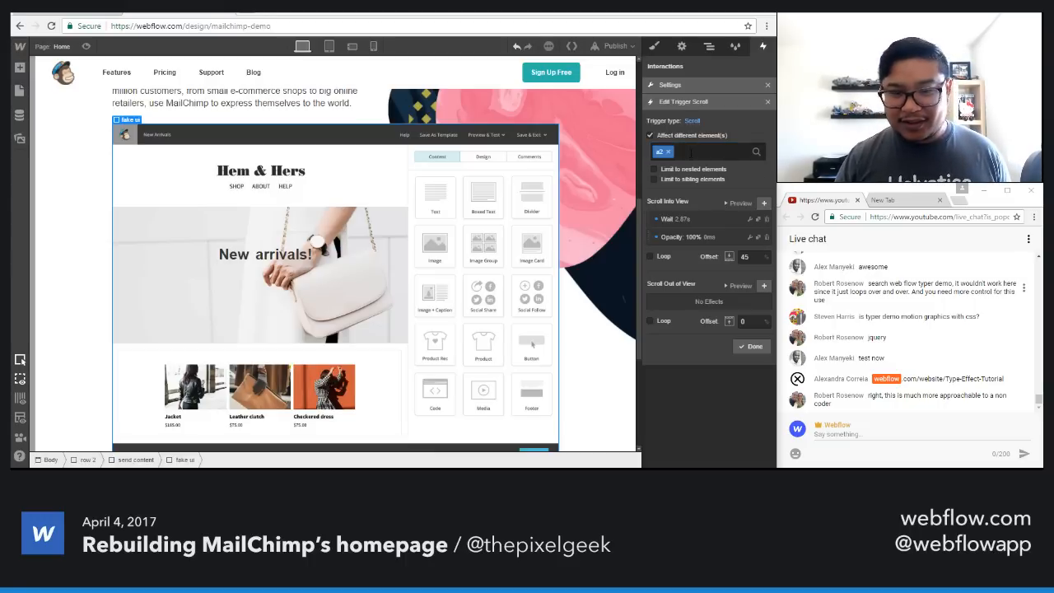
Step: Set the a2 scroll trigger's wait step to 2880 ms
left_click(669, 218)
left_click(691, 324)
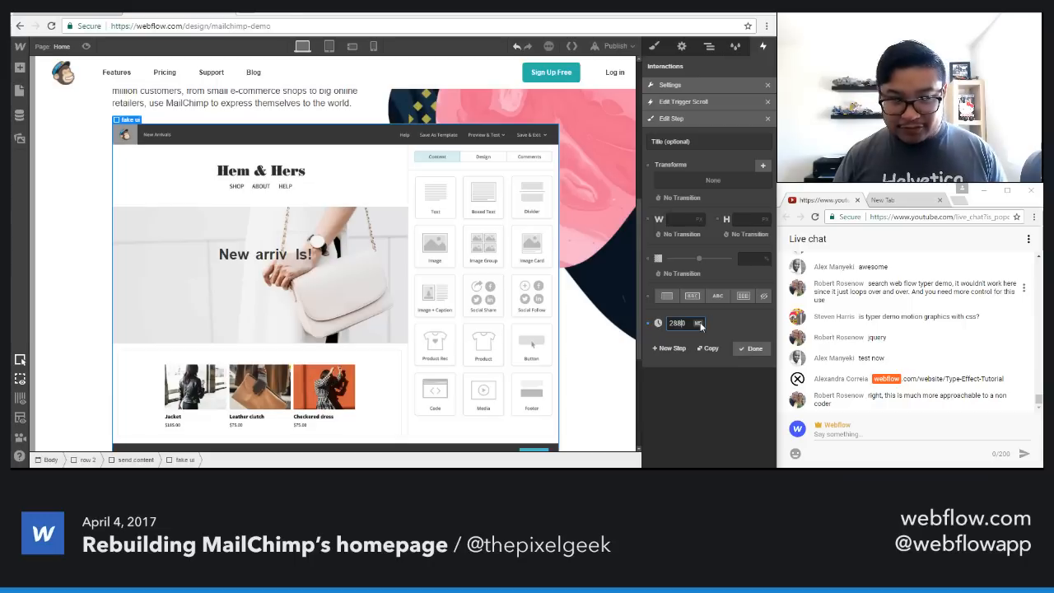
left_click(752, 348)
left_click(747, 348)
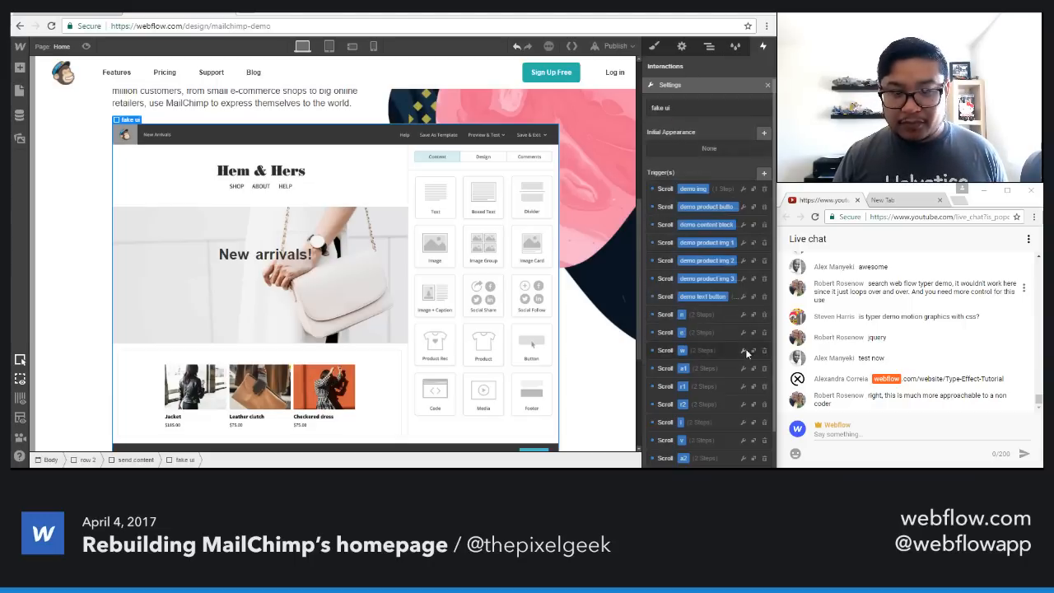
Step: Duplicate the a2 scroll trigger and retarget the copy to l
scroll(736, 395, "down", 1)
left_click(753, 426)
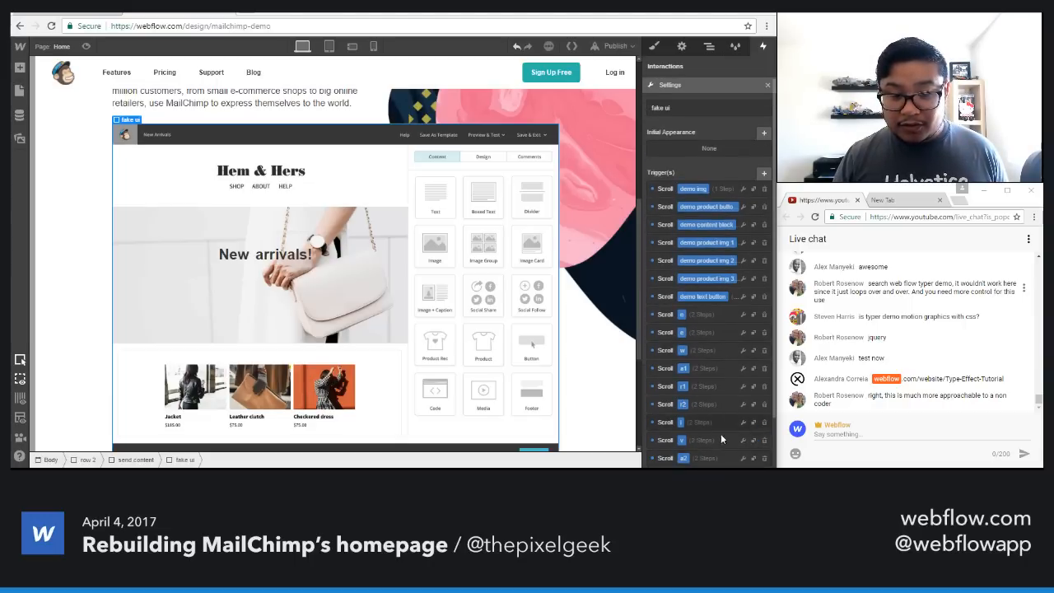
left_click(741, 426)
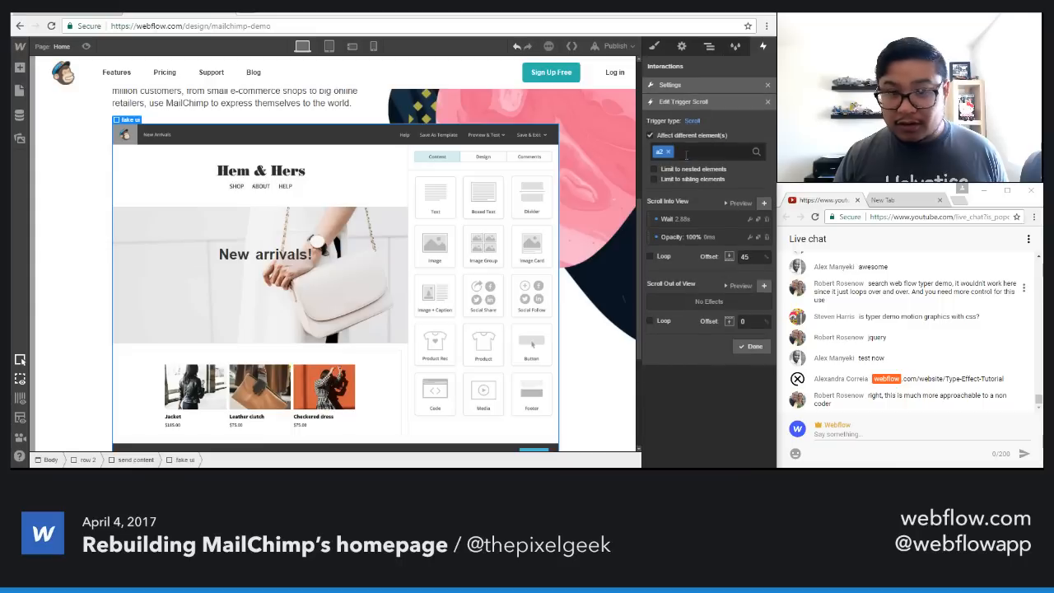
key("BackSpace")
type("logo")
key("Return")
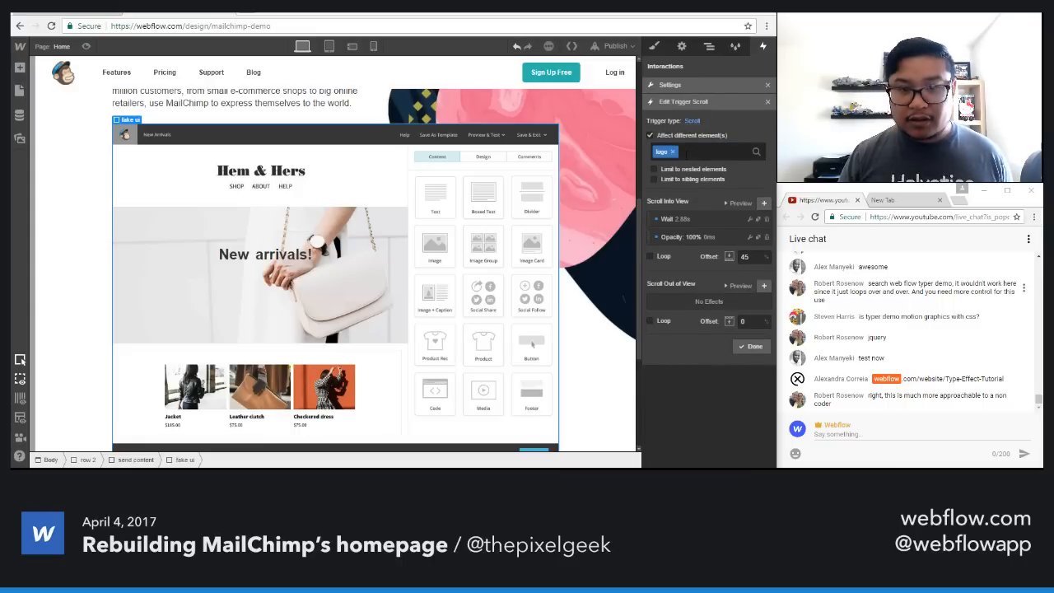
left_click(695, 152)
key("BackSpace")
type("l")
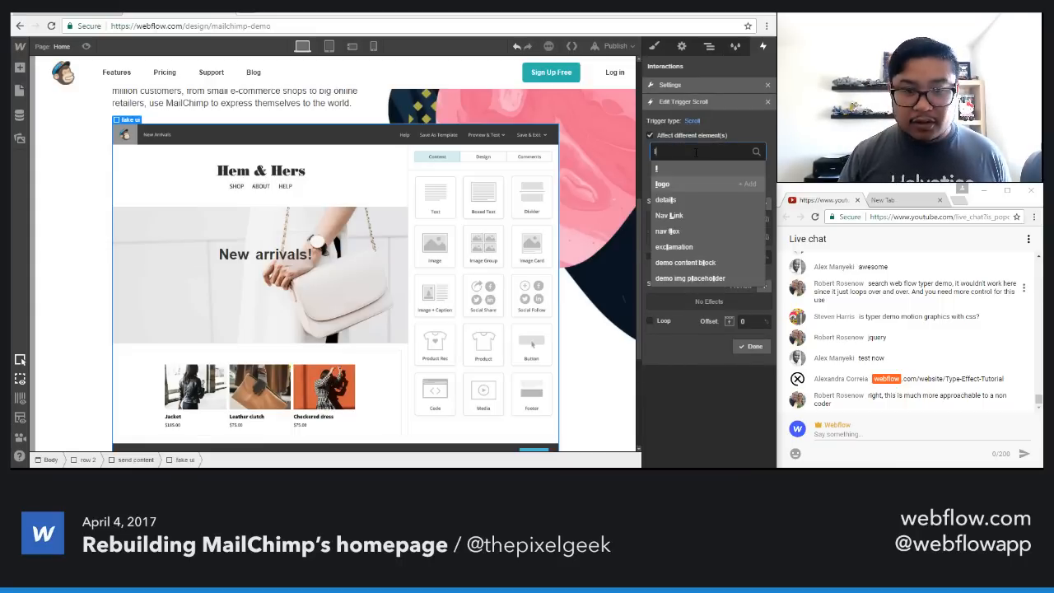
left_click(676, 172)
Step: Set the wait step of the l scroll trigger to 2890 ms, keeping a single wait step
left_click(756, 219)
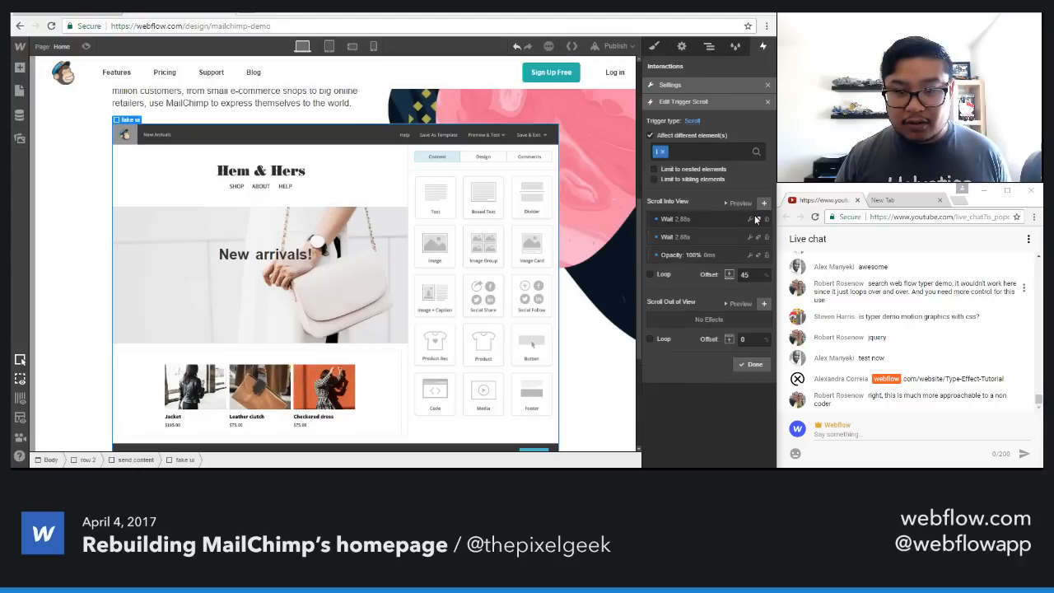
left_click(767, 220)
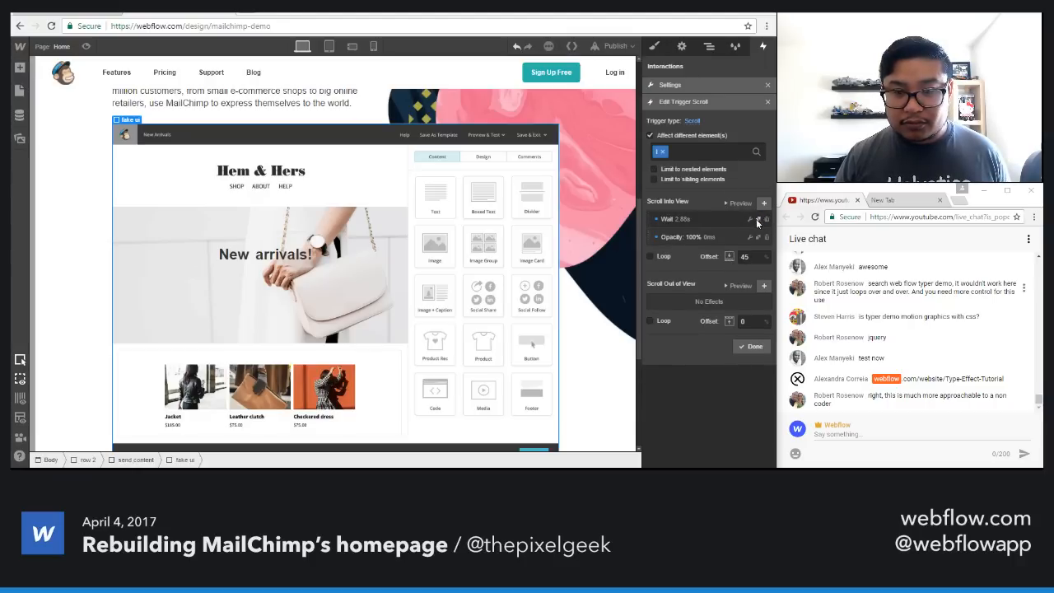
left_click(750, 219)
left_click(683, 322)
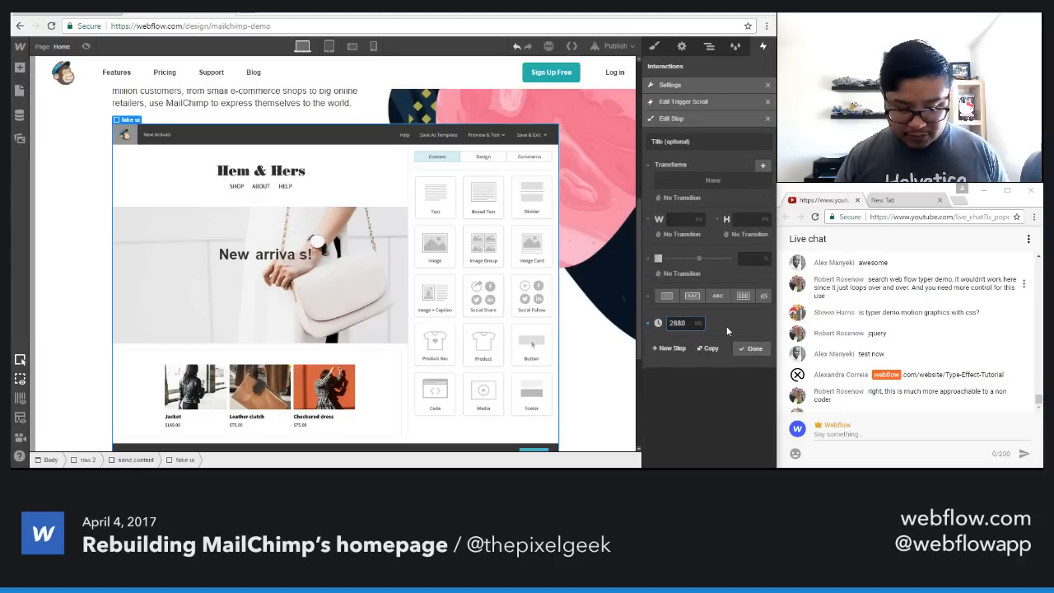
left_click(744, 349)
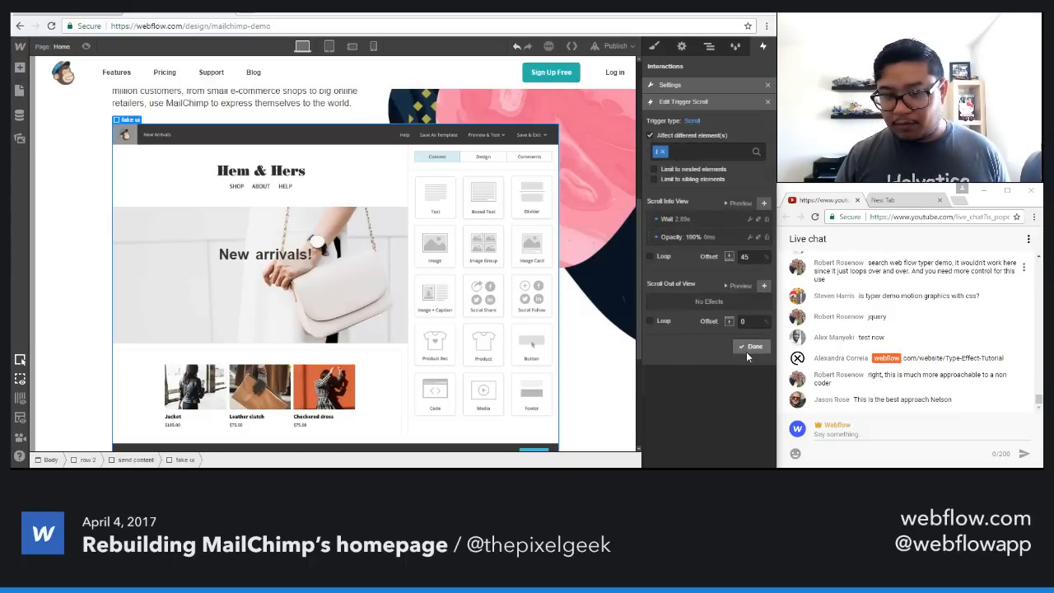
left_click(747, 347)
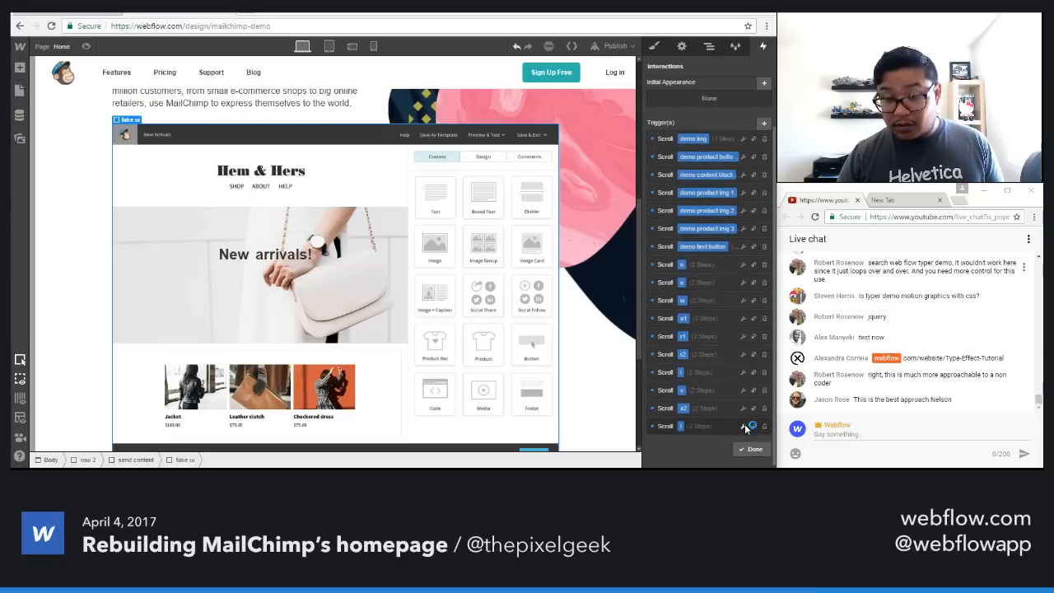
Step: Duplicate the l scroll trigger, retarget the copy to s, and set its wait step to 3000 ms
scroll(731, 316, "down", 3)
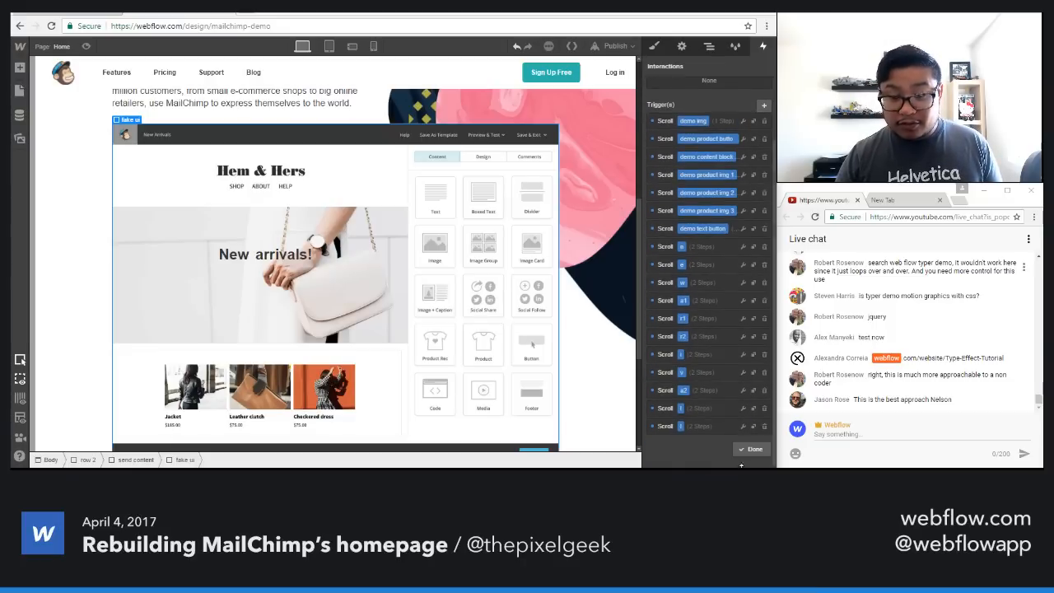
left_click(742, 424)
left_click(678, 151)
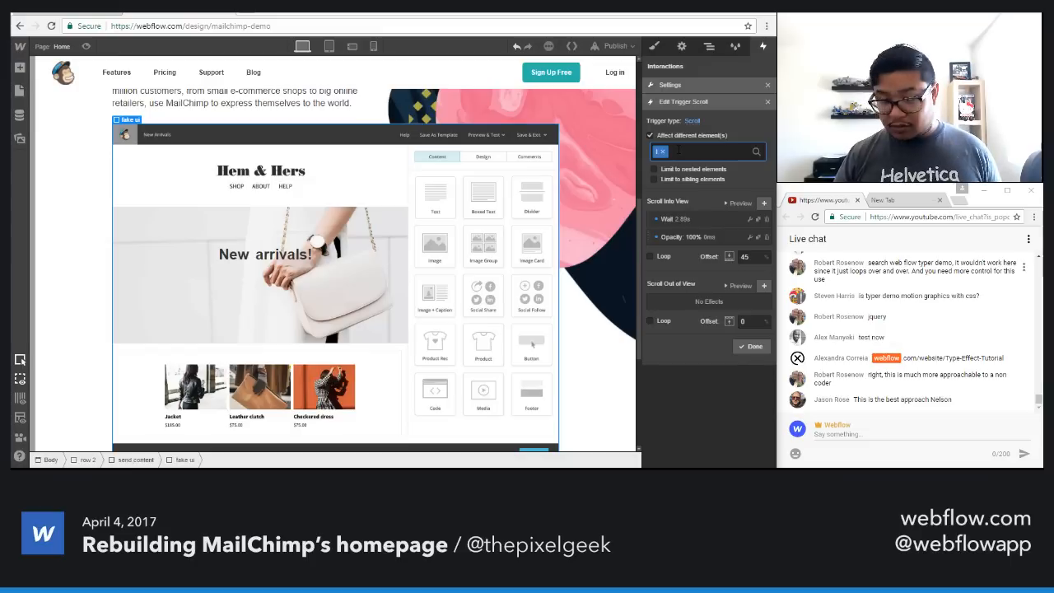
key("BackSpace")
type("s")
key("Return")
left_click(663, 222)
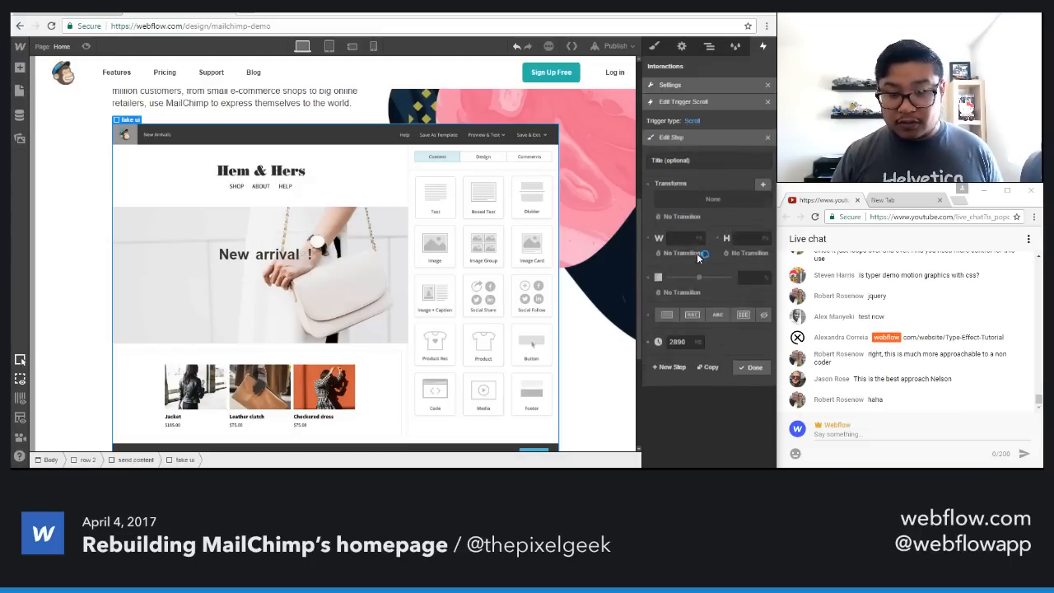
left_click_drag(690, 323, 642, 315)
type("300")
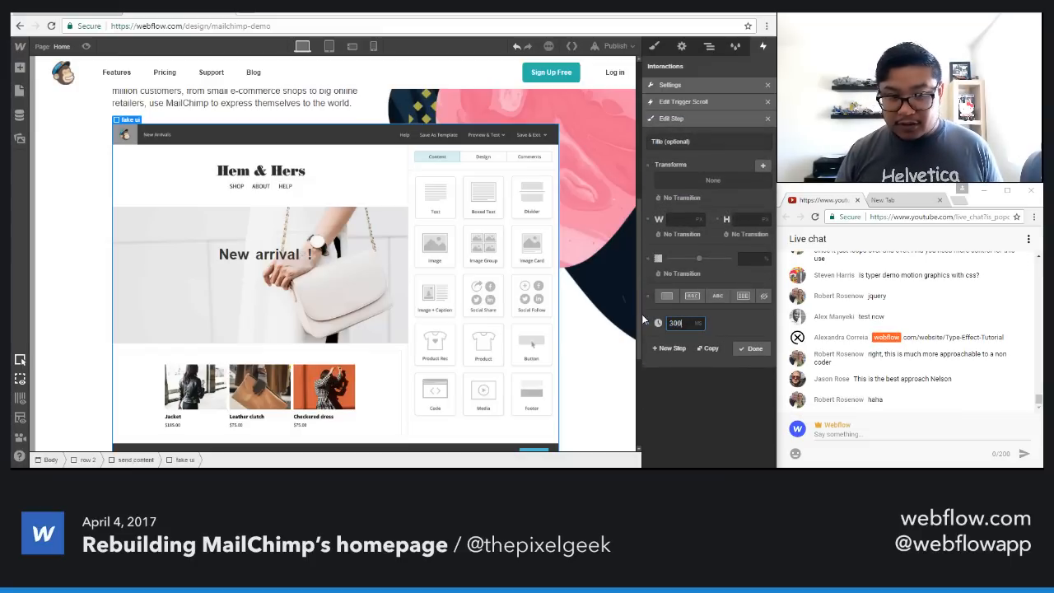
type("0")
left_click(754, 349)
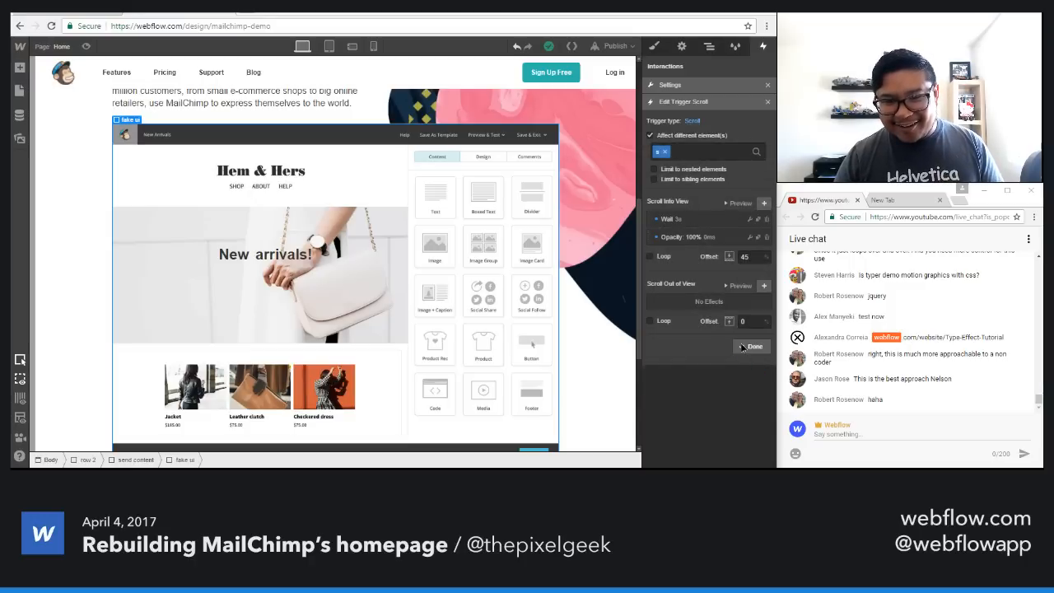
left_click(743, 347)
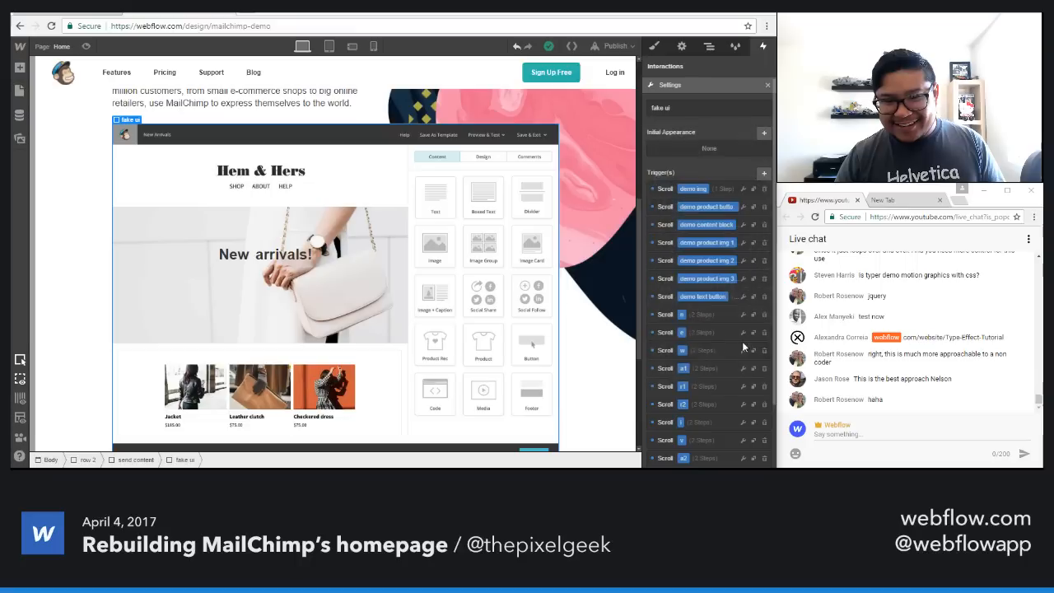
Step: Duplicate the s scroll trigger, retarget the copy to exclamation, and set its wait step to 3010 ms
left_click(754, 427)
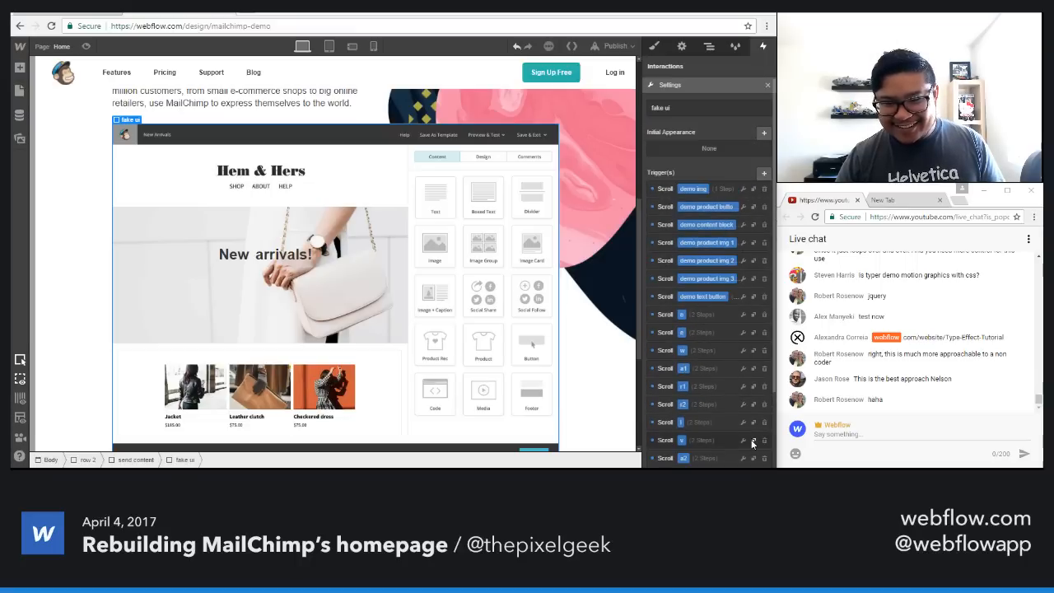
left_click(702, 147)
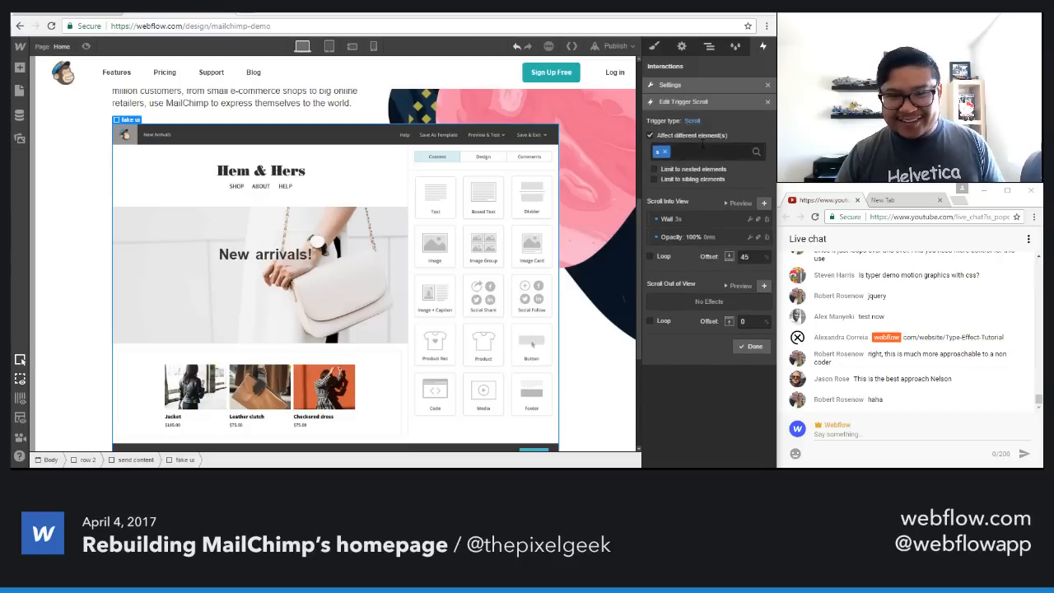
key("BackSpace")
type("ex")
key("Return")
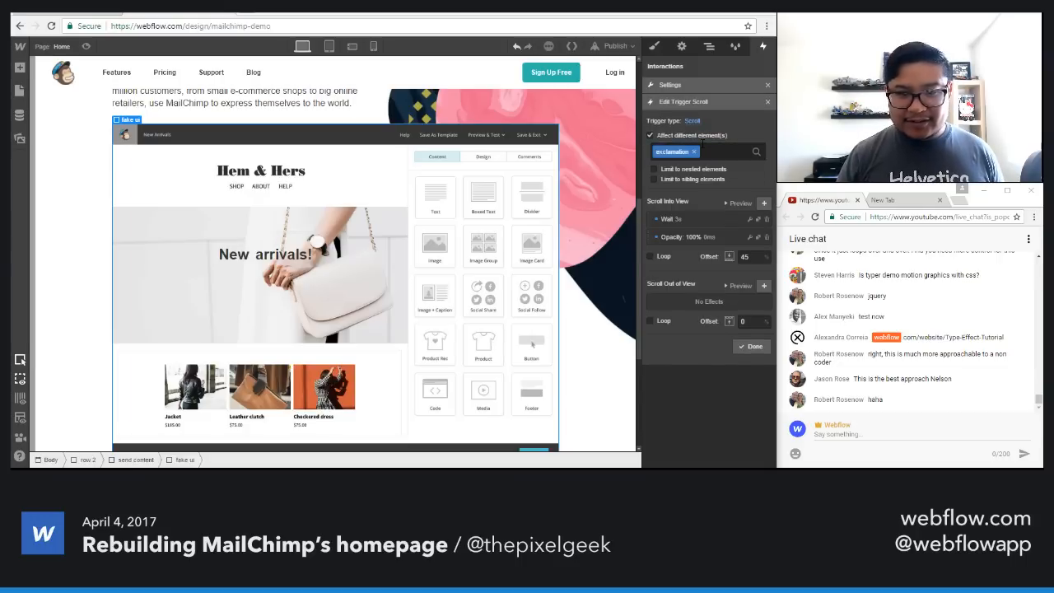
left_click(673, 222)
left_click(680, 325)
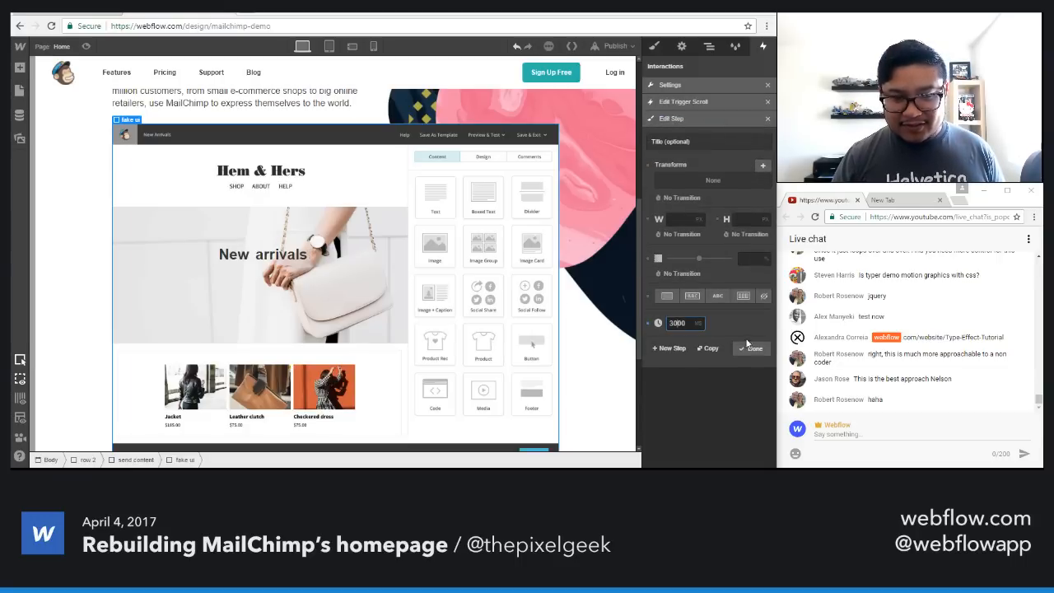
key("BackSpace")
left_click(753, 347)
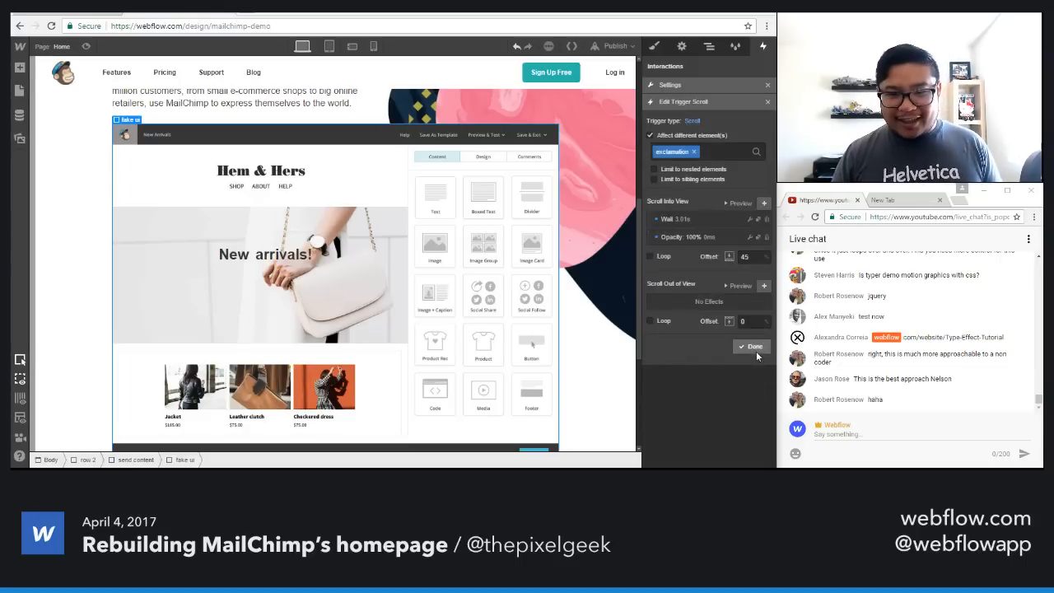
left_click(755, 349)
scroll(738, 352, "down", 2)
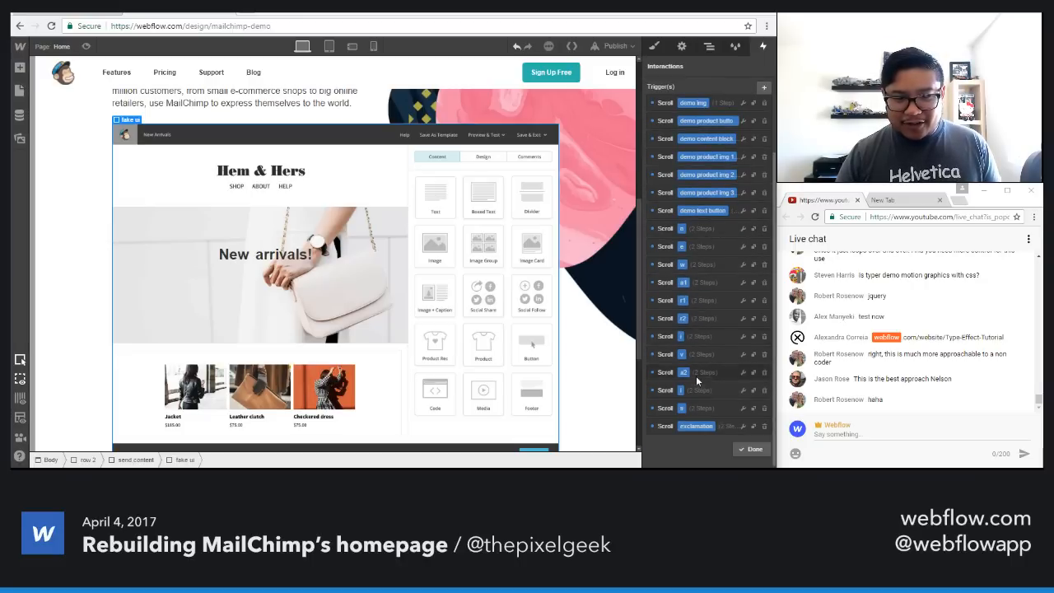
Step: Preview the page twice to watch the full letter-by-letter animation of the "New arrivals!" heading
left_click(92, 48)
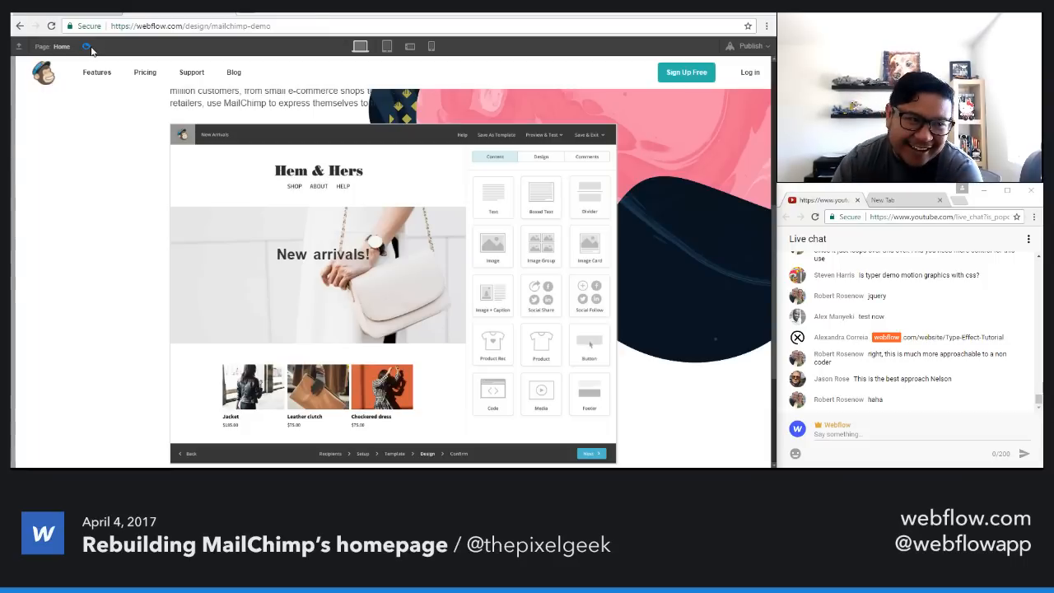
left_click(89, 48)
left_click(89, 48)
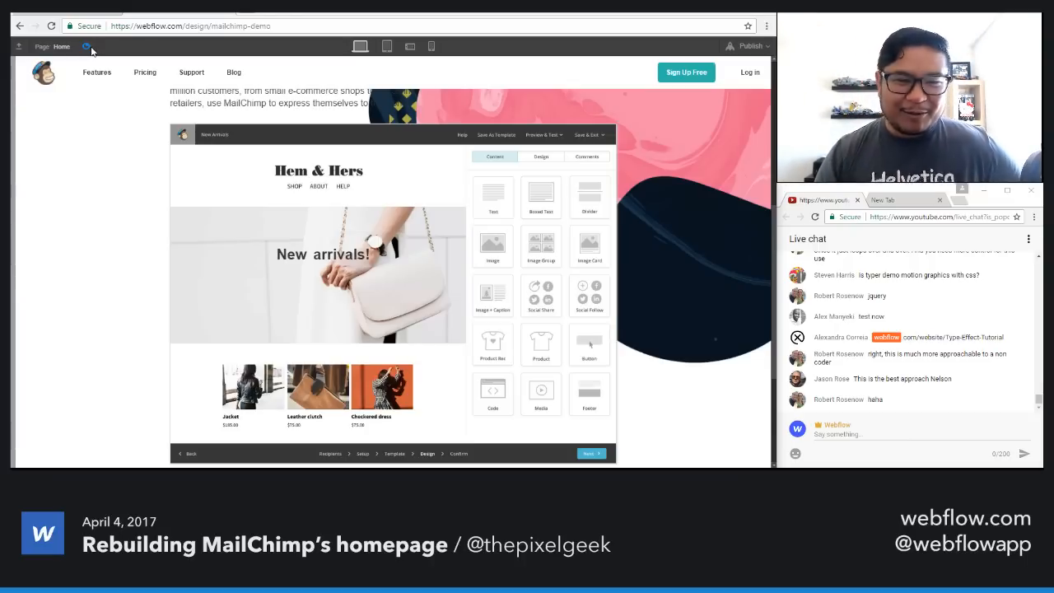
left_click(86, 47)
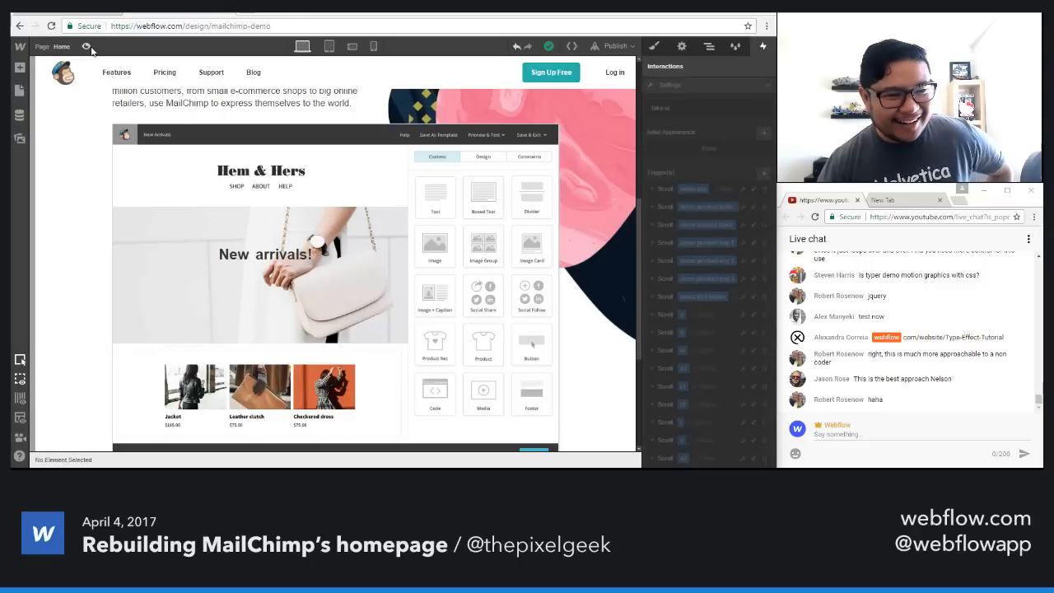
Step: Select the fake ui block and check the wait time of the n scroll trigger
left_click(358, 186)
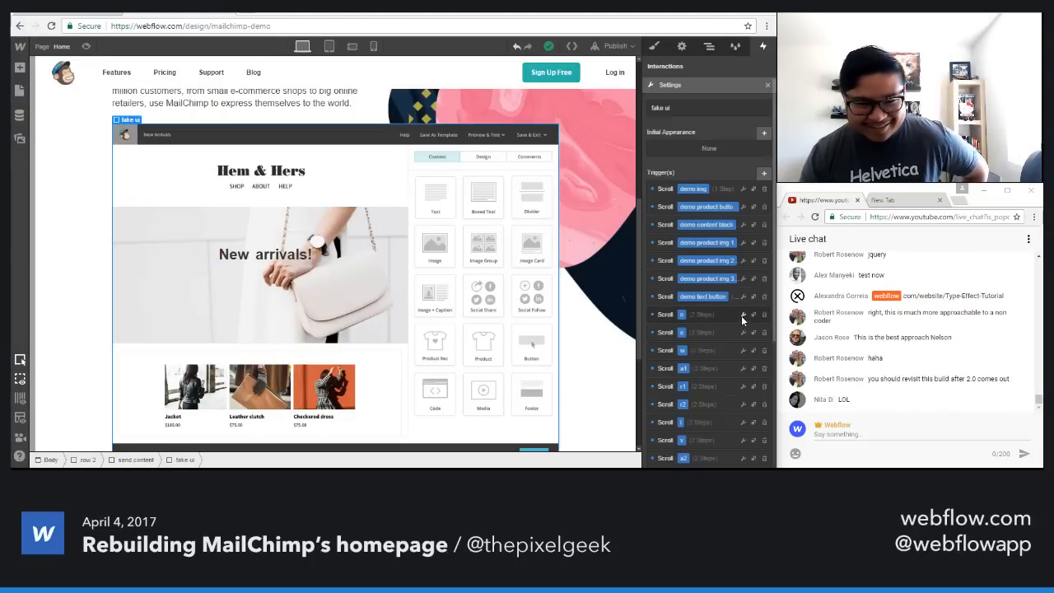
left_click(741, 314)
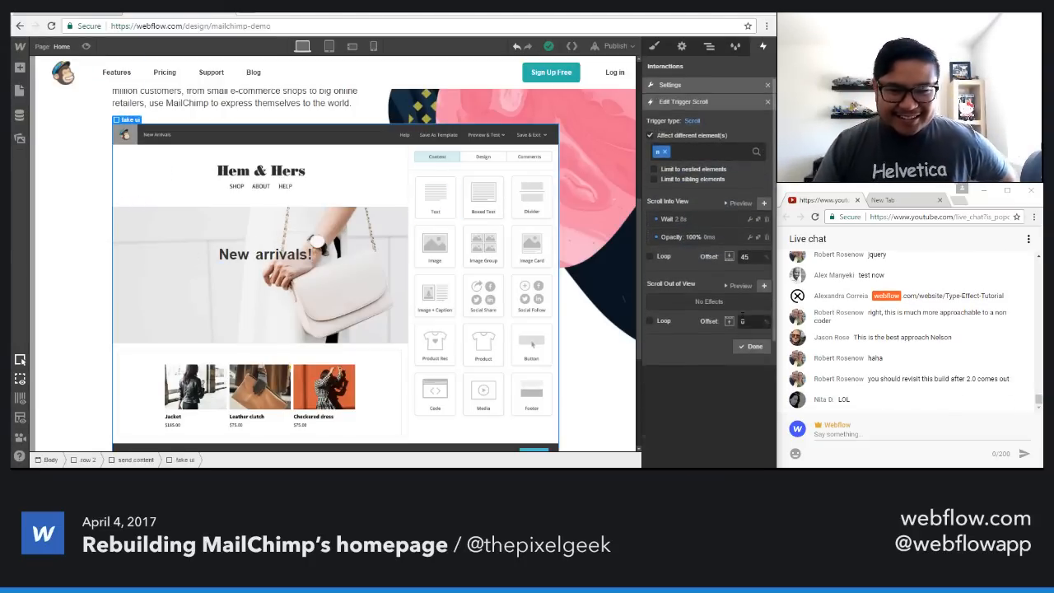
left_click(767, 102)
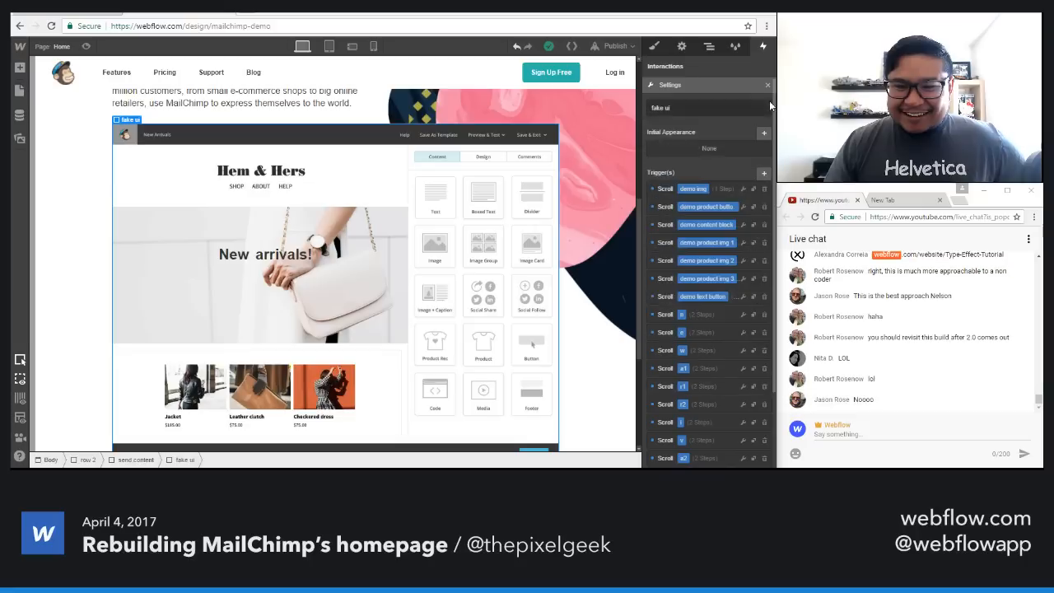
Step: Set the wait step of the e scroll trigger to 2840 ms
left_click(743, 333)
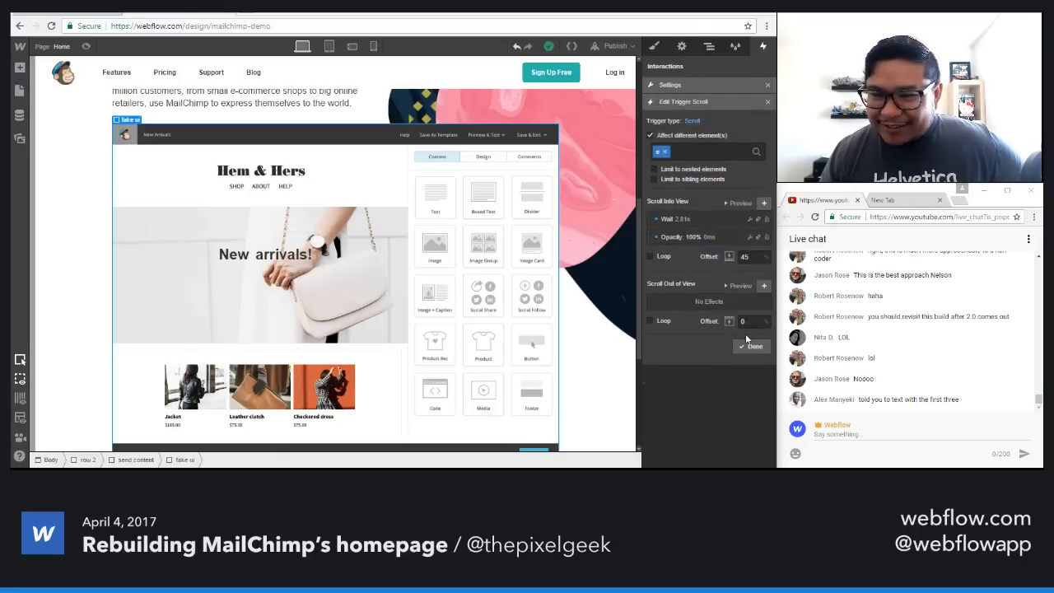
left_click(918, 365)
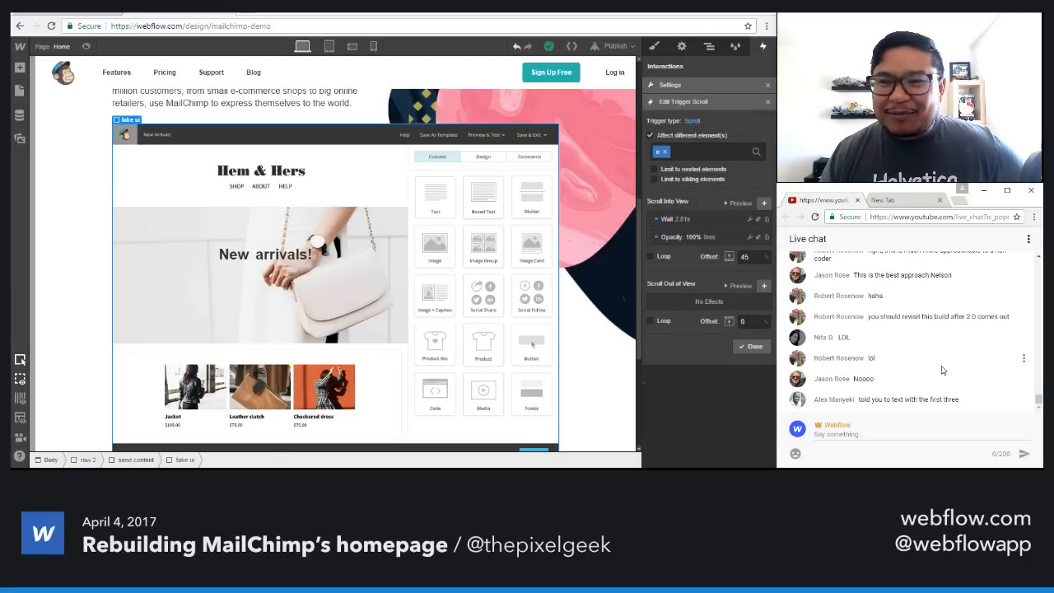
mouse_move(1037, 400)
left_mouse_down()
mouse_move(1036, 383)
mouse_move(1034, 409)
left_mouse_up()
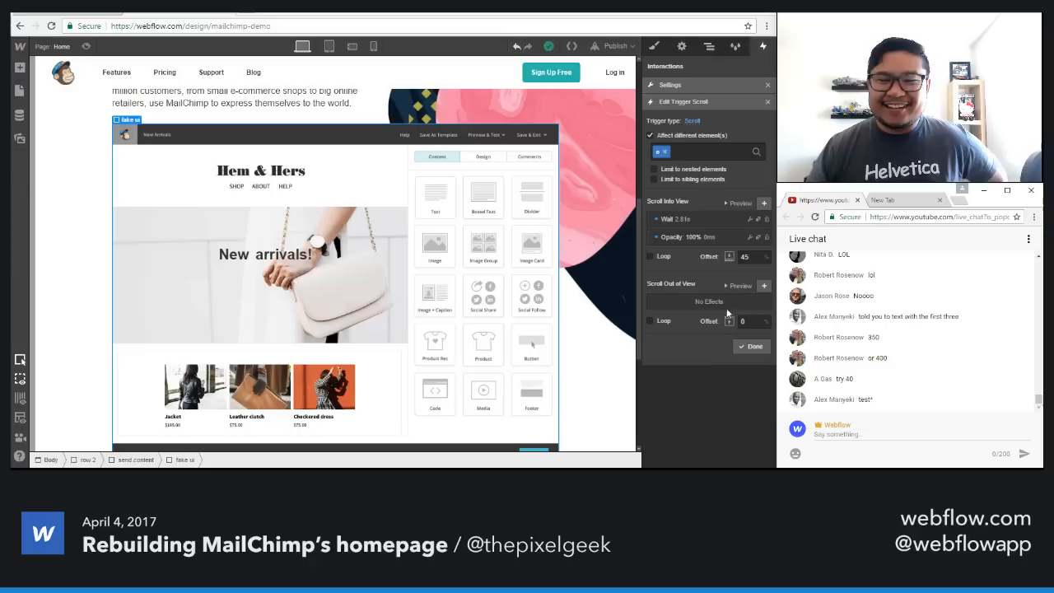
left_click(701, 387)
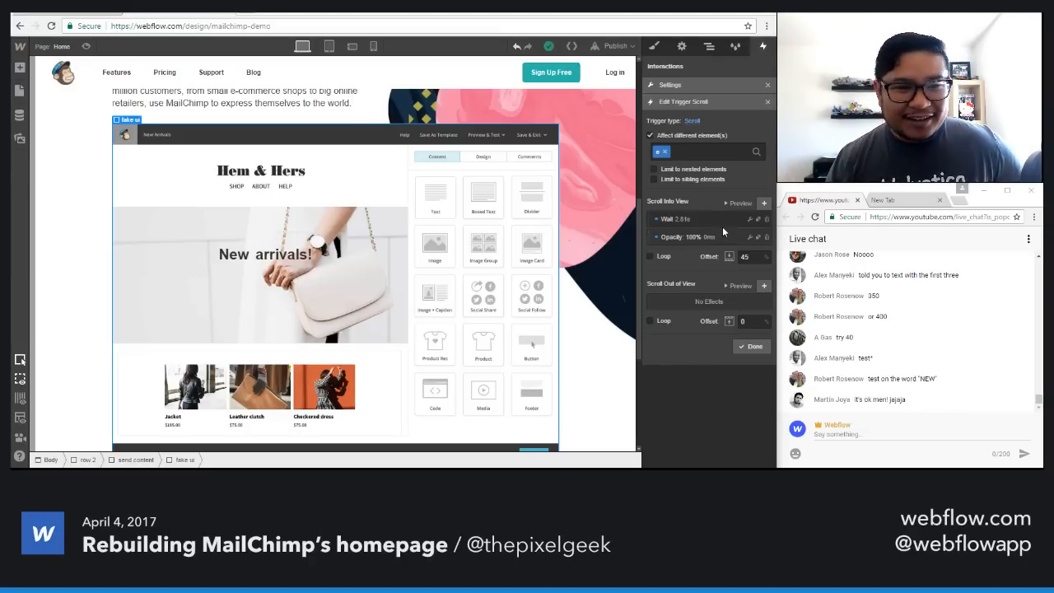
left_click(688, 220)
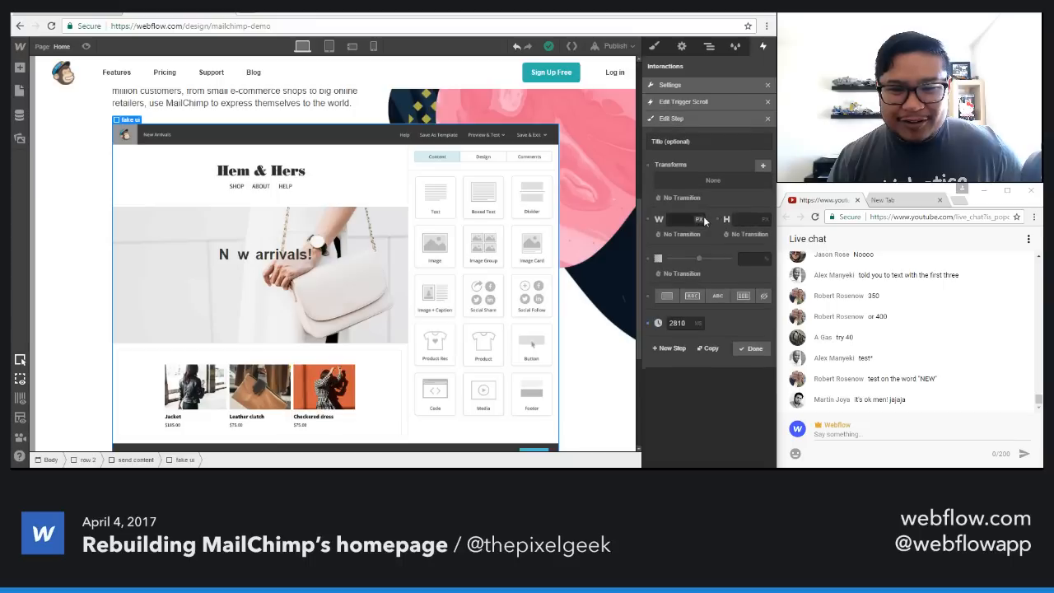
left_click(682, 324)
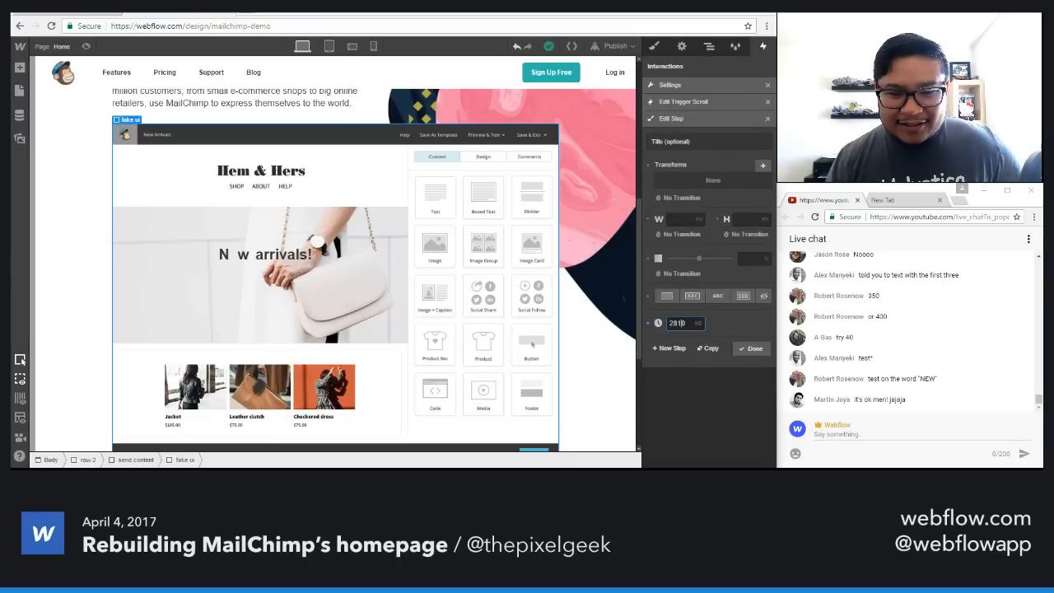
key("BackSpace")
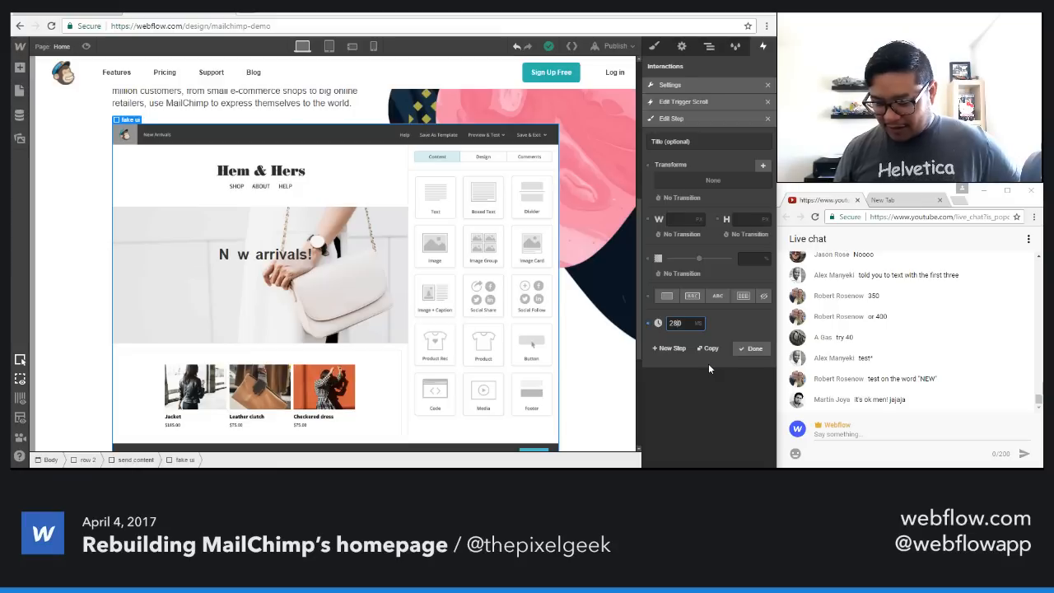
type("4")
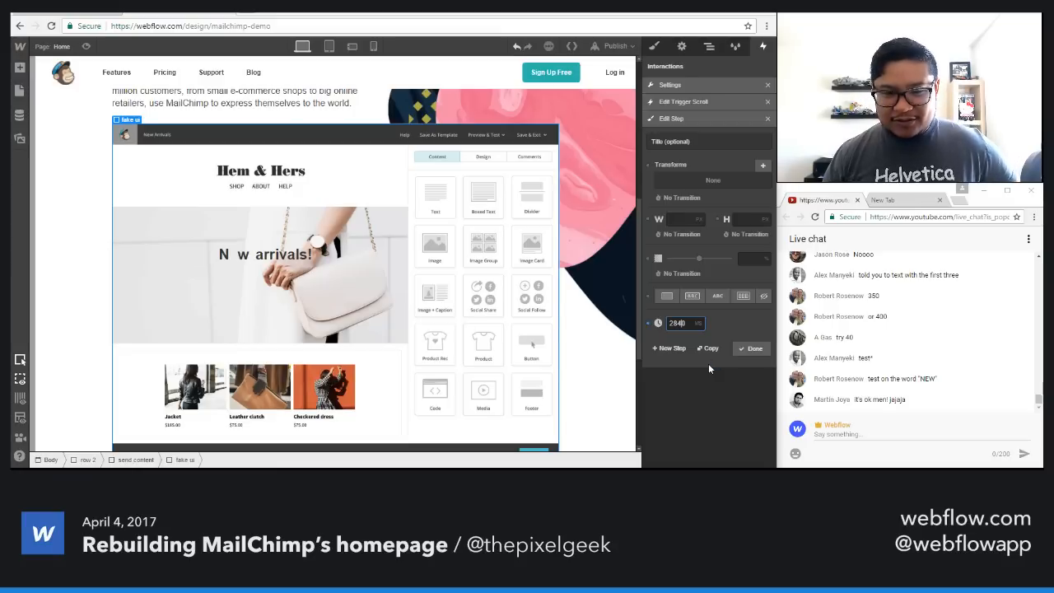
left_click(750, 348)
left_click(752, 348)
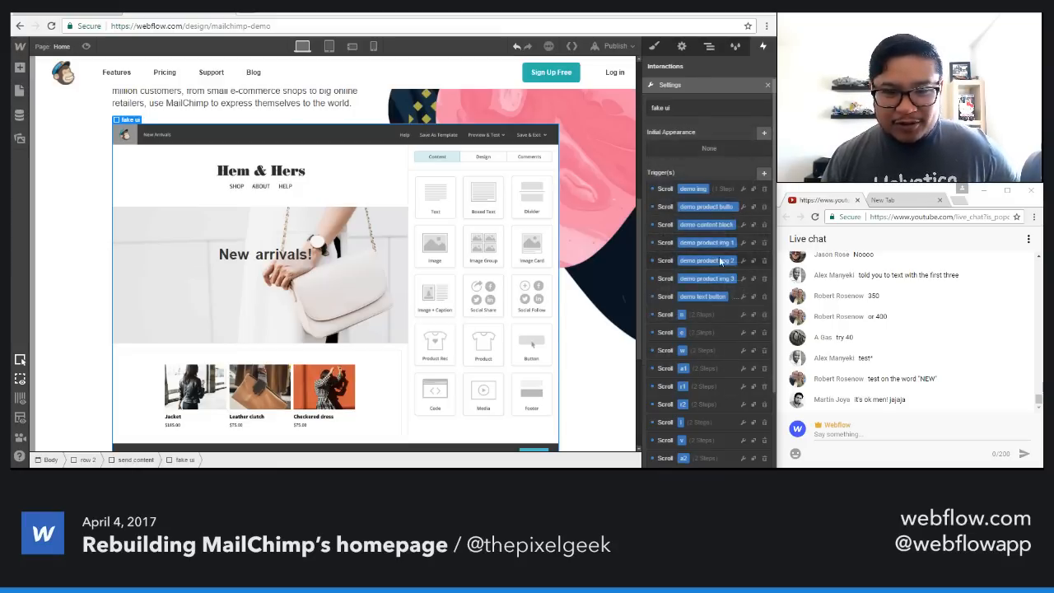
Step: Set the wait step of the w scroll trigger to 2880 ms
left_click(705, 357)
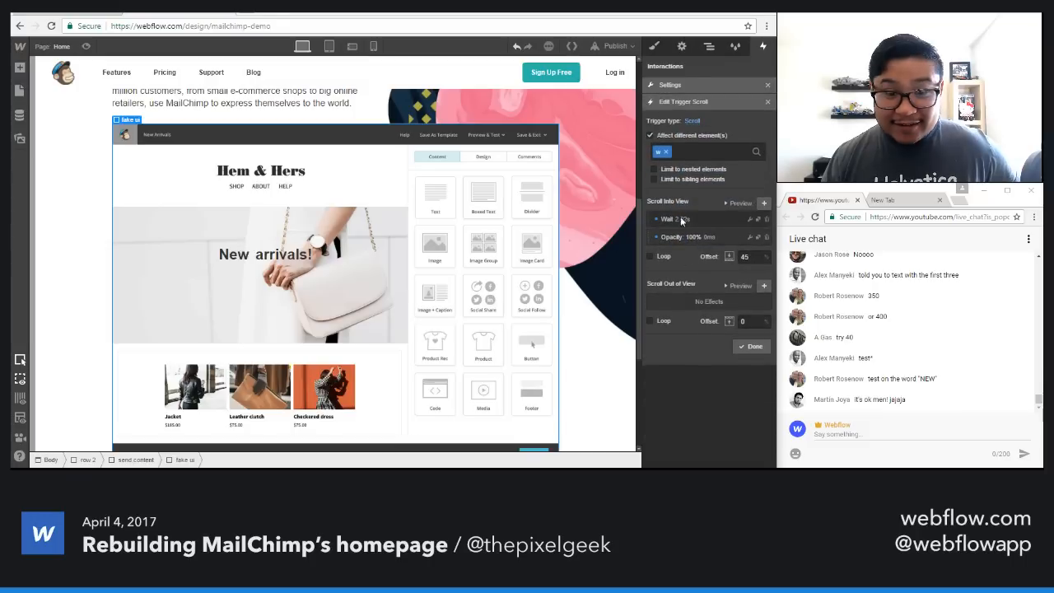
left_click(680, 218)
left_click(683, 323)
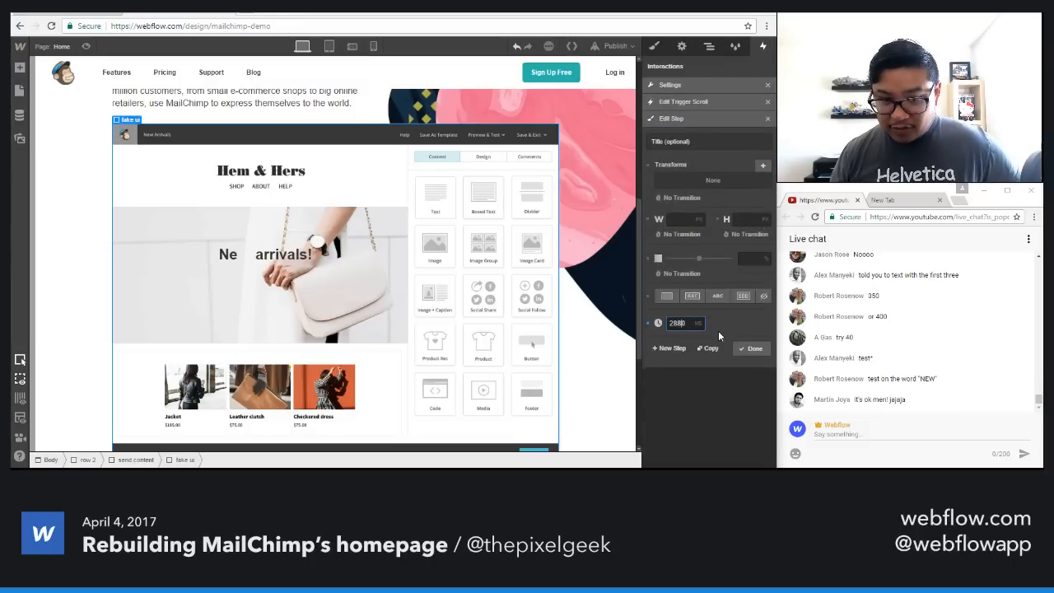
left_click(736, 350)
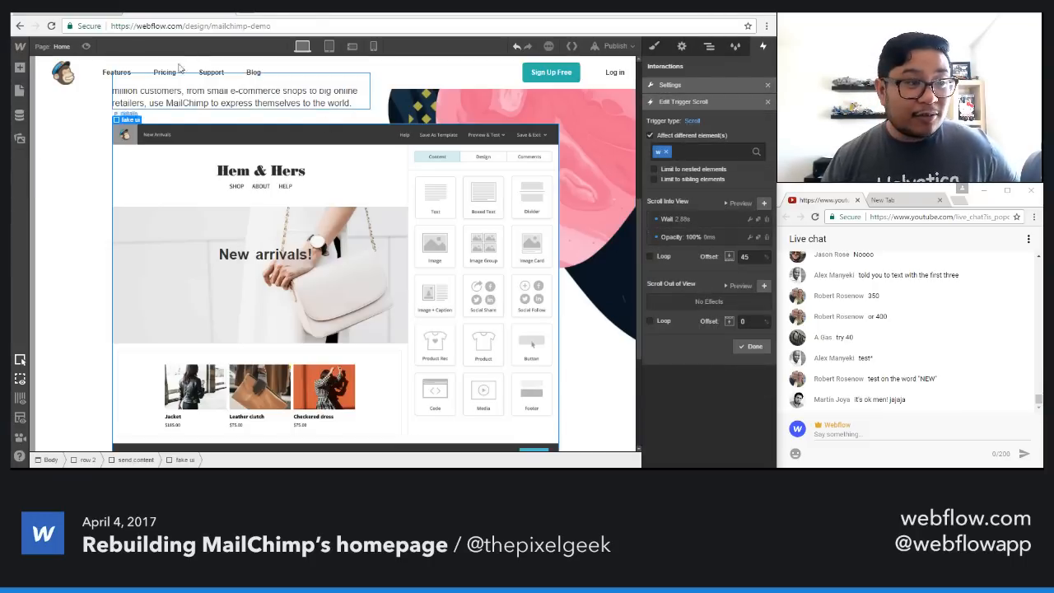
Step: Replay the page preview to check the adjusted timing of the letters in "New"
left_click(88, 46)
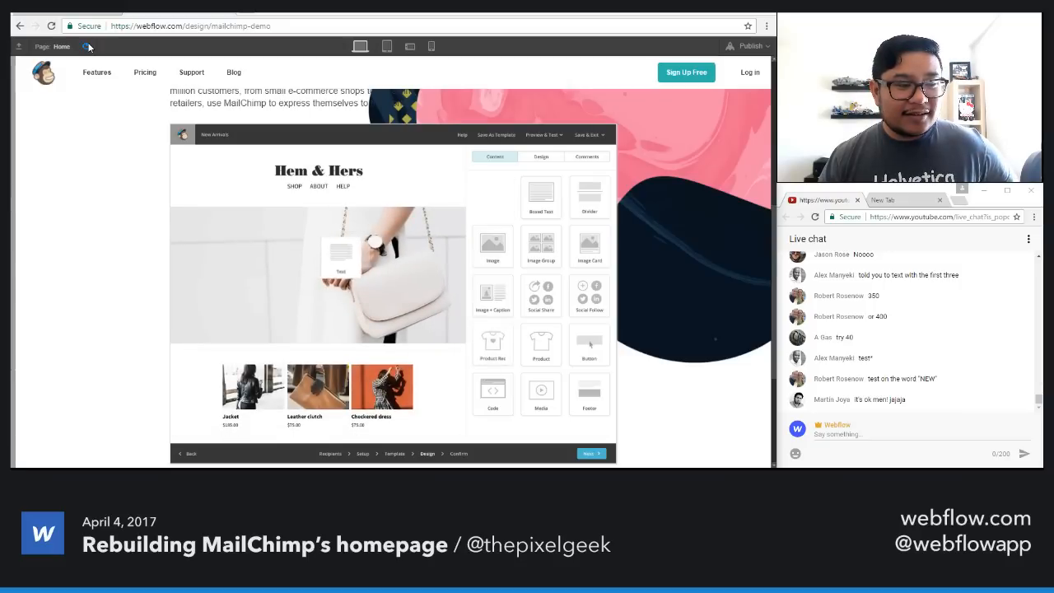
left_click(89, 46)
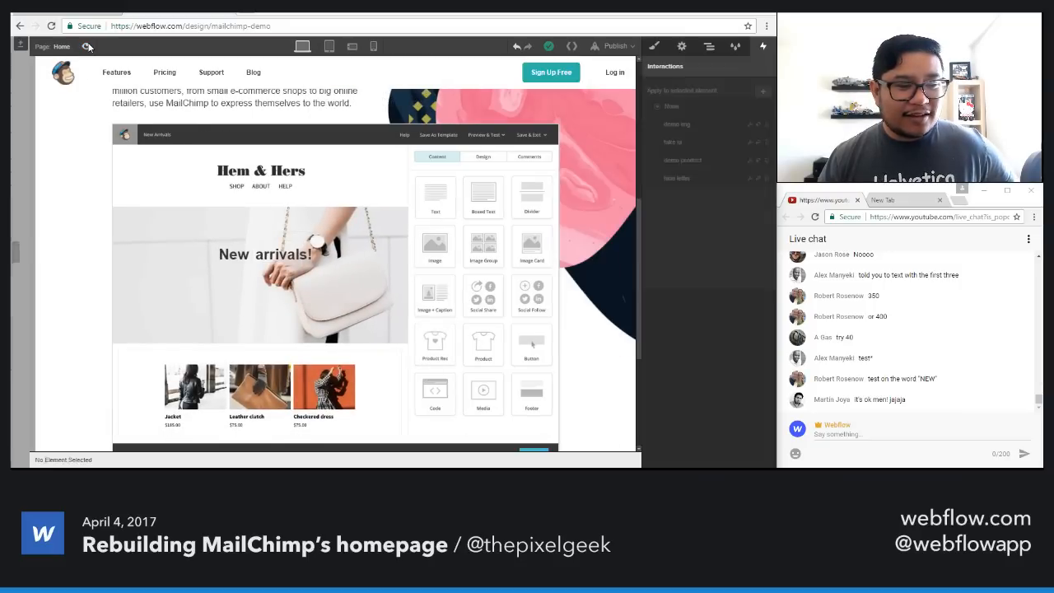
left_click(88, 46)
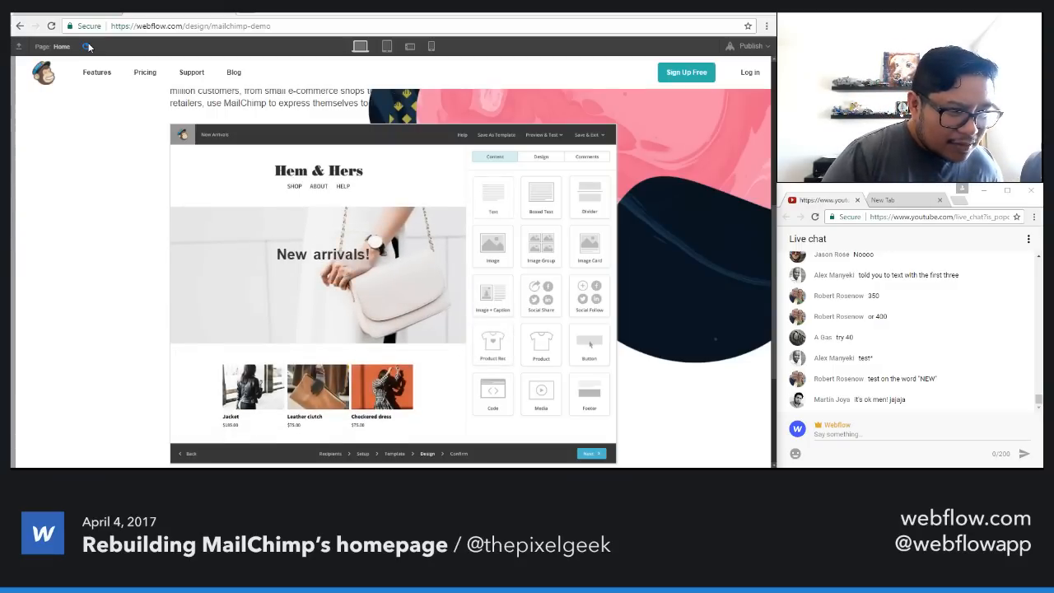
left_click(88, 46)
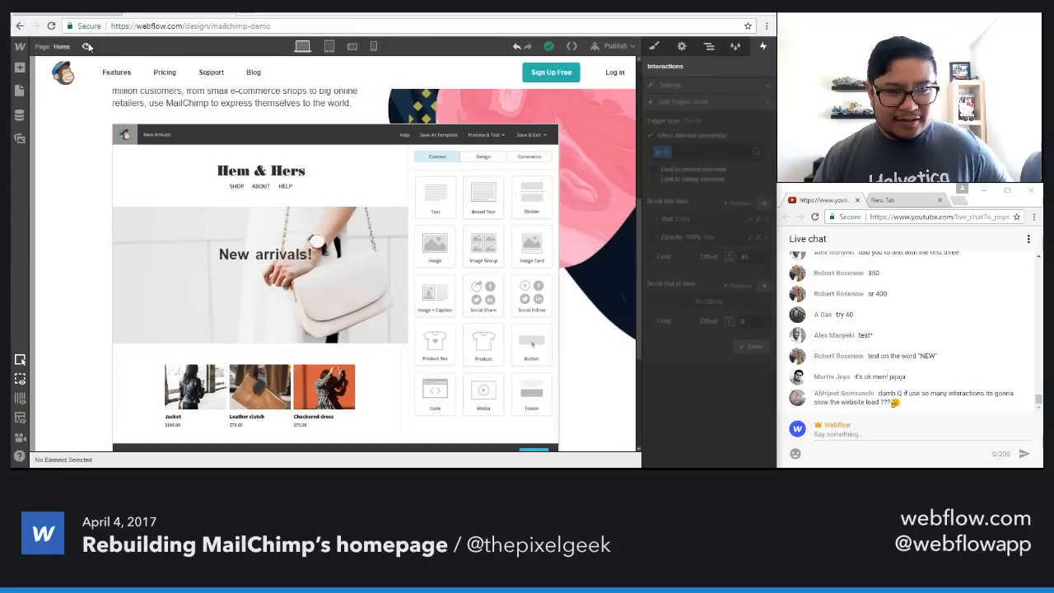
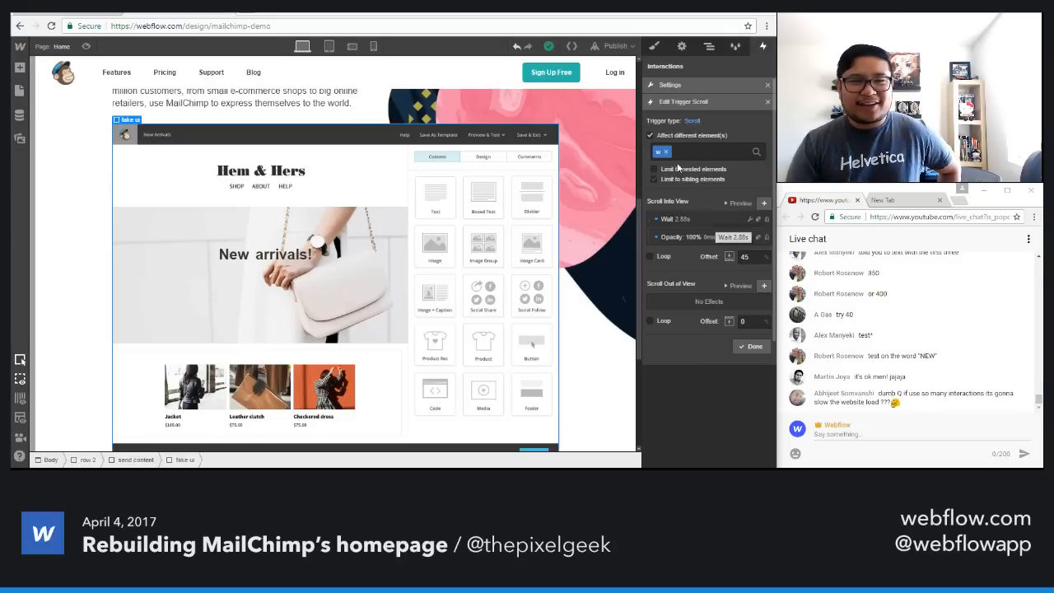
Step: Publish the site to mailchimp-demo.webflow.io and open the published page
left_click(613, 45)
left_click(550, 155)
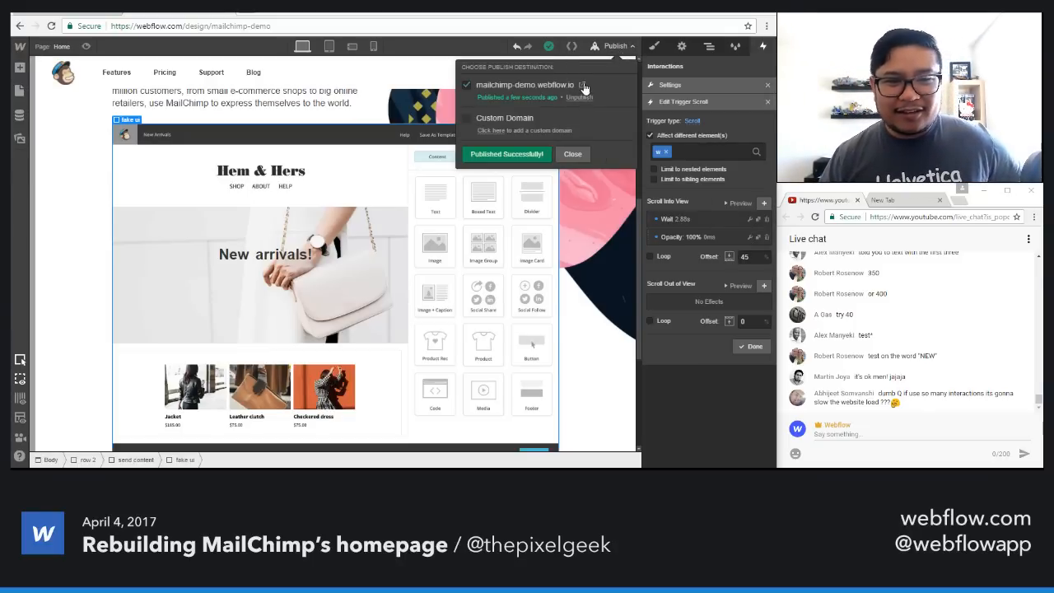
left_click(581, 85)
Step: Copy the published page's address and post it in the YouTube live chat
left_click(292, 26)
key("ctrl+c")
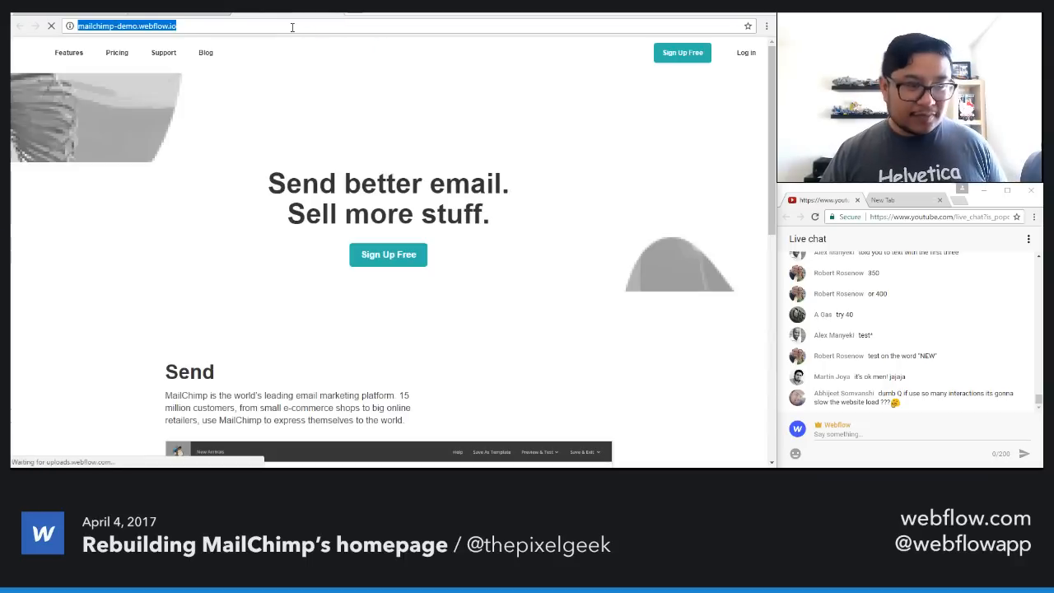
left_click(875, 436)
key("ctrl+v")
key("Return")
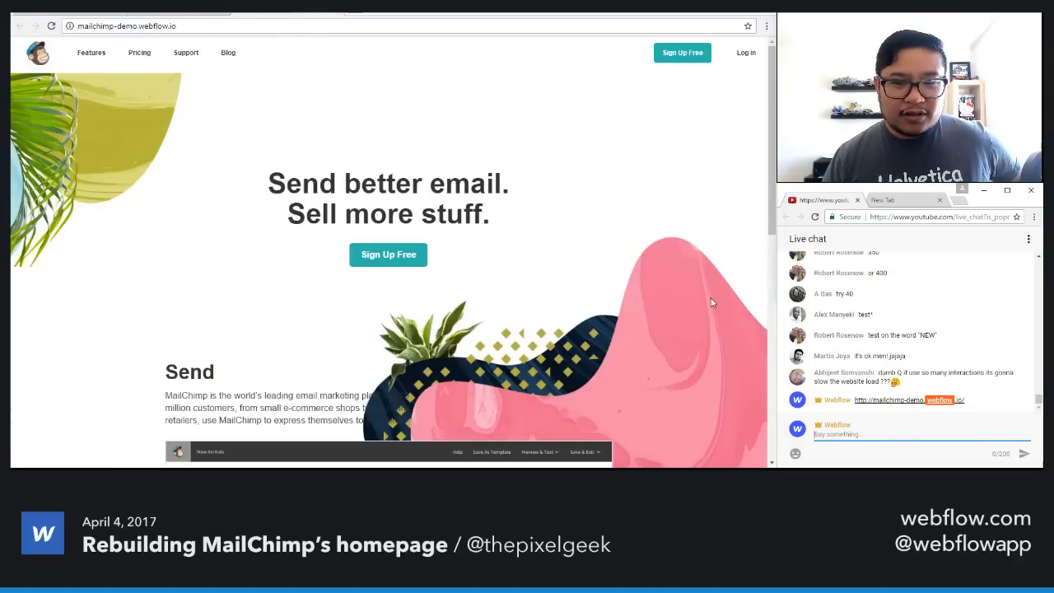
Step: Watch the typewriter animation on the published page and return to the fake ui trigger list in the Webflow Designer
scroll(712, 303, "down", 4)
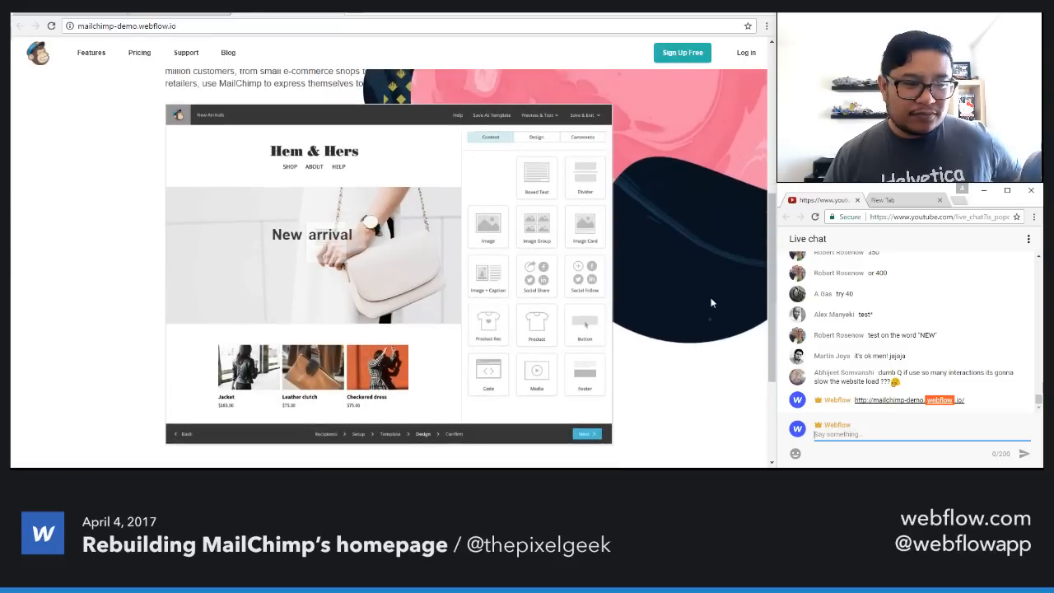
left_click(337, 12)
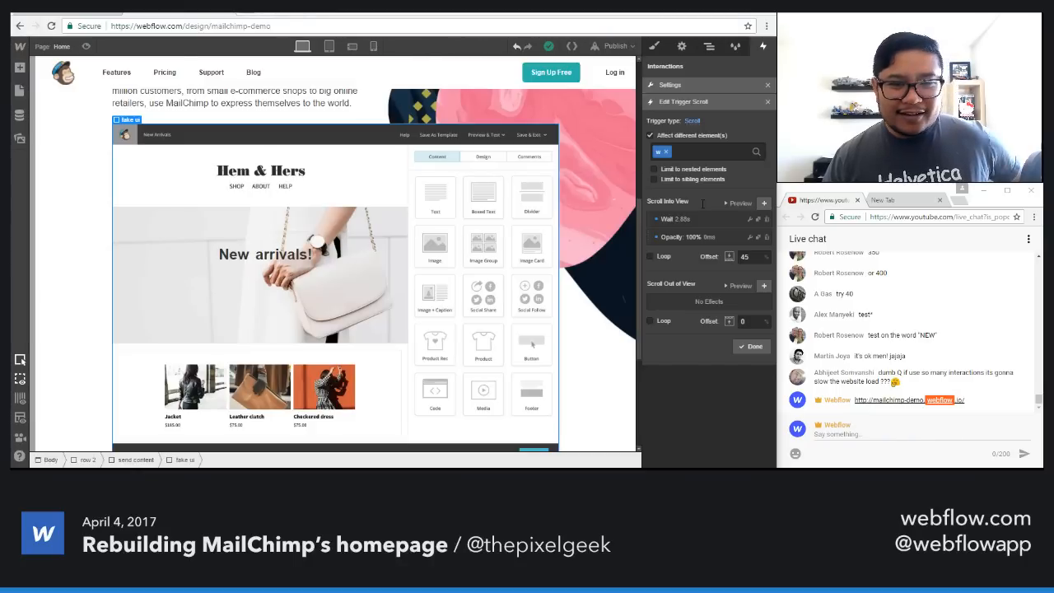
left_click(768, 102)
scroll(732, 292, "down", 2)
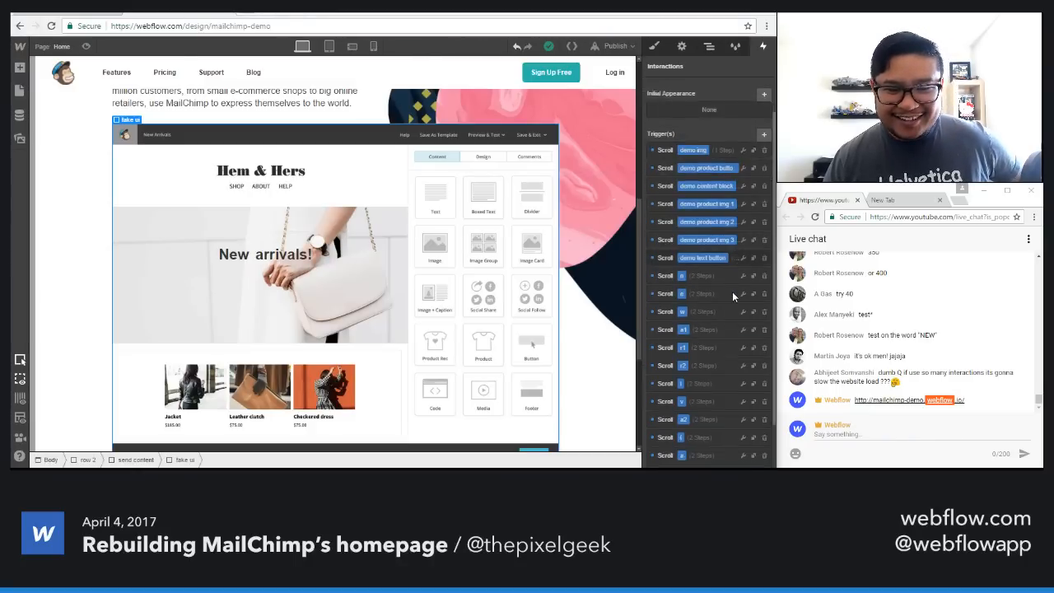
Step: Check the wait time of the a1 letter's scroll trigger, leaving it unedited
left_click(720, 281)
left_click(750, 219)
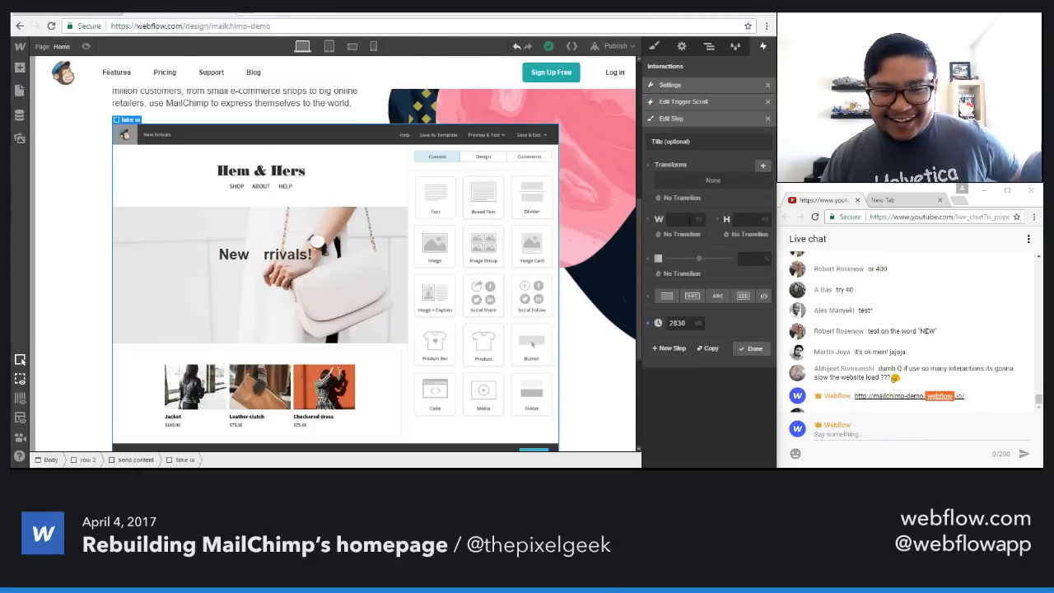
left_click(767, 120)
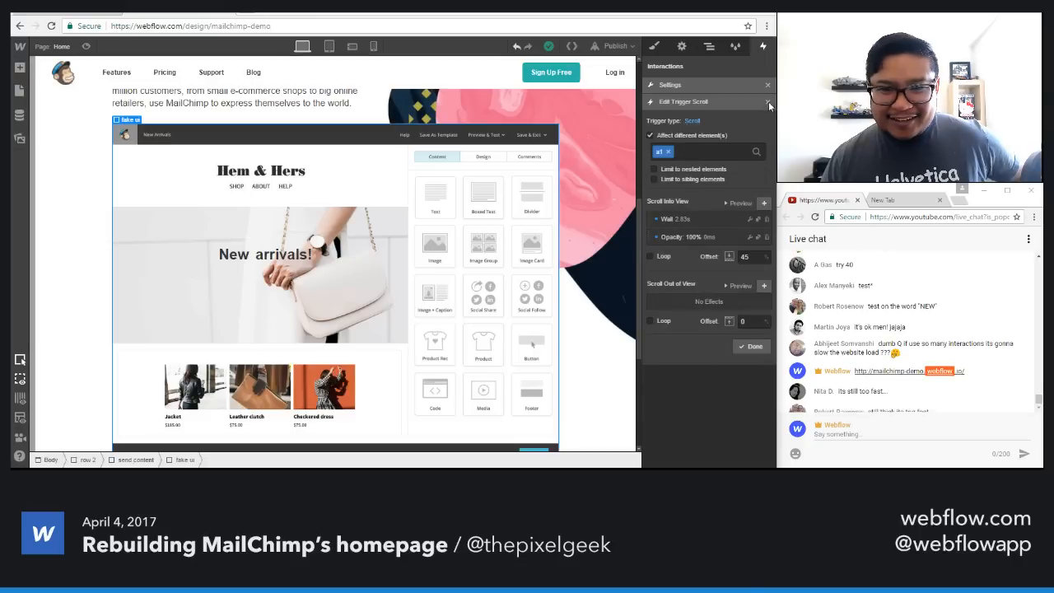
left_click(767, 101)
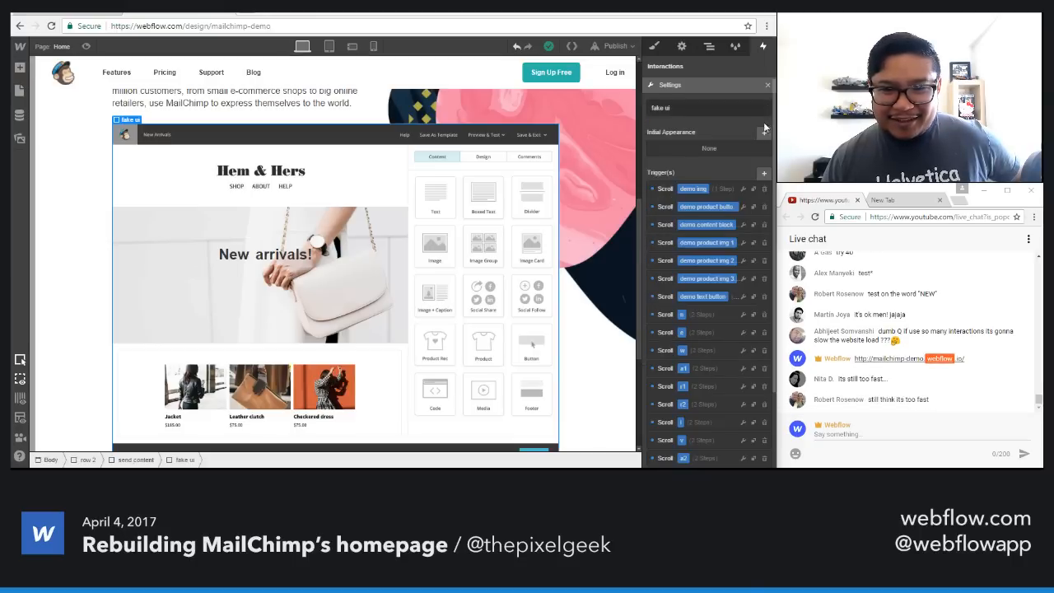
Step: Set the wait step of the letter e scroll trigger to 2910 ms and save the trigger
left_click(706, 332)
left_click(681, 218)
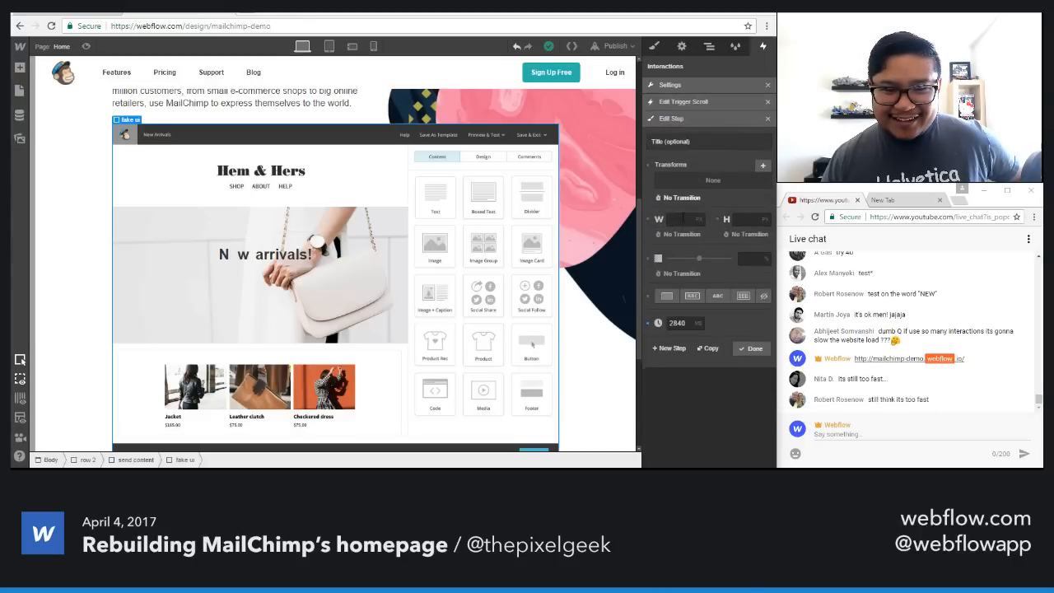
left_click(681, 323)
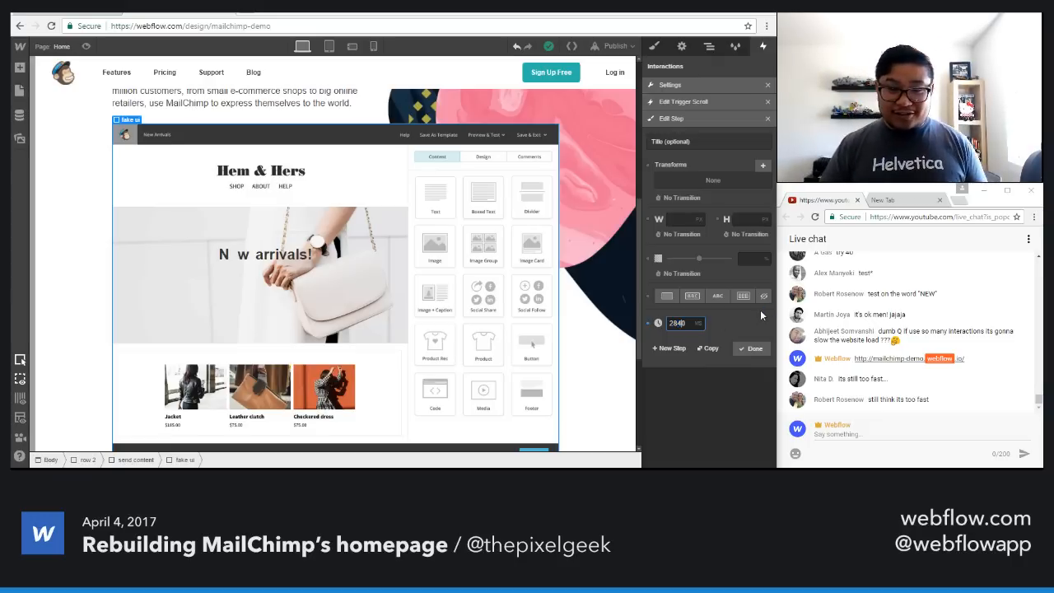
key("BackSpace")
type("1")
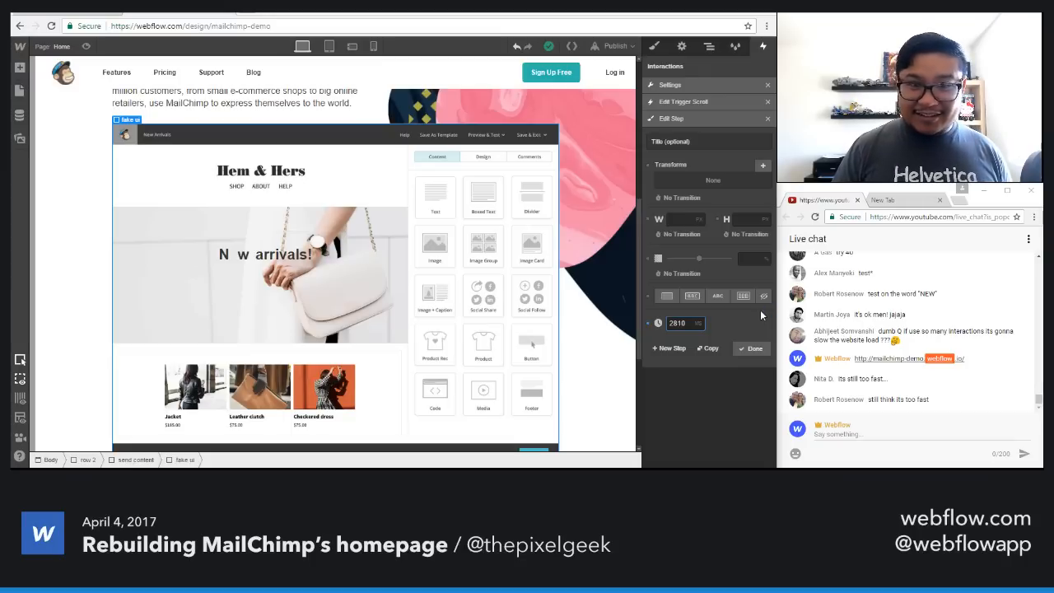
key("Left")
key("BackSpace")
type("9")
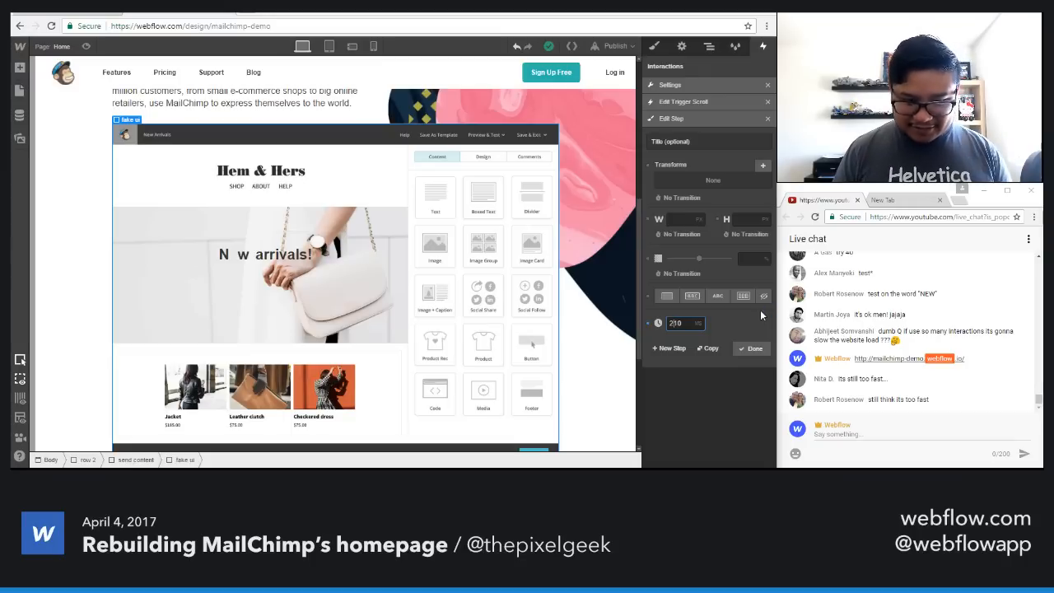
left_click(758, 348)
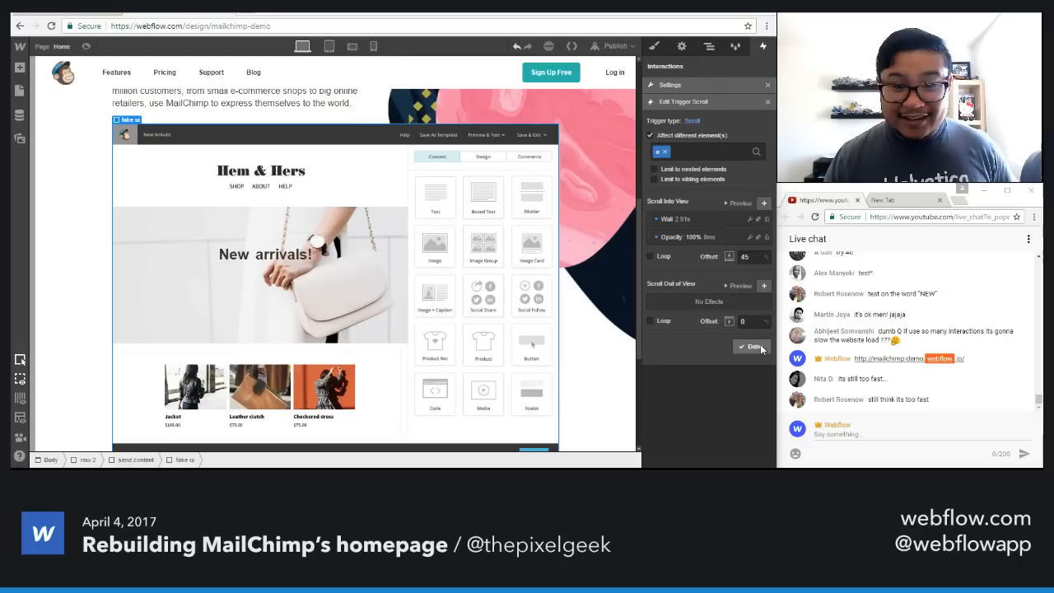
left_click(761, 348)
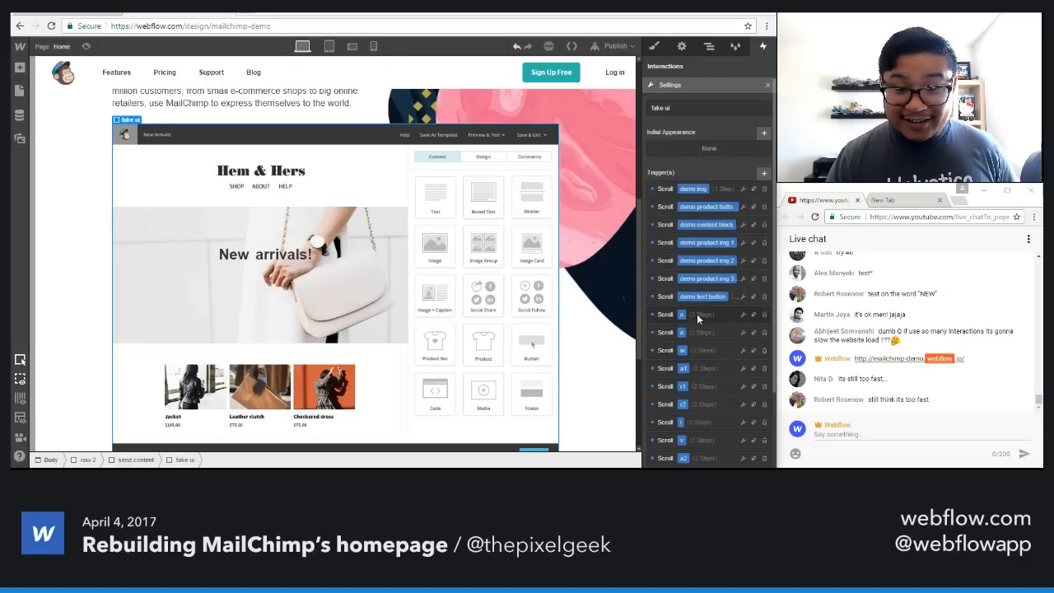
Step: Check the wait time of the letter n scroll trigger and return to the trigger list
left_click(697, 317)
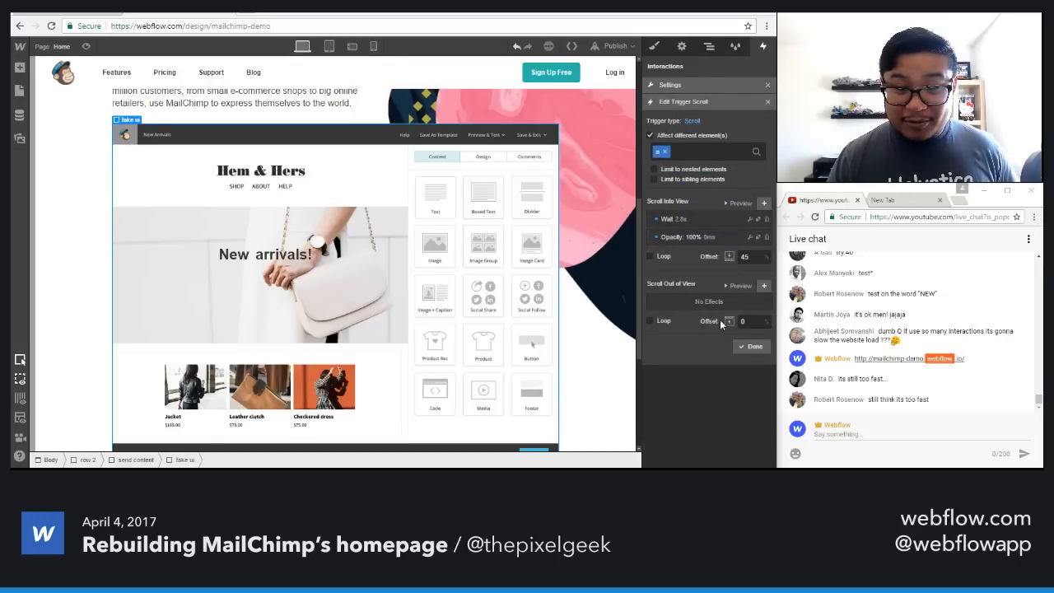
left_click(680, 220)
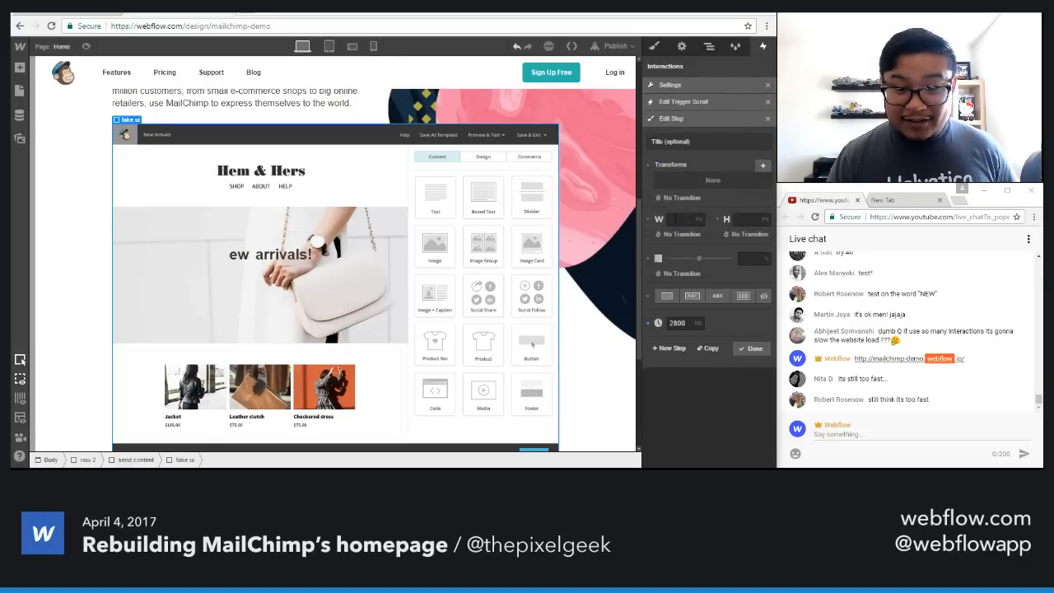
left_click(766, 120)
left_click(768, 101)
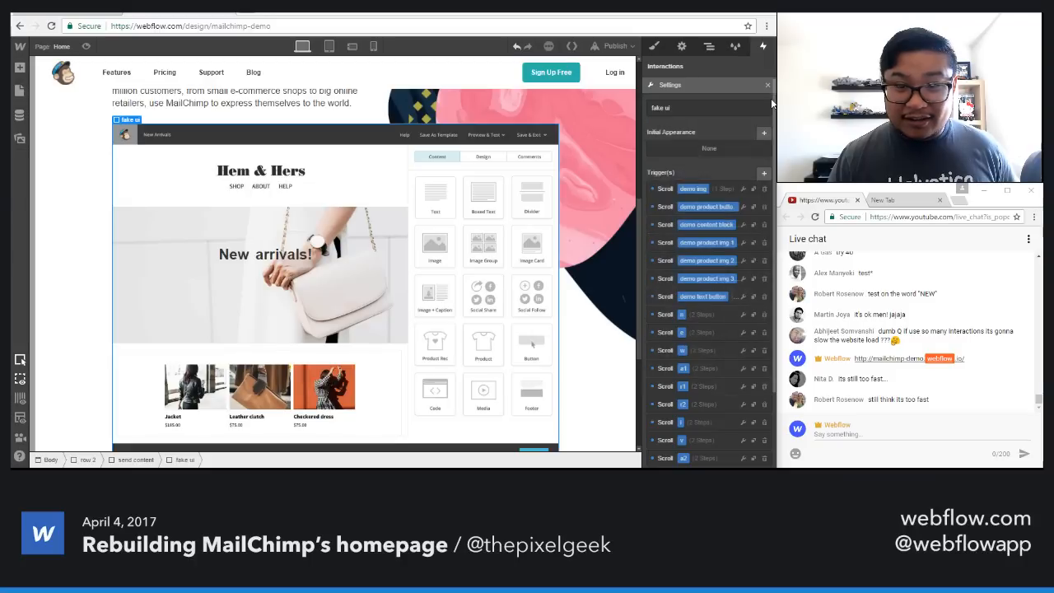
Step: Set the wait step of the letter e scroll trigger to 2900 ms and save the trigger
left_click(712, 333)
left_click(681, 220)
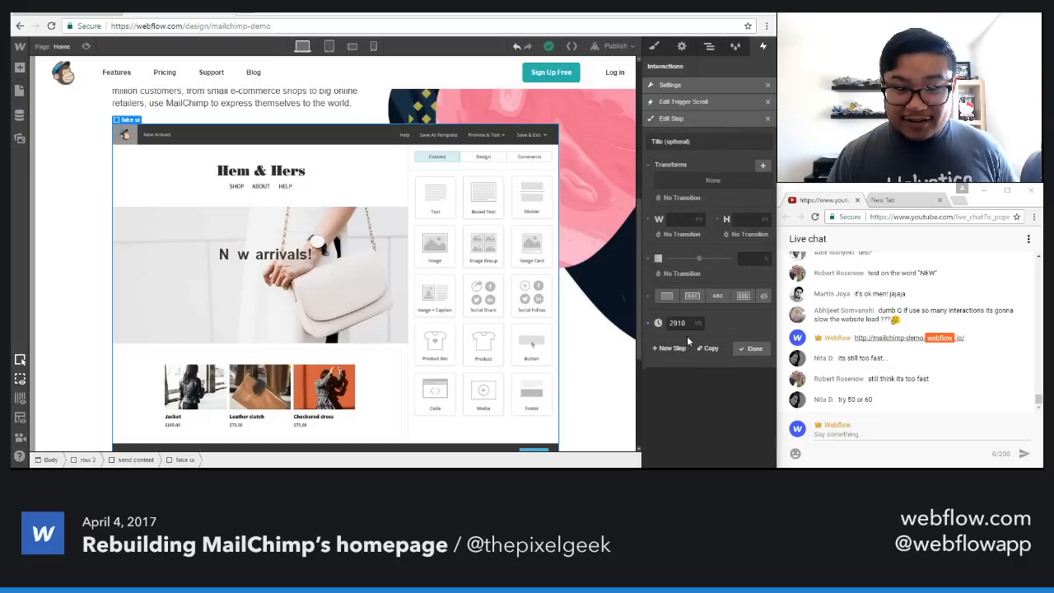
left_click(682, 323)
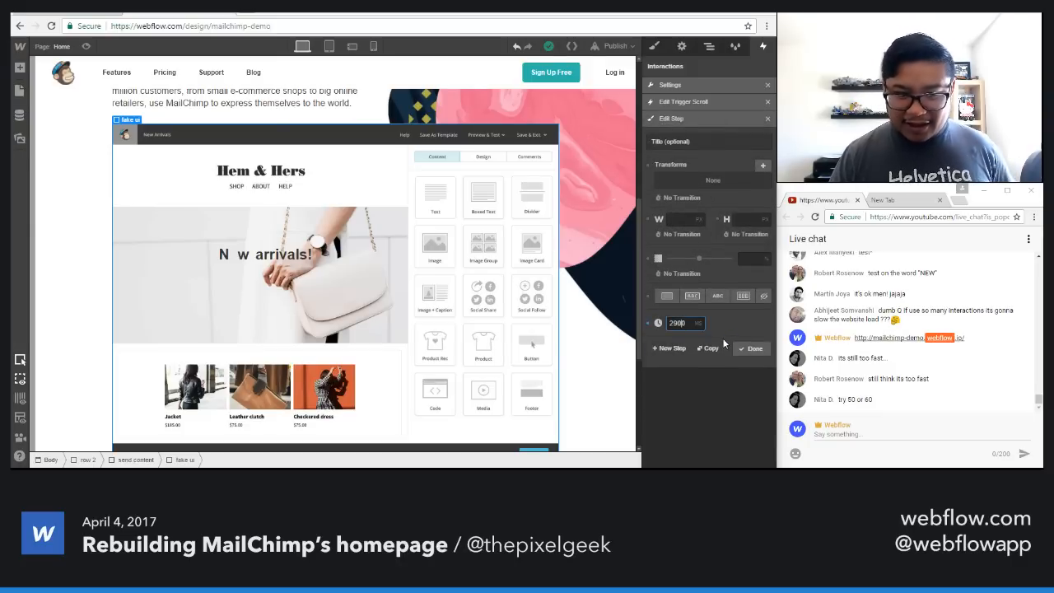
left_click(745, 351)
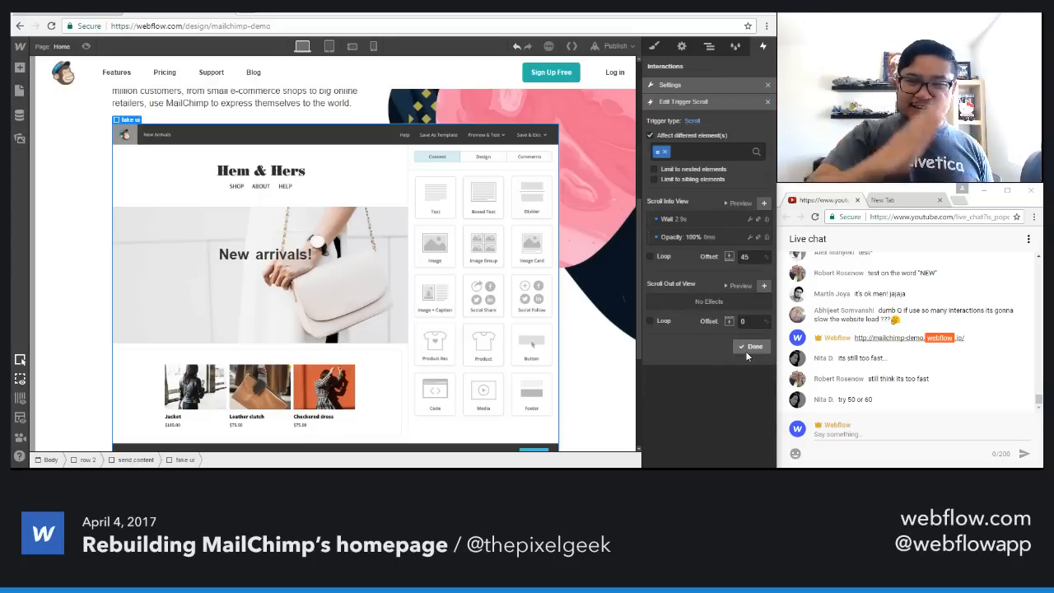
left_click(745, 350)
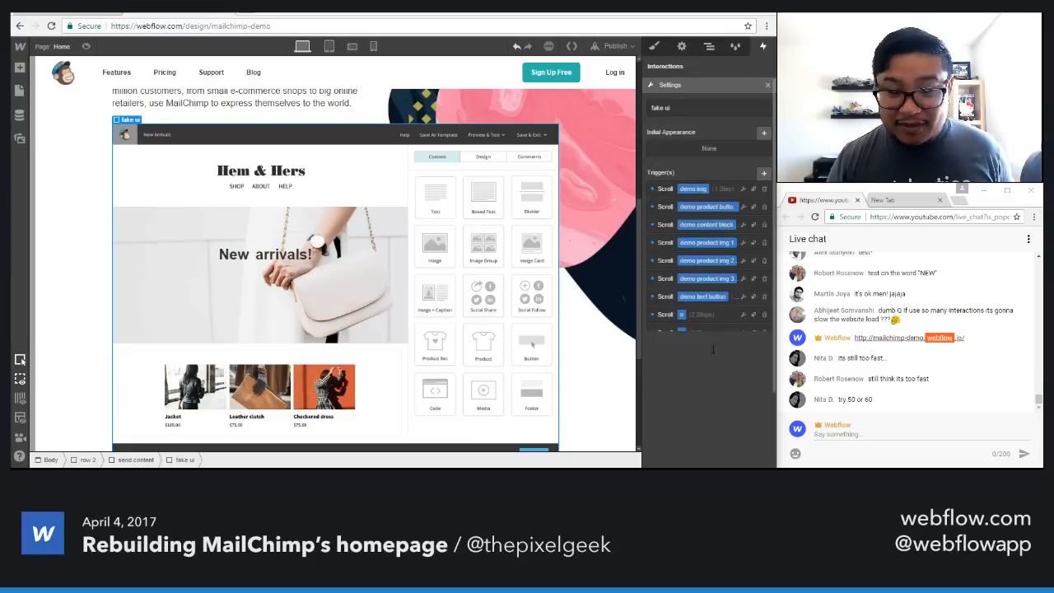
Step: Set the wait step of the letter w scroll trigger to 3000 ms and save the trigger
left_click(709, 314)
left_click(692, 218)
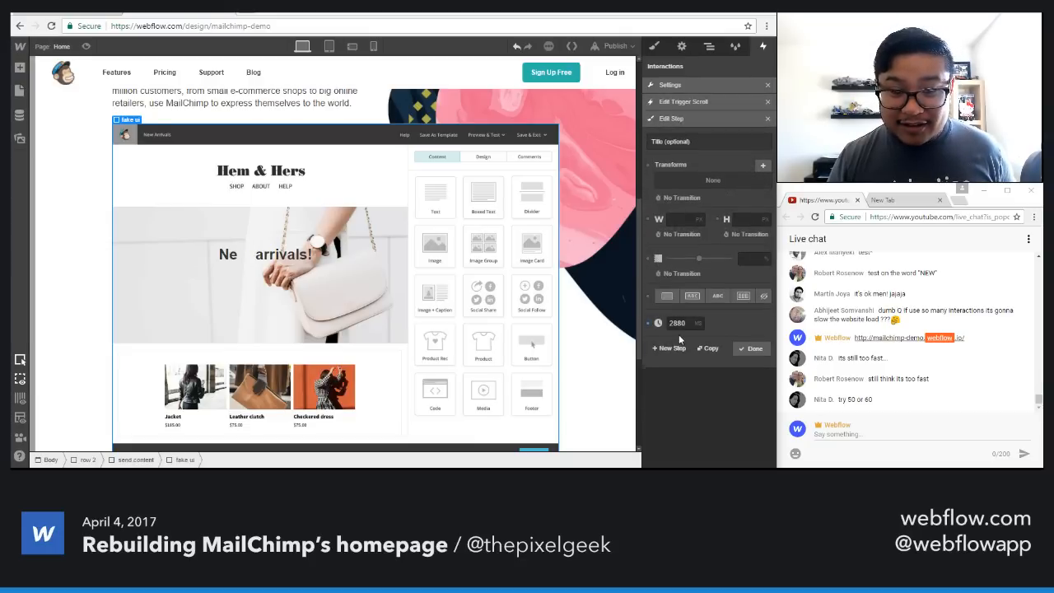
left_click(678, 326)
type("300")
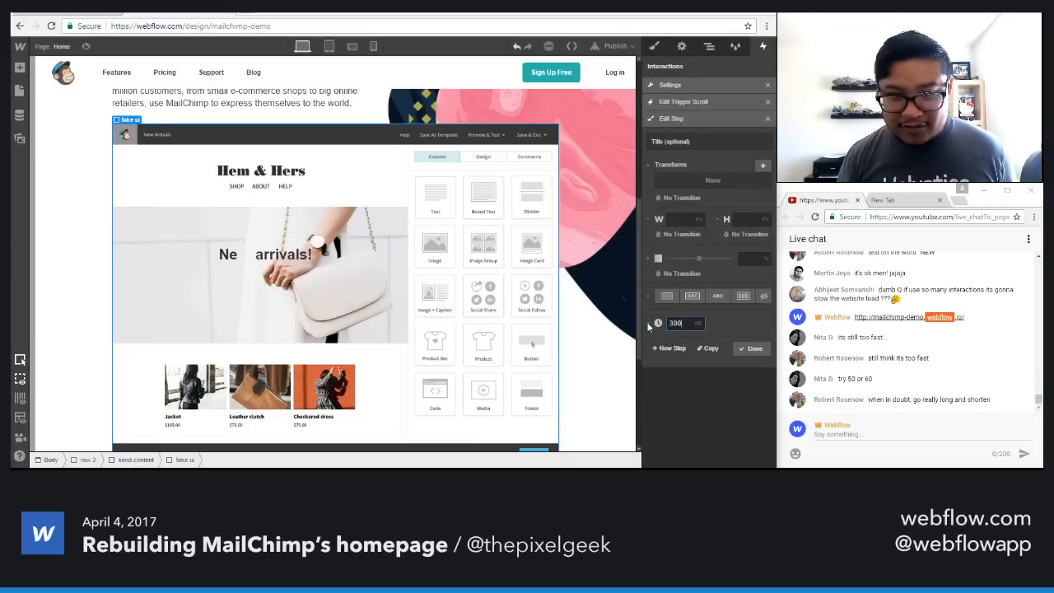
type("0")
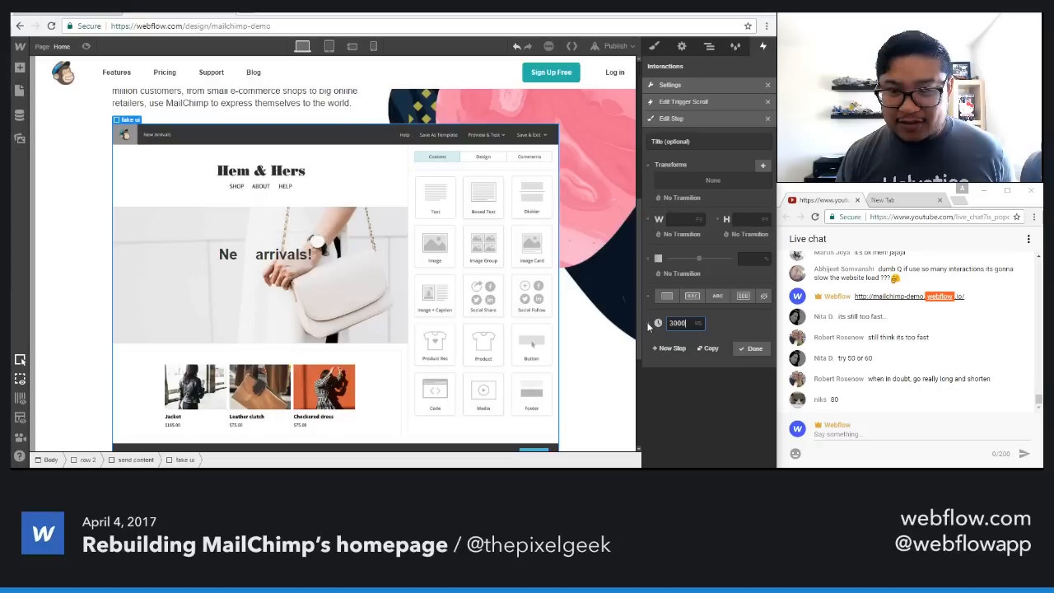
left_click(765, 349)
left_click(759, 347)
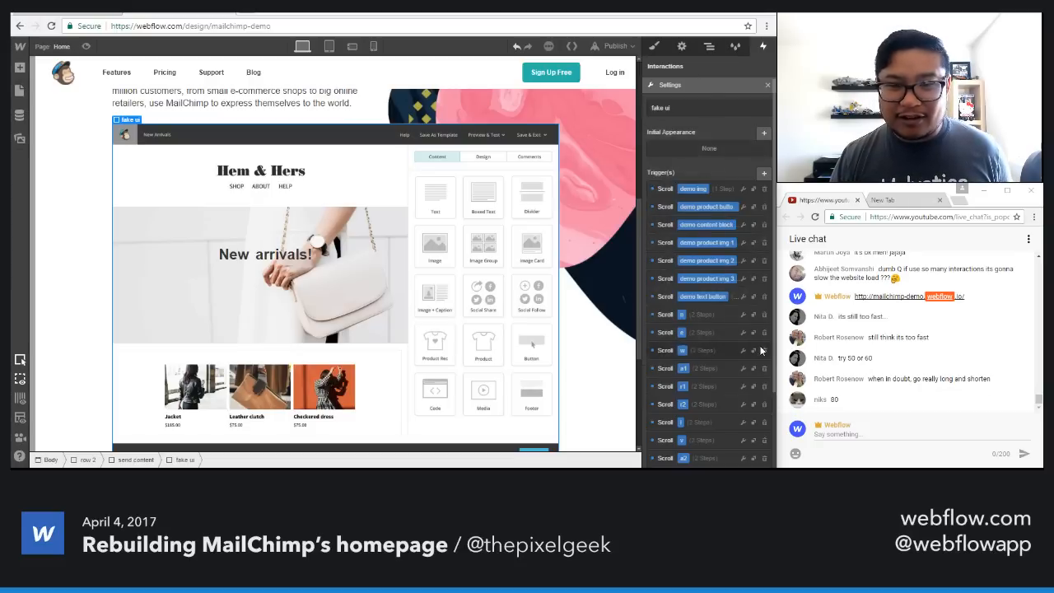
Step: Replay the page preview to check the slower letter timing, then reselect the fake ui block in the editor
left_click(89, 46)
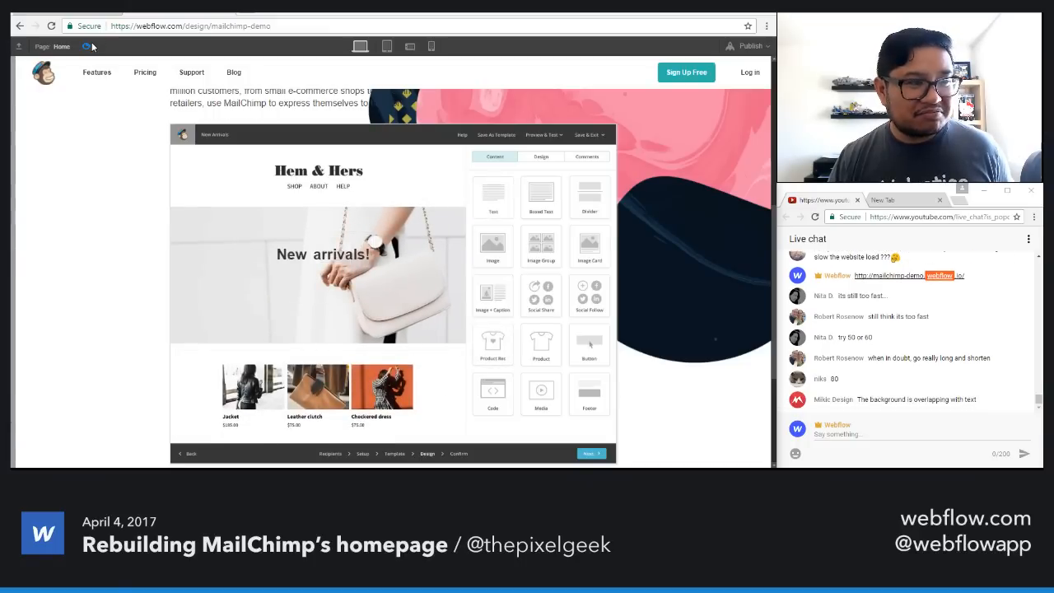
left_click(92, 46)
left_click(93, 46)
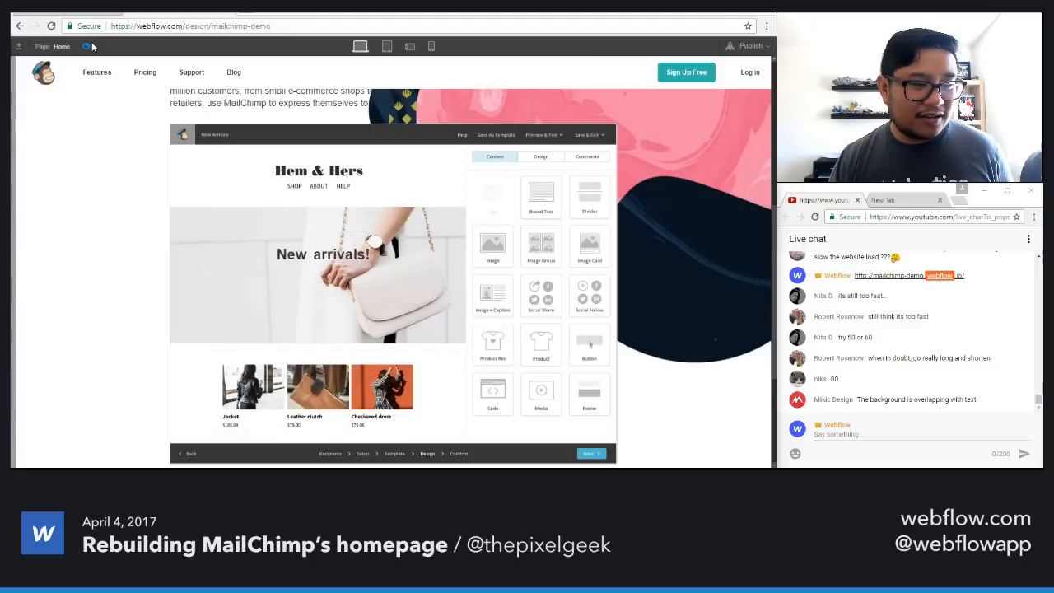
left_click(92, 47)
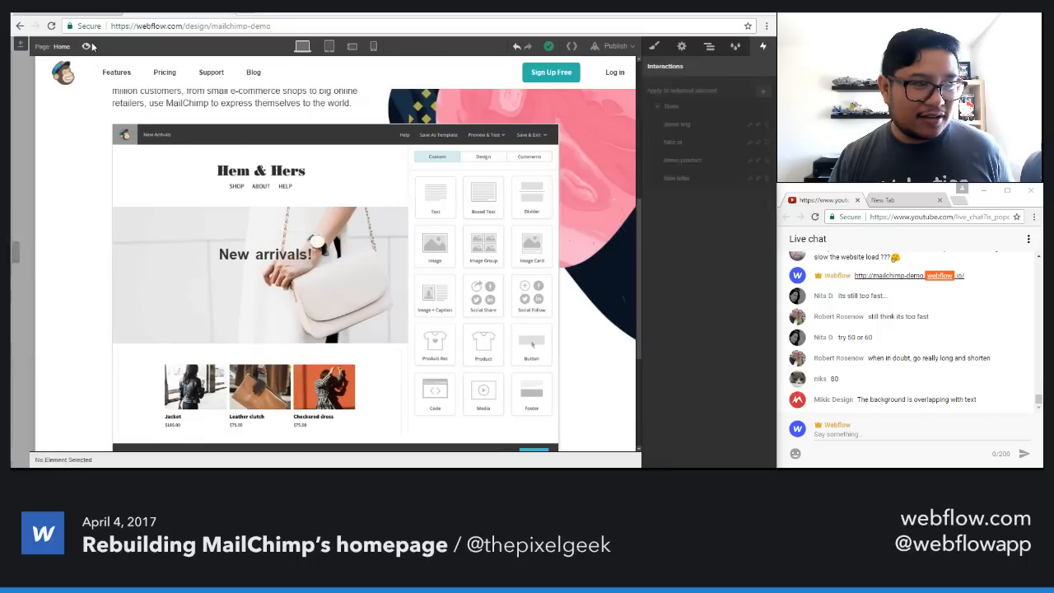
left_click(363, 158)
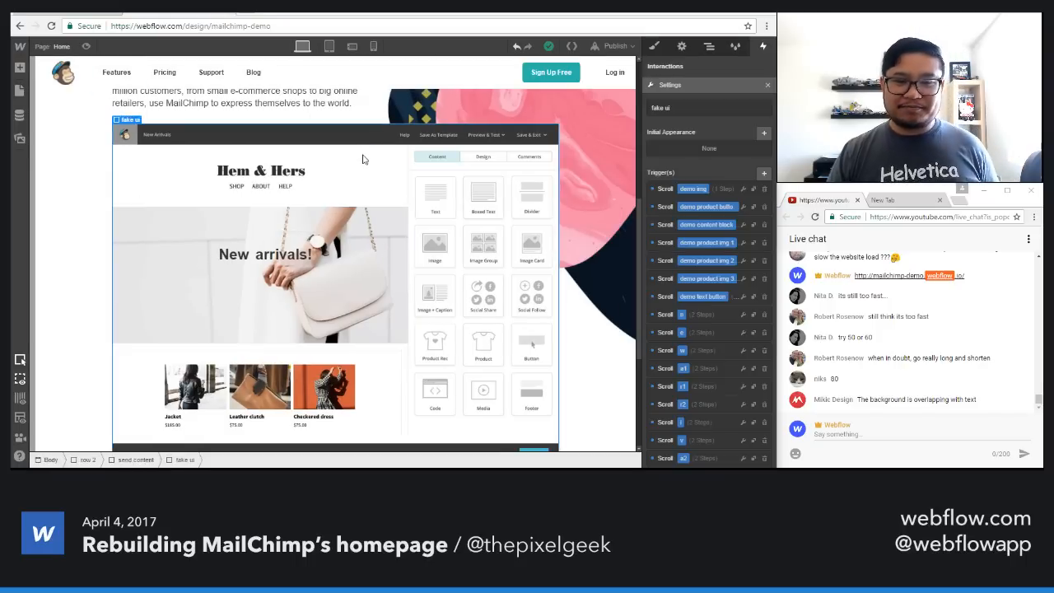
Step: Set the wait step of the a1 letter's scroll trigger to 3100 ms and save the trigger
left_click(700, 357)
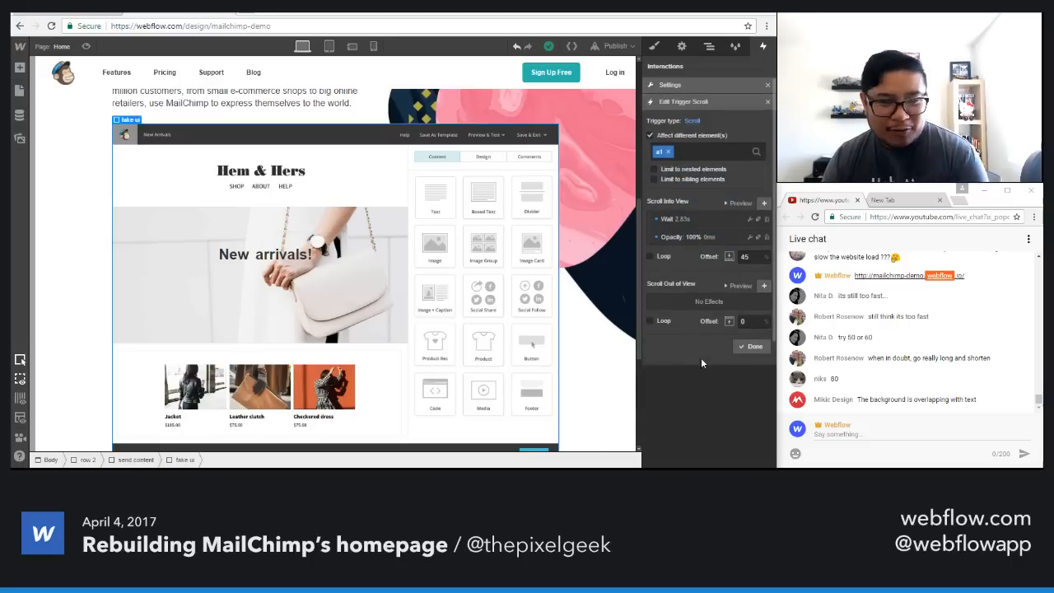
left_click(684, 223)
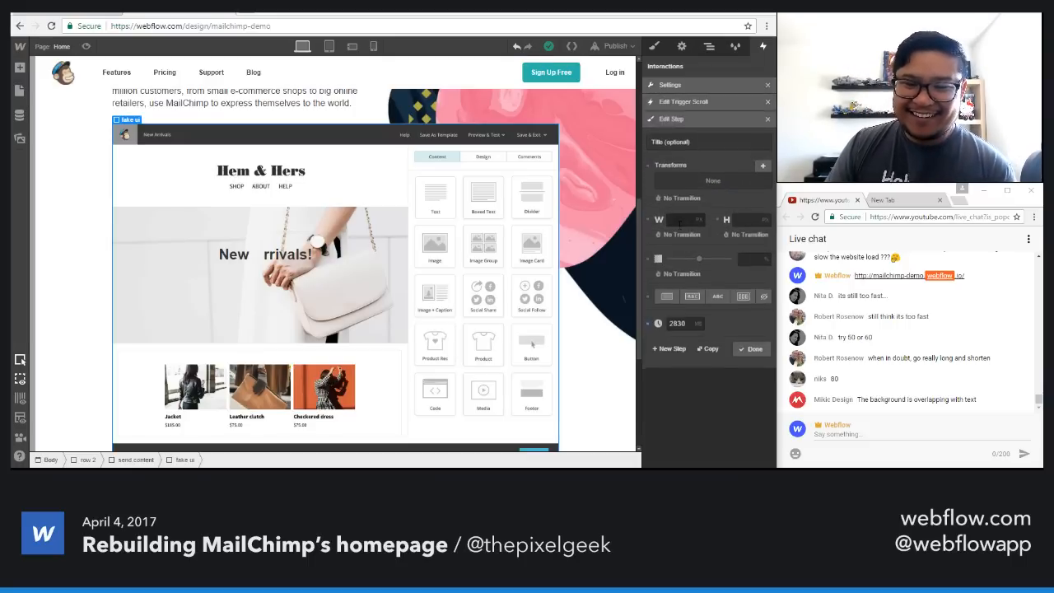
type("3.1")
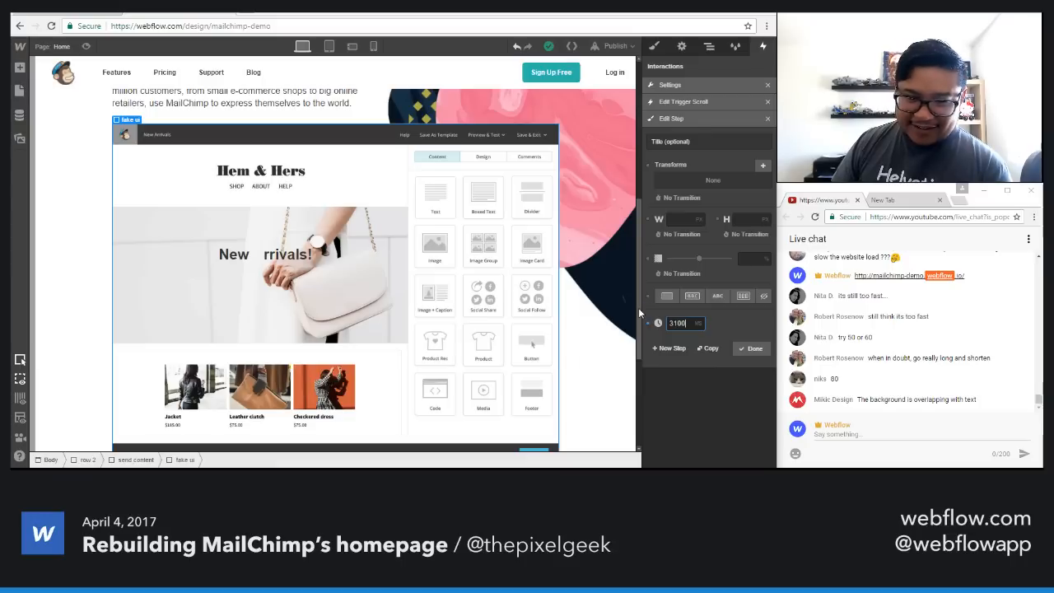
left_click(741, 348)
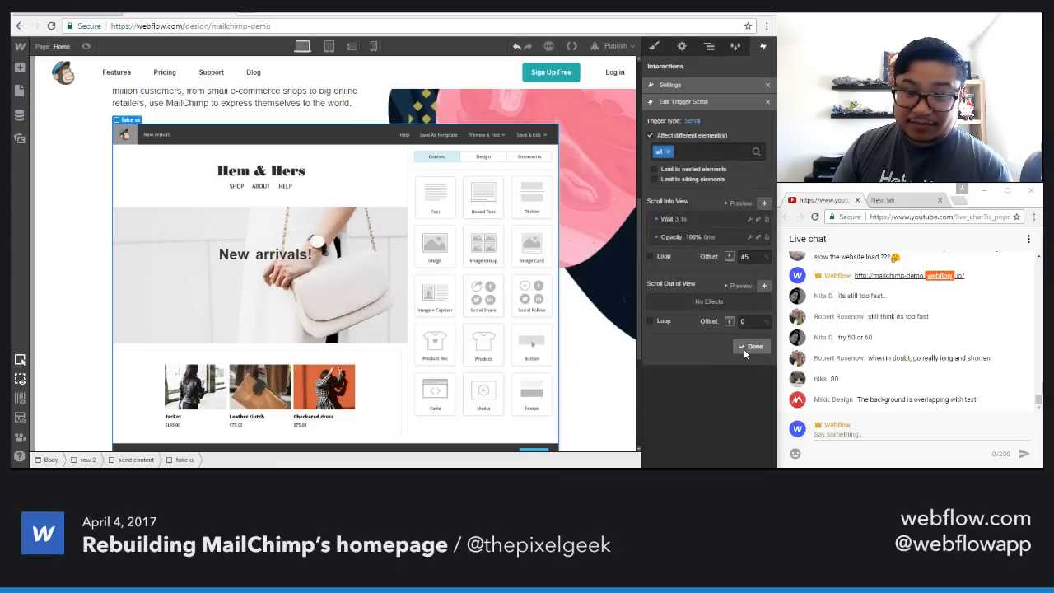
left_click(743, 348)
Step: Set the wait step of the r1 letter's scroll trigger to 3200 ms and save the trigger
left_click(719, 397)
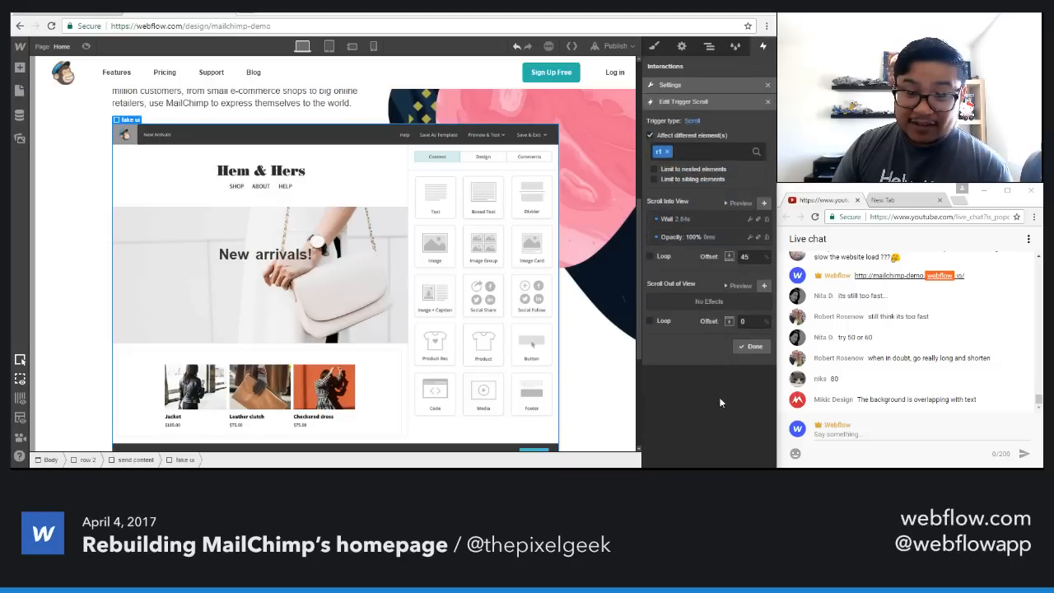
left_click(681, 224)
type("32")
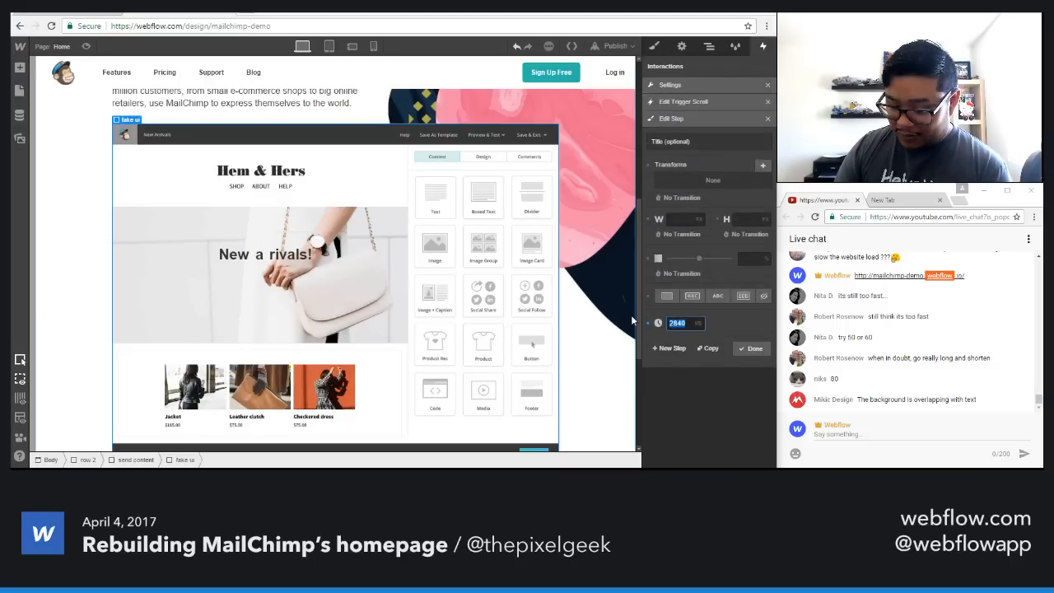
type("00")
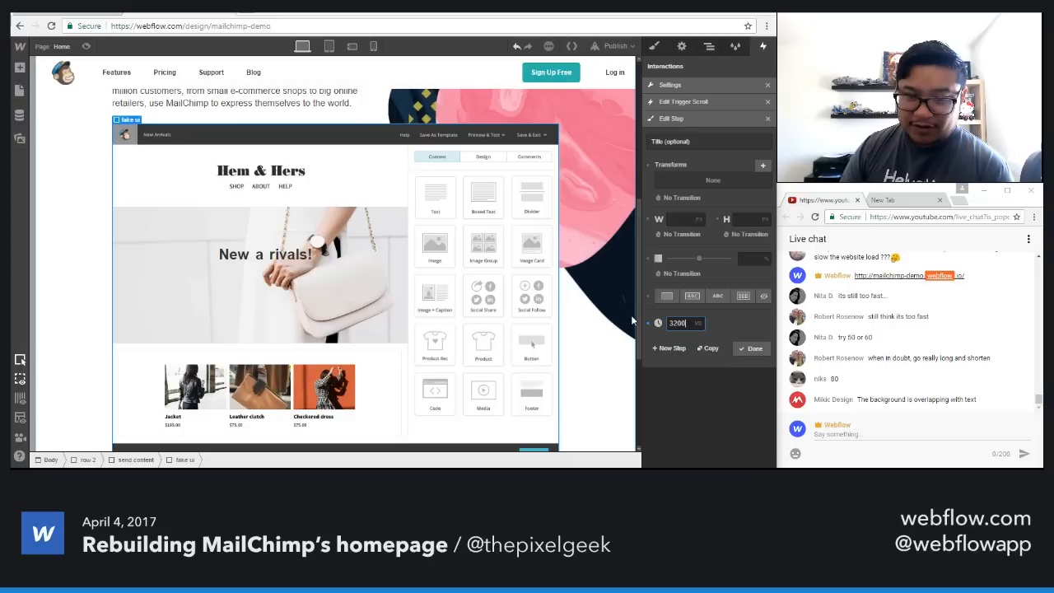
left_click(751, 349)
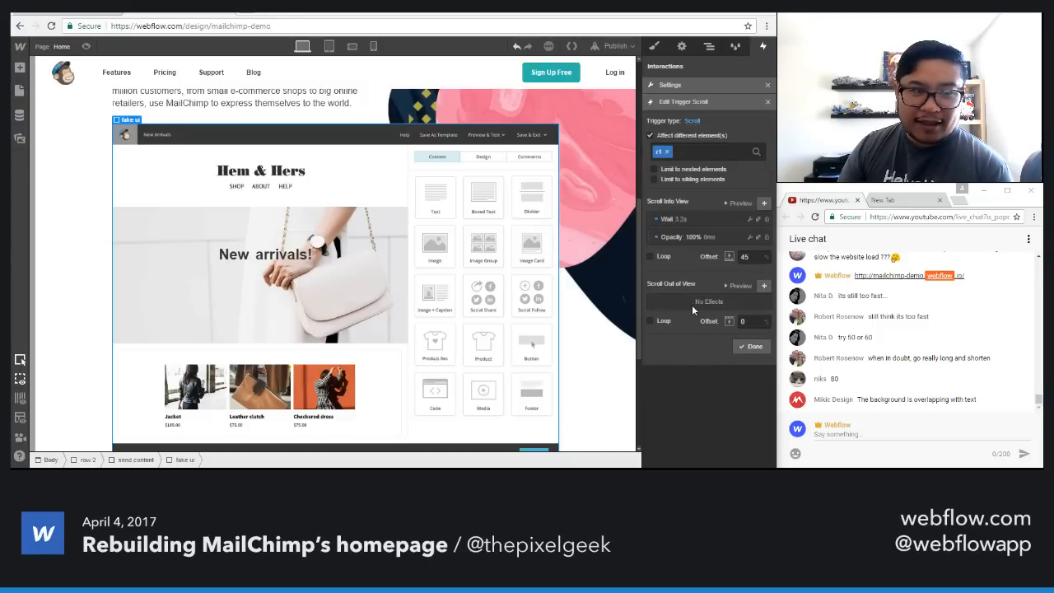
left_click(744, 347)
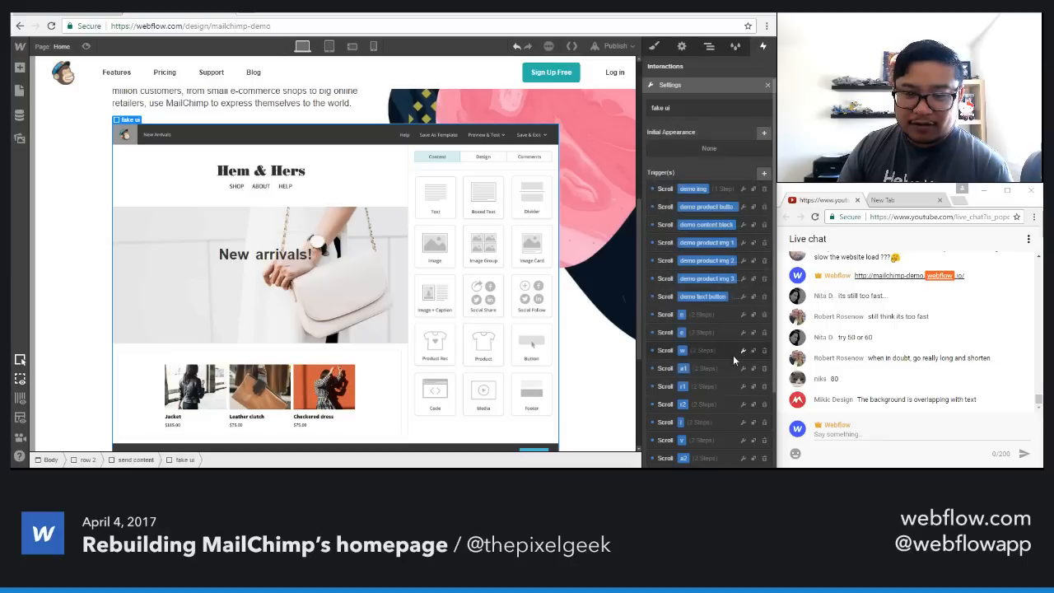
Step: Review the wait times in the e and r1 letter scroll triggers
left_click(712, 336)
left_click(748, 348)
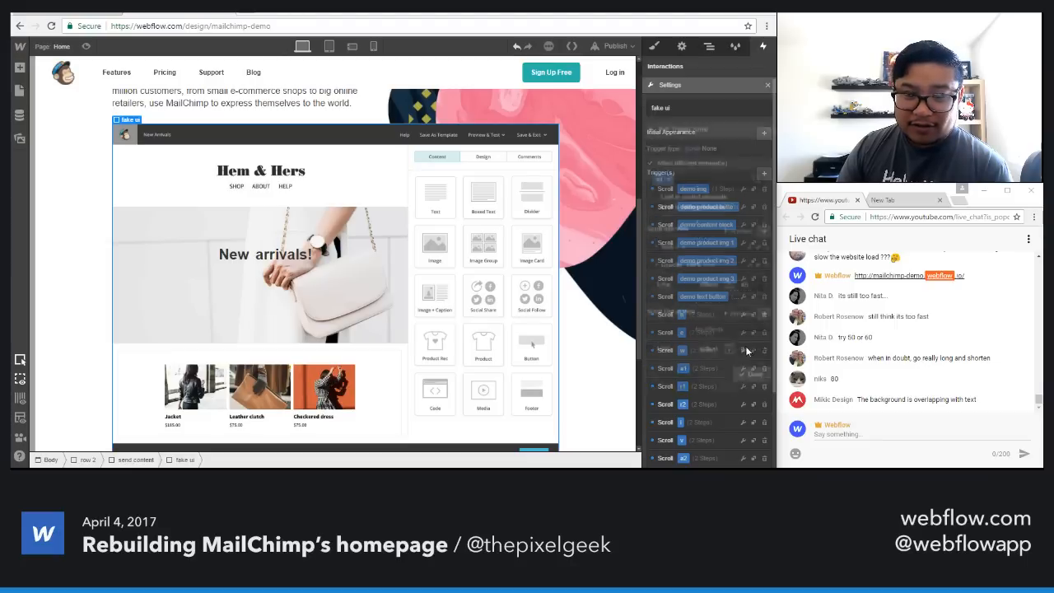
left_click(710, 386)
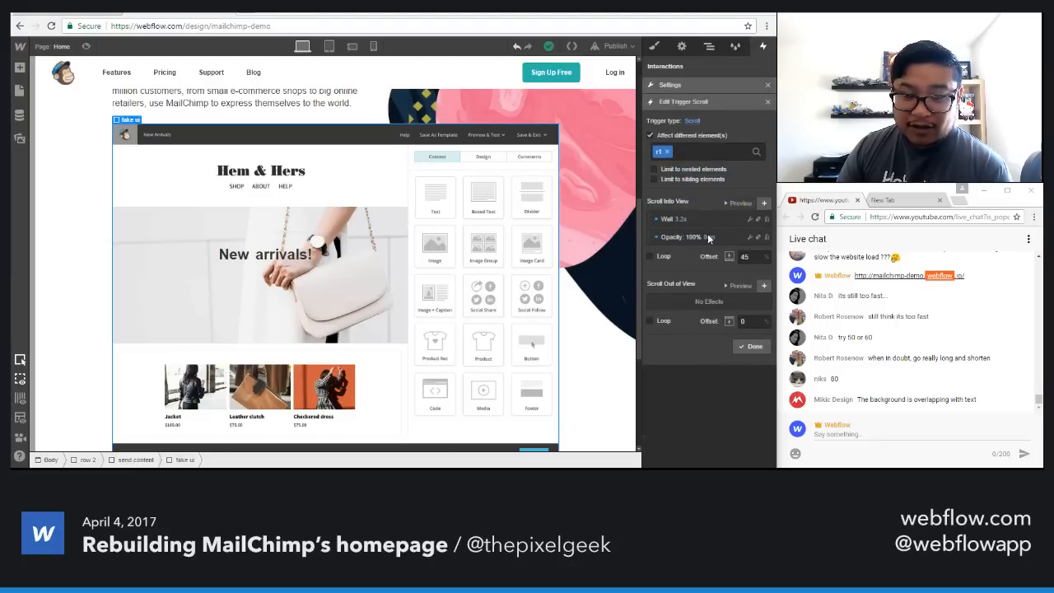
Step: Set the wait step of the i letter's scroll trigger to 3300 ms and save the trigger
left_click(748, 349)
left_click(700, 422)
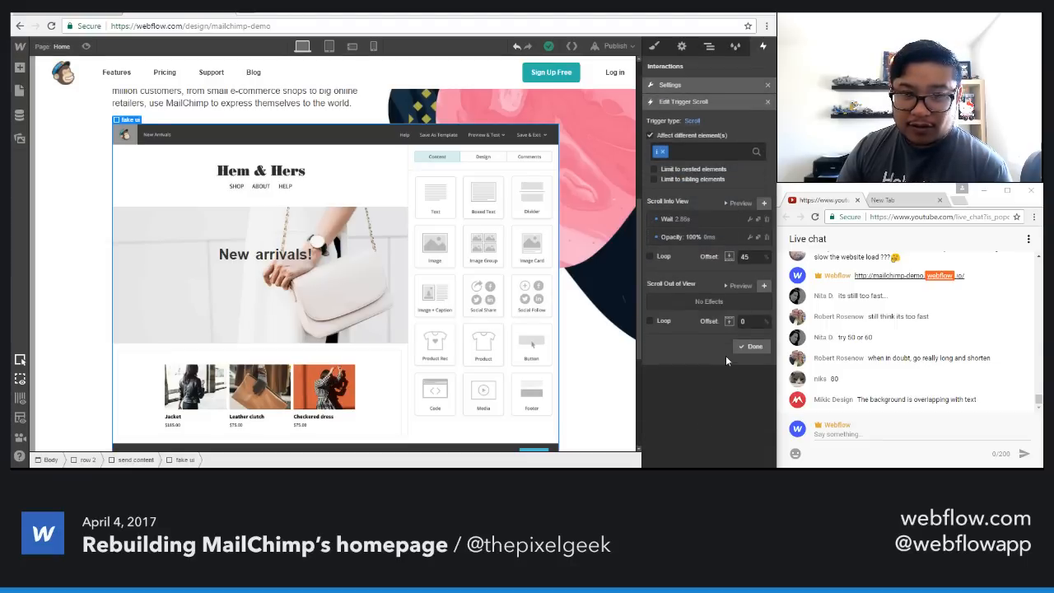
left_click(751, 348)
left_click(698, 421)
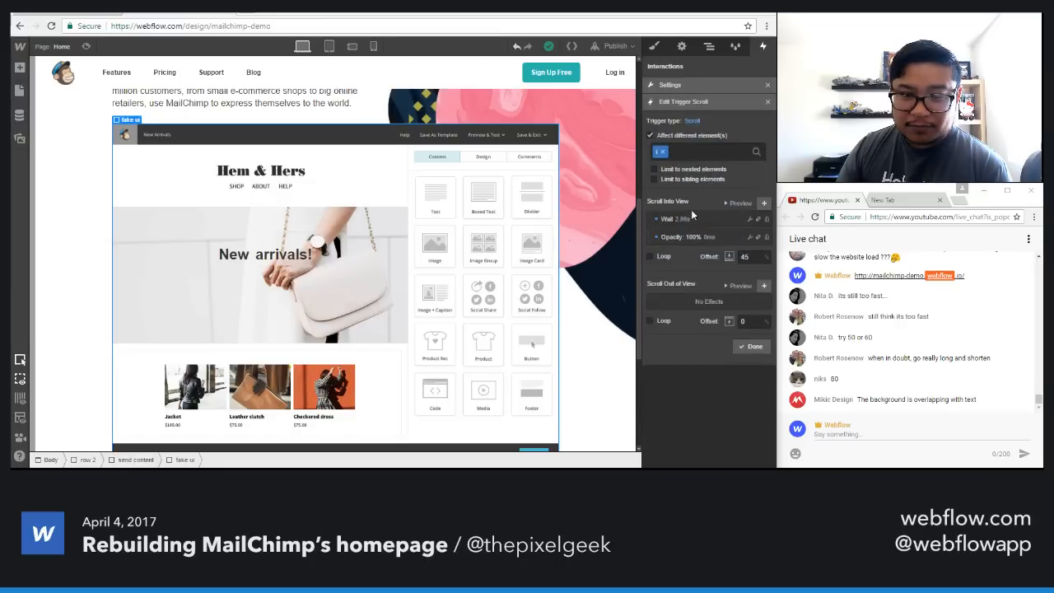
left_click(698, 238)
type("3300")
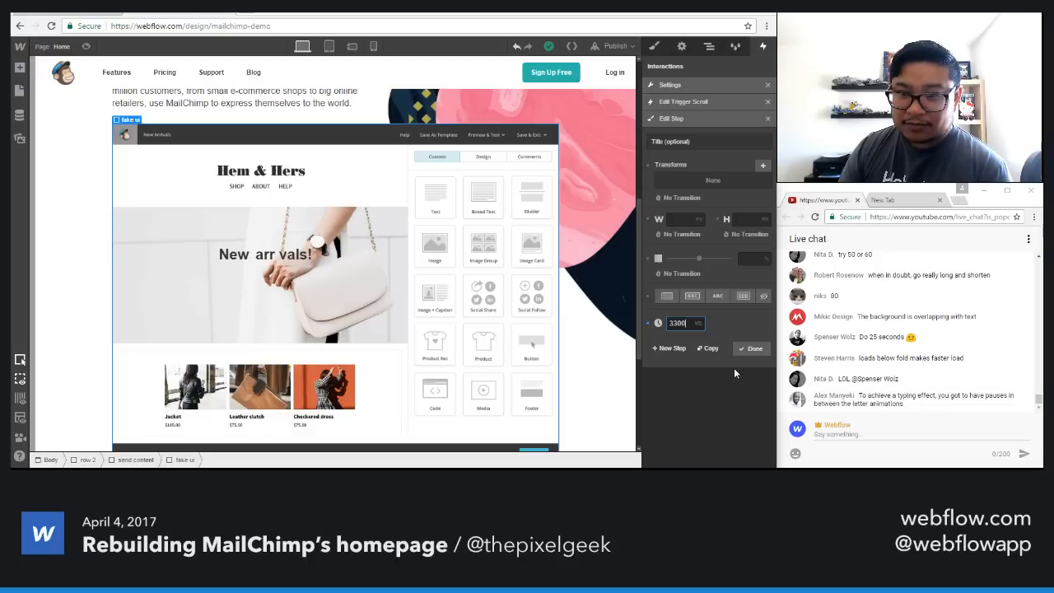
left_click(749, 350)
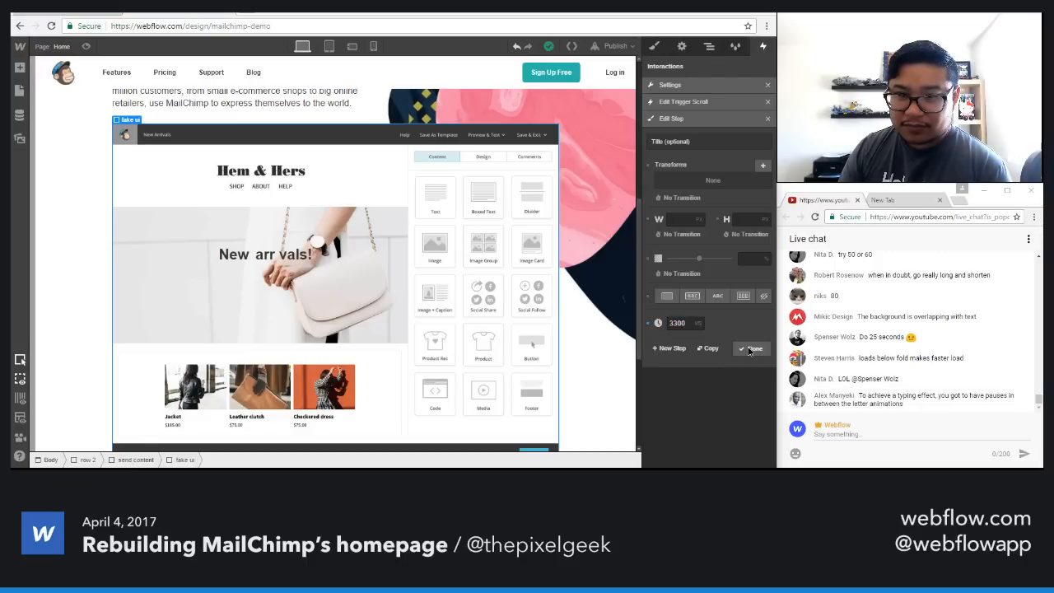
left_click(750, 350)
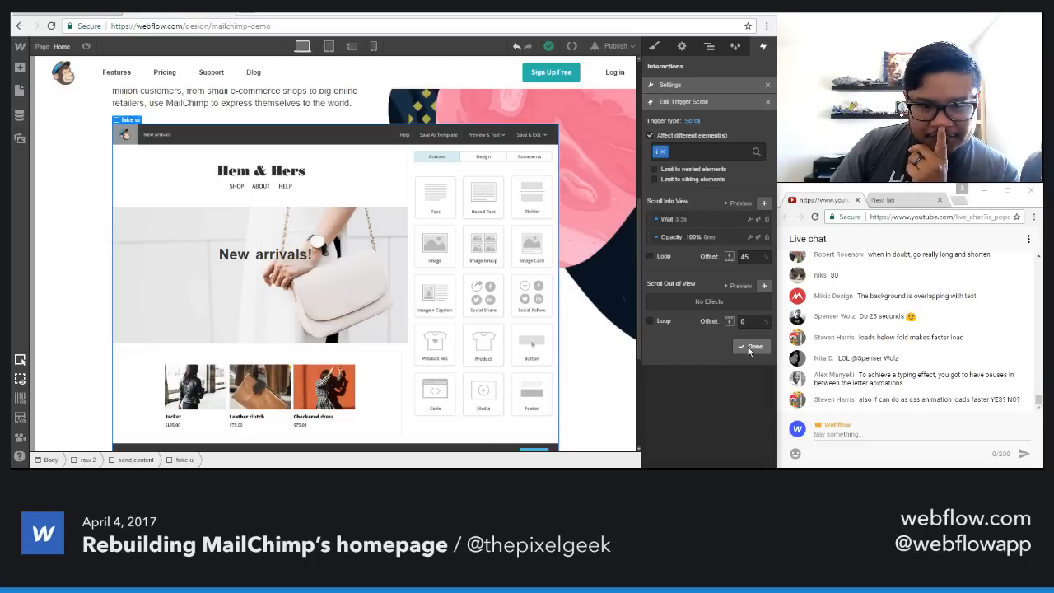
left_click(765, 103)
Step: Set the wait step of the r2 letter's scroll trigger to 3400 ms and close the trigger
scroll(700, 327, "down", 2)
left_click(701, 327)
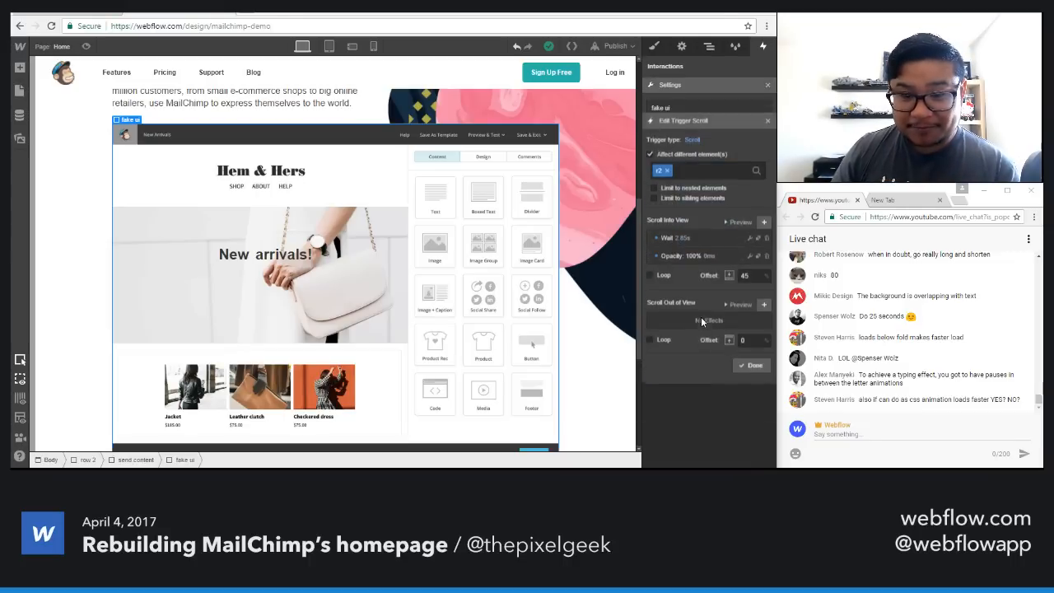
left_click(685, 214)
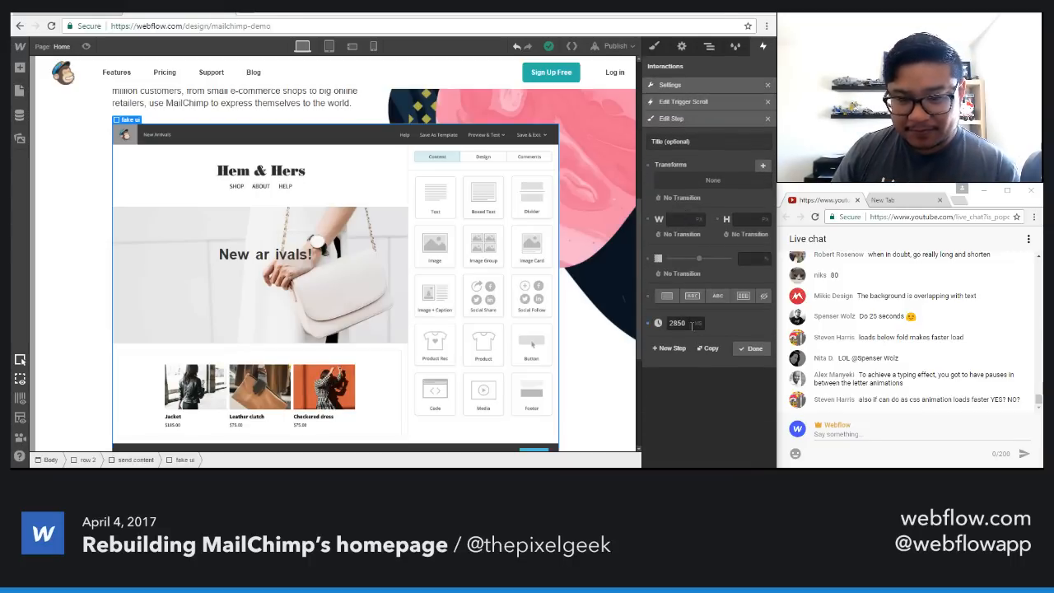
left_click(656, 323)
key("BackSpace")
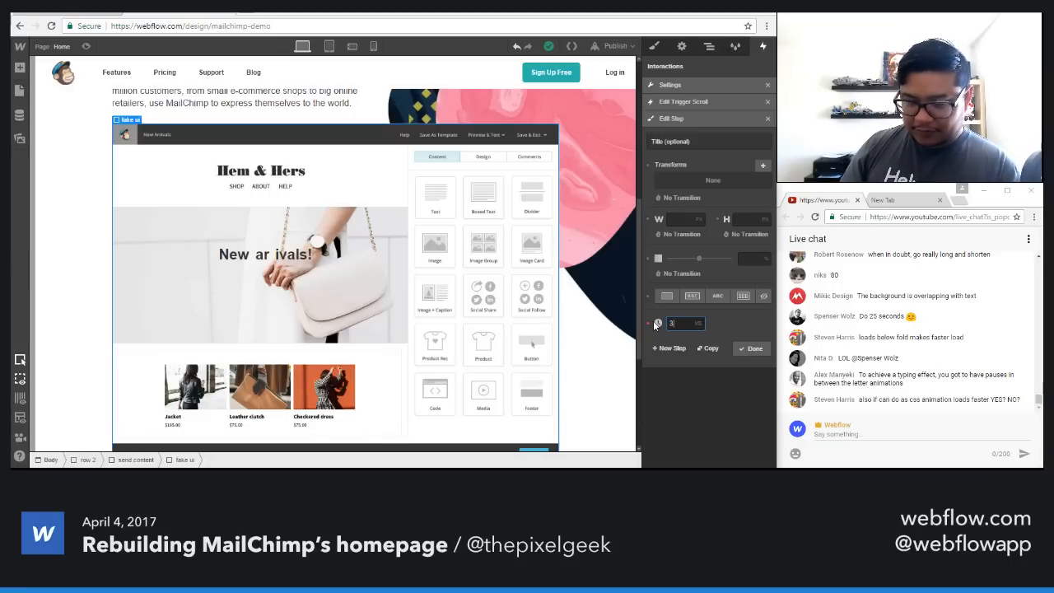
left_click(741, 349)
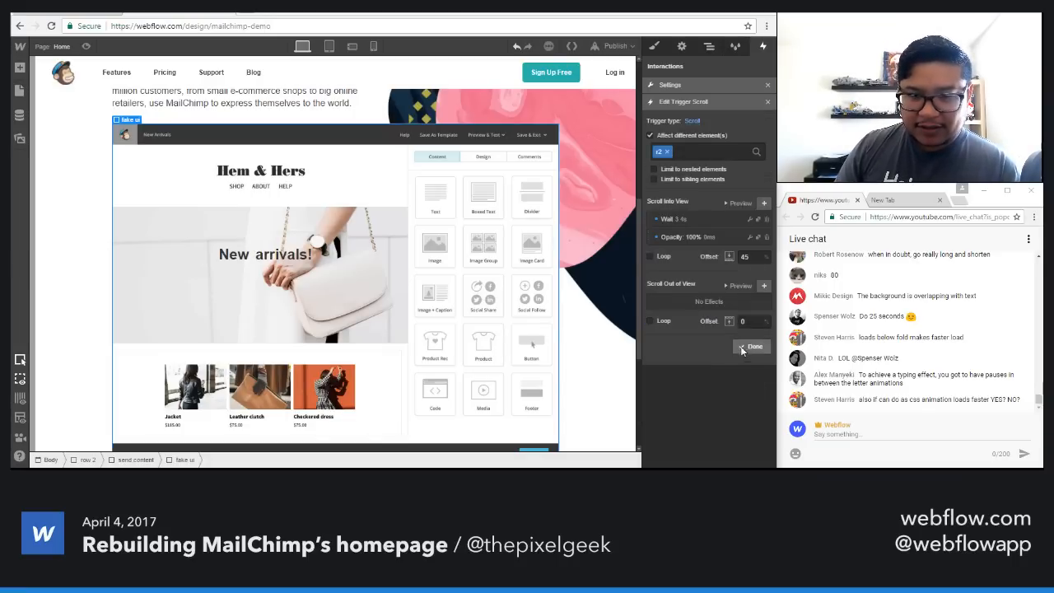
left_click(767, 103)
Step: Set the wait step of the i letter's scroll trigger to 3500 ms and save the trigger
left_click(715, 389)
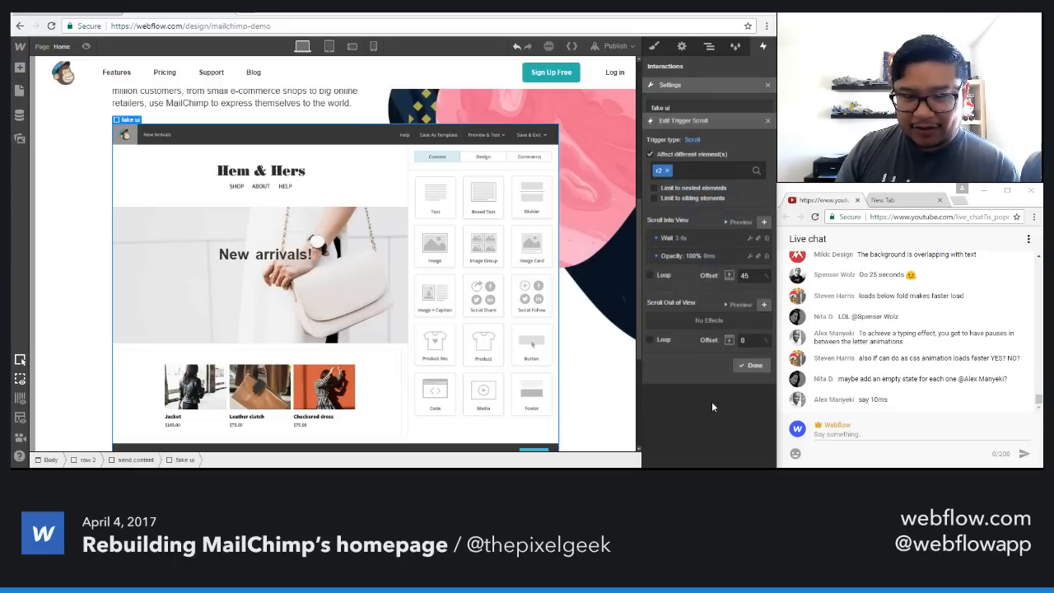
left_click(768, 102)
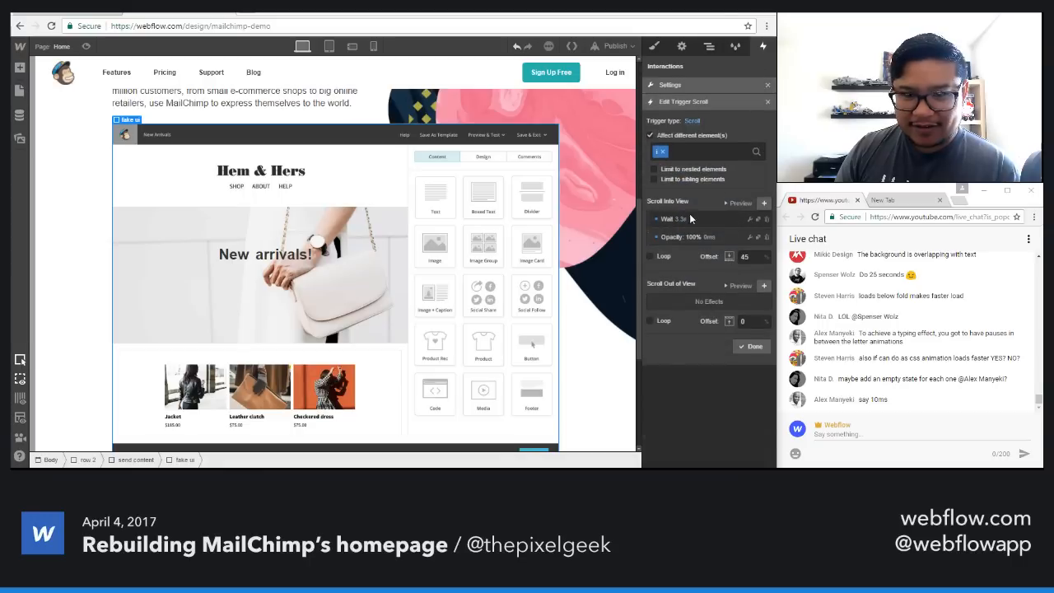
left_click(686, 214)
double_click(676, 323)
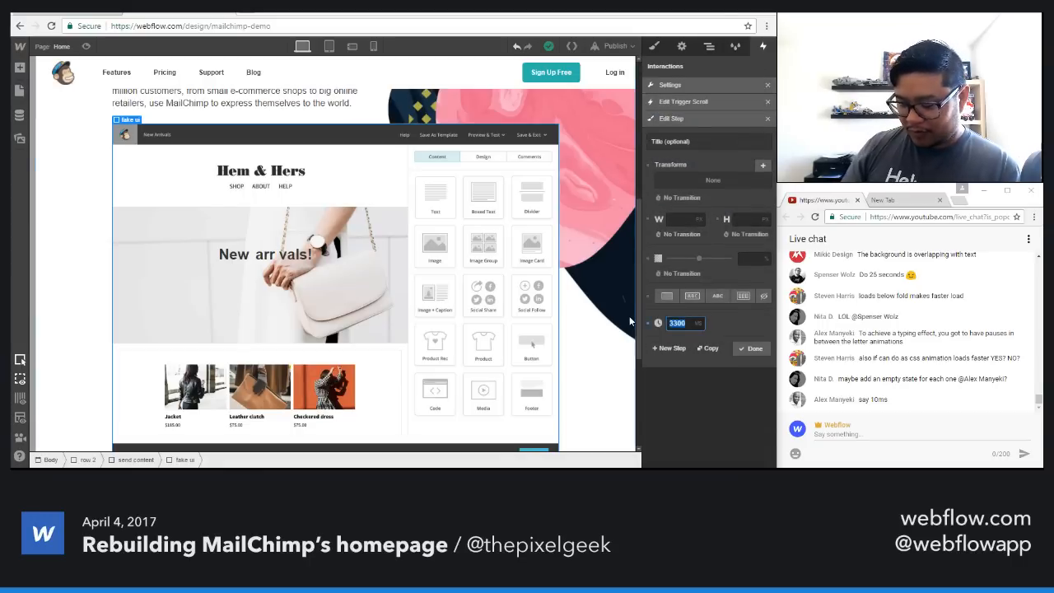
type("3500")
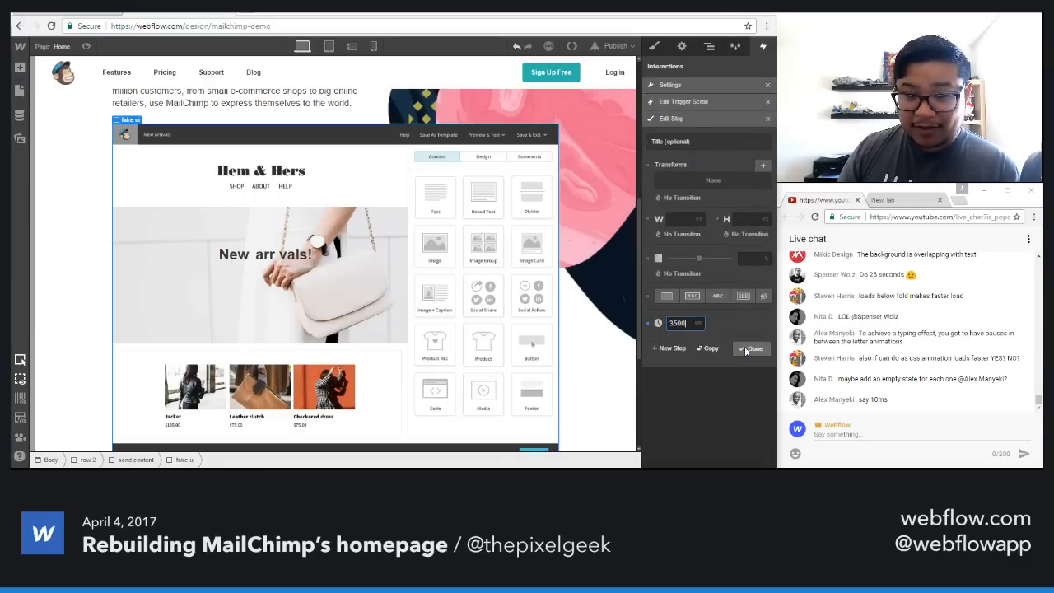
left_click(742, 349)
left_click(754, 346)
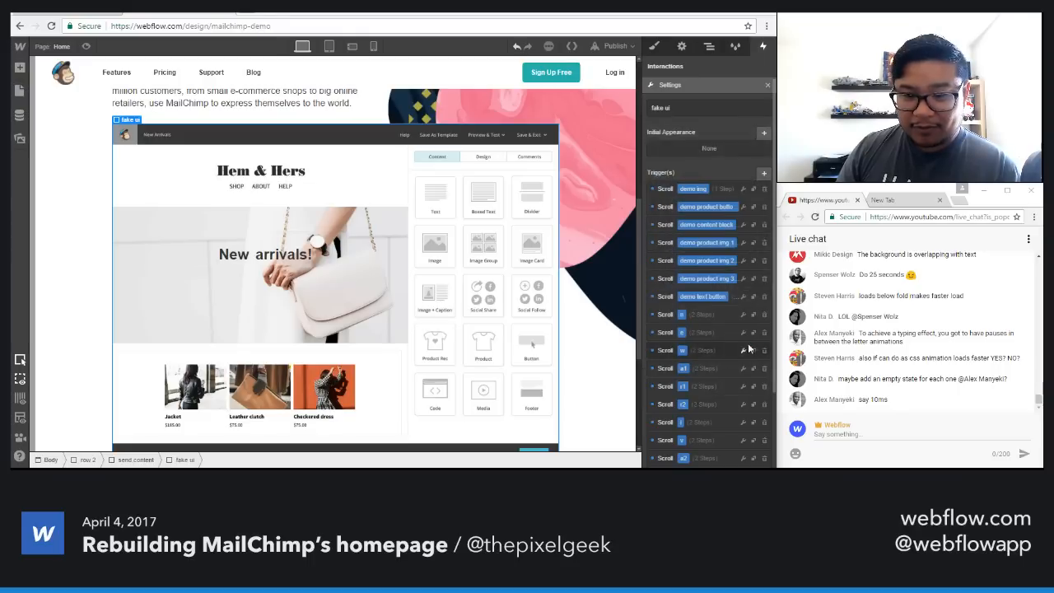
Step: Review the wait times in the v, r2 and i letter scroll triggers
scroll(707, 346, "down", 3)
left_click(706, 361)
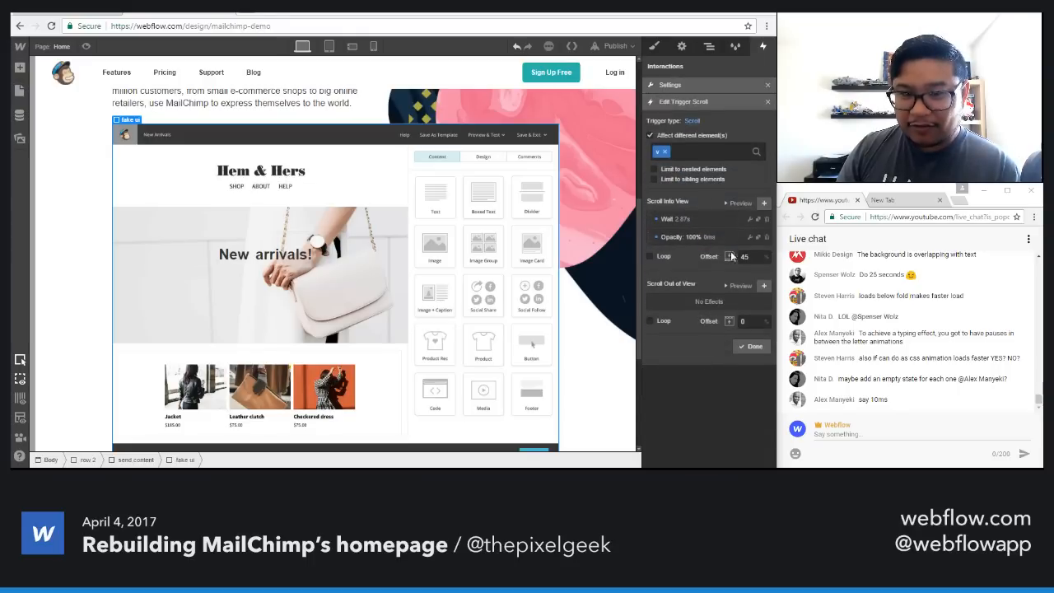
left_click(767, 104)
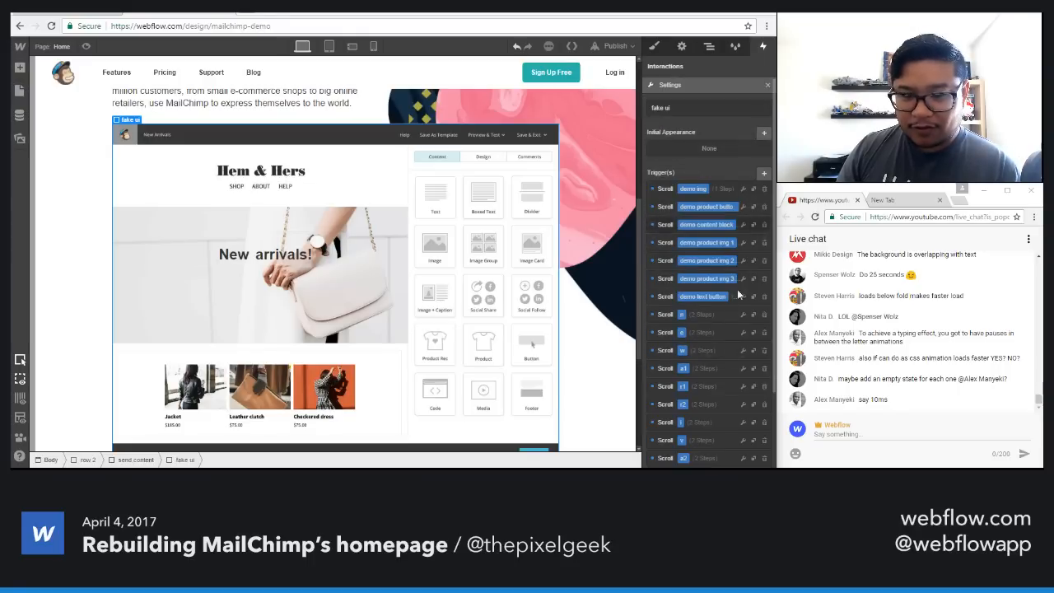
left_click(701, 407)
left_click(767, 104)
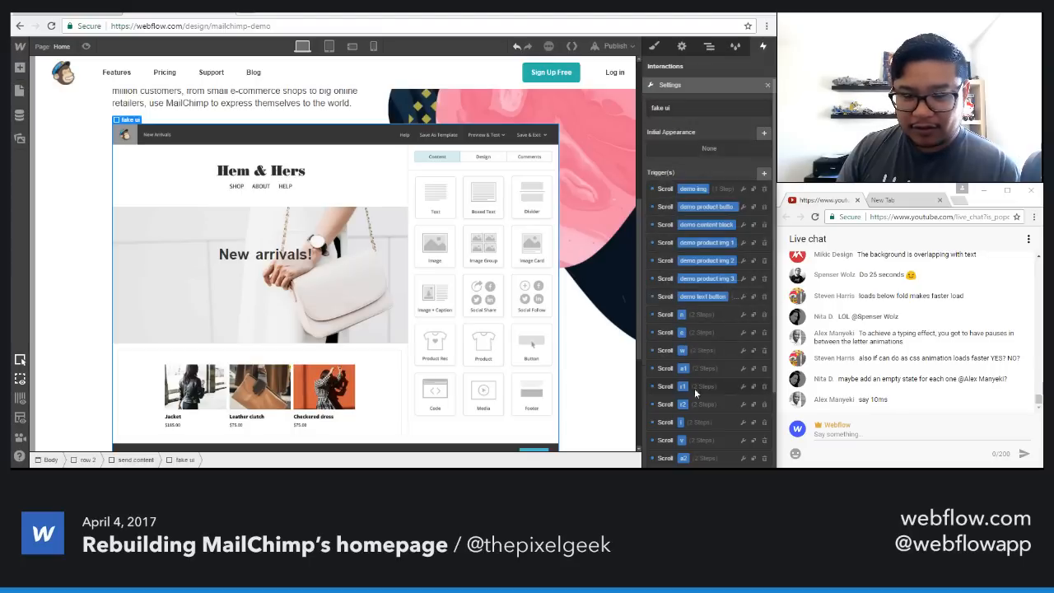
left_click(706, 422)
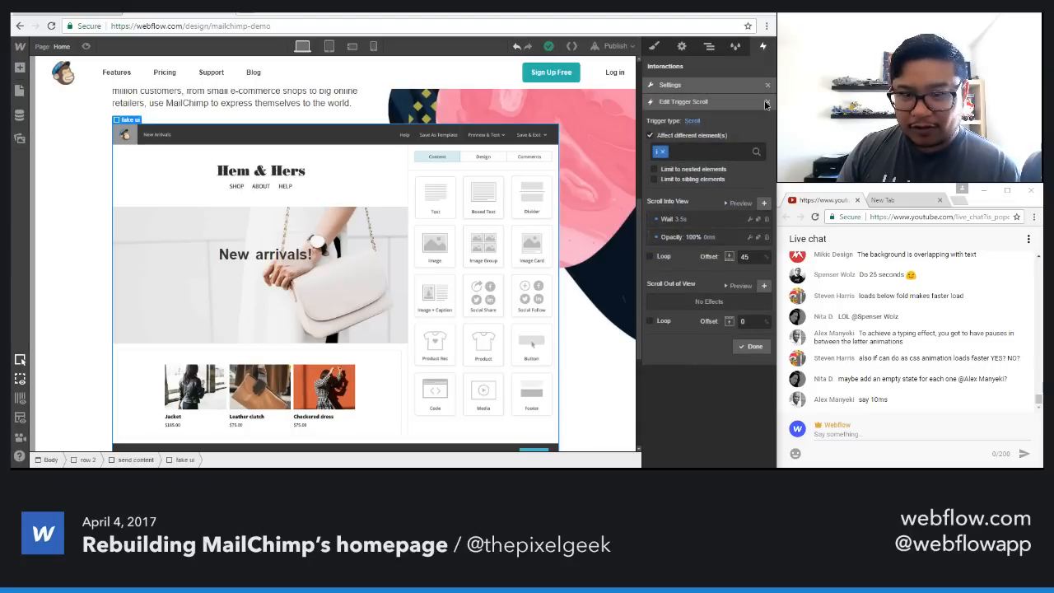
left_click(766, 103)
Step: Set the wait step of the a2 letter's scroll trigger to 3600 ms and save the trigger
left_click(713, 379)
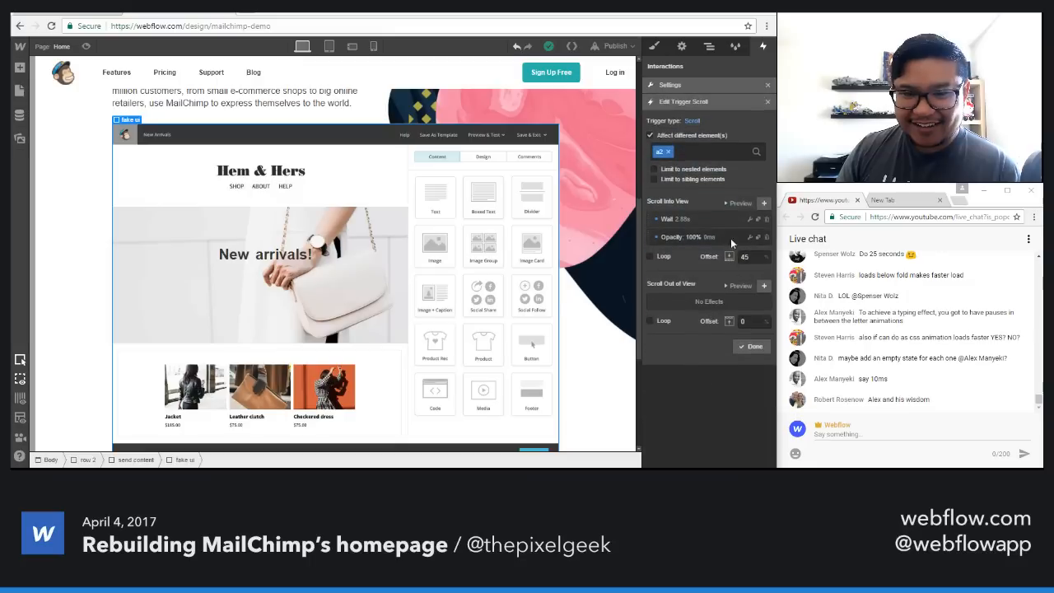
left_click(688, 219)
double_click(690, 323)
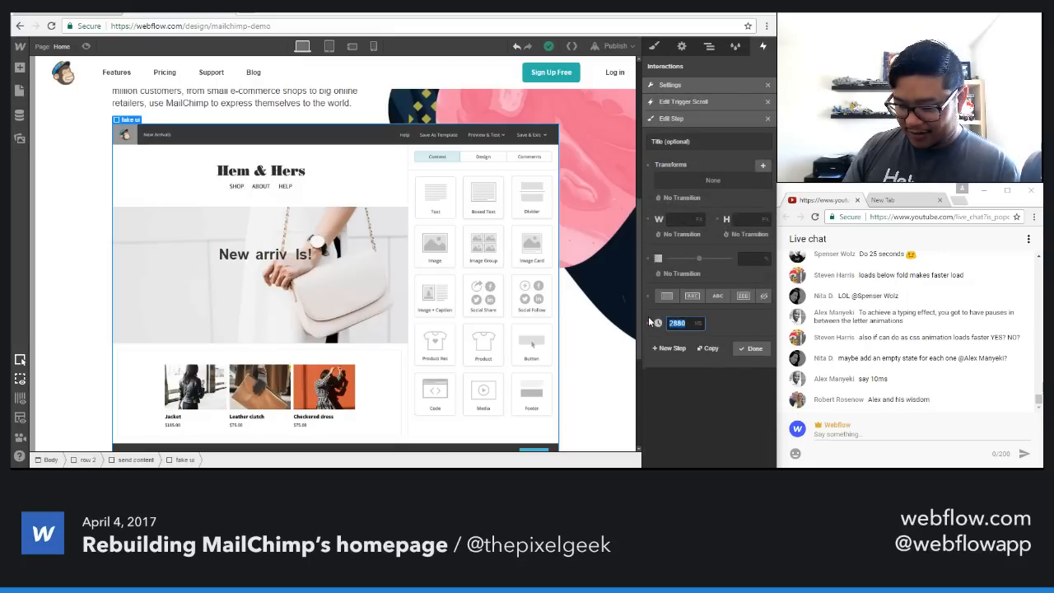
type("3600")
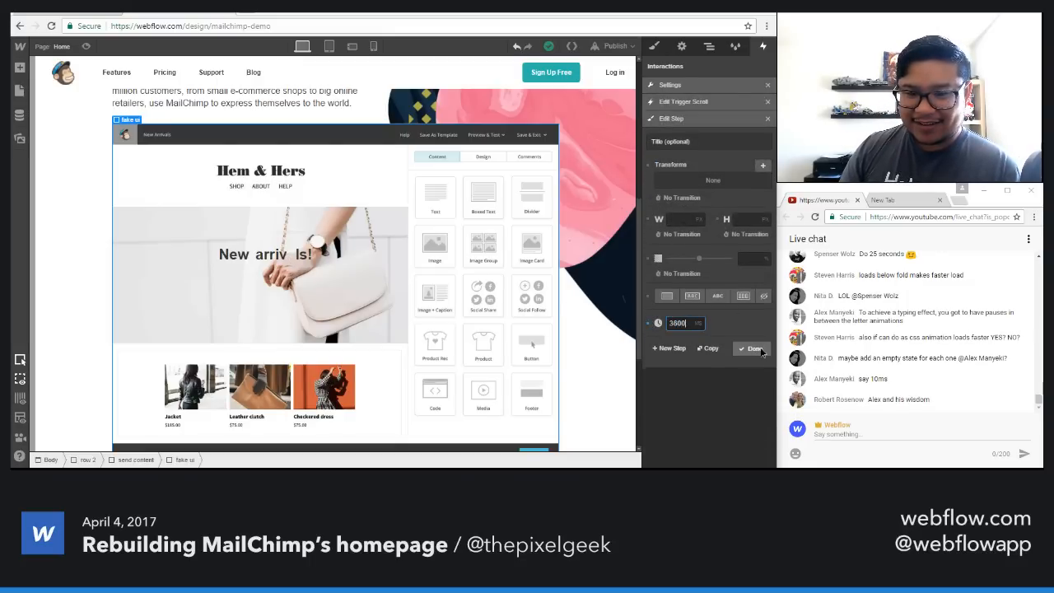
left_click(753, 349)
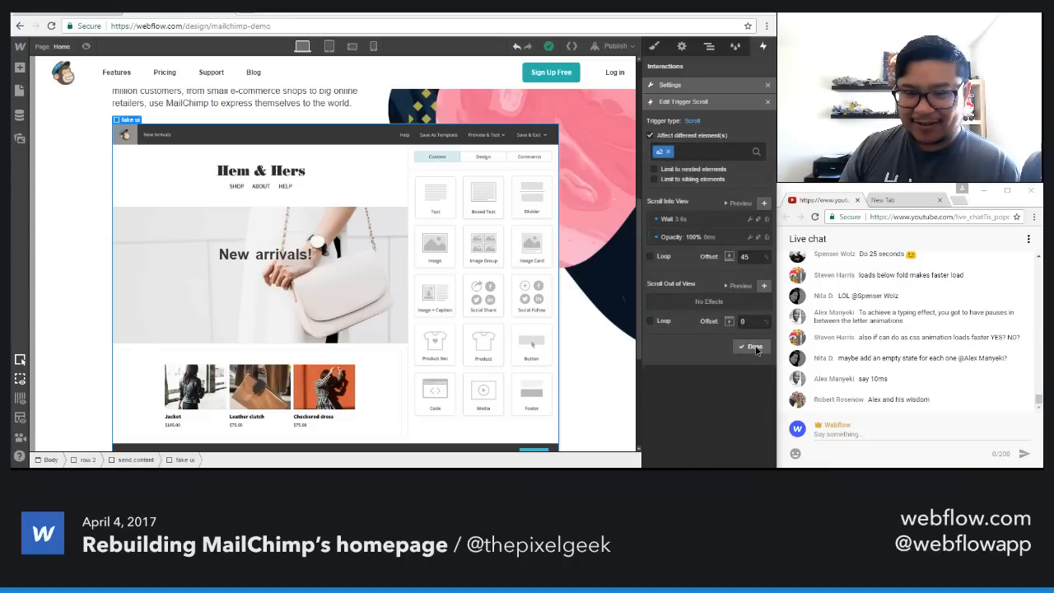
left_click(754, 348)
Step: Set the wait step of the v letter's scroll trigger to 3700 ms and save the trigger
scroll(708, 411, "down", 1)
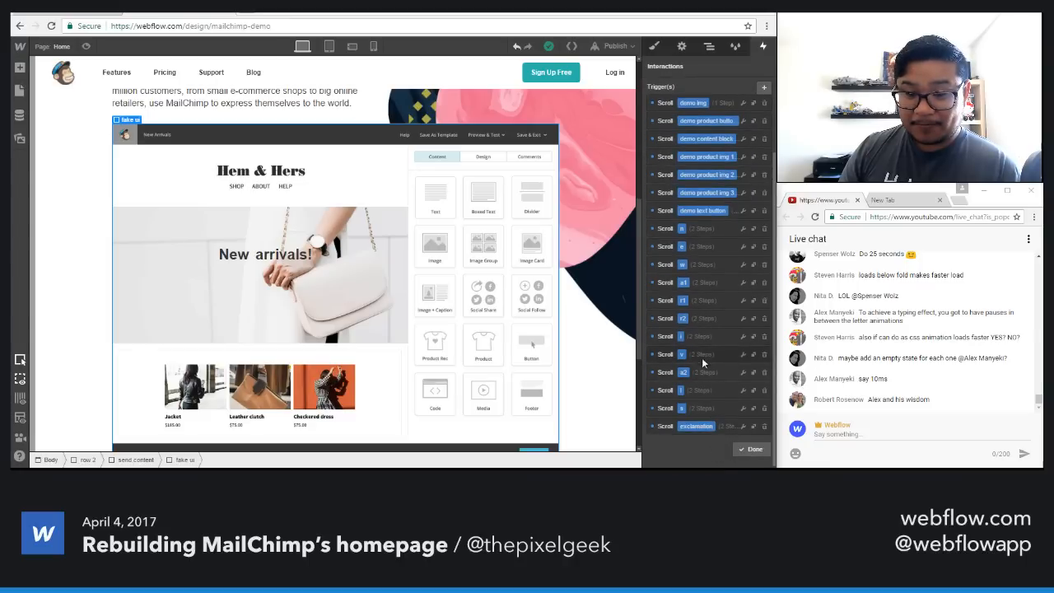
left_click(702, 357)
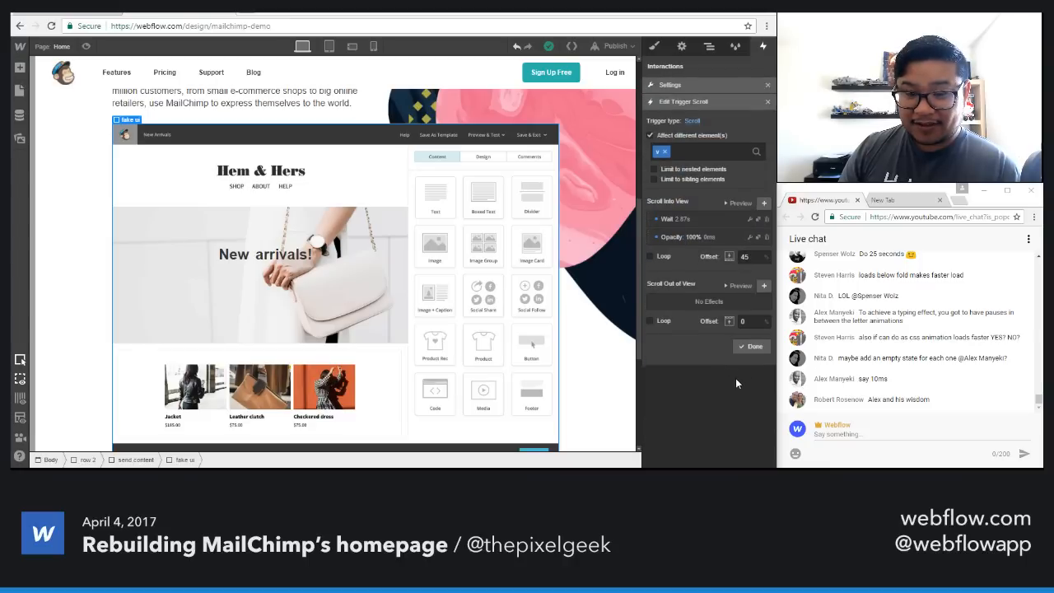
left_click(688, 216)
type("37")
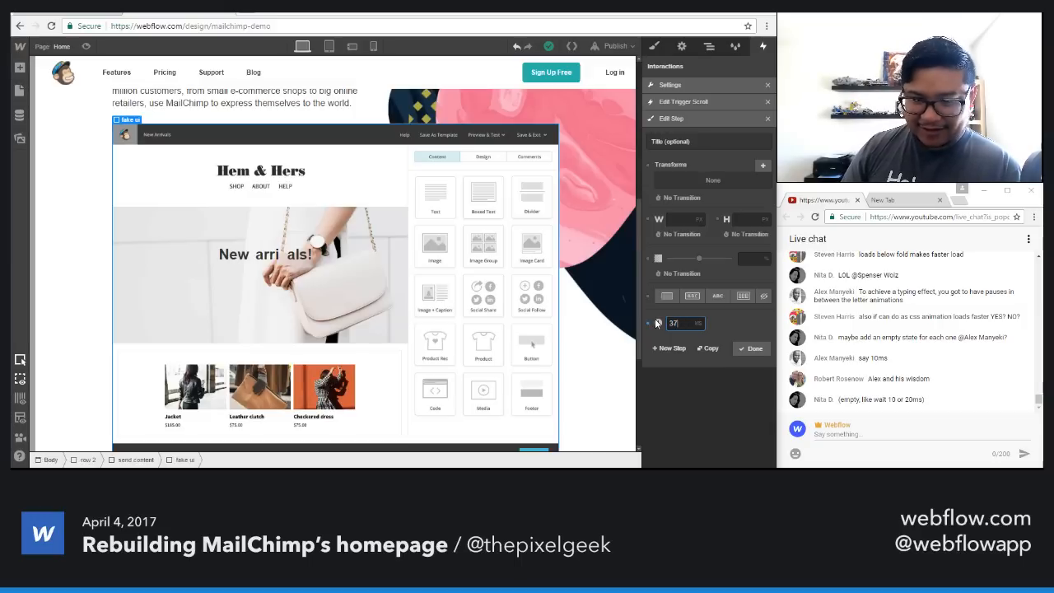
type("1000")
left_click(754, 347)
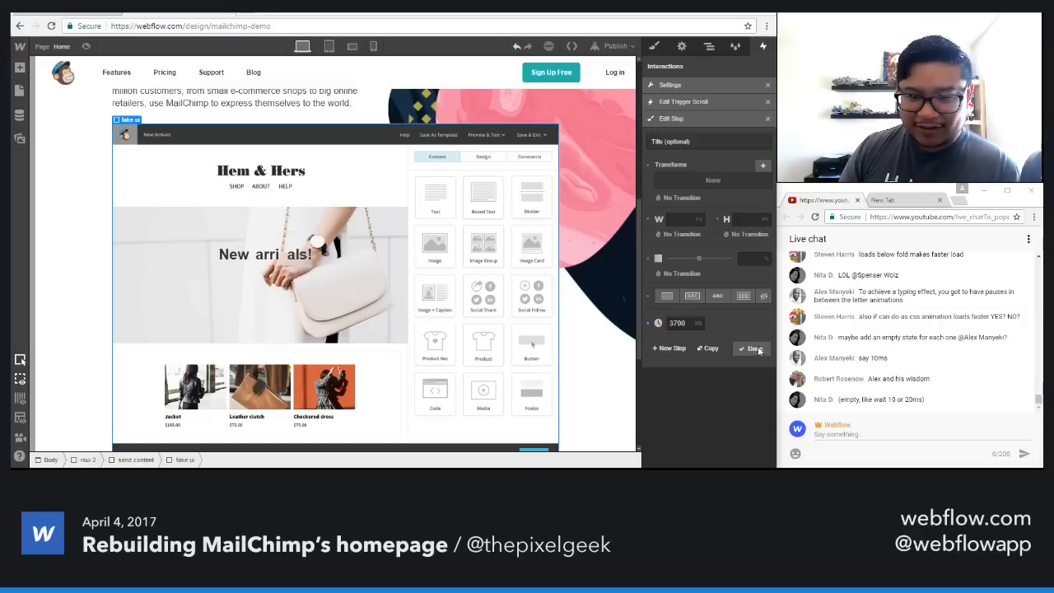
left_click(754, 349)
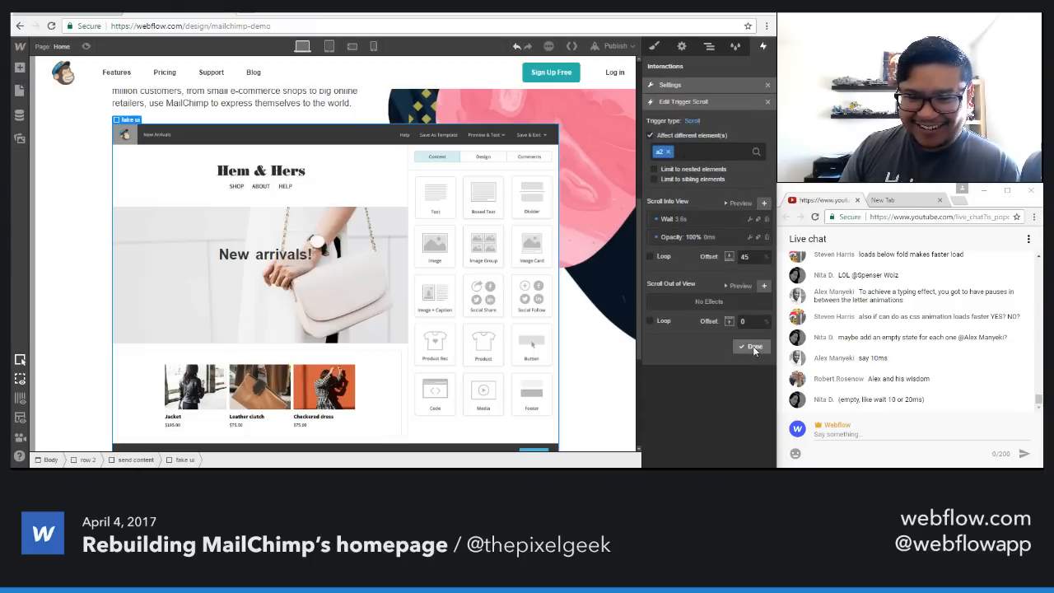
Step: Compare the wait times in the a2, i and v letter scroll triggers
left_click(754, 347)
scroll(711, 418, "down", 2)
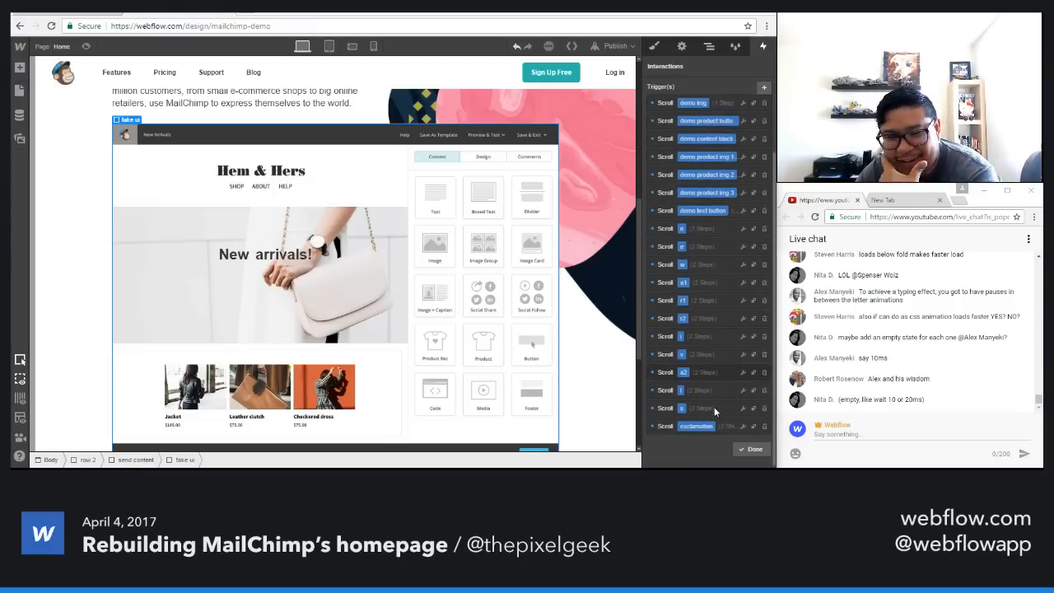
left_click(706, 336)
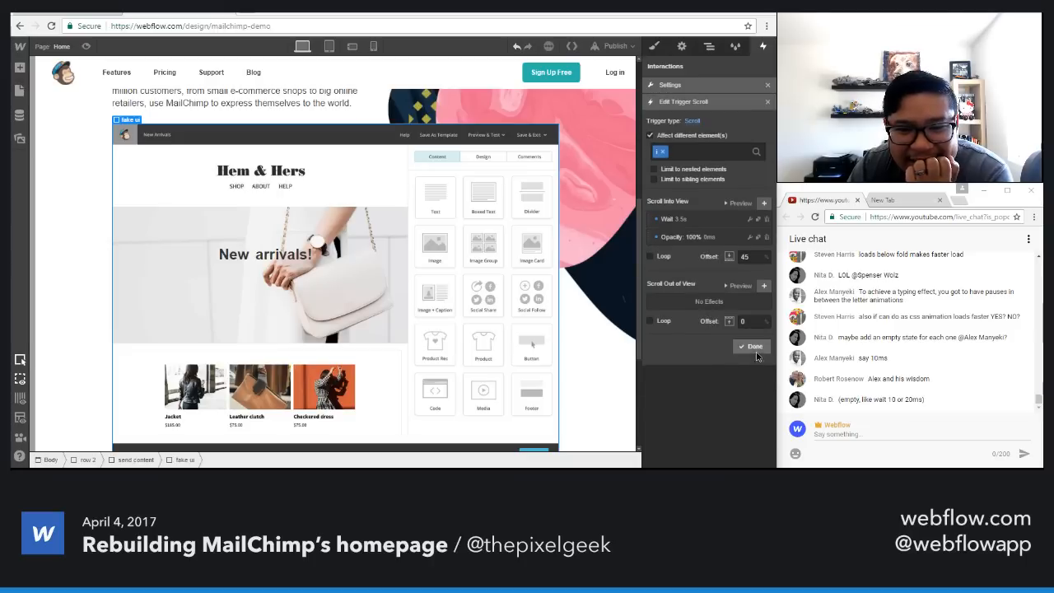
left_click(752, 349)
left_click(698, 356)
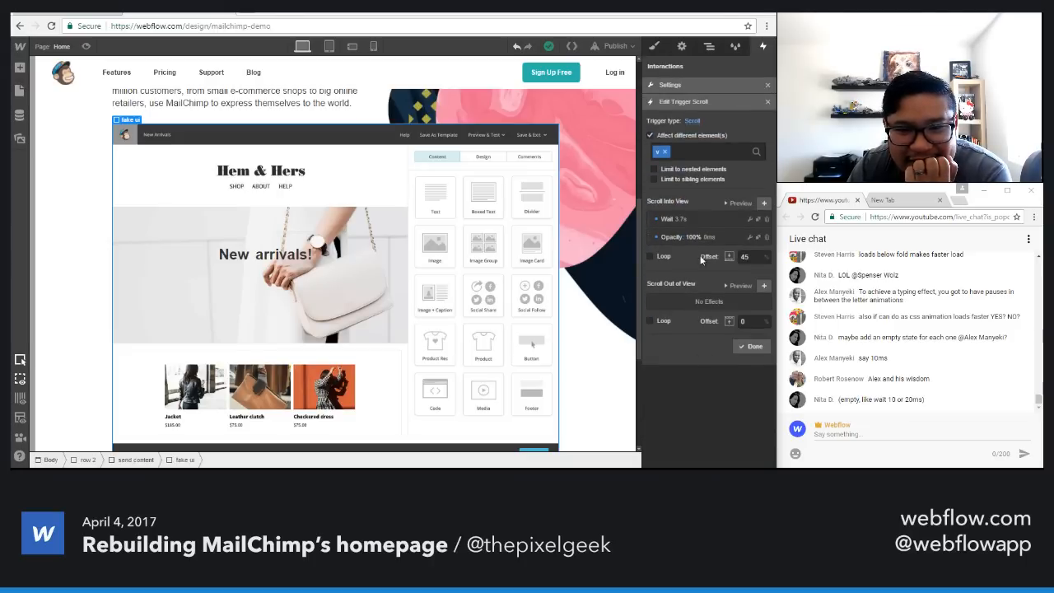
left_click(752, 346)
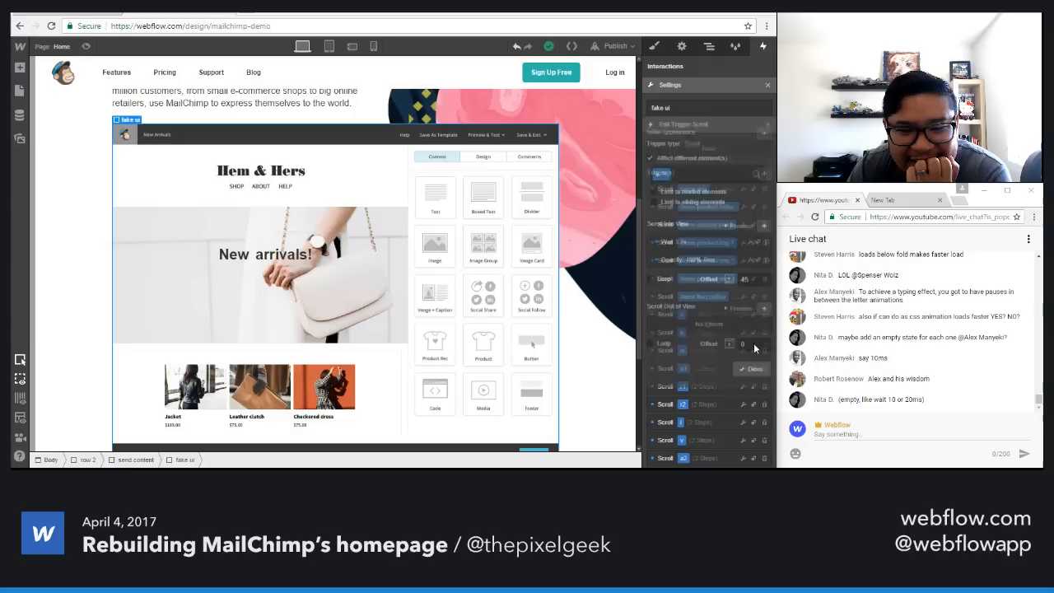
left_click(699, 422)
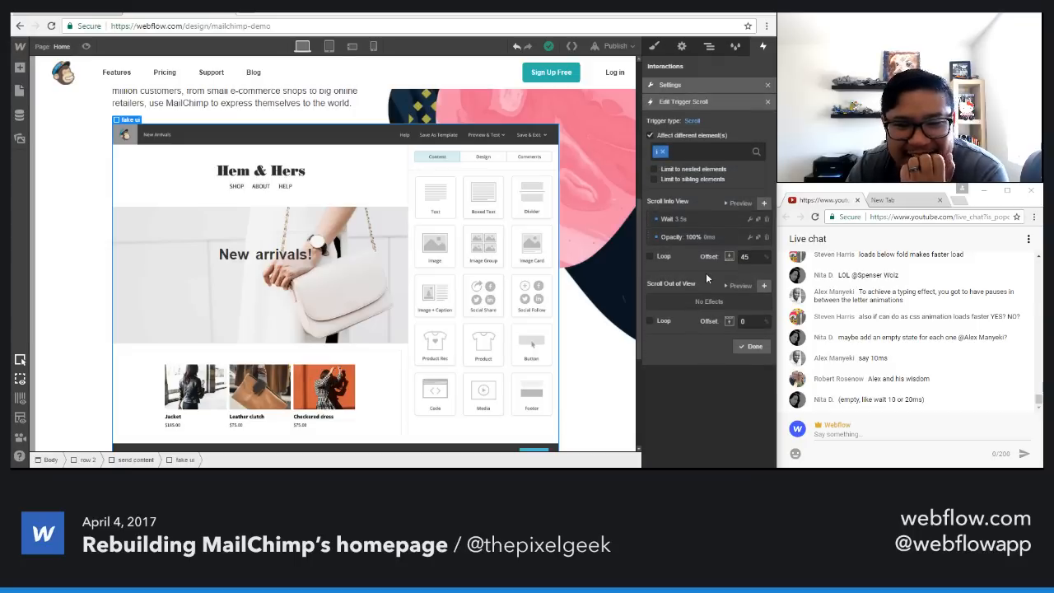
left_click(744, 346)
Step: Set the wait step of the v letter's scroll trigger to 3600 ms, save it and recheck the trigger
left_click(700, 357)
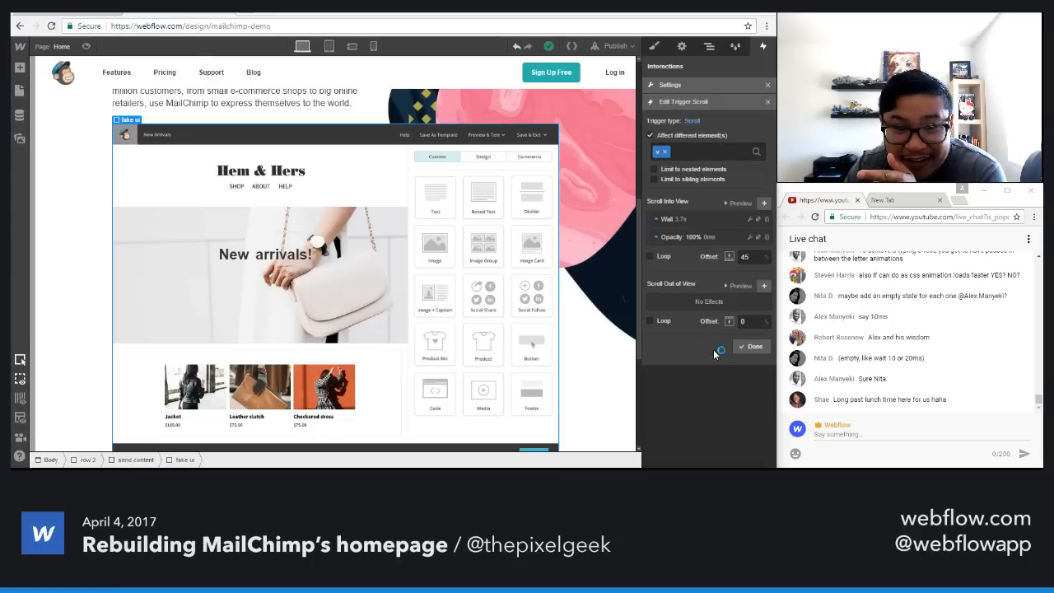
left_click(688, 217)
left_click_drag(684, 323, 641, 319)
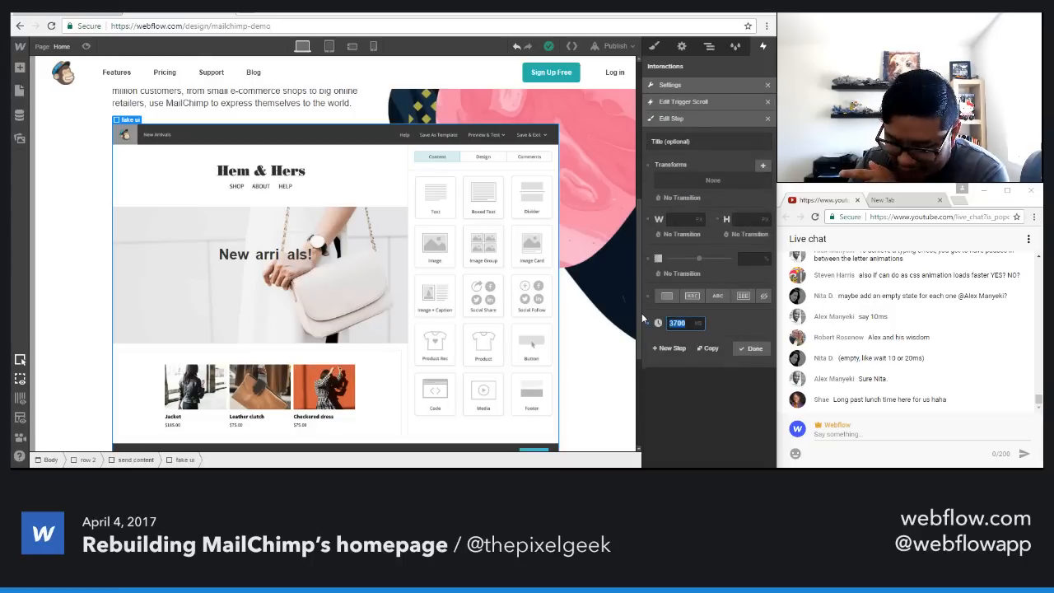
type("3600")
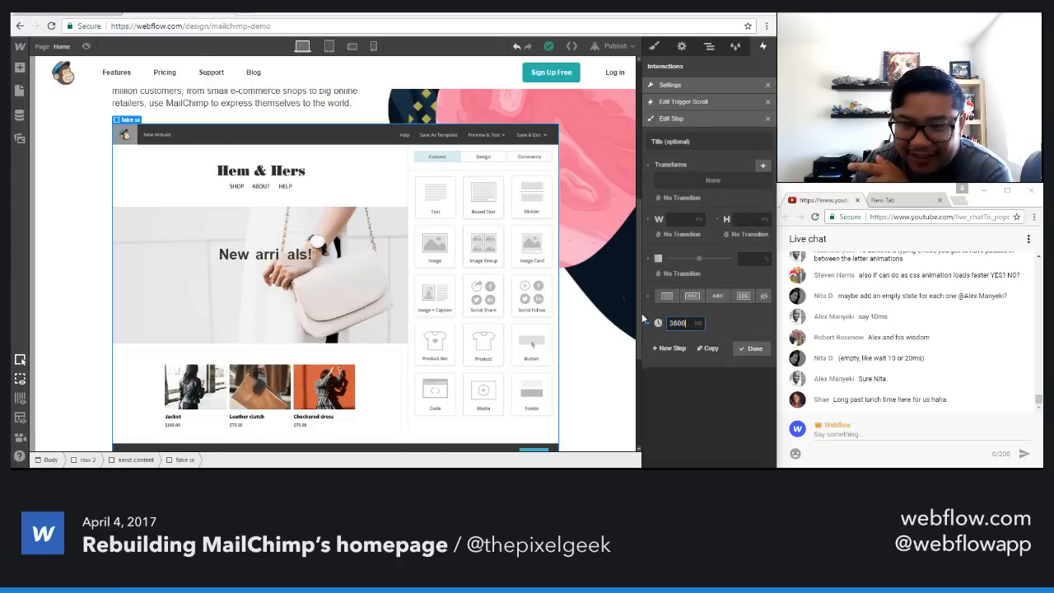
left_click(753, 349)
left_click(754, 348)
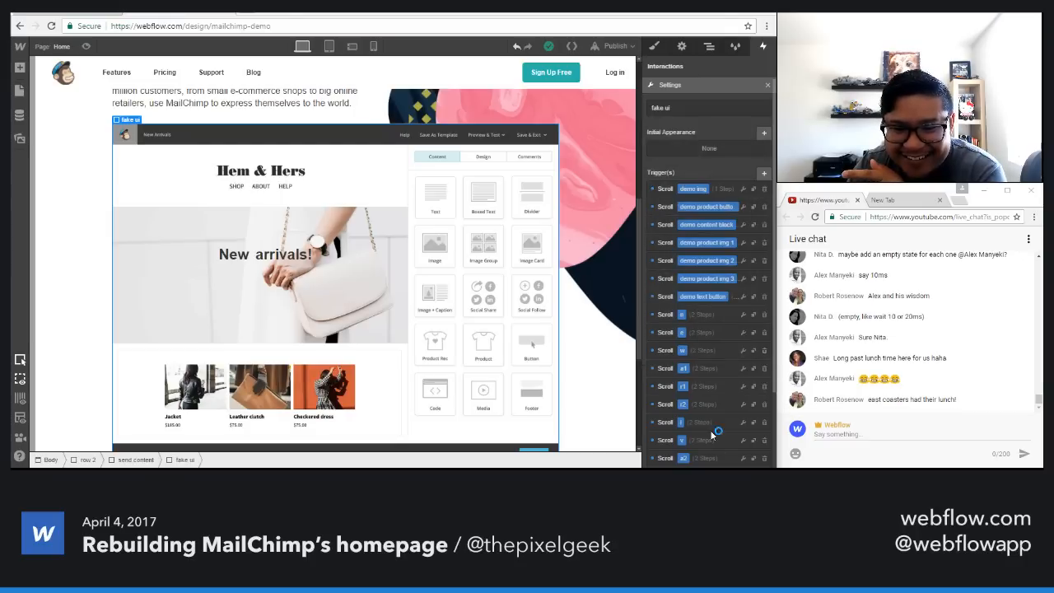
scroll(708, 440, "down", 3)
left_click(702, 358)
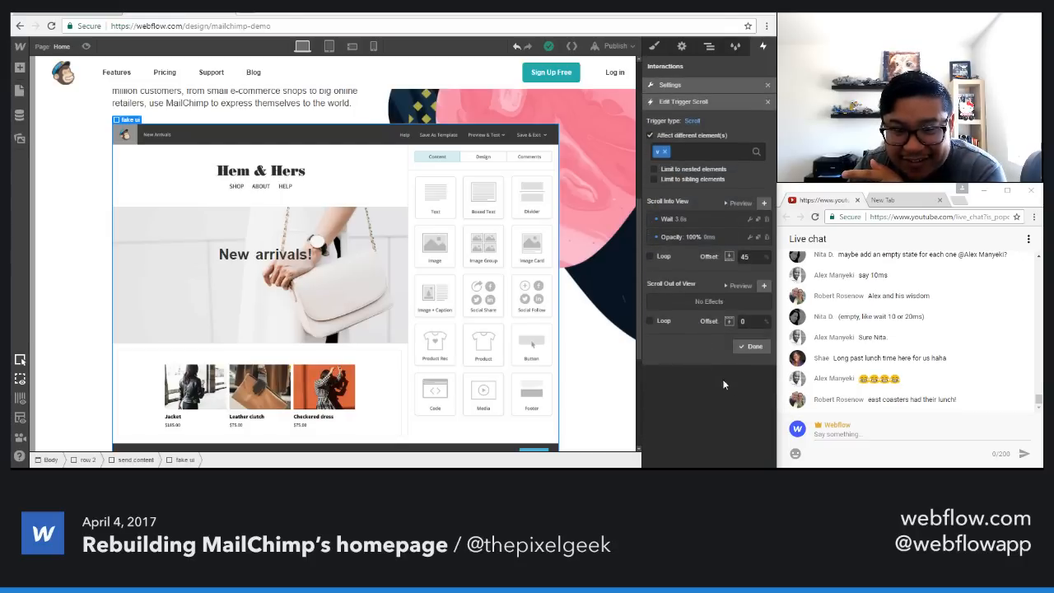
left_click(754, 346)
Step: Set the wait step of the a2 letter's scroll trigger to 3700 ms and save the trigger
scroll(726, 429, "down", 3)
left_click(711, 375)
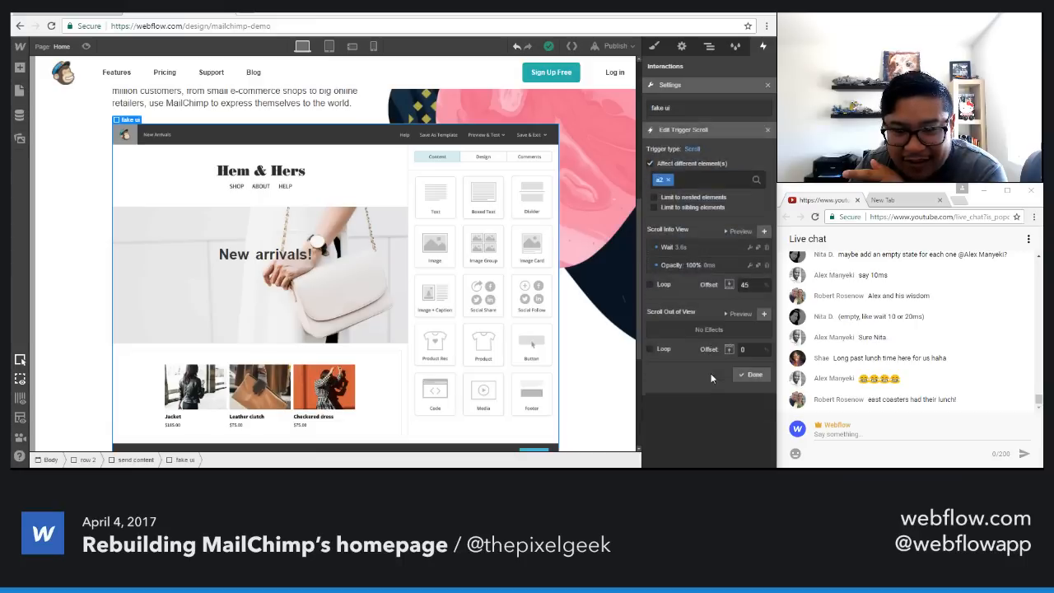
left_click(693, 220)
left_click_drag(686, 323, 652, 321)
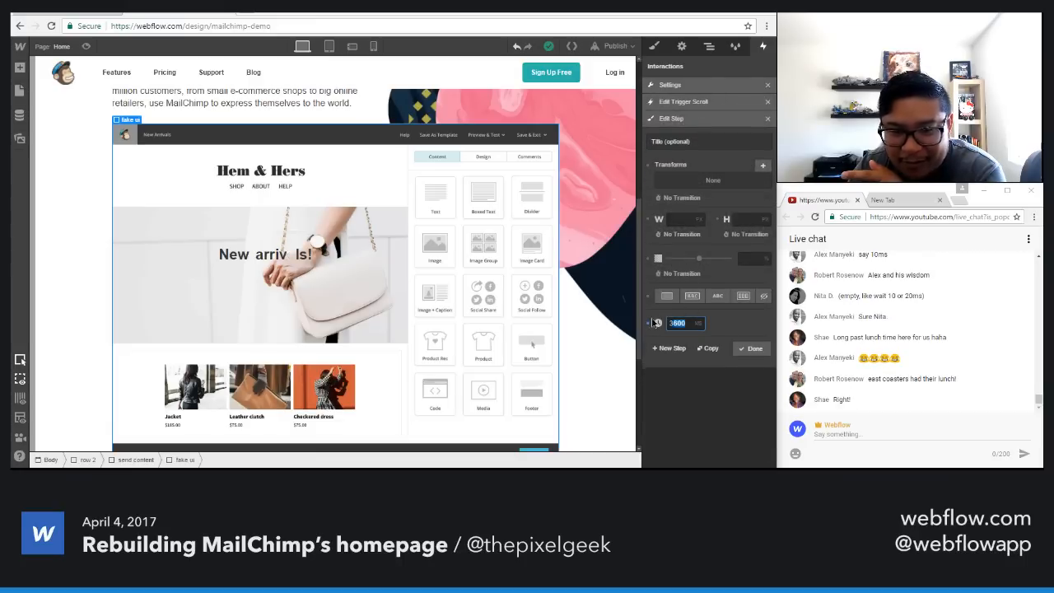
type("3700")
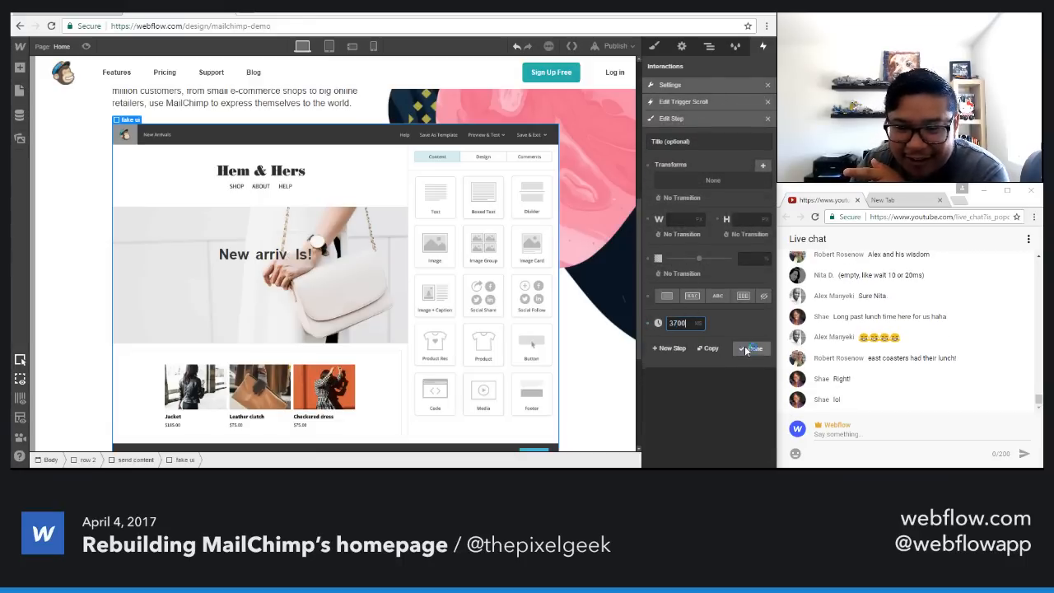
left_click(746, 350)
left_click(746, 351)
Step: Set the wait step of the l letter's scroll trigger to 3800 ms and save the trigger
scroll(730, 400, "down", 2)
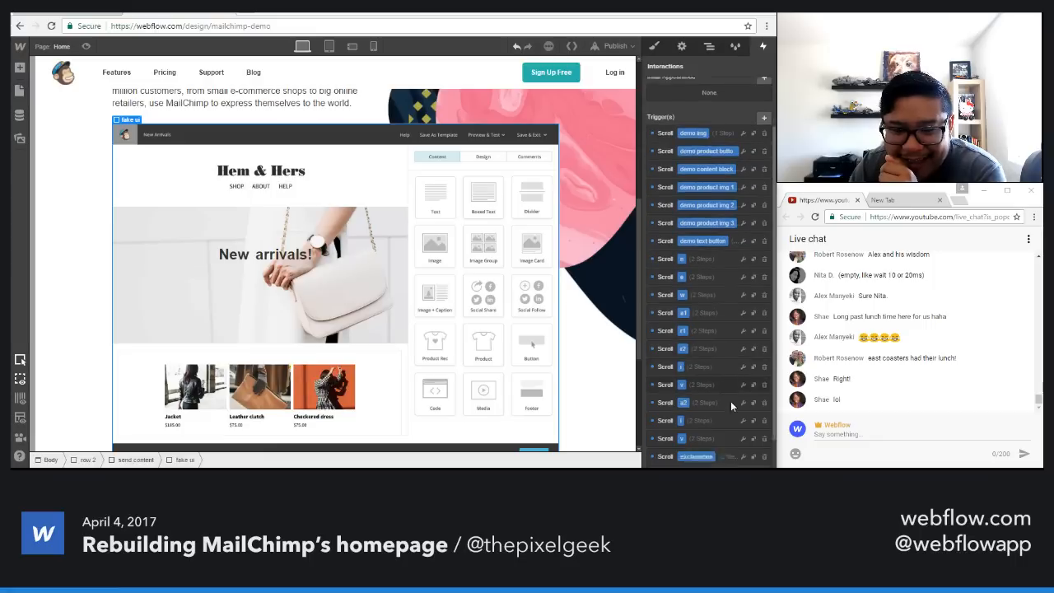
scroll(730, 401, "down", 1)
left_click(704, 392)
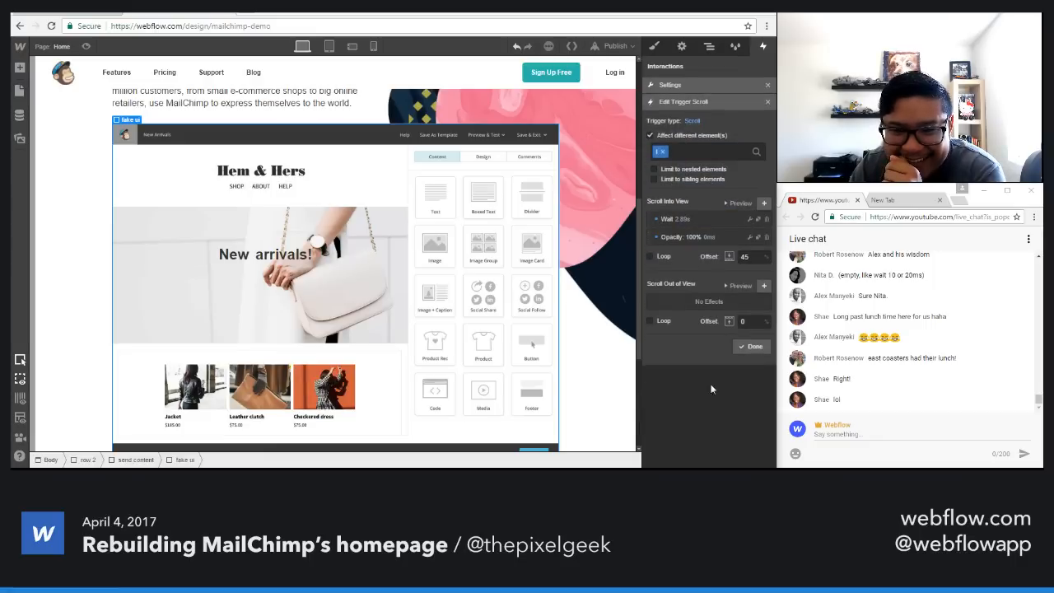
left_click(686, 223)
left_click_drag(690, 324, 644, 320)
type("3870")
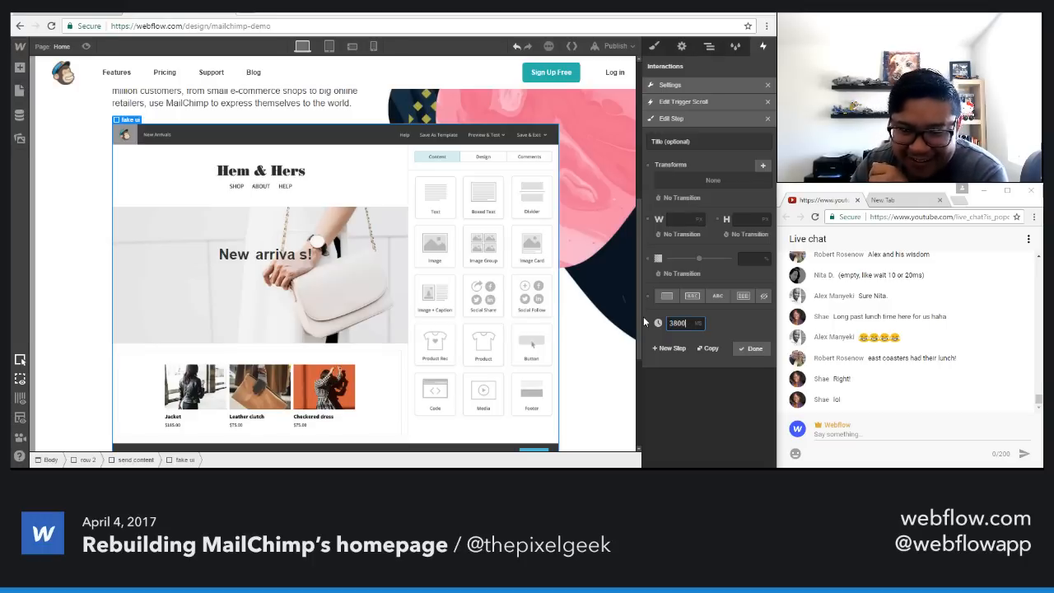
left_click(750, 347)
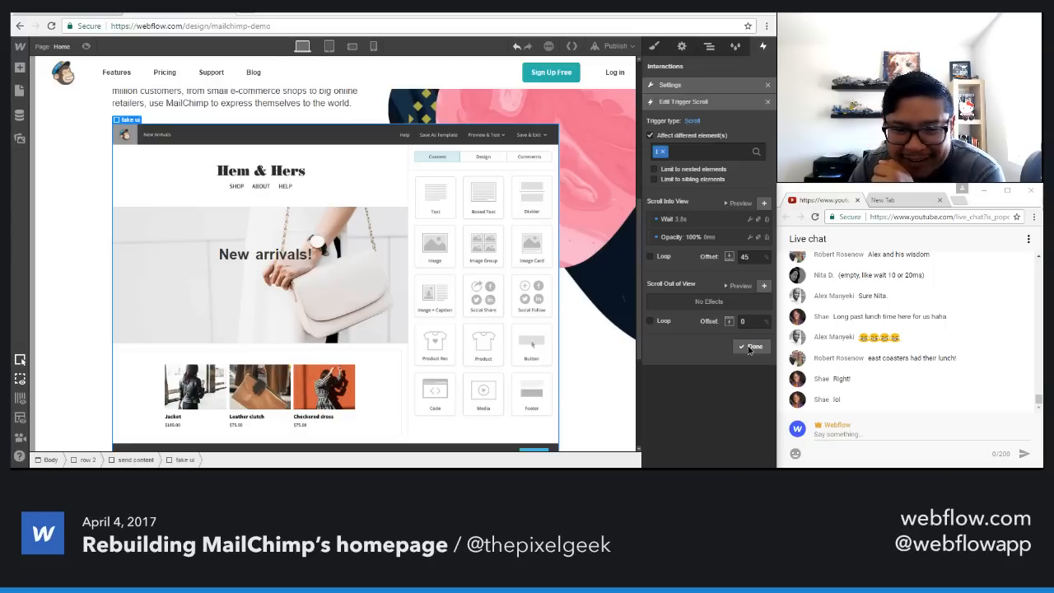
left_click(750, 349)
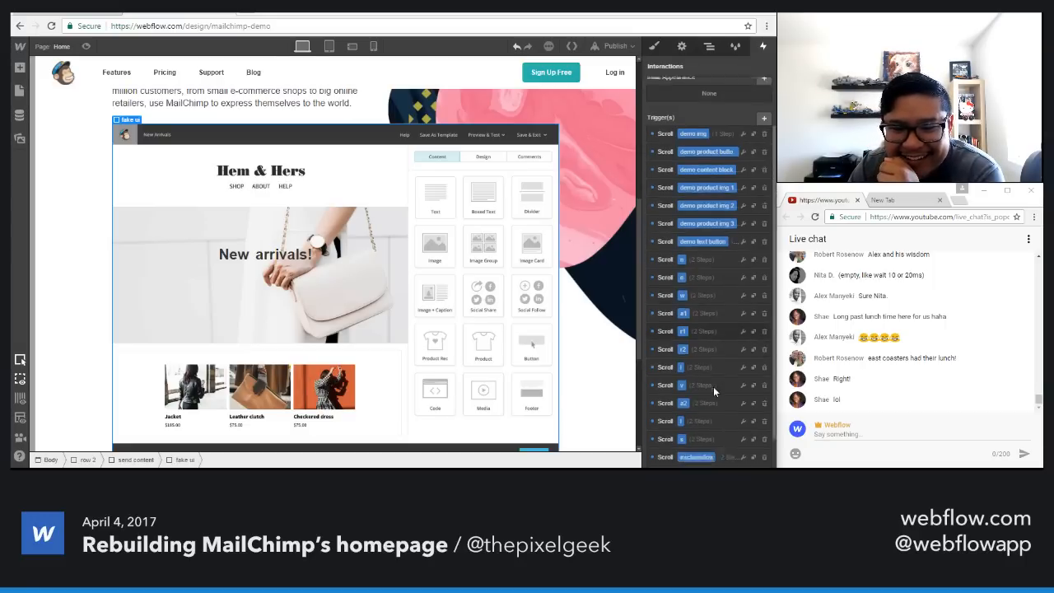
Step: Set the wait step of the s letter's scroll trigger to 3900 ms and save the trigger
scroll(713, 388, "down", 1)
left_click(699, 278)
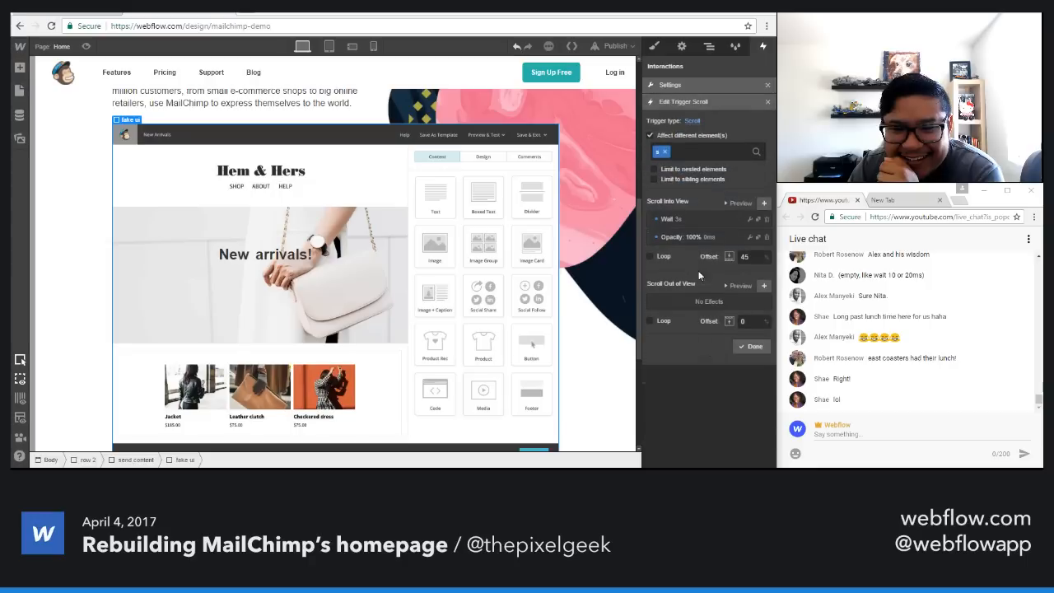
left_click(671, 220)
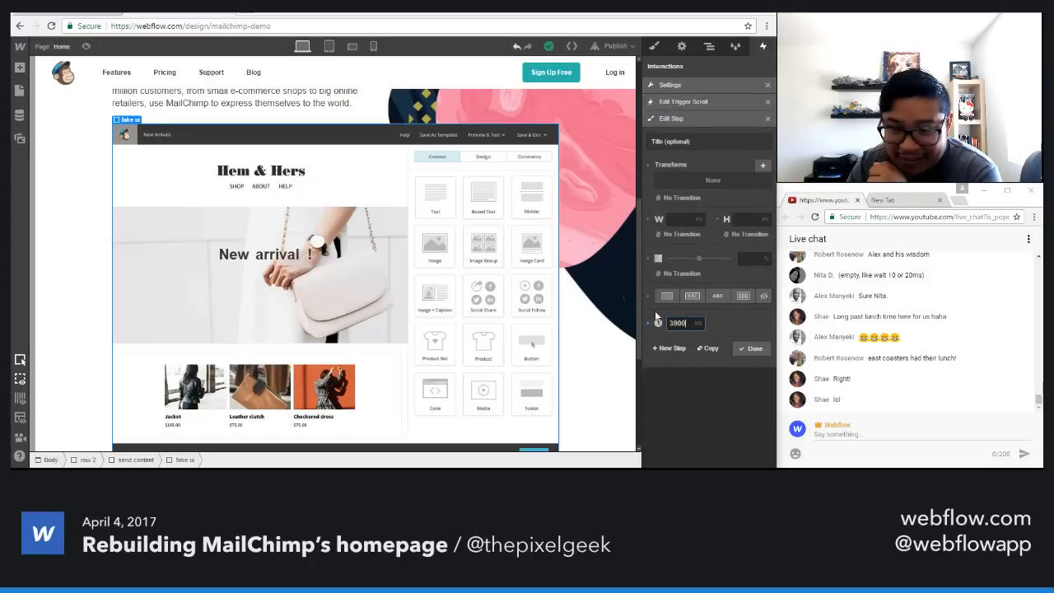
left_click(751, 348)
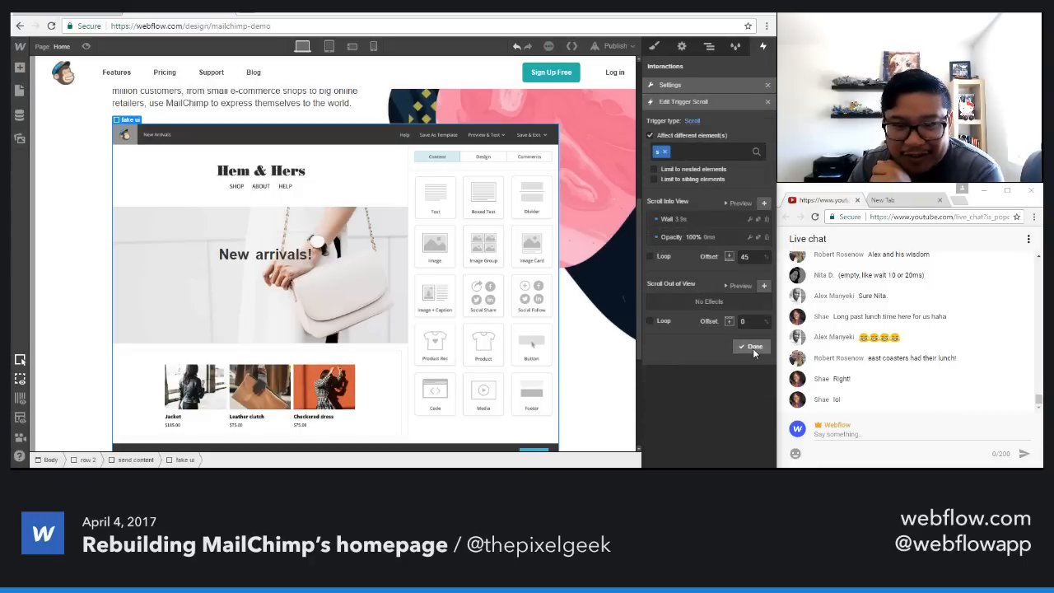
left_click(752, 348)
Step: Set the wait step of the exclamation scroll trigger to 4000 ms and save the trigger and the fake ui interaction
scroll(709, 423, "down", 3)
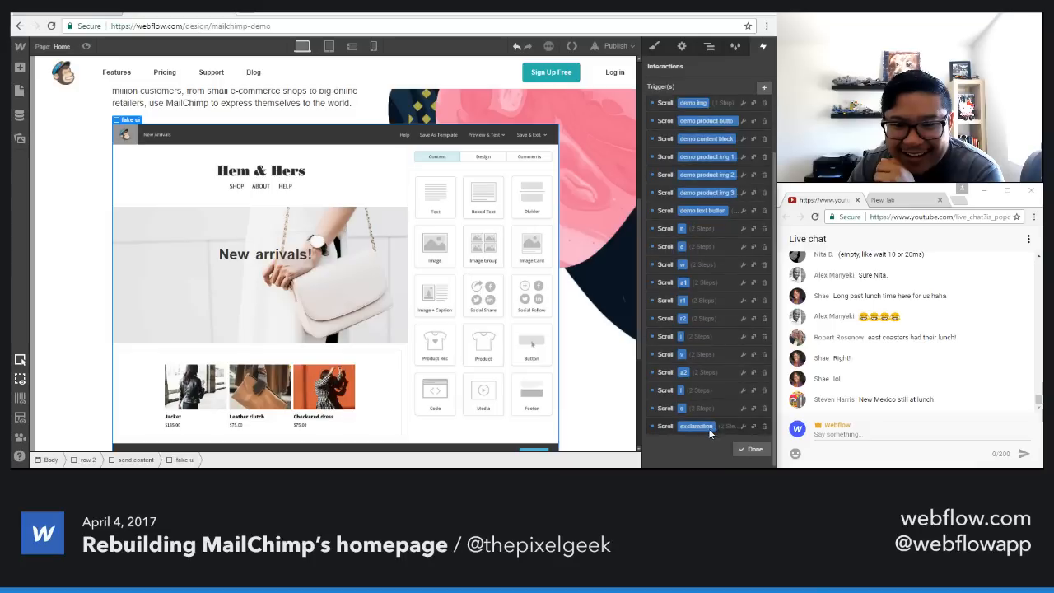
left_click(721, 430)
left_click(682, 220)
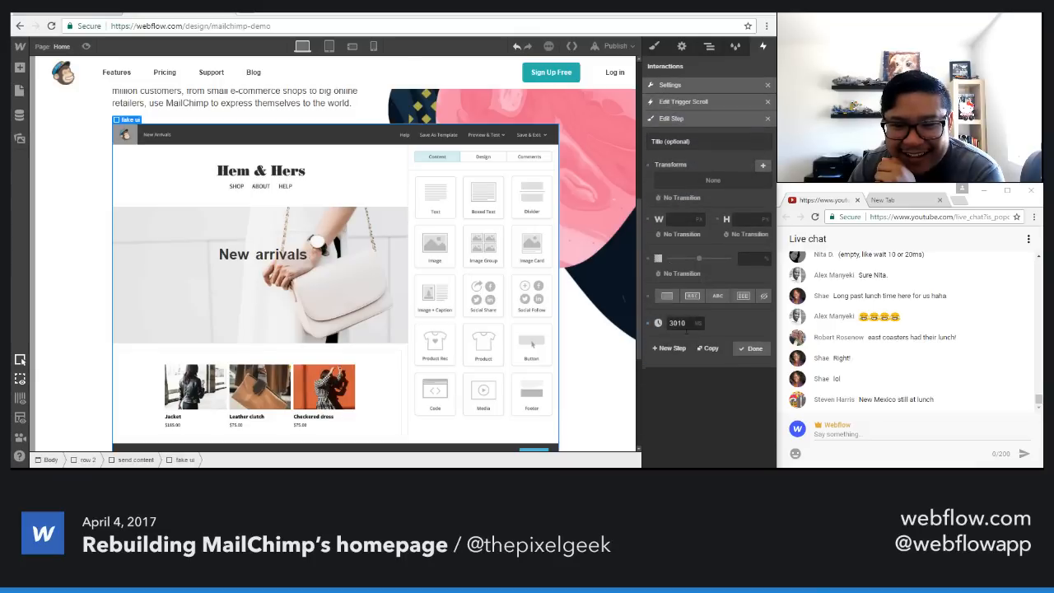
left_click_drag(688, 323, 638, 323)
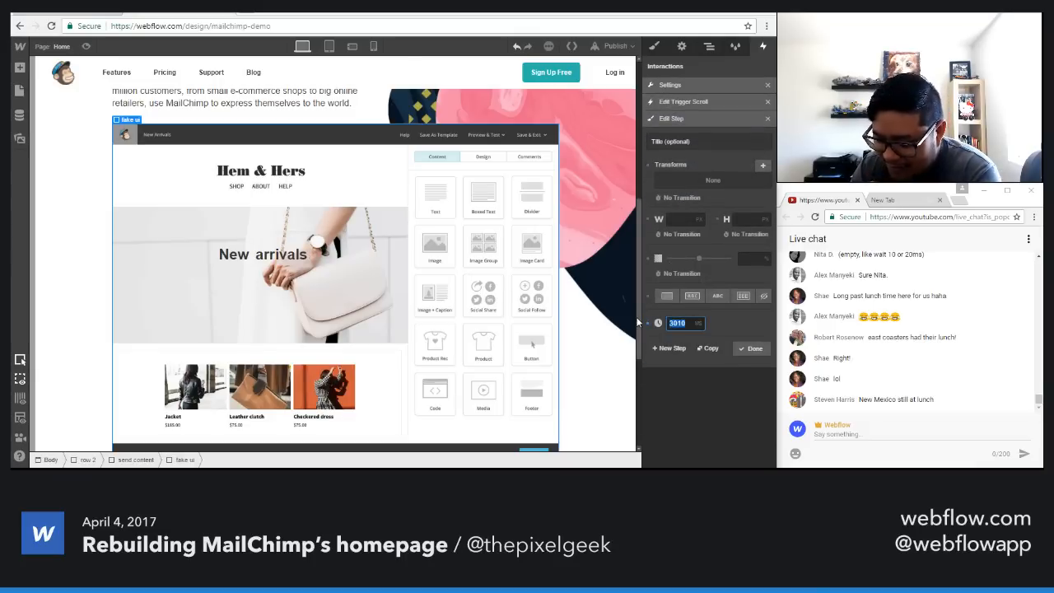
type("4000")
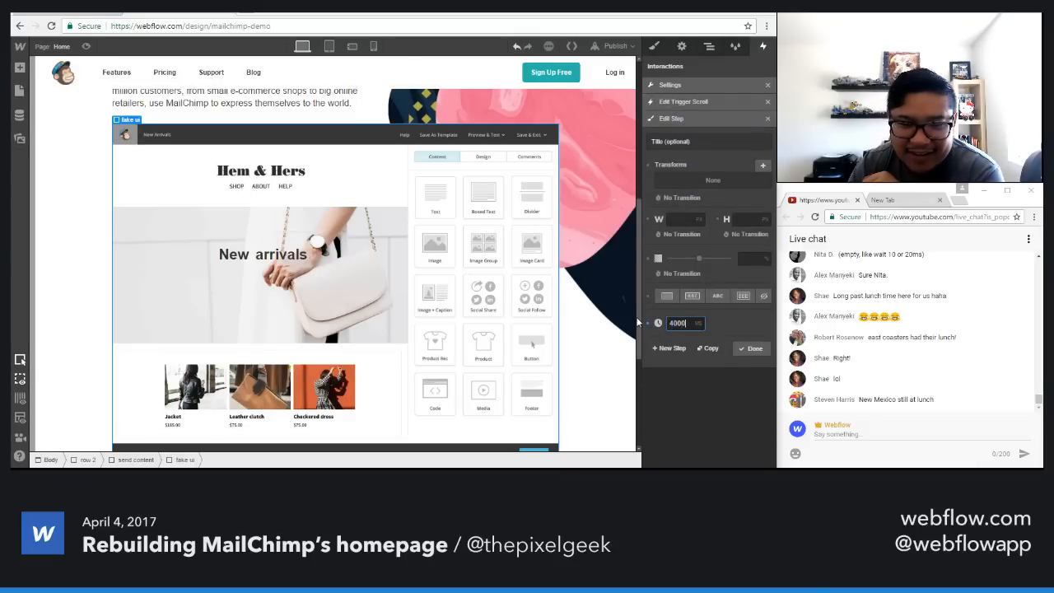
left_click(747, 348)
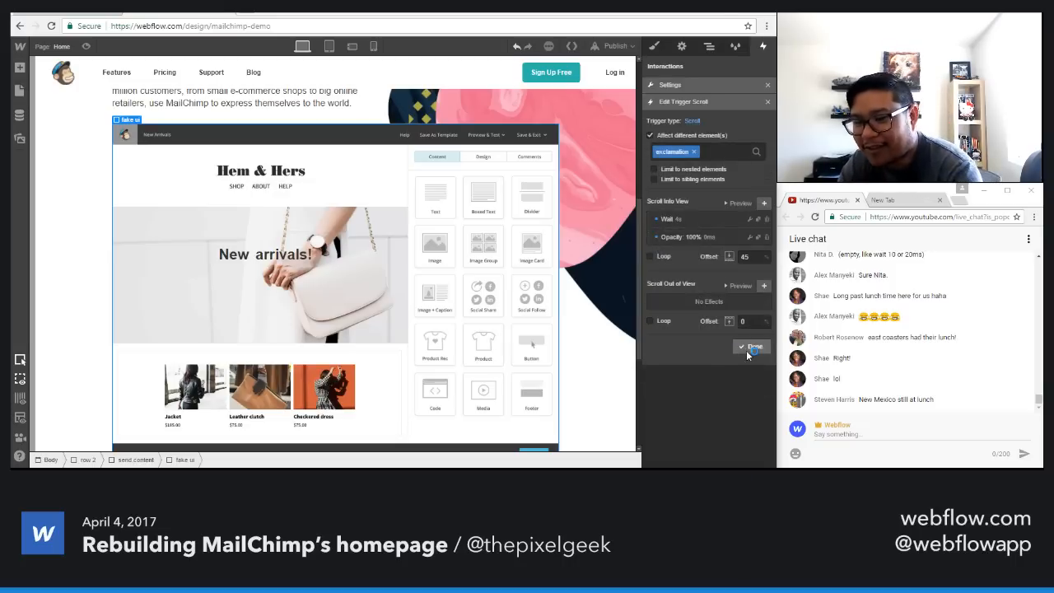
left_click(747, 347)
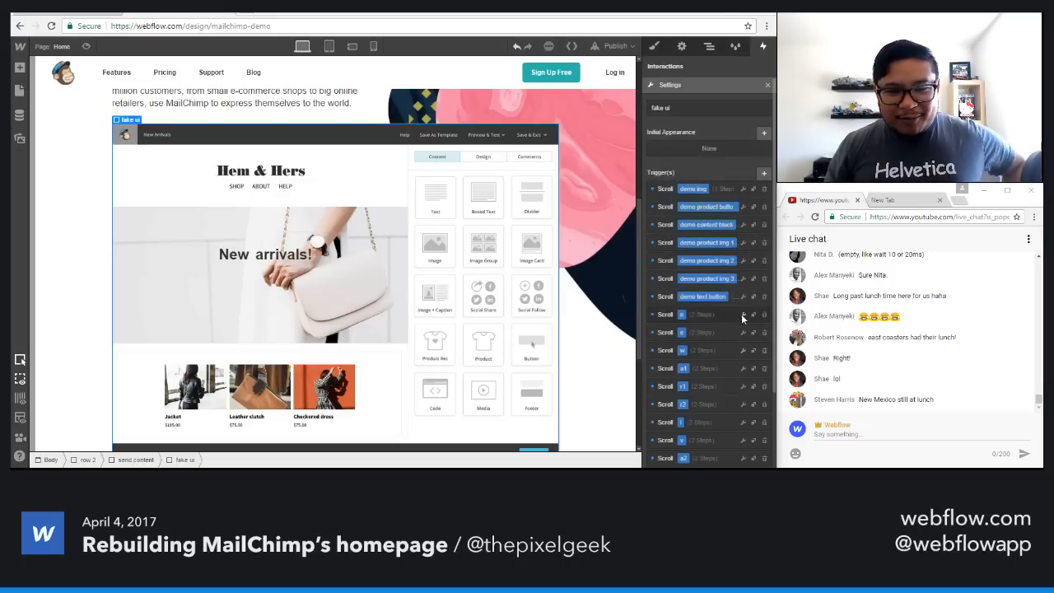
scroll(740, 313, "down", 1)
left_click(751, 449)
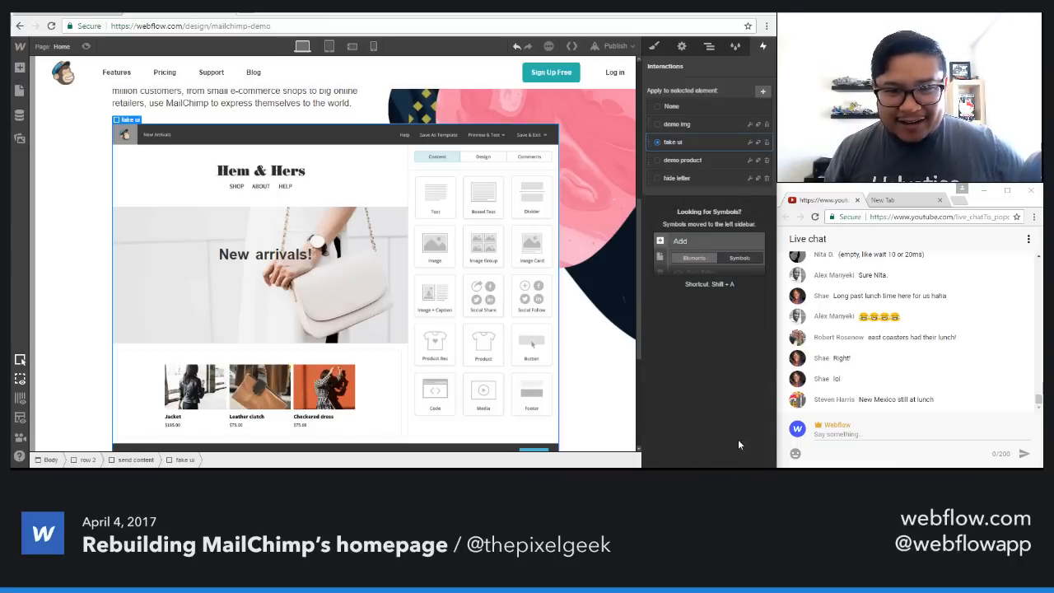
Step: Preview the page twice to watch the "New arrivals!" typewriter effect, and return to the designer
left_click(584, 154)
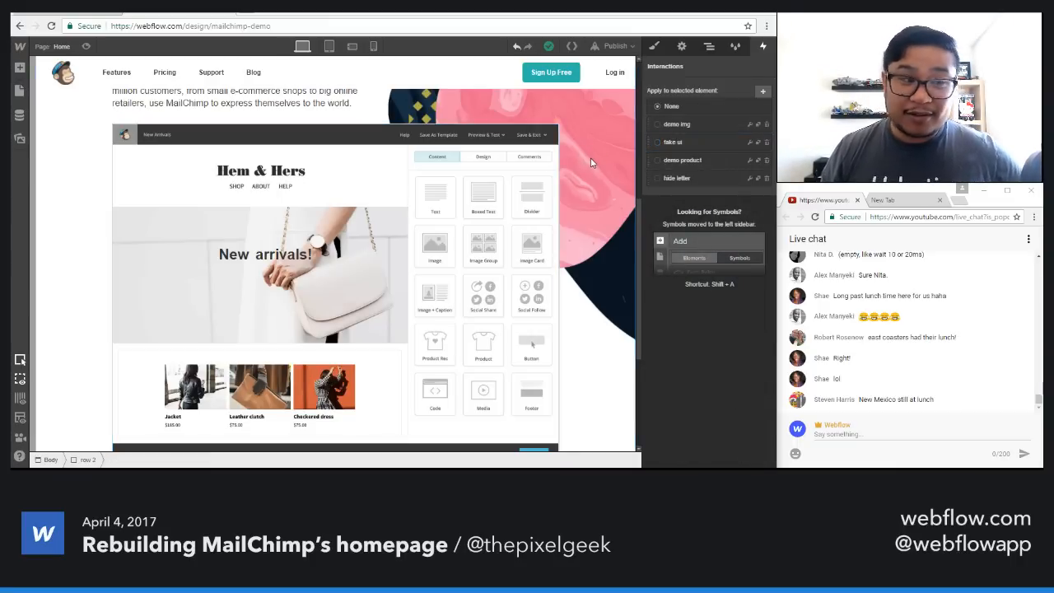
left_click(85, 46)
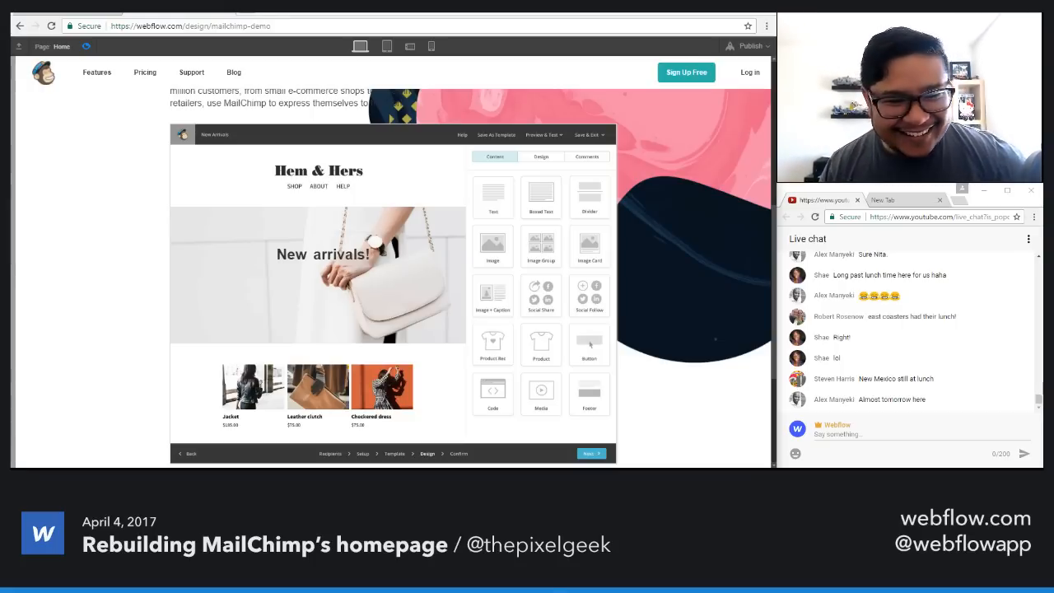
left_click(86, 46)
left_click(86, 46)
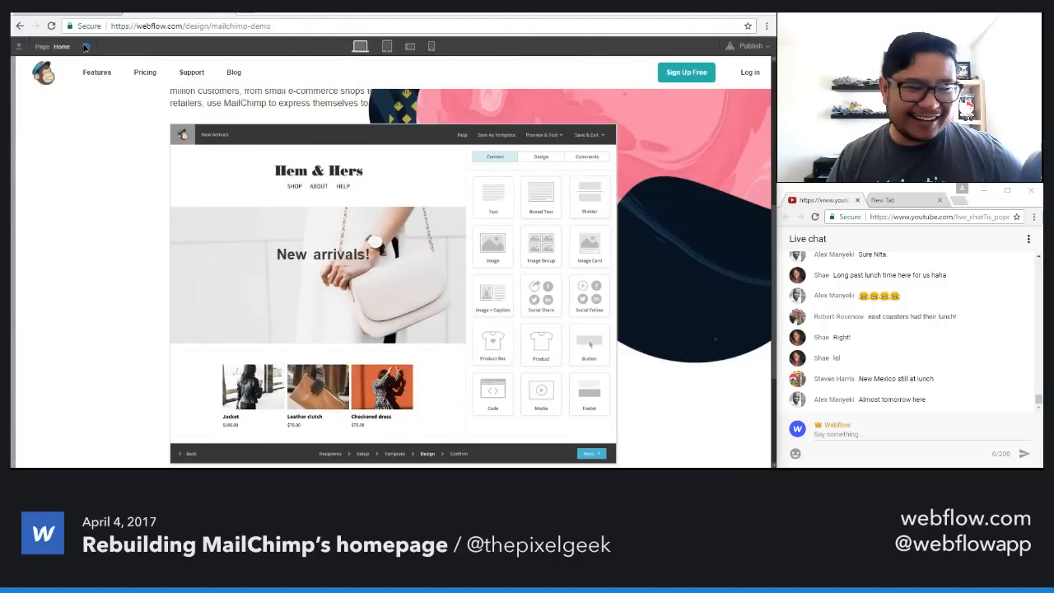
left_click(86, 46)
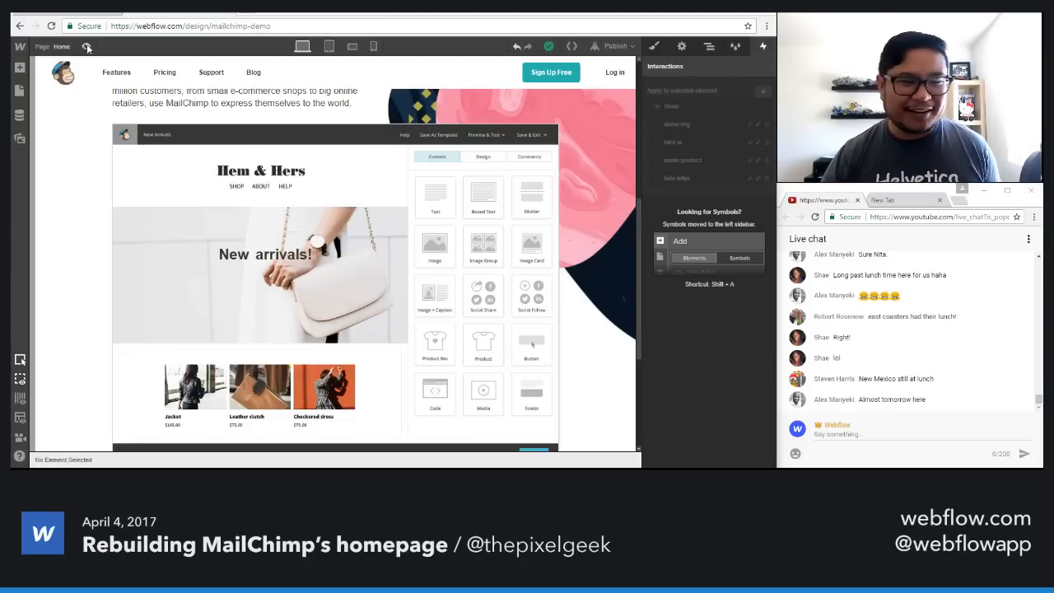
Step: Collapse the demo products and demo text box elements inside fake ui in the page's element tree
left_click(708, 48)
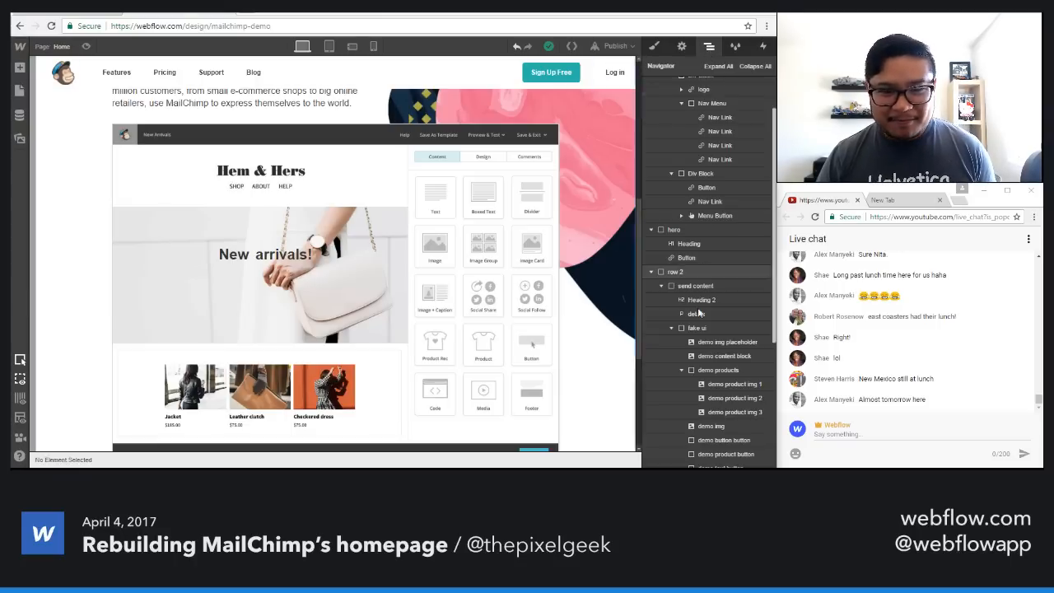
left_click(689, 370)
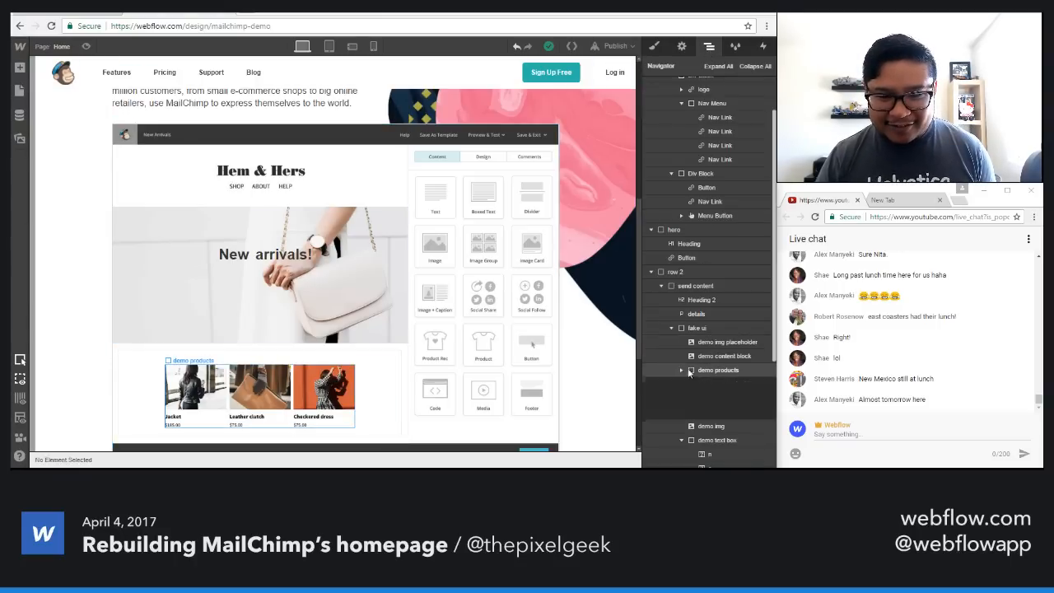
left_click(681, 441)
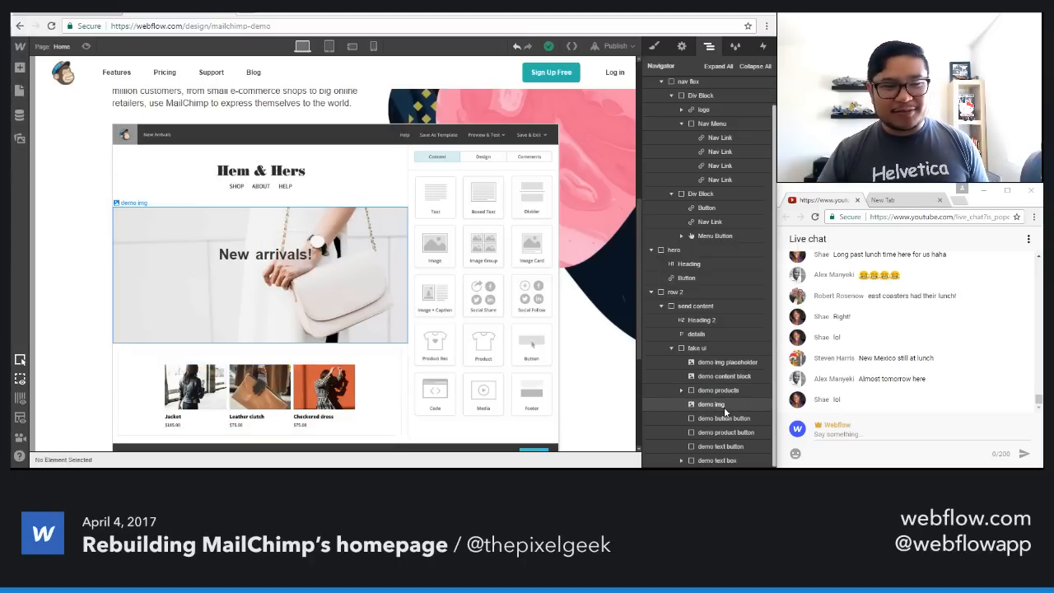
key("a")
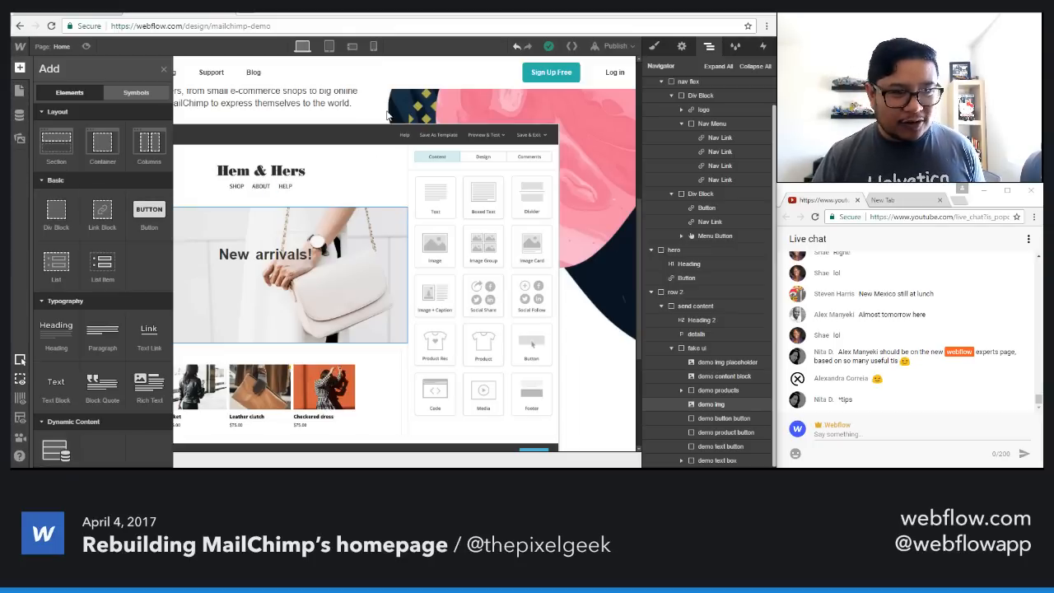
key("Escape")
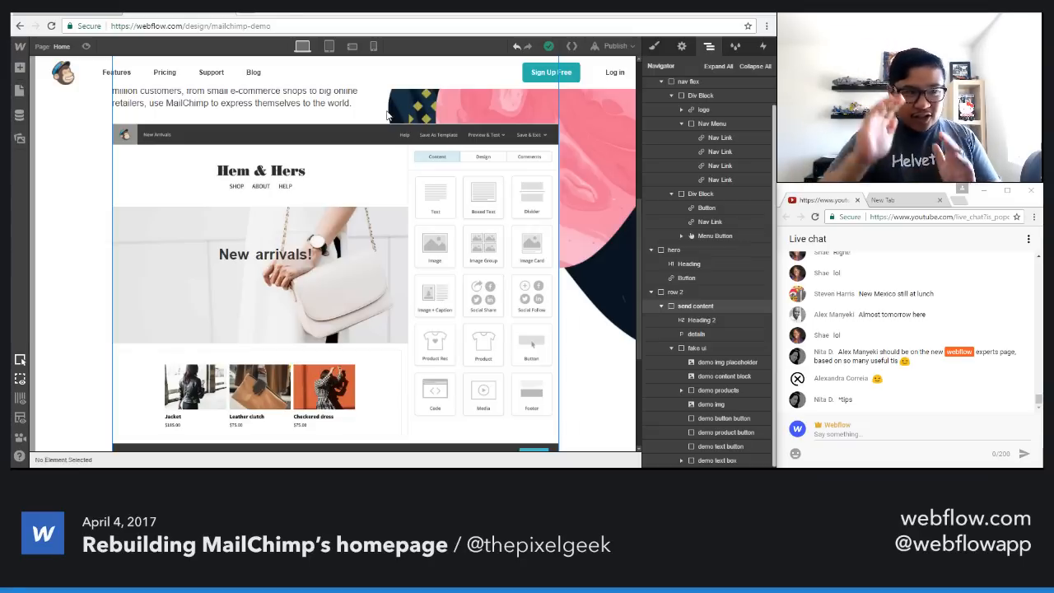
Step: Open experts.webflow.com in a new browser tab and go to its Submit a project page
left_click(249, 13)
type("experts.webfl")
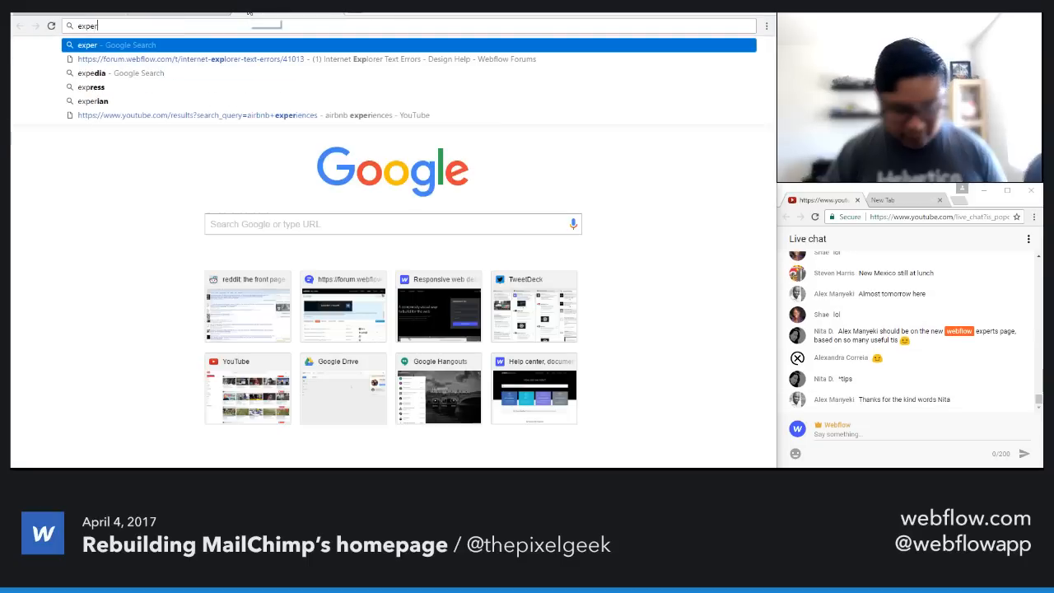
type("ow.com")
key("Return")
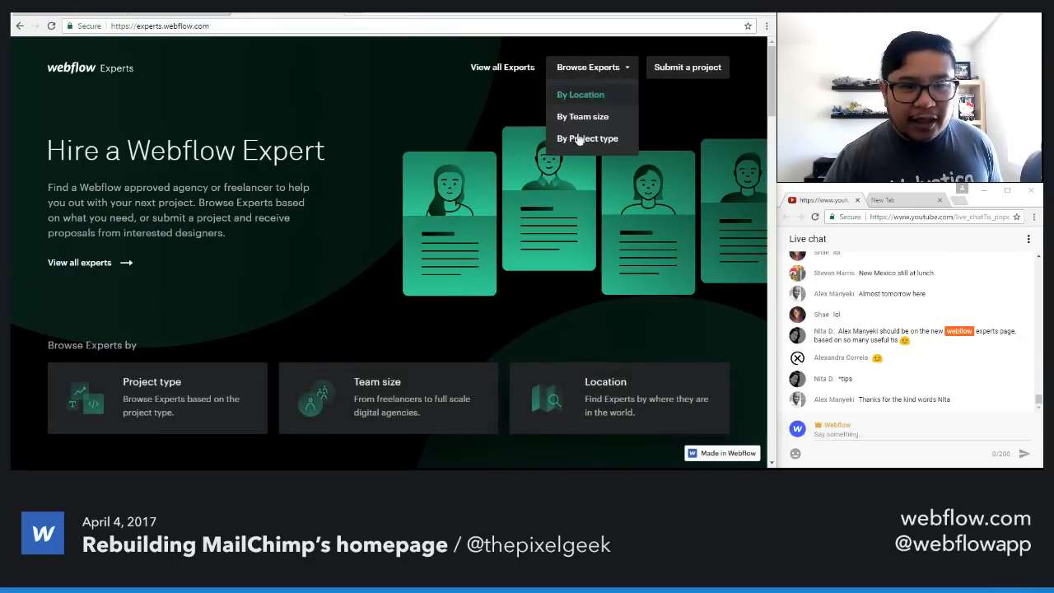
left_click(699, 74)
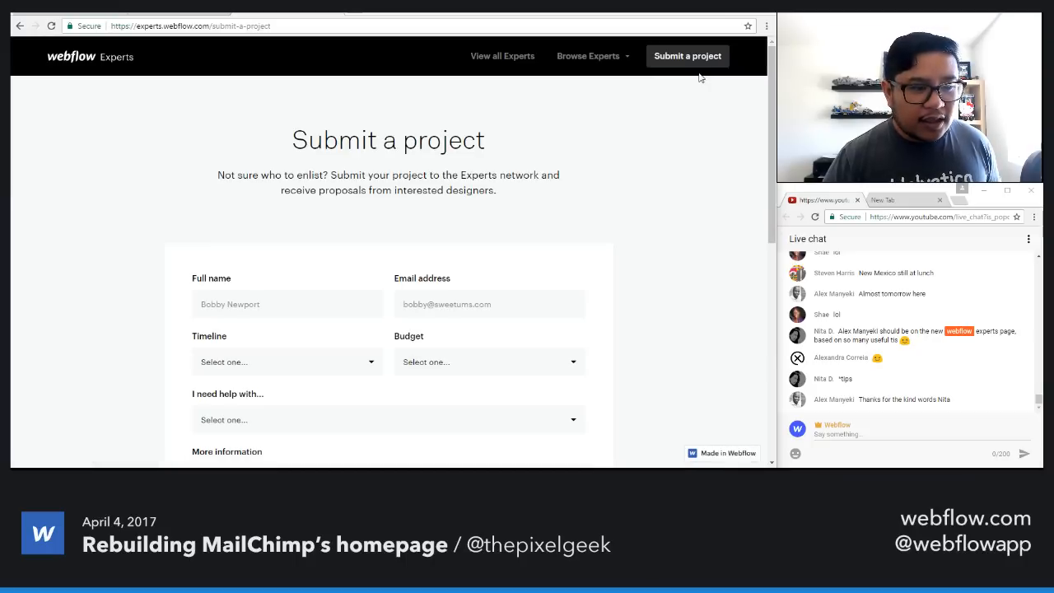
Step: Open the full list of experts, return to the Experts home page and look through its project type, team size and location sections
left_click(504, 59)
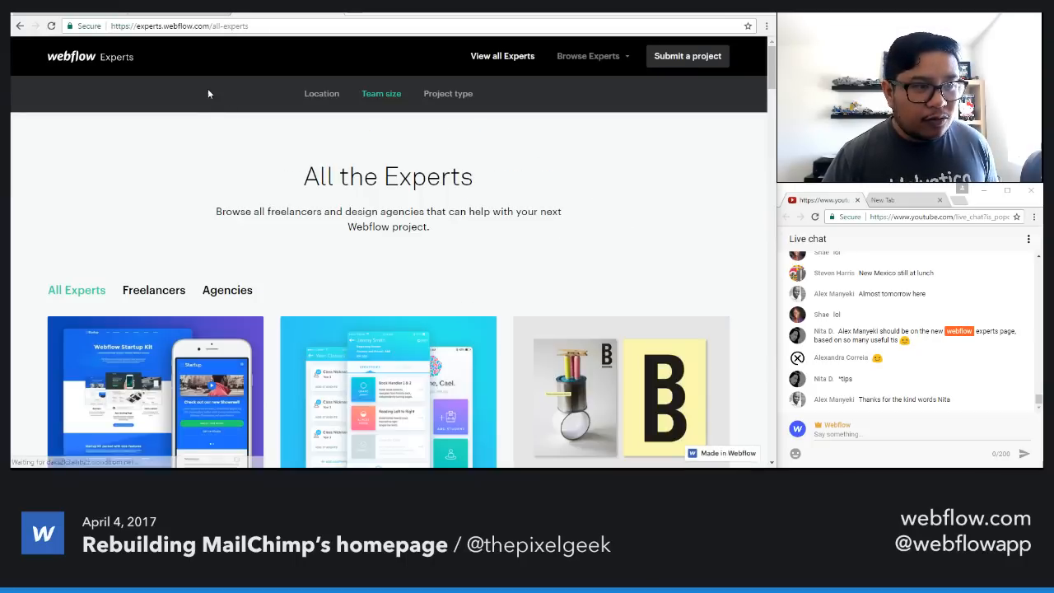
left_click(121, 59)
scroll(397, 256, "down", 1)
scroll(397, 256, "down", 10)
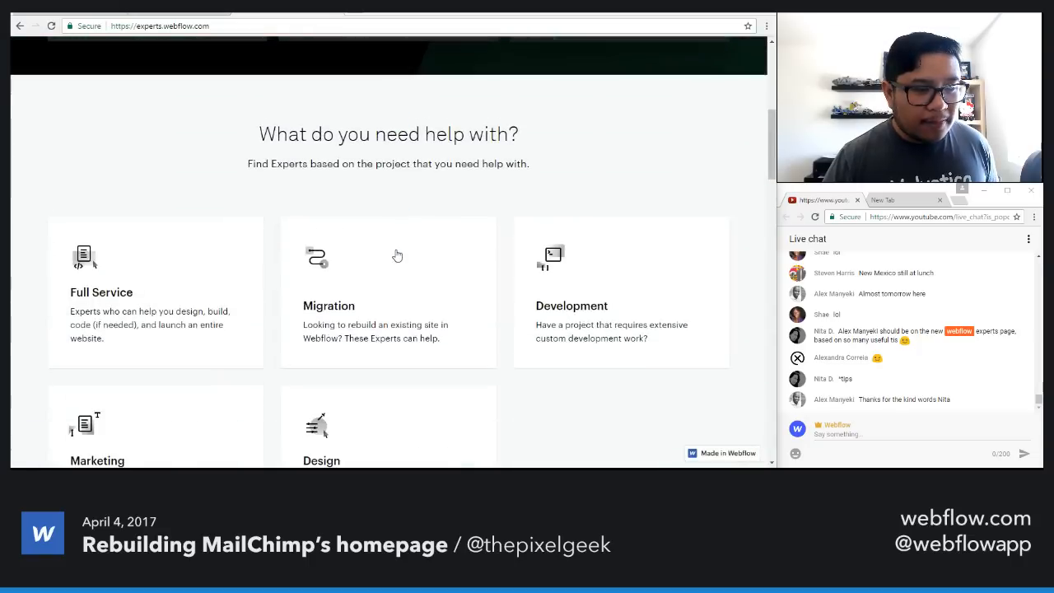
scroll(395, 251, "down", 10)
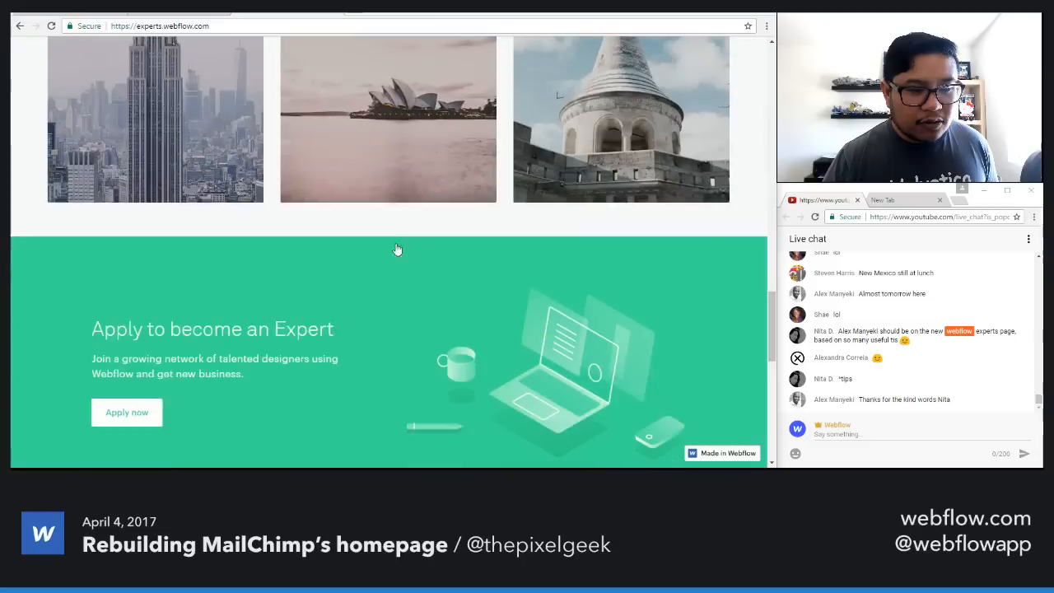
scroll(395, 247, "up", 6)
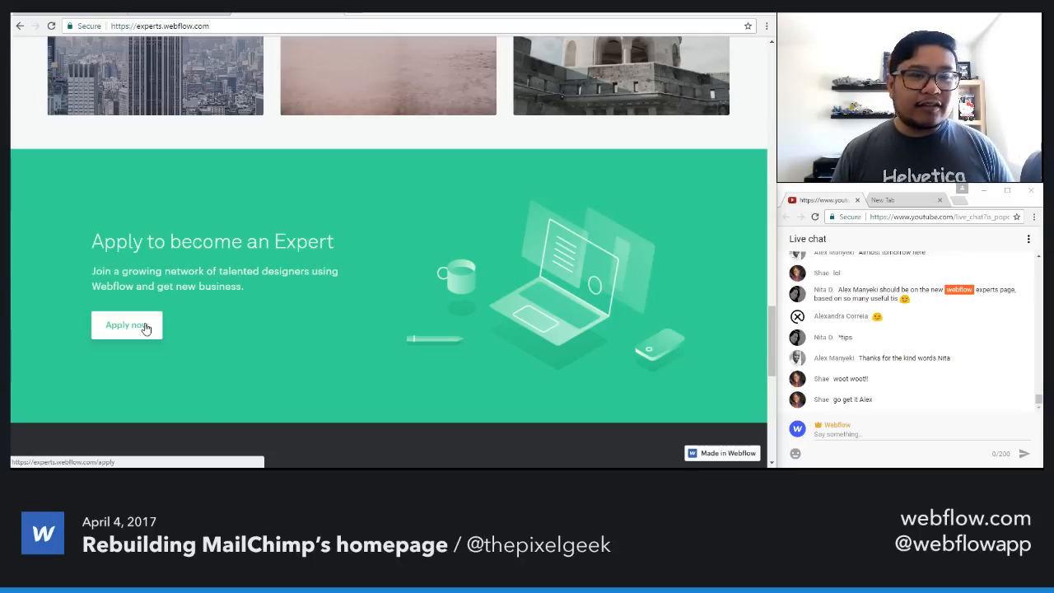
scroll(145, 328, "up", 3)
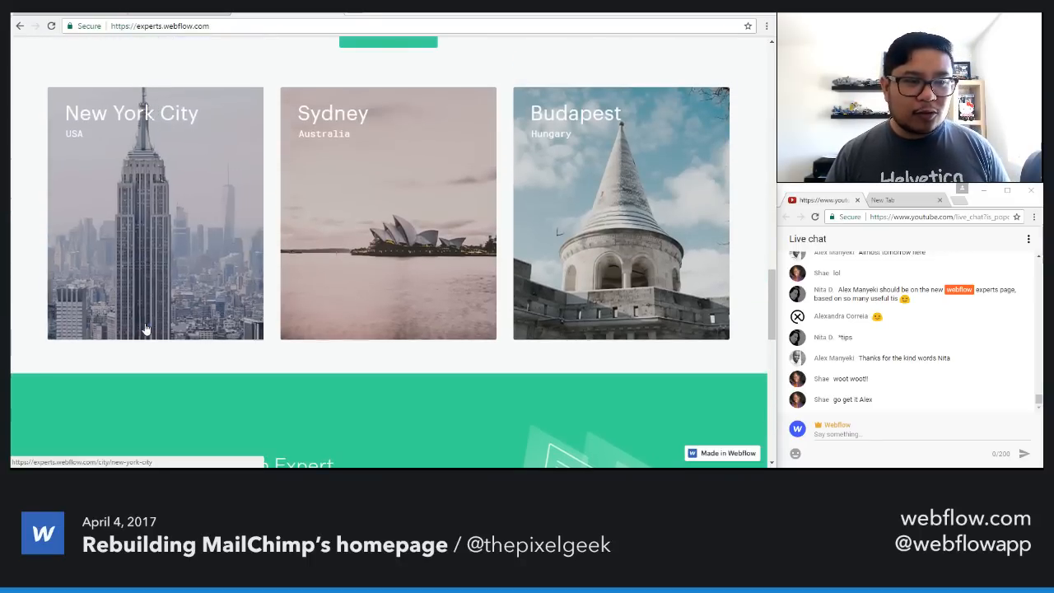
scroll(145, 328, "up", 7)
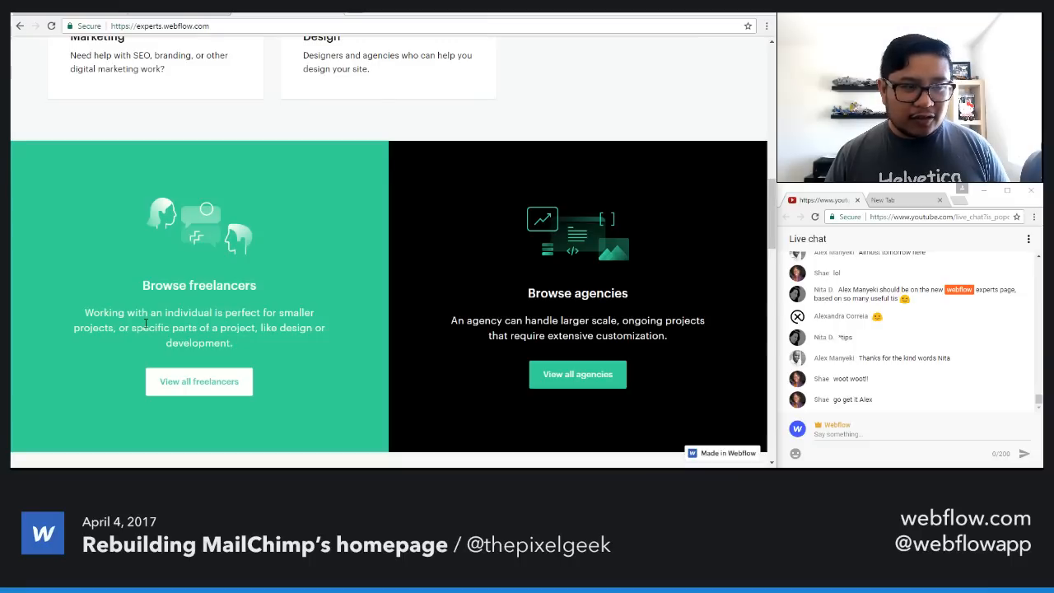
scroll(145, 325, "up", 4)
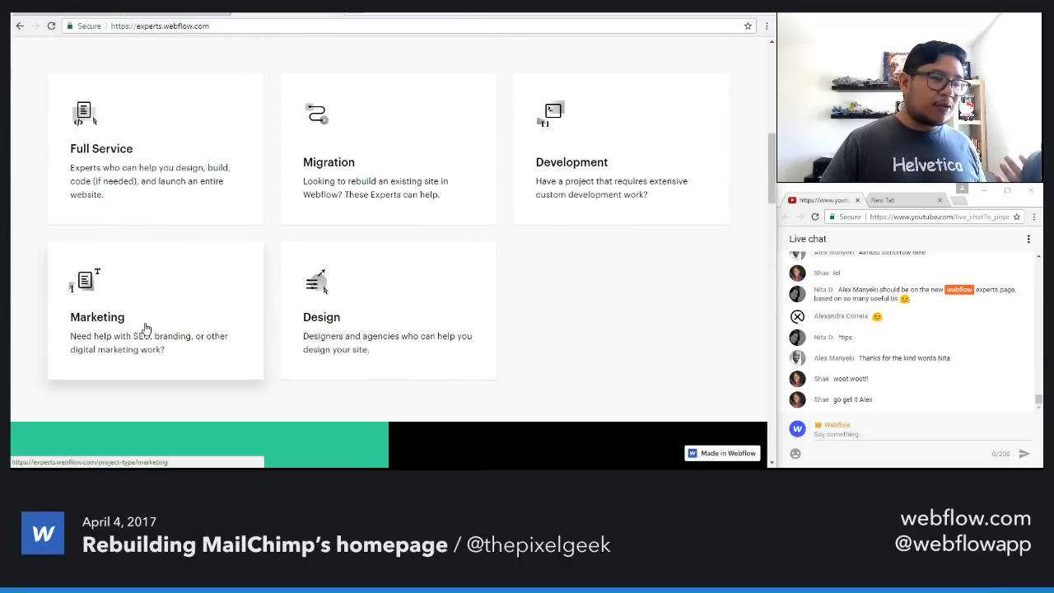
scroll(145, 328, "up", 10)
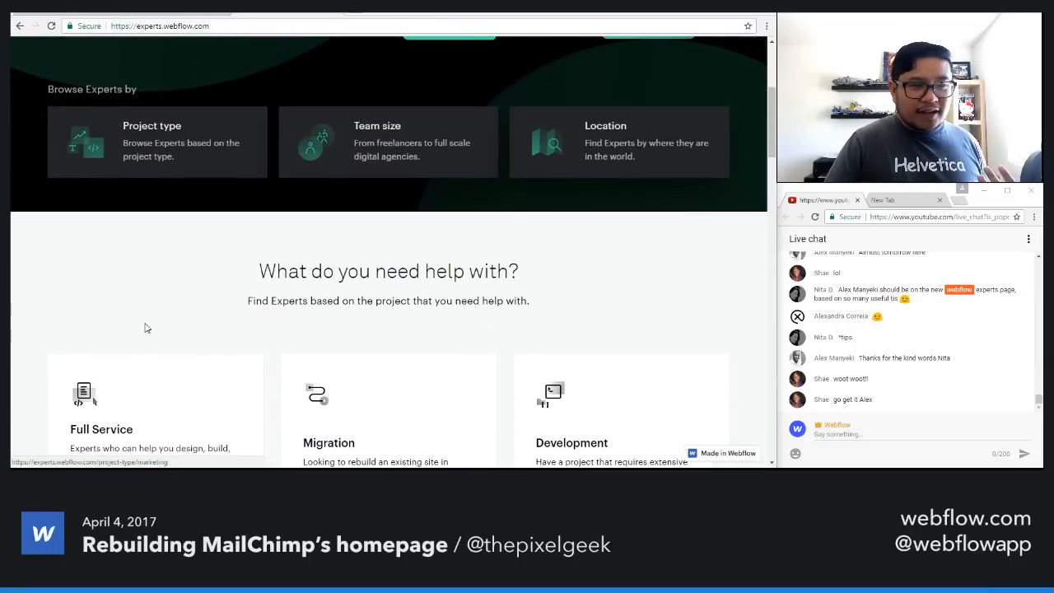
scroll(145, 328, "down", 1)
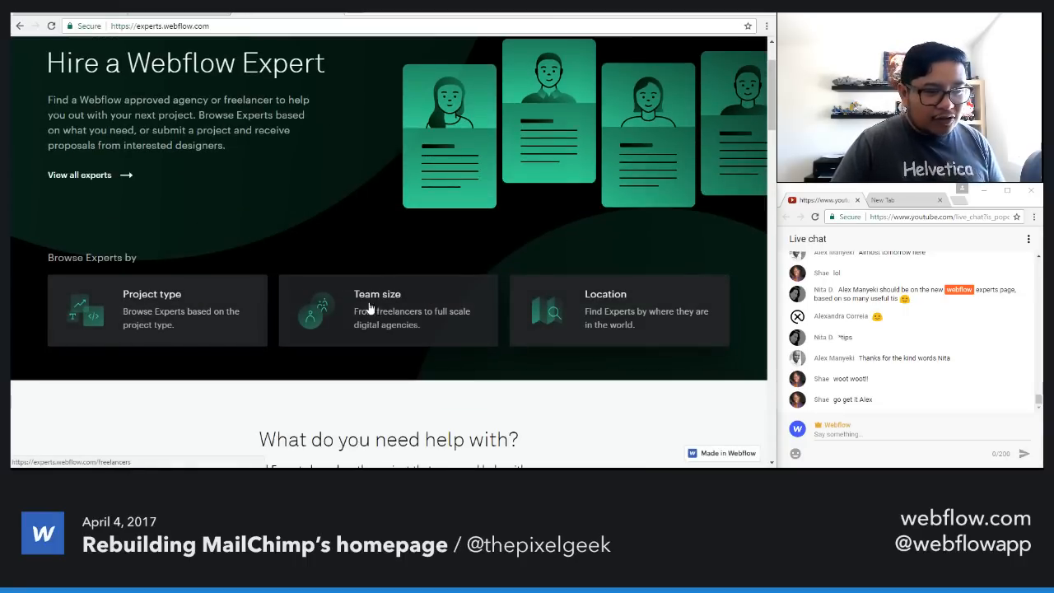
Step: Browse experts by location, open San Francisco and examine the listed freelancer's profile and project submission form
left_click(609, 312)
scroll(600, 284, "down", 3)
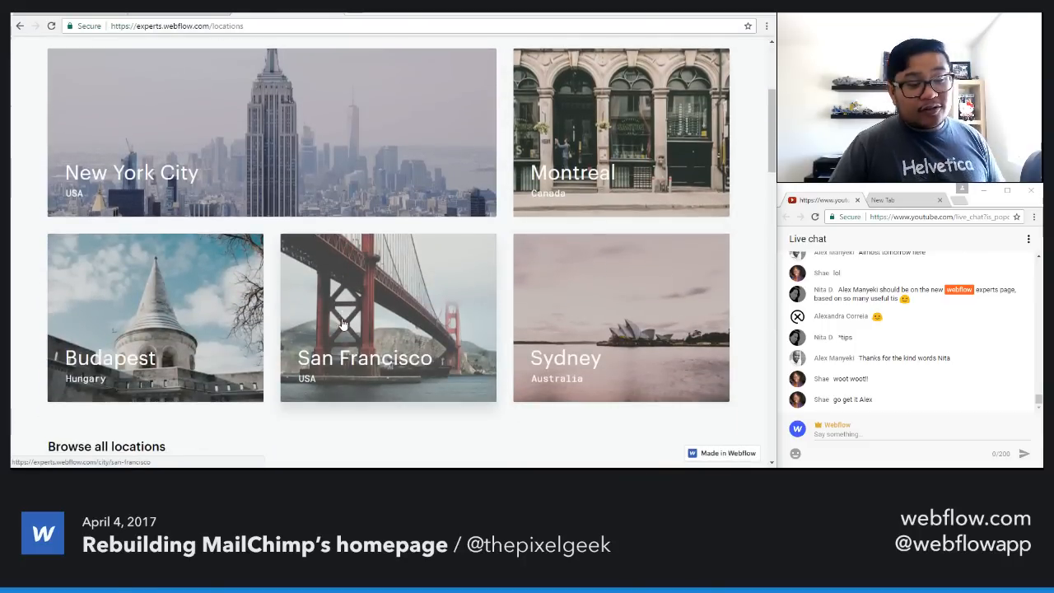
left_click(342, 323)
scroll(376, 329, "down", 3)
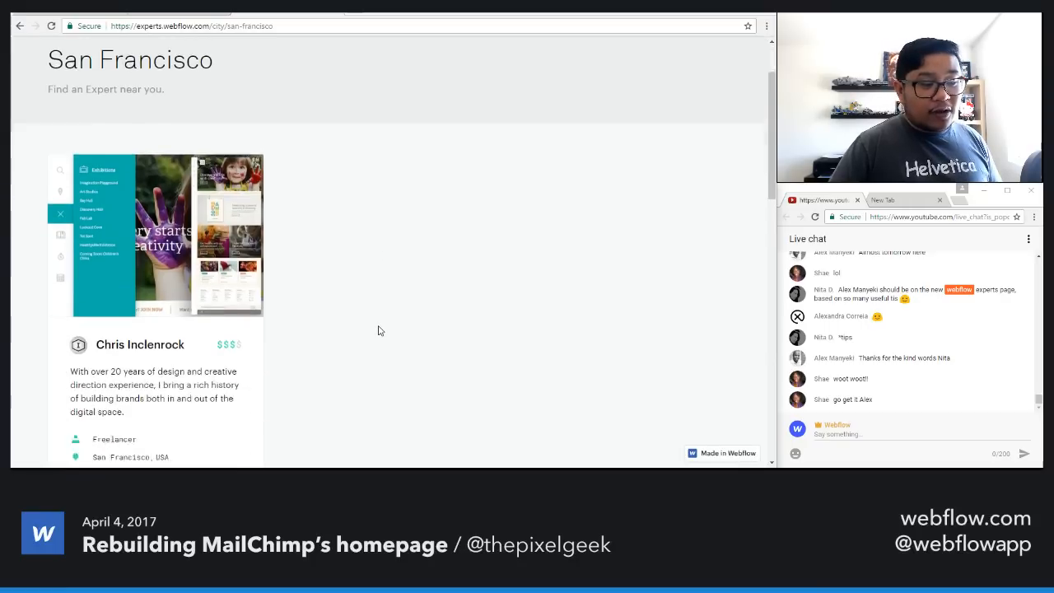
scroll(378, 326, "up", 1)
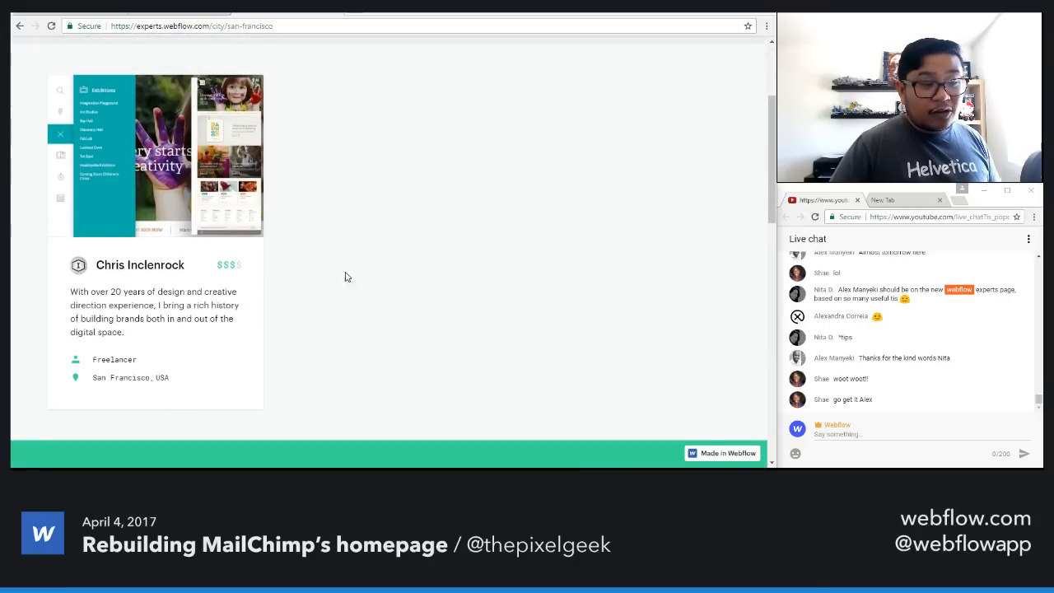
left_click(129, 242)
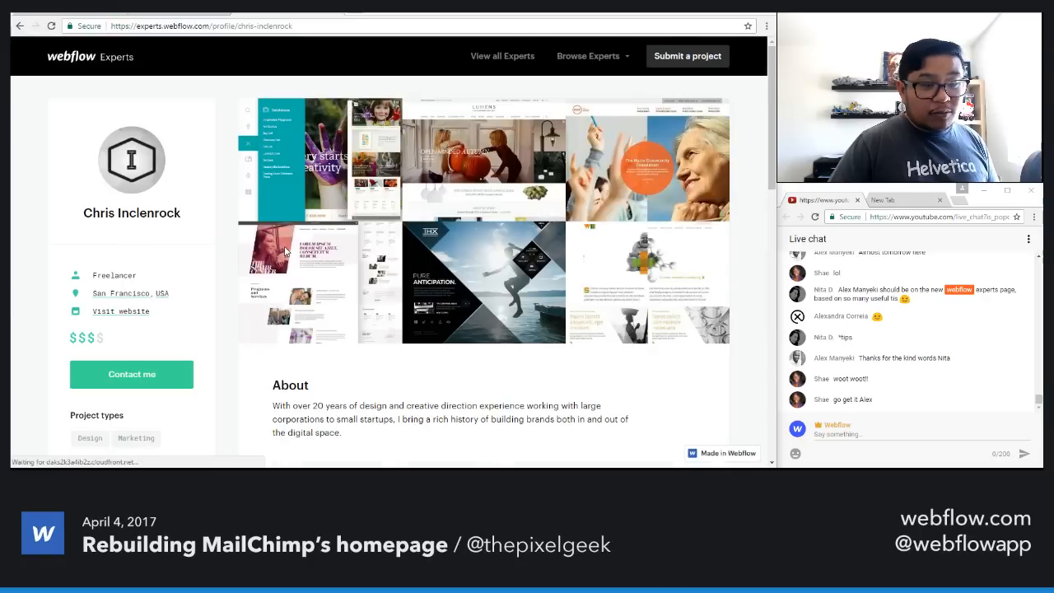
scroll(268, 269, "down", 3)
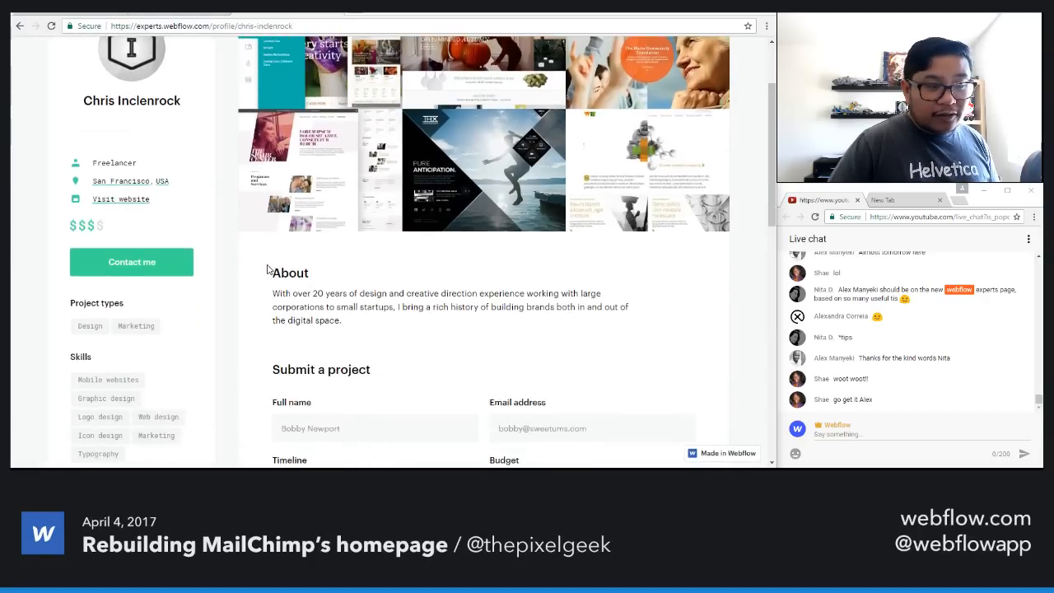
scroll(266, 269, "down", 7)
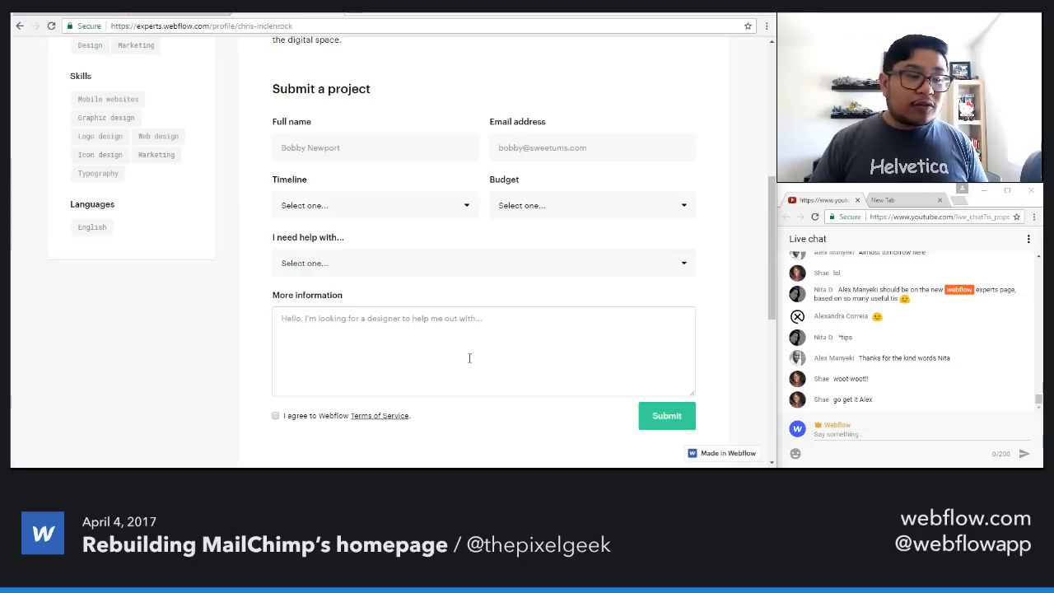
scroll(395, 226, "up", 5)
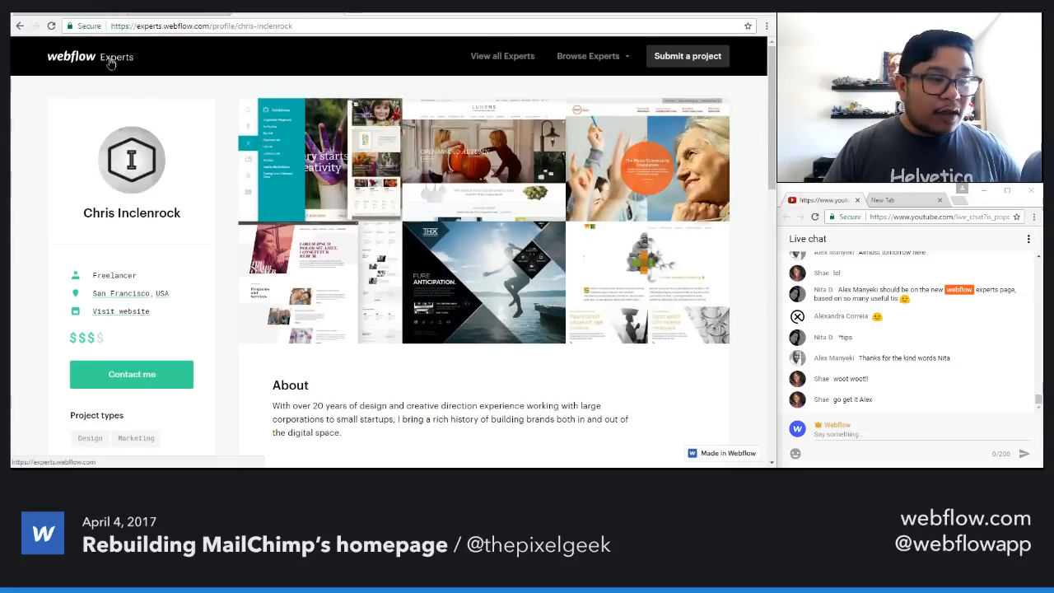
left_click(111, 63)
scroll(412, 216, "down", 15)
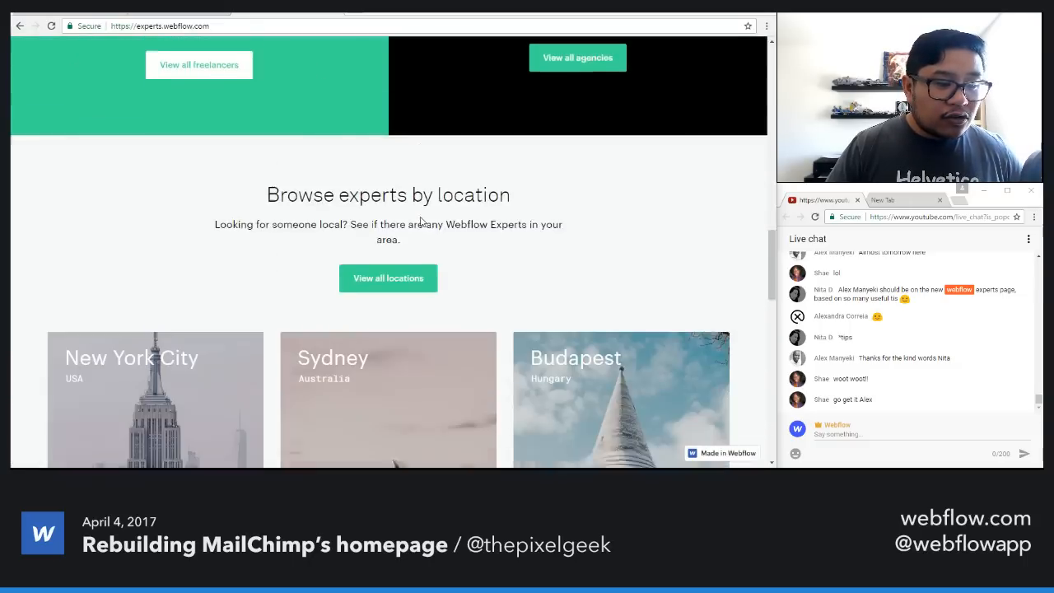
scroll(420, 219, "down", 10)
scroll(420, 216, "up", 1)
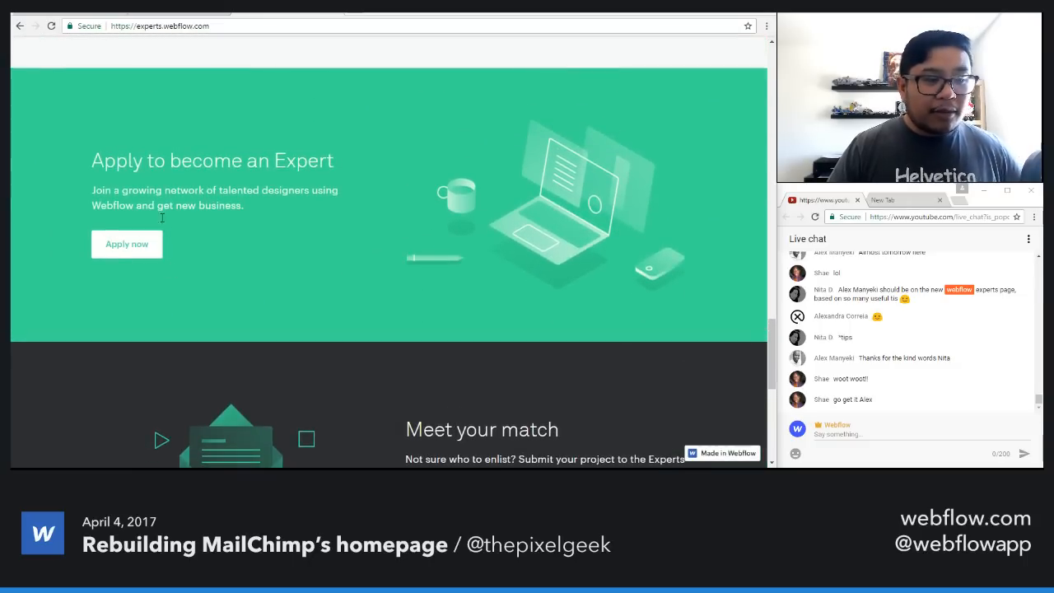
left_click(209, 26)
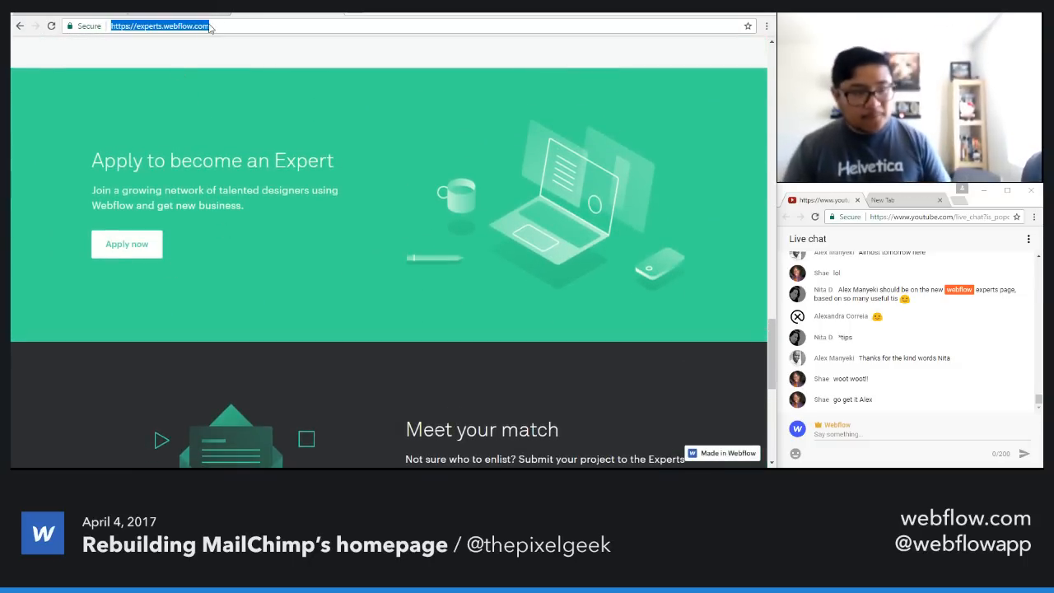
key("ctrl+c")
left_click(852, 435)
key("ctrl+v")
key("Return")
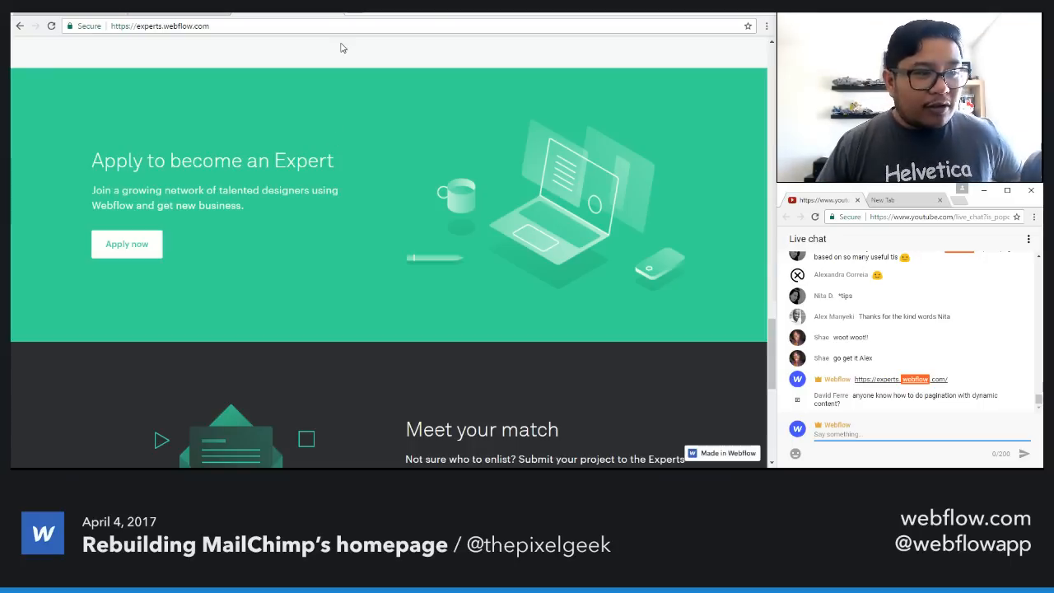
Step: Switch back to the Webflow designer and add a div block as the first element inside fake ui
left_click(333, 14)
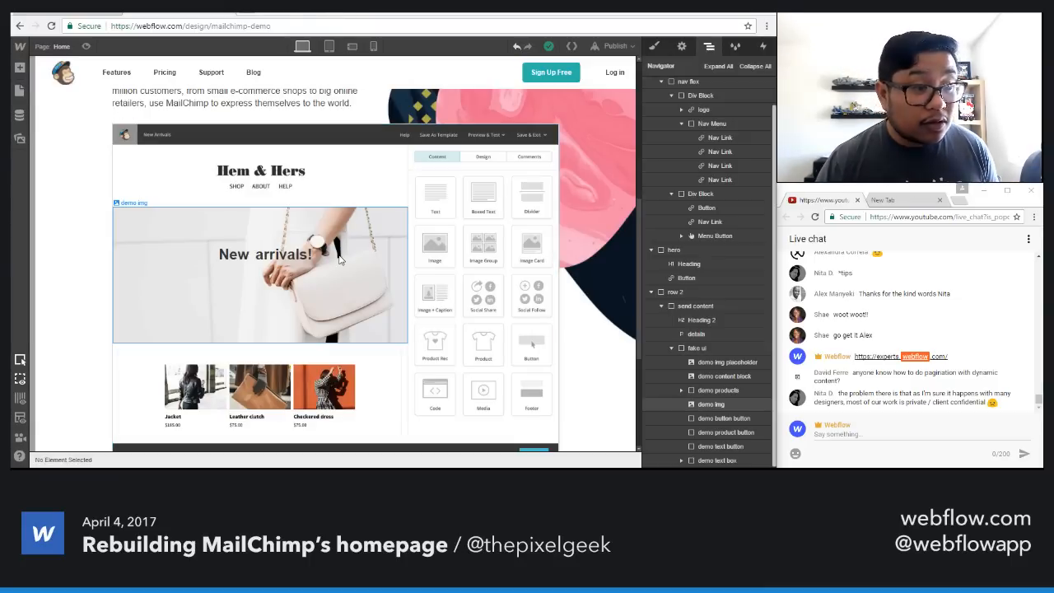
left_click(20, 68)
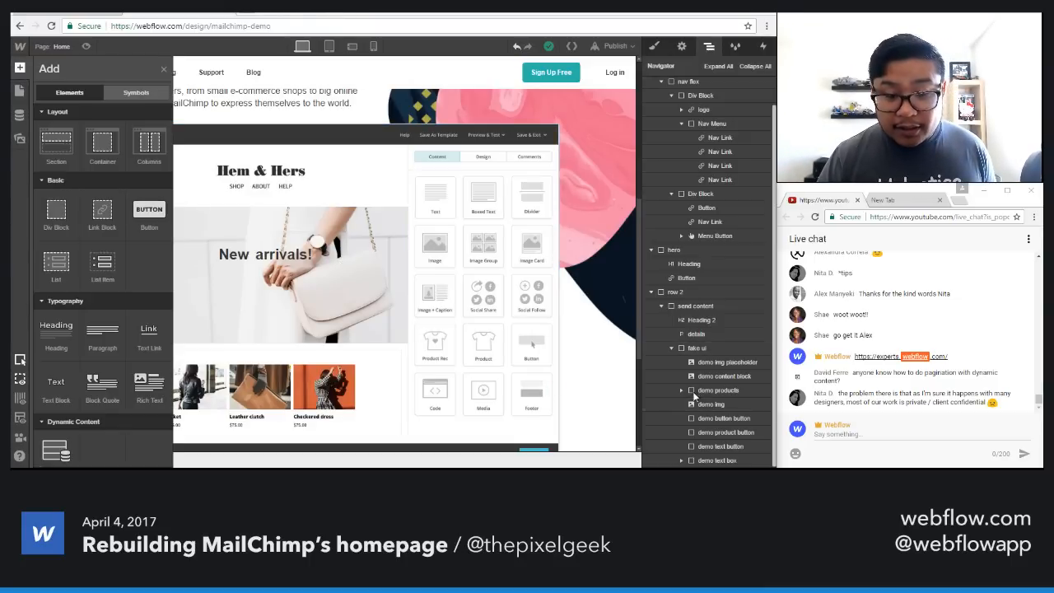
key("a")
key("a")
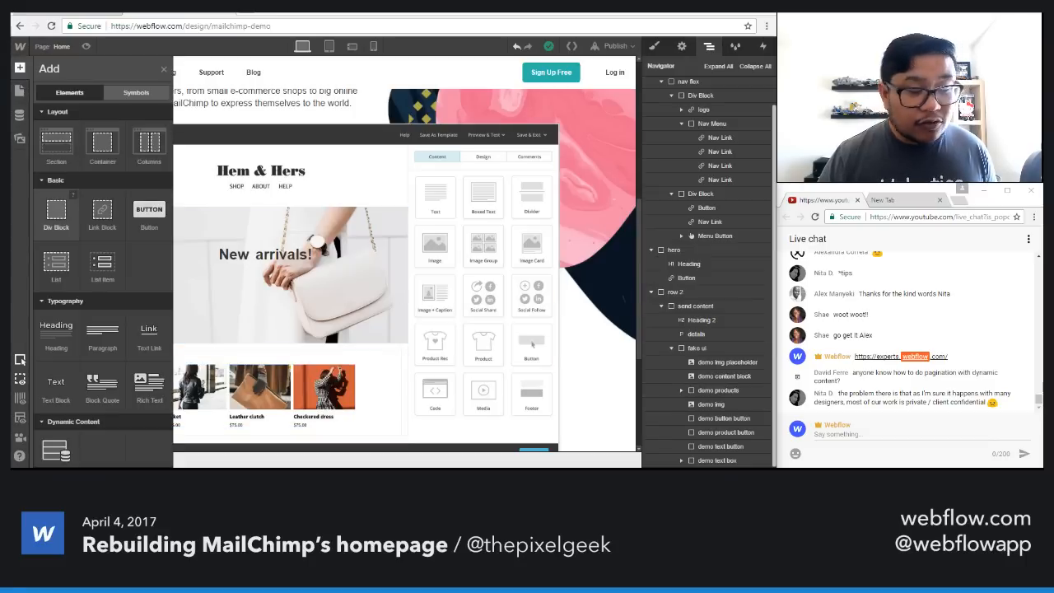
left_click_drag(56, 215, 358, 290)
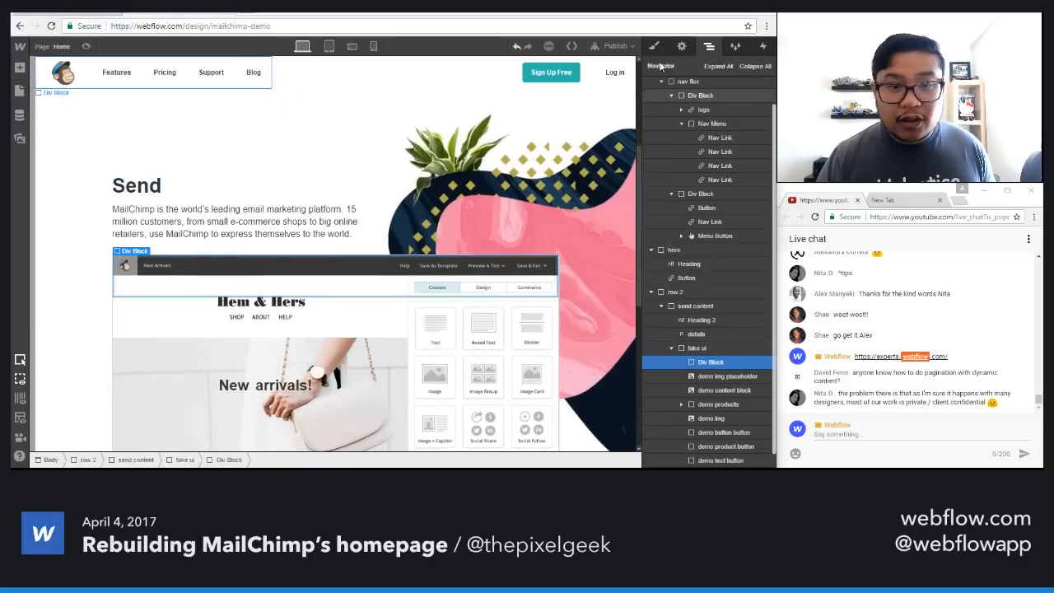
Step: Give the new div block the class demo cta
key("s")
left_click(705, 99)
type("demo button")
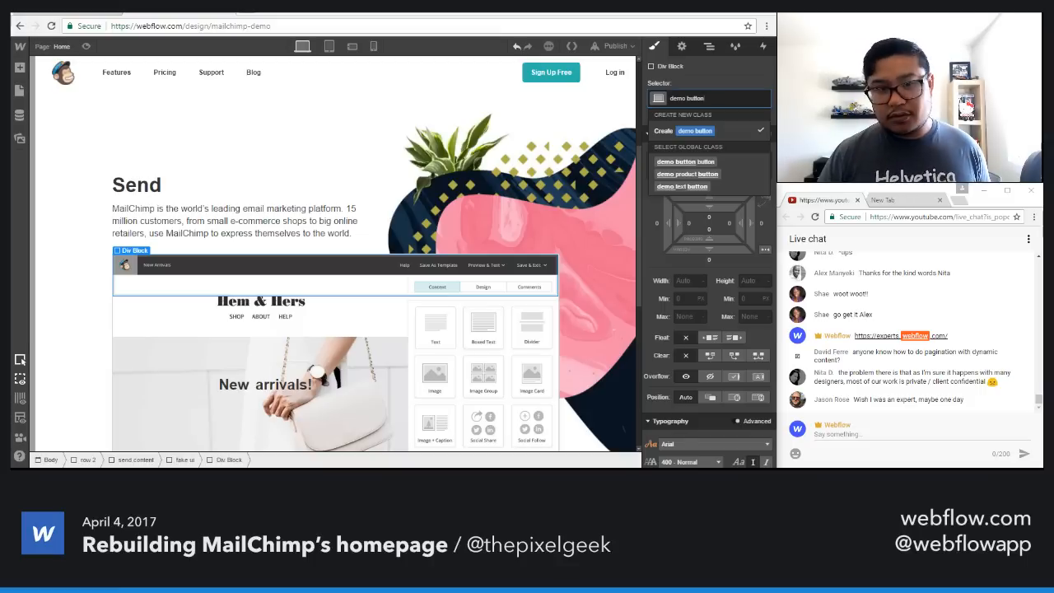
key("BackSpace")
key("BackSpace")
key("BackSpace")
key("BackSpace")
key("BackSpace")
key("BackSpace")
type("cta")
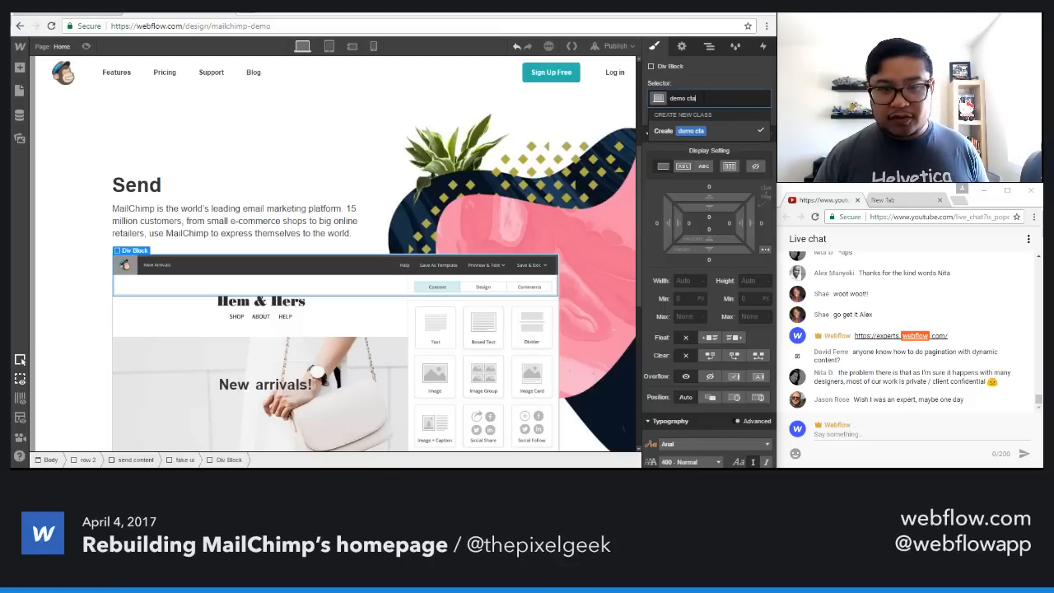
key("Return")
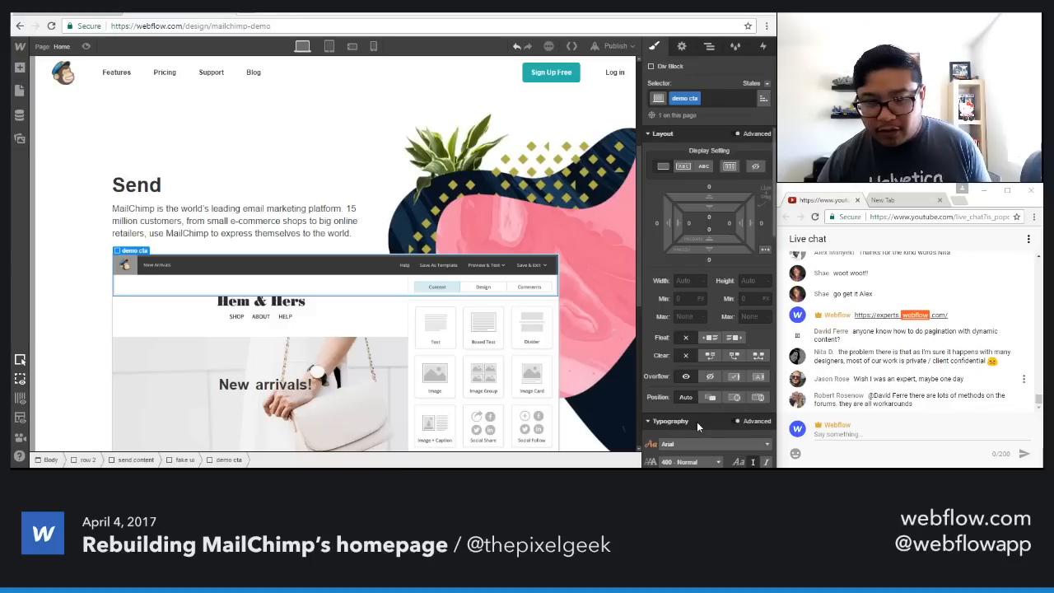
Step: Set the demo cta block's background color to #ffeb00 and its padding to 15 px on all sides
scroll(696, 421, "down", 3)
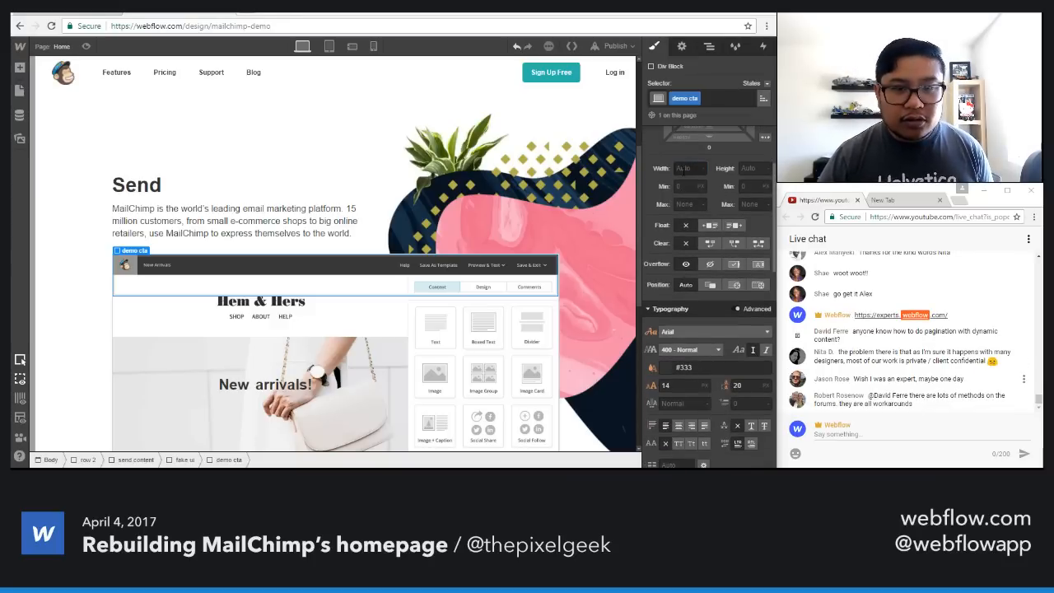
scroll(725, 239, "up", 3)
scroll(728, 313, "down", 8)
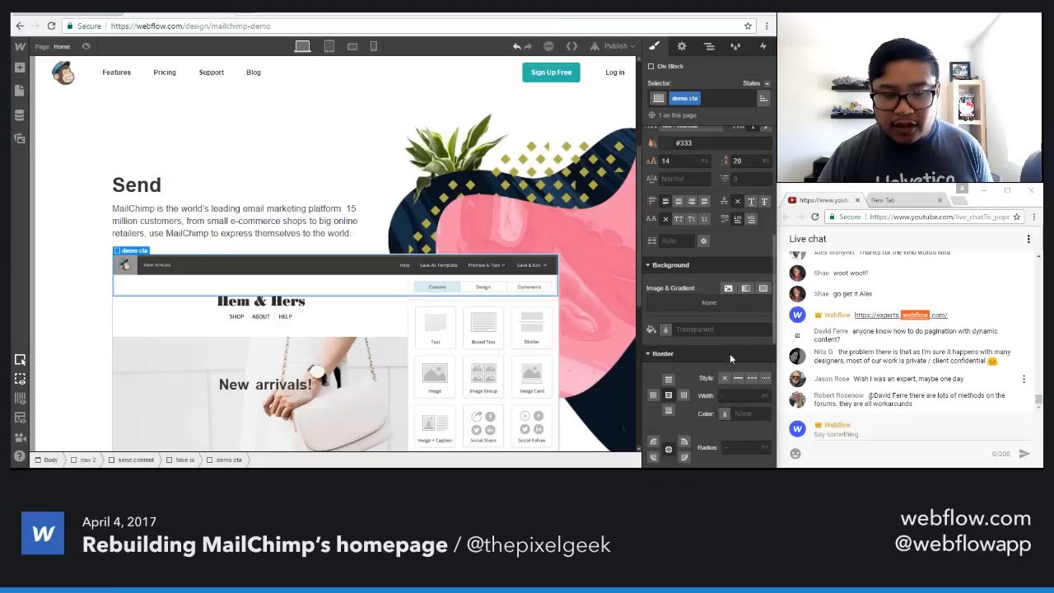
left_click(665, 329)
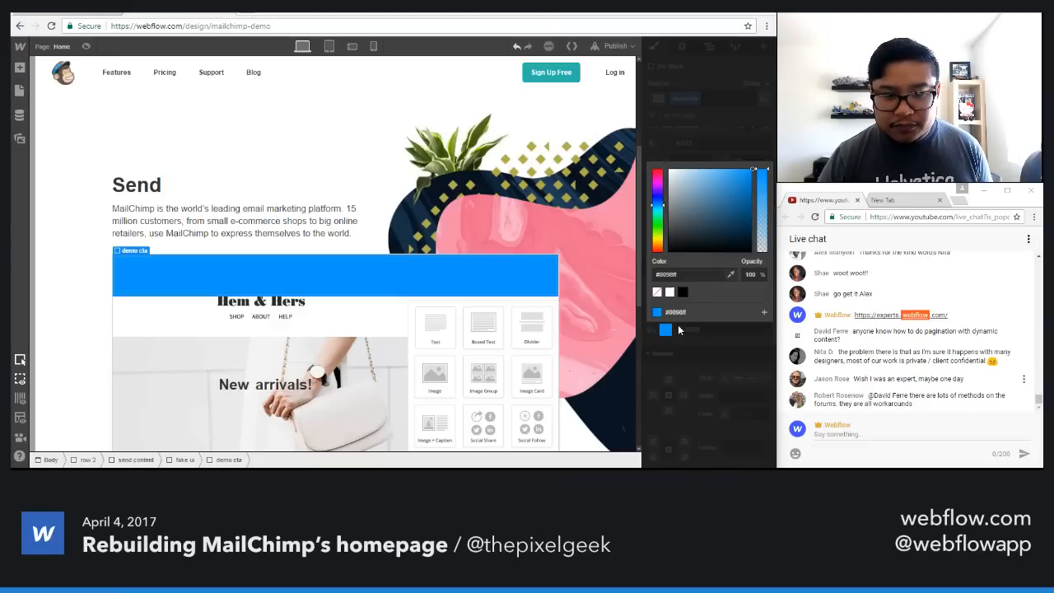
left_click_drag(658, 233, 658, 239)
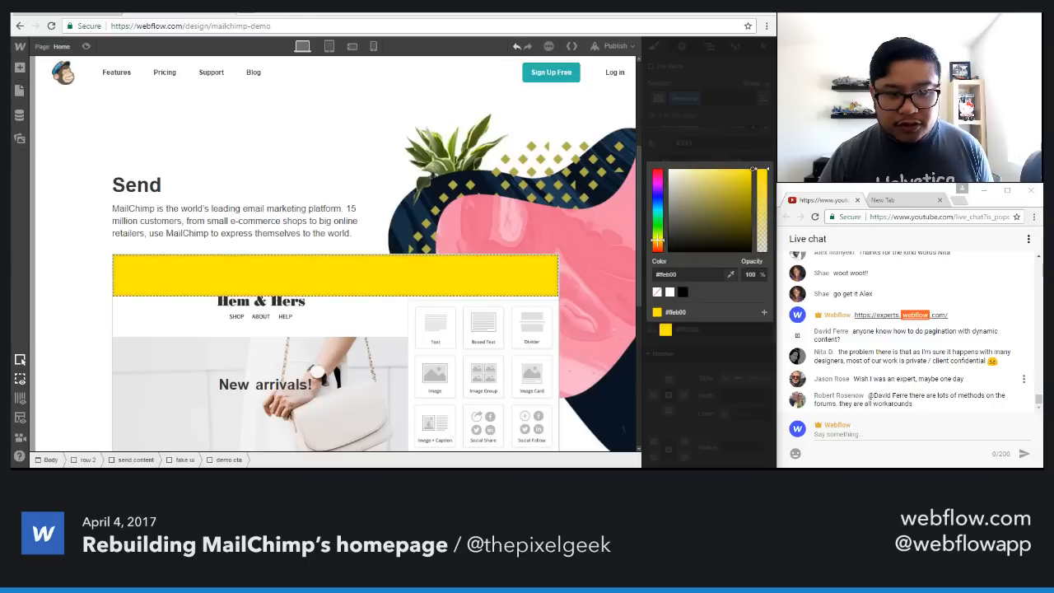
left_click(749, 139)
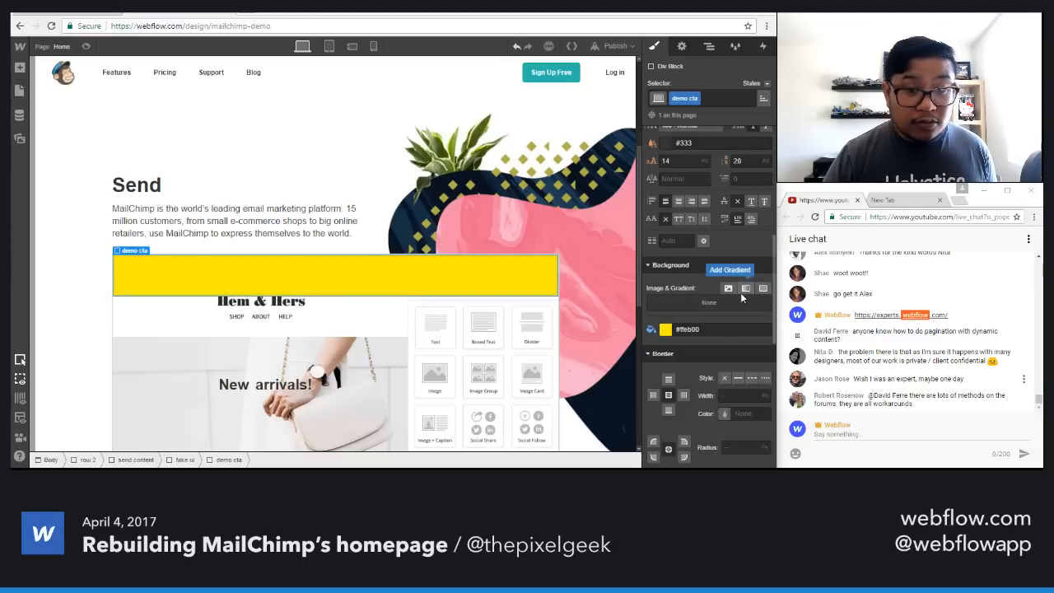
scroll(740, 292, "up", 5)
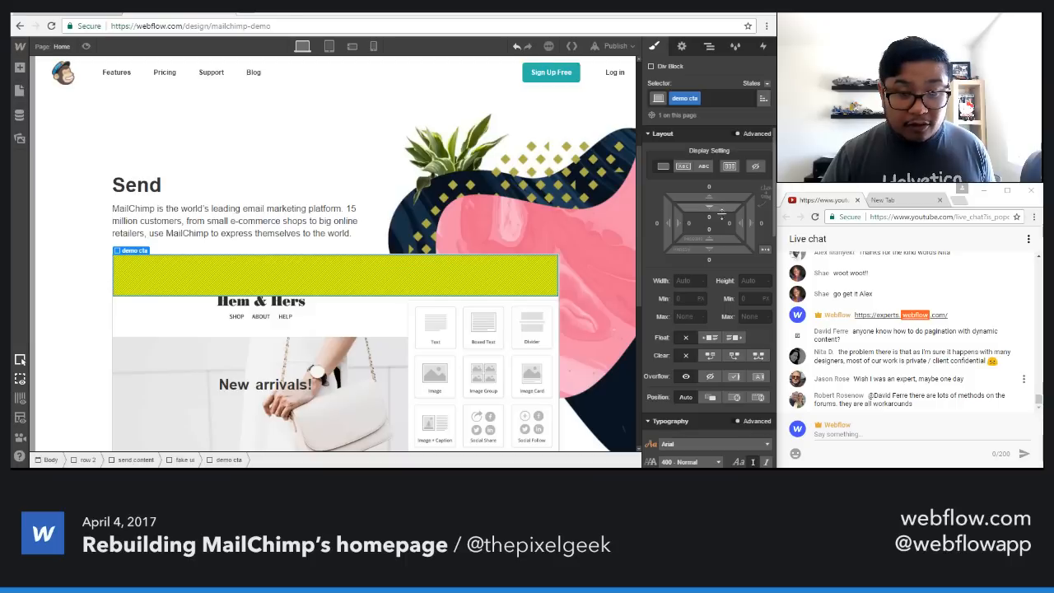
left_click_drag(721, 212, 725, 236)
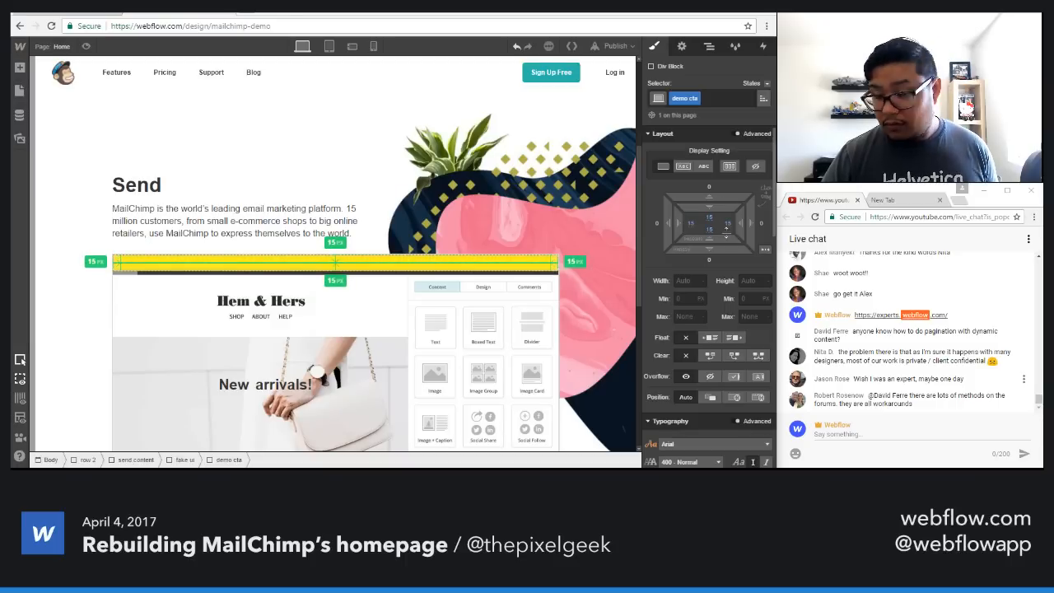
Step: Add a text block inside demo cta and replace its placeholder text with "Take 15% off"
key("a")
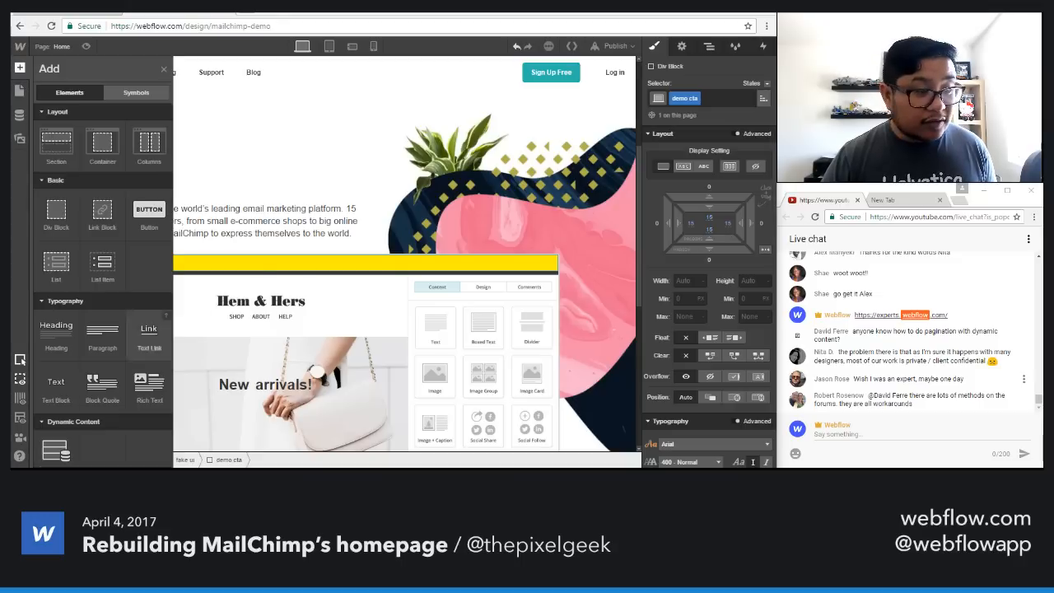
left_click_drag(56, 387, 276, 278)
double_click(228, 270)
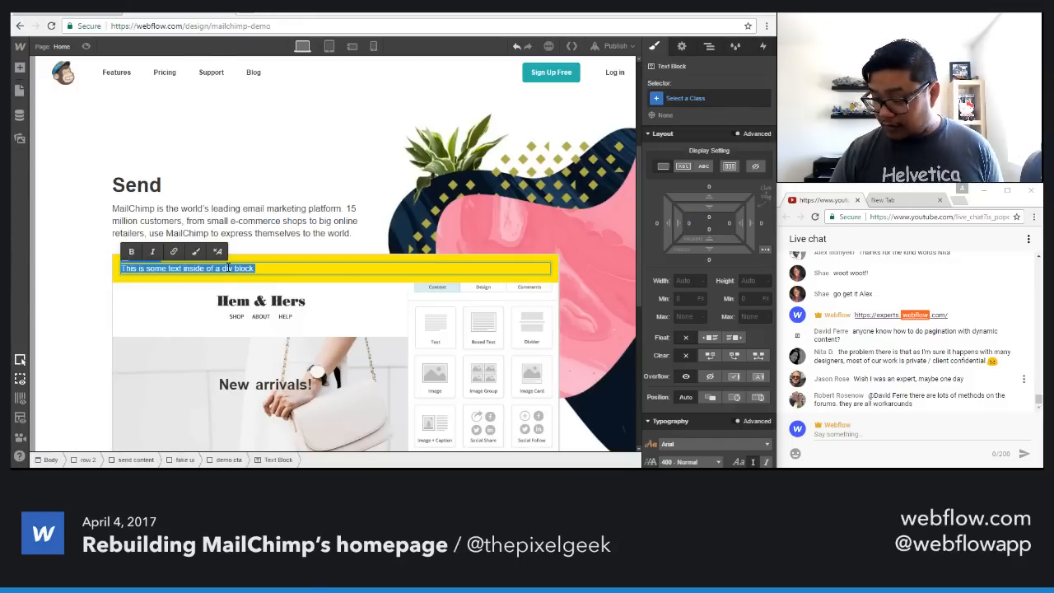
key("BackSpace")
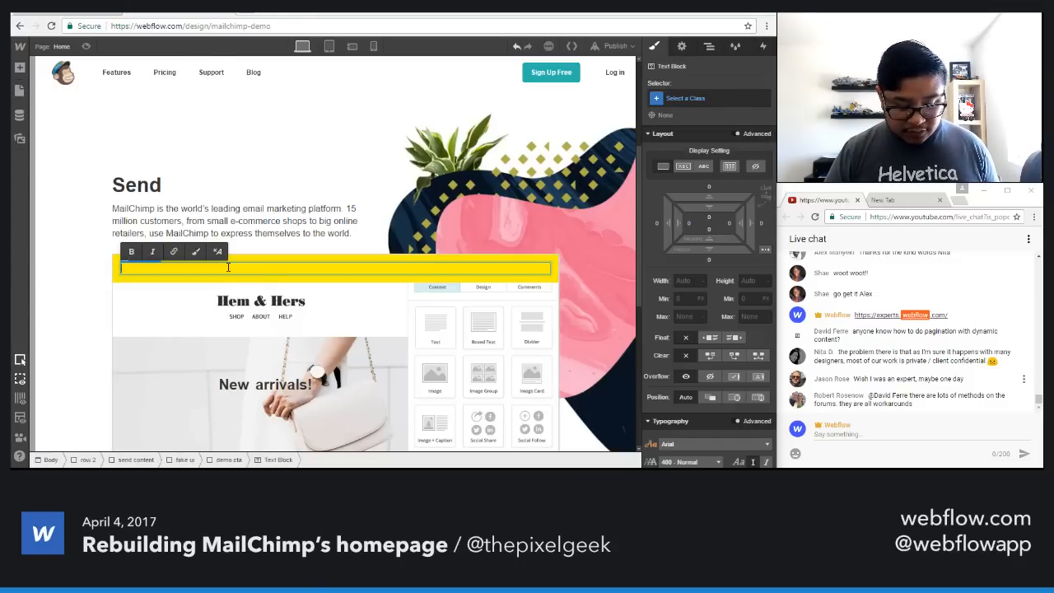
type("Take 15")
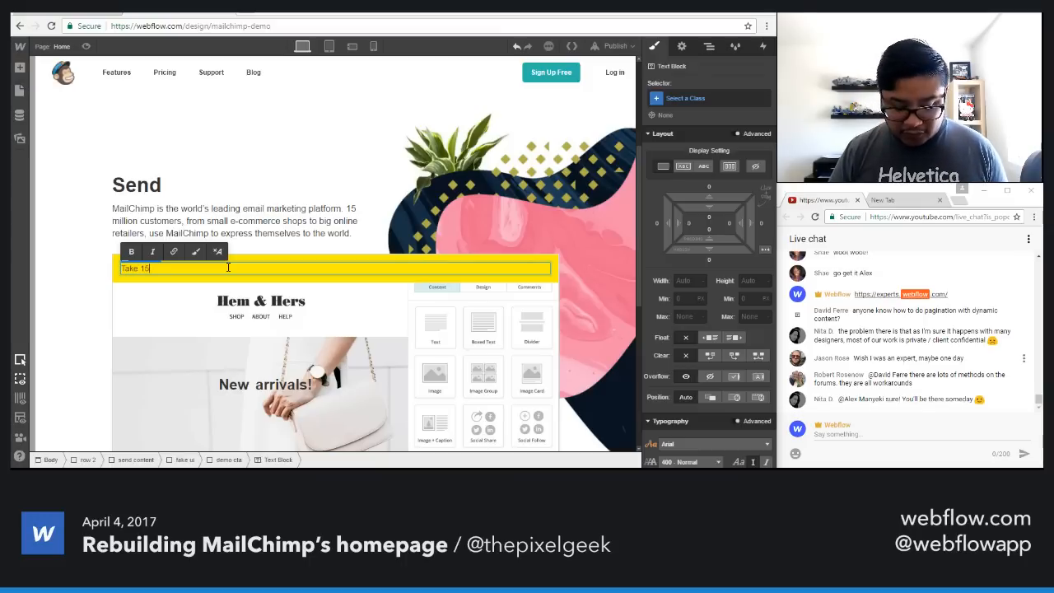
type("% of")
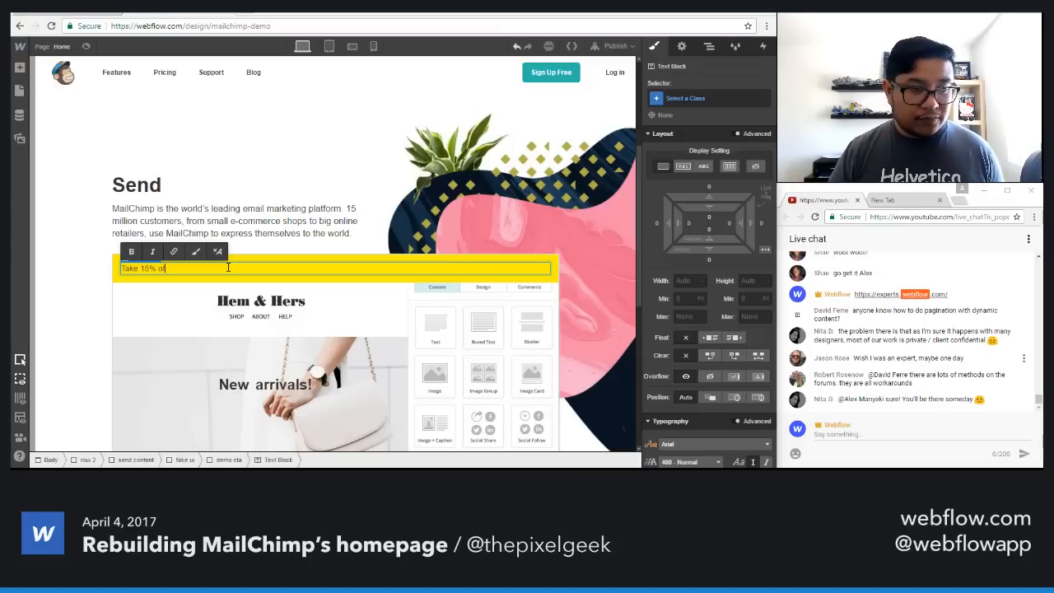
type("f")
Step: Set the demo cta block's text to all caps with a 700 - Bold font weight
left_click(230, 277)
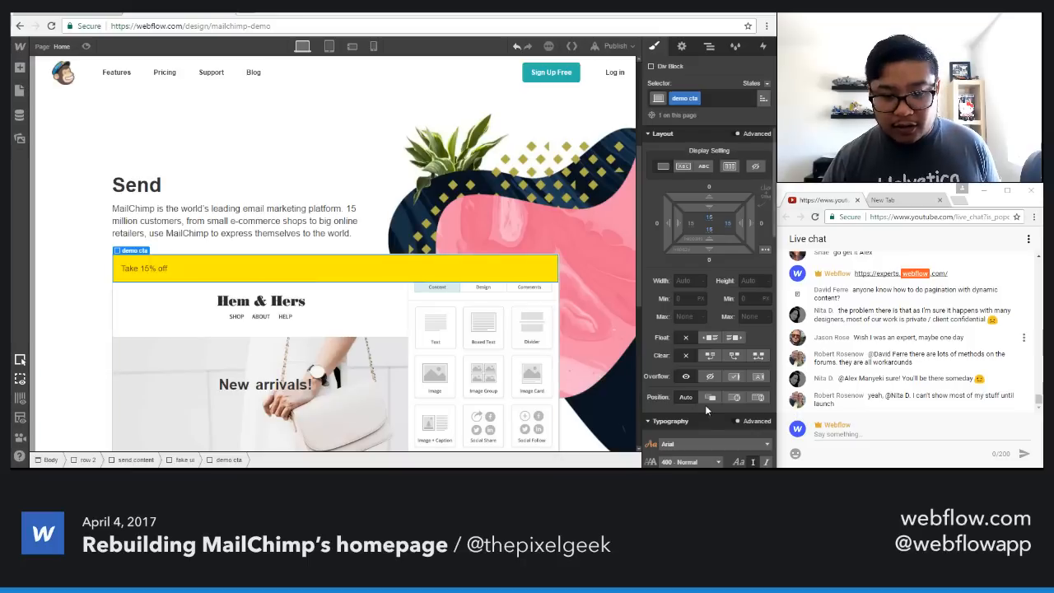
scroll(702, 402, "down", 3)
left_click(677, 387)
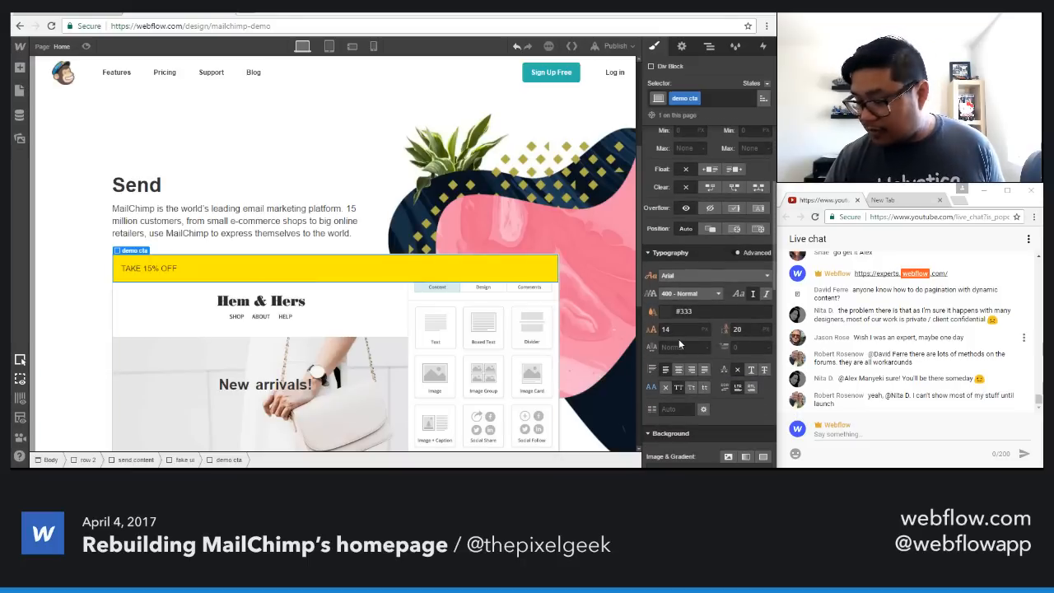
left_click(679, 293)
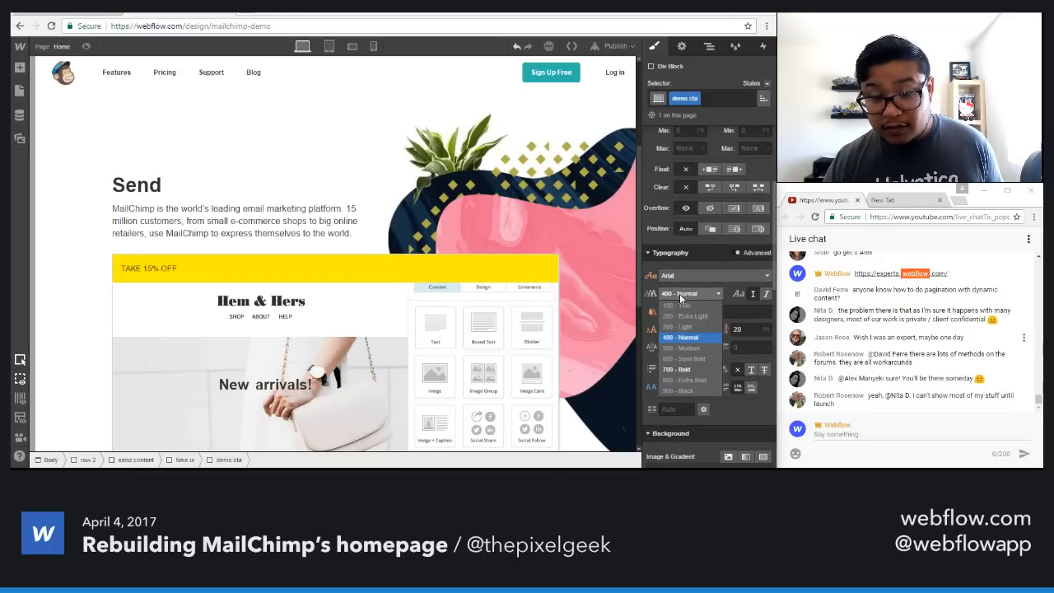
left_click(686, 372)
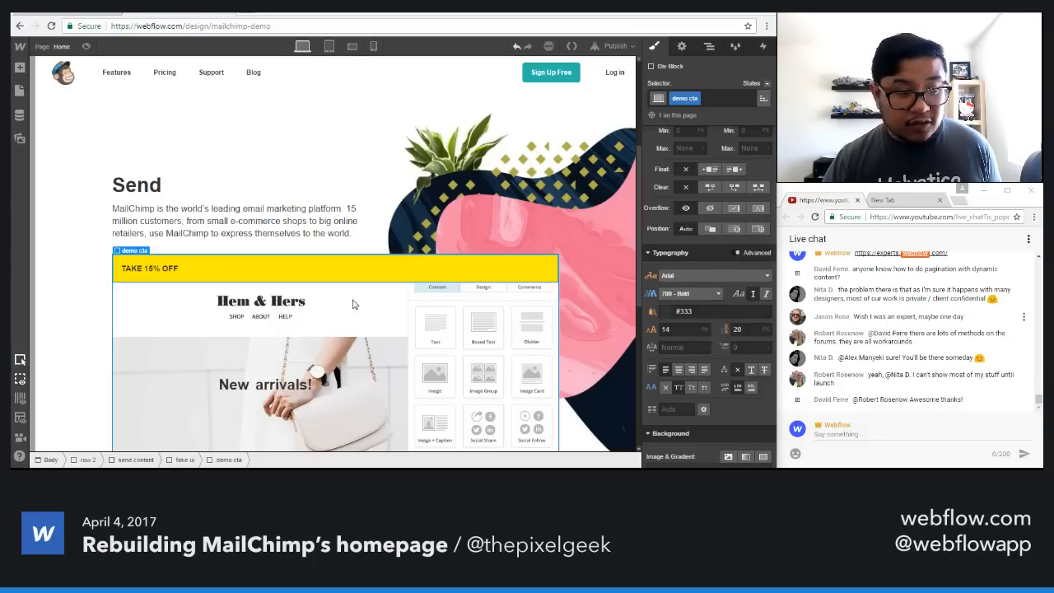
Step: Set the demo cta text to a font size of 12 px and a line height of 18 px
left_click(680, 330)
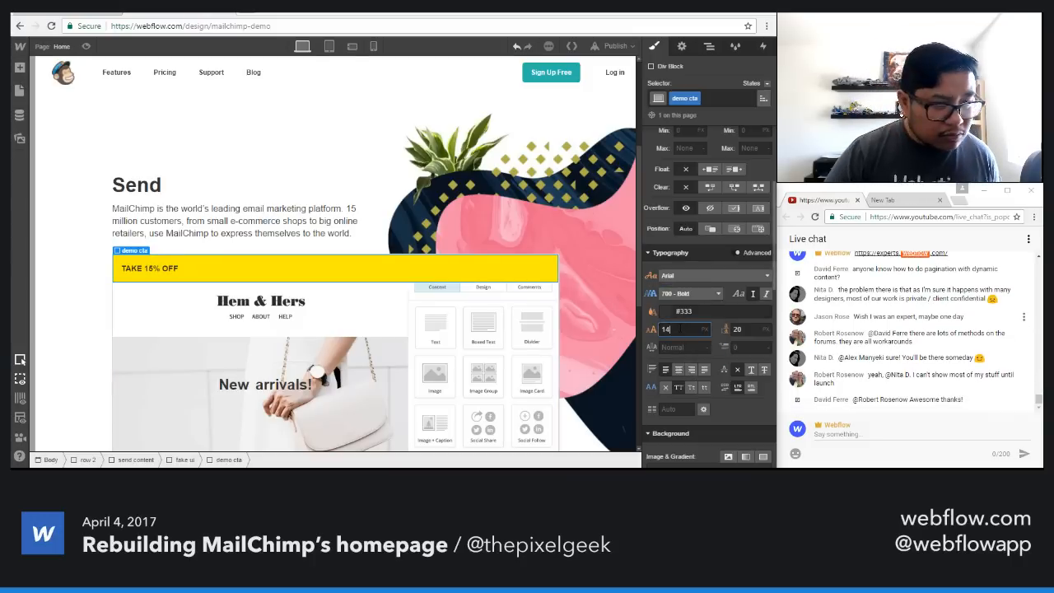
key("BackSpace")
type("2")
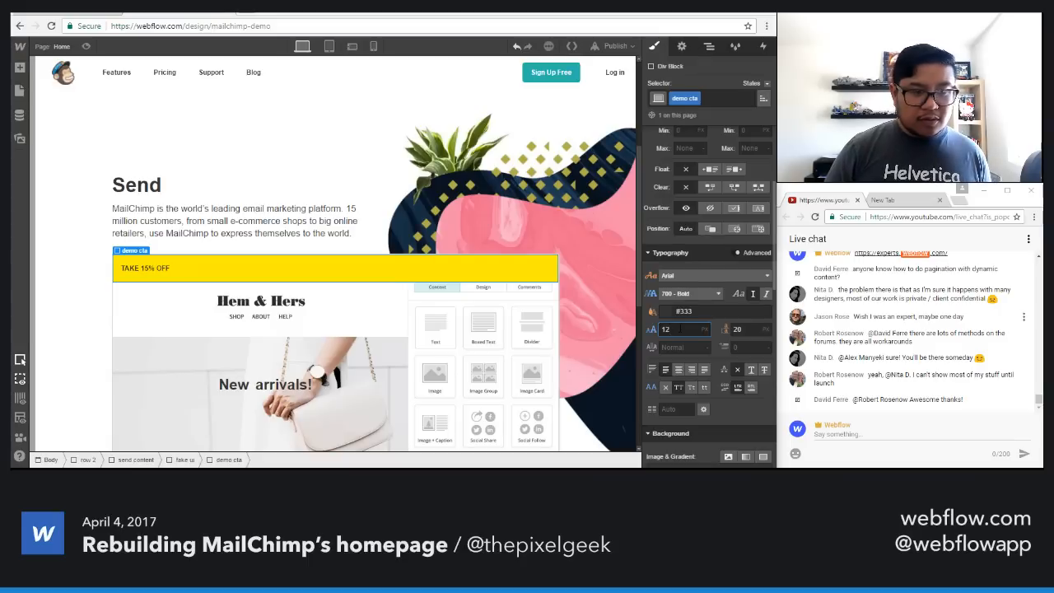
key("Tab")
type("18")
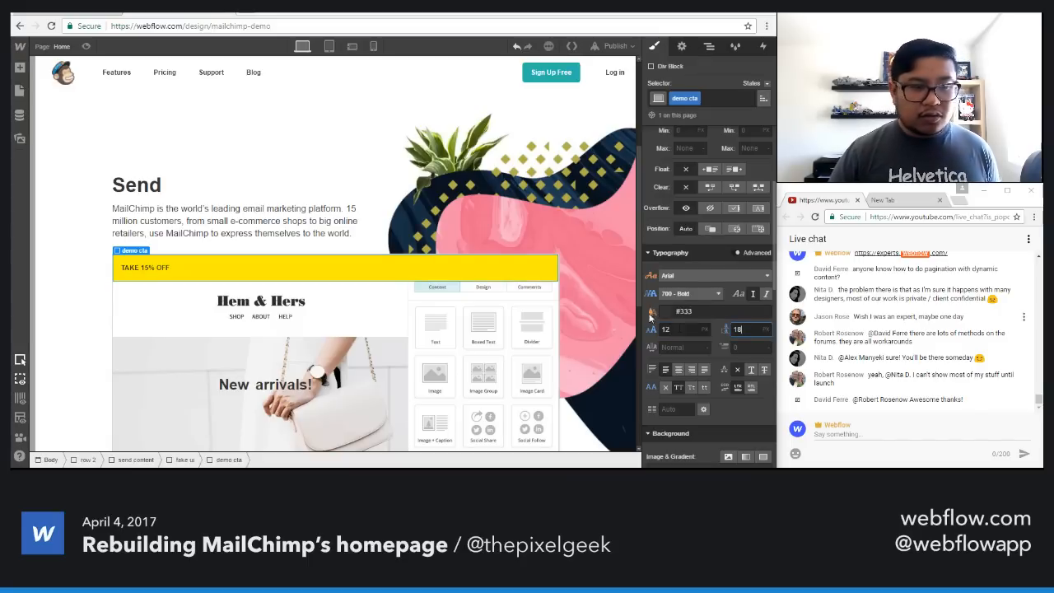
left_click(298, 270)
left_click(285, 258)
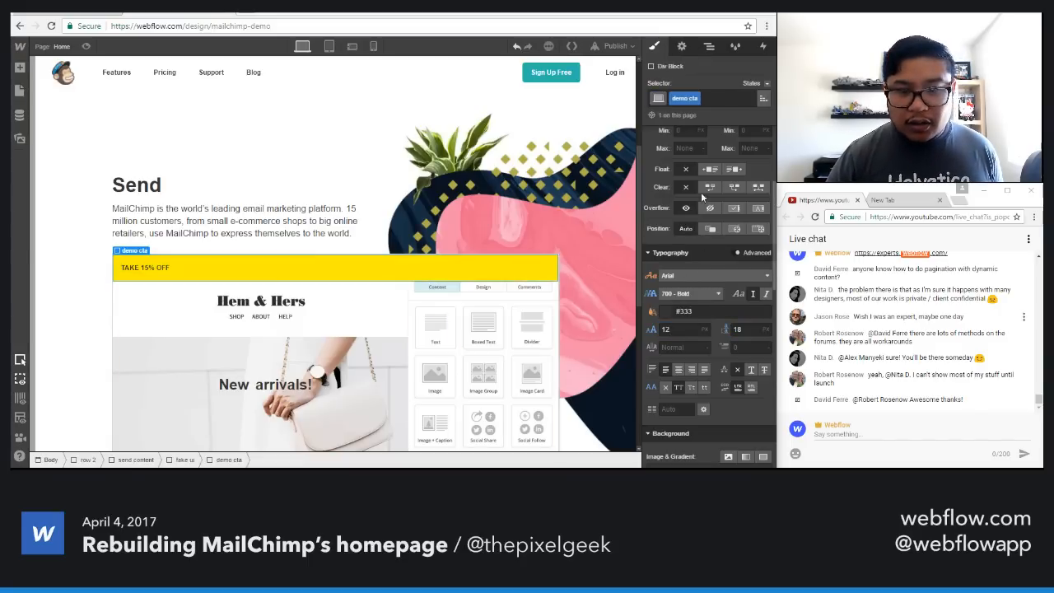
Step: Position demo cta absolutely with a z-index of 1, and give it less vertical and more horizontal padding
left_click(734, 228)
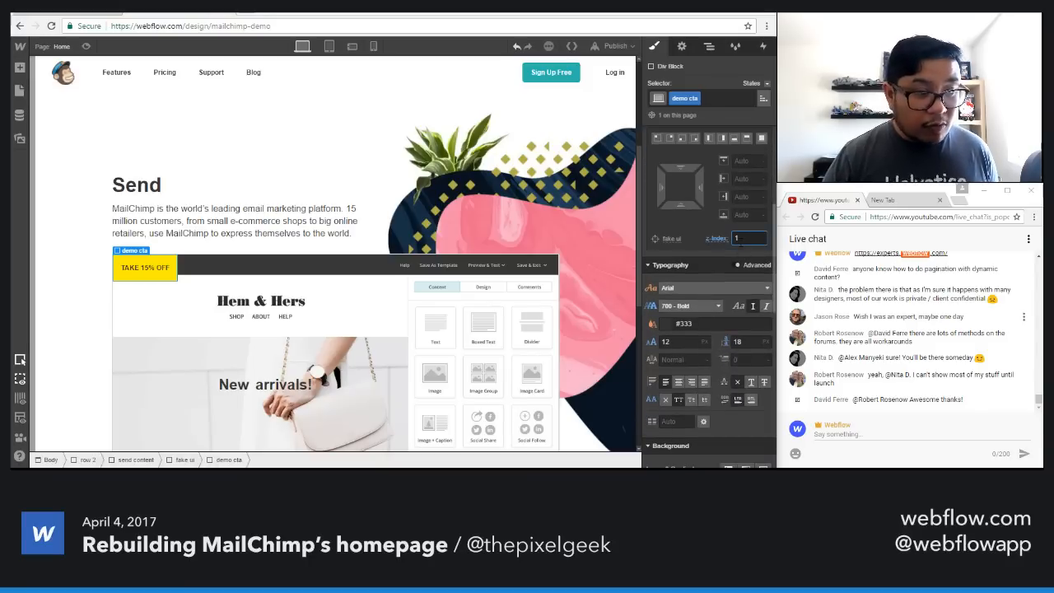
scroll(724, 239, "up", 5)
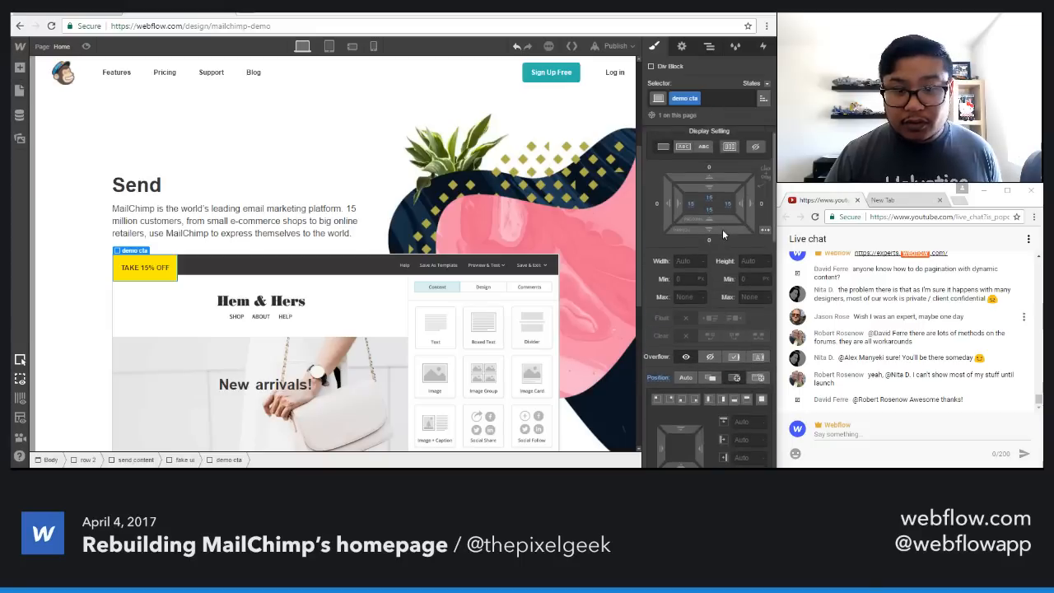
mouse_move(717, 218)
left_mouse_down()
mouse_move(712, 195)
mouse_move(725, 229)
left_mouse_up()
Step: Anchor demo cta to the top left of fake ui, offset 267 px from the top and 199 px from the left
scroll(702, 346, "down", 4)
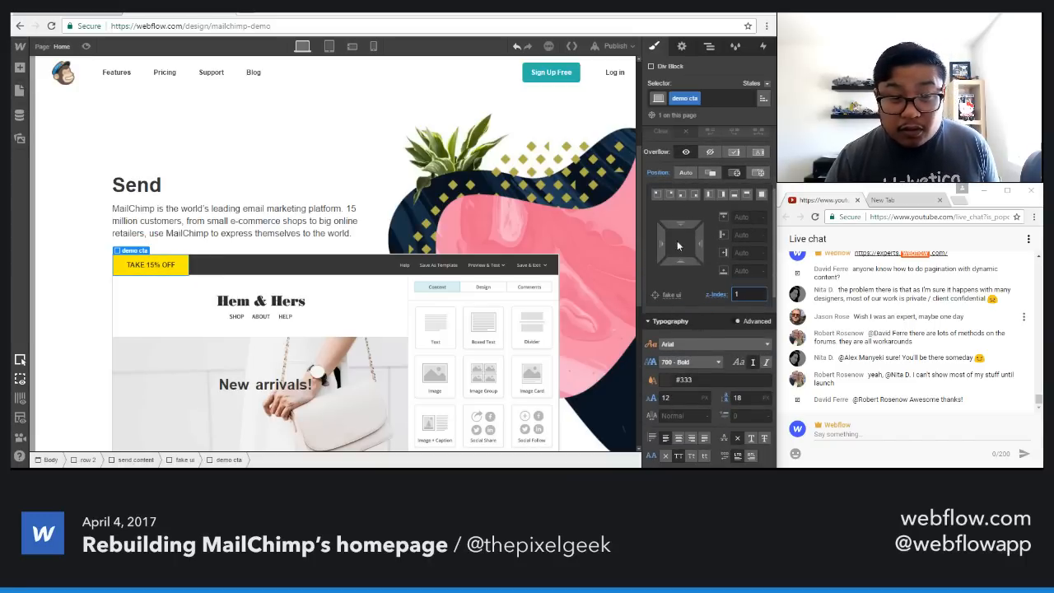
left_click(657, 194)
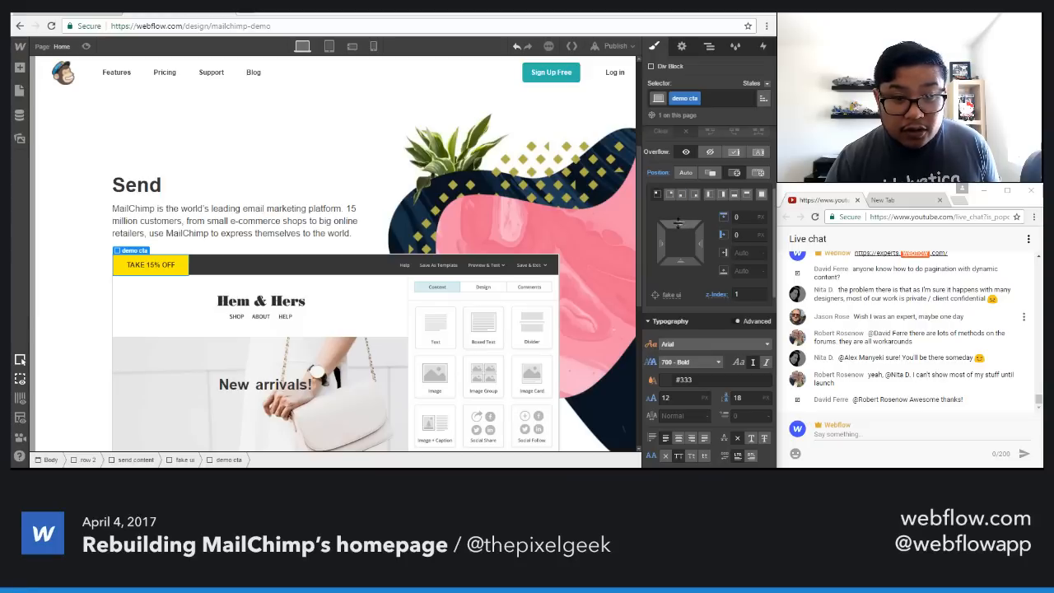
left_click_drag(678, 223, 720, 274)
scroll(706, 208, "down", 3)
scroll(699, 237, "up", 2)
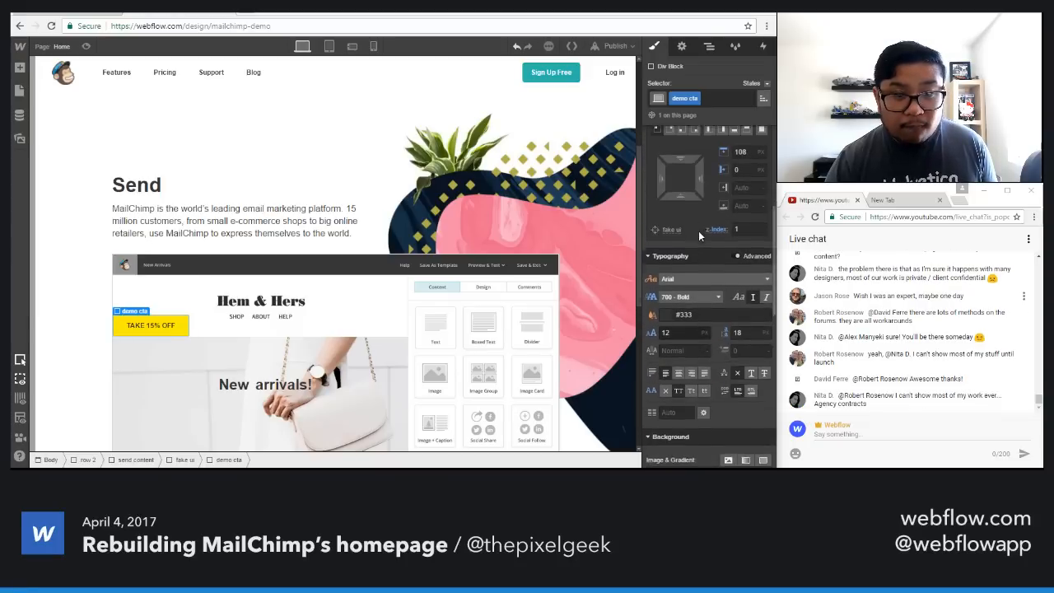
left_click_drag(689, 177, 704, 249)
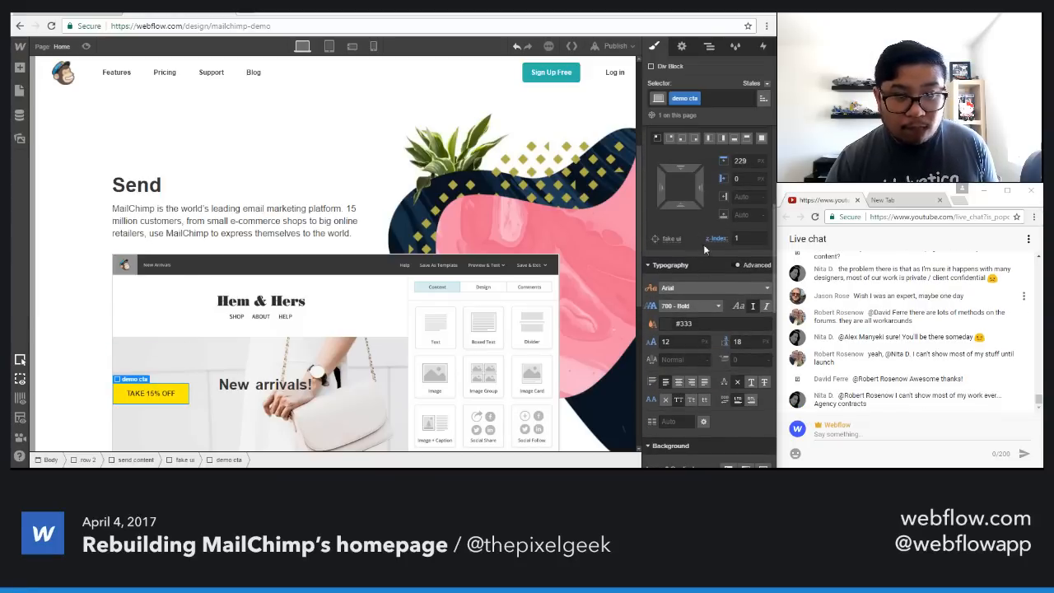
scroll(571, 301, "down", 3)
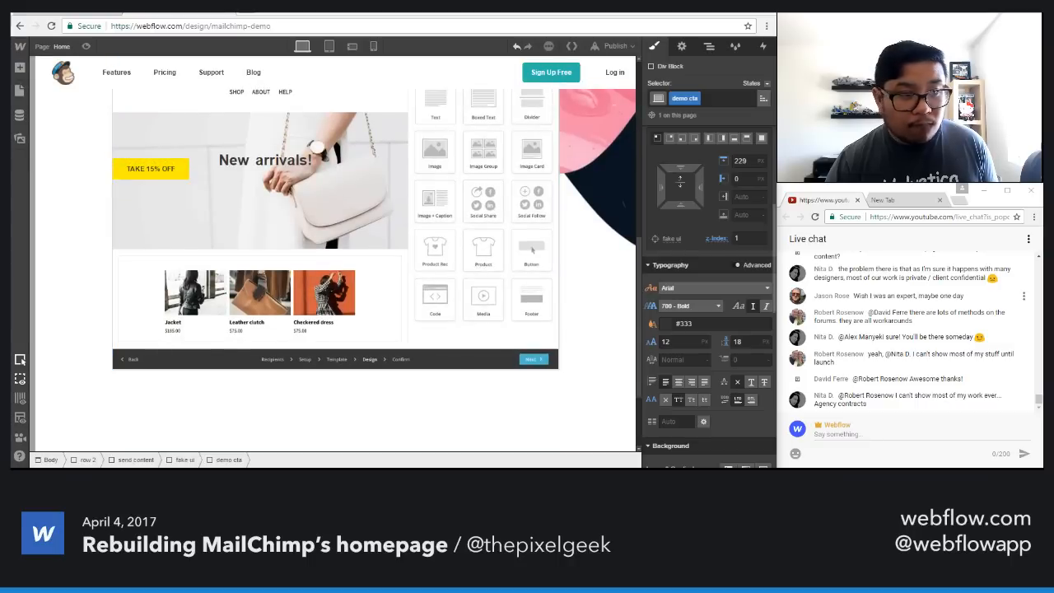
left_click_drag(679, 181, 689, 233)
left_click_drag(663, 189, 774, 181)
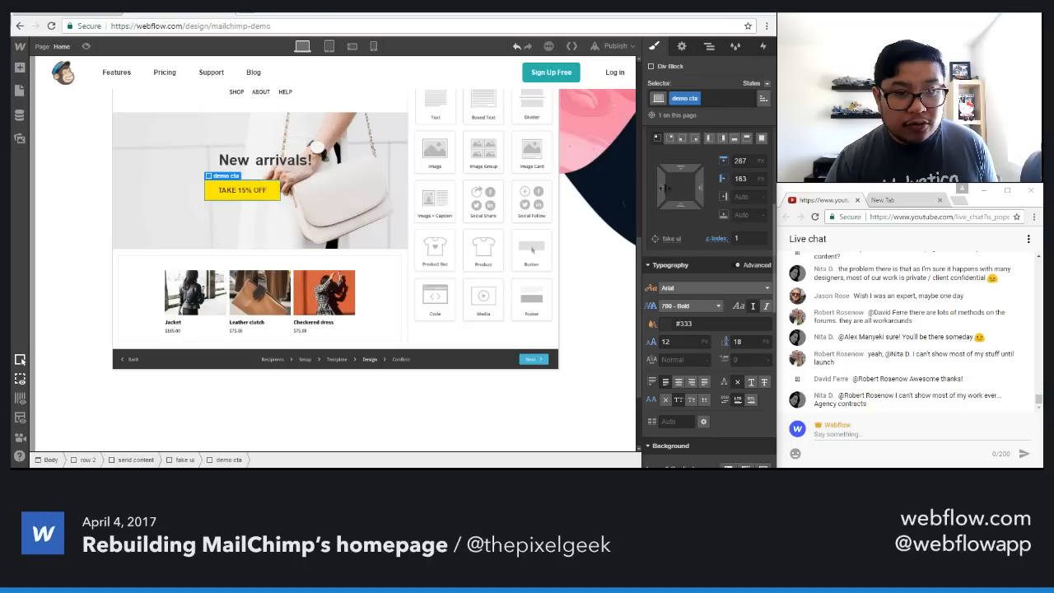
left_click_drag(661, 188, 722, 188)
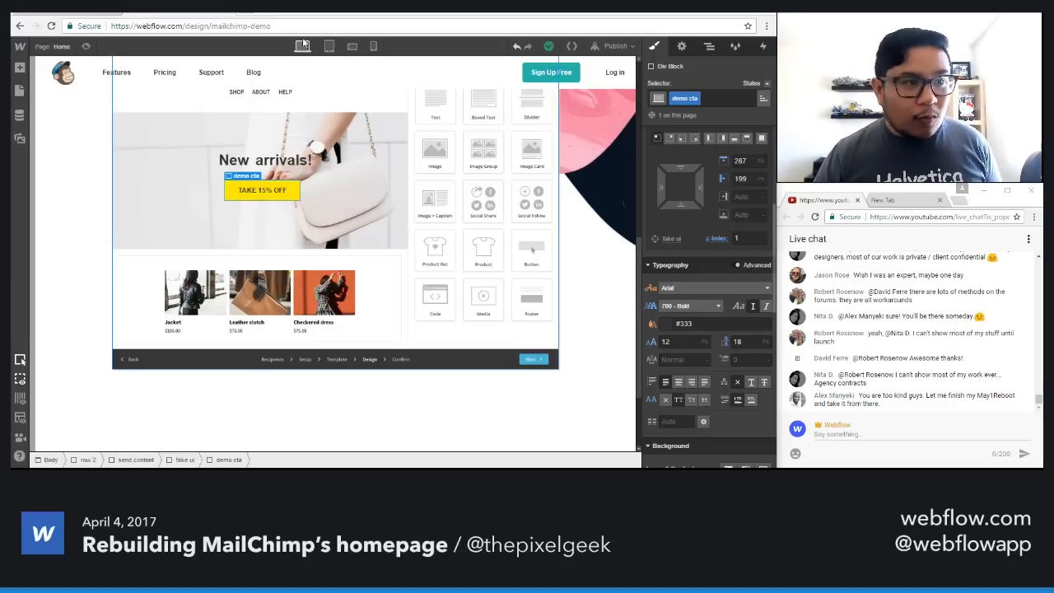
Step: Switch to the original mailchimp.com page and reload it to watch how the email builder animation plays
left_click(86, 10)
left_click(56, 30)
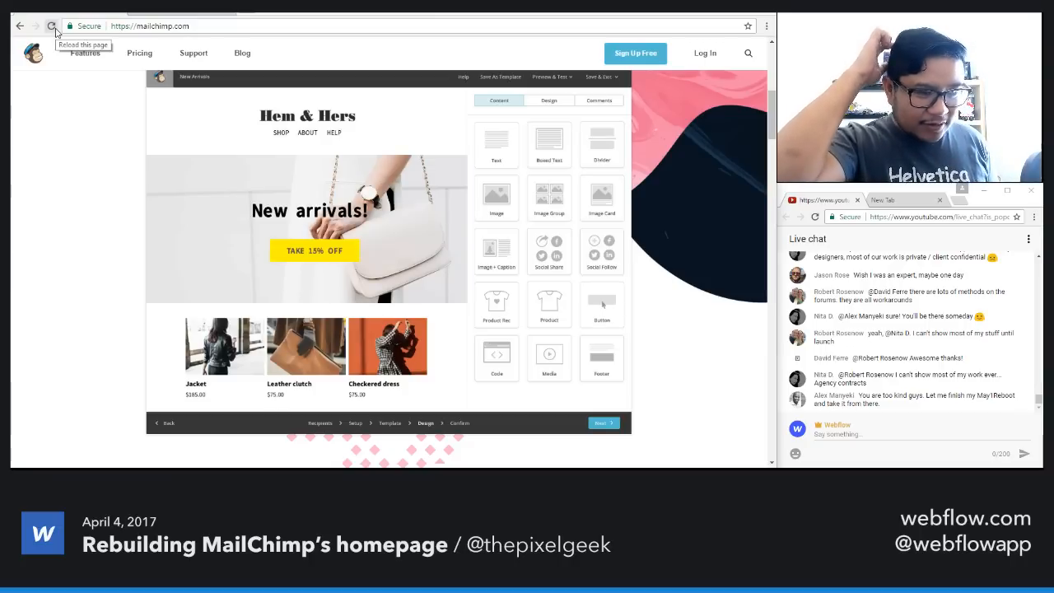
left_click(55, 31)
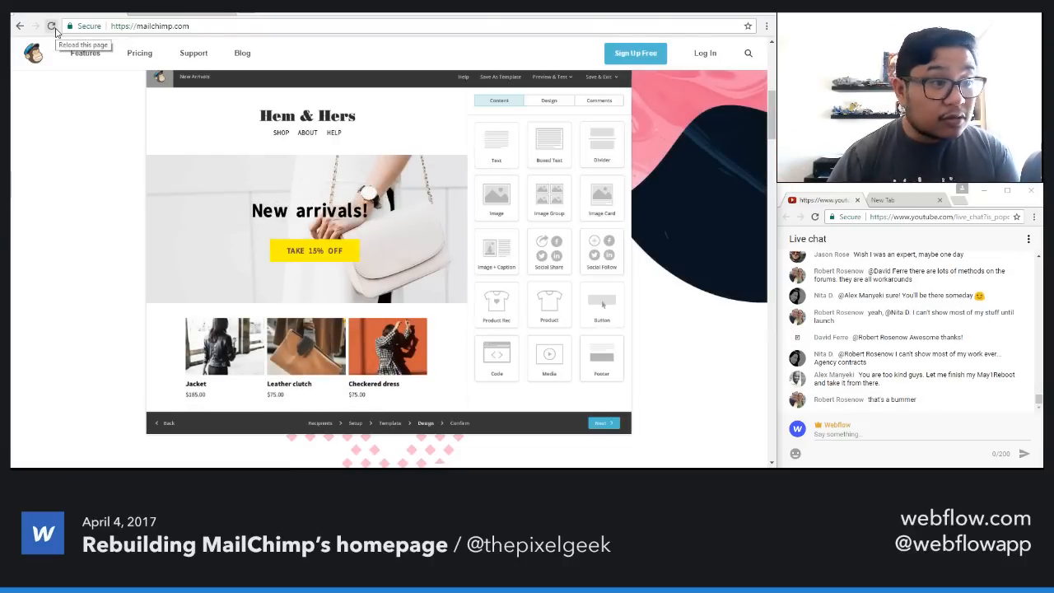
left_click(55, 31)
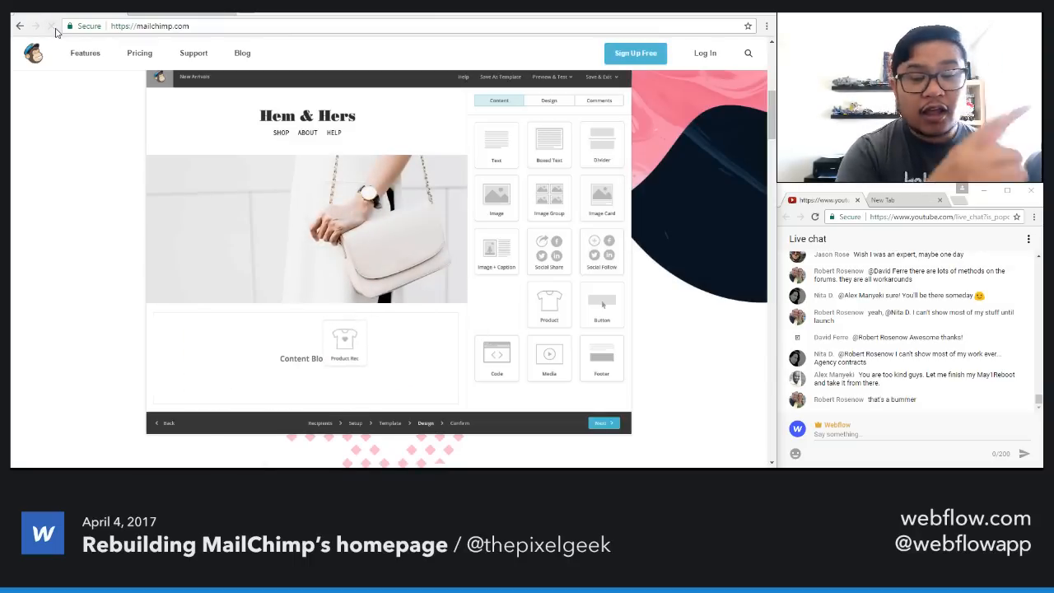
Step: Return to the Webflow designer and duplicate the demo text button scroll trigger in the fake ui interaction
left_click(181, 12)
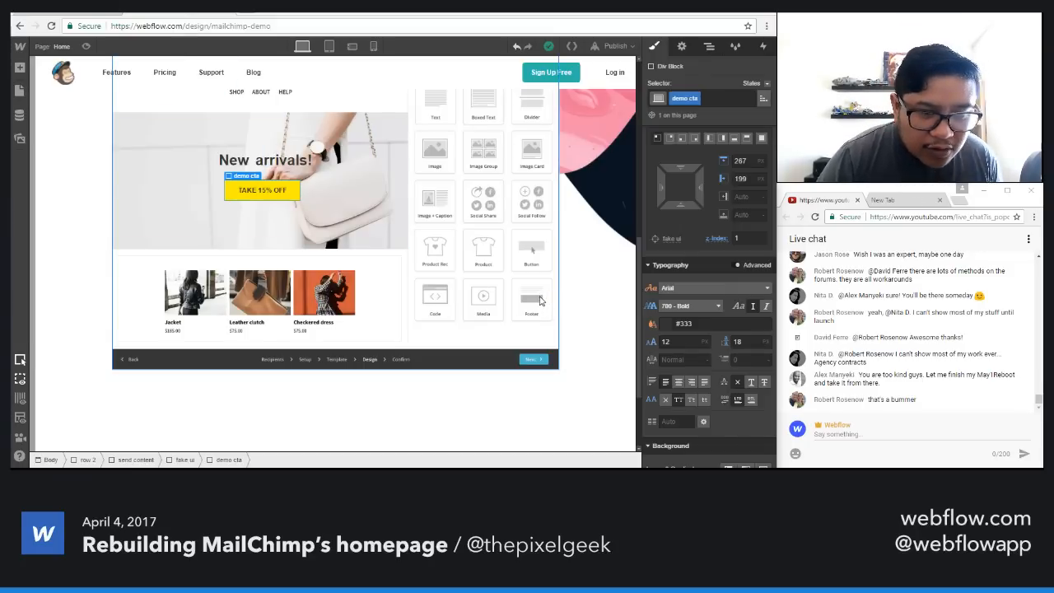
left_click(539, 250)
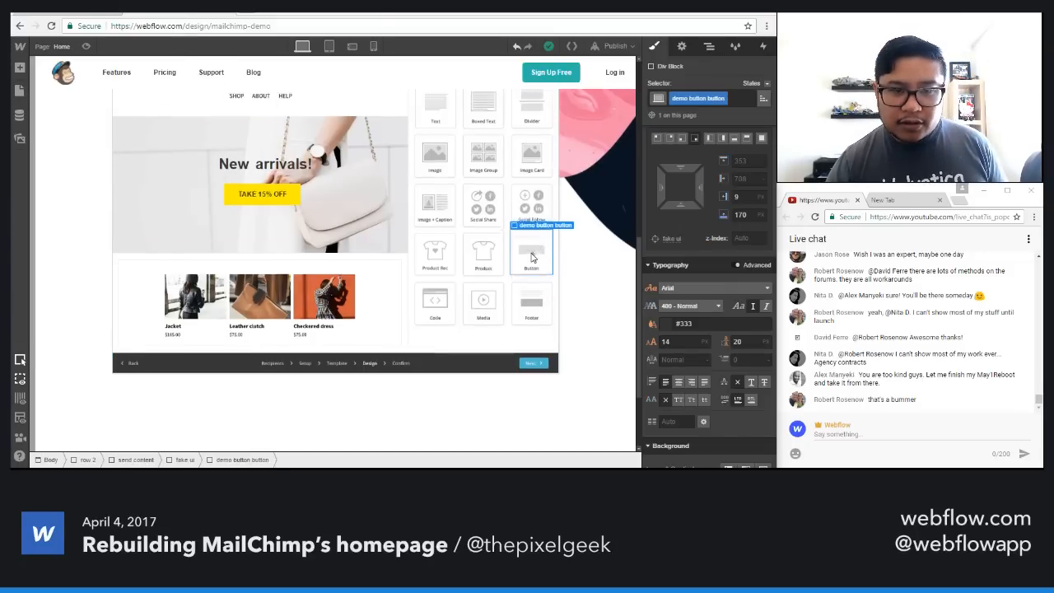
scroll(531, 247, "up", 3)
left_click(341, 181)
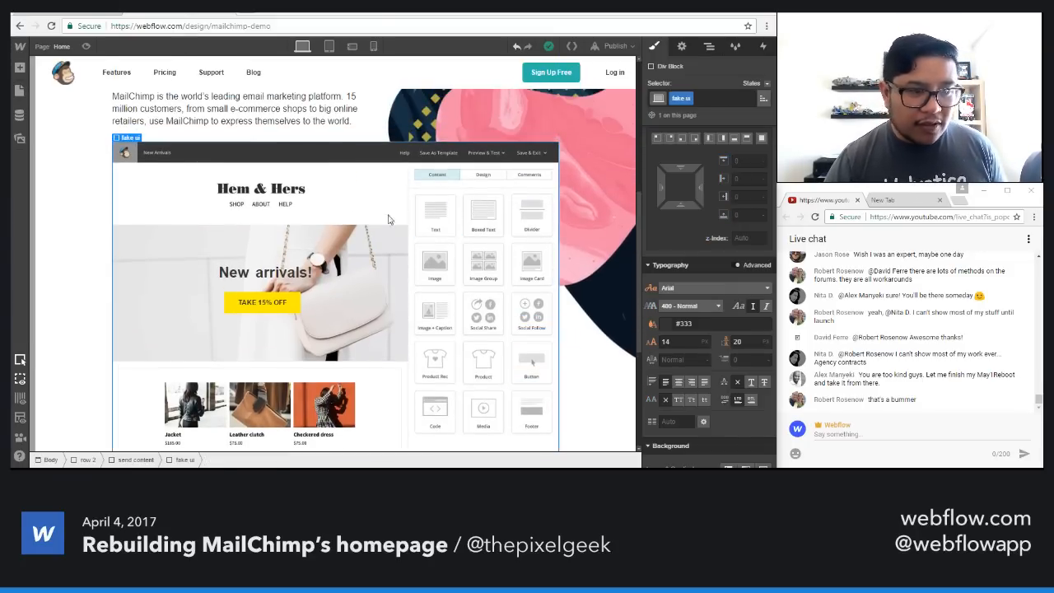
left_click(751, 47)
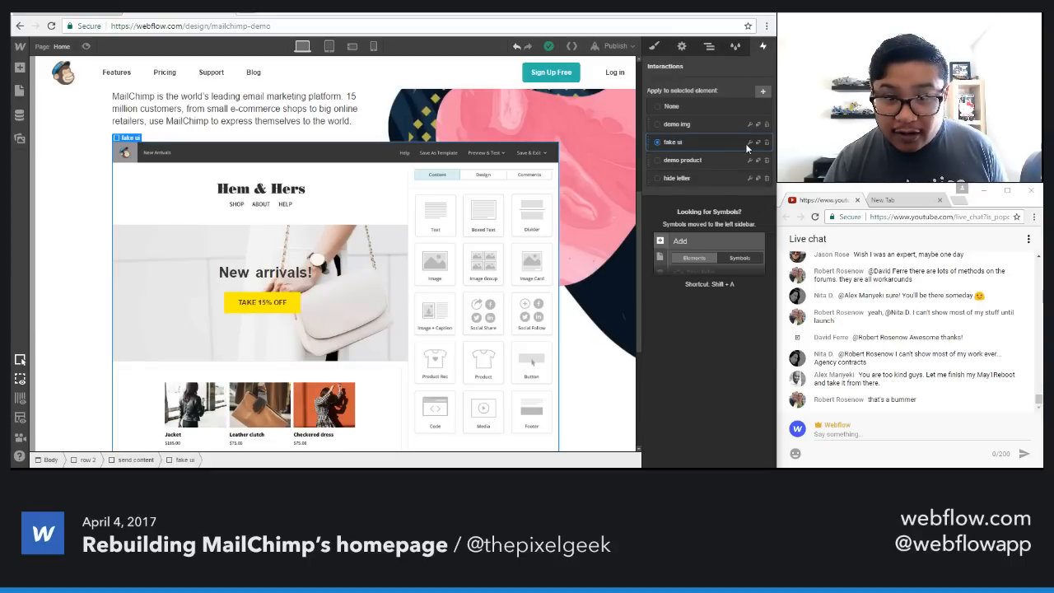
scroll(740, 338, "down", 1)
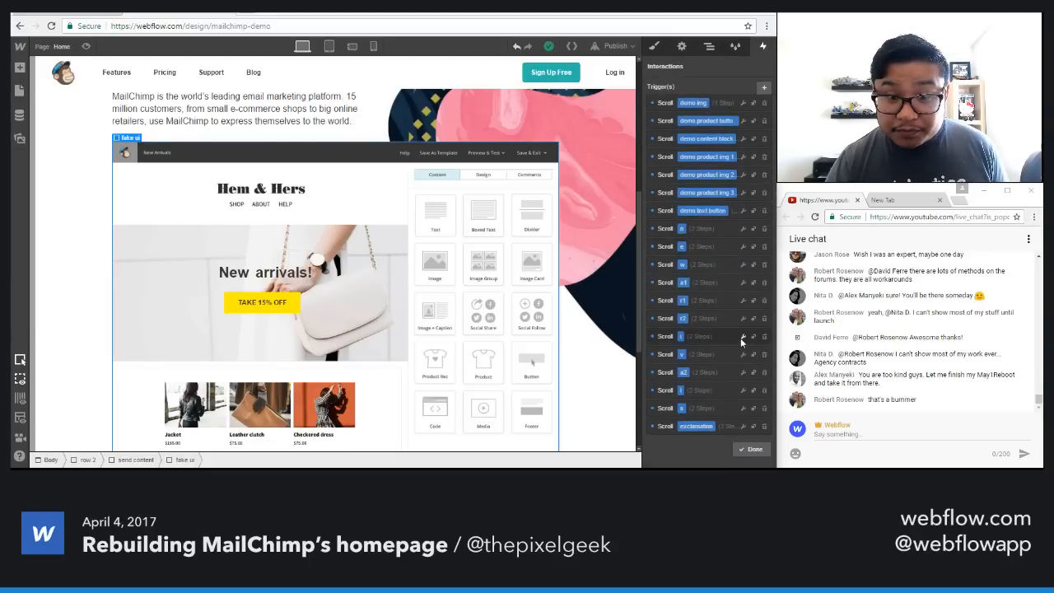
left_click(751, 211)
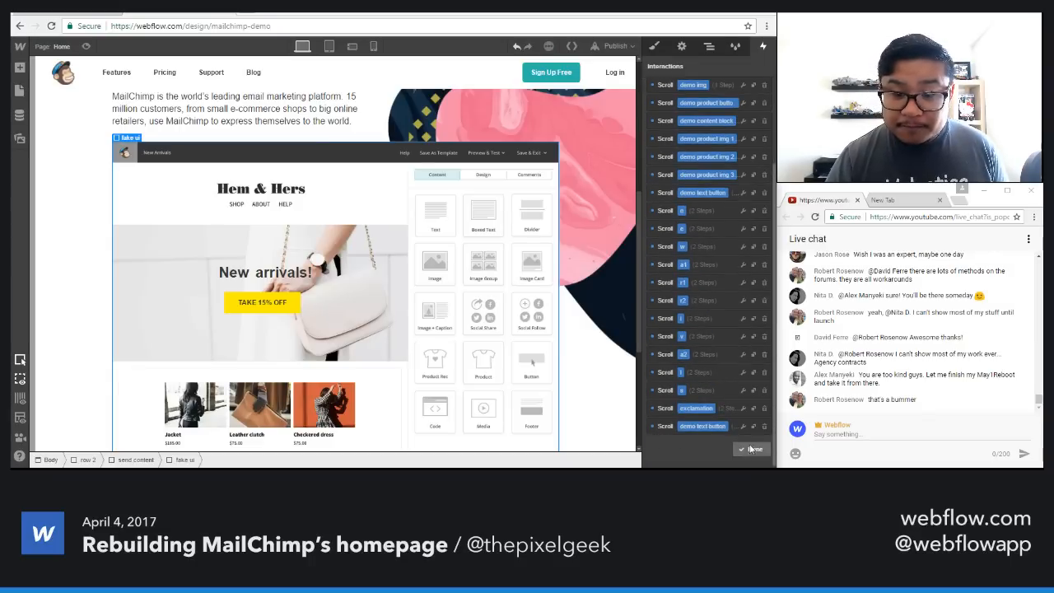
Step: Retarget the duplicated scroll trigger to the demo button button class and preview its Scroll Into View animation
left_click(743, 427)
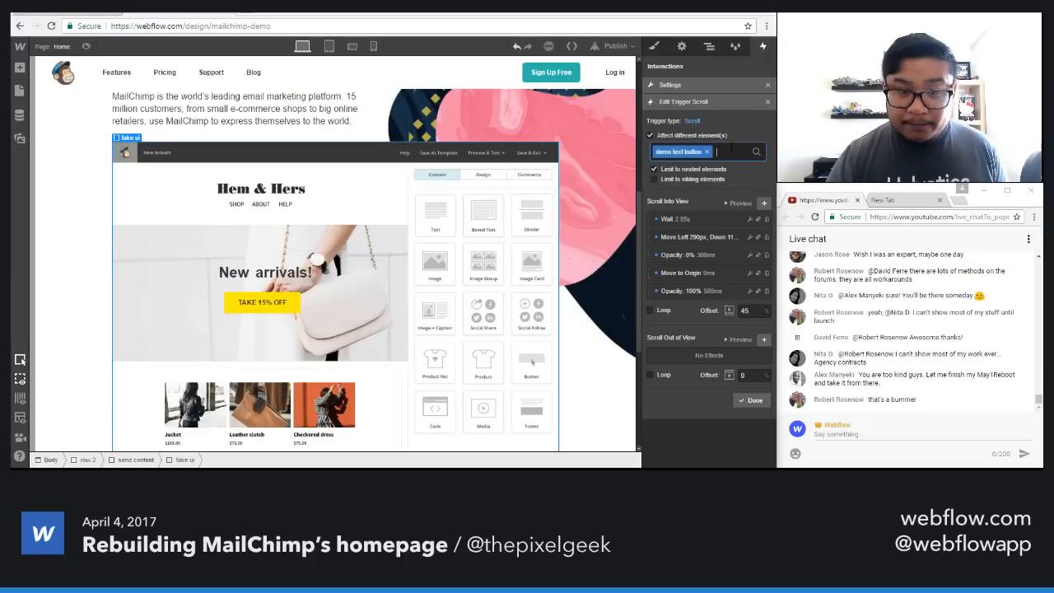
key("BackSpace")
type("demo")
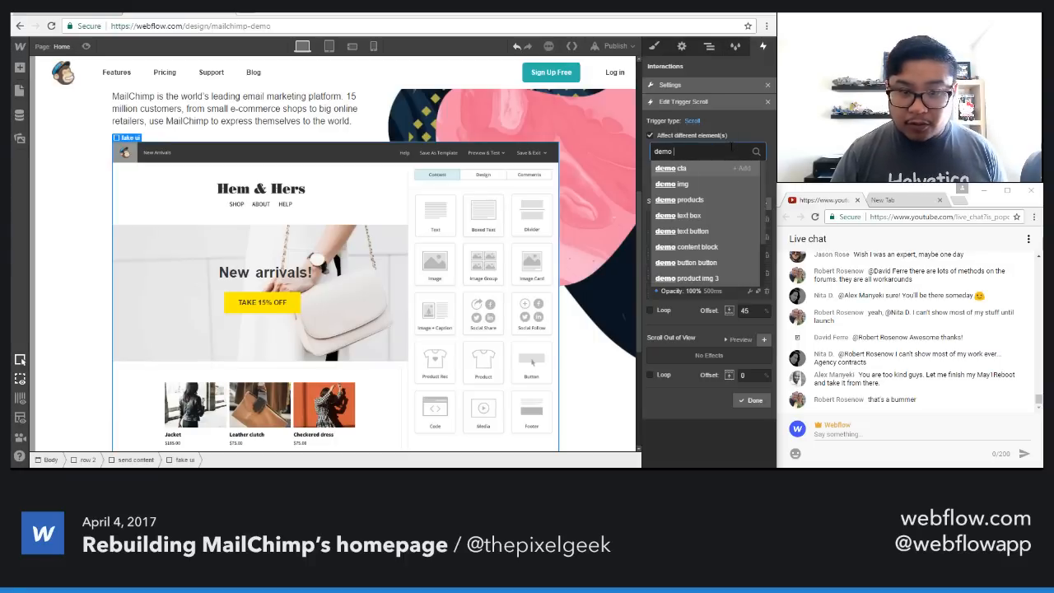
key("Down")
key("Down")
key("Down")
key("Down")
key("Down")
key("Down")
key("Return")
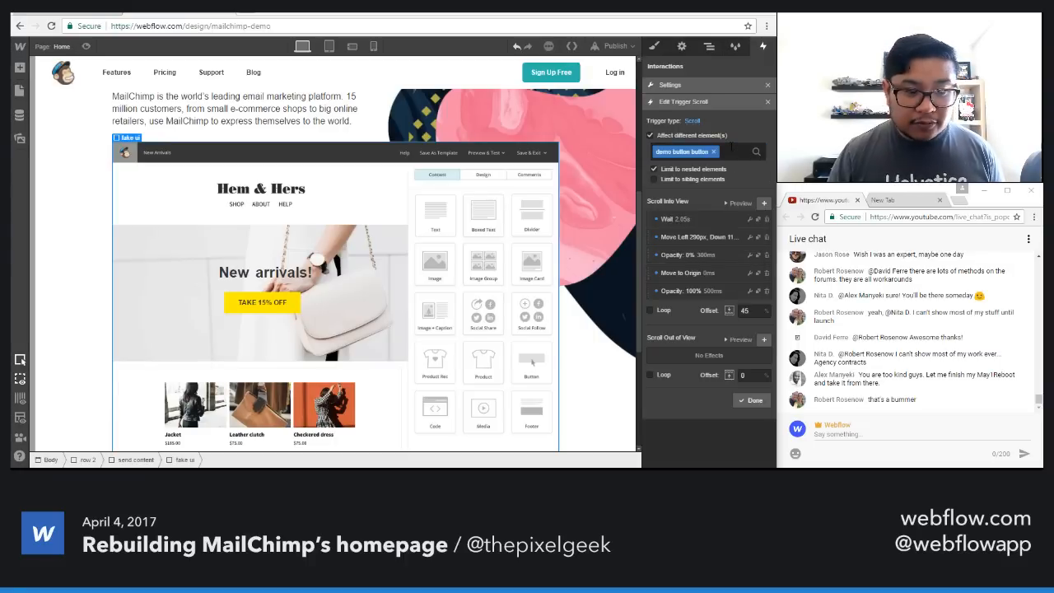
left_click(749, 203)
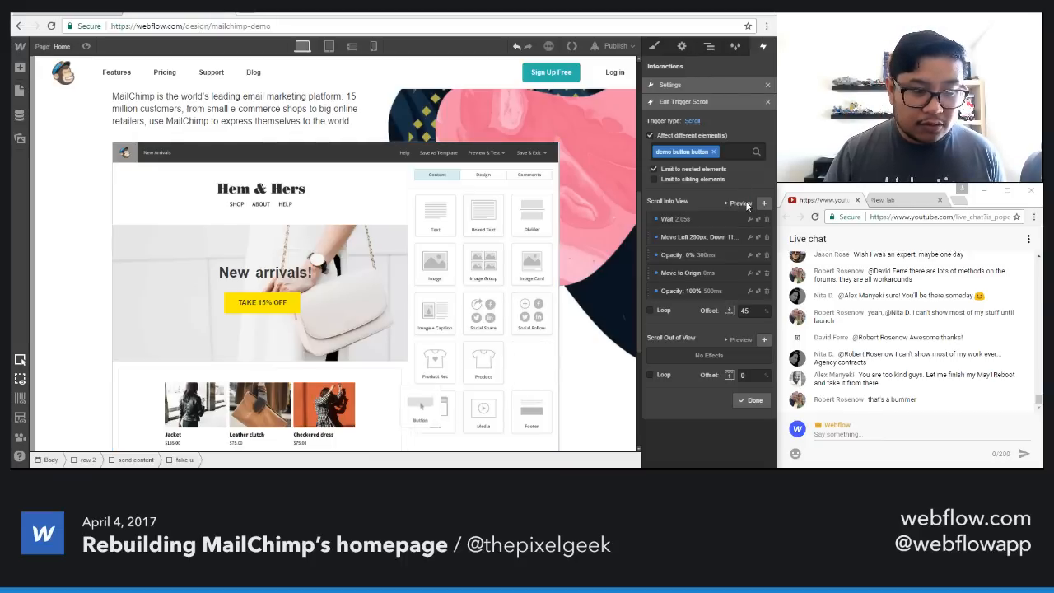
Step: Change the demo button button's first move effect to -440 px horizontally and -96 px vertically
left_click(707, 237)
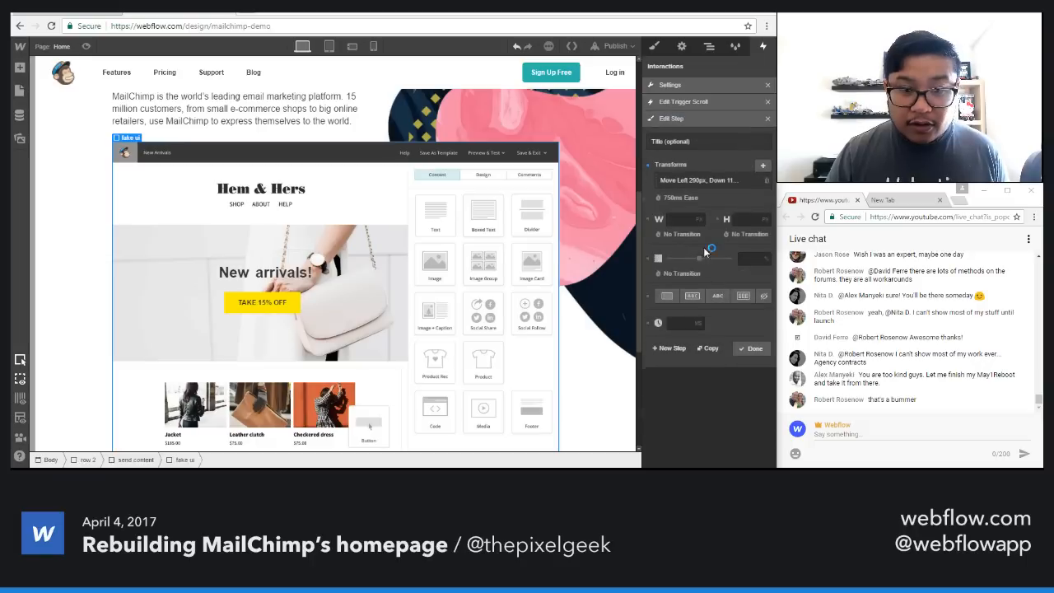
left_click(686, 185)
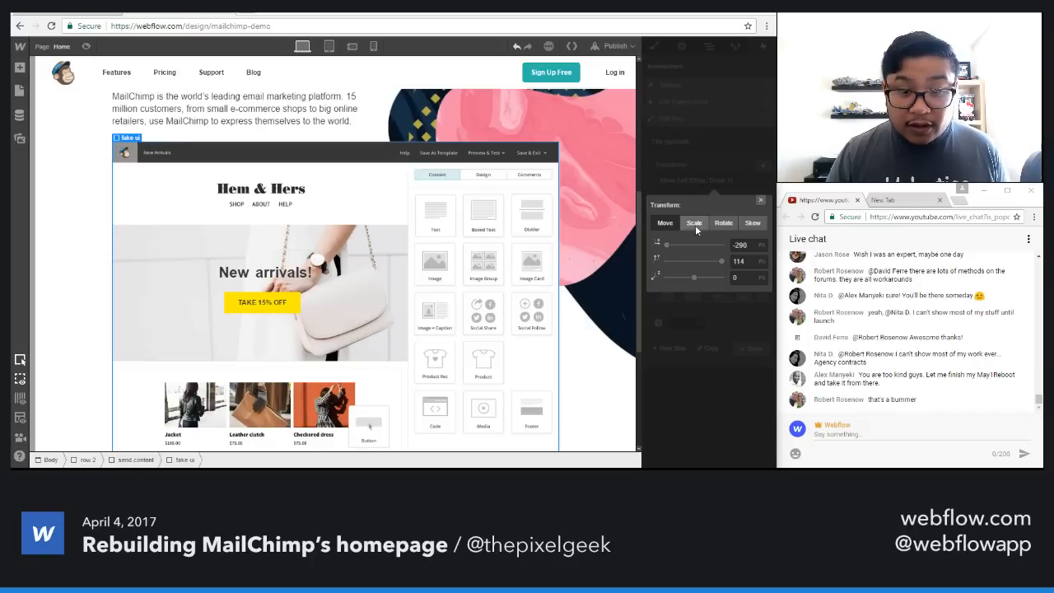
left_click(749, 247)
key("Tab")
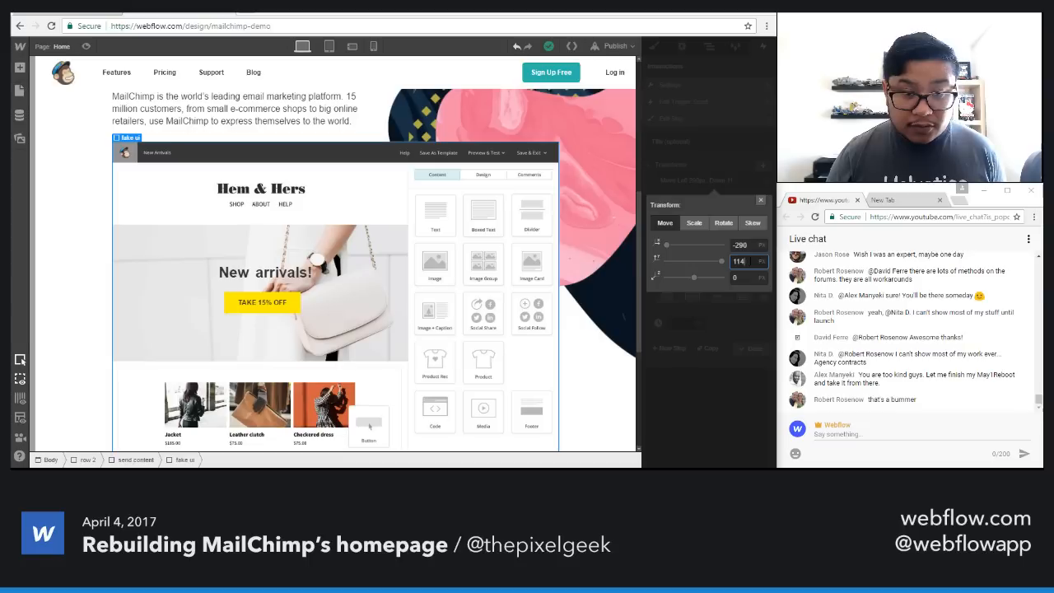
key("shift+Down")
key("shift+Down")
key("shift+Down")
key("shift+Down")
key("shift+Down")
key("shift+Down")
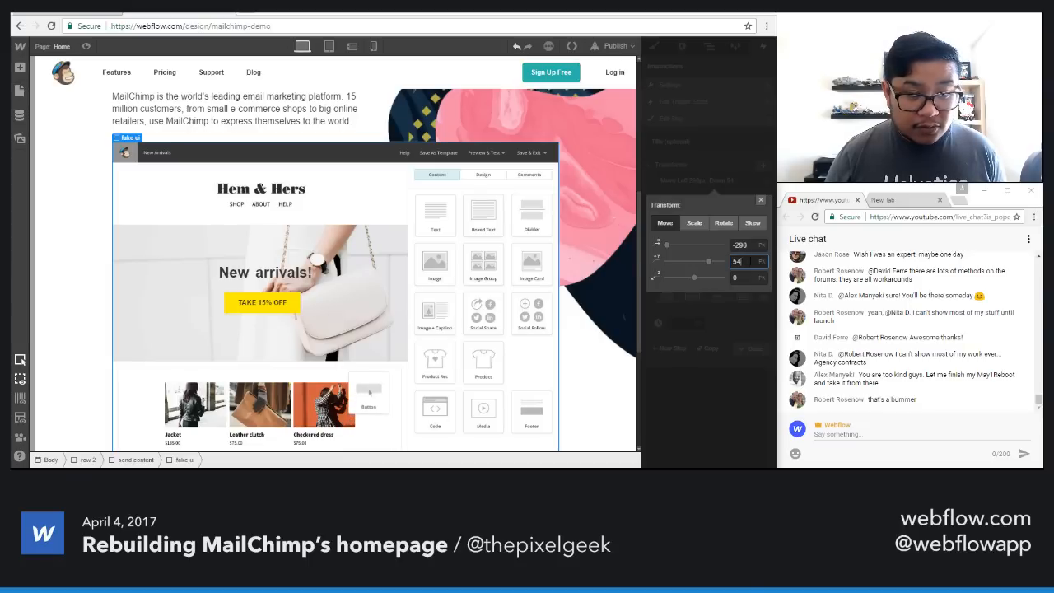
key("shift+Down")
key("shift+Down")
key("shift+Down")
key("shift+Down")
key("shift+Down")
key("shift+Down")
key("shift+Down")
key("shift+Down")
key("shift+Down")
key("shift+Down")
key("shift+Down")
key("shift+Down")
key("shift+Down")
key("shift+Down")
key("shift+Down")
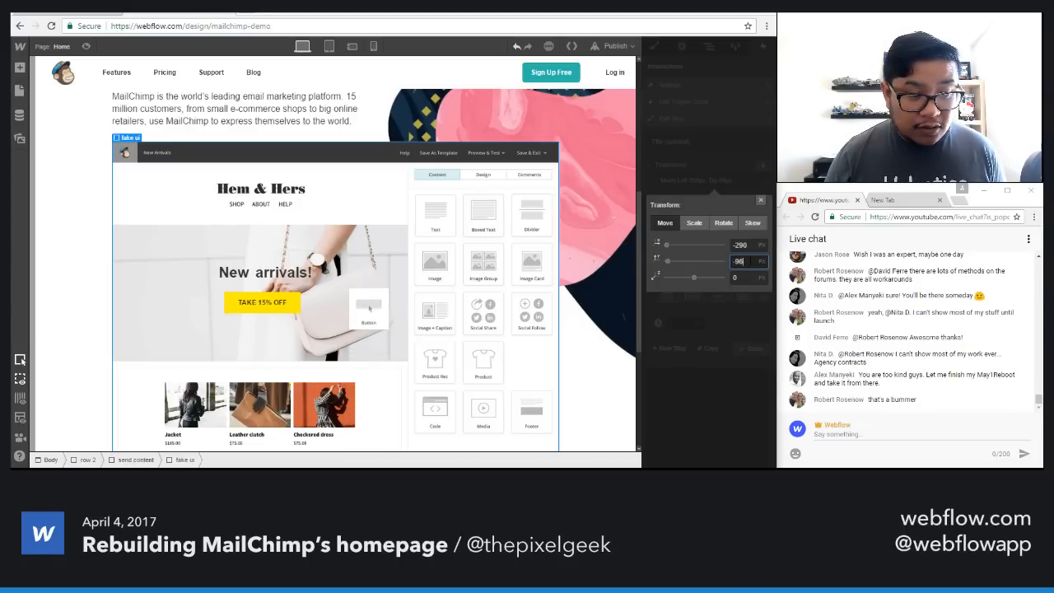
key("shift+Tab")
key("shift+Down")
key("shift+Down")
key("shift+Down")
key("shift+Down")
key("shift+Down")
key("shift+Down")
key("shift+Down")
key("shift+Down")
key("shift+Down")
key("shift+Down")
key("shift+Down")
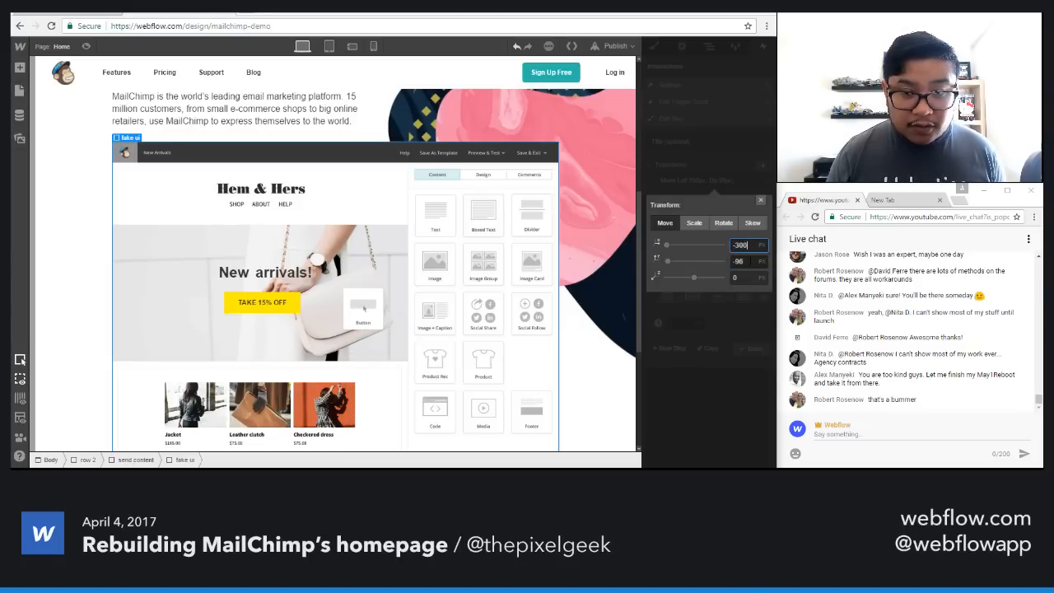
key("shift+Down")
key("shift+Down")
key("shift+Down")
key("shift+Down")
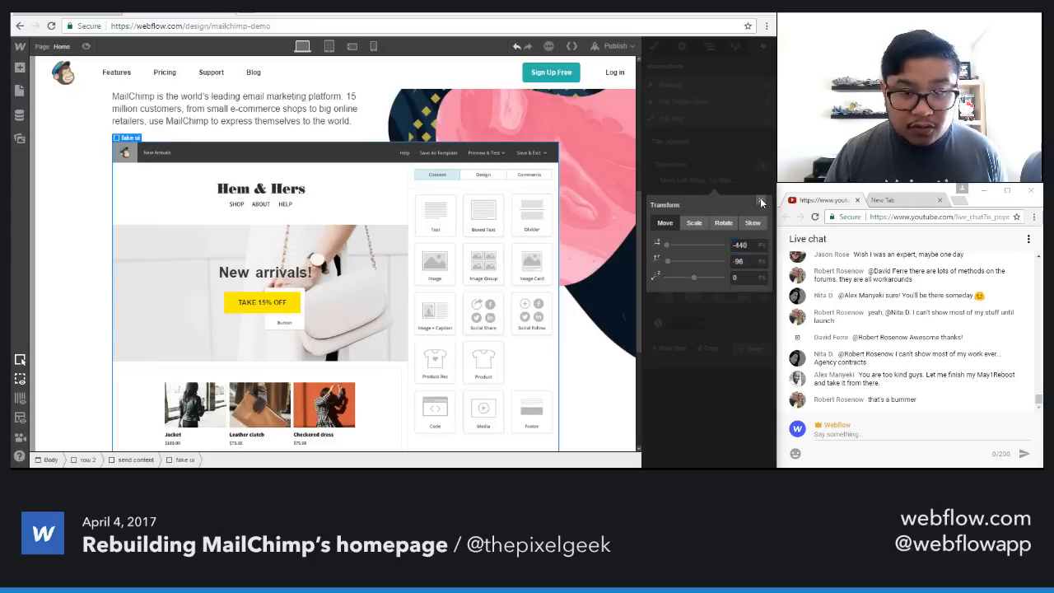
left_click(760, 199)
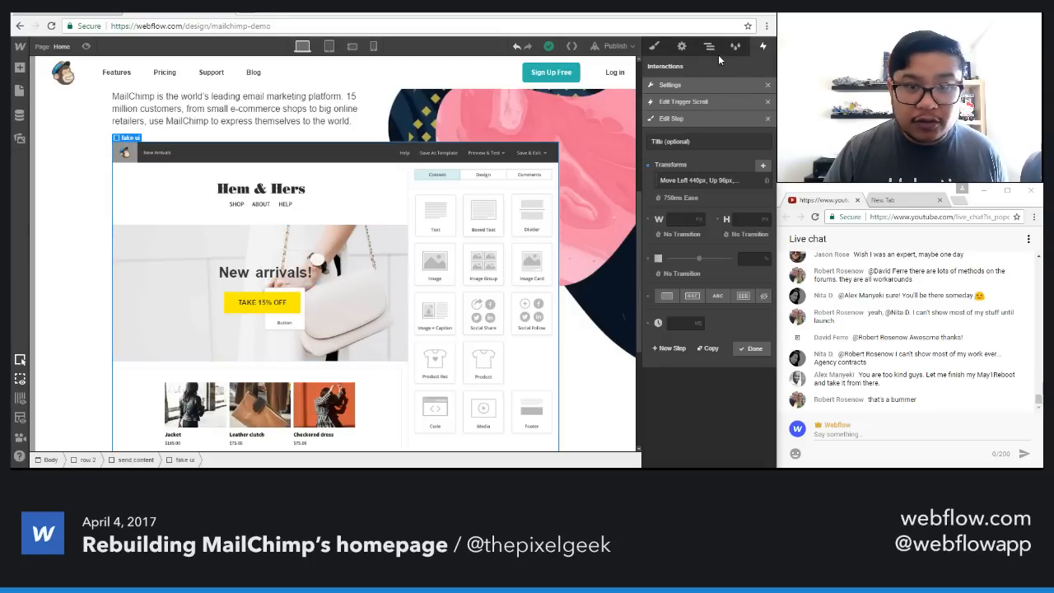
Step: Give the demo button button element a z-index of 5 and return to the fake ui interaction
key("s")
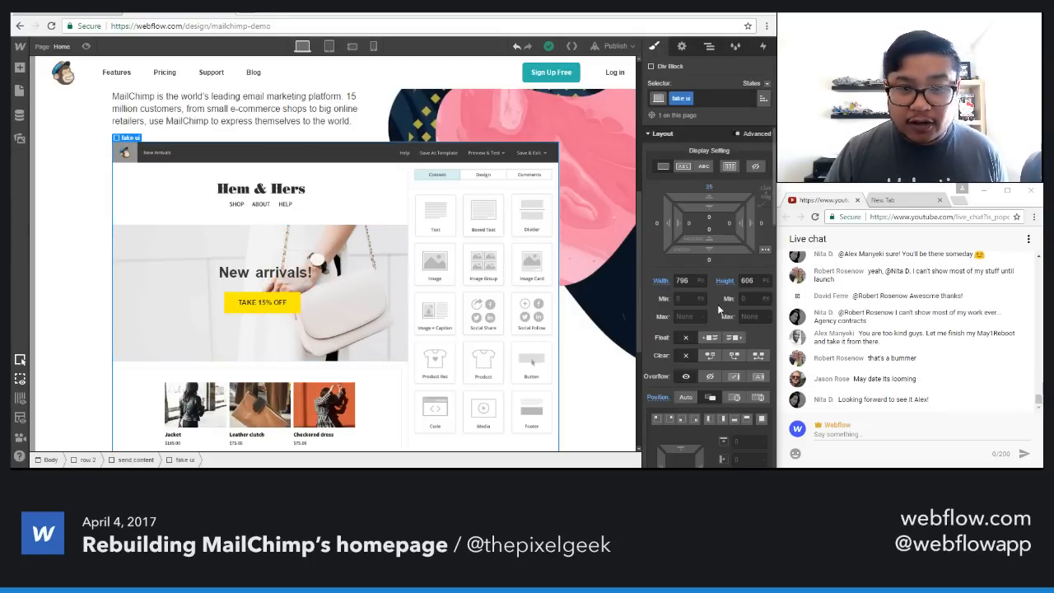
scroll(718, 308, "down", 5)
left_click(531, 362)
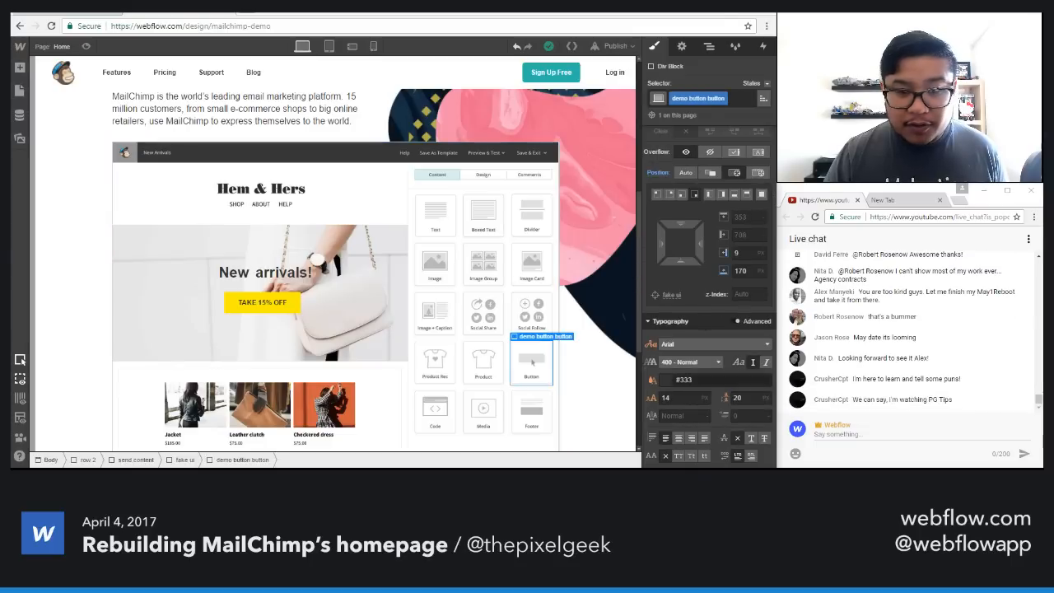
left_click(748, 293)
type("5")
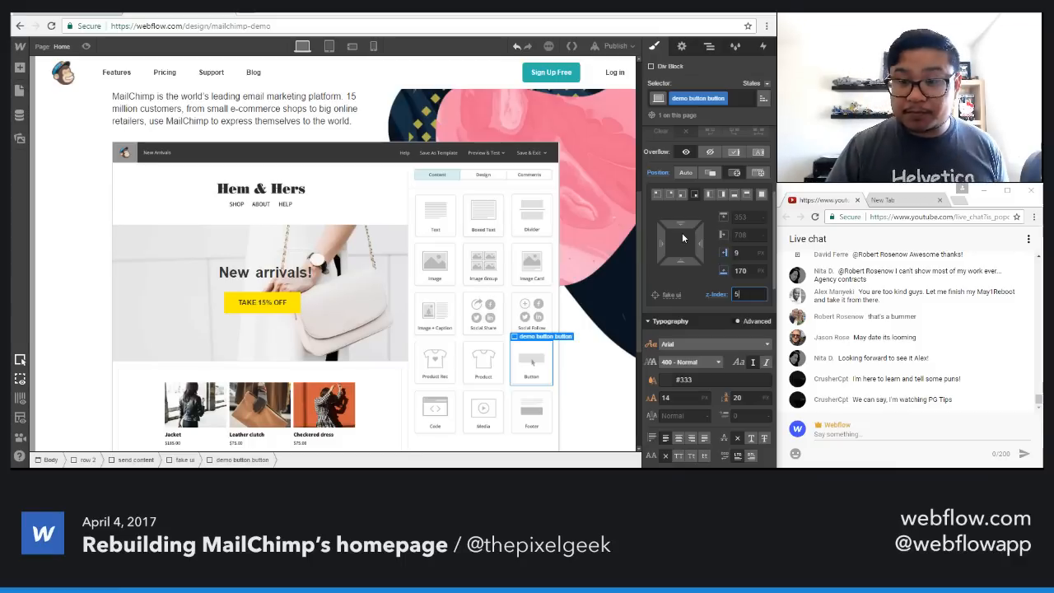
left_click(366, 188)
left_click(757, 48)
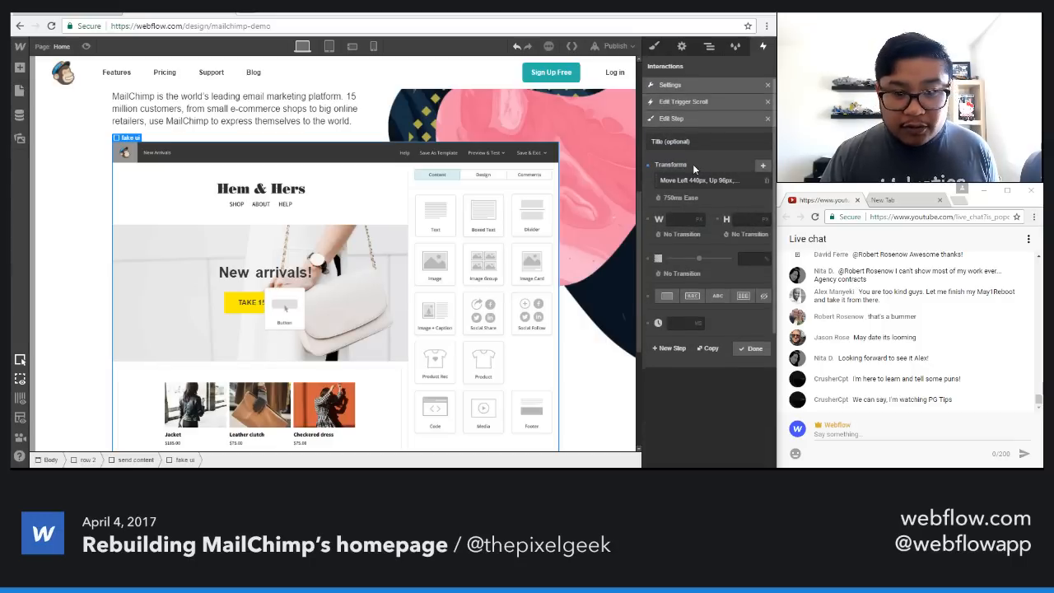
Step: Check the wait time of the exclamation scroll trigger in the fake ui interaction
left_click(767, 119)
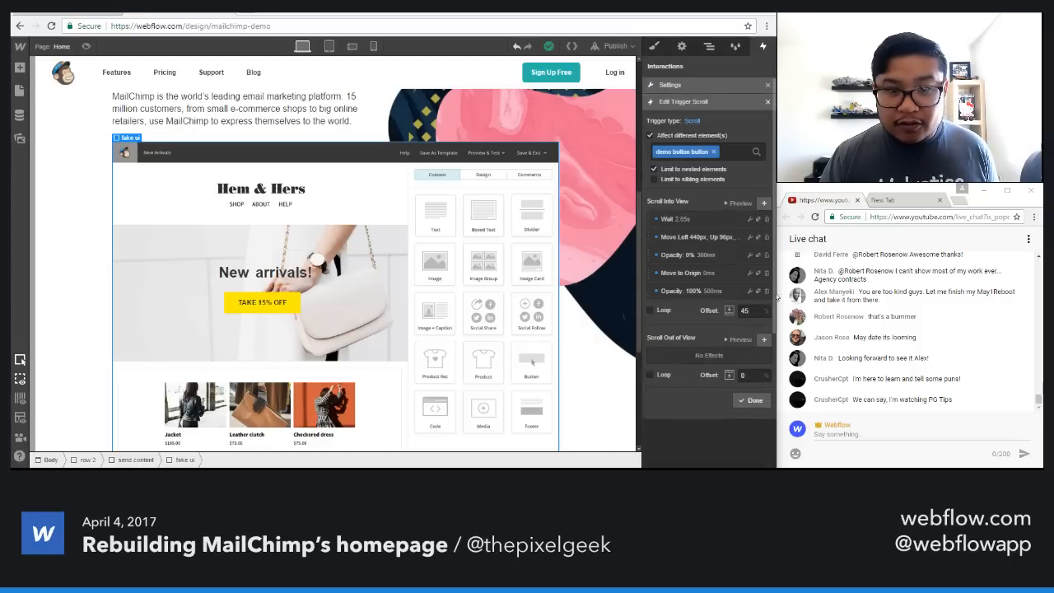
left_click(767, 102)
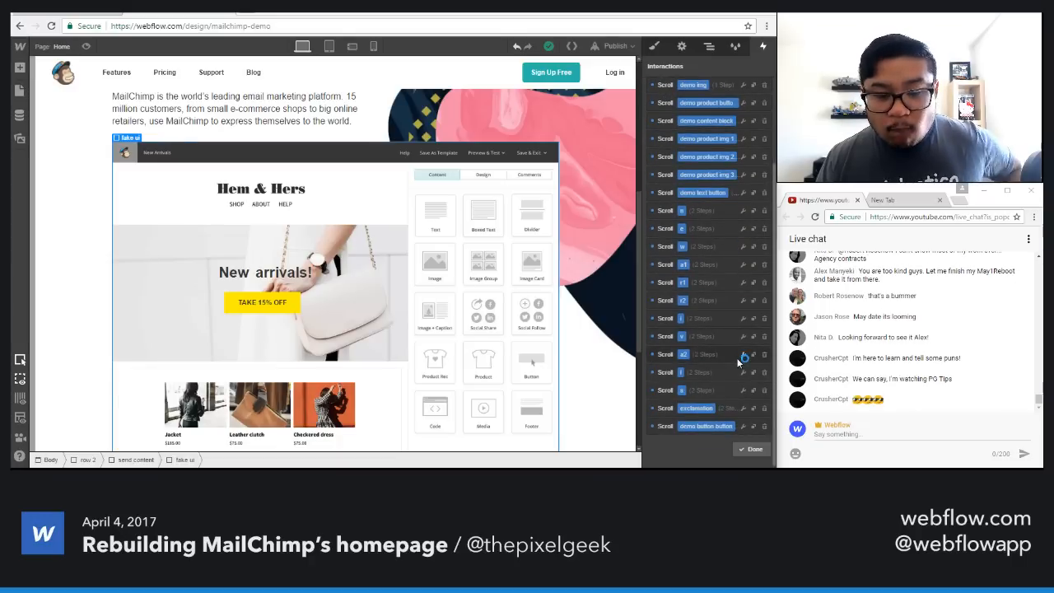
left_click(745, 408)
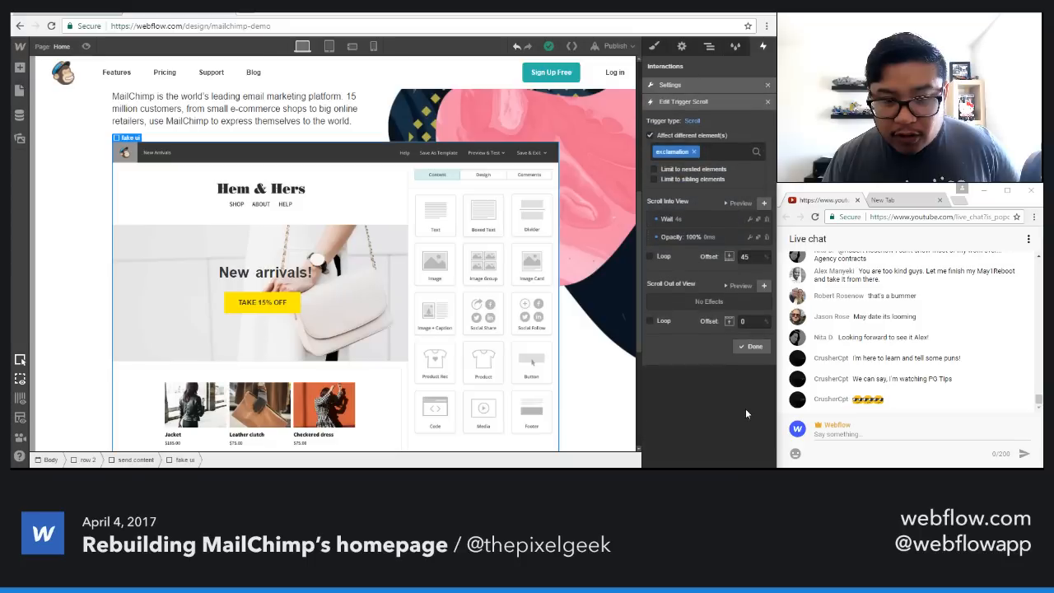
left_click(678, 218)
left_click(768, 119)
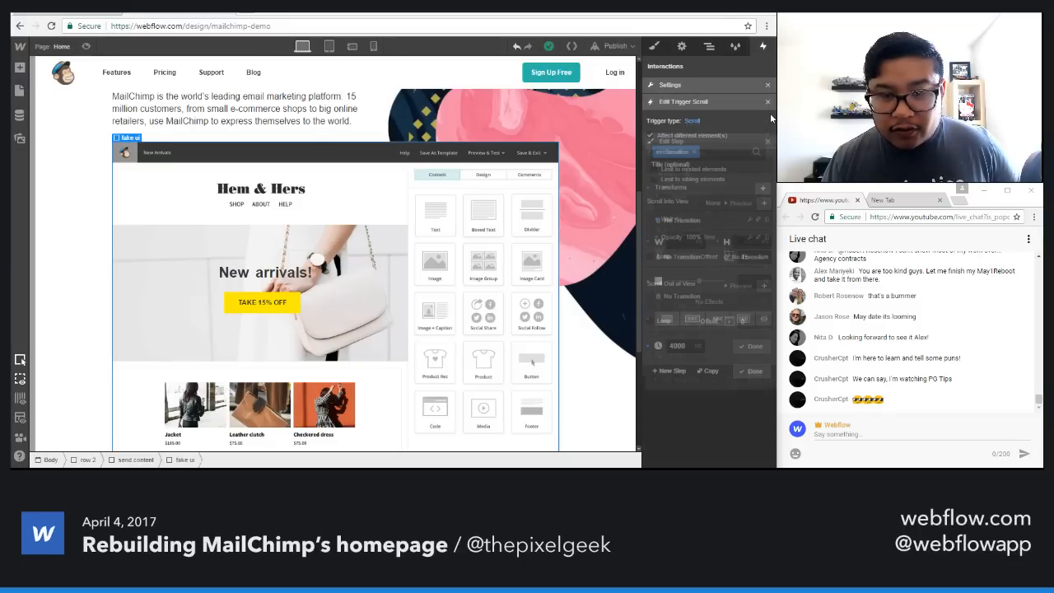
left_click(766, 101)
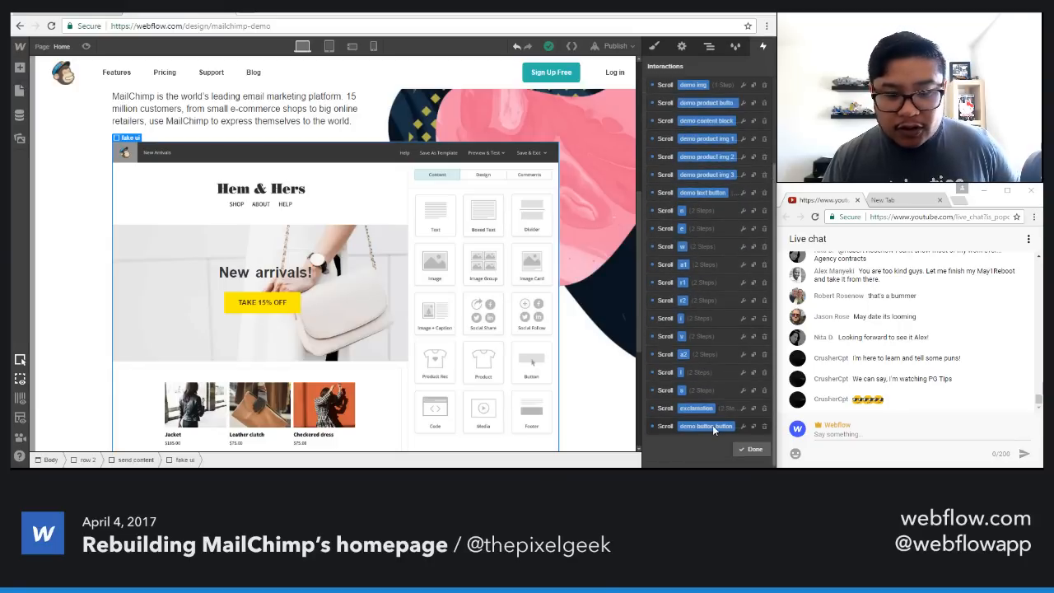
Step: Set the initial wait of the demo button button scroll trigger to 4000 ms
left_click(712, 425)
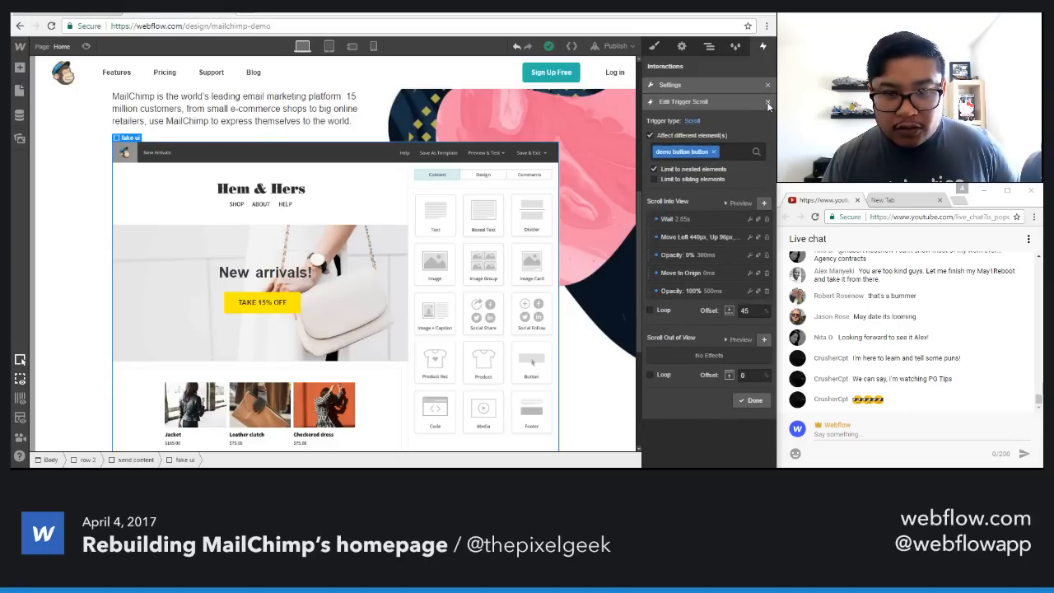
left_click(689, 218)
double_click(688, 323)
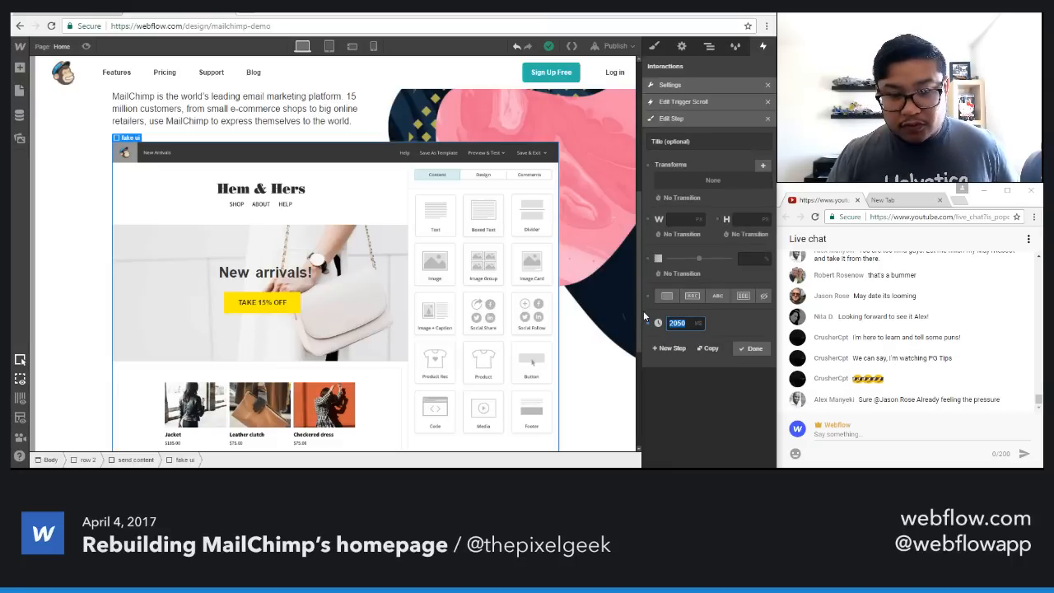
type("4000")
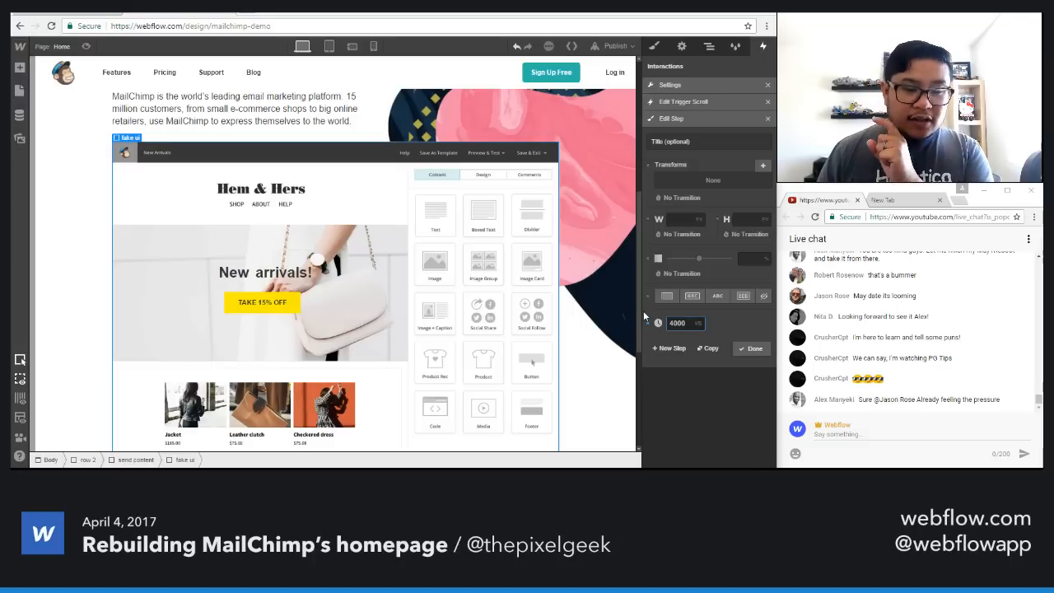
left_click(749, 348)
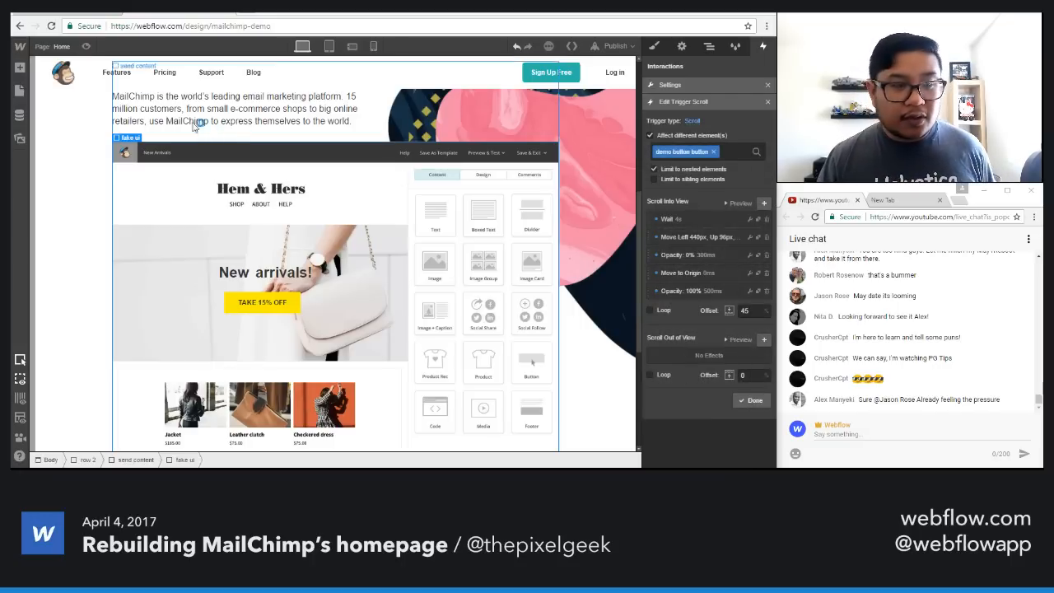
Step: Preview the page to watch the demo button animation, and return to designing with fake ui selected
left_click(86, 47)
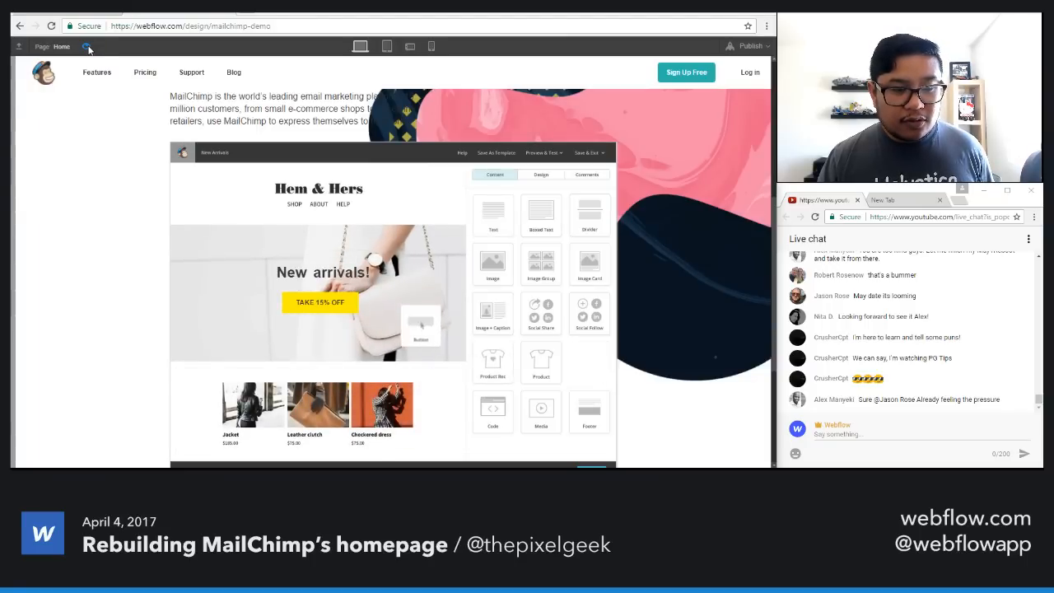
left_click(86, 47)
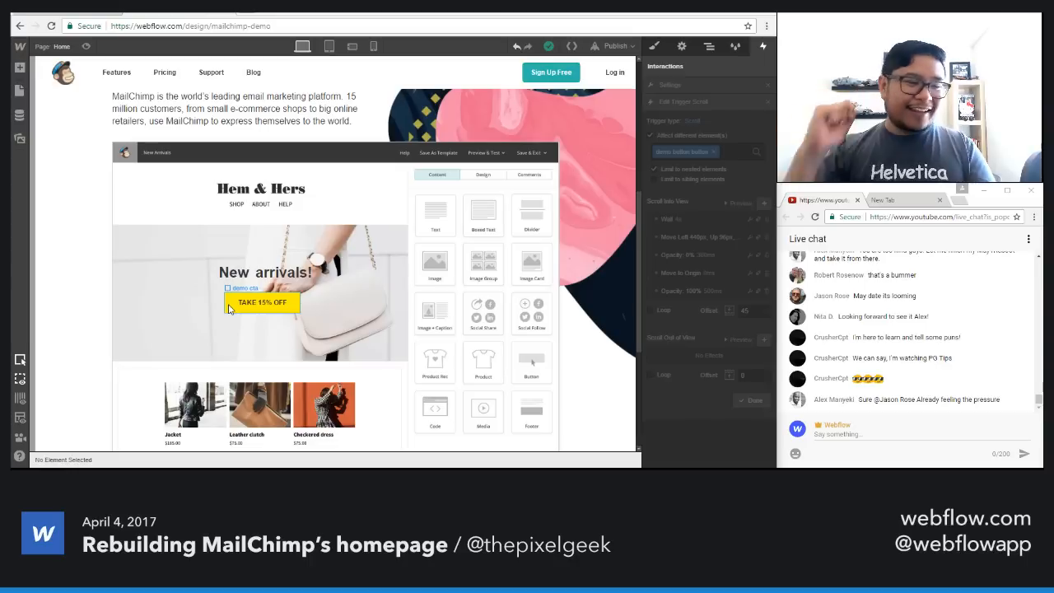
left_click(186, 179)
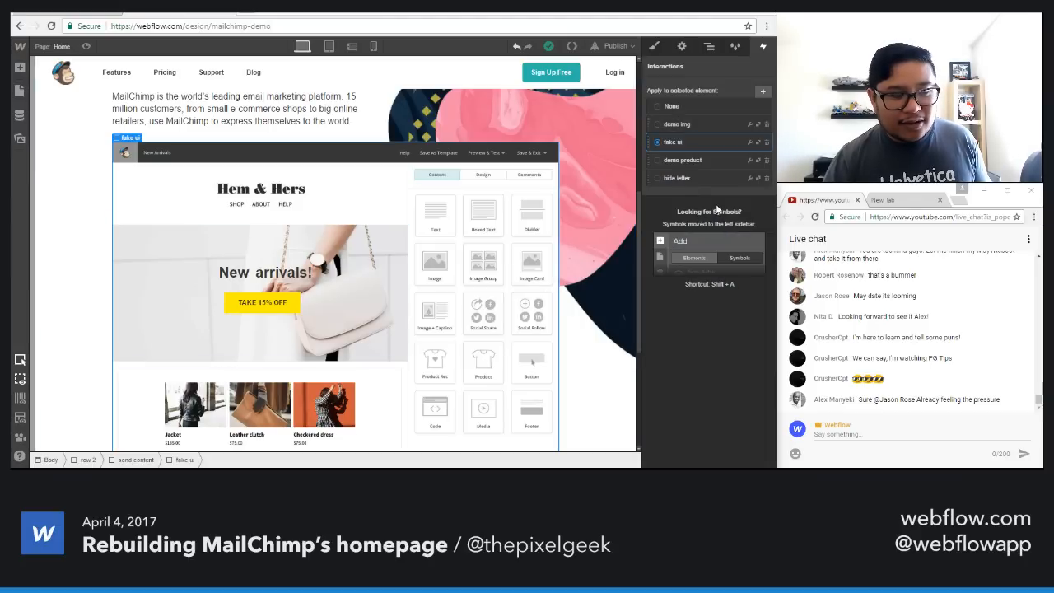
Step: Apply the hide letter interaction to demo cta and rename that interaction opacity 0
left_click(292, 302)
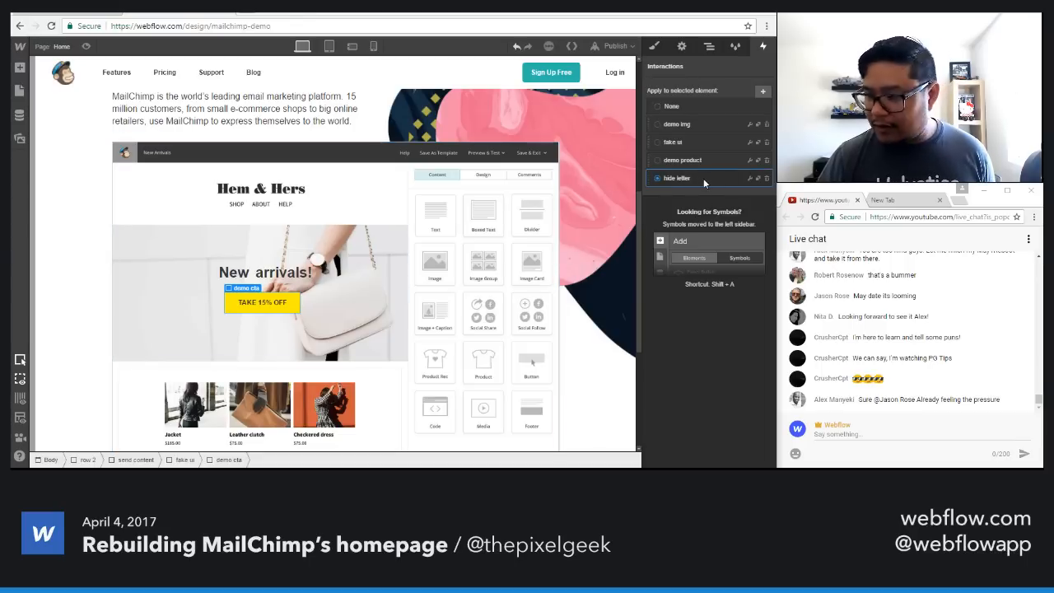
left_click(749, 178)
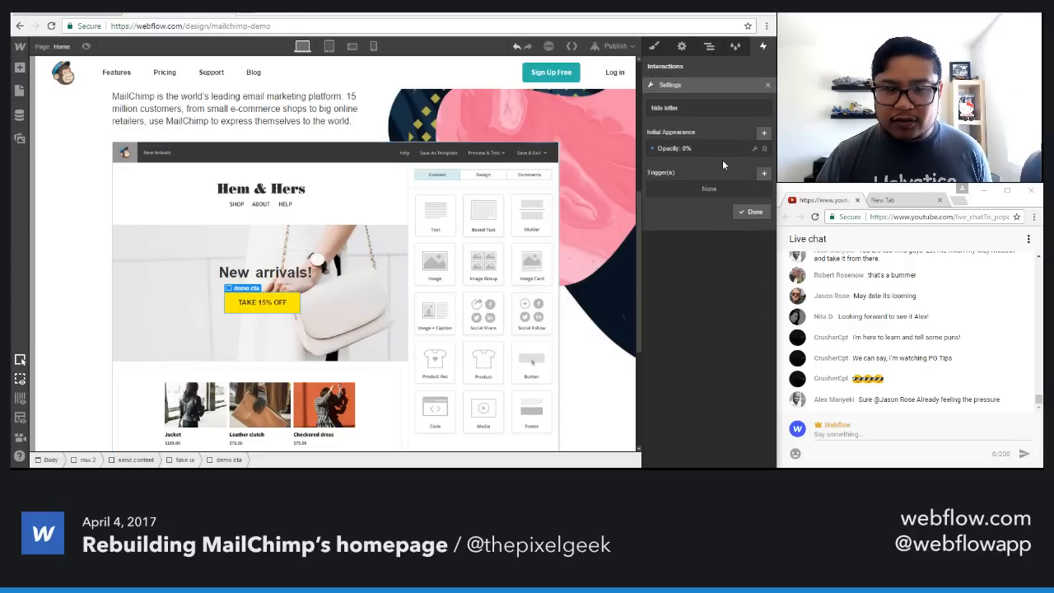
left_click_drag(686, 110, 626, 105)
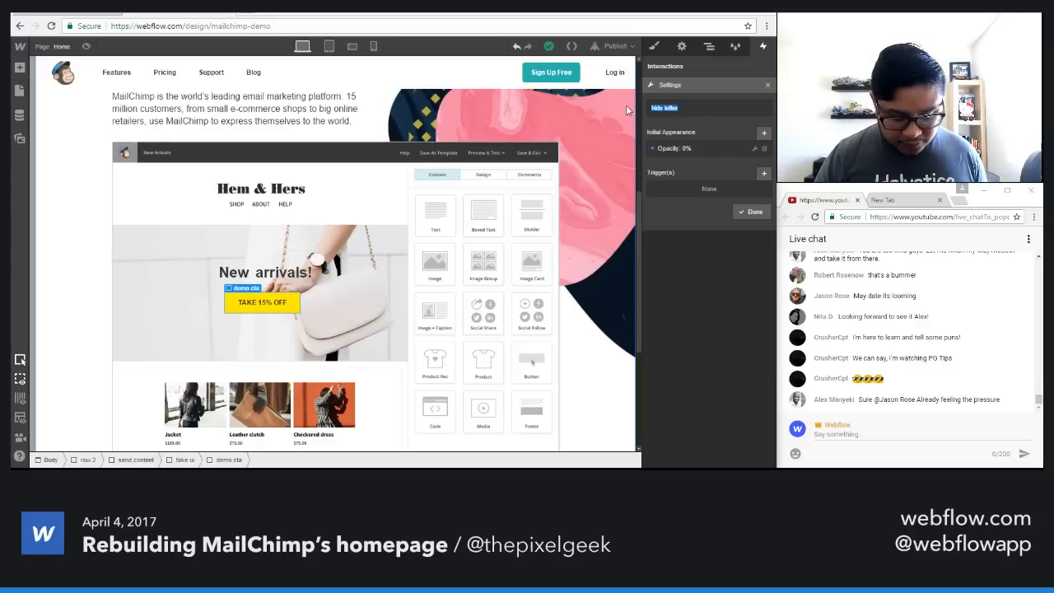
type("opacity")
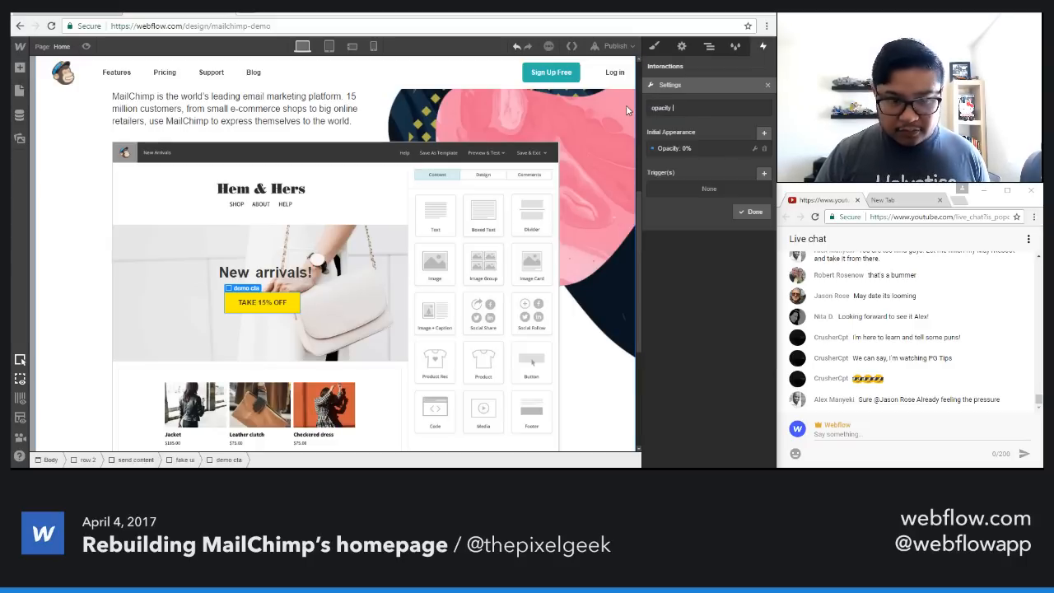
type(" 0")
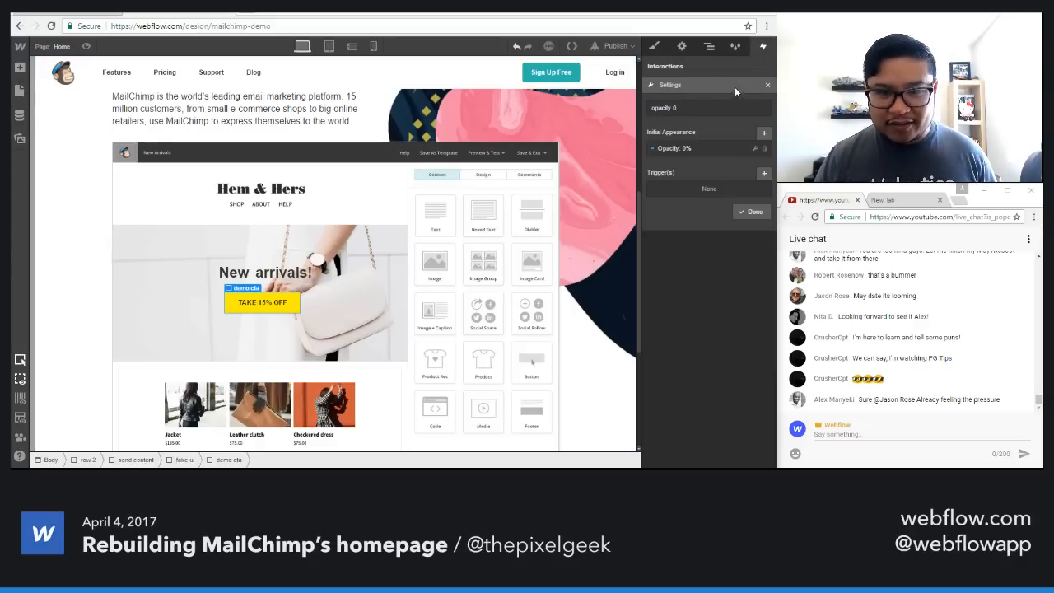
left_click(768, 86)
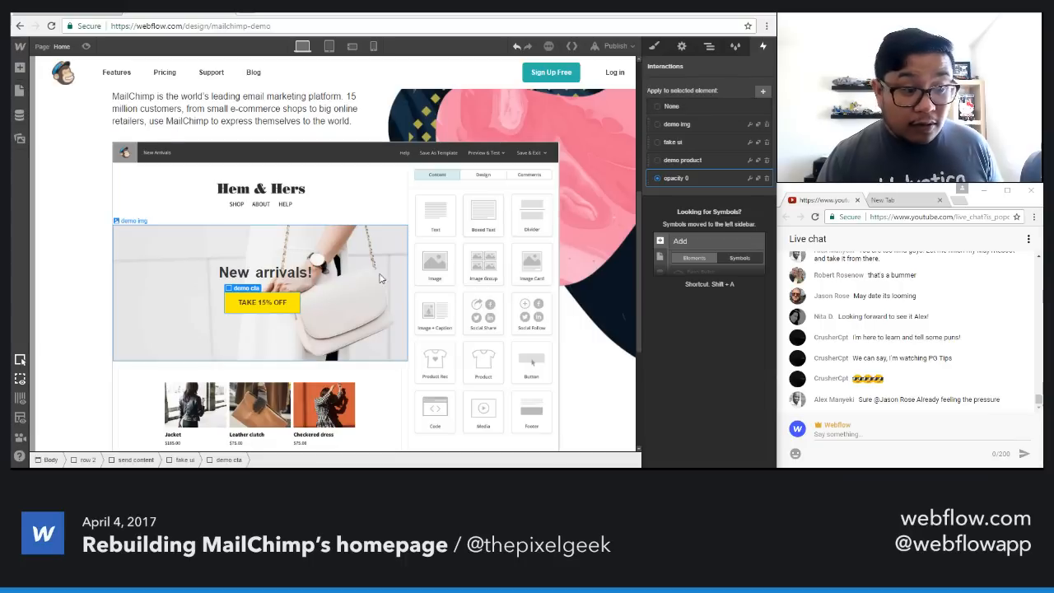
Step: Add a scroll trigger to the fake ui interaction that affects the demo cta element
left_click(126, 174)
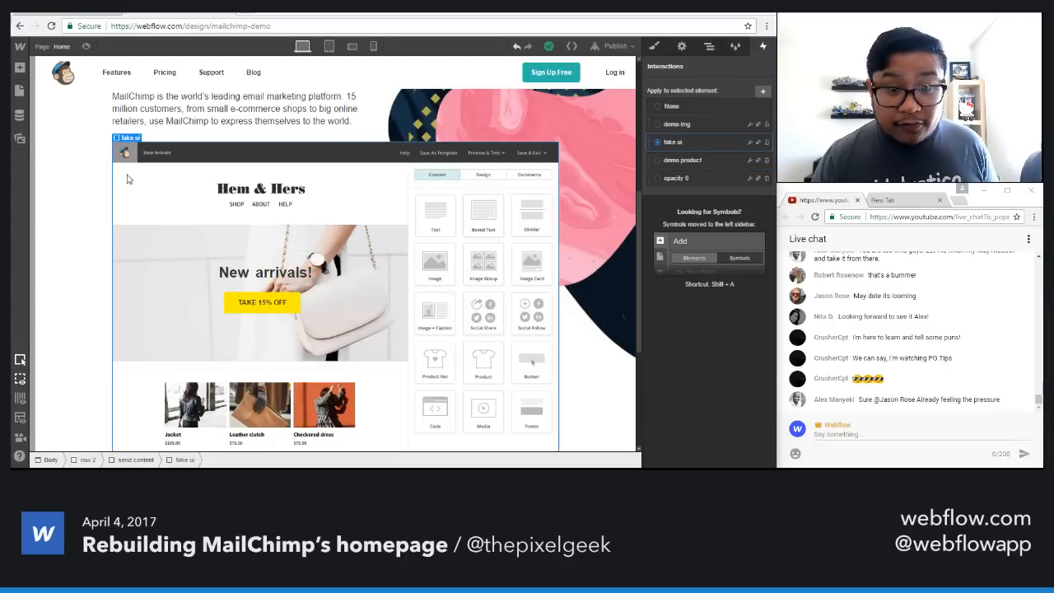
left_click(749, 142)
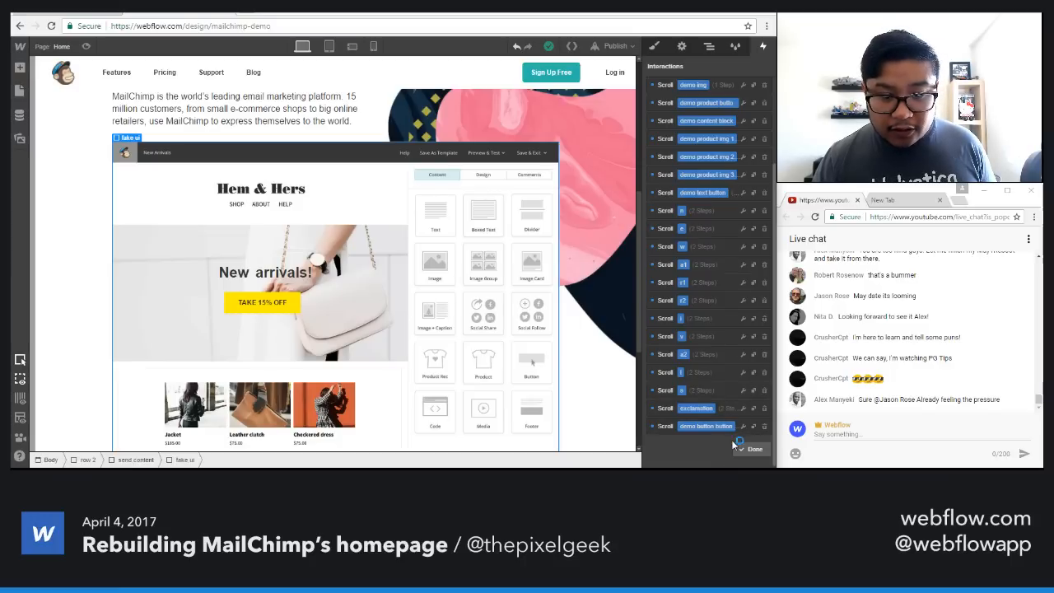
scroll(736, 228, "up", 2)
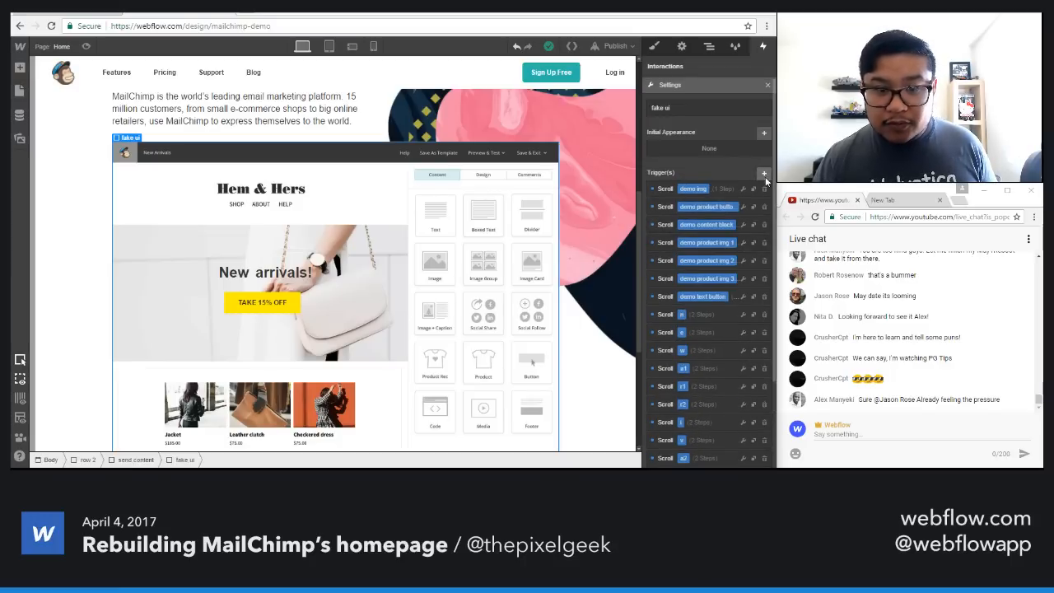
left_click(765, 176)
left_click(696, 217)
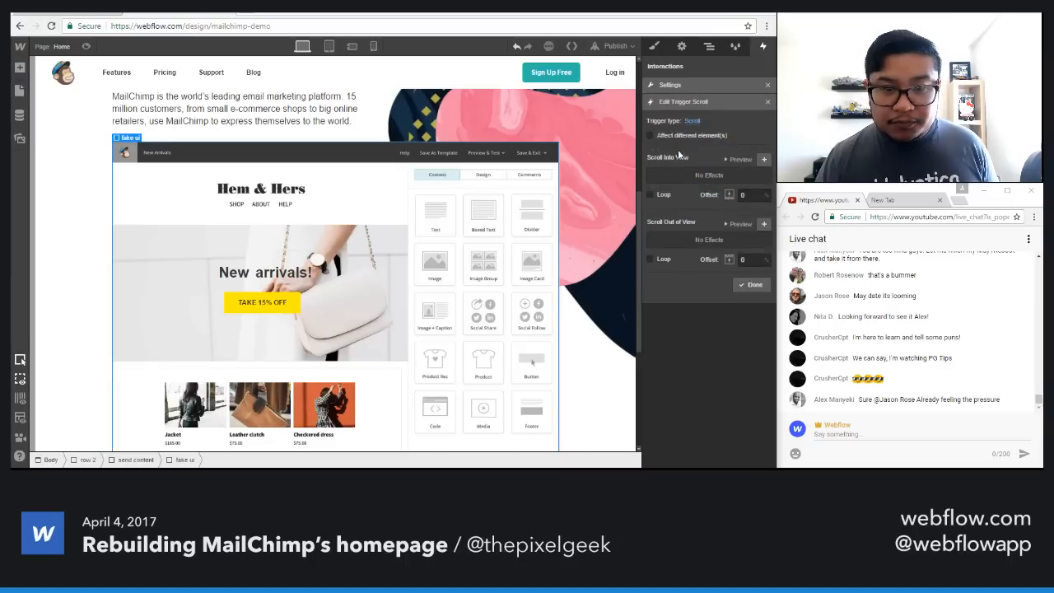
left_click(649, 135)
left_click(672, 154)
type("demo c")
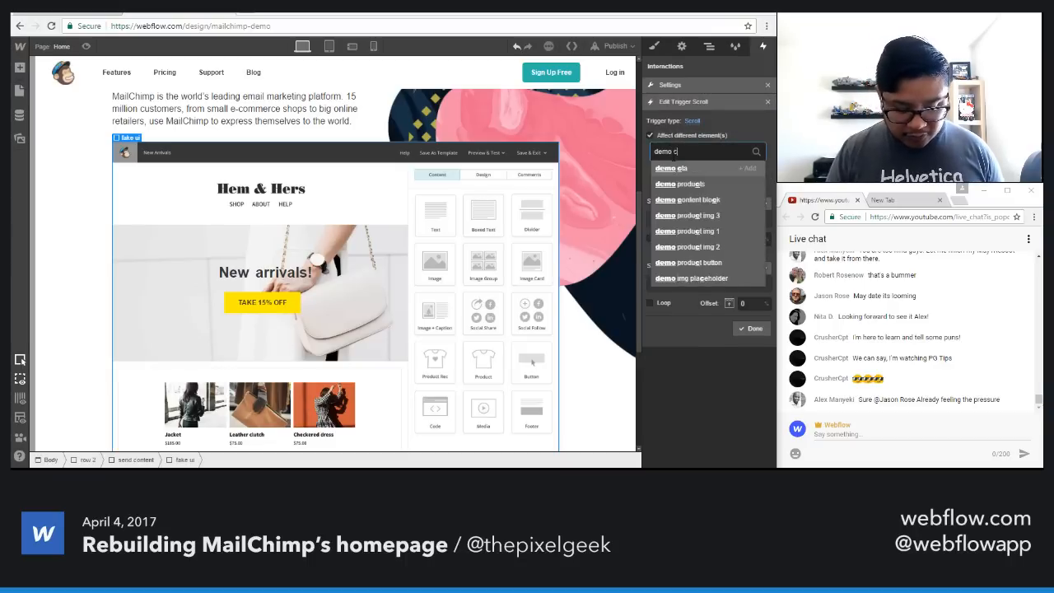
key("Return")
Step: Set the demo cta trigger's scroll-into-view offset to 45% and add an empty step to it
left_click(745, 237)
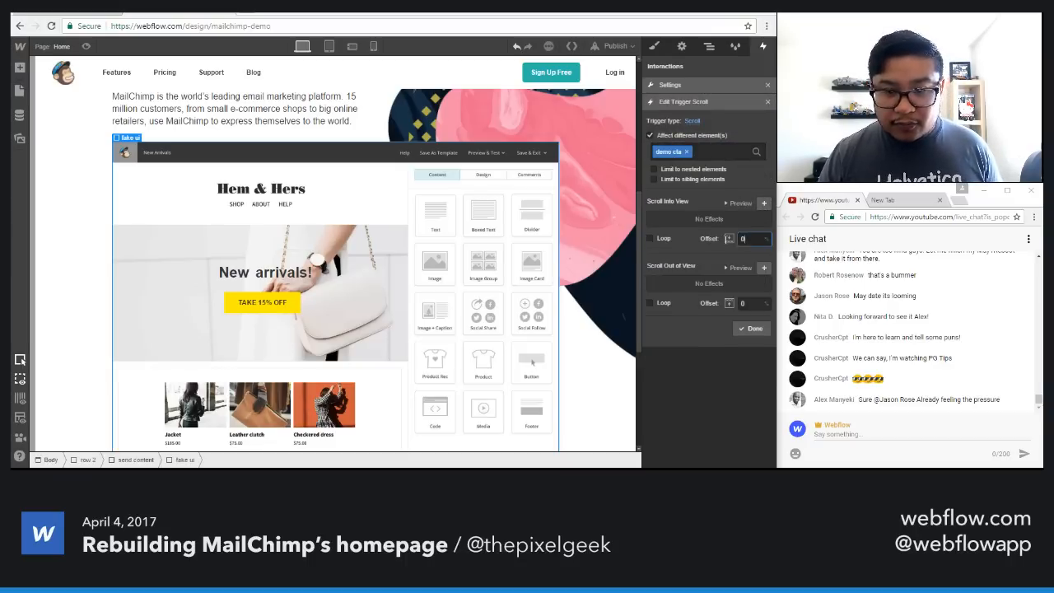
type("45")
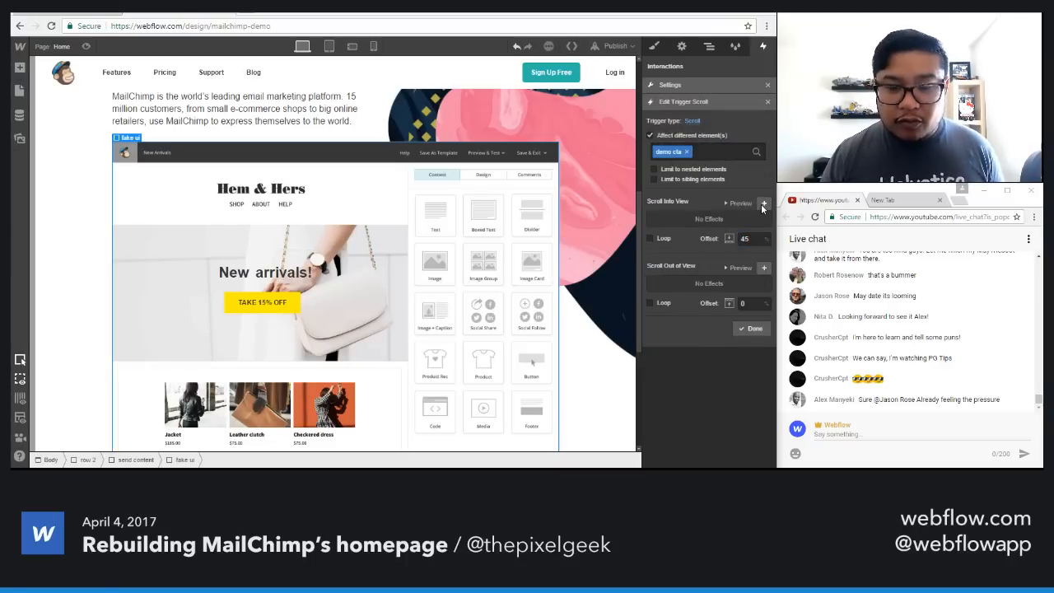
left_click(762, 204)
left_click(694, 322)
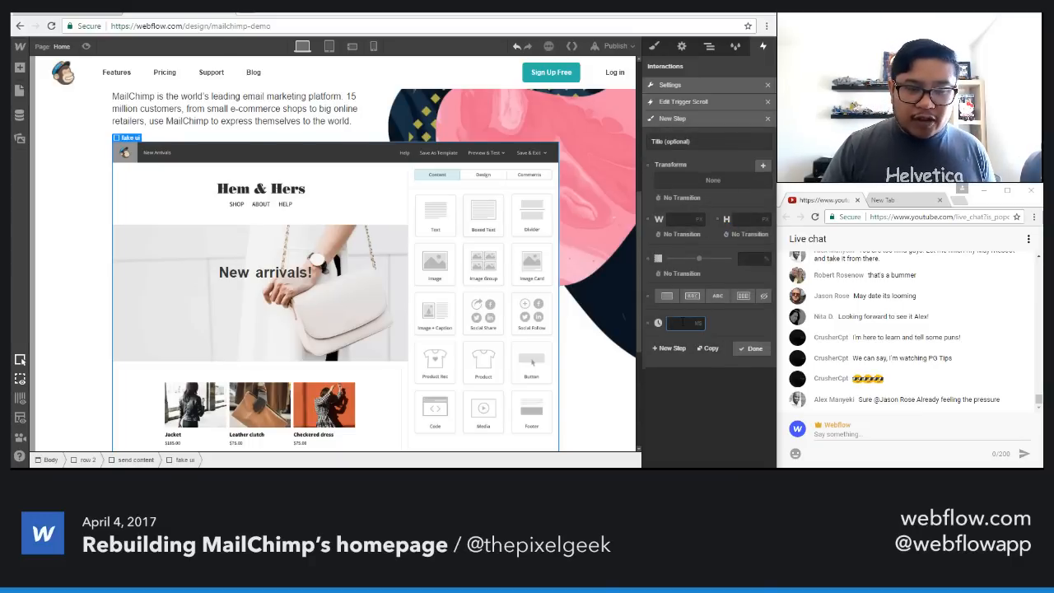
left_click(767, 118)
left_click(750, 328)
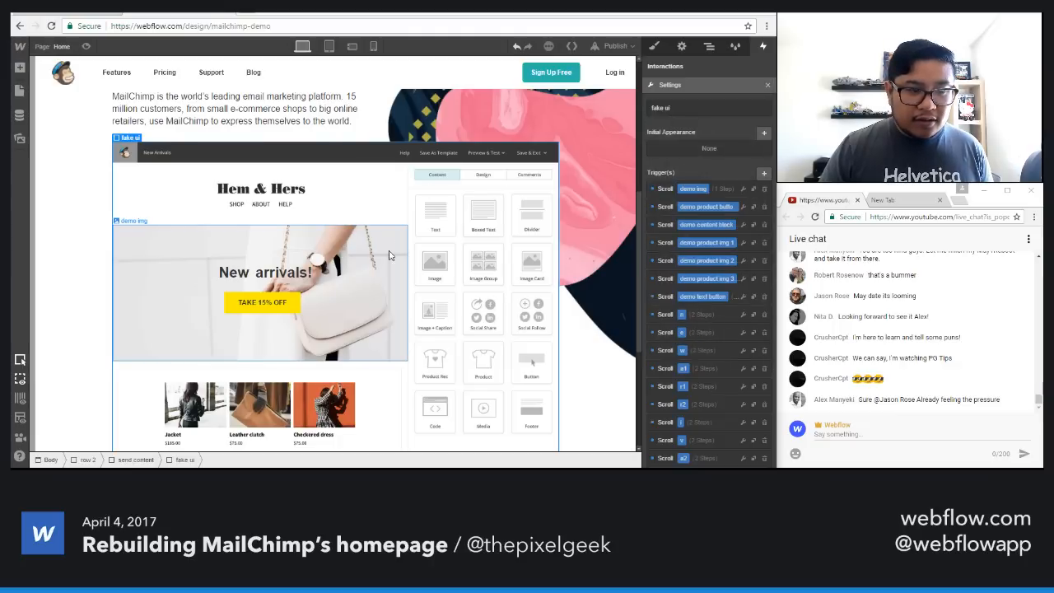
Step: Check the wait time and movement step of the demo button button scroll trigger
scroll(718, 445, "down", 3)
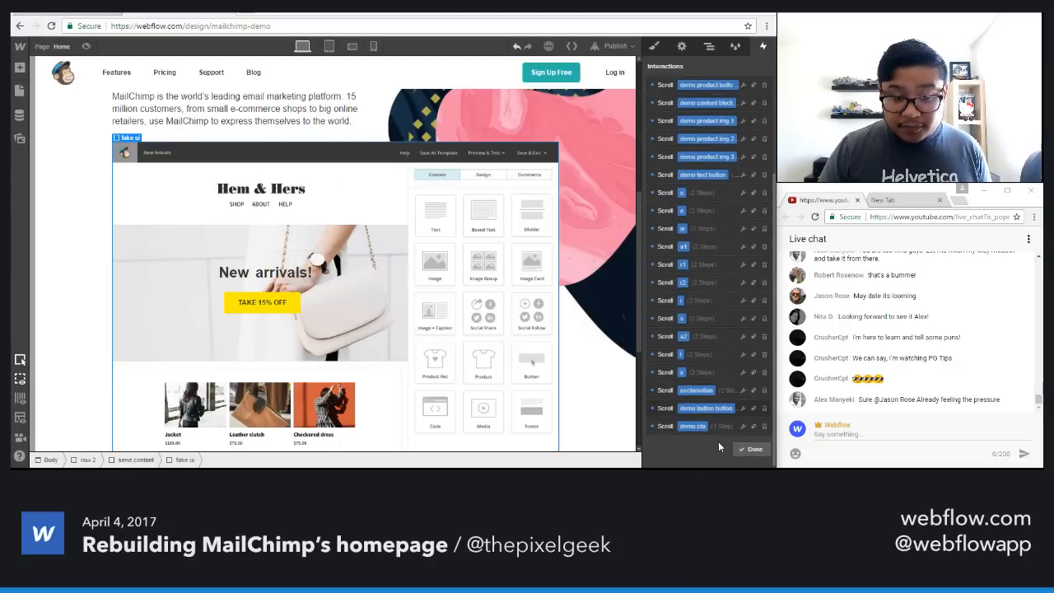
left_click(742, 408)
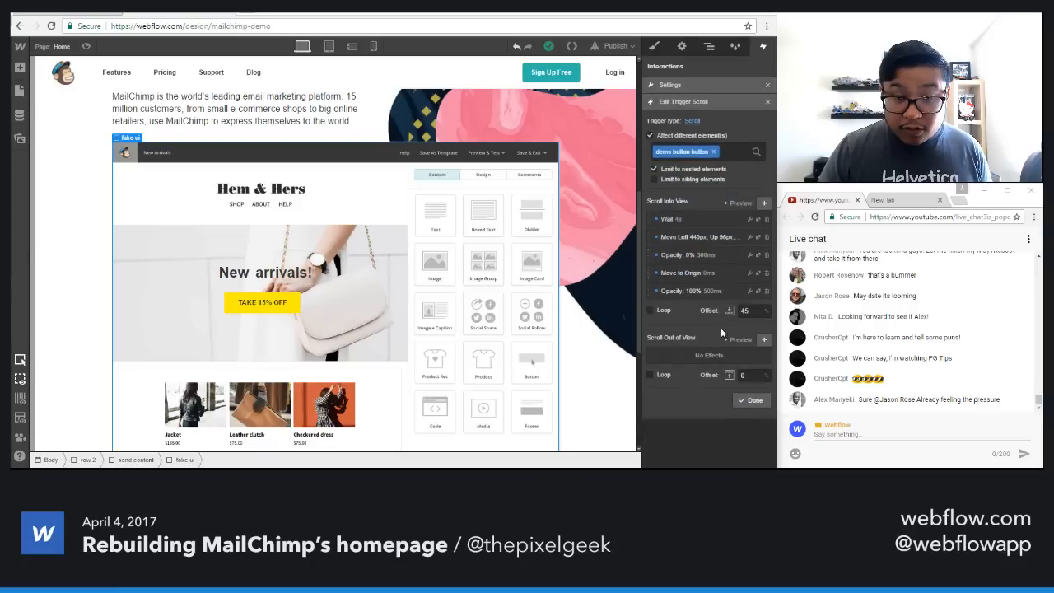
left_click(714, 236)
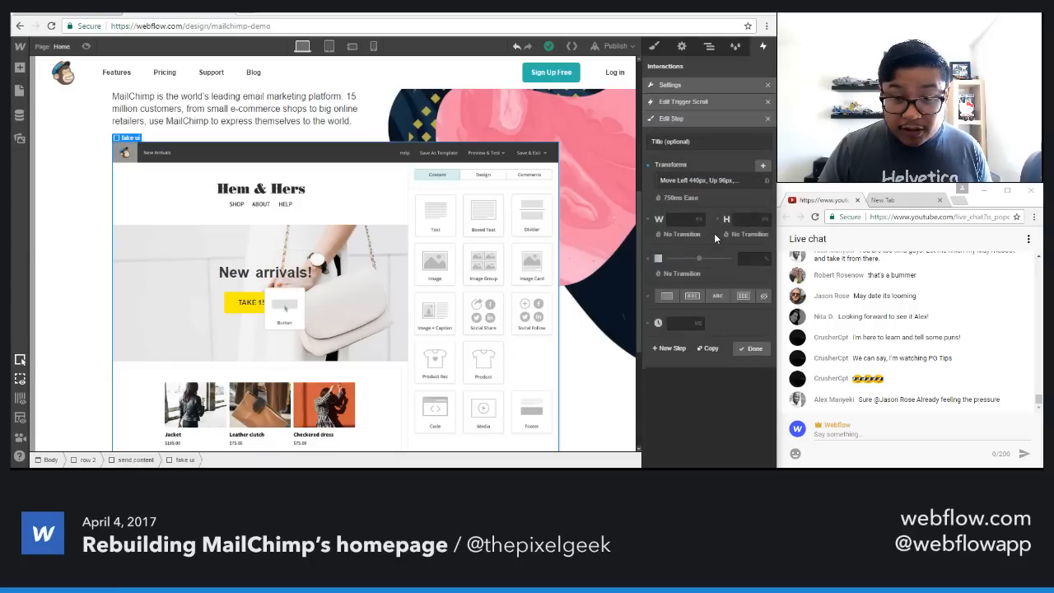
left_click(767, 120)
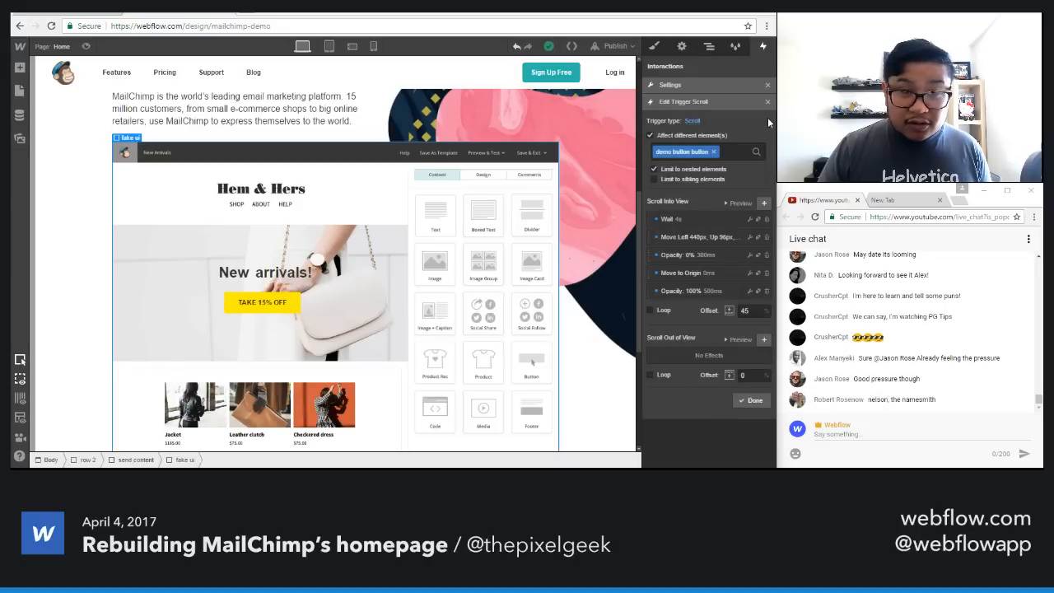
left_click(767, 101)
Step: Make the demo cta trigger's empty step wait 5000 ms and add a step fading to 100% opacity over 400 ms
scroll(695, 370, "down", 2)
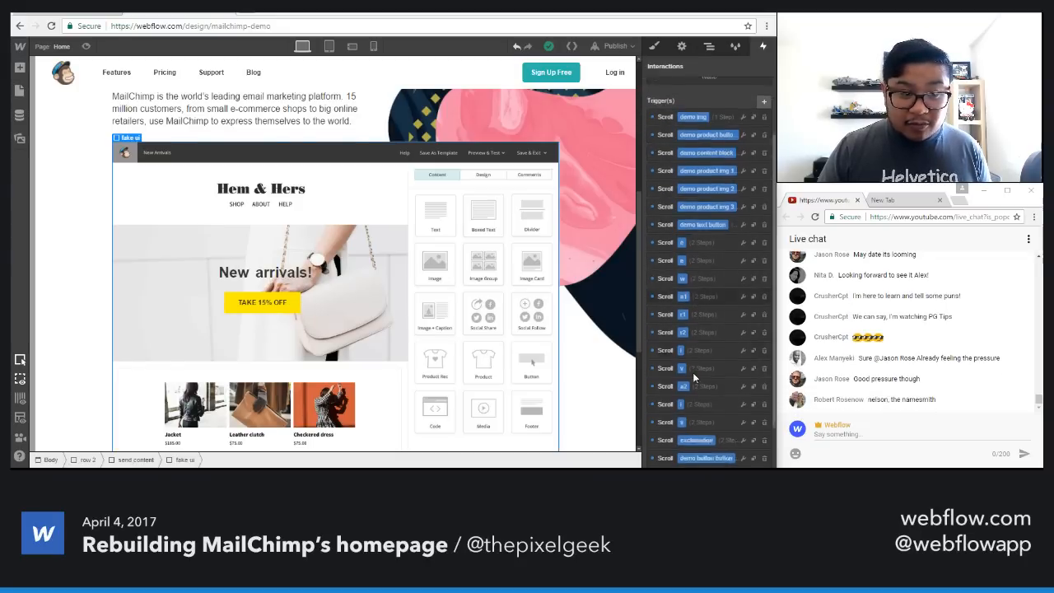
scroll(694, 376, "down", 2)
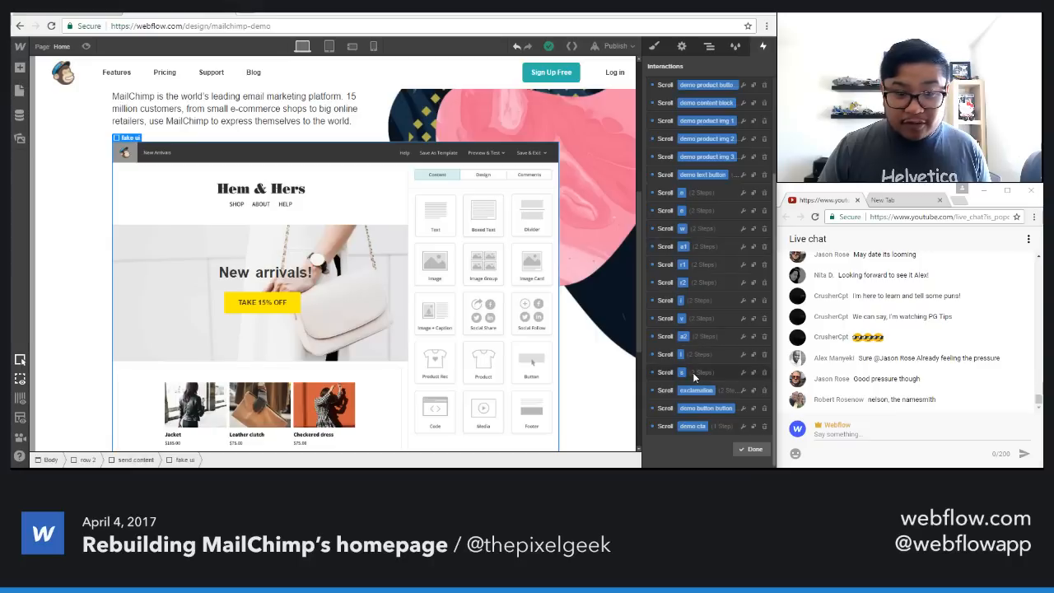
left_click(742, 426)
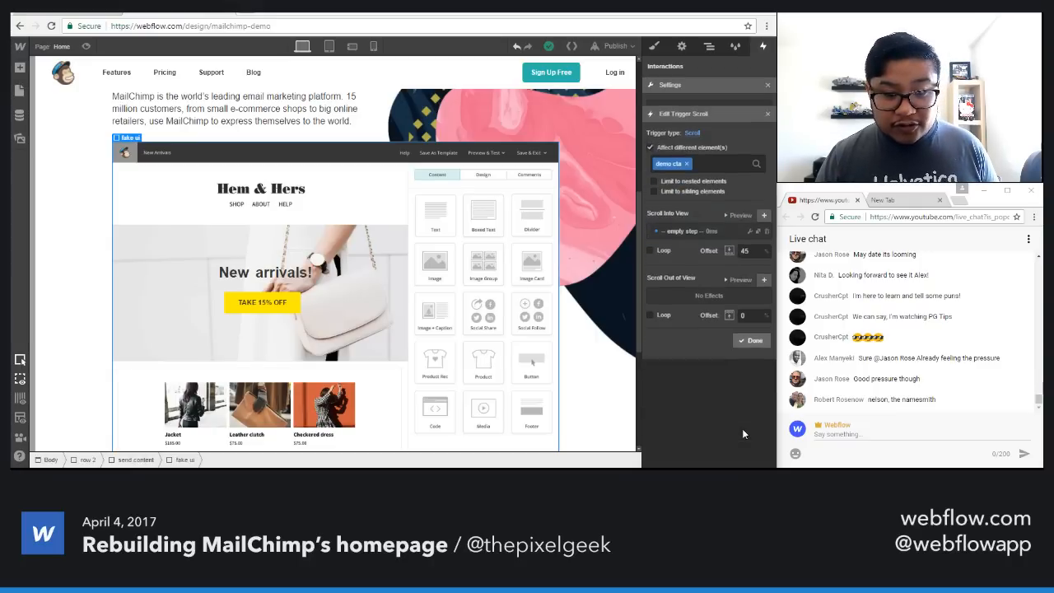
left_click(699, 219)
left_click(685, 323)
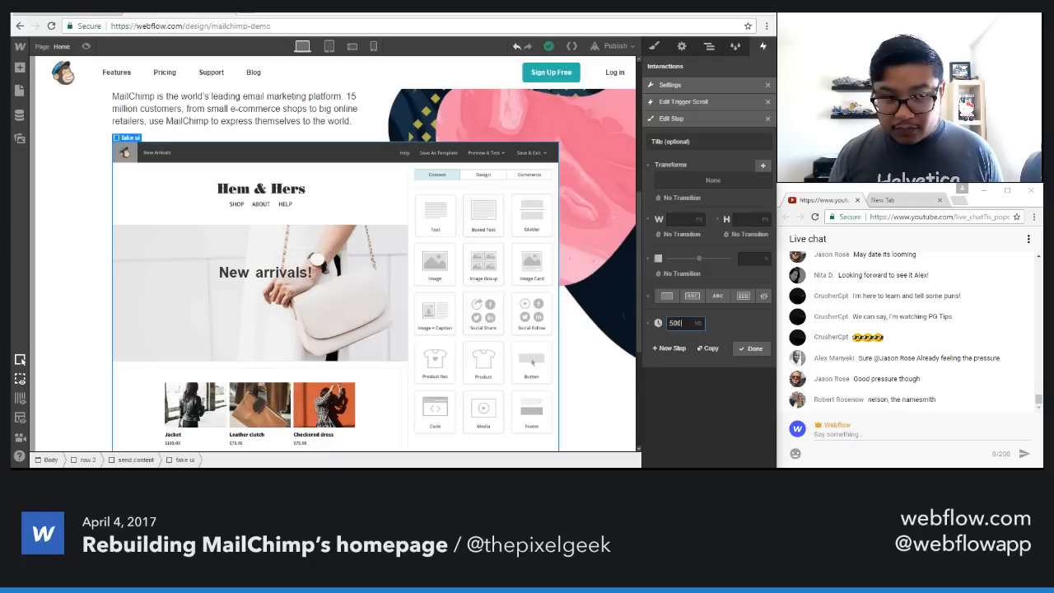
left_click(667, 348)
left_click_drag(698, 258, 727, 258)
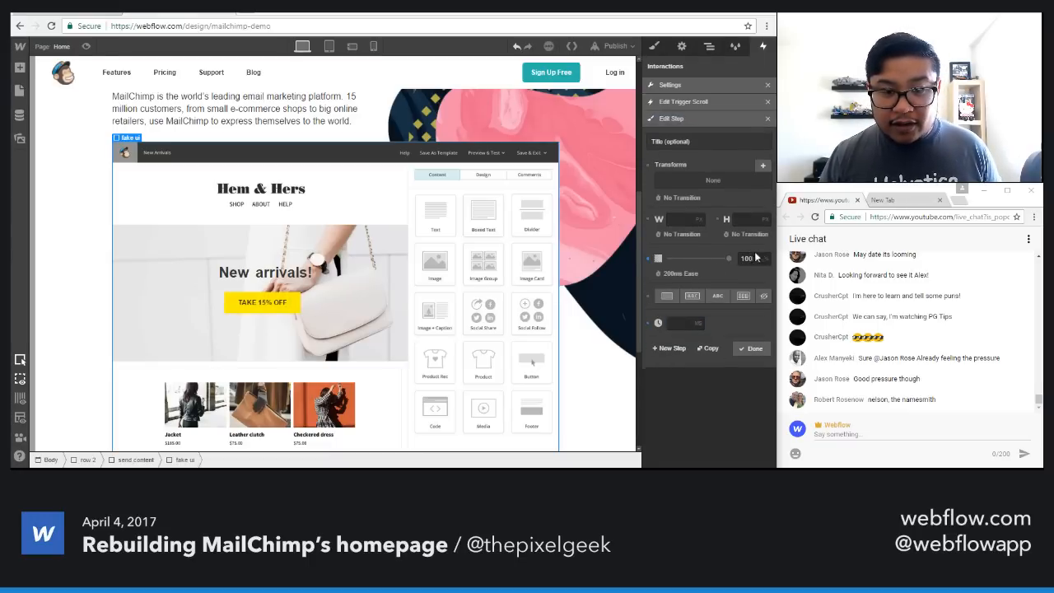
left_click(677, 275)
type("400")
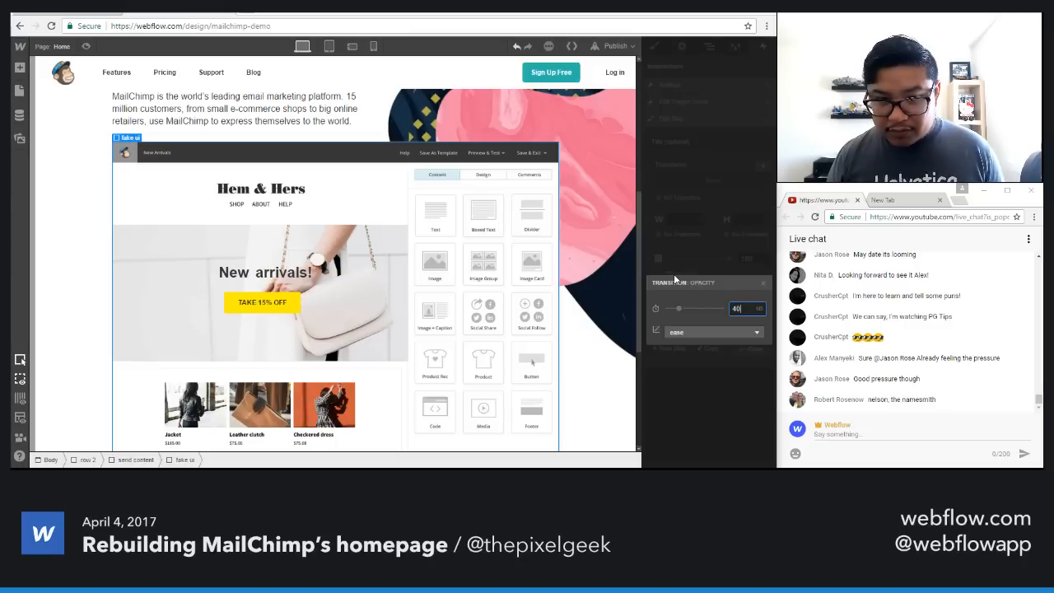
key("Return")
left_click(751, 349)
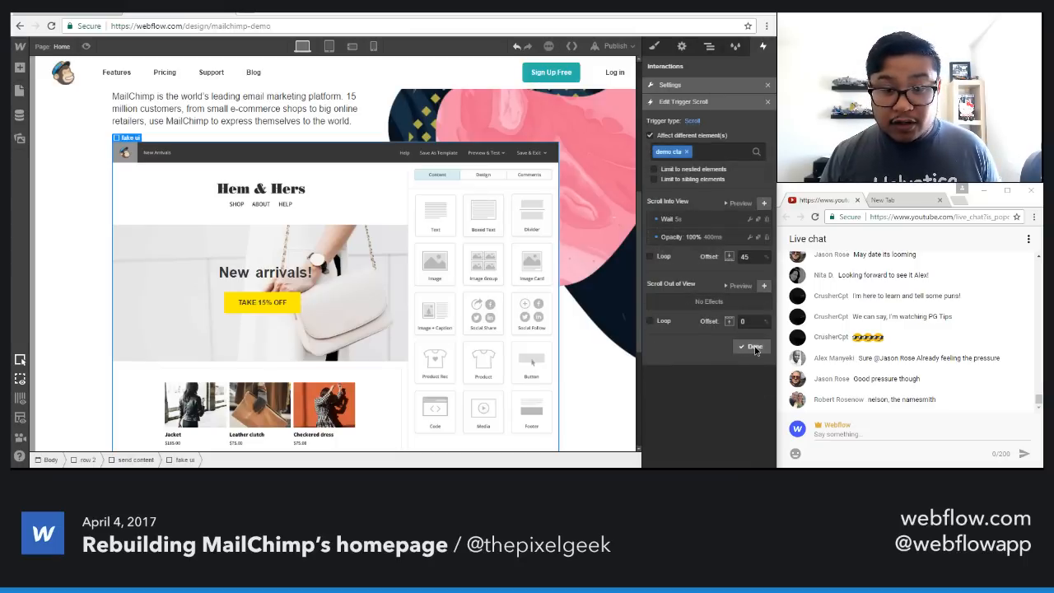
Step: Preview the page to watch when the demo cta appears, and return to designing
left_click(86, 49)
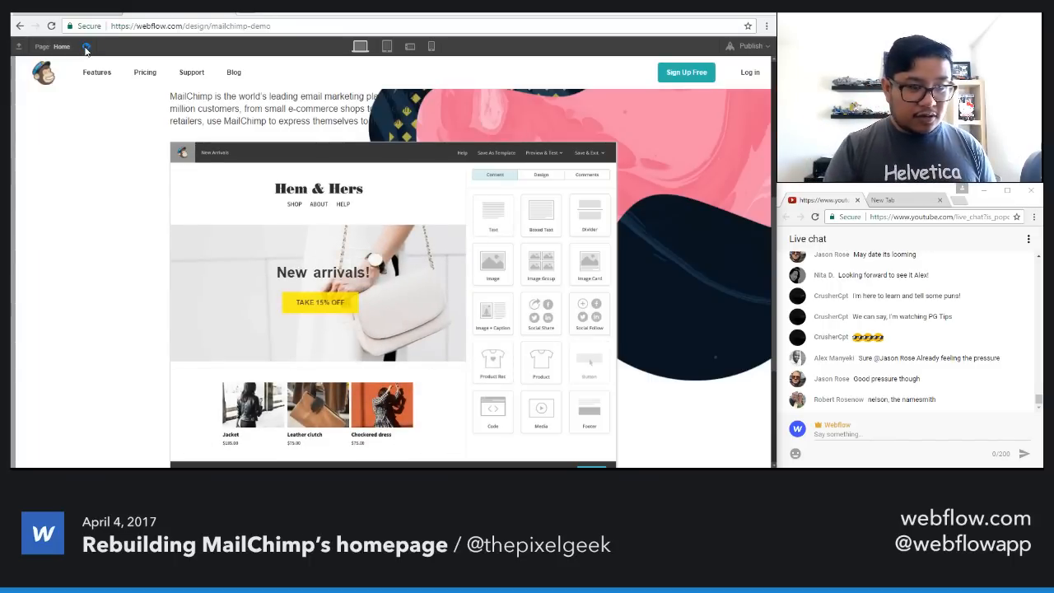
left_click(86, 47)
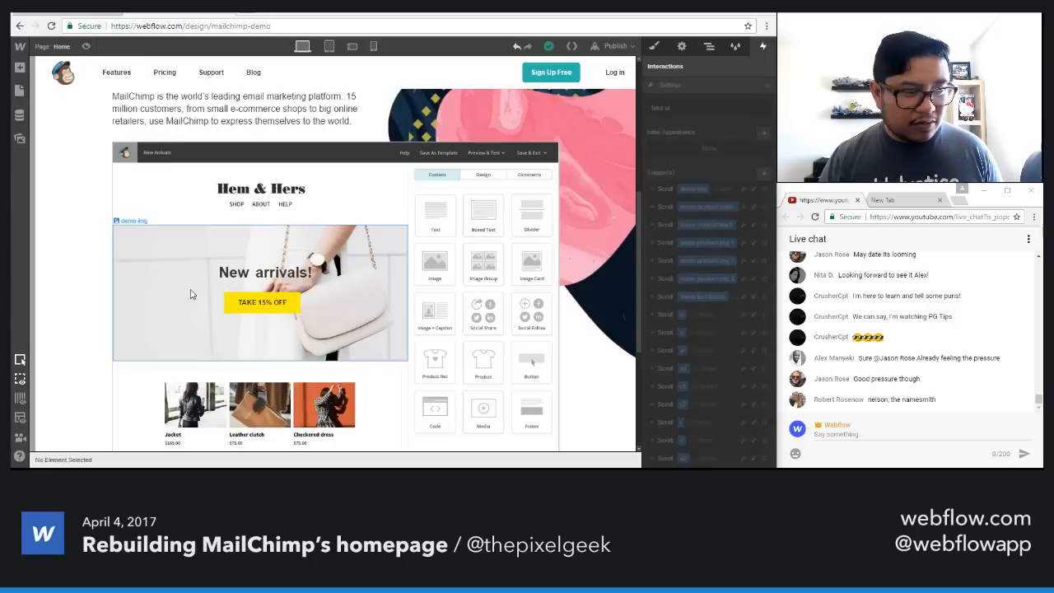
Step: Set the wait of the demo cta scroll trigger in the fake ui interaction to 4750 ms
scroll(713, 371, "down", 3)
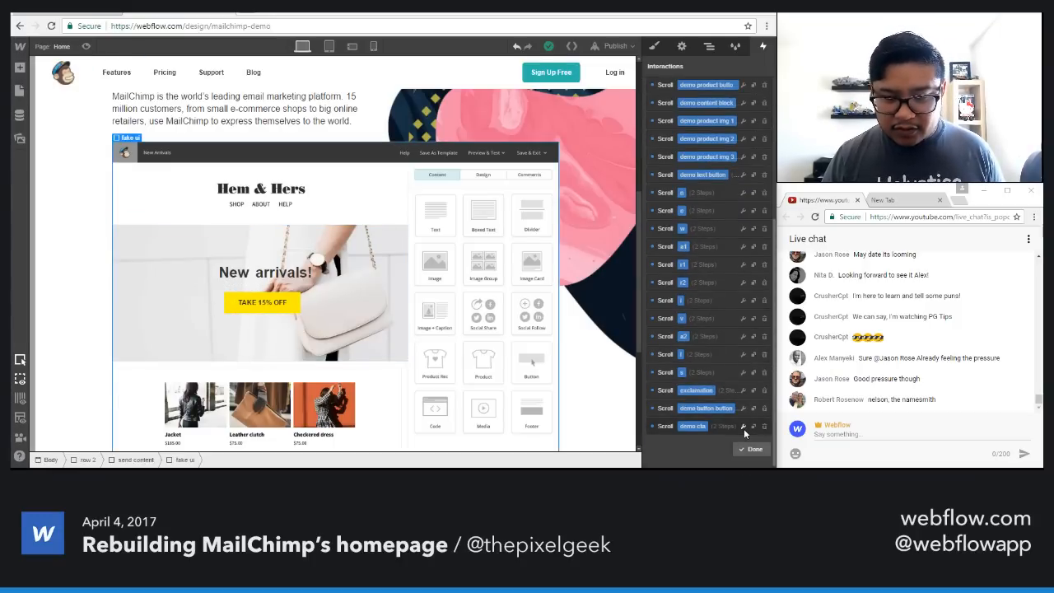
left_click(743, 427)
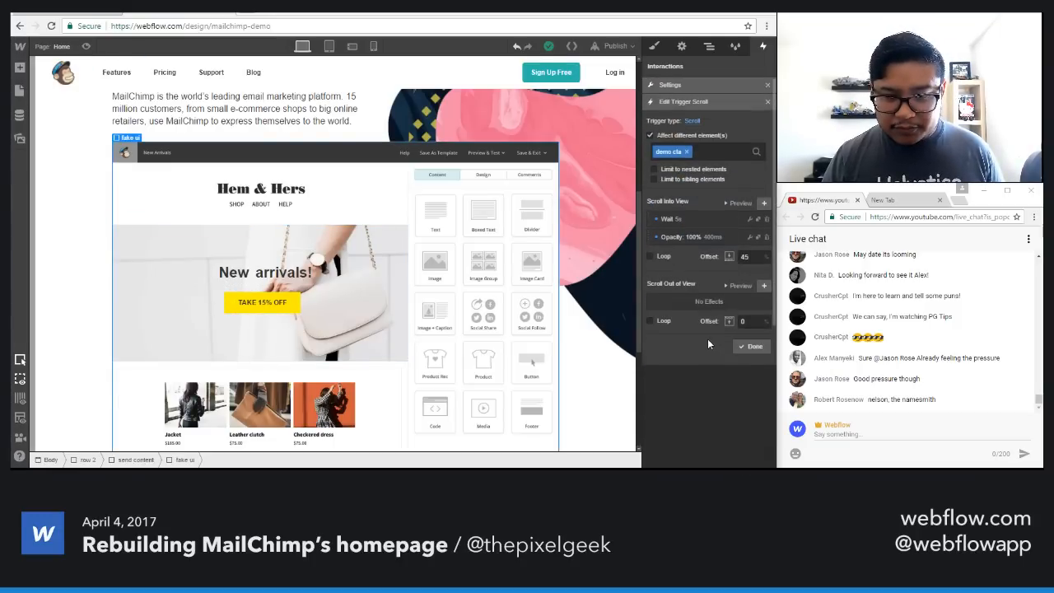
left_click(670, 220)
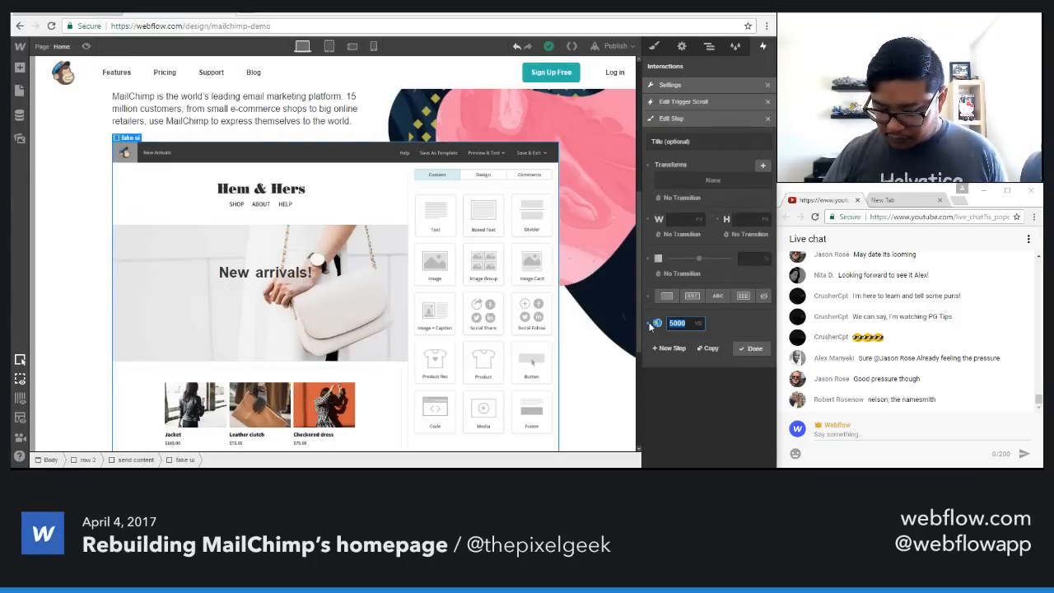
type("4750")
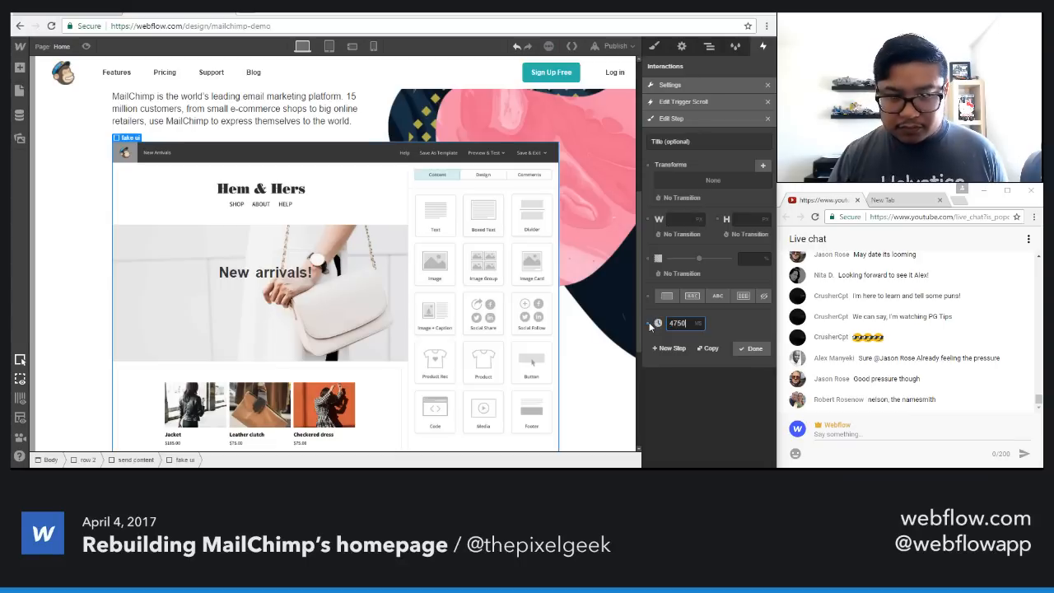
left_click(743, 344)
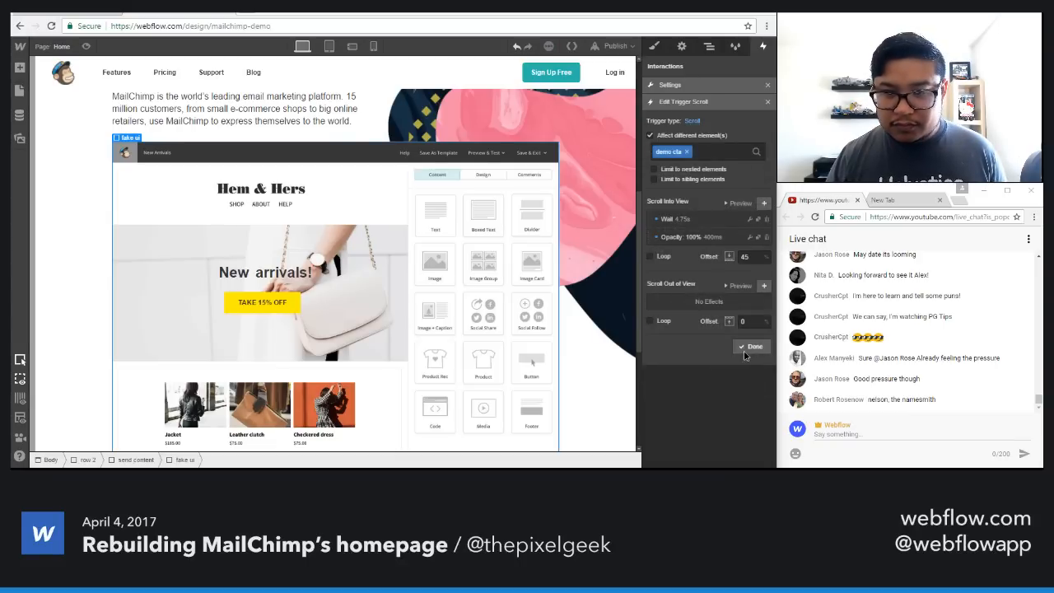
left_click(743, 349)
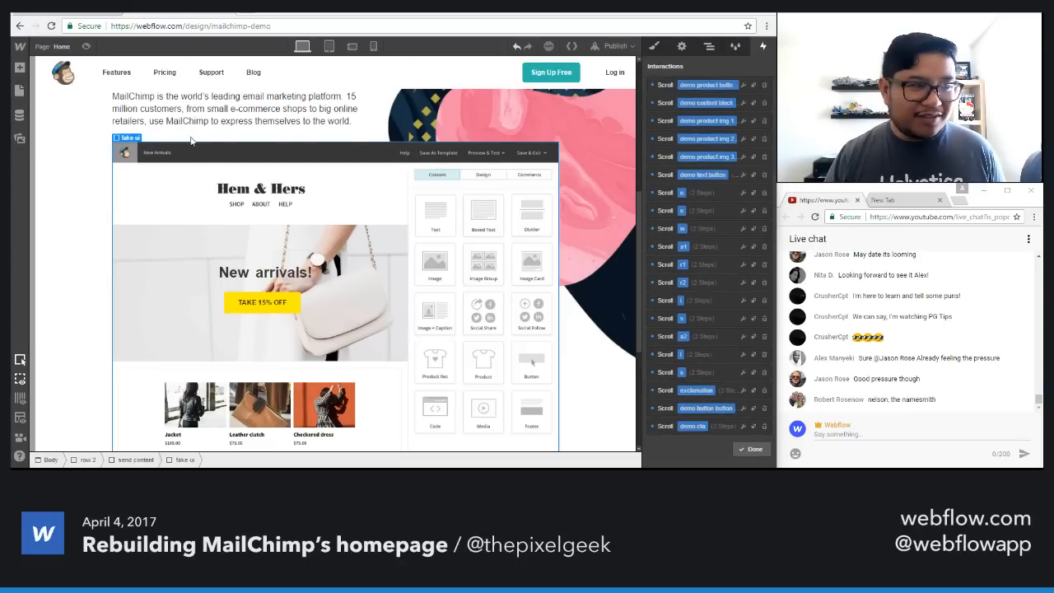
Step: Play the whole fake ui animation in preview to check the demo cta timing, and return to designing
left_click(90, 46)
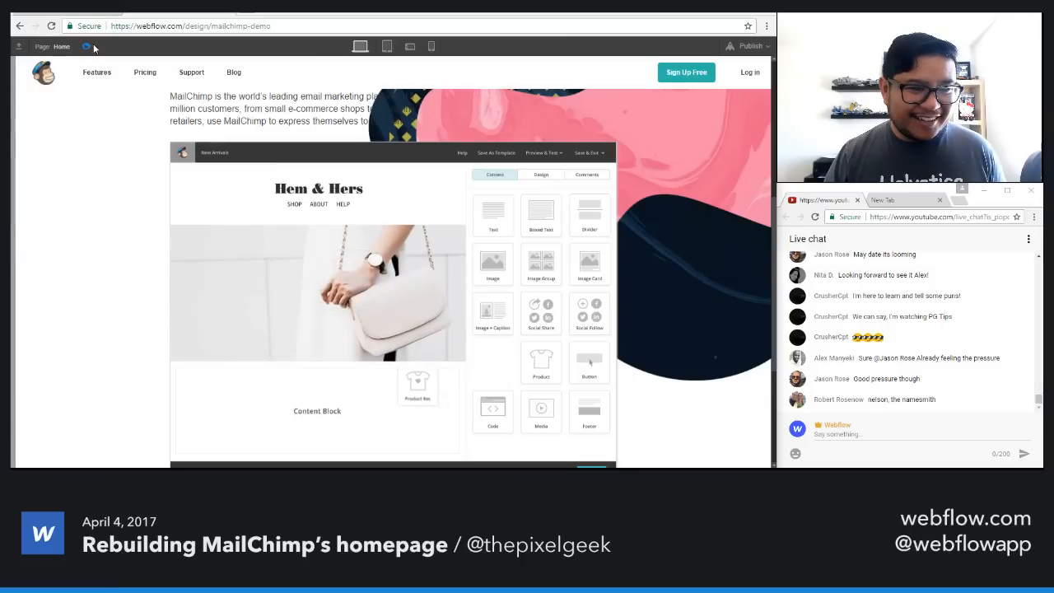
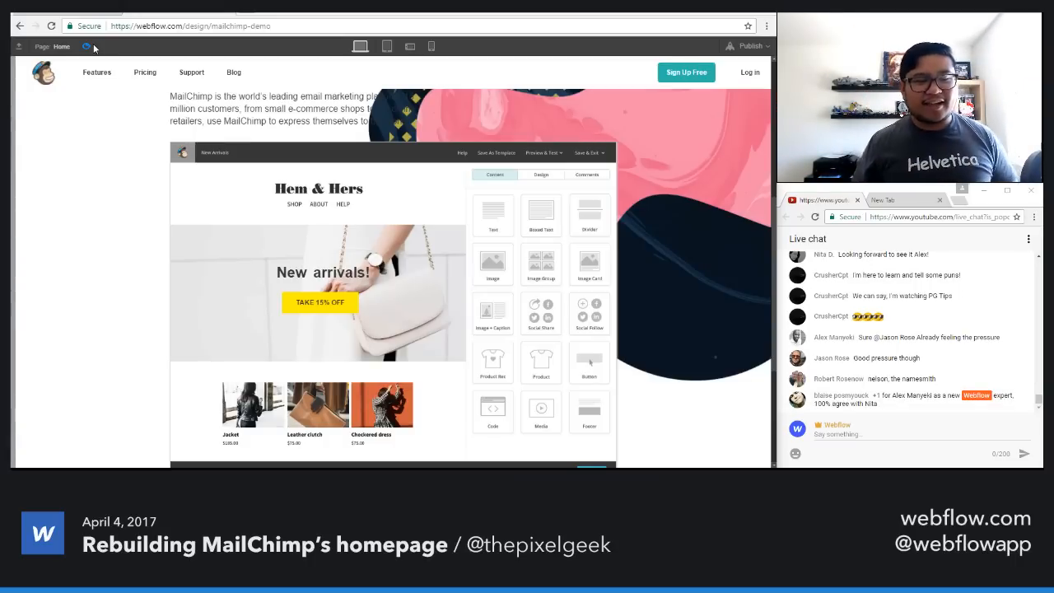
left_click(87, 47)
Step: Publish the site to mailchimp-demo.webflow.io and close the publish options
left_click(613, 46)
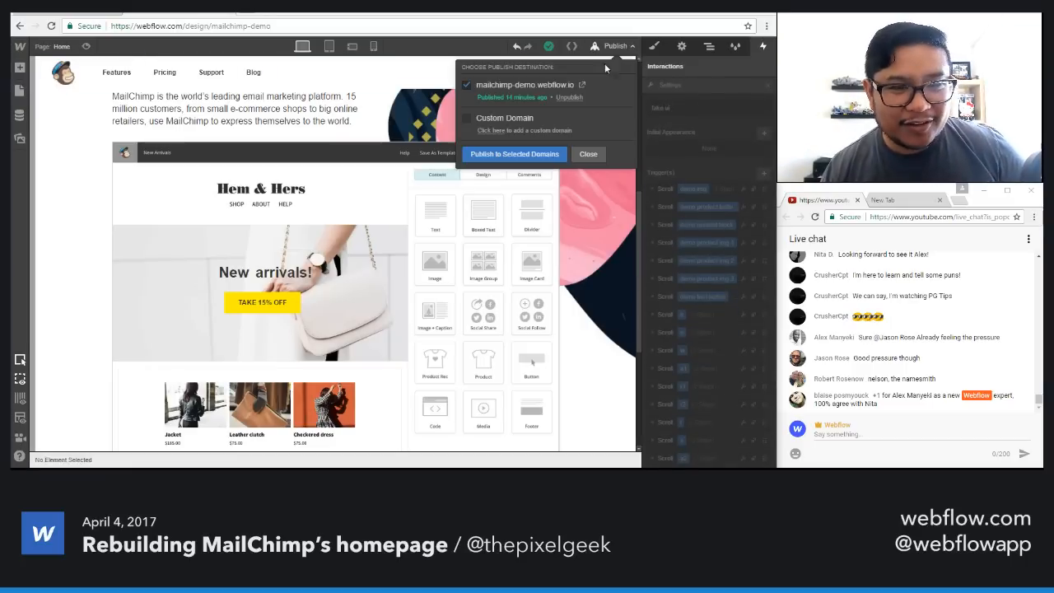
left_click(524, 155)
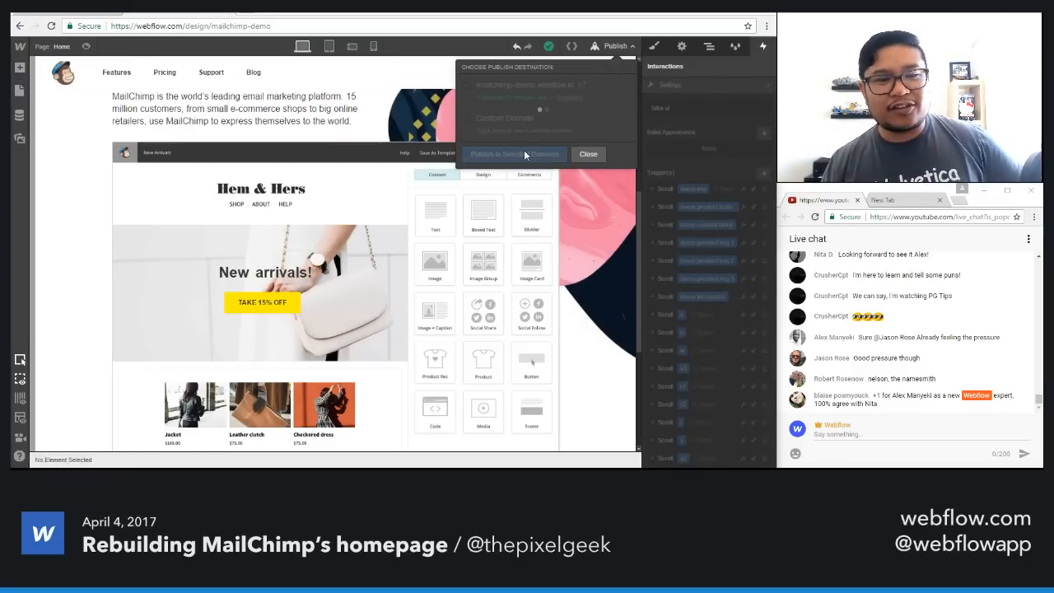
left_click(572, 154)
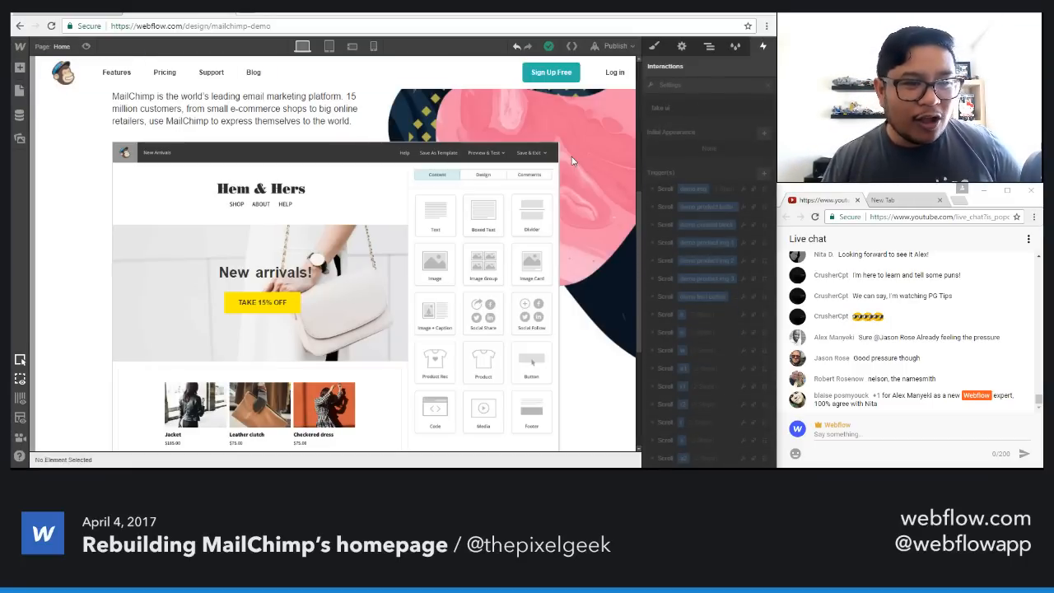
Step: Preview the fake ui animation once more and return to designing
left_click(86, 47)
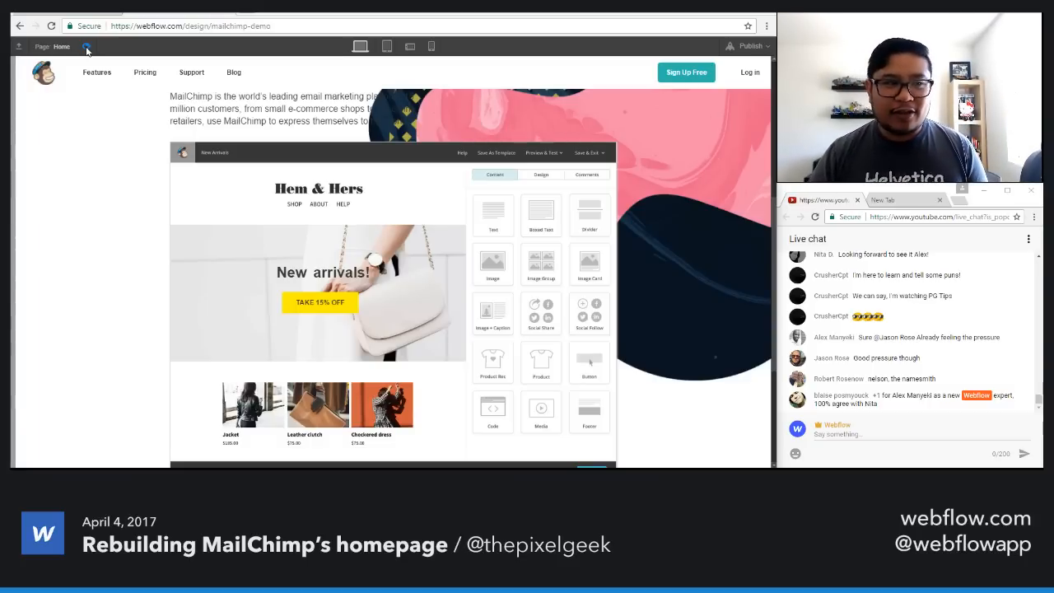
left_click(87, 47)
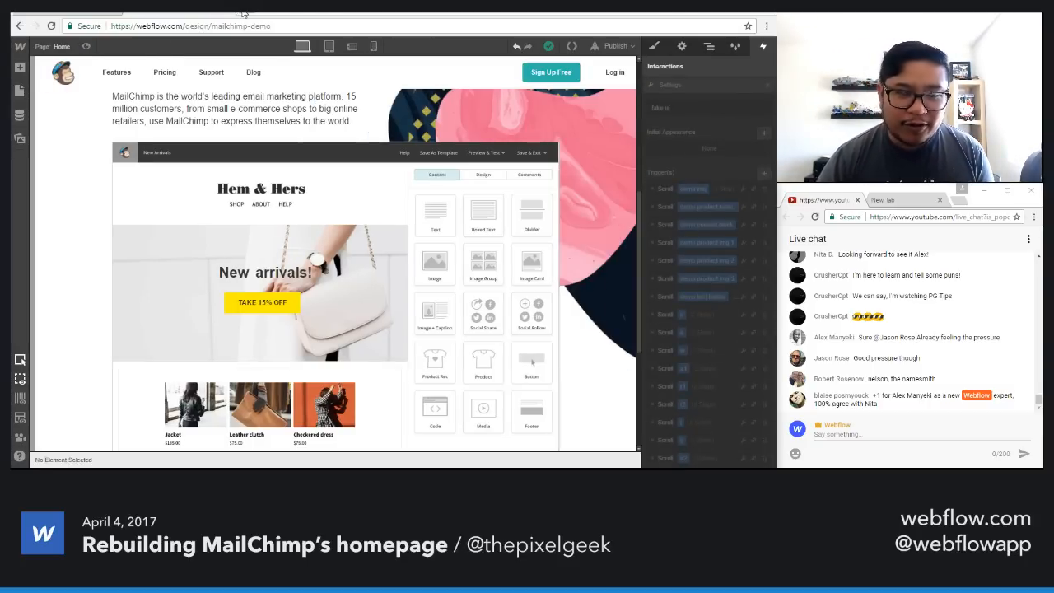
Step: Search the web for "webflow interactions 2.0" in a new browser tab and open Webflow's interactions feature page
left_click(243, 13)
type("webflow int")
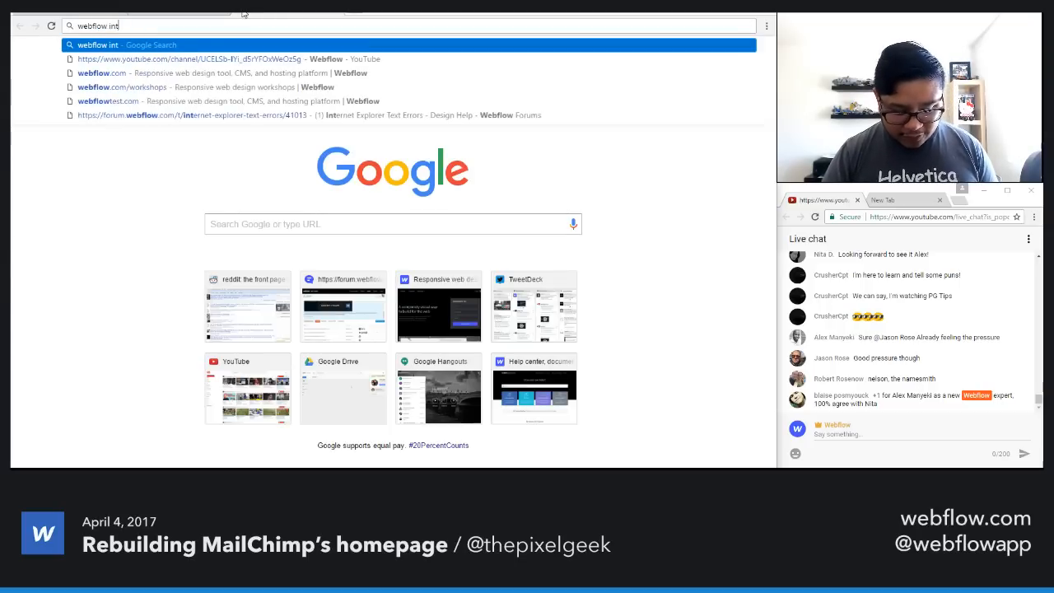
type("eractions 2.0")
key("Return")
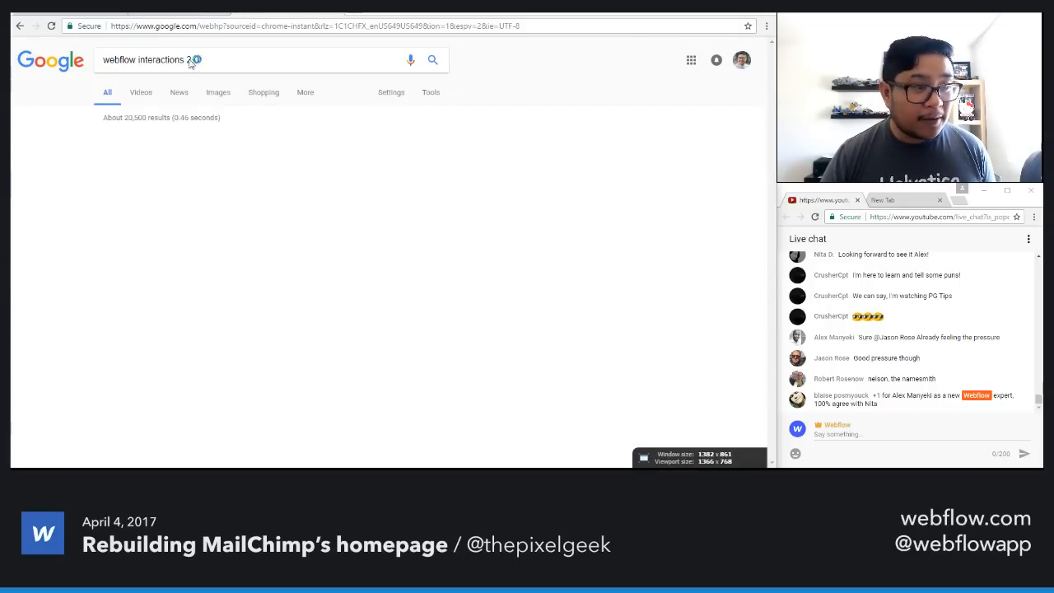
left_click(176, 145)
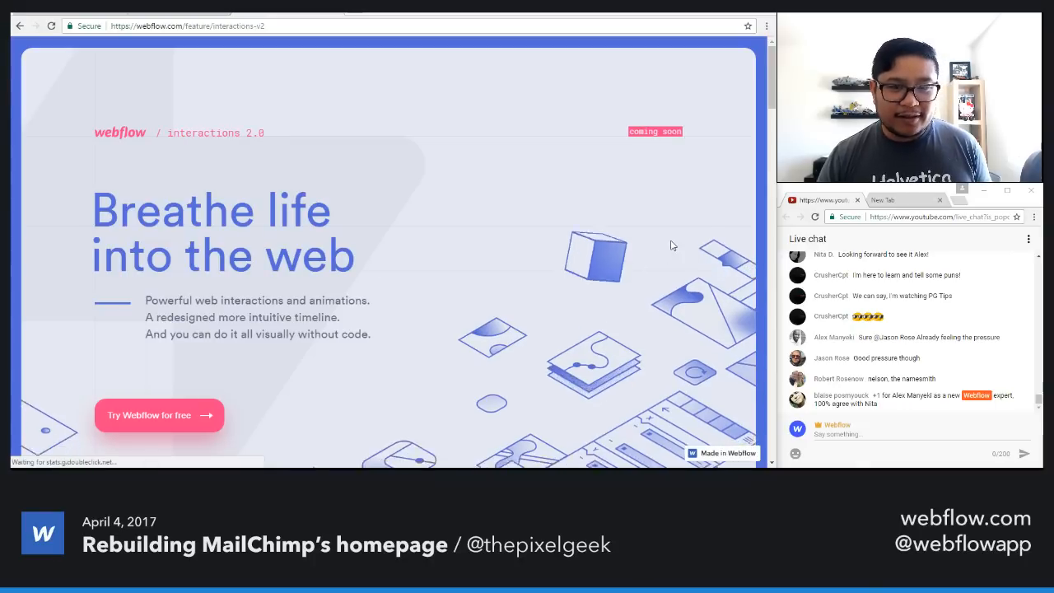
Step: Look through the interactions 2.0 page down to the section on crafting complex animations with a timeline
scroll(671, 244, "down", 2)
scroll(671, 244, "down", 10)
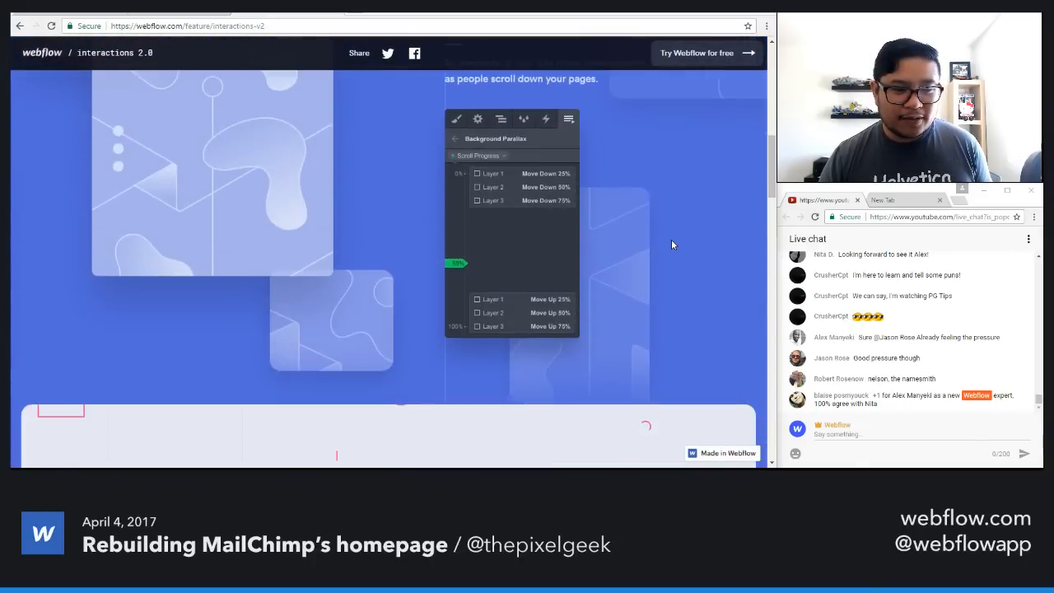
scroll(670, 243, "down", 8)
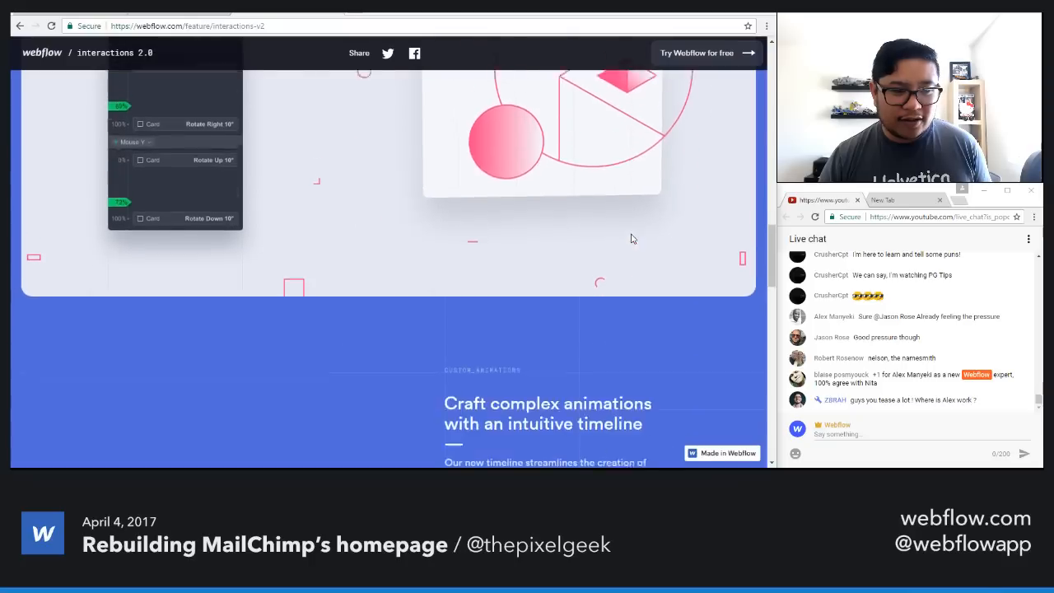
scroll(648, 226, "down", 2)
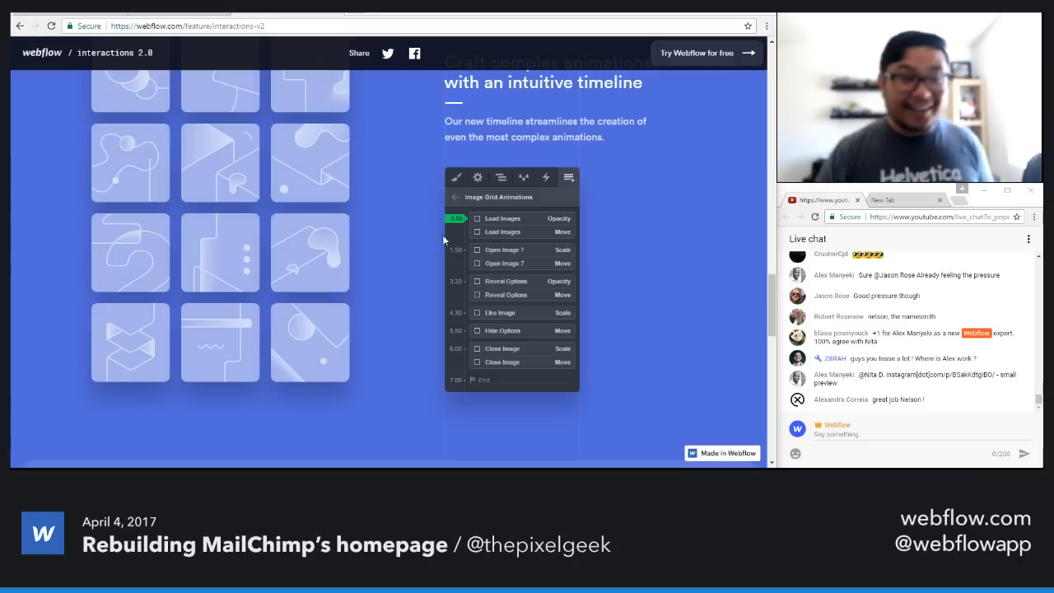
scroll(389, 205, "up", 1)
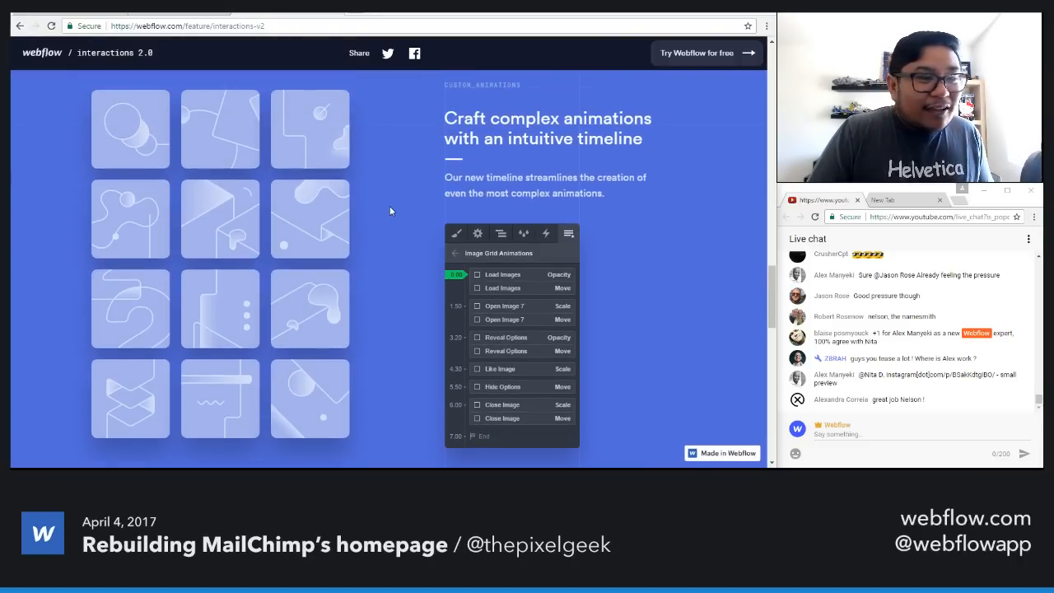
Step: Switch back to the mailchimp-demo project, preview the fake ui animation in the Send section, and return to designing
left_click(168, 15)
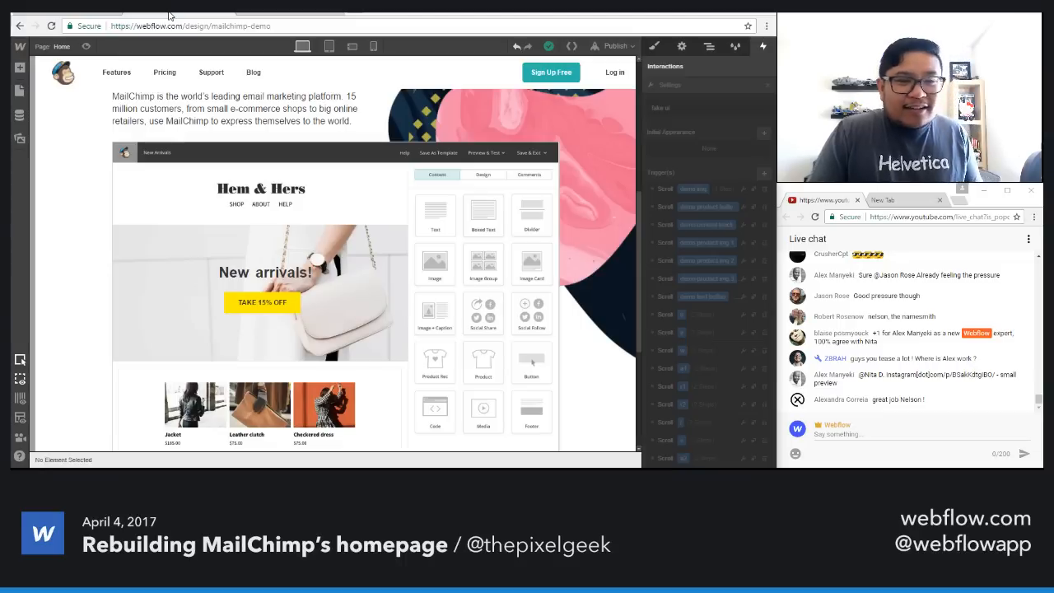
left_click(263, 126)
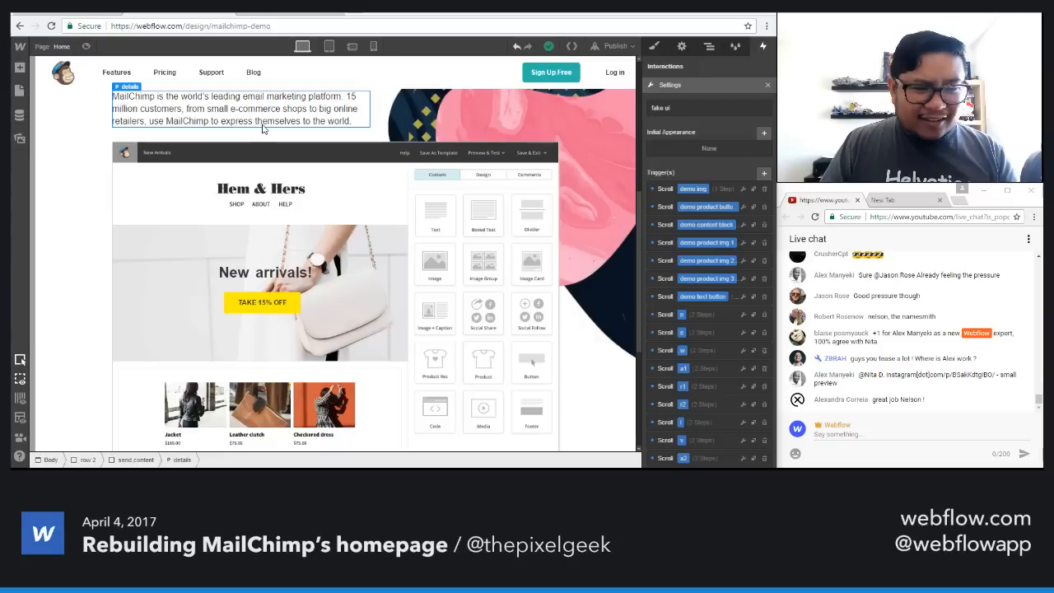
scroll(263, 126, "up", 1)
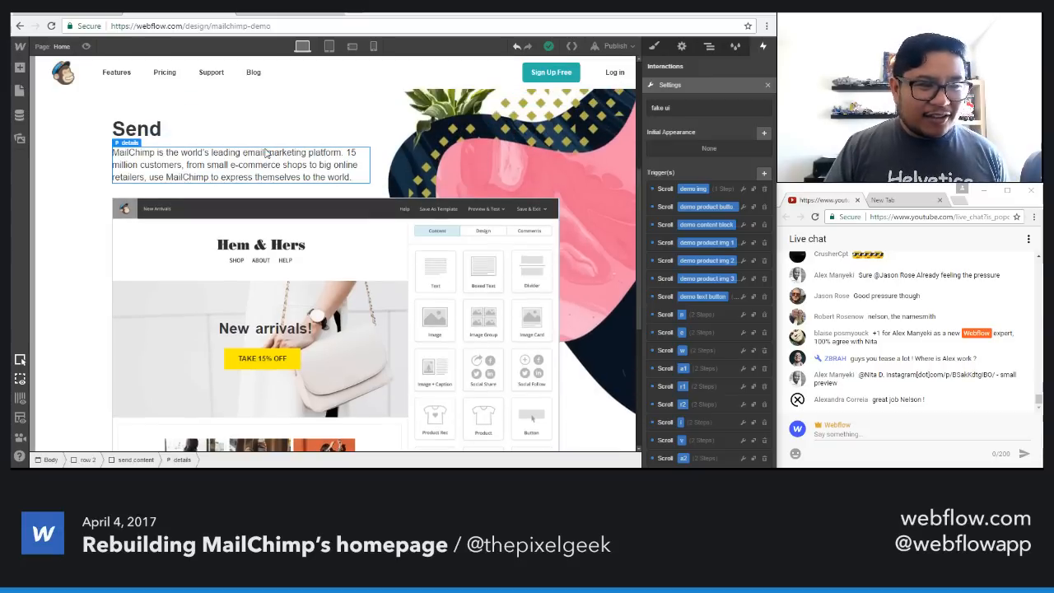
left_click(96, 47)
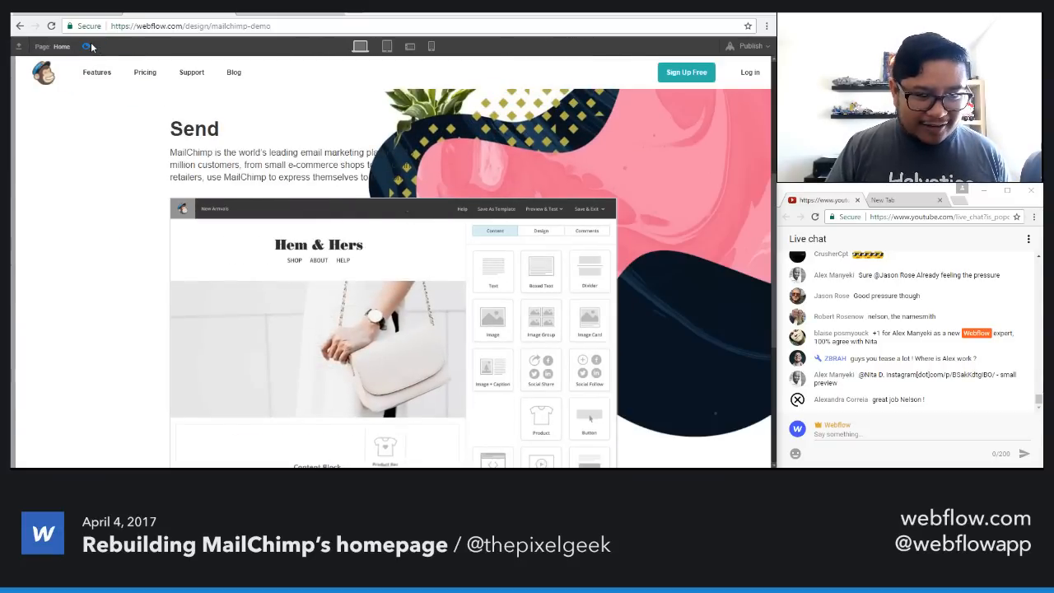
left_click(89, 46)
Step: Switch to the original mailchimp.com homepage and examine the area from the fake ui down to the Sell section
left_click(89, 15)
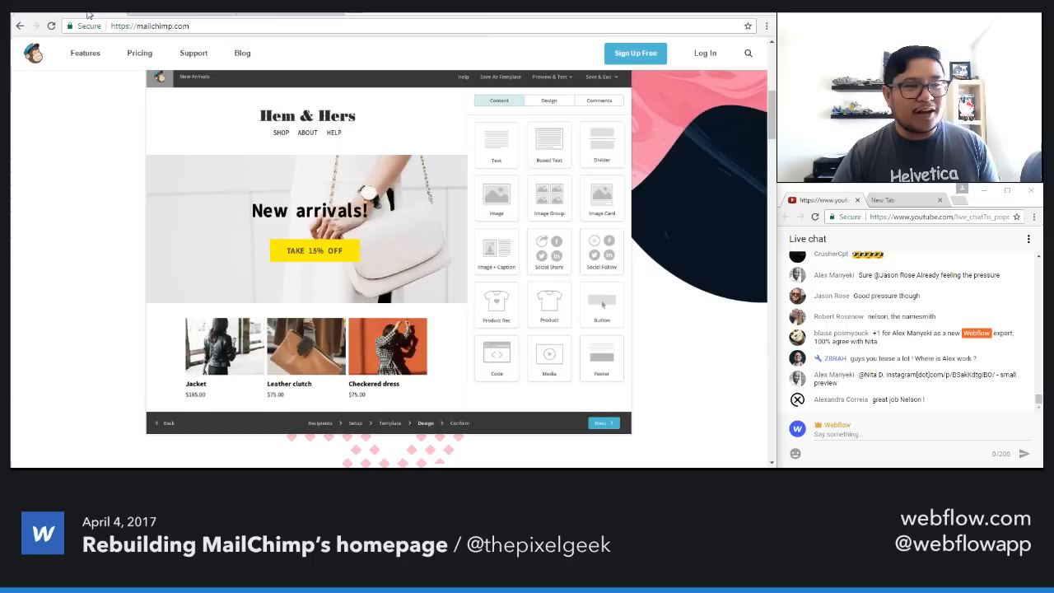
scroll(89, 265, "down", 2)
scroll(89, 265, "up", 1)
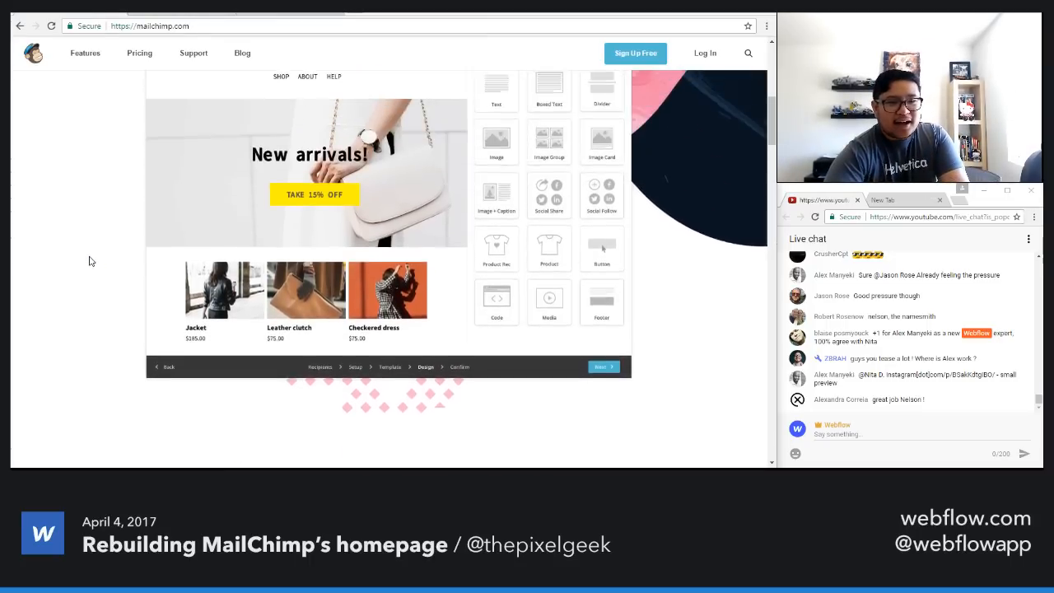
scroll(91, 262, "down", 1)
scroll(91, 261, "down", 4)
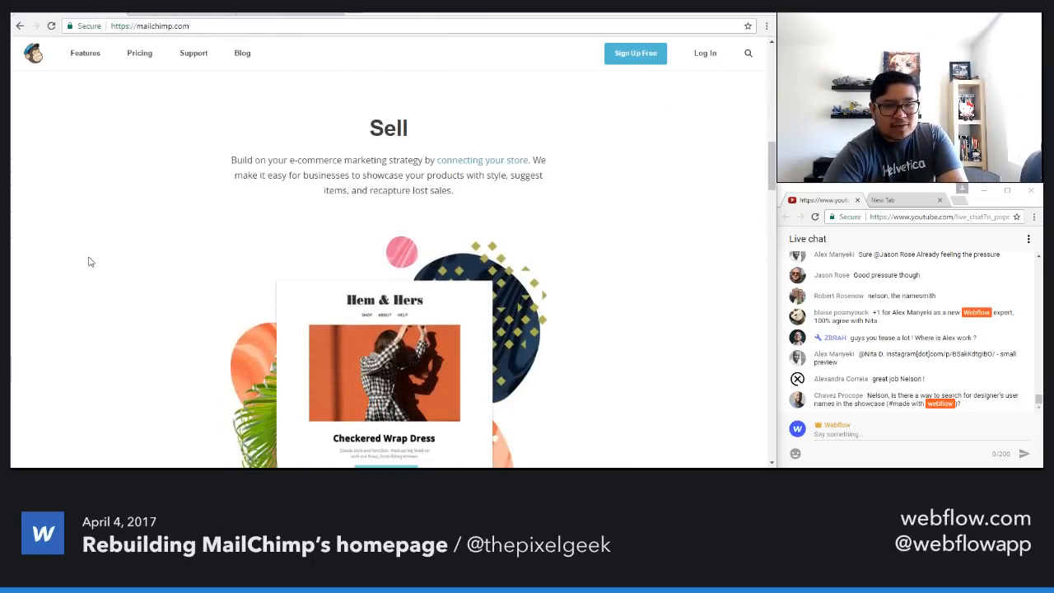
scroll(91, 261, "up", 1)
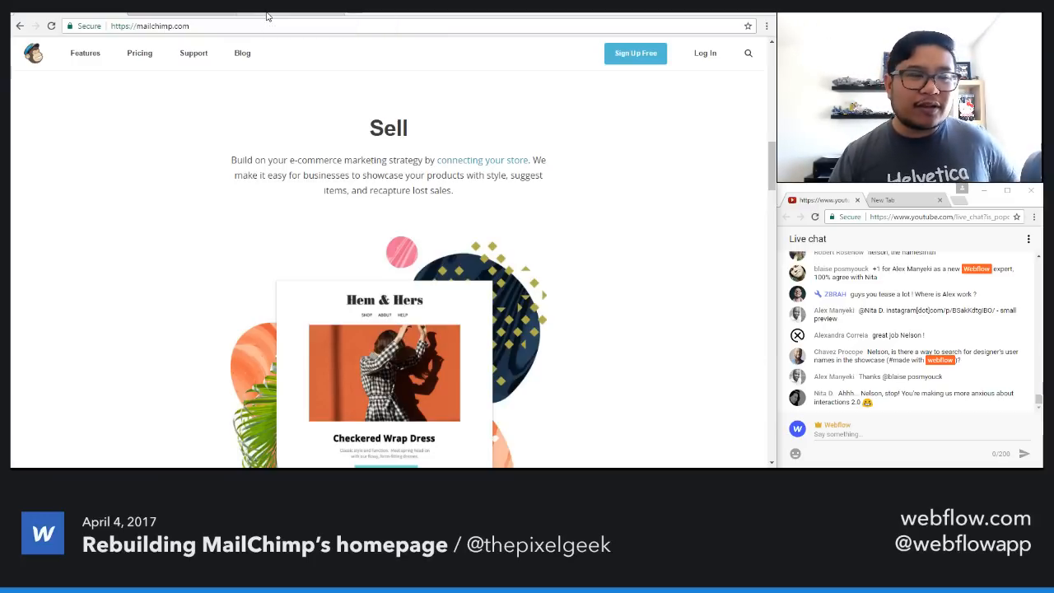
Step: Search the web for "webflow pixelgeek" from the interactions page tab and open the PixelGeek profile on Webflow
left_click(266, 16)
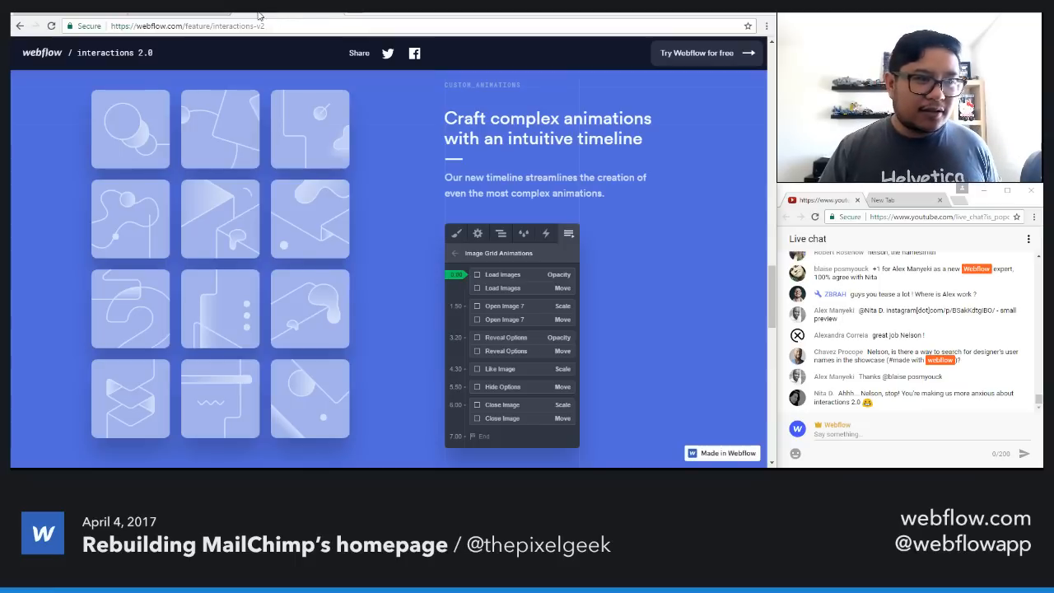
left_click(261, 21)
type("webflow pxl")
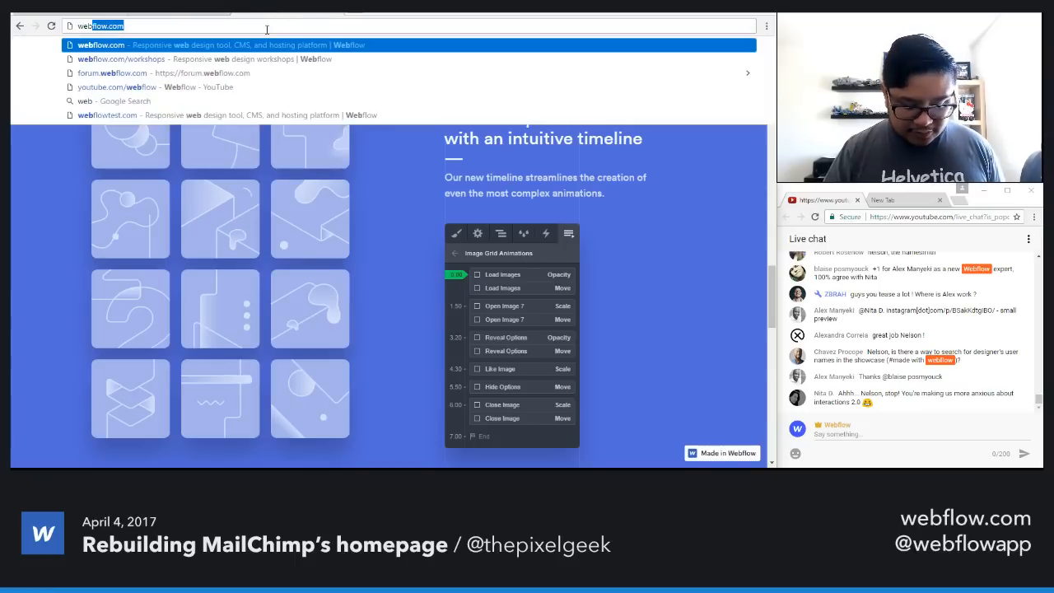
key("BackSpace")
key("BackSpace")
type("ixelge")
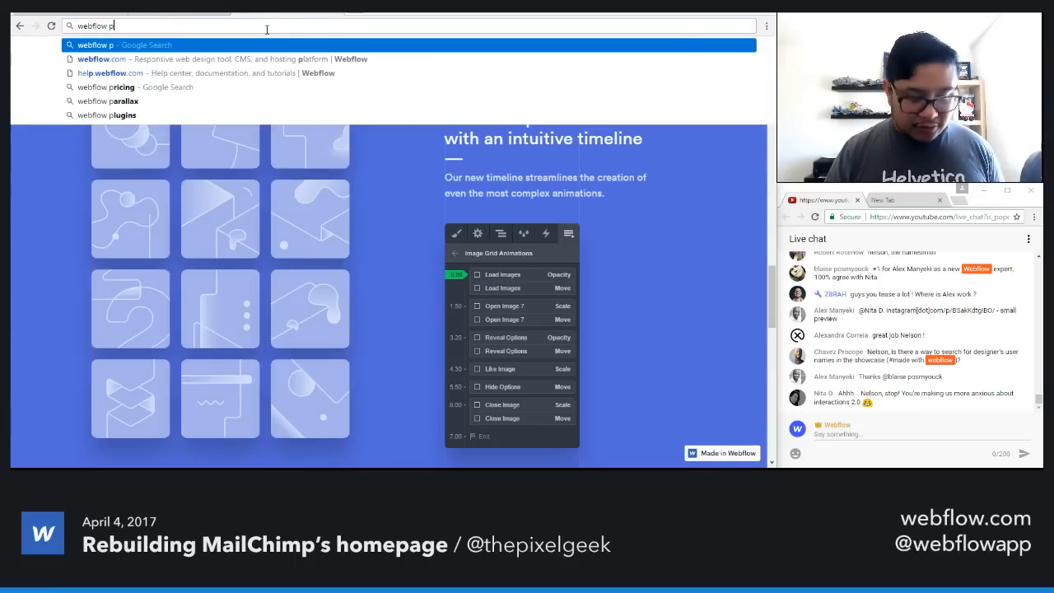
type("ek")
key("Return")
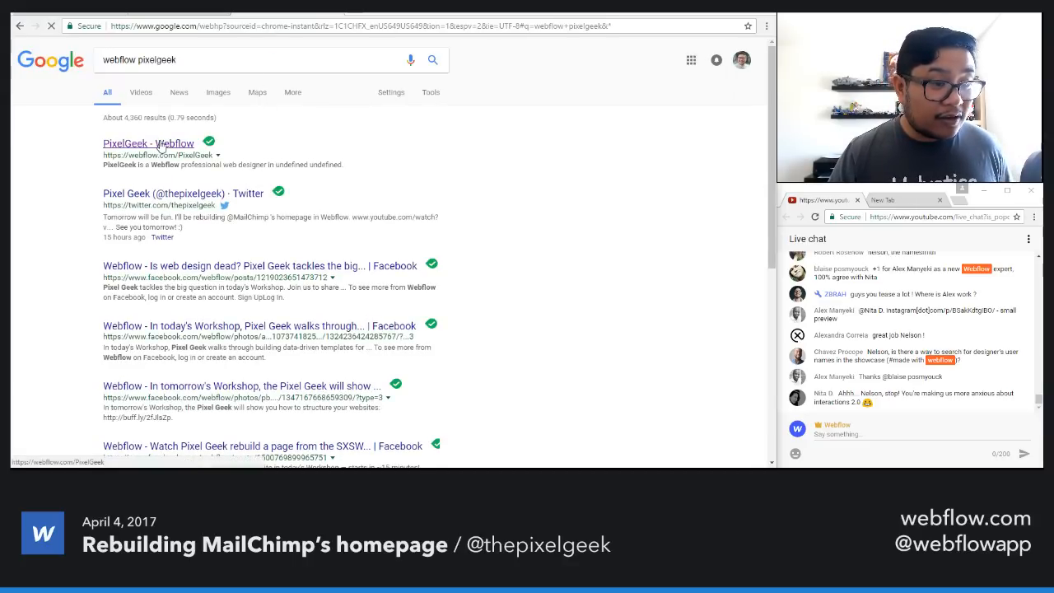
left_click(162, 146)
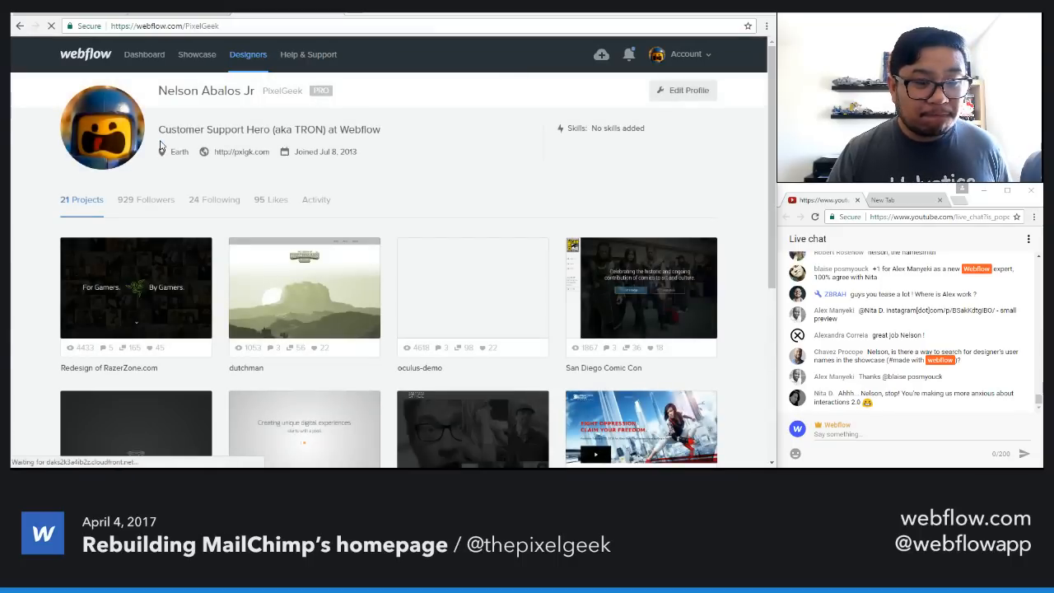
Step: Switch back to the mailchimp-demo project and set the bottom padding of the row 2 section to 100 px
left_click(332, 13)
left_click(268, 170)
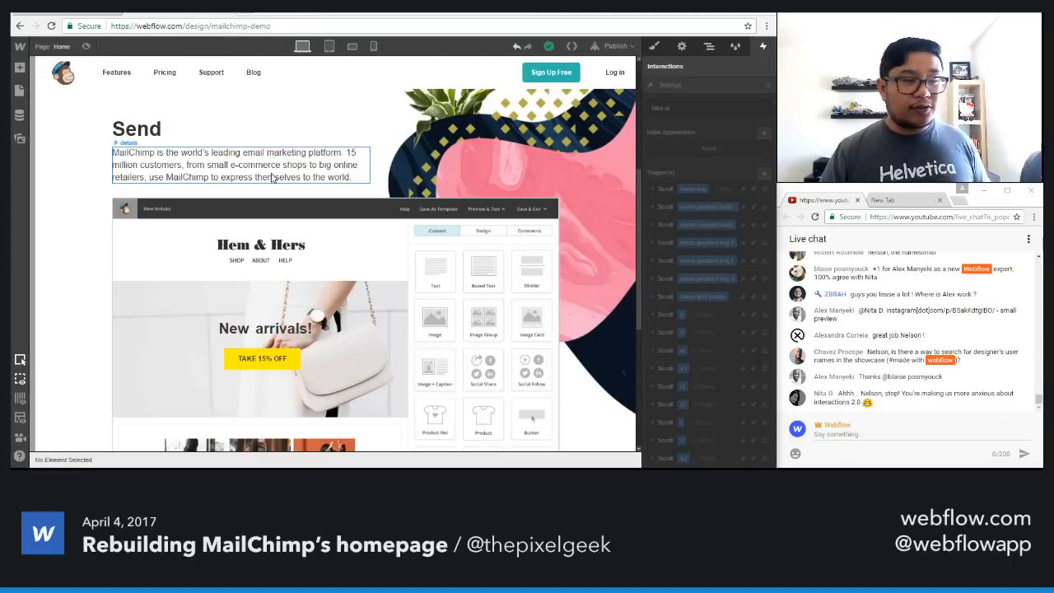
scroll(310, 281, "down", 4)
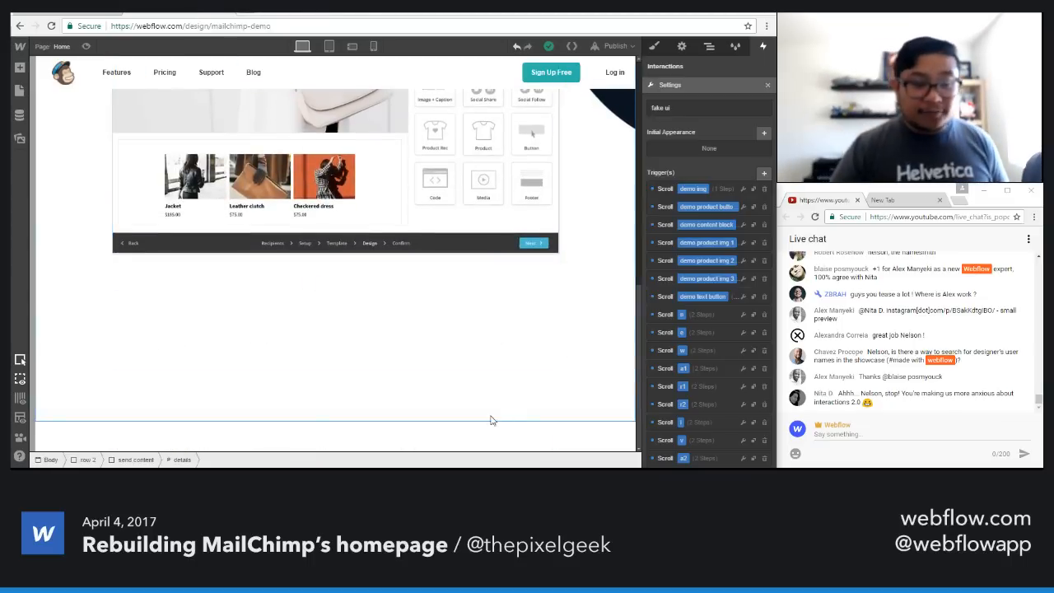
left_click(448, 384)
left_click(654, 46)
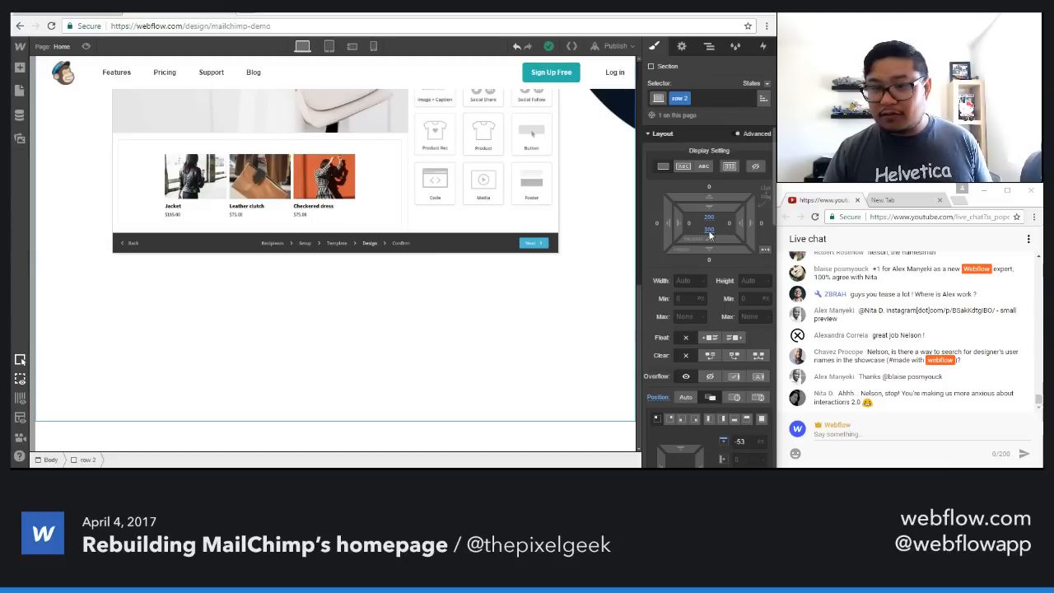
scroll(565, 361, "up", 3)
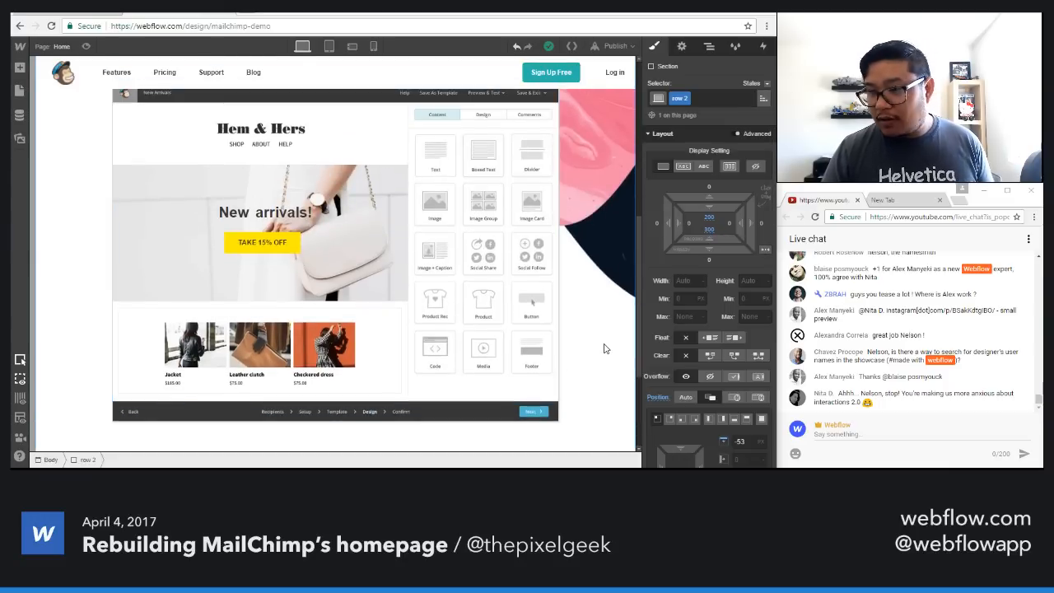
left_click(709, 230)
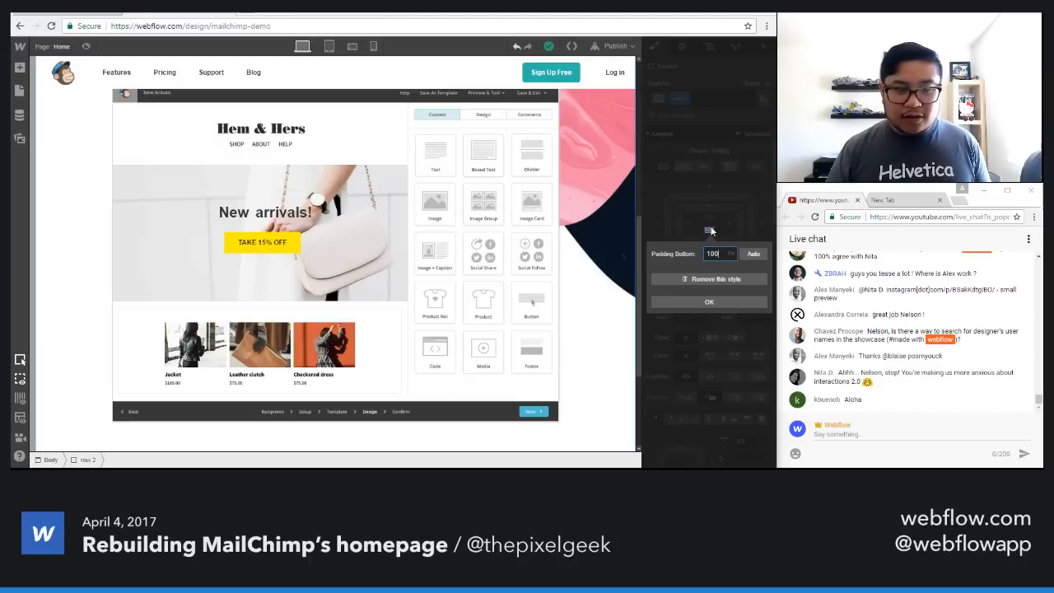
type("100")
key("Return")
scroll(592, 372, "down", 1)
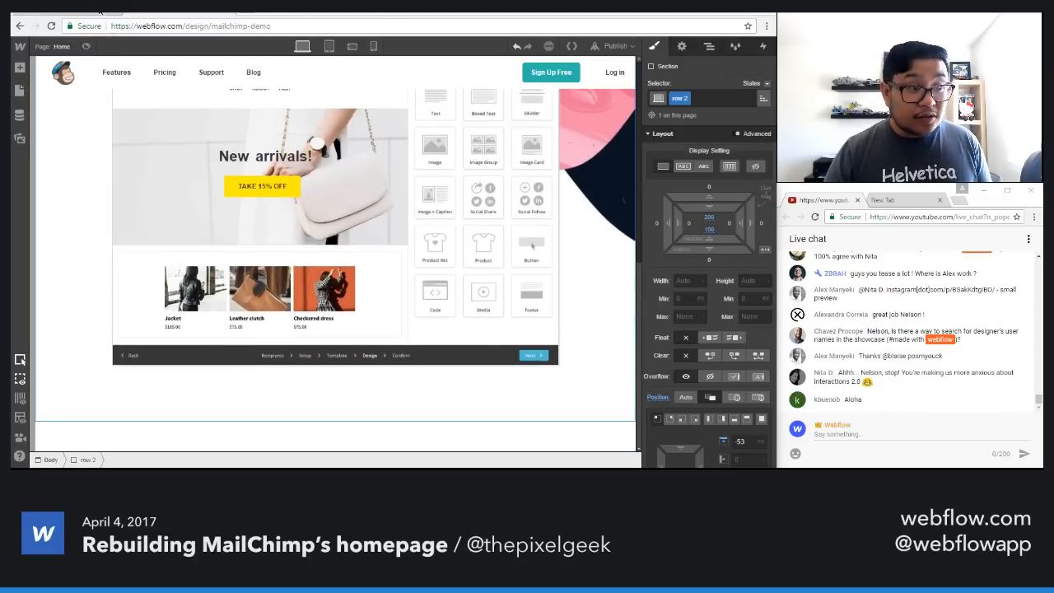
Step: Compare the gap above Sell on mailchimp.com, and try a top padding of 300 px on row 2 before undoing it
left_click(100, 12)
scroll(388, 273, "up", 3)
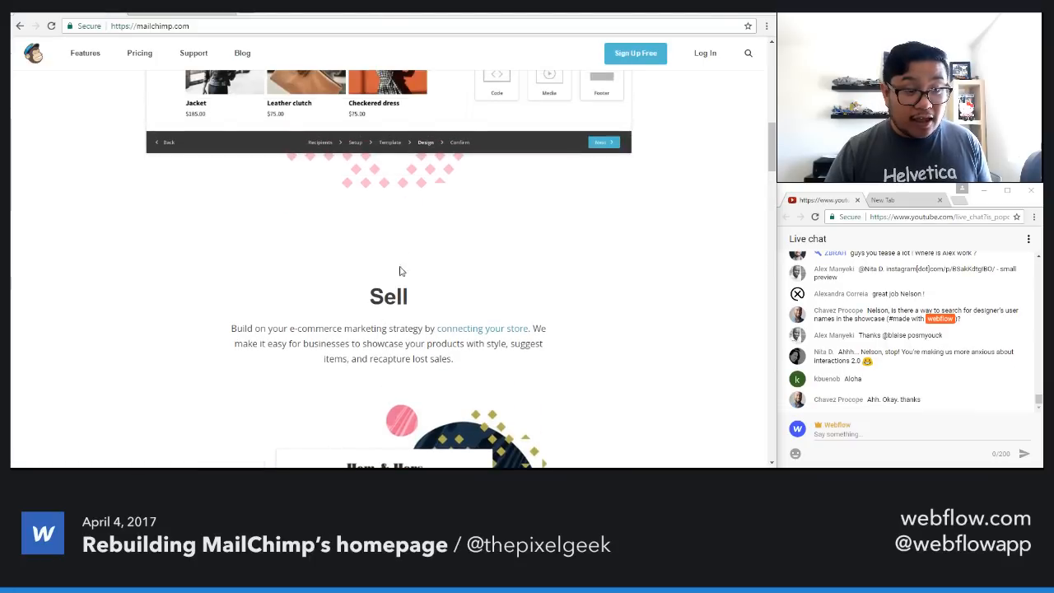
left_click(196, 12)
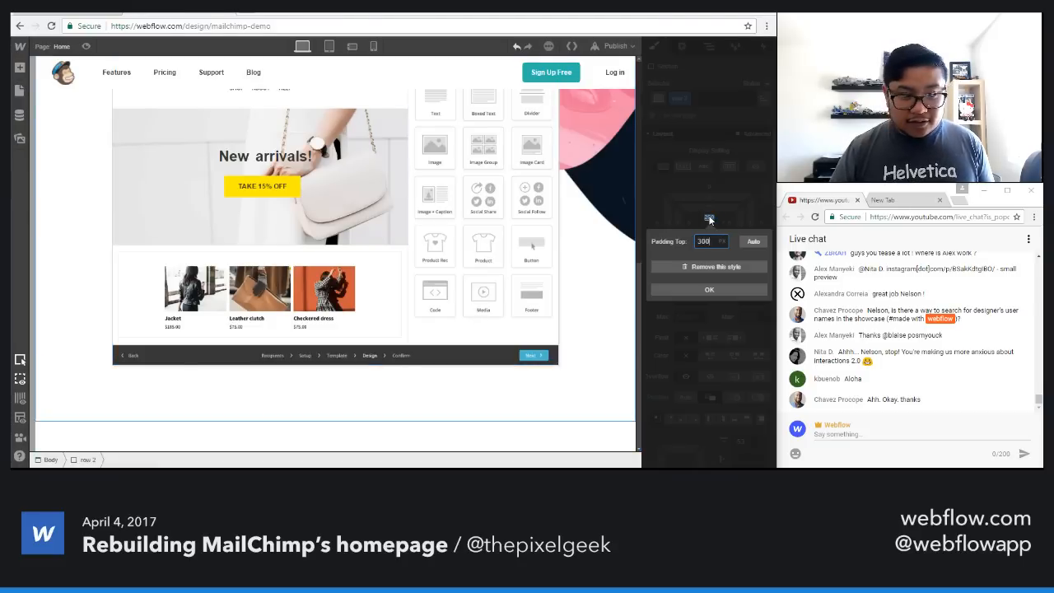
key("Return")
scroll(600, 337, "down", 1)
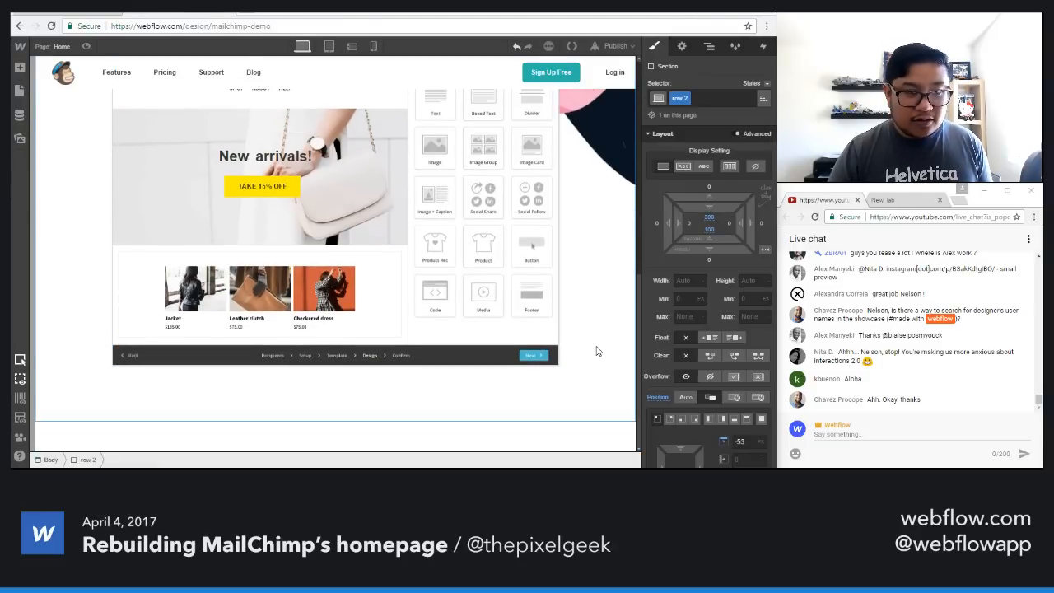
scroll(598, 350, "up", 4)
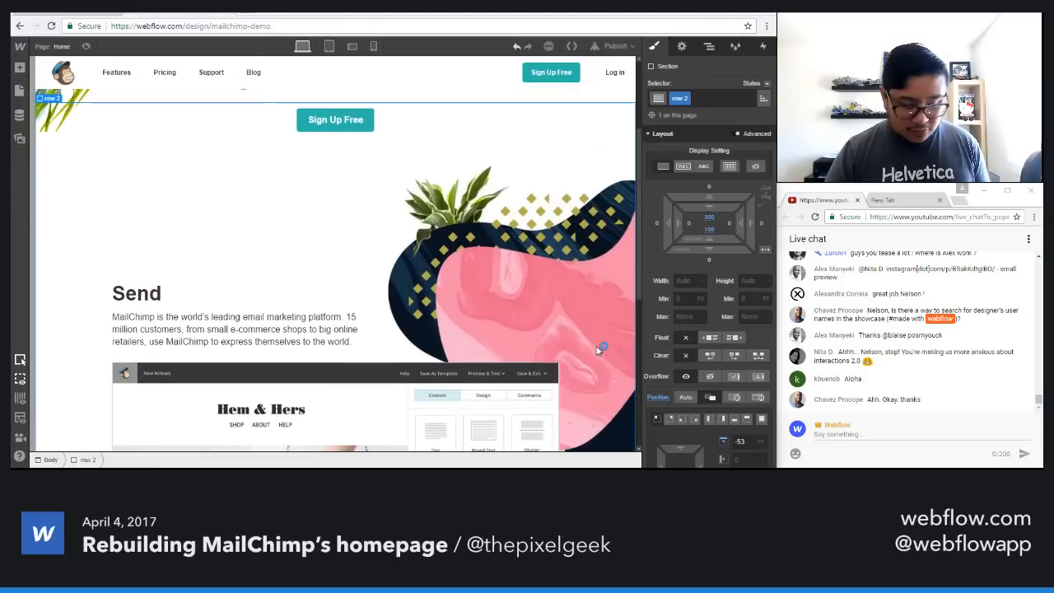
scroll(599, 329, "down", 1)
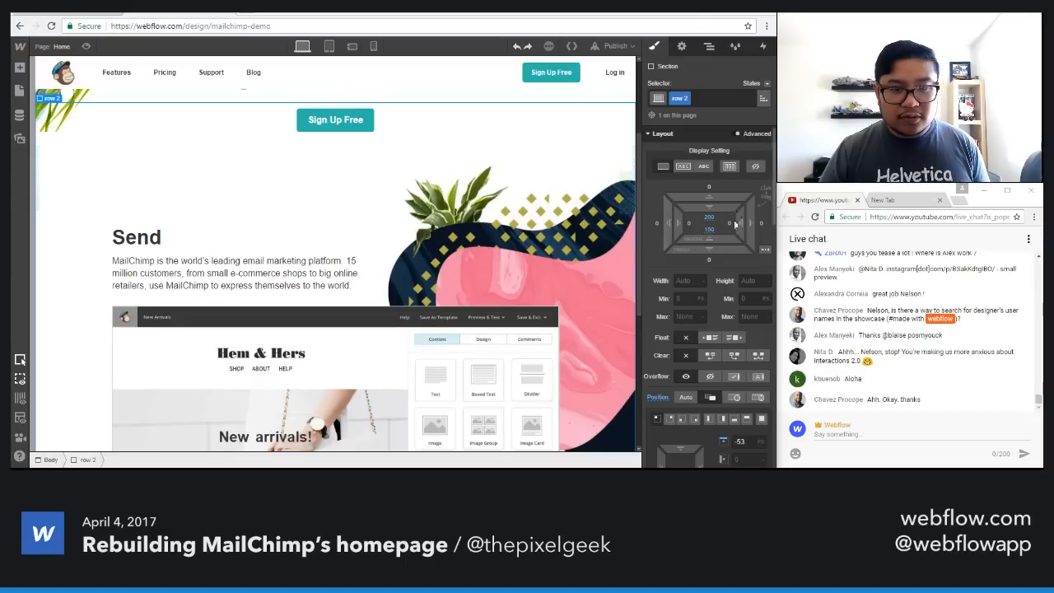
Step: Set the bottom padding of the row 2 section to 300 px
left_click(708, 229)
type("3")
key("Return")
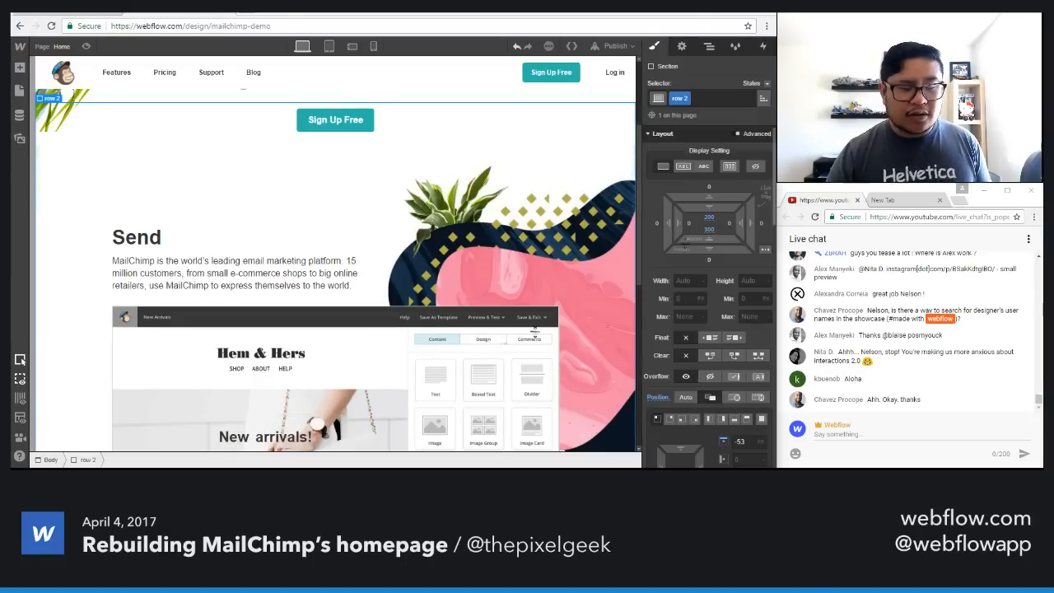
Step: Reduce the bottom padding of the row 2 section, trying 200 px before settling on 100 px
scroll(496, 337, "down", 6)
left_click(412, 435)
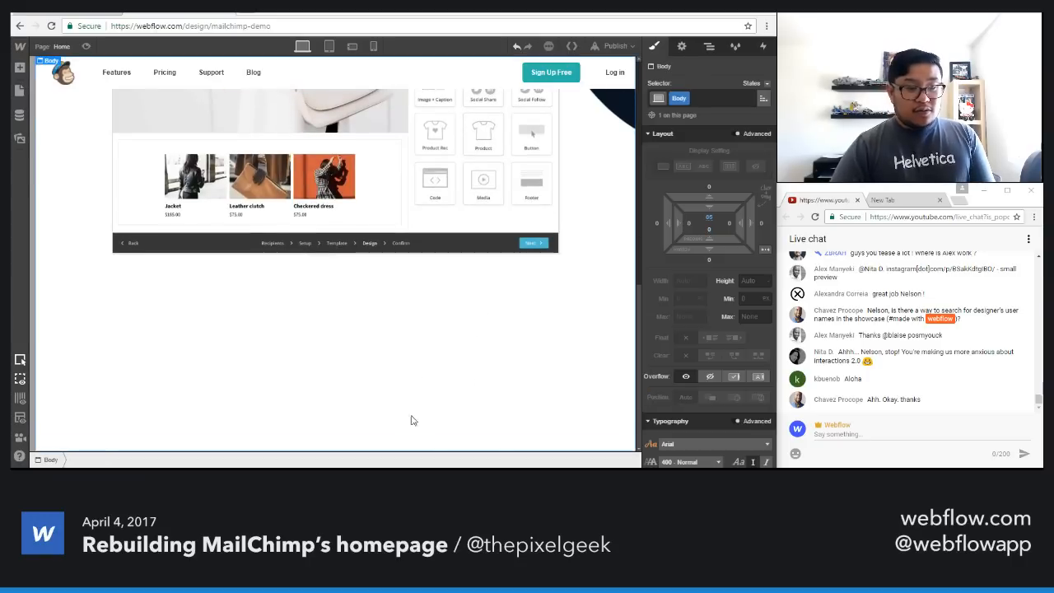
left_click(458, 352)
left_click(709, 229)
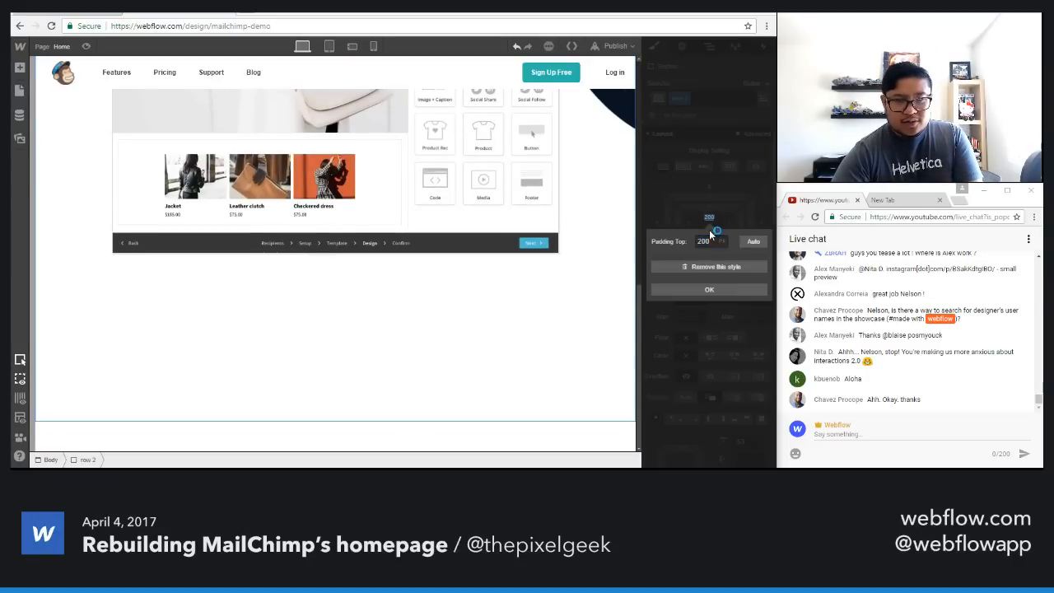
left_click(723, 218)
left_click(708, 231)
type("20")
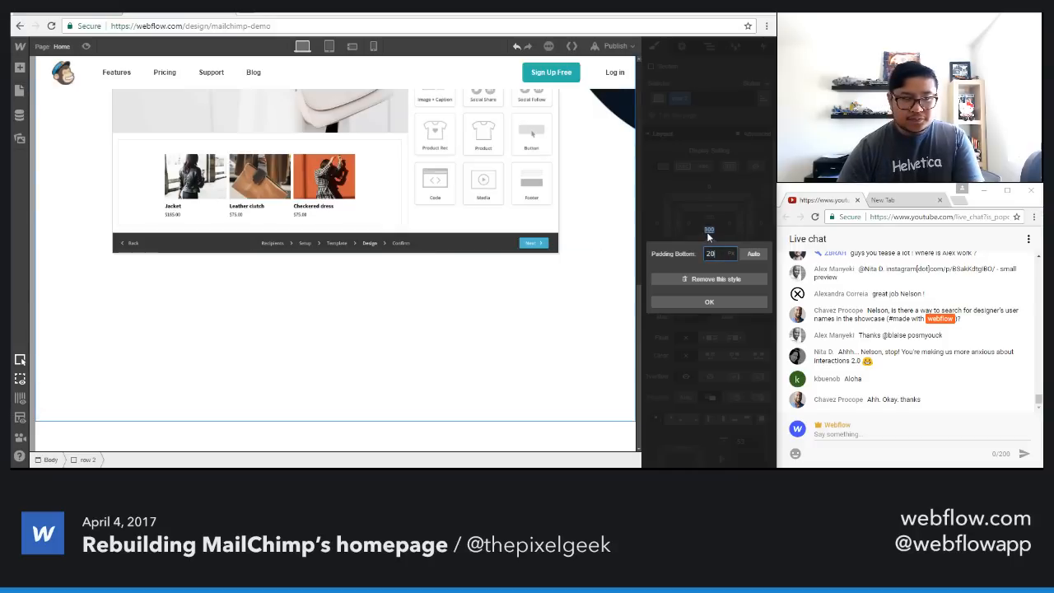
type("0")
key("Return")
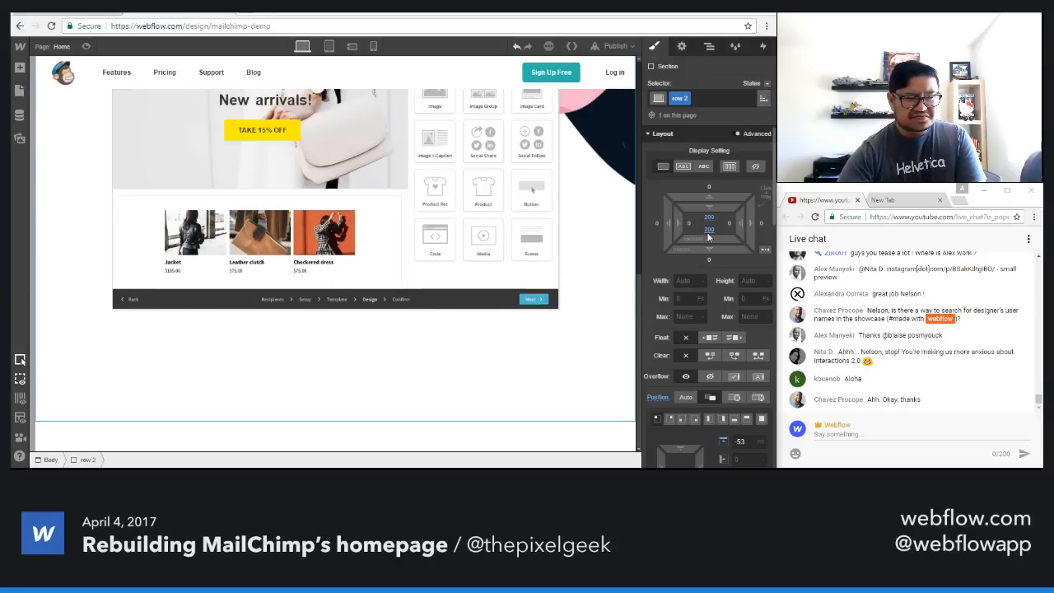
left_click(708, 231)
key("Return")
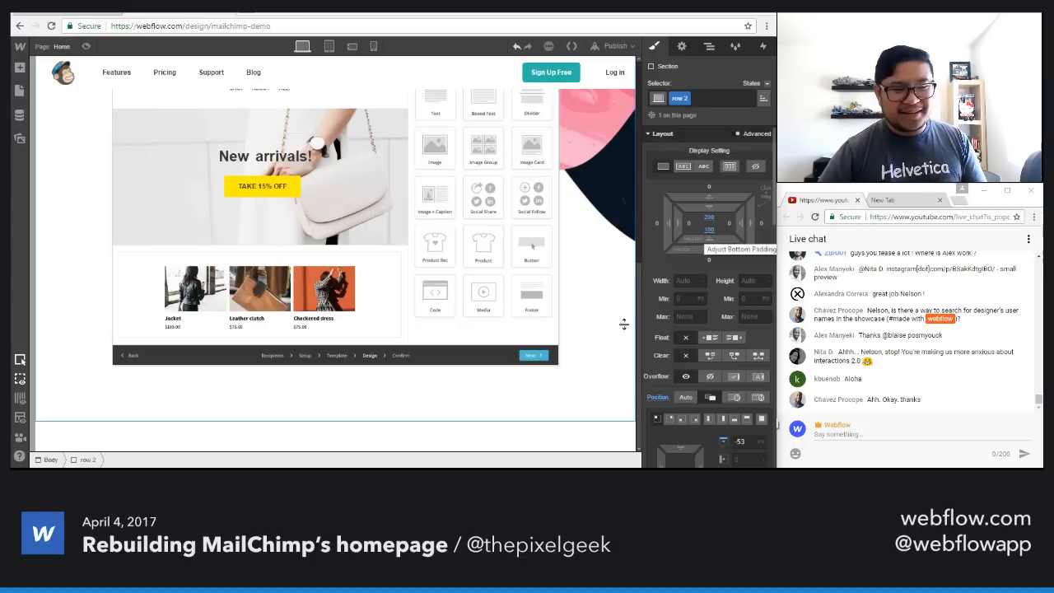
Step: Add a new section to the page body directly below the row 2 section
key("a")
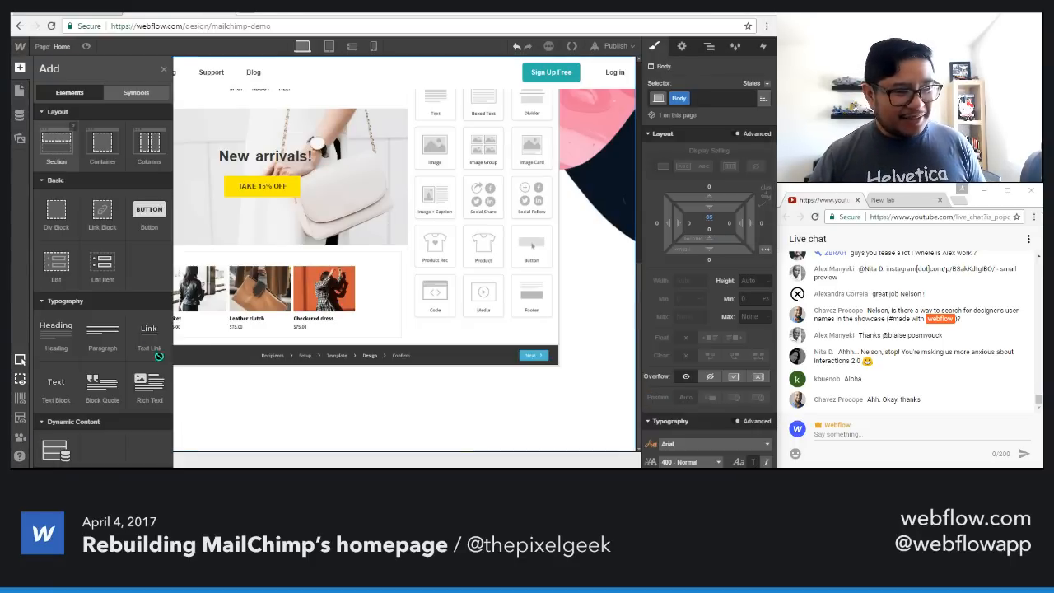
left_click_drag(56, 141, 242, 436)
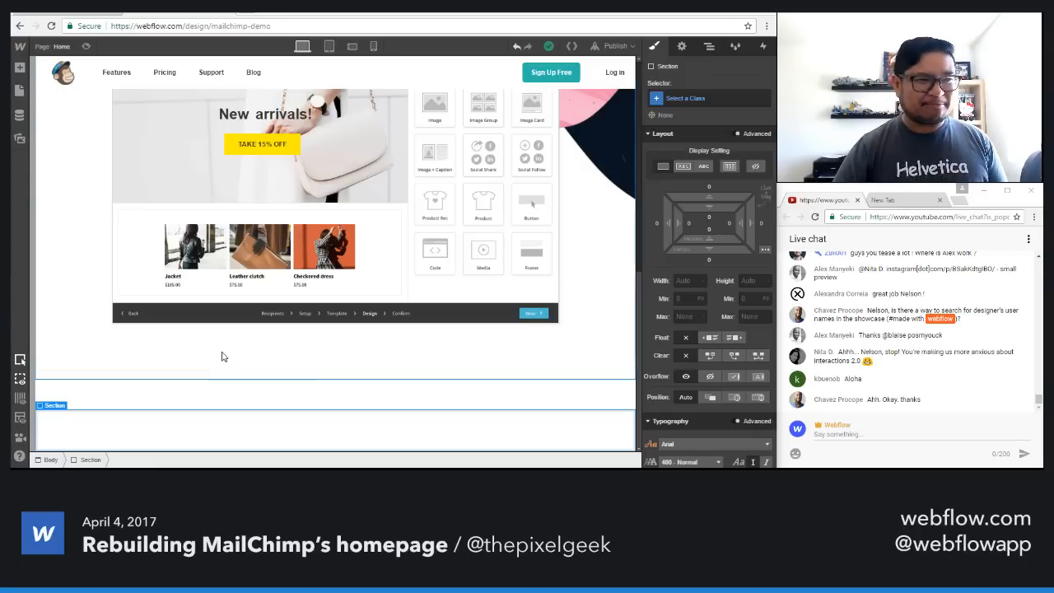
Step: Switch to mailchimp.com and examine the layout of the Sell section, from its heading down to the Checkered Wrap Dress artwork
left_click(101, 14)
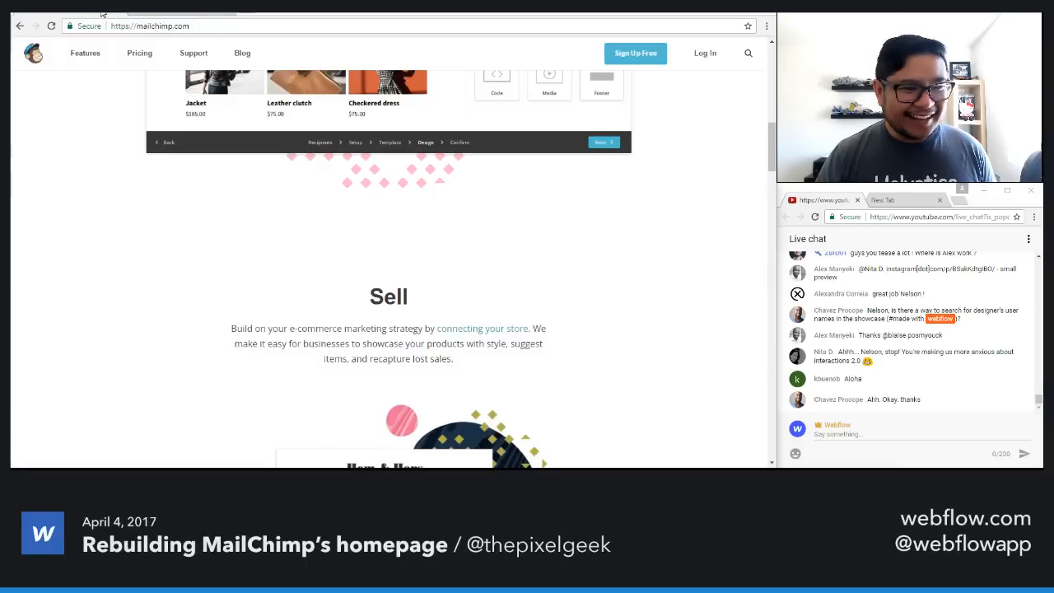
scroll(320, 271, "down", 5)
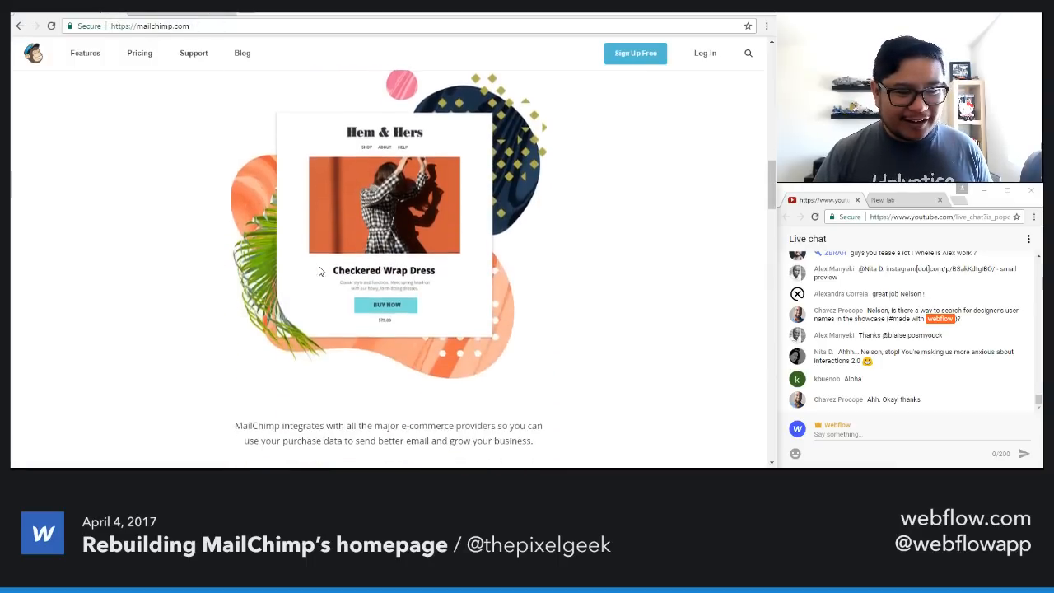
scroll(320, 271, "down", 2)
scroll(319, 271, "up", 6)
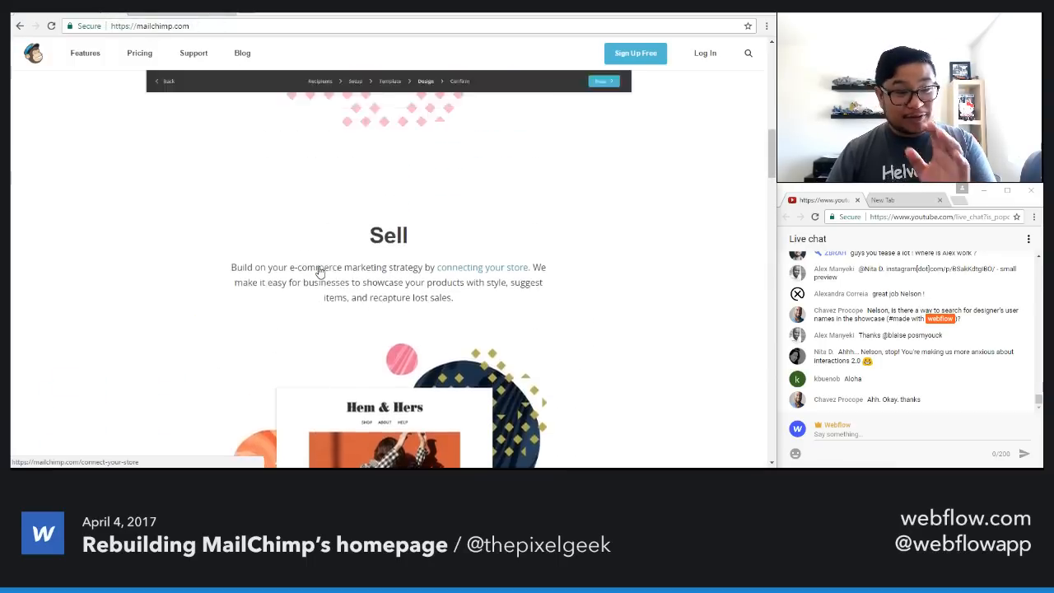
scroll(320, 270, "down", 1)
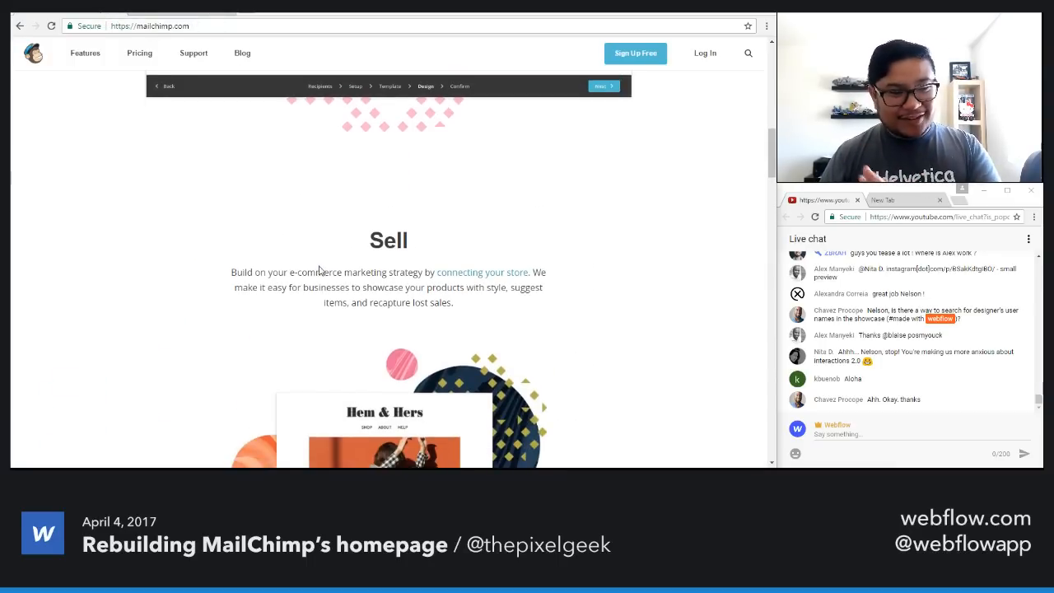
scroll(320, 271, "down", 1)
scroll(309, 278, "down", 1)
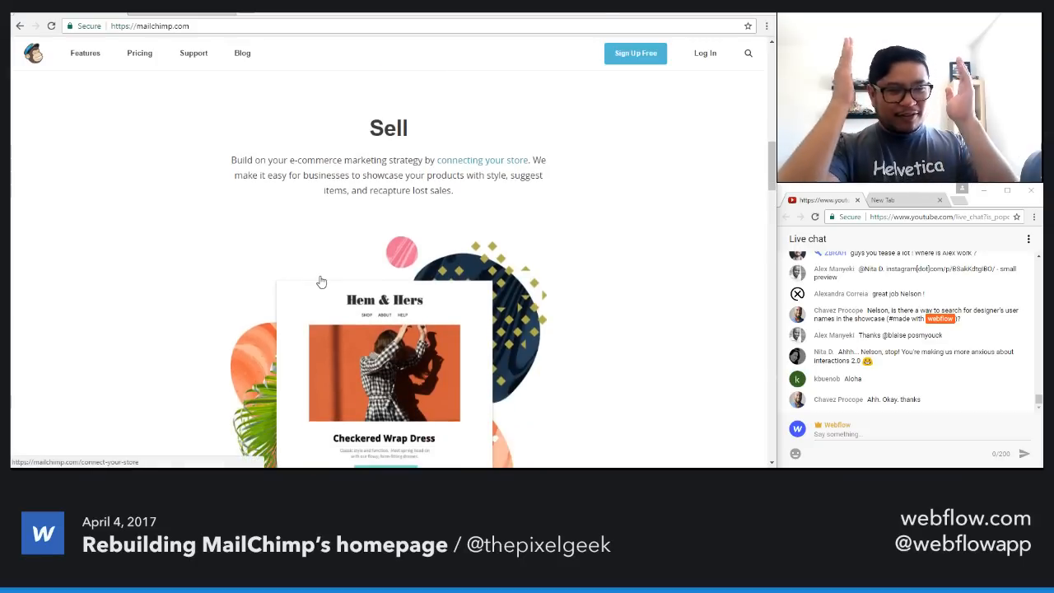
scroll(344, 300, "down", 1)
scroll(344, 299, "down", 4)
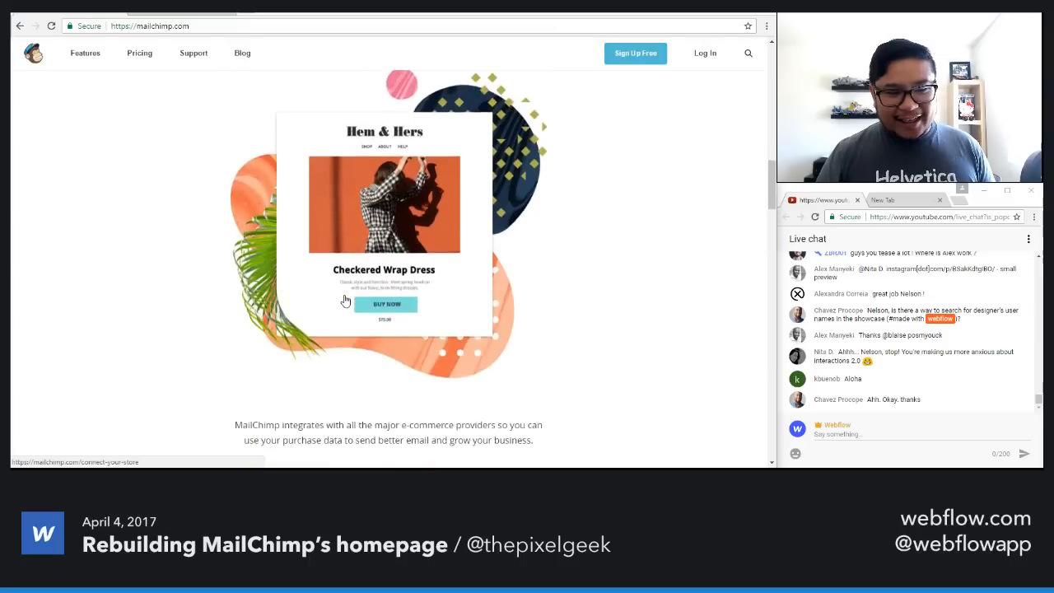
scroll(344, 300, "up", 2)
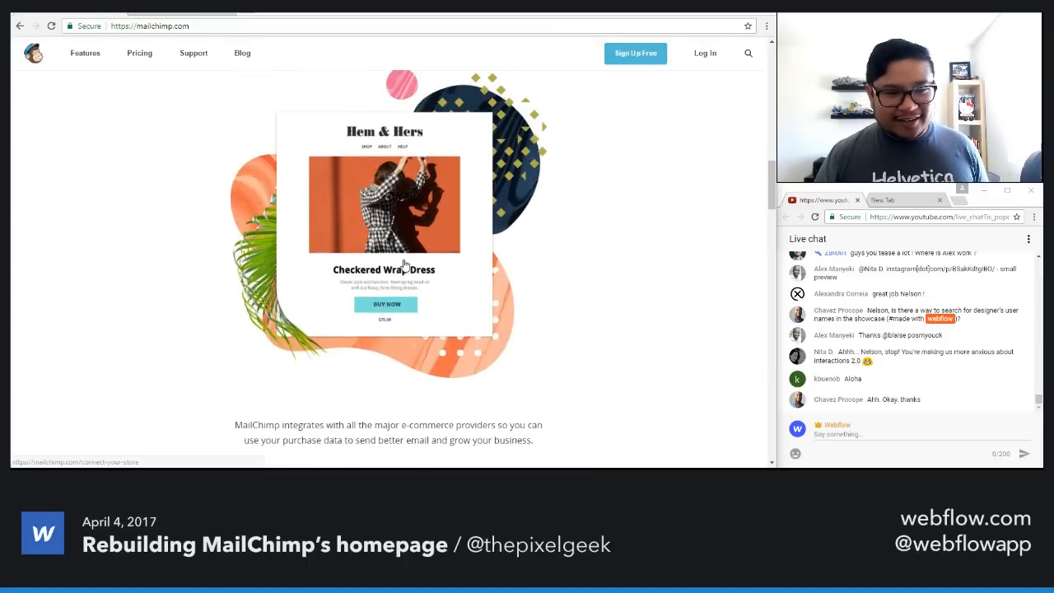
scroll(404, 263, "up", 3)
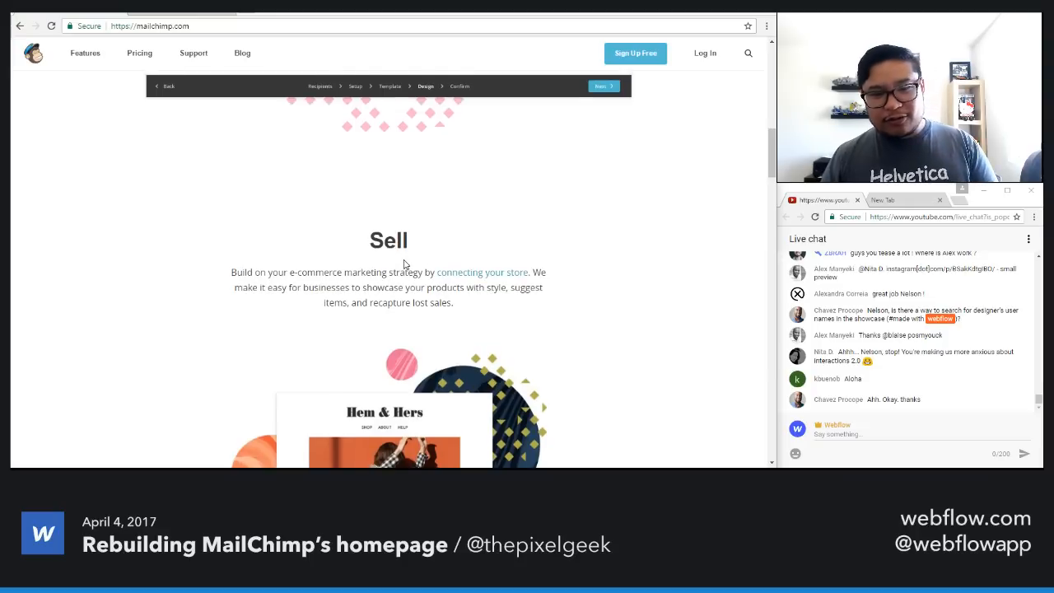
scroll(404, 263, "up", 2)
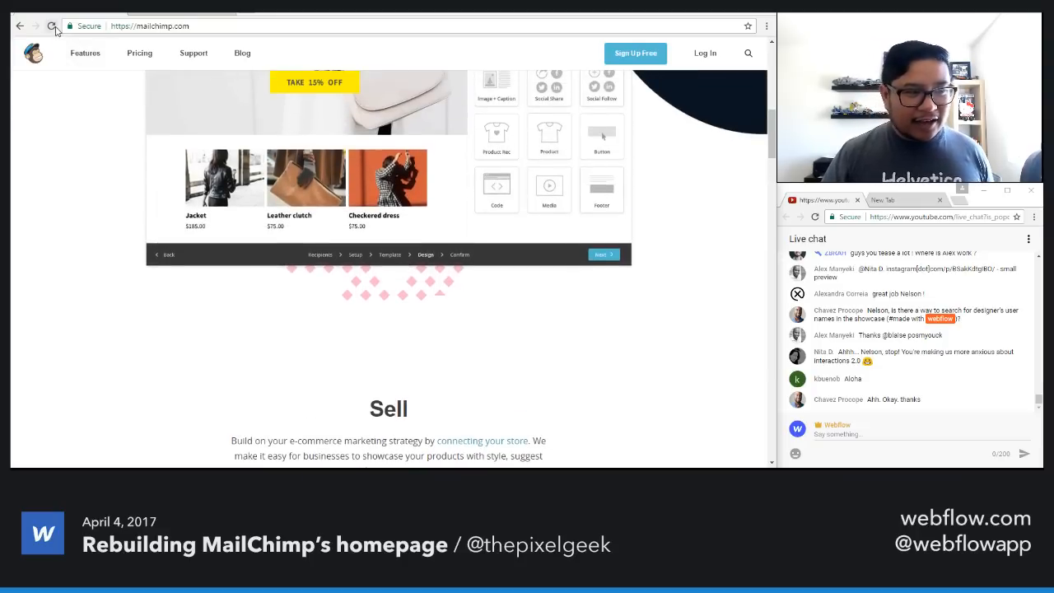
Step: Reload mailchimp.com and examine the lower part of the Sell section, including the integrations text and e-commerce provider logos
left_click(51, 27)
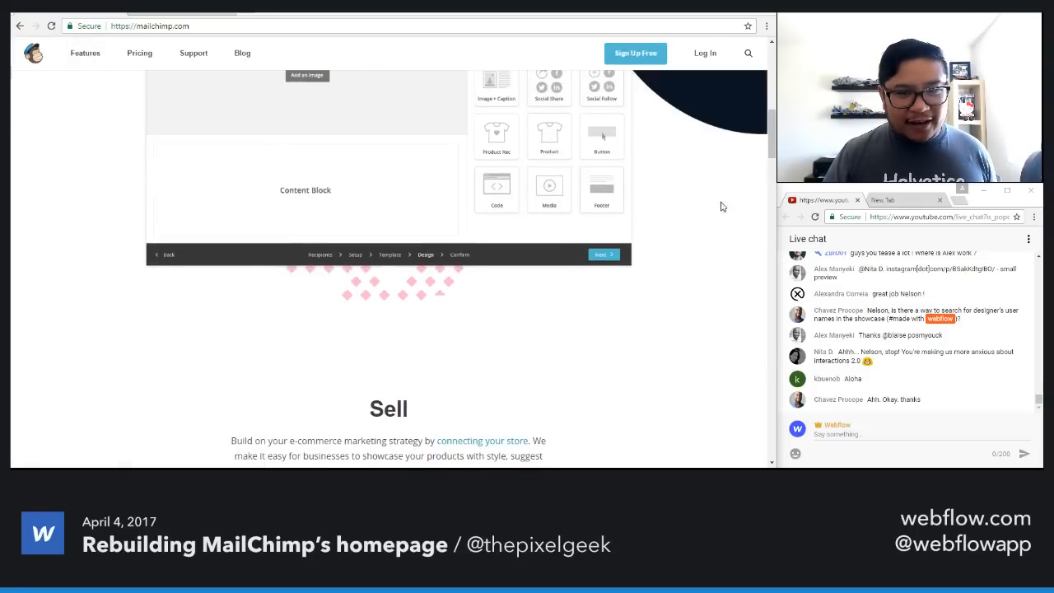
left_click_drag(768, 152, 763, 209)
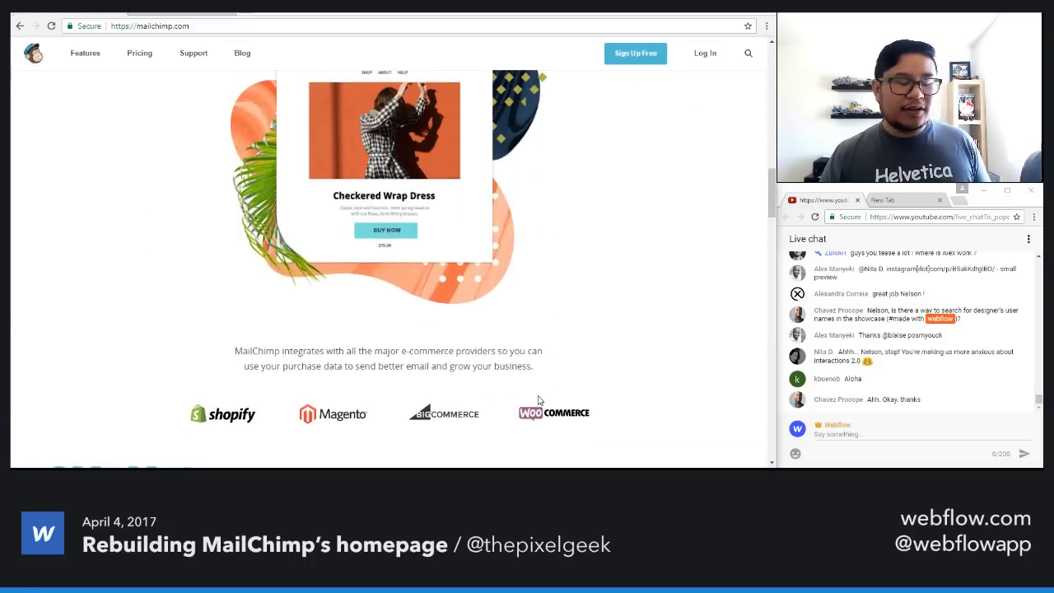
scroll(538, 400, "up", 2)
scroll(539, 400, "up", 2)
scroll(617, 202, "down", 5)
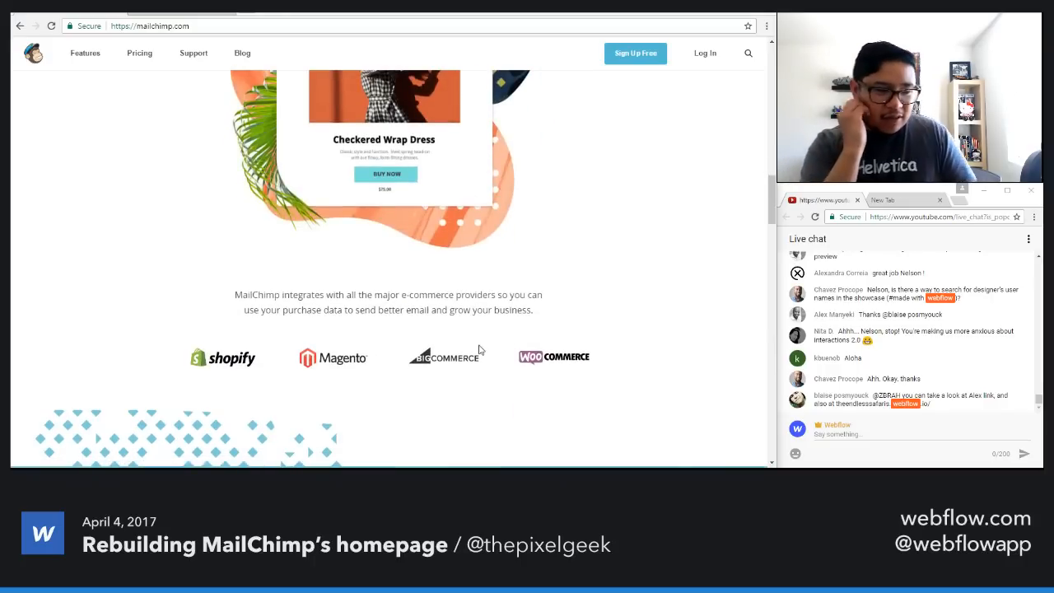
Step: Switch from the MailChimp reference page to the Webflow designer and give the empty section below the product demo the class "row 3"
scroll(480, 350, "up", 5)
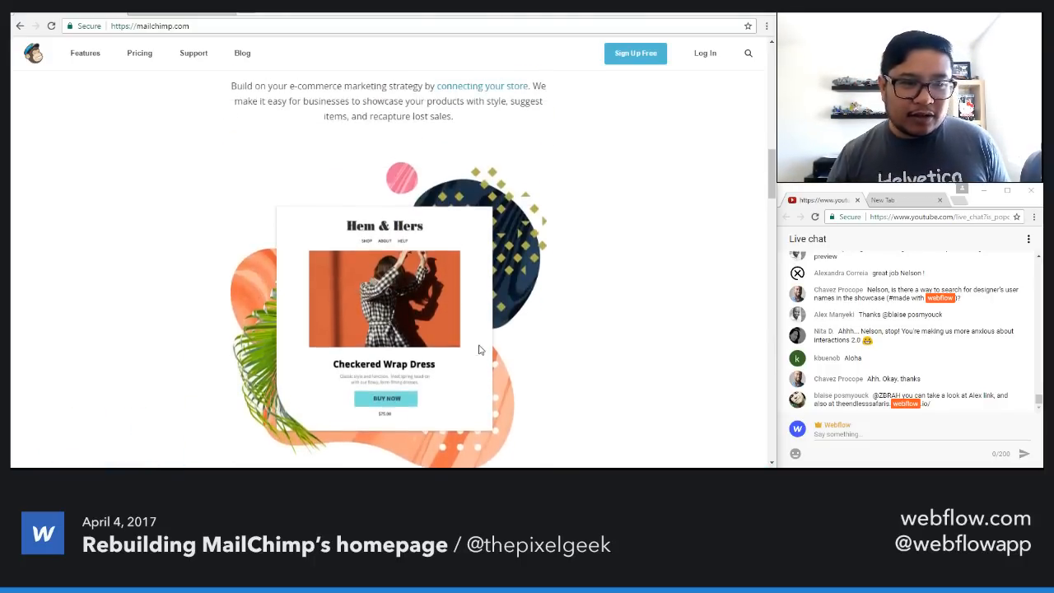
scroll(479, 350, "down", 5)
scroll(480, 349, "down", 2)
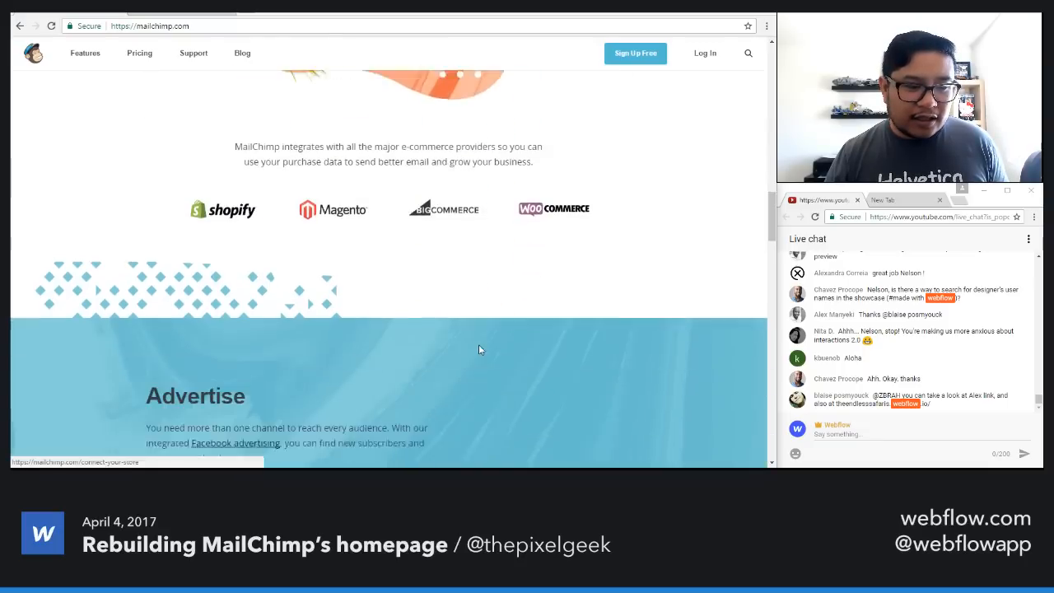
scroll(480, 348, "up", 3)
left_click(164, 14)
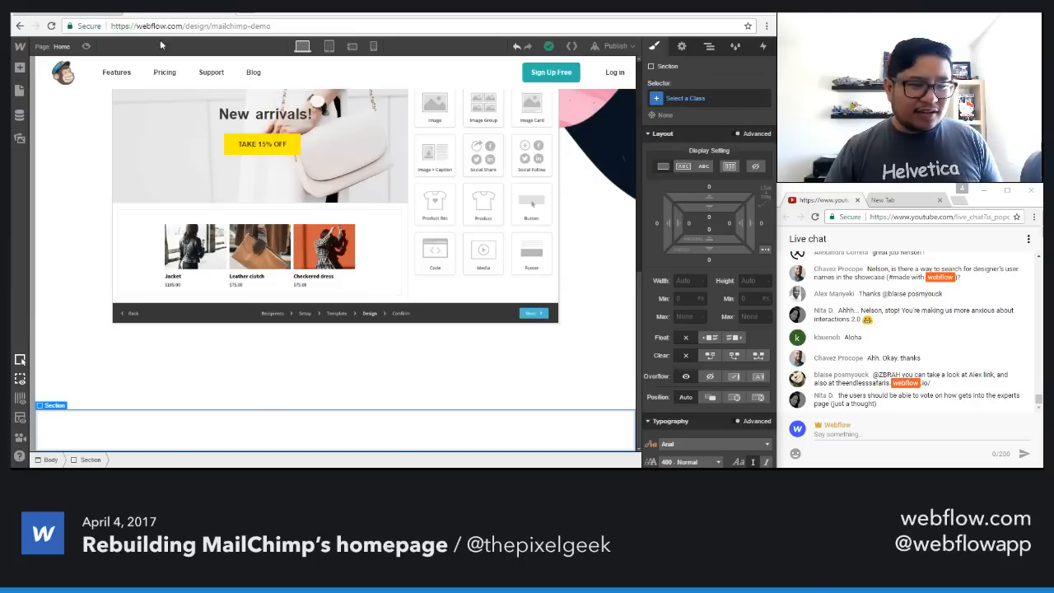
key("a")
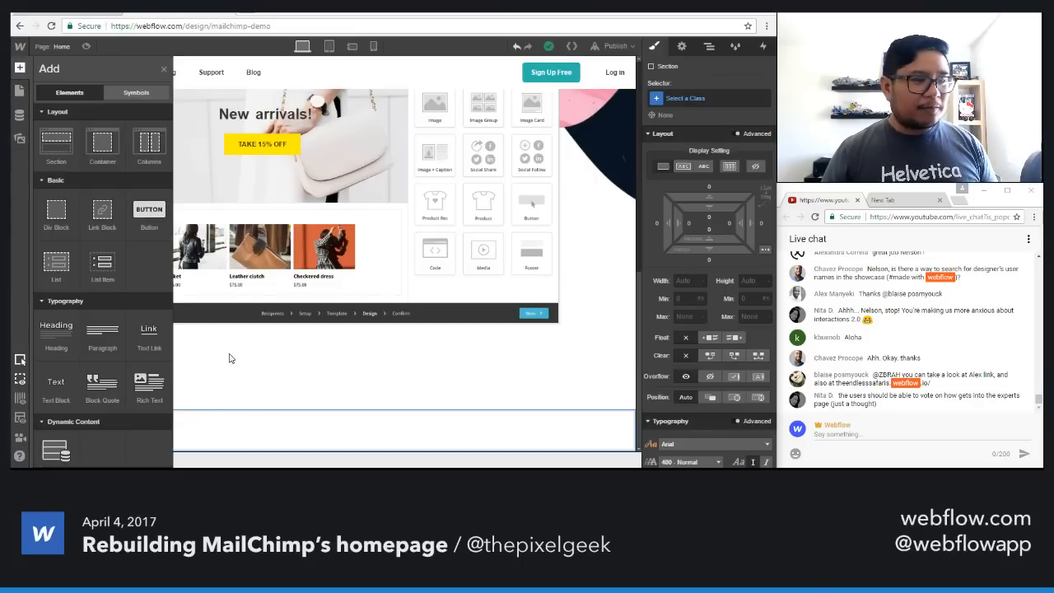
left_click(254, 430)
left_click(679, 98)
type("row ")
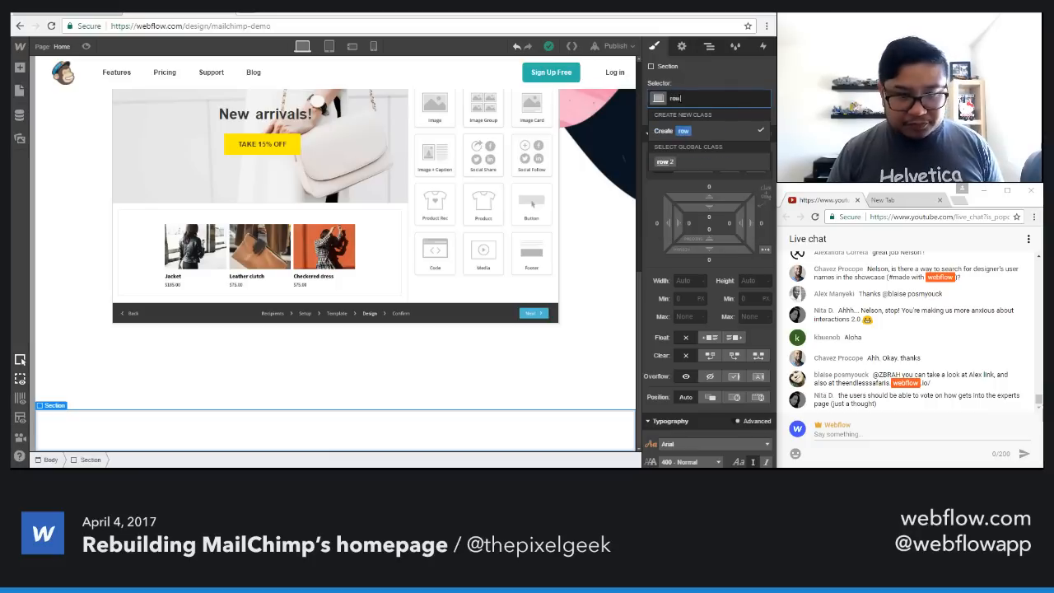
type("3")
key("Return")
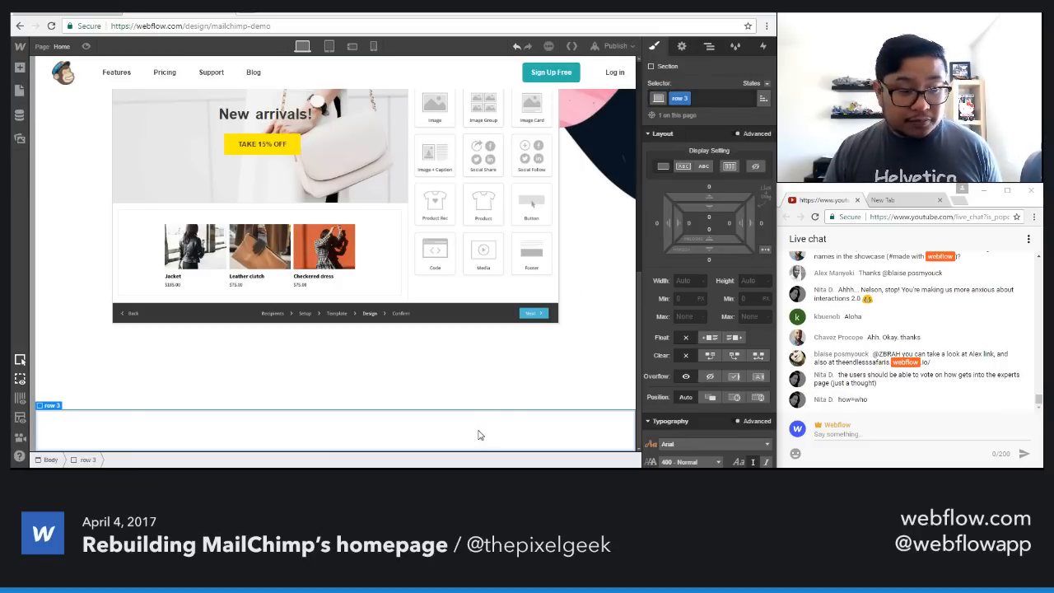
Step: Add a heading inside the row 3 section, set its type to H2 and its text to "Sell"
key("a")
left_click(56, 331)
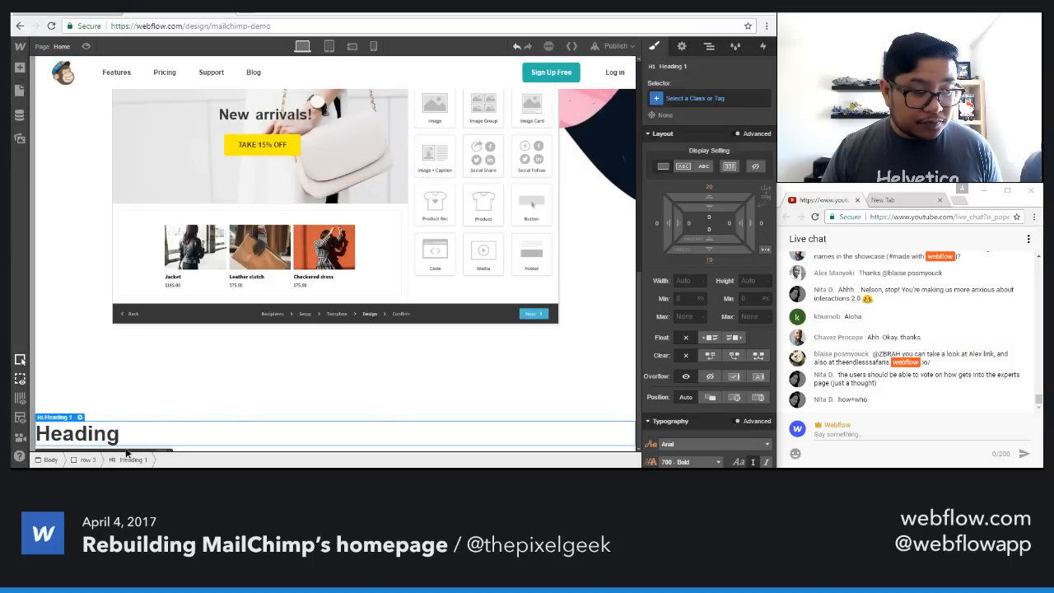
left_click(683, 47)
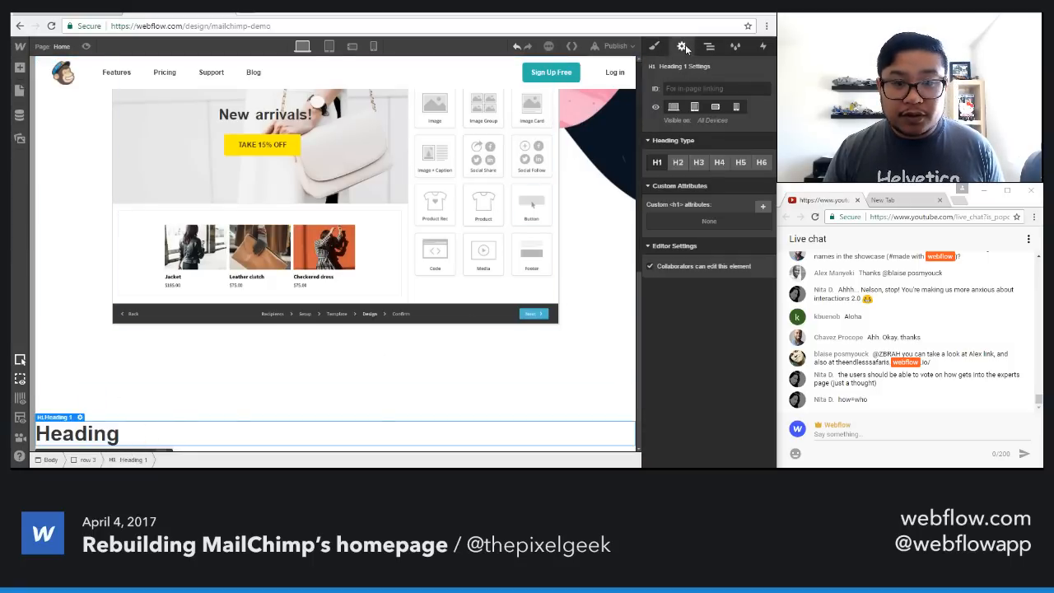
left_click(677, 162)
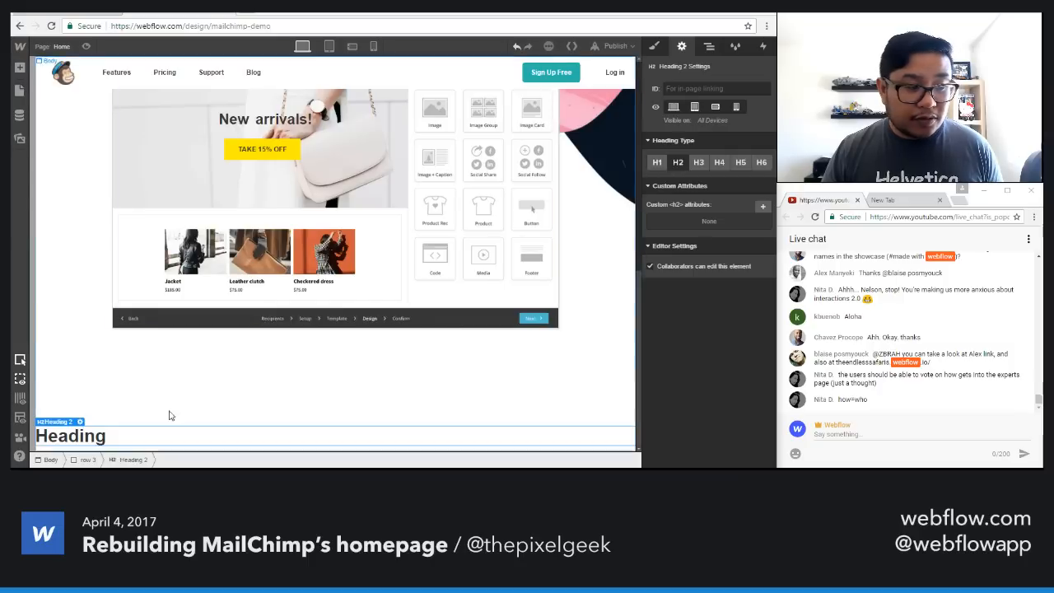
double_click(96, 436)
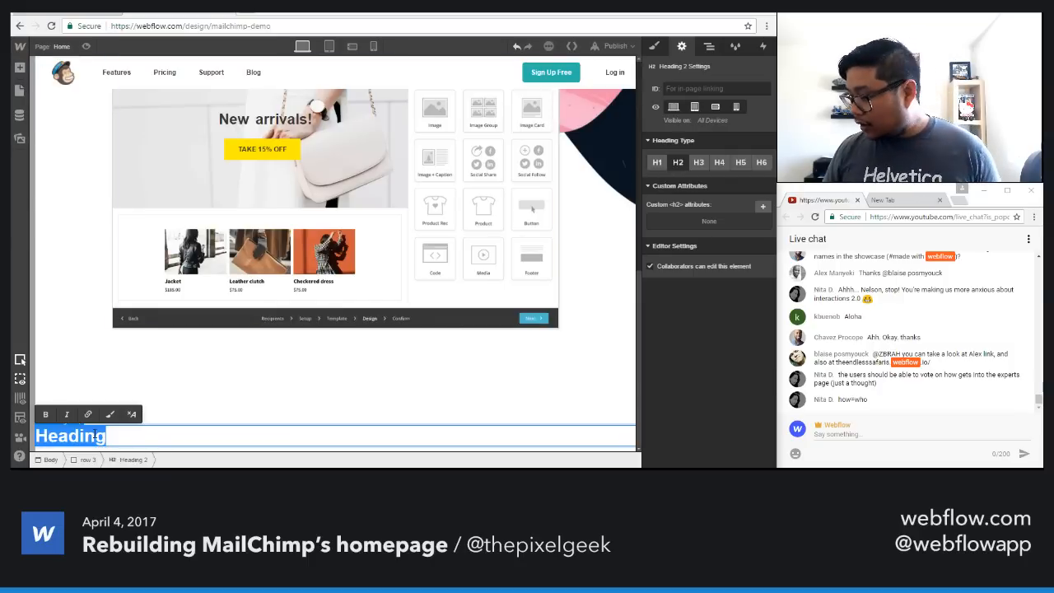
type("S")
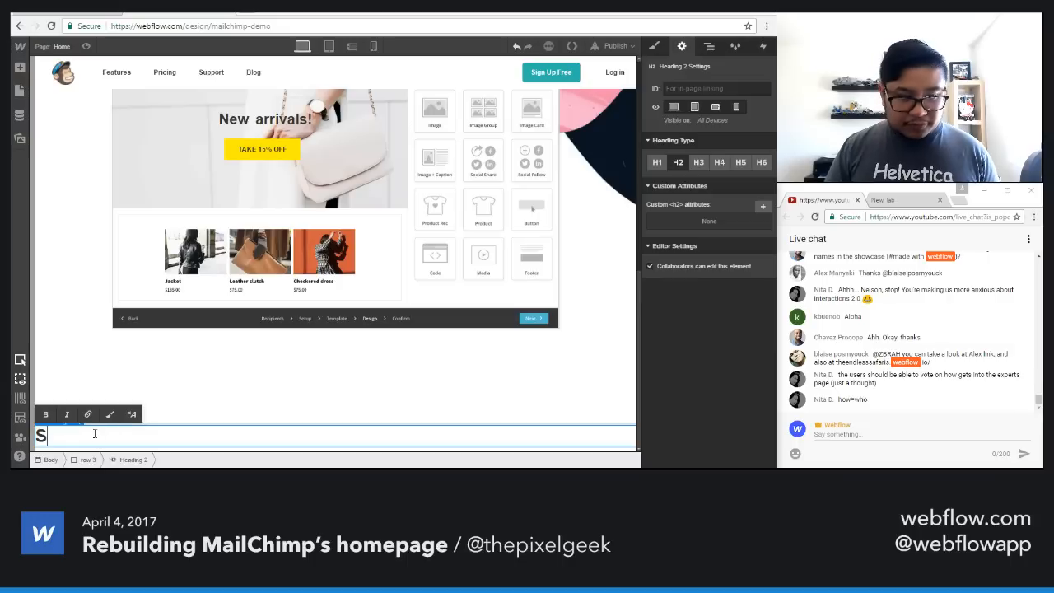
type("ell")
key("Escape")
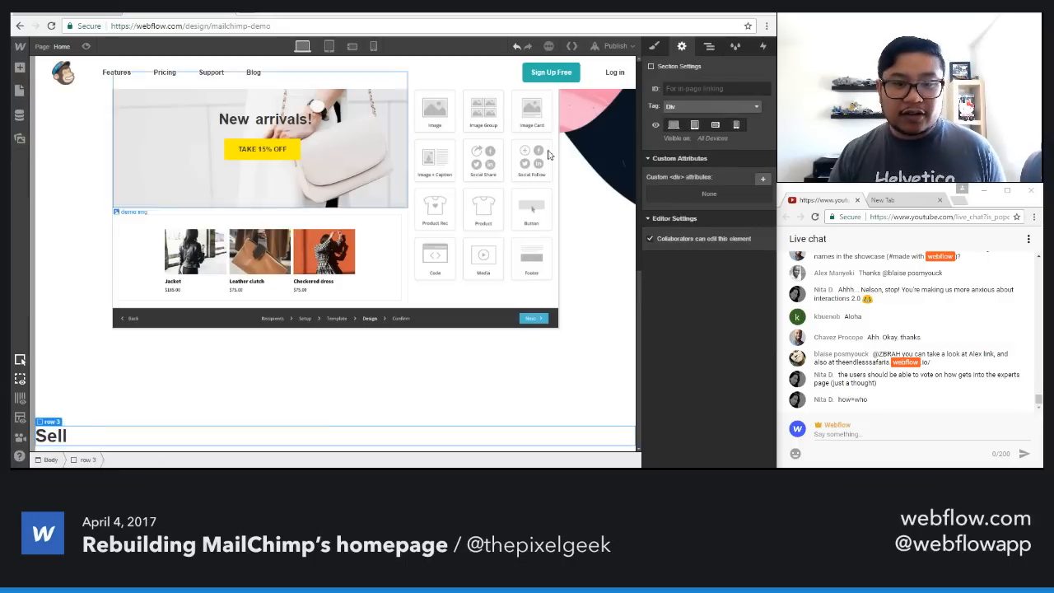
Step: Center-align the text of the row 3 section
left_click(653, 46)
scroll(699, 247, "down", 8)
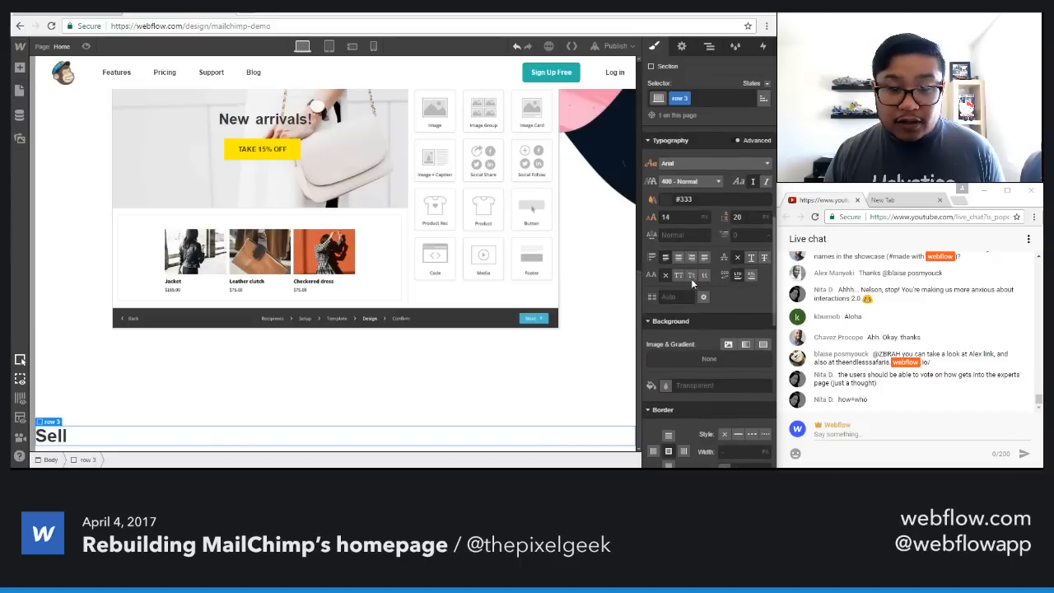
left_click(679, 257)
Step: Add a paragraph directly below the "Sell" heading and give it the class "sell p"
left_click(334, 440)
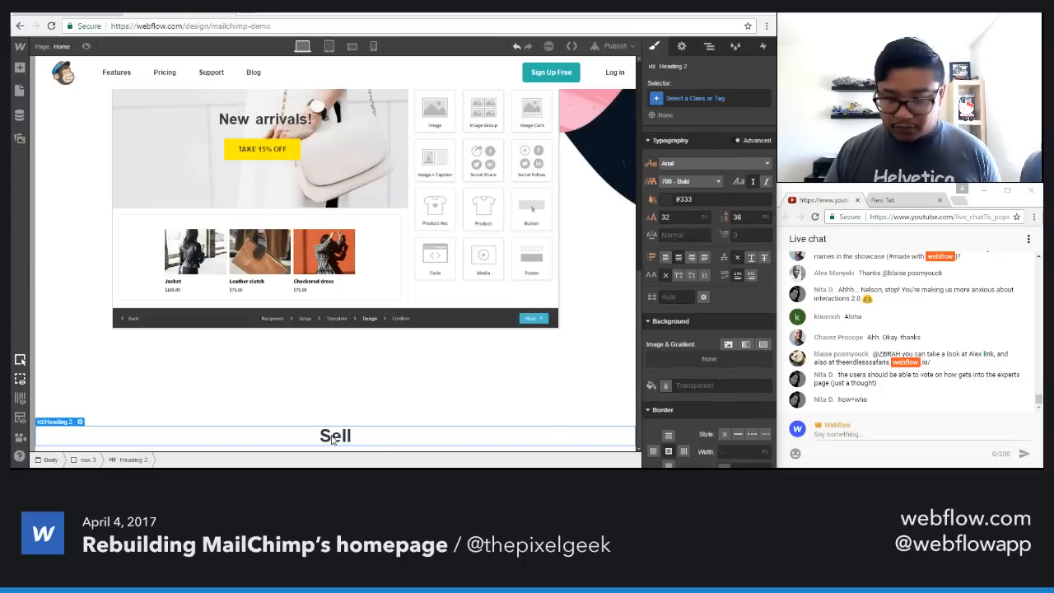
key("a")
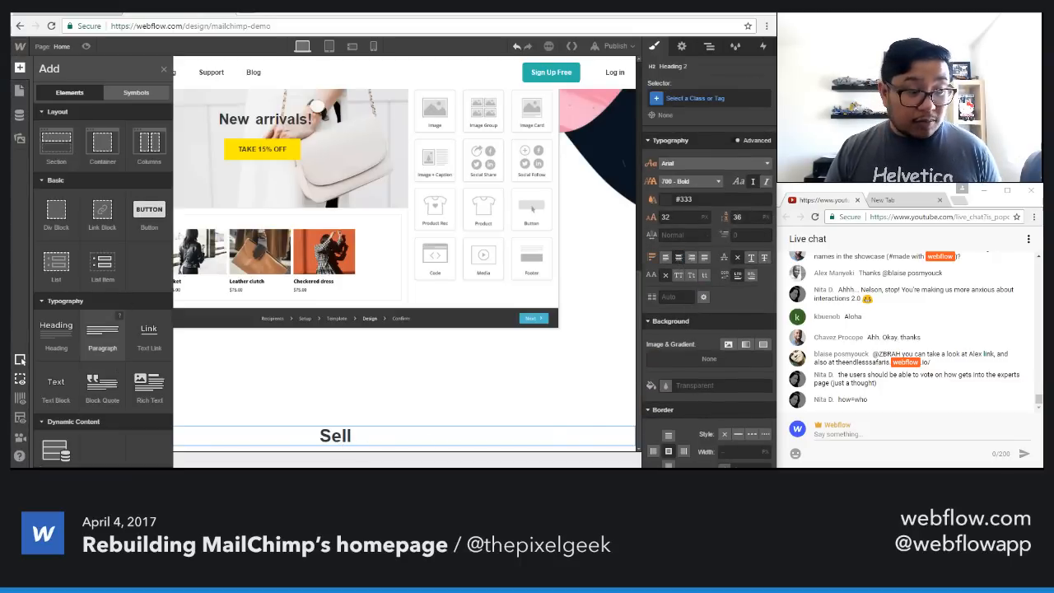
left_click_drag(103, 335, 377, 424)
left_click(695, 98)
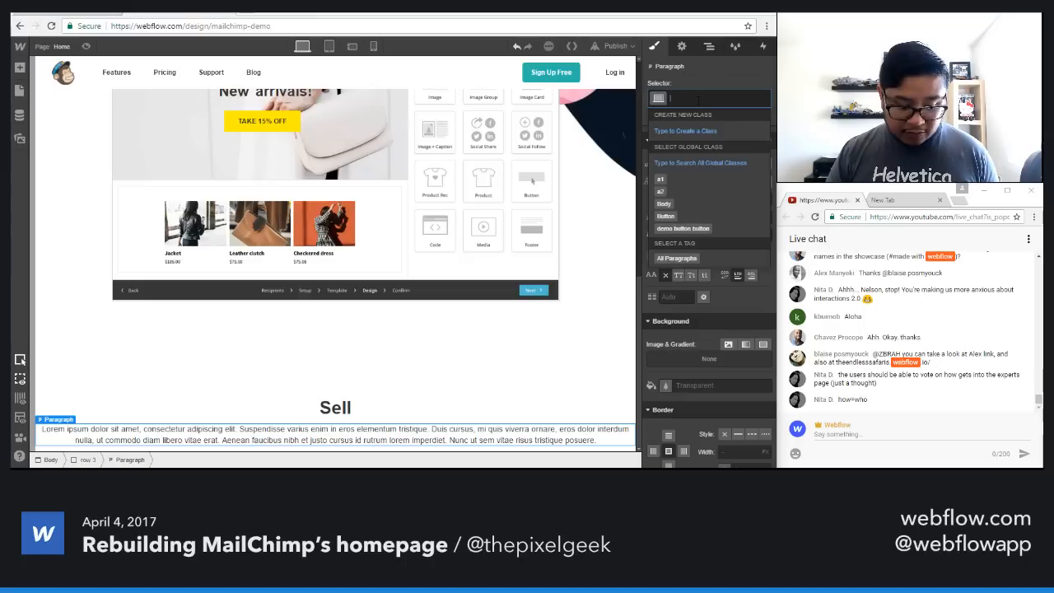
type("sell p")
key("Return")
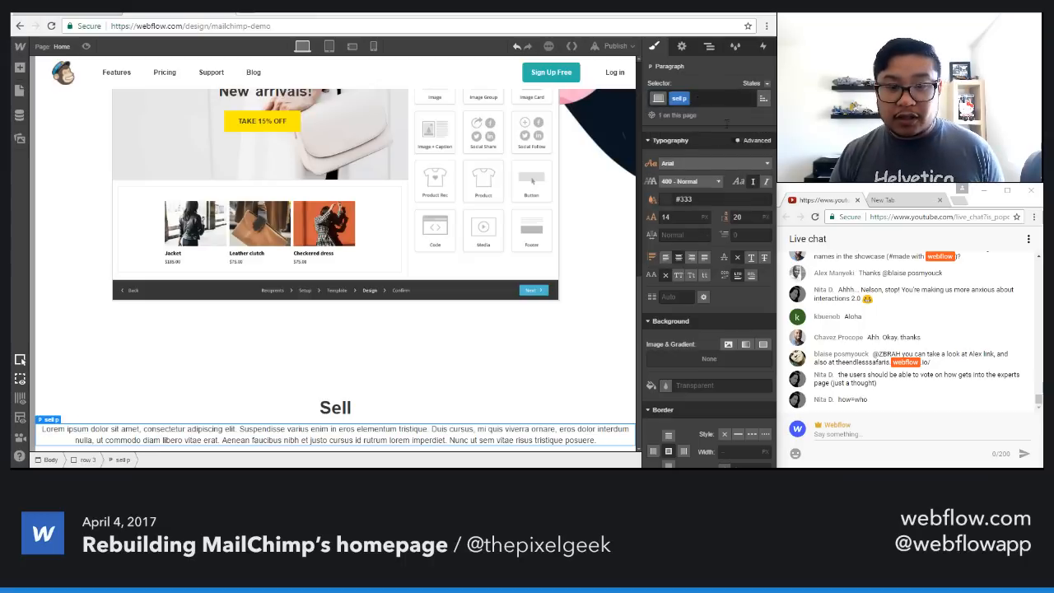
Step: Set the maximum width of the sell p paragraph to 550 px and center the element in its section
scroll(679, 212, "up", 3)
left_click(683, 204)
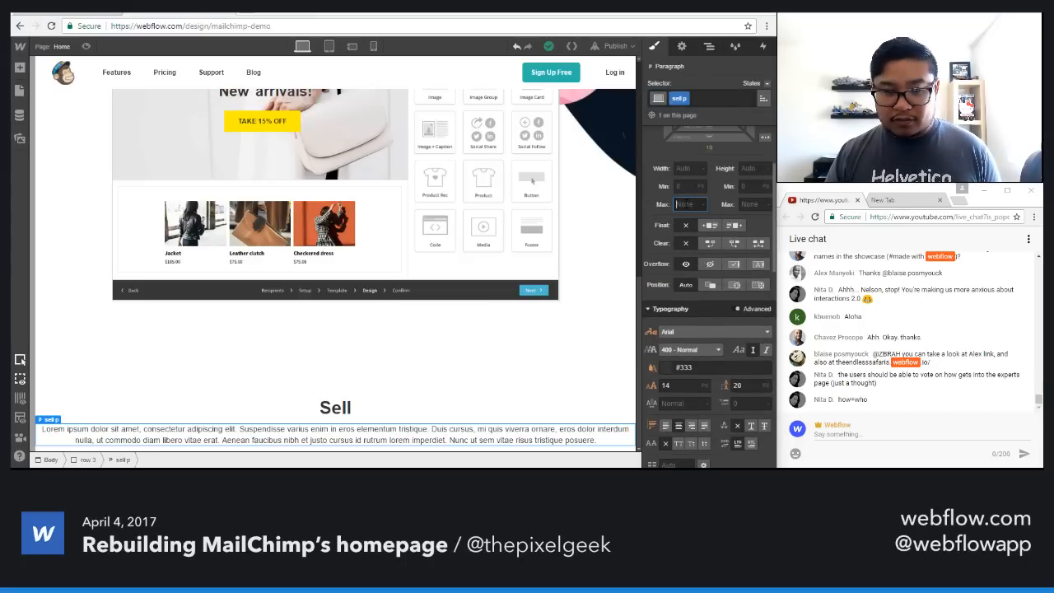
type("5")
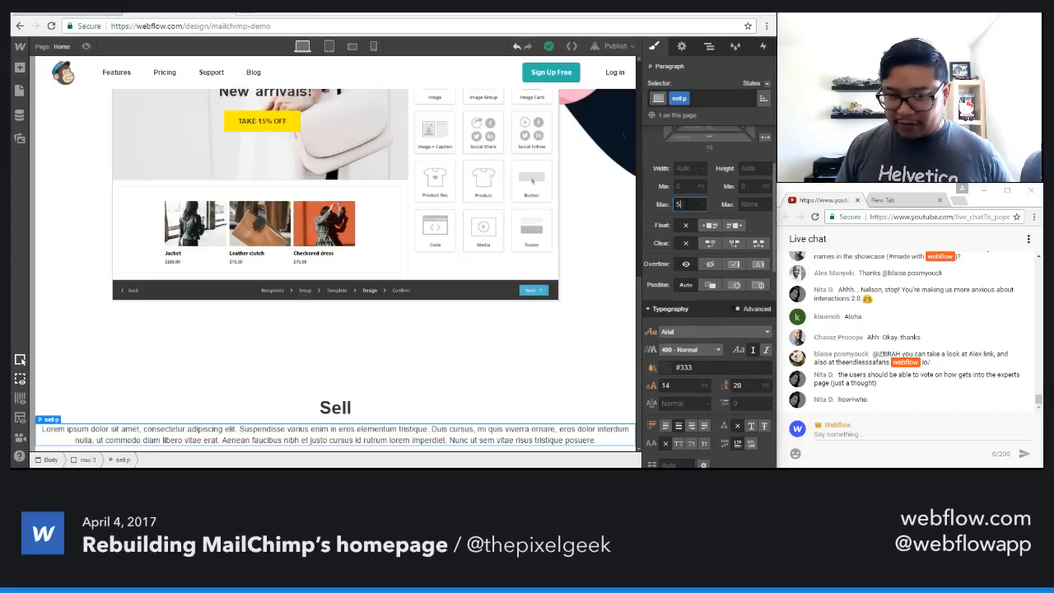
type("50")
key("Return")
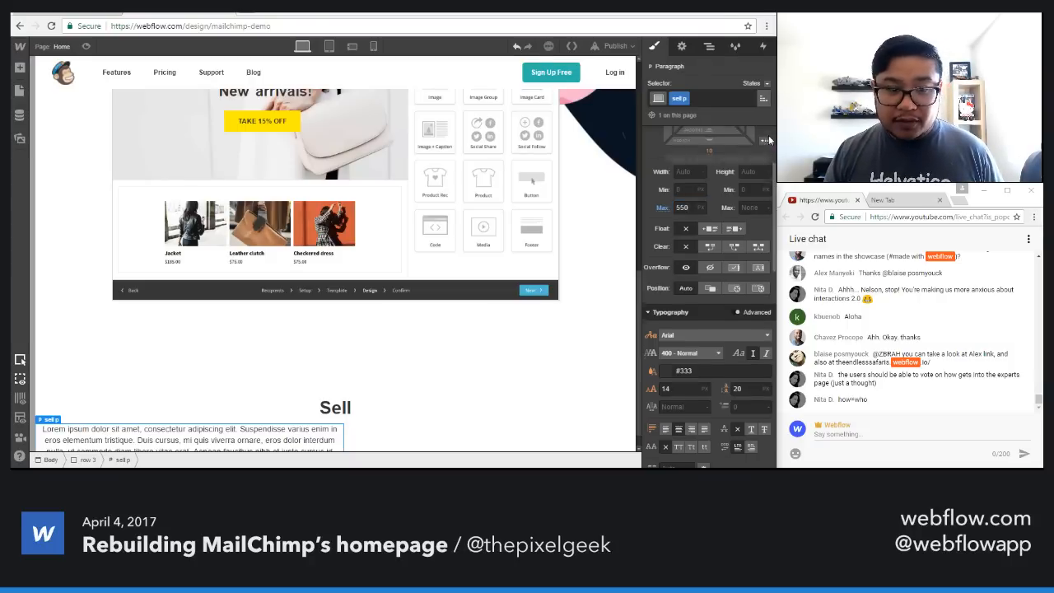
left_click(765, 145)
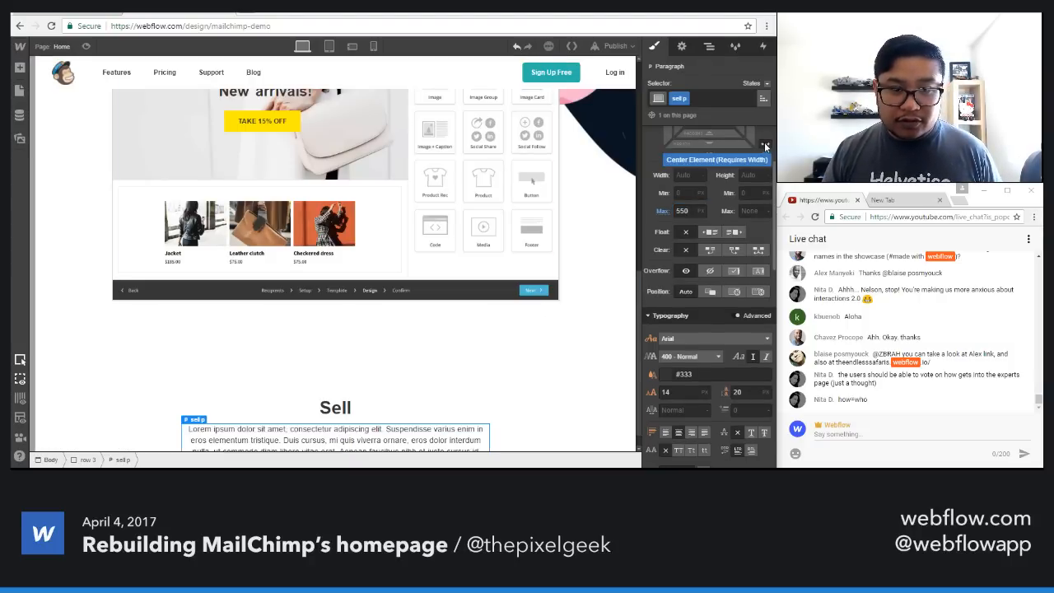
scroll(532, 422, "down", 1)
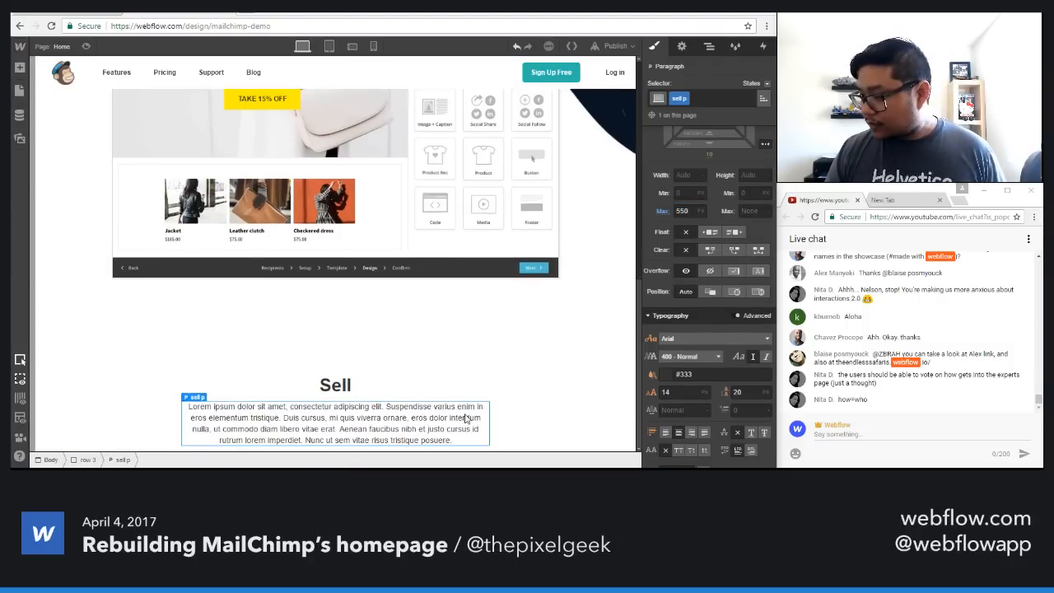
Step: Copy the description under "Sell" from the MailChimp homepage and paste it over the placeholder text of the sell p paragraph in Webflow
left_click(75, 14)
scroll(354, 286, "up", 4)
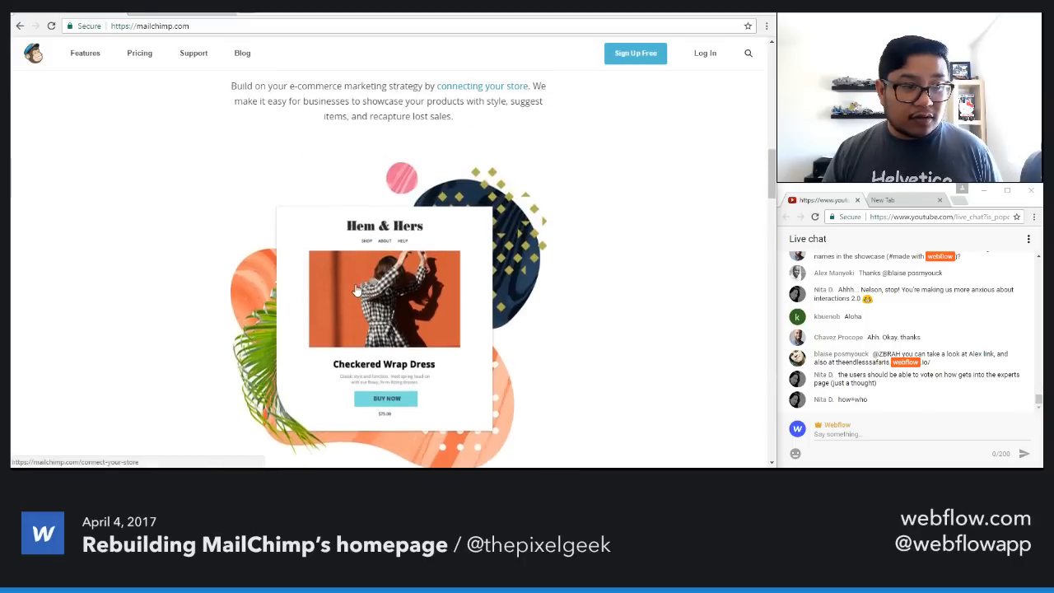
scroll(355, 288, "up", 1)
left_click_drag(455, 173, 231, 142)
key("ctrl+c")
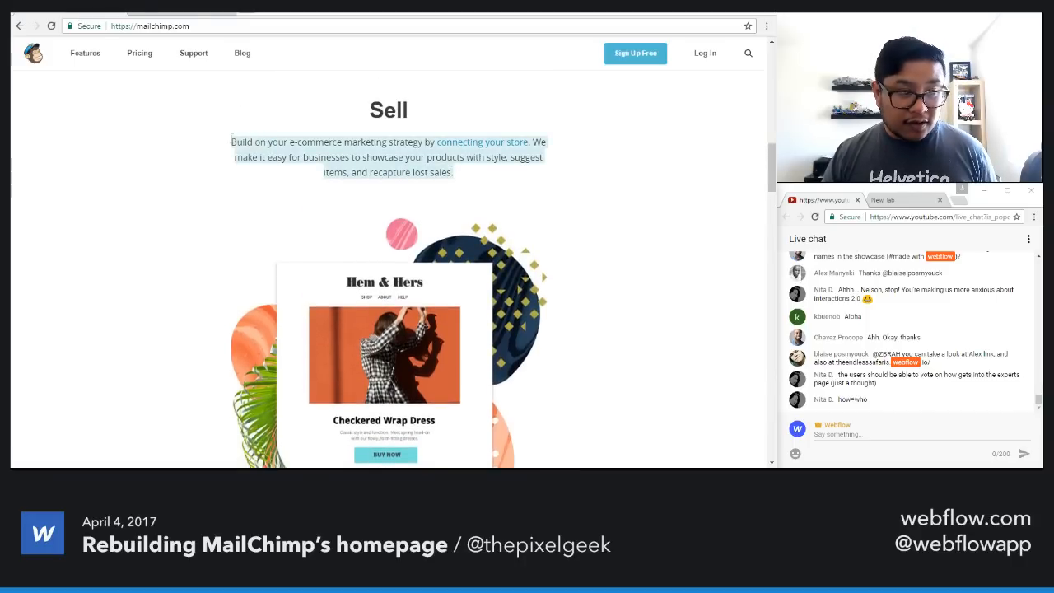
left_click(170, 14)
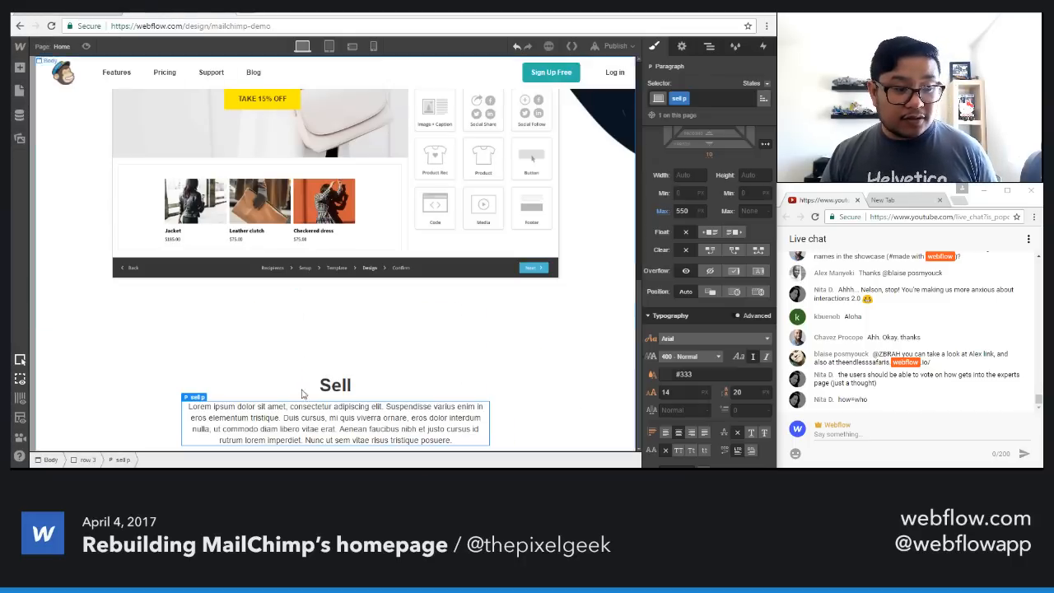
double_click(310, 414)
key("ctrl+v")
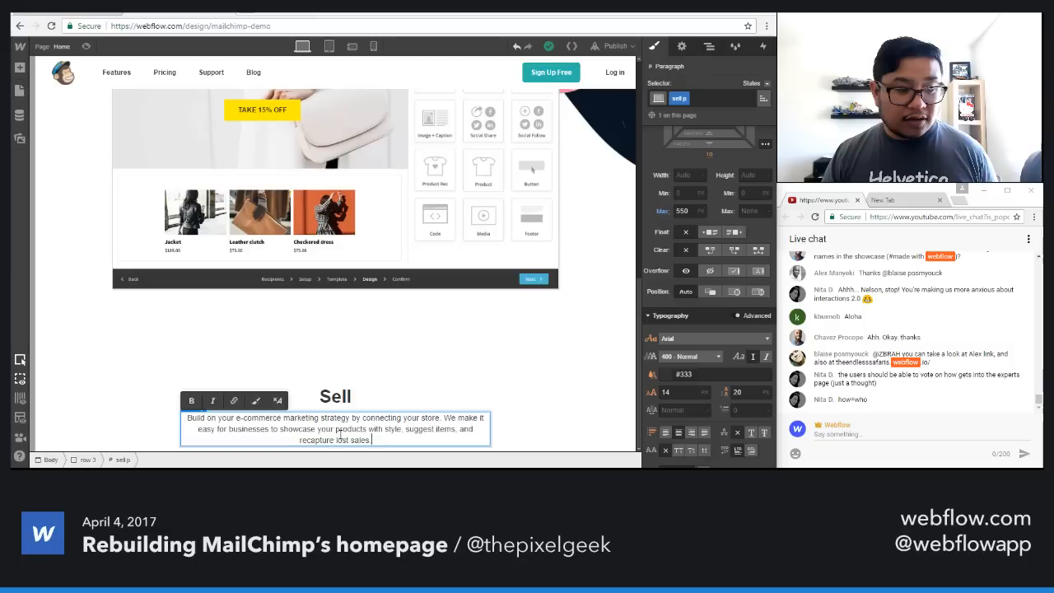
key("Escape")
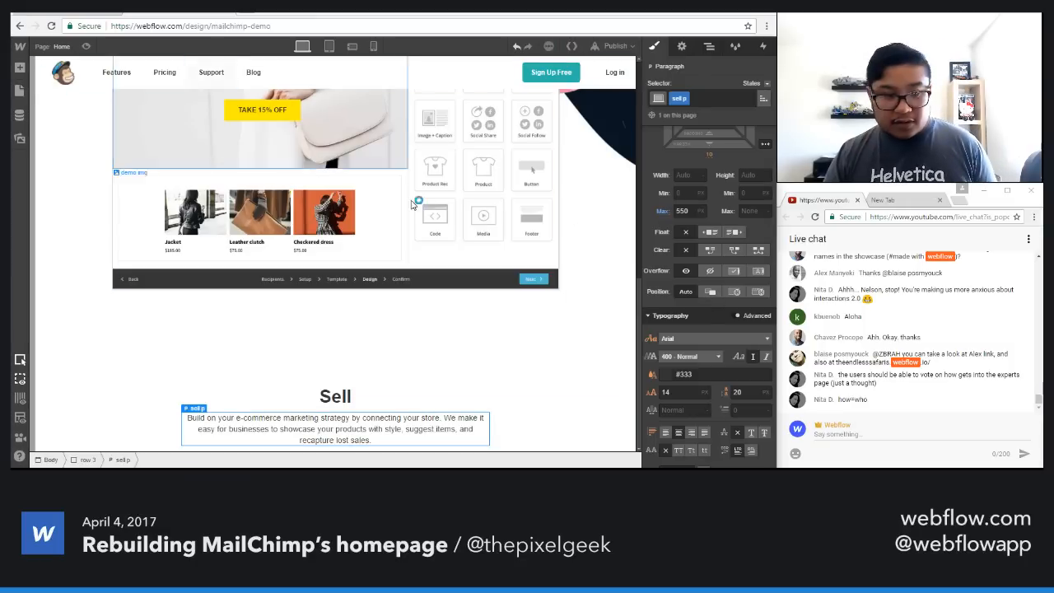
Step: Set the sell p paragraph's font size to 16 px and its line height to 22 px
left_click(675, 393)
key("Up")
key("Up")
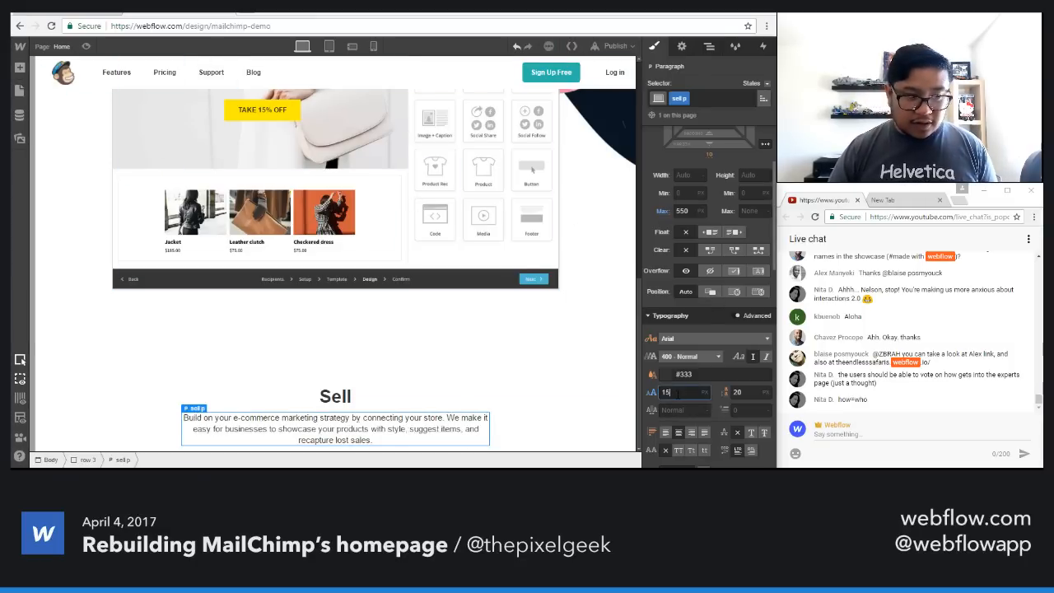
key("Tab")
key("Up")
key("Up")
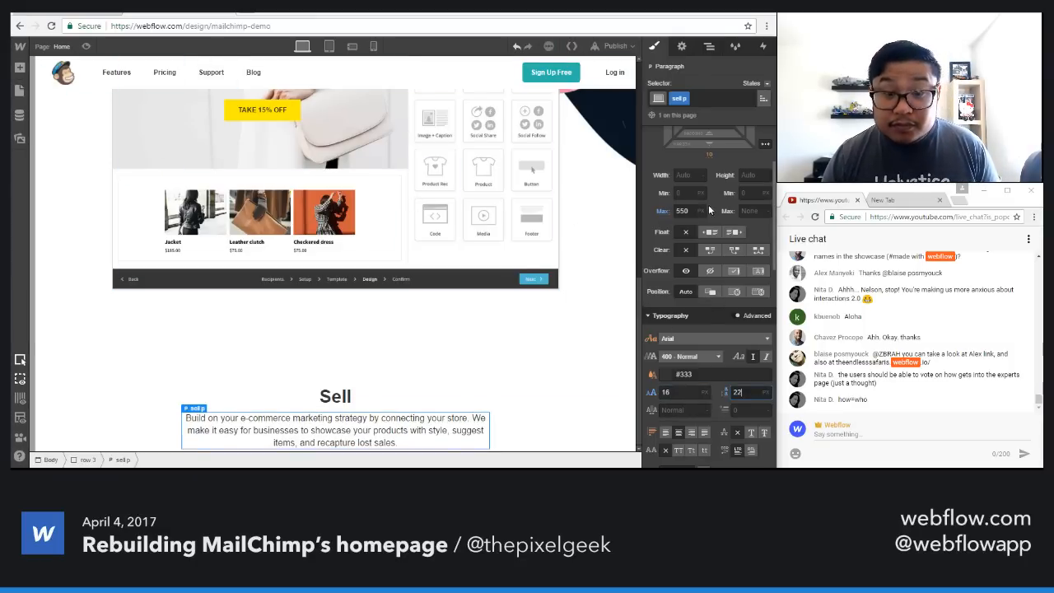
left_click(688, 211)
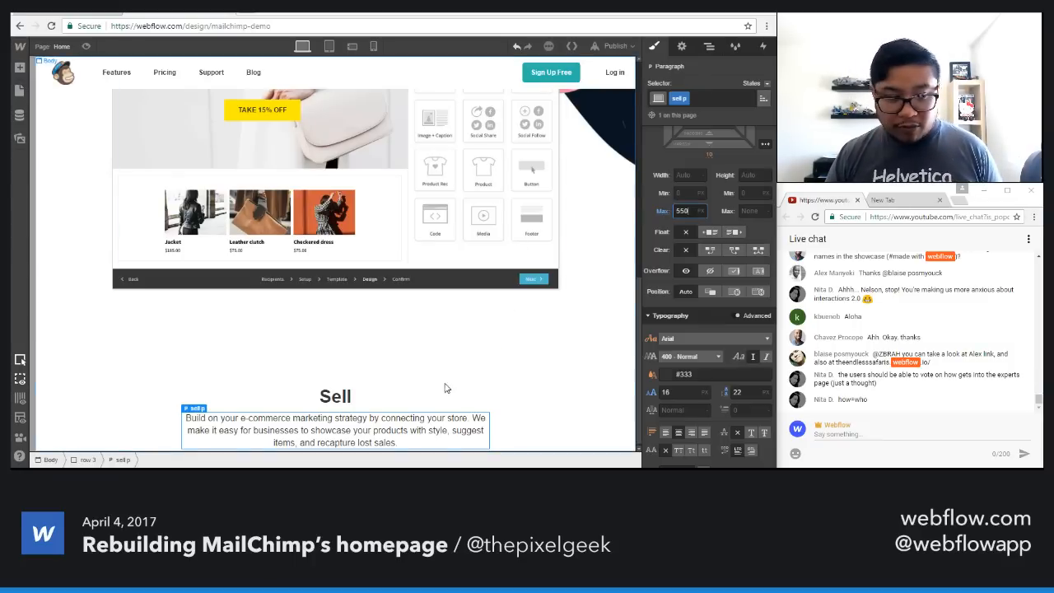
left_click(409, 432)
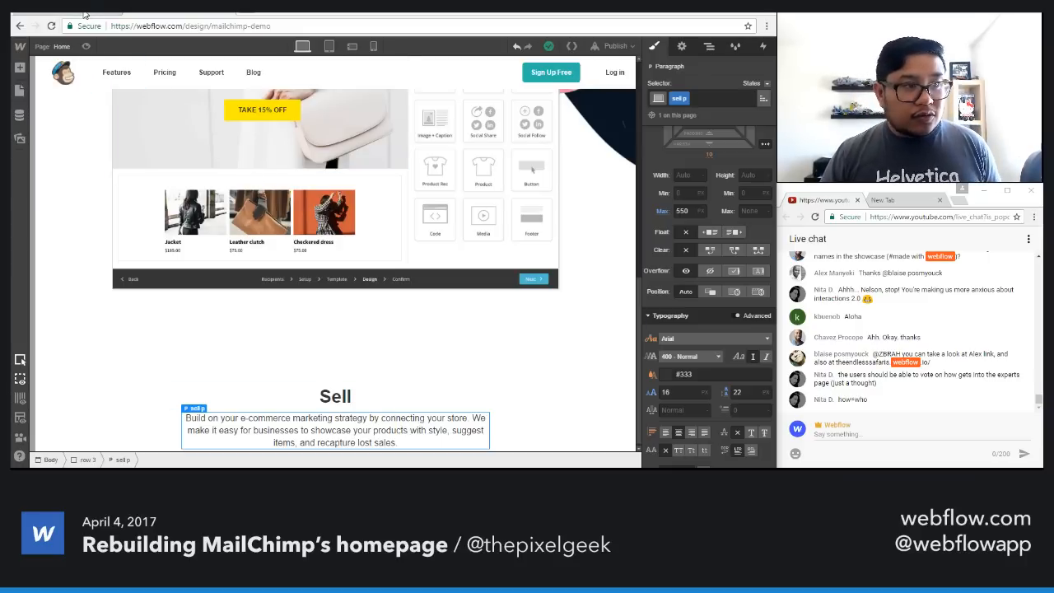
Step: Try wrapping the words "connecting your store" in the Sell paragraph in a text span, and undo it
double_click(396, 419)
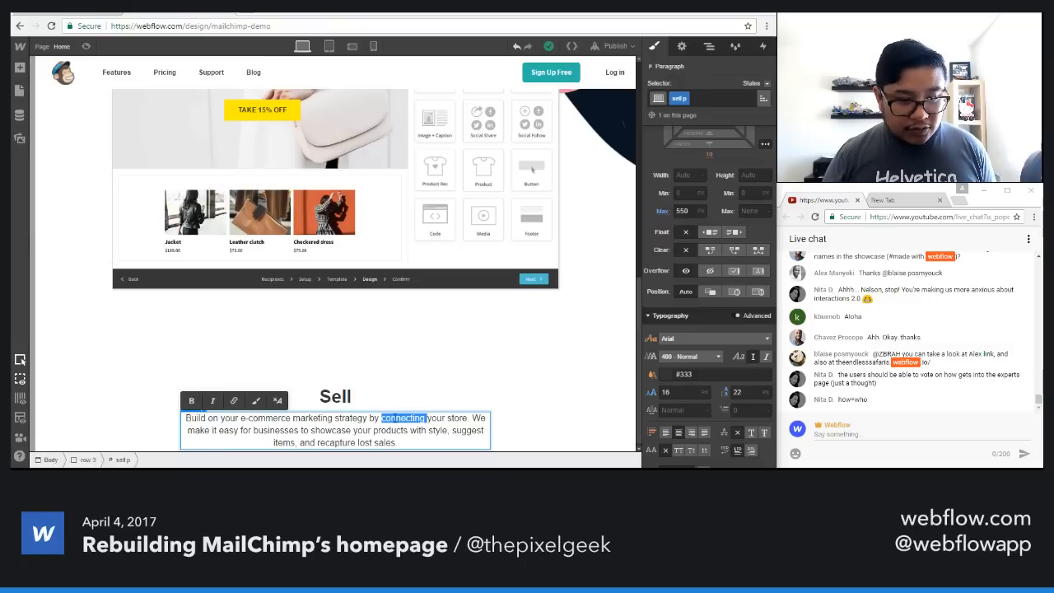
key("Left")
key("ctrl+shift+Right")
key("ctrl+shift+Right")
key("ctrl+shift+Right")
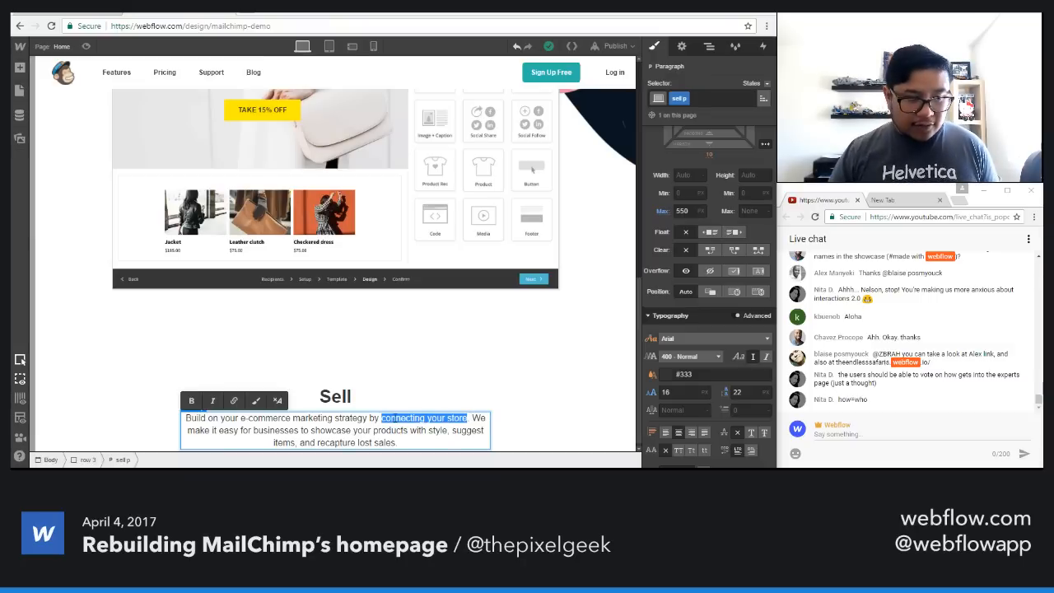
left_click(255, 400)
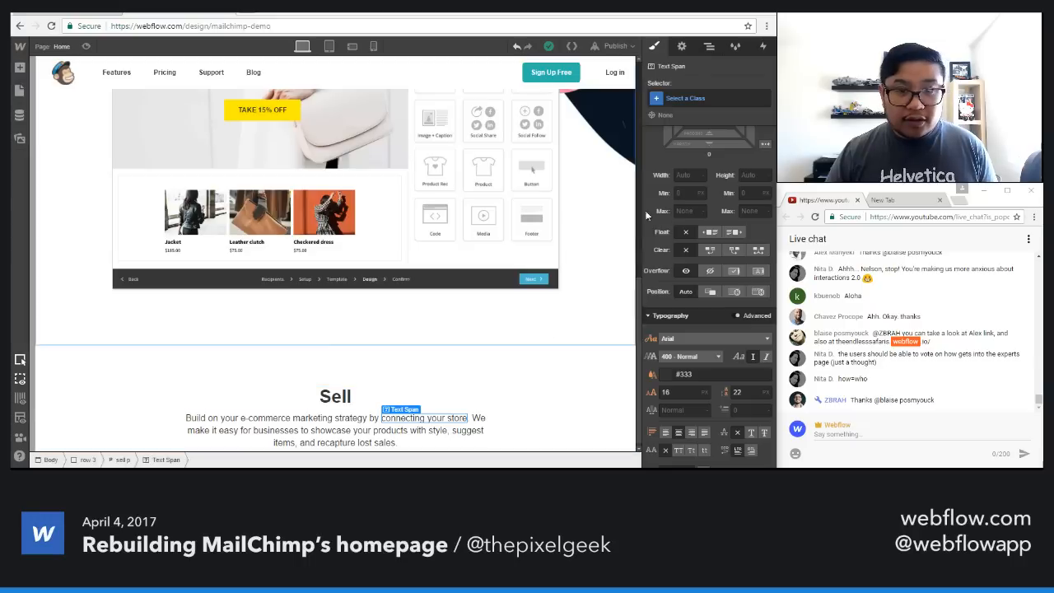
key("ctrl+z")
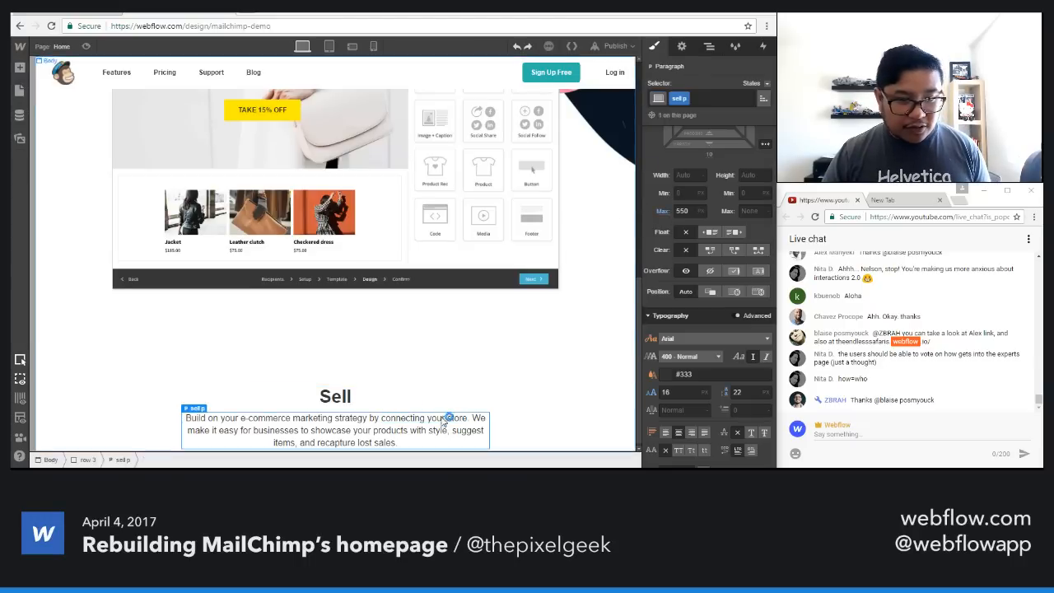
Step: Turn the words "connecting your store" in the Sell paragraph into a link with the URL #
double_click(470, 421)
key("ctrl+shift+Left")
key("Right")
key("Left")
key("Left")
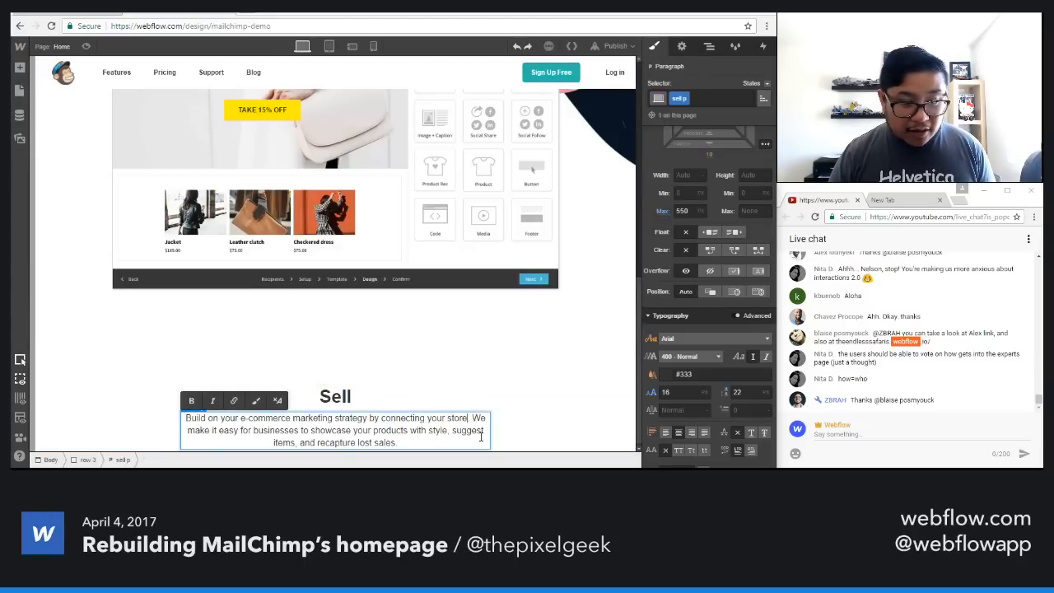
key("ctrl+shift+Left")
key("ctrl+shift+Left")
key("ctrl+shift+Left")
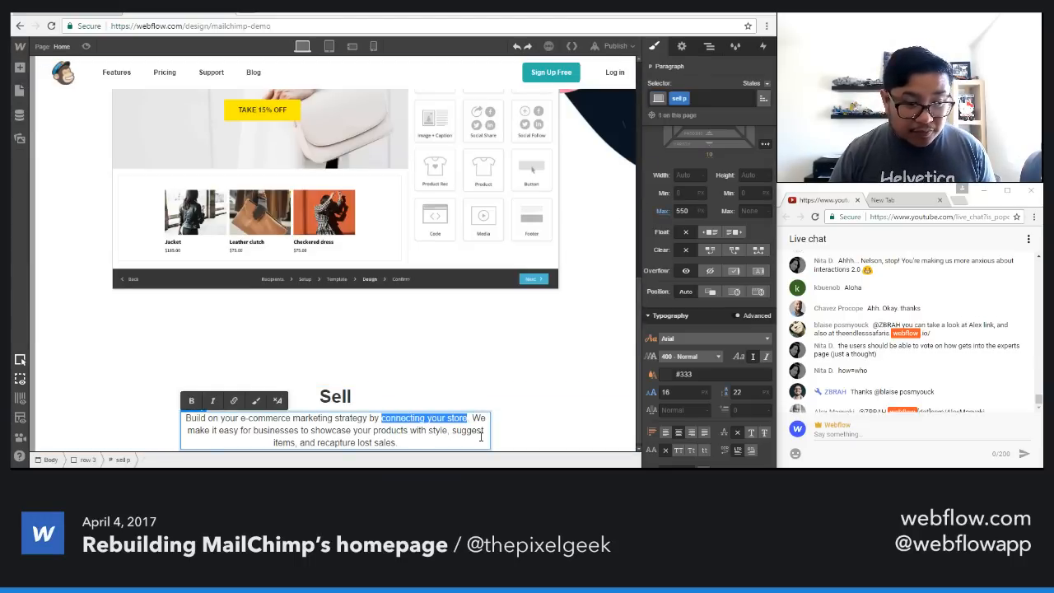
left_click(234, 402)
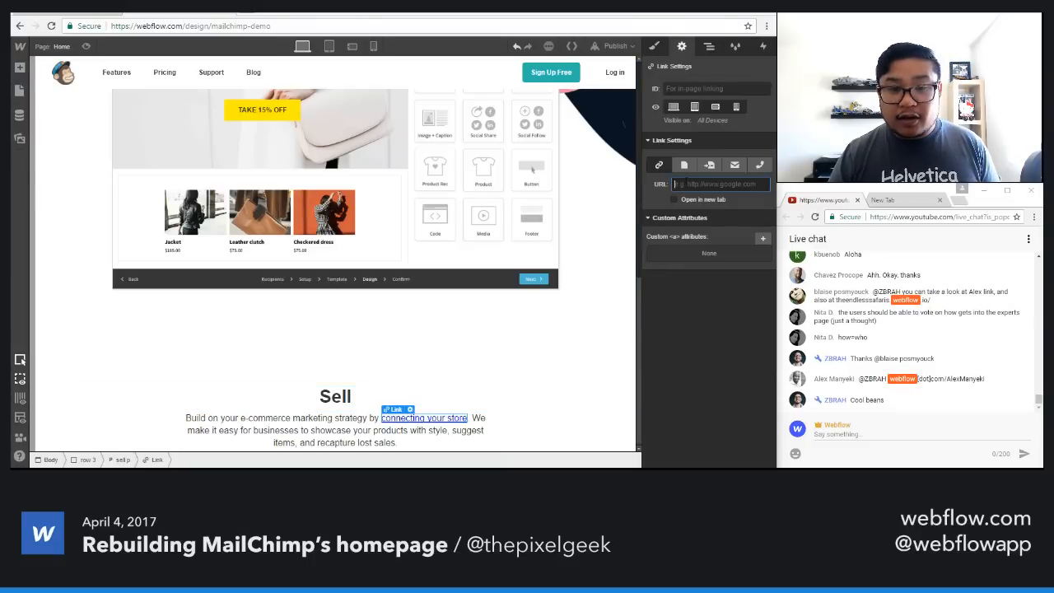
type("#")
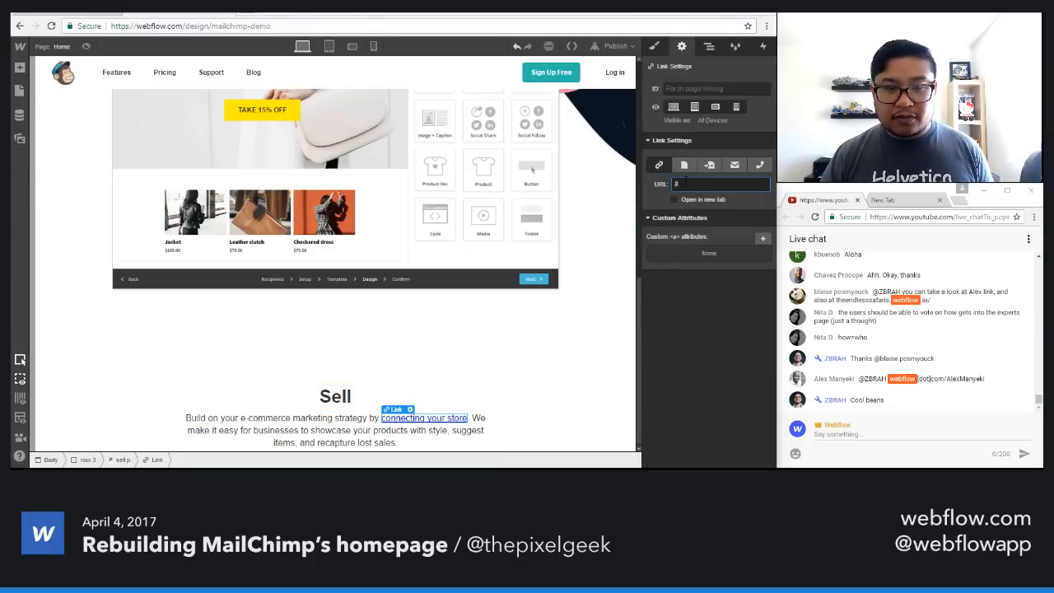
Step: Create the class "inline text link" for the "connecting your store" link
left_click(654, 47)
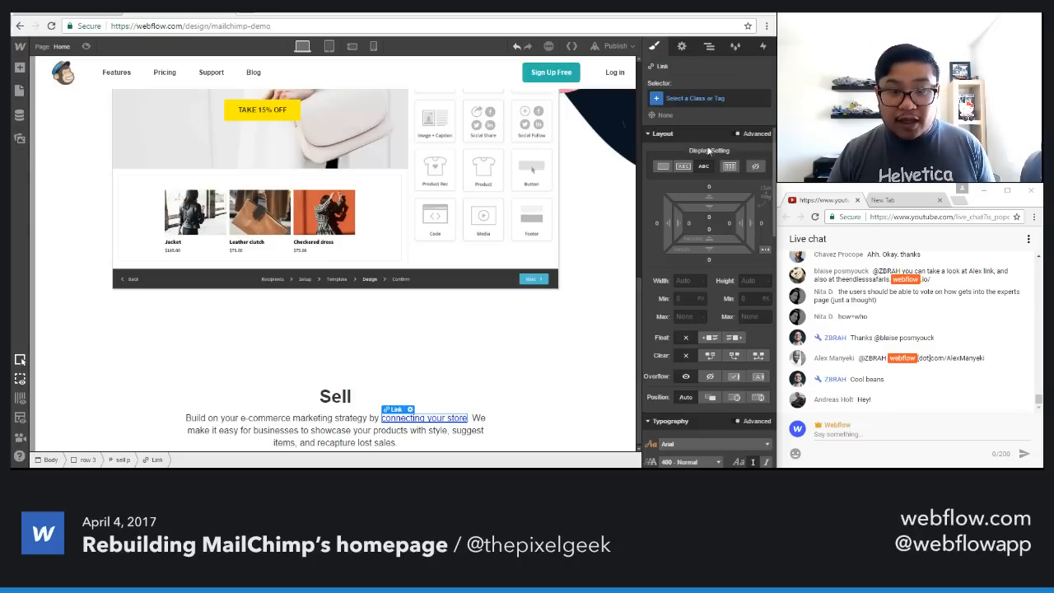
left_click(699, 98)
type("inline text link")
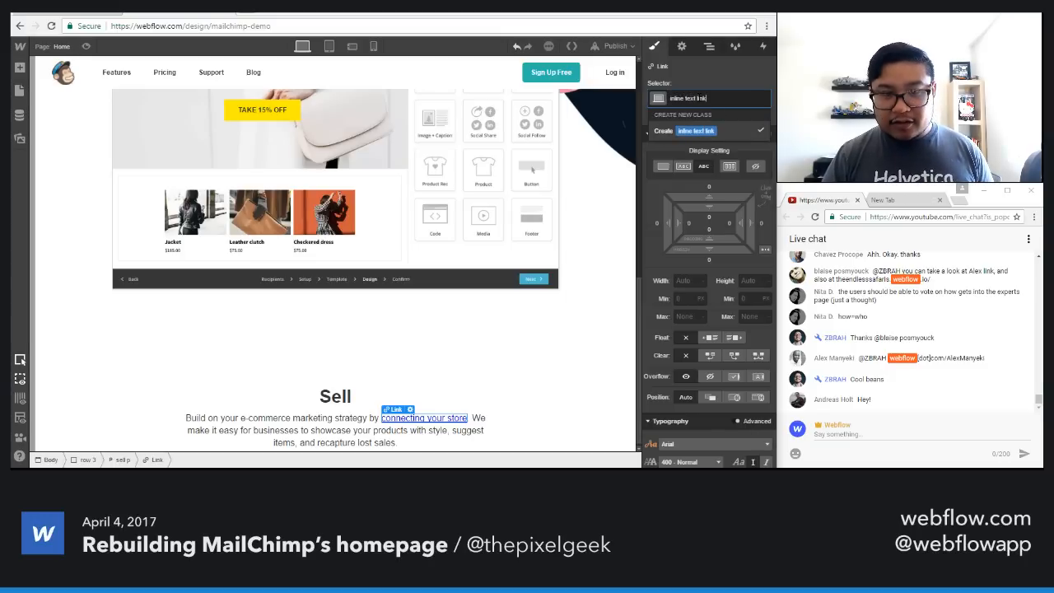
key("Return")
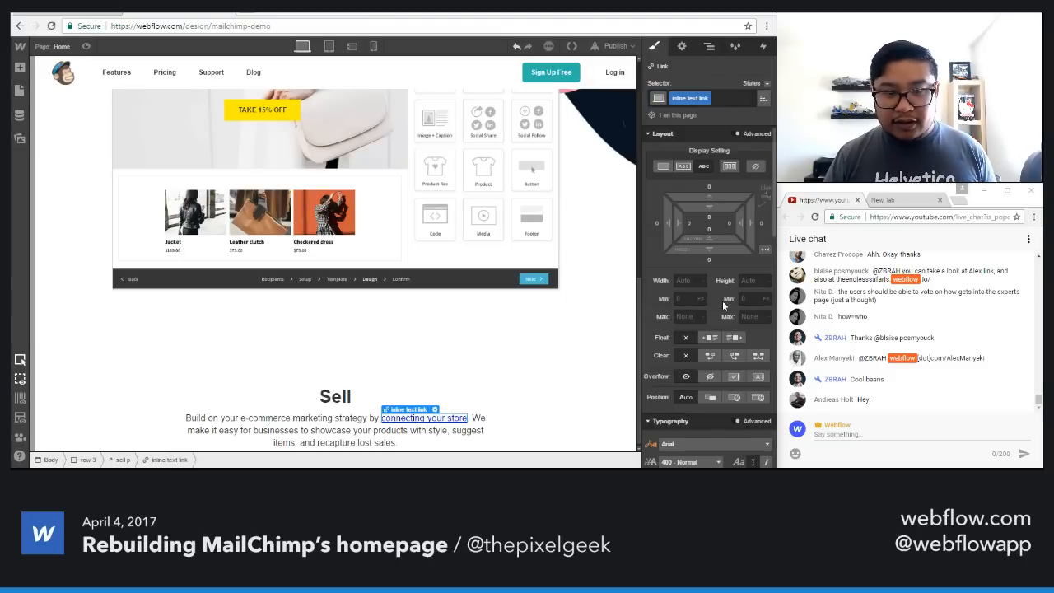
Step: Set the inline text link's text color to #0facd3 and remove its underline
scroll(722, 299, "down", 2)
left_click(662, 310)
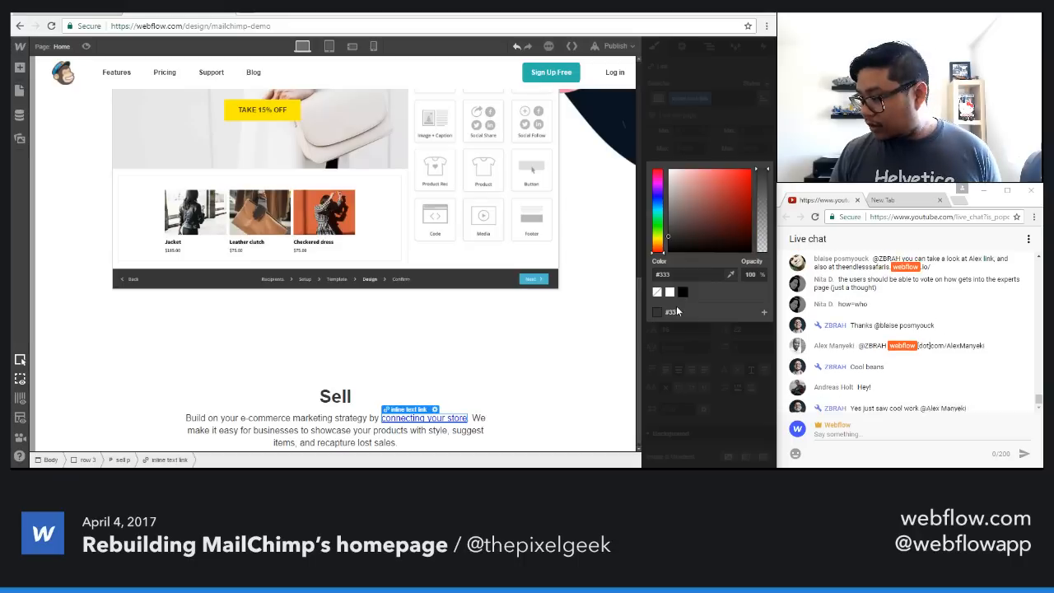
left_click(657, 207)
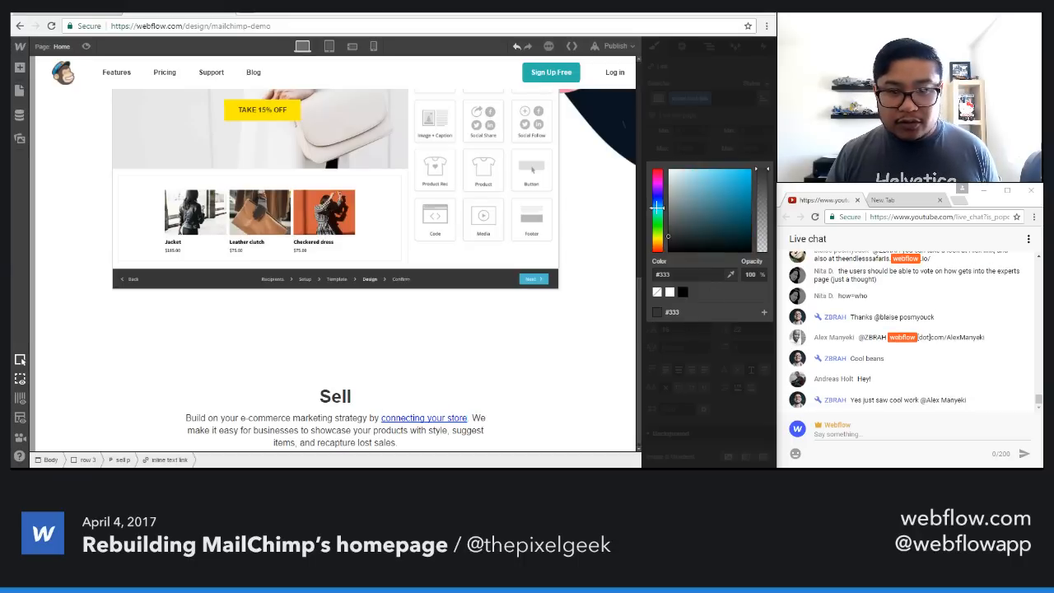
left_click_drag(706, 198, 744, 183)
left_click(751, 138)
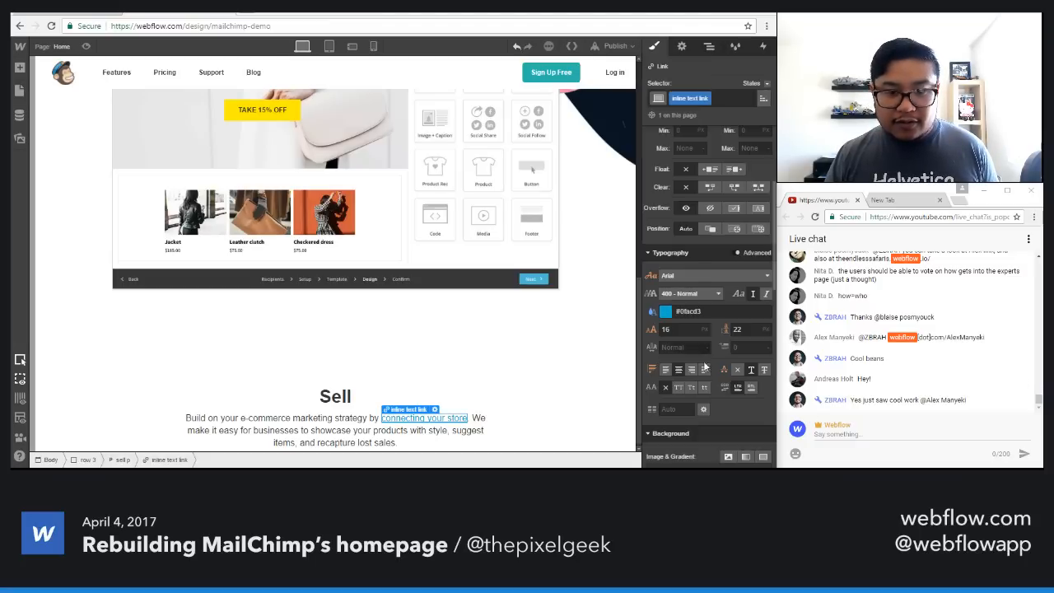
Step: View the hover state of the inline text link class and leave it by selecting the row 3 section
left_click(763, 84)
left_click(742, 107)
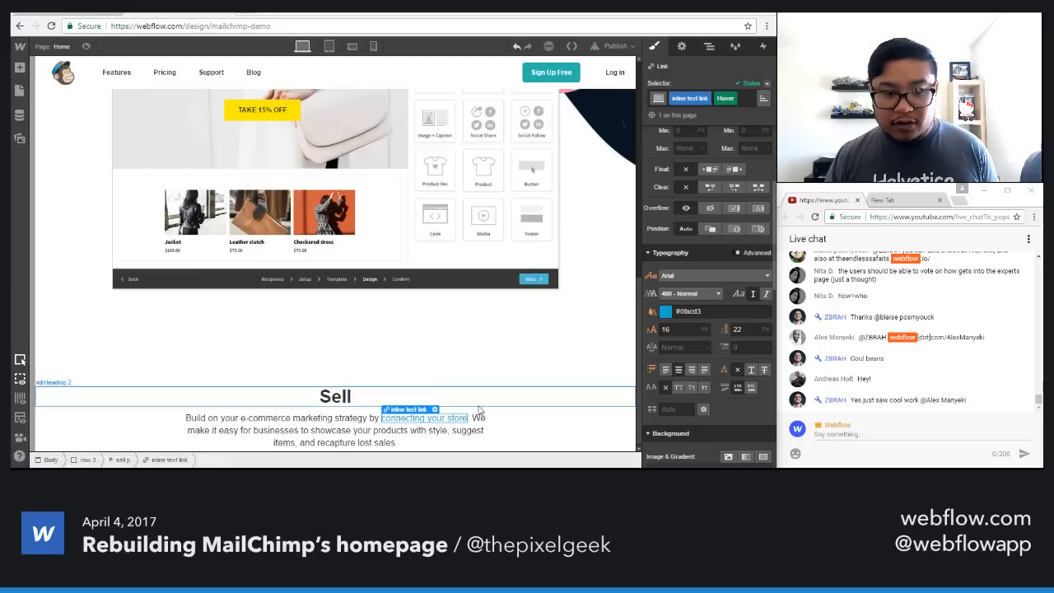
left_click(527, 420)
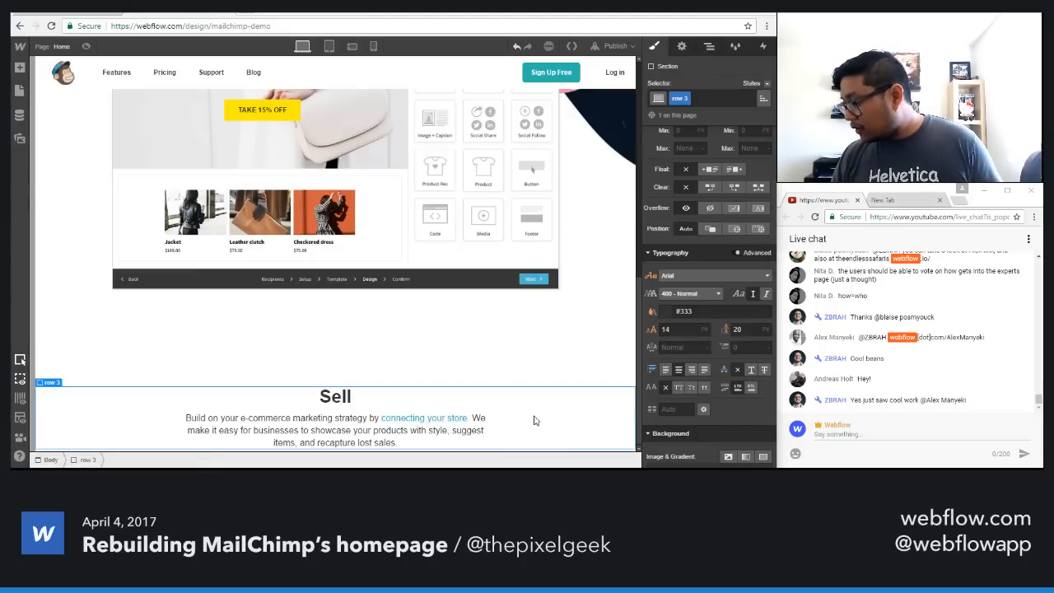
Step: Insert the "Hem & Hers" artwork from the site's assets below the sell p paragraph
scroll(516, 423, "down", 1)
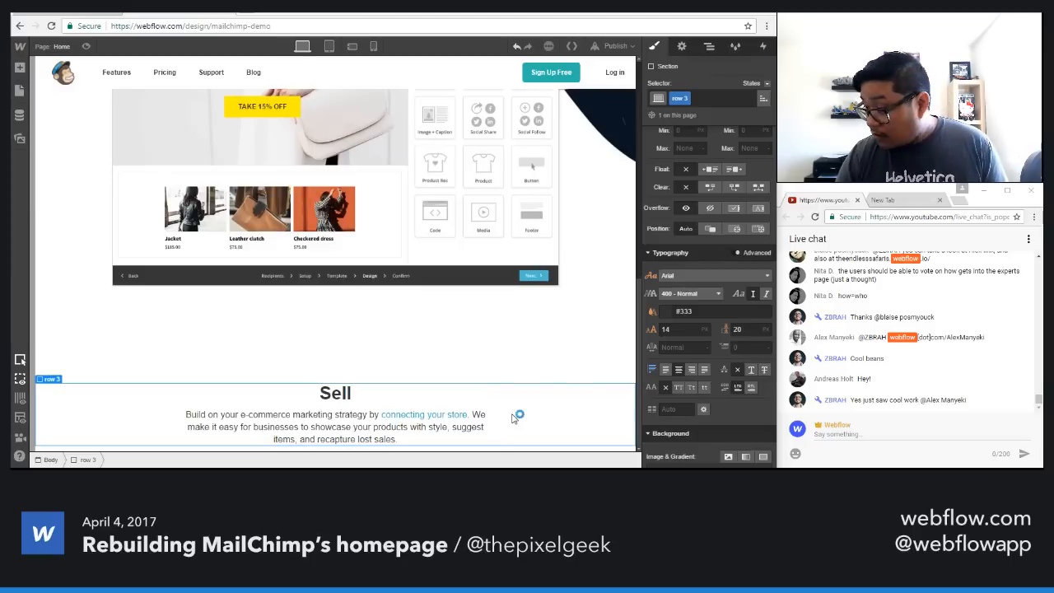
left_click(348, 443)
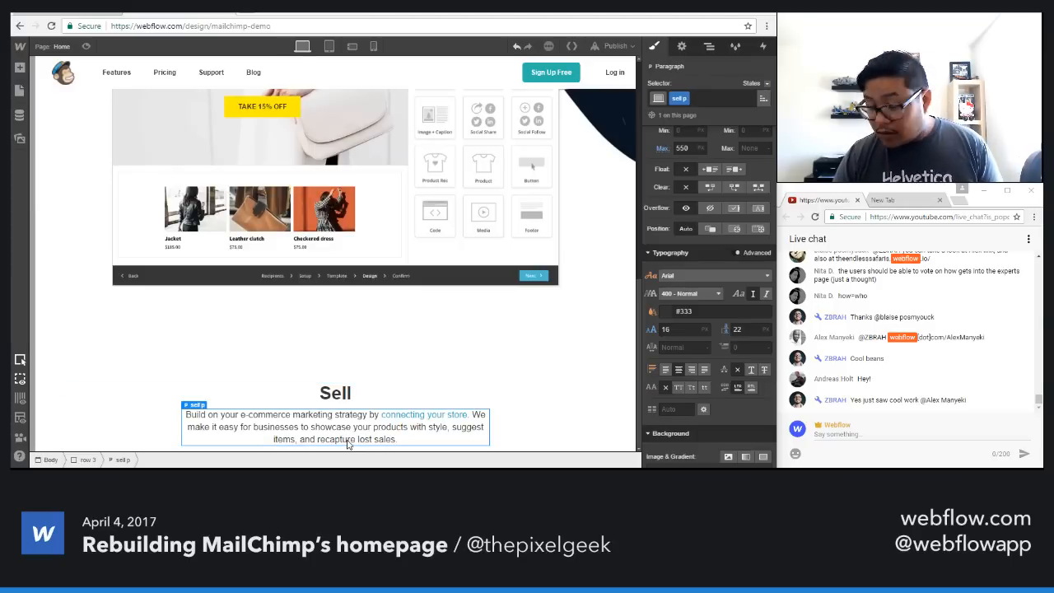
key("a")
scroll(85, 371, "down", 2)
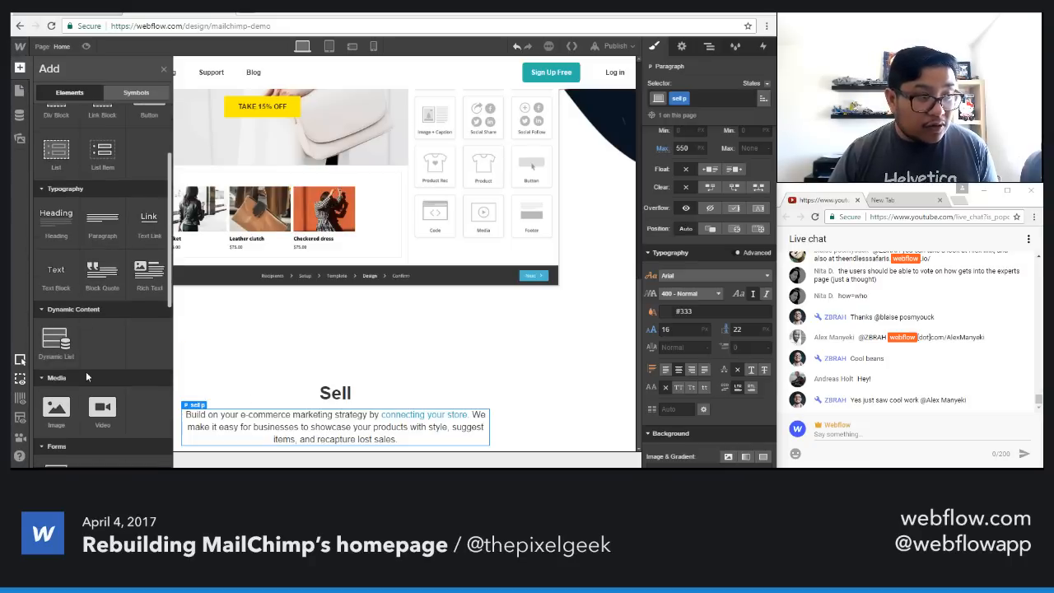
left_click(20, 138)
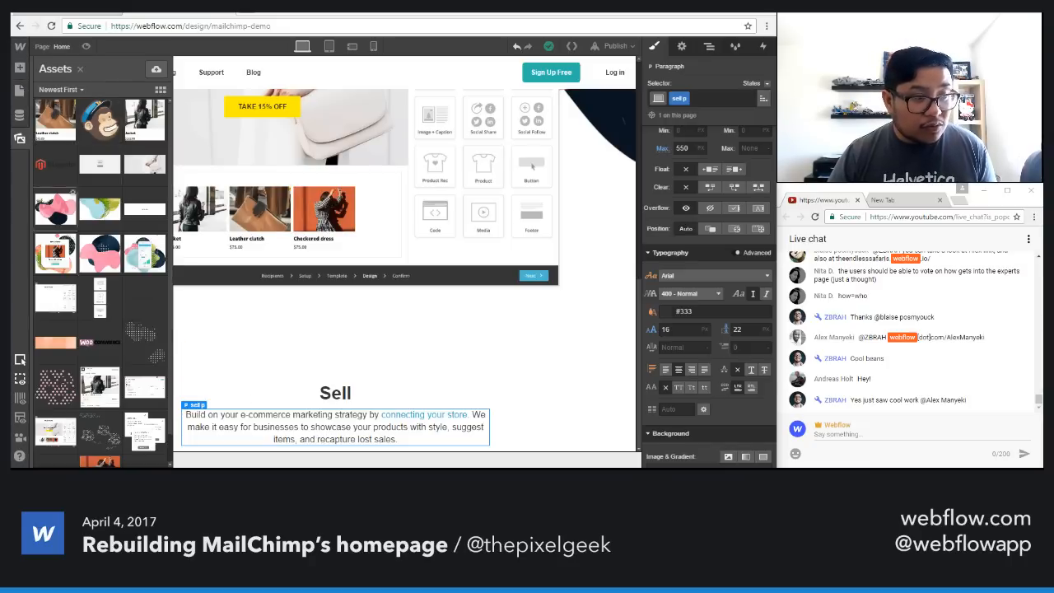
key("Escape")
left_click_drag(74, 164, 403, 457)
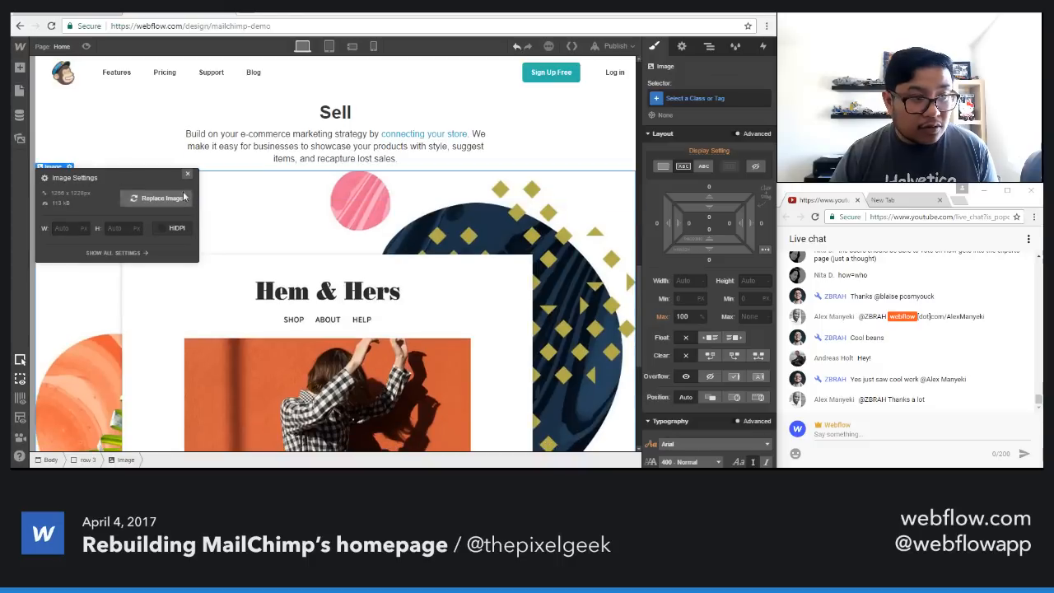
left_click(187, 175)
Step: Create the class "row 2 img" for the inserted artwork image
left_click(678, 99)
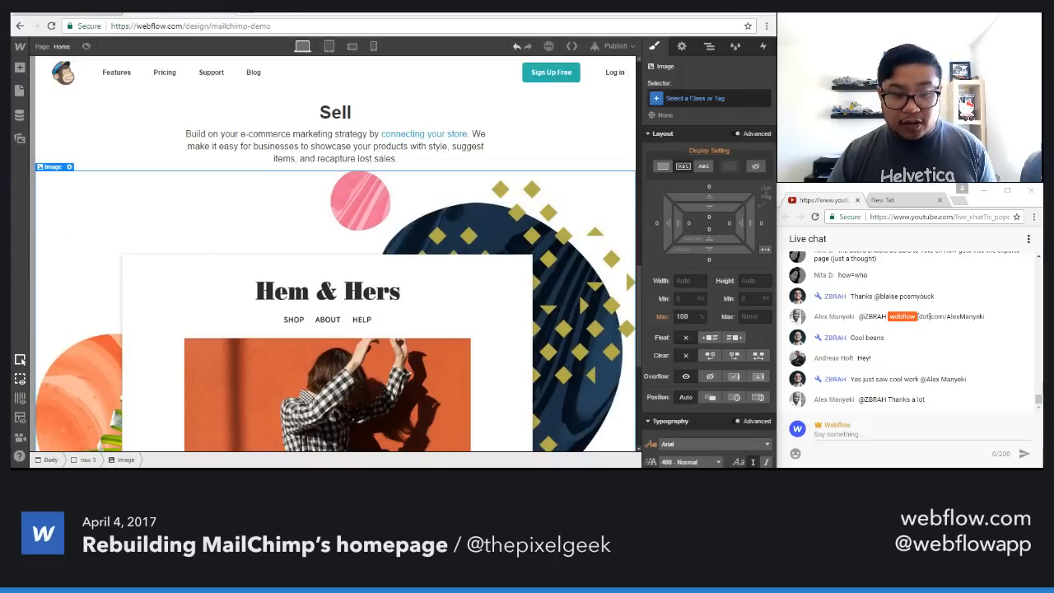
type("row 2 img")
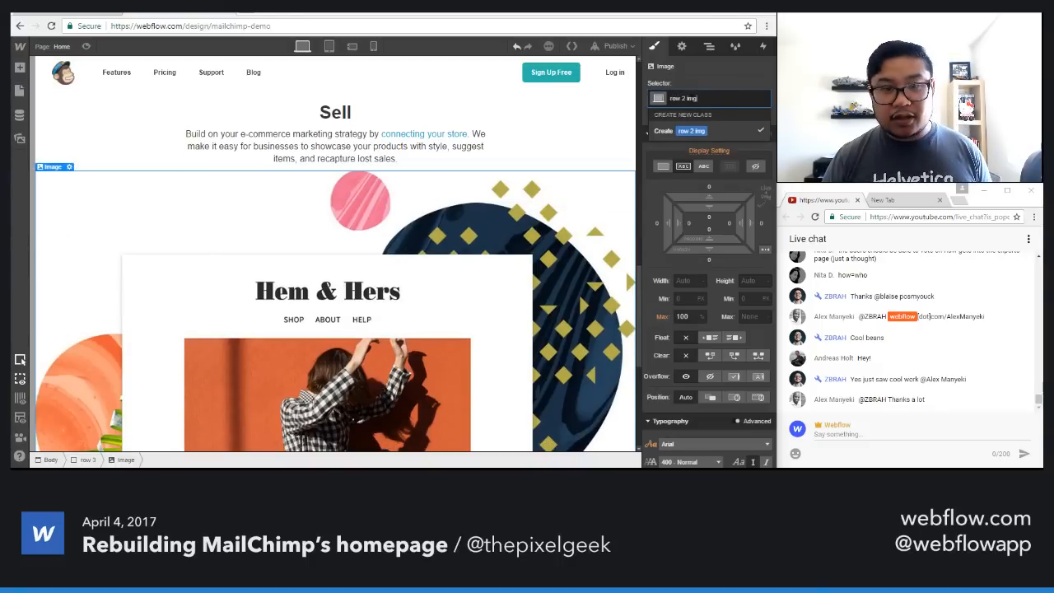
key("Return")
Step: Try giving the row 2 img image a fixed width of 550 px
left_click(685, 281)
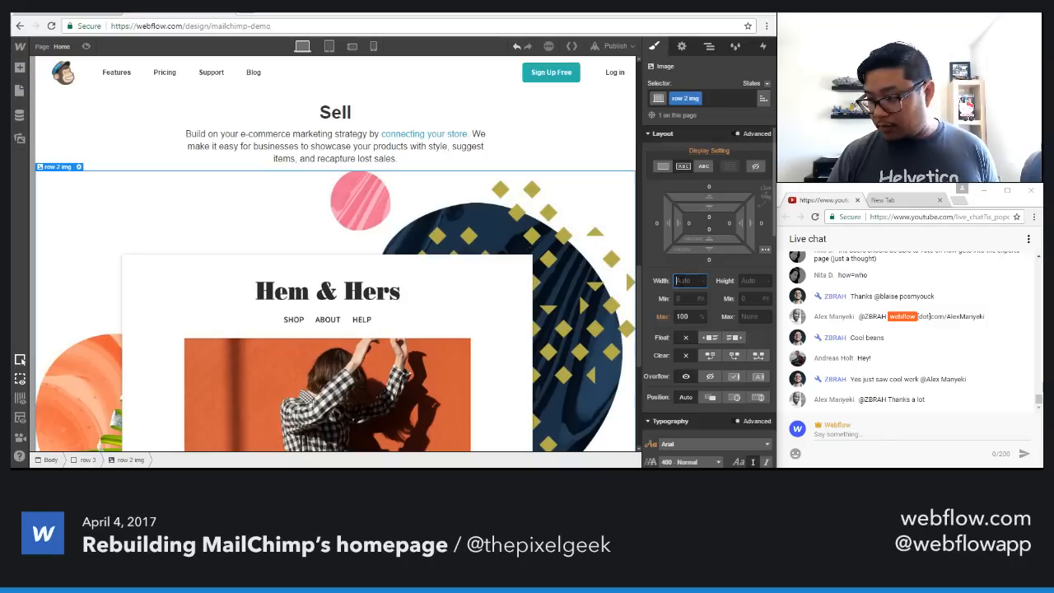
type("500")
key("Return")
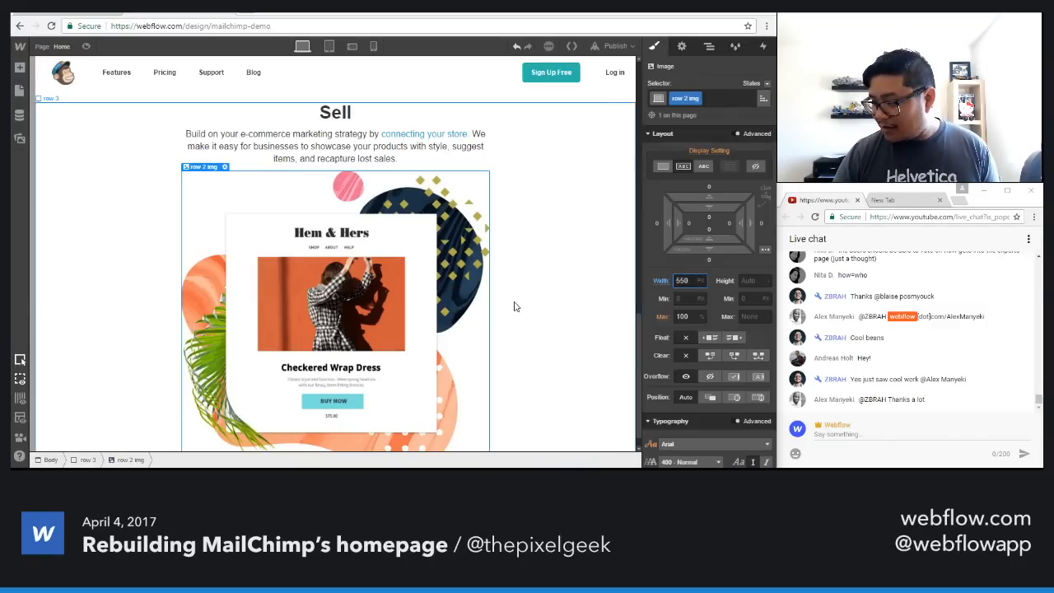
scroll(421, 326, "down", 1)
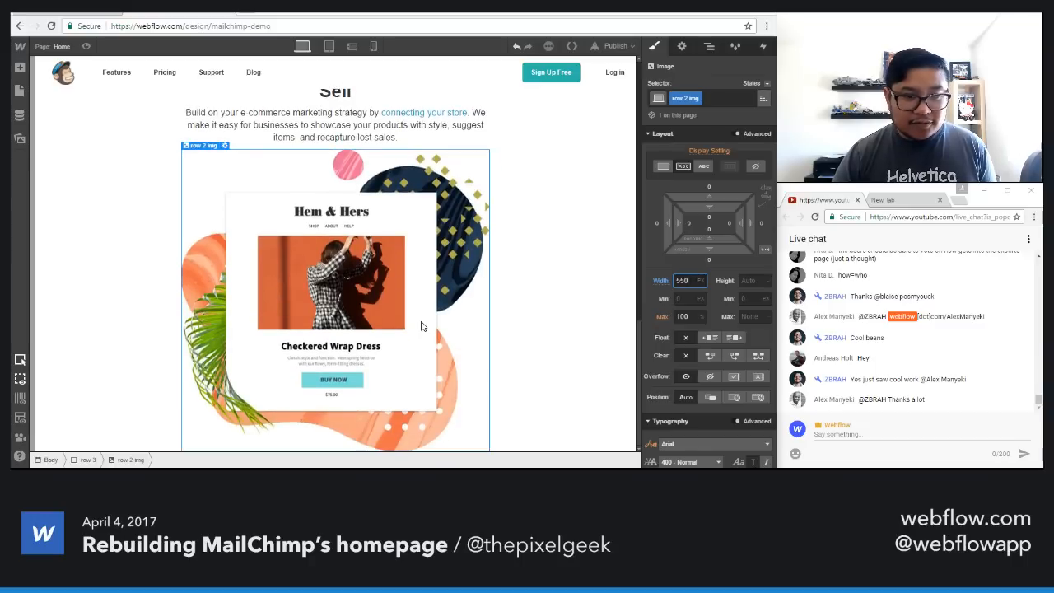
Step: Reset the row 2 img image's fixed width and set its maximum width to 550 px
key("Tab")
key("Tab")
key("Tab")
key("Tab")
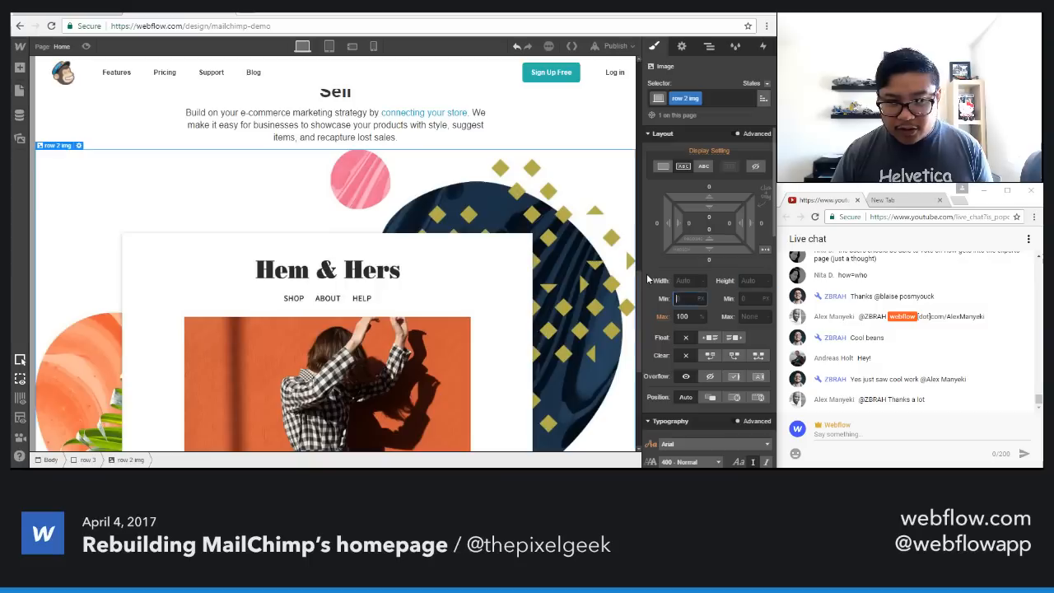
type("550")
key("Return")
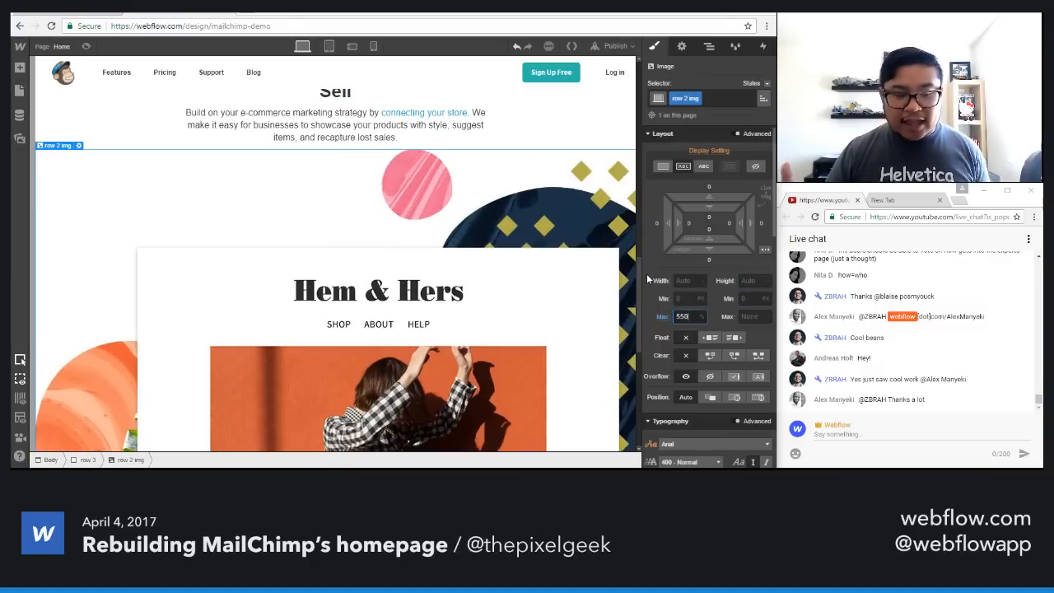
type("px")
key("Return")
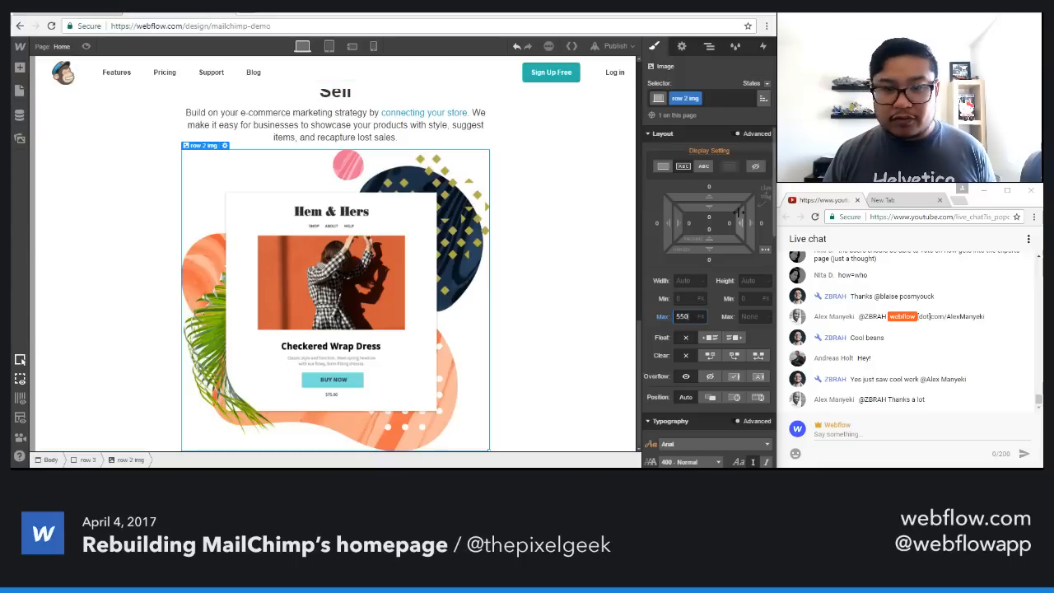
Step: Set the top and bottom margins of the row 2 img image to 35 px
left_click_drag(710, 202, 705, 140)
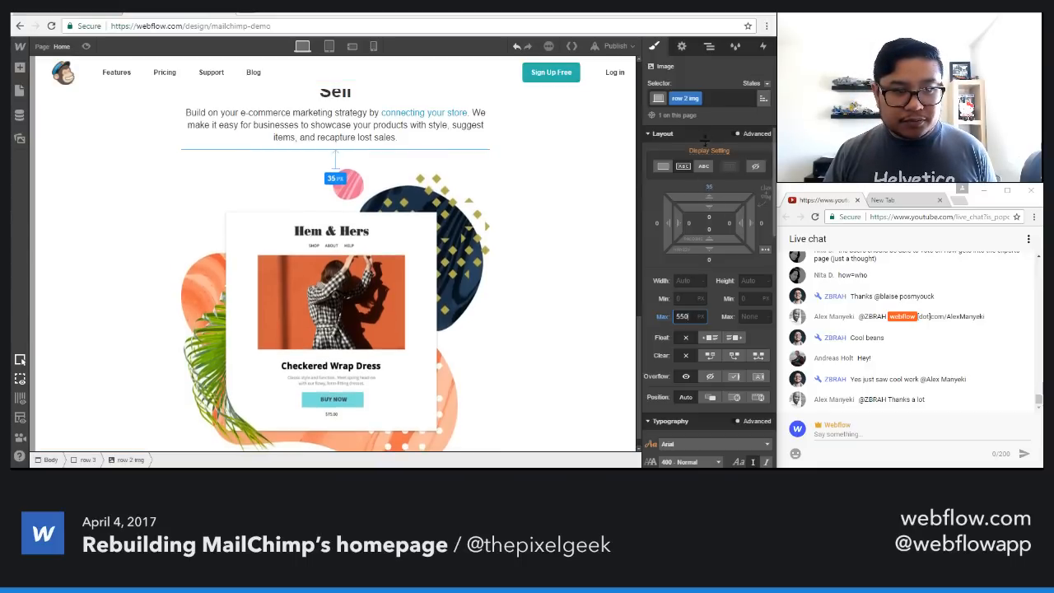
left_click(572, 242)
scroll(559, 246, "up", 3)
scroll(558, 251, "down", 3)
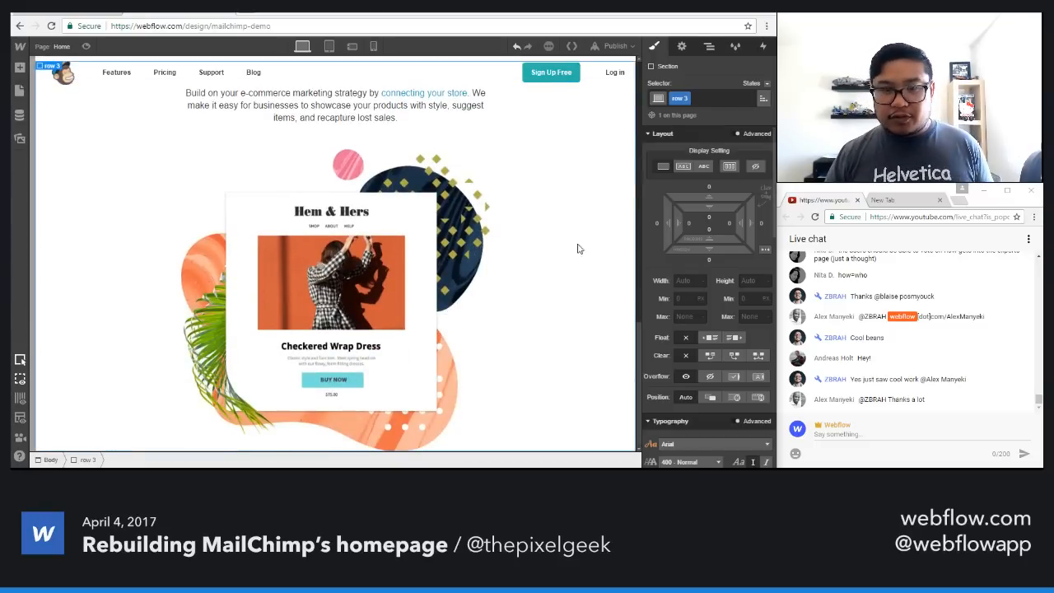
left_click(458, 221)
left_click(708, 260)
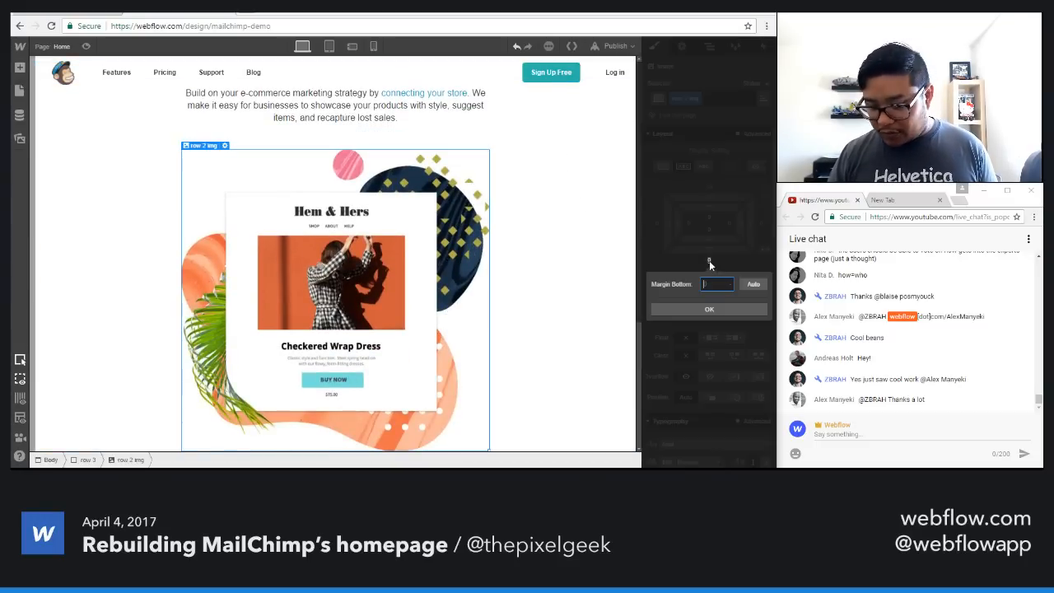
type("35")
key("Return")
scroll(478, 337, "down", 1)
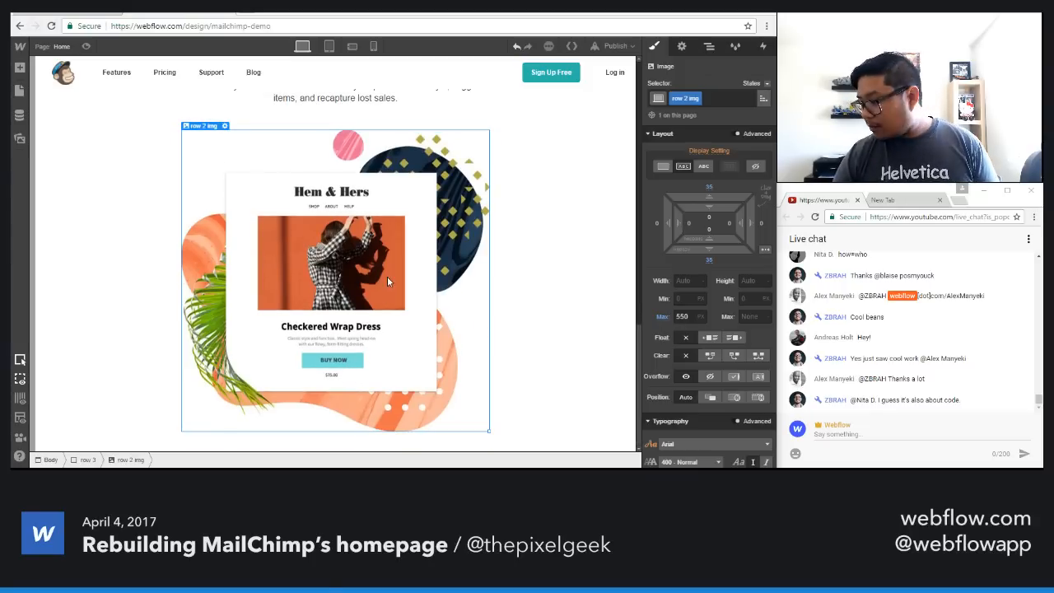
Step: Duplicate the sell p paragraph below the image and replace its text with the e-commerce providers paragraph copied from the MailChimp homepage
left_click(361, 99)
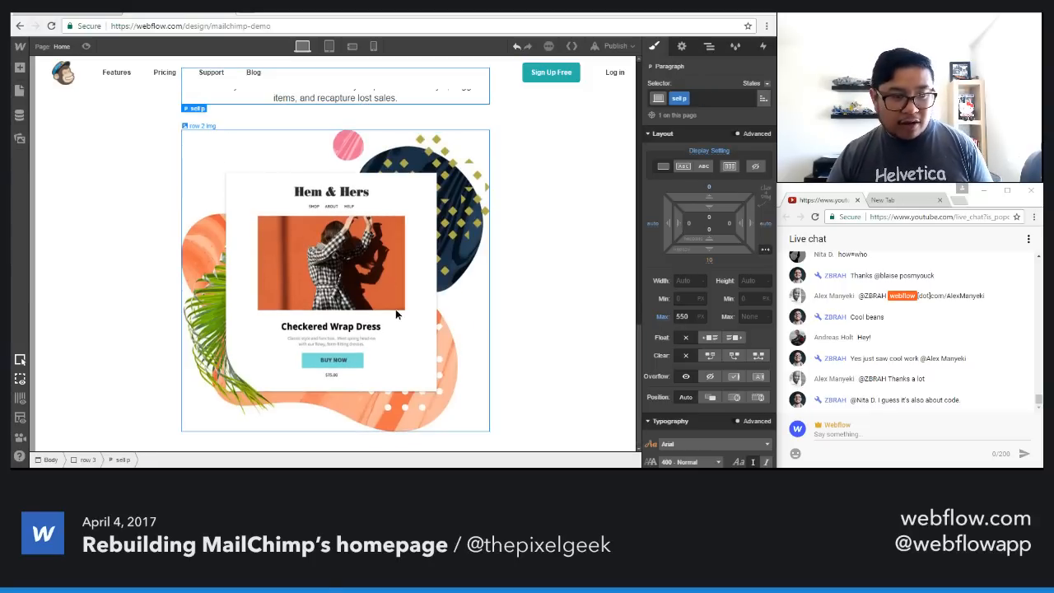
scroll(395, 312, "down", 2)
left_click(82, 13)
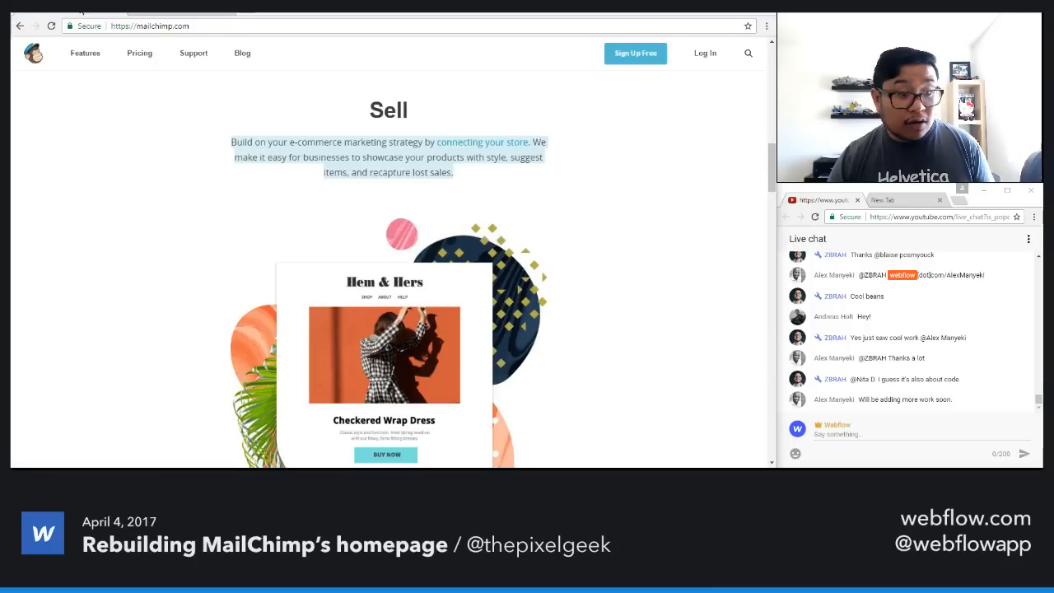
scroll(372, 321, "down", 3)
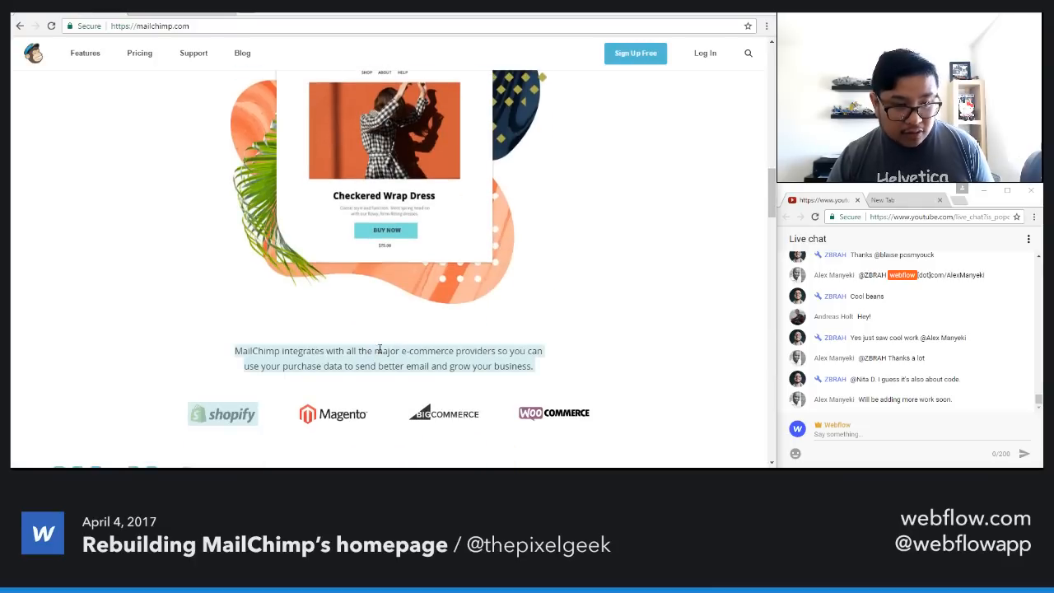
left_click_drag(541, 374, 233, 350)
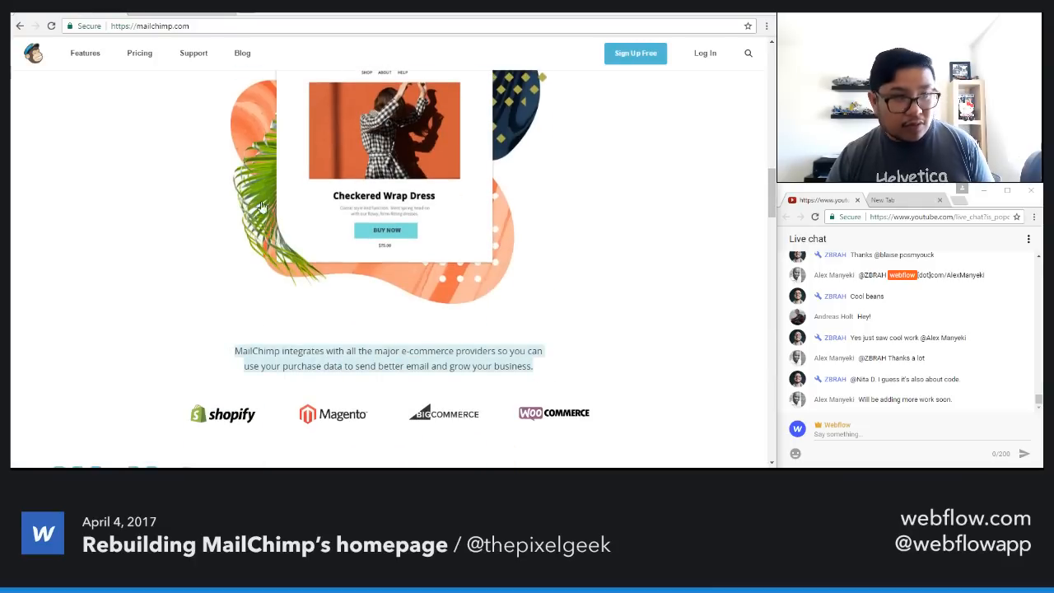
key("ctrl+c")
left_click(191, 14)
double_click(319, 428)
key("ctrl+a")
key("ctrl+v")
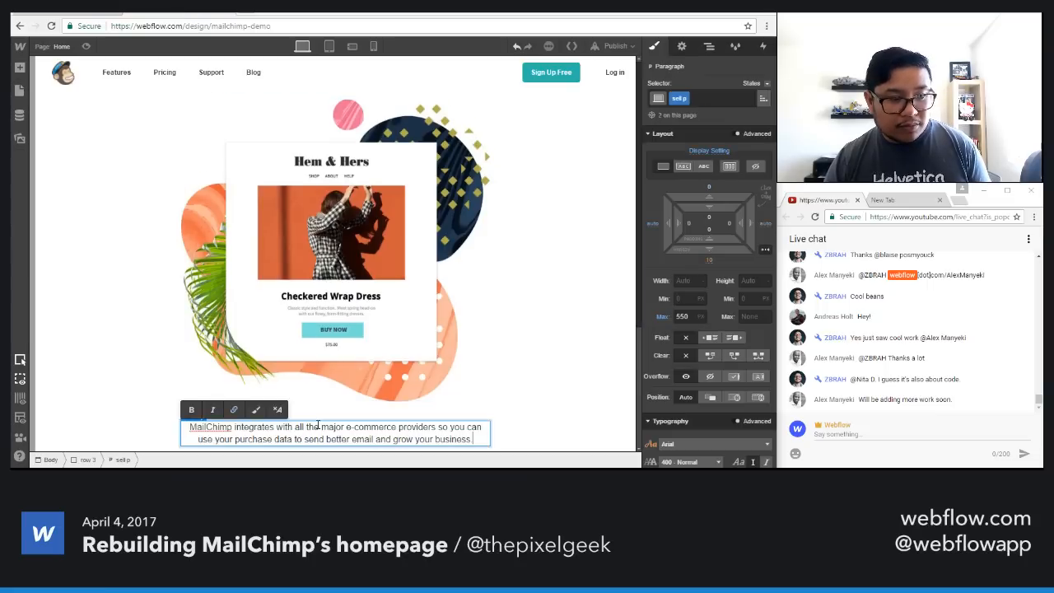
key("Escape")
Step: Add a div block below the e-commerce providers paragraph and give it the class logos
key("a")
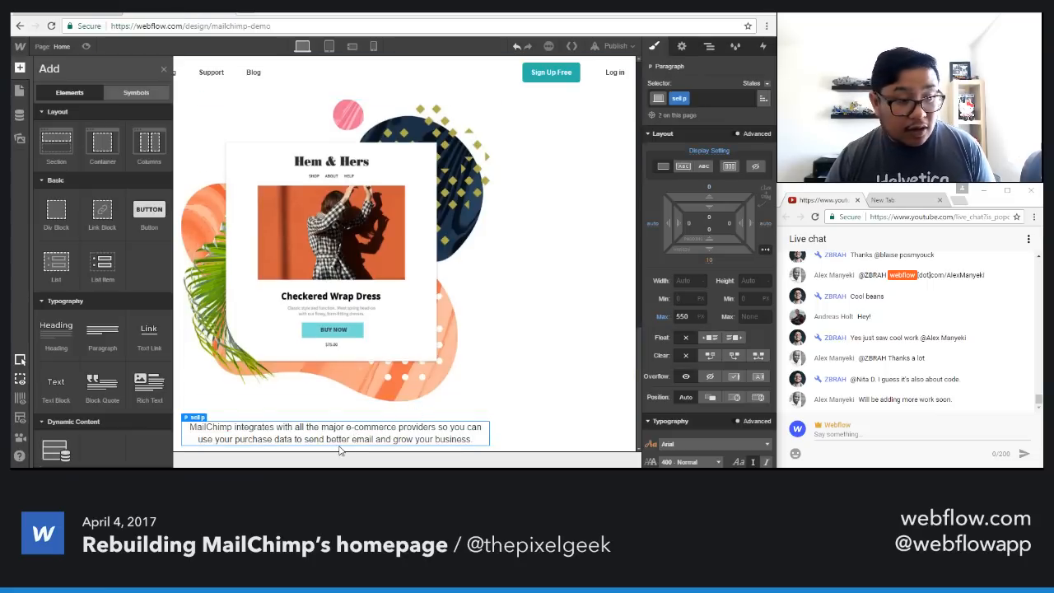
left_click_drag(56, 210, 321, 421)
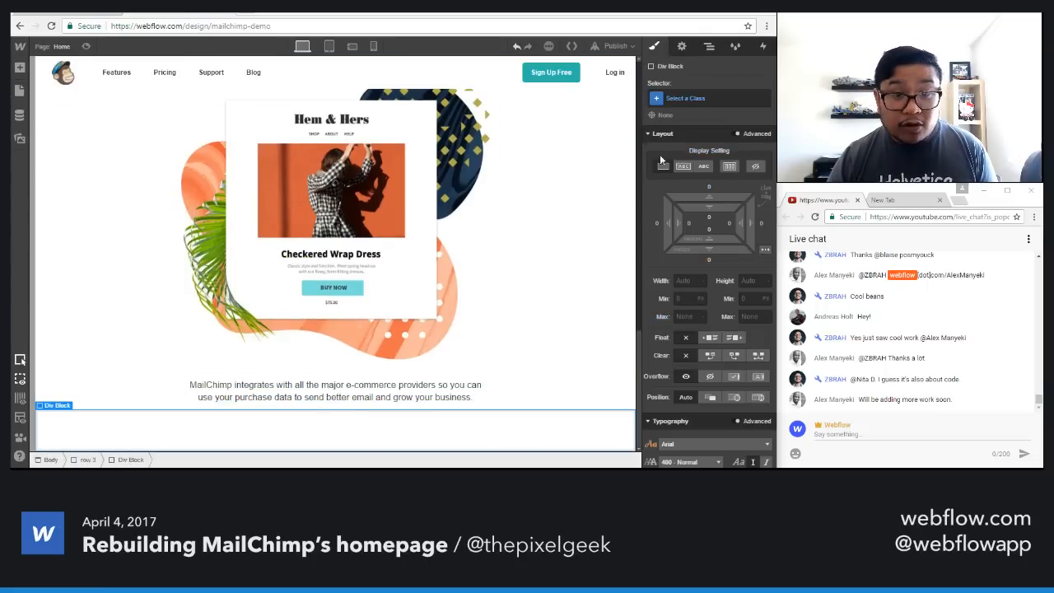
left_click(690, 97)
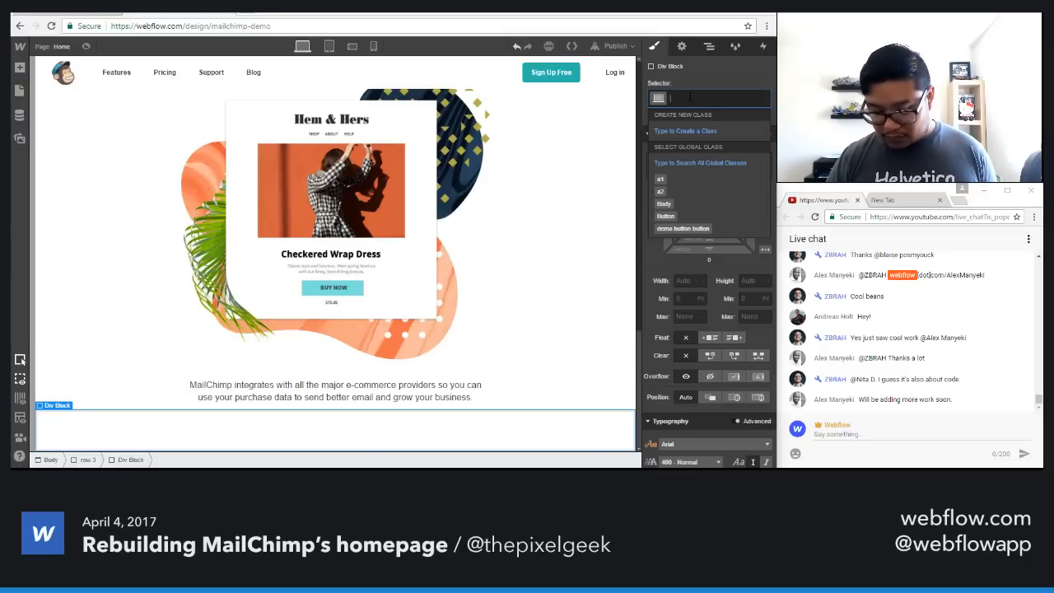
type("logos")
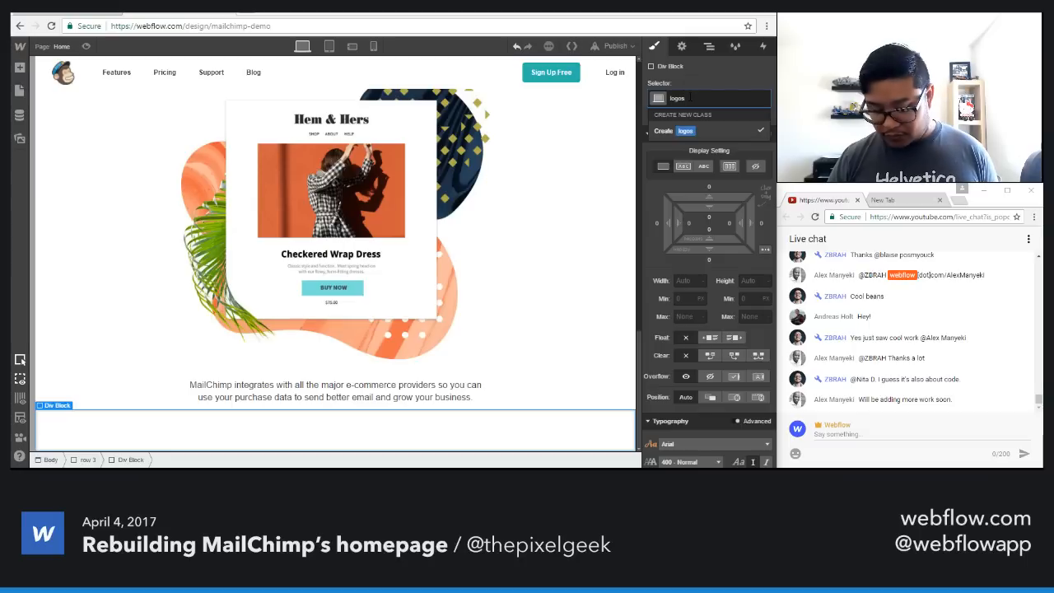
key("Return")
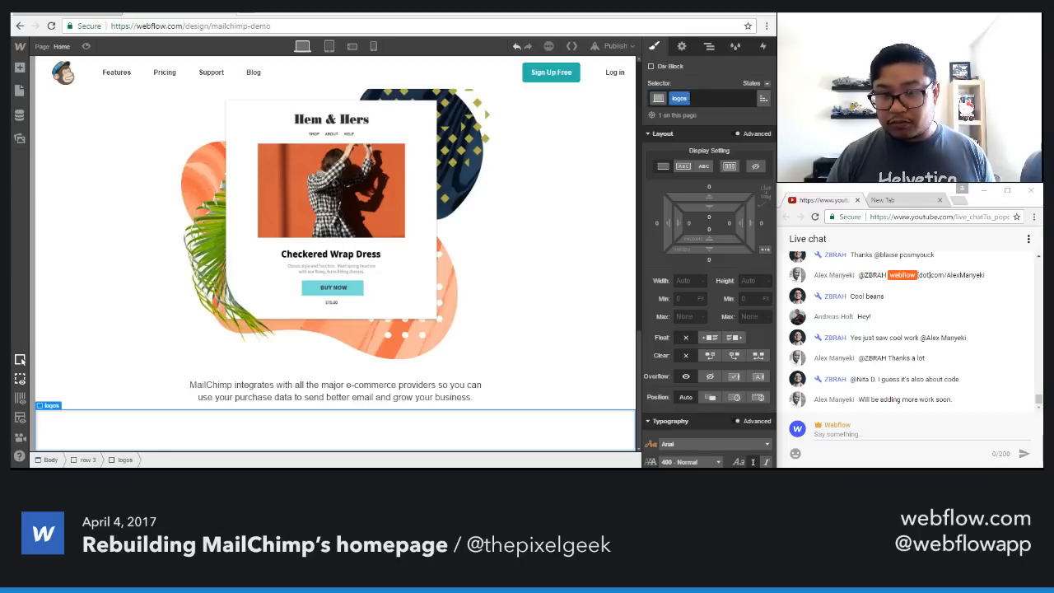
Step: Center the logos div block and set its maximum width to 700 px
left_click(684, 317)
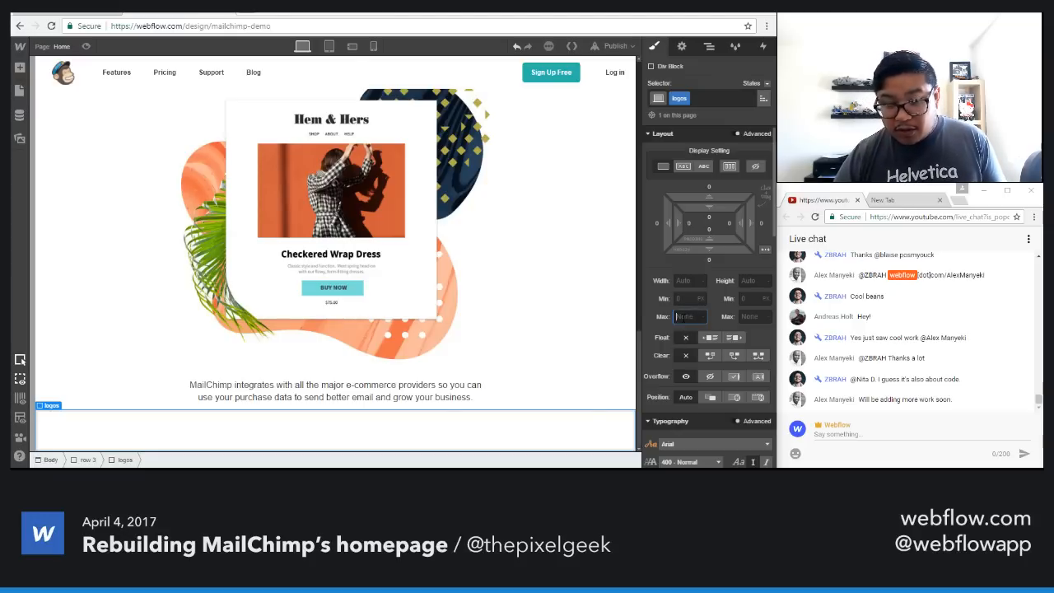
type("750")
left_click(764, 250)
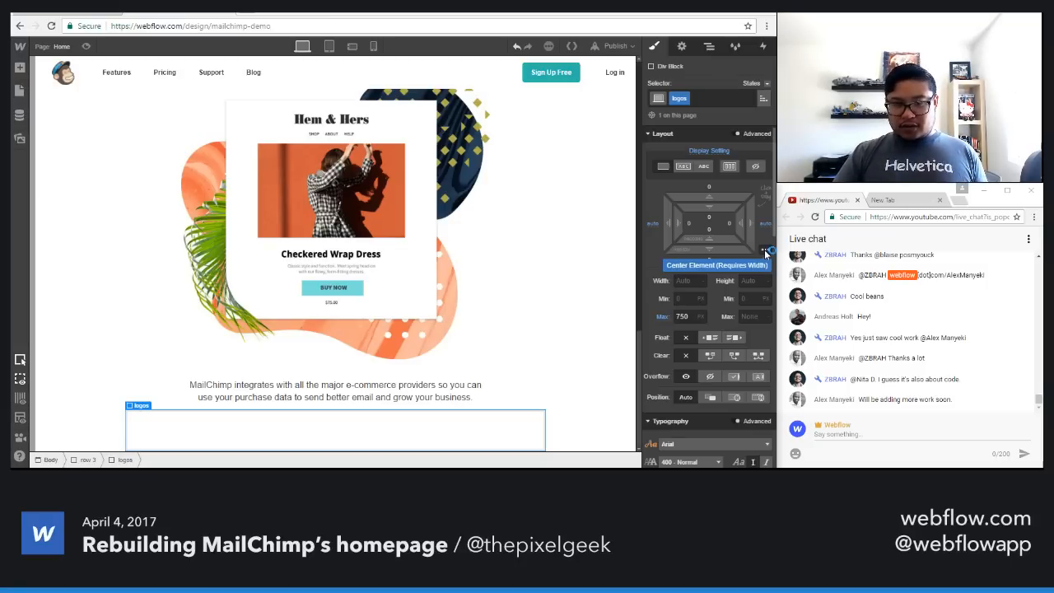
left_click(688, 317)
type("7")
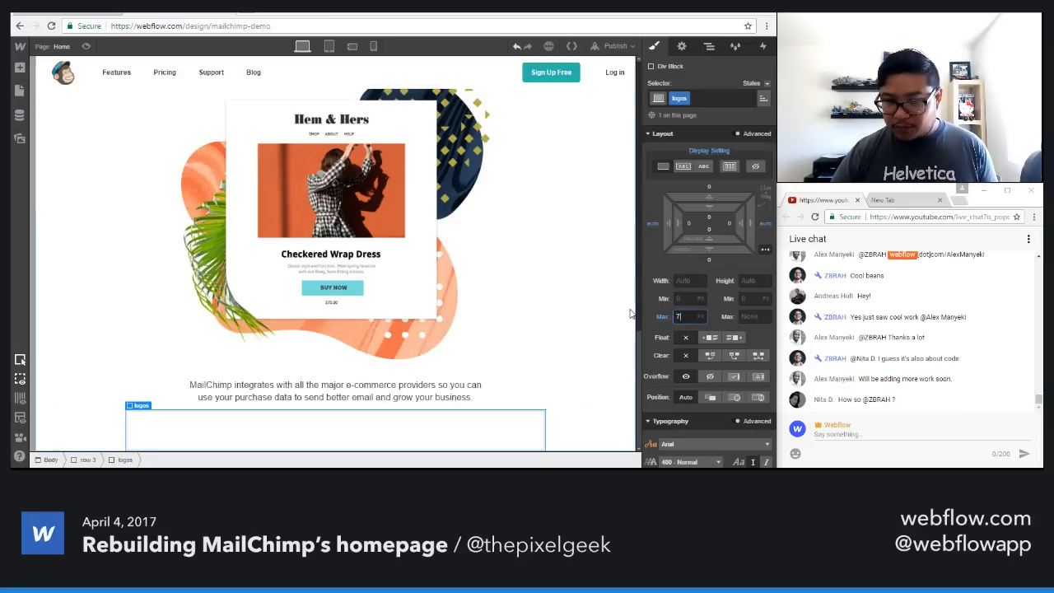
key("Return")
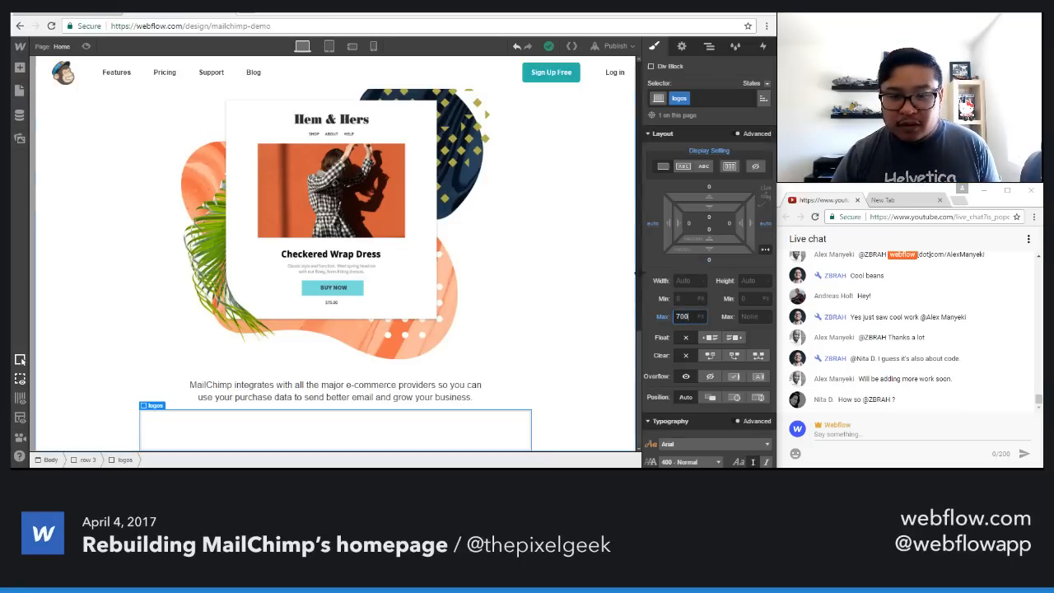
Step: Switch the logos div block to flex layout and set its top margin to 25 px
left_click(727, 167)
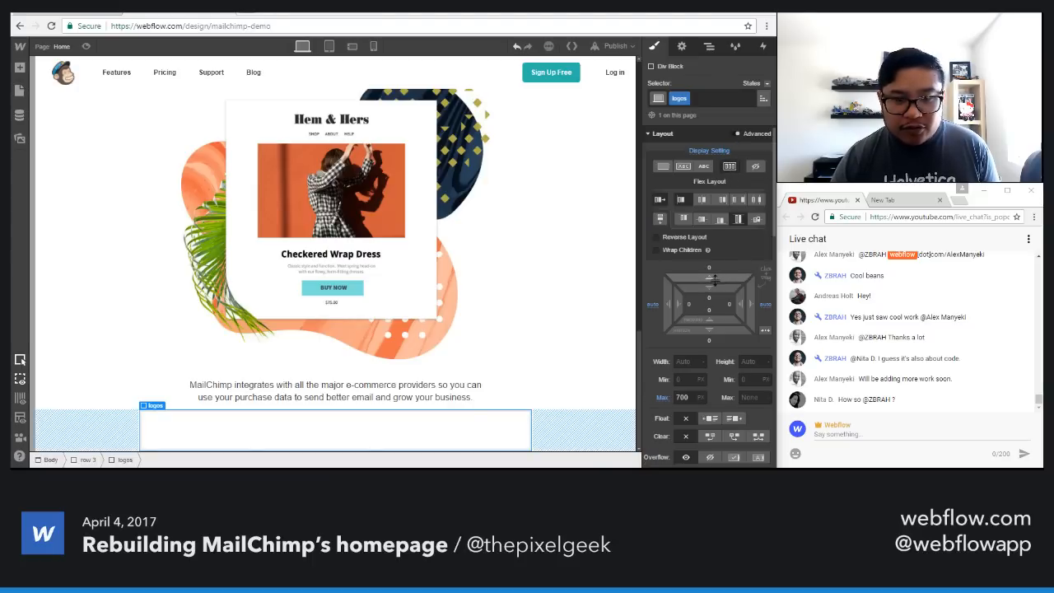
left_click_drag(713, 280, 709, 235)
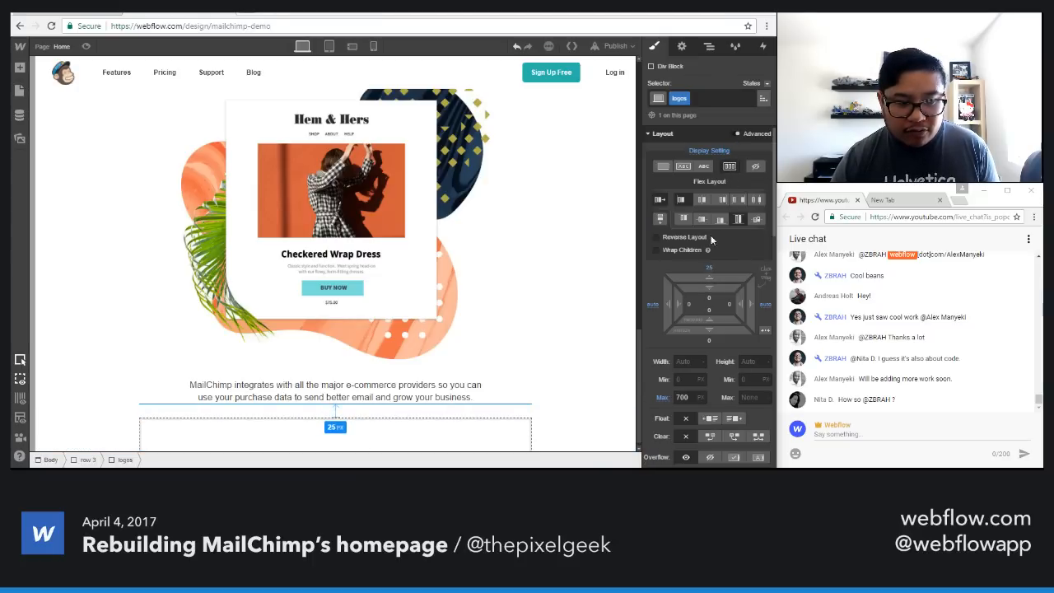
scroll(548, 379, "down", 1)
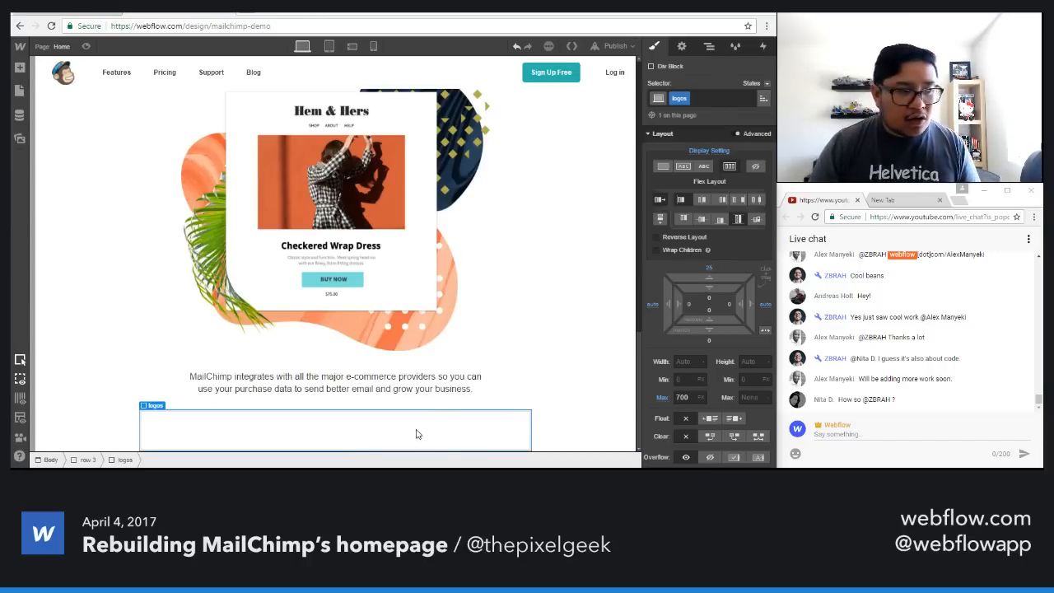
Step: Add a link block inside the logos div, leaving its link settings at their defaults
key("a")
left_click(102, 216)
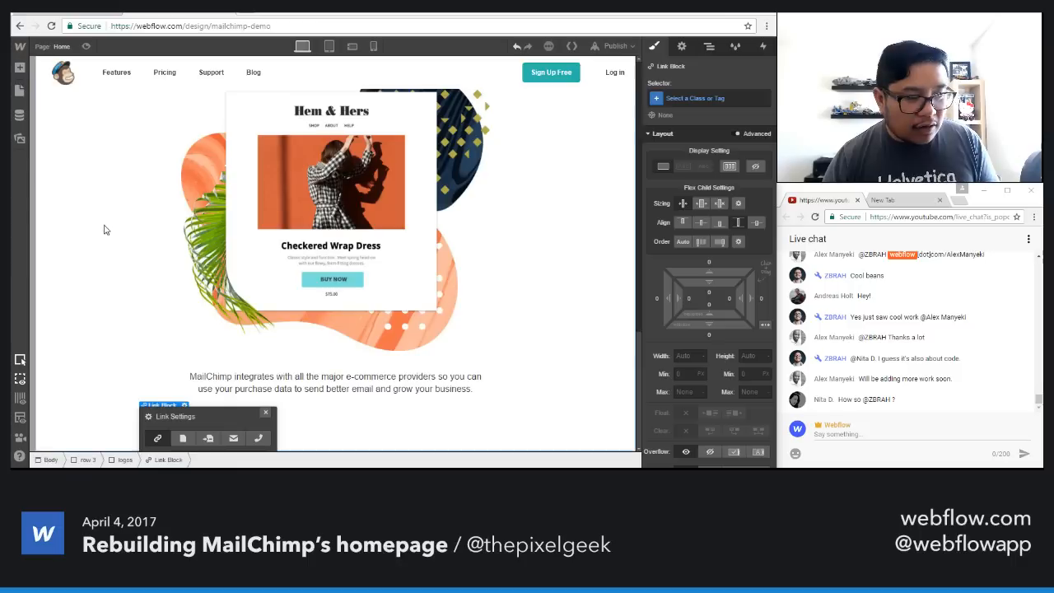
left_click(265, 412)
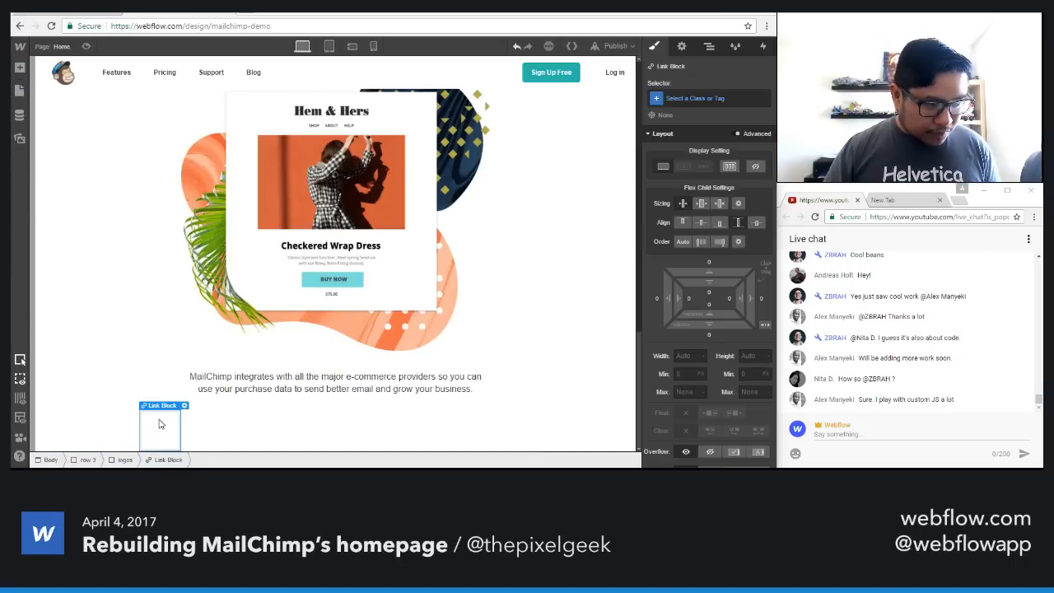
Step: Place the Shopify logo from the assets inside the link block and select the link block again
key("a")
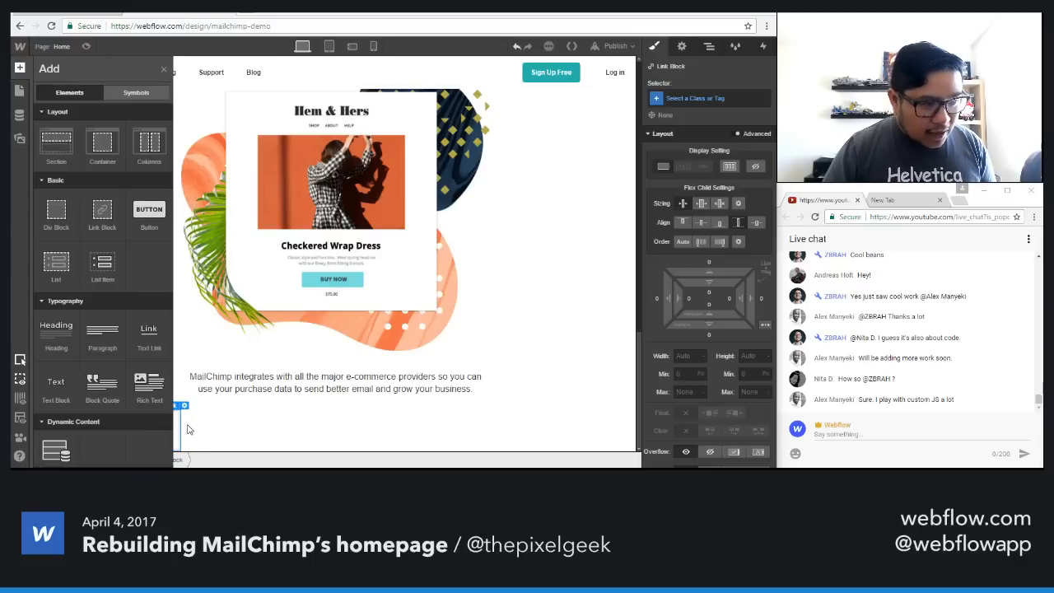
scroll(99, 329, "down", 2)
left_click(19, 138)
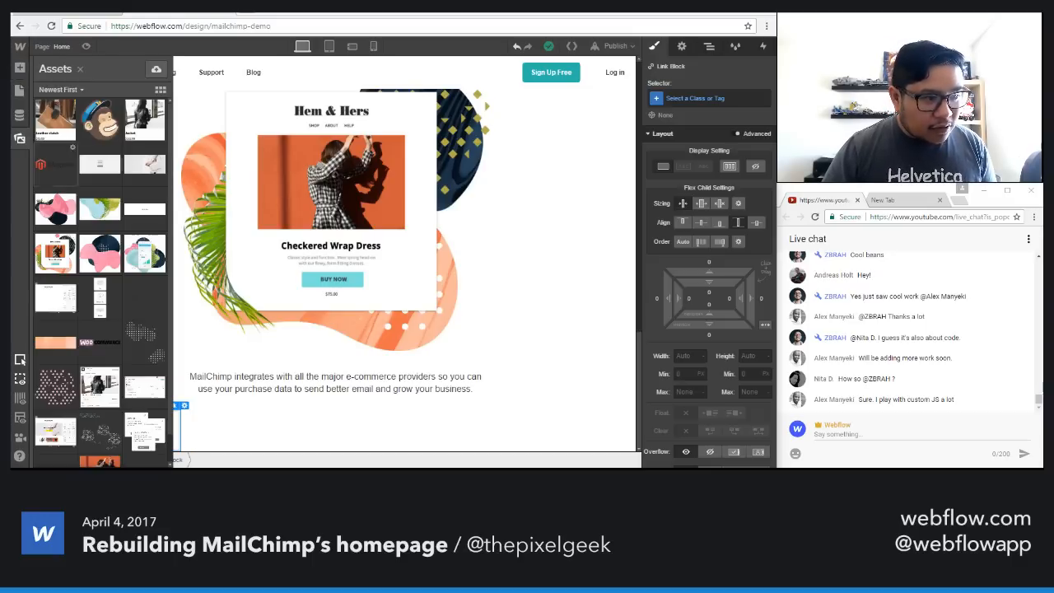
scroll(144, 444, "down", 1)
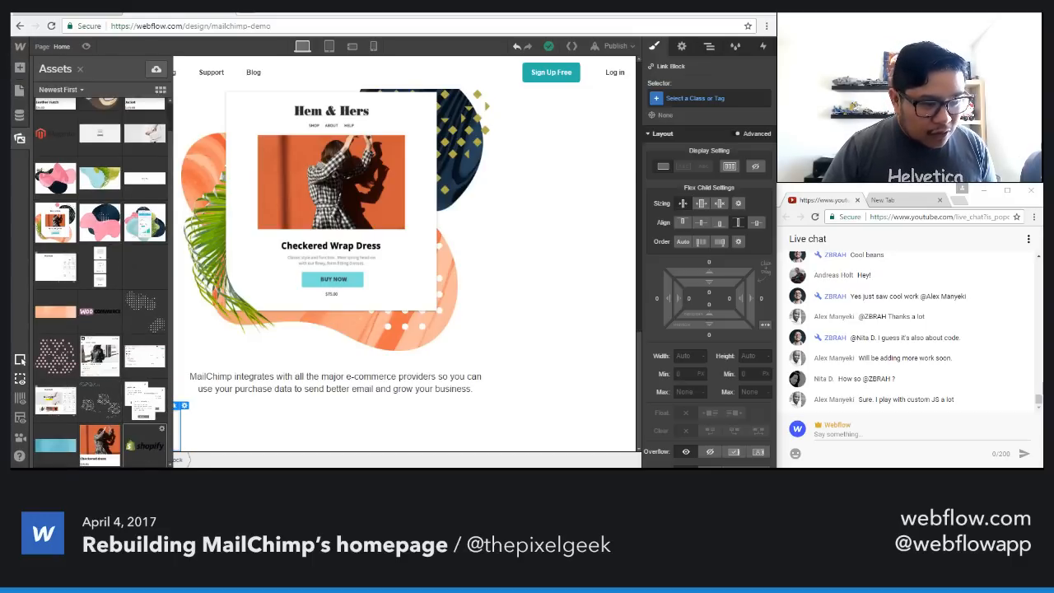
left_click_drag(144, 442, 182, 421)
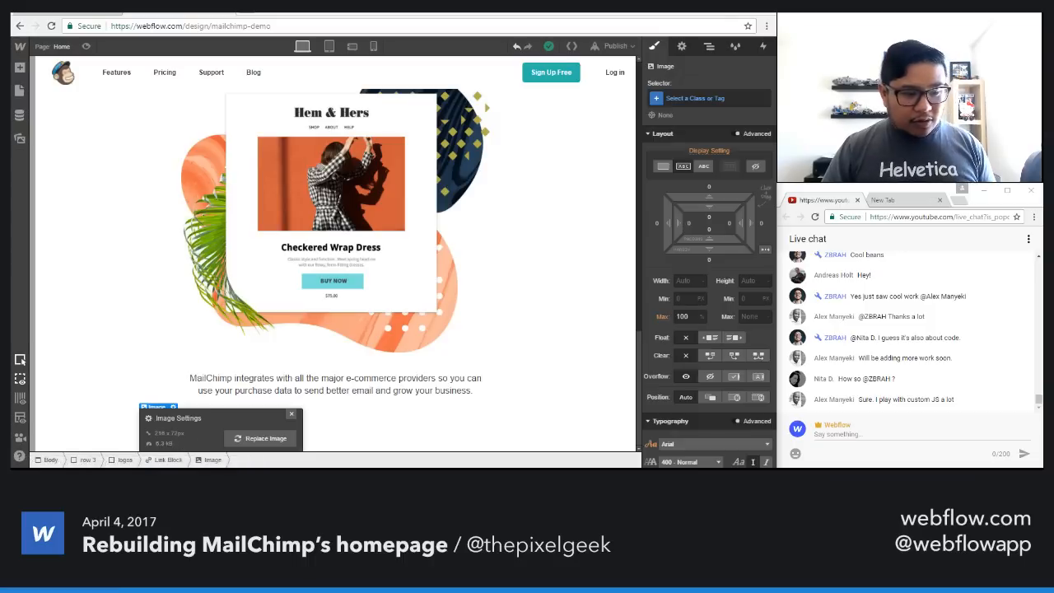
left_click(290, 414)
key("Up")
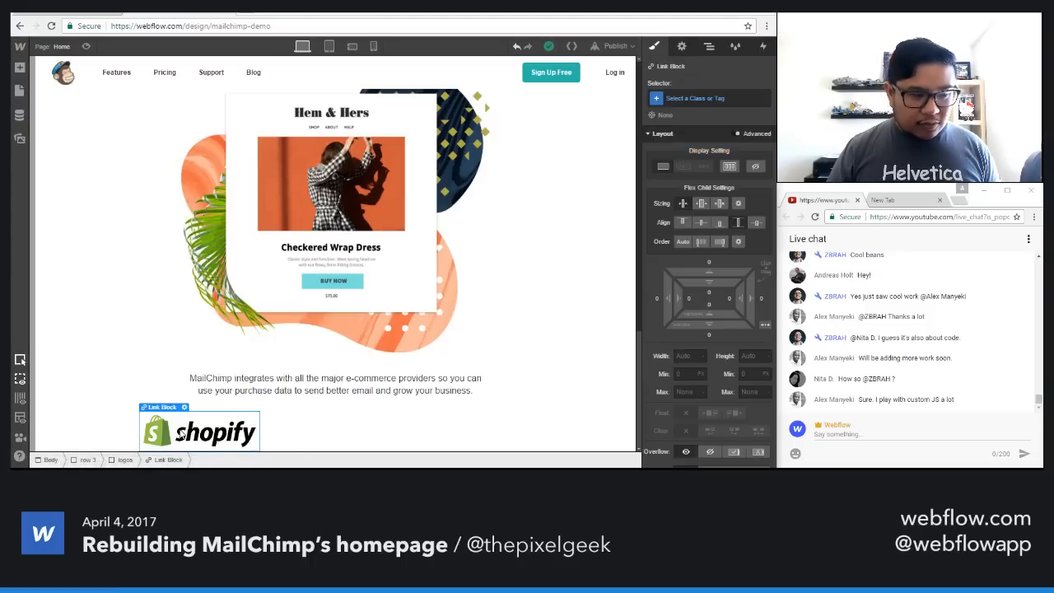
Step: Give the link block the class company logo and set its flex child sizing to expand across the row
left_click(680, 97)
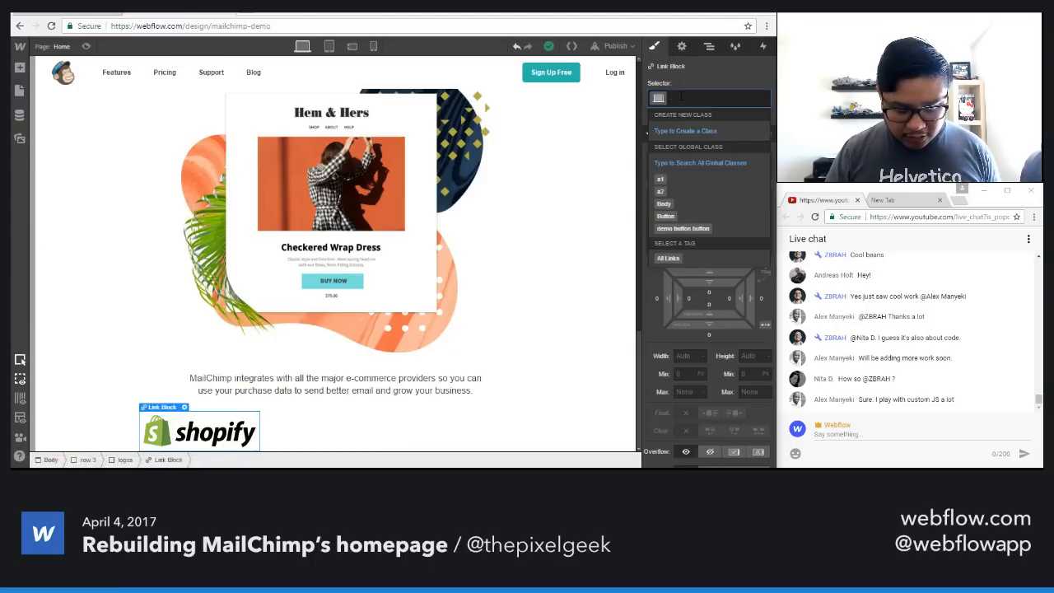
type("company")
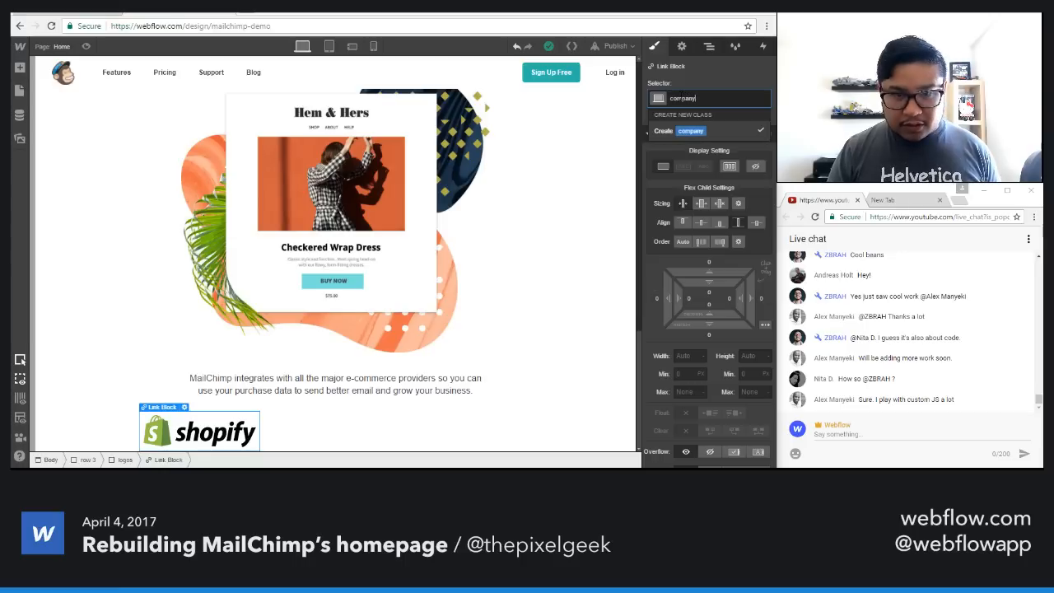
type(" logo")
key("Return")
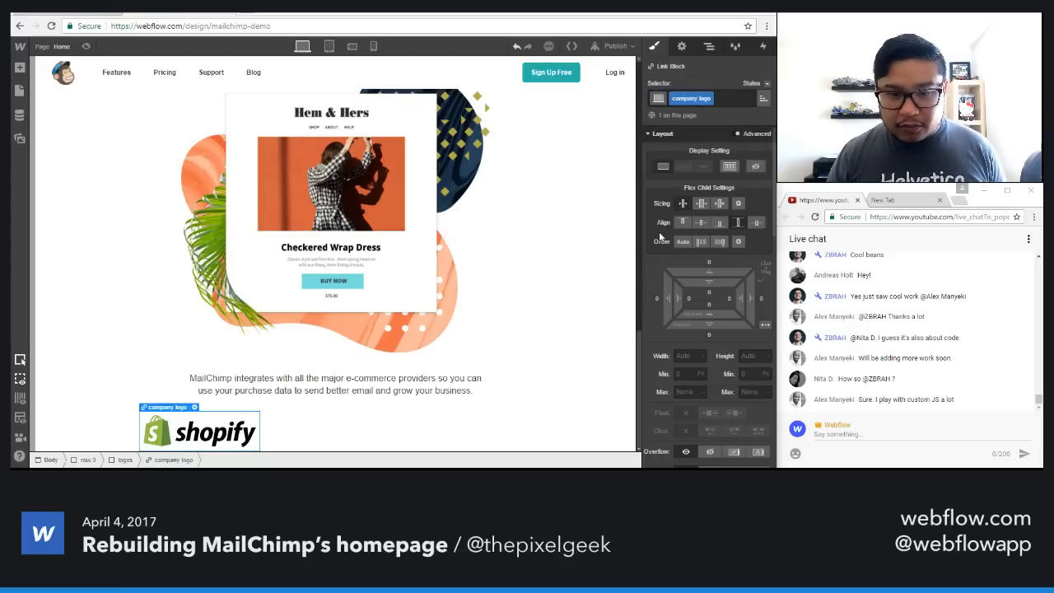
left_click(700, 205)
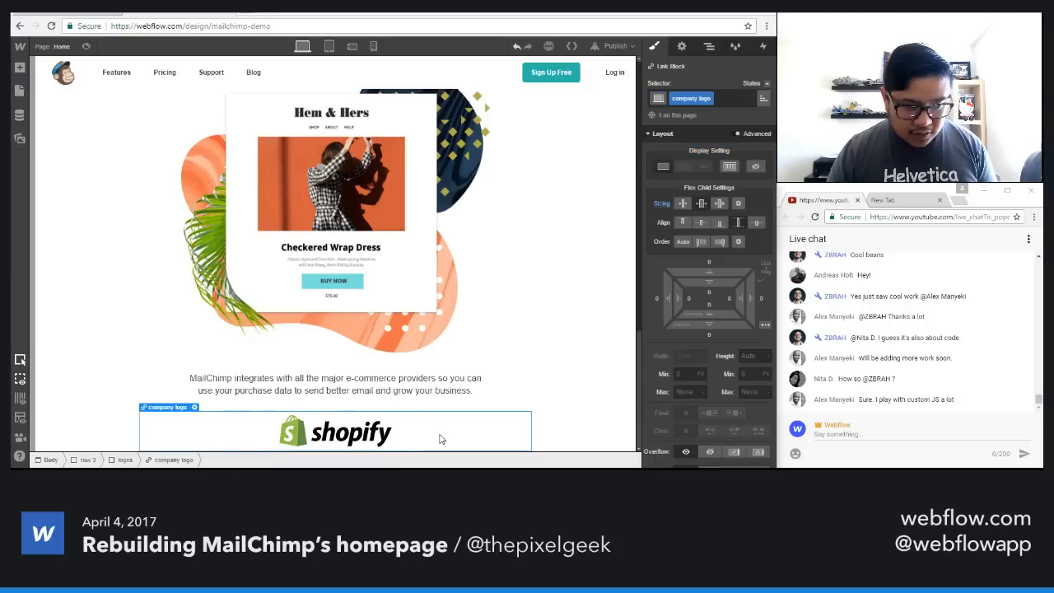
Step: Duplicate the company logo link block three times and set its padding to 20 px on all sides
key("ctrl+d")
key("ctrl+d")
key("ctrl+d")
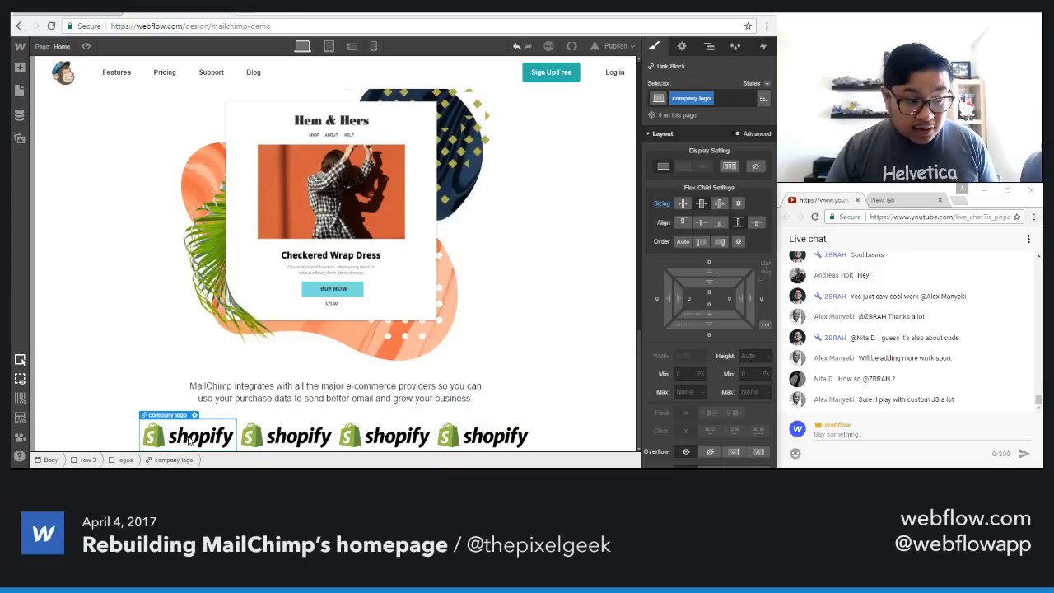
left_click_drag(709, 281, 708, 315)
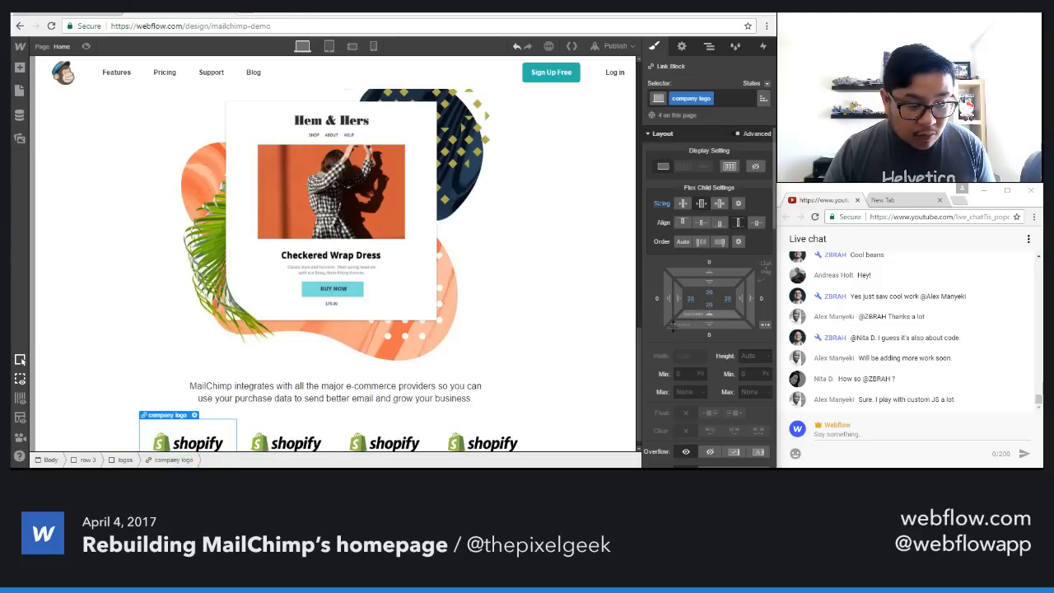
scroll(500, 400, "down", 1)
Step: Replace the second logo image in the row with magento.png from the assets
left_click(288, 428)
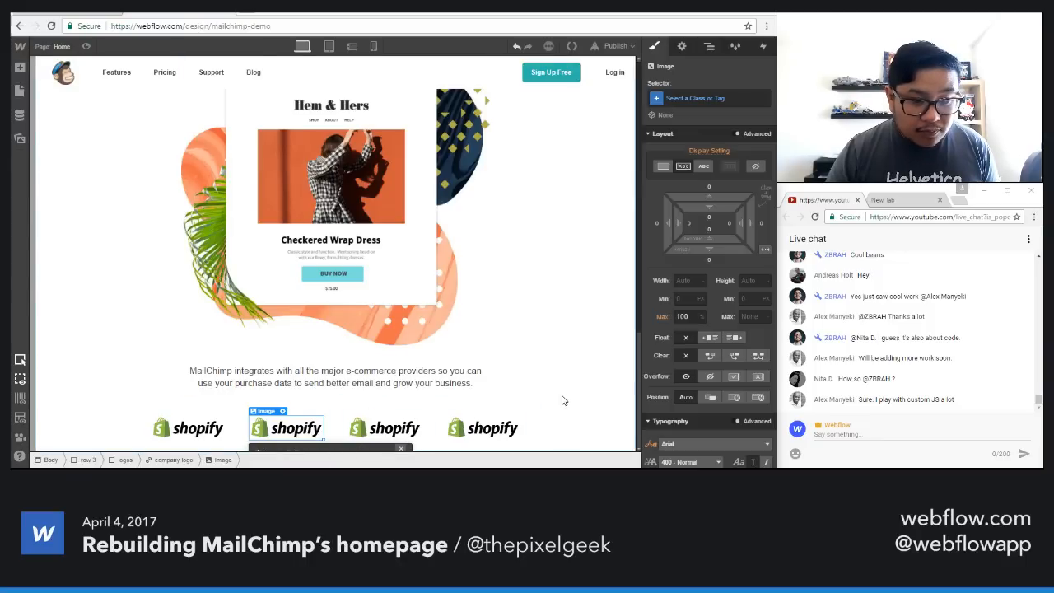
left_click(681, 47)
left_click(709, 163)
left_click(678, 175)
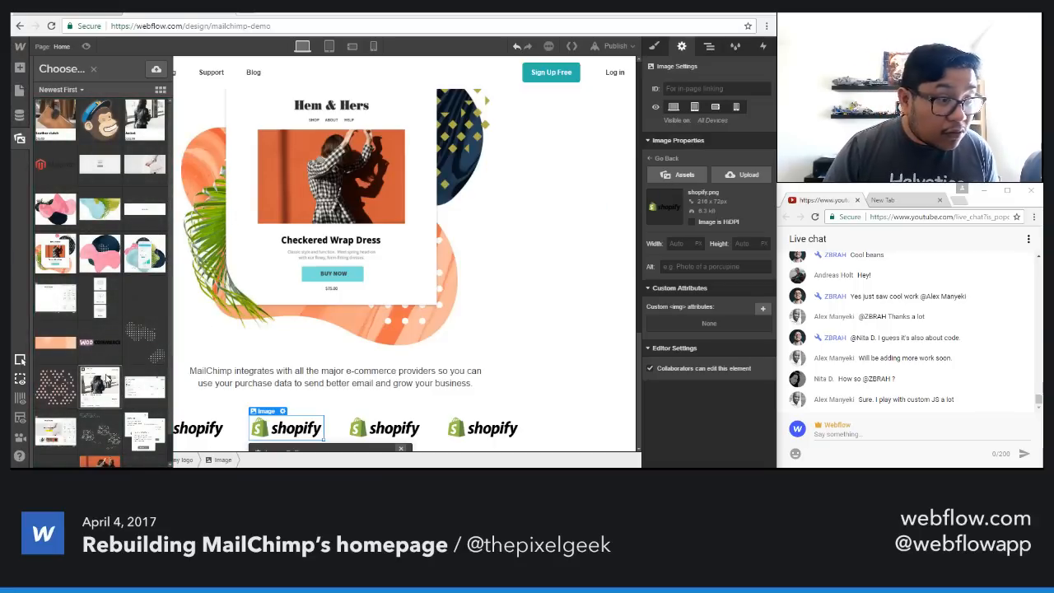
scroll(107, 379, "down", 1)
left_click(55, 135)
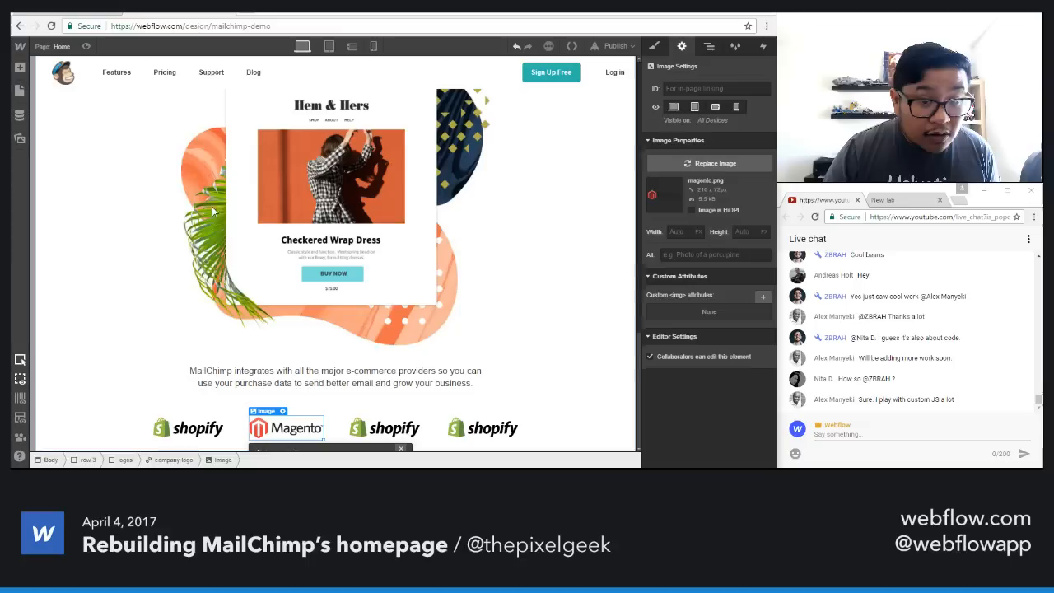
Step: Replace the third logo image in the row with bigcommerce.png from the assets
left_click(395, 434)
left_click(708, 163)
left_click(678, 175)
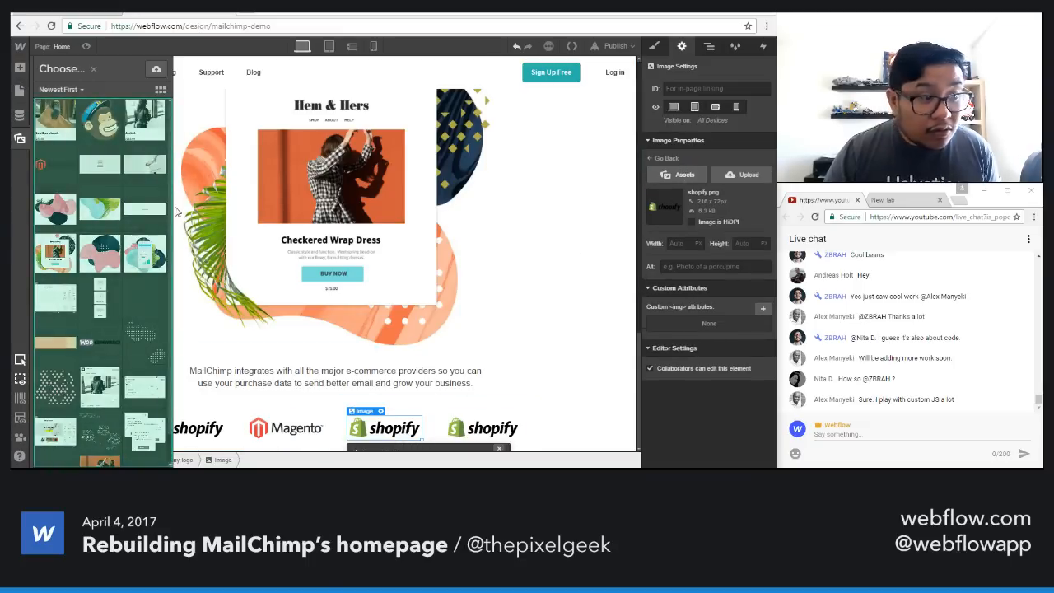
scroll(107, 360, "down", 1)
left_click(147, 261)
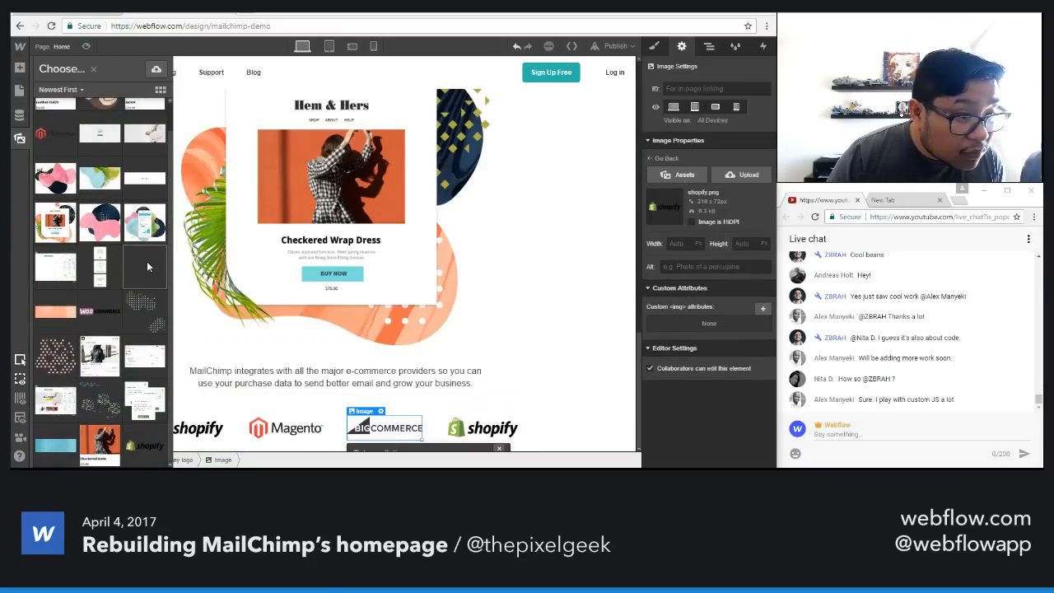
Step: Replace the fourth logo image in the row with woocommerce.png from the assets
left_click(484, 428)
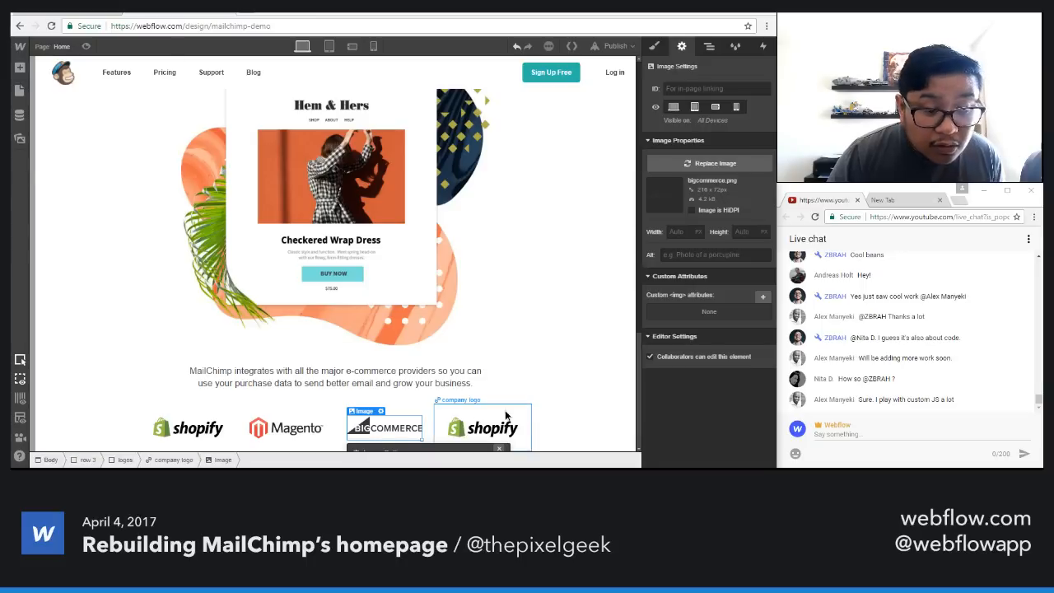
left_click(704, 163)
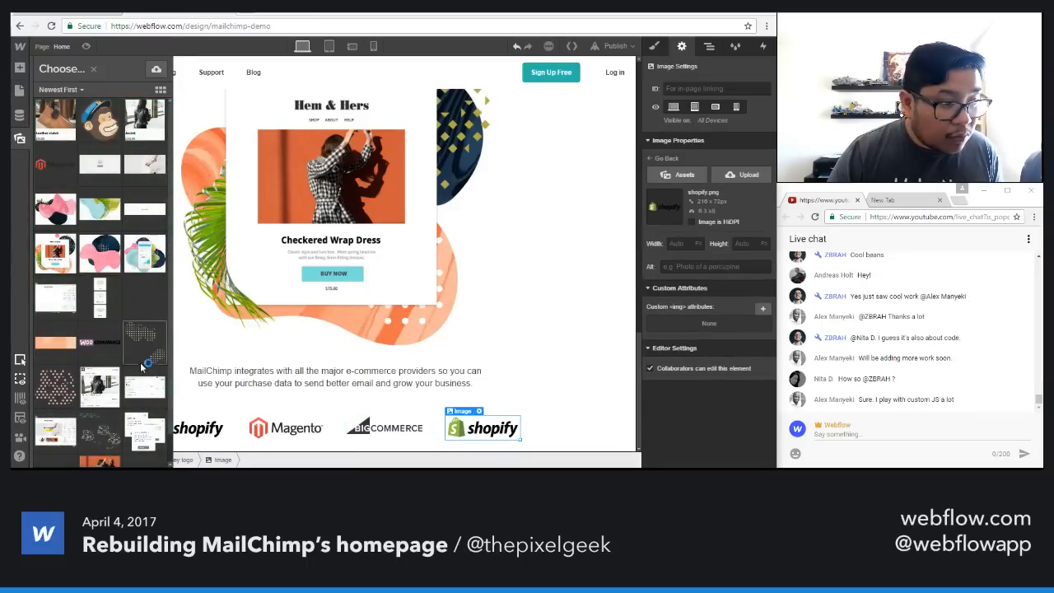
left_click(99, 341)
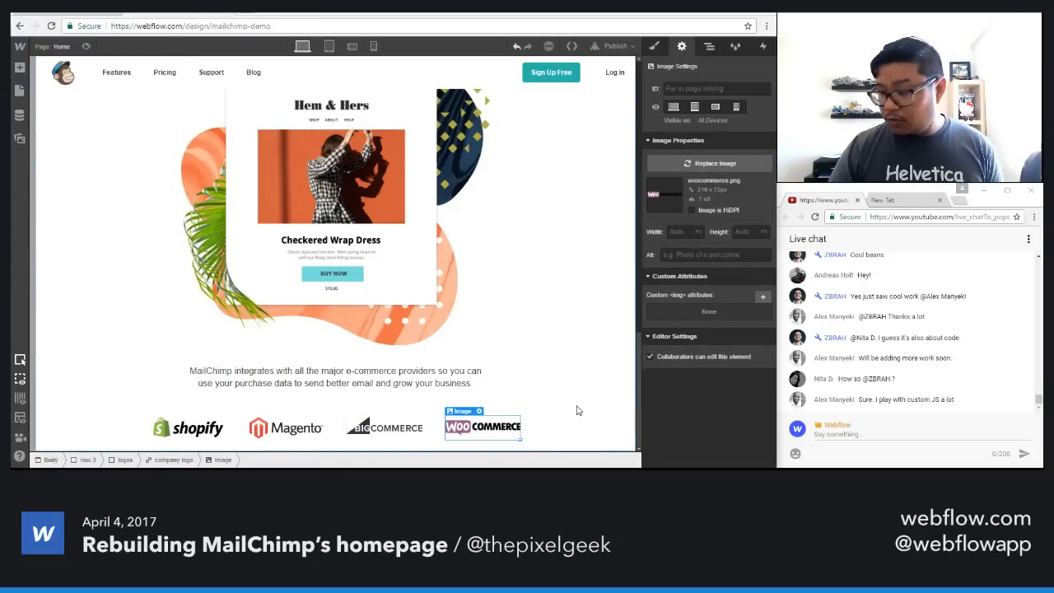
Step: Reset the padding on all four sides of the company logo link block
left_click(576, 410)
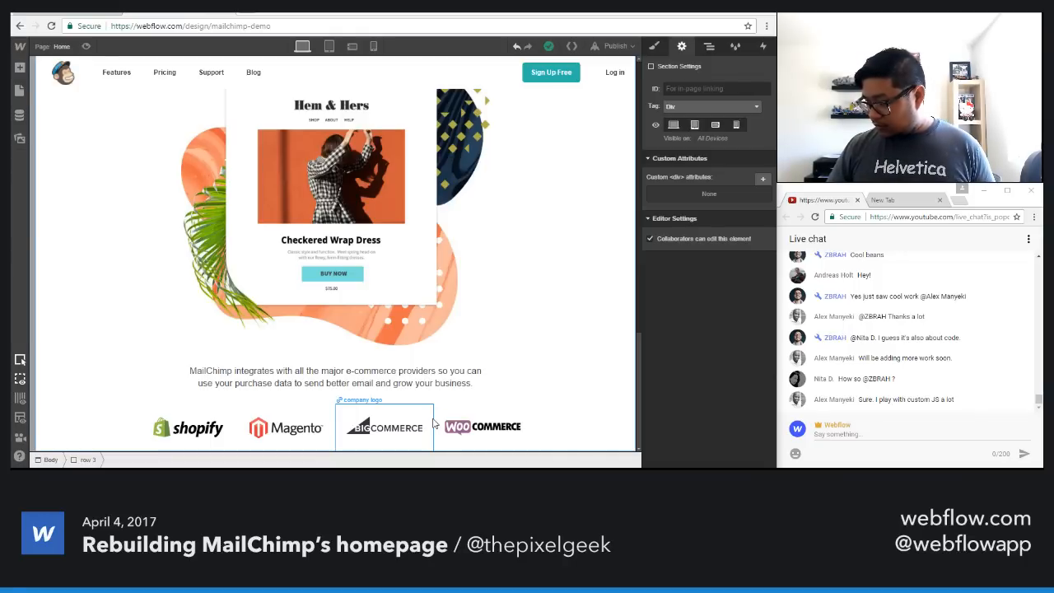
left_click(401, 431)
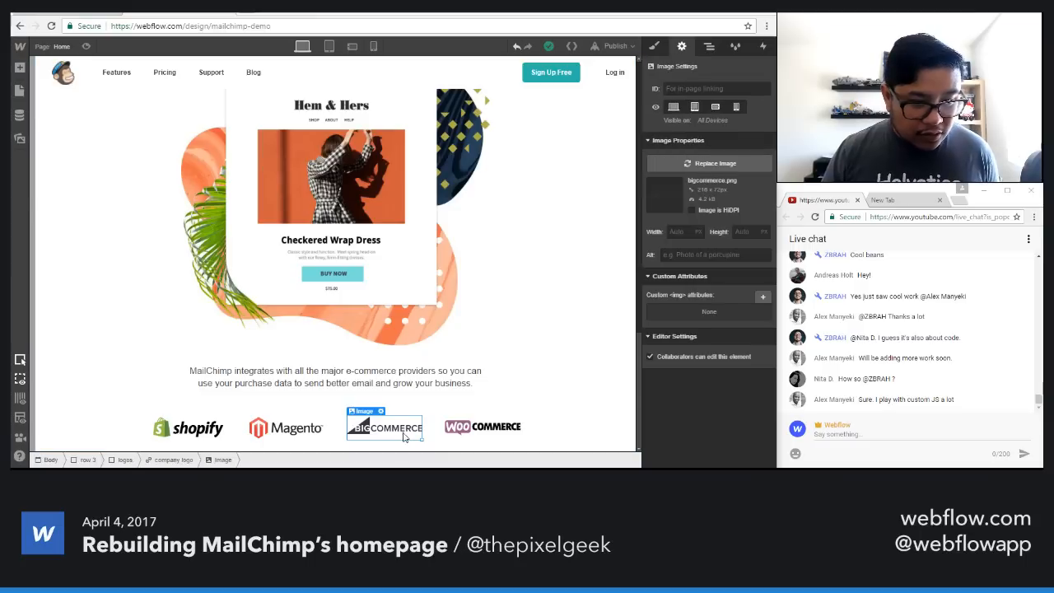
left_click(428, 433)
left_click(653, 47)
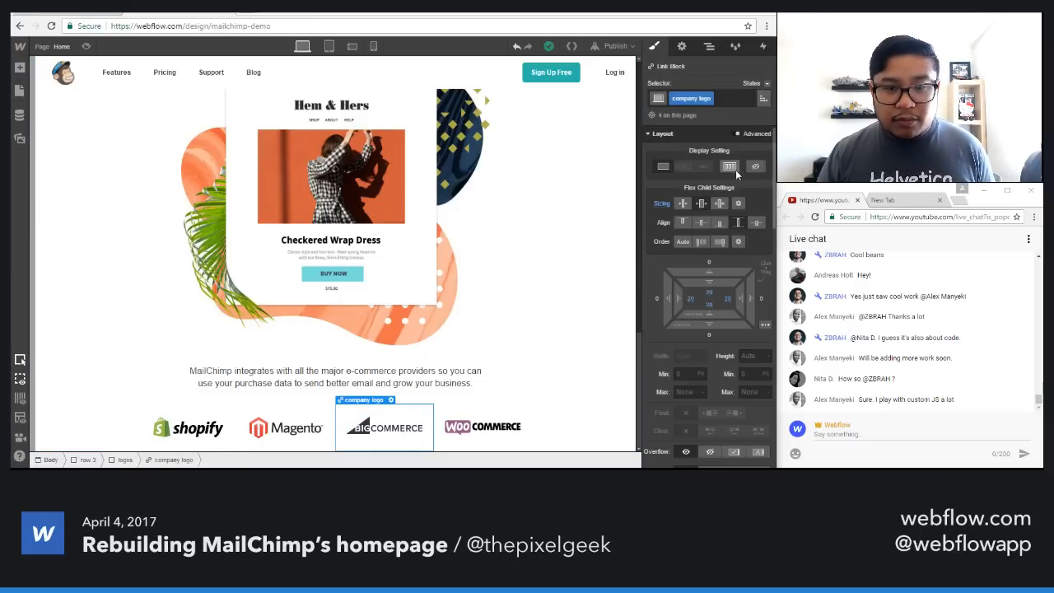
left_click(709, 295, "alt")
left_click(709, 305, "alt")
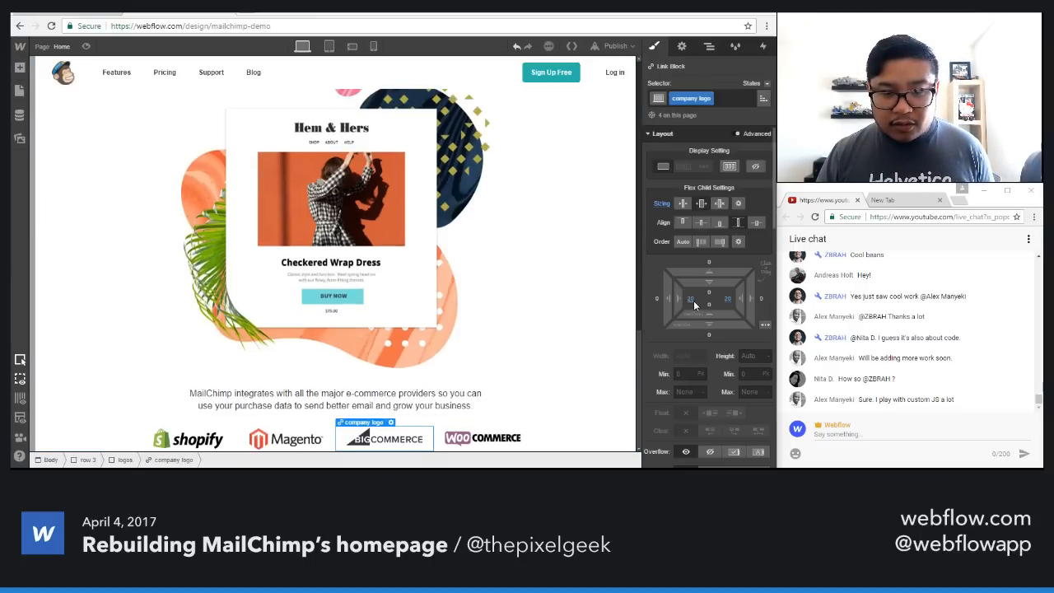
left_click(691, 298, "alt")
left_click(726, 299, "alt")
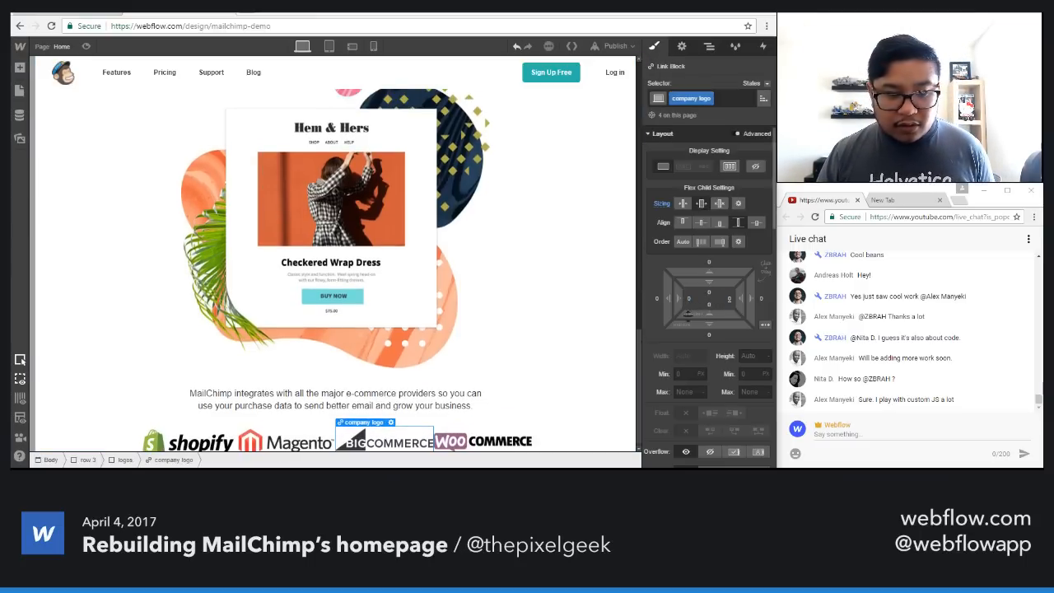
Step: Set the logos div block's horizontal flex justification to space around
scroll(494, 411, "down", 1)
left_click(520, 445)
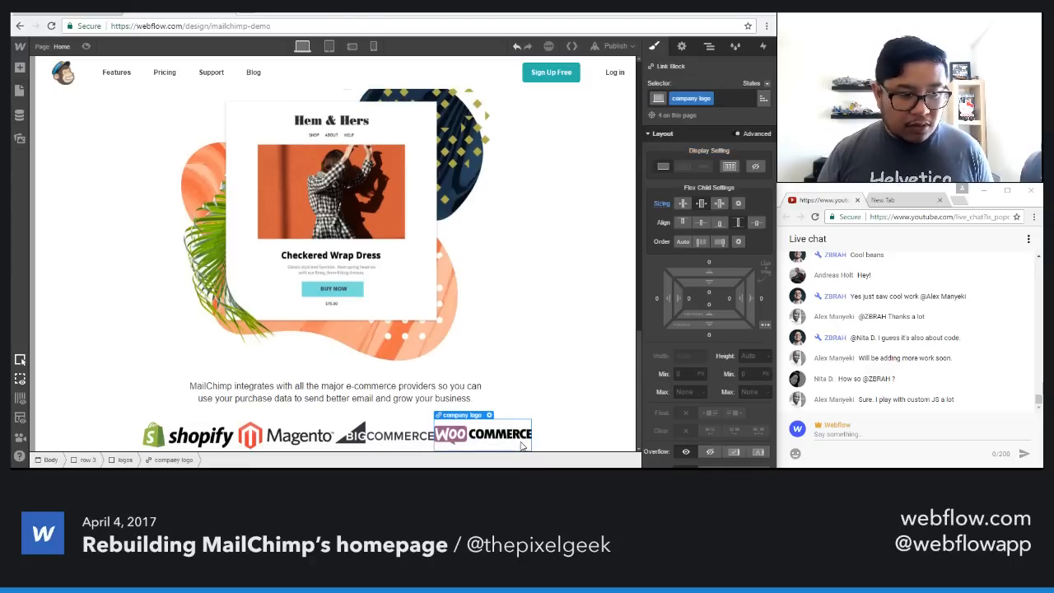
key("Up")
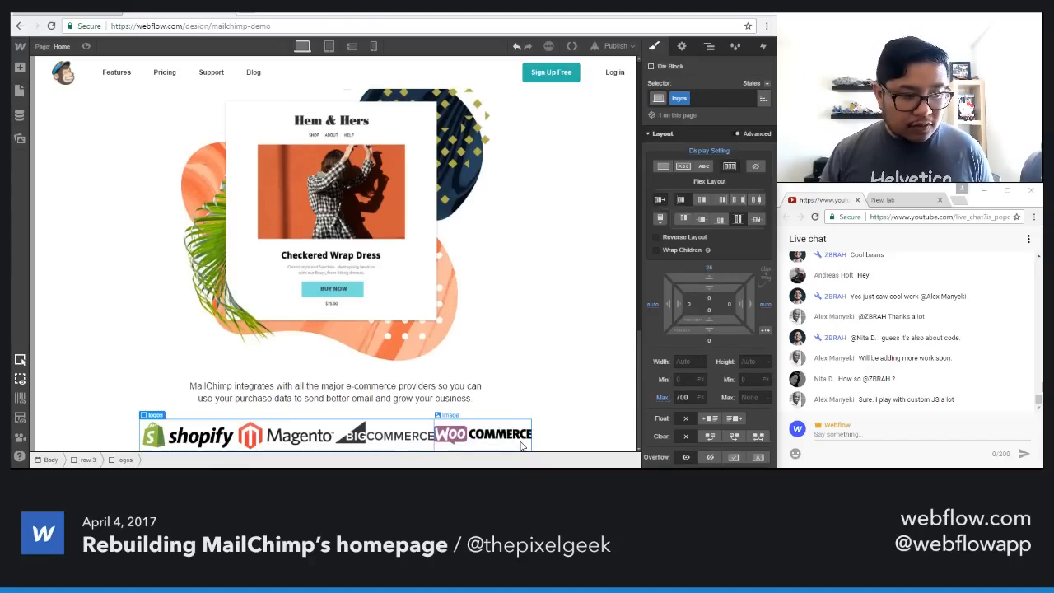
left_click(756, 199)
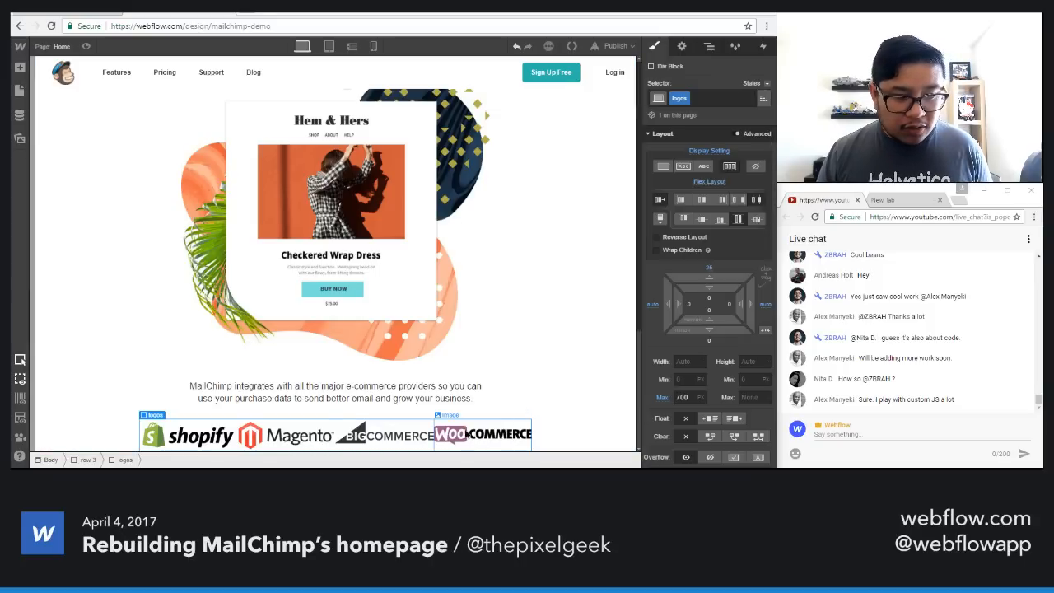
Step: Set the company logo link block's margin to 24 px on all sides
left_click(467, 433)
key("Up")
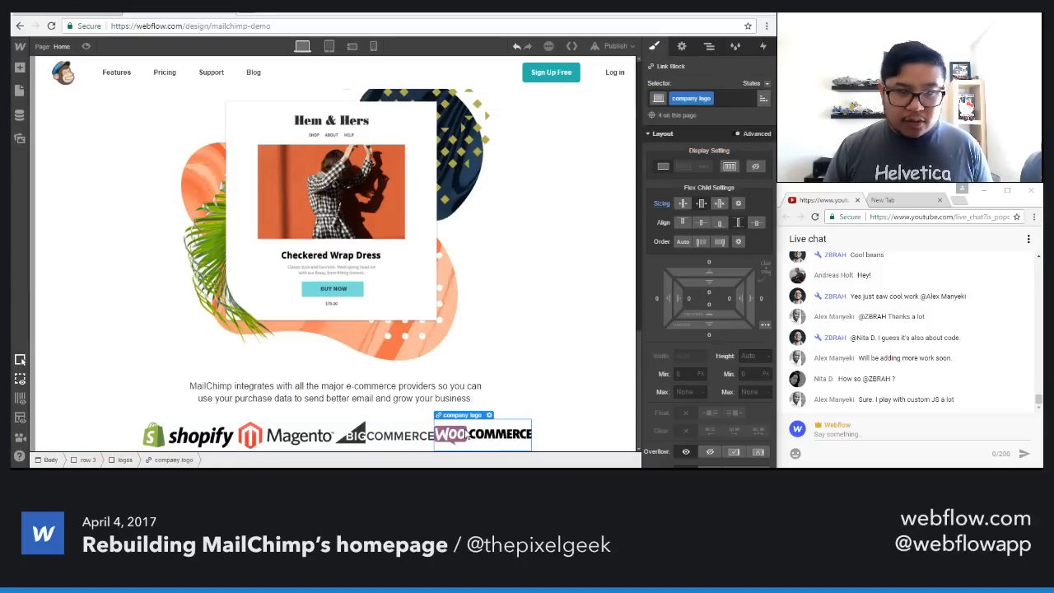
left_click_drag(710, 270, 690, 233)
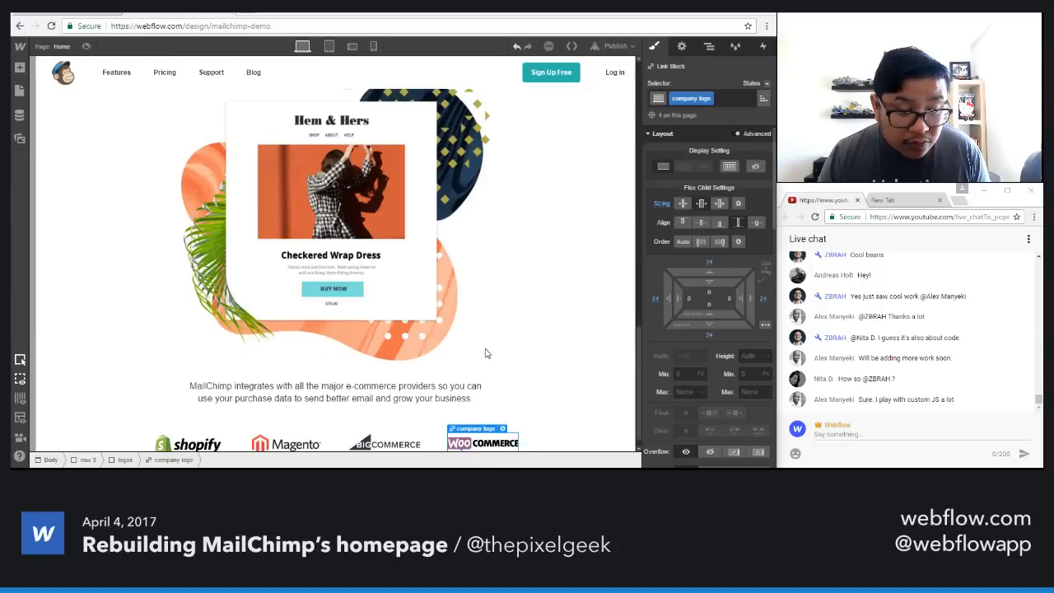
scroll(511, 365, "down", 2)
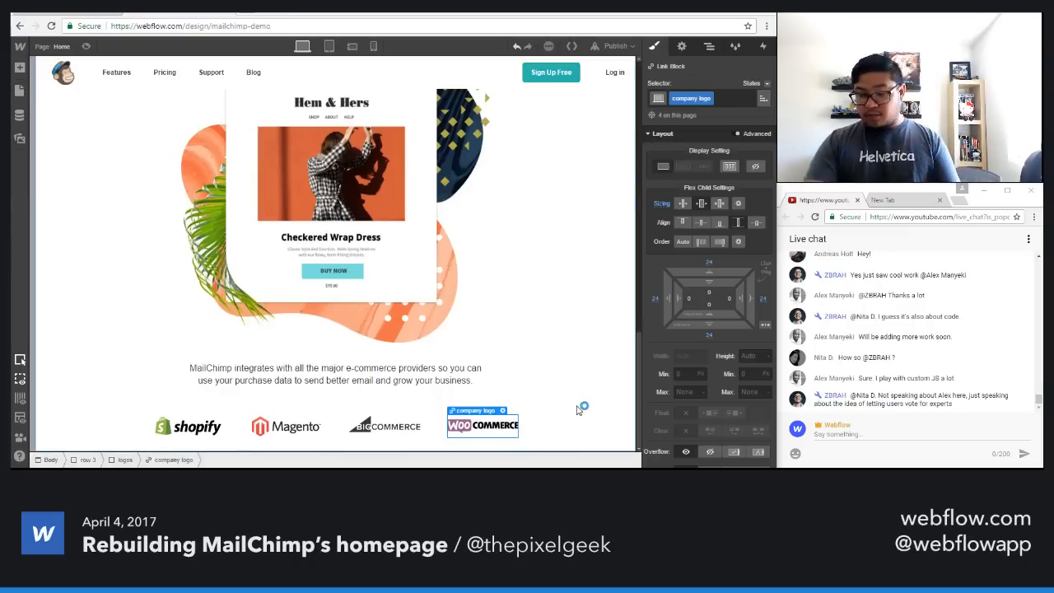
left_click(577, 410)
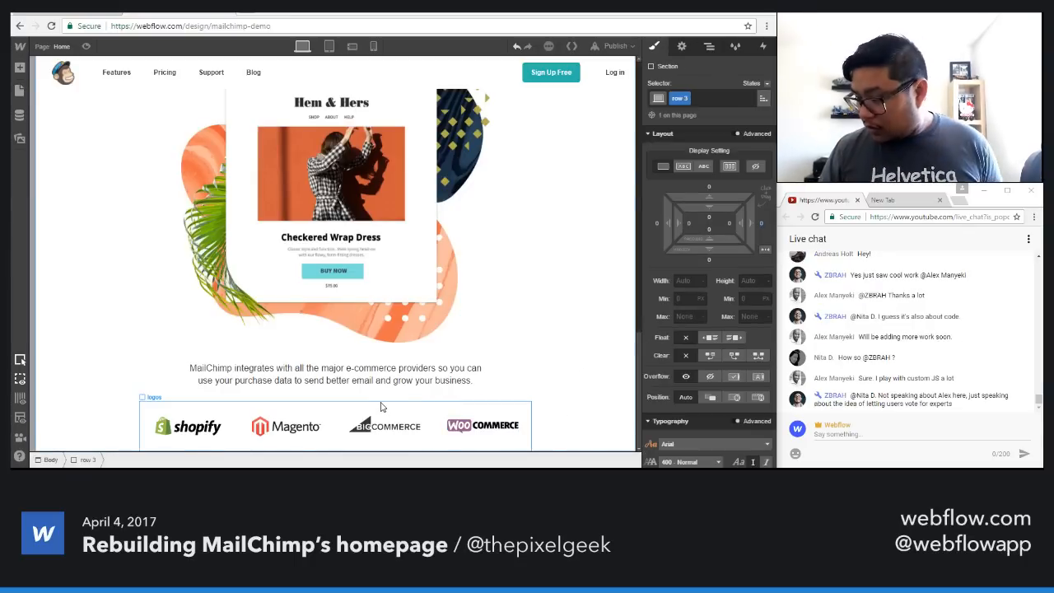
Step: Apply the existing "opacity 0" interaction to the Hem & Hers image in the Sell section
scroll(380, 405, "up", 3)
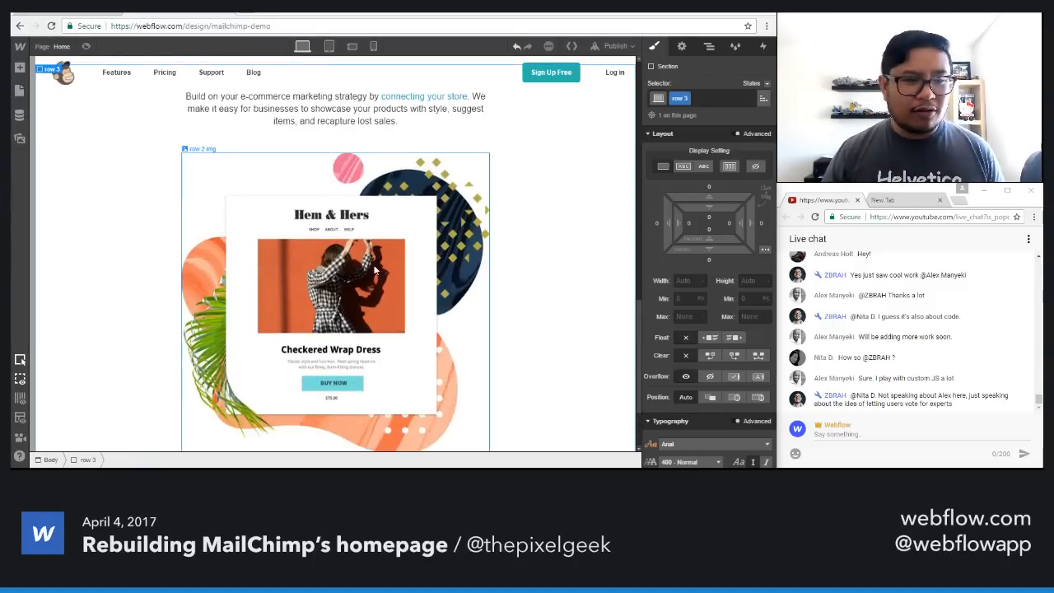
left_click(368, 216)
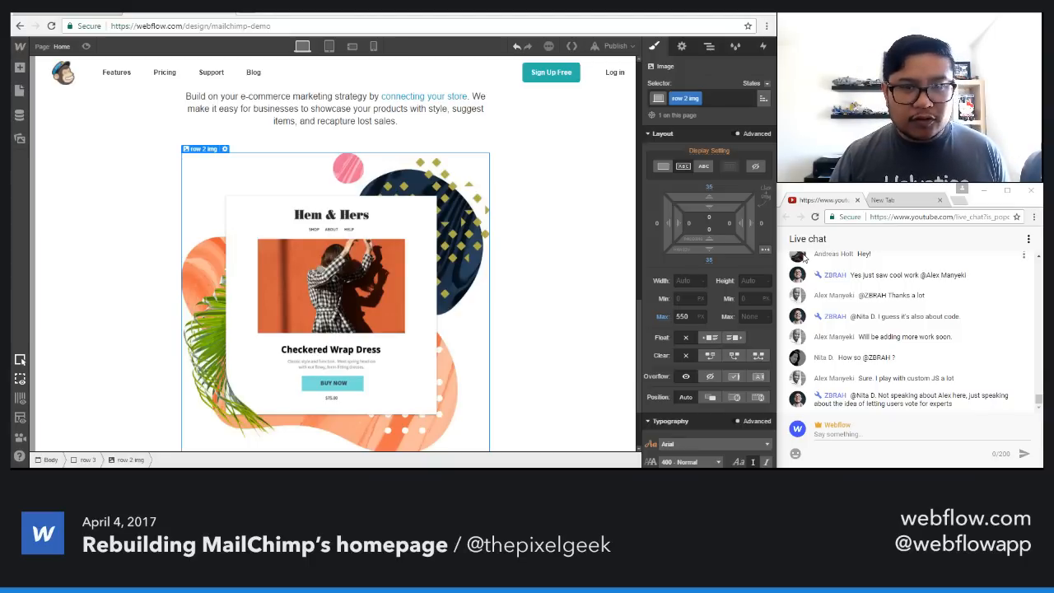
left_click(761, 48)
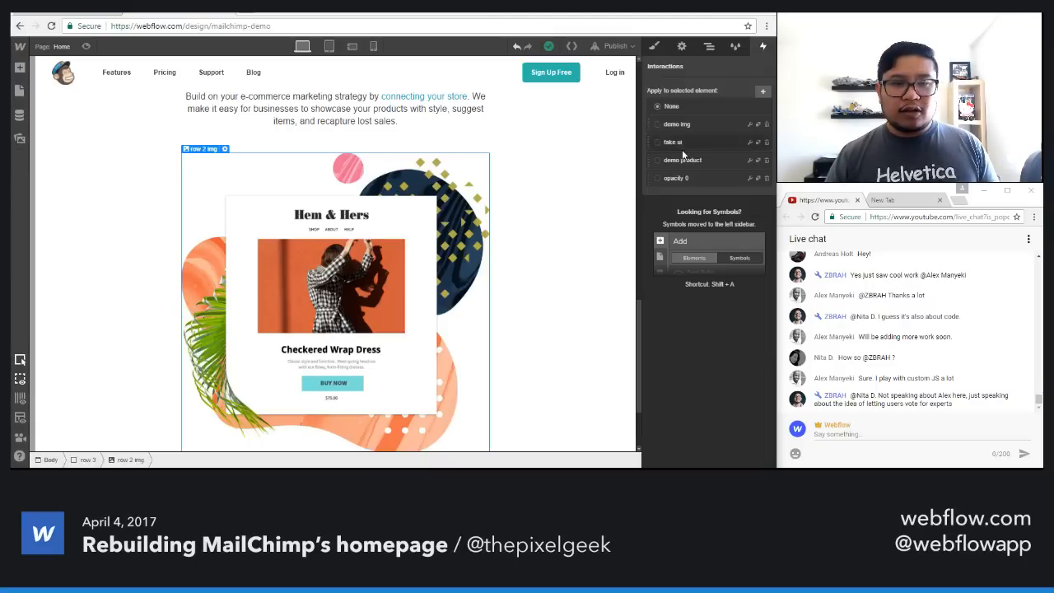
left_click(694, 178)
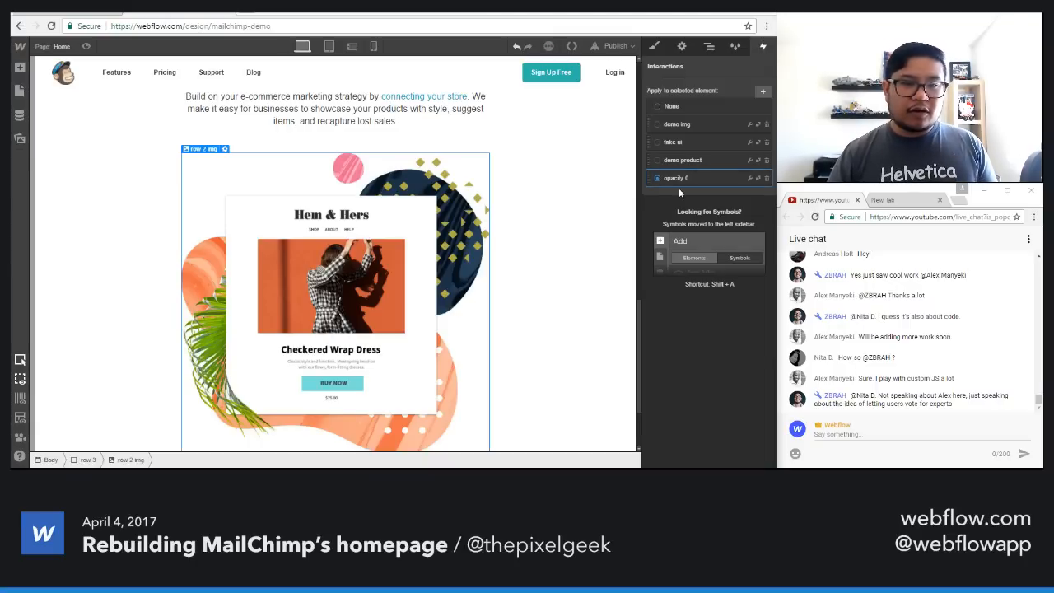
Step: Create a new interaction named "row 3" on the Sell section
scroll(206, 286, "up", 4)
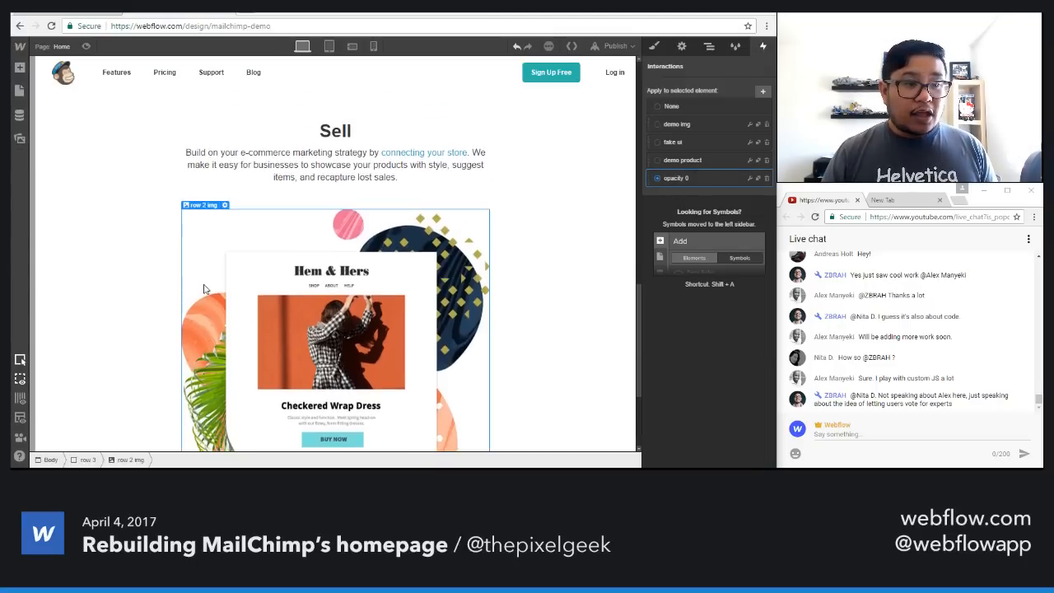
scroll(204, 288, "down", 1)
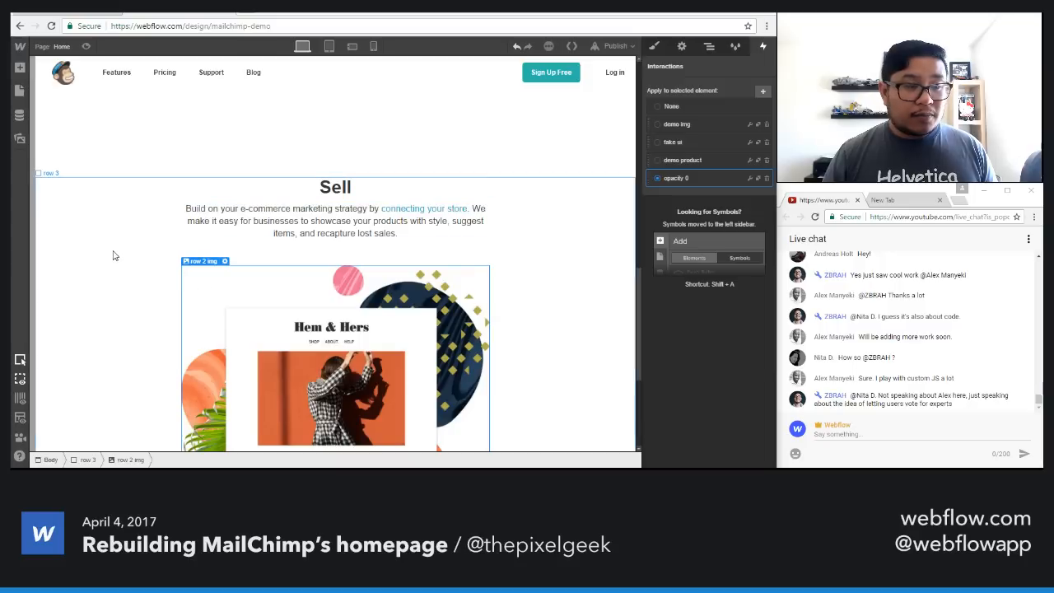
left_click(114, 255)
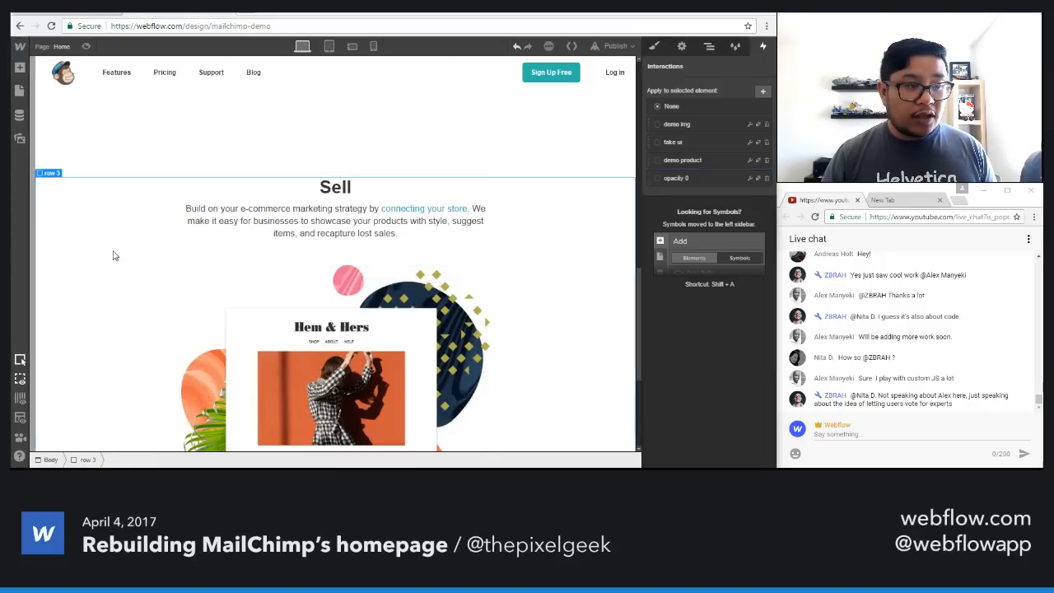
left_click(762, 92)
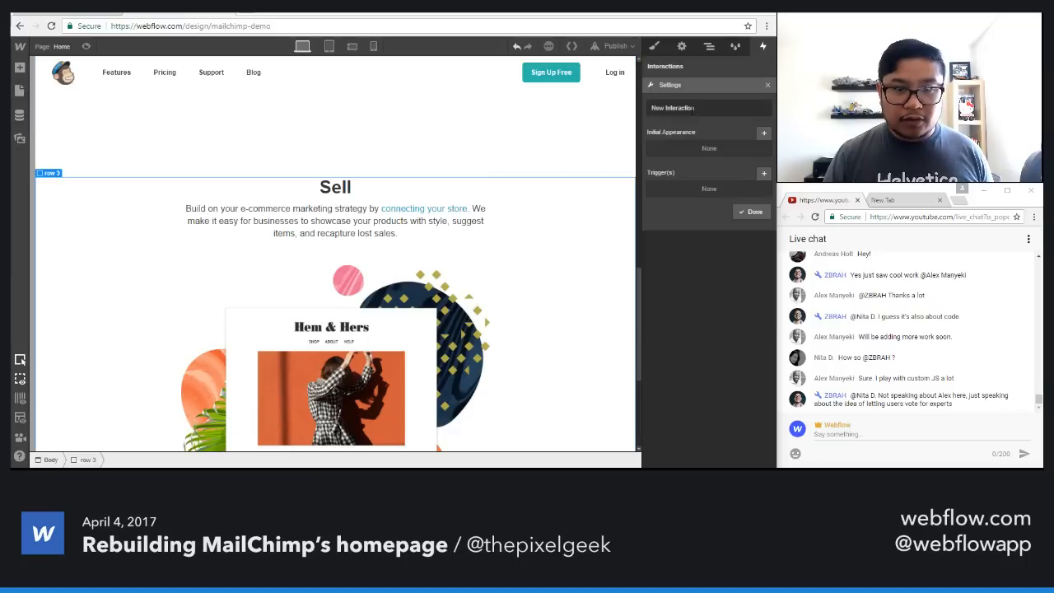
key("ctrl+a")
type("row 3")
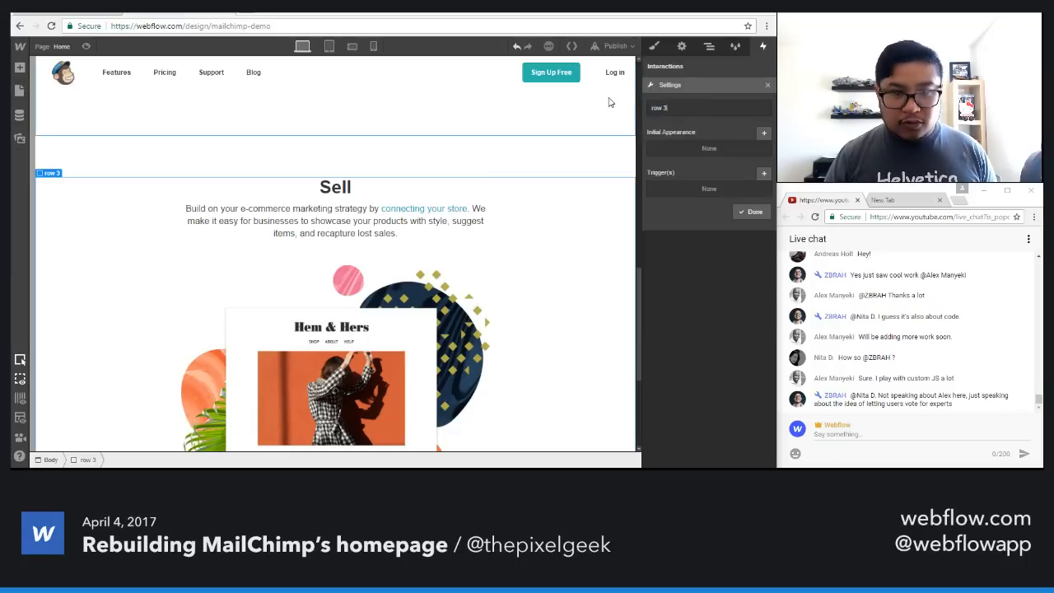
Step: Add a Scroll trigger to the row 3 interaction with a scroll-into-view offset of 30%
left_click(763, 174)
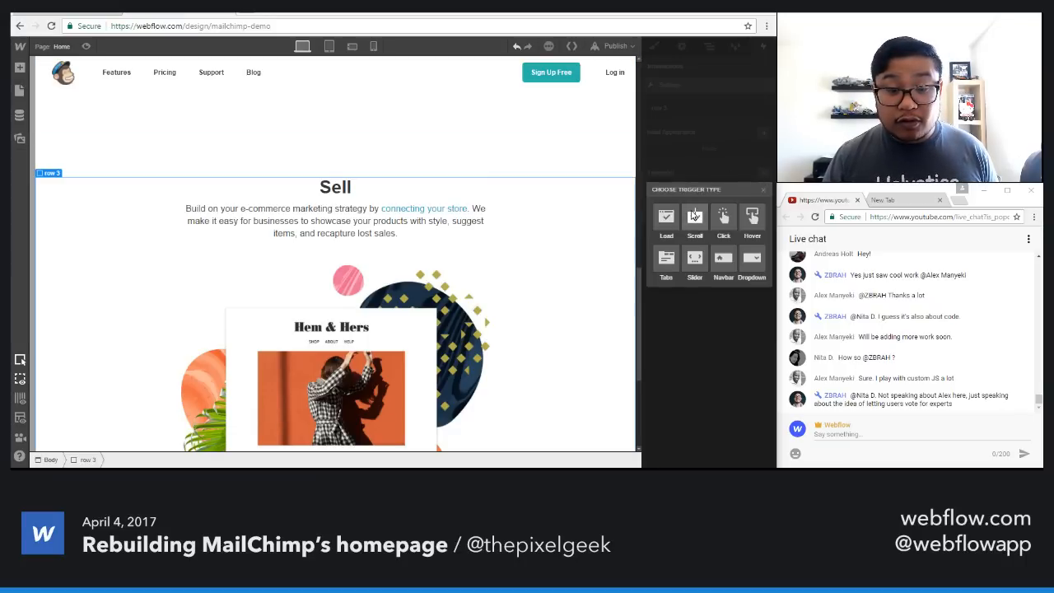
left_click(692, 218)
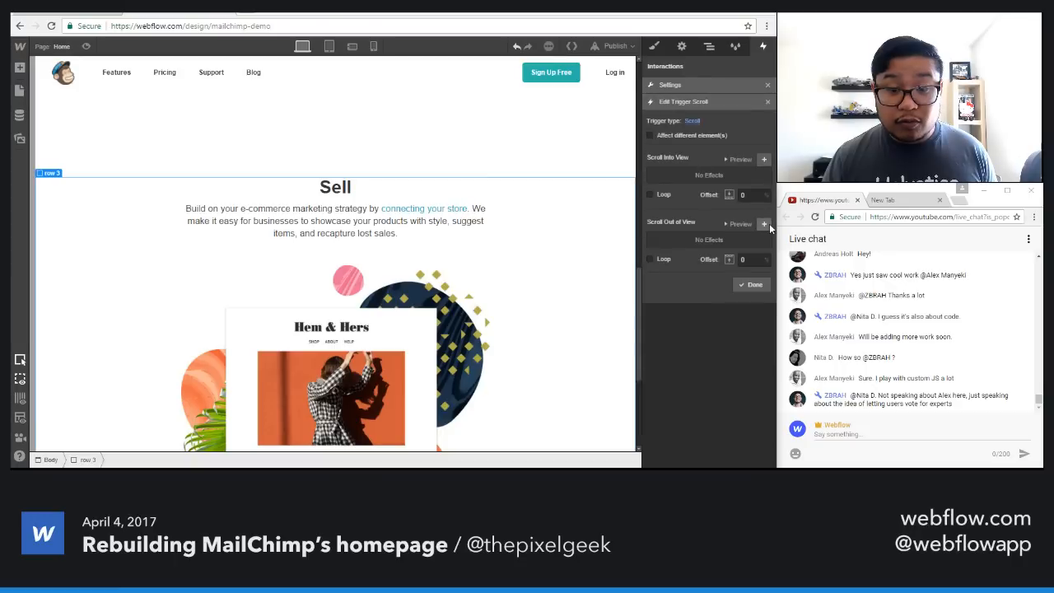
left_click(750, 195)
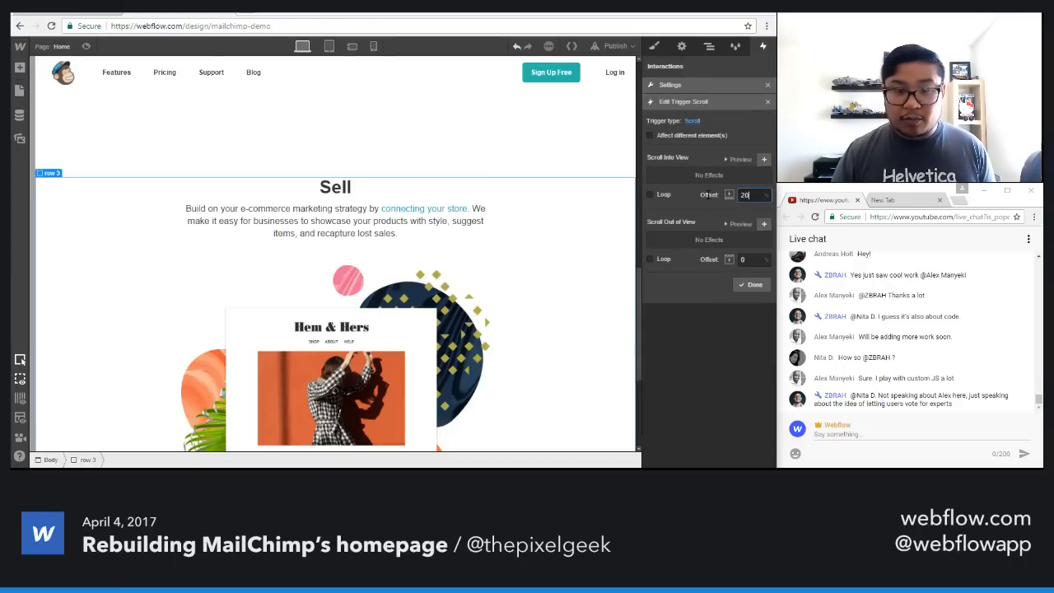
type("20")
key("Return")
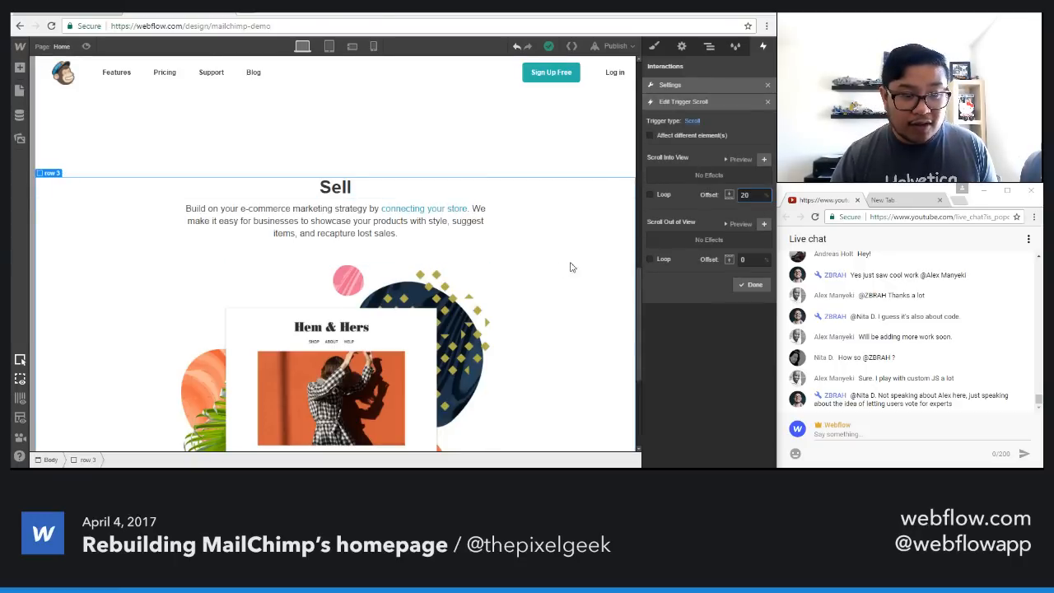
left_click(747, 195)
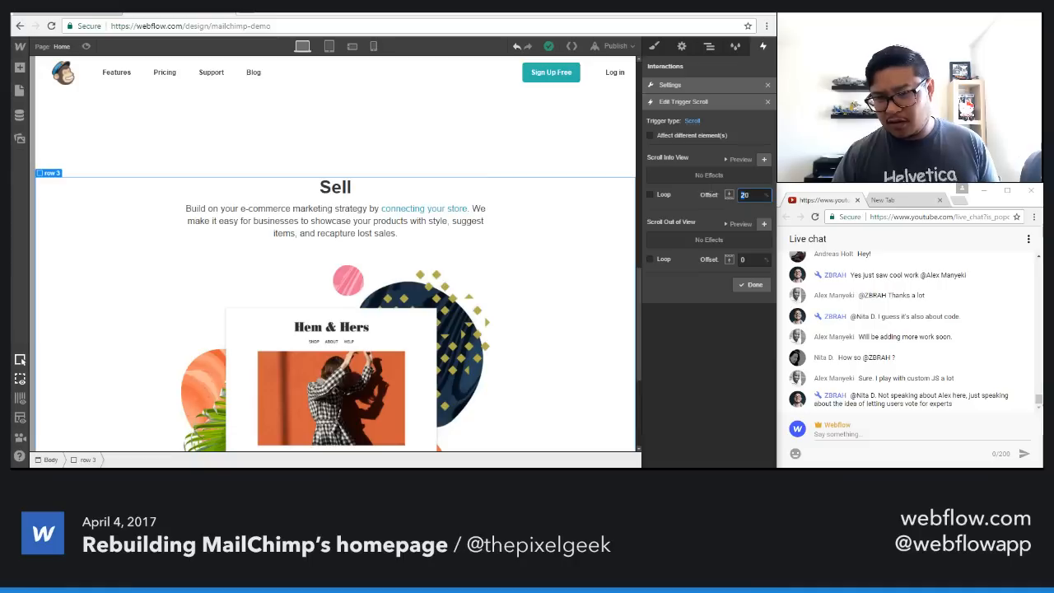
type("30")
key("Return")
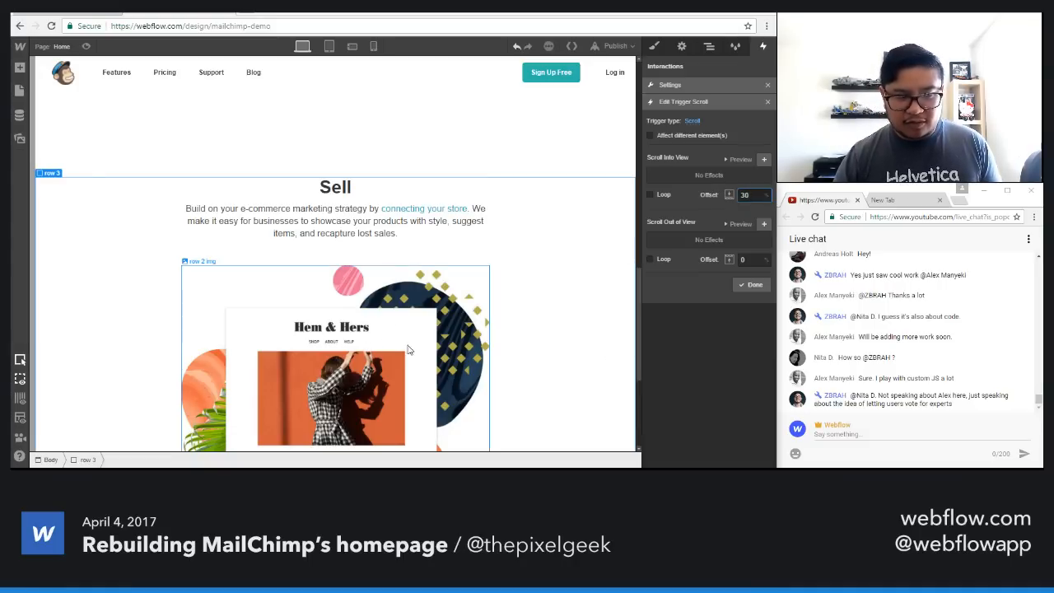
left_click(698, 134)
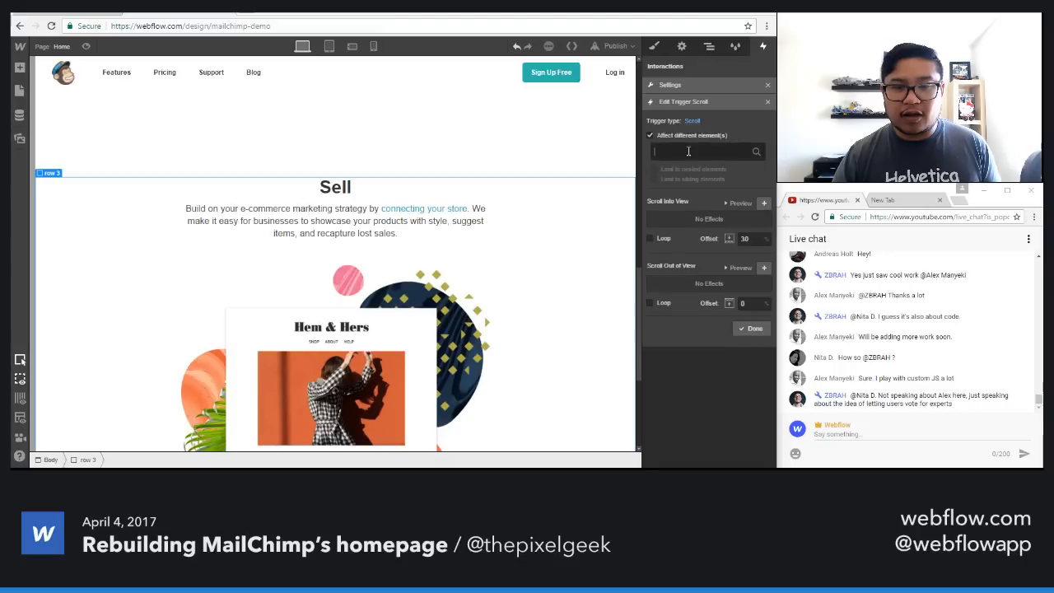
type("row 3")
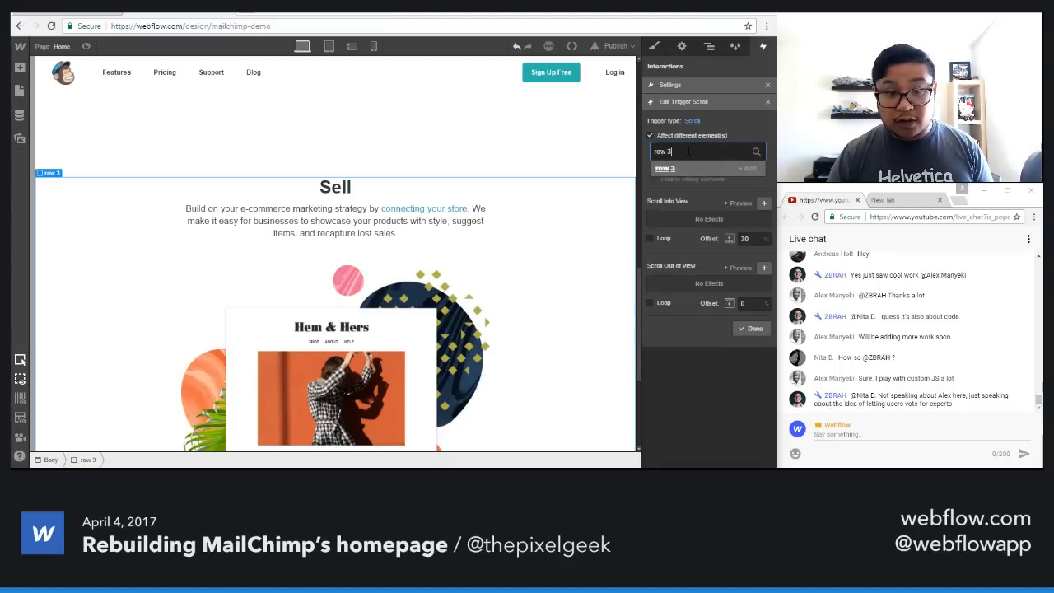
key("BackSpace")
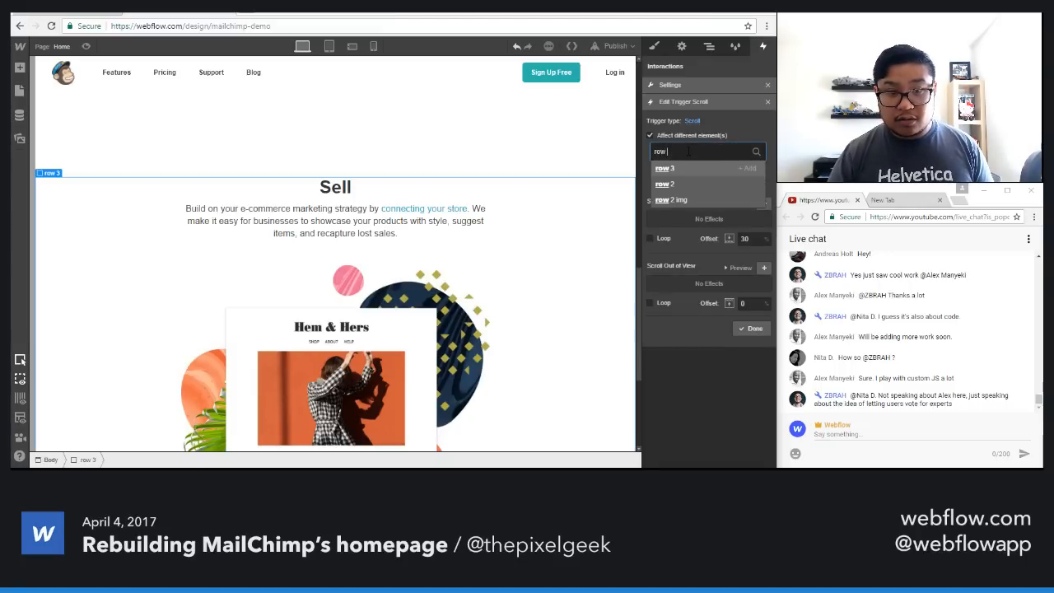
key("Escape")
key("Escape")
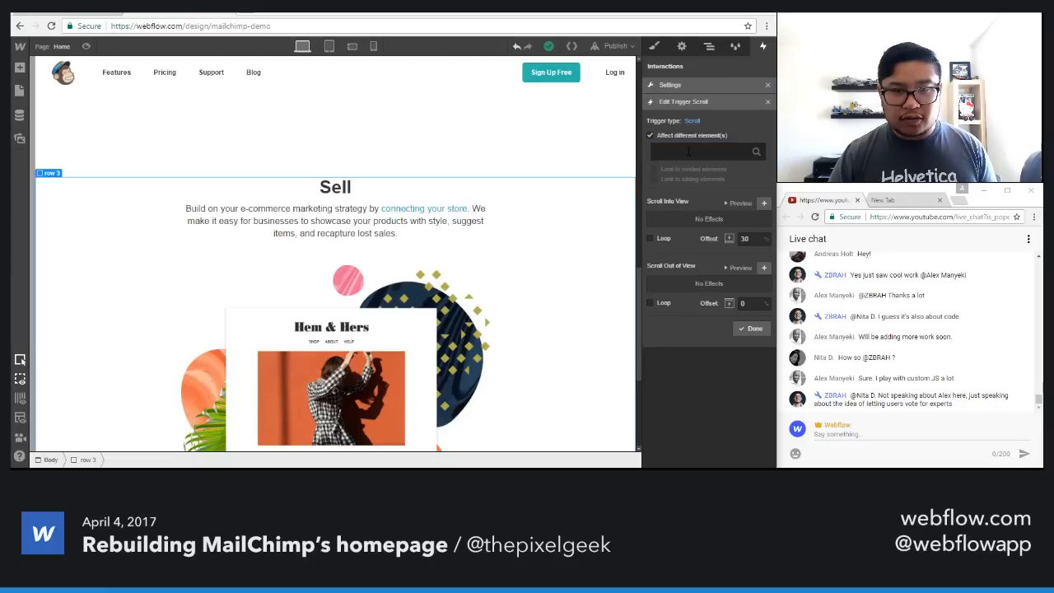
left_click(692, 136)
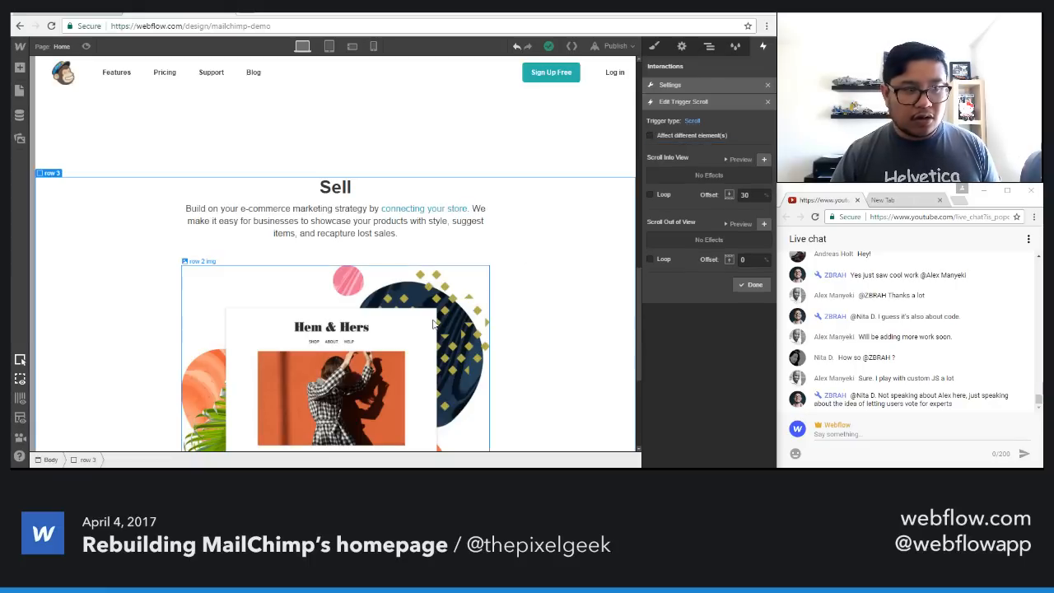
Step: Rename the Hem & Hers image's class in the Sell section to "row 3 img"
left_click(434, 319)
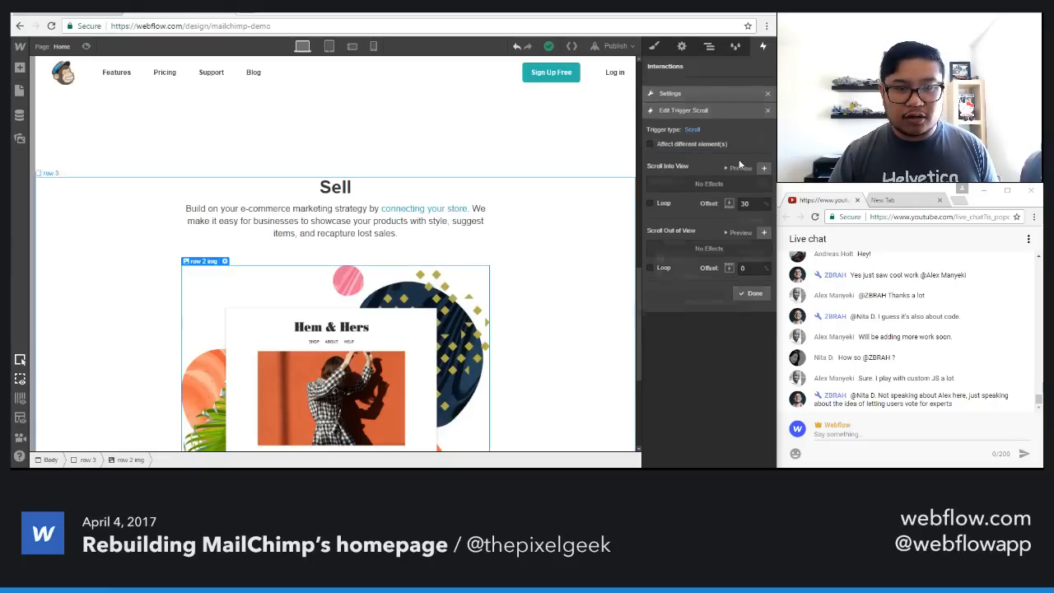
left_click(654, 47)
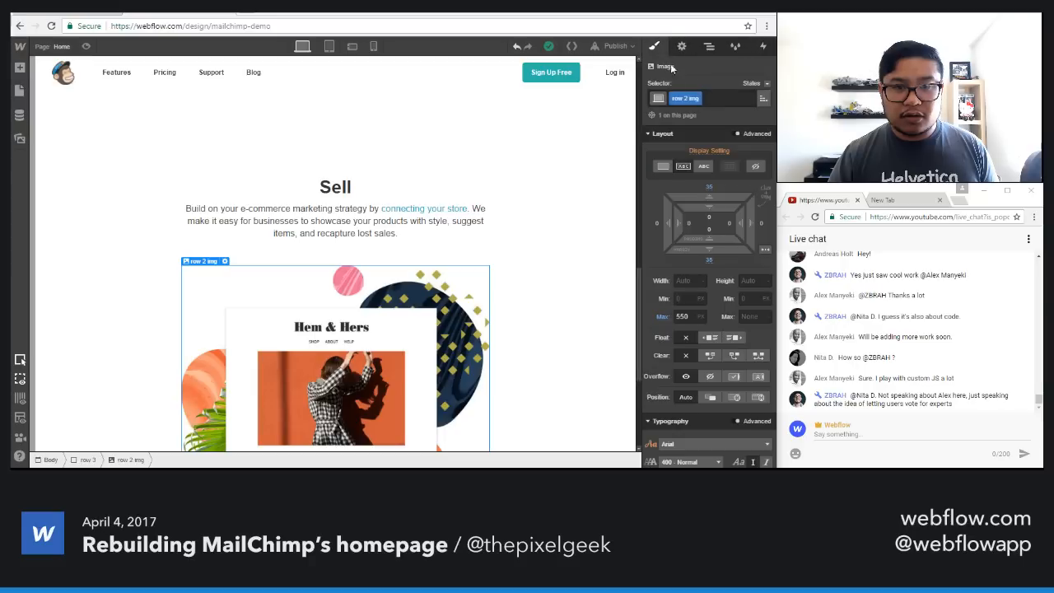
double_click(685, 100)
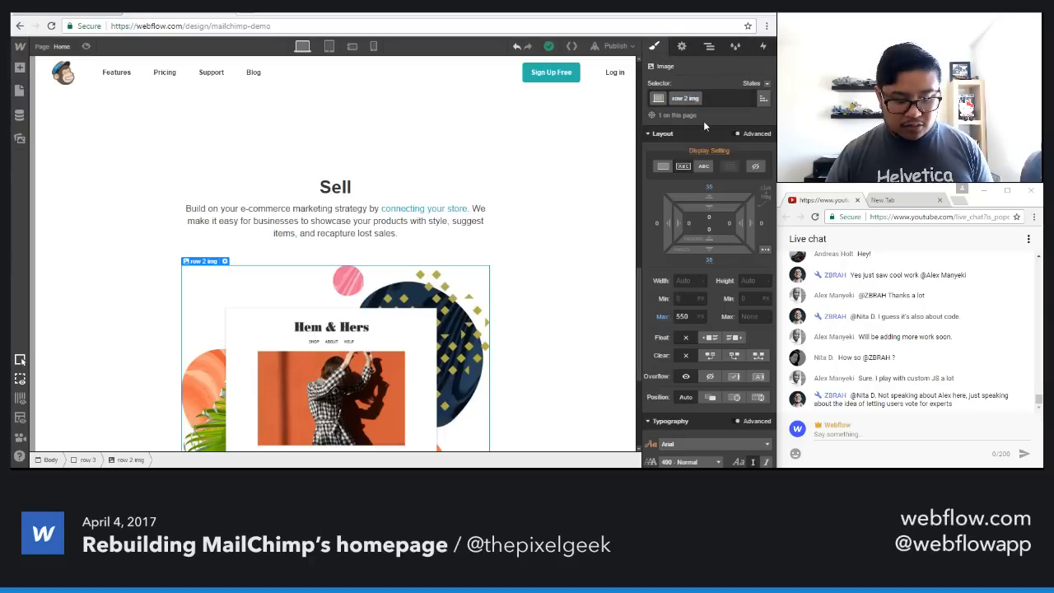
Step: Set the row 3 interaction's Scroll trigger to affect the different element "row 3 img"
left_click(550, 231)
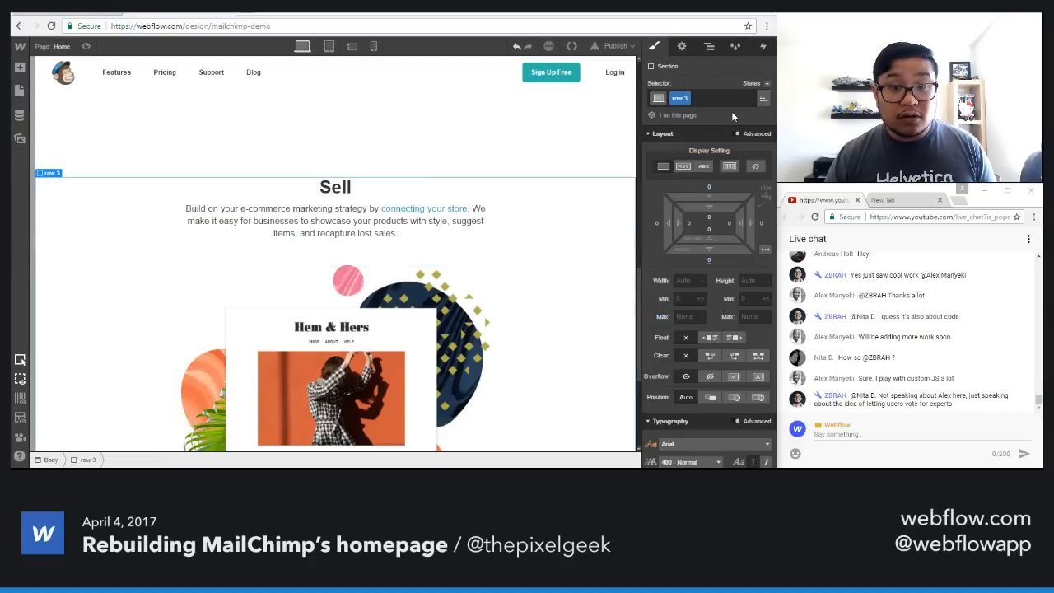
left_click(763, 47)
left_click(742, 196)
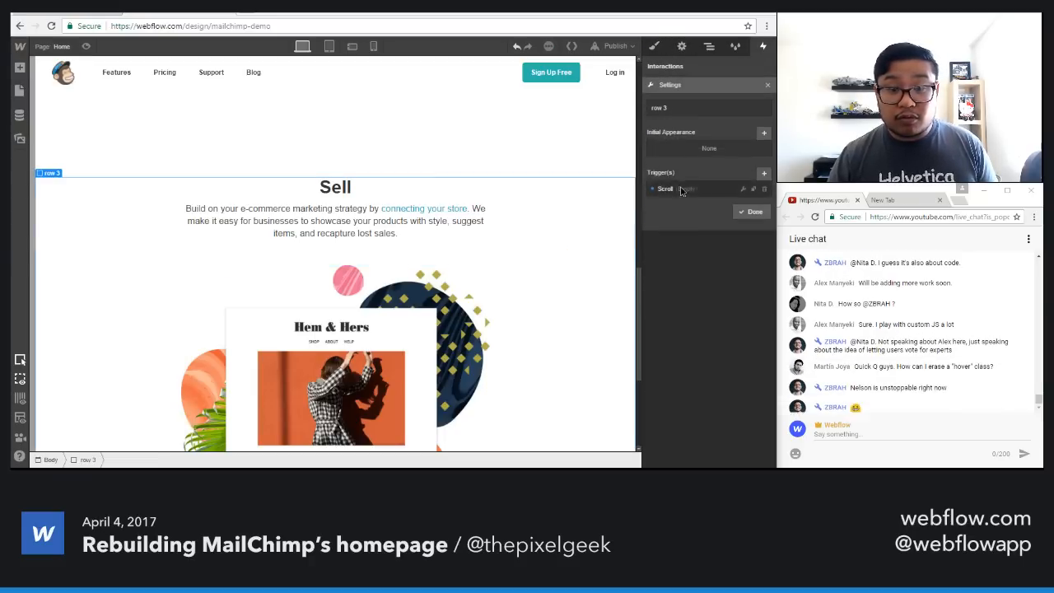
left_click(671, 188)
left_click(681, 134)
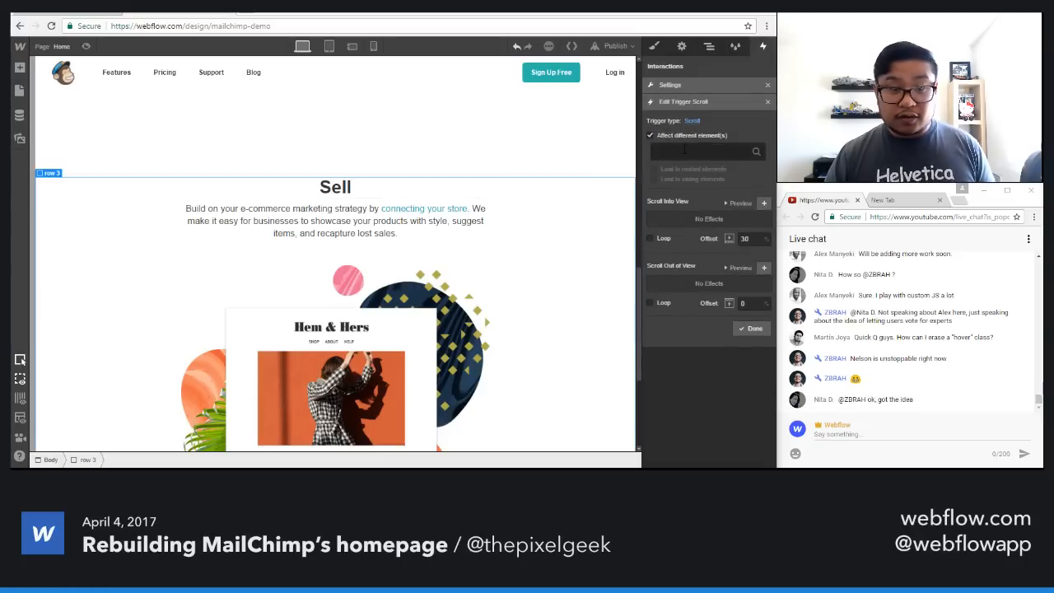
left_click(683, 150)
type("rows")
key("BackSpace")
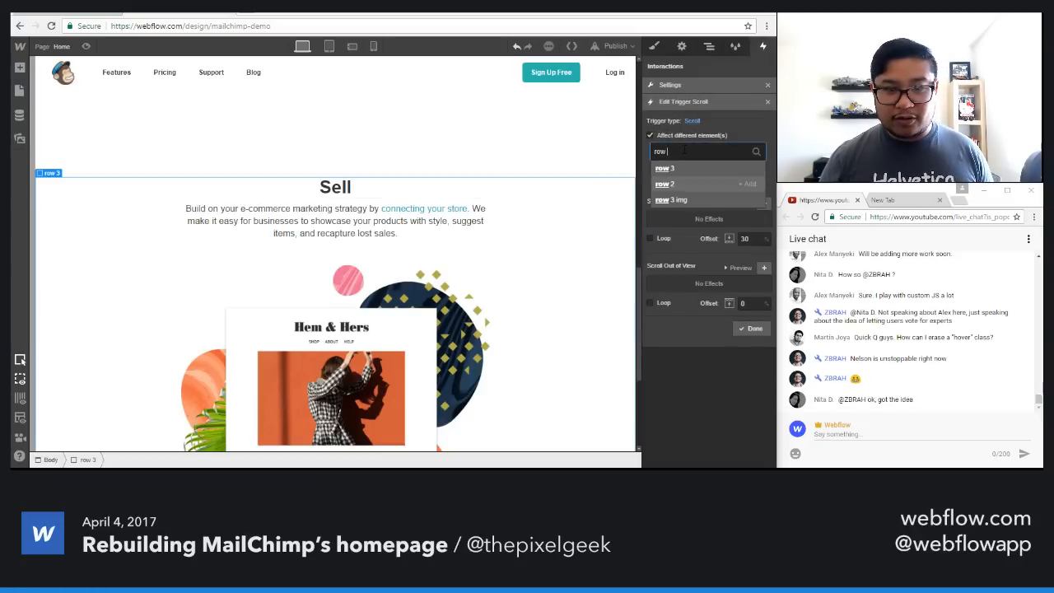
left_click(700, 199)
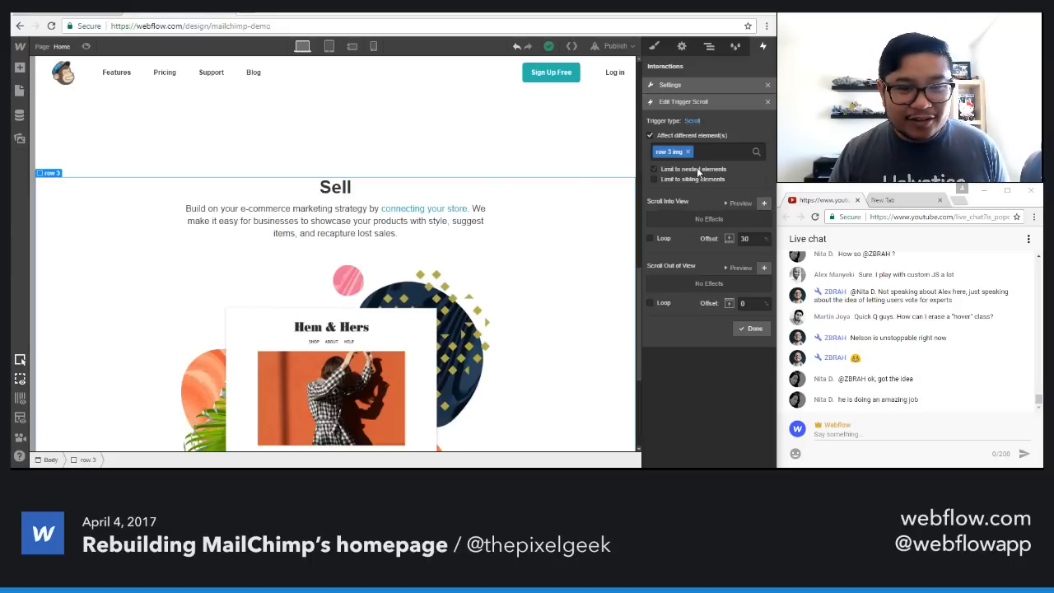
Step: Add a scroll-into-view effect of 100% opacity with a 400 ms transition and save the row 3 interaction
left_click(763, 203)
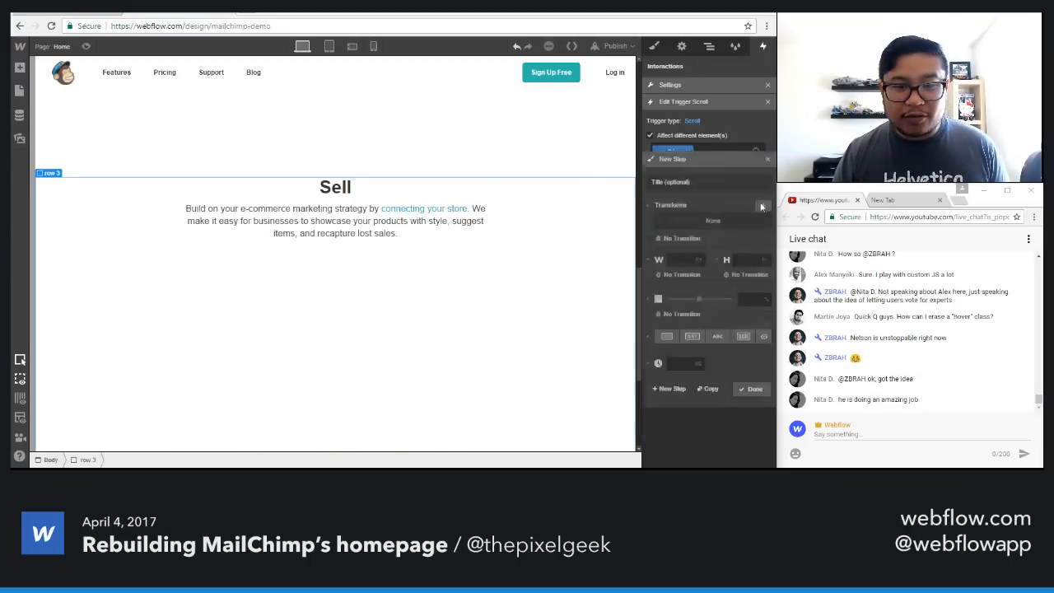
left_click_drag(701, 256, 760, 255)
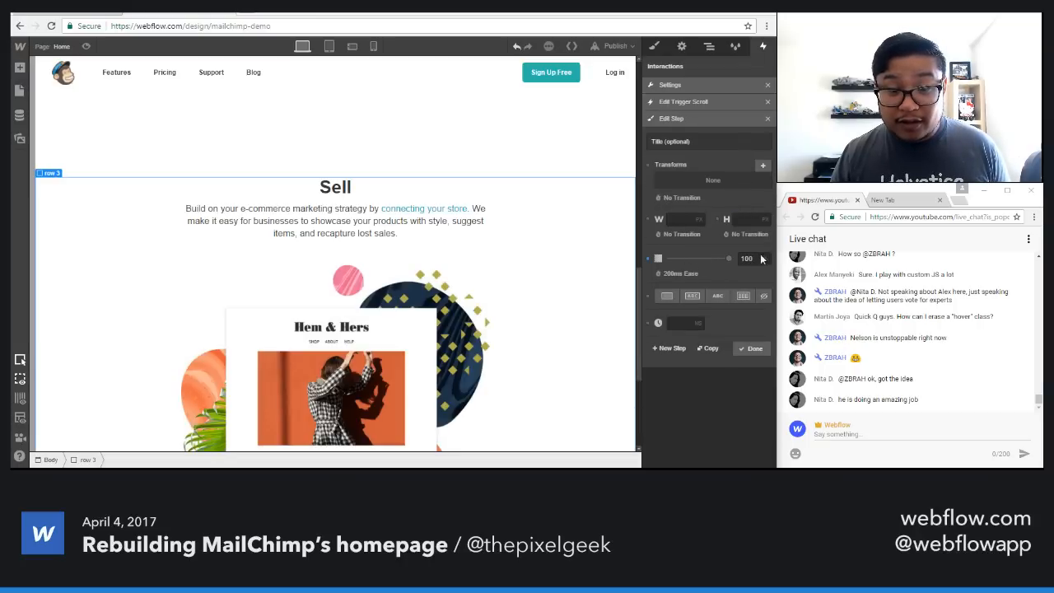
left_click(680, 273)
type("400")
key("Return")
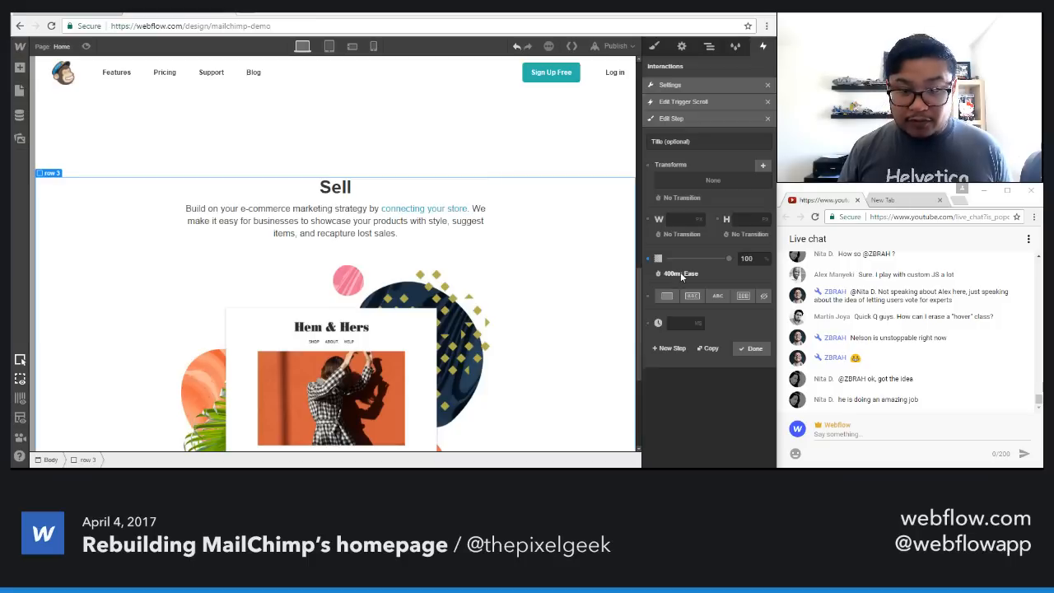
left_click(751, 349)
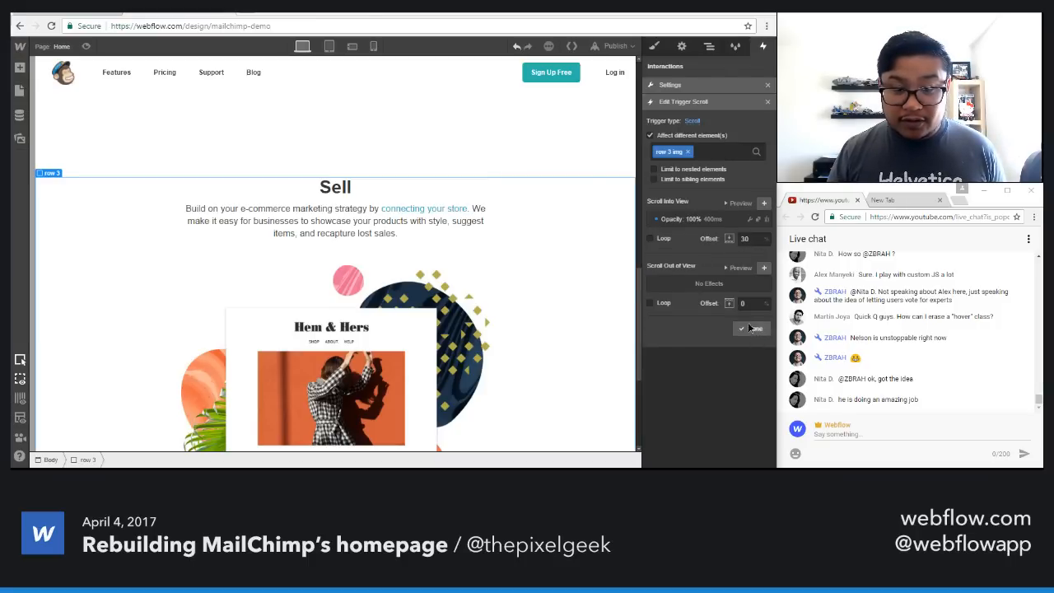
left_click(753, 330)
left_click(753, 212)
Step: Preview the page from the Send section down to the Sell section to check the image's fade-in
scroll(421, 279, "up", 6)
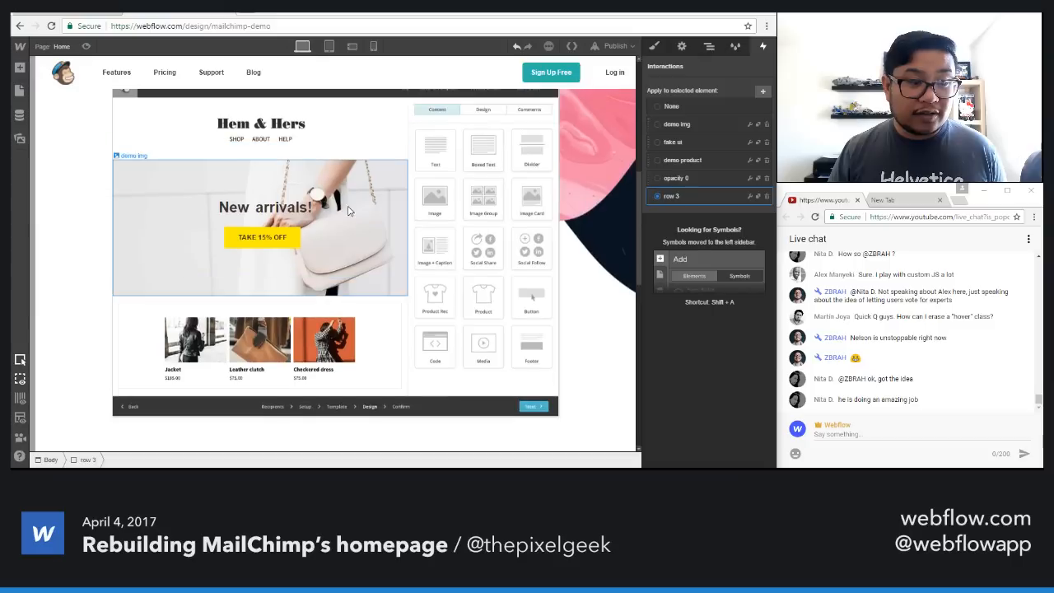
left_click(348, 209)
left_click(86, 47)
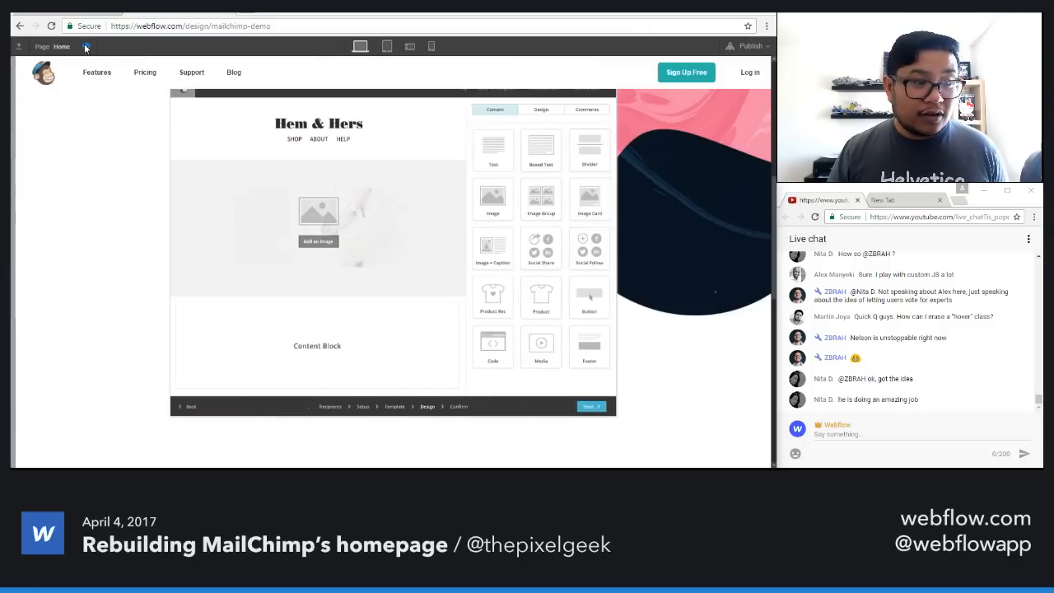
scroll(111, 201, "down", 5)
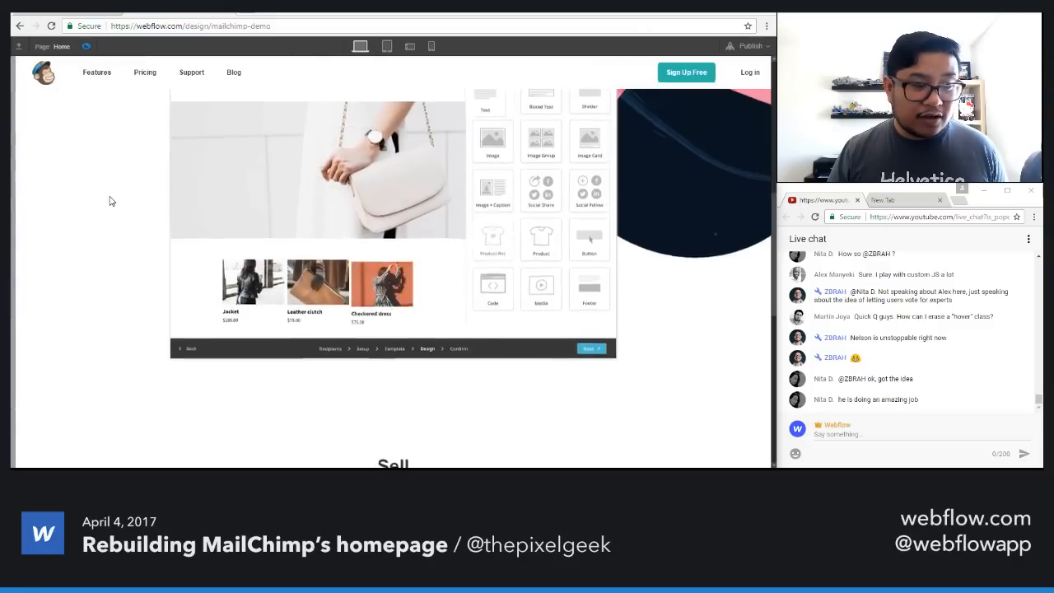
scroll(152, 231, "down", 2)
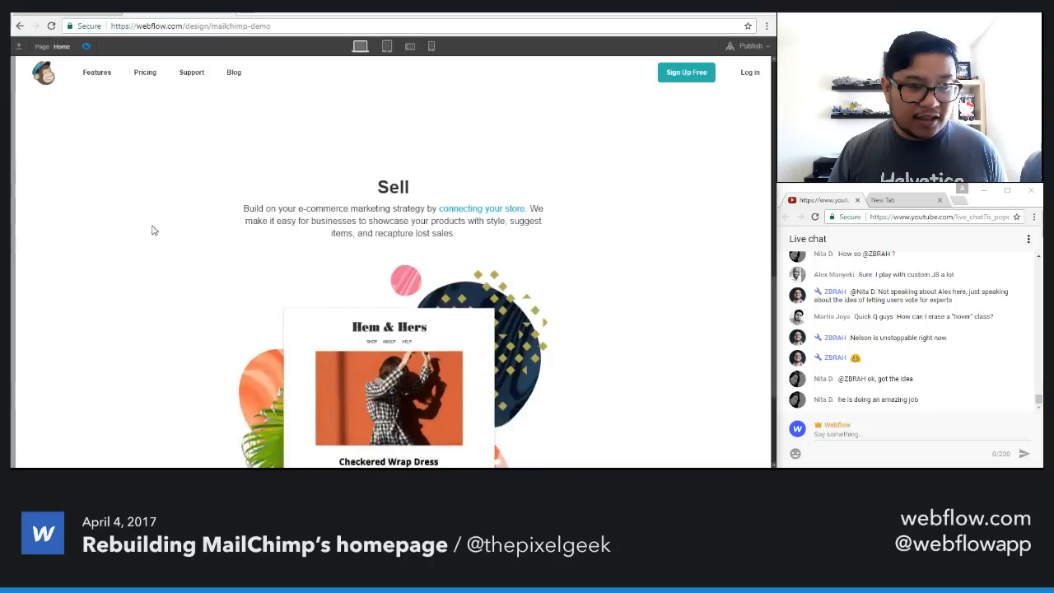
left_click(87, 46)
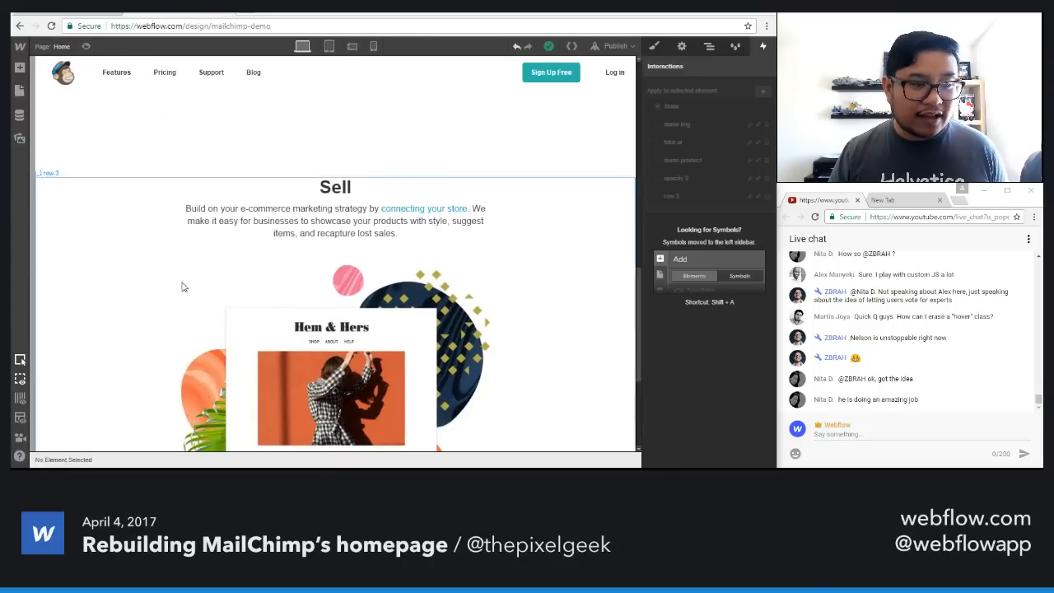
Step: Set the scroll-into-view offset of the row 3 interaction's Scroll trigger to 45%
left_click(90, 238)
left_click(750, 197)
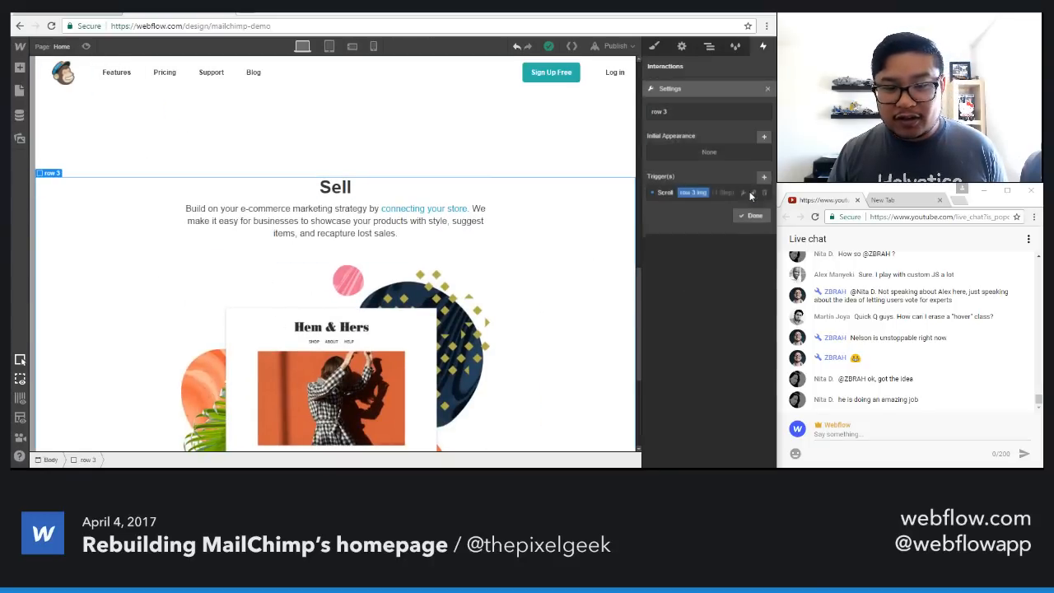
left_click(721, 192)
double_click(751, 238)
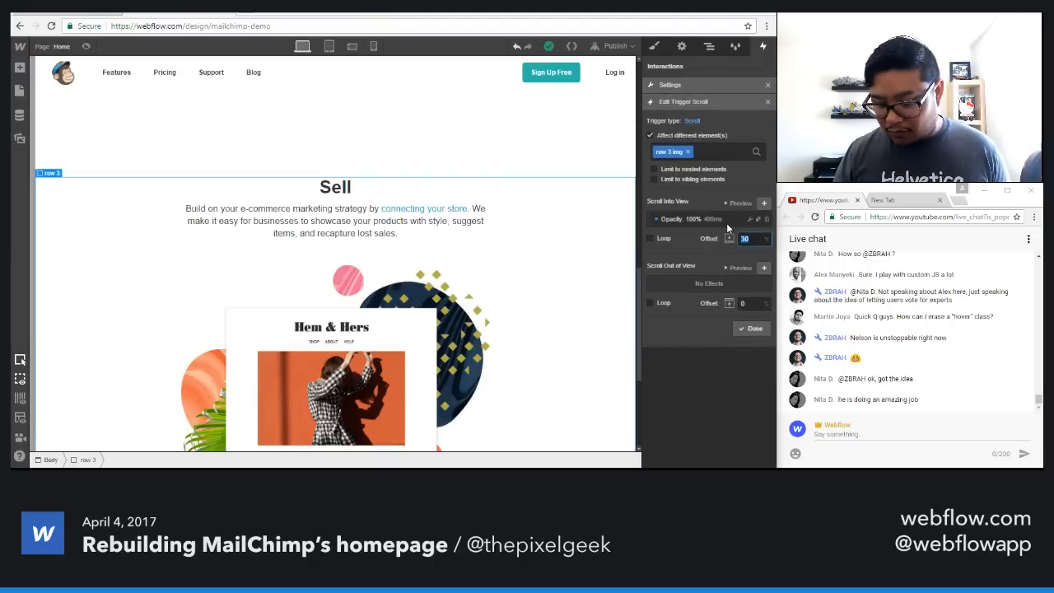
type("45")
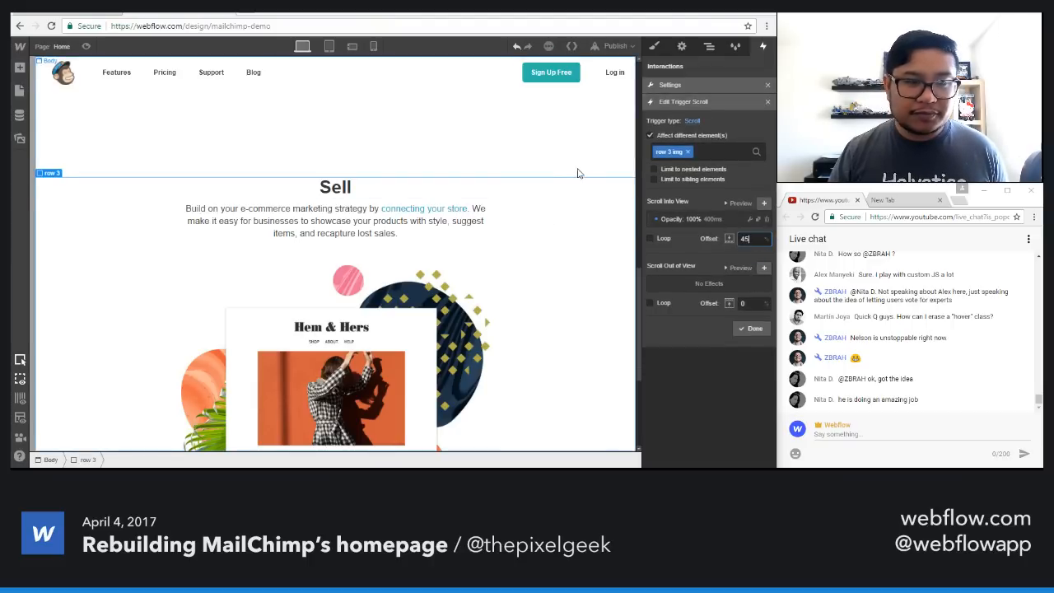
left_click(578, 172)
Step: Preview the page again to check when the Sell image fades in with the changed offset
scroll(239, 183, "up", 8)
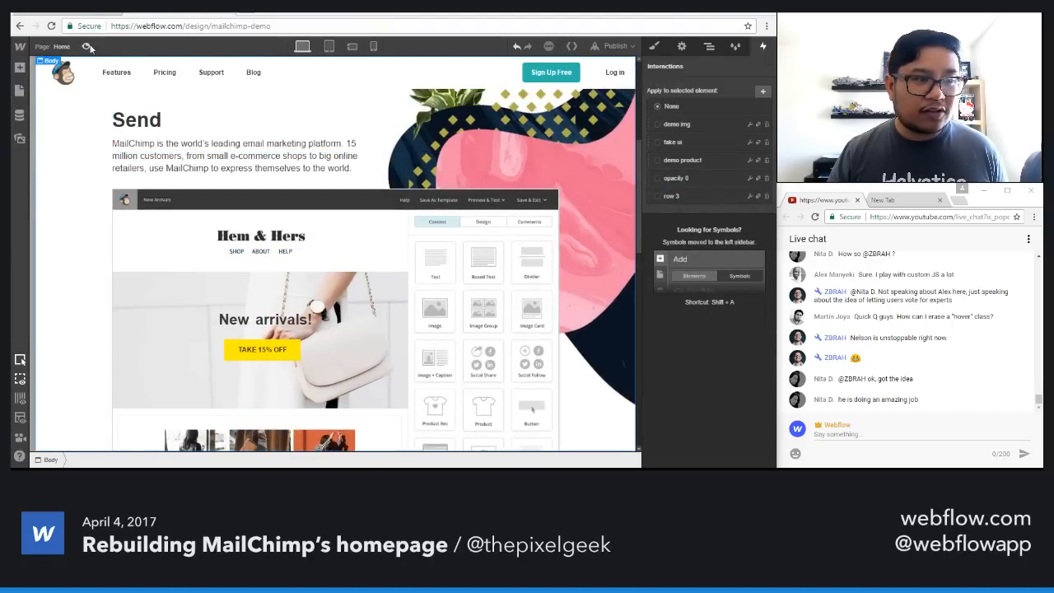
left_click(88, 47)
scroll(65, 278, "down", 5)
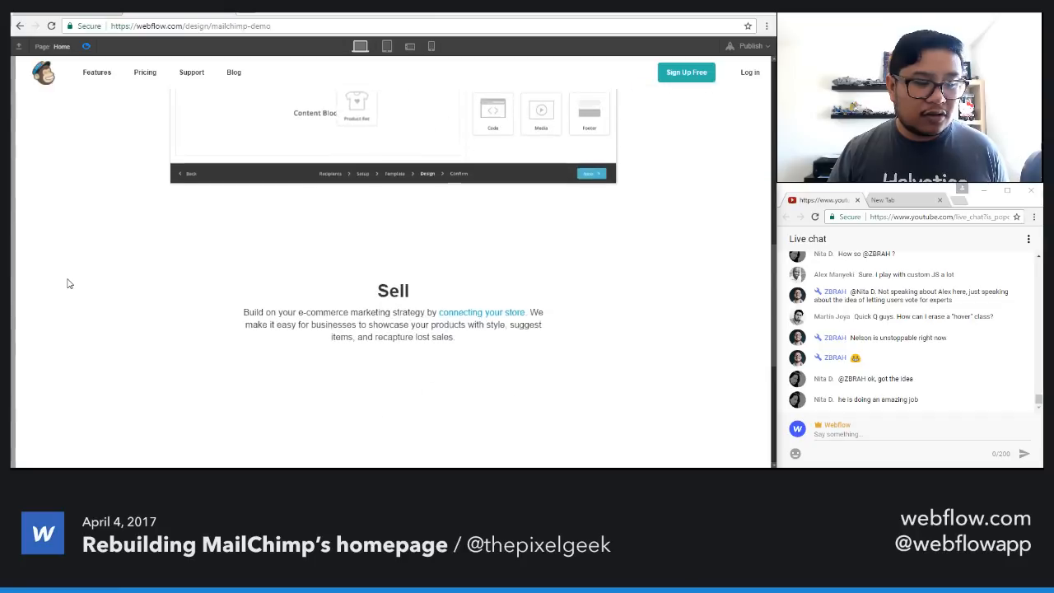
scroll(69, 283, "down", 2)
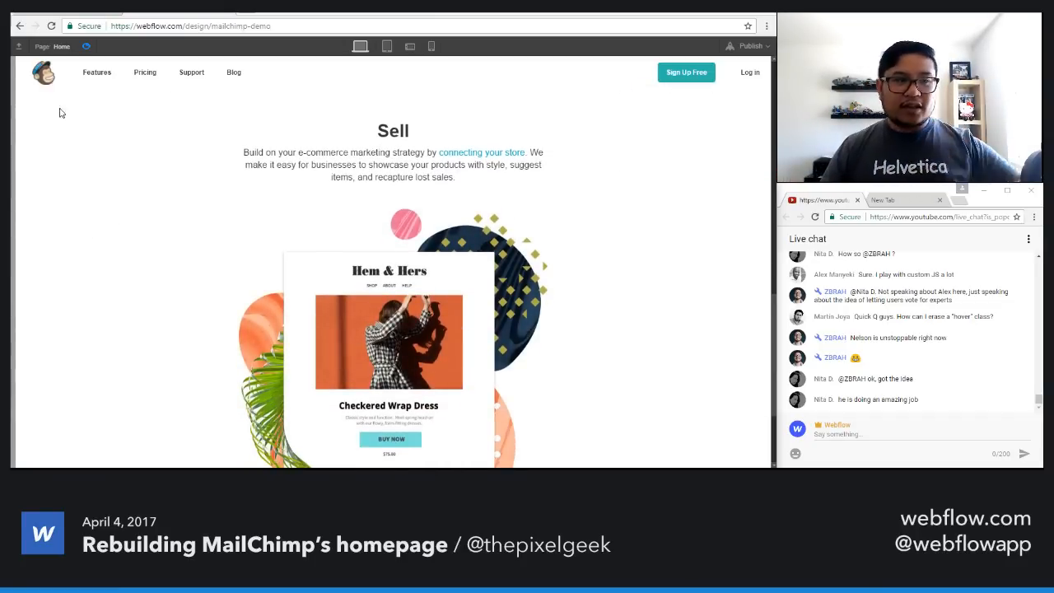
left_click(86, 46)
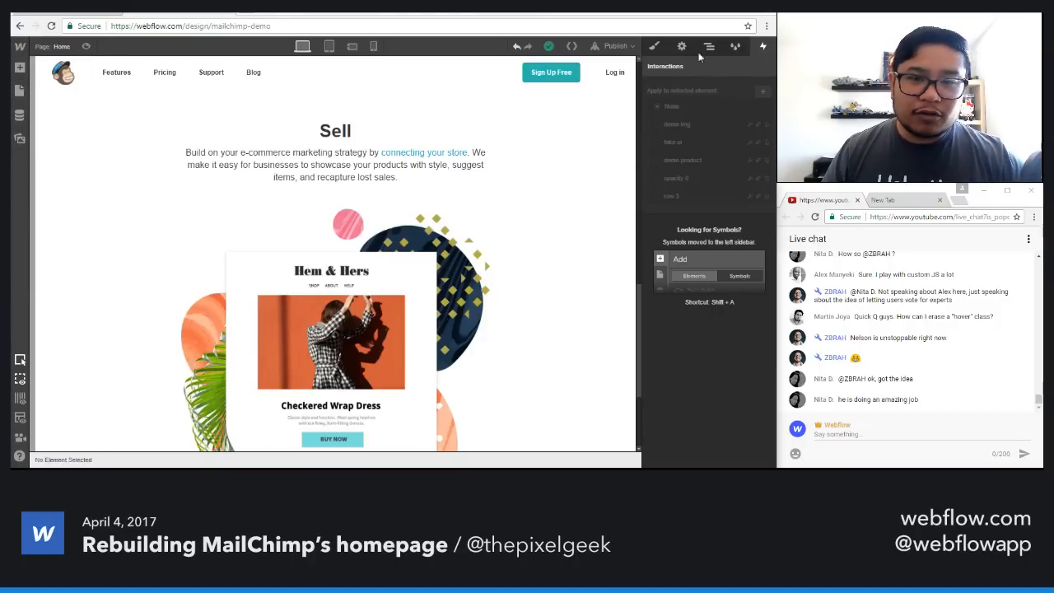
Step: Collapse all elements in the Navigator and select the row 3 section
left_click(708, 47)
left_click(754, 65)
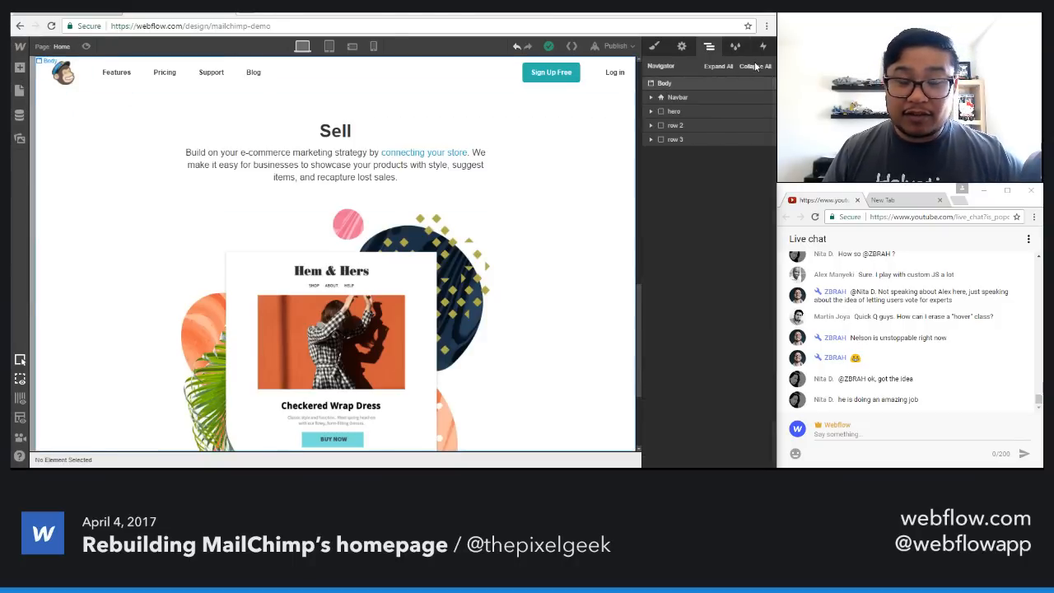
left_click(695, 126)
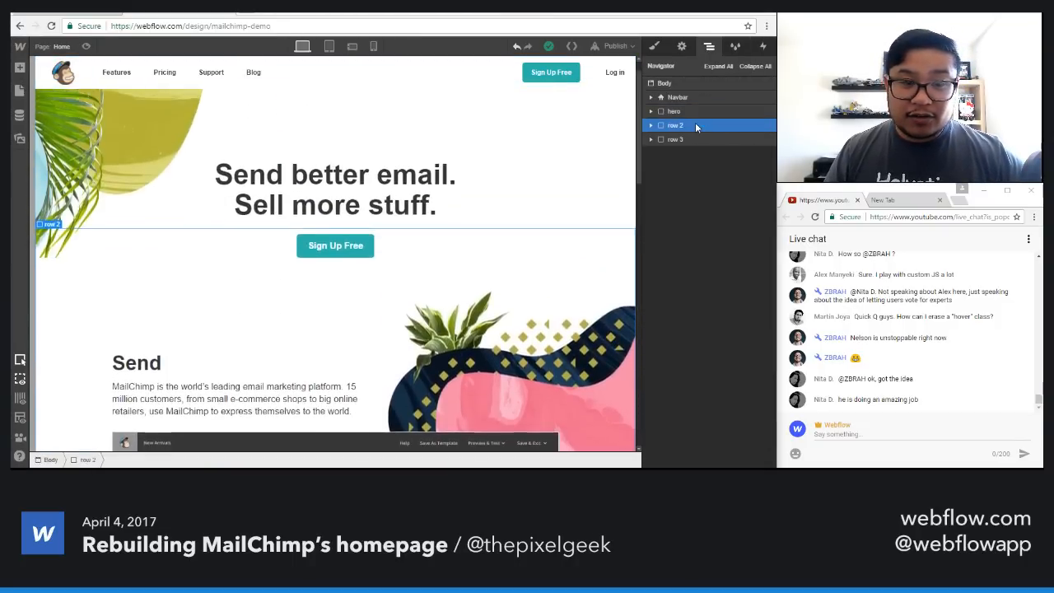
left_click(690, 140)
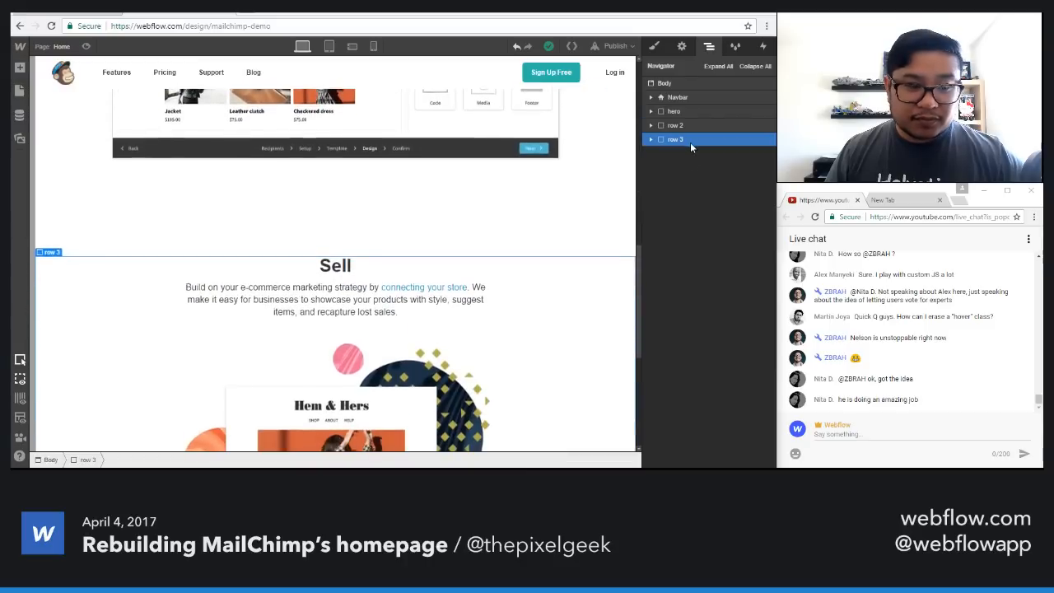
scroll(496, 364, "down", 5)
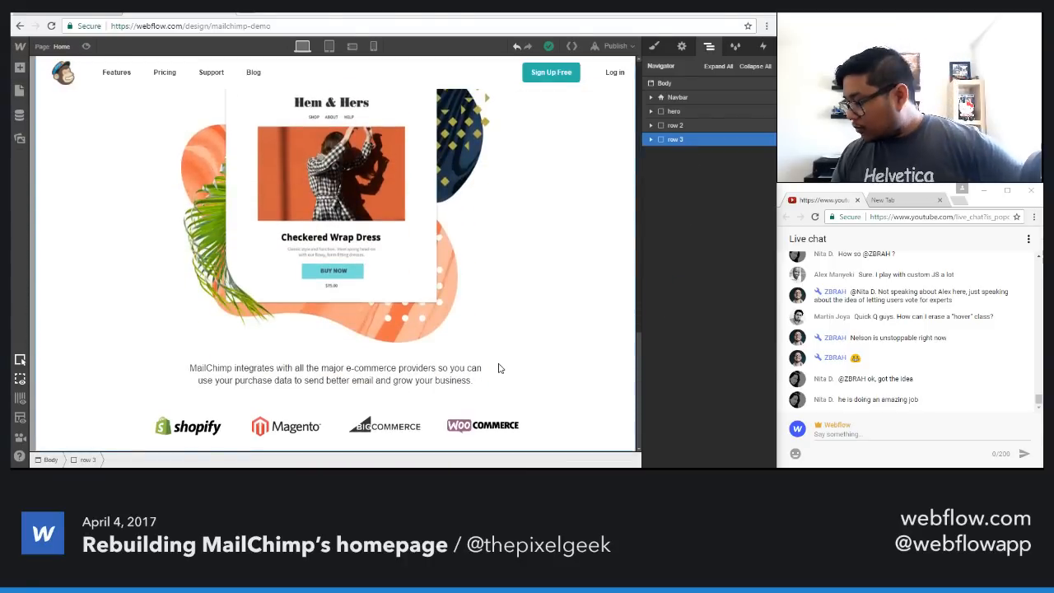
Step: Switch to the original MailChimp homepage and examine the Advertise section below the e-commerce logos
left_click(70, 11)
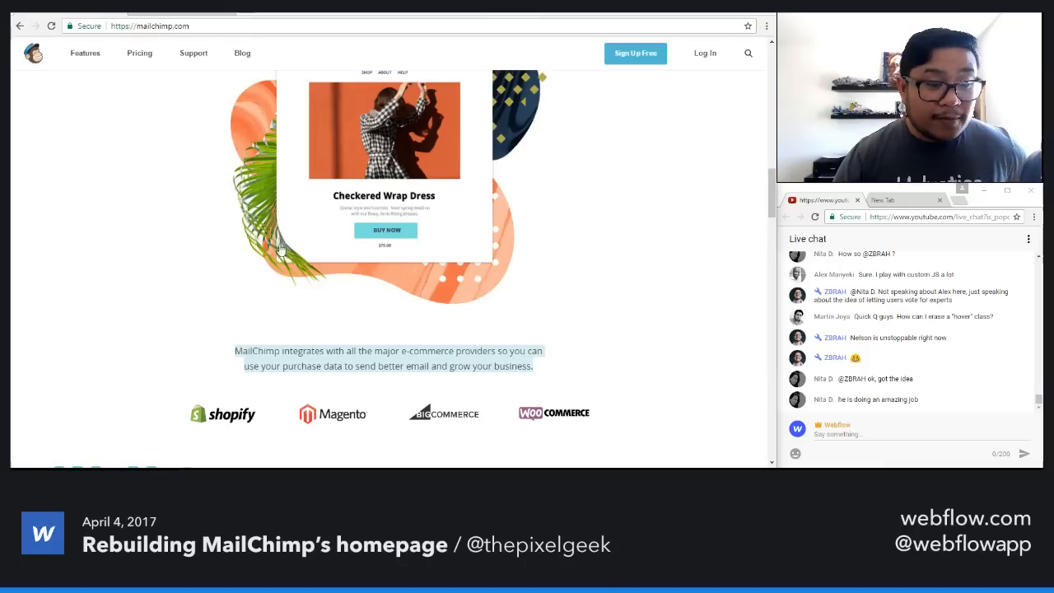
scroll(281, 249, "down", 9)
scroll(281, 249, "up", 2)
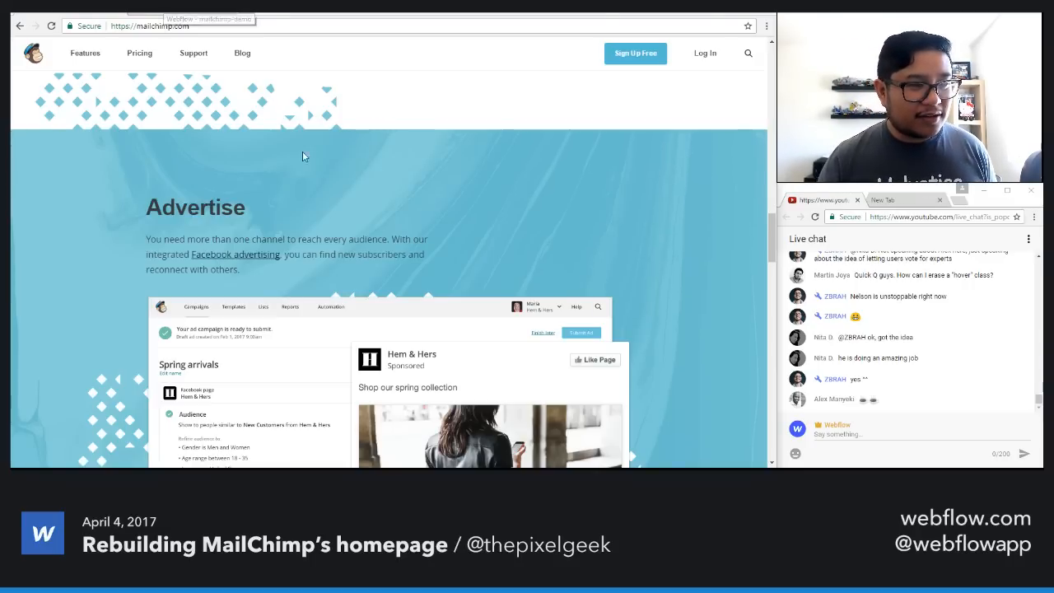
scroll(337, 198, "up", 1)
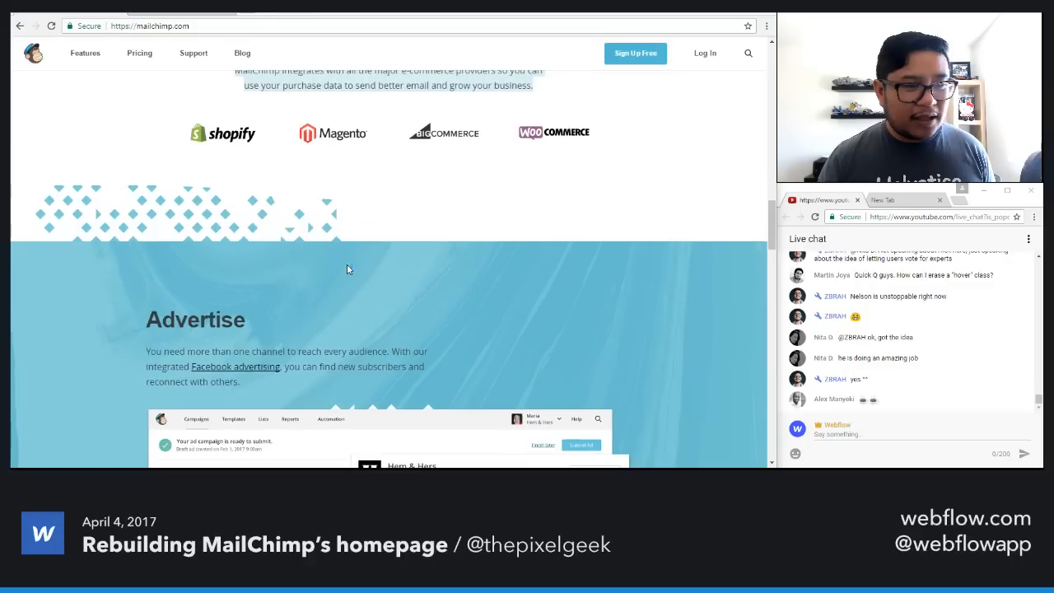
Step: Return to the Webflow Designer and add a new section below row 3, at the end of the page body
left_click(200, 14)
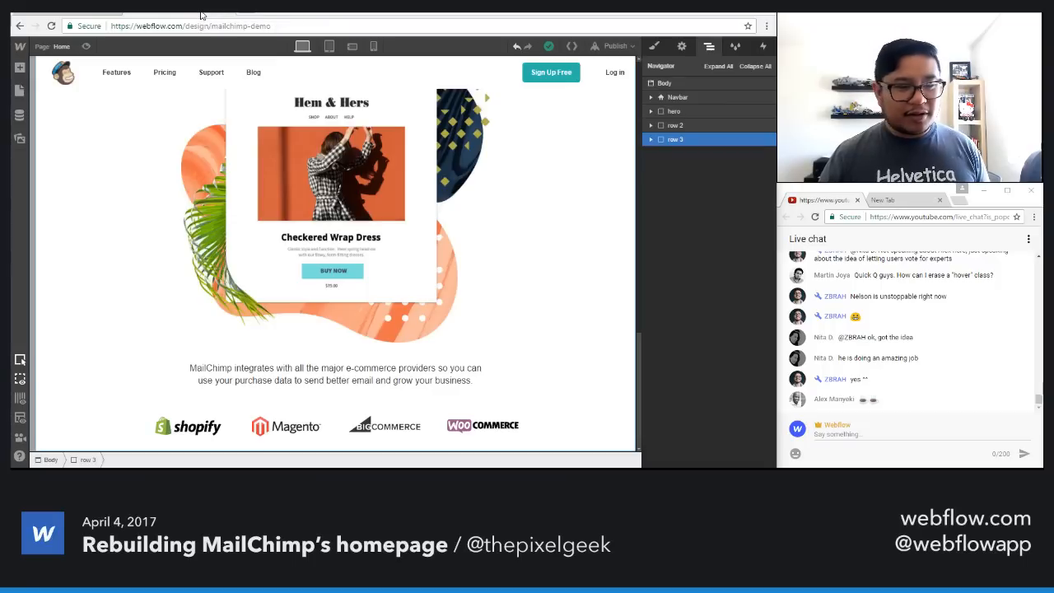
key("a")
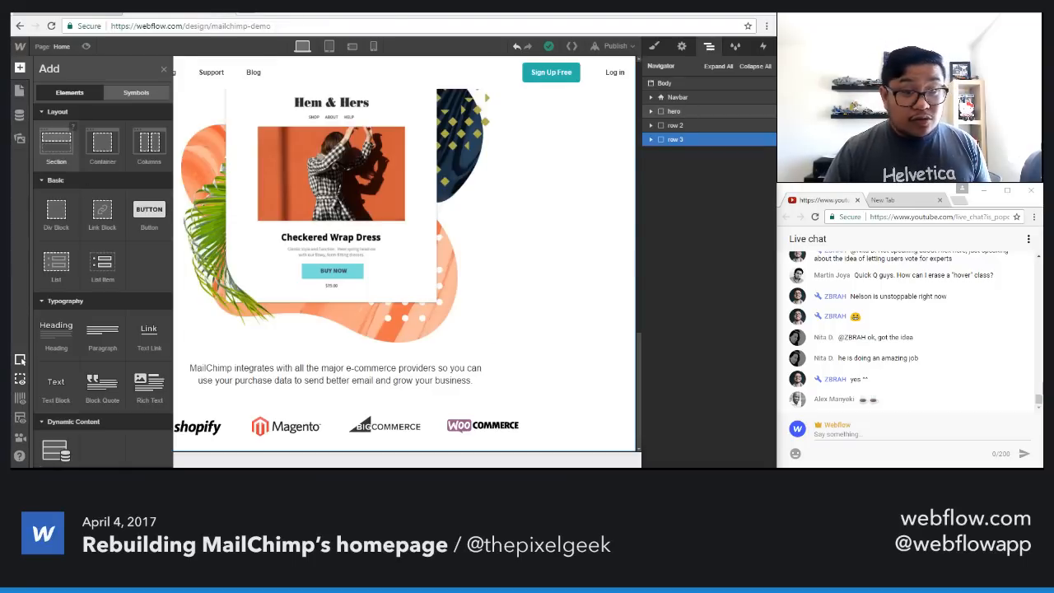
left_click_drag(56, 146, 674, 224)
scroll(541, 315, "down", 5)
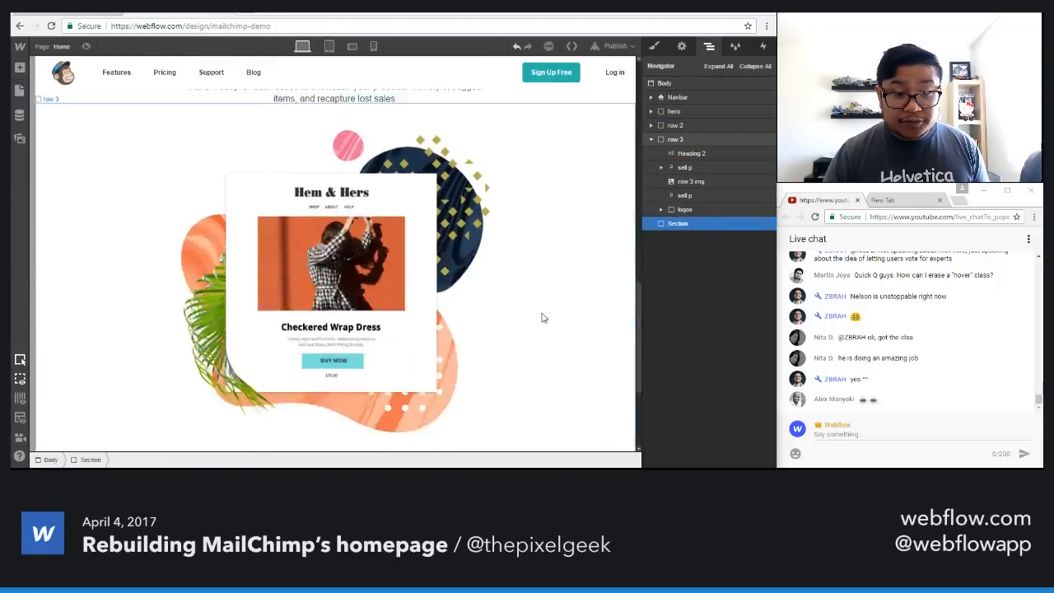
left_click(653, 46)
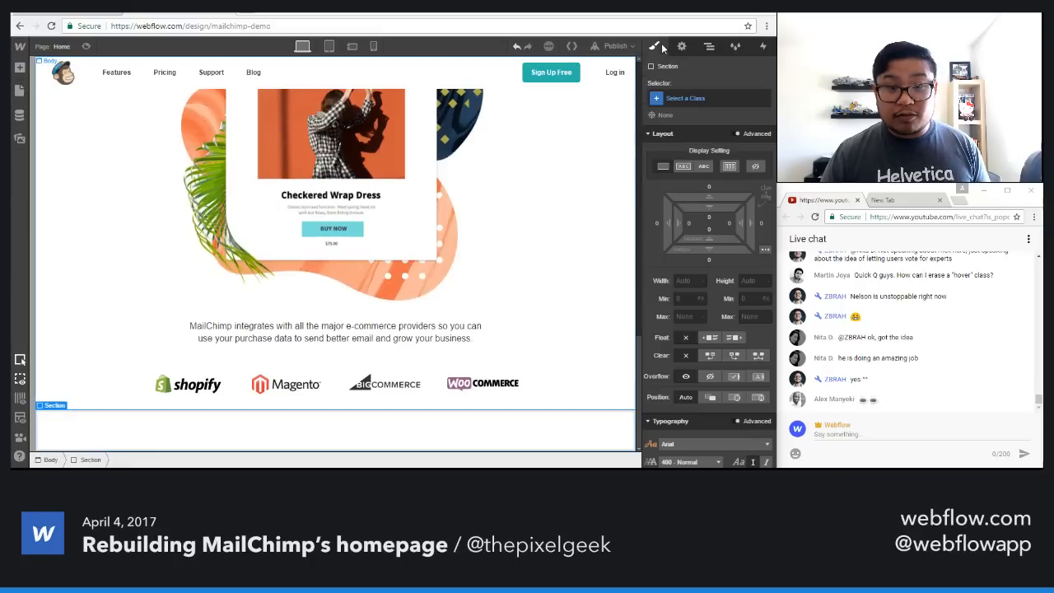
Step: Give the new section the class "row 4" and a top padding of 300 px
left_click(698, 98)
type("row 4")
key("Return")
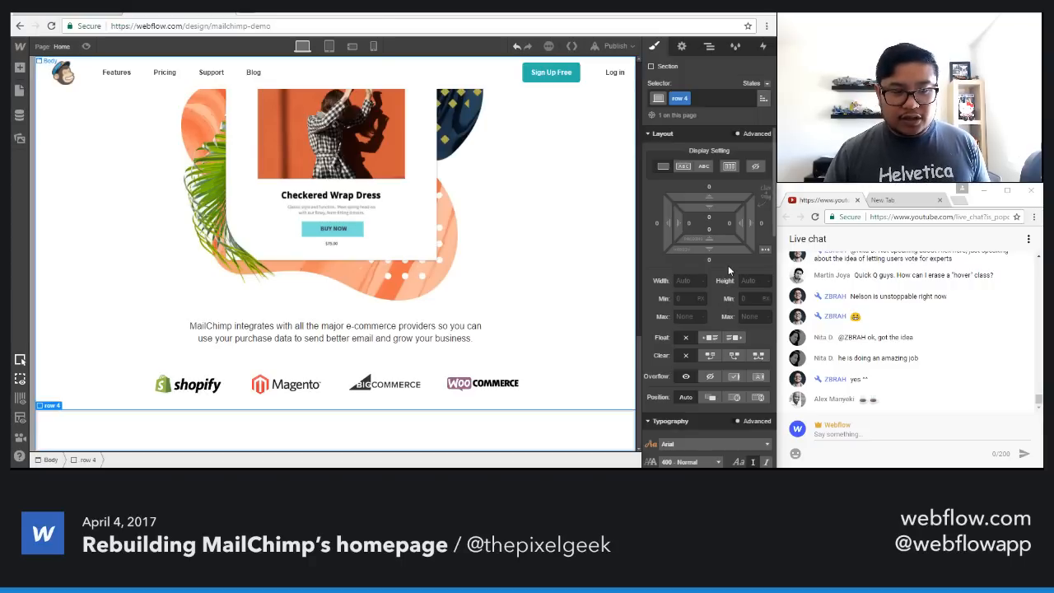
left_click(711, 219)
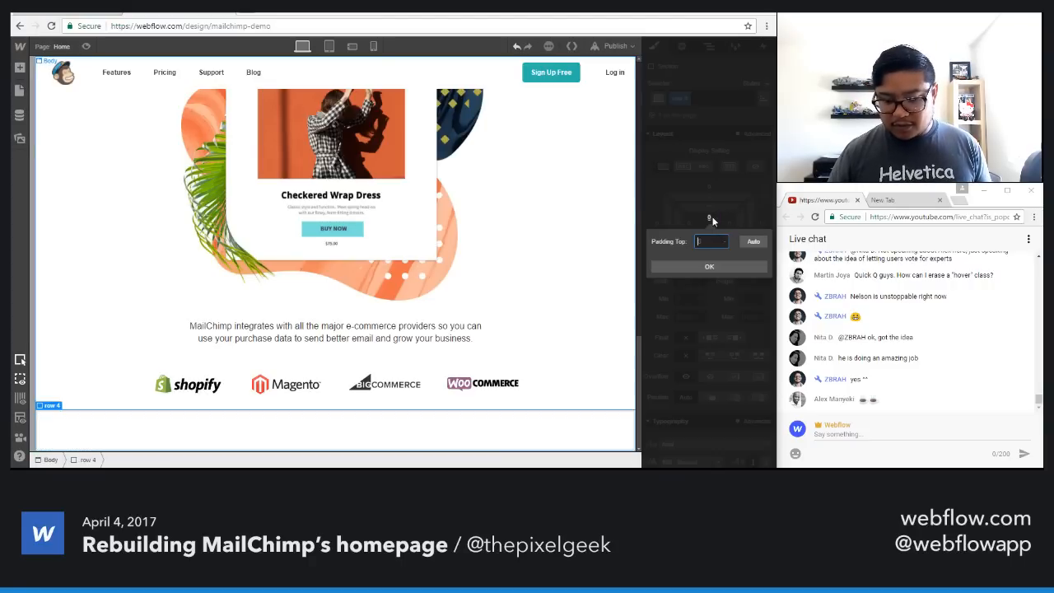
type("300")
key("Return")
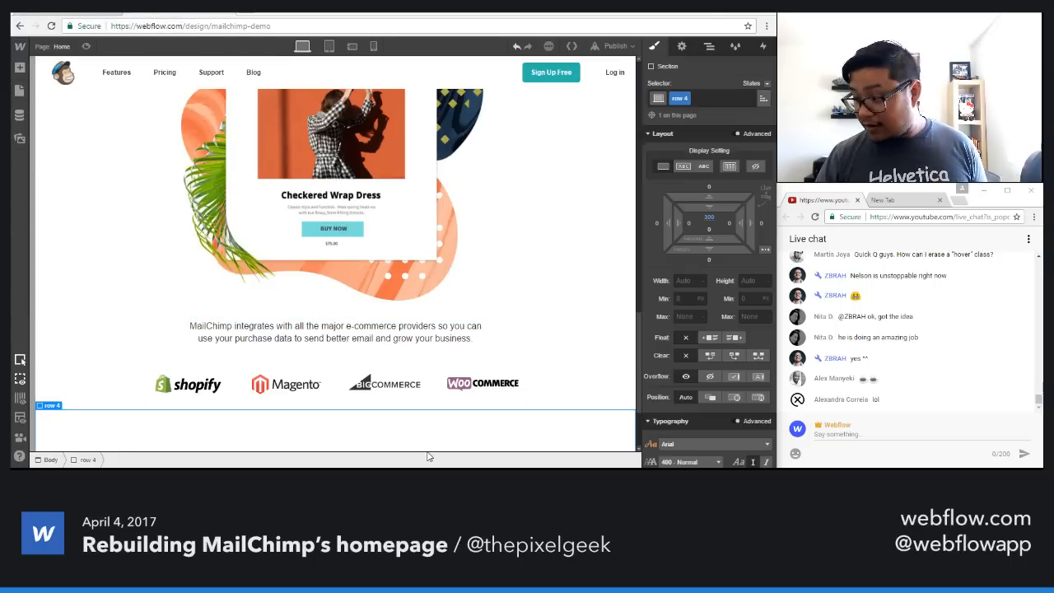
Step: Add a container inside the row 4 section and reselect the section
key("a")
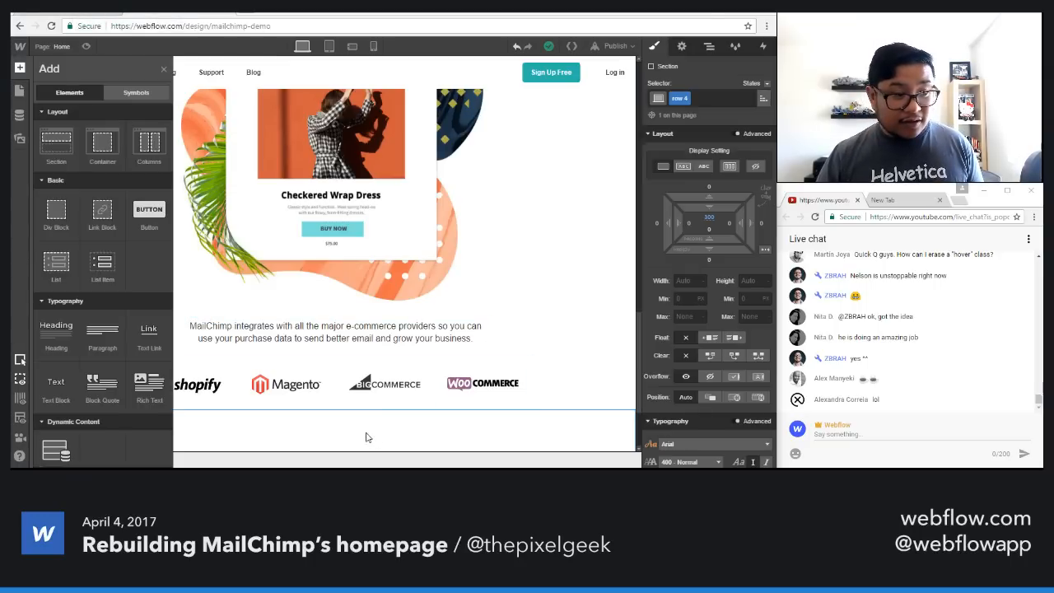
left_click(103, 145)
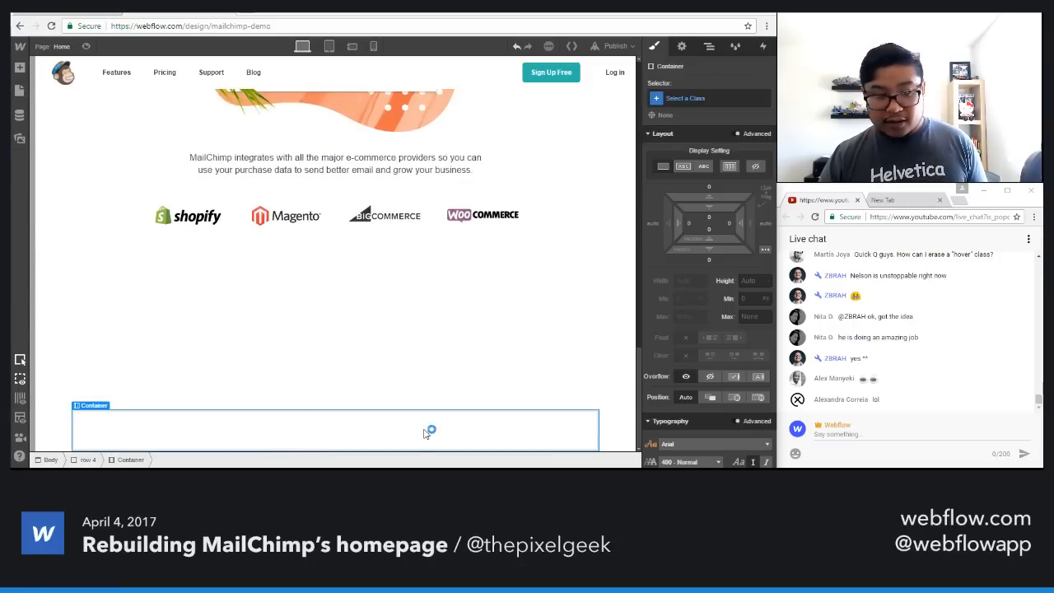
left_click(486, 400)
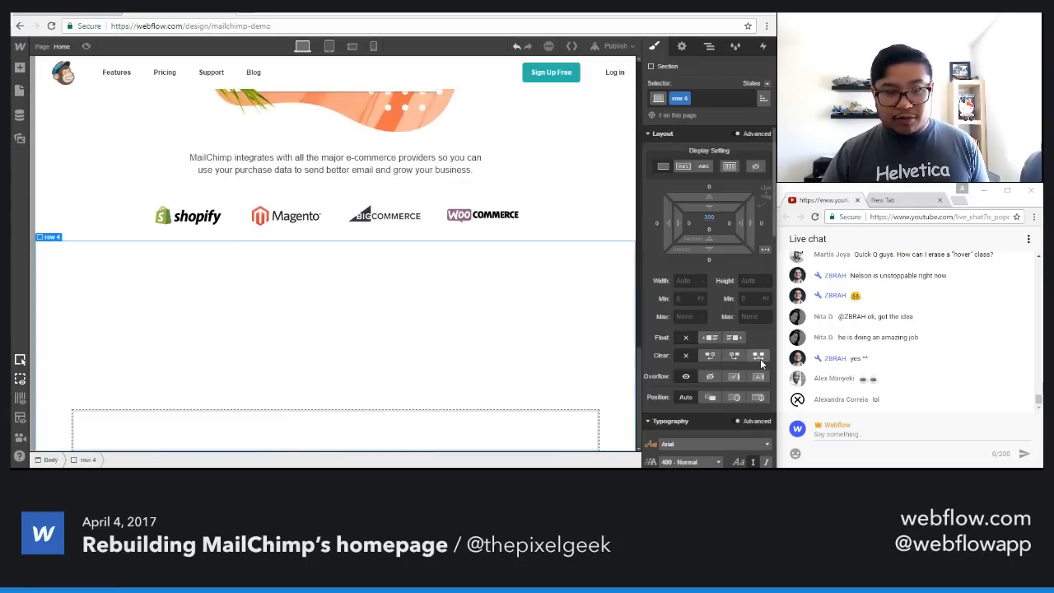
Step: Set texture-advertise-2x.png from the assets as row 4's background image, without tiling
scroll(722, 354, "down", 5)
scroll(720, 350, "down", 3)
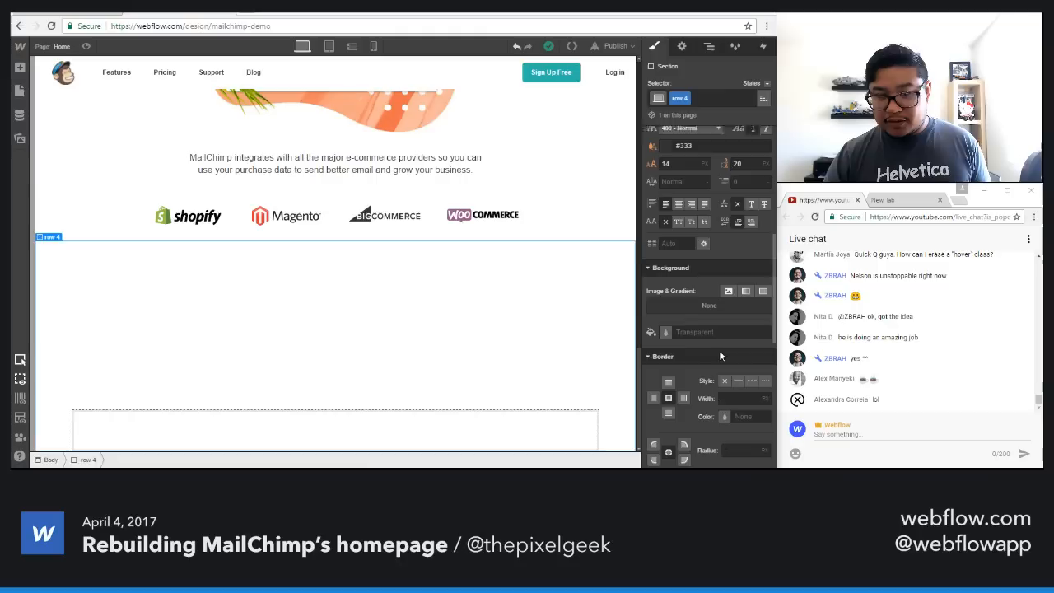
left_click(724, 289)
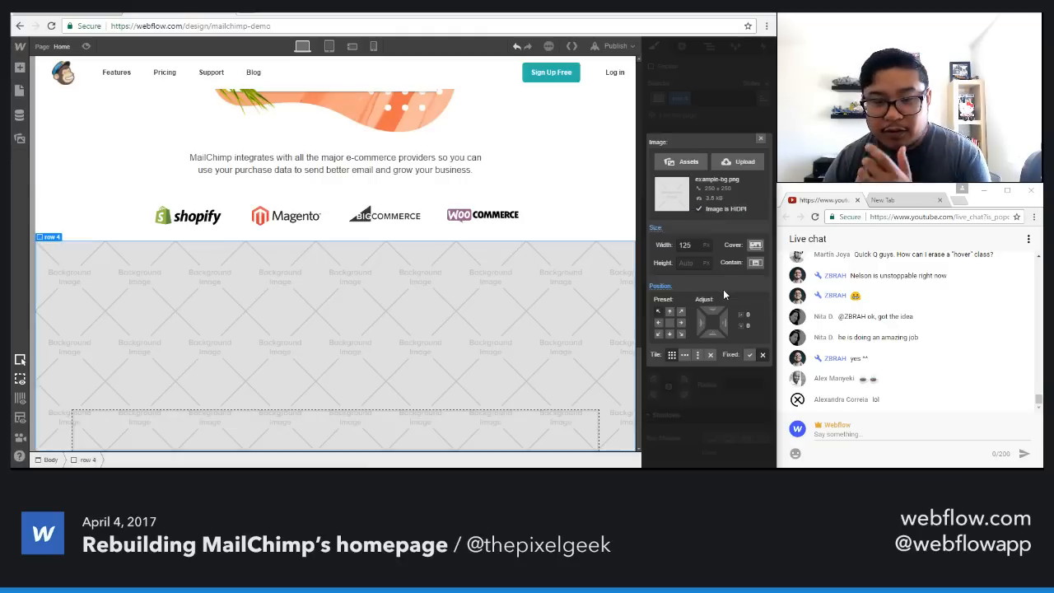
left_click(681, 164)
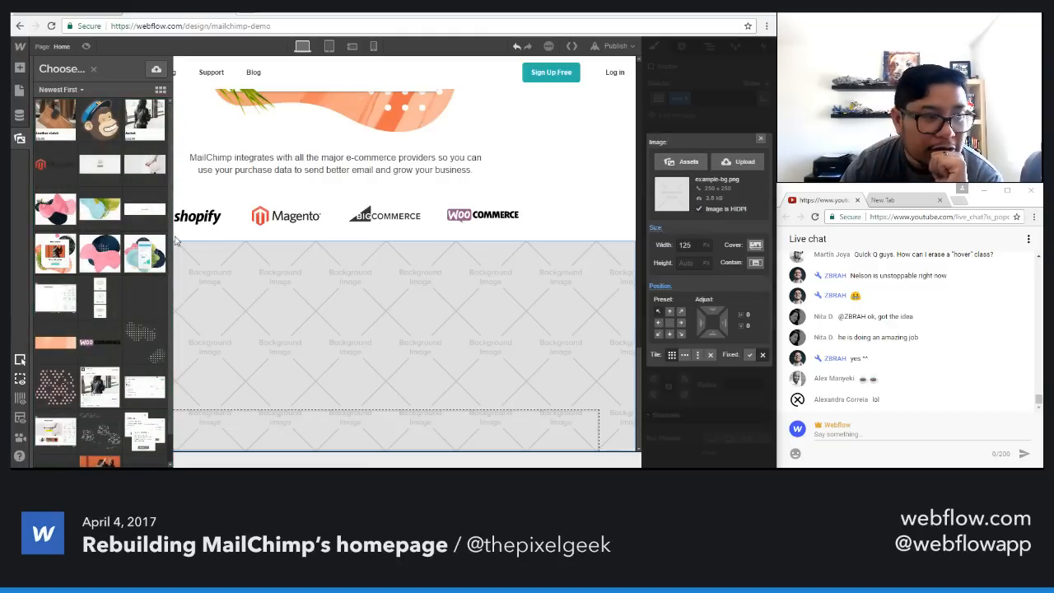
left_click(118, 348)
scroll(121, 348, "down", 1)
left_click(93, 374)
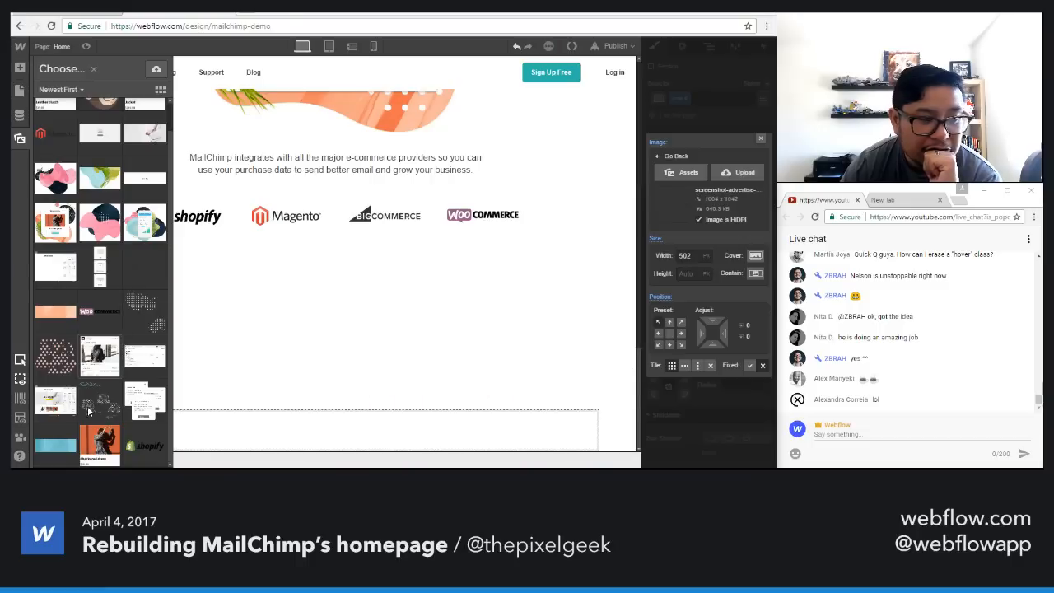
left_click(94, 407)
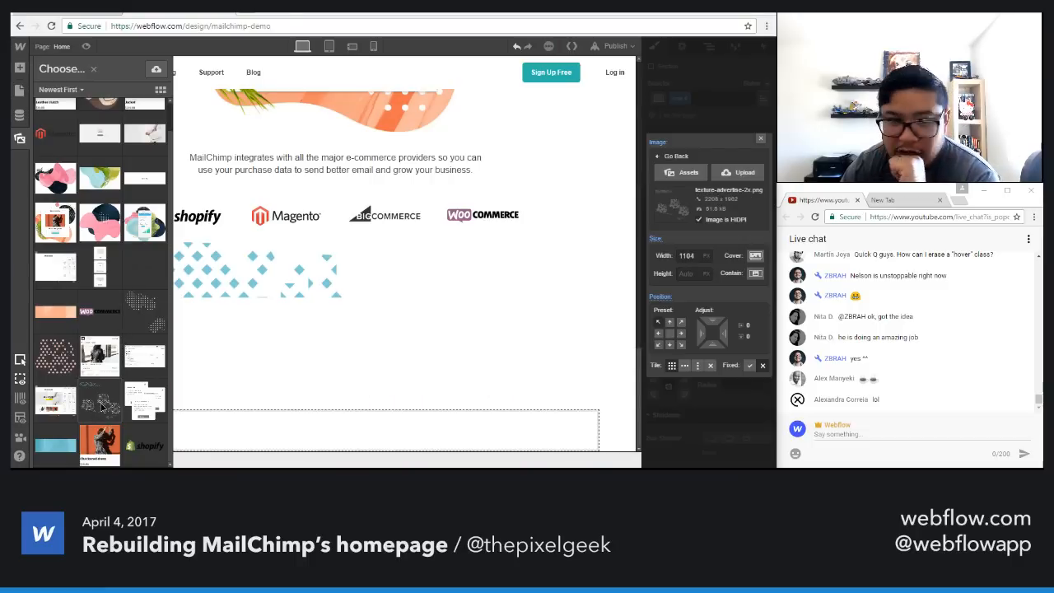
left_click(101, 405)
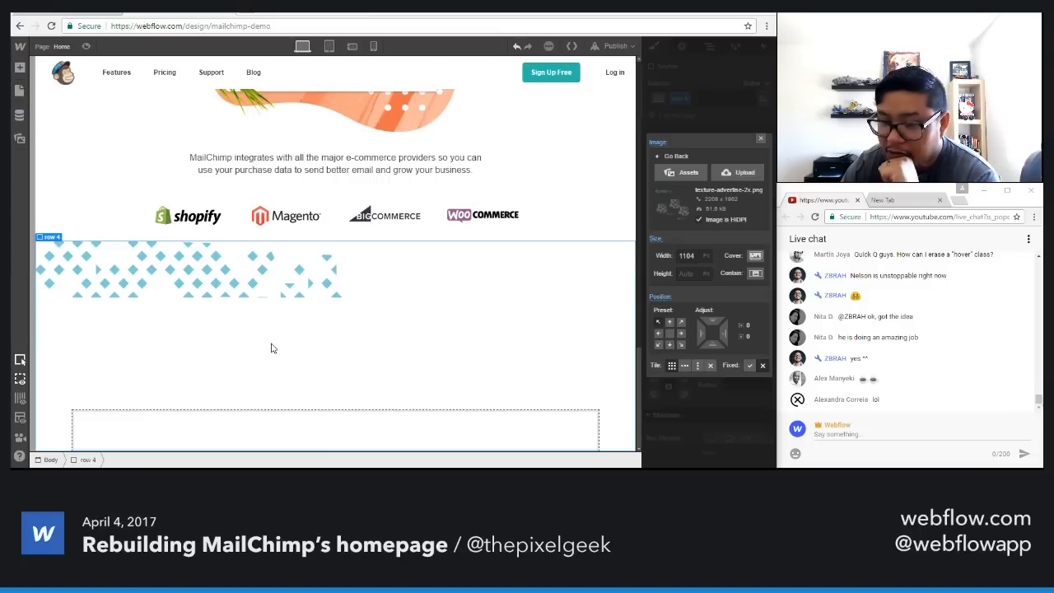
left_click(711, 364)
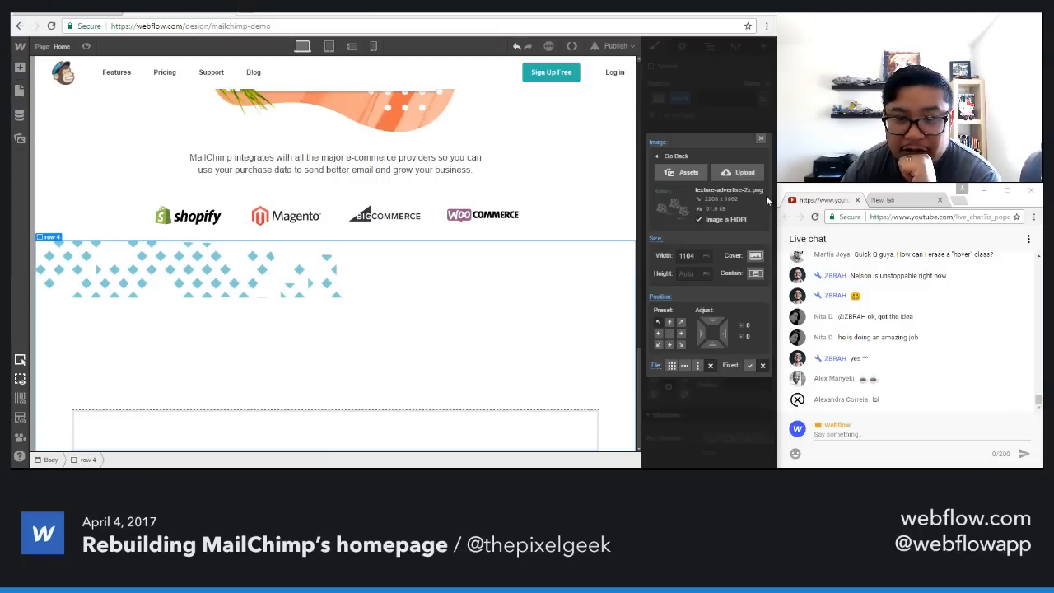
Step: Try the cover and contain sizes on row 4's texture-advertise-2x.png background image
left_click(754, 257)
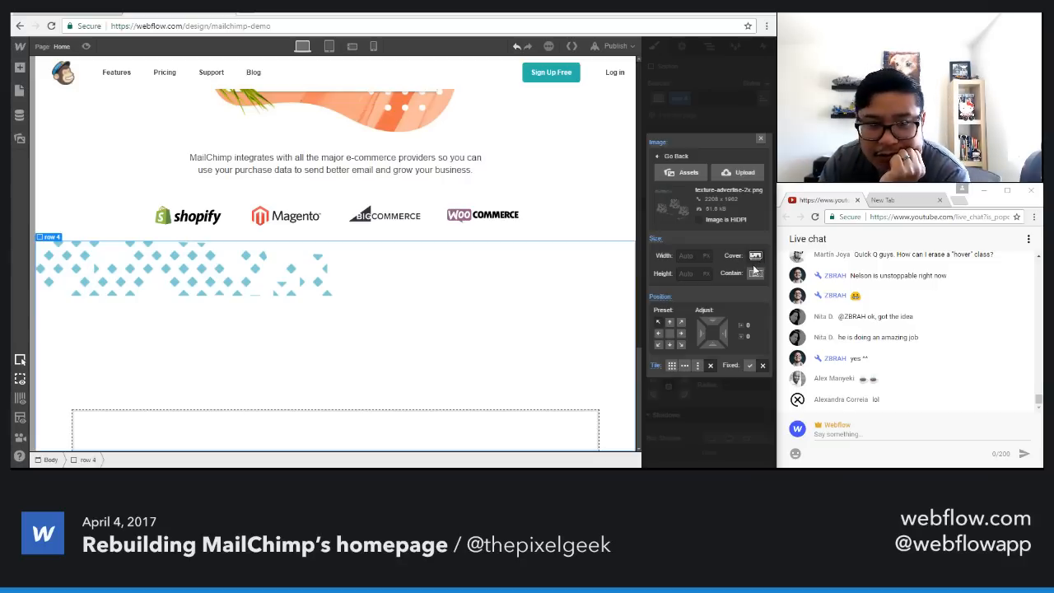
left_click(753, 274)
left_click(756, 257)
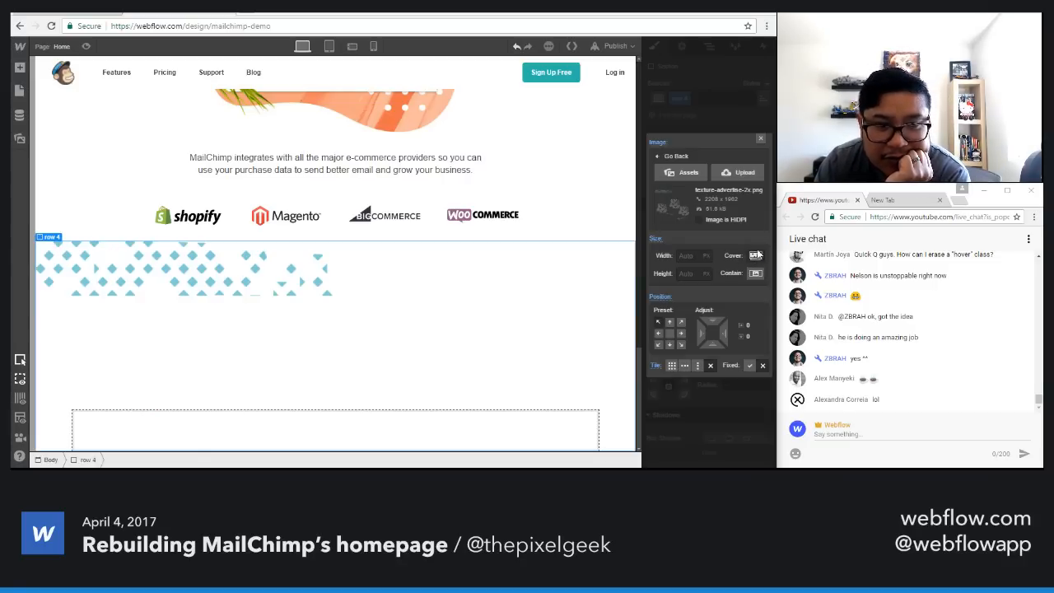
scroll(762, 139, "up", 2)
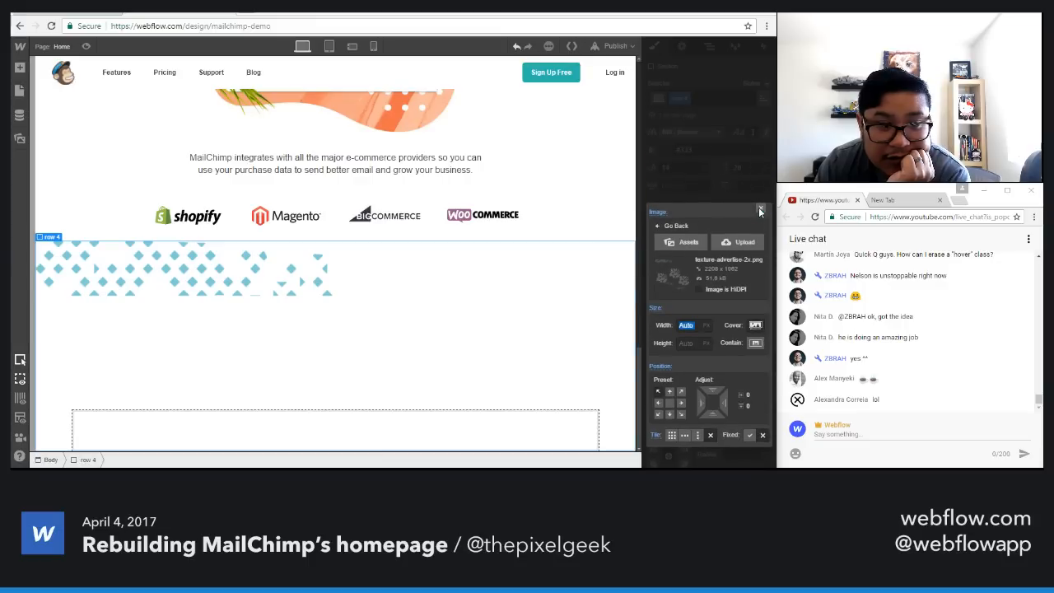
left_click(759, 207)
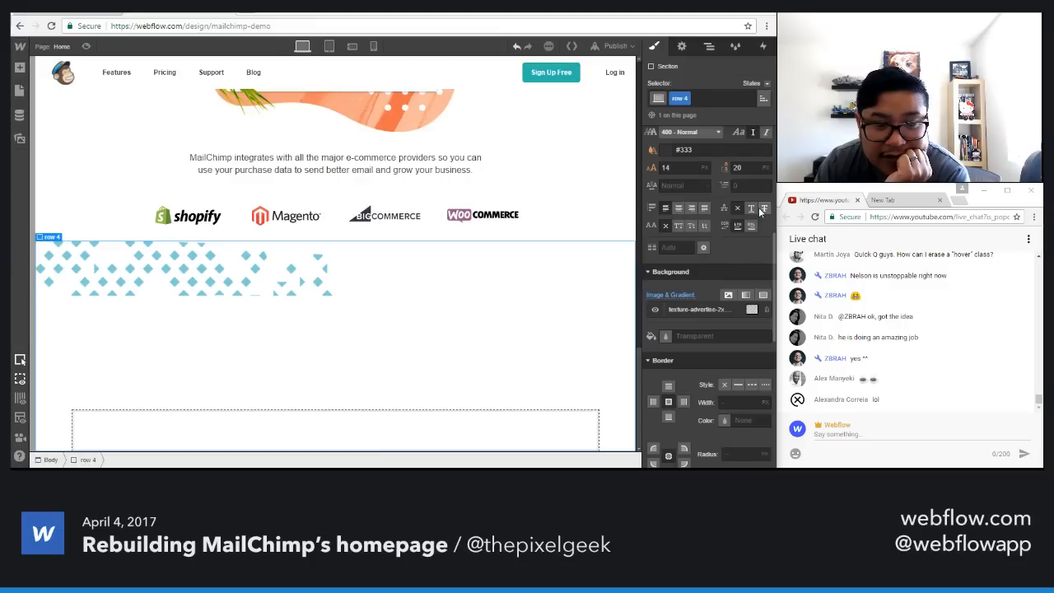
left_click(715, 317)
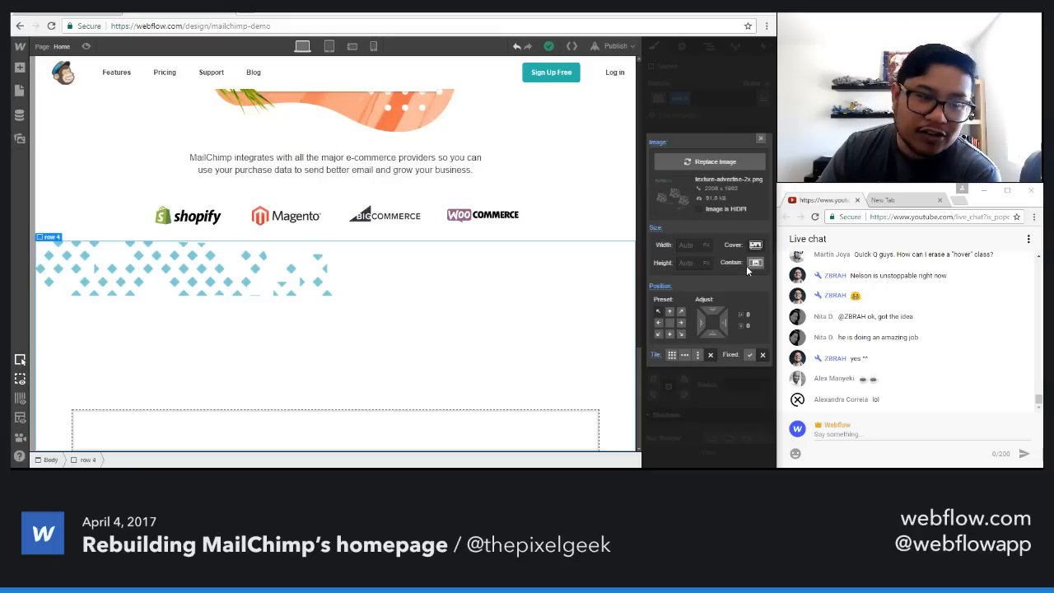
left_click(760, 138)
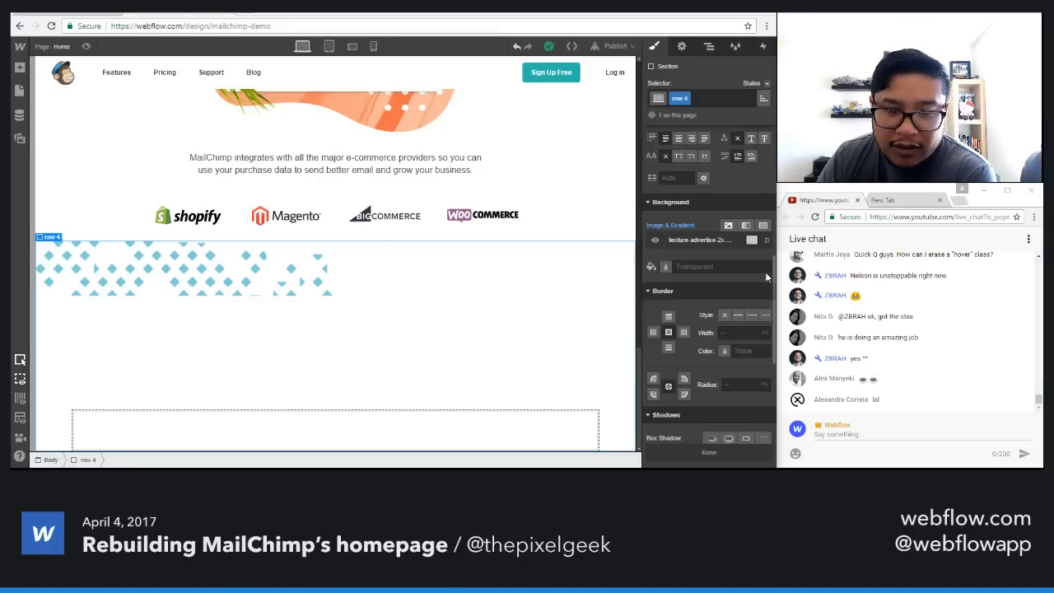
Step: Replace row 4's background with a fresh texture-advertise-2x.png image at width 1104, without tiling
left_click(728, 226)
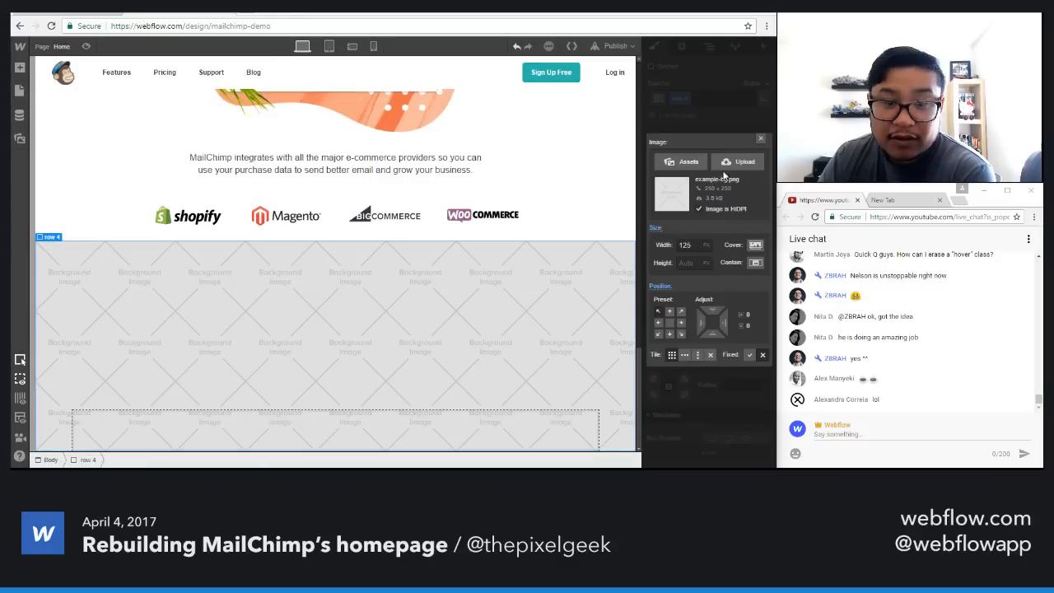
left_click(688, 162)
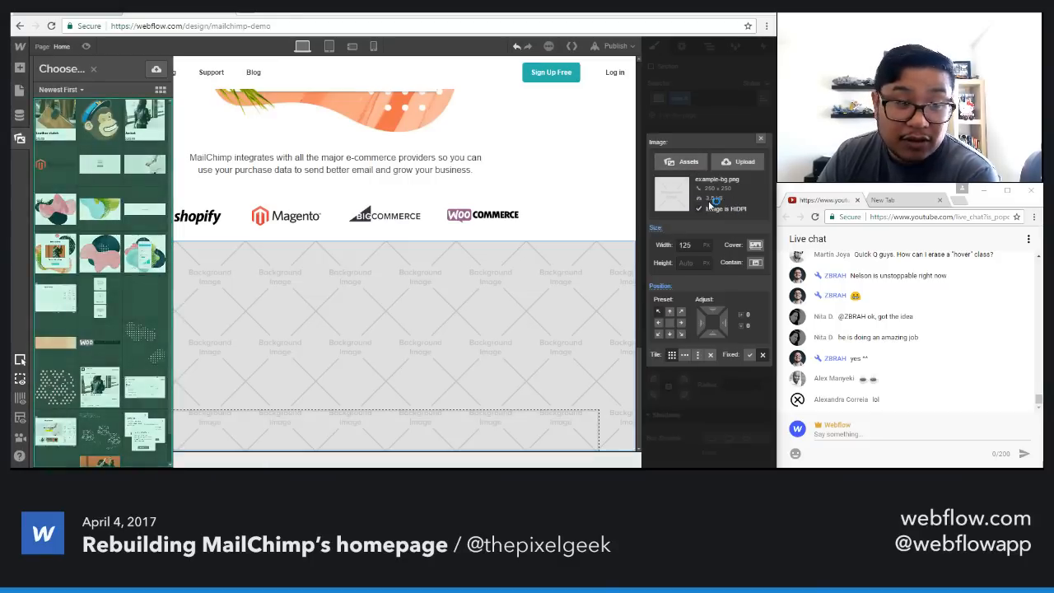
left_click(136, 375)
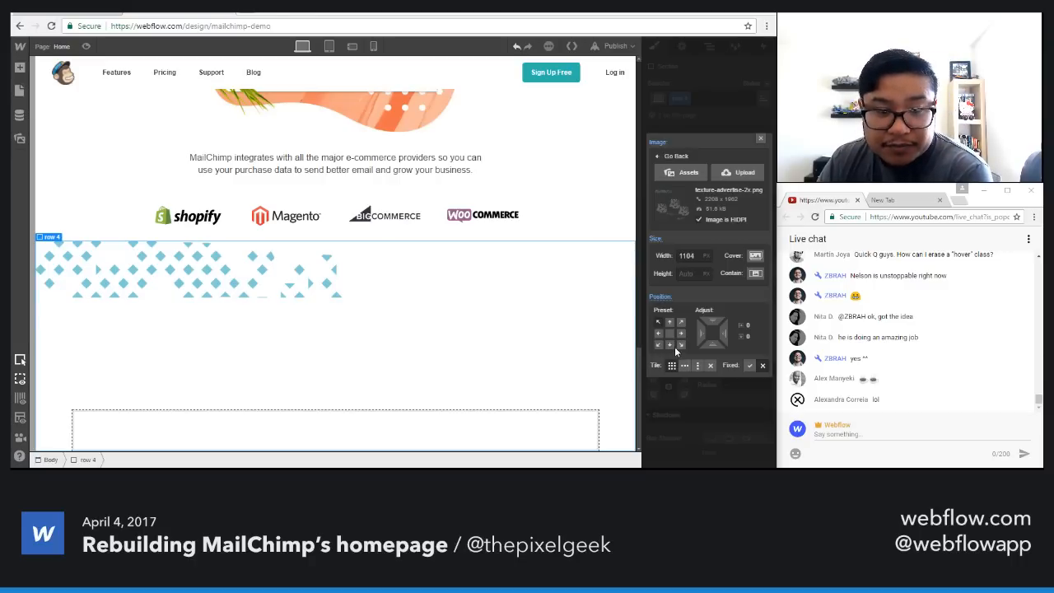
left_click(709, 366)
scroll(752, 280, "up", 1)
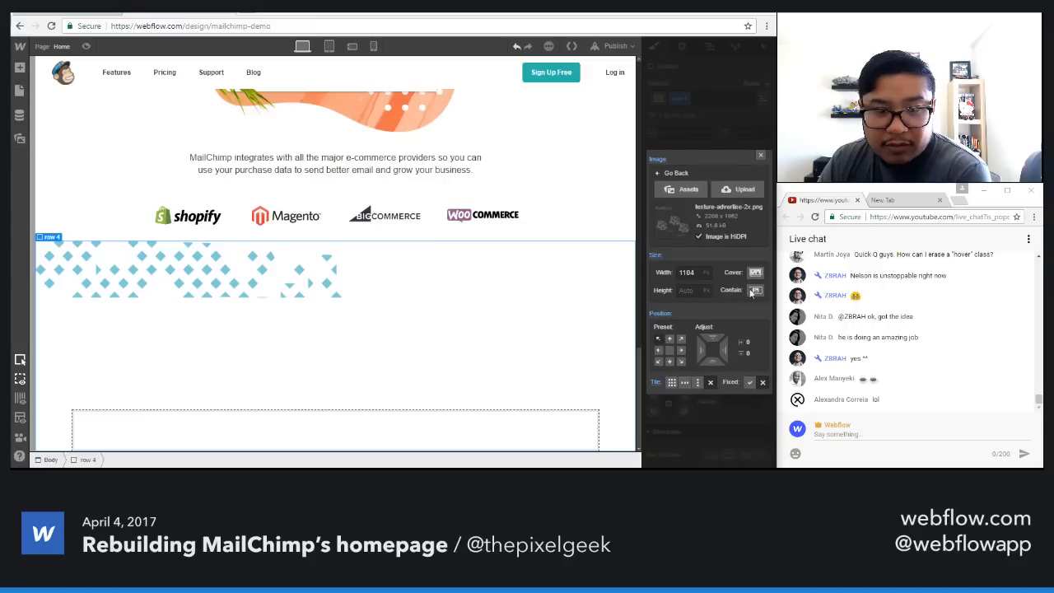
Step: Add the blue texture-advertise-bg asset as a second background image of row 4, positioned at the centre
left_click(759, 156)
left_click(736, 247)
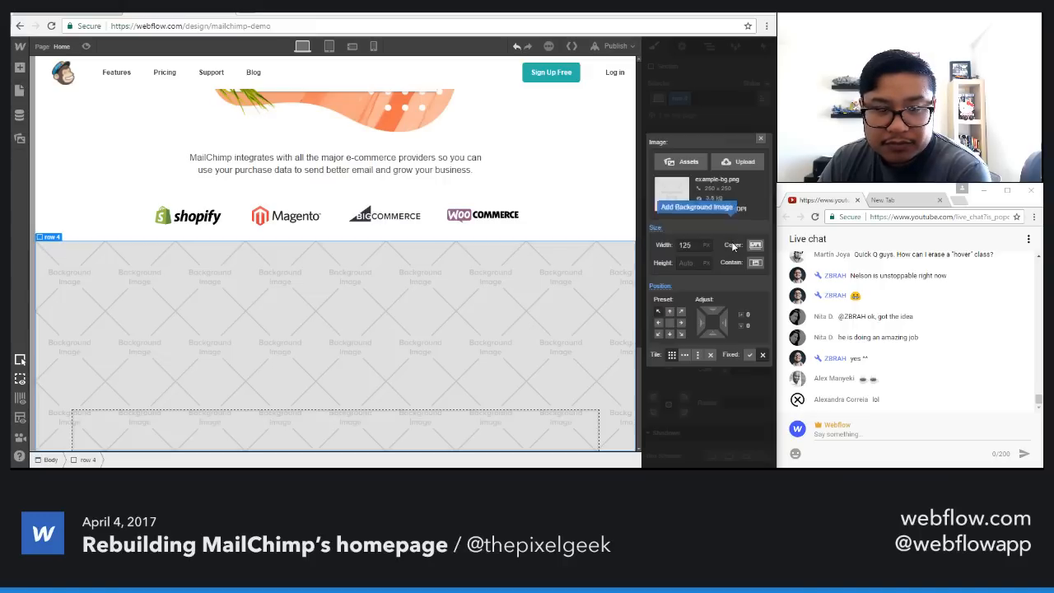
left_click(683, 163)
left_click(142, 306)
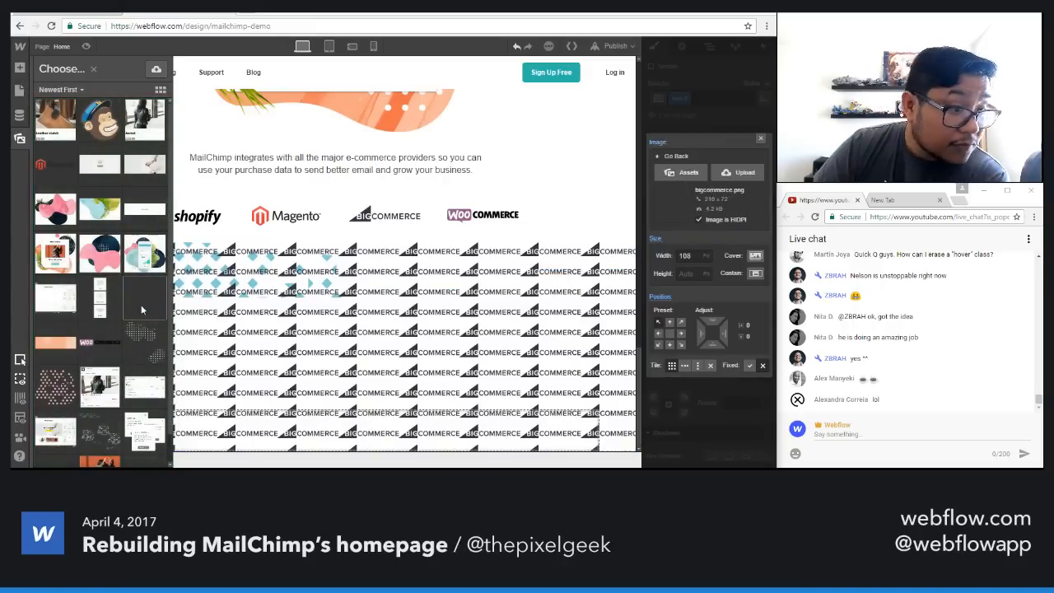
left_click(141, 309)
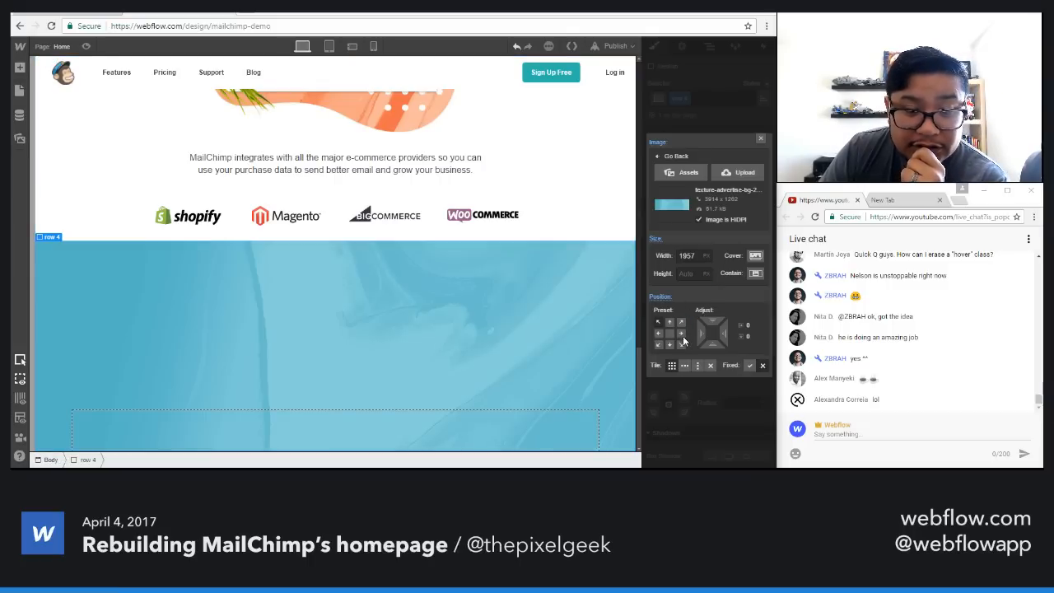
left_click(659, 333)
left_click(670, 336)
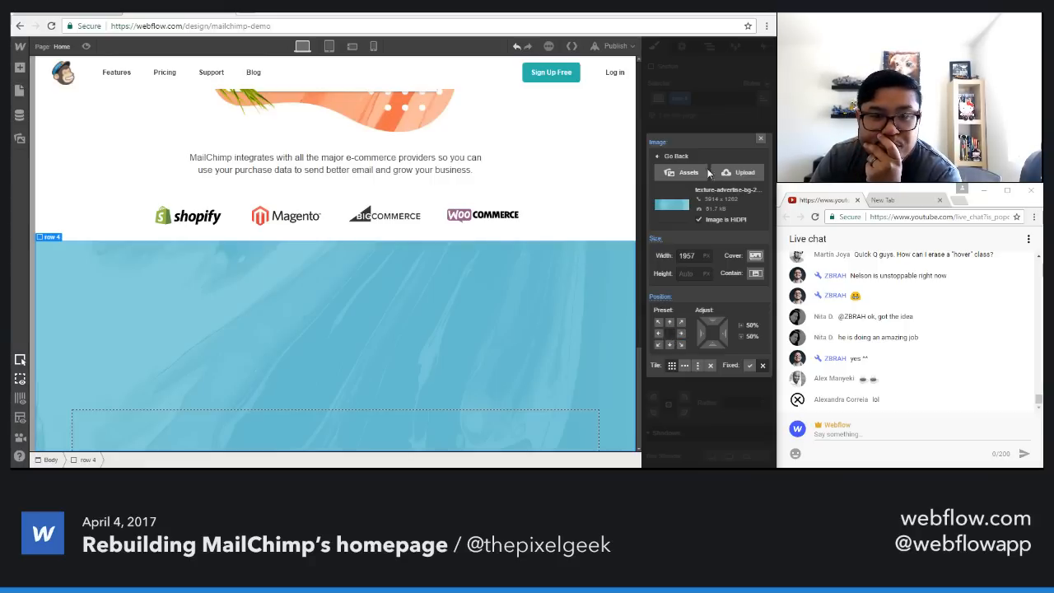
left_click(760, 138)
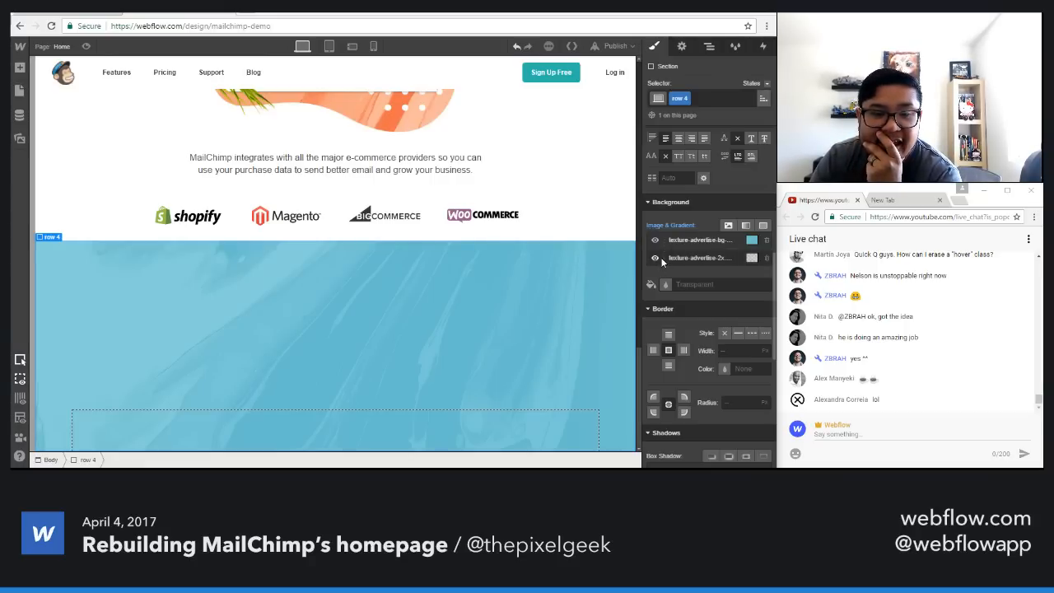
Step: Turn off tiling for the texture-advertise-bg image and move the texture-advertise-2x layer above it
left_click(699, 243)
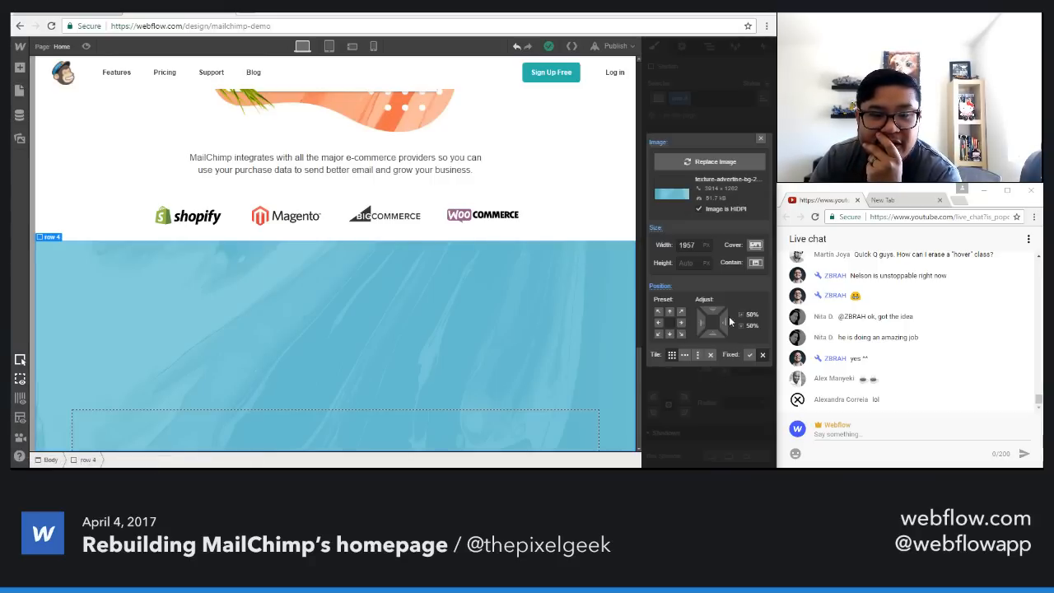
left_click(712, 355)
left_click(760, 139)
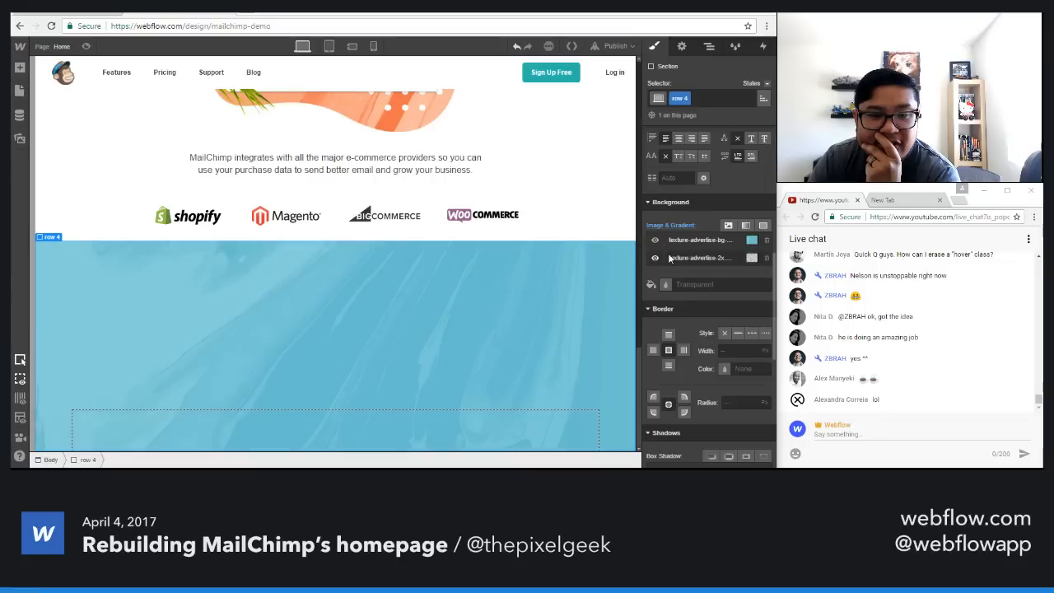
left_click_drag(663, 257, 665, 233)
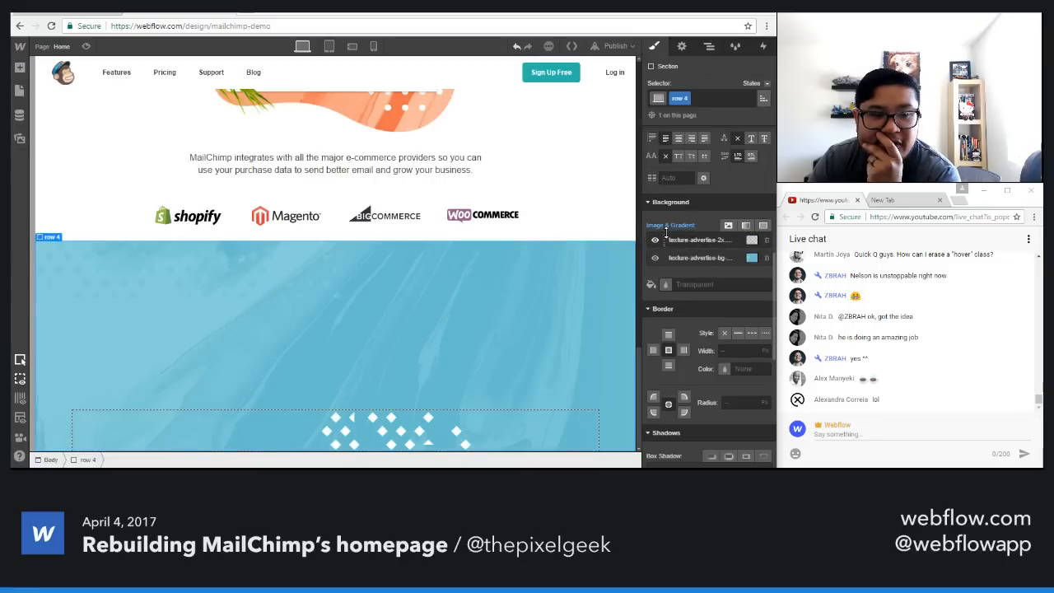
Step: Align the texture-advertise-bg image to the section's top-left corner and offset it 100px vertically
left_click(692, 258)
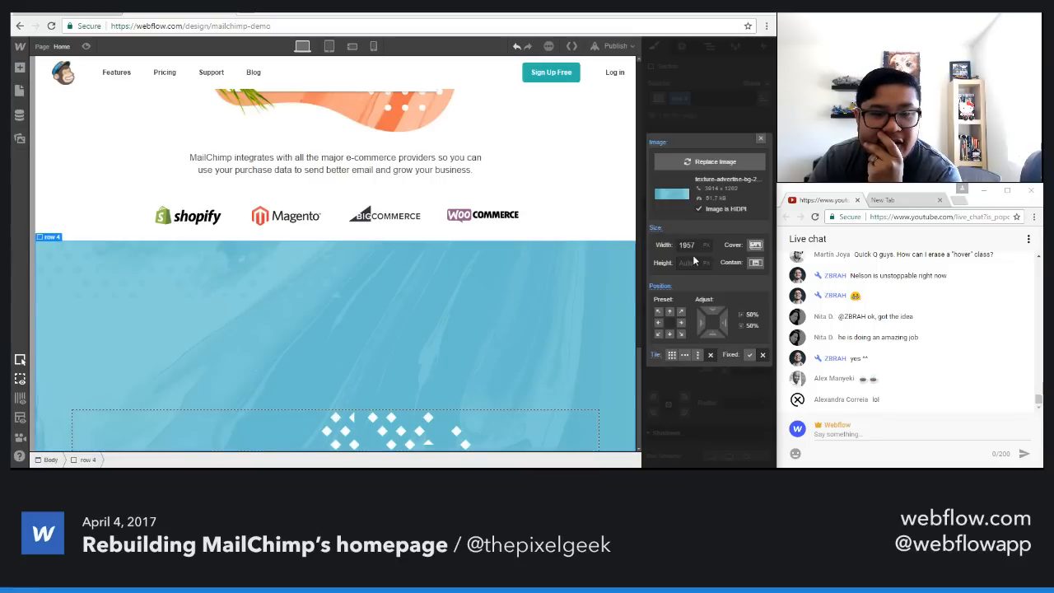
left_click(658, 312)
left_click_drag(711, 311, 709, 354)
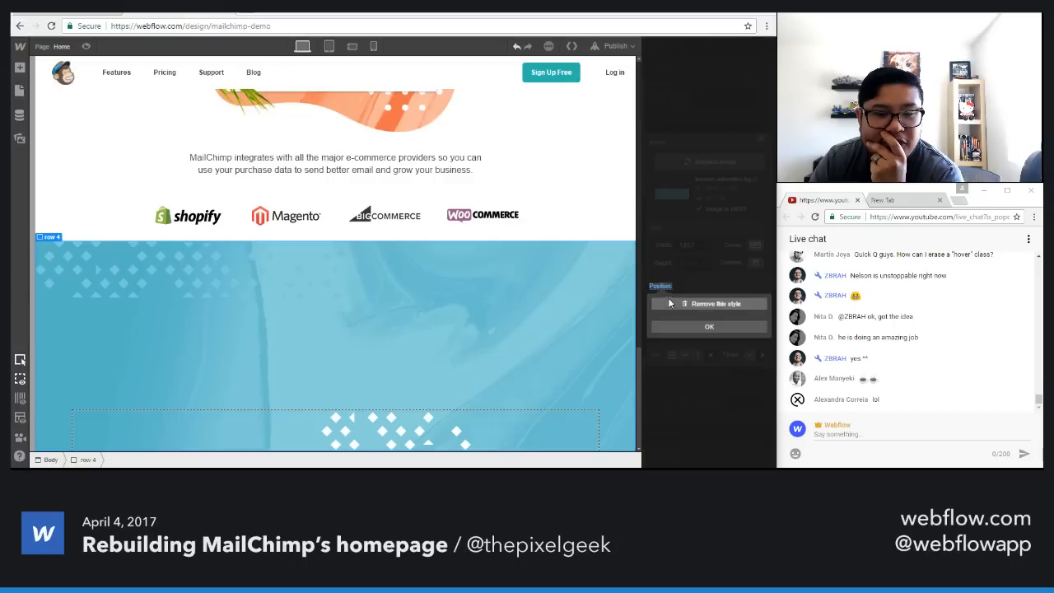
left_click(658, 313)
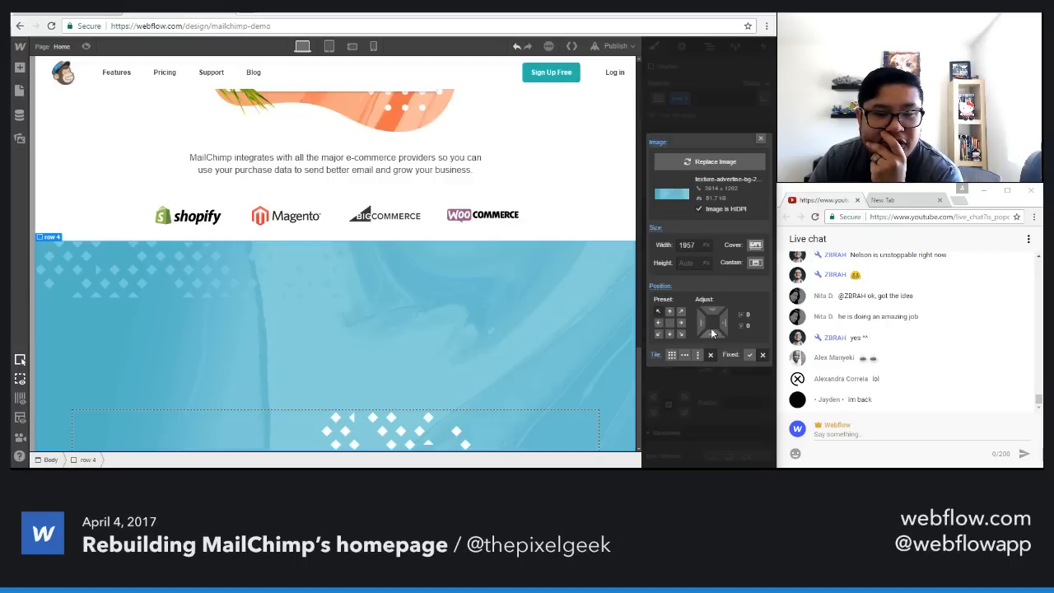
left_click_drag(713, 332, 709, 364)
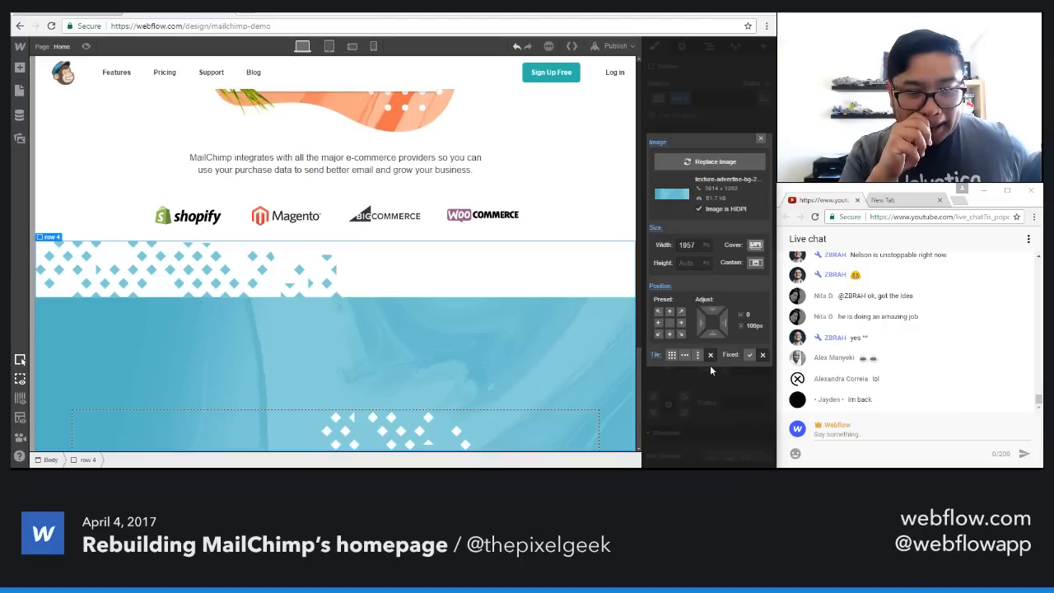
Step: Close the background image settings and set row 4's top margin to 80 px
left_click(759, 139)
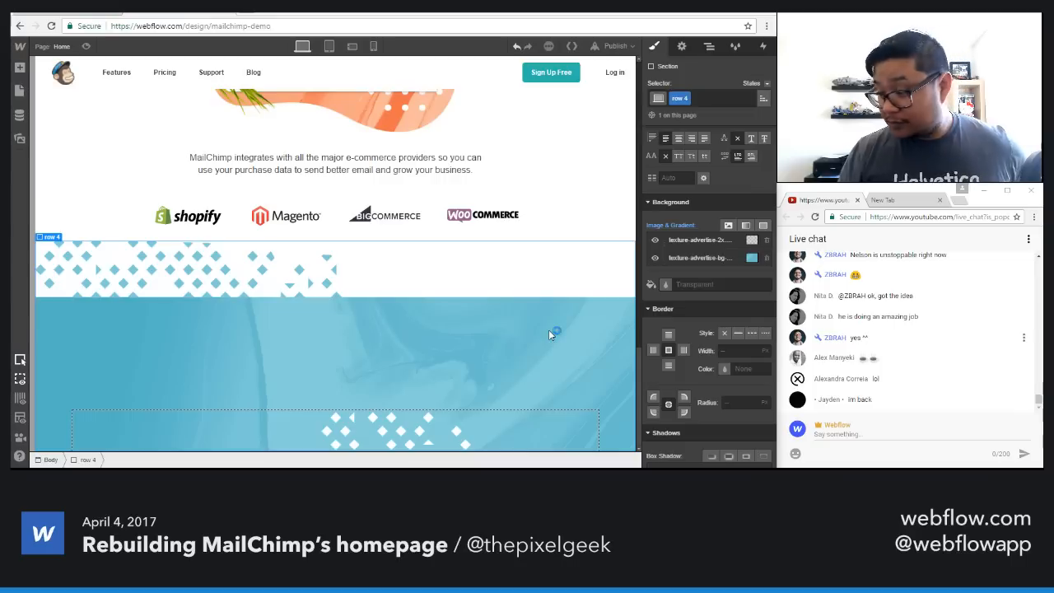
scroll(713, 217, "up", 8)
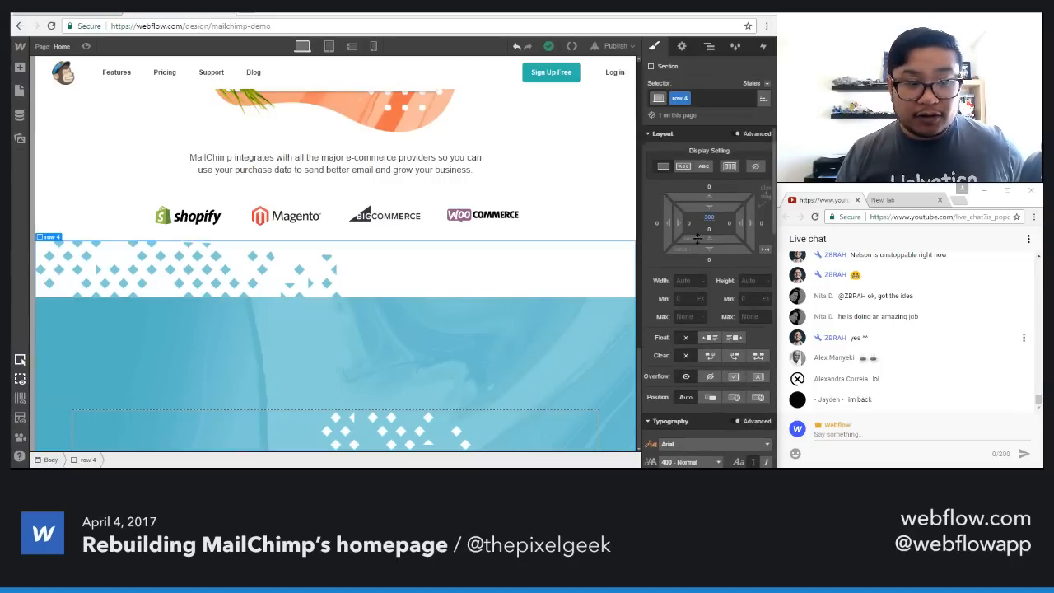
mouse_move(700, 68)
left_mouse_down()
mouse_move(695, 46)
mouse_move(699, 61)
left_mouse_up()
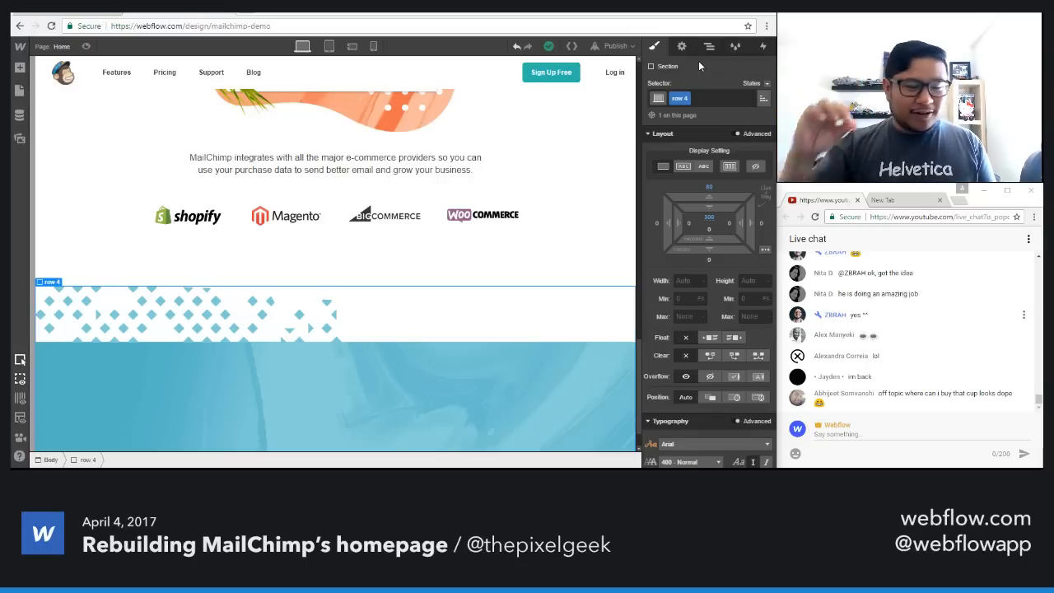
scroll(475, 282, "down", 1)
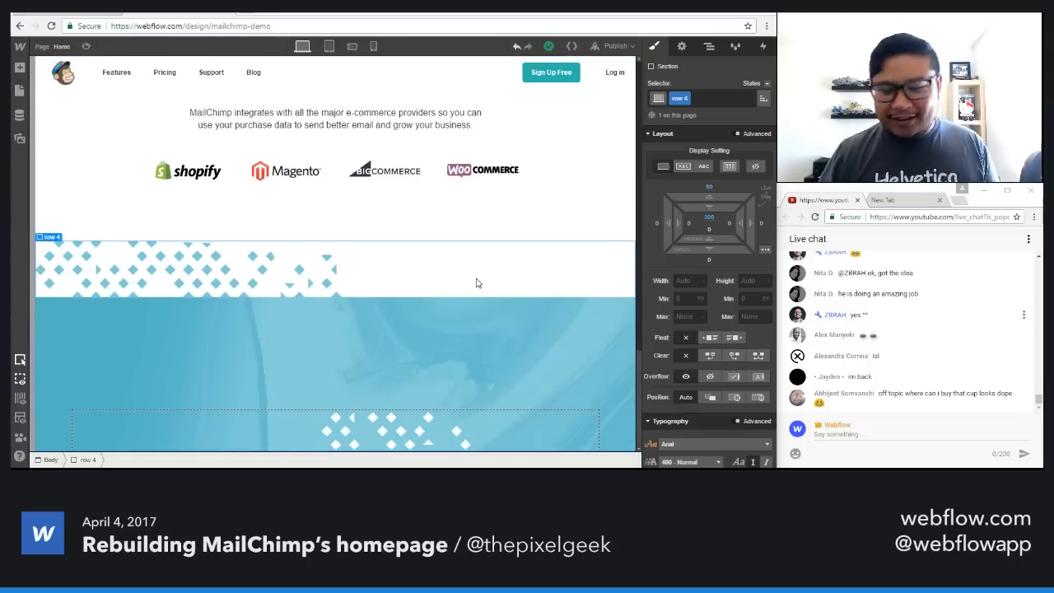
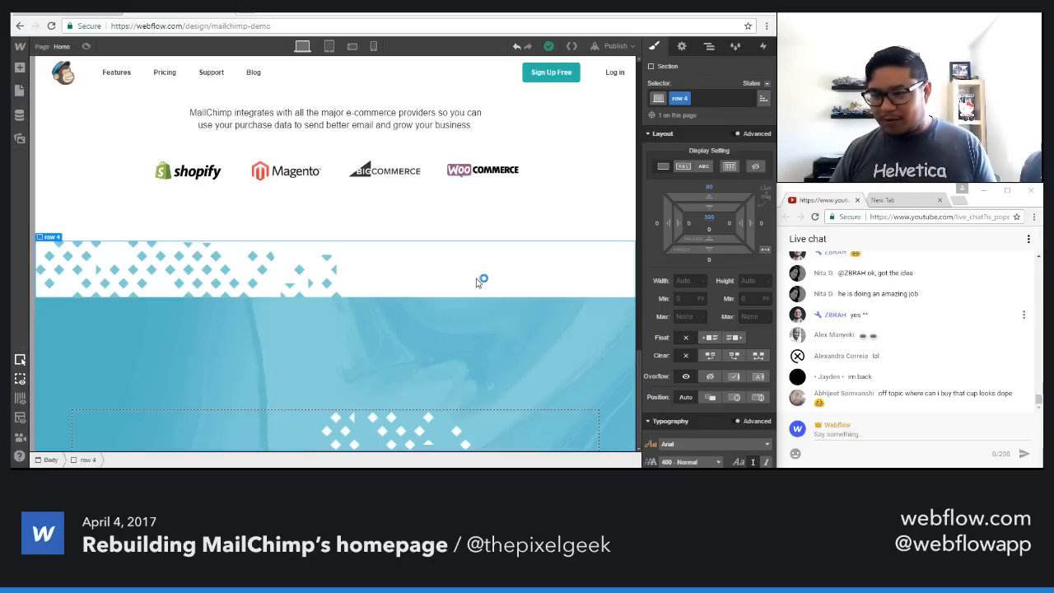
Step: Reduce the top padding of the row 4 section to 190 px
left_click(385, 439)
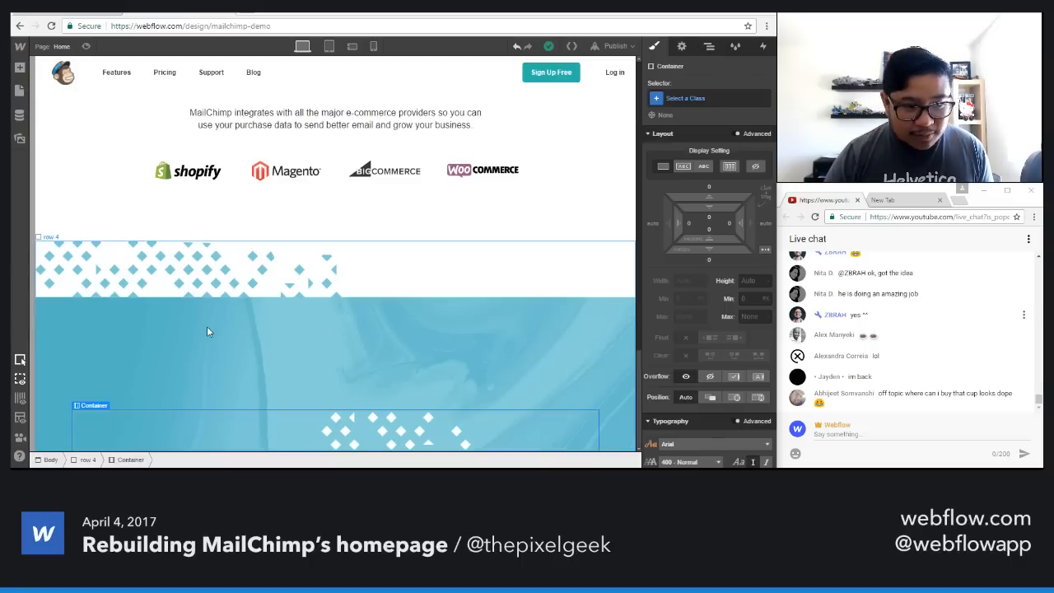
left_click(528, 338)
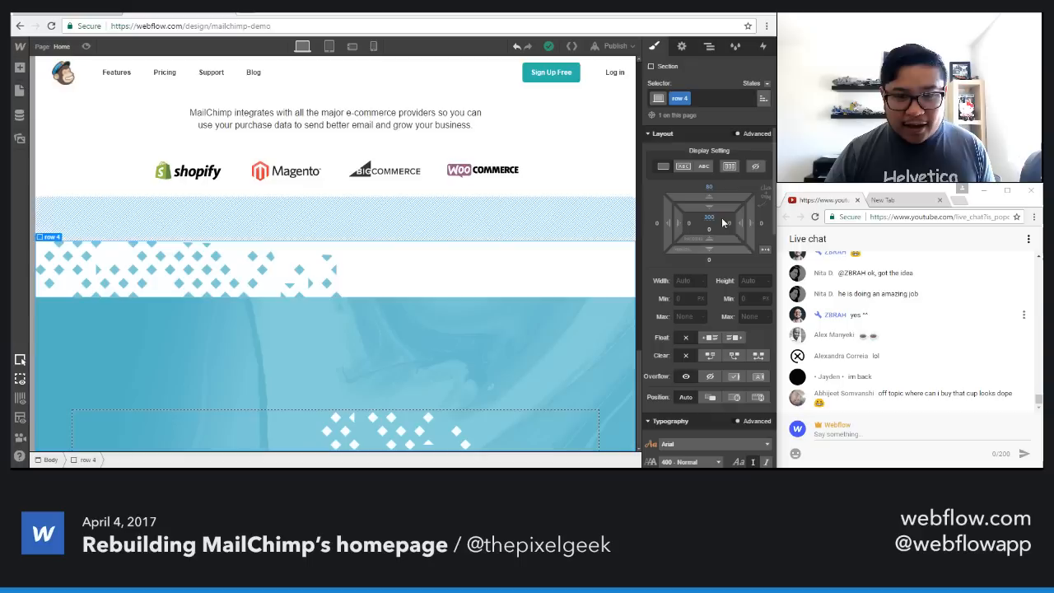
left_click_drag(711, 207, 711, 207)
left_click(710, 216)
type("100")
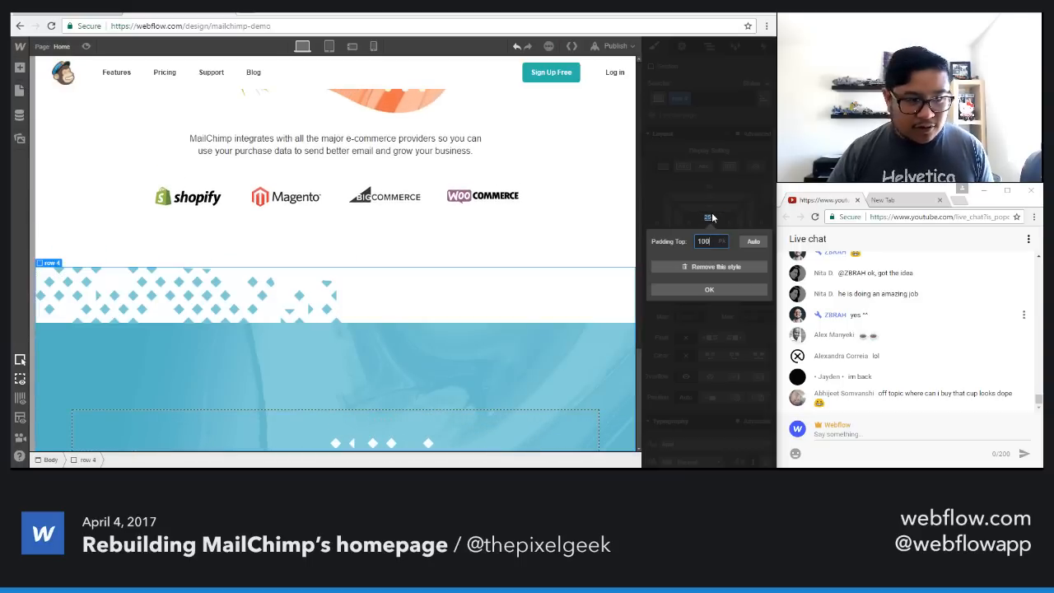
key("Return")
left_click_drag(712, 216, 730, 299)
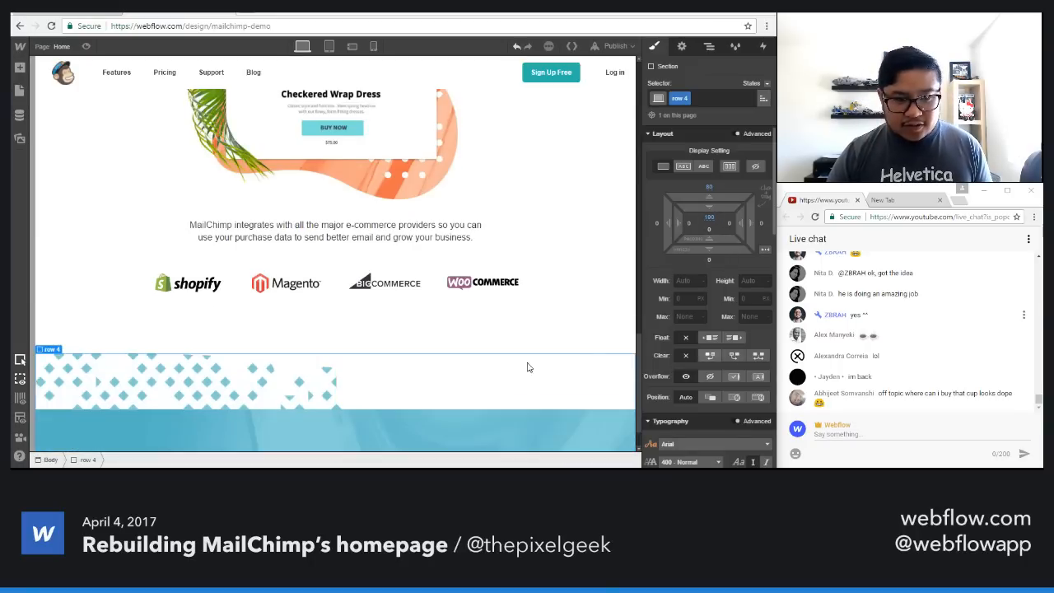
scroll(505, 400, "down", 1)
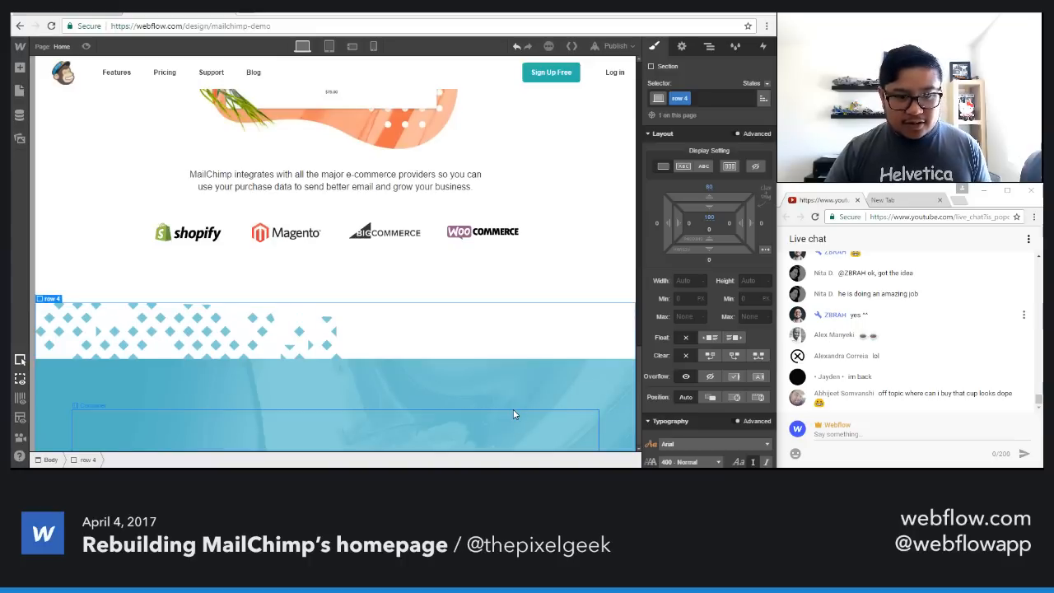
Step: Add an H1 heading reading "Advertise" to the container inside row 4
left_click(379, 430)
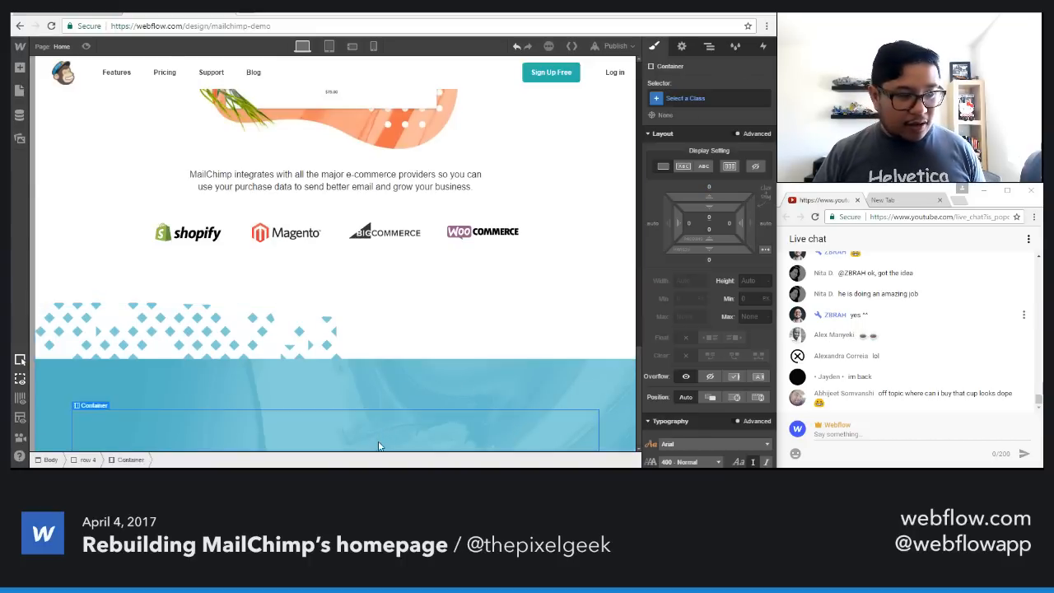
key("a")
left_click_drag(56, 329, 293, 409)
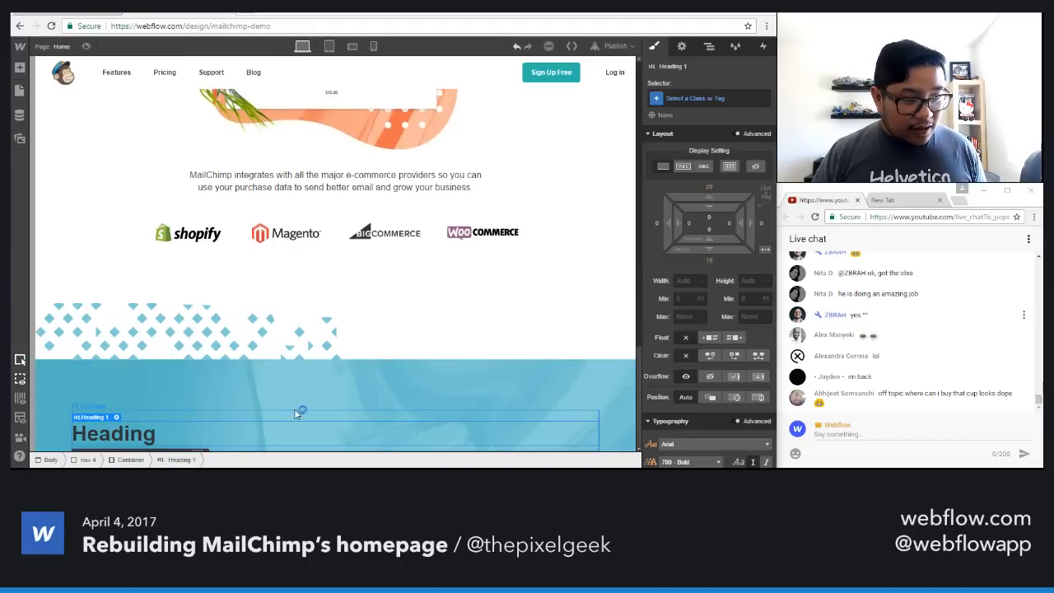
double_click(137, 422)
type("Ad")
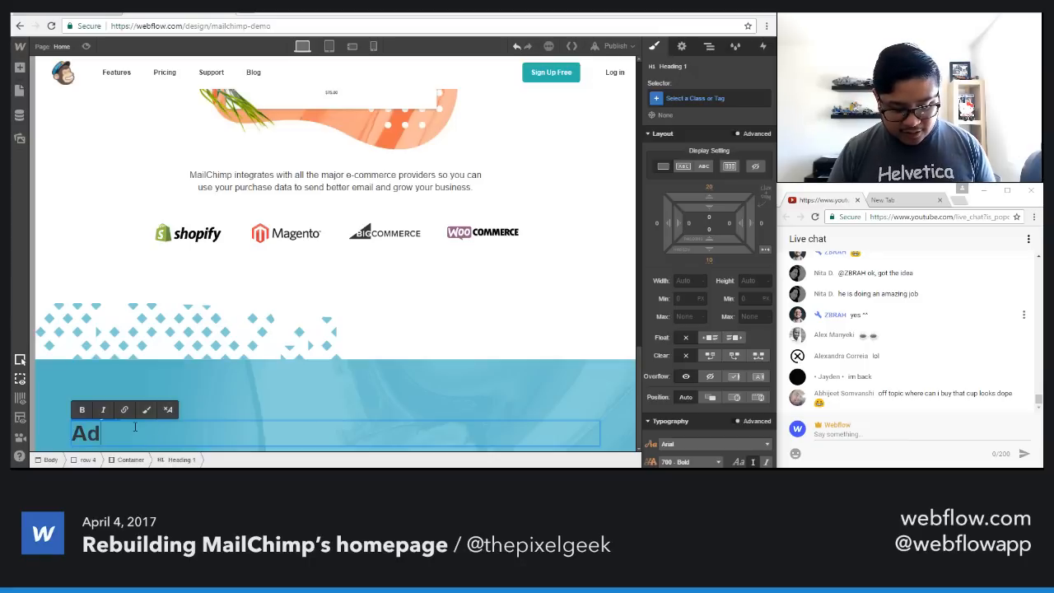
type("vertise")
key("Escape")
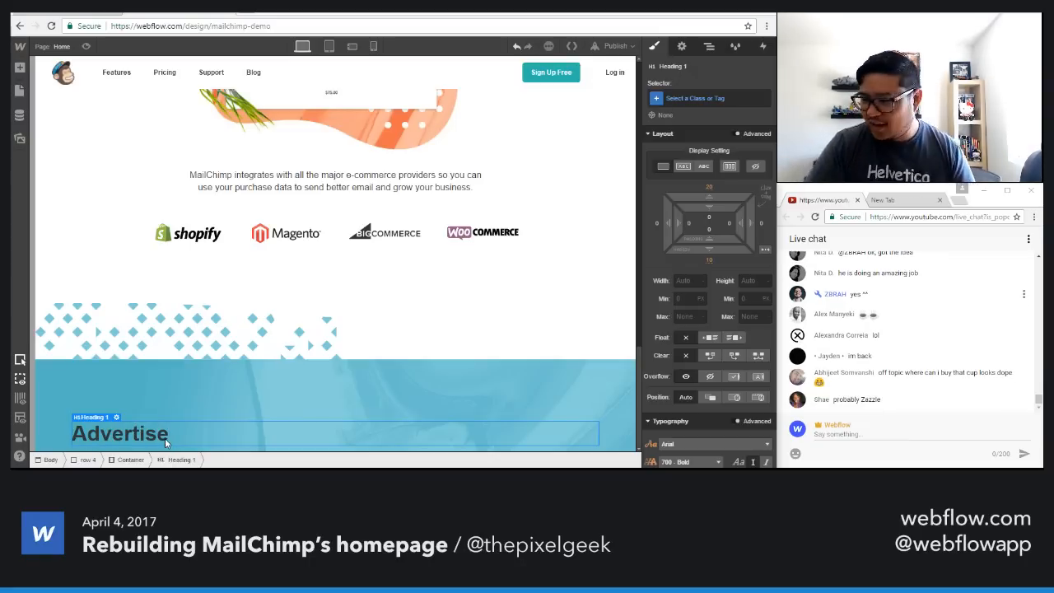
Step: Add a paragraph element directly below the Advertise heading
key("a")
left_click_drag(102, 336, 161, 406)
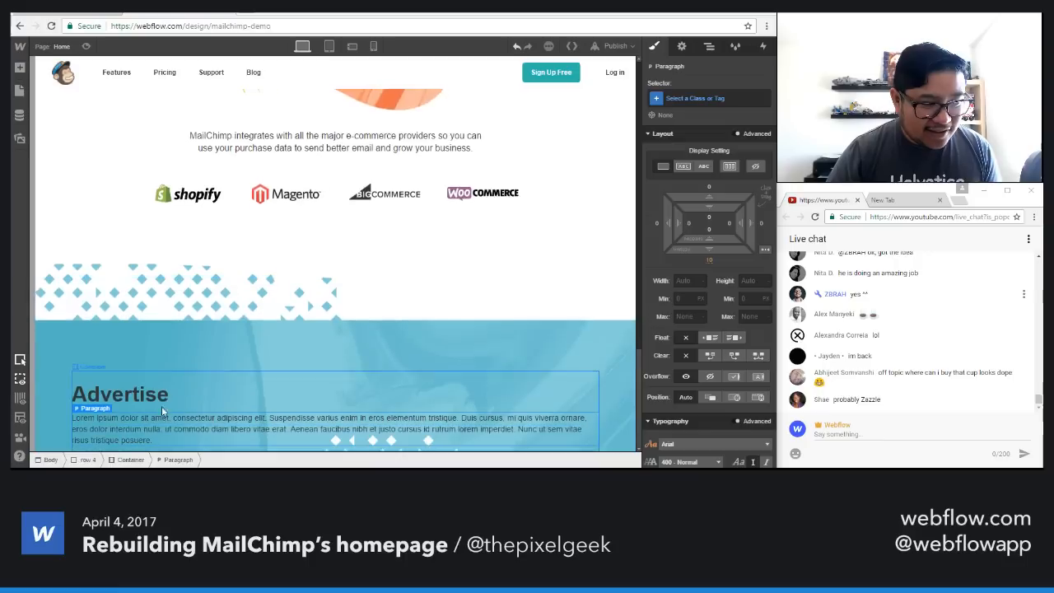
double_click(236, 419)
key("Escape")
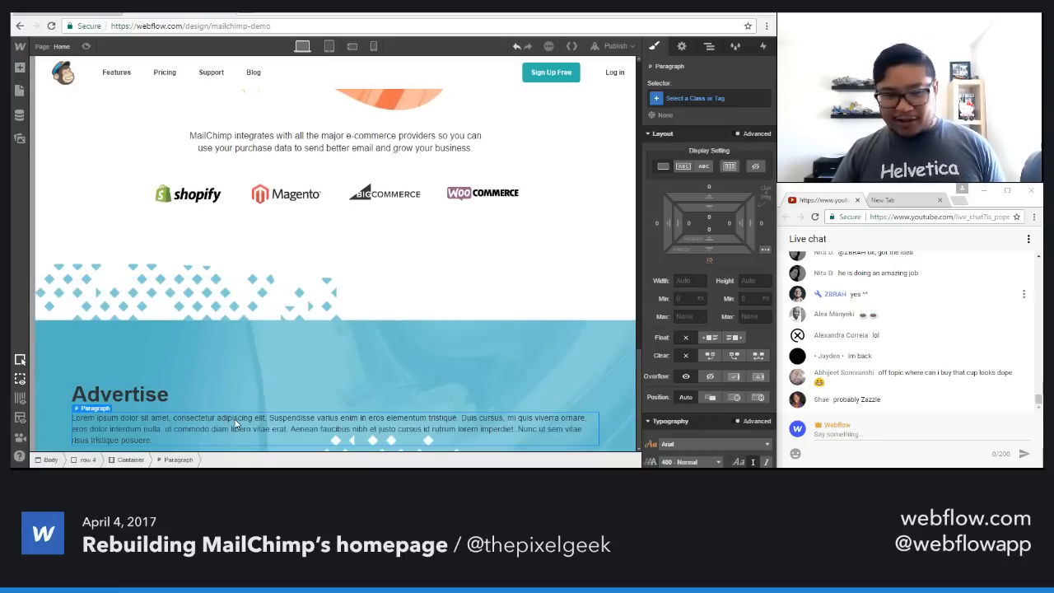
Step: Copy the Advertise description from mailchimp.com and replace the new paragraph's placeholder text in Webflow with it
left_click(80, 14)
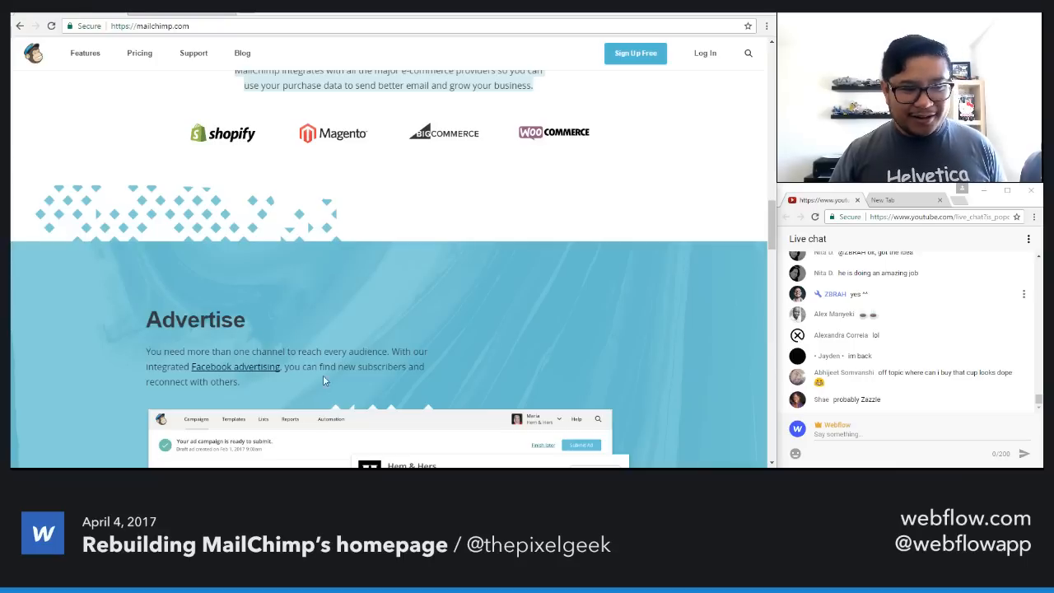
left_click_drag(252, 391, 141, 347)
key("ctrl+c")
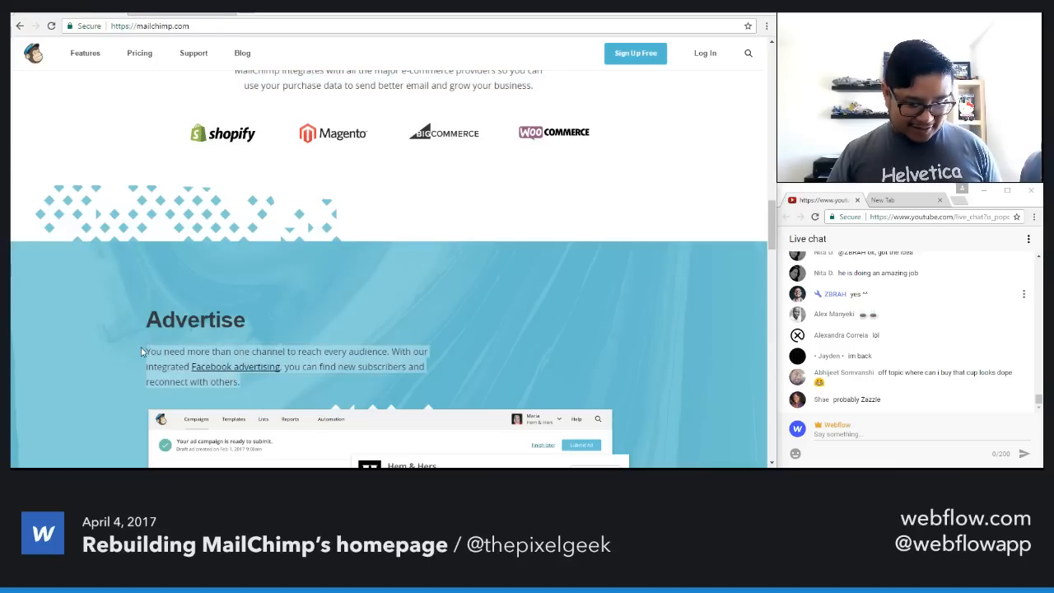
left_click(188, 14)
double_click(147, 425)
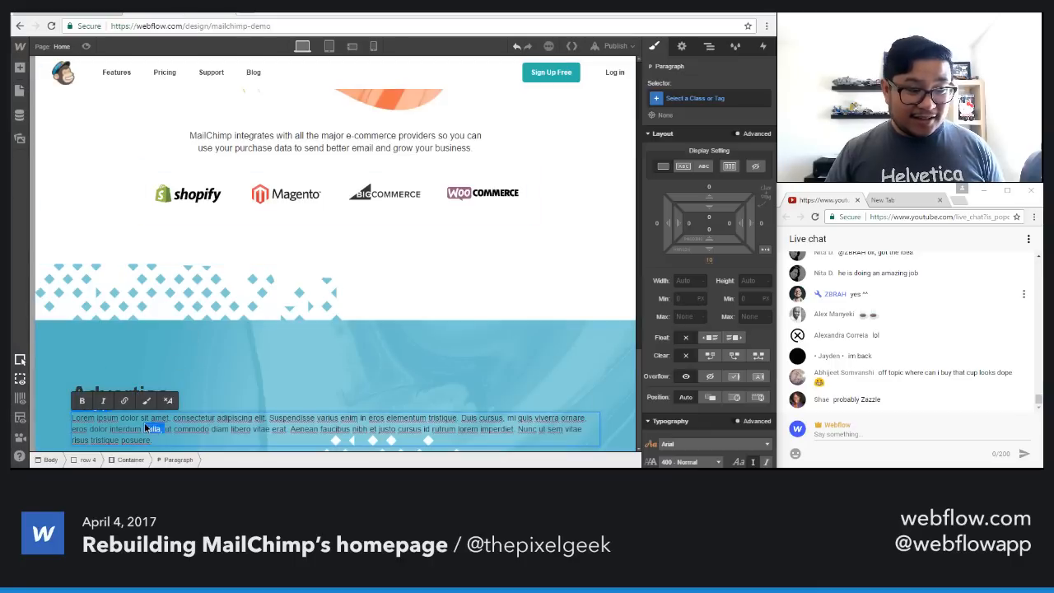
key("ctrl+v")
key("ctrl+a")
key("ctrl+v")
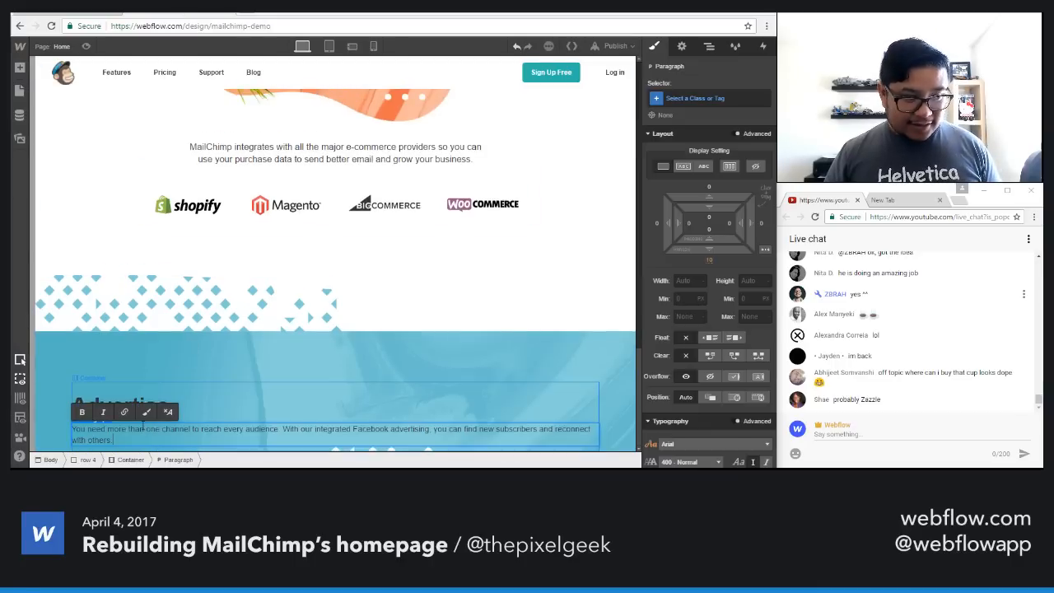
key("Escape")
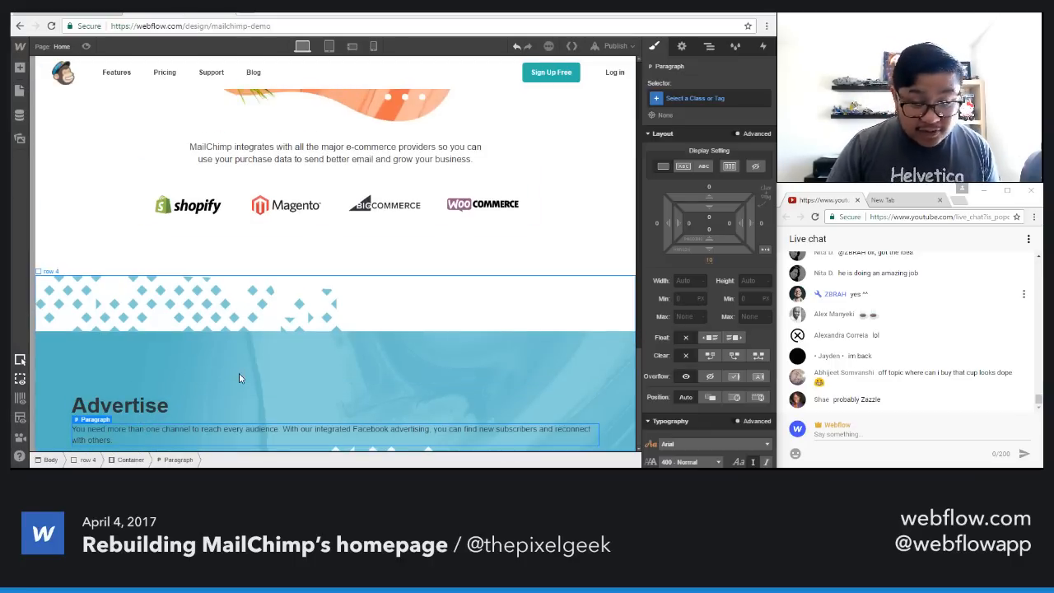
Step: Check which class the Send paragraph uses and apply the same details class to the Advertise paragraph
scroll(199, 437, "down", 10)
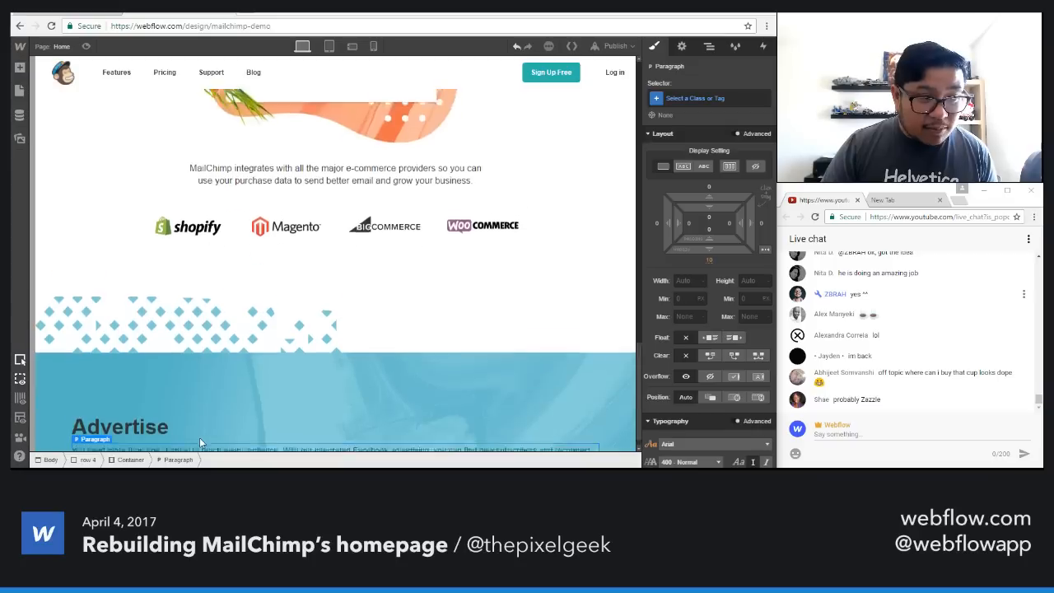
scroll(199, 442, "up", 4)
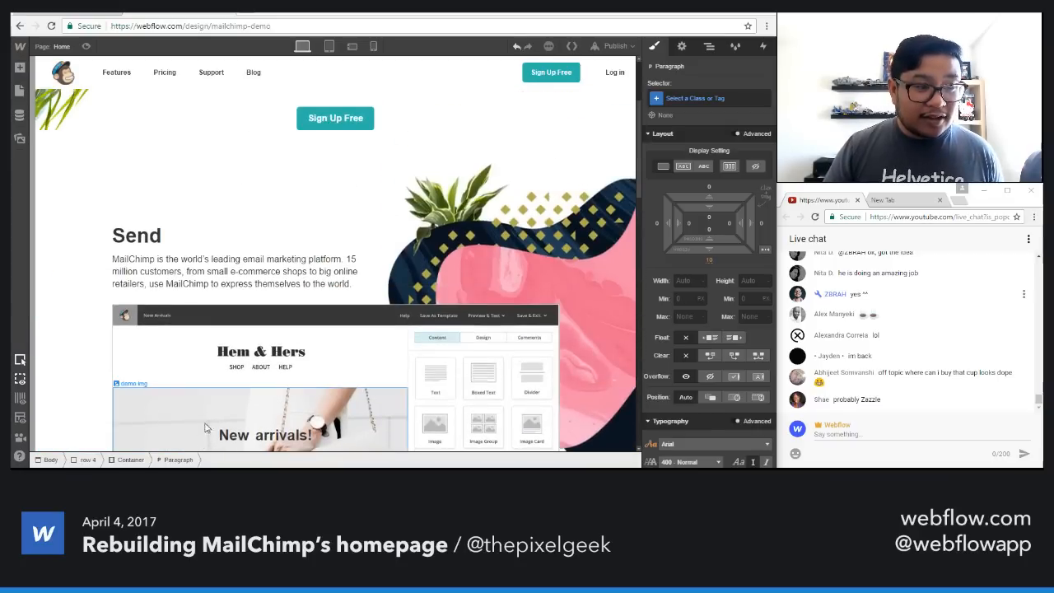
left_click(257, 277)
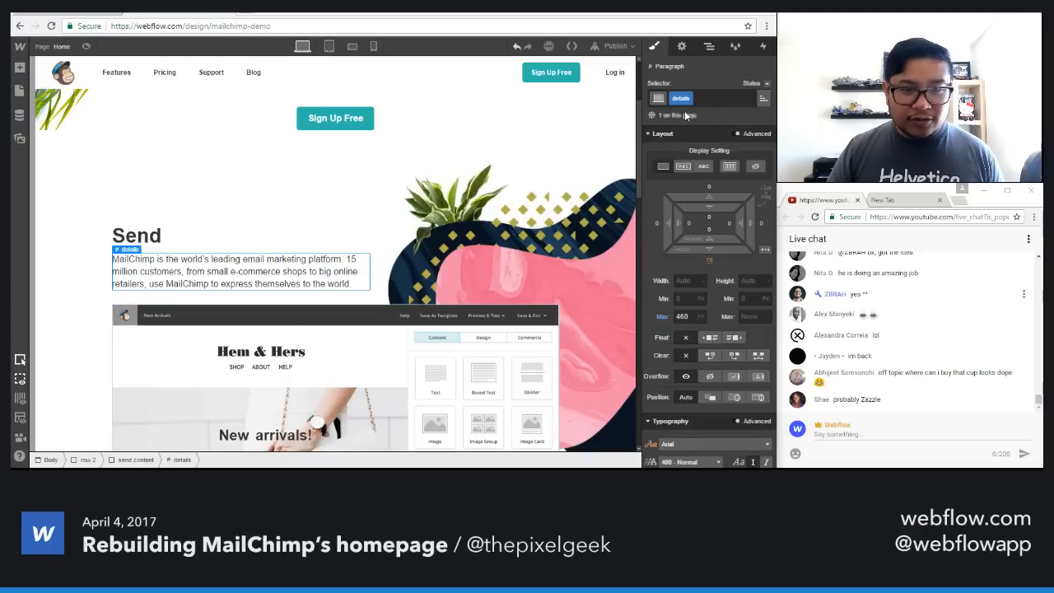
scroll(368, 289, "down", 10)
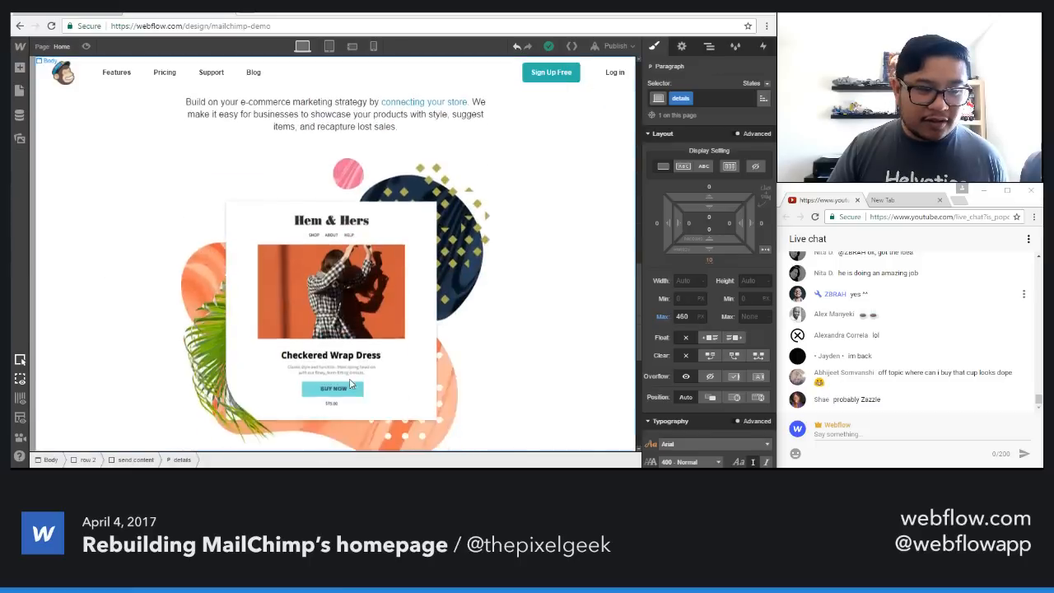
left_click(267, 435)
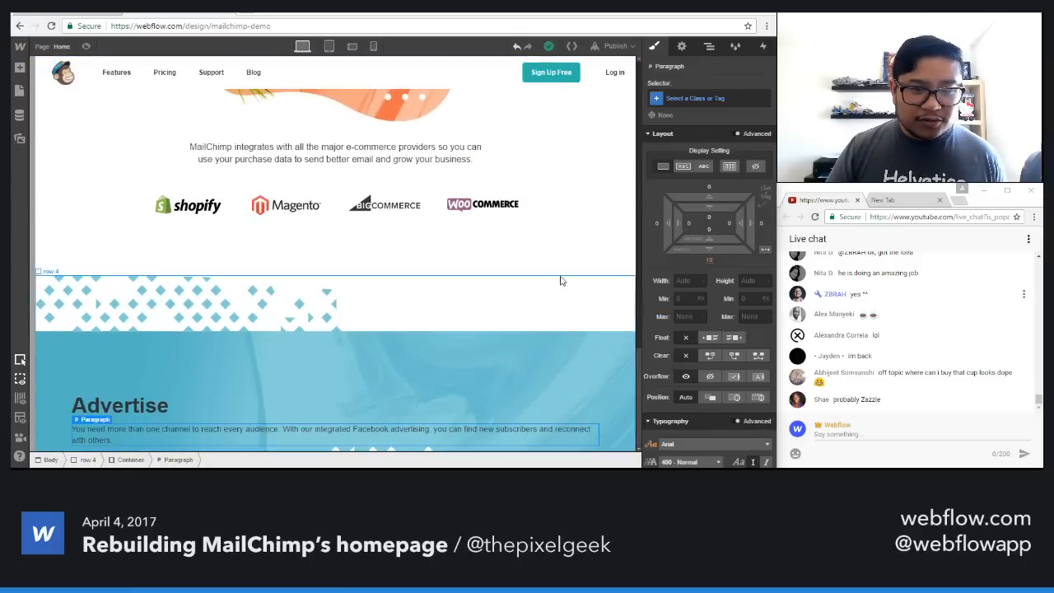
left_click(691, 99)
type("deta")
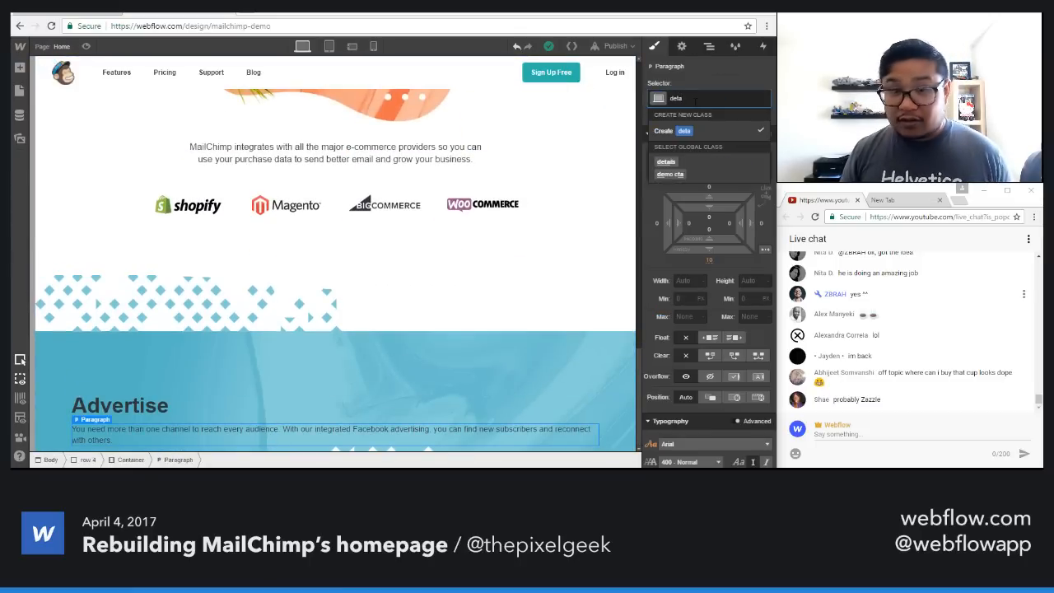
left_click(665, 161)
scroll(292, 356, "down", 1)
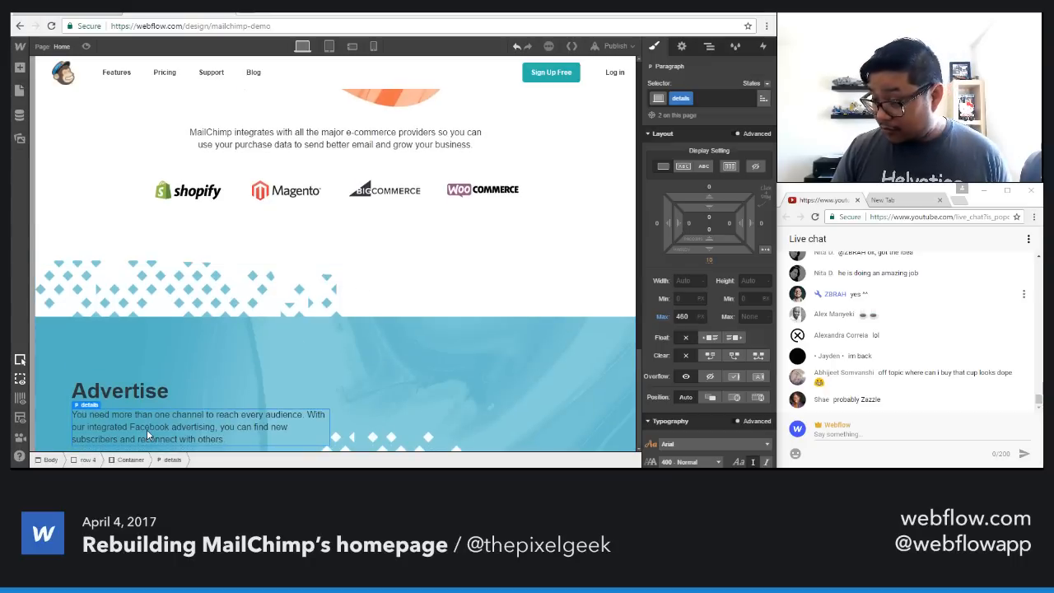
Step: Turn the words "Facebook advertising" in the Advertise paragraph into a link
double_click(214, 428)
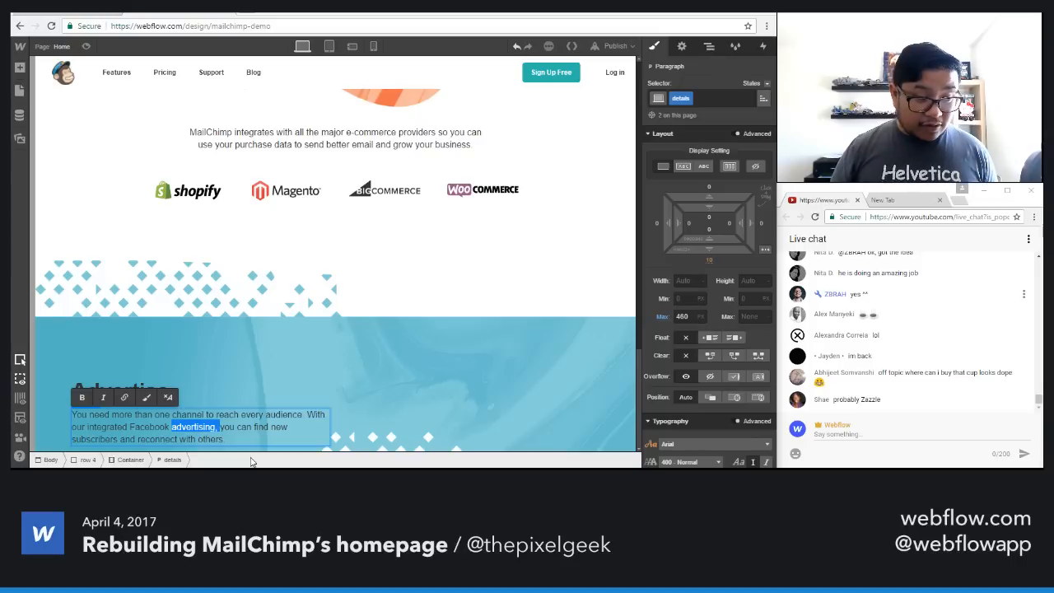
key("Left")
key("Right")
key("Right")
key("ctrl+shift+Left")
key("ctrl+shift+Left")
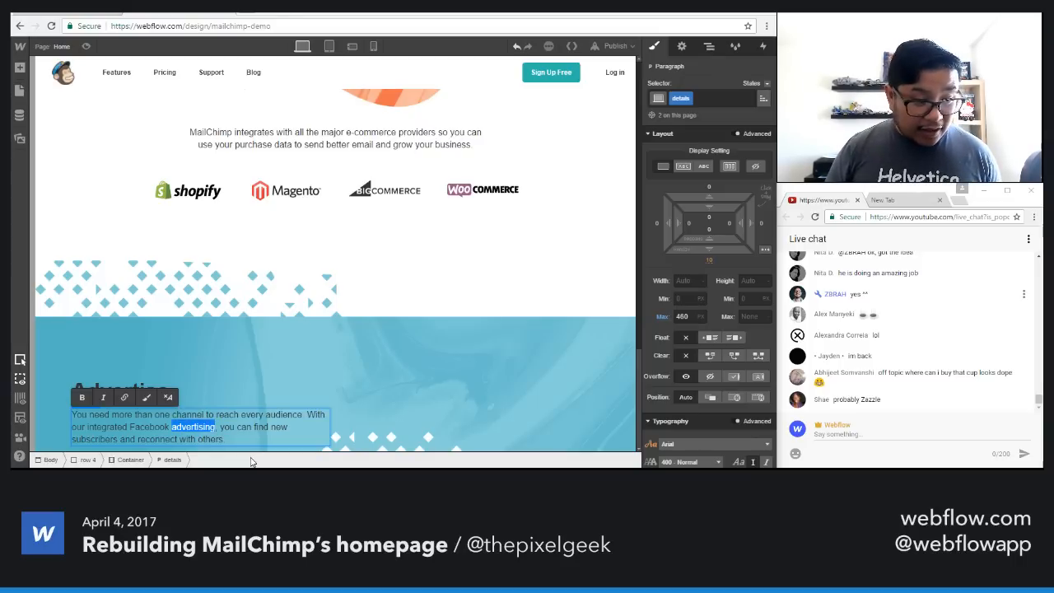
left_click(125, 396)
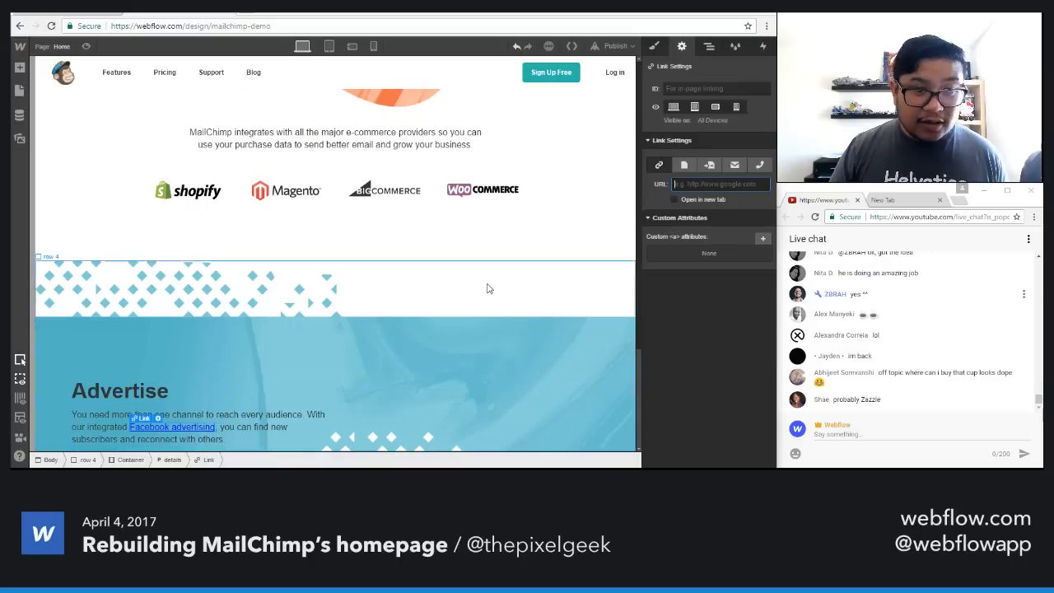
Step: Try the existing inline text link class on the Facebook advertising link
left_click(710, 99)
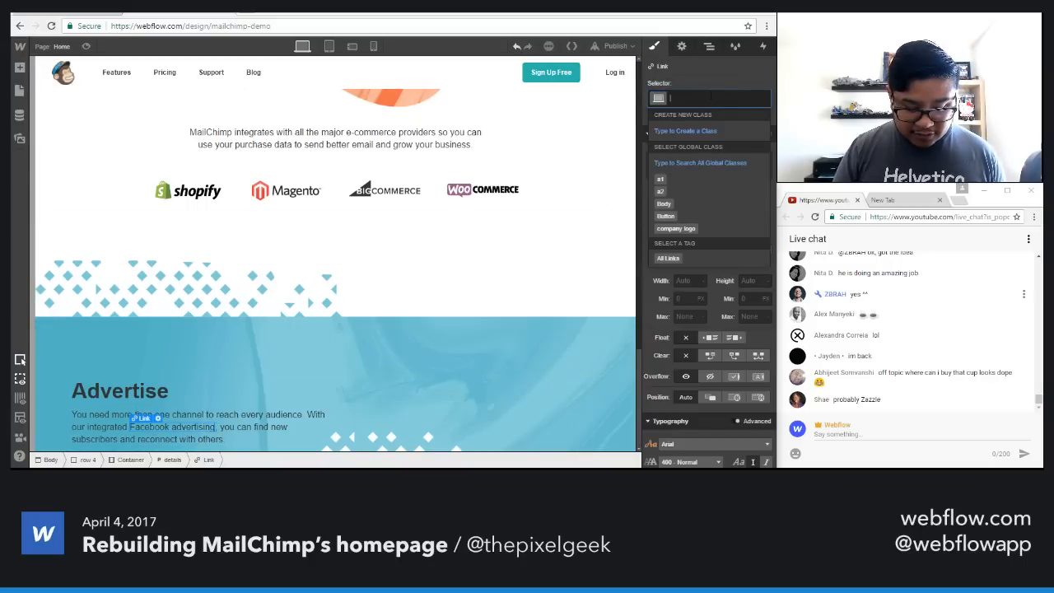
type("inline link")
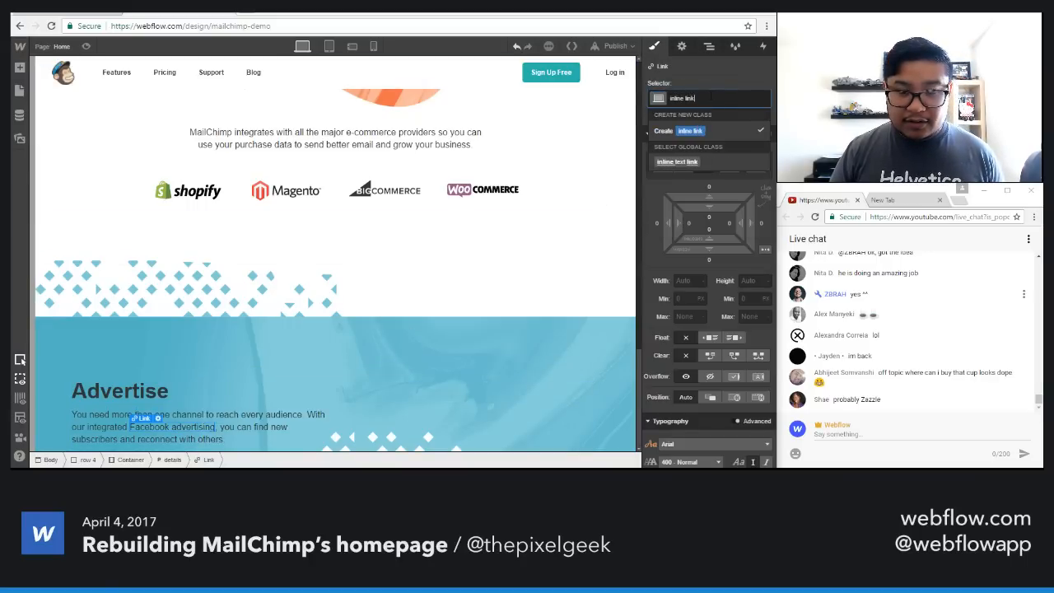
key("Down")
key("Return")
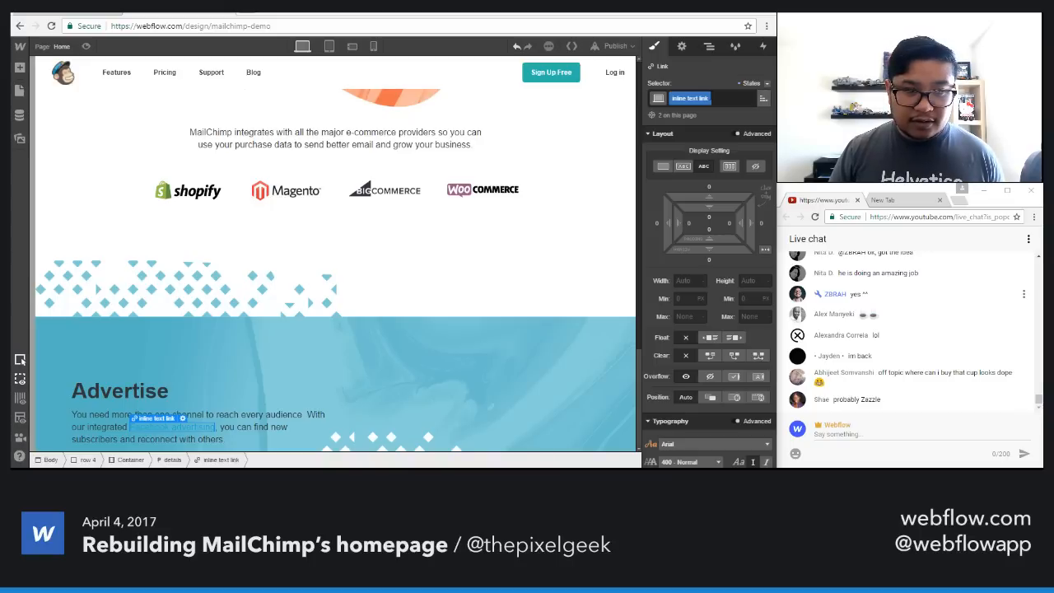
Step: Replace the Facebook advertising link's inline text link class with a new class named dark link
left_click(723, 98)
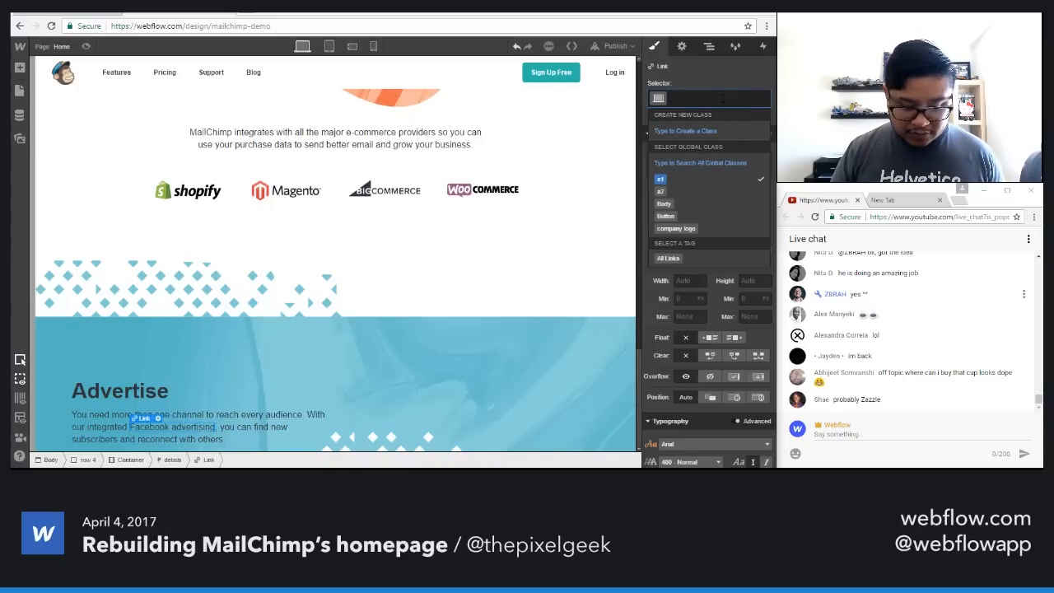
type("dark link")
key("Return")
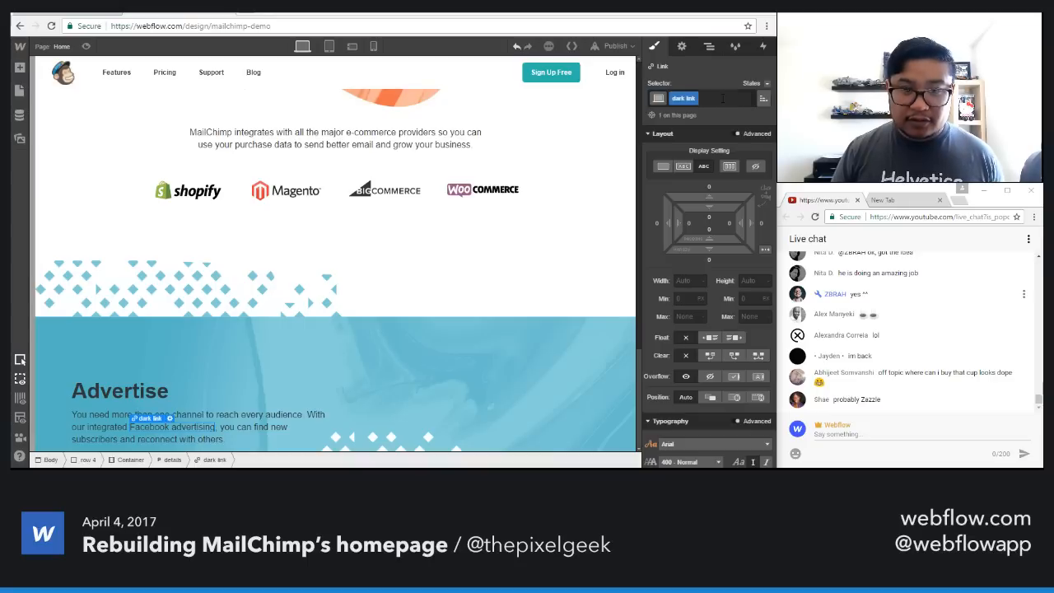
left_click(764, 83)
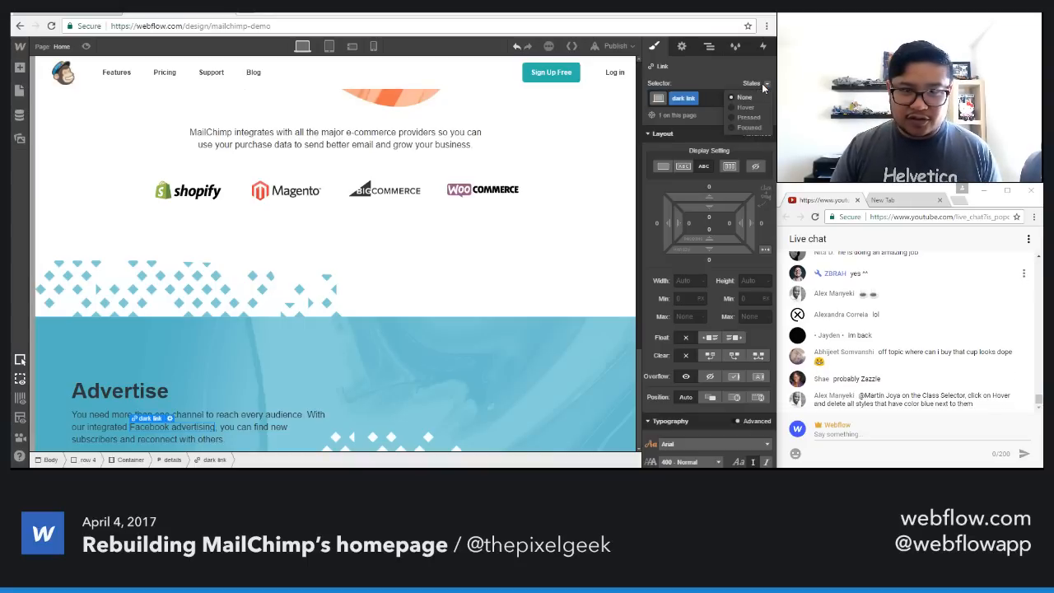
left_click(704, 80)
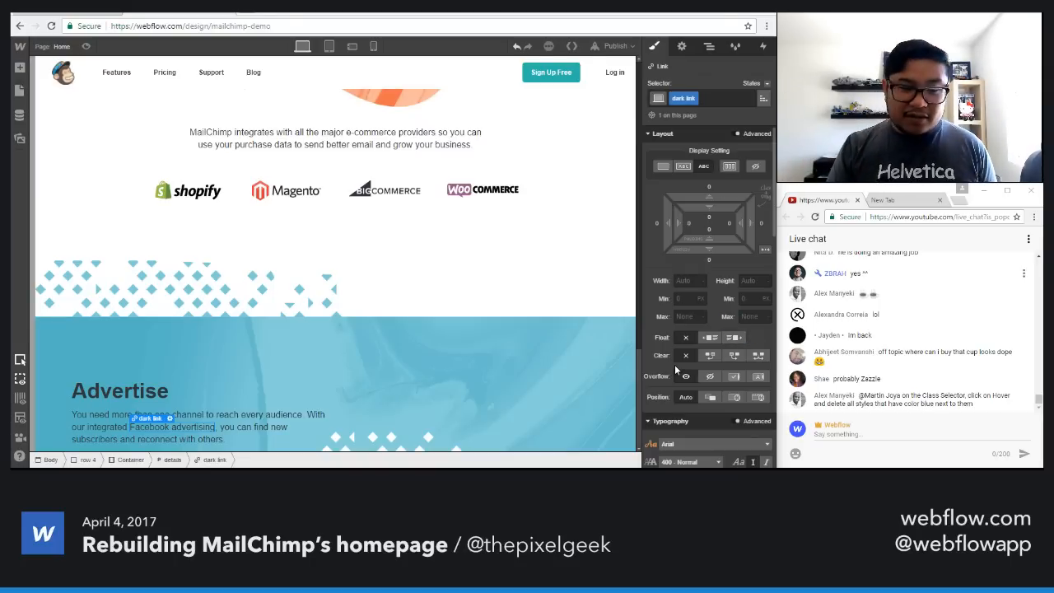
Step: Underline the Facebook advertising link through its dark link class, and open that class's Hover state
scroll(674, 364, "down", 5)
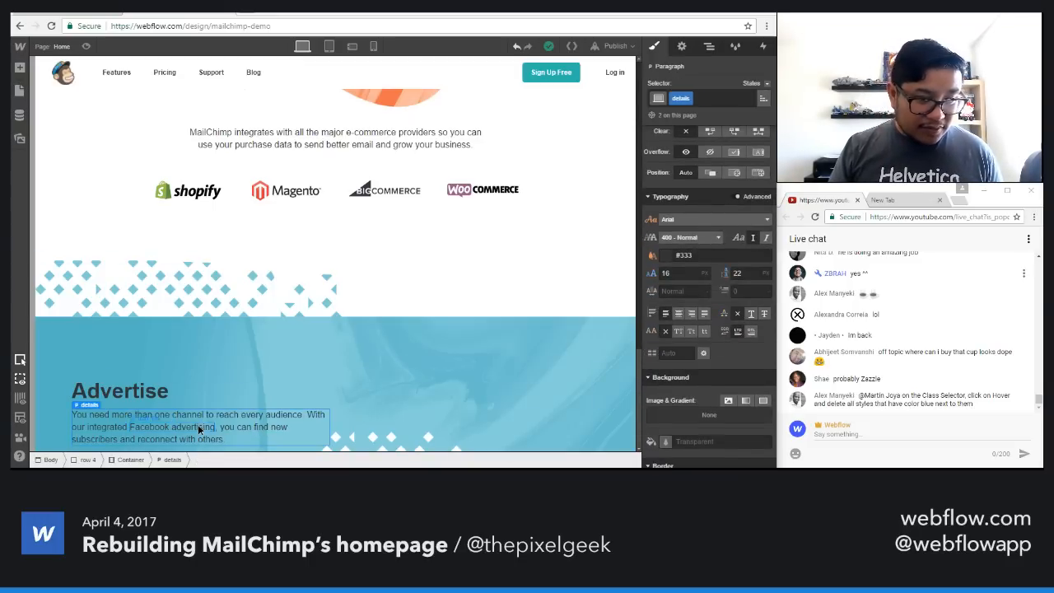
left_click(748, 314)
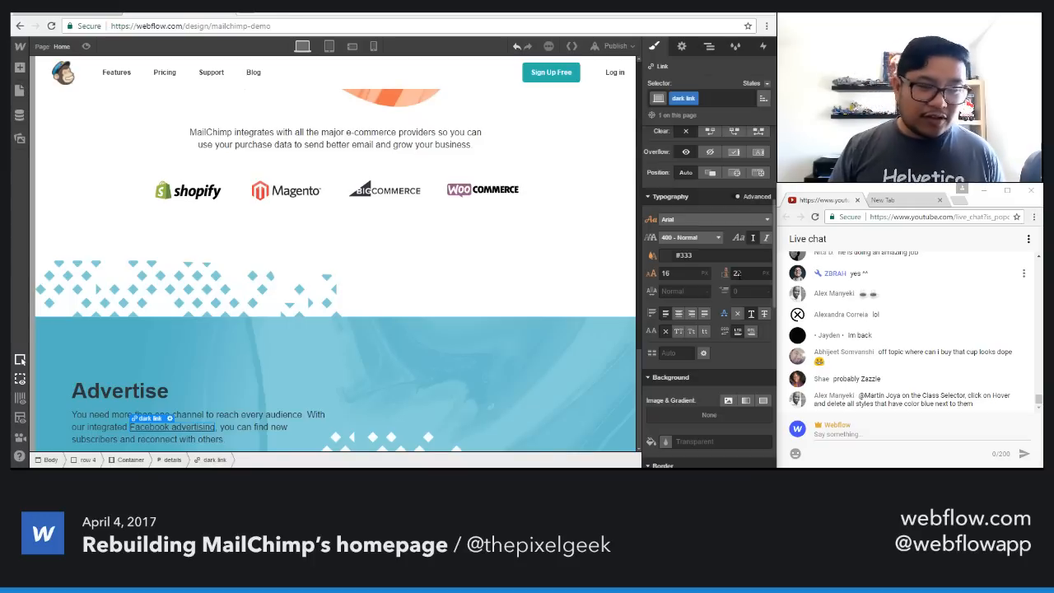
left_click(761, 85)
left_click(740, 106)
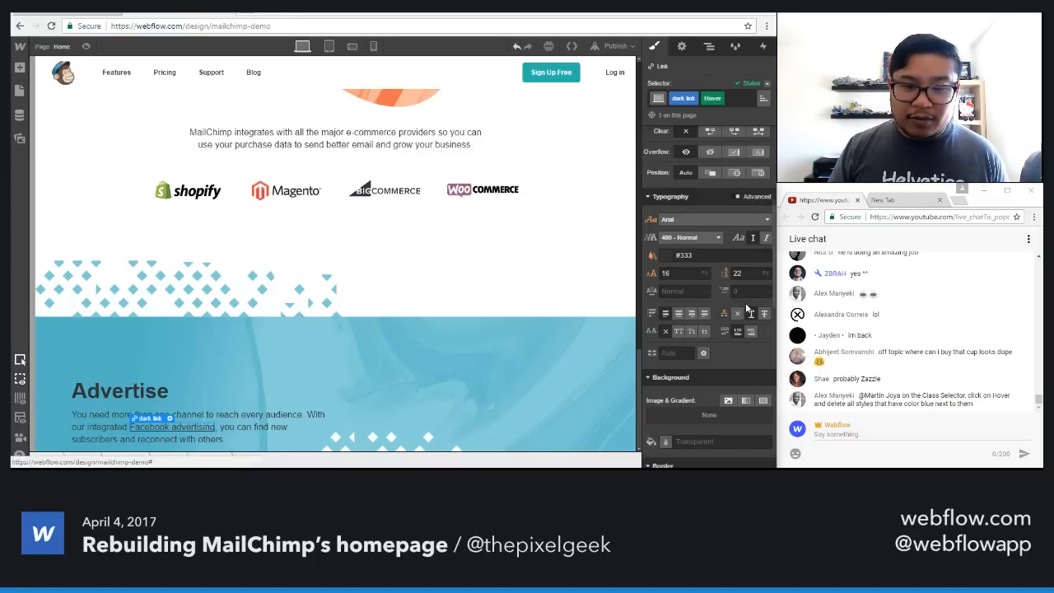
left_click(325, 433)
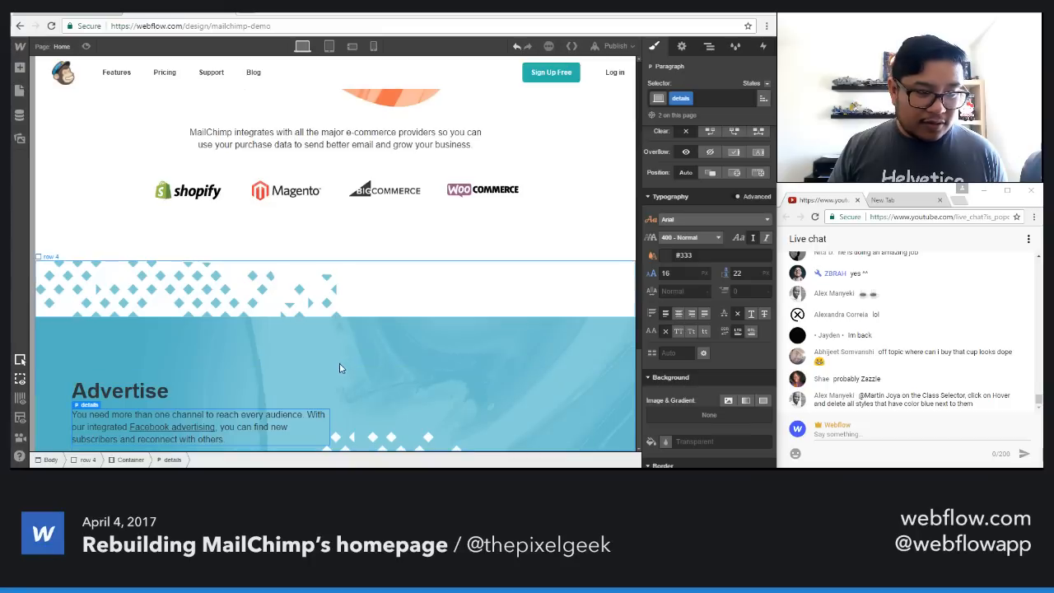
left_click(363, 404)
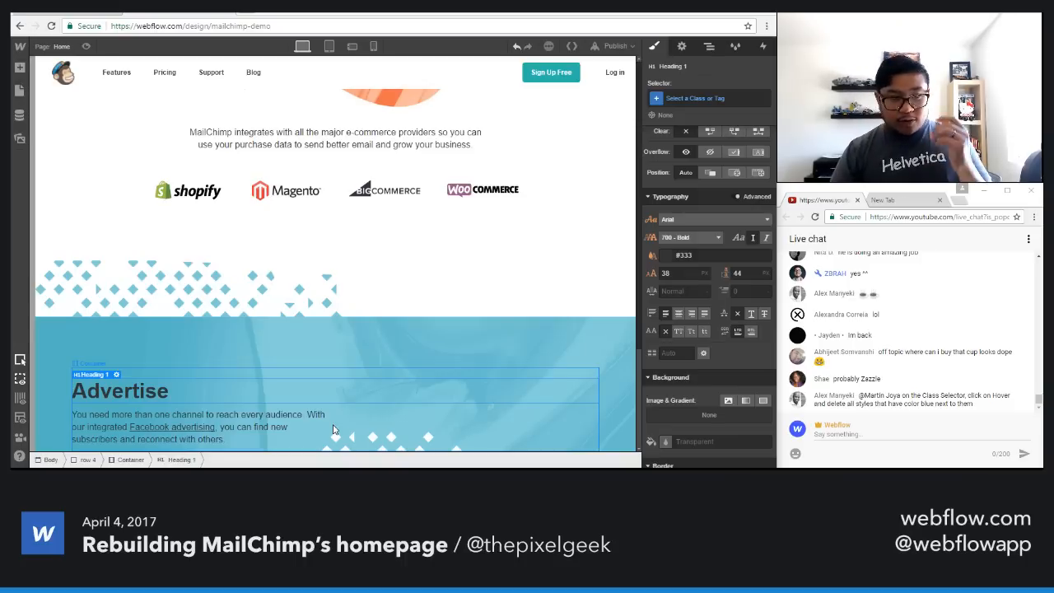
Step: Switch to mailchimp.com and examine how the screenshots are arranged in the Advertise section, and return to Webflow
left_click(88, 15)
scroll(347, 260, "down", 3)
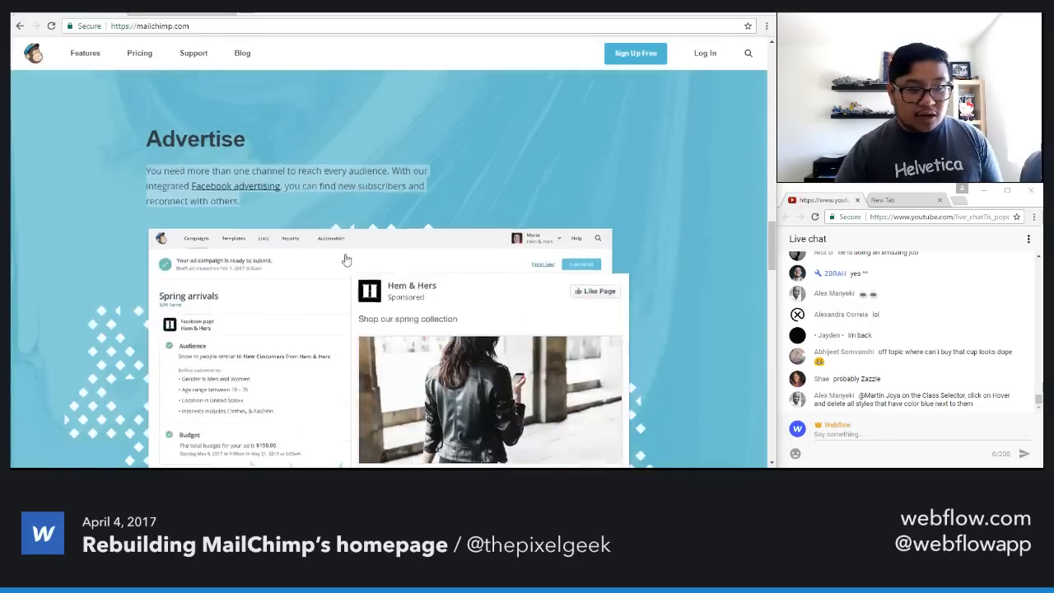
scroll(347, 260, "down", 1)
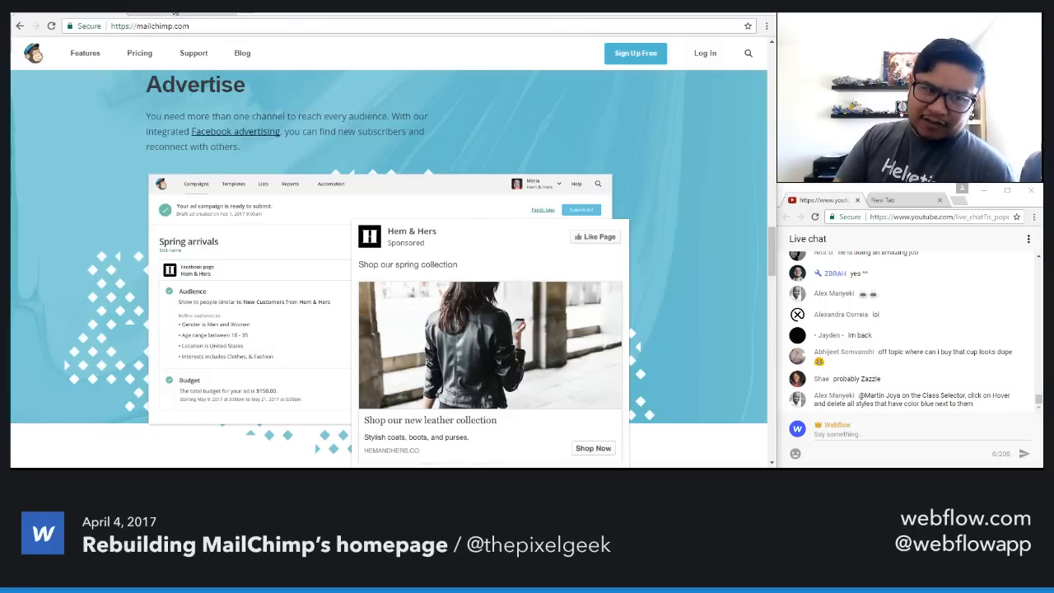
left_click(174, 11)
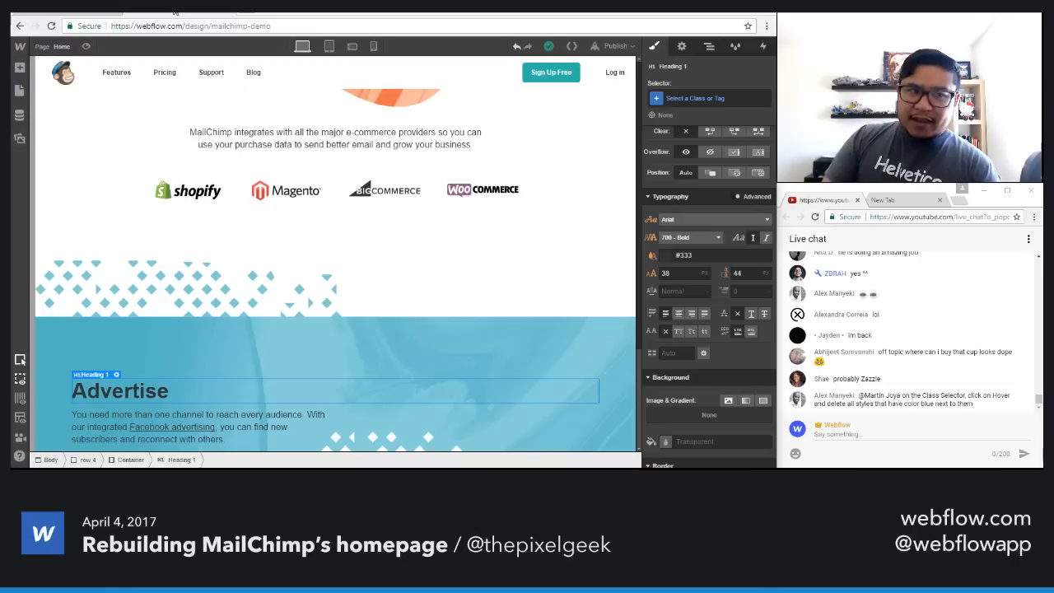
Step: Insert an image below the Advertise paragraph in the row 4 container, using the existing screenshot-advertise-01-2x asset
left_click(609, 345)
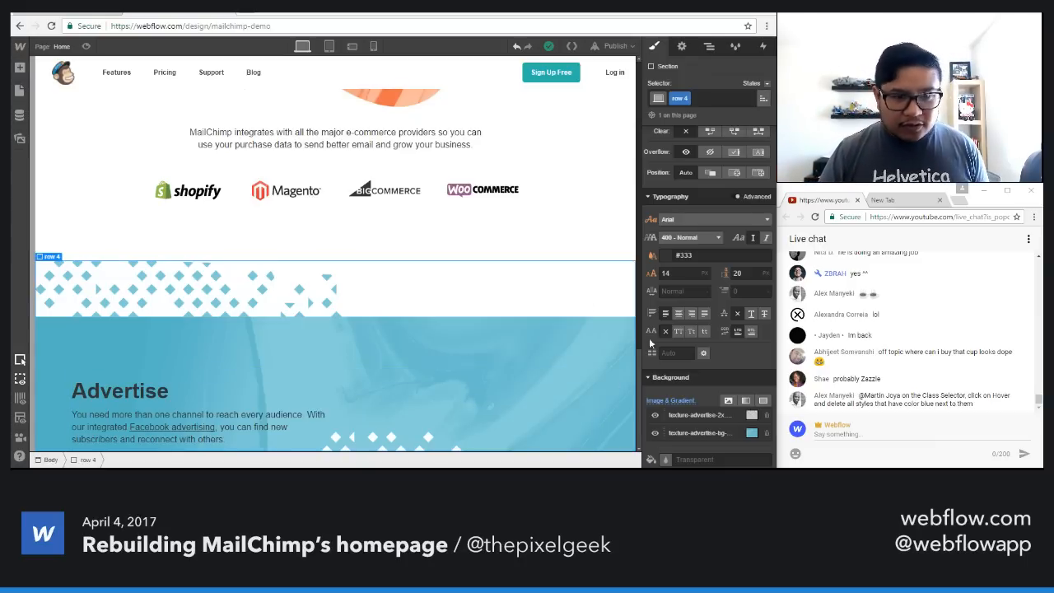
left_click(465, 438)
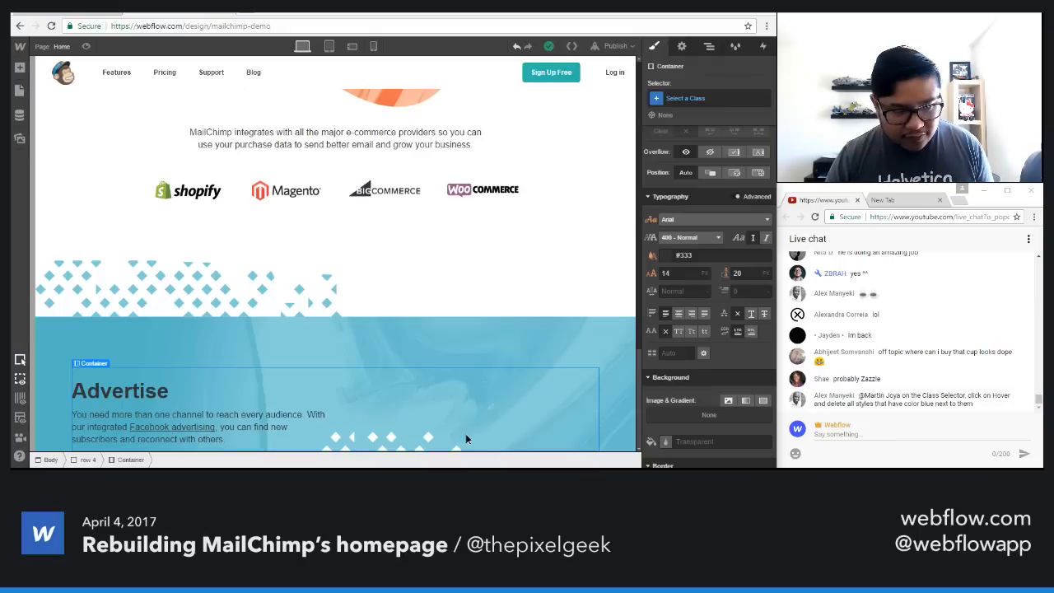
key("a")
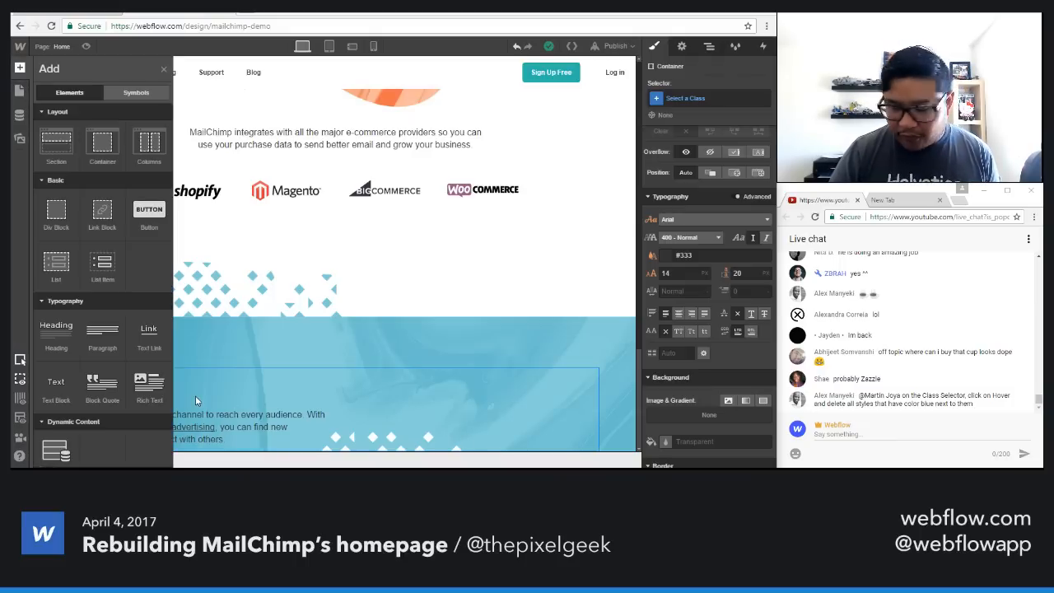
scroll(79, 353, "down", 1)
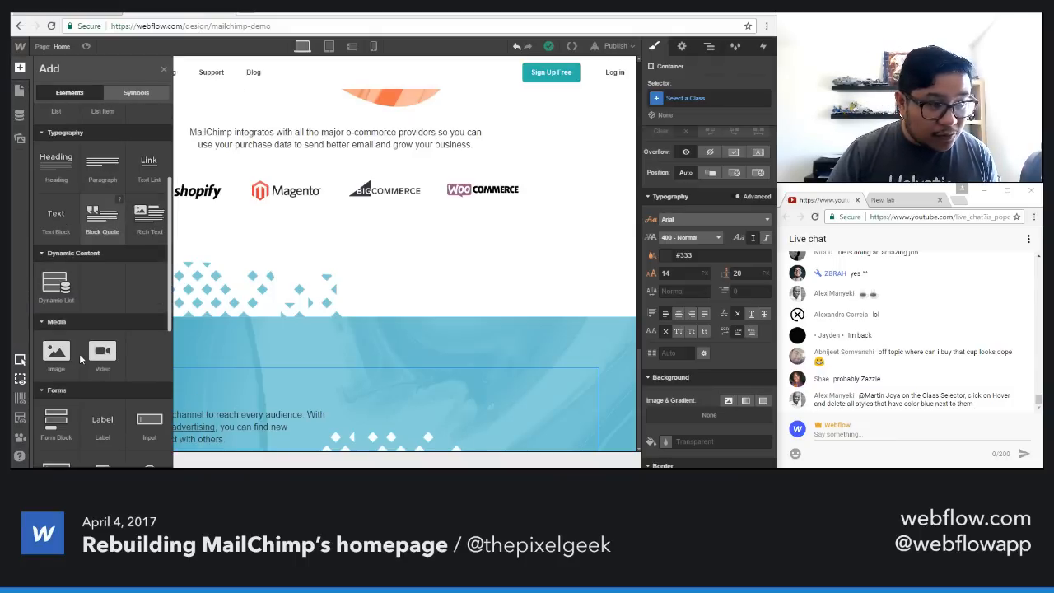
left_click(54, 345)
left_click(175, 401)
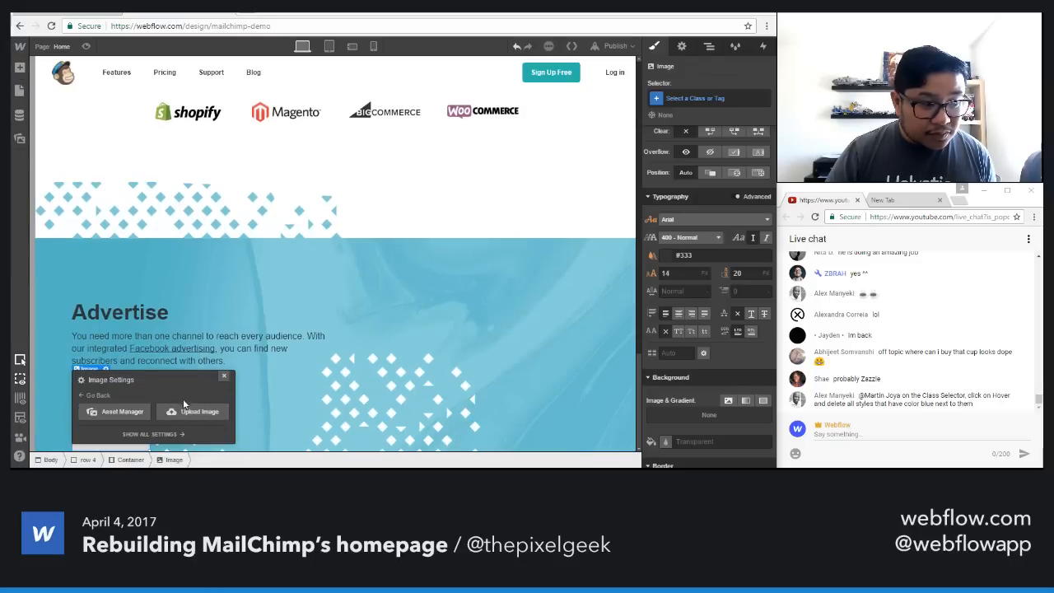
left_click(122, 411)
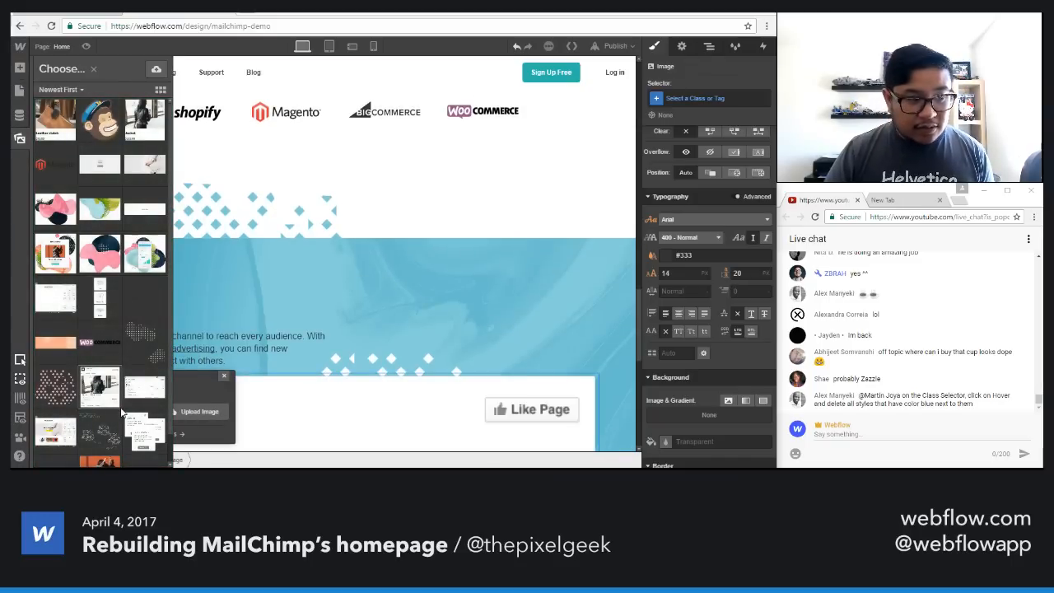
left_click(144, 392)
left_click(142, 394)
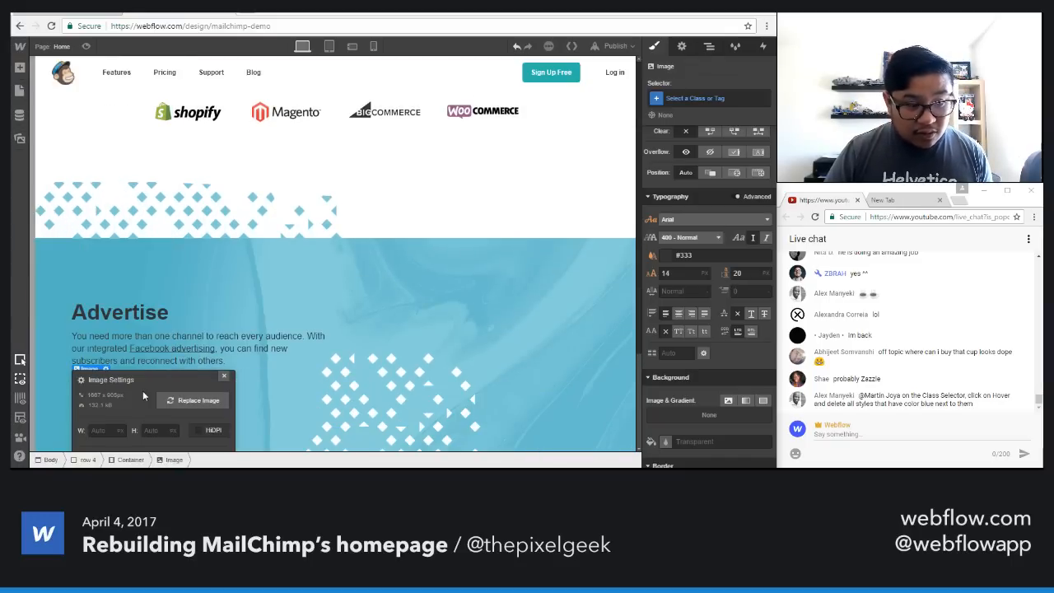
left_click(225, 376)
Step: Mark the ad campaign screenshot image in the Advertise section as HiDPI
scroll(461, 341, "down", 1)
scroll(461, 341, "down", 3)
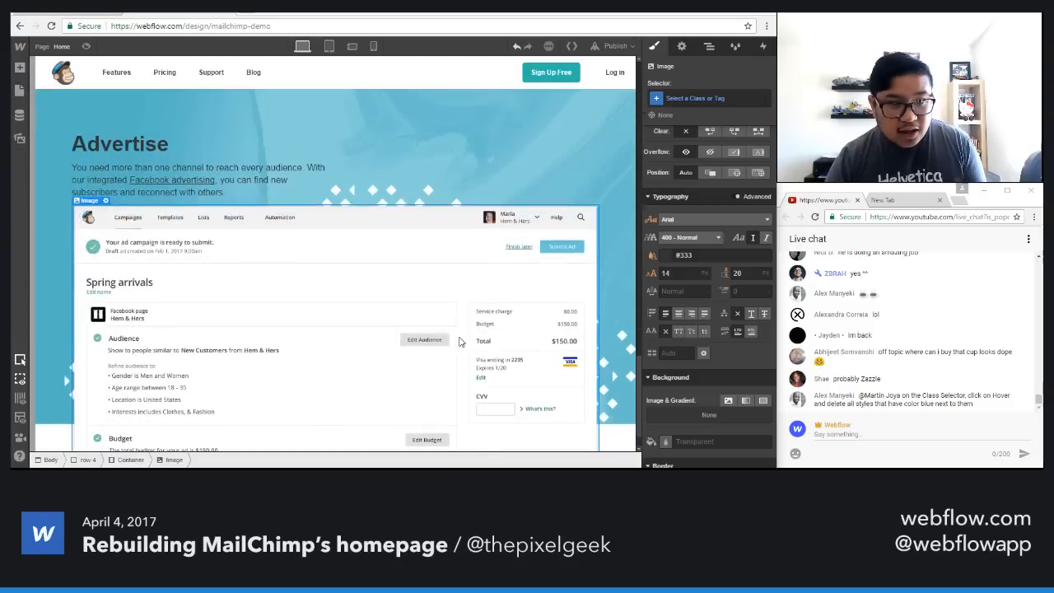
left_click(681, 46)
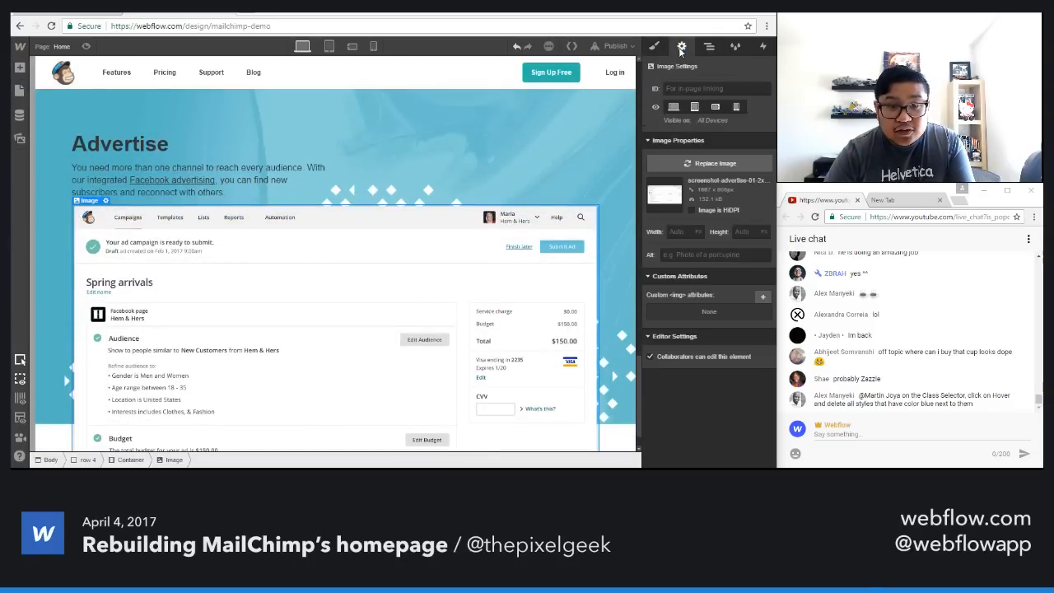
left_click(713, 211)
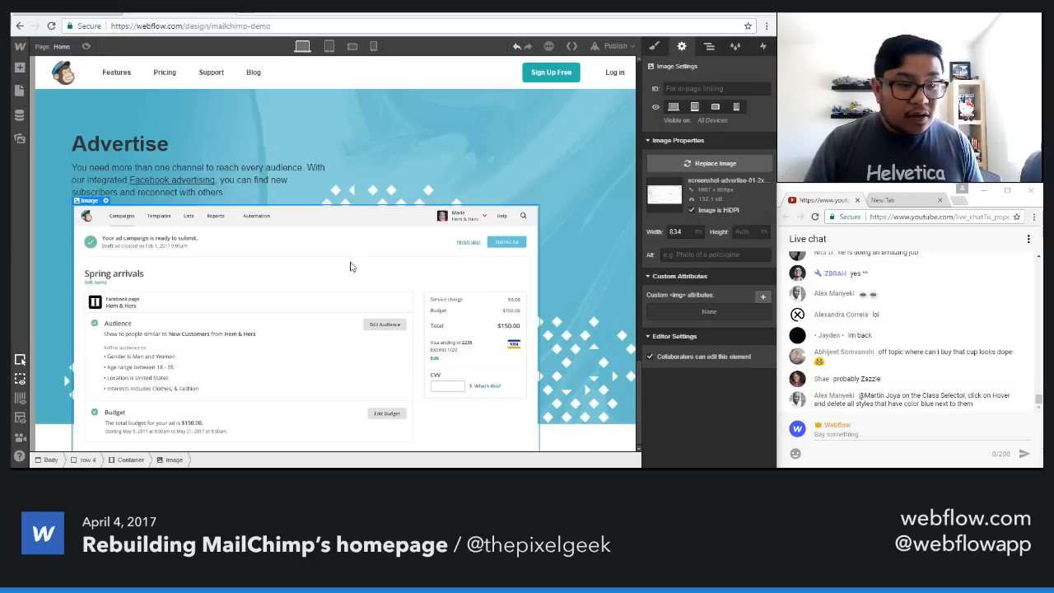
Step: Give the ad campaign screenshot image a new class named row 4 img 1
left_click(653, 47)
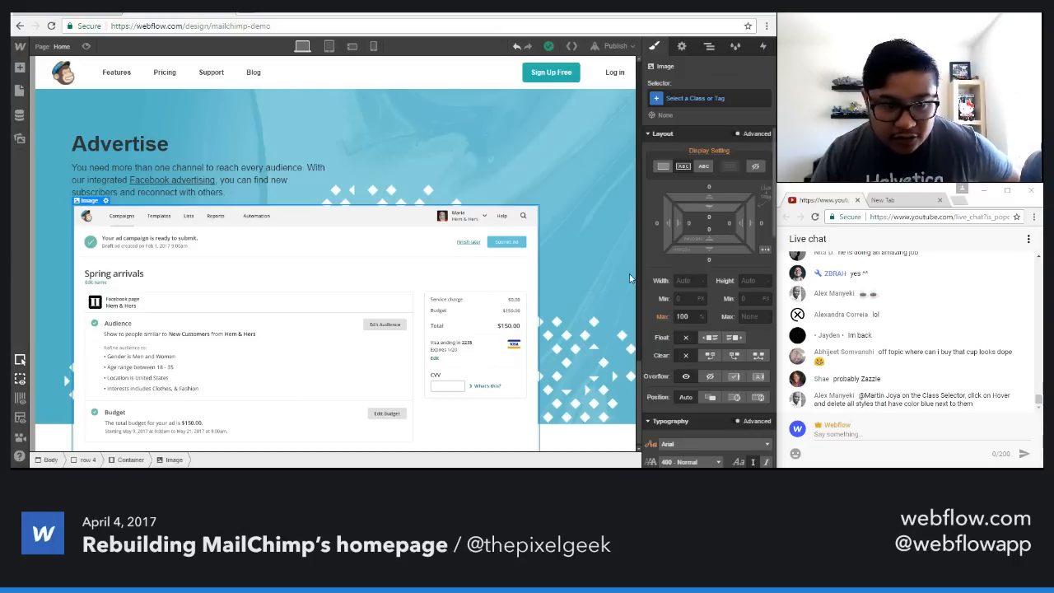
left_click(609, 284)
left_click(448, 327)
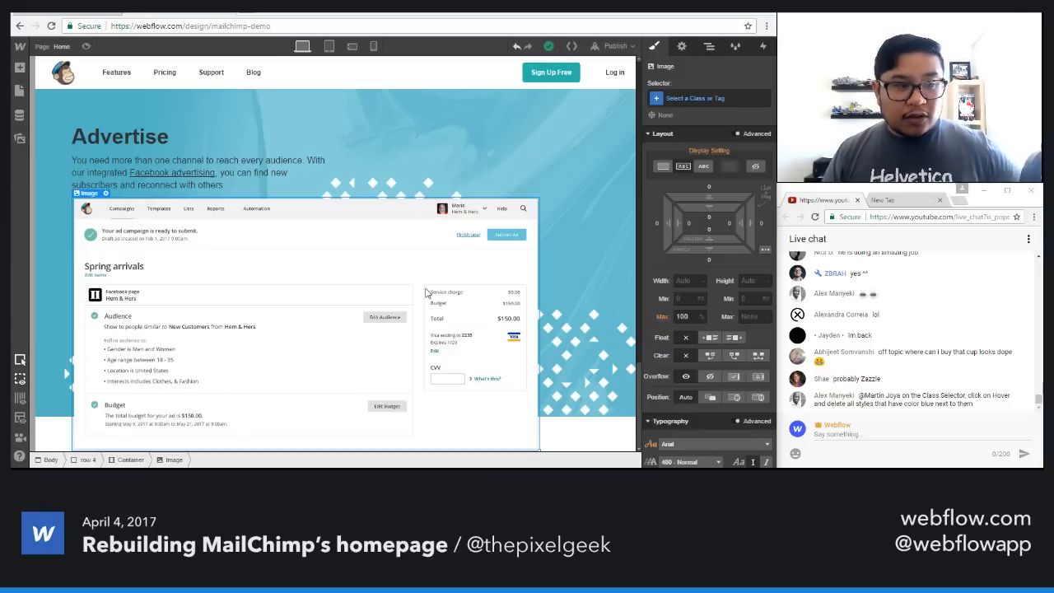
key("ctrl+Return")
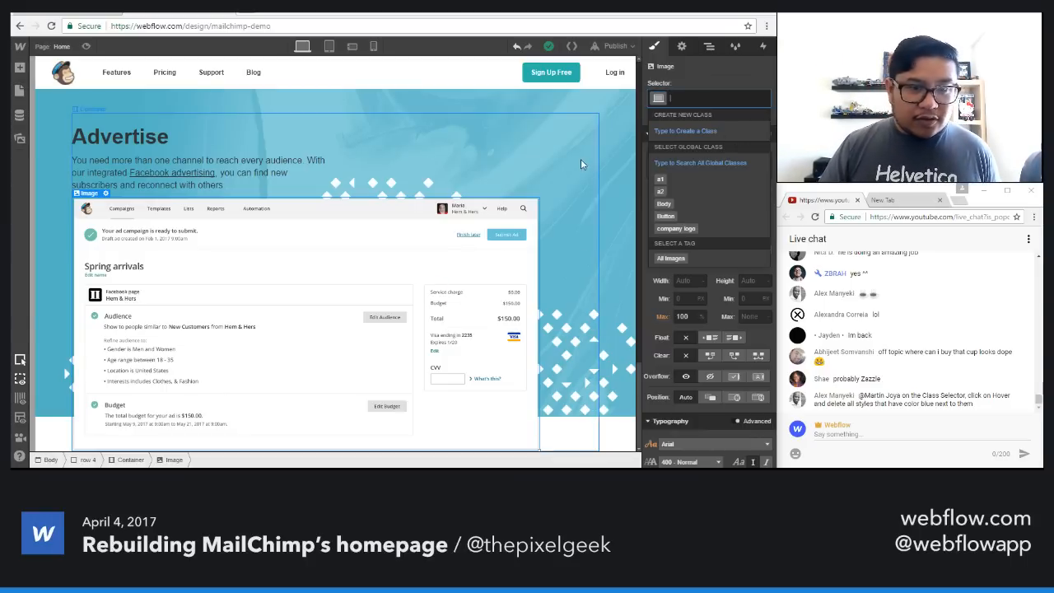
left_click(610, 155)
scroll(610, 156, "up", 1)
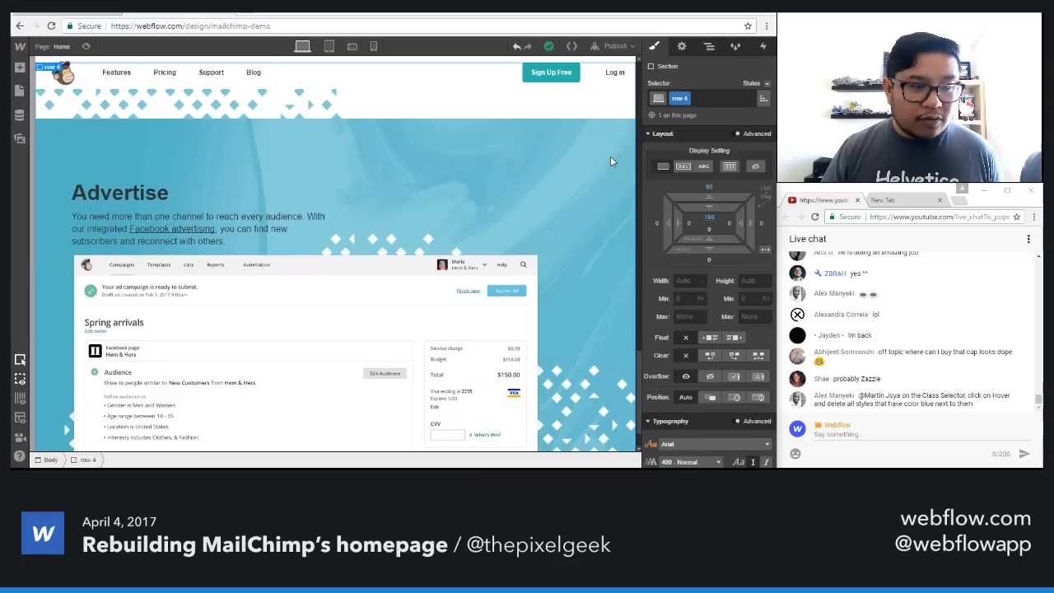
left_click(436, 312)
left_click(702, 97)
type("row 4 img 1")
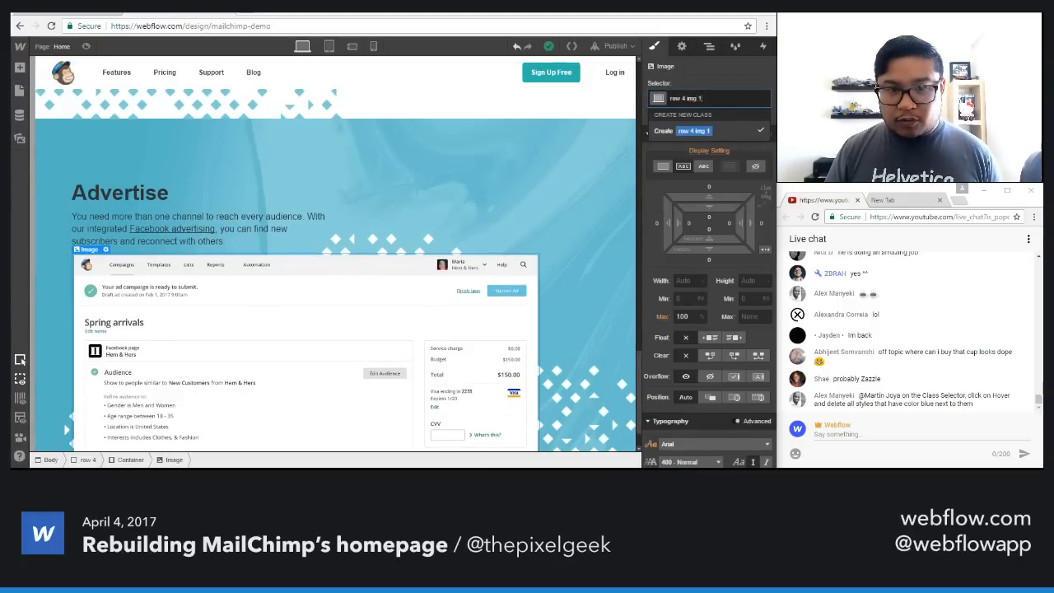
key("Return")
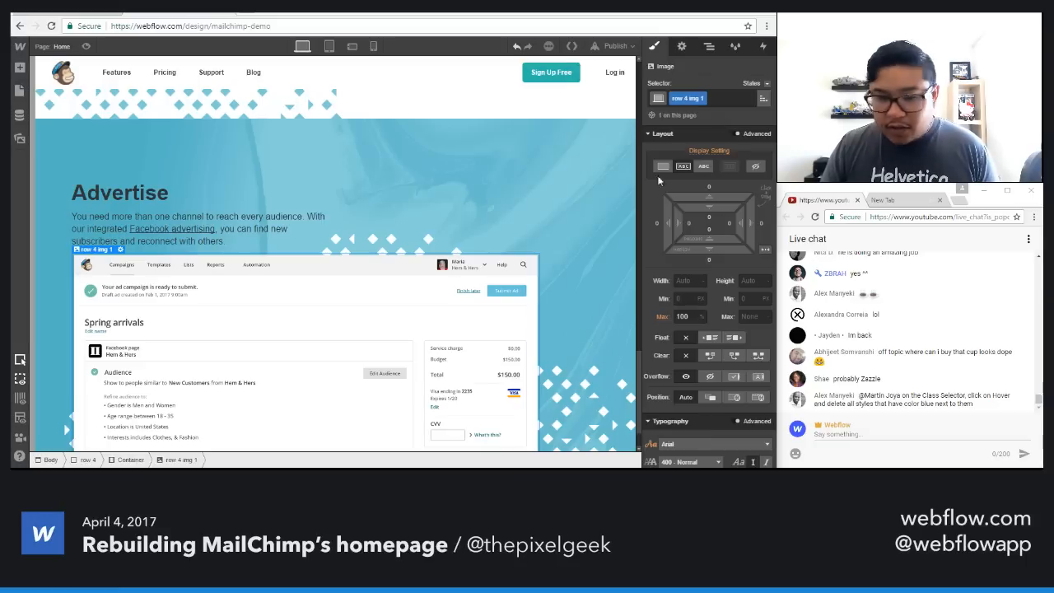
Step: Insert a second image below the campaign screenshot using the screenshot-advertise-02-2x asset, and mark it as HiDPI
key("a")
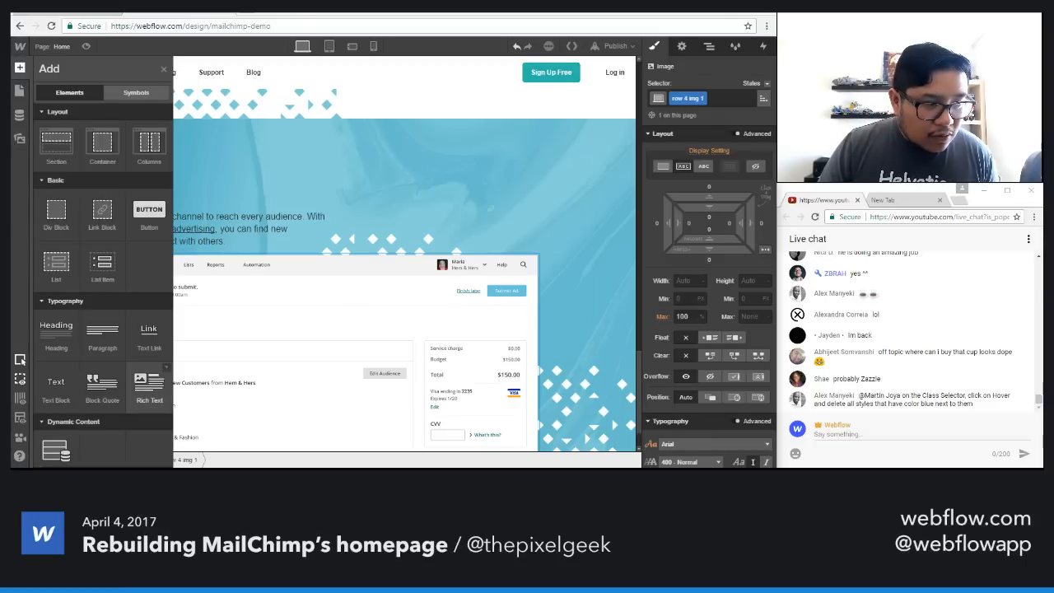
scroll(146, 370, "down", 2)
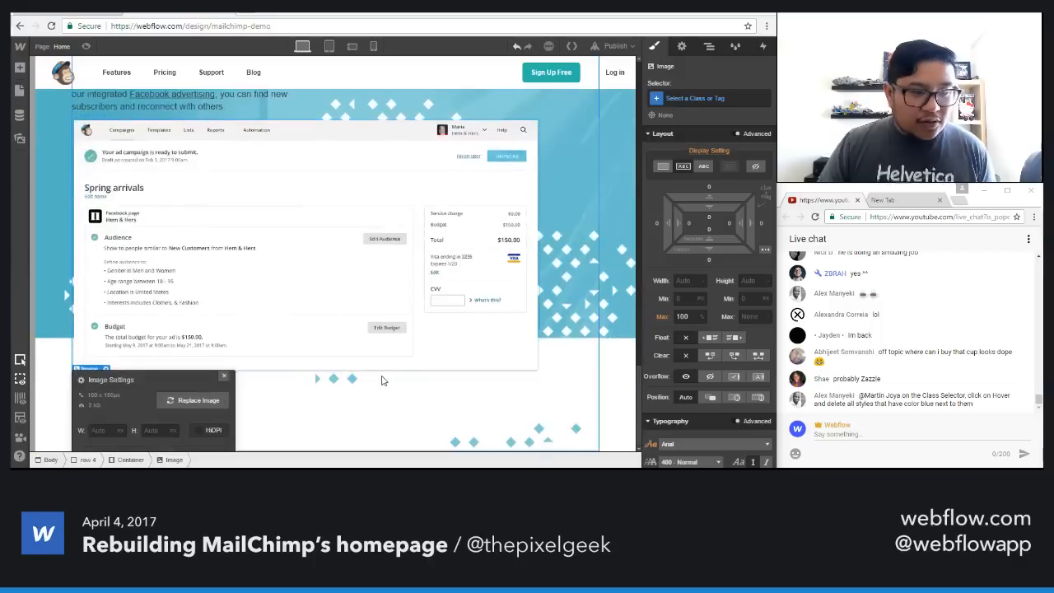
left_click(197, 402)
left_click(130, 410)
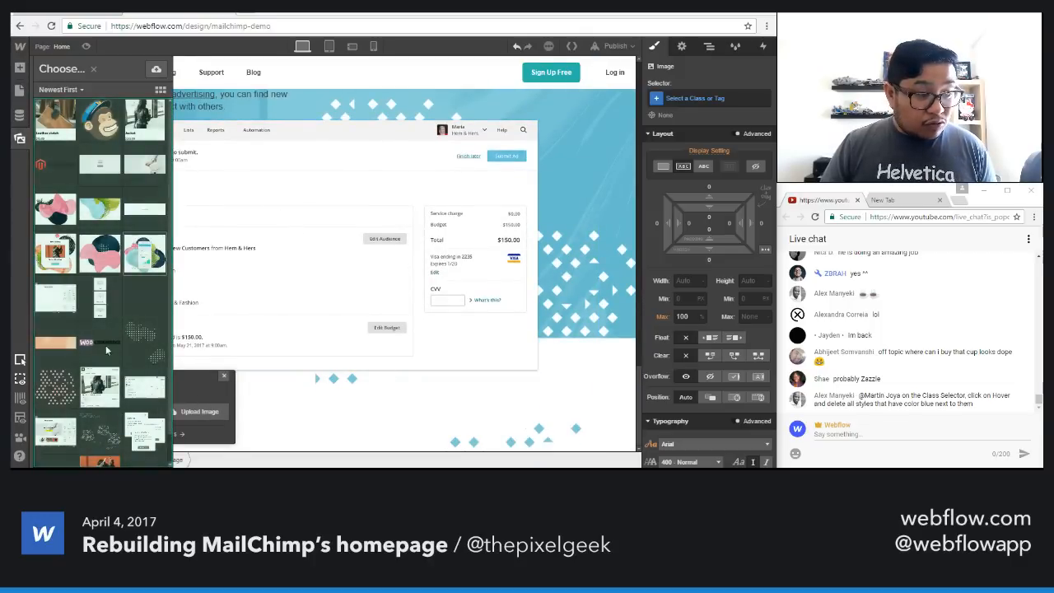
left_click(63, 326)
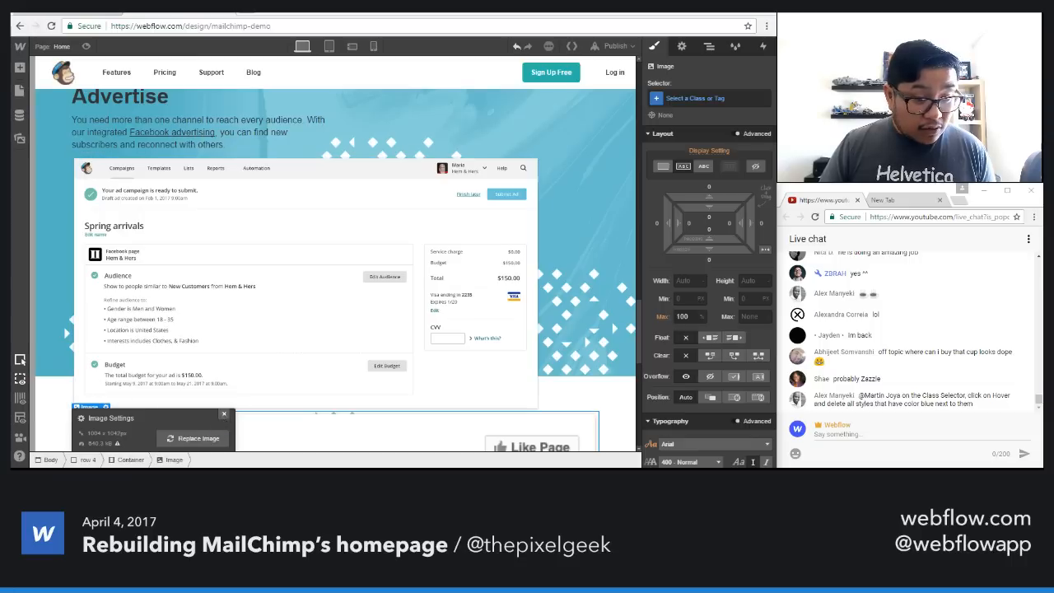
left_click(681, 47)
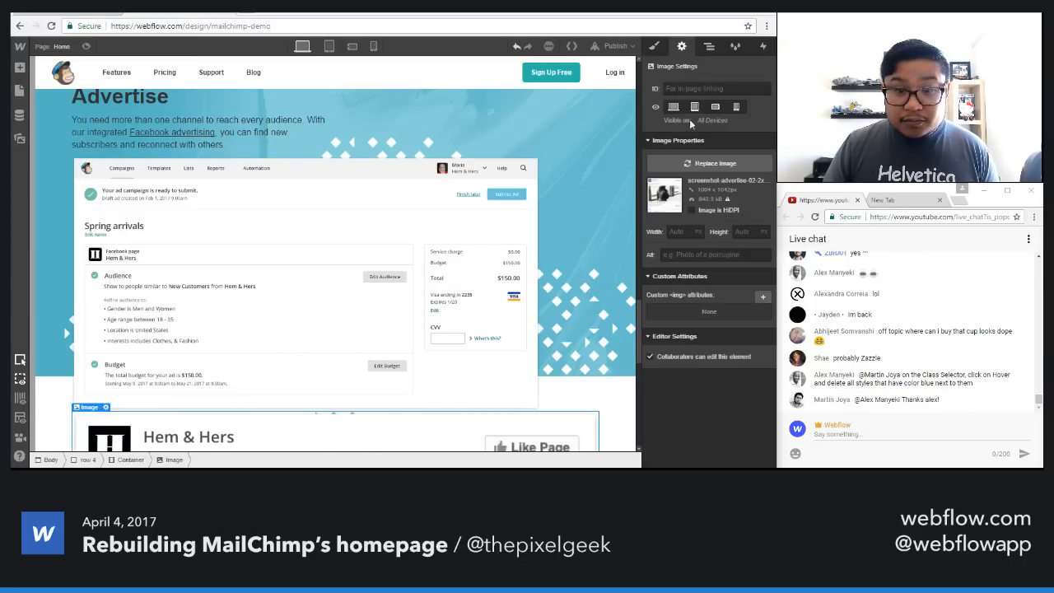
left_click(702, 209)
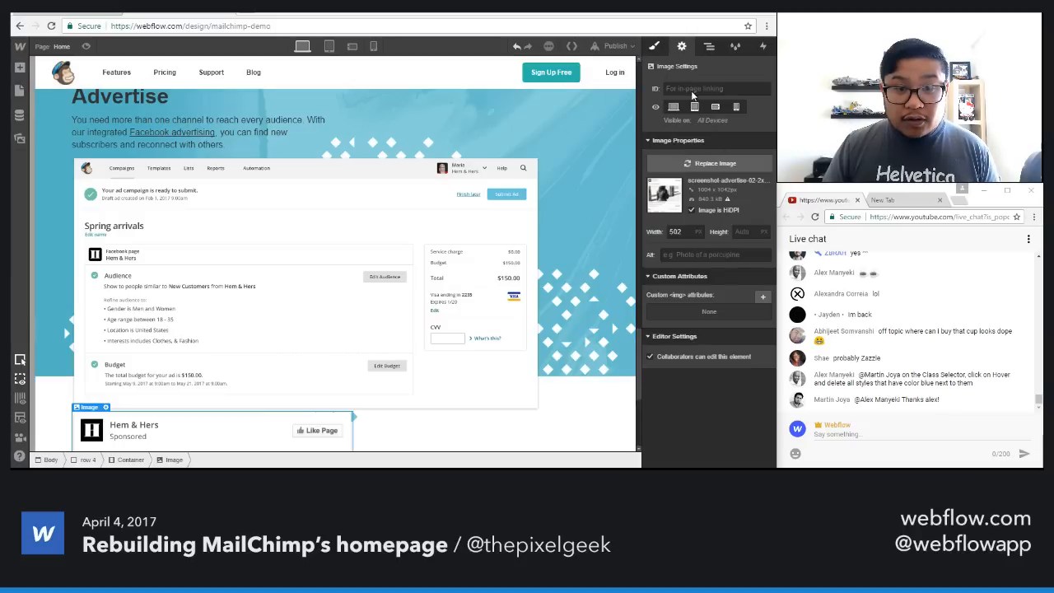
Step: Give the second Advertise image, the Hem & Hers ad screenshot, a new class named row 4 img 2
key("s")
left_click(683, 98)
type("row 4 img")
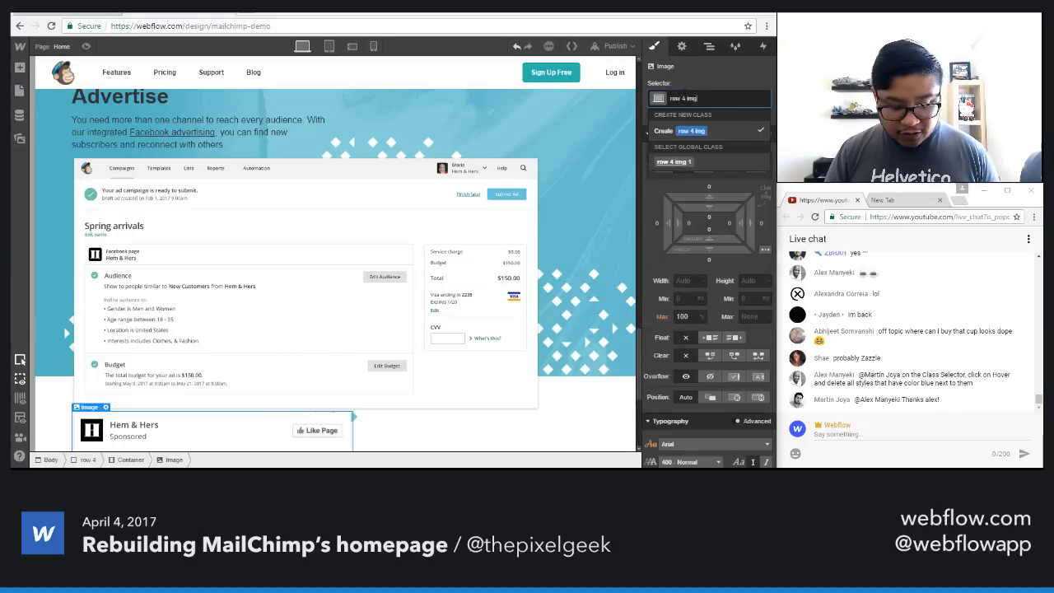
type(" 2")
key("Return")
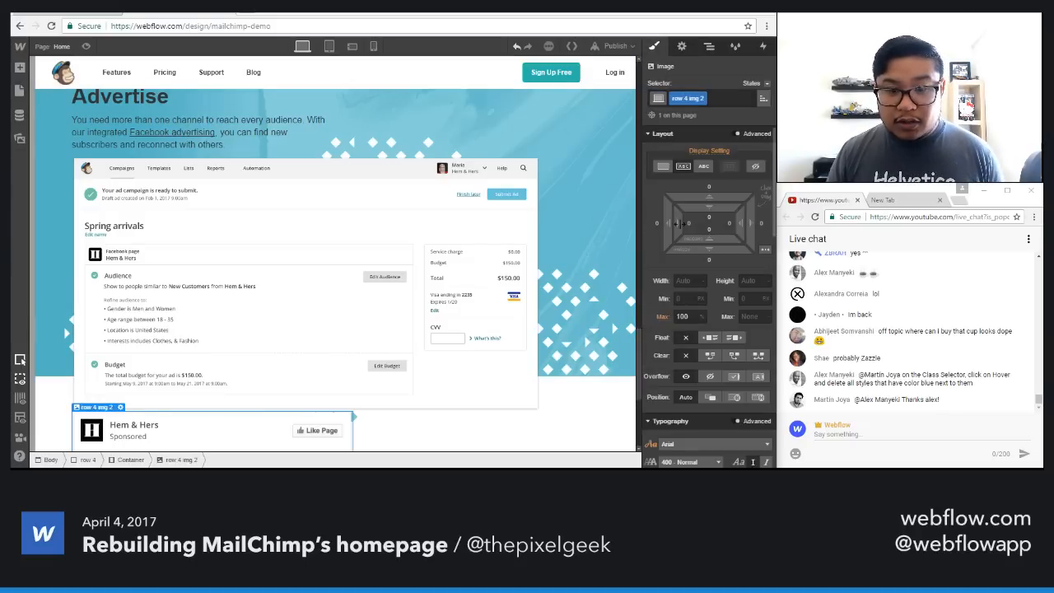
Step: Set row 4 img 2 to absolute positioning and the row 4 section to relative positioning
left_click(734, 398)
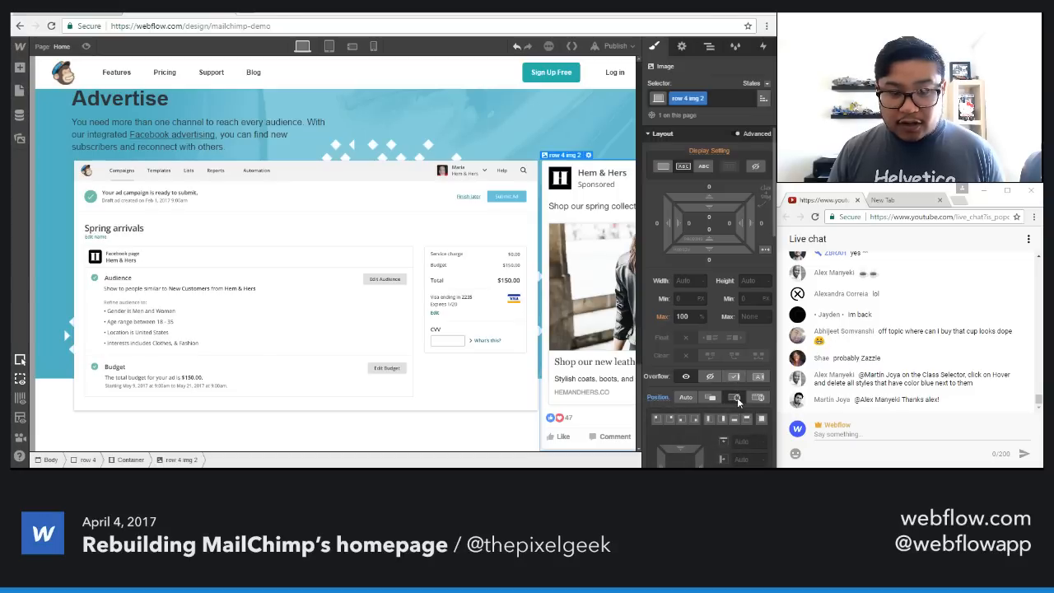
left_click(610, 101)
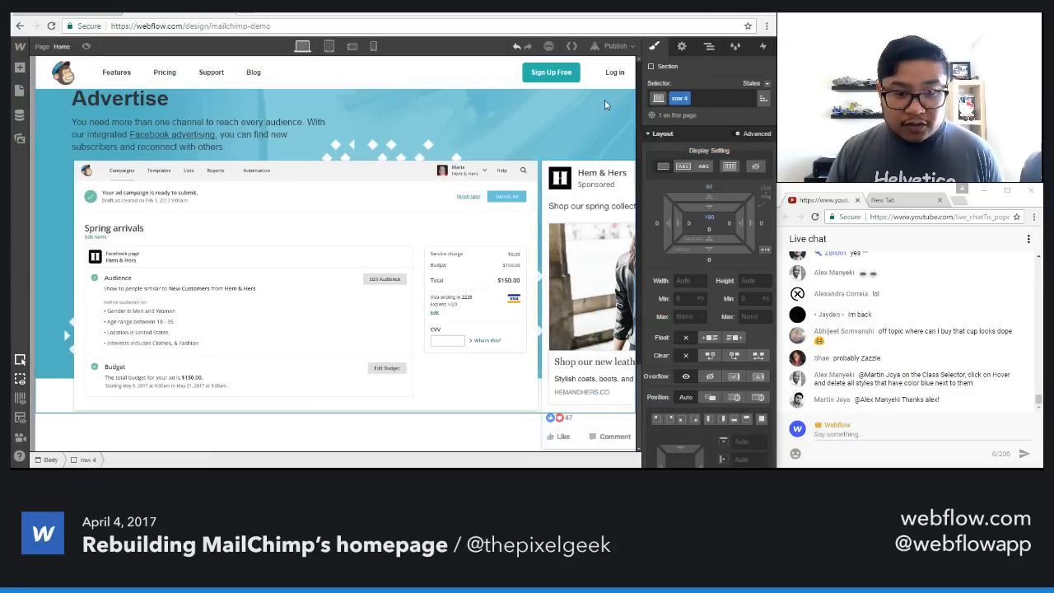
left_click(709, 398)
Step: Try anchoring row 4 img 2 to the row 4 section's upper-right corner with an increased top offset
left_click(601, 185)
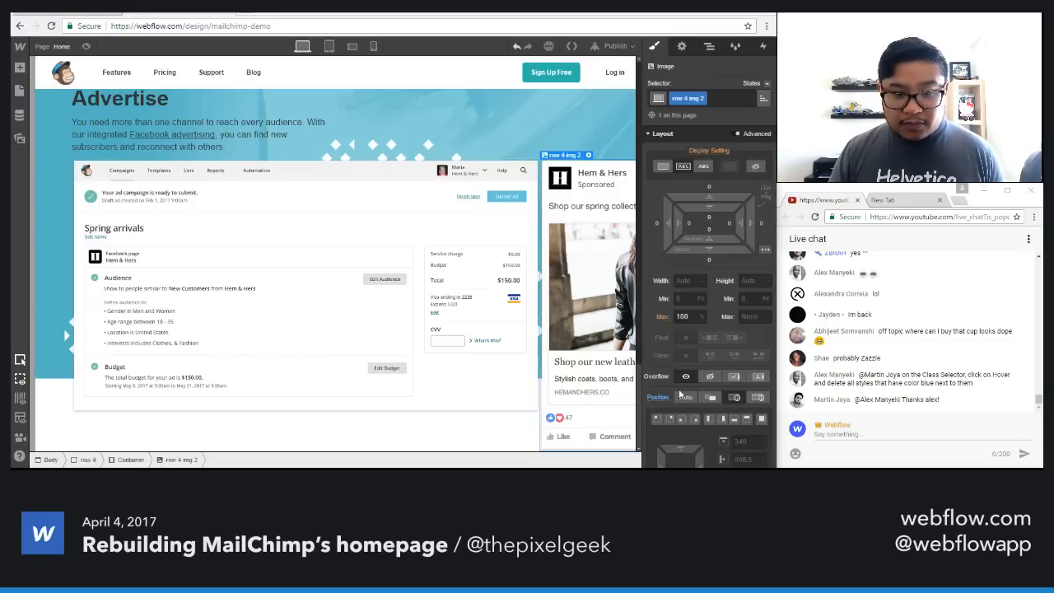
left_click(656, 419)
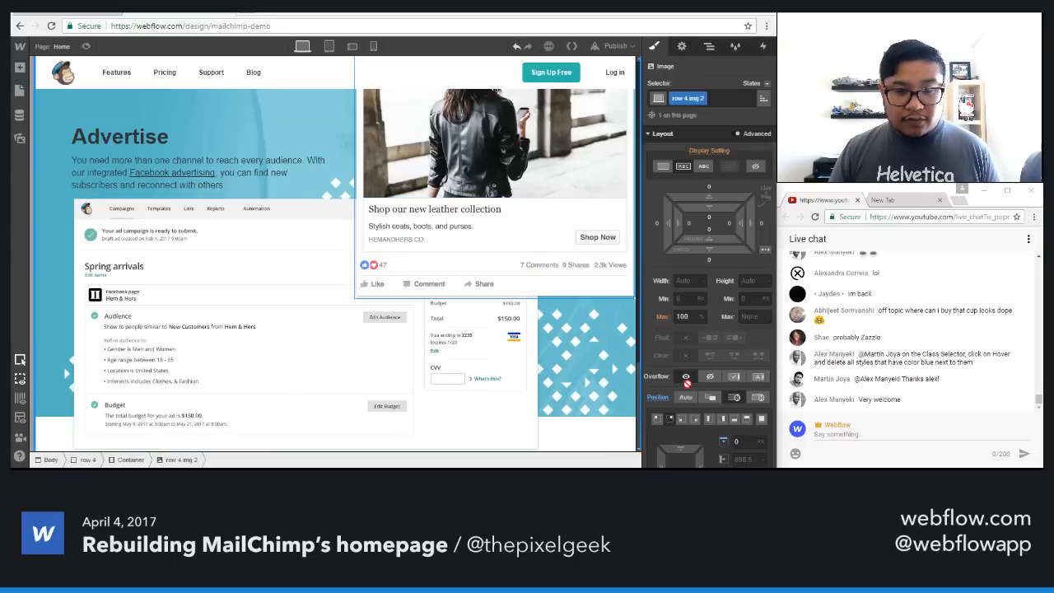
scroll(732, 426, "down", 3)
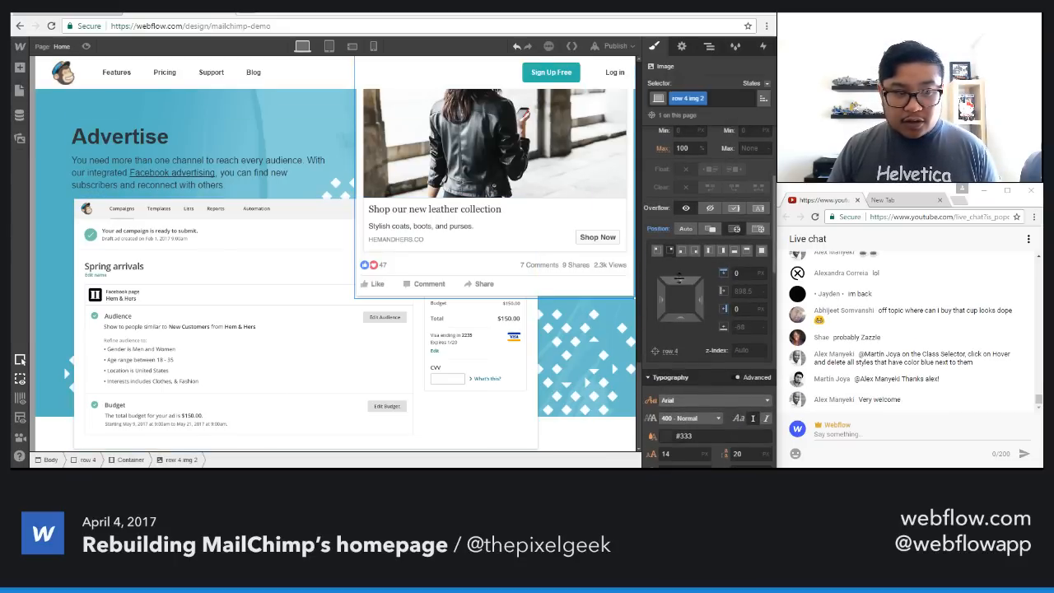
left_click_drag(679, 281, 677, 339)
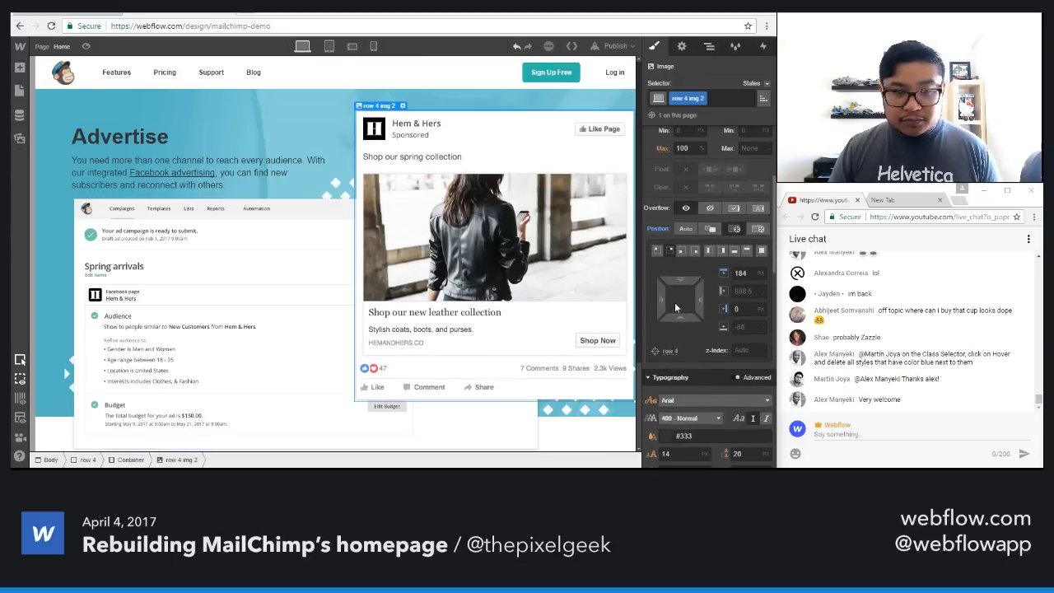
left_click_drag(680, 281, 706, 339)
Step: Anchor row 4 img 2 to the row 4 section's lower-right corner, with a bottom offset of -156 px and a right offset of 129 px
left_click(692, 252)
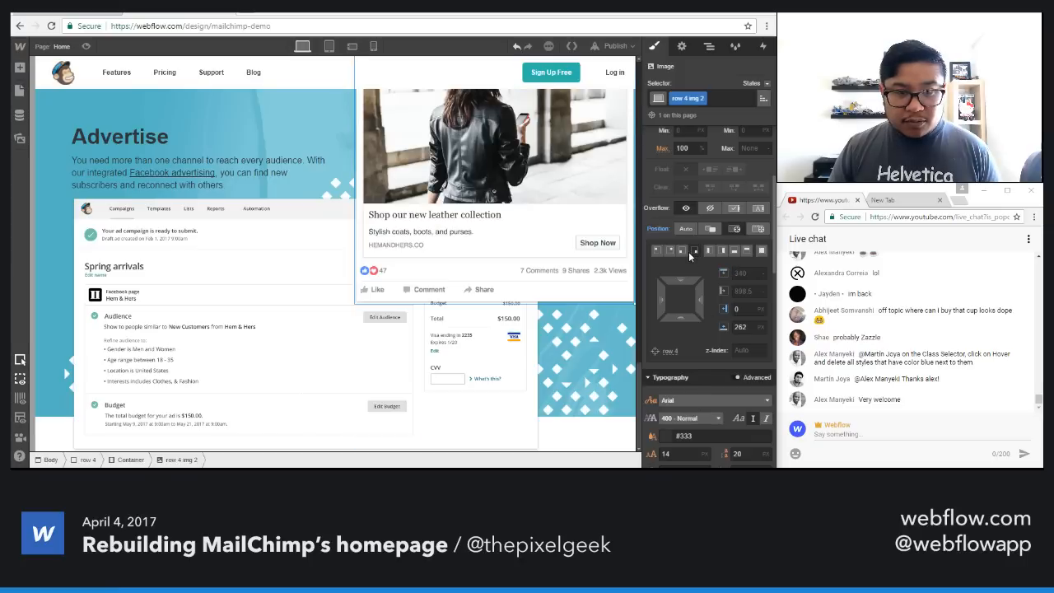
left_click(737, 326)
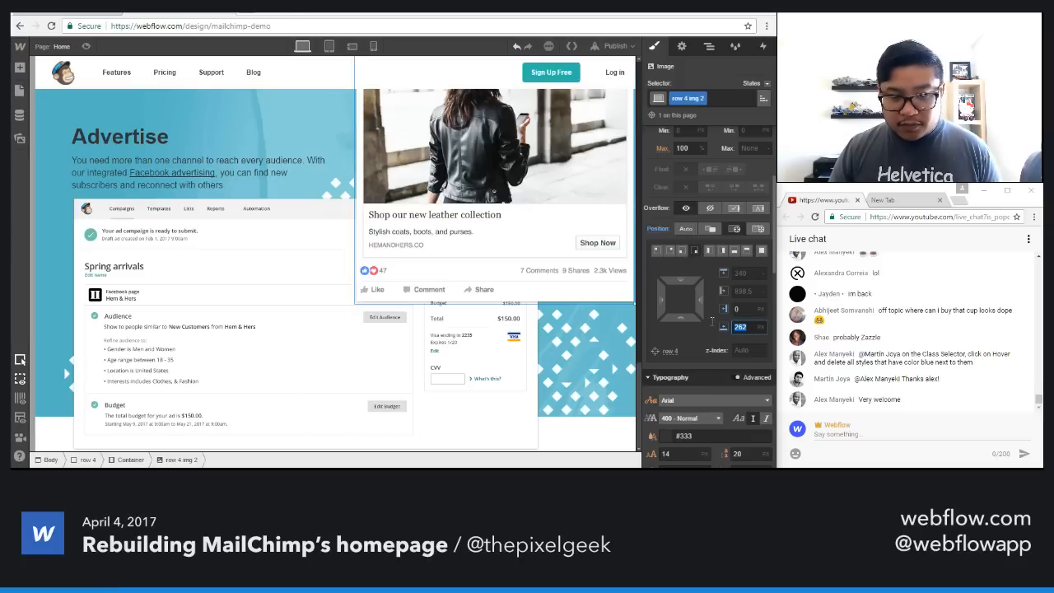
type("0")
key("Return")
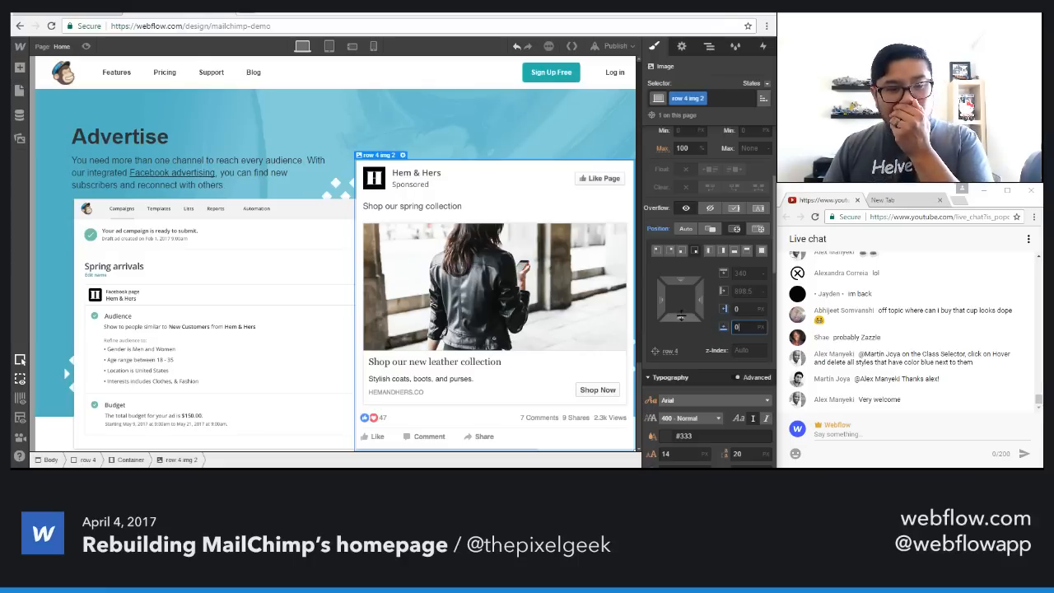
left_click_drag(680, 316, 689, 396)
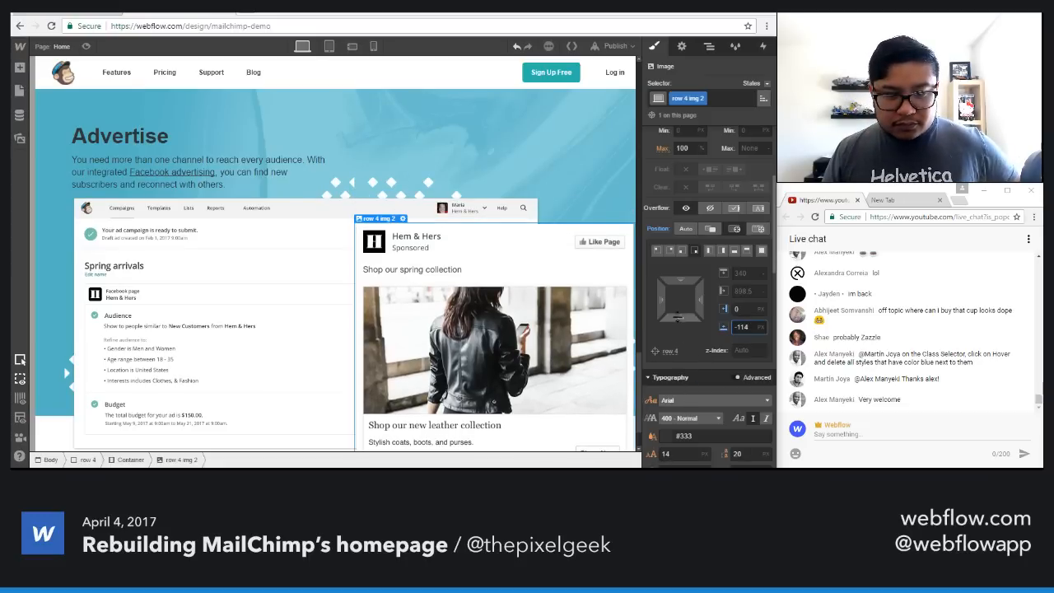
left_click_drag(679, 317, 689, 385)
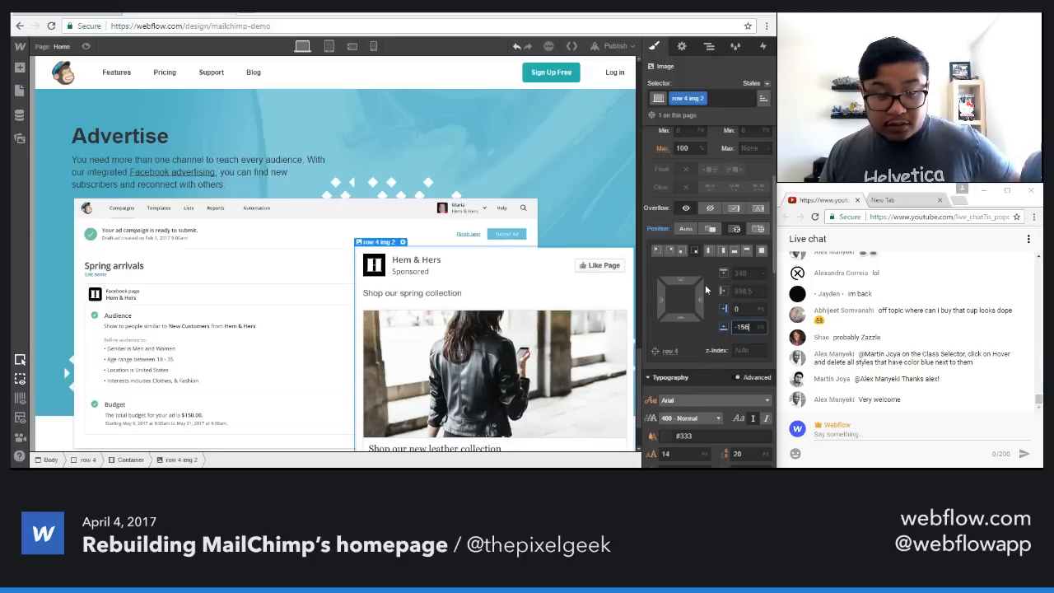
left_click_drag(698, 300, 481, 301)
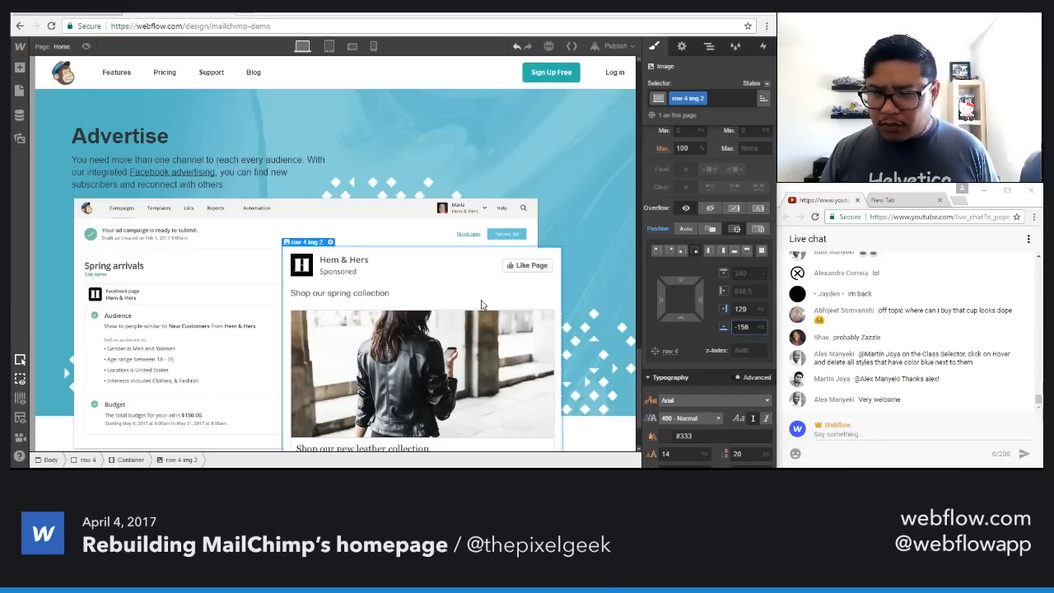
Step: Move the relative positioning from the row 4 section to its container, using a new container class named row 4 container
left_click(622, 159)
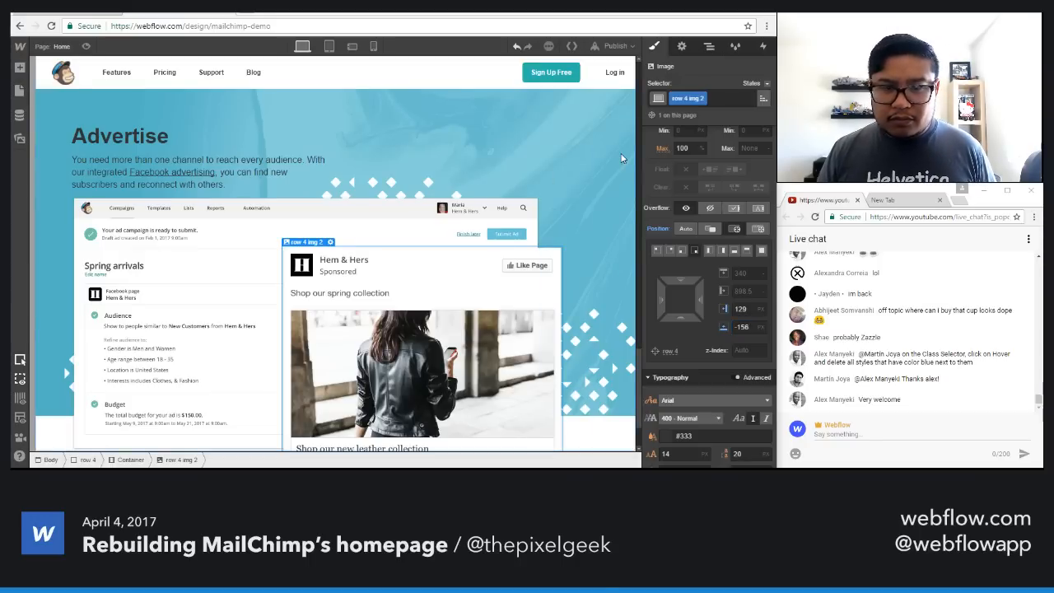
left_click(659, 231, "alt")
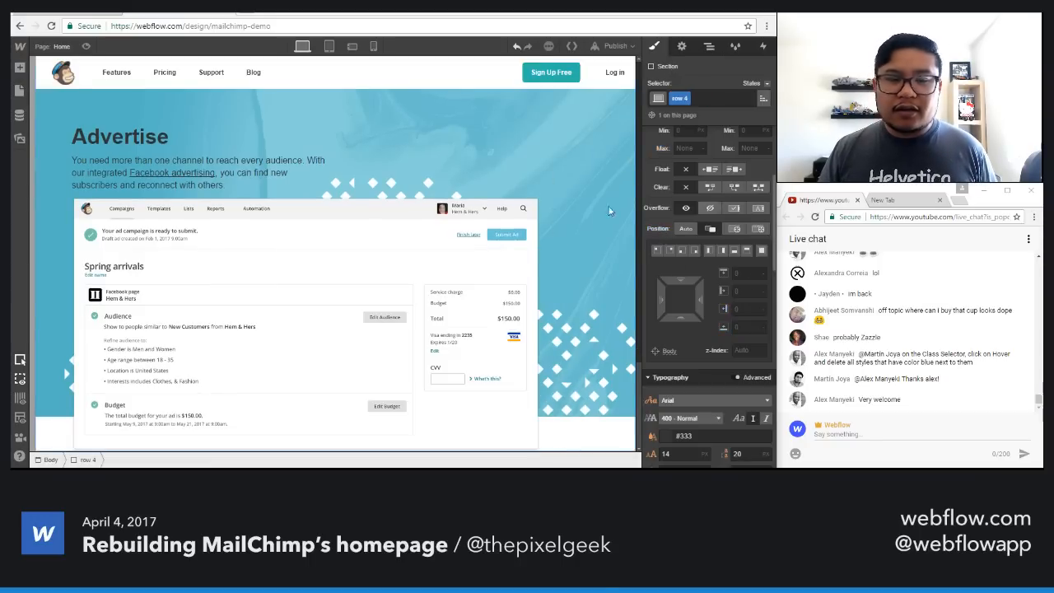
left_click(548, 221)
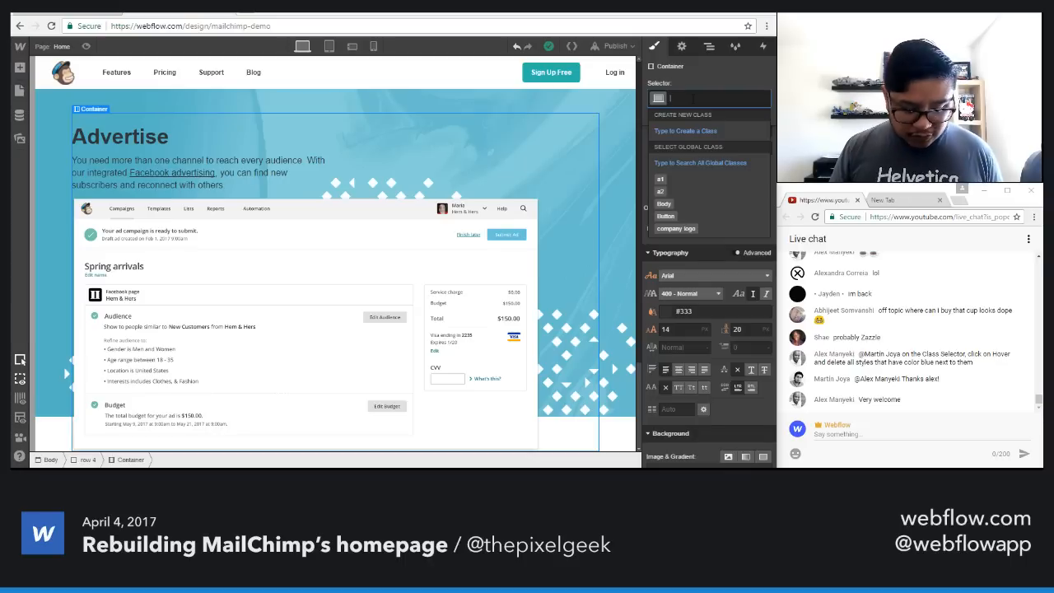
type("row 4 container")
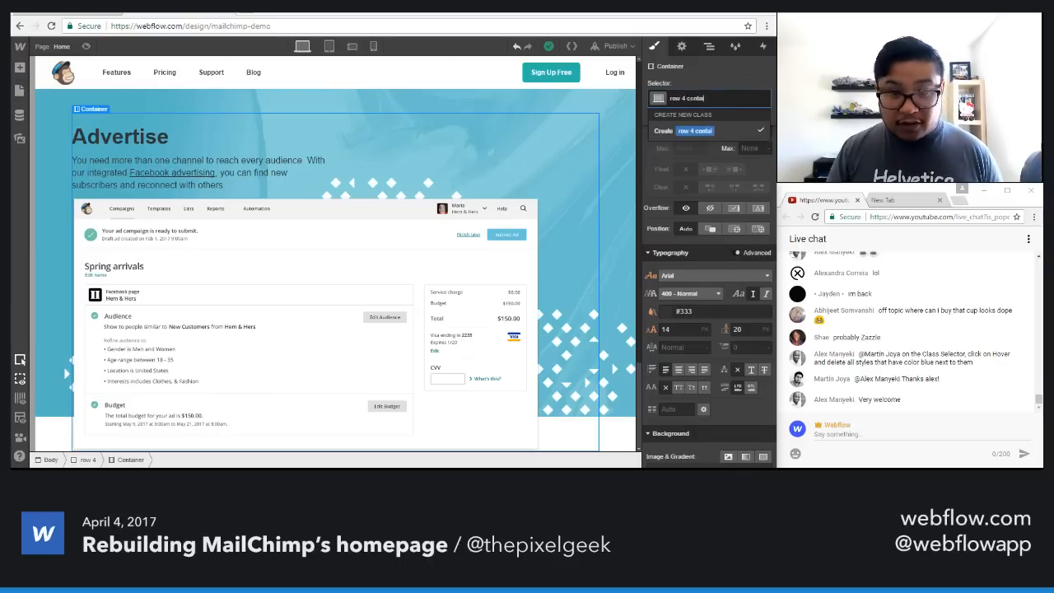
key("Return")
left_click(715, 229)
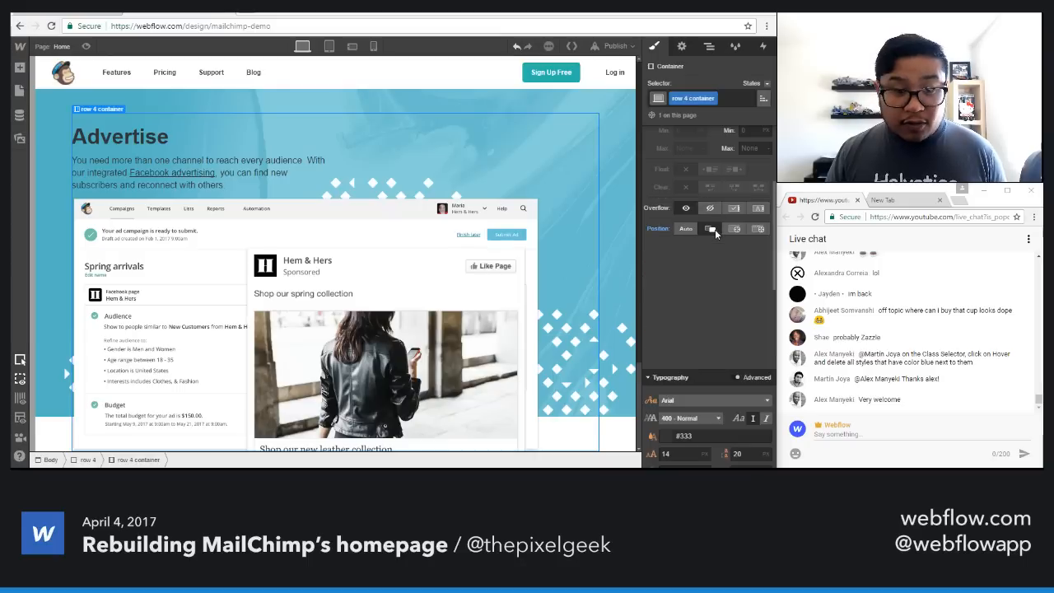
Step: Set the right offset of row 4 img 2 to 73 px so it overlaps the campaign screenshot
left_click(454, 281)
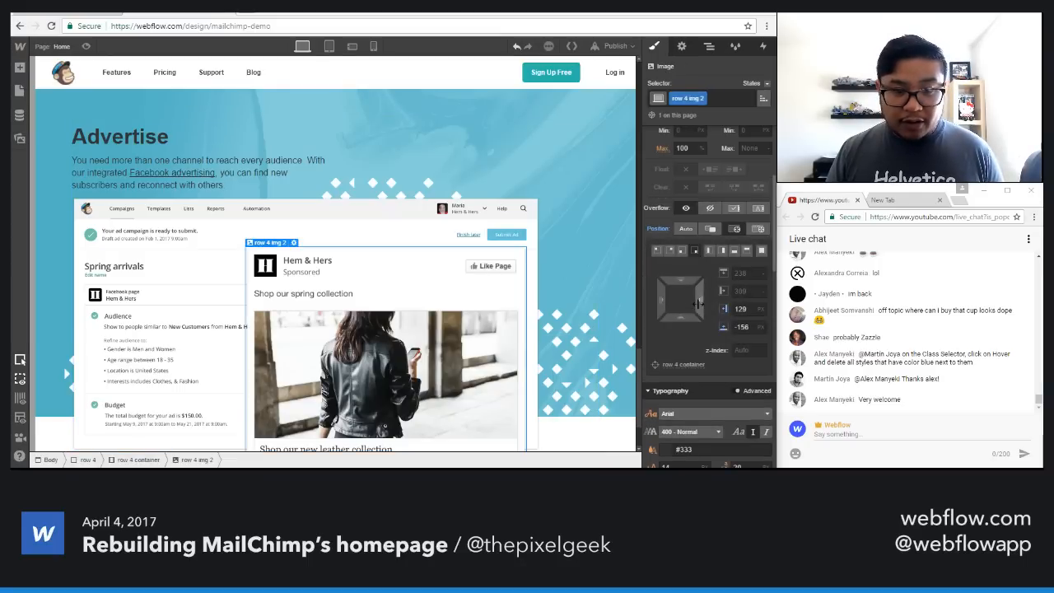
left_click(740, 309)
type("0")
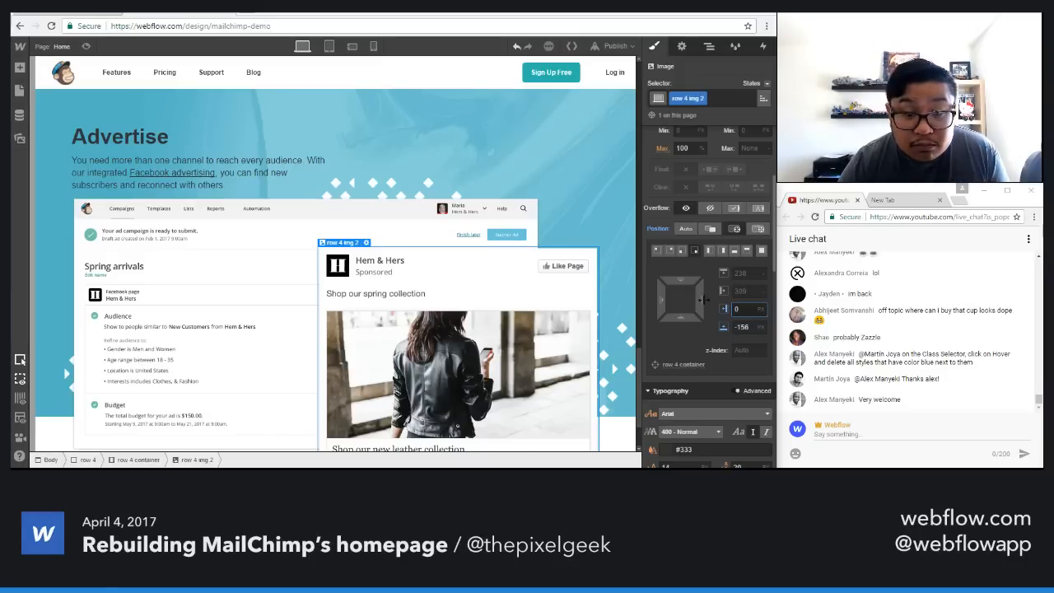
left_click_drag(701, 301, 580, 297)
scroll(580, 296, "up", 2)
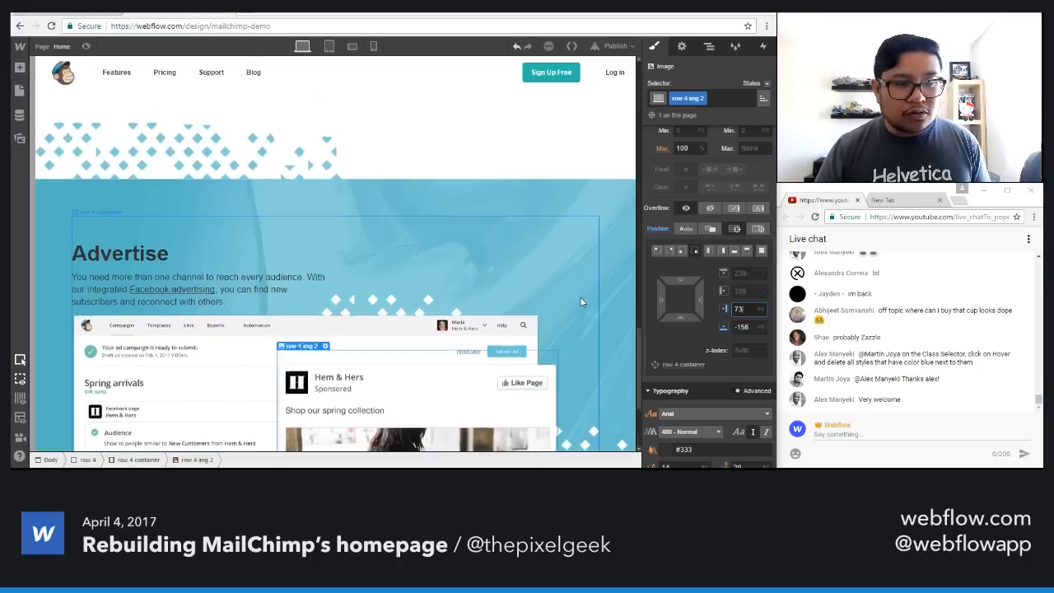
scroll(579, 301, "down", 2)
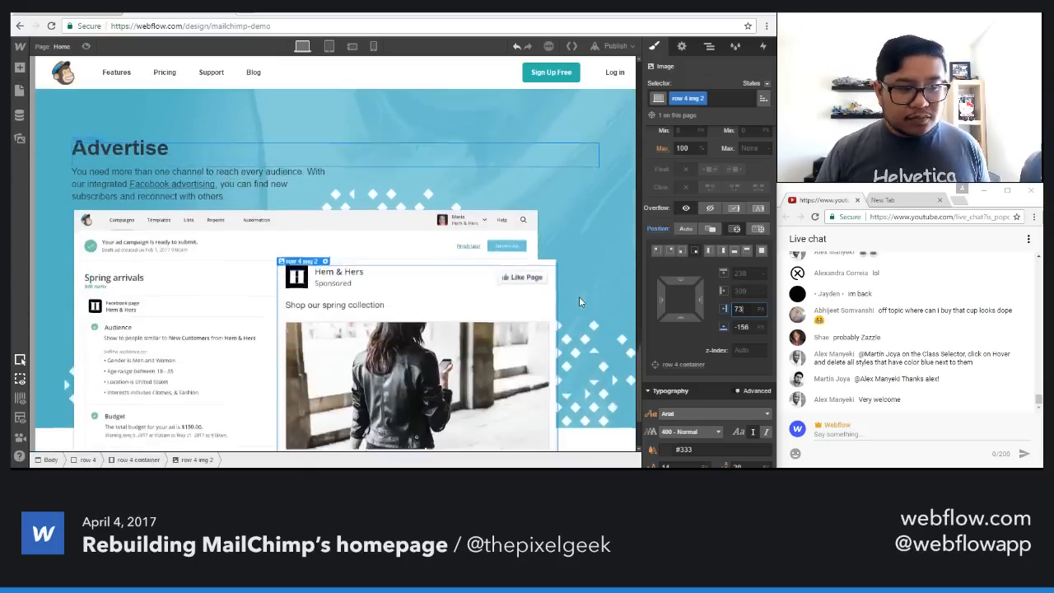
scroll(579, 302, "up", 1)
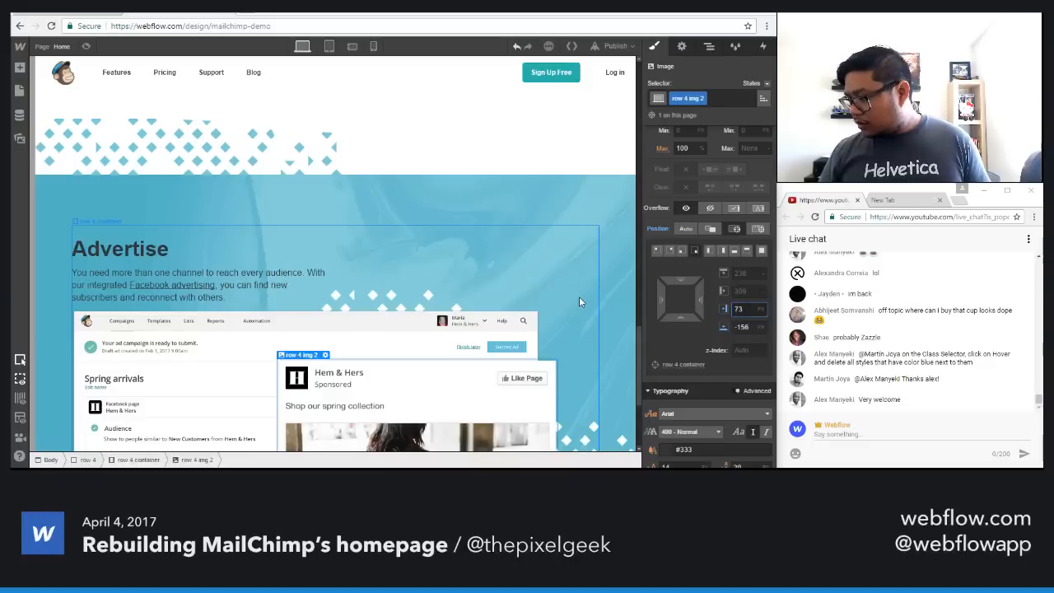
Step: Add a 25 px top margin to the row 4 img 1 campaign screenshot
left_click(298, 336)
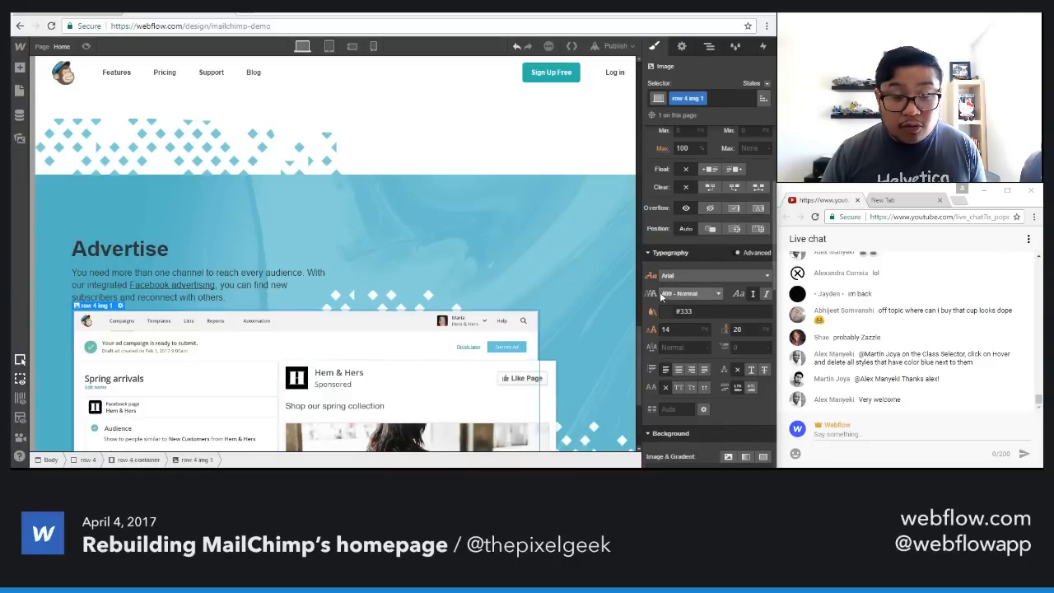
left_click_drag(712, 176, 705, 153)
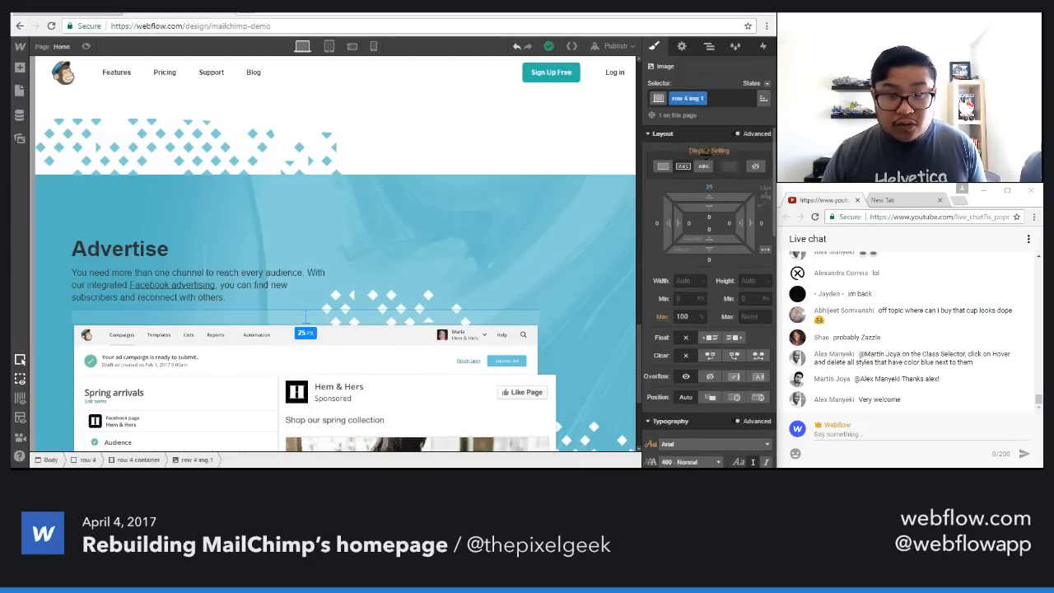
scroll(496, 384, "down", 4)
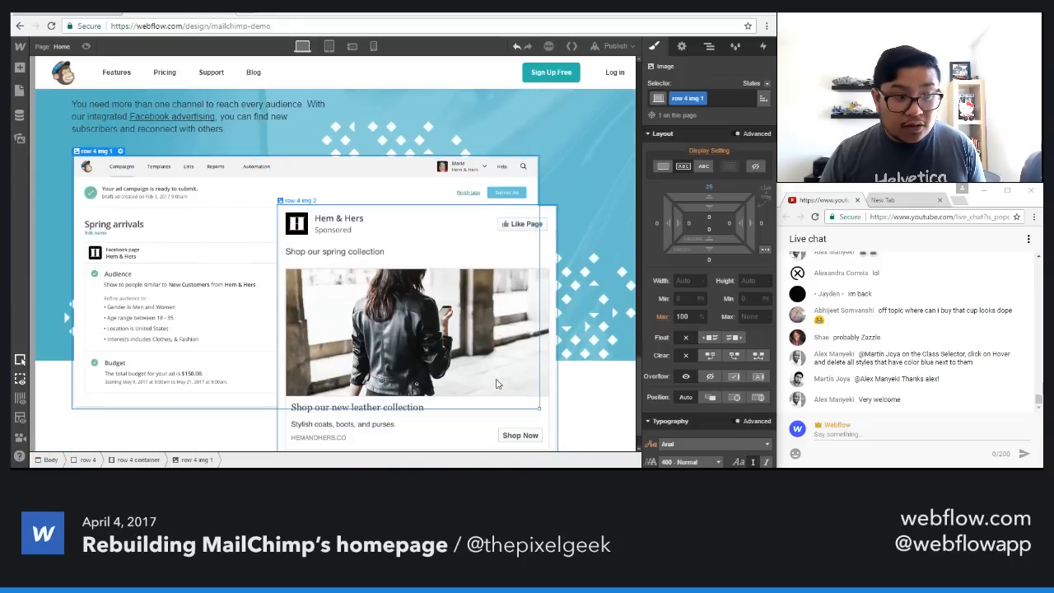
Step: Try adjusting the top spacing of row 4 img 1 again
left_click(465, 294)
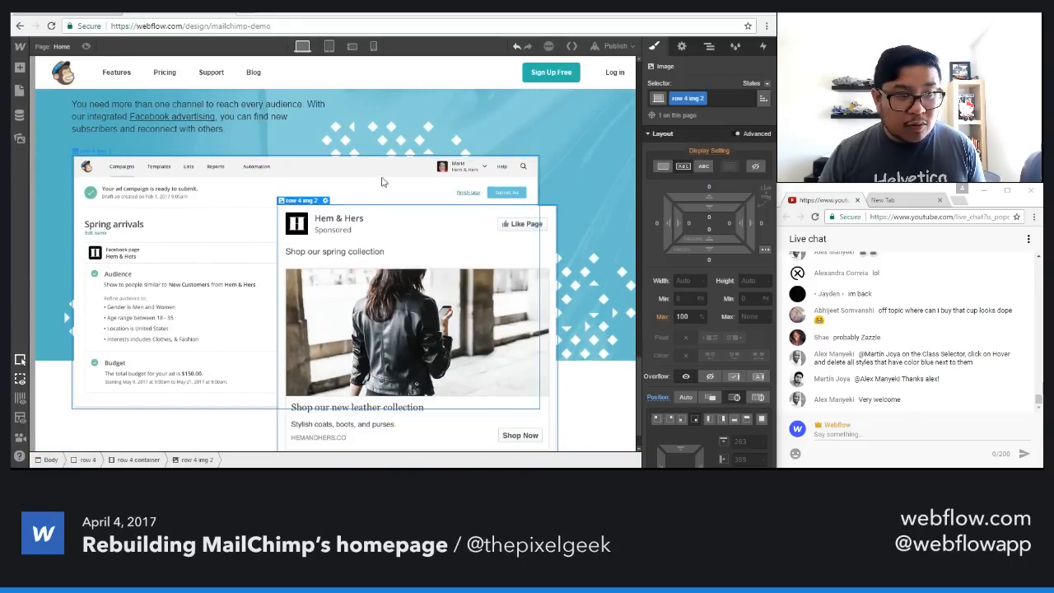
left_click(373, 183)
left_click(709, 50)
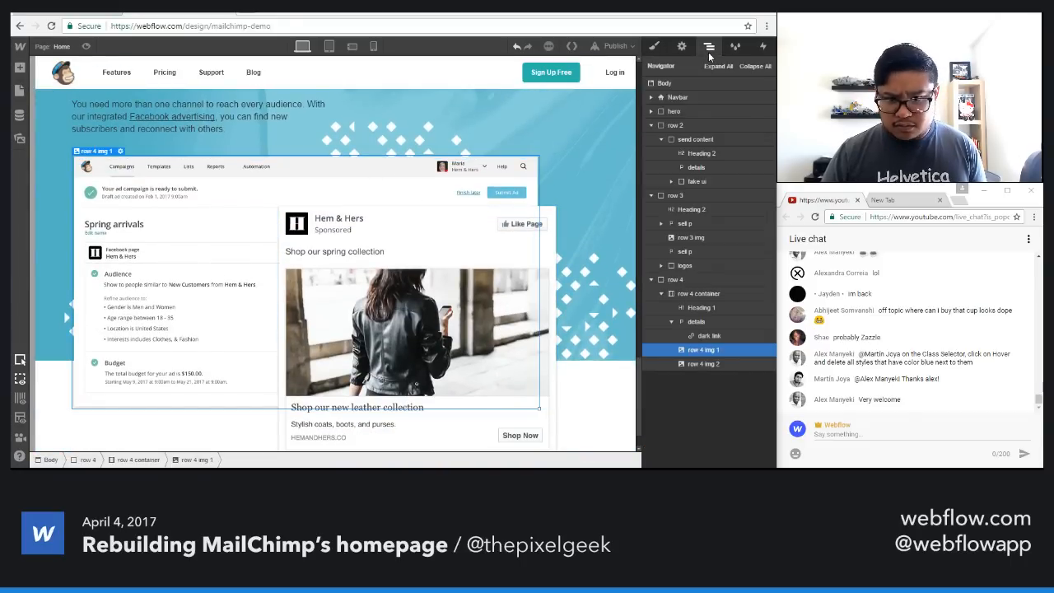
left_click(654, 47)
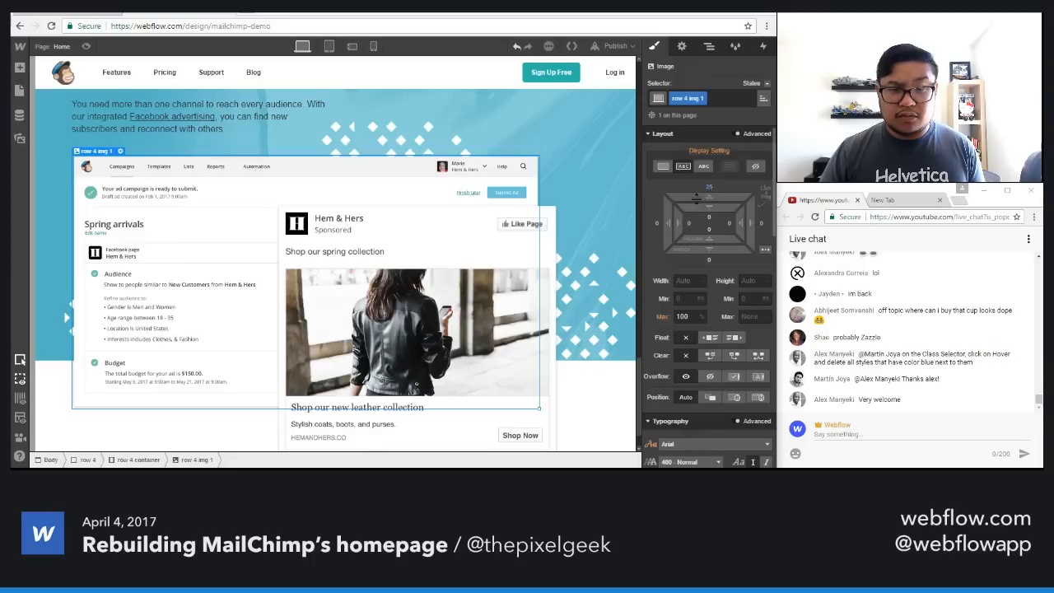
mouse_move(698, 208)
left_mouse_down()
mouse_move(698, 227)
mouse_move(695, 149)
mouse_move(697, 198)
left_mouse_up()
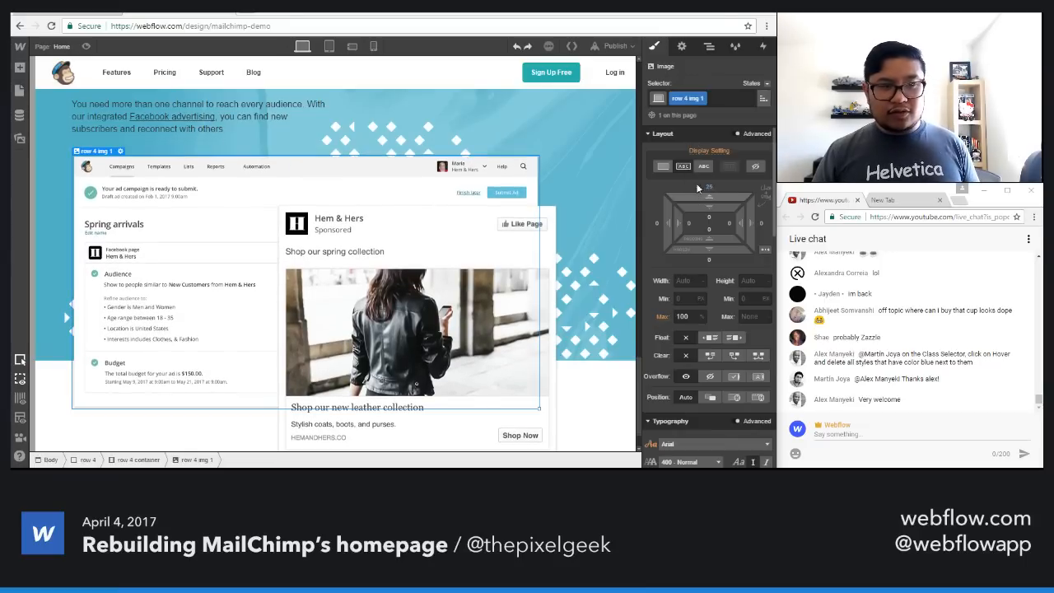
Step: Select row 4 img 2 from the page structure and examine its position settings and overlap with the campaign screenshot
left_click(709, 46)
left_click(697, 365)
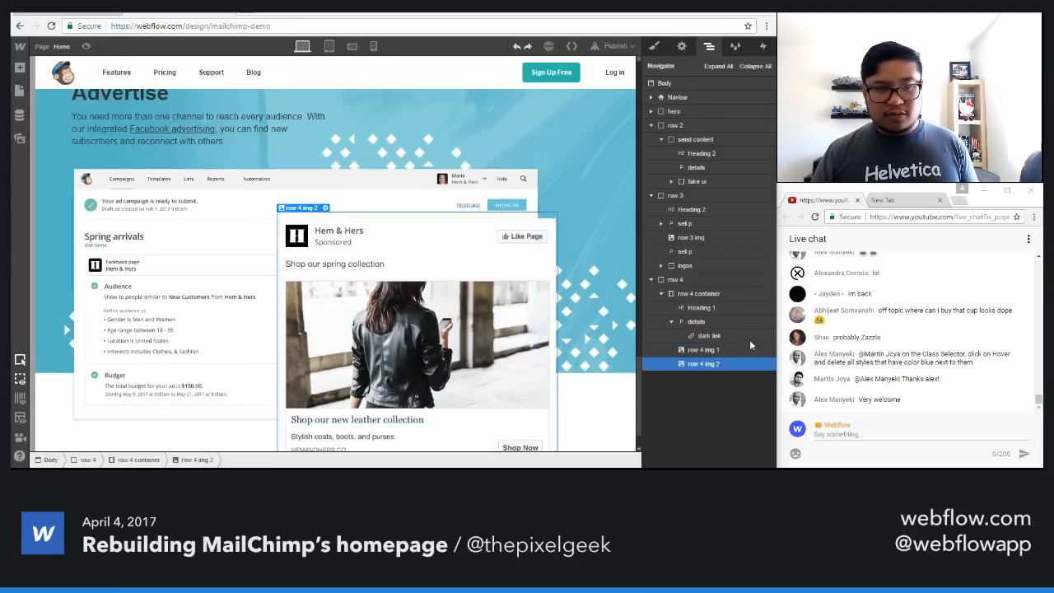
left_click(653, 46)
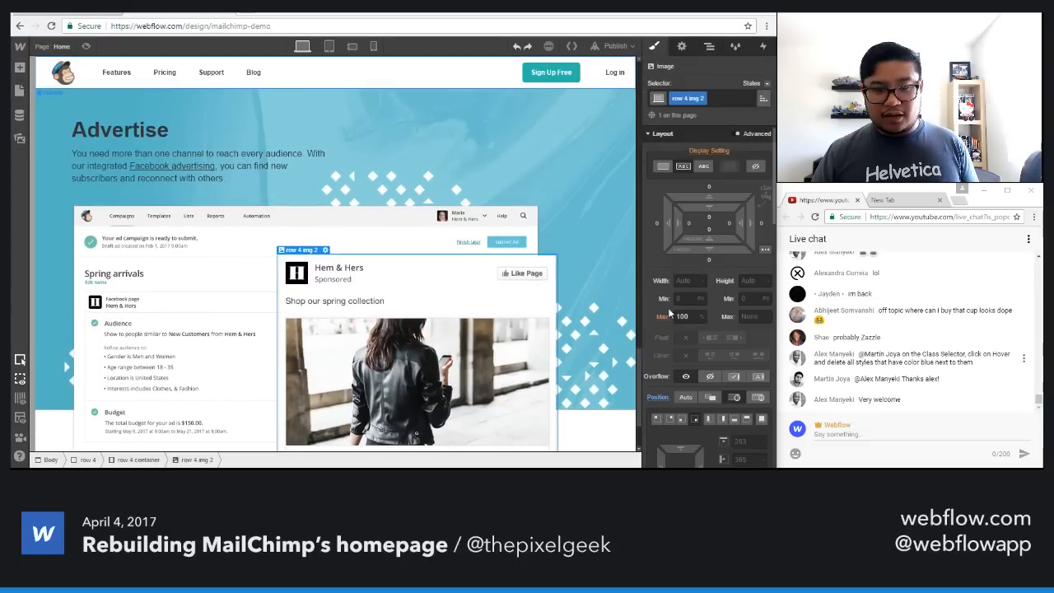
scroll(667, 309, "down", 3)
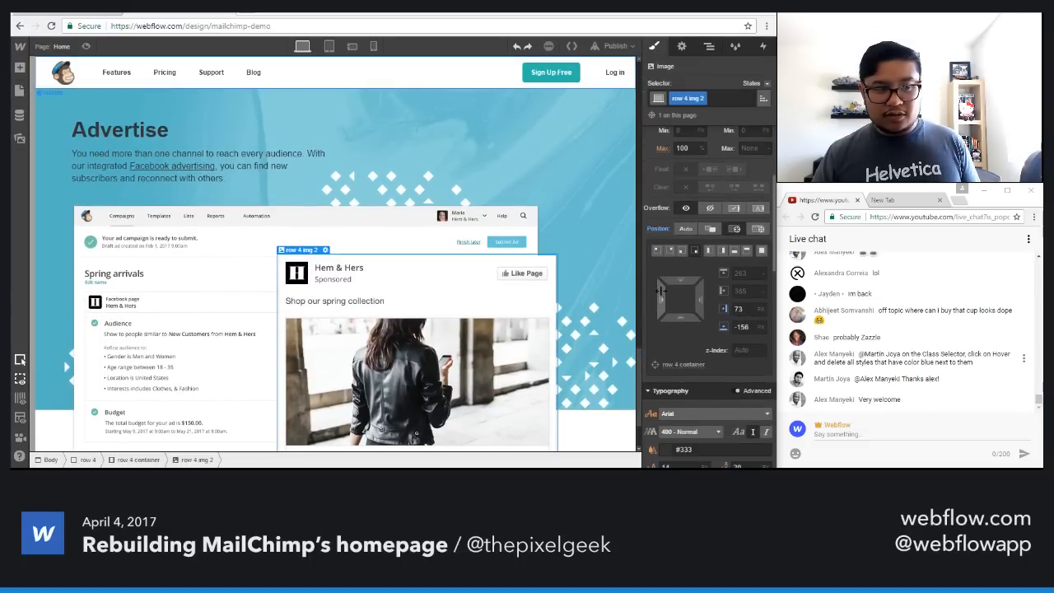
scroll(402, 273, "down", 1)
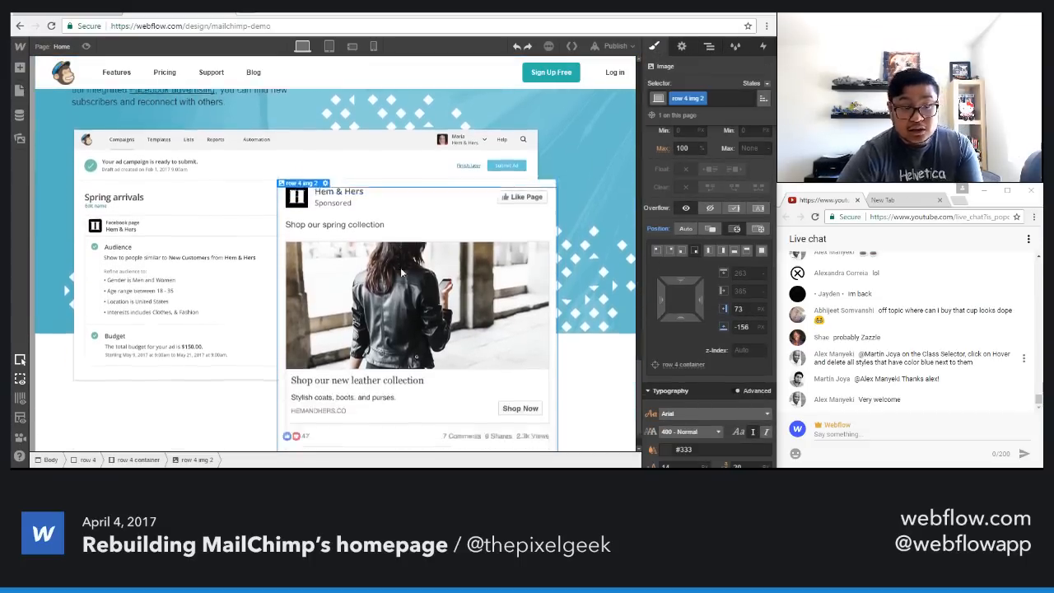
Step: Set the bottom padding of the row 4 section to 500 px
scroll(402, 274, "down", 1)
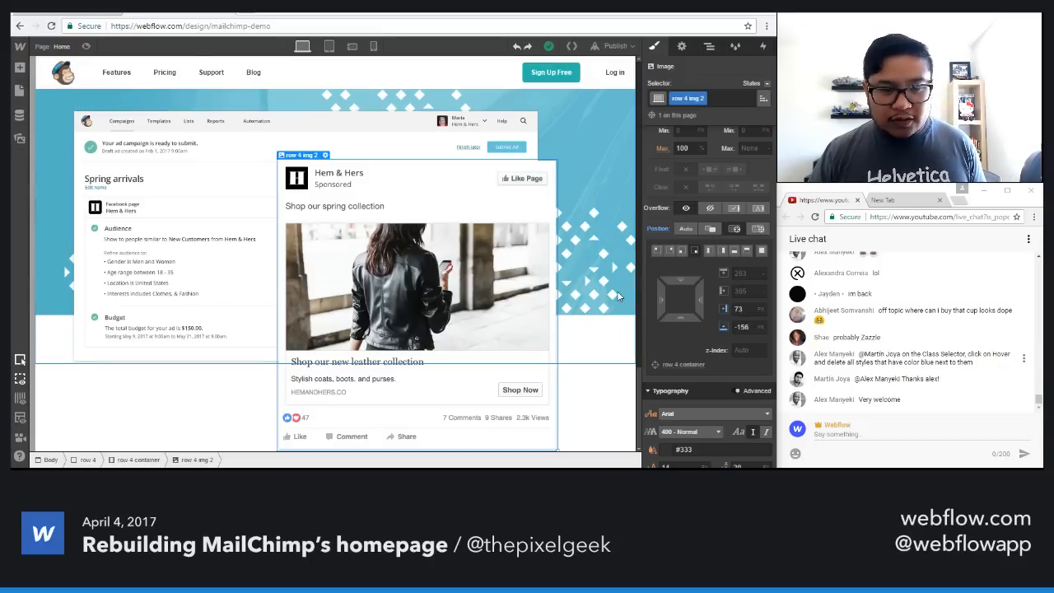
left_click(617, 445)
scroll(743, 311, "up", 2)
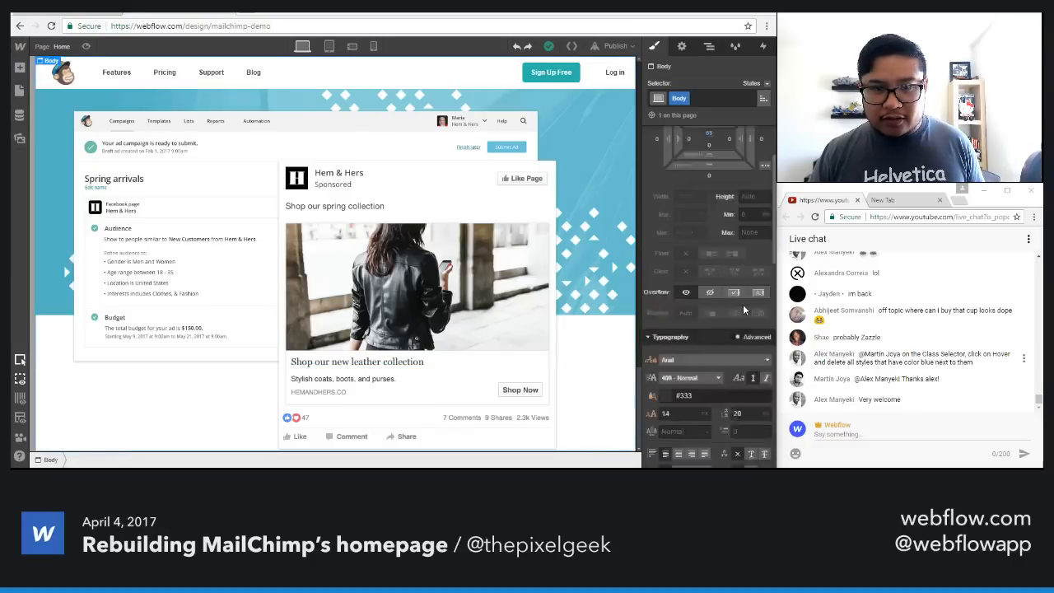
scroll(743, 310, "up", 1)
left_click(610, 217)
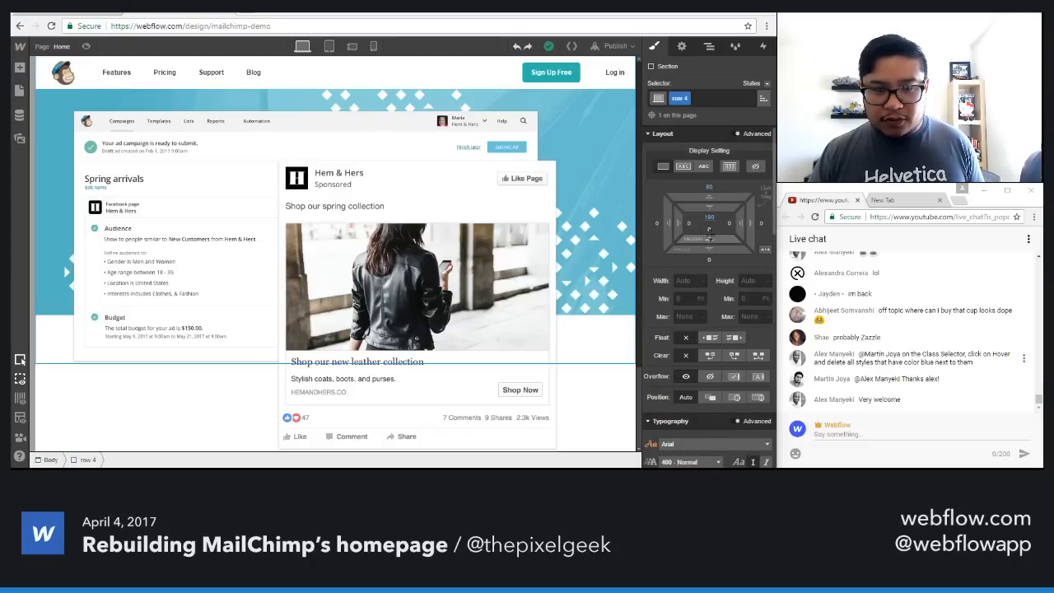
left_click(708, 229)
type("500")
key("Return")
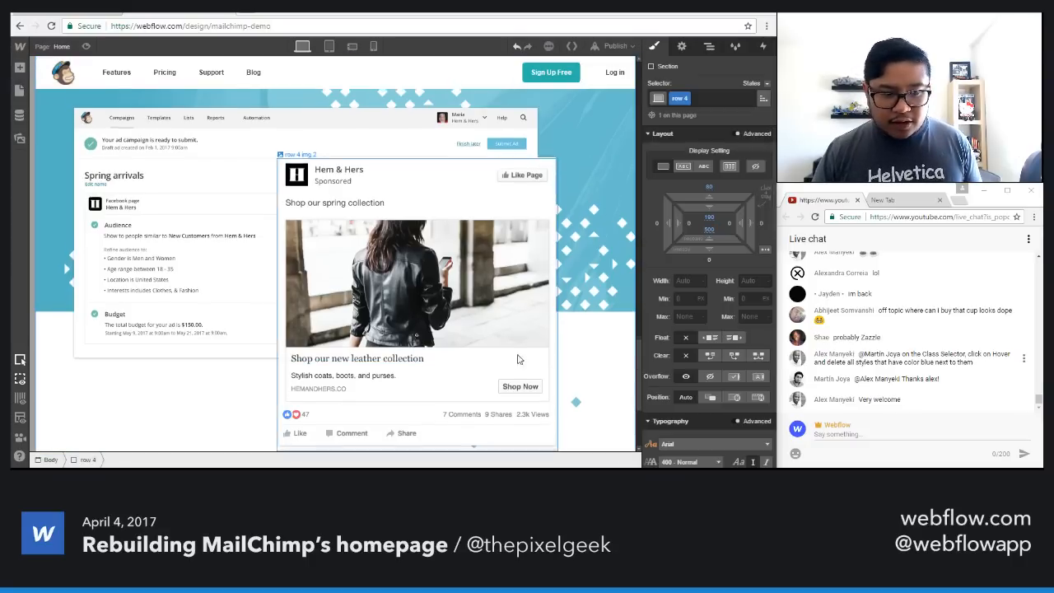
scroll(559, 357, "down", 3)
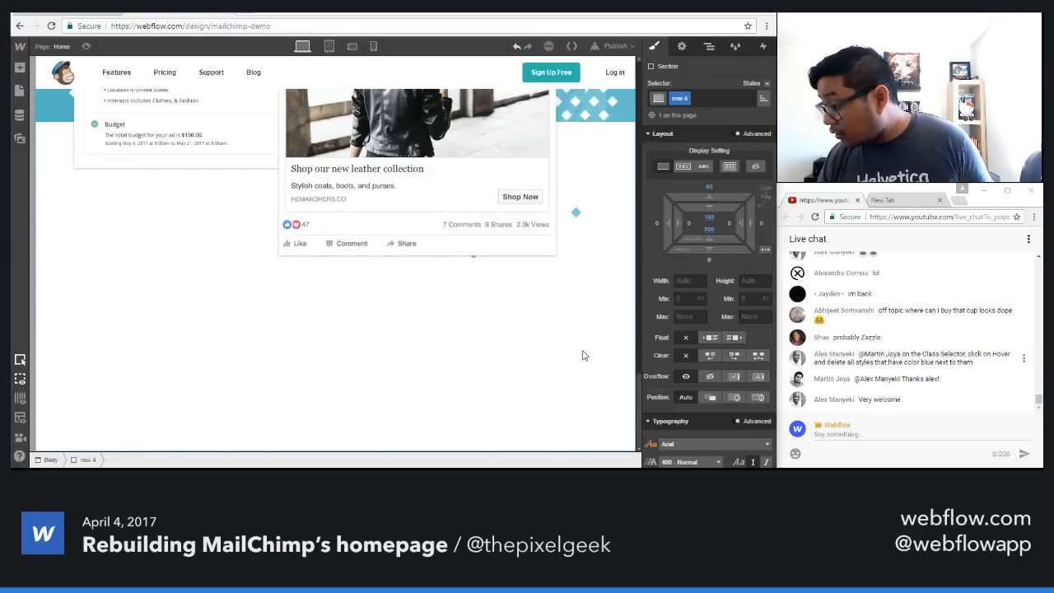
scroll(582, 355, "up", 6)
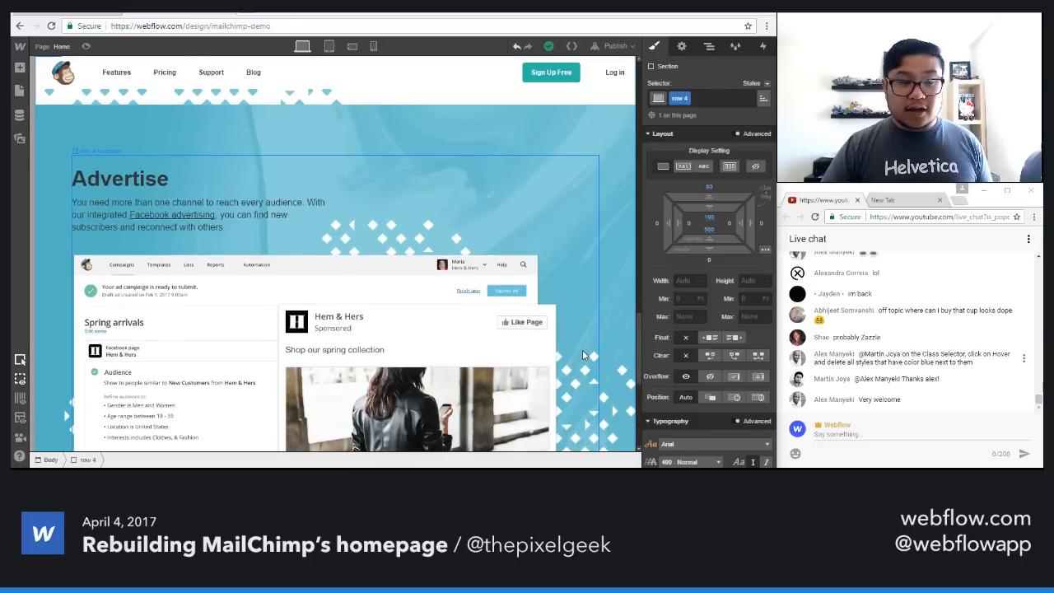
Step: Check the initial appearance of the demo product interaction on the Jacket image and rename the interaction "down 30 opacity 0"
left_click(434, 282)
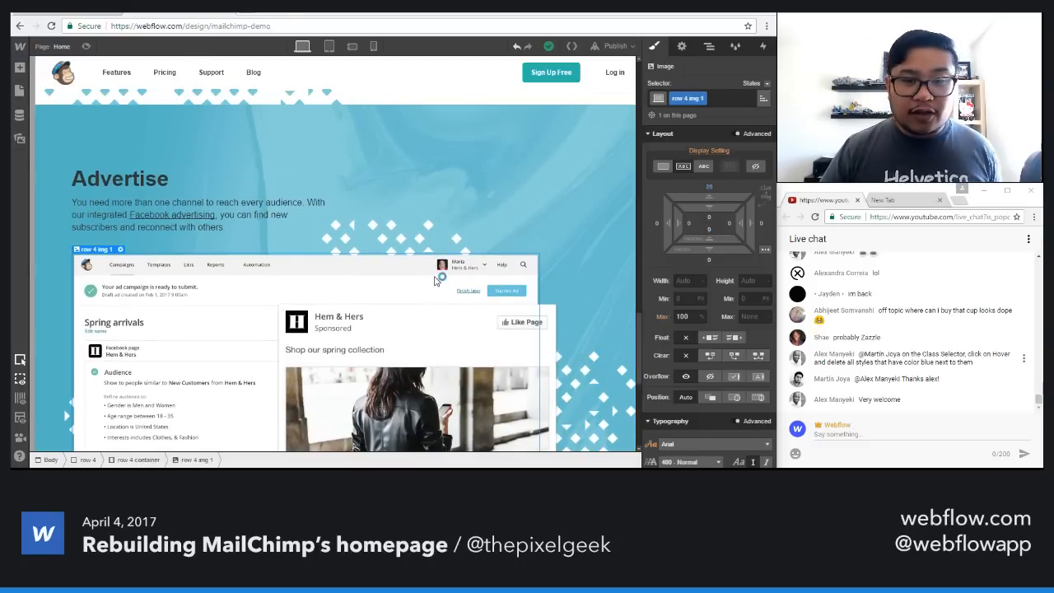
left_click(757, 49)
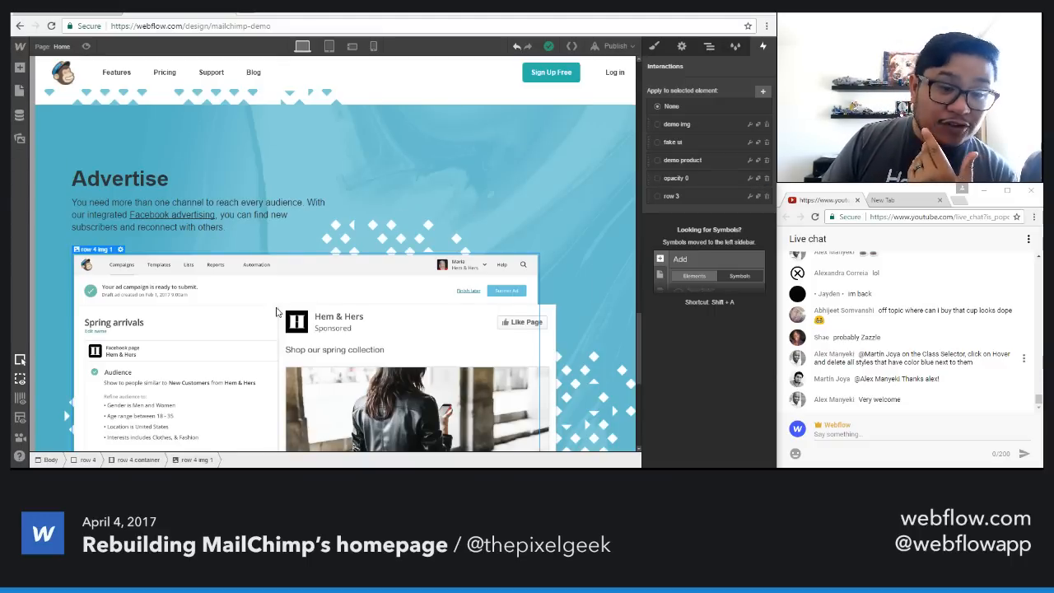
scroll(140, 342, "up", 2)
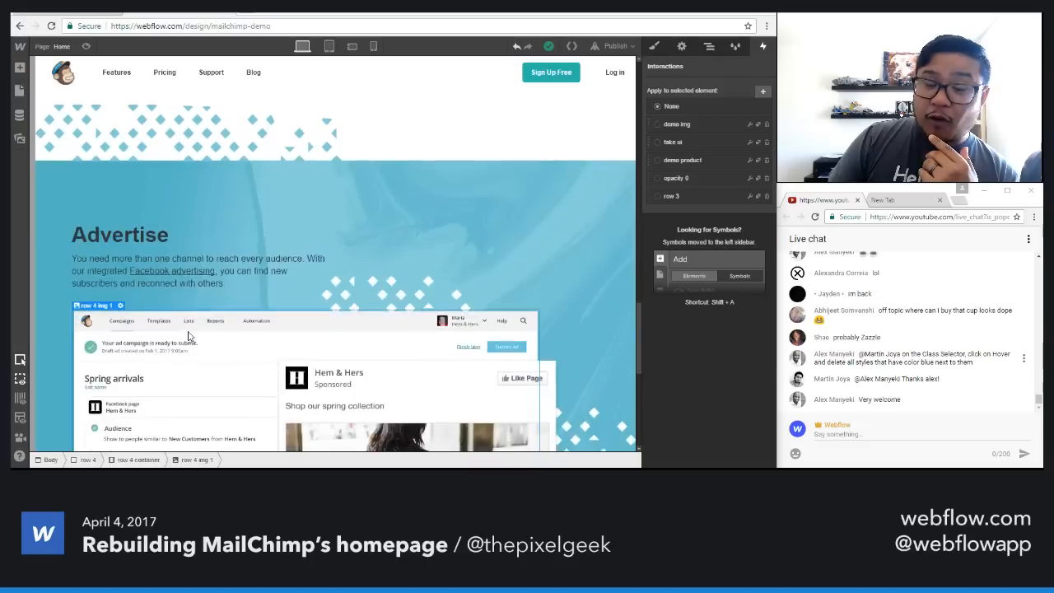
scroll(188, 330, "up", 10)
scroll(188, 334, "up", 2)
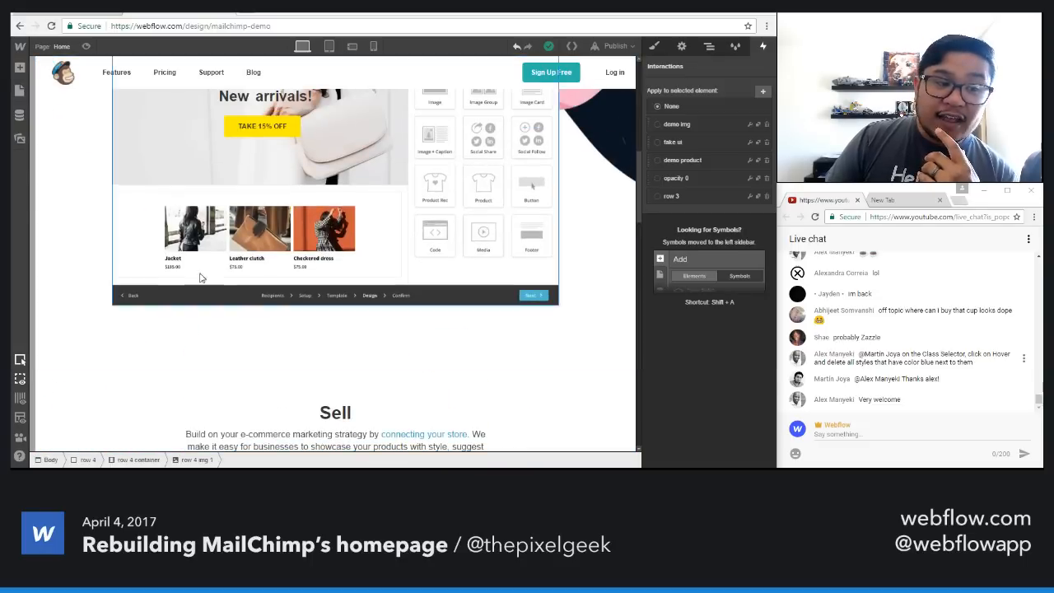
left_click(202, 245)
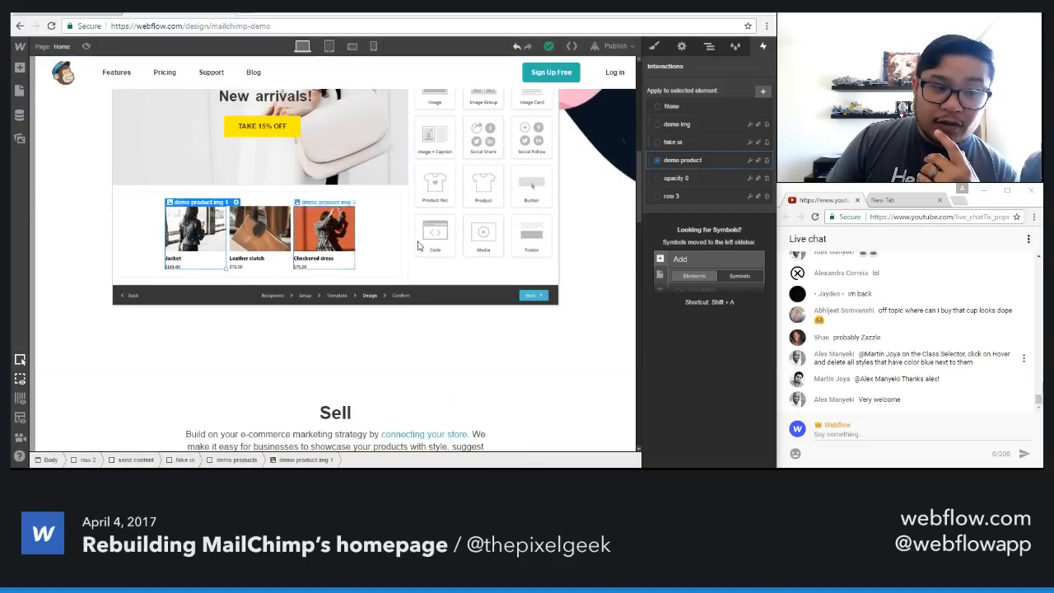
left_click(740, 160)
left_click(719, 144)
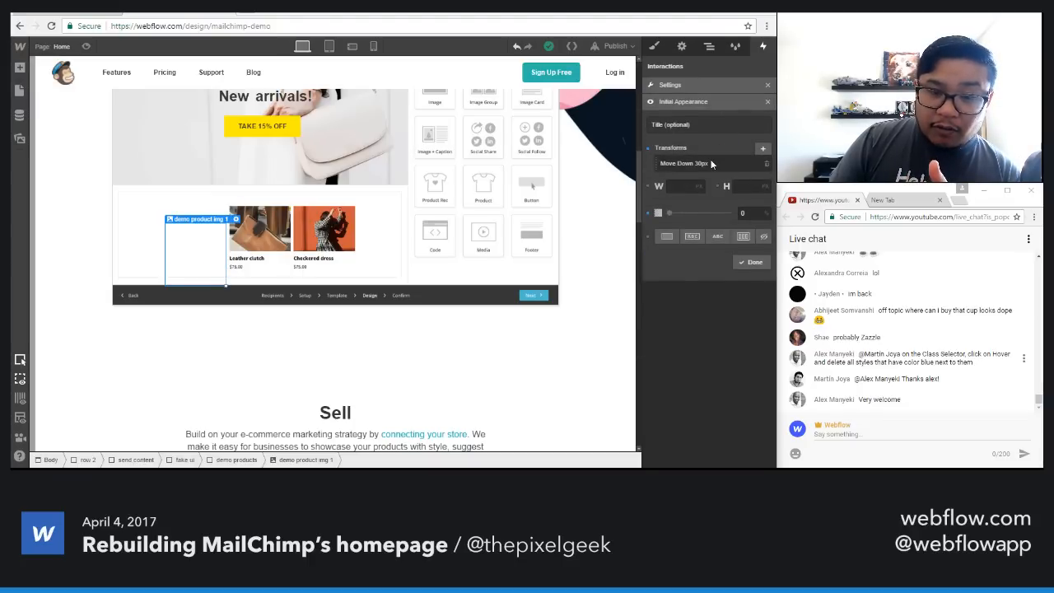
left_click(767, 103)
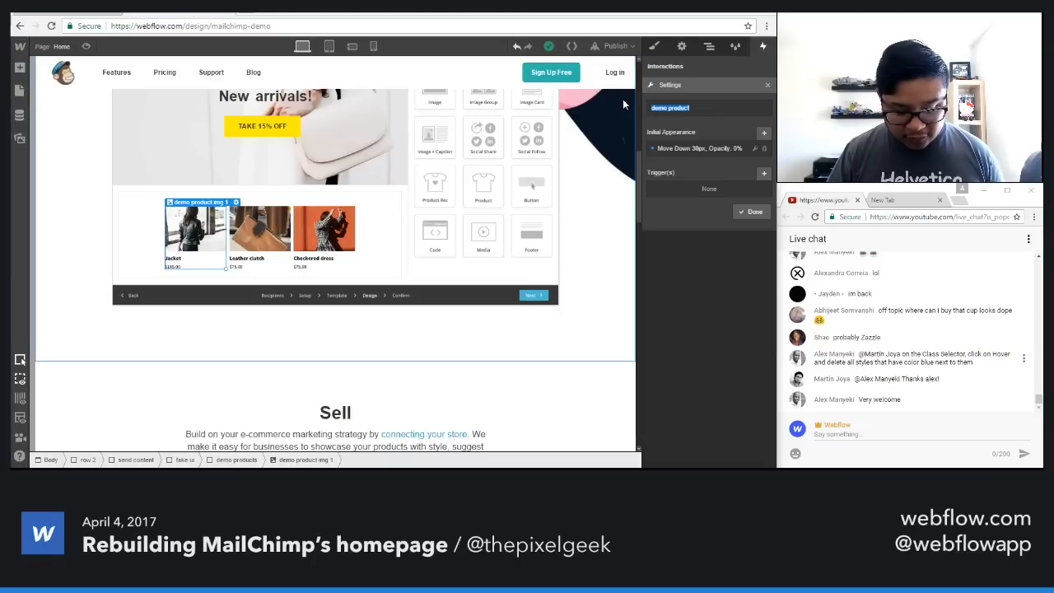
type("down 30 ")
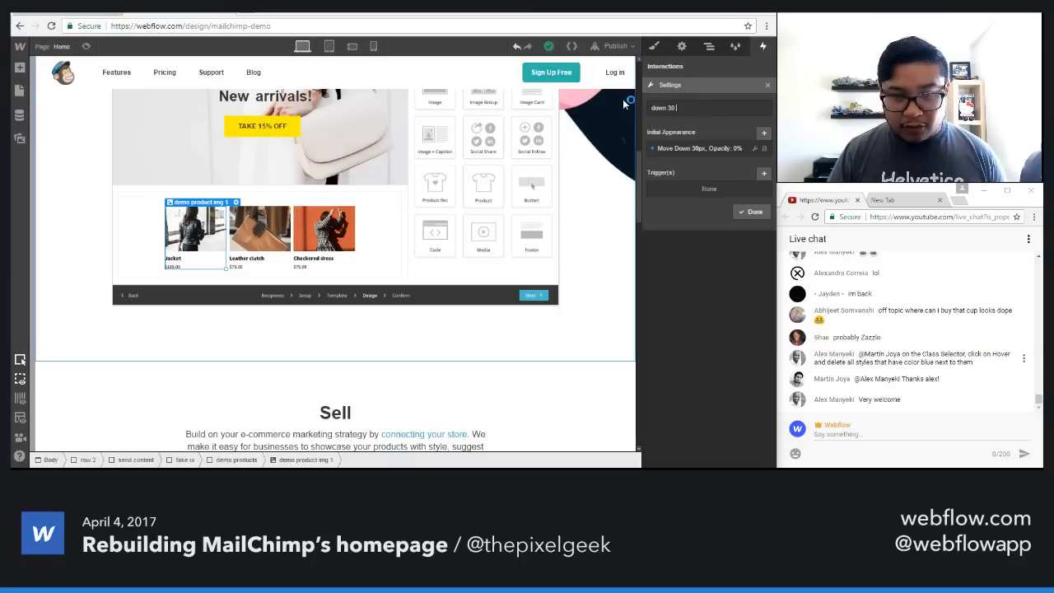
type("opacity 0")
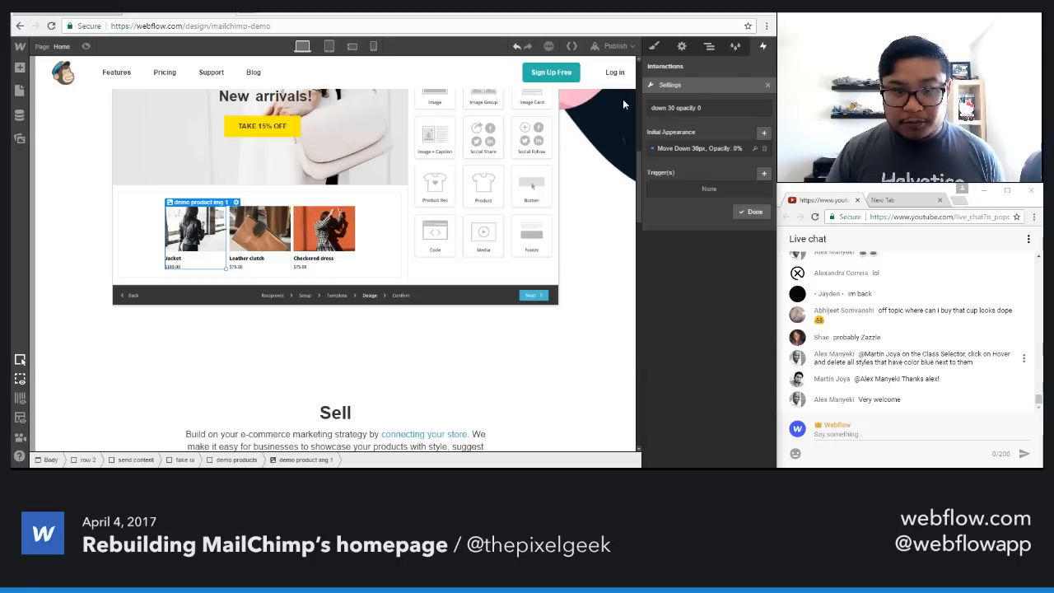
left_click(767, 85)
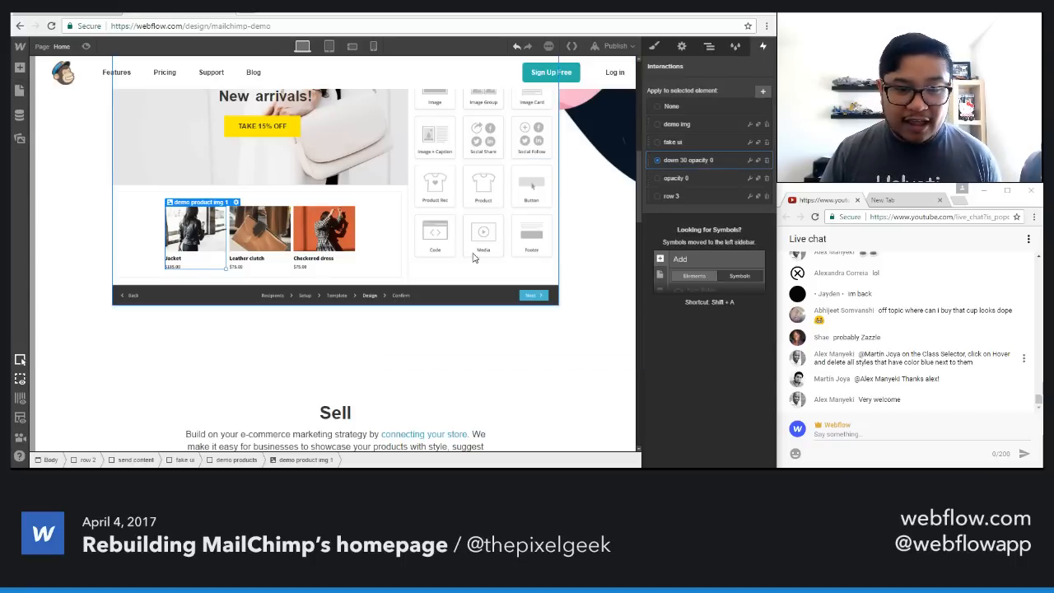
Step: Apply the "down 30 opacity 0" interaction to both row 4 img 1 and row 4 img 2
scroll(471, 256, "down", 3)
scroll(472, 256, "down", 15)
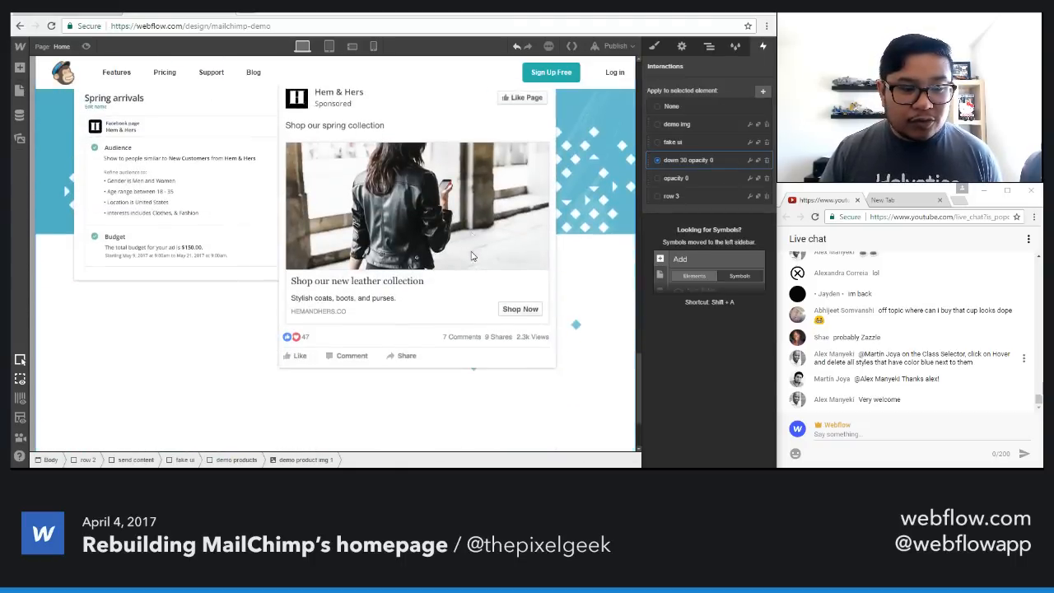
scroll(472, 256, "up", 3)
left_click(212, 219)
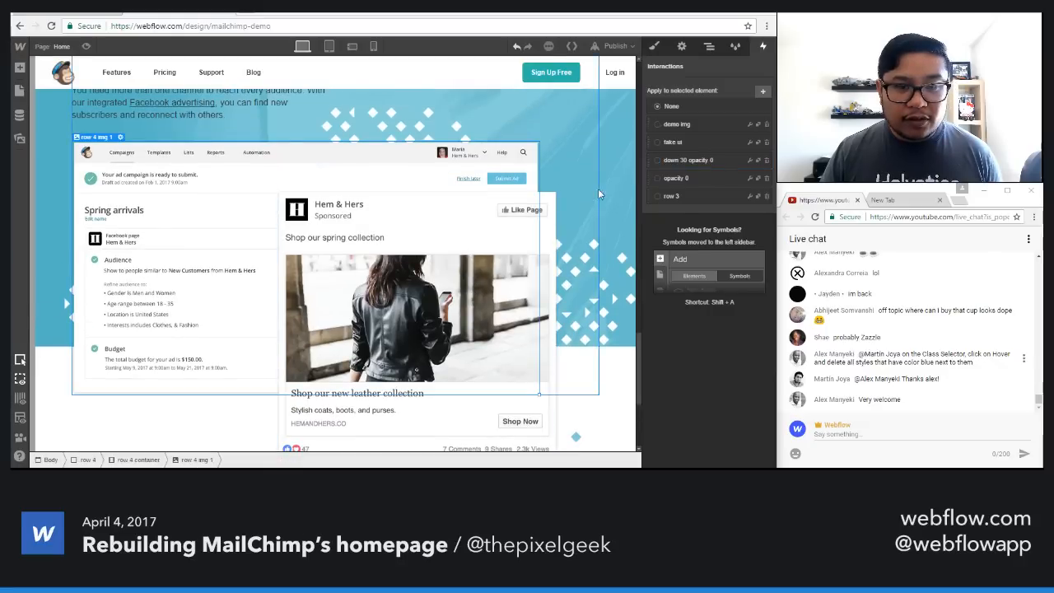
left_click(685, 162)
left_click(428, 278)
left_click(704, 161)
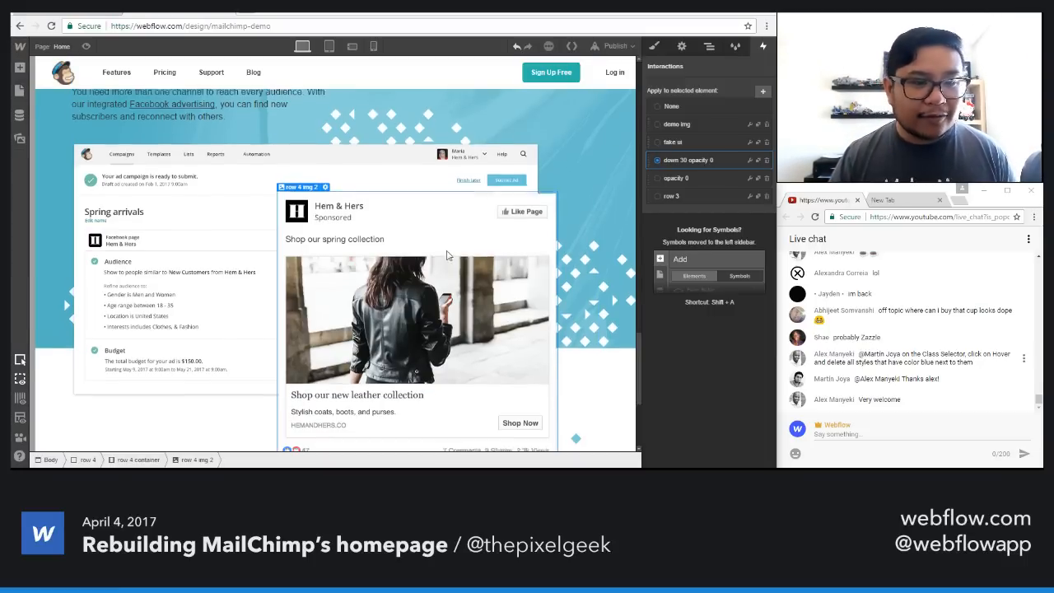
Step: Create a new interaction named "row 4" on the row 4 section
scroll(447, 261, "up", 3)
left_click(546, 253)
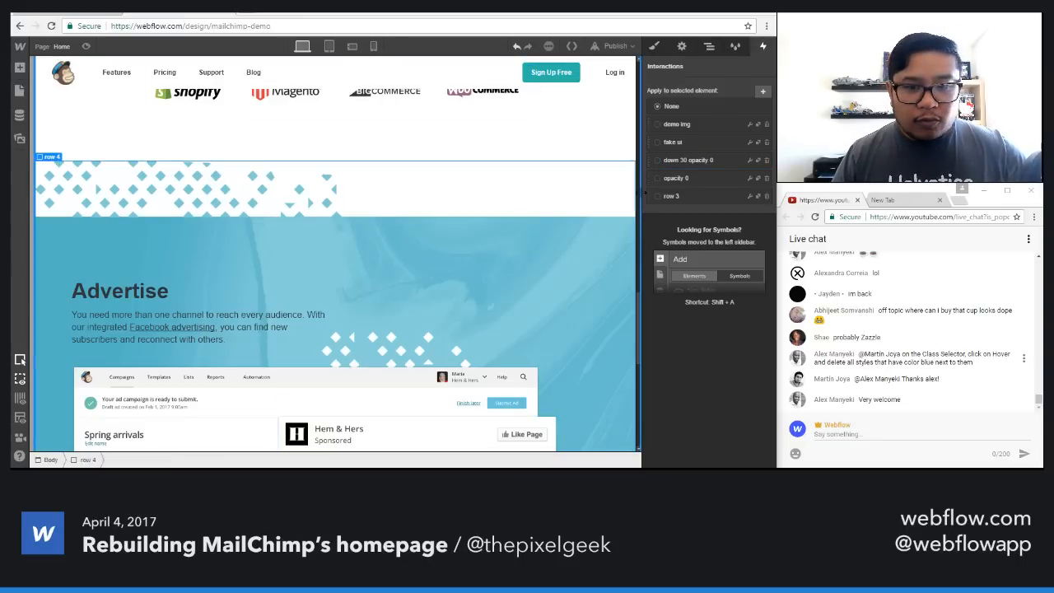
left_click(762, 93)
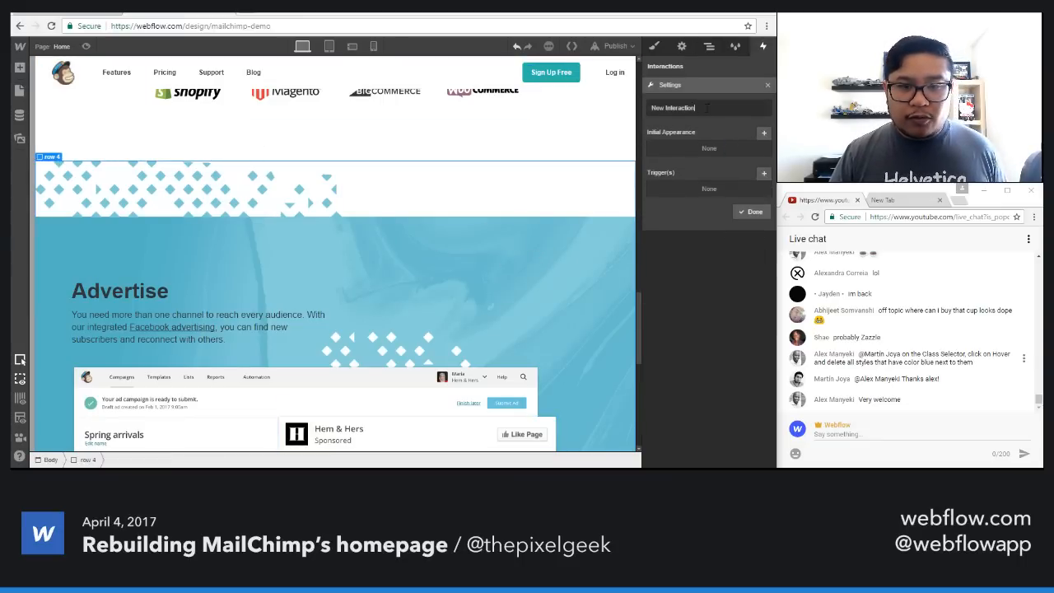
type("row 4")
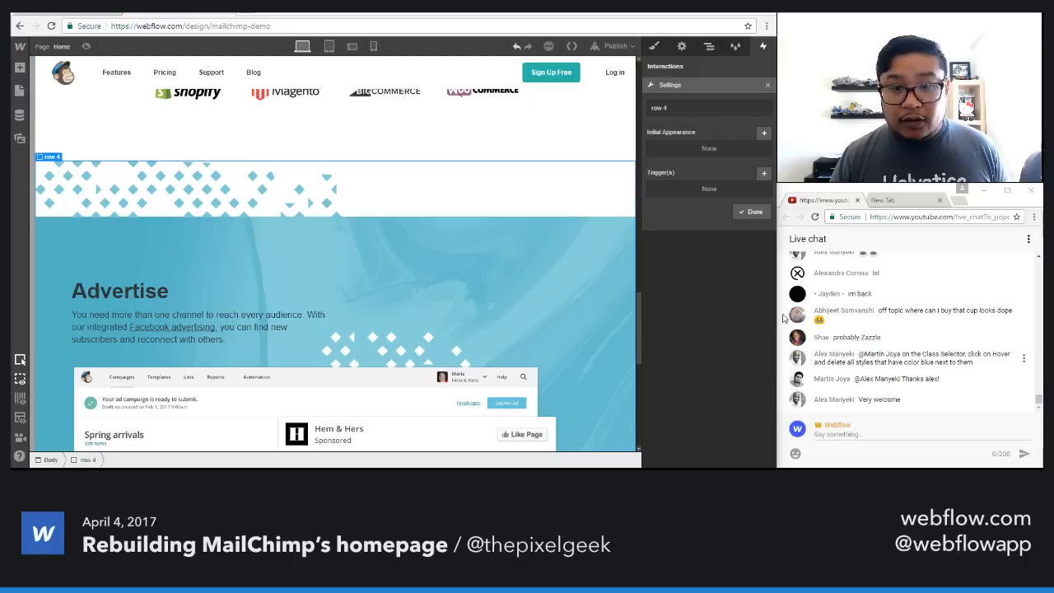
Step: Add a scroll trigger to the row 4 interaction with a 45% scroll-into-view offset, affecting the different element row 4 img 1
left_click(763, 173)
left_click(695, 216)
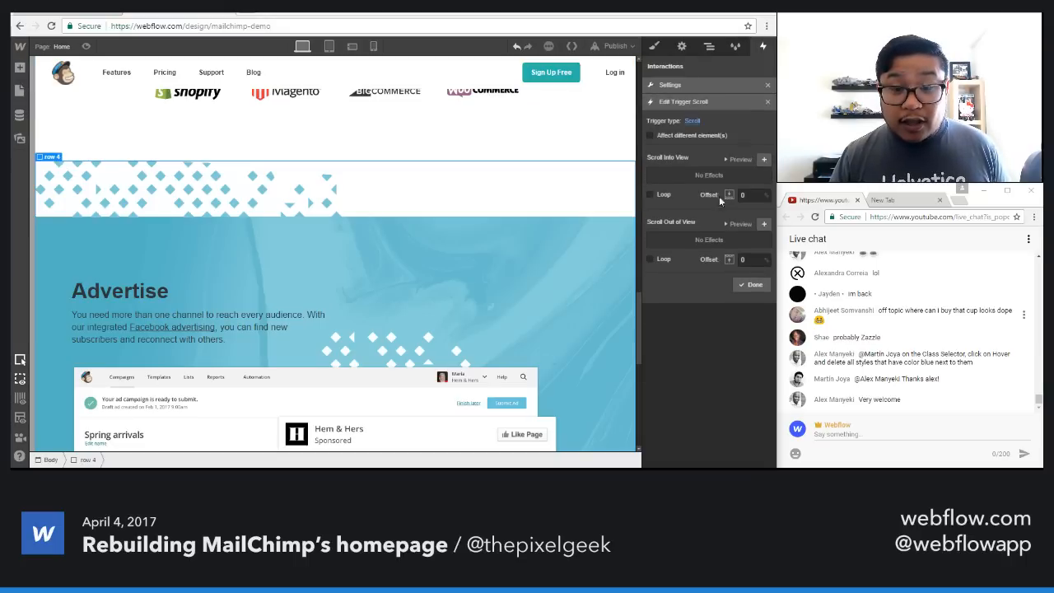
left_click(741, 194)
type("45")
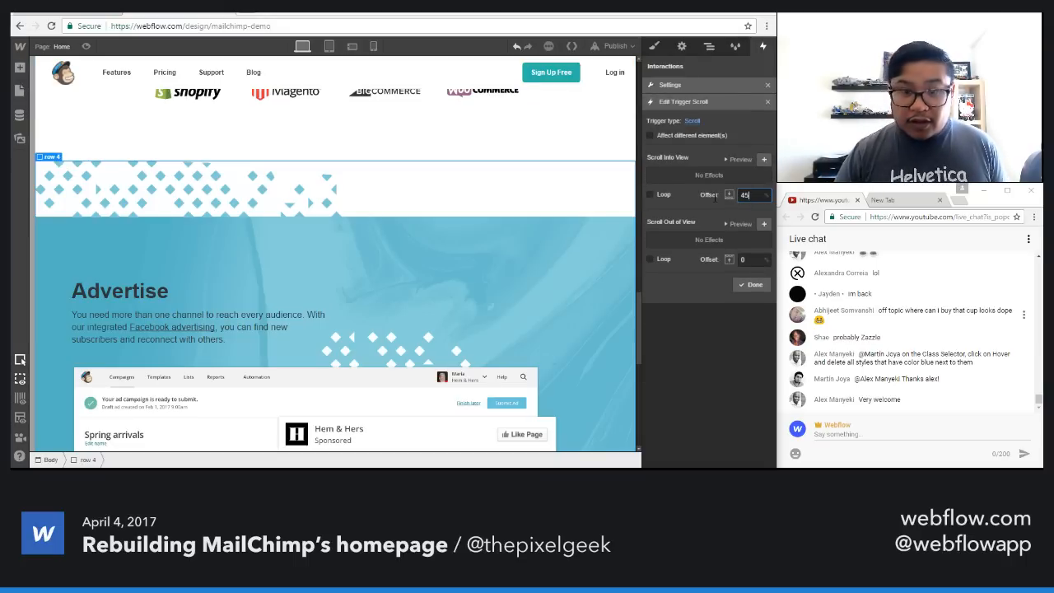
left_click(707, 137)
type("row 4")
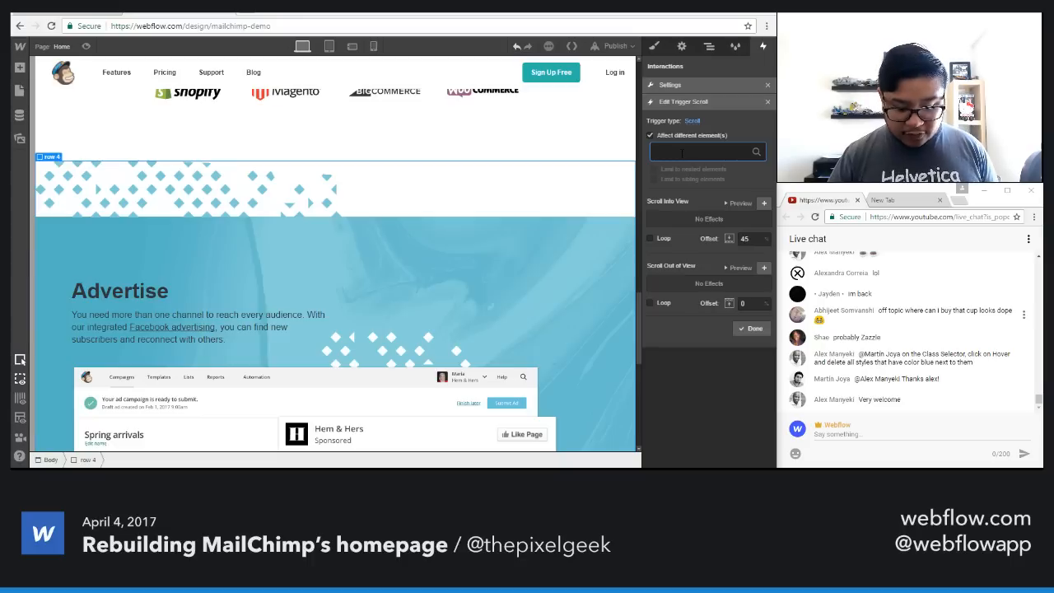
type(" img")
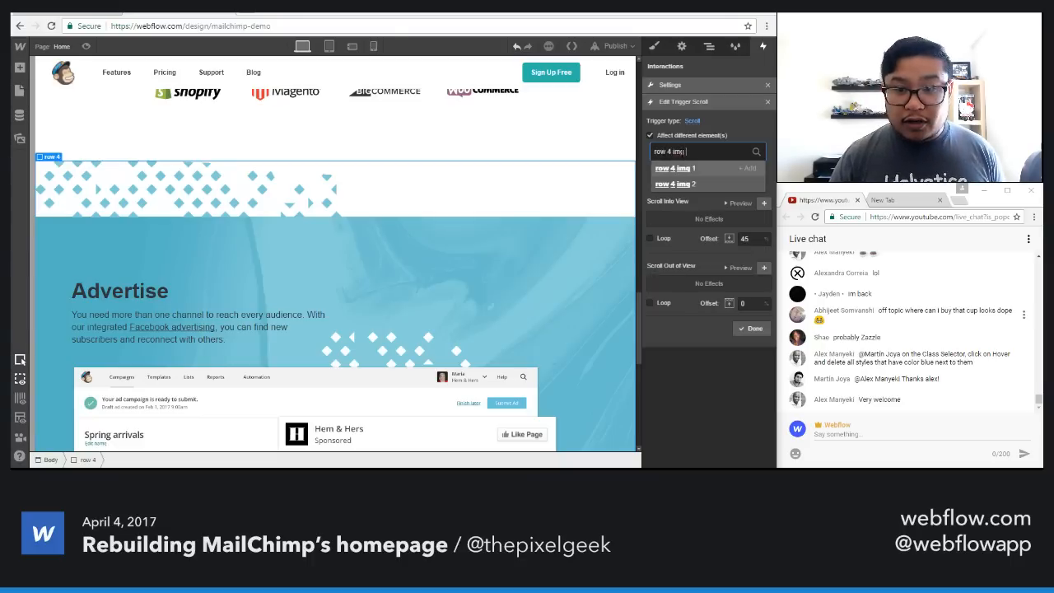
left_click(682, 170)
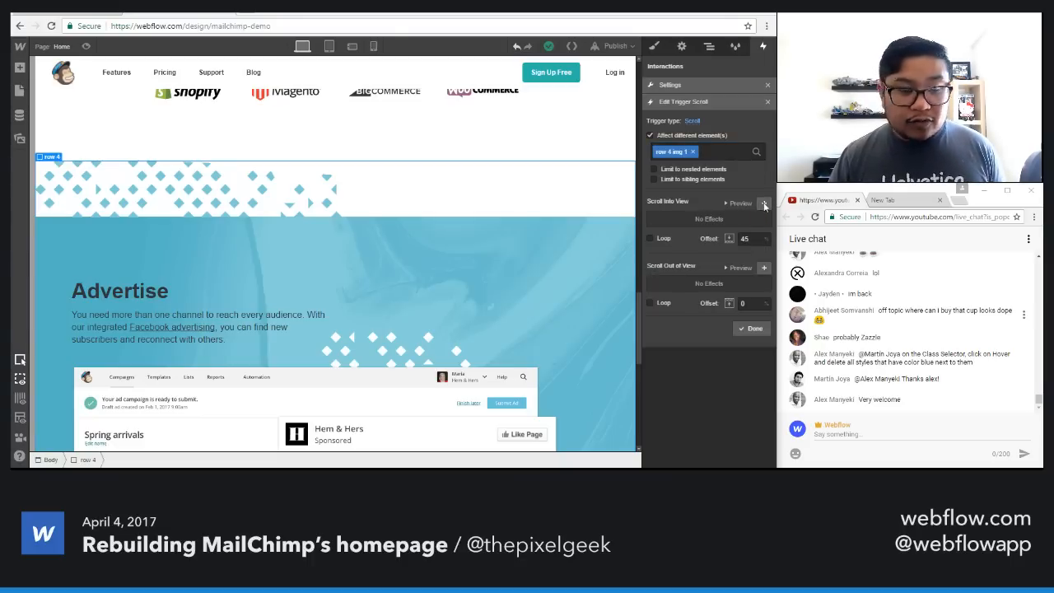
Step: Add a scroll-into-view effect that moves row 4 img 1 to its origin over 400 ms and sets opacity to 100%
left_click(763, 202)
left_click(763, 166)
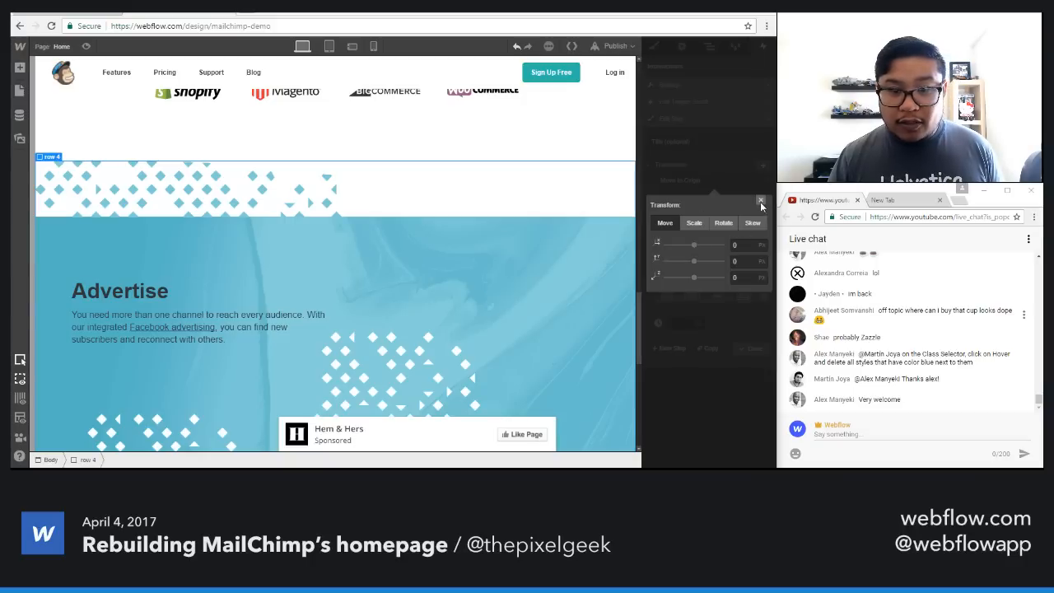
left_click(760, 204)
left_click(690, 197)
type("400")
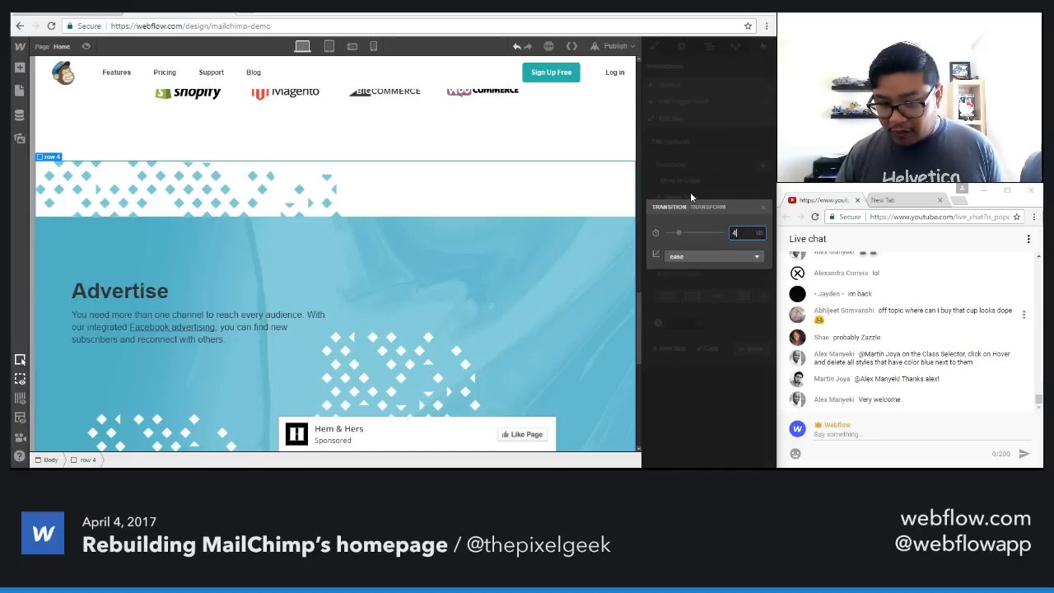
key("Return")
left_click(746, 257)
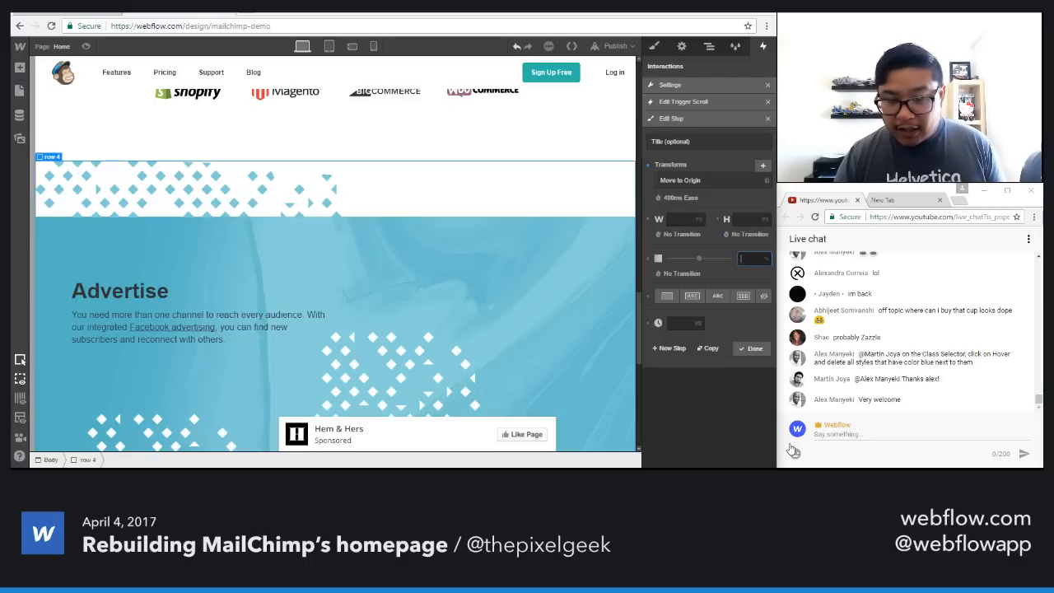
type("100")
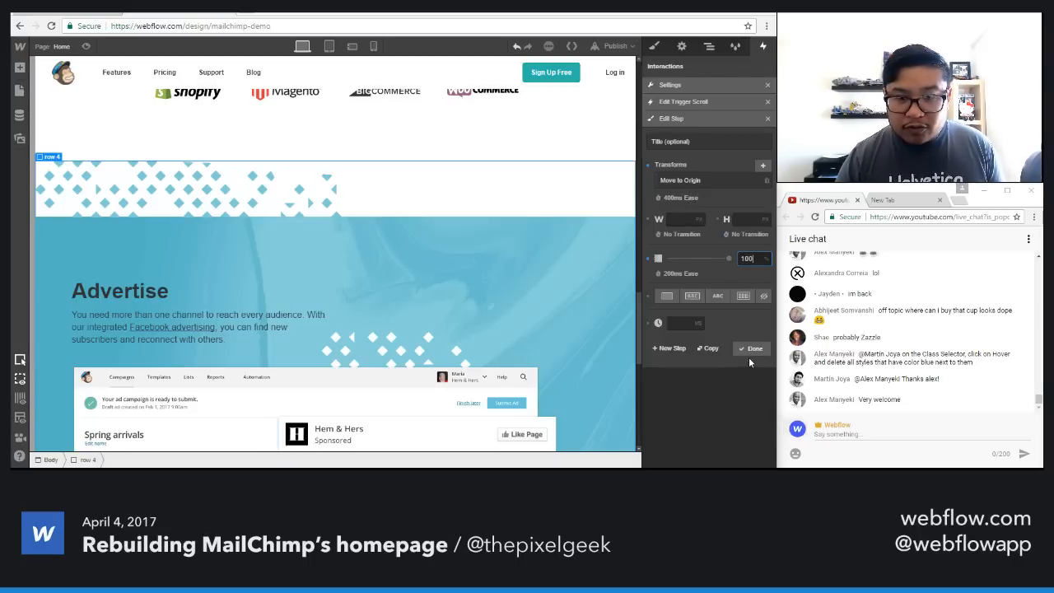
left_click(749, 350)
left_click(747, 329)
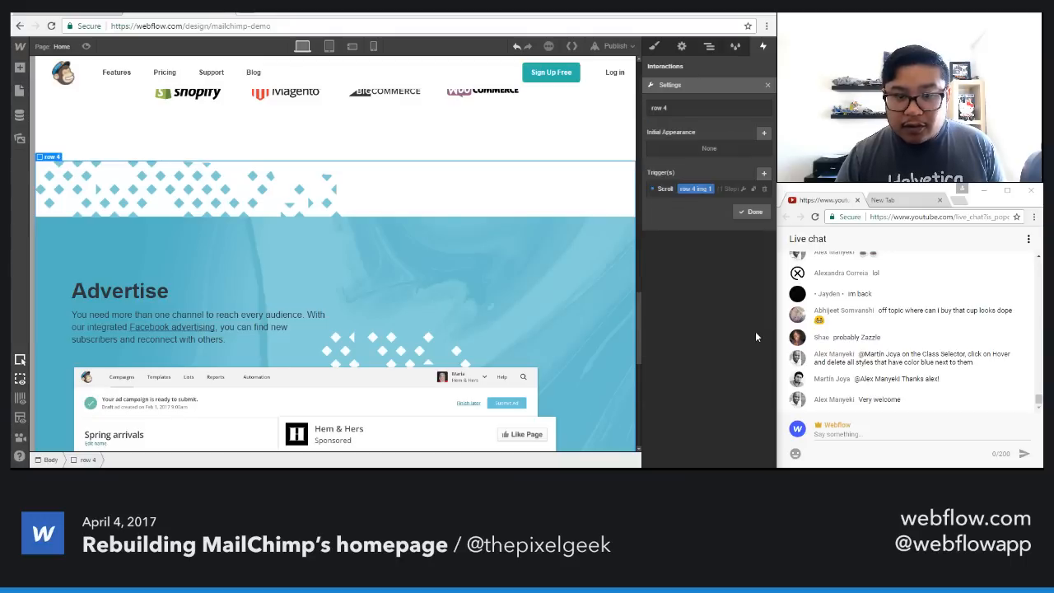
Step: Duplicate the scroll trigger and change the copy's affected element to row 4 img 2
left_click(753, 190)
left_click(744, 205)
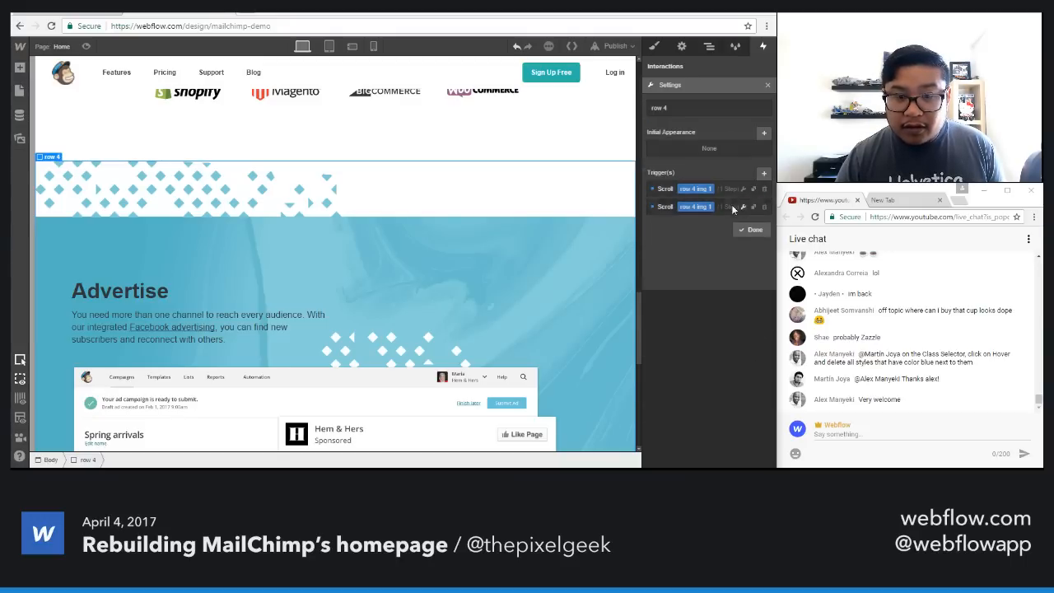
left_click(707, 157)
key("BackSpace")
type("row")
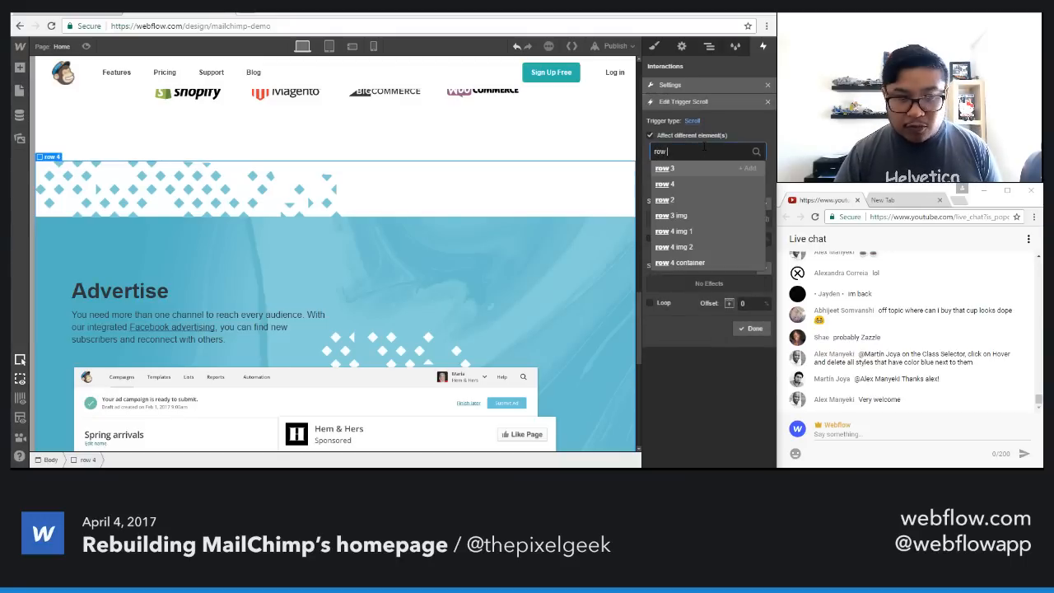
key("Down")
key("Down")
key("Down")
key("Down")
key("Down")
key("Return")
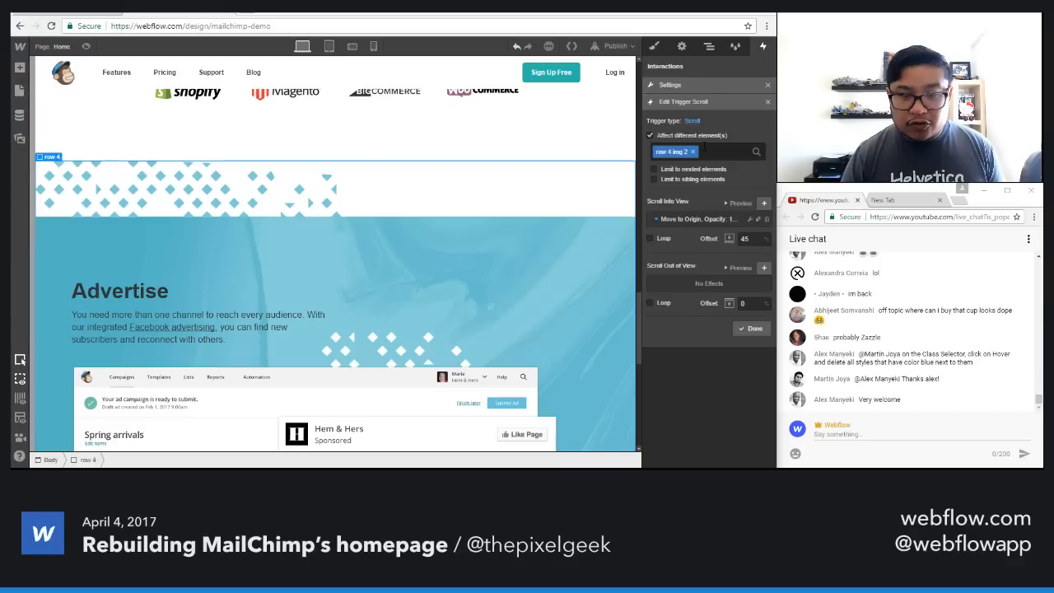
Step: Add a 200 ms wait before the move-and-opacity effect in row 4 img 2's scroll-into-view trigger and finish the row 4 interaction
left_click(763, 203)
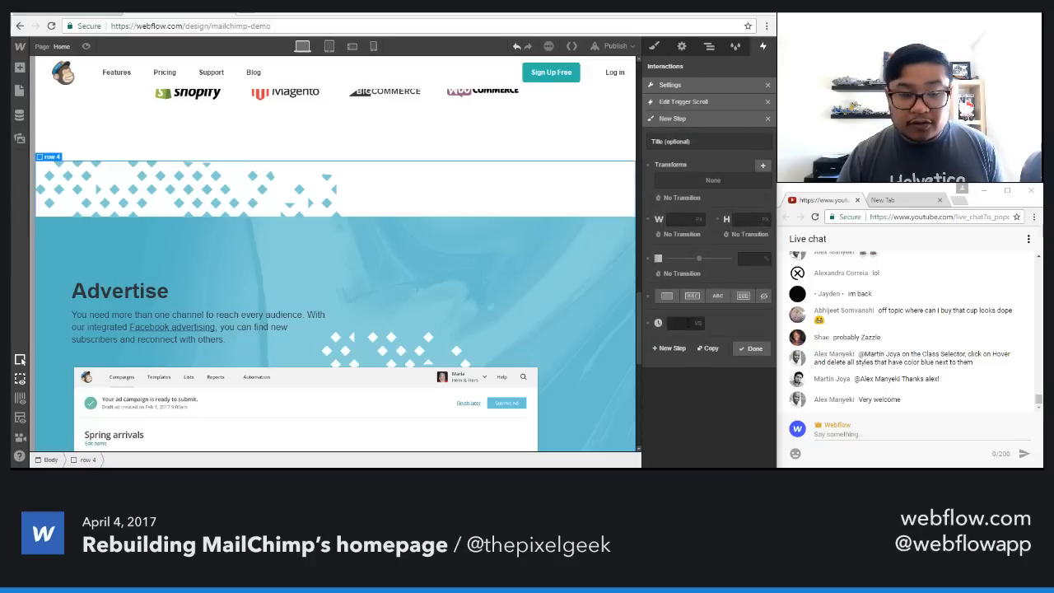
left_click(673, 324)
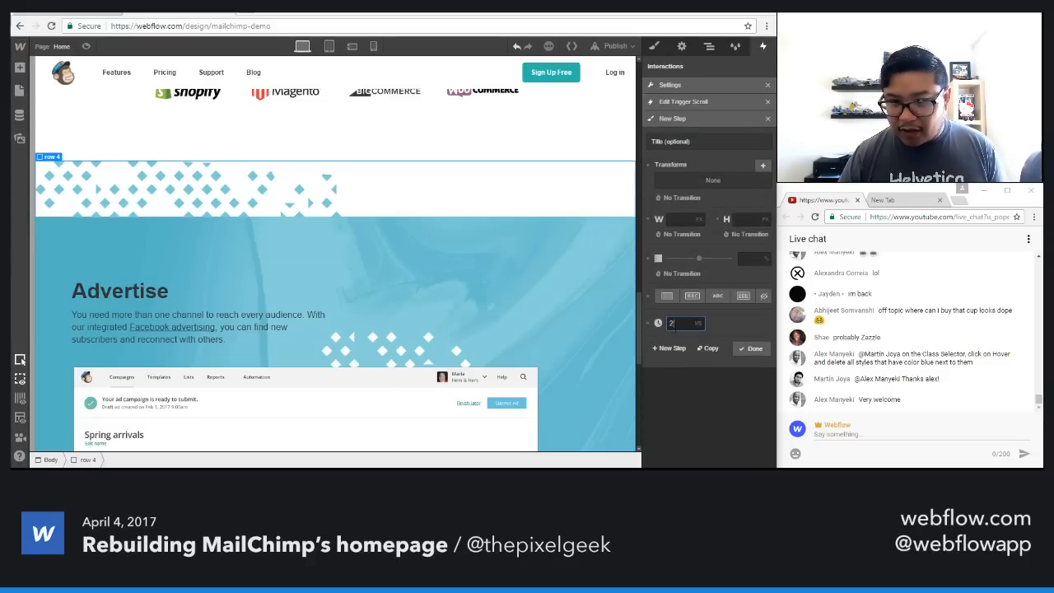
left_click(754, 349)
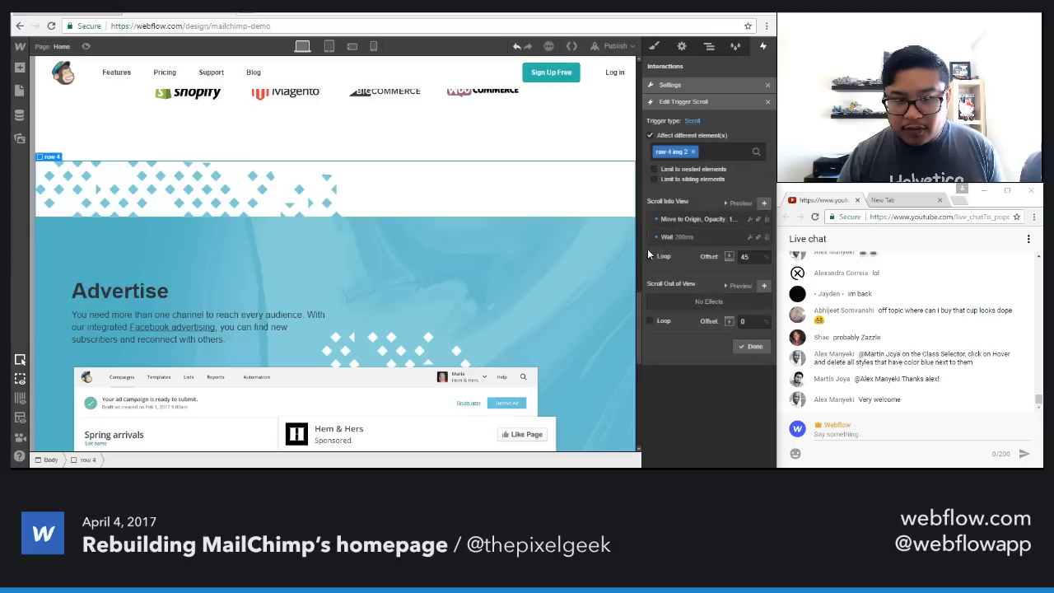
left_click_drag(648, 234, 649, 217)
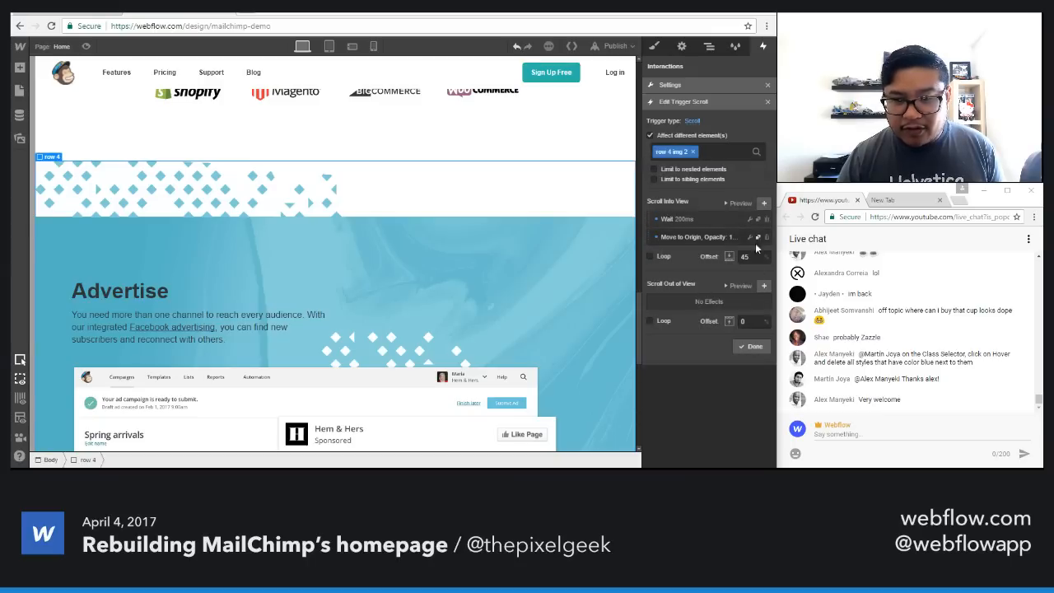
left_click(751, 349)
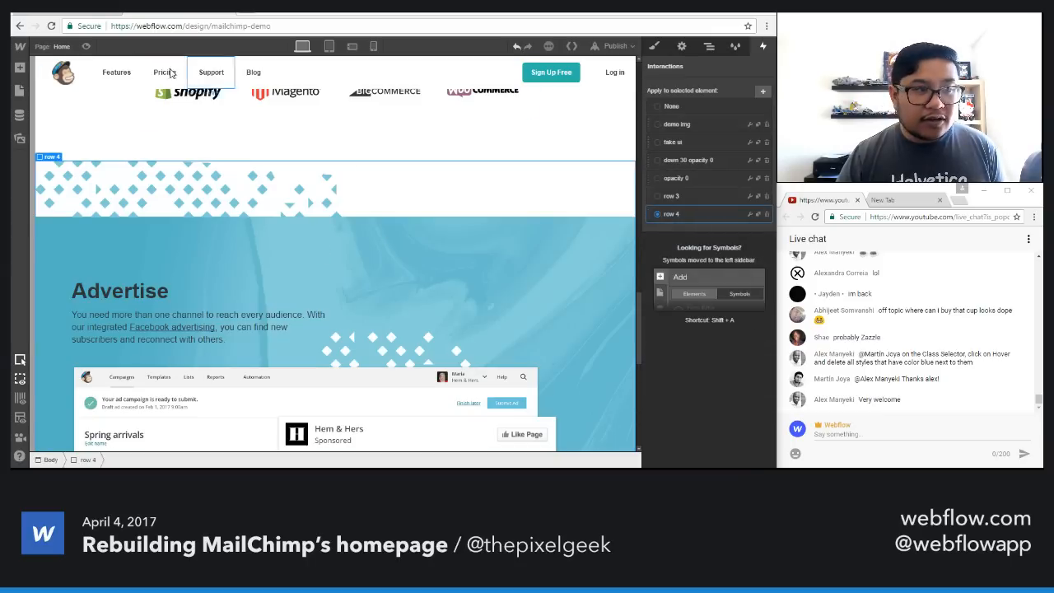
Step: Preview the page to check the scroll-triggered animation of the two Advertise images
left_click(122, 64)
left_click(86, 47)
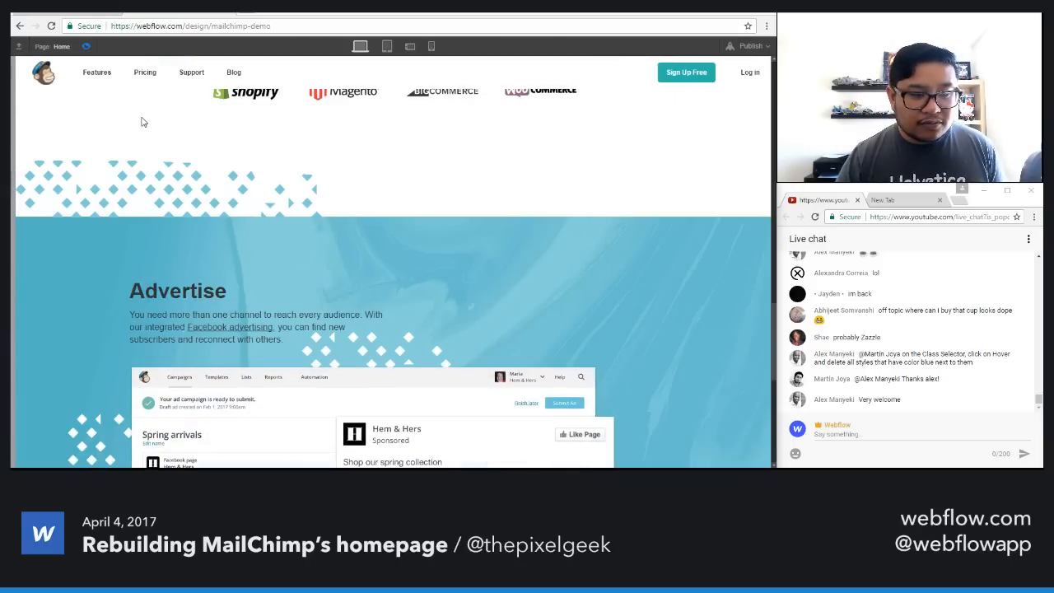
scroll(93, 281, "down", 2)
left_click(86, 47)
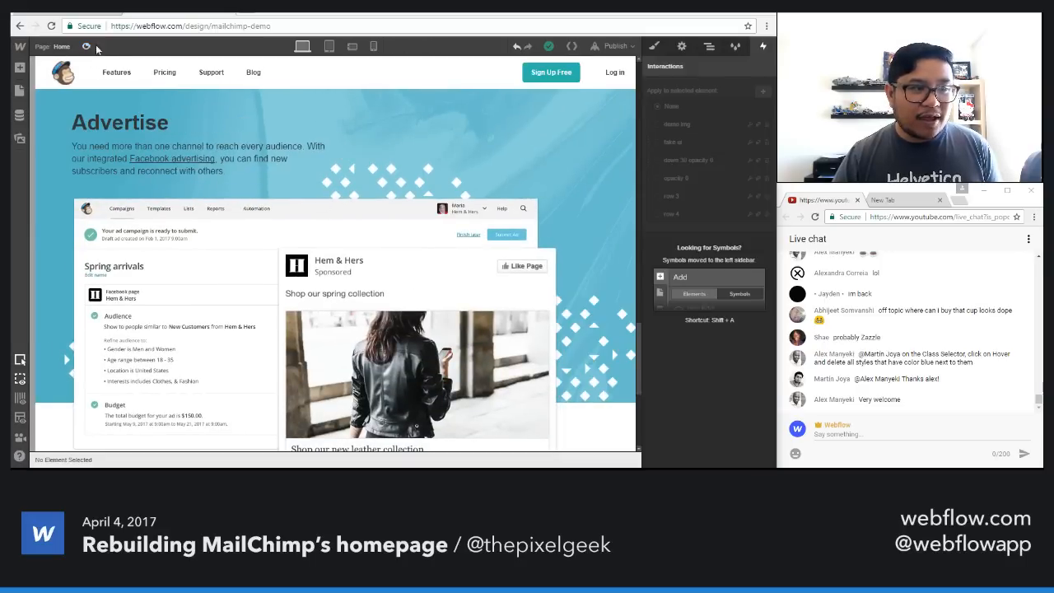
left_click(86, 47)
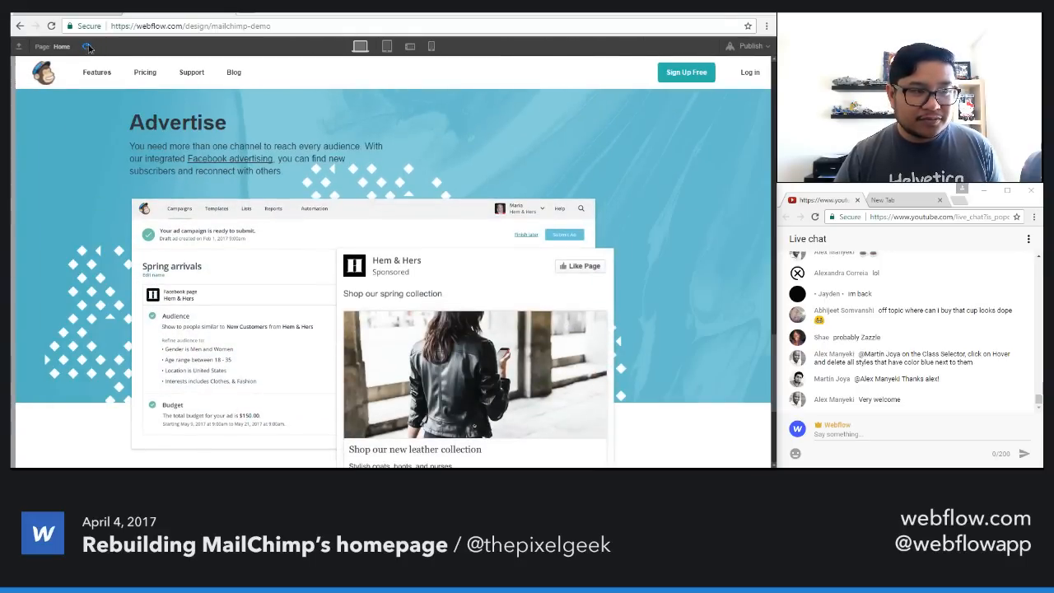
left_click(87, 46)
left_click(87, 47)
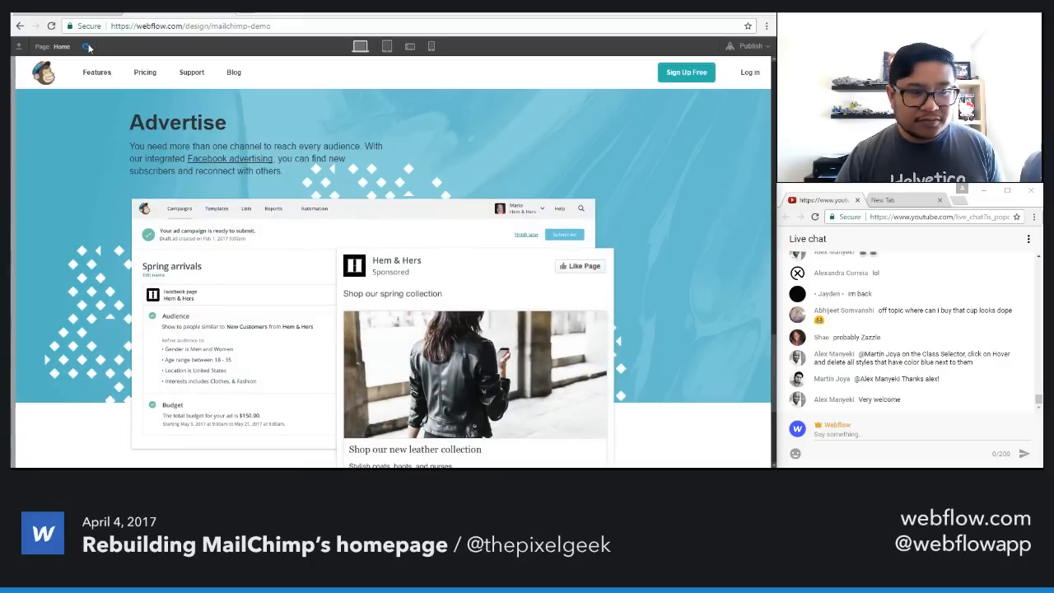
left_click(87, 47)
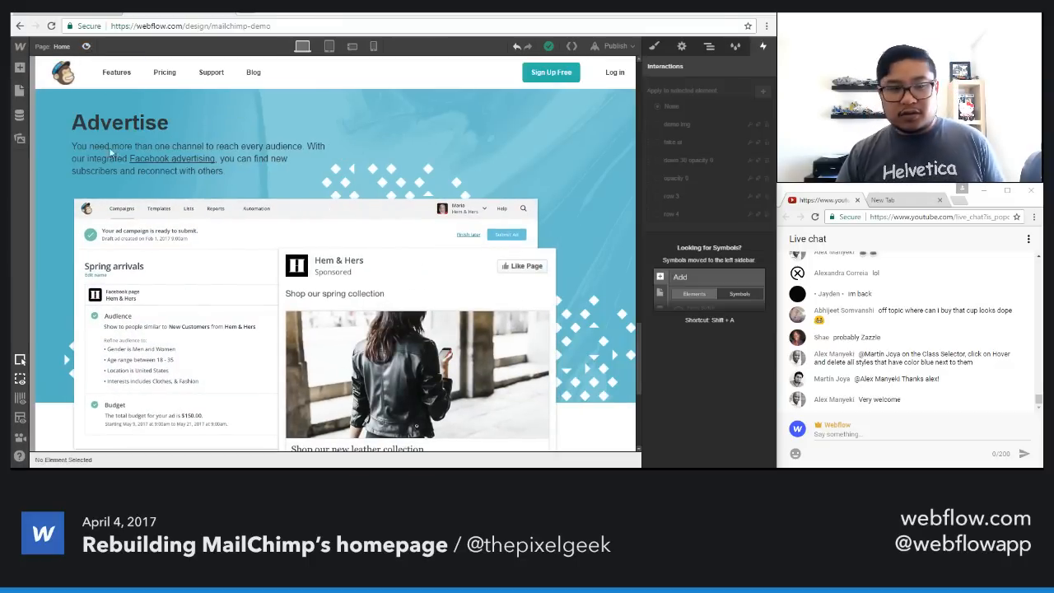
Step: Examine the Automate section that follows Advertise on the original mailchimp.com homepage
scroll(279, 287, "down", 4)
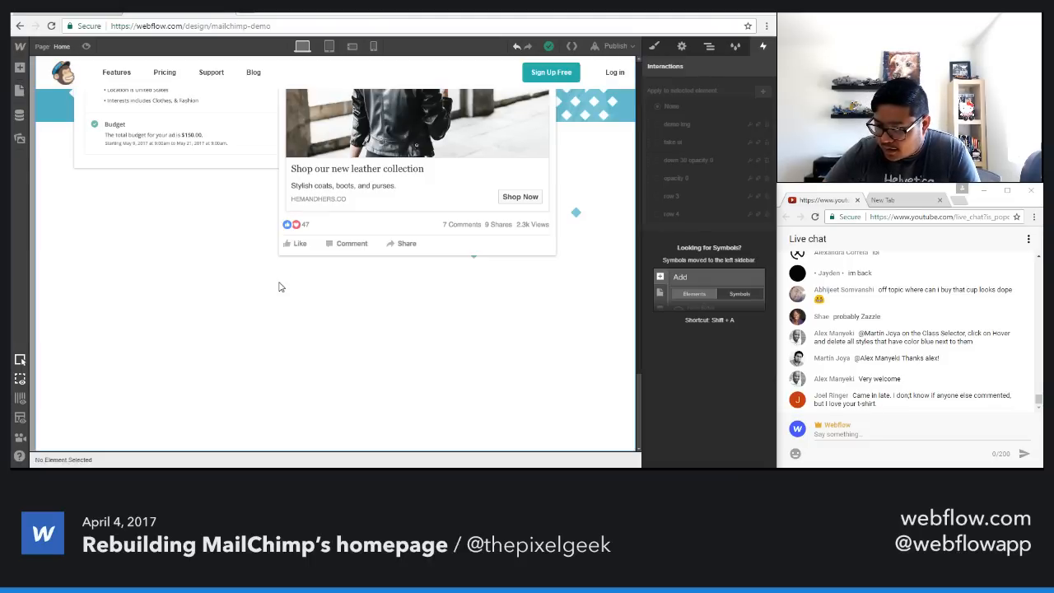
left_click(157, 13)
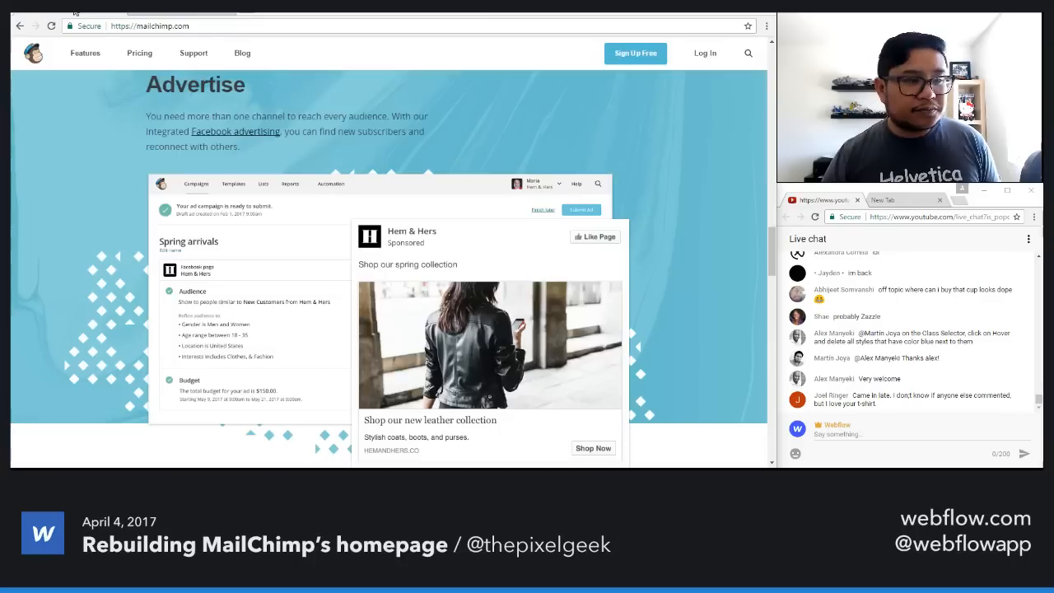
scroll(156, 255, "down", 3)
scroll(160, 254, "down", 3)
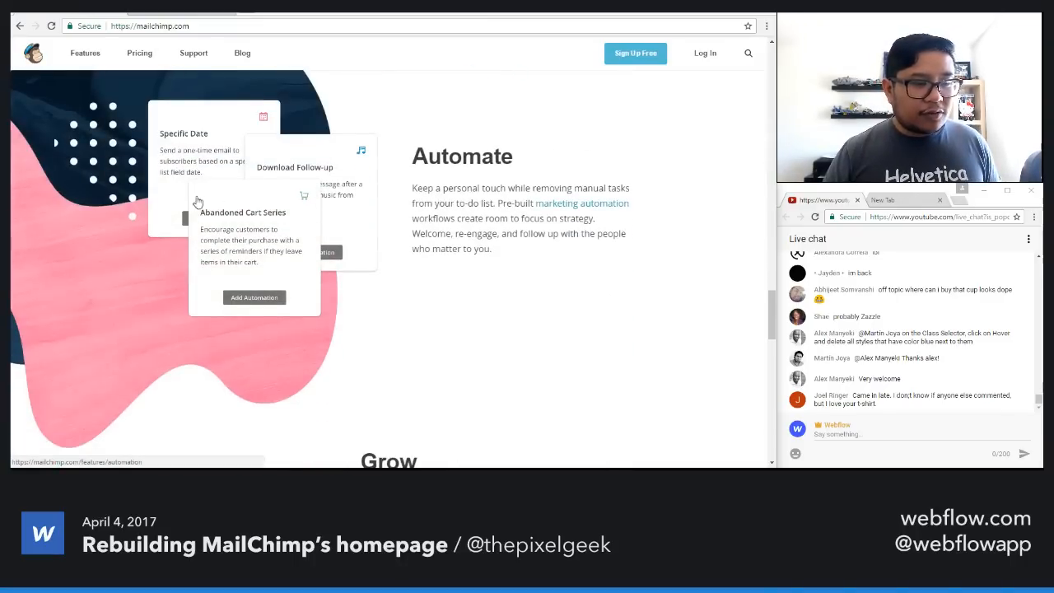
scroll(231, 166, "up", 2)
scroll(245, 181, "up", 3)
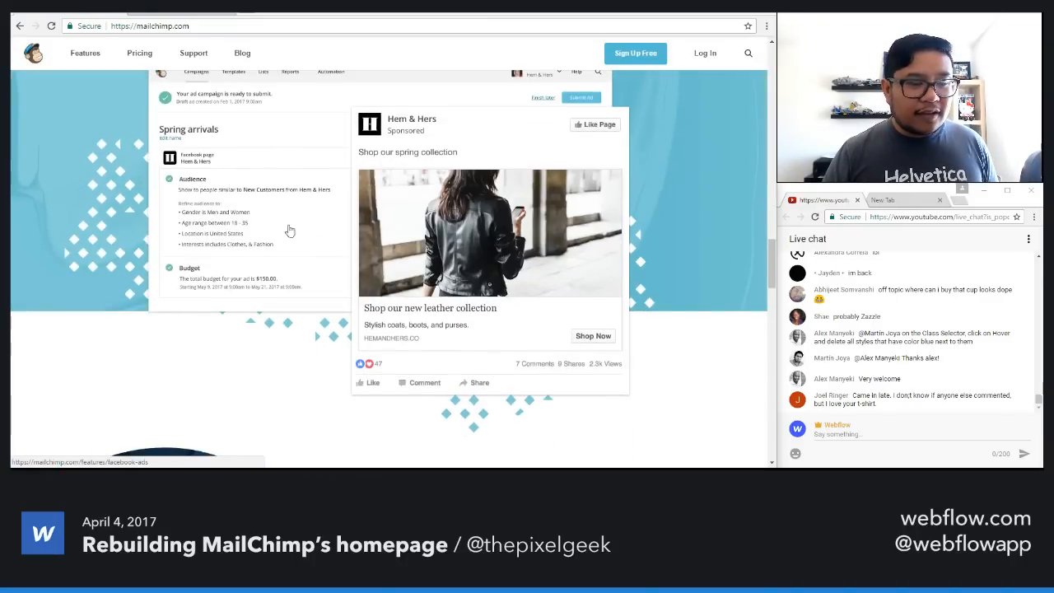
scroll(322, 238, "down", 3)
scroll(322, 240, "down", 2)
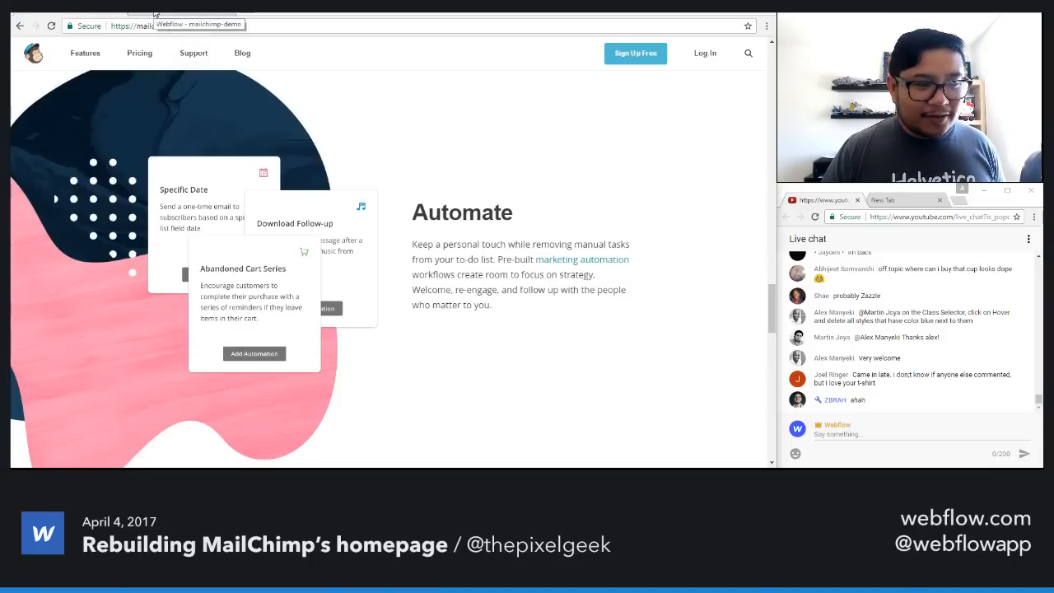
Step: Return to the Webflow mailchimp-demo project and add a new section directly after row 4 in the page structure
left_click(154, 11)
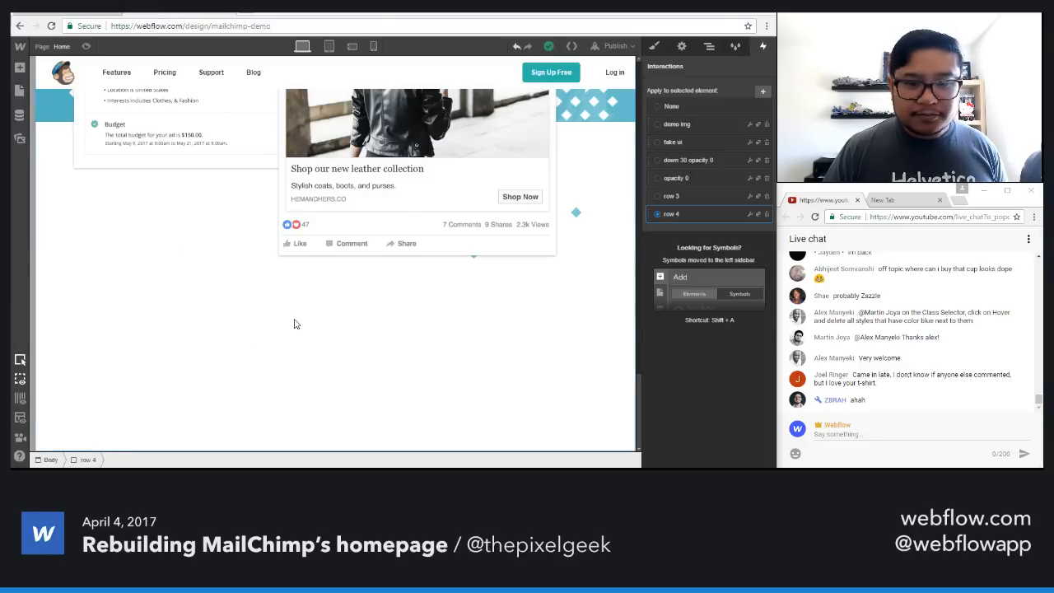
left_click(706, 49)
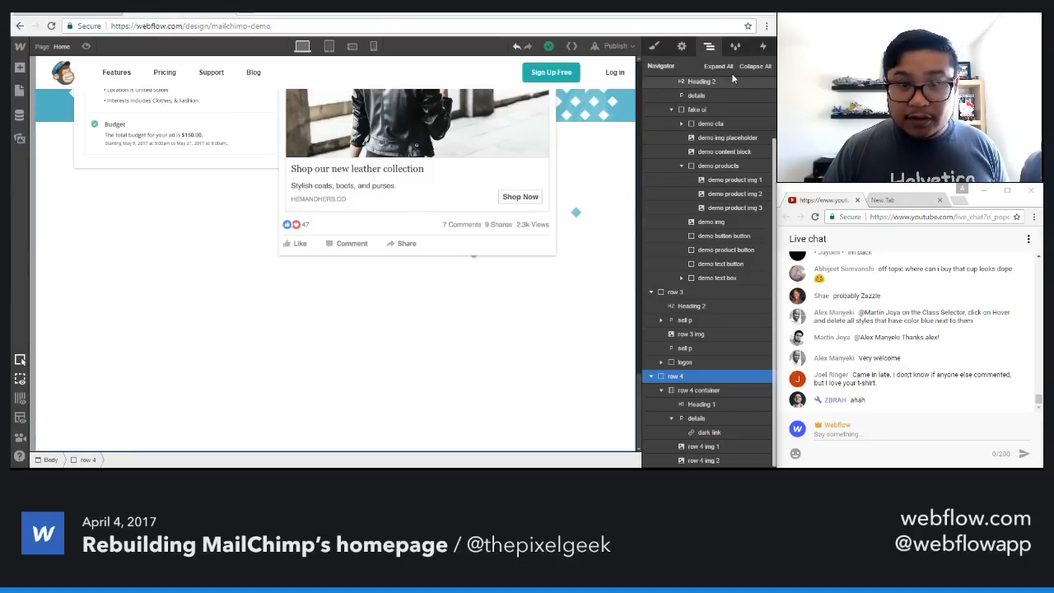
left_click(753, 67)
key("a")
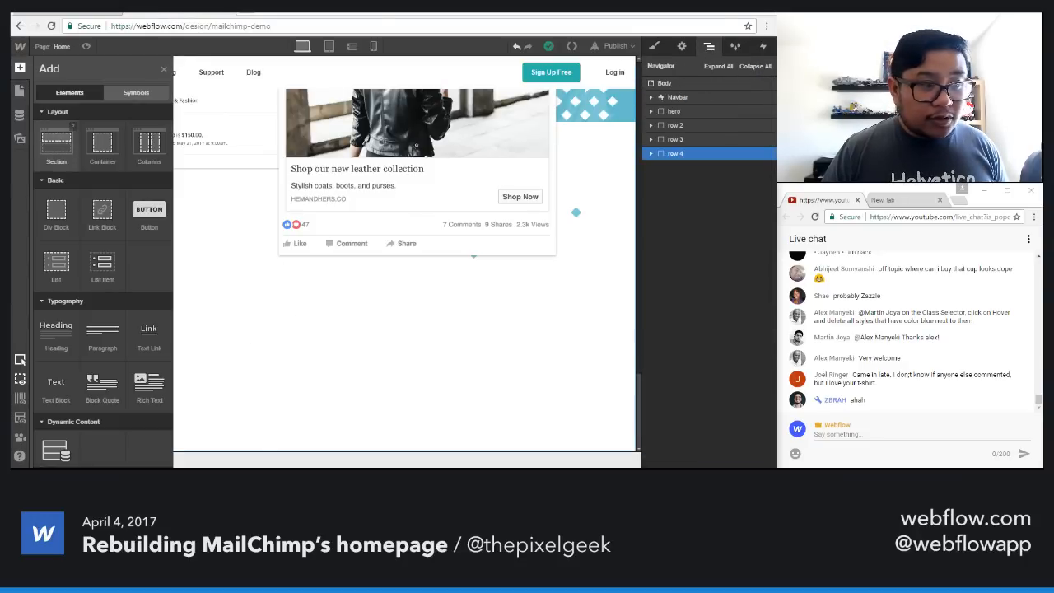
left_click(56, 146)
left_click_drag(677, 171, 684, 168)
key("a")
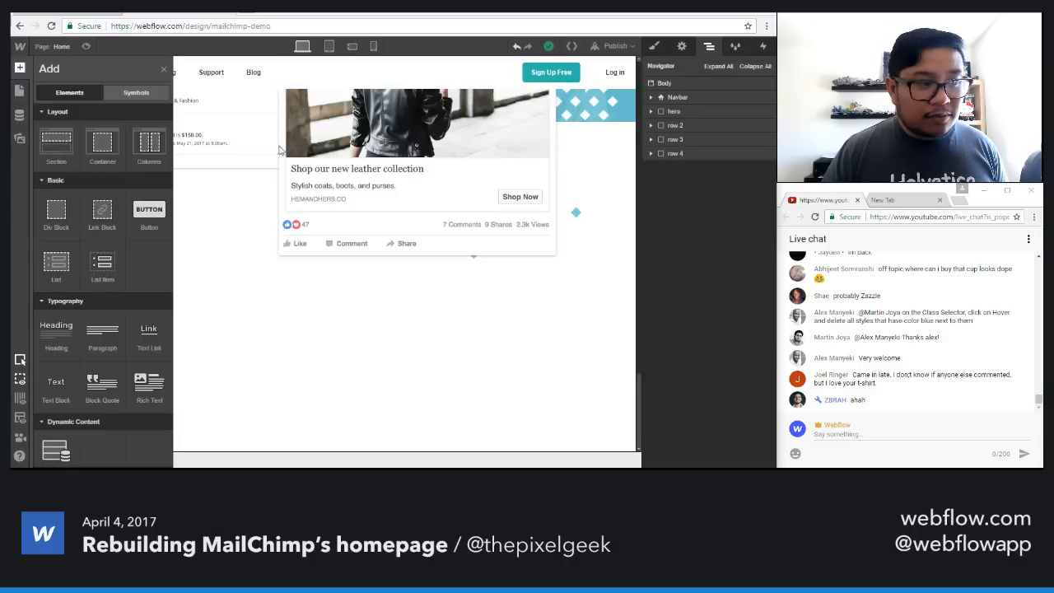
left_click_drag(56, 146, 666, 252)
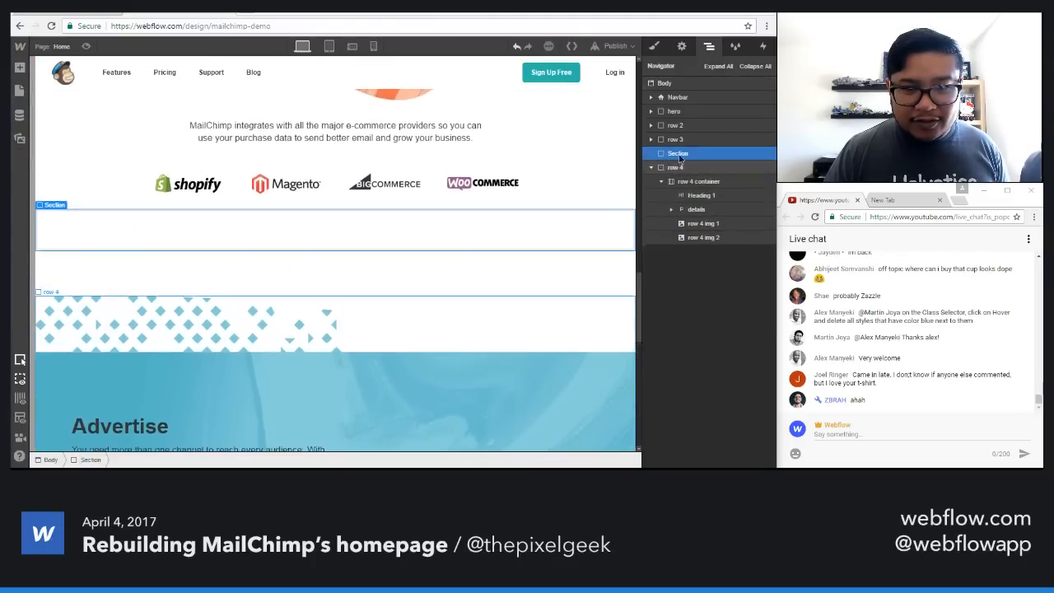
mouse_move(676, 168)
left_mouse_down()
mouse_move(684, 157)
mouse_move(685, 165)
left_mouse_up()
Step: Give the new section below row 4 the class "row 5"
double_click(679, 167)
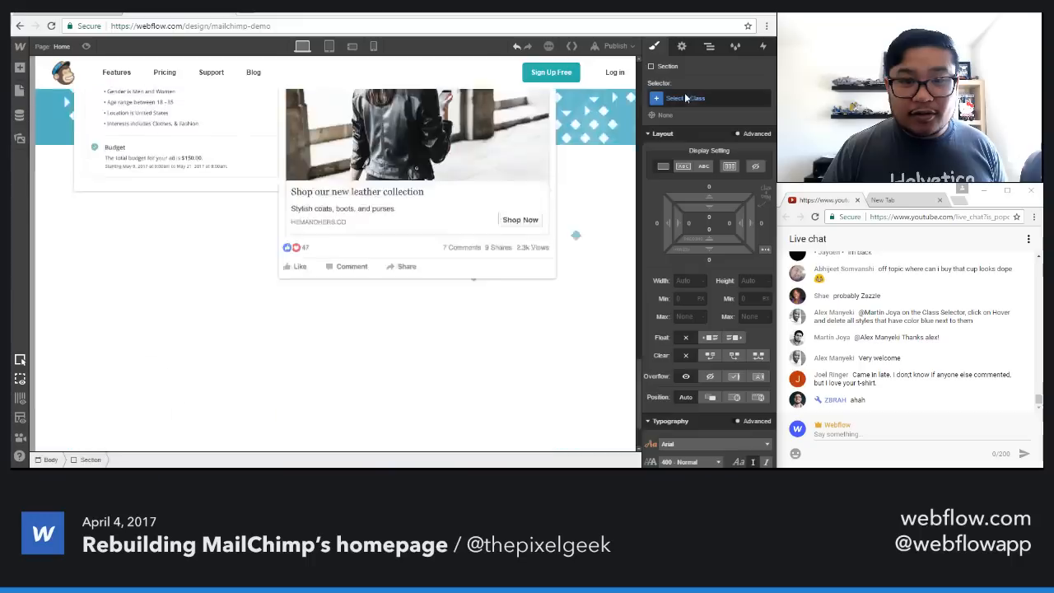
left_click(696, 99)
type("row")
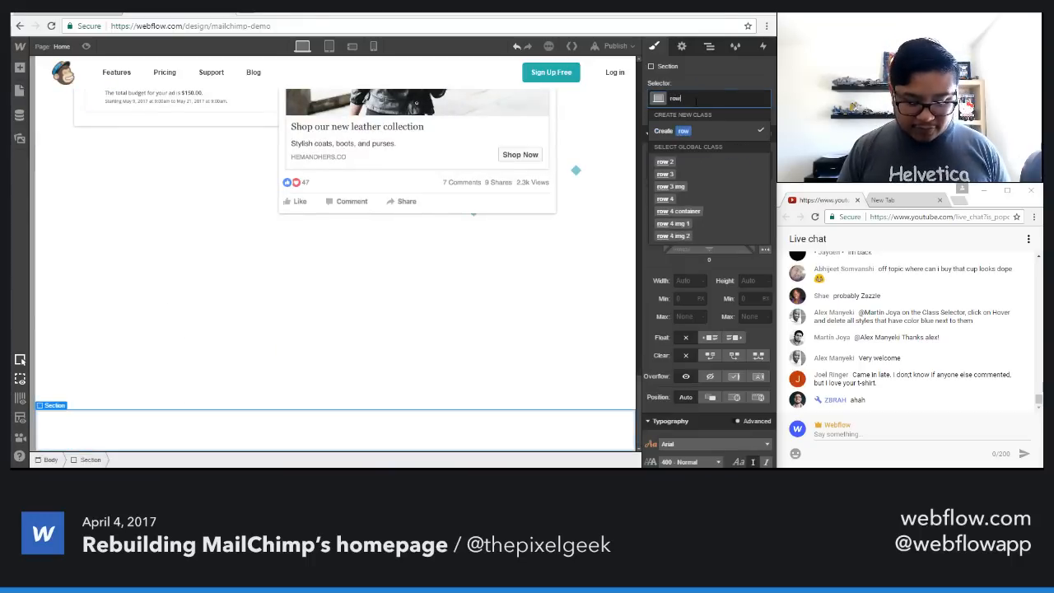
type(" 5")
key("Return")
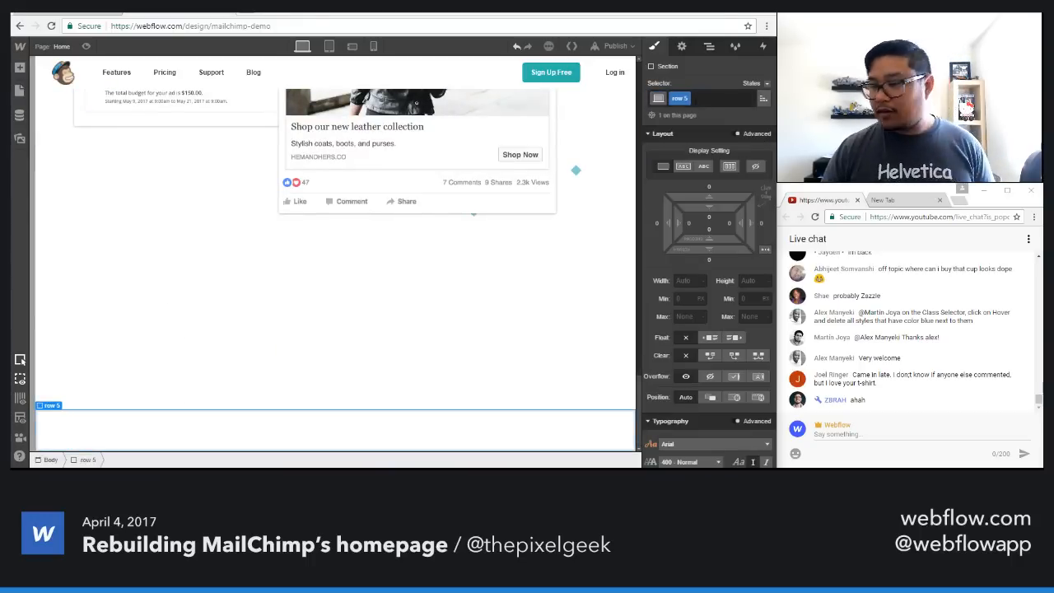
Step: Set the row 5 section's top and bottom padding to 500 and place a container inside it
left_click(709, 217)
type("50")
key("Return")
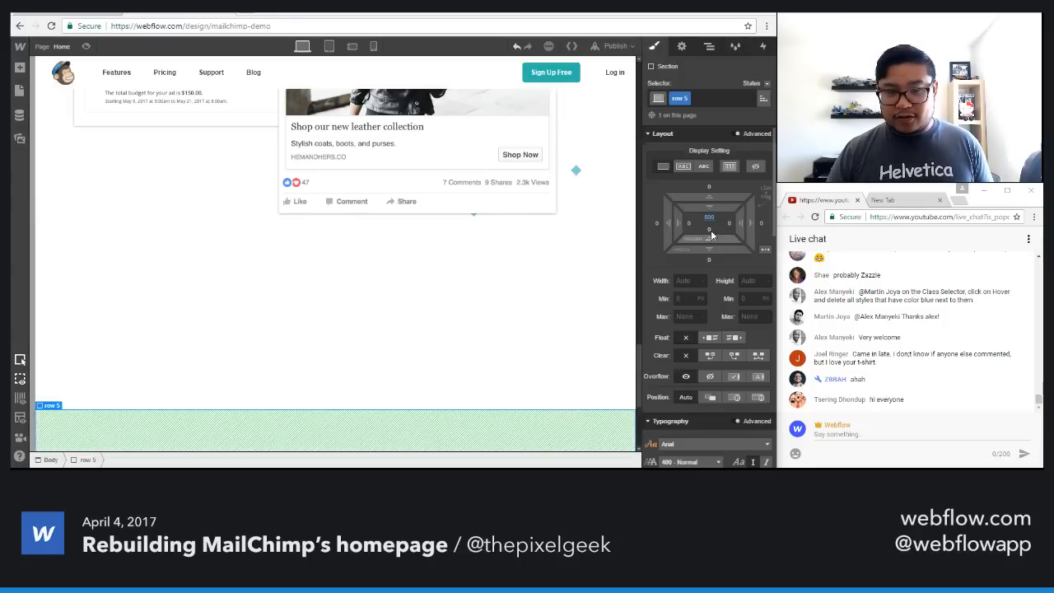
left_click(711, 229)
type("500")
key("Return")
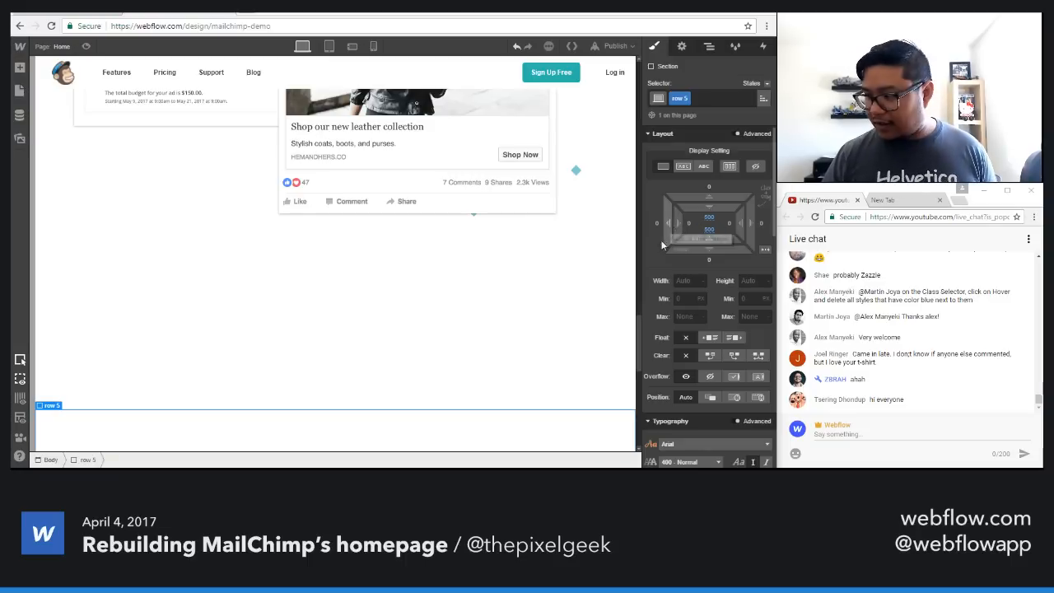
key("a")
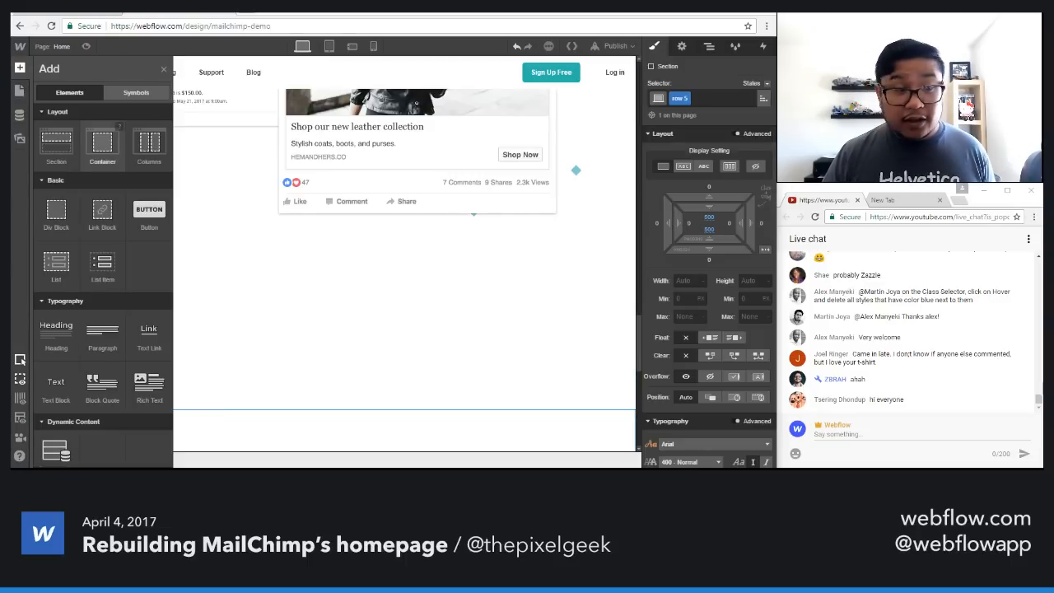
left_click_drag(102, 144, 355, 318)
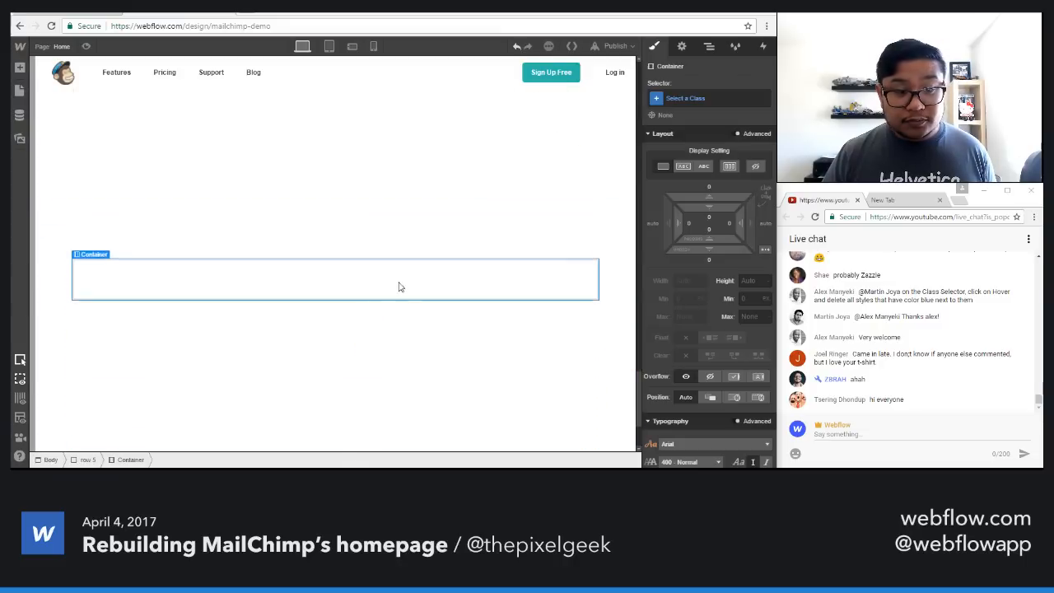
Step: Give the row 5 section the background image collage-automate-2x.jpg from the assets, with tiling turned off
left_click(570, 190)
scroll(714, 425, "down", 5)
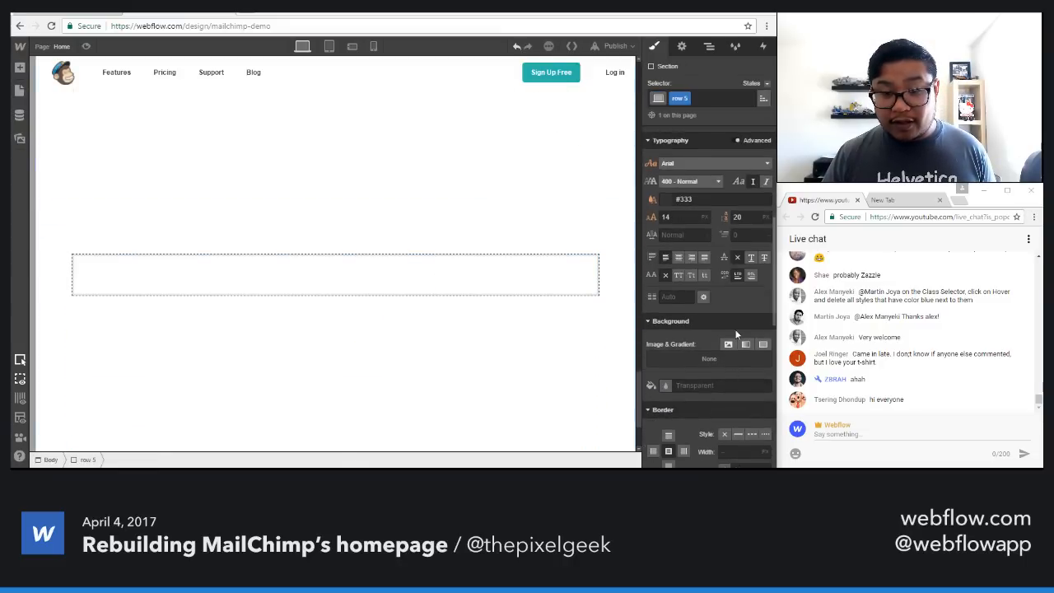
left_click(728, 344)
left_click(681, 161)
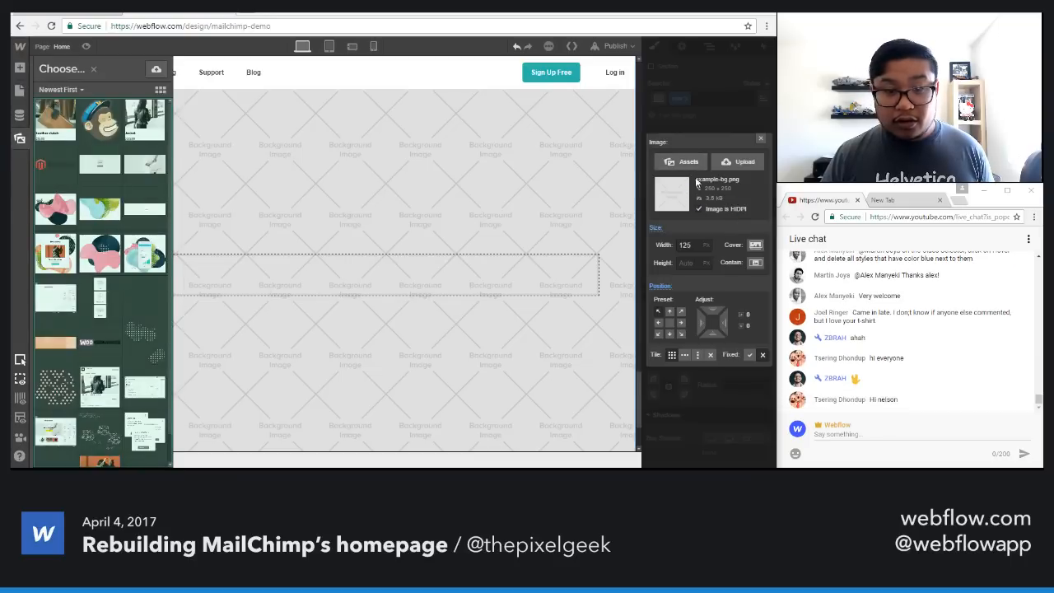
left_click(95, 251)
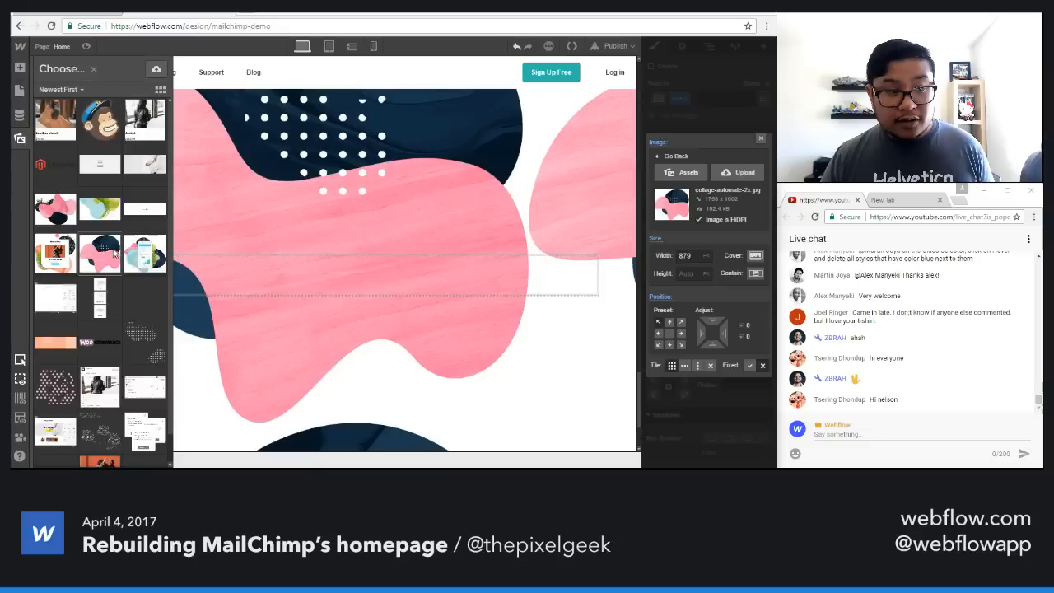
left_click(709, 365)
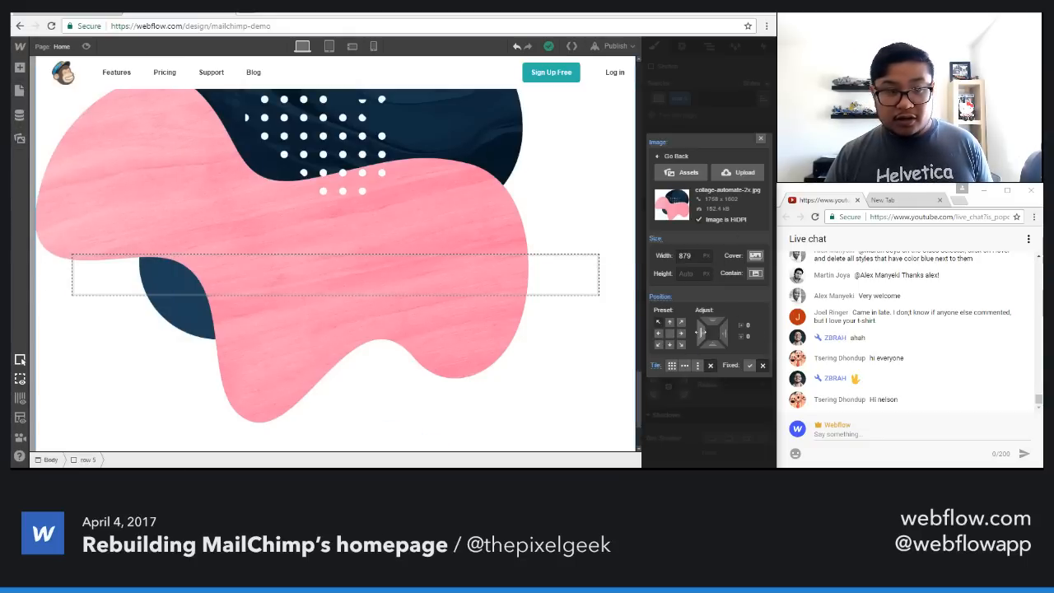
Step: Shift row 5's background image left to a horizontal offset of -475 px, so it is partly cropped by the page edge
left_click_drag(712, 332, 357, 323)
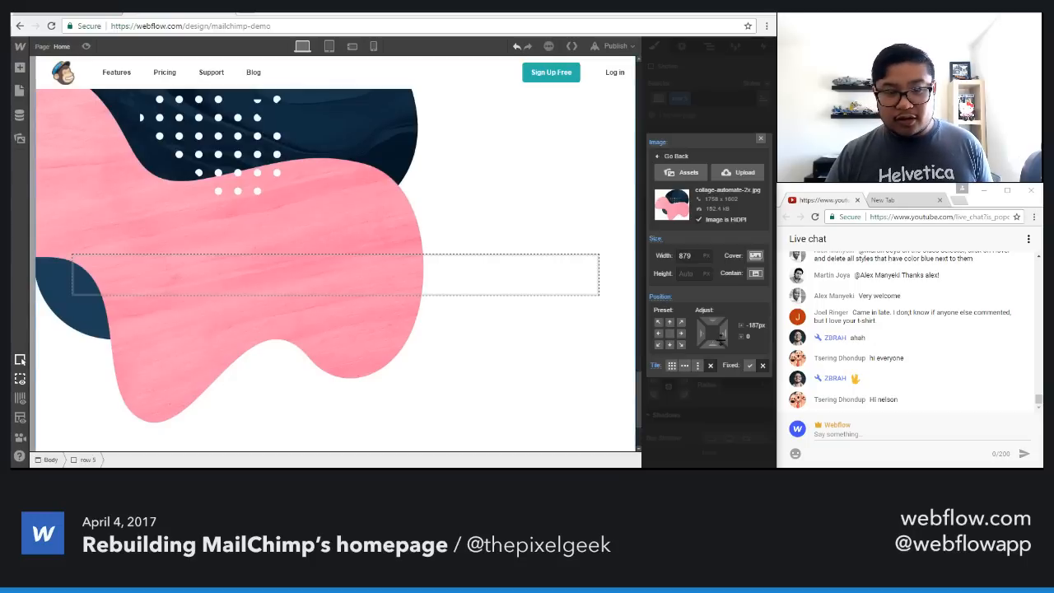
left_click_drag(700, 332, 440, 333)
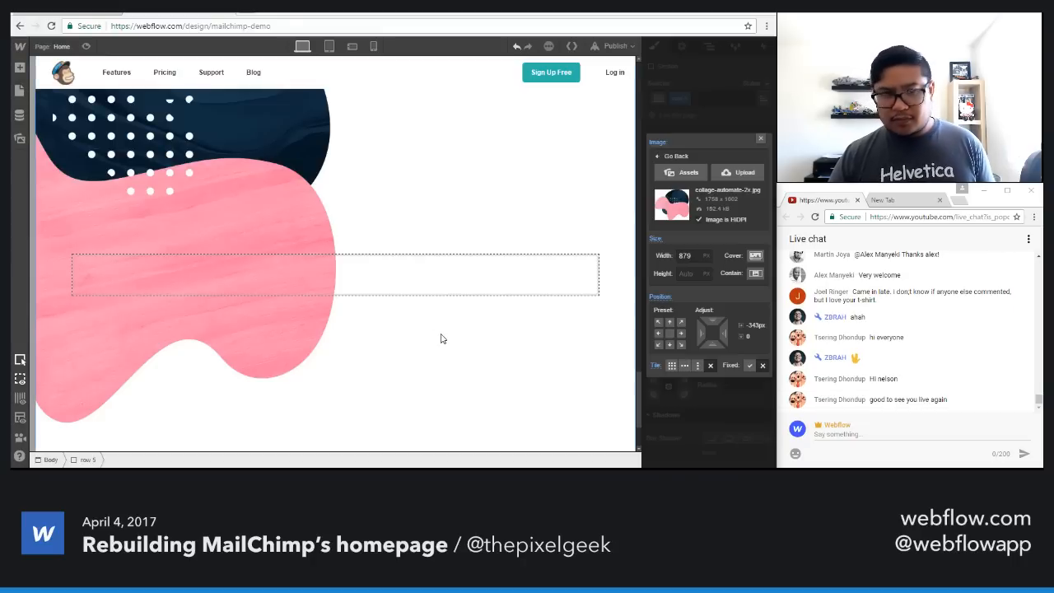
left_click_drag(712, 333, 398, 320)
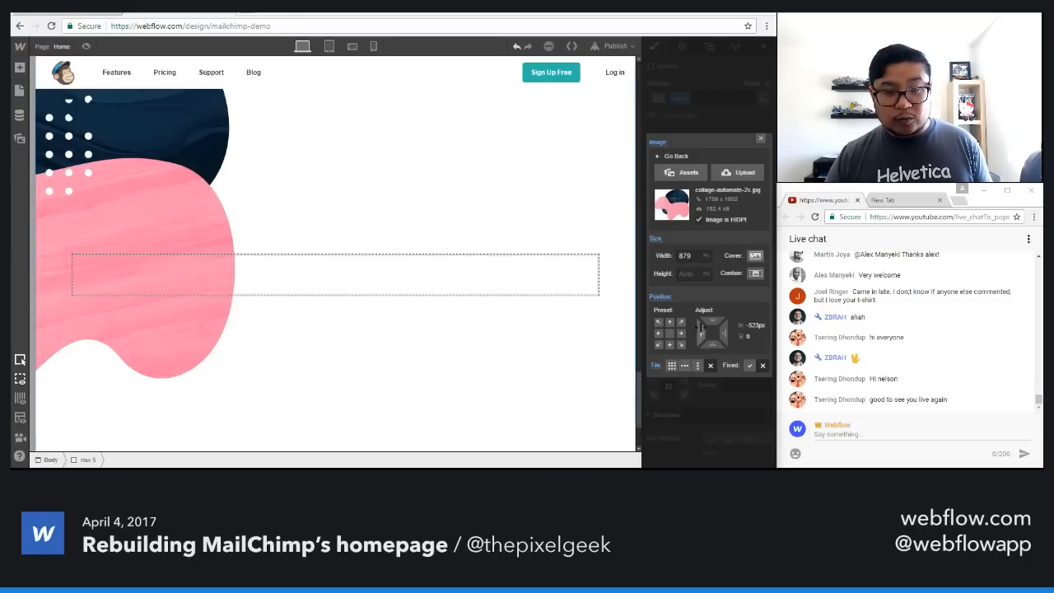
left_click_drag(701, 326, 787, 325)
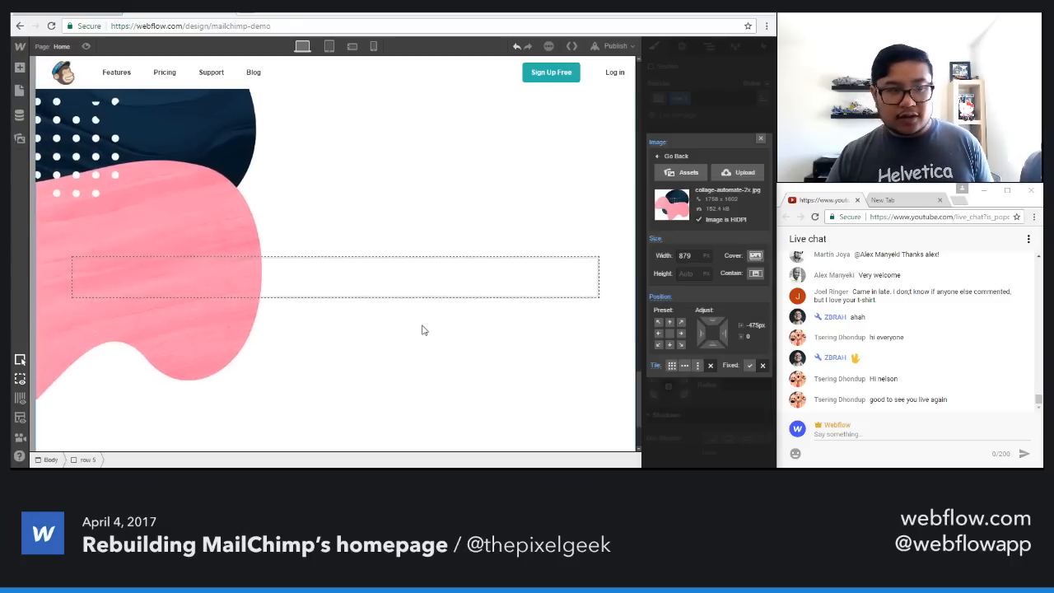
Step: Set the bottom padding of the row 4 section to 0
scroll(422, 330, "up", 3)
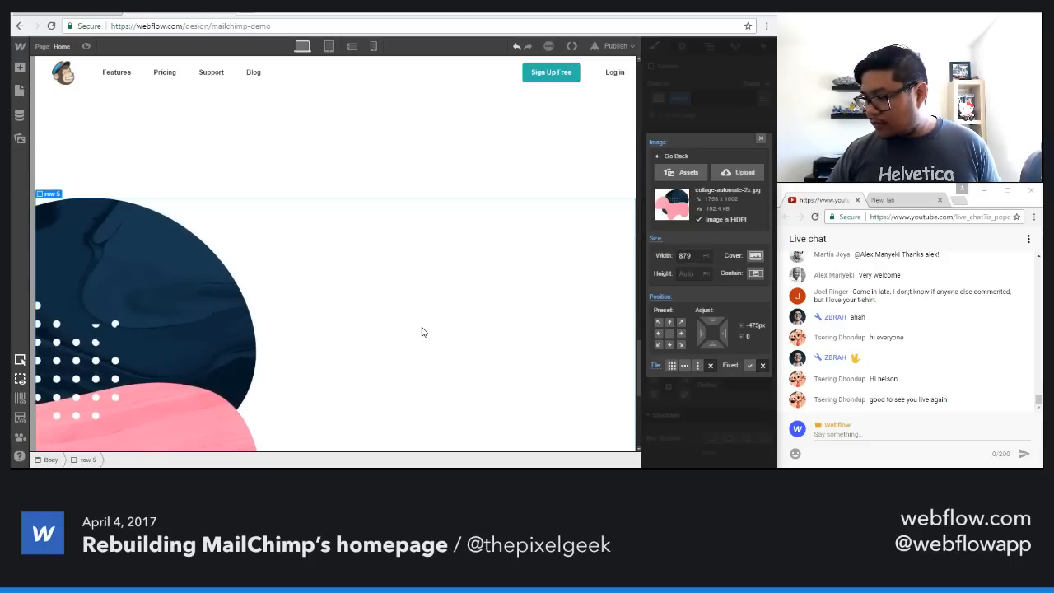
scroll(419, 268, "up", 2)
left_click(412, 231)
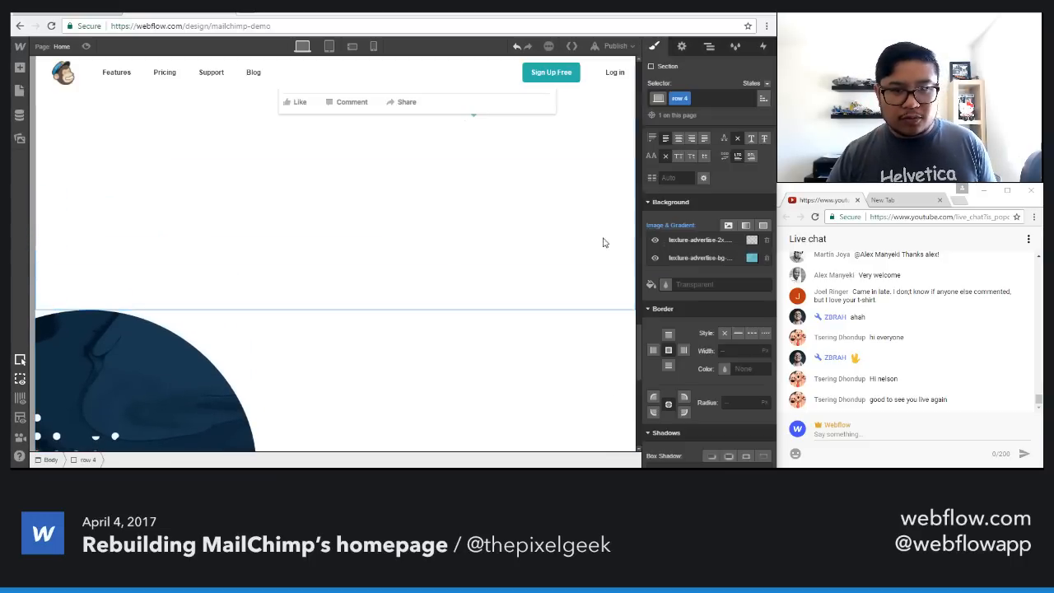
scroll(651, 264, "up", 5)
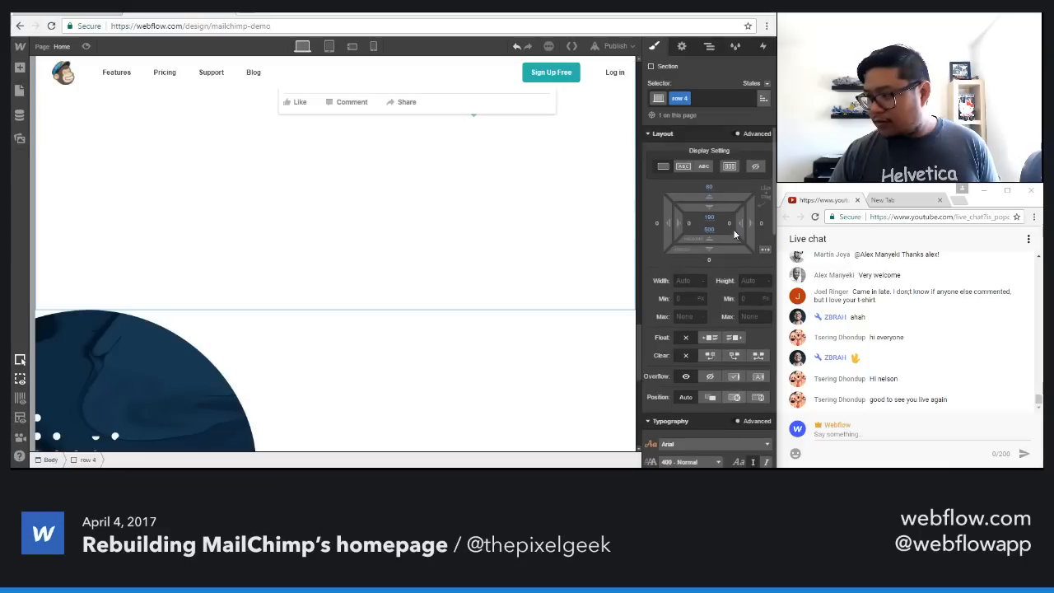
left_click(707, 229)
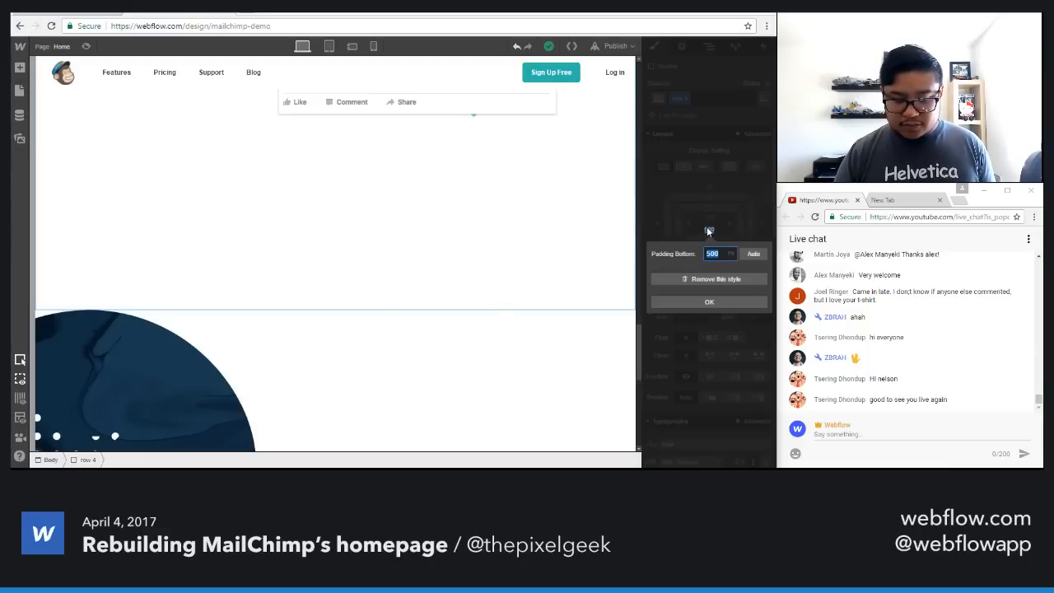
type("0")
key("Return")
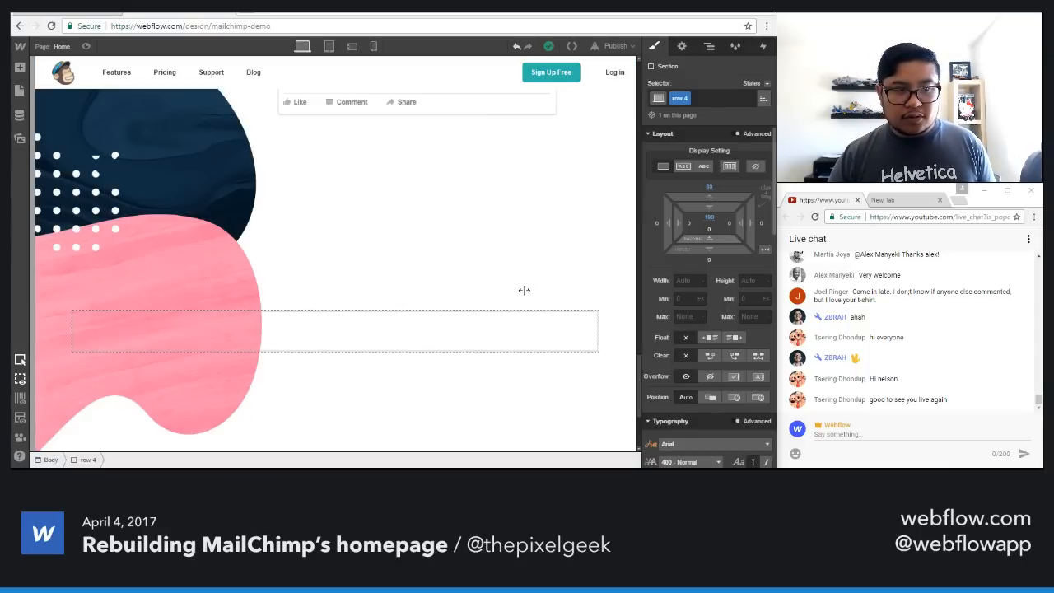
Step: Increase row 4's bottom padding to about 222 px, leaving a gap between the advertising collage and the row 5 section
scroll(491, 254, "up", 3)
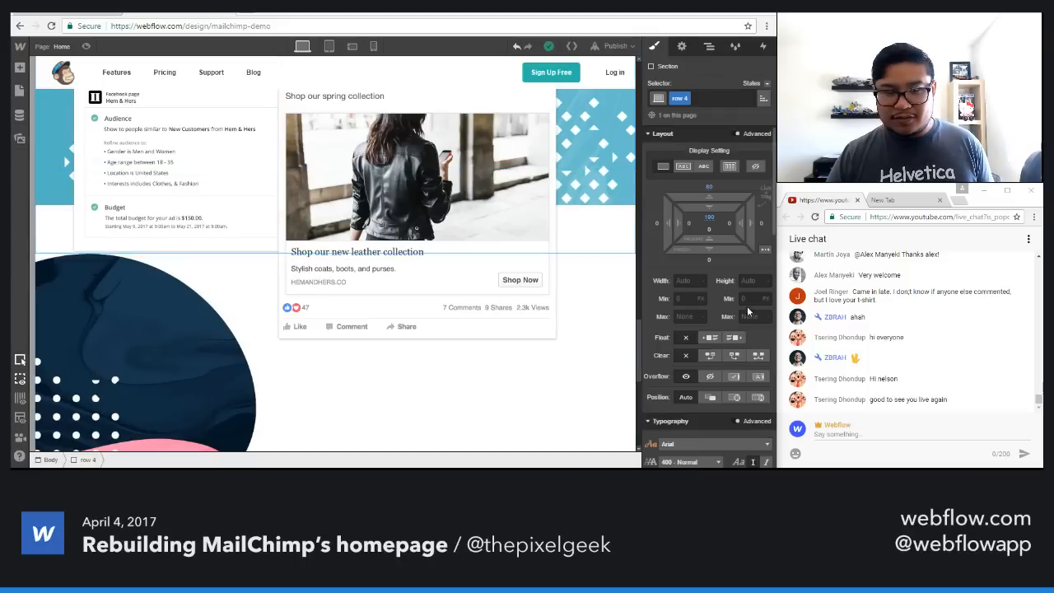
left_click_drag(714, 239, 724, 33)
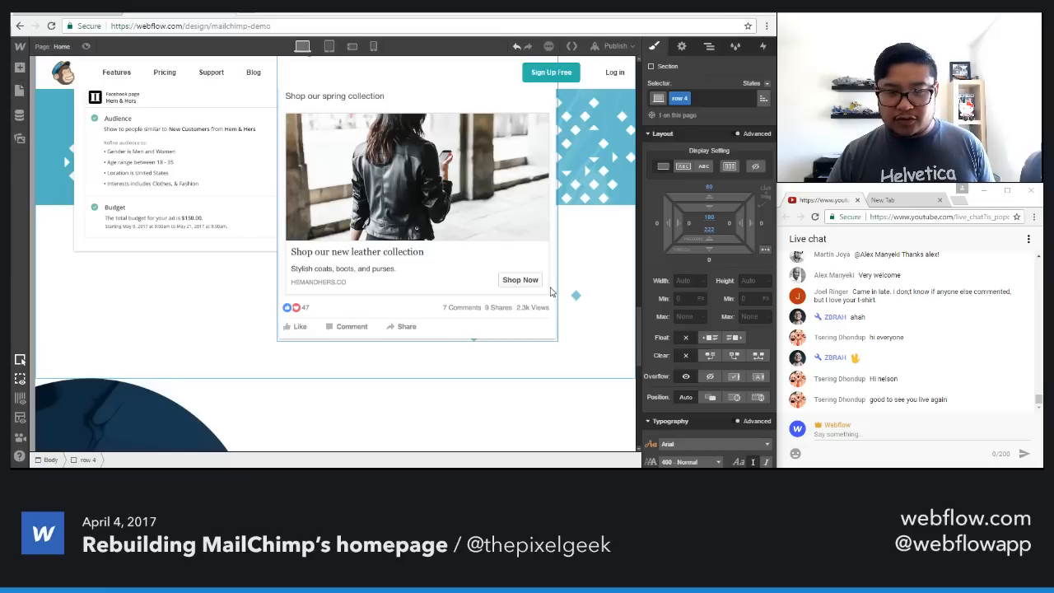
scroll(470, 365, "down", 3)
scroll(470, 365, "up", 1)
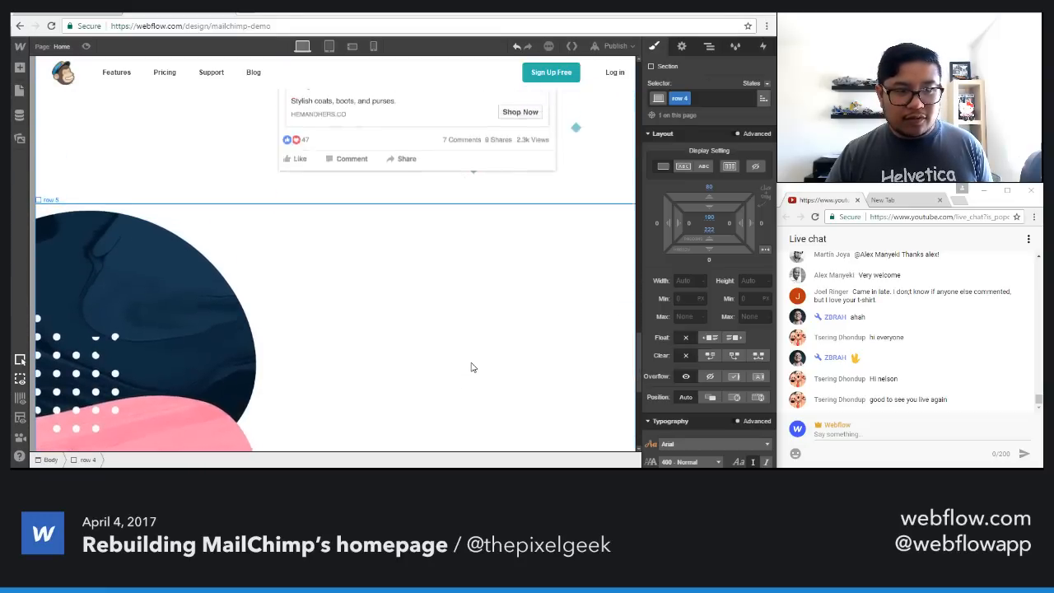
left_click_drag(709, 239, 709, 235)
Step: Reduce the row 5 section's top padding to about 220 px so its container sits higher over the background collage
scroll(395, 384, "down", 5)
scroll(395, 383, "up", 1)
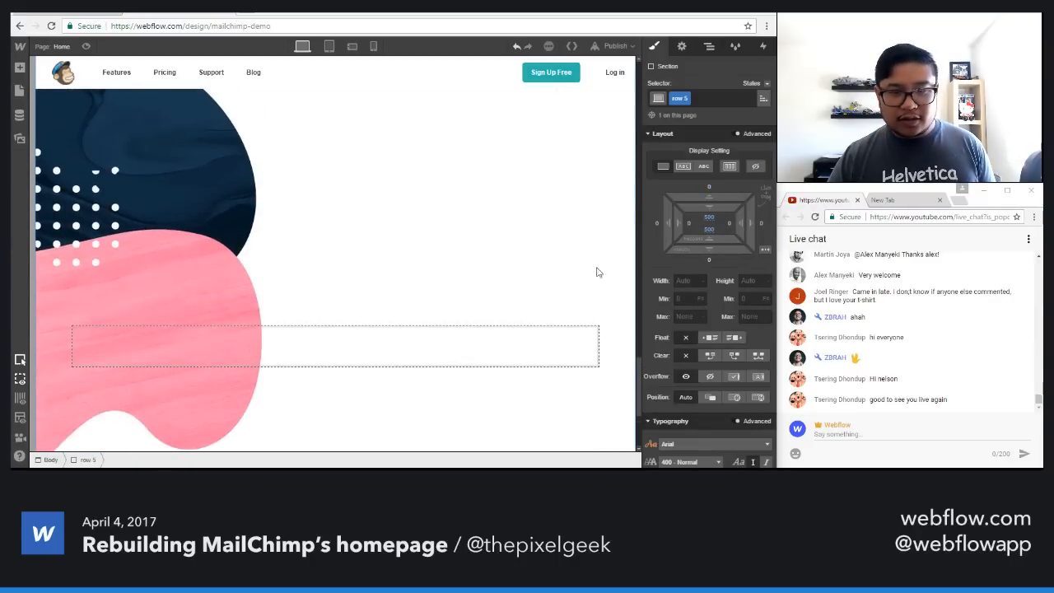
left_click_drag(697, 207, 716, 68)
scroll(384, 288, "up", 2)
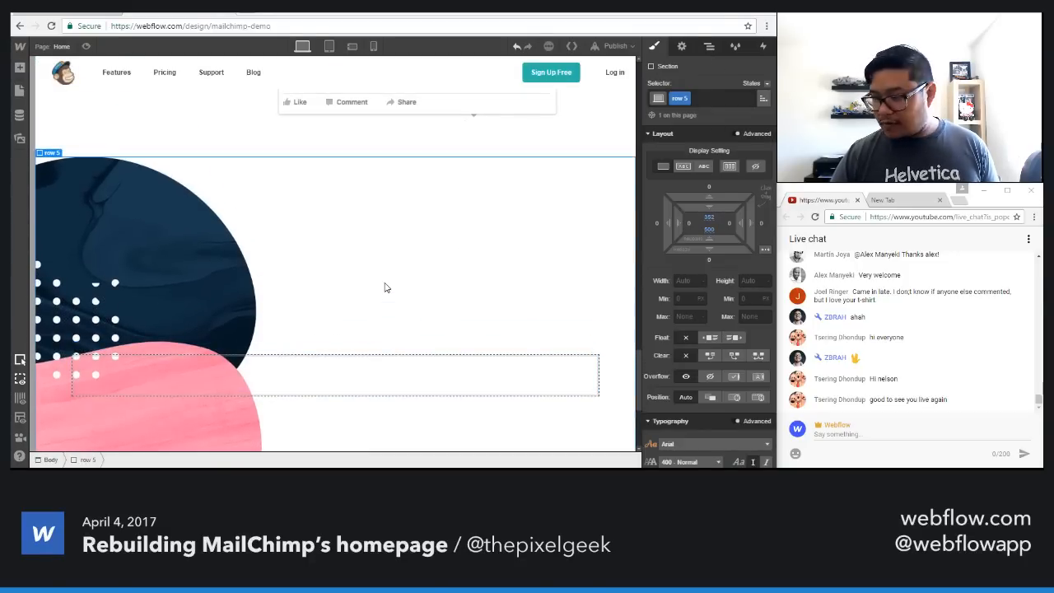
scroll(383, 287, "down", 1)
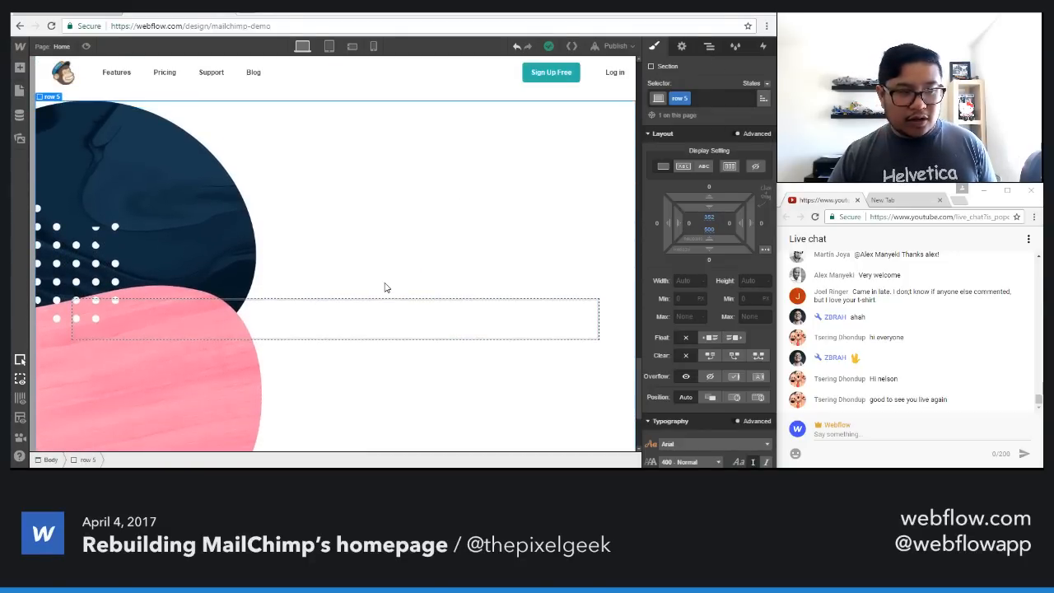
left_click_drag(708, 216, 688, 46)
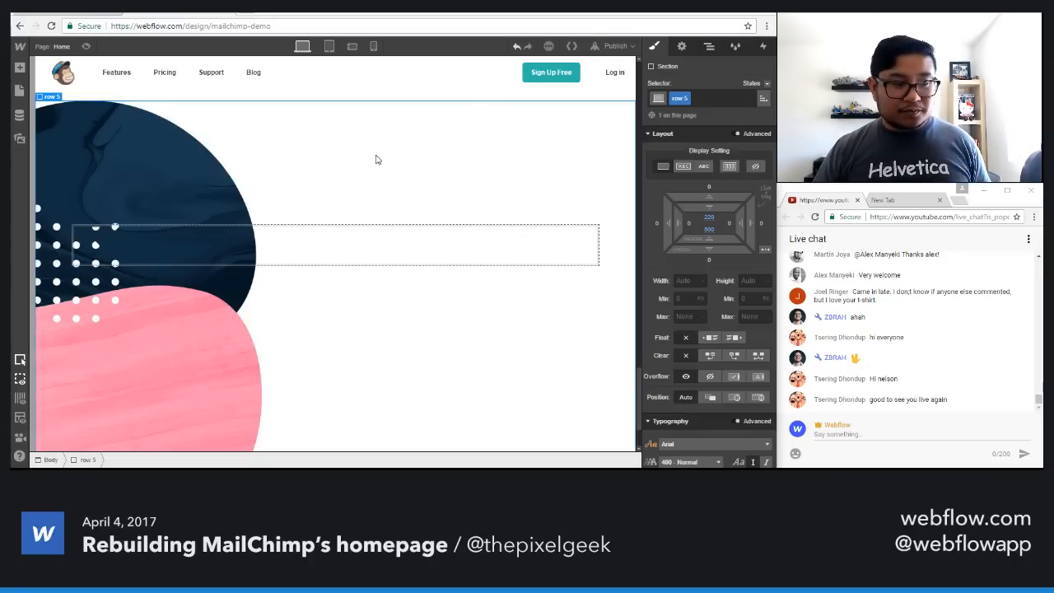
Step: Select the empty container inside row 5 and bring up the elements that can be added to it
left_click(334, 254)
key("a")
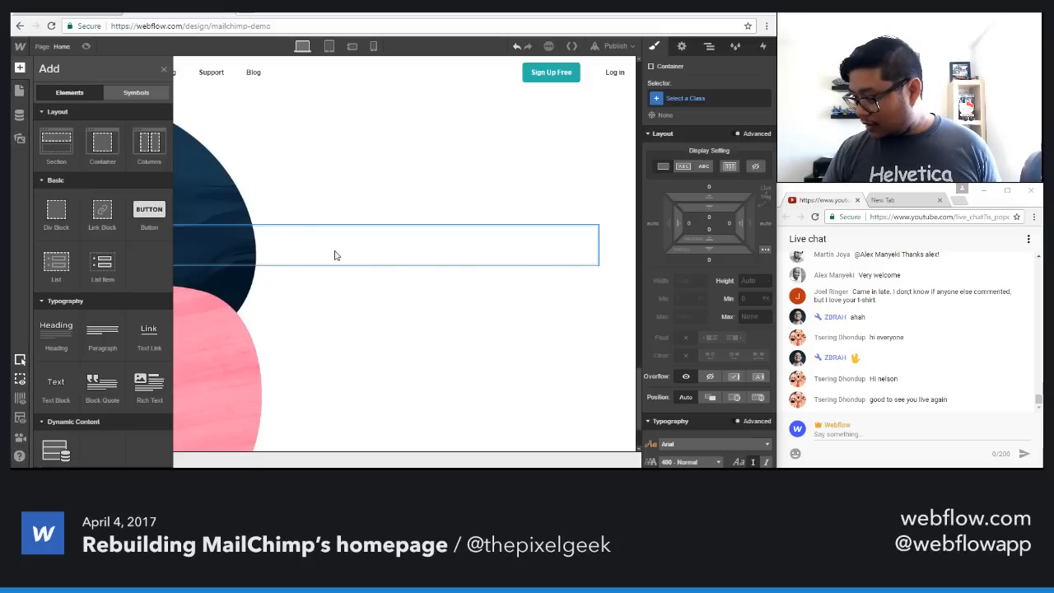
key("a")
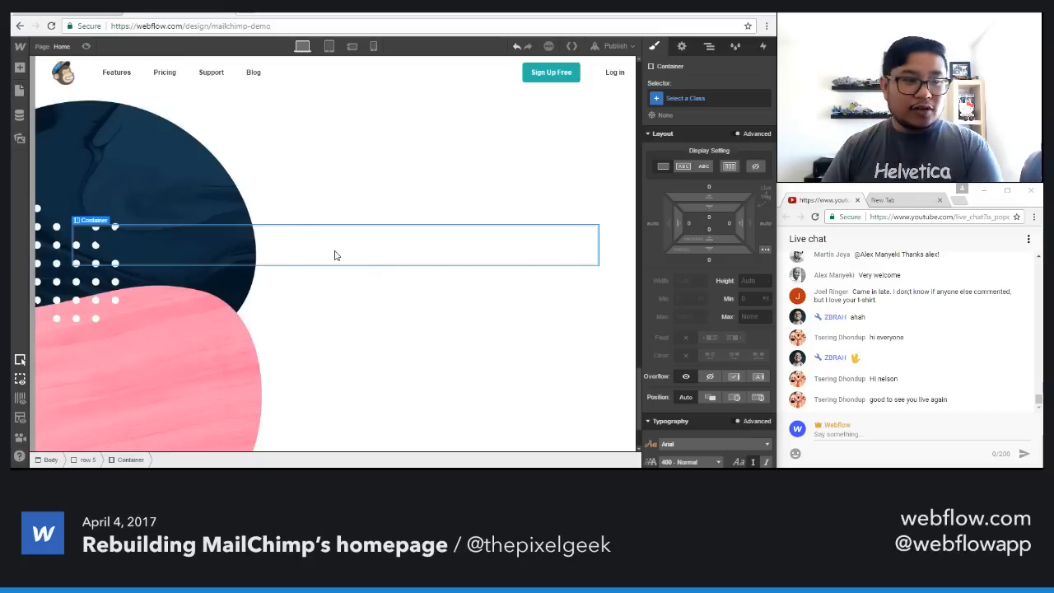
Step: On mailchimp.com, use the developer tools to compare the Automate section's iPhone 6 Plus layout with its desktop layout
left_click(74, 13)
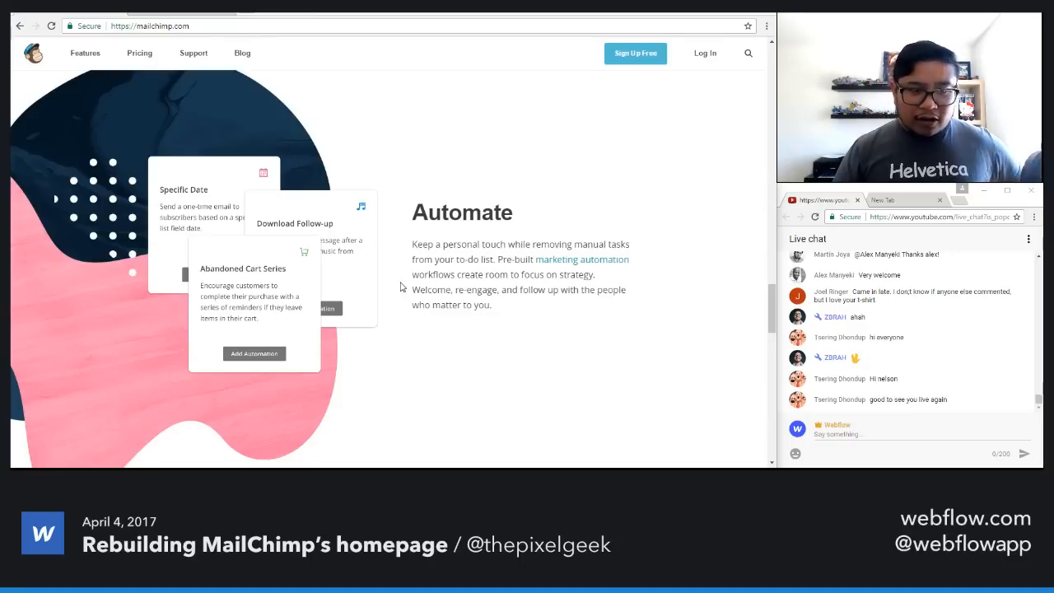
right_click(425, 130)
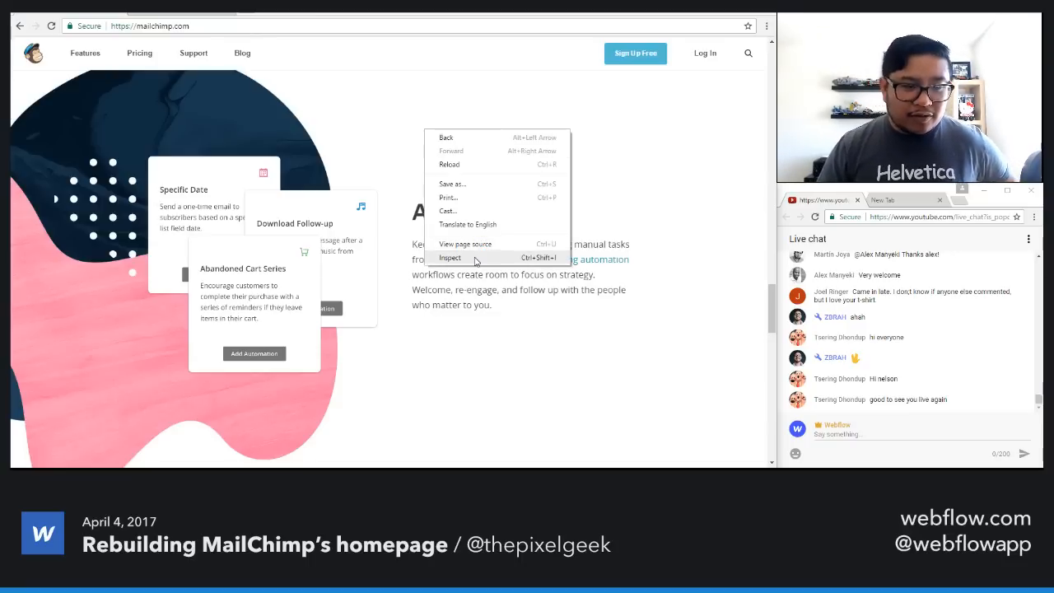
left_click(477, 256)
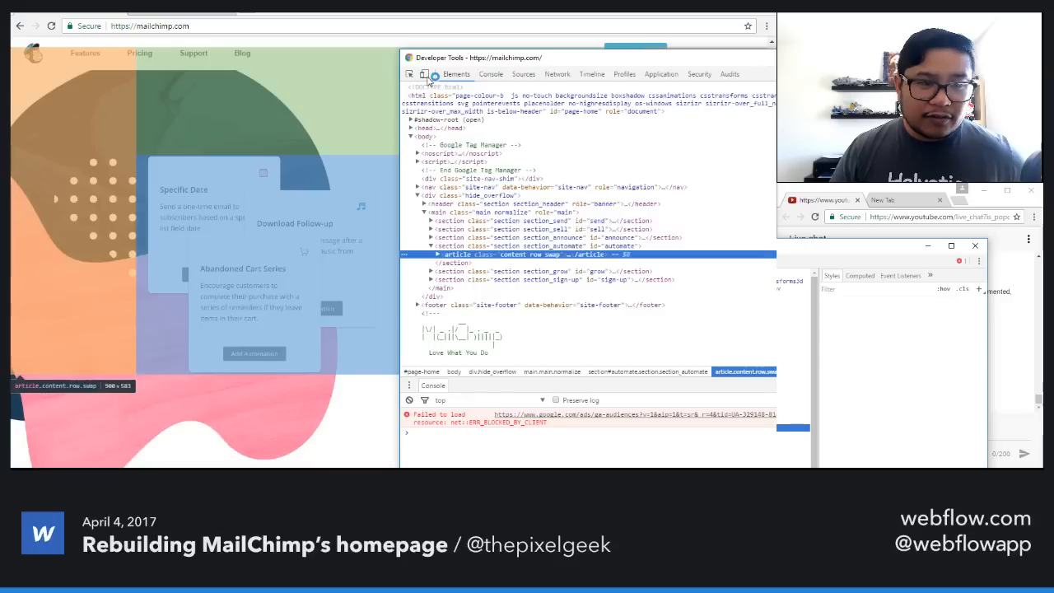
left_click_drag(489, 56, 761, 122)
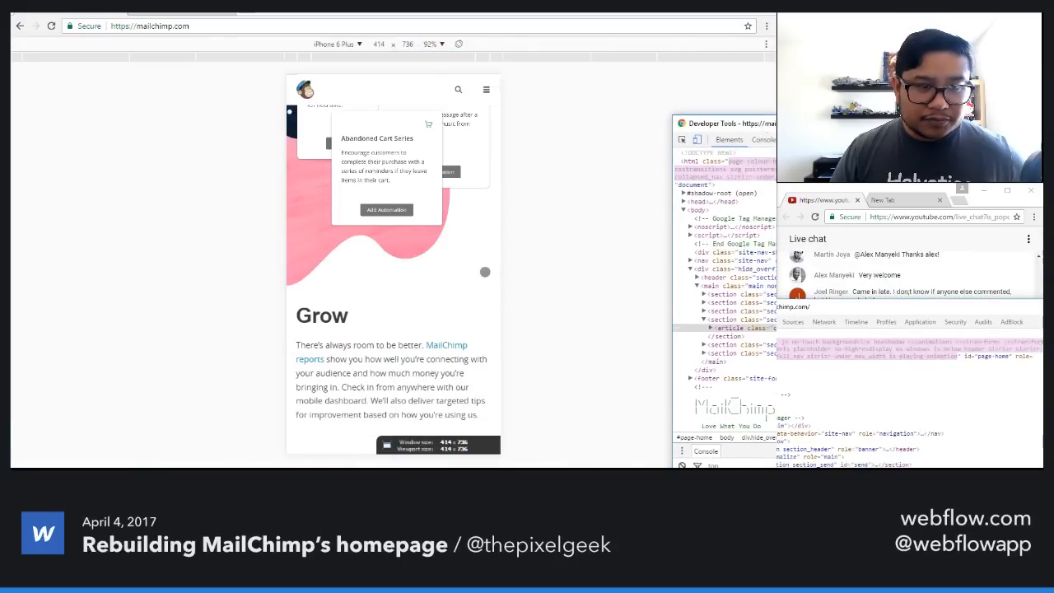
scroll(461, 271, "up", 3)
scroll(459, 269, "up", 3)
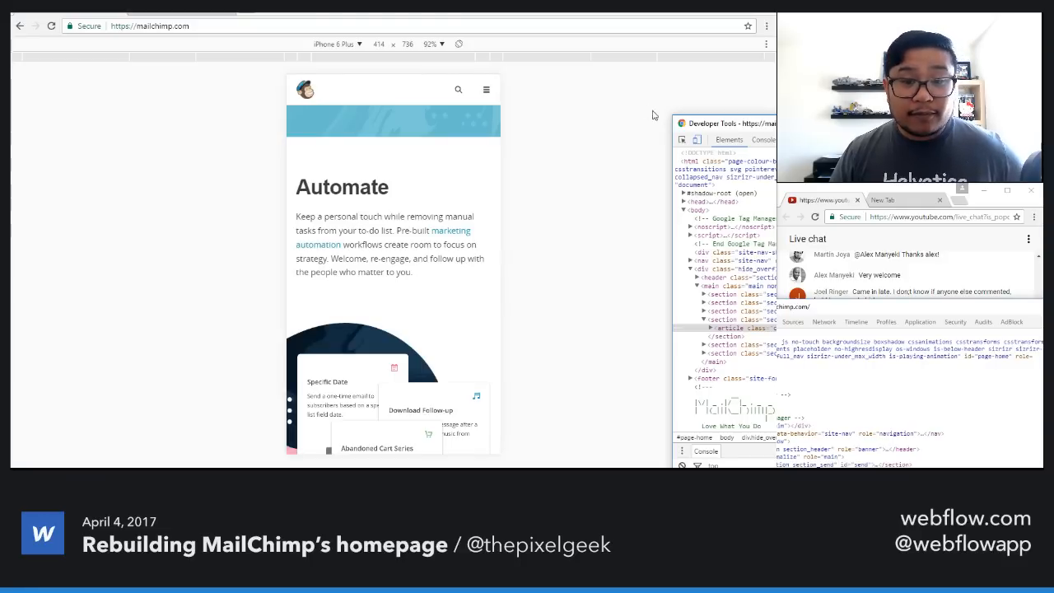
left_click(696, 142)
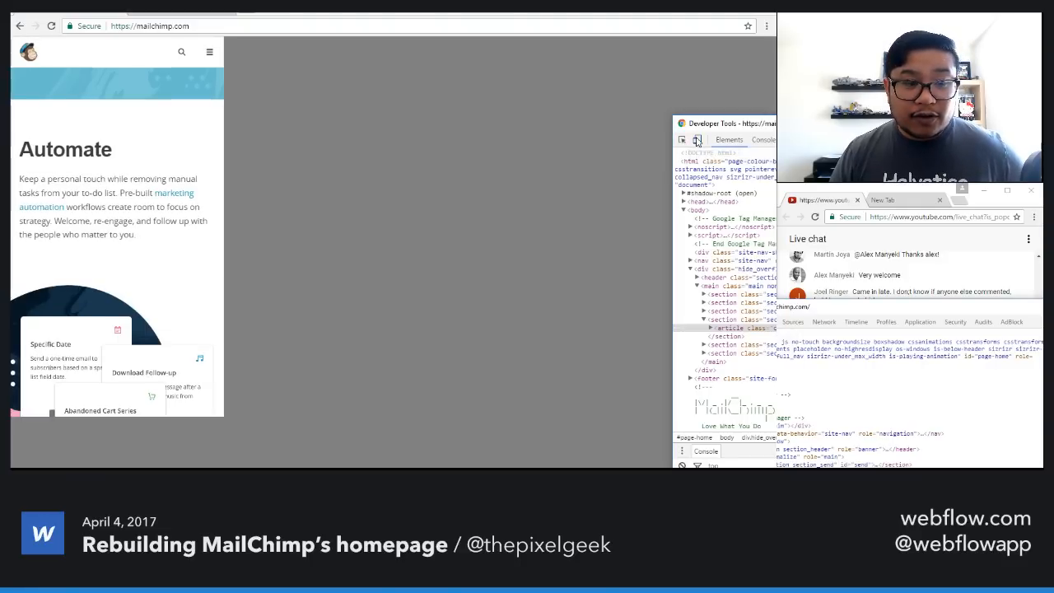
scroll(544, 311, "down", 3)
scroll(543, 312, "down", 2)
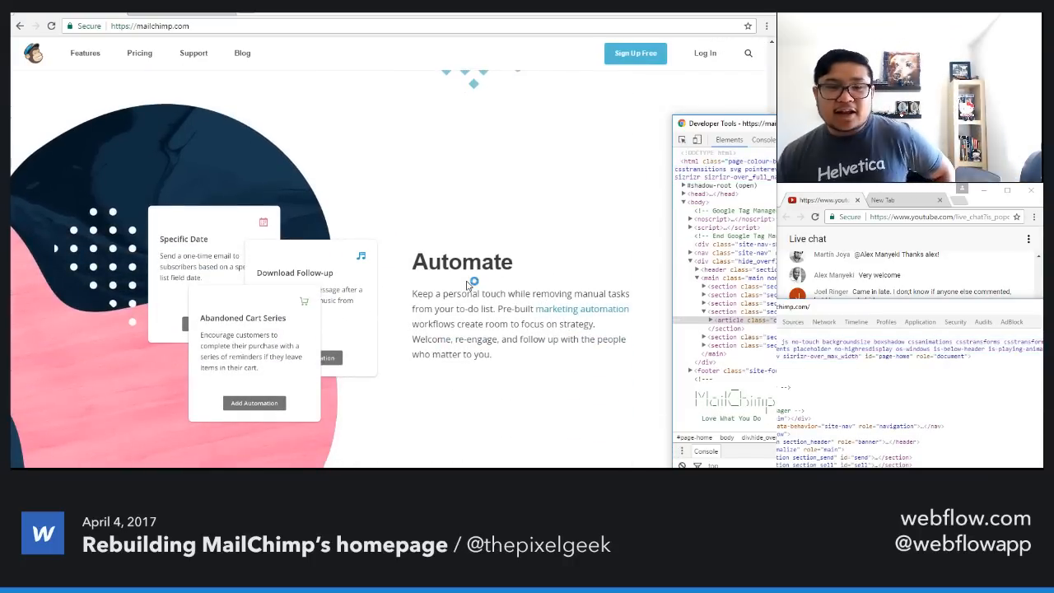
left_click_drag(775, 127, 889, 402)
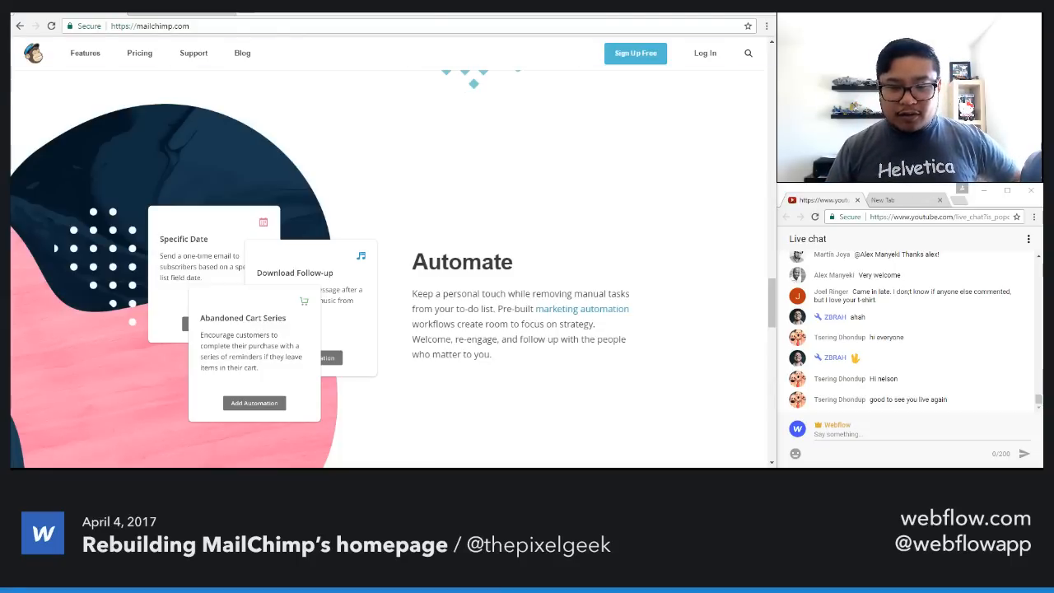
Step: Preview the Automate and Grow sections of mailchimp.com once more in the iPhone 6 Plus layout
key("ctrl+shift+m")
scroll(473, 407, "down", 4)
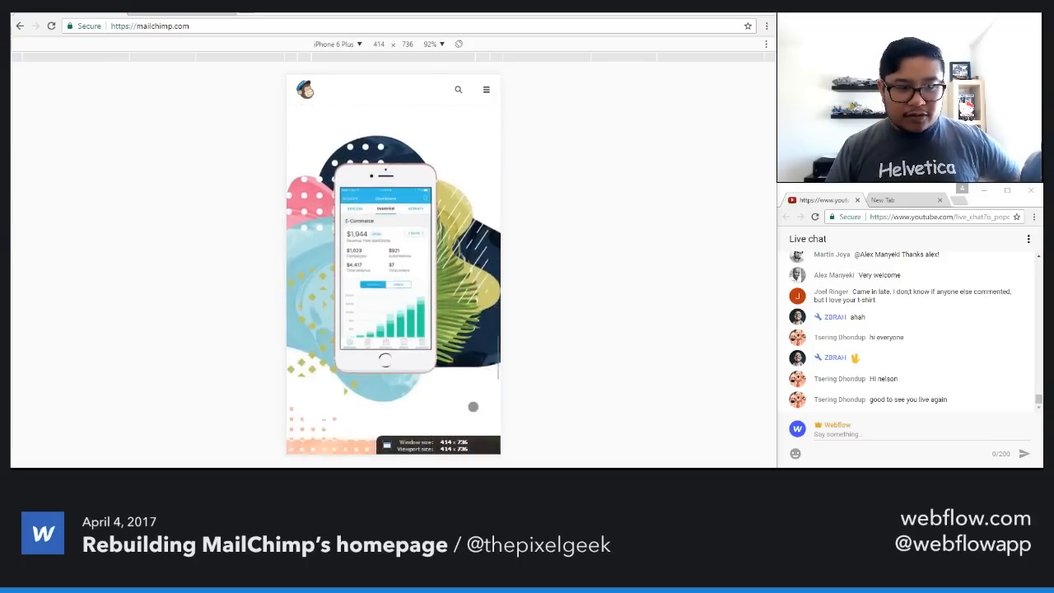
scroll(472, 407, "up", 12)
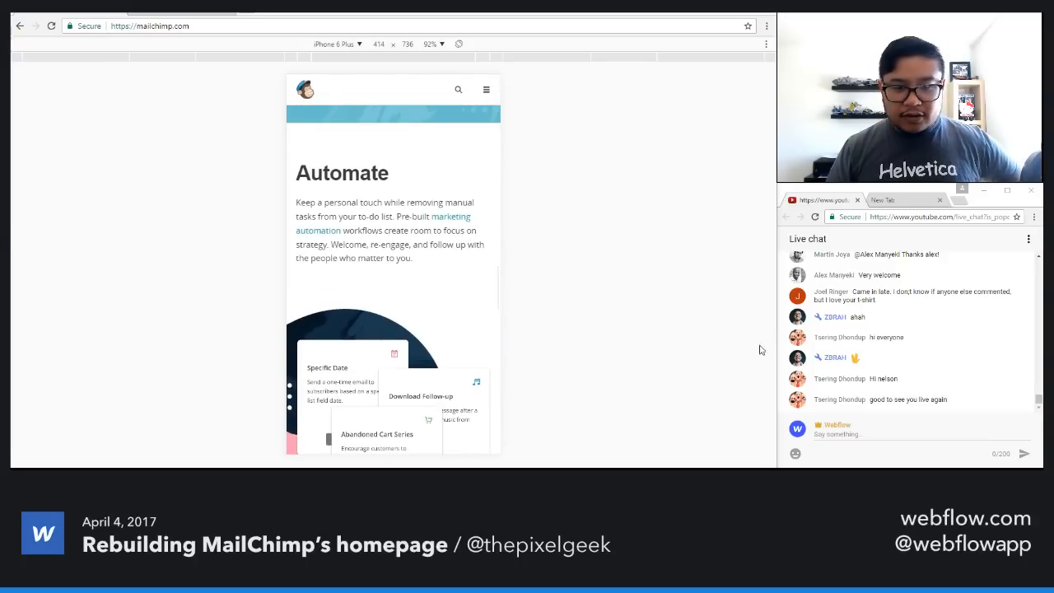
scroll(716, 341, "down", 1)
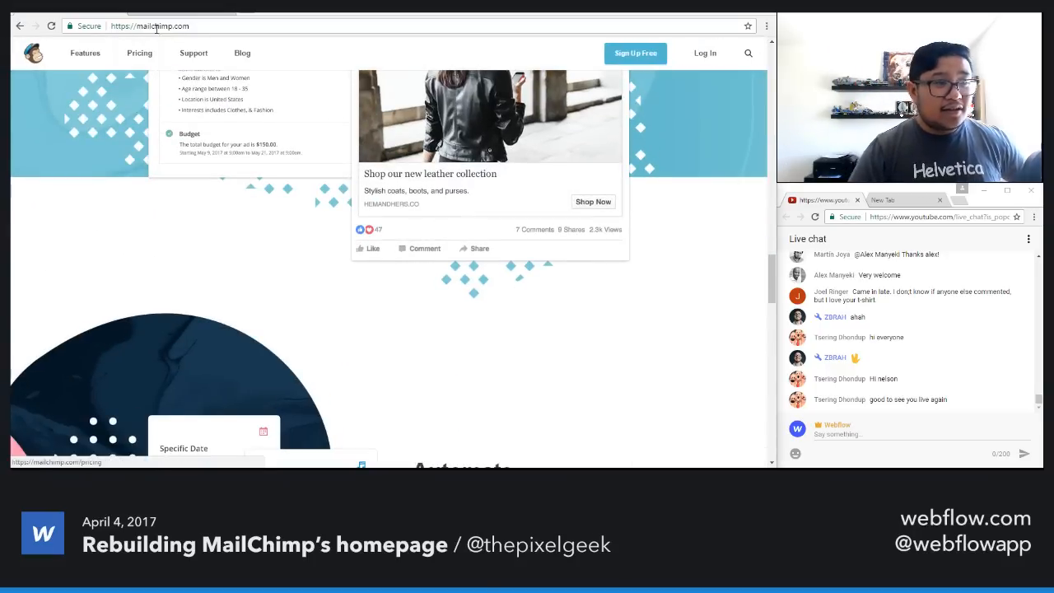
Step: Back in Webflow, give the container in row 5 the class "flex container" and set its display to flex
left_click(181, 12)
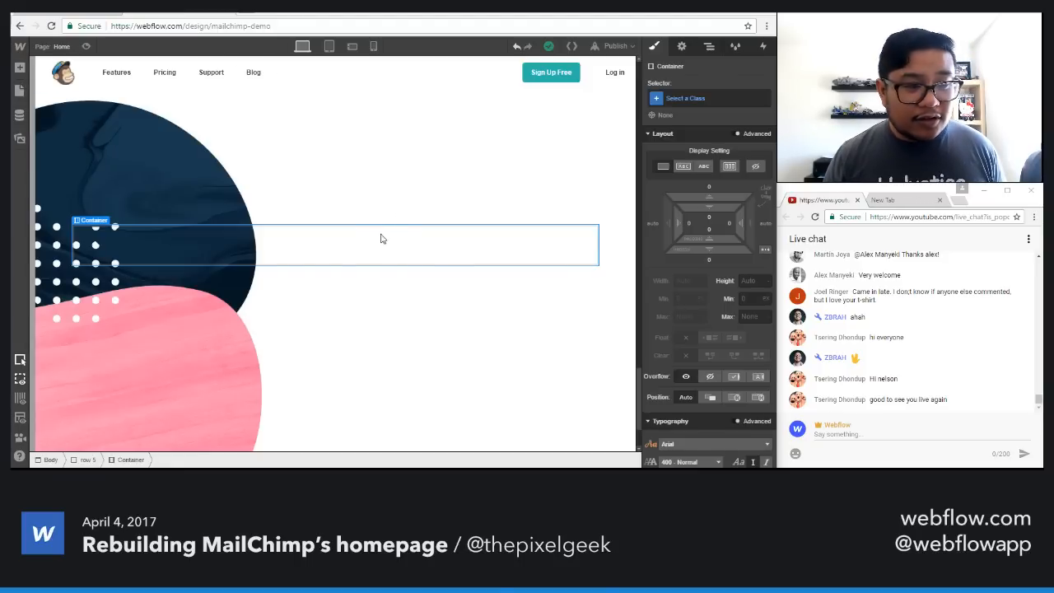
key("a")
left_click(321, 262)
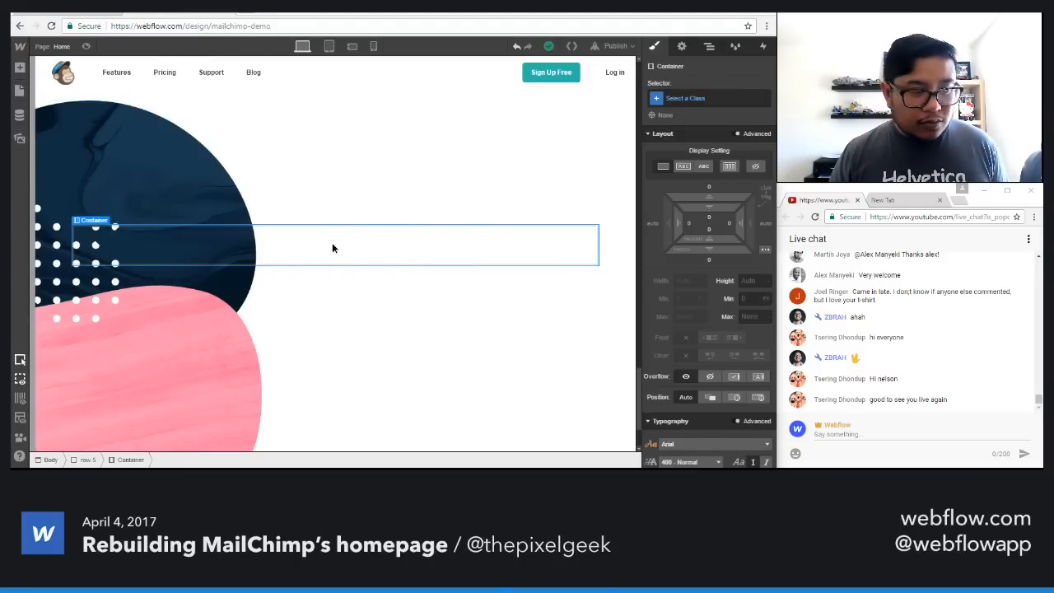
left_click(714, 98)
type("flex container")
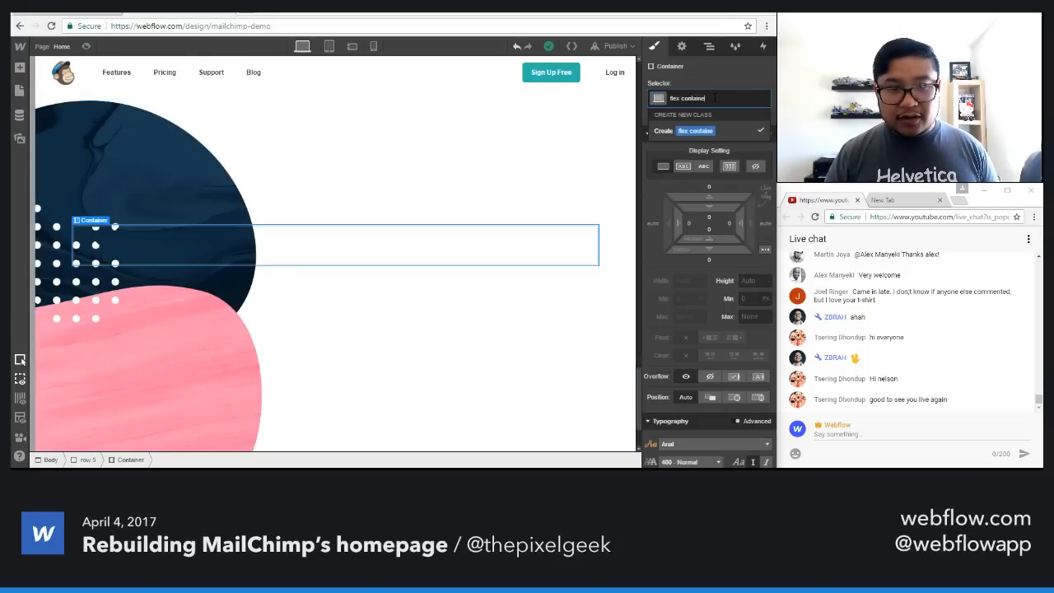
key("Return")
left_click(722, 164)
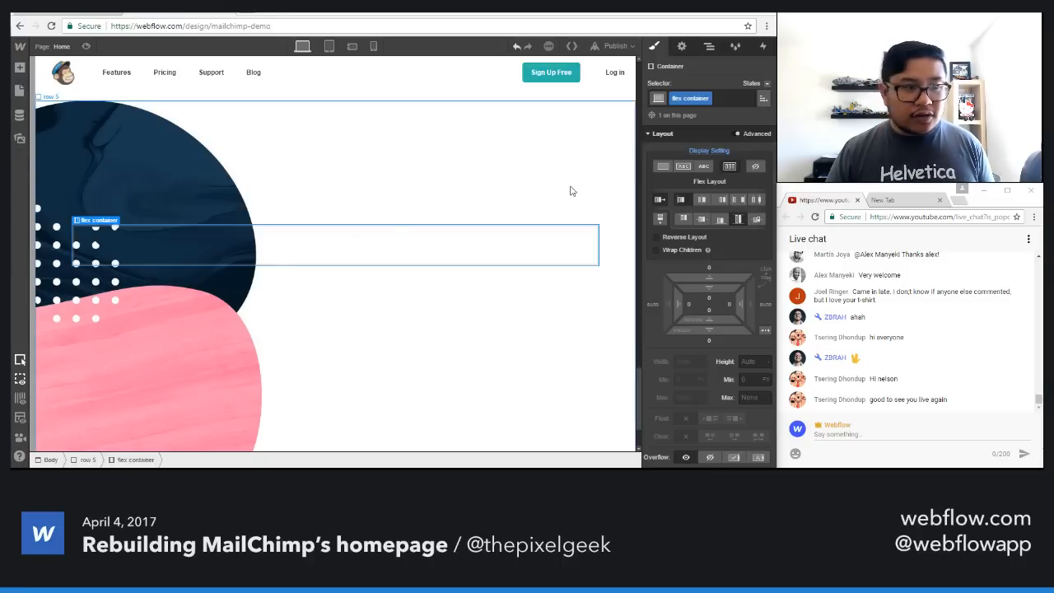
Step: Remove the class from the row 5 container and reapply the existing "flex container" class
left_click(737, 98)
key("BackSpace")
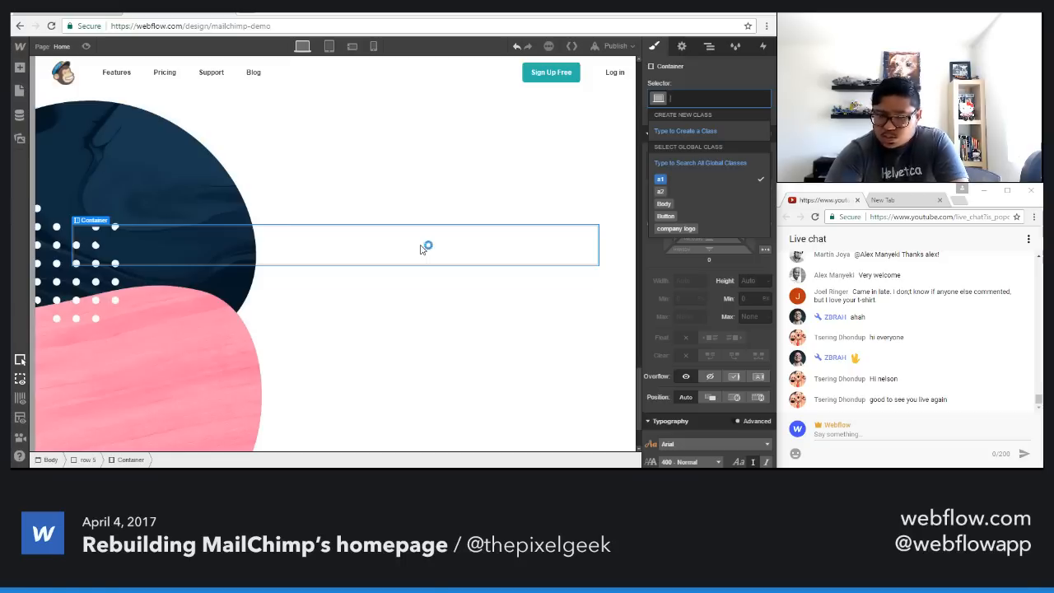
type("fle")
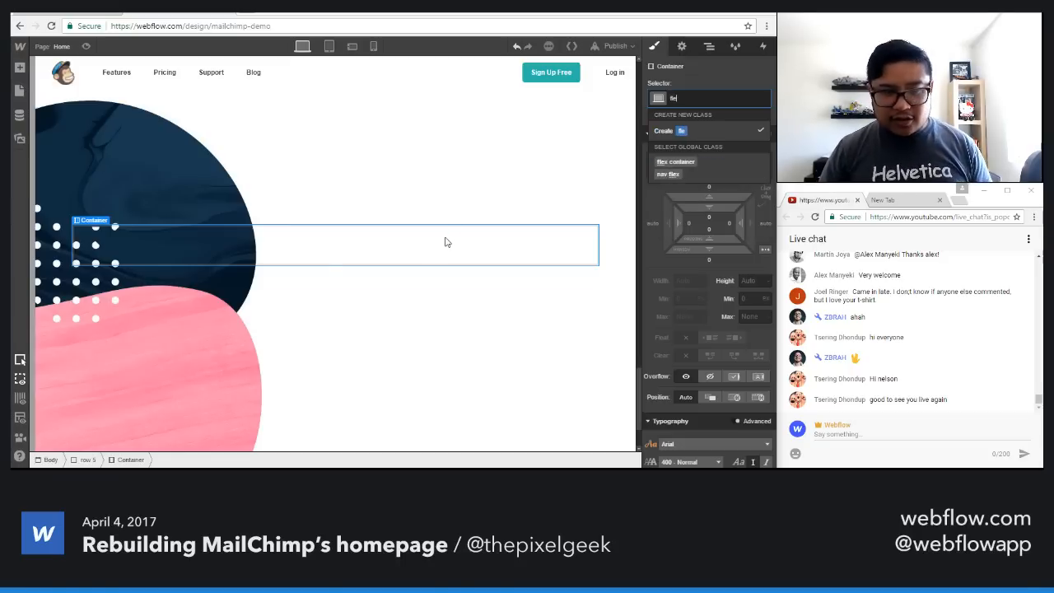
type("x")
key("Down")
key("Return")
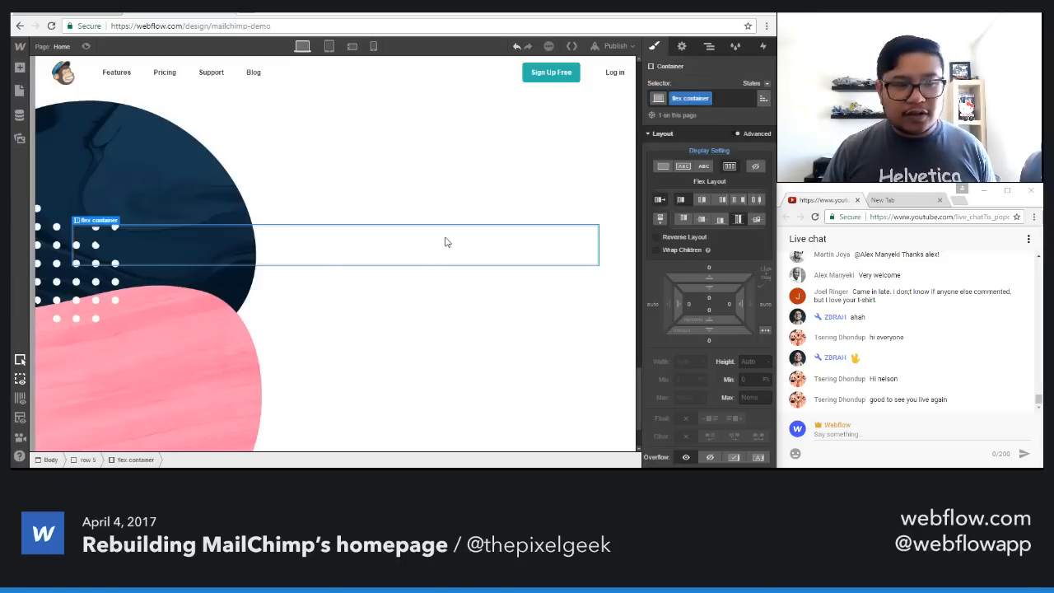
Step: Add a div block inside the flex container of row 5
key("a")
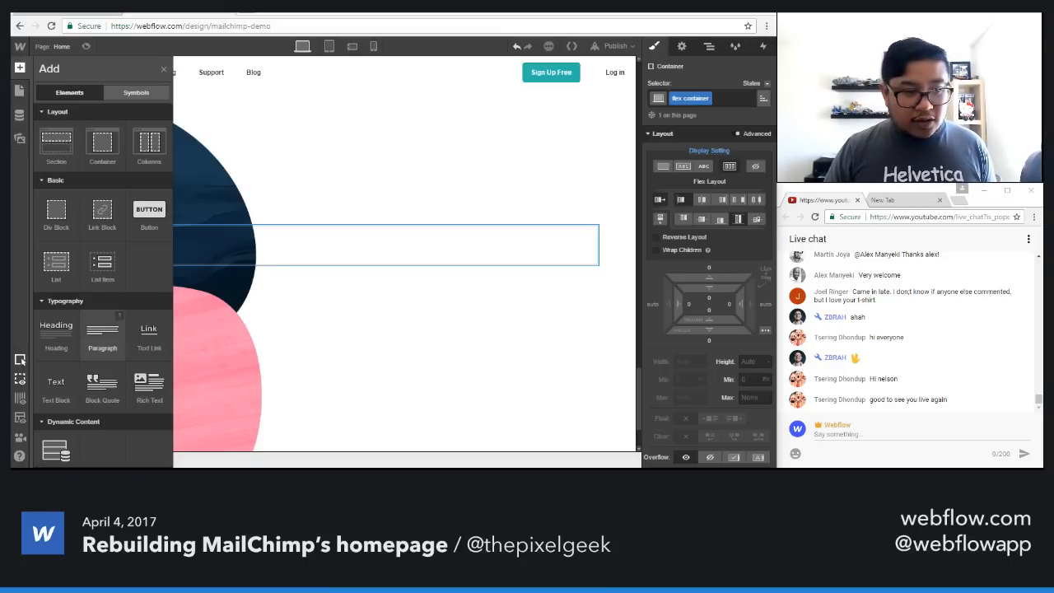
scroll(112, 356, "down", 2)
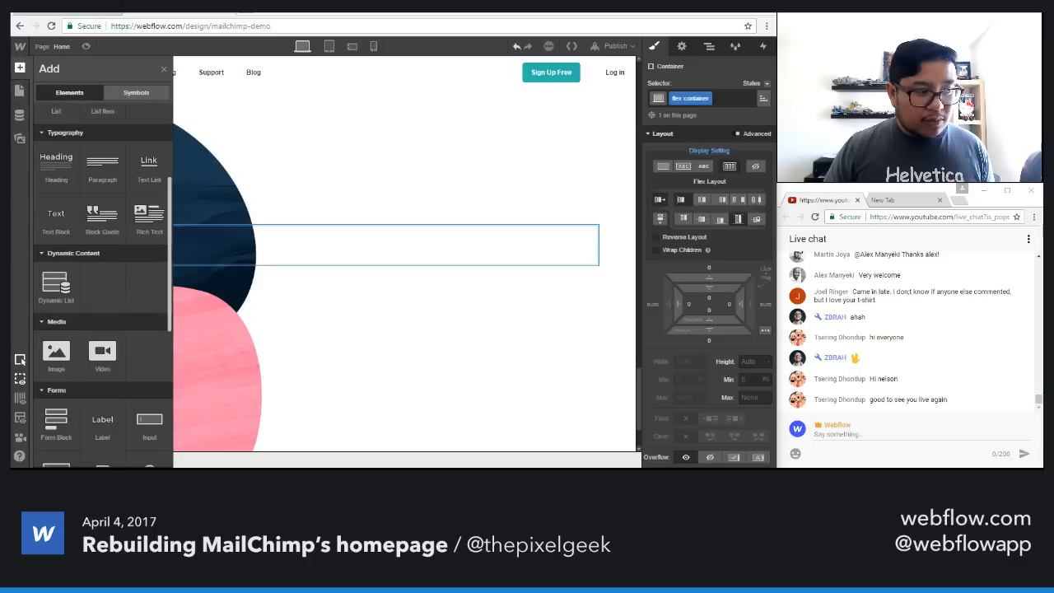
scroll(102, 356, "up", 2)
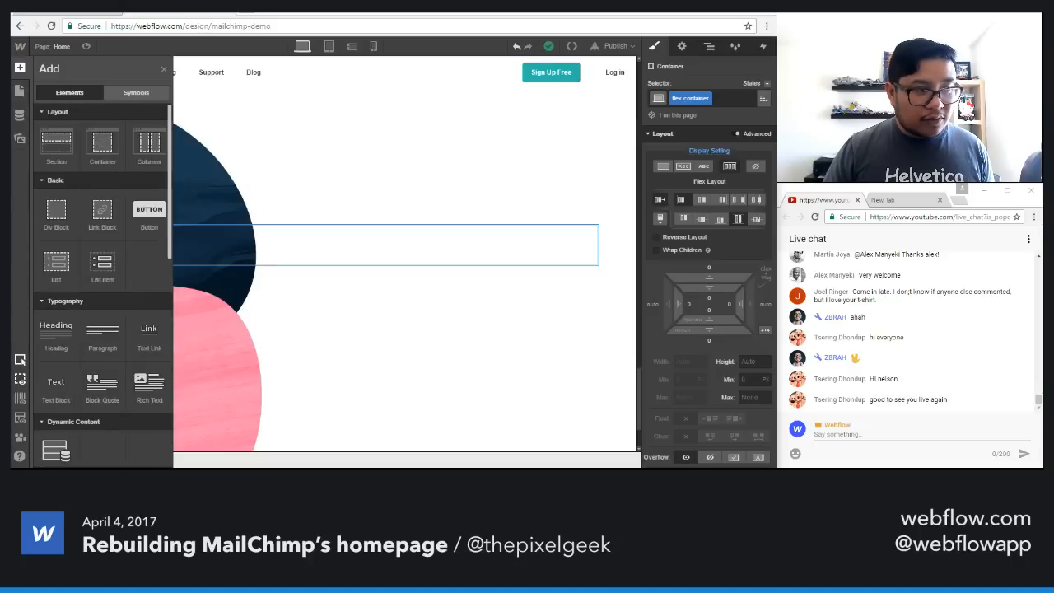
left_click(56, 214)
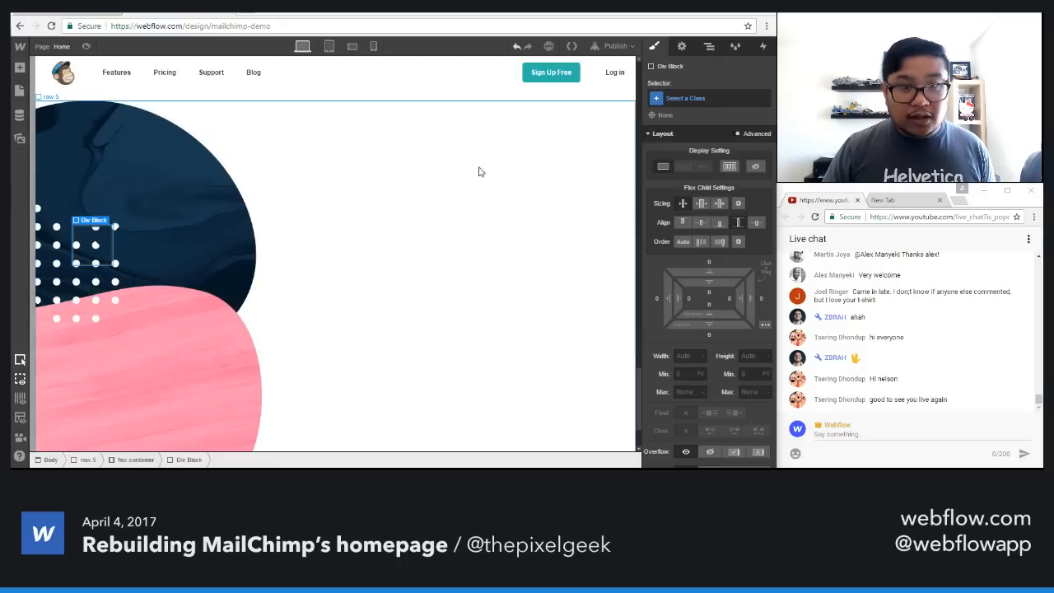
Step: Give the div block the class "row 5 col" with growing flex sizing, and duplicate it as a second column
left_click(706, 97)
type("row")
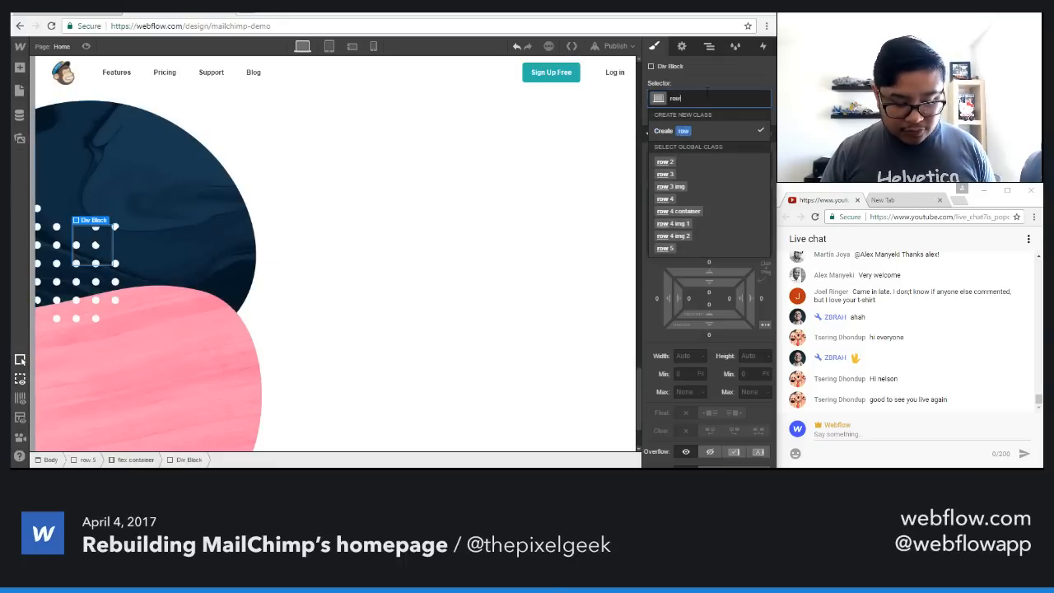
type(" 5 c")
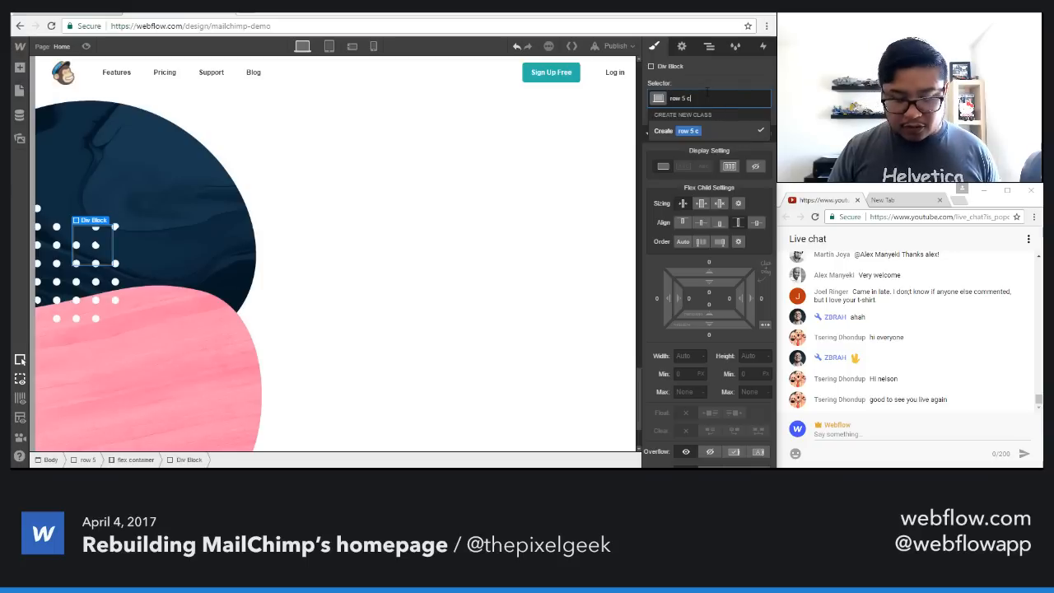
type("ol")
key("Return")
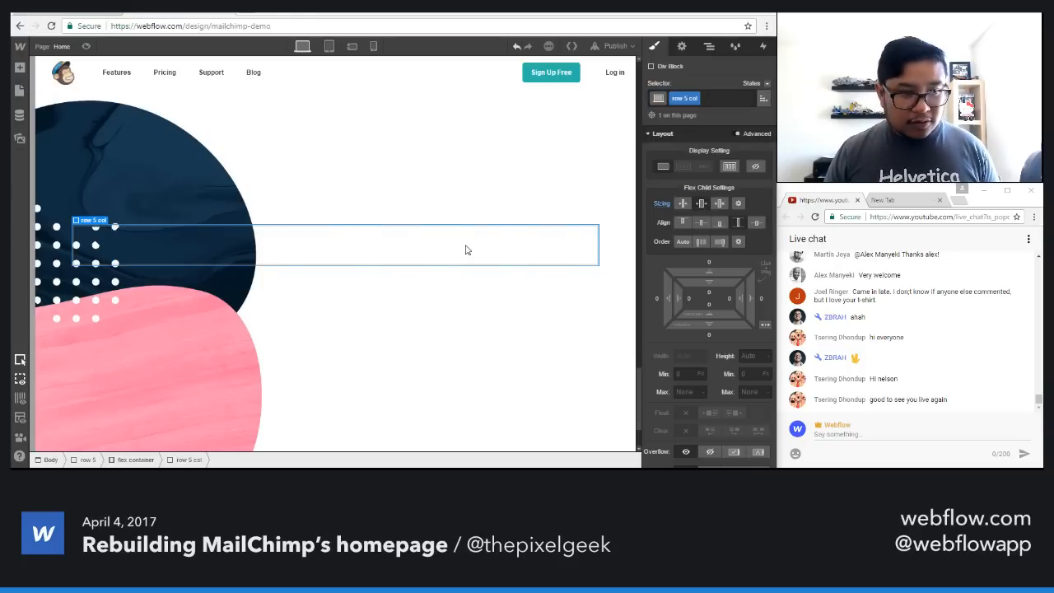
key("ctrl+v")
Step: Insert the image screenshot-automate-2x.png into the first column of row 5 and mark it as HiDPI
key("a")
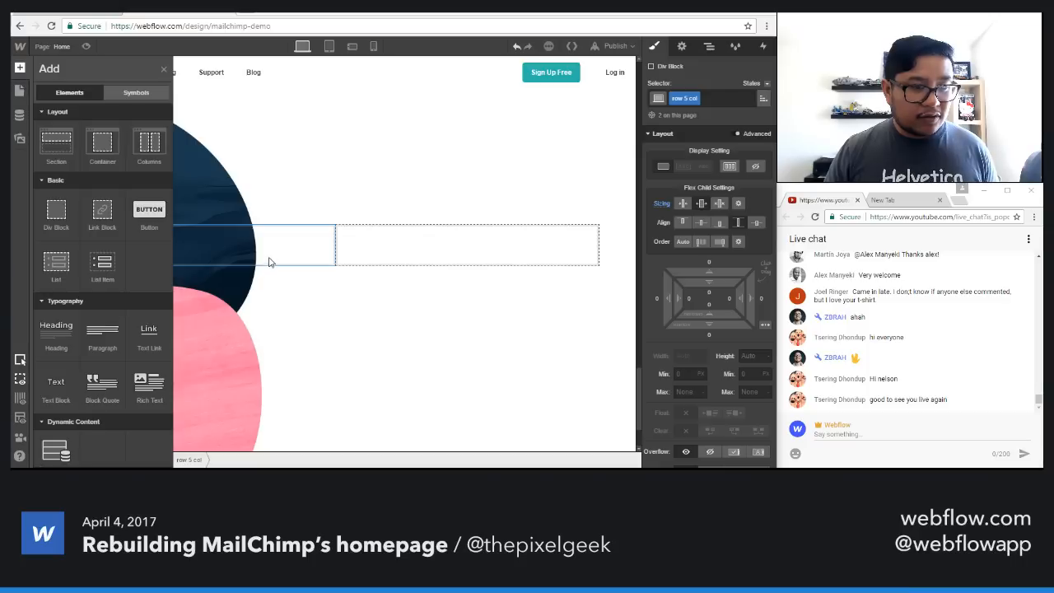
scroll(103, 387, "down", 3)
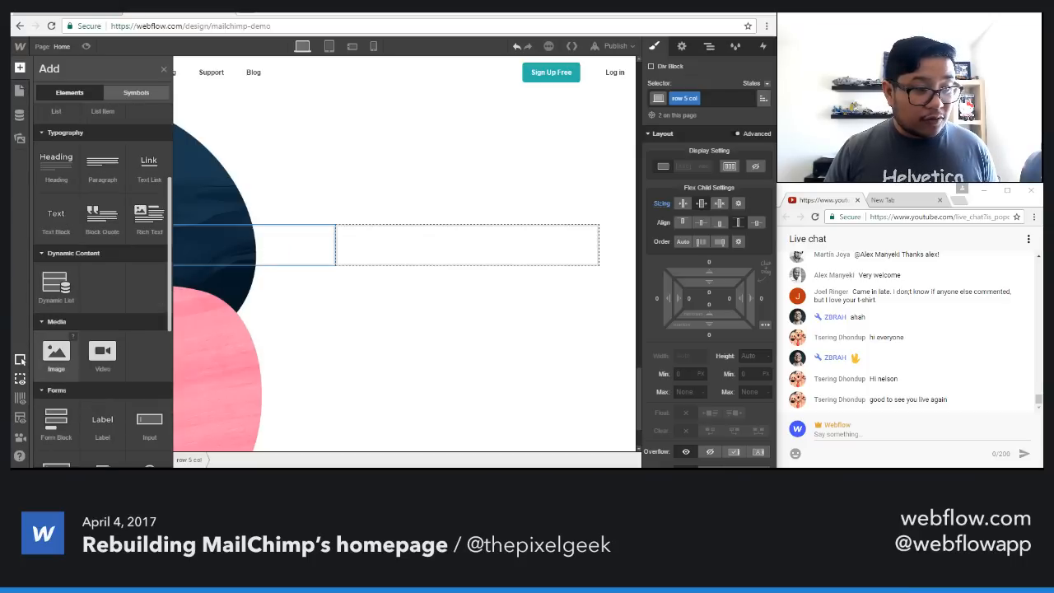
left_click_drag(56, 354, 198, 262)
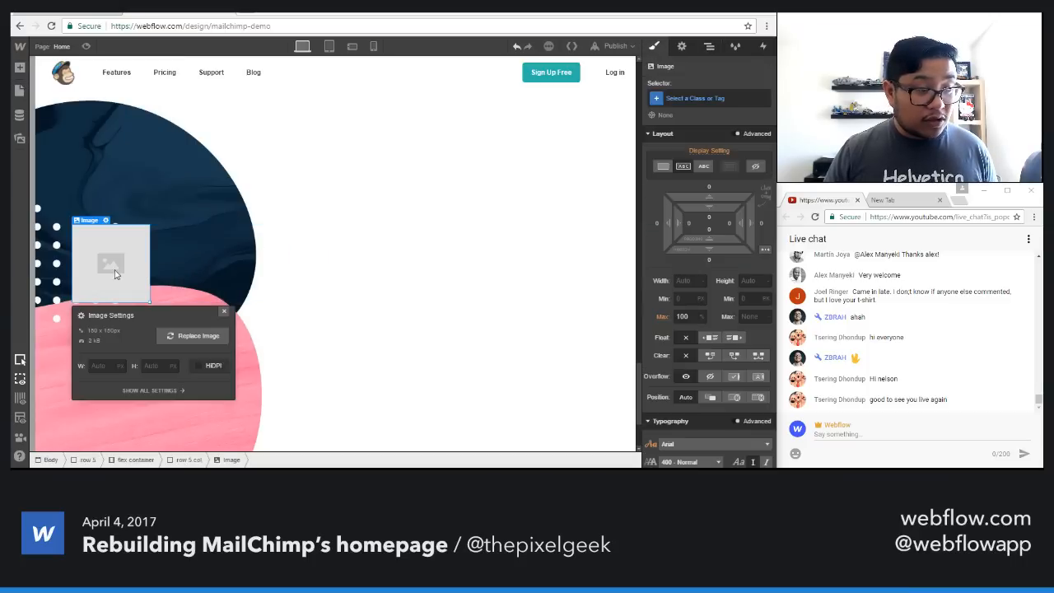
left_click(148, 347)
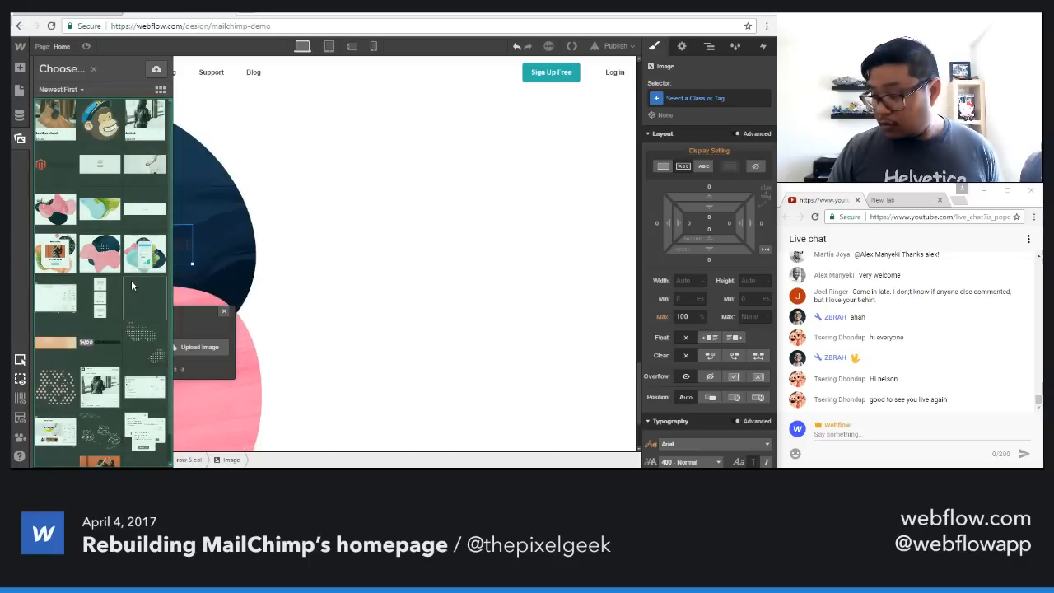
left_click(144, 444)
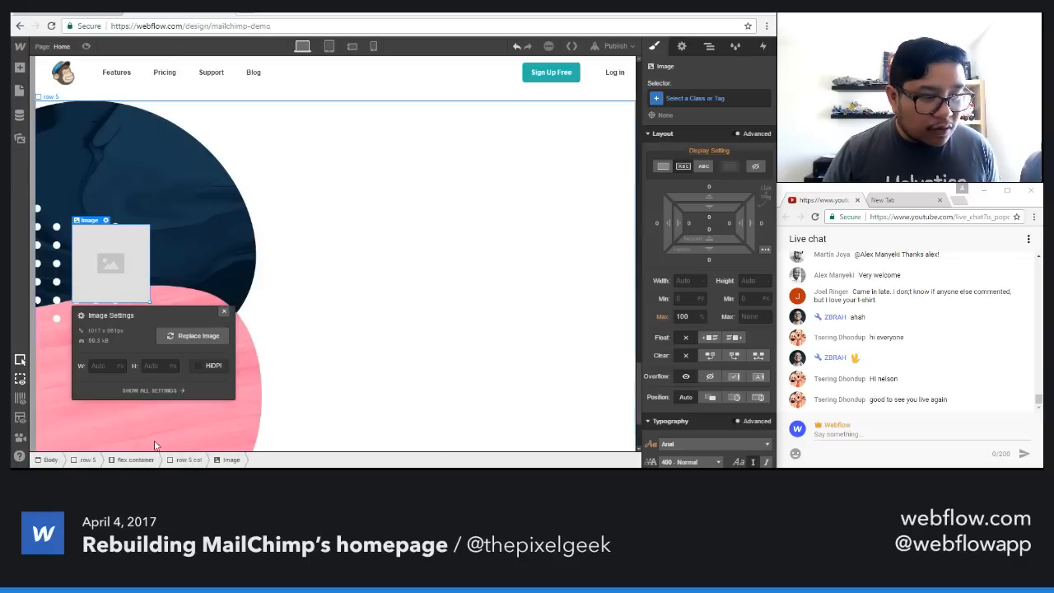
left_click(682, 47)
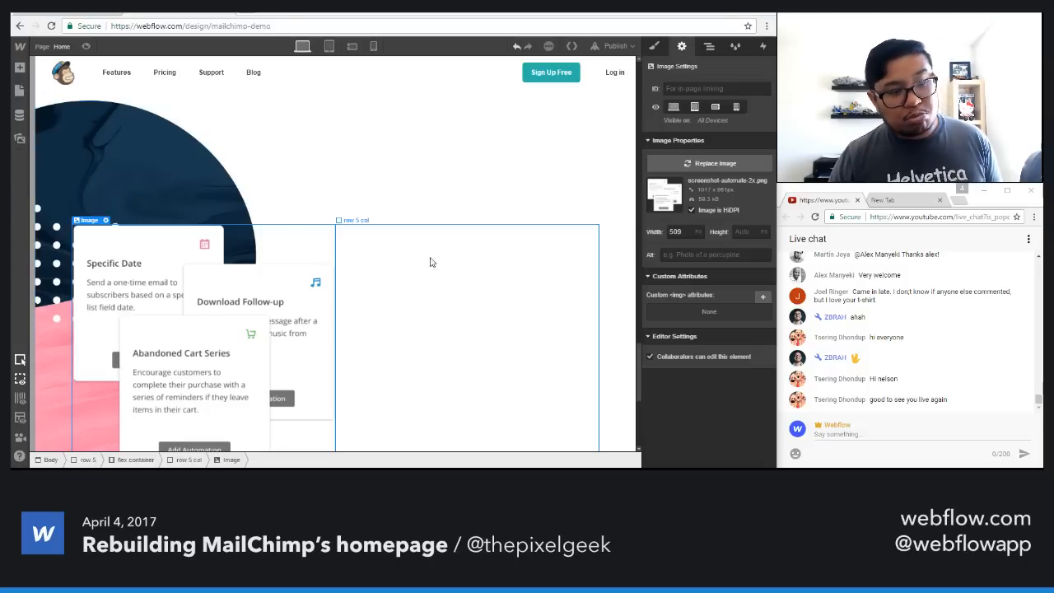
Step: Copy the "Advertise" heading from row 4 into the empty second column of row 5
left_click(440, 313)
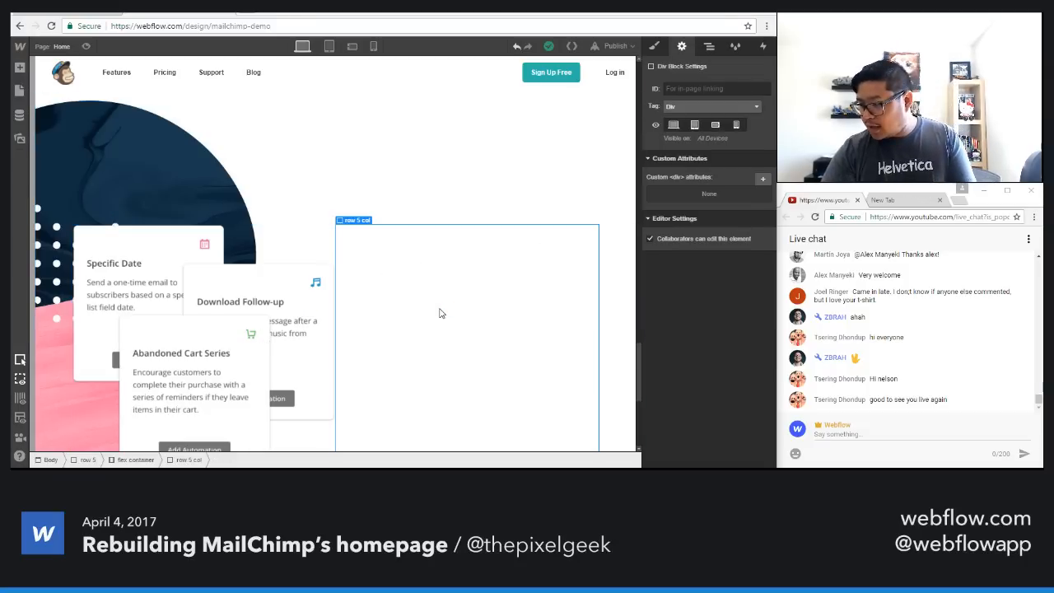
key("a")
key("a")
scroll(441, 313, "up", 2)
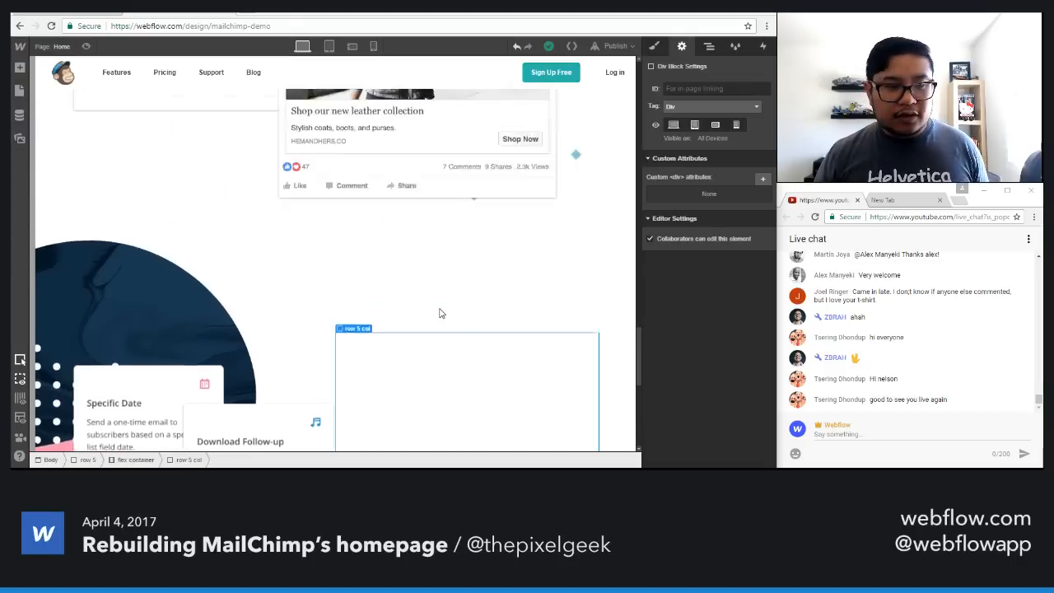
scroll(440, 313, "up", 5)
left_click(186, 207)
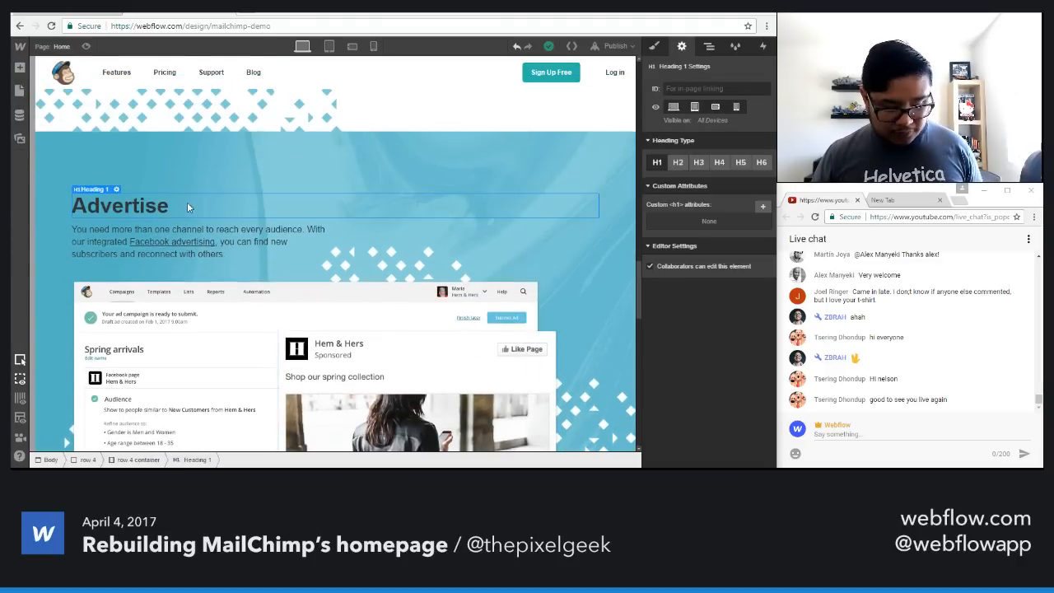
scroll(429, 360, "down", 6)
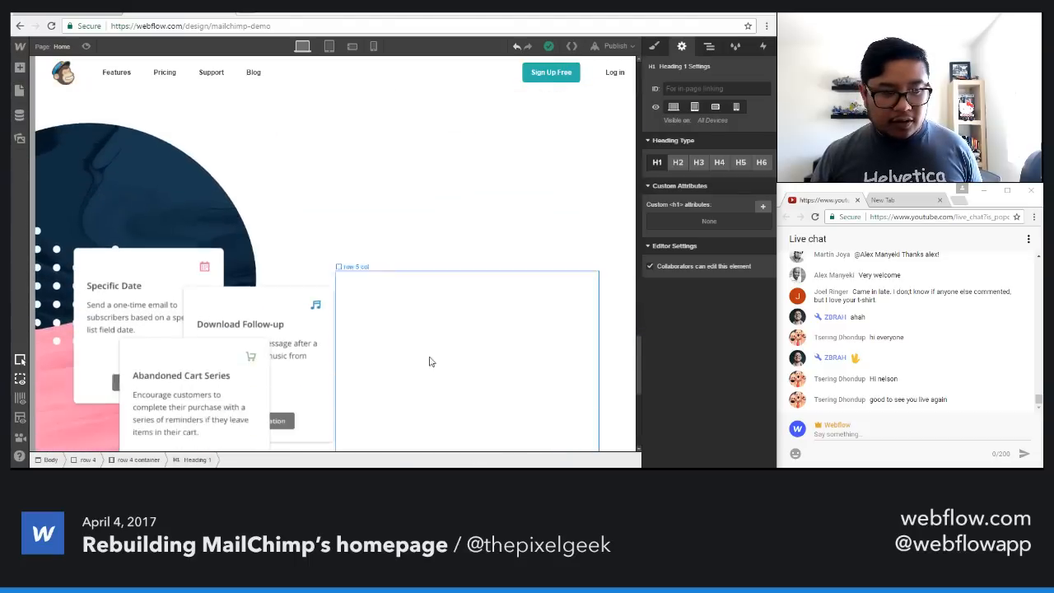
left_click(412, 313)
type("Advertise")
Step: Copy the details paragraph from row 4 and paste it below the heading in the second column of row 5
scroll(414, 289, "up", 6)
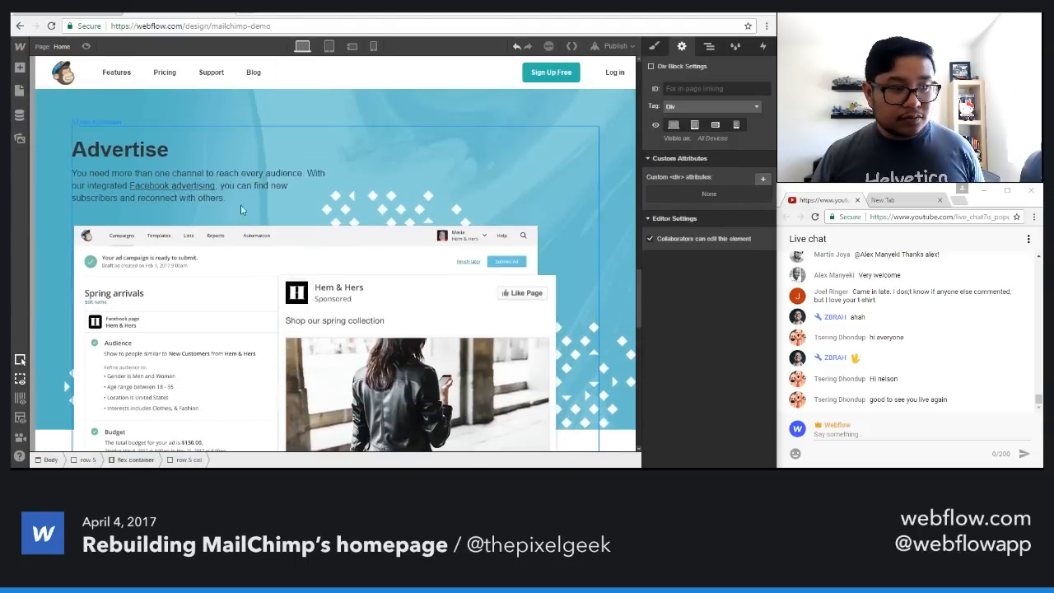
left_click(241, 206)
scroll(463, 370, "down", 6)
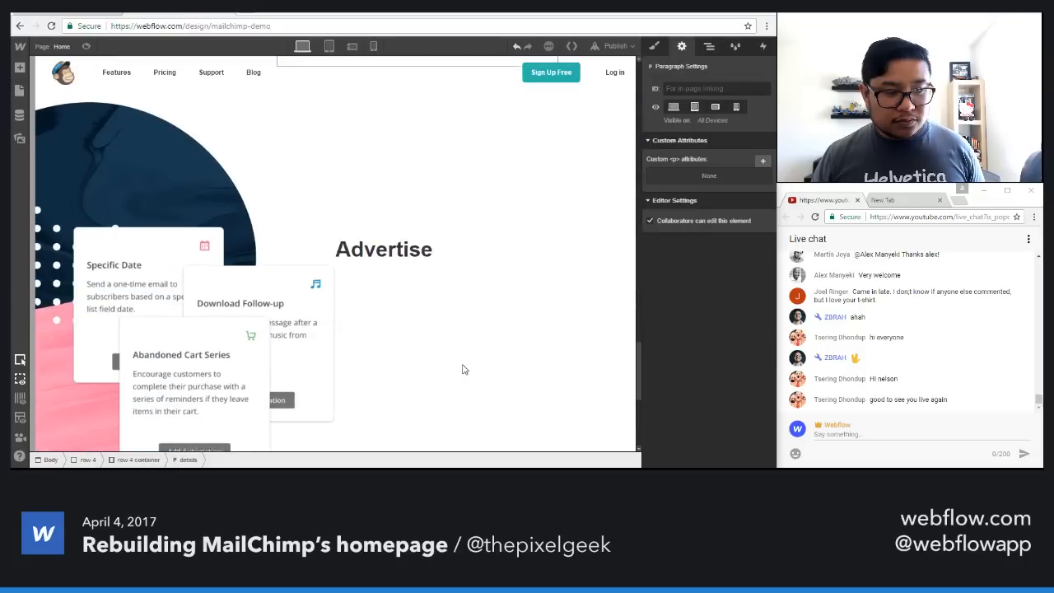
left_click(408, 249)
type("You need more than one channel to reach every audience. With our integrated Facebook advertising, you can find new subscribers and reconnect with others.")
Step: Change the text of the row 5 heading to "Automate"
double_click(387, 243)
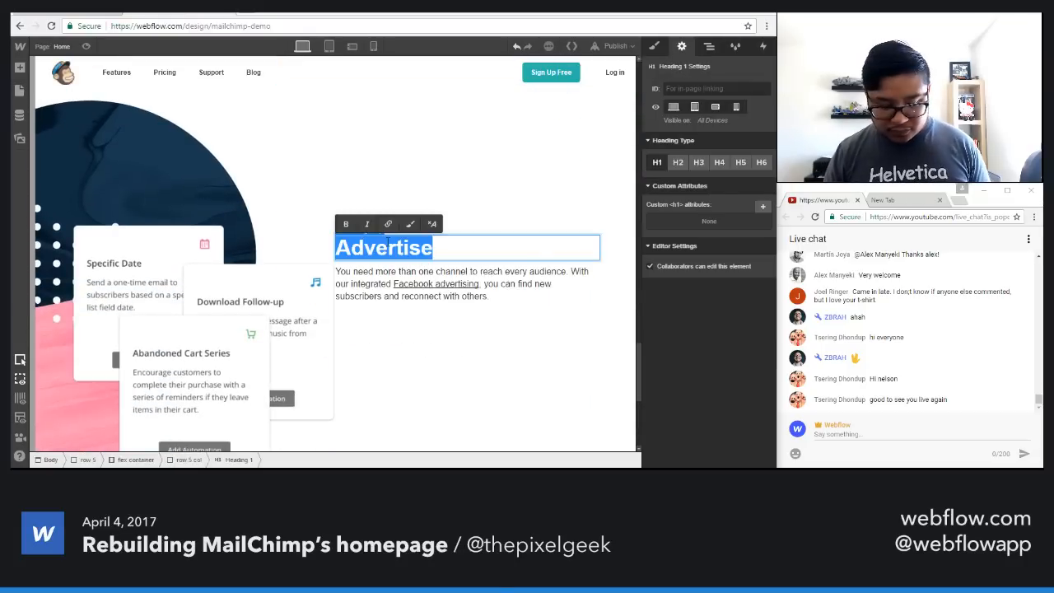
type("Automate")
key("Escape")
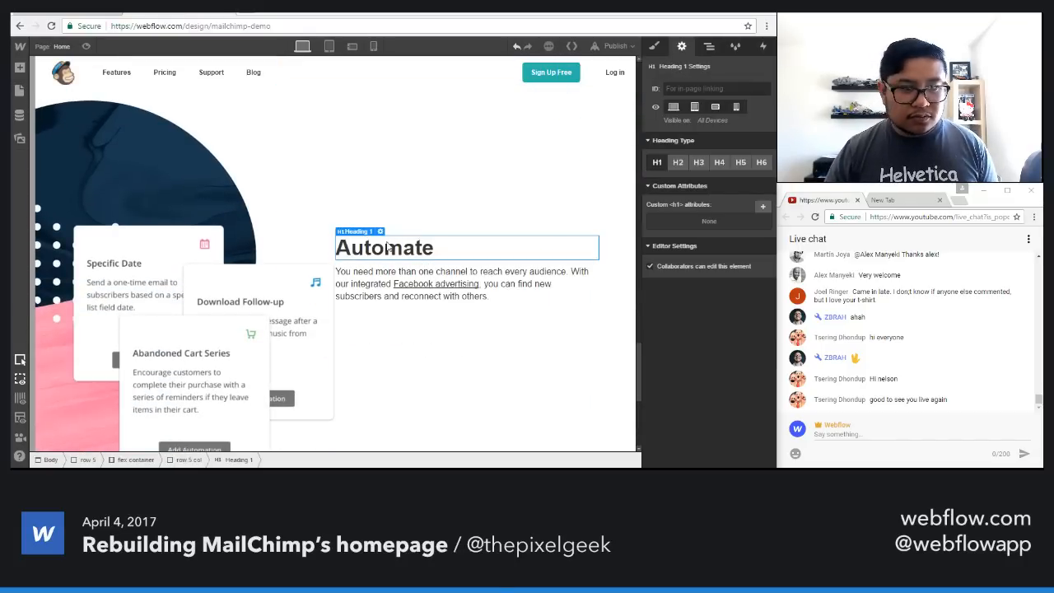
Step: Replace the row 5 paragraph with the Automate description copied from the original mailchimp.com page
left_click(52, 15)
scroll(387, 264, "down", 3)
triple_click(471, 321)
key("ctrl+c")
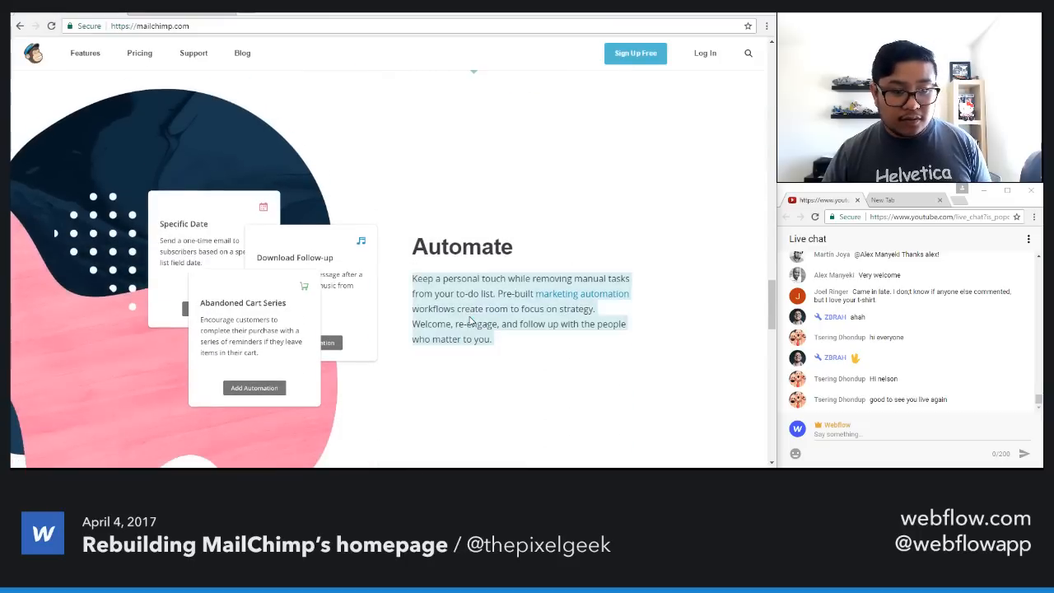
left_click(220, 15)
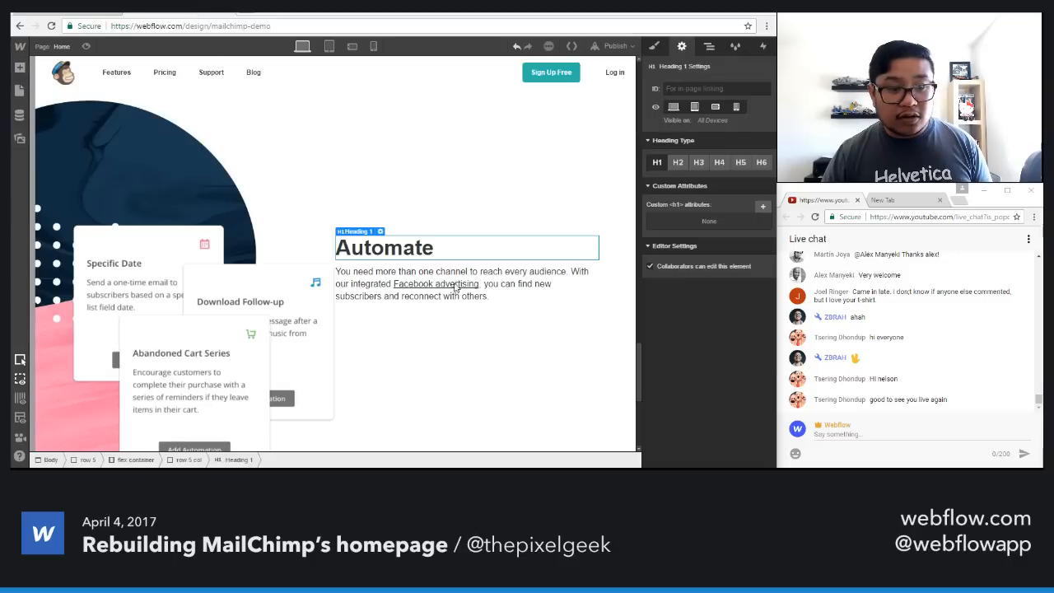
double_click(506, 276)
key("ctrl+a")
key("ctrl+v")
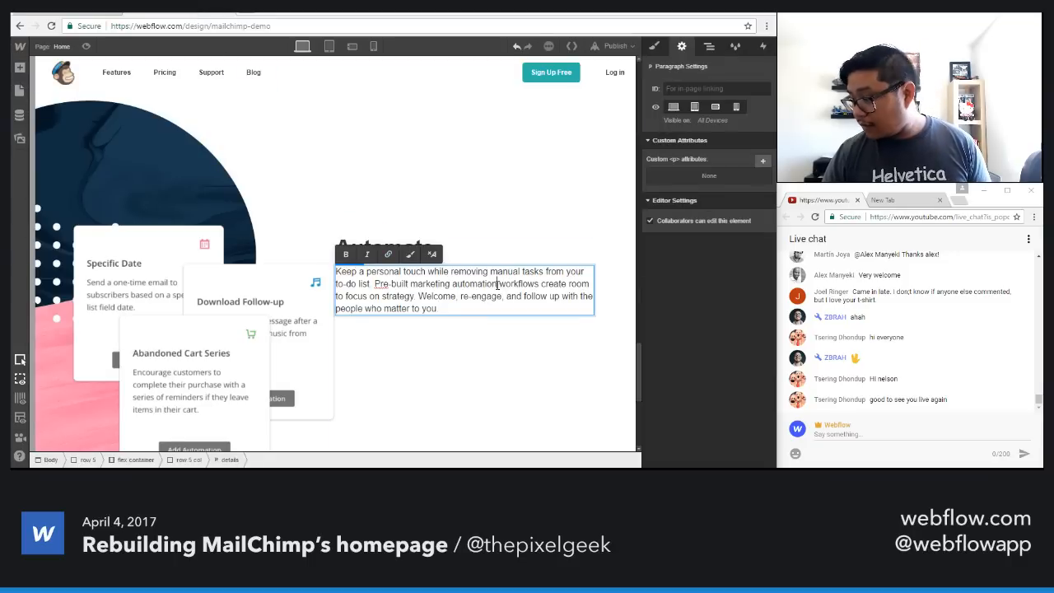
Step: Turn the words "marketing automation" in the row 5 paragraph into a link
key("ctrl+shift+Right")
key("ctrl+shift+Right")
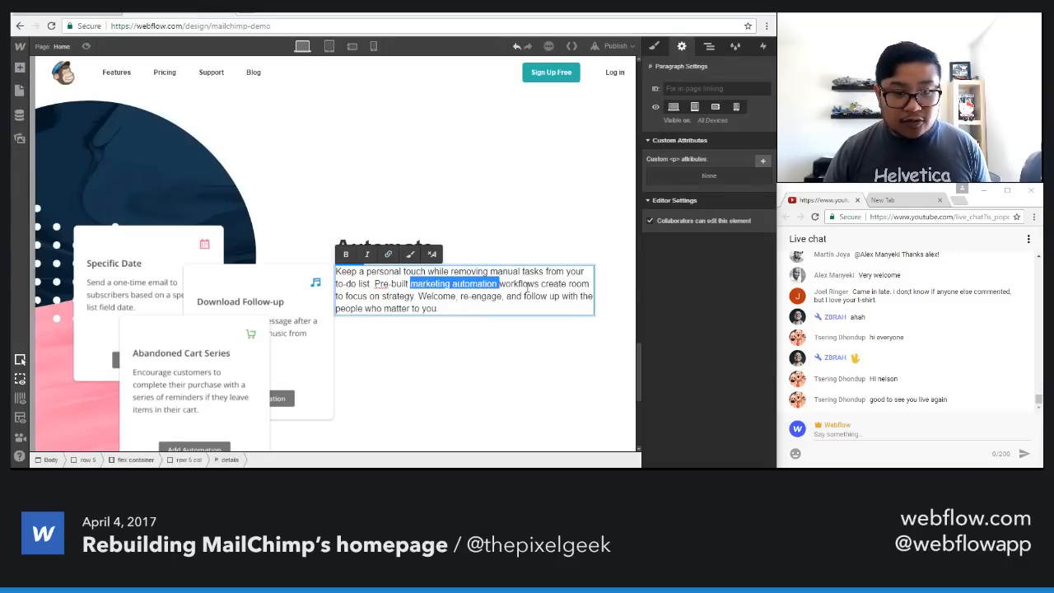
key("shift+Down")
key("Up")
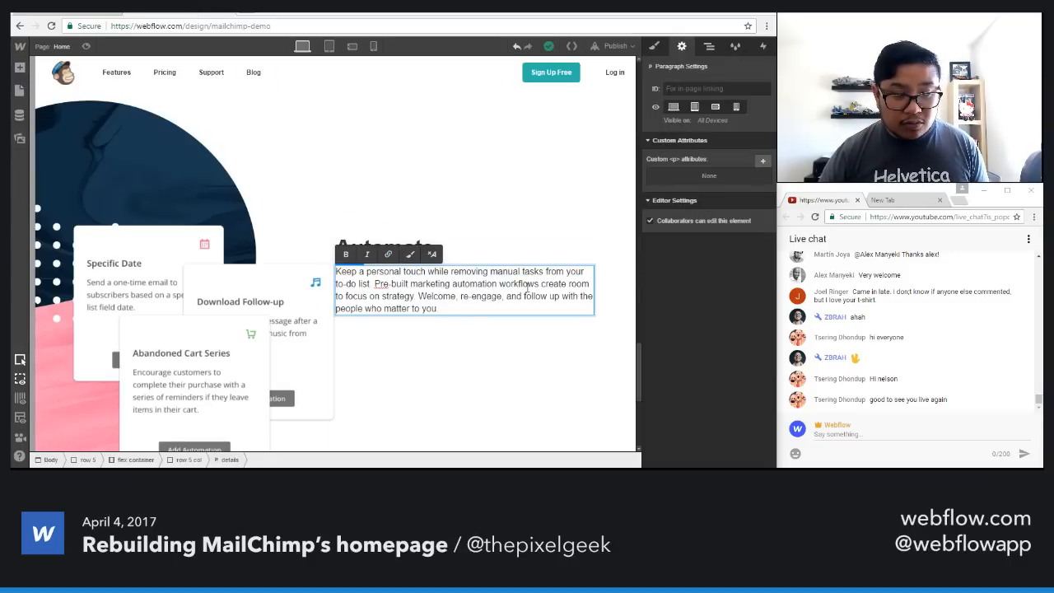
key("ctrl+shift+Left")
key("ctrl+shift+Left")
left_click(387, 256)
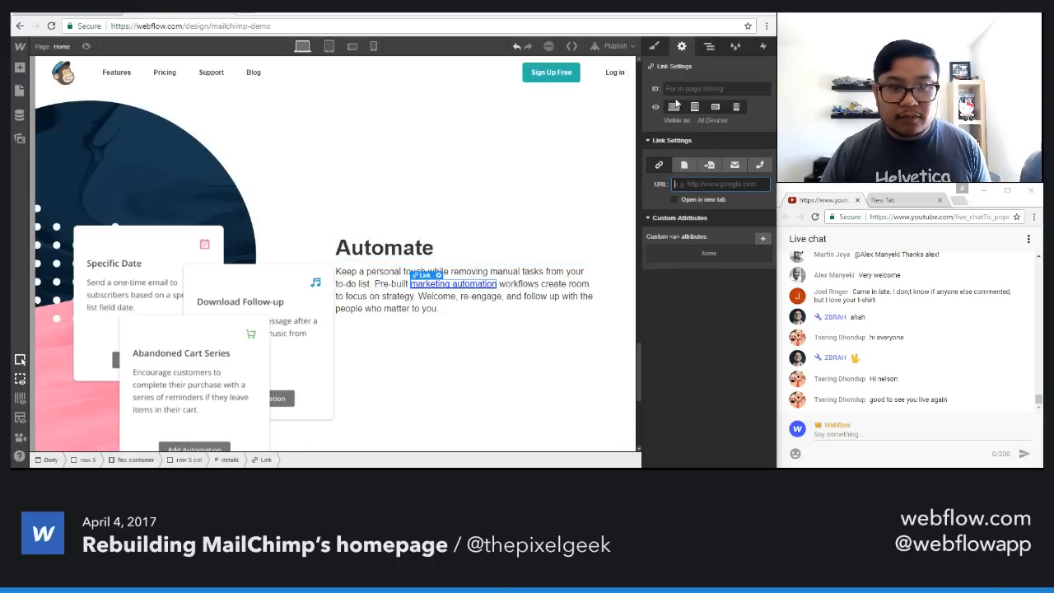
Step: Apply the existing "inline text link" class to the "marketing automation" link
left_click(655, 46)
left_click(688, 99)
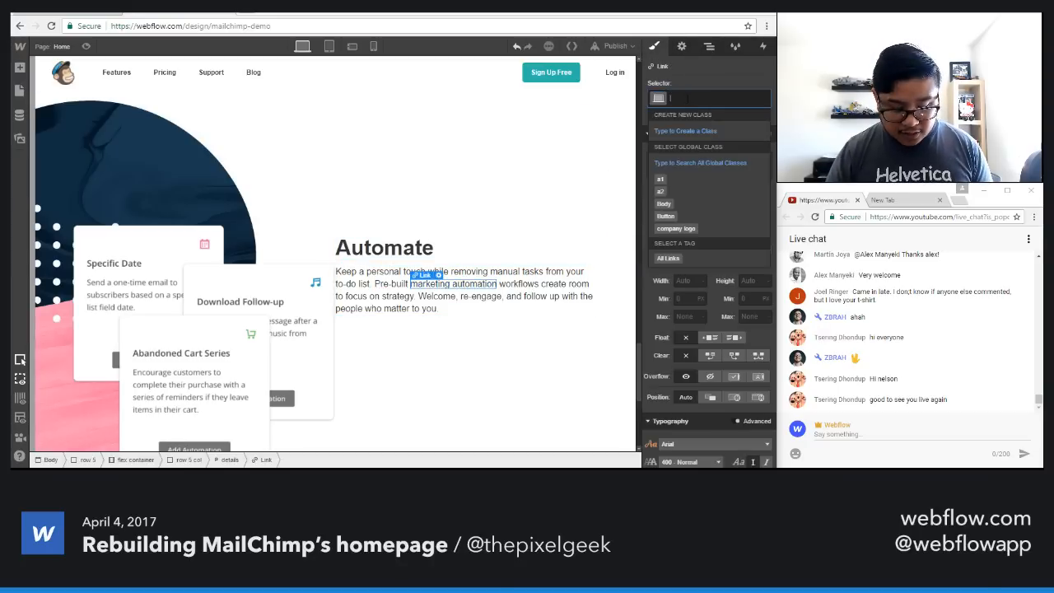
type("inline")
key("Return")
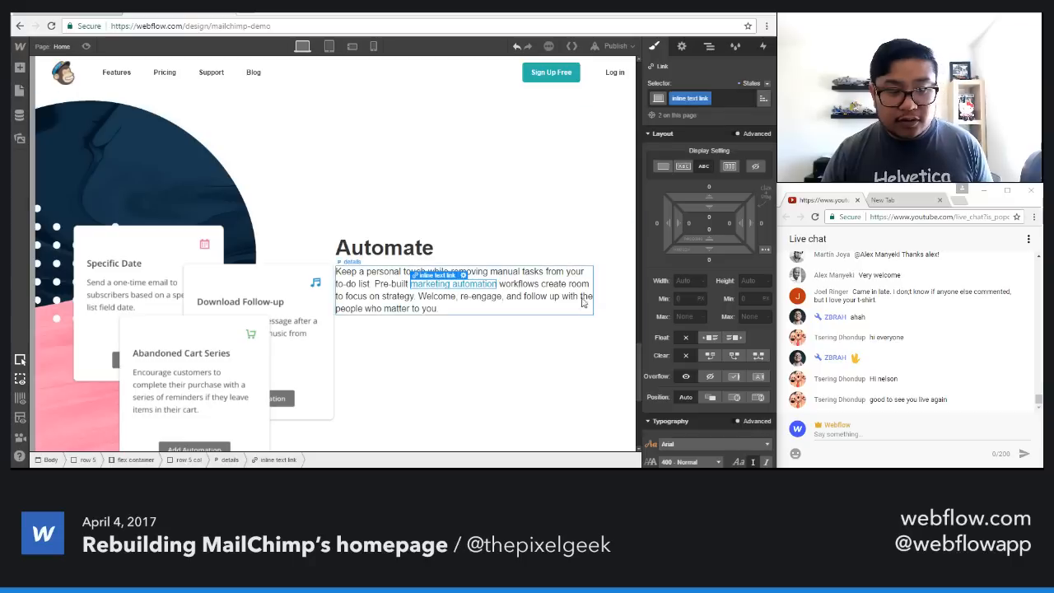
Step: Set the padding of the "row 5 col" class to 30 on all four sides
left_click(557, 324)
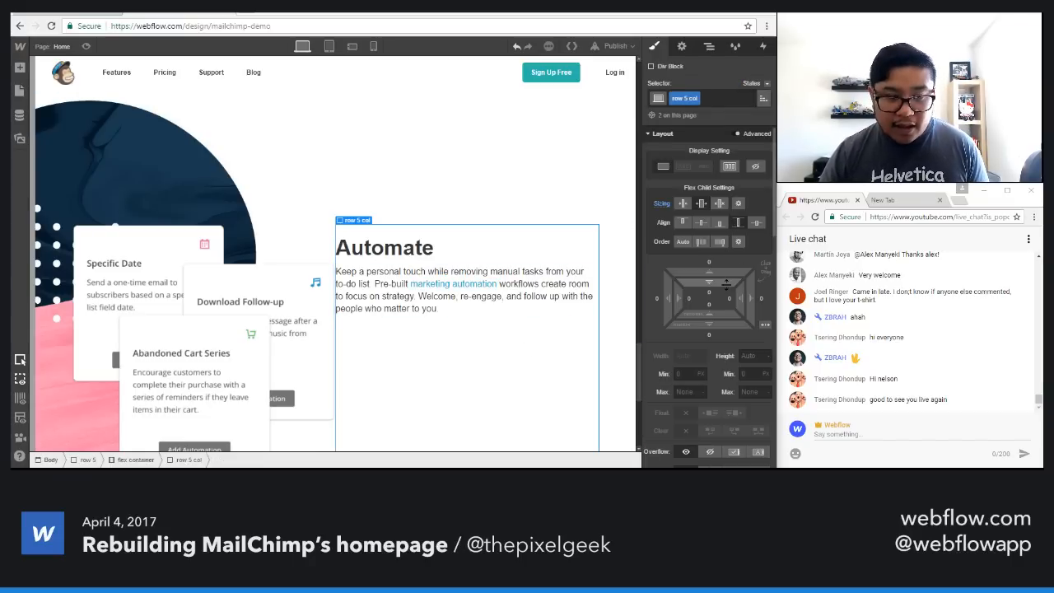
left_click_drag(728, 315, 725, 335)
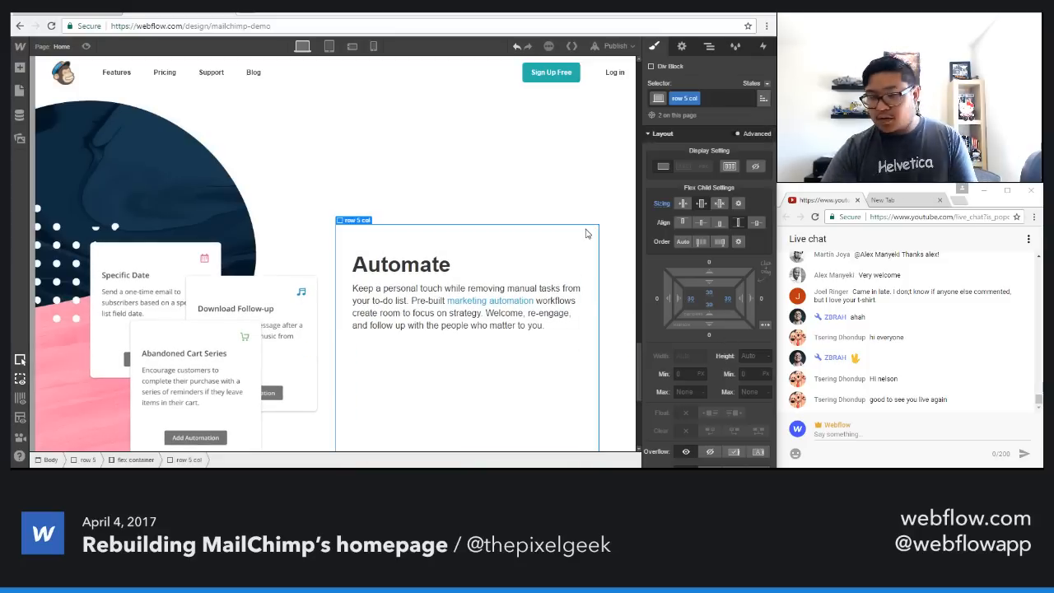
left_click(529, 163)
scroll(531, 163, "down", 1)
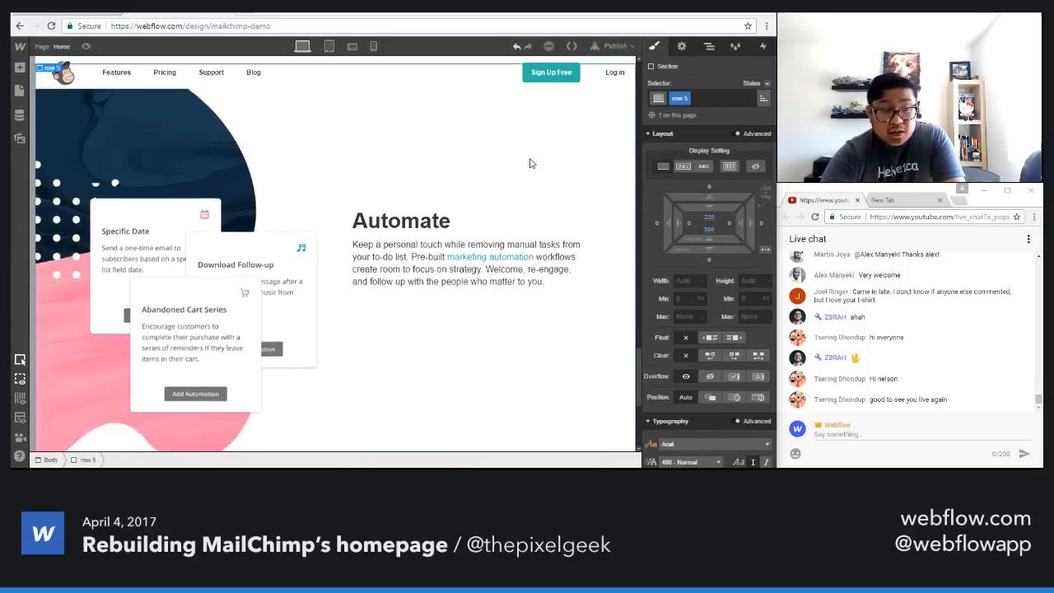
Step: Align the children of the row 5 flex container to the center
left_click(446, 329)
key("Up")
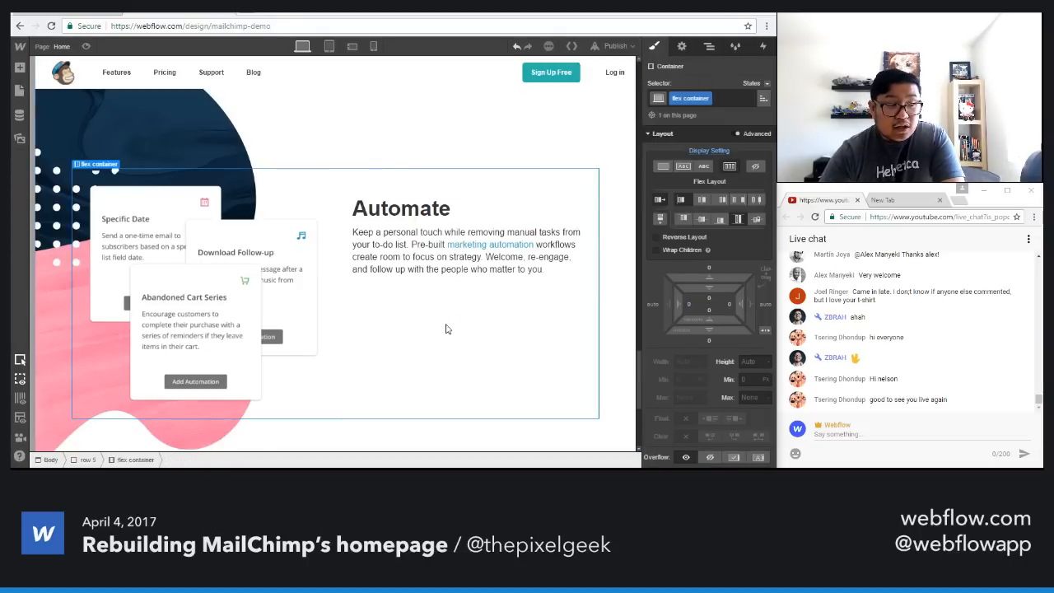
scroll(564, 316, "up", 1)
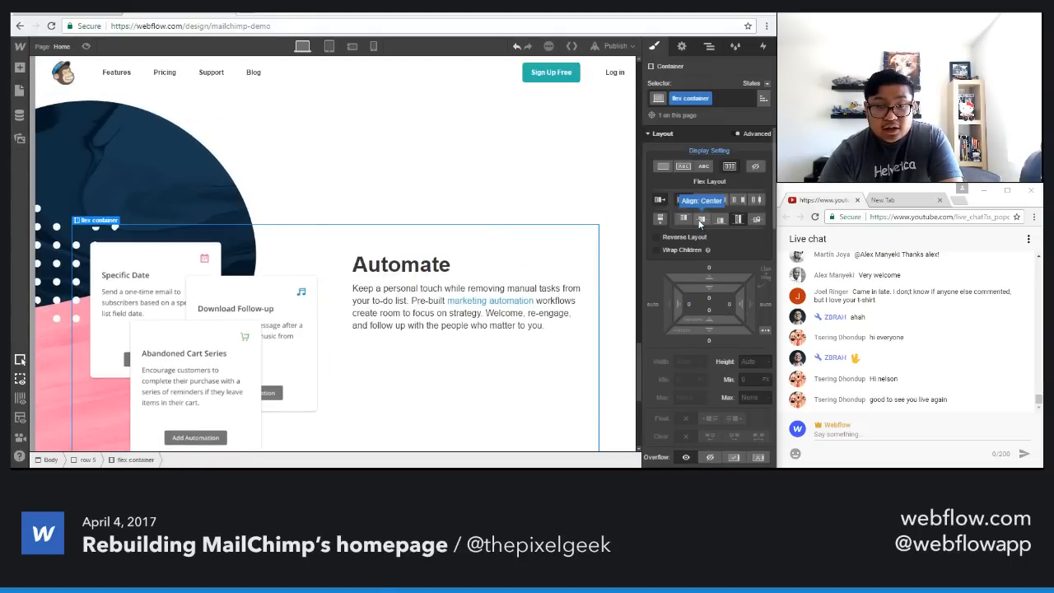
left_click(700, 219)
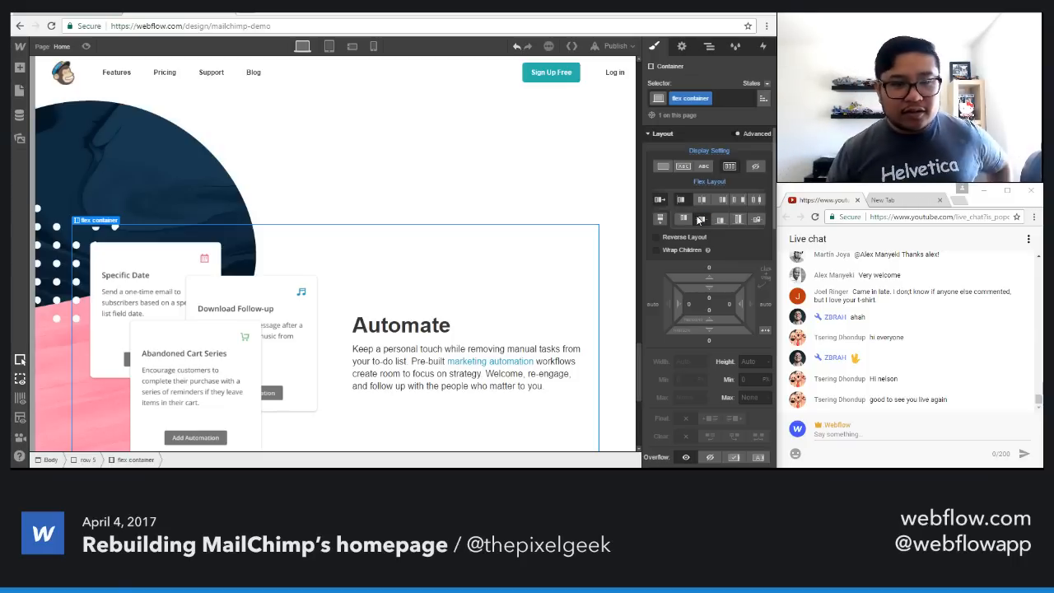
scroll(507, 265, "down", 2)
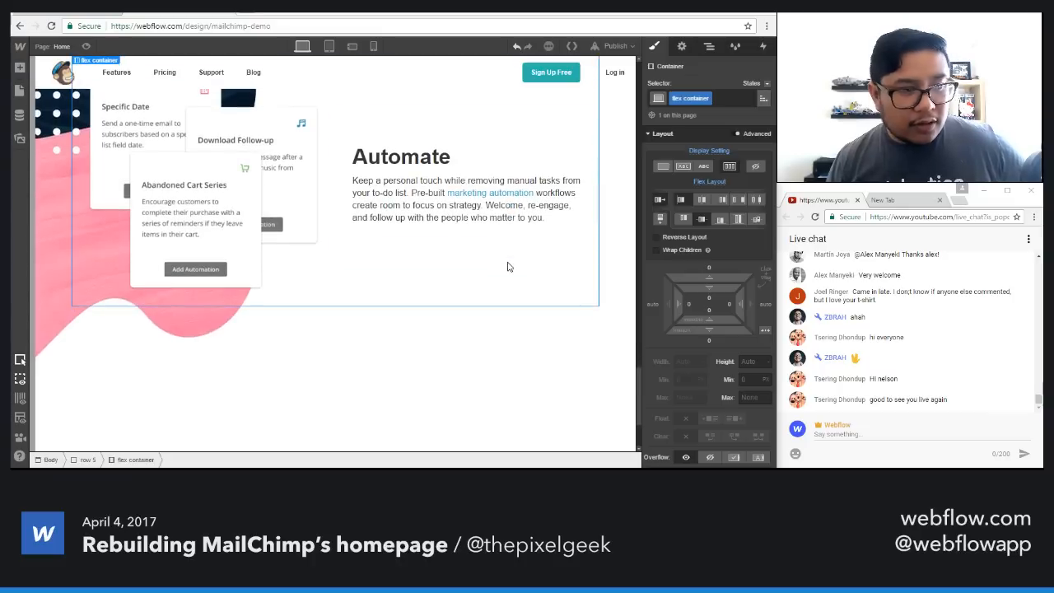
Step: Apply the "down 30 opacity 0" interaction to the image in row 5
left_click(260, 234)
scroll(255, 253, "up", 1)
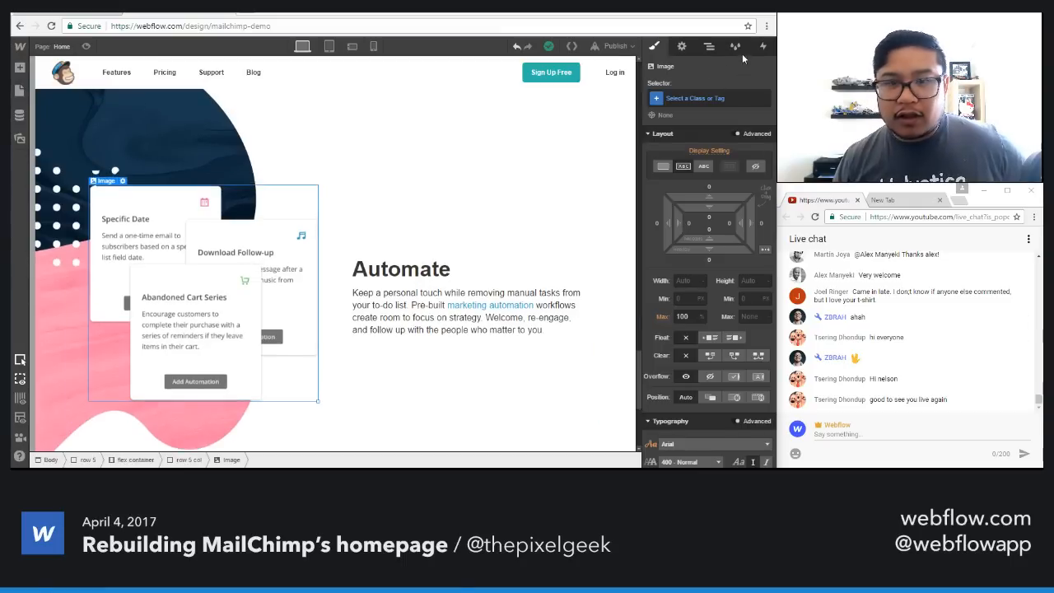
left_click(763, 47)
left_click(685, 161)
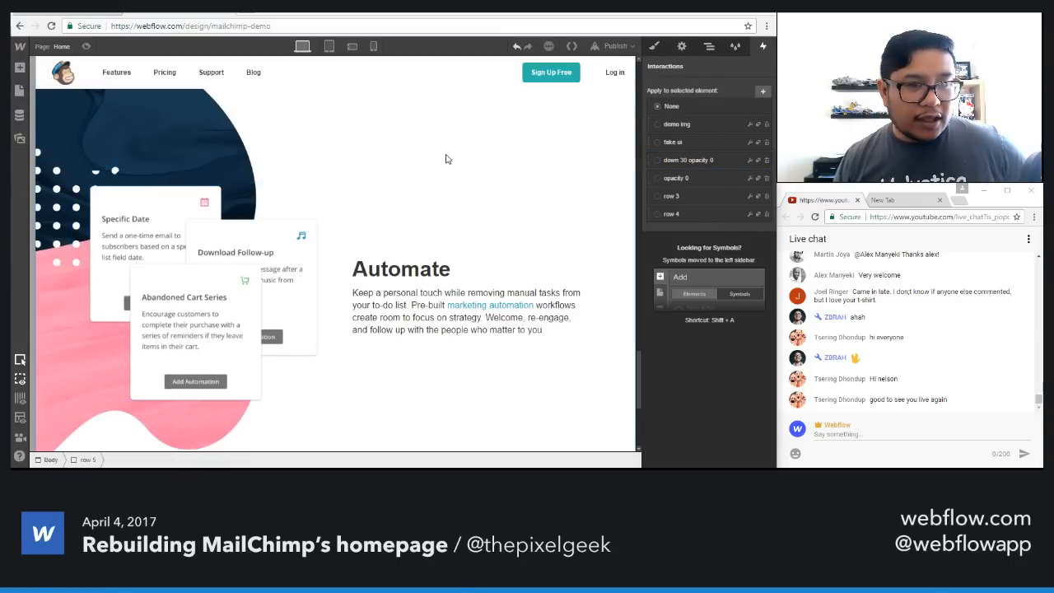
Step: Duplicate the "row 4" interaction as "row 5" for the row 5 section and open the copy's first scroll trigger
scroll(446, 157, "up", 1)
left_click(619, 240)
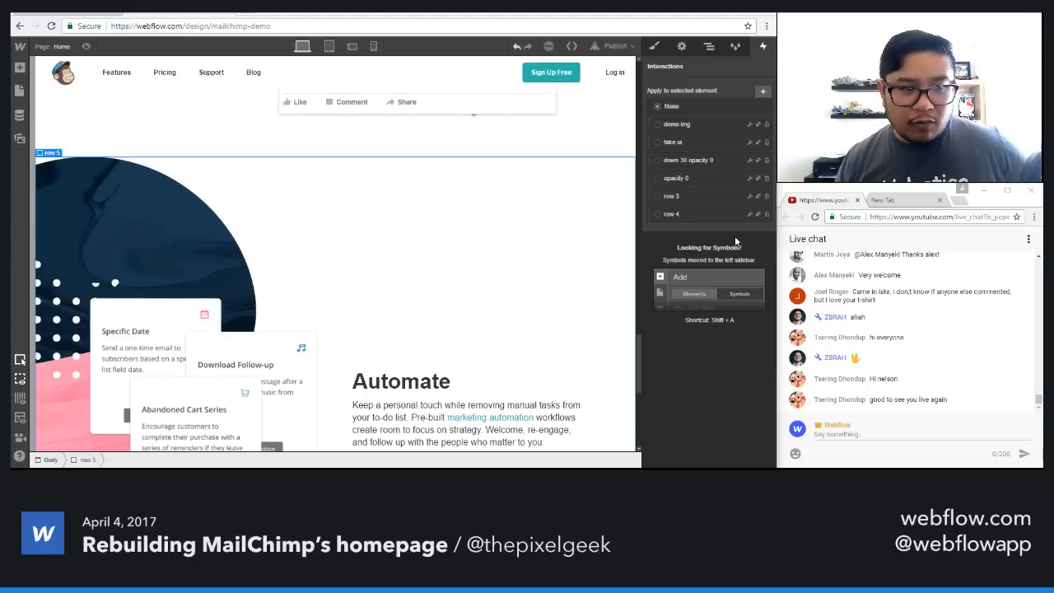
scroll(560, 259, "down", 2)
scroll(565, 261, "up", 1)
scroll(565, 261, "up", 1)
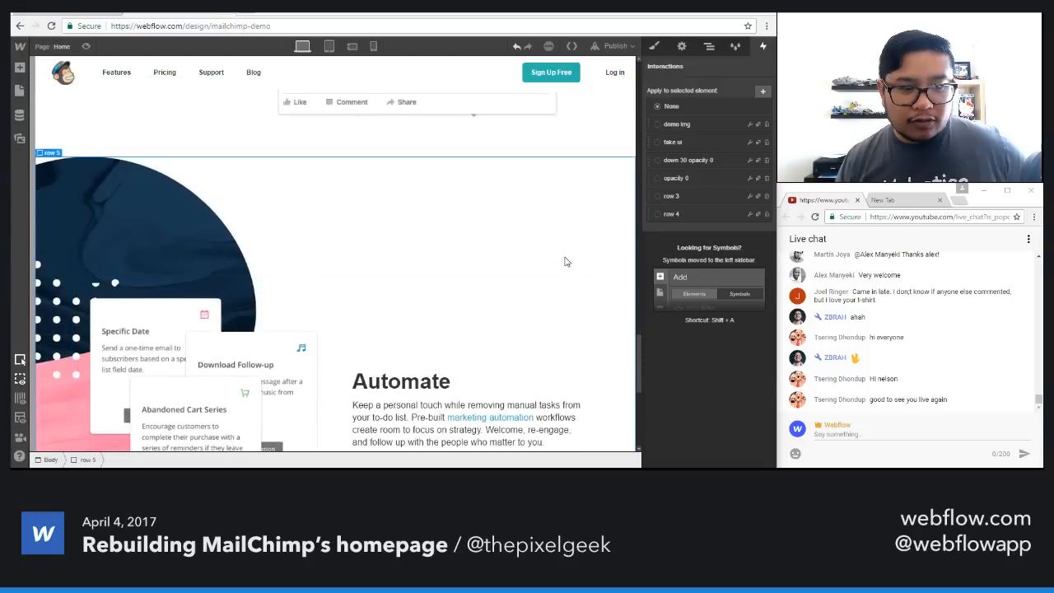
scroll(565, 261, "down", 1)
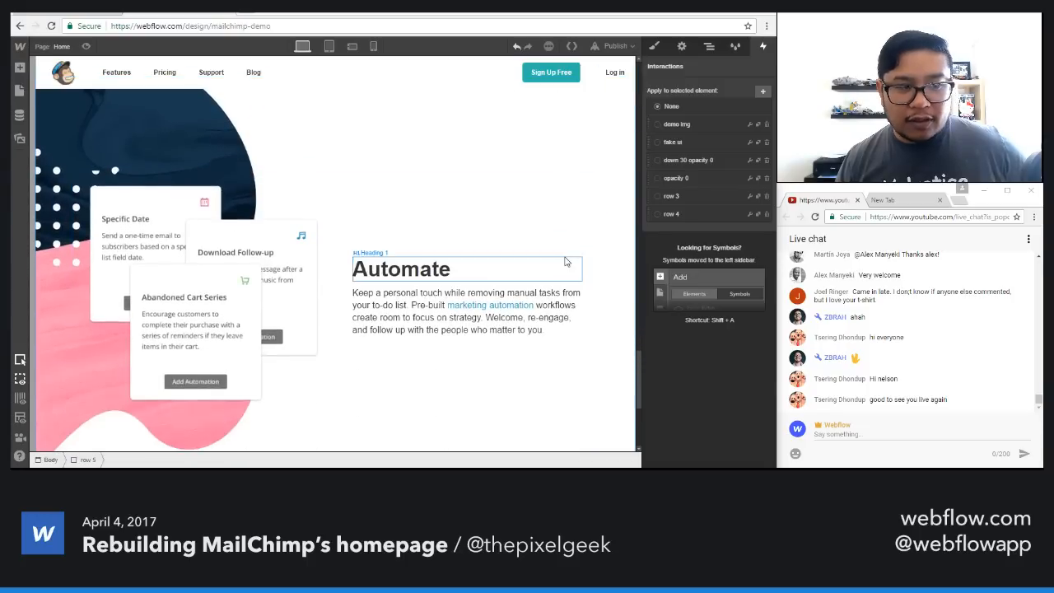
left_click(757, 216)
left_click(749, 232)
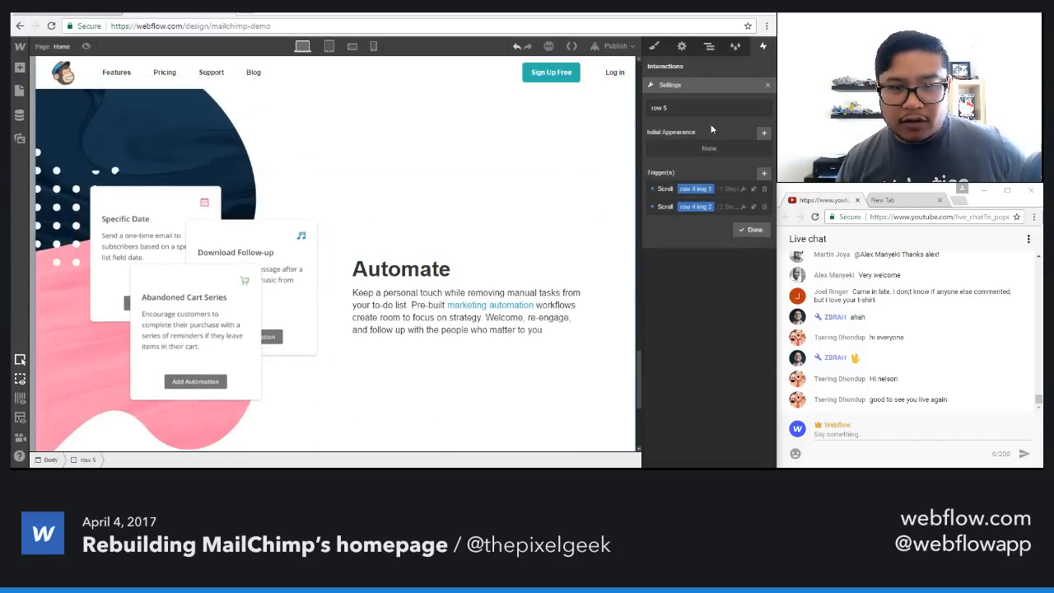
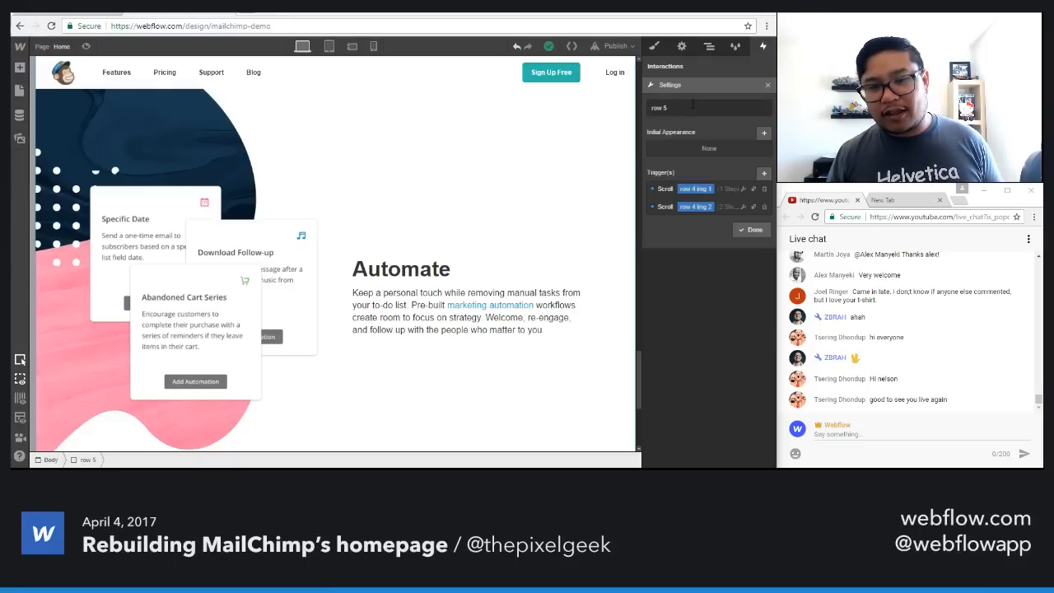
left_click(744, 190)
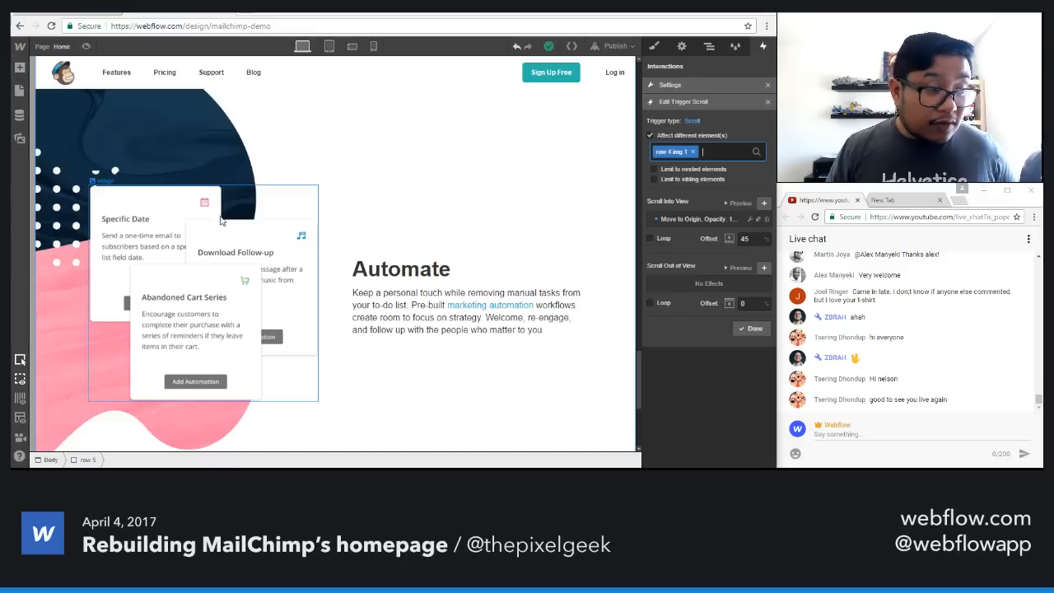
Step: Give the image in row 5 the new class "row 5 img"
left_click(251, 226)
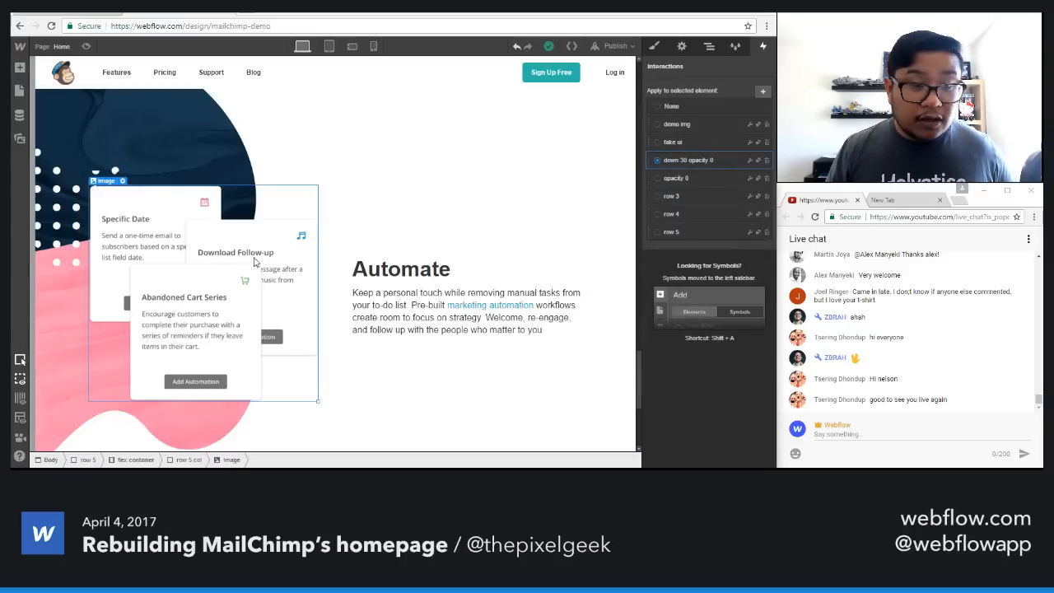
left_click(654, 47)
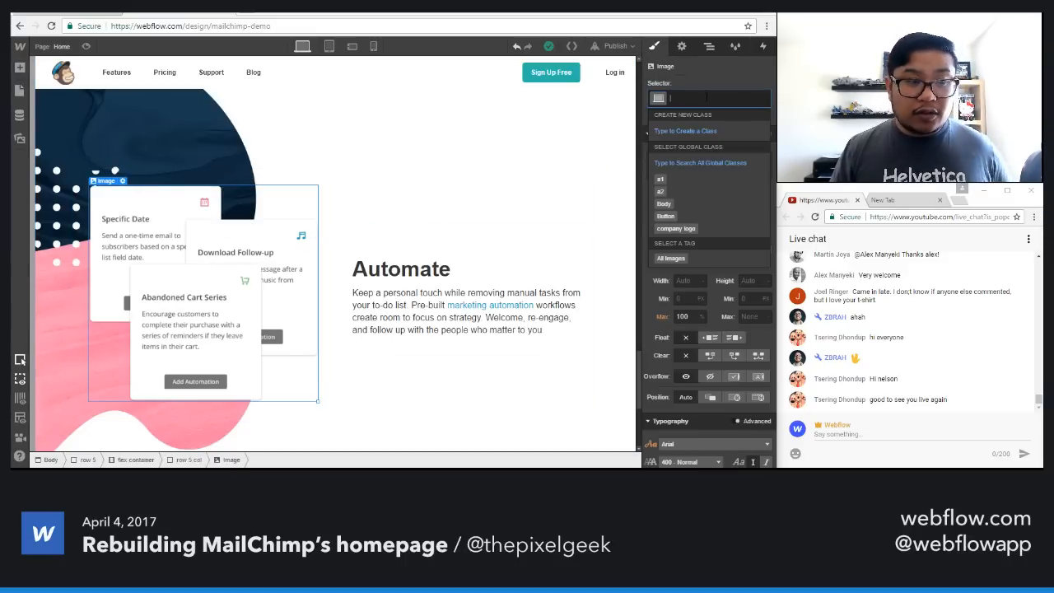
scroll(319, 211, "up", 3)
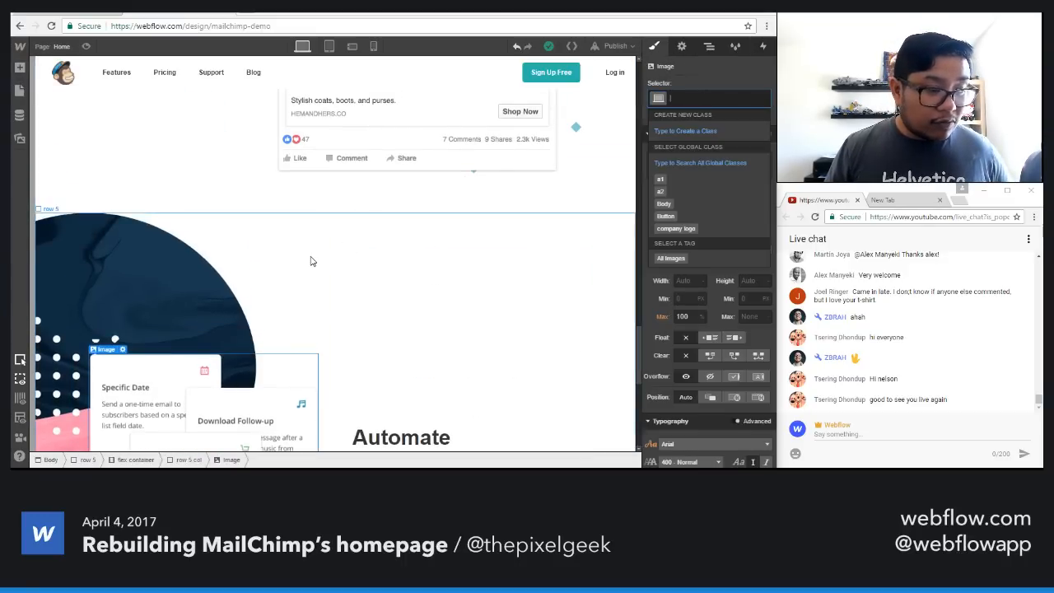
scroll(313, 261, "down", 3)
type("row 5 img")
key("Return")
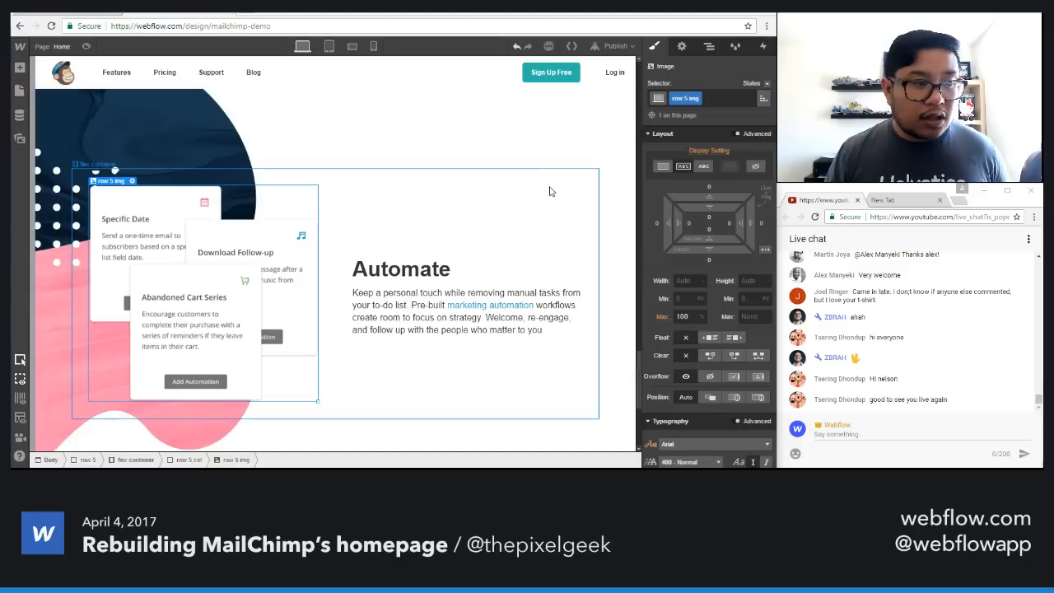
Step: Retarget the first scroll trigger of the "row 5" interaction from "row 4 img 1" to the "row 5 img" class
left_click(561, 140)
left_click(760, 45)
left_click(748, 233)
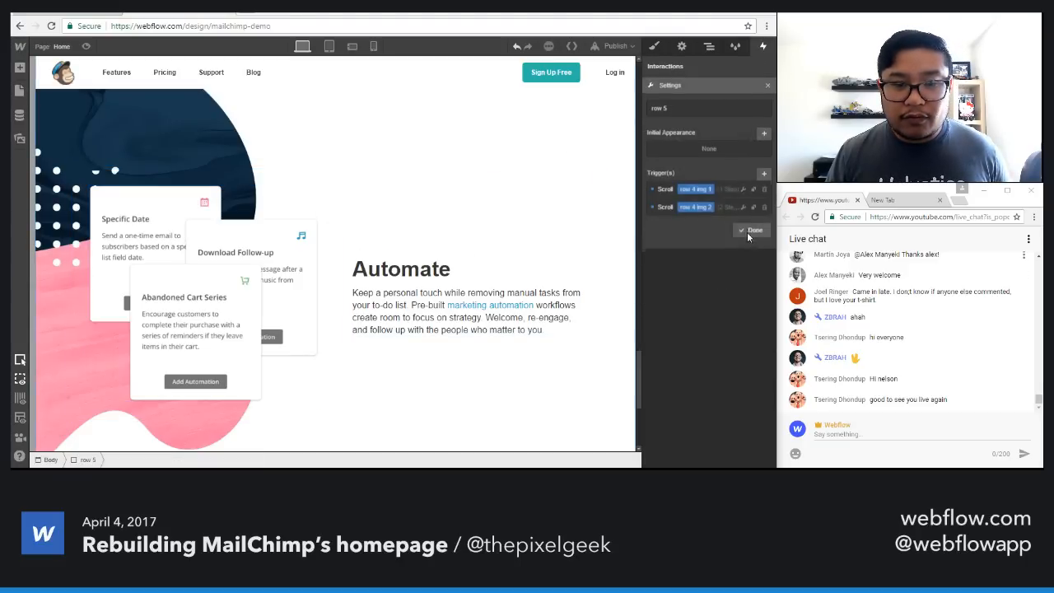
left_click(728, 191)
left_click(706, 150)
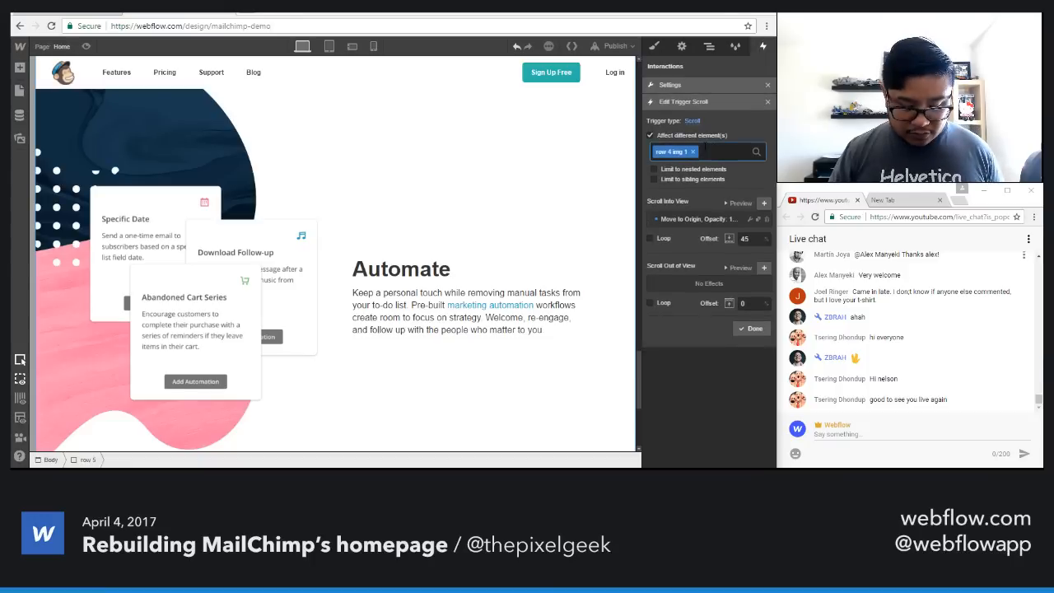
key("BackSpace")
type("row 5")
key("Down")
key("Return")
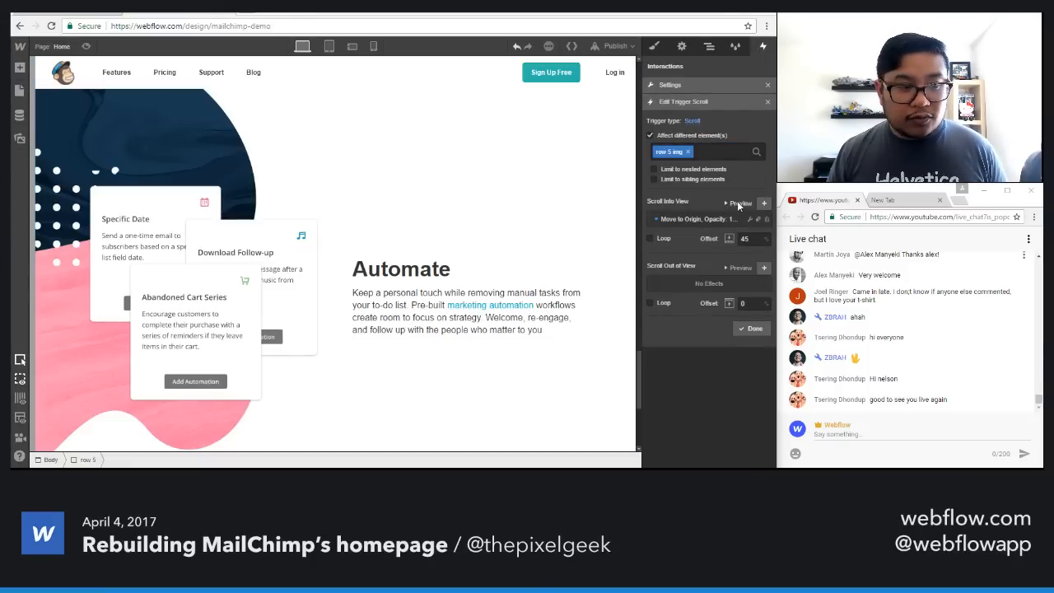
left_click(761, 328)
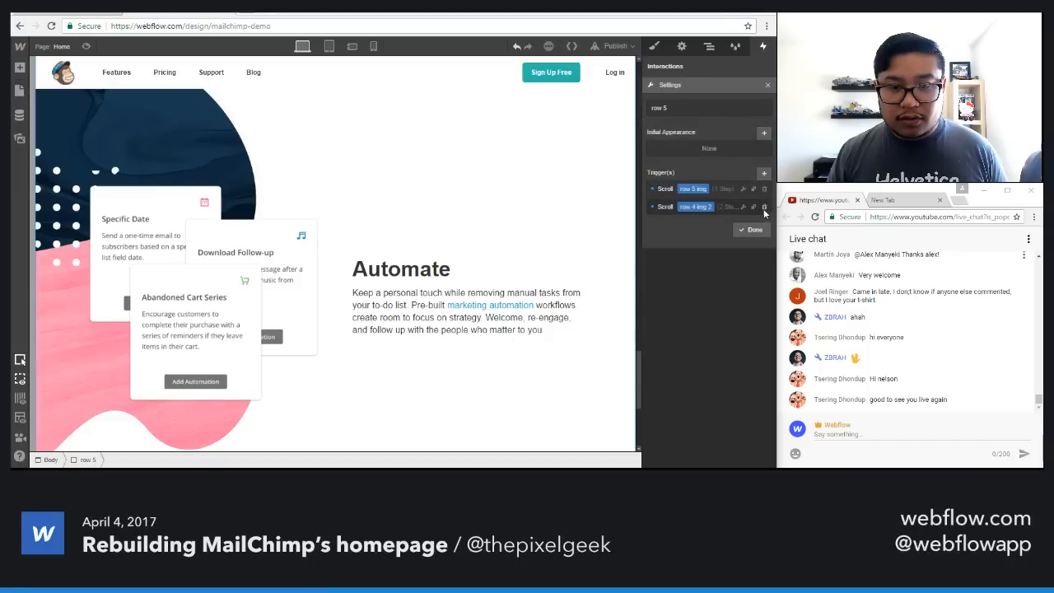
Step: Delete the "row 4 img 2" scroll trigger from the "row 5" interaction and apply the interaction to the row 5 section
left_click(764, 206)
left_click(755, 212)
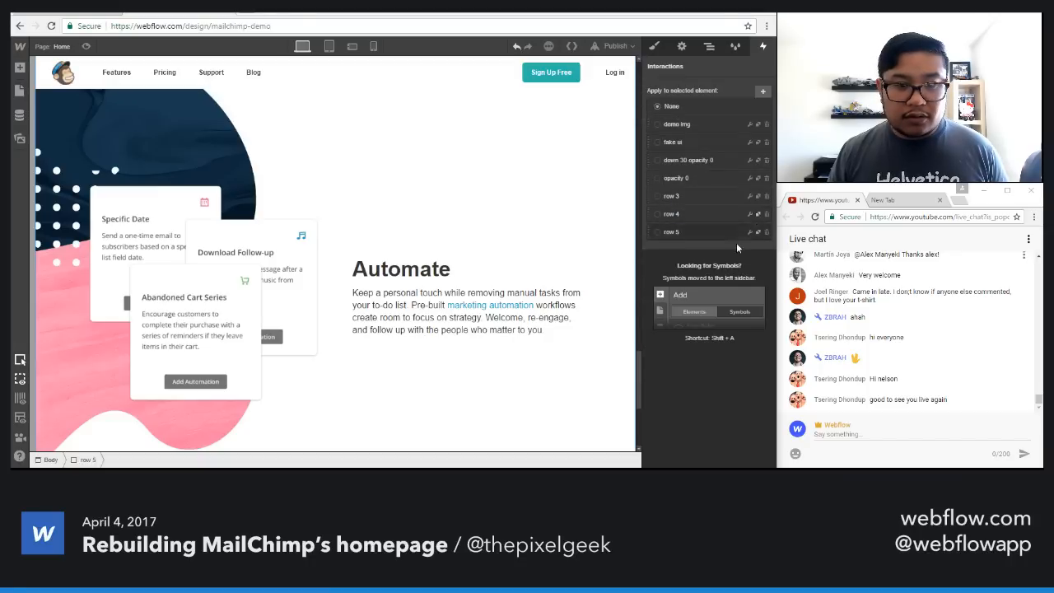
left_click(553, 183)
left_click(535, 138)
left_click(691, 232)
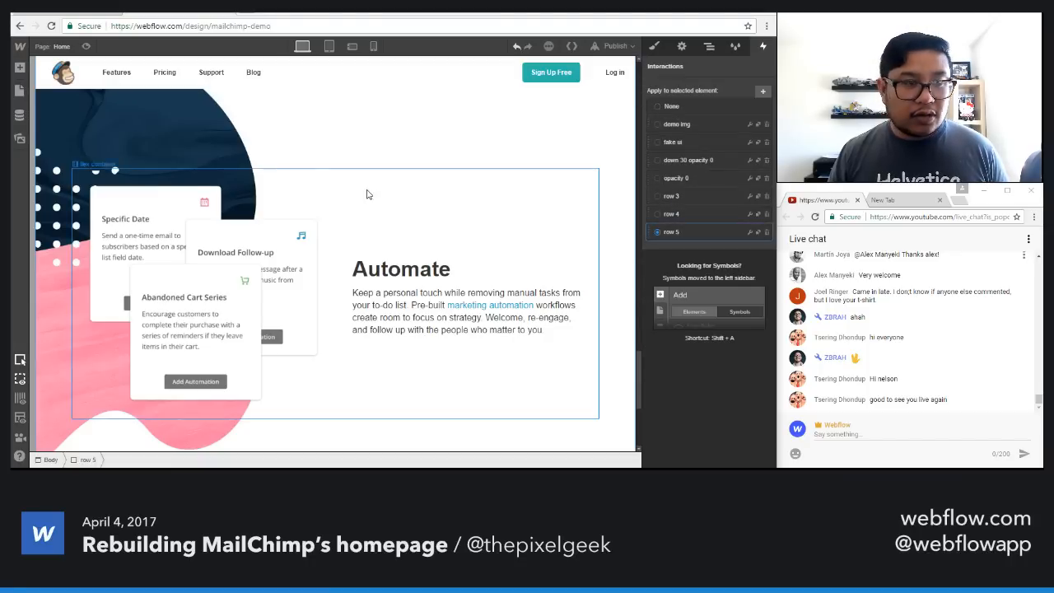
Step: Preview the page to check the scroll animation of the Automate section's image, and return to editing
scroll(367, 193, "up", 5)
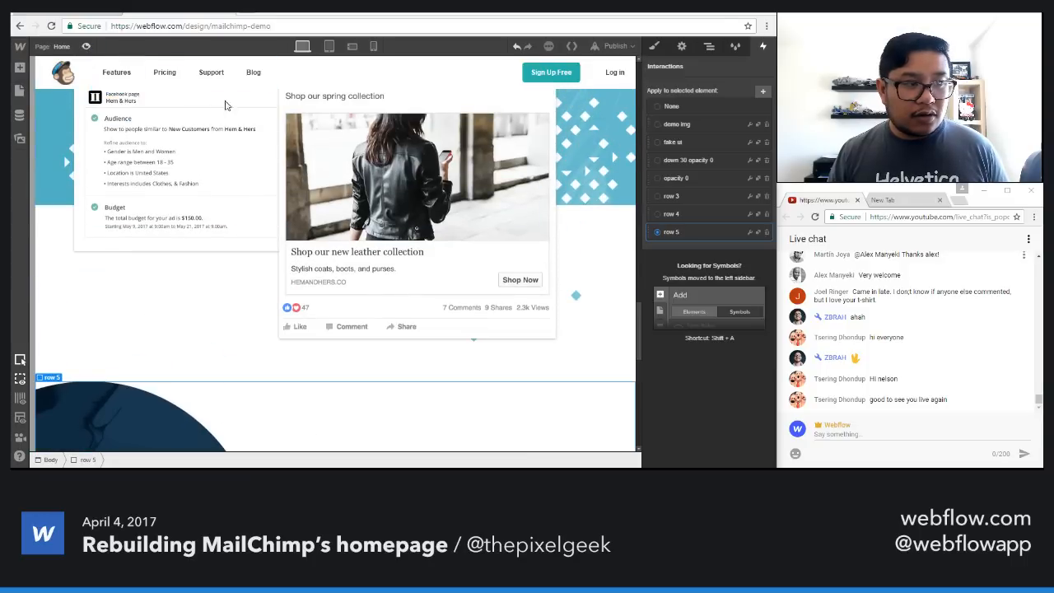
left_click(85, 46)
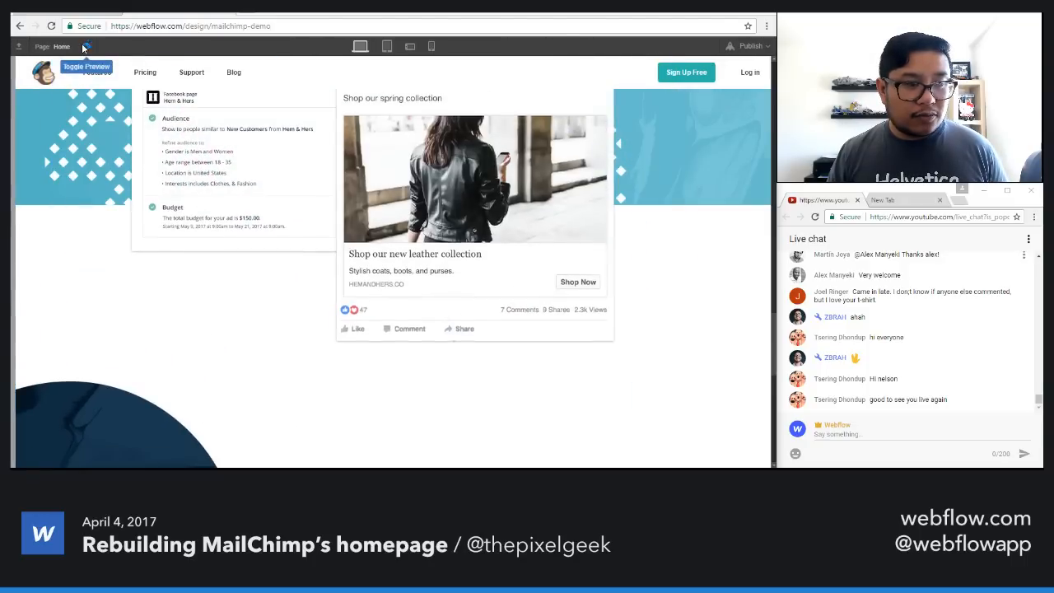
scroll(268, 301, "down", 3)
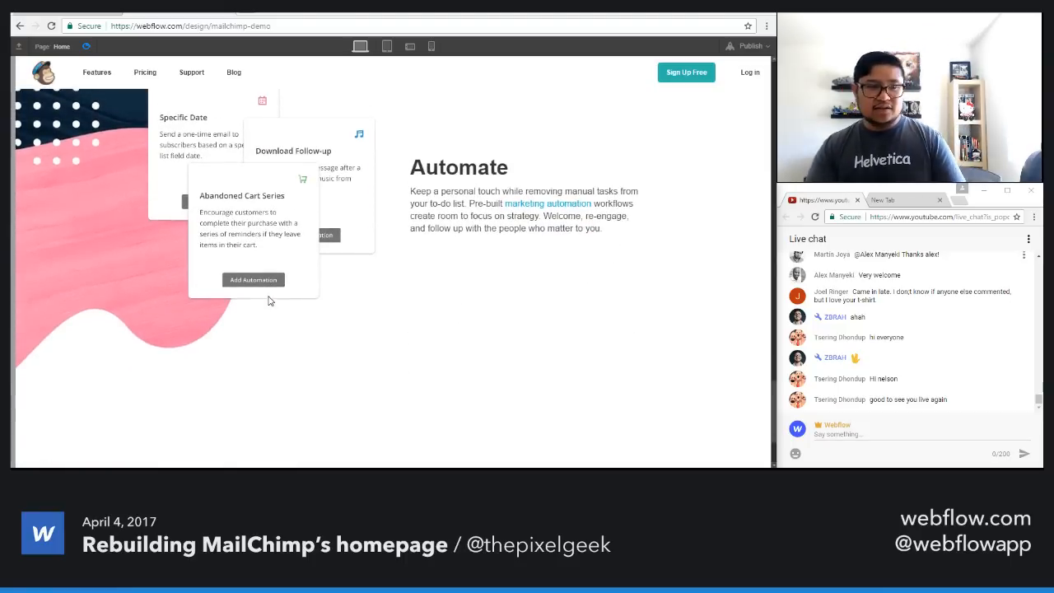
scroll(268, 300, "up", 4)
scroll(96, 82, "up", 3)
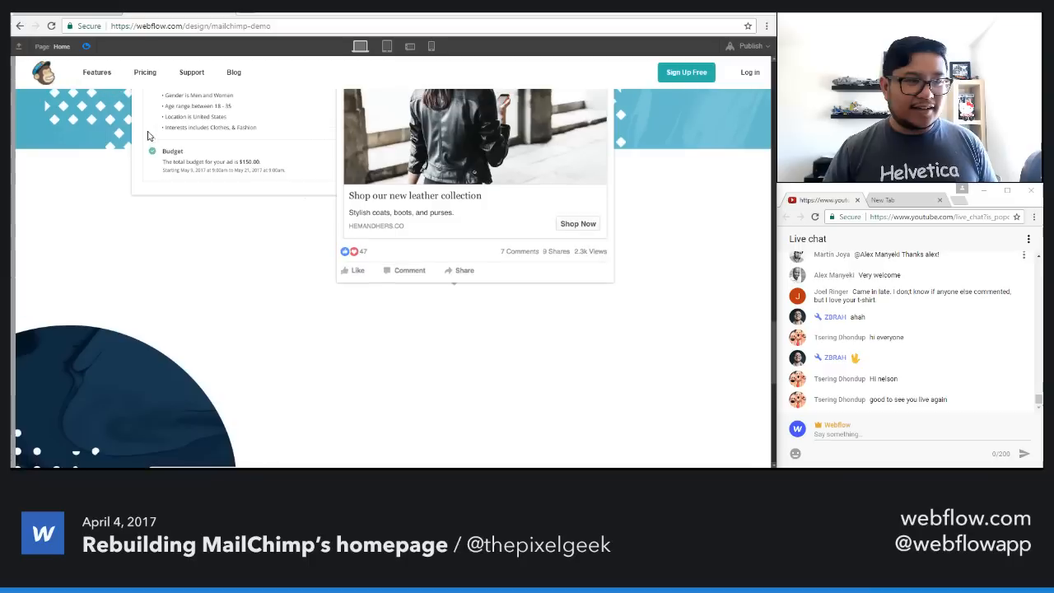
left_click(84, 46)
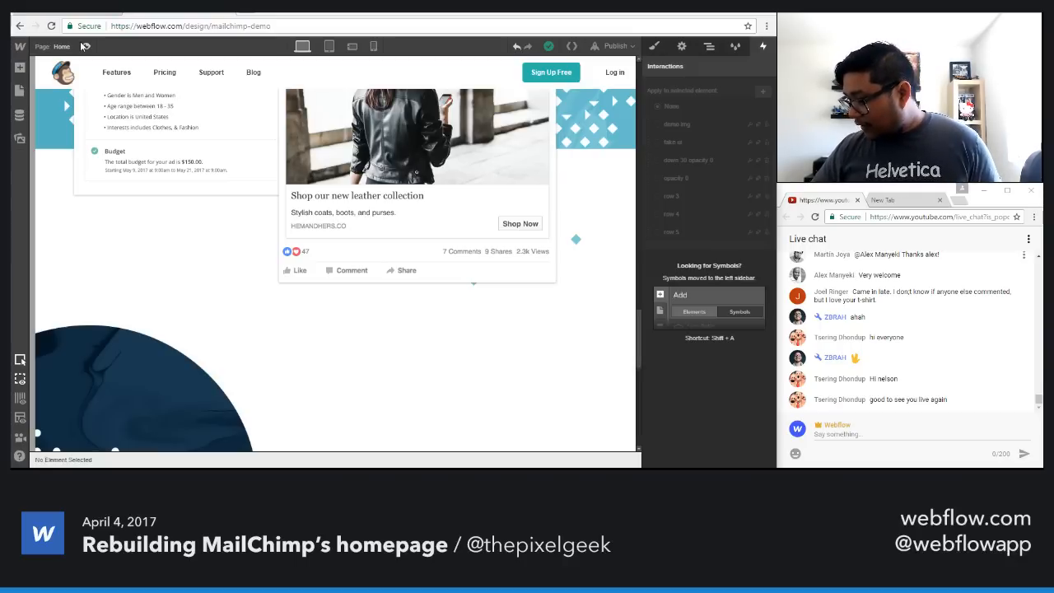
Step: Duplicate the row 3 "Sell" section and move the copy below row 5 in the page structure
scroll(336, 325, "down", 10)
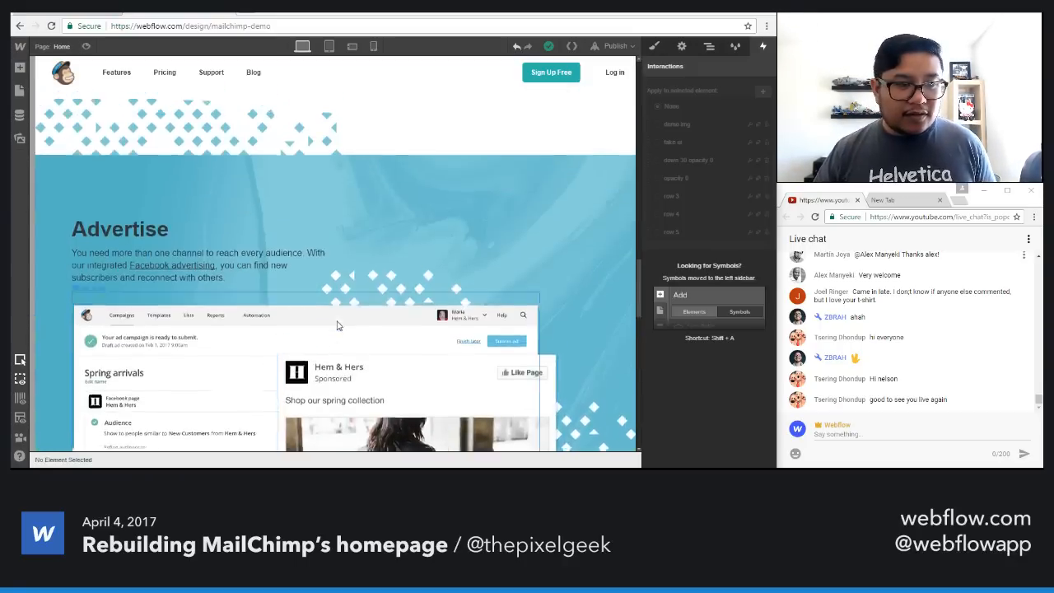
scroll(337, 325, "up", 4)
scroll(336, 325, "down", 4)
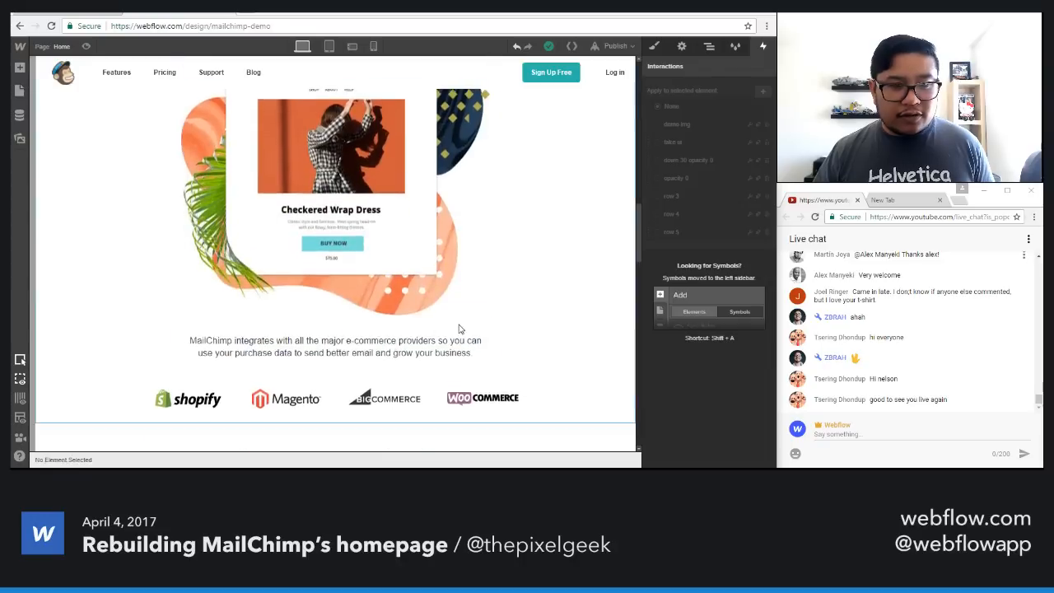
scroll(627, 179, "up", 4)
left_click(709, 48)
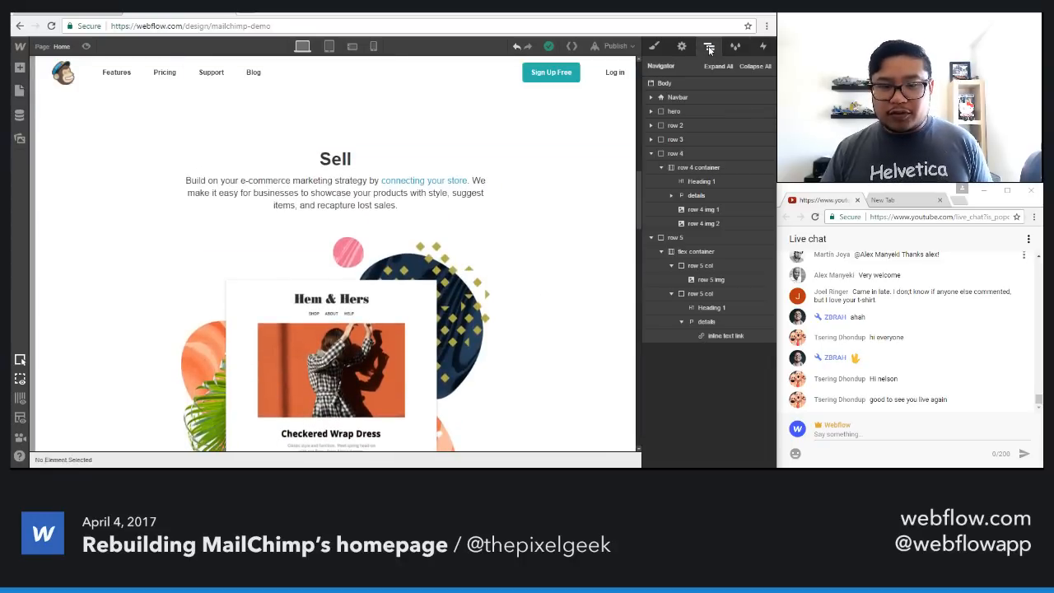
left_click(651, 237)
left_click(651, 154)
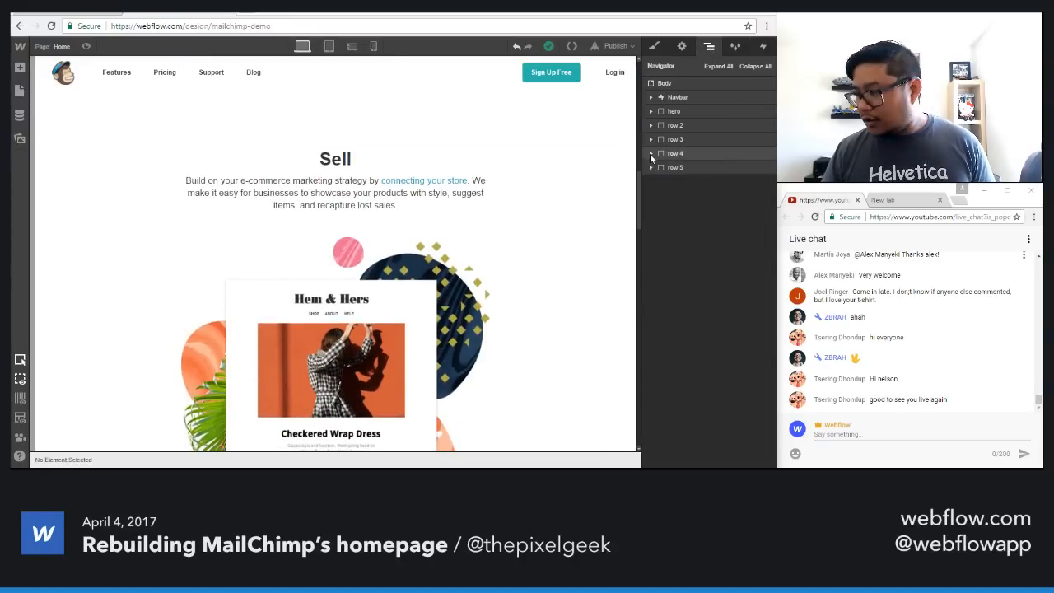
left_click(695, 139)
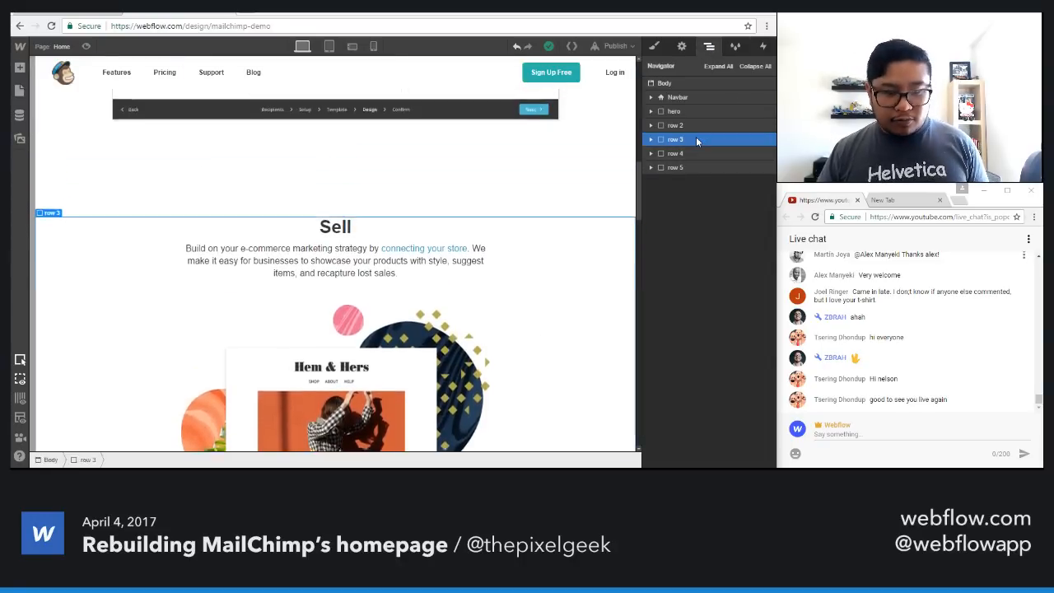
key("ctrl+d")
left_click_drag(695, 139, 681, 188)
left_click(675, 180)
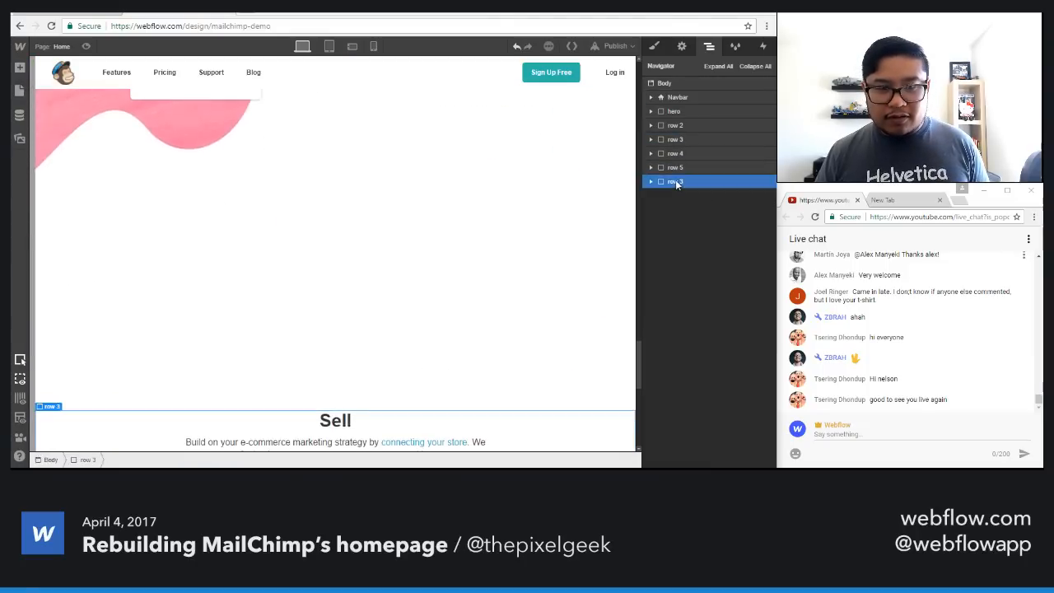
Step: Replace the duplicated section's "row 3" class with a new class "row 6"
key("s")
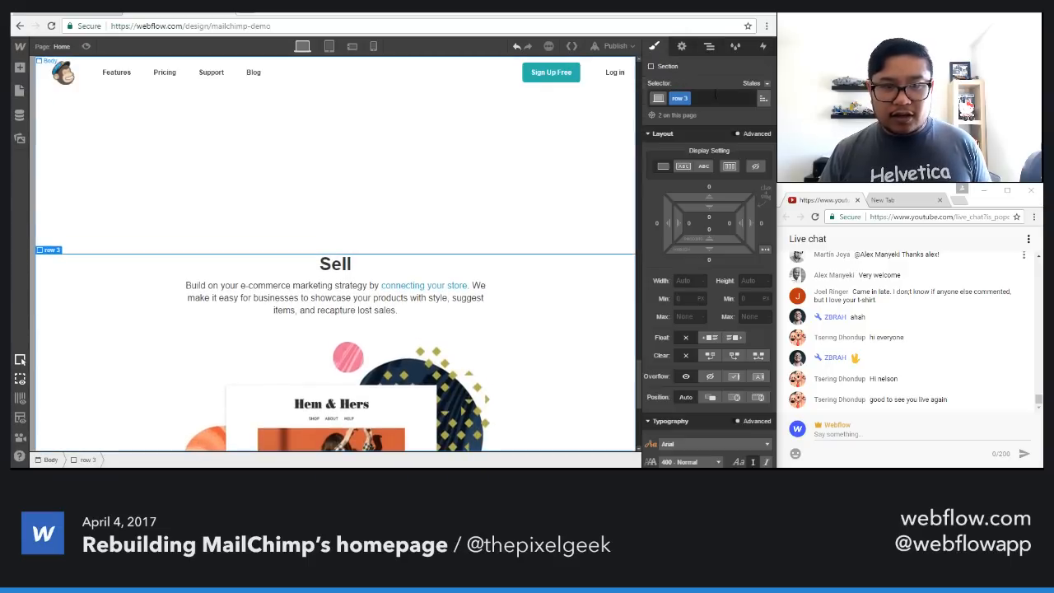
left_click(709, 99)
key("BackSpace")
type("row 6")
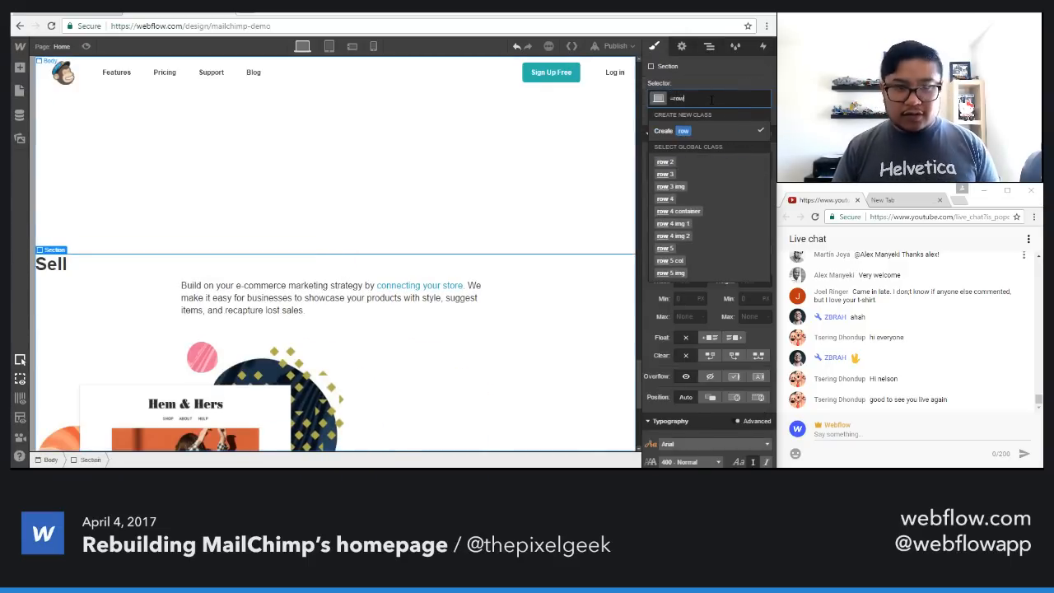
key("Return")
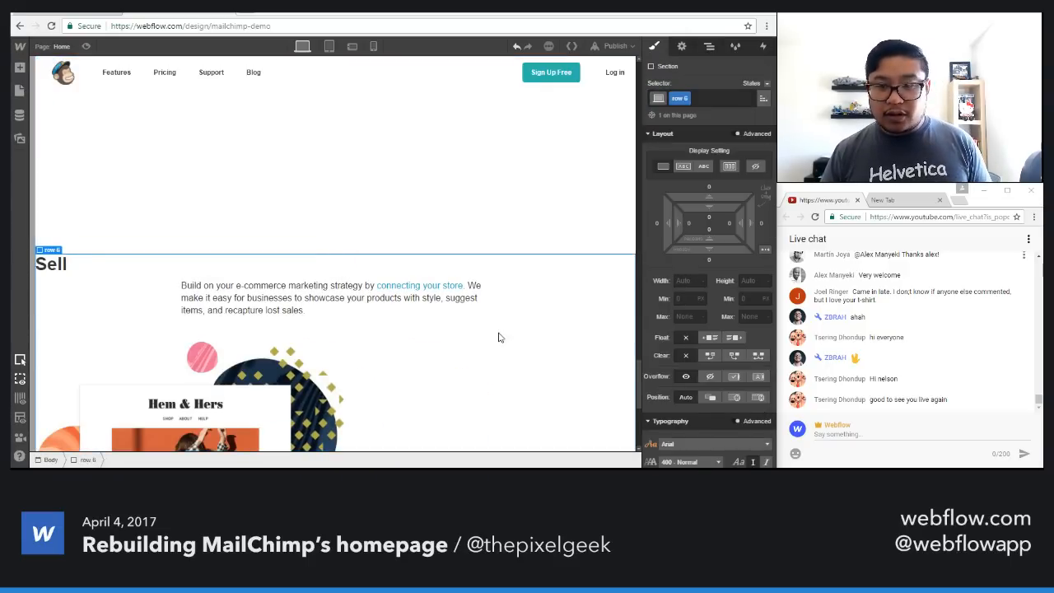
Step: Center the text alignment of the row 6 section
scroll(497, 334, "down", 4)
scroll(496, 335, "up", 3)
scroll(700, 402, "down", 5)
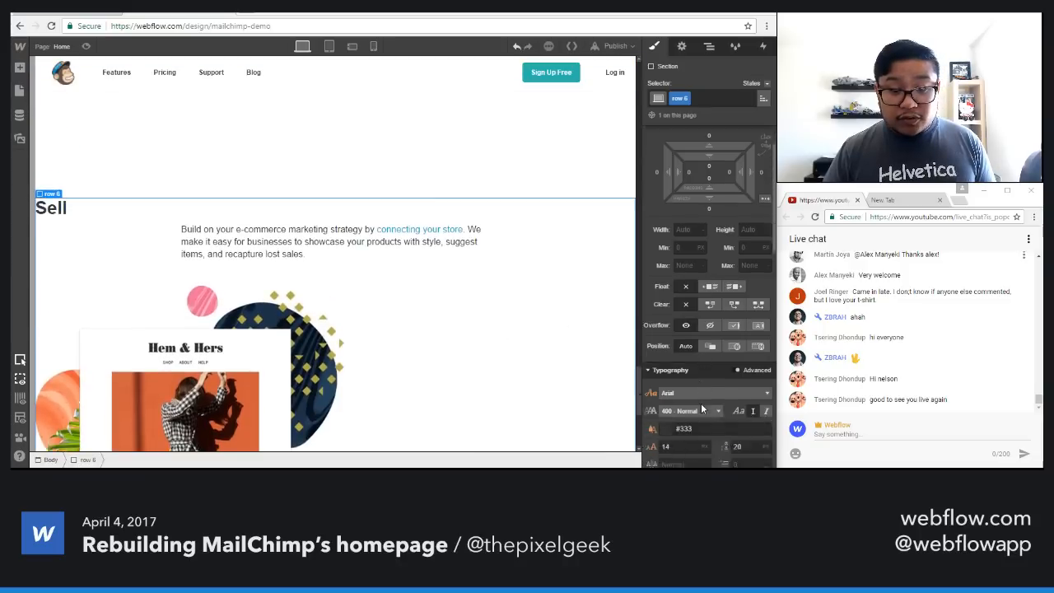
left_click(678, 314)
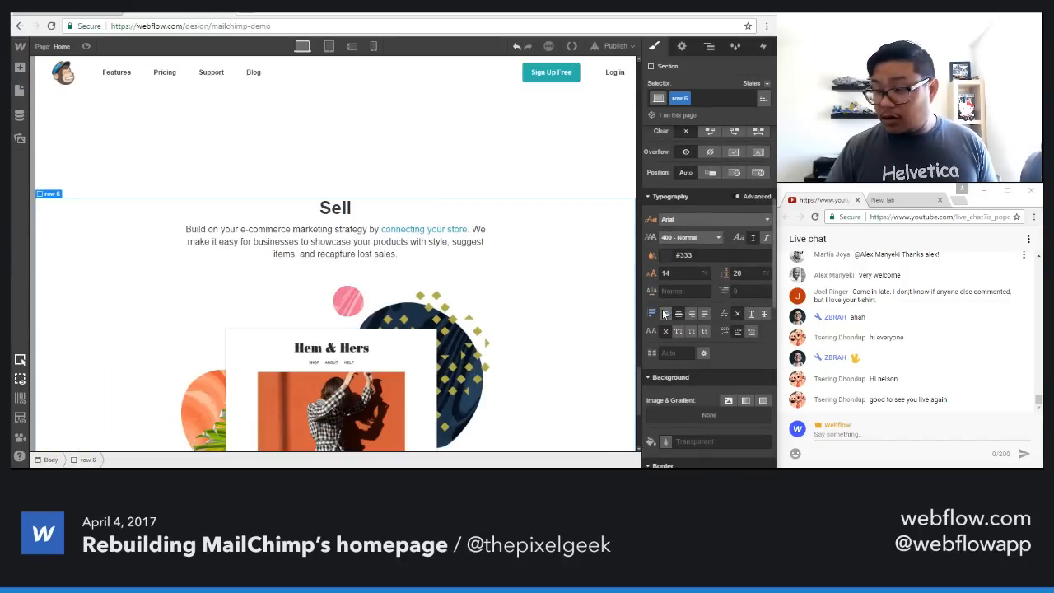
Step: Change the heading of the row 6 section to "Grow"
double_click(335, 207)
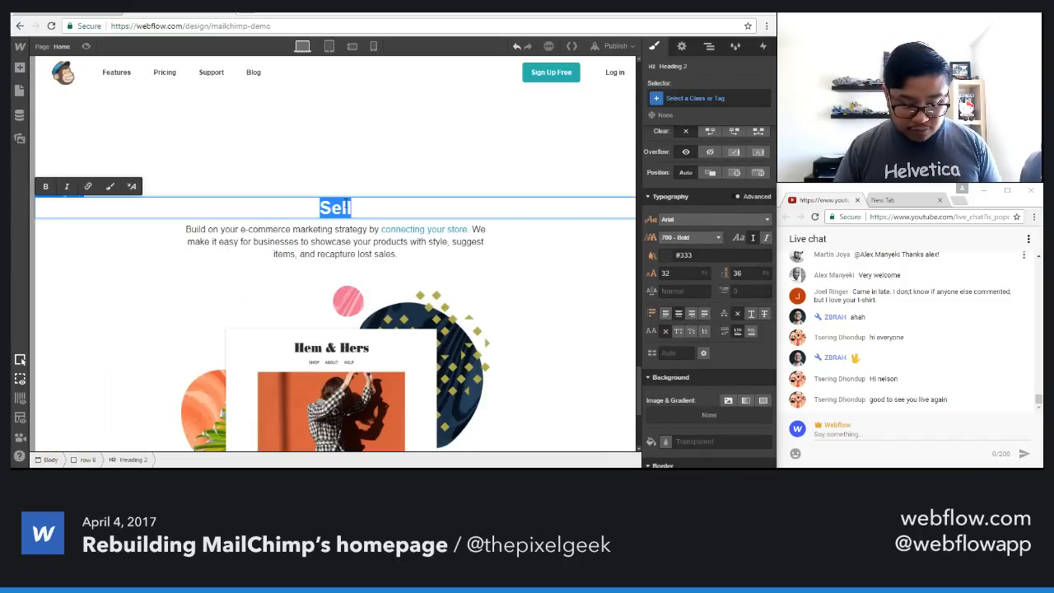
type("Grow")
key("Escape")
Step: Switch to the mailchimp.com page and copy the paragraph under the "Grow" heading
left_click(108, 12)
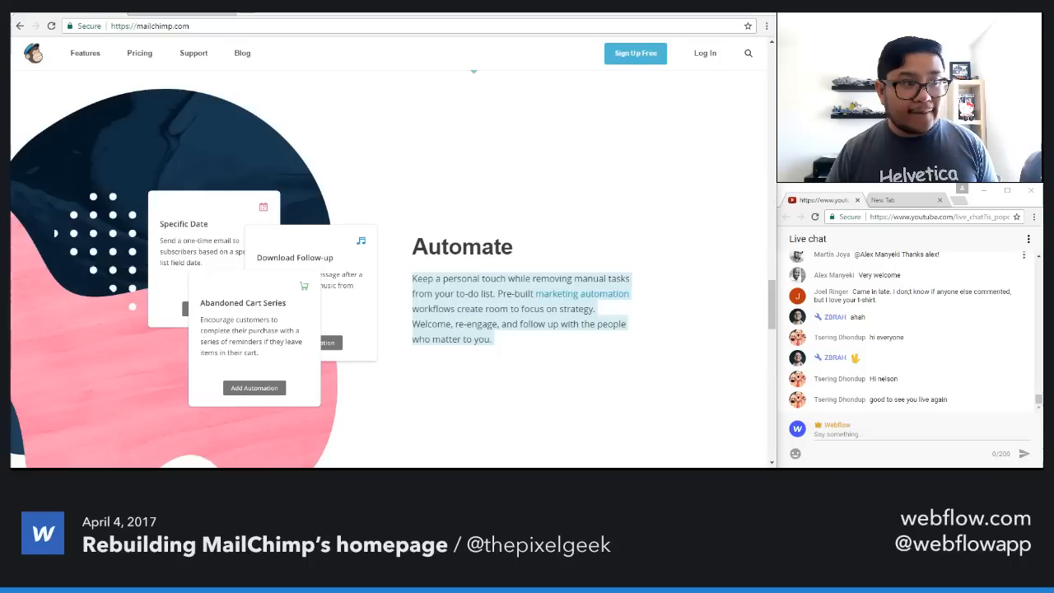
scroll(457, 354, "down", 1)
scroll(456, 355, "down", 3)
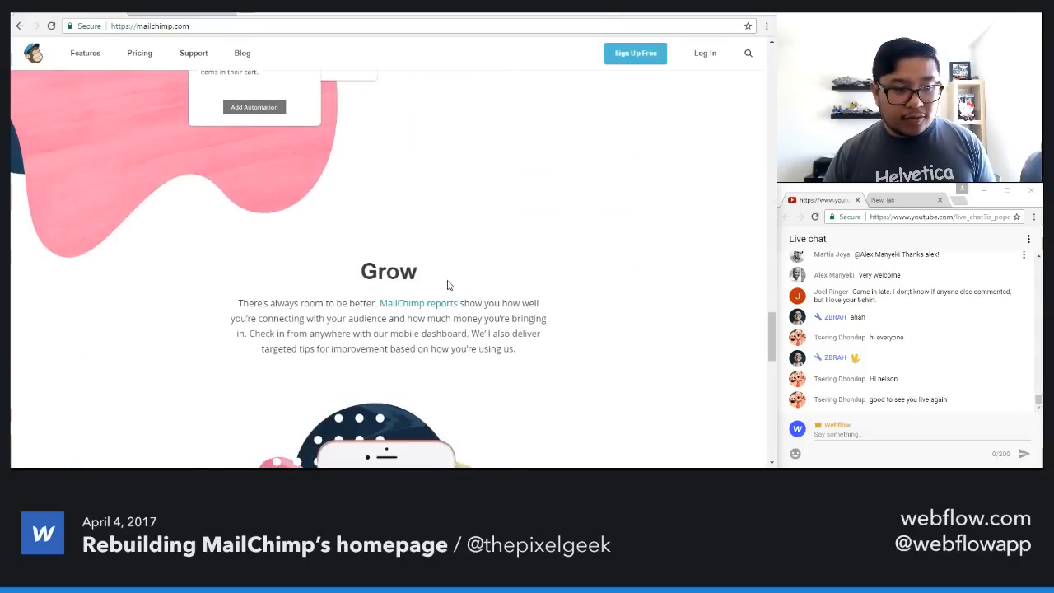
triple_click(444, 338)
left_click(530, 354)
left_click_drag(529, 356, 241, 298)
key("ctrl+c")
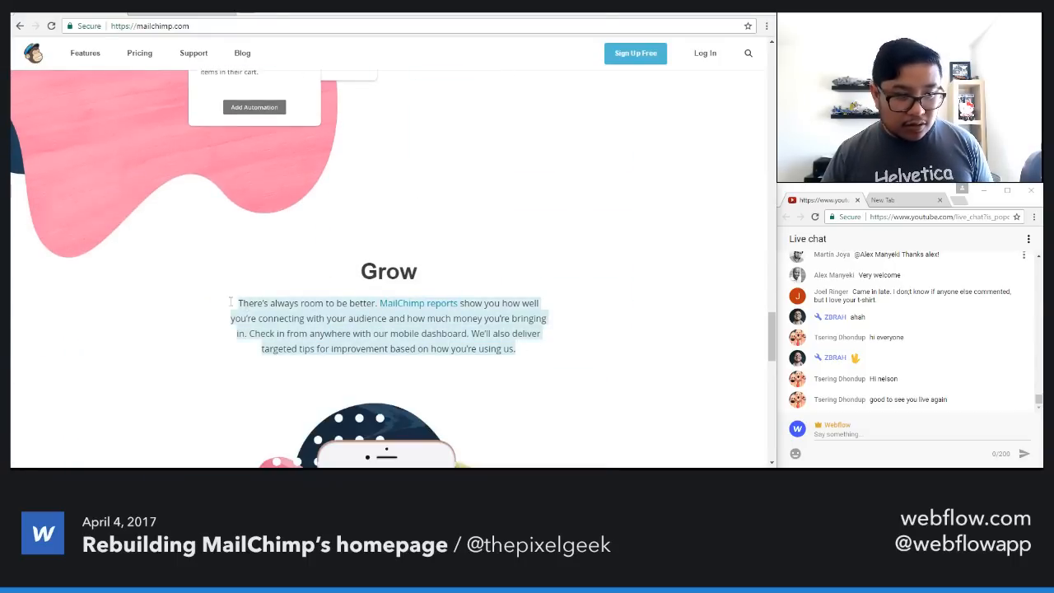
Step: Switch back to Webflow and replace the paragraph under the "Grow" heading with the copied text
left_click(174, 15)
double_click(369, 244)
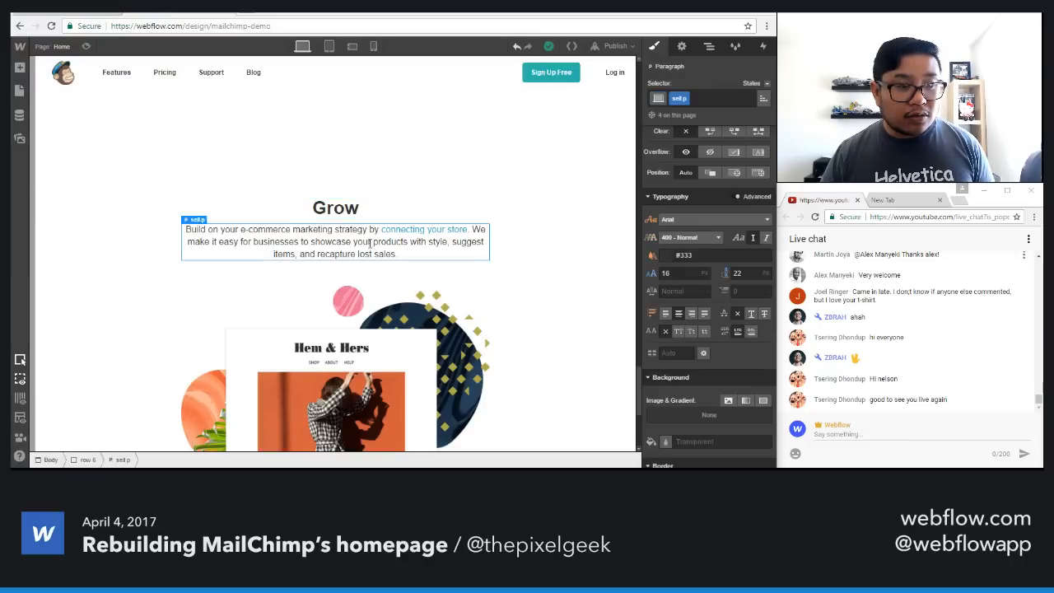
key("ctrl+a")
key("ctrl+v")
key("Escape")
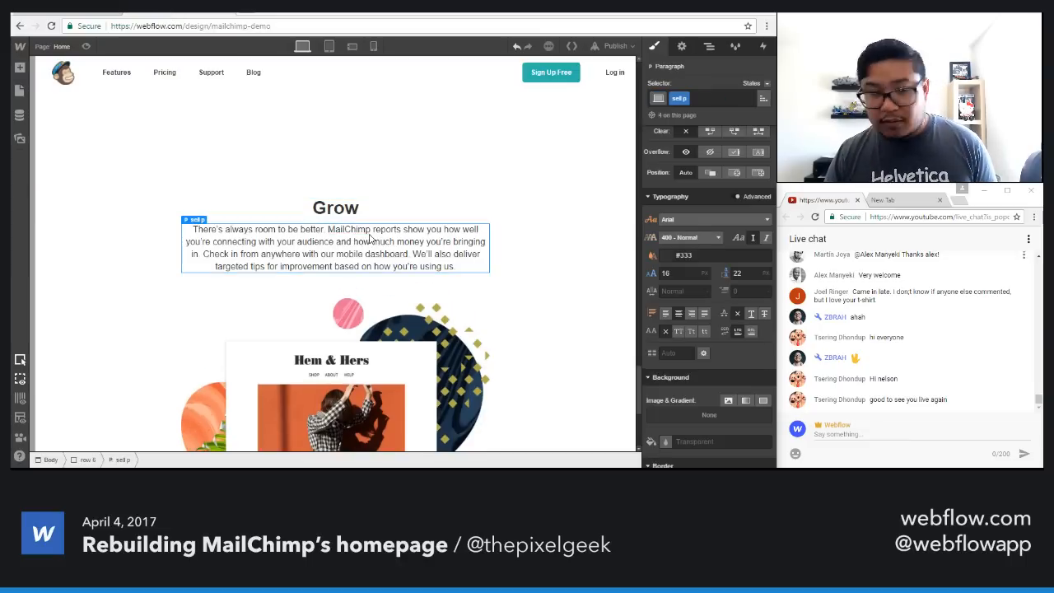
Step: Turn "MailChimp reports" in the Grow paragraph into a link and give it the existing "inline text link" class
double_click(348, 234)
key("ctrl+shift+Right")
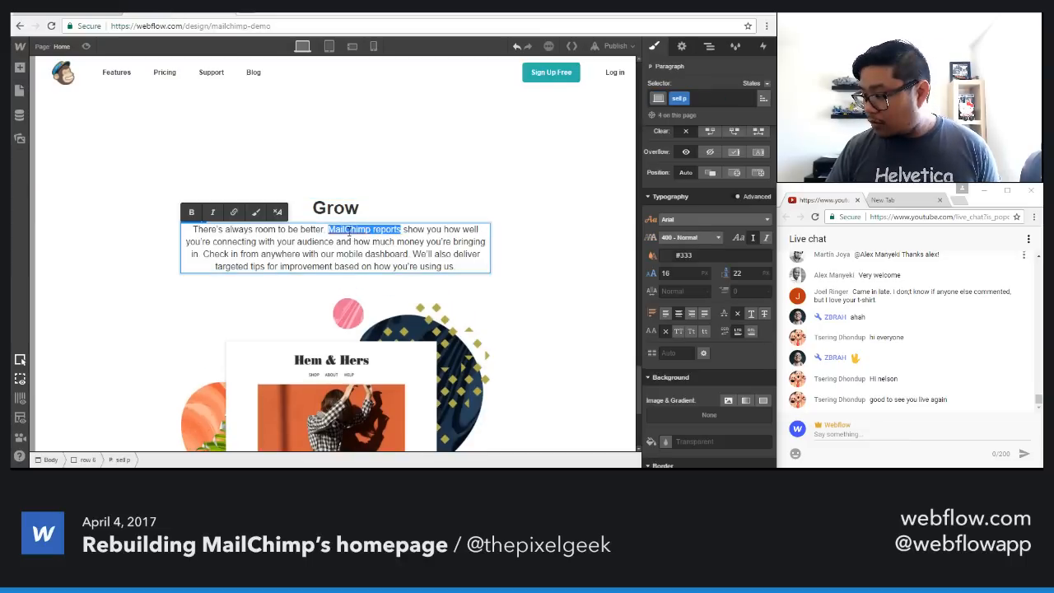
left_click(234, 211)
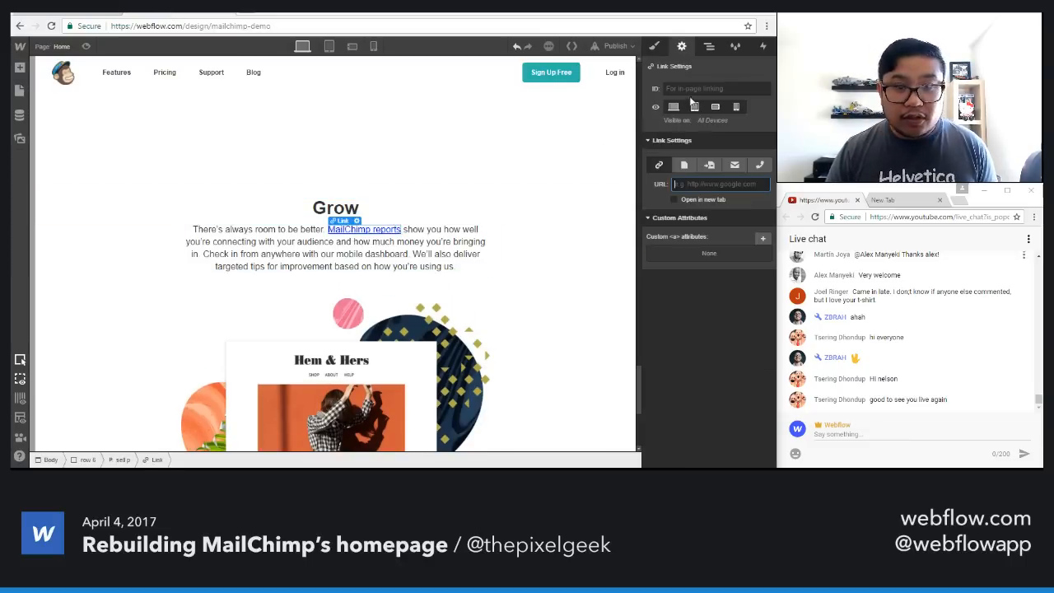
key("s")
left_click(693, 97)
type("inline")
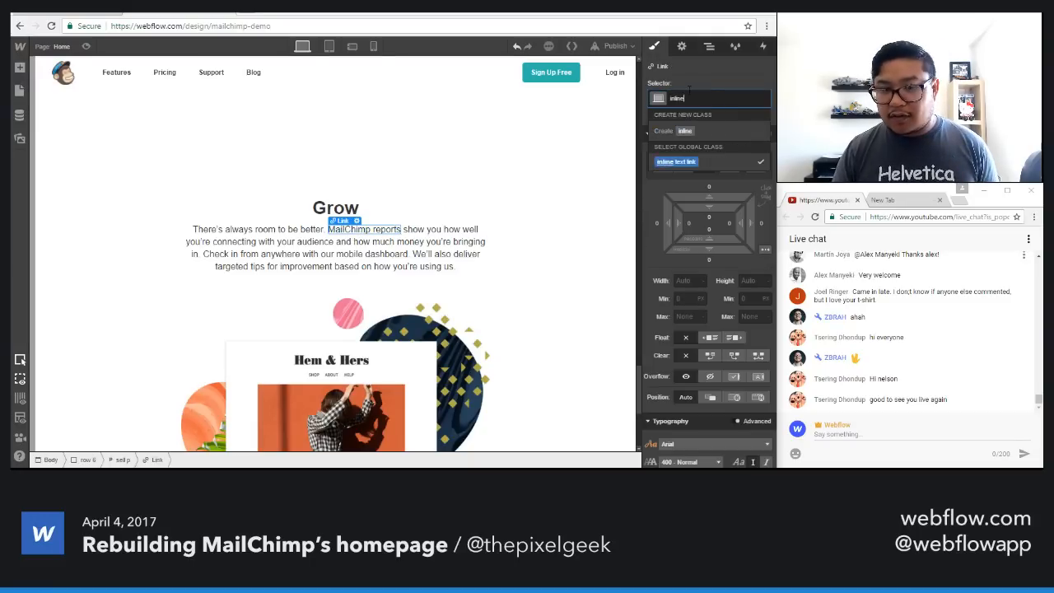
left_click(675, 162)
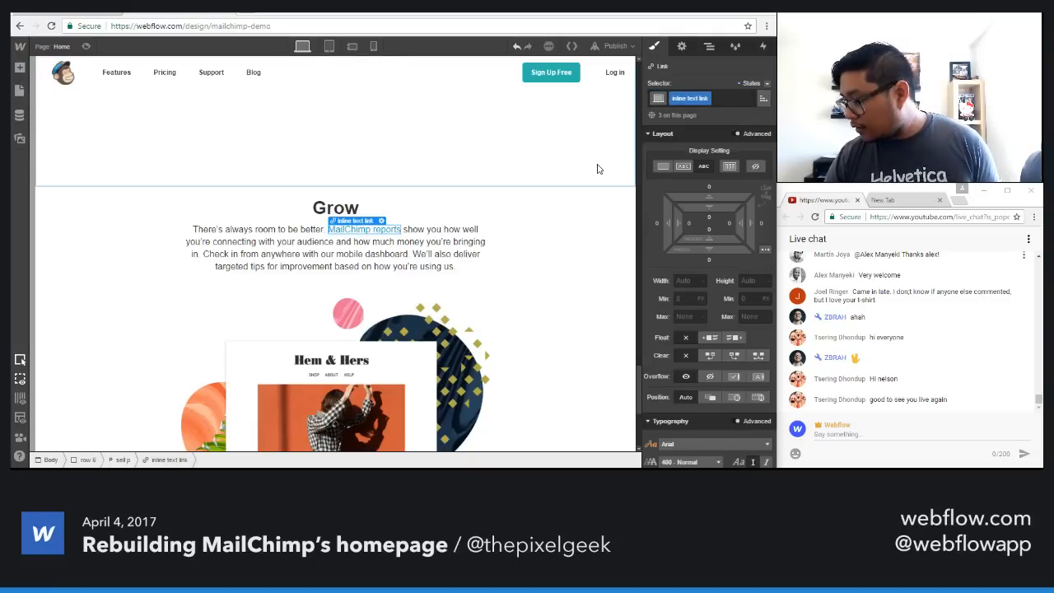
Step: Replace the image in row 6 with the phone dashboard illustration from the site's assets
scroll(376, 363, "down", 2)
double_click(368, 312)
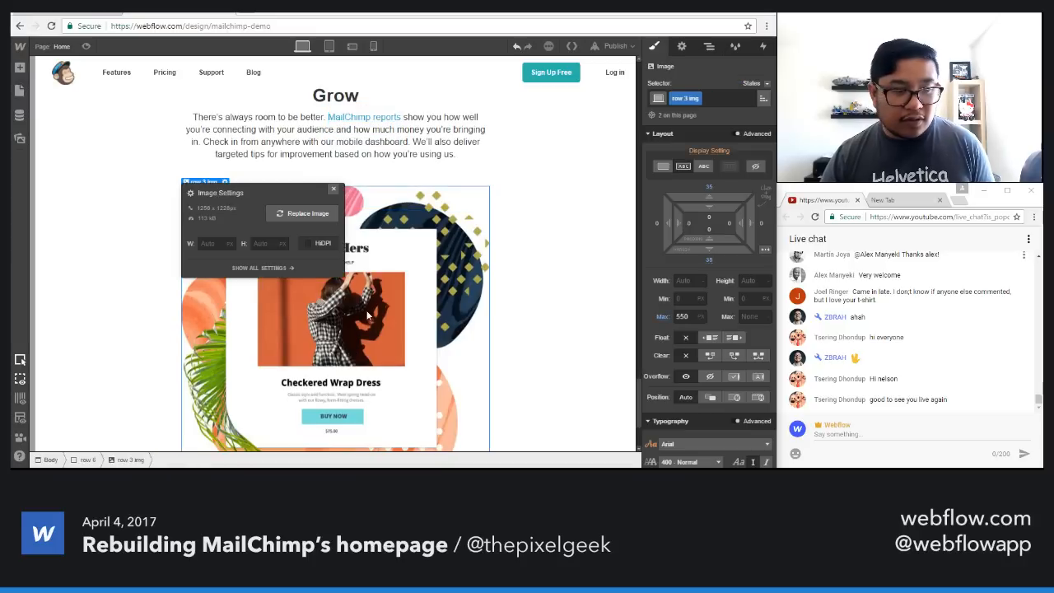
left_click(306, 214)
left_click(226, 224)
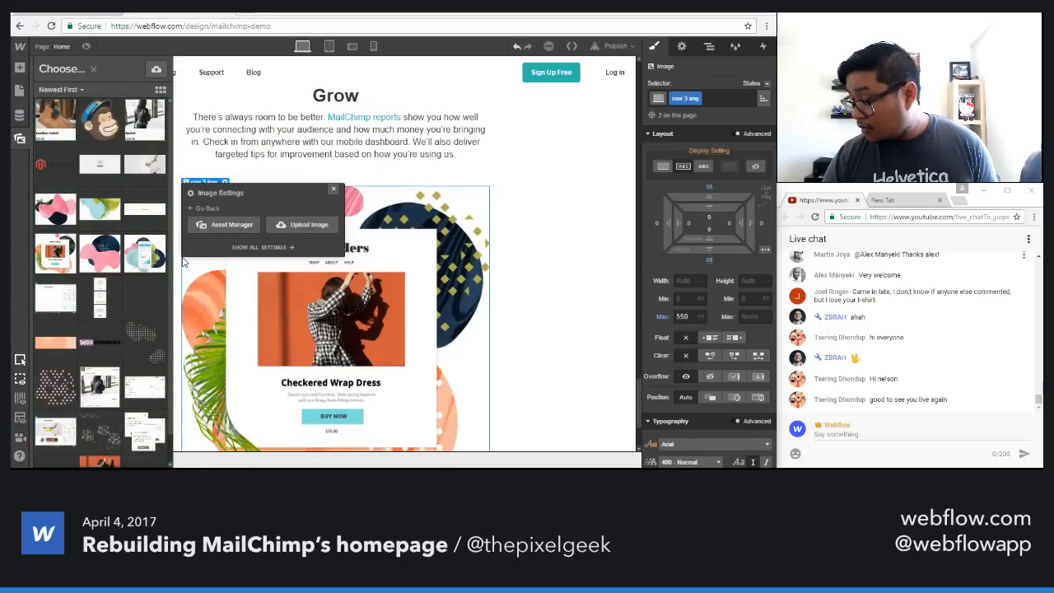
left_click(145, 252)
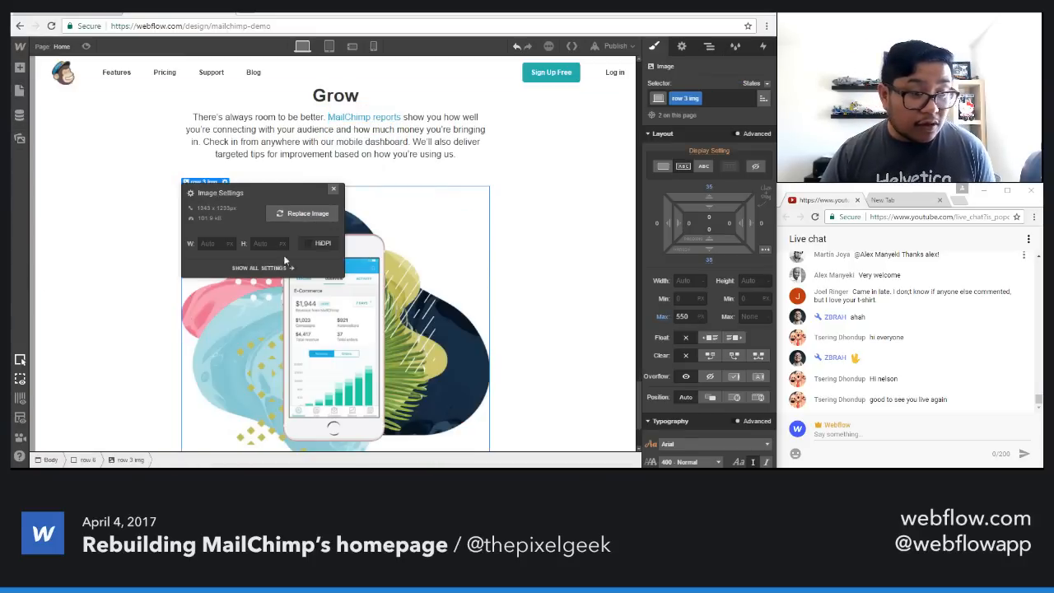
Step: Remove the "row 3 img" class from the phone illustration in row 6 and give it a new class named "row 6 img"
left_click(334, 188)
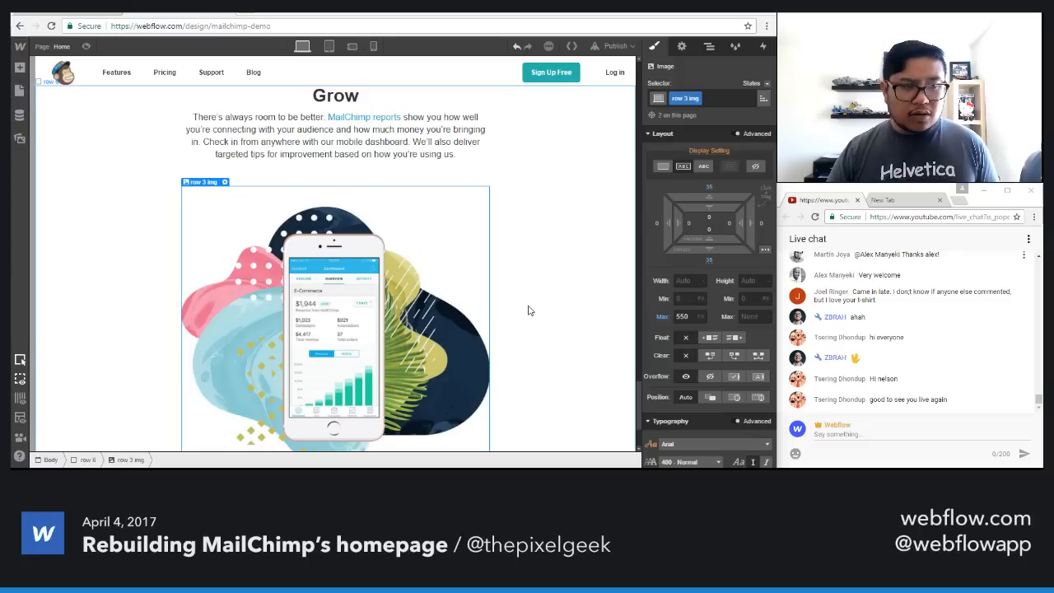
left_click(718, 97)
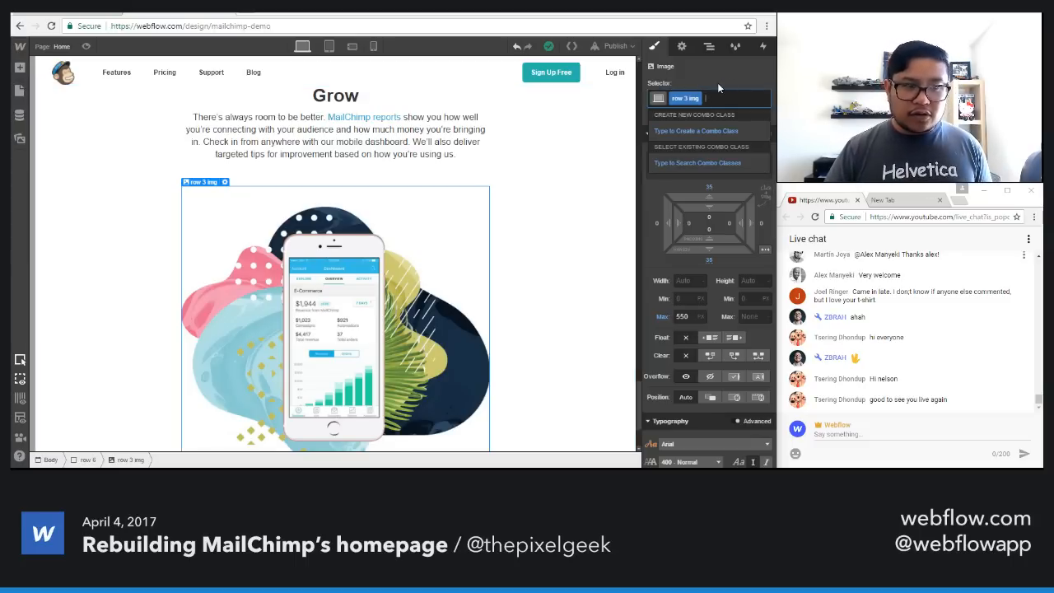
key("BackSpace")
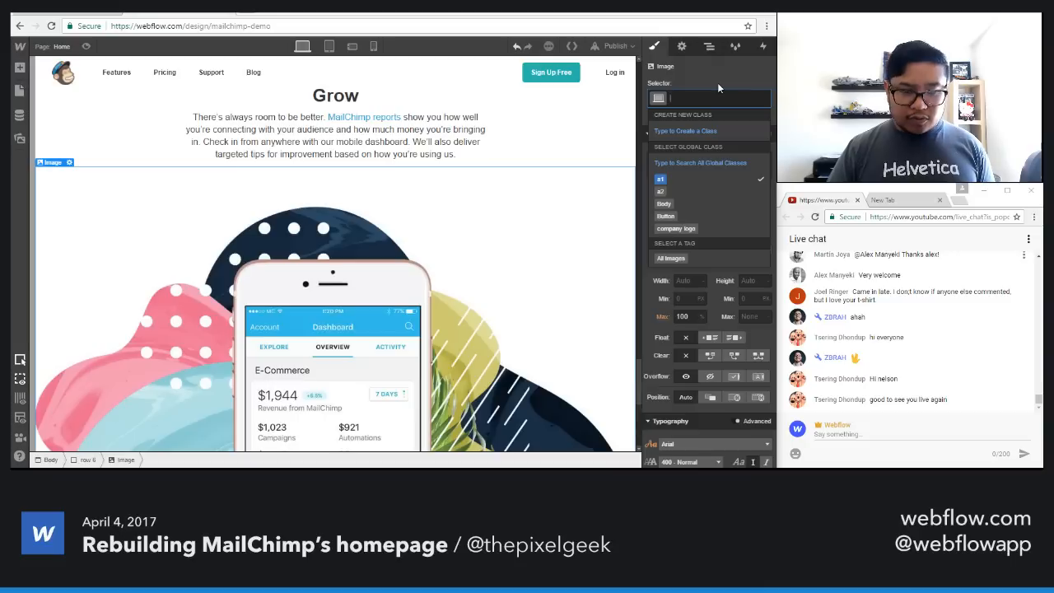
type("r")
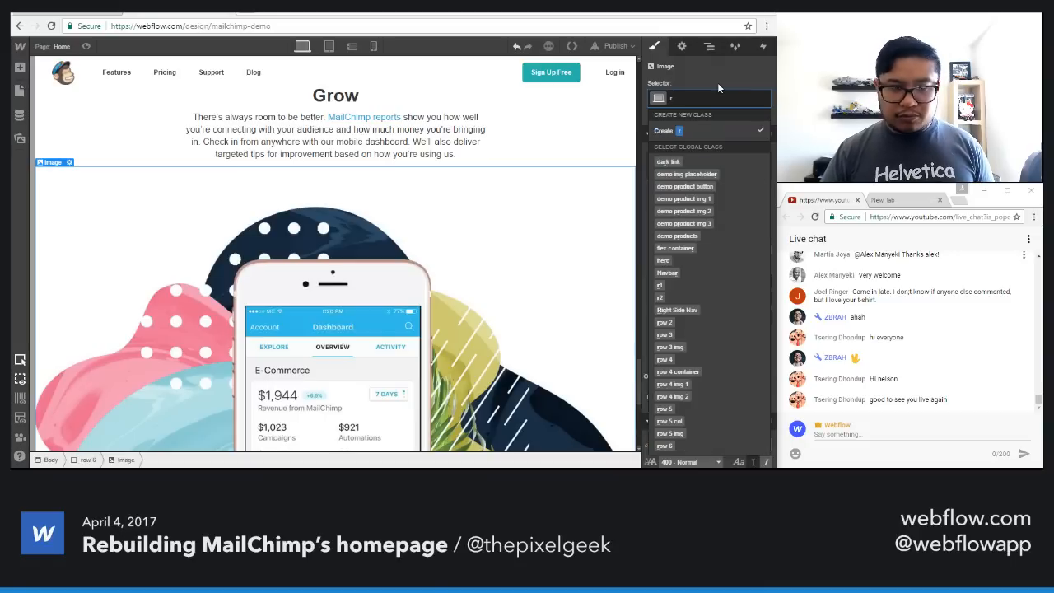
type("ow")
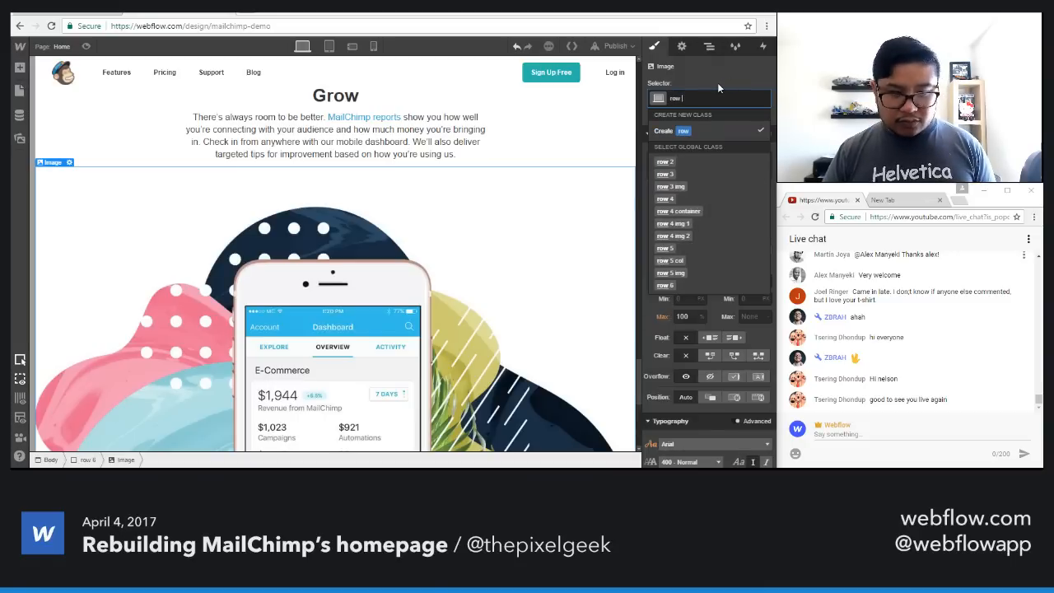
type(" 6 img")
key("Return")
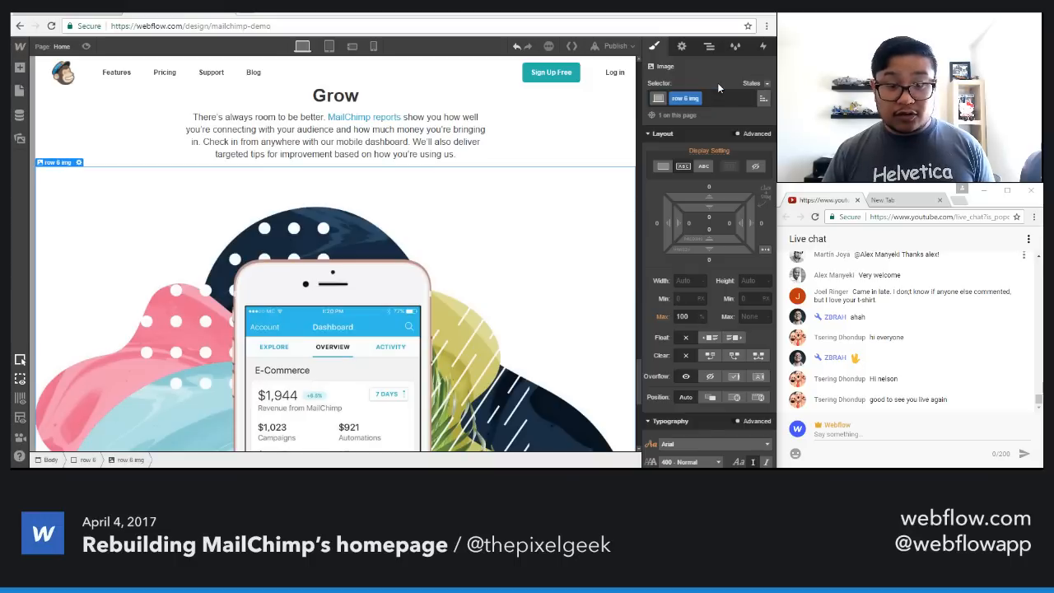
Step: Set the maximum width of the row 6 phone illustration to 800 px
left_click(682, 316)
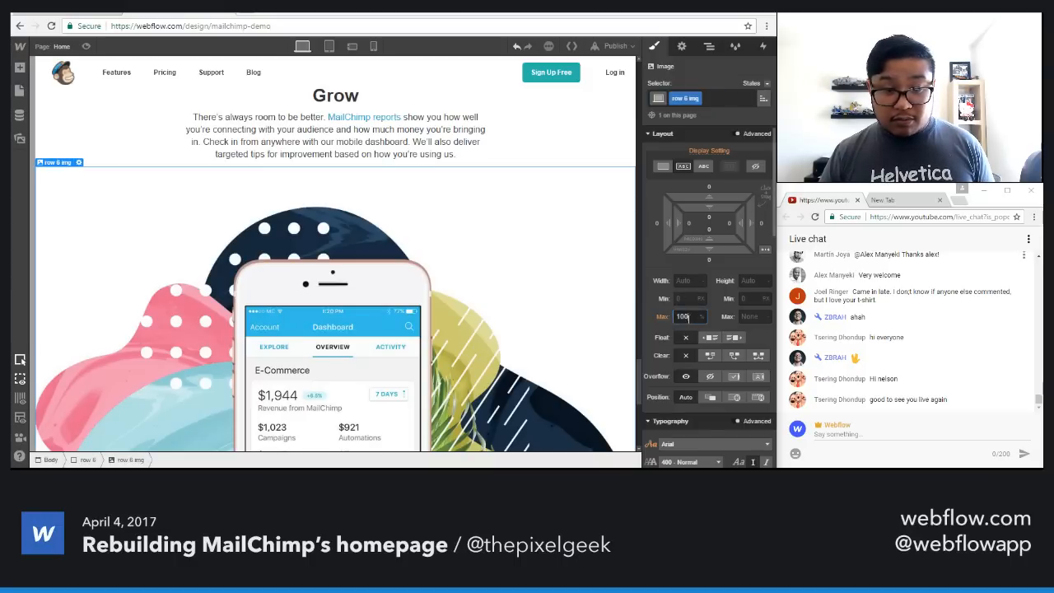
type("750")
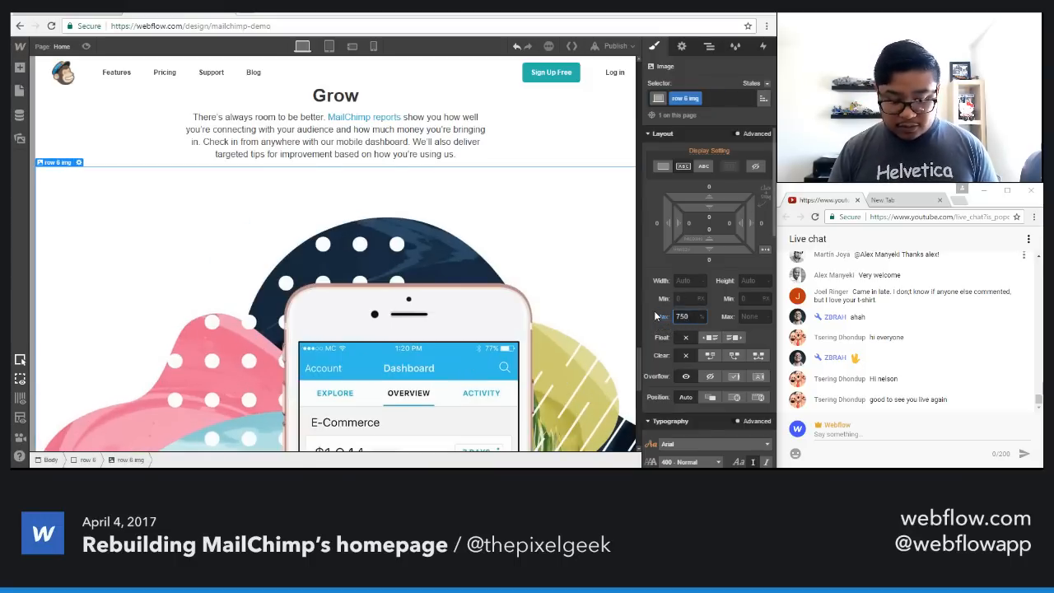
key("Return")
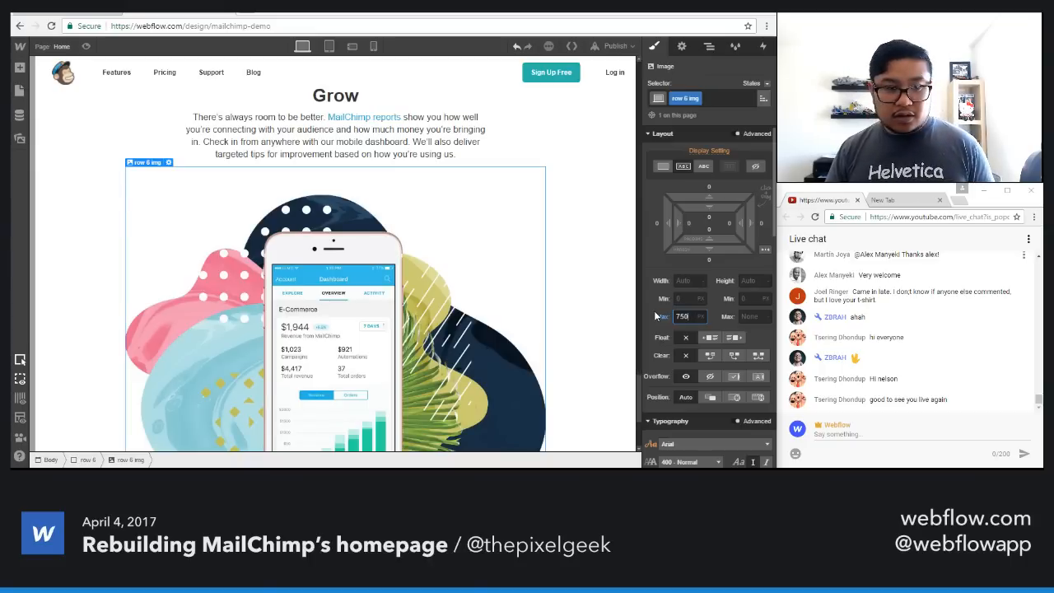
key("shift+Up")
key("shift+Up")
key("shift+Up")
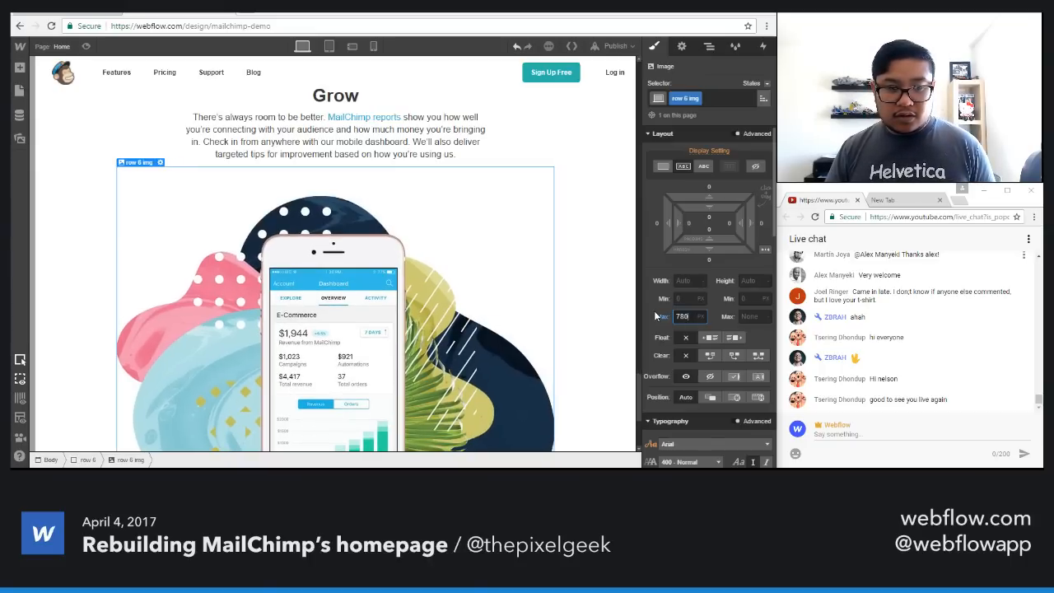
key("shift+Up")
key("shift+Up")
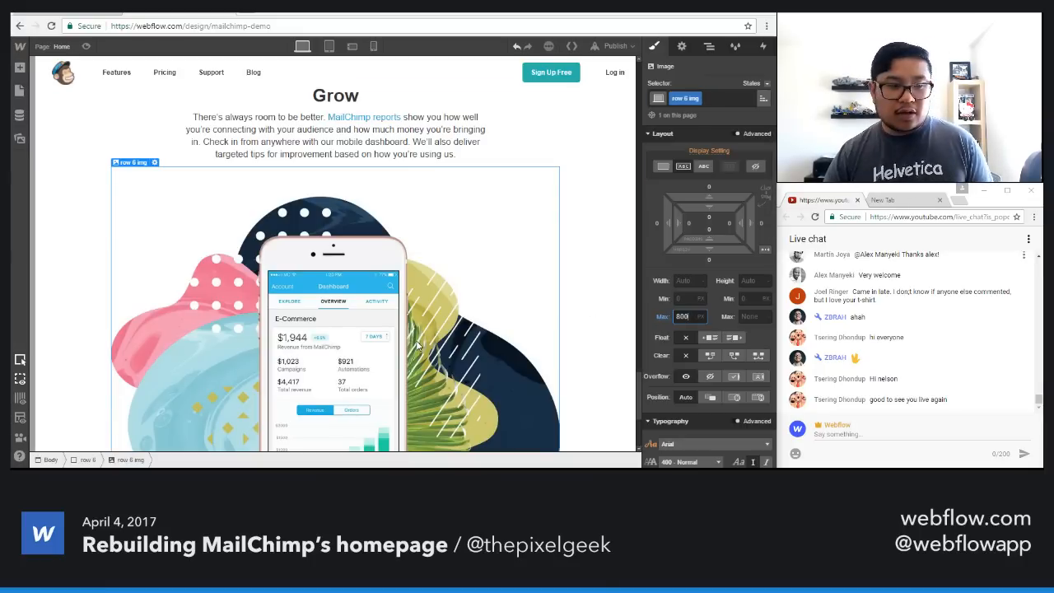
Step: Delete the e-commerce integration paragraph and the logos block beneath the phone illustration in row 6
scroll(418, 346, "down", 3)
left_click(442, 377)
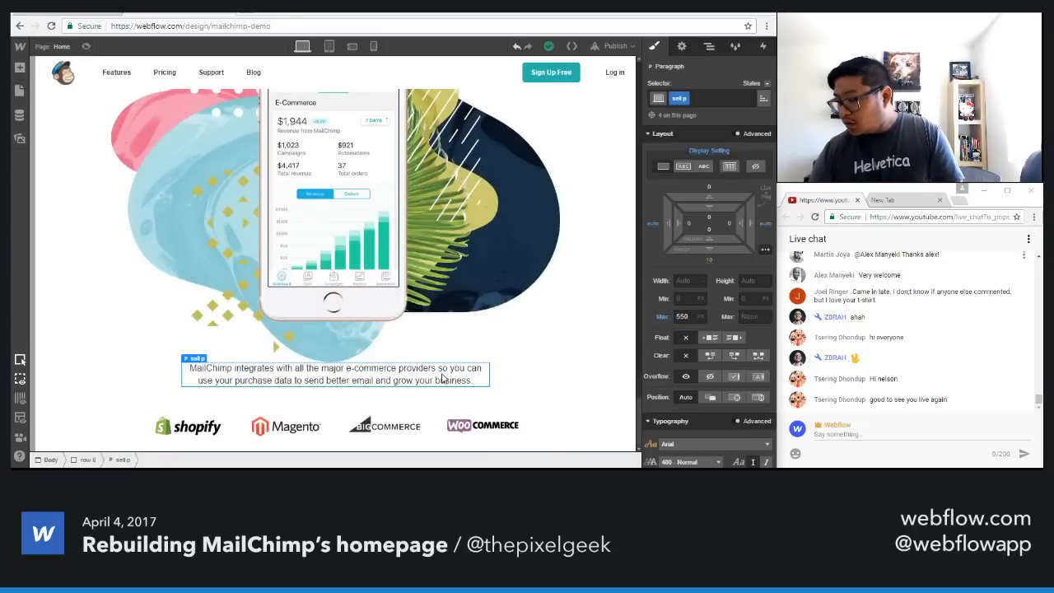
key("Delete")
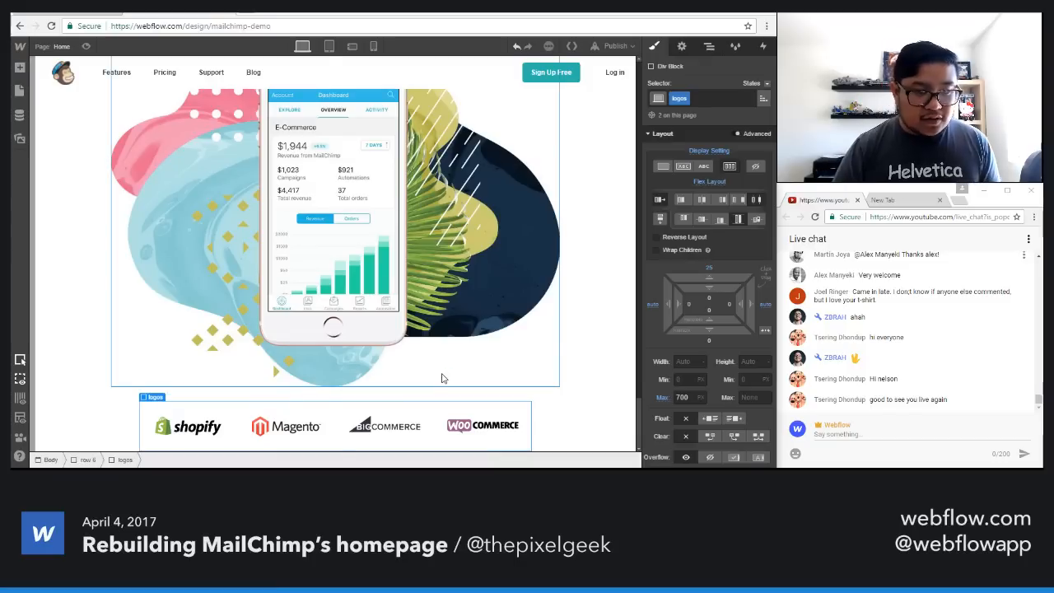
key("Delete")
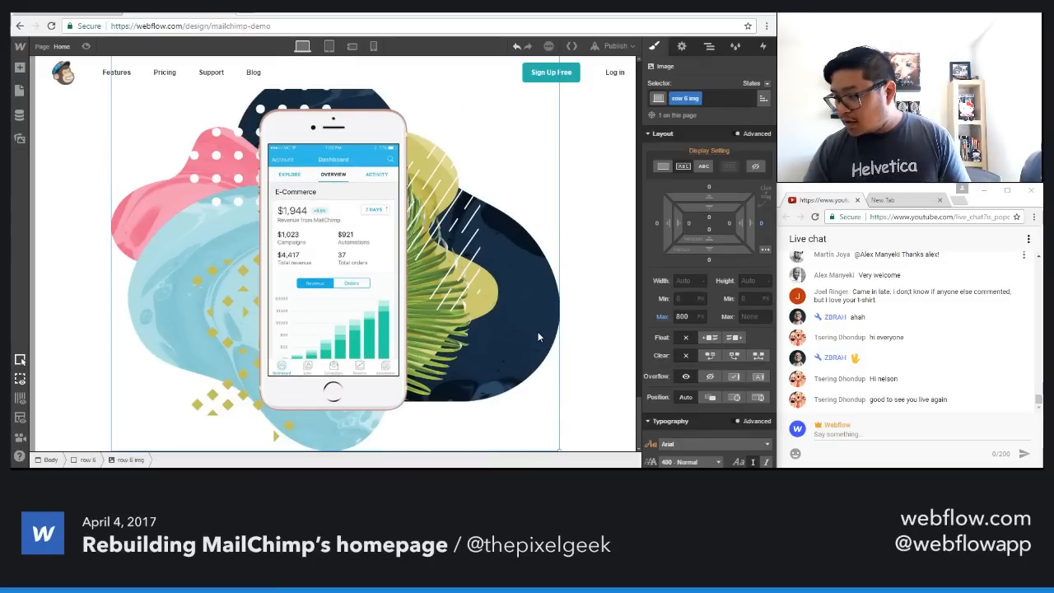
Step: Duplicate the "row 3" interaction as "row 6", move the copy to the end of the list and apply it to the row 6 section
scroll(539, 337, "up", 2)
scroll(538, 335, "up", 1)
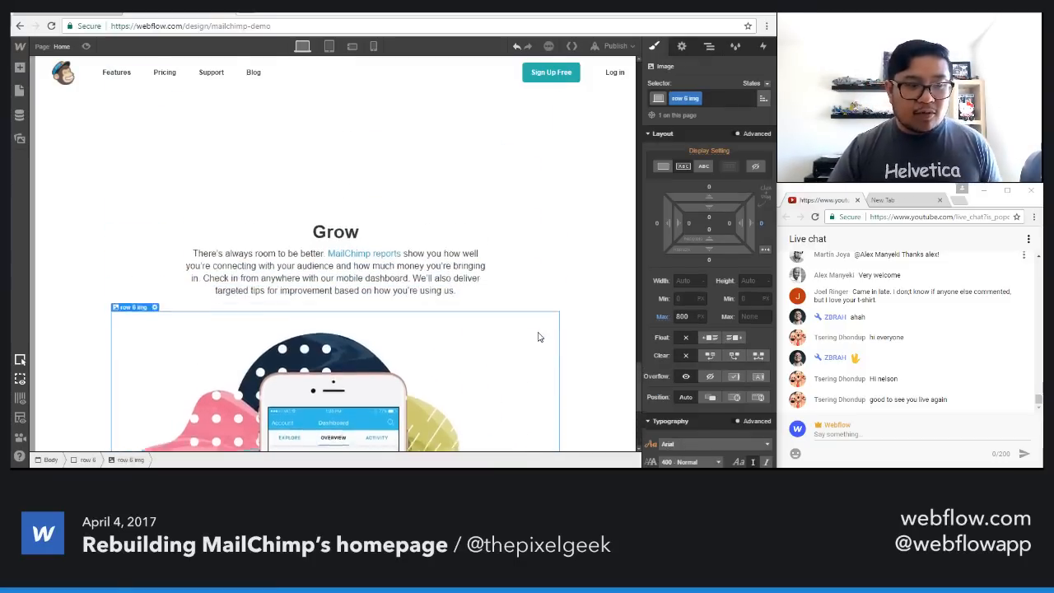
scroll(461, 346, "down", 2)
left_click(763, 46)
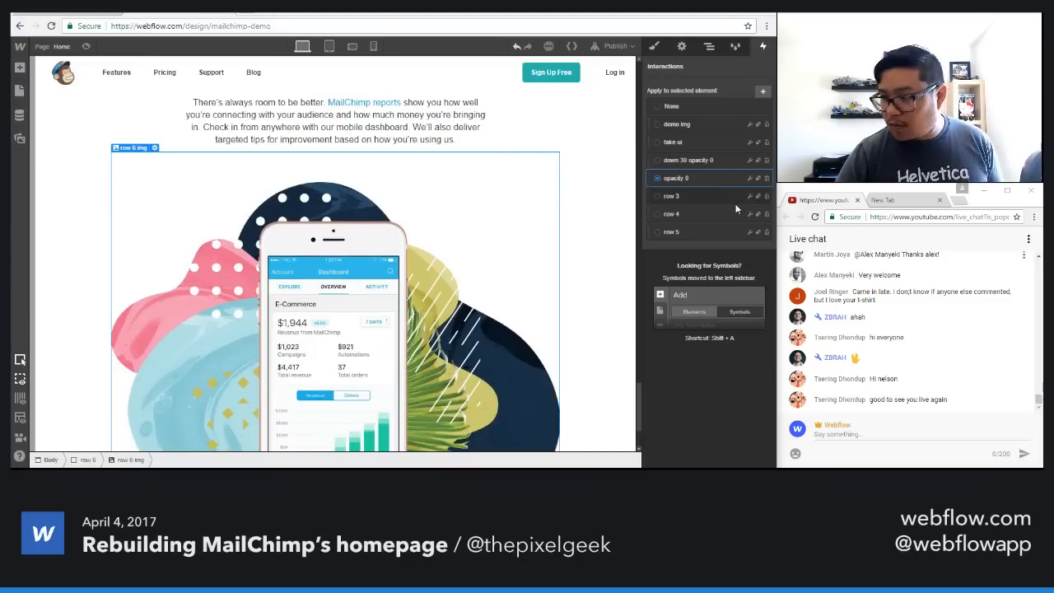
scroll(535, 198, "up", 2)
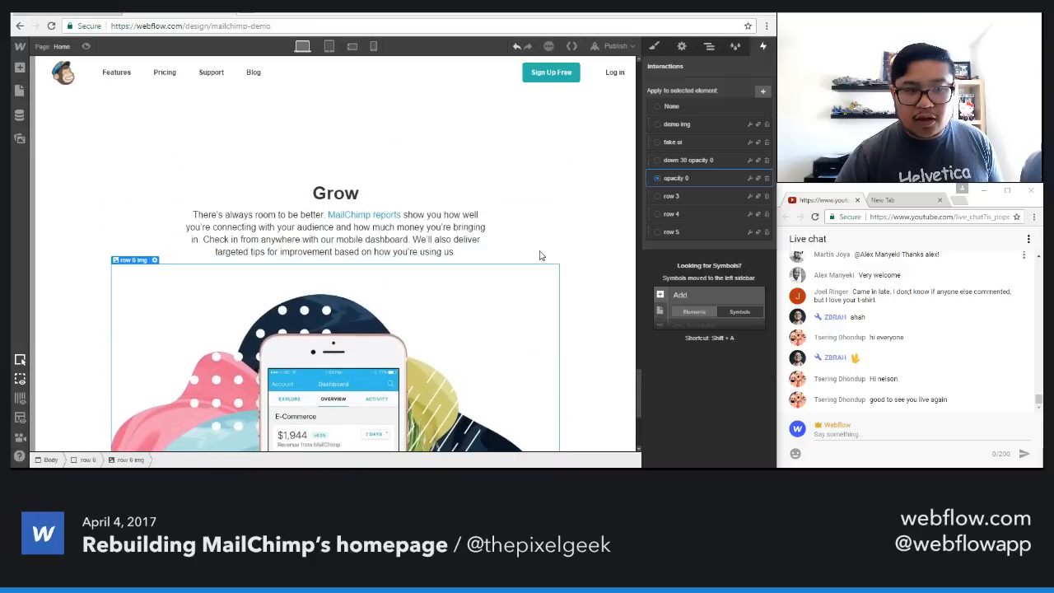
left_click(591, 239)
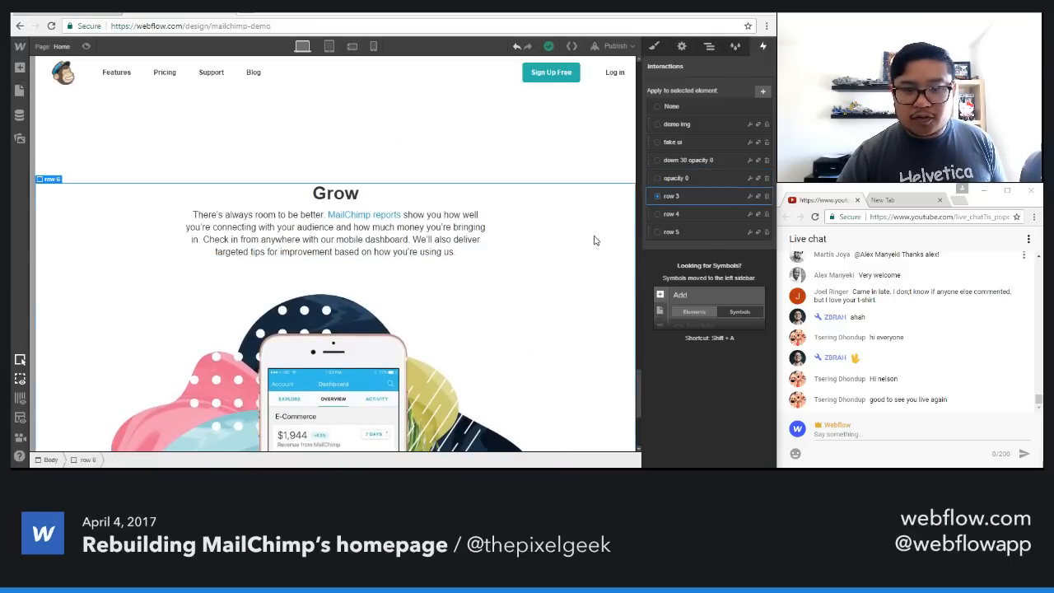
left_click(749, 196)
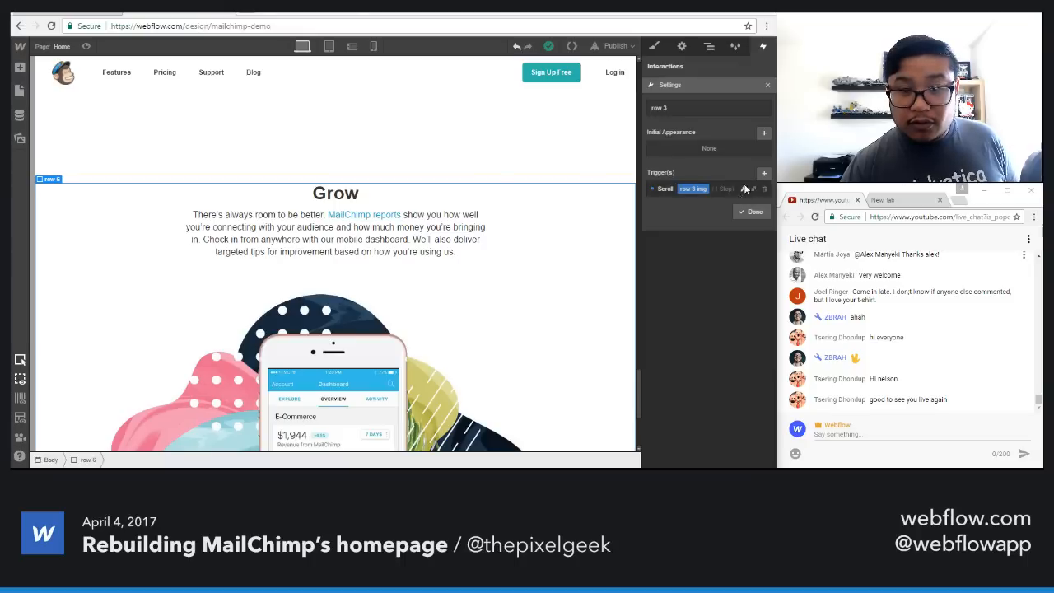
left_click(766, 86)
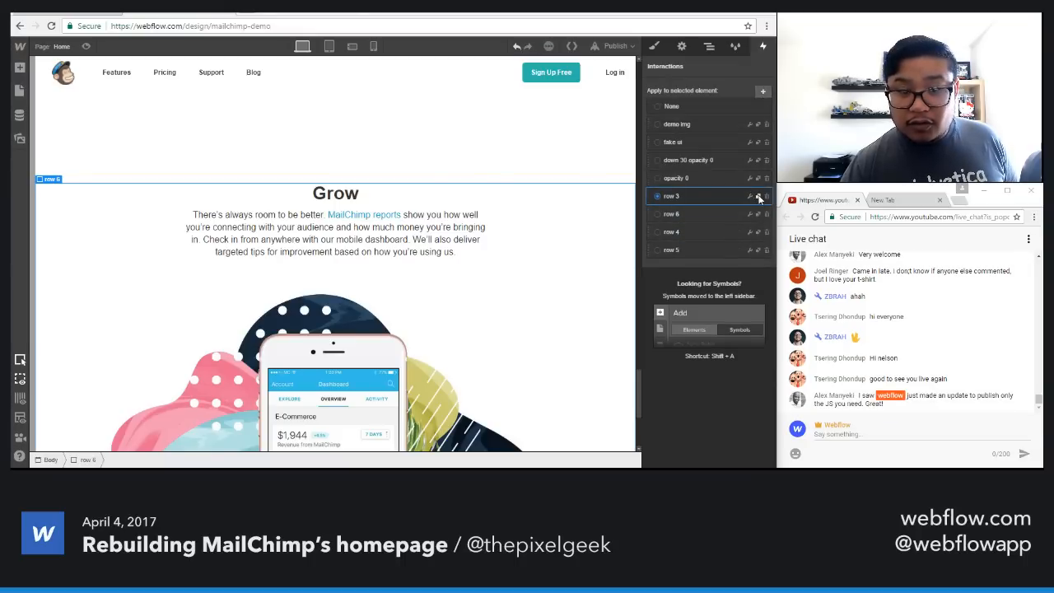
left_click_drag(657, 217, 688, 258)
Step: Make the "row 6" interaction's scroll trigger affect the "row 6 img" class instead of "row 3 img"
left_click(749, 250)
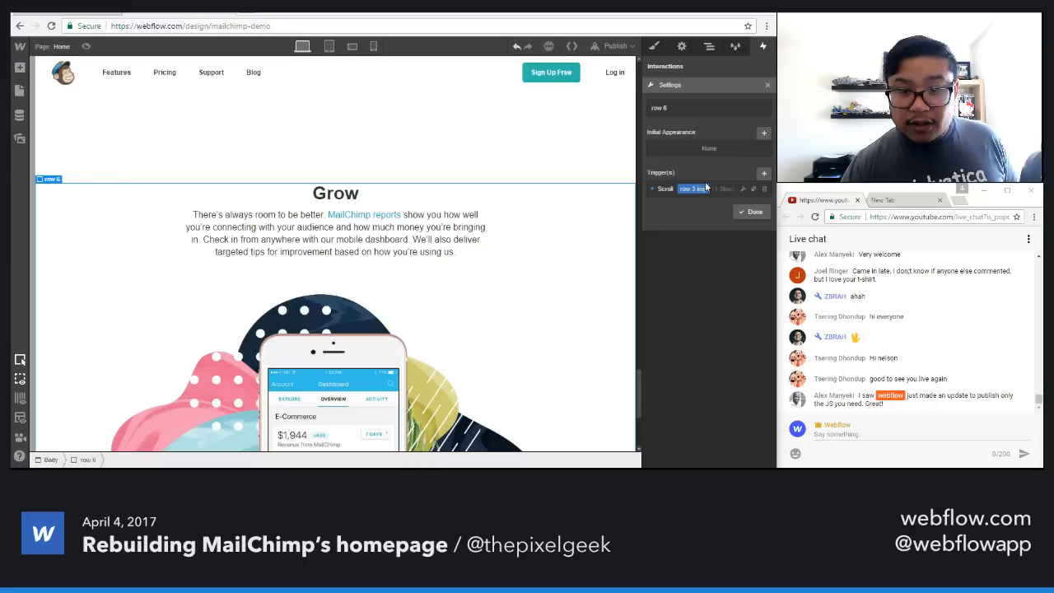
left_click(704, 189)
left_click(703, 153)
key("BackSpace")
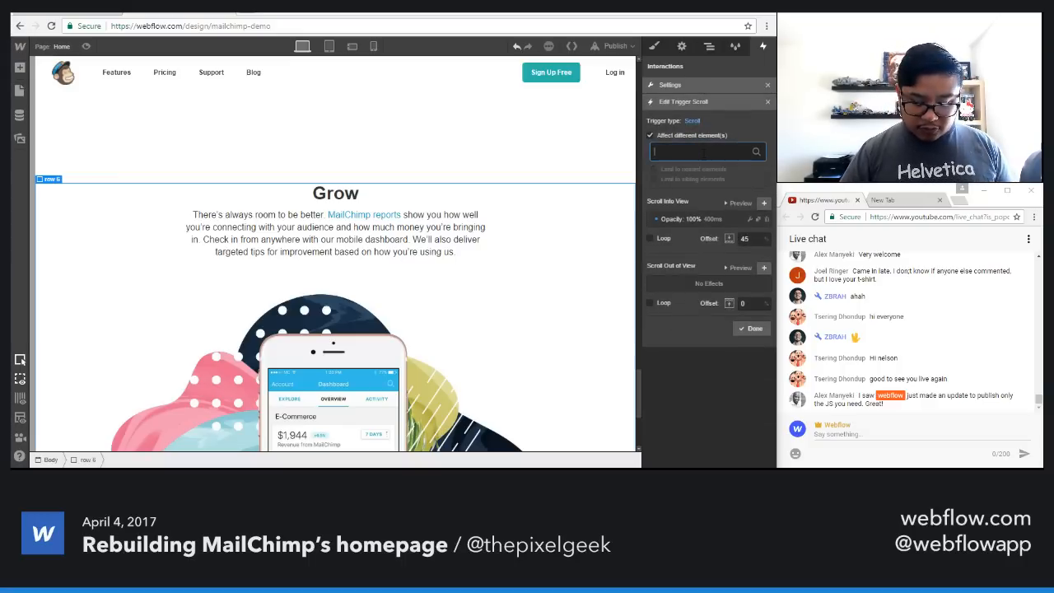
type("row 6")
left_click(707, 181)
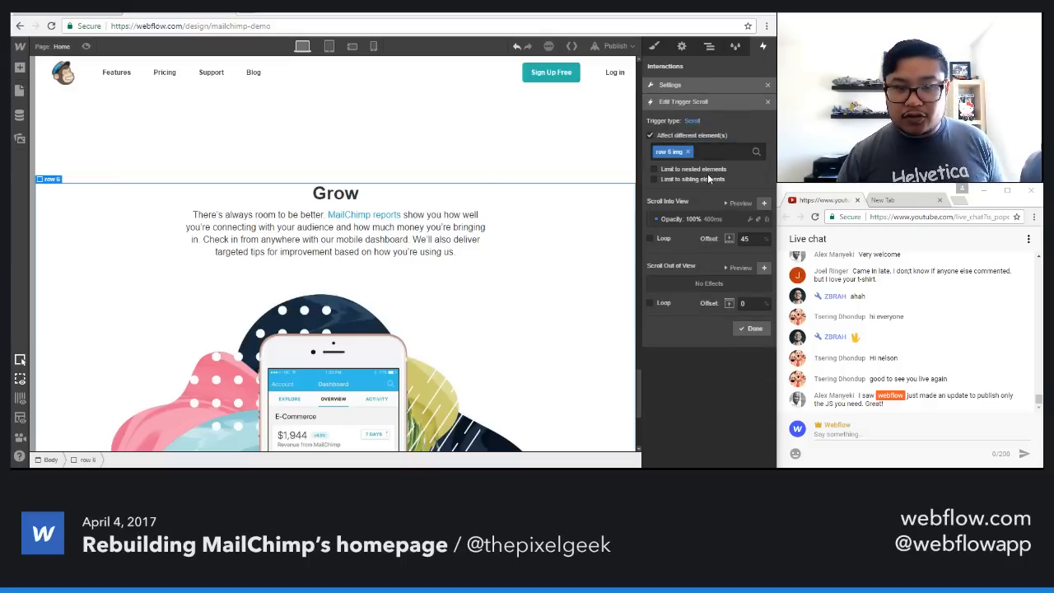
left_click(750, 328)
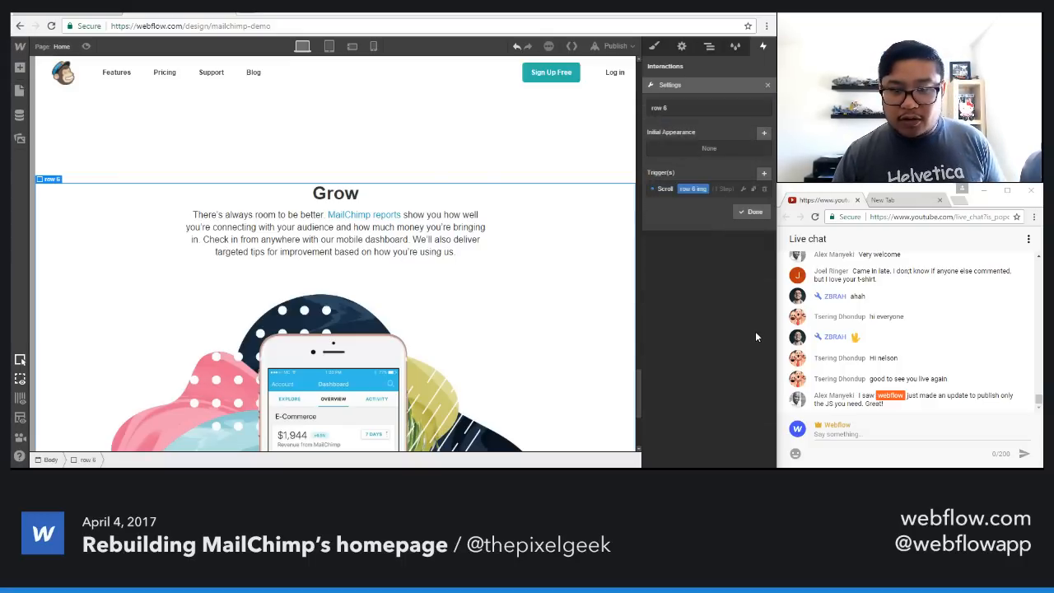
left_click(749, 212)
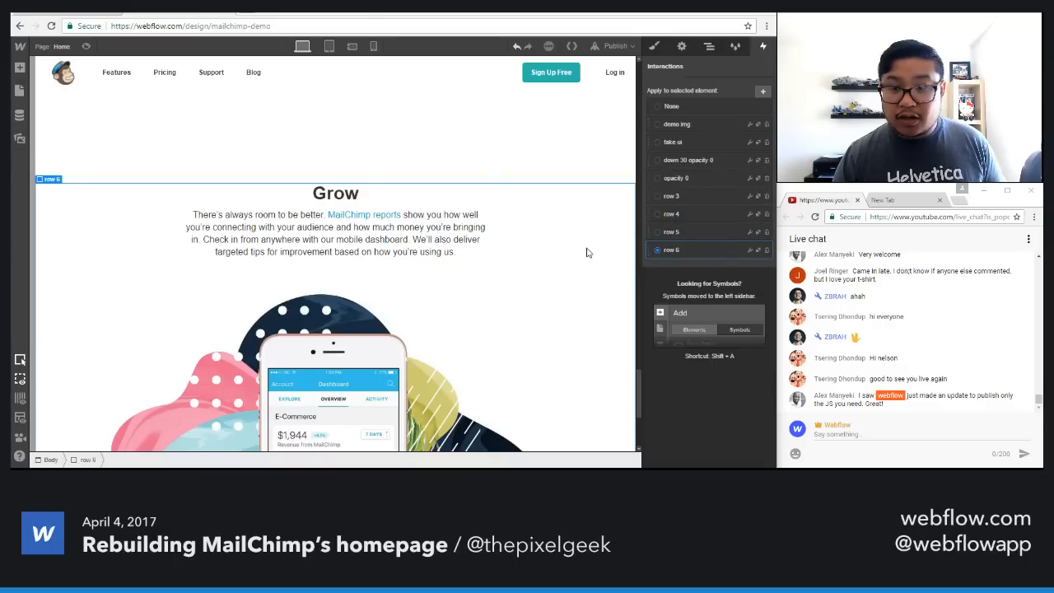
Step: Preview the page and check how the Grow section's image appears while scrolling into view
scroll(329, 247, "up", 5)
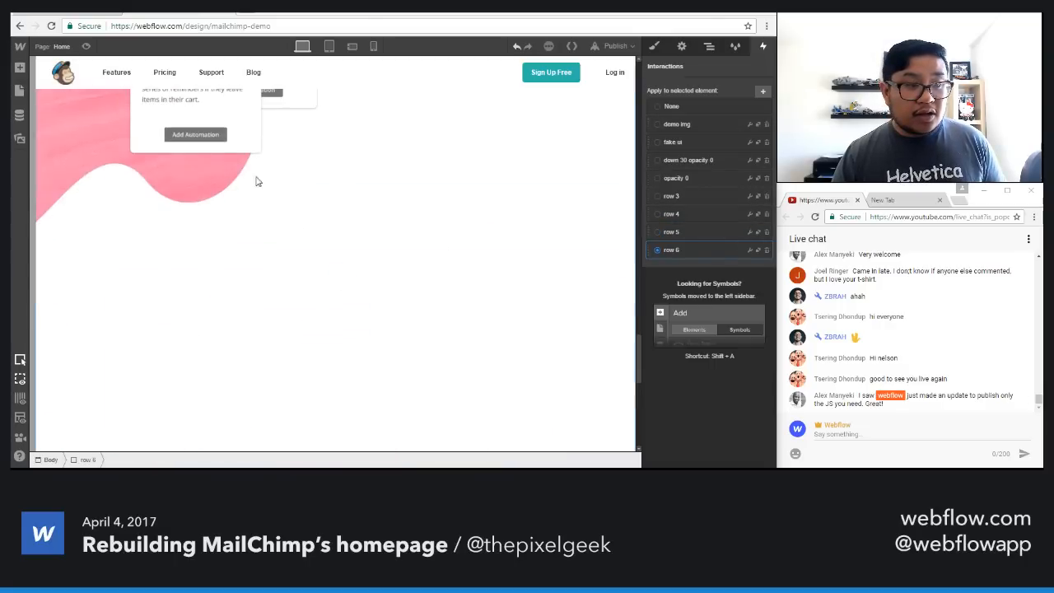
left_click(85, 46)
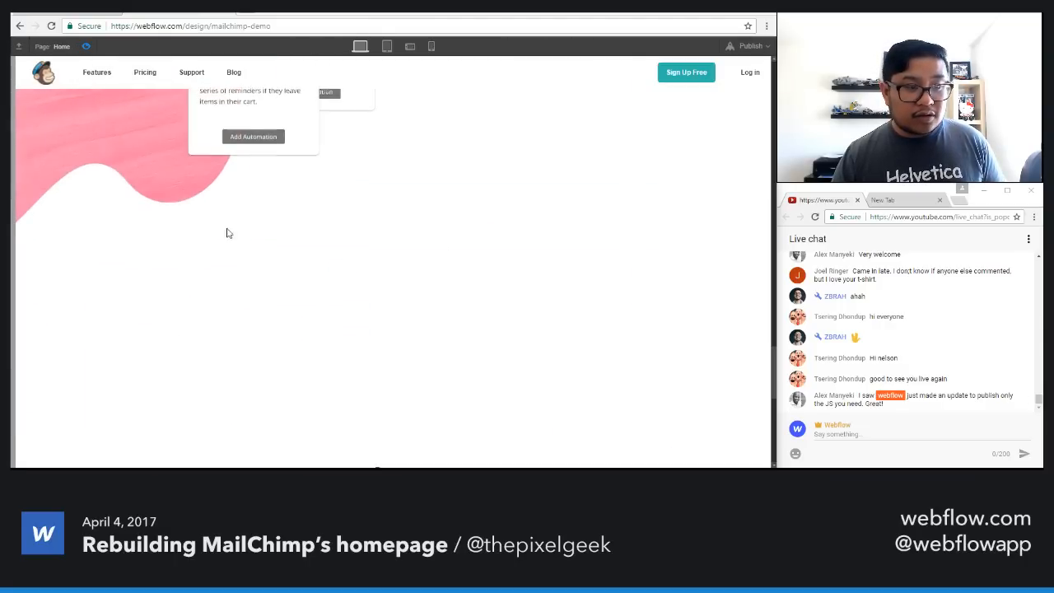
scroll(322, 275, "down", 5)
scroll(322, 274, "up", 1)
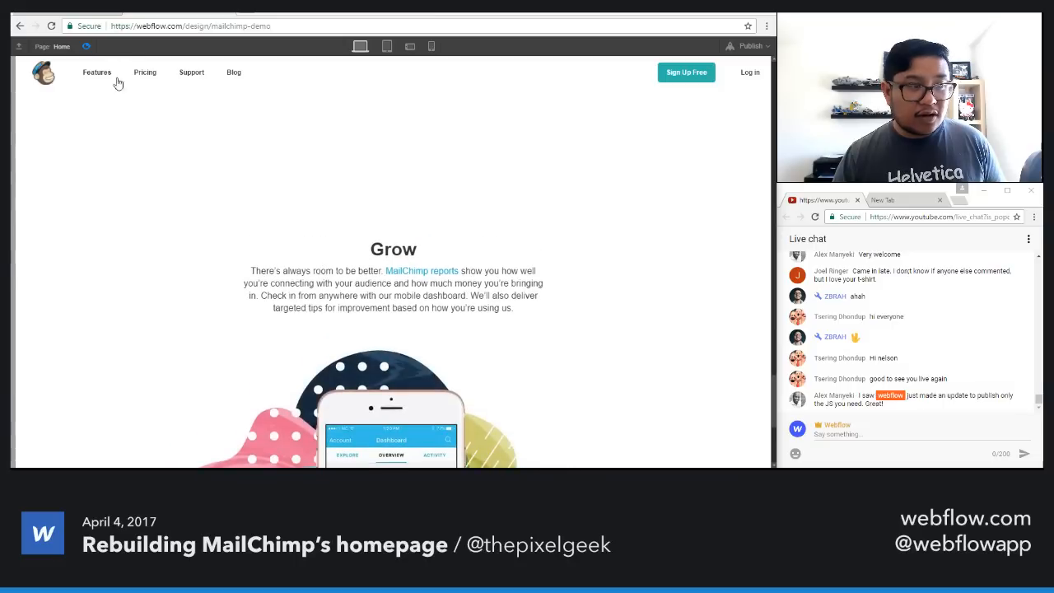
left_click(86, 46)
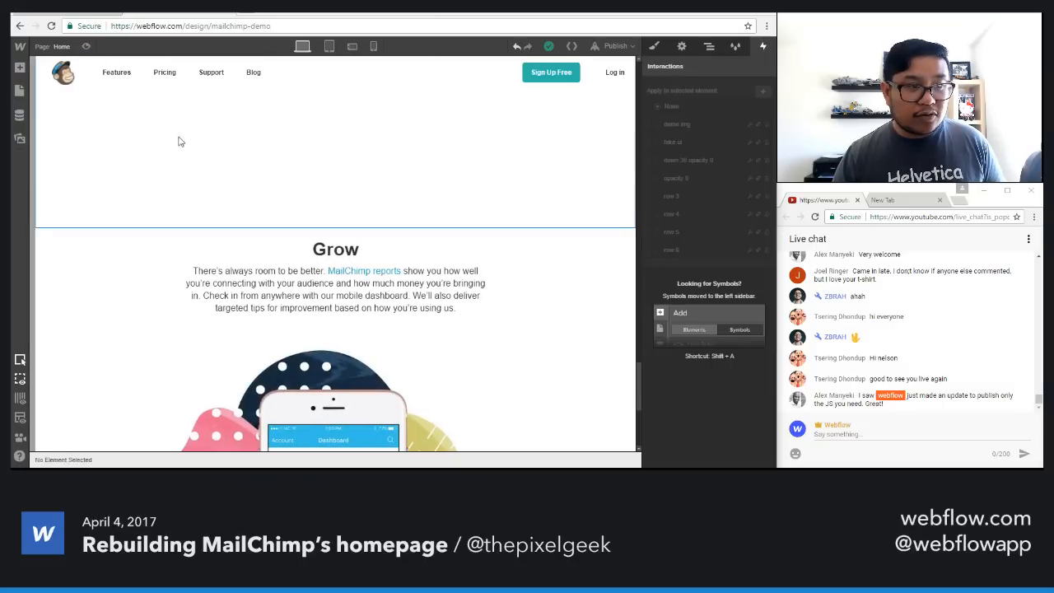
Step: Set the bottom padding of the row 5 section to 120 px
left_click(652, 46)
left_click(706, 230)
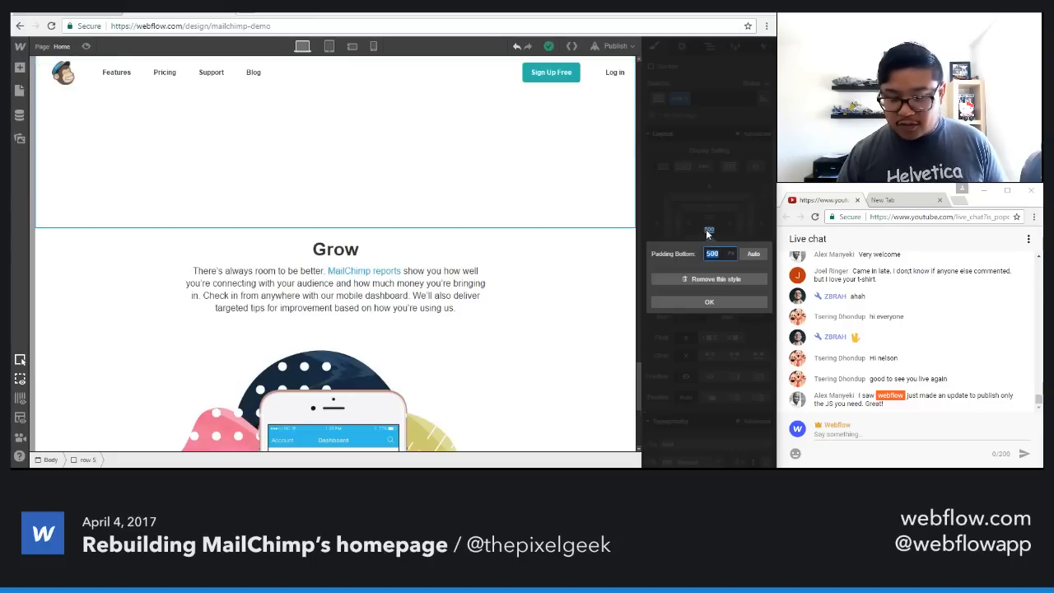
type("220")
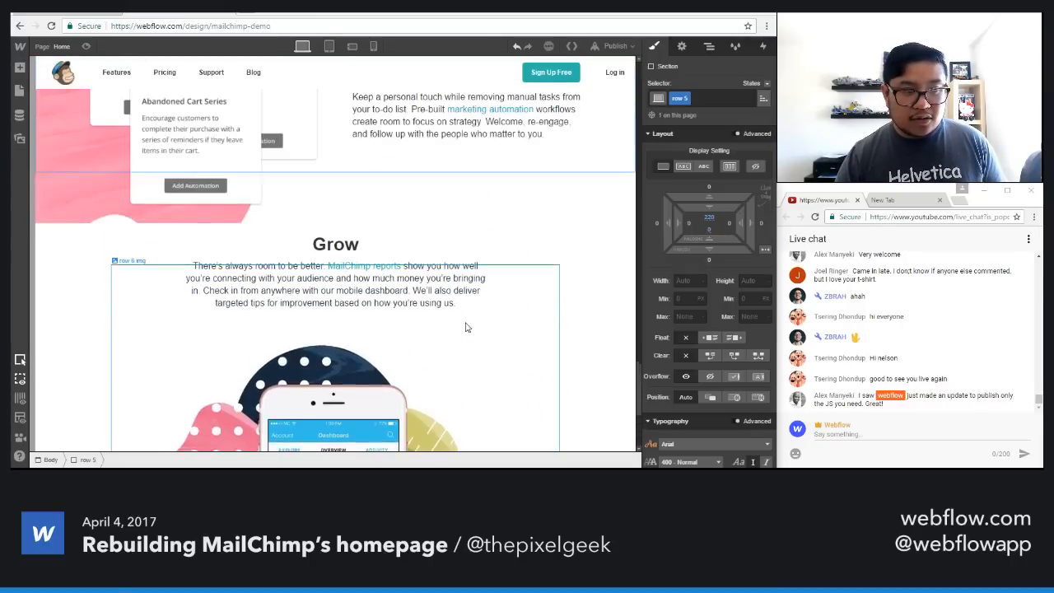
left_click_drag(710, 213, 715, 34)
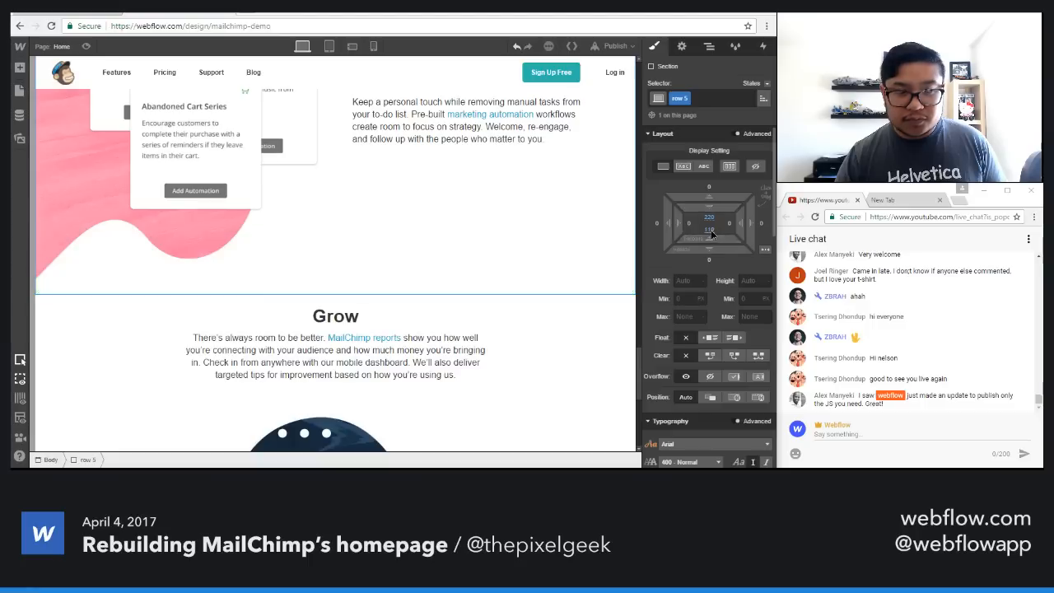
left_click(710, 230)
type("120")
key("Return")
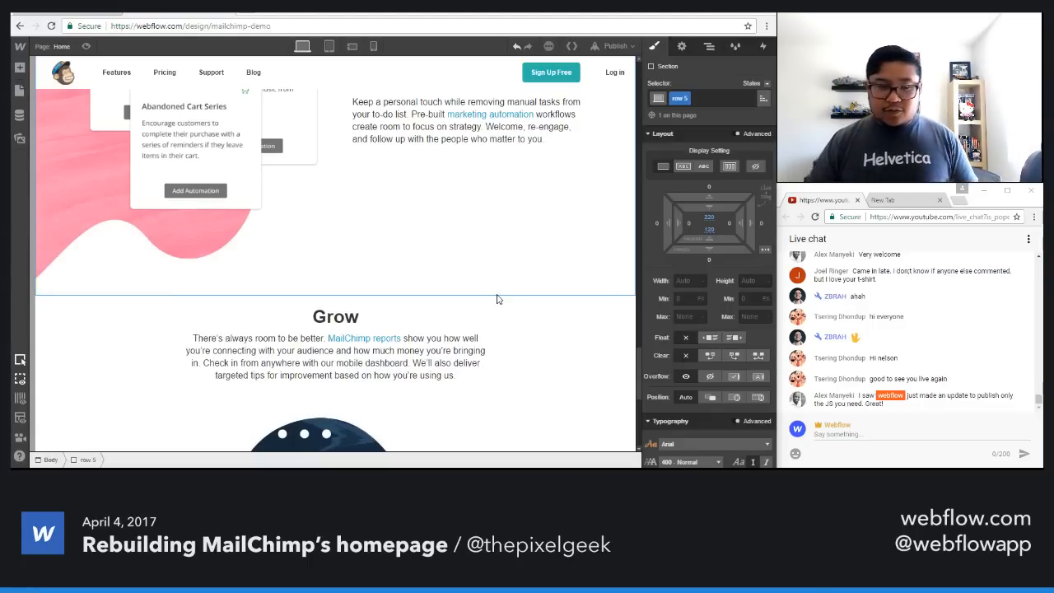
Step: Add a new section at the end of the page below row 6 and give it the class "row 7"
scroll(496, 299, "down", 5)
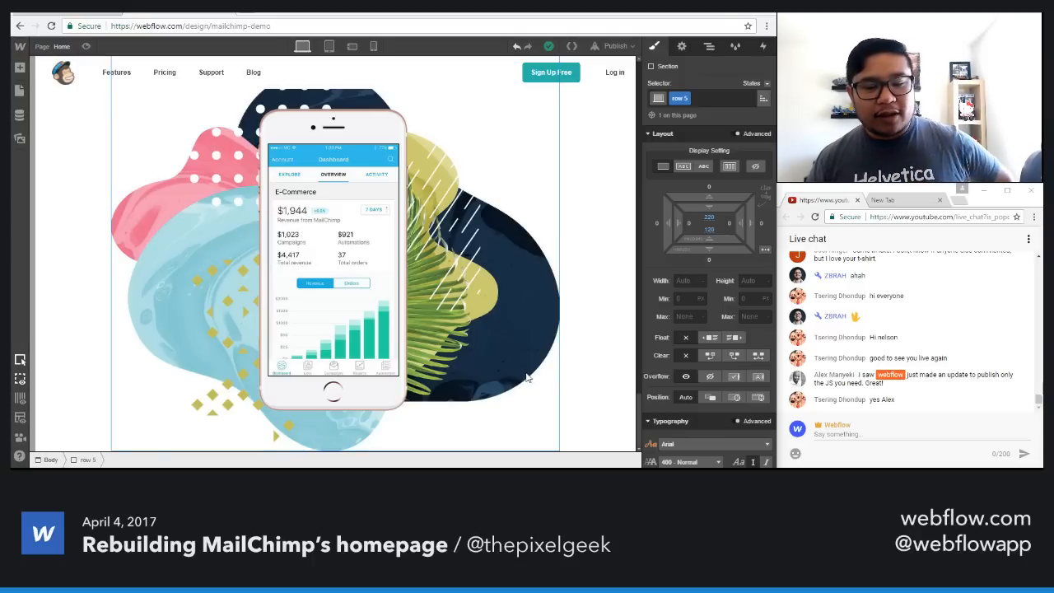
left_click(576, 402)
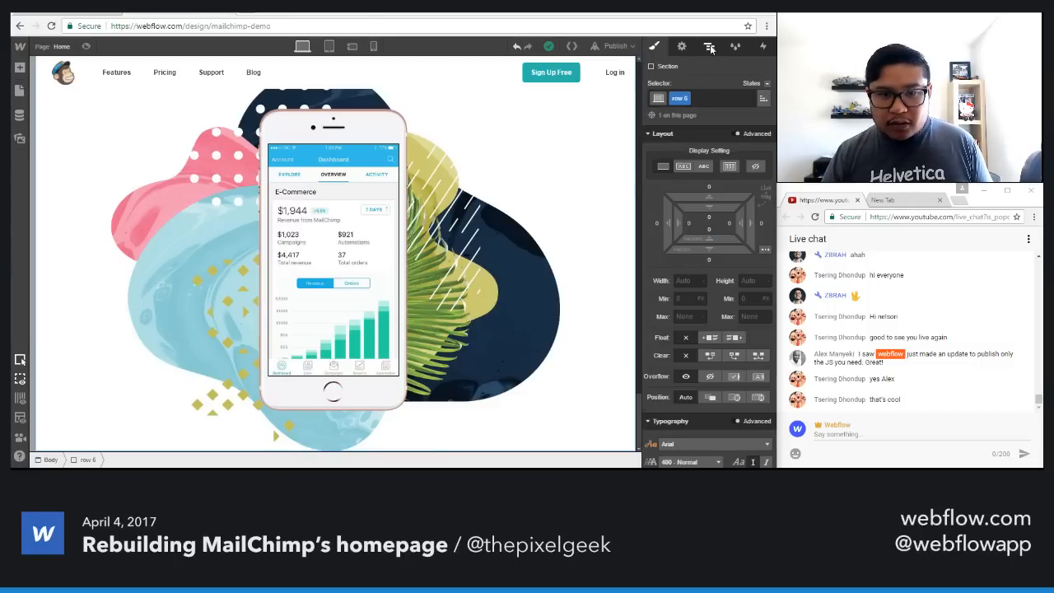
key("z")
left_click(651, 182)
key("a")
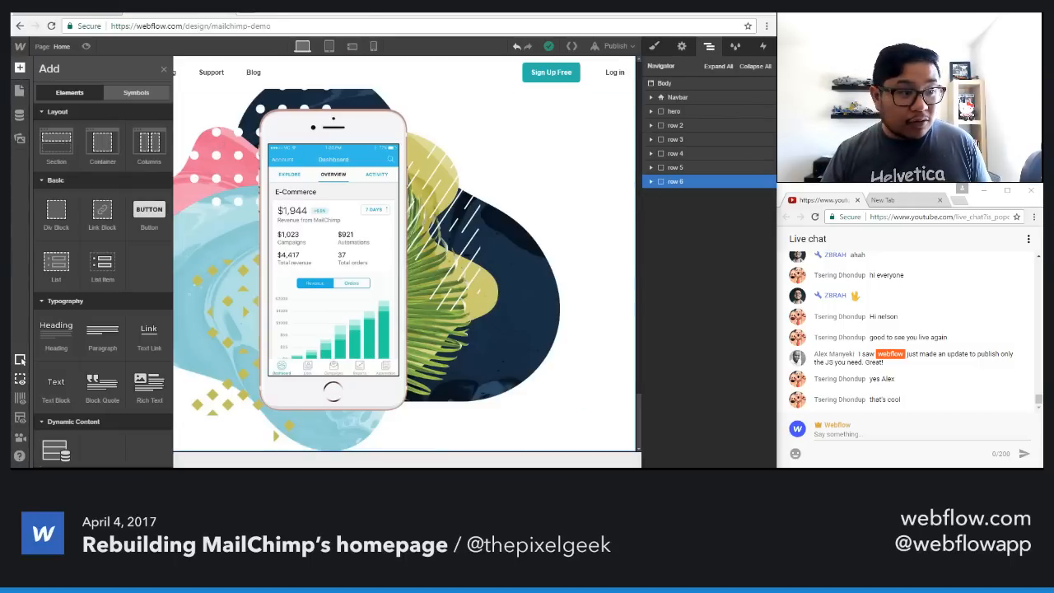
left_click_drag(56, 140, 689, 251)
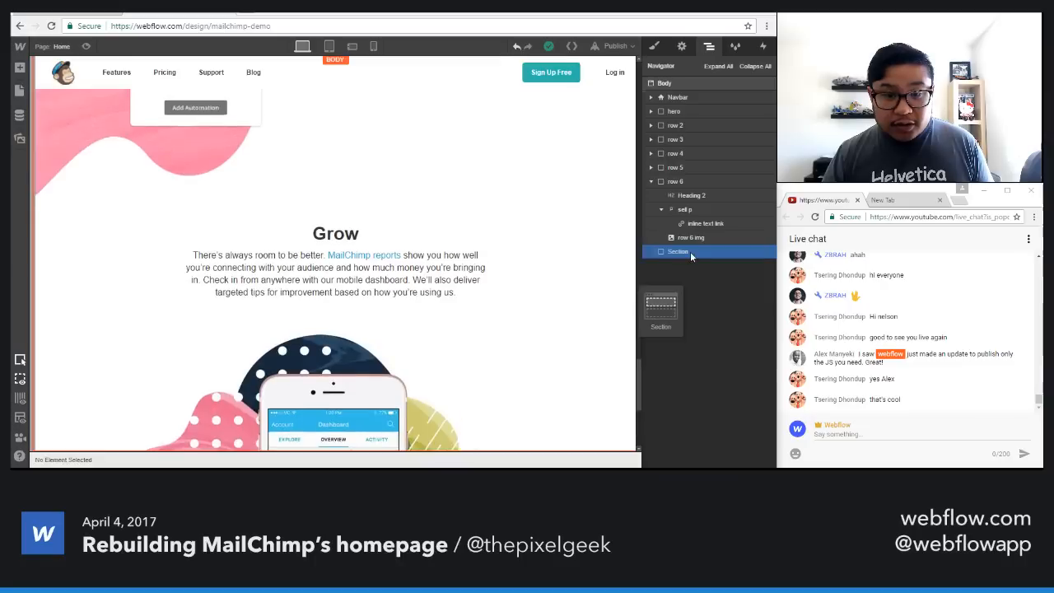
left_click(656, 47)
left_click(686, 98)
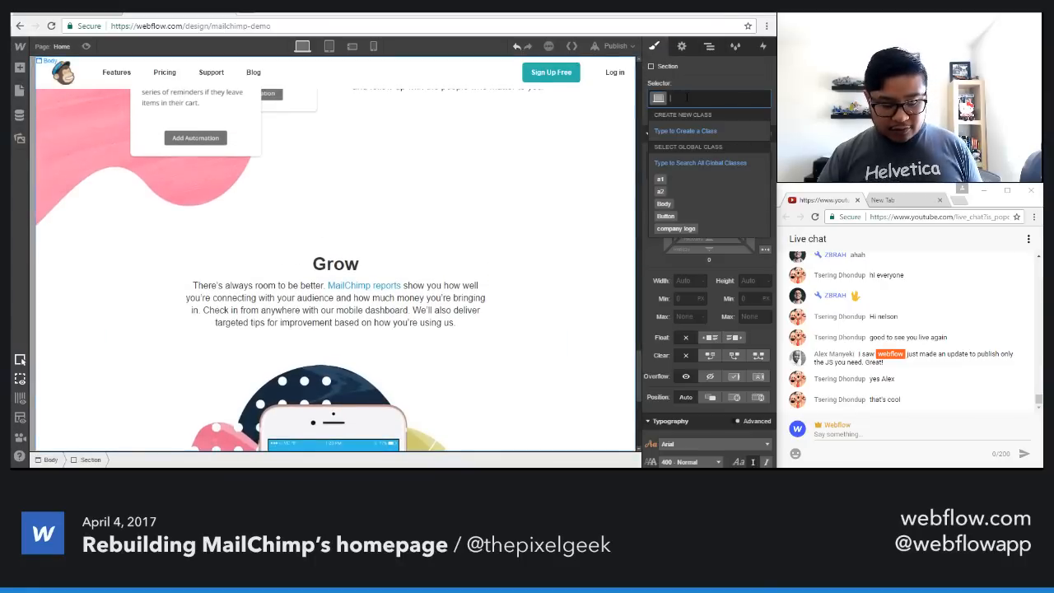
type("row 7")
key("Return")
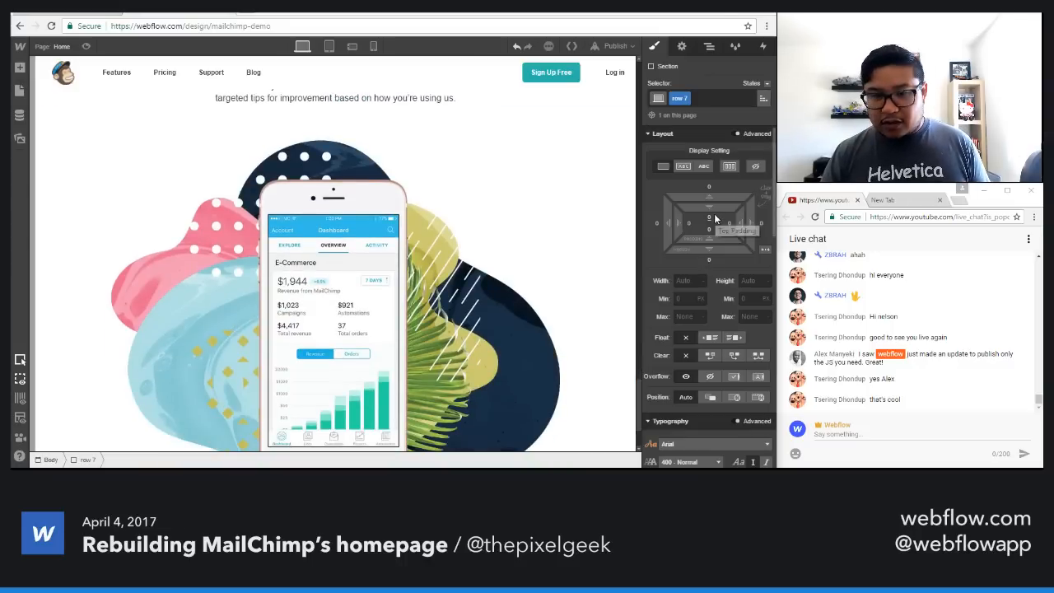
Step: Set the top and bottom padding of the row 7 section to 500 px each
left_click(707, 217)
type("50")
key("Return")
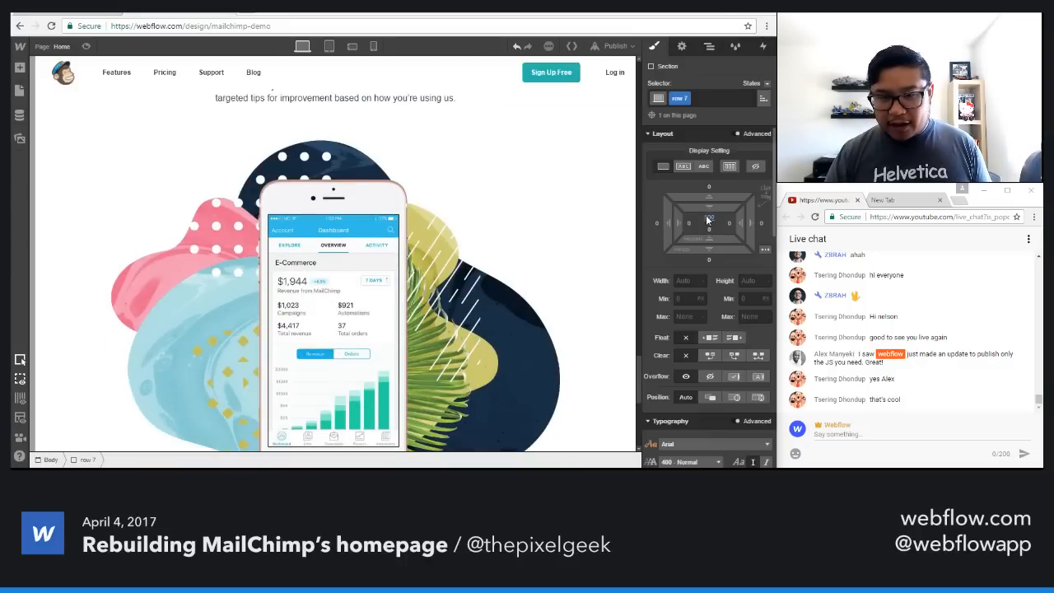
left_click(706, 229)
type("500")
key("Return")
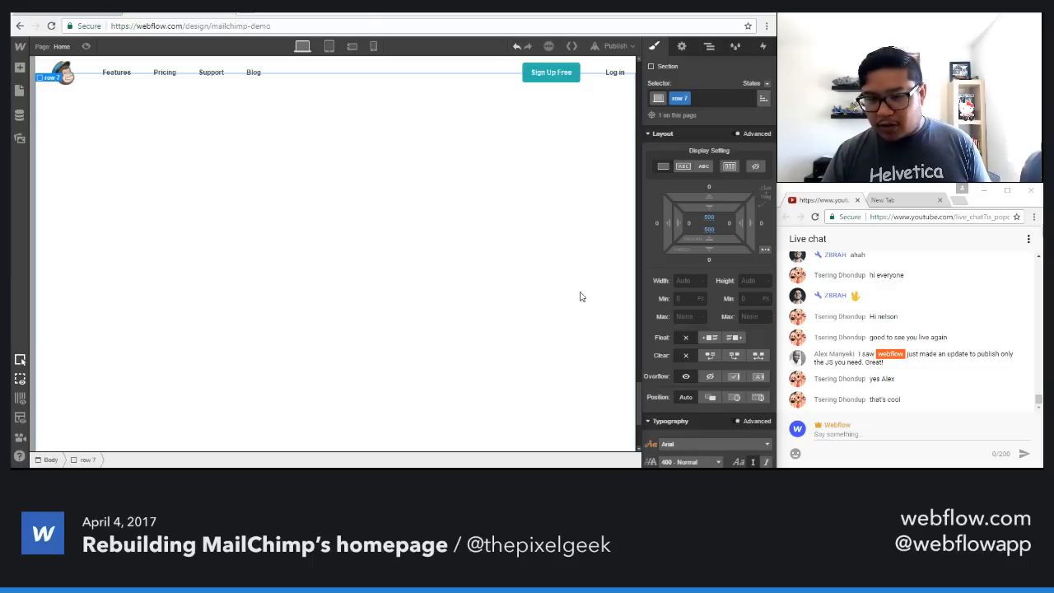
Step: Give row 7 the background image texture-signup-bg-2x.jpg from the assets, without tiling
scroll(691, 403, "down", 3)
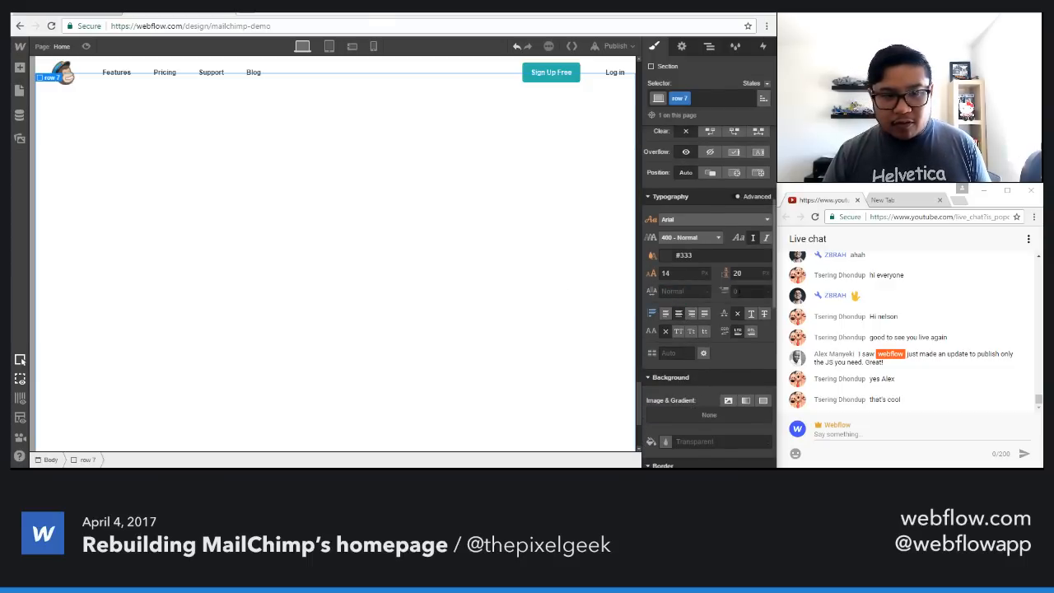
scroll(743, 296, "down", 1)
scroll(745, 298, "down", 1)
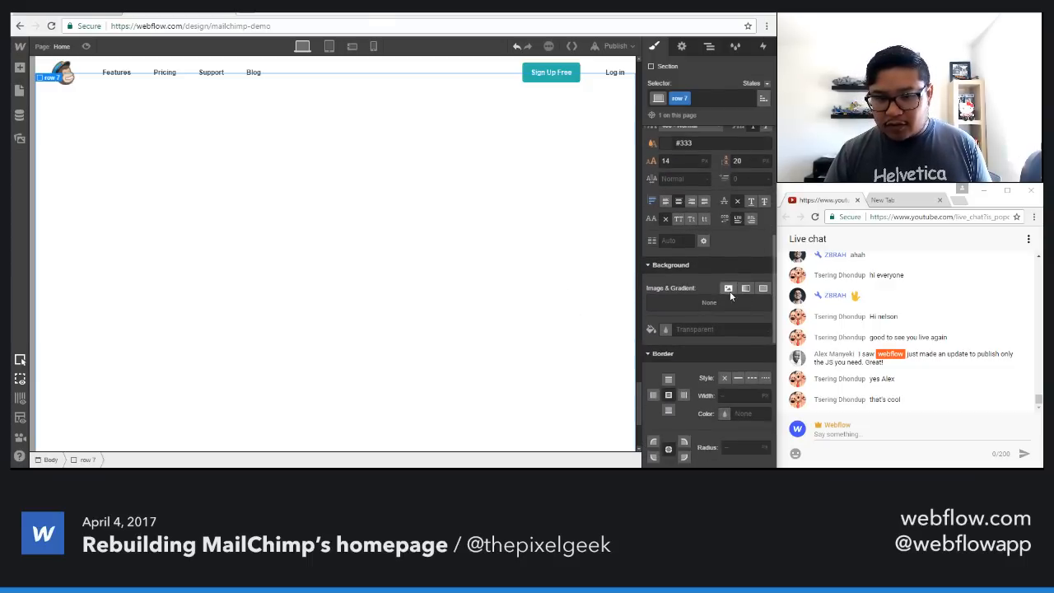
left_click(729, 286)
left_click(667, 162)
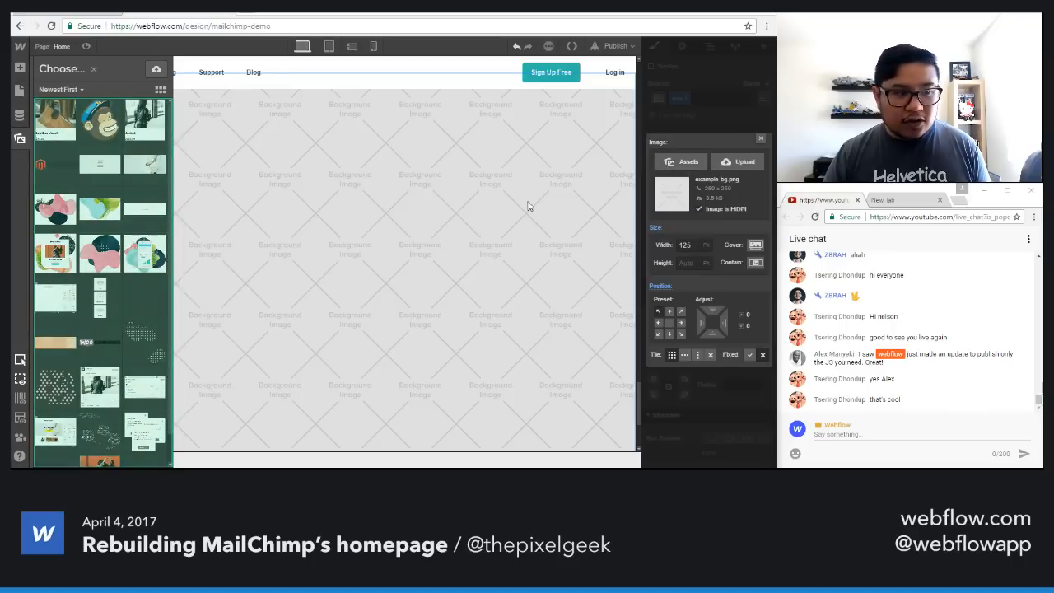
left_click(62, 348)
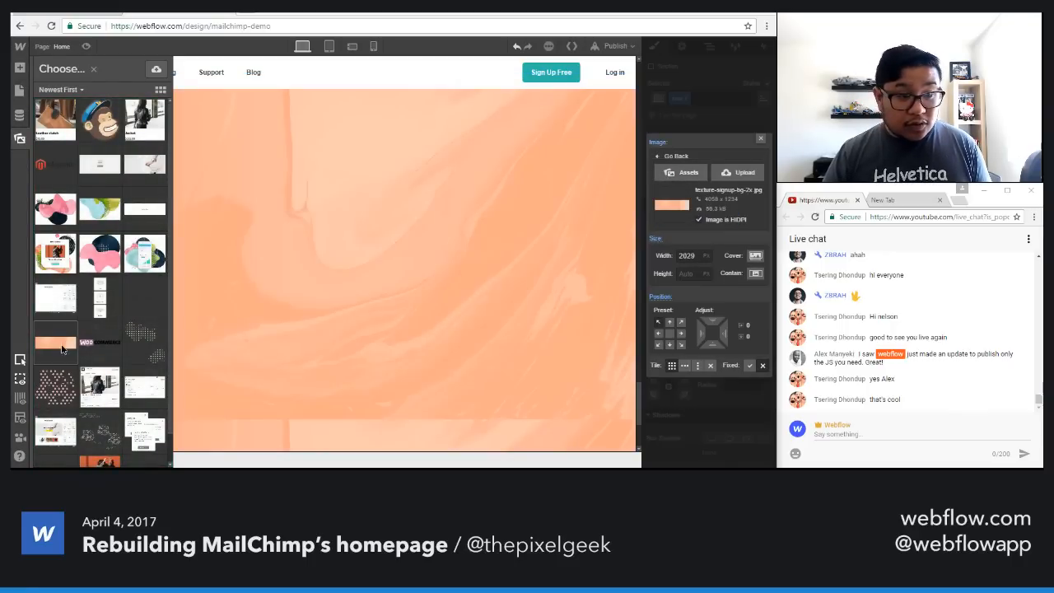
left_click(711, 365)
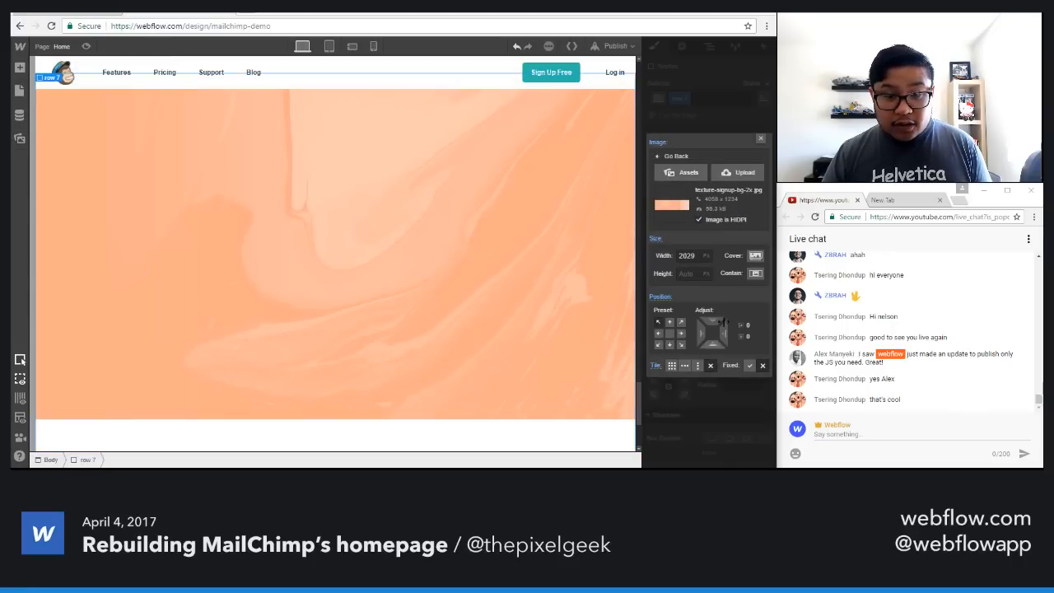
left_click(760, 139)
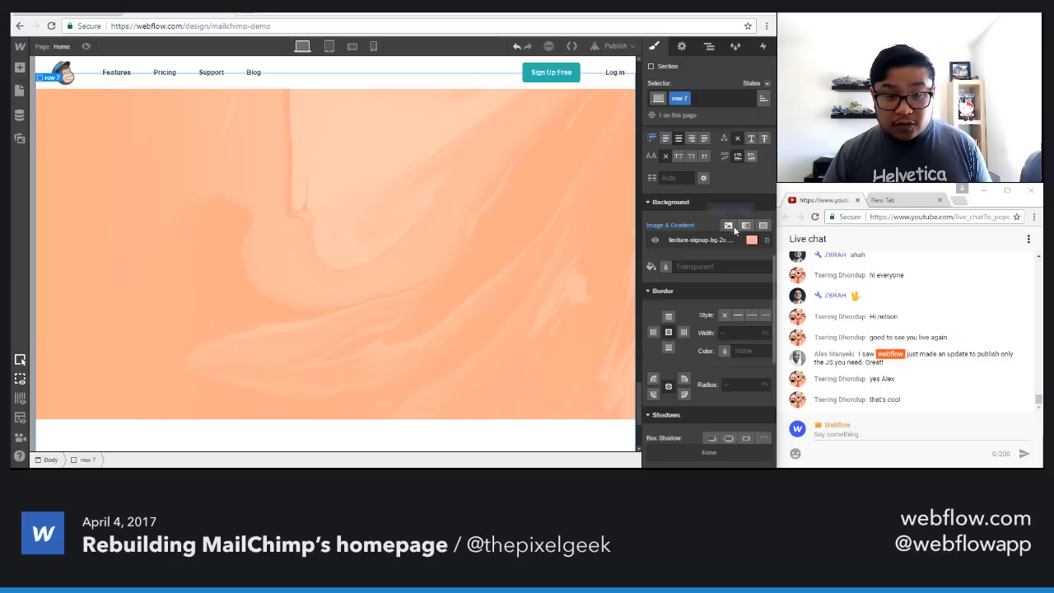
Step: Add the dotted texture-signup-2x.png from the assets as a second background image on row 7
left_click(726, 227)
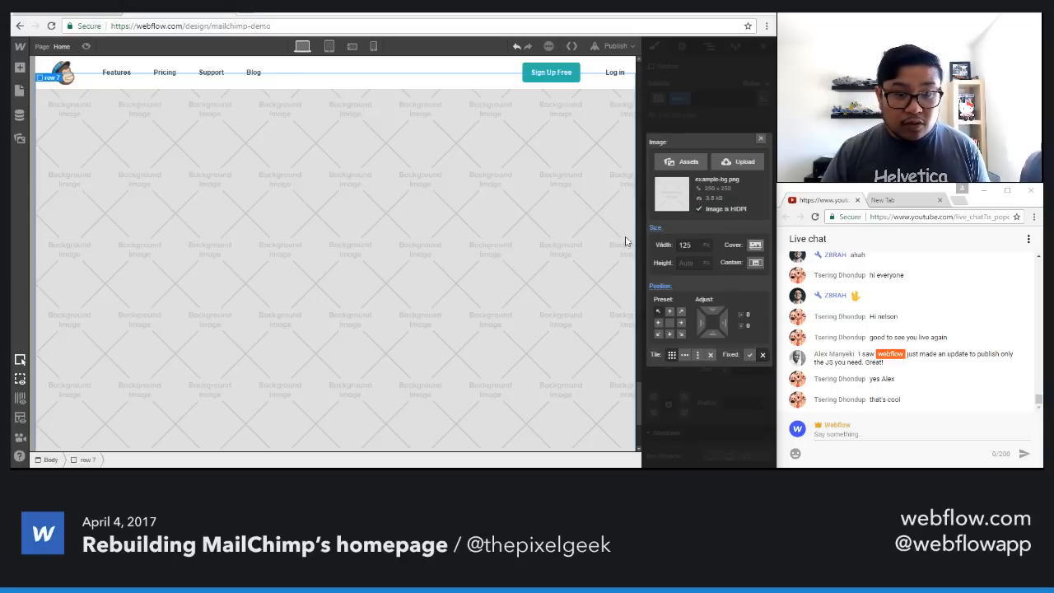
left_click(688, 162)
left_click(158, 305)
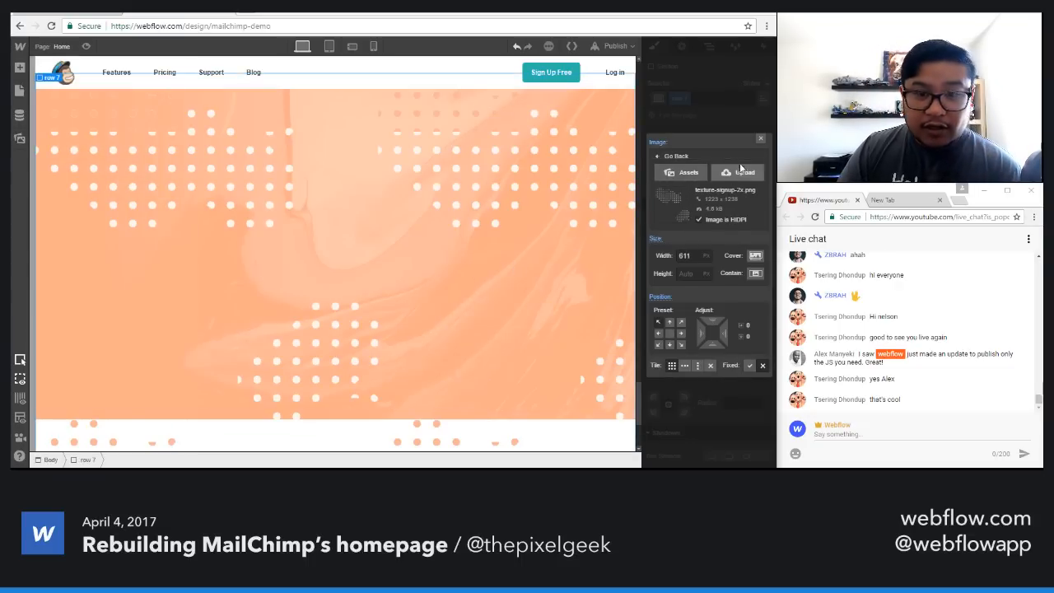
left_click(759, 140)
scroll(430, 296, "up", 3)
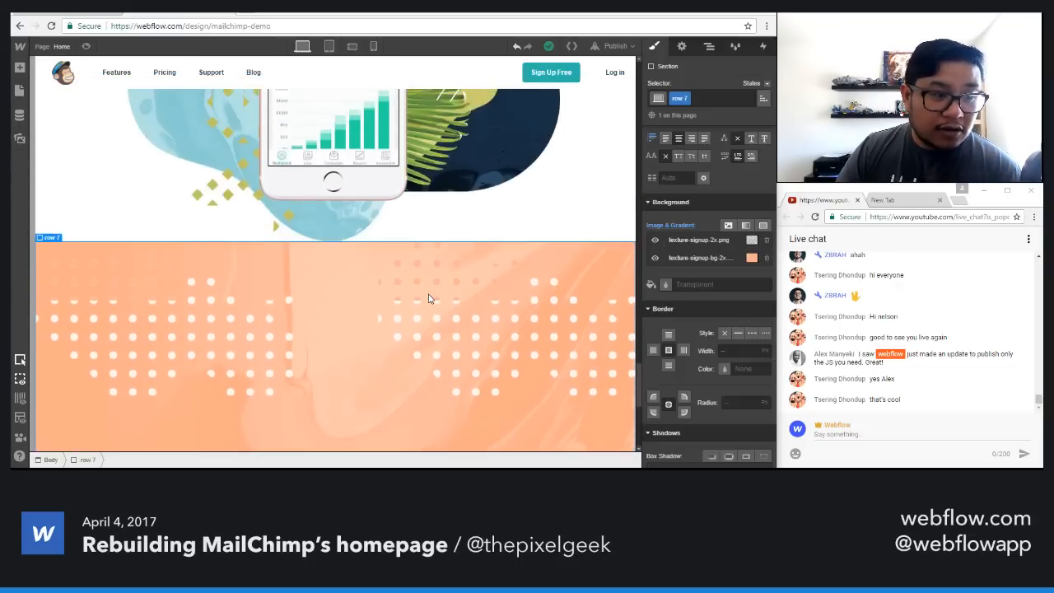
scroll(430, 297, "down", 2)
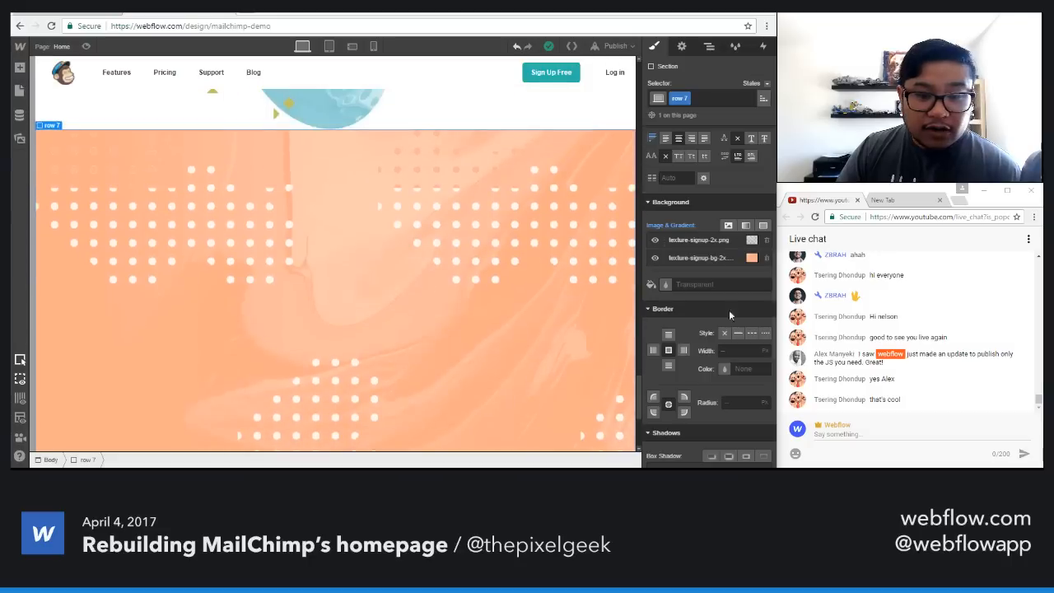
Step: Turn off tiling for row 7's dotted texture-signup-2x.png background
left_click(679, 240)
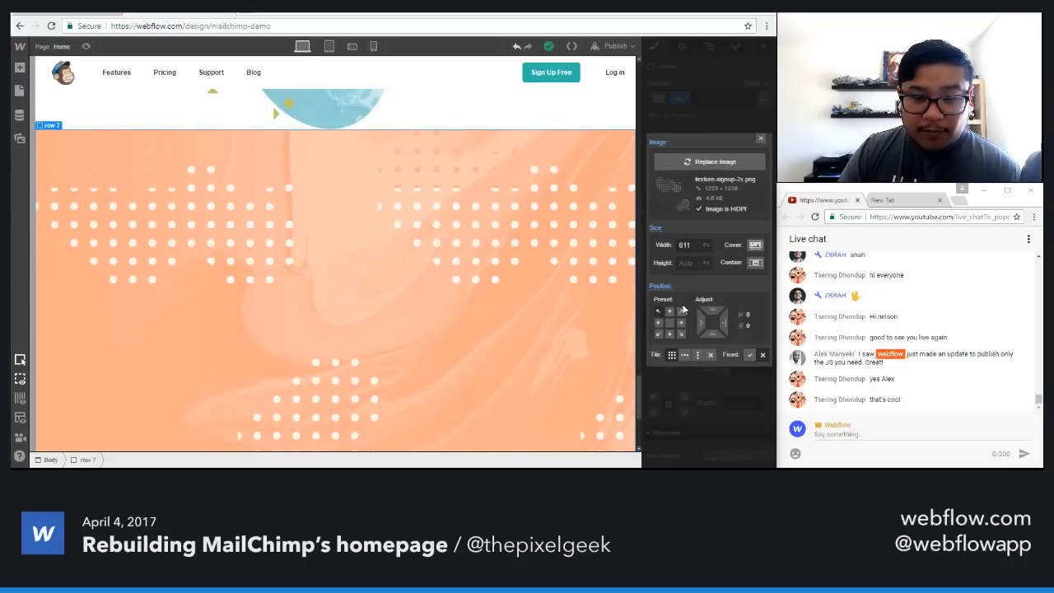
left_click(709, 355)
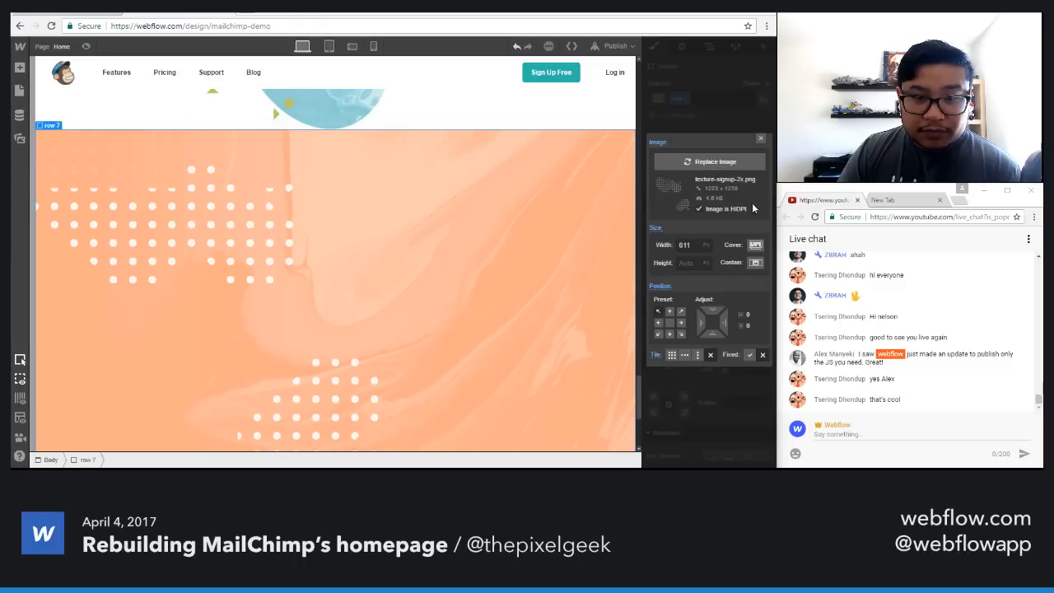
left_click(753, 244)
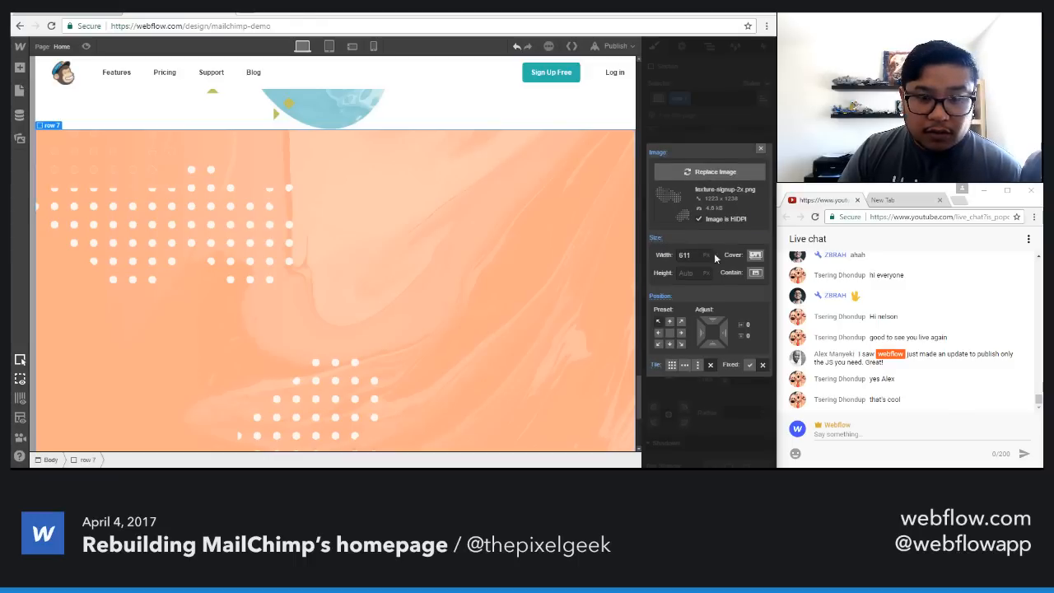
left_click(757, 147)
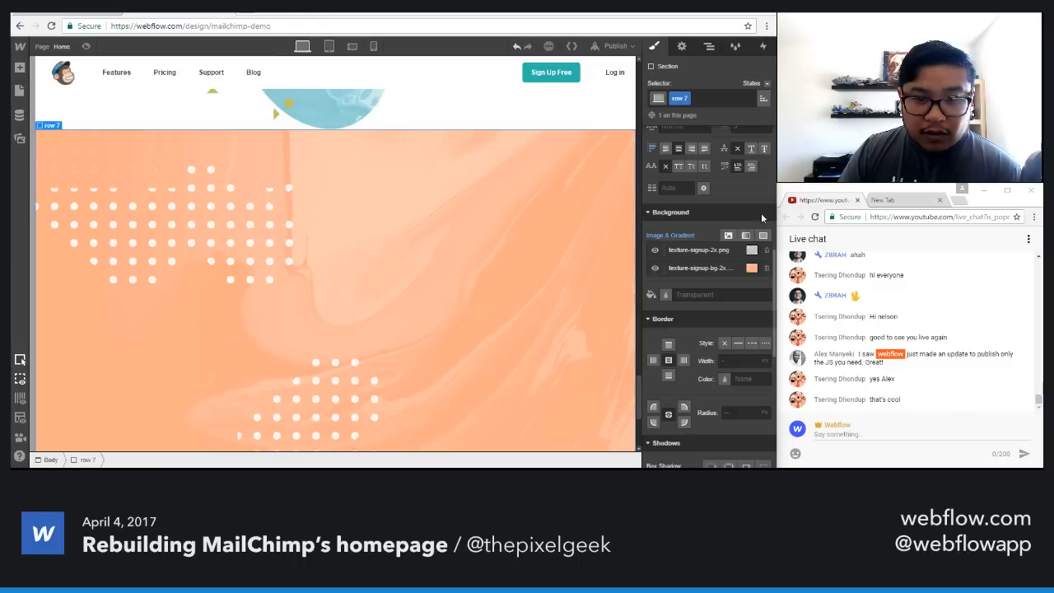
Step: Shift row 7's orange texture-signup-bg-2x.jpg background down to a vertical position of 105 px
left_click(709, 265)
left_click_drag(712, 312, 718, 403)
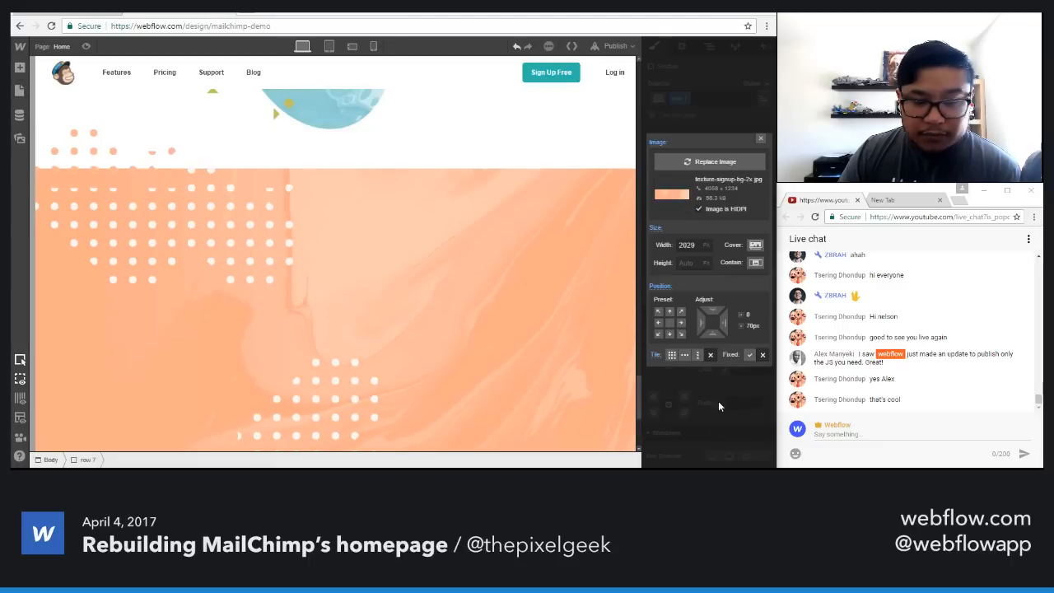
left_click_drag(709, 309, 712, 372)
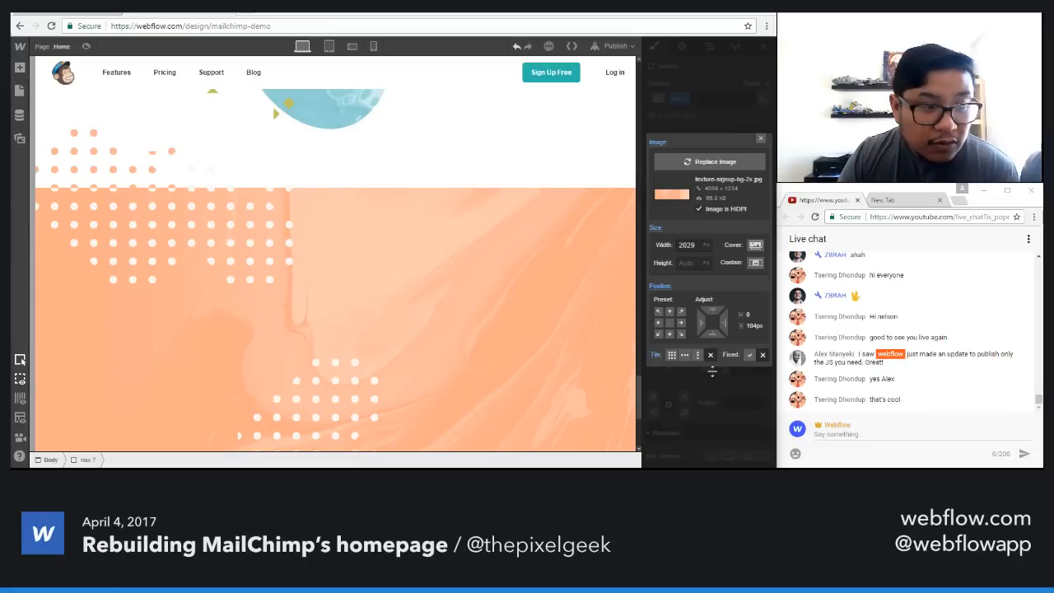
left_click_drag(713, 371, 714, 377)
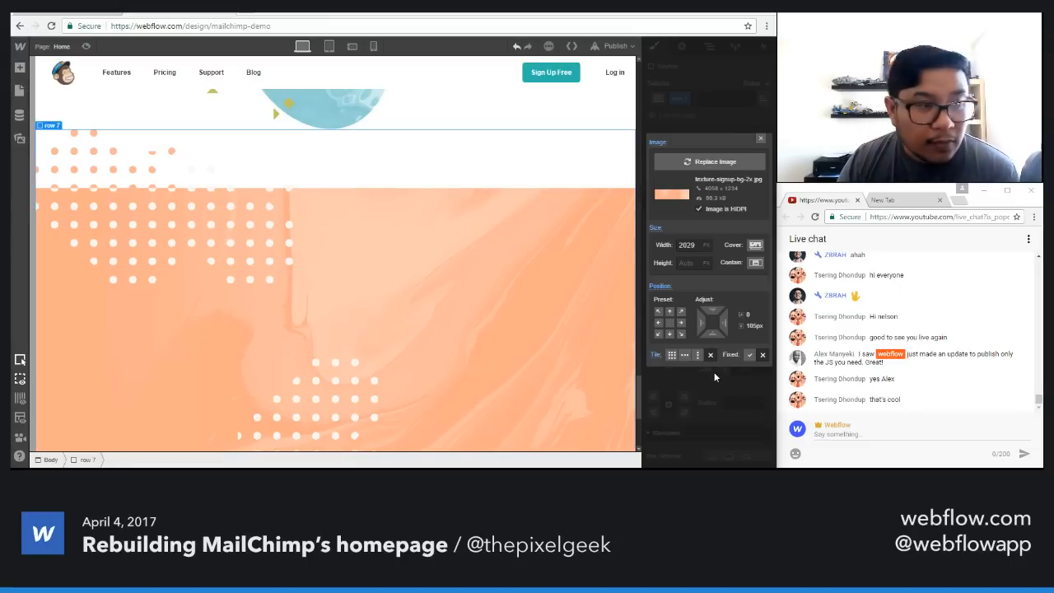
left_click(761, 139)
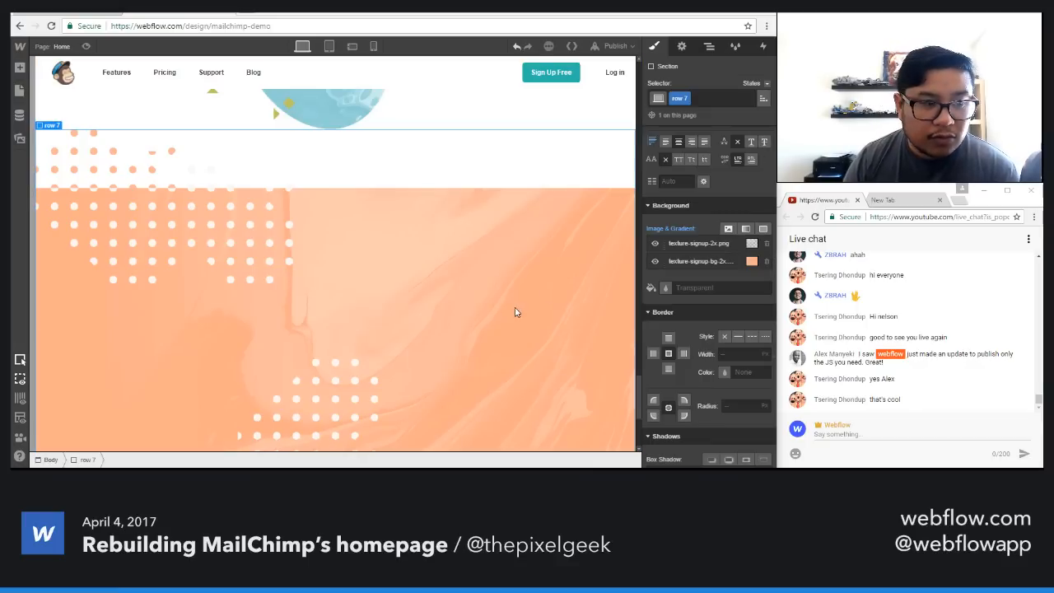
Step: Copy the Grow heading from row 6 and paste it into the row 7 section
scroll(400, 313, "up", 5)
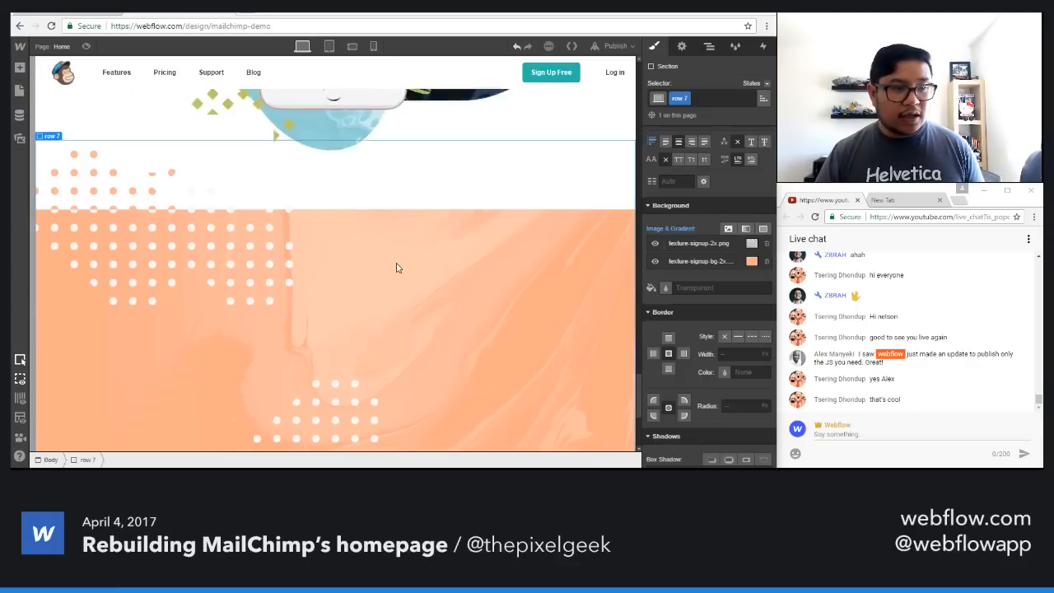
scroll(413, 230, "up", 3)
left_click(350, 157)
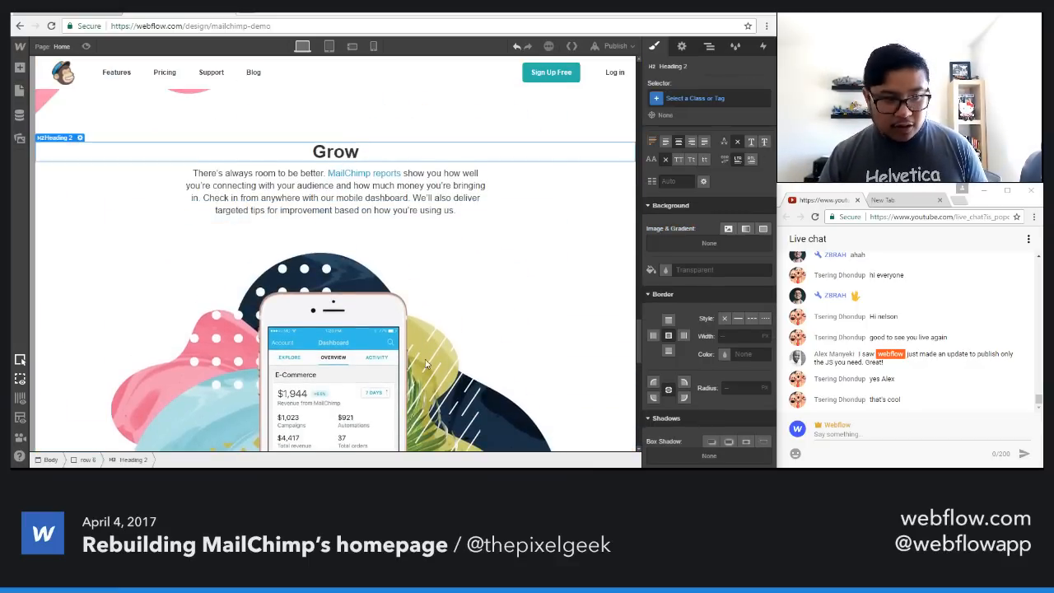
scroll(395, 397, "down", 3)
scroll(387, 391, "down", 3)
left_click(370, 351)
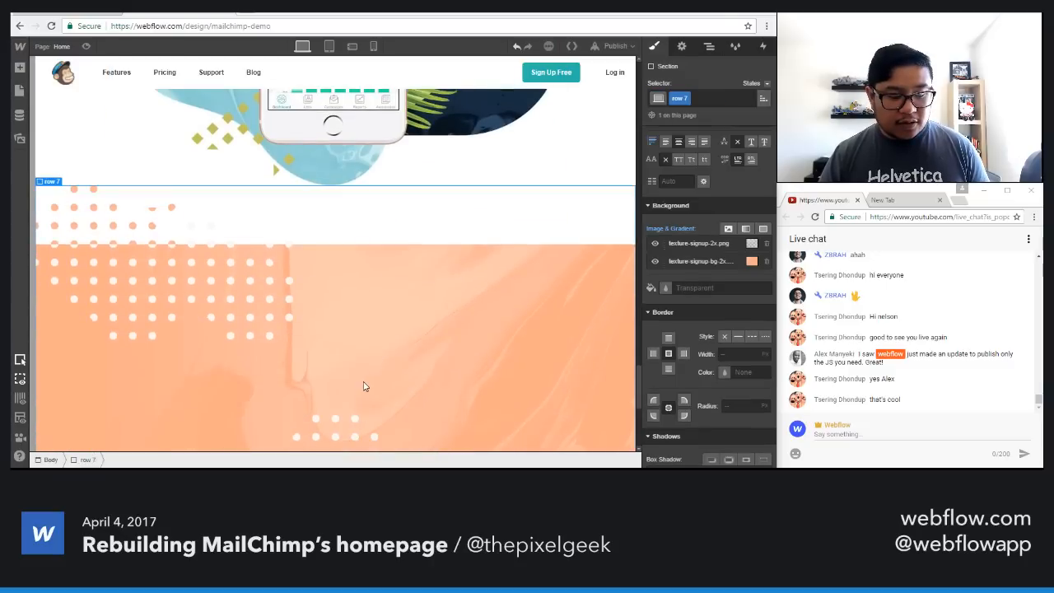
scroll(365, 383, "down", 3)
scroll(715, 229, "up", 5)
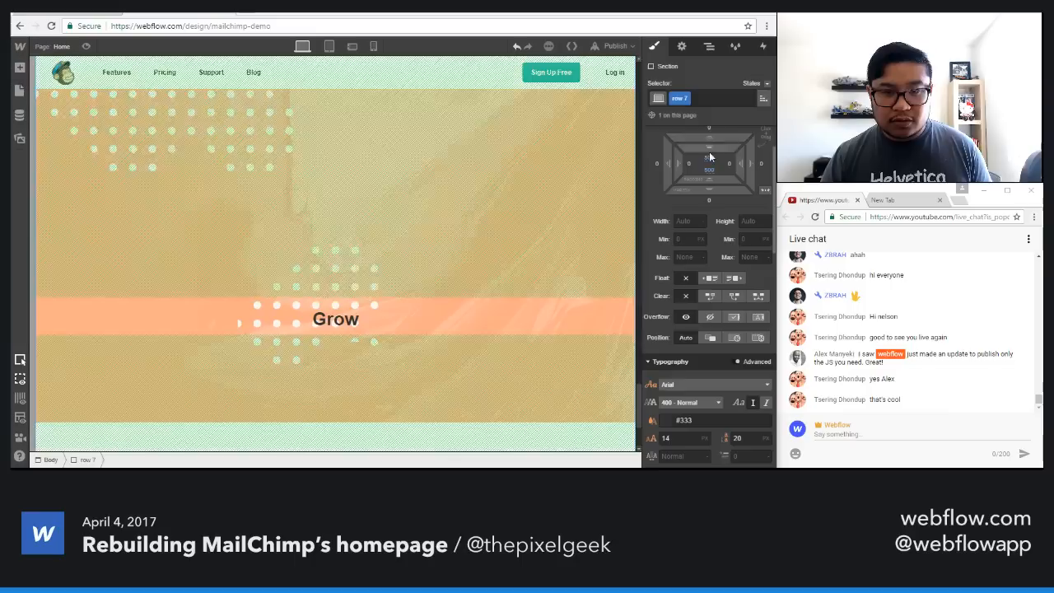
Step: Reduce row 7's top padding to 100 px, and adjust it to 257 px to place the heading over the orange texture
left_click(709, 158)
type("100")
key("Return")
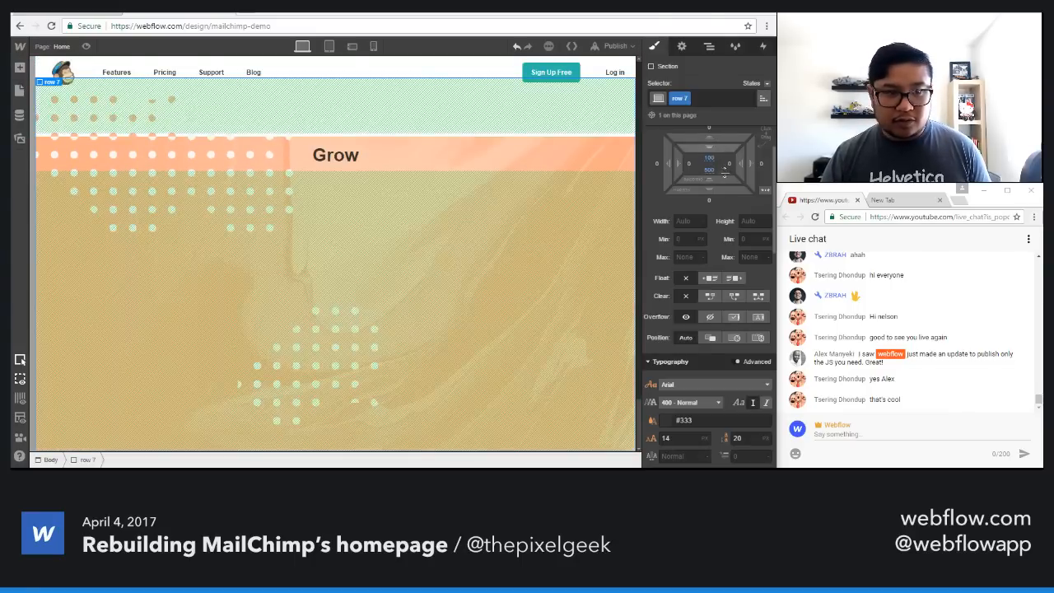
left_click_drag(724, 171, 742, 411)
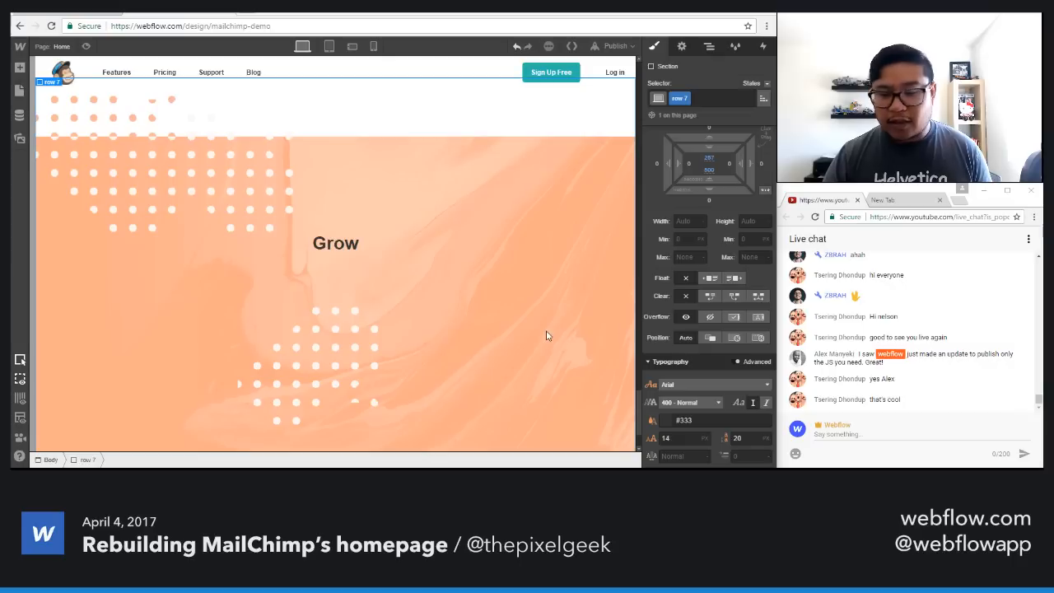
Step: Change the text of row 7's heading to "Get started today"
double_click(336, 242)
type("Get started today")
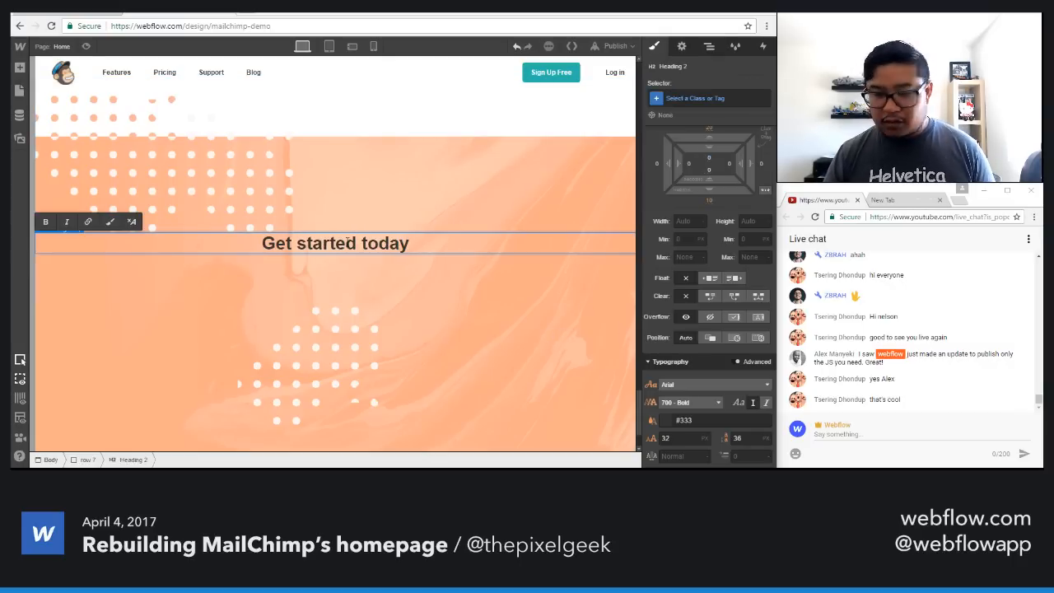
key("Escape")
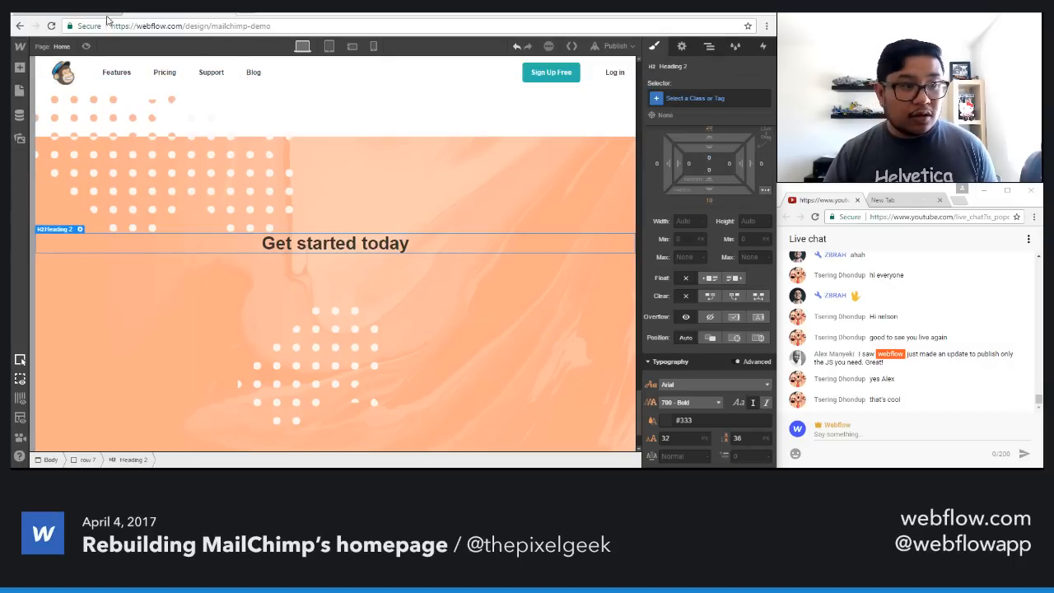
Step: Copy the Grow paragraph from row 6 and paste it beneath row 7's "Get started today" heading
scroll(240, 167, "up", 5)
scroll(242, 168, "up", 3)
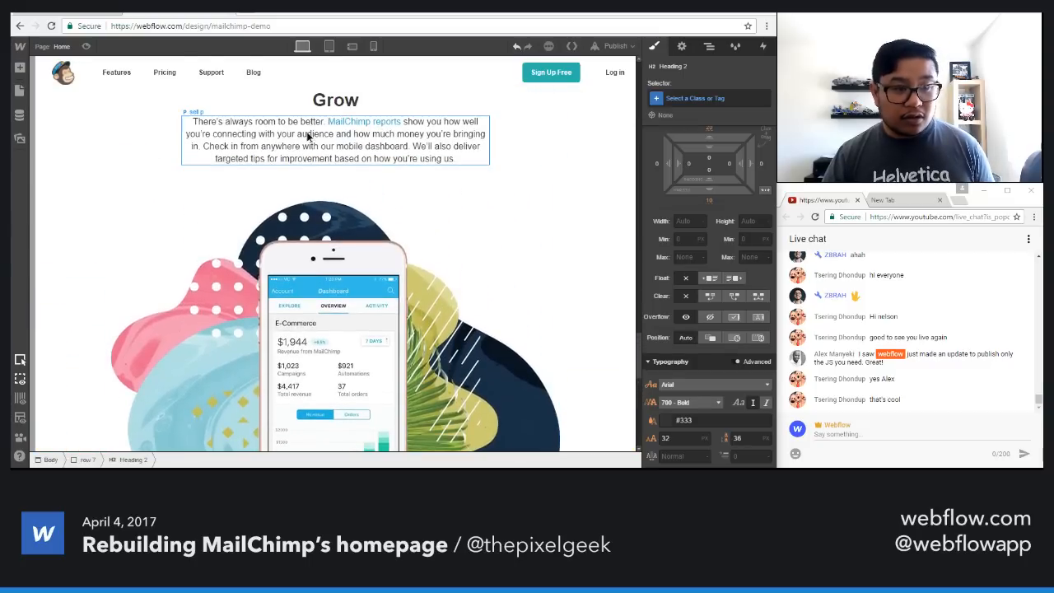
left_click(311, 136)
scroll(337, 337, "down", 3)
scroll(337, 338, "down", 5)
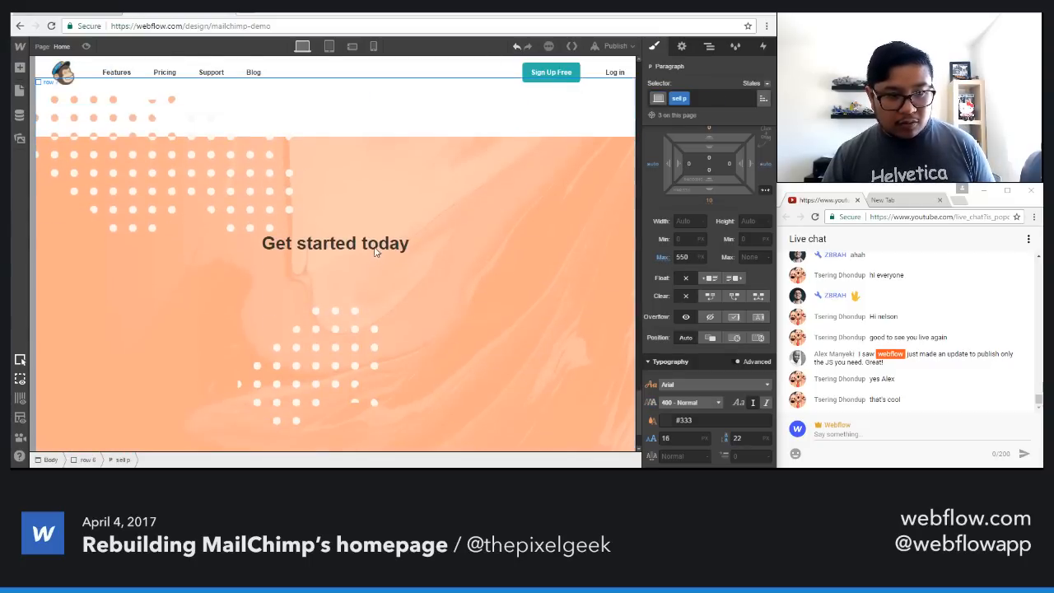
left_click(346, 243)
left_click(358, 298)
Step: Replace row 7's paragraph text with "MailChimp gives you the marketing tools to be yourself on a bigger stage." copied from the original MailChimp homepage
double_click(358, 298)
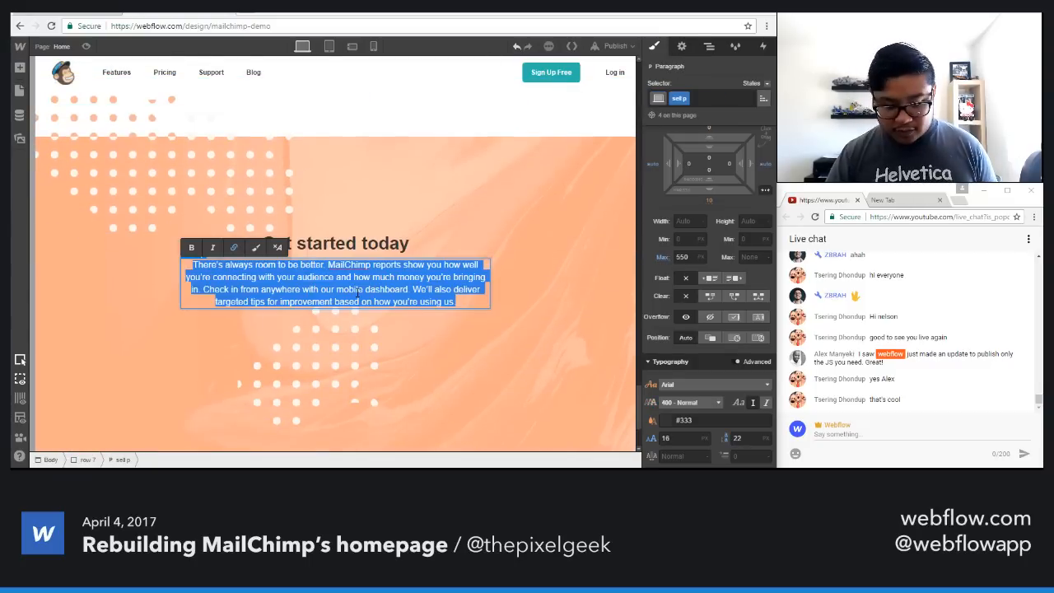
key("ctrl+Tab")
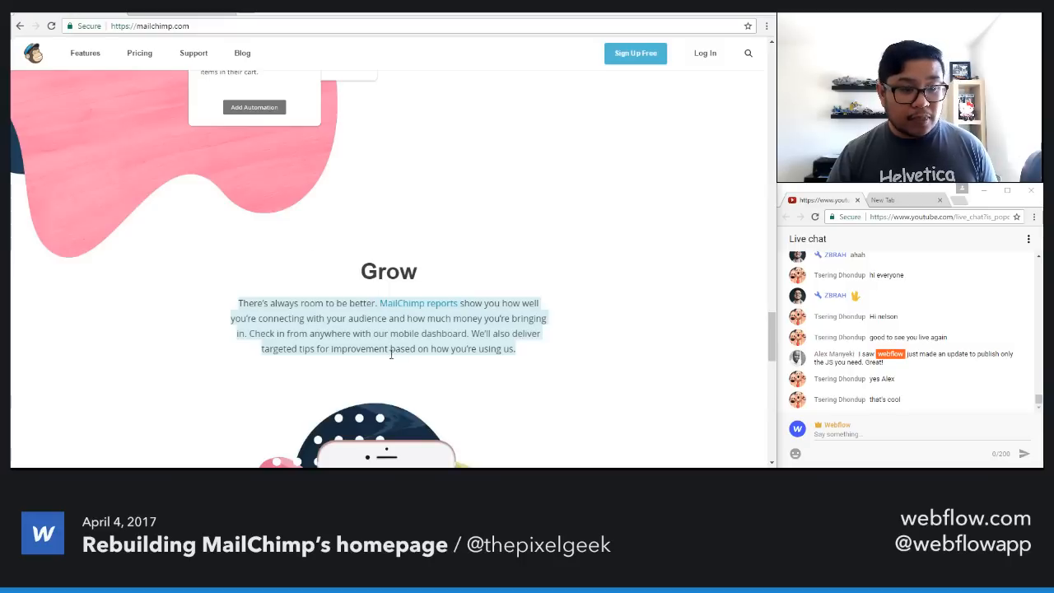
scroll(388, 334, "down", 4)
scroll(390, 354, "down", 3)
triple_click(466, 341)
key("ctrl+c")
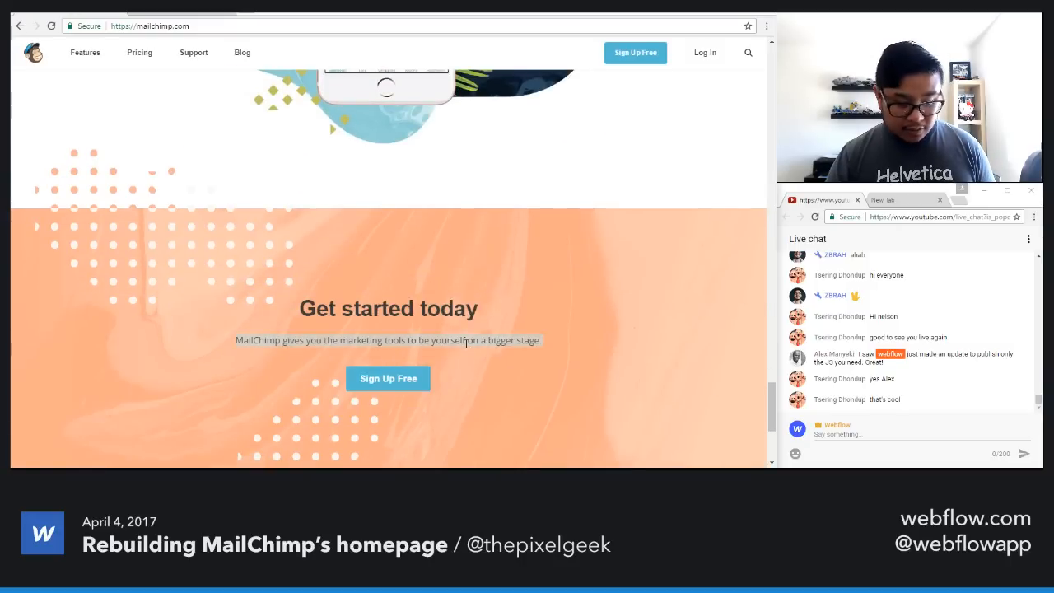
left_click(173, 13)
double_click(355, 292)
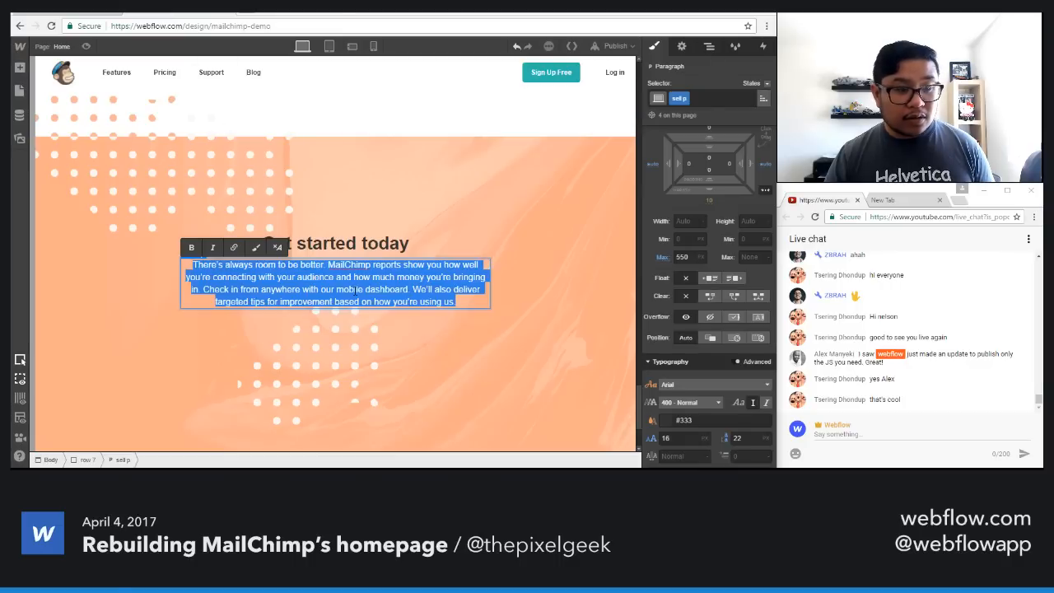
key("ctrl+v")
key("Escape")
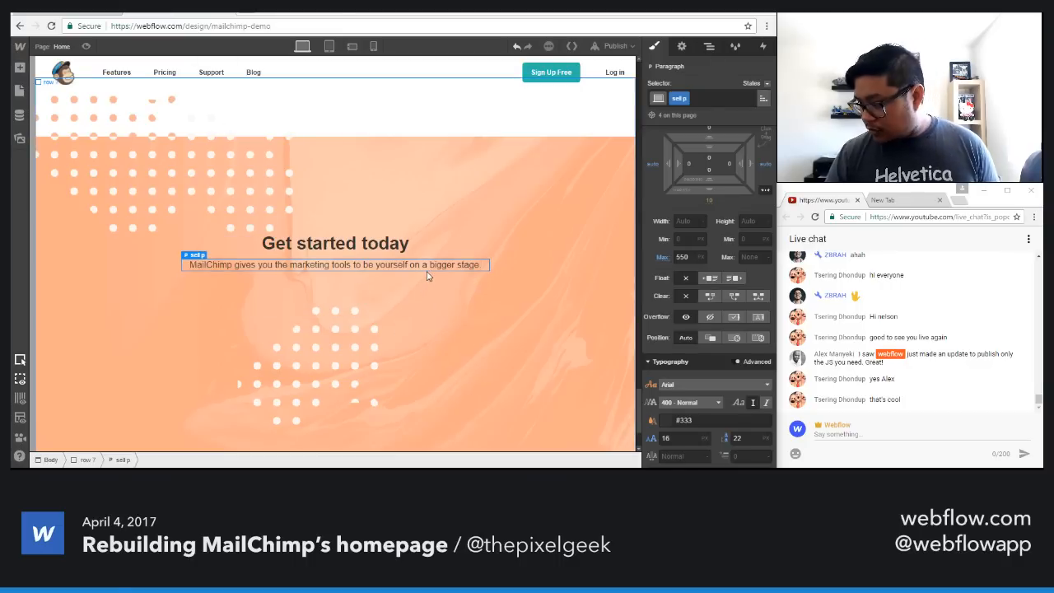
Step: Copy the hero section's Sign Up Free button and rename its combo class to "big button"
scroll(413, 260, "up", 15)
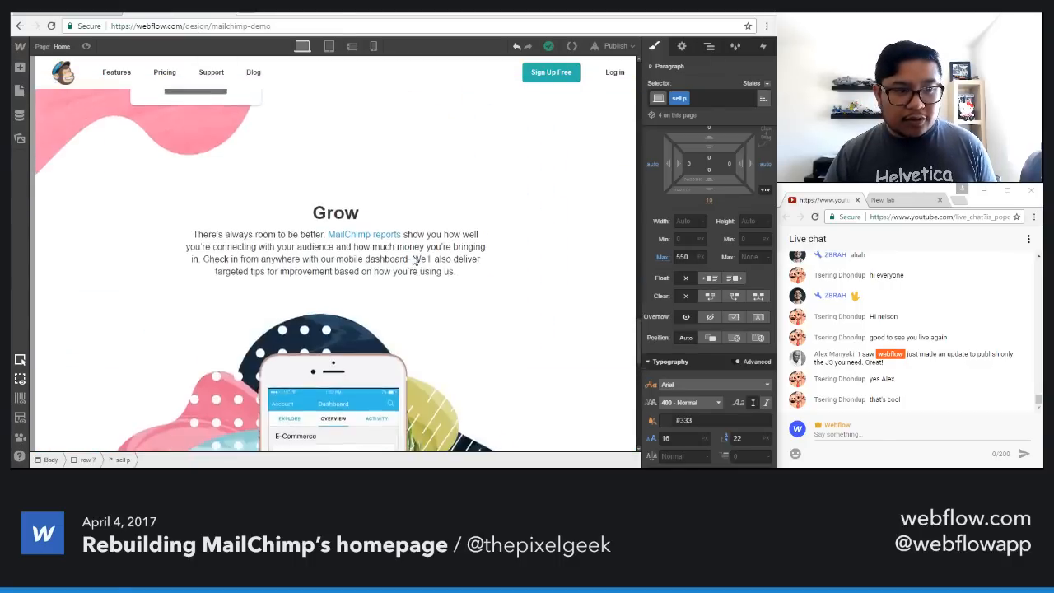
scroll(413, 260, "up", 15)
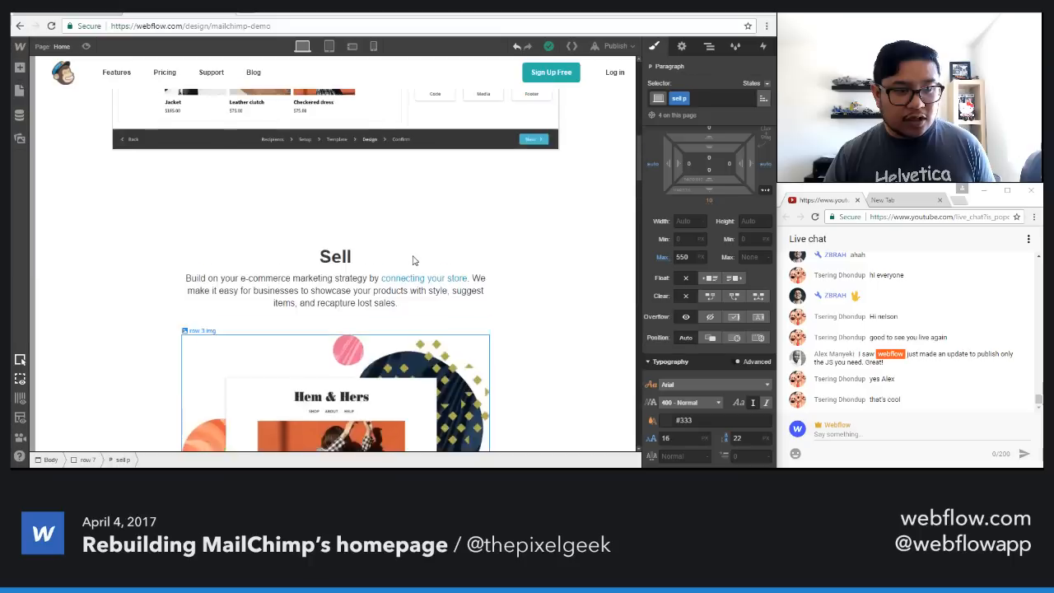
left_click(352, 275)
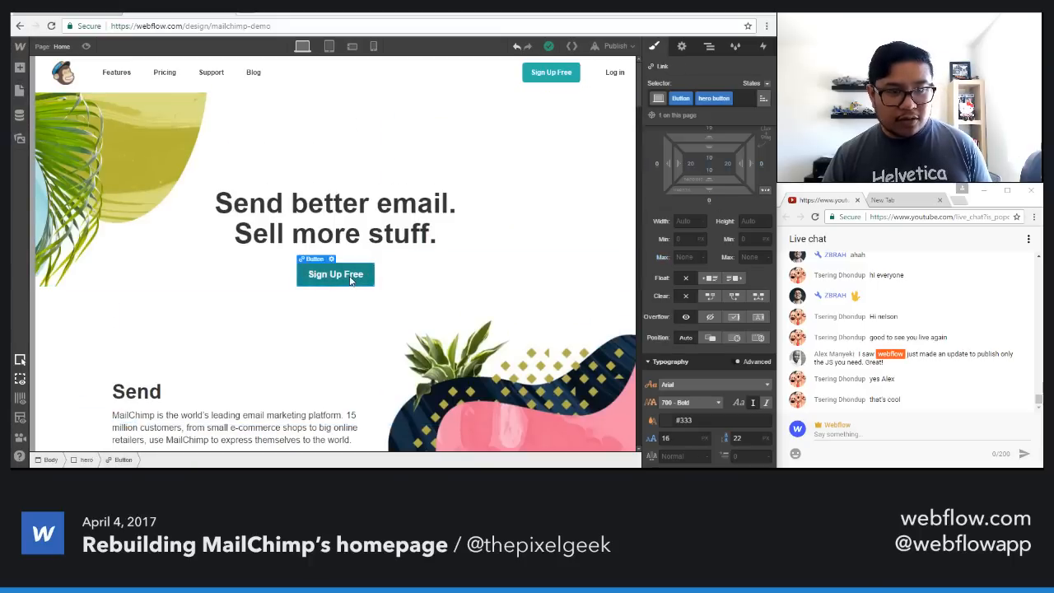
scroll(406, 328, "down", 5)
scroll(406, 329, "down", 10)
scroll(408, 324, "up", 2)
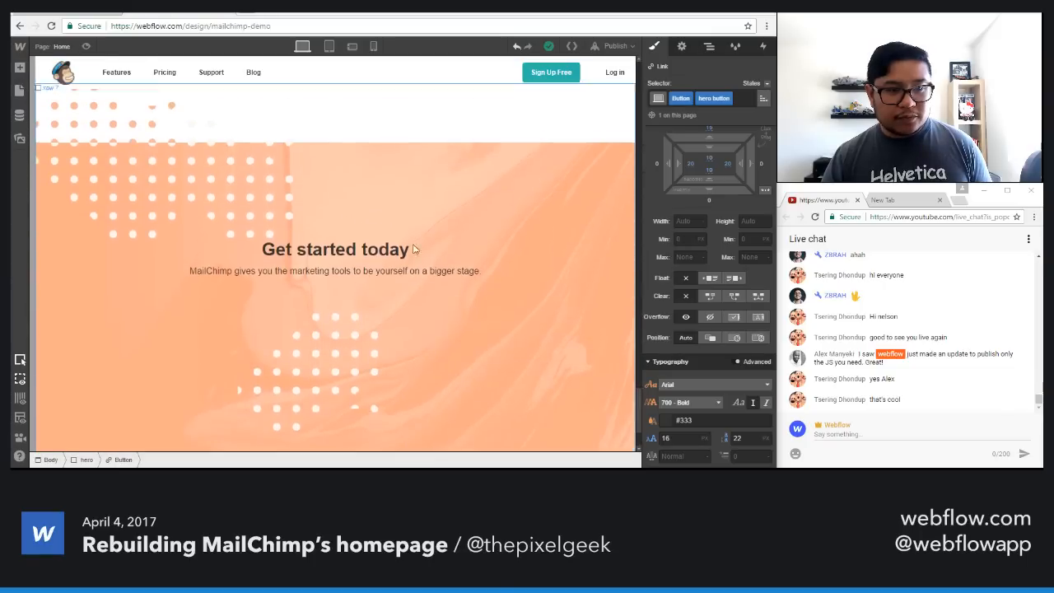
left_click(716, 99)
double_click(717, 100)
type("b")
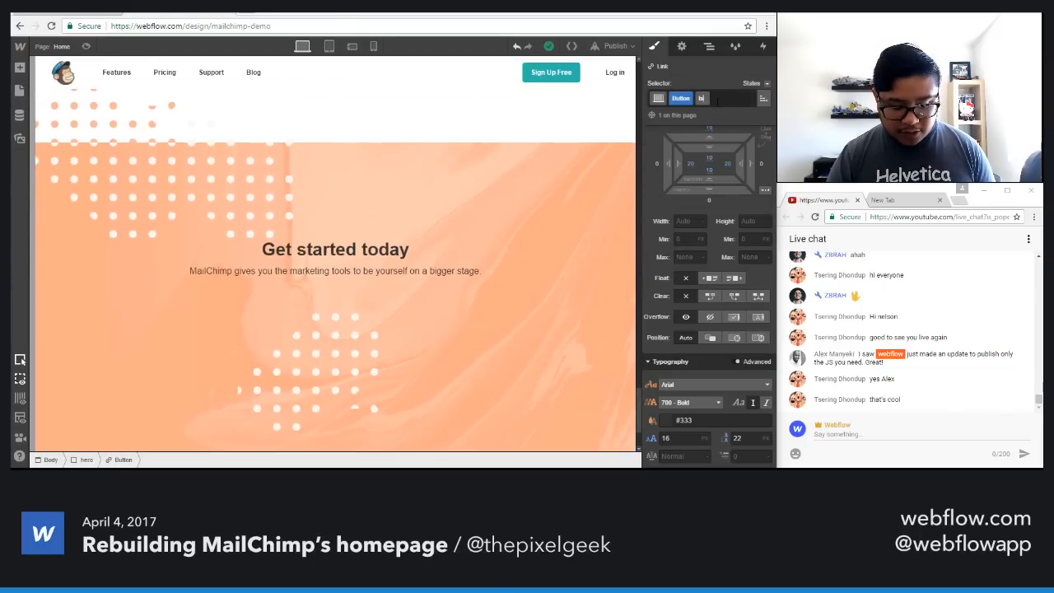
type("ig button")
key("Return")
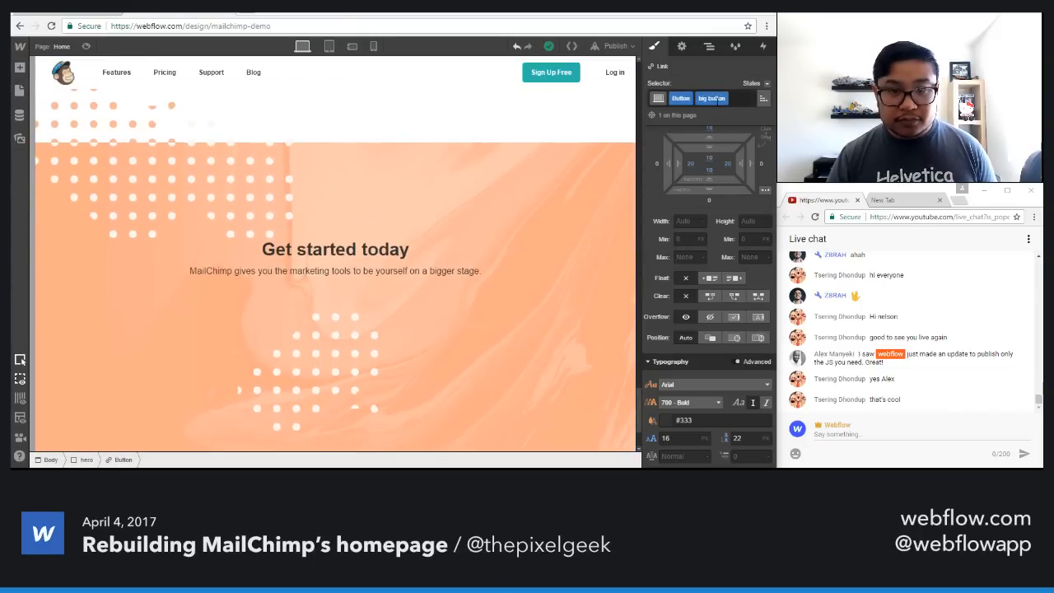
Step: Paste the Sign Up Free button beneath row 7's paragraph
left_click(370, 274)
key("ctrl+v")
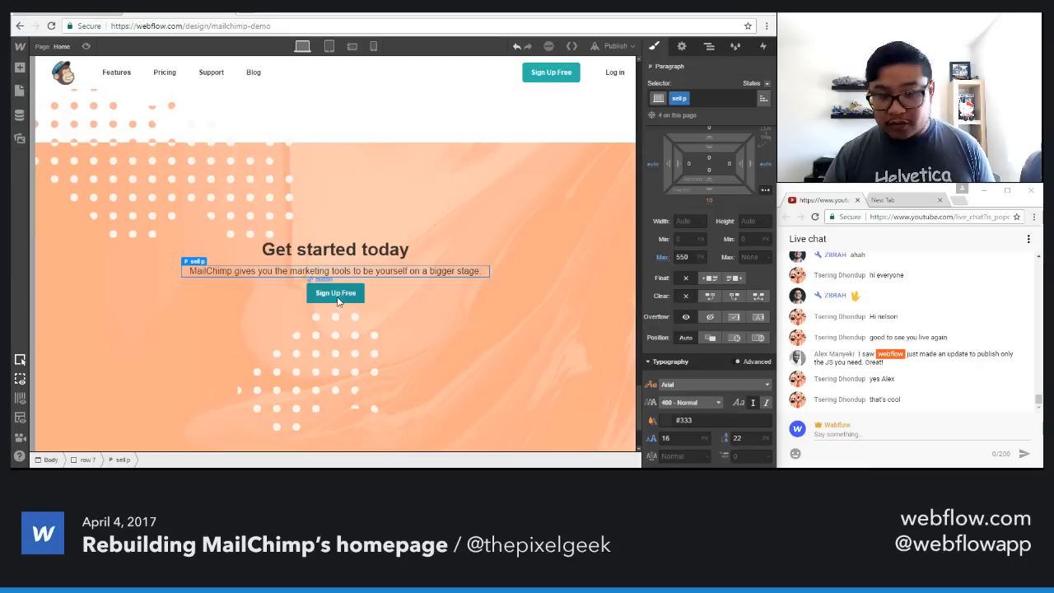
left_click(475, 340)
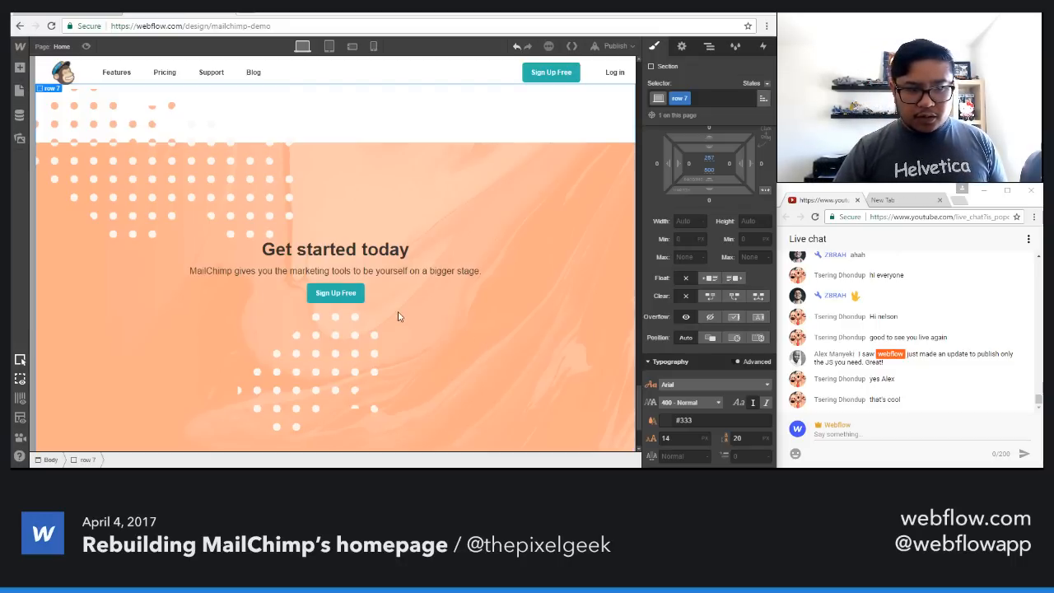
left_click(350, 294)
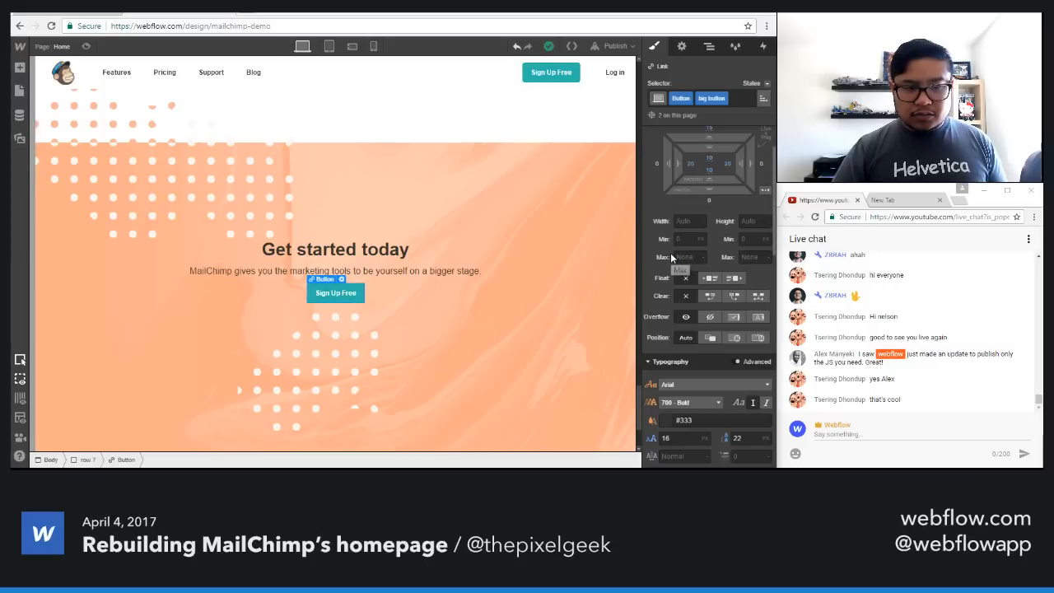
Step: Reduce the bottom padding of the row 7 section to 200 px
scroll(558, 370, "down", 3)
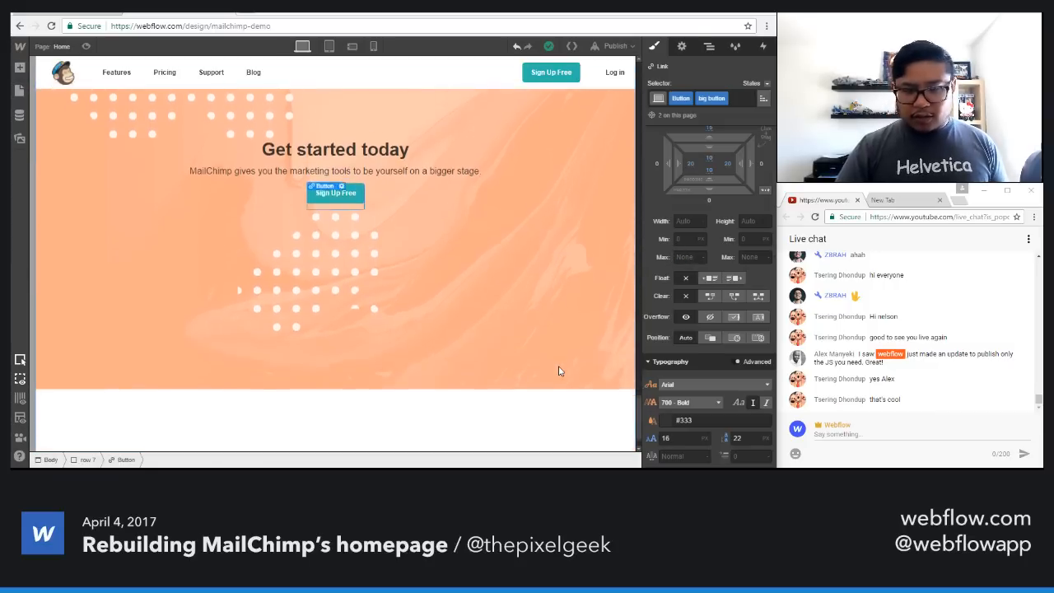
left_click(589, 298)
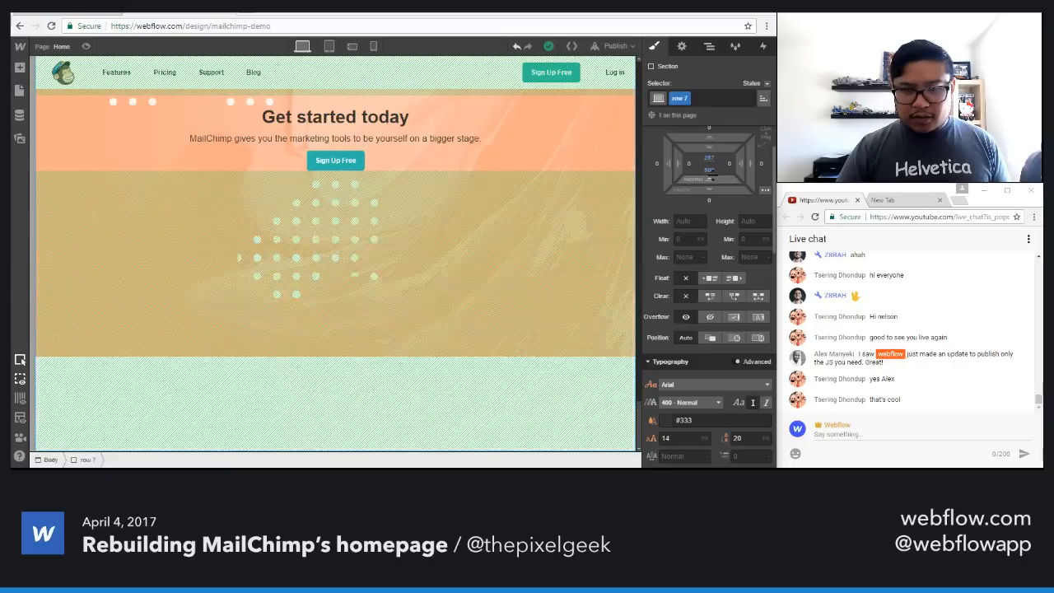
left_click_drag(710, 178, 725, 335)
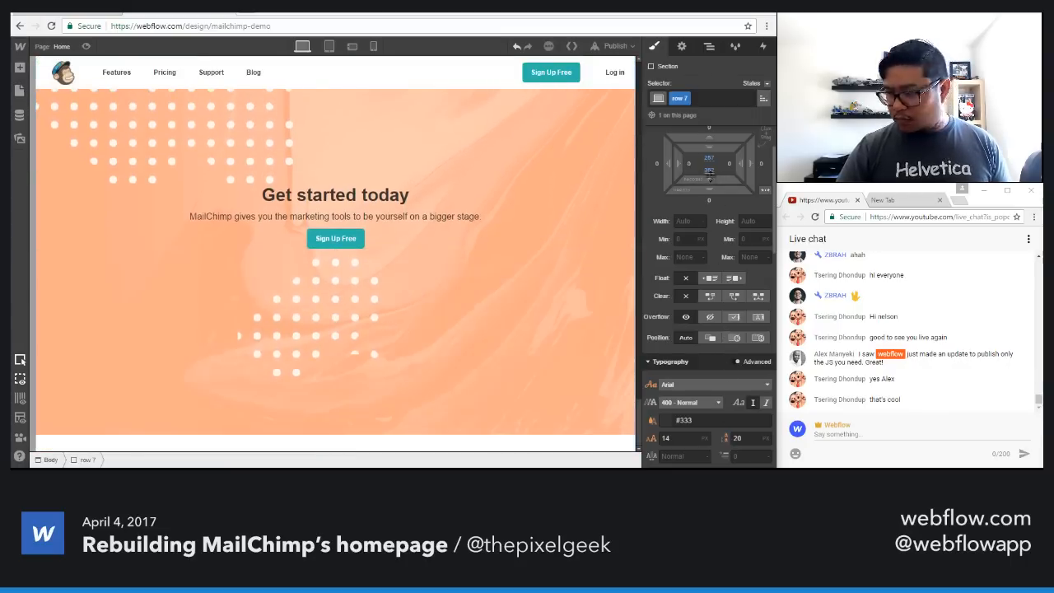
left_click_drag(709, 178, 716, 449)
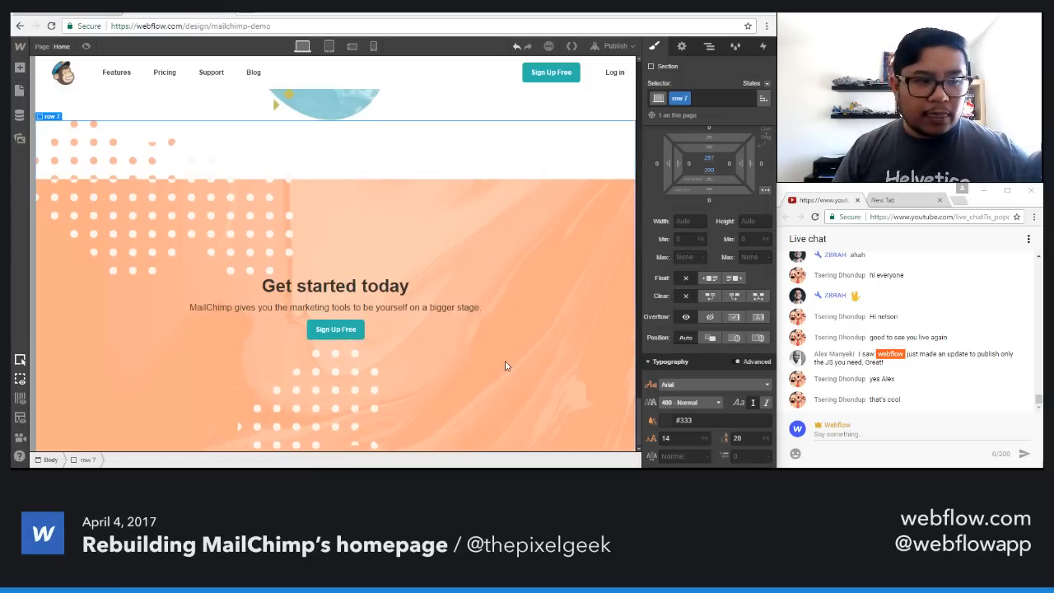
Step: Publish the site to the mailchimp-demo.webflow.io domain and close the publish options
left_click(613, 47)
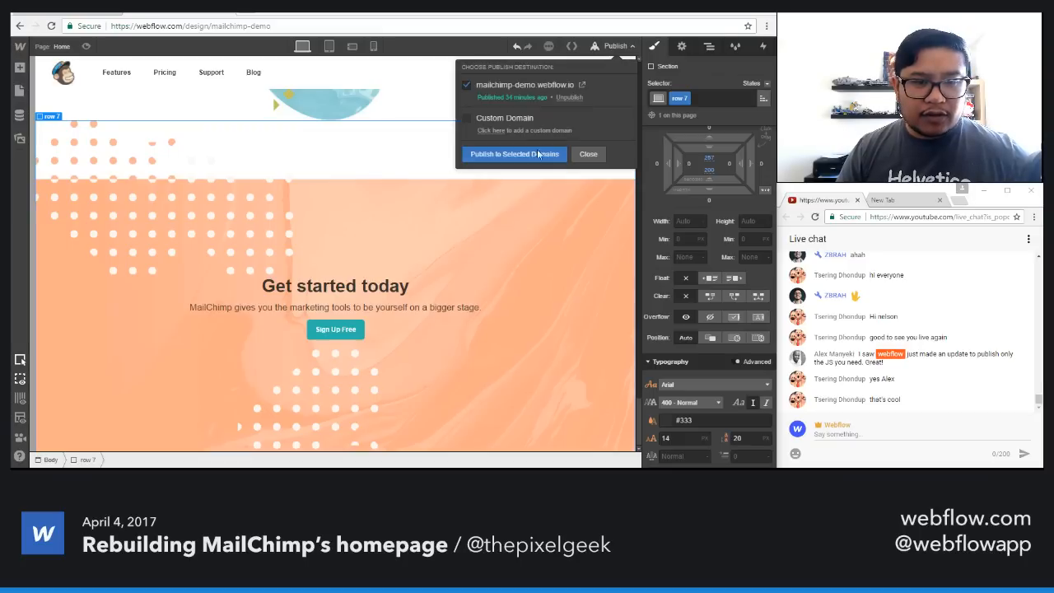
left_click(510, 156)
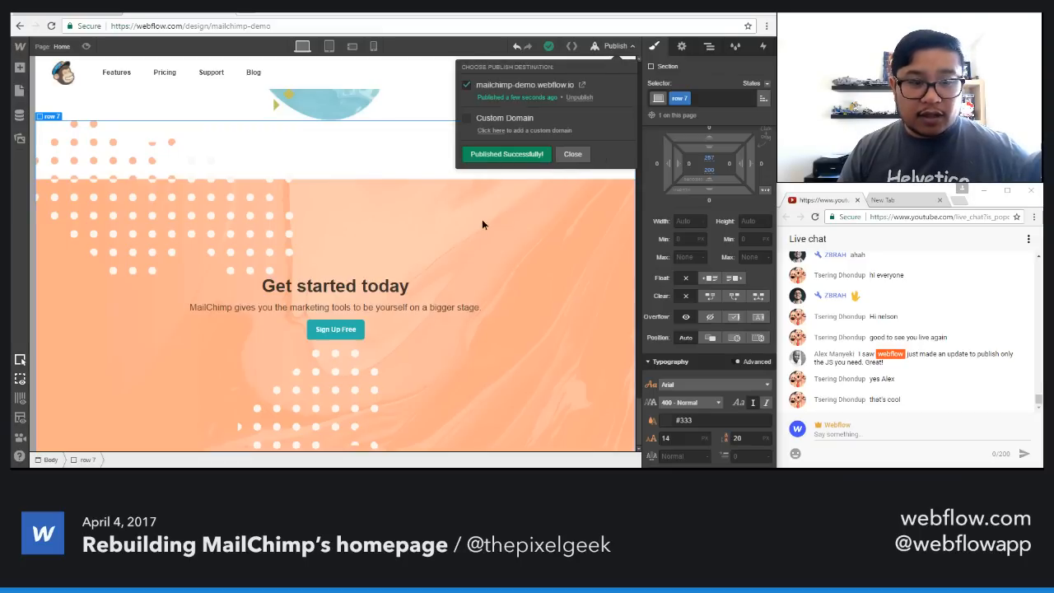
left_click(491, 247)
scroll(493, 393, "up", 1)
scroll(494, 394, "down", 1)
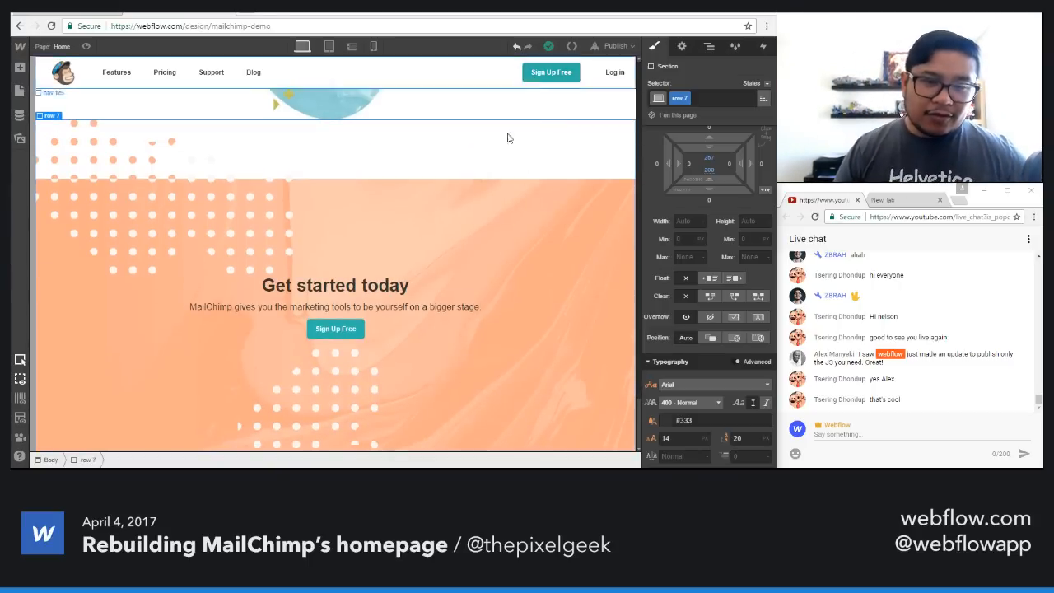
Step: Examine how the header's Sign Up Free button on the original MailChimp homepage behaves while scrolling past the hero
scroll(481, 249, "up", 5)
scroll(481, 248, "up", 5)
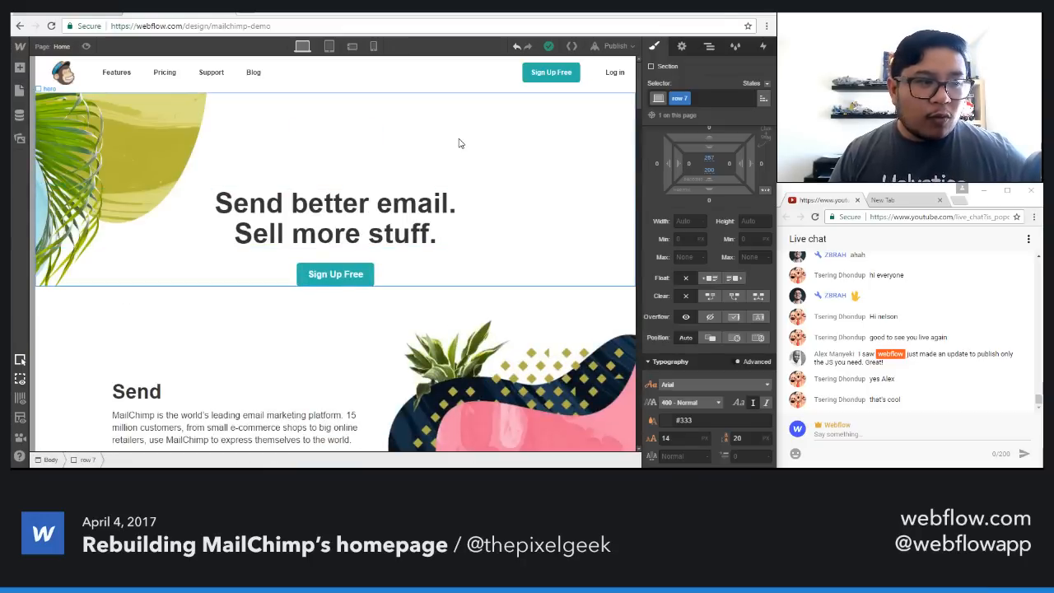
left_click(211, 309)
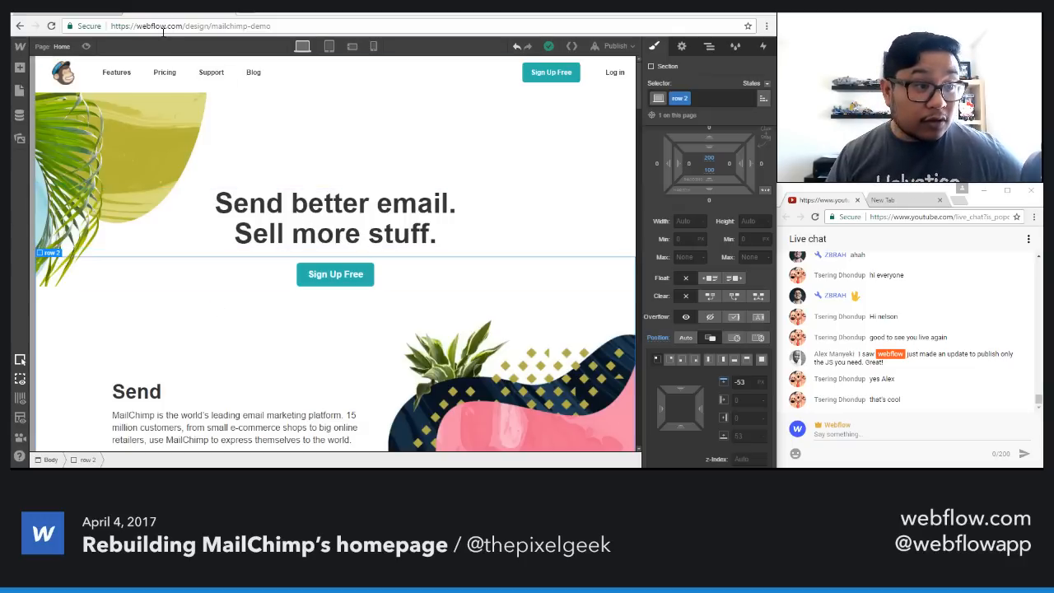
left_click(76, 14)
scroll(378, 181, "up", 10)
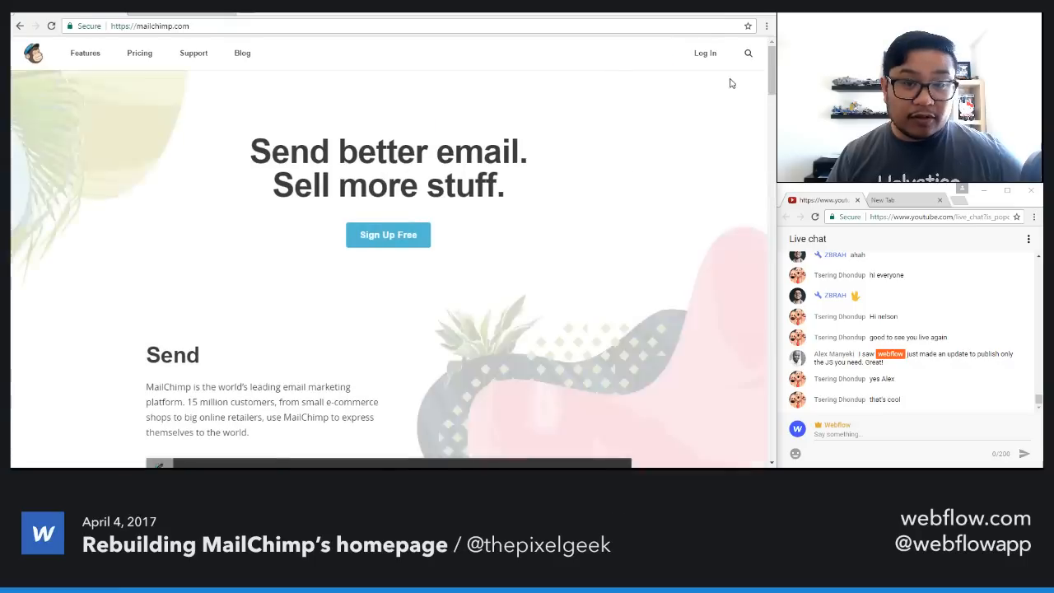
mouse_move(772, 56)
left_mouse_down()
mouse_move(772, 86)
mouse_move(772, 54)
left_mouse_up()
scroll(772, 54, "down", 3)
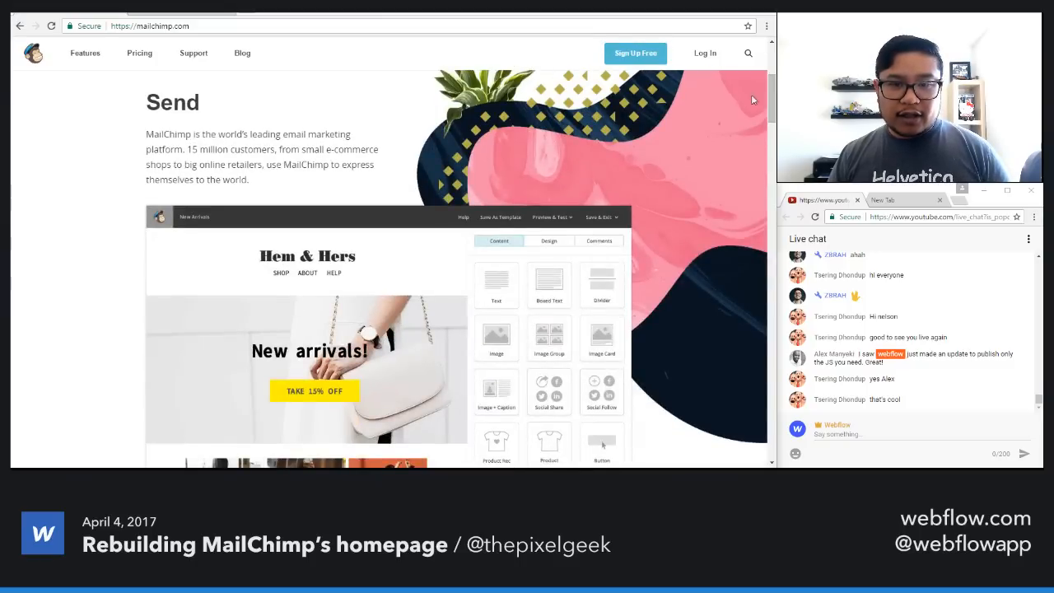
left_click_drag(772, 99, 772, 74)
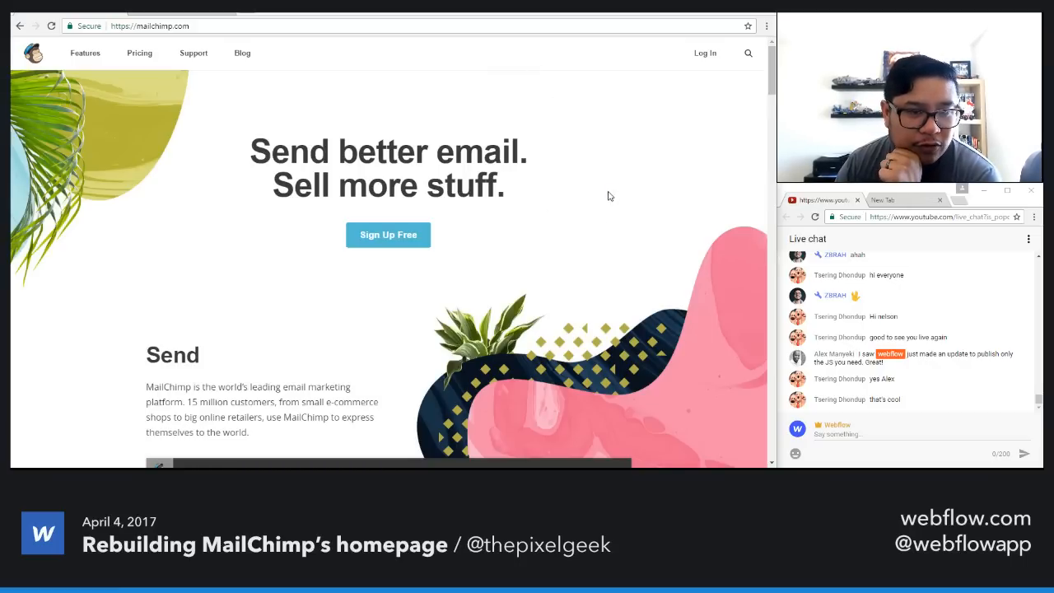
left_click_drag(769, 82, 771, 55)
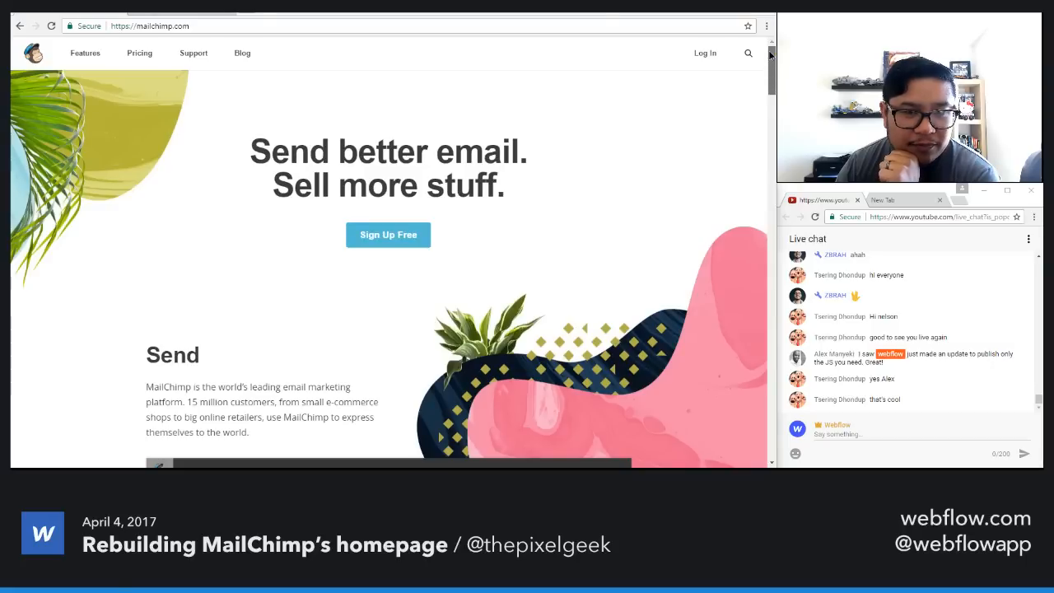
Step: Create a new interaction named "top sign up button" for the navbar's Sign Up Free button in the Webflow project
left_click(185, 10)
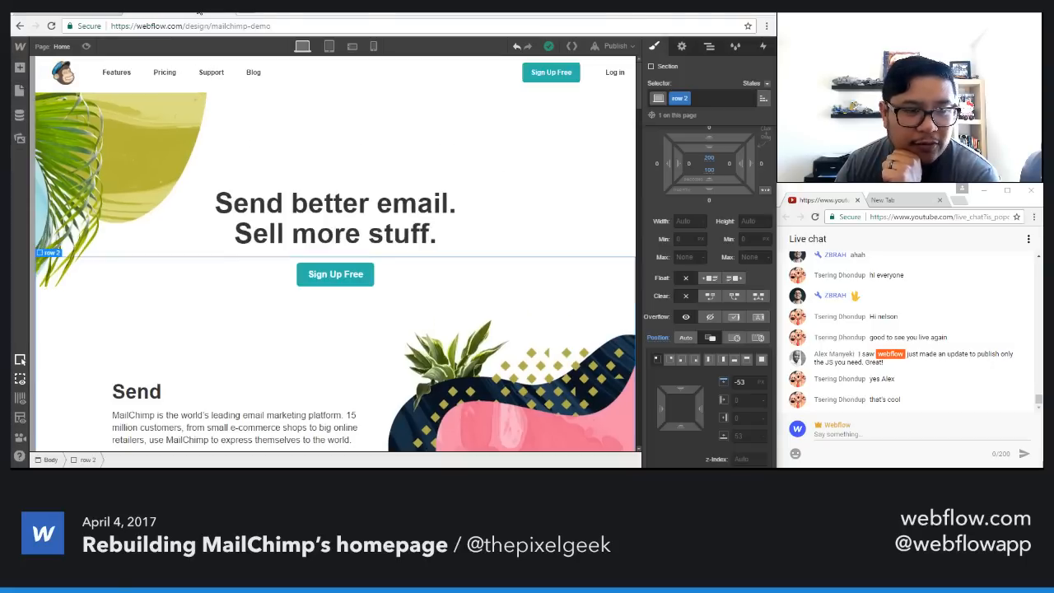
left_click(535, 78)
left_click(762, 49)
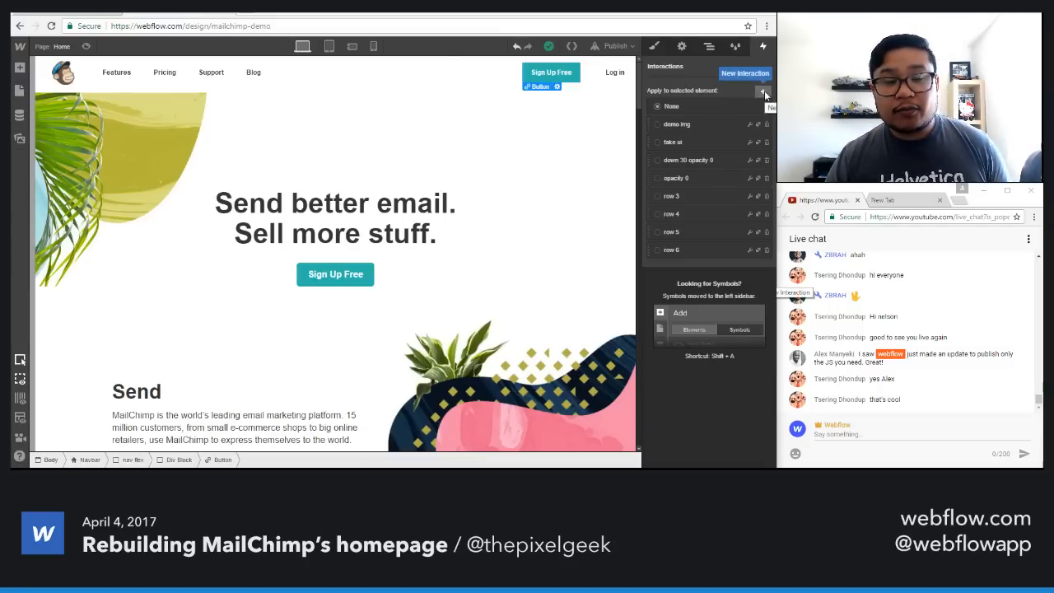
left_click(94, 12)
mouse_move(772, 64)
left_mouse_down()
mouse_move(774, 89)
mouse_move(771, 67)
left_mouse_up()
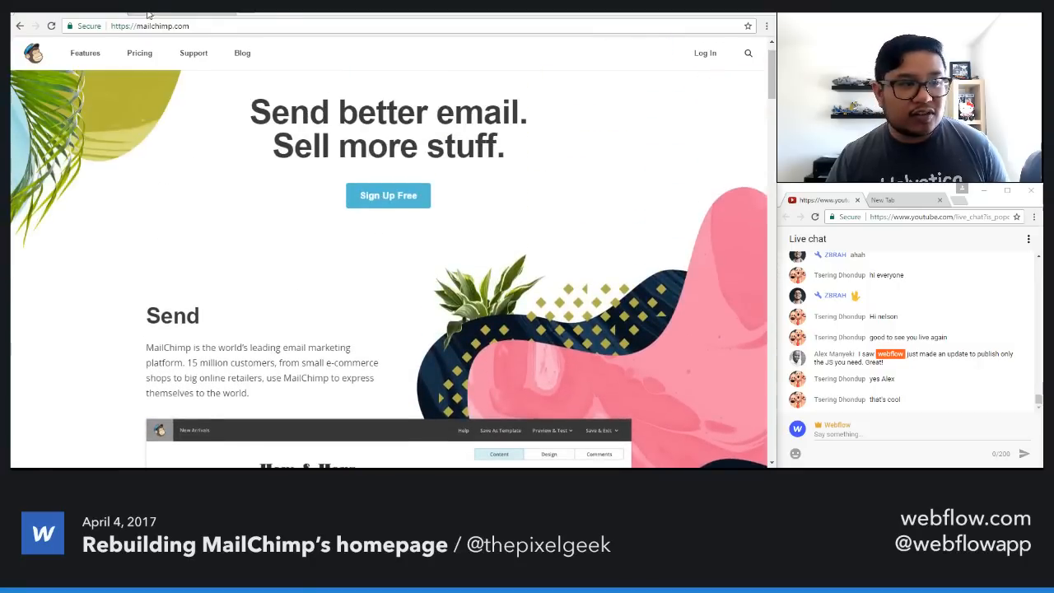
left_click(149, 14)
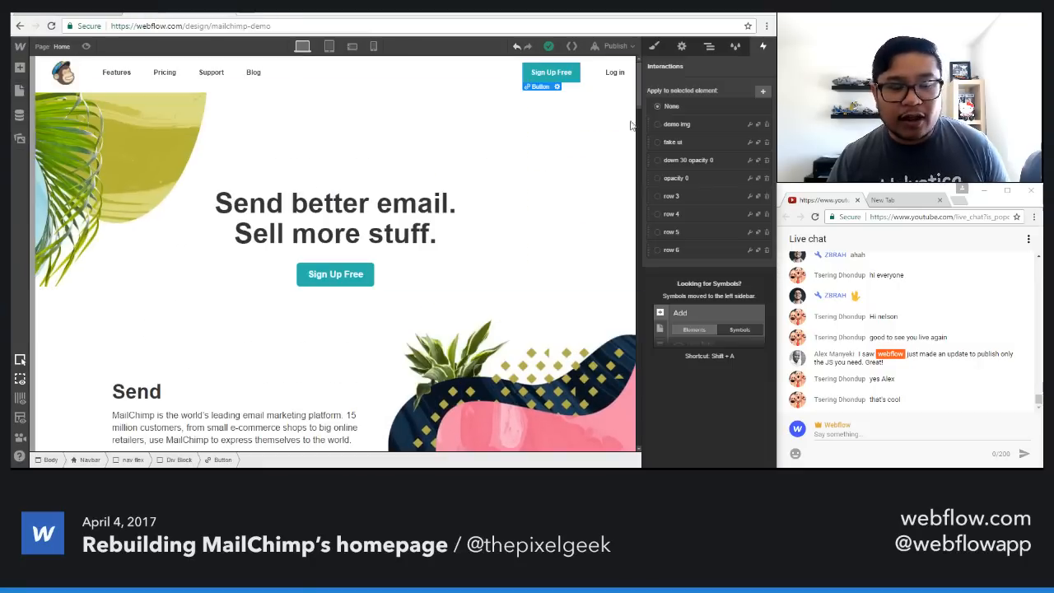
left_click(763, 92)
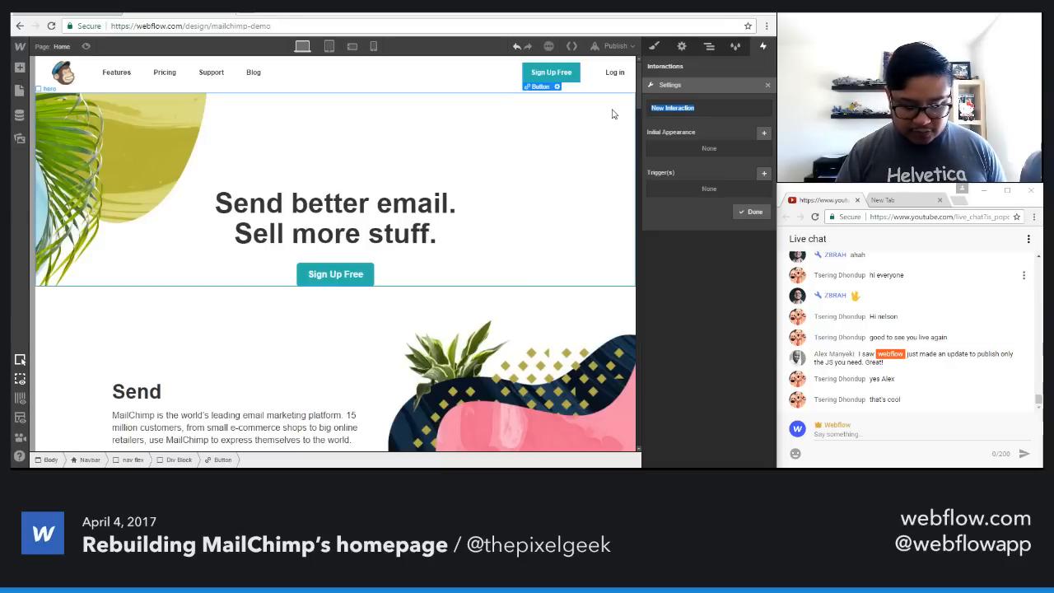
type("top sign up")
type(" bnutton")
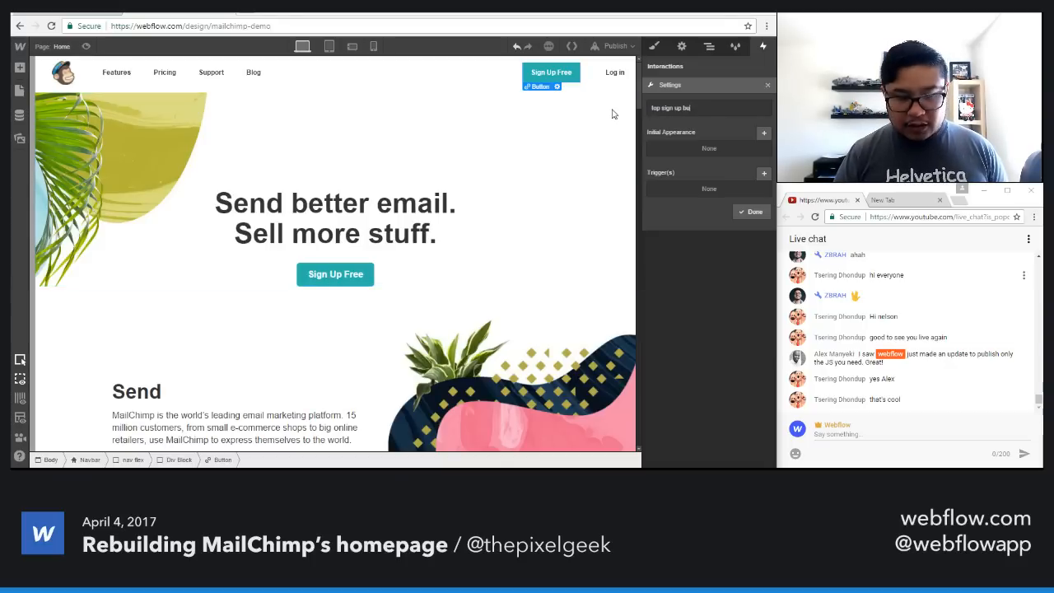
key("BackSpace")
key("BackSpace")
key("BackSpace")
key("BackSpace")
key("BackSpace")
key("BackSpace")
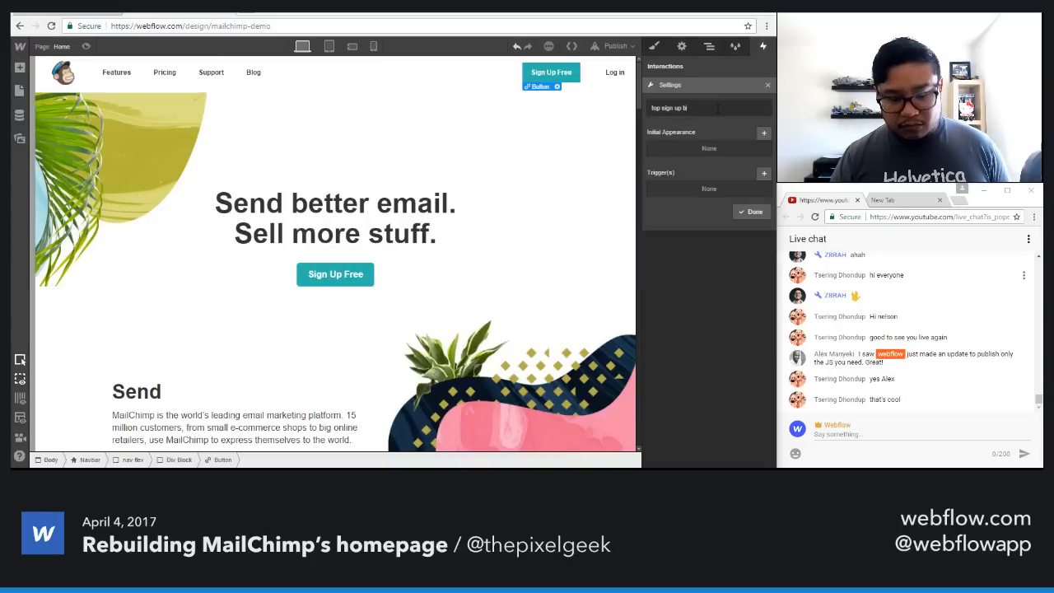
type("utton")
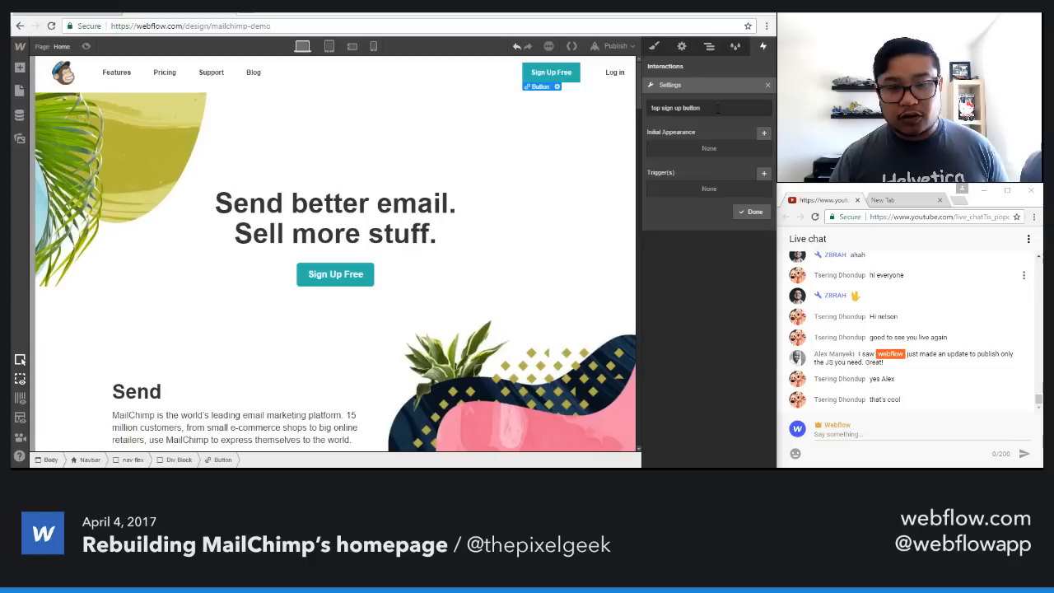
Step: Set the interaction's initial appearance to move the navbar button up 50 px and save the interaction
left_click(763, 133)
left_click(762, 148)
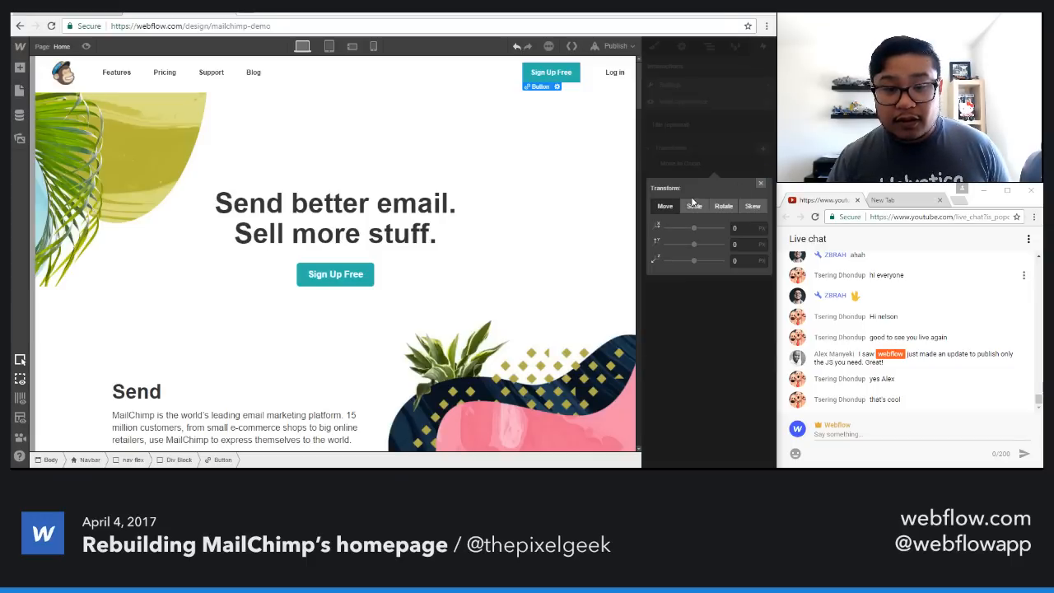
left_click(740, 245)
key("BackSpace")
type("-50")
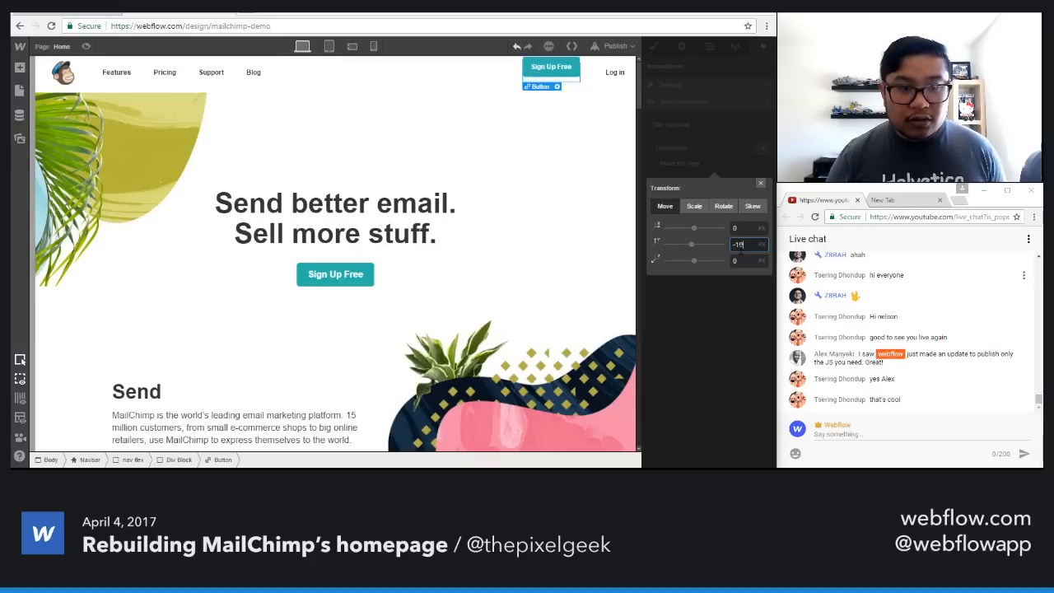
key("BackSpace")
key("BackSpace")
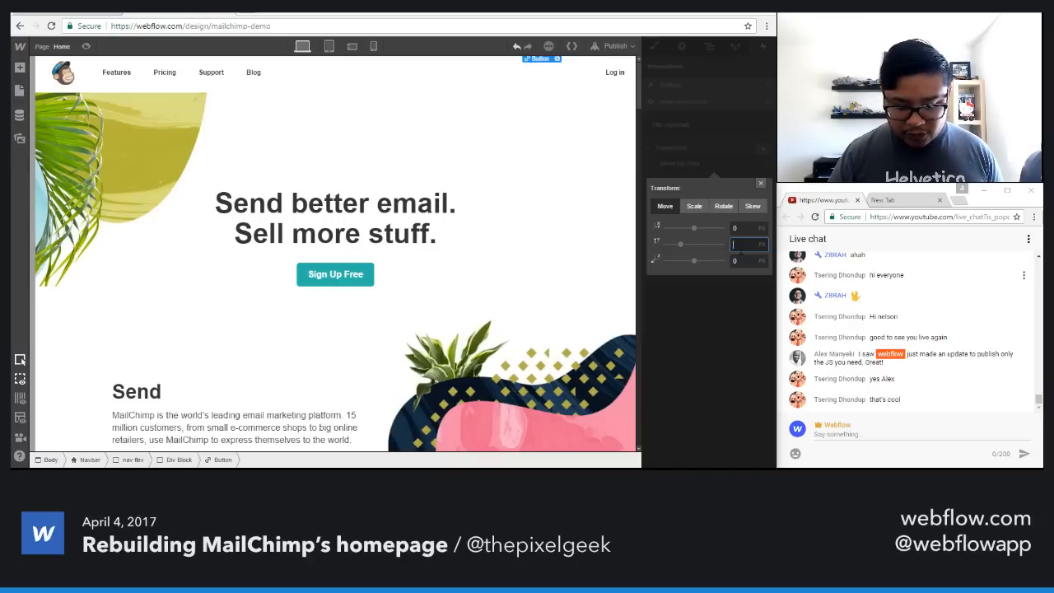
type("100")
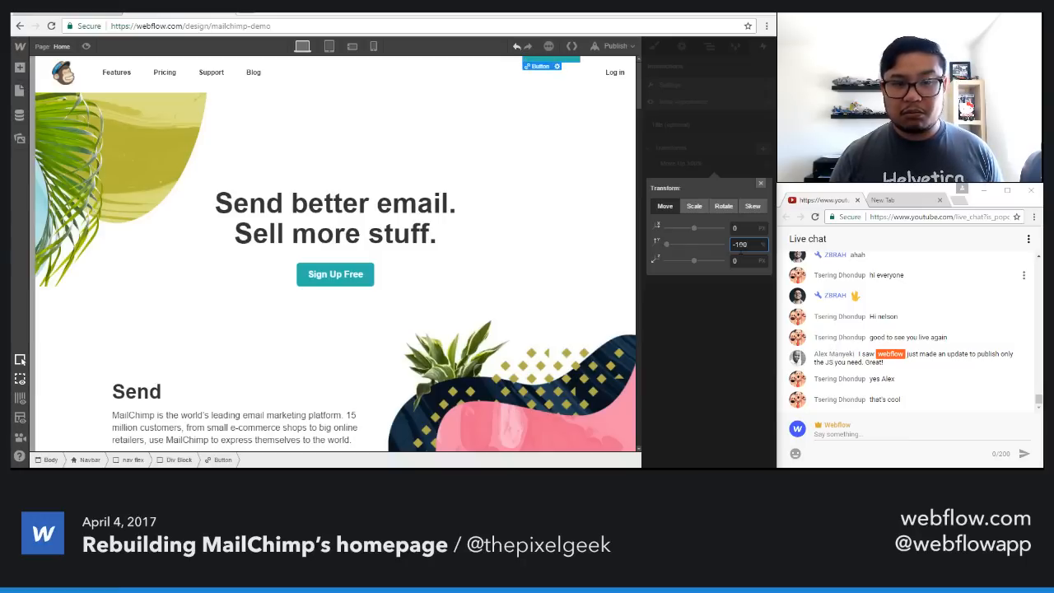
key("BackSpace")
key("BackSpace")
key("BackSpace")
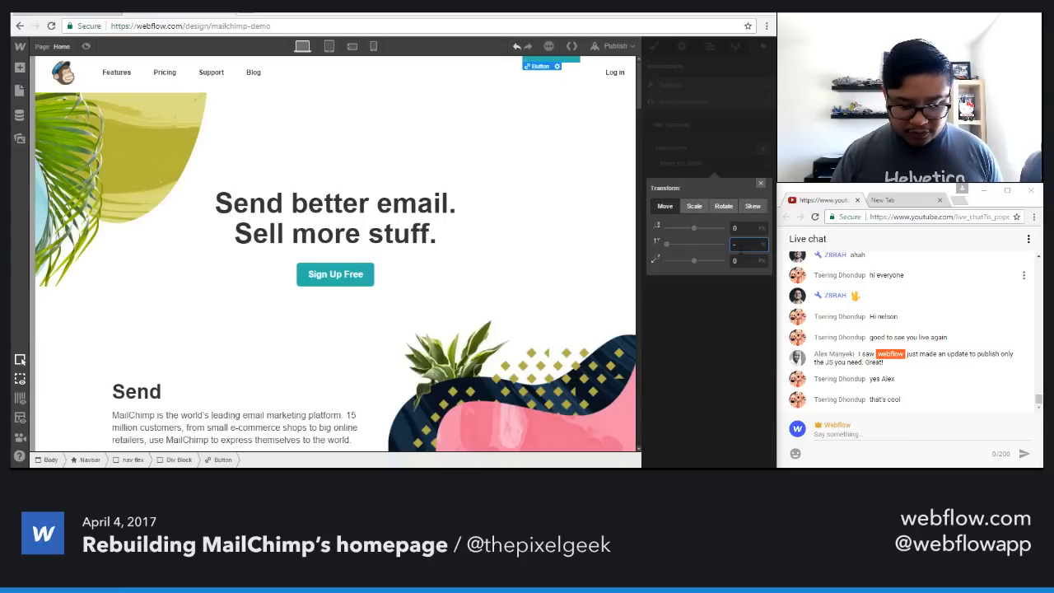
type("99")
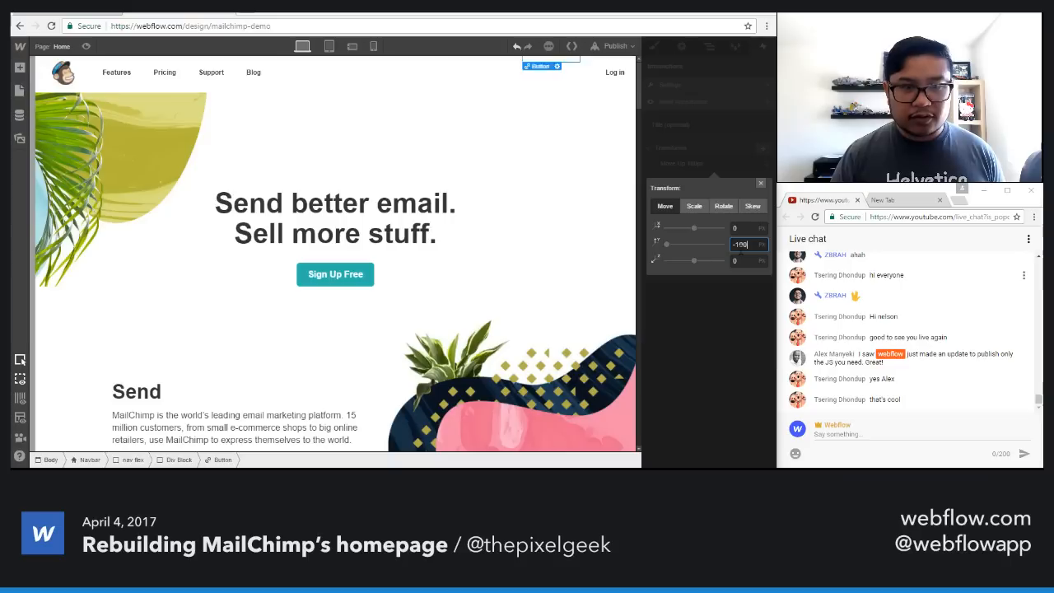
key("shift+Up")
key("shift+Up")
key("shift+Up")
key("shift+Up")
key("shift+Up")
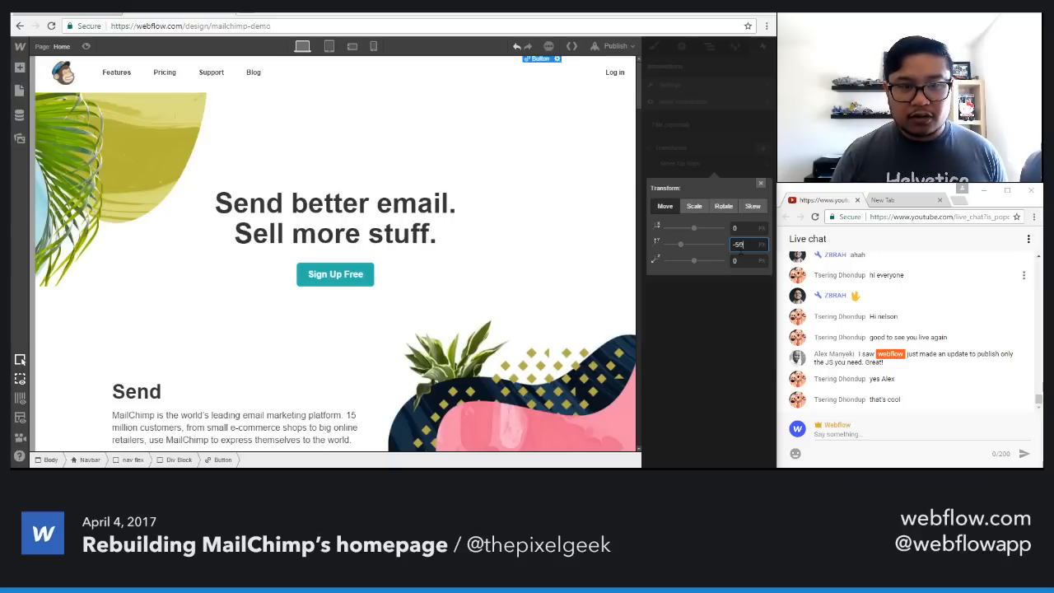
key("shift+Down")
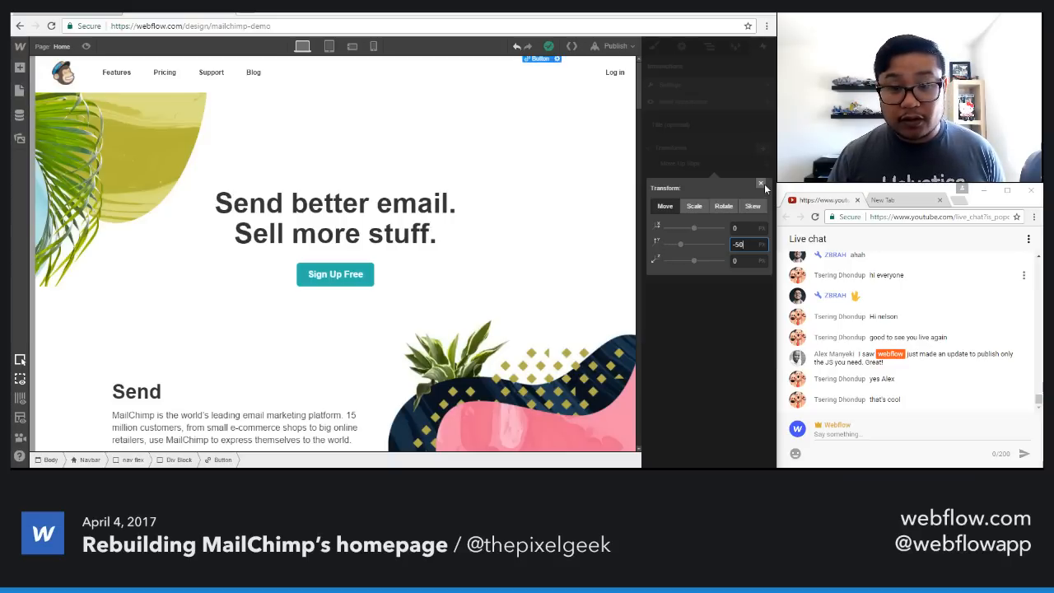
left_click(763, 186)
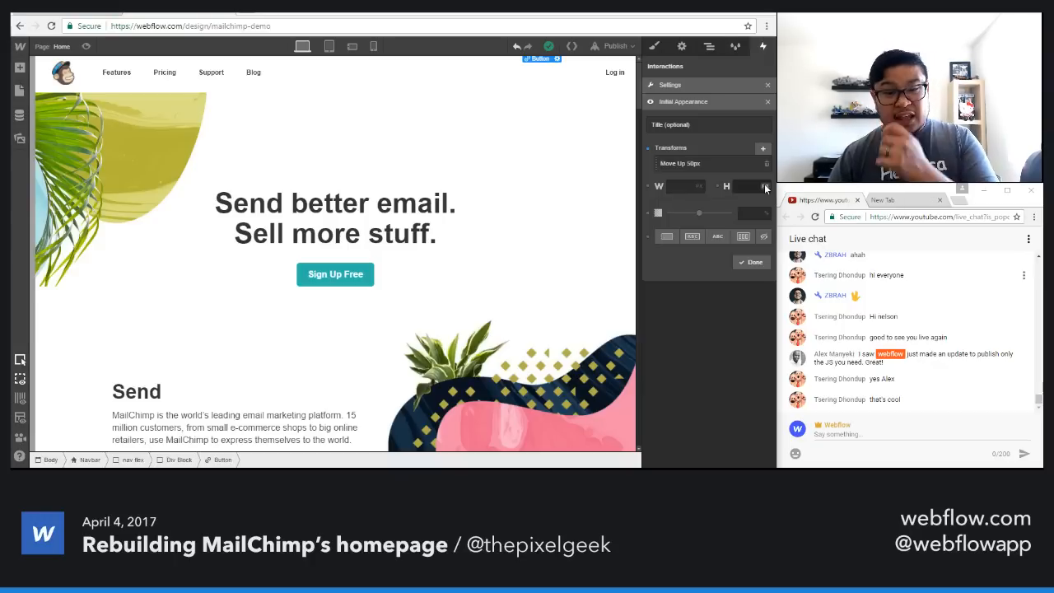
left_click(754, 262)
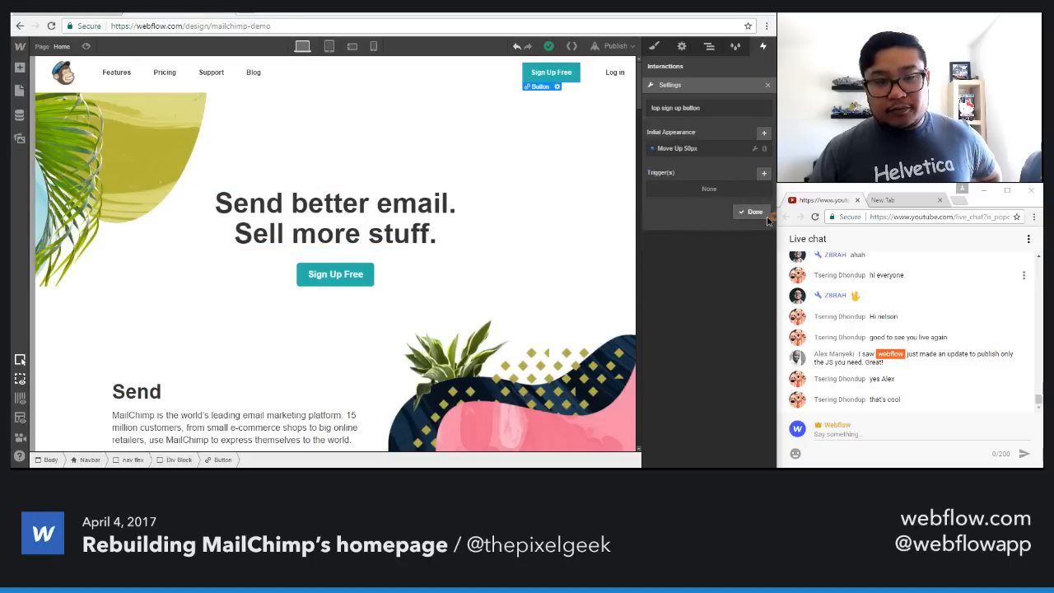
left_click(755, 212)
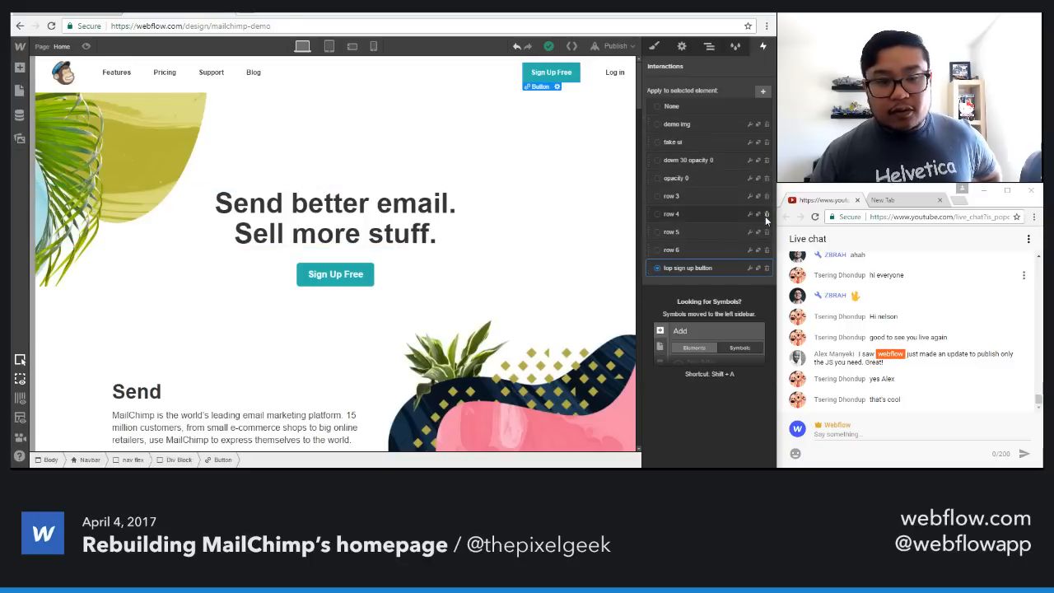
Step: Create another interaction on the hero section and name it "showhide sign up"
left_click(232, 121)
left_click(762, 90)
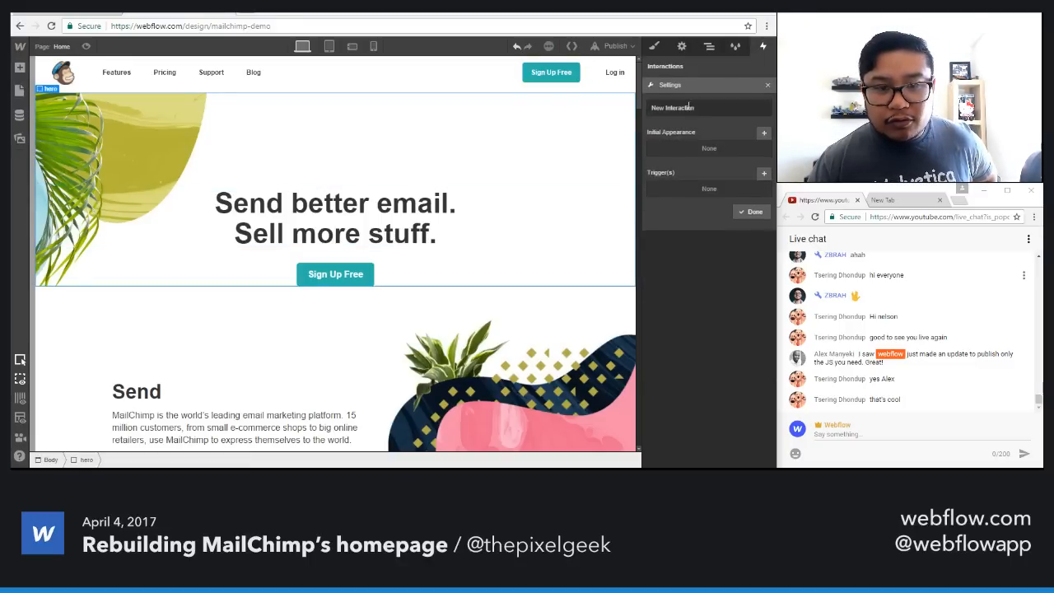
triple_click(688, 107)
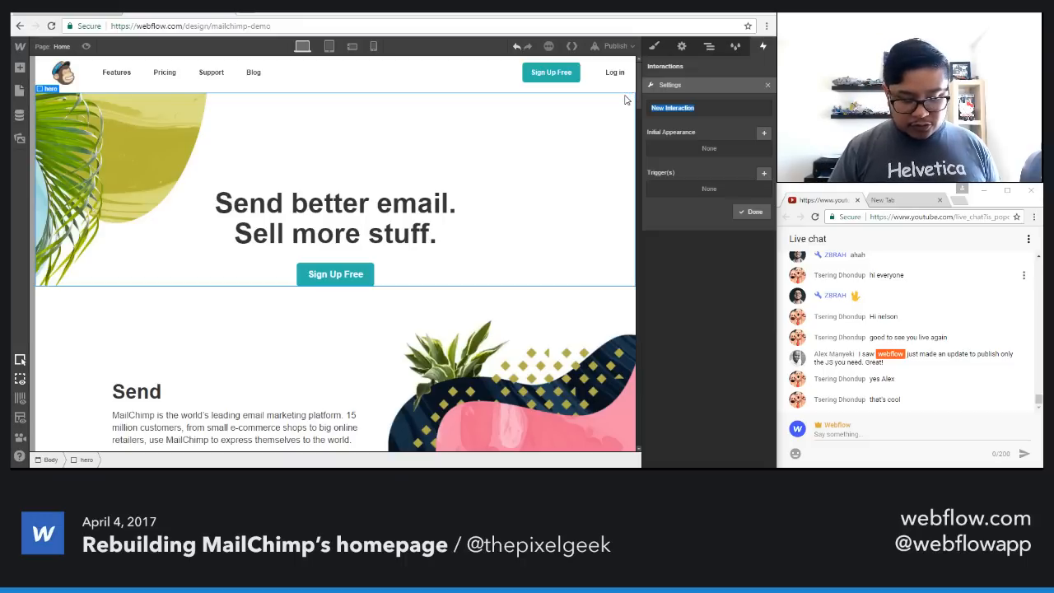
type("showhide")
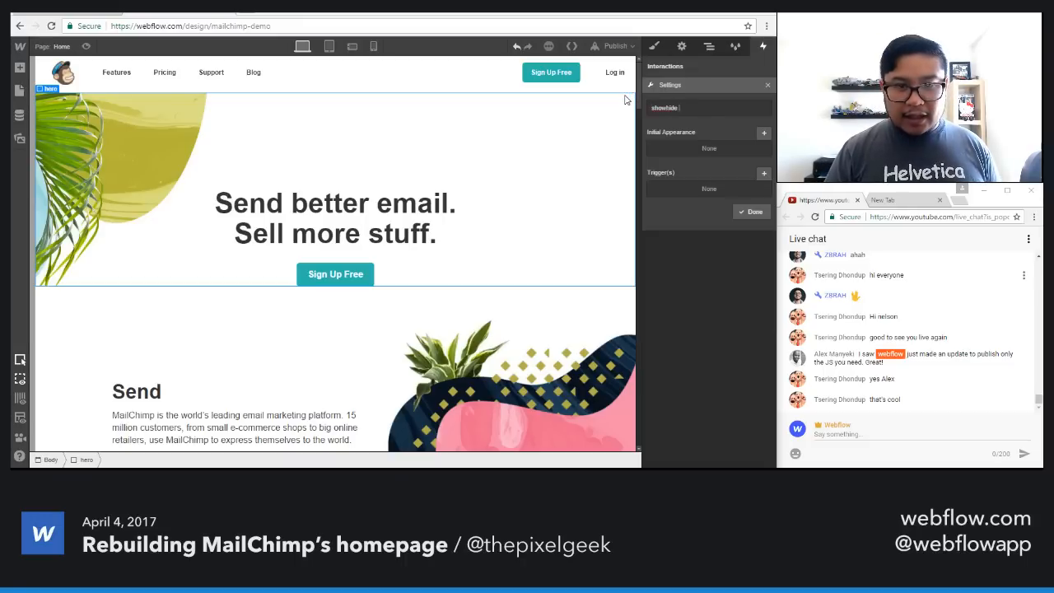
type(" si")
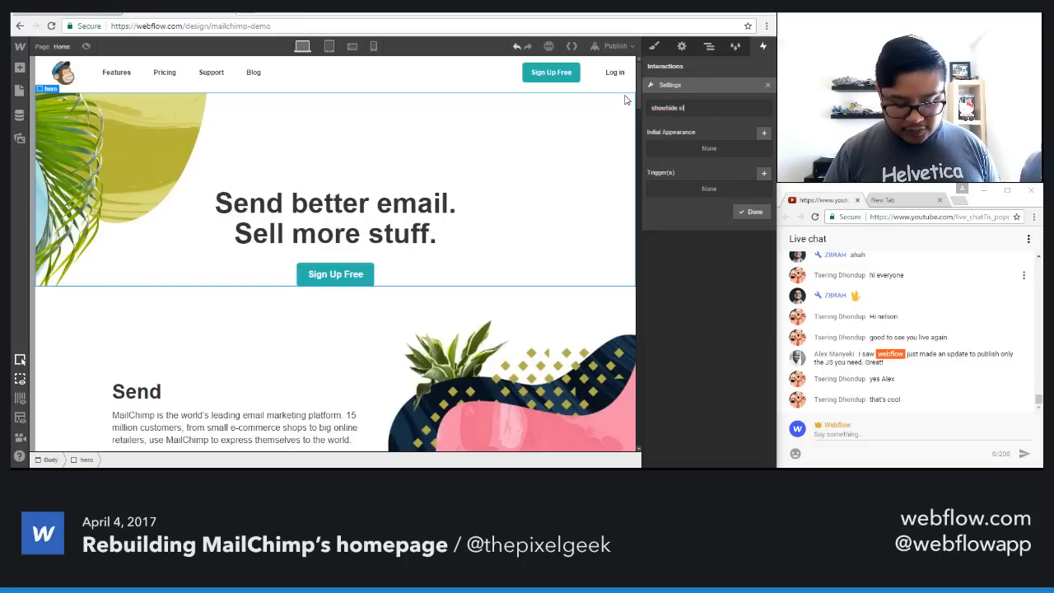
type("gn up")
Step: Add an empty scroll trigger that affects different elements to the hero's interaction and save it
left_click(764, 174)
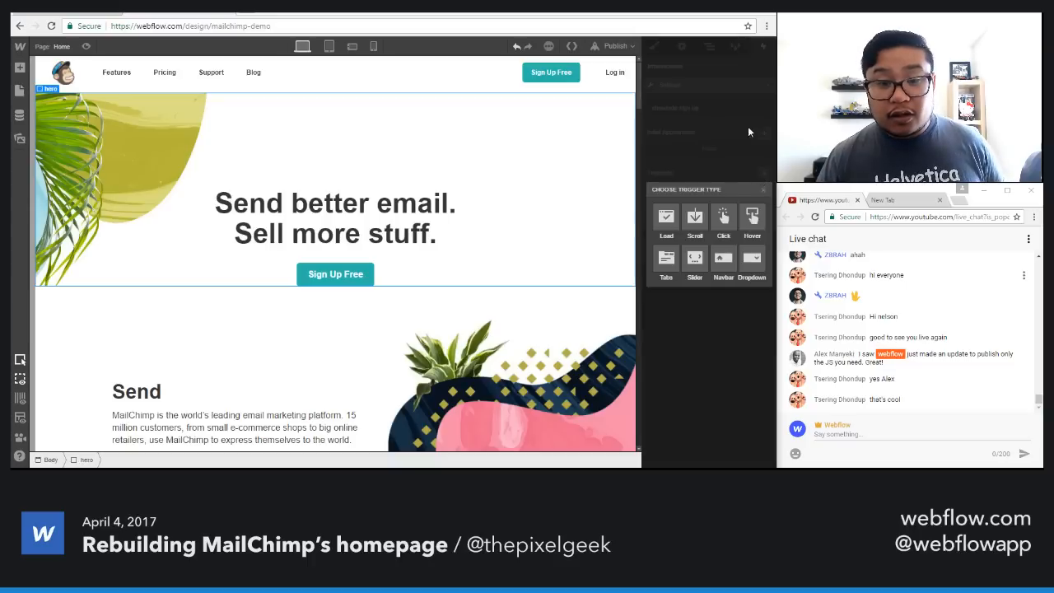
left_click(695, 216)
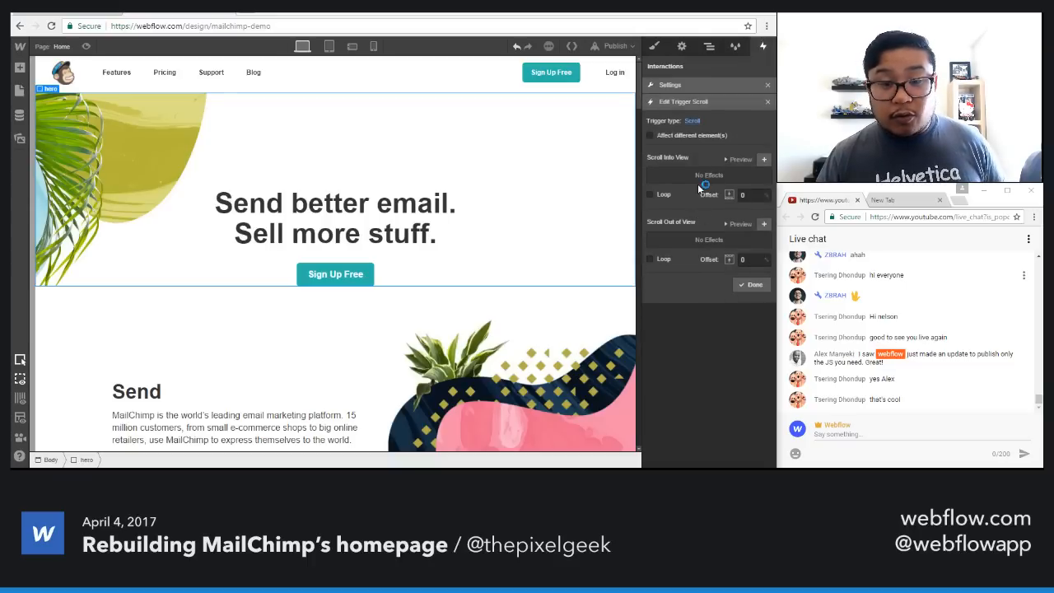
left_click(704, 135)
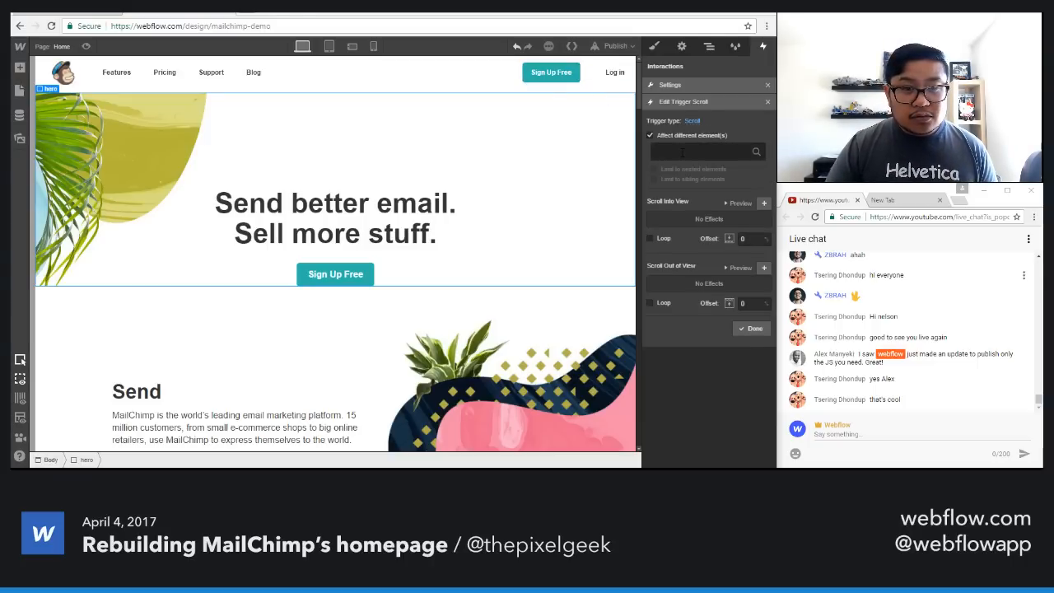
left_click(768, 102)
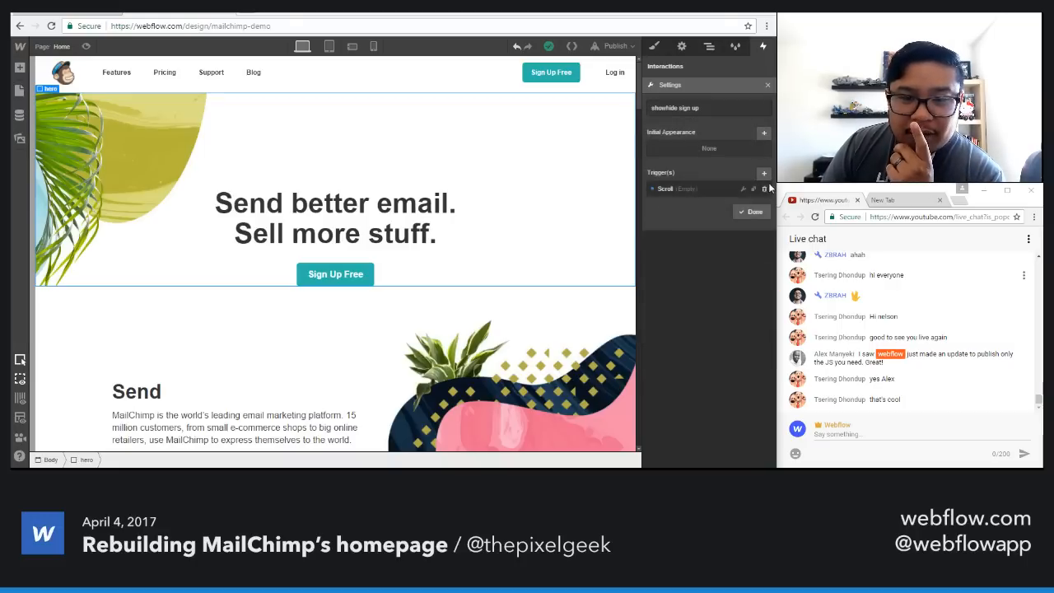
left_click(752, 211)
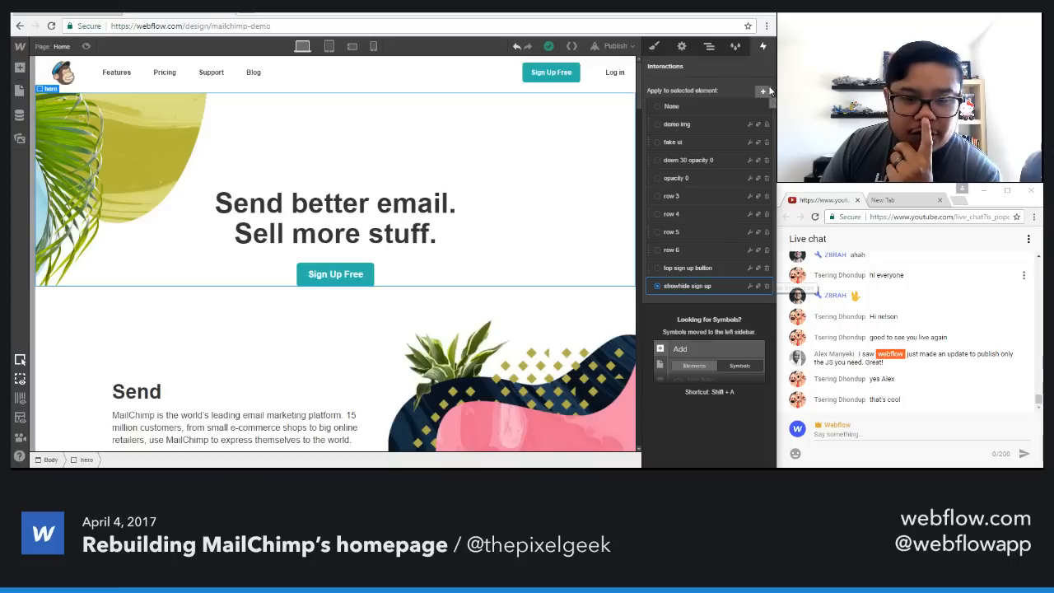
Step: Check the style classes of the navbar's Sign Up Free button, the hero's Sign Up Free button and the hero section
left_click(543, 75)
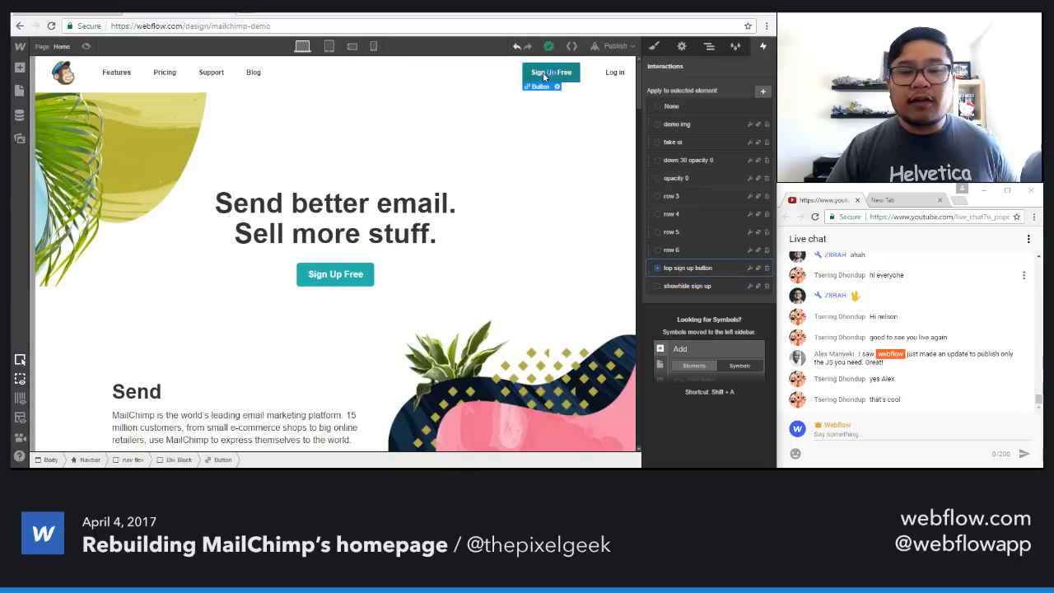
left_click(653, 47)
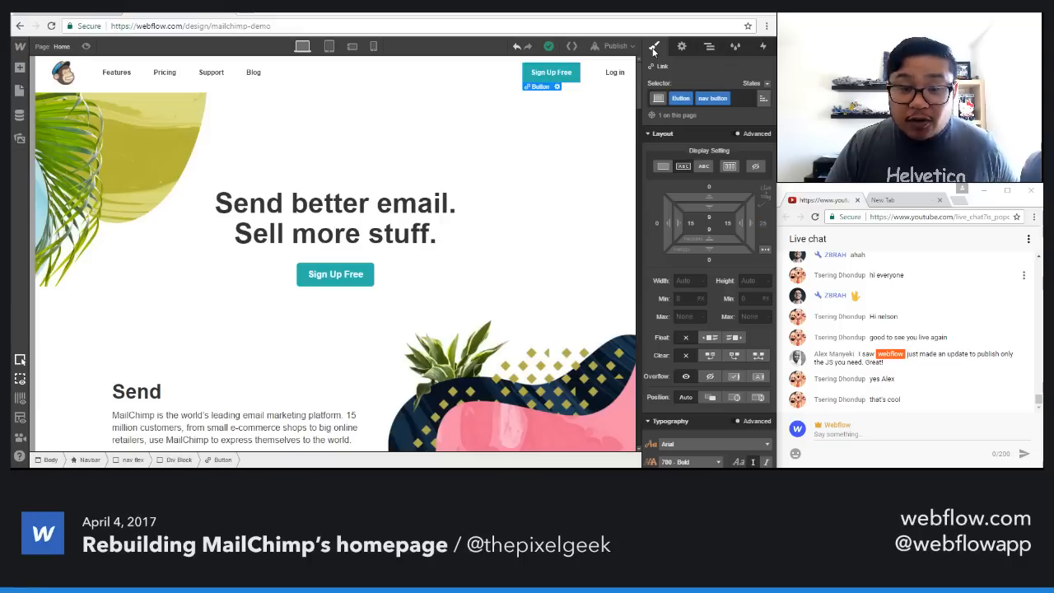
left_click(340, 274)
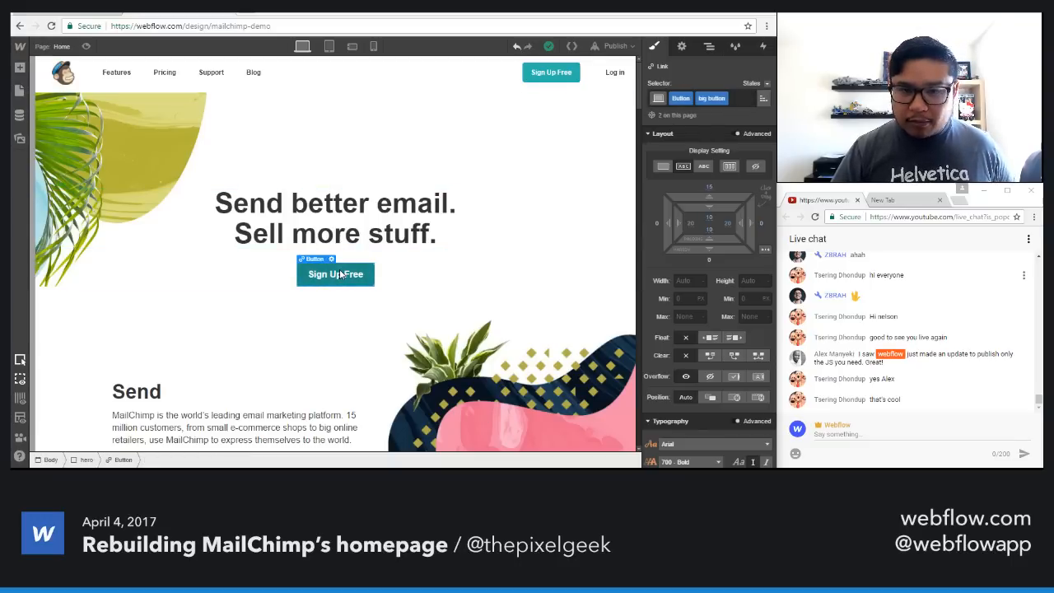
left_click(544, 181)
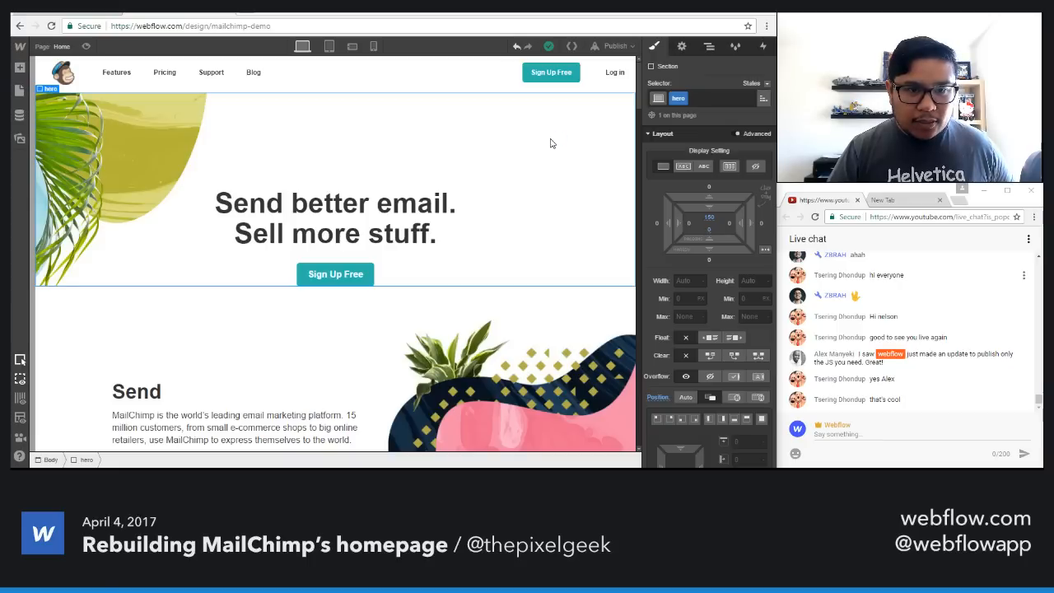
Step: Replace the navbar Sign Up Free button's Button and nav button classes with a new class named "top nav button"
left_click(547, 74)
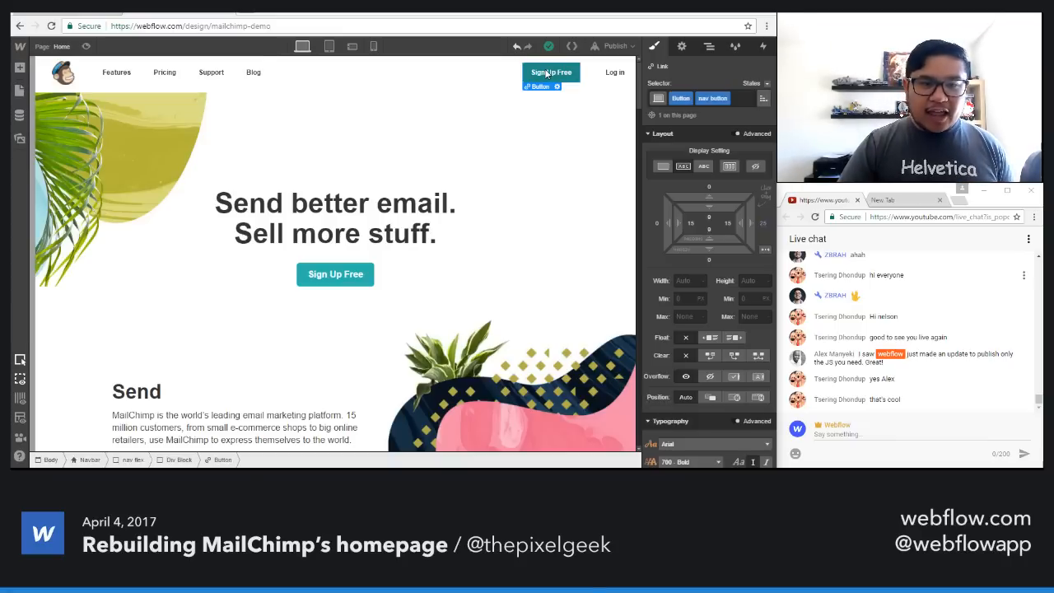
left_click(738, 98)
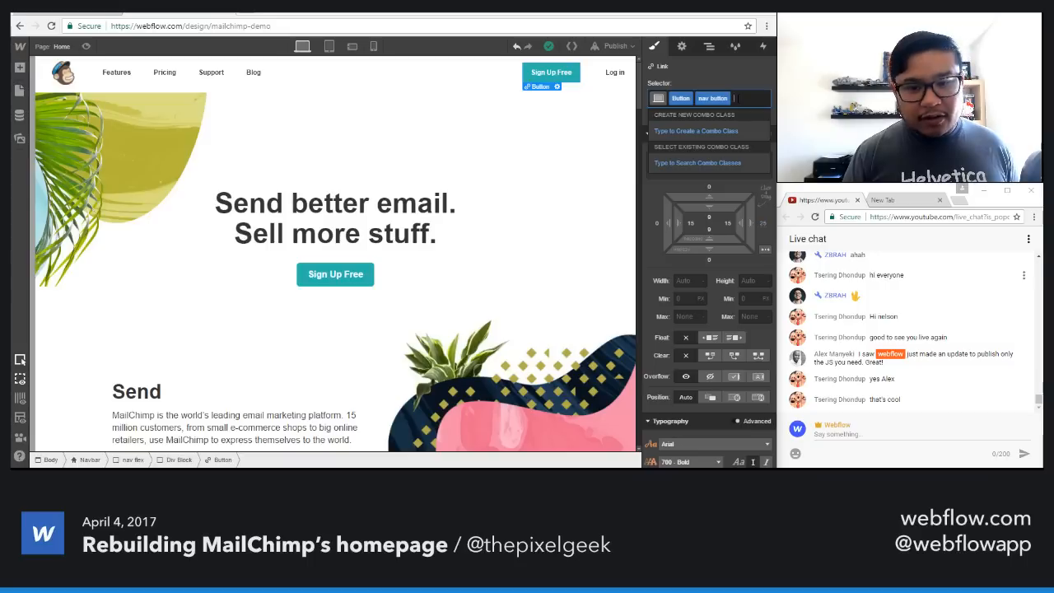
key("BackSpace")
key("BackSpace")
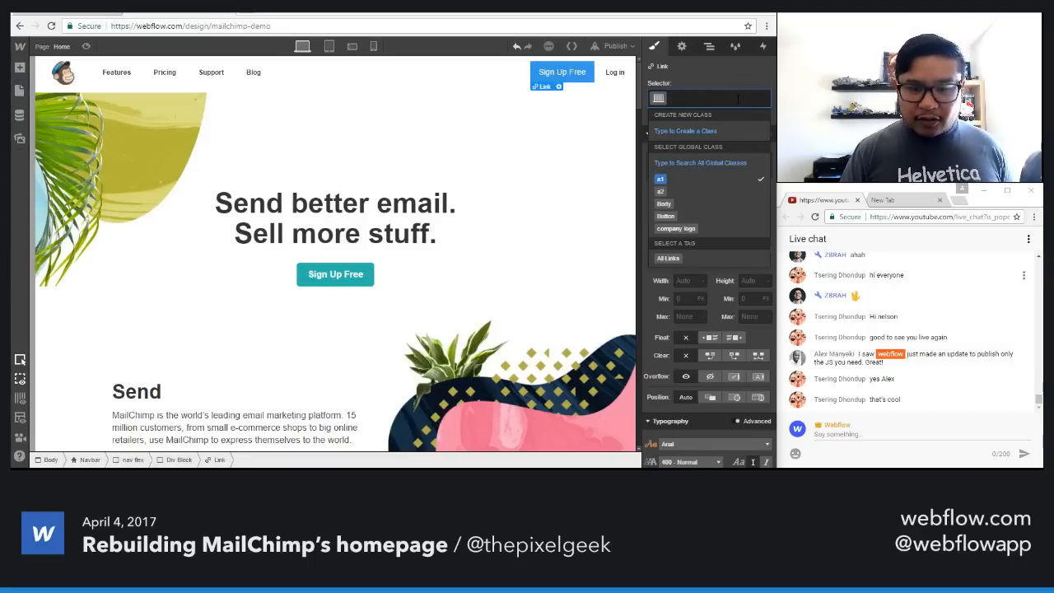
type("top nav button")
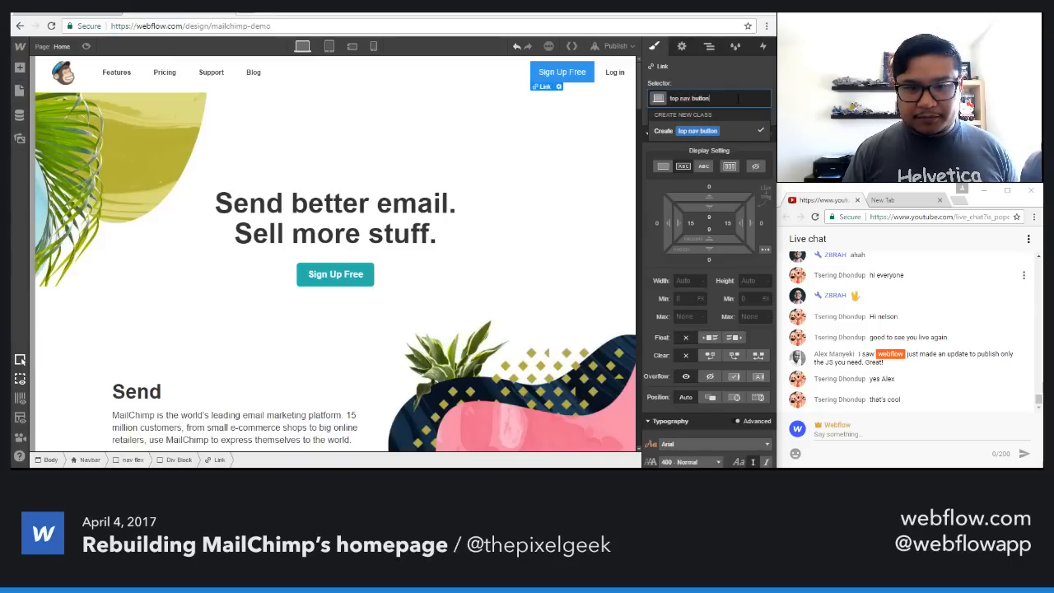
key("Return")
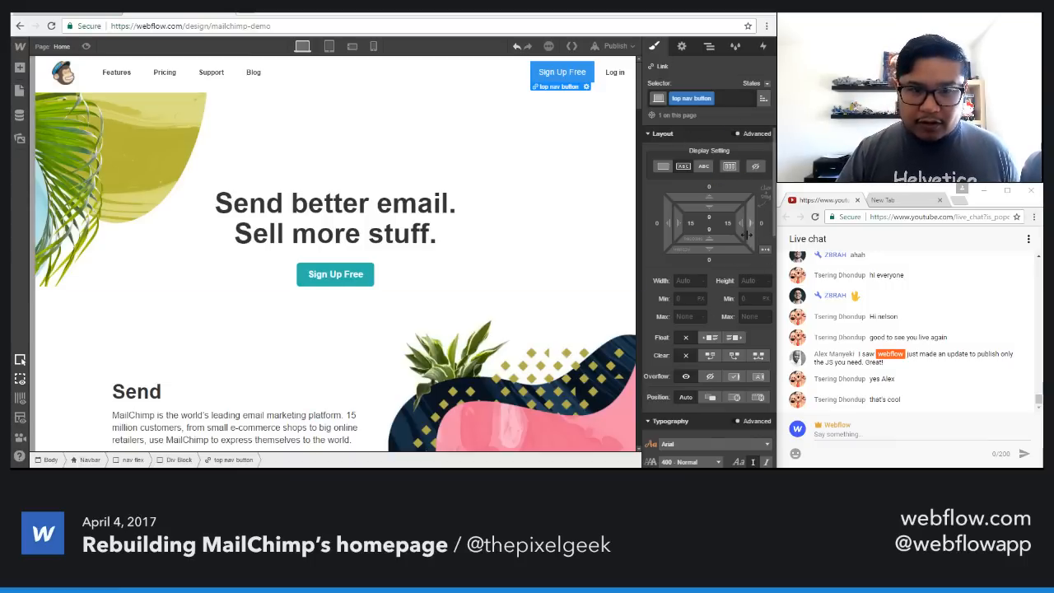
Step: Set the navbar button's text to font size 12, line height 18 and weight 700 - Bold
scroll(706, 384, "down", 3)
left_click(688, 329)
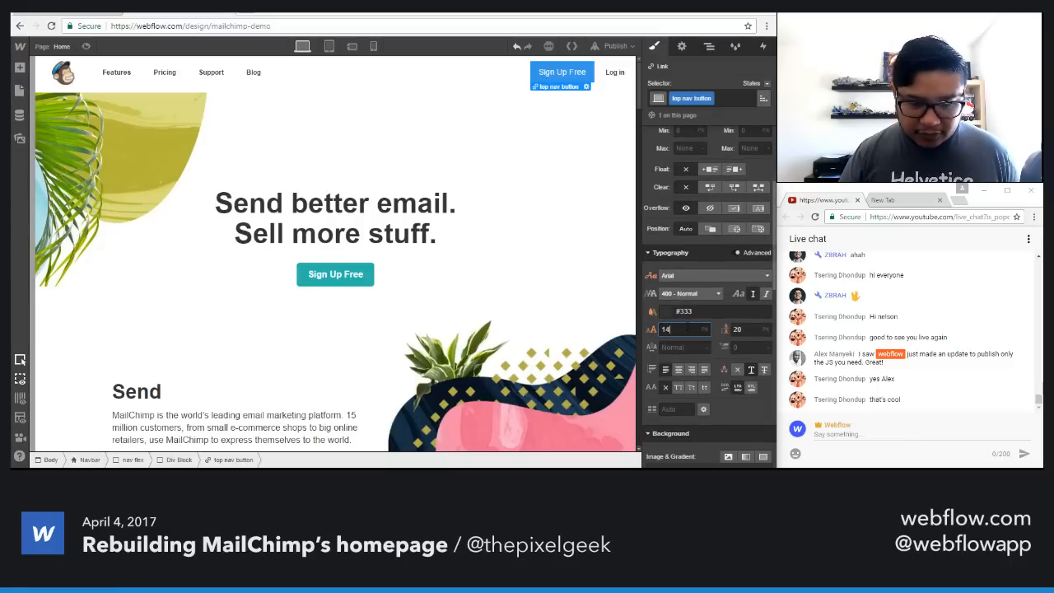
key("BackSpace")
key("BackSpace")
type("12")
key("Tab")
type("18")
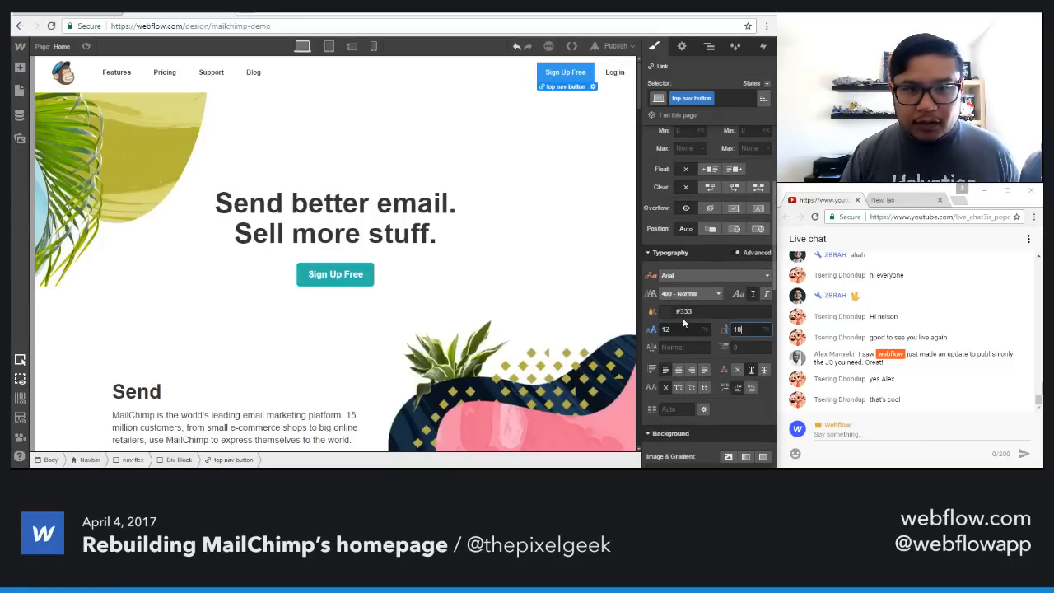
left_click(689, 293)
left_click(690, 366)
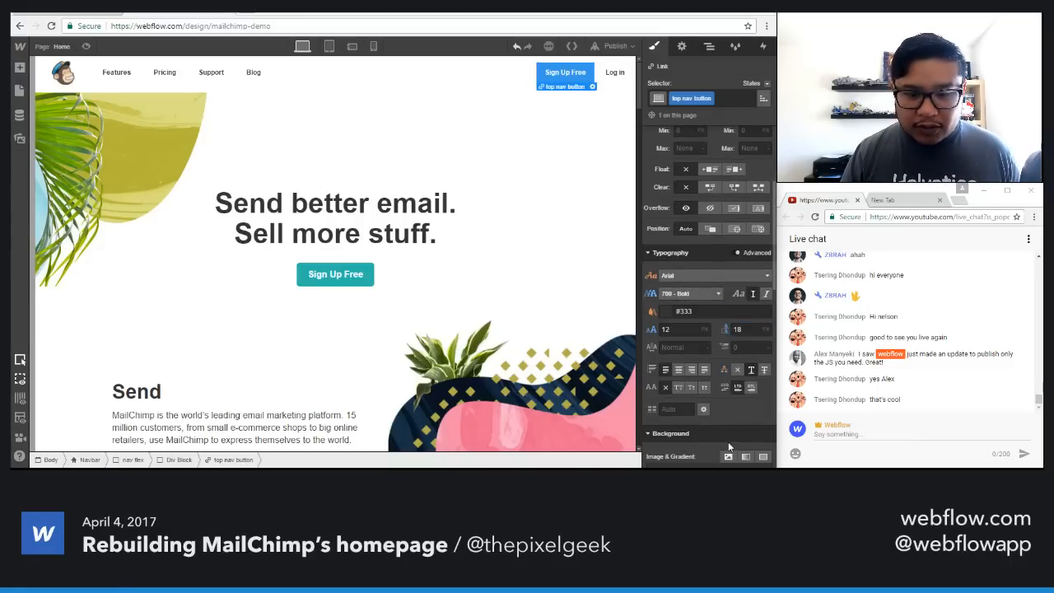
Step: Copy the hero button's background color #2cb6b0 and apply it to the navbar's Sign Up Free button
scroll(729, 447, "down", 5)
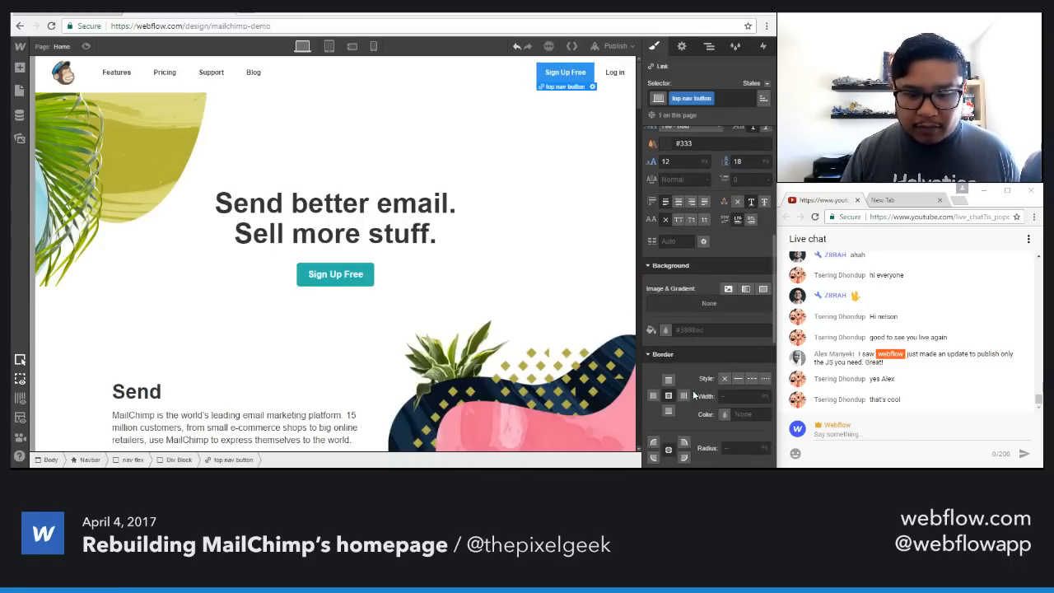
left_click(356, 277)
left_click_drag(714, 330, 635, 329)
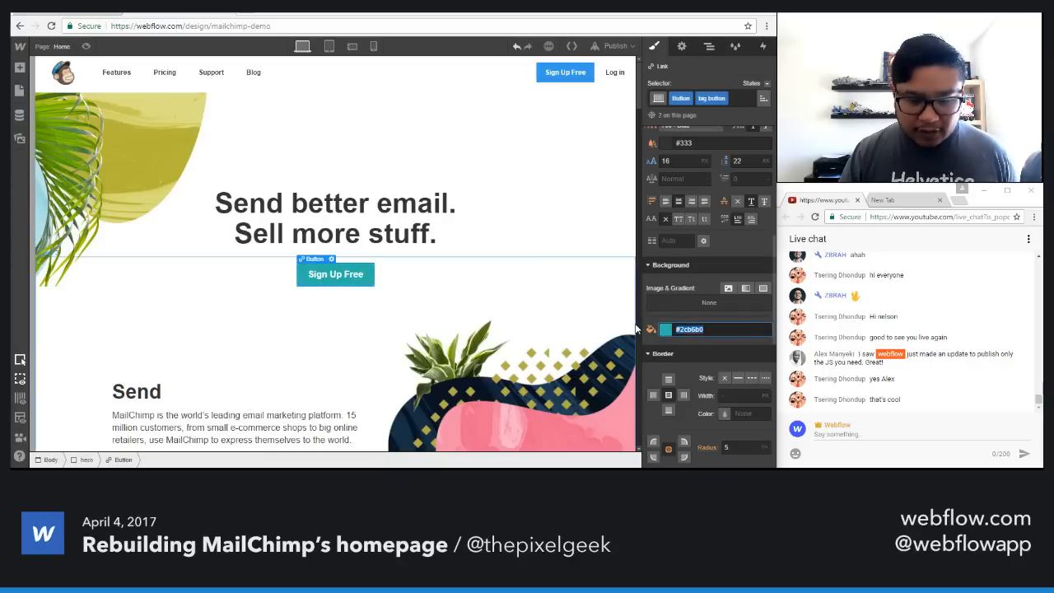
key("ctrl+c")
left_click(564, 73)
left_click(696, 330)
key("ctrl+v")
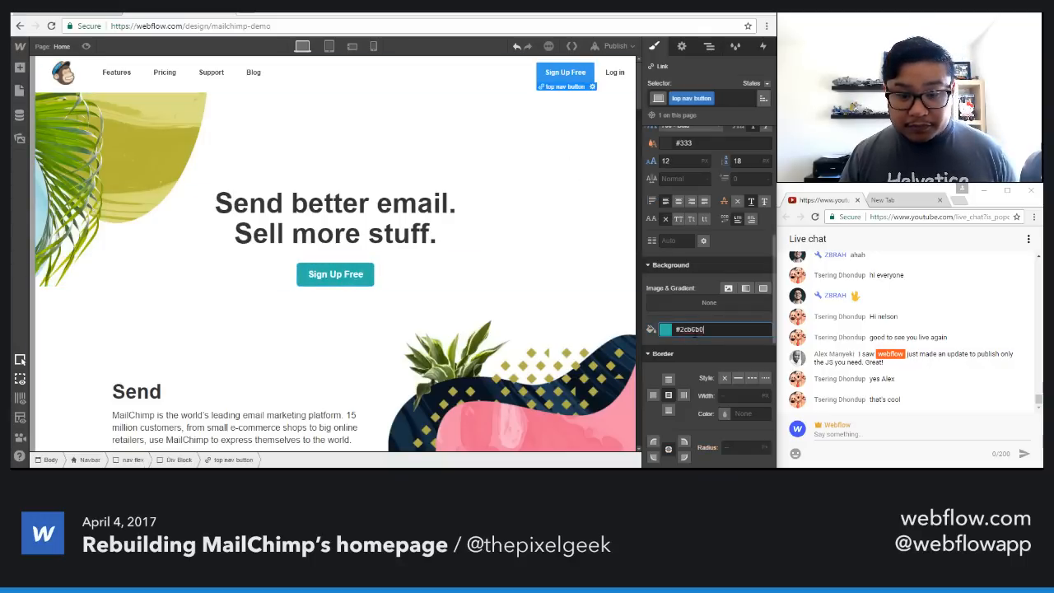
key("Return")
Step: Set the navbar button's border radius to 5 px
scroll(725, 411, "down", 2)
left_click(737, 391)
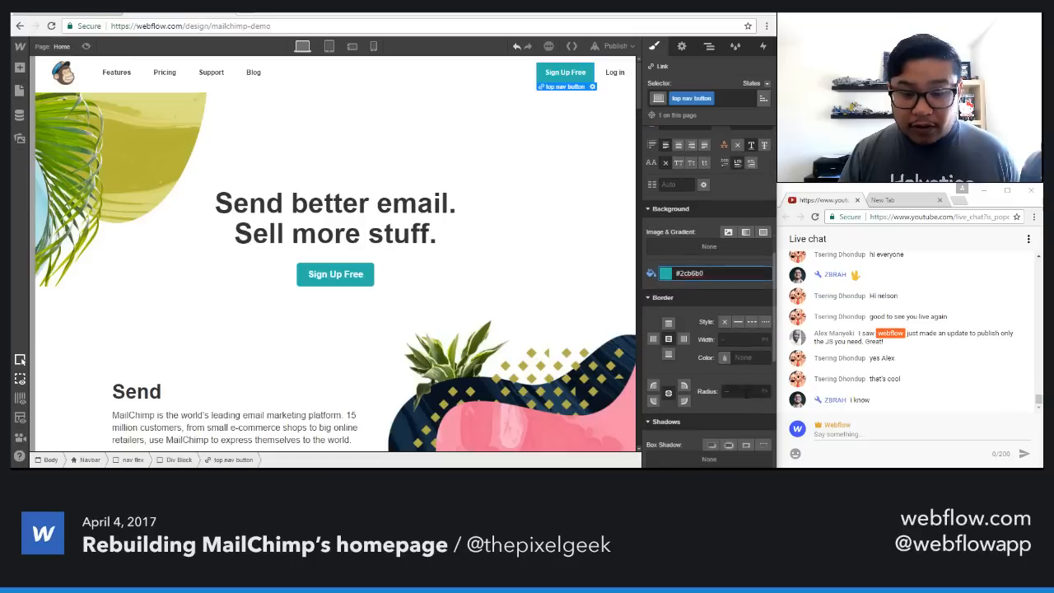
type("5")
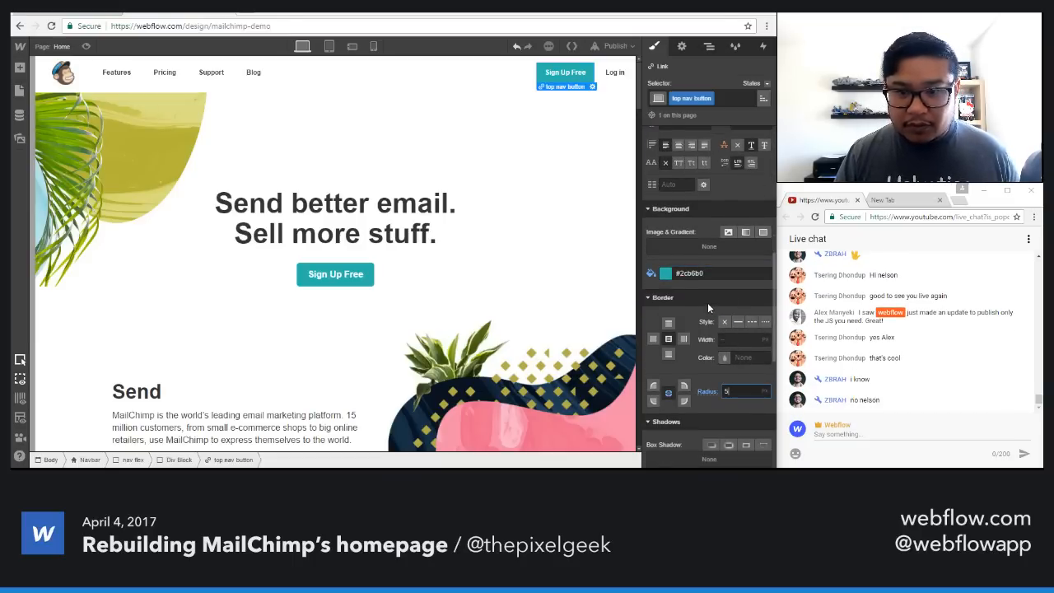
scroll(707, 302, "up", 2)
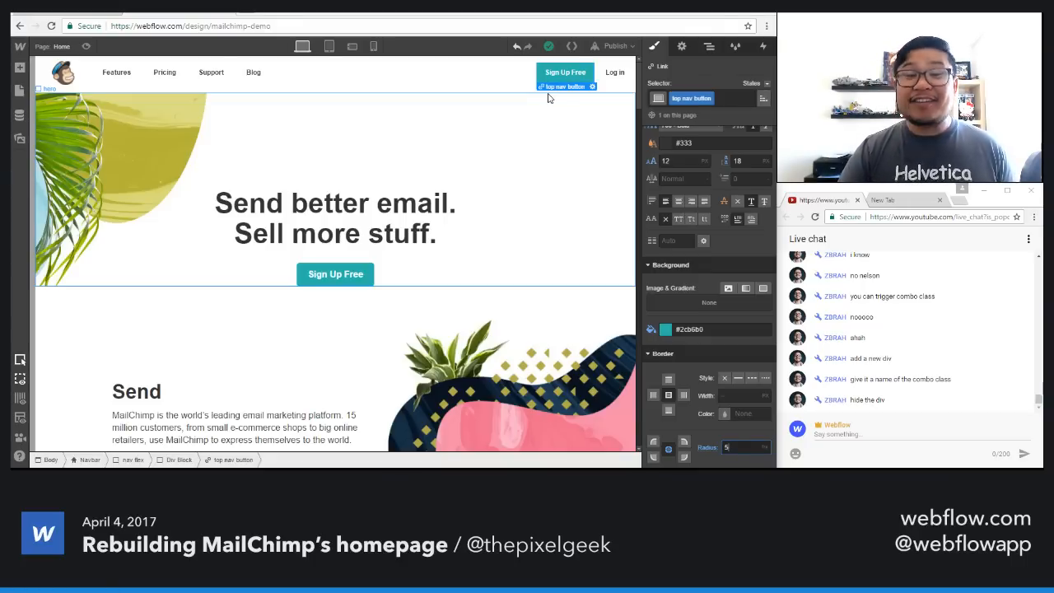
Step: Remove the top nav button class from the navbar's Sign Up Free button and reapply the Button class with the nav button combo class
left_click(616, 82)
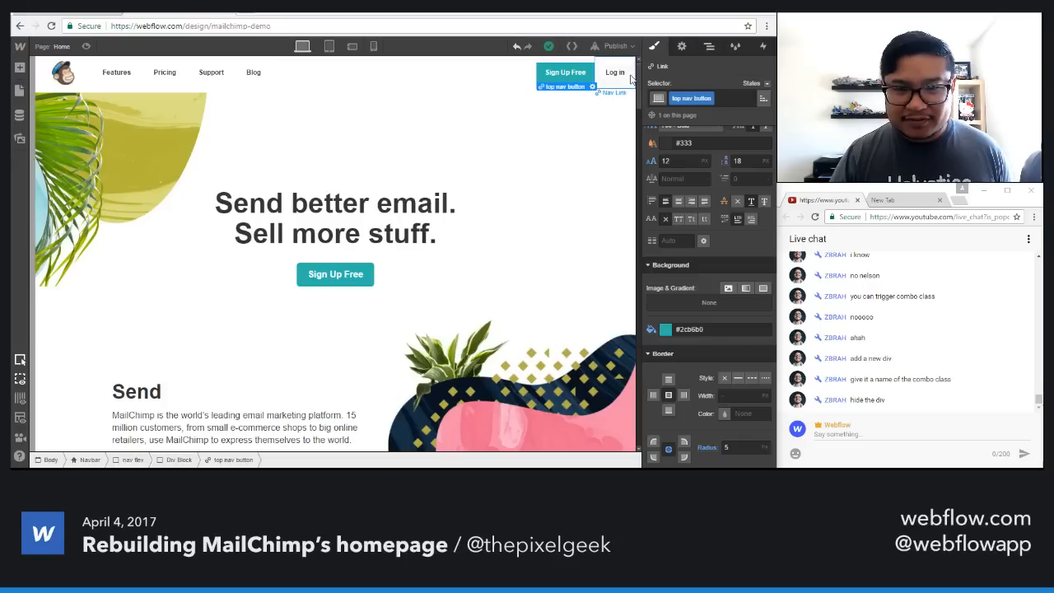
left_click(726, 99)
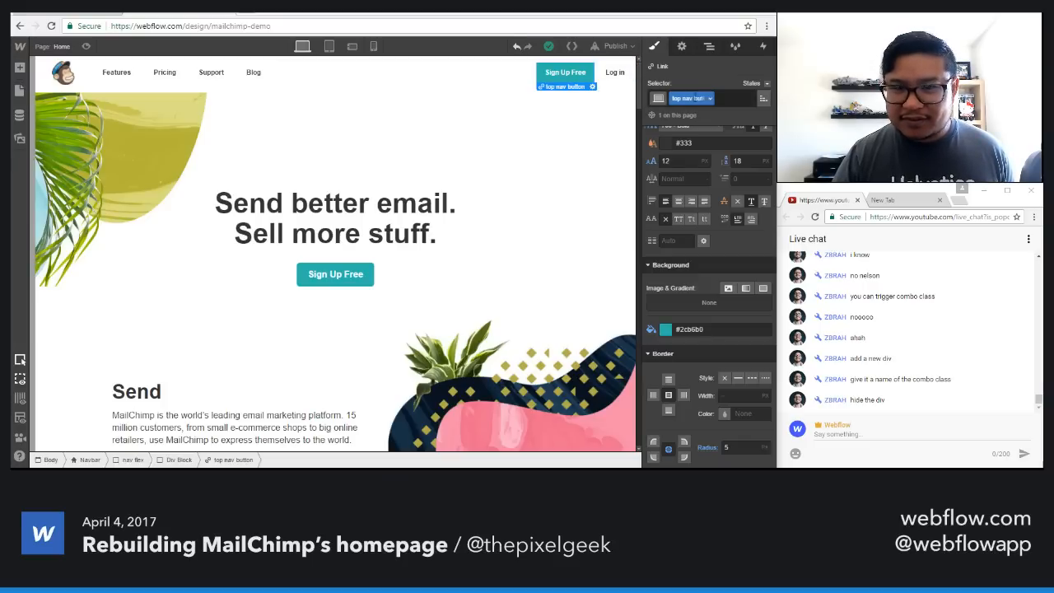
left_click(726, 98)
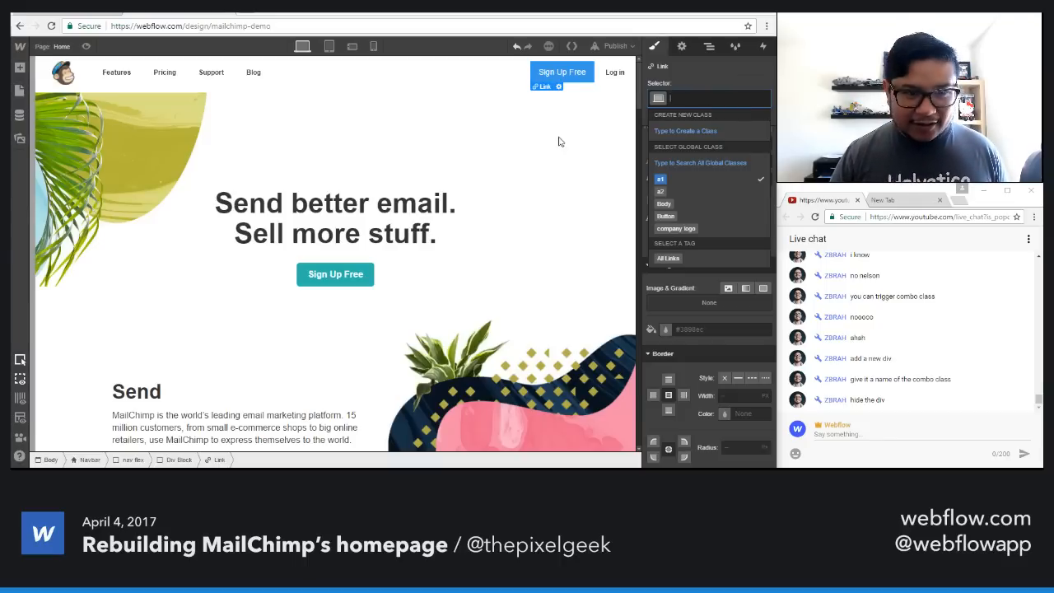
left_click(333, 274)
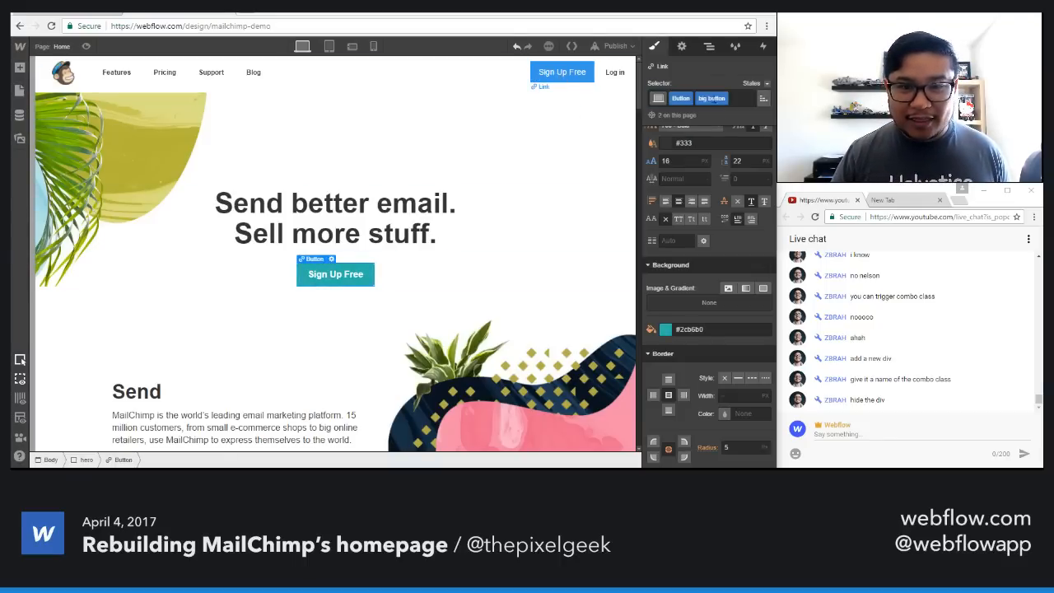
left_click(560, 75)
left_click(699, 98)
type("button")
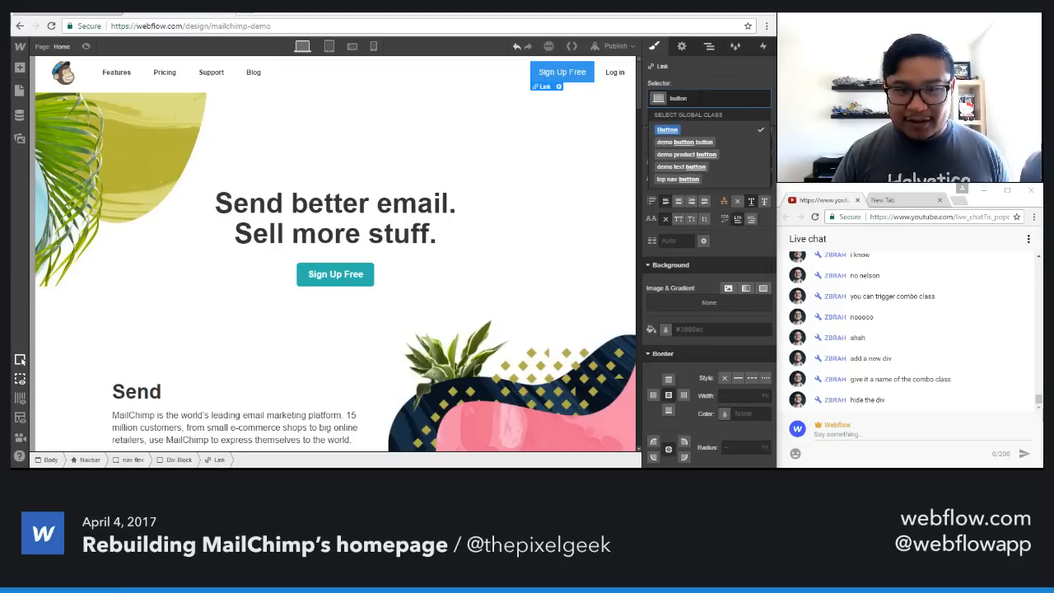
key("Return")
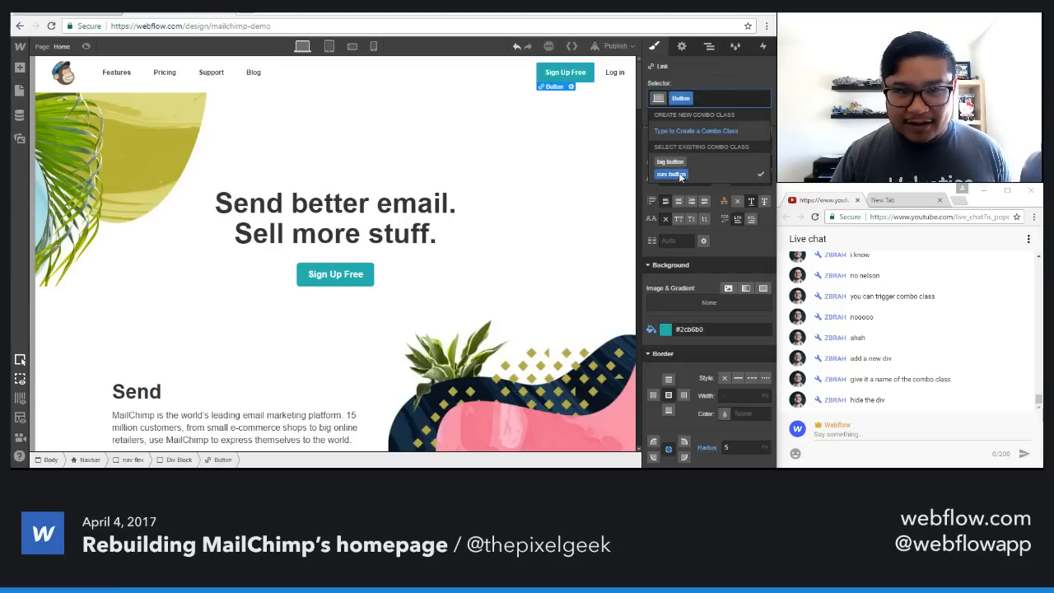
left_click(680, 174)
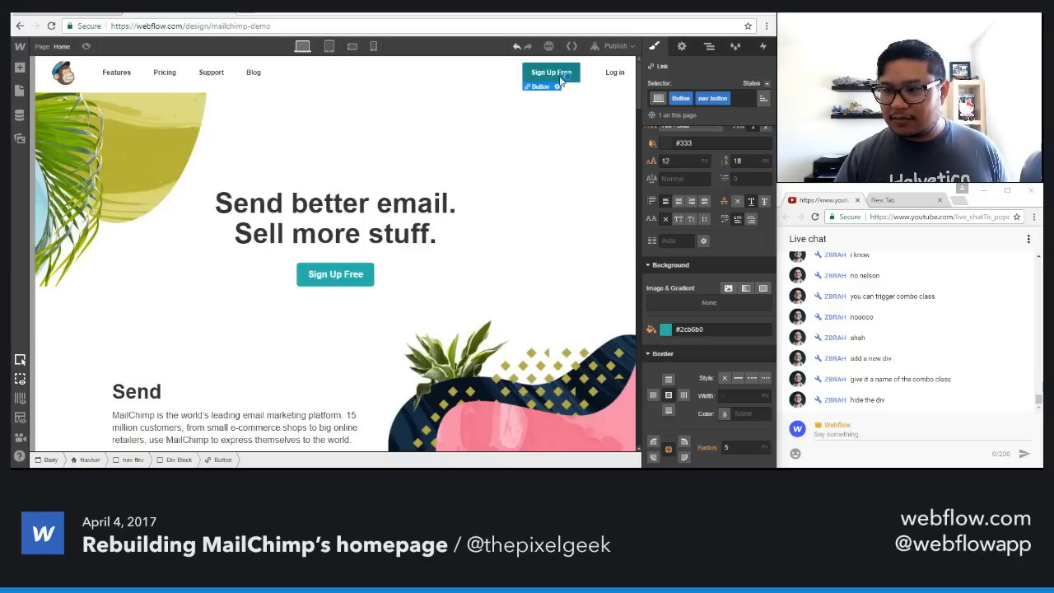
Step: Insert a Div Block directly above the Sign Up Free button within the navbar's div that holds it
key("a")
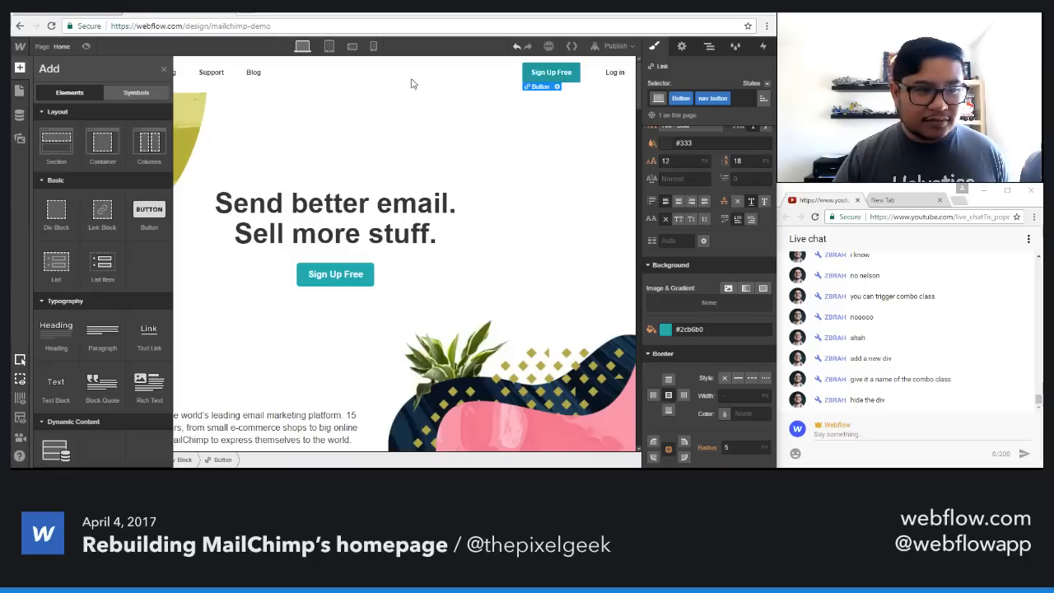
left_click(708, 47)
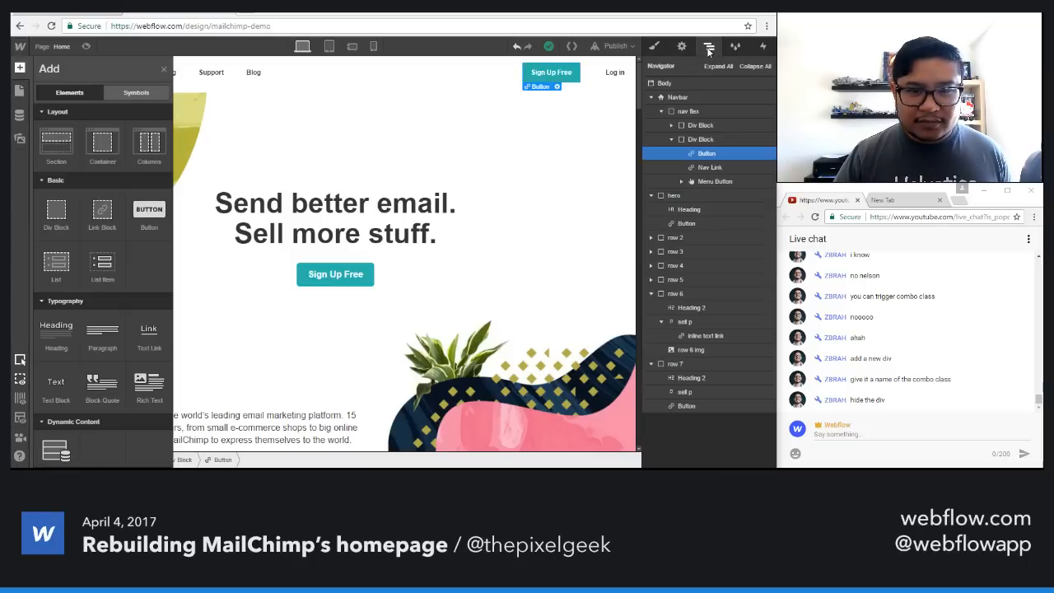
left_click(713, 155)
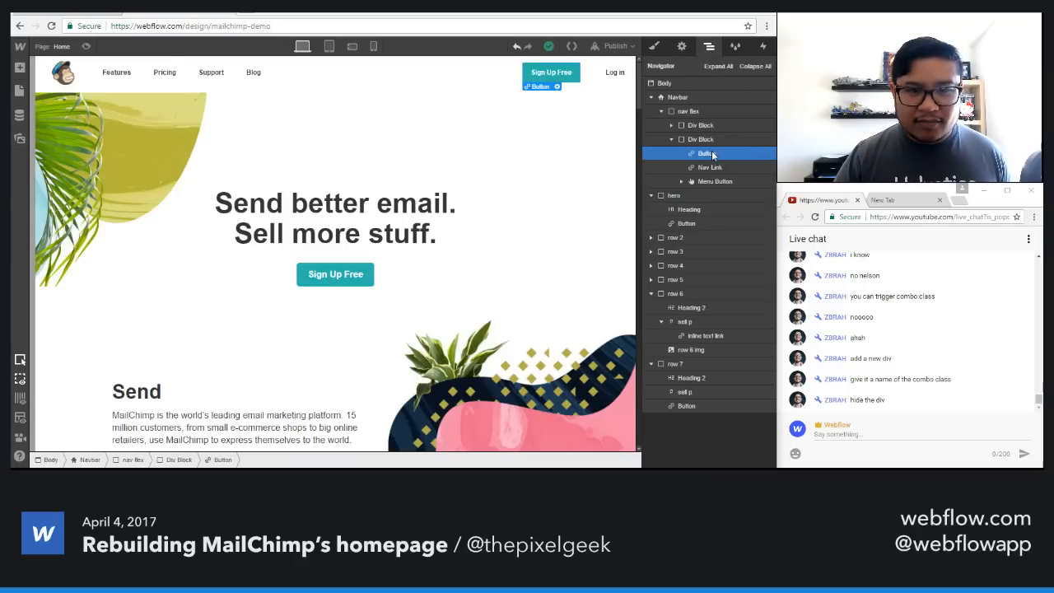
key("a")
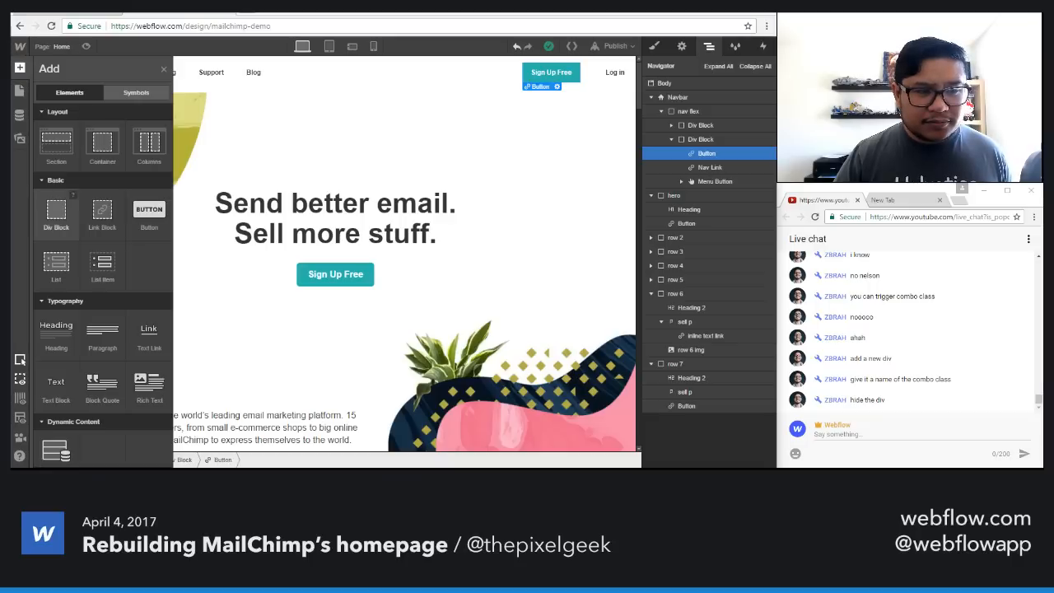
left_click_drag(56, 213, 704, 148)
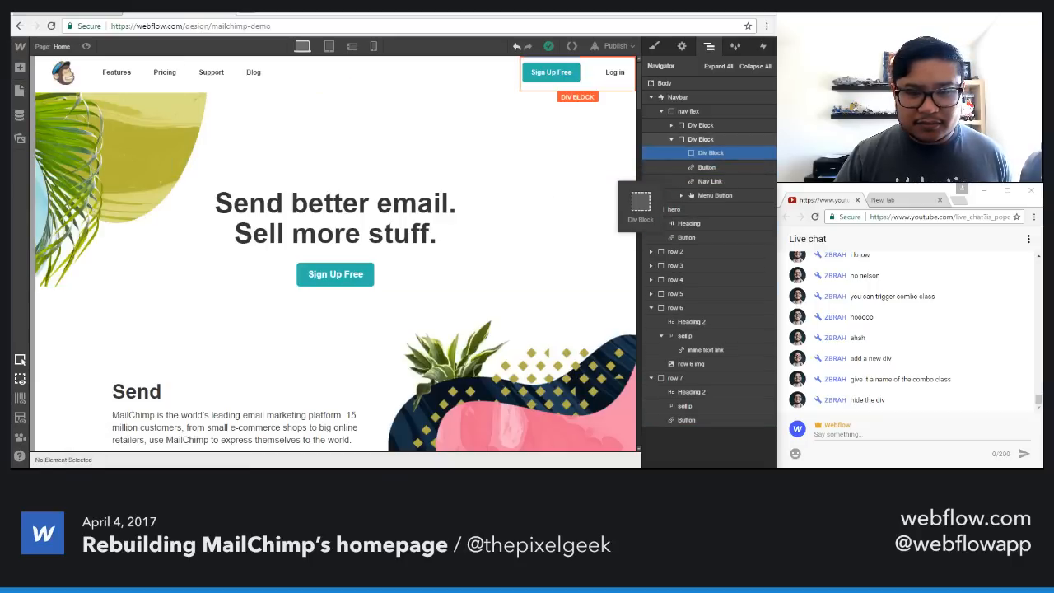
Step: Move the navbar's Sign Up Free button inside the new Div Block
left_click(706, 167)
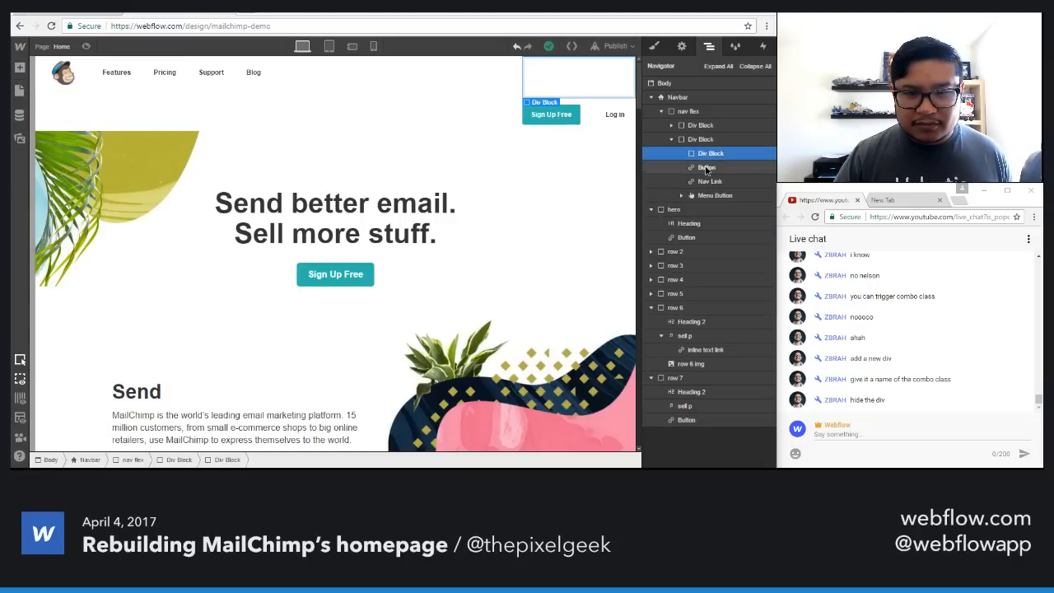
left_click_drag(691, 195, 715, 160)
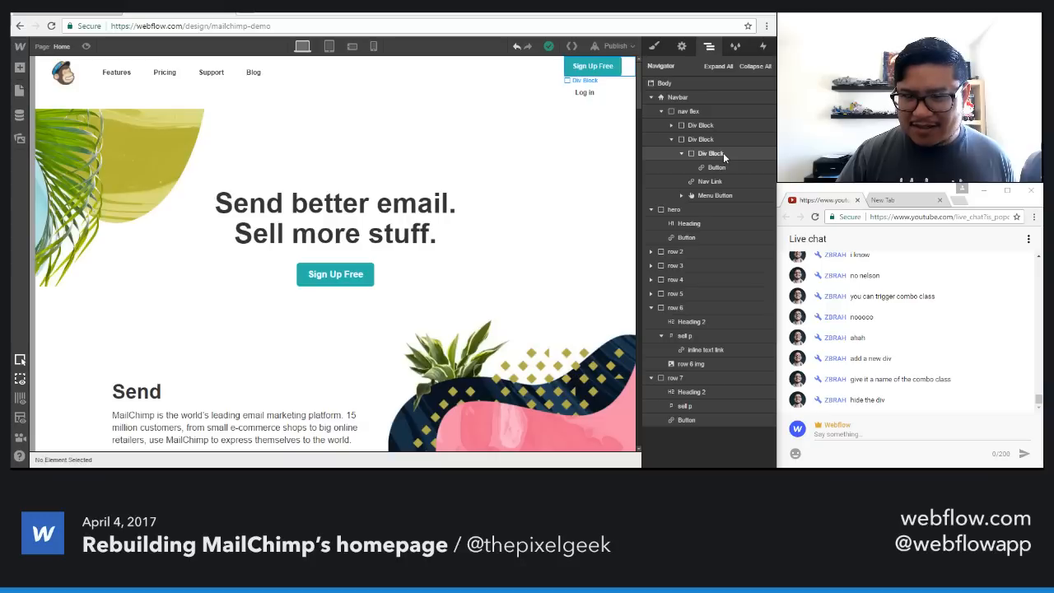
left_click(722, 152)
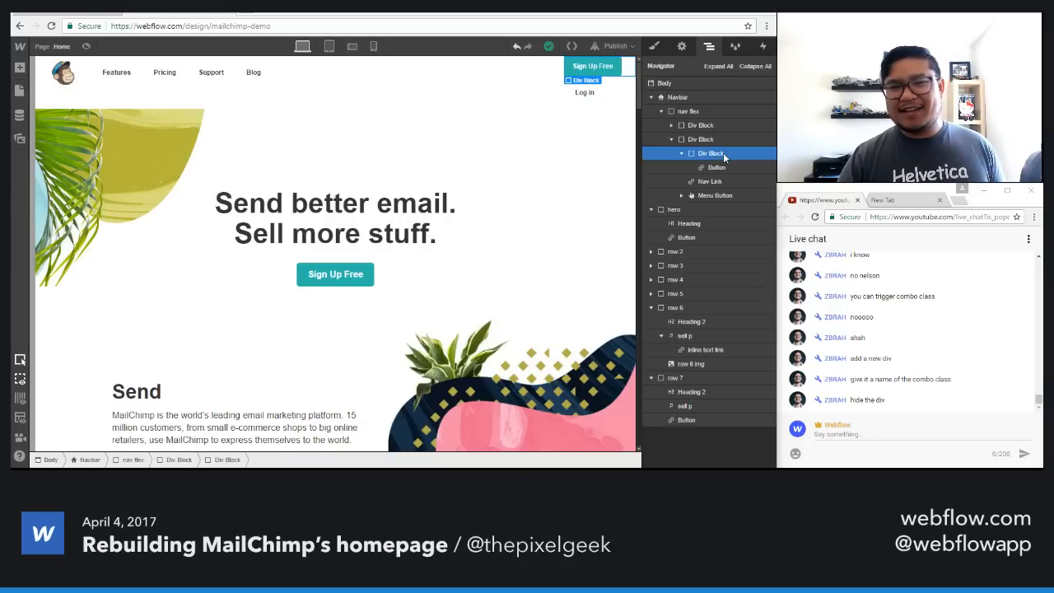
Step: Move the Sign Up Free button out of the new Div Block to just above it, and select the empty Div Block
left_click_drag(716, 166, 710, 151)
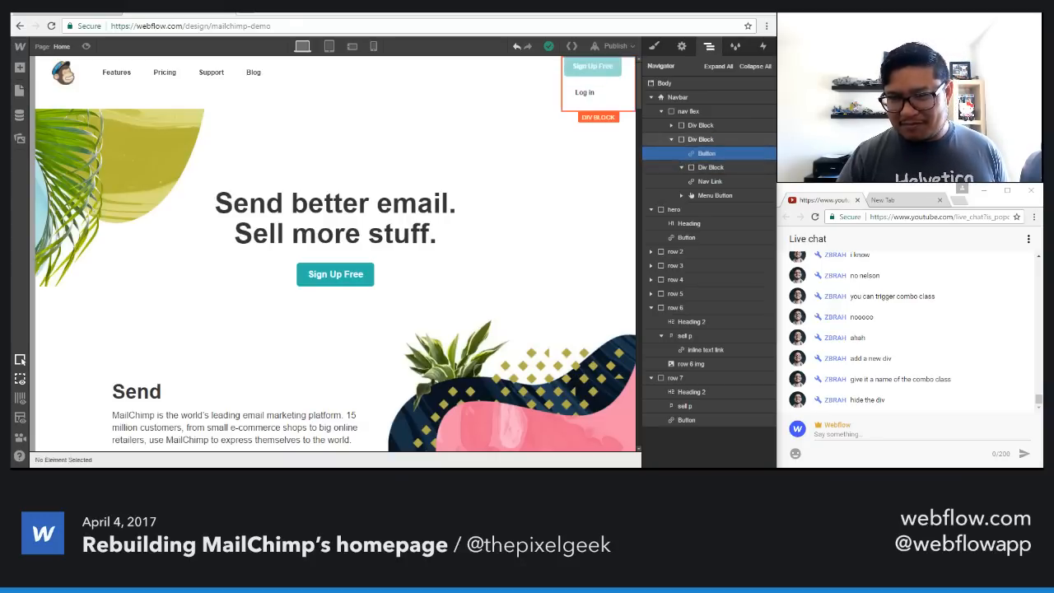
left_click(711, 167)
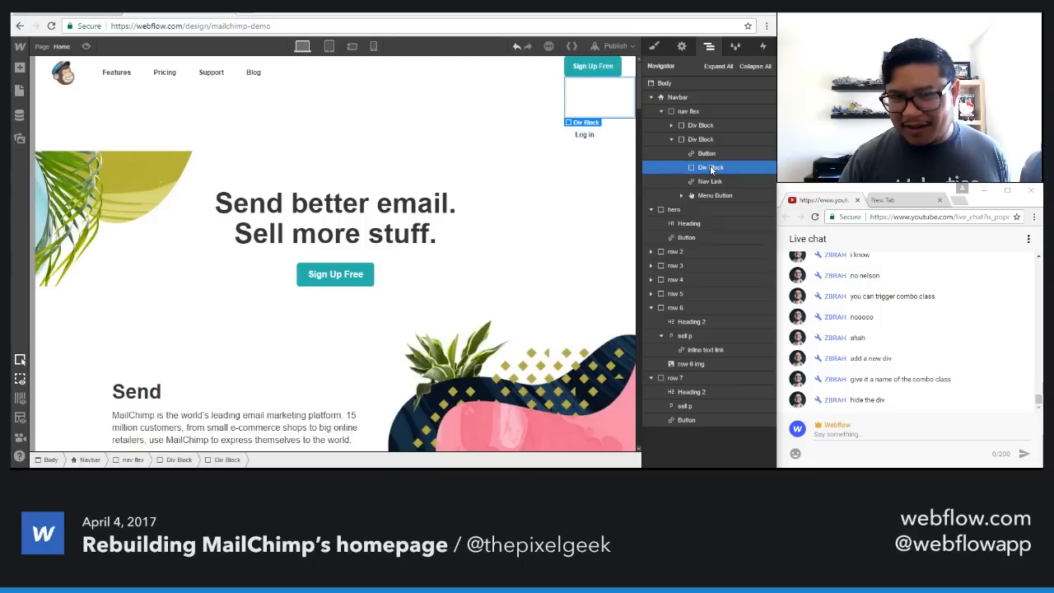
Step: Delete the empty navbar Div Block and remove the Button and nav button classes from the navbar's Sign Up Free button
key("Delete")
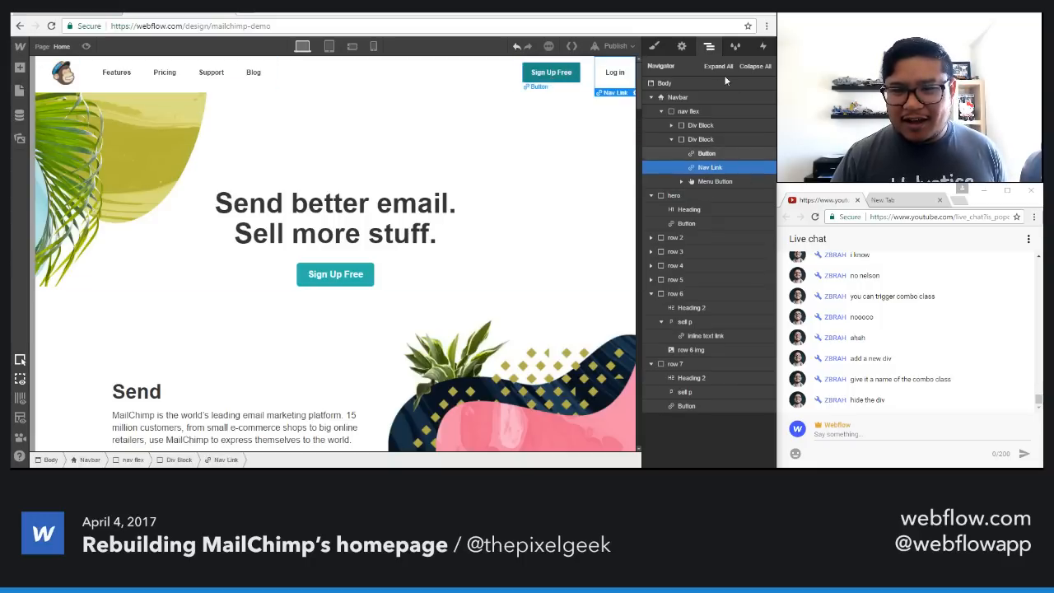
left_click(550, 76)
key("s")
left_click(737, 96)
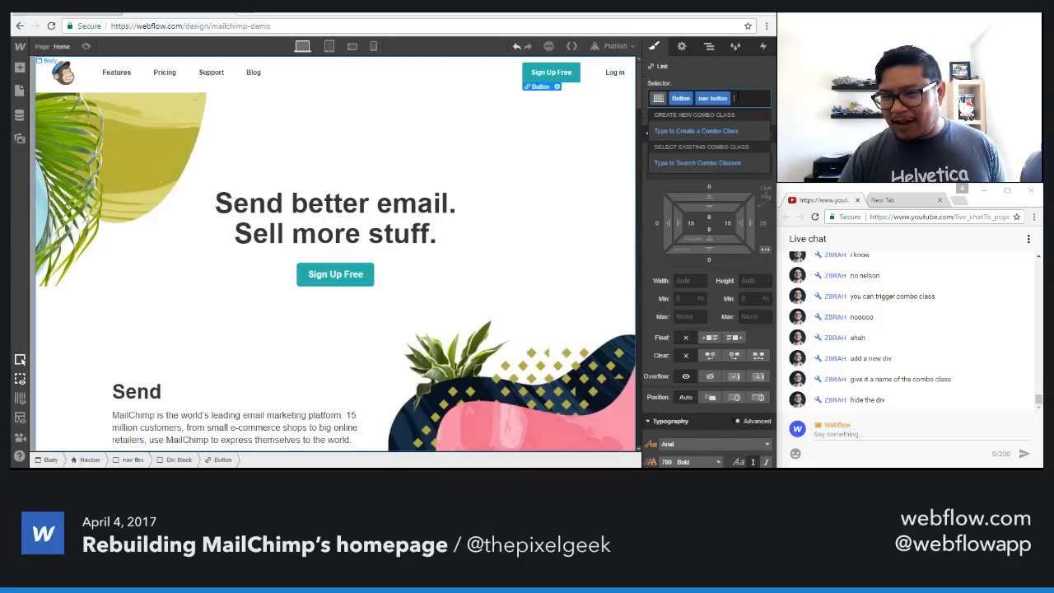
key("BackSpace")
key("BackSpace")
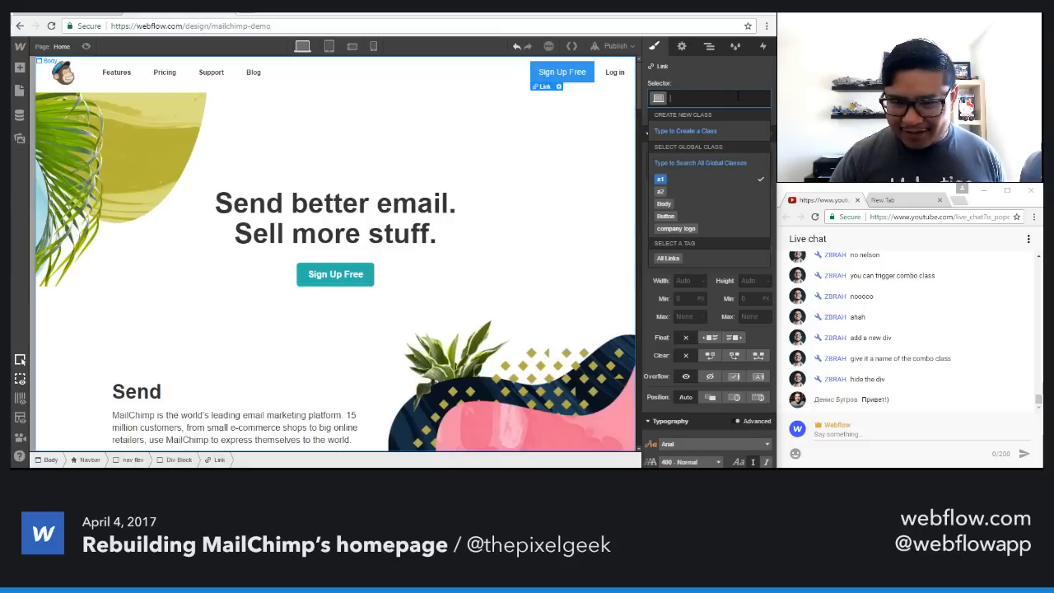
Step: Apply the existing top nav button class to the navbar's Sign Up Free button
type("nav")
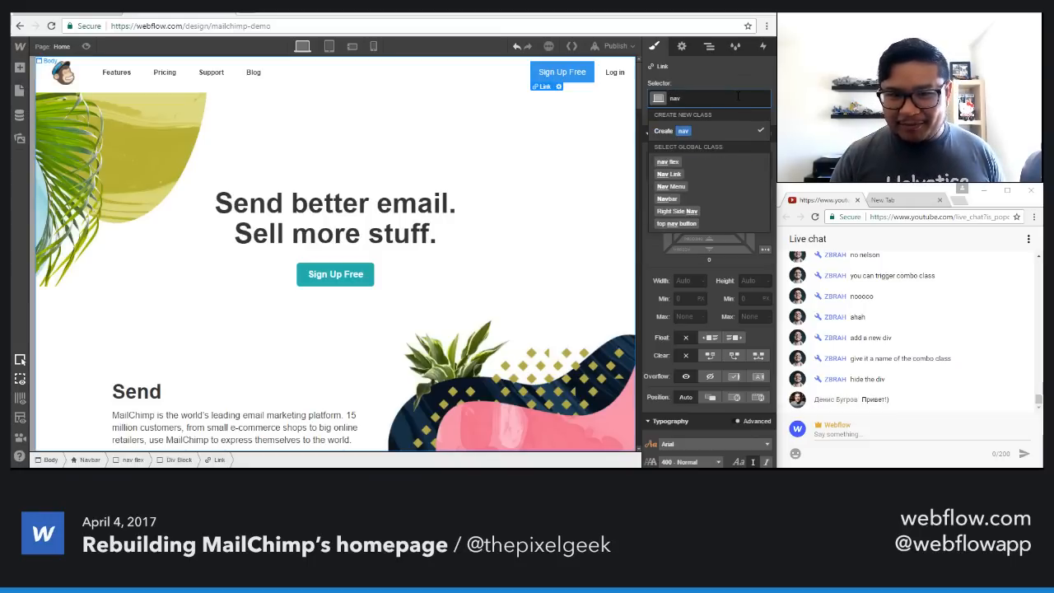
key("Down")
key("Down")
key("Down")
key("Down")
key("Down")
key("Down")
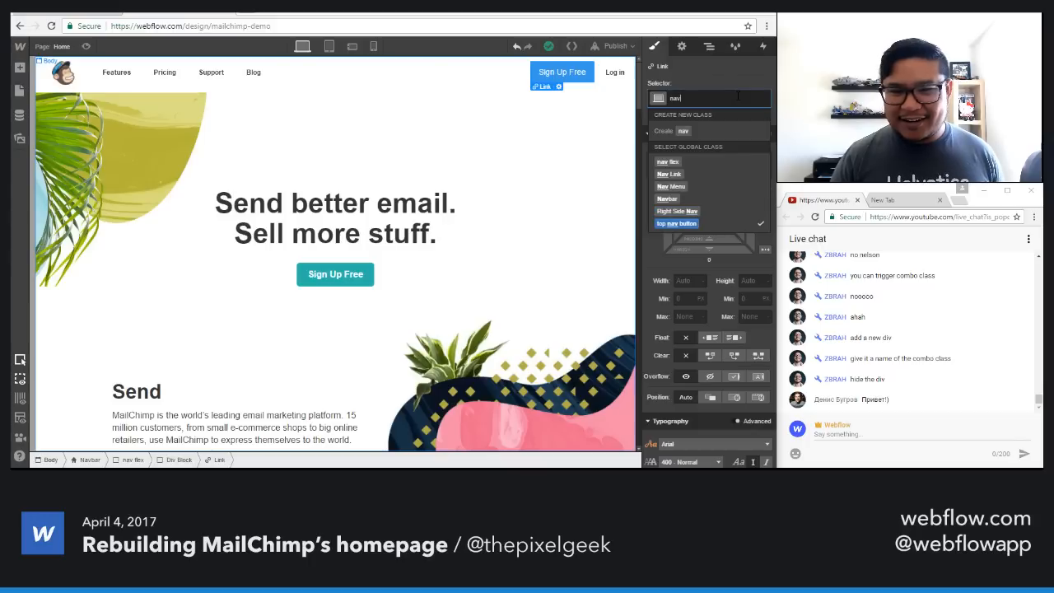
key("Return")
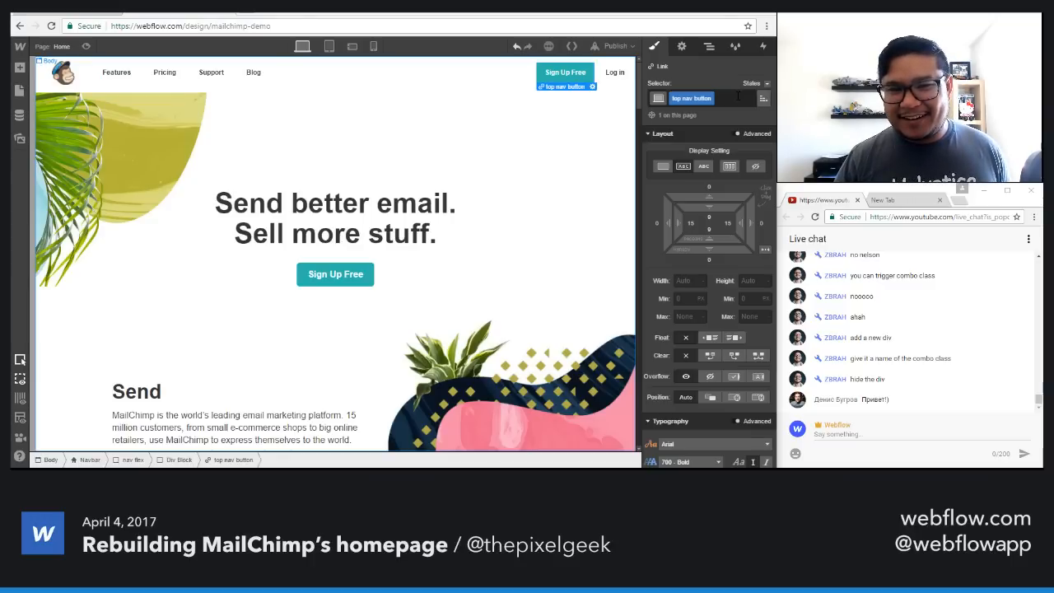
Step: Insert an unclassed Div Block as the last element of the navbar's nav flex container
left_click(19, 68)
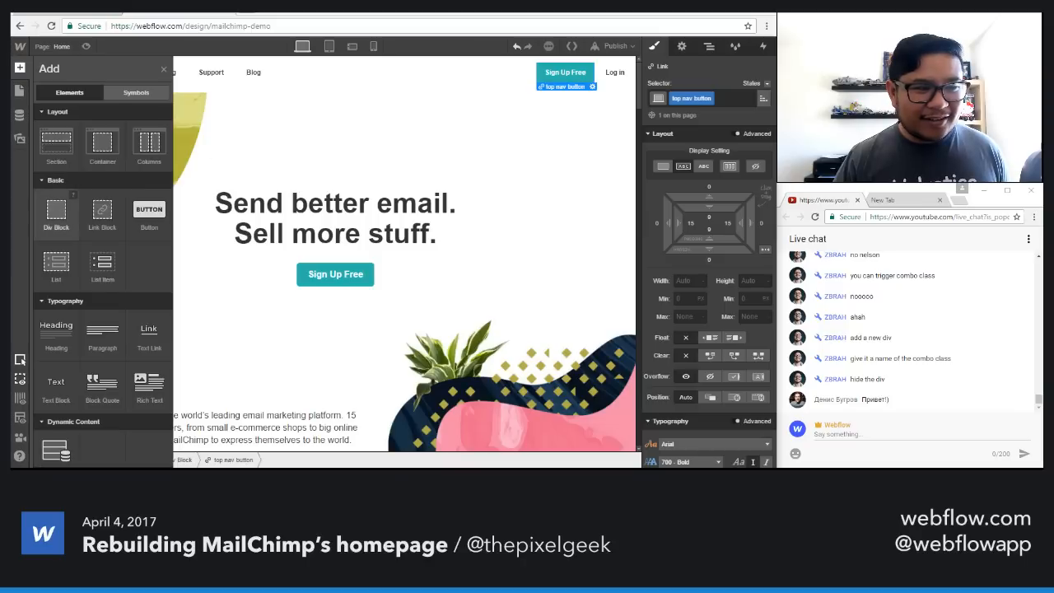
left_click_drag(56, 212, 548, 96)
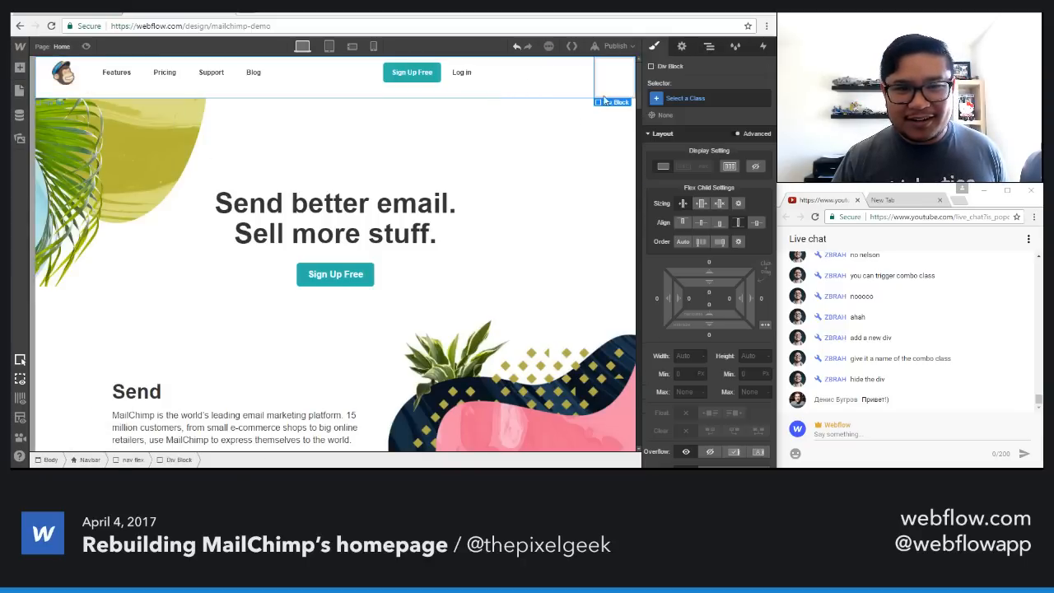
left_click(712, 102)
left_click(712, 78)
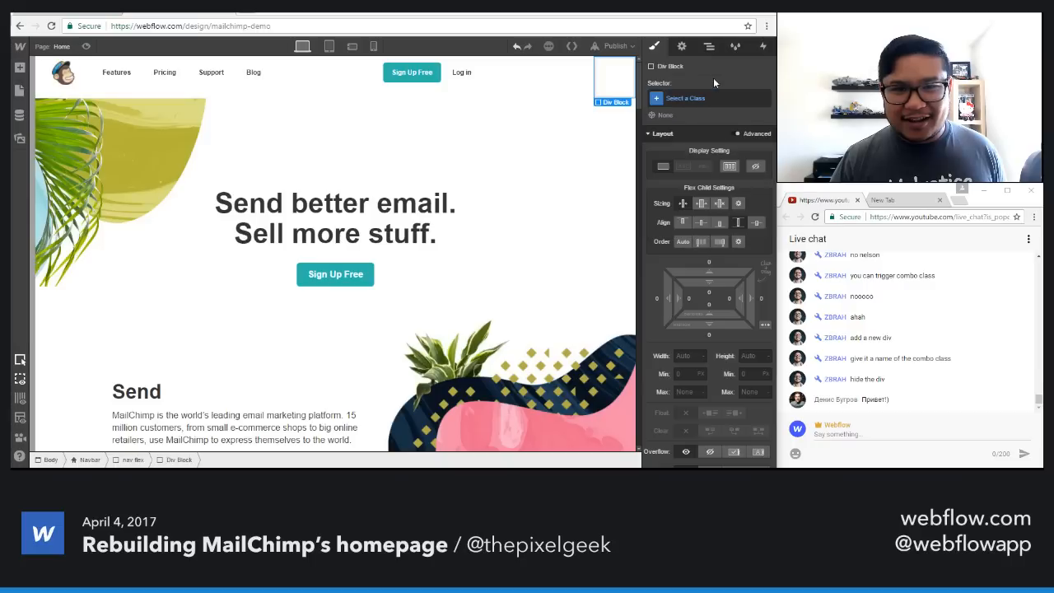
left_click(704, 99)
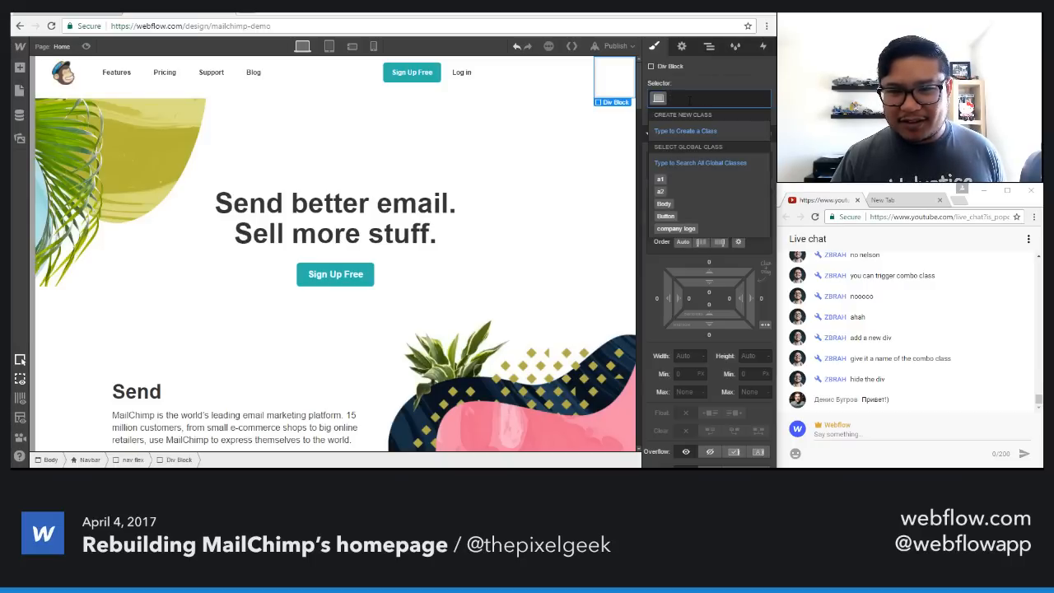
left_click(713, 46)
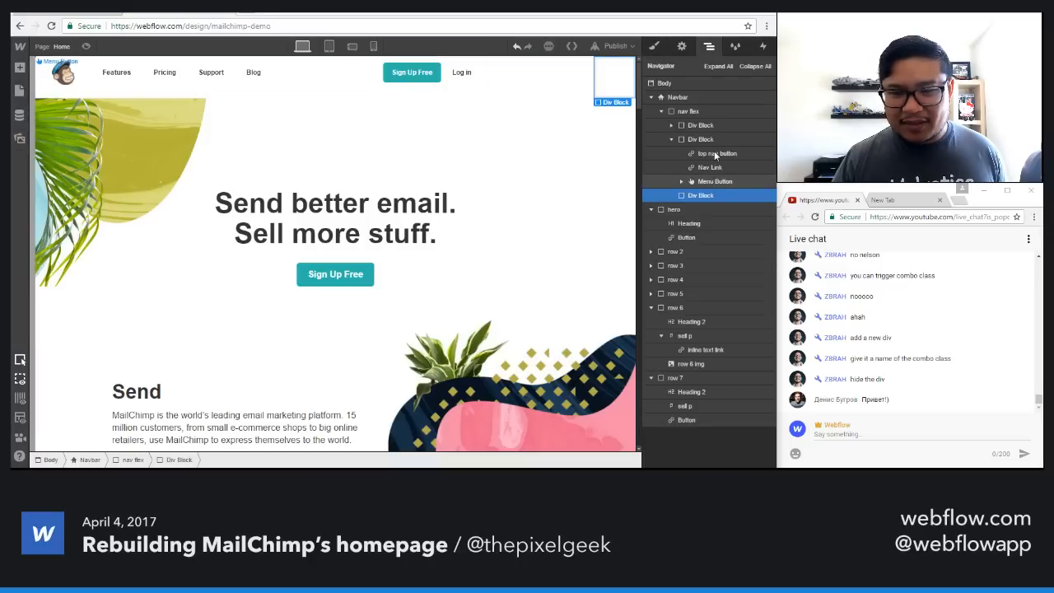
Step: Turn off the visibility of the new nav flex Div Block on all four device sizes
left_click(681, 46)
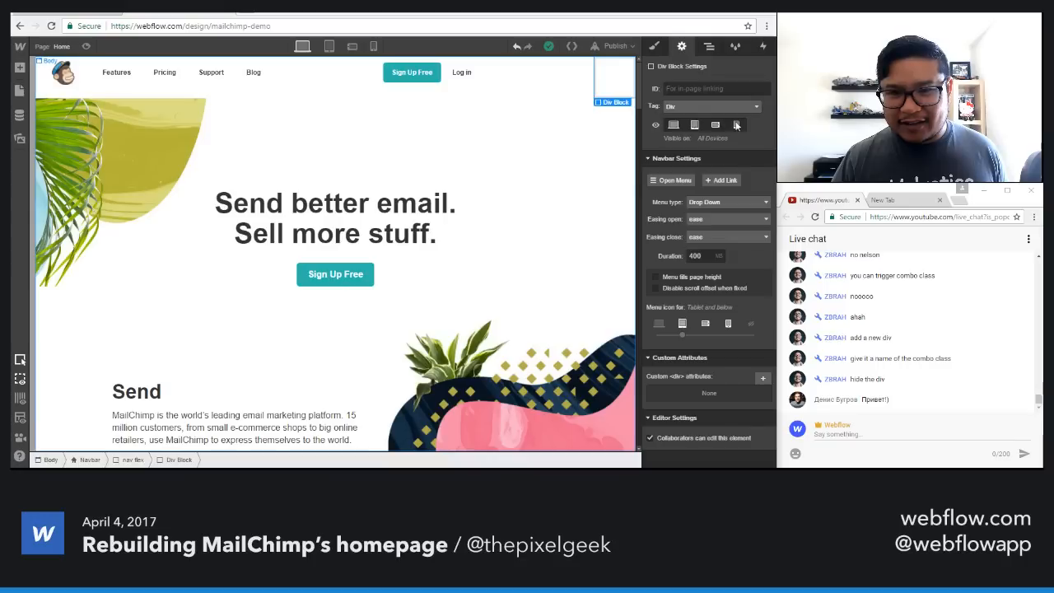
left_click(736, 125)
left_click(715, 125)
left_click(695, 126)
left_click(674, 125)
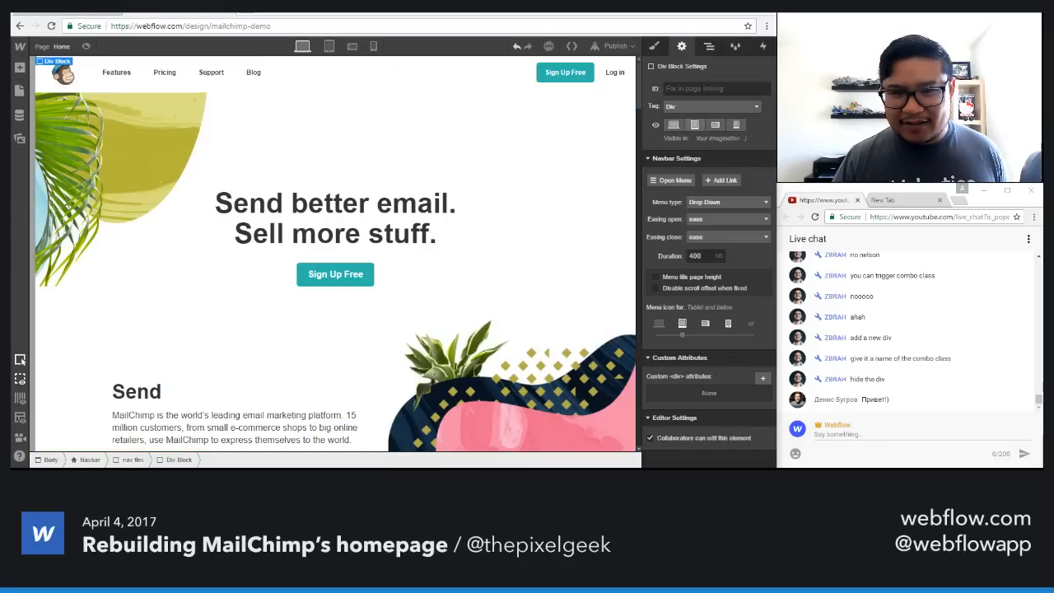
Step: Nest a new Div Block inside the hidden Div Block in nav flex
left_click(709, 46)
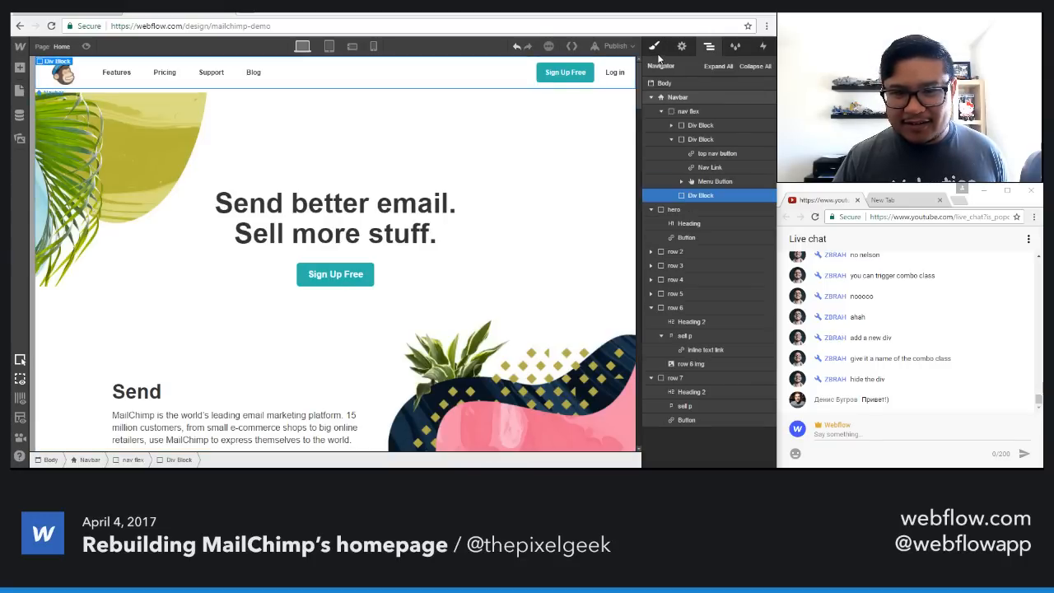
key("a")
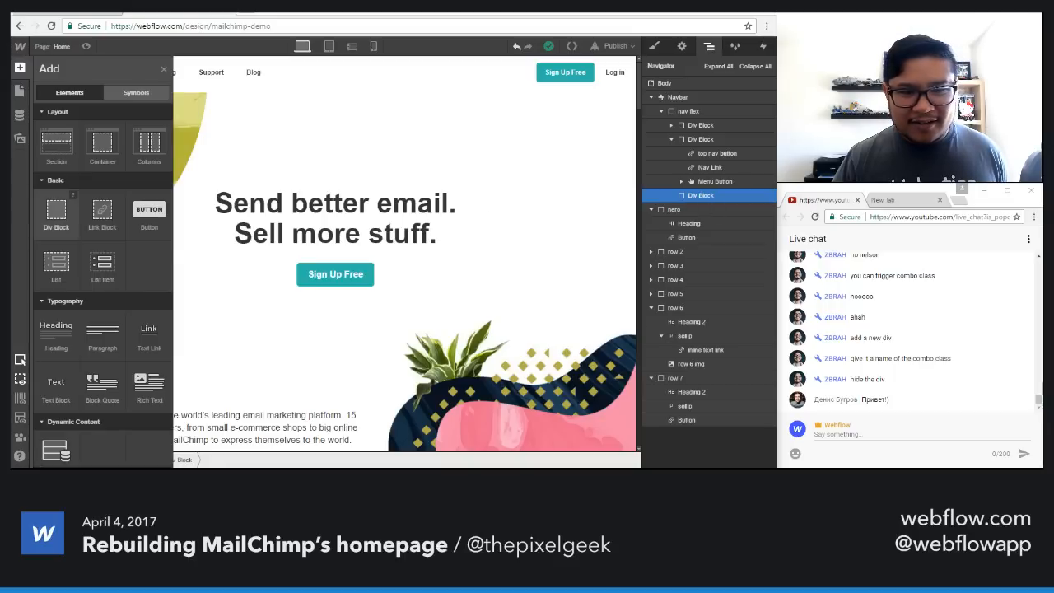
left_click(56, 212)
left_click(654, 46)
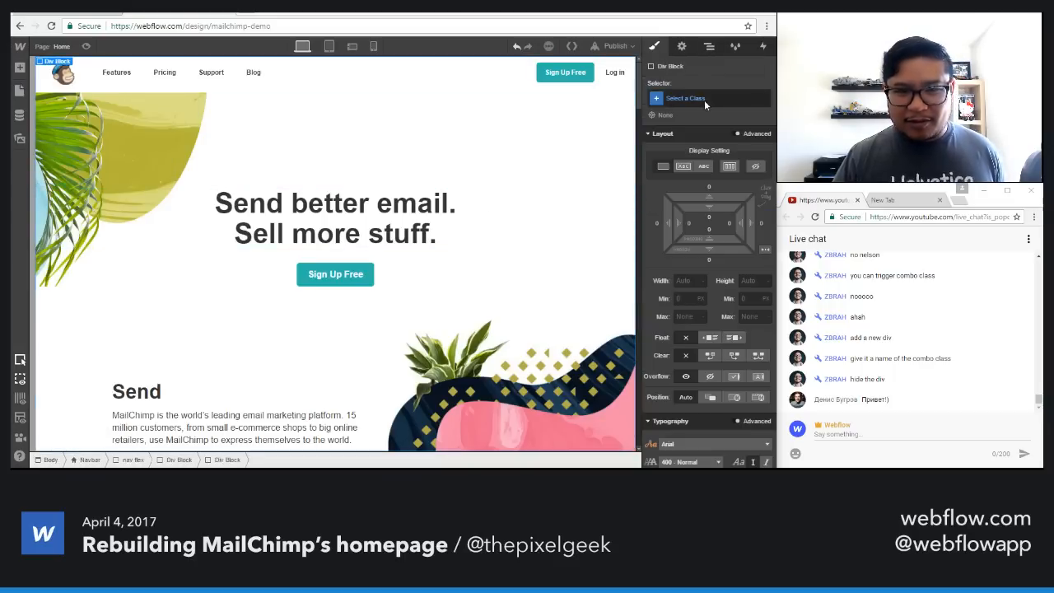
Step: Apply the Button class with the nav button combo class to the nested Div Block
left_click(703, 99)
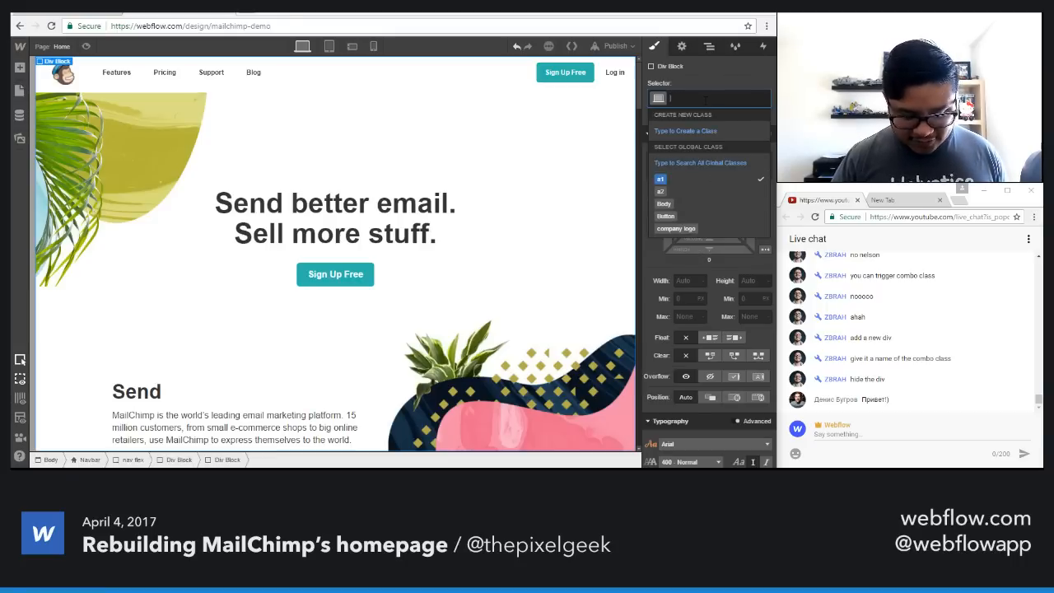
type("but")
key("Down")
key("Return")
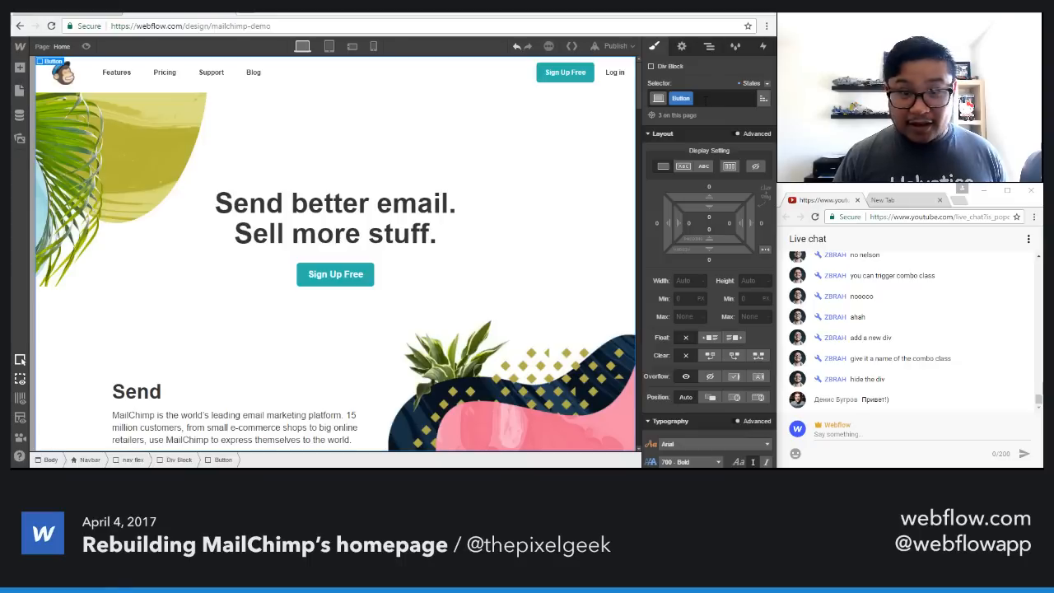
left_click(705, 100)
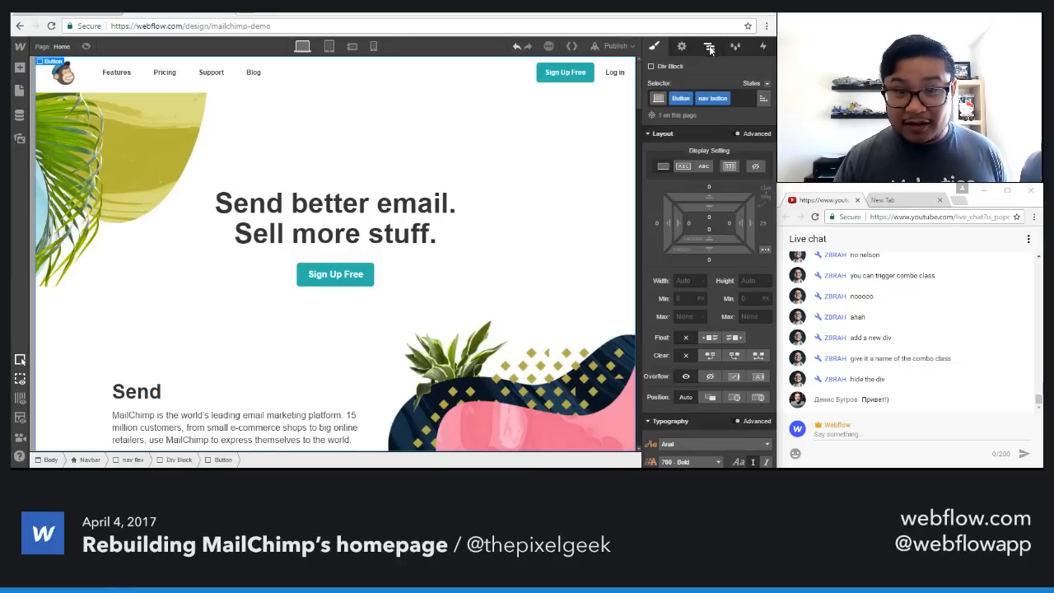
Step: Expand the hidden Div Block in the page structure to check the element nested inside it
left_click(708, 45)
left_click(692, 196)
left_click(670, 195)
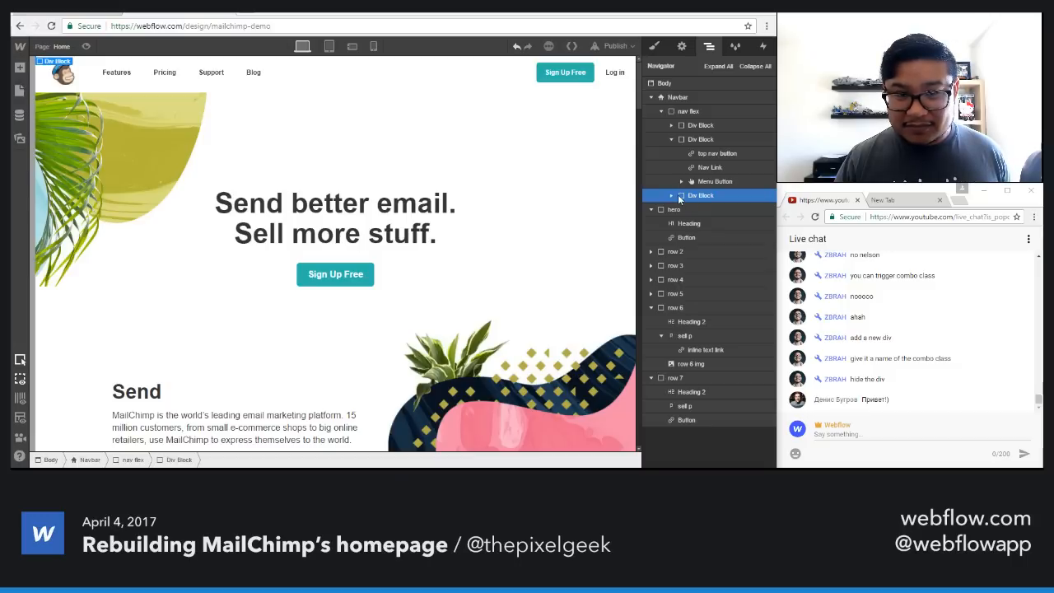
left_click(680, 197)
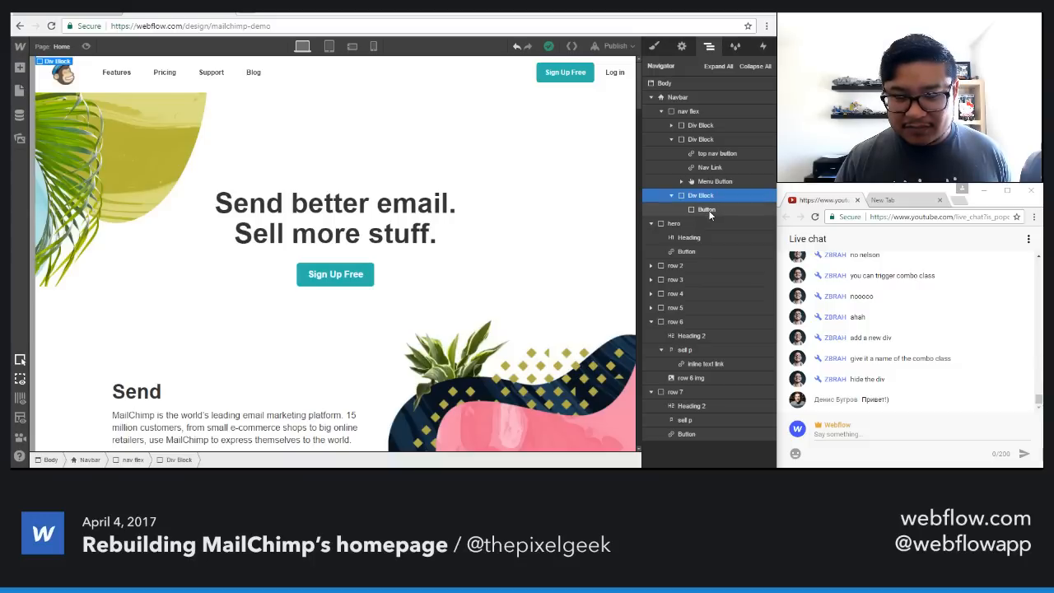
Step: Add a Scroll trigger to the hero section's showhide sign up interaction and set it to affect different elements
left_click(623, 212)
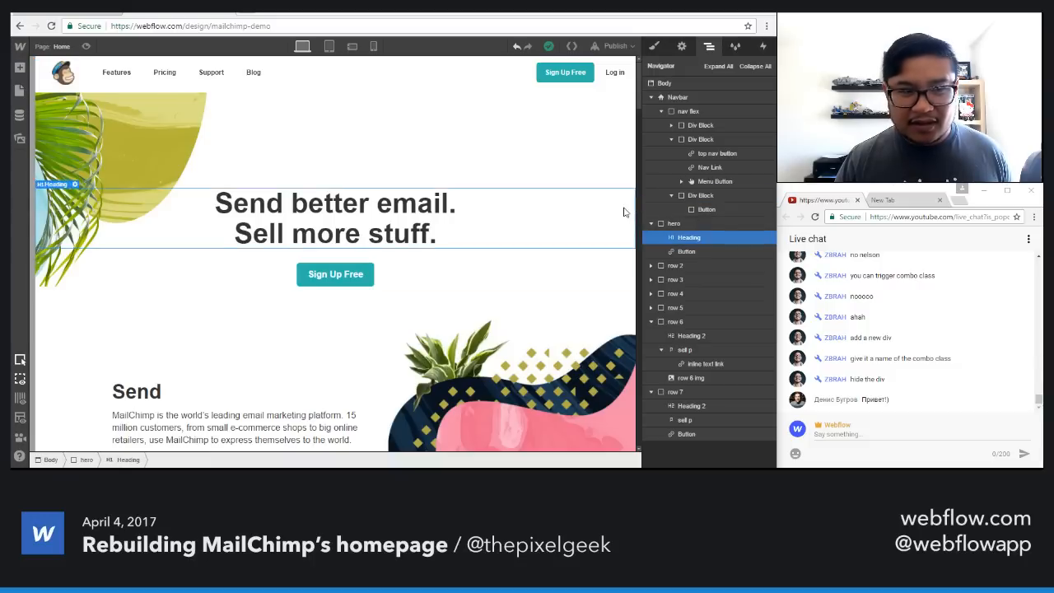
left_click(577, 147)
left_click(762, 46)
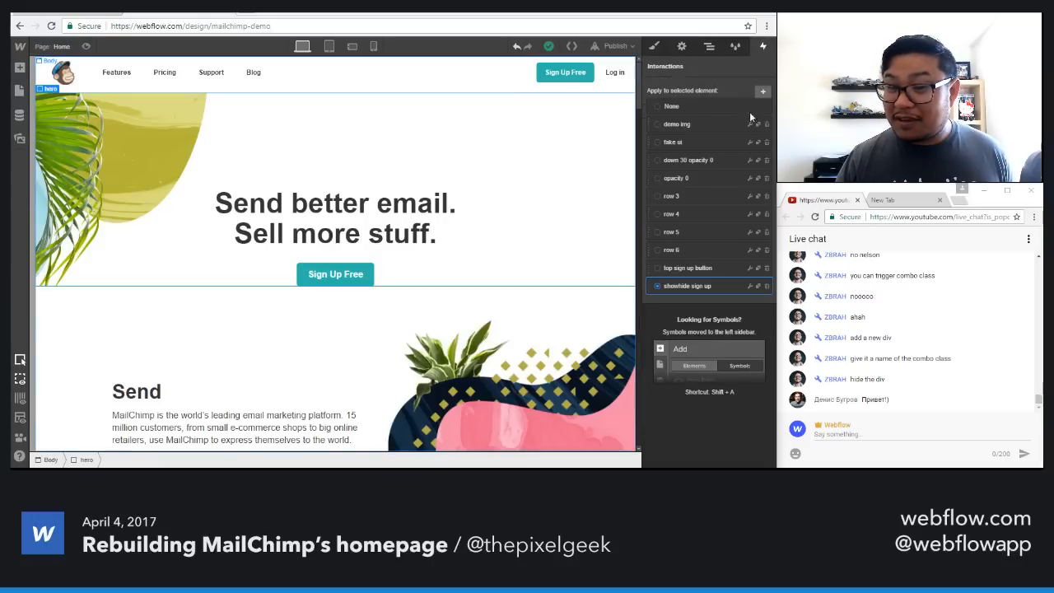
left_click(748, 287)
left_click(766, 172)
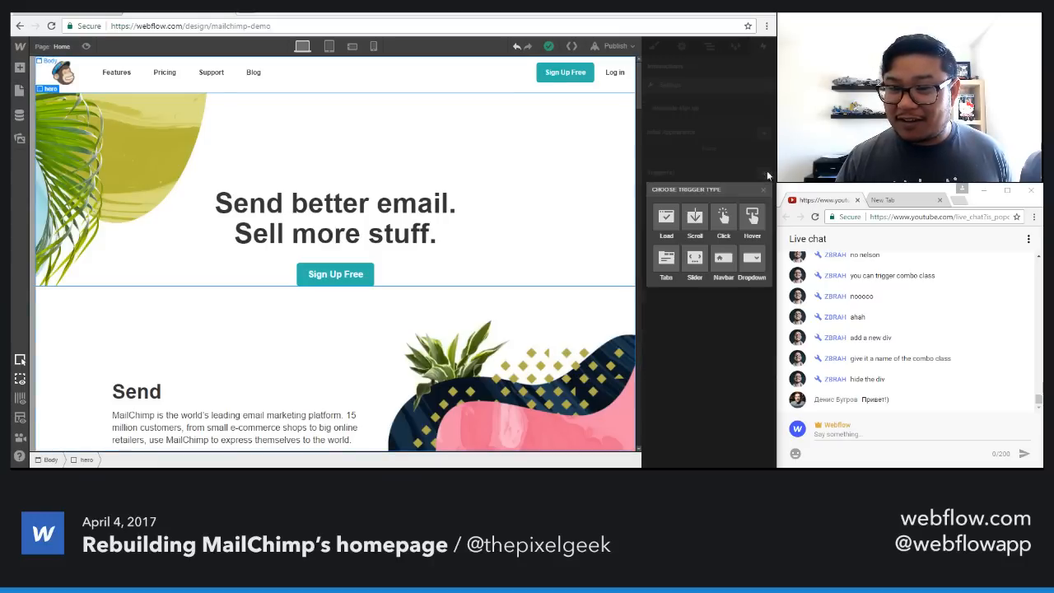
left_click(694, 215)
left_click(688, 135)
Step: Try to target the Button class together with its nav button combo class as the Scroll trigger's affected element
left_click(684, 152)
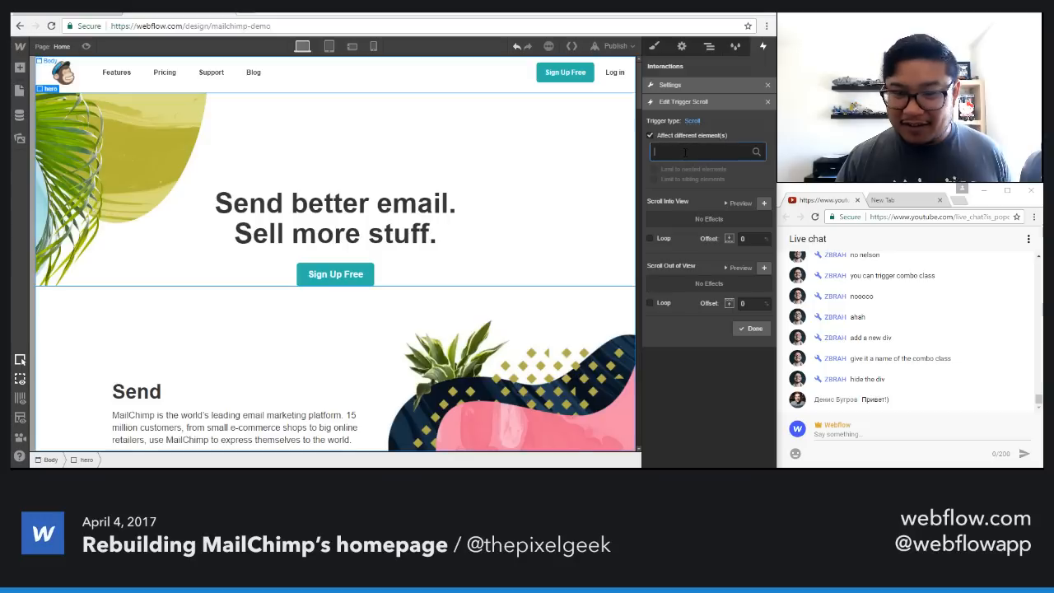
type("but")
key("Return")
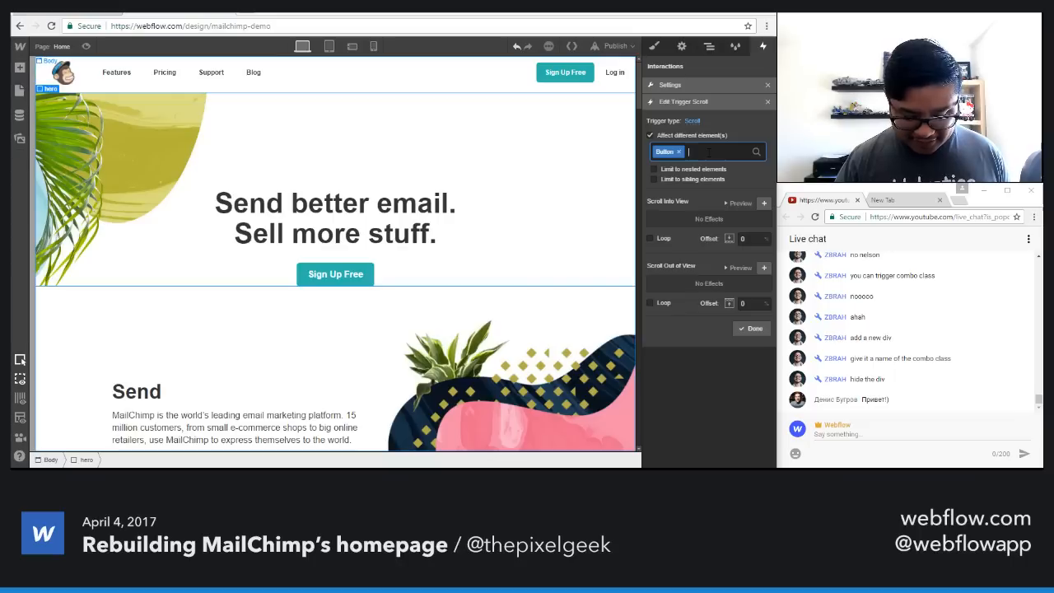
type("b")
key("BackSpace")
type("nav")
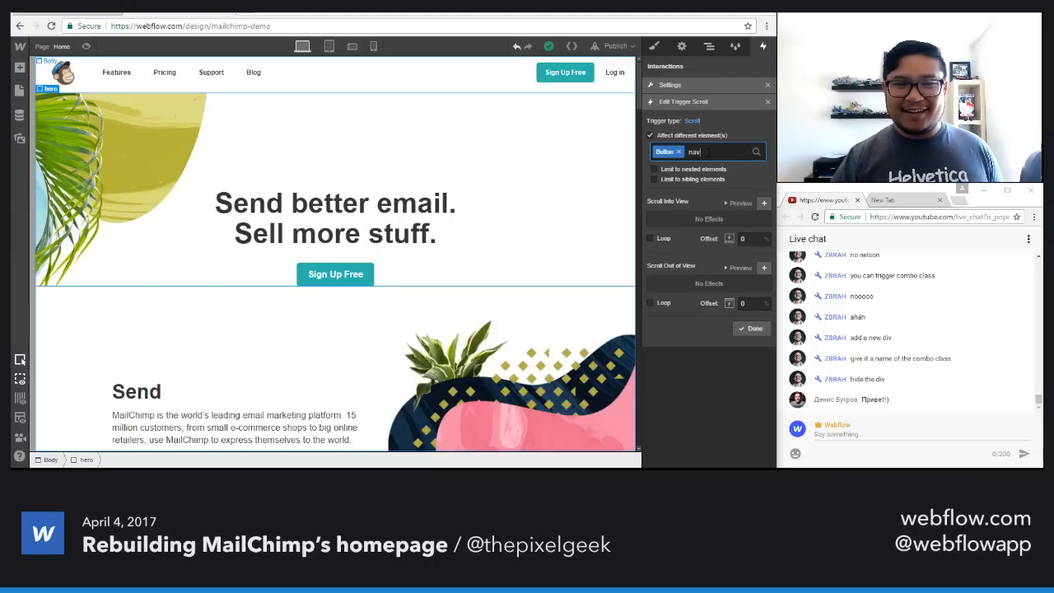
left_click(767, 101)
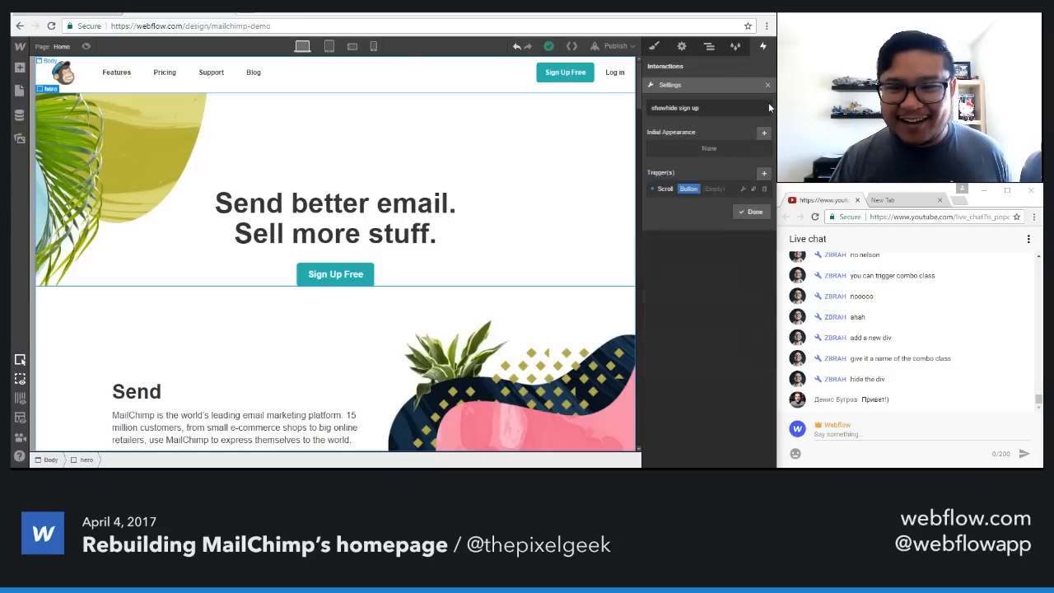
Step: Delete the hidden Div Block and its nested div from the nav flex container
left_click(708, 47)
left_click(703, 194)
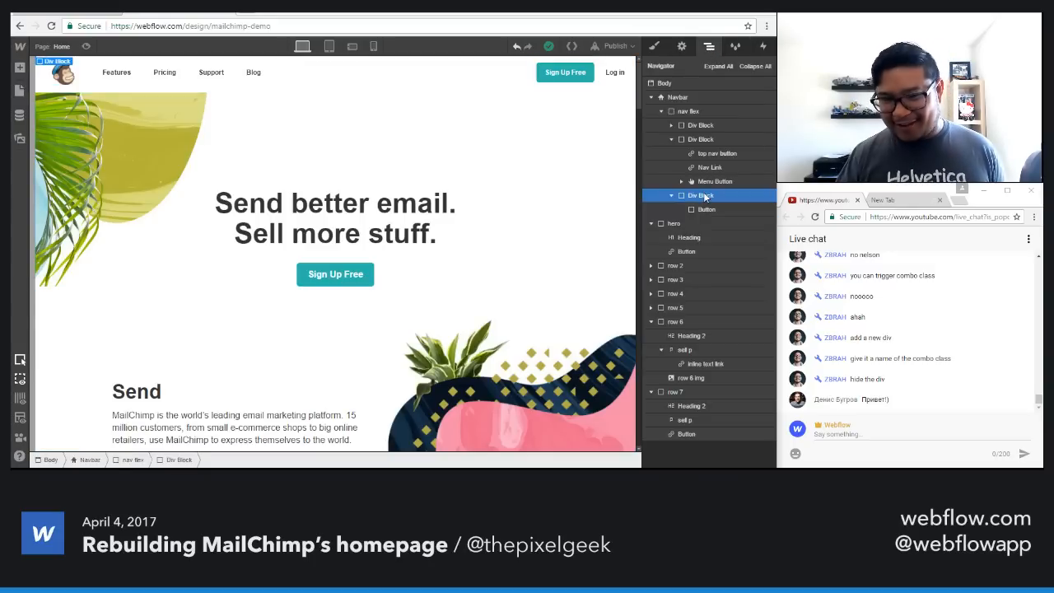
key("Delete")
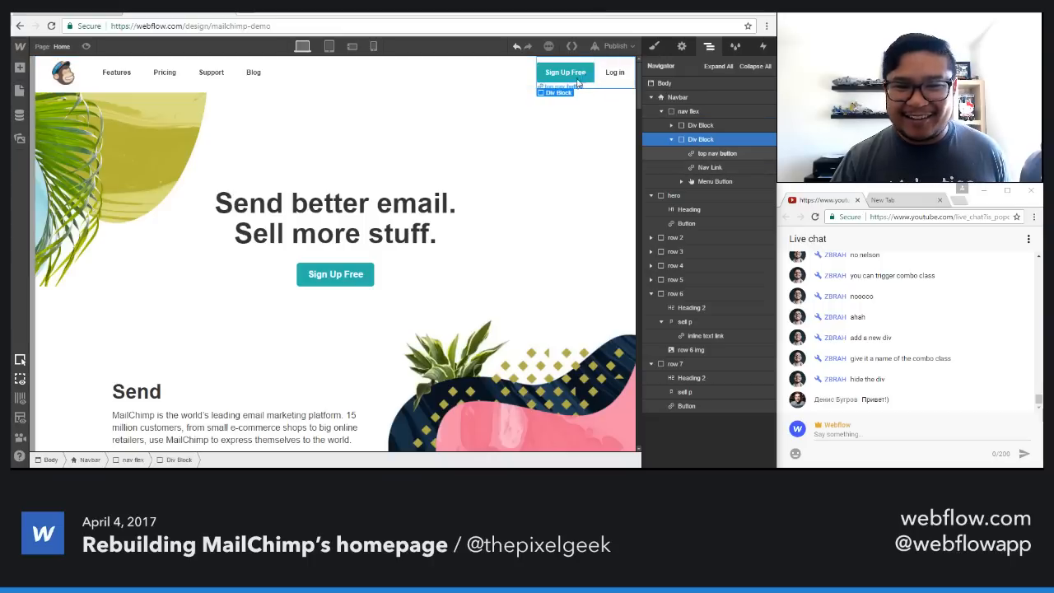
Step: Replace the Button class with the top nav button class as the Scroll trigger's affected element
left_click(720, 153)
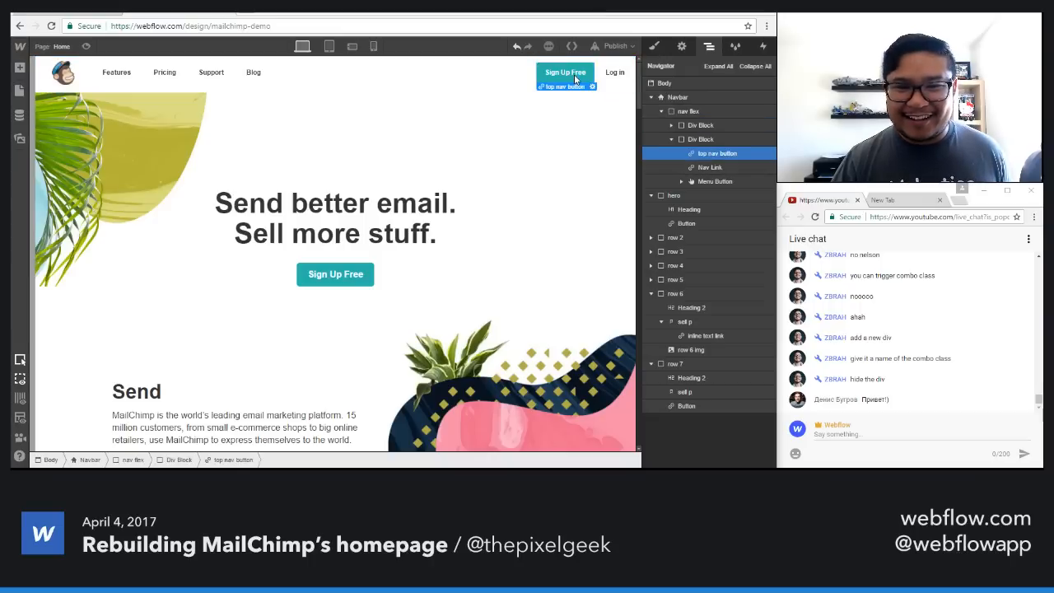
left_click(654, 47)
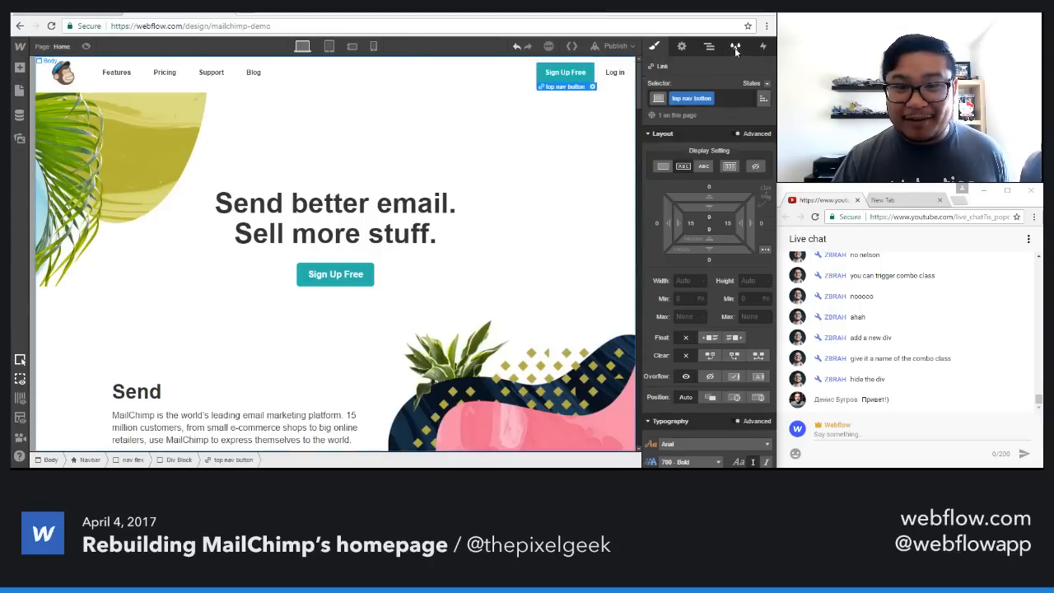
left_click(764, 47)
left_click(709, 189)
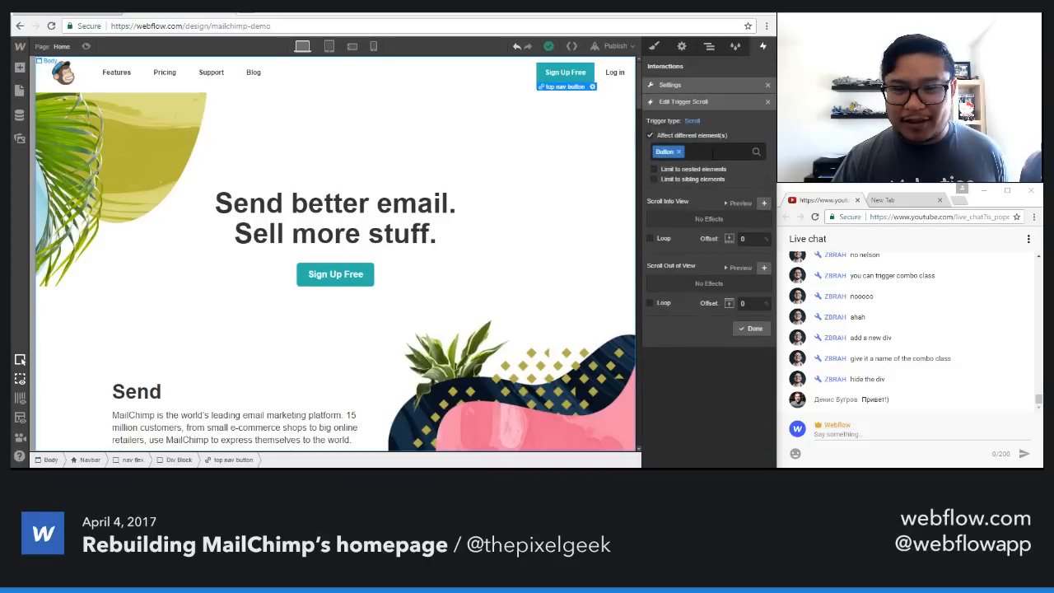
left_click(706, 152)
type("nav")
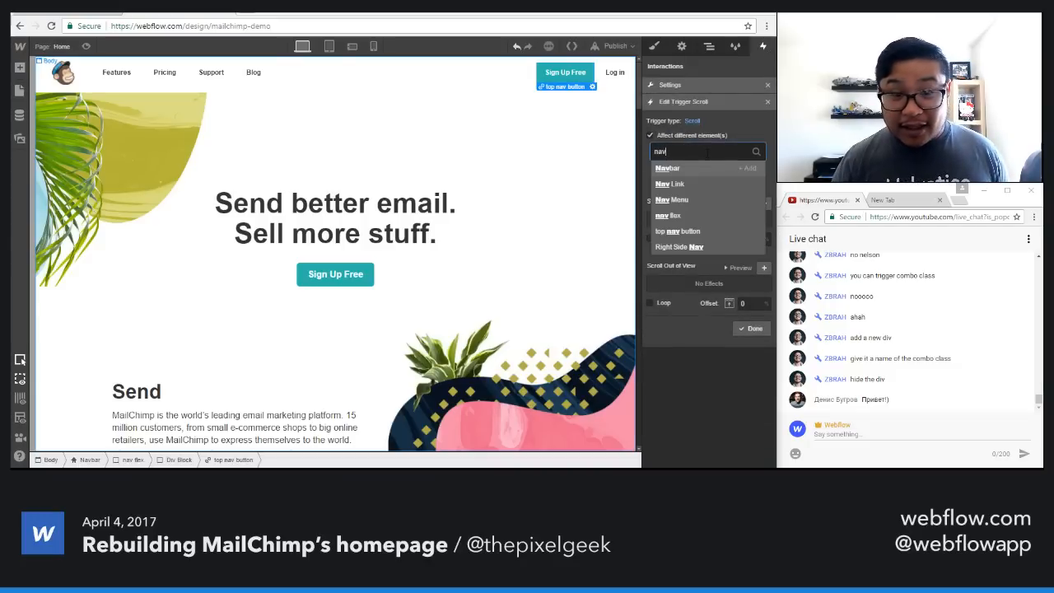
left_click(677, 231)
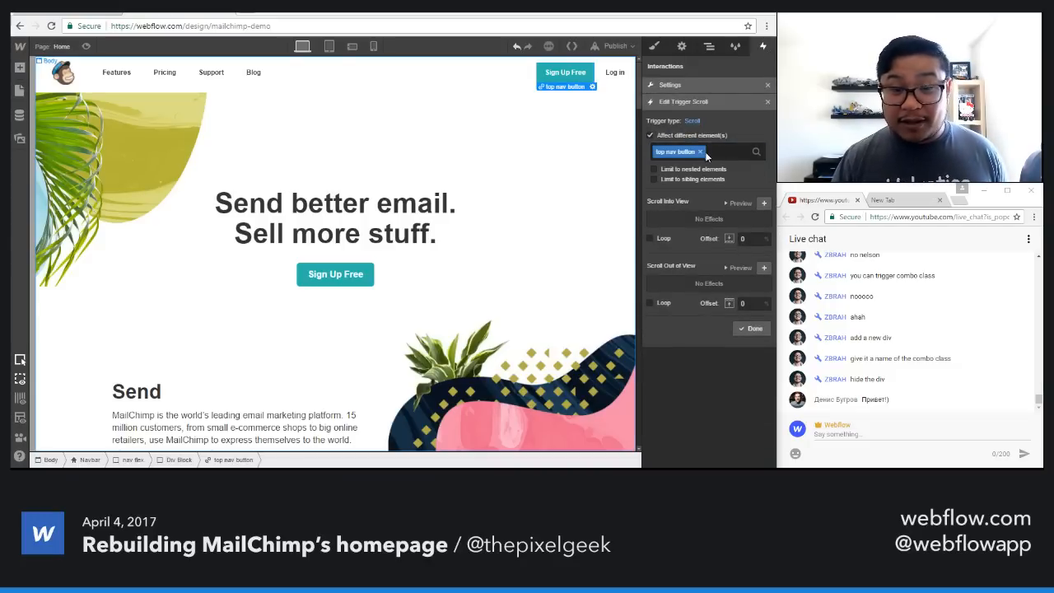
Step: Add a Scroll Into View step to the Scroll trigger that moves the top nav button to its origin
left_click(763, 204)
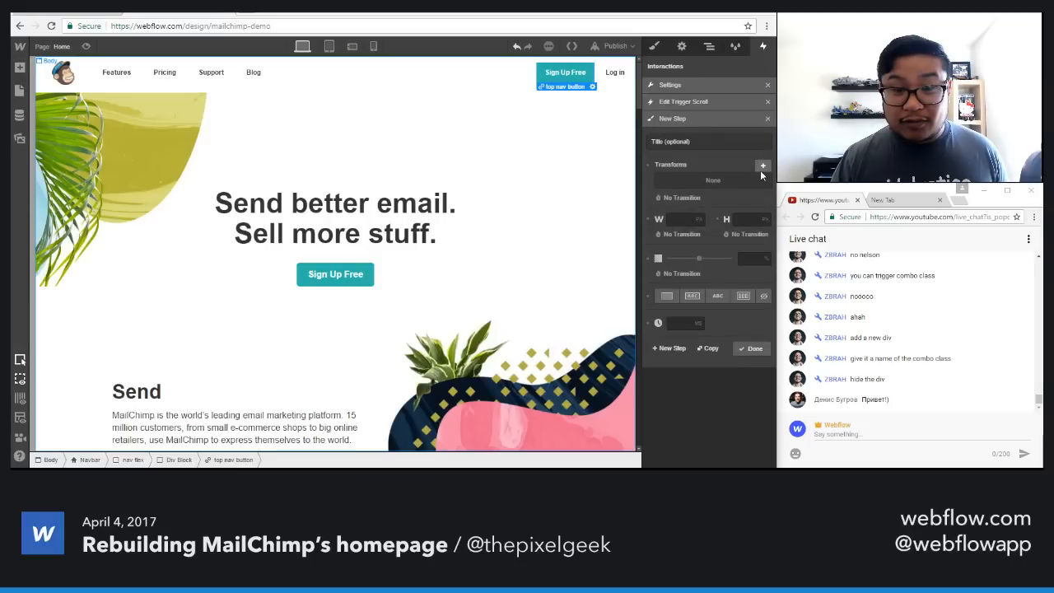
left_click(762, 166)
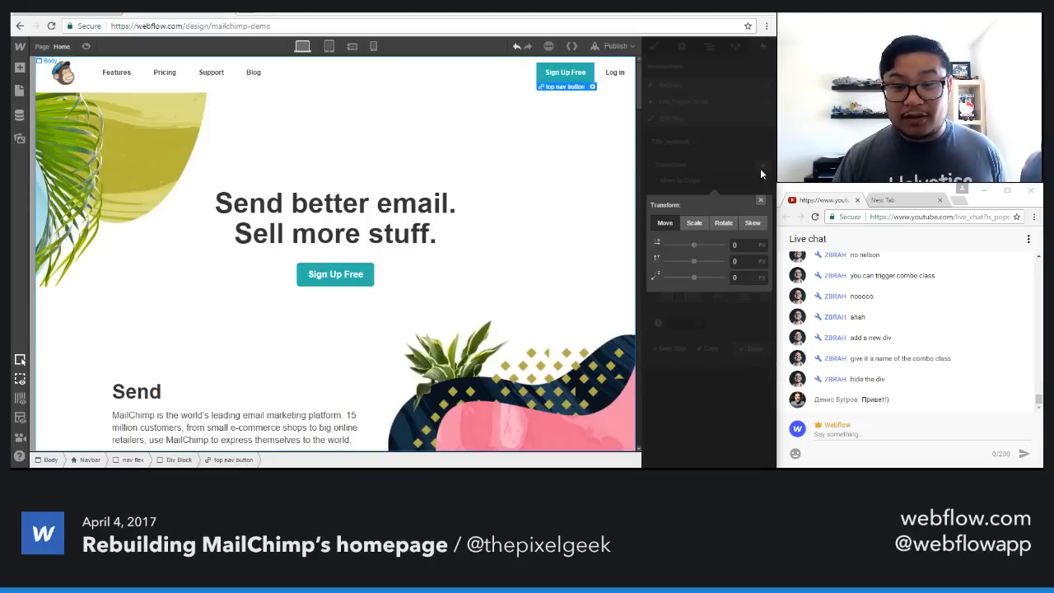
left_click(760, 201)
left_click(754, 350)
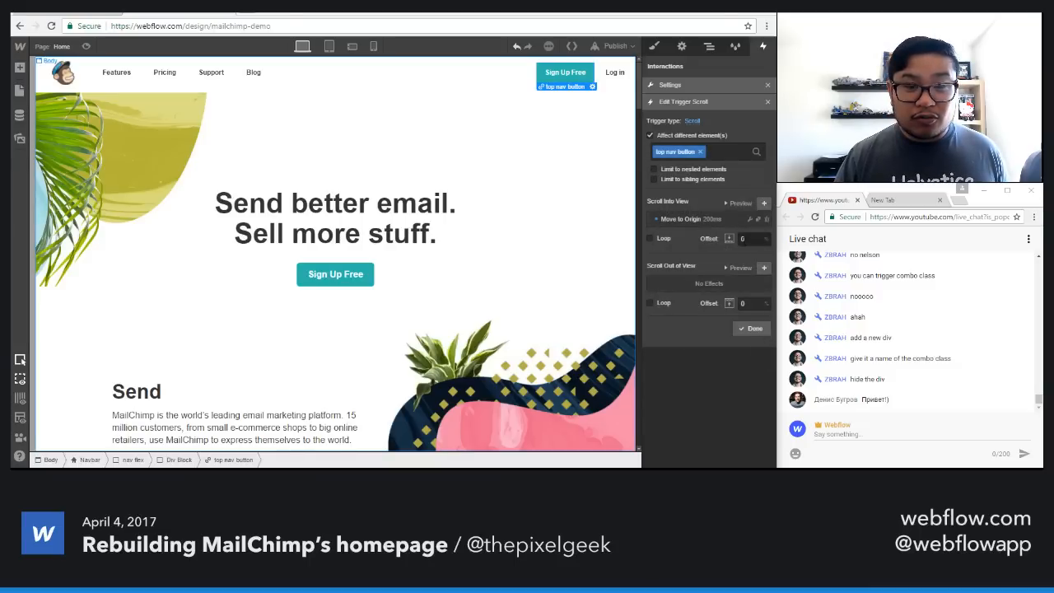
Step: Set the Scroll Into View step's vertical move to -120 px and save the showhide sign up interaction
left_click(744, 237)
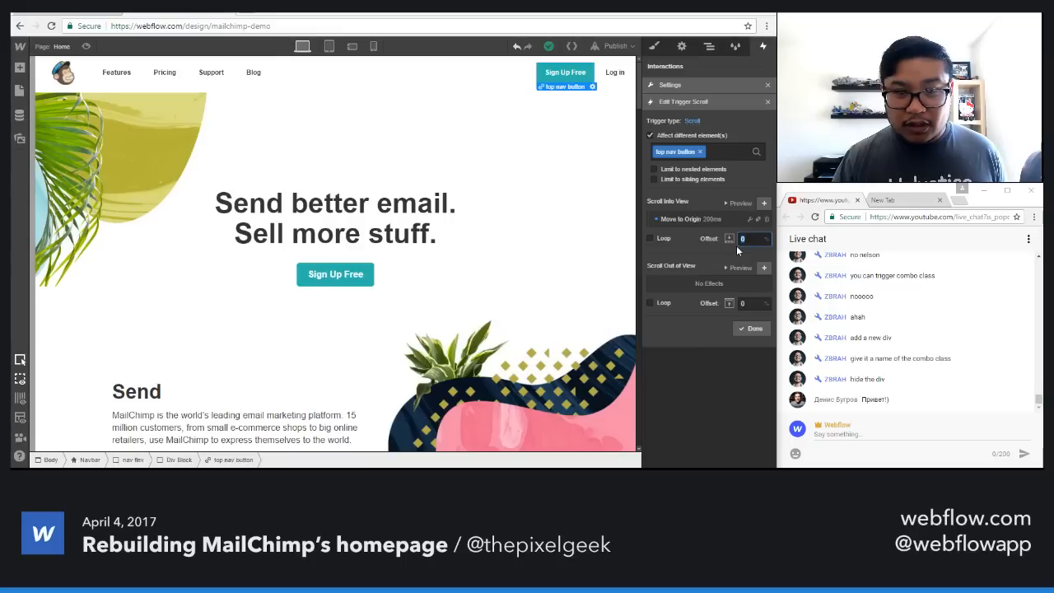
left_click(696, 221)
left_click(700, 181)
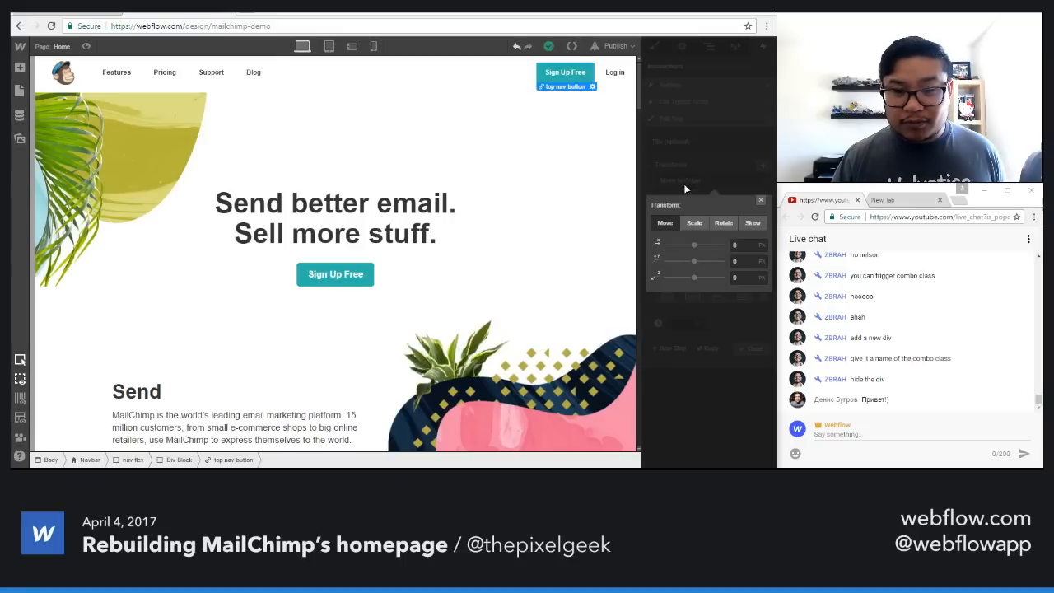
left_click(734, 260)
type("-1")
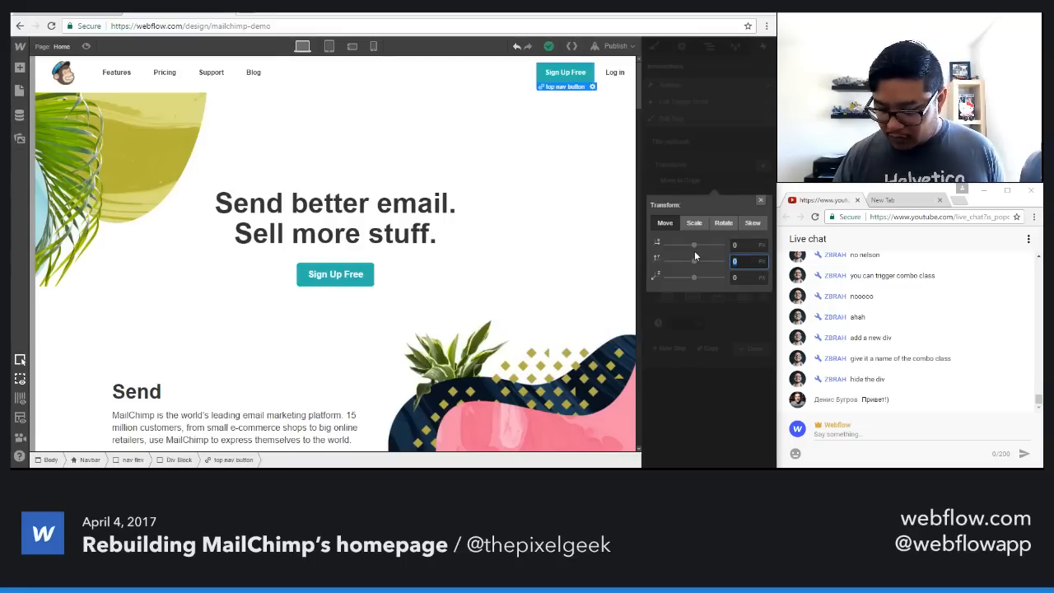
type("20")
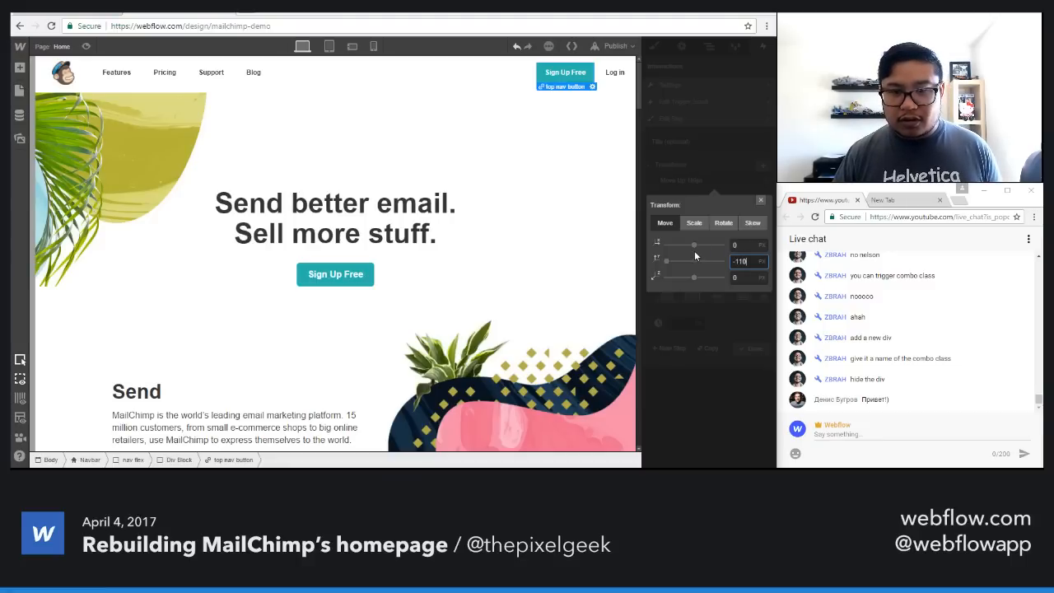
left_click(759, 200)
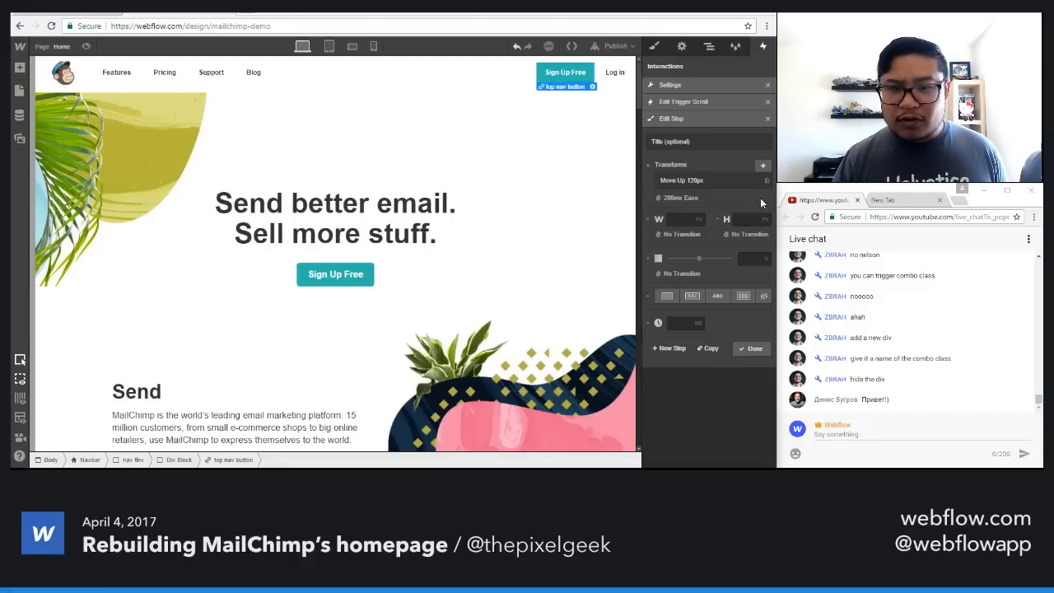
left_click(755, 348)
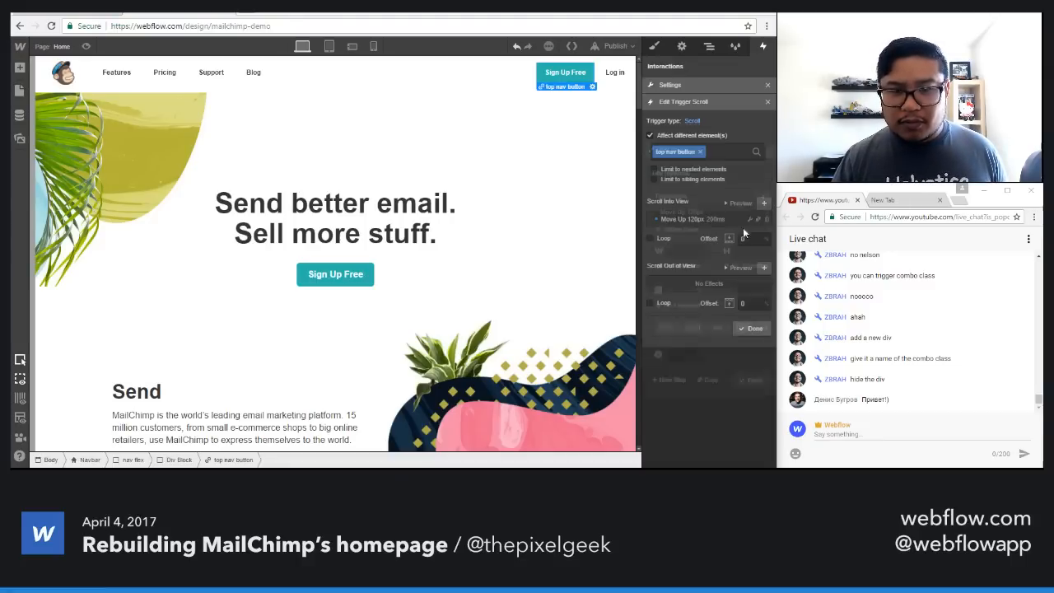
left_click(749, 329)
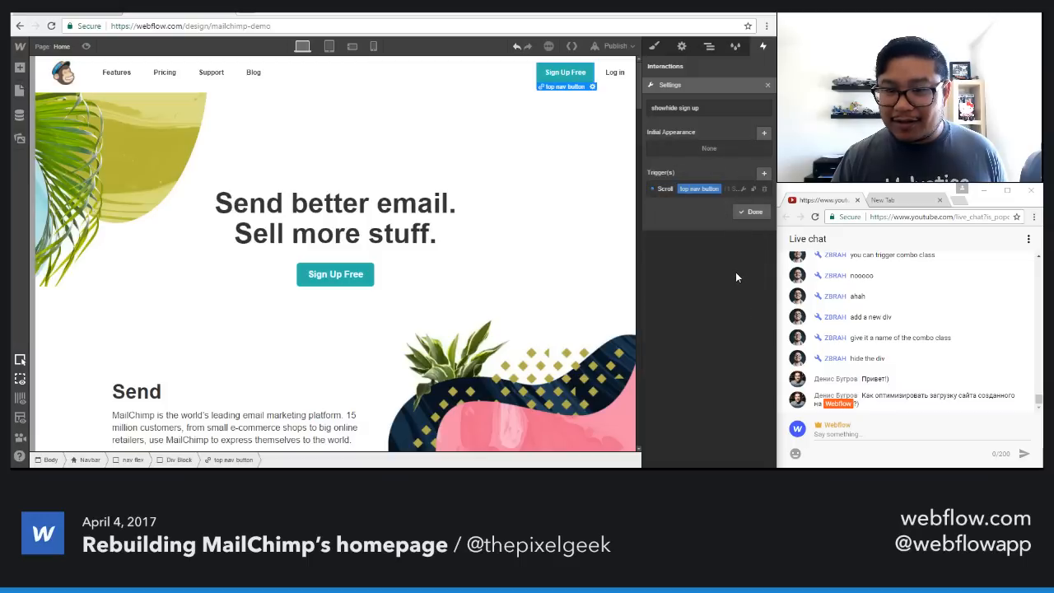
left_click(749, 212)
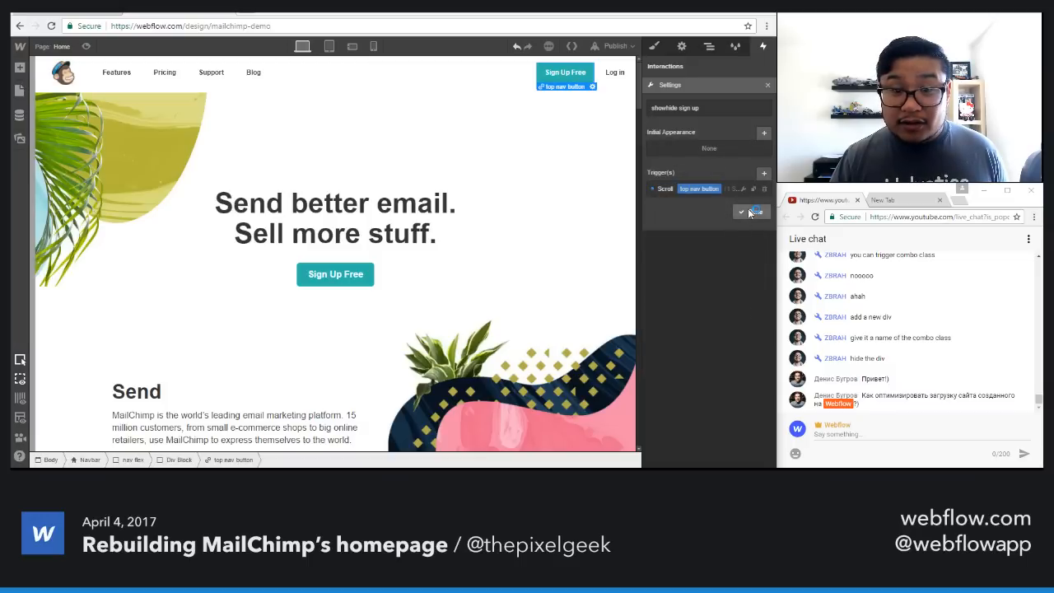
left_click(701, 189)
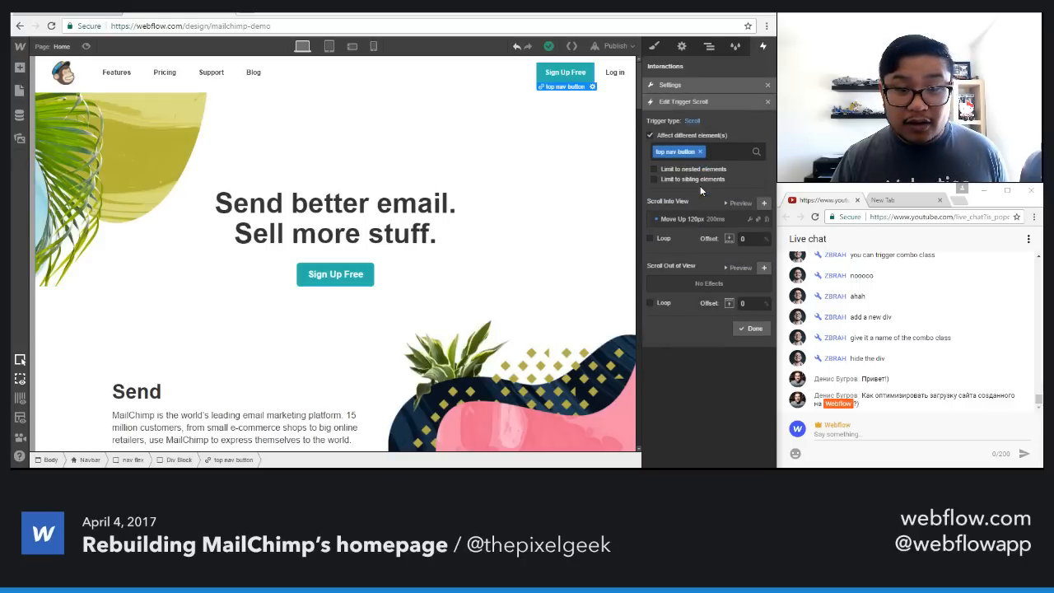
left_click(765, 102)
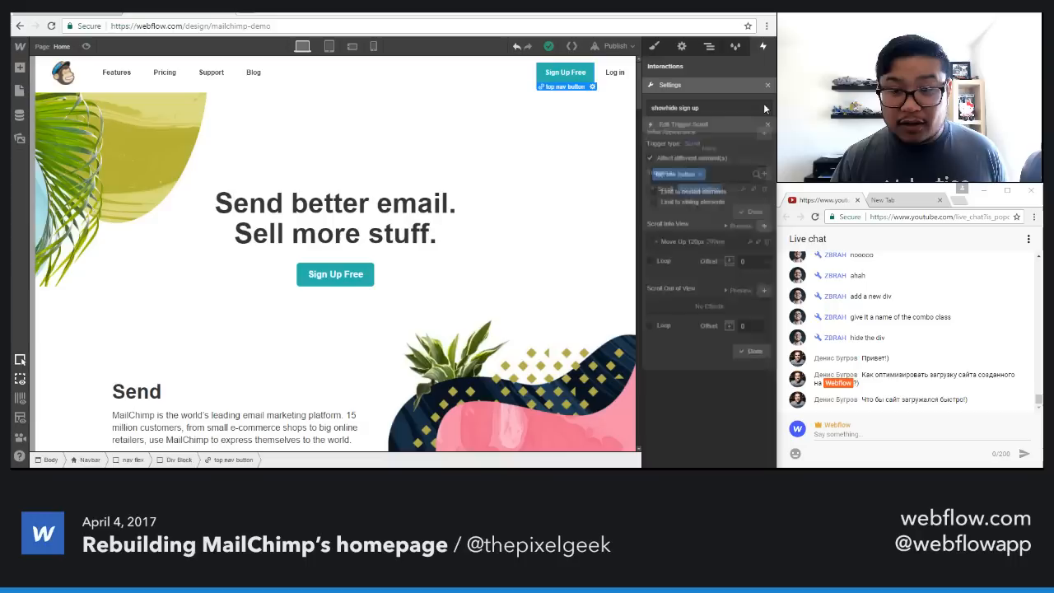
left_click(749, 211)
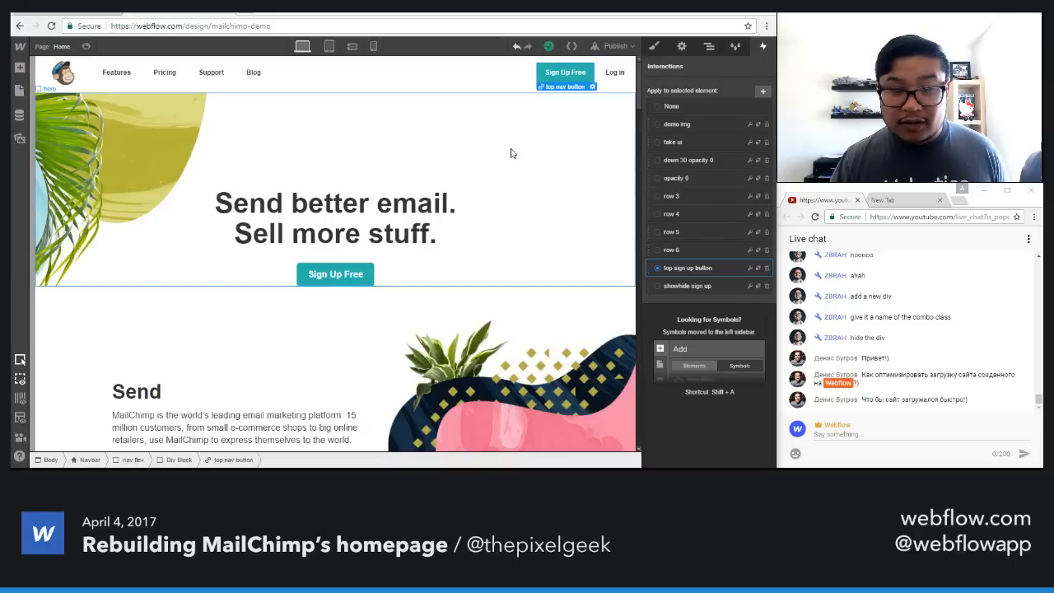
Step: Select the hero section and delete the Scroll Into View step from its showhide sign up Scroll trigger
left_click(368, 119)
left_click(563, 77)
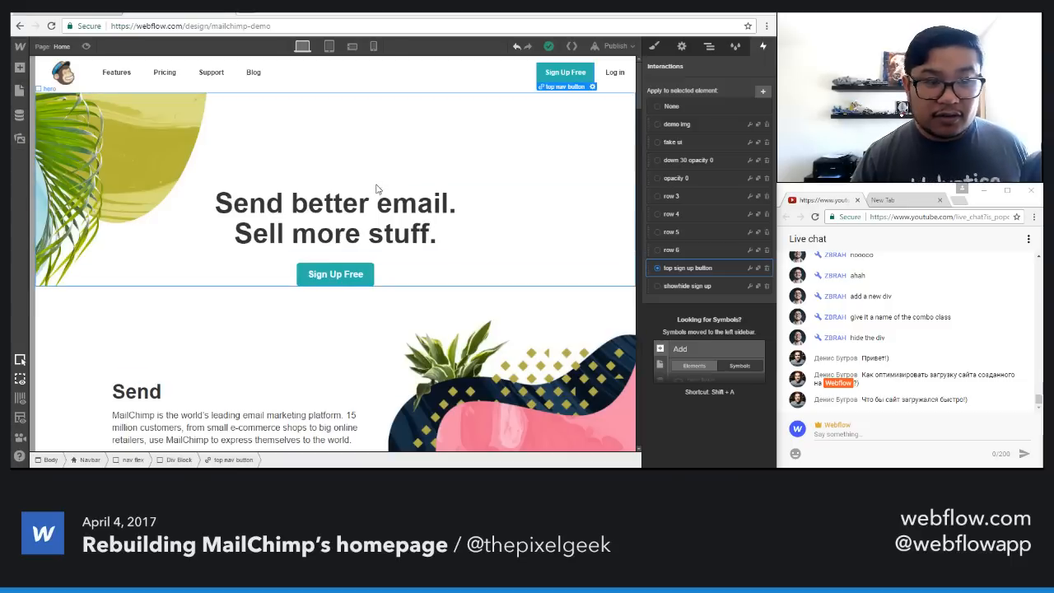
left_click(399, 159)
left_click(750, 286)
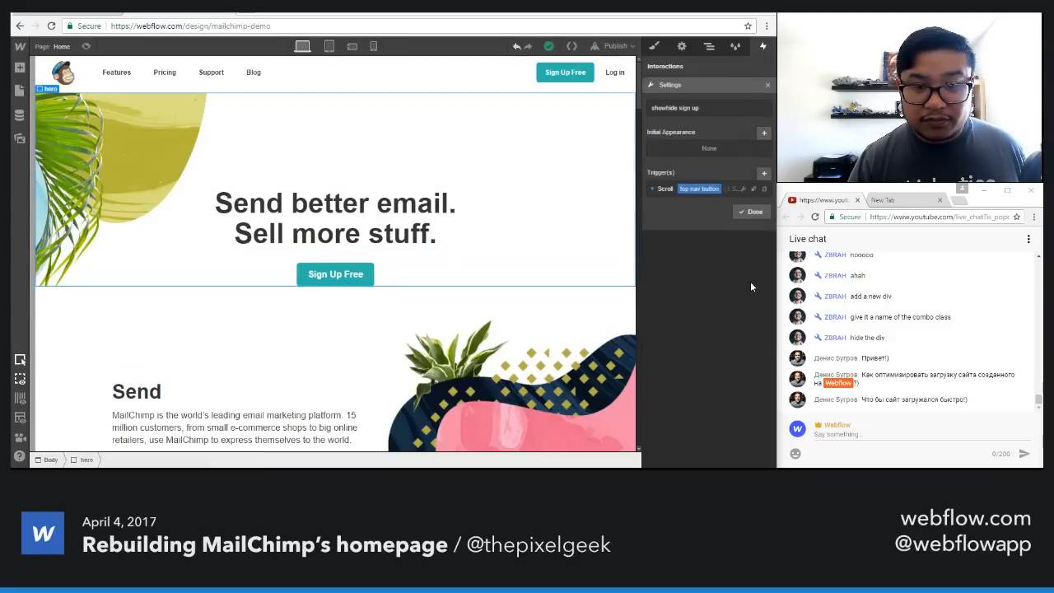
left_click(706, 194)
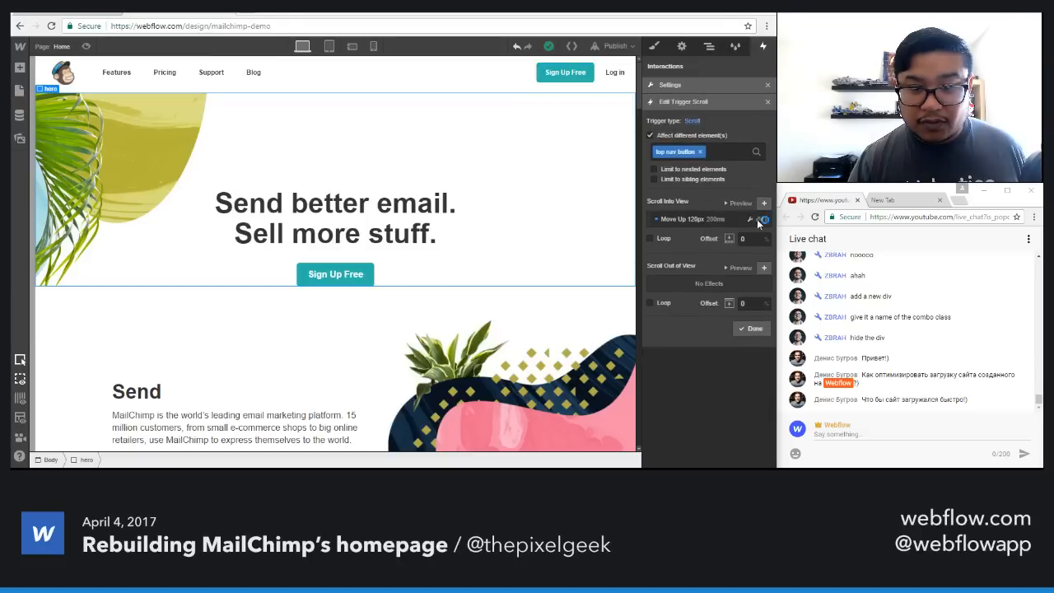
left_click(748, 218)
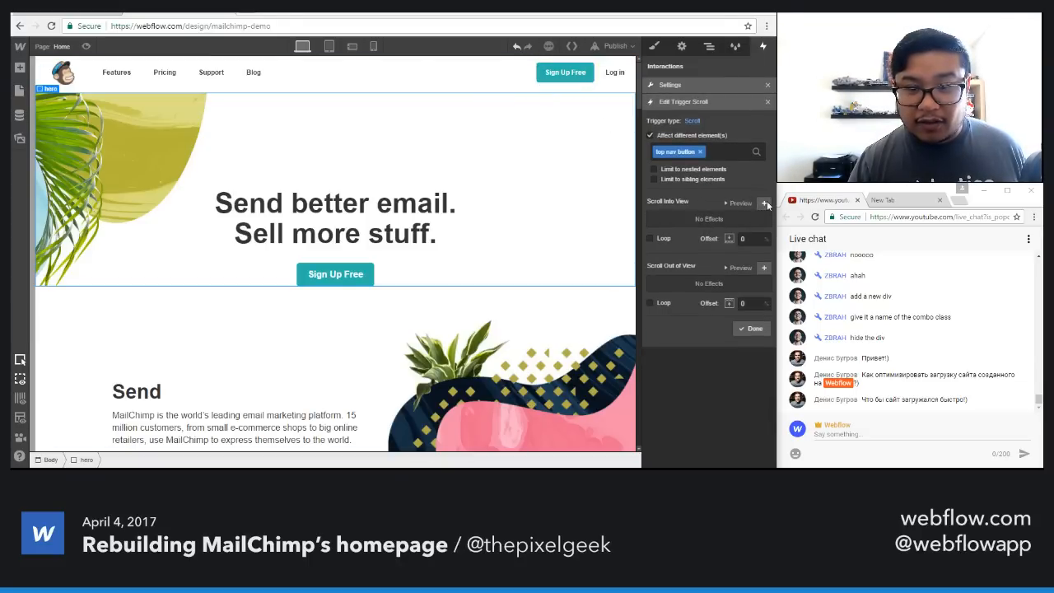
Step: Add a Scroll Into View step that moves the top nav button vertically by -50 px
left_click(764, 203)
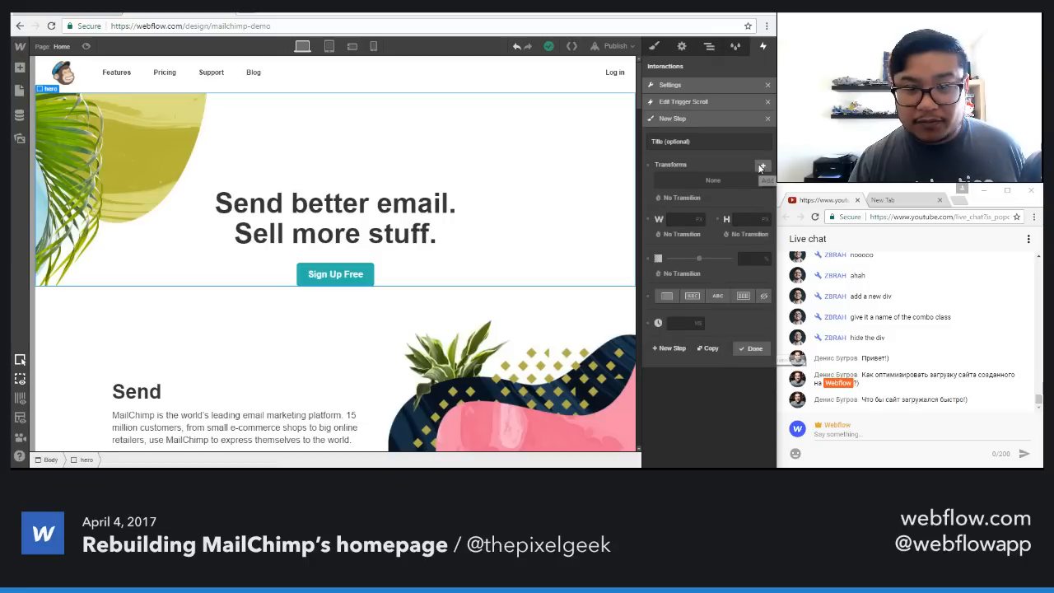
left_click(760, 167)
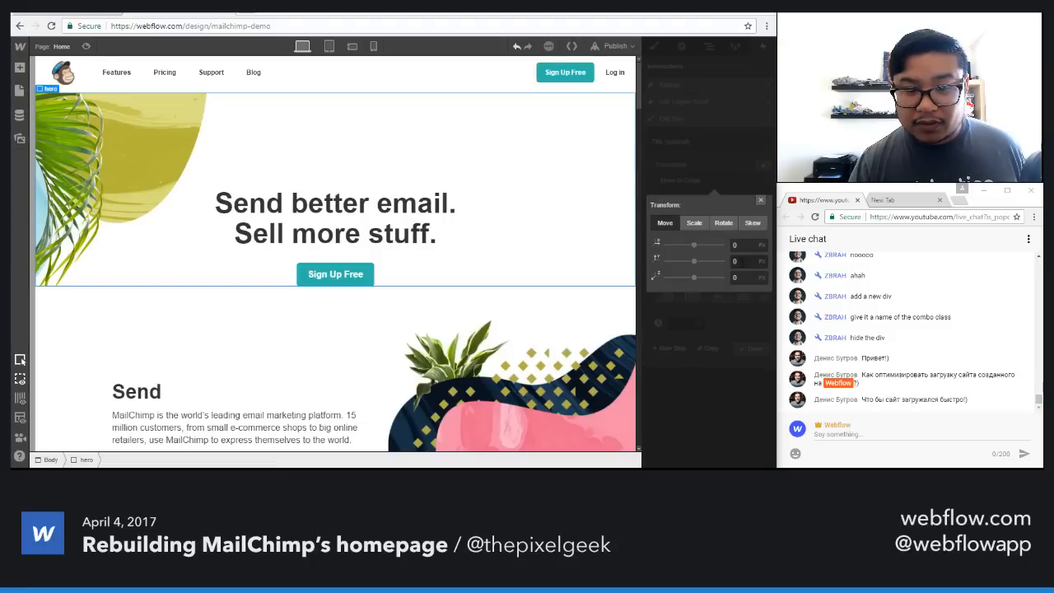
left_click(742, 261)
type("10")
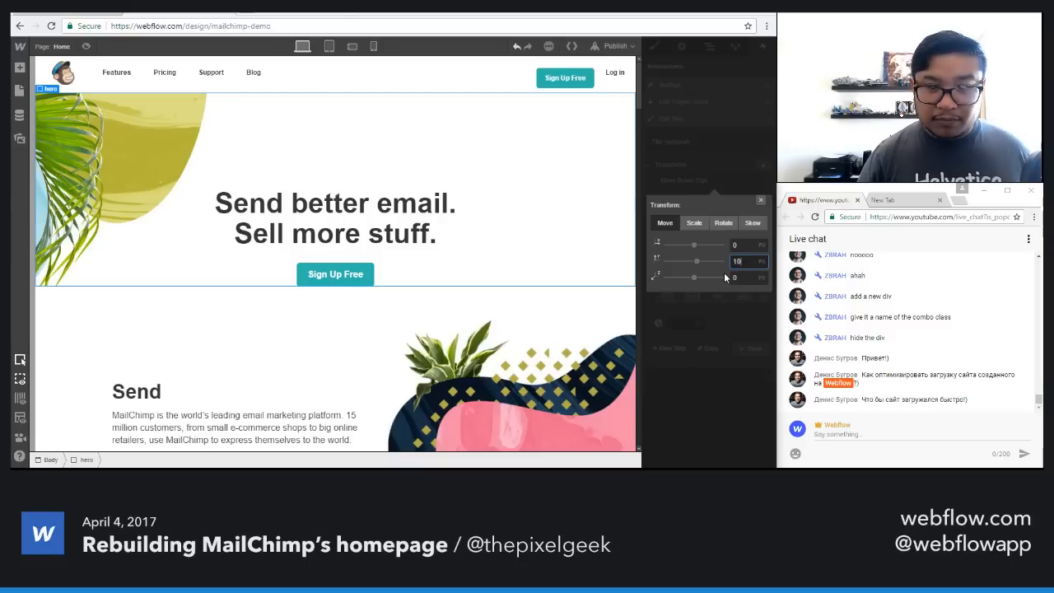
key("BackSpace")
key("BackSpace")
type("-50")
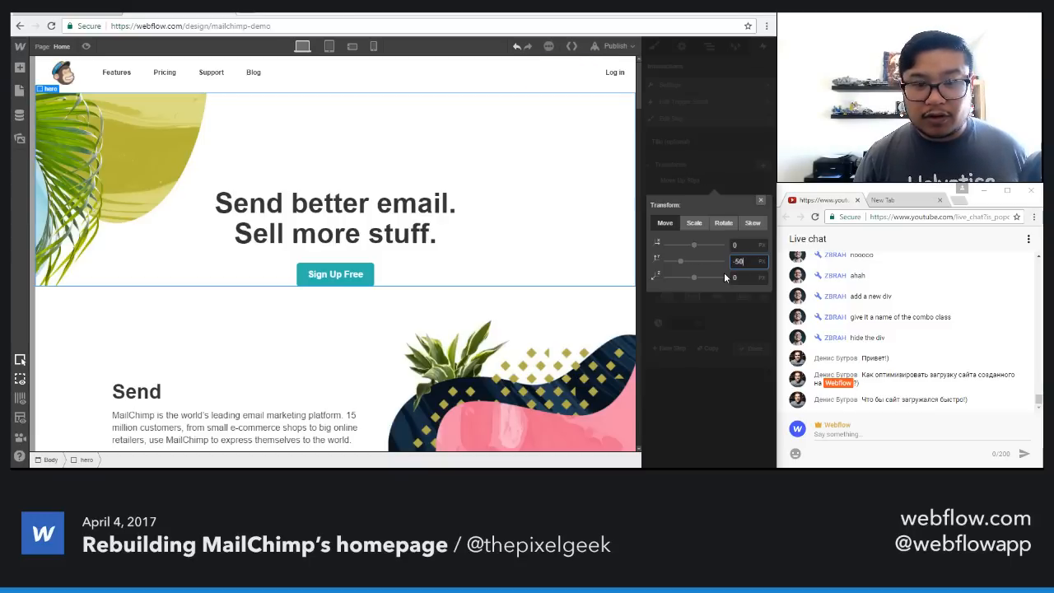
left_click(755, 202)
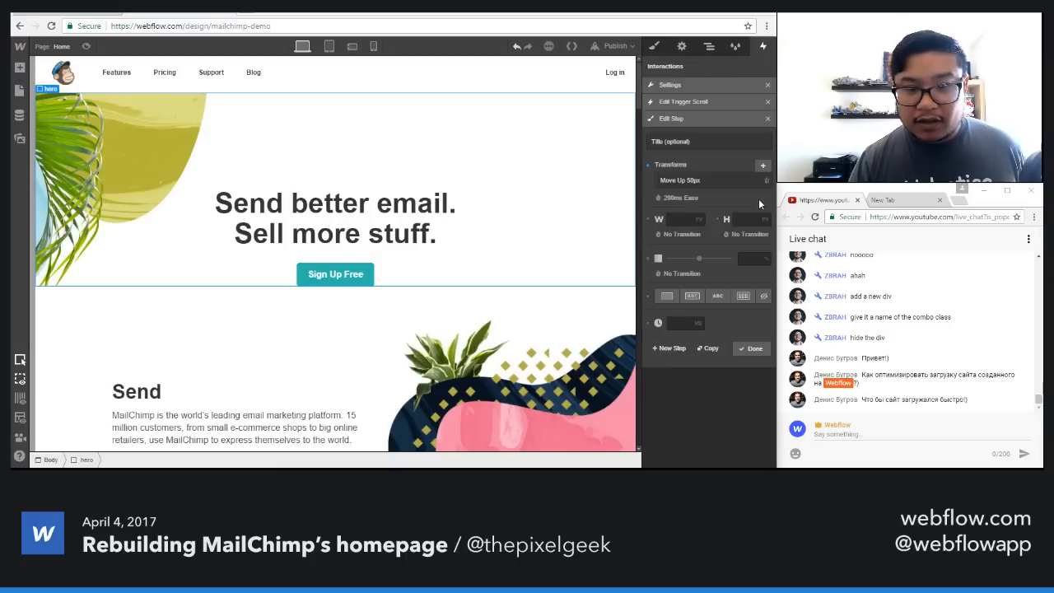
left_click(755, 348)
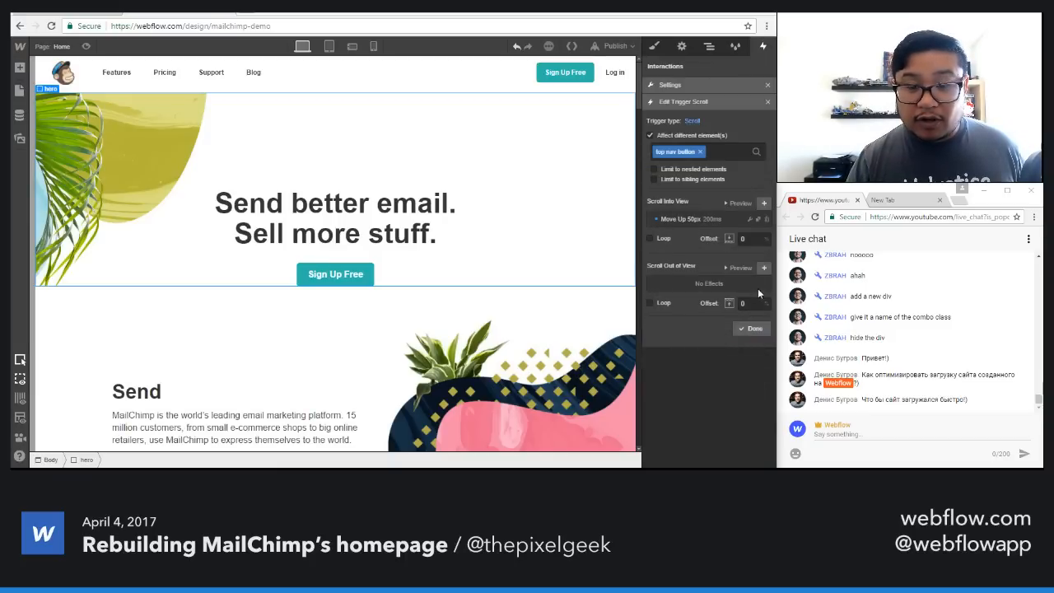
Step: Add a Scroll Out of View step that moves the top nav button back to its origin
left_click(762, 266)
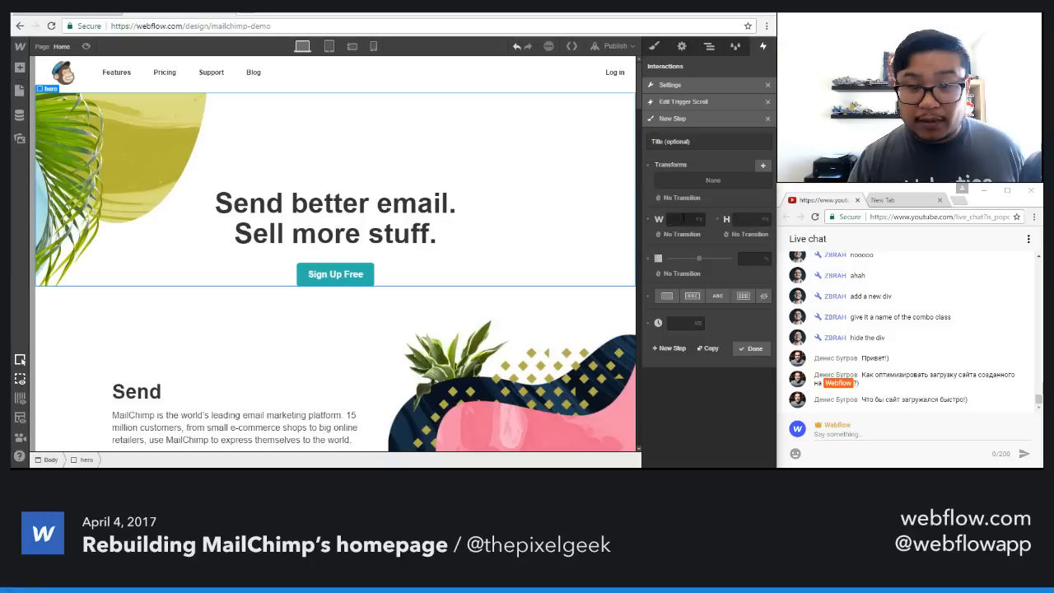
left_click(762, 166)
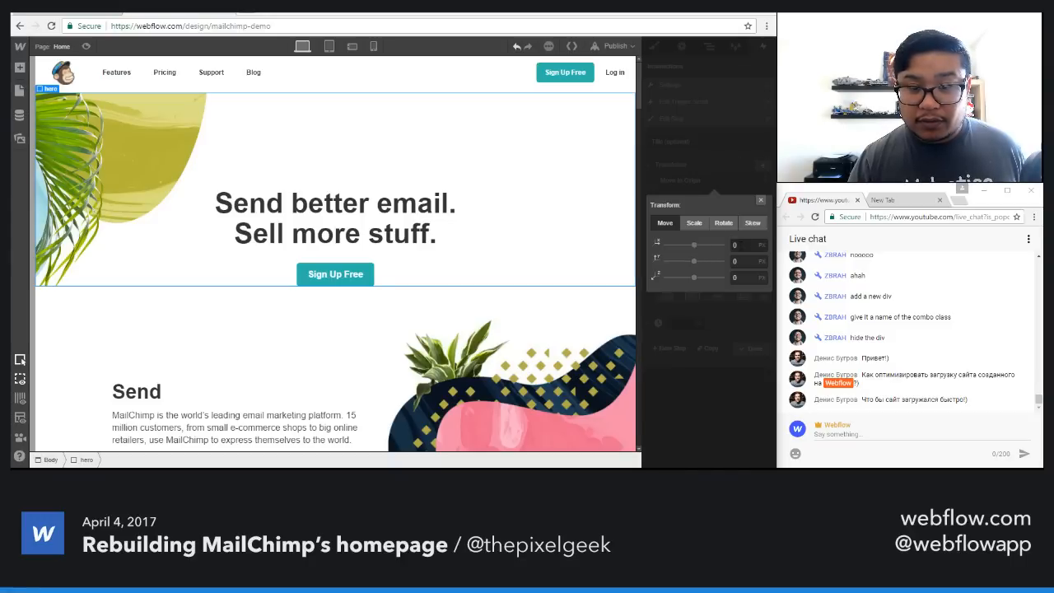
left_click(759, 200)
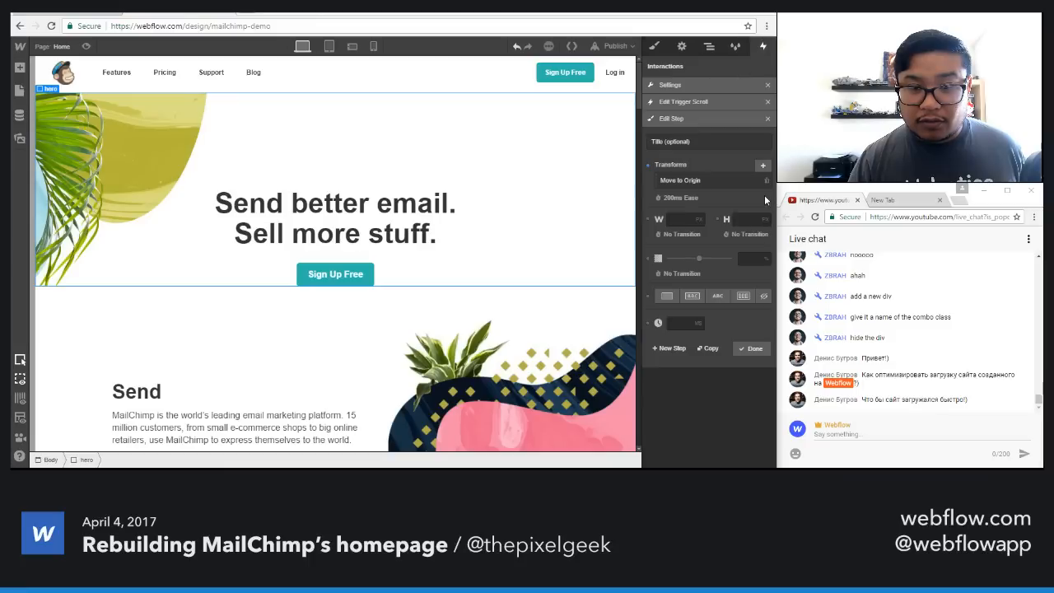
left_click(755, 349)
Step: Set the Scroll Out of View offset to 100 and save the showhide sign up interaction
left_click(699, 235)
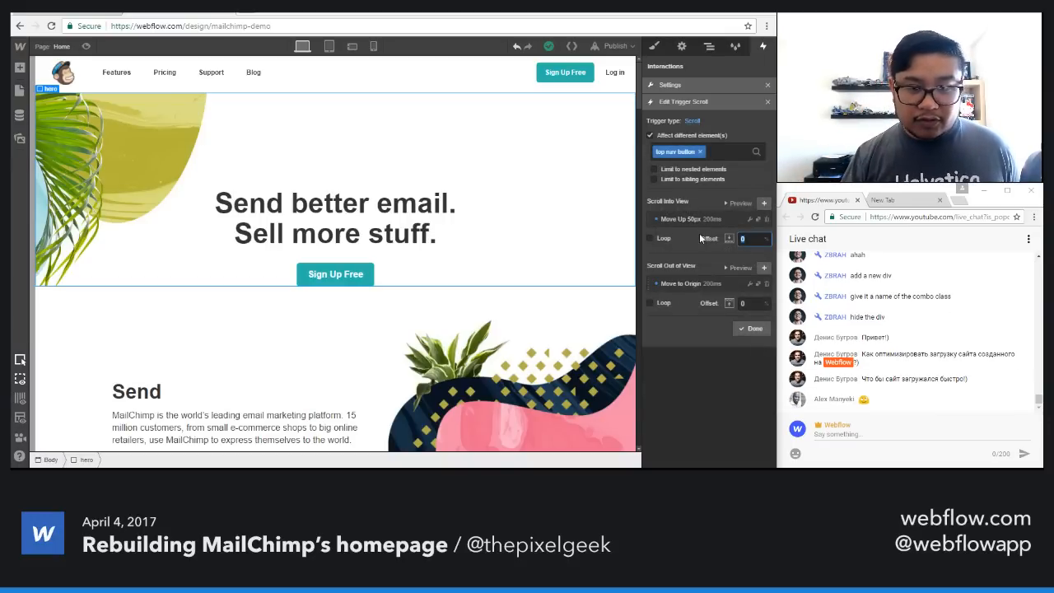
left_click(703, 303)
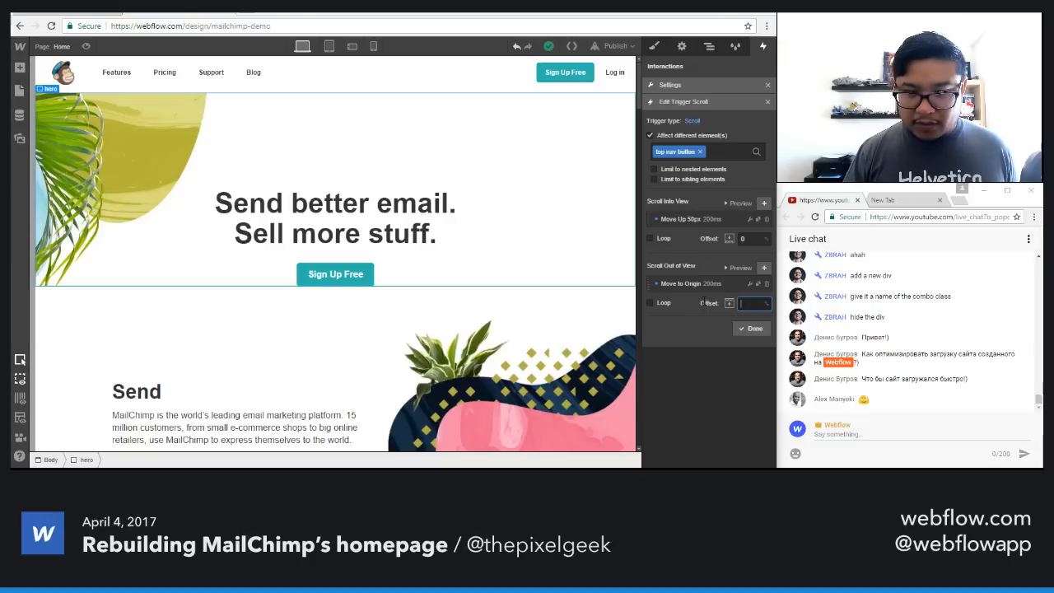
type("100")
left_click(747, 333)
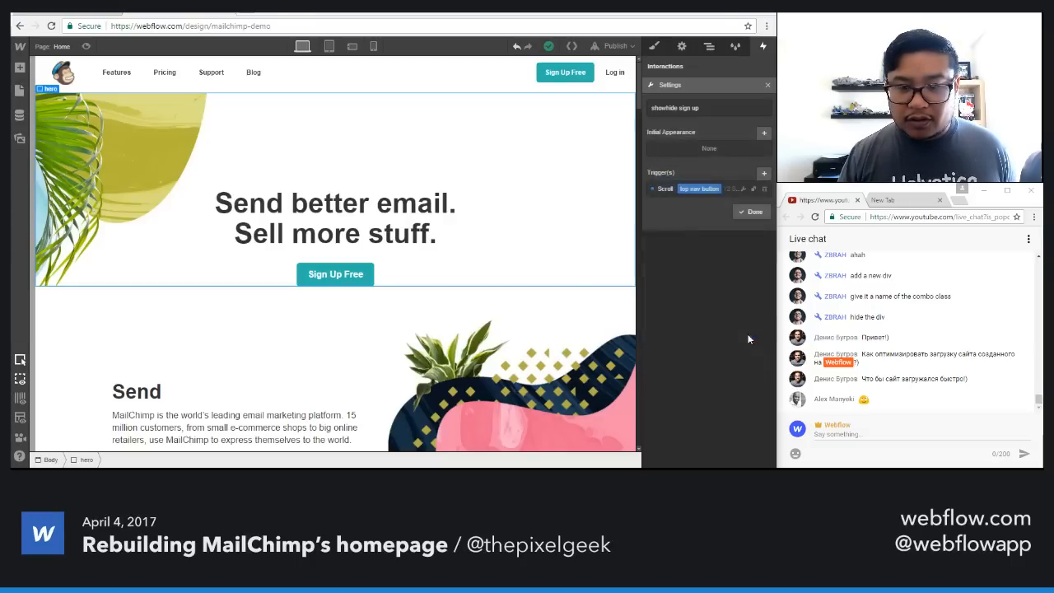
left_click(749, 213)
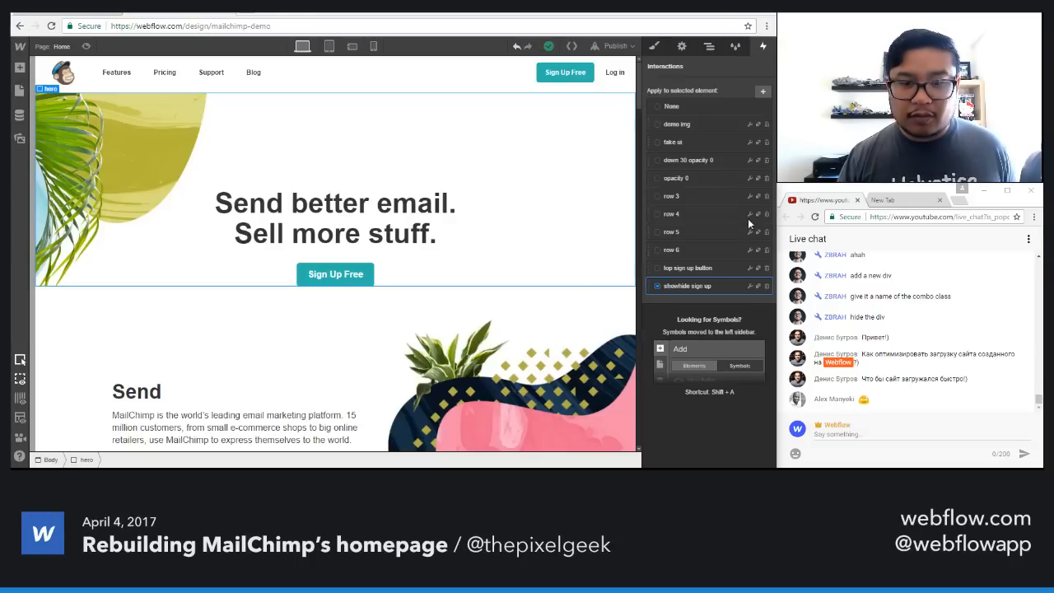
Step: Preview the page and scroll past the hero and back to check the navbar's Sign Up Free button
left_click(84, 45)
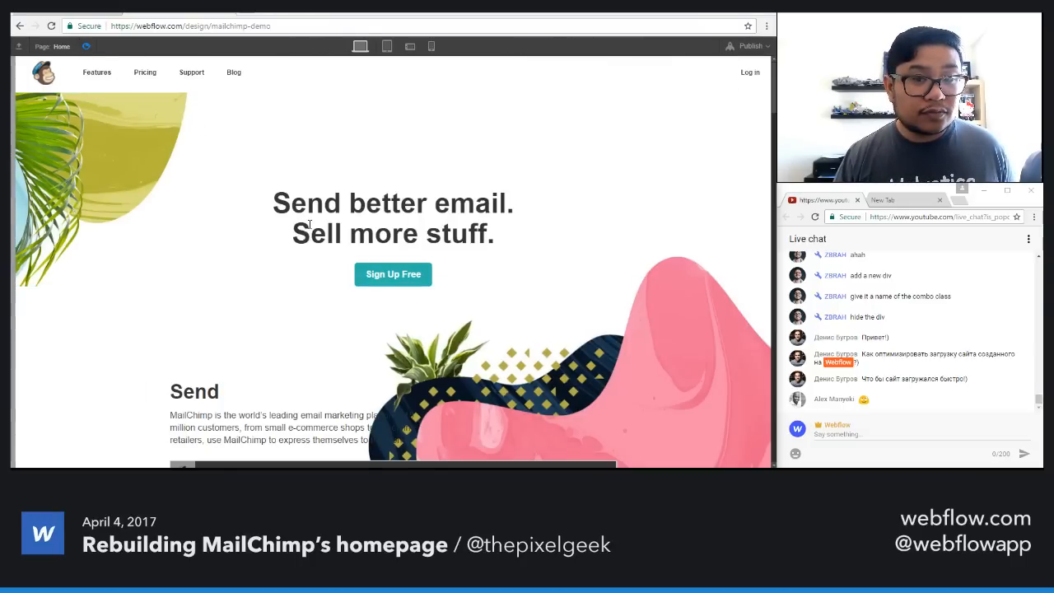
scroll(310, 229, "down", 2)
scroll(310, 228, "down", 6)
scroll(308, 222, "up", 8)
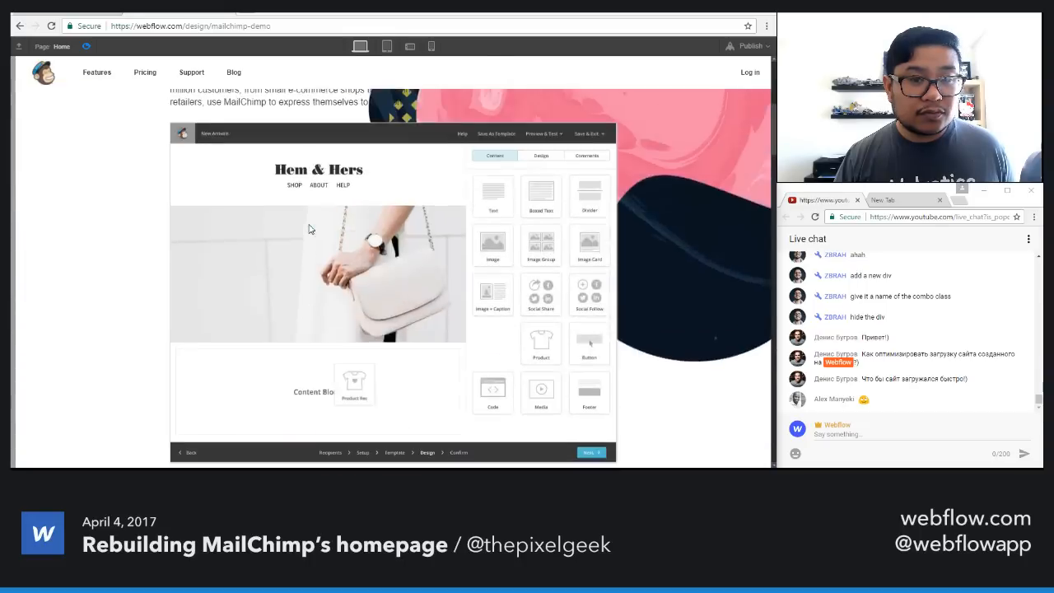
left_click(86, 46)
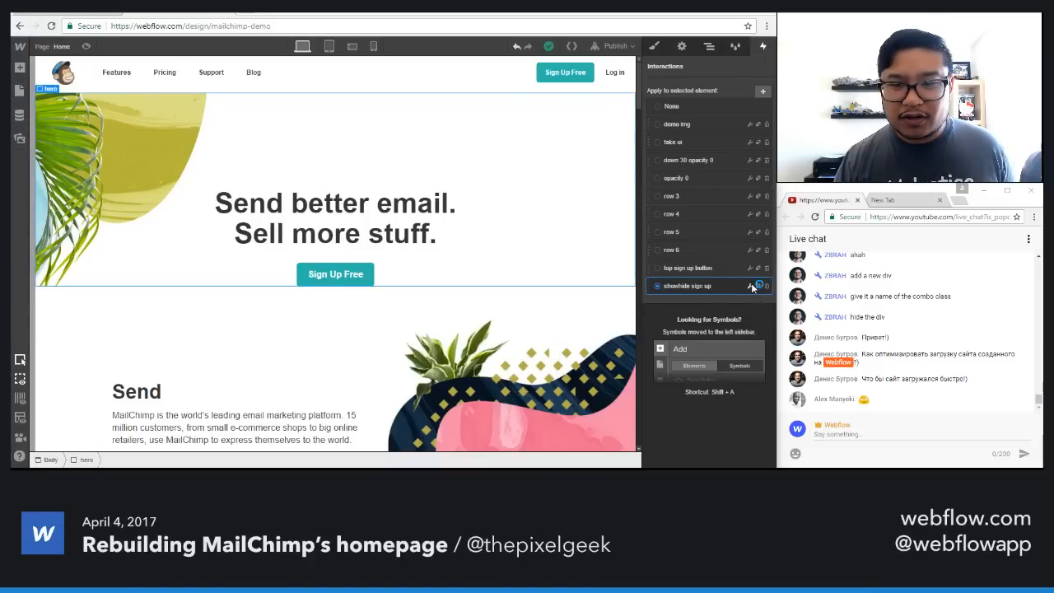
Step: Set the Scroll Out of View offset to 50 in the showhide sign up interaction's scroll trigger, test it and save the interaction
left_click(751, 286)
left_click(734, 188)
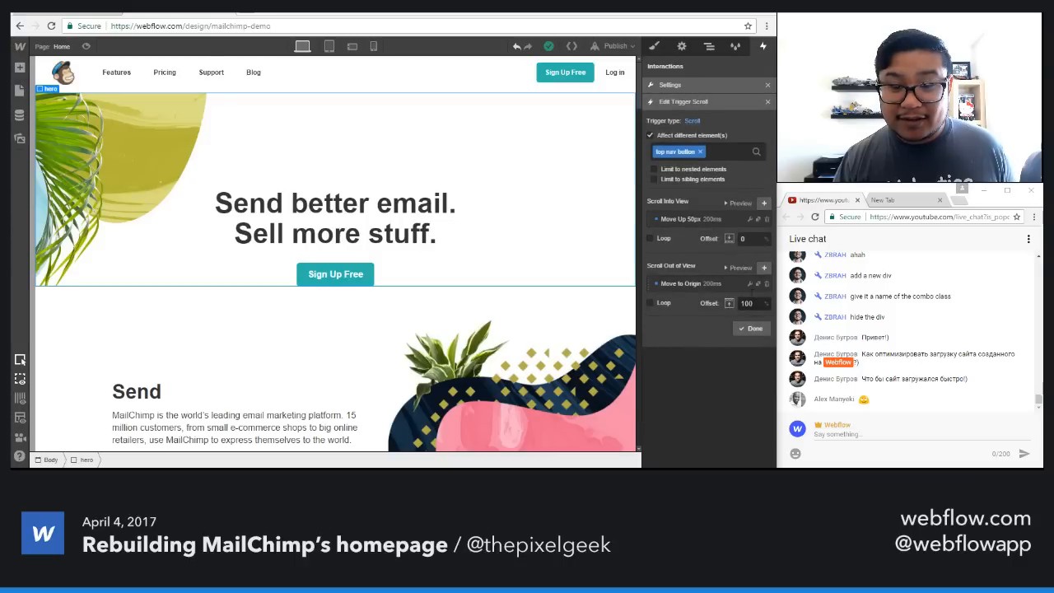
double_click(745, 303)
type("50")
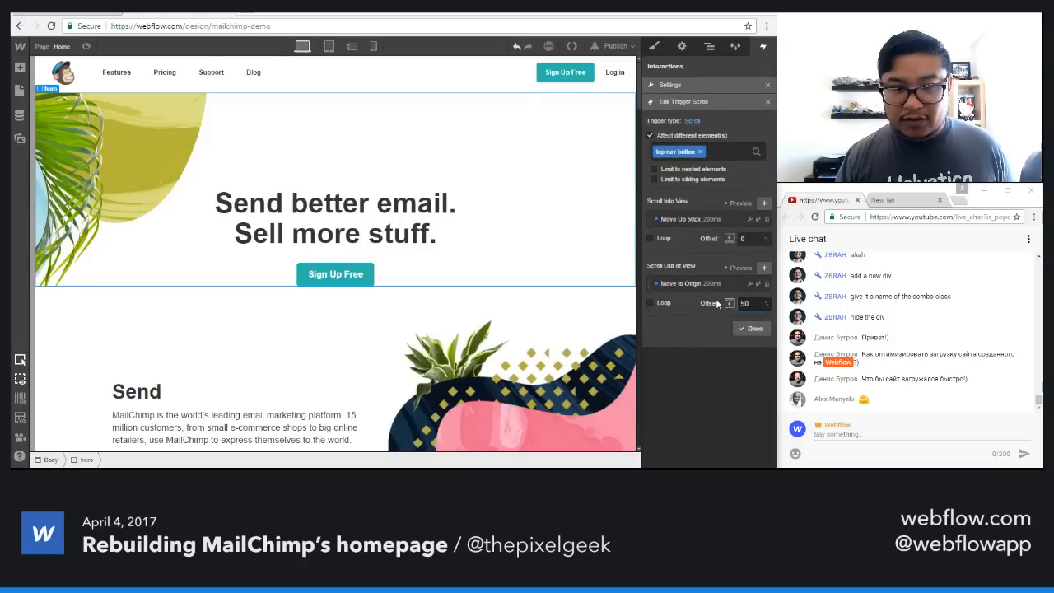
left_click(729, 269)
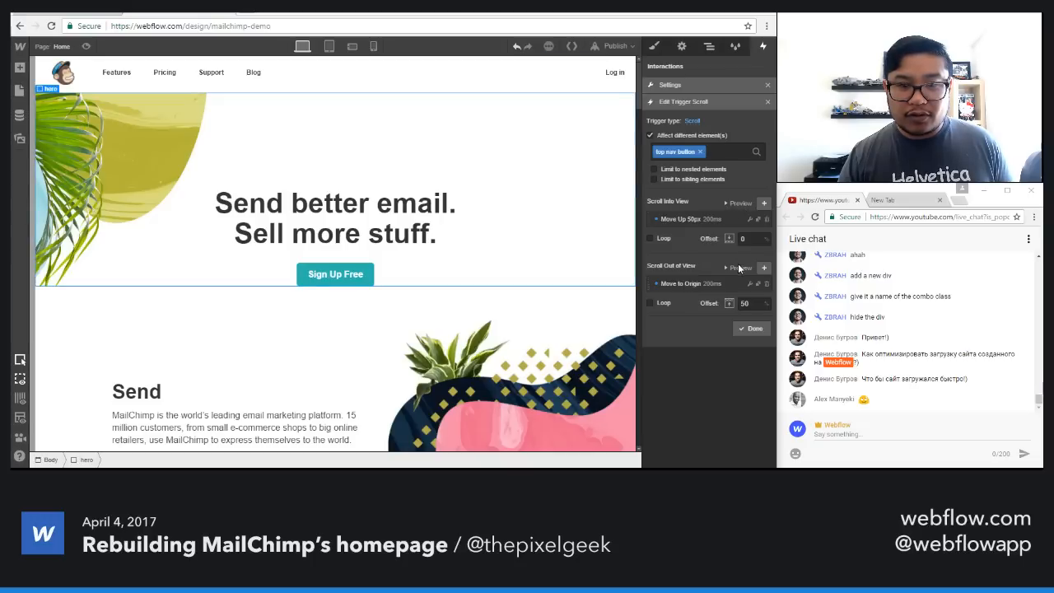
left_click(751, 329)
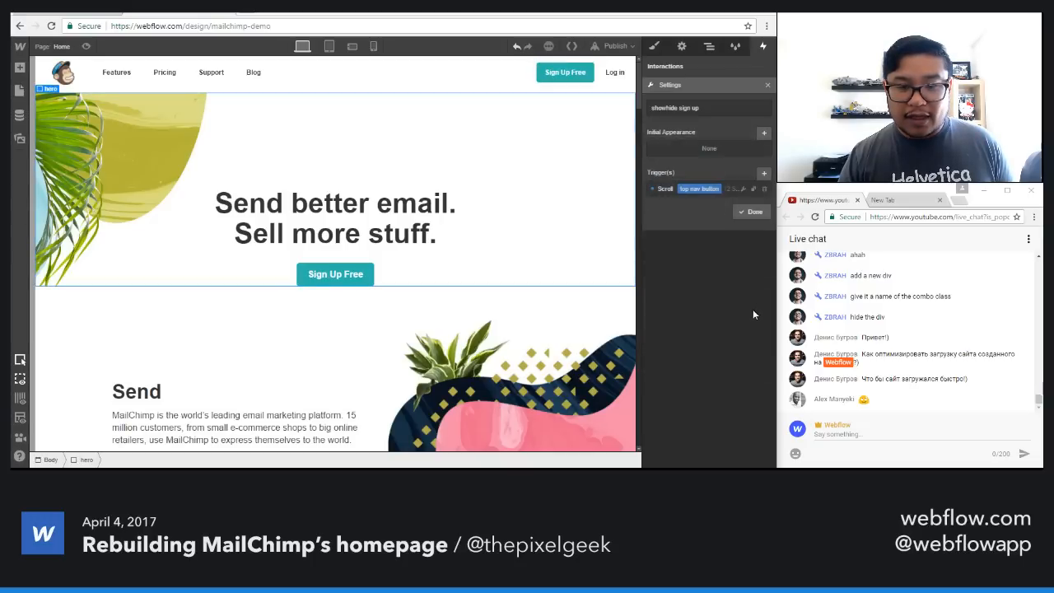
left_click(751, 212)
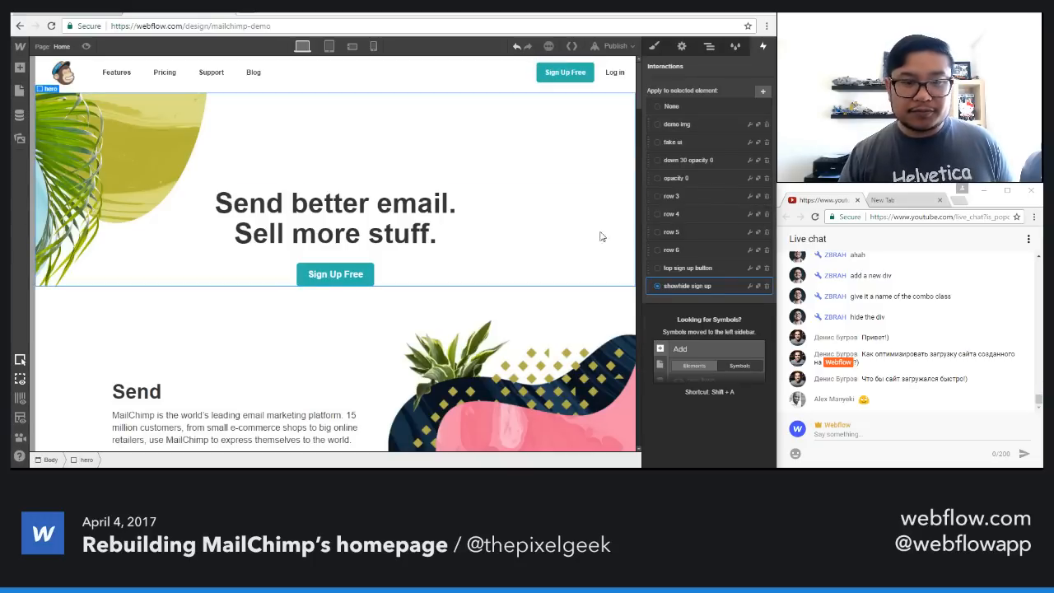
Step: Preview the page and scroll down and back up repeatedly to check the navbar button's show and hide movement
left_click(86, 46)
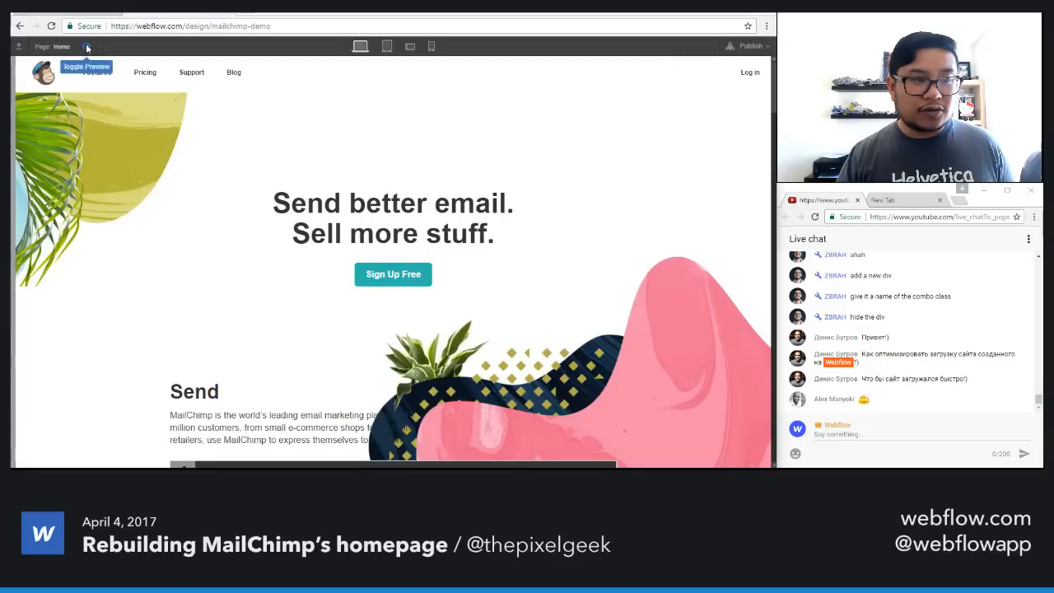
scroll(244, 296, "down", 5)
scroll(244, 296, "up", 5)
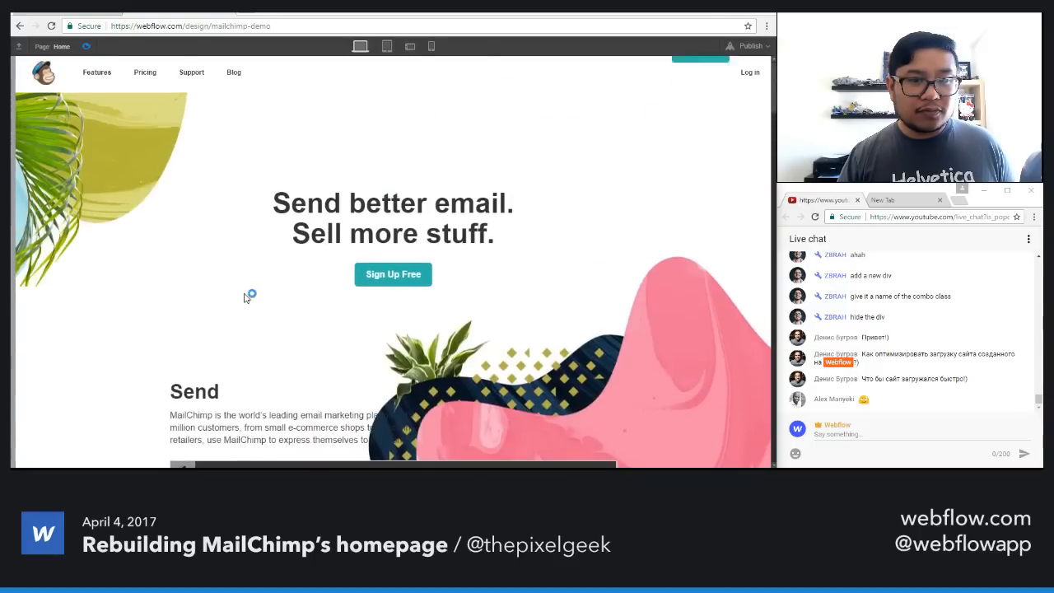
scroll(244, 298, "down", 3)
scroll(244, 298, "up", 3)
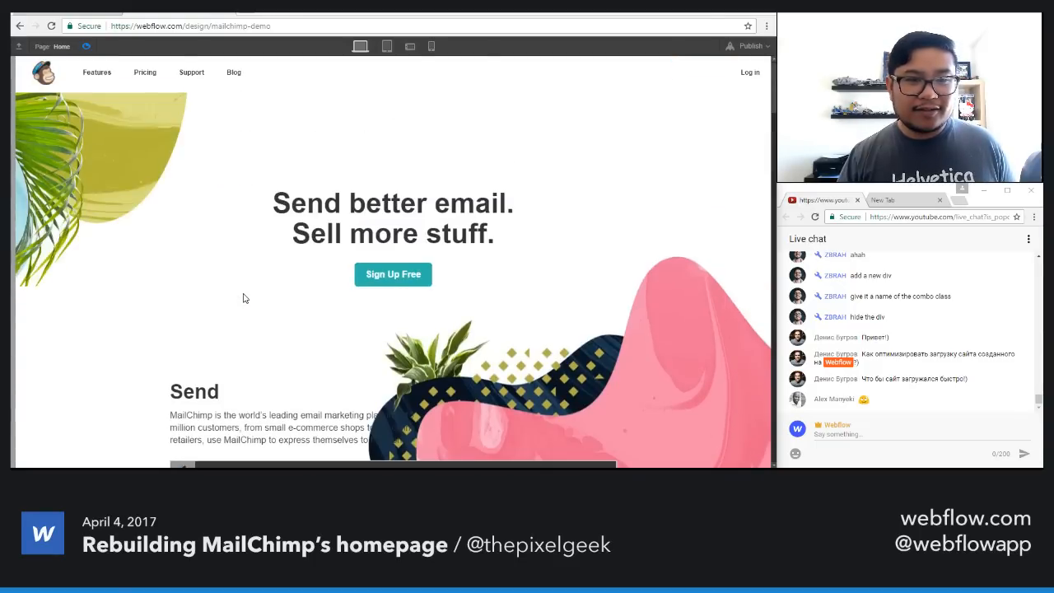
scroll(244, 297, "down", 5)
scroll(245, 298, "up", 5)
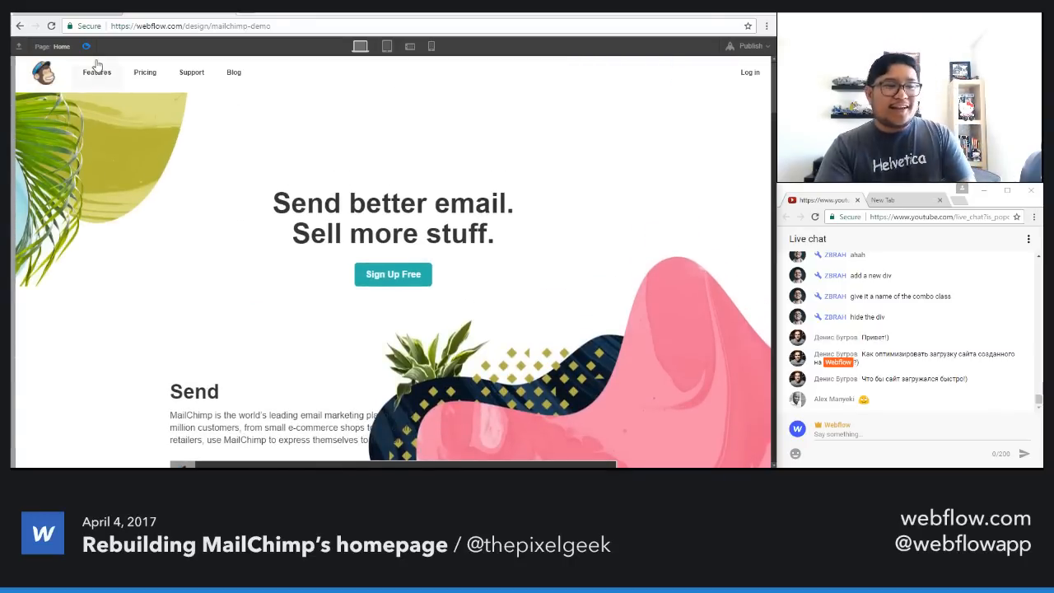
left_click(87, 47)
Step: Publish the site to mailchimp-demo.webflow.io
left_click(614, 46)
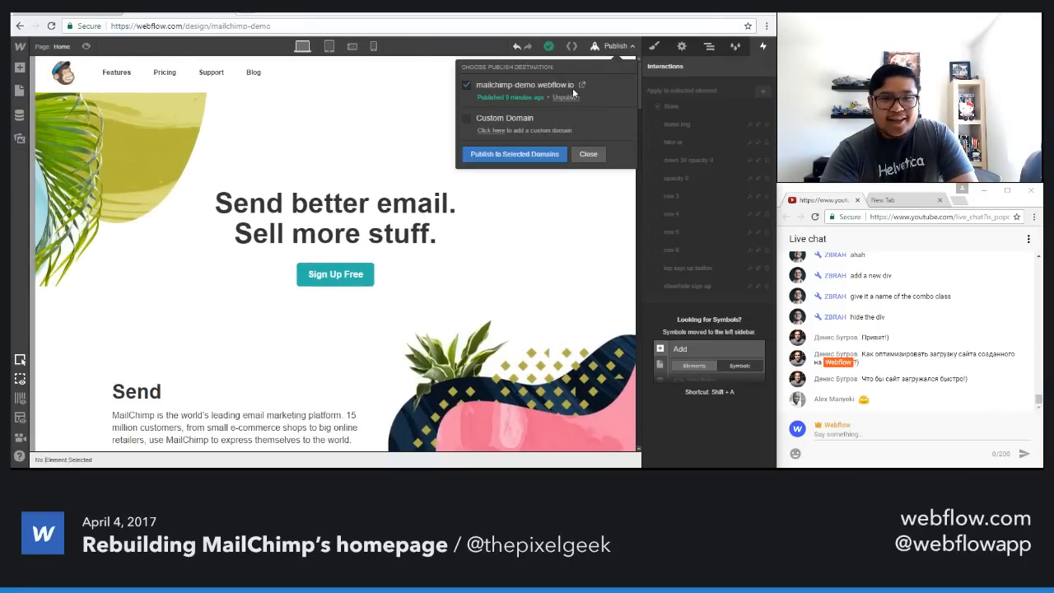
left_click(517, 155)
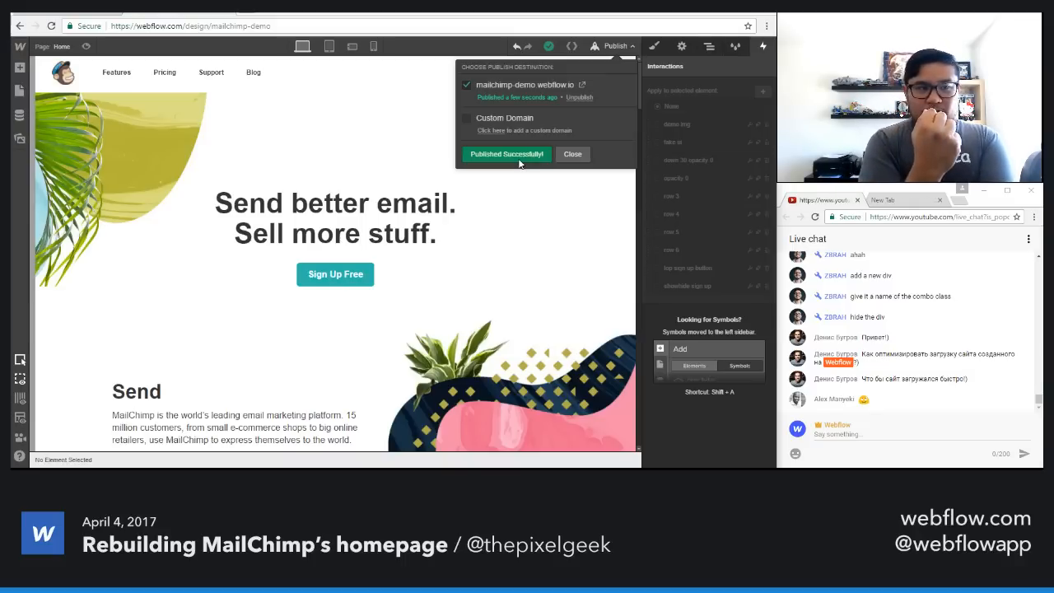
left_click(572, 154)
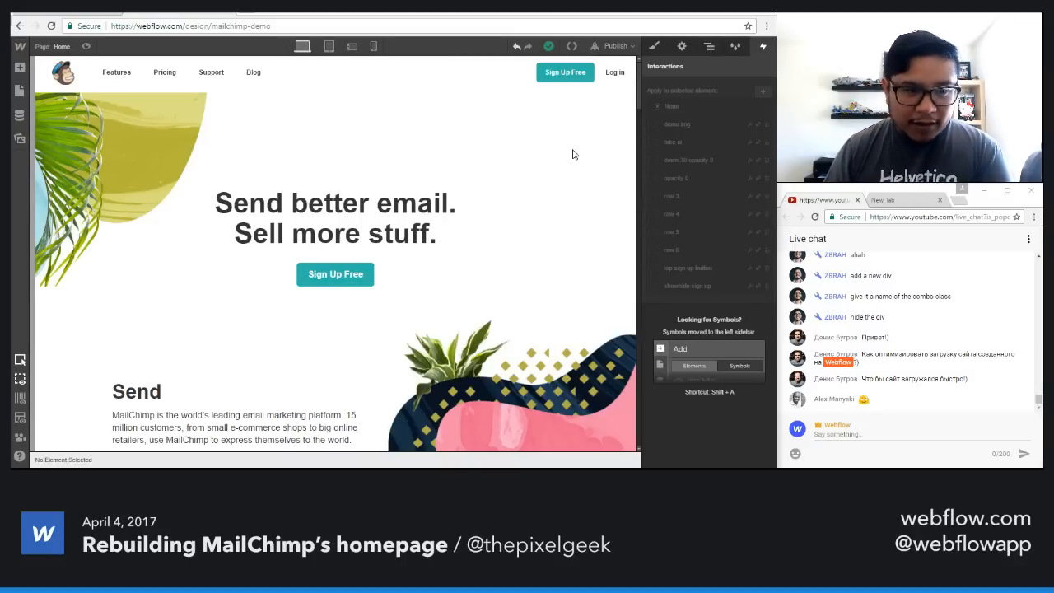
scroll(568, 206, "down", 15)
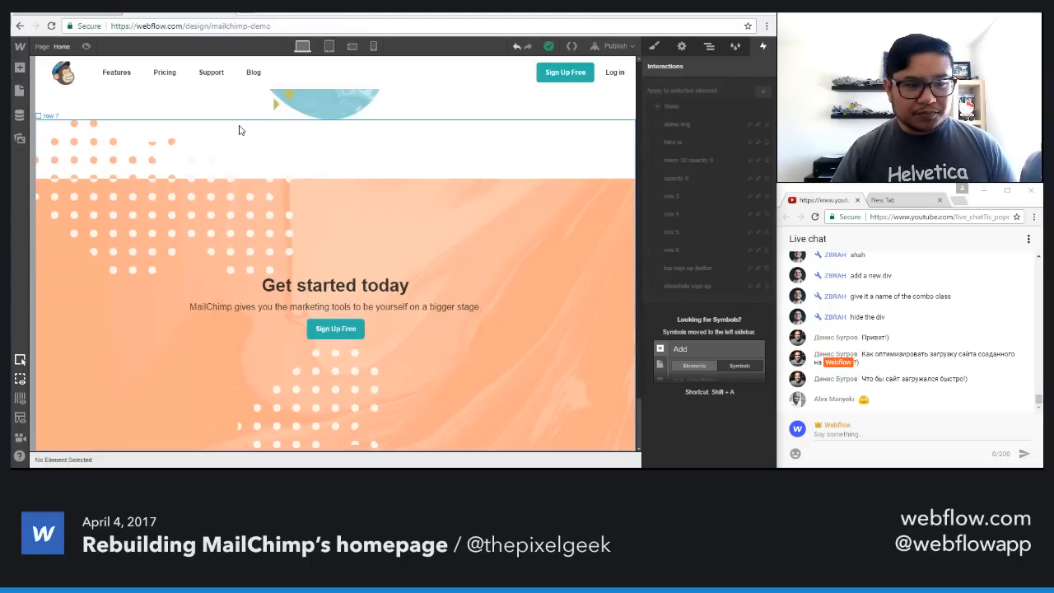
scroll(329, 365, "up", 15)
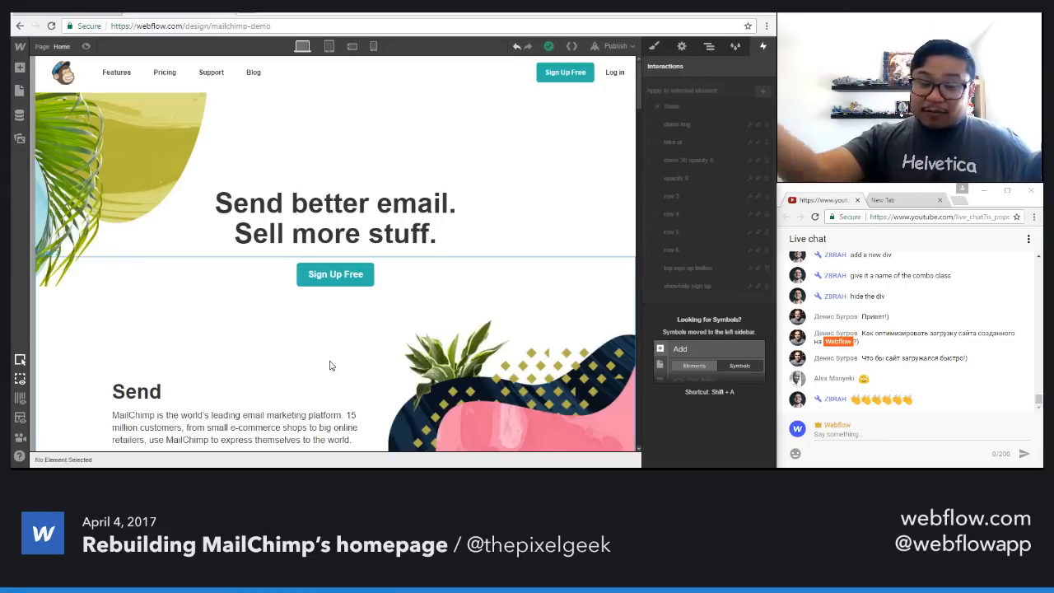
scroll(329, 365, "down", 4)
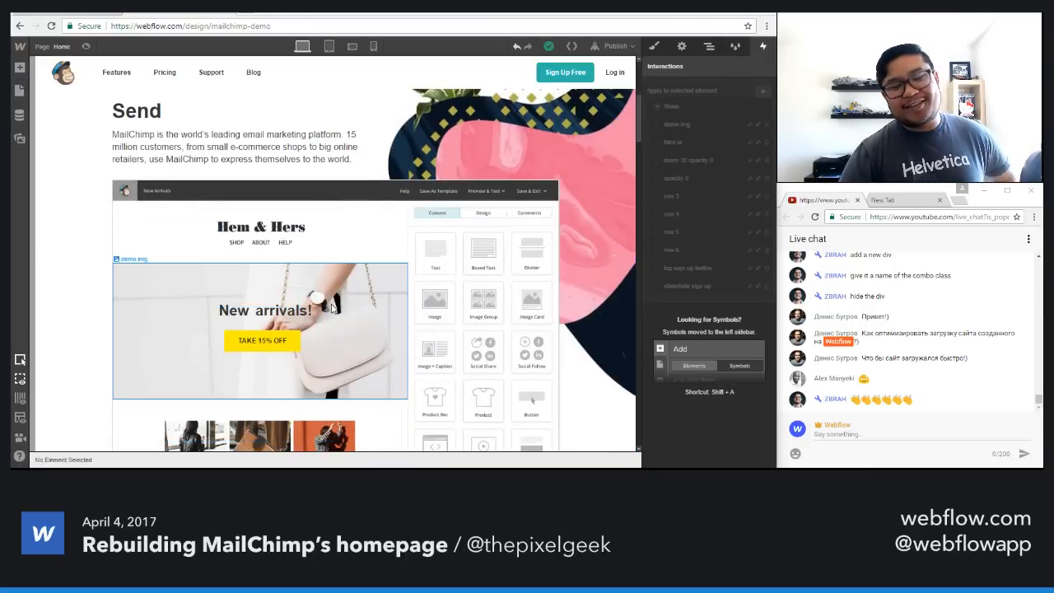
scroll(320, 178, "up", 4)
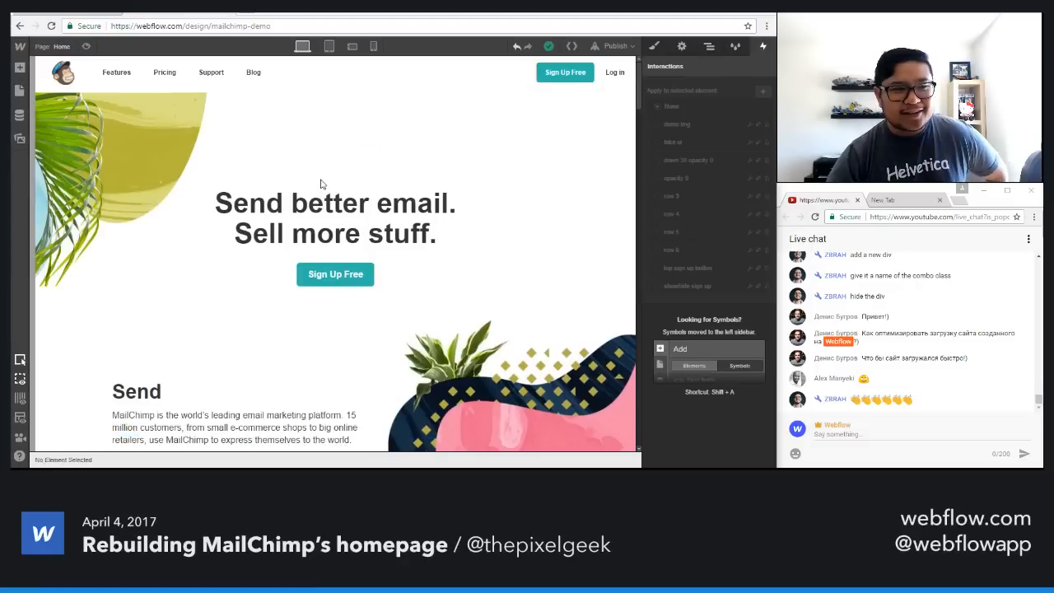
Step: Open the published site mailchimp-demo.webflow.io and scroll past the hero to check the navbar's Sign Up Free button
left_click(614, 46)
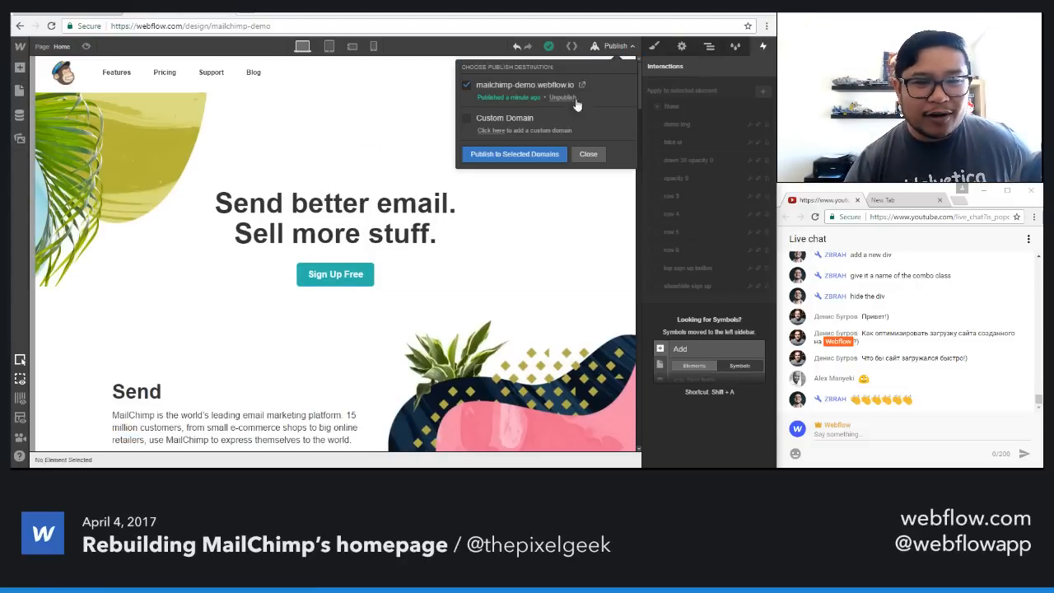
left_click(582, 86)
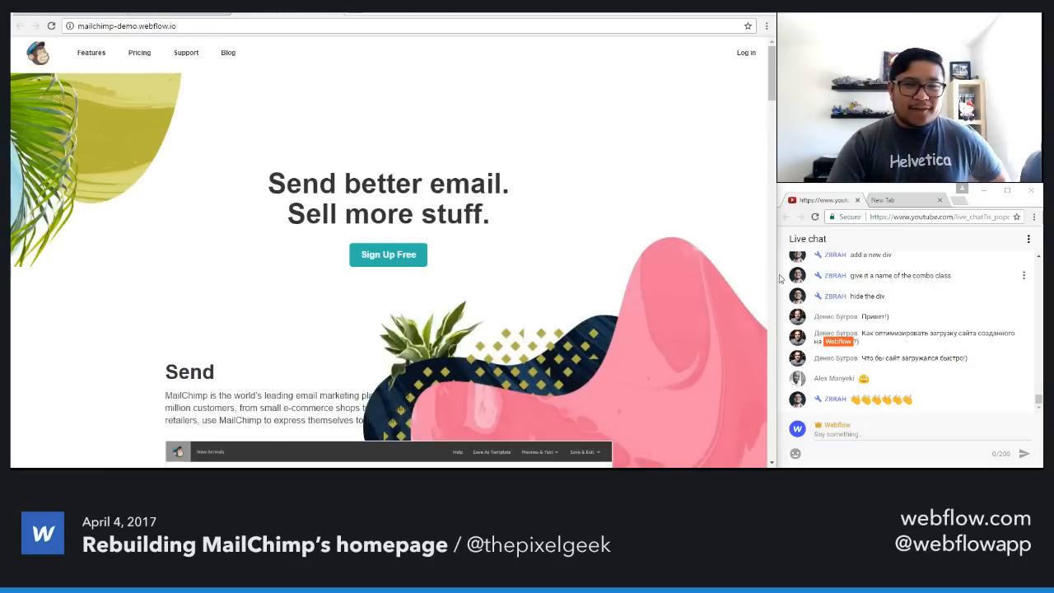
scroll(772, 84, "down", 1)
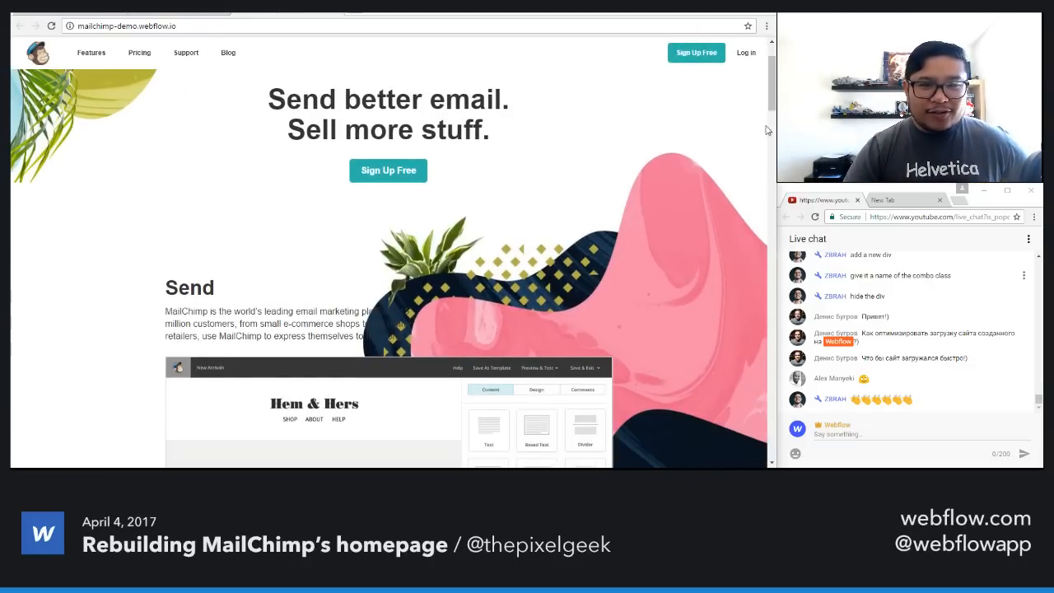
scroll(671, 298, "down", 3)
scroll(670, 298, "down", 1)
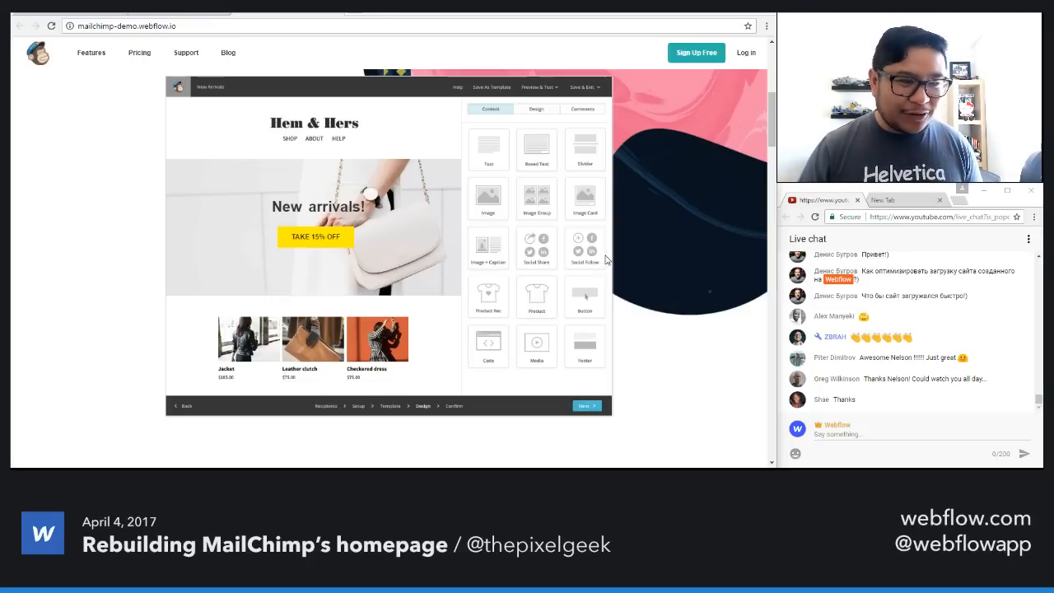
Step: Reload the published page and examine every section from Send down to Get started today
key("F5")
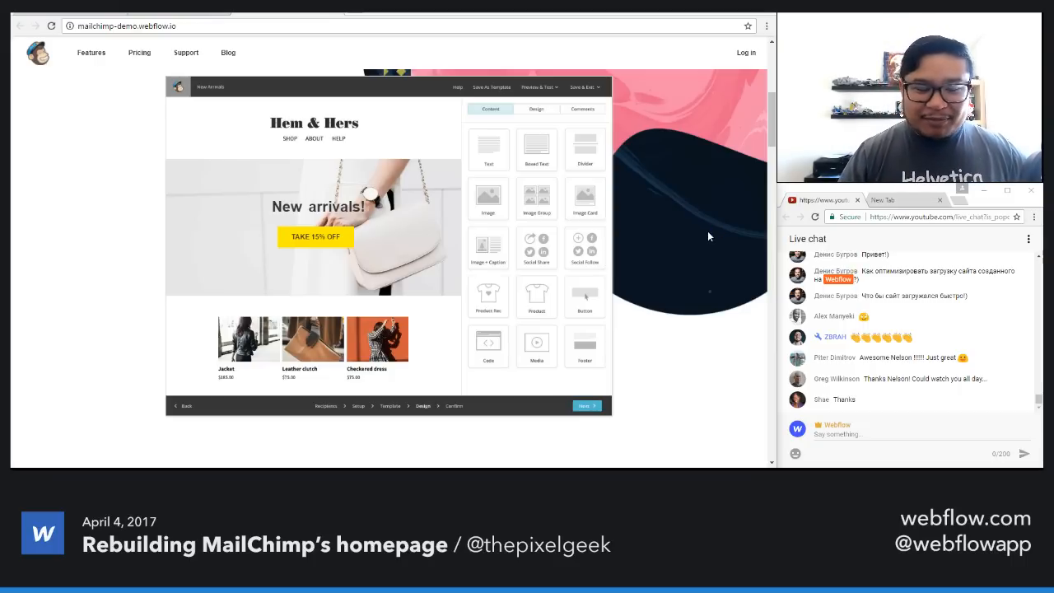
scroll(707, 236, "down", 3)
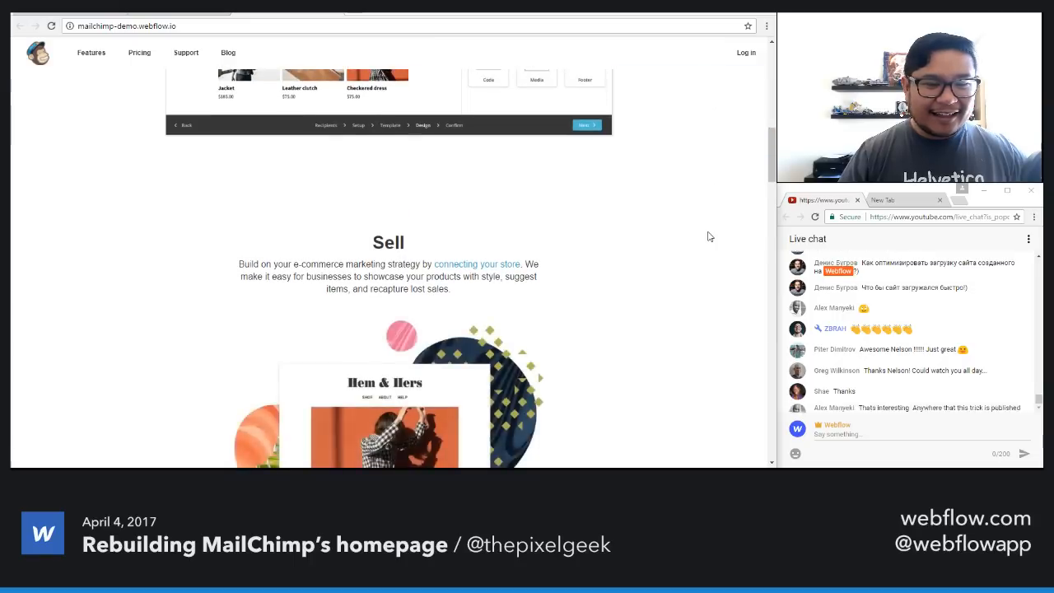
scroll(707, 236, "down", 5)
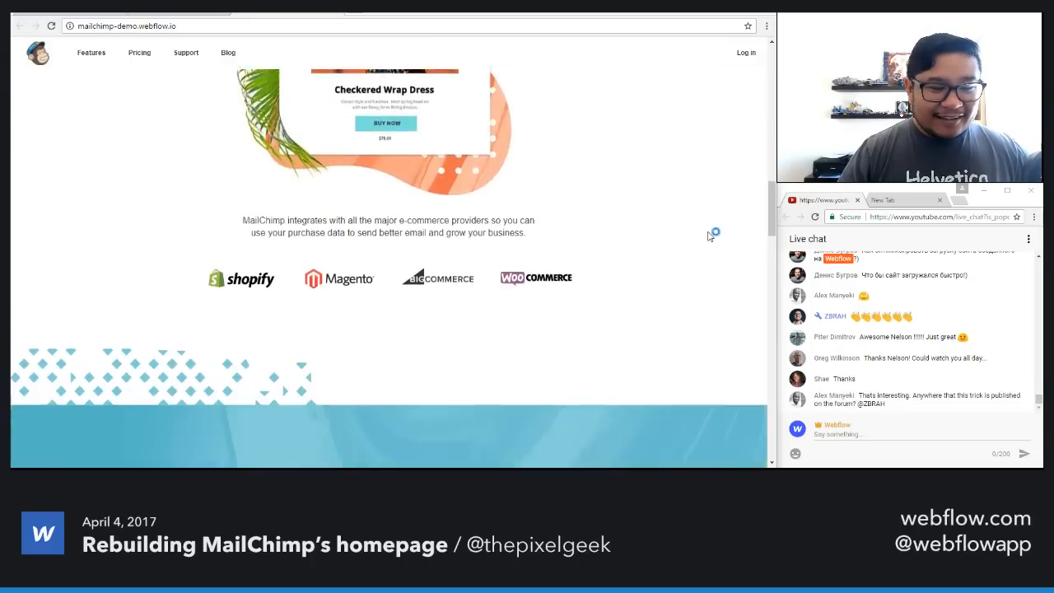
scroll(707, 237, "down", 2)
scroll(707, 237, "down", 3)
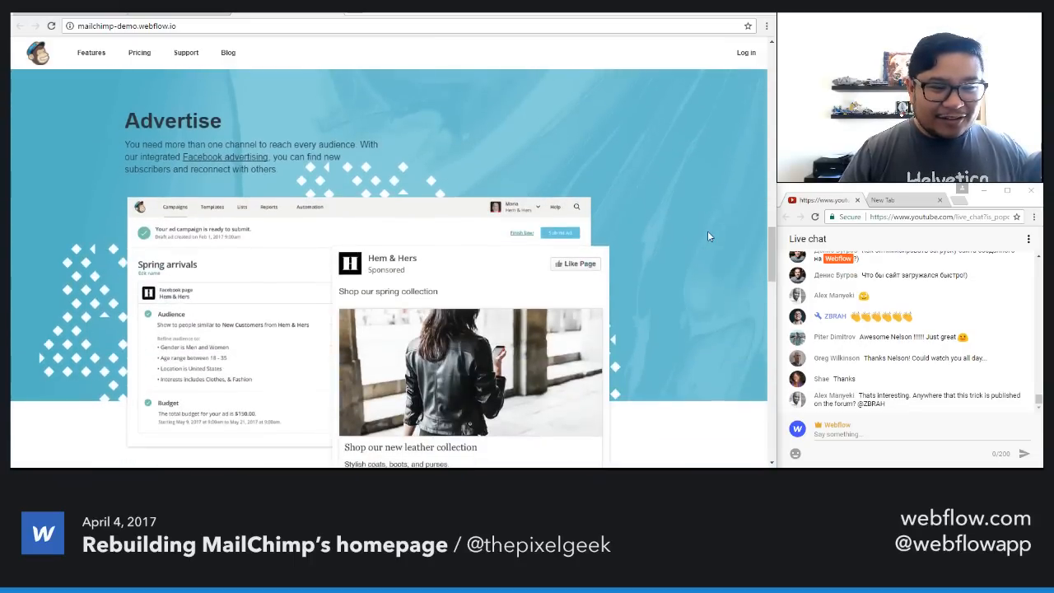
scroll(707, 236, "down", 4)
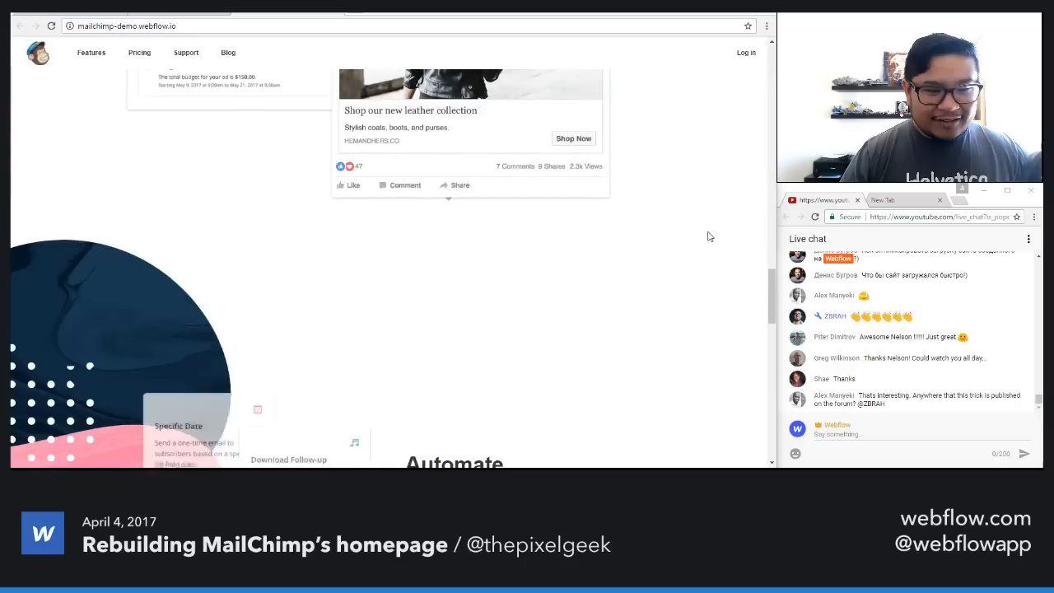
scroll(707, 236, "down", 1)
scroll(707, 236, "down", 3)
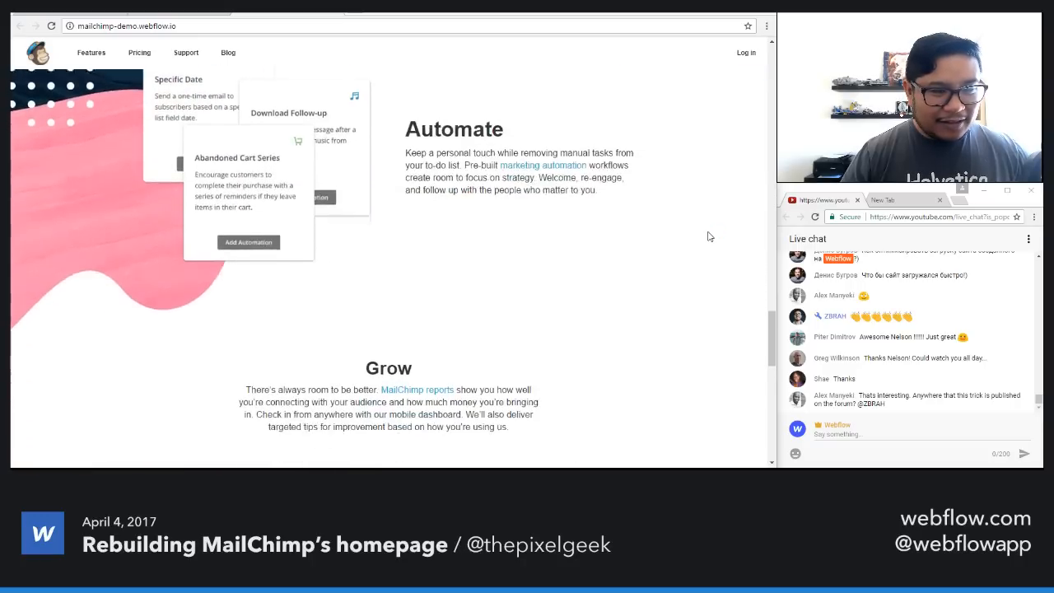
scroll(707, 236, "down", 3)
scroll(707, 236, "down", 4)
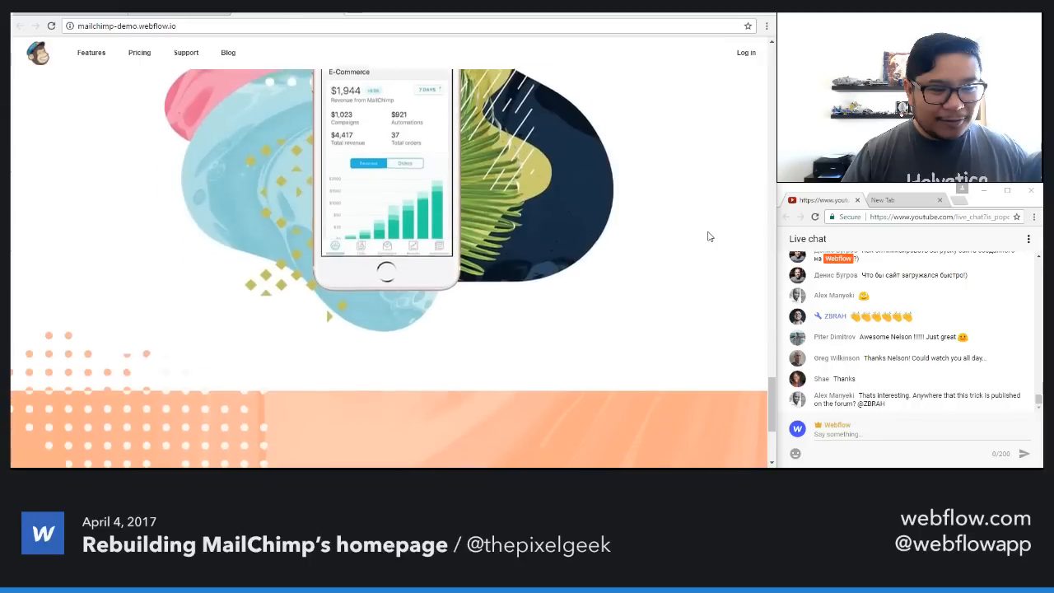
scroll(707, 236, "down", 3)
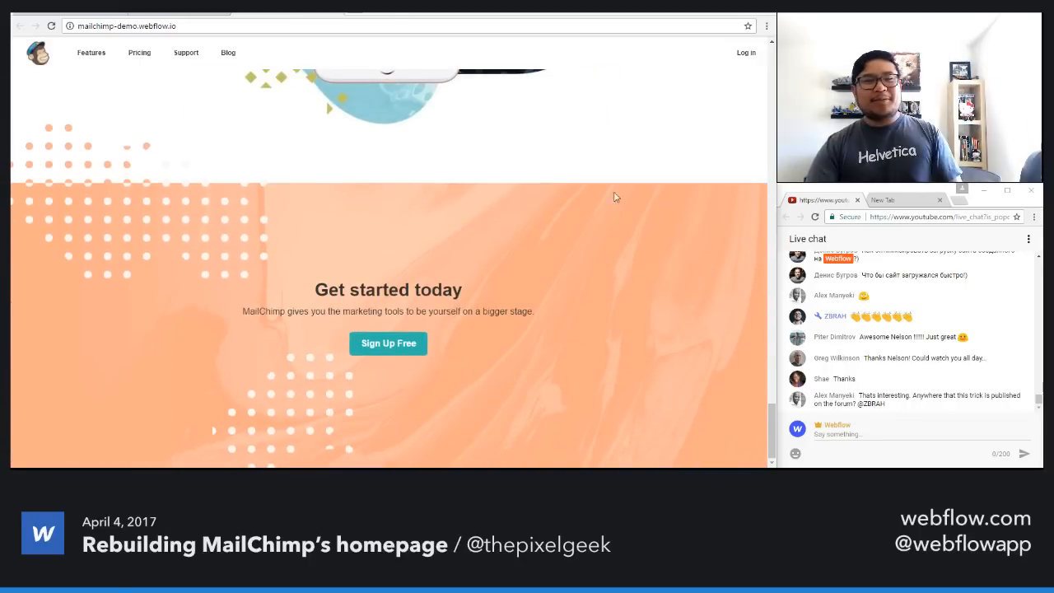
Step: Copy the published site's URL and post it in the YouTube live chat
left_click(386, 29)
key("ctrl+c")
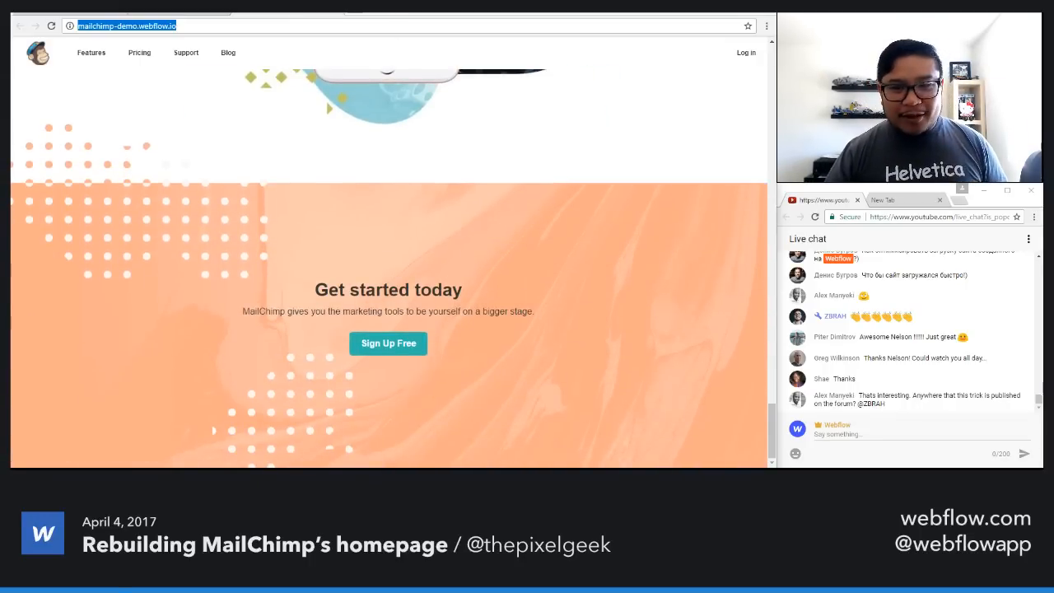
left_click(852, 434)
key("ctrl+v")
key("Return")
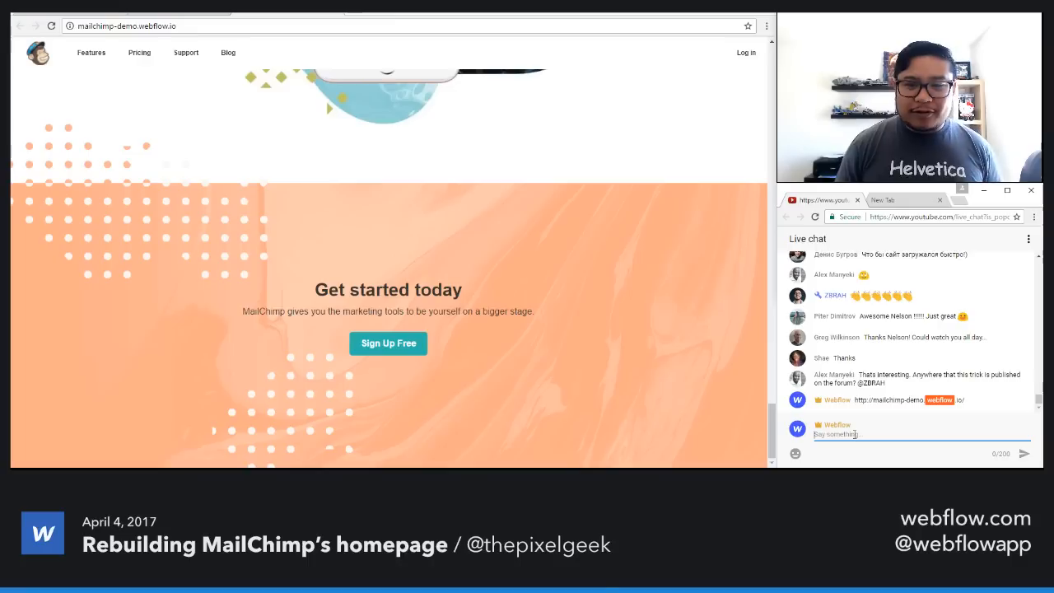
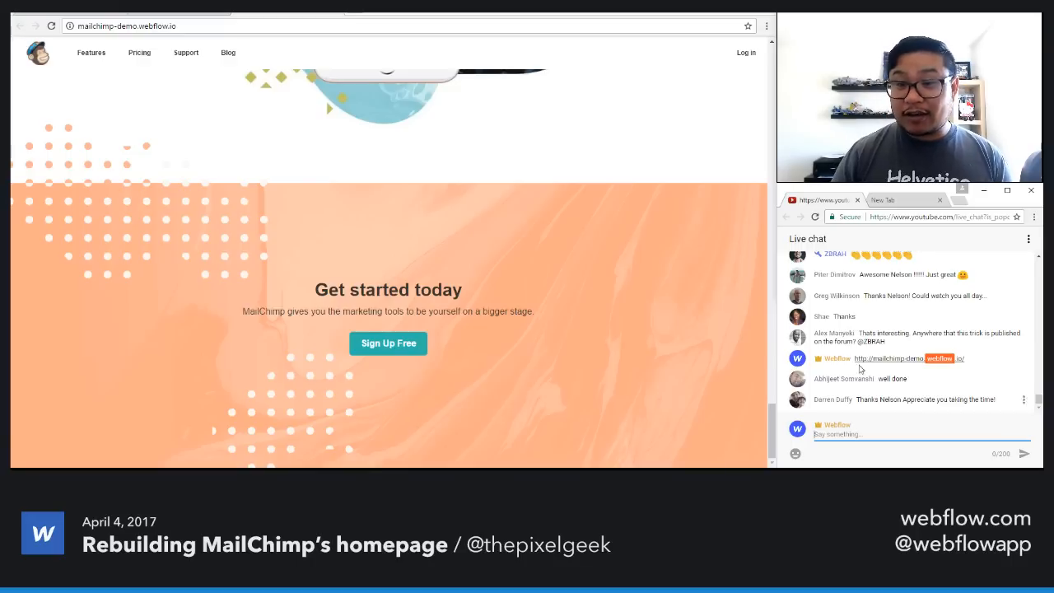
Step: Look back through the live chat for the hover class question and select the navbar's Sign Up Free button in the Webflow Designer
left_click_drag(1039, 399, 1031, 377)
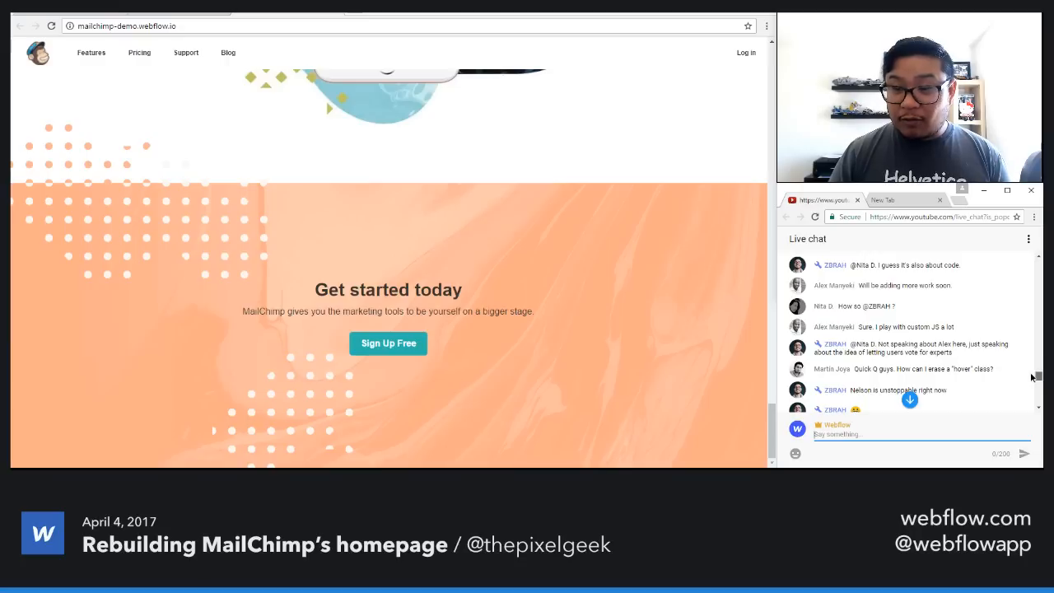
left_click_drag(1031, 377, 1030, 406)
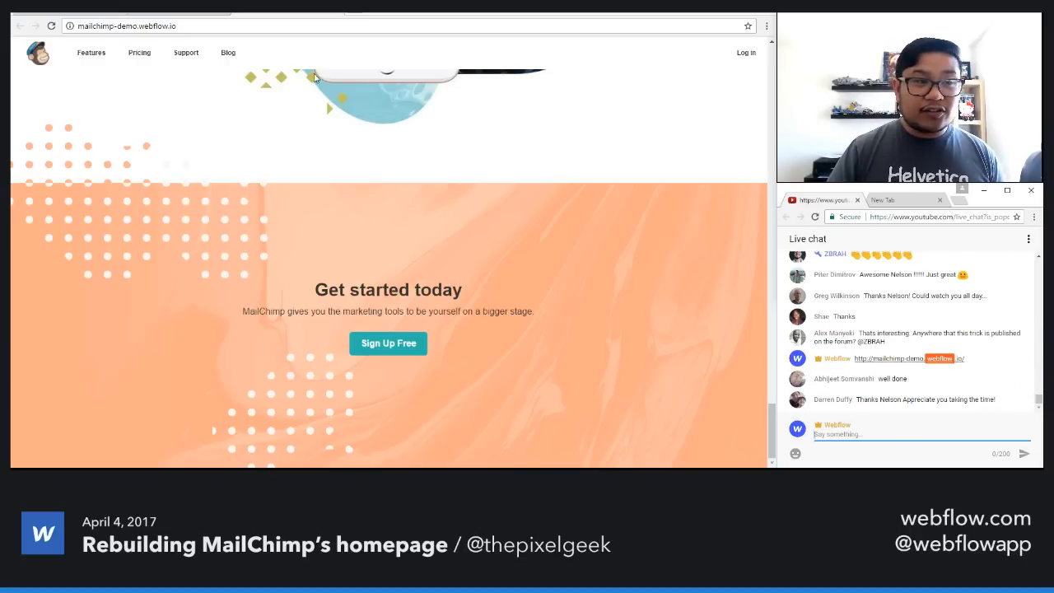
left_click(178, 15)
left_click(178, 15)
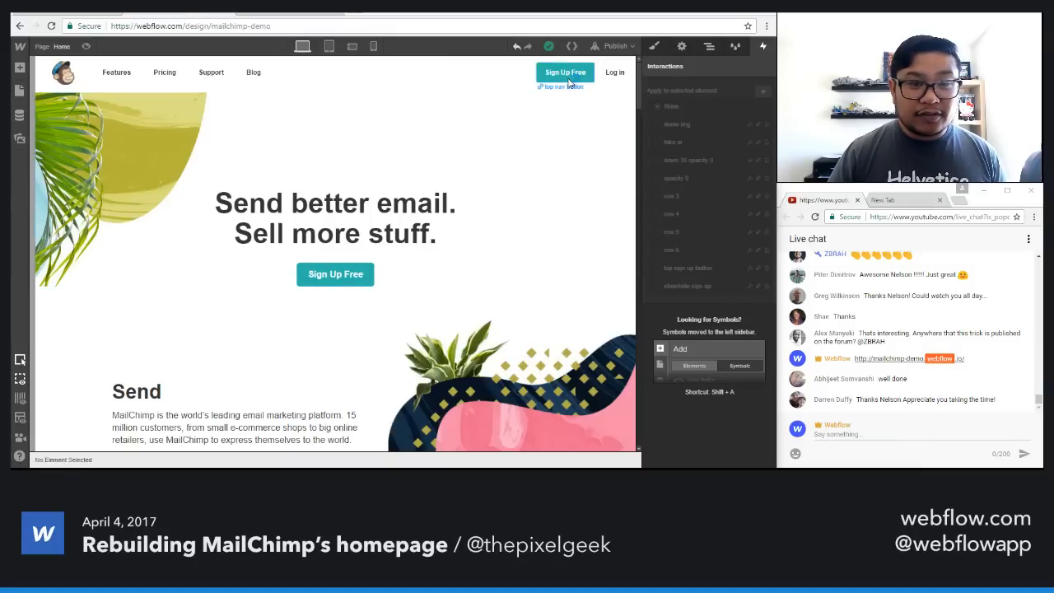
left_click(592, 83)
key("s")
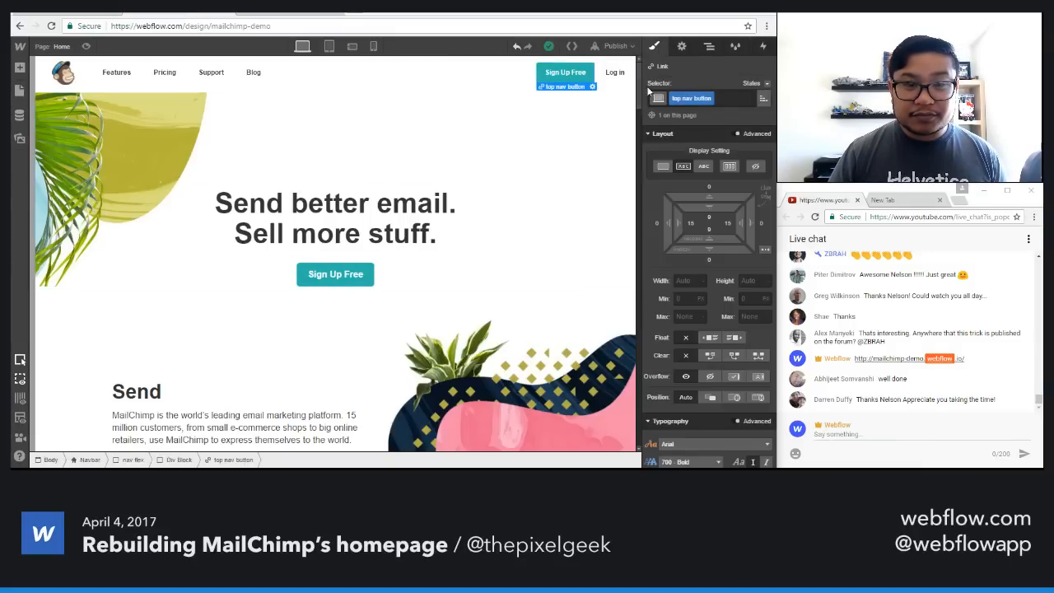
Step: Inspect the Hover state styles of the hero's Sign Up Free button and return it to the None state
left_click(335, 276)
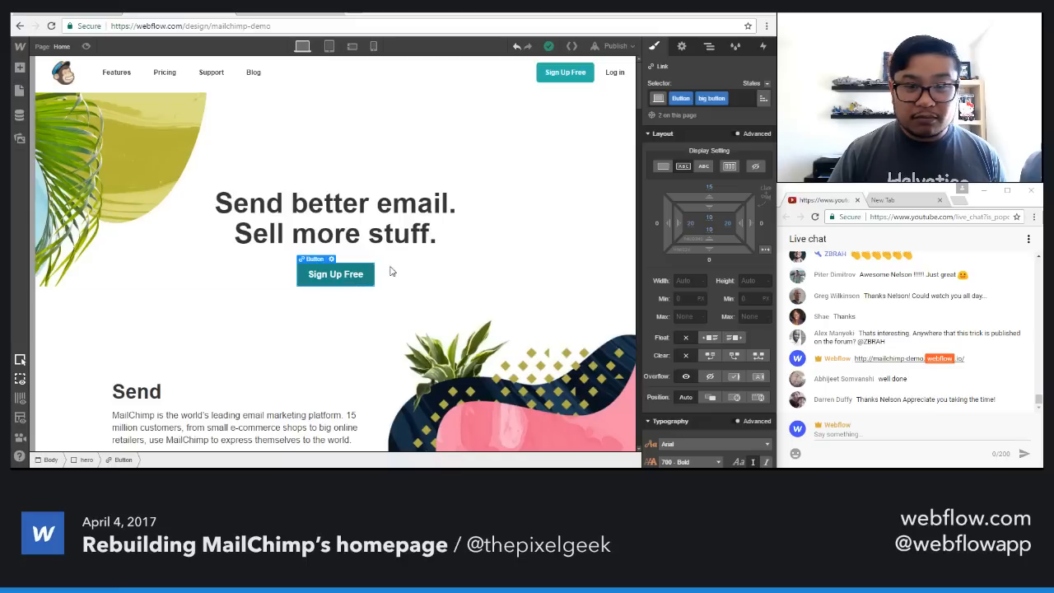
left_click(753, 83)
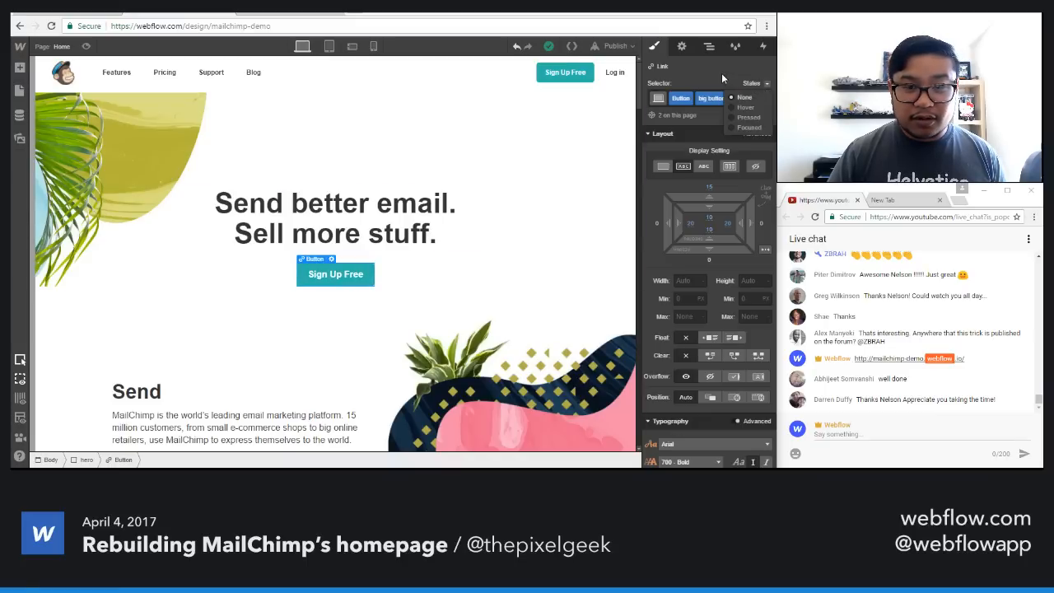
left_click(744, 105)
scroll(730, 316, "down", 5)
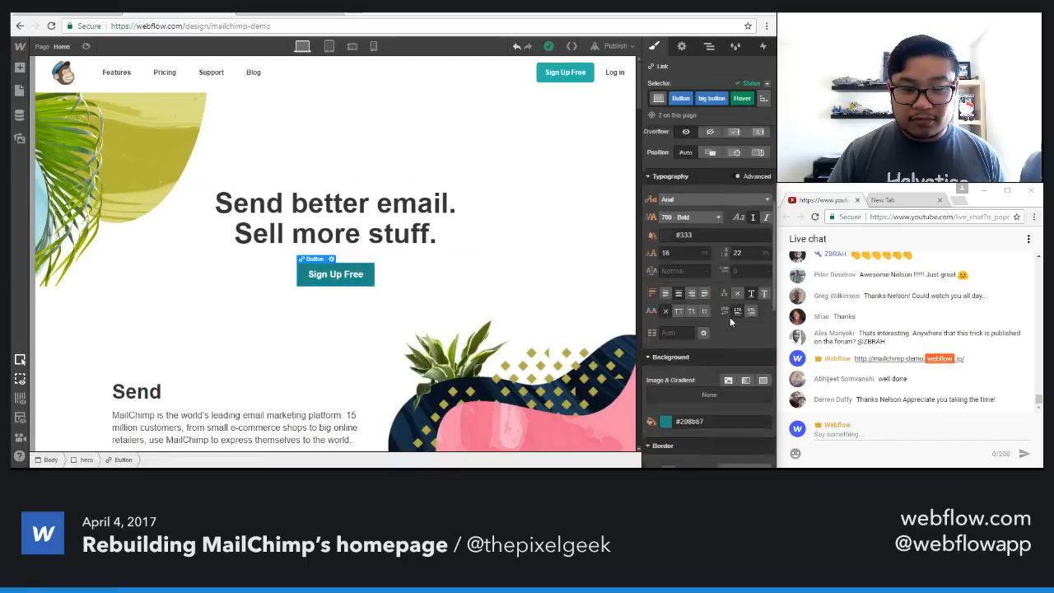
left_click(764, 83)
left_click(745, 97)
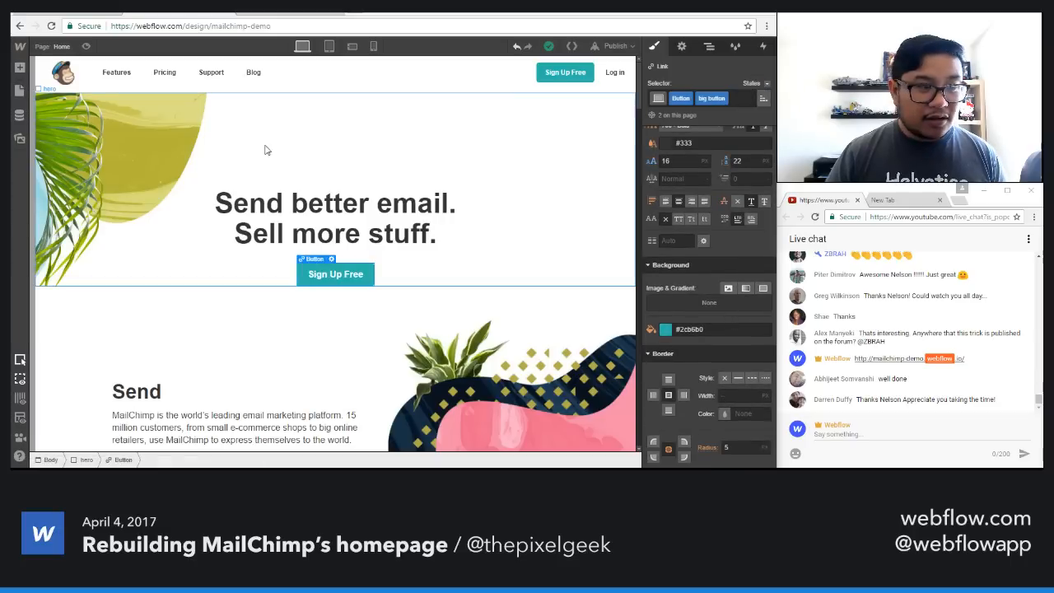
Step: Clear the text decoration from the Hover state of the Sell section's "connecting your store" link and return to the None state
scroll(218, 304, "down", 3)
scroll(217, 304, "down", 6)
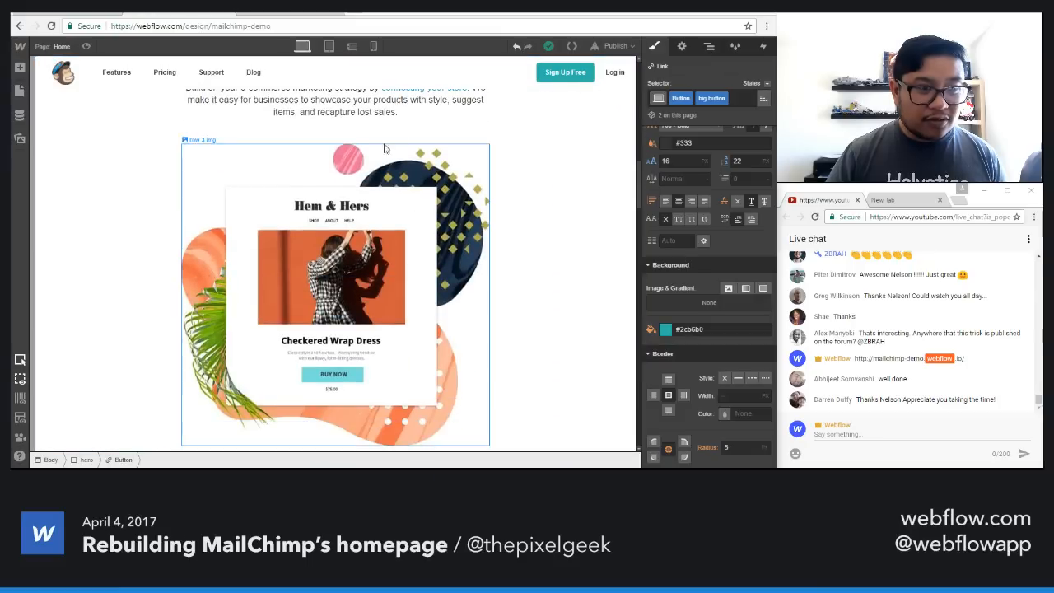
scroll(444, 208, "up", 3)
left_click(445, 208)
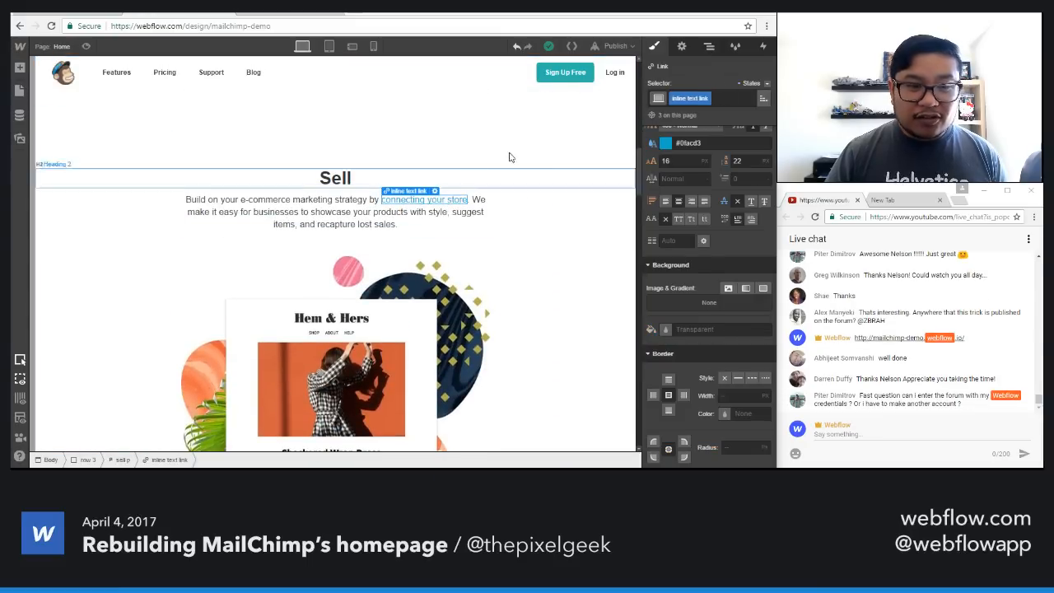
left_click(739, 85)
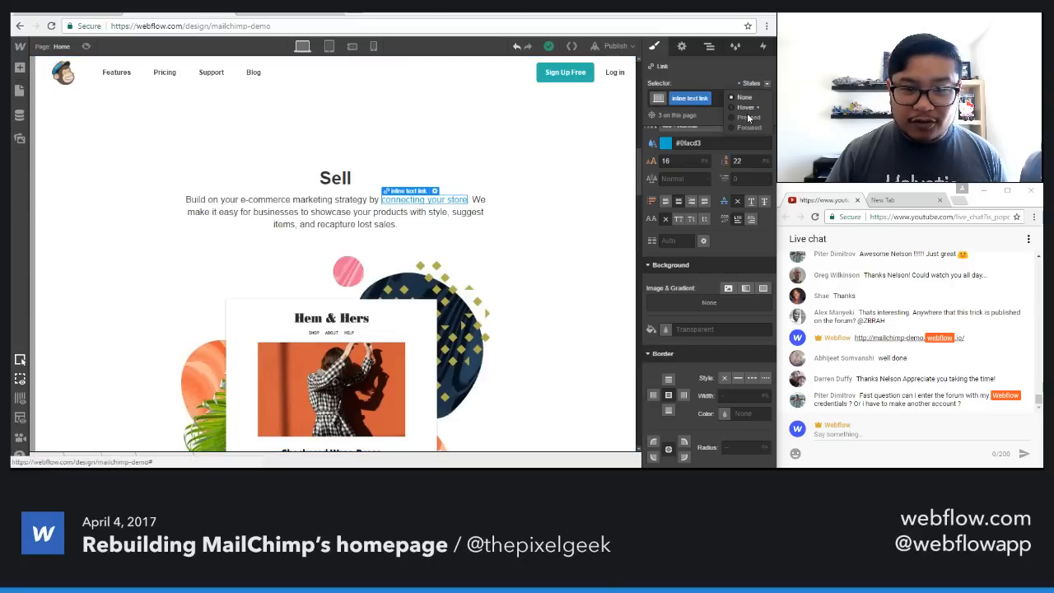
left_click(749, 109)
scroll(717, 312, "up", 2)
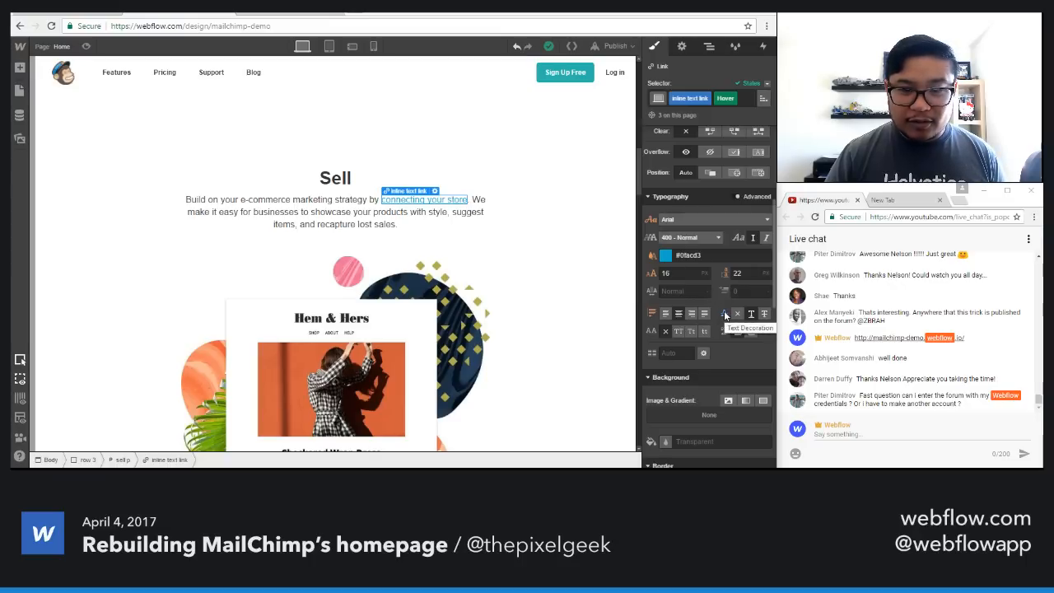
left_click(724, 313)
left_click(714, 336)
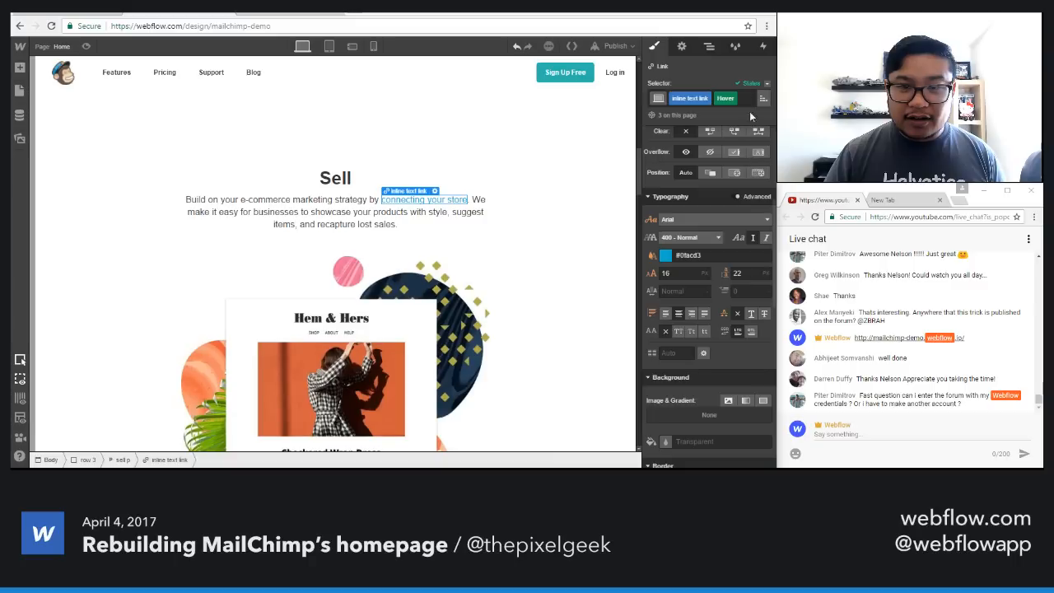
left_click(767, 83)
left_click(746, 94)
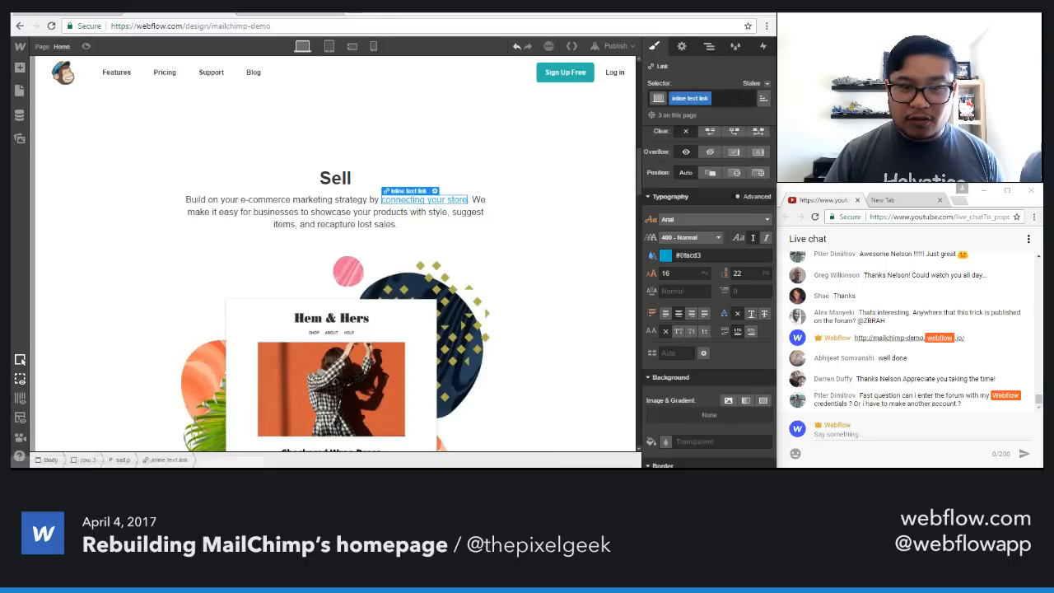
Step: Check the "connecting your store" link's Hover state again and select the row 3 section
left_click(756, 83)
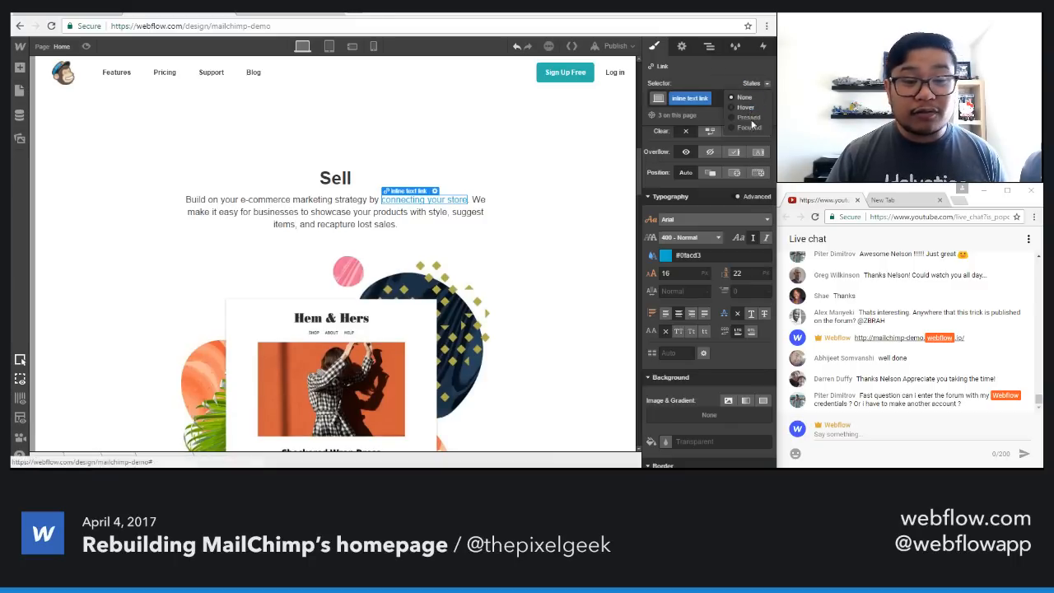
left_click(745, 107)
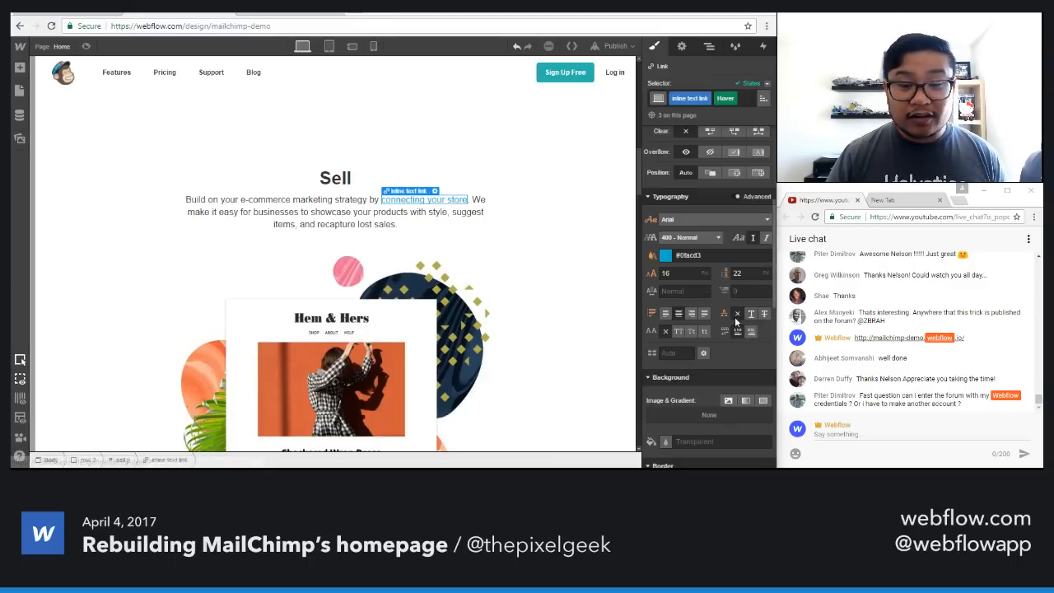
left_click(529, 259)
Step: Open forum.webflow.com in the browser tab holding the published site
left_click(884, 434)
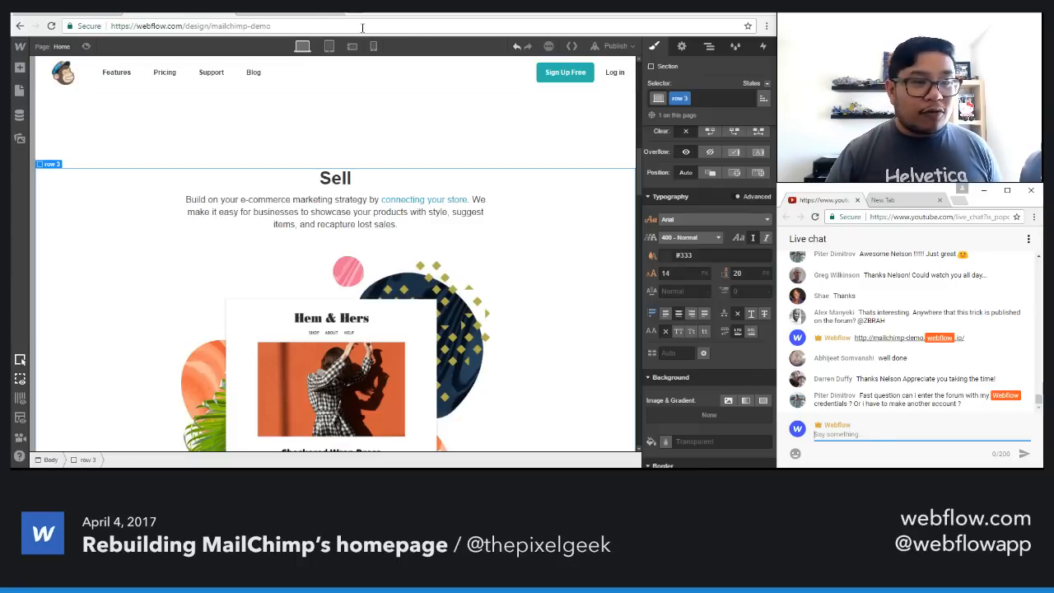
left_click(292, 14)
left_click(294, 26)
key("ctrl+a")
type("forum")
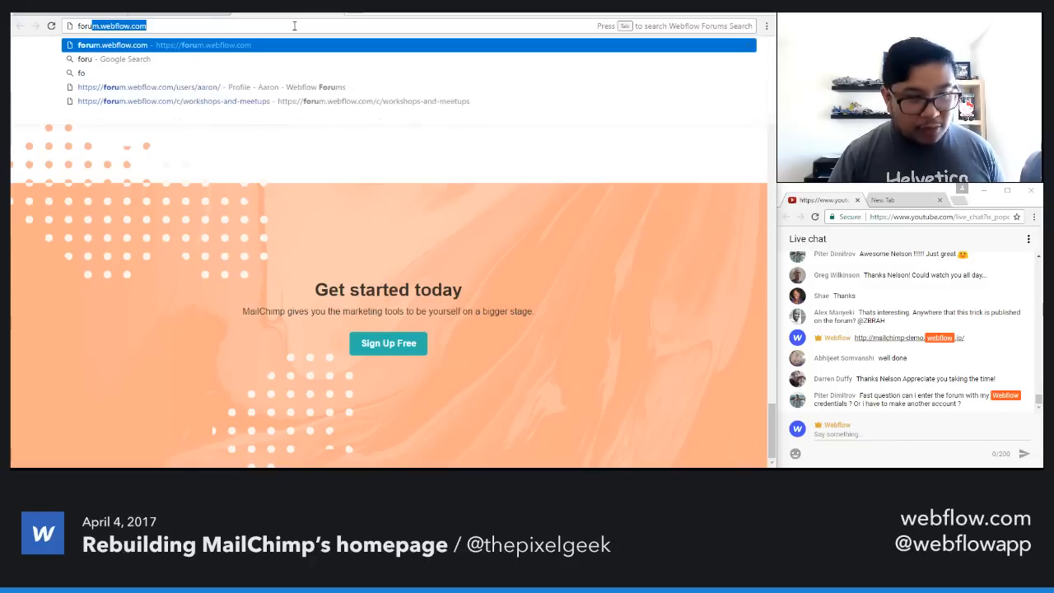
key("Return")
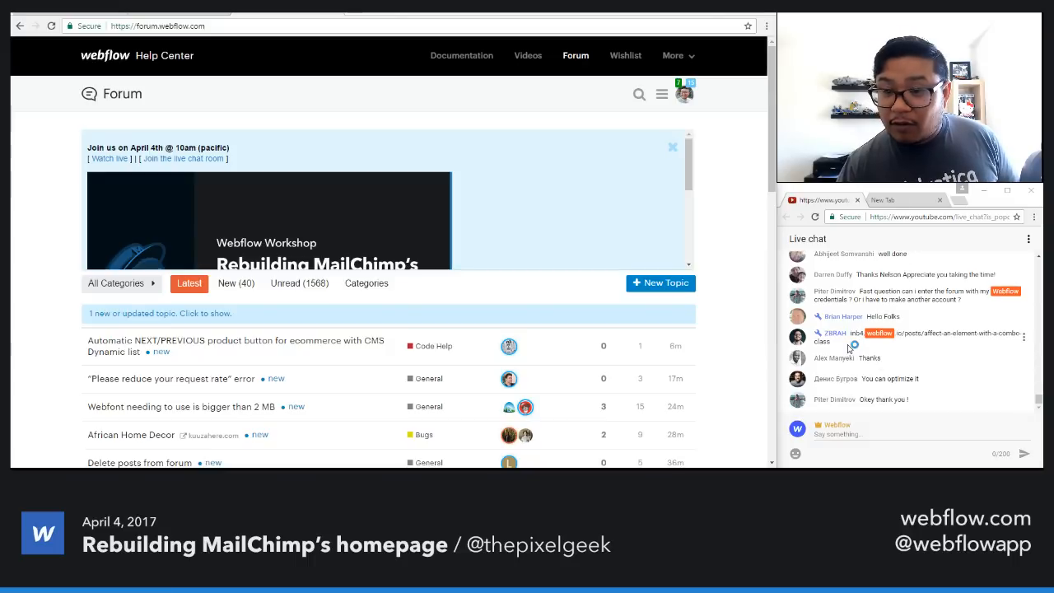
Step: Open the chat's shared link inb4.webflow.io/posts/affect-an-element-with-a-combo-class and return to the Webflow Designer
triple_click(853, 333)
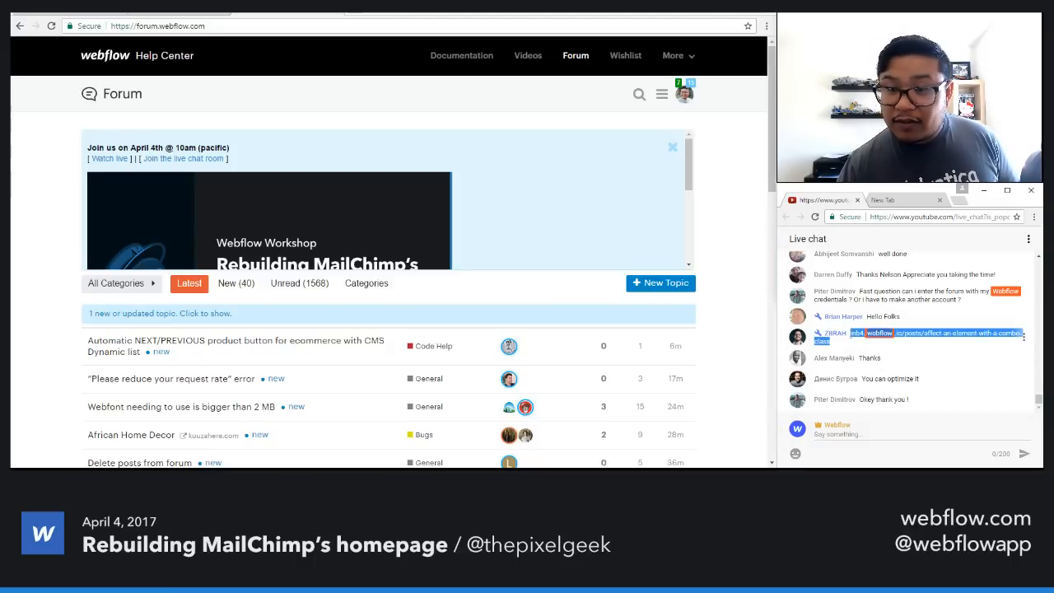
left_click(291, 27)
type("inb4.webflow.io/posts/affect-an-element-with-a-combo-class")
key("Return")
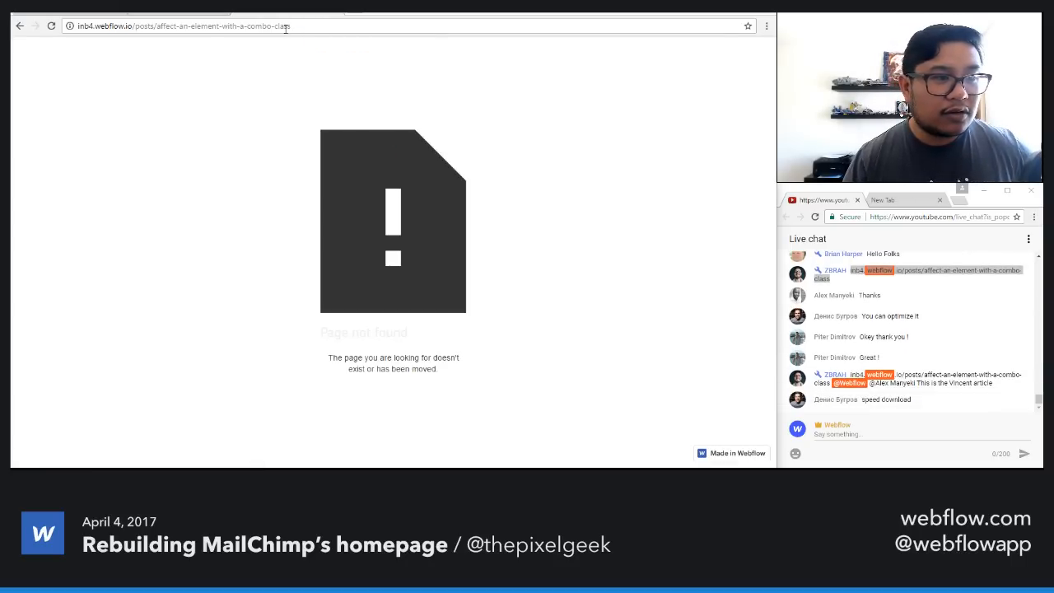
left_click(286, 27)
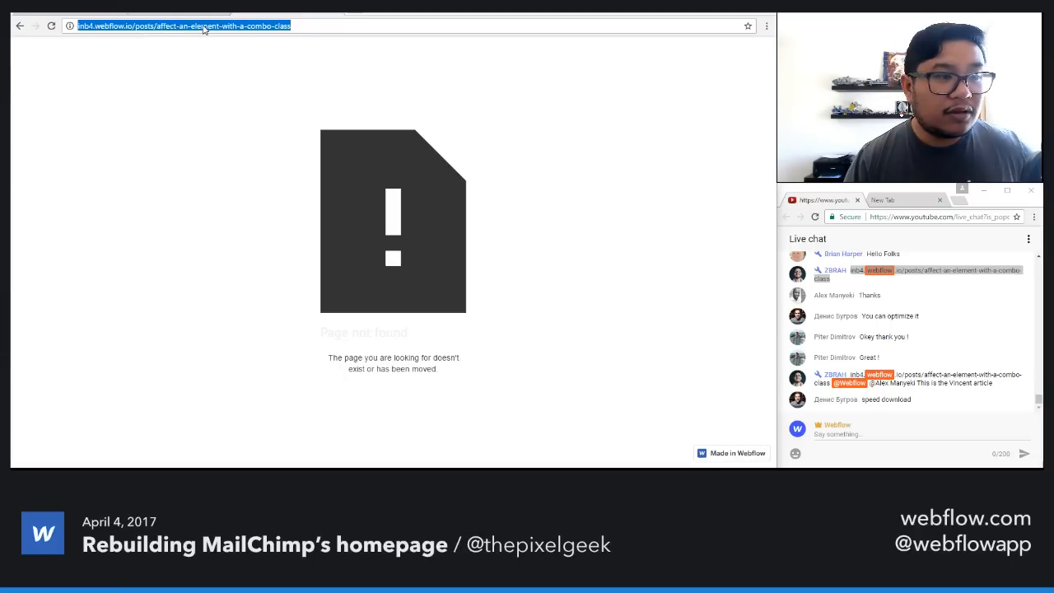
left_click(332, 15)
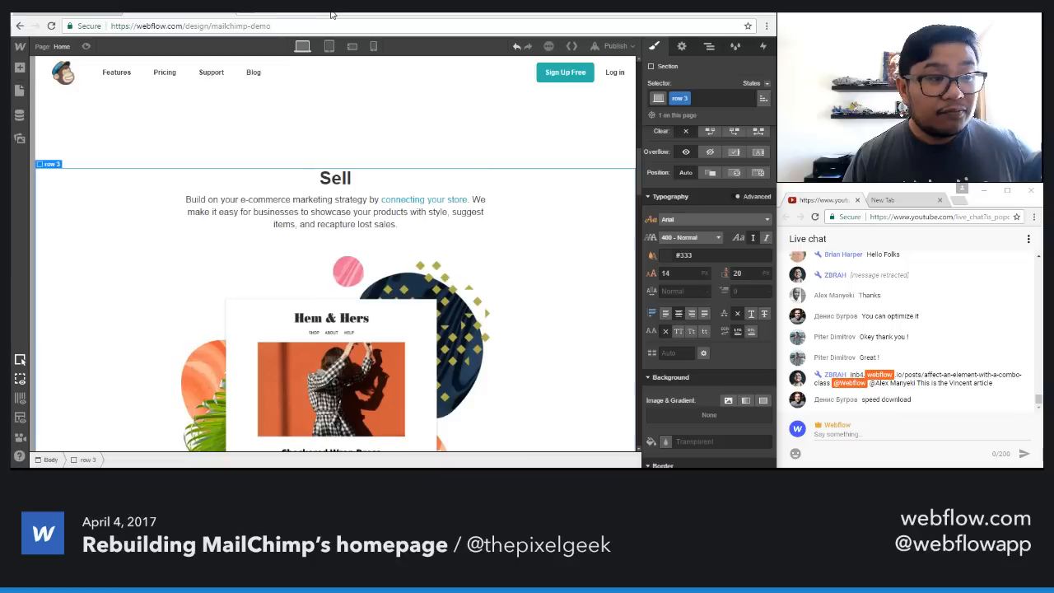
Step: Copy the viewer's project address from the live chat and open snuggle-treats.webflow.io
left_click(880, 432)
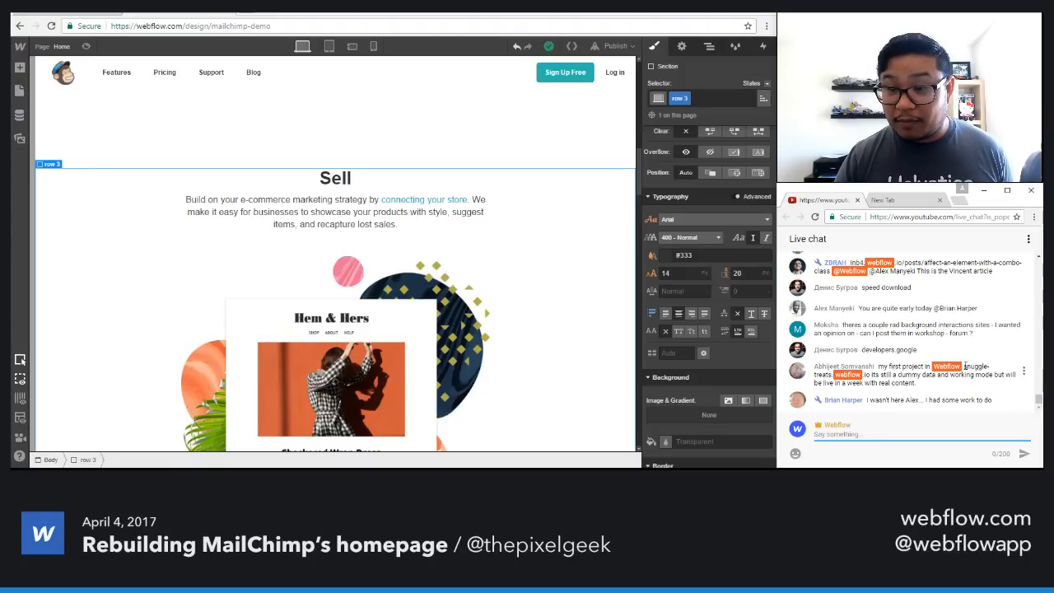
left_click_drag(963, 365, 870, 375)
key("ctrl+c")
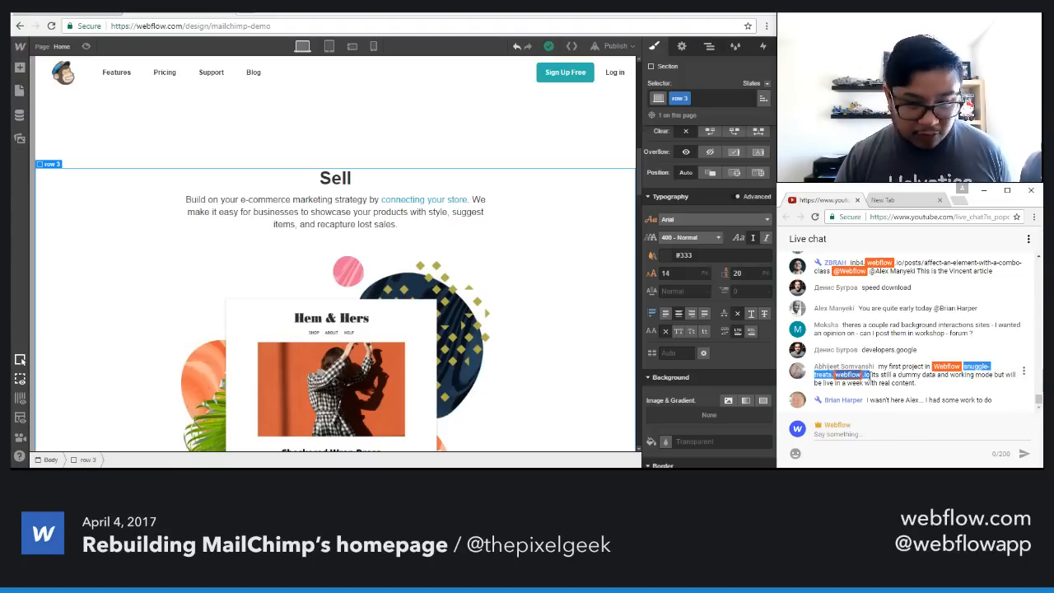
left_click(244, 16)
key("ctrl+v")
key("Return")
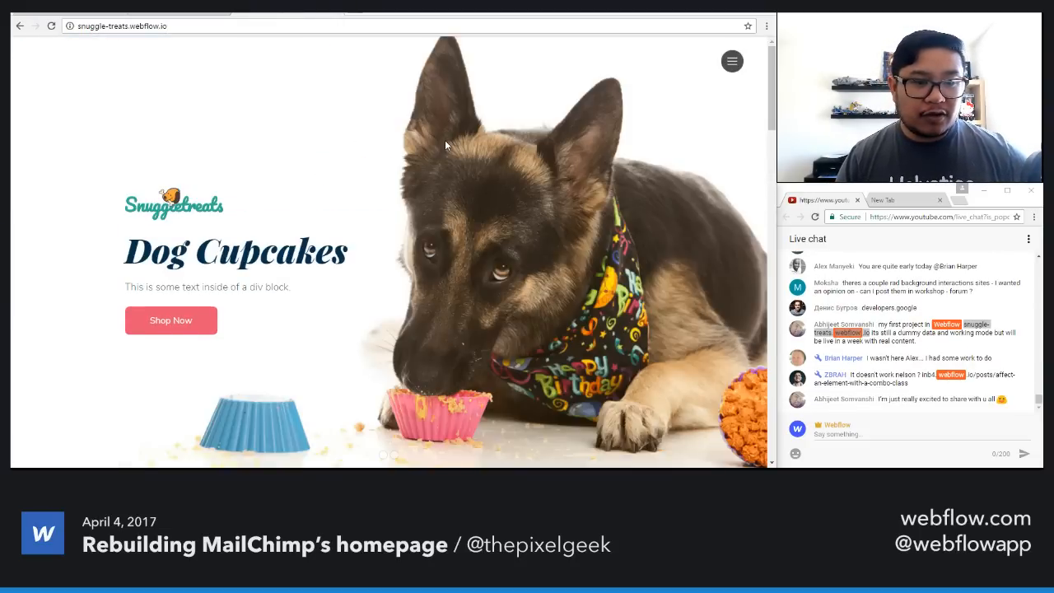
Step: Examine the Snuggletreats page down to Best from Instagram, try its navigation menu, and switch to the mailchimp.com page
scroll(445, 247, "down", 10)
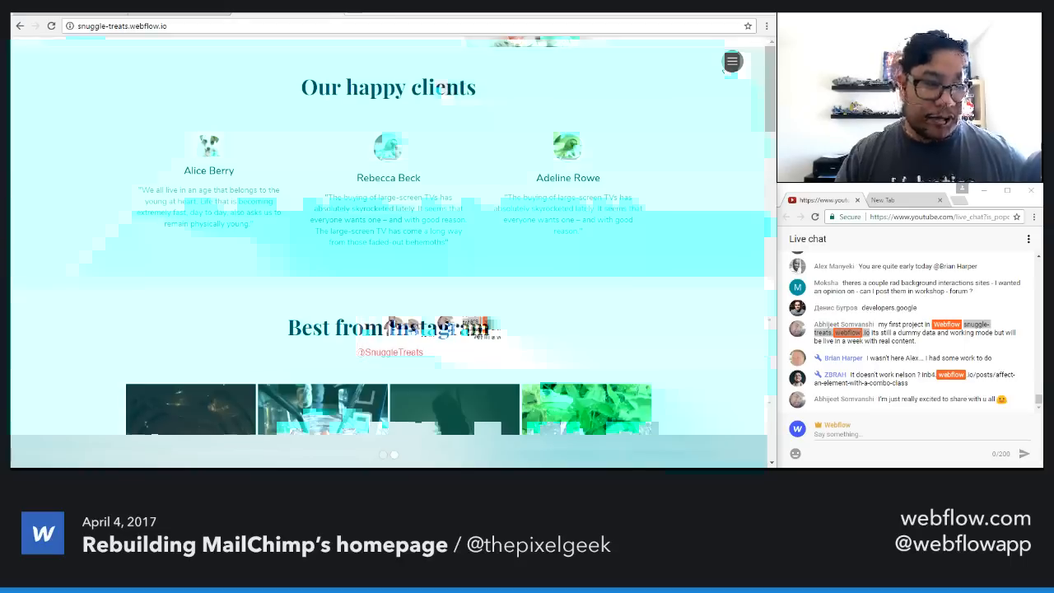
left_click(729, 64)
left_click(729, 65)
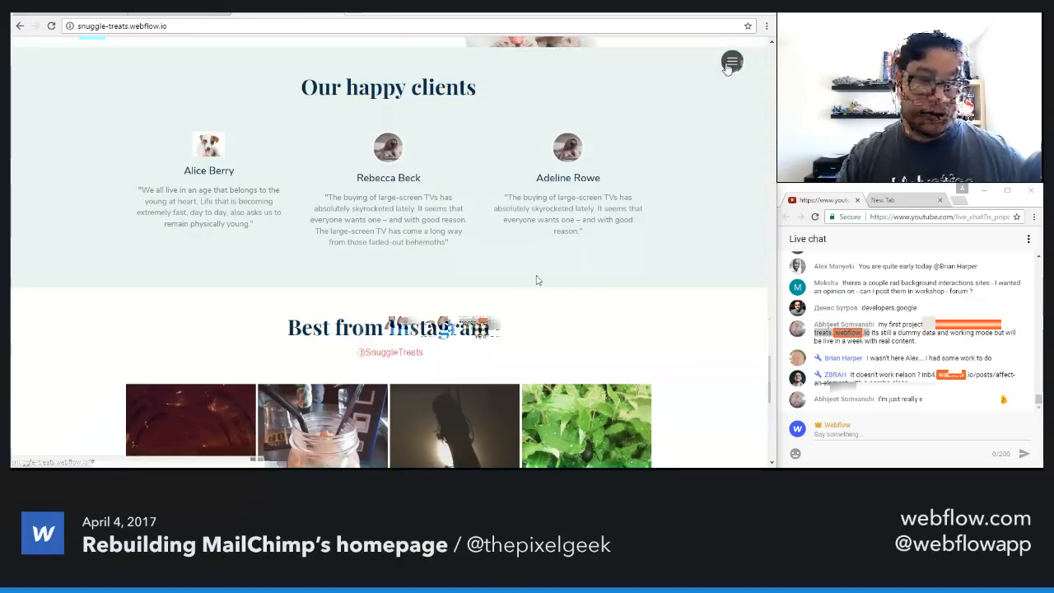
left_click(729, 64)
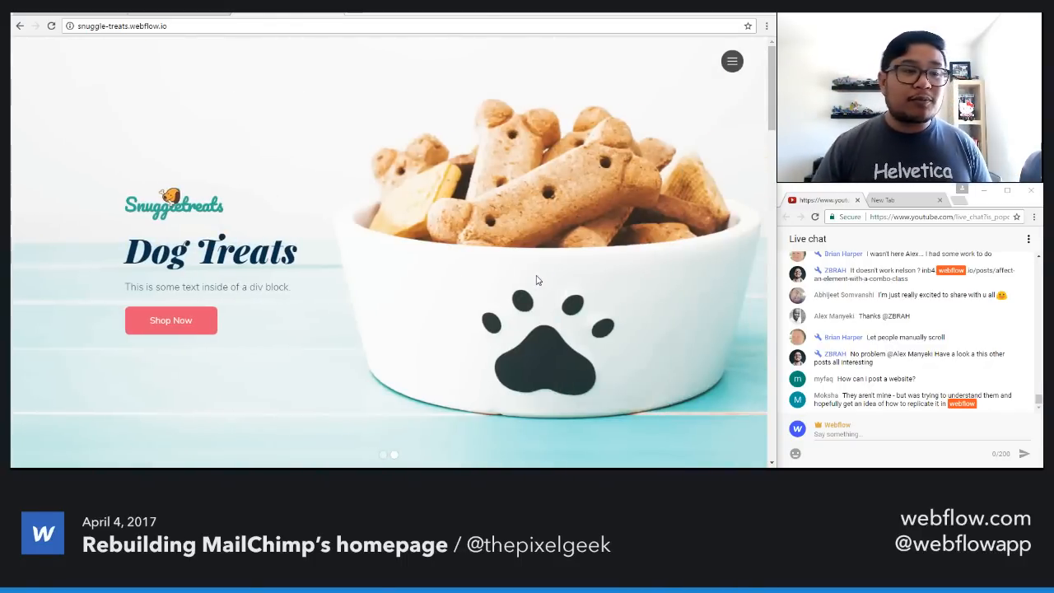
left_click(69, 10)
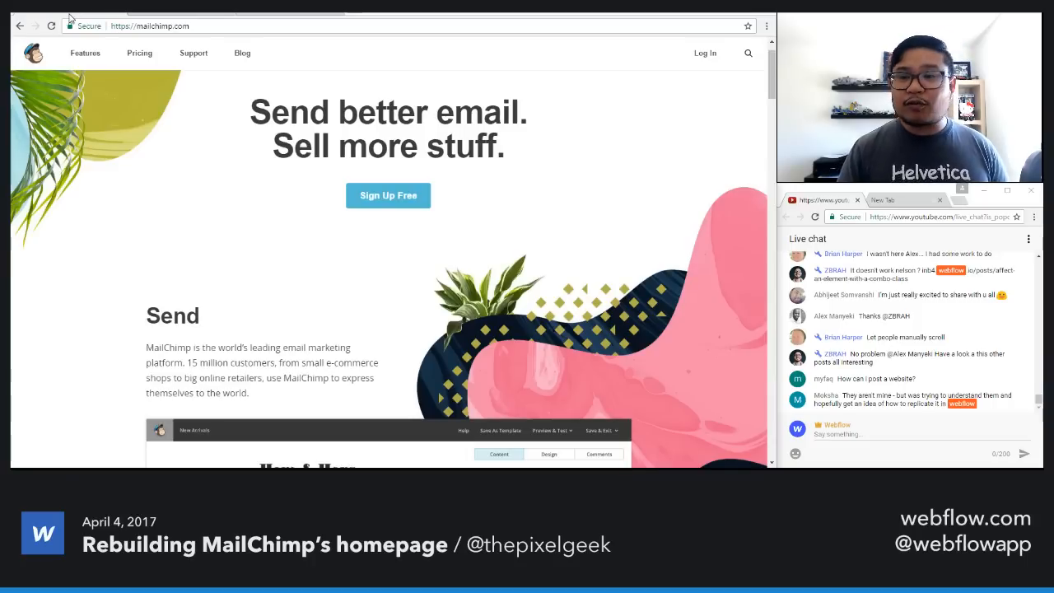